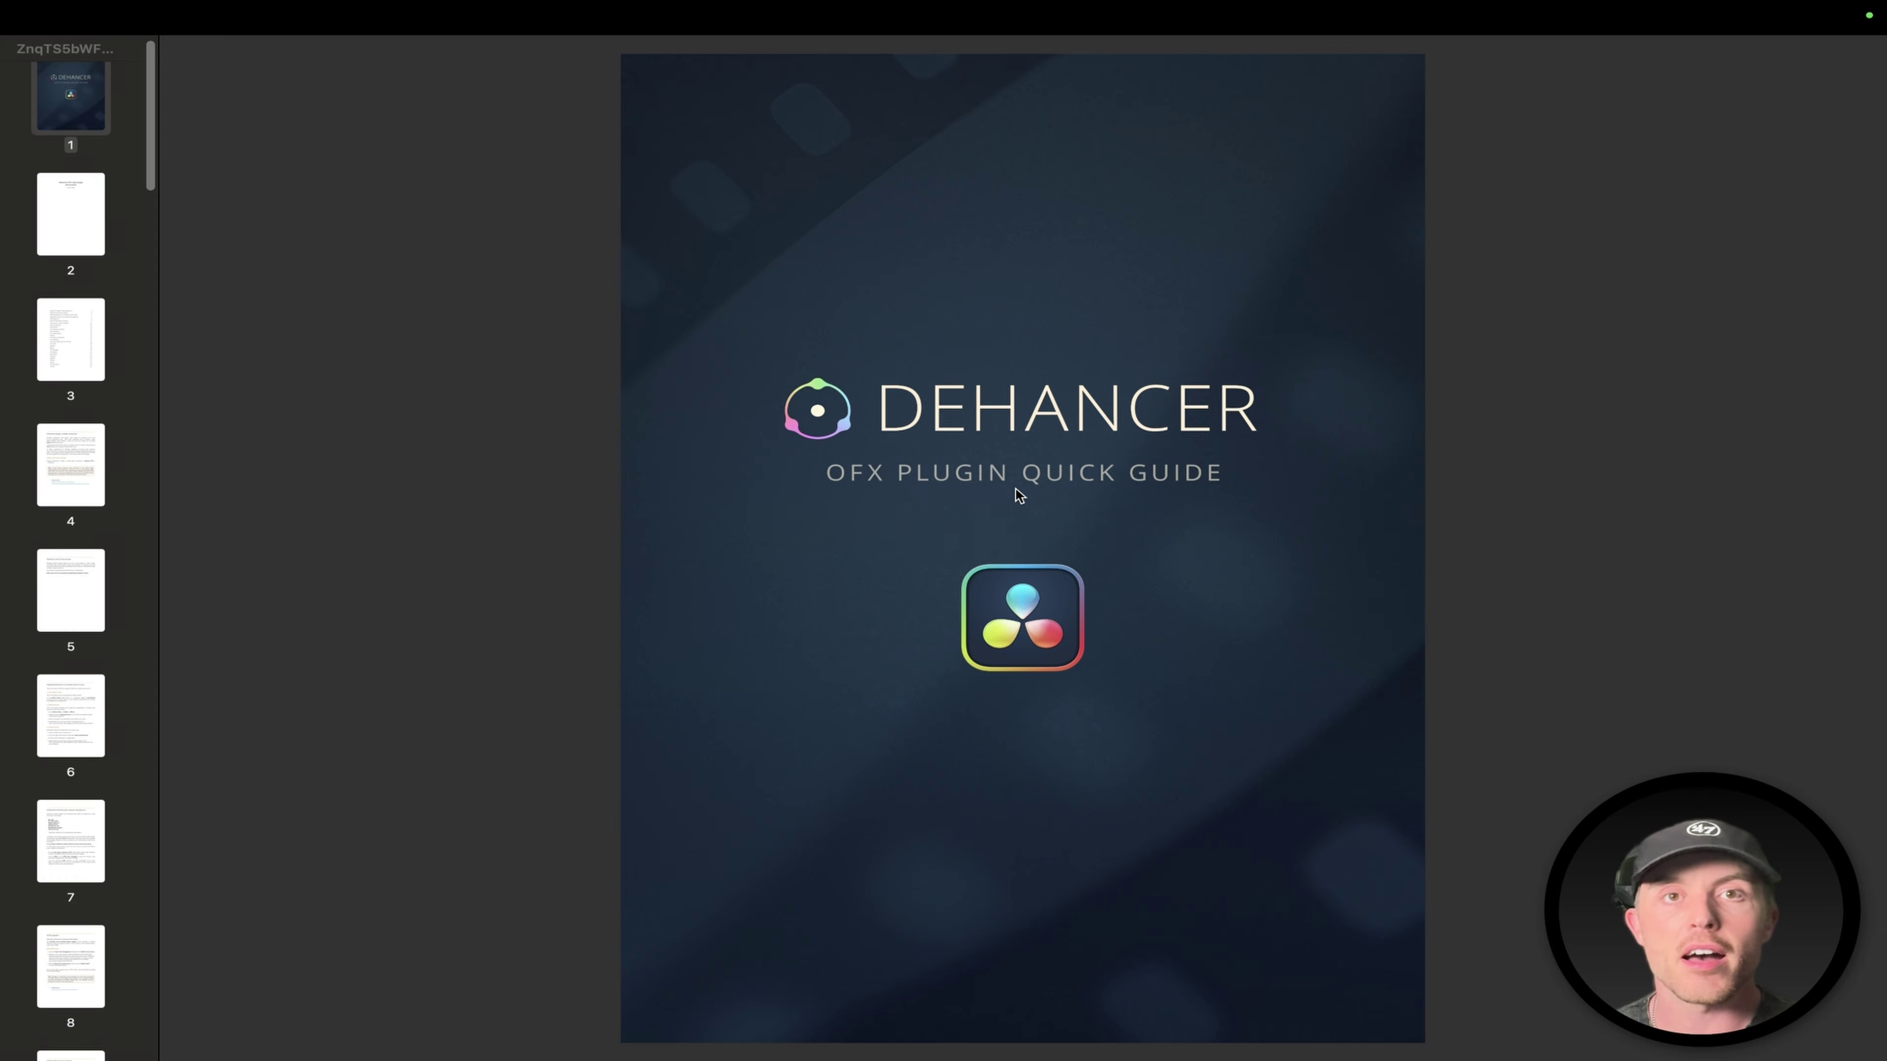
key("Right")
key("Right")
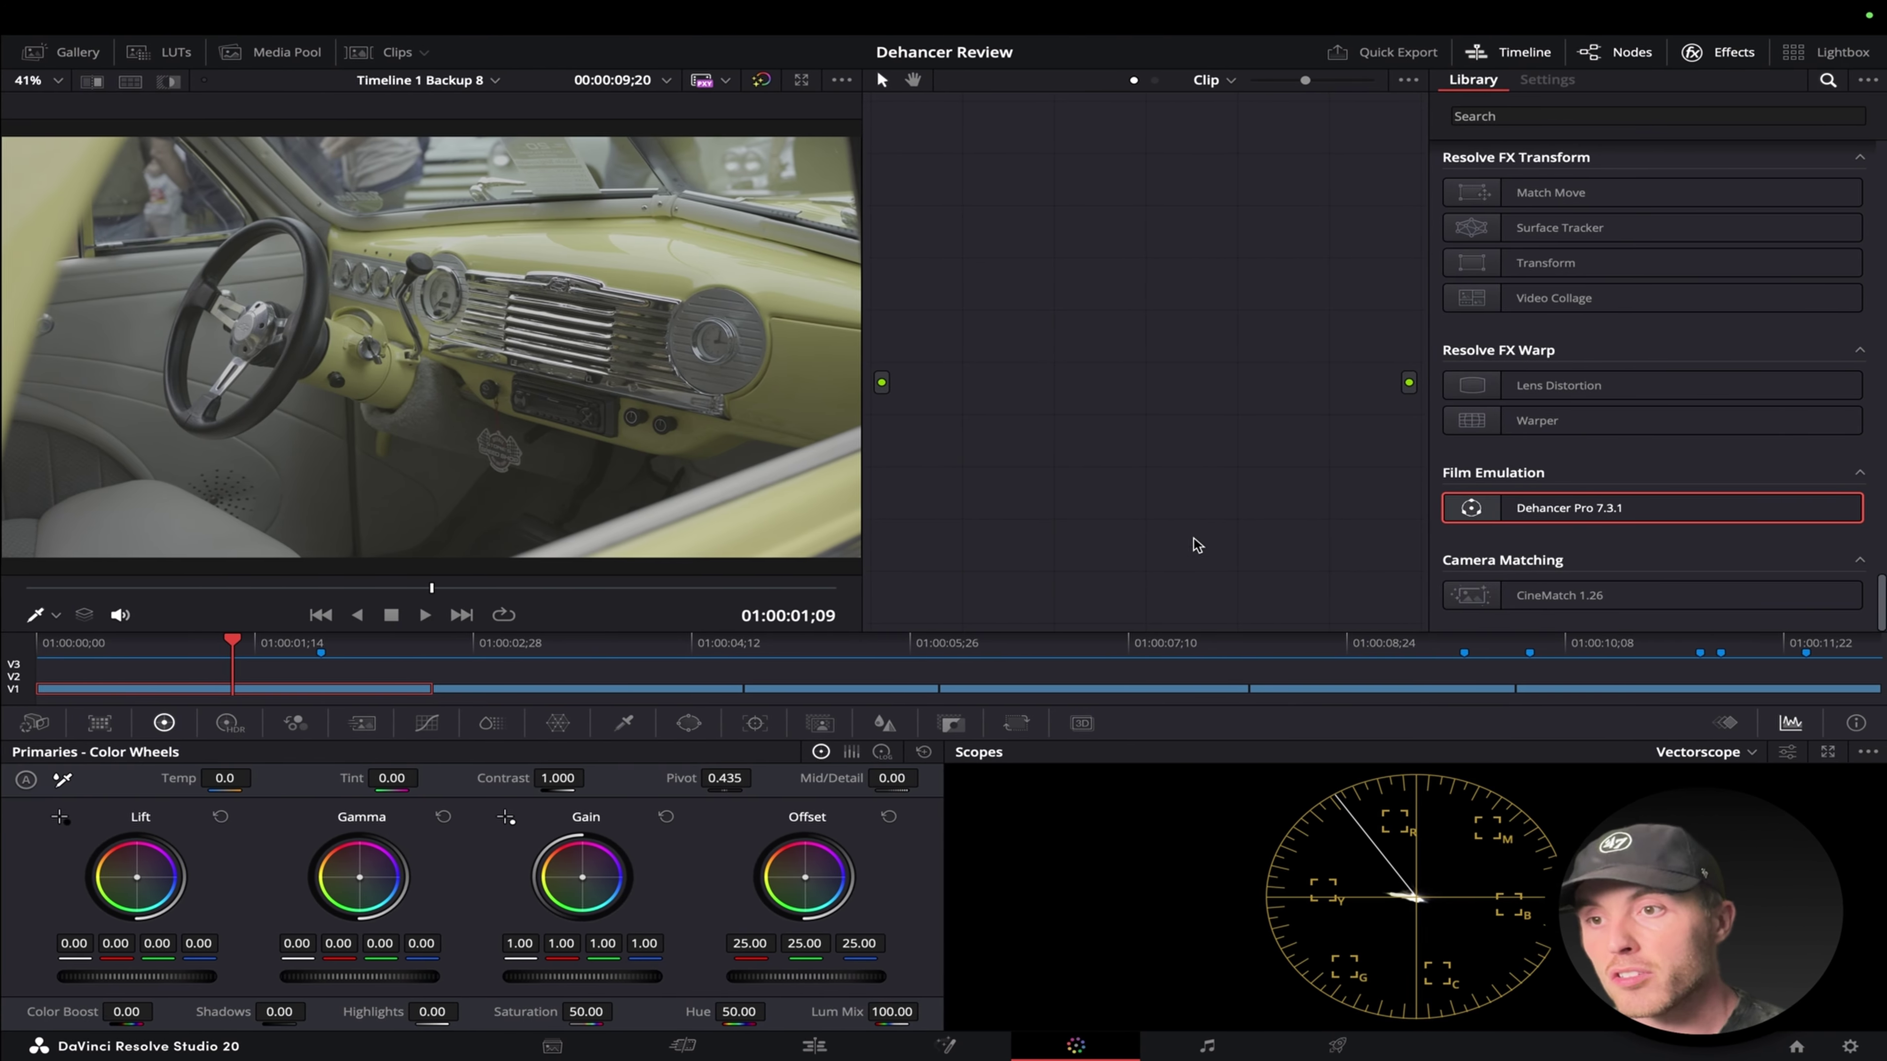
Build a chain of five serial nodes in the clip's empty node graph.
key("alt+s")
key("alt+s")
key("alt+s")
key("alt+o")
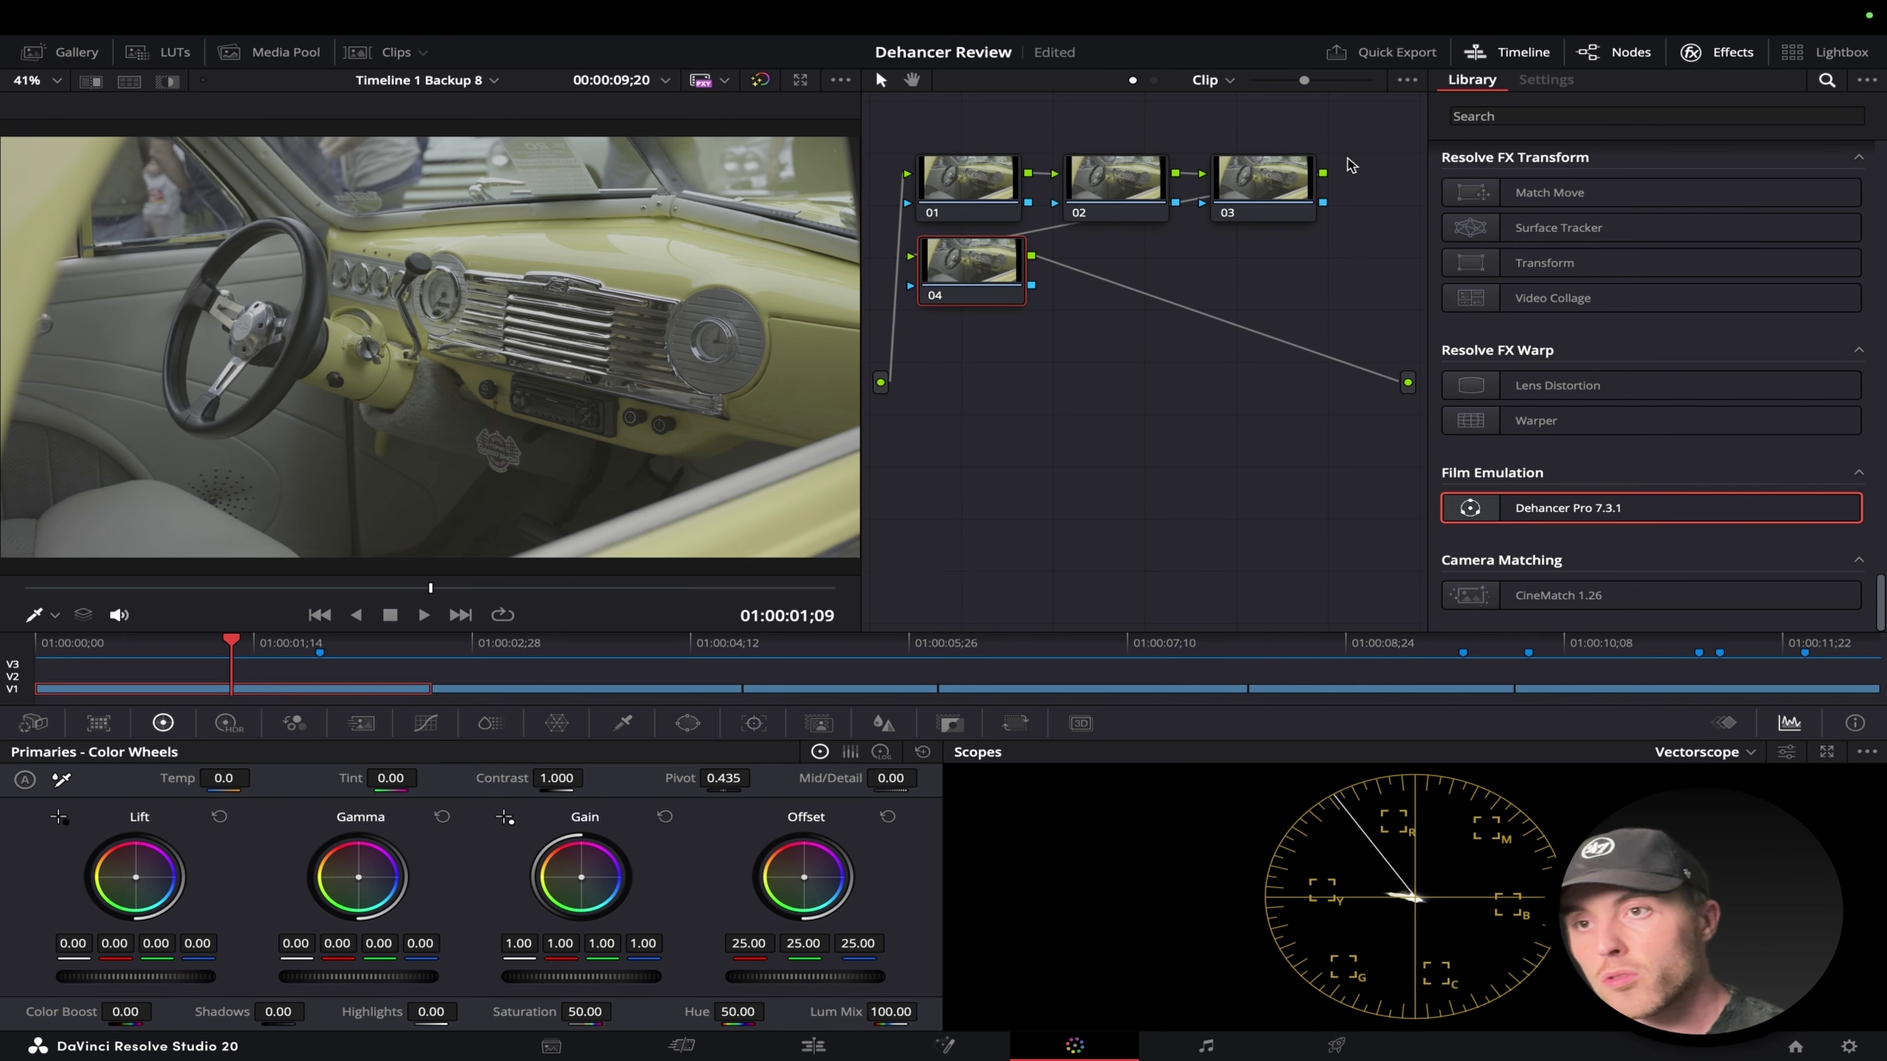
key("alt+s")
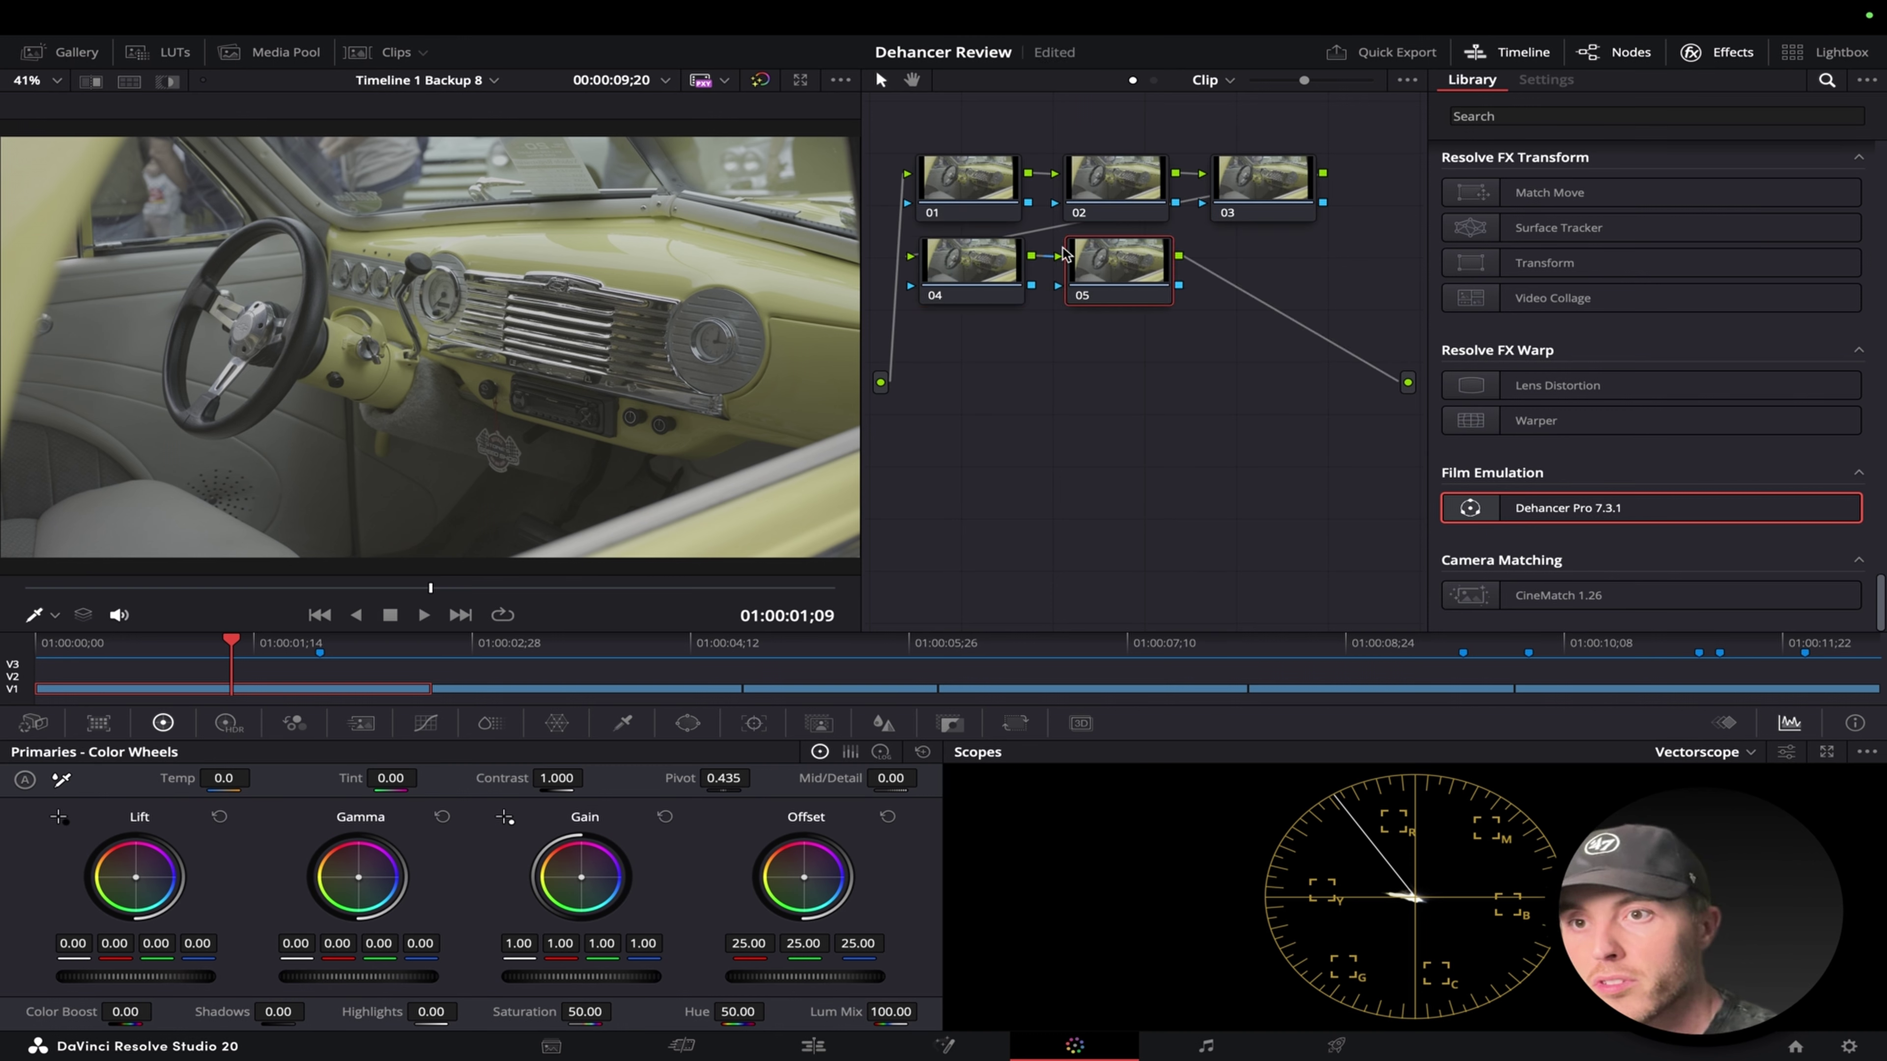
left_click(983, 195)
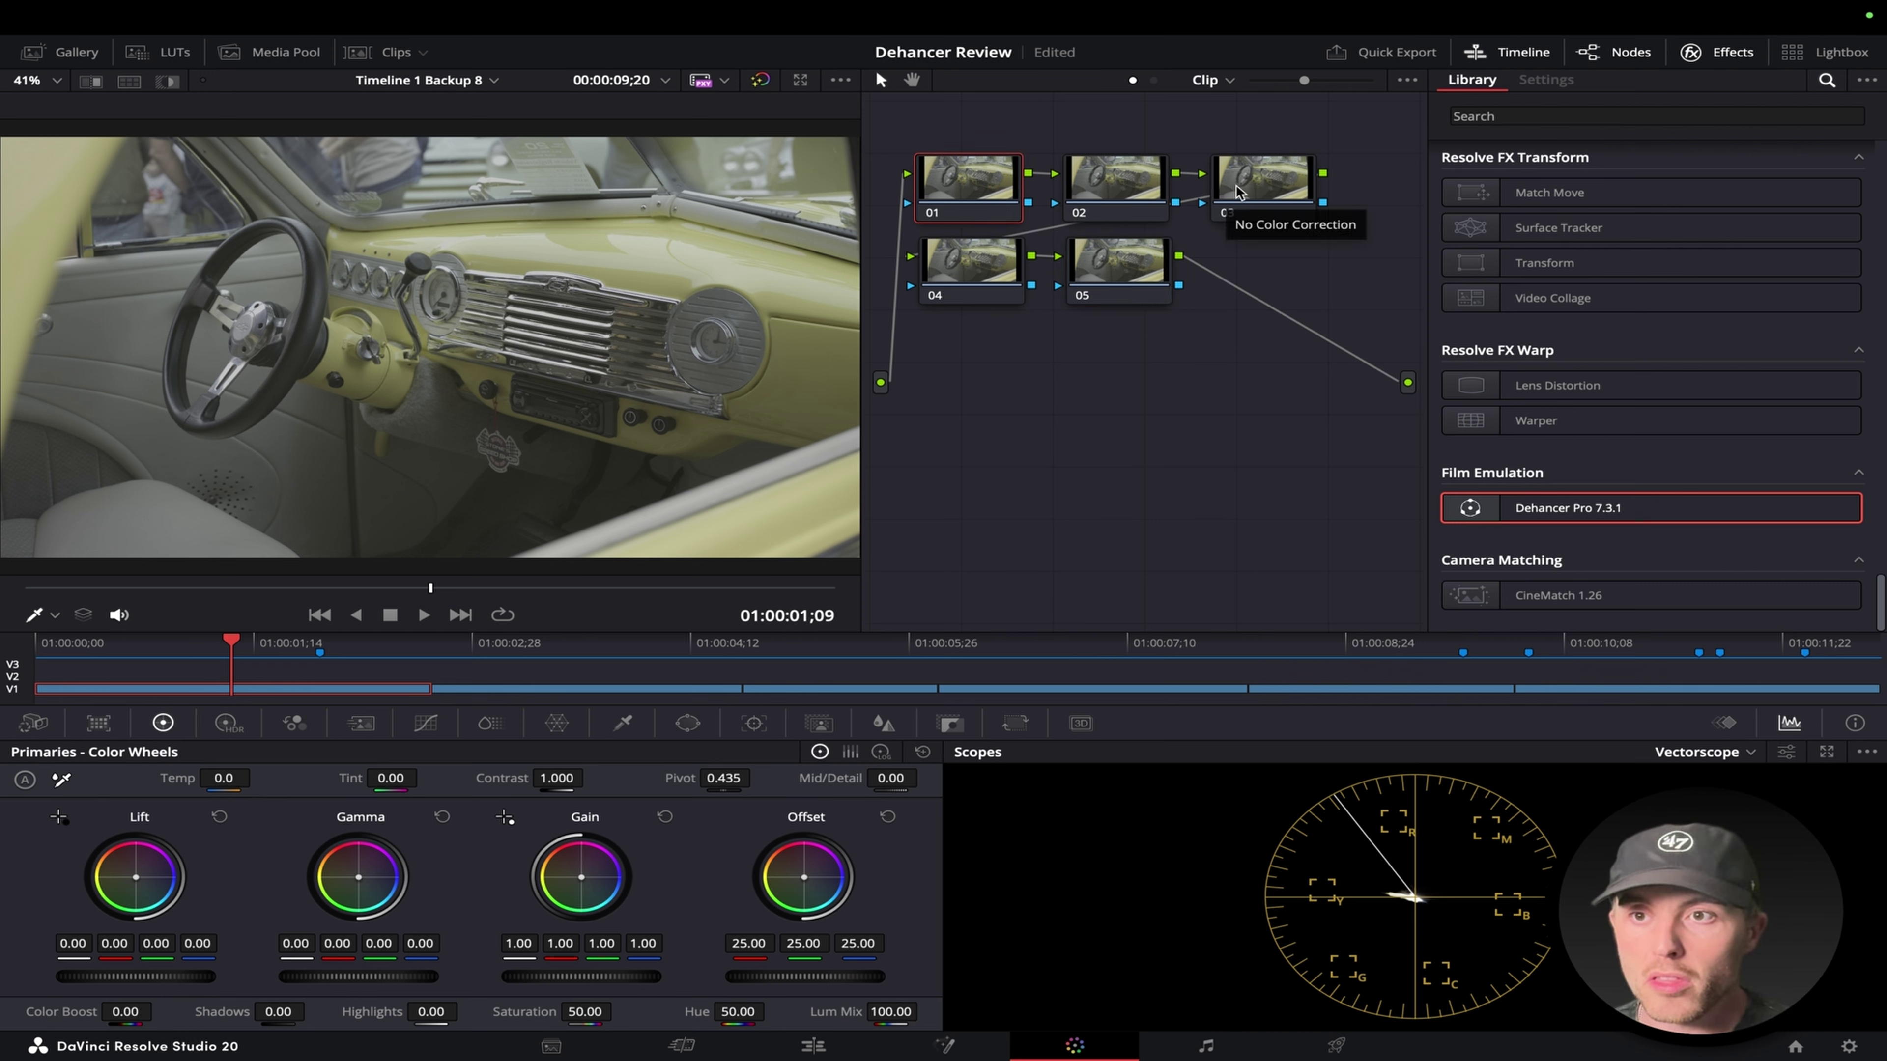
Find the Color Space Transform effect in the library and apply it to node 04.
left_click(977, 287)
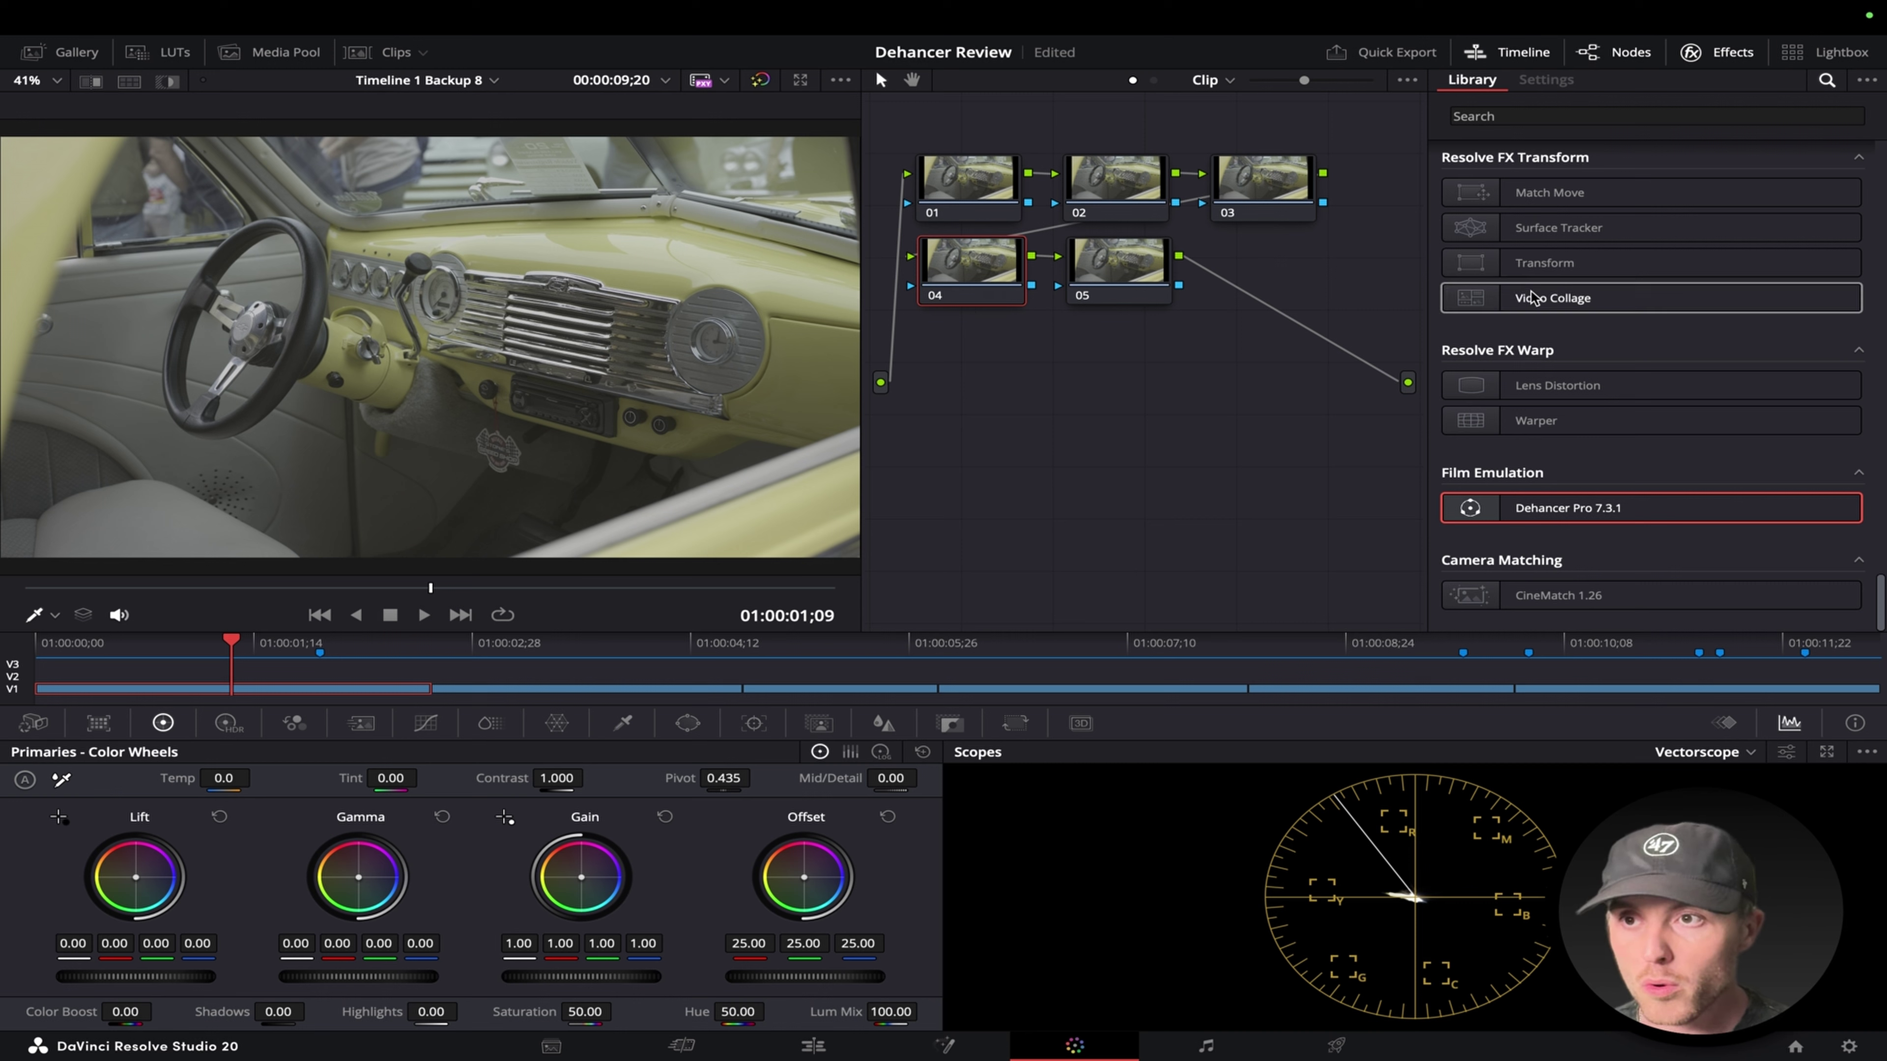
left_click(1762, 120)
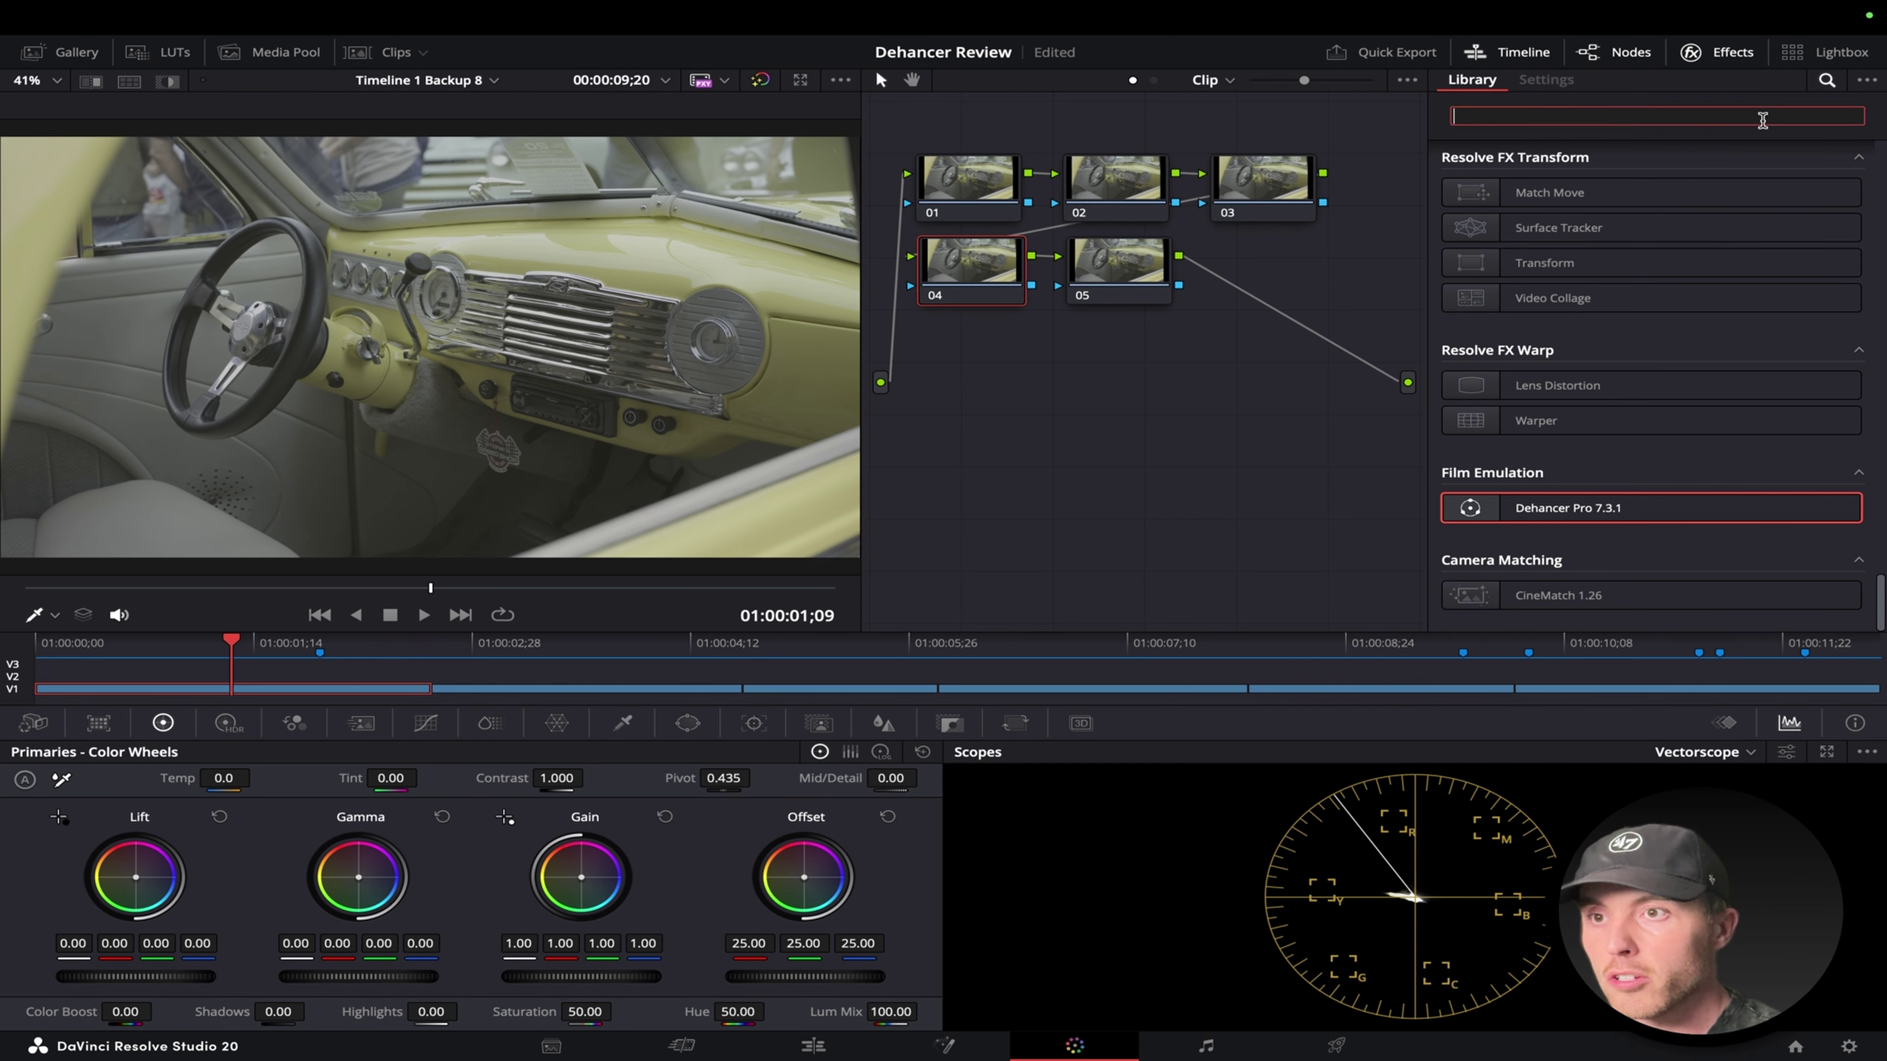
type("color ")
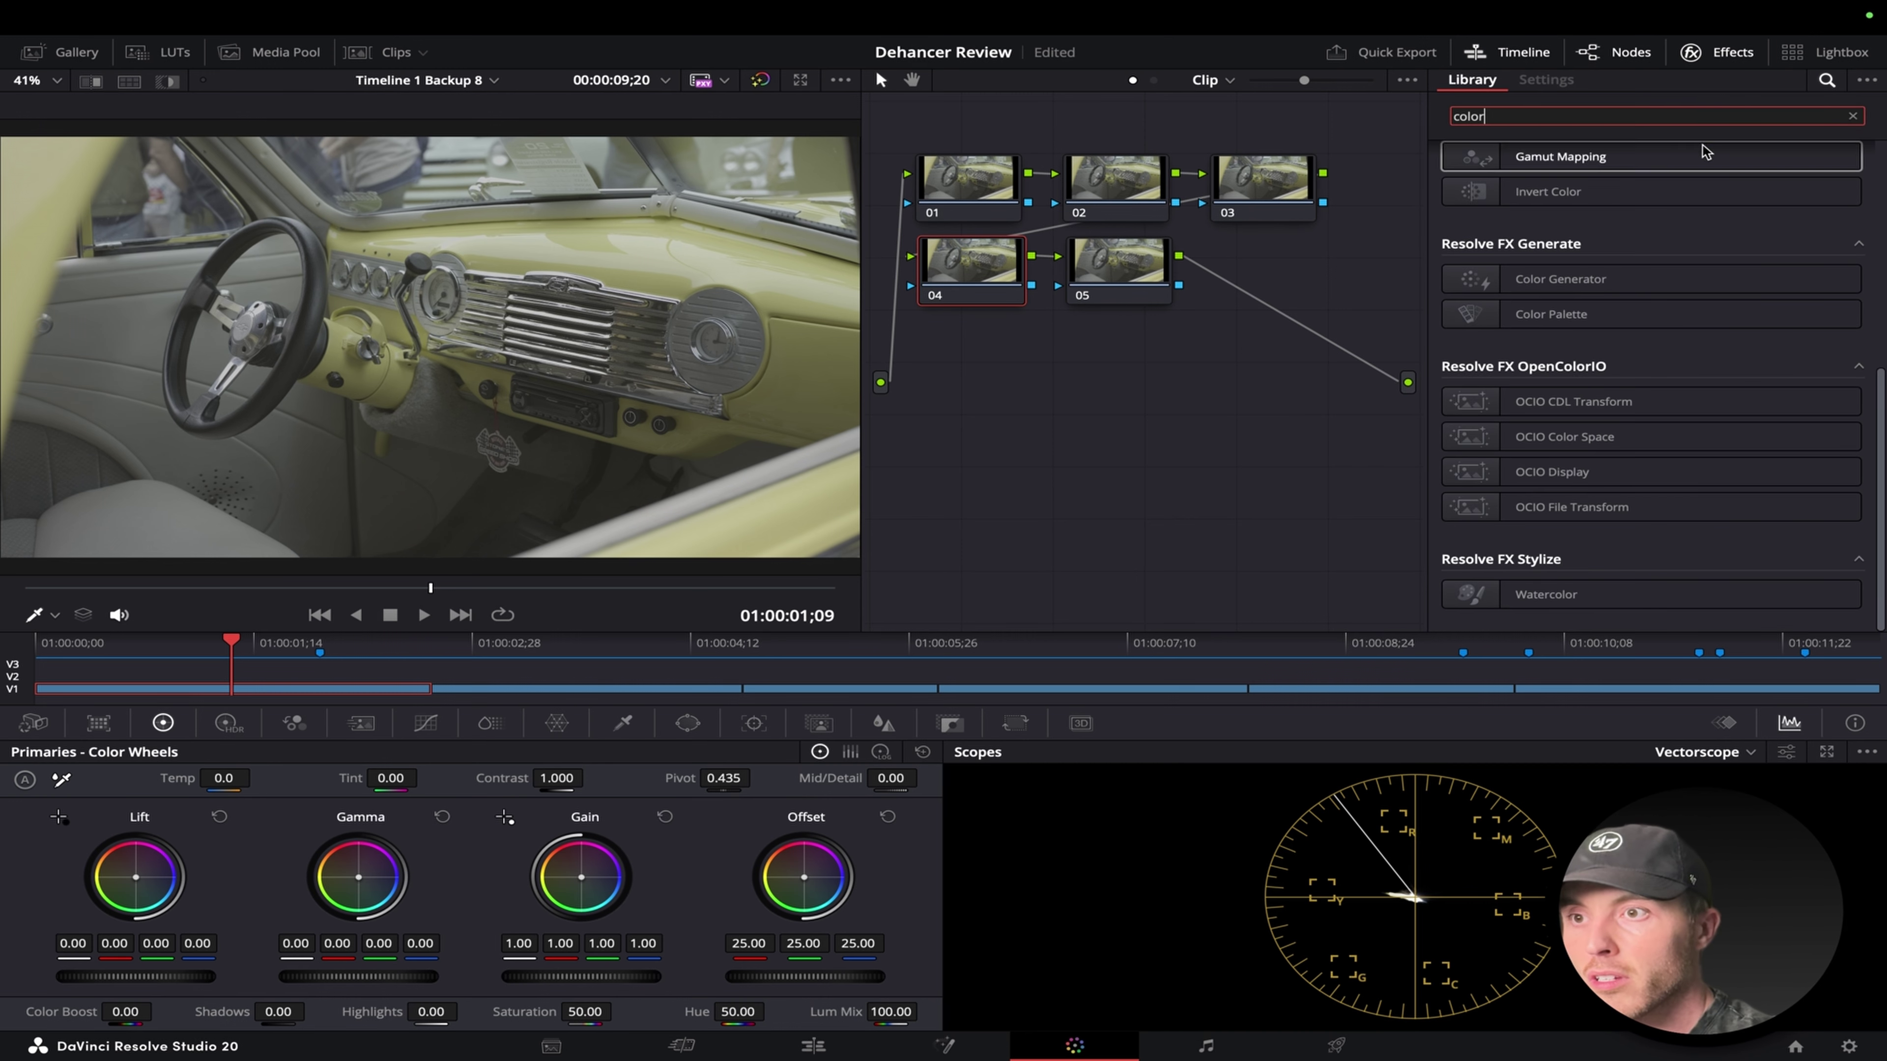
type("sp")
left_click_drag(1564, 194, 945, 291)
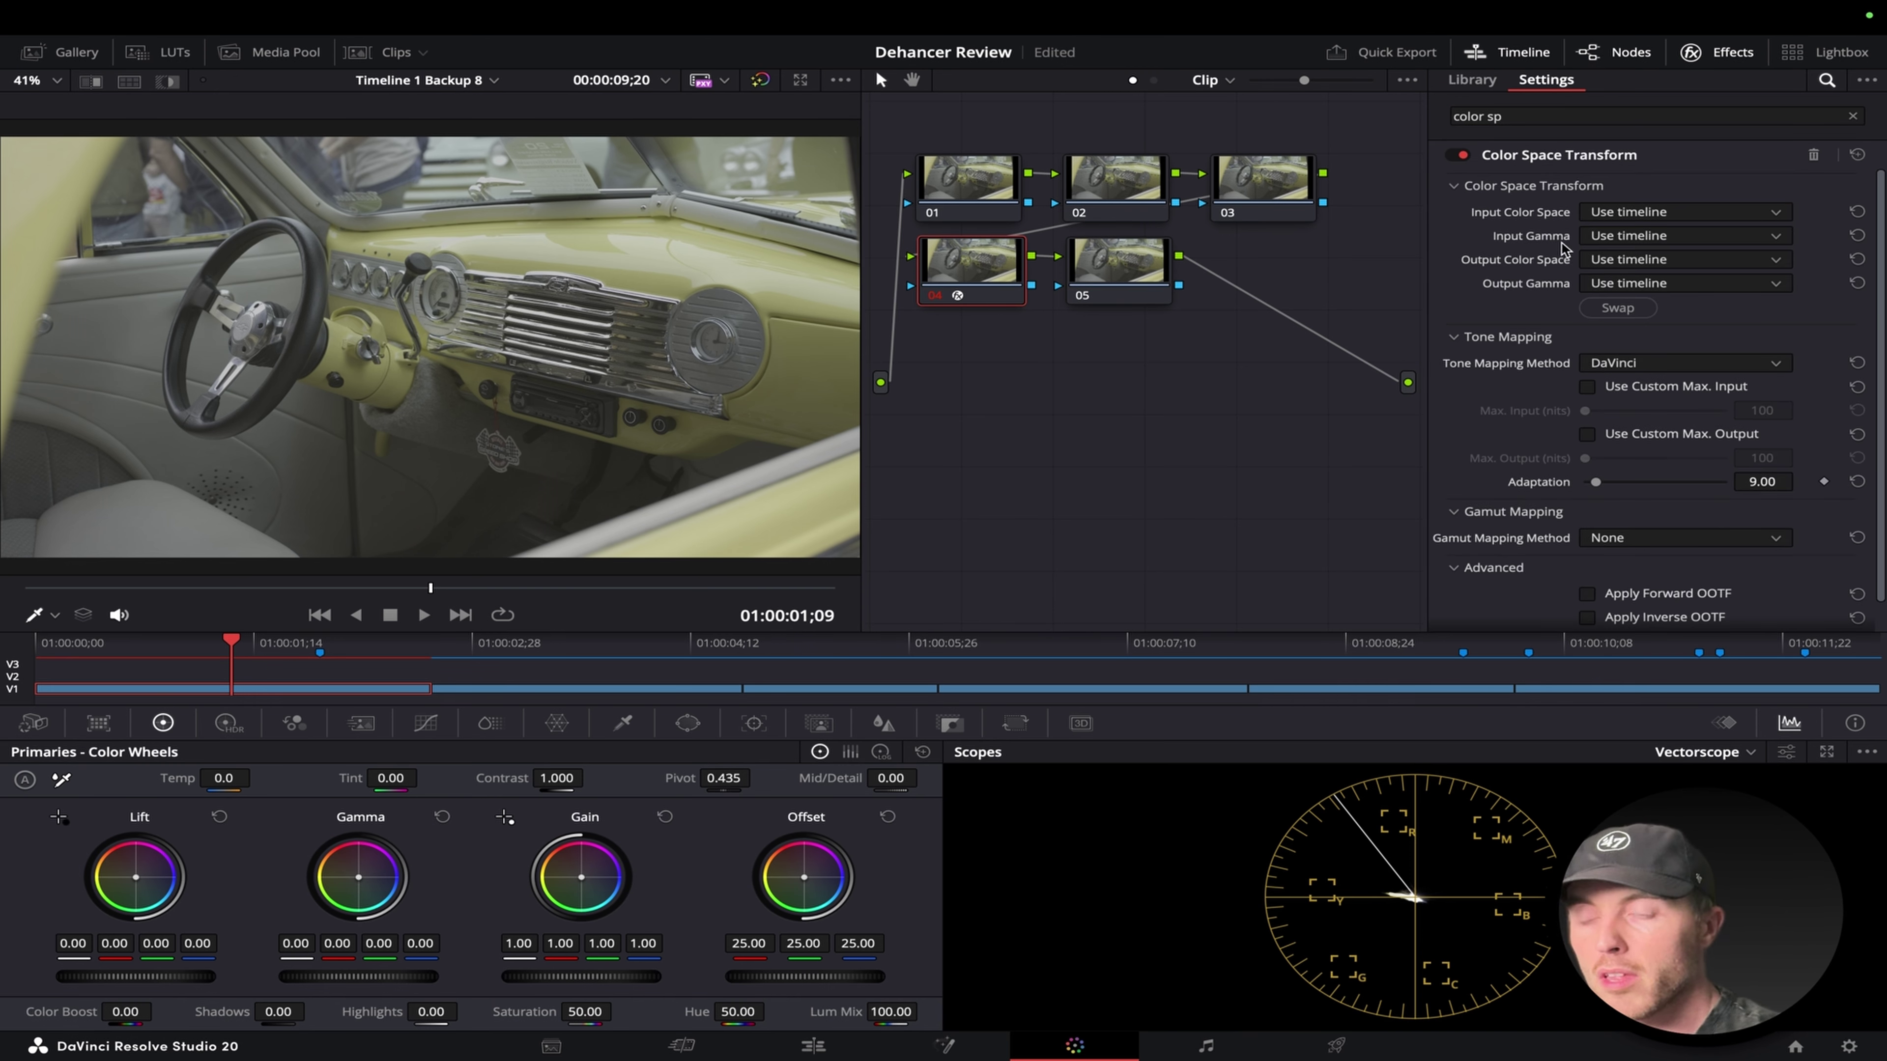
Set the Color Space Transform's input color space to Rec.2020 and its input gamma to Nikon N-Log.
left_click(1620, 211)
scroll(1709, 312, "down", 5)
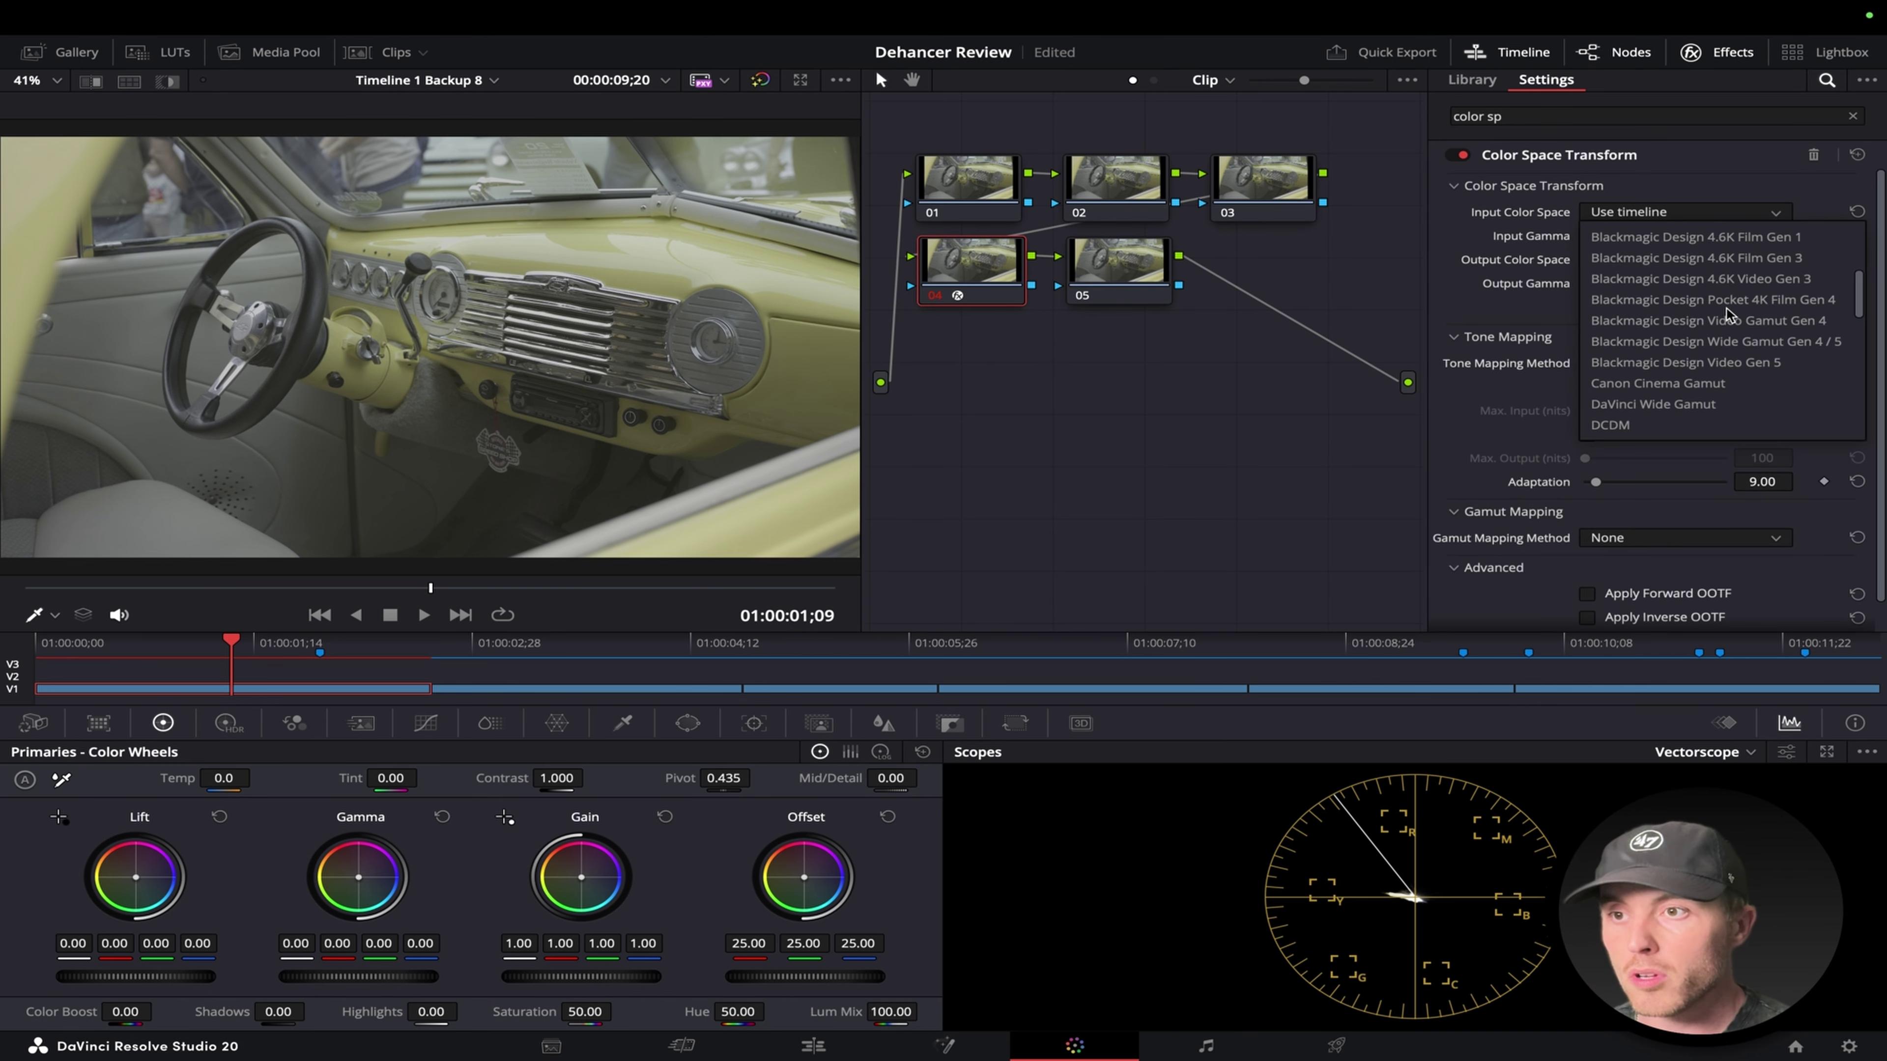
scroll(1729, 317, "down", 3)
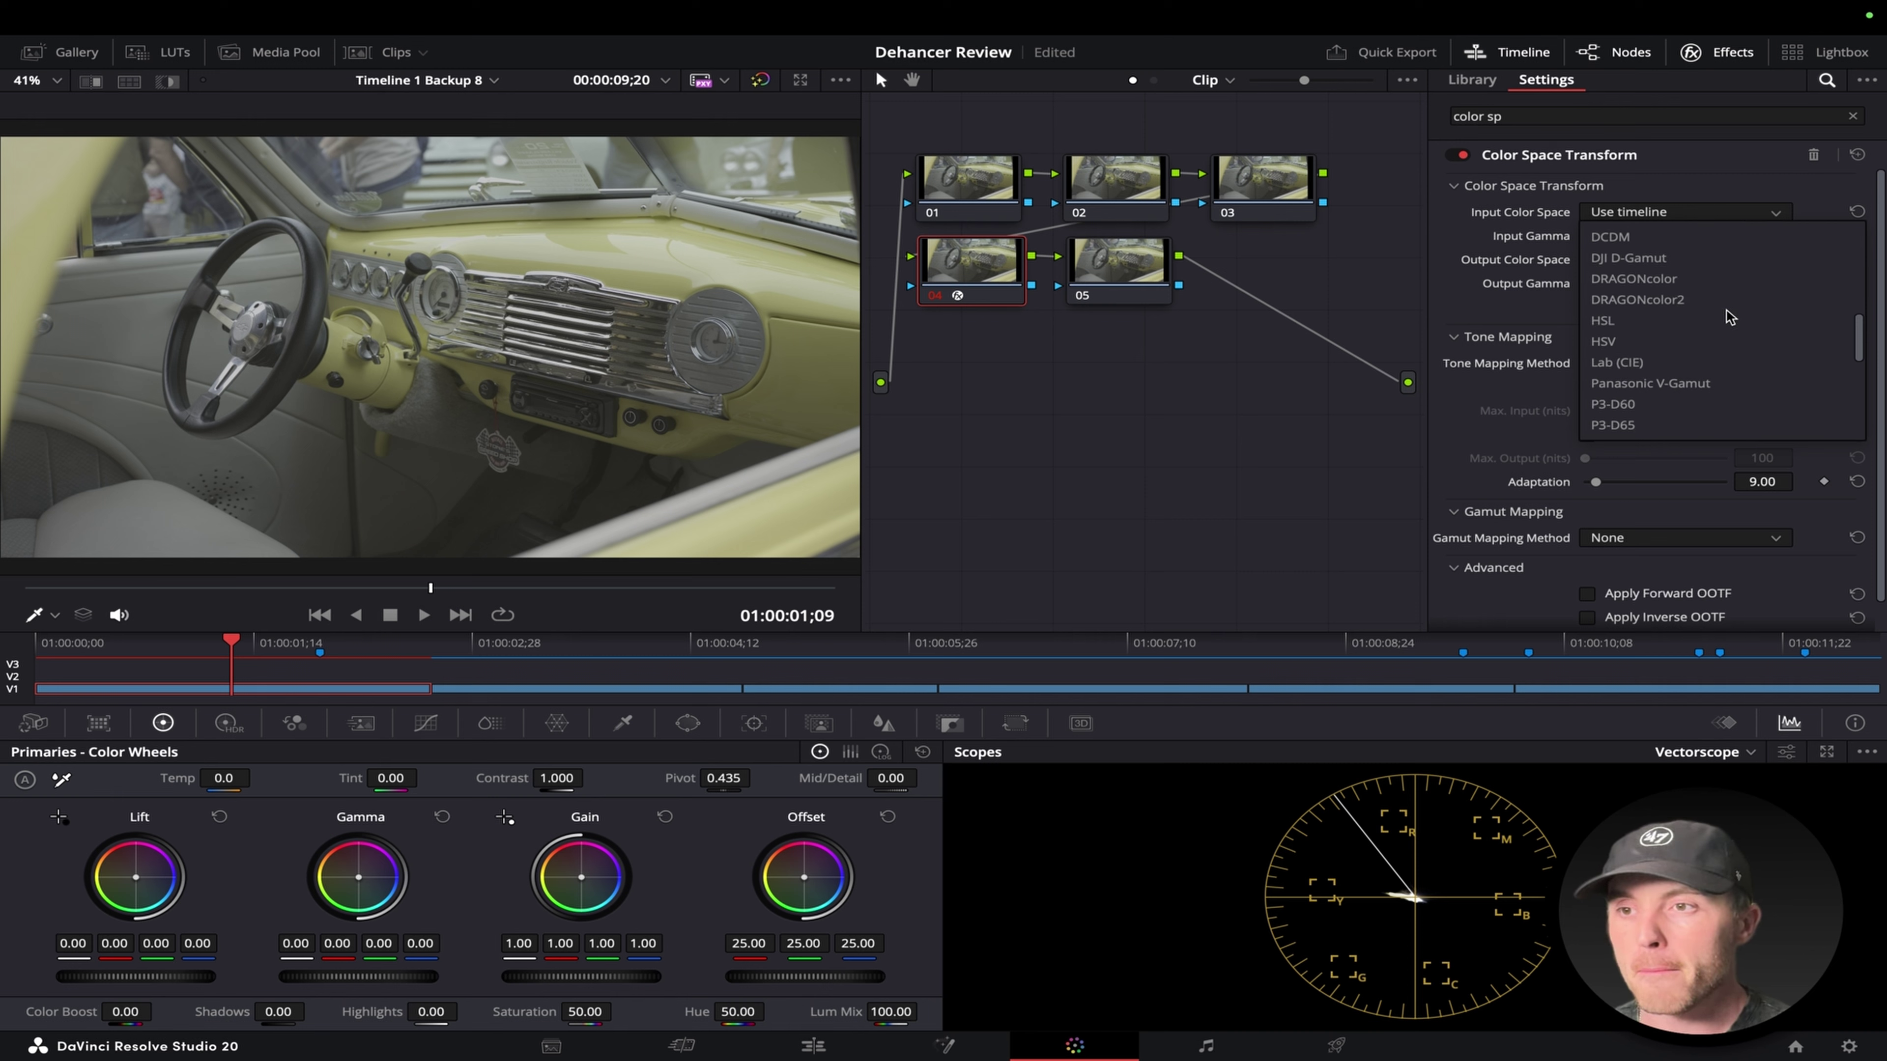
scroll(1701, 334, "down", 2)
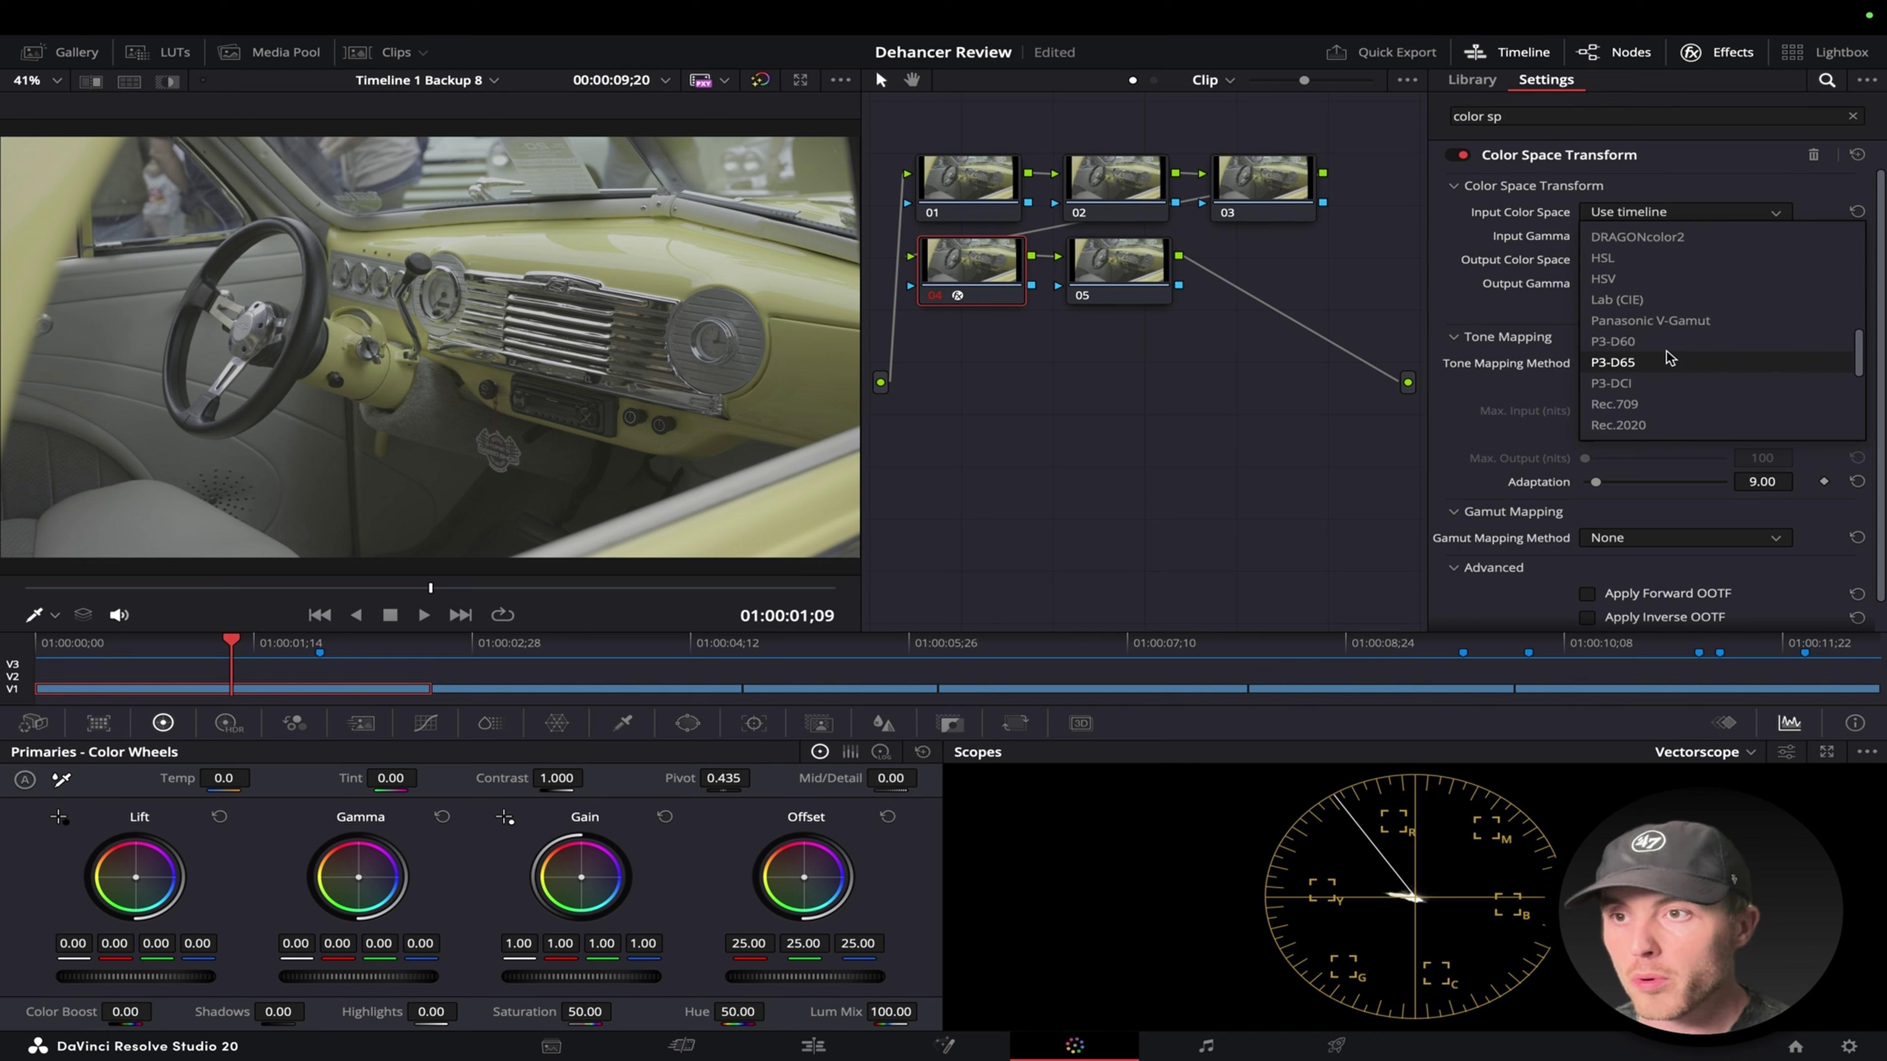
scroll(1668, 355, "down", 2)
left_click(1658, 373)
left_click(1634, 236)
scroll(1679, 349, "down", 6)
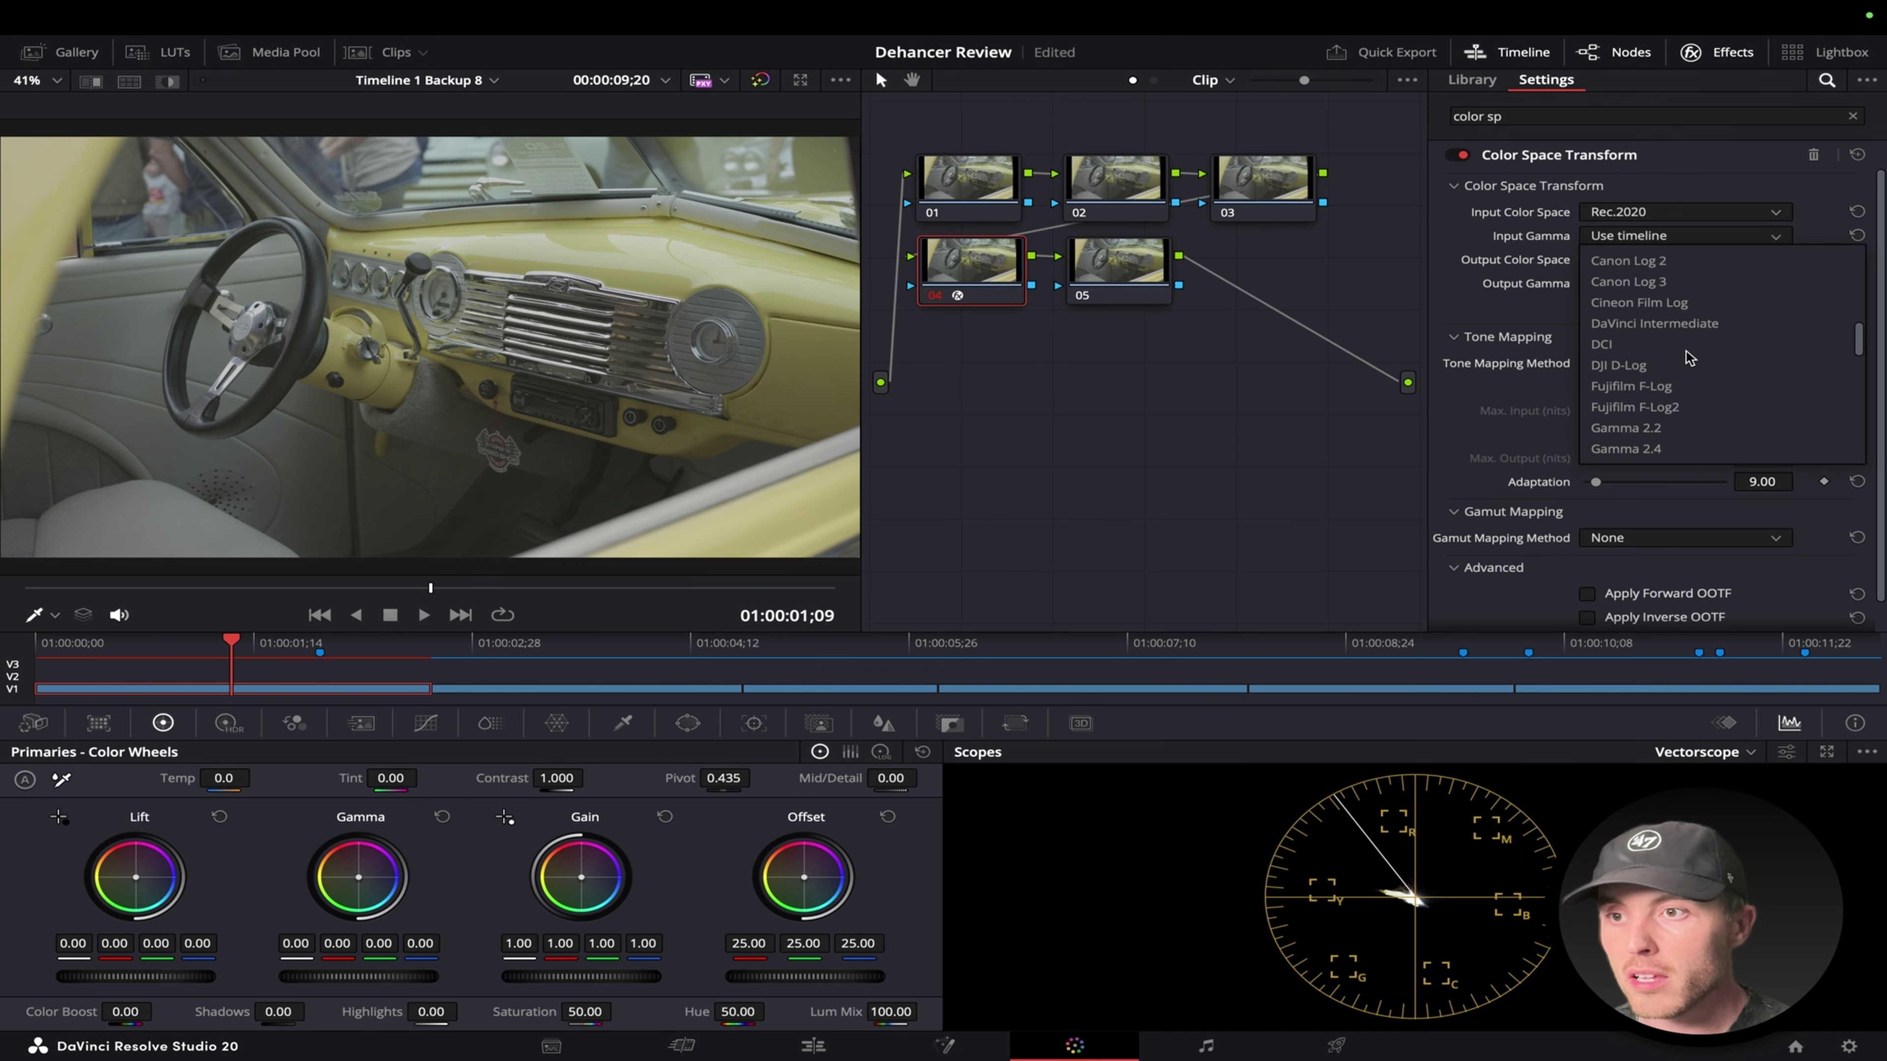
scroll(1690, 358, "down", 2)
left_click(1672, 438)
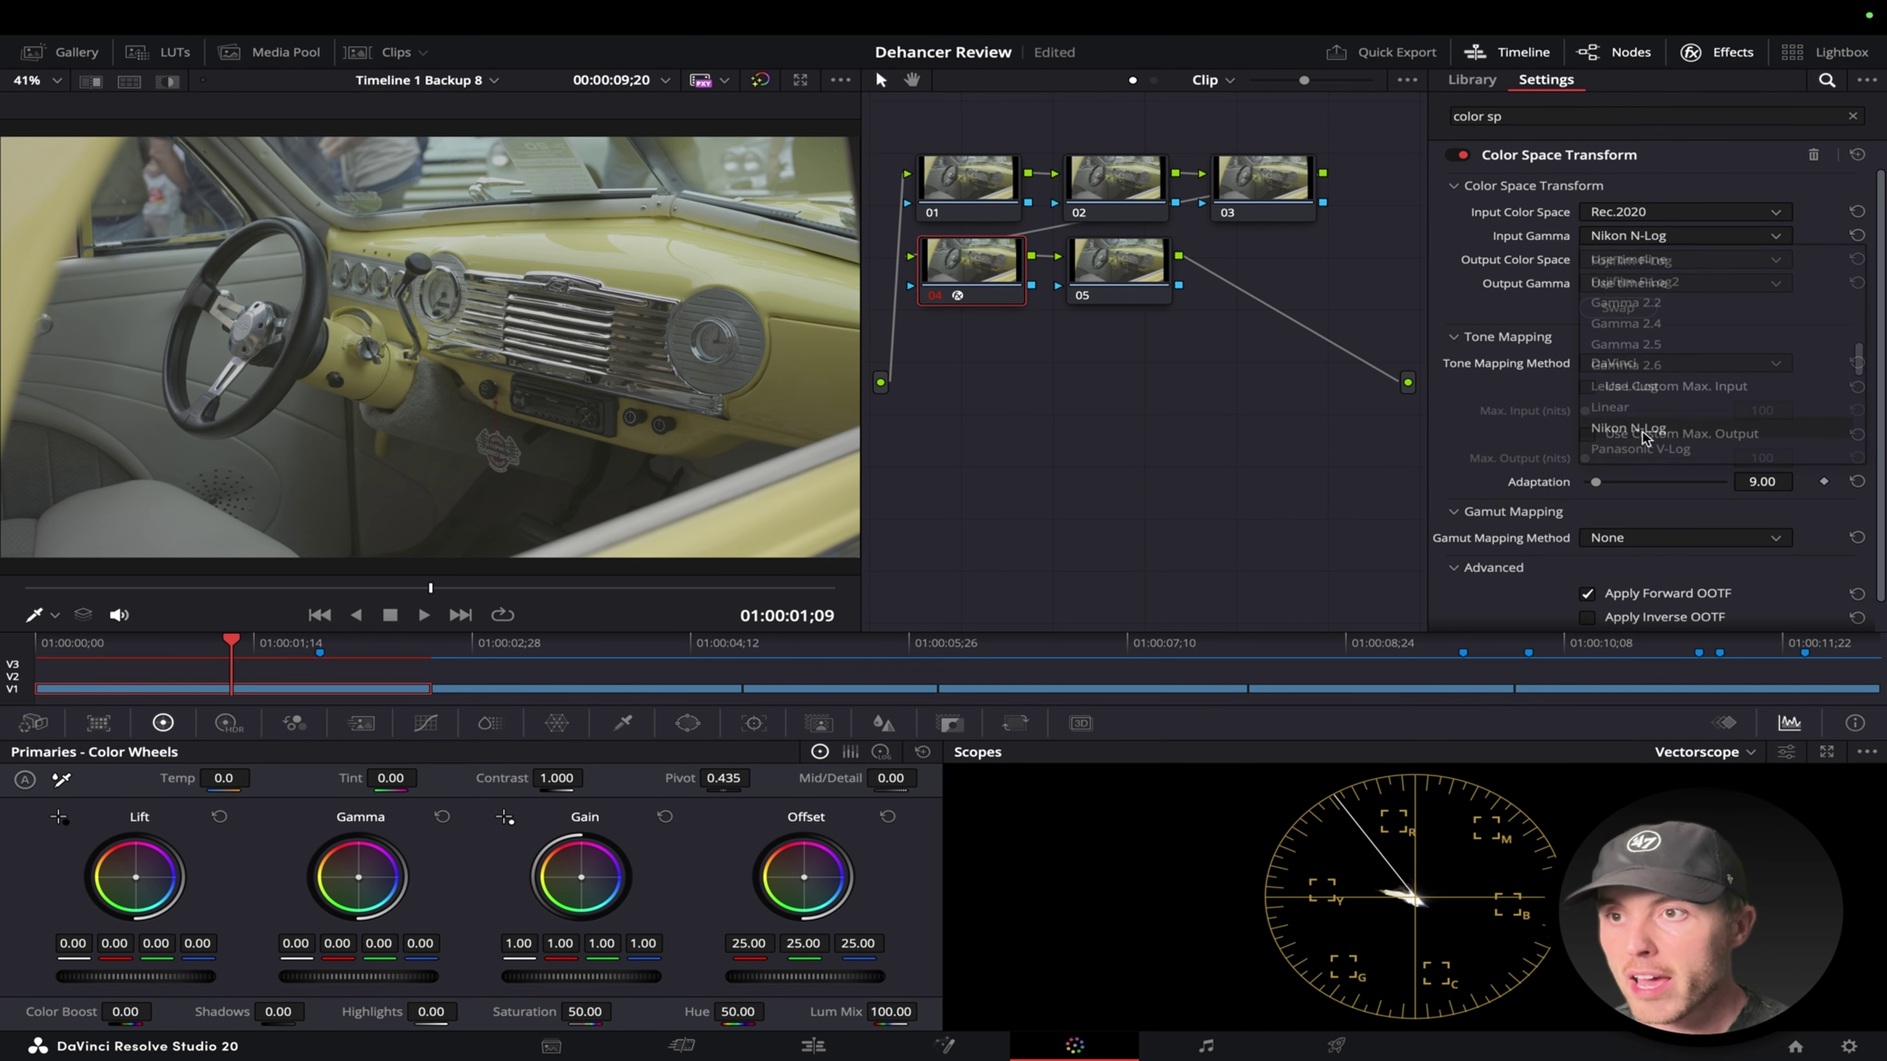
Set the transform's output color space to Rec.709 and its output gamma to Gamma 2.2.
left_click(1701, 260)
scroll(1679, 357, "down", 8)
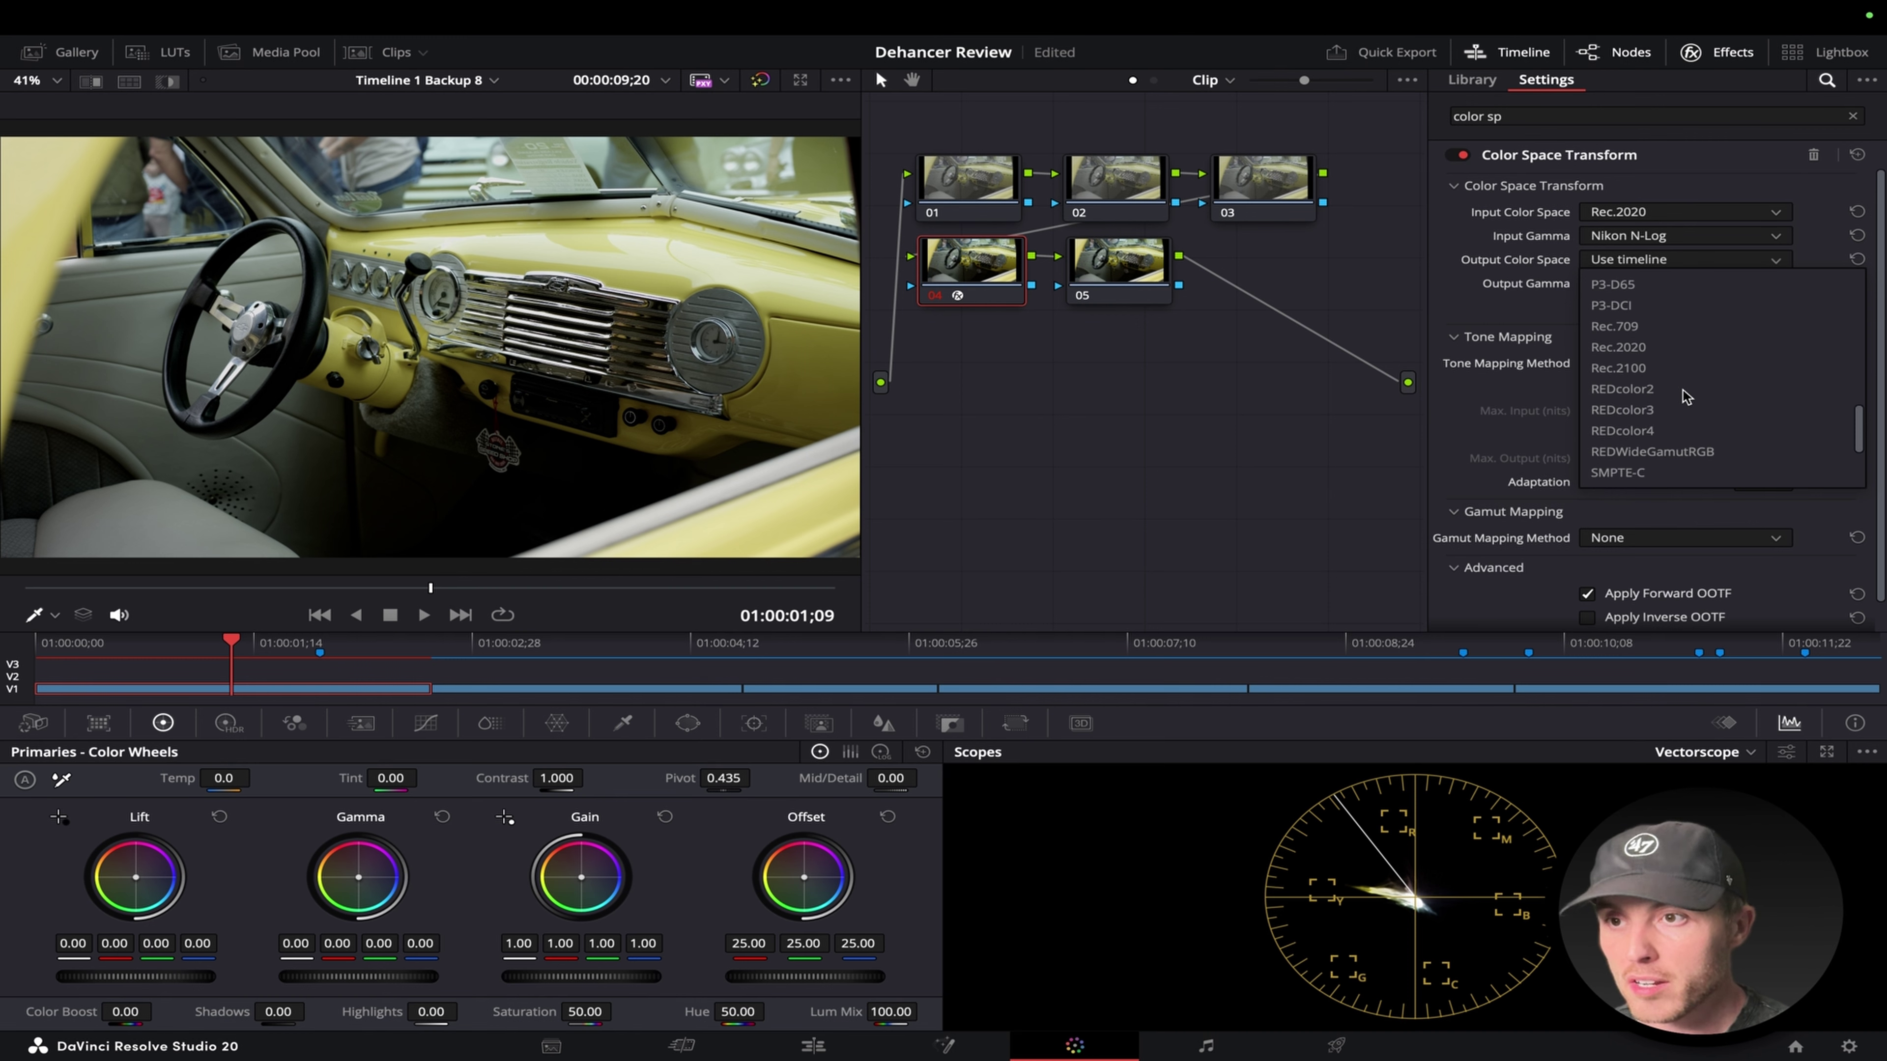
scroll(1667, 396, "up", 3)
left_click(1667, 394)
left_click(1679, 283)
scroll(1701, 394, "down", 5)
scroll(1701, 394, "down", 4)
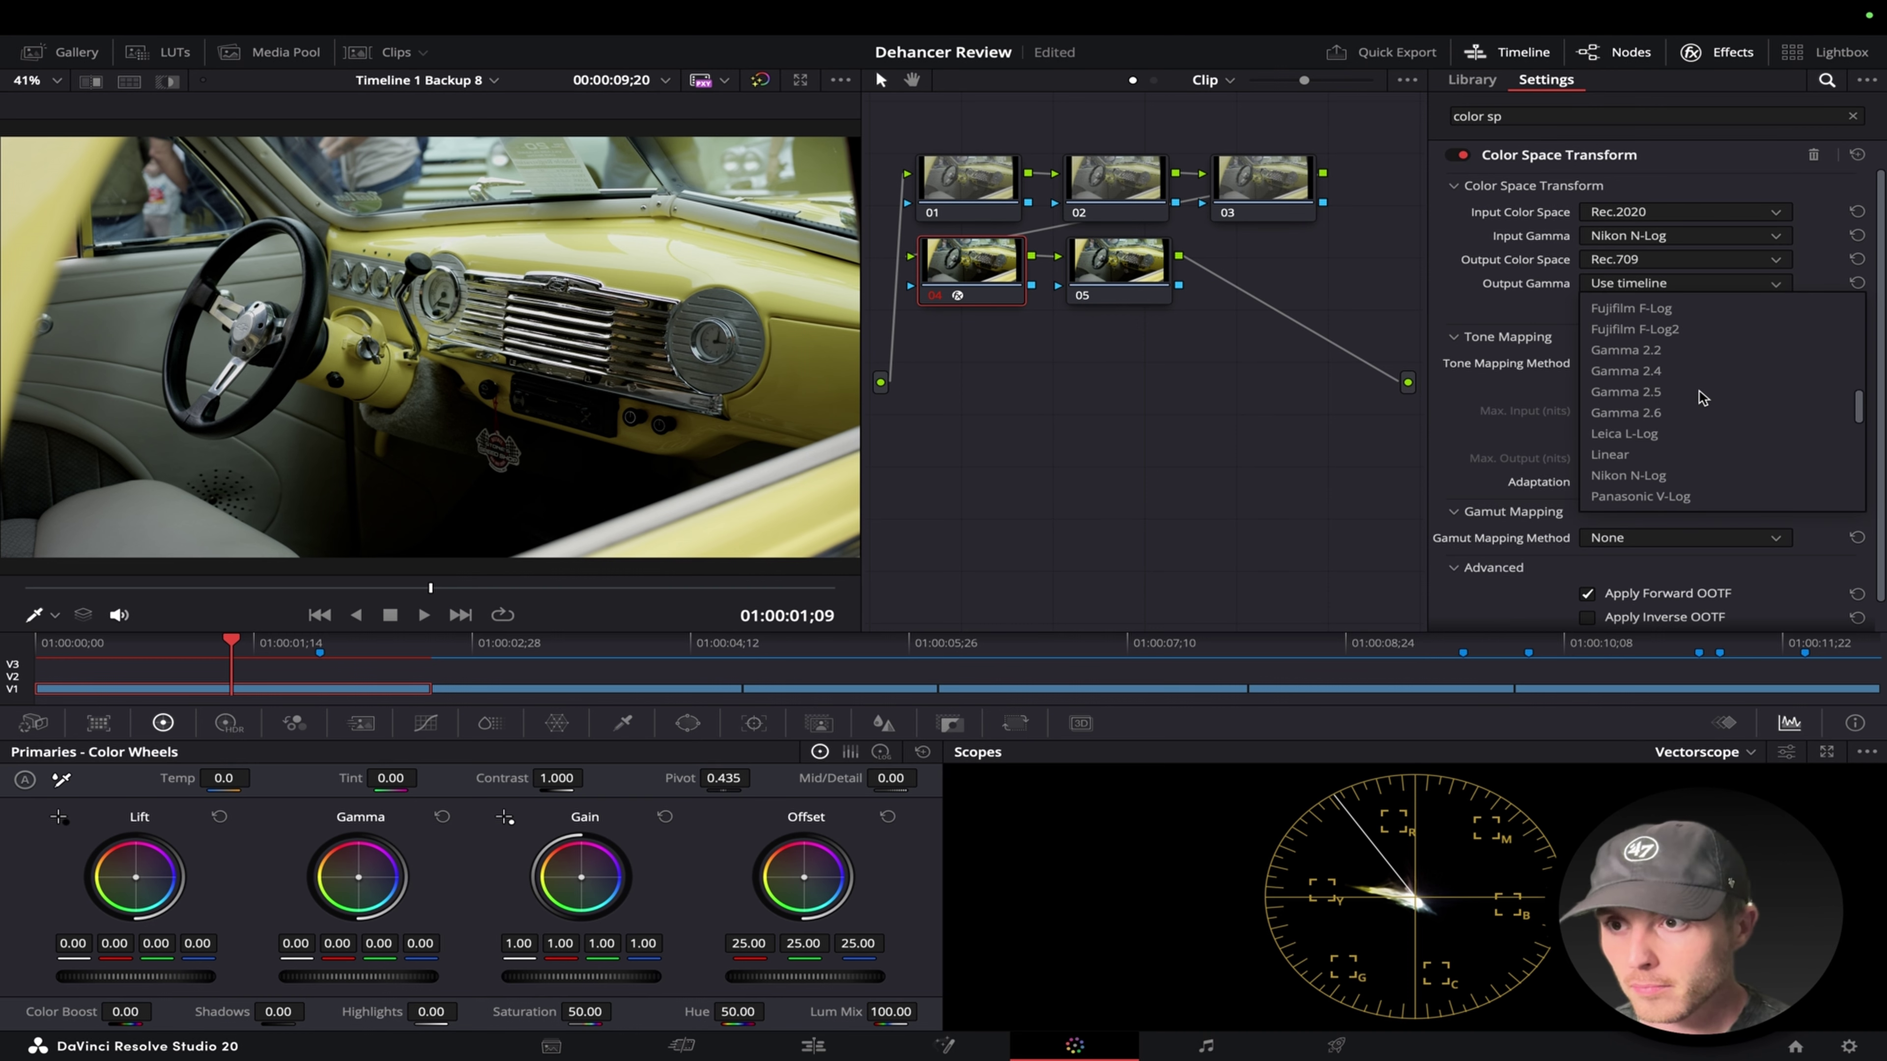
left_click(1691, 352)
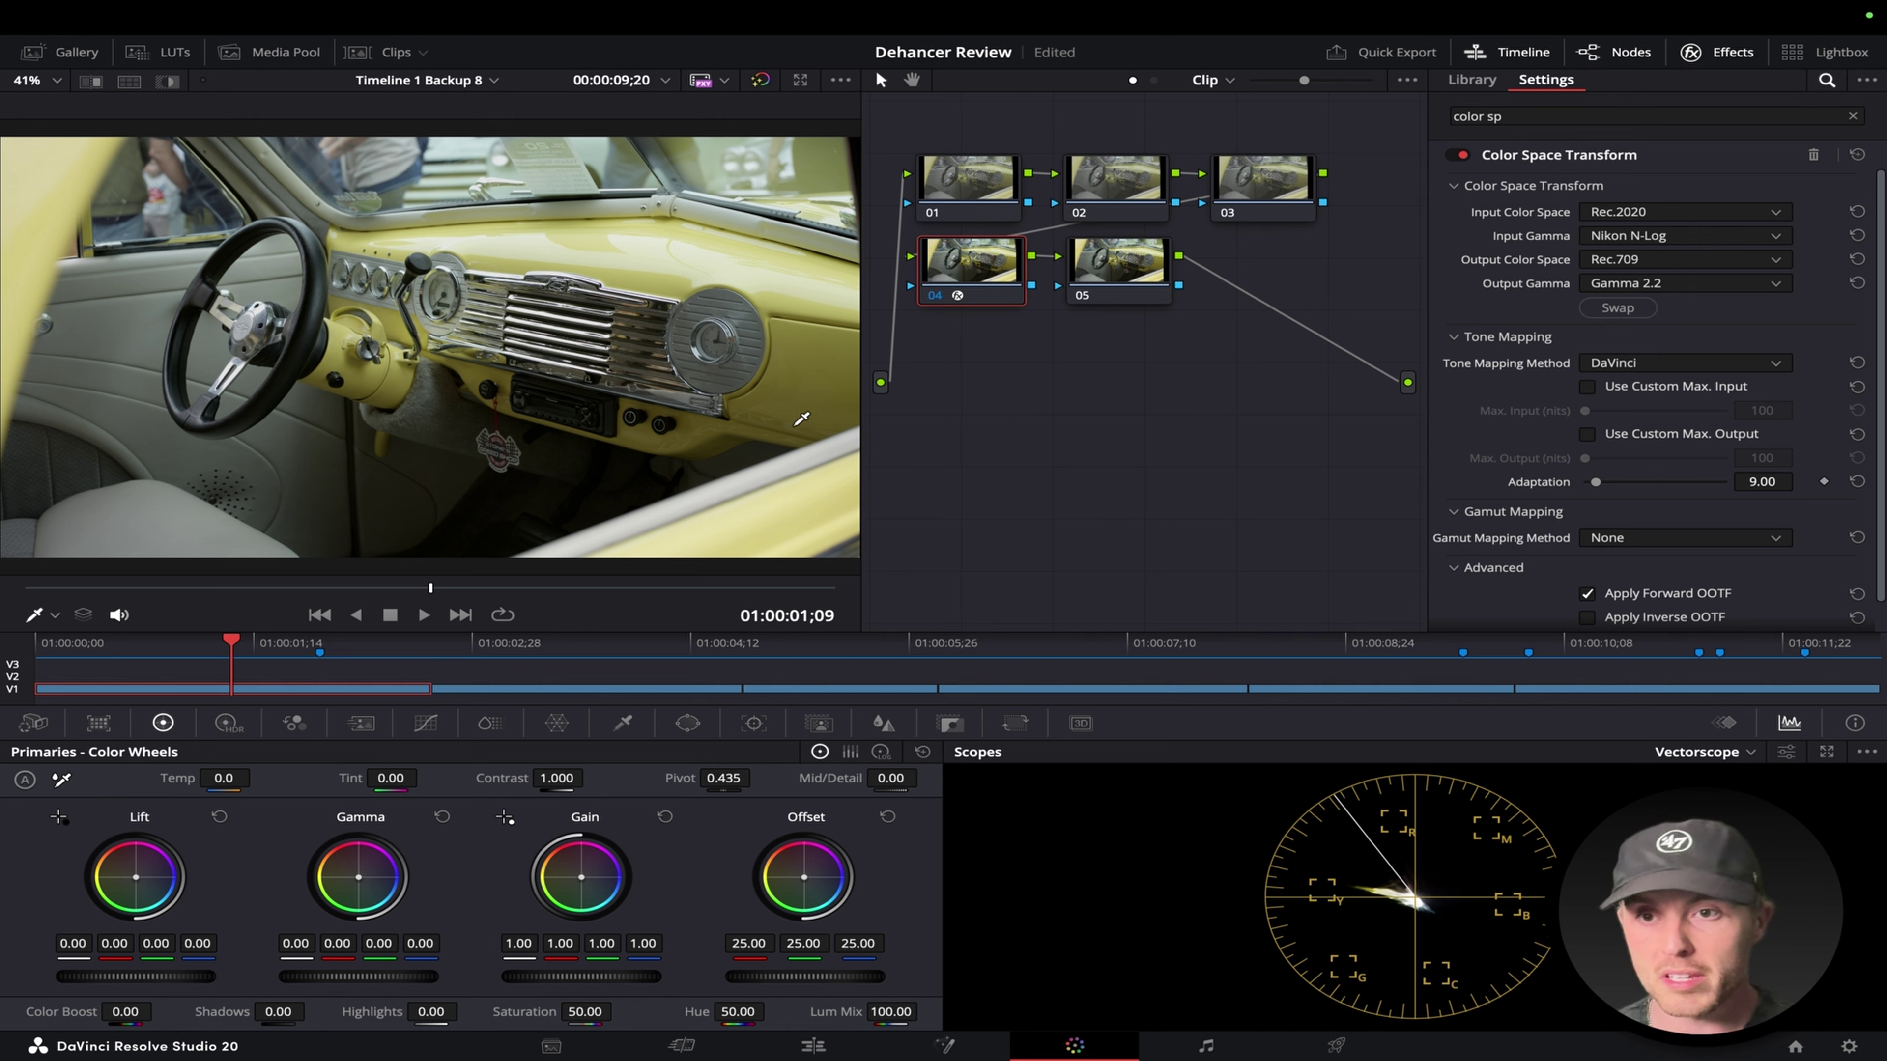
Configure DaVinci tone mapping with a custom maximum input of 10000 nits and a custom maximum output of 100 nits.
left_click_drag(858, 404, 1023, 413)
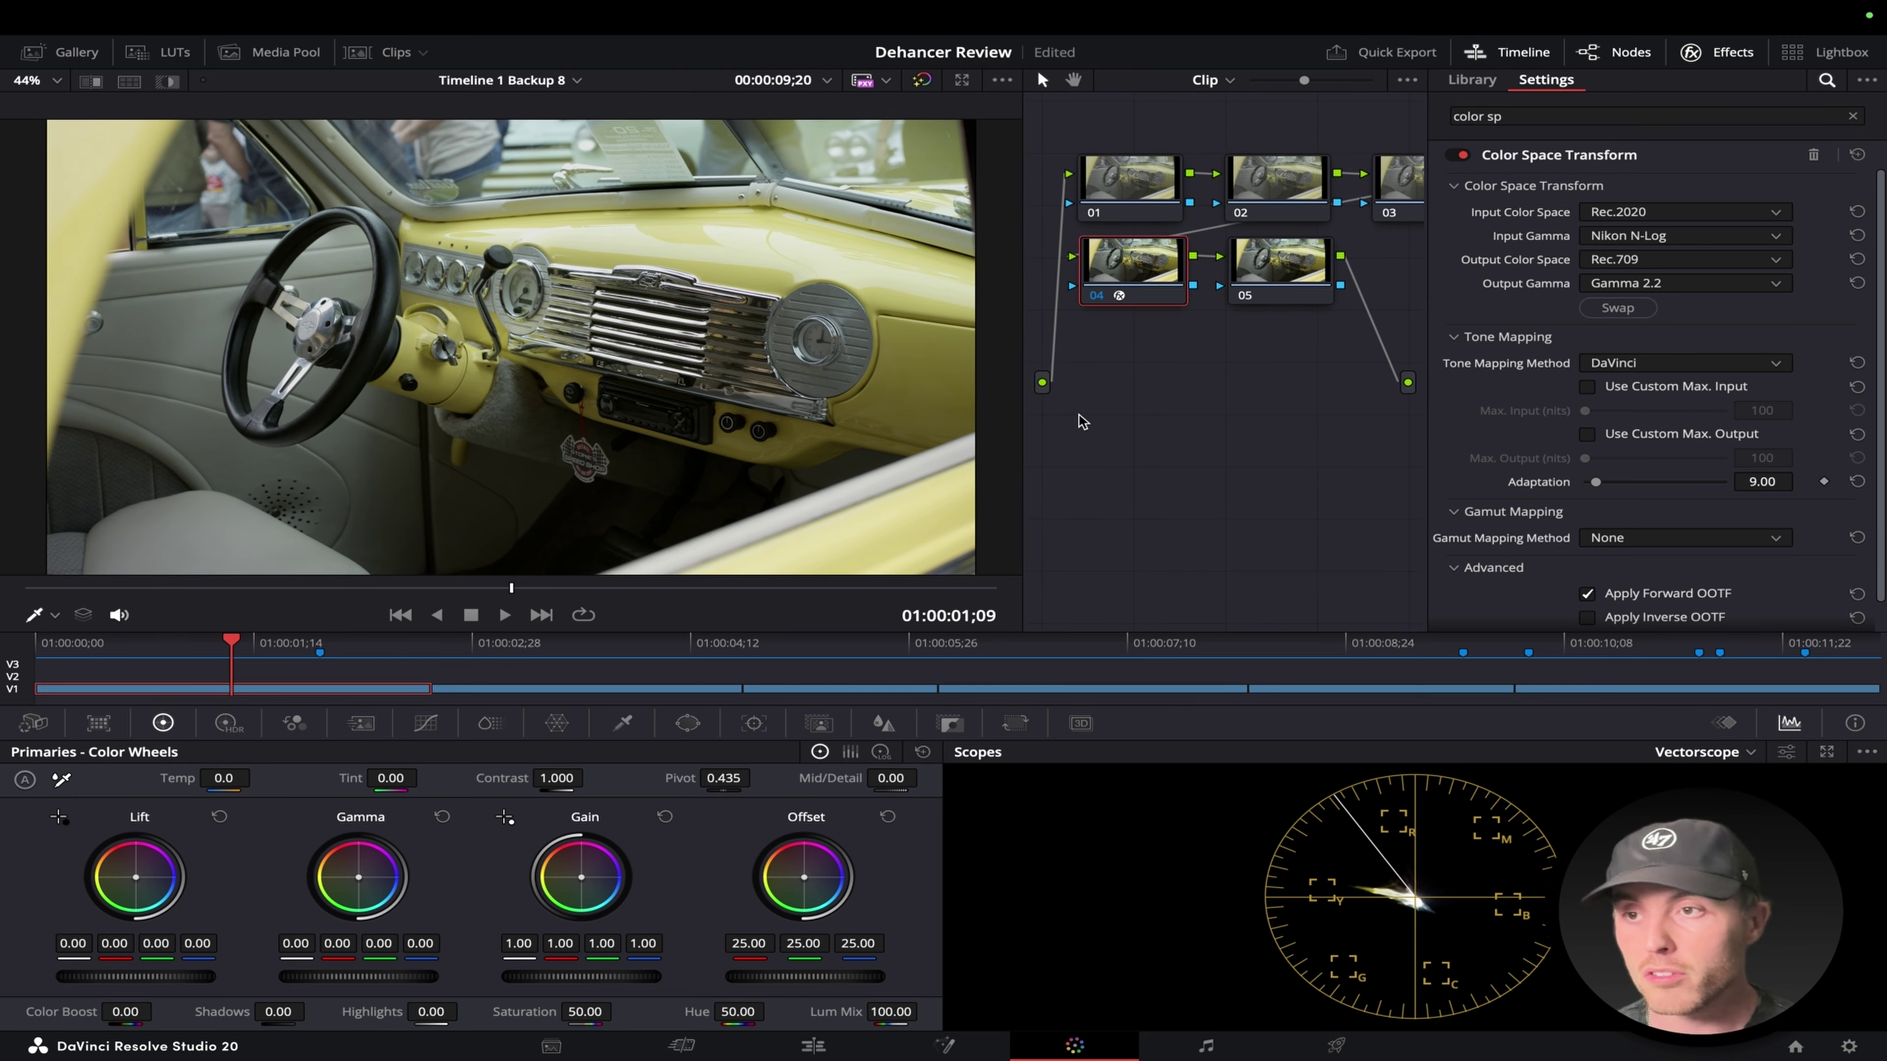
left_click(1587, 388)
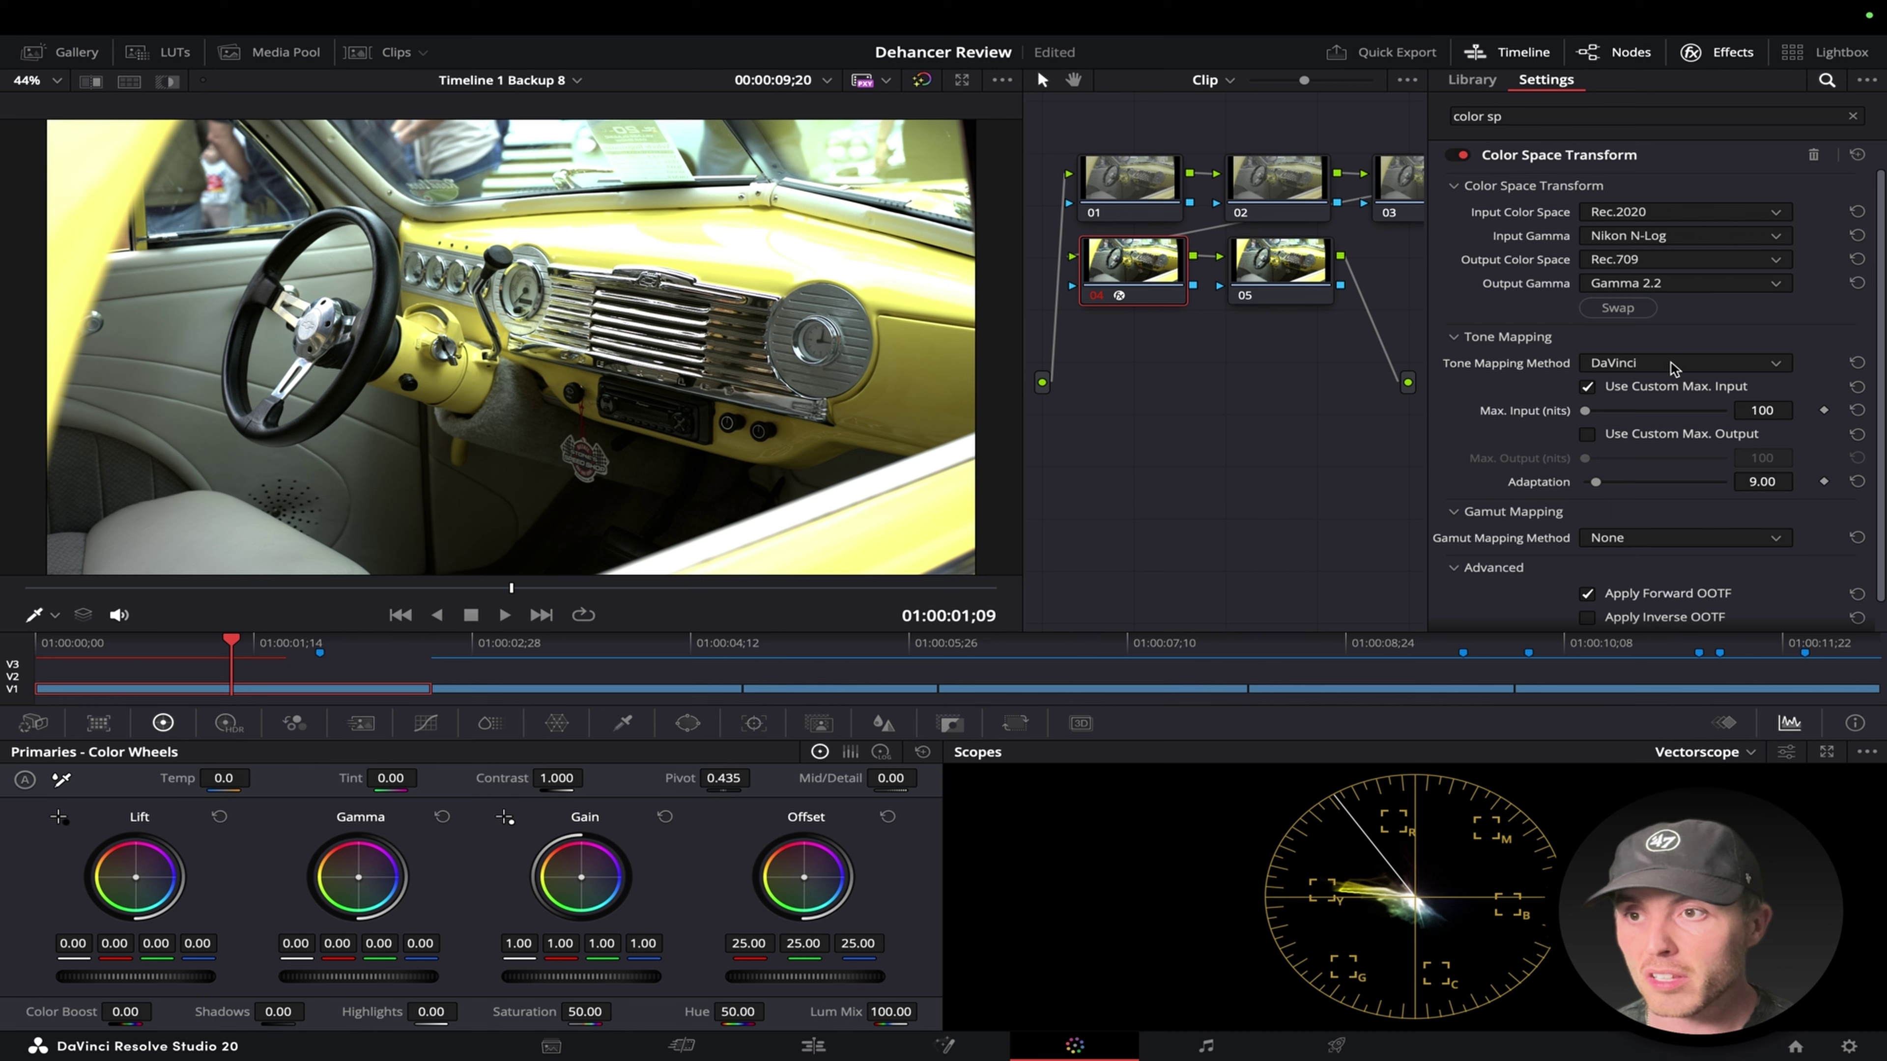
left_click(1672, 363)
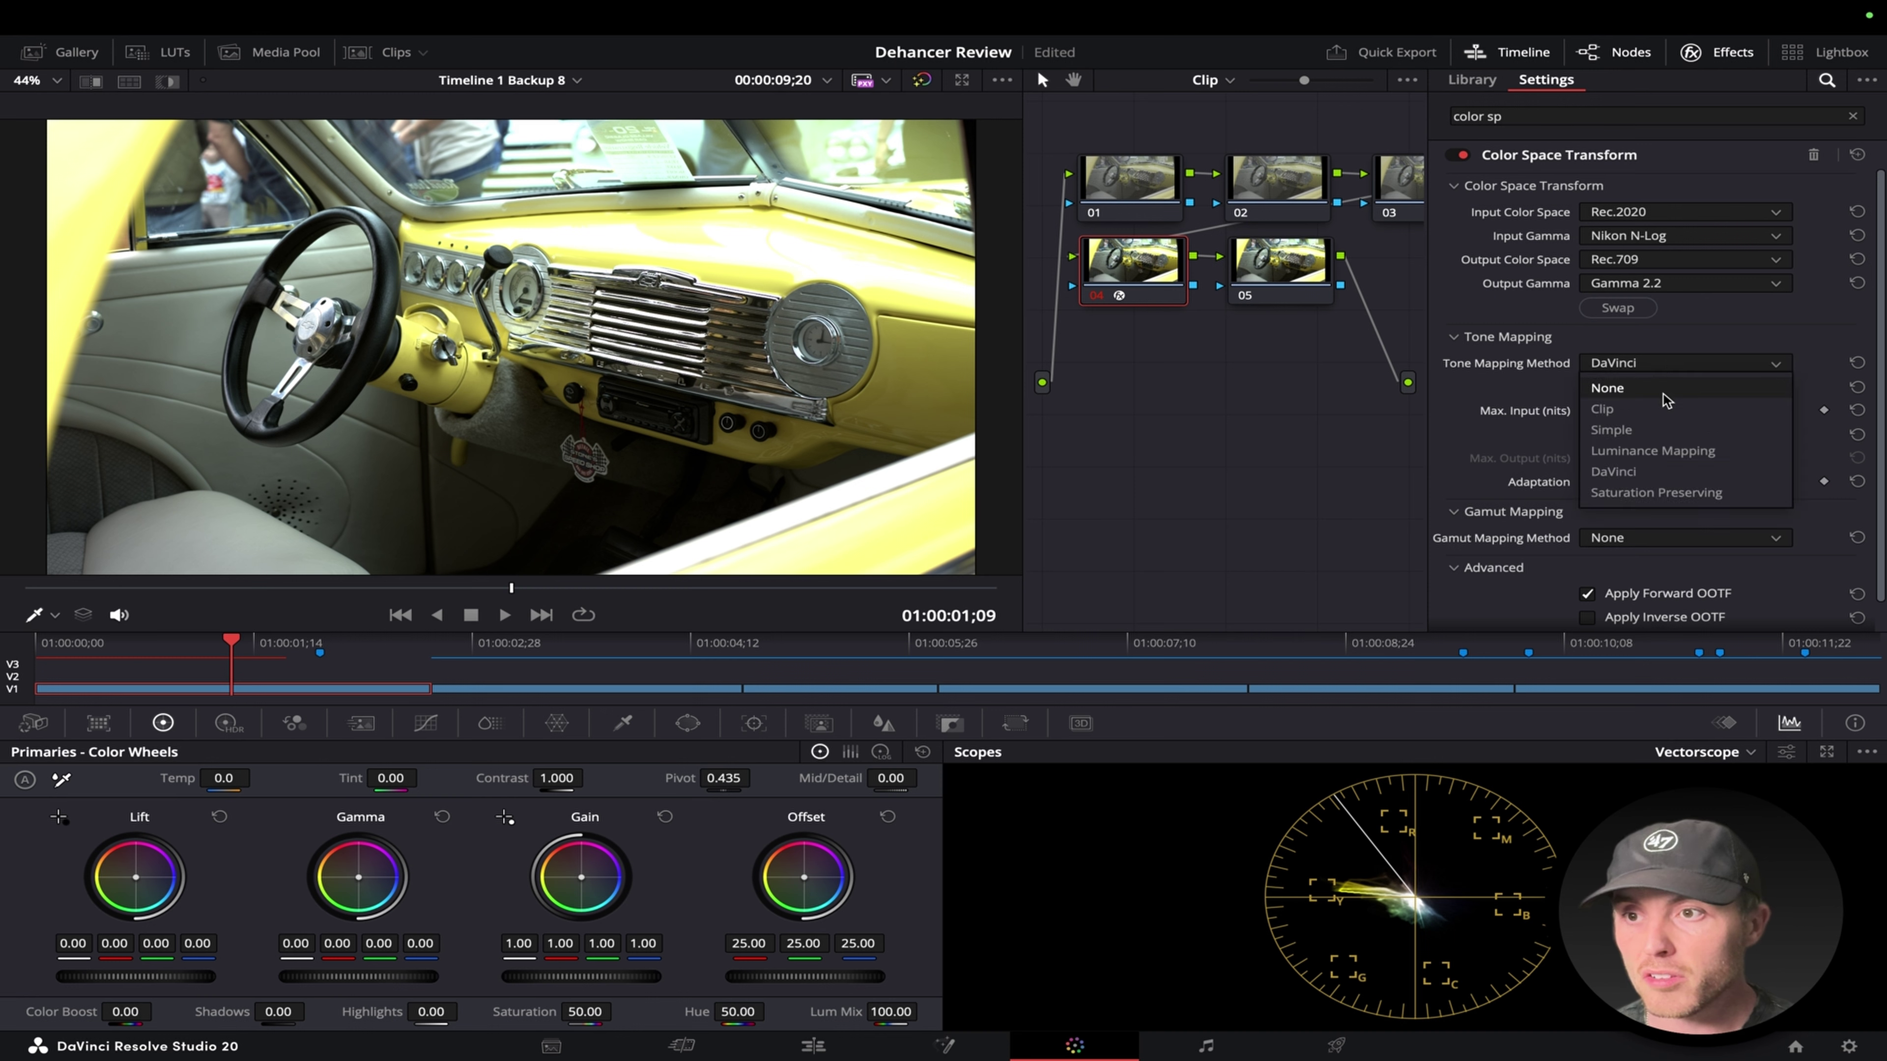
left_click(1661, 451)
left_click(1646, 365)
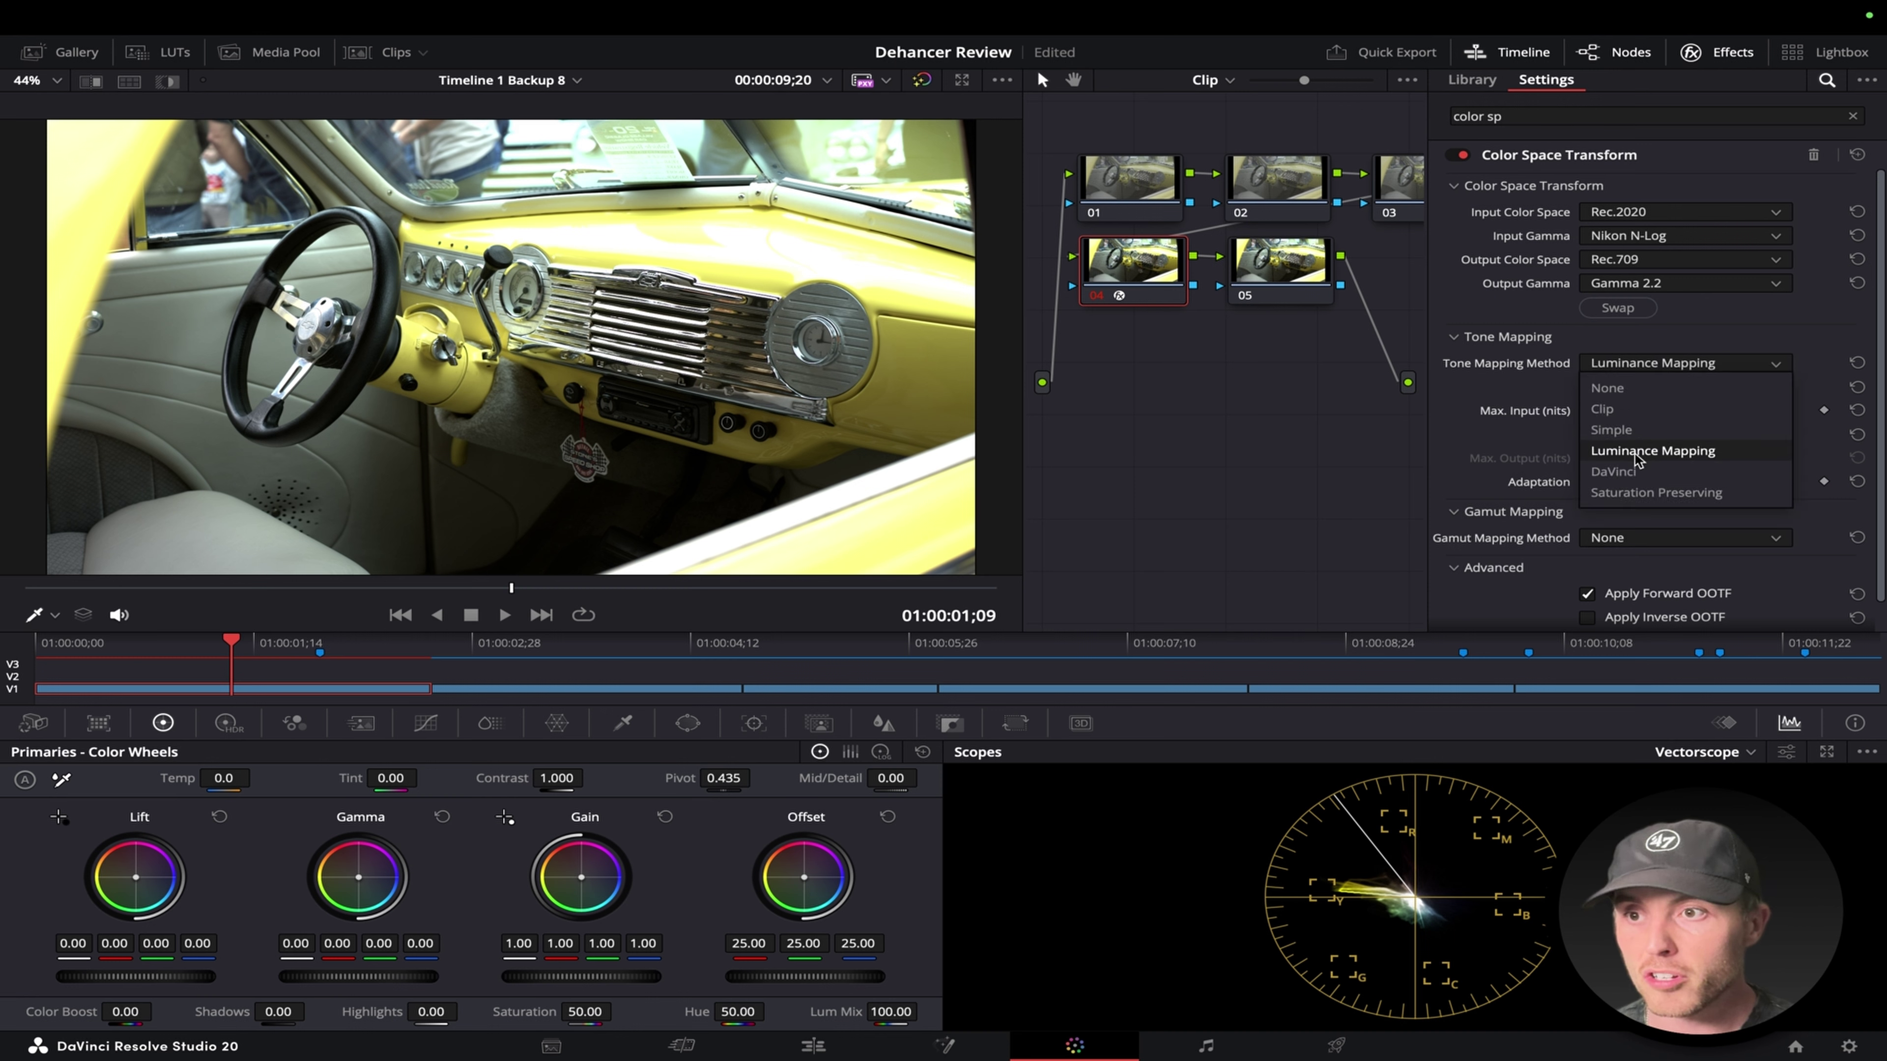
left_click(1614, 472)
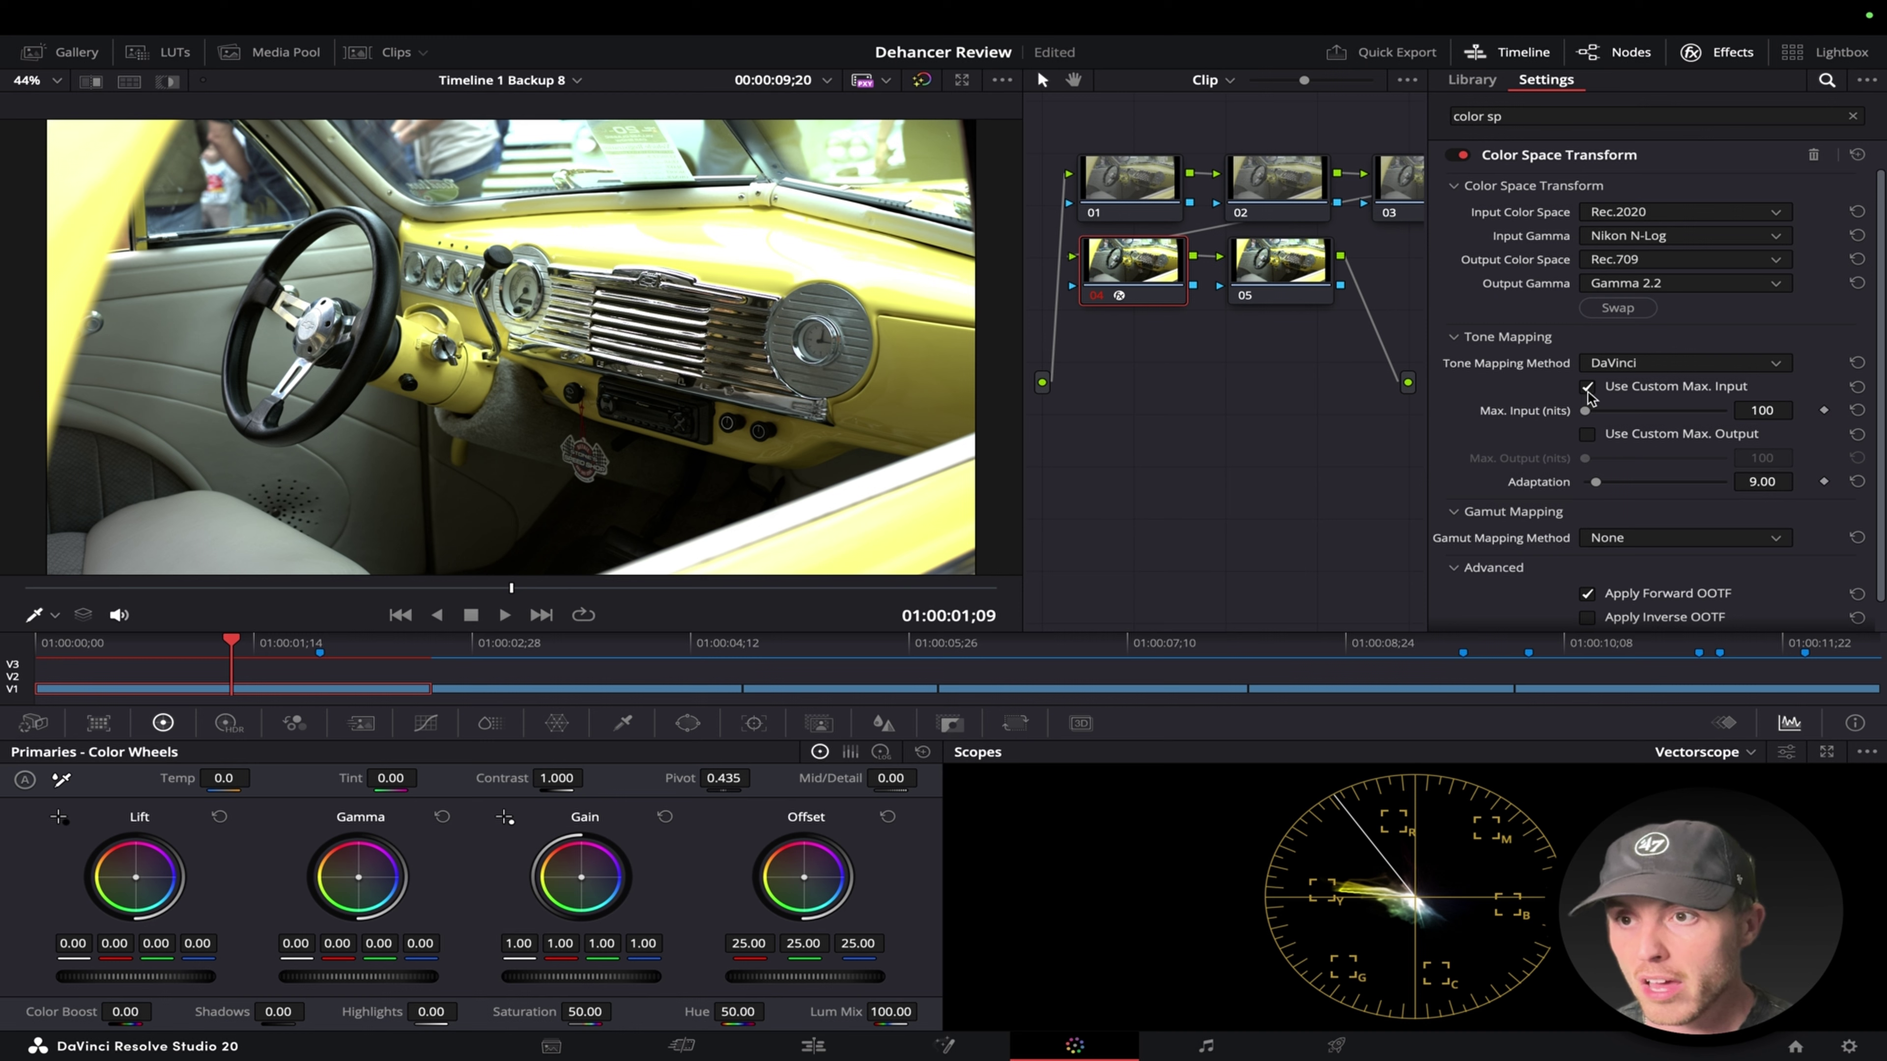
left_click_drag(1587, 411, 1731, 410)
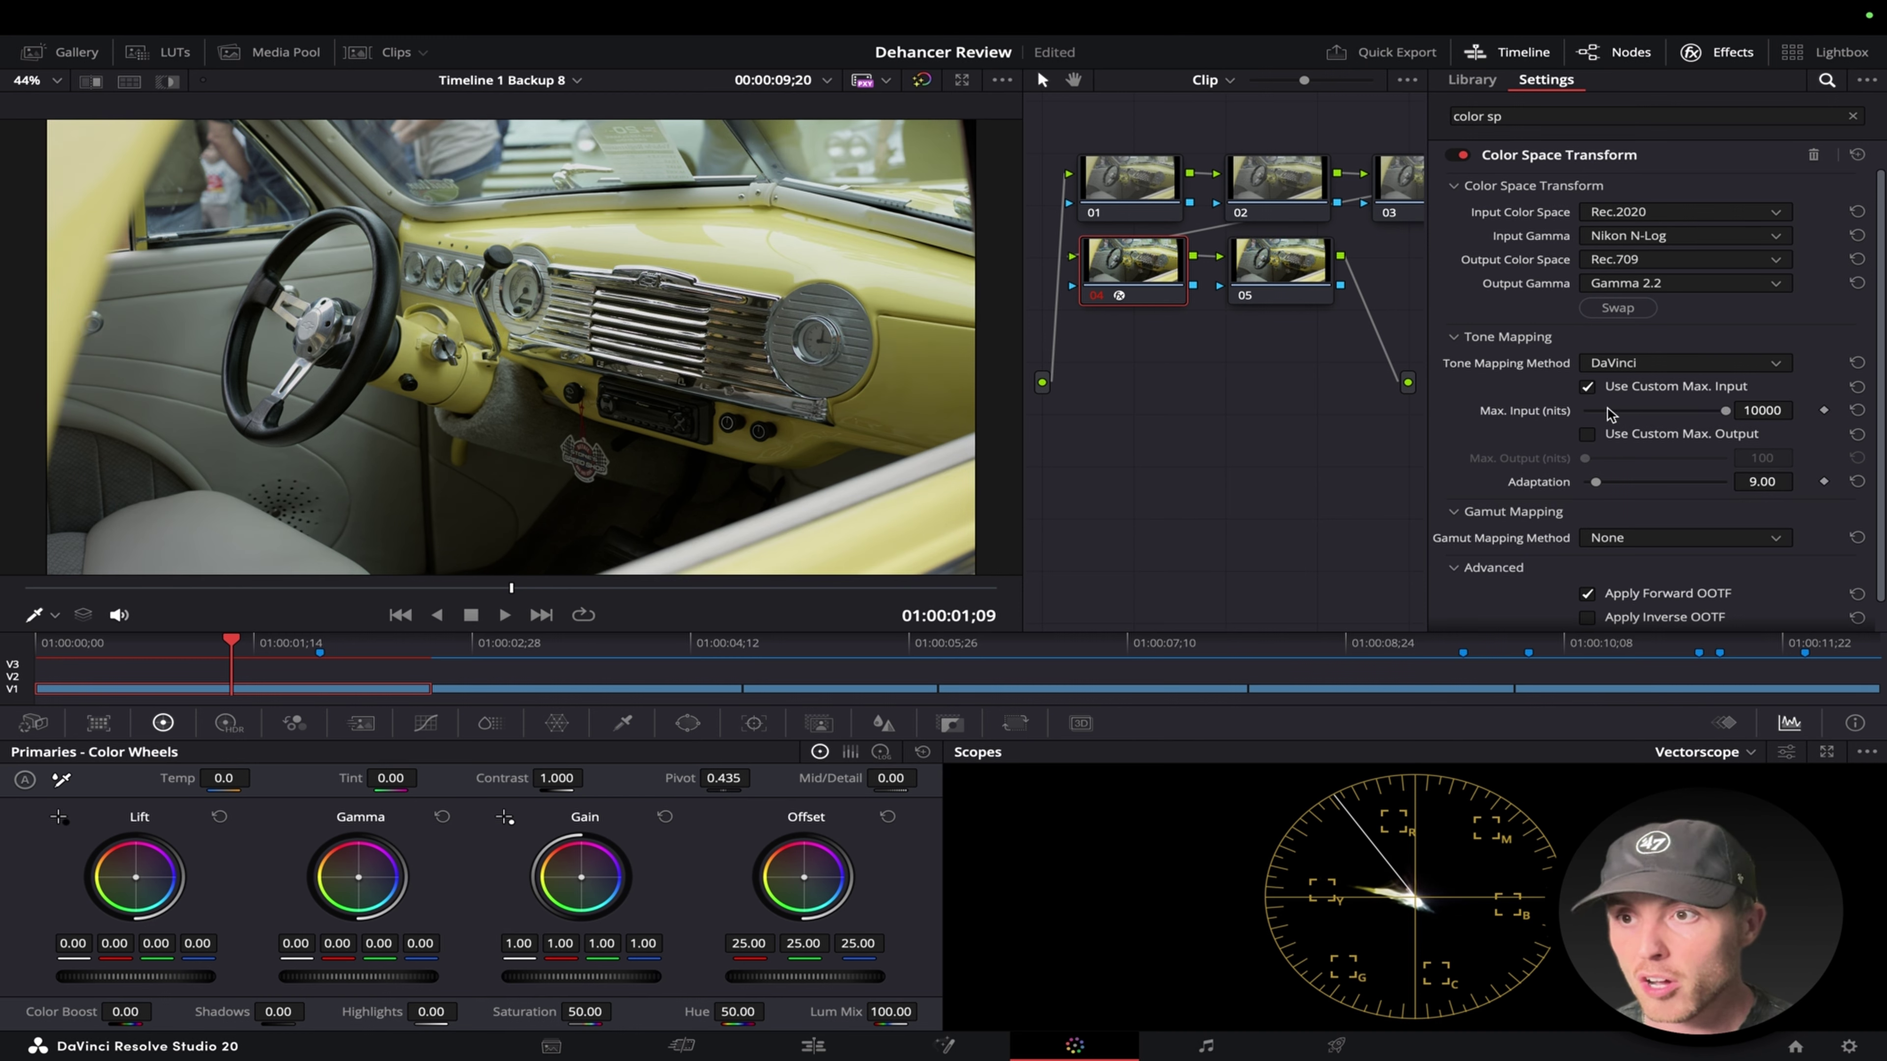
left_click(1590, 436)
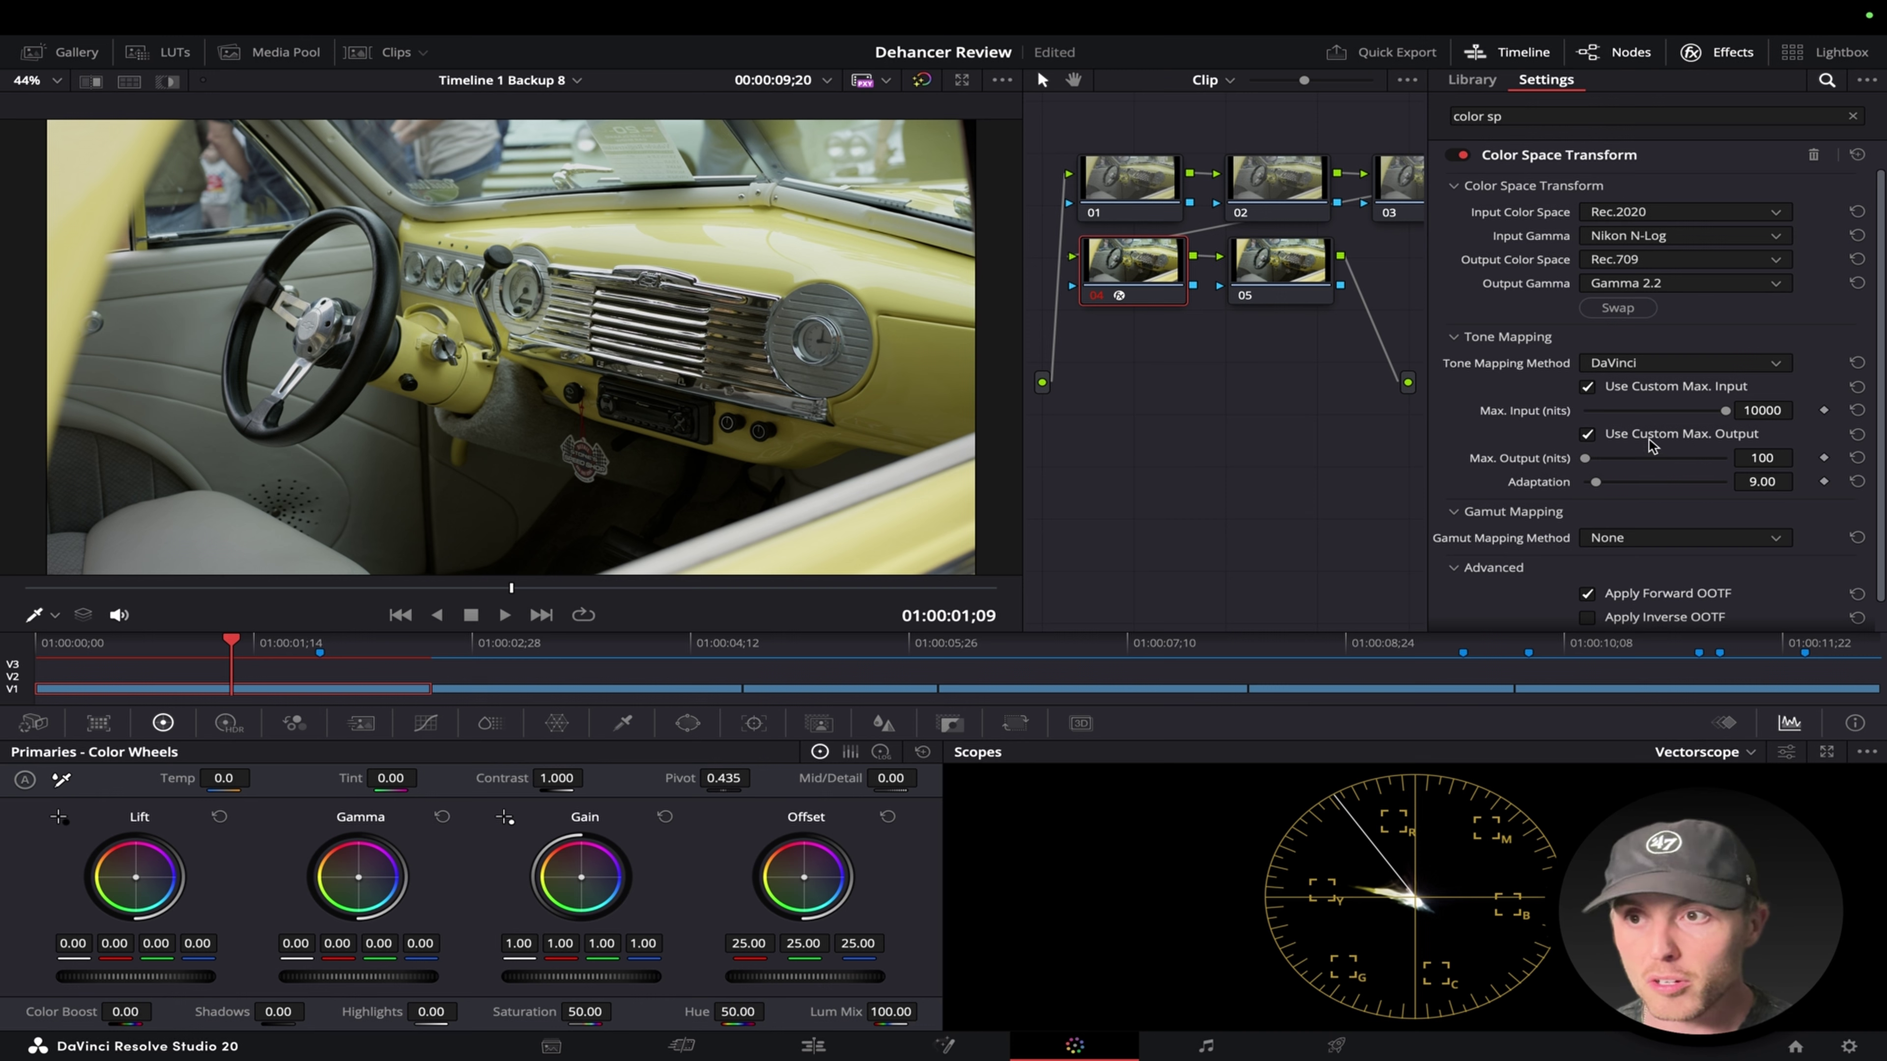
Set the transform's gamut mapping method to Saturation Compression.
left_click(1623, 548)
left_click(1627, 585)
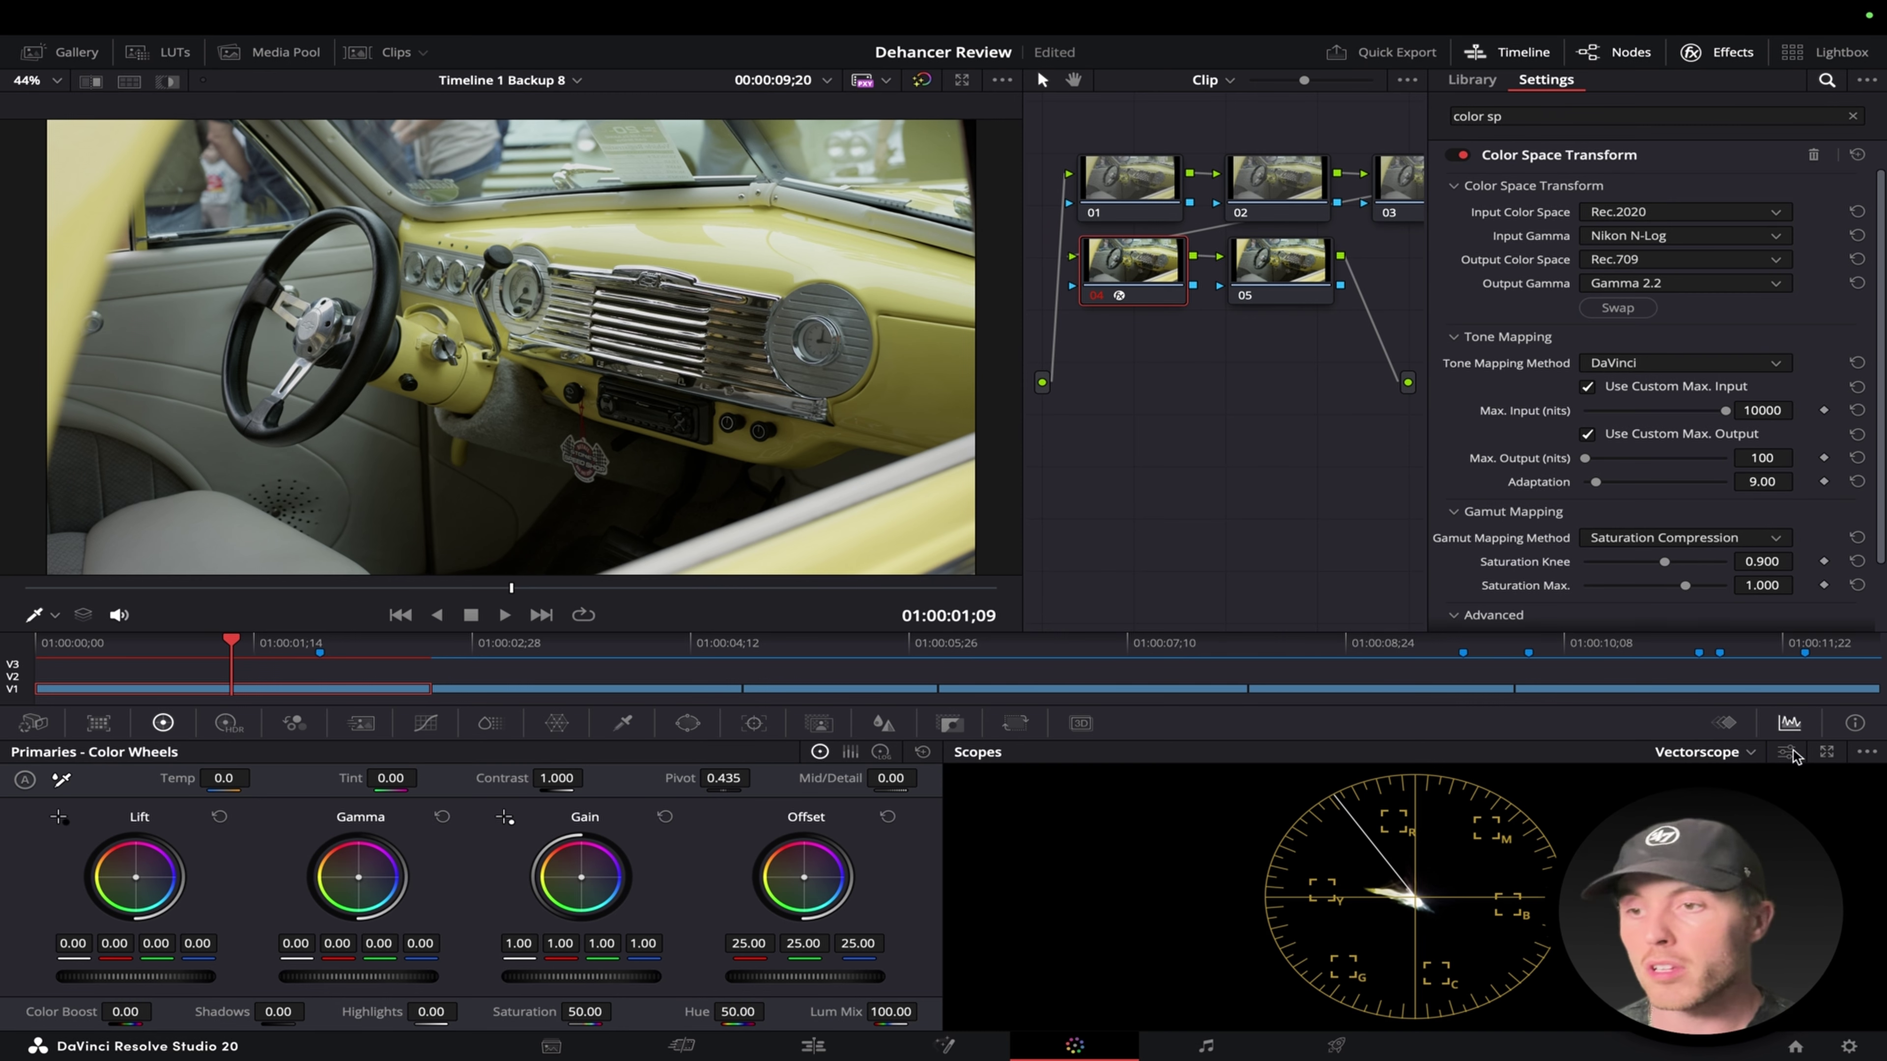
Check the color science and the timeline and output color spaces in the project's color management settings without changing them.
left_click(1849, 1046)
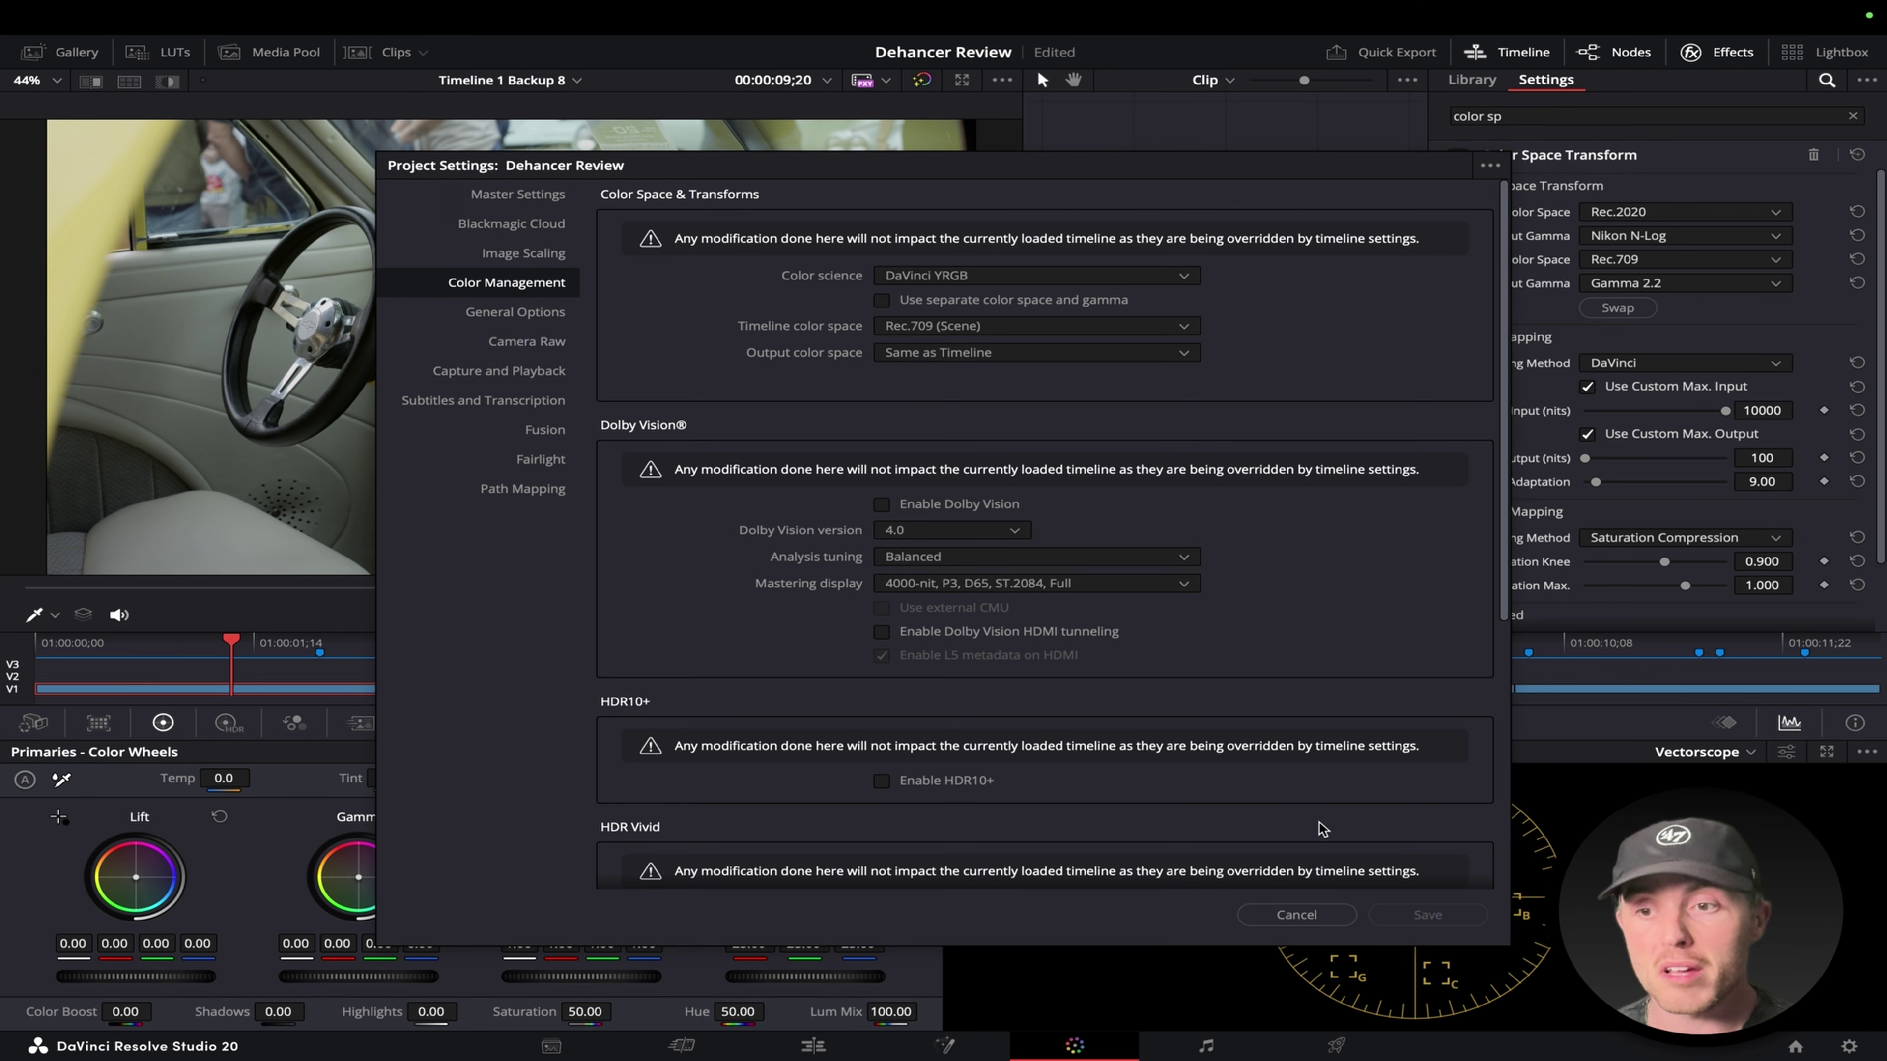
left_click(1293, 915)
Clear the effects search and apply the Dehancer Pro 7.3.1 film emulation to node 05.
left_click(1267, 284)
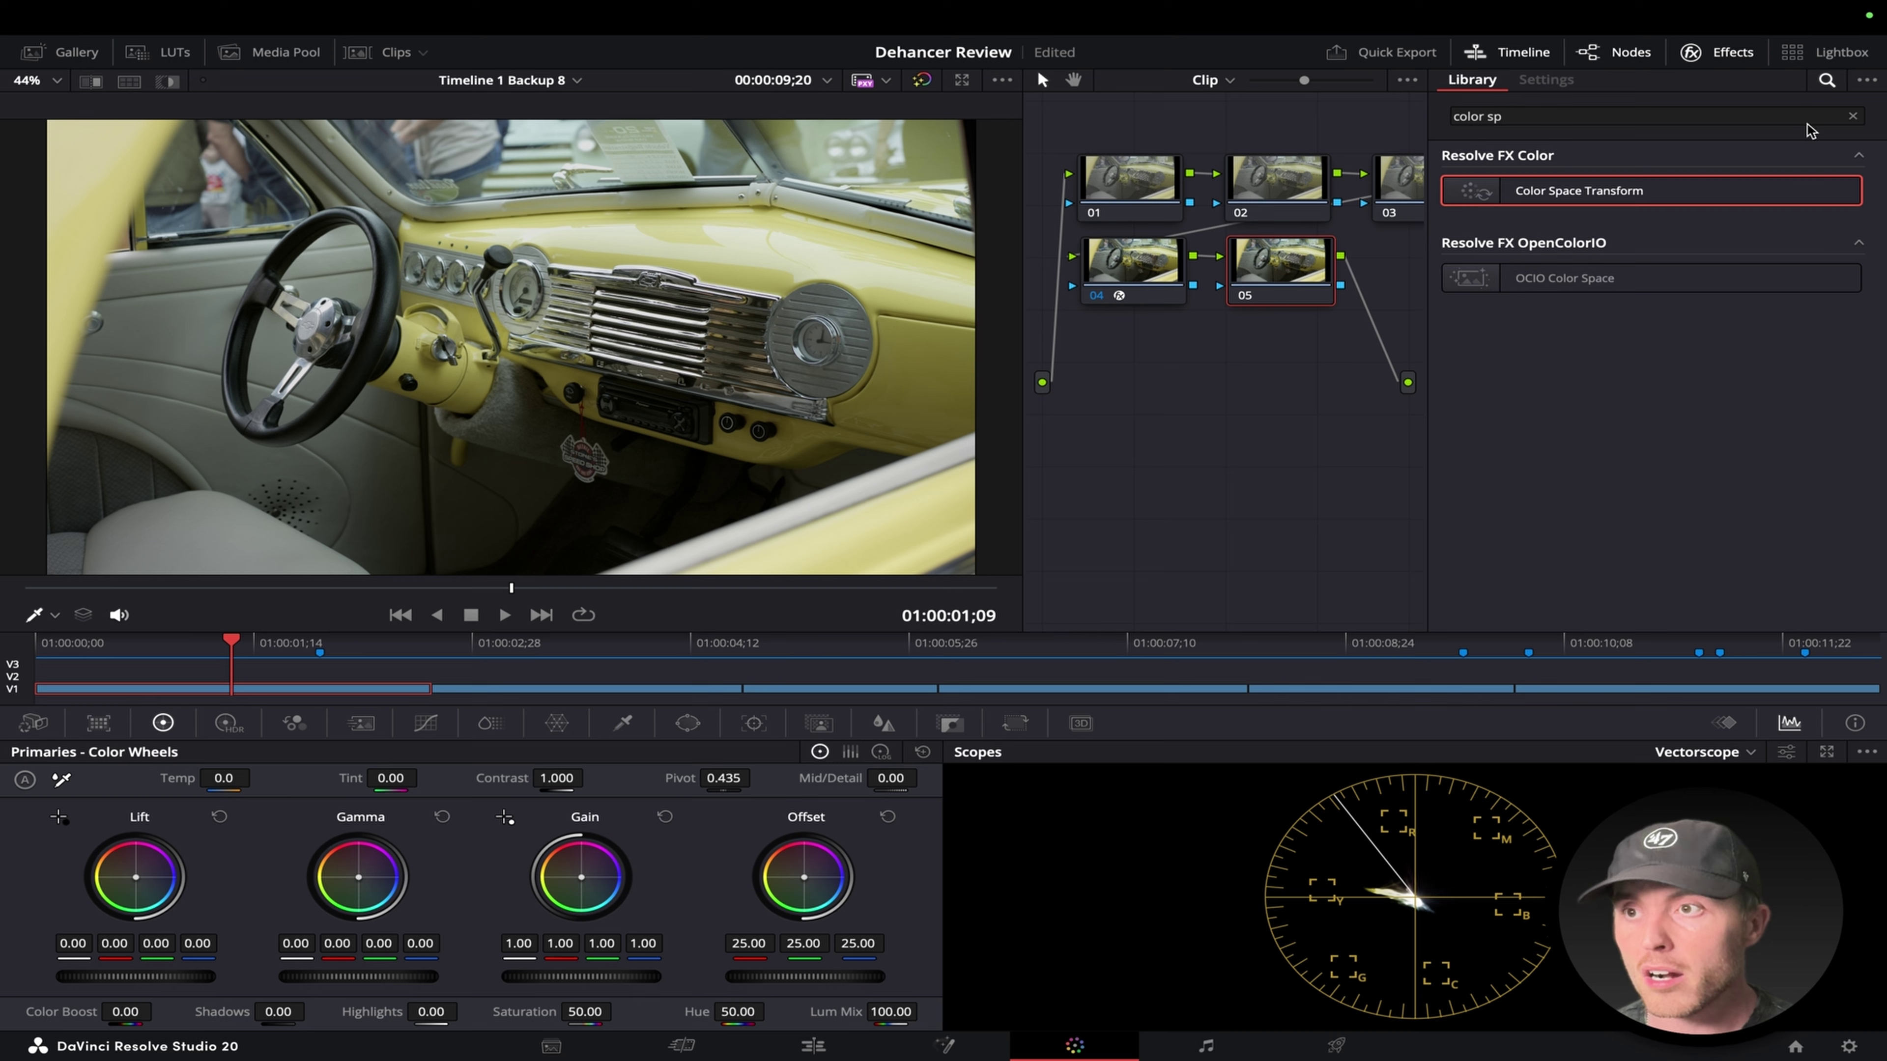
left_click(1855, 118)
scroll(1813, 520, "down", 10)
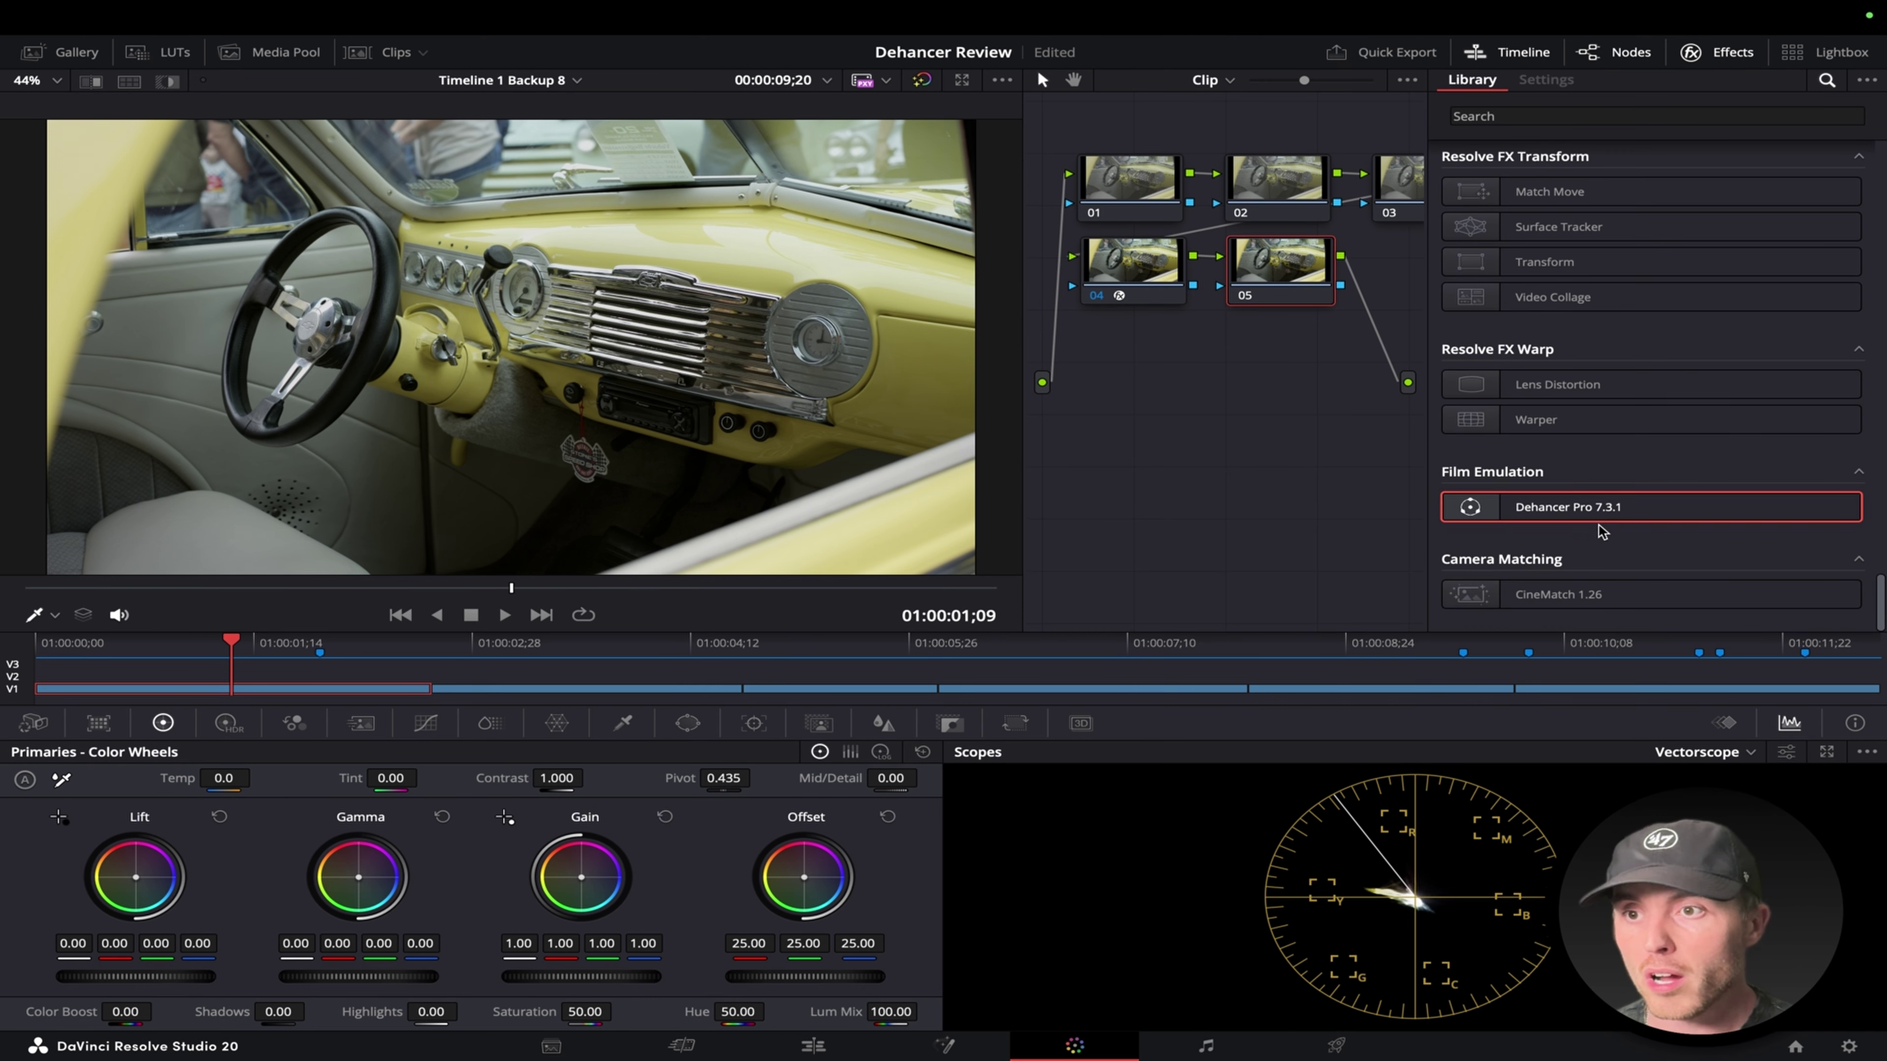
left_click_drag(1601, 522, 1312, 283)
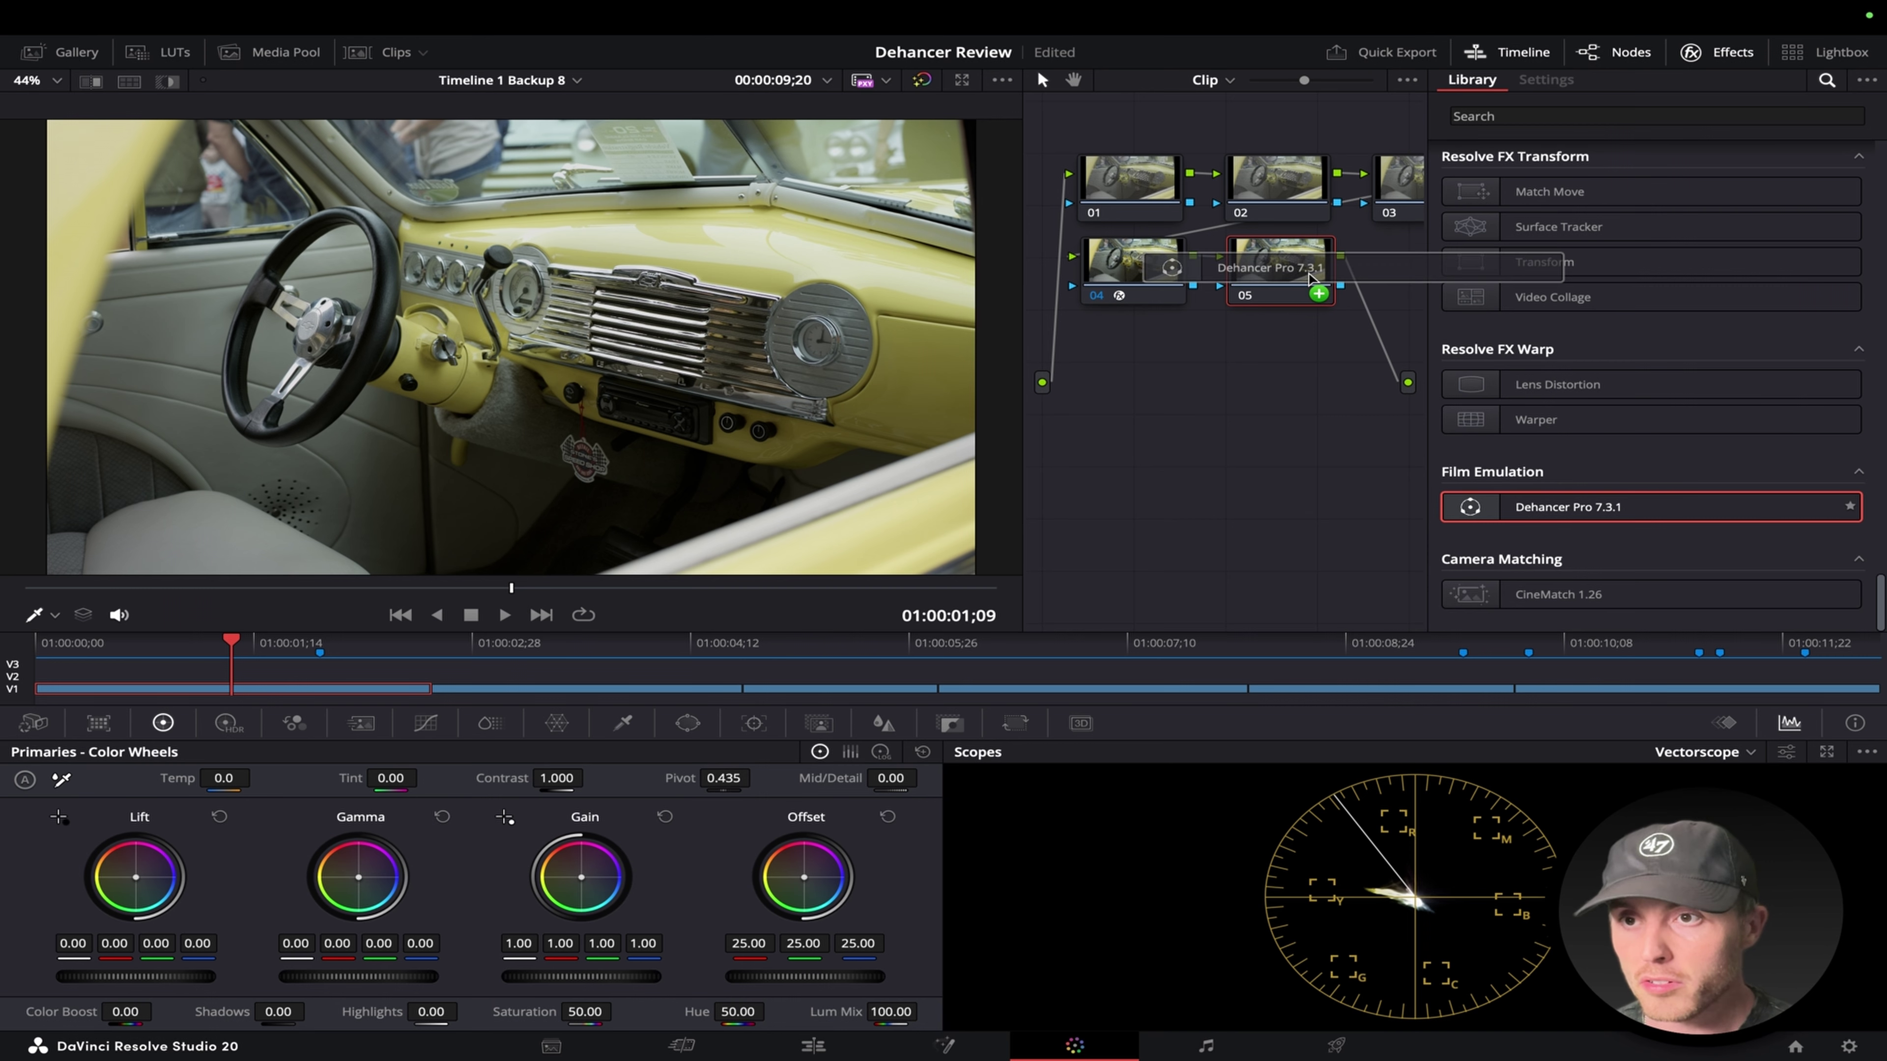
Disable Dehancer's Film and Expand effects, checking the Film Compression settings between them.
left_click(1586, 529)
scroll(1575, 460, "down", 2)
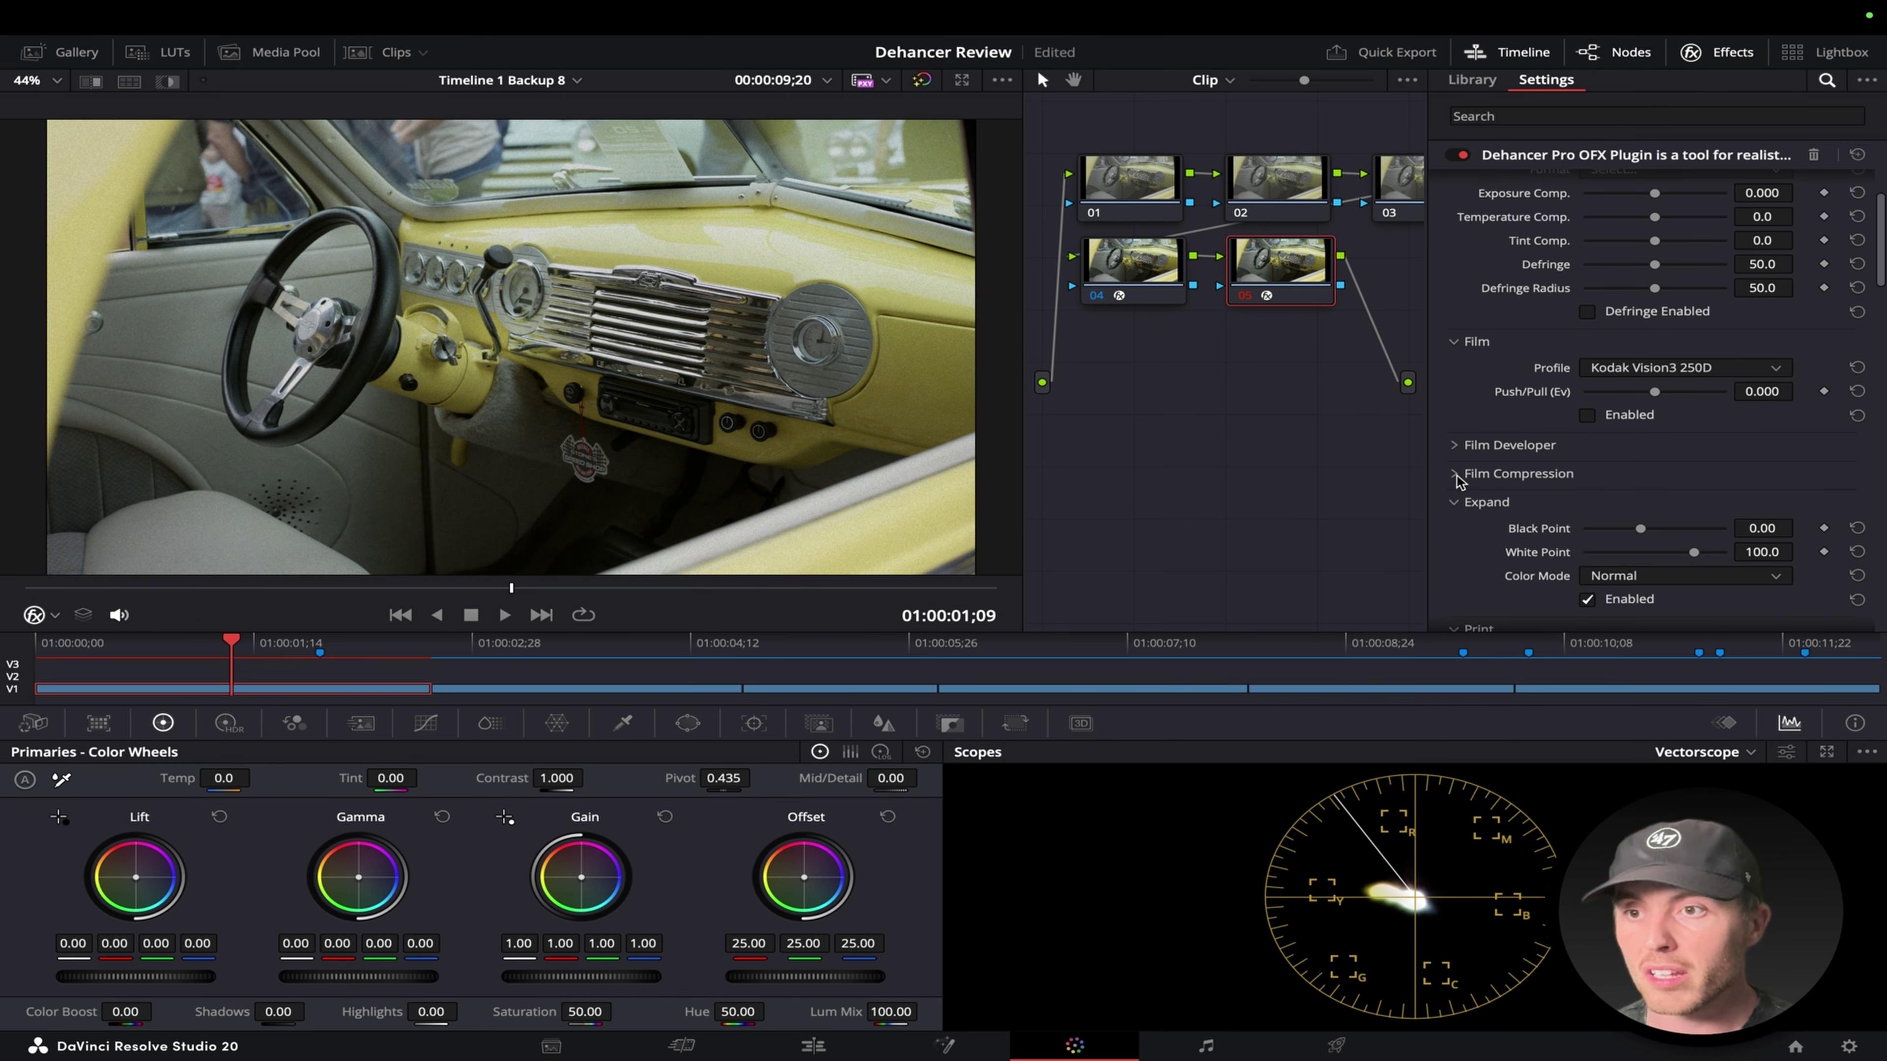
left_click(1586, 599)
left_click(1456, 476)
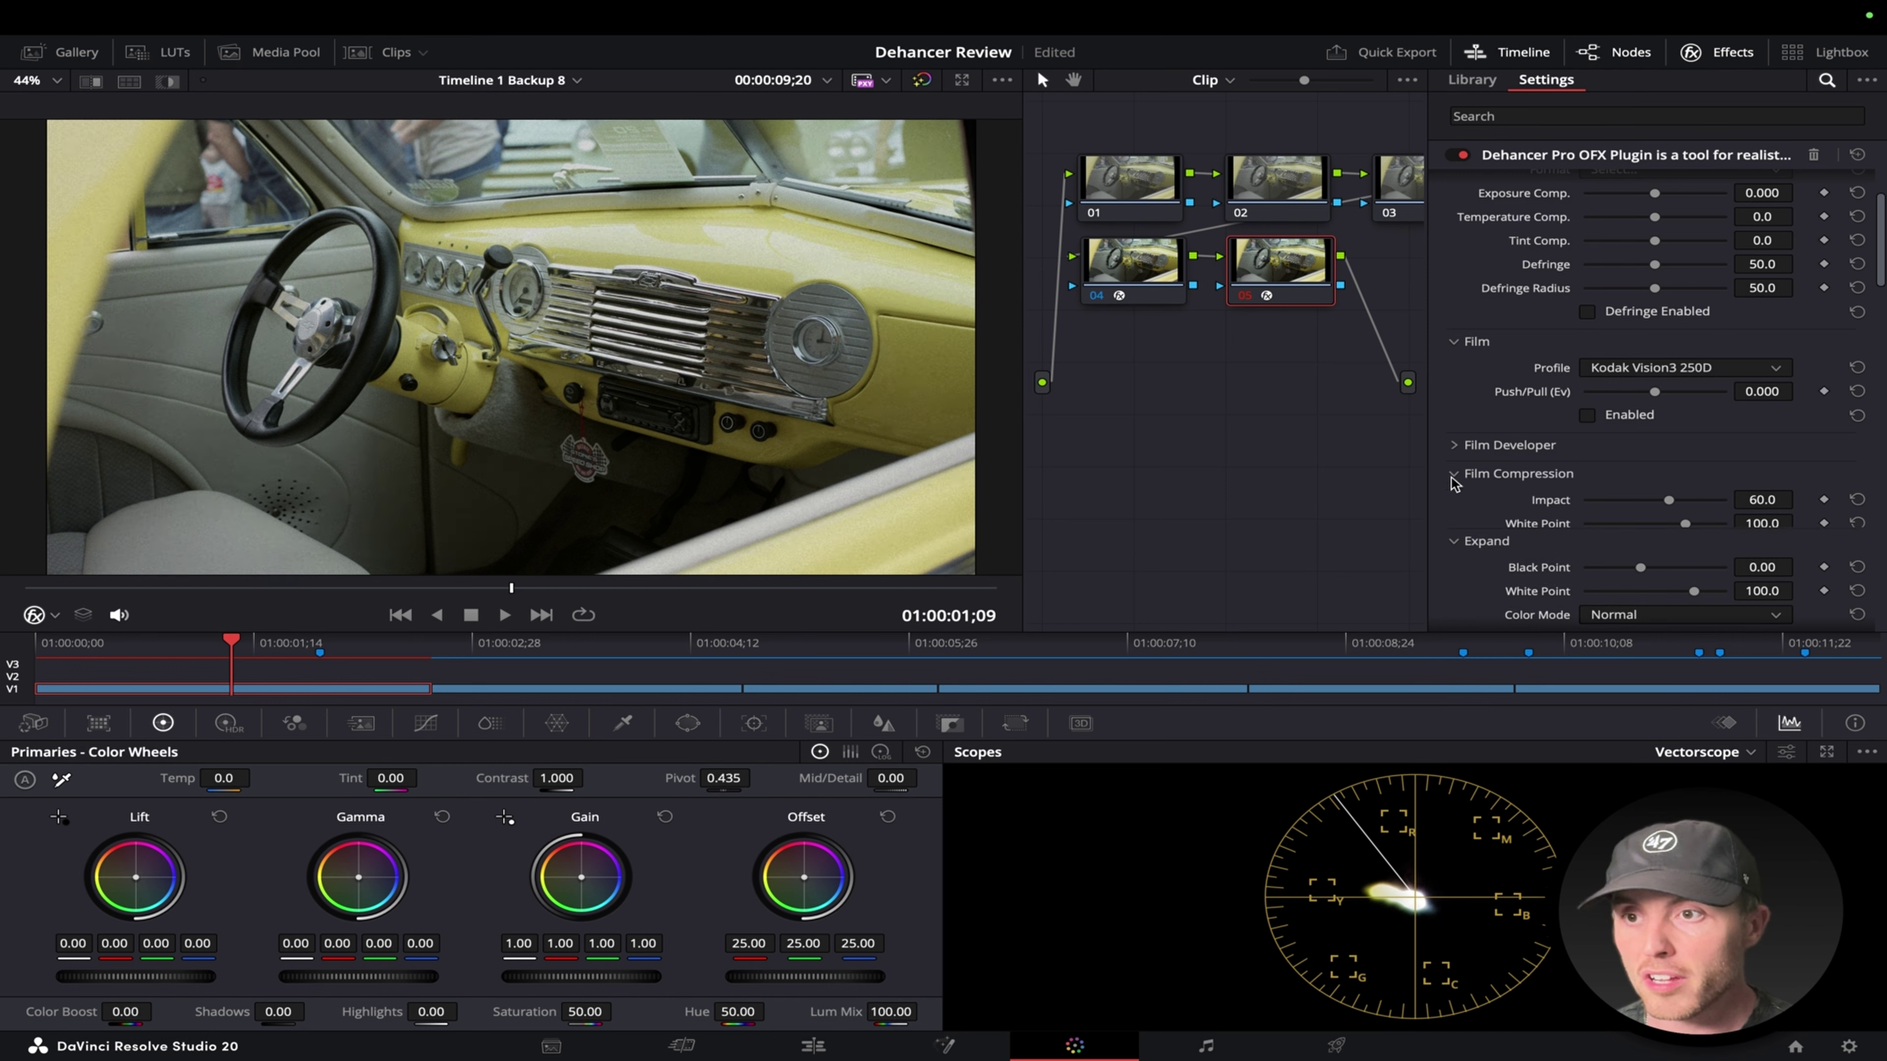
scroll(1449, 446, "down", 1)
left_click(1453, 389)
Disable Dehancer's Print and Film Grain effects.
scroll(1550, 496, "down", 8)
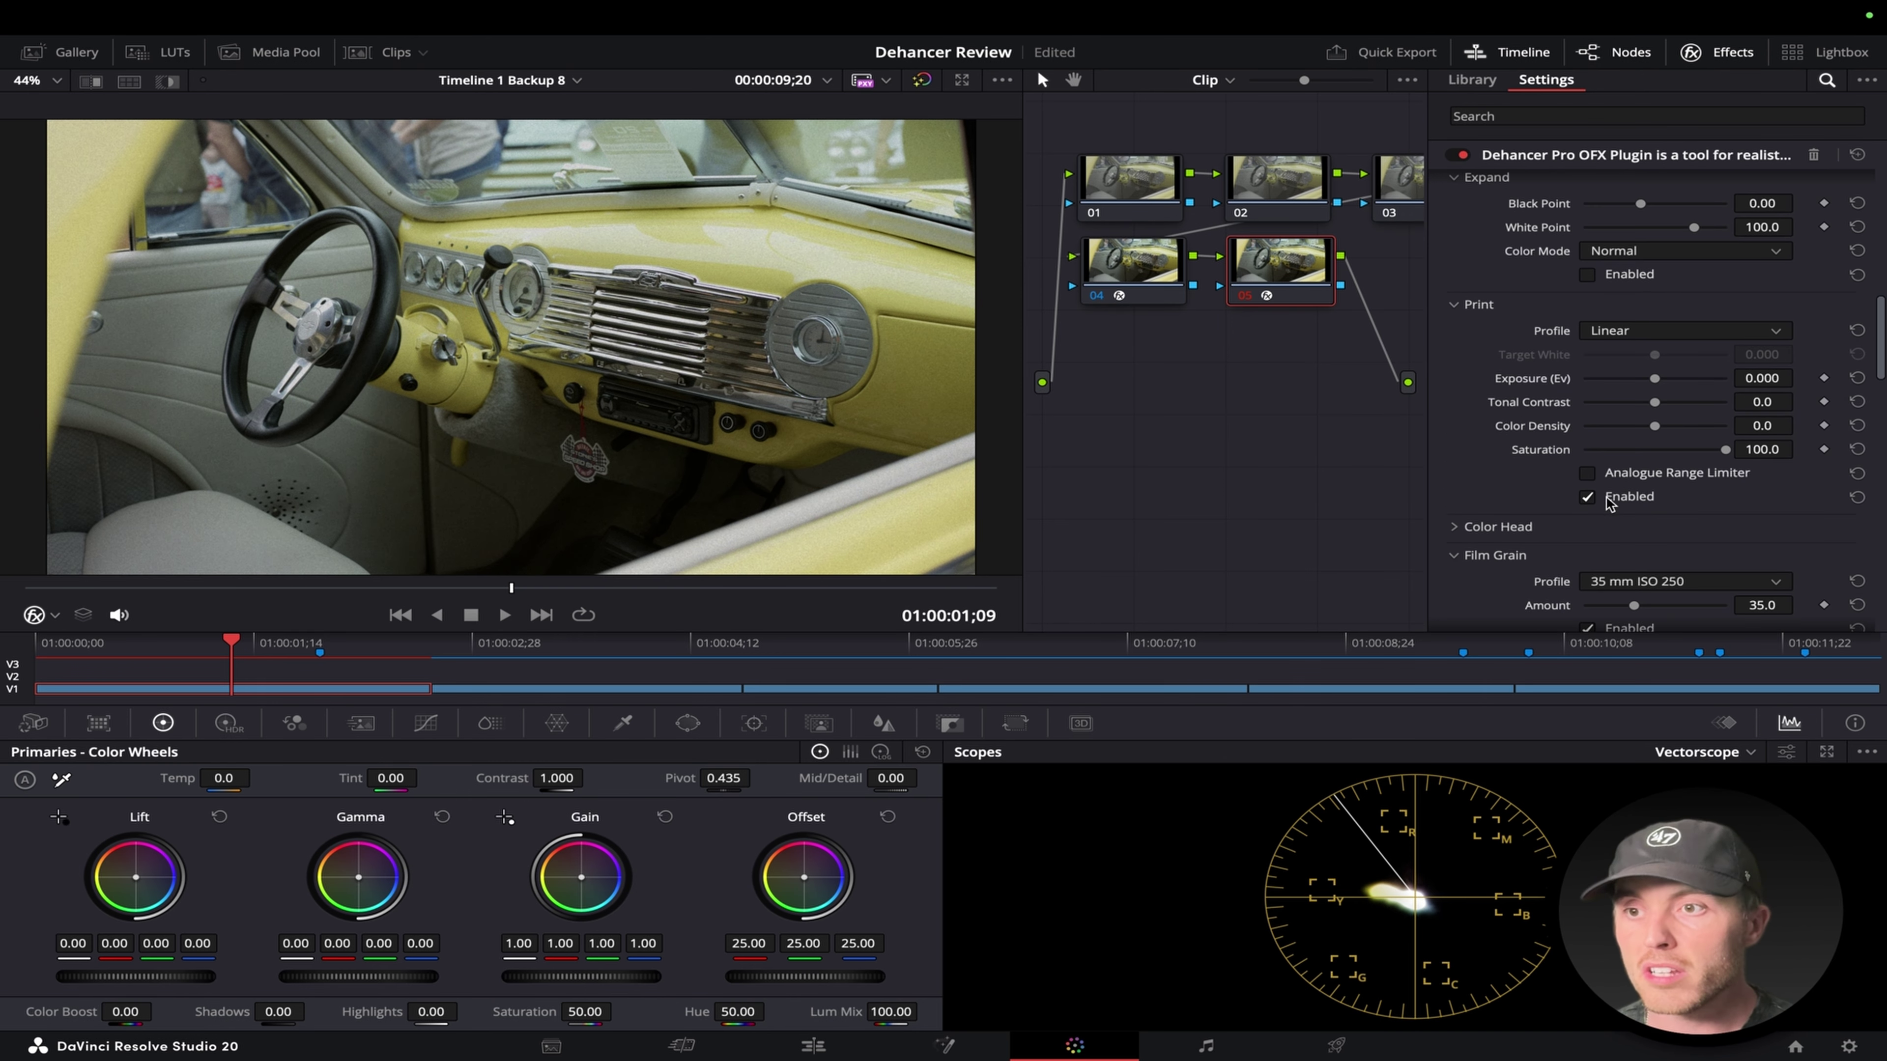
scroll(1590, 506, "down", 2)
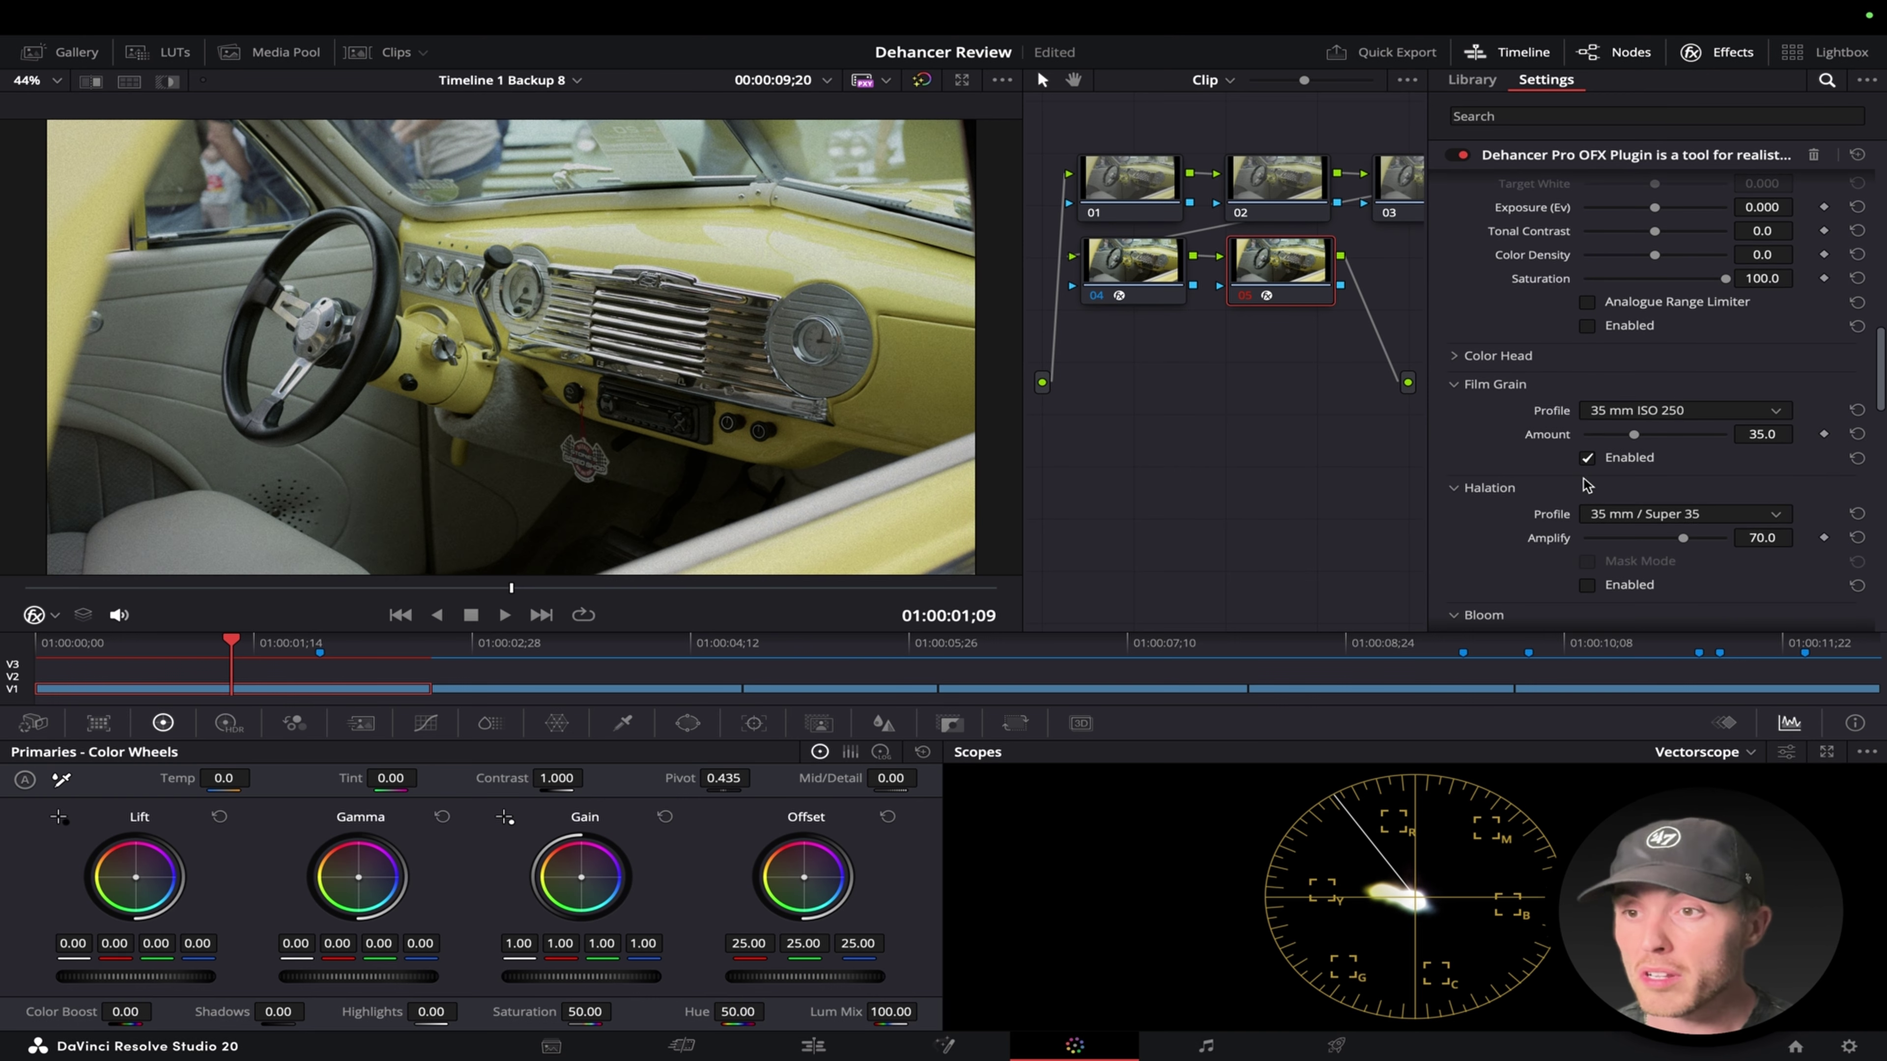
left_click(1587, 480)
Turn off Amount Jitter under Film Damage and any Dehancer effects still enabled down to Vignette.
scroll(1597, 497, "down", 3)
scroll(1597, 513, "down", 3)
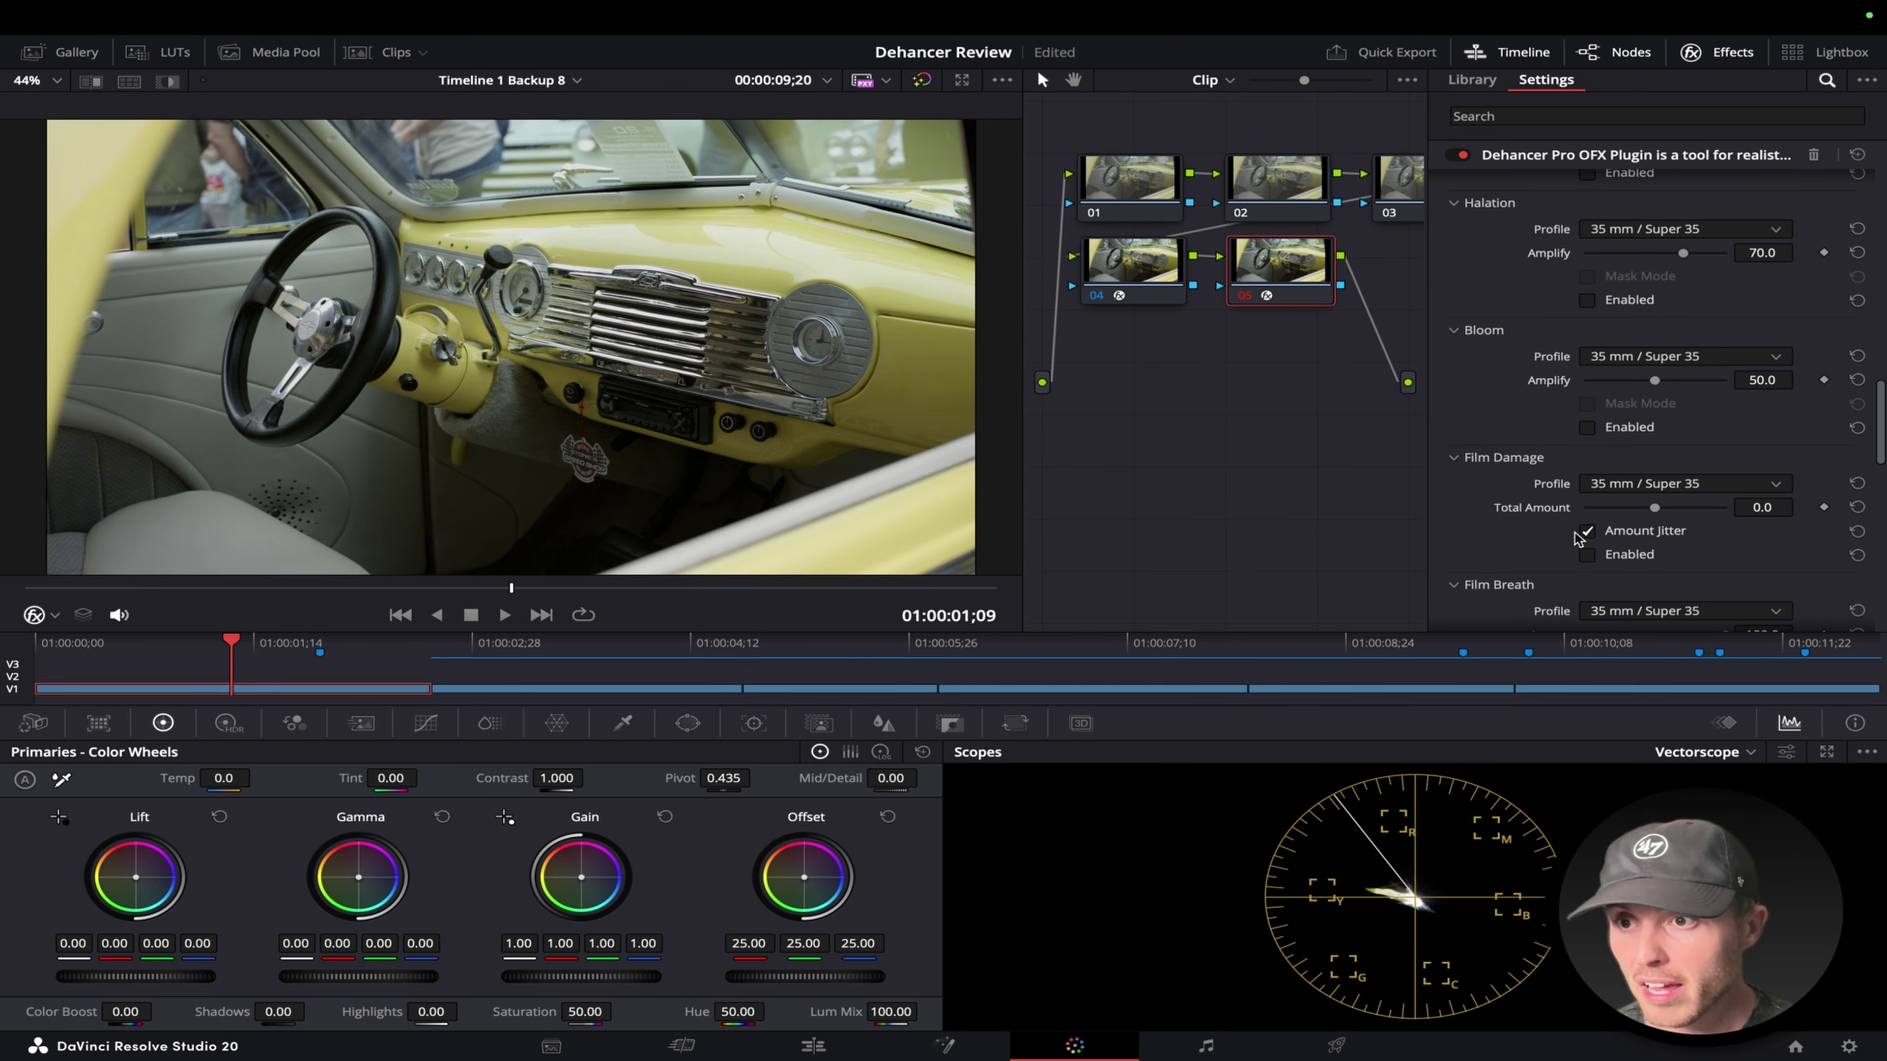
scroll(1589, 545, "down", 2)
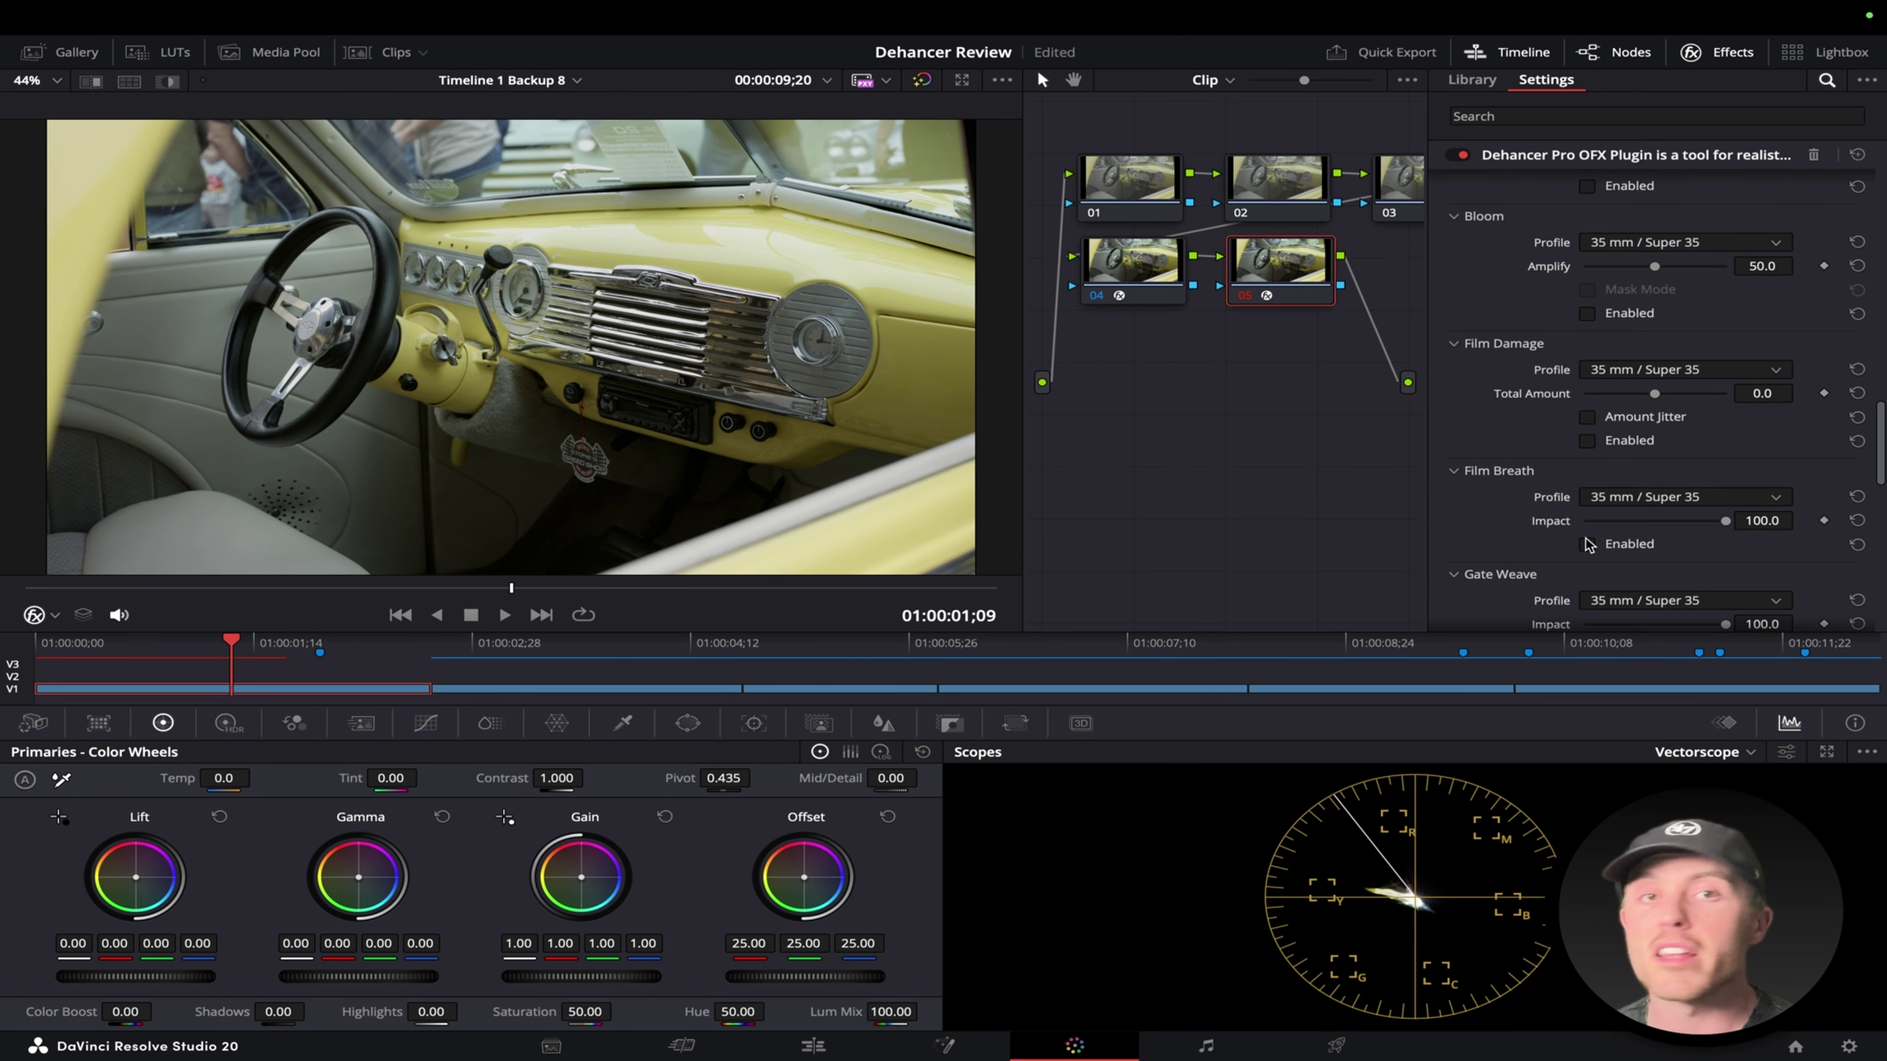
scroll(1588, 545, "down", 1)
scroll(1599, 544, "down", 2)
scroll(1601, 525, "down", 4)
left_click(1586, 542)
scroll(1575, 540, "down", 4)
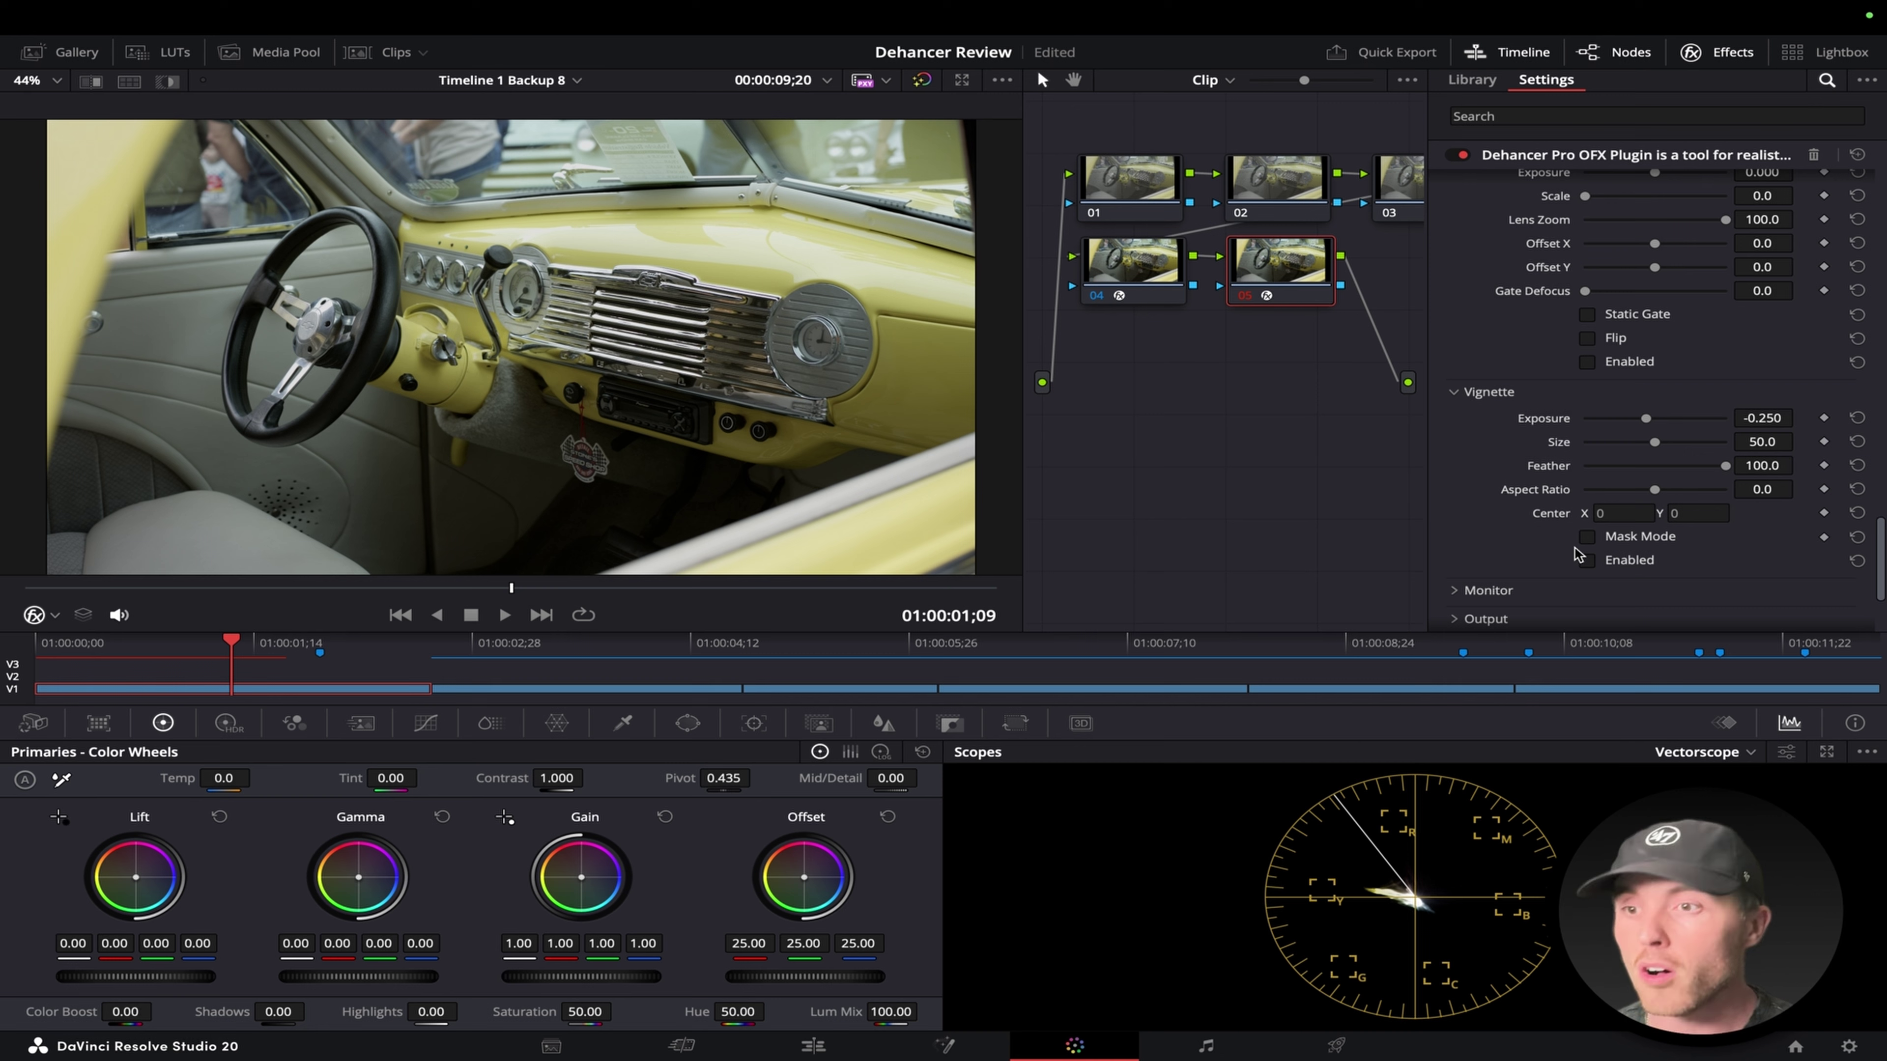
Review the rest of Dehancer's settings from Vignette down to Options, including the Quality choice and Disable All Tools.
scroll(1575, 539, "down", 2)
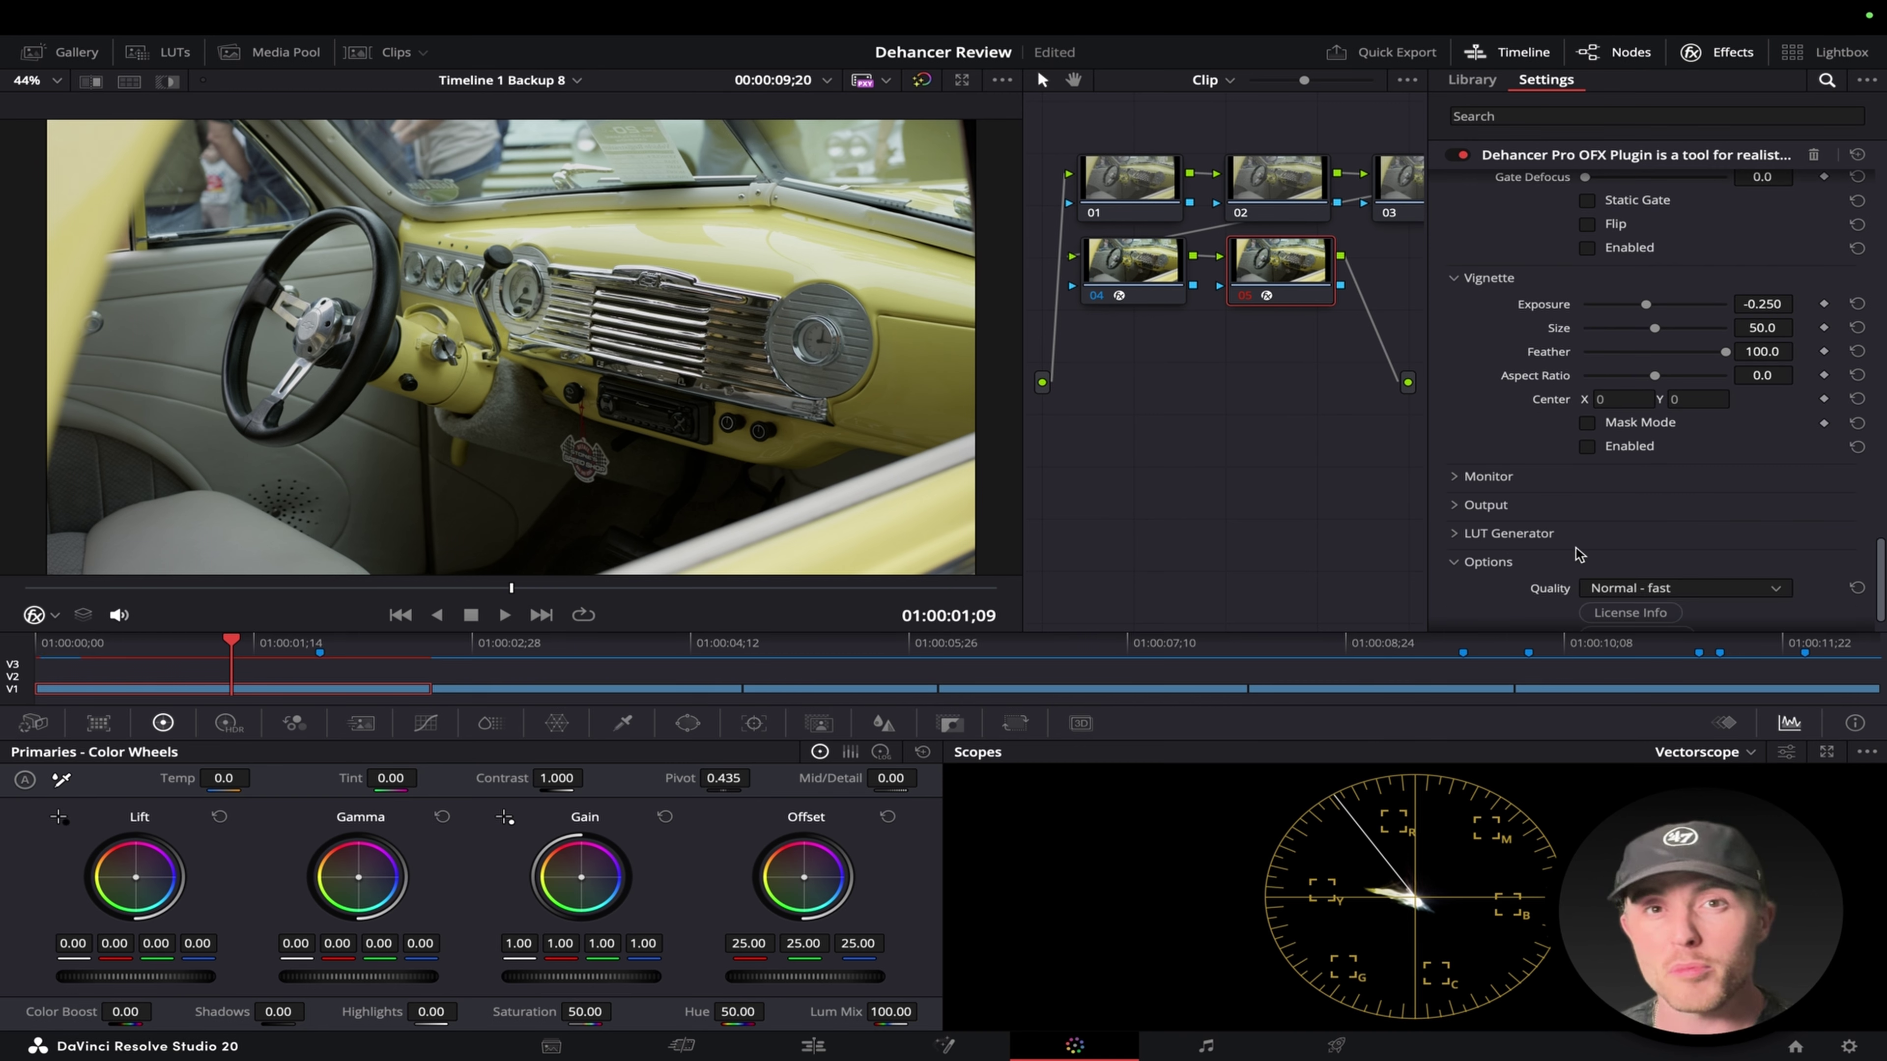
scroll(1578, 546, "down", 1)
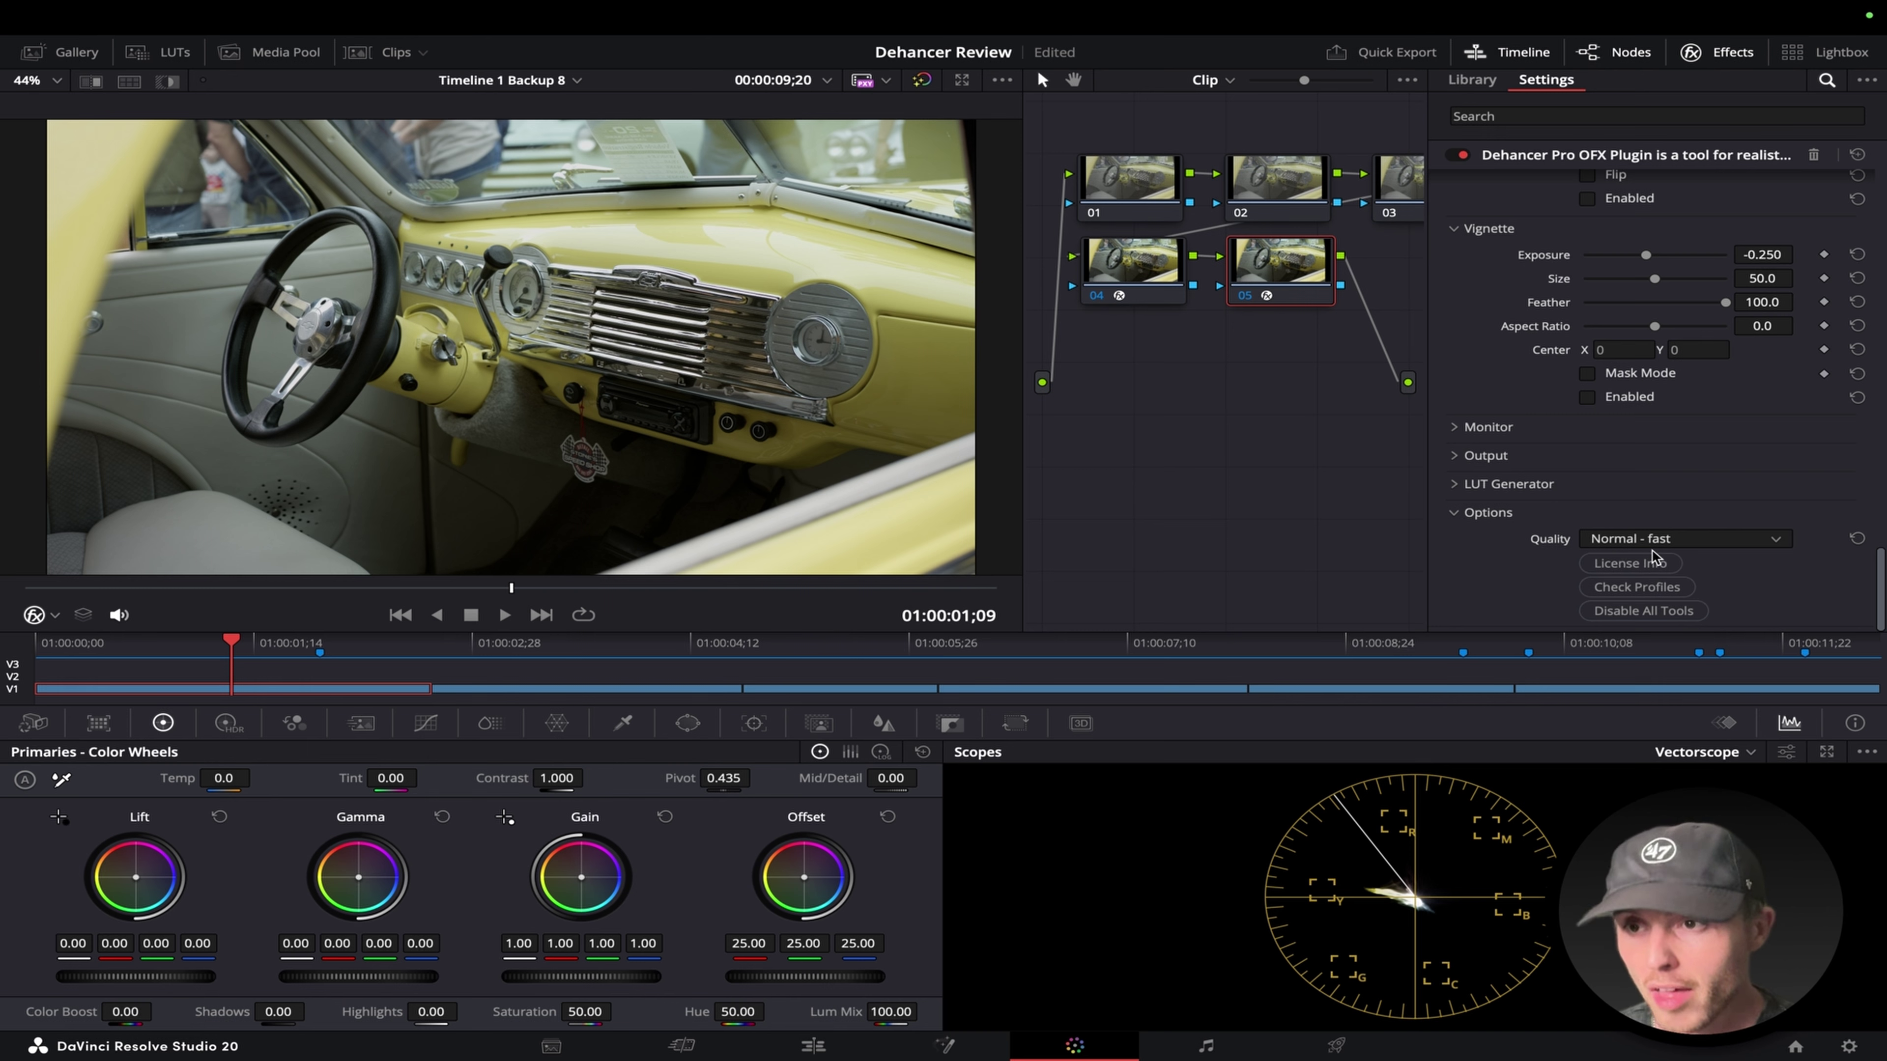
scroll(1652, 399, "up", 10)
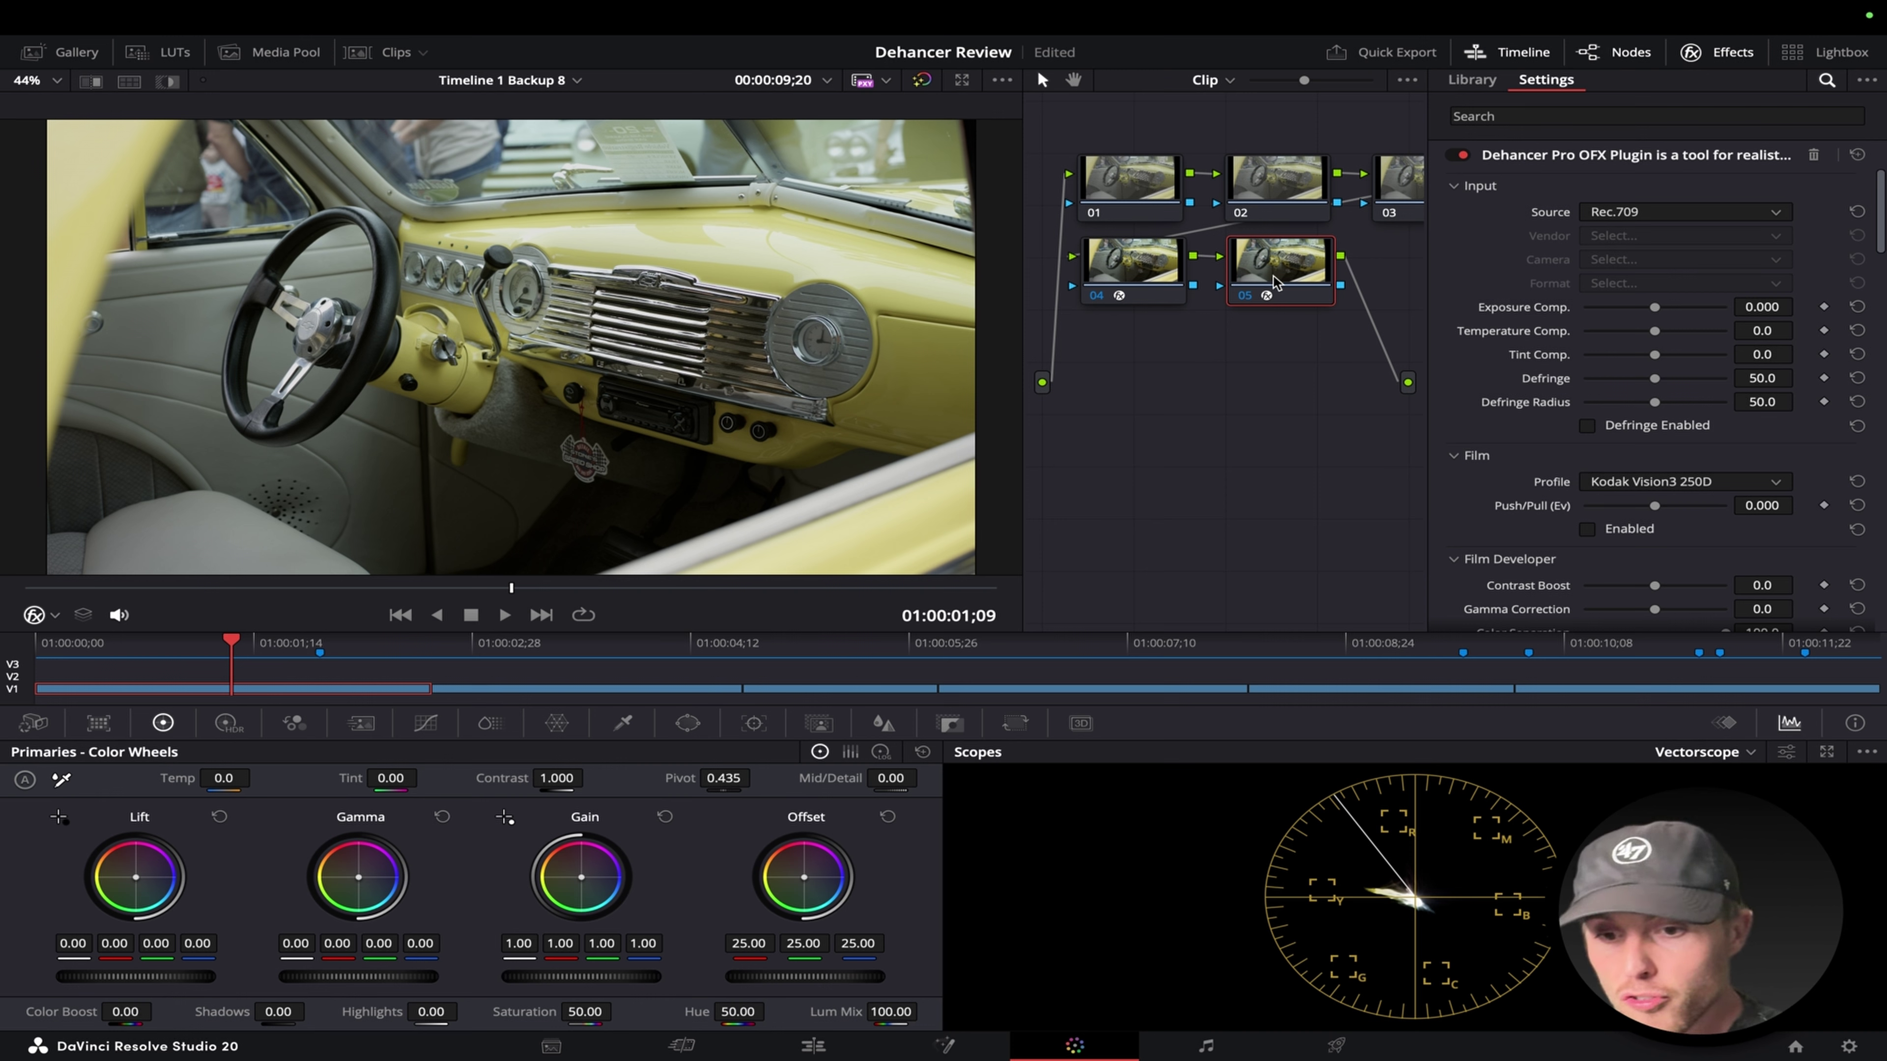
Compare the image with Dehancer node 05 bypassed and enabled several times.
key("ctrl+d")
key("ctrl+d")
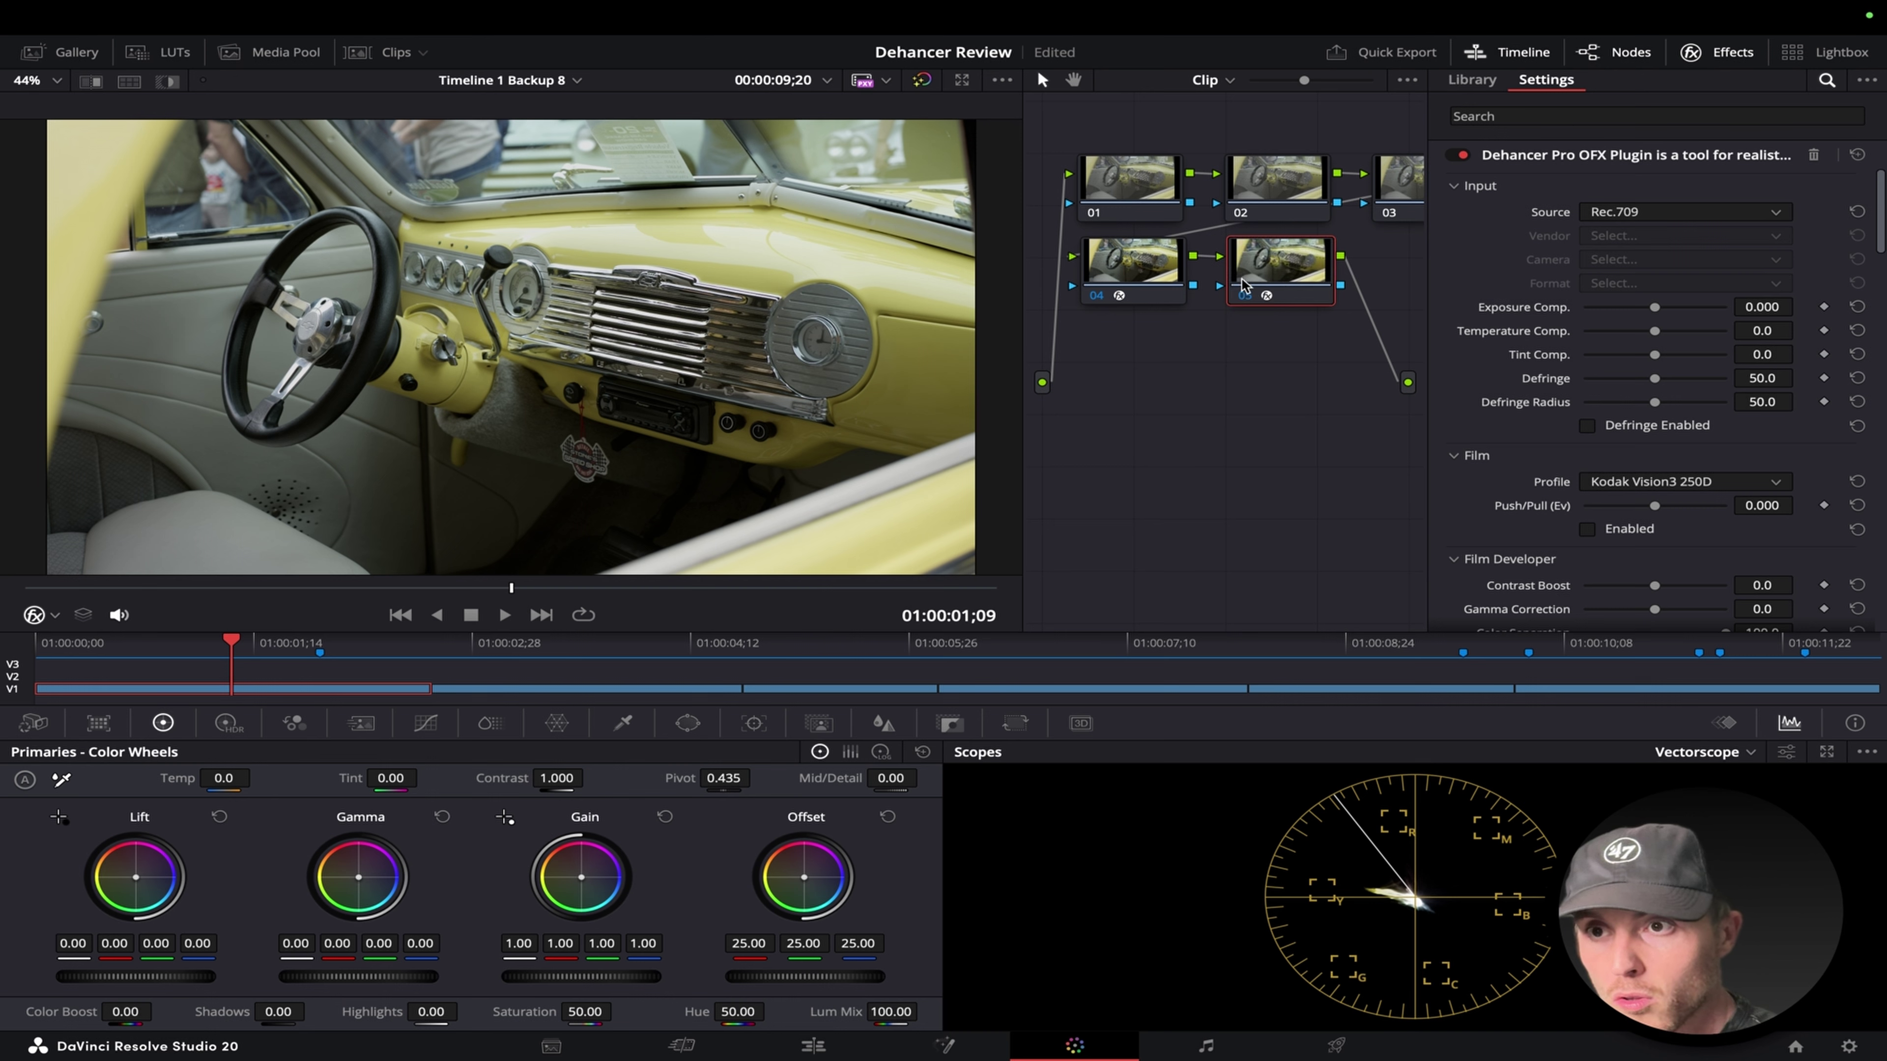
key("ctrl+d")
key("ctrl+d")
key("ctrl+d")
key("ctrl+d")
key("ctrl+d")
key("ctrl+d")
Hide the effects area and widen the node graph so all five nodes fit in view.
left_click(1157, 207)
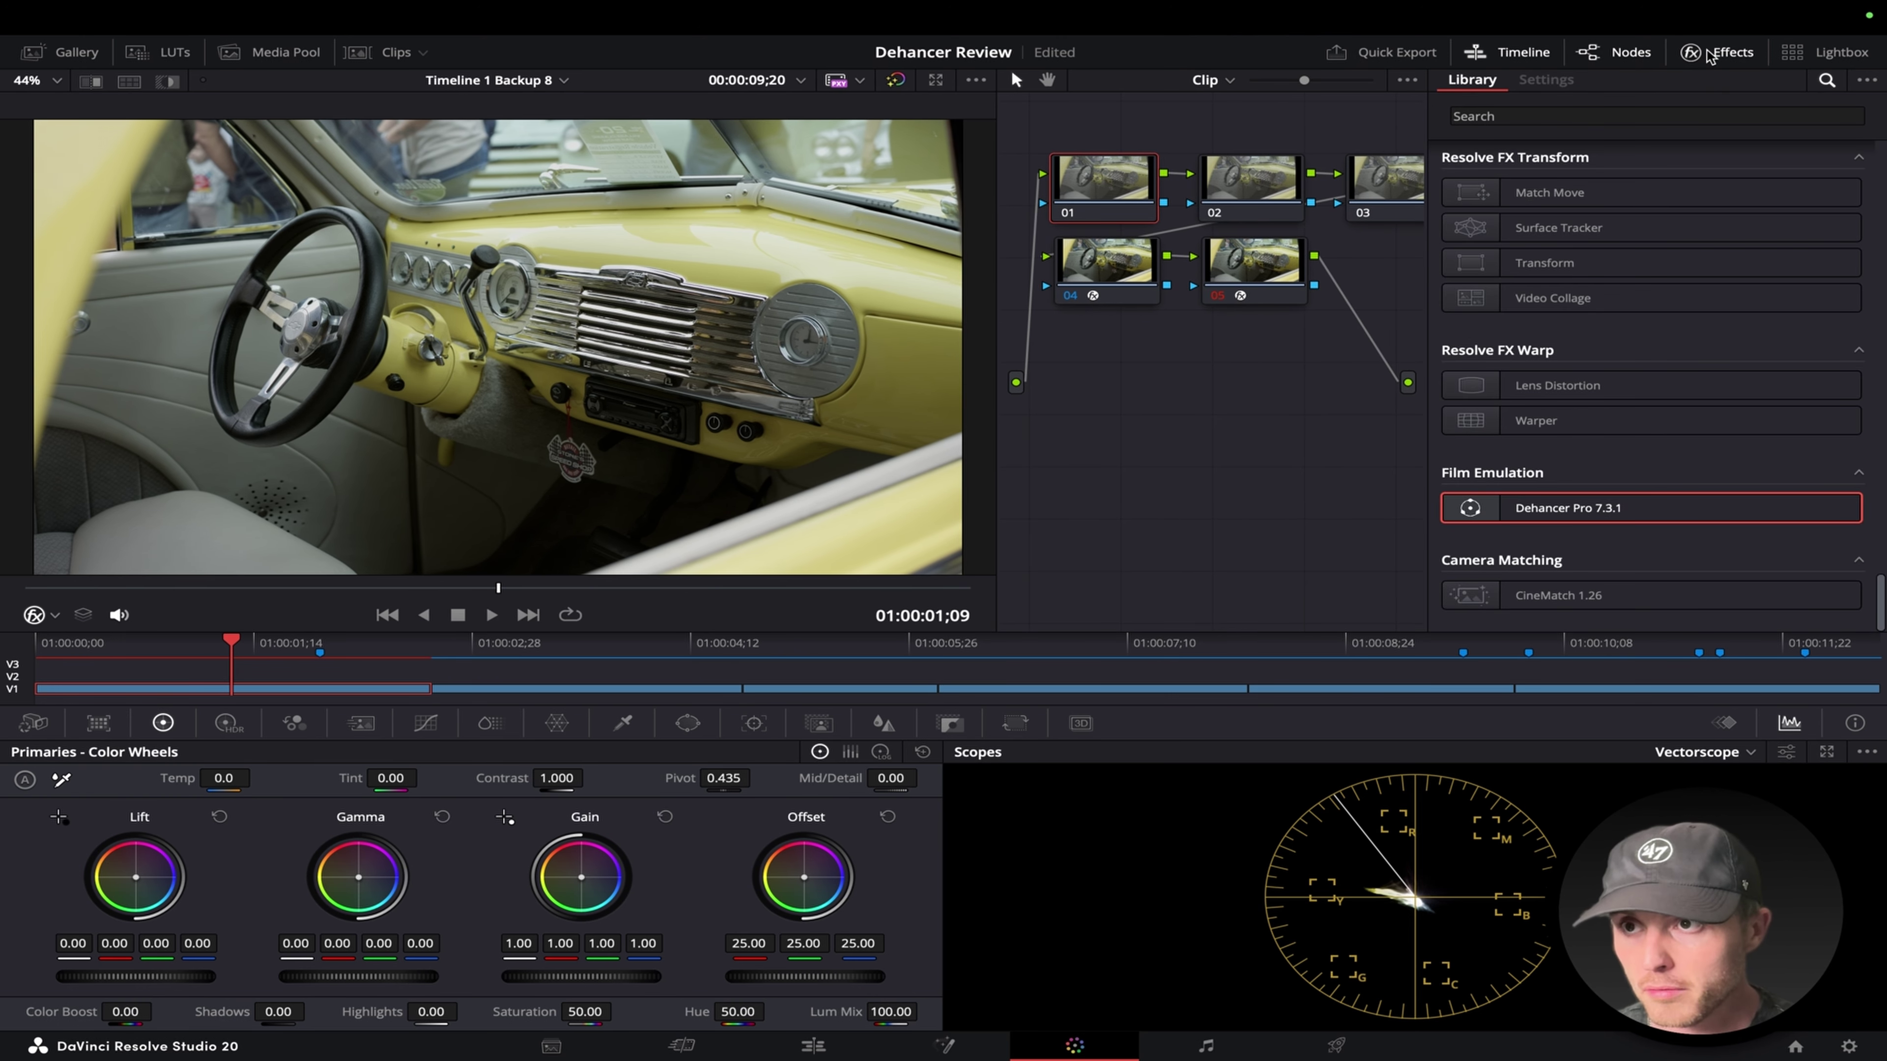
left_click(1693, 52)
left_click_drag(999, 228, 1306, 228)
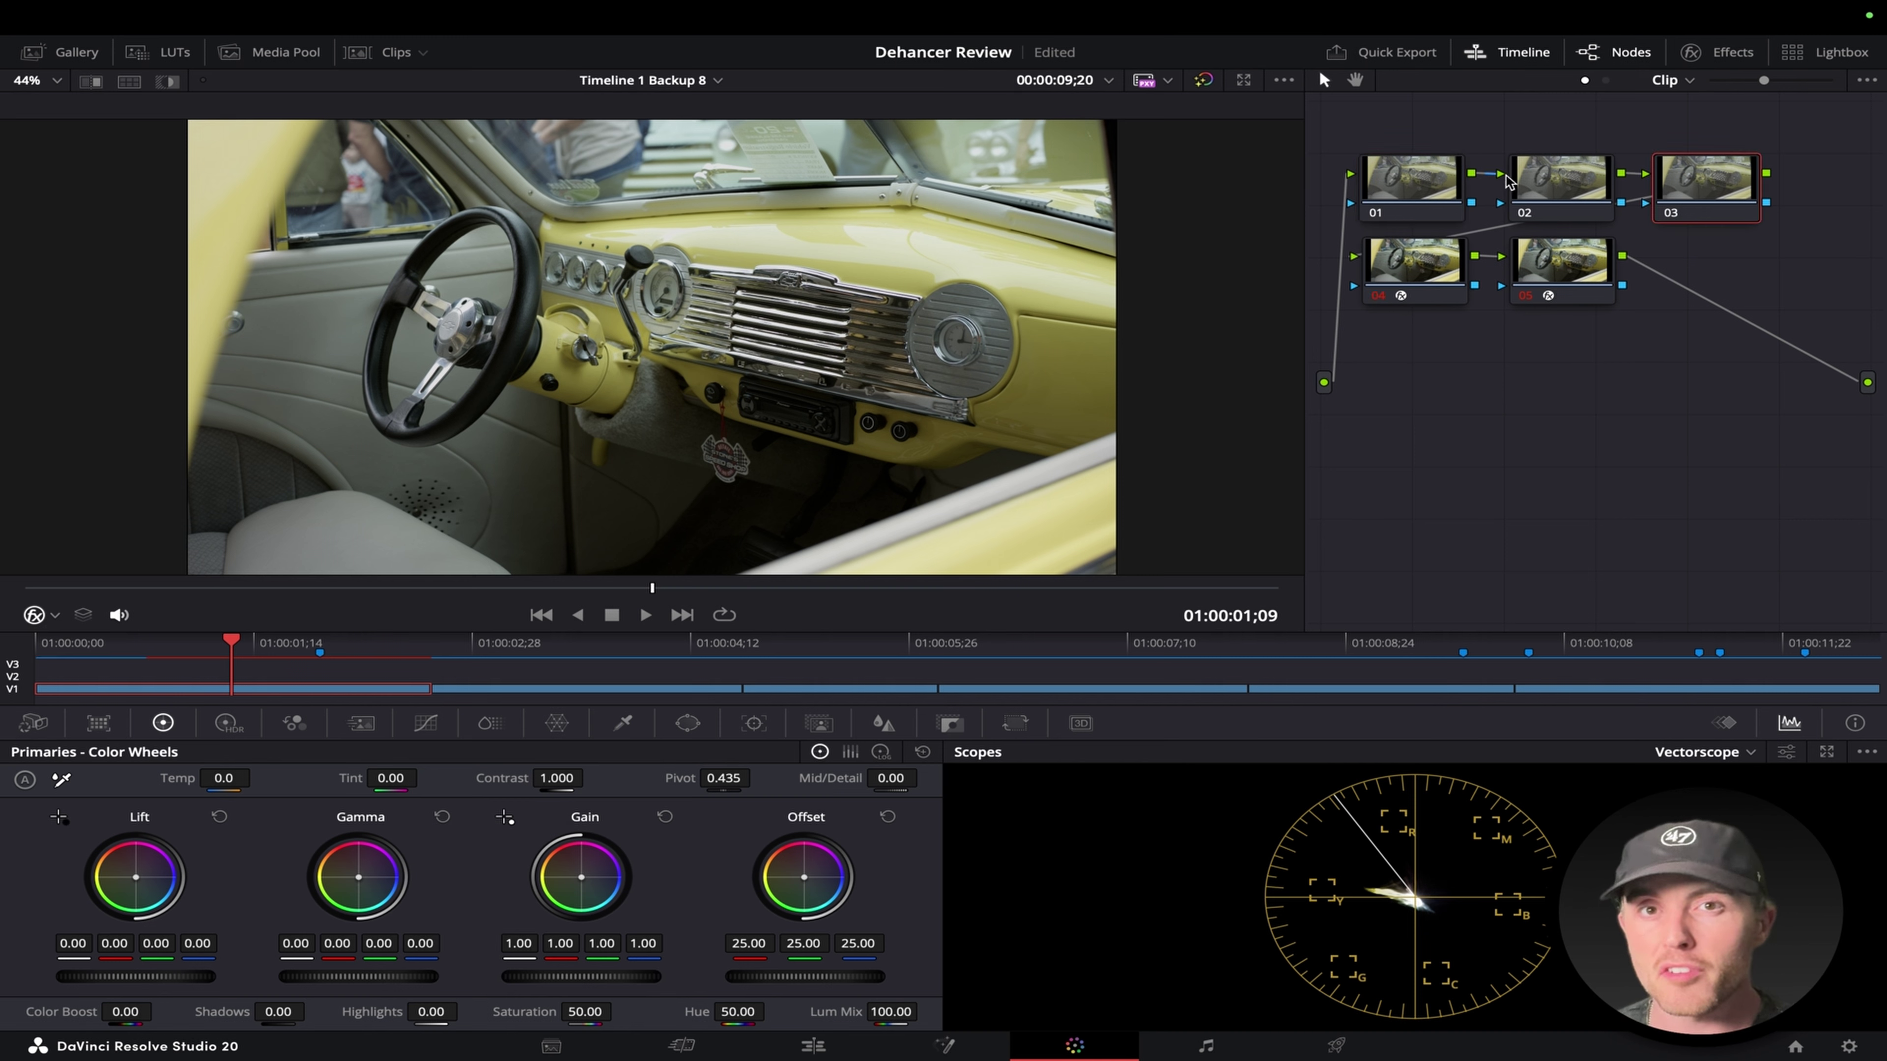
Change the gamma setting of node 01 and shift its white balance cooler.
right_click(1415, 193)
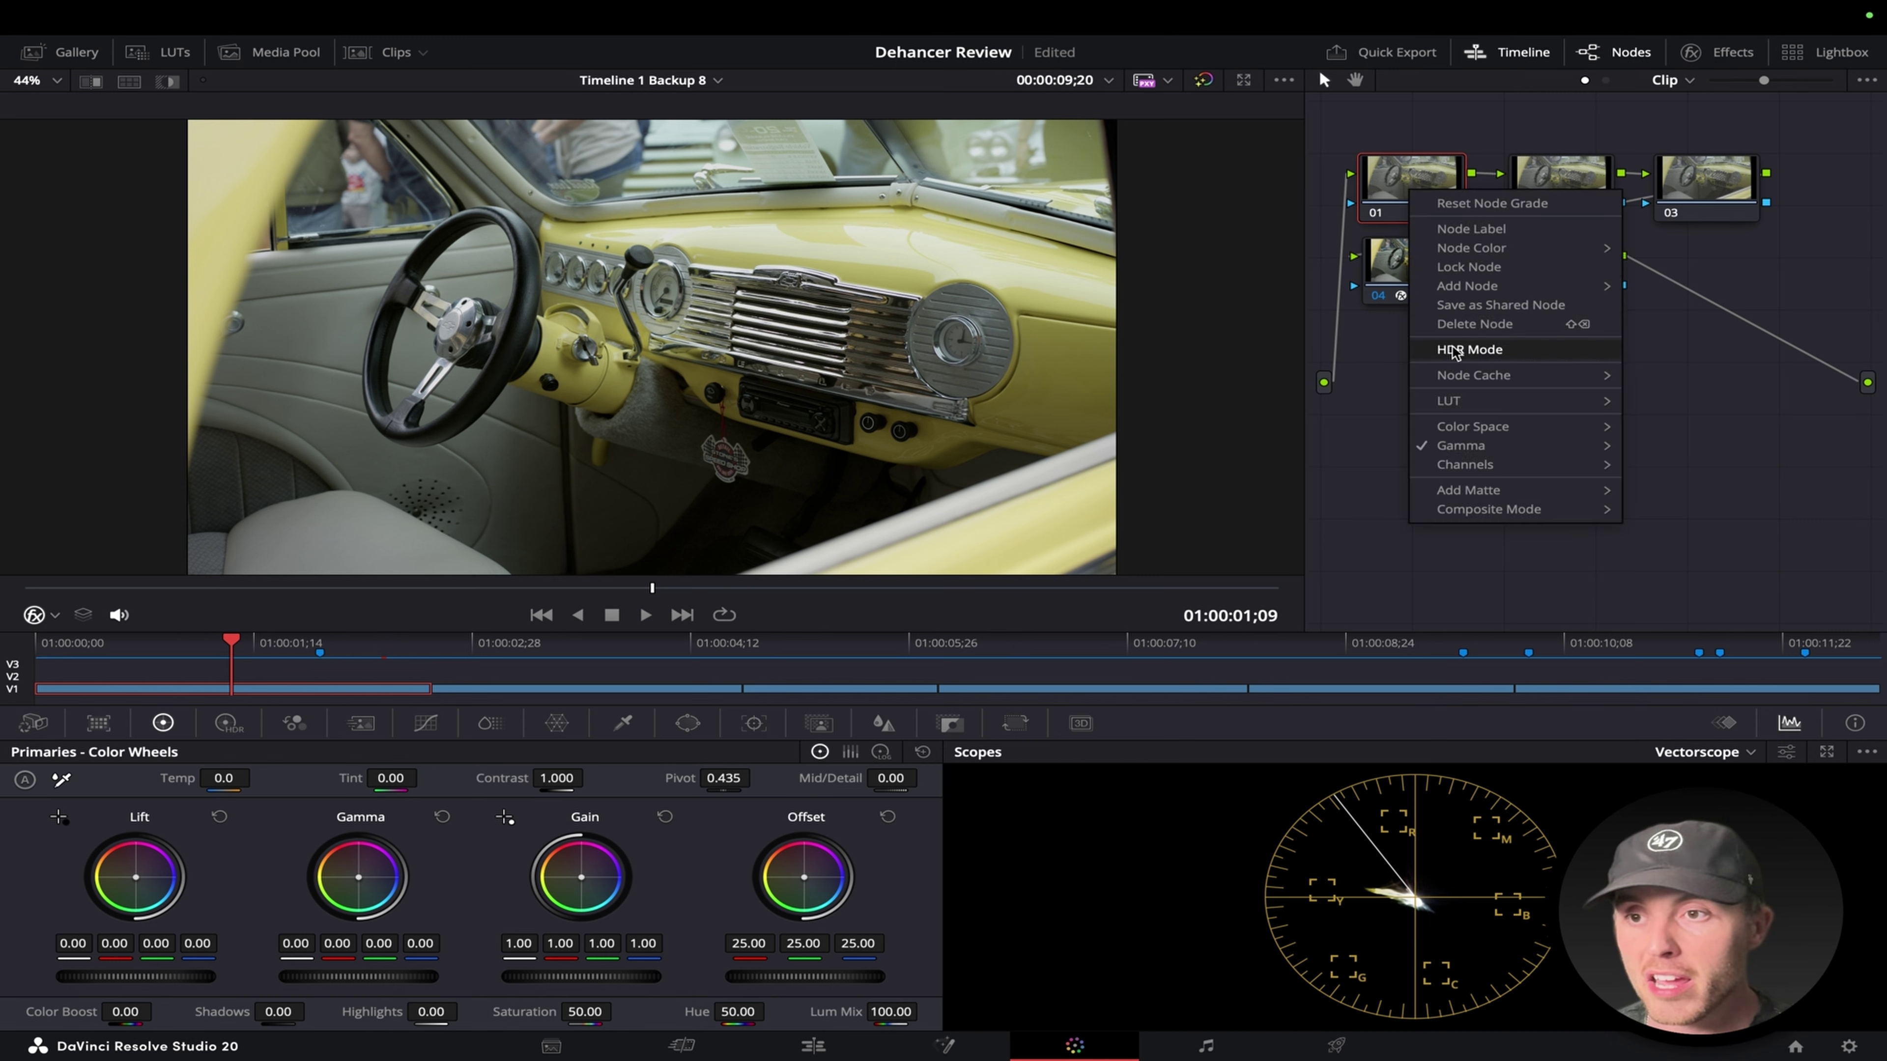
mouse_move(1497, 448)
left_click(1729, 384)
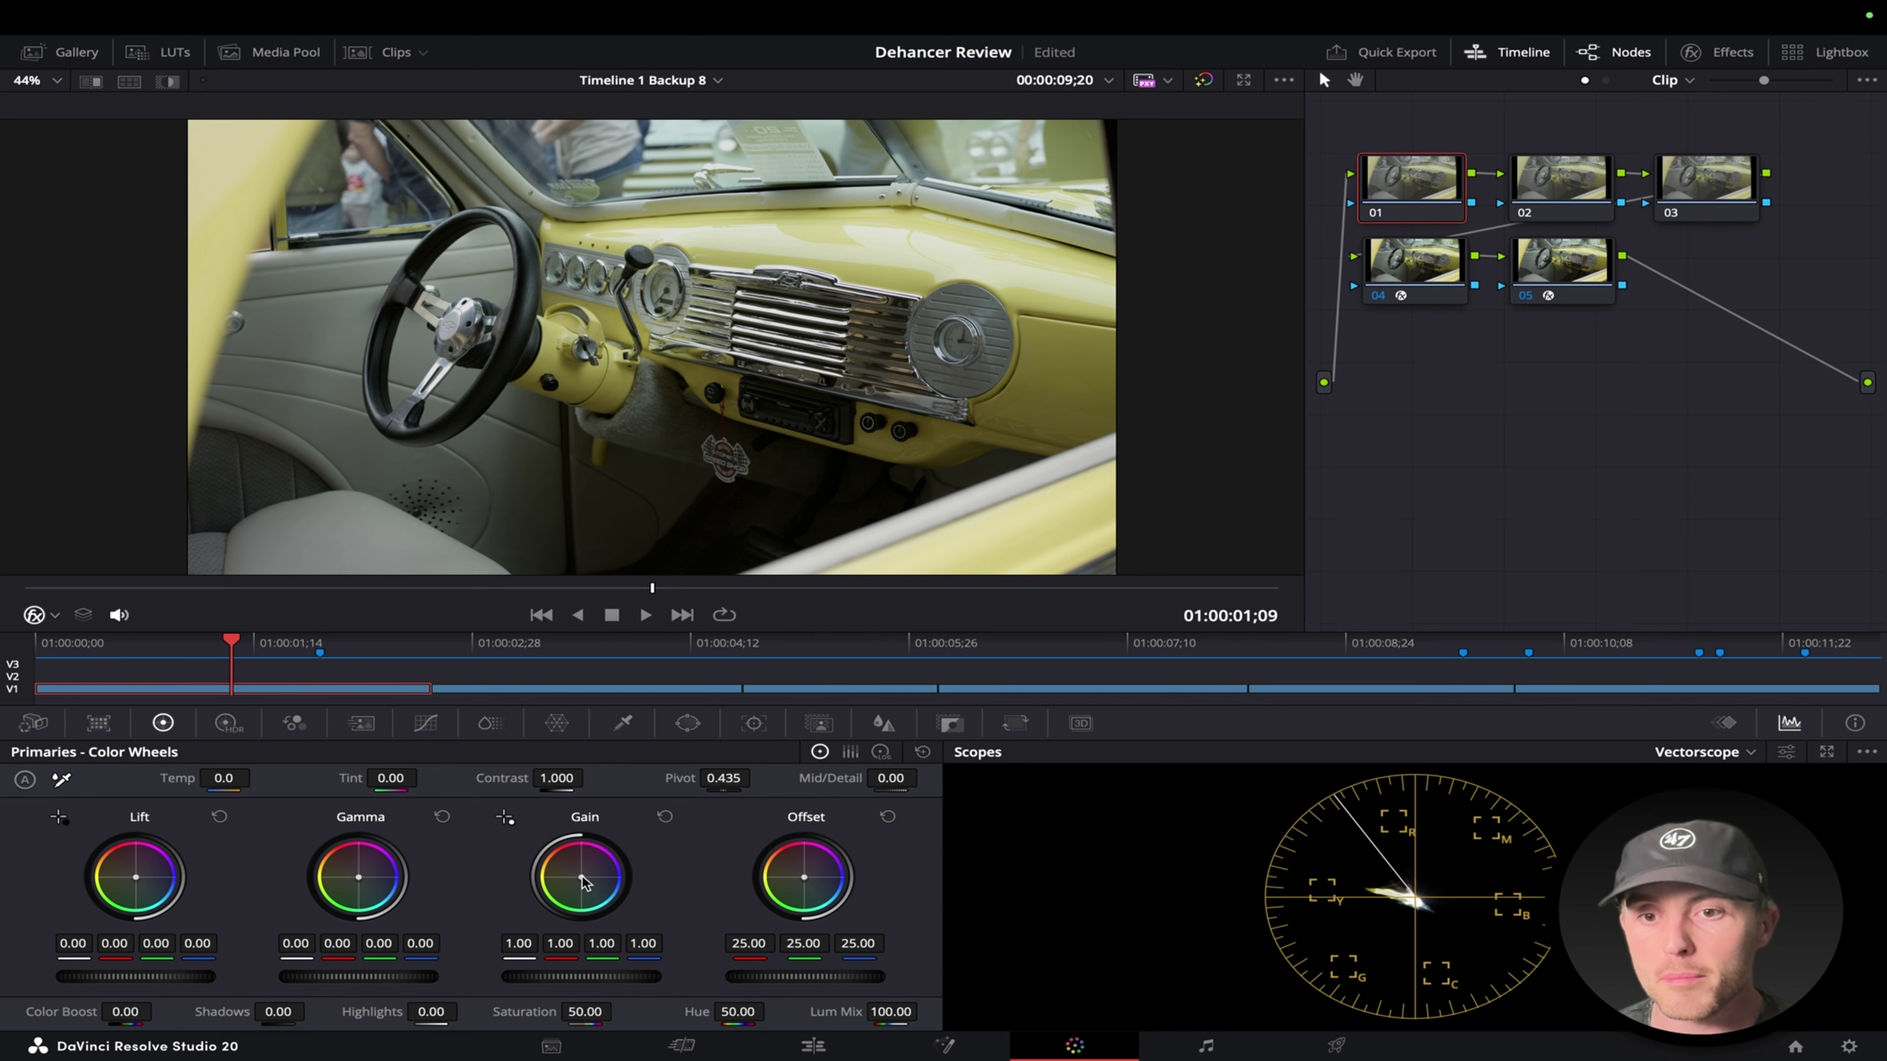
On node 02, set the primaries Lift to 0.01, Gamma to -0.01 and Gain to 0.91.
left_click(1585, 199)
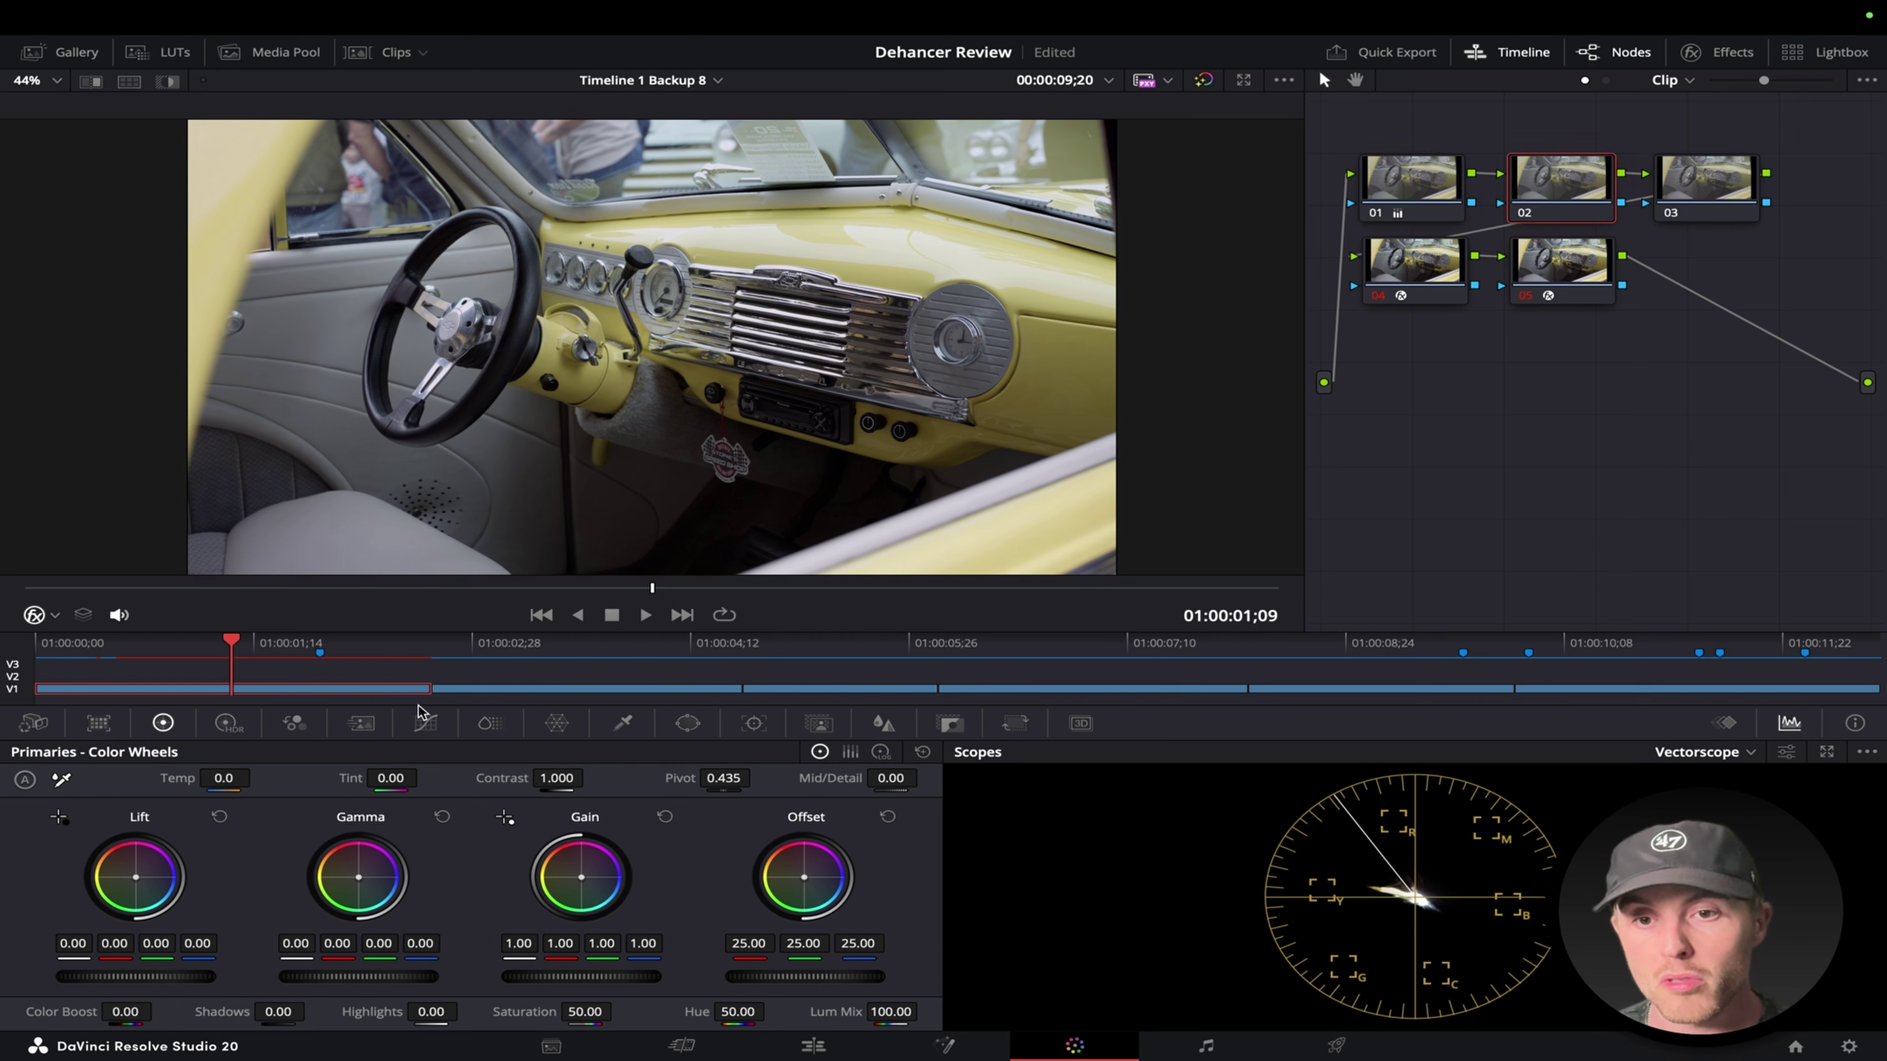
left_click(232, 725)
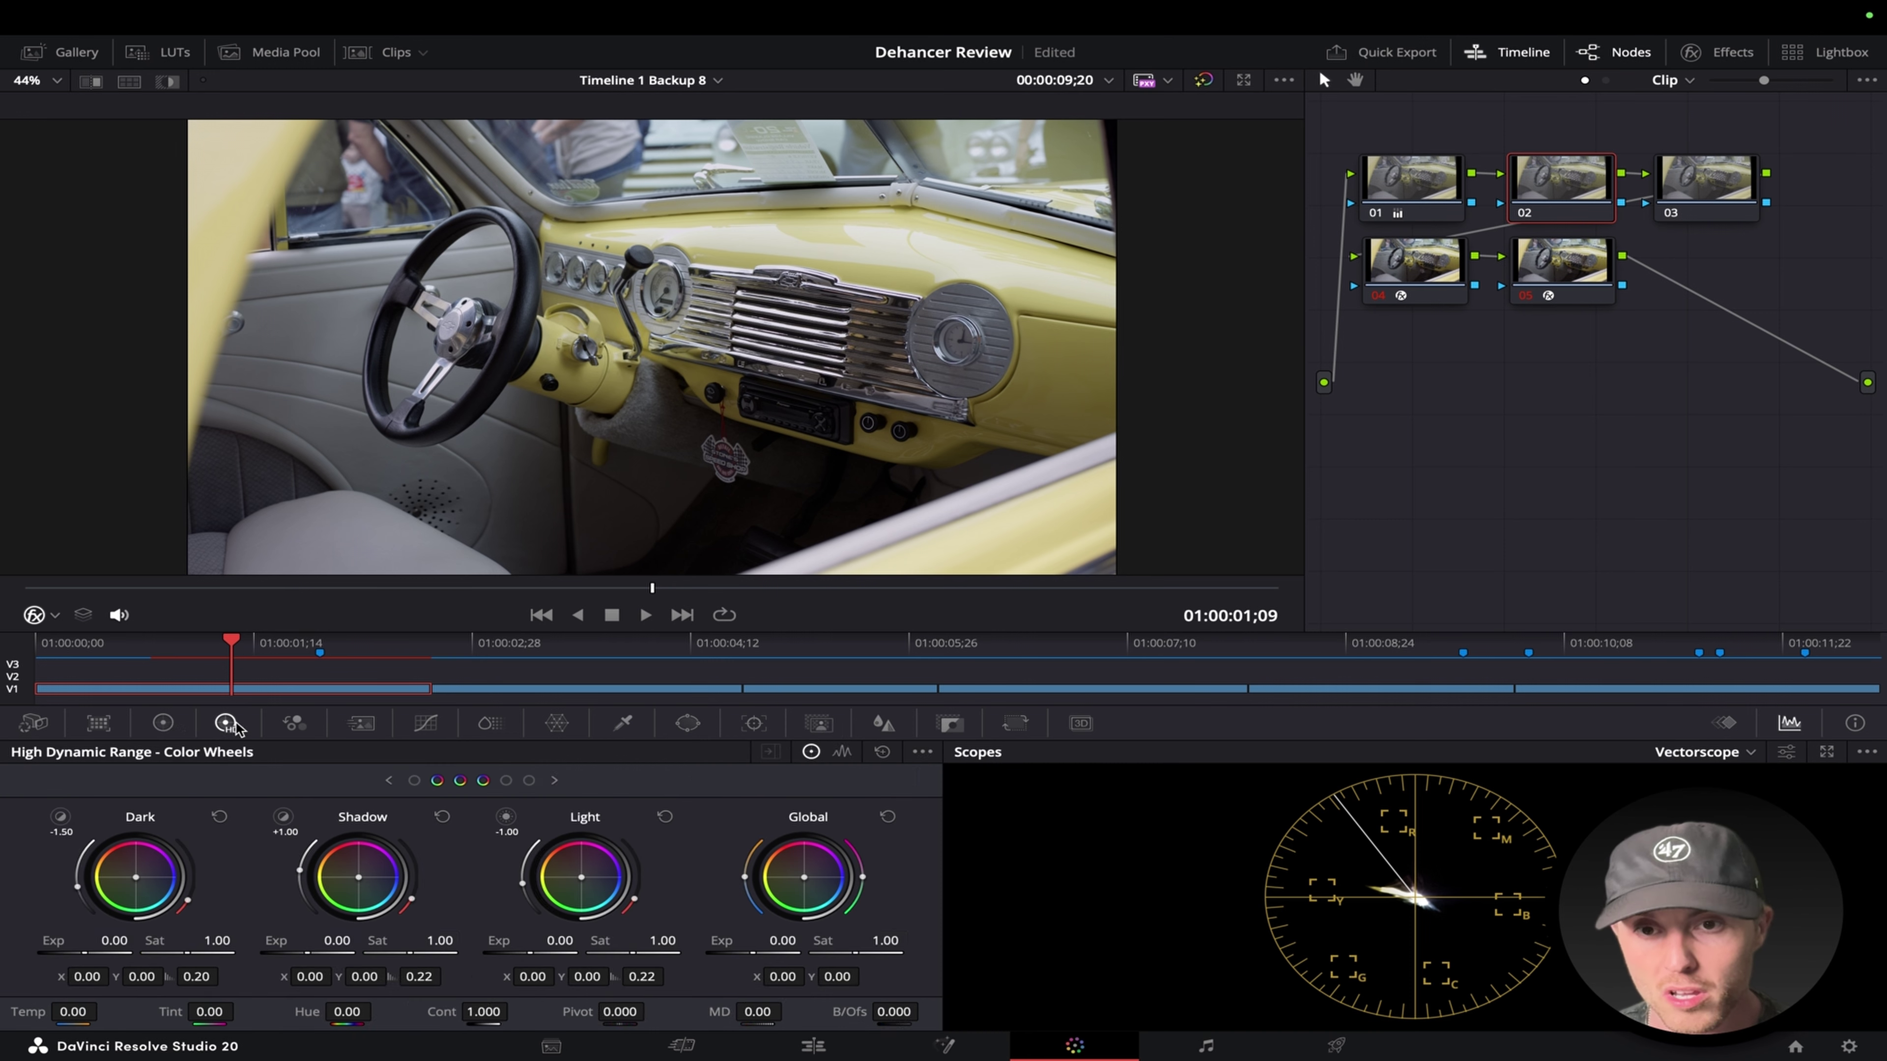
left_click(162, 724)
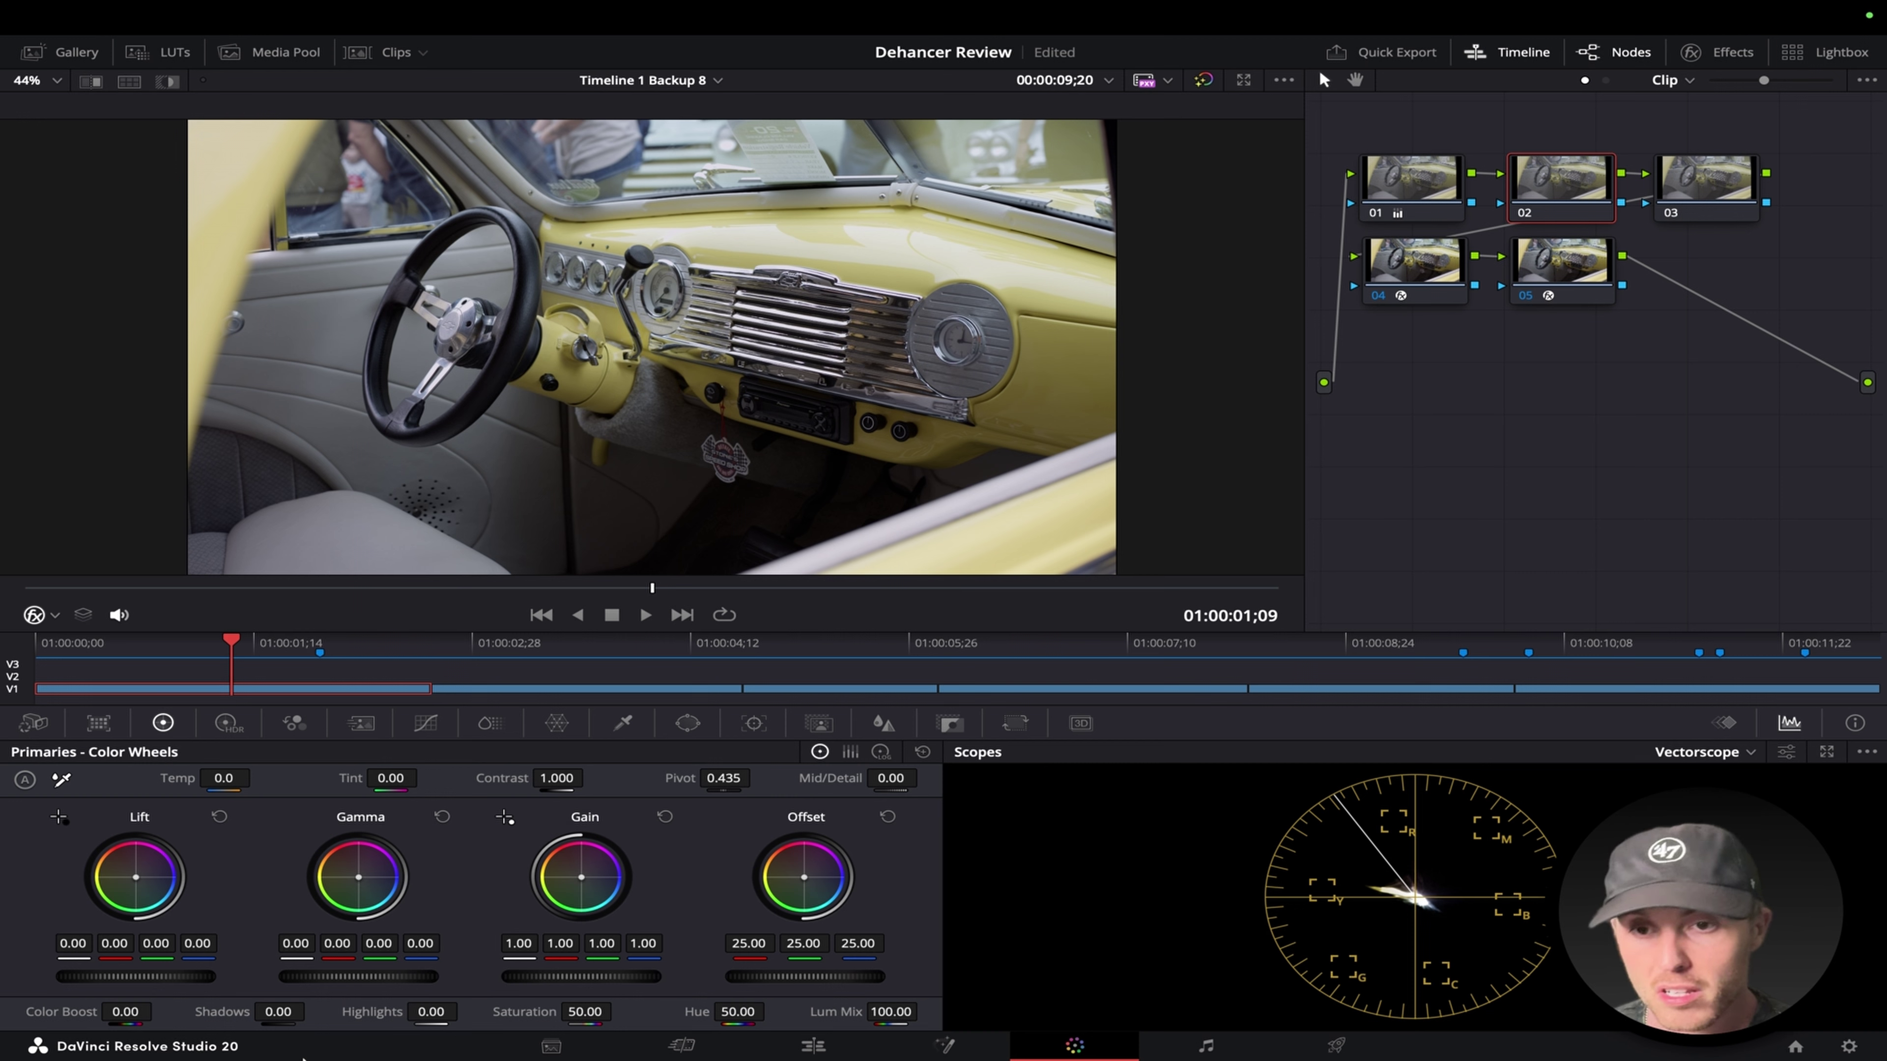
left_click_drag(157, 977, 145, 977)
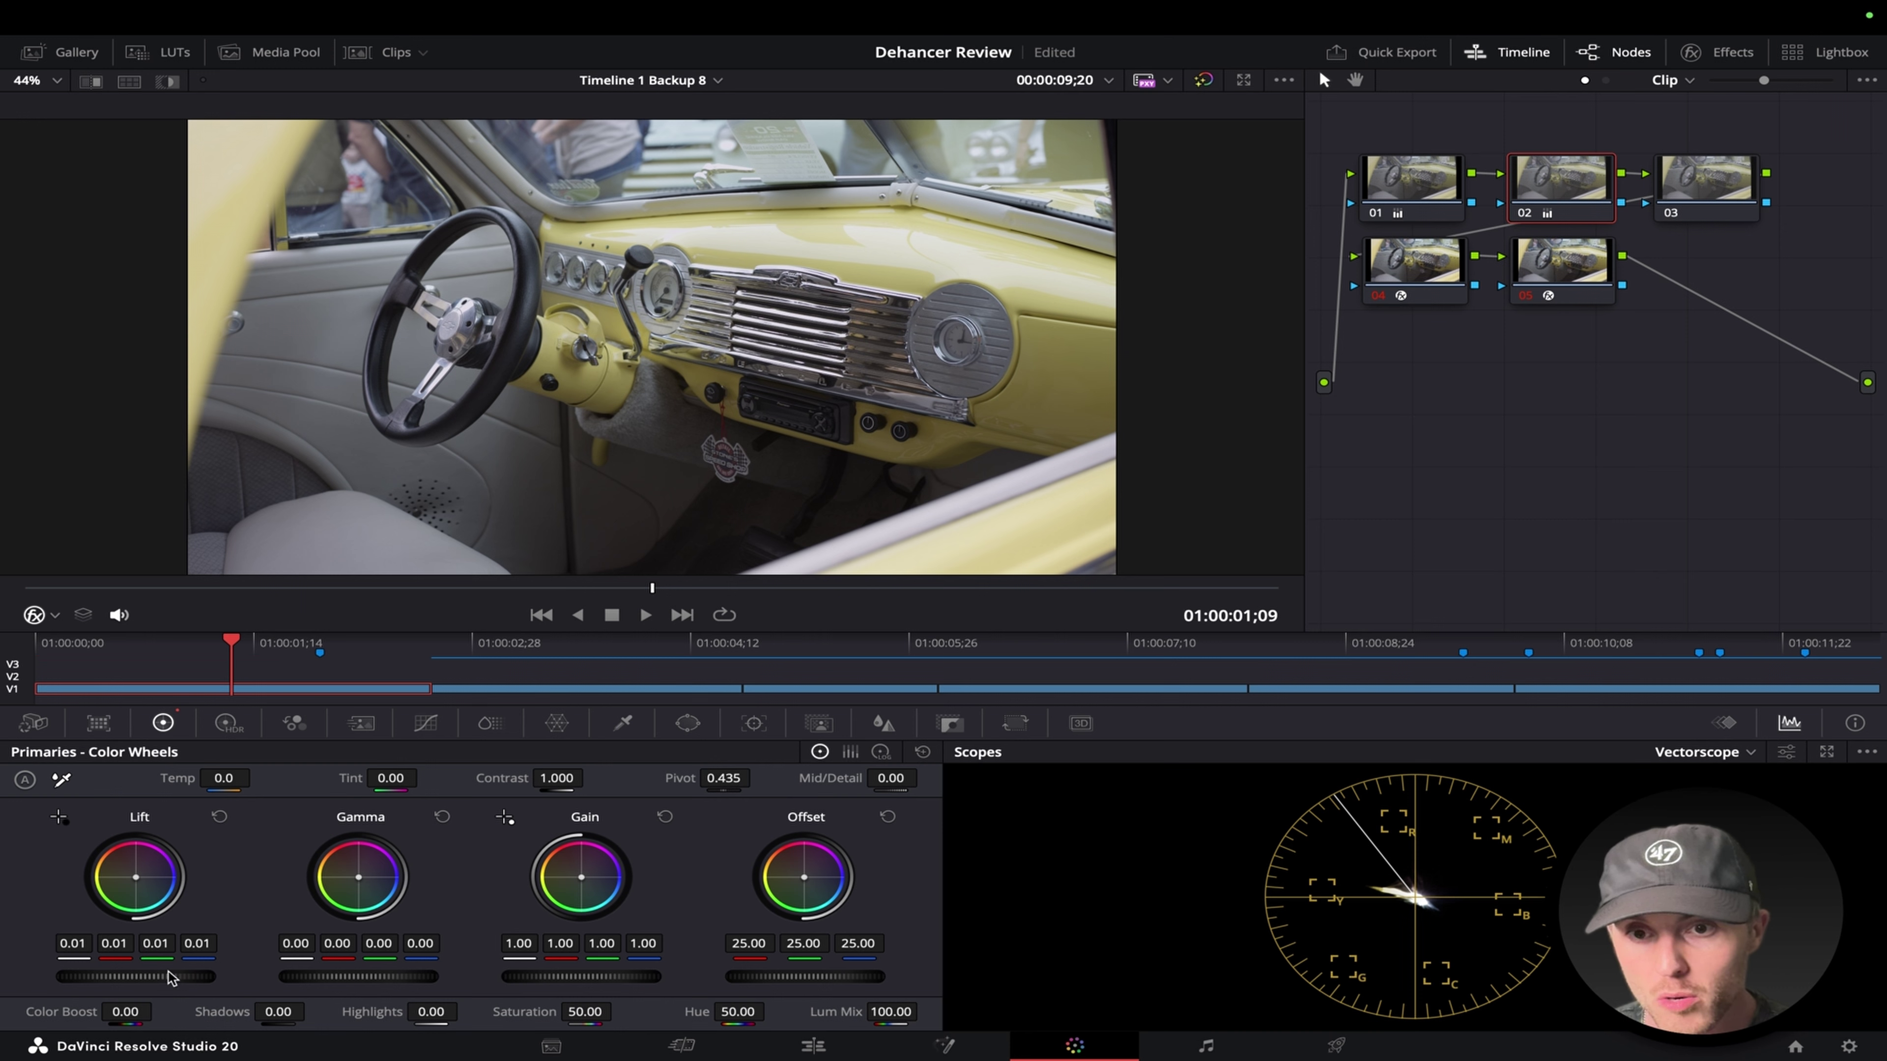
left_click_drag(358, 977, 348, 977)
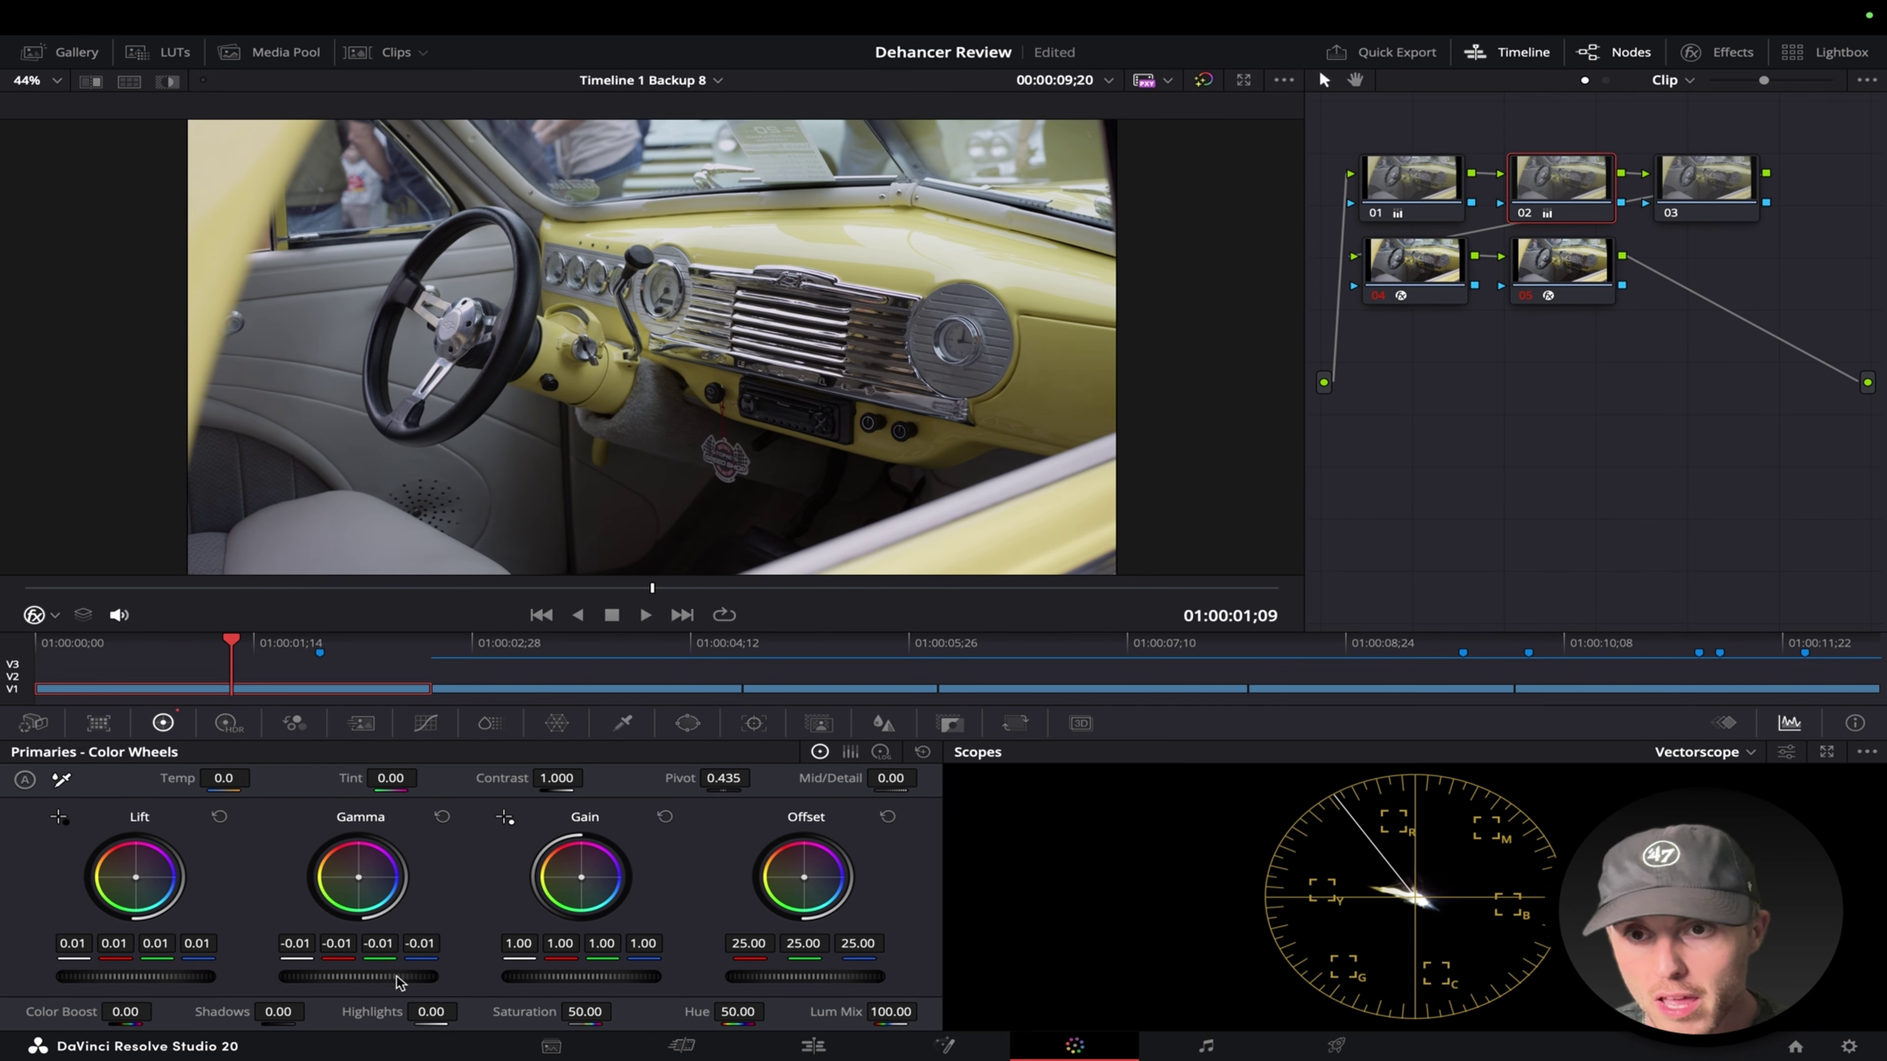
left_click_drag(581, 977, 569, 977)
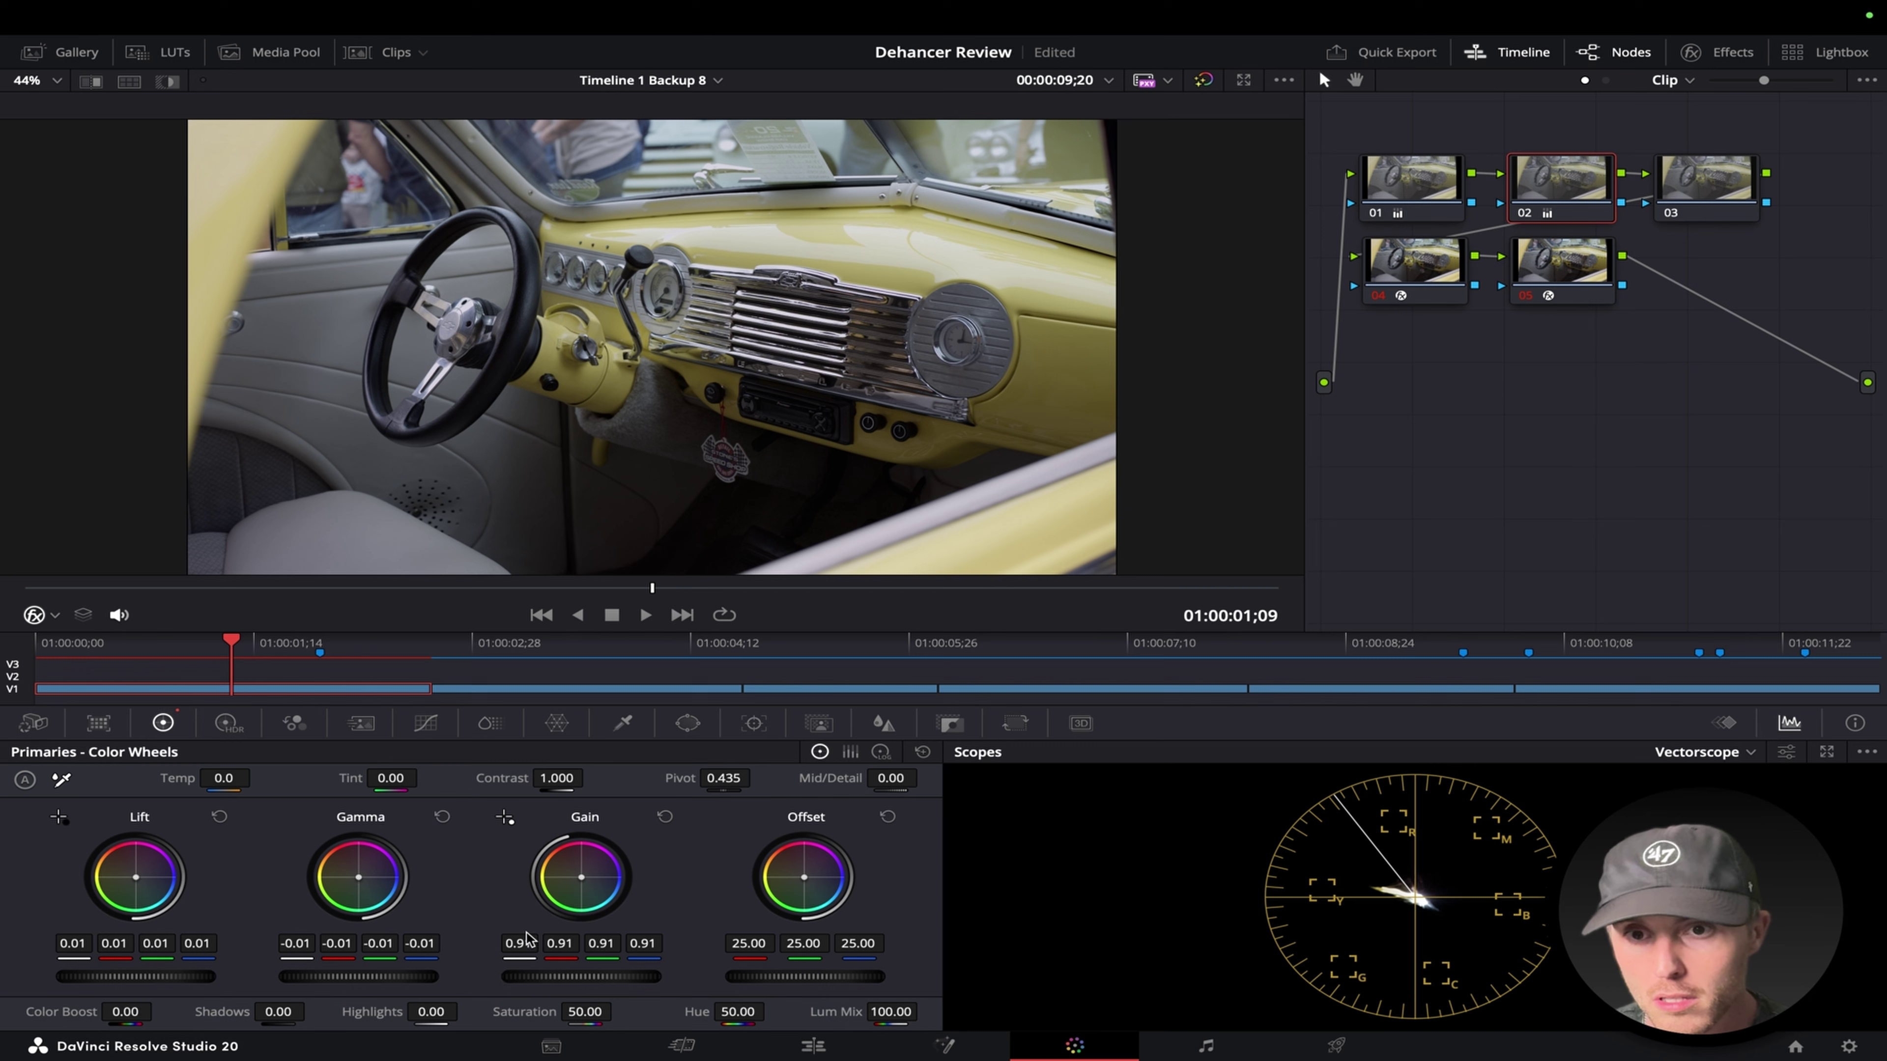
left_click(227, 722)
Shape a custom contrast curve on node 03 with three points, lowering the shadows and raising the lower midtones.
left_click(1691, 182)
left_click(420, 726)
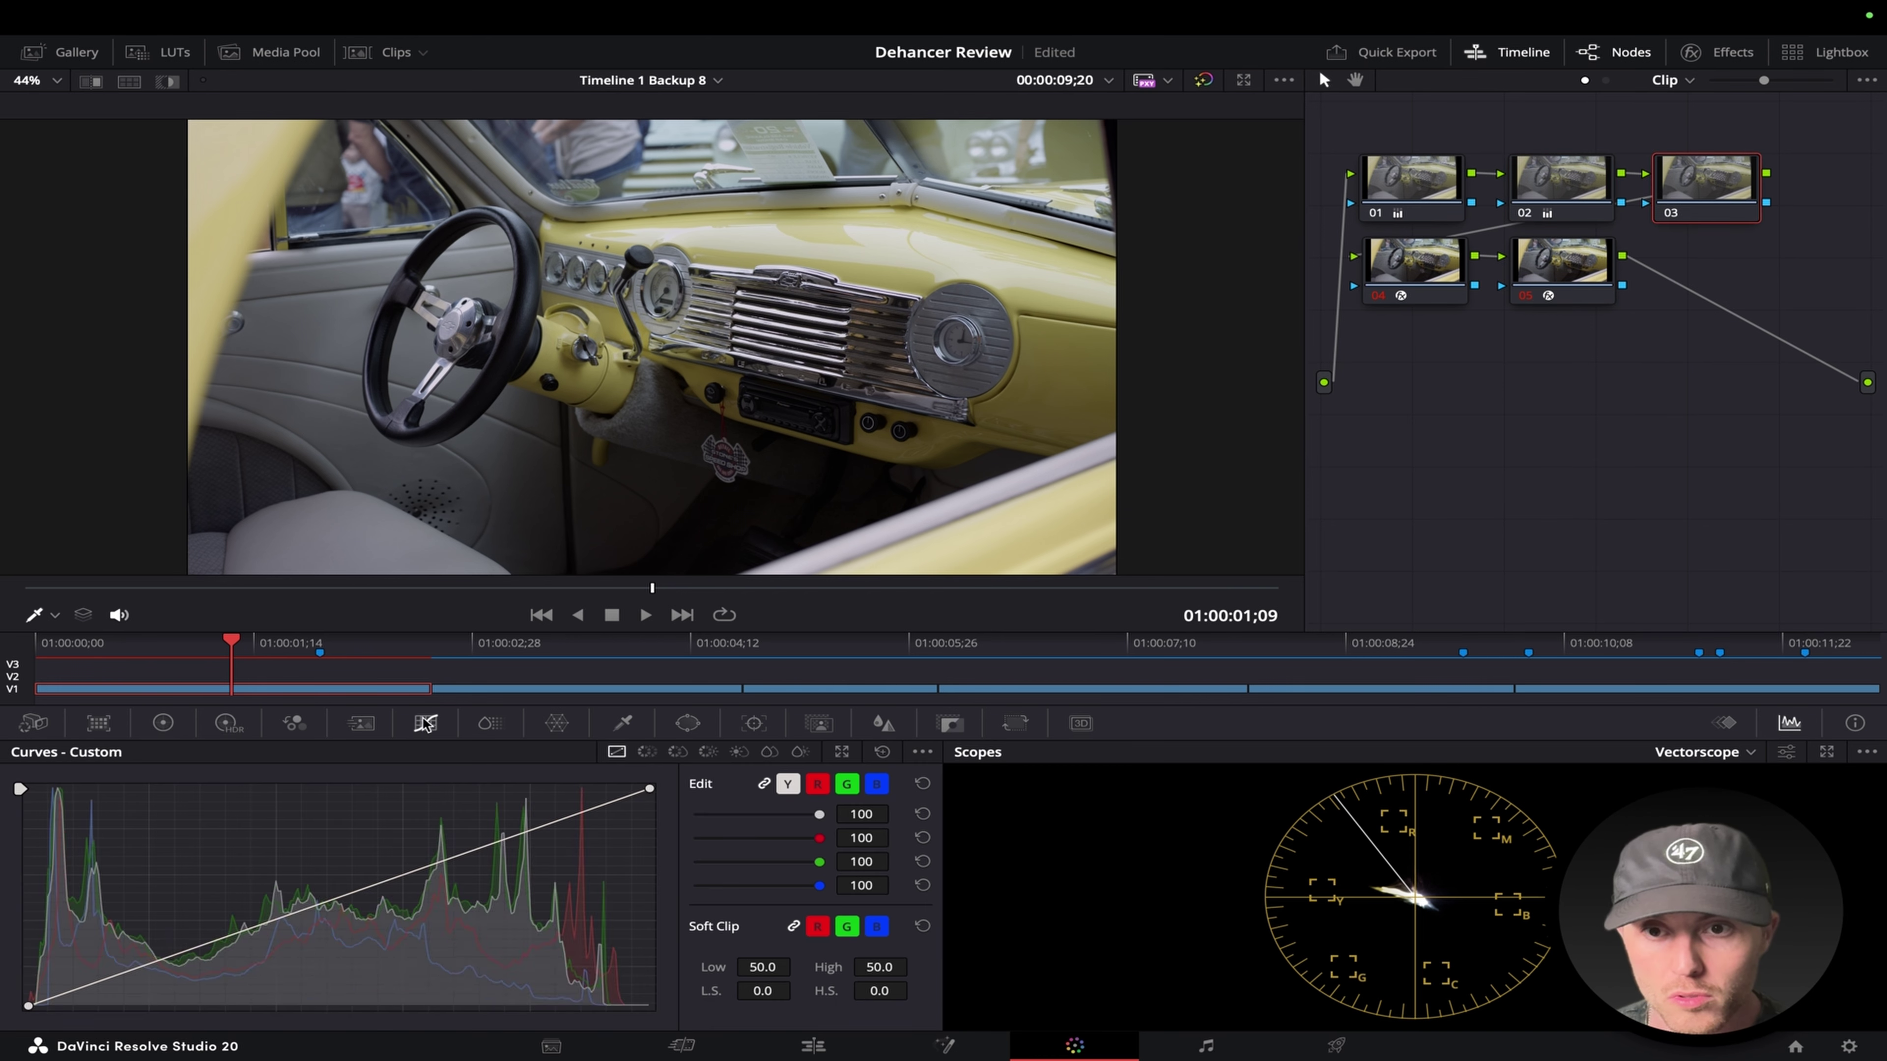
left_click(87, 983)
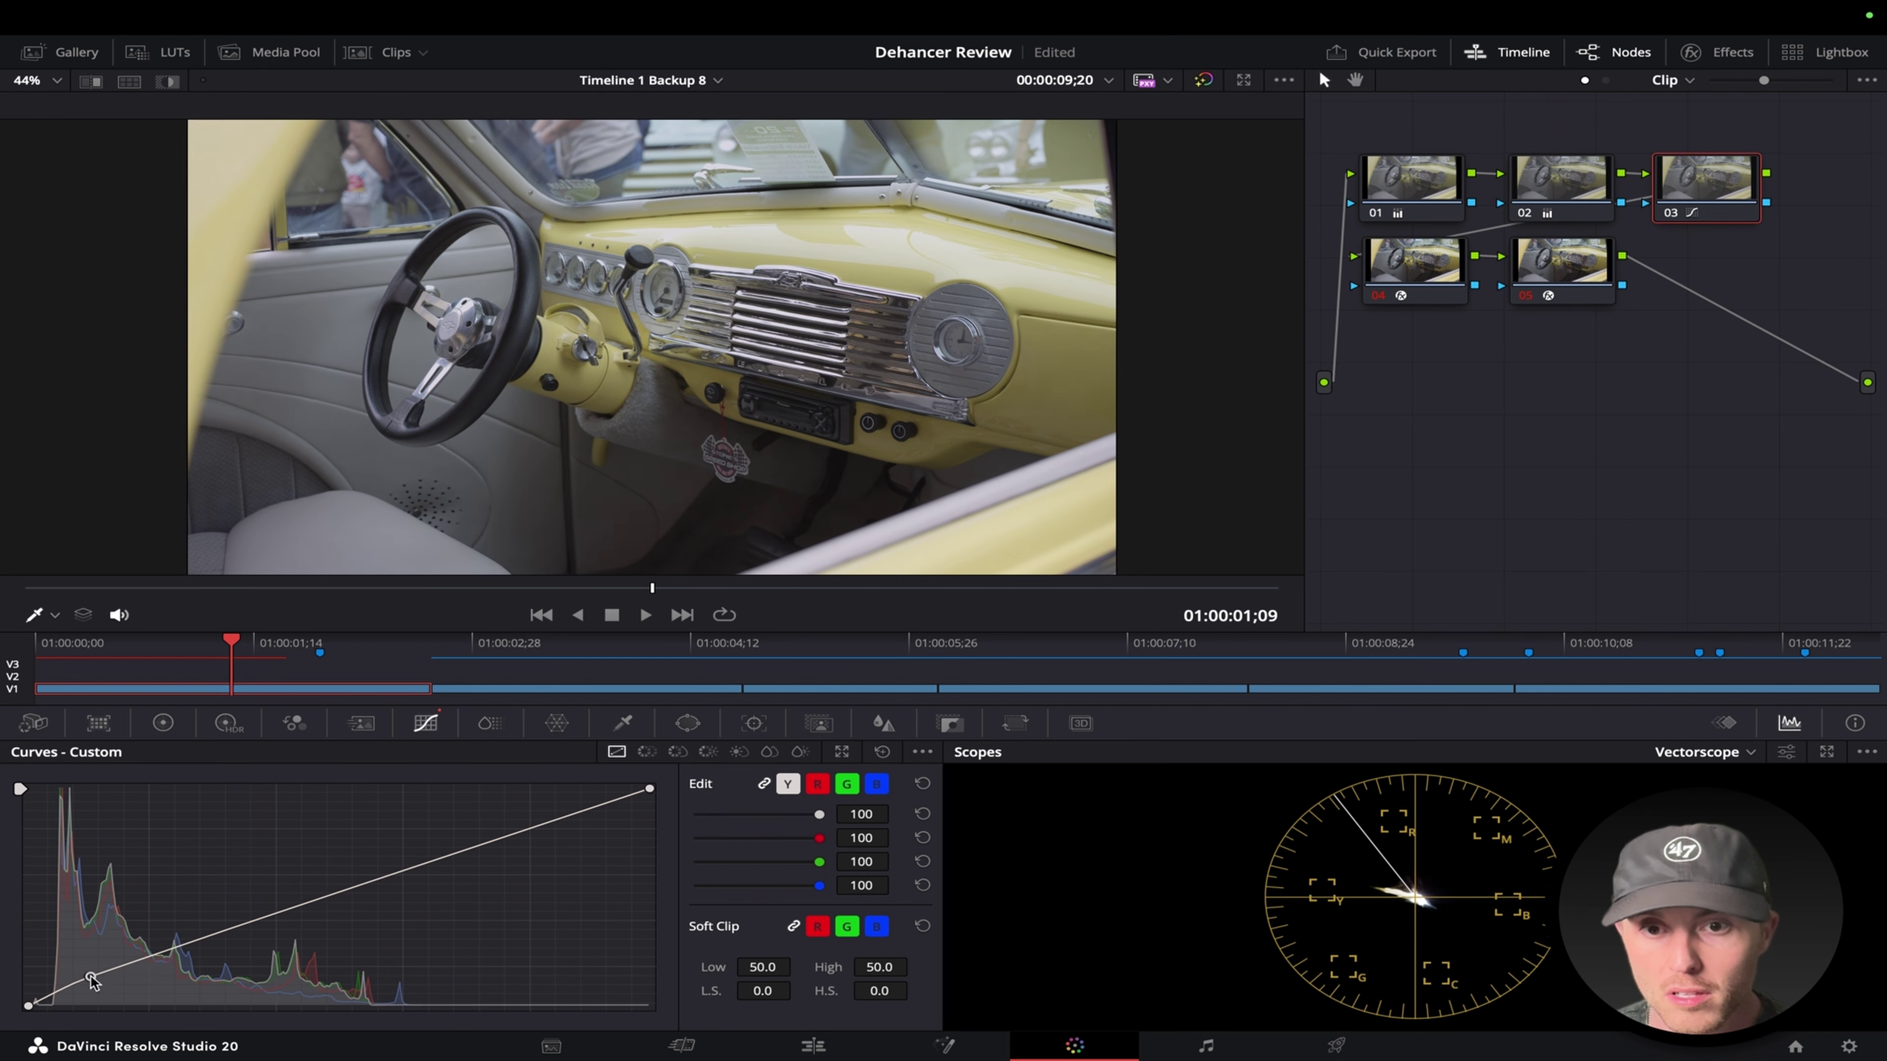
left_click_drag(87, 983, 225, 911)
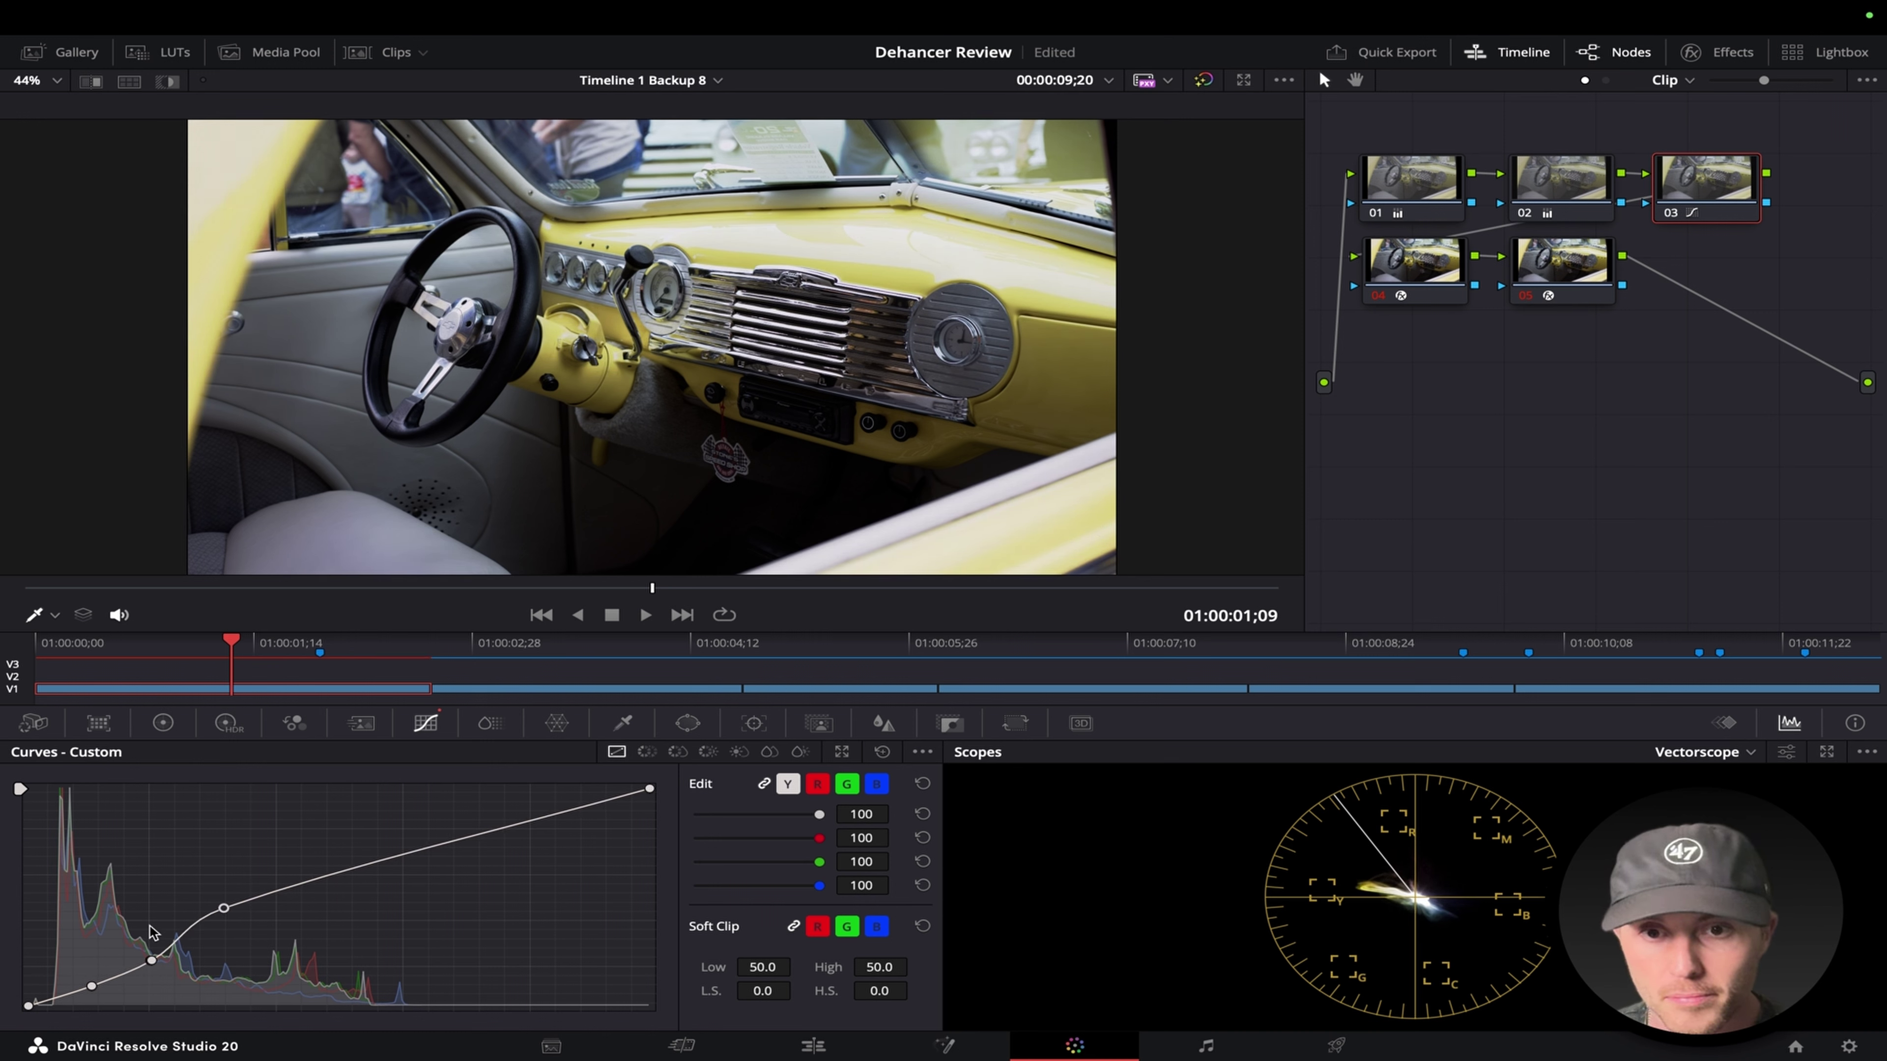
left_click_drag(153, 964, 154, 953)
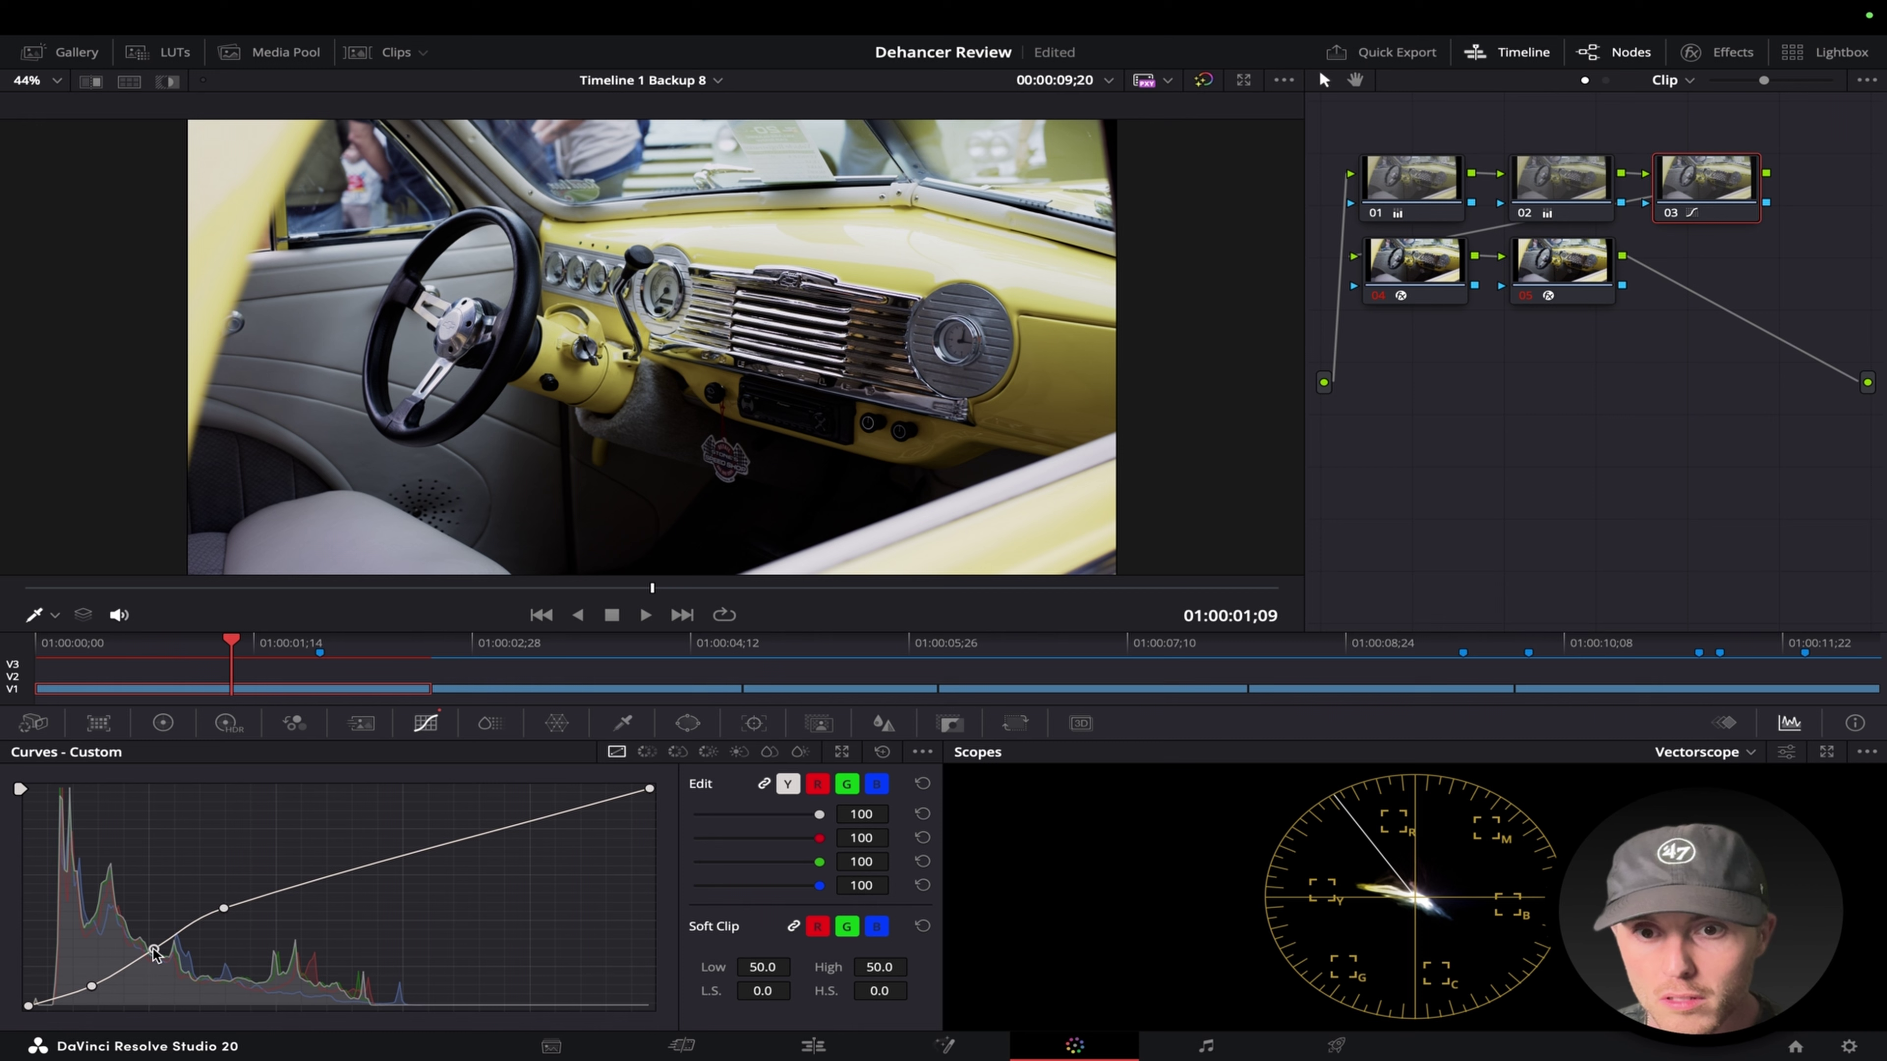
left_click_drag(224, 908, 209, 923)
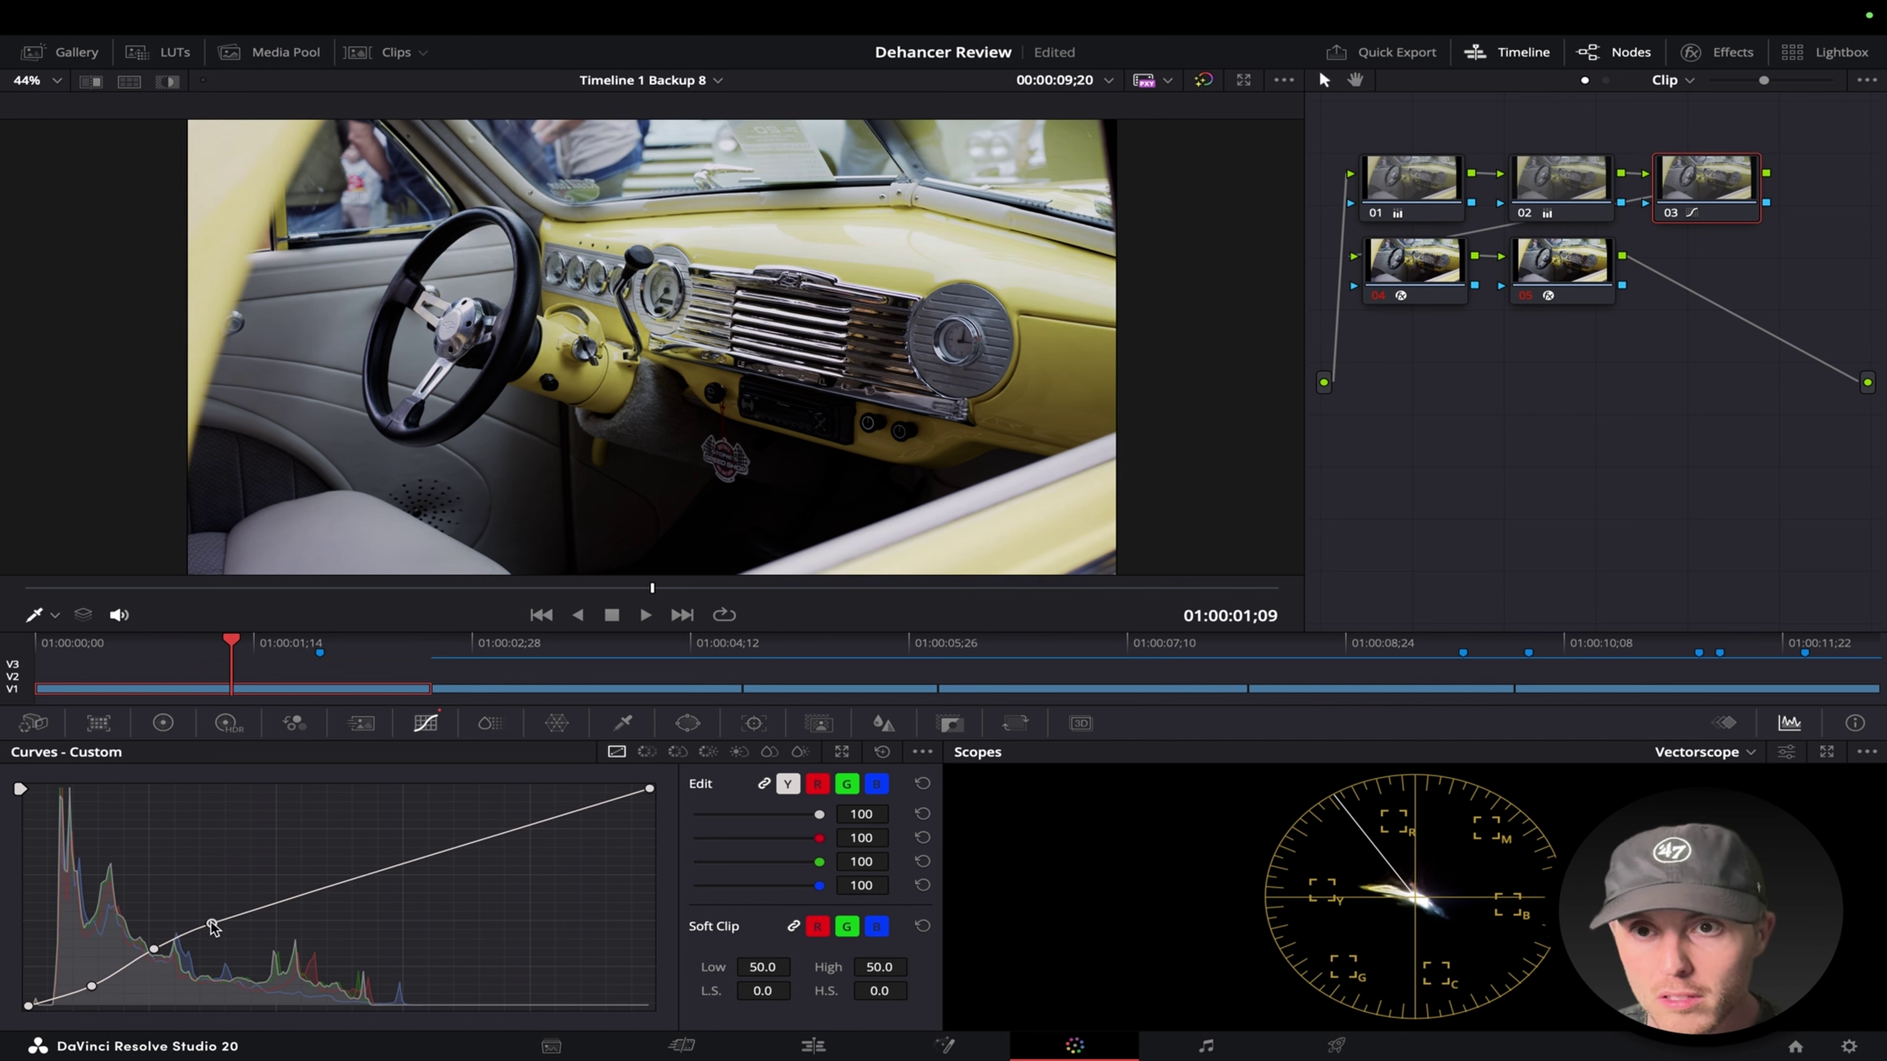
Reopen the effect settings, check the Color Space Transform on node 04, and return to Dehancer on node 05.
left_click(1430, 269)
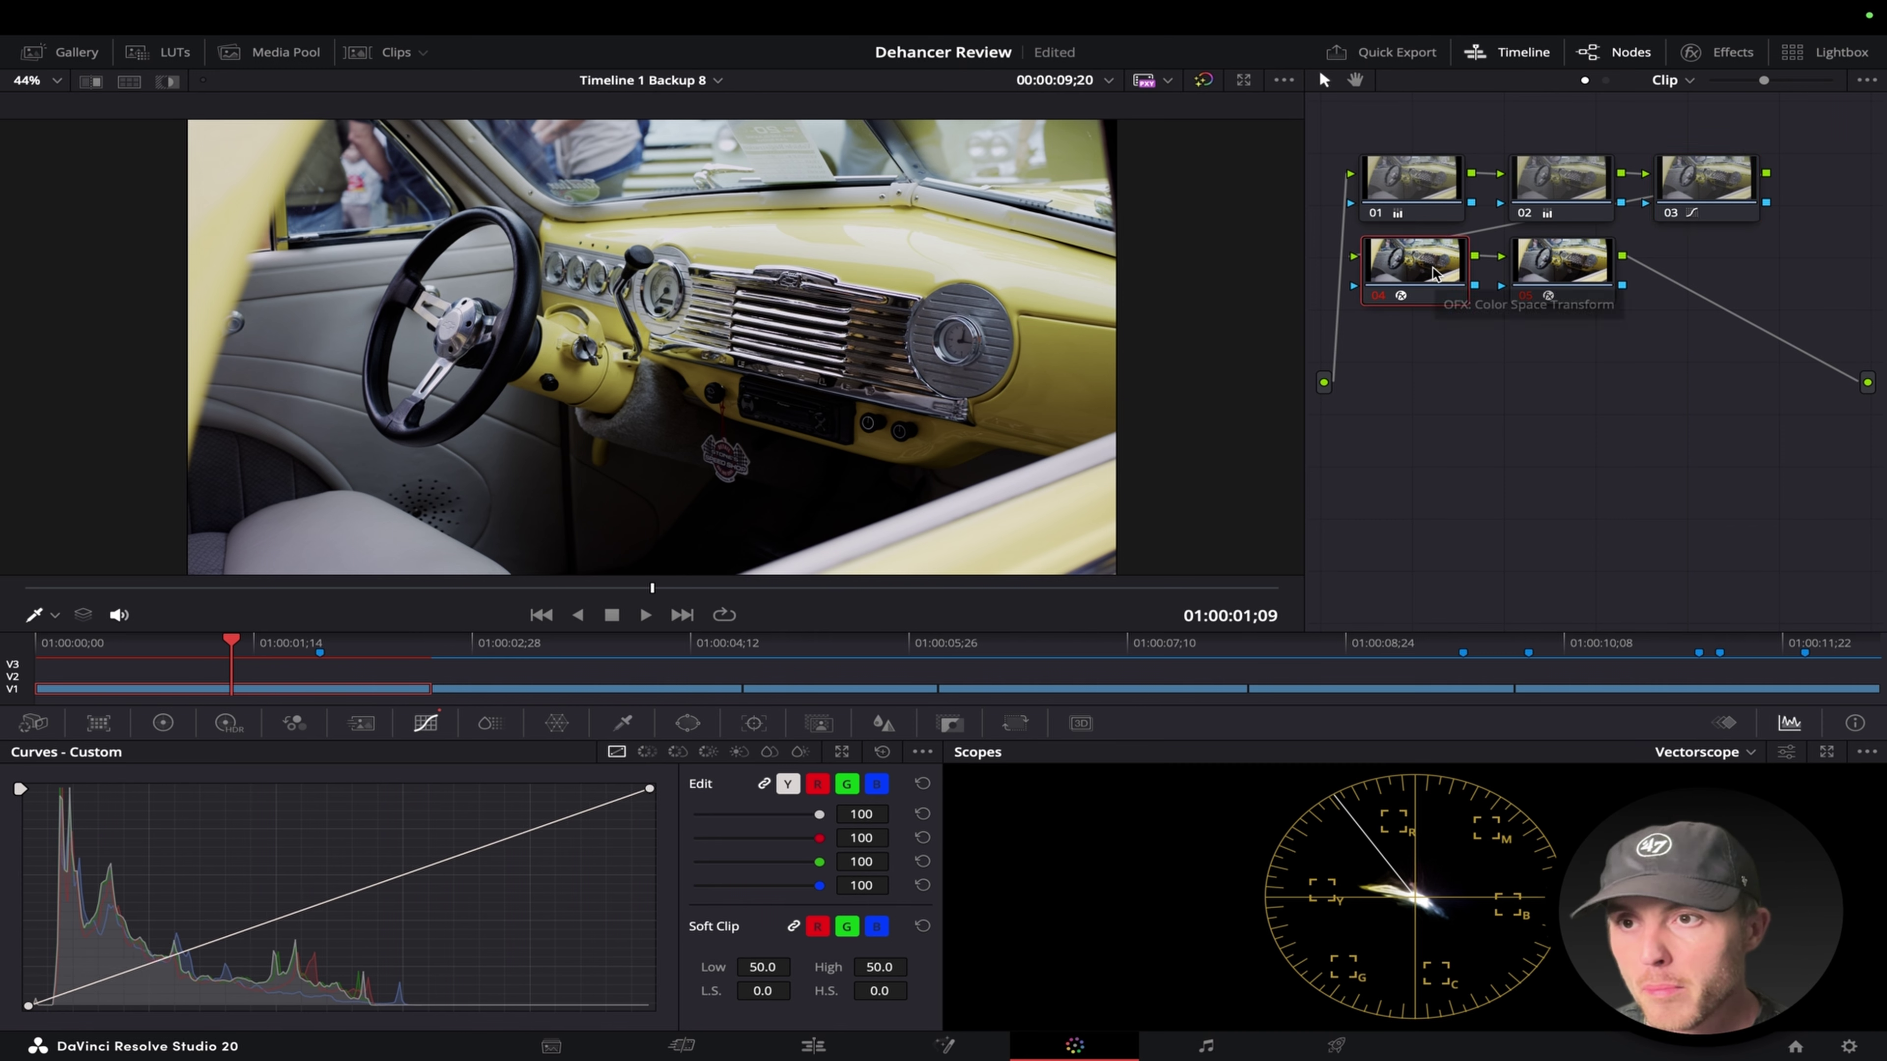
left_click(1564, 276)
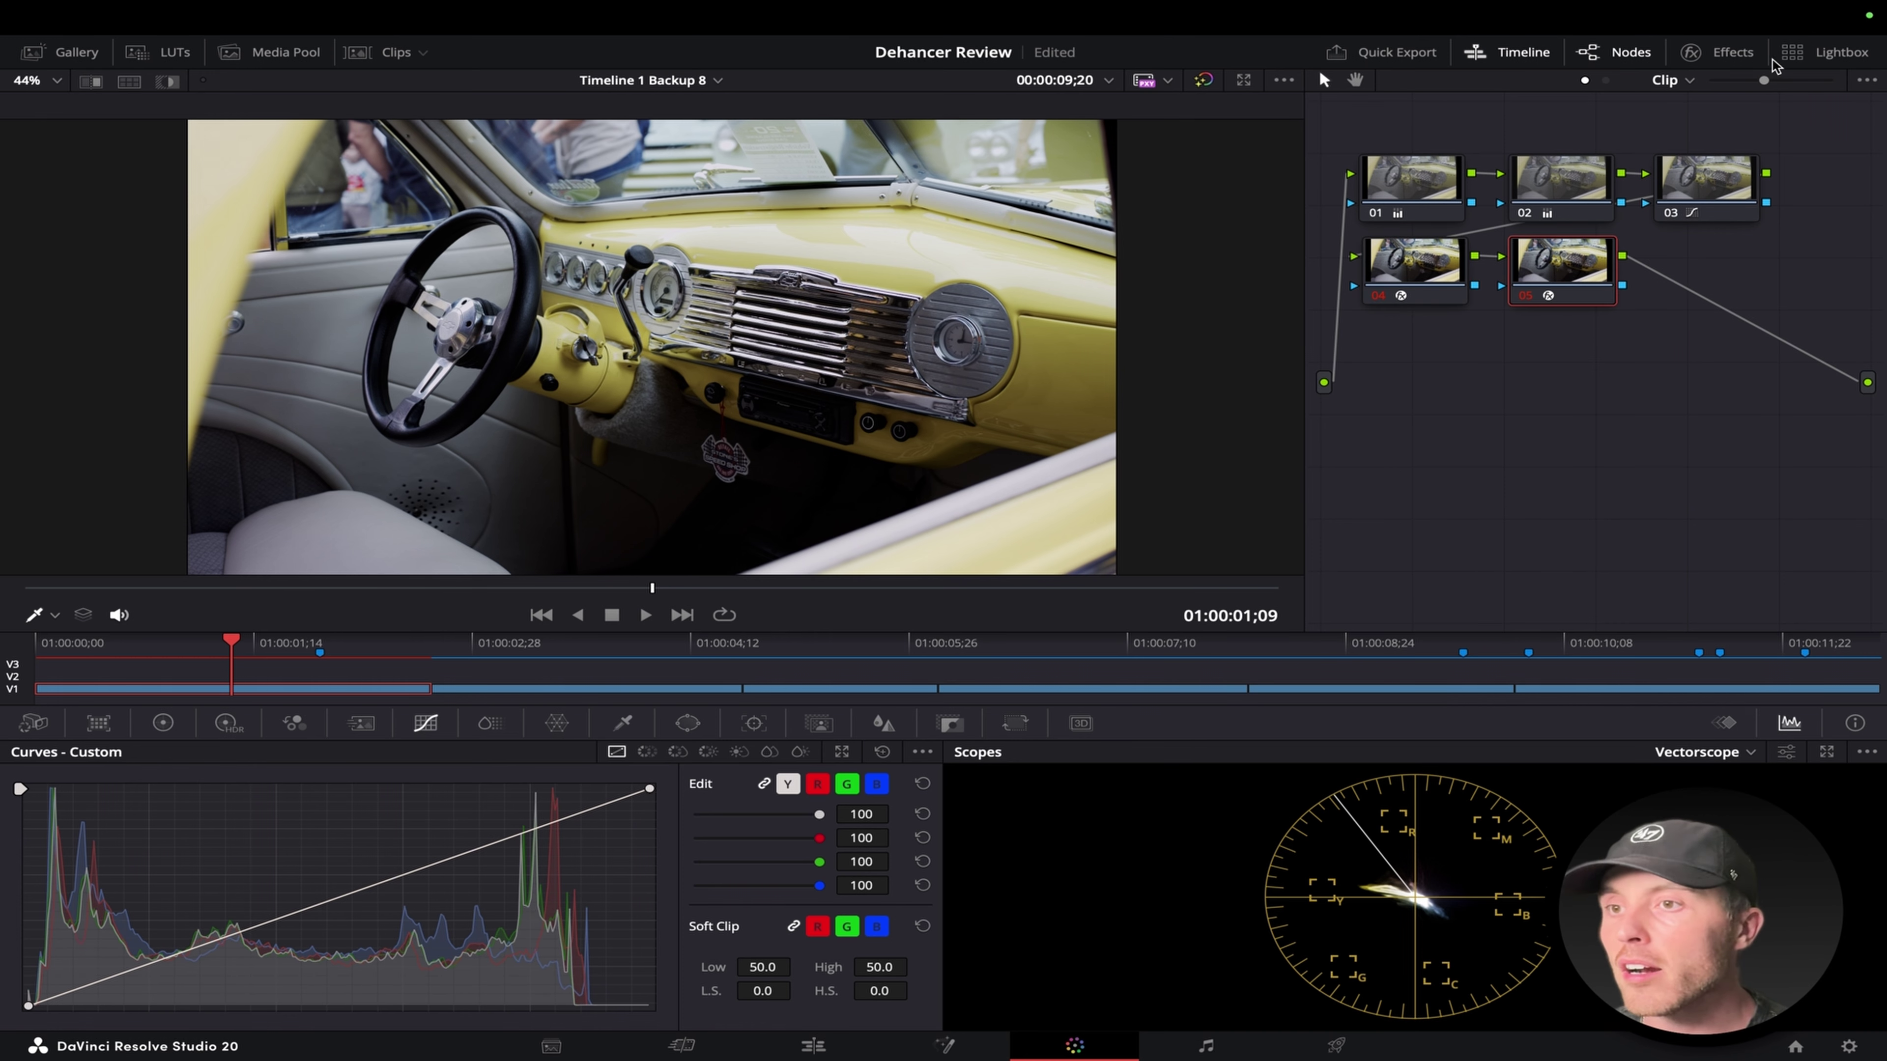
left_click(1731, 54)
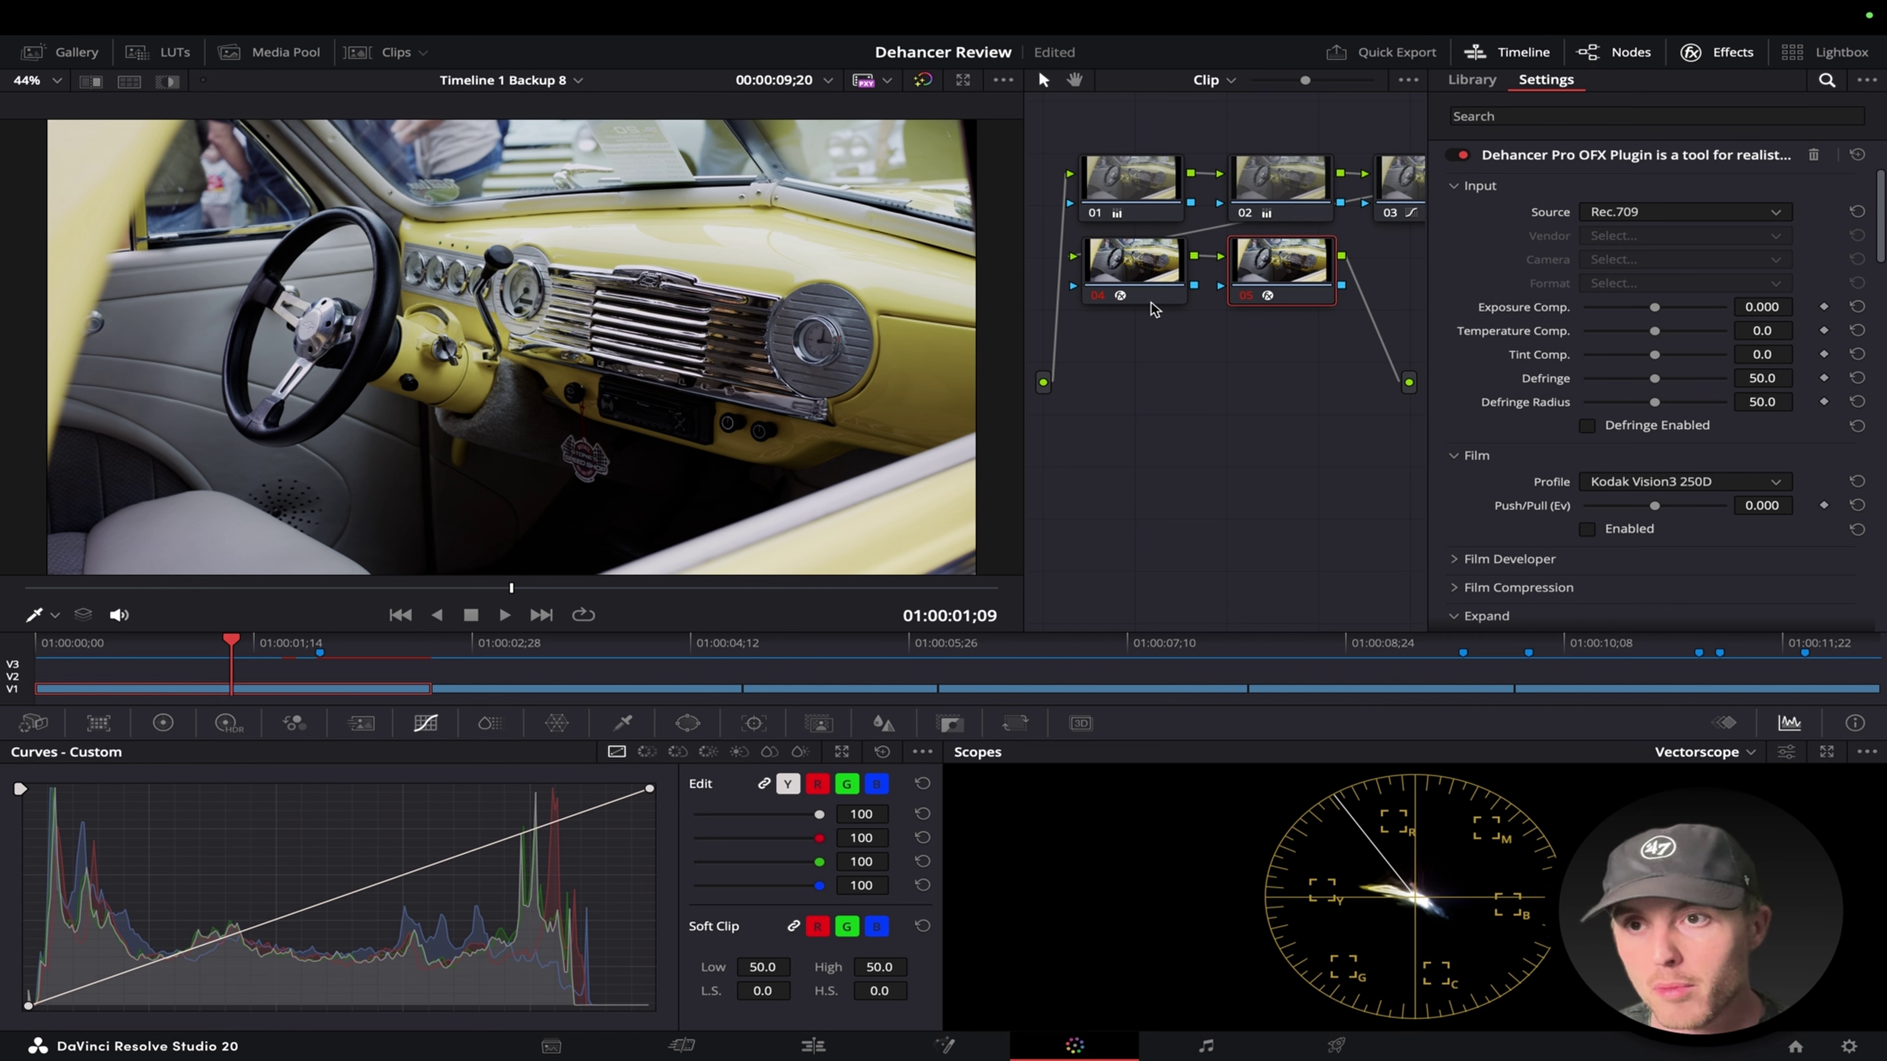
left_click(1154, 277)
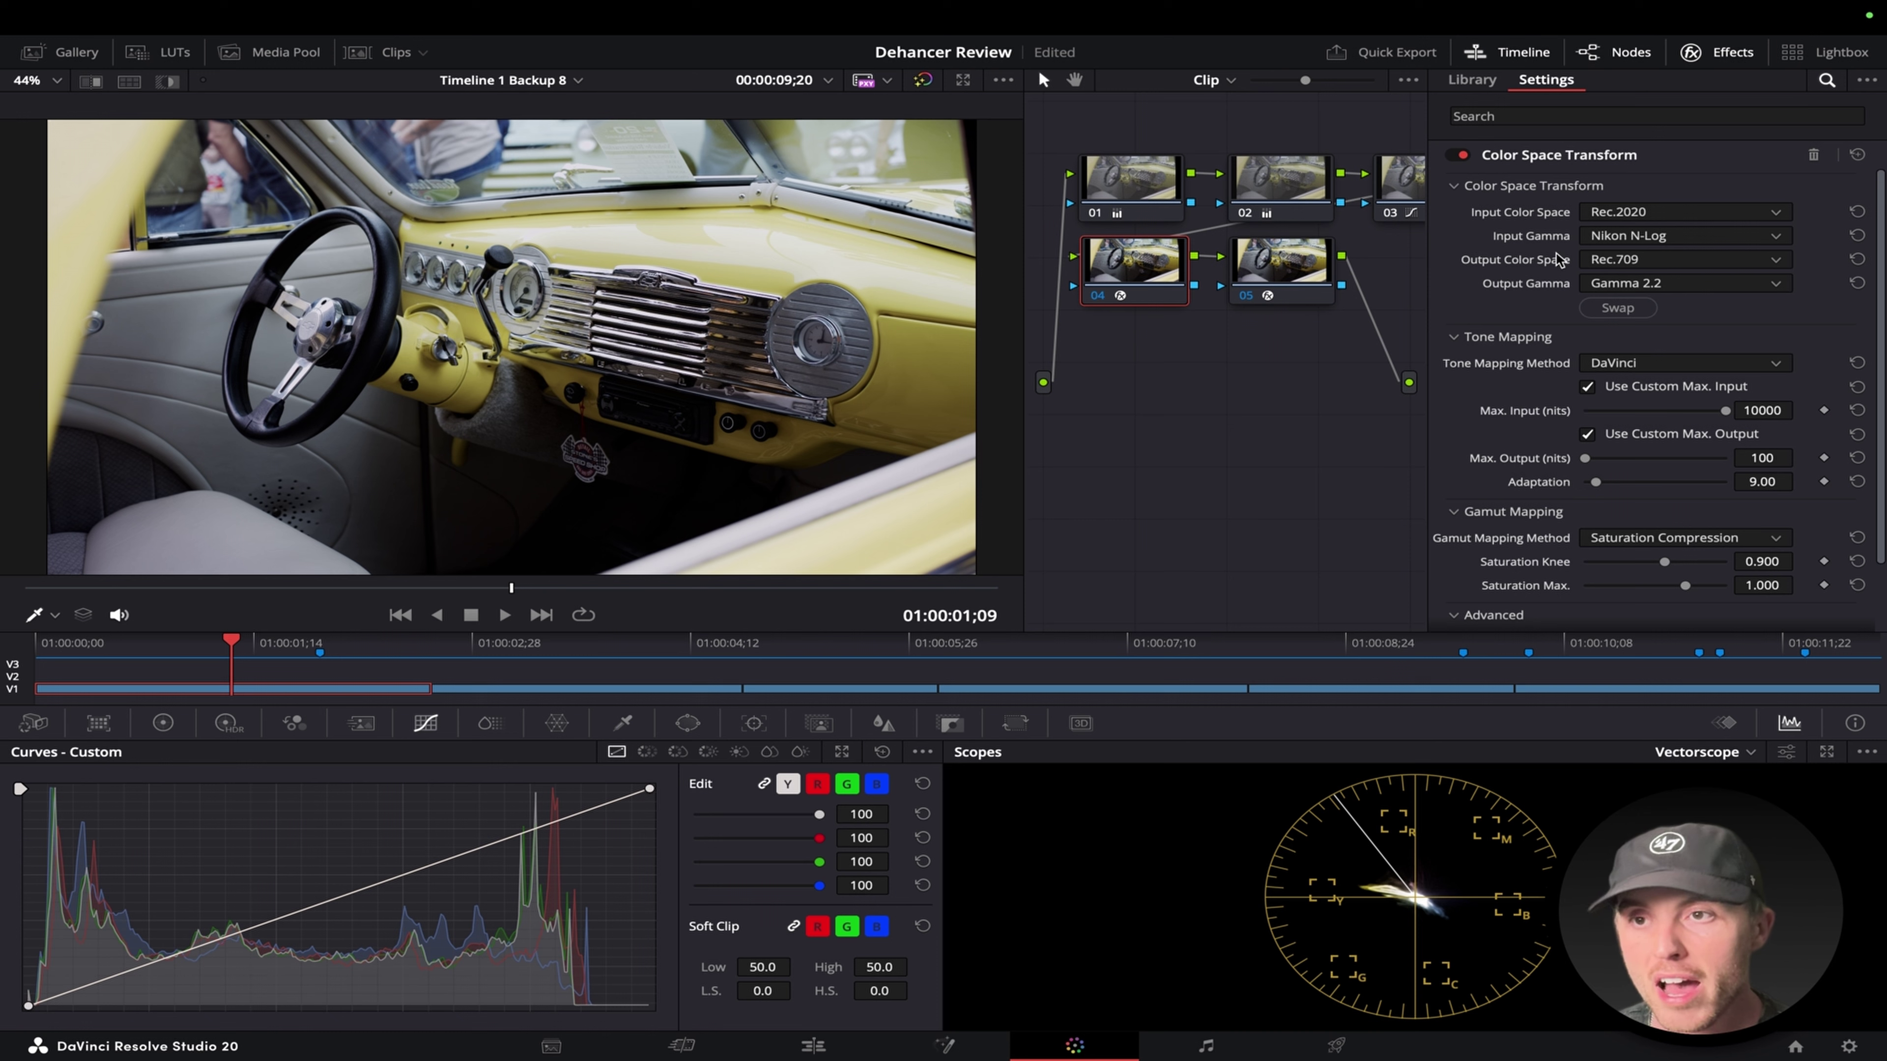
left_click(1264, 269)
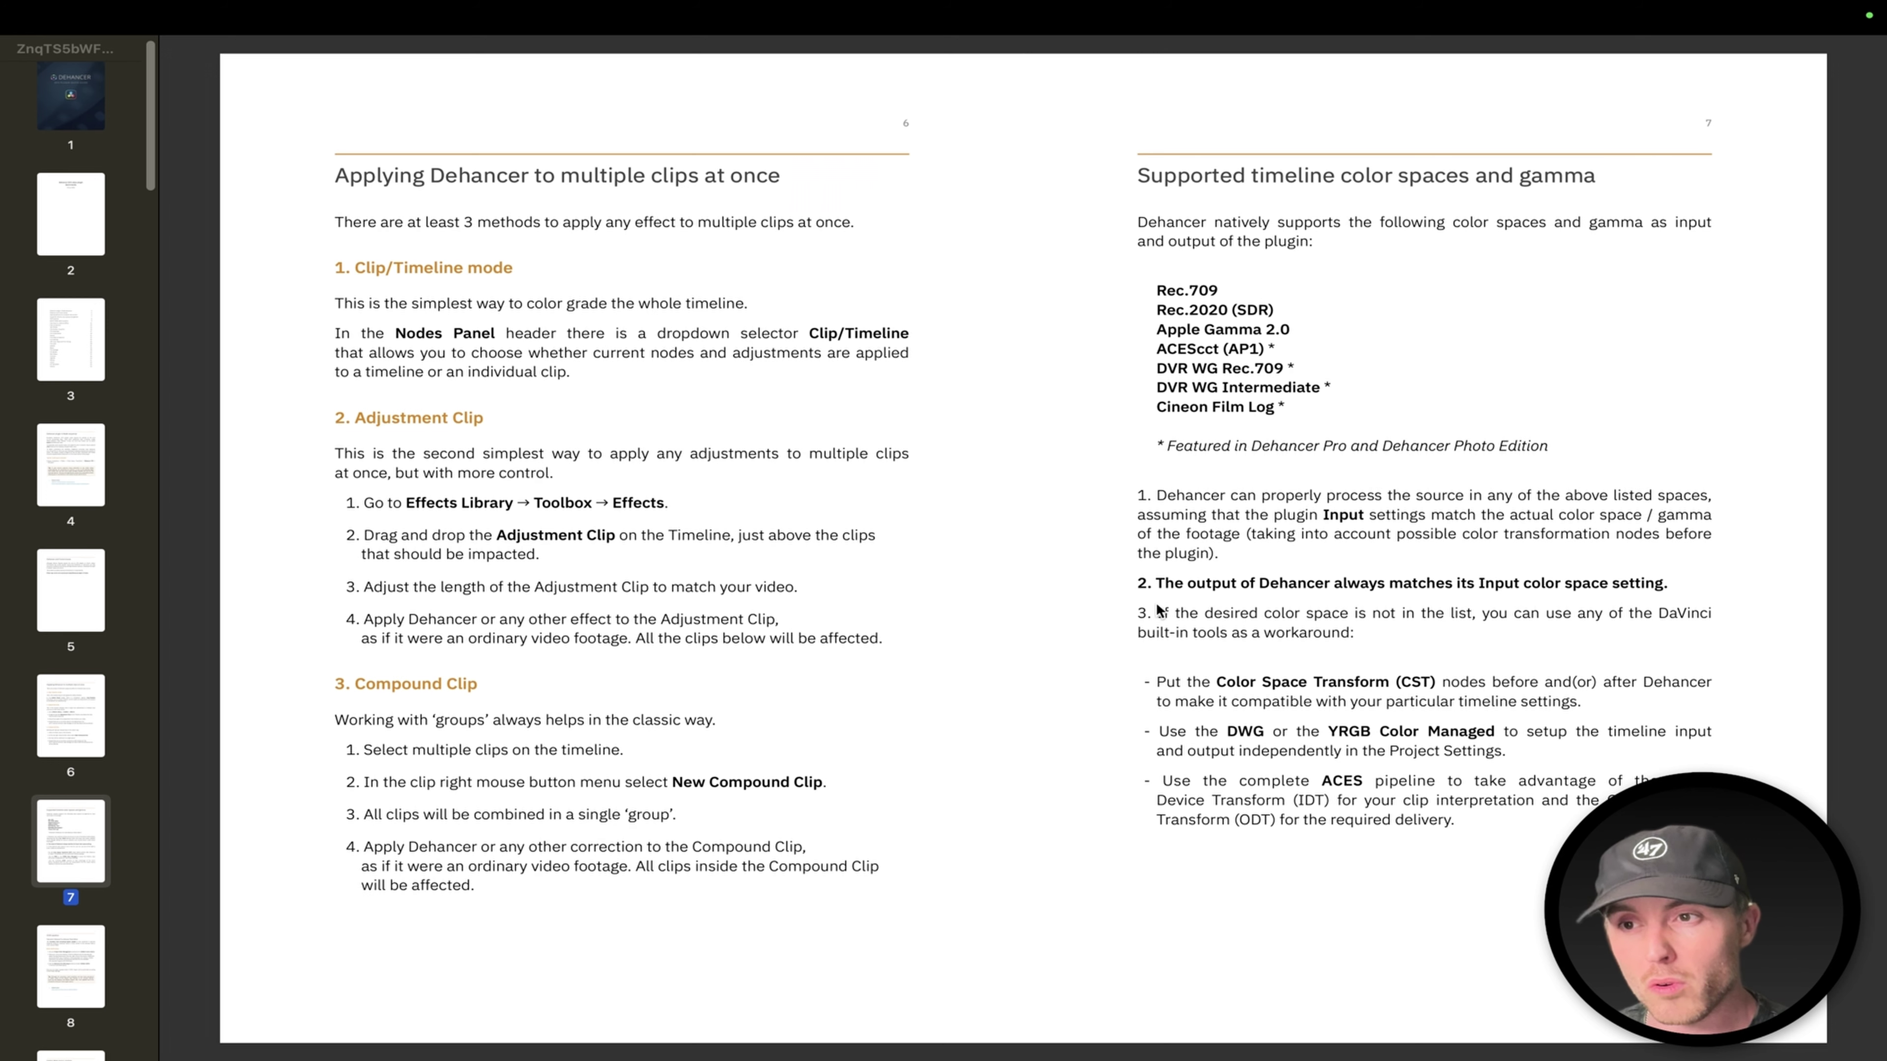
Read the Dehancer PDF manual from supported color spaces through Input corrections, and return to DaVinci Resolve.
scroll(1160, 609, "down", 3)
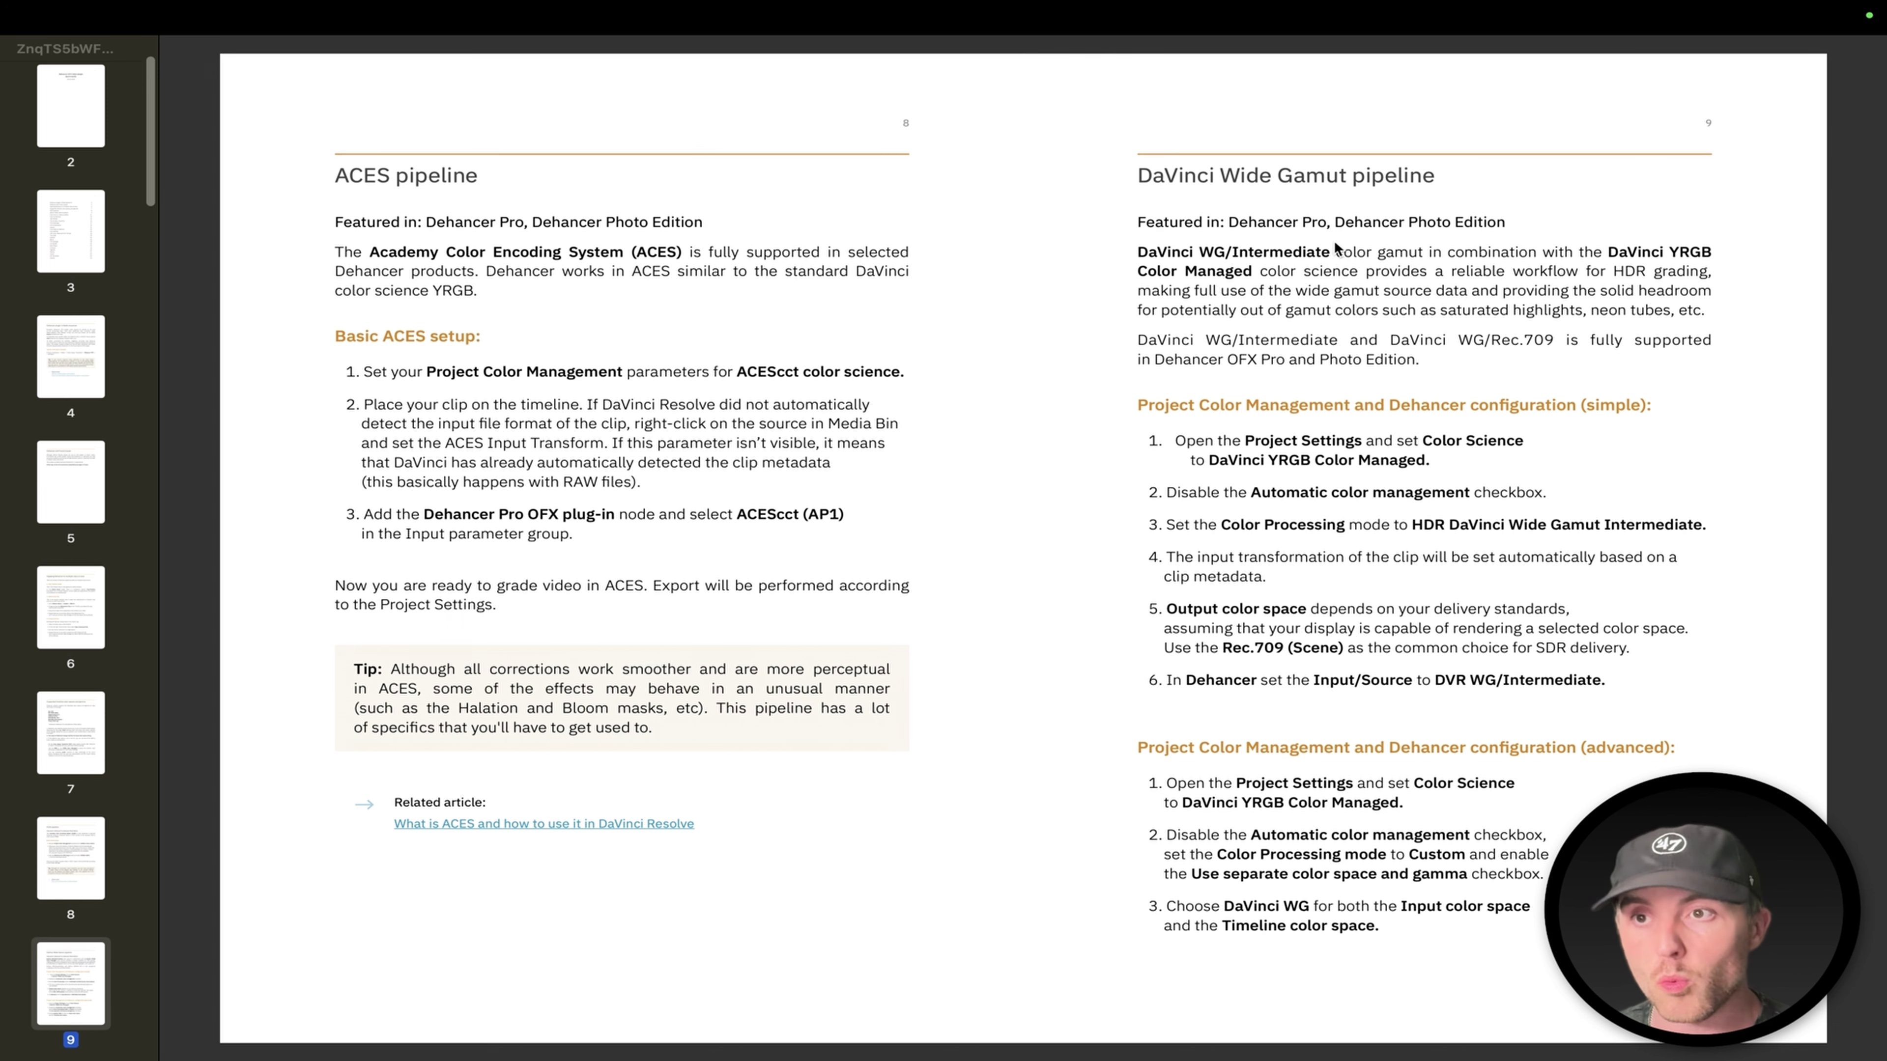
scroll(1331, 284, "down", 3)
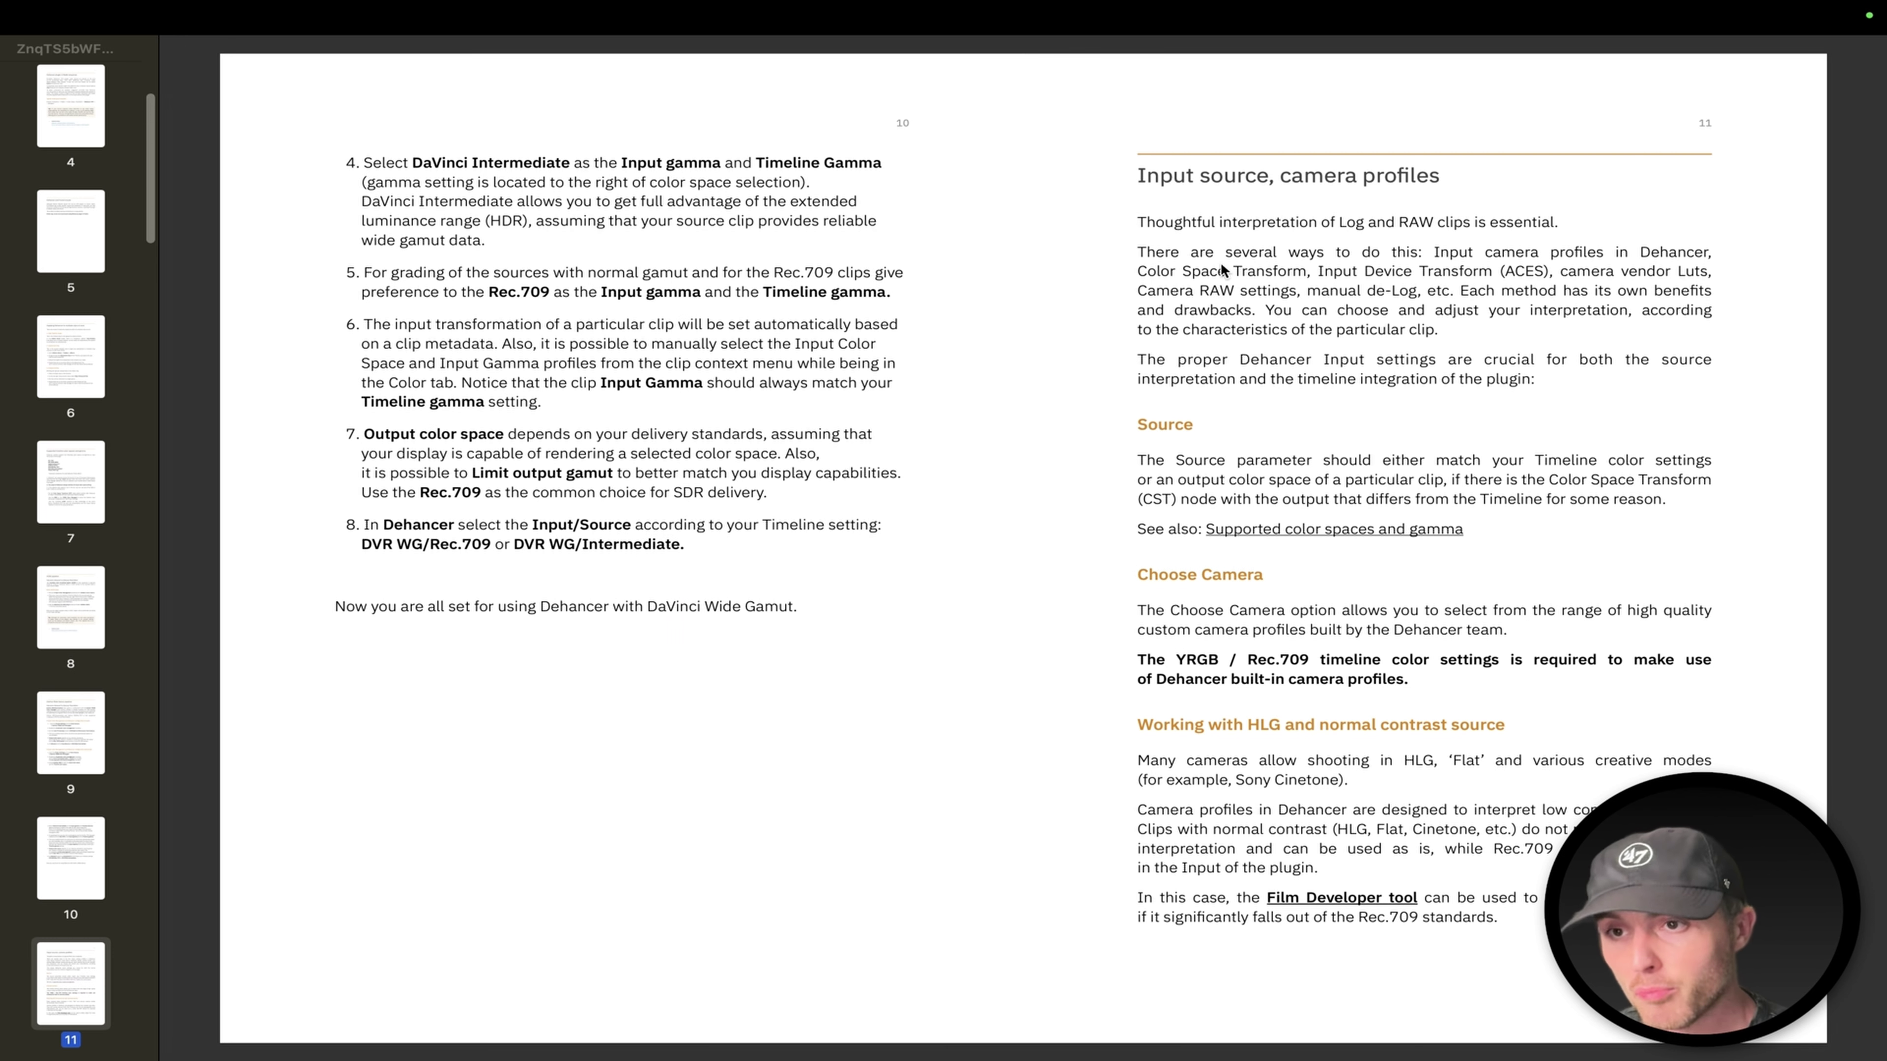
scroll(1137, 325, "down", 3)
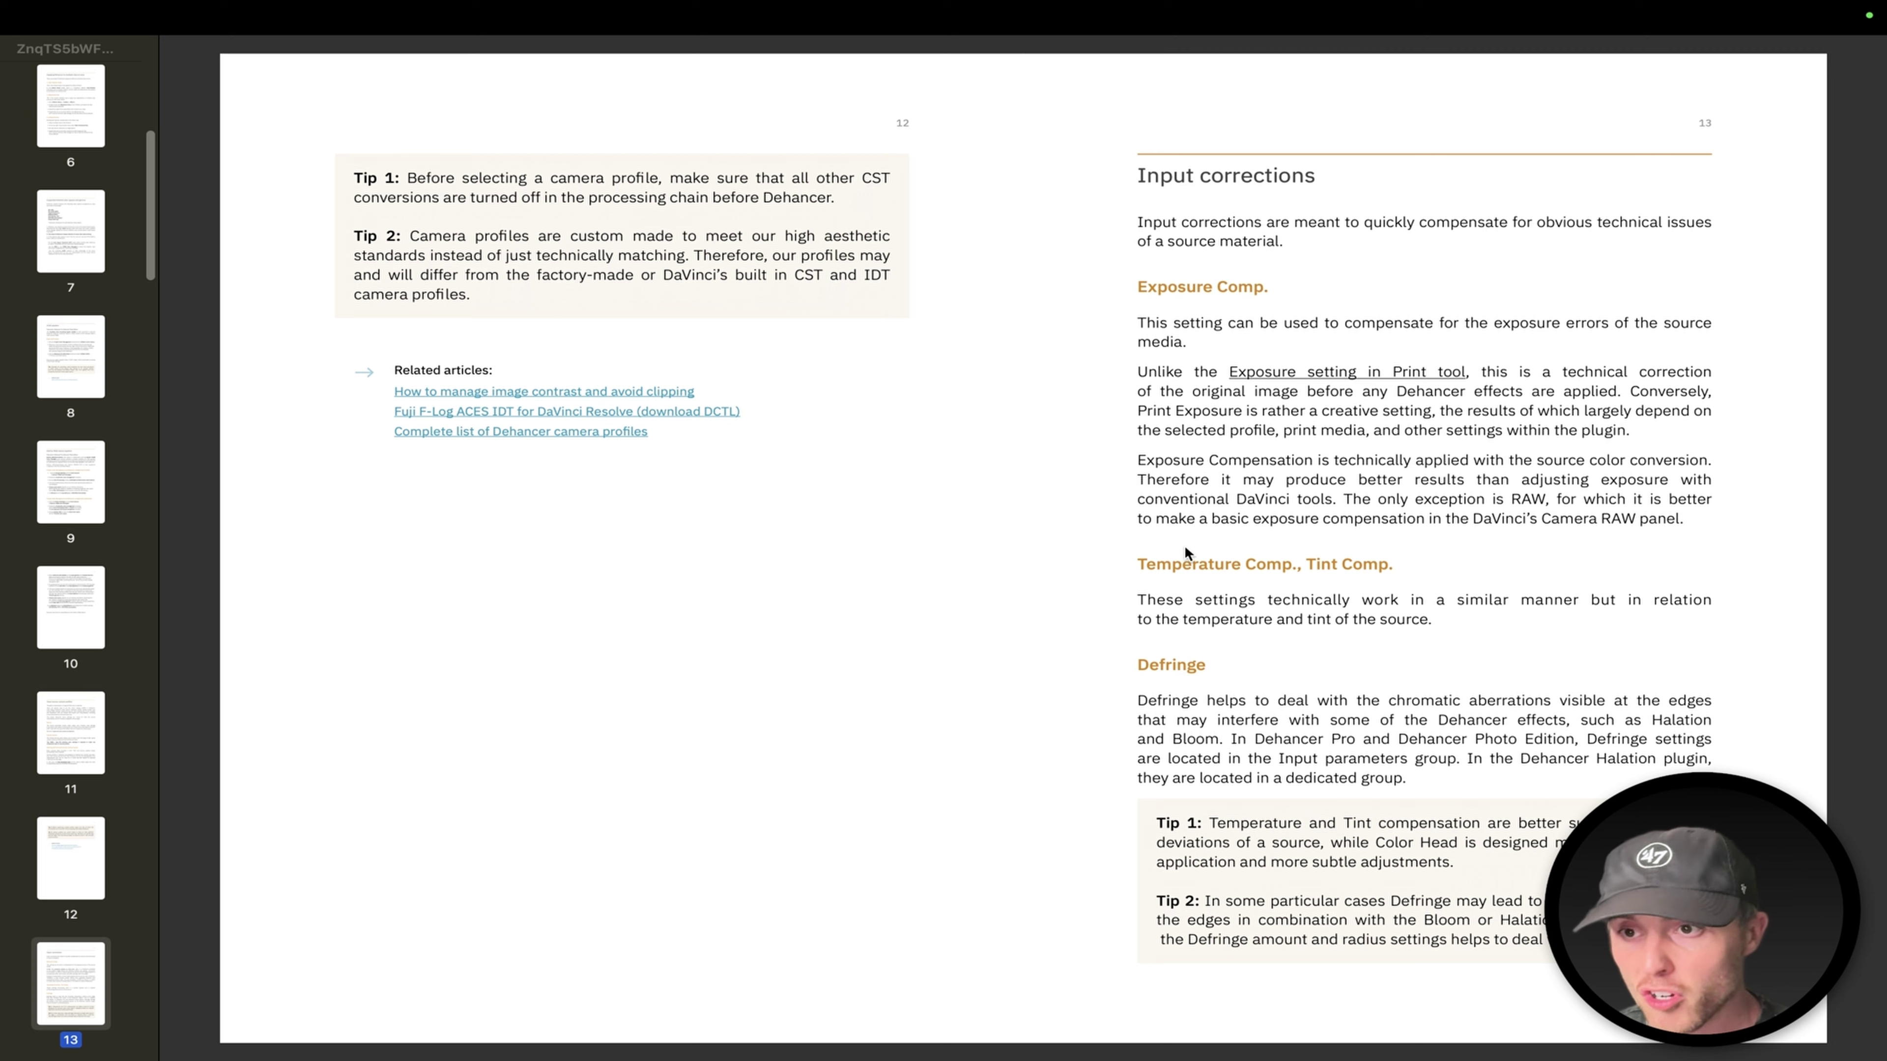
scroll(1170, 661, "up", 5)
scroll(513, 210, "down", 5)
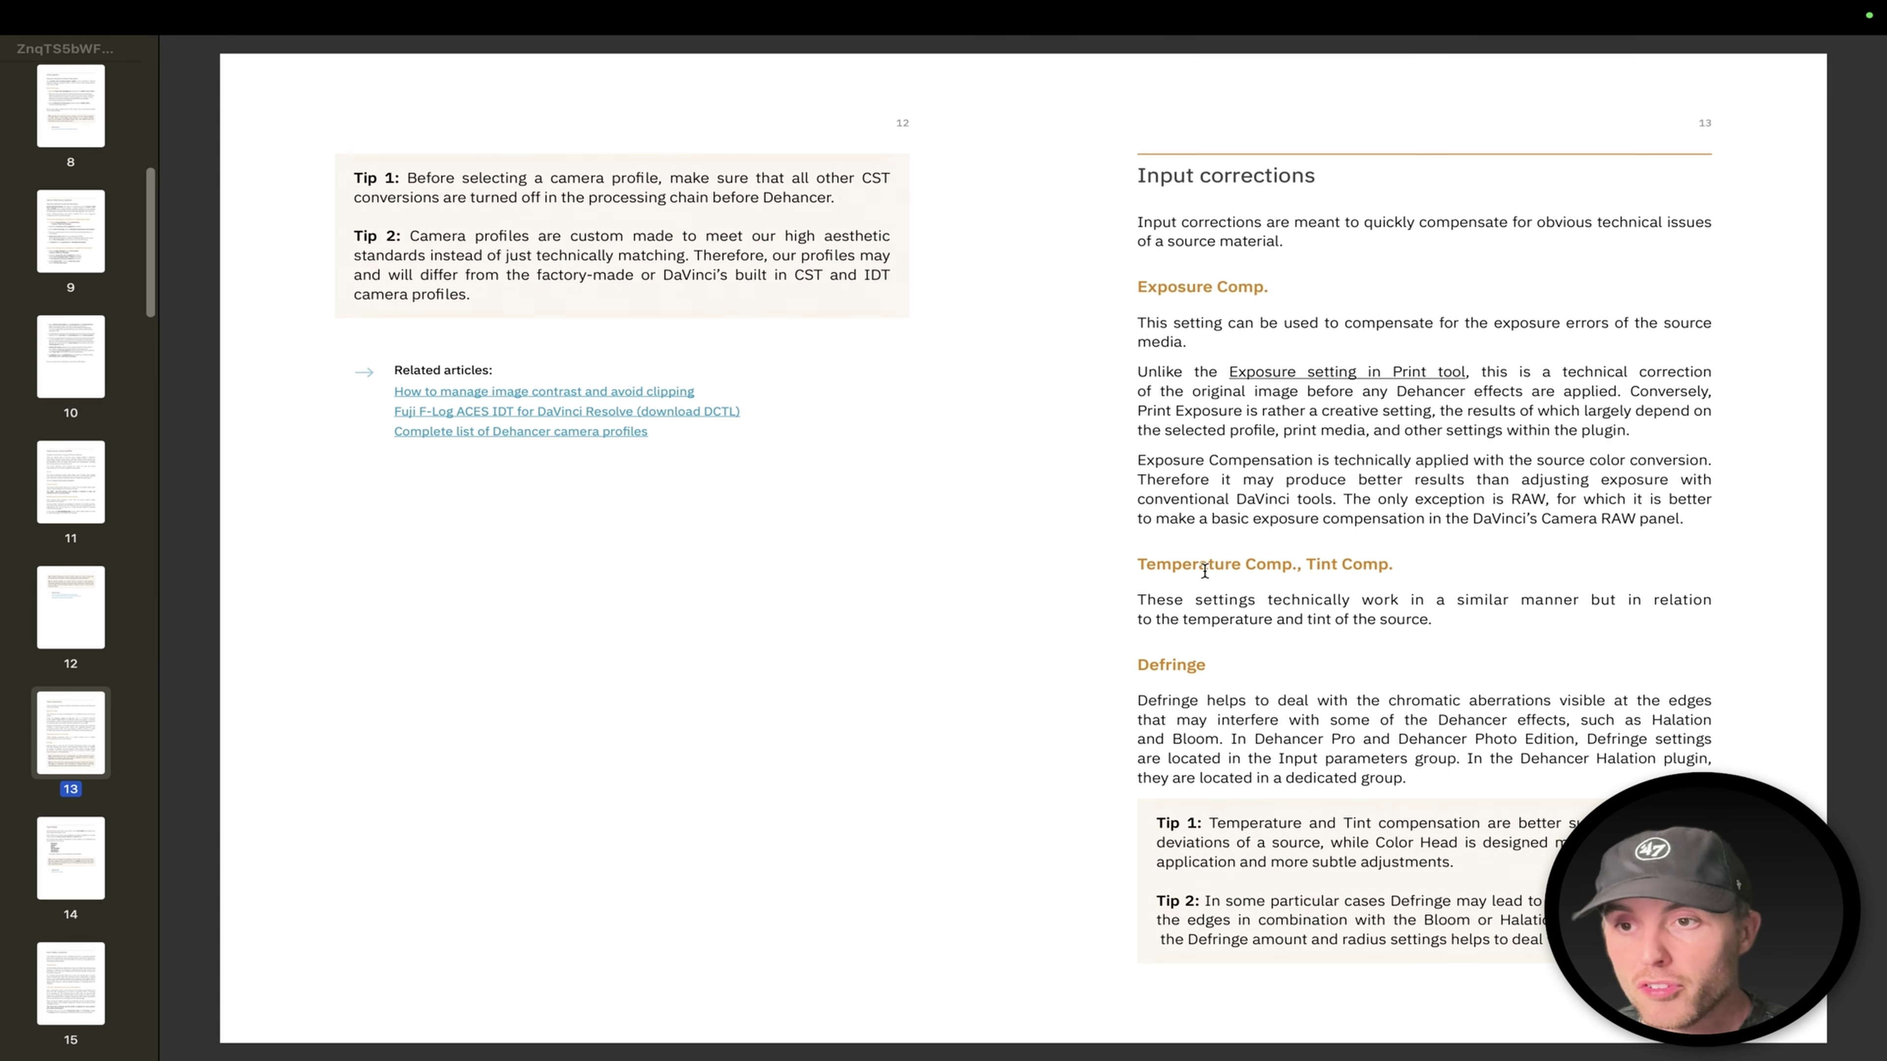
key("ctrl+Right")
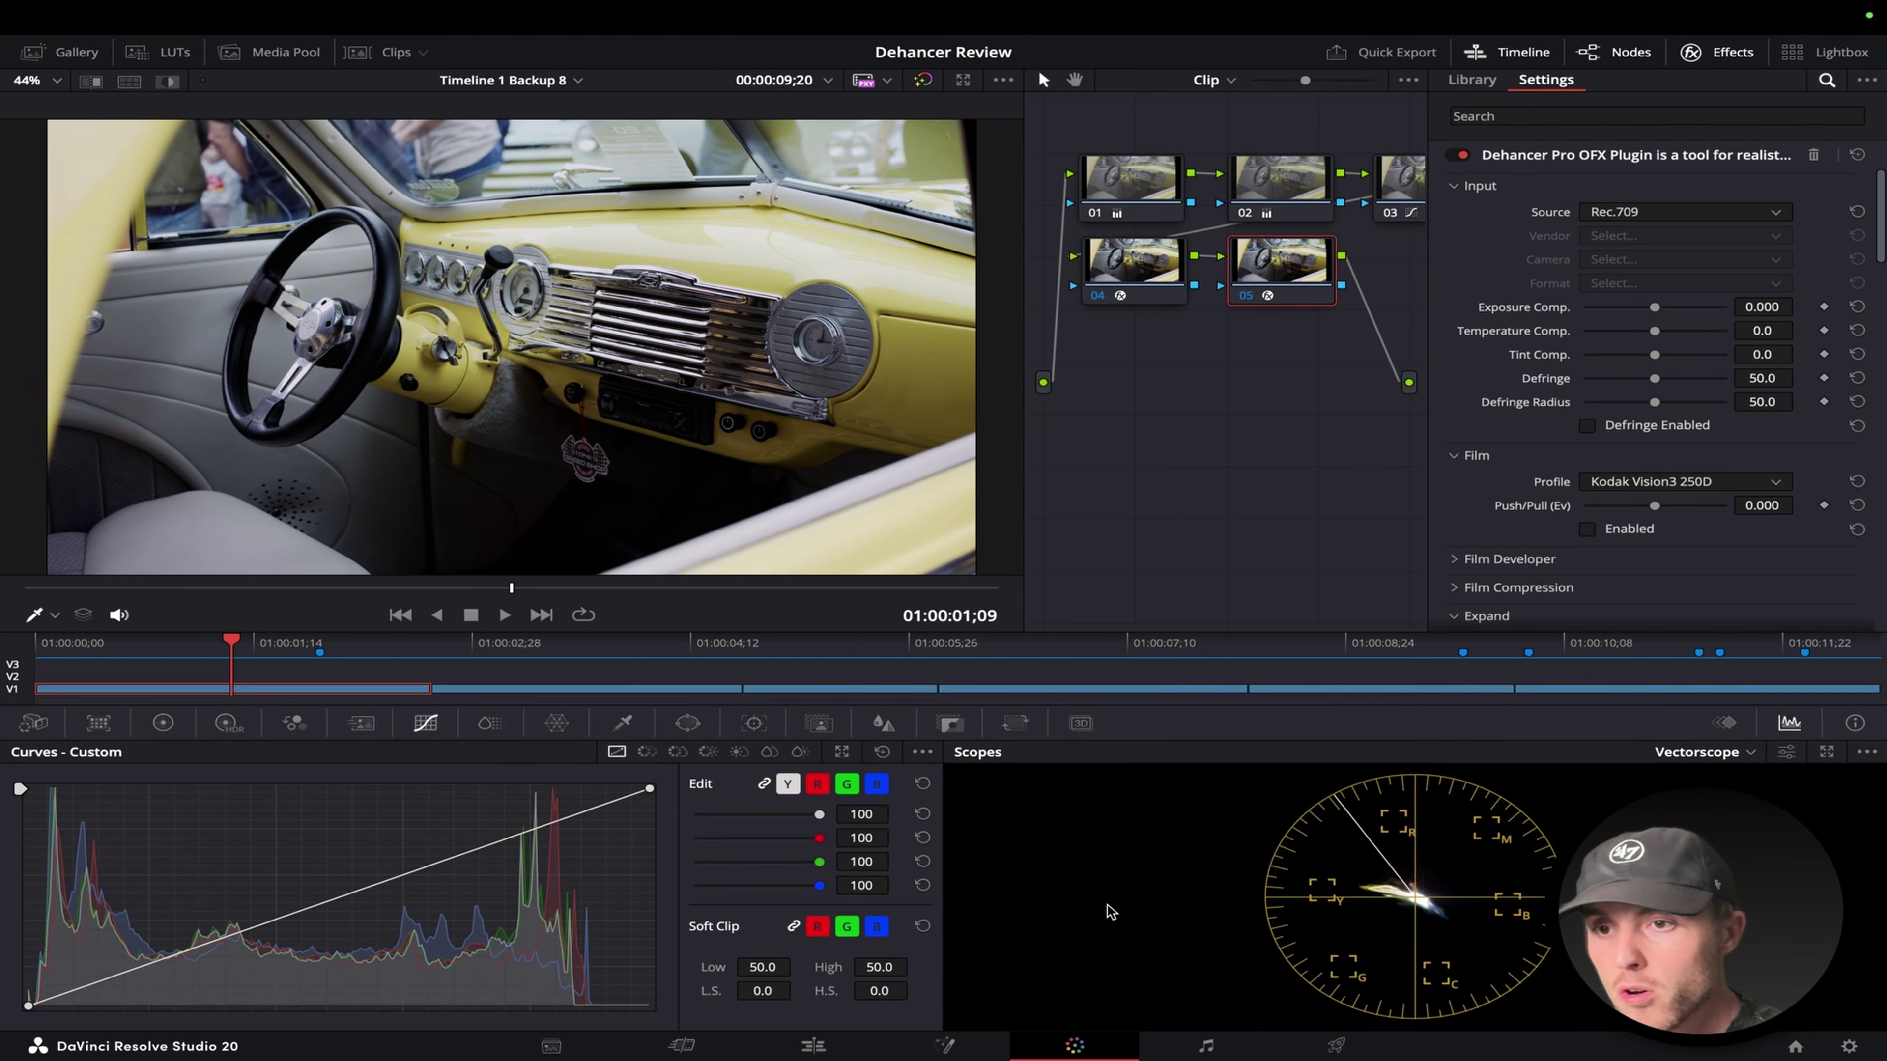
Set Dehancer's Exposure Comp. to -0.001, and try Temperature and Tint Comp. before resetting both to 0.0.
mouse_move(1762, 306)
left_mouse_down()
mouse_move(1793, 307)
mouse_move(1765, 311)
mouse_move(1764, 340)
left_mouse_up()
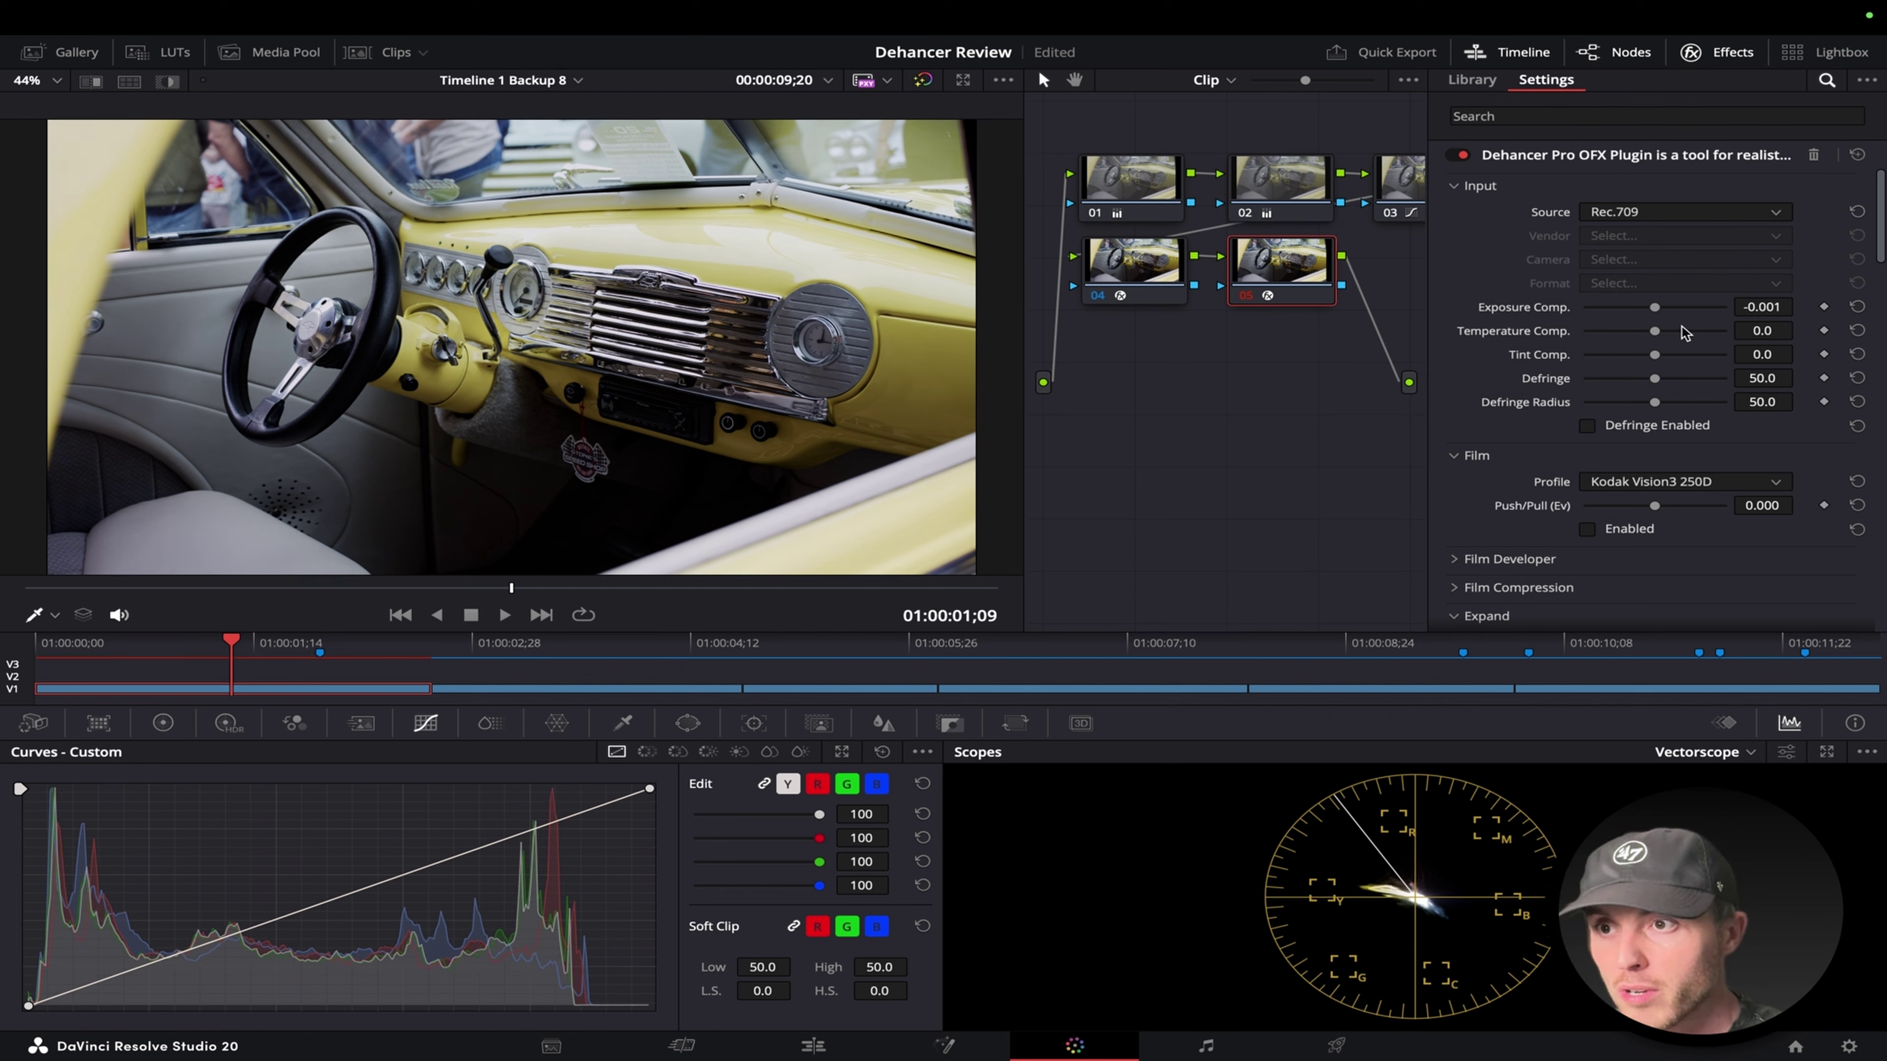
double_click(1529, 307)
mouse_move(1655, 331)
left_mouse_down()
mouse_move(1639, 335)
mouse_move(1683, 359)
mouse_move(1664, 355)
left_mouse_up()
double_click(1661, 355)
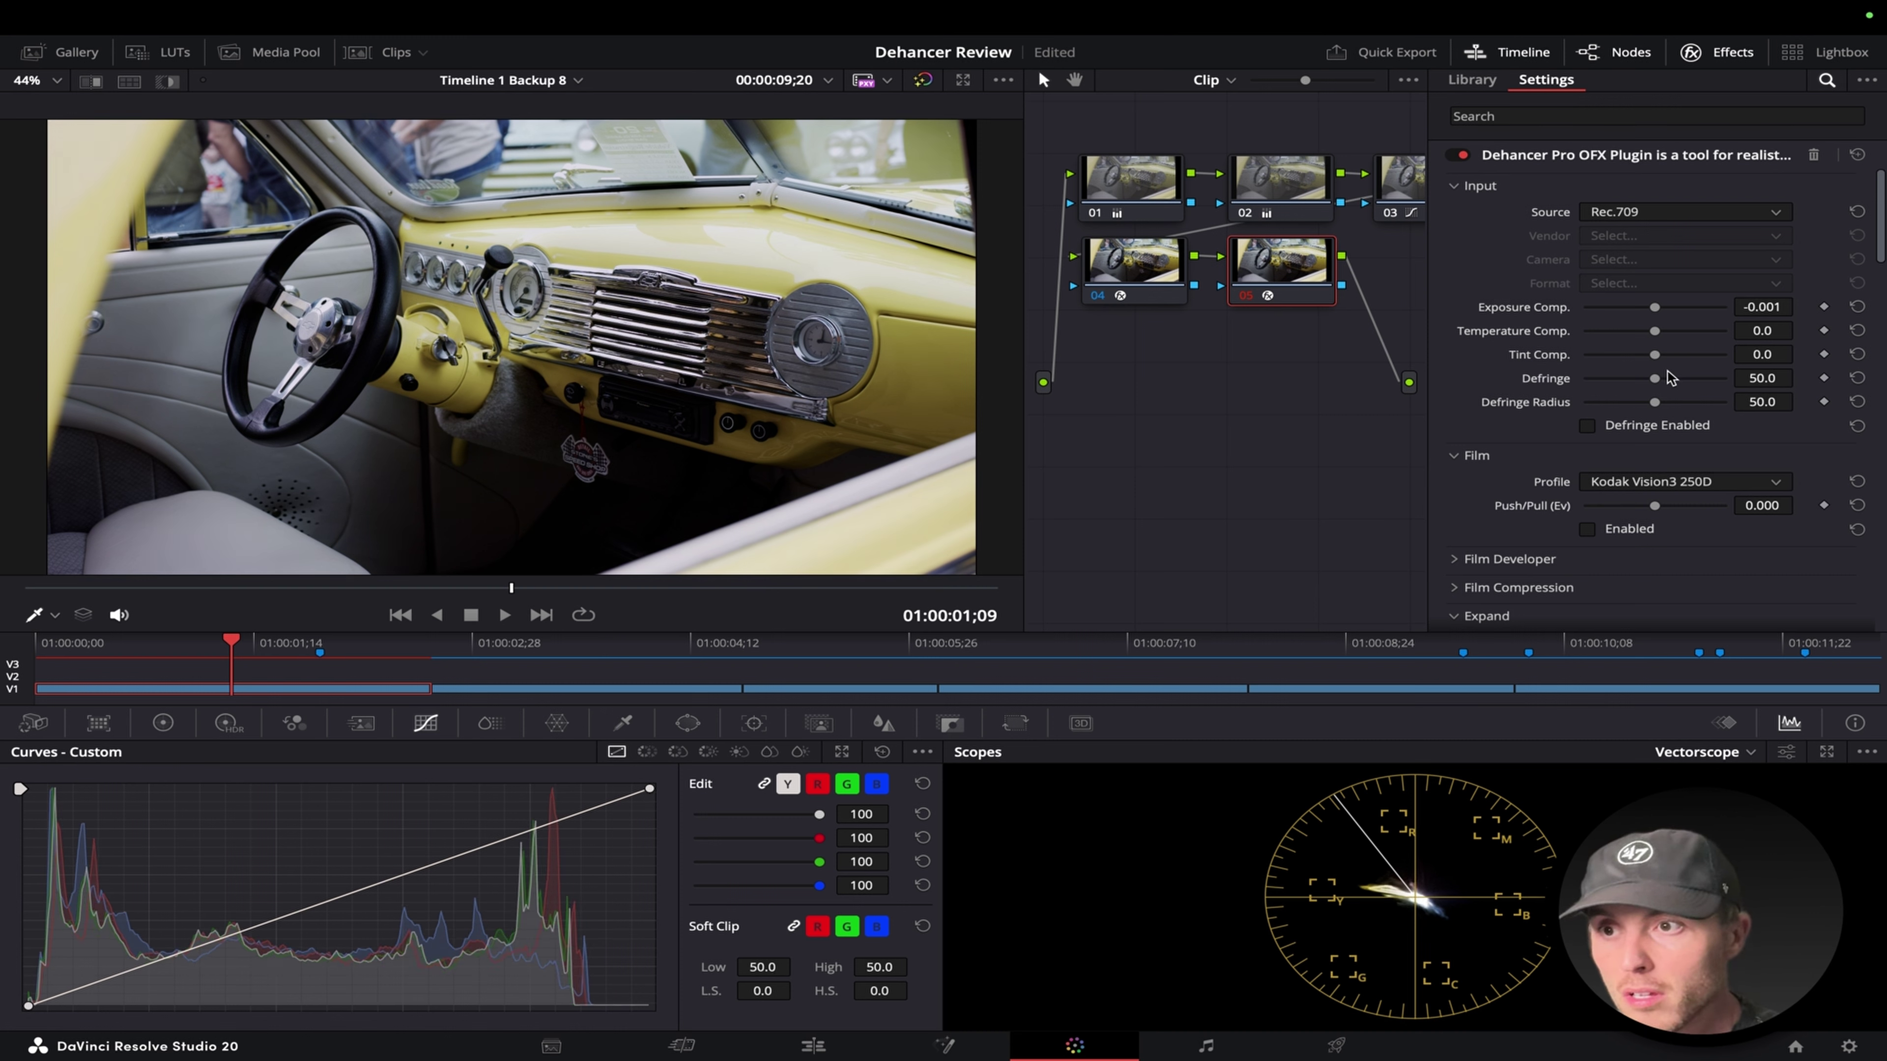
Test Dehancer's Defringe controls, resetting Defringe Radius to 50.0 and setting Defringe to 60.5, and leave Defringe disabled.
left_click_drag(1657, 383, 1544, 399)
double_click(1544, 385)
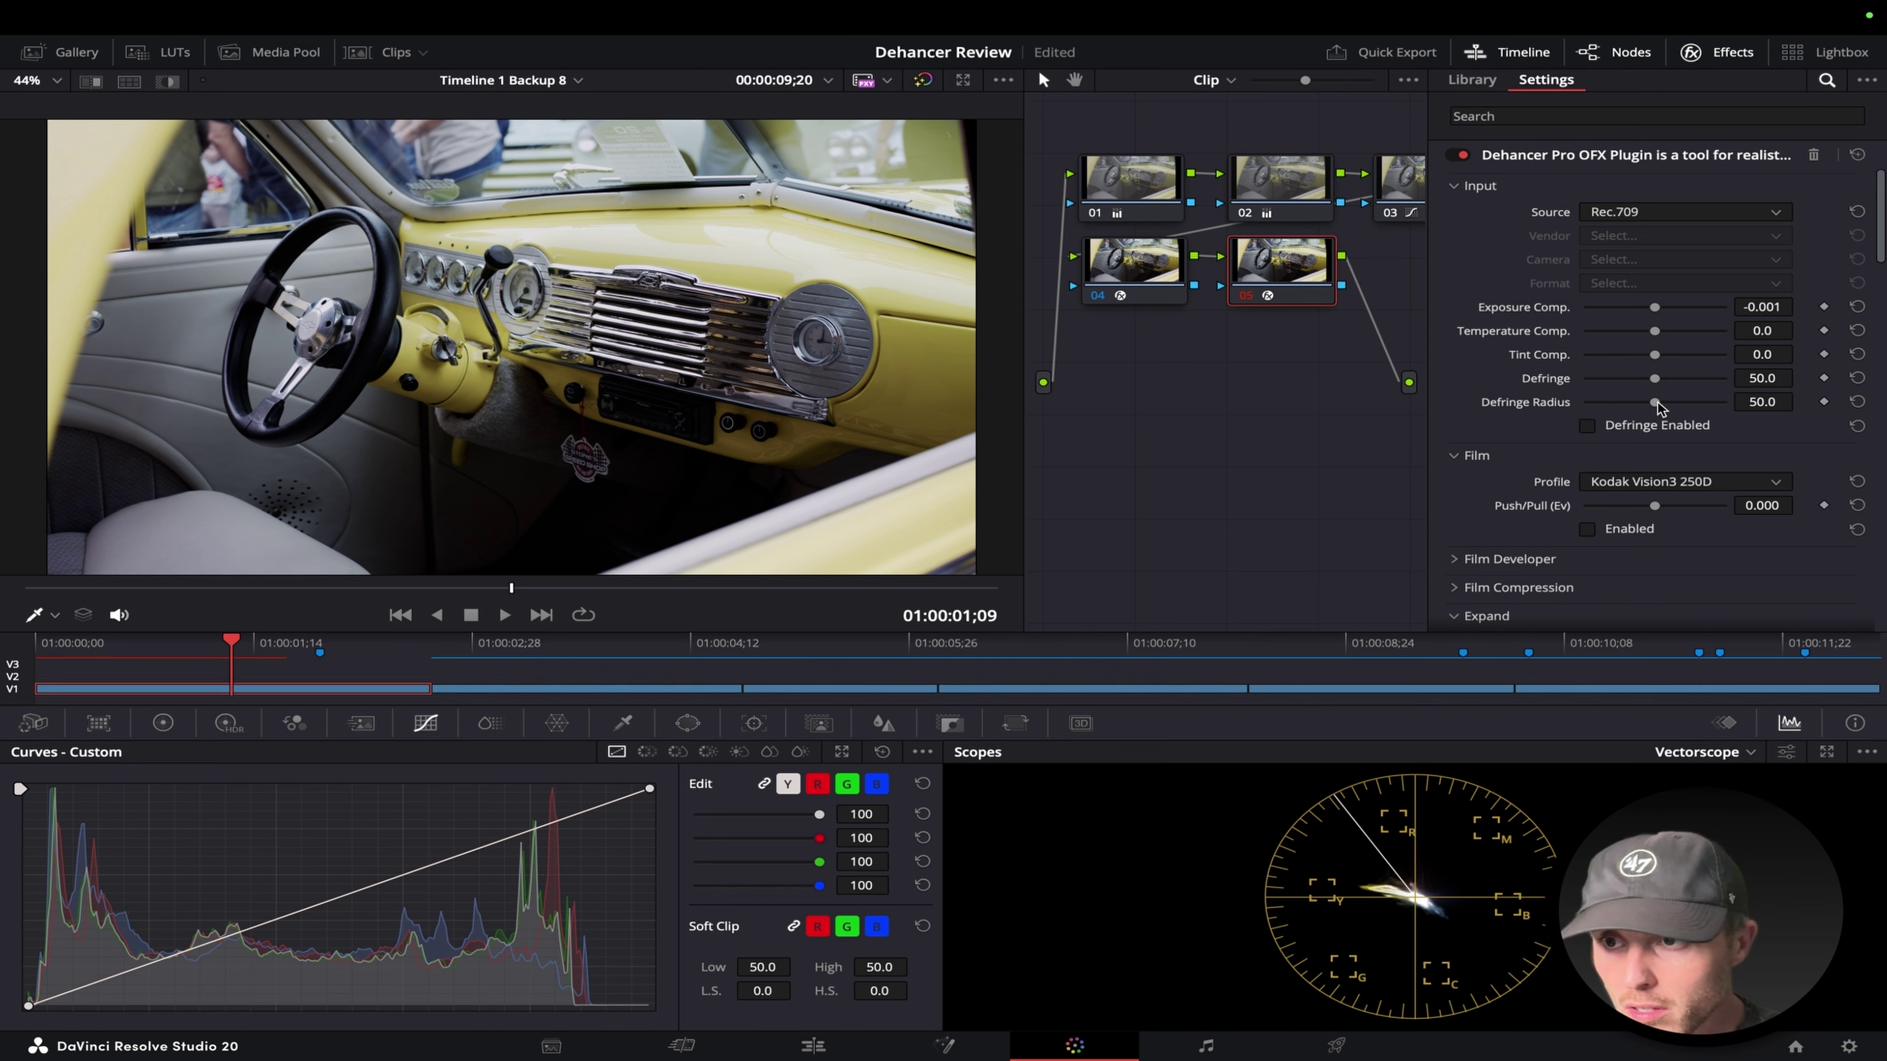
left_click_drag(1697, 408, 1620, 411)
double_click(1497, 403)
left_click(1587, 428)
mouse_move(1656, 387)
left_mouse_down()
mouse_move(1681, 386)
mouse_move(1630, 394)
mouse_move(1675, 394)
left_mouse_up()
left_click(1586, 426)
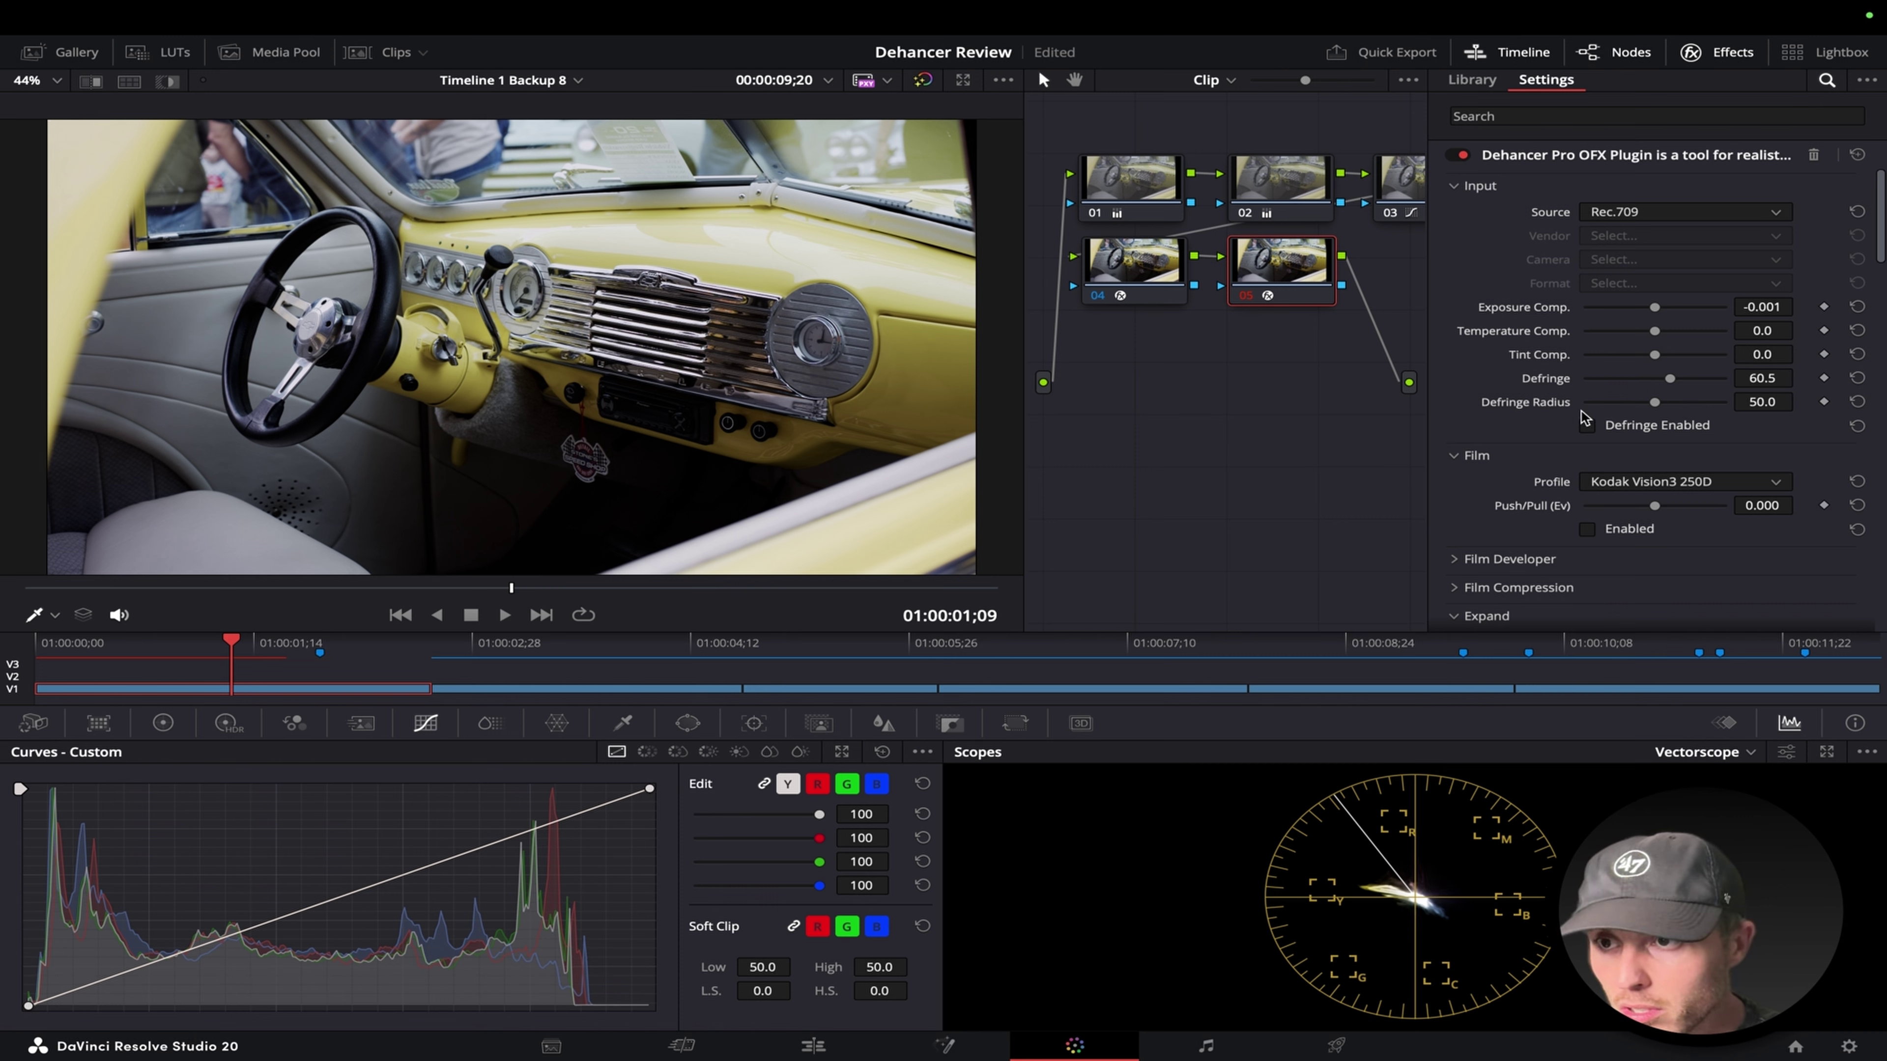
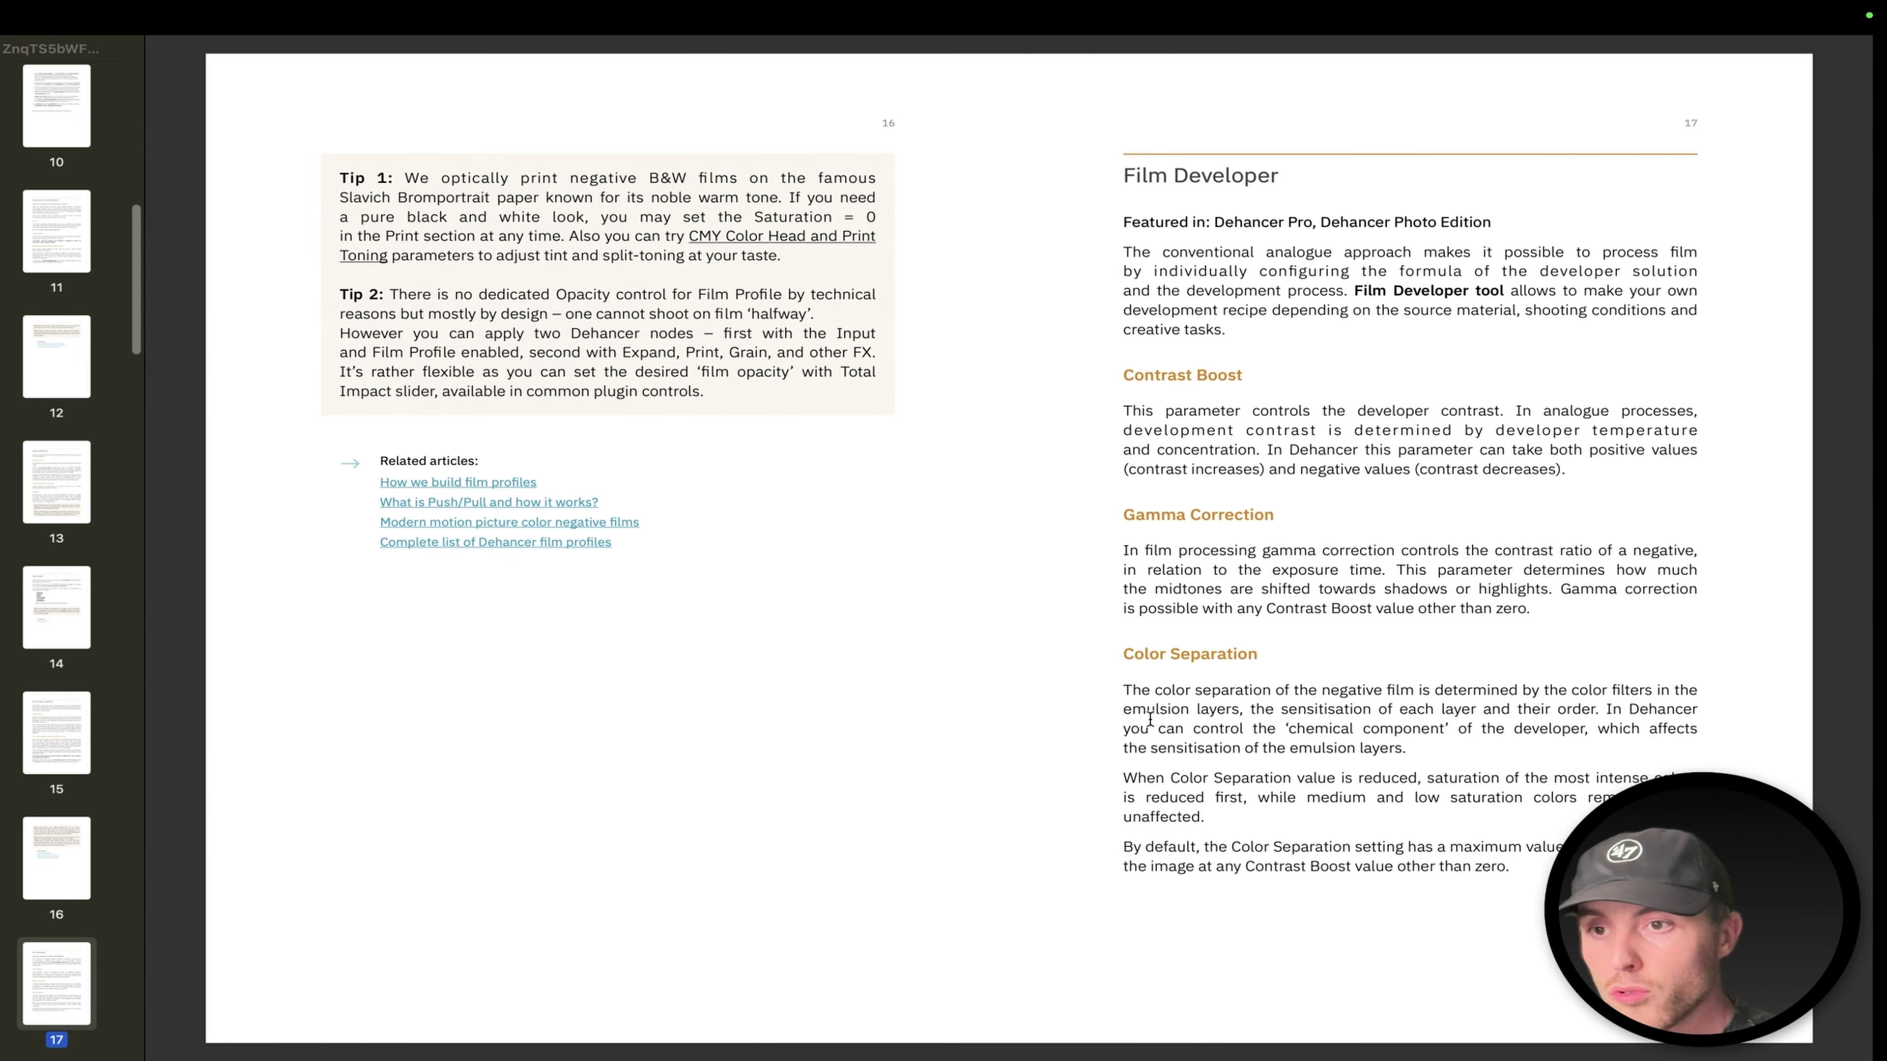
Read on in the Dehancer manual from the Film Developer page.
scroll(1155, 715, "down", 3)
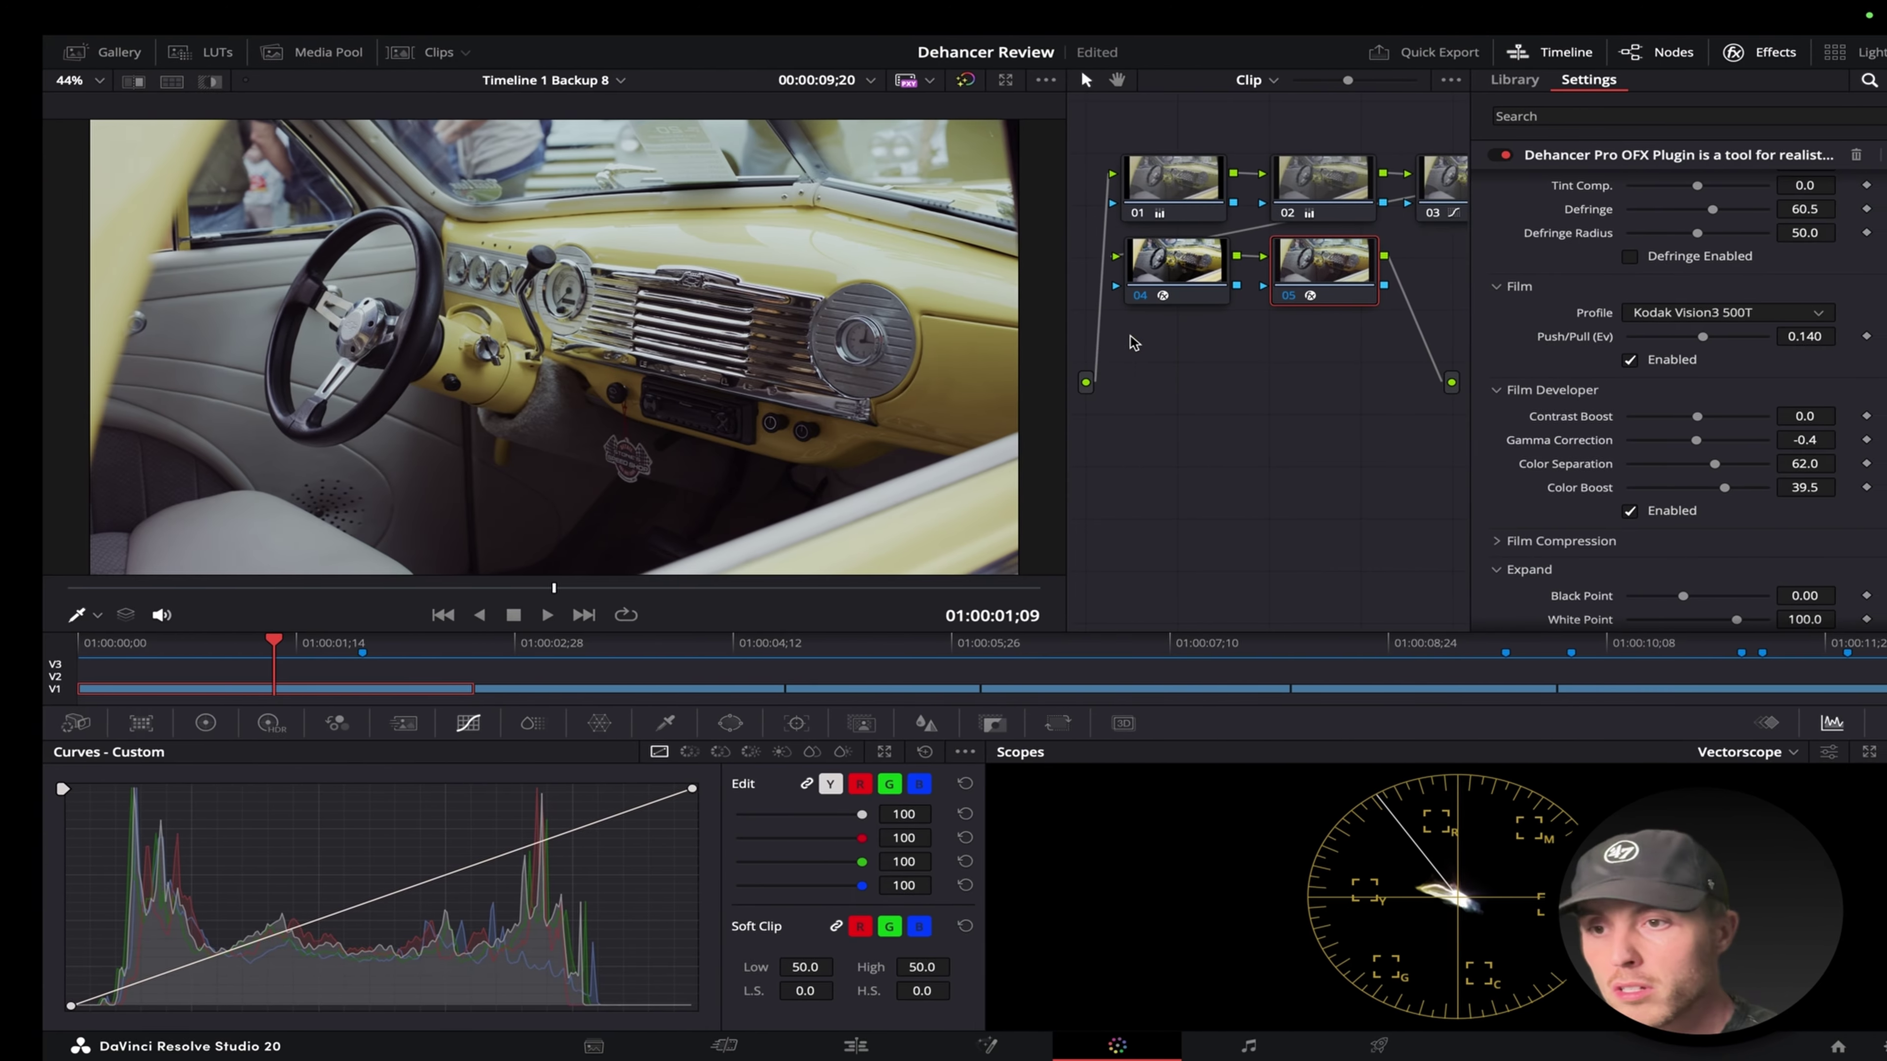
Open Dehancer's Film Compression settings, enable the tool, and set Impact to 68.2.
scroll(1570, 471, "down", 2)
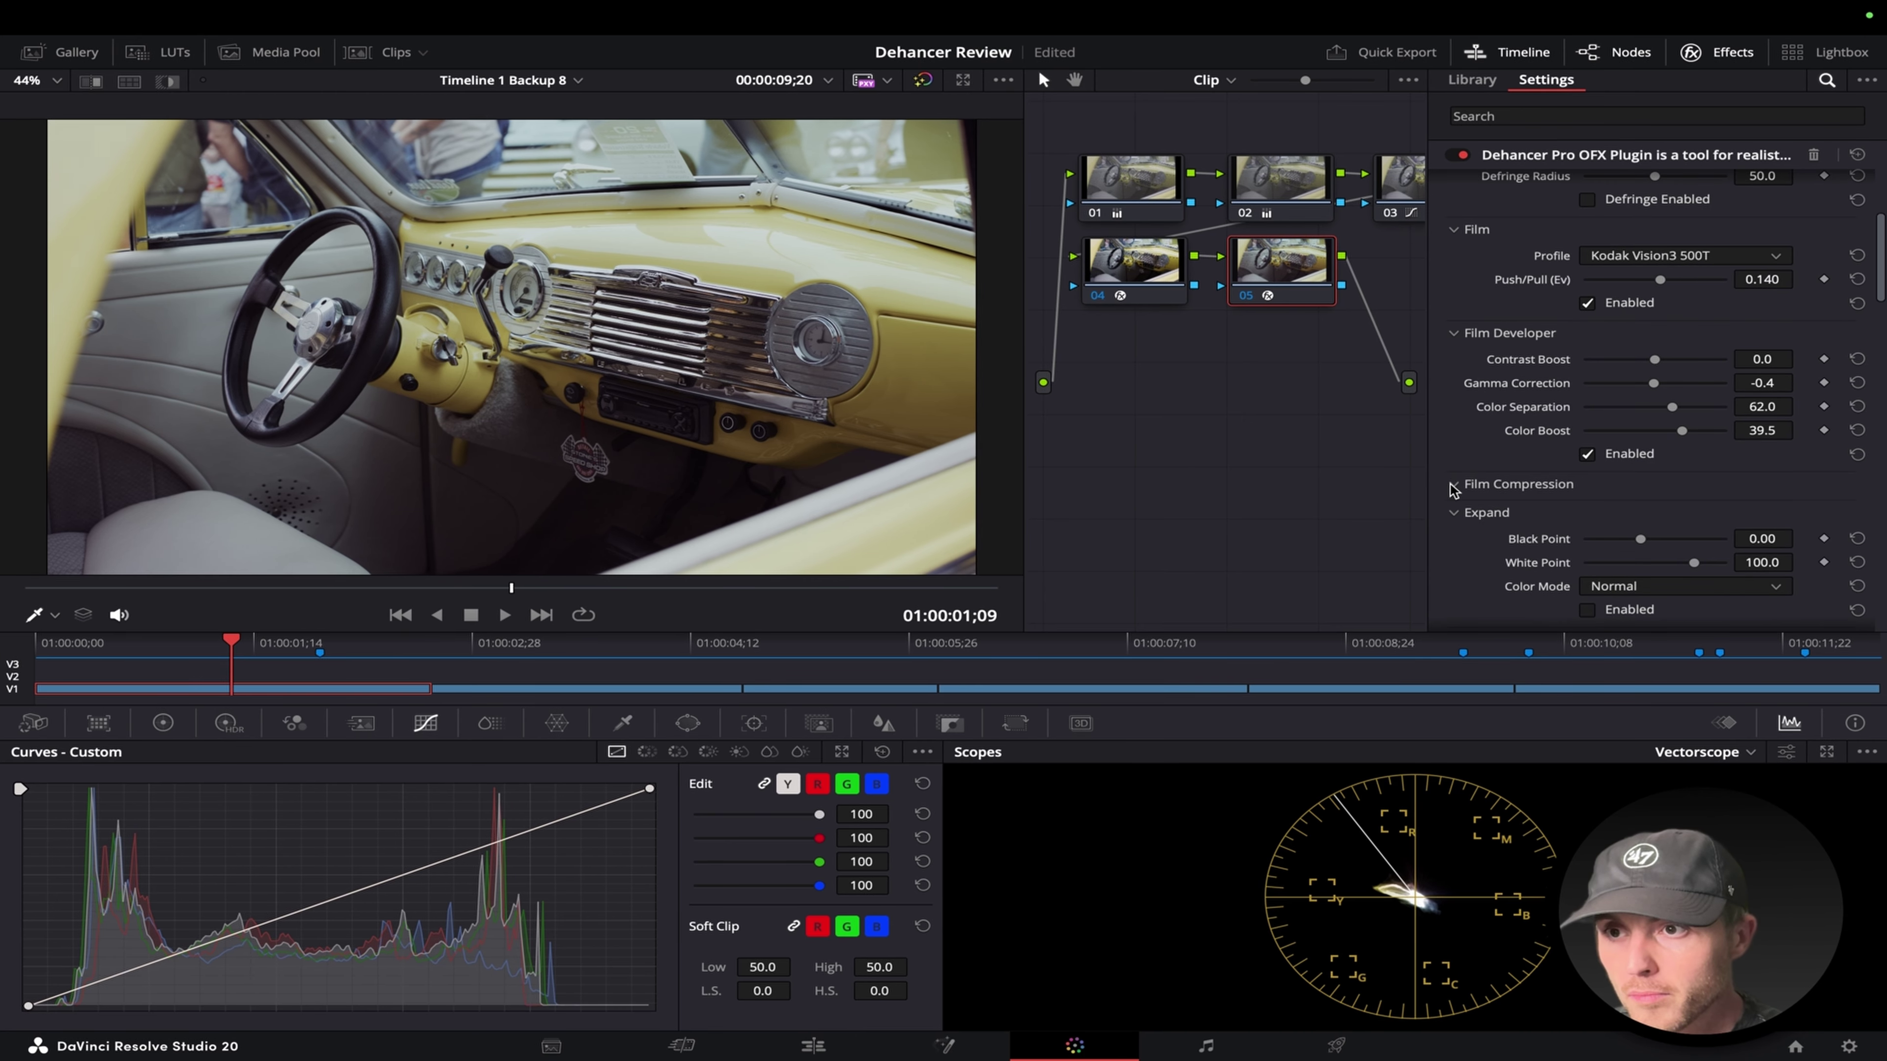
left_click(1458, 485)
scroll(1654, 482, "down", 2)
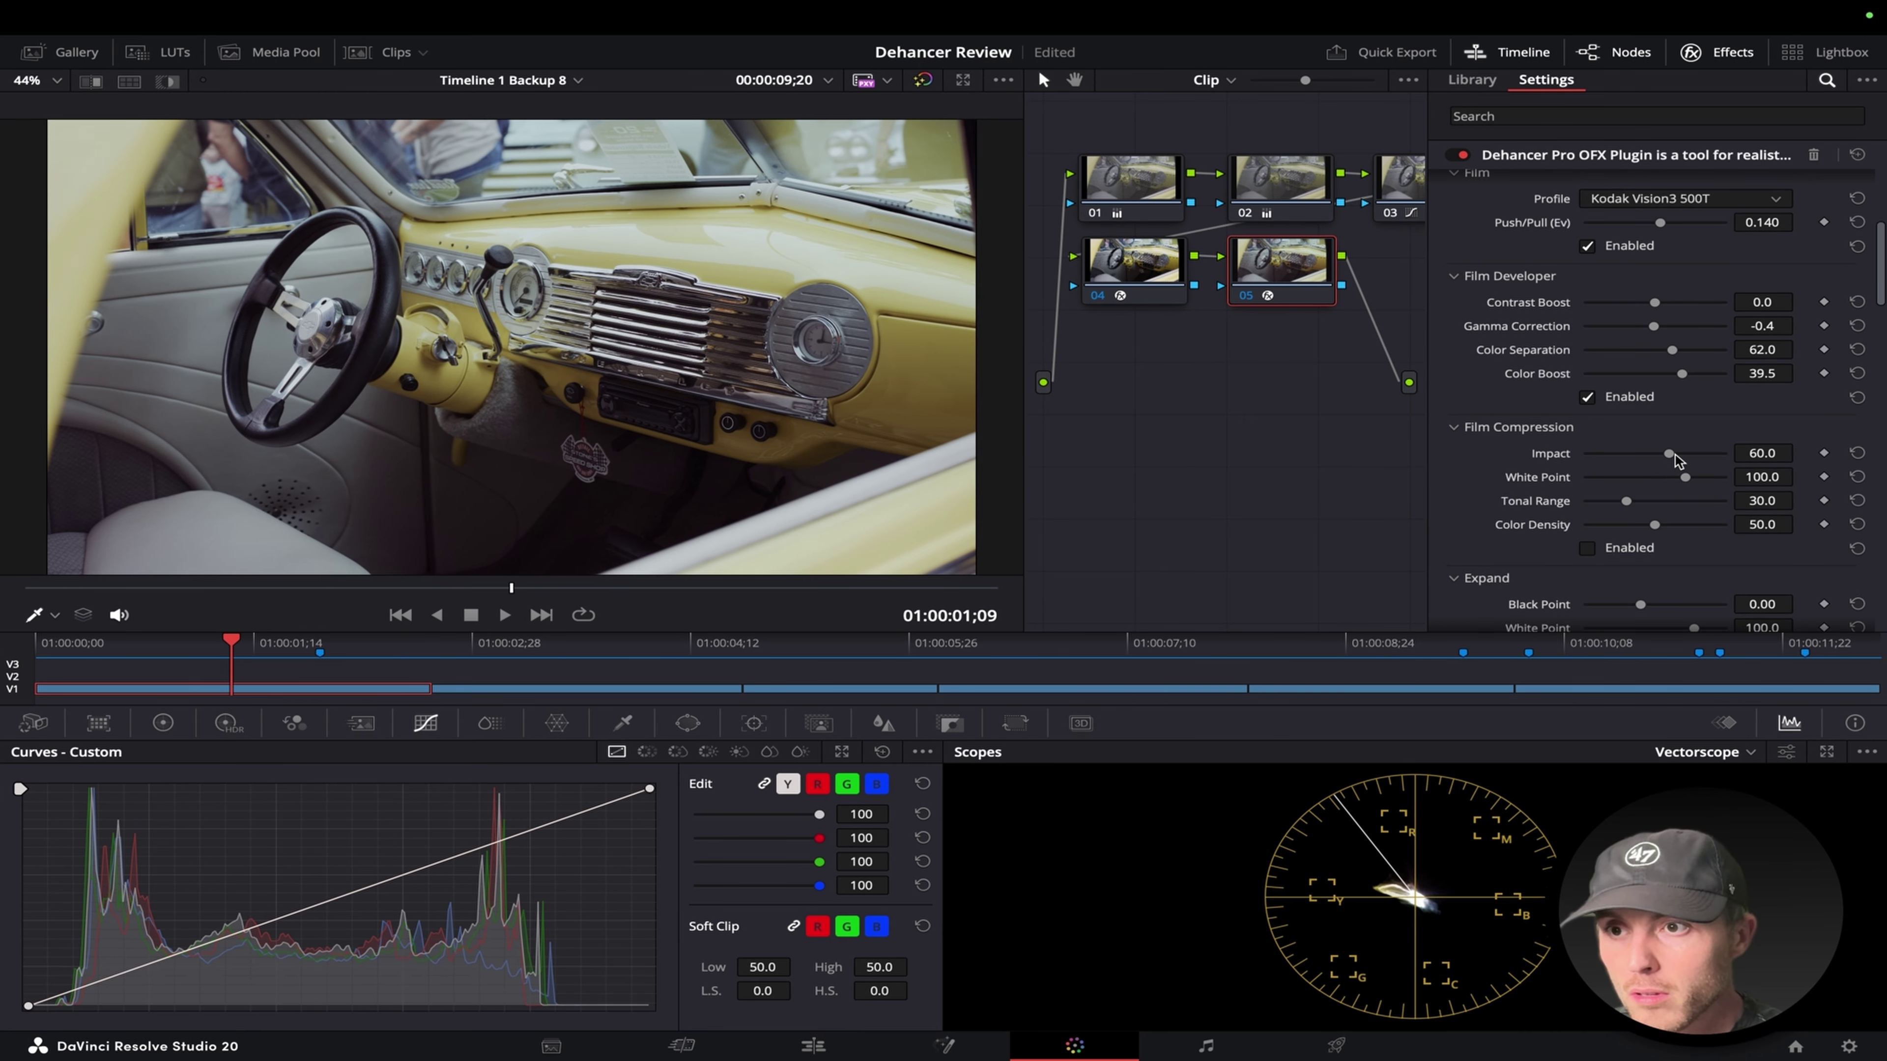
left_click(1587, 548)
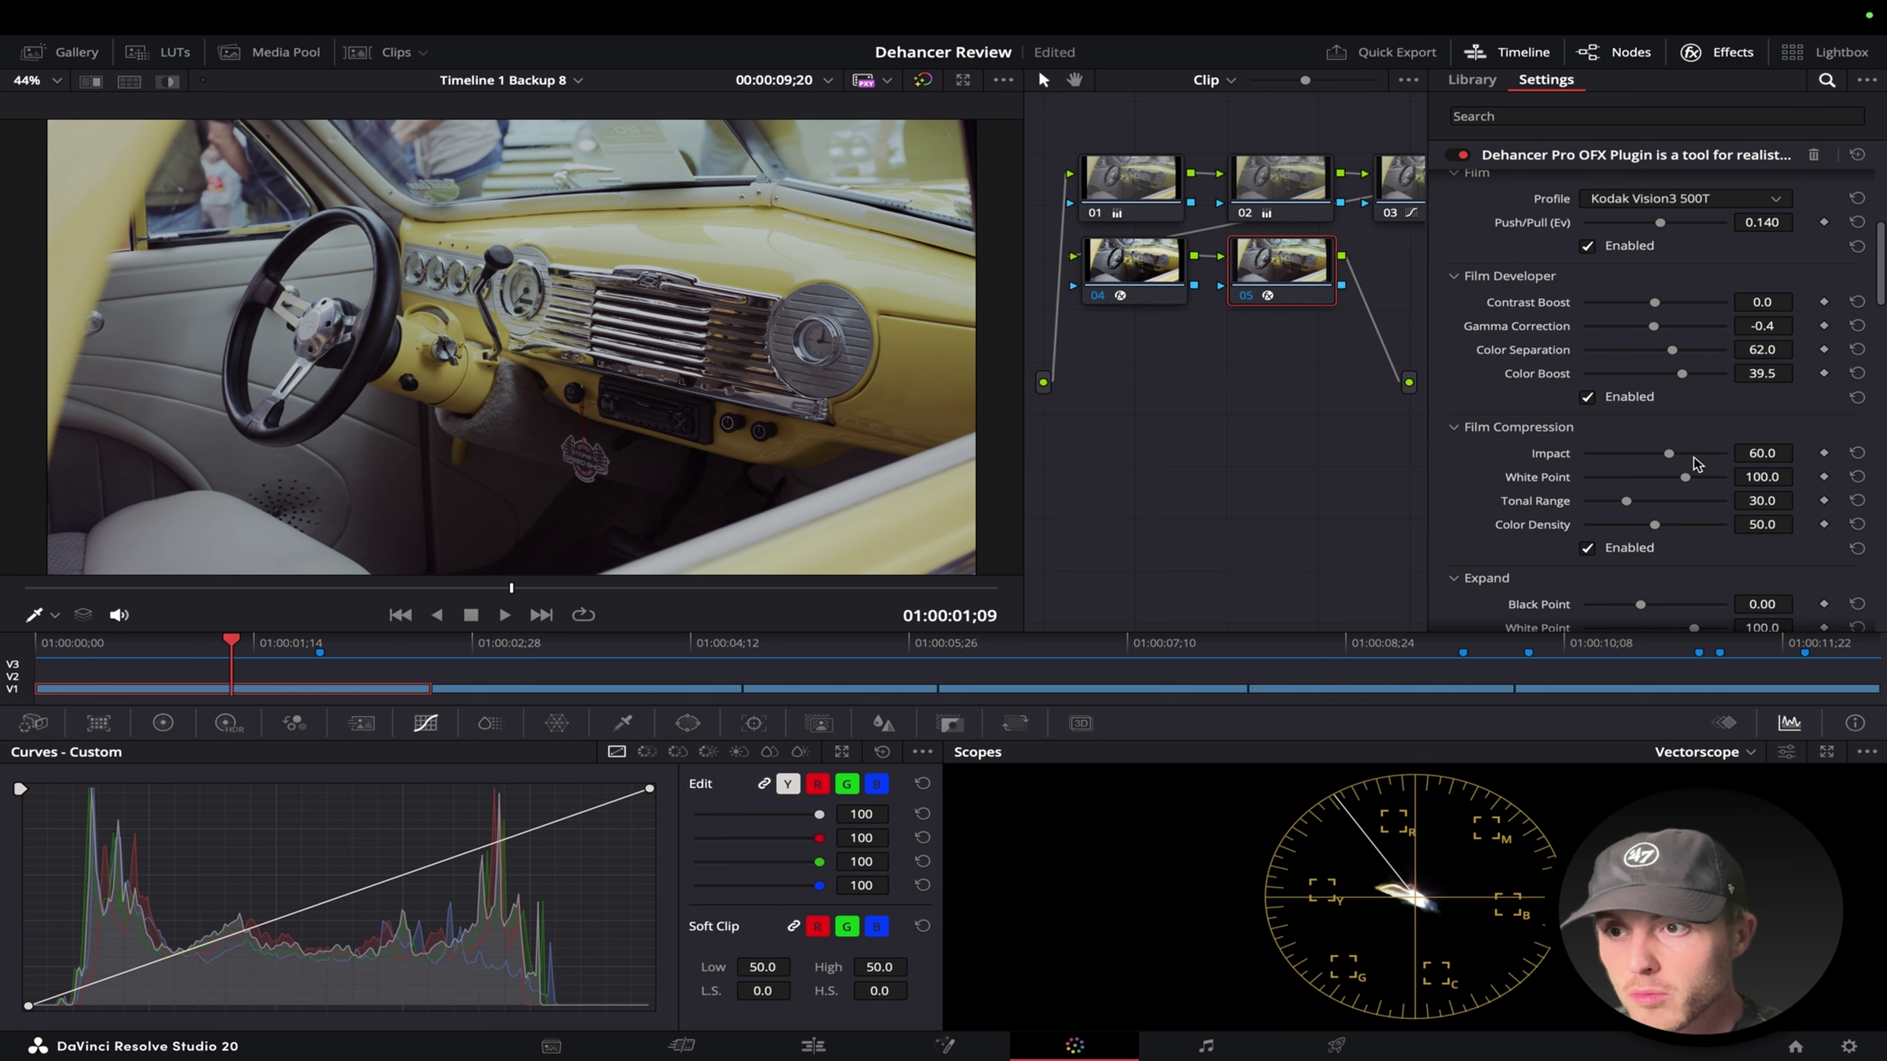
mouse_move(1669, 454)
left_mouse_down()
mouse_move(1631, 460)
mouse_move(1716, 454)
mouse_move(1679, 454)
left_mouse_up()
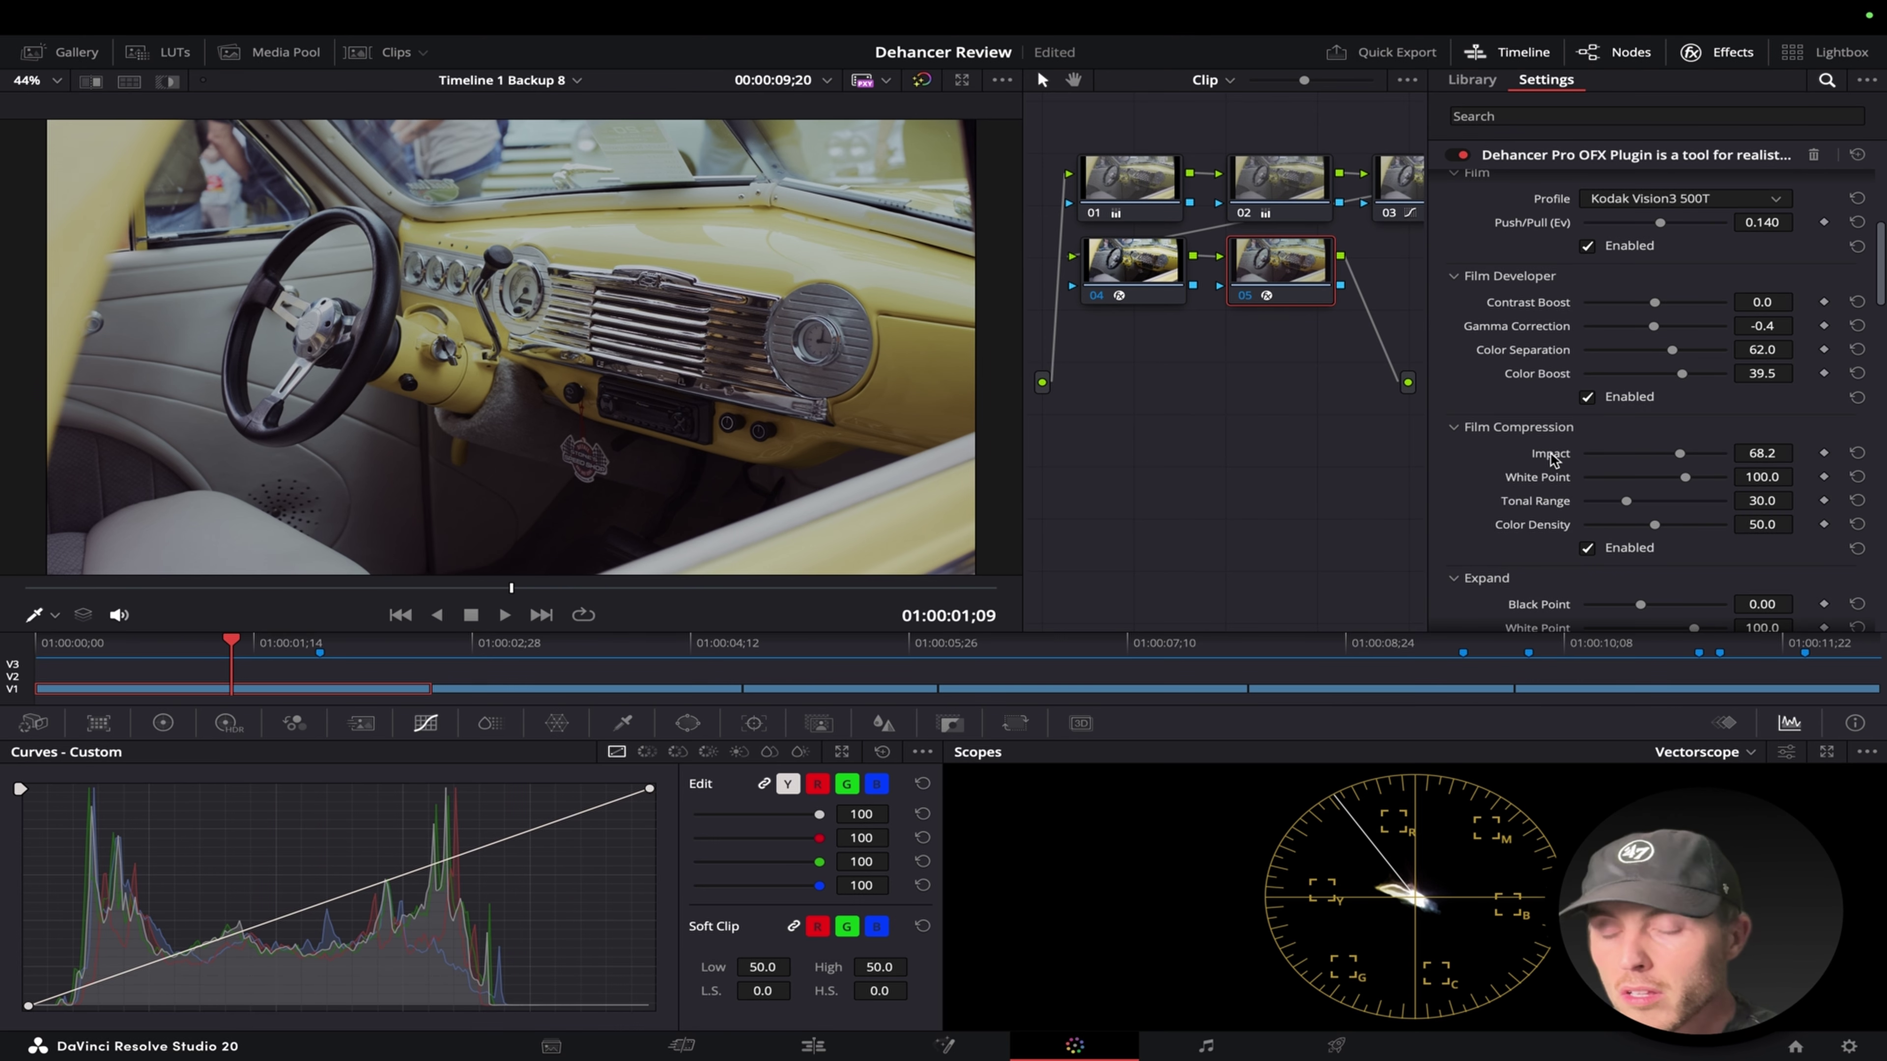
Check the Film Compression page of the Dehancer manual, and set Impact to 60.5 and White Point to 66.8 in DaVinci Resolve.
key("super+Tab")
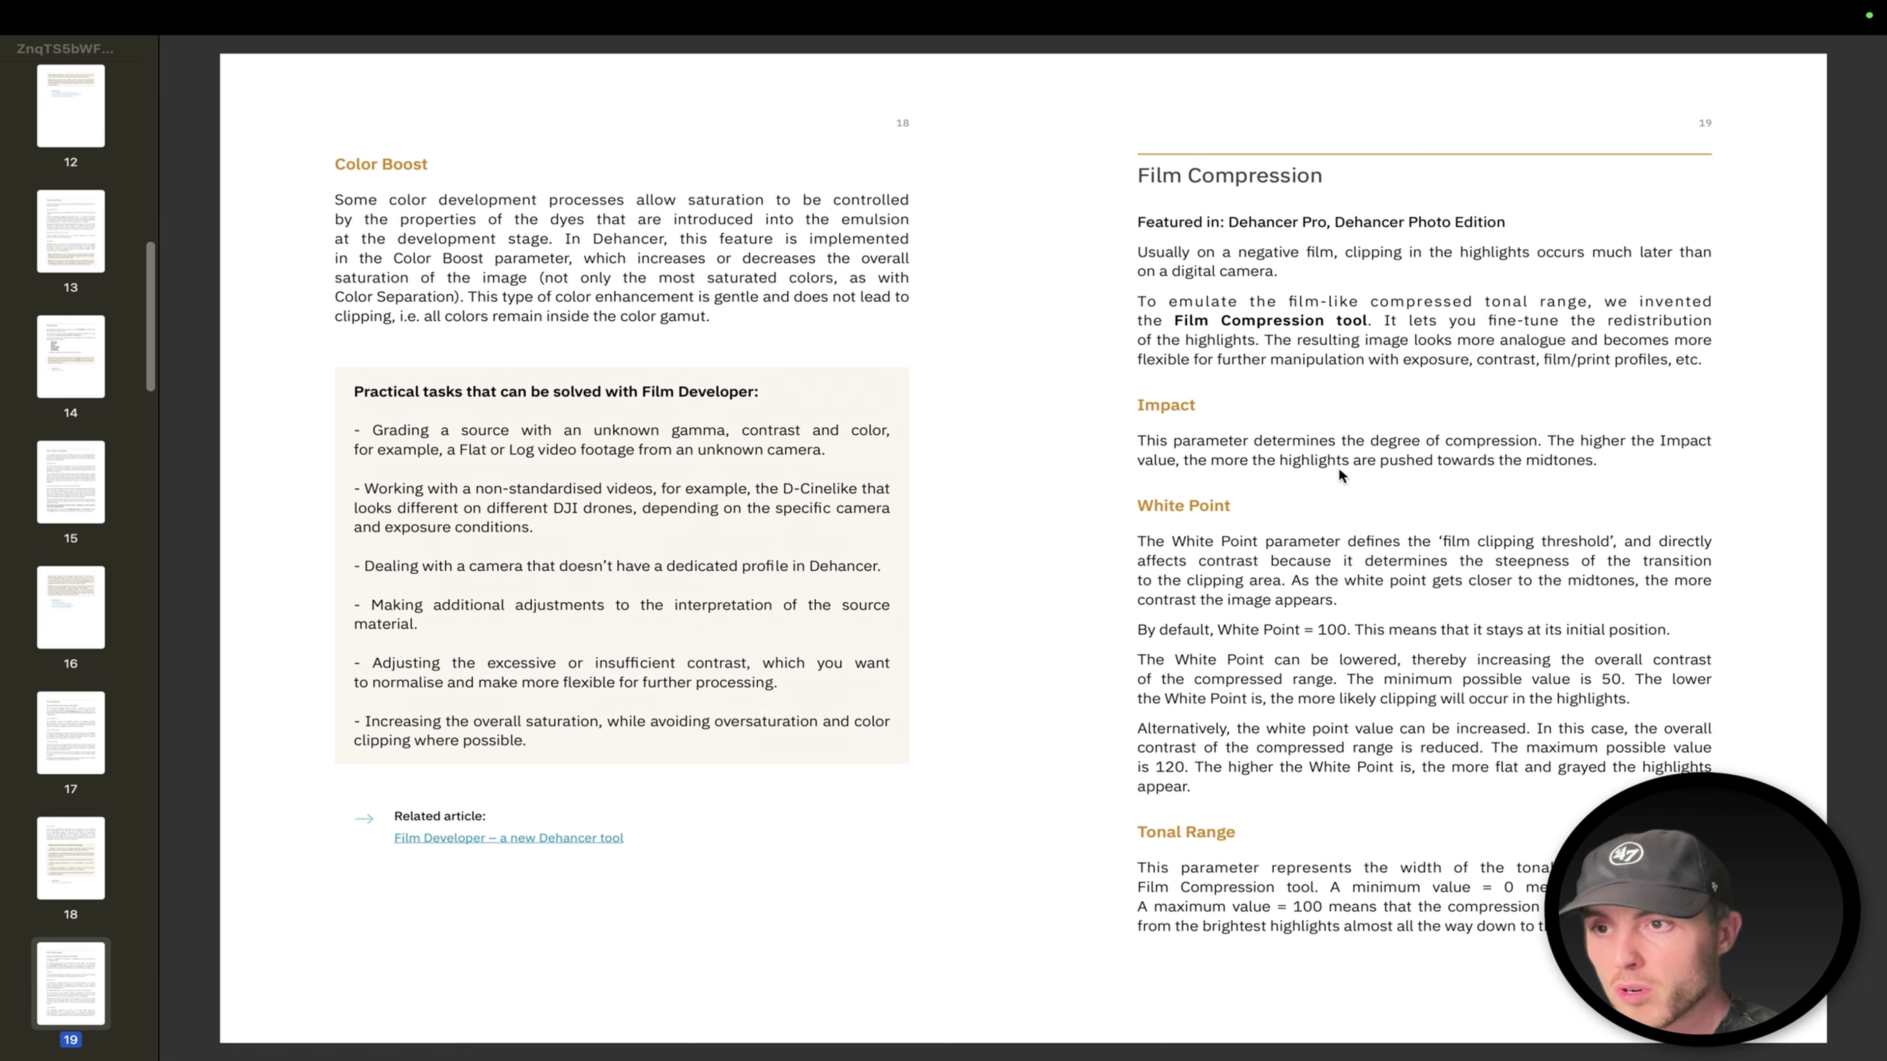
key("super+Tab")
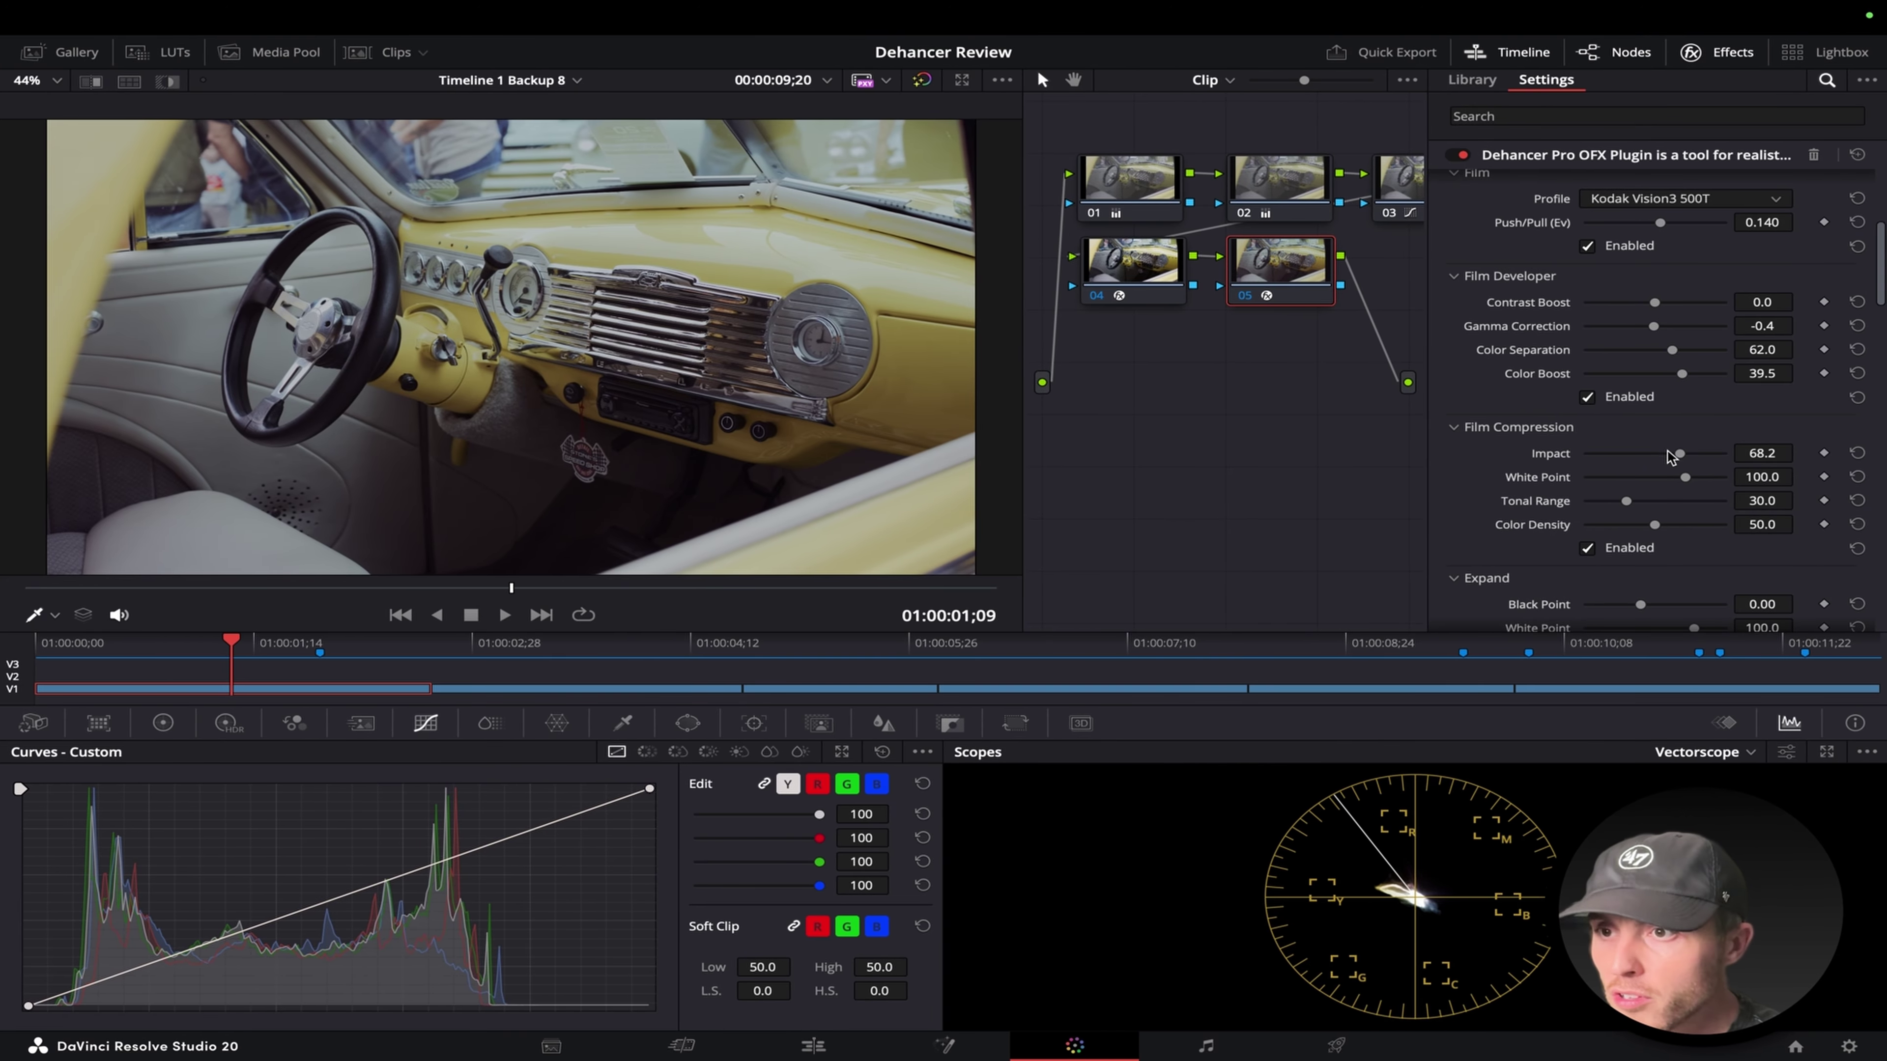
left_click_drag(1679, 453, 1618, 506)
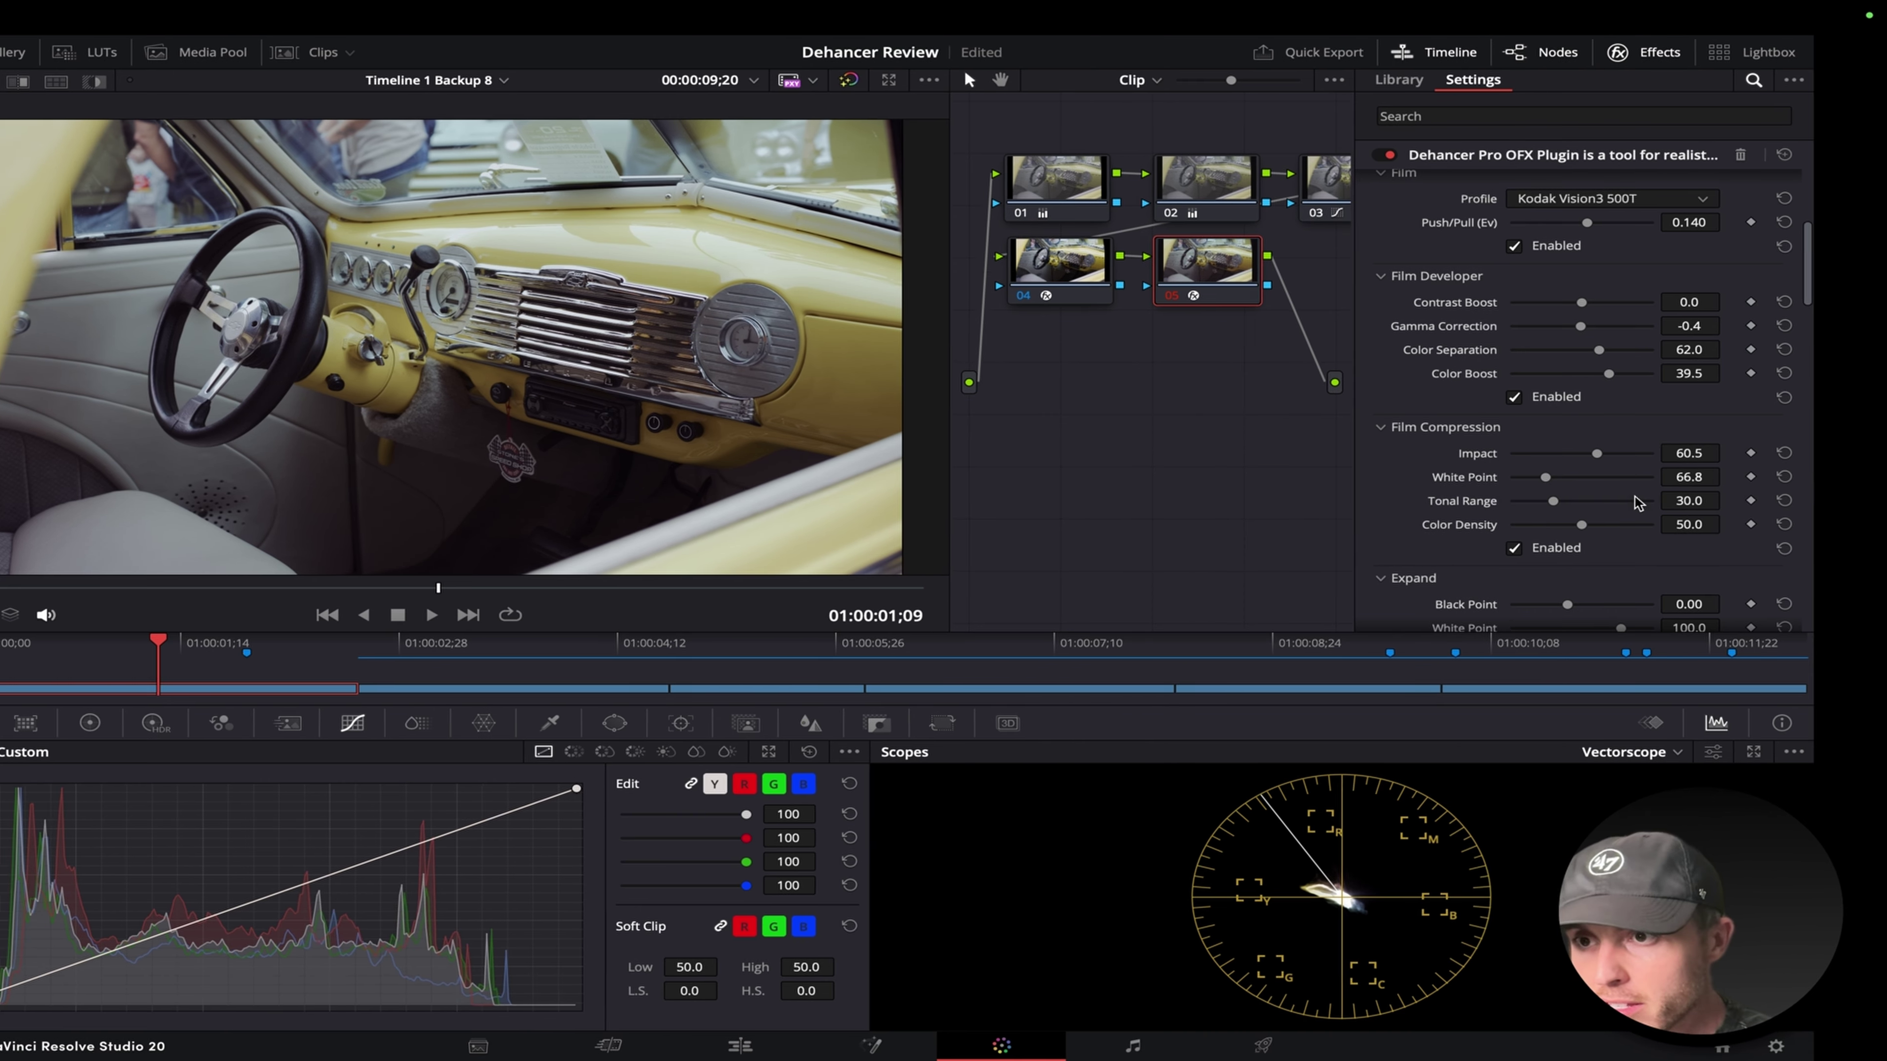
Read the manual's White Point description, return to DaVinci Resolve, and set the Film Compression Tonal Range to 40.3.
key("ctrl+Left")
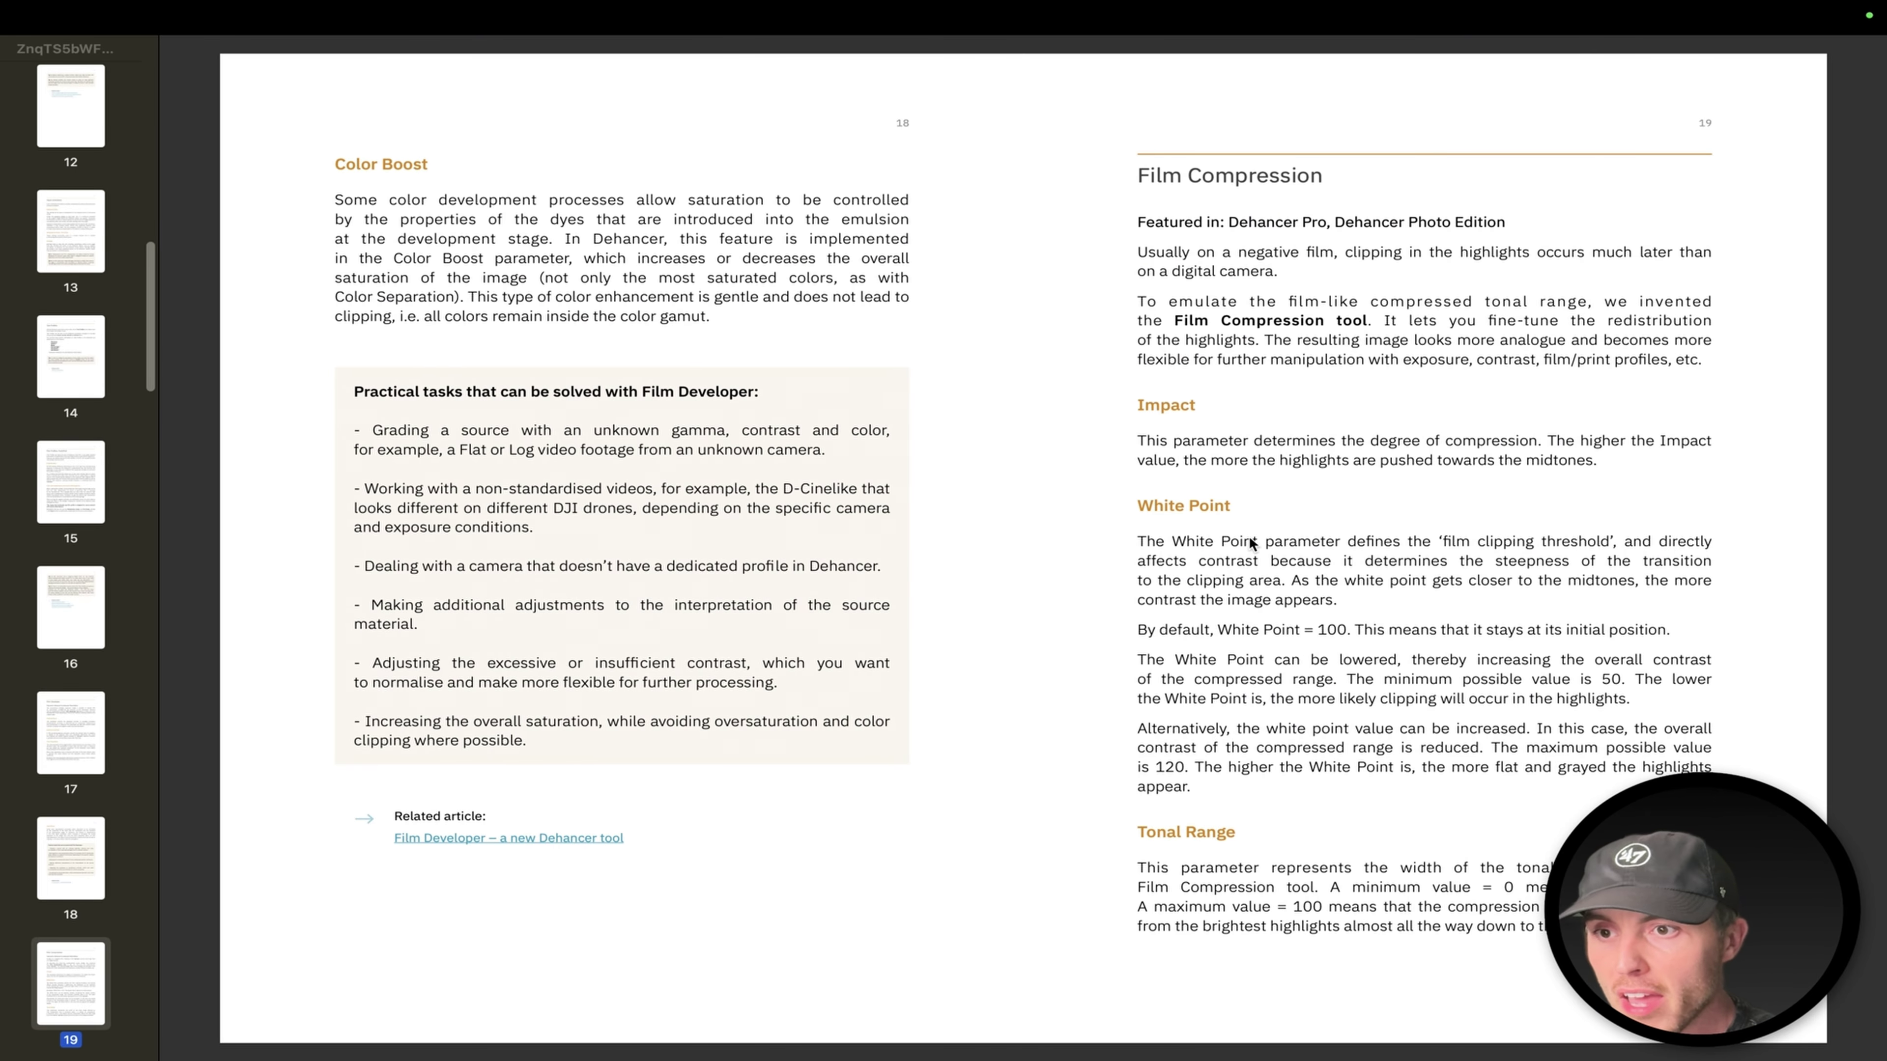
left_click_drag(1249, 541, 1331, 660)
left_click(1331, 659)
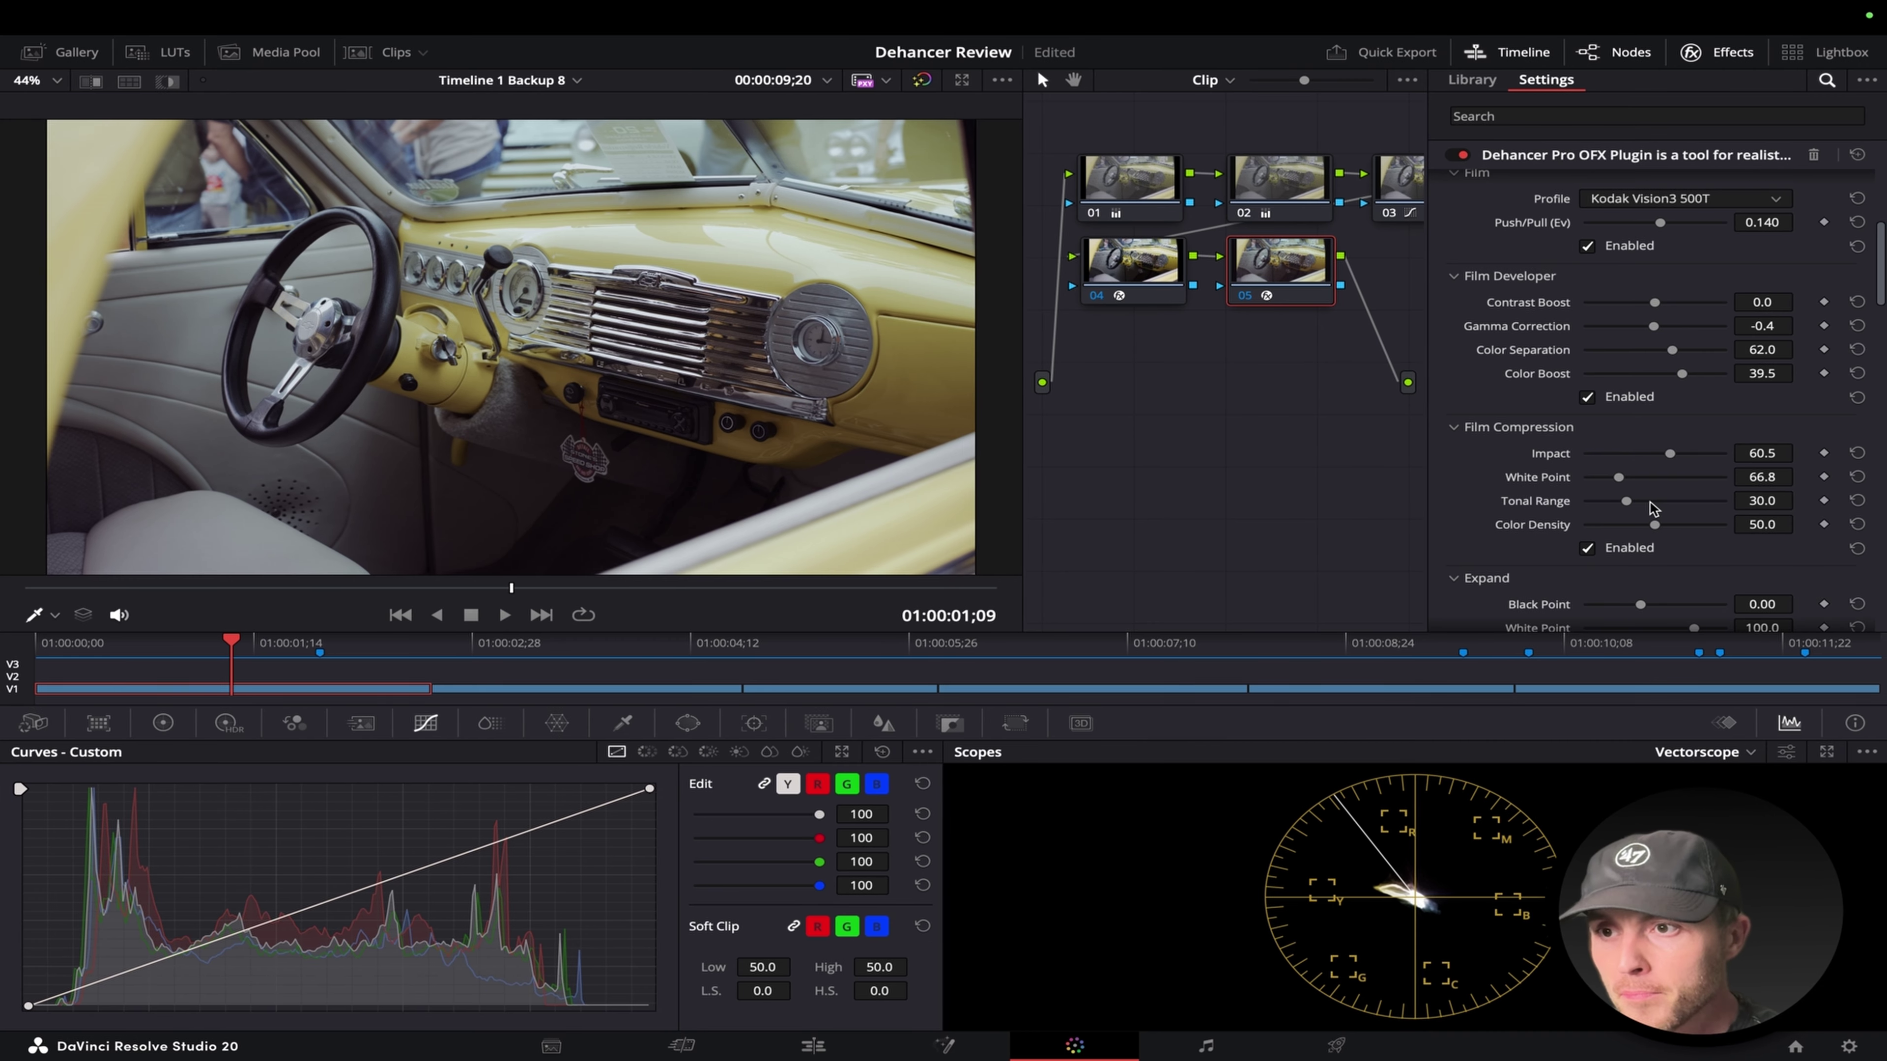
mouse_move(1627, 501)
left_mouse_down()
mouse_move(1575, 506)
mouse_move(1725, 498)
mouse_move(1513, 526)
mouse_move(1725, 503)
mouse_move(1643, 503)
left_mouse_up()
Read about Tonal Range and Color Density in the Dehancer manual, and set the Film Compression Color Density to 56.6.
key("ctrl+Left")
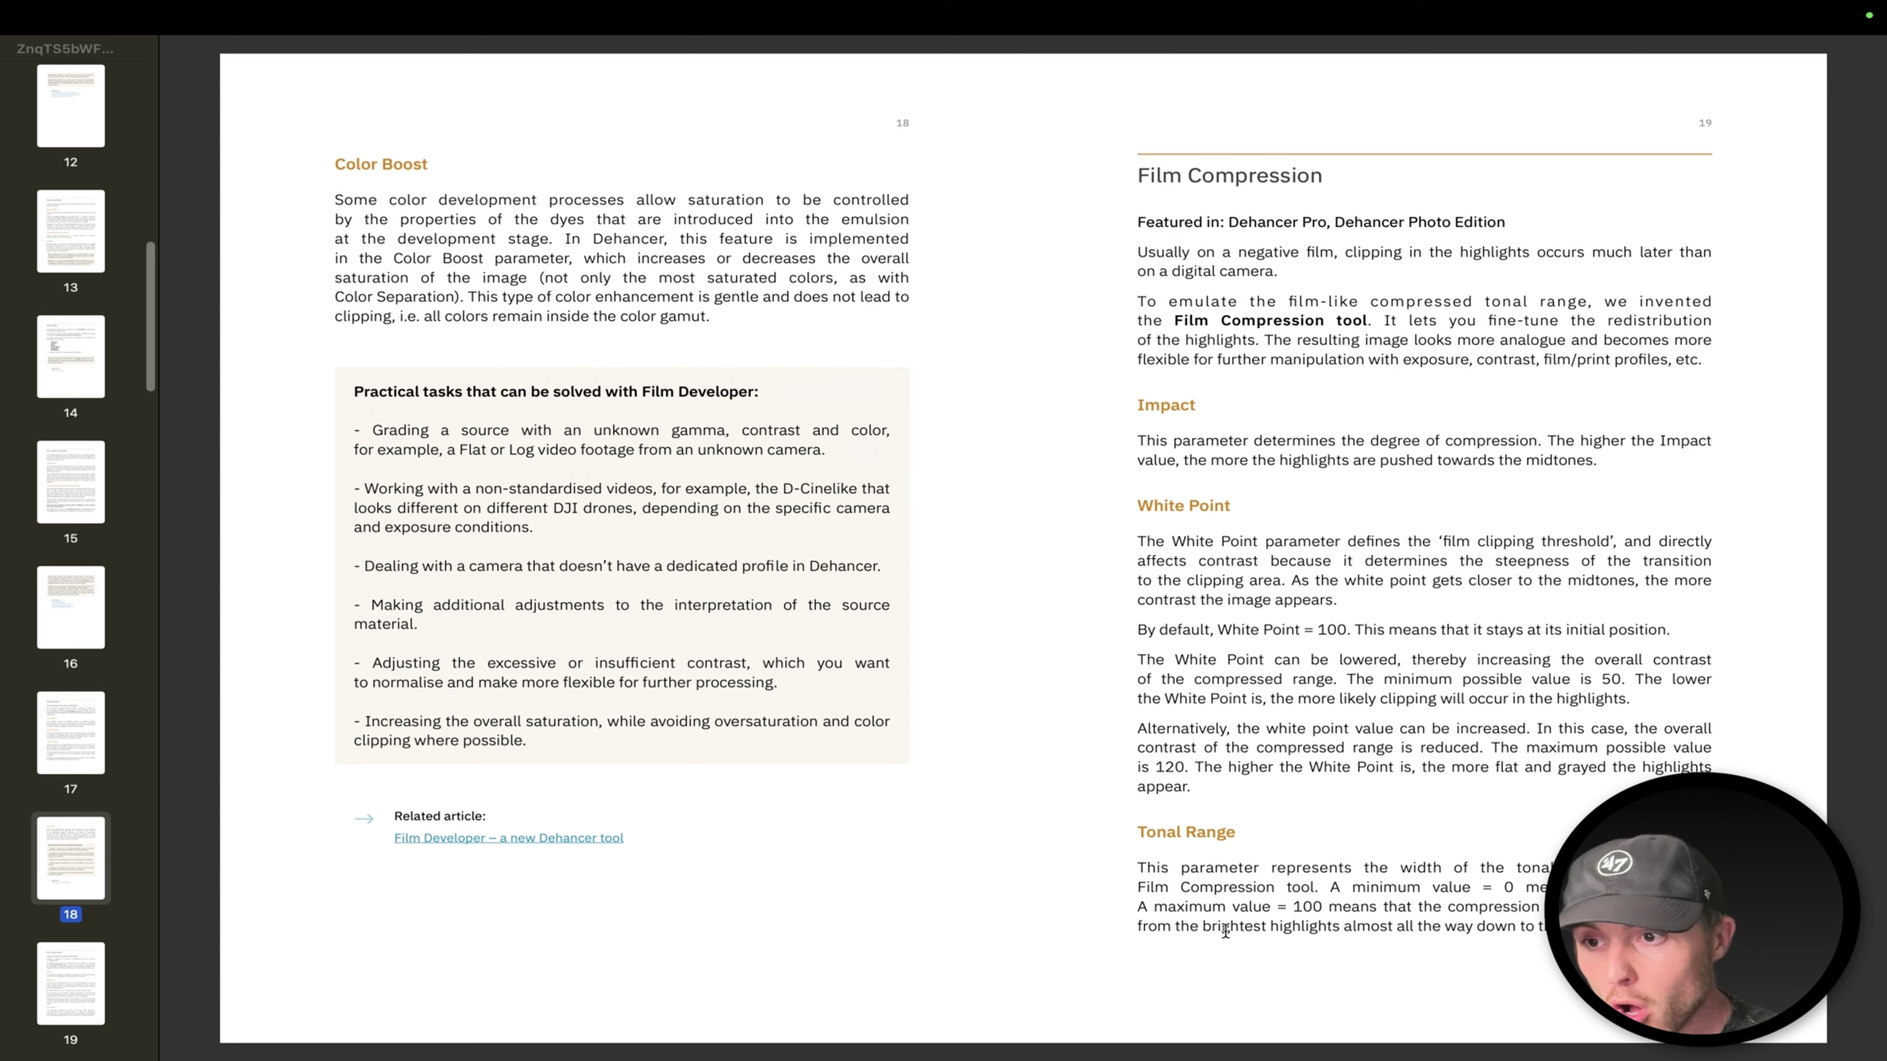
scroll(1230, 919, "down", 3)
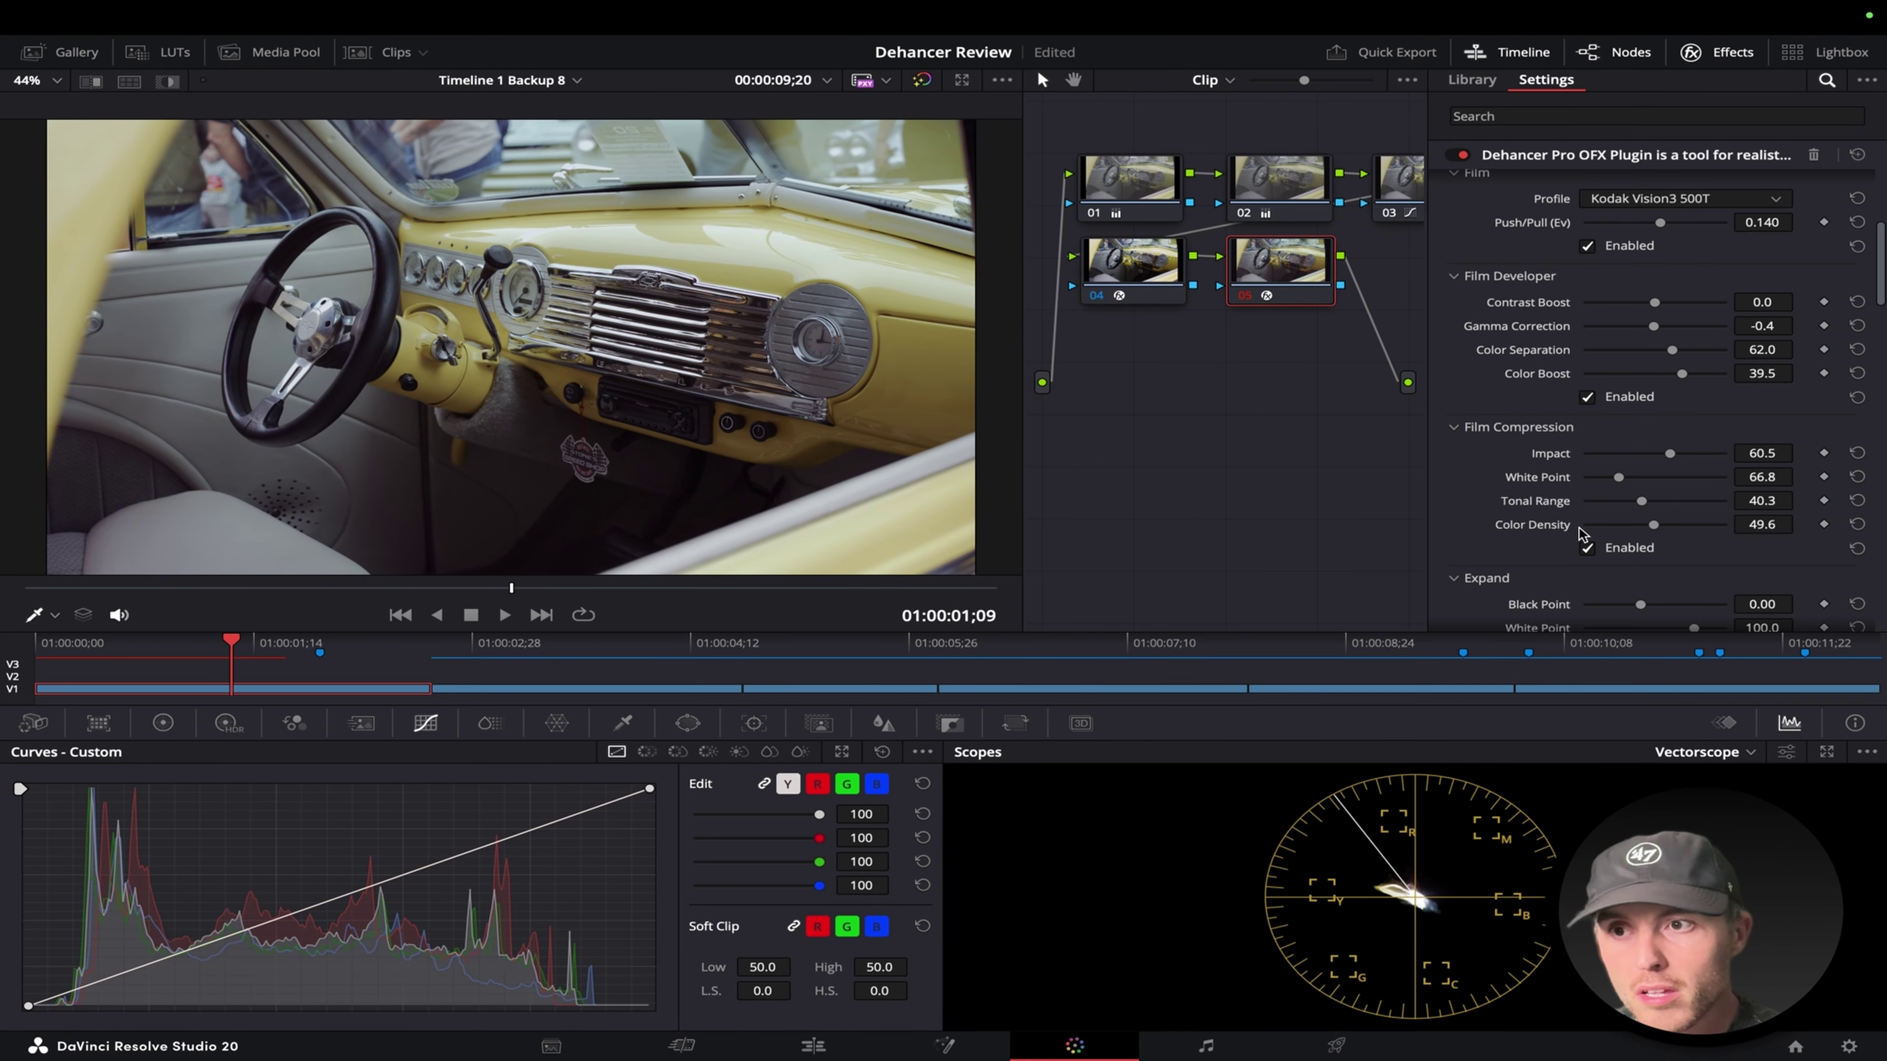
double_click(1556, 525)
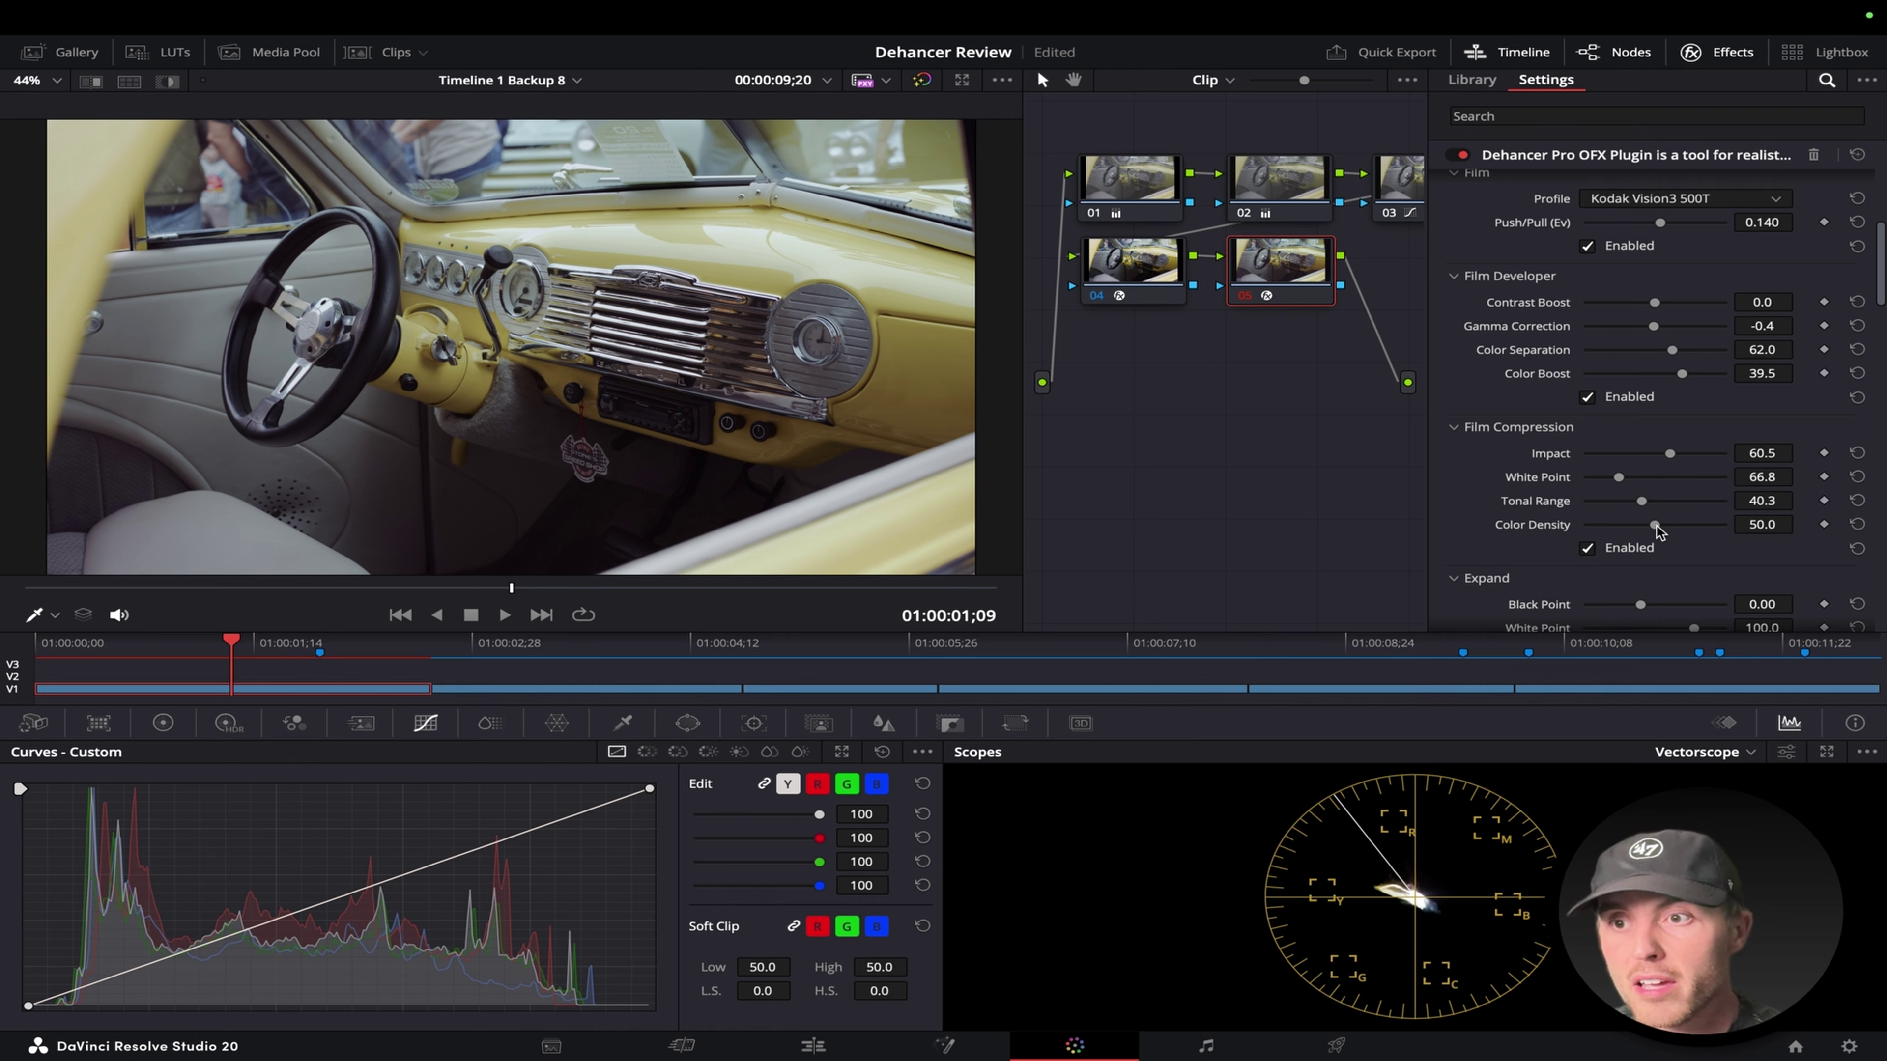
mouse_move(1661, 529)
left_mouse_down()
mouse_move(1614, 532)
mouse_move(1661, 530)
left_mouse_up()
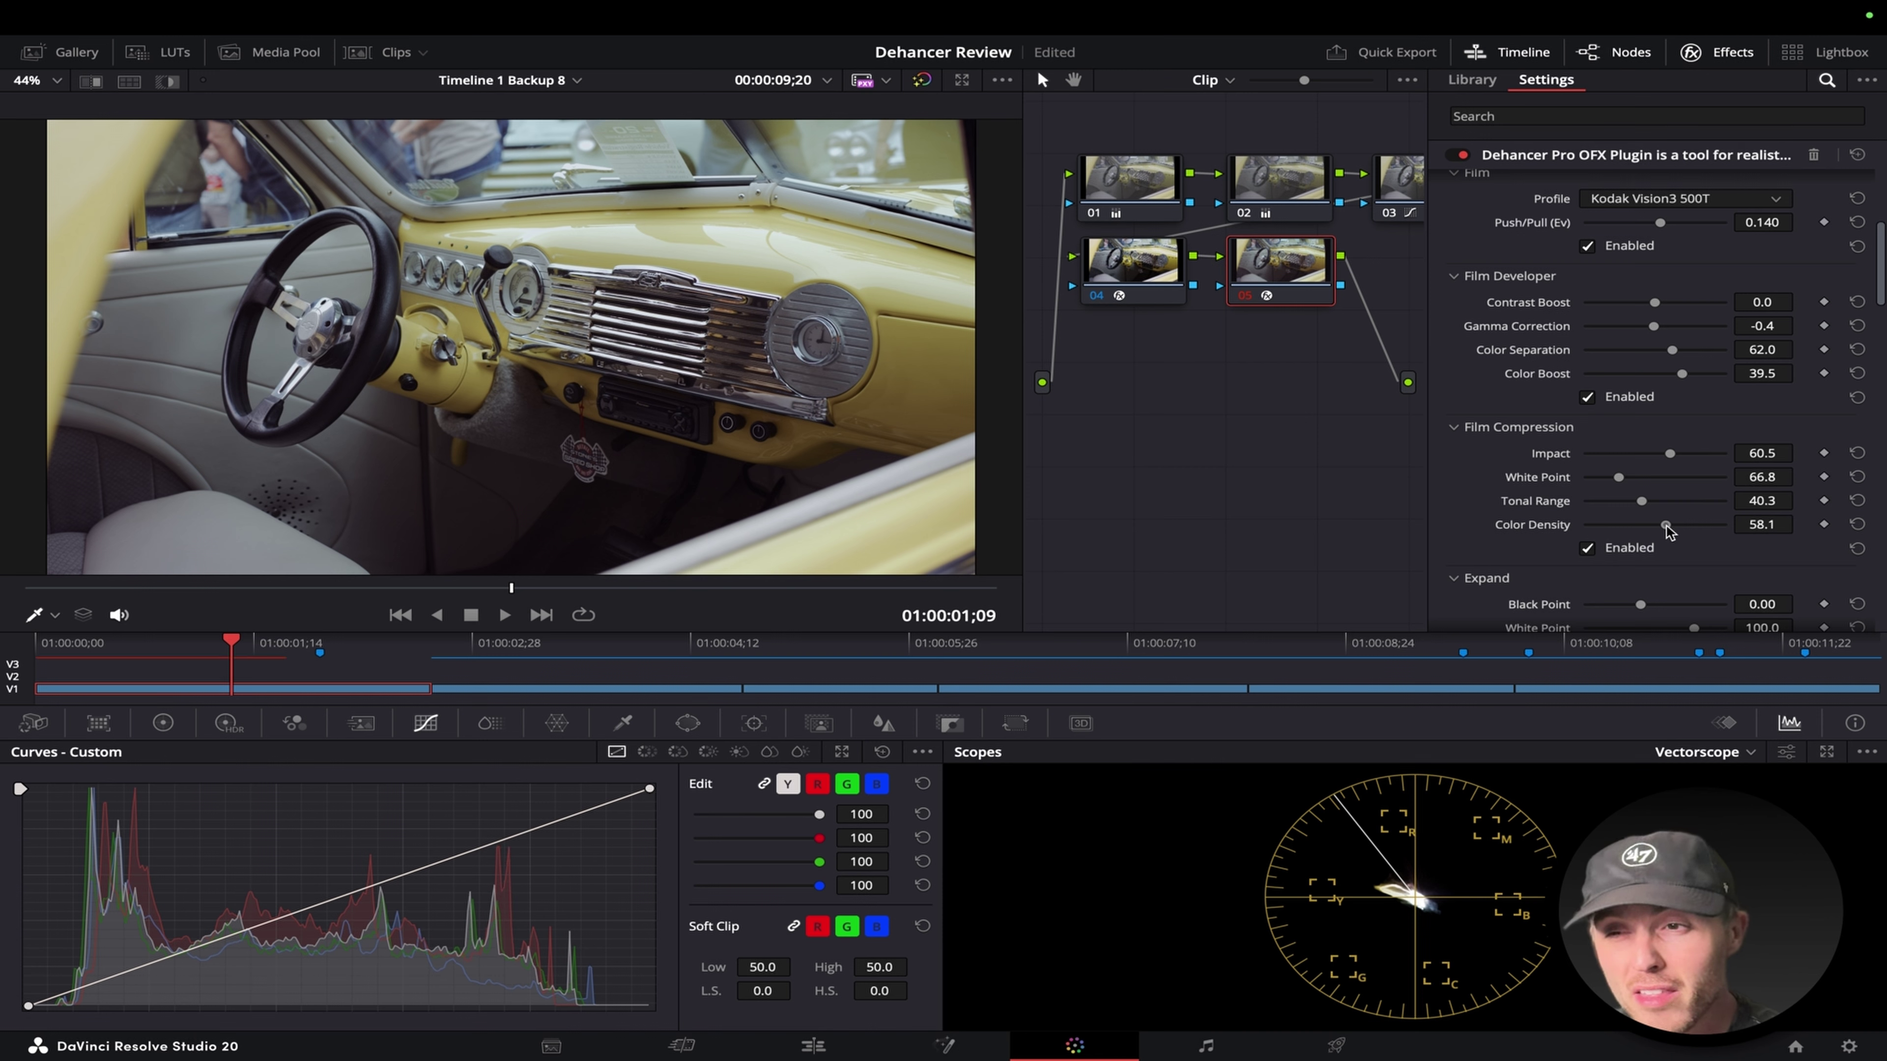
left_click_drag(1659, 530, 1666, 530)
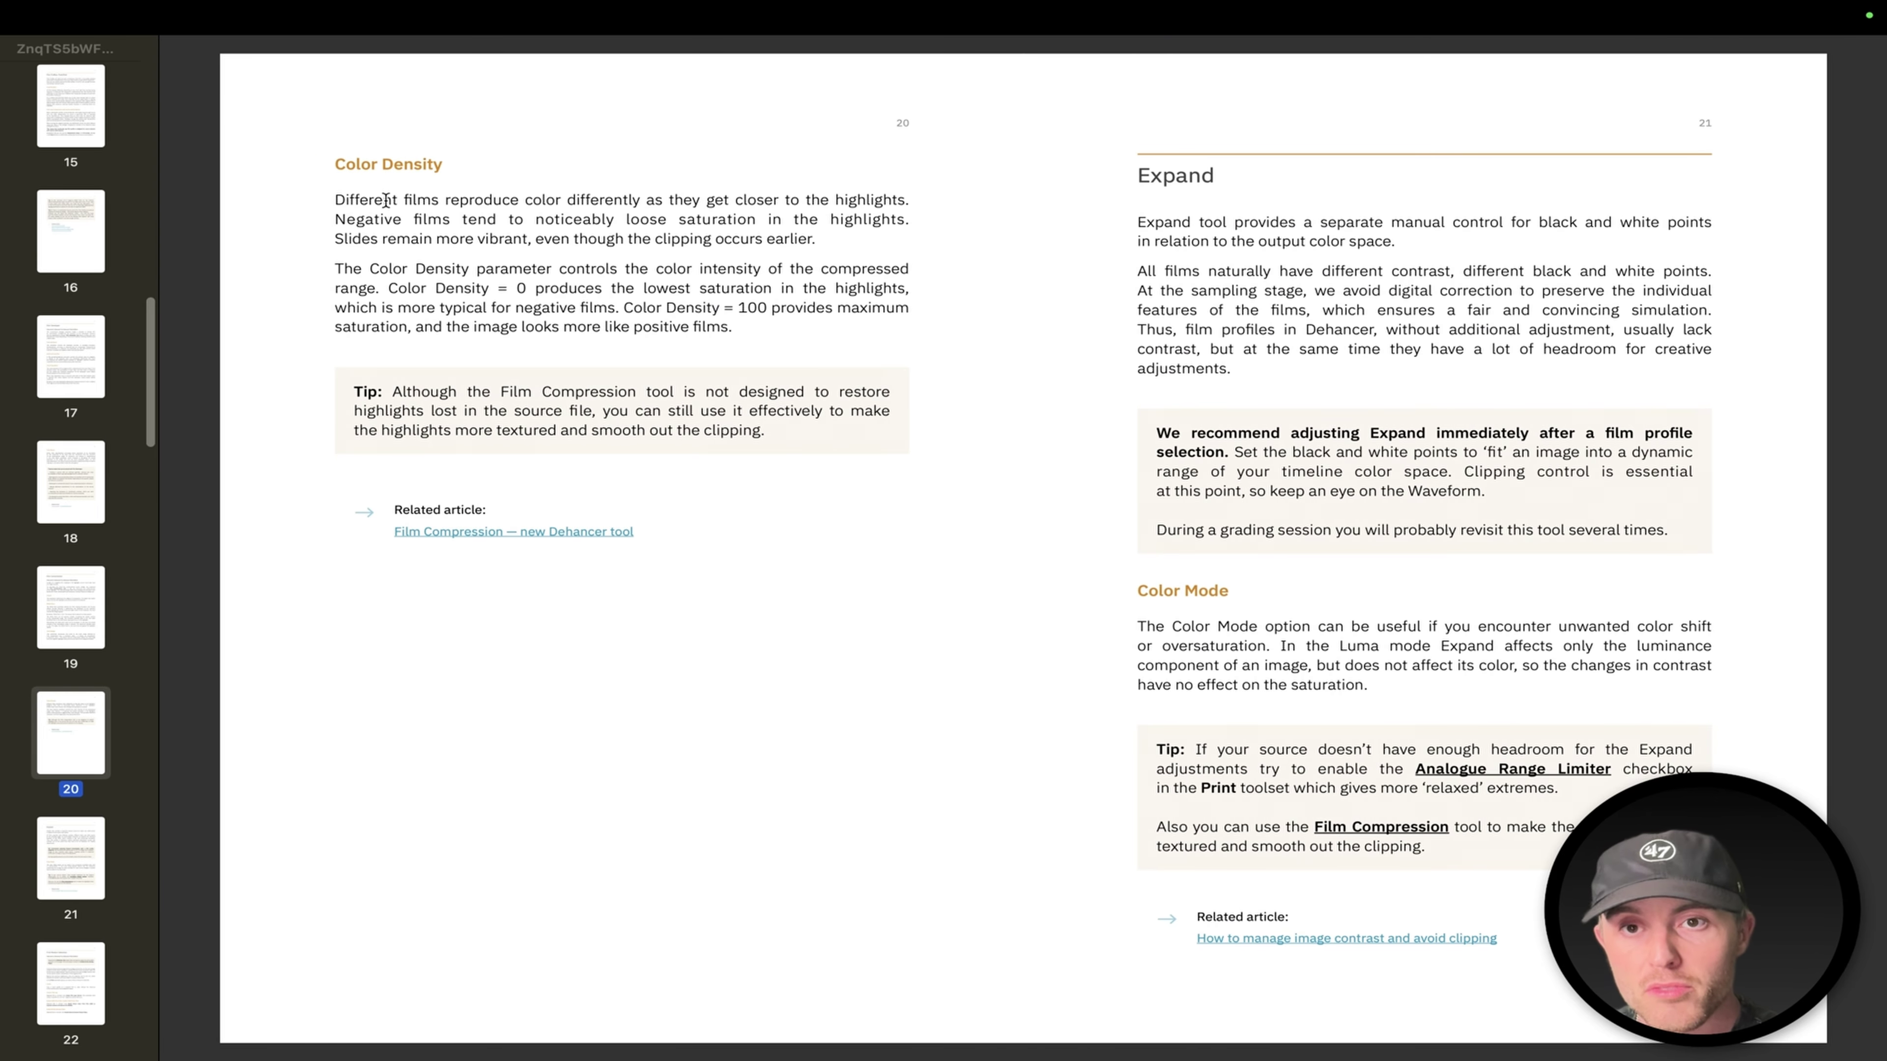
left_click_drag(384, 199, 444, 202)
left_click(498, 201)
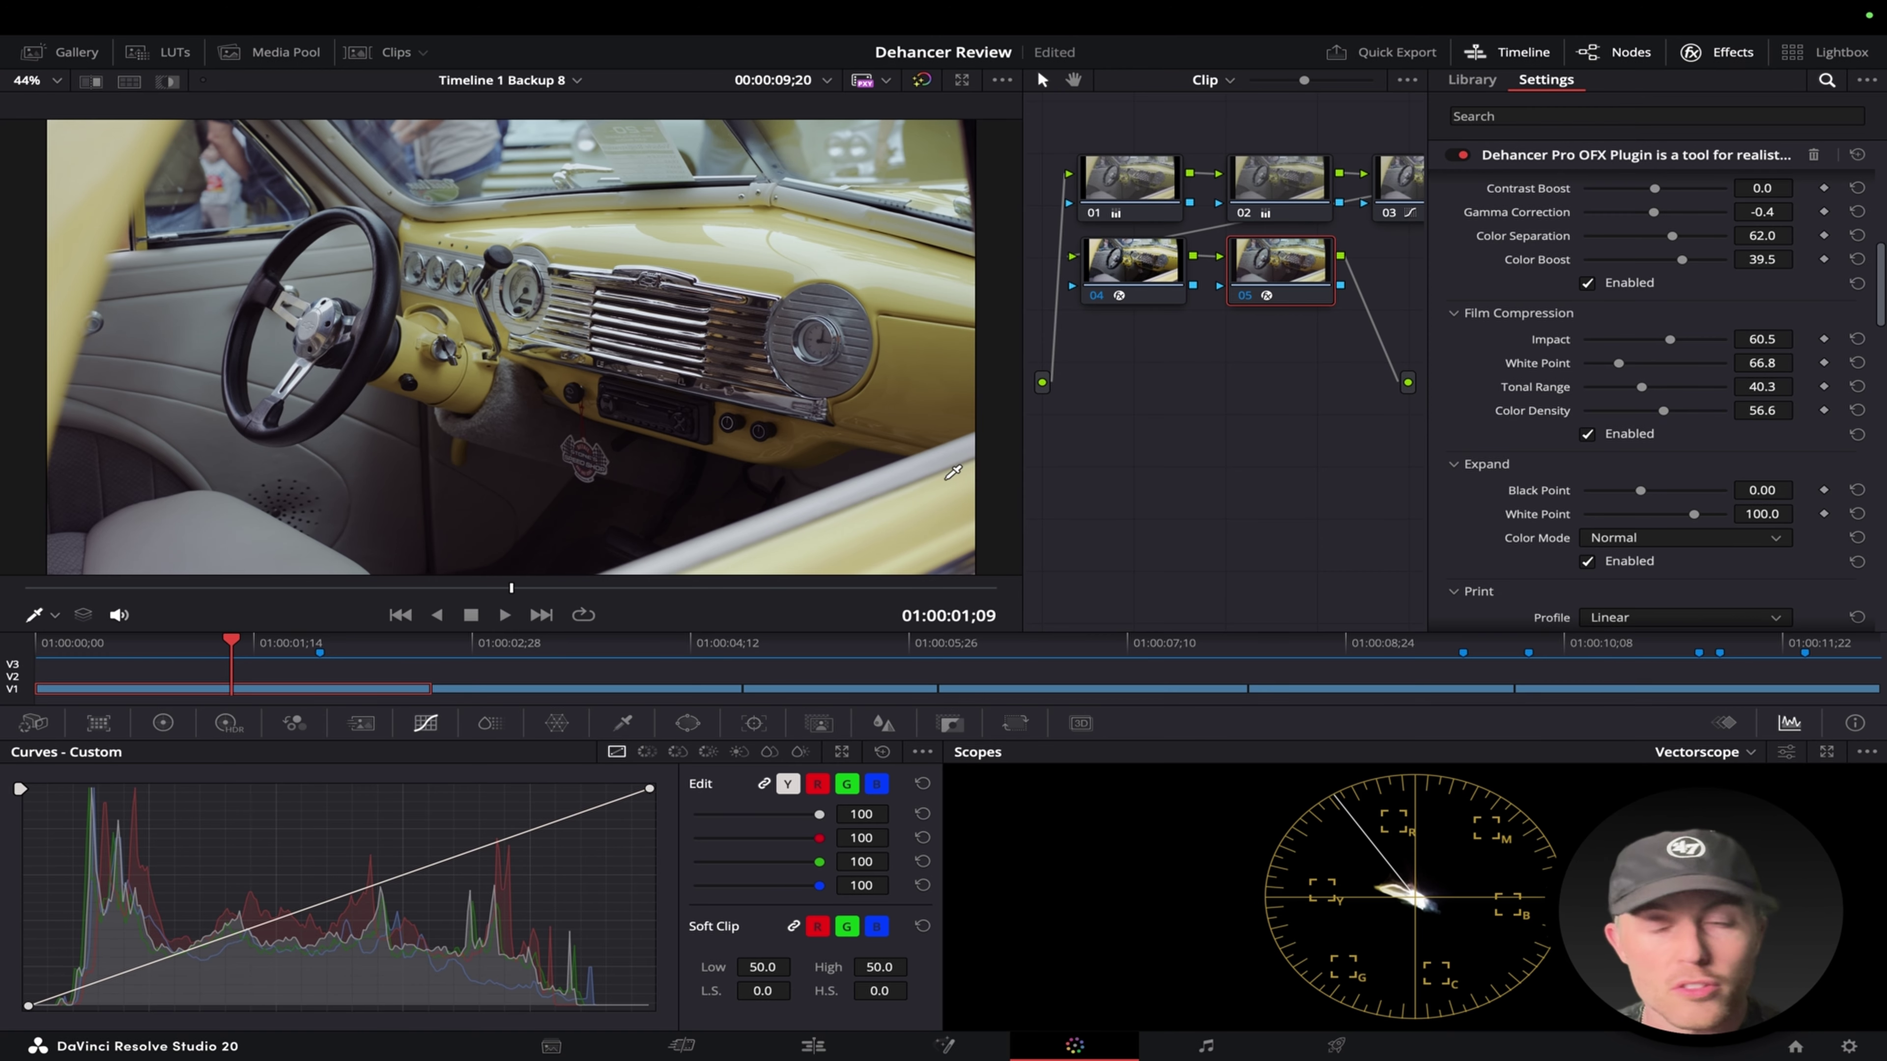
Set Expand's Black Point to 2.87 and White Point to 87.2, and check the manual's Expand pages.
left_click_drag(1640, 491, 1666, 520)
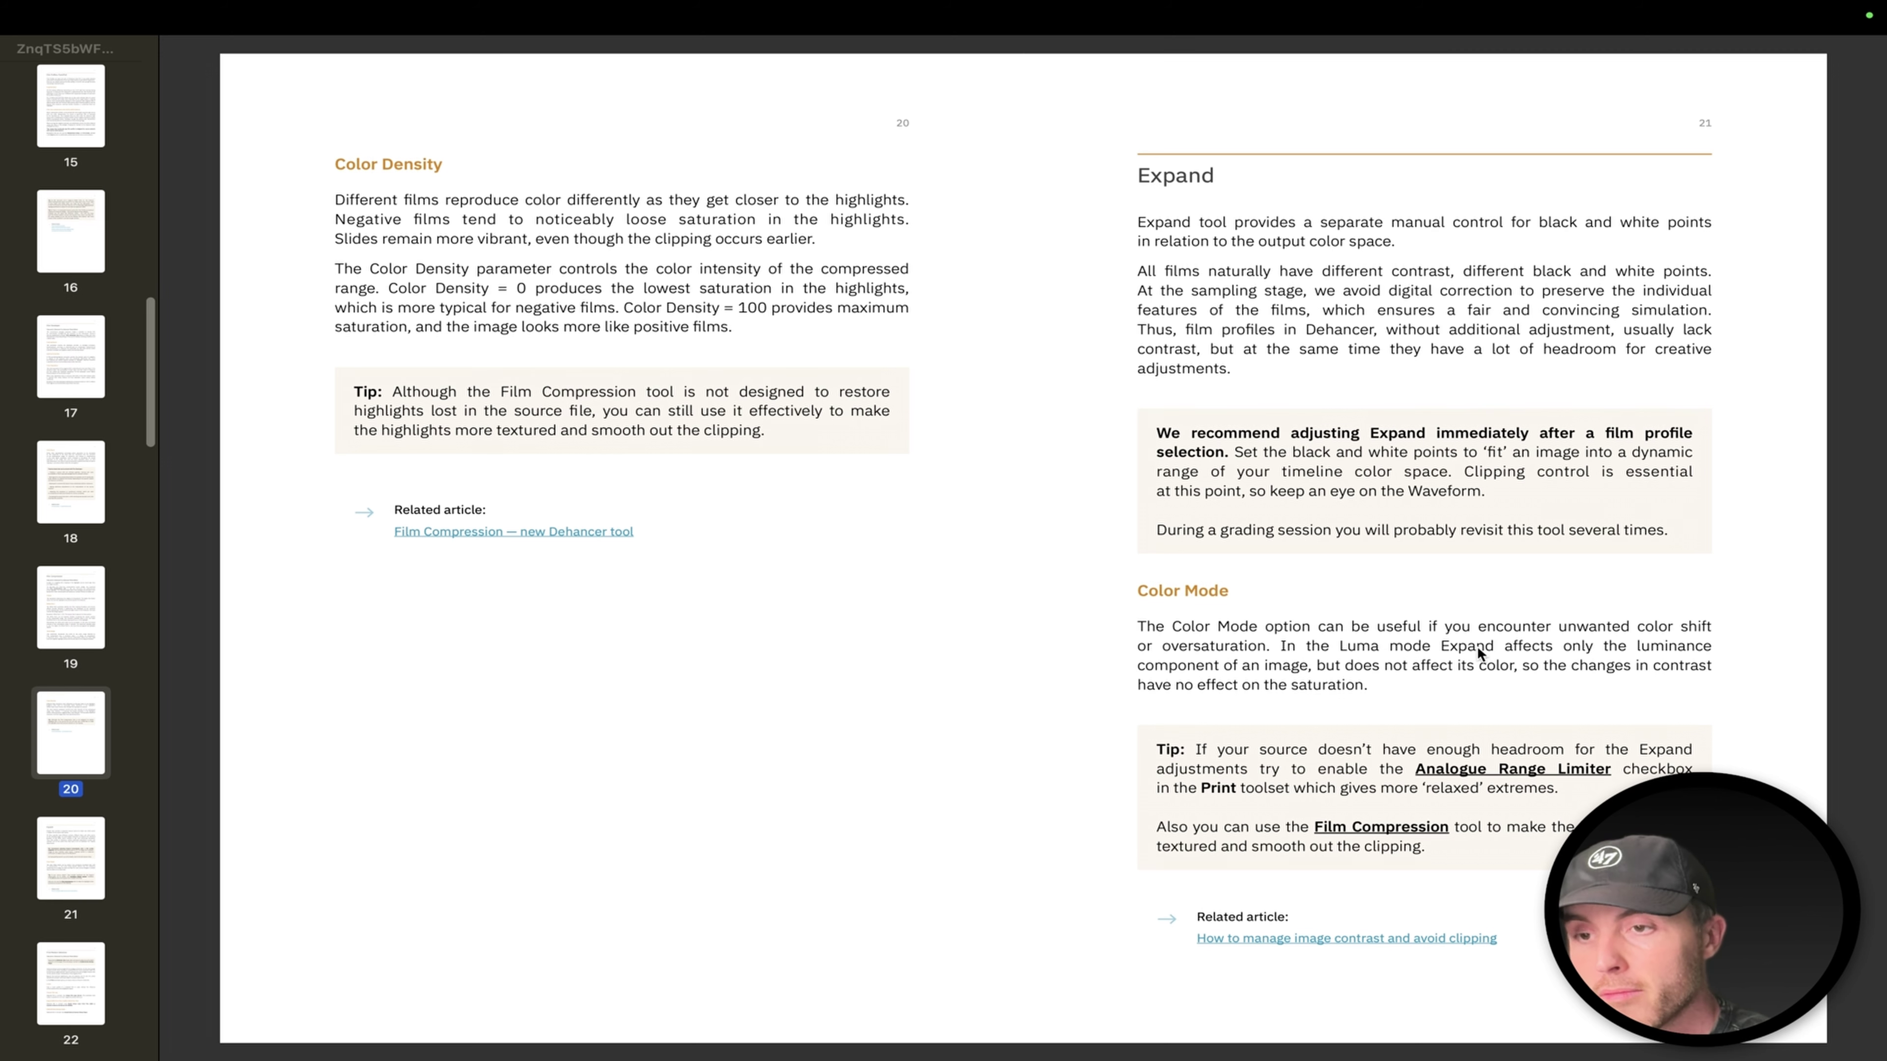
scroll(1488, 646, "down", 3)
key("ctrl+Right")
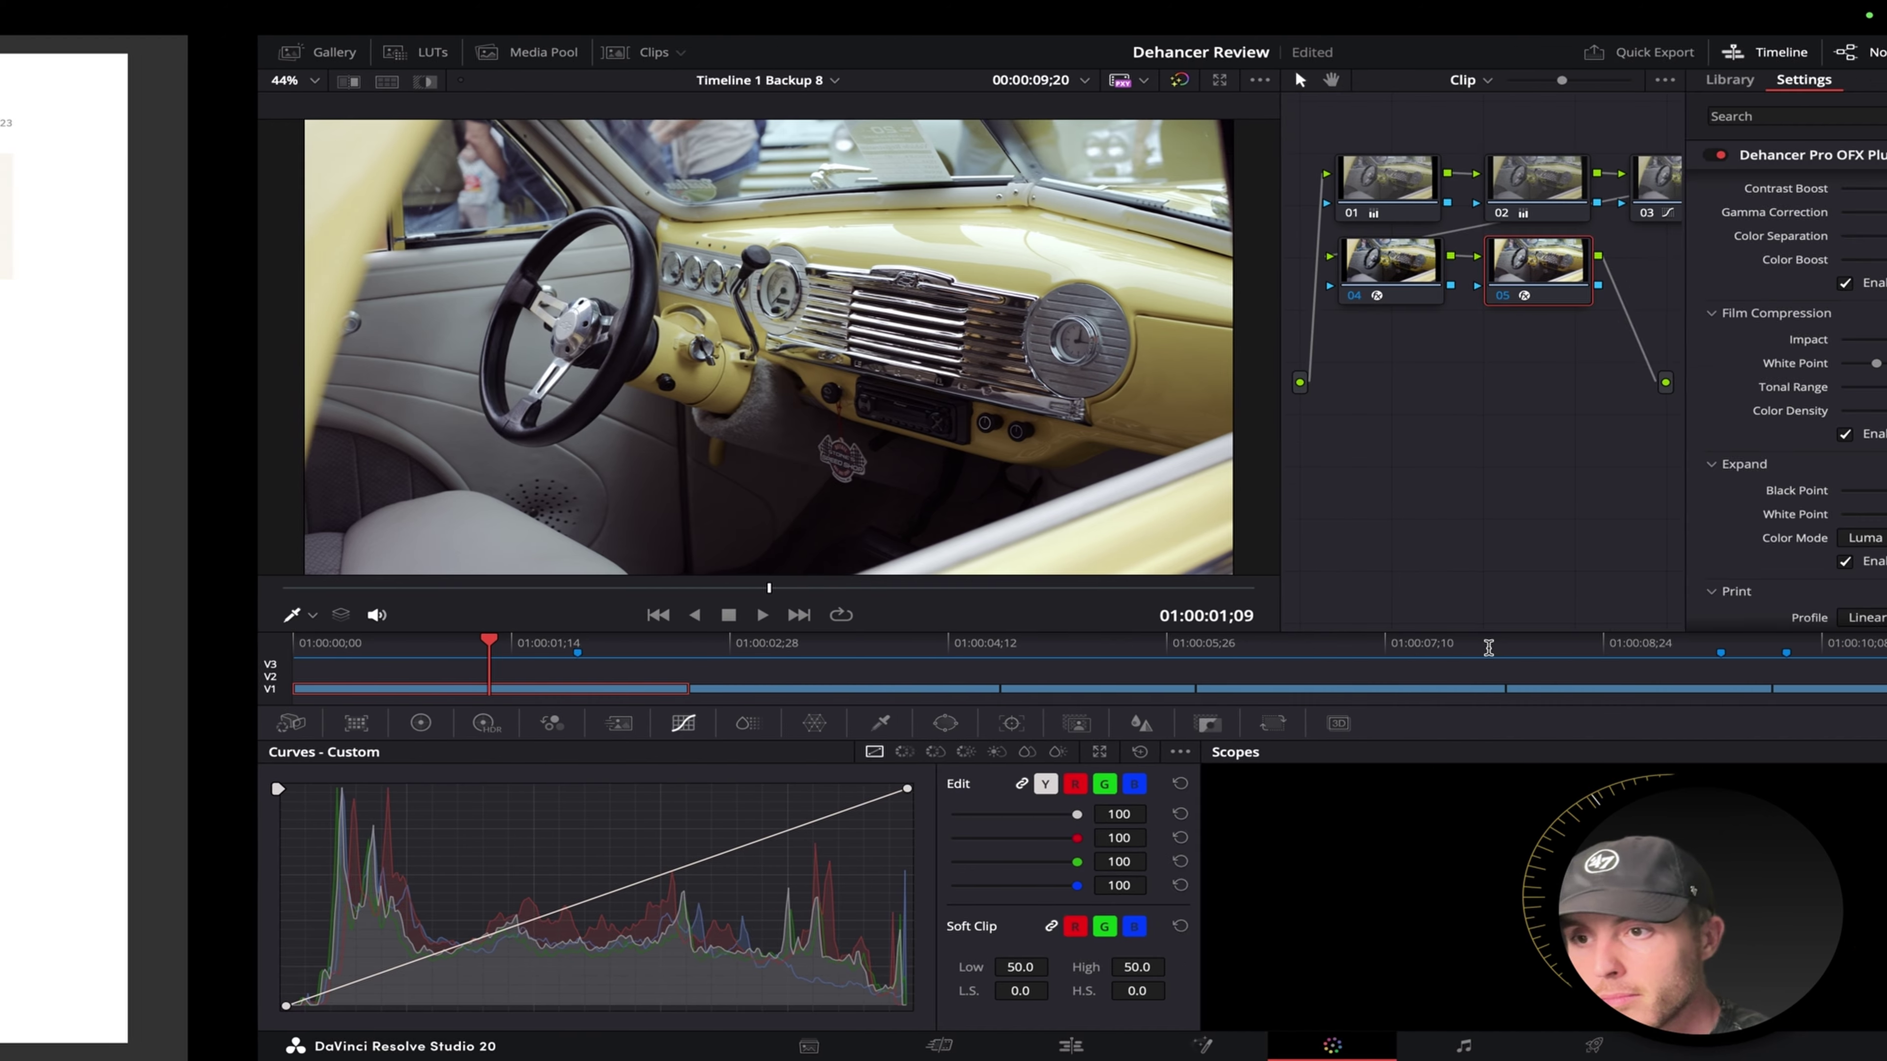
Compare the image with Expand off and on, leave Expand enabled, and set its Color Mode to Normal.
key("ctrl+d")
key("ctrl+d")
key("ctrl+d")
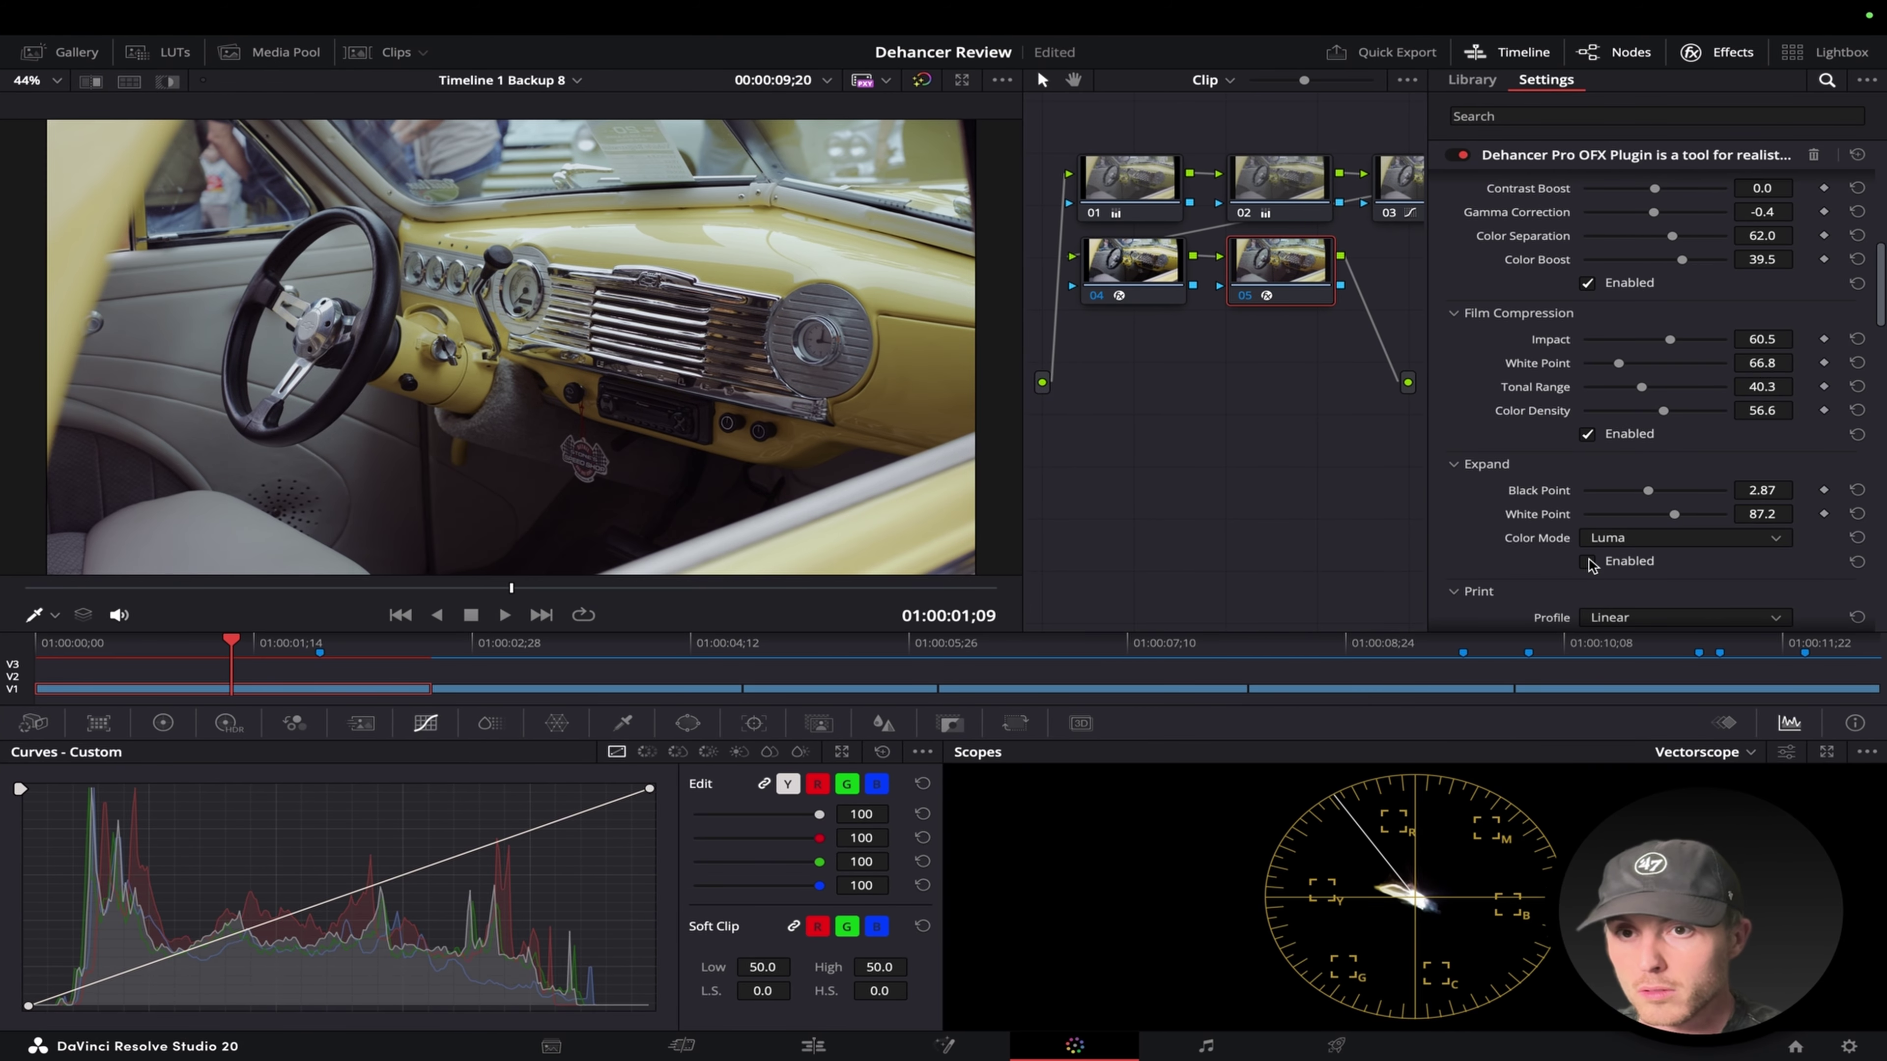
key("ctrl+d")
key("ctrl+d")
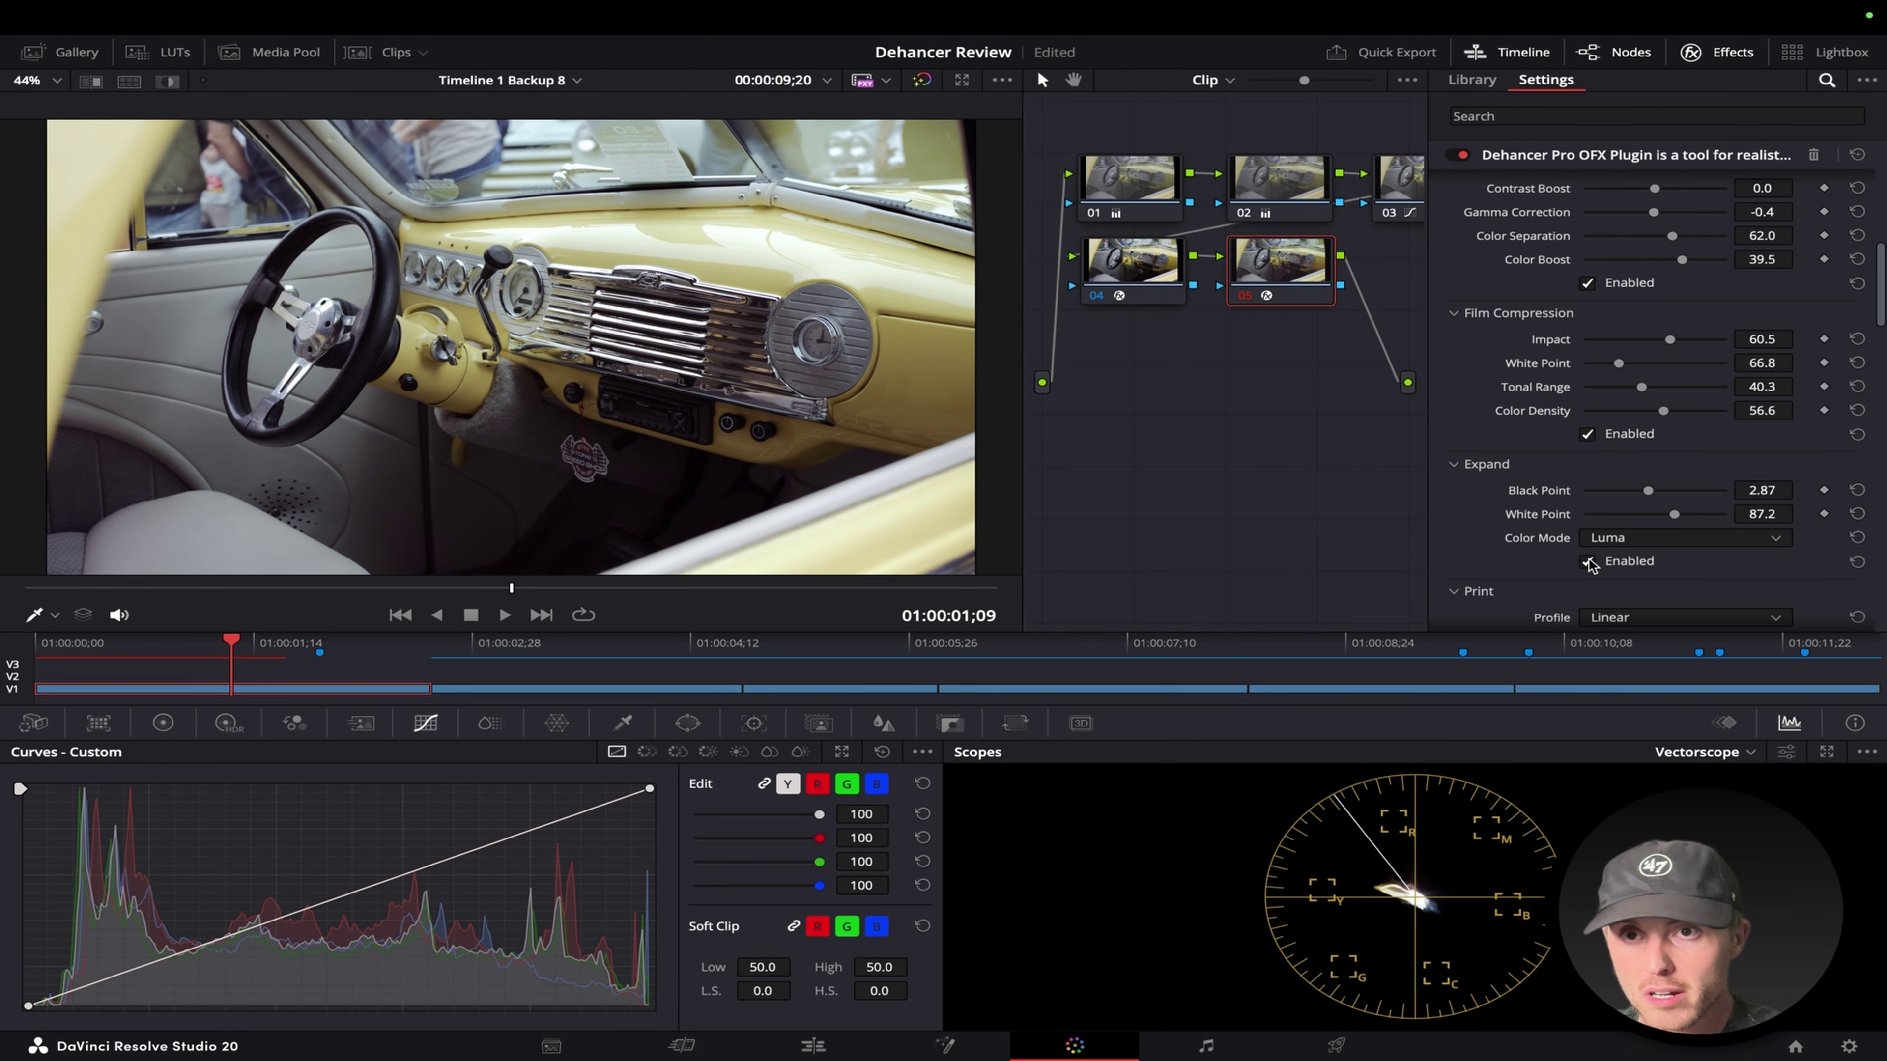
left_click(1611, 547)
left_click(1619, 563)
left_click(1588, 562)
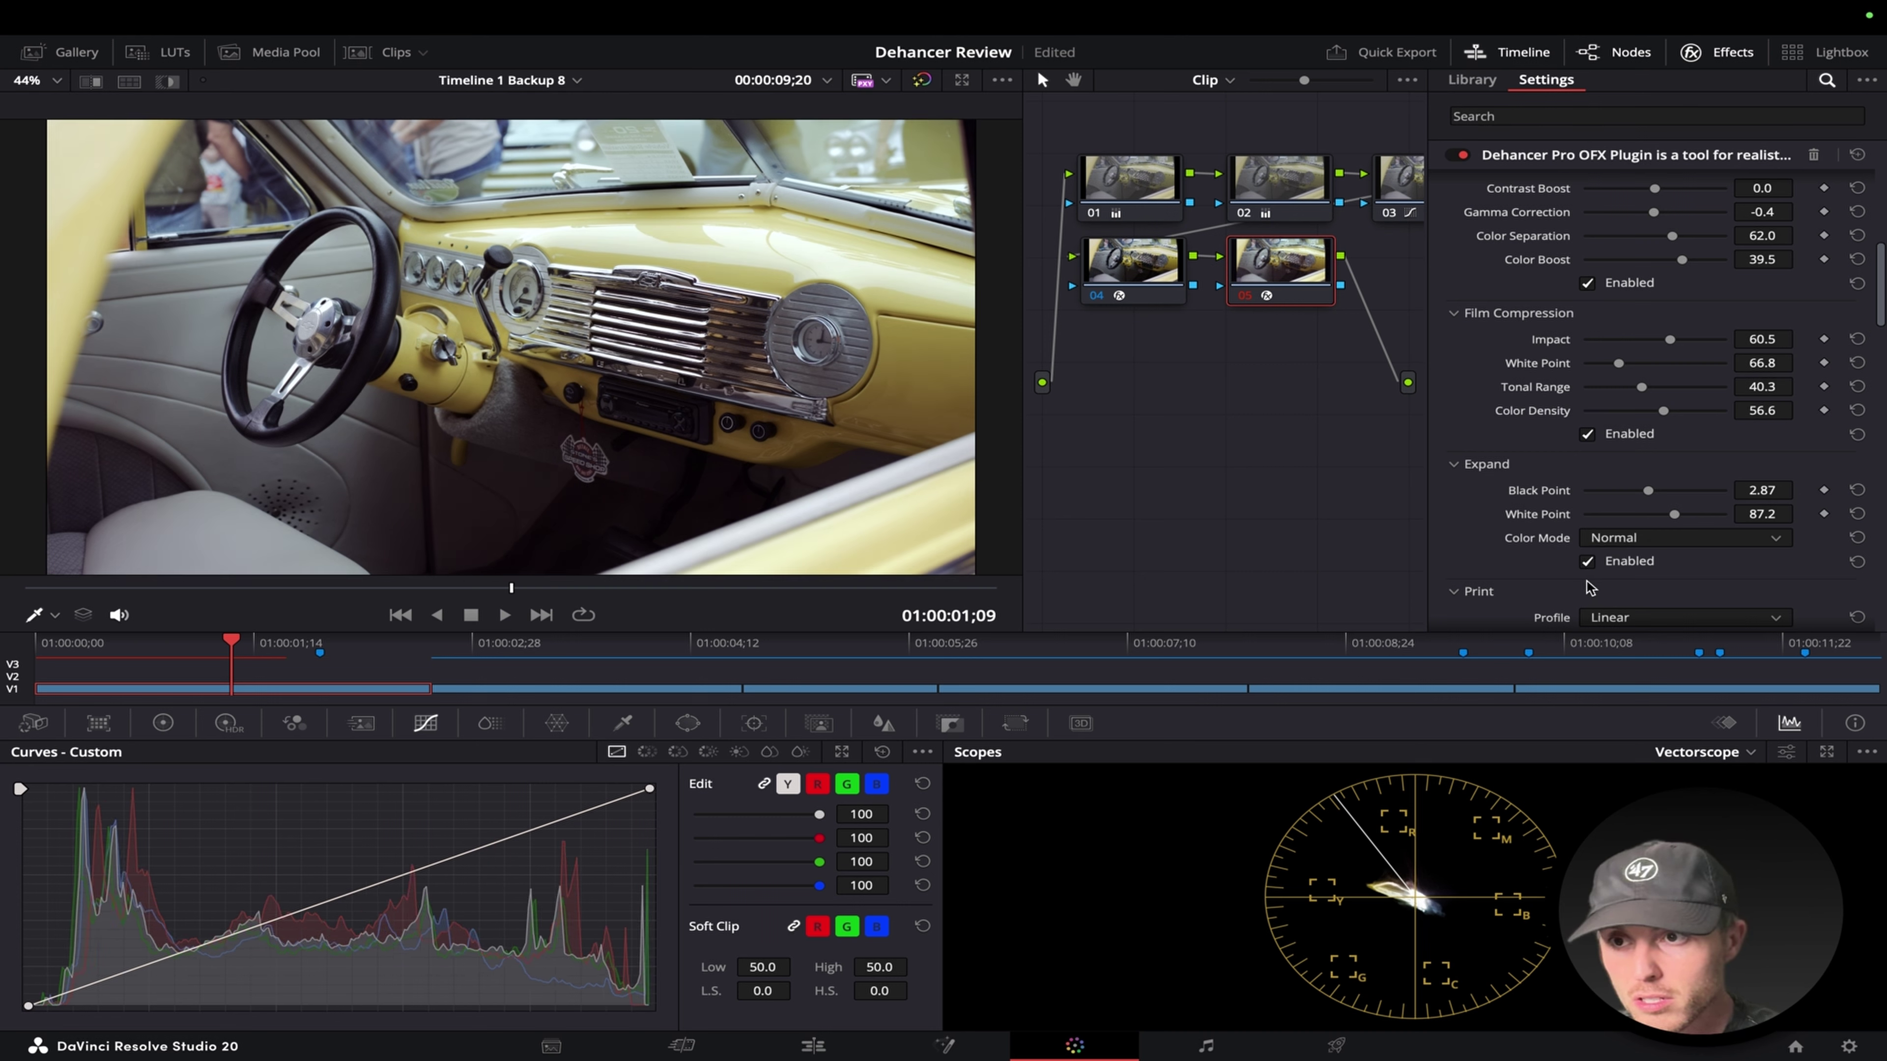
Look over the available Print profiles, keep Linear, and enable the Print tool.
scroll(1486, 551, "down", 1)
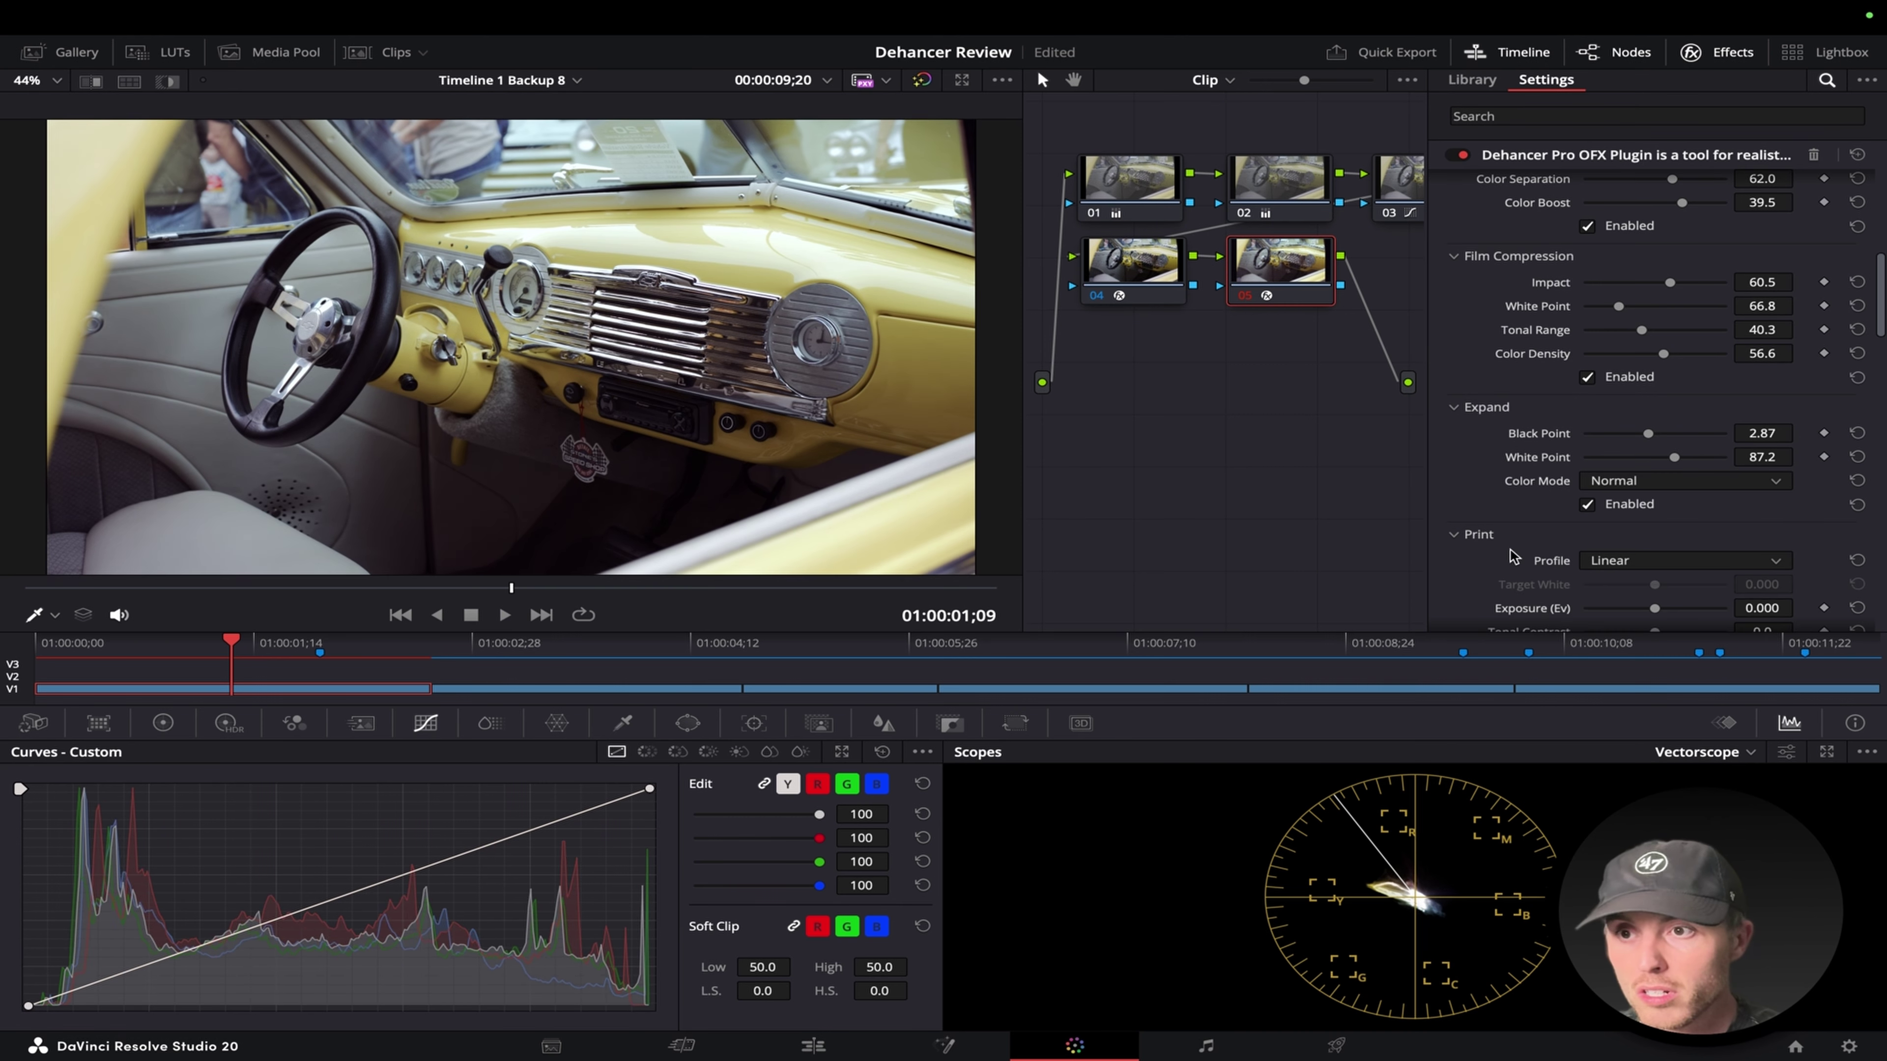
scroll(1486, 554, "down", 2)
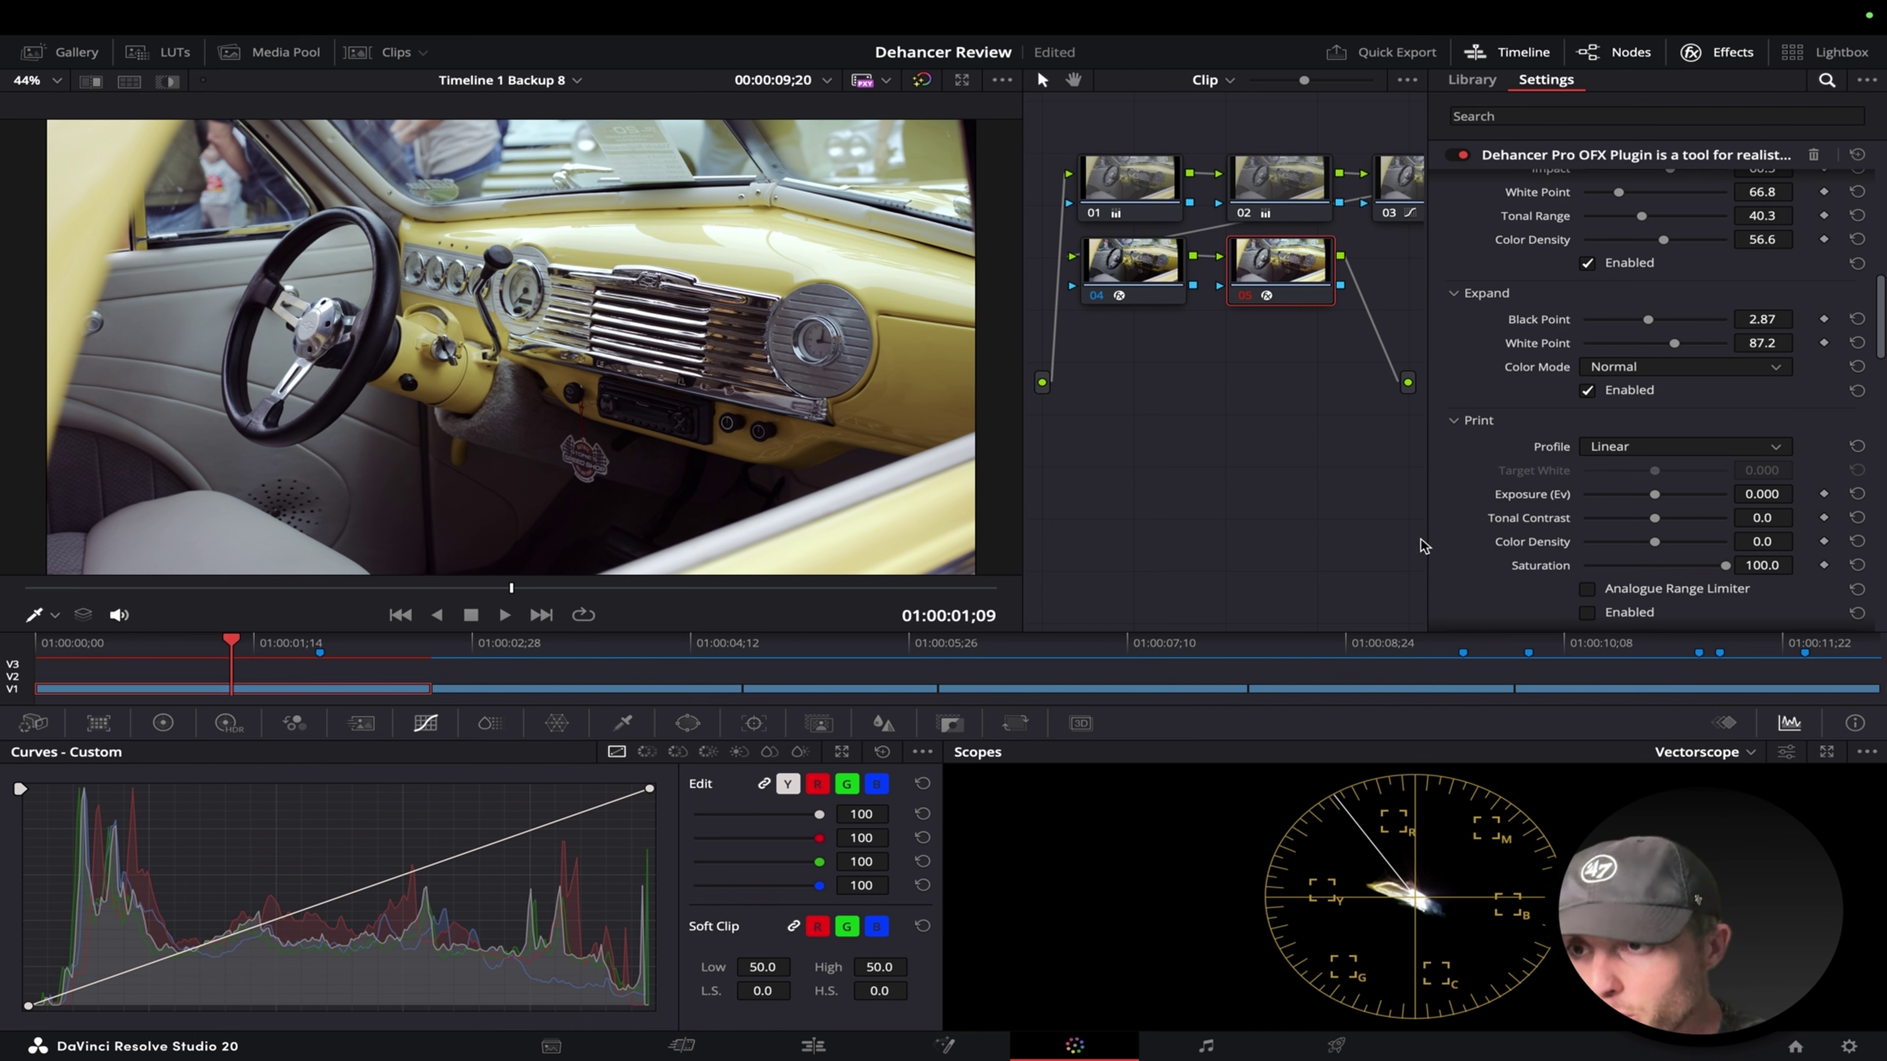
left_click(1605, 448)
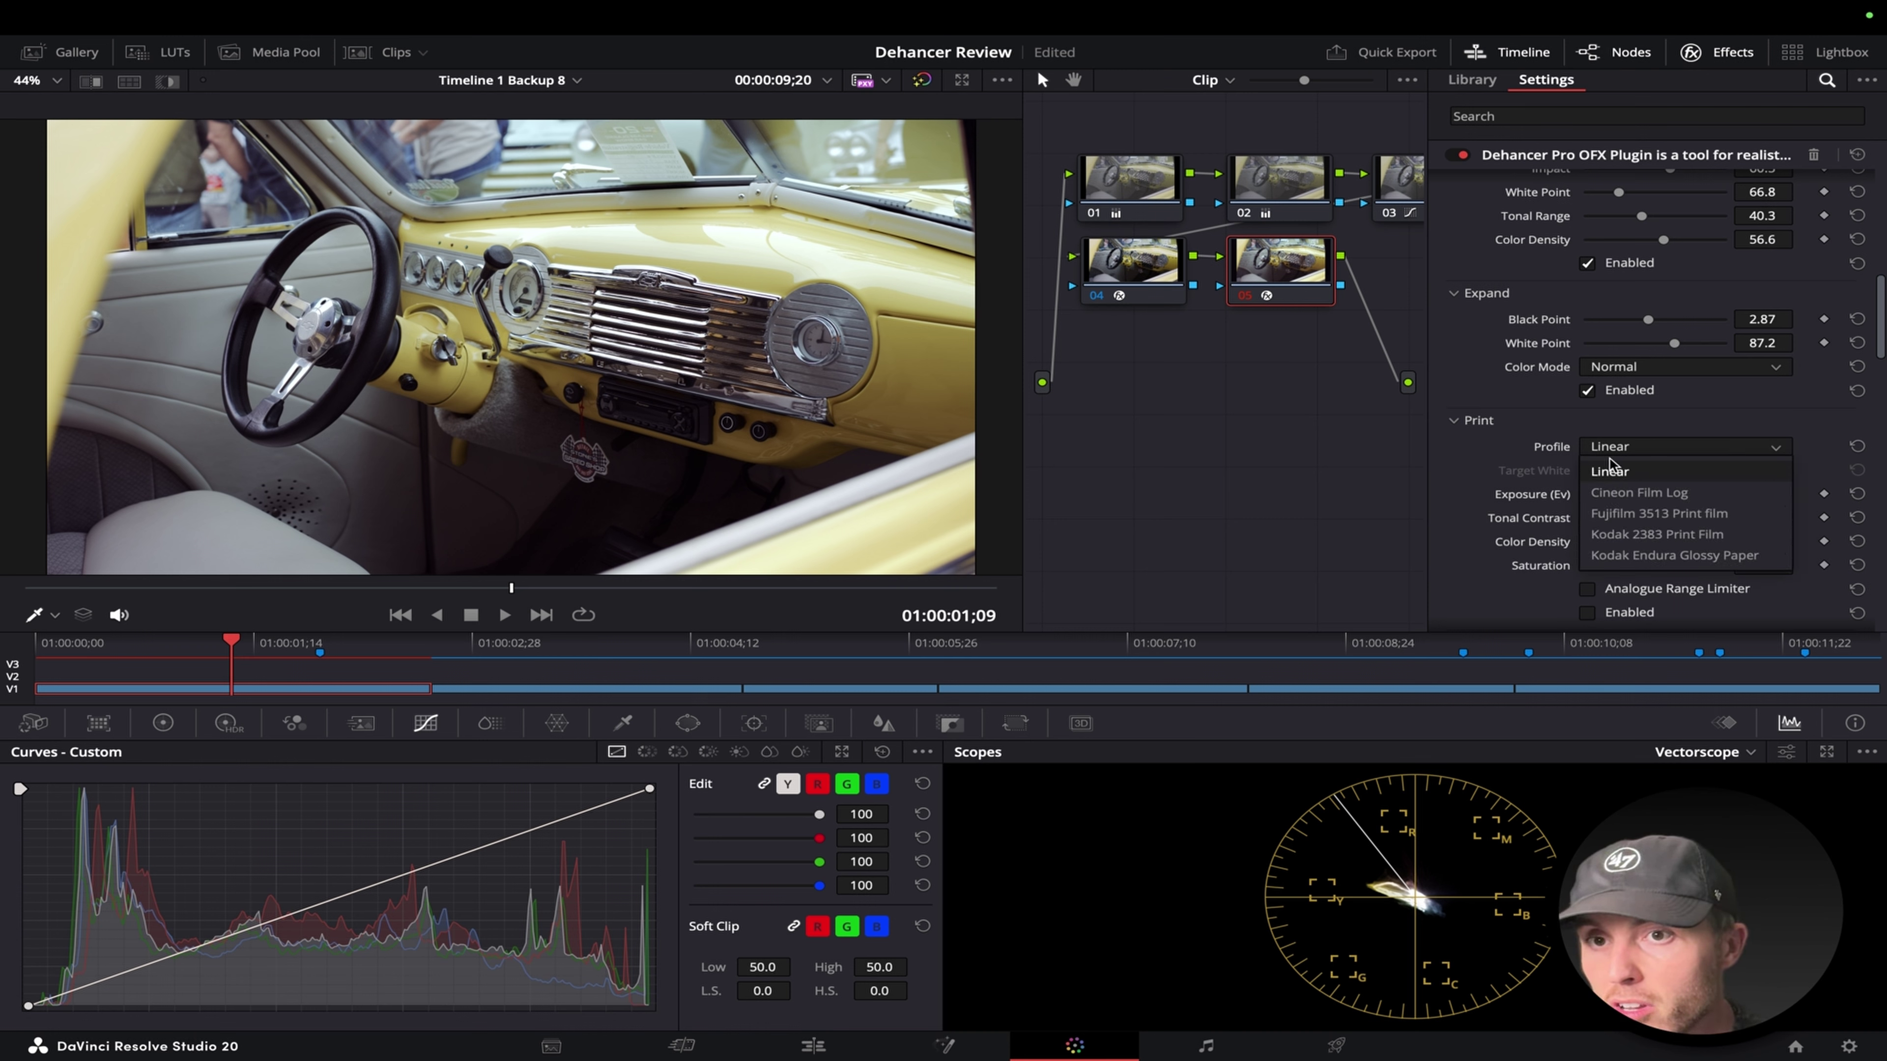
left_click(1555, 427)
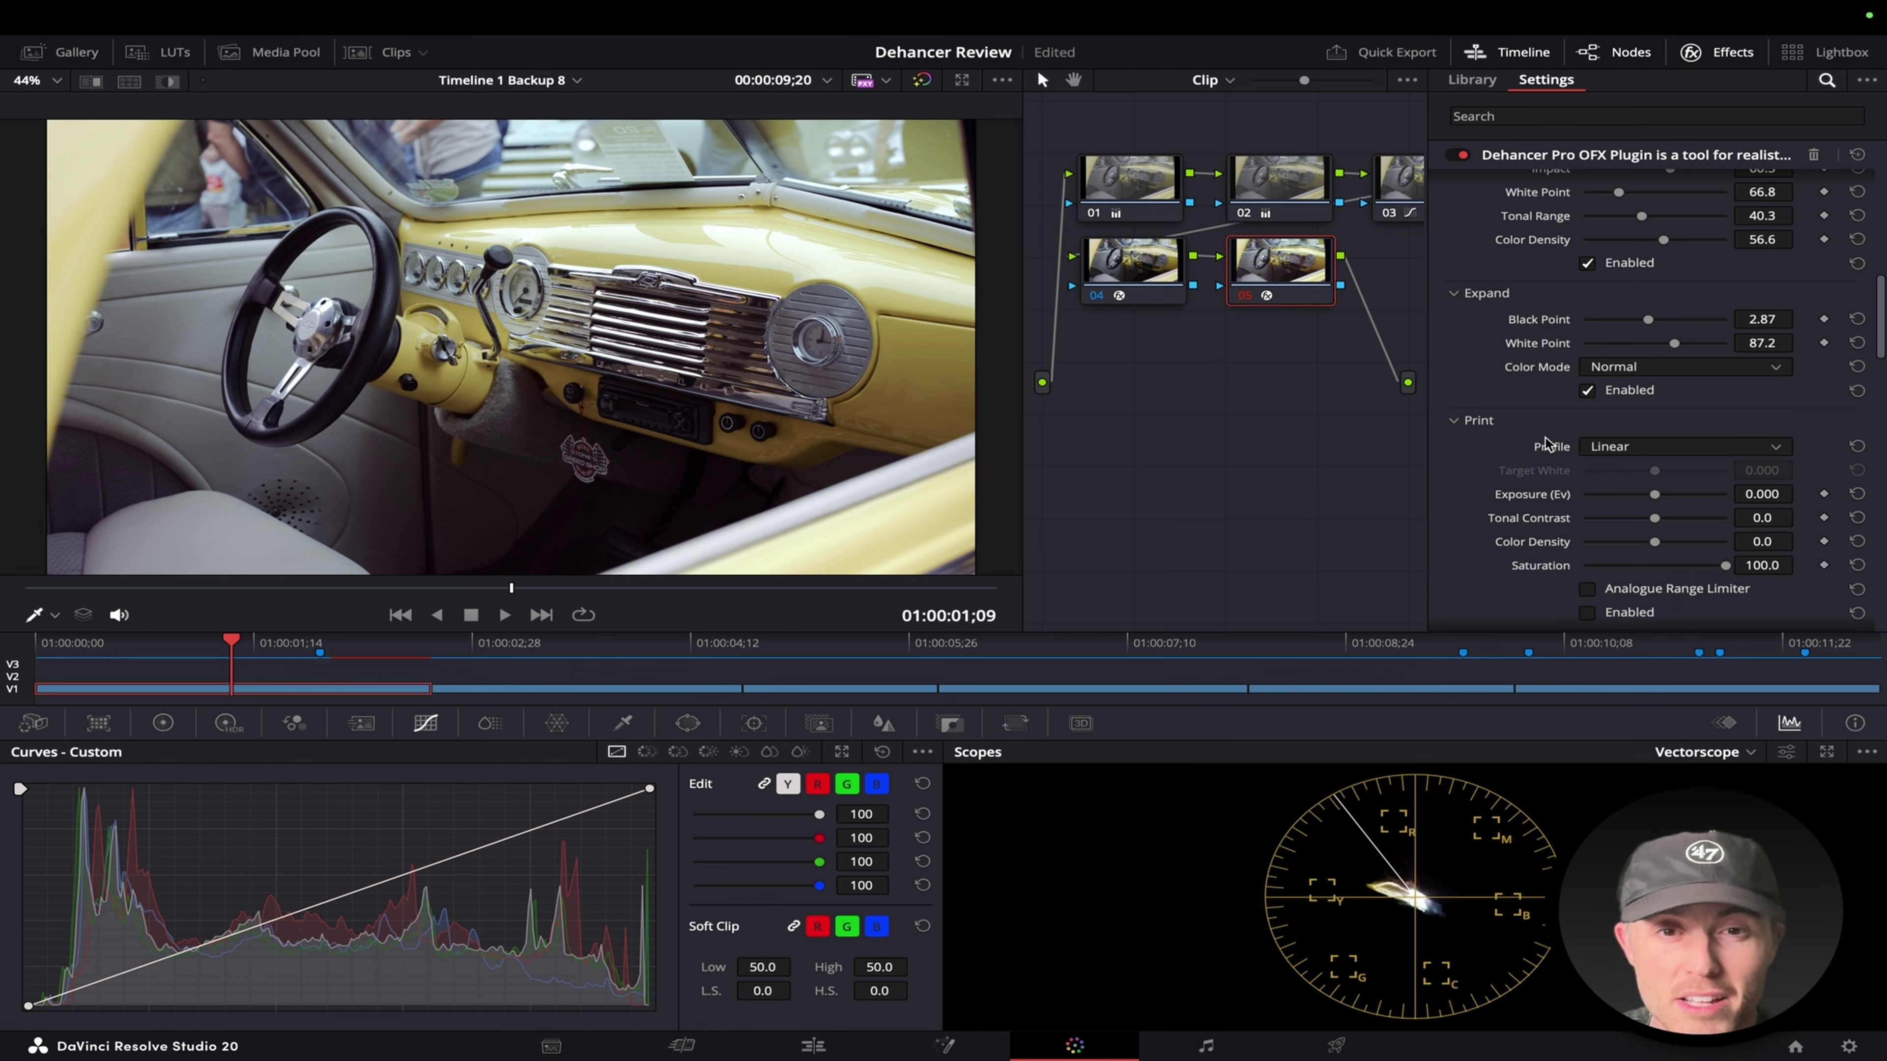
left_click(1587, 612)
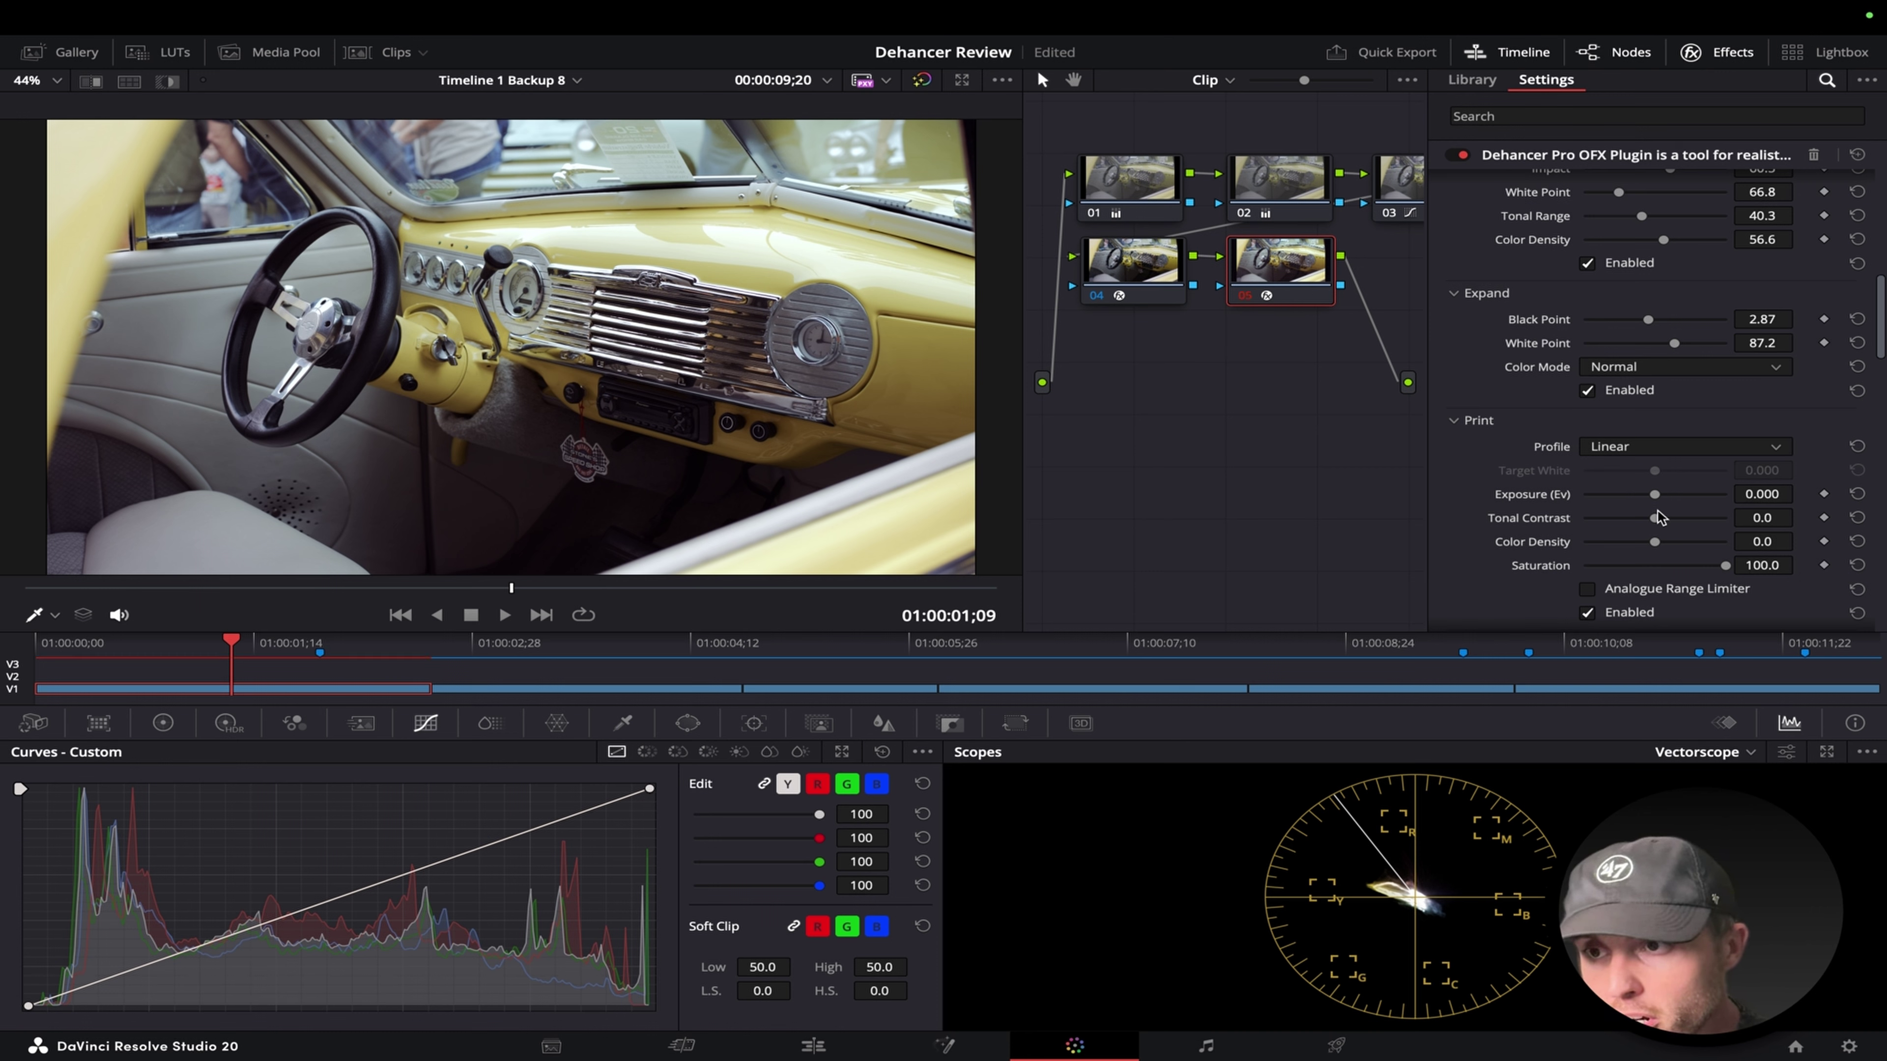
Set the Print tool's Tonal Contrast to 4.3 and its Color Density to 13.2.
left_click_drag(1655, 519, 1664, 524)
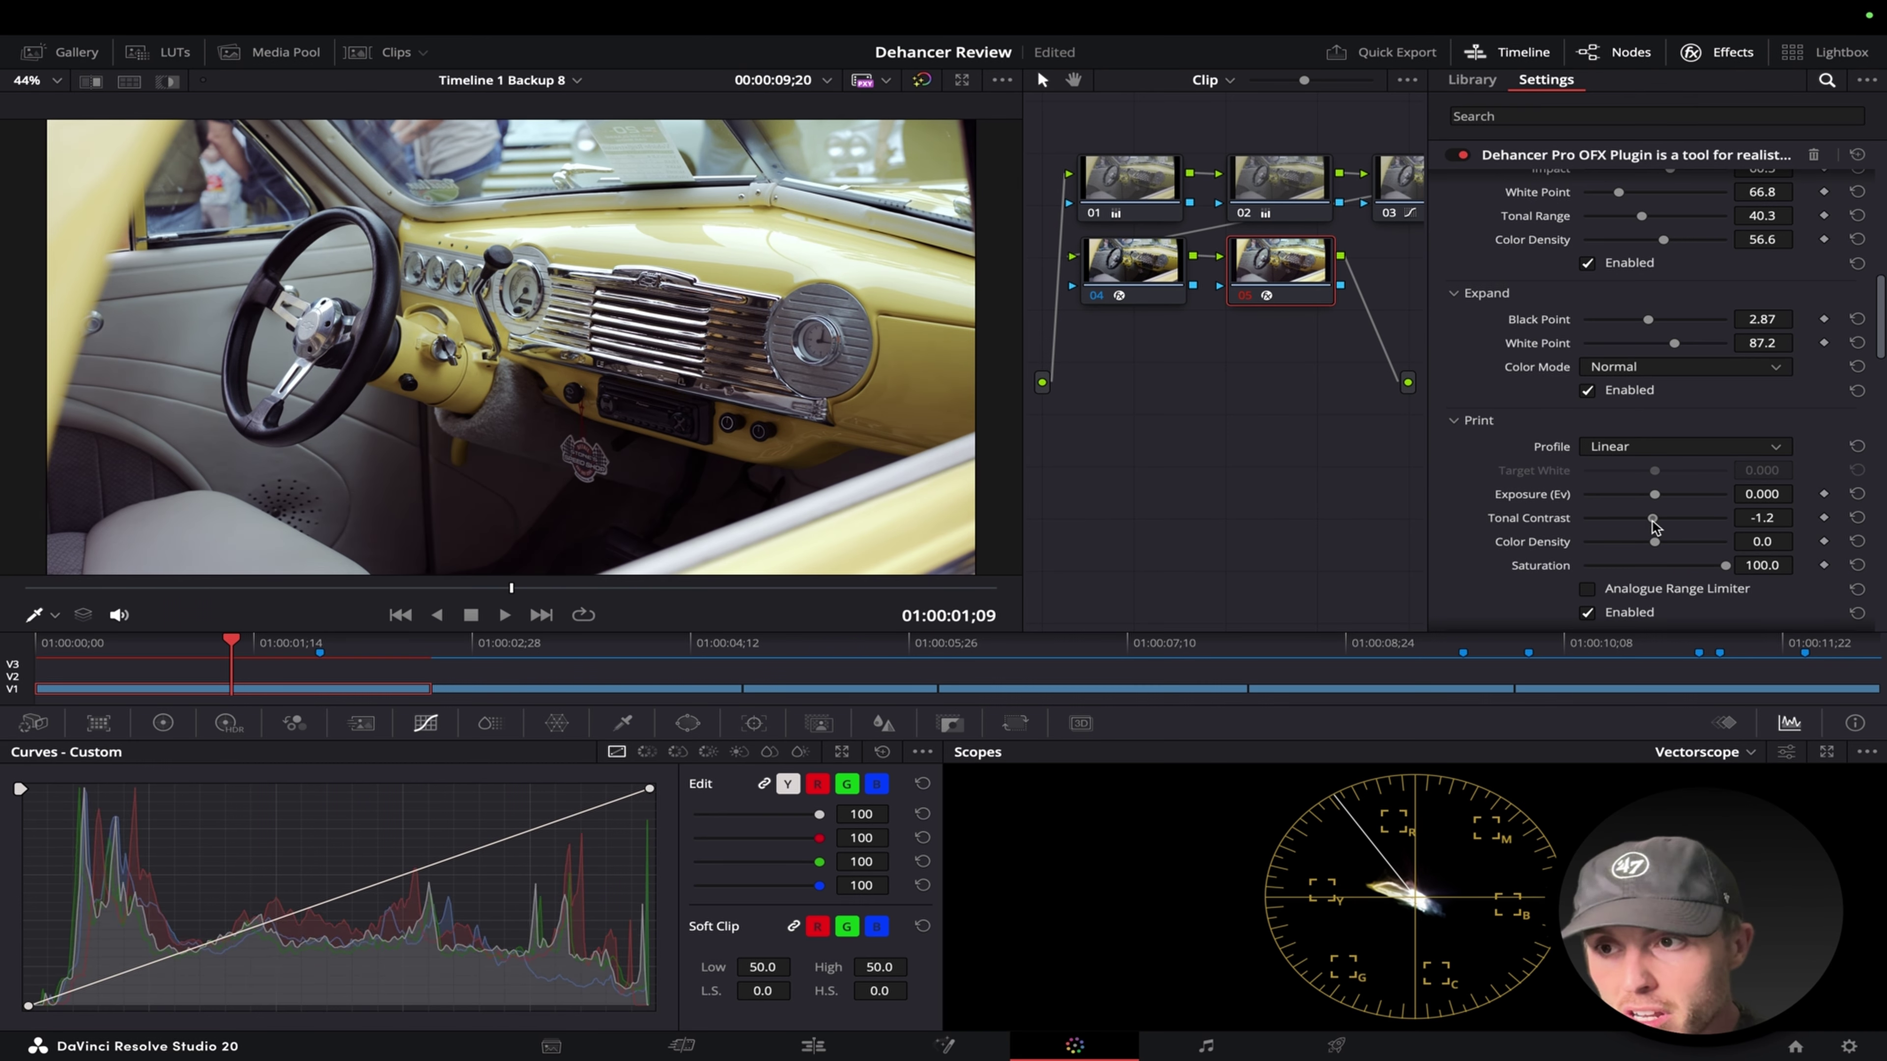
left_click_drag(1664, 526, 1662, 527)
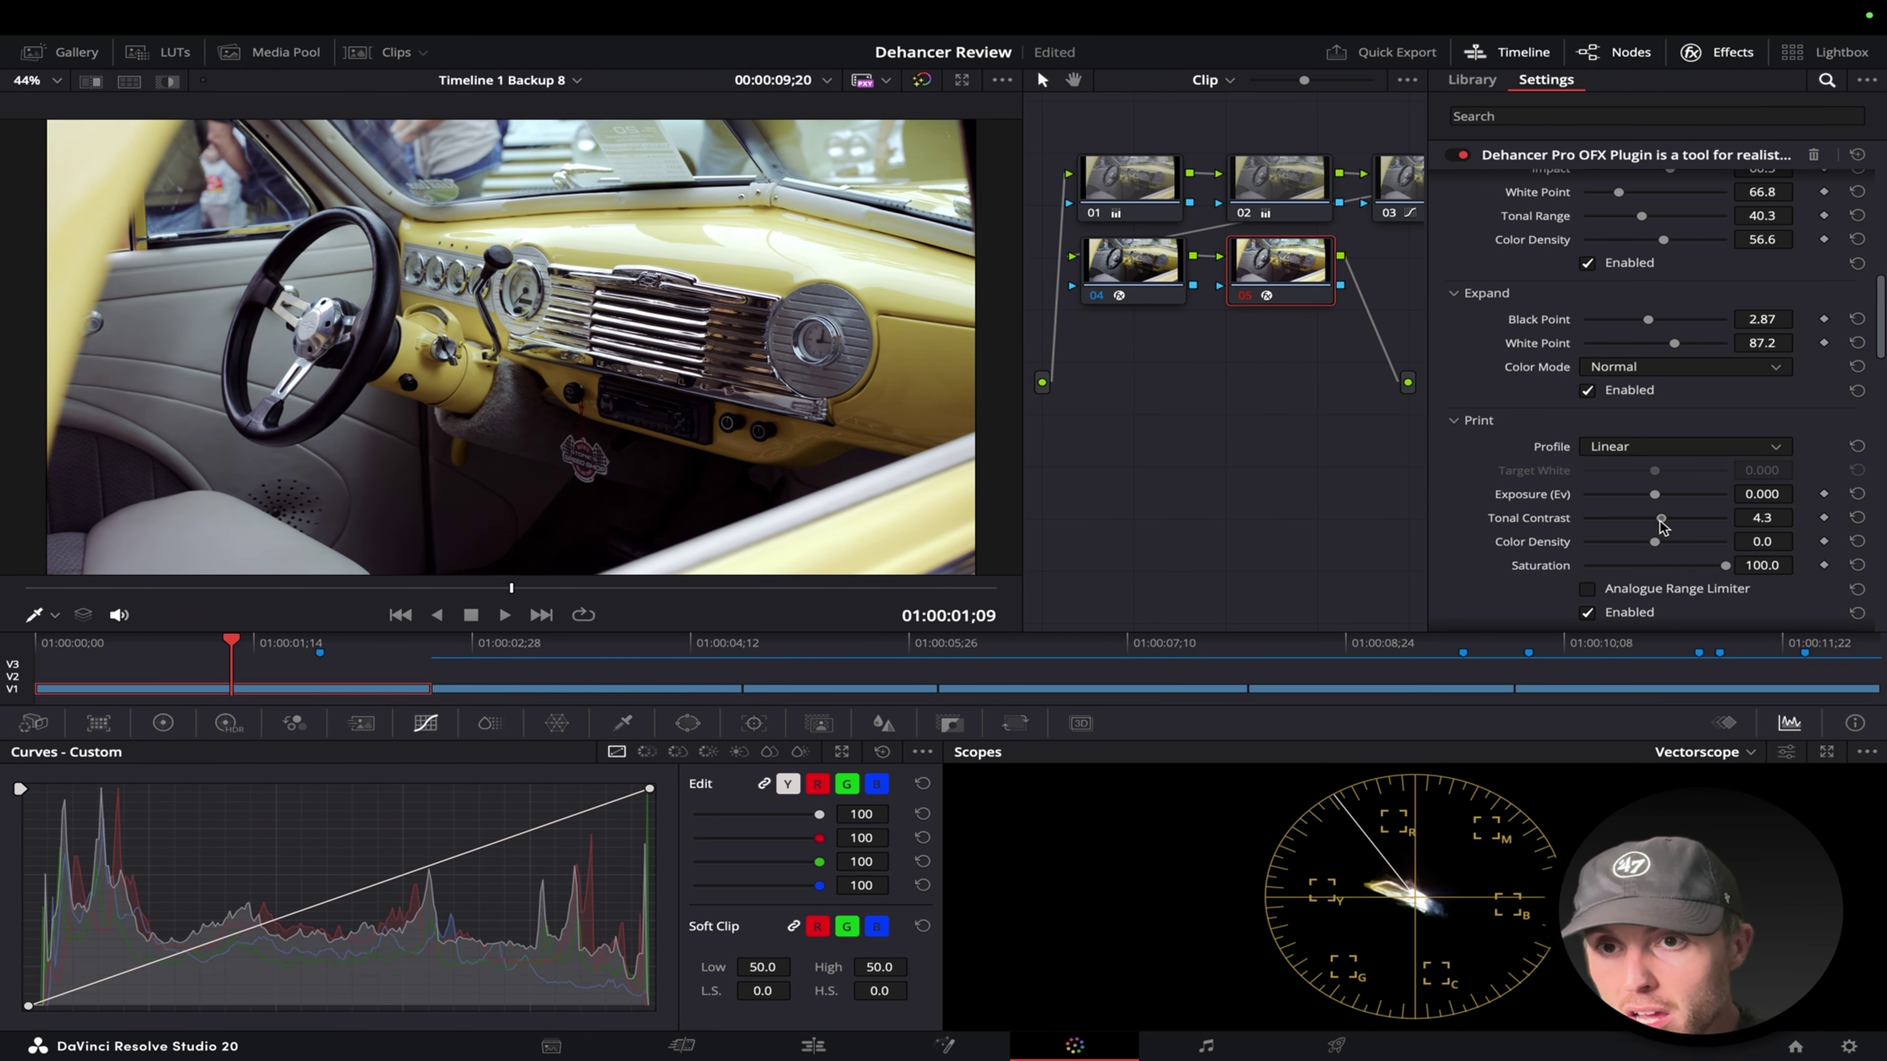
left_click_drag(1662, 546, 1655, 547)
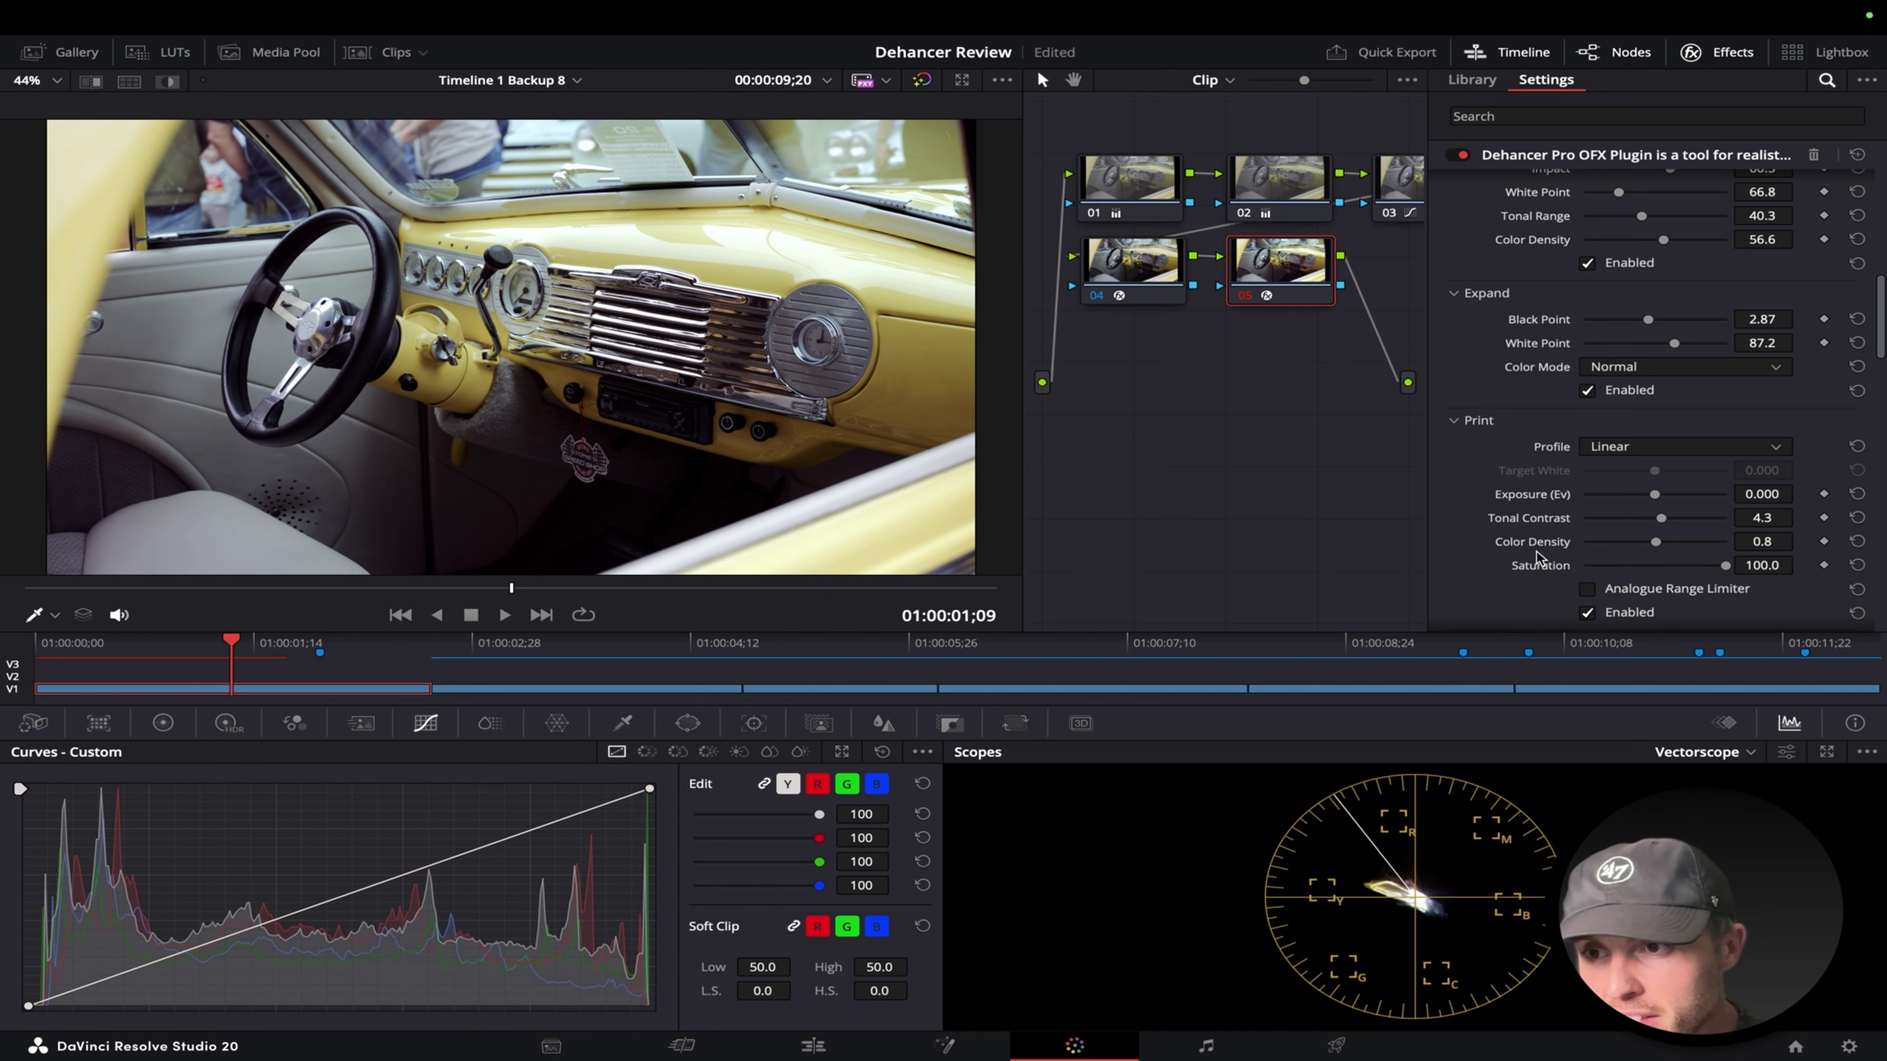
left_click(1646, 548)
left_click_drag(1658, 548, 1667, 548)
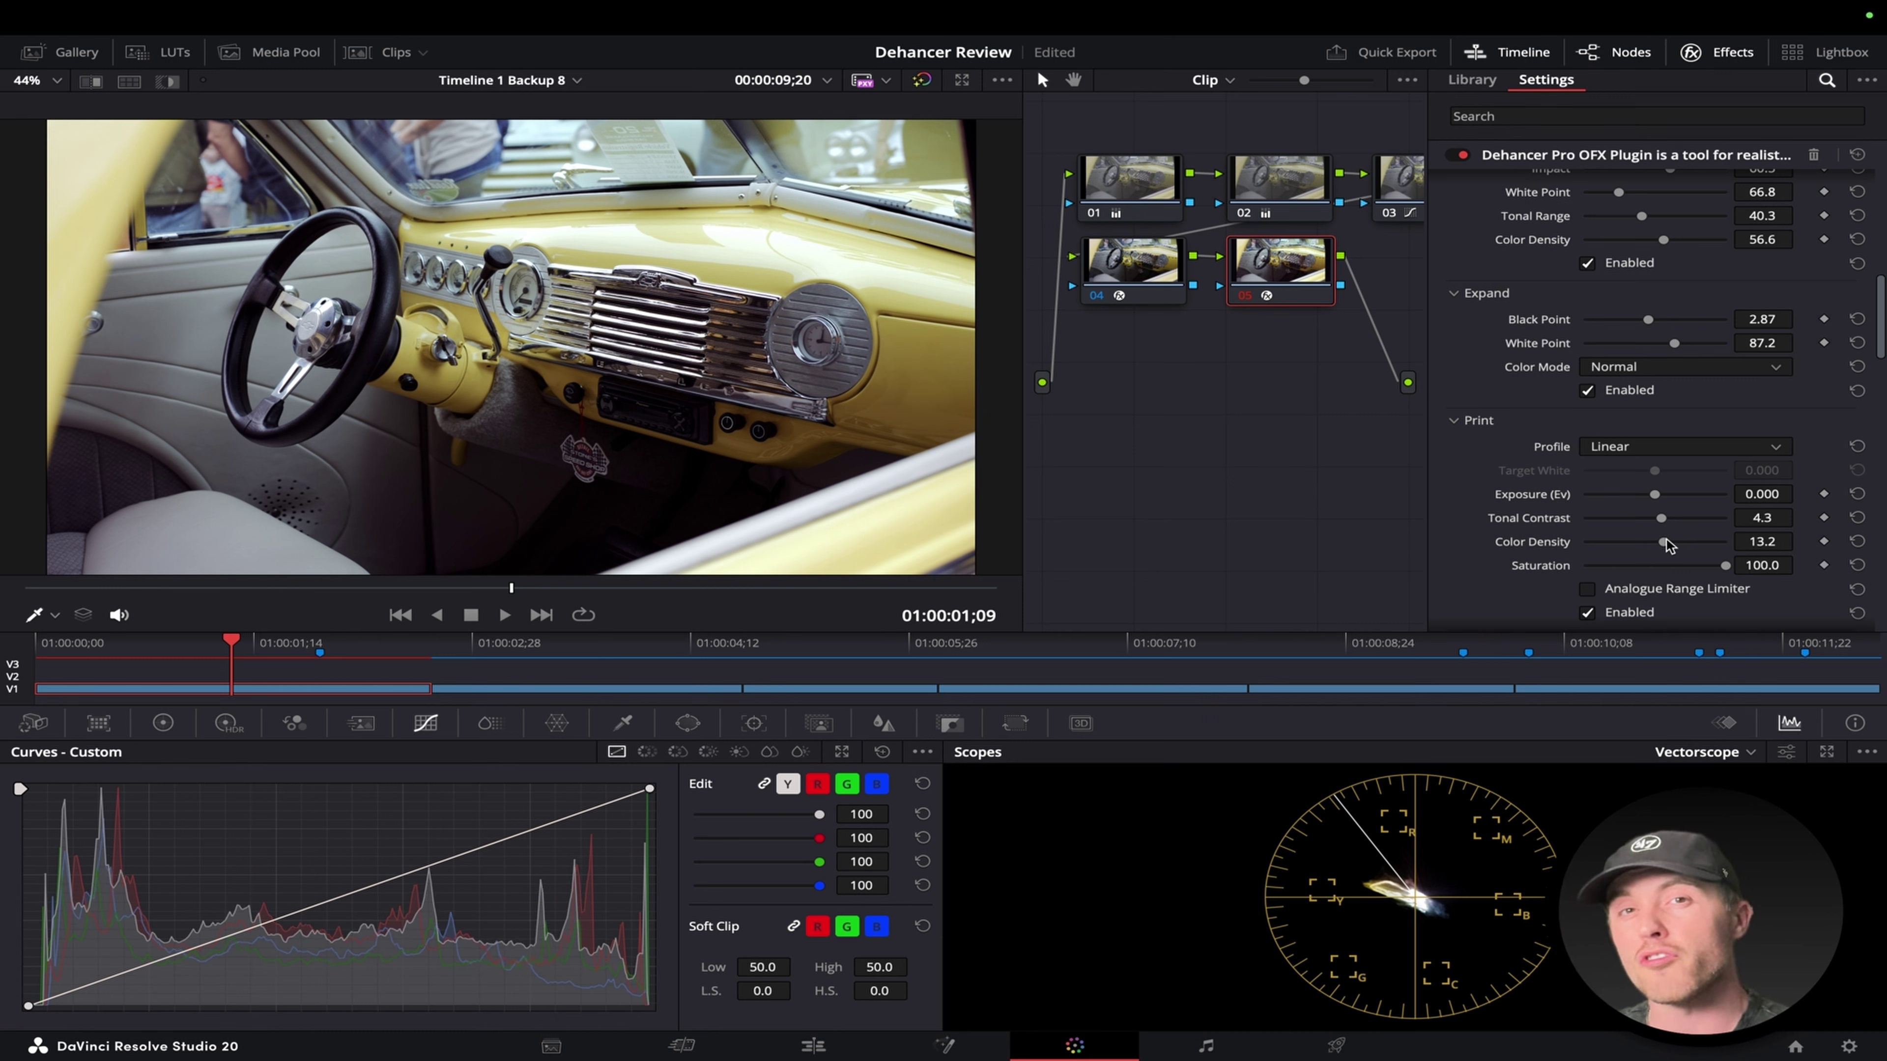
Try the Cineon Film Log print profile with Exposure at 0.302, Color Density at 44.2 and Tonal Contrast at 9.7.
left_click(1666, 448)
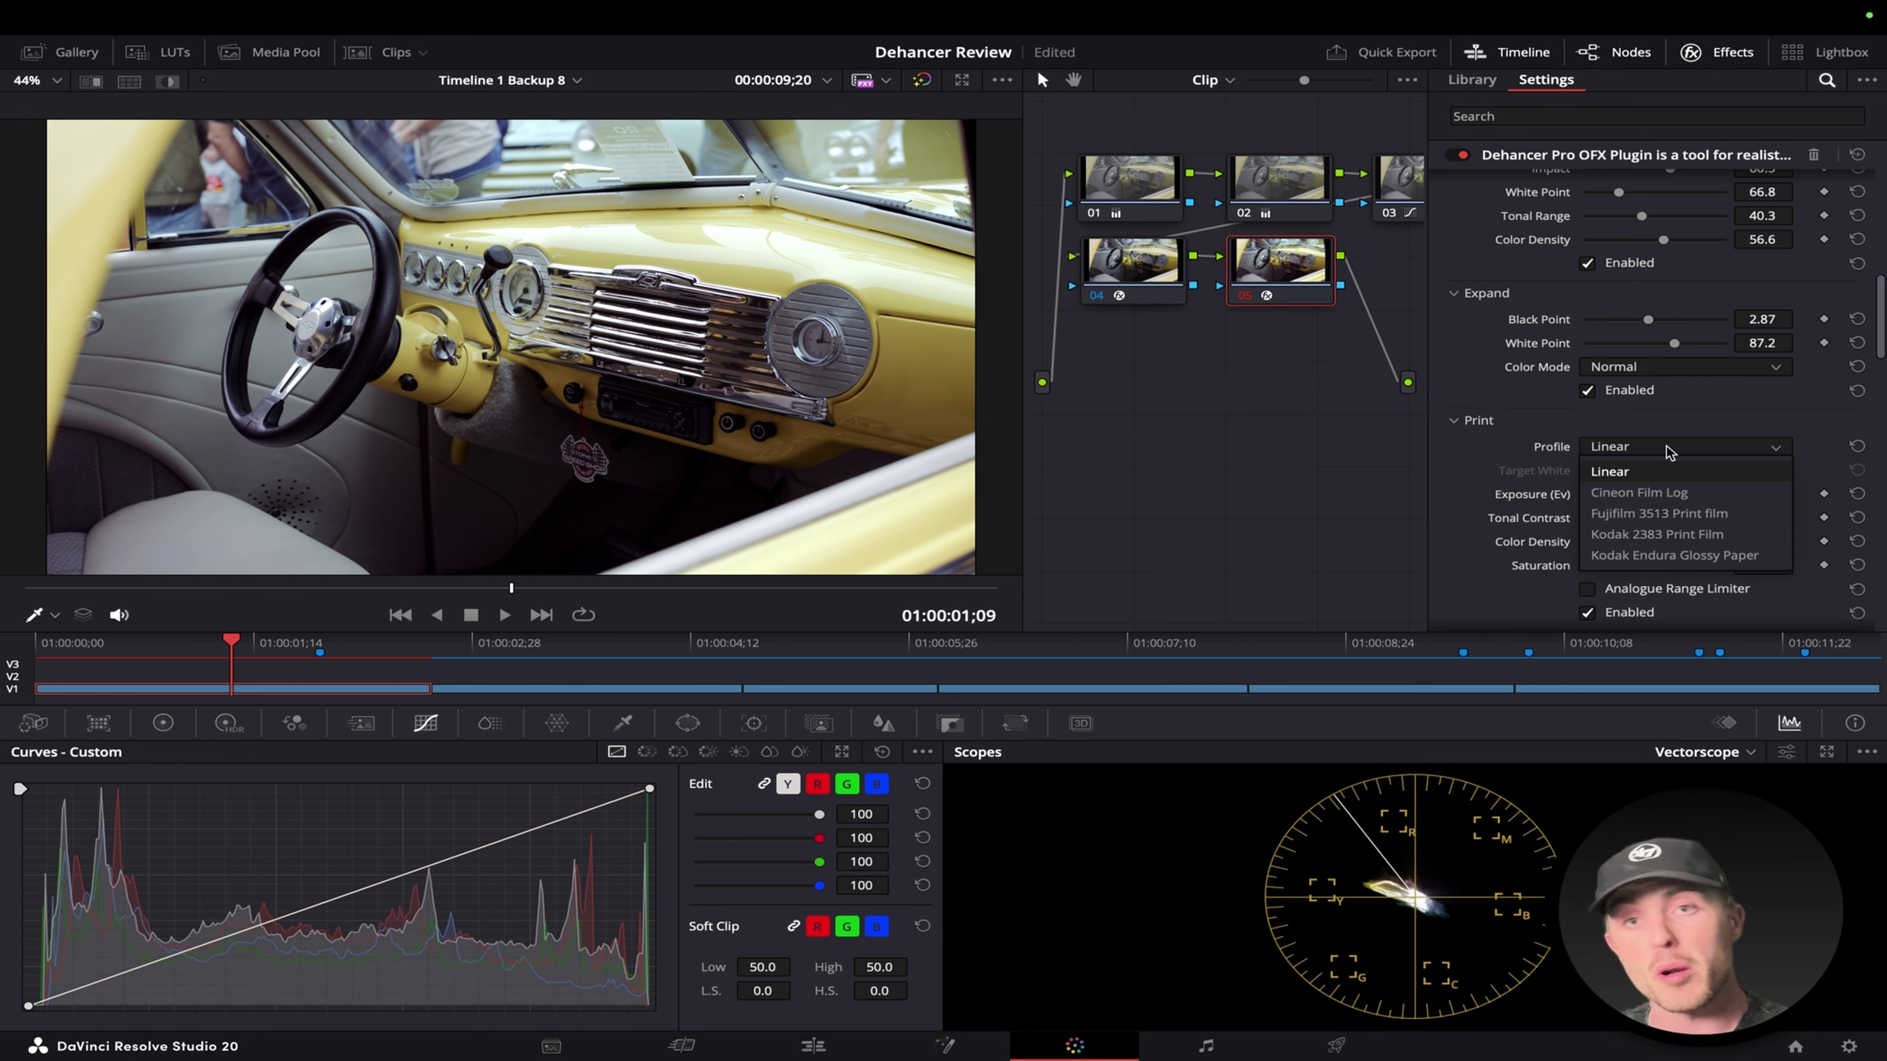
left_click(1655, 494)
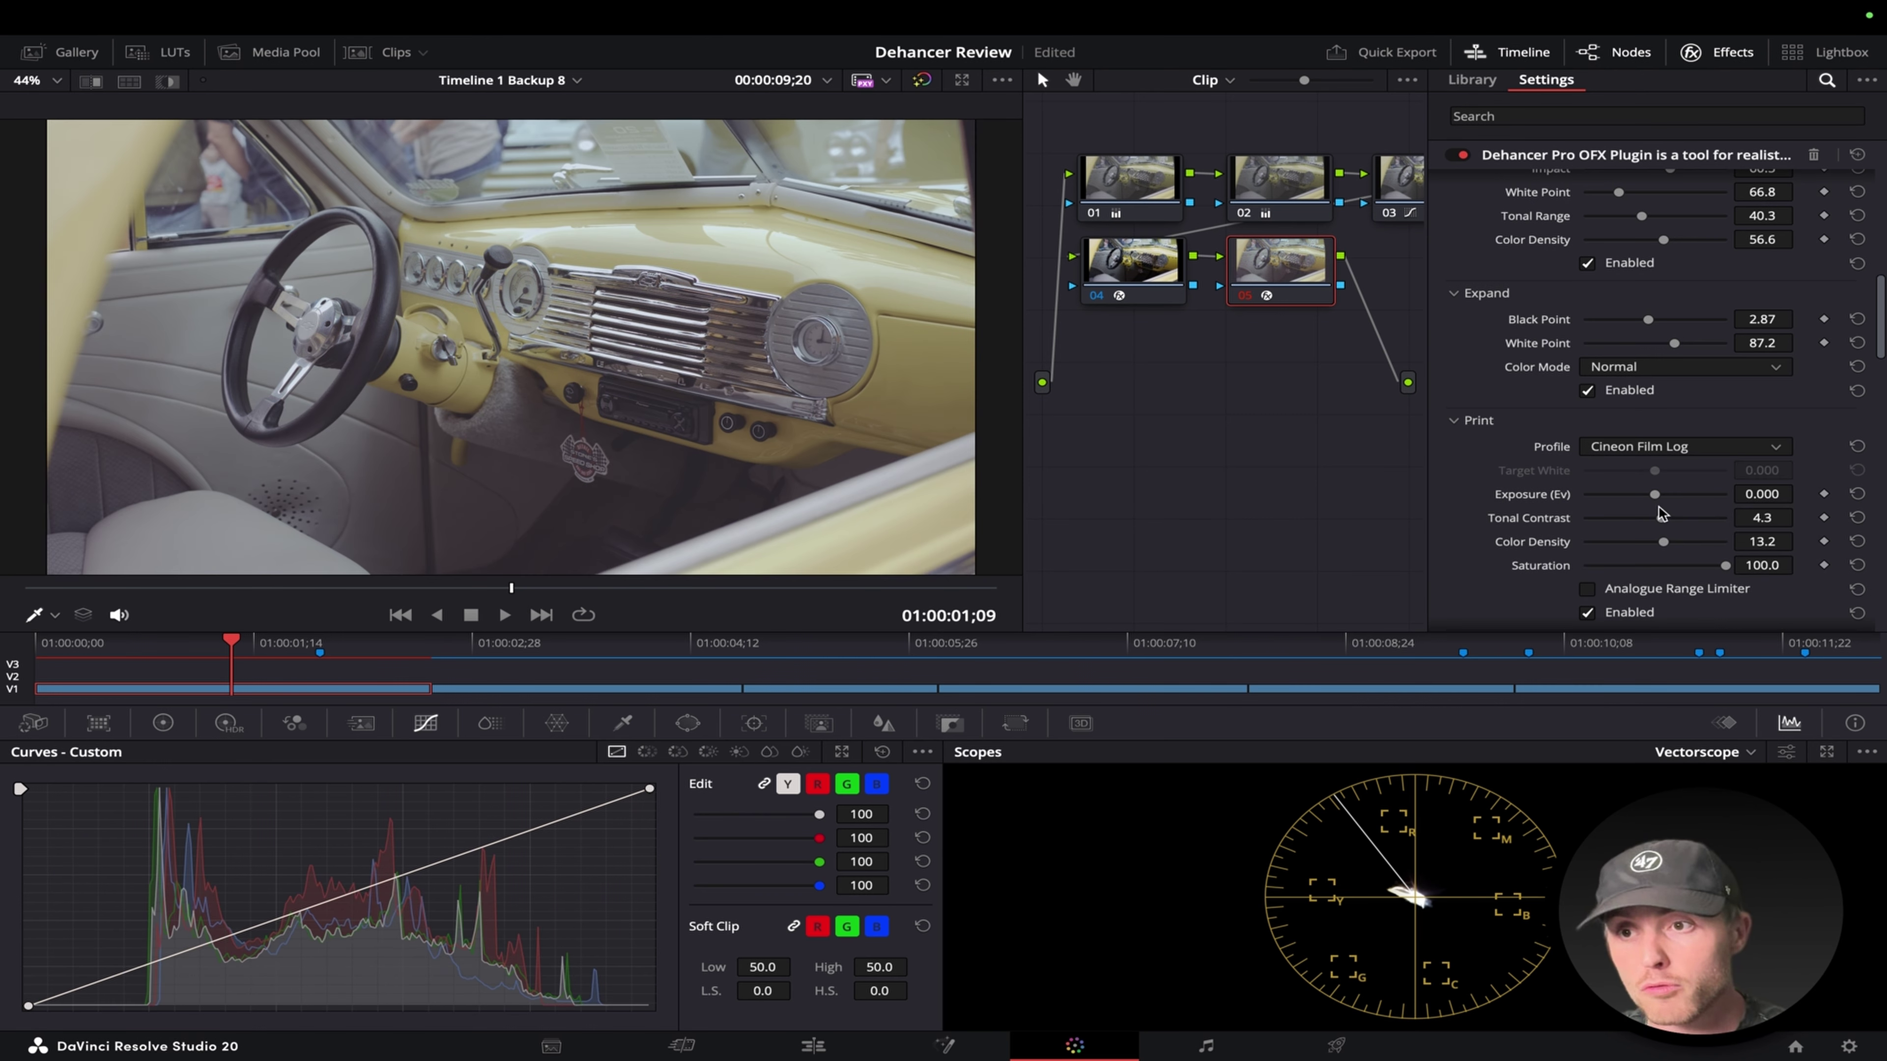
left_click_drag(1655, 495, 1663, 498)
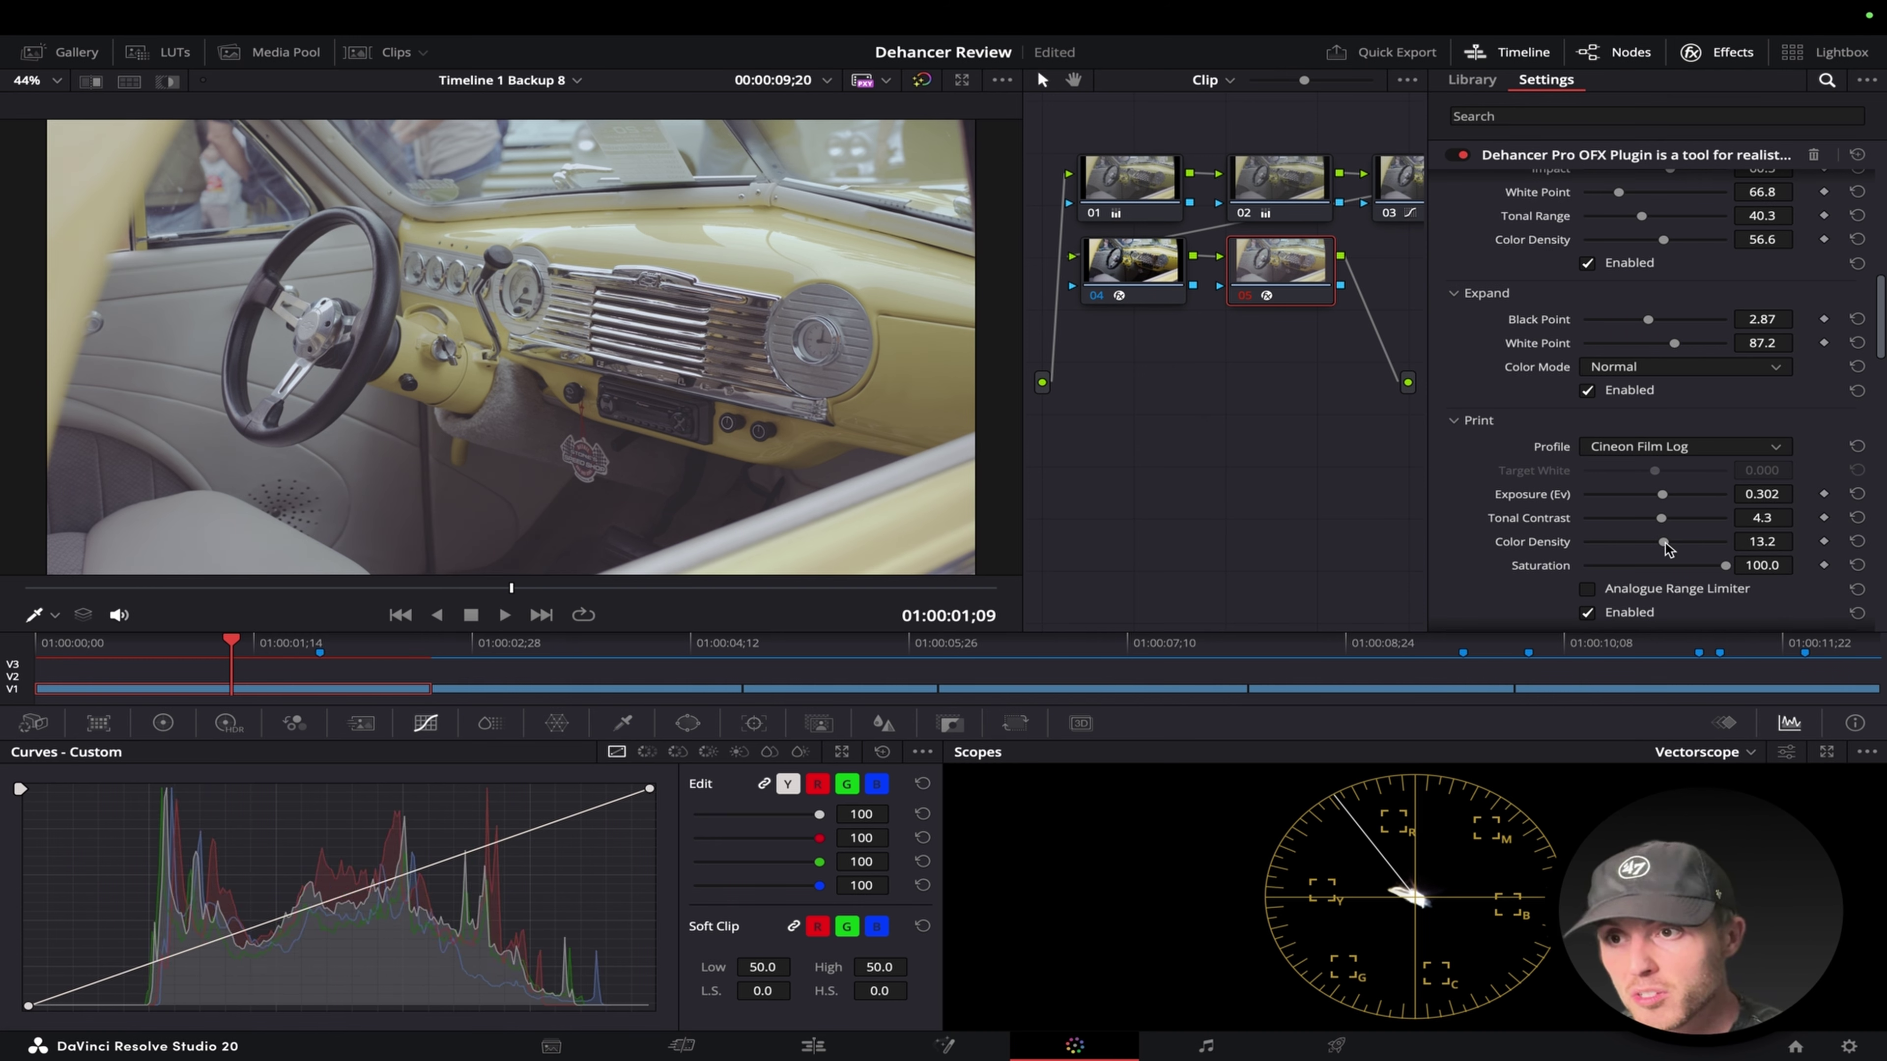
mouse_move(1676, 547)
left_mouse_down()
mouse_move(1703, 547)
mouse_move(1656, 548)
mouse_move(1687, 542)
mouse_move(1669, 520)
left_mouse_up()
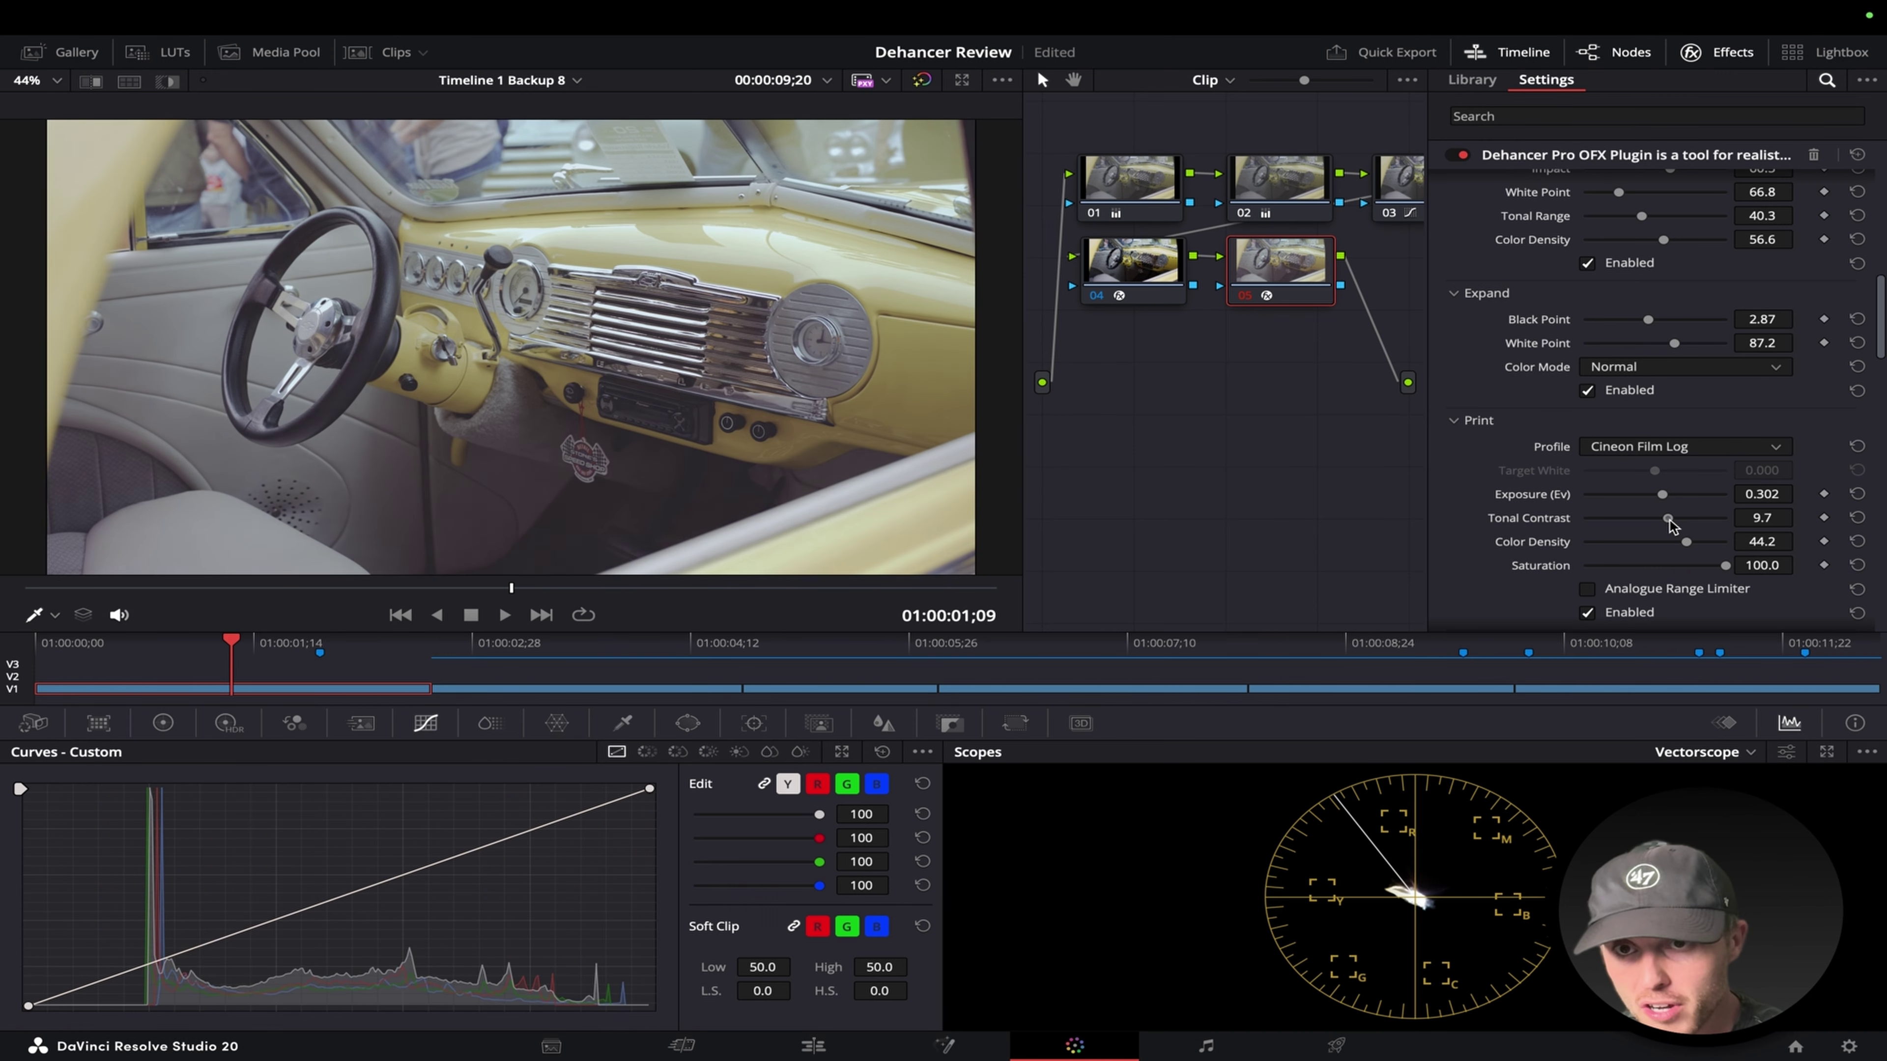
Switch the Print profile to Fujifilm 3513 Print film.
left_click(1639, 448)
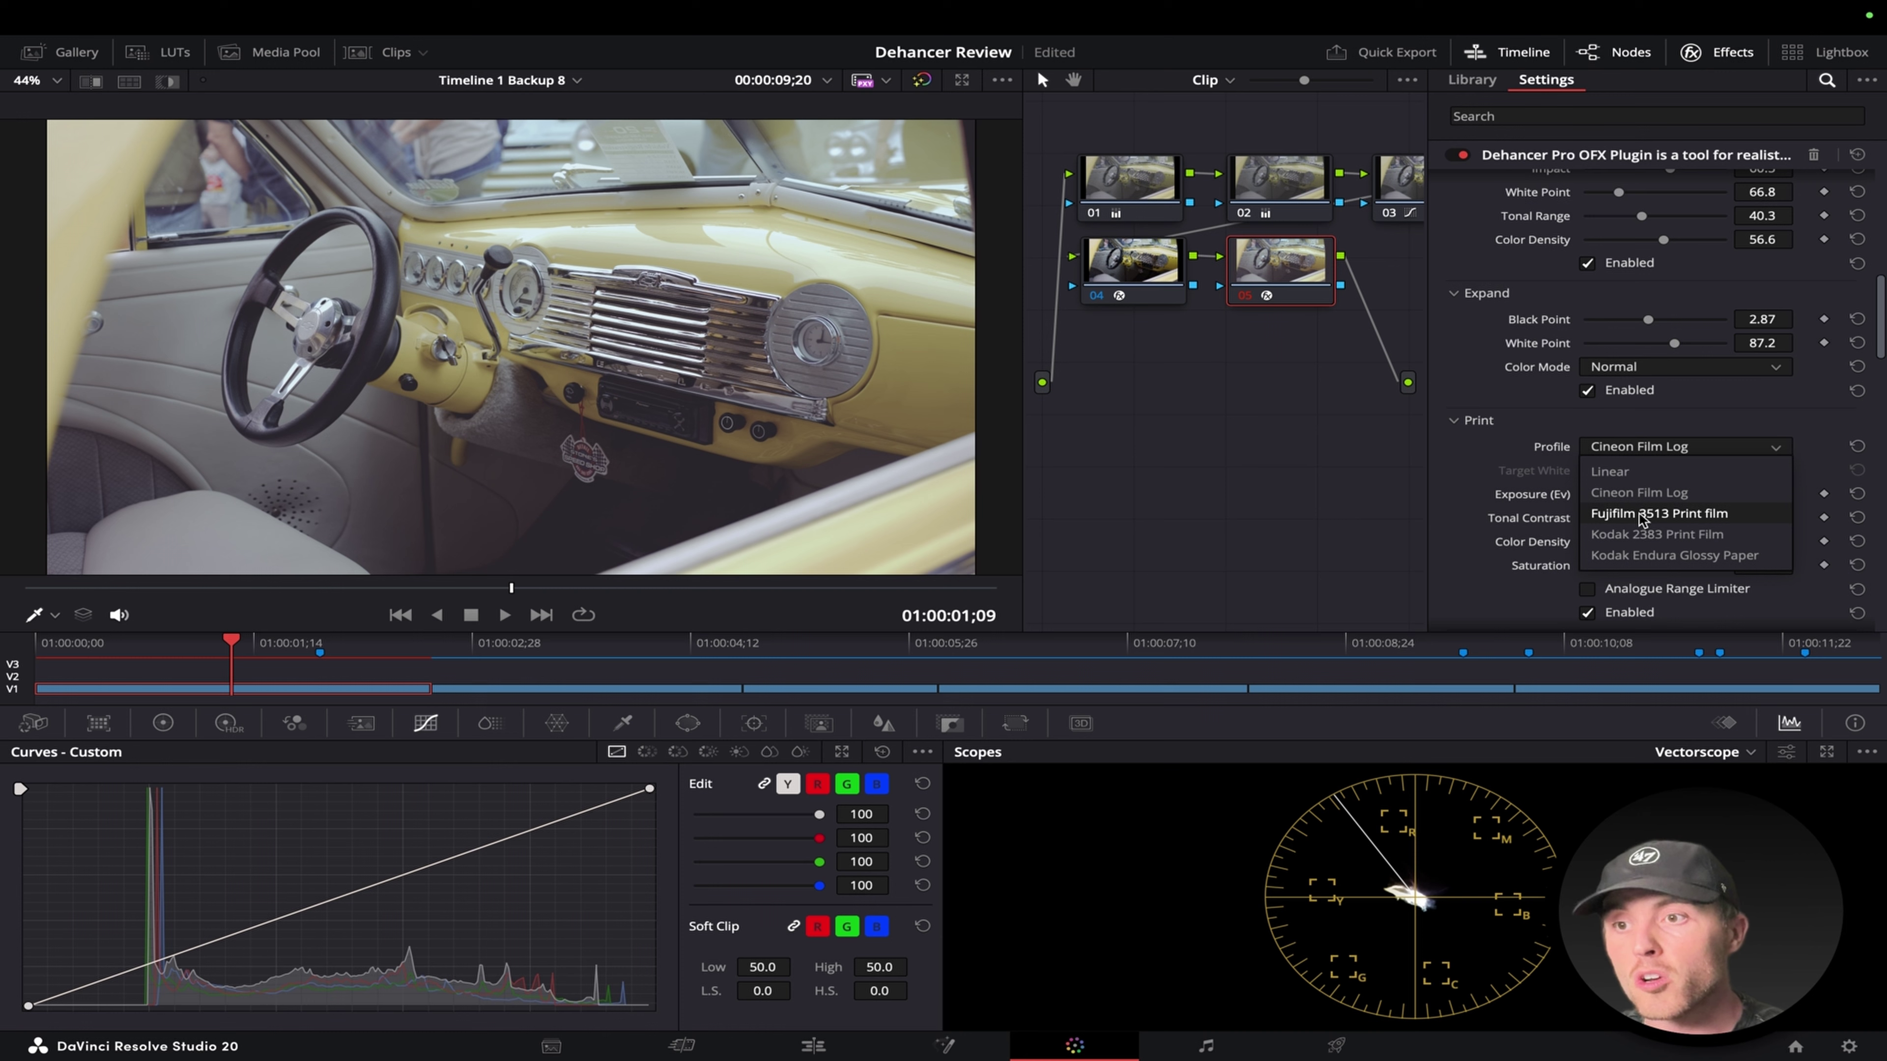
left_click(1667, 516)
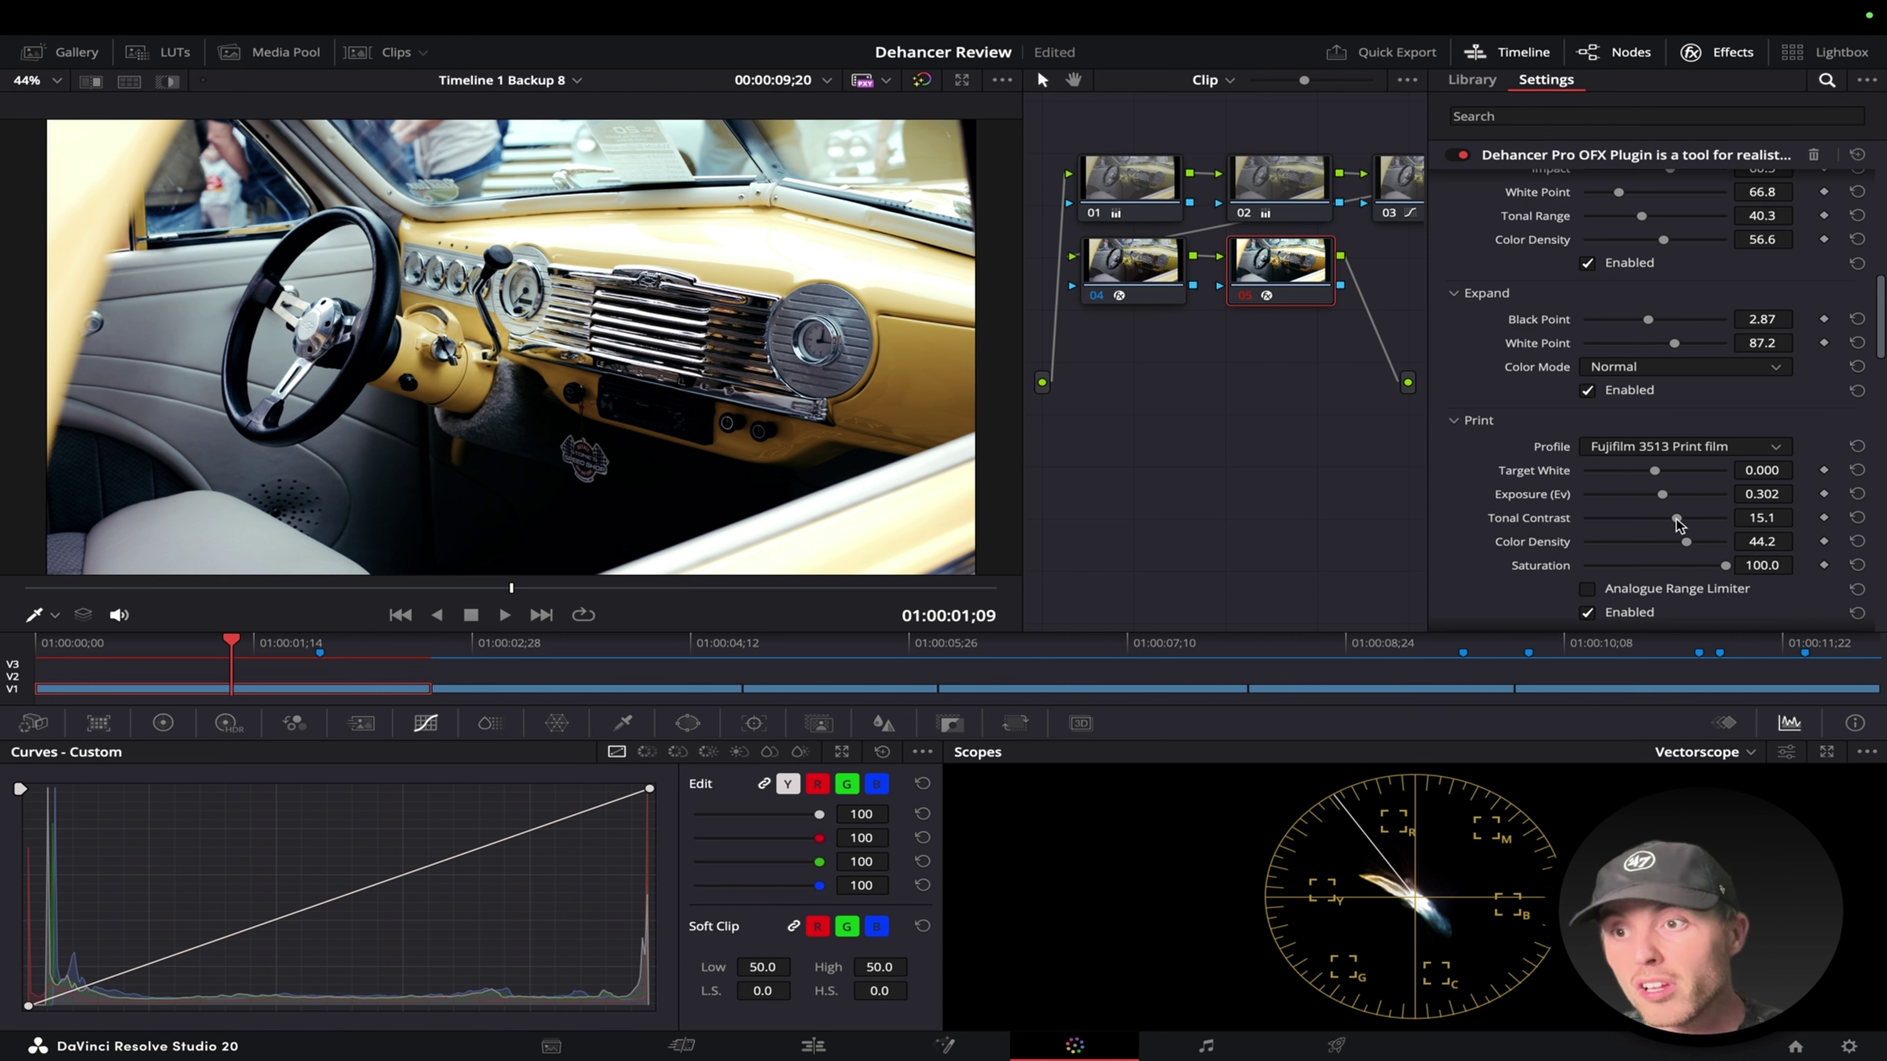
Reset the Print tool's adjustments and try Exposure 0.442, Tonal Contrast 3.5 and Color Density -0.8 on the Fujifilm 3513 profile.
left_click_drag(1678, 519, 1664, 519)
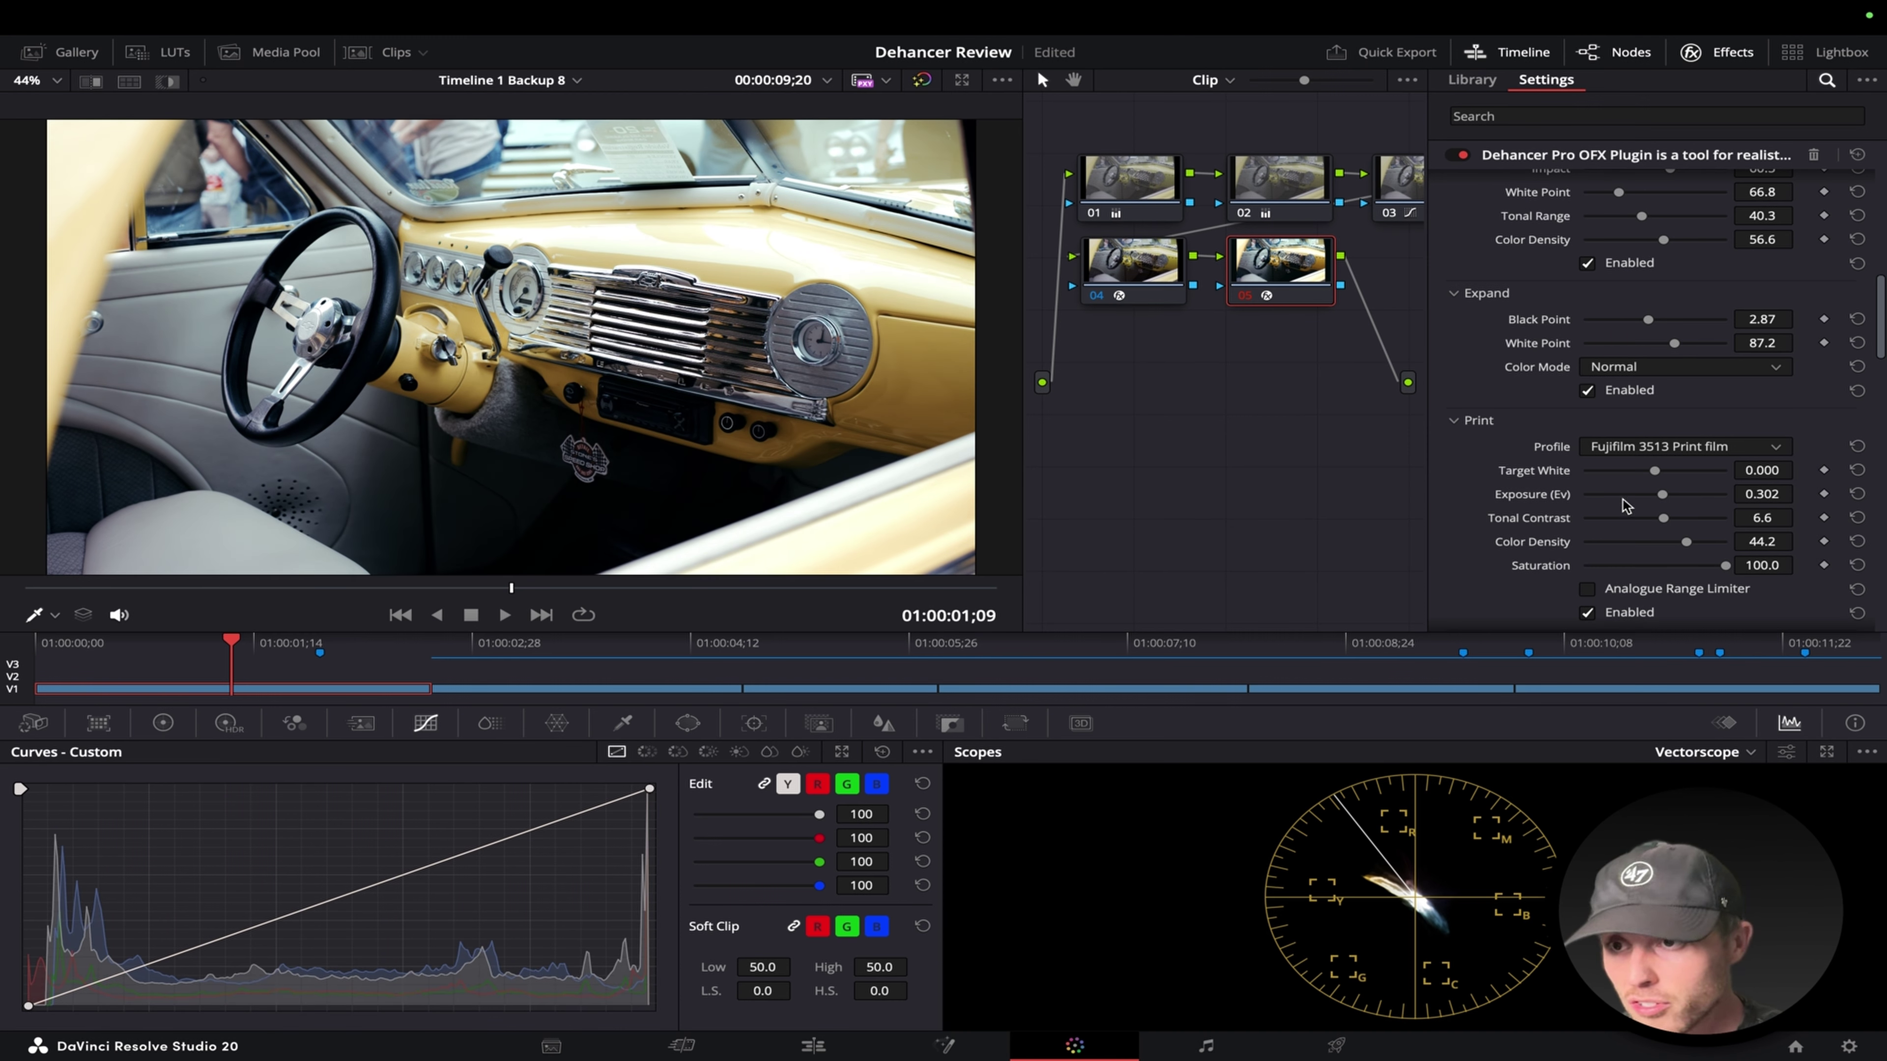
double_click(1554, 544)
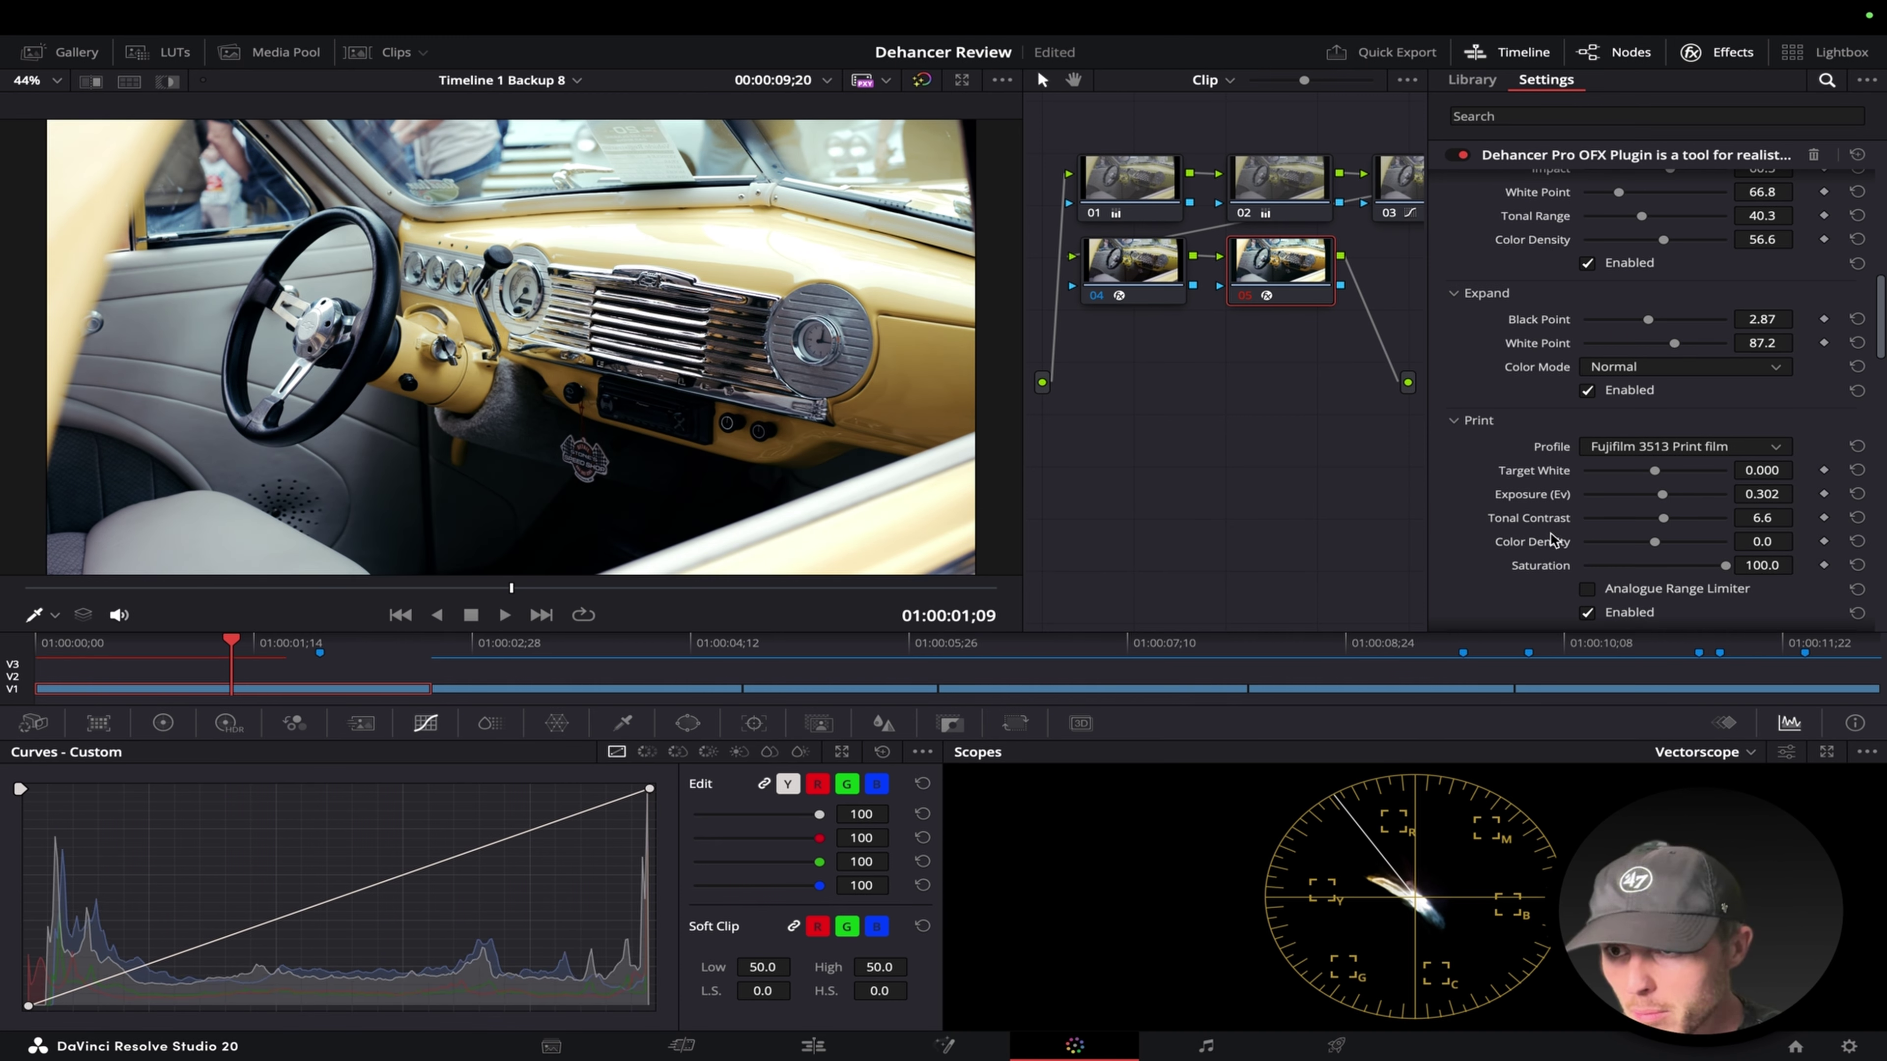
double_click(1553, 529)
double_click(1551, 501)
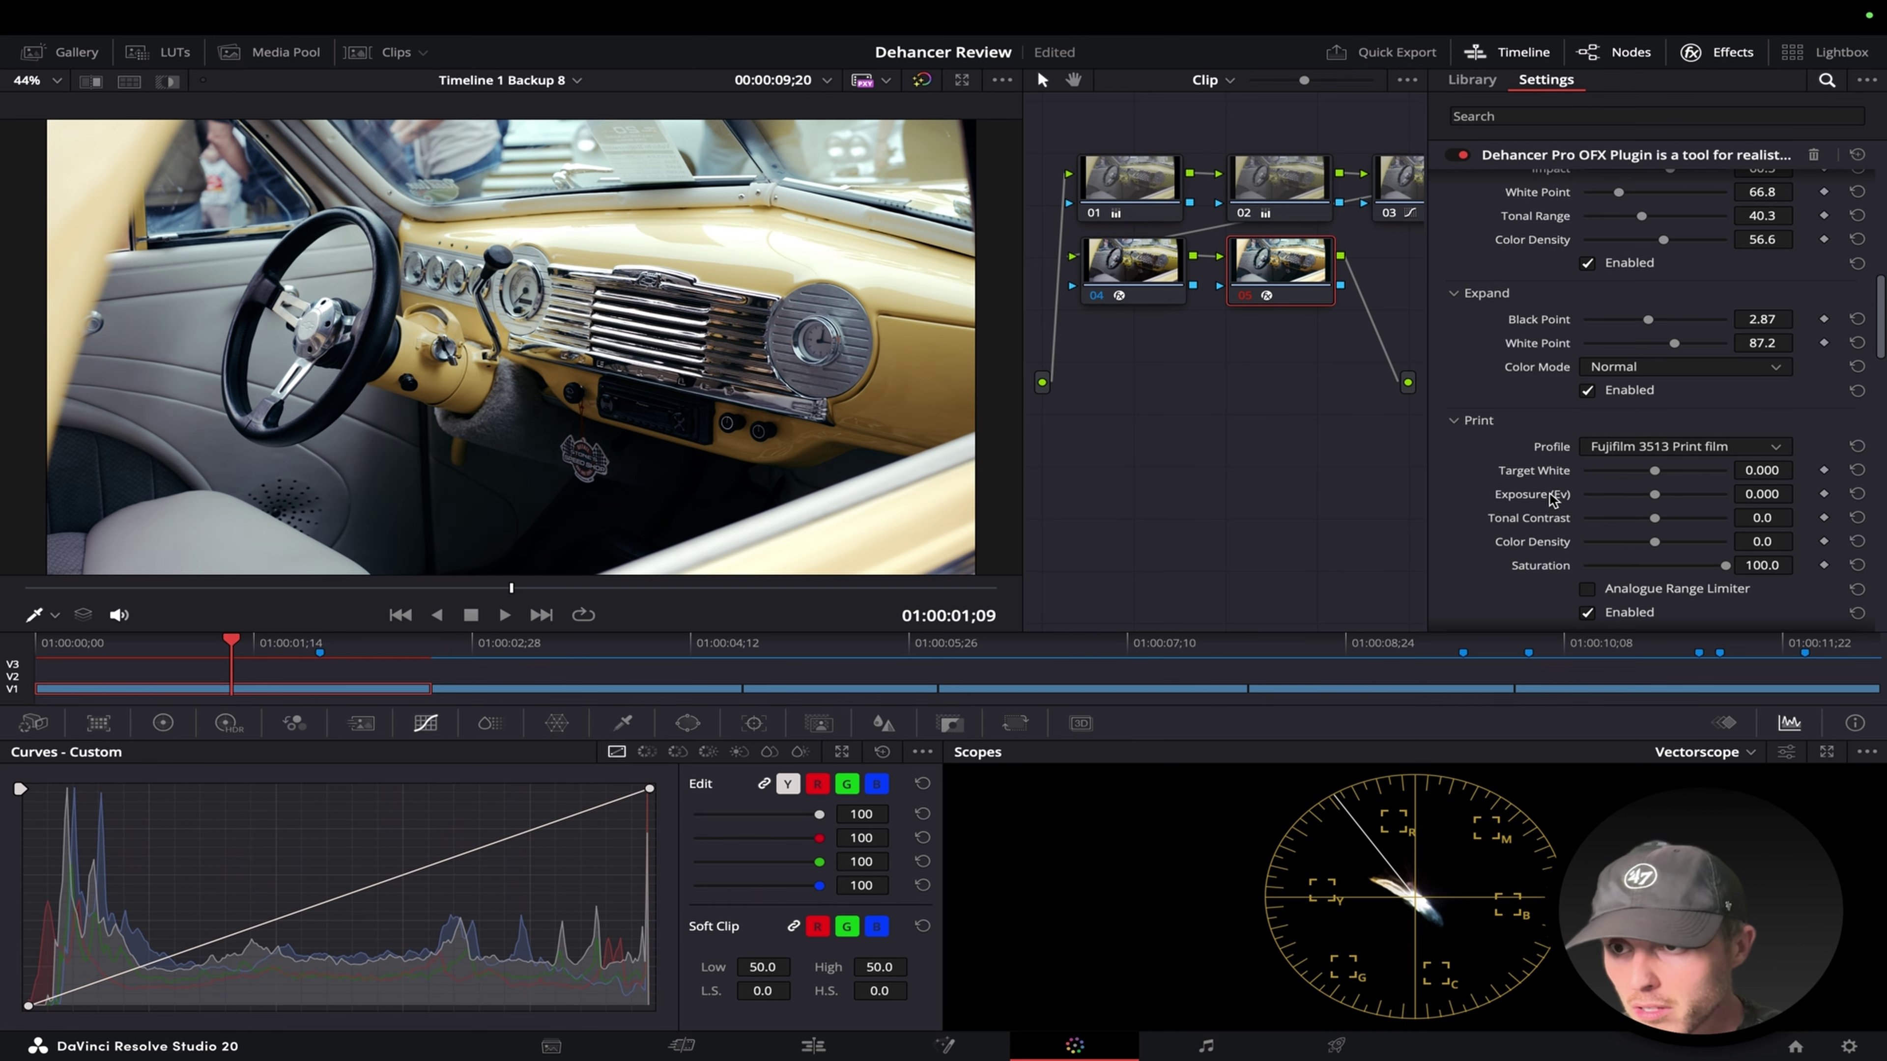
left_click_drag(1655, 495, 1654, 545)
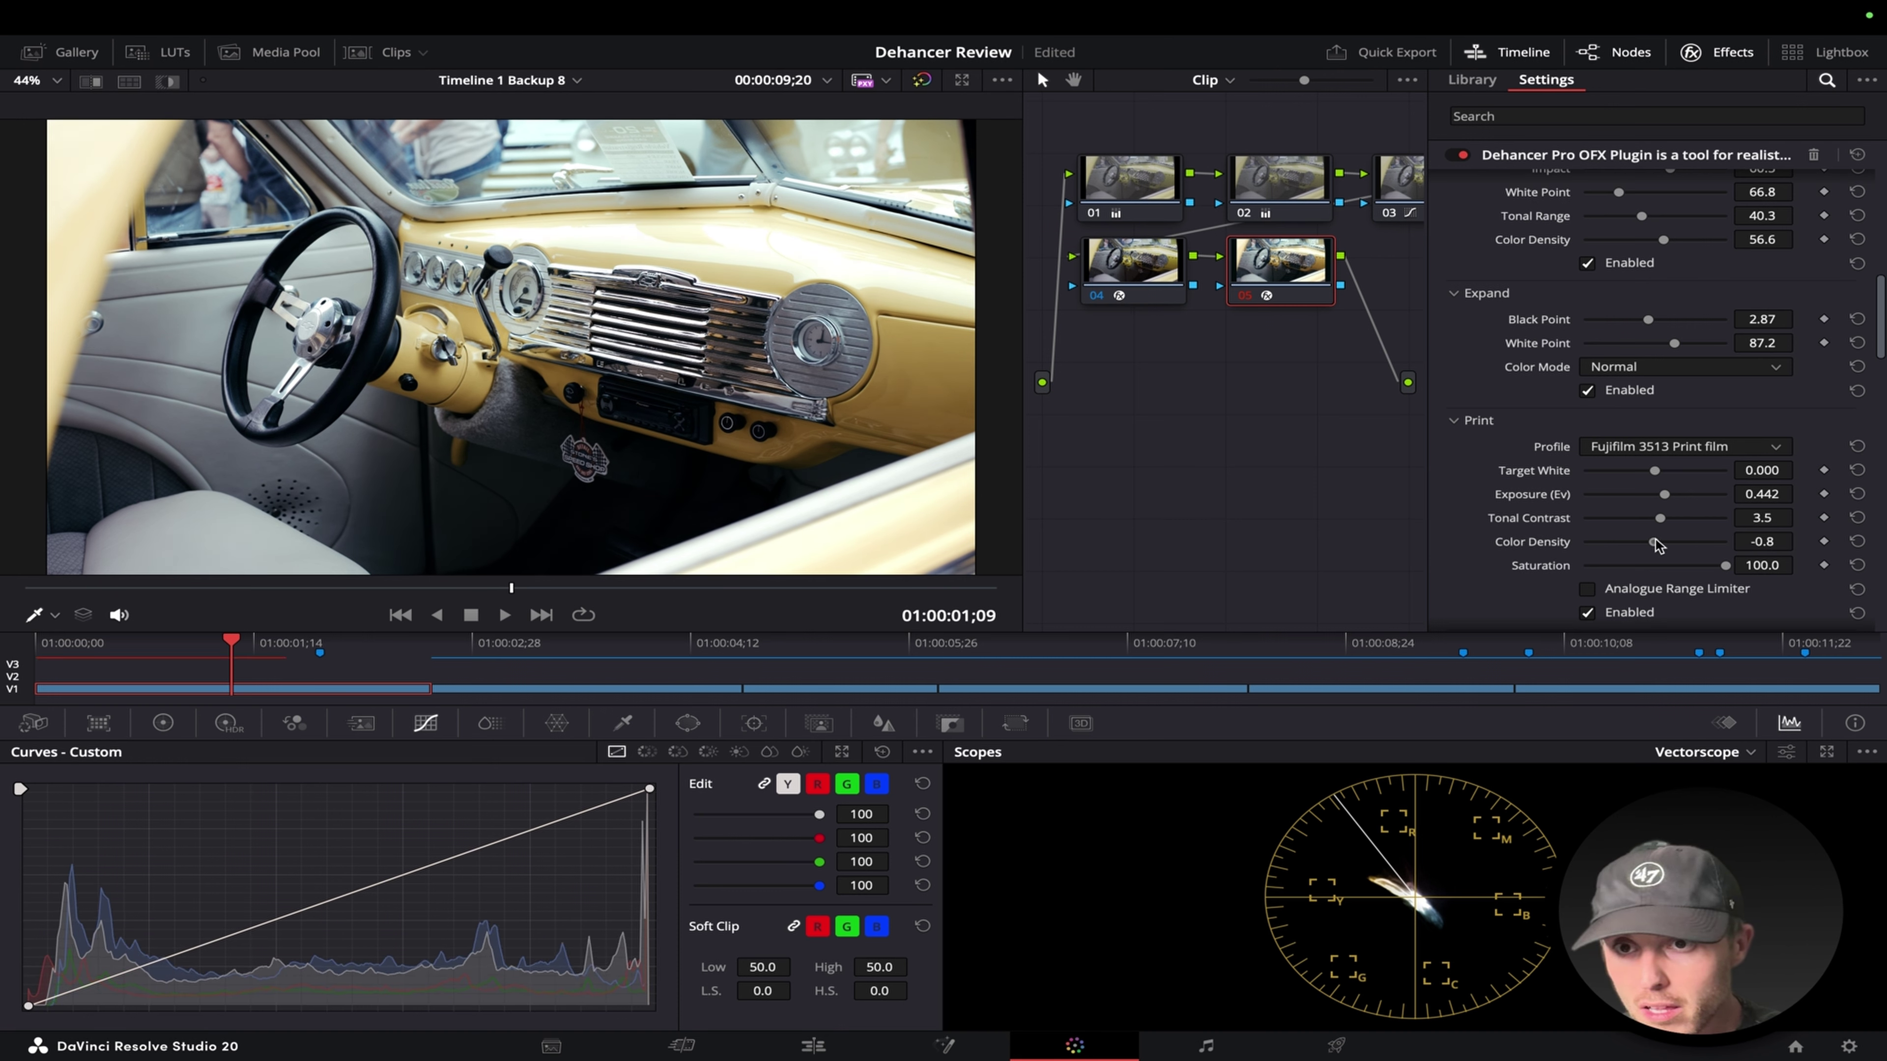
Switch the Print profile to Kodak 2383 Print Film with Exposure at 0.163, Tonal Contrast at 1.2 and Color Density at 25.6.
left_click(1597, 444)
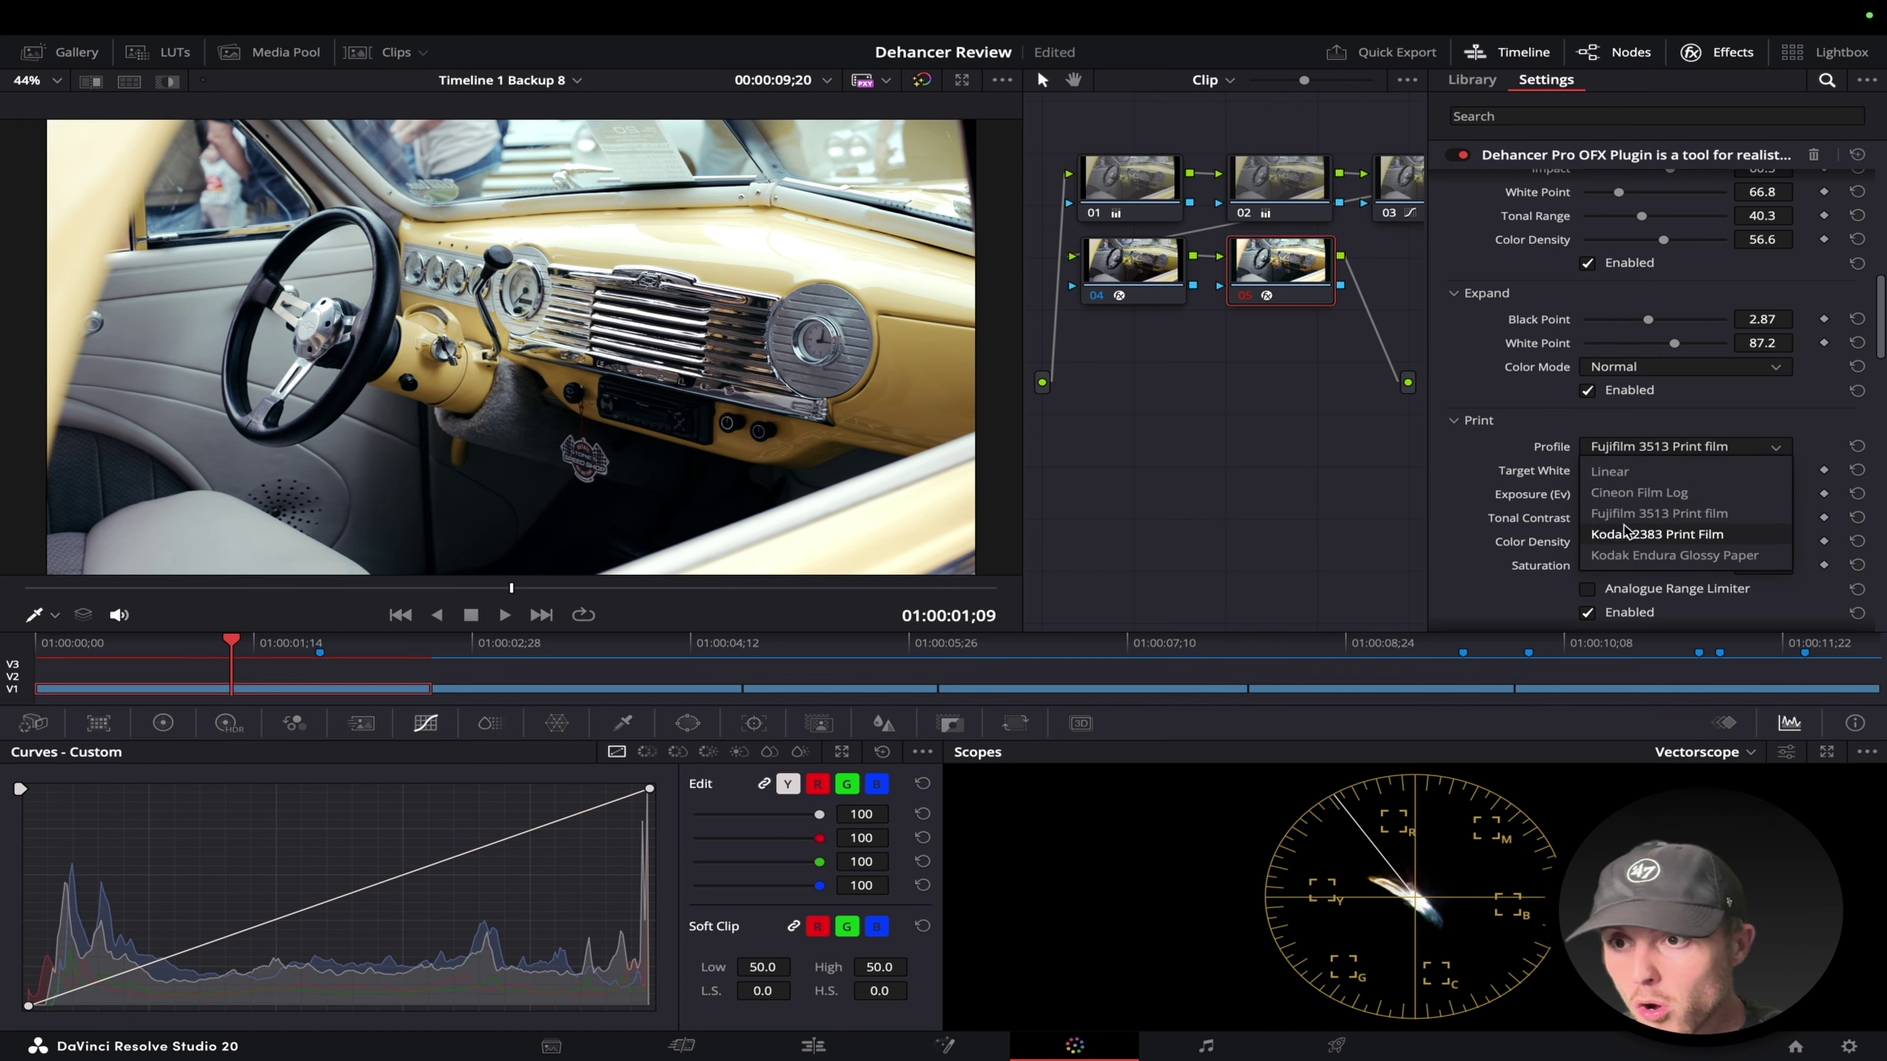
left_click(1619, 535)
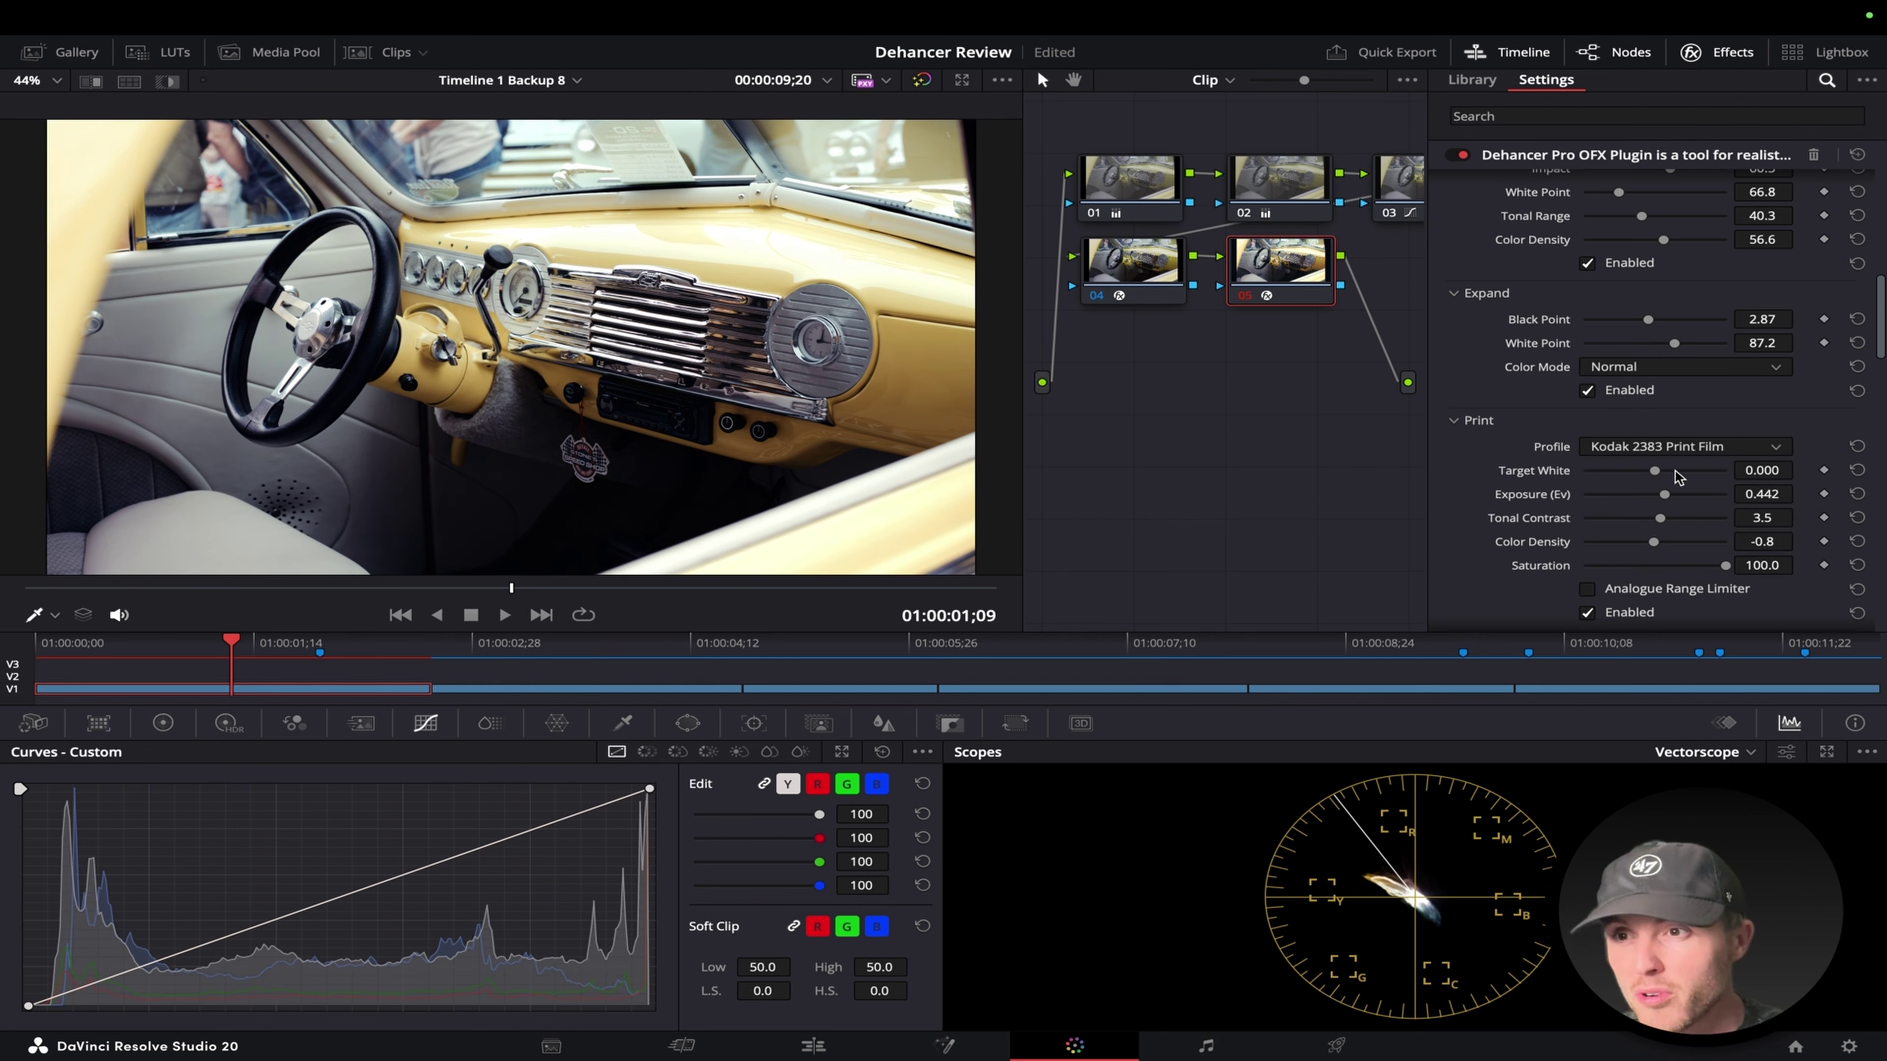
double_click(1560, 495)
double_click(1559, 518)
double_click(1560, 542)
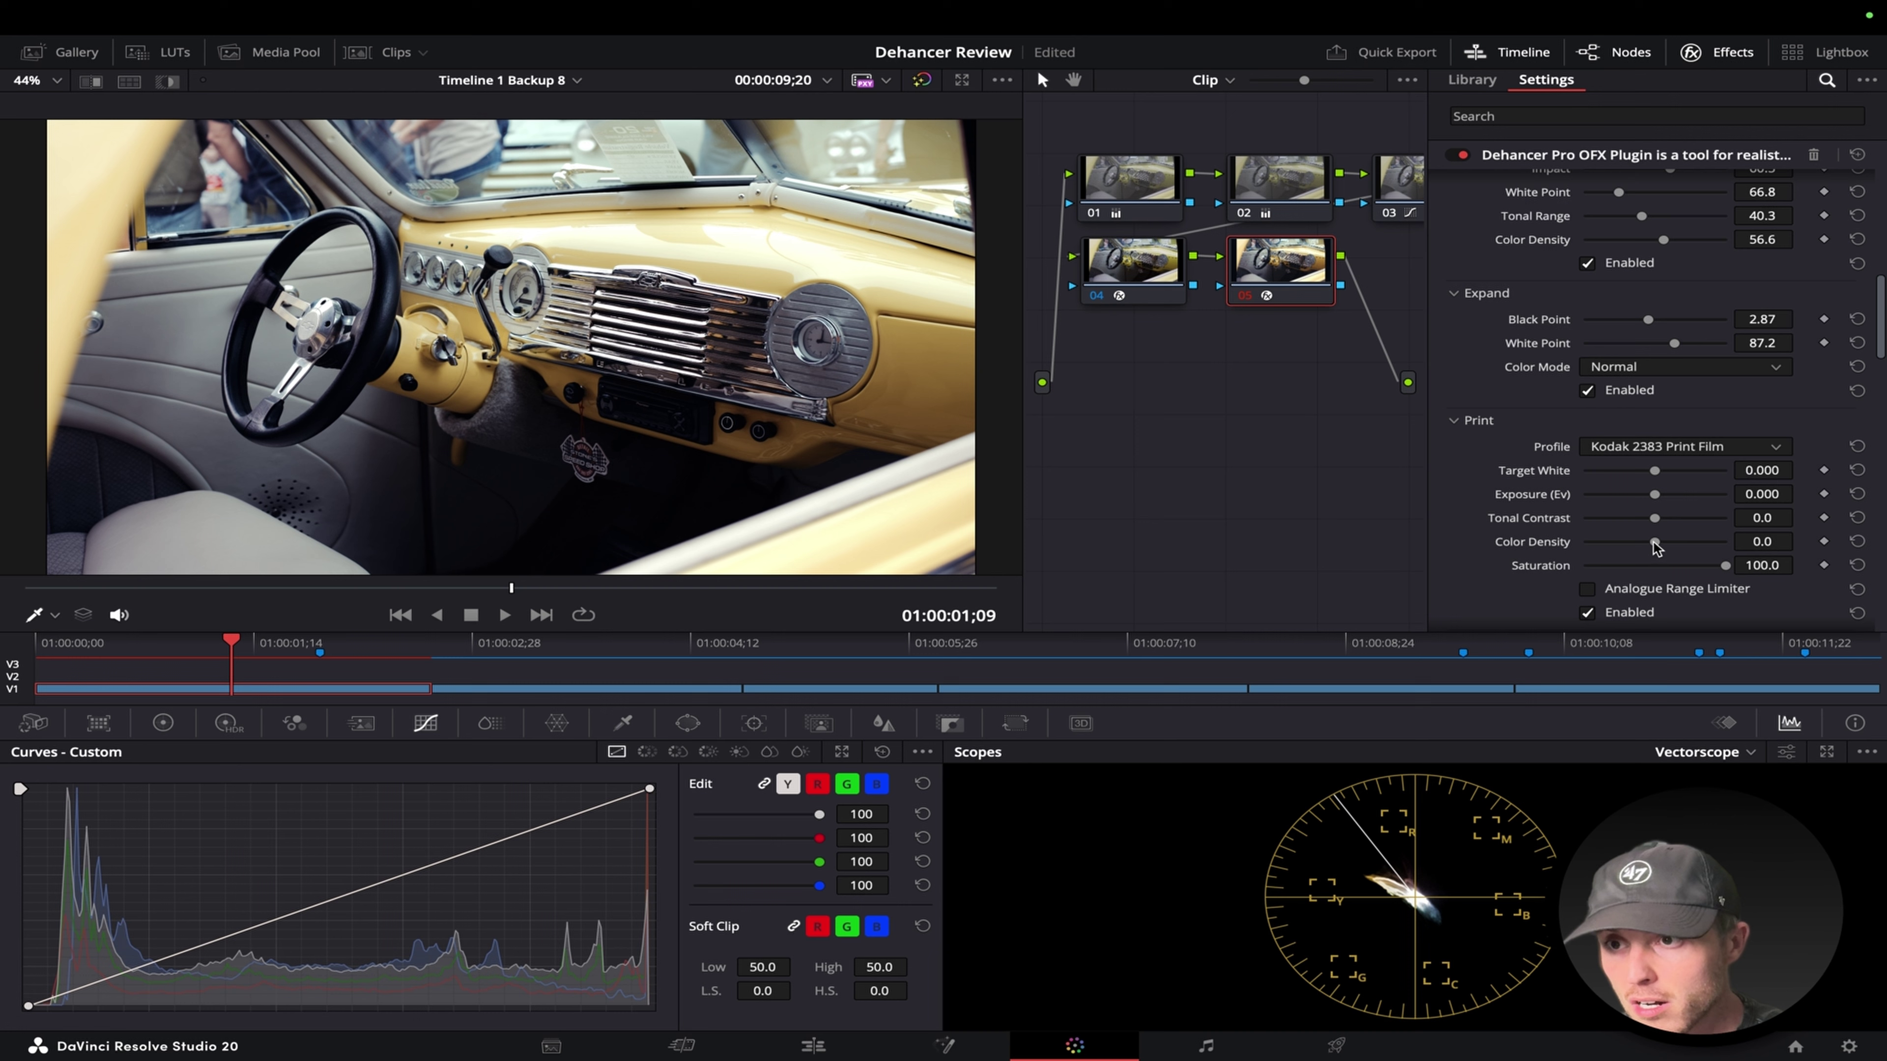
left_click_drag(1655, 548, 1669, 474)
Try the Kodak Endura Glossy Paper print profile, then return to Kodak 2383 Print Film.
left_click(1671, 447)
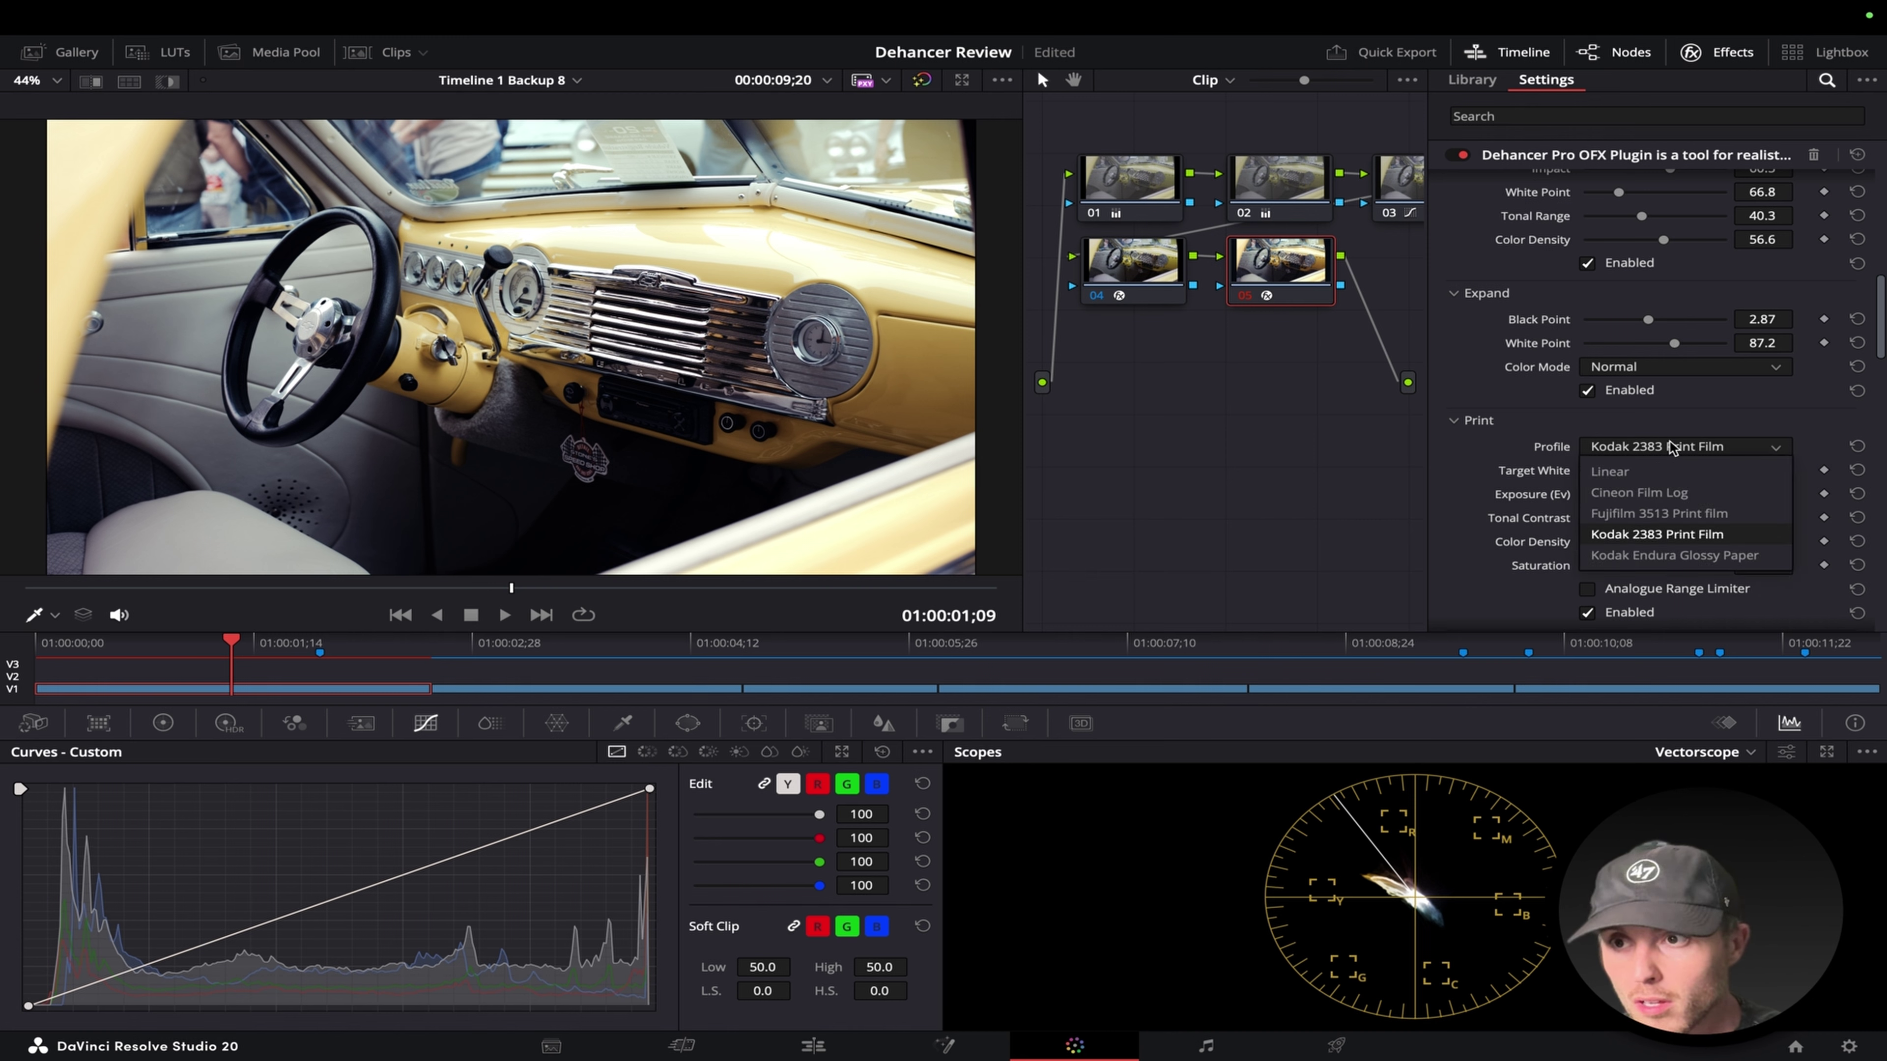
left_click(1680, 556)
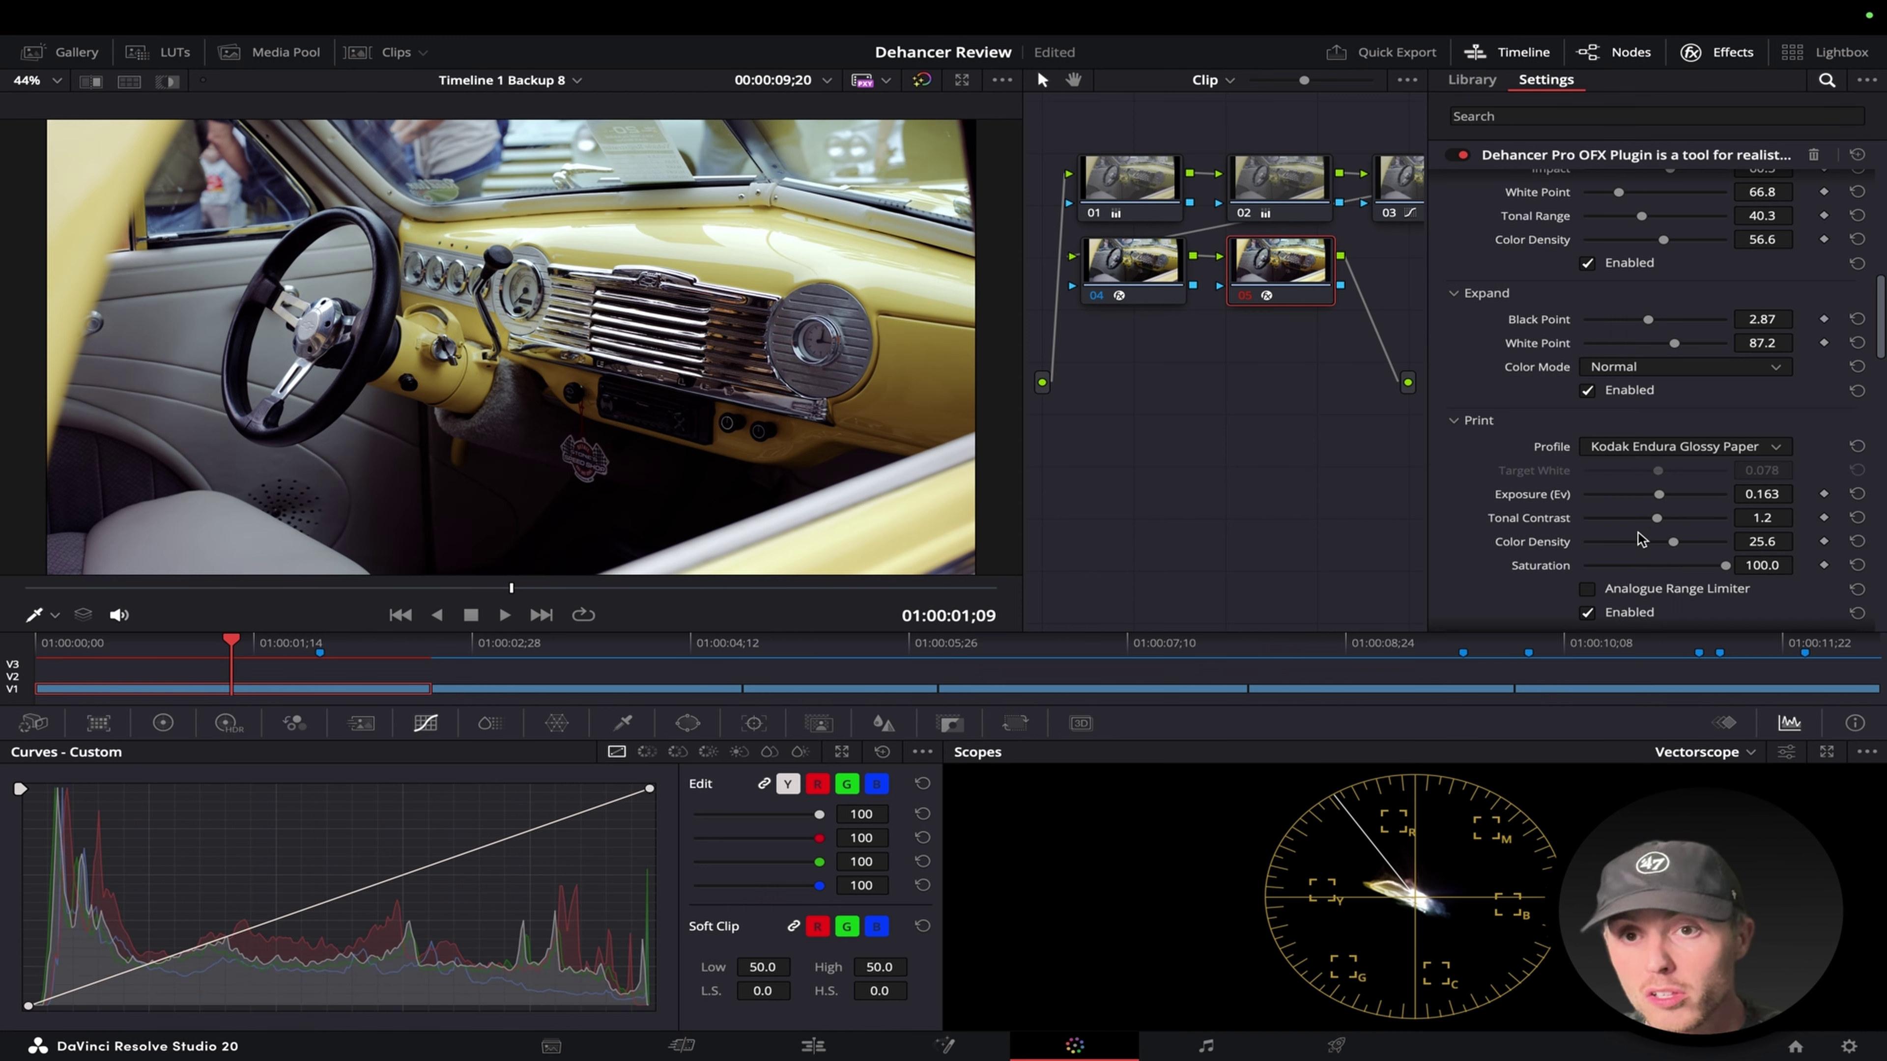
left_click(1702, 447)
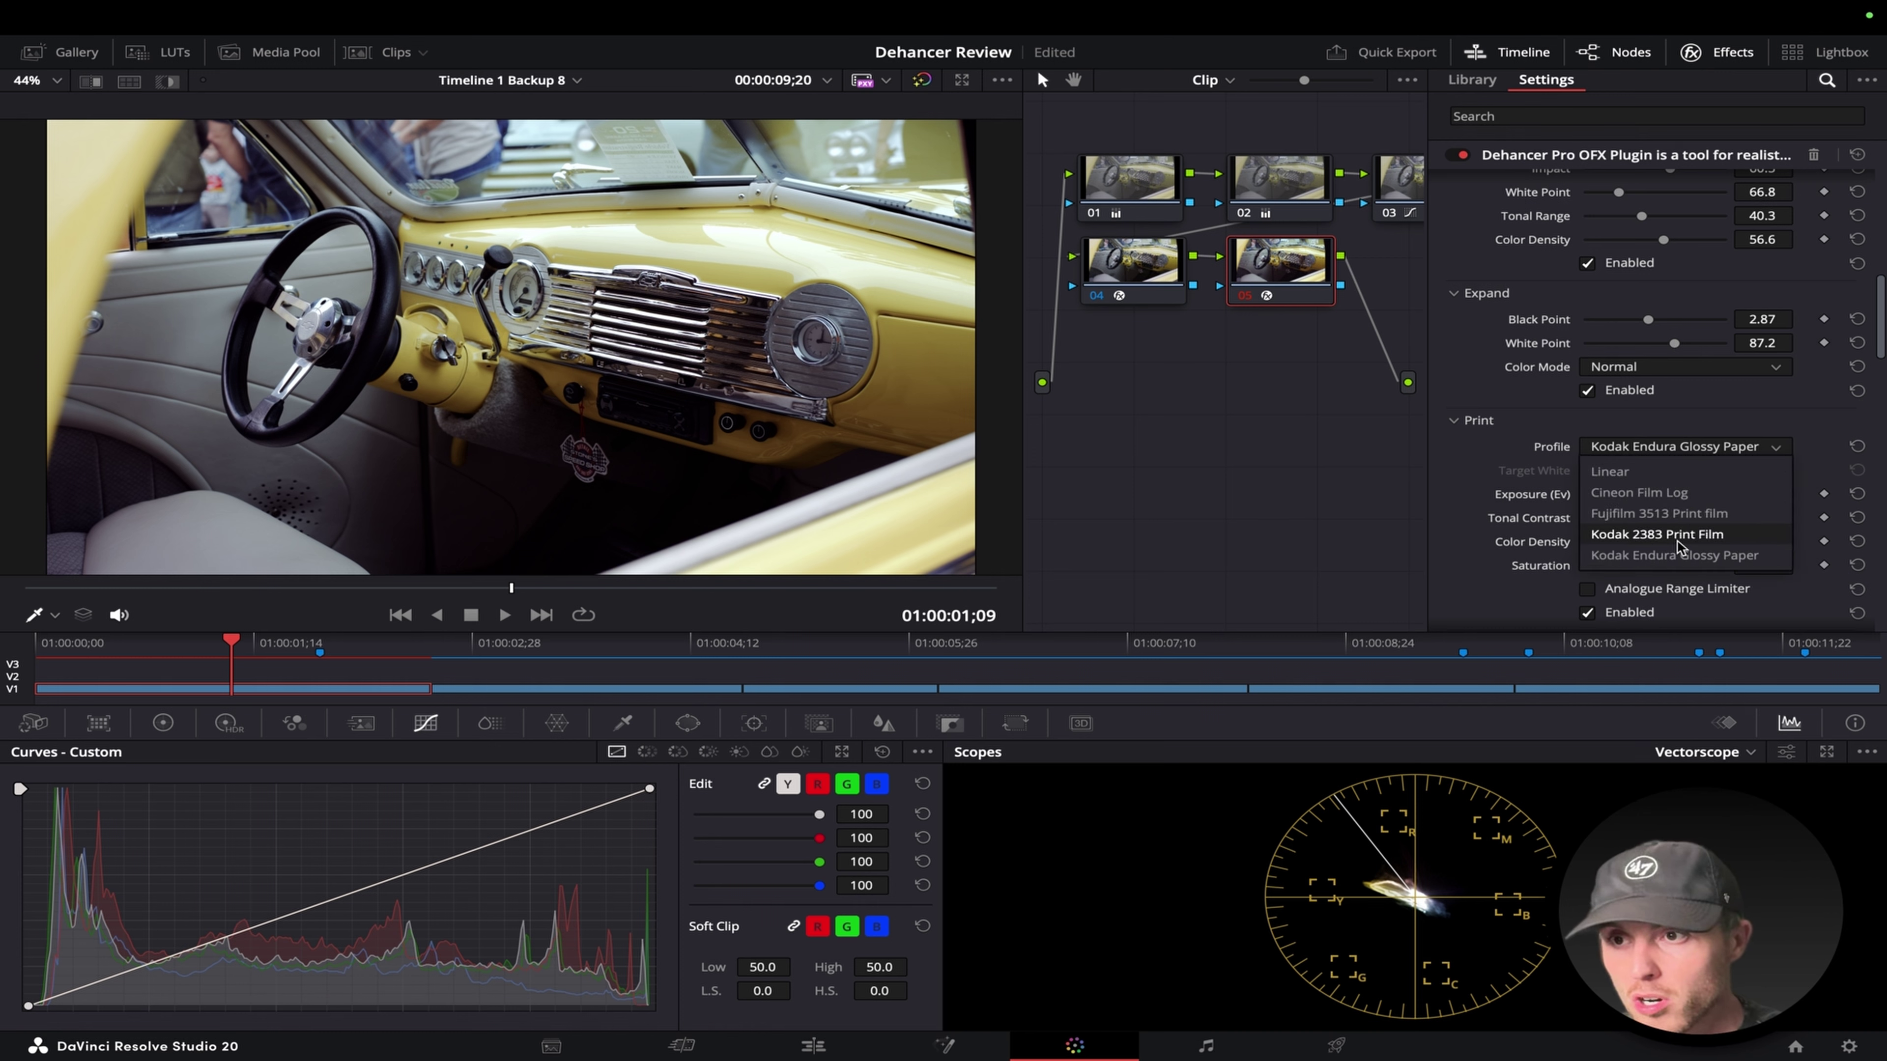
left_click(1677, 549)
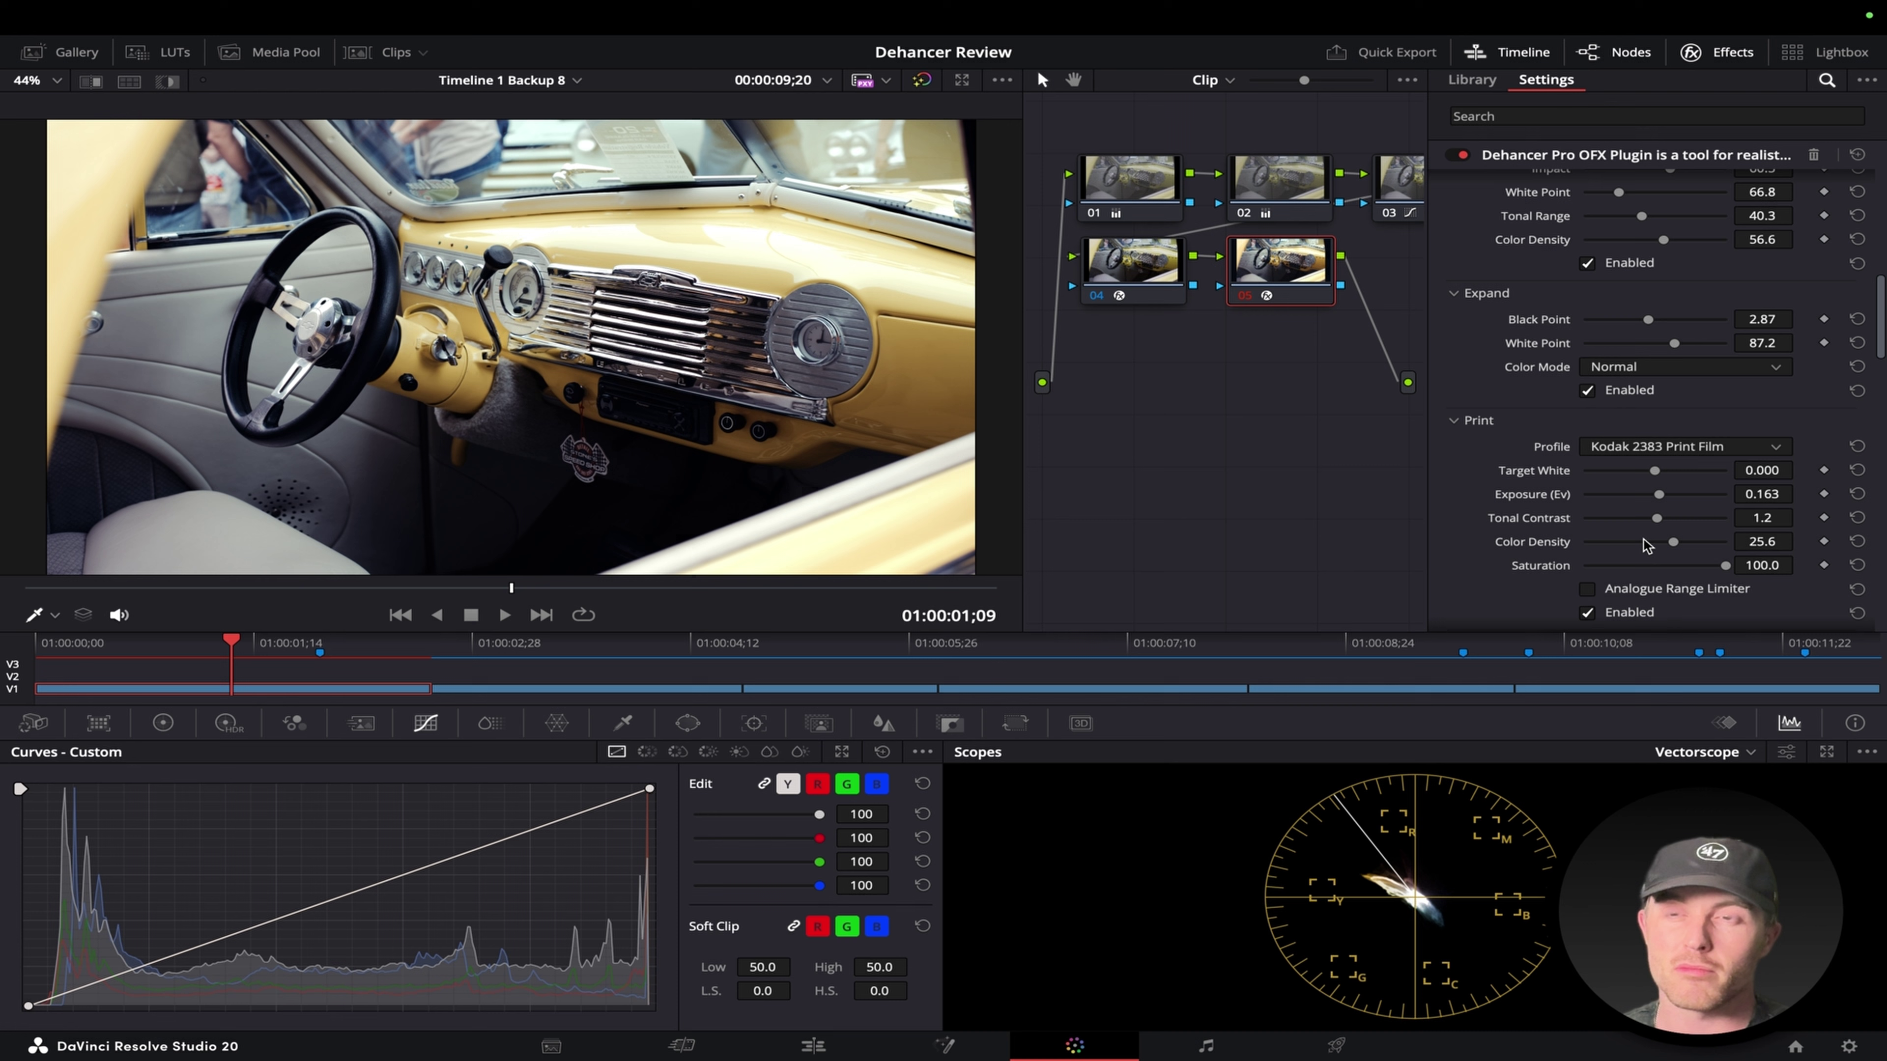
Examine the Analogue Range Limiter option and read its explanation in the manual's Print Settings pages.
scroll(1645, 547, "down", 2)
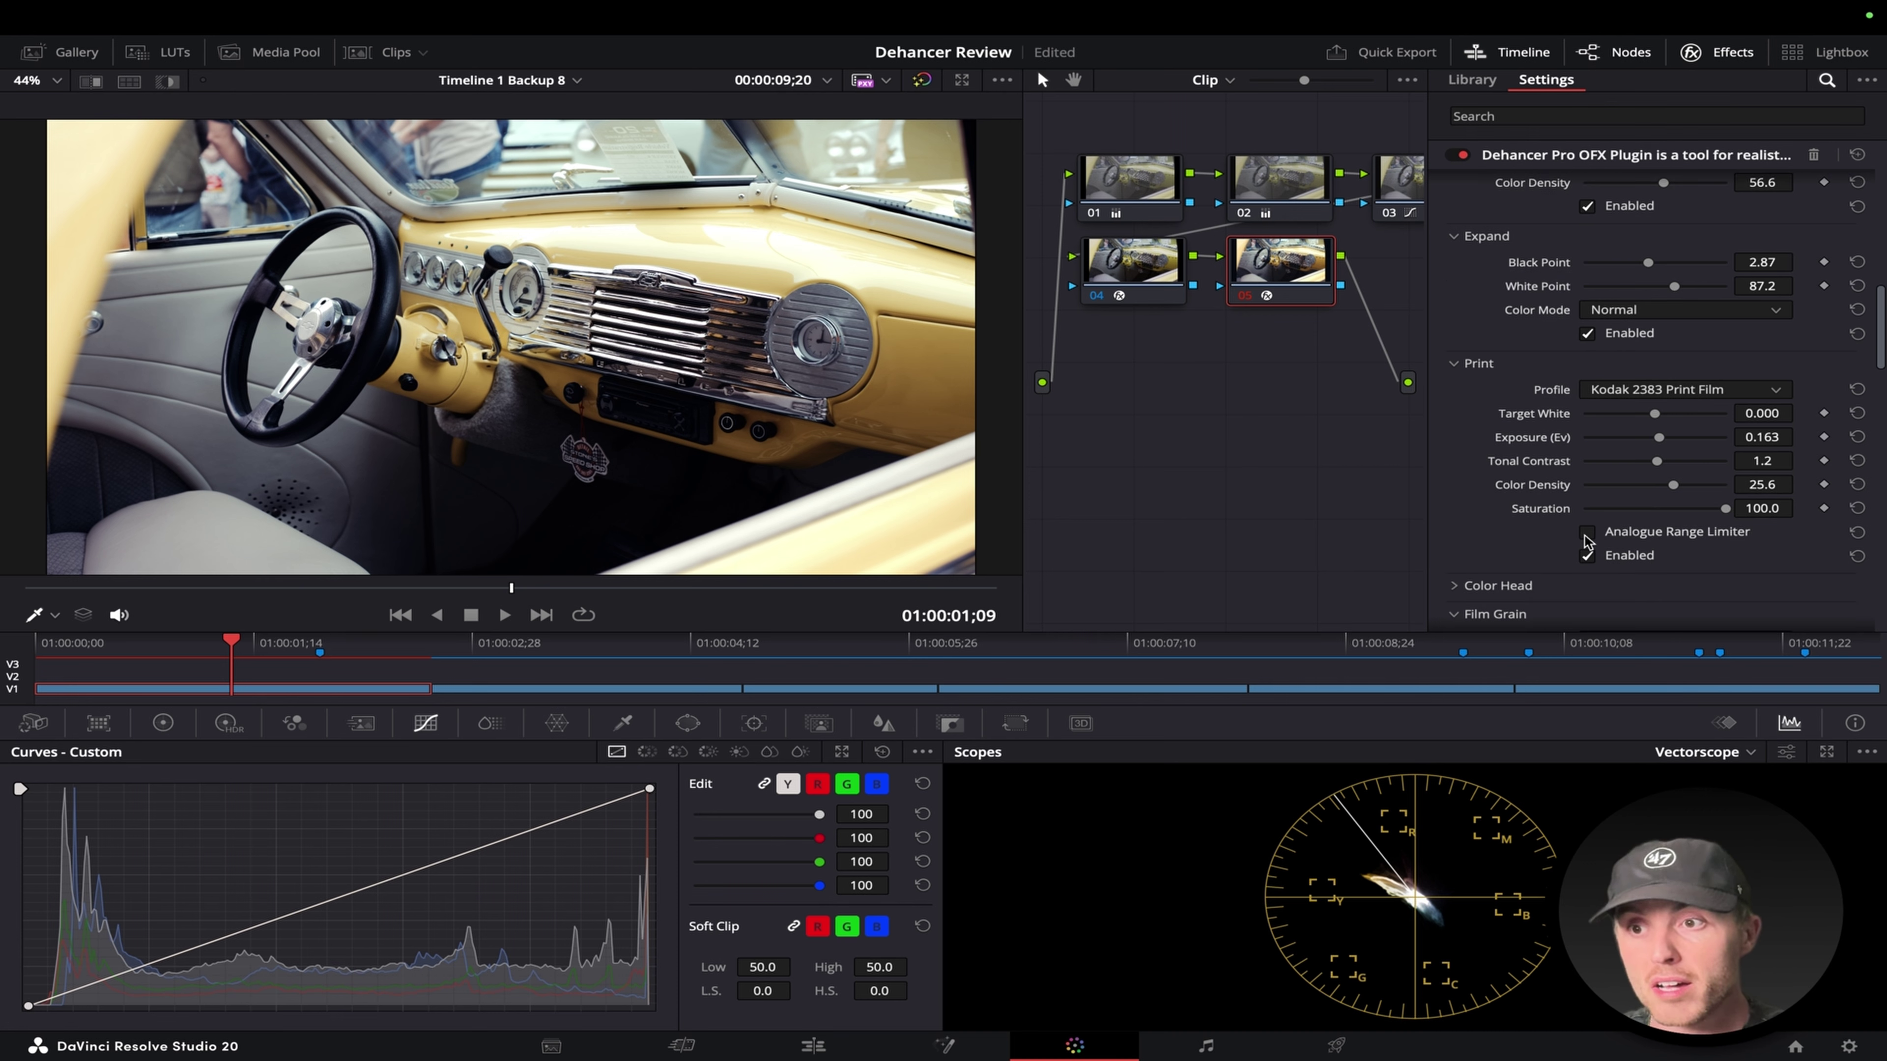
left_click(1590, 534)
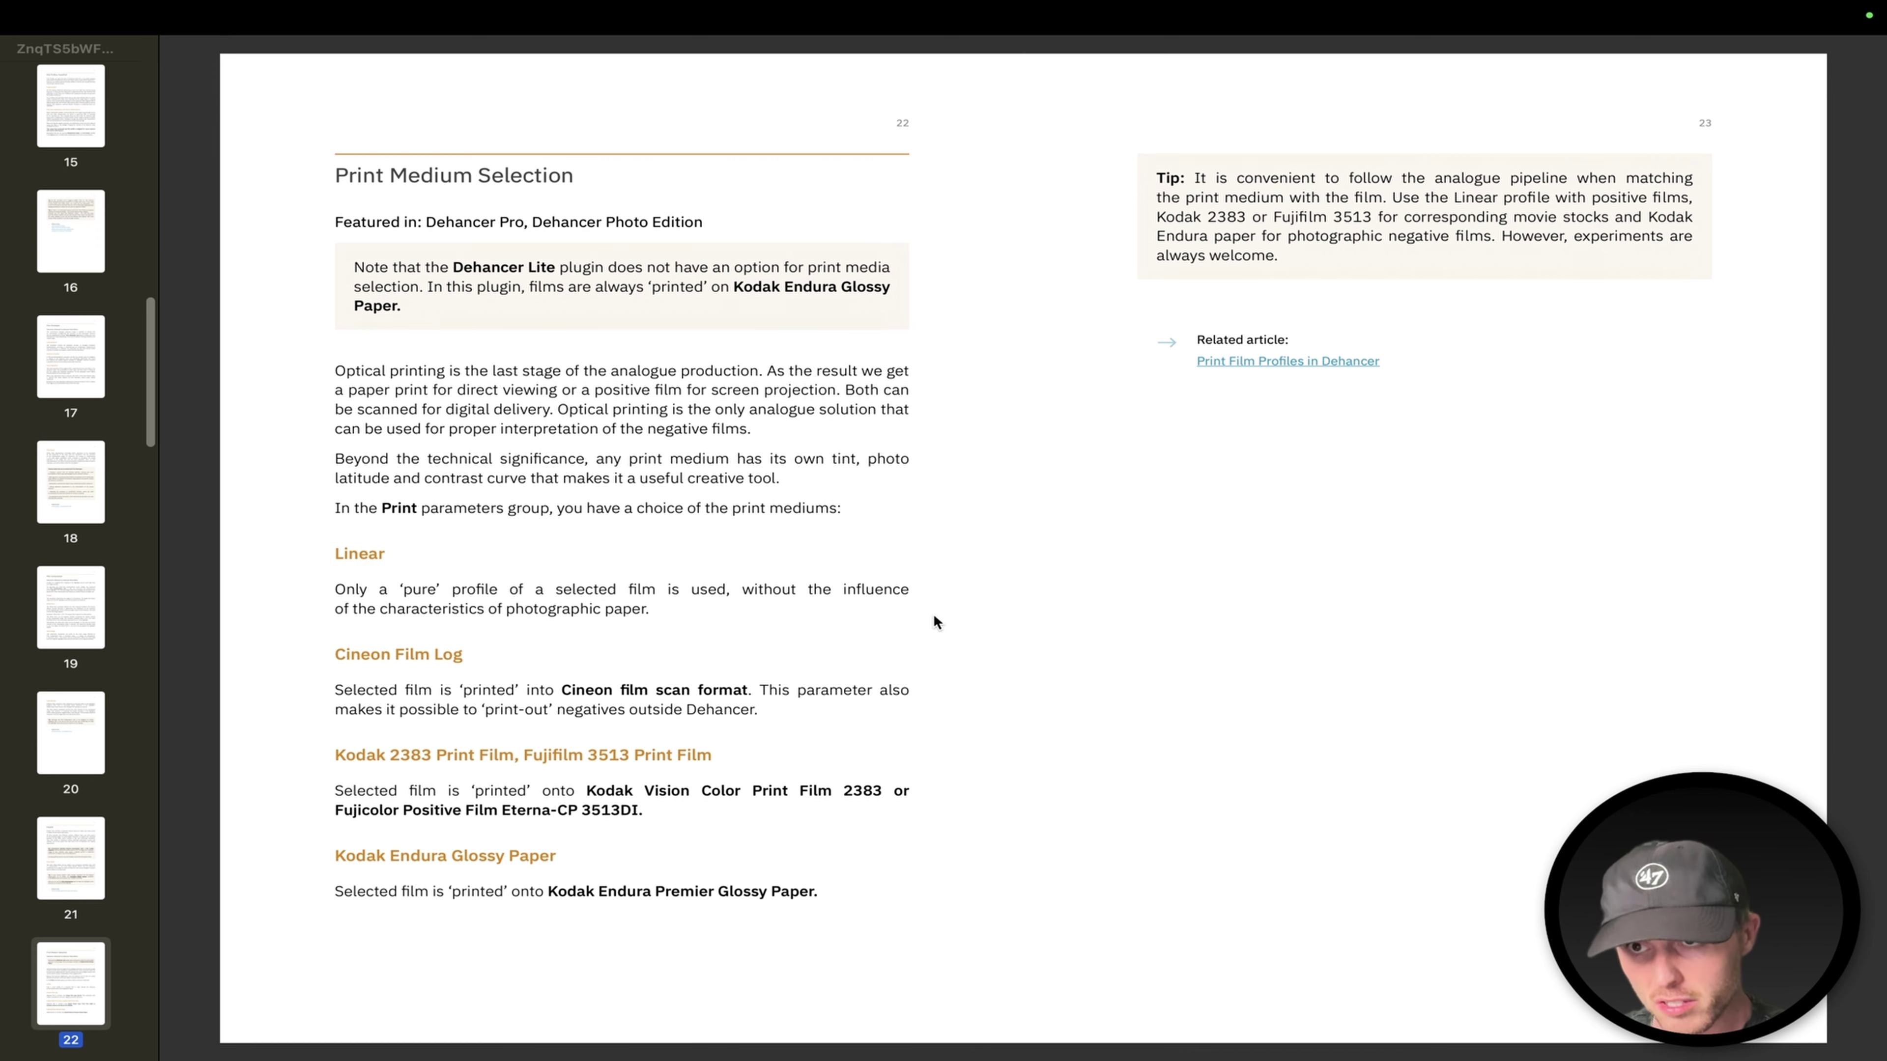
scroll(935, 617, "down", 3)
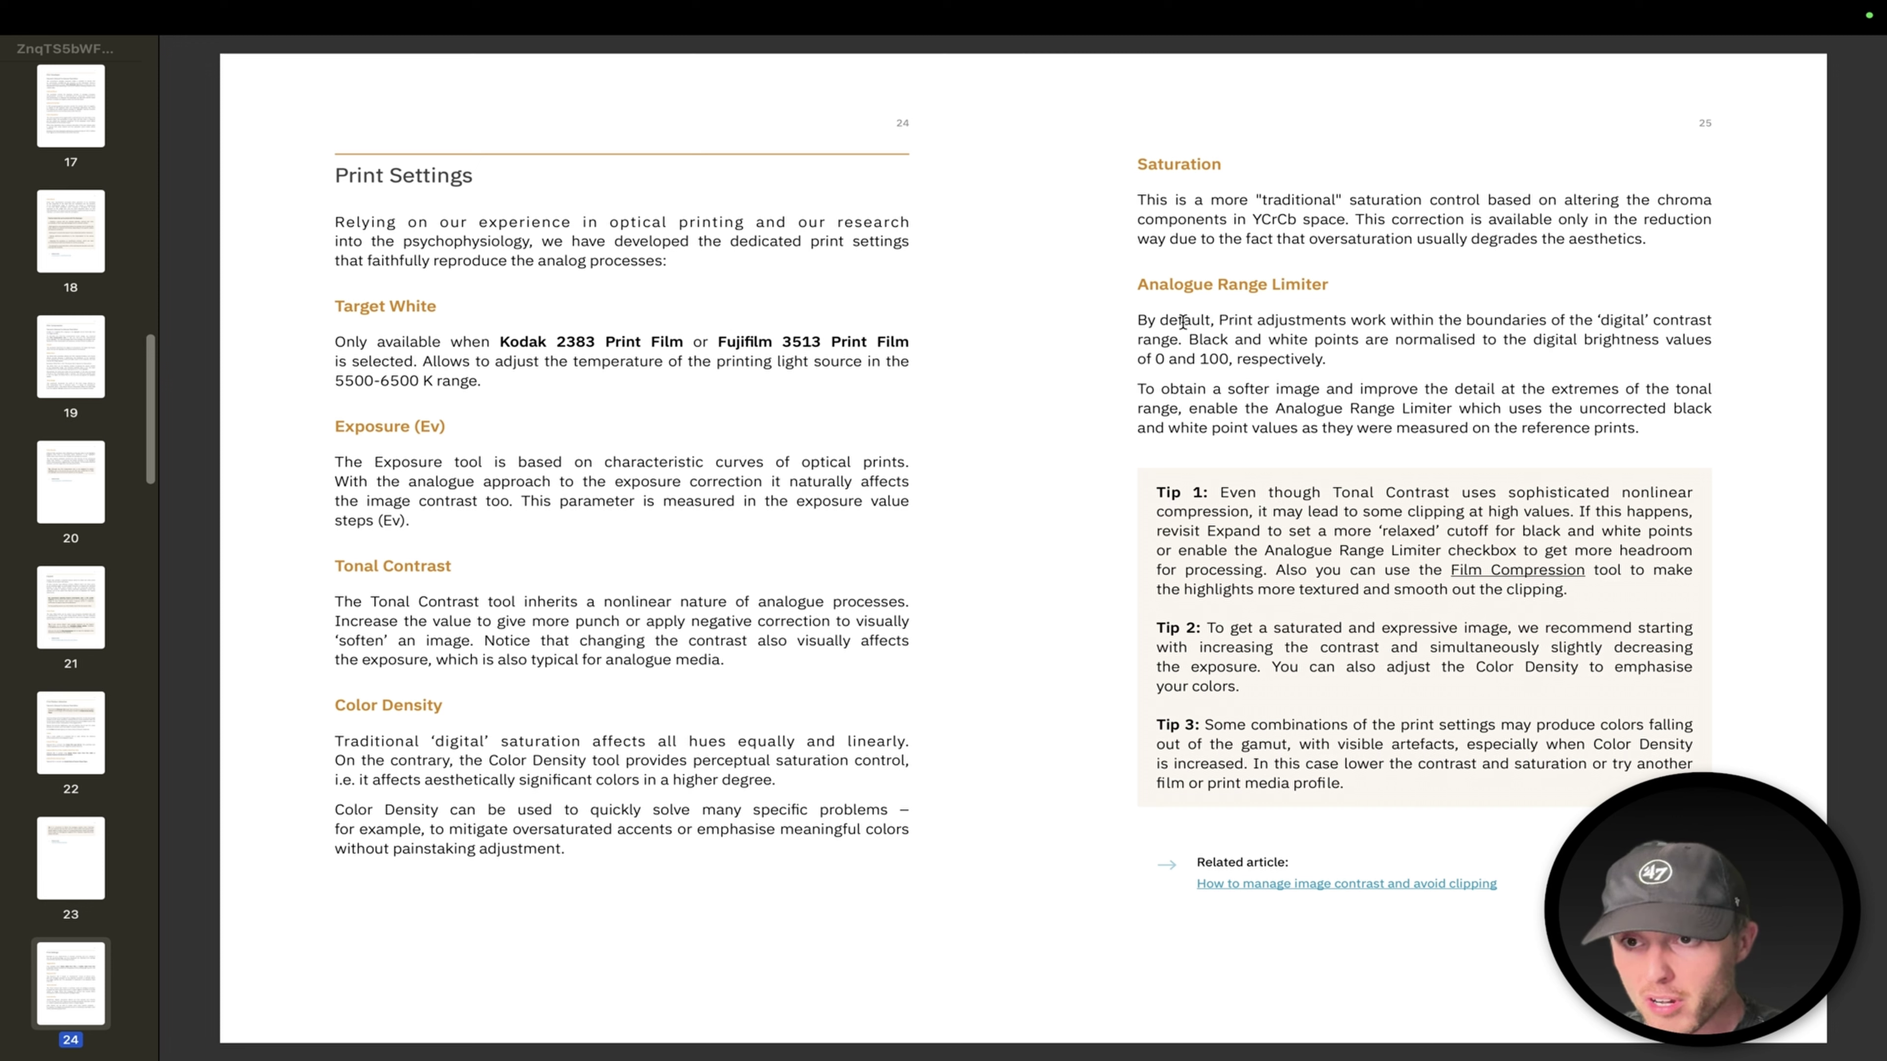
left_click_drag(1190, 323, 1286, 320)
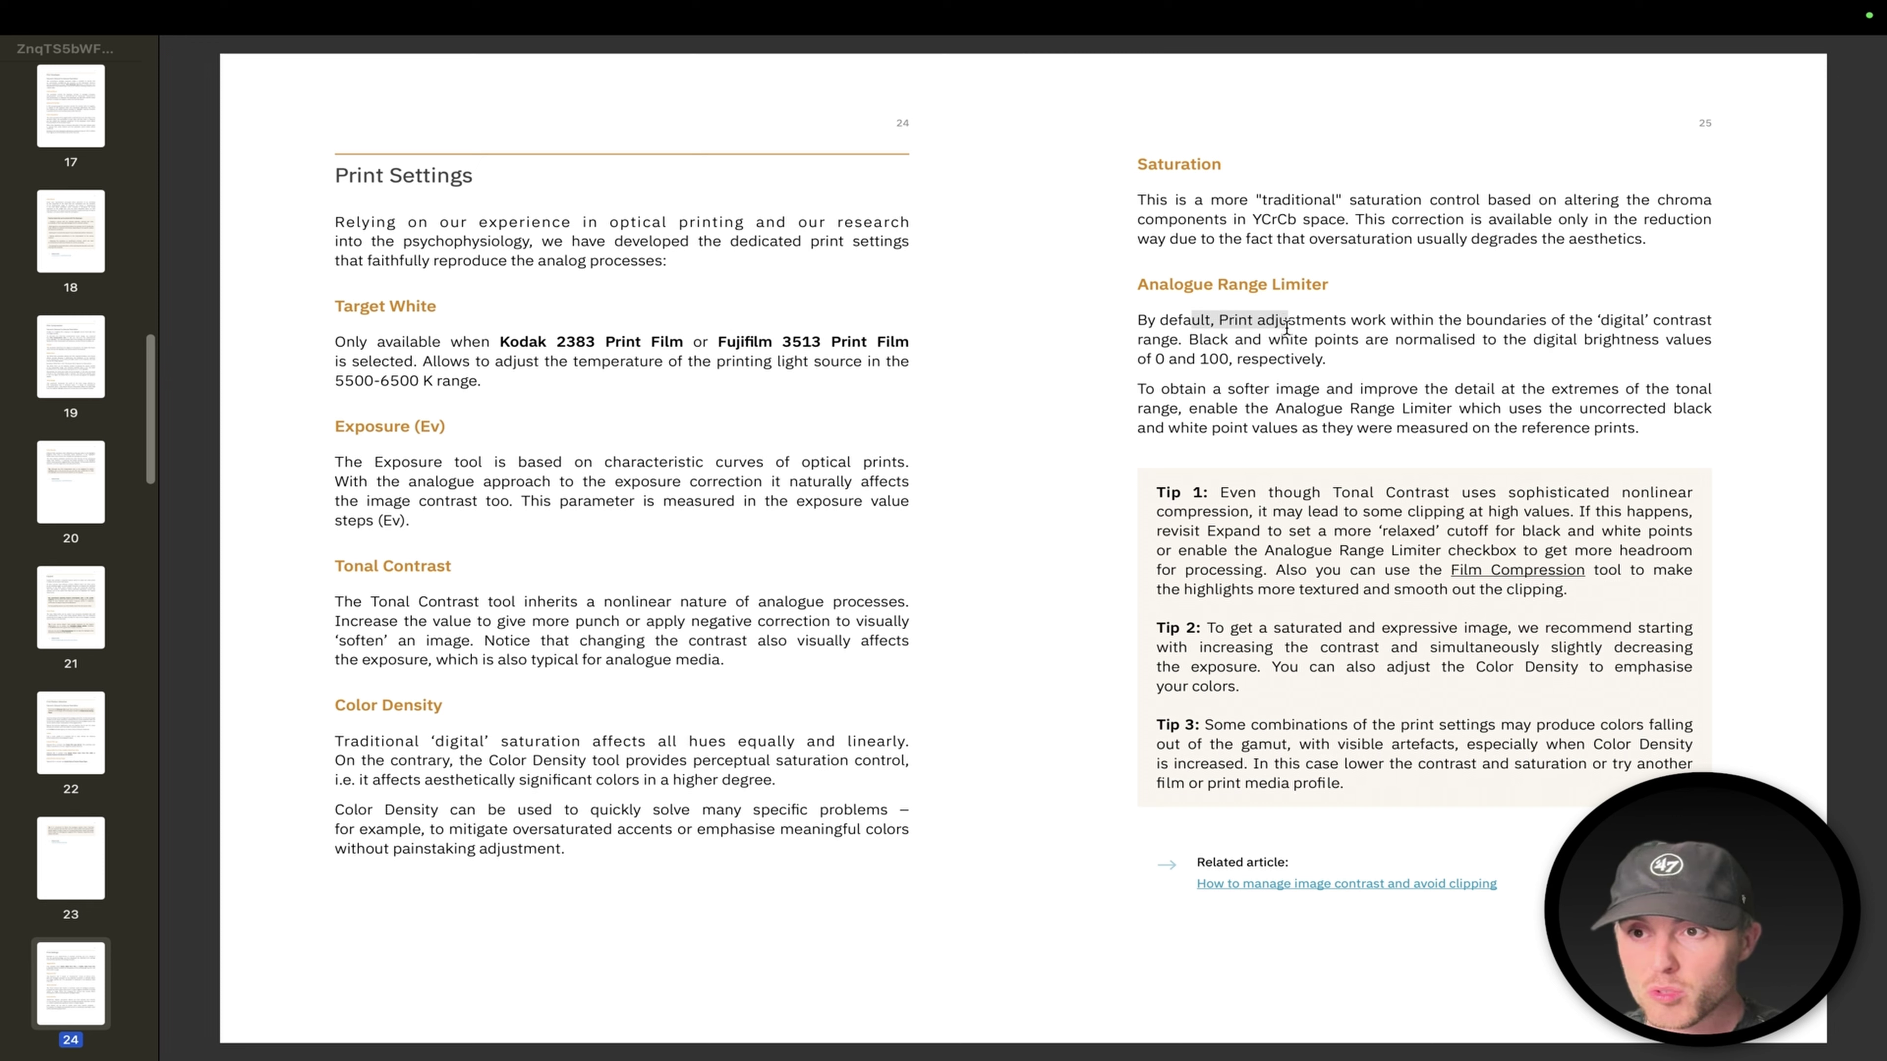
left_click(1373, 288)
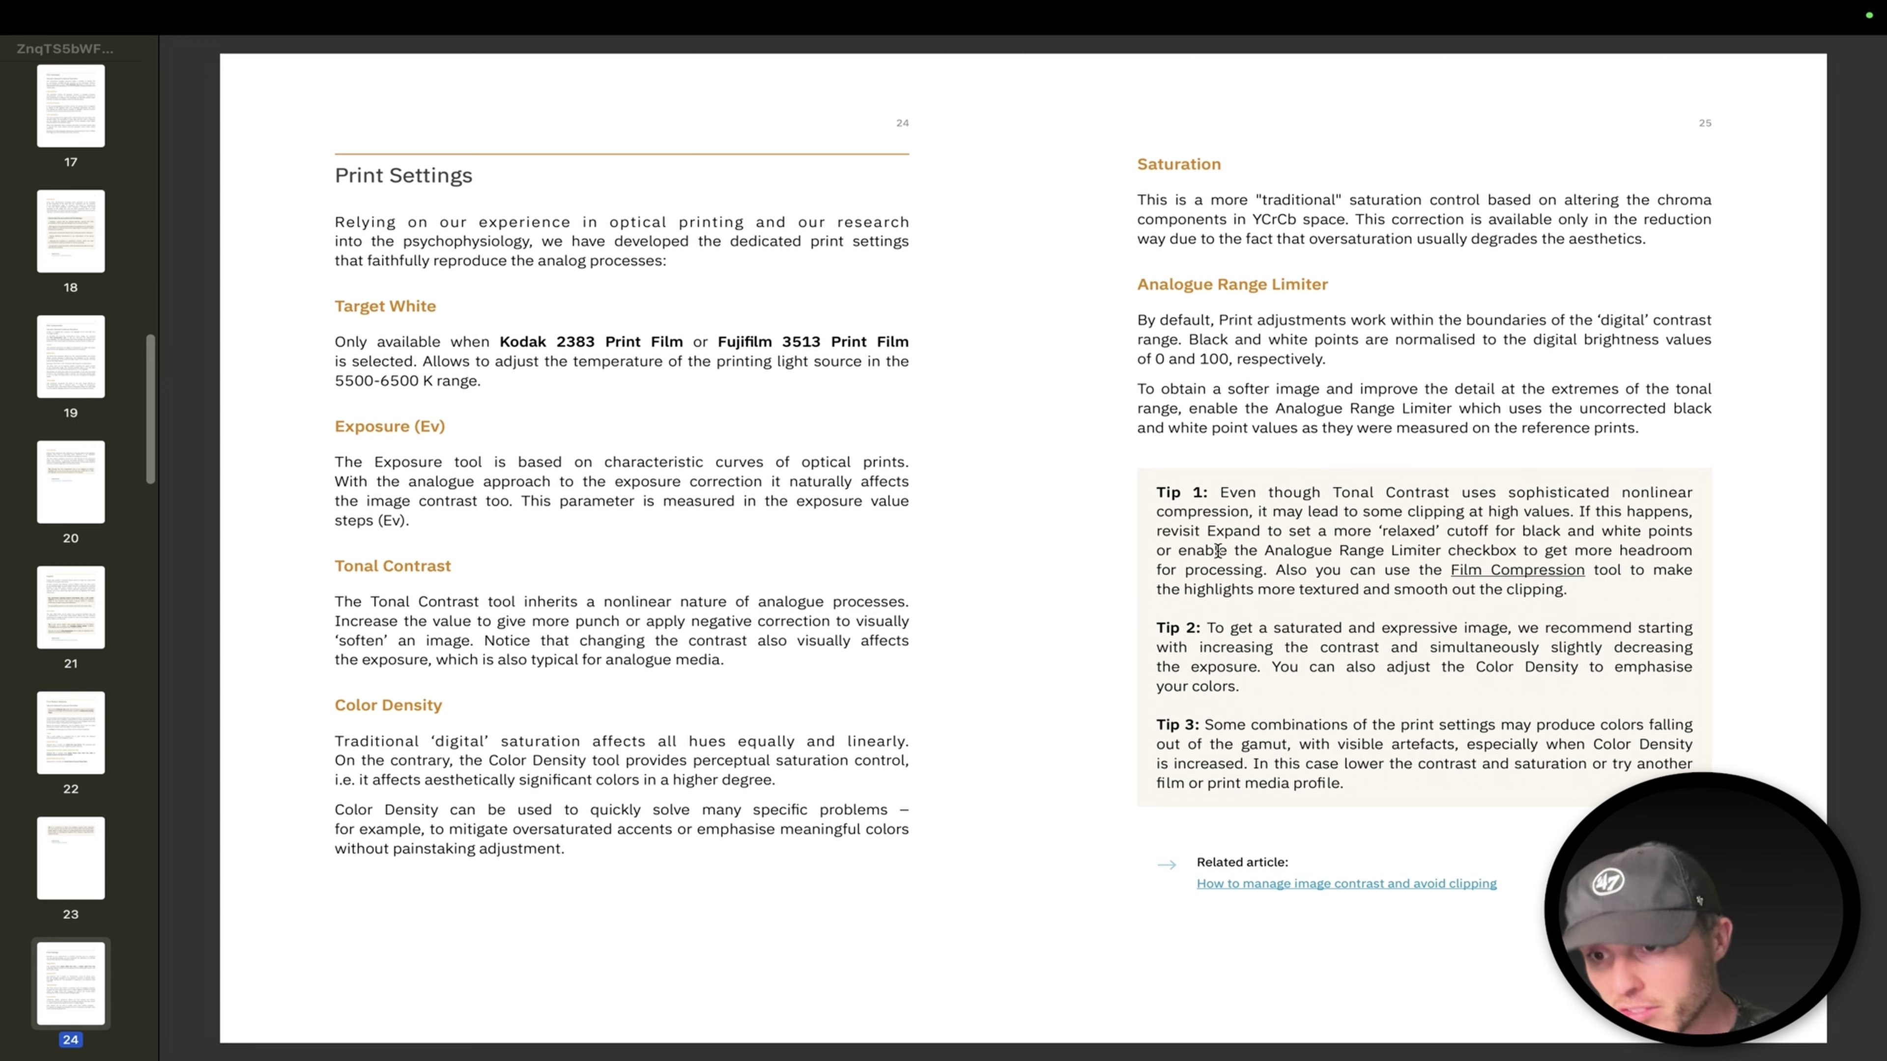
key("ctrl+Right")
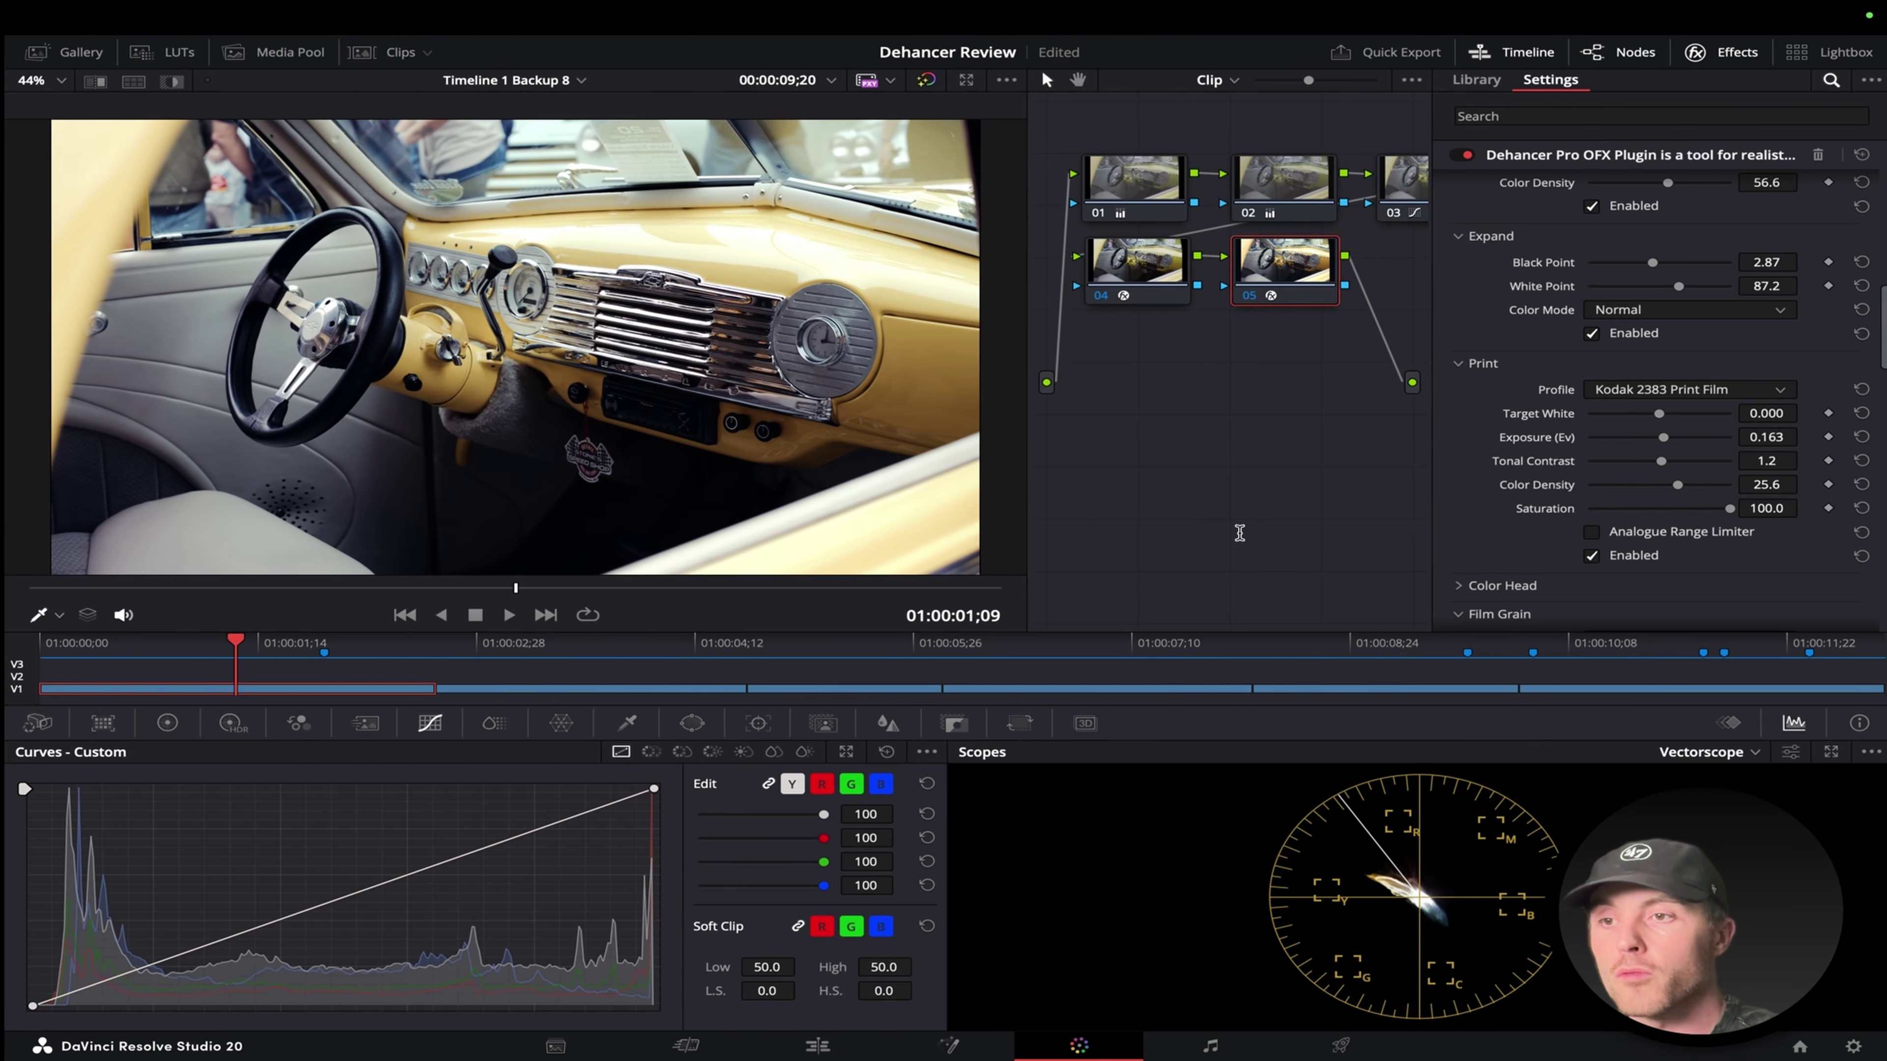
Enable the Color Head tool and try out its Yellow - Blue, Magenta - Green and Cyan - Red filters.
scroll(1591, 496, "down", 2)
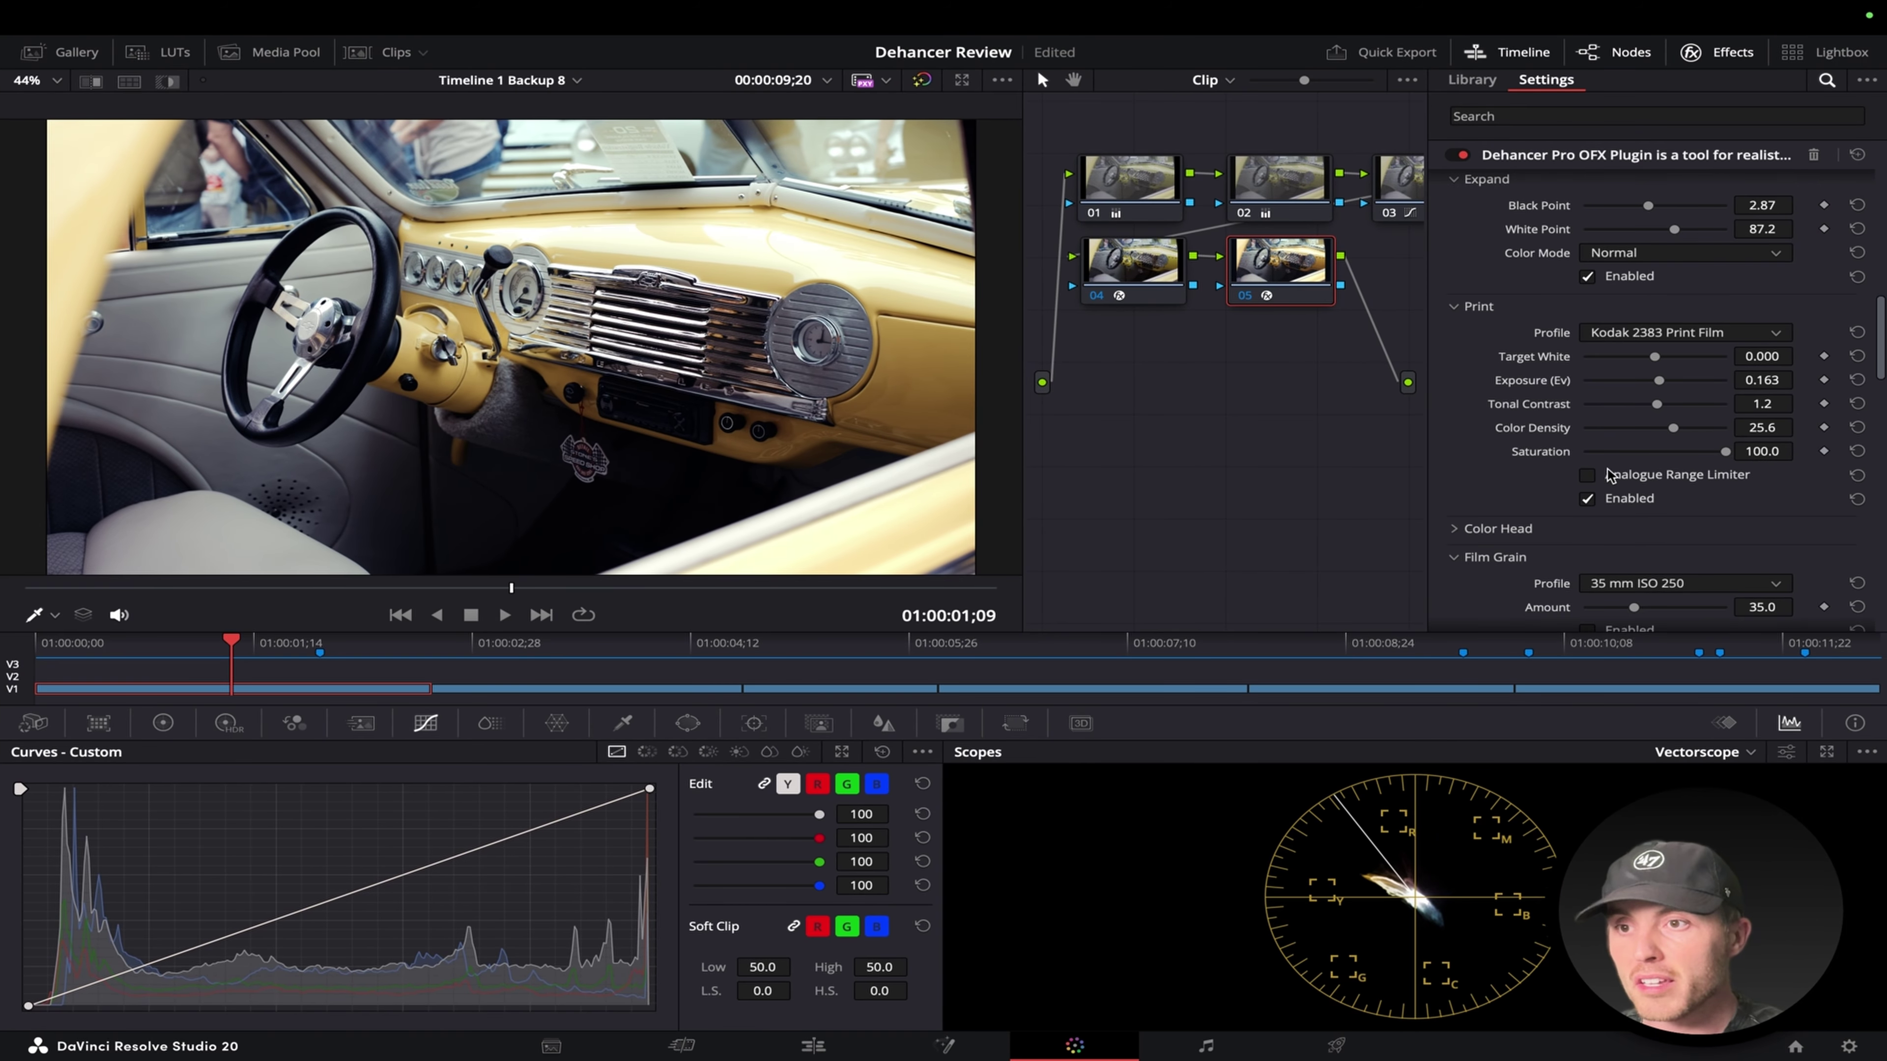
scroll(1592, 483, "down", 2)
left_click(1475, 474)
scroll(1498, 479, "down", 5)
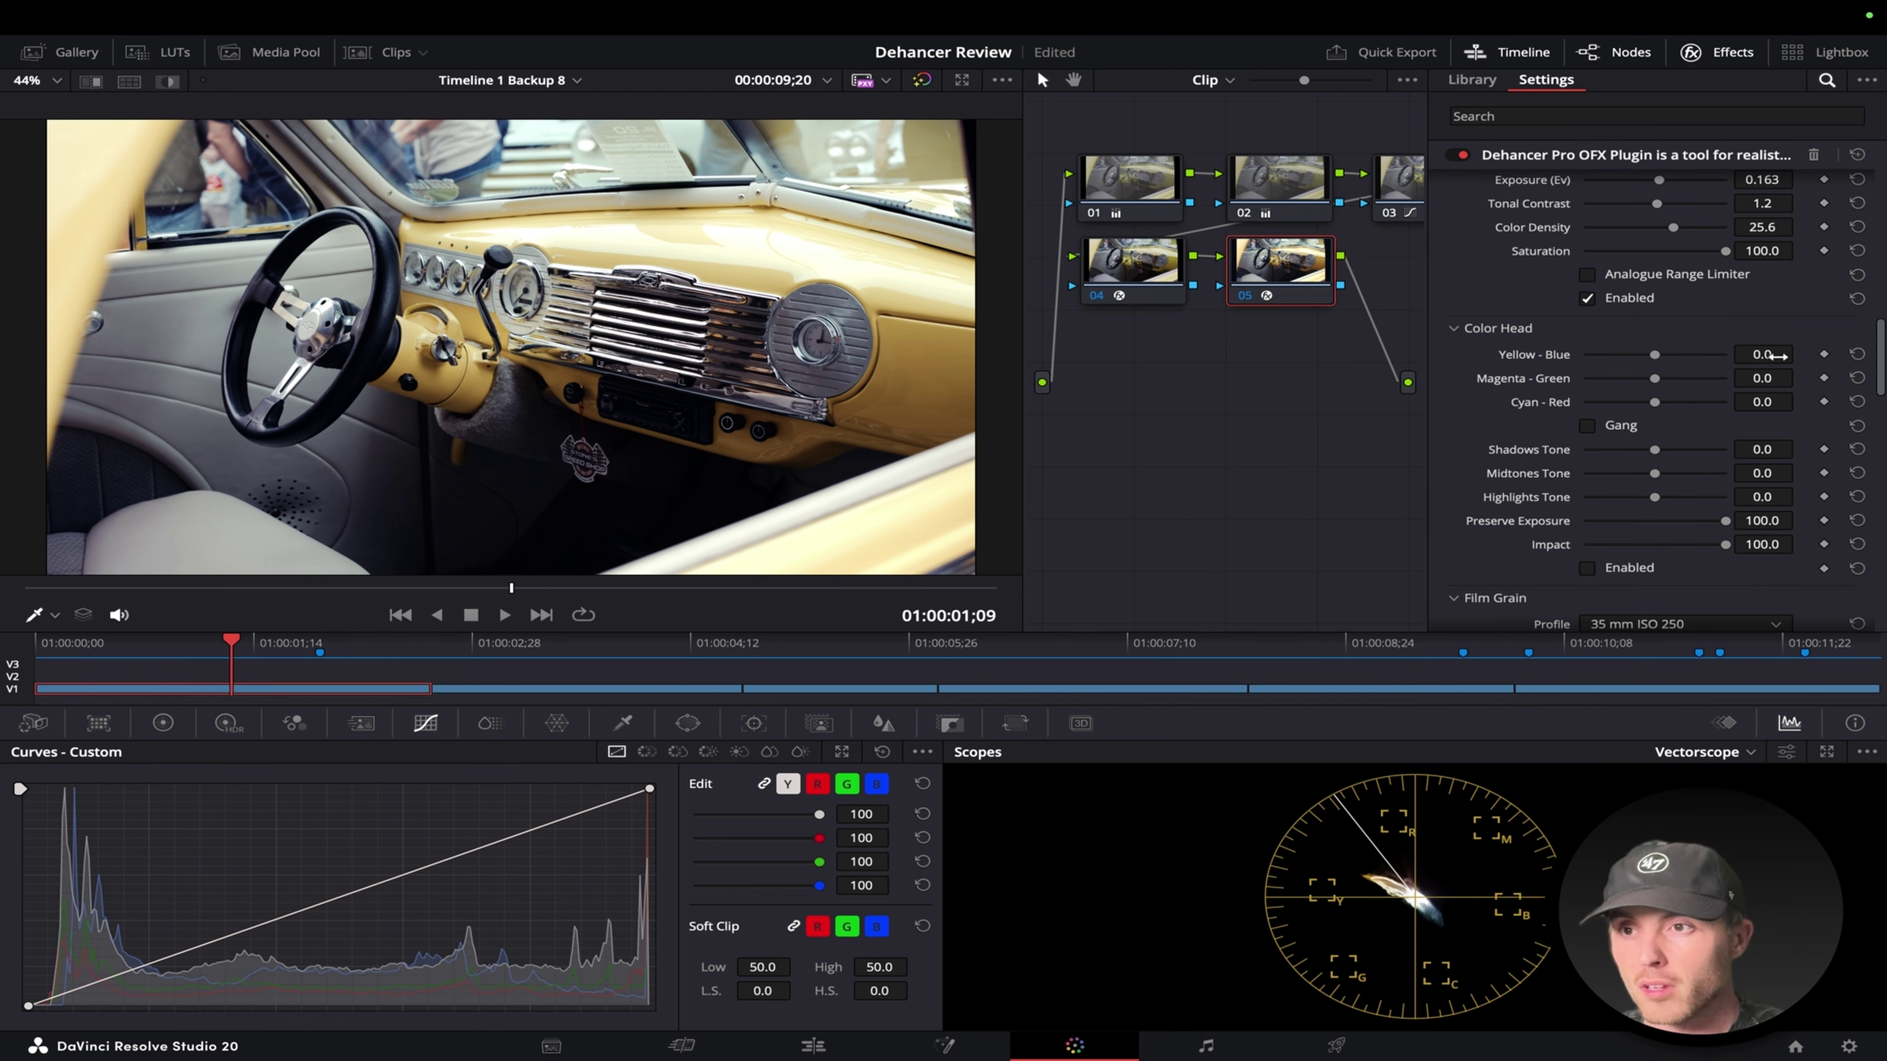
left_click_drag(1800, 354, 1800, 355)
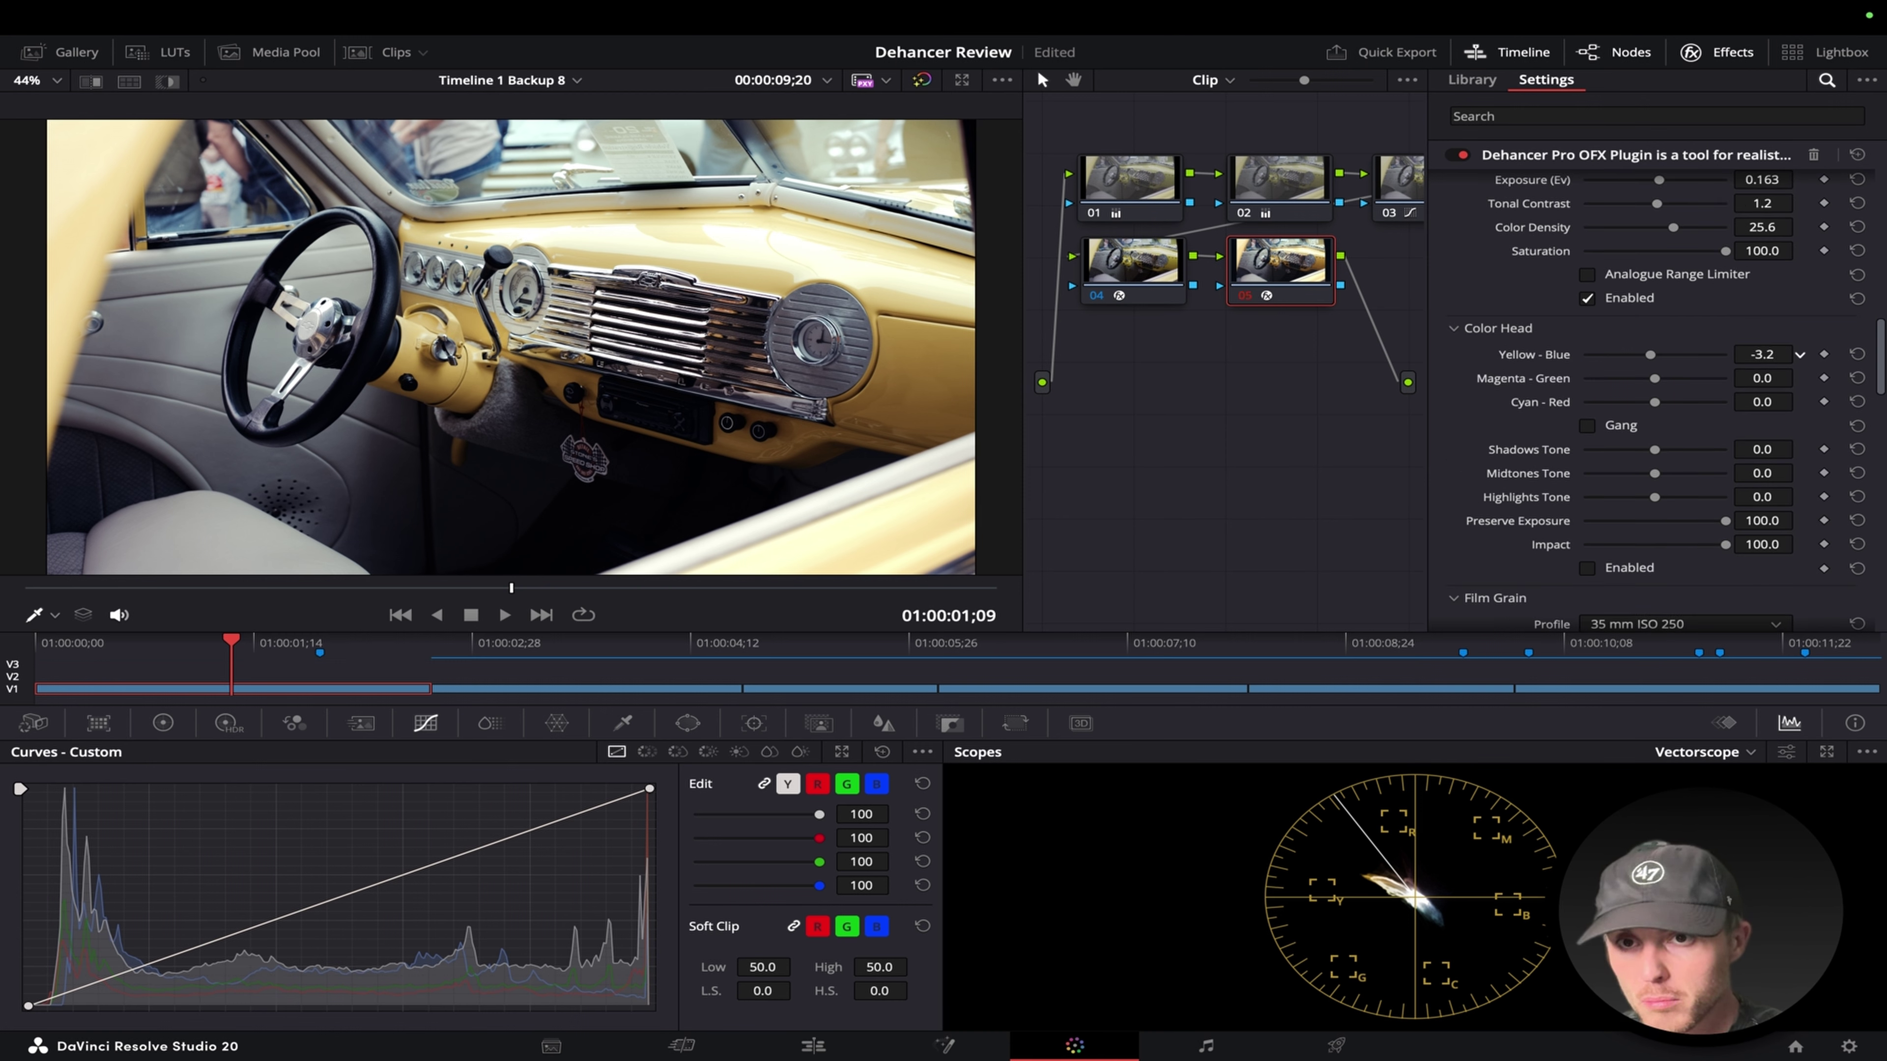
left_click(1587, 568)
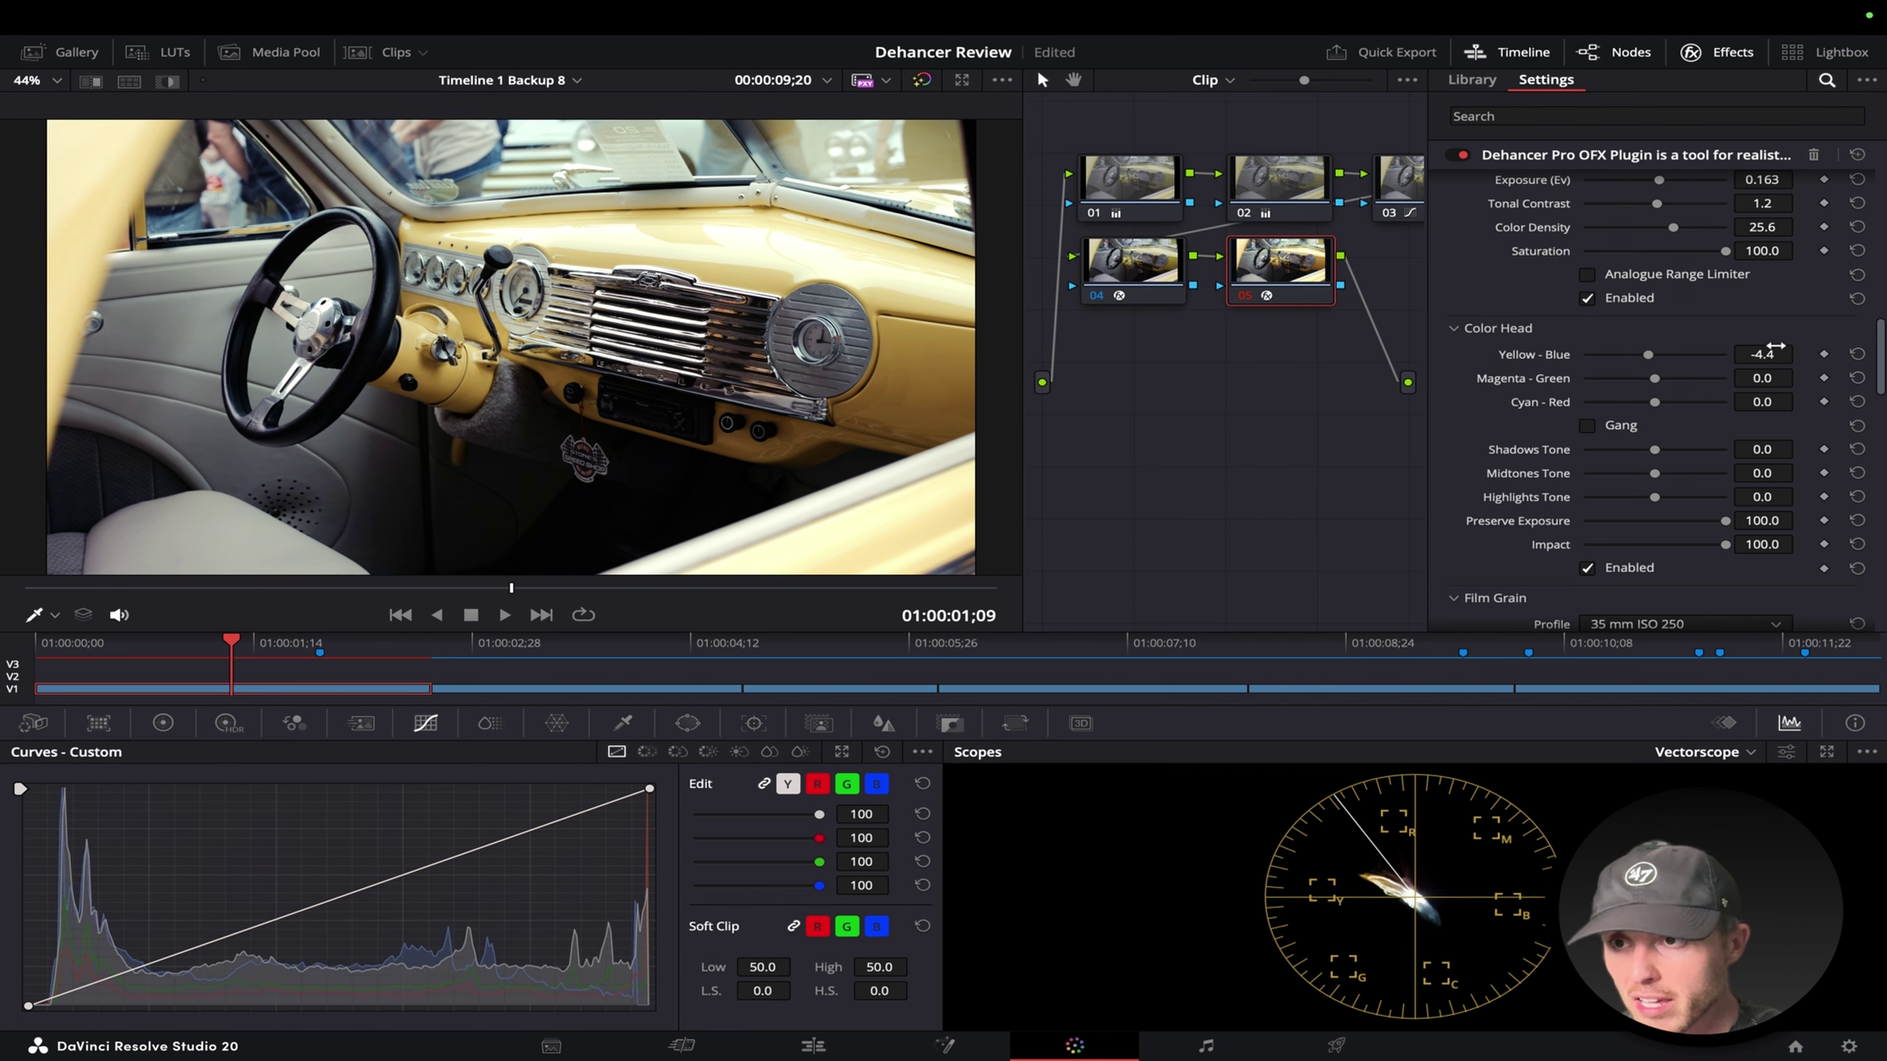
left_click_drag(1800, 354, 1800, 402)
Try the ganged Color Head filters at 6.7, then ungang them with Yellow - Blue at -2.1, Magenta - Green at 1.5 and Cyan - Red at 3.7.
left_click(1591, 427)
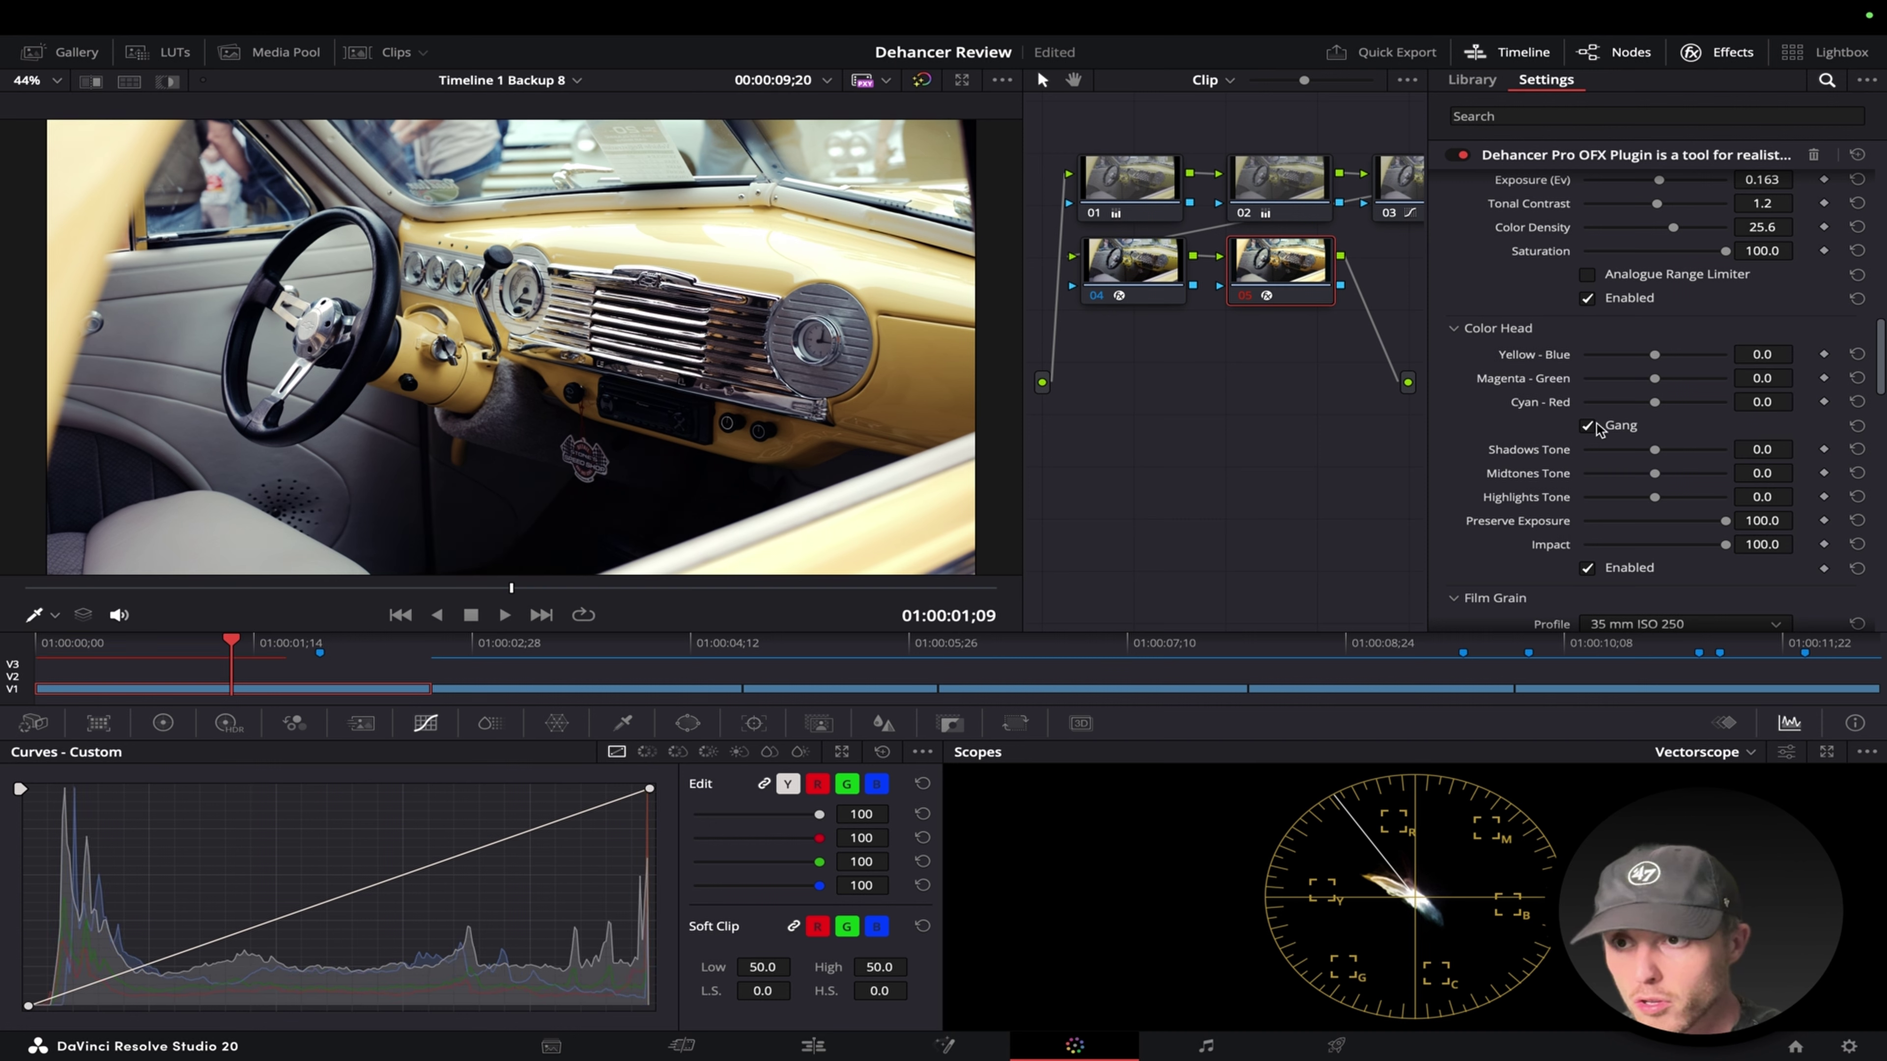
left_click_drag(1800, 377, 1800, 377)
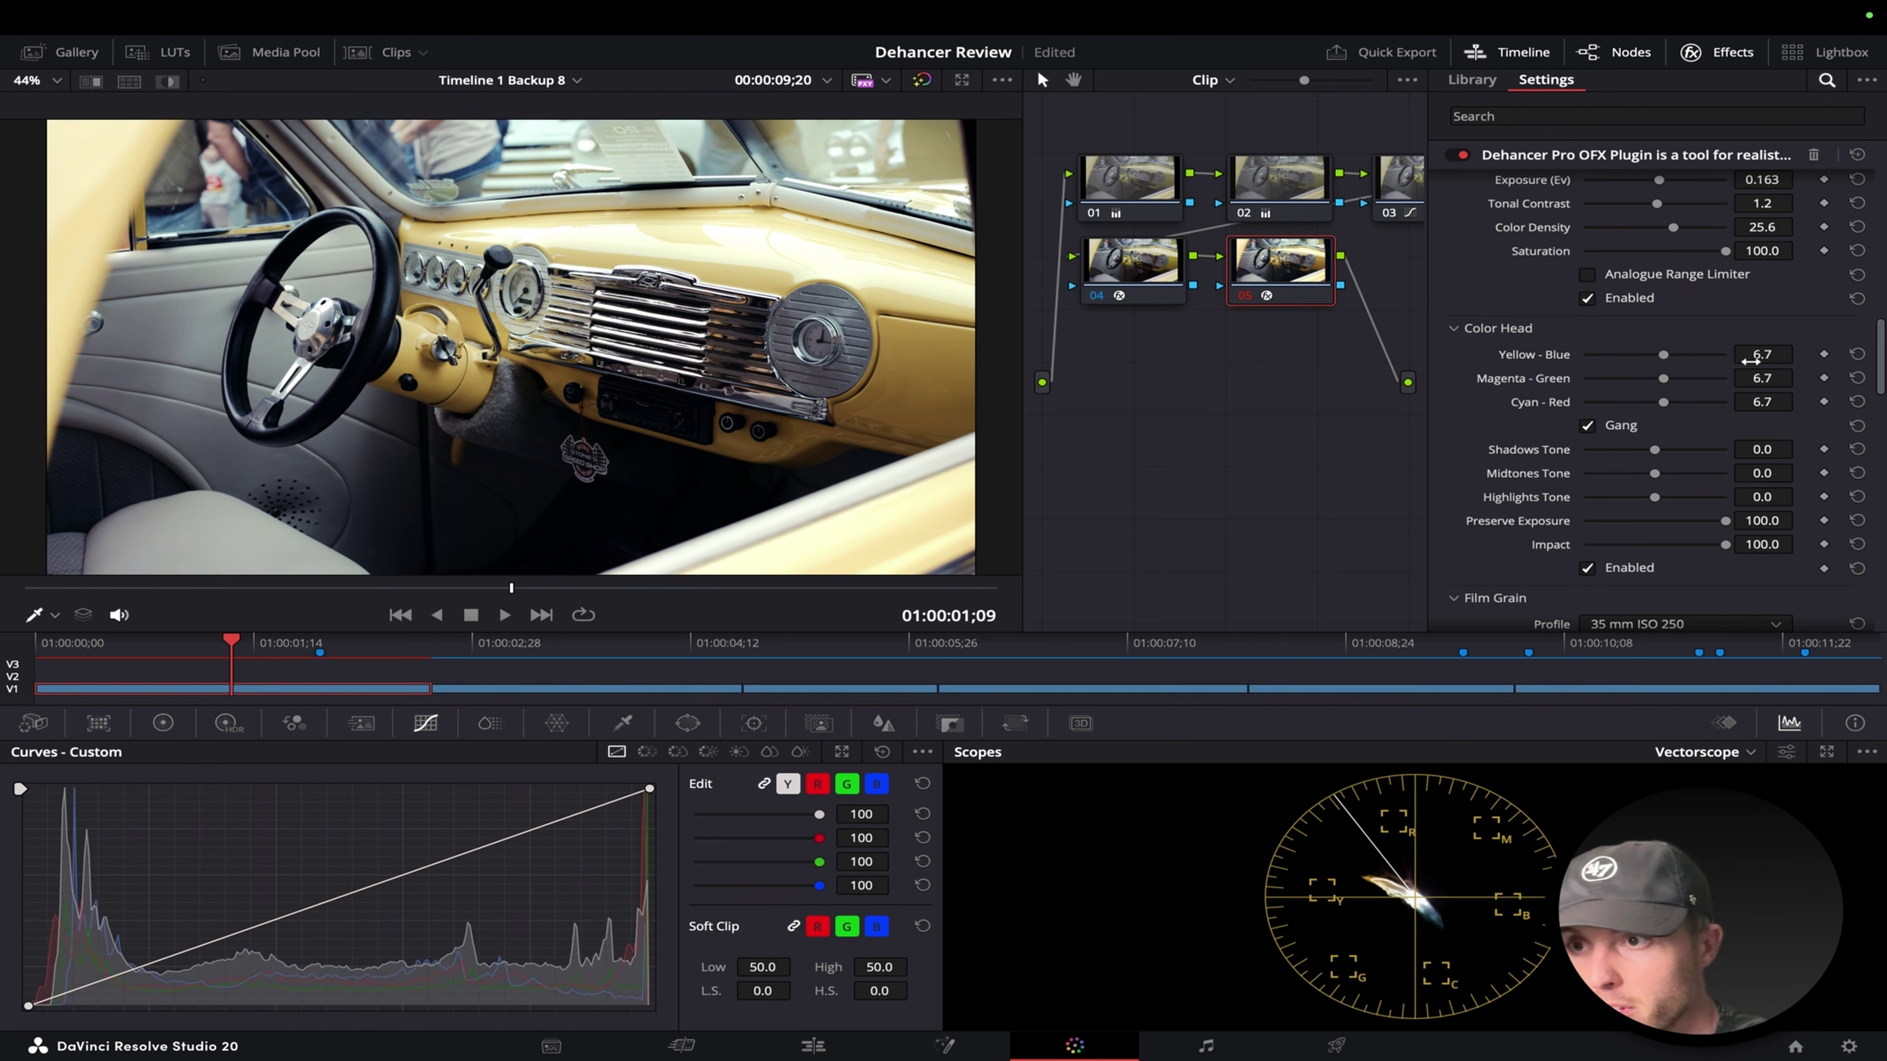
left_click(1589, 425)
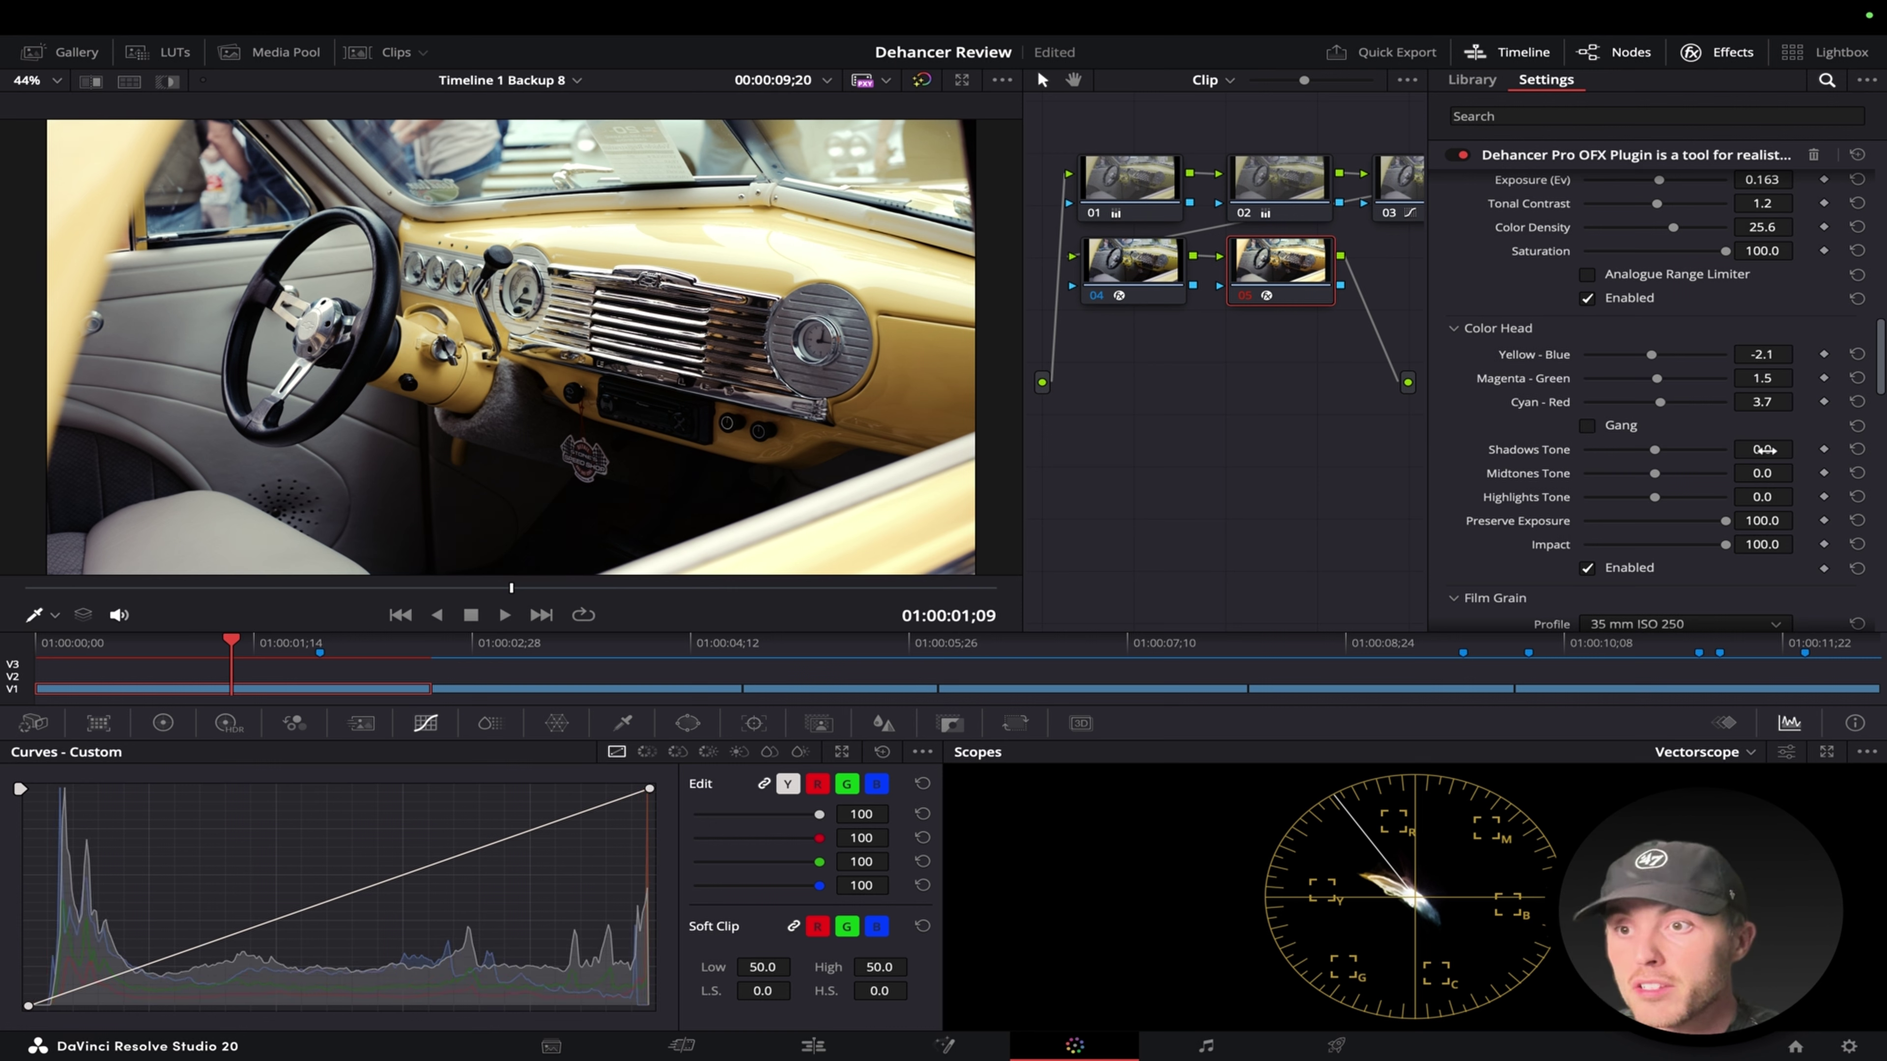
Try the Color Head's Shadows Tone and reset it, then set Midtones Tone to 14.4 and Highlights Tone to 5.1.
left_click_drag(1764, 449, 1623, 461)
double_click(1538, 451)
mouse_move(1763, 472)
left_mouse_down()
mouse_move(1800, 473)
mouse_move(1783, 473)
left_mouse_up()
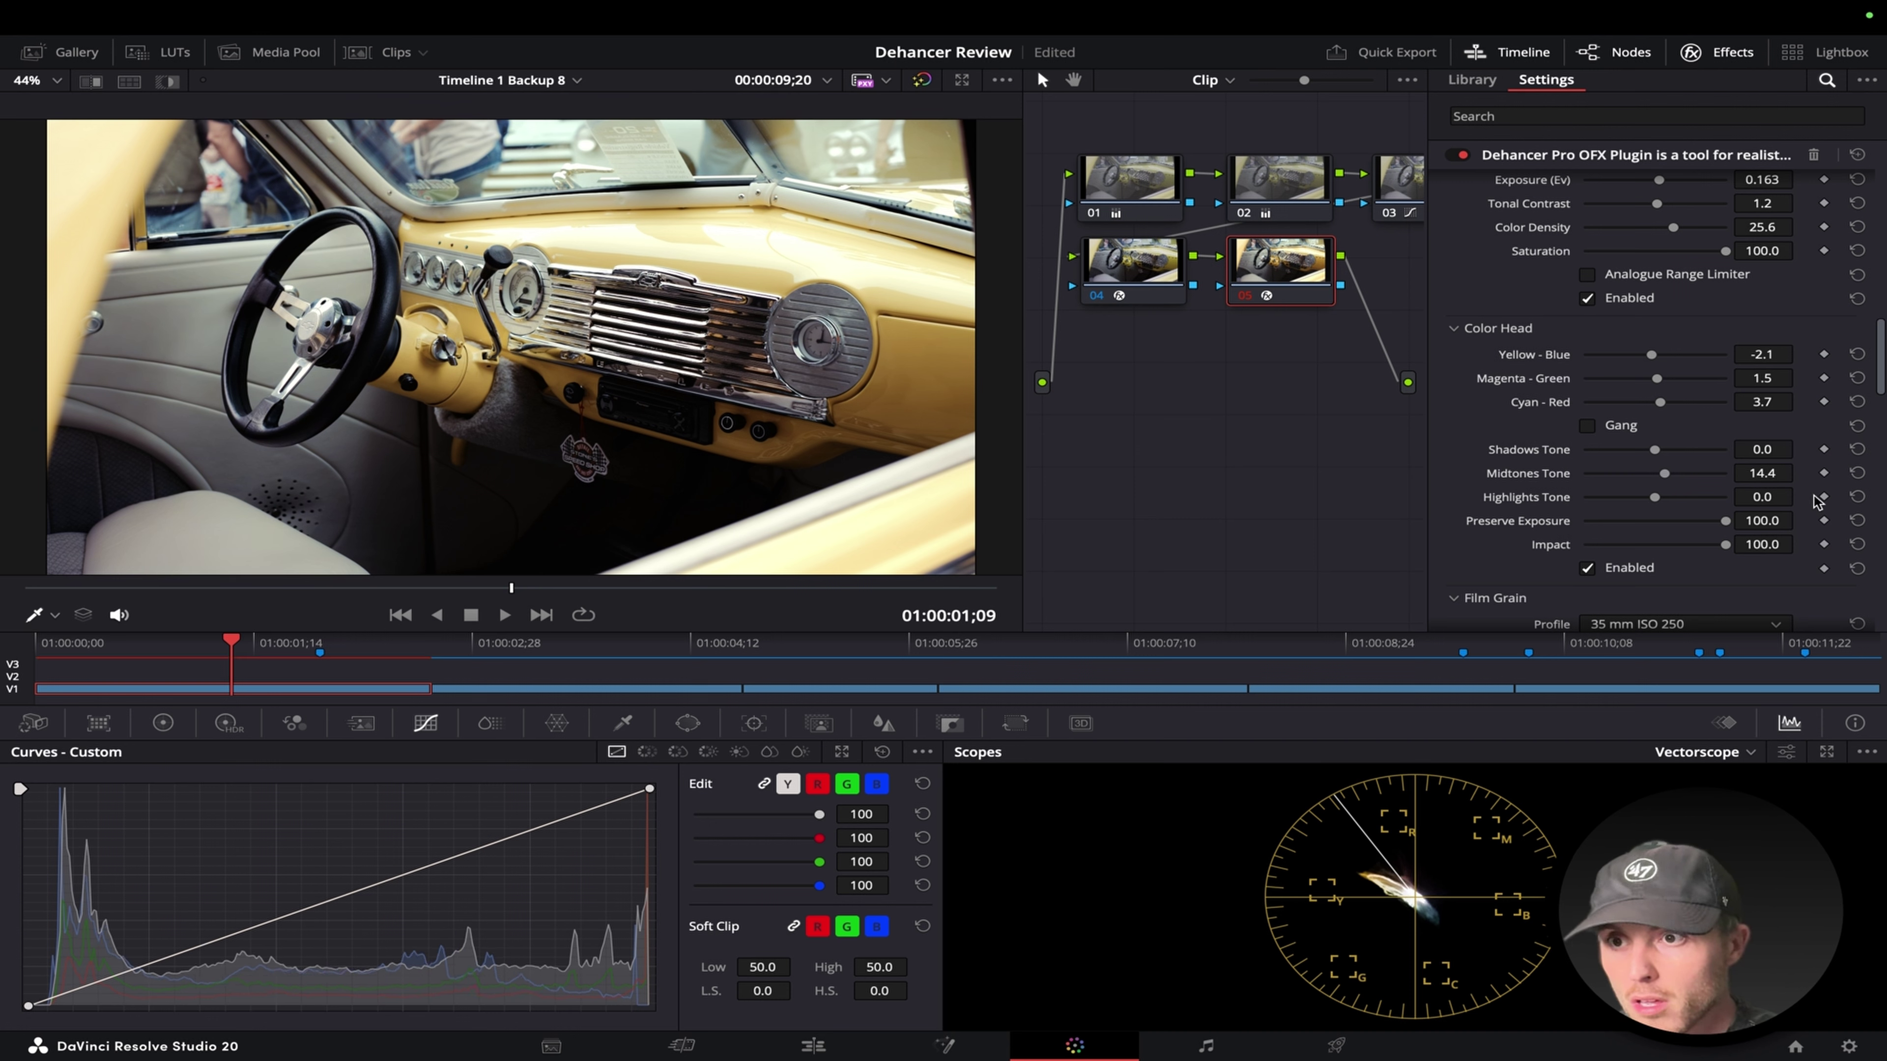
left_click_drag(1762, 496, 1720, 525)
Test the Color Head's Preserve Exposure across its range and its Impact at 0, then return both to 100.
left_click_drag(1585, 522, 1879, 517)
left_click_drag(1729, 548, 1581, 554)
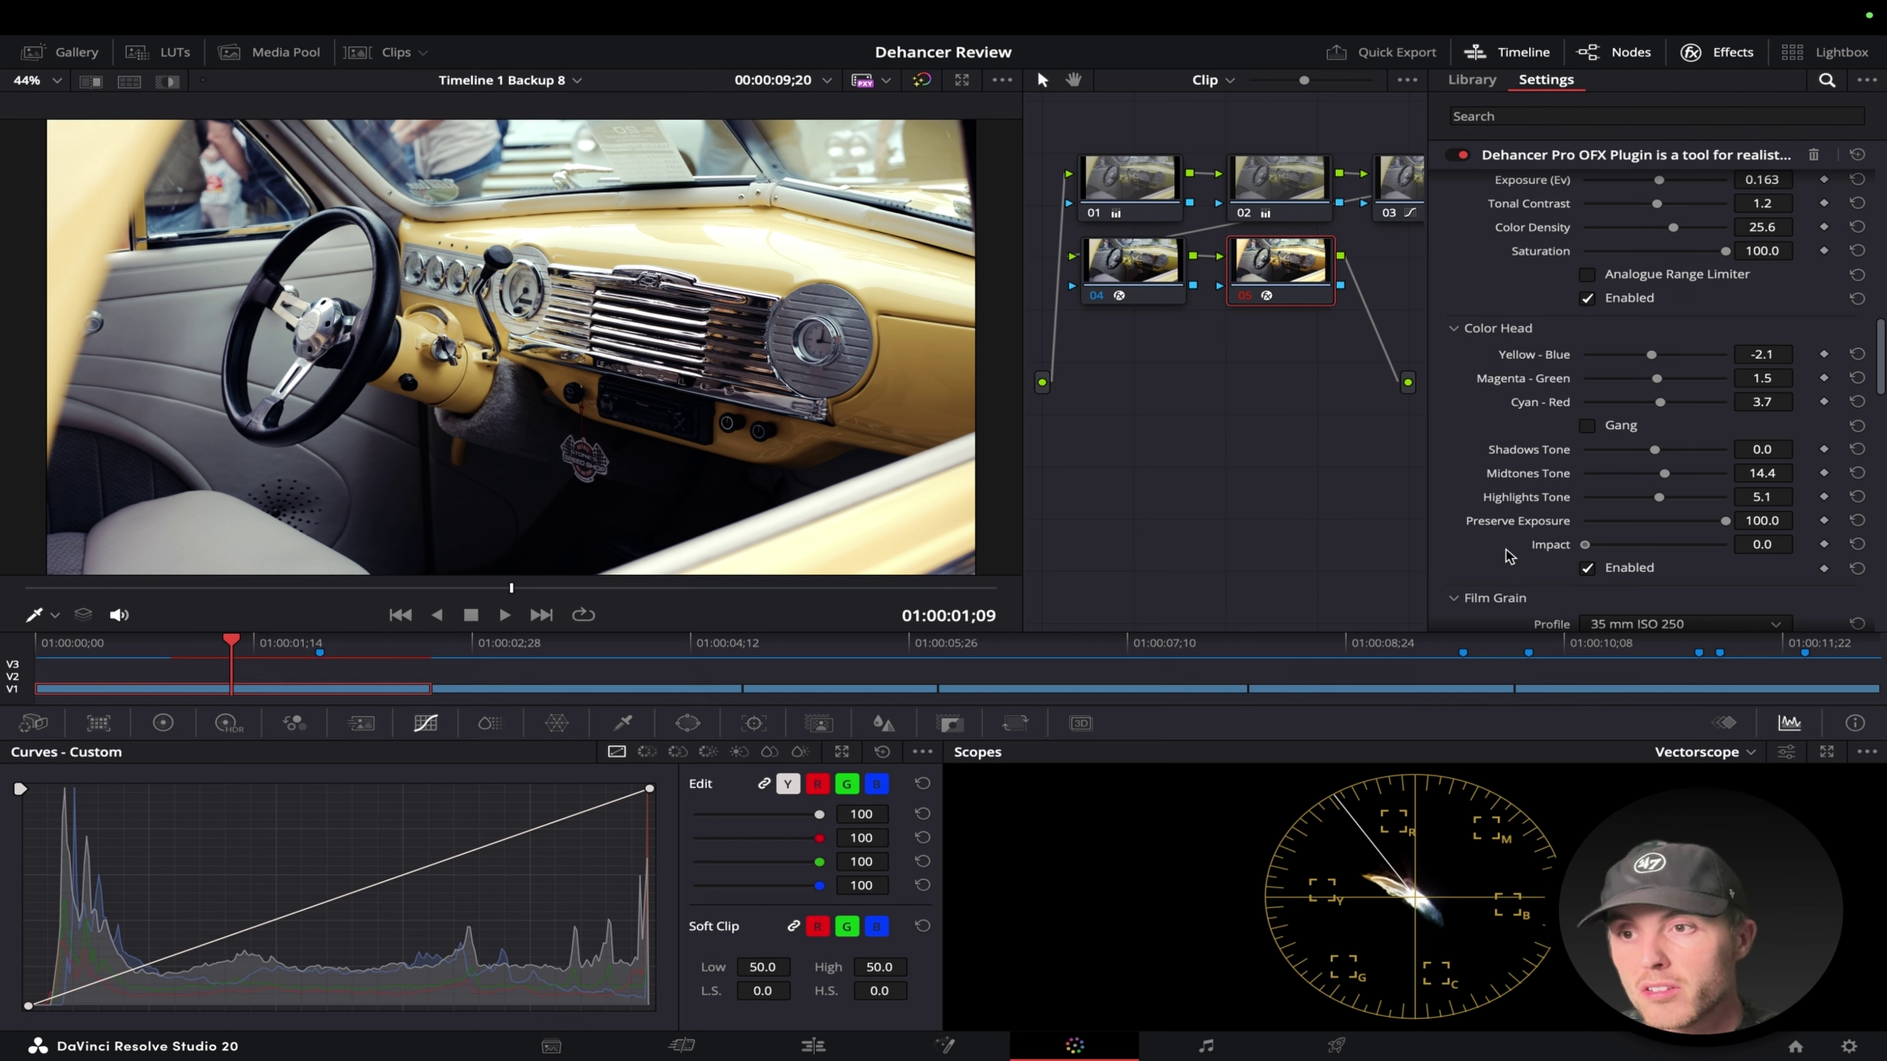
left_click_drag(1586, 547, 1775, 550)
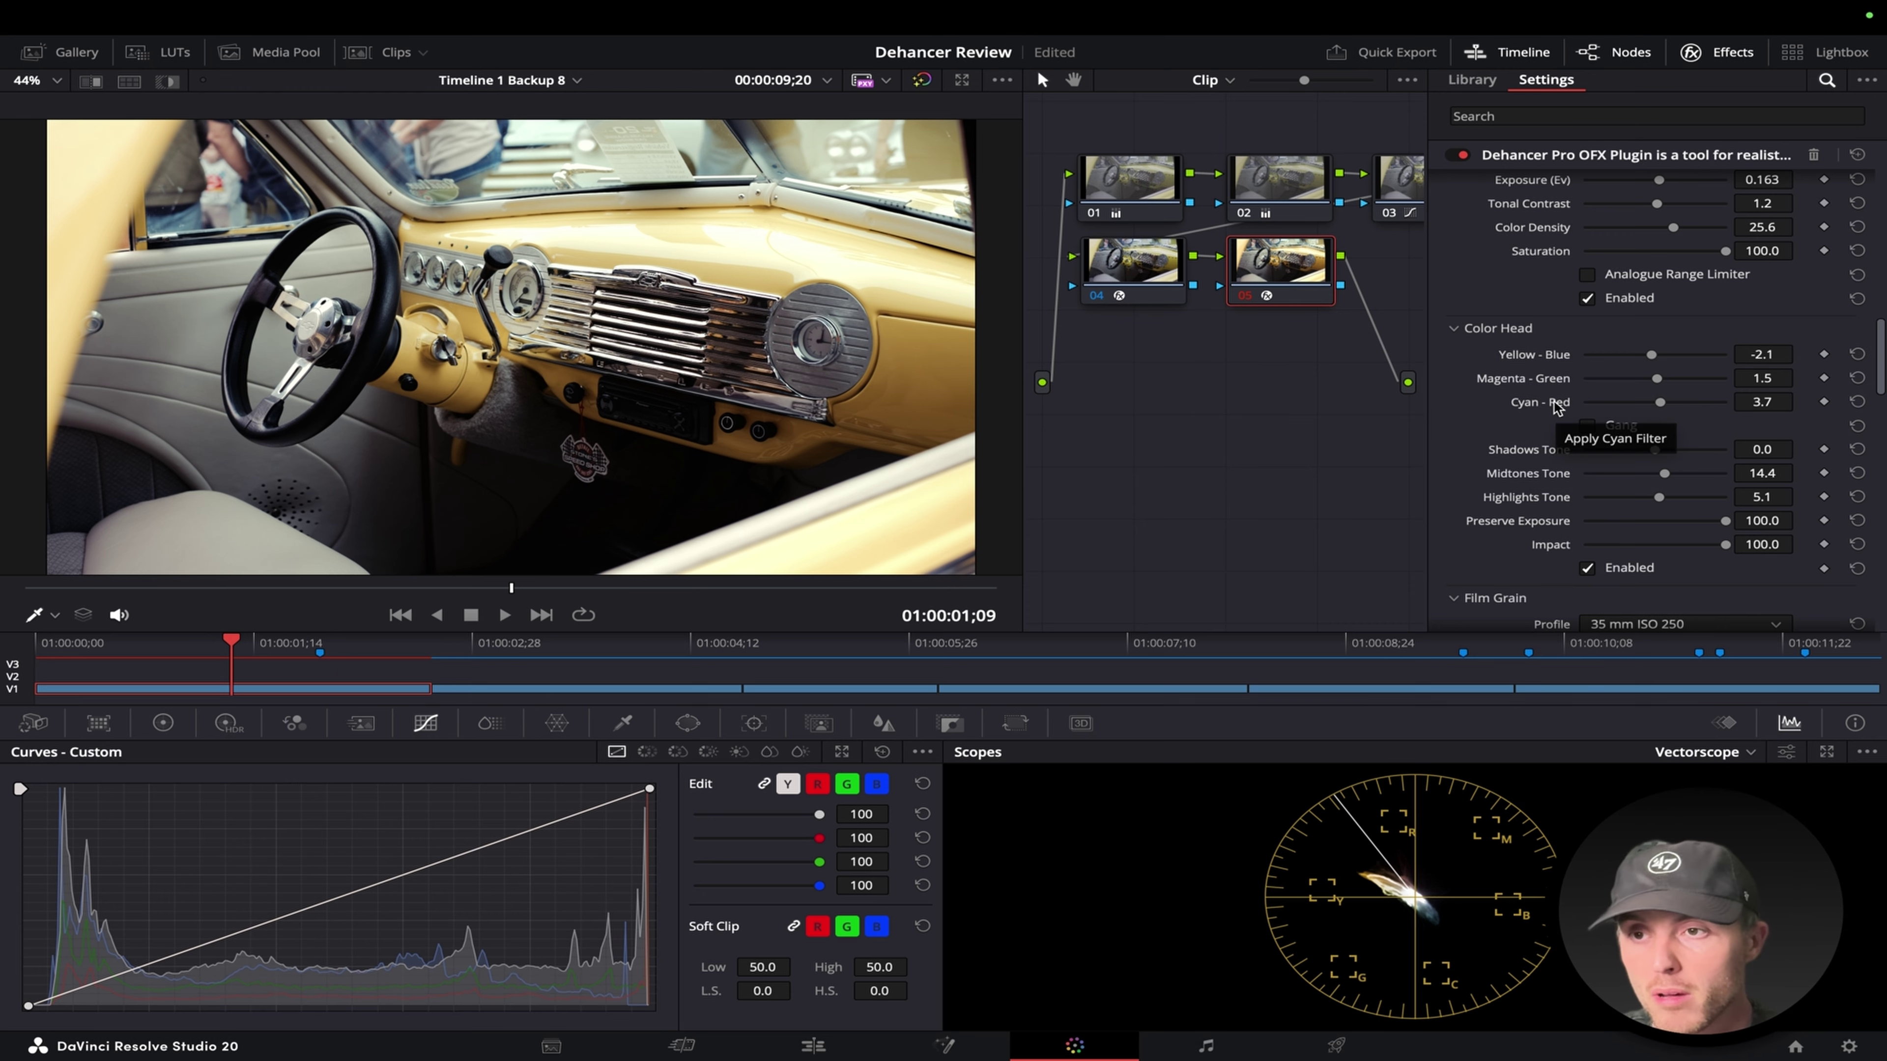
Read the manual's pages on CMY Color Head and Print Toning and on Film Grain, then return to DaVinci Resolve.
key("ctrl+Left")
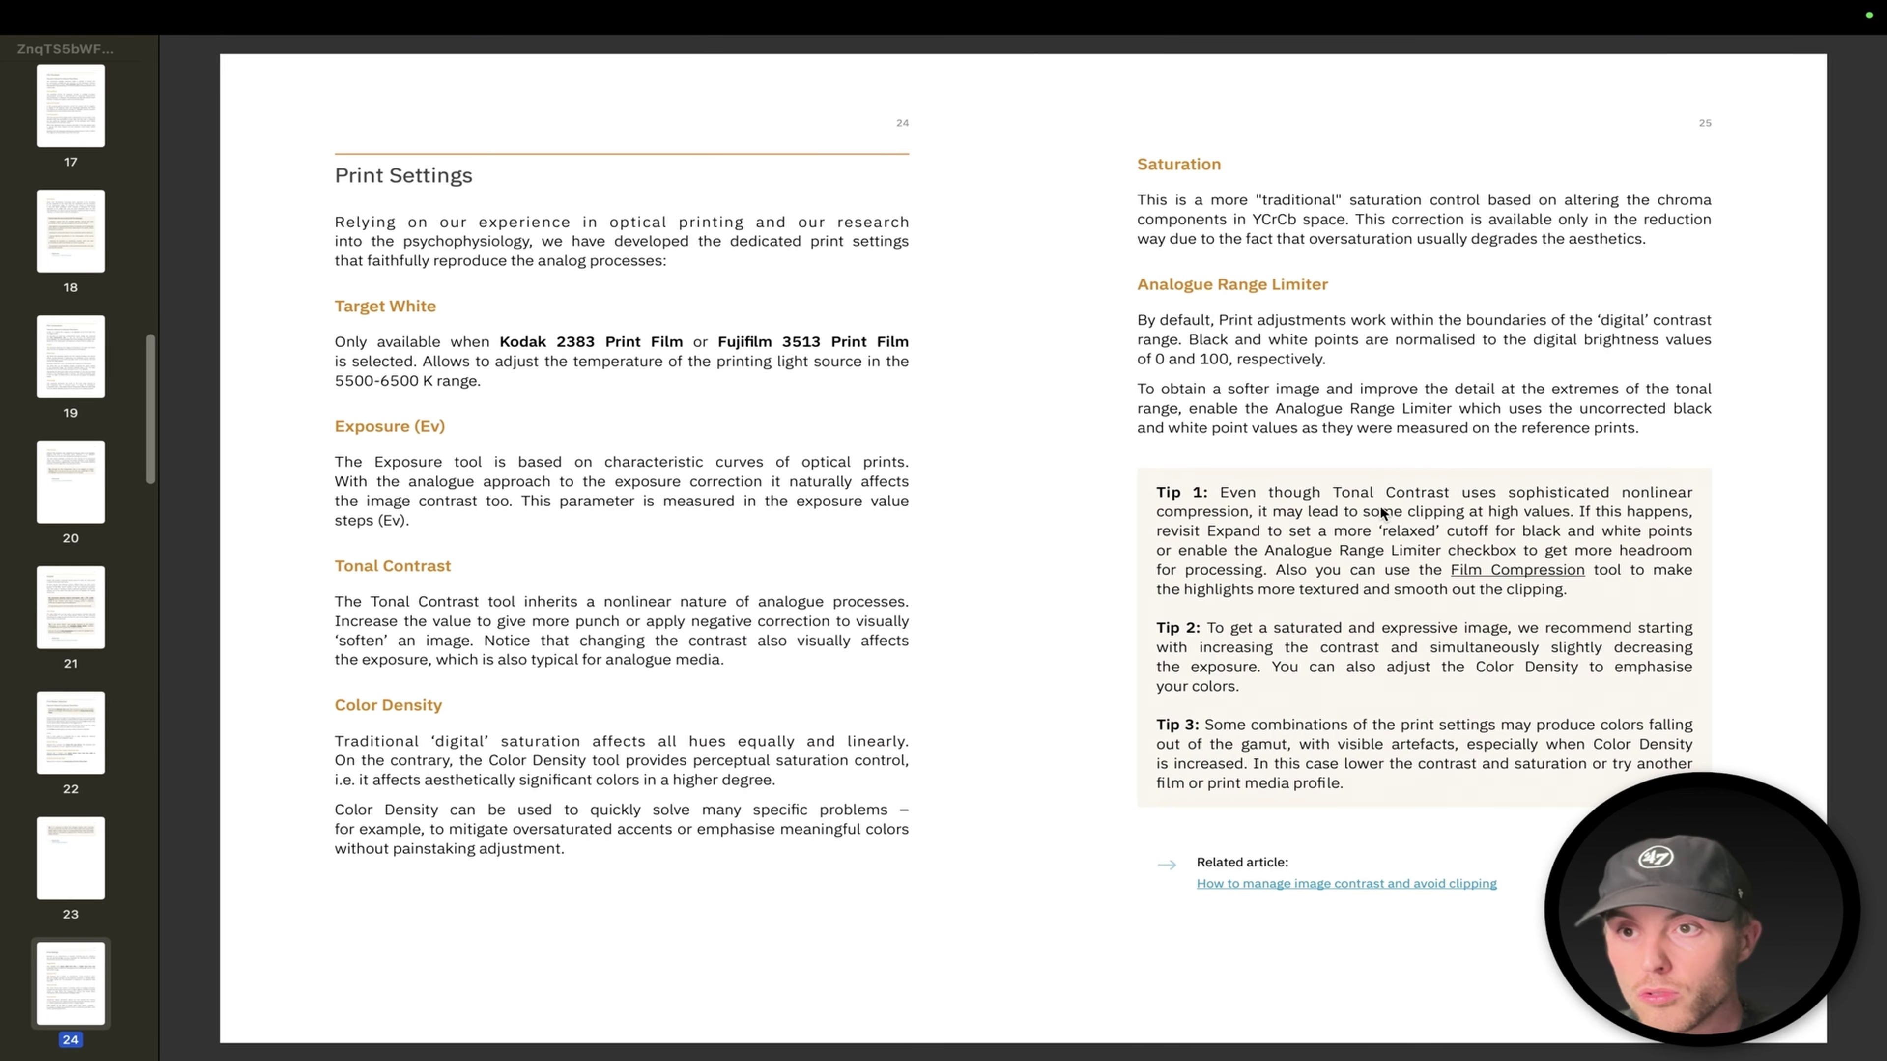
scroll(1380, 511, "down", 3)
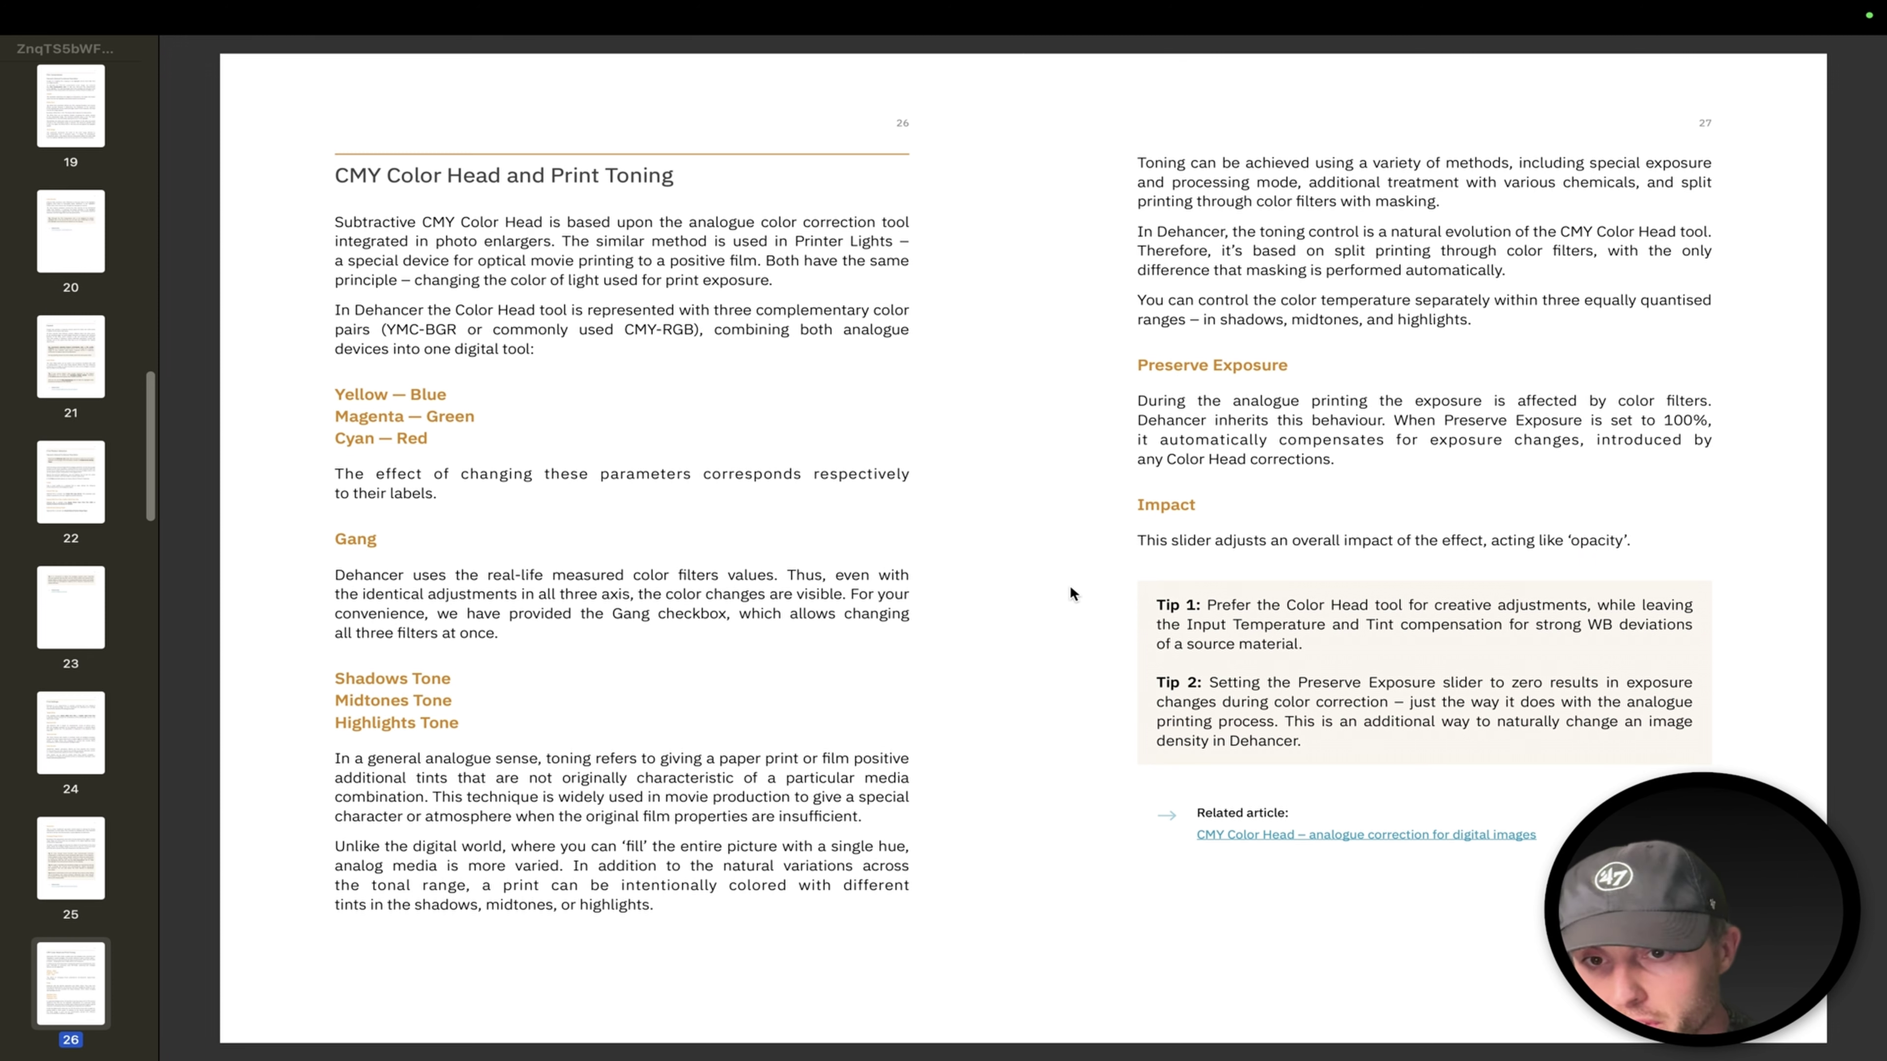
scroll(1075, 593, "down", 3)
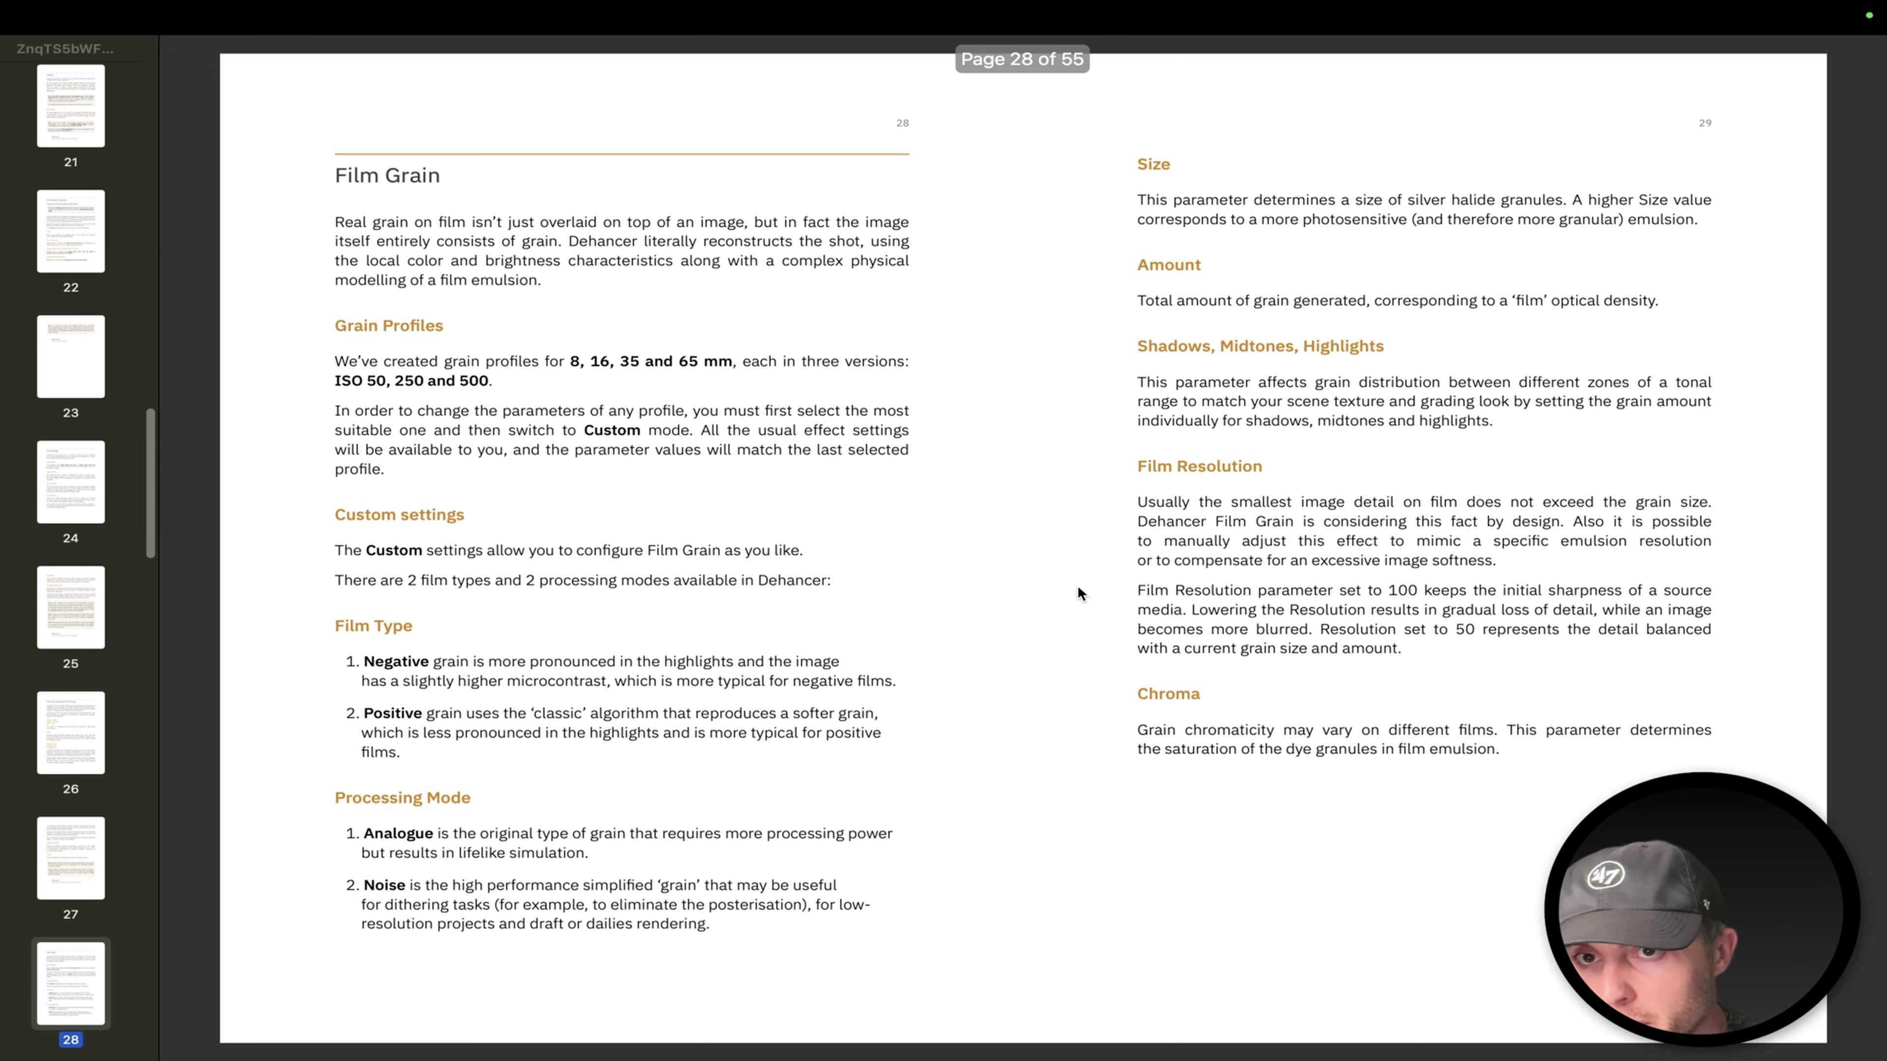
key("ctrl+Right")
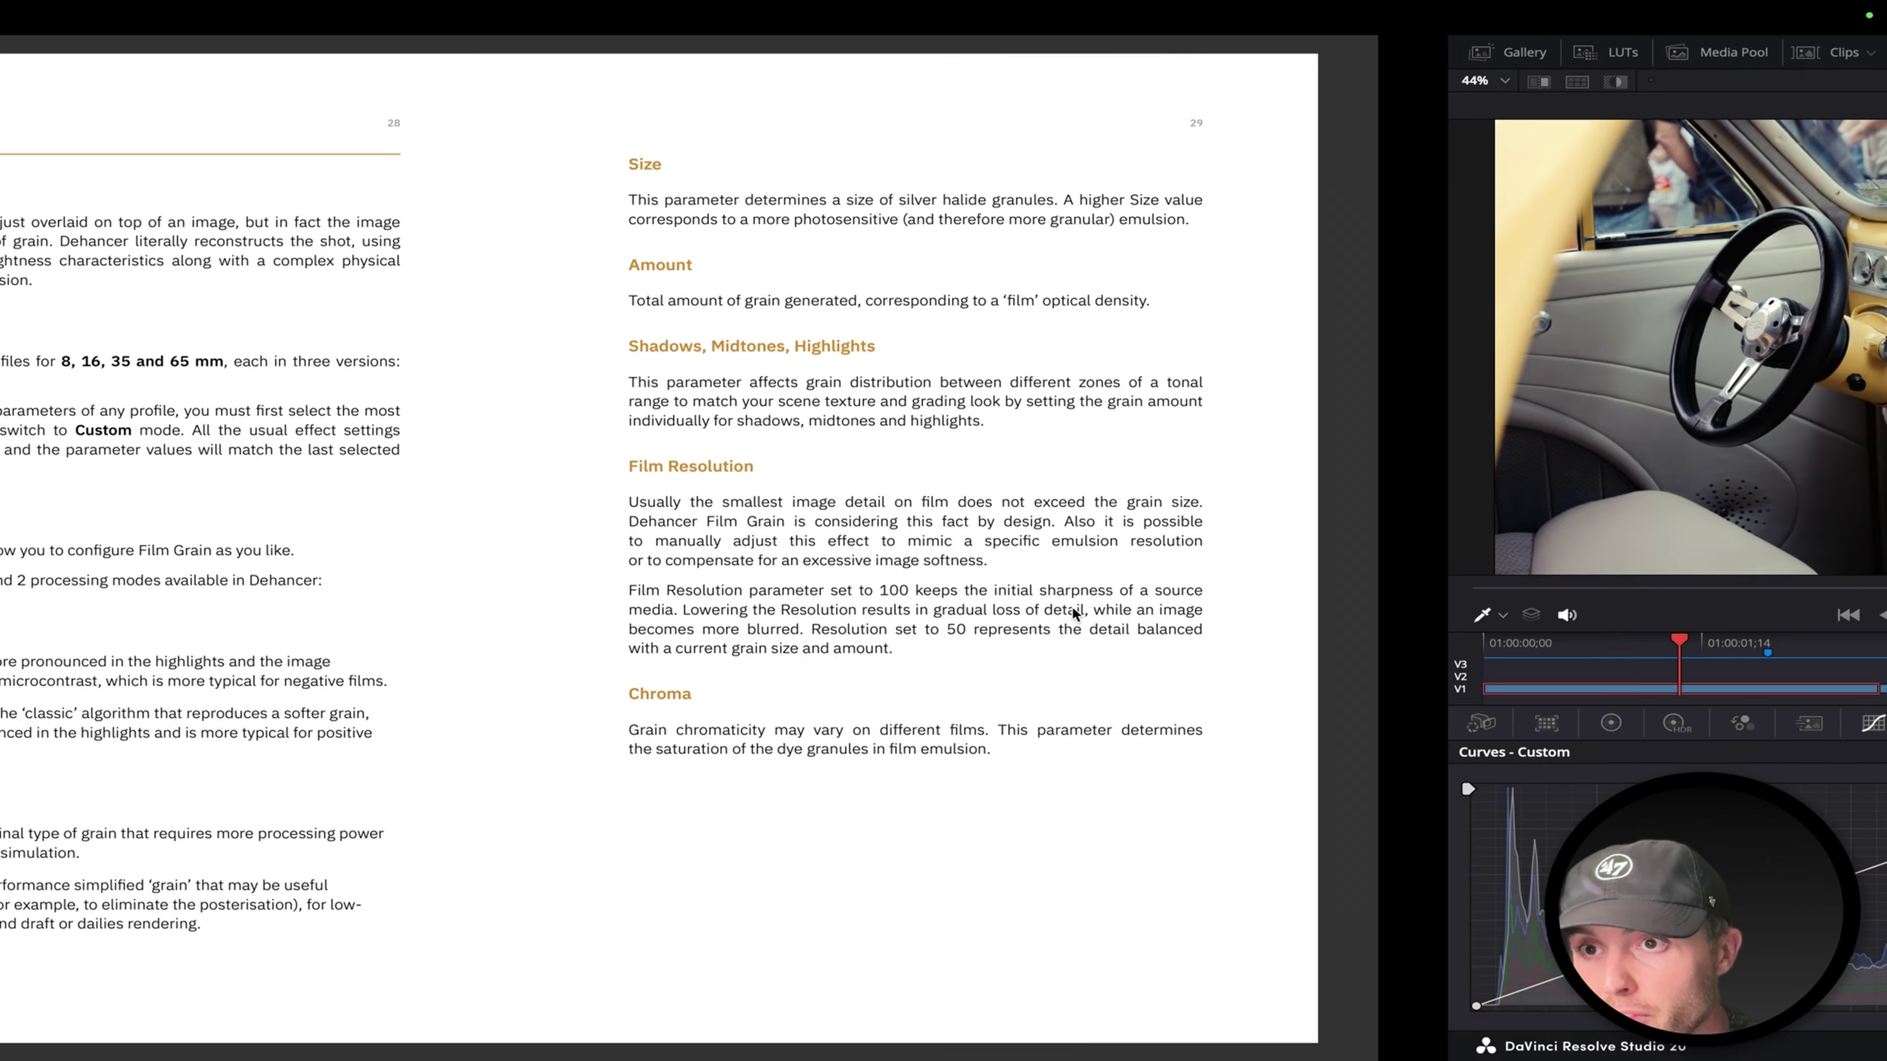
Enable Film Grain and raise its Amount, judging the grain on the frame at 01:00:00;11.
scroll(1632, 417, "down", 2)
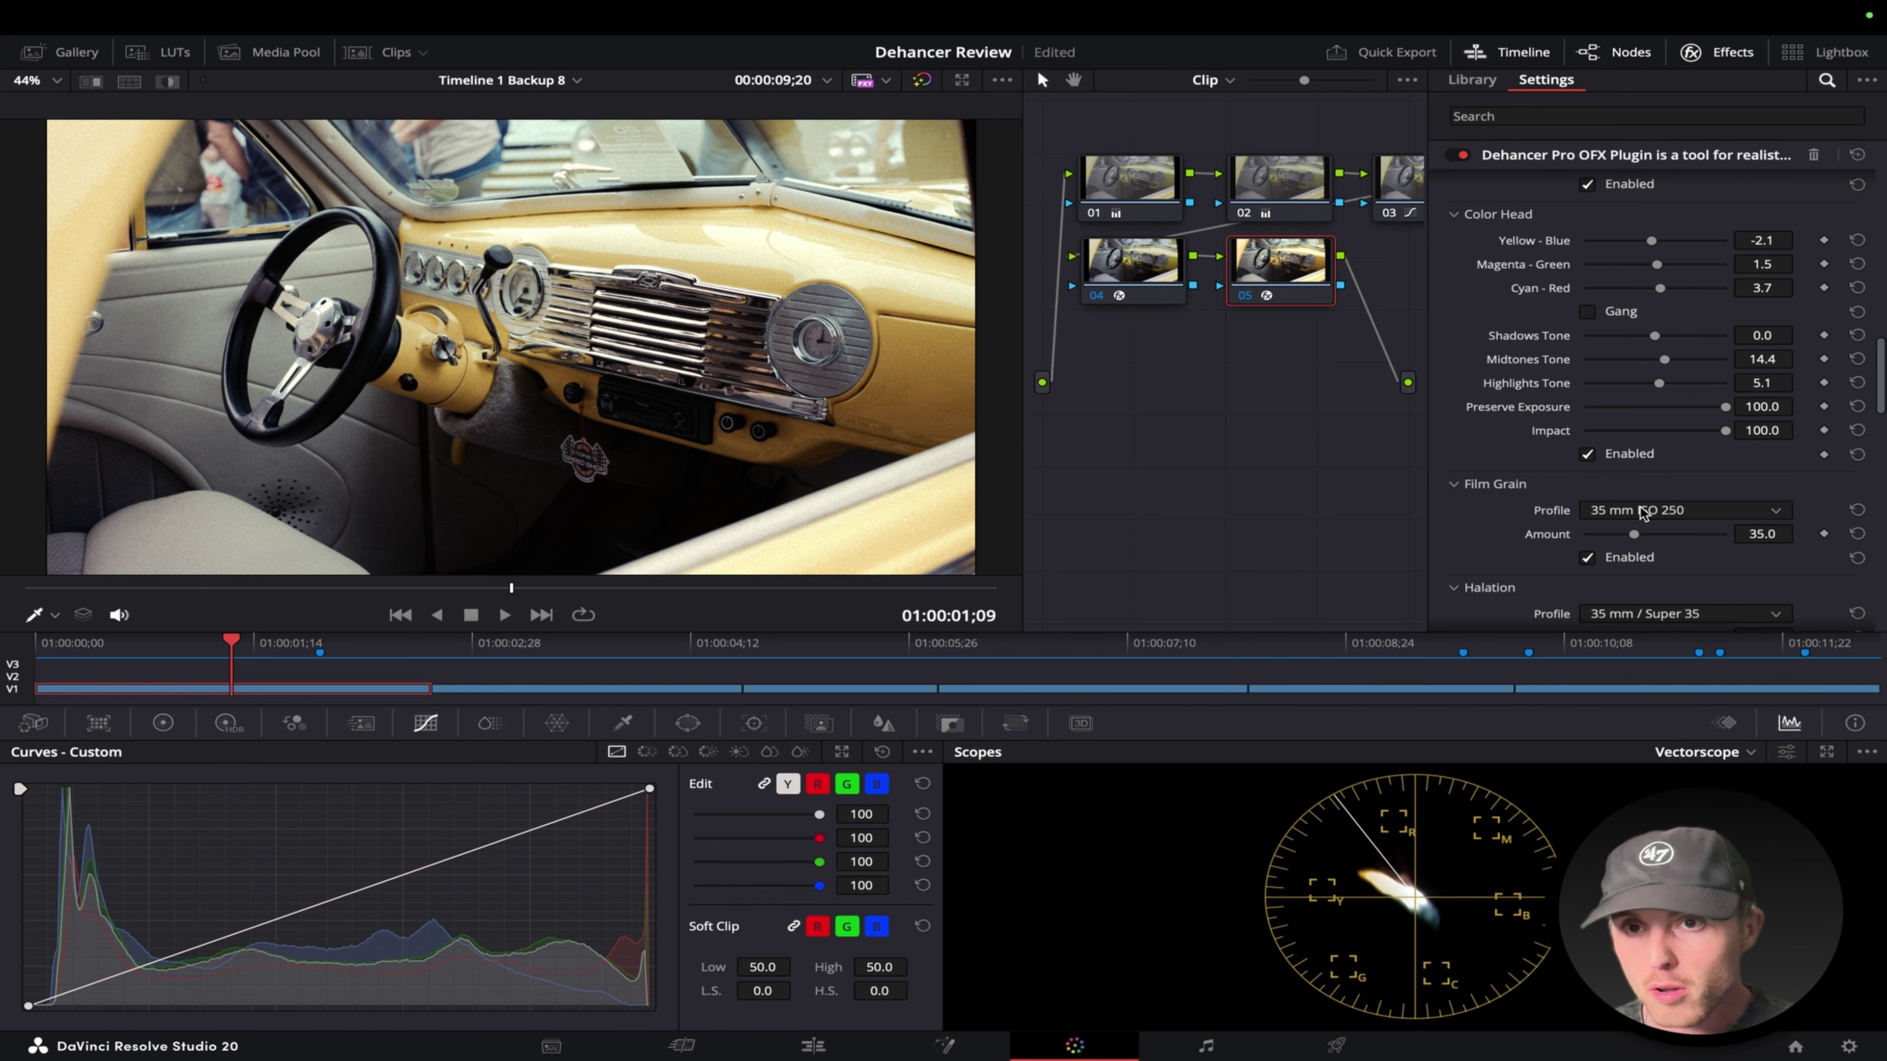
mouse_move(426, 589)
left_mouse_down()
mouse_move(95, 623)
mouse_move(594, 583)
mouse_move(163, 608)
left_mouse_up()
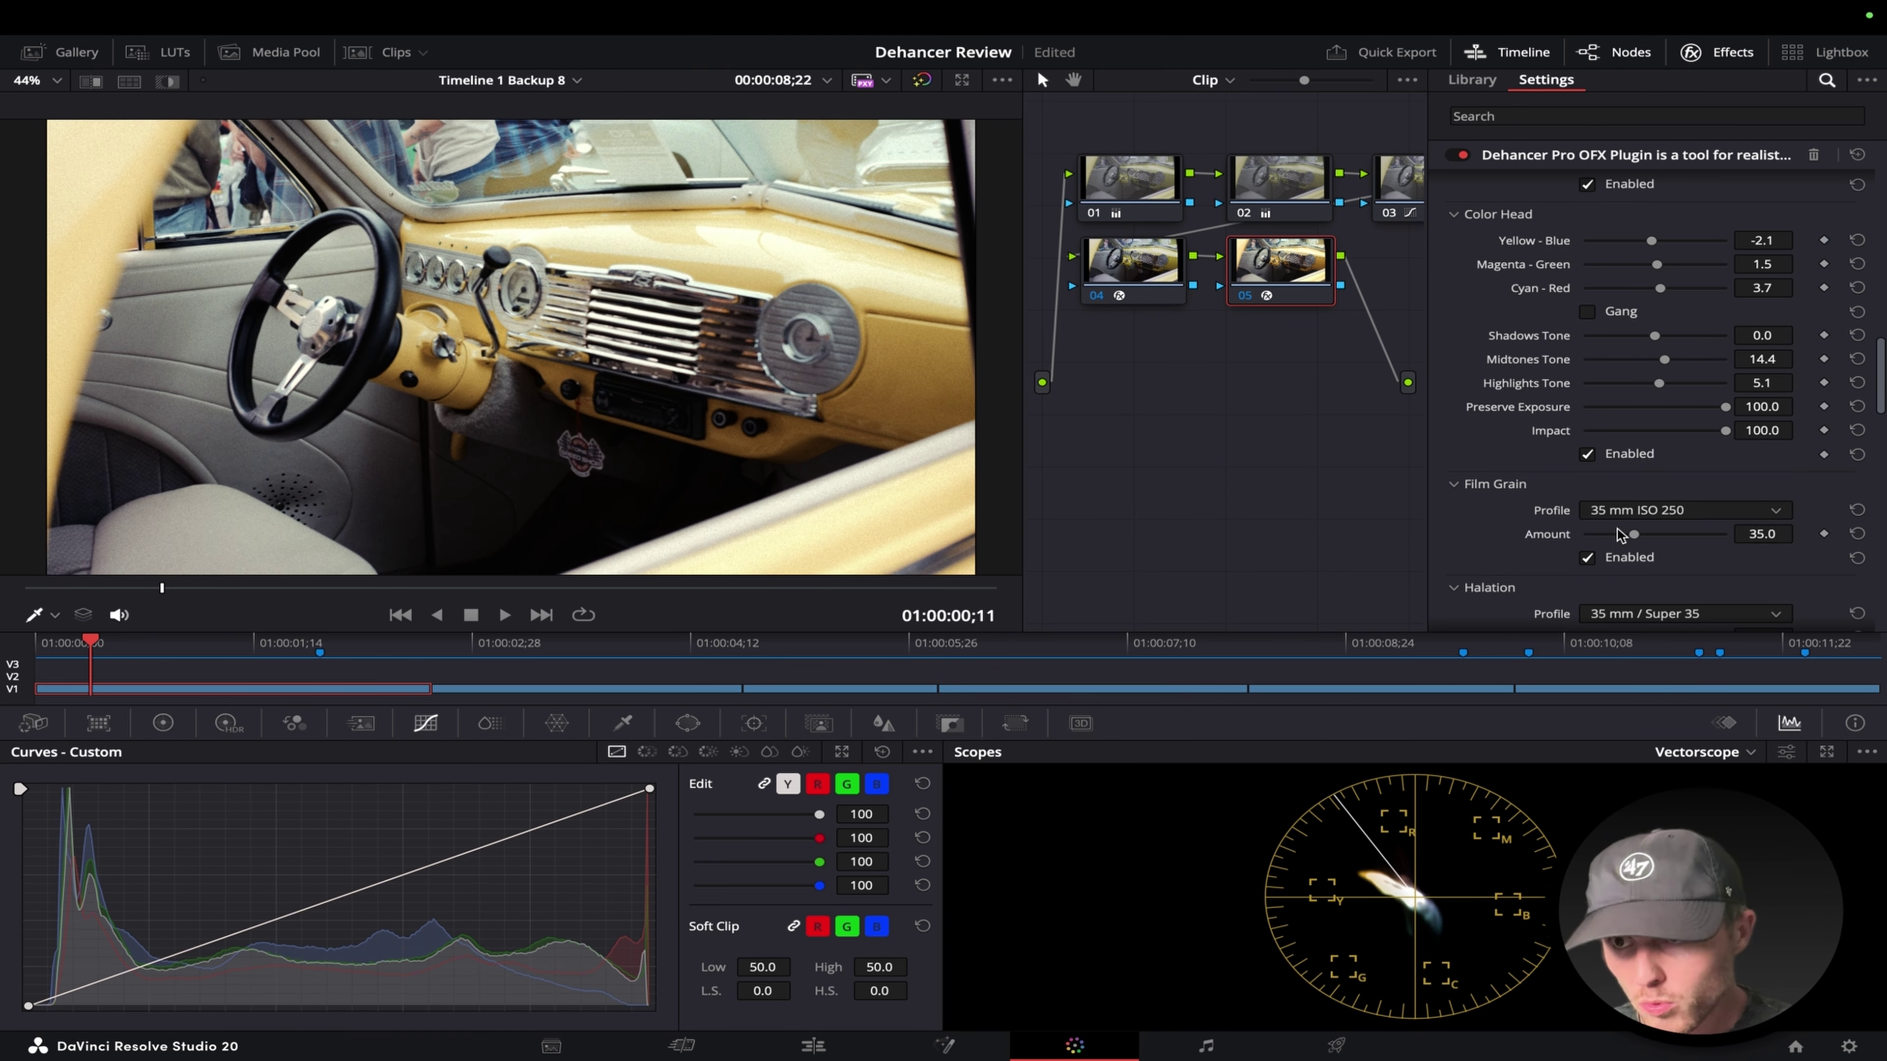
left_click_drag(1634, 534, 1658, 539)
Change the Film Grain profile to 35 mm ISO 500, play the clip to judge it, and set Amount to 31.0.
left_click(1664, 511)
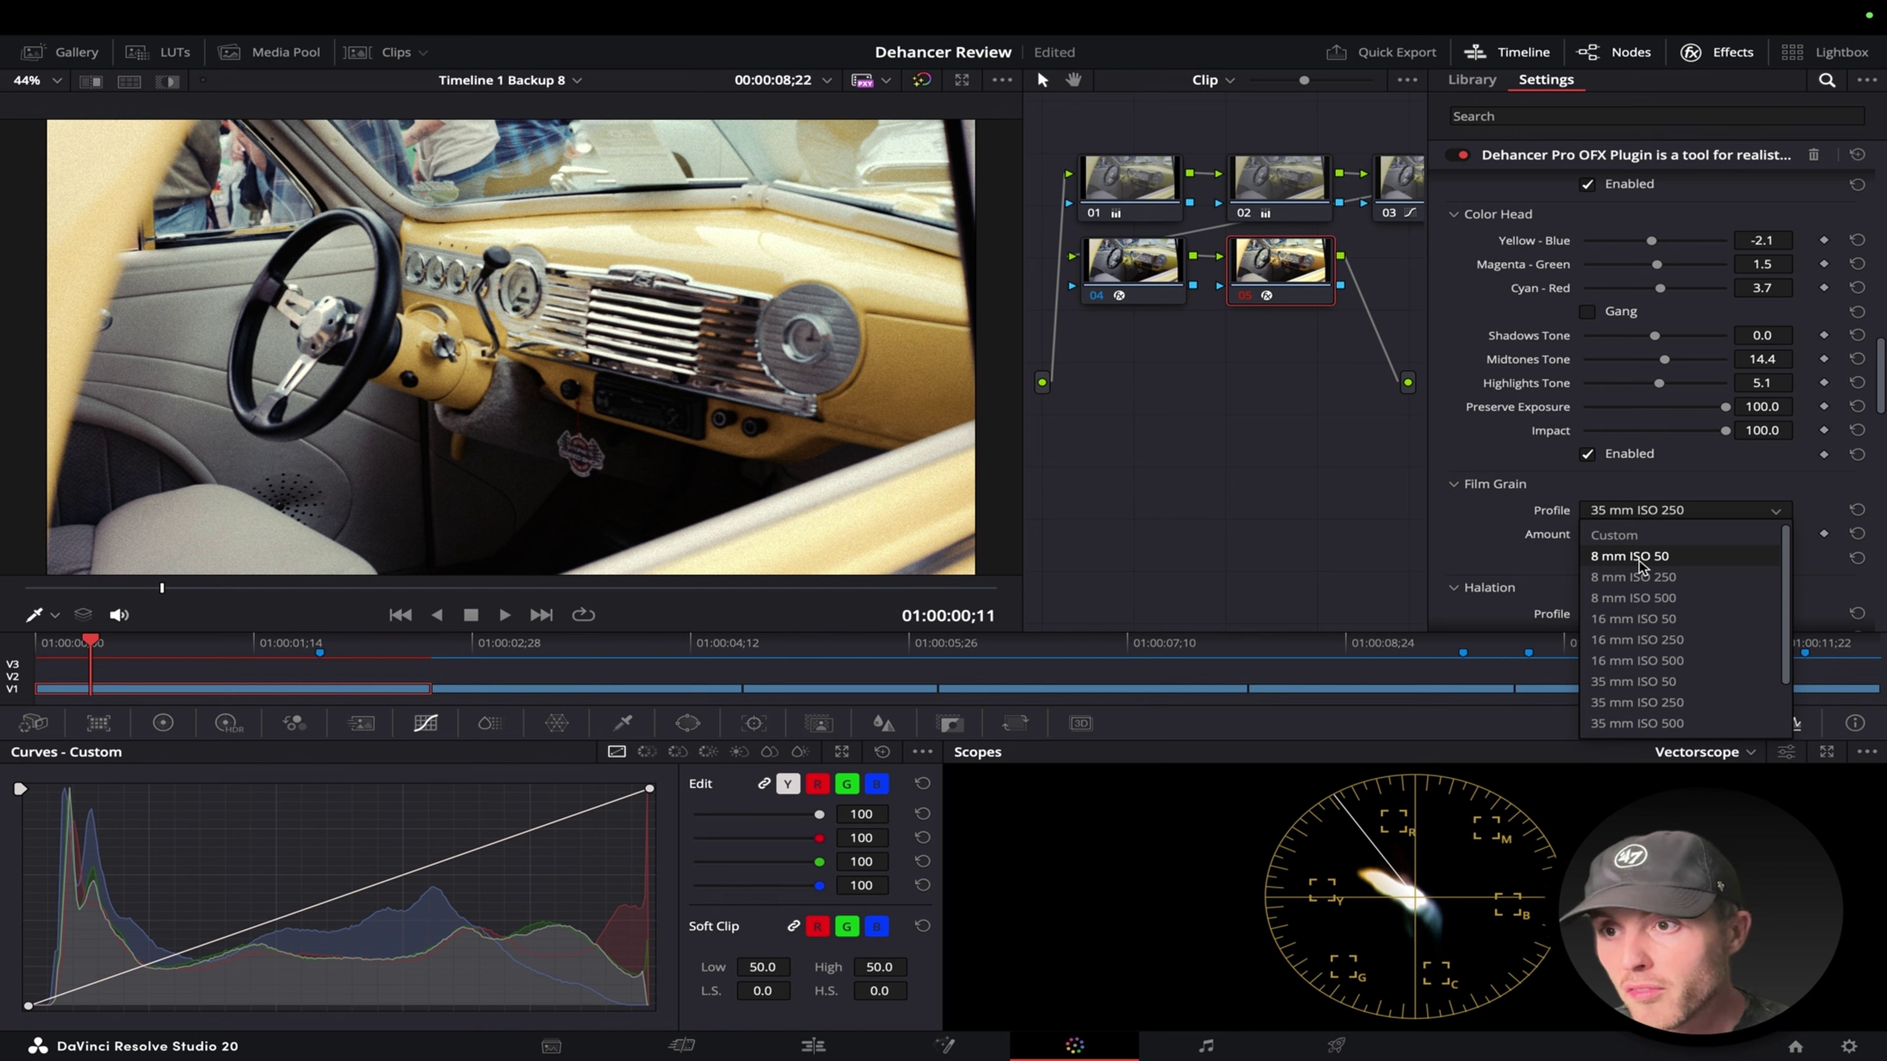
scroll(1640, 568, "down", 1)
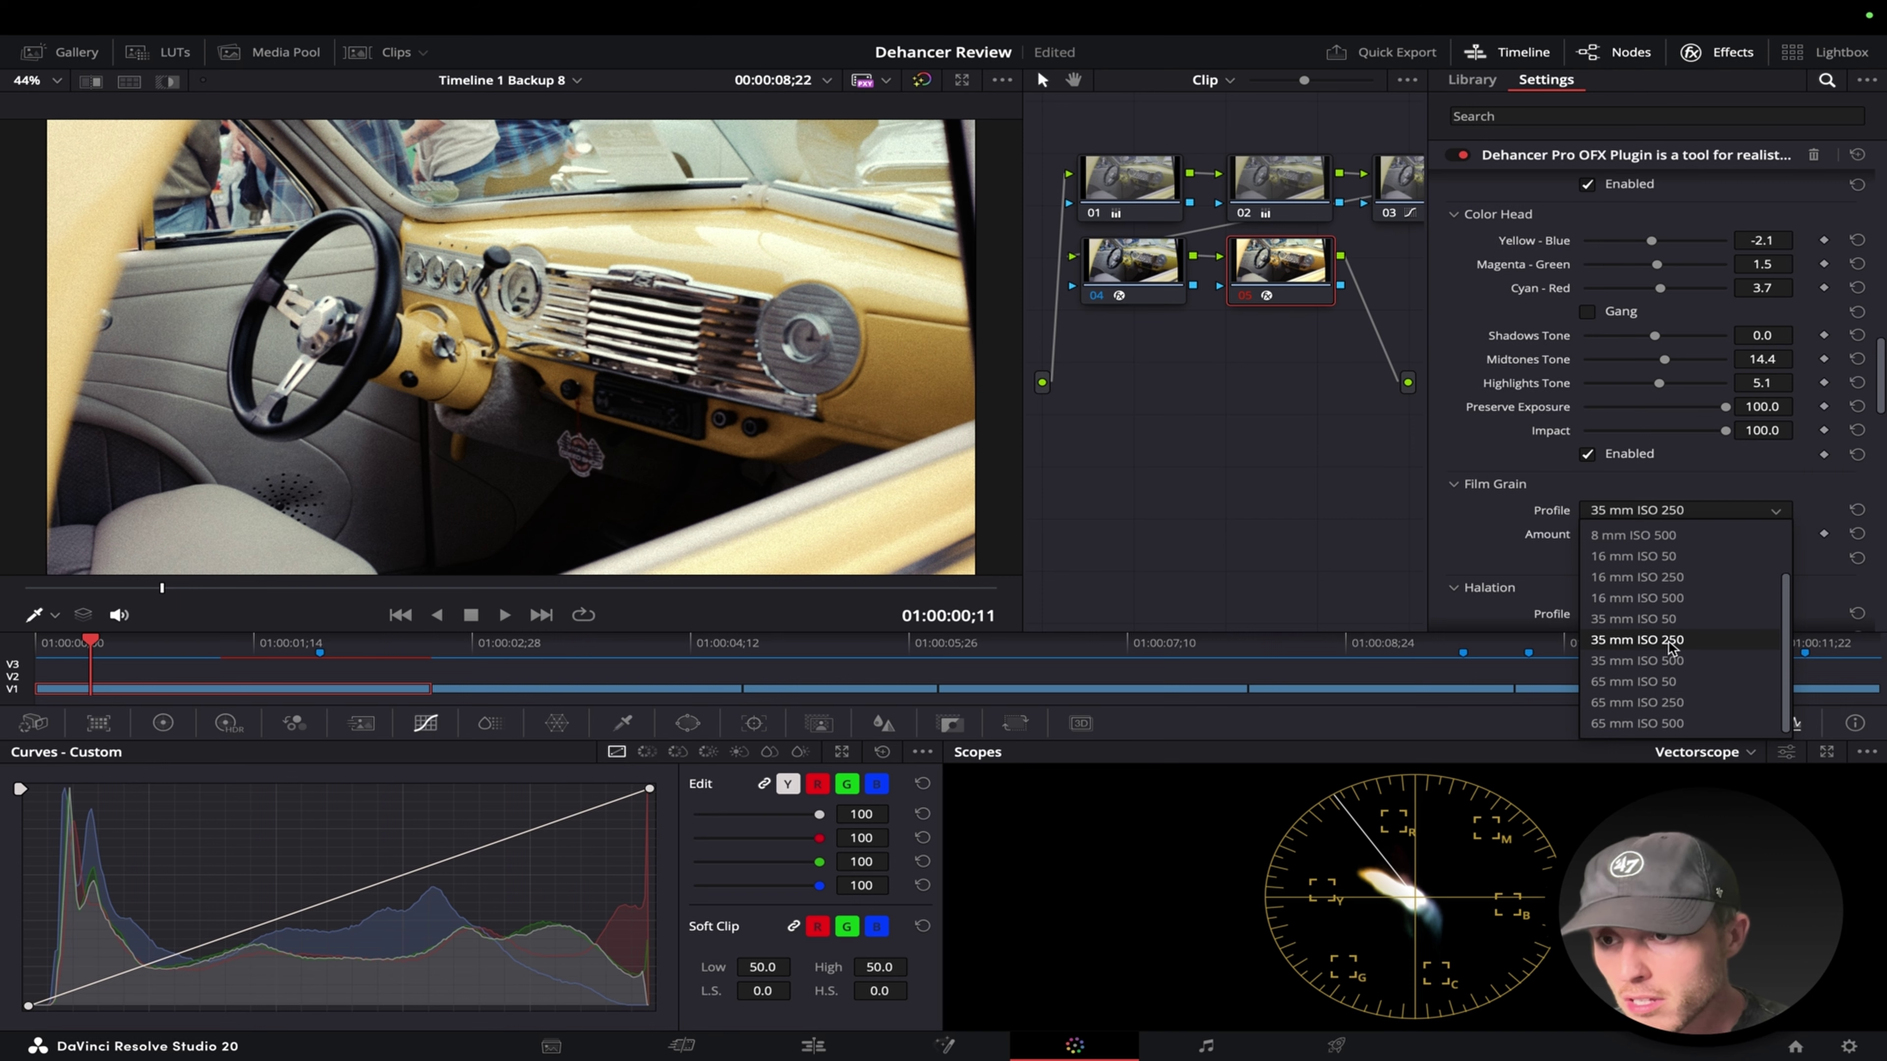
left_click(1668, 661)
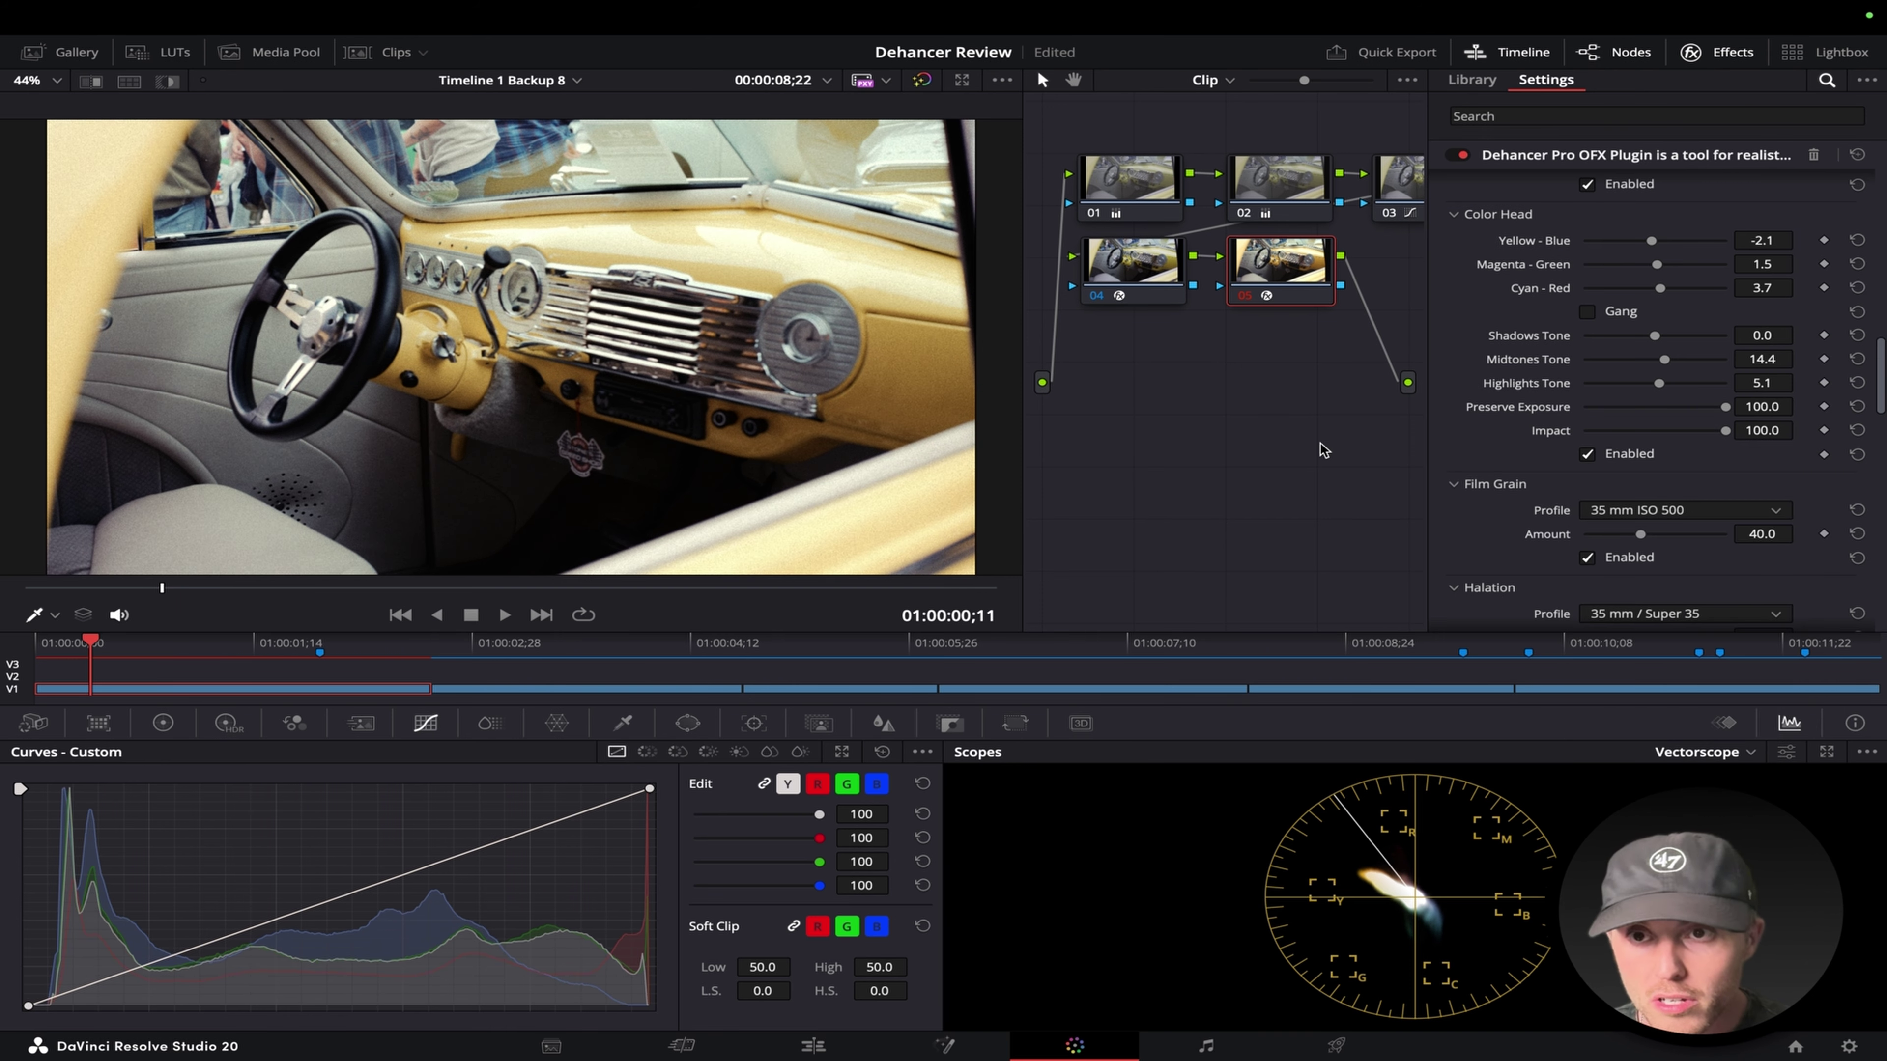
left_click_drag(164, 592, 67, 607)
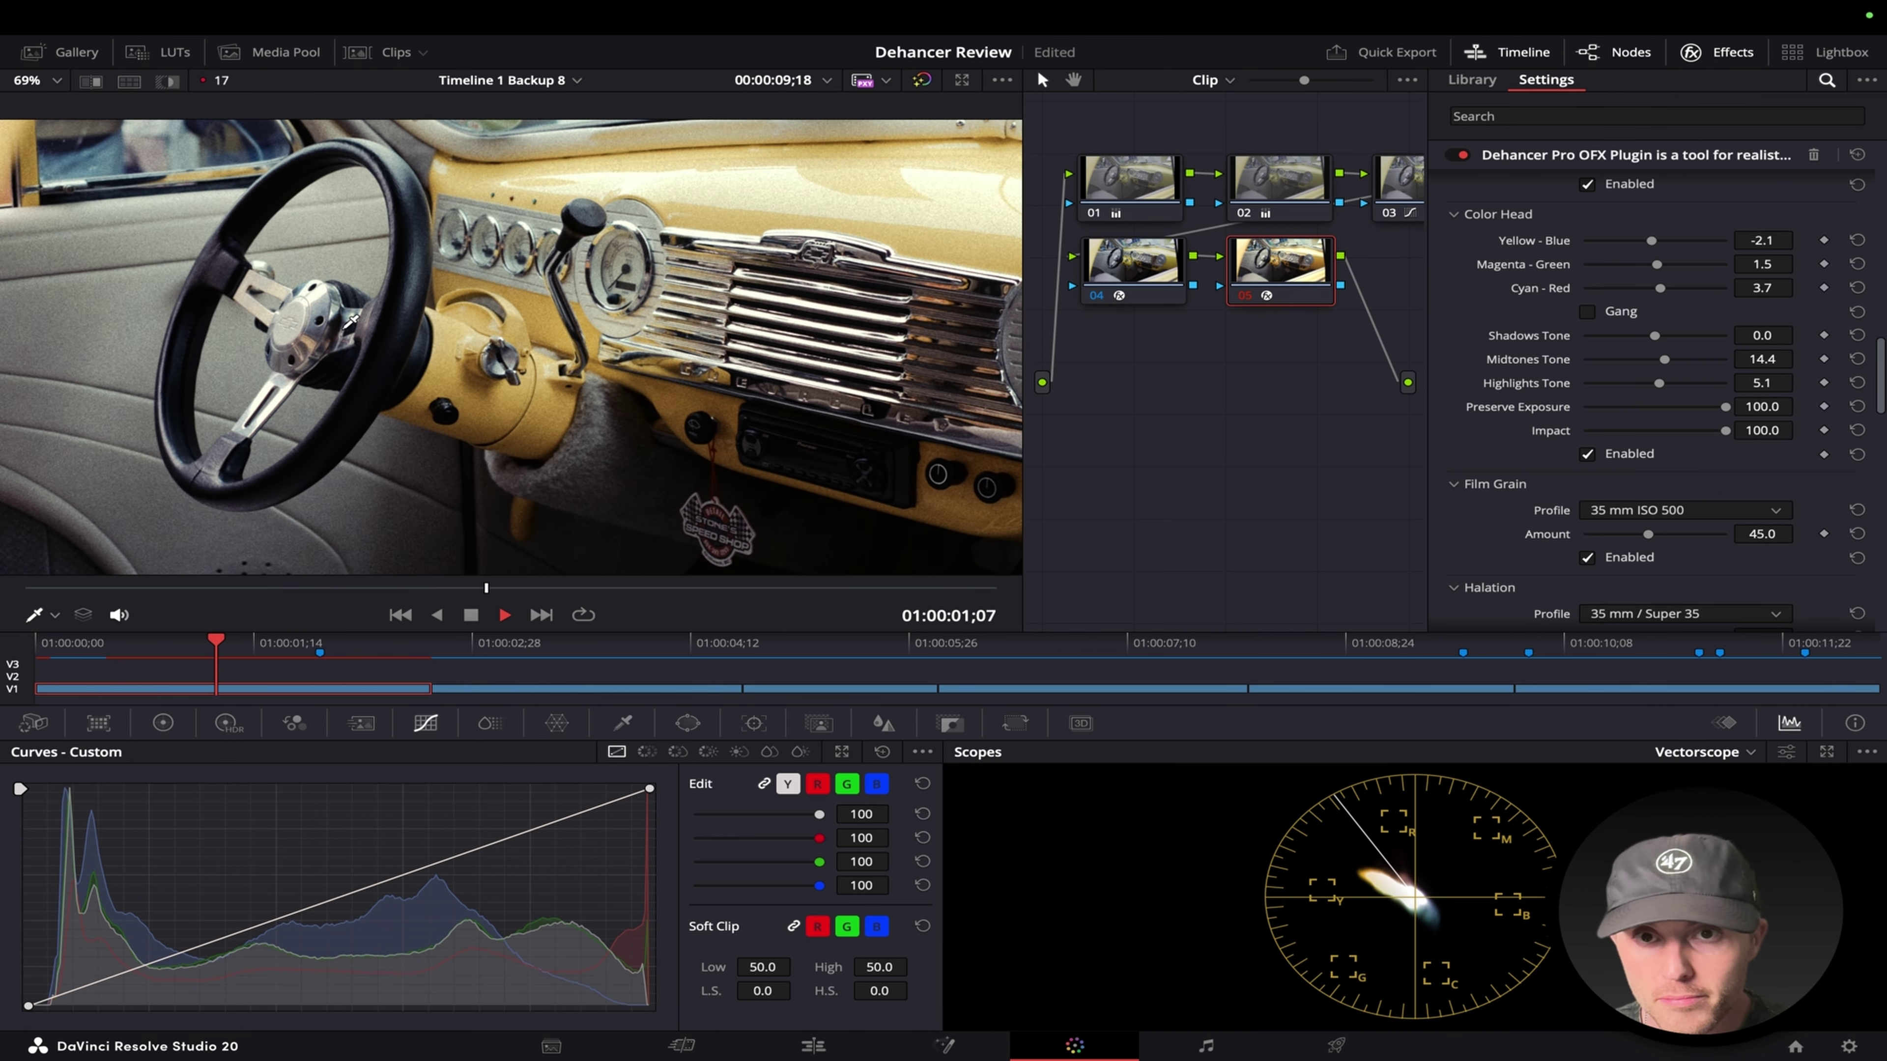
left_click_drag(1648, 535, 1629, 537)
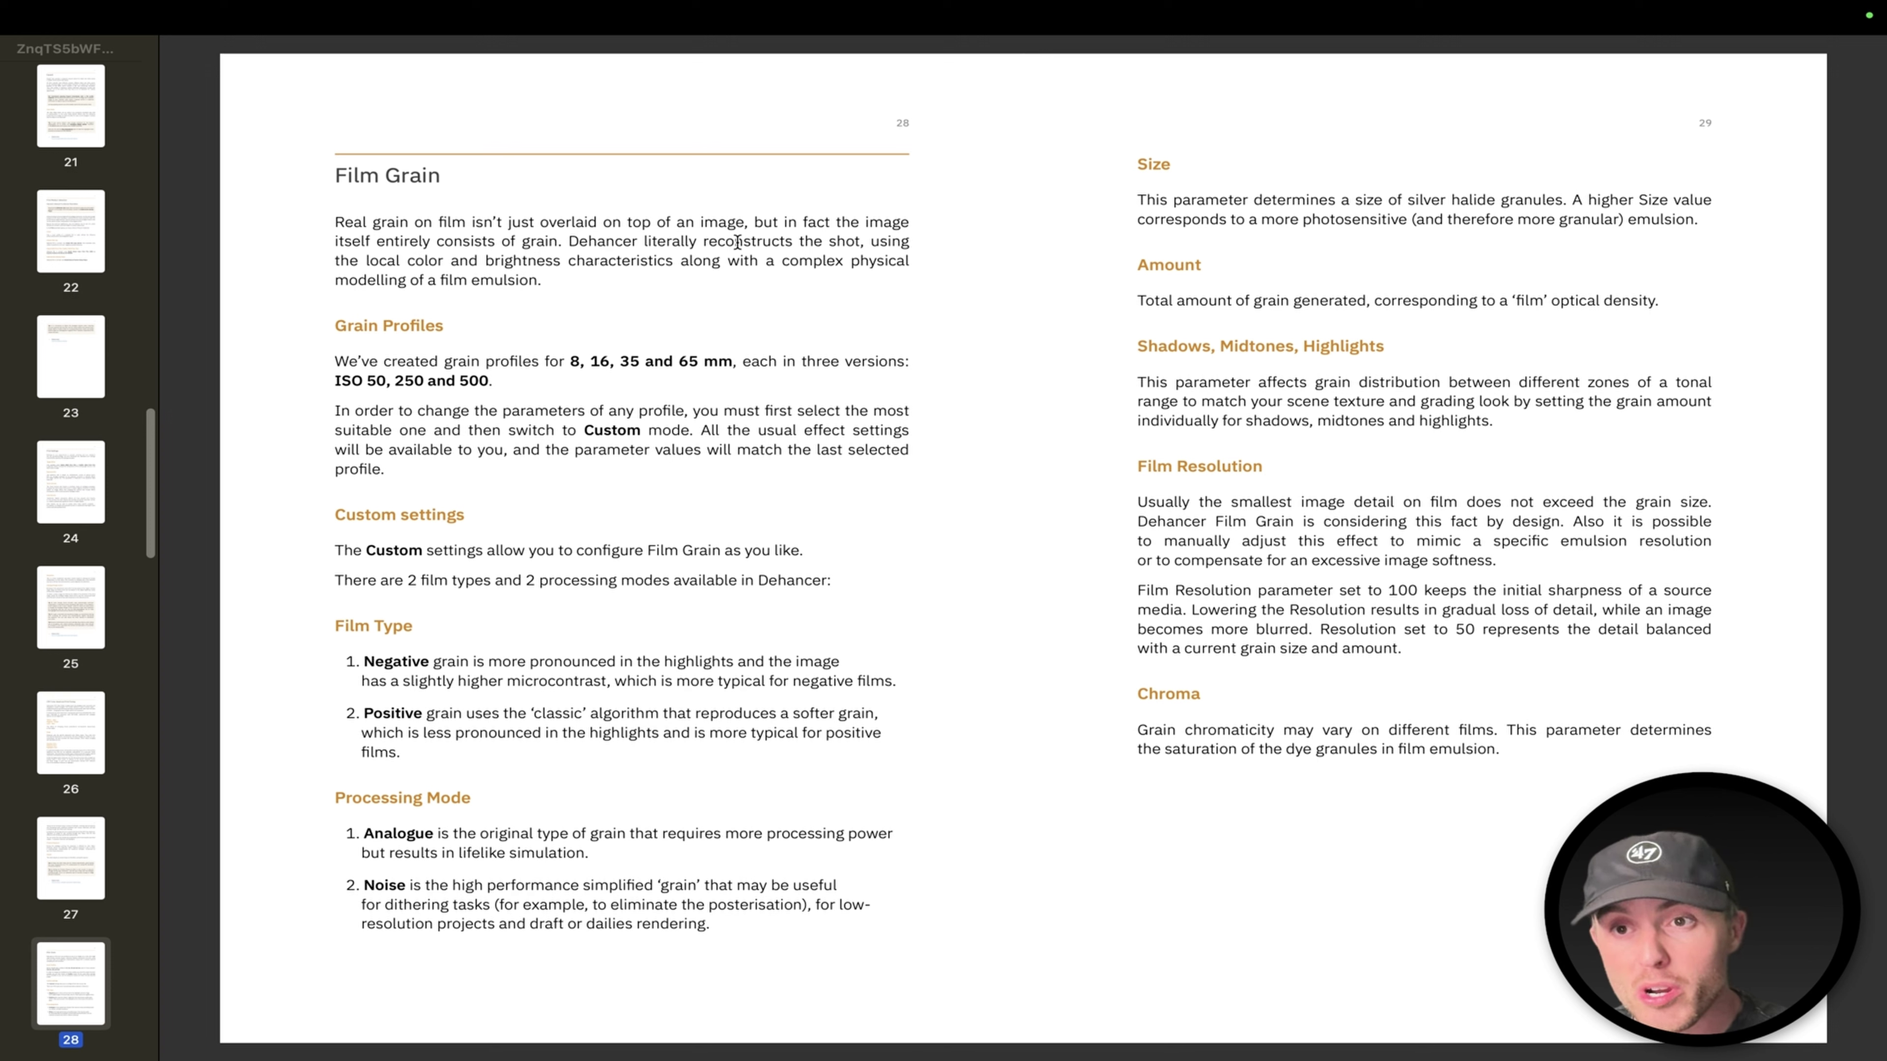
Read the manual's Film Grain section on profiles, film types and processing modes, then return to DaVinci Resolve.
left_click_drag(400, 260, 563, 299)
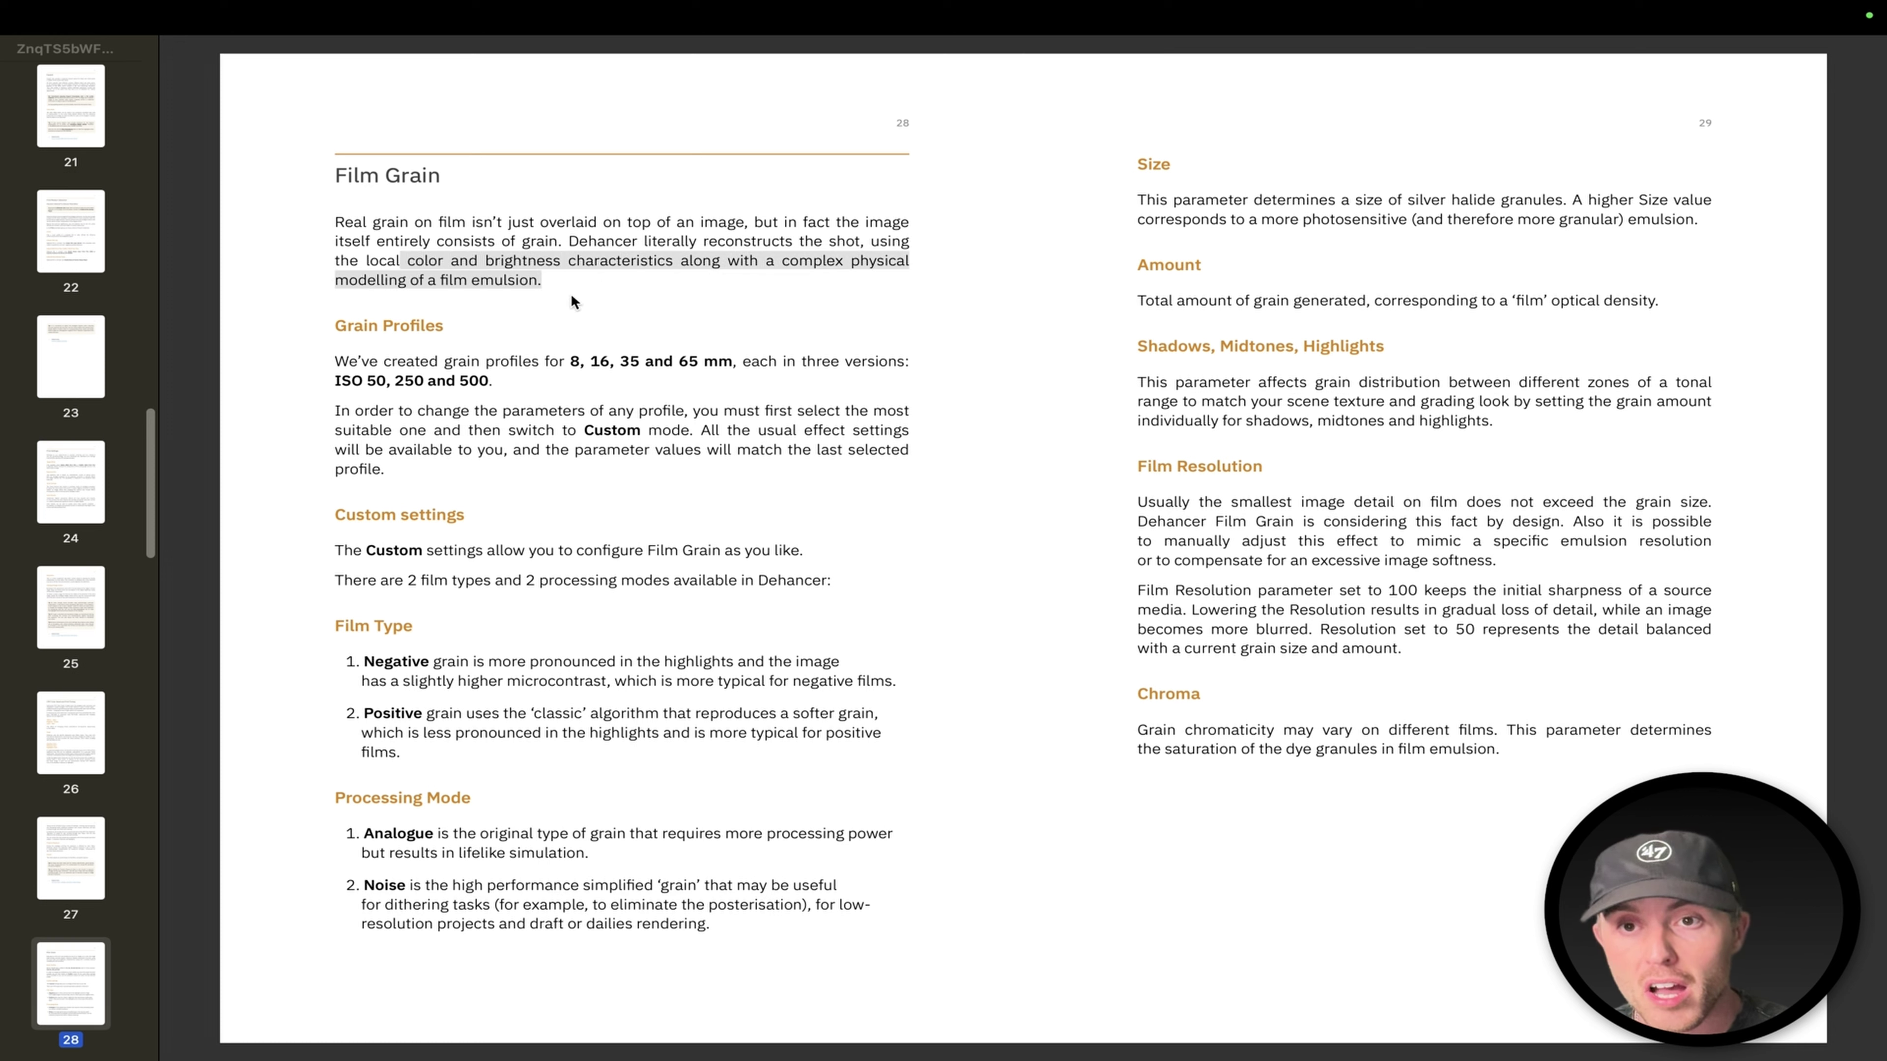
left_click(572, 304)
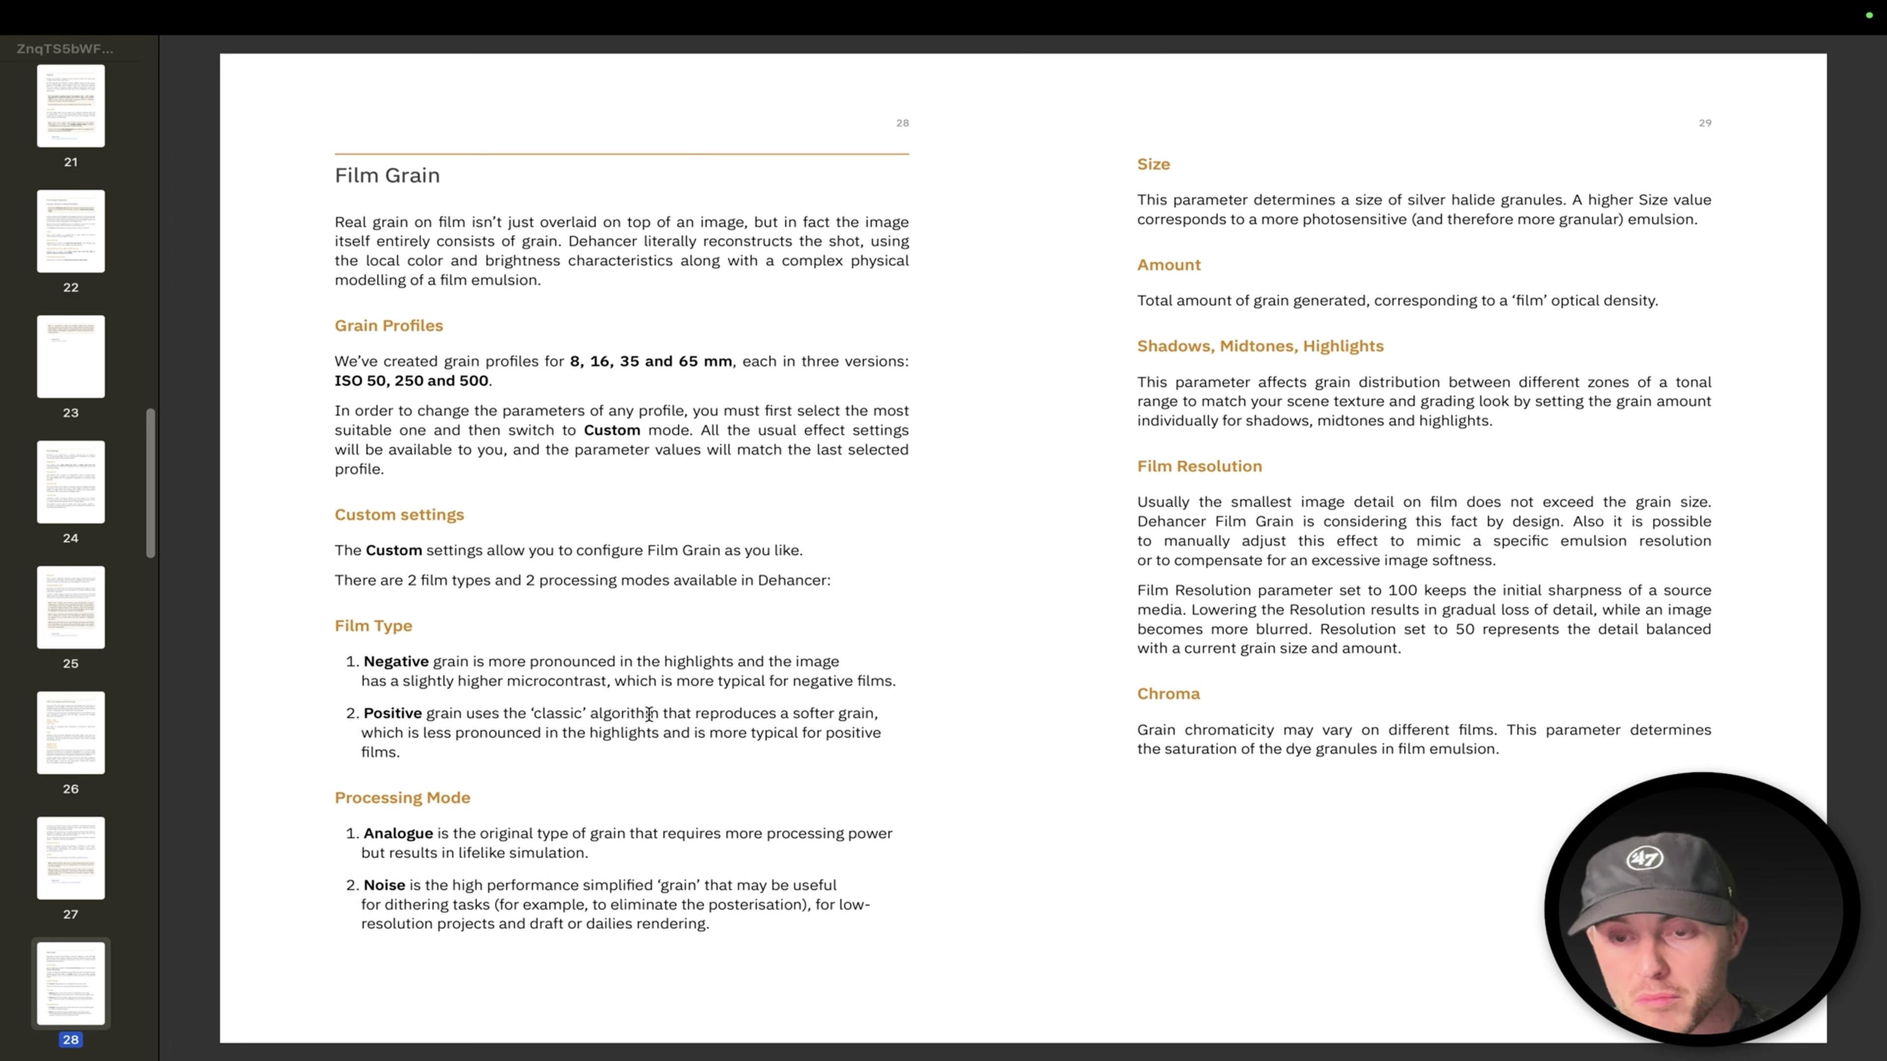
key("ctrl+Right")
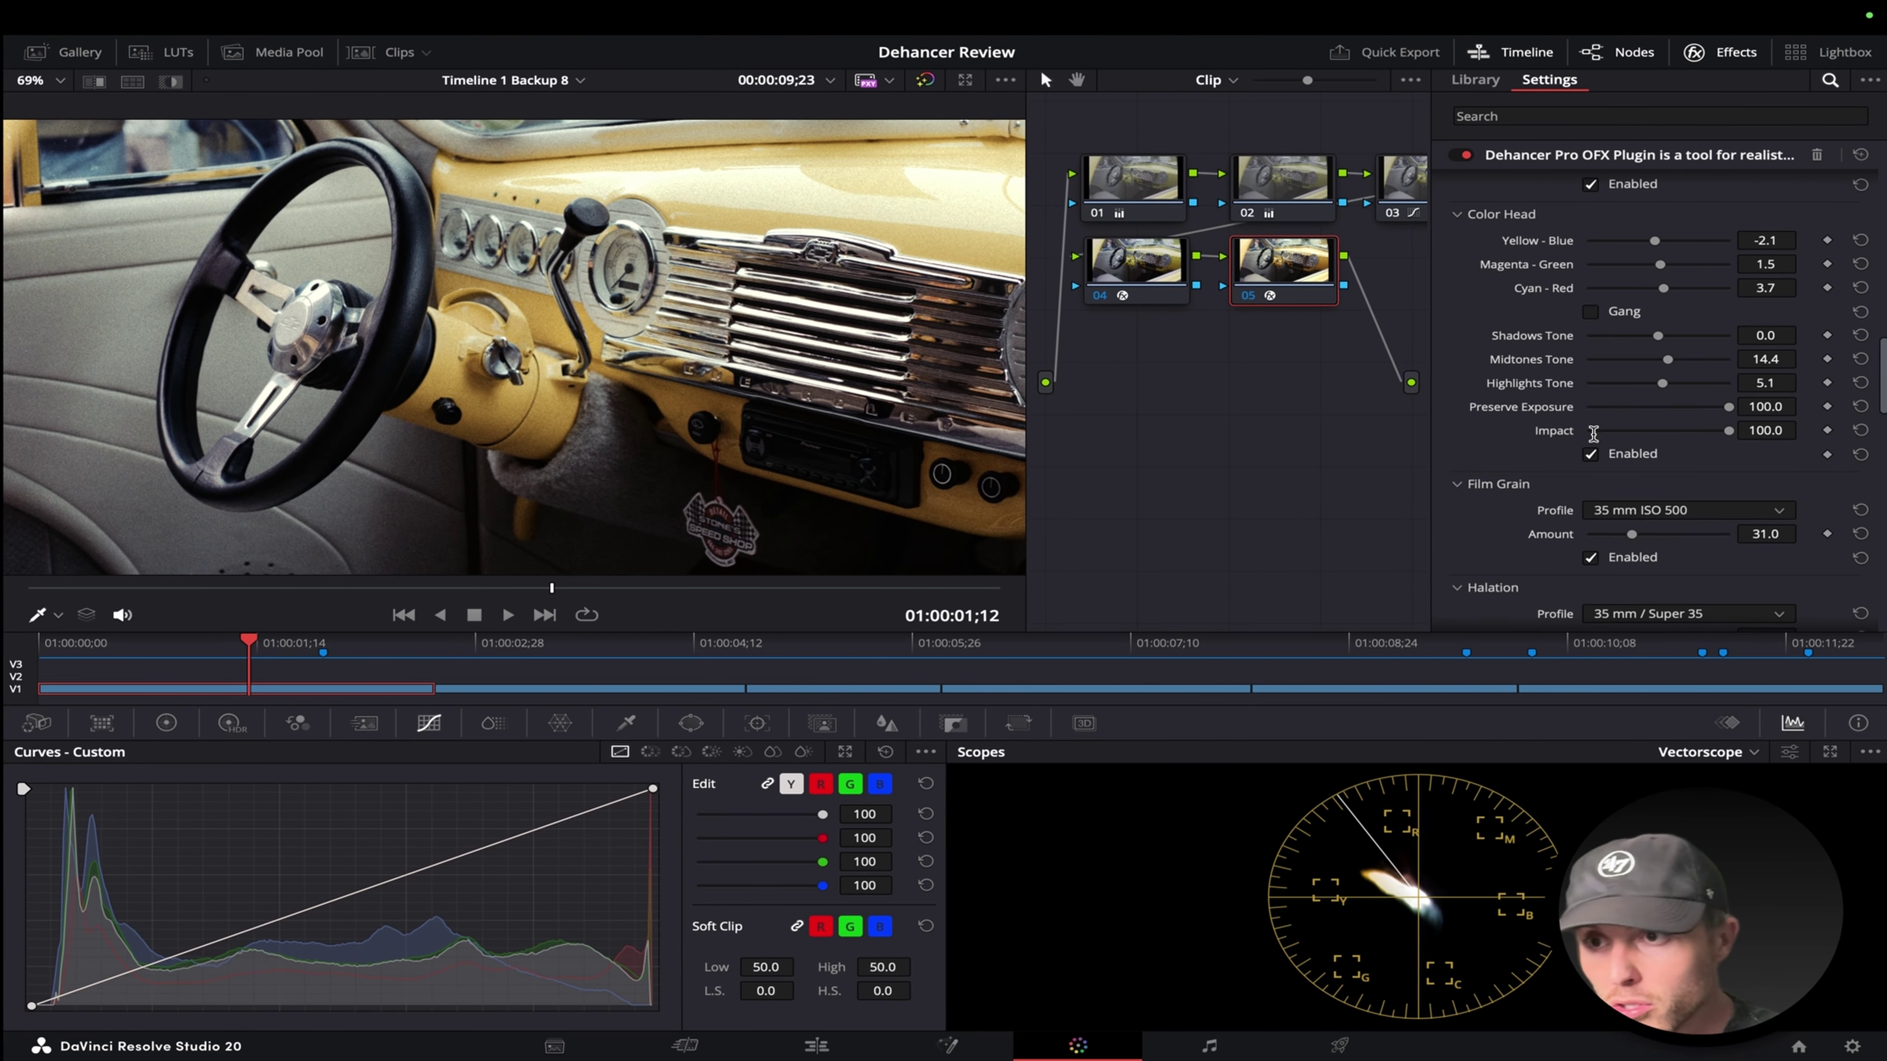
Switch Film Grain to the Custom profile and set Size 27.96, Amount 27.1, Film Resolution 66.7, Shadows 34.9 and Midtones 55.8.
left_click(1660, 513)
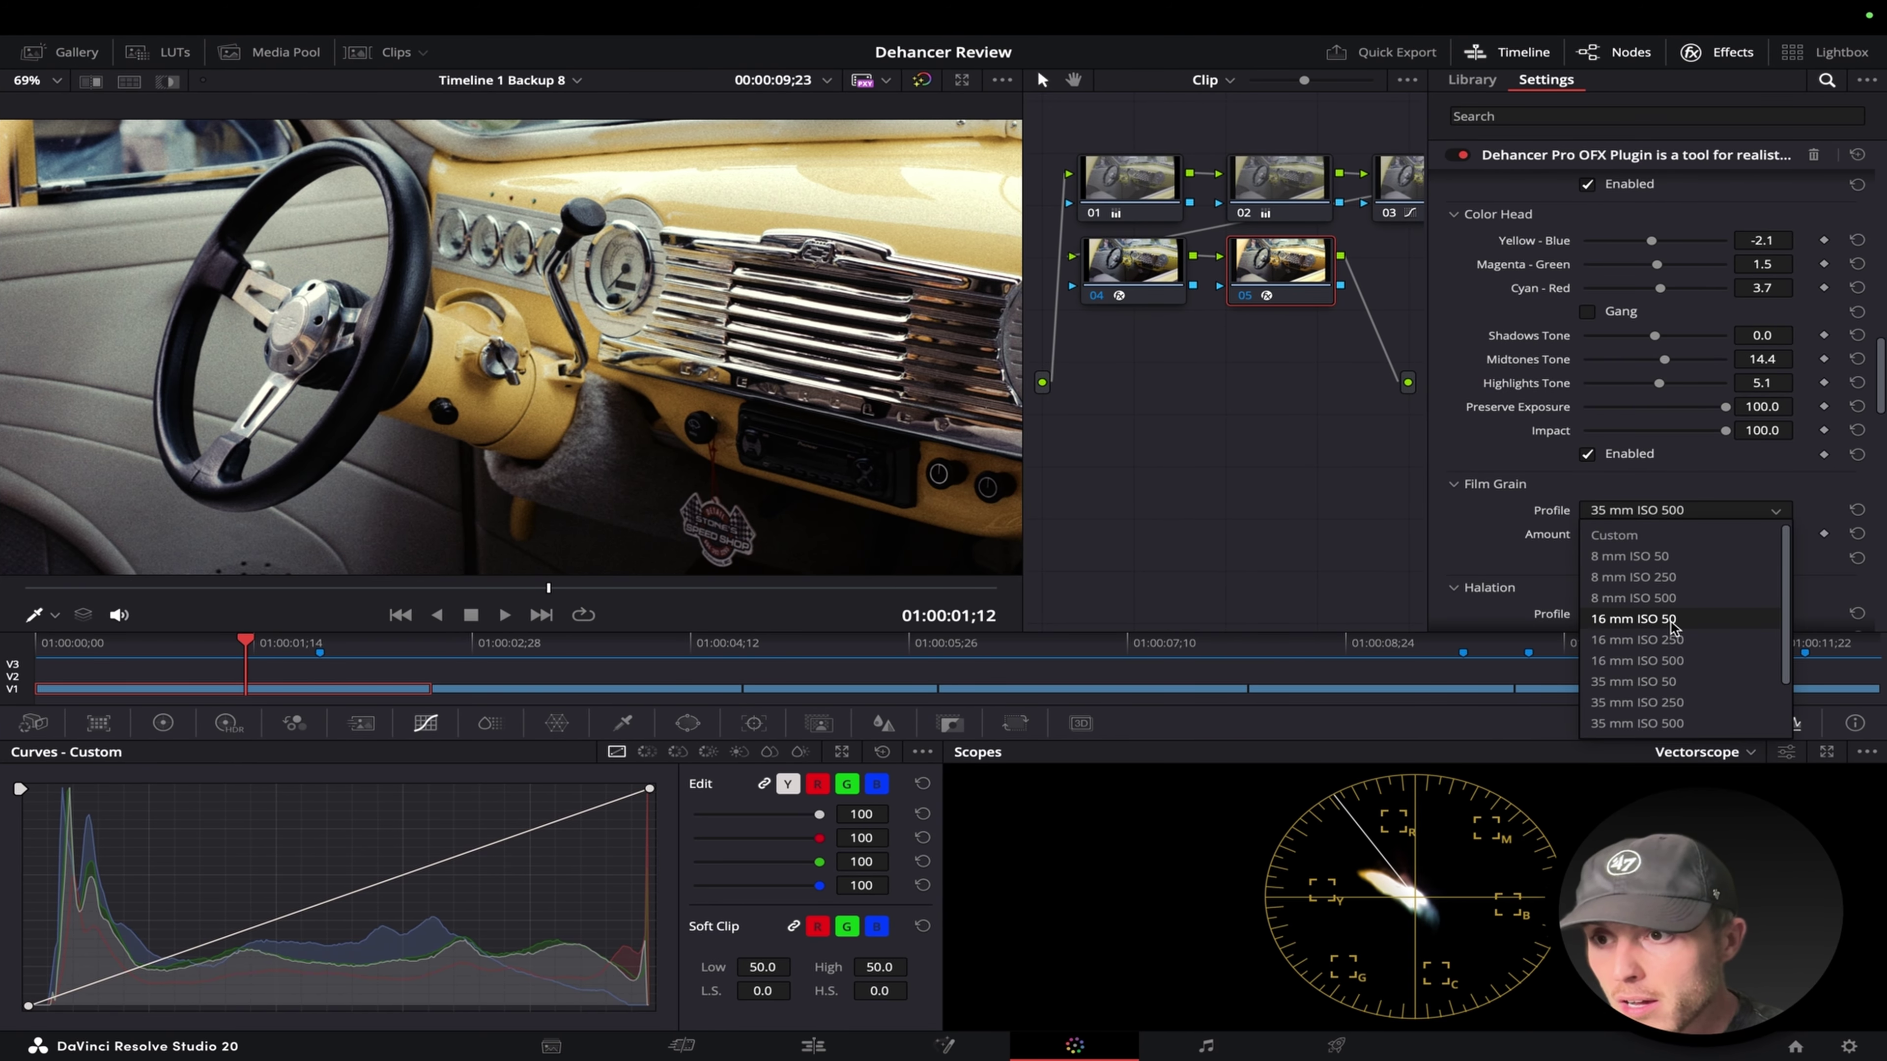
scroll(1669, 562, "up", 2)
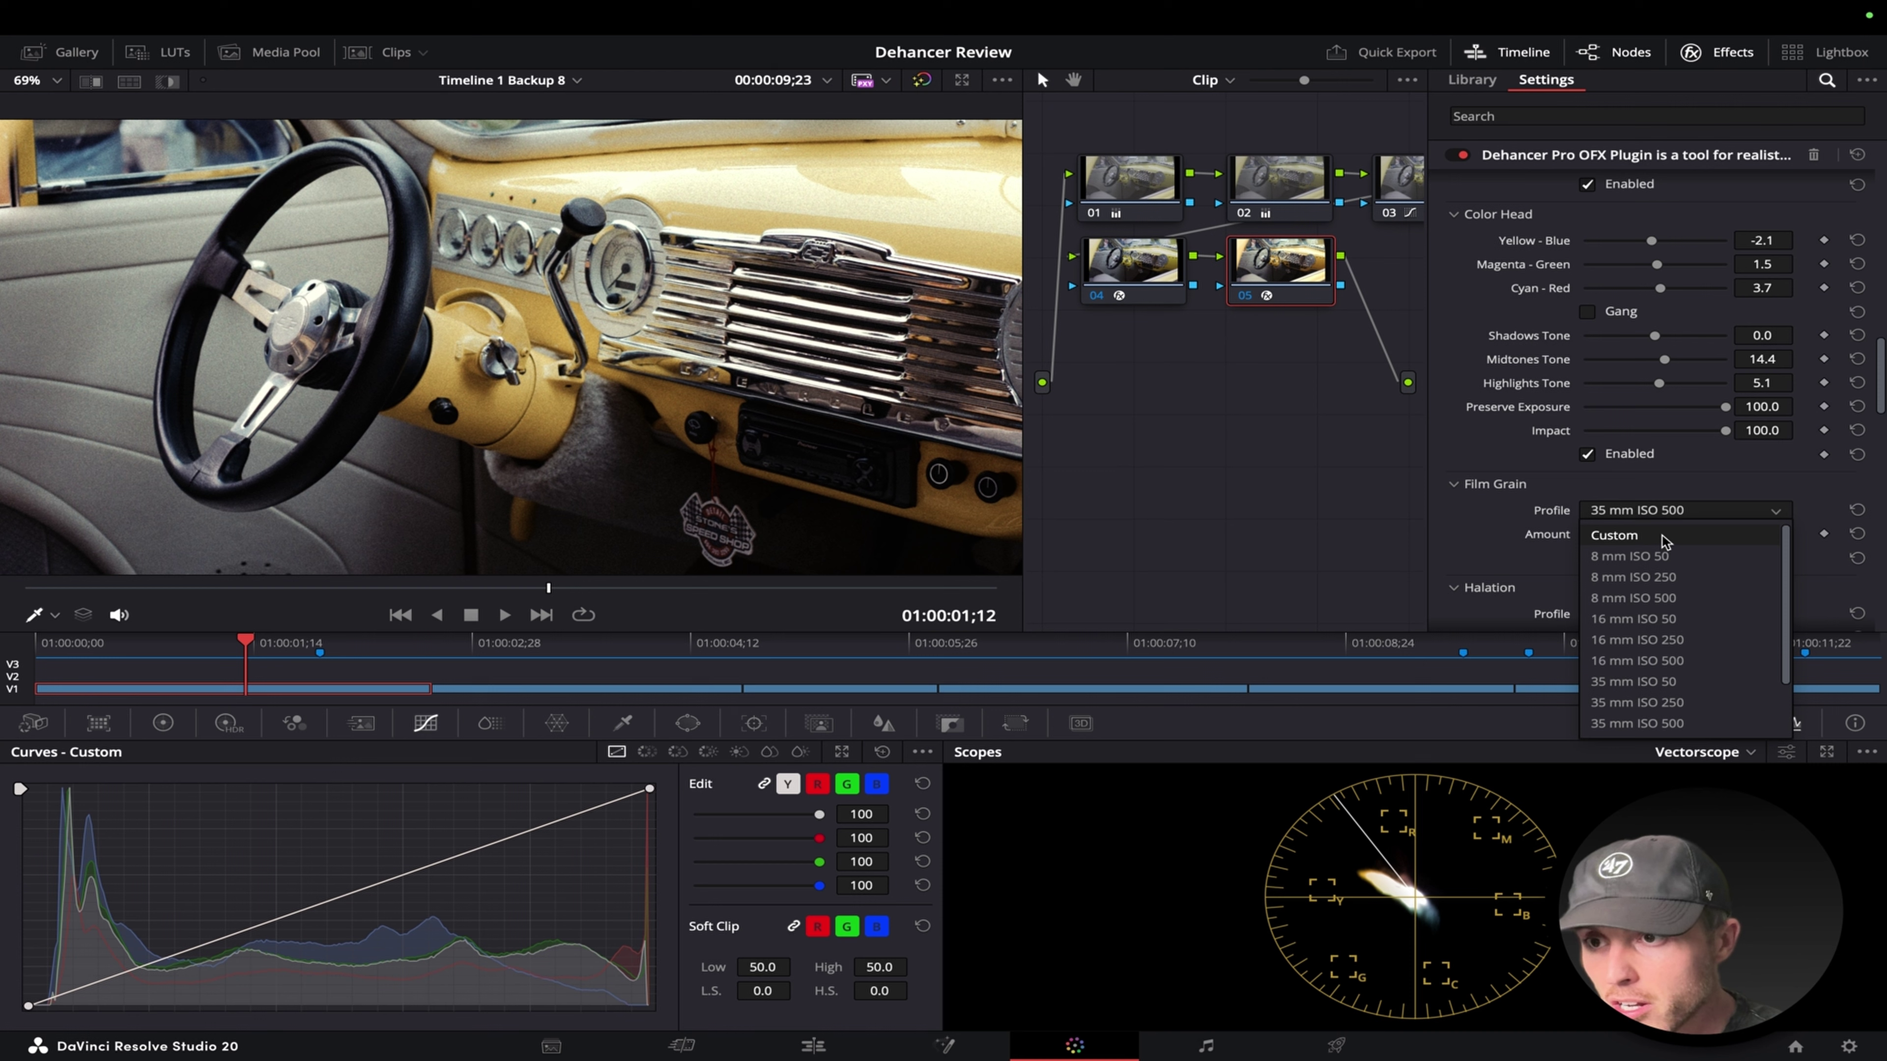
left_click(1658, 537)
scroll(1515, 492, "down", 3)
scroll(1534, 468, "down", 2)
left_click_drag(1629, 363, 1657, 364)
left_click_drag(1594, 375, 1665, 457)
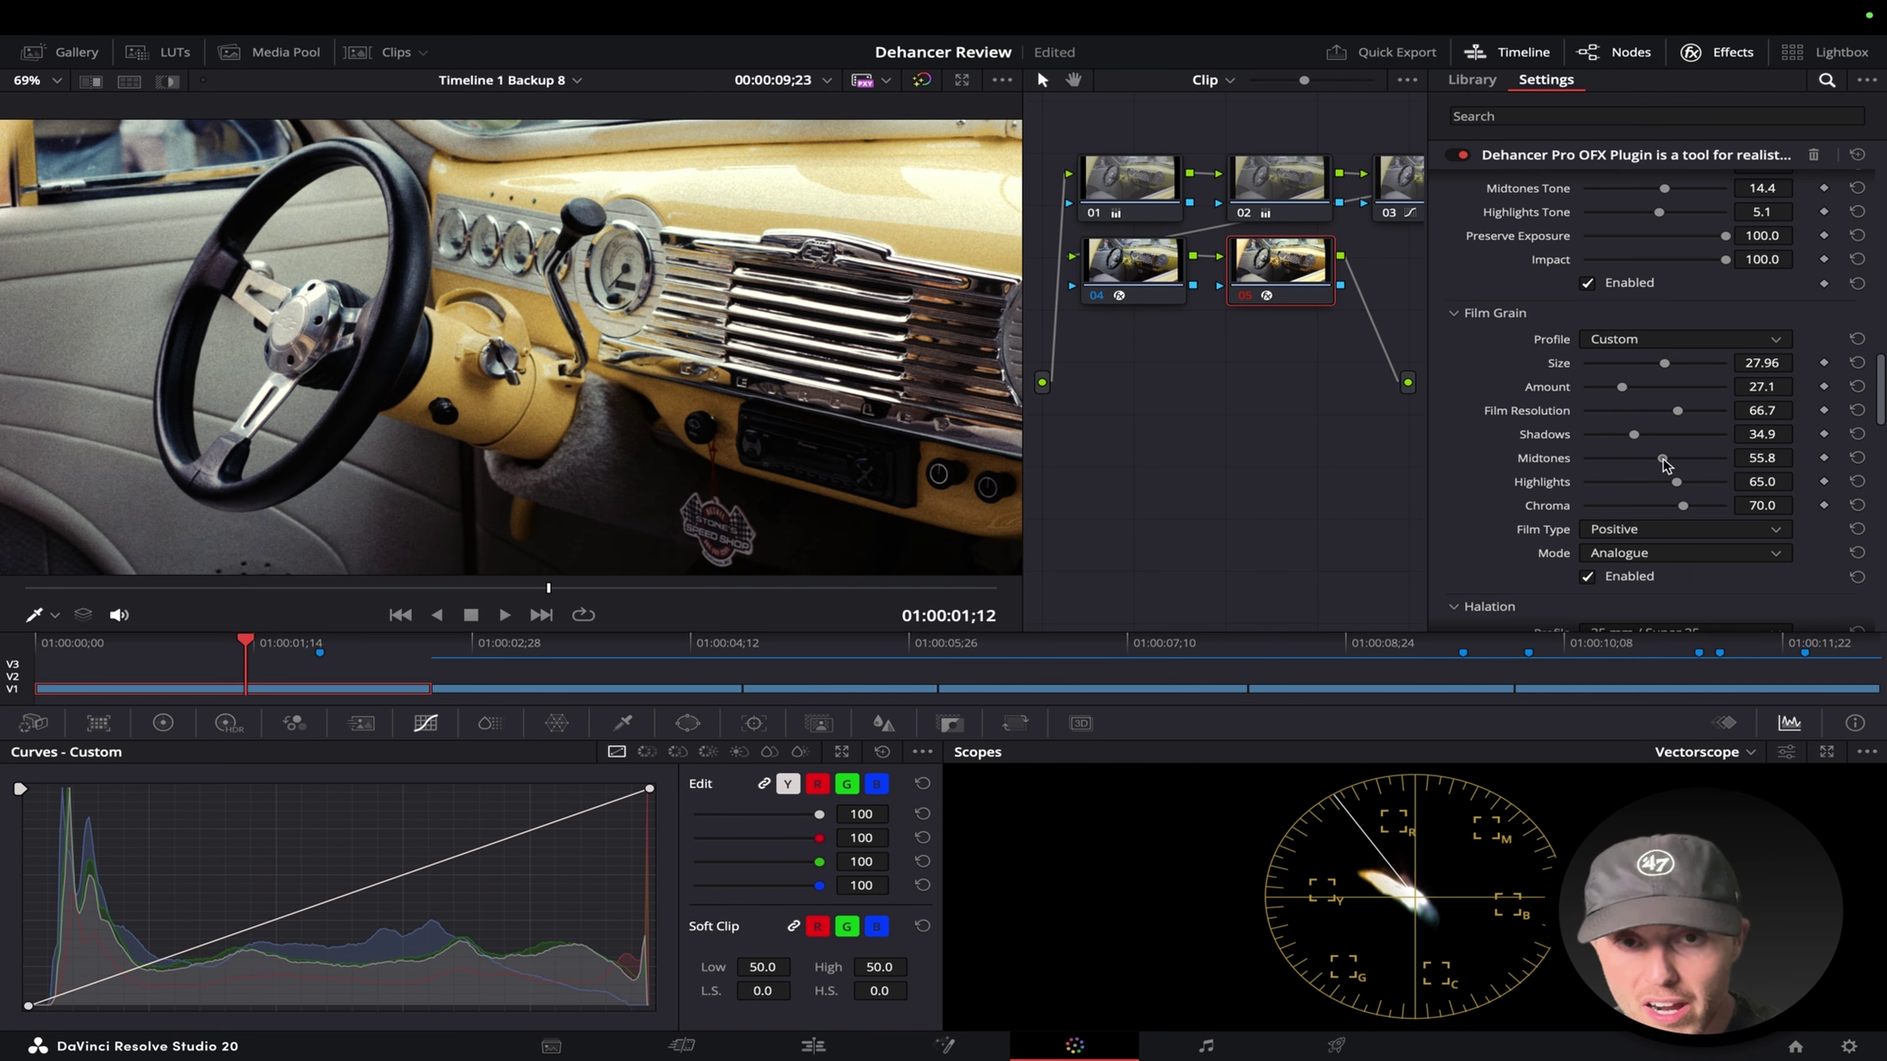
Compare the grain with Film Type set to Negative, then return it to Positive.
left_click(1623, 532)
left_click(1628, 555)
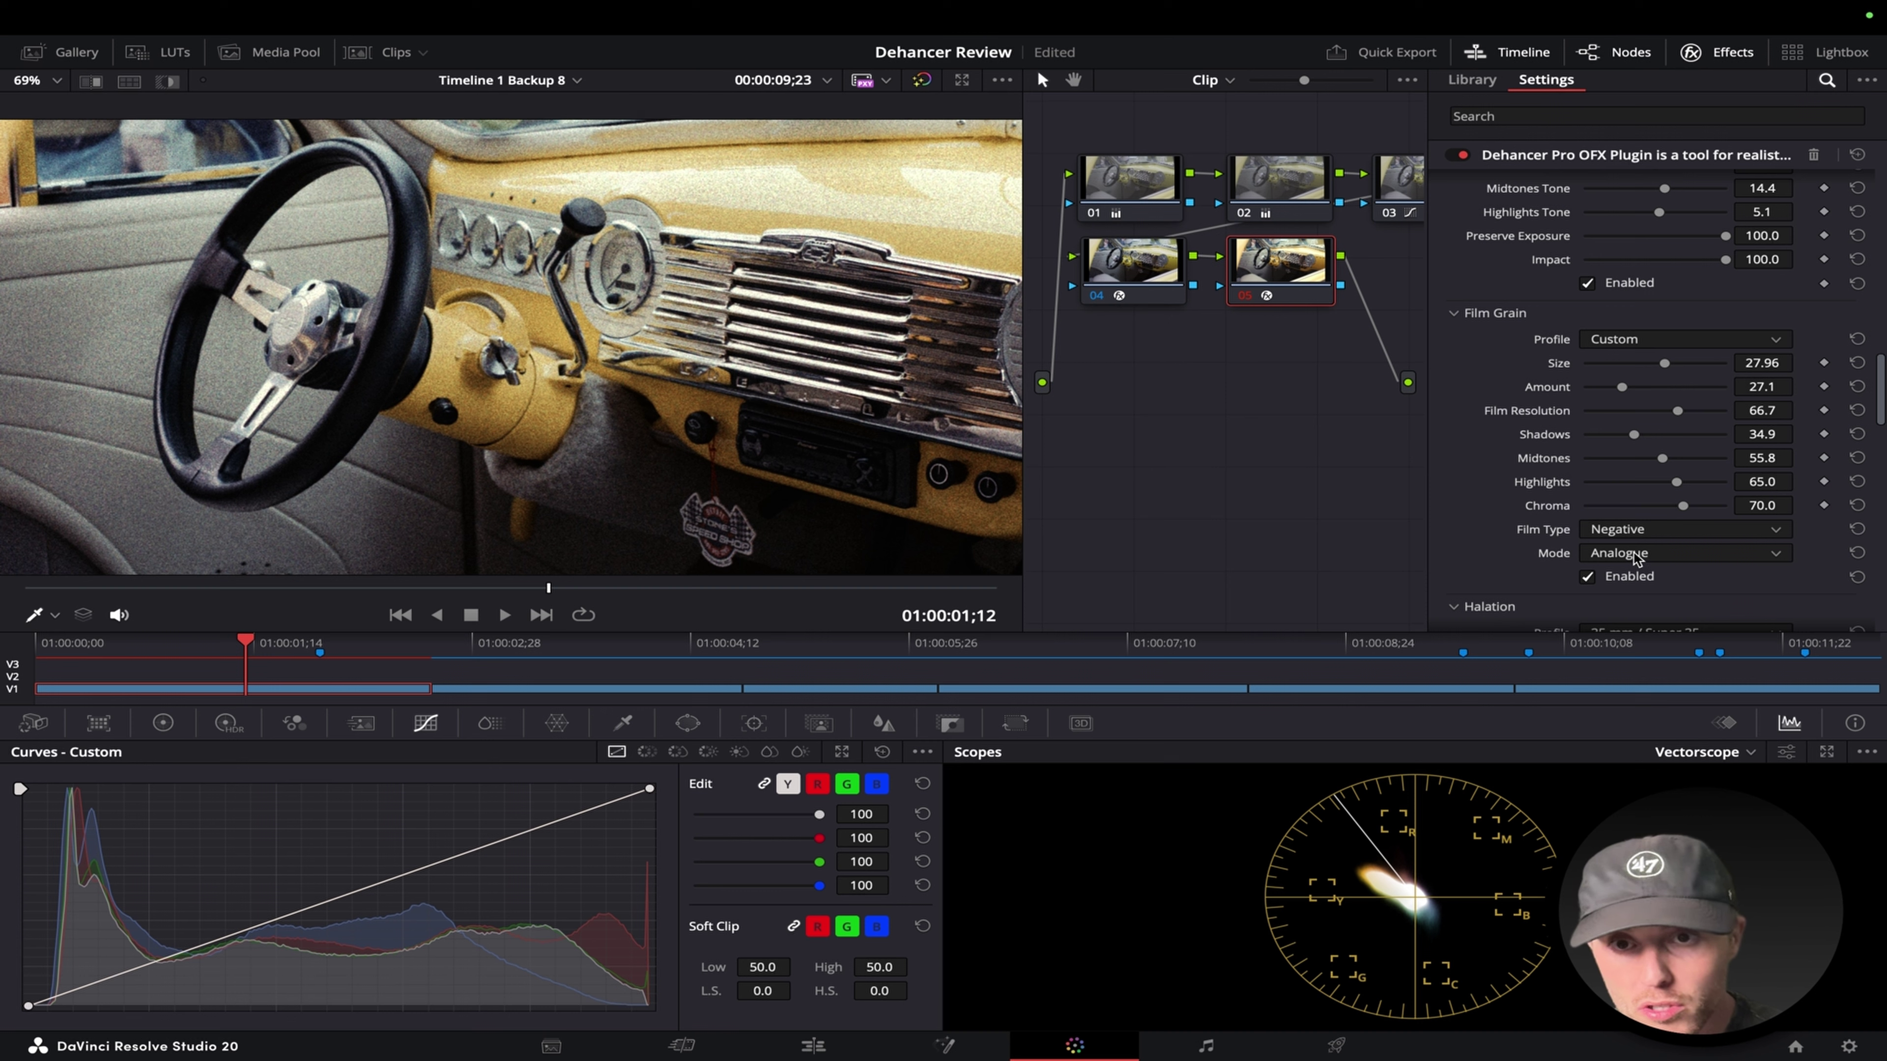
left_click(1629, 533)
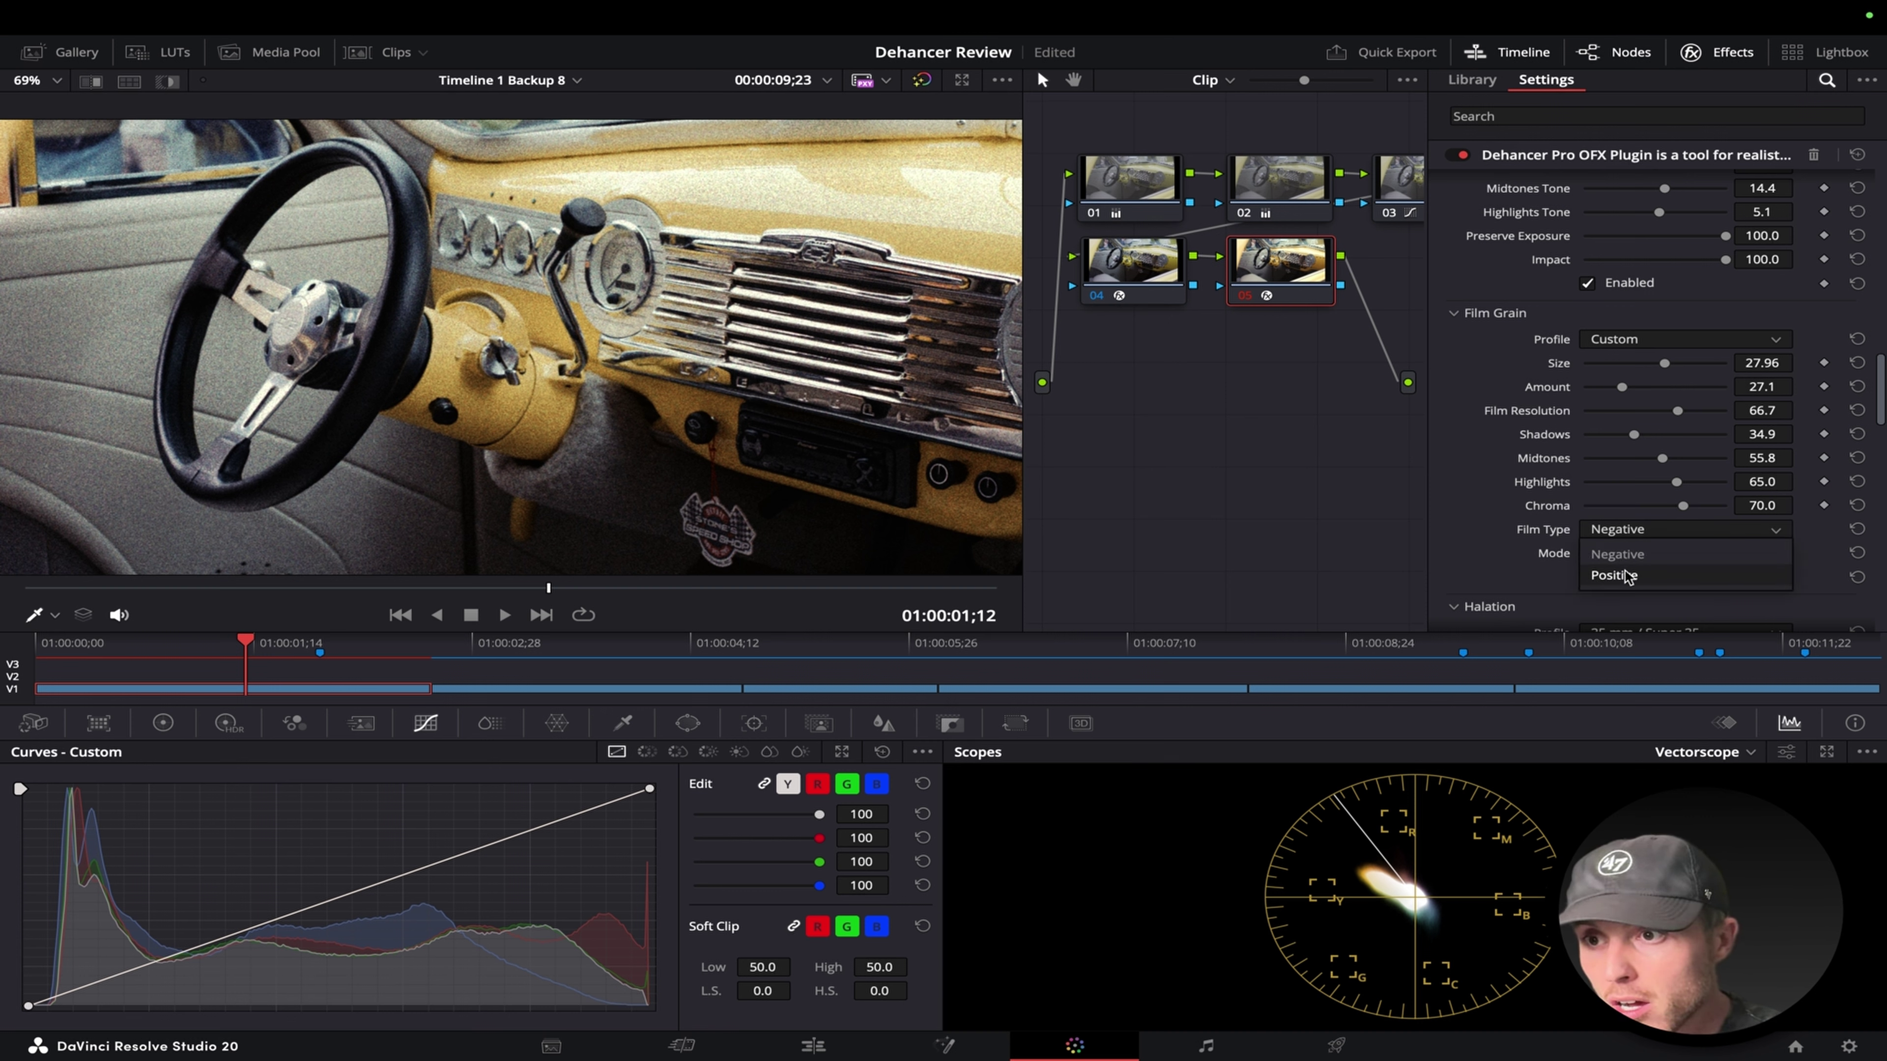
left_click(1627, 577)
Compare the Noise and Analogue grain modes while increasing the grain Size slightly.
left_click(1631, 557)
left_click(1630, 583)
left_click(1650, 559)
left_click(1652, 599)
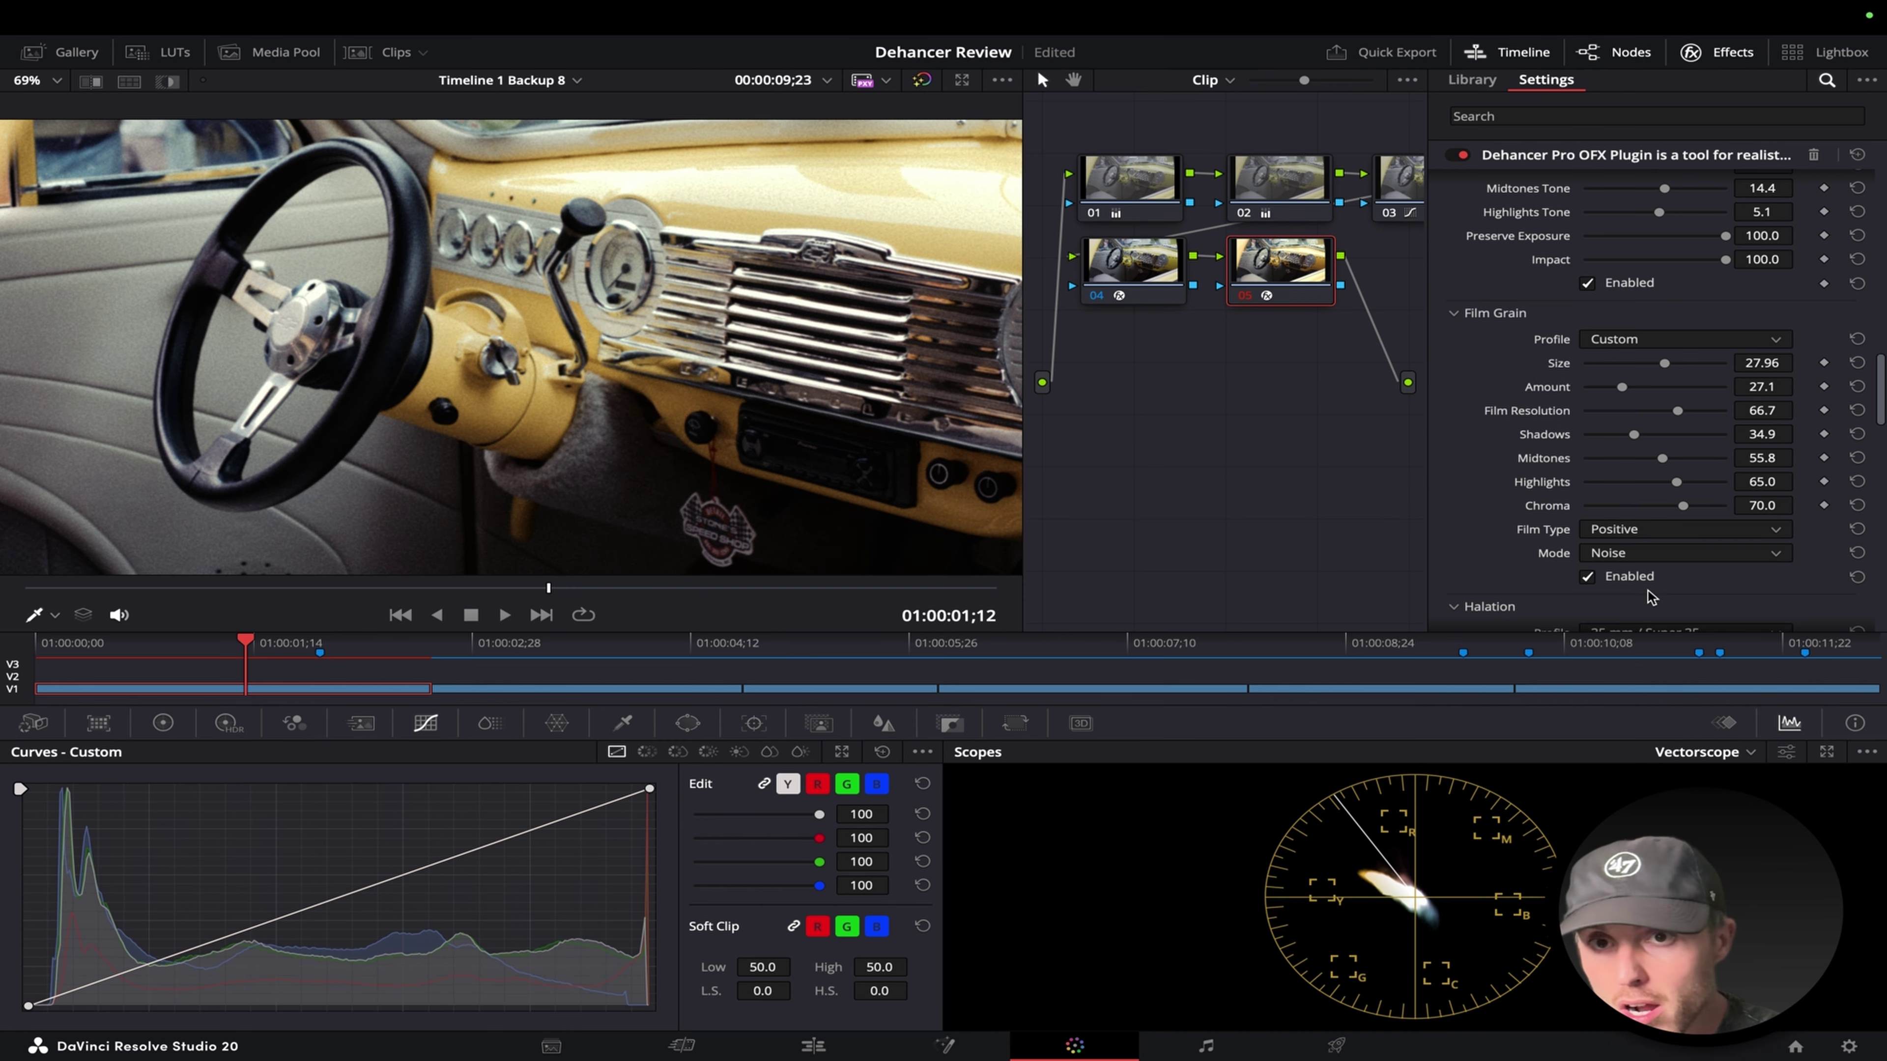
left_click(1646, 559)
left_click(1640, 599)
mouse_move(1664, 362)
left_mouse_down()
mouse_move(1559, 368)
mouse_move(1697, 364)
mouse_move(1675, 365)
left_mouse_up()
left_click(1595, 559)
left_click(1600, 579)
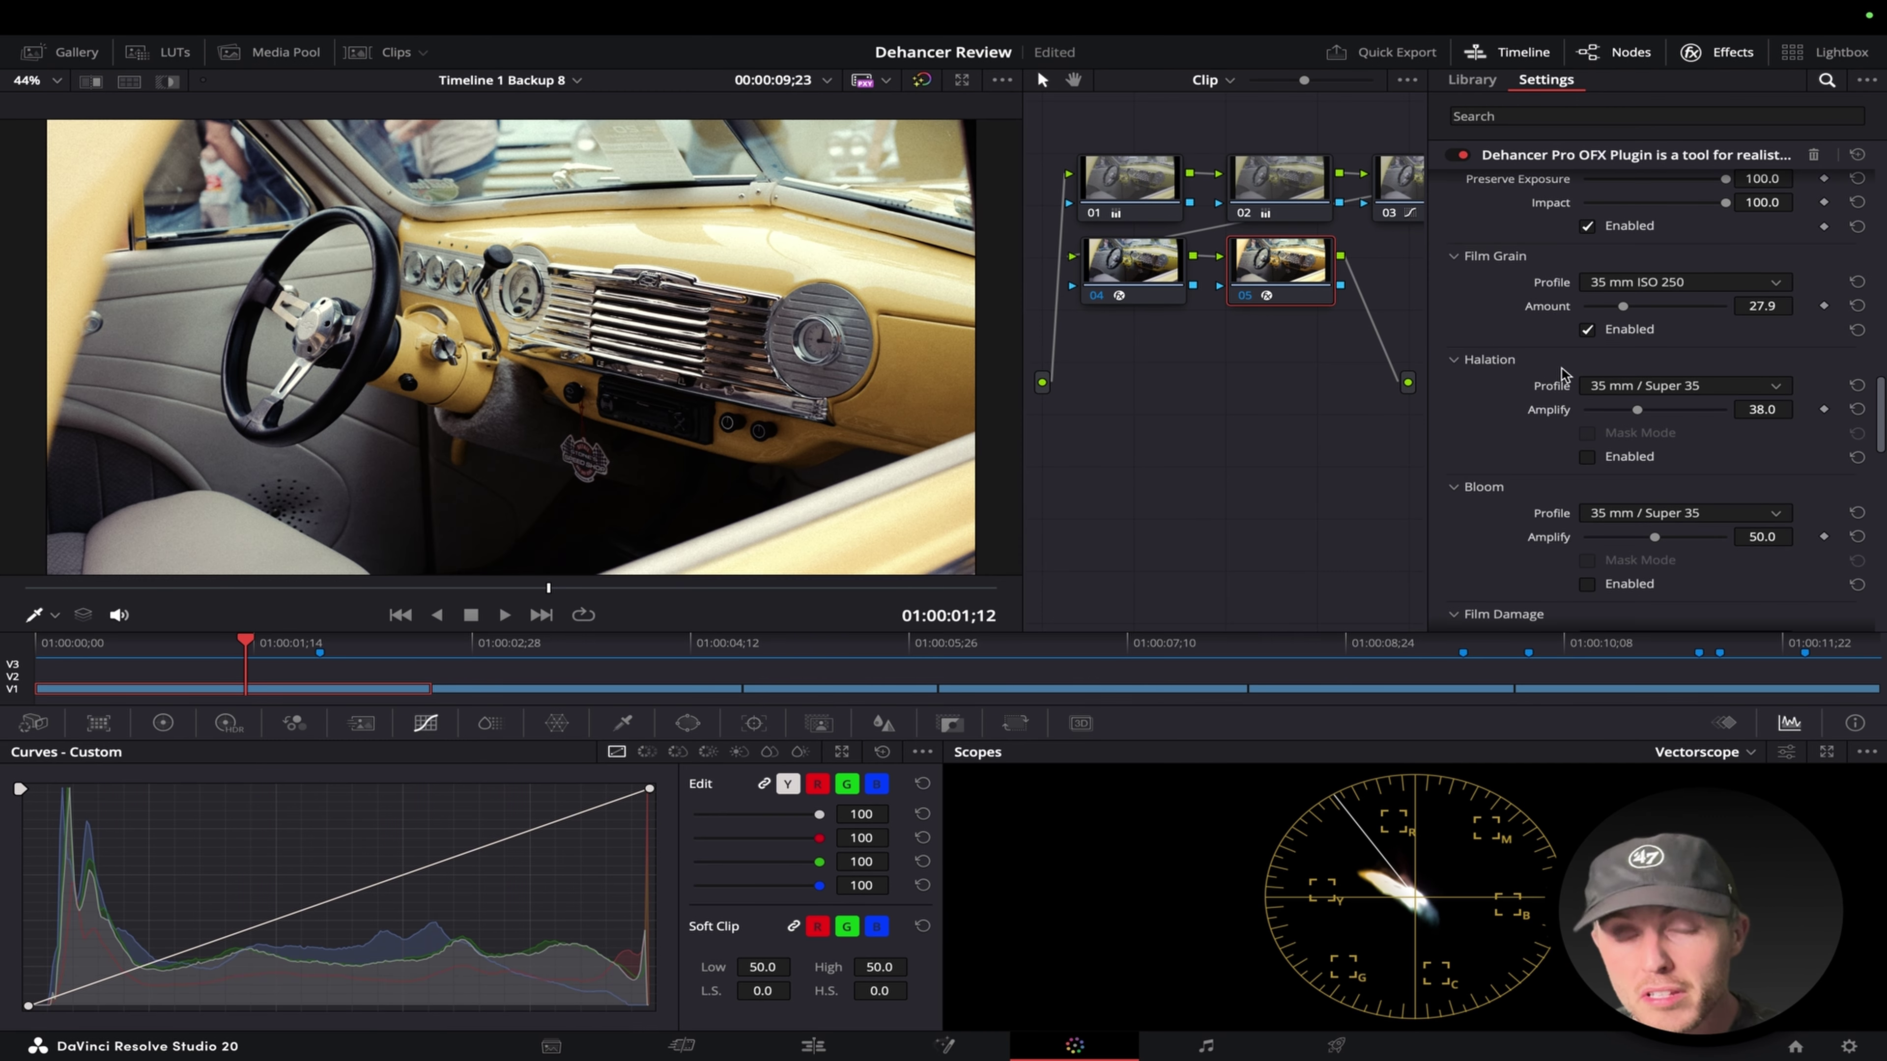
Raise the Amount of the 35 mm ISO 250 Film Grain to 60.5 and step back two frames.
scroll(786, 377, "up", 5)
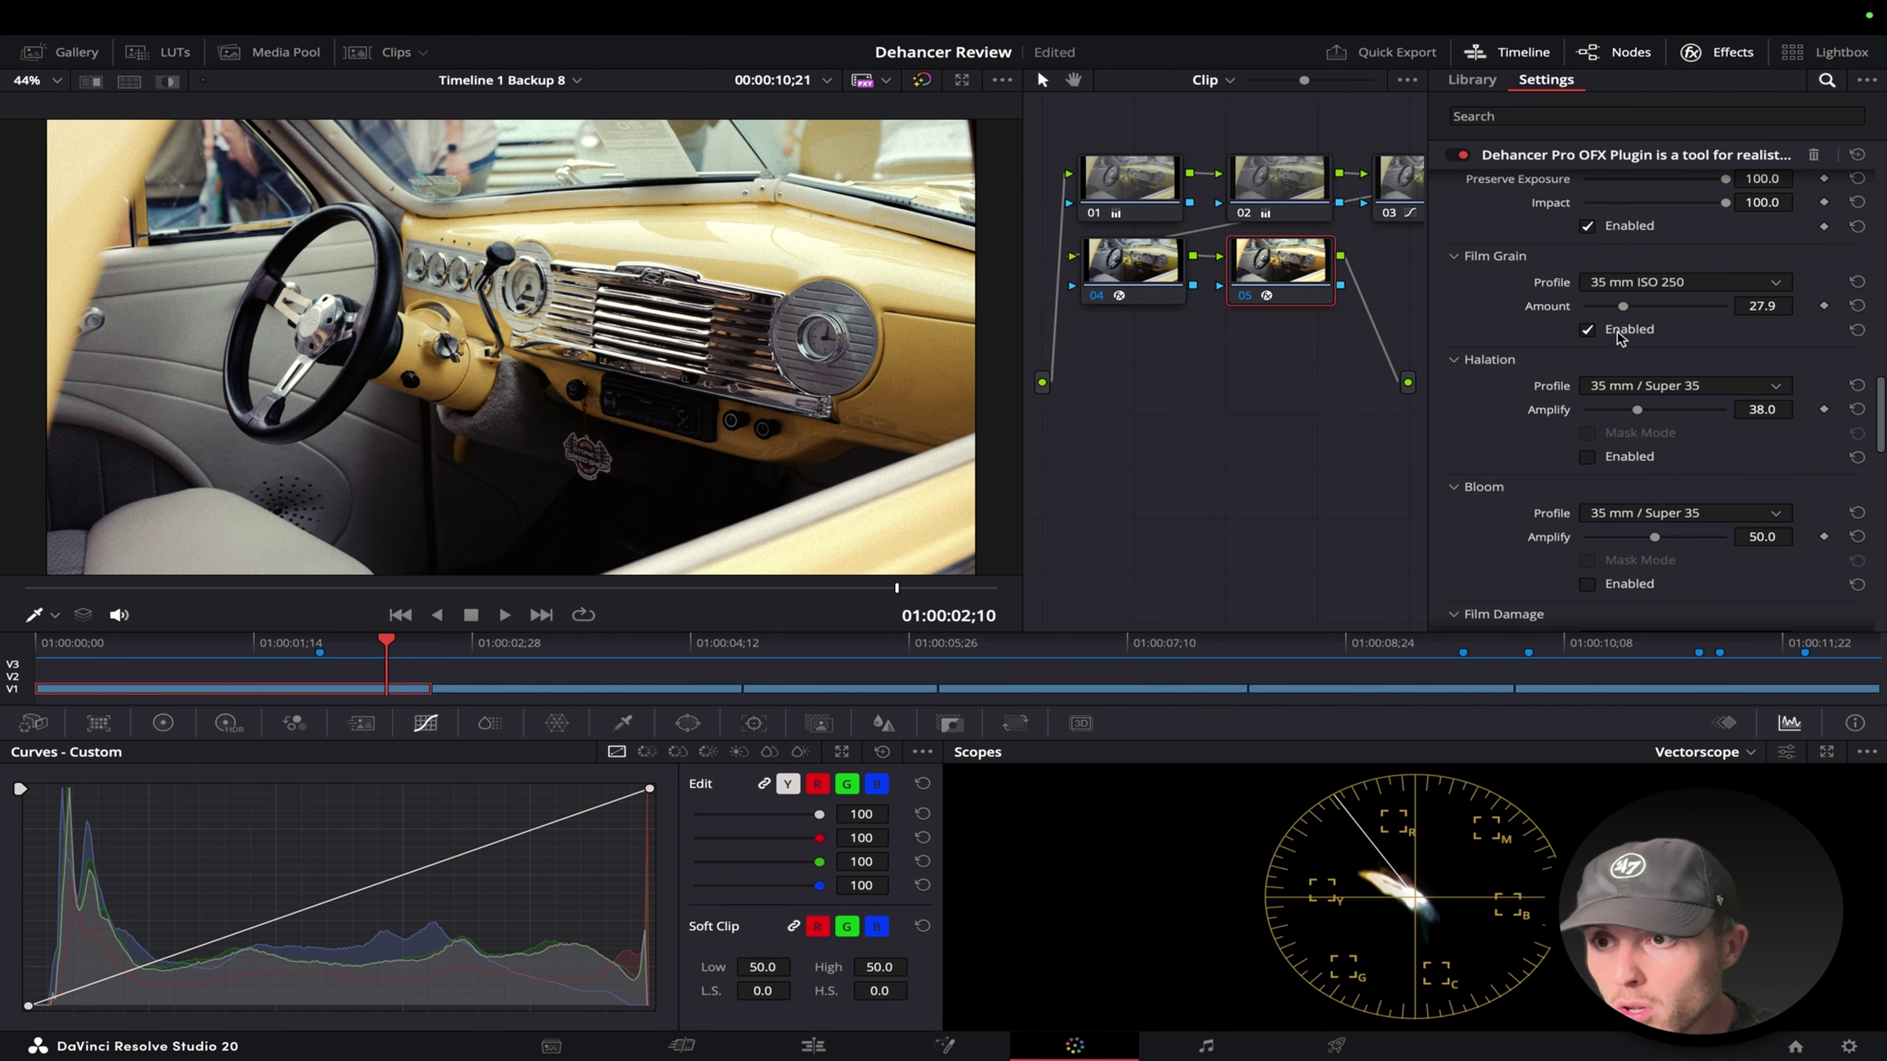
left_click_drag(1623, 306, 1671, 306)
key("Left")
key("Left")
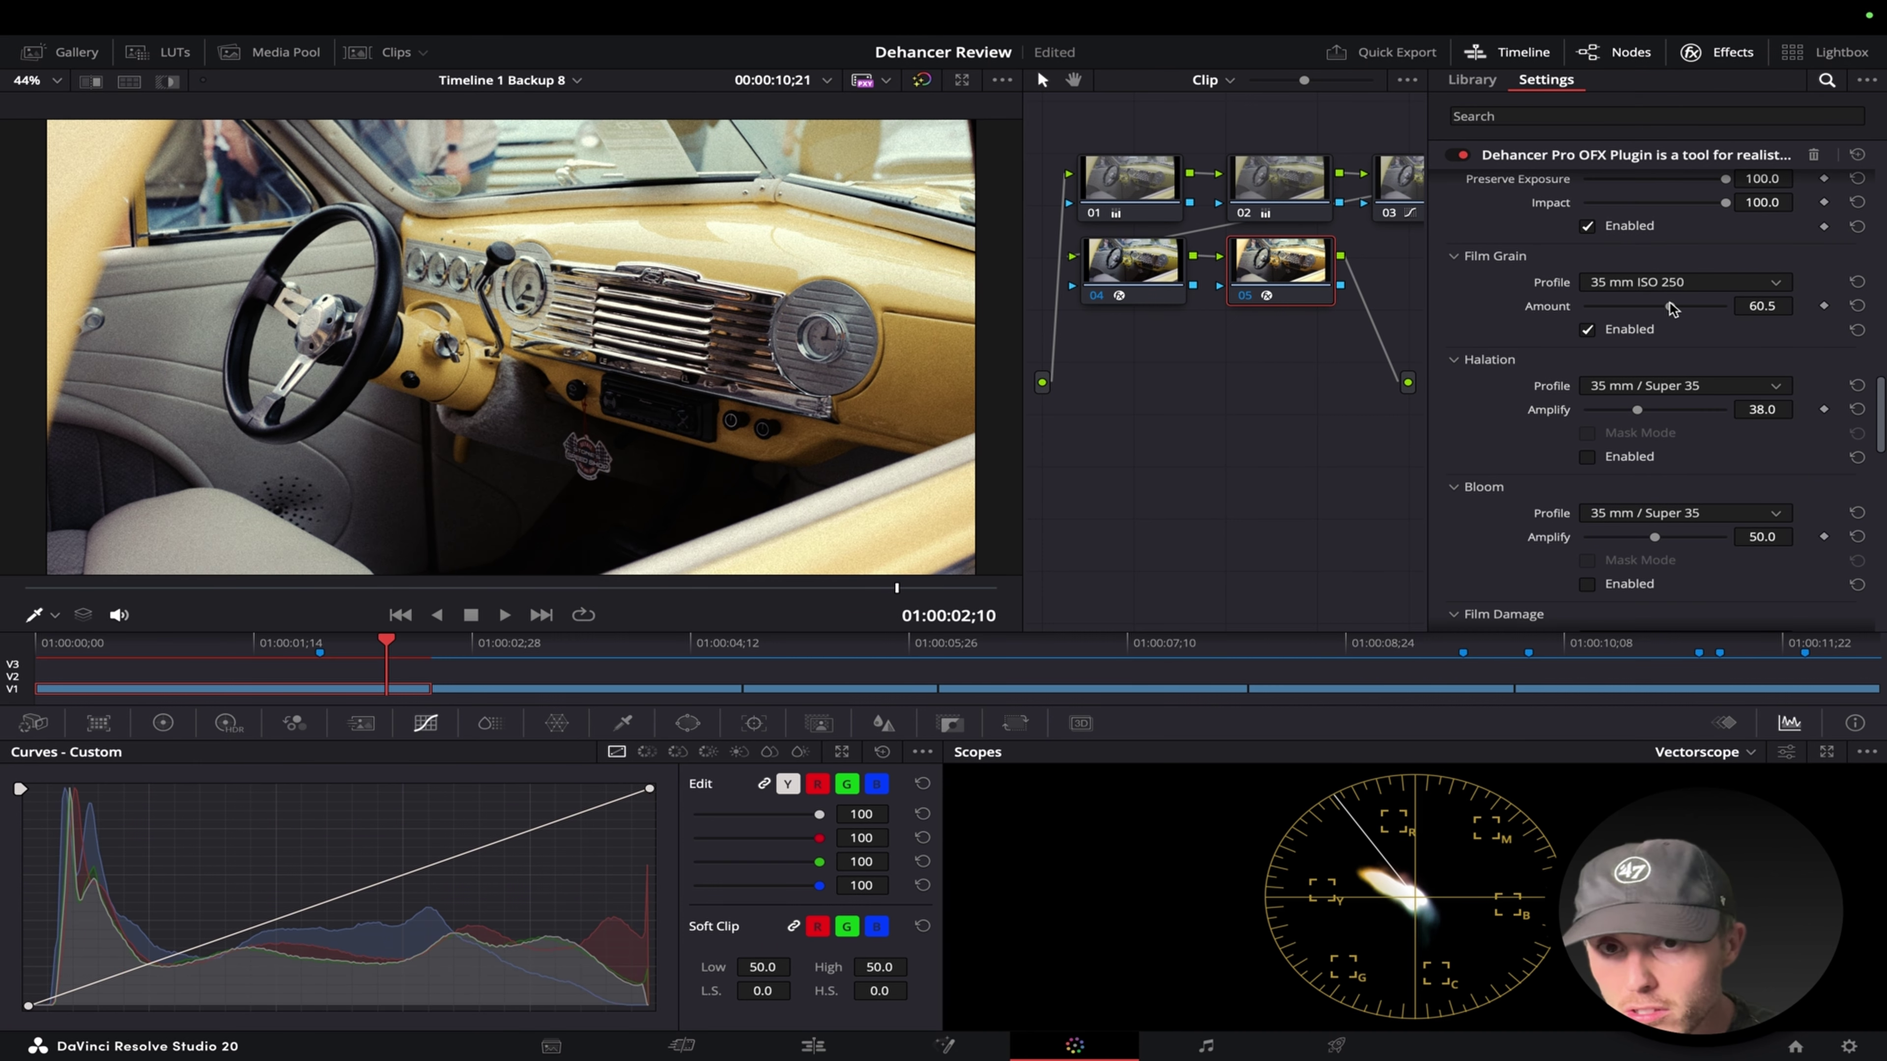
Read the manual's pages on Halation profiles, custom settings and tips.
key("XF86AudioMute")
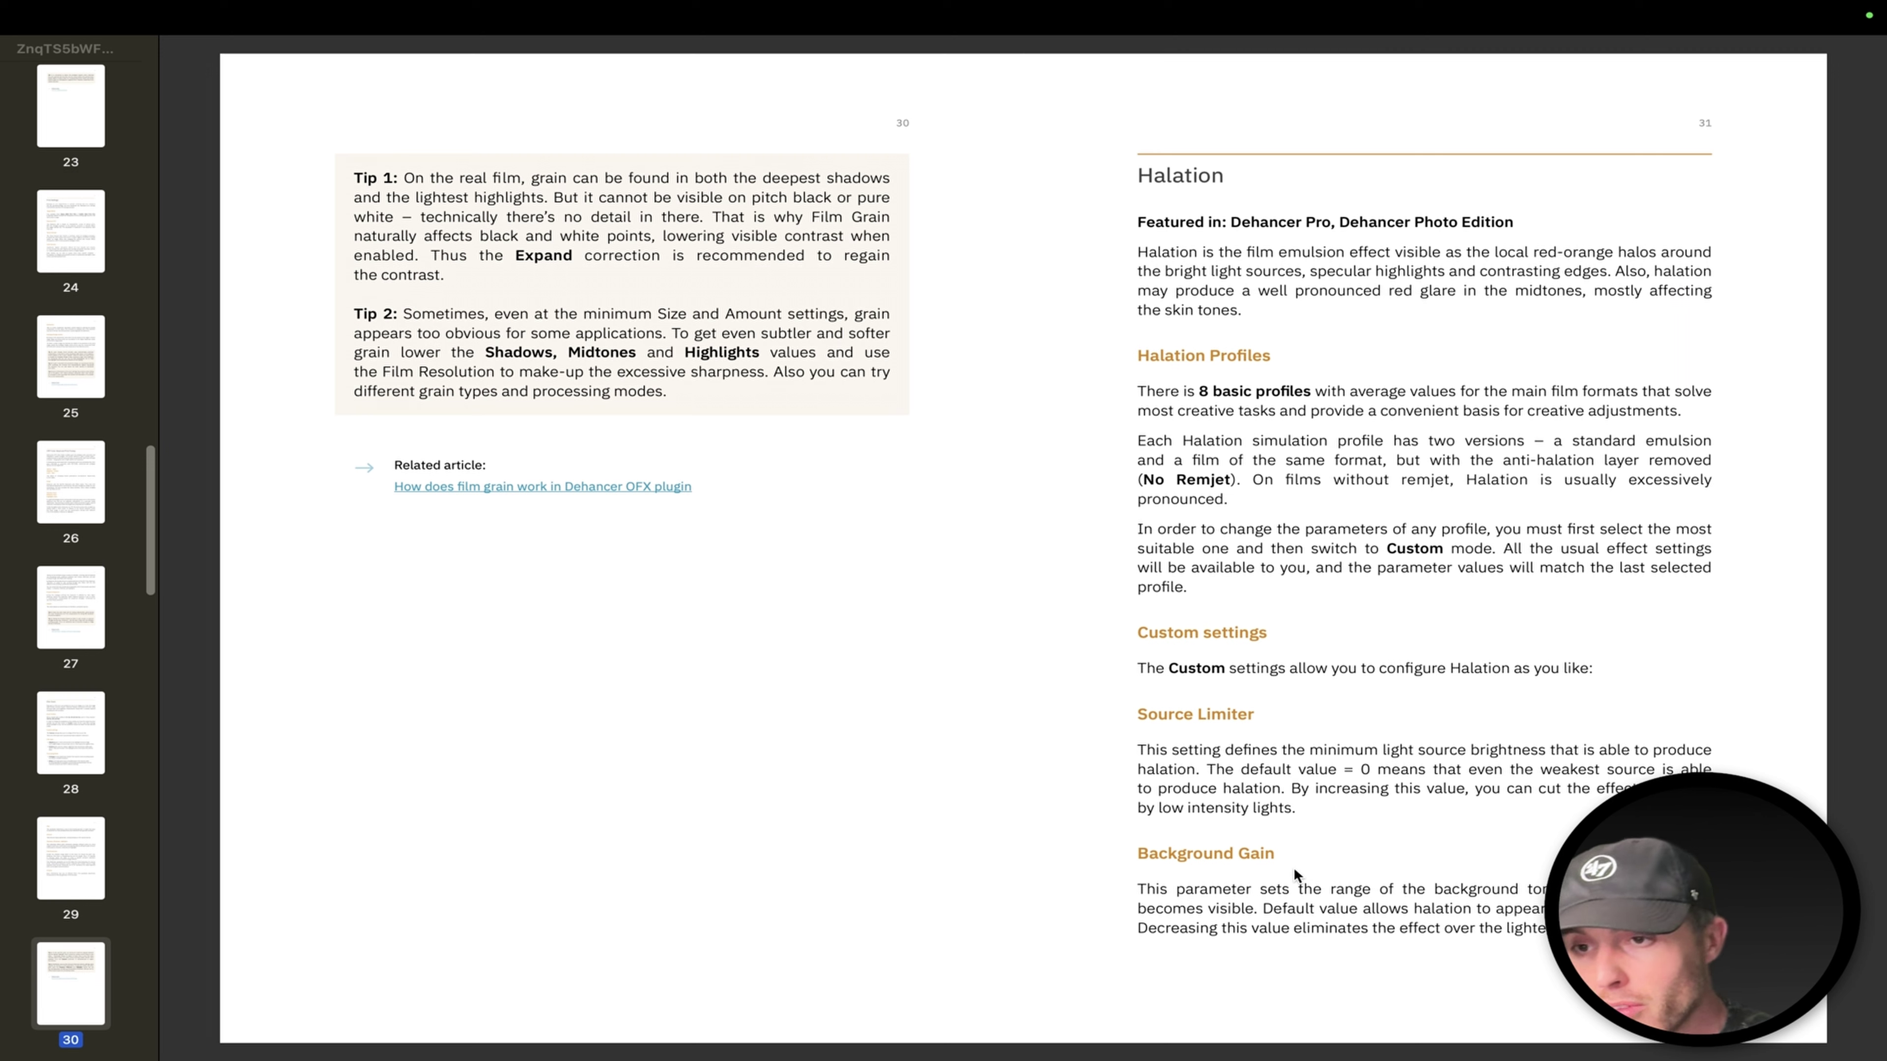
scroll(1221, 869, "right", 5)
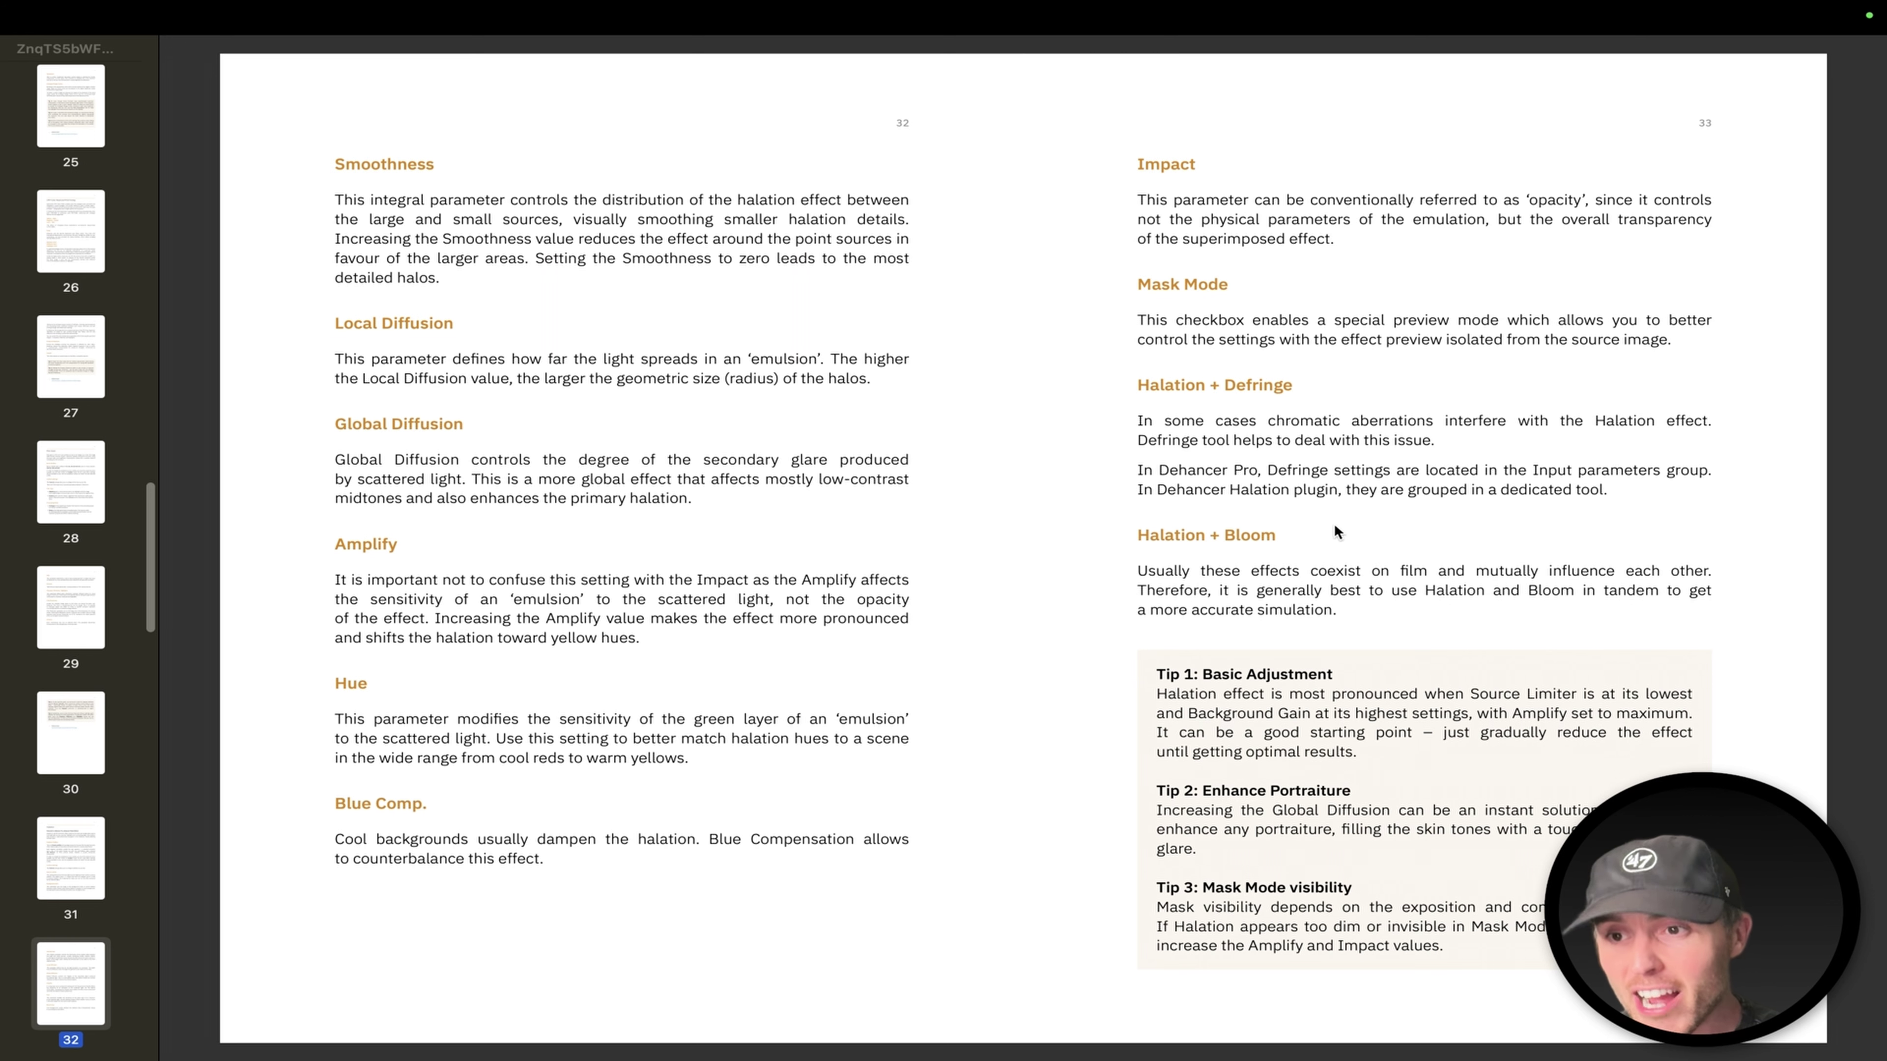
key("Page_Down")
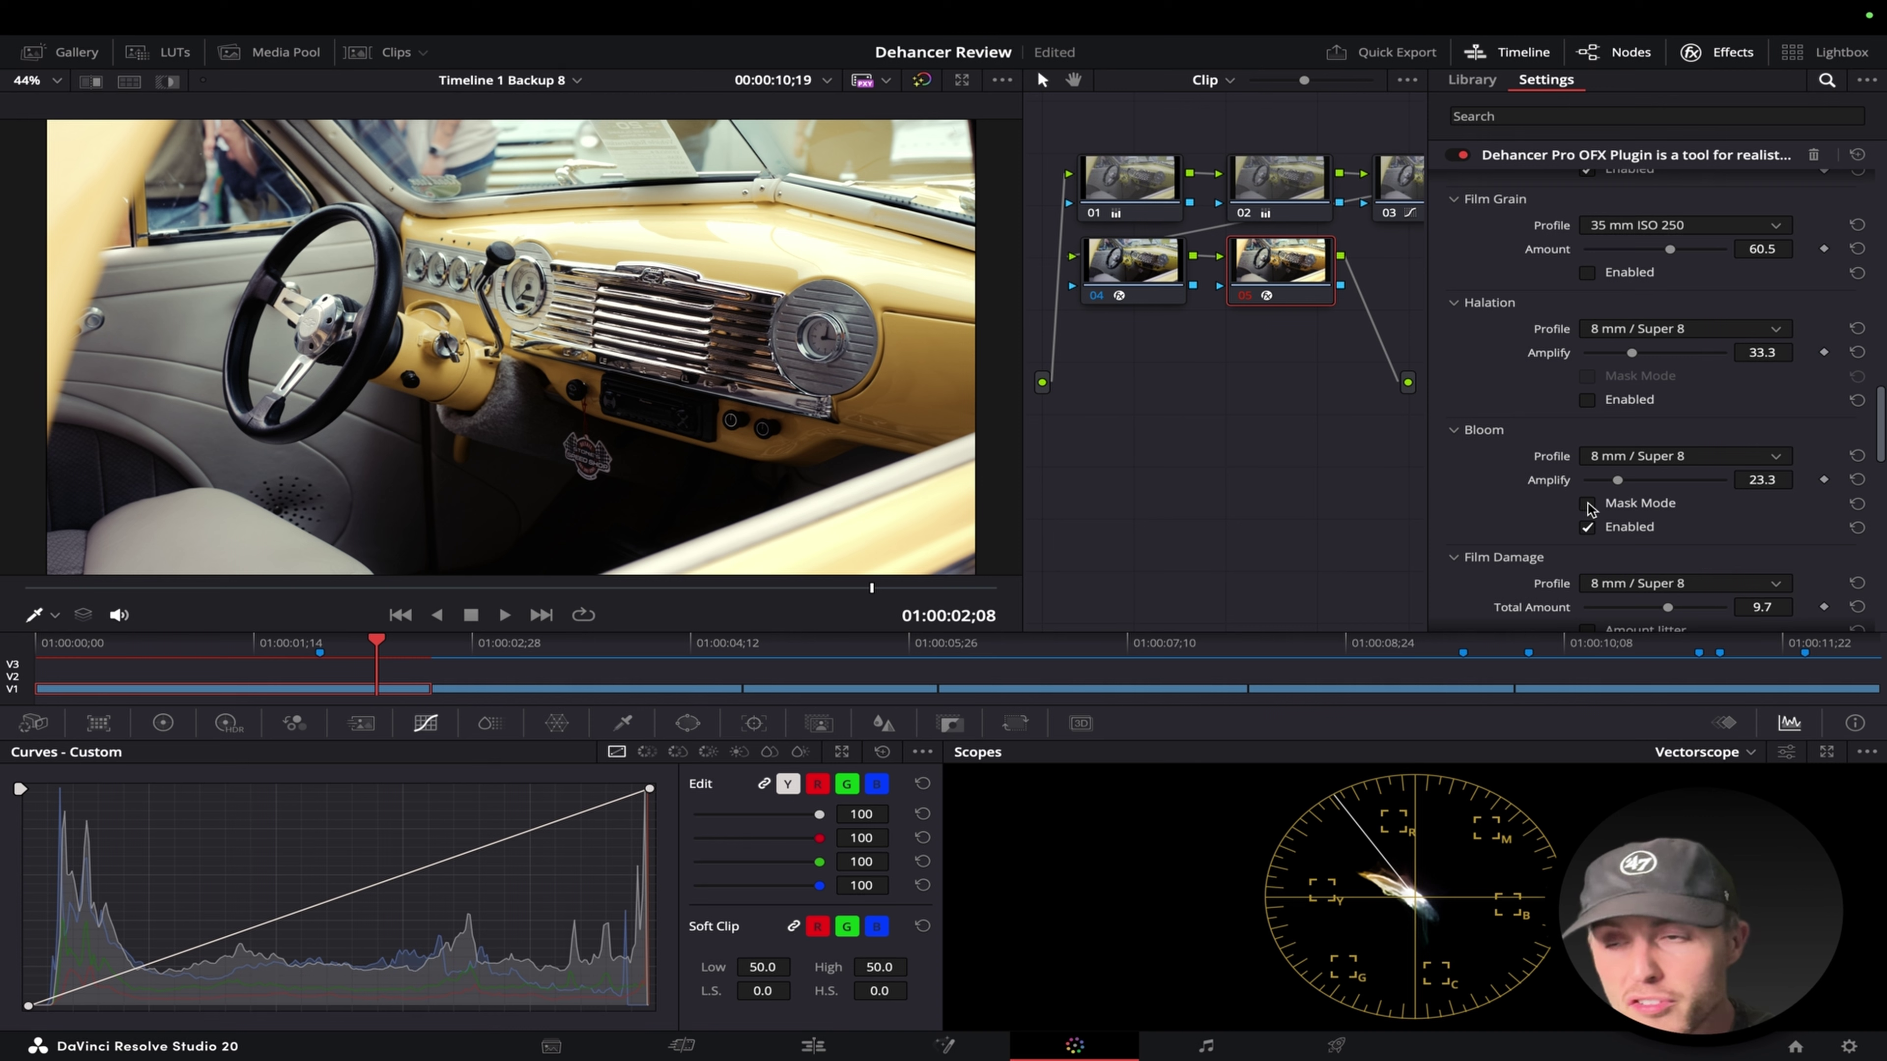
Try Bloom's 16 mm / Super 16 profile across the Amplify range, then return to 8 mm / Super 8 with Amplify at 46.5.
left_click(1635, 457)
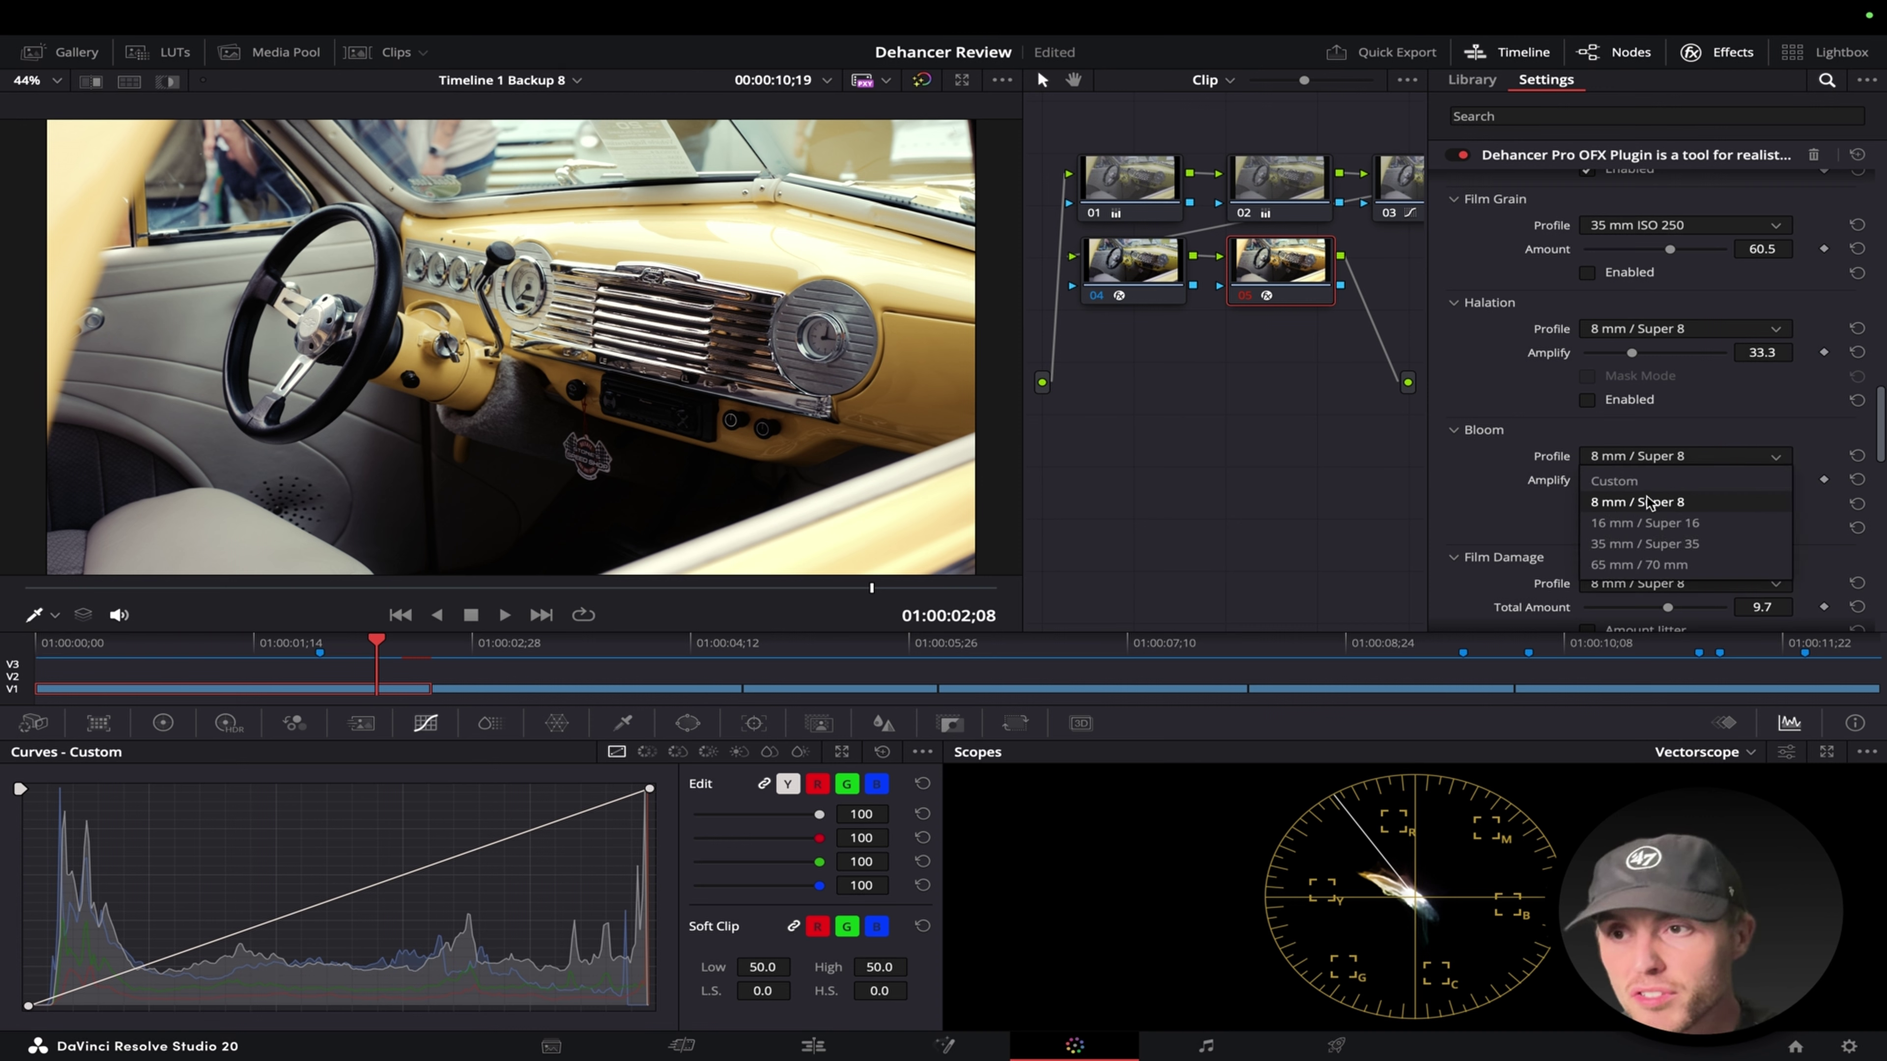
left_click(1643, 522)
left_click_drag(1652, 482, 1580, 485)
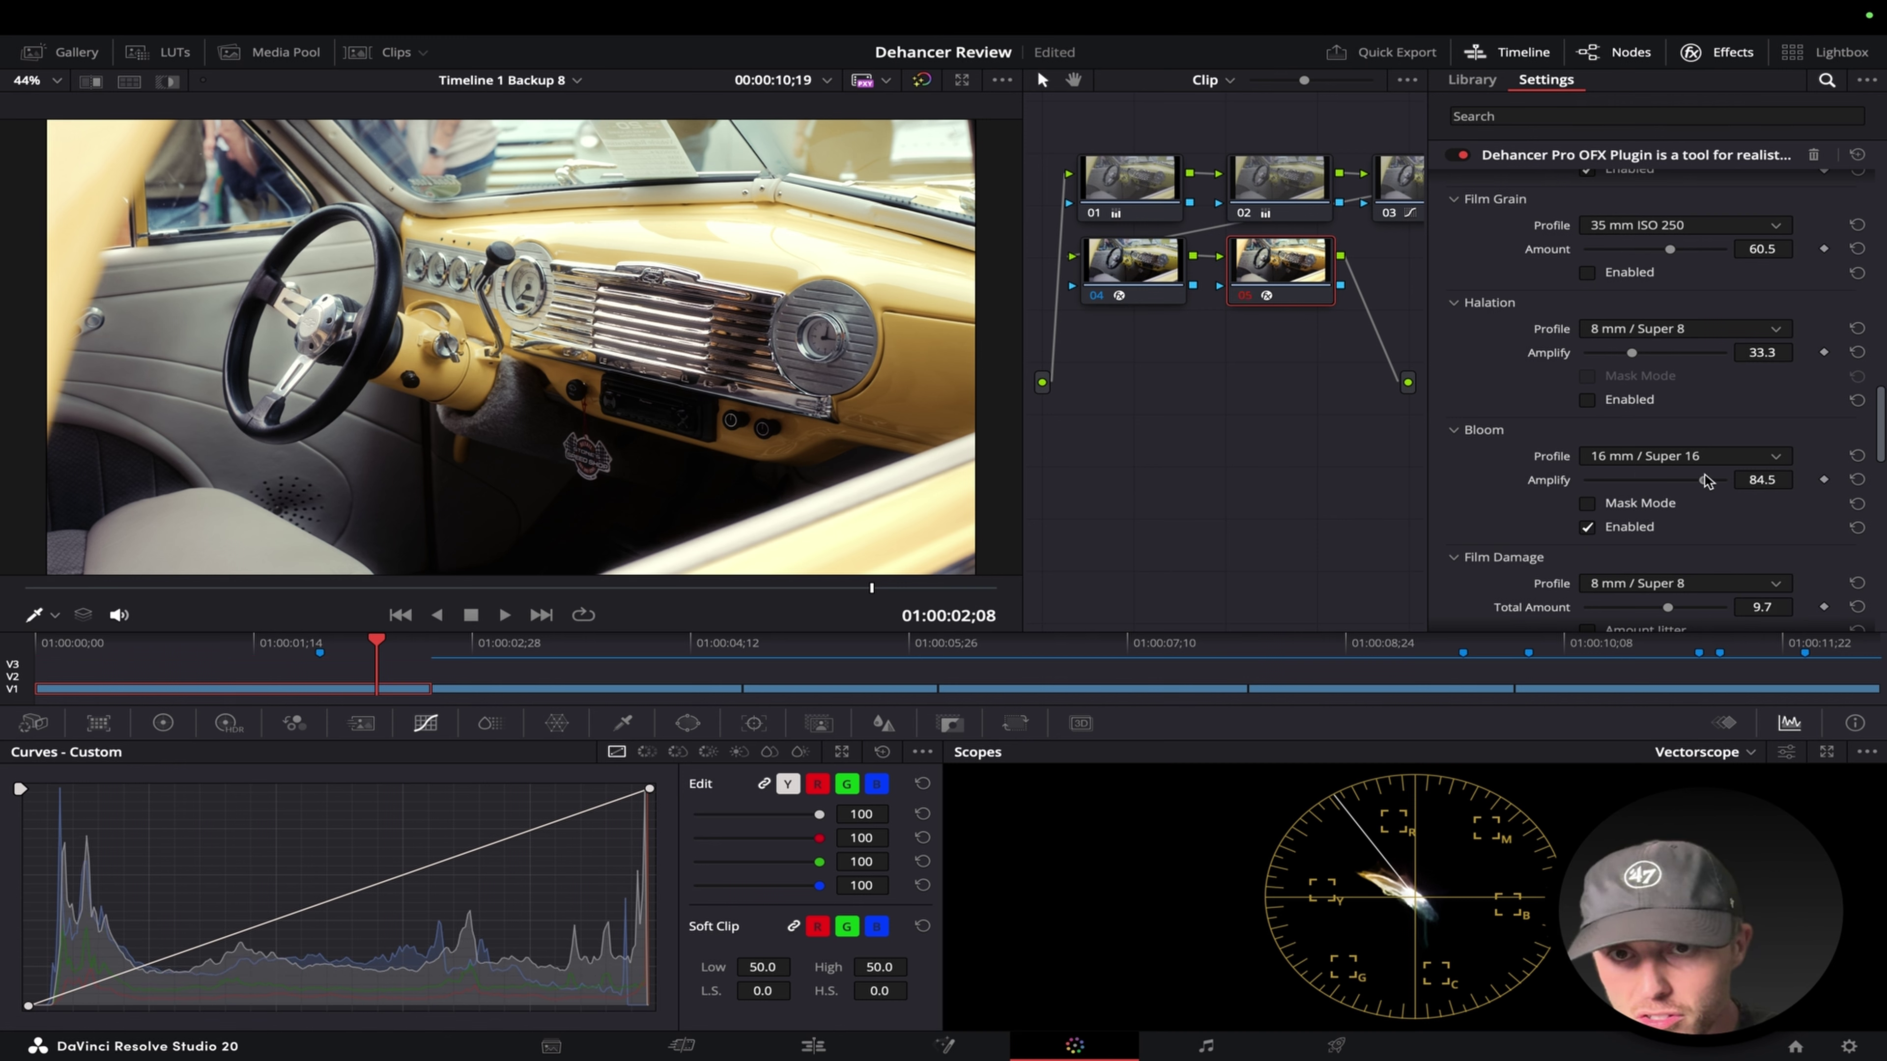
left_click_drag(1581, 486, 1609, 483)
left_click(1635, 455)
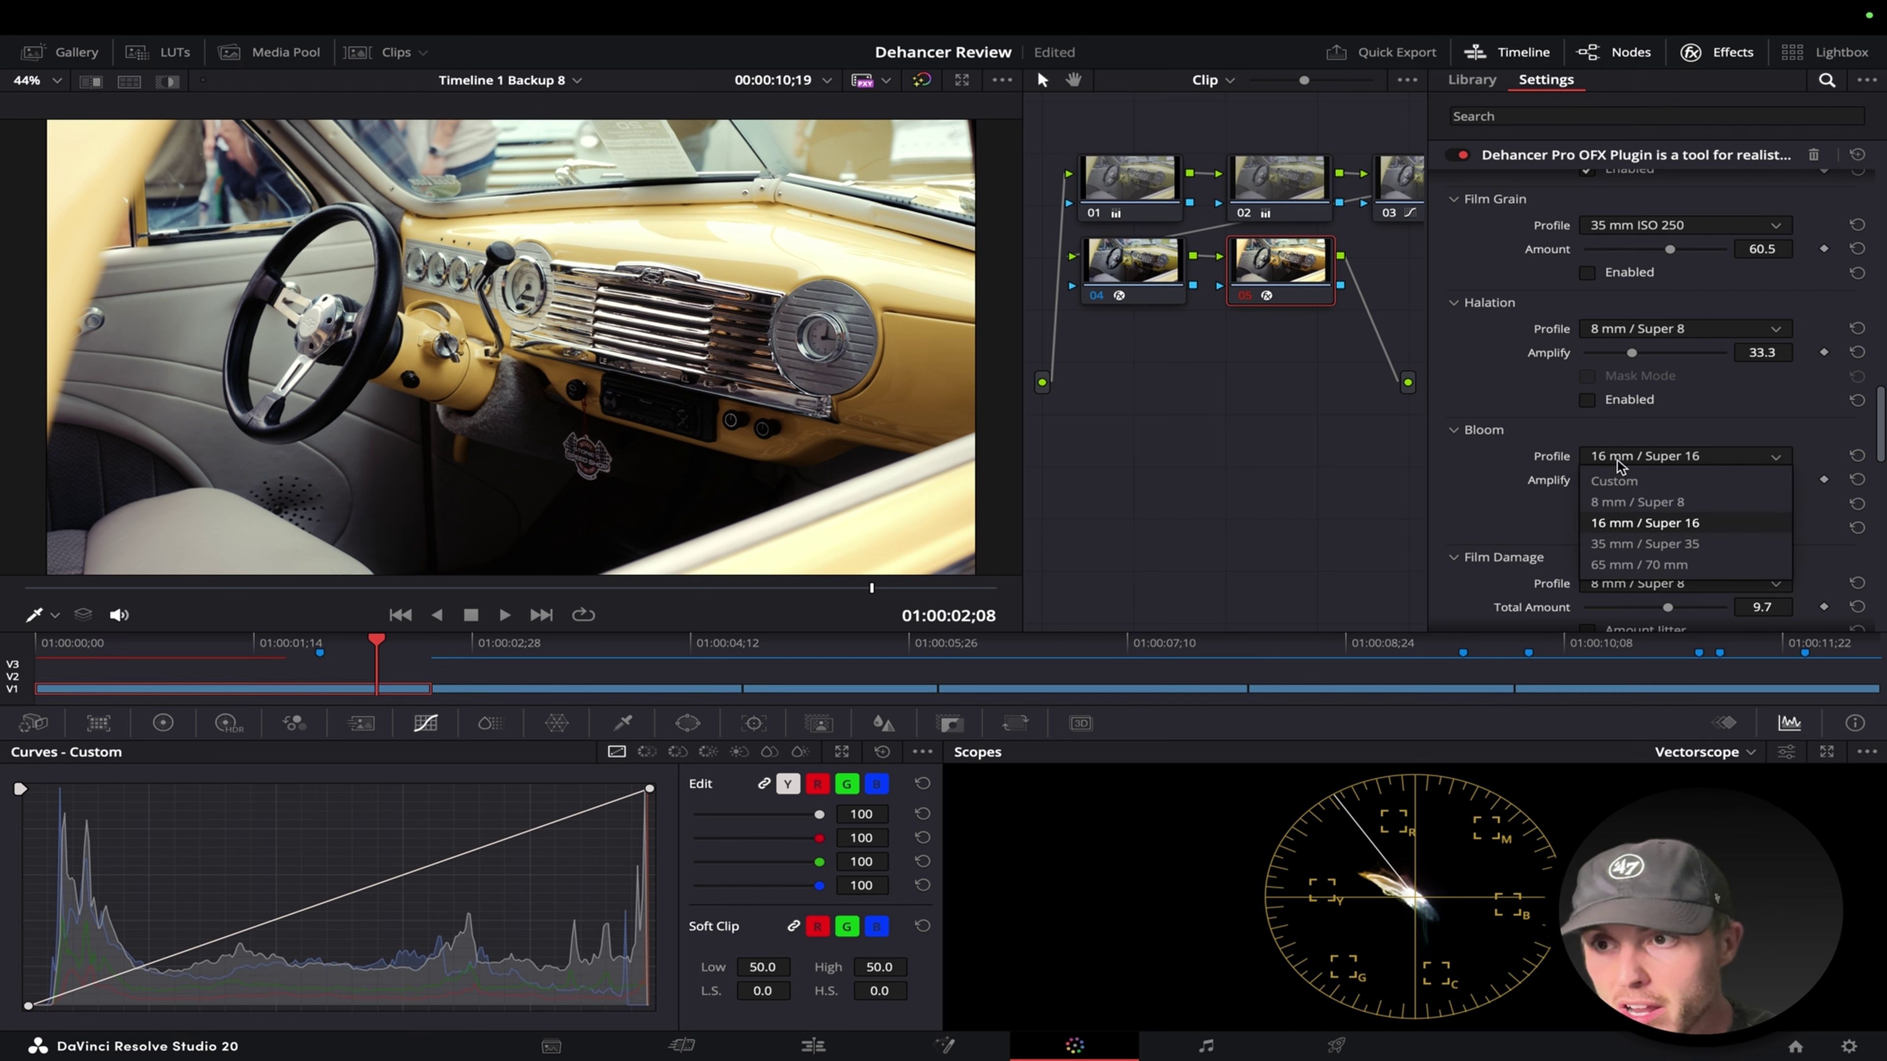
left_click(1634, 501)
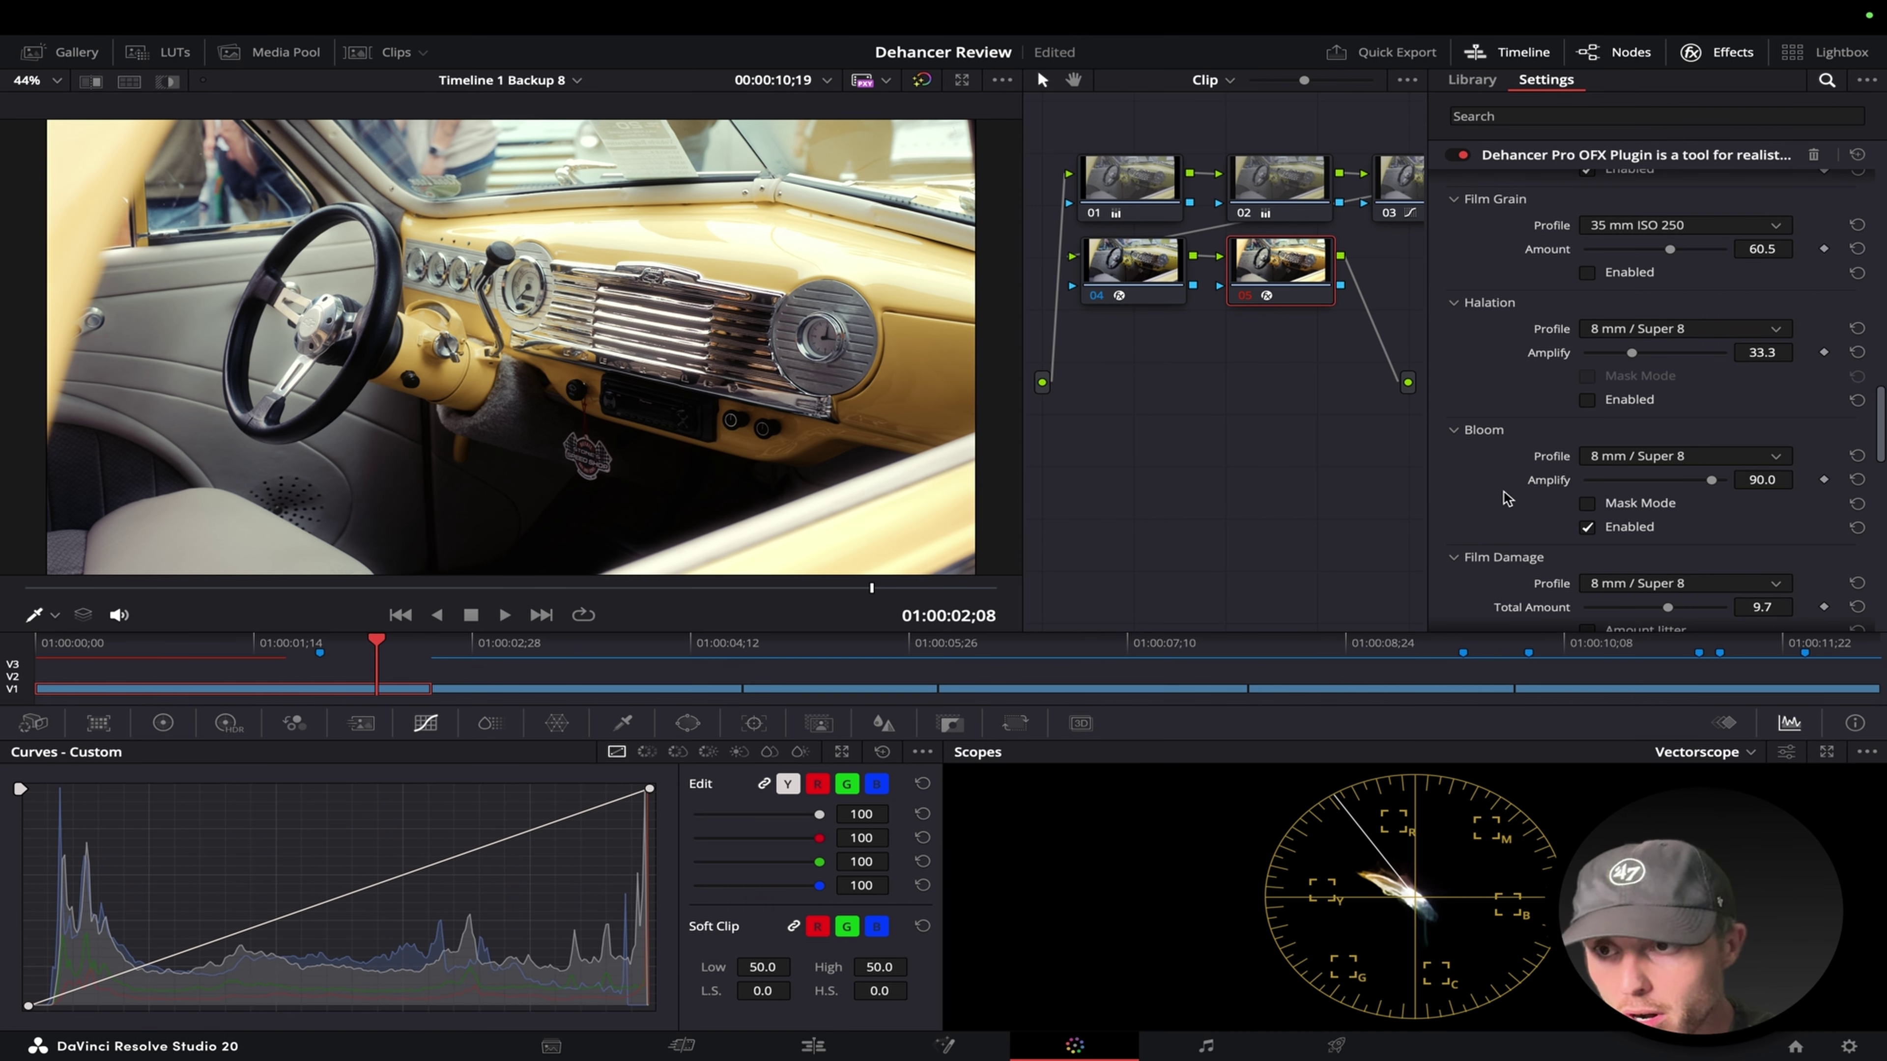
left_click_drag(1605, 481, 1648, 480)
Show Bloom's Custom settings, then restore the 8 mm / Super 8 profile, lower Amplify to 20.9 and enlarge the preview.
left_click(1644, 455)
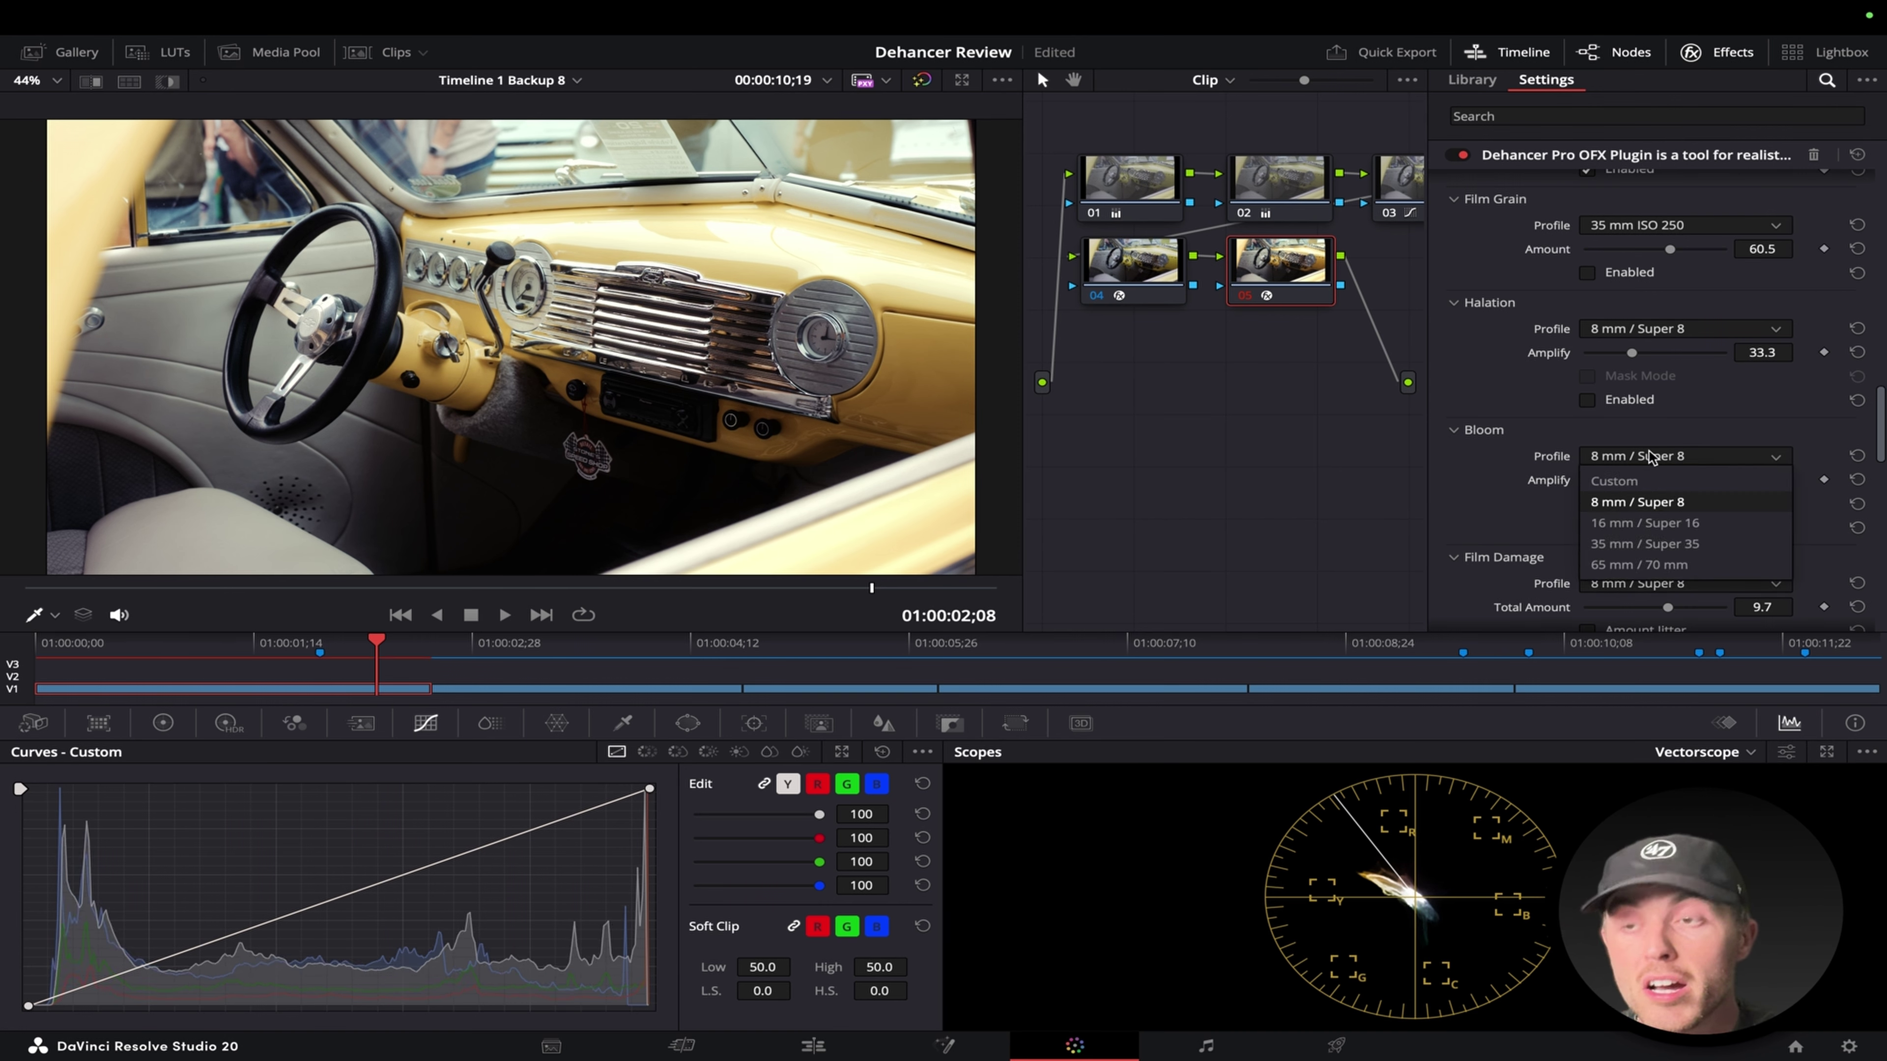
left_click(1667, 479)
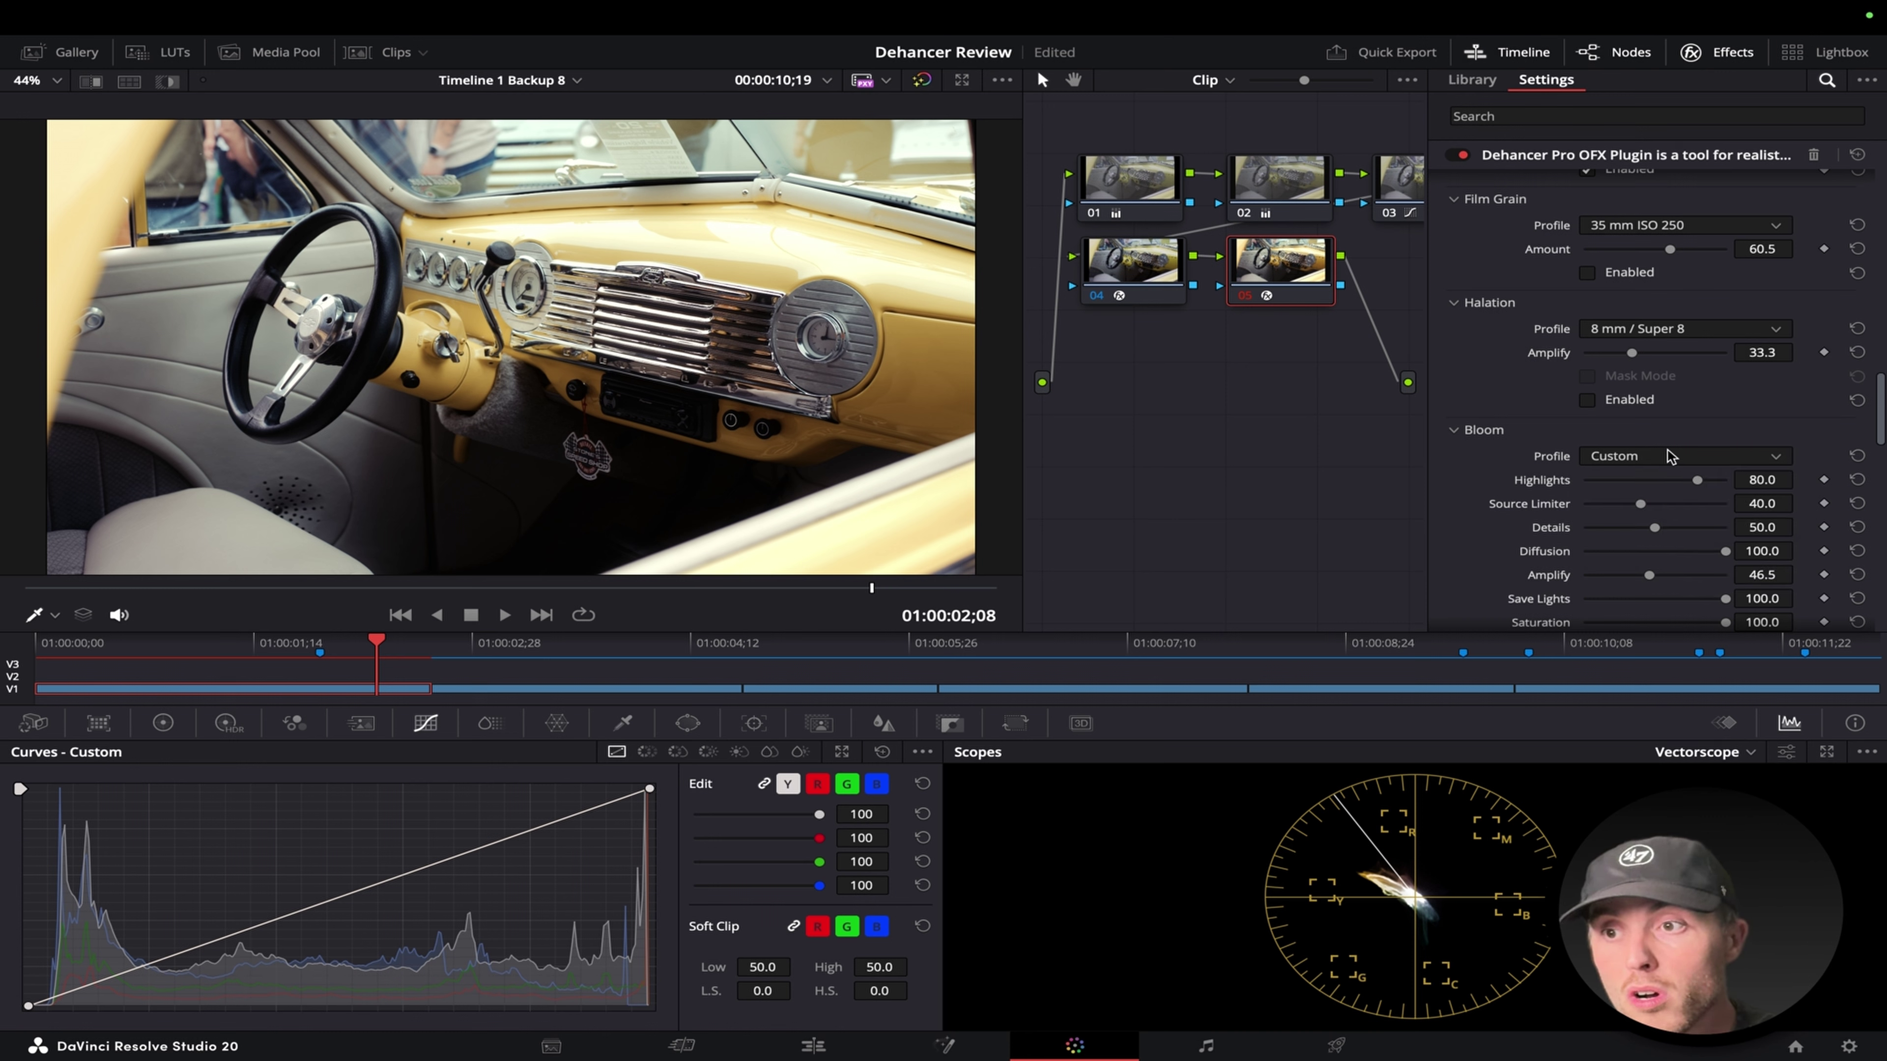
left_click(1667, 457)
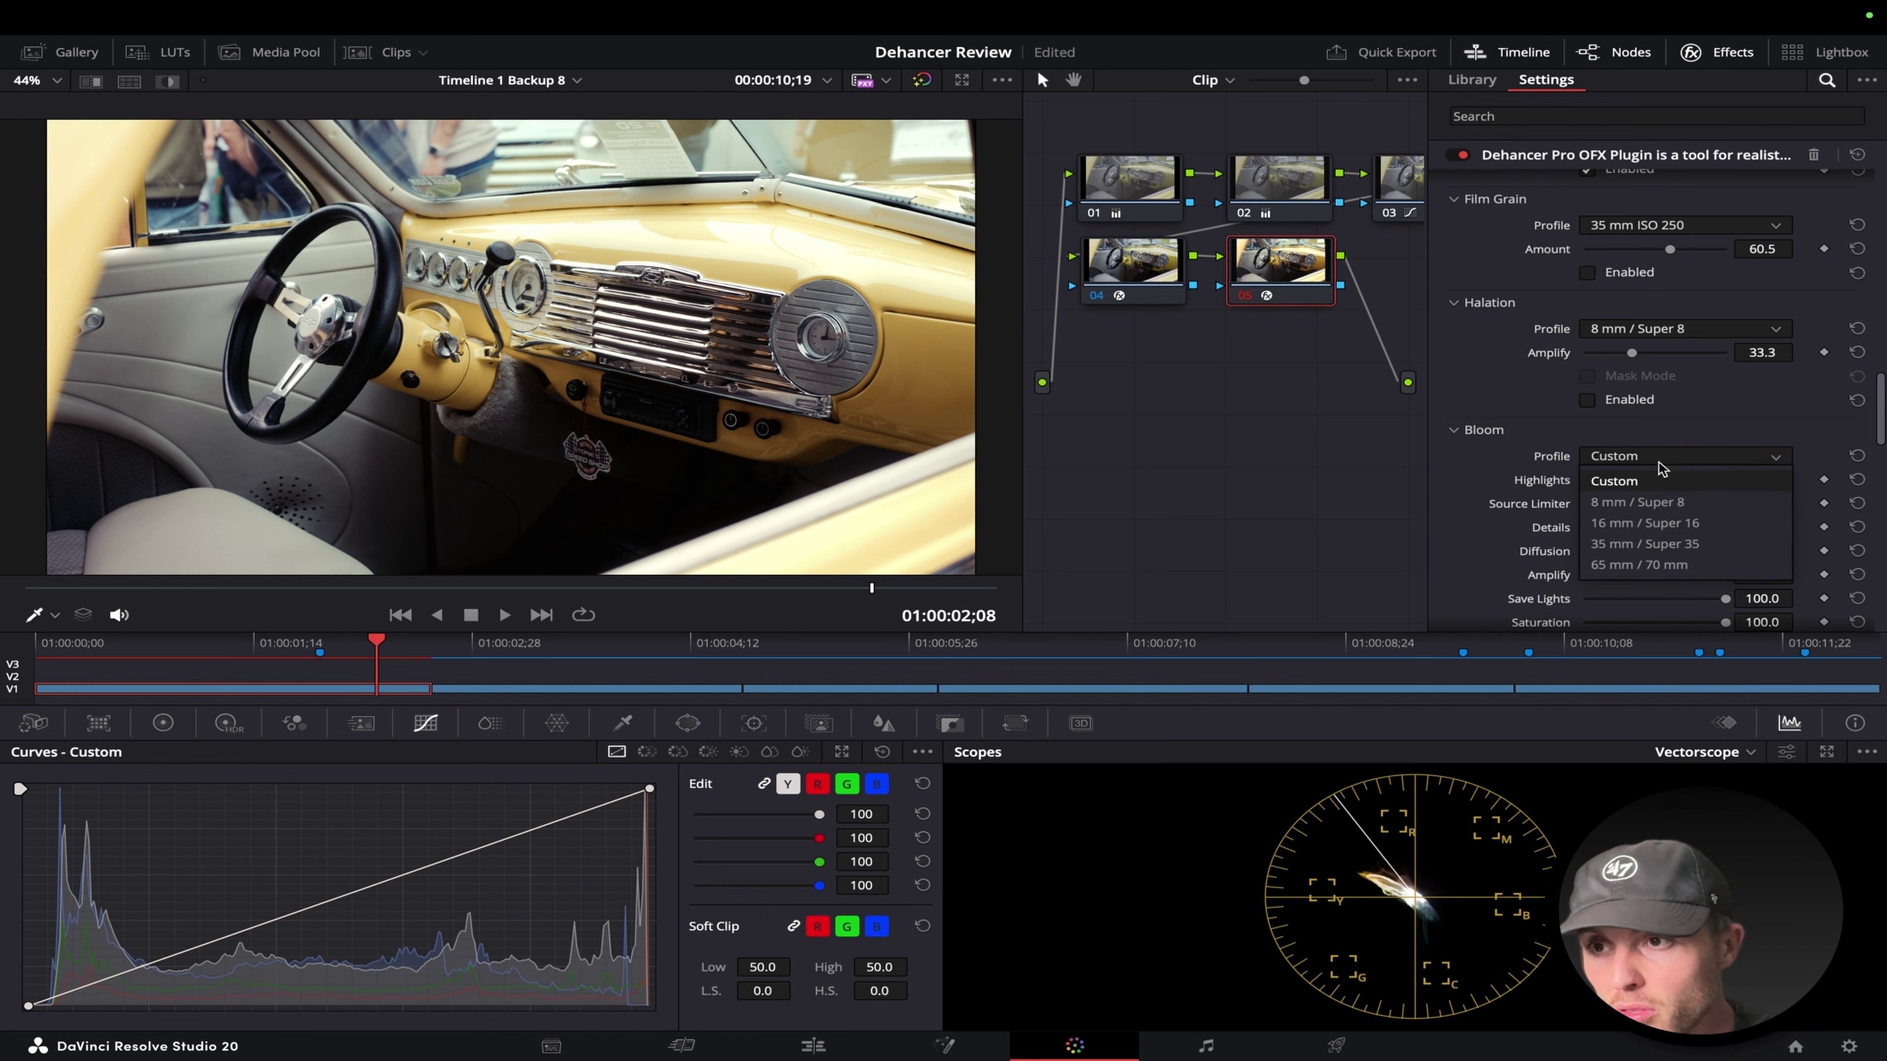
left_click(1642, 505)
left_click_drag(1713, 488, 1608, 499)
scroll(321, 342, "up", 5)
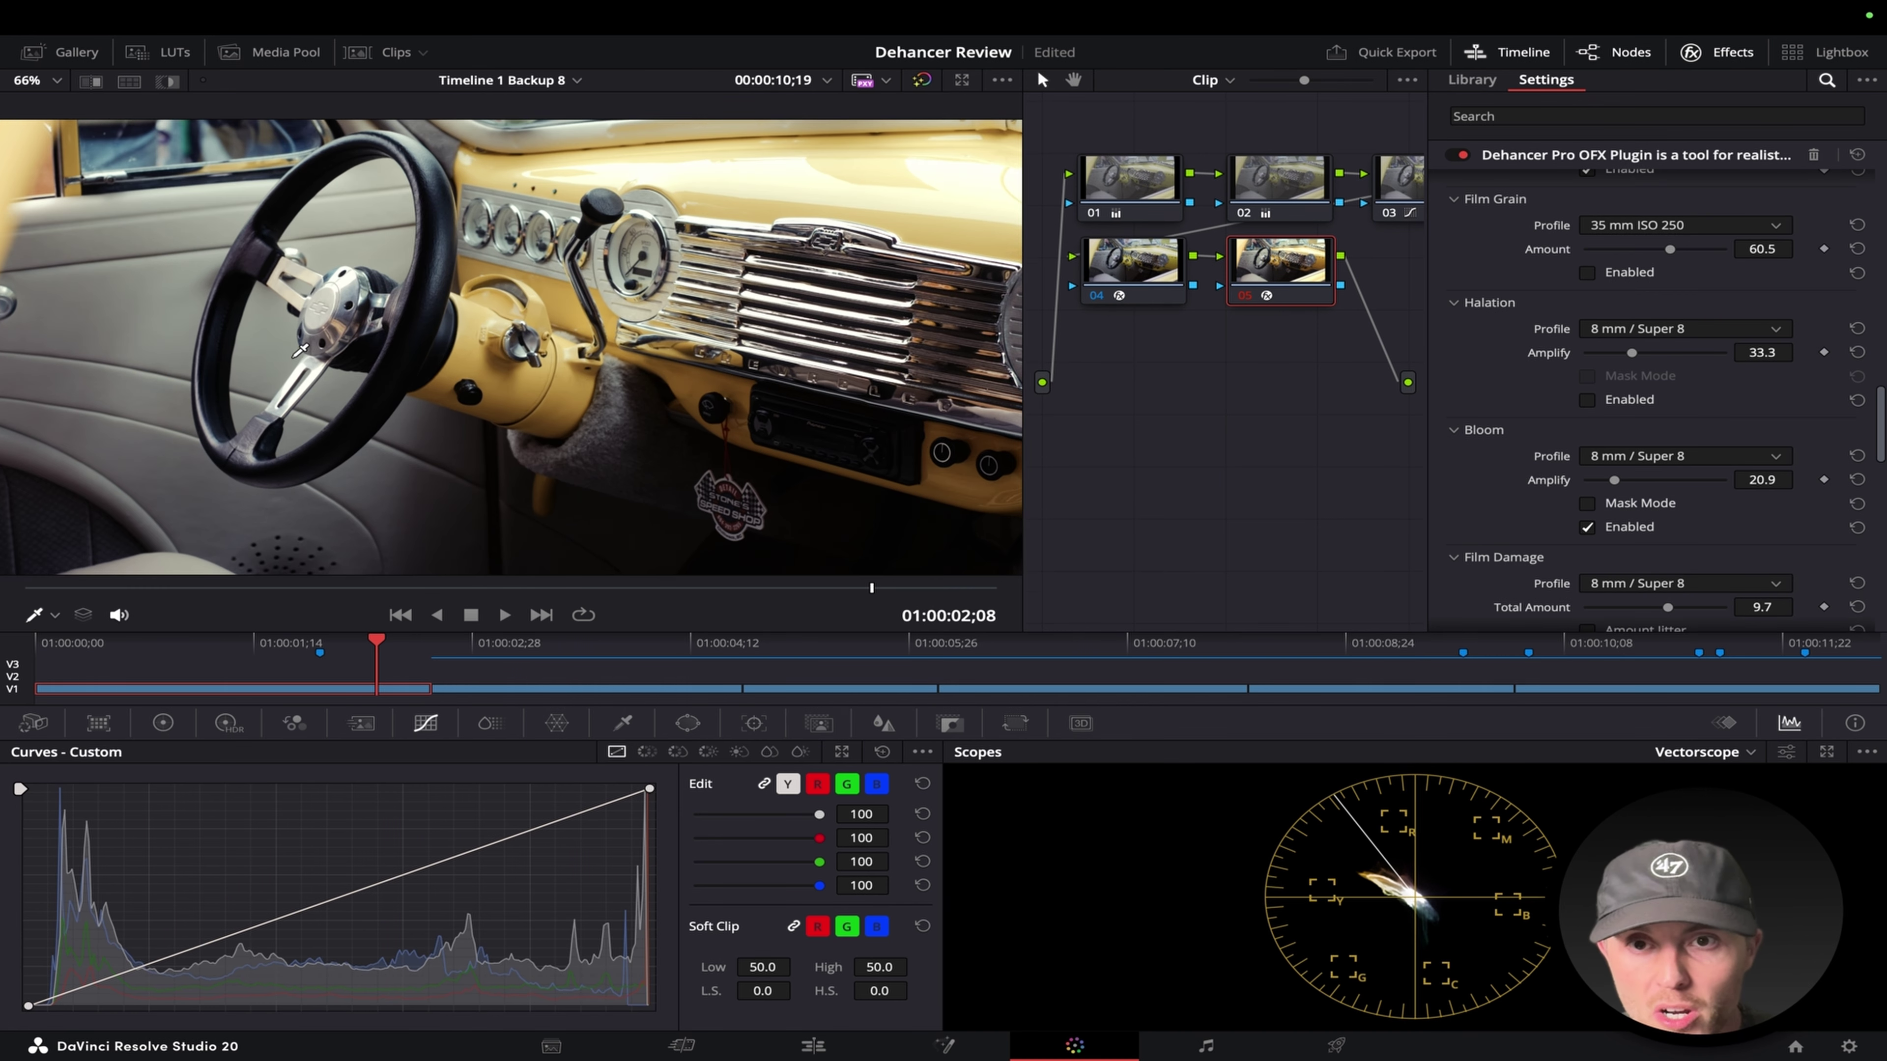
Set Bloom's Amplify to 35.7 and compare the enlarged image with Bloom on and off, leaving it disabled.
left_click_drag(1615, 480, 1634, 480)
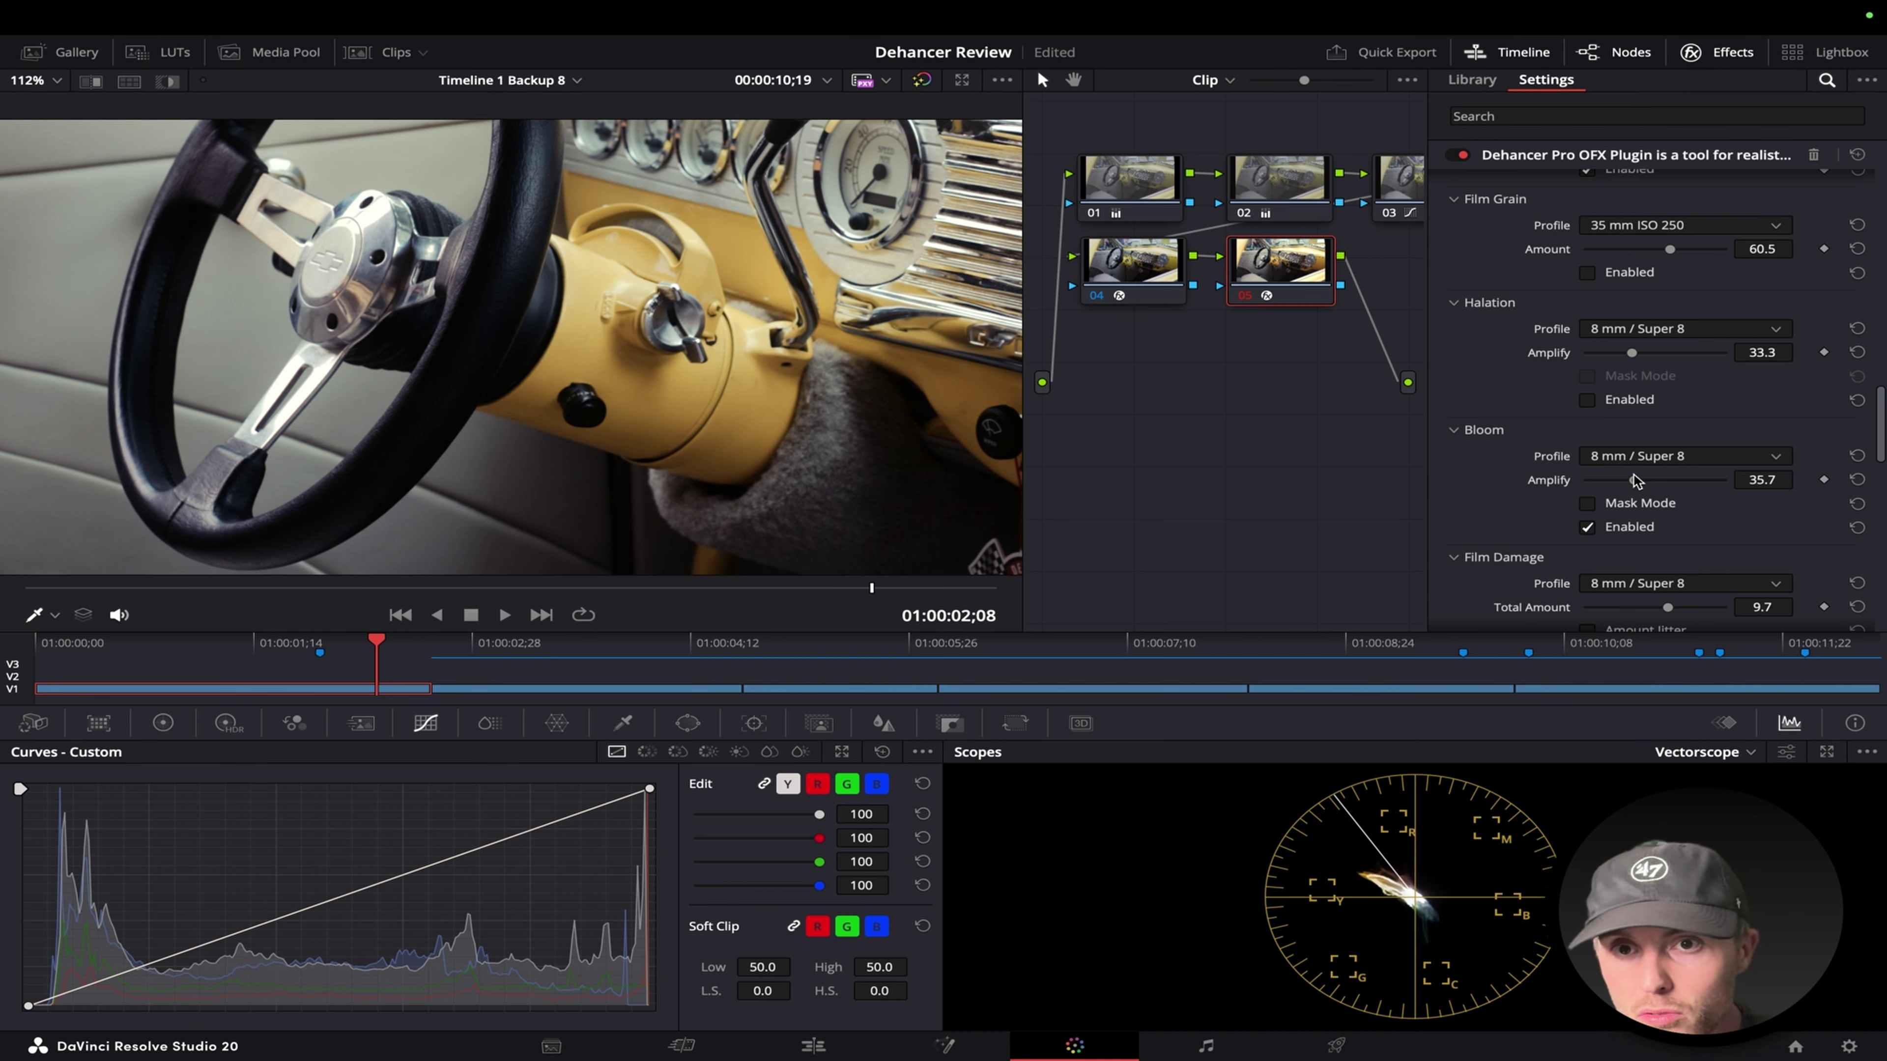
left_click(1588, 527)
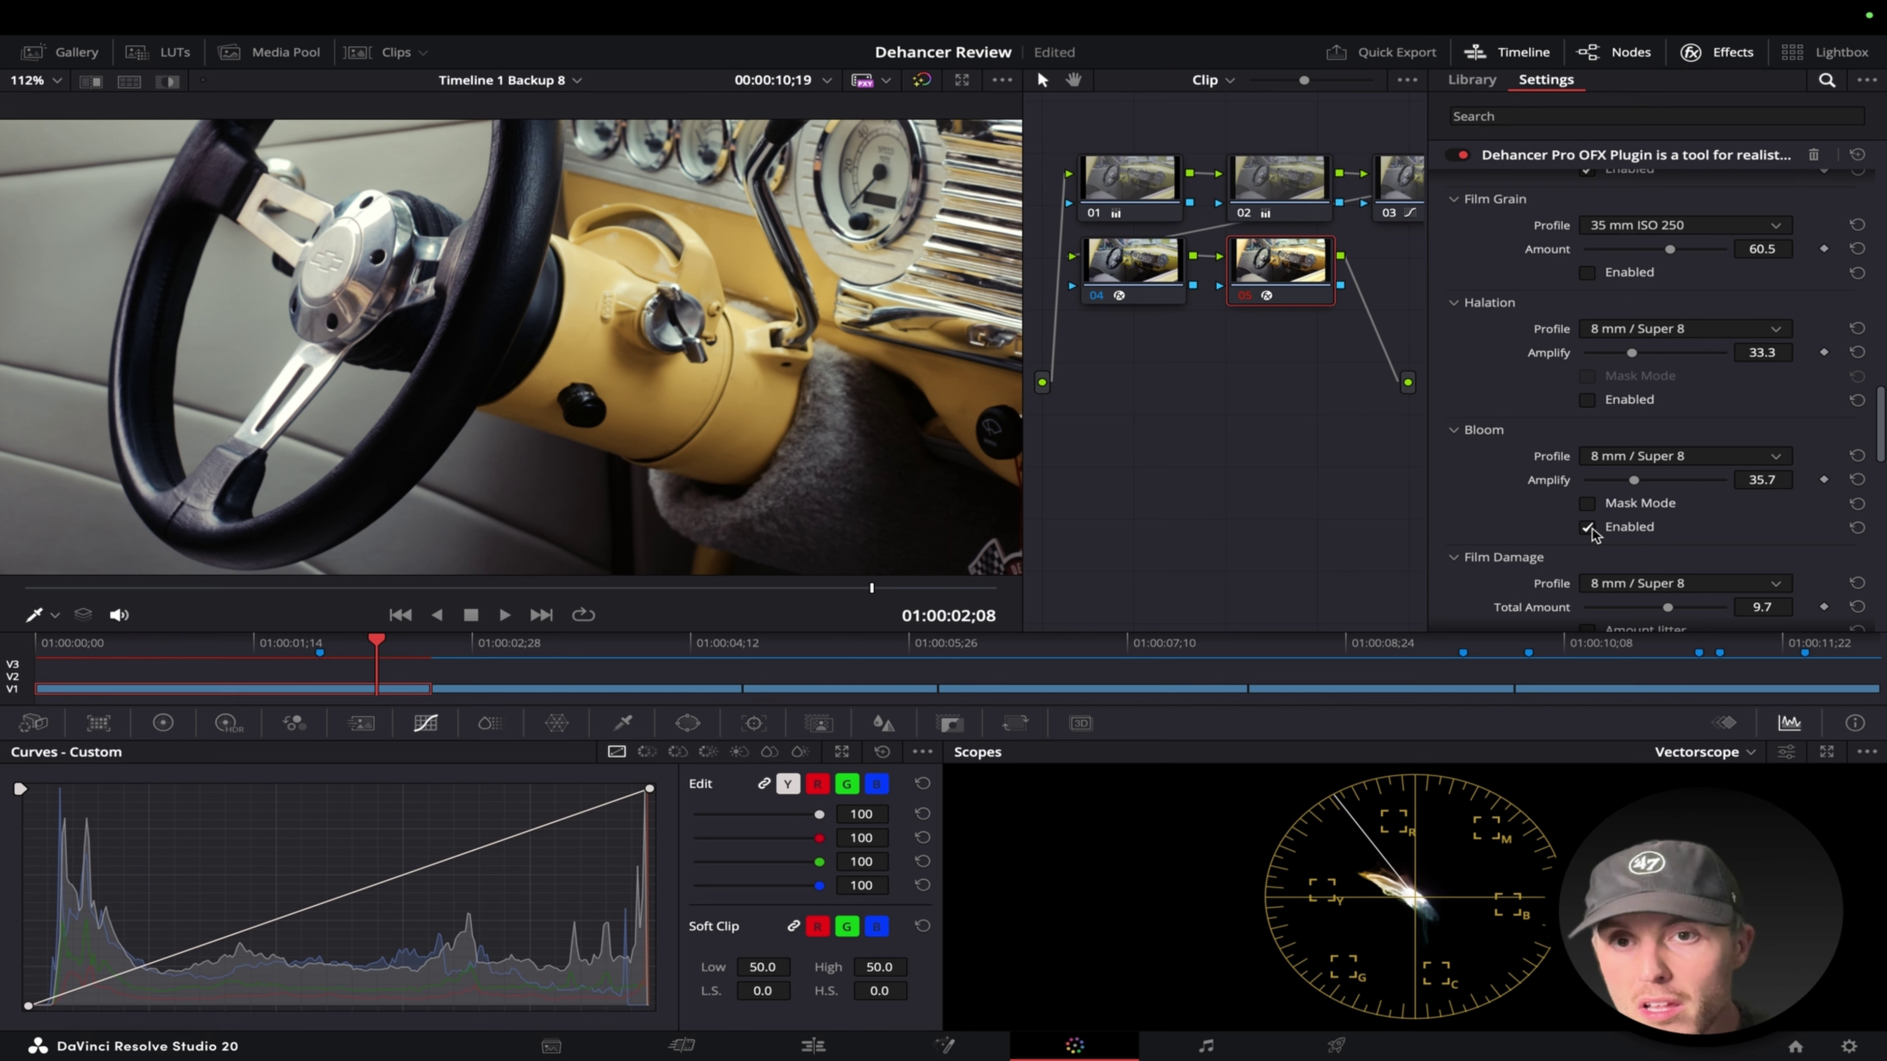
left_click(1588, 527)
left_click(1588, 527)
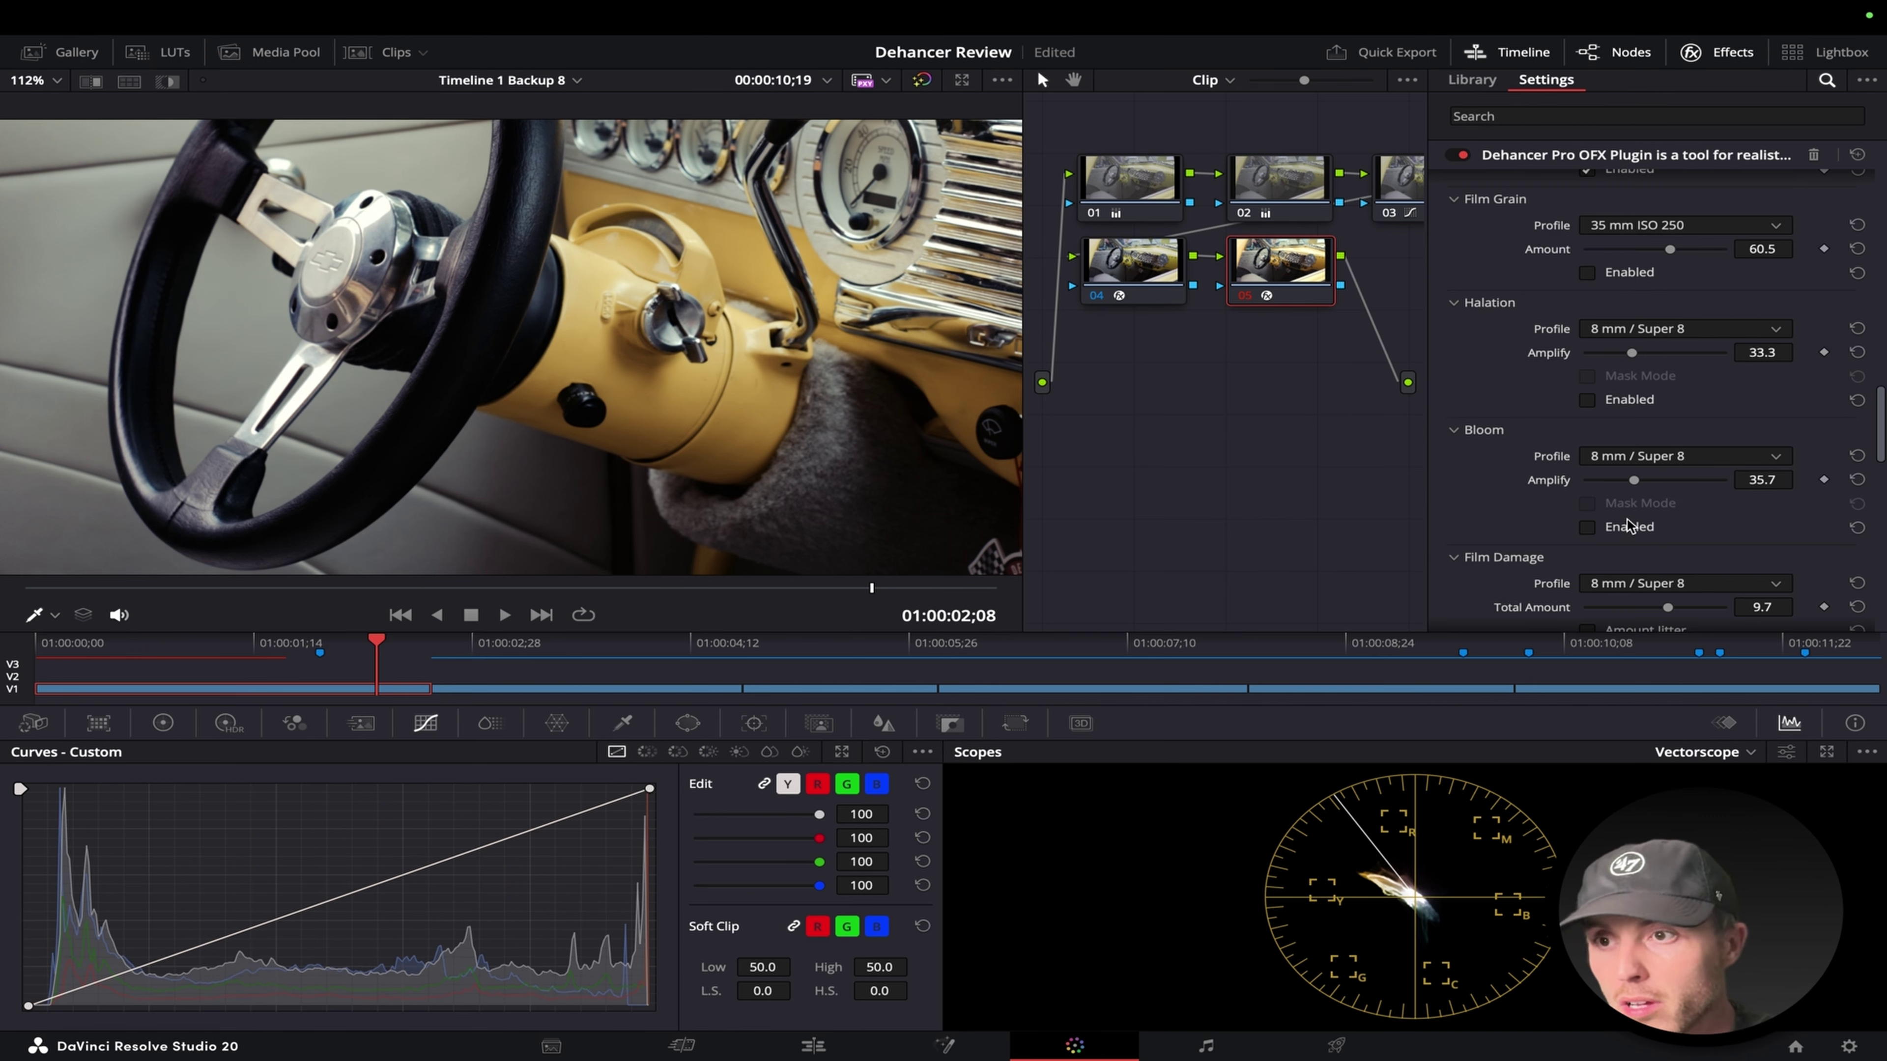
Enable Film Damage on the 8 mm / Super 8 profile with Bloom left off.
scroll(1619, 524, "down", 1)
left_click(1588, 470)
scroll(1597, 476, "down", 1)
left_click(1588, 539)
scroll(745, 438, "up", 1)
Read the manual's Film Damage pages on dust, hairs, scratches and global settings, then return to DaVinci Resolve.
scroll(745, 439, "down", 3)
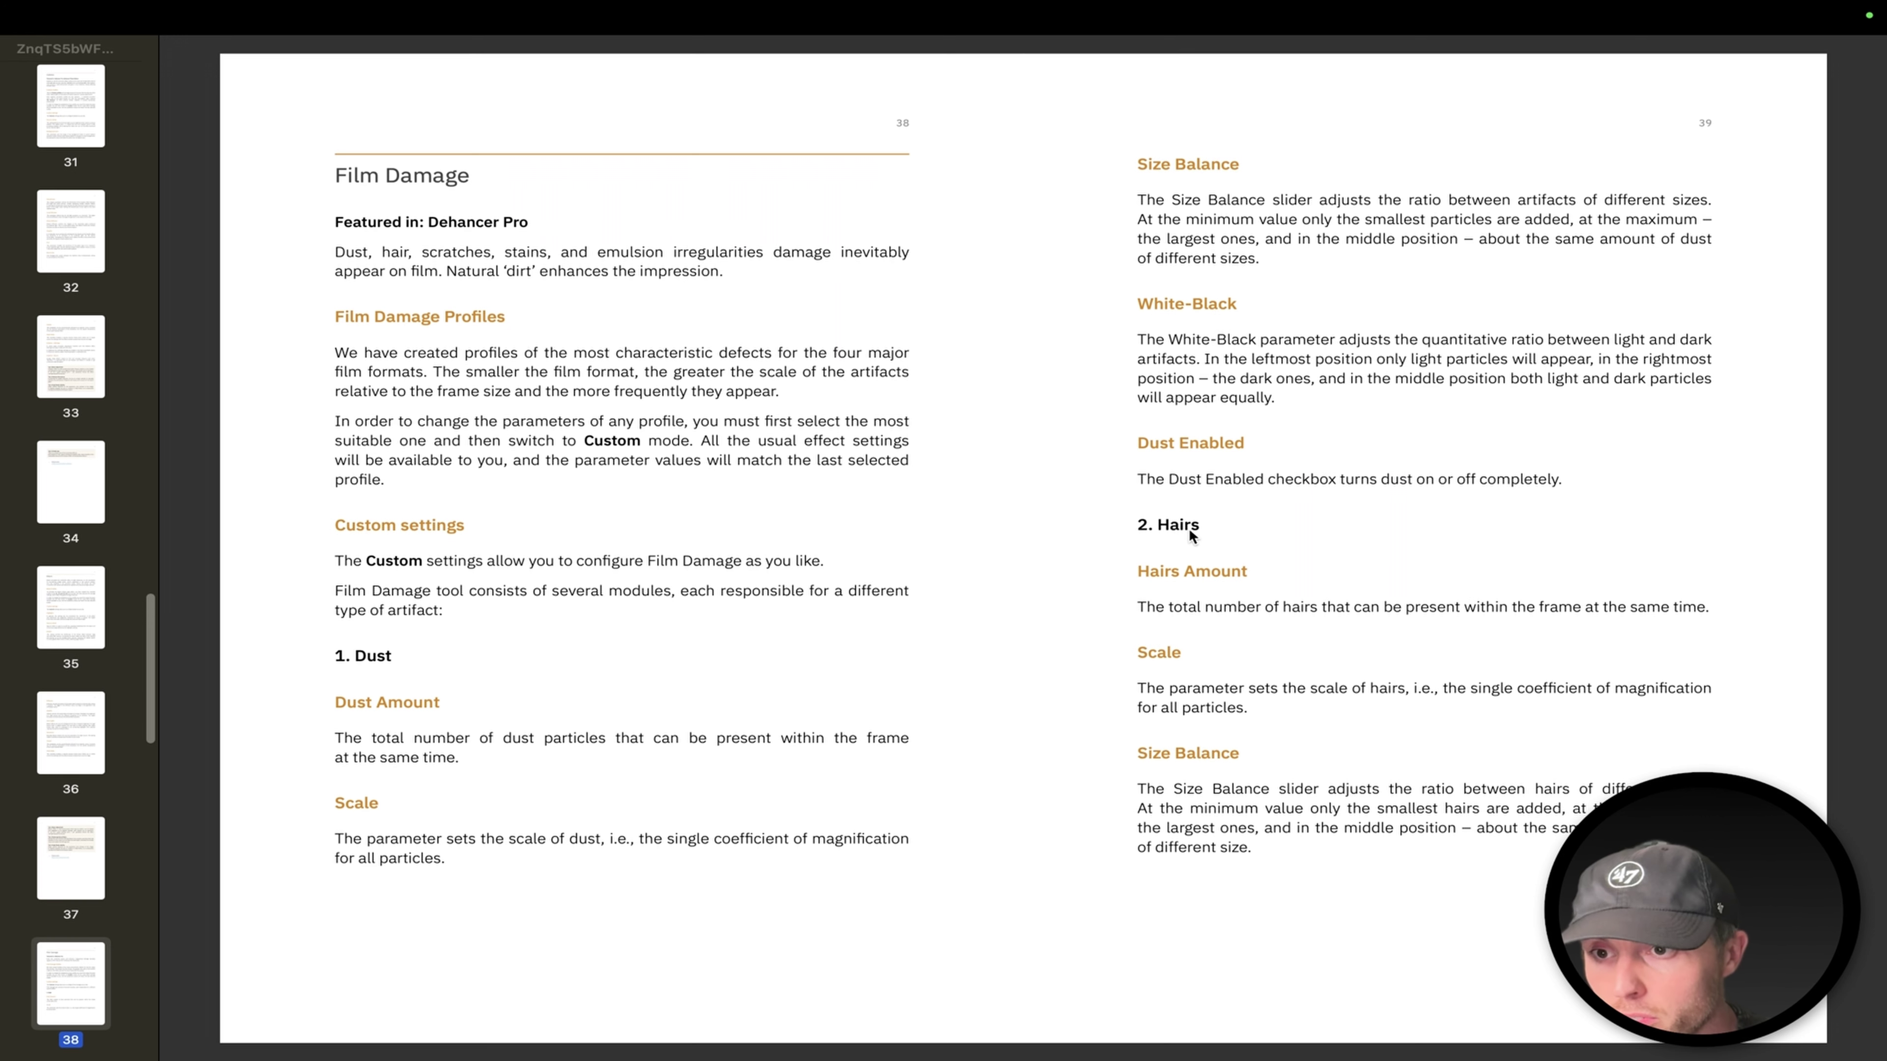
scroll(1188, 527, "down", 3)
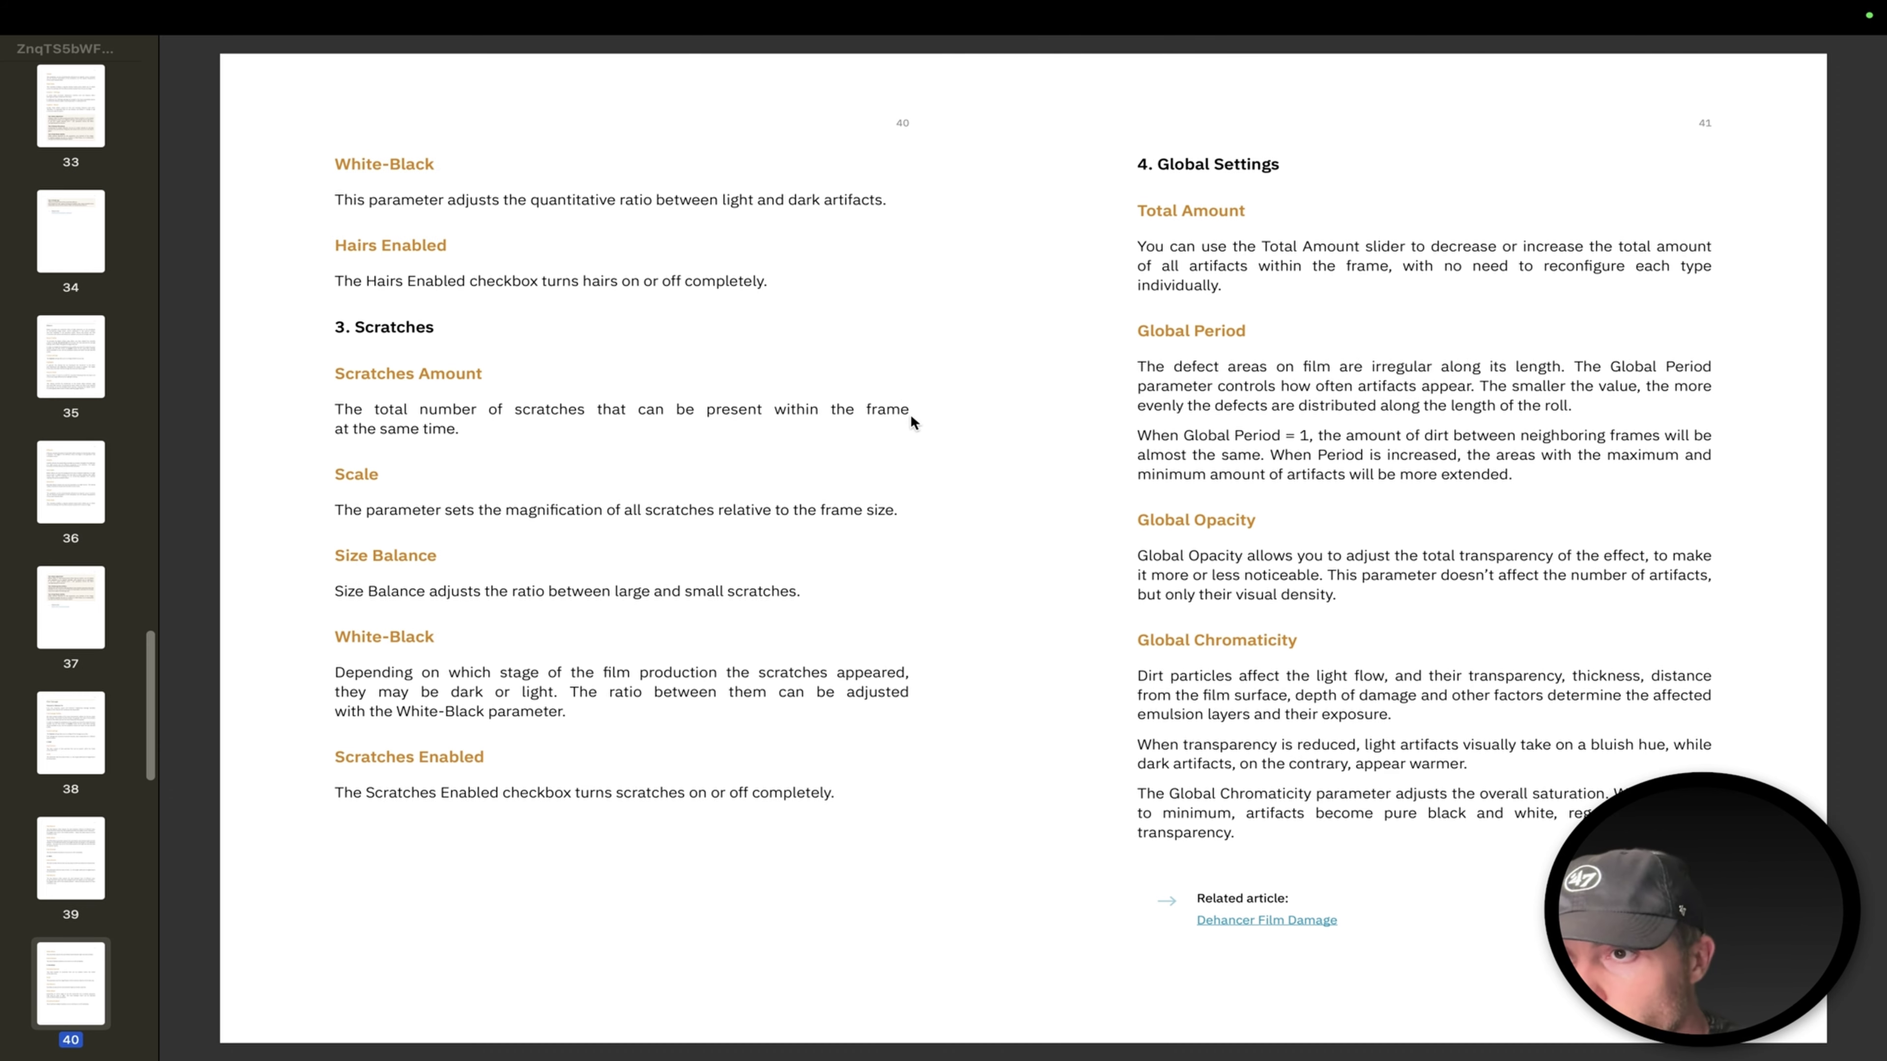
key("ctrl+Right")
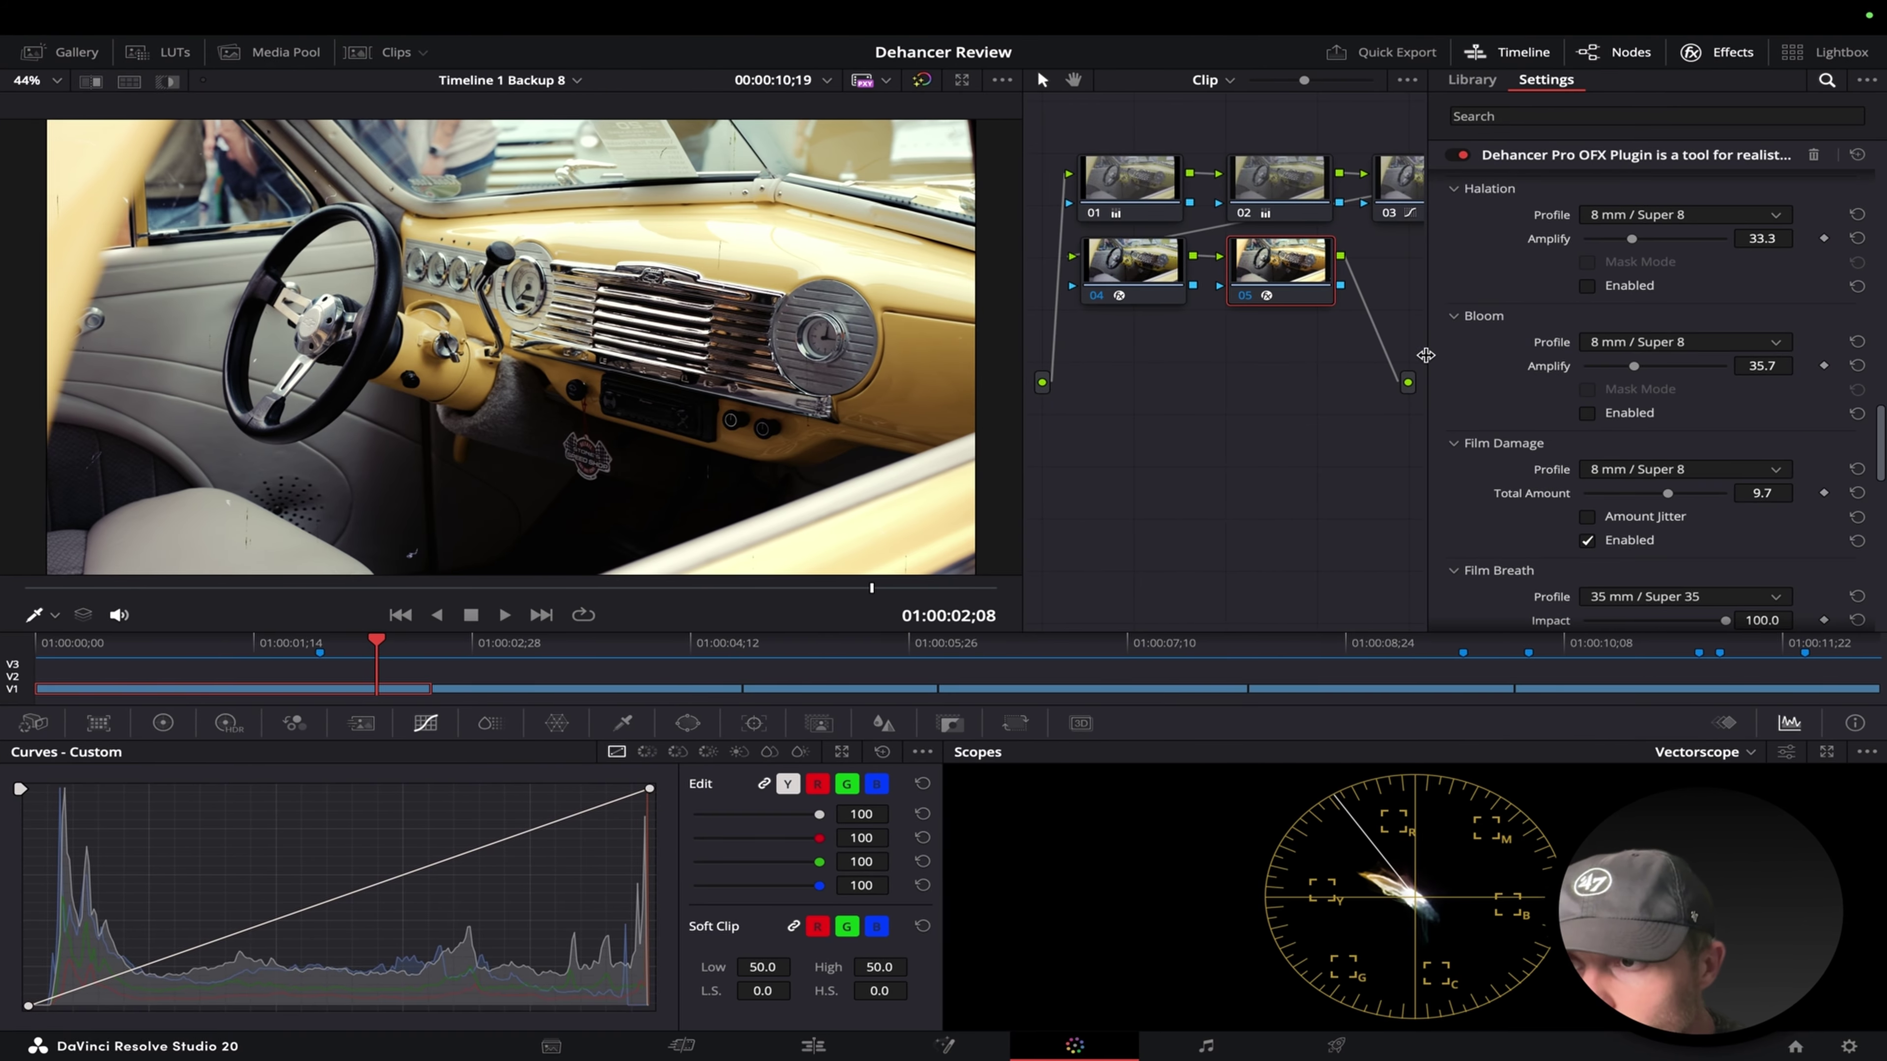
Switch Film Damage to the Custom profile and set dust to Amount 105, Size Balance 35.7 and White-Black 37.2.
left_click(1633, 469)
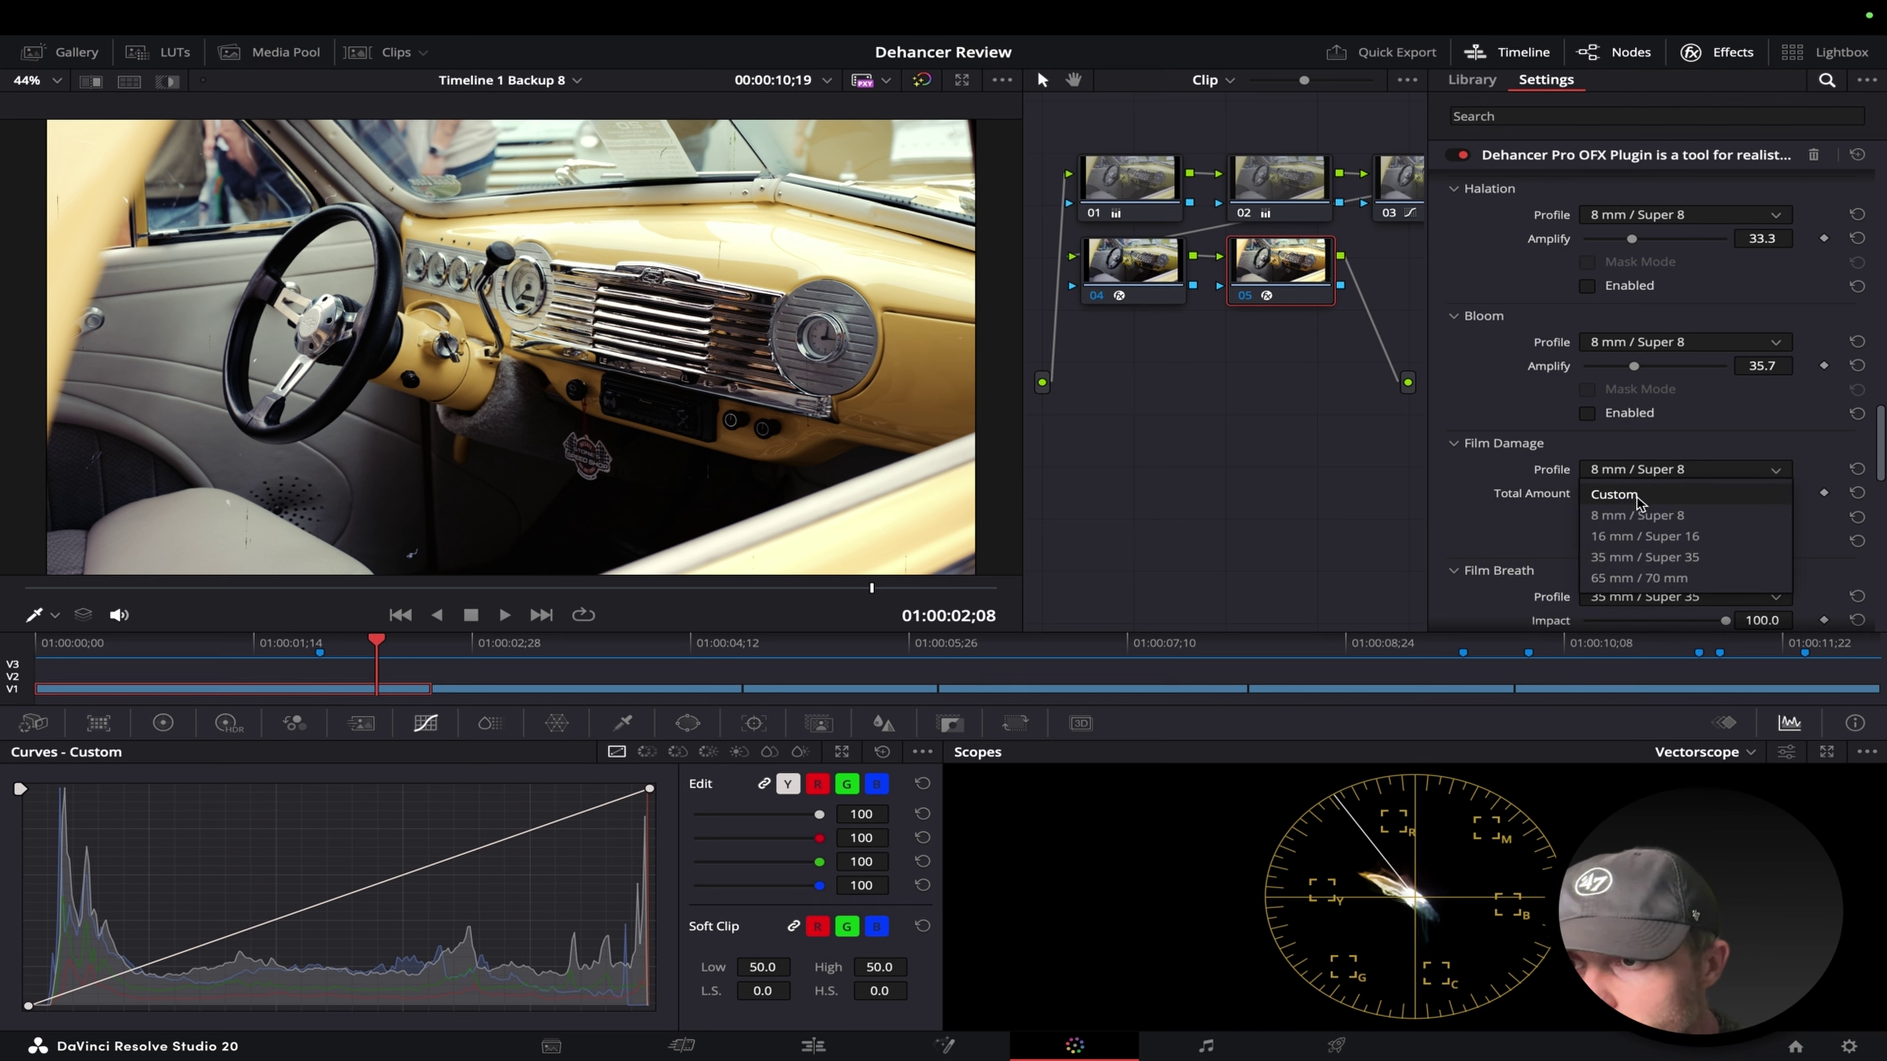
left_click(1623, 485)
scroll(1512, 490, "down", 4)
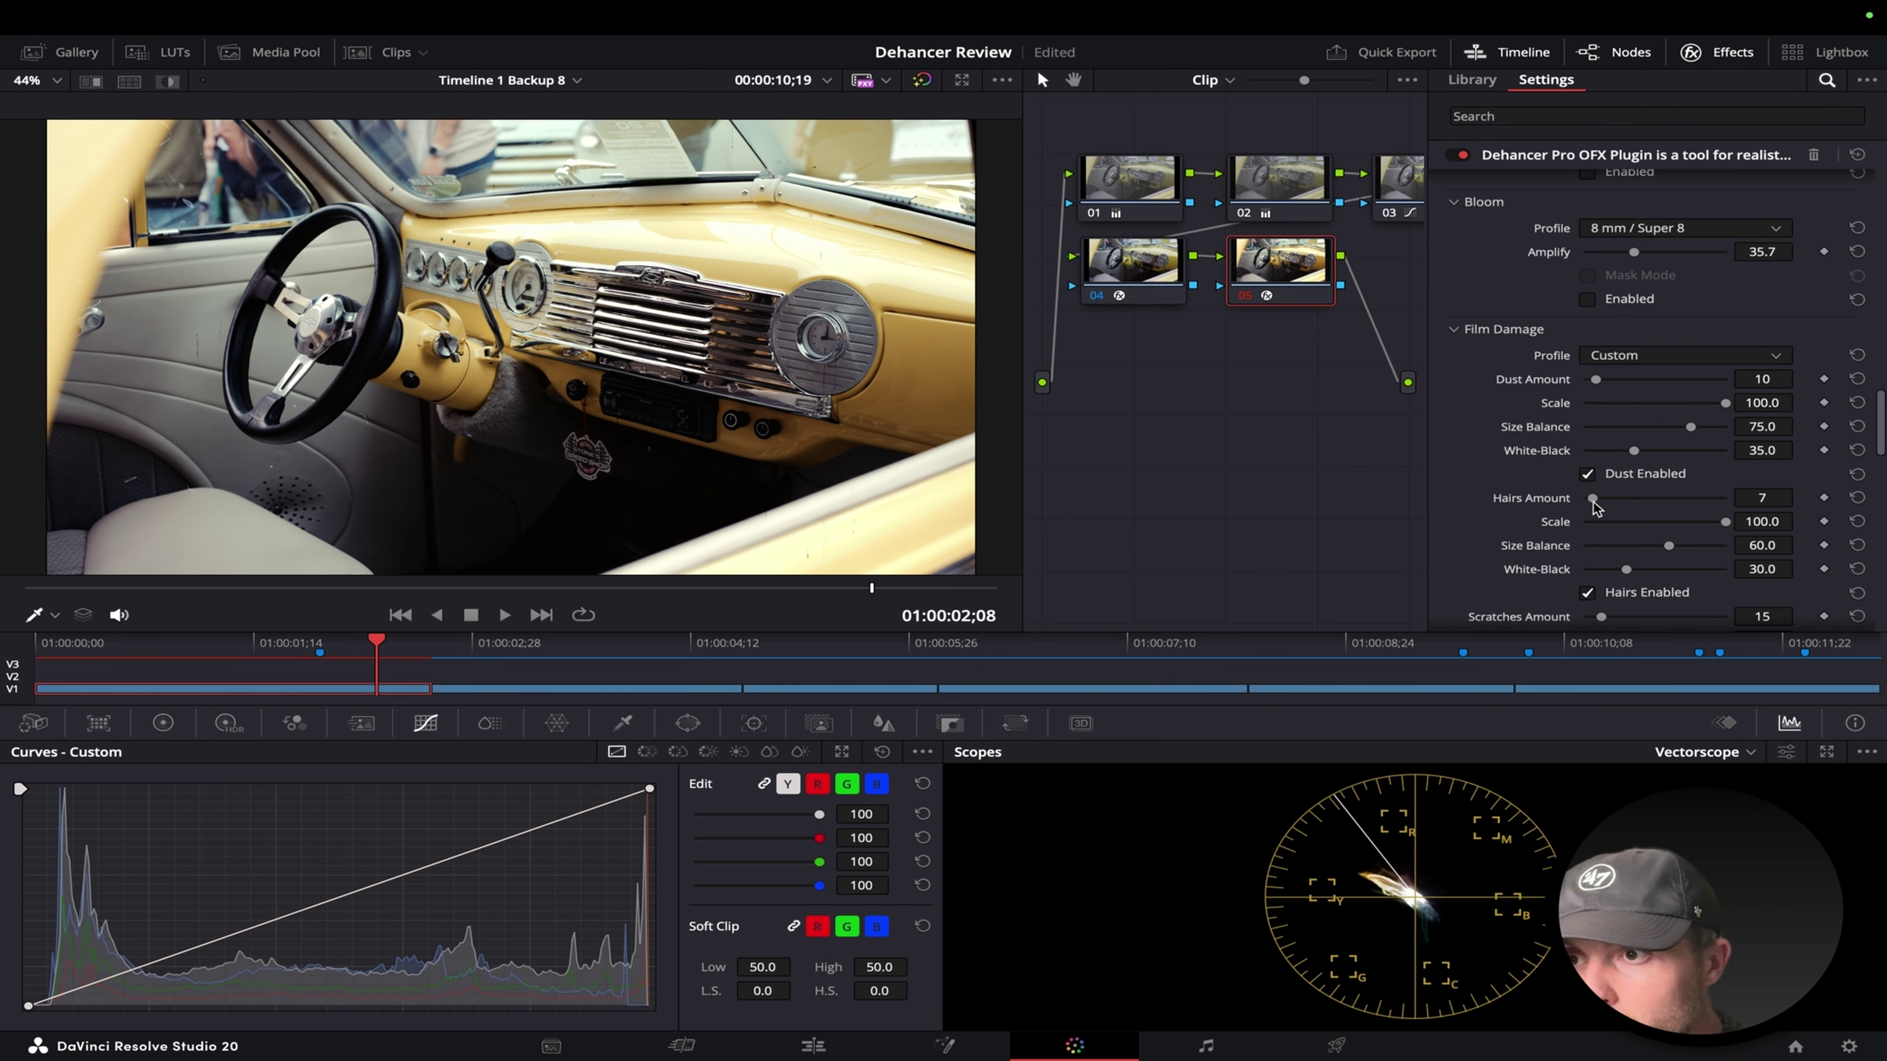
left_click_drag(1597, 381, 1764, 411)
left_click_drag(1728, 421, 1638, 451)
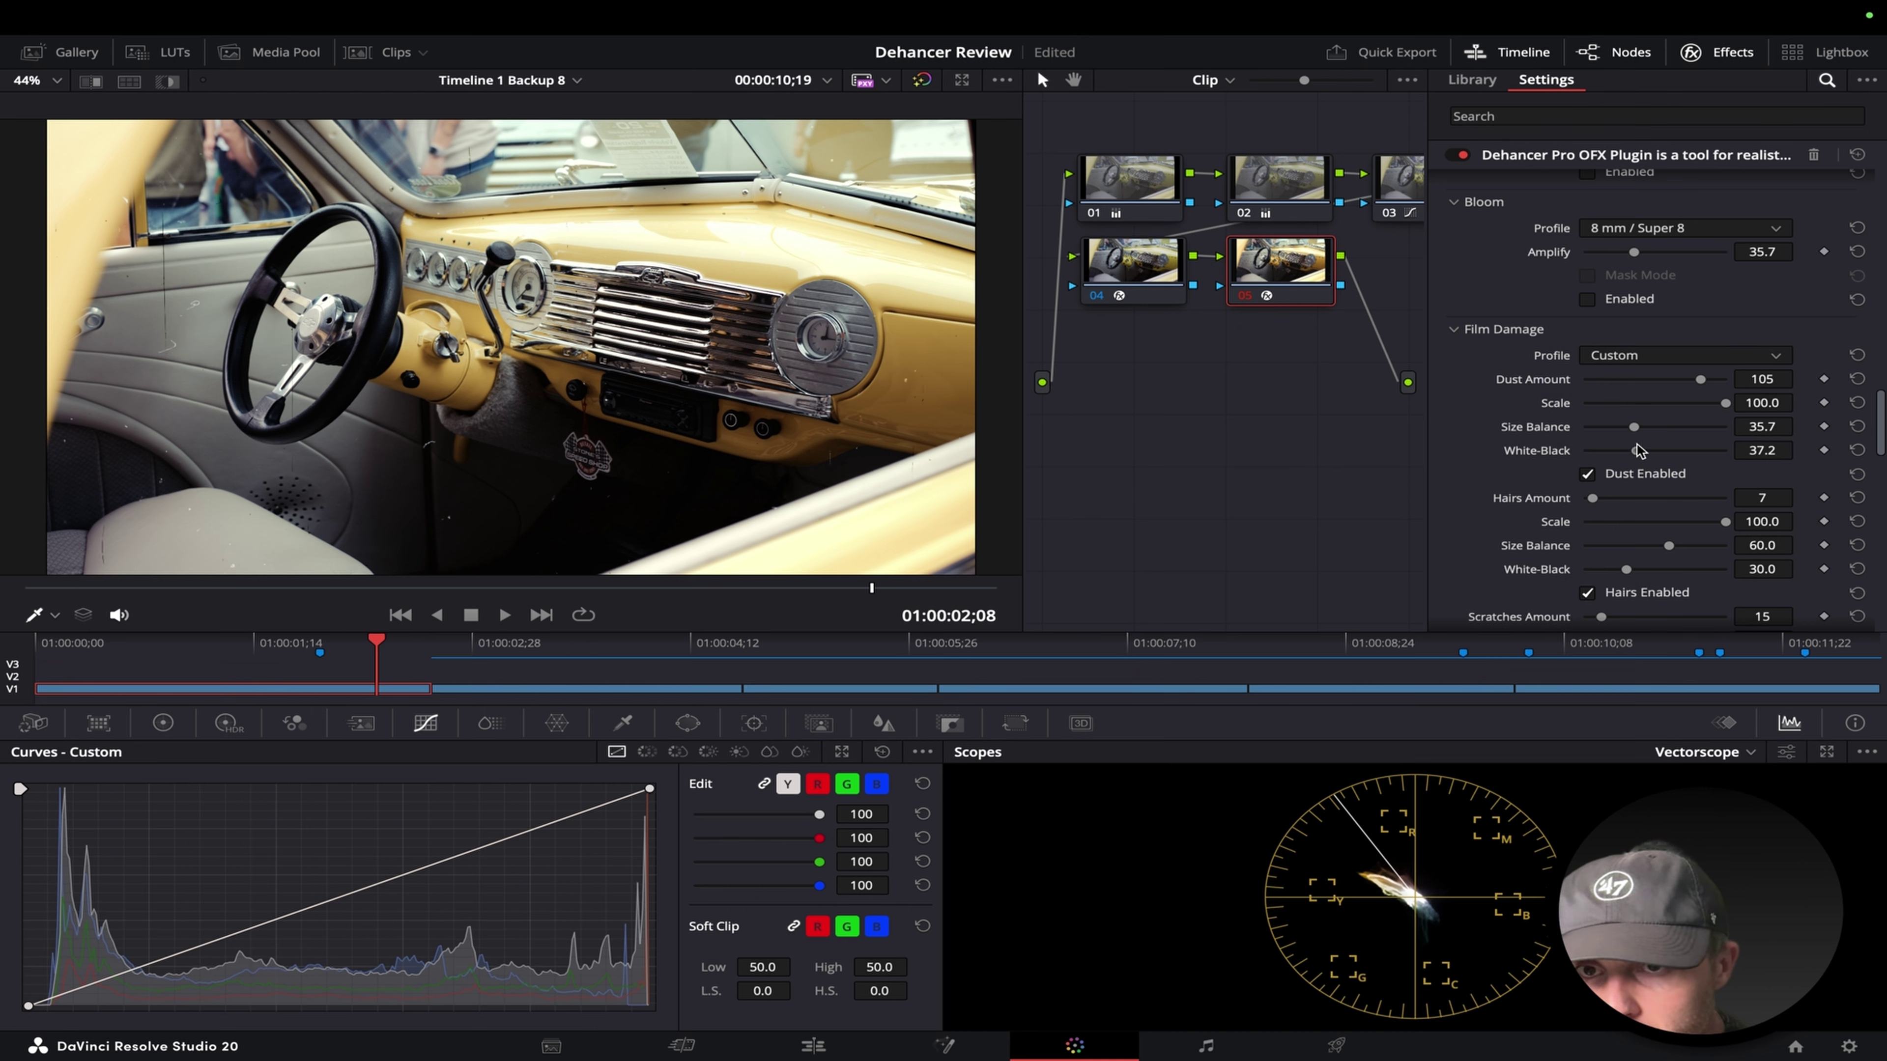
Raise Film Damage's Hairs Amount and Dust Amount to 128 each.
scroll(1638, 444, "down", 2)
left_click_drag(1597, 444, 1751, 452)
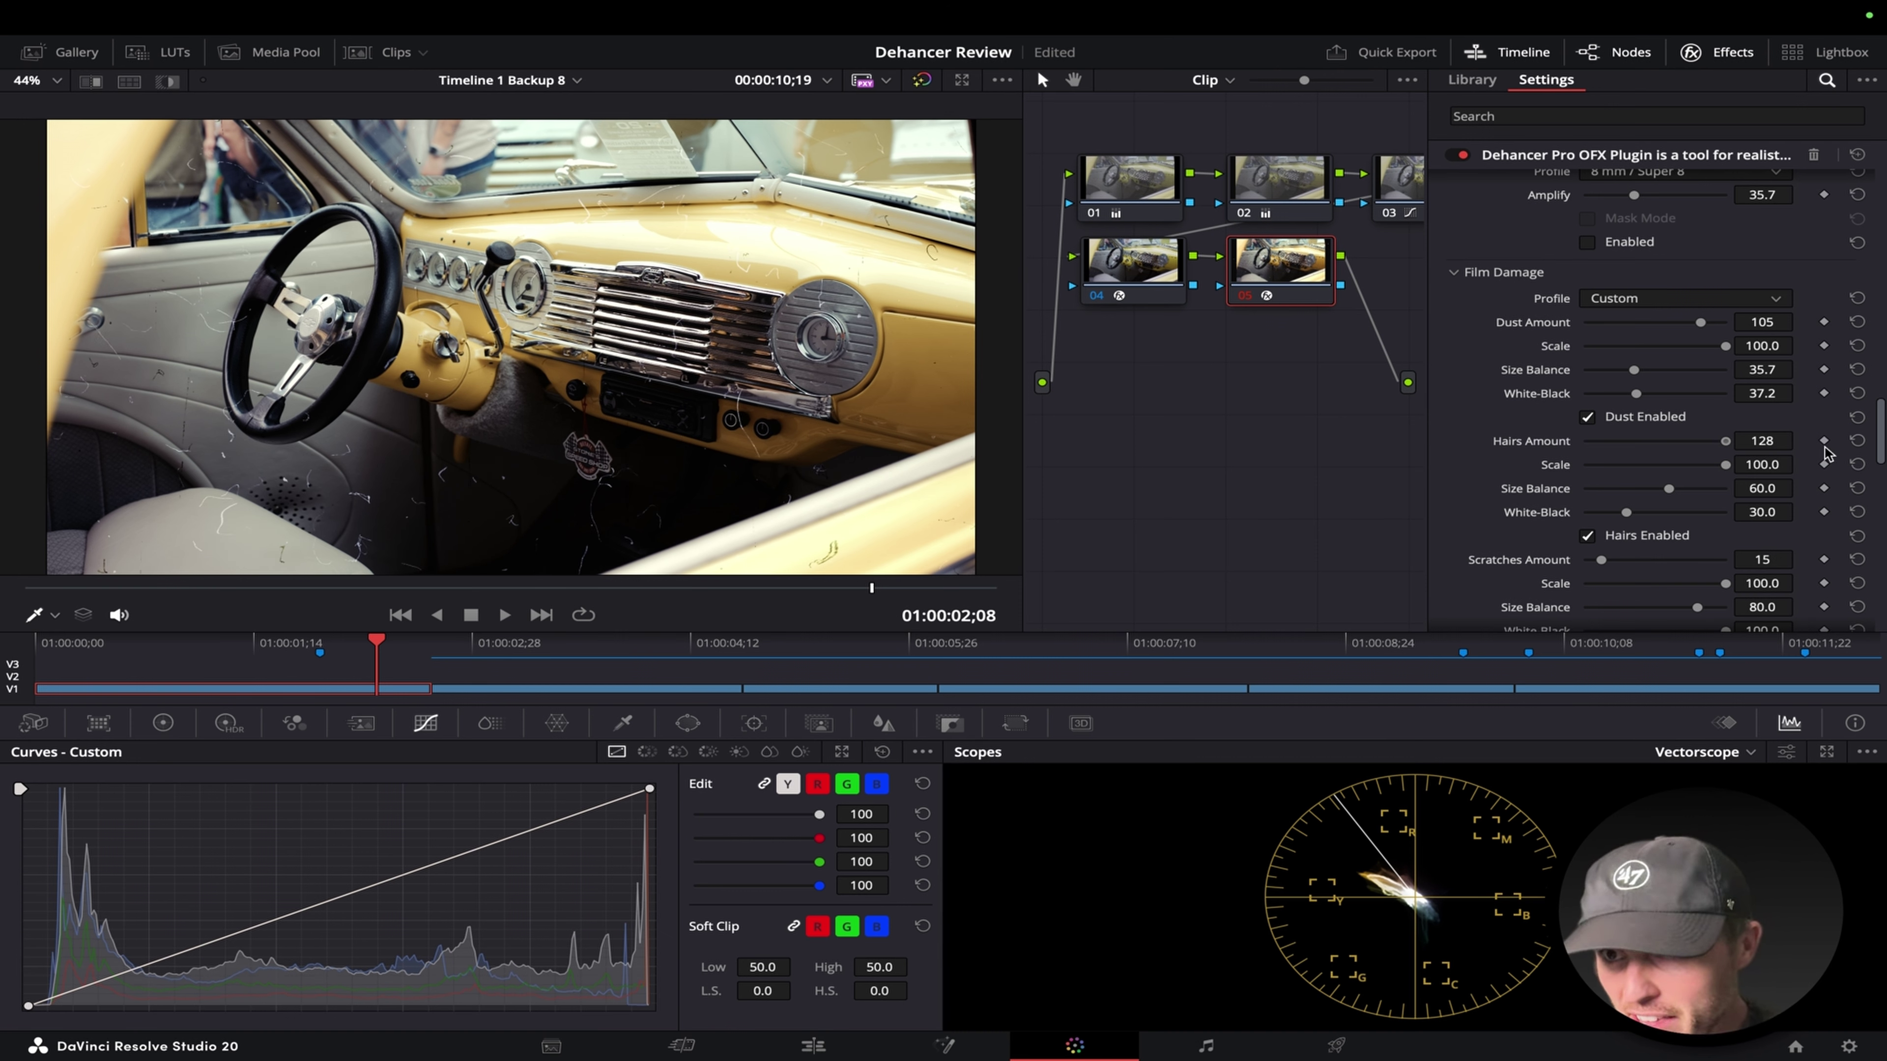
mouse_move(1740, 446)
left_mouse_down()
mouse_move(1600, 476)
mouse_move(1760, 450)
left_mouse_up()
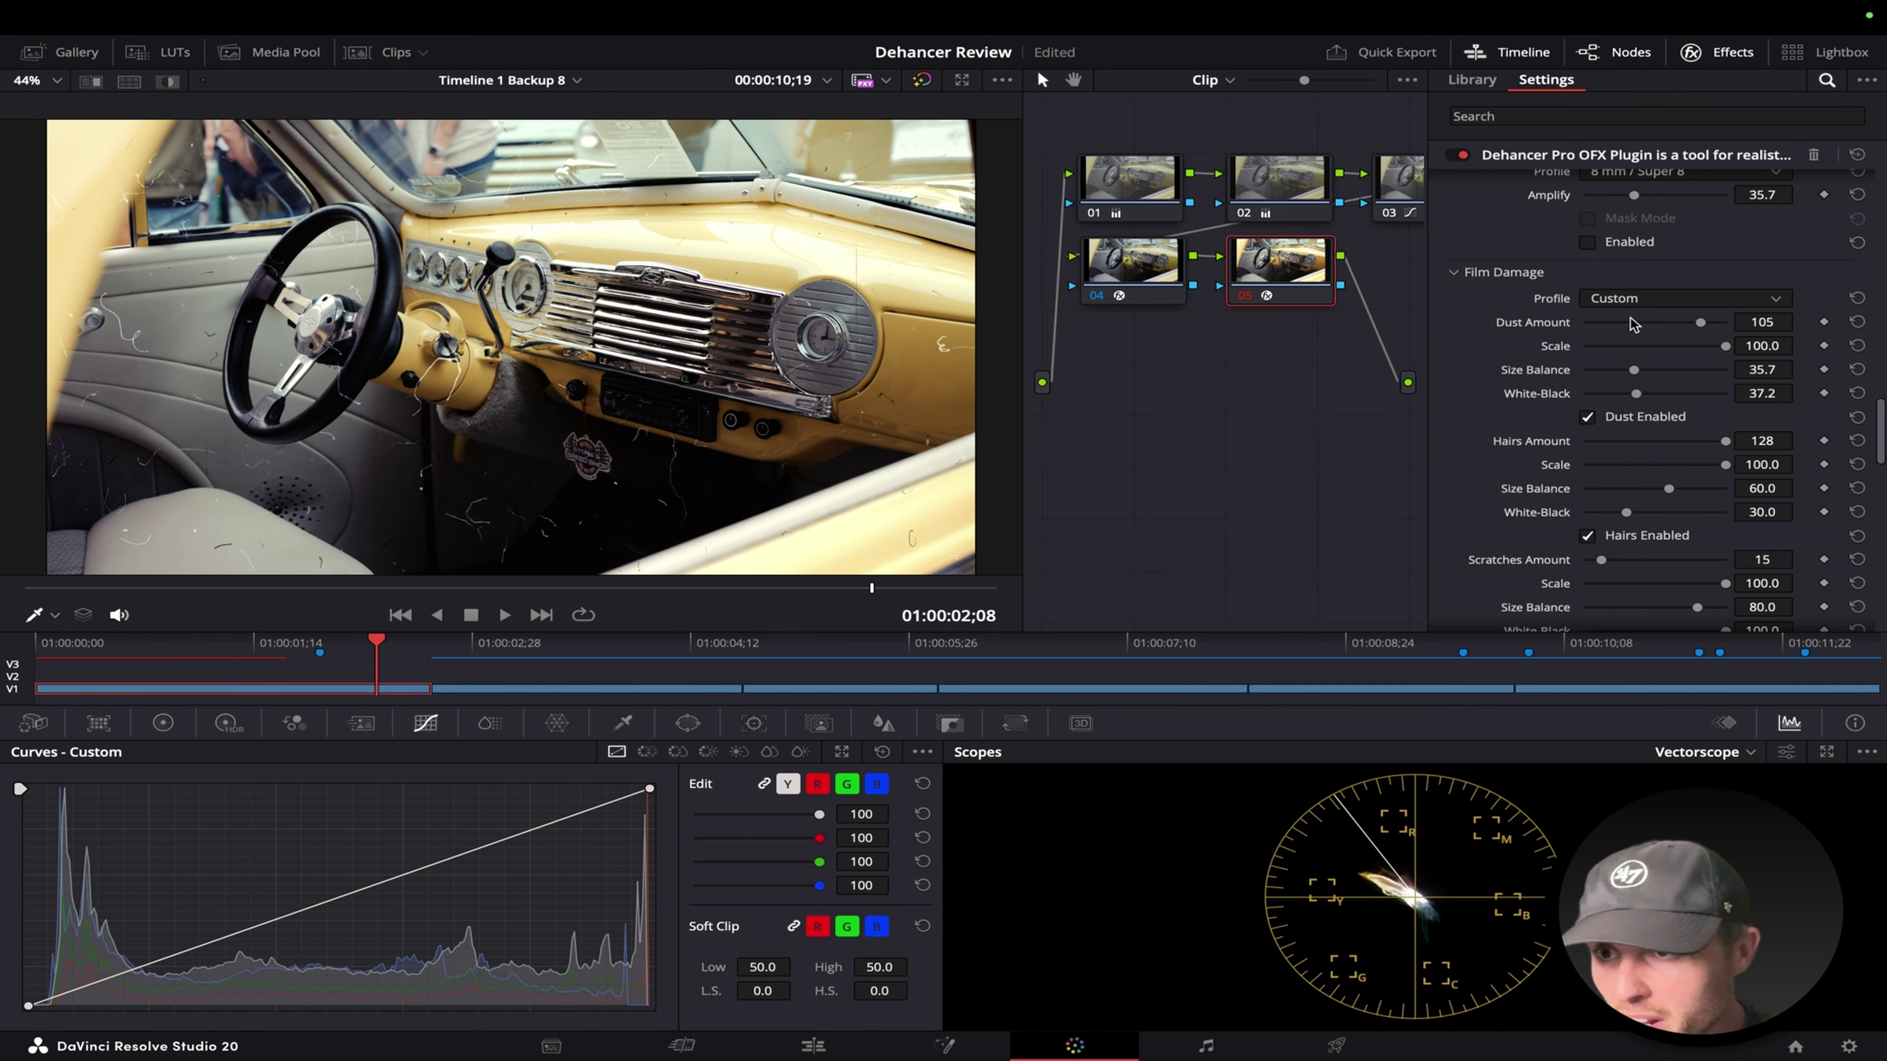
left_click_drag(1722, 323, 1789, 313)
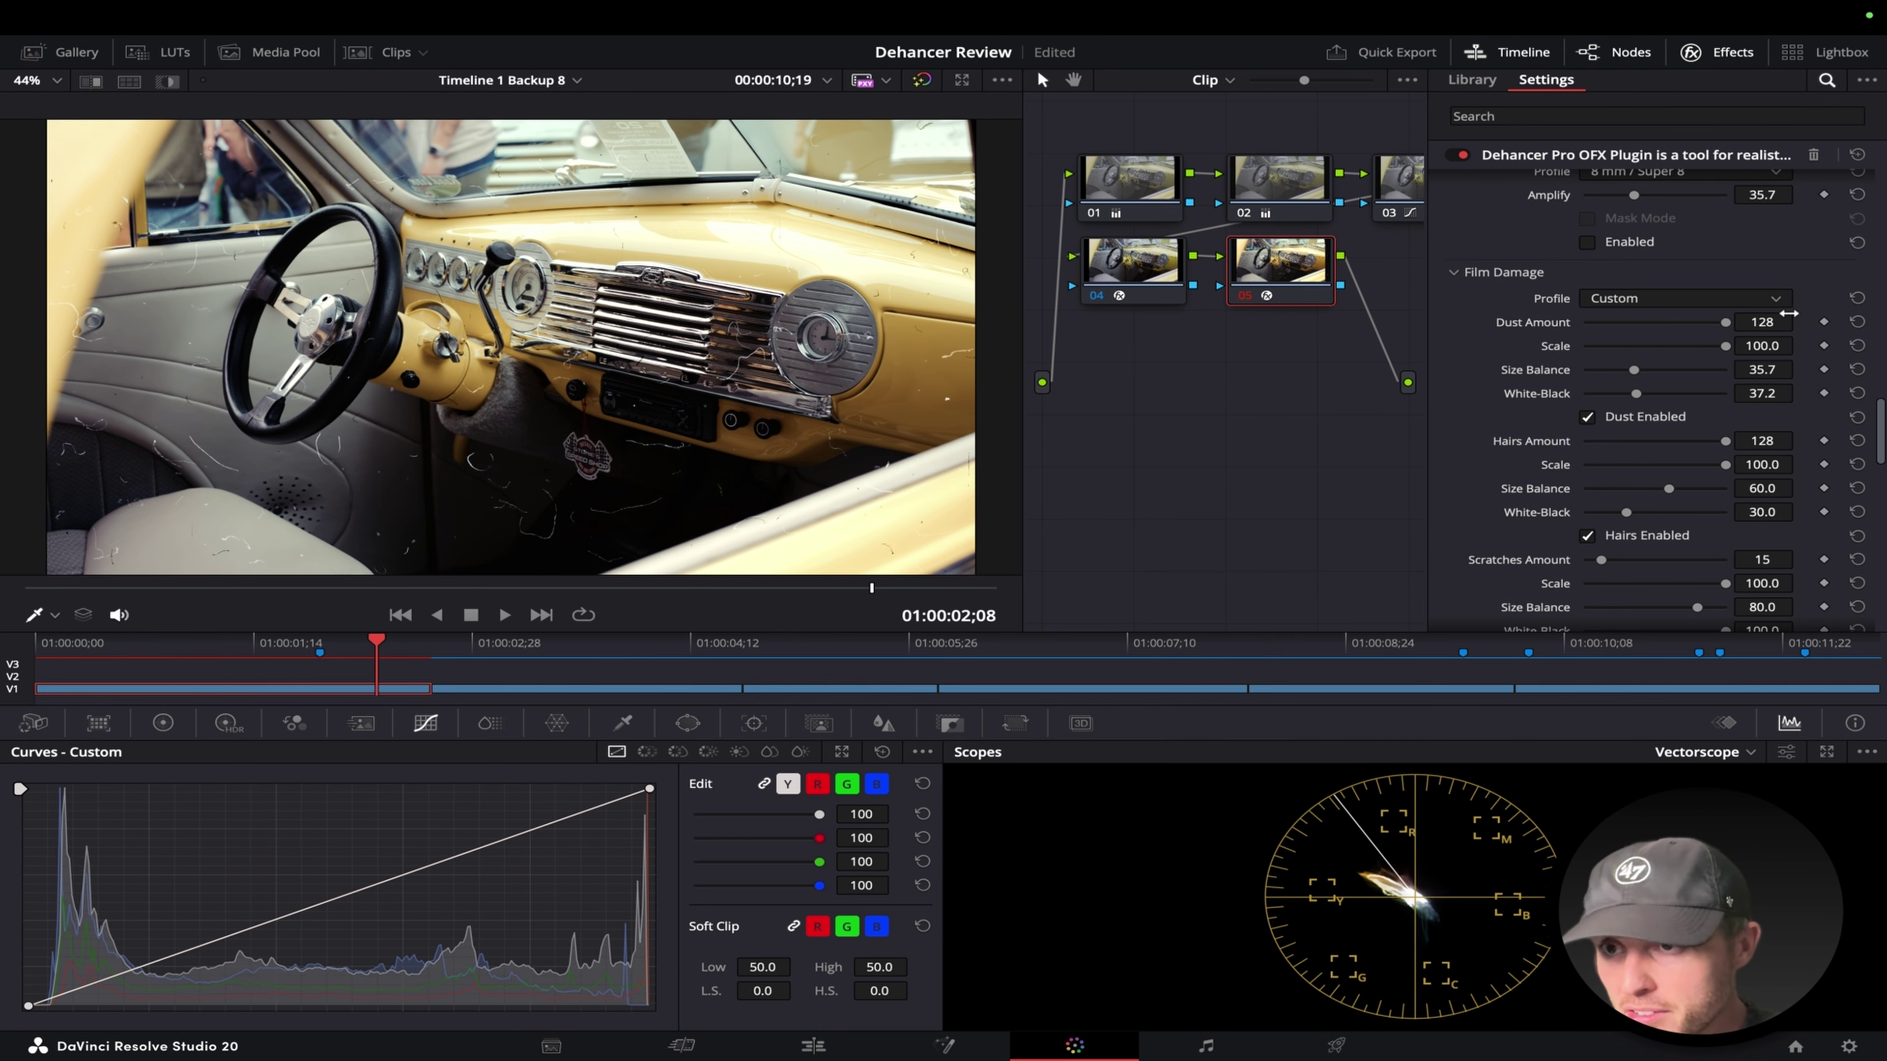
Set Film Damage's Scratches Amount to 128 and the scratches' Size Balance to 71.3.
scroll(1648, 429, "down", 1)
left_click_drag(1605, 505, 1782, 494)
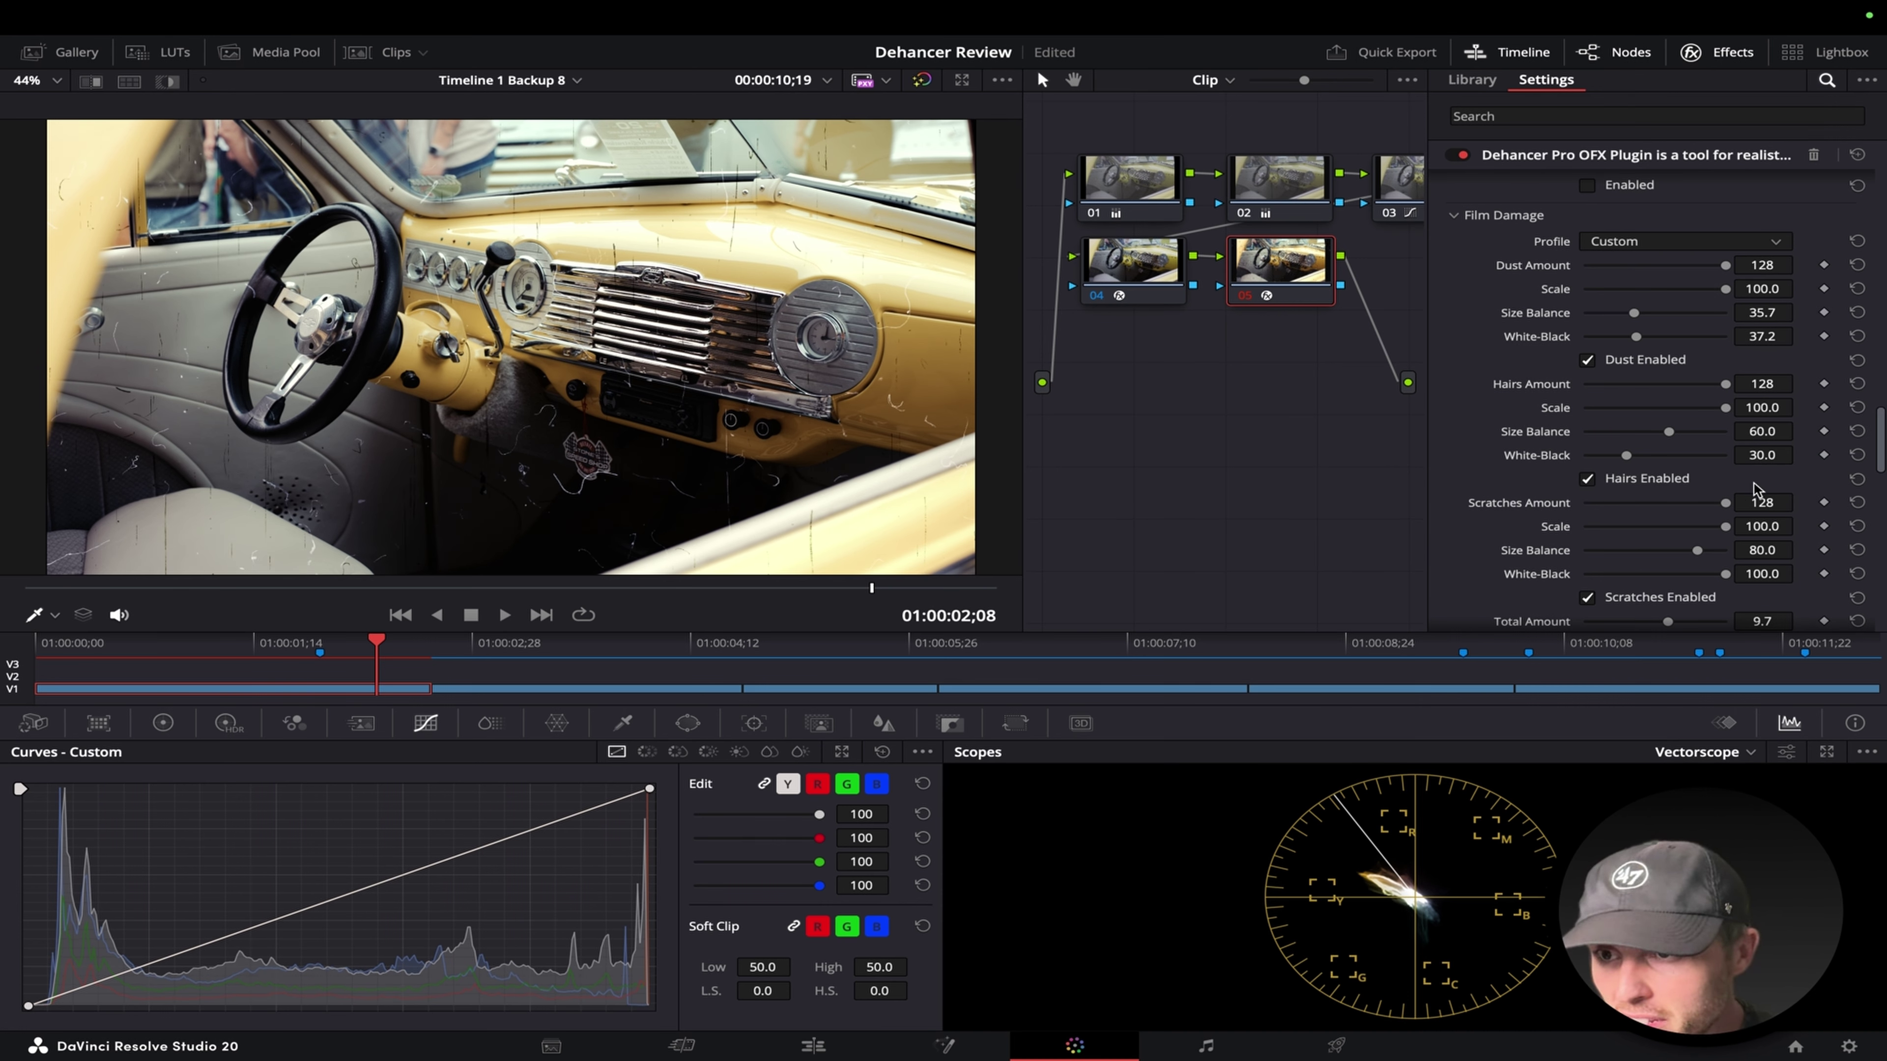
scroll(1753, 489, "down", 1)
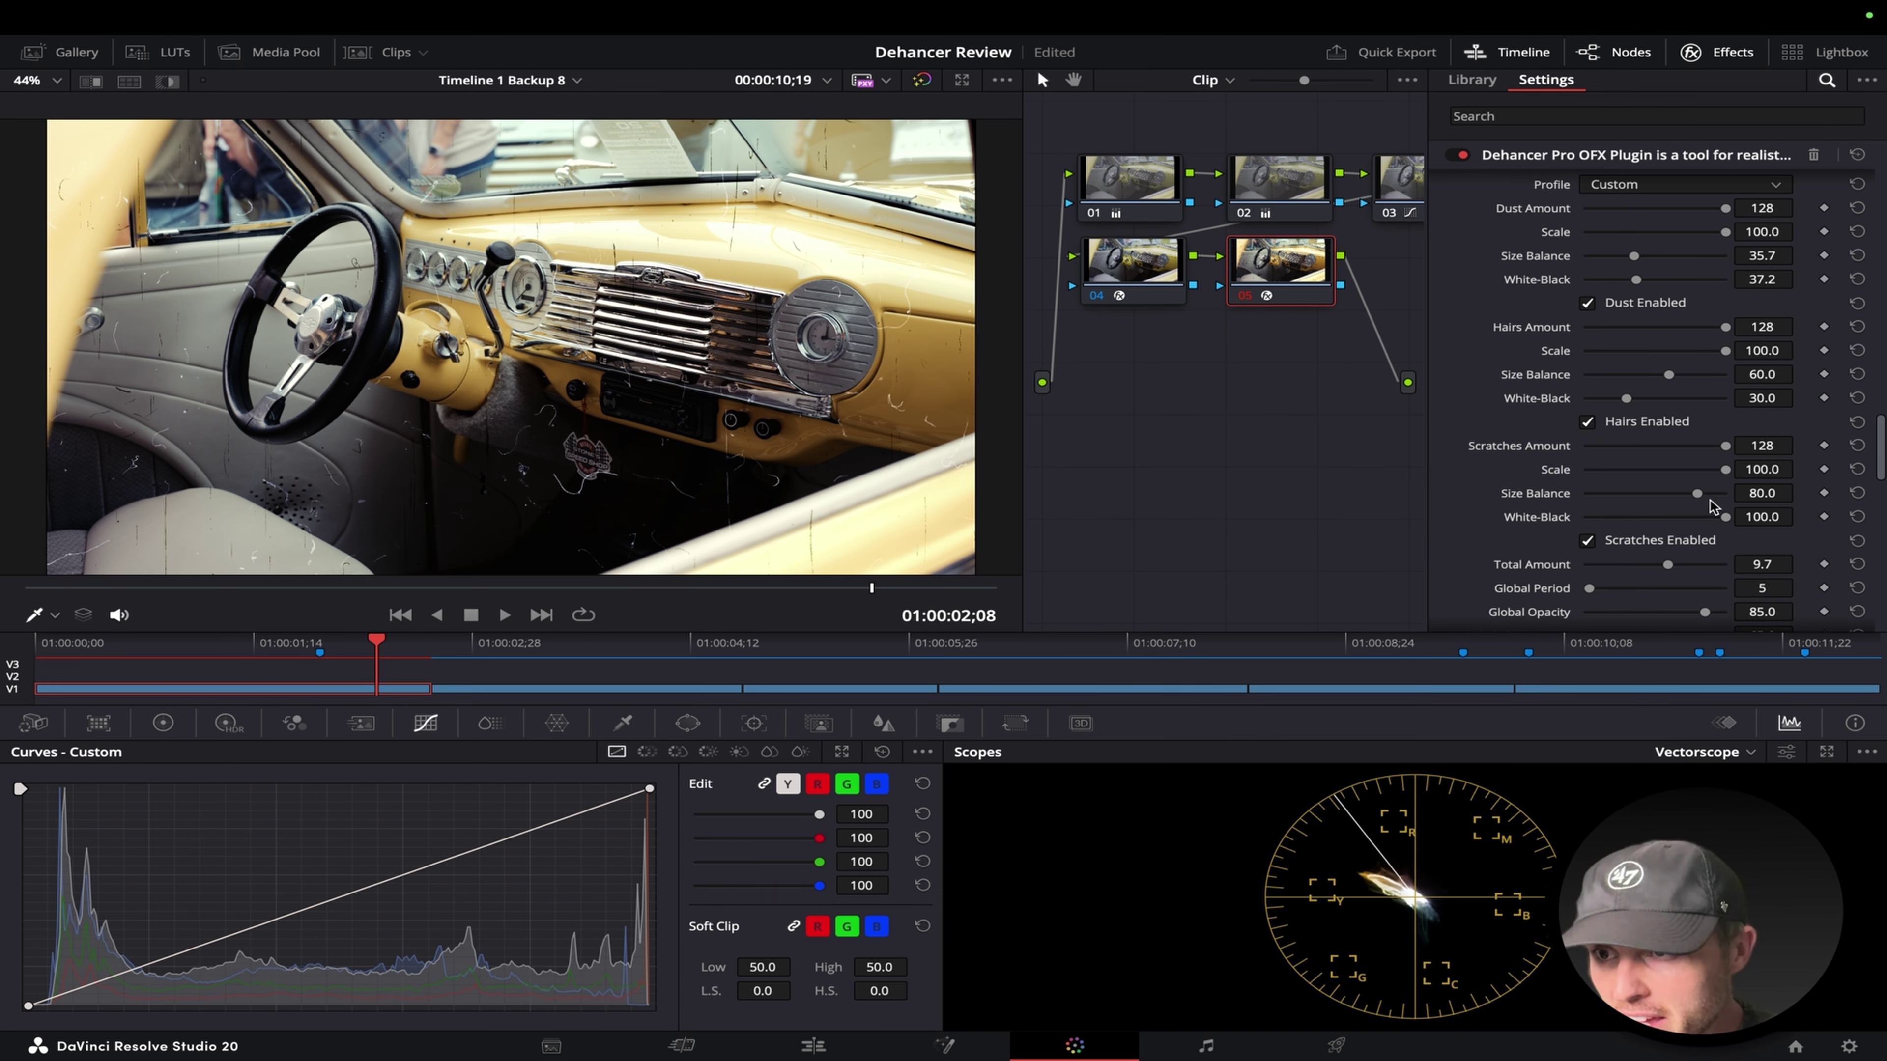
left_click_drag(1704, 499, 1686, 496)
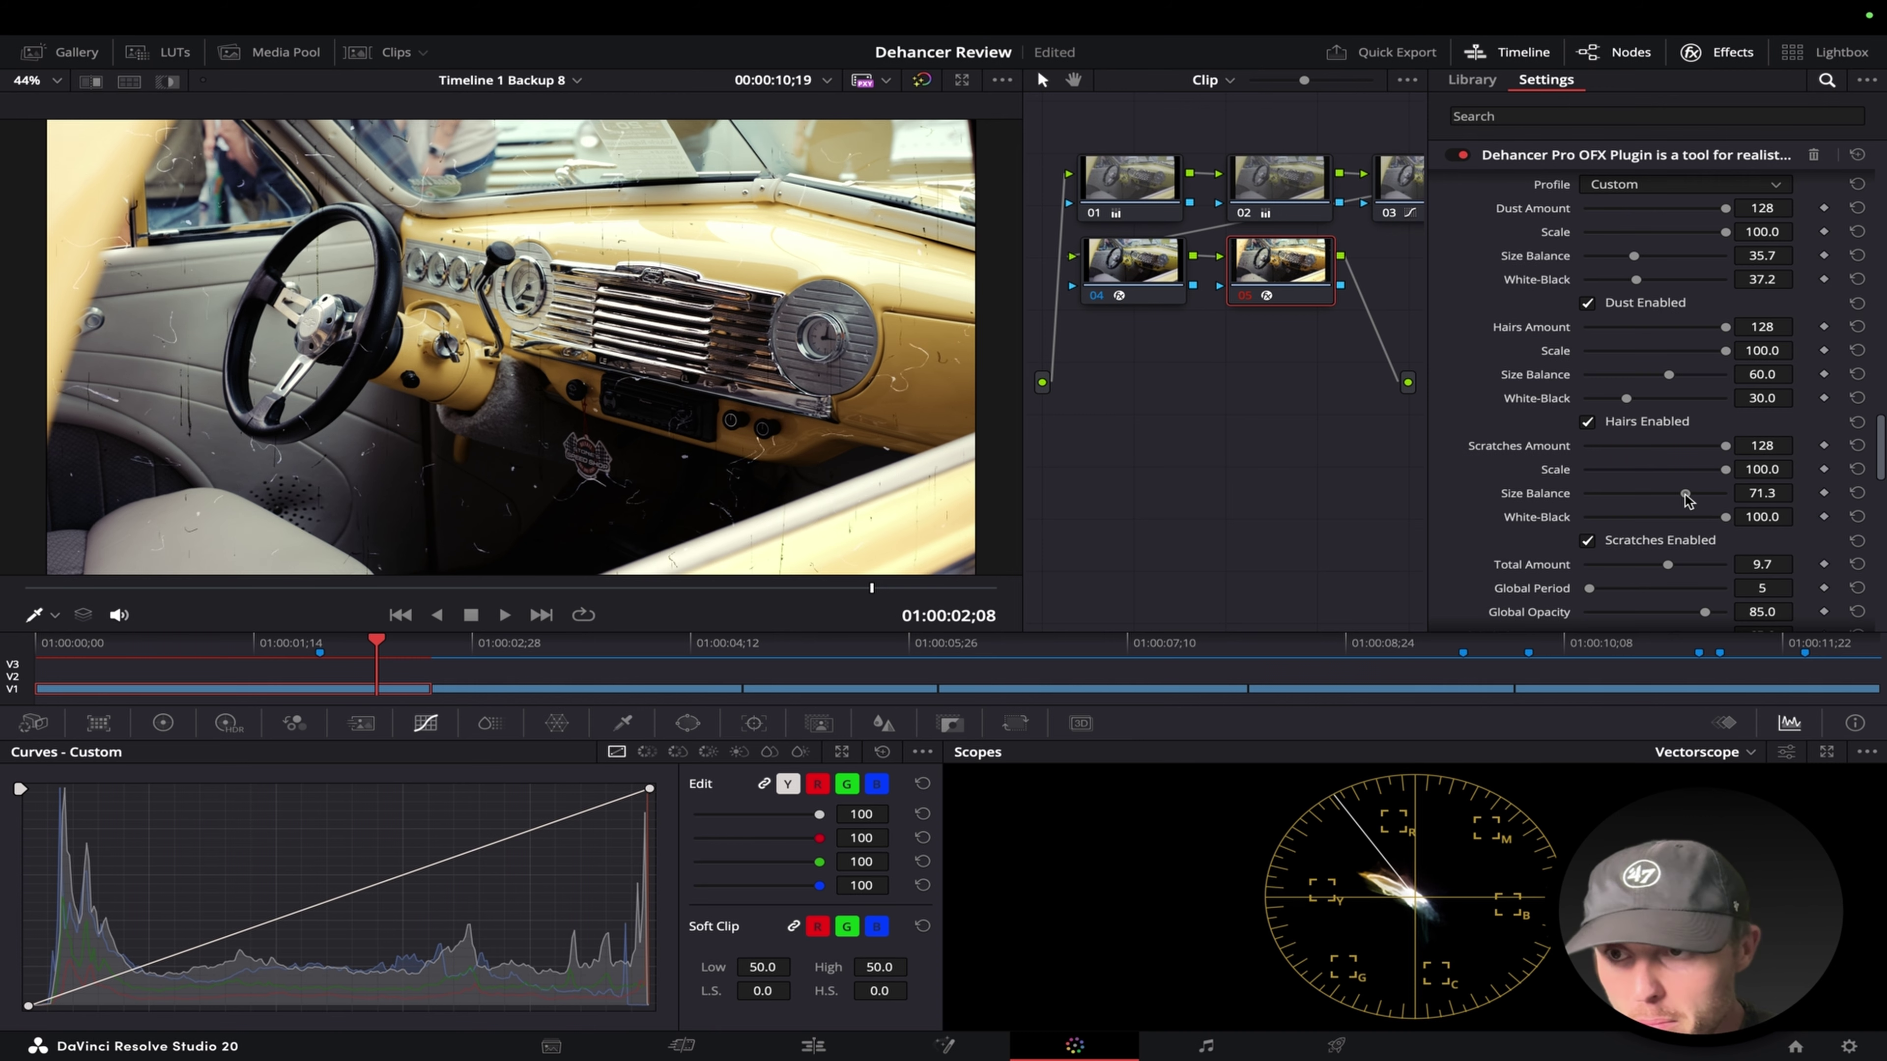
Set Film Damage's Total Amount to 50.0 and play the car interior clip from its start.
scroll(1701, 525, "down", 1)
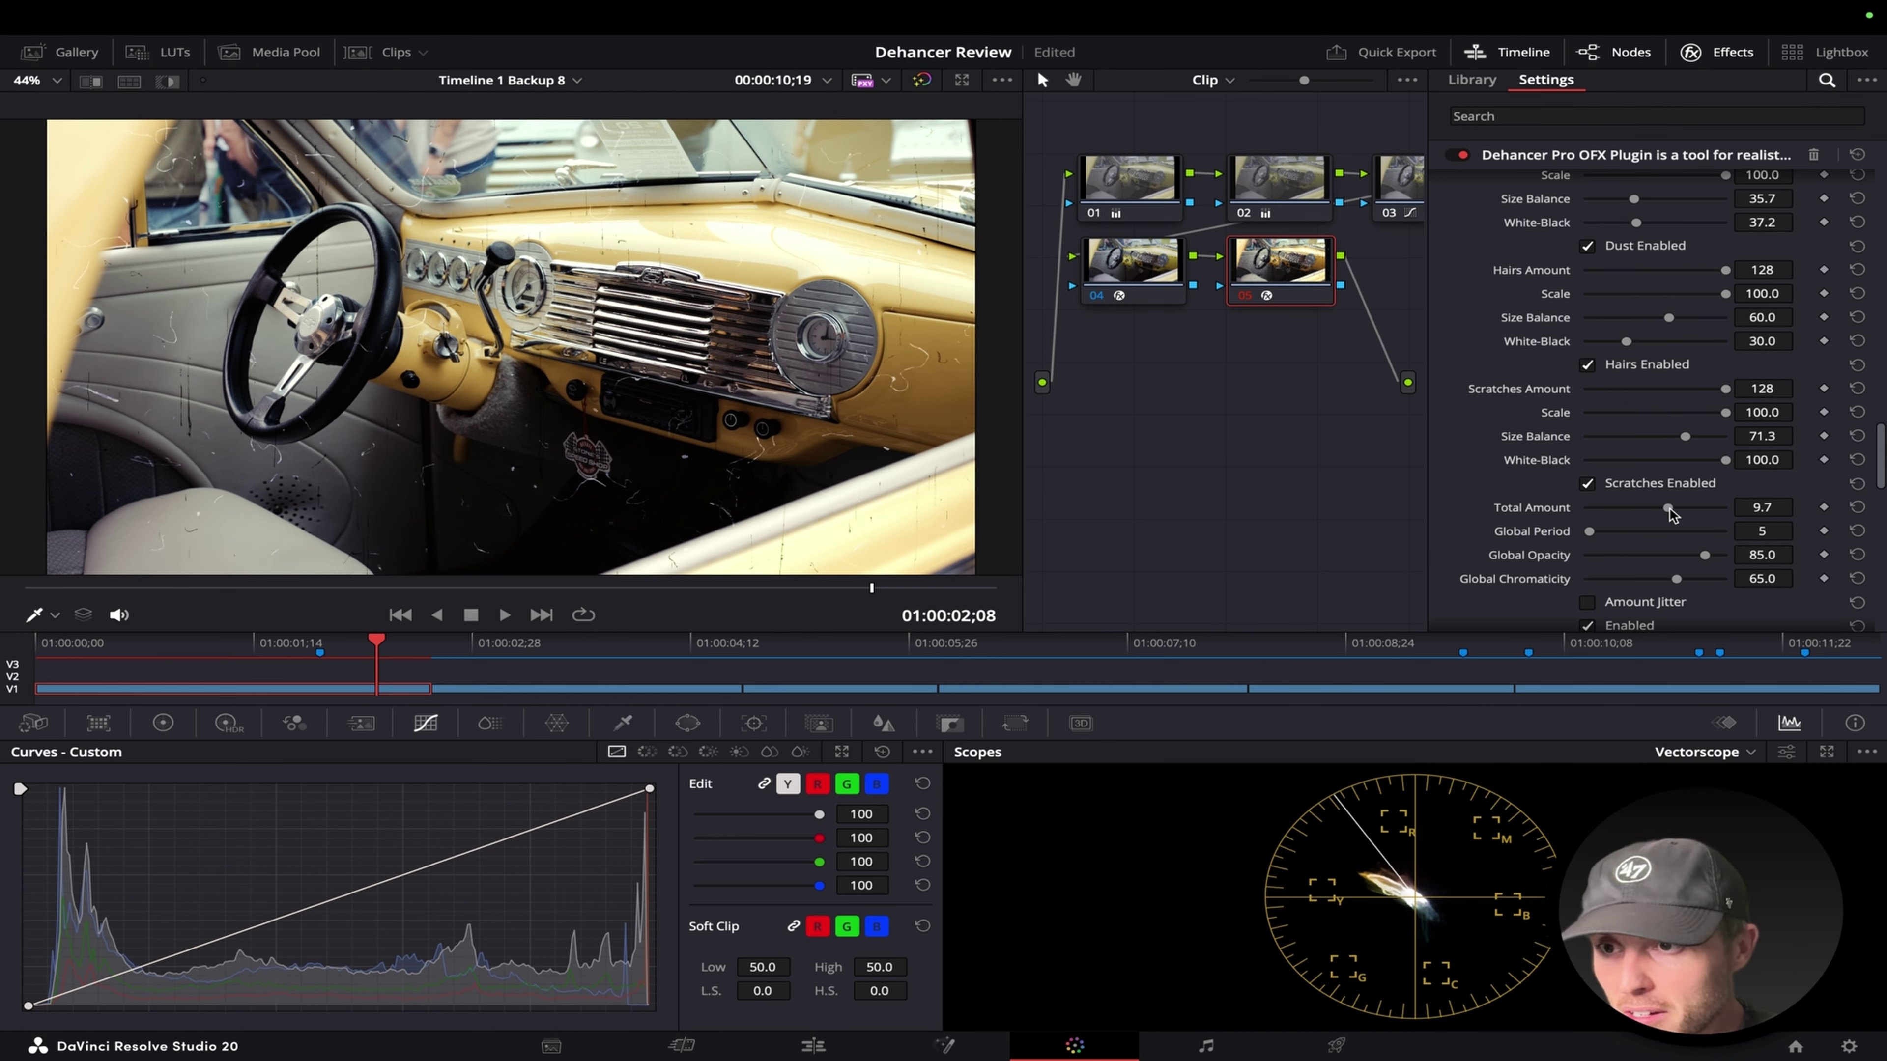
left_click_drag(1671, 513, 1727, 513)
scroll(1716, 523, "down", 2)
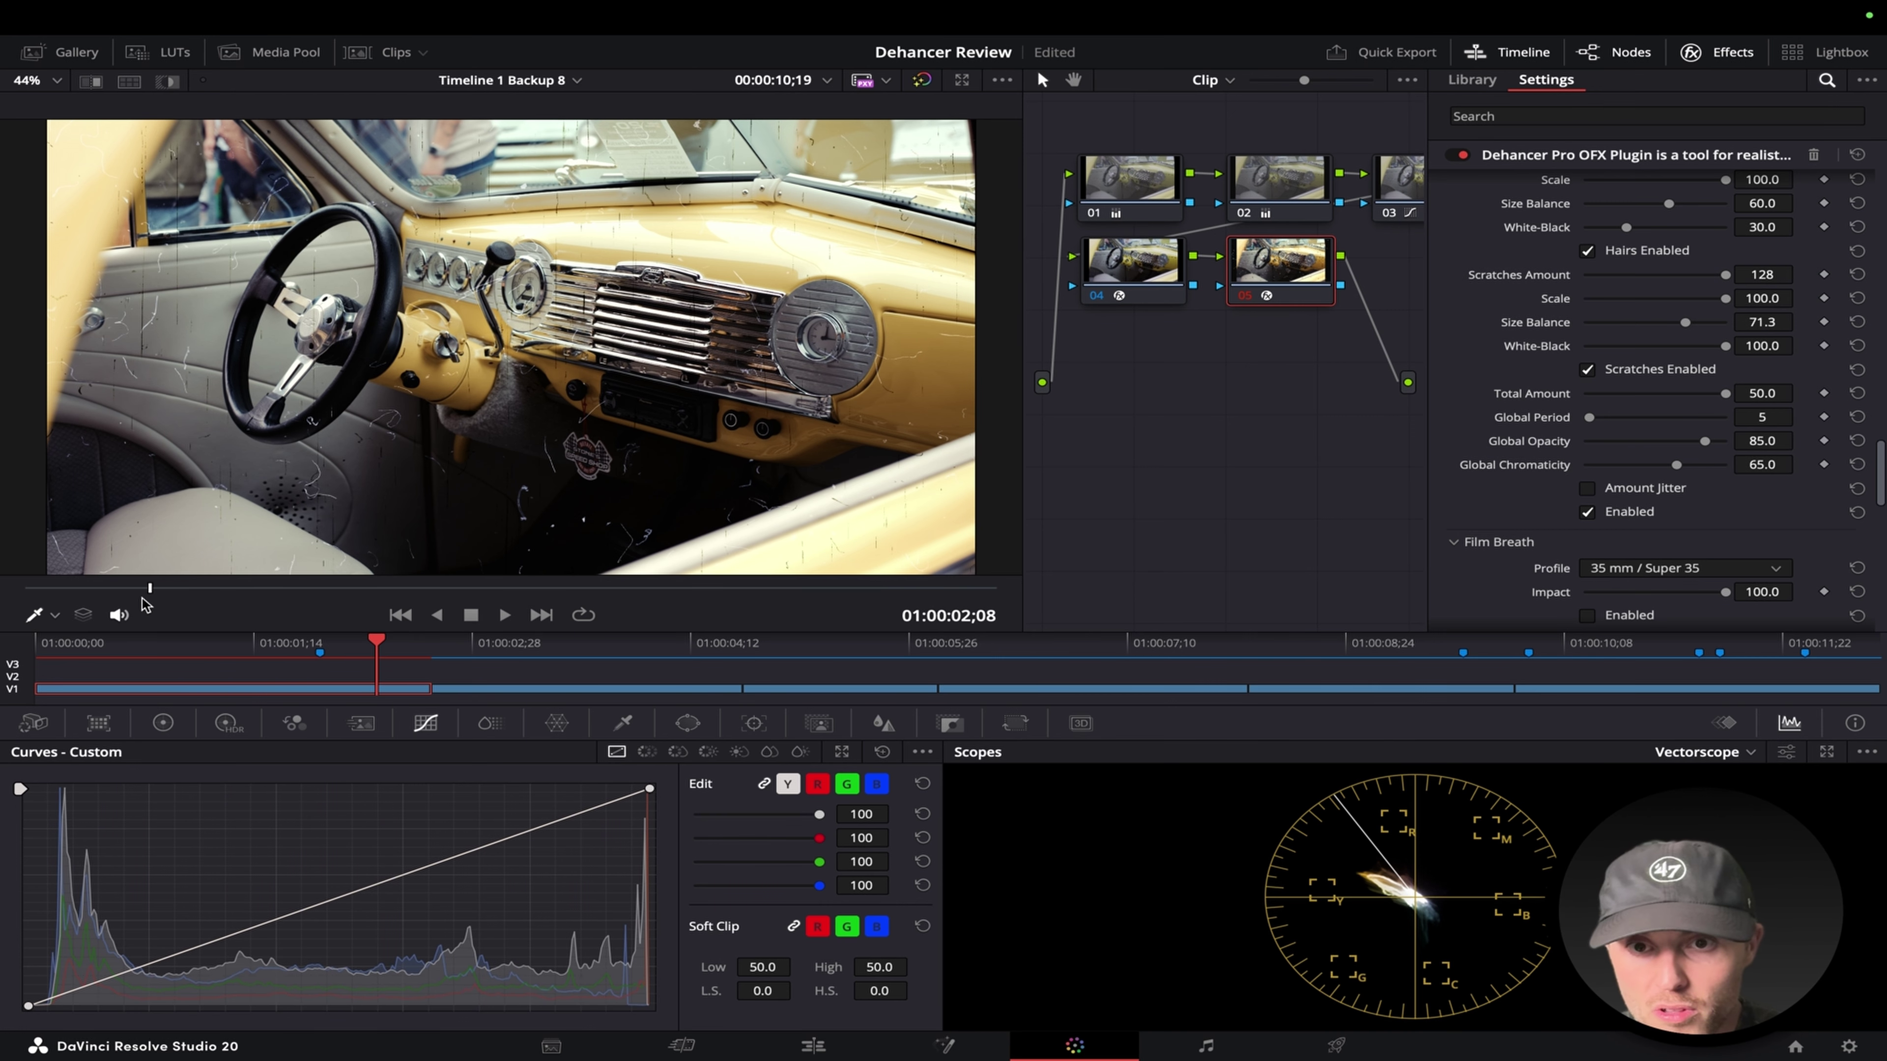
key("Home")
key("space")
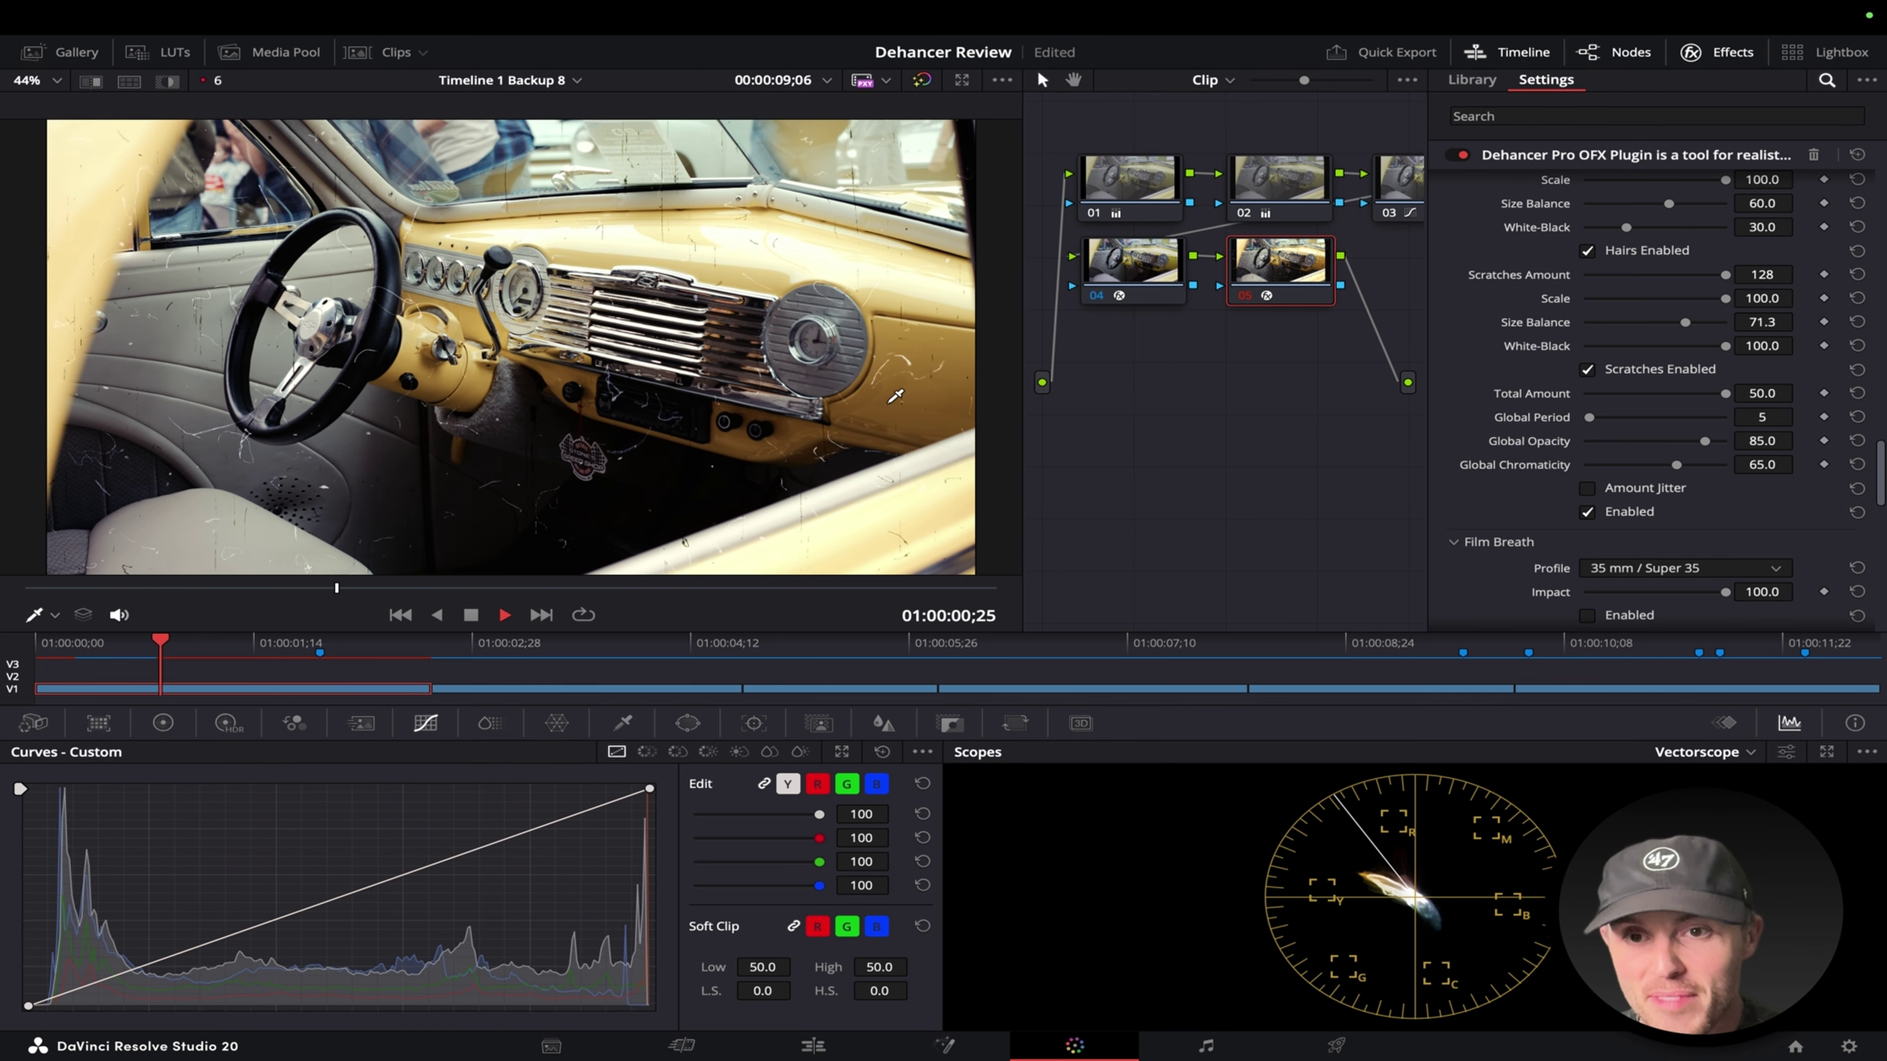
key("space")
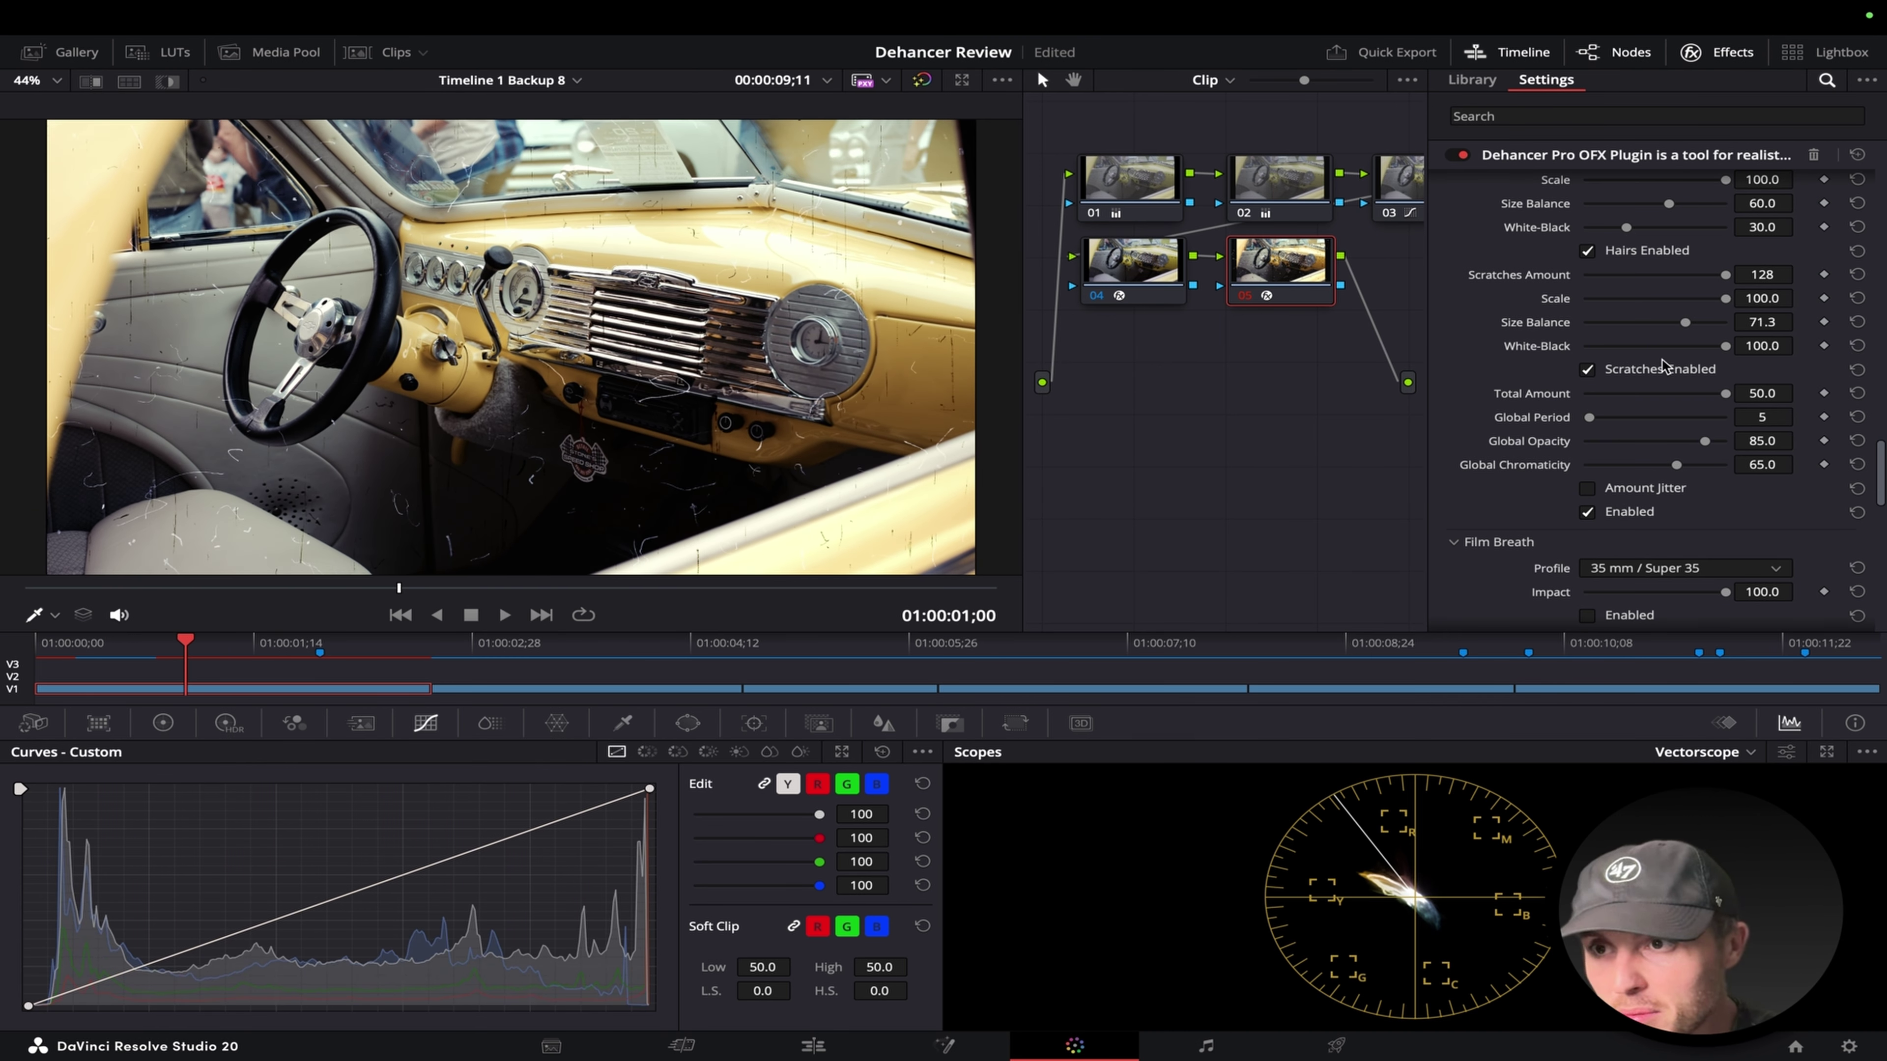
Disable the hairs in Film Damage and play the clip again from near its start.
left_click(1587, 253)
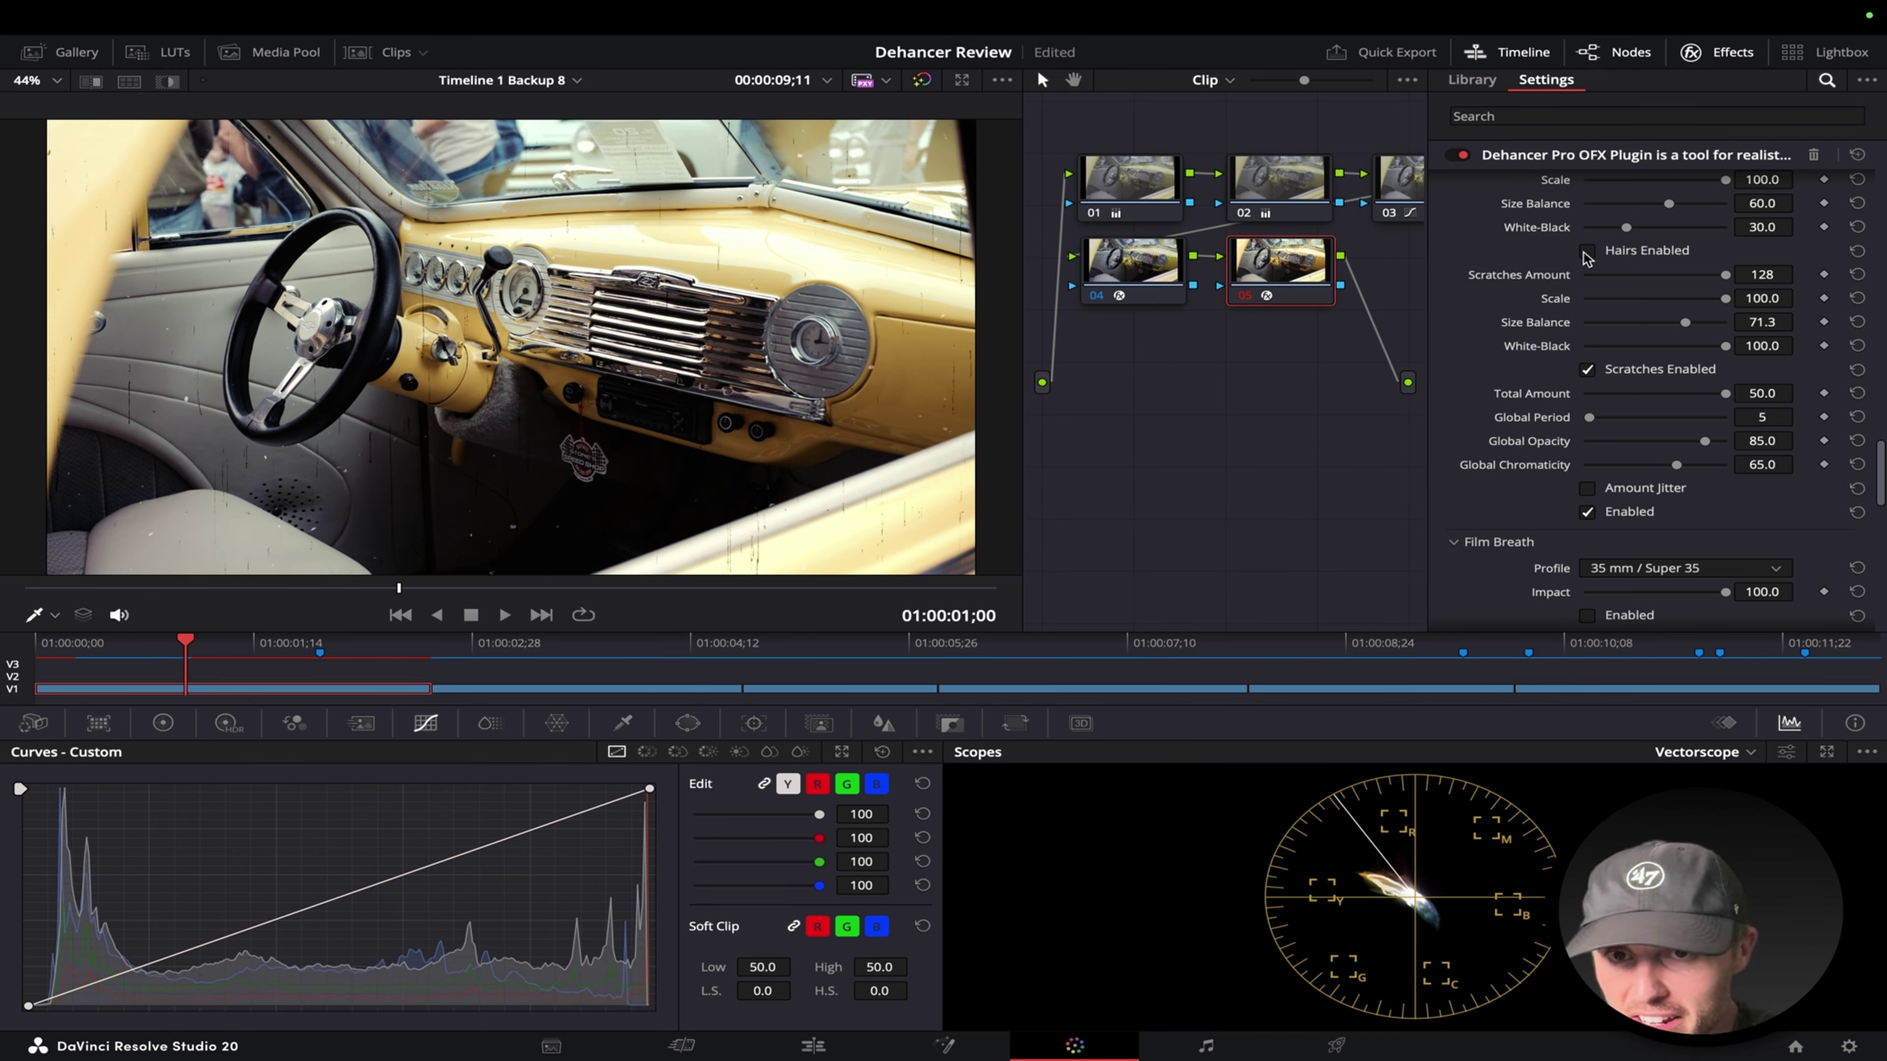
left_click(80, 641)
key("space")
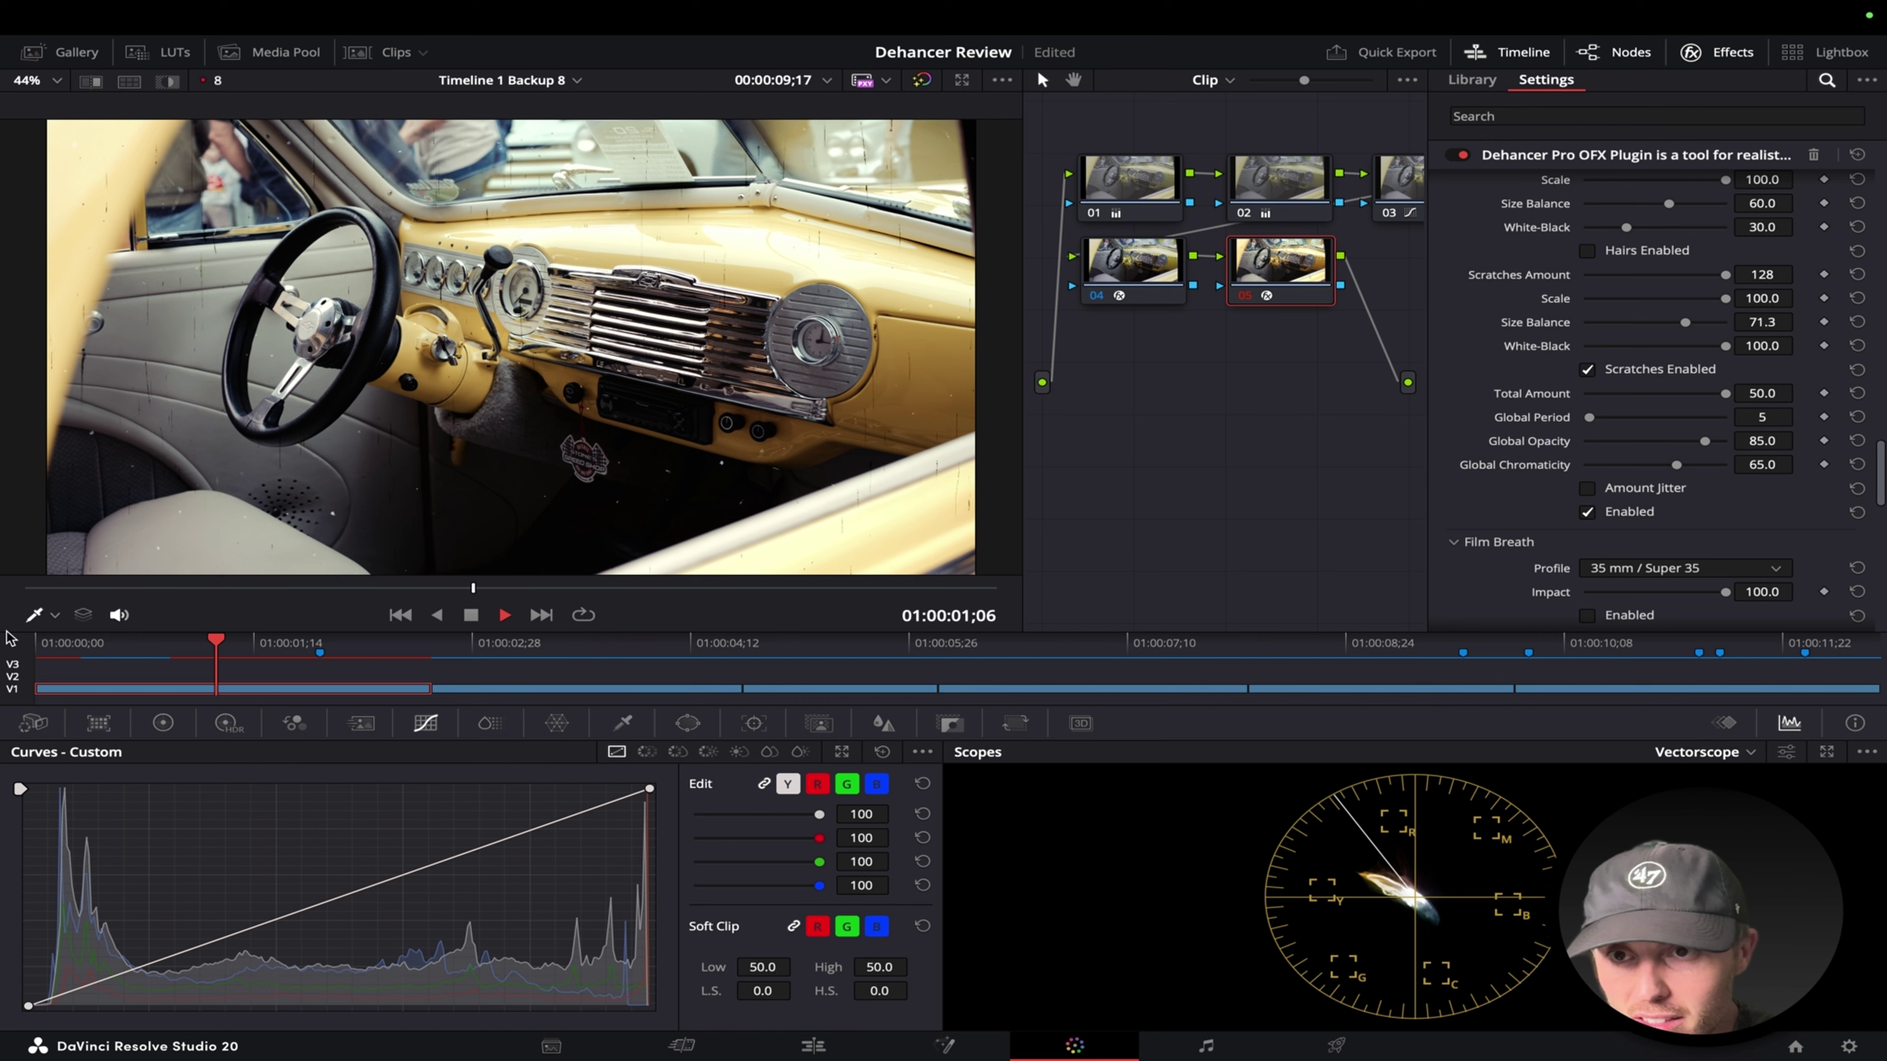
key("space")
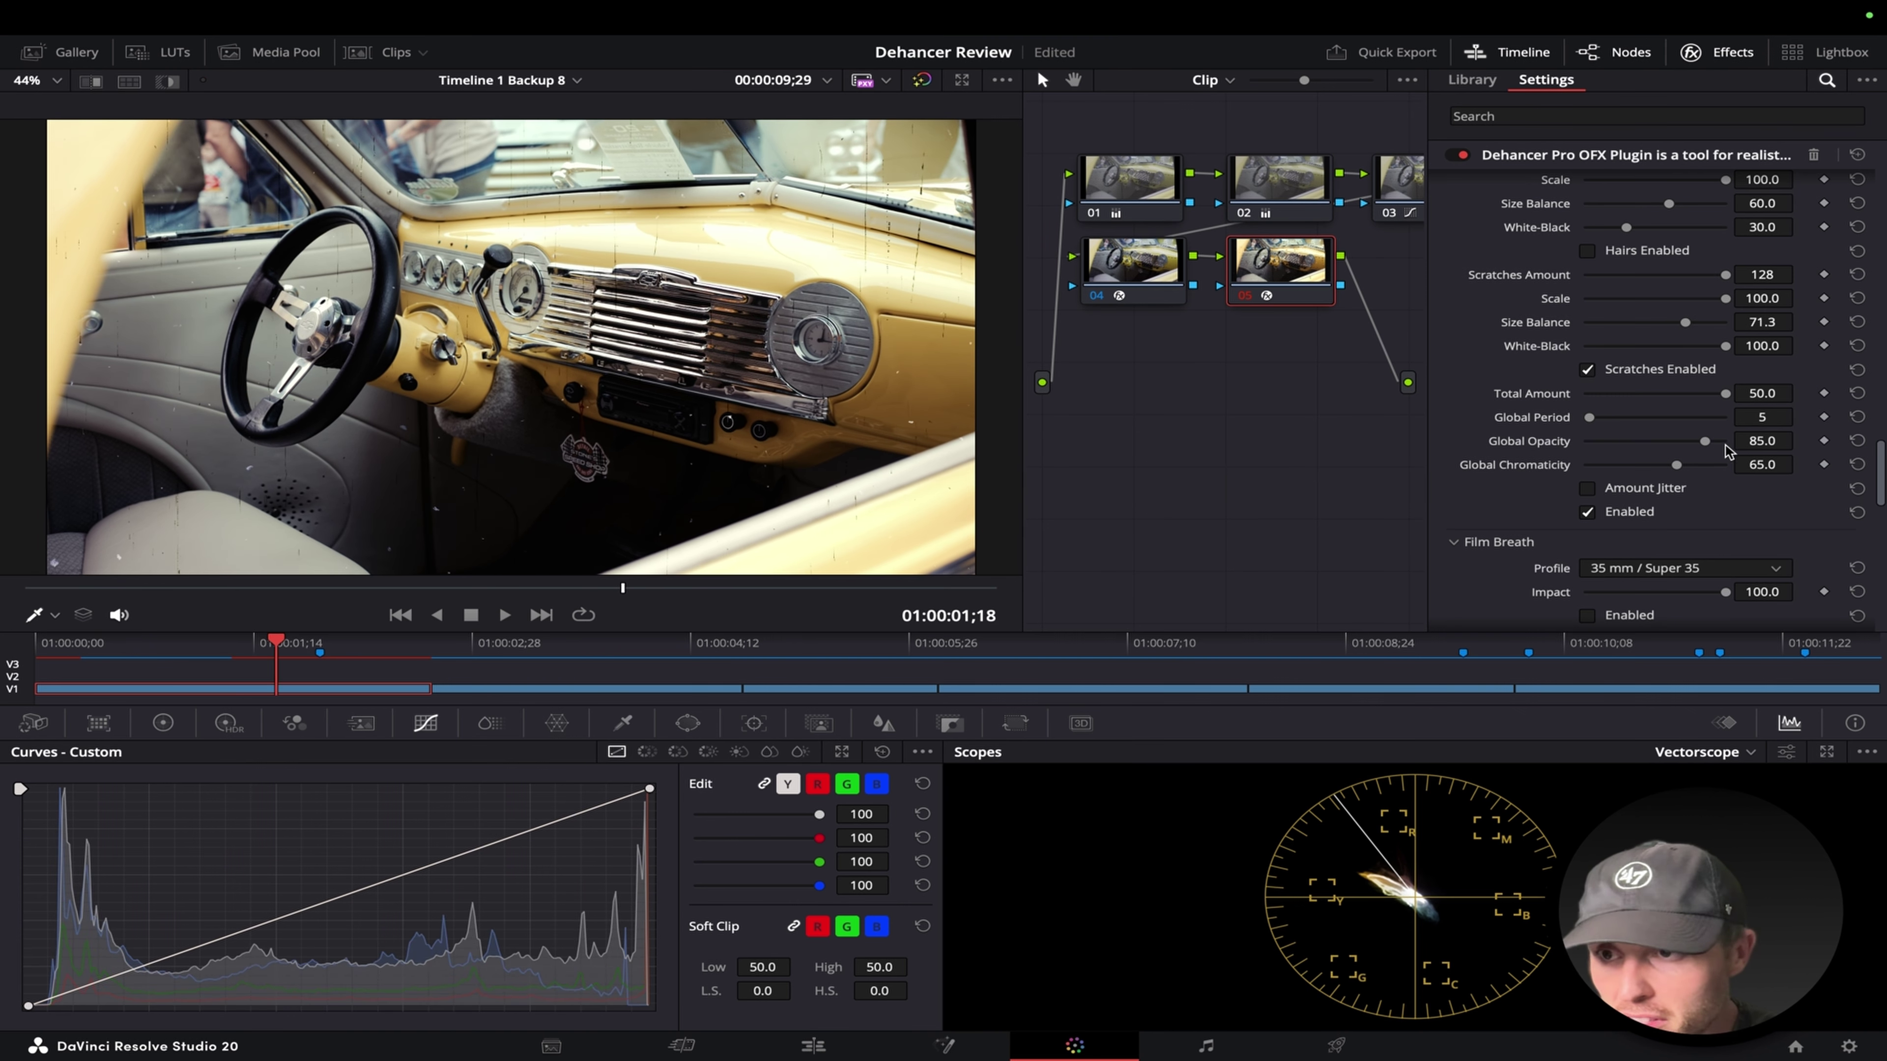
Lower Film Damage's Total Amount to -28.3 and play back the clip from its start.
left_click_drag(1724, 400, 1614, 421)
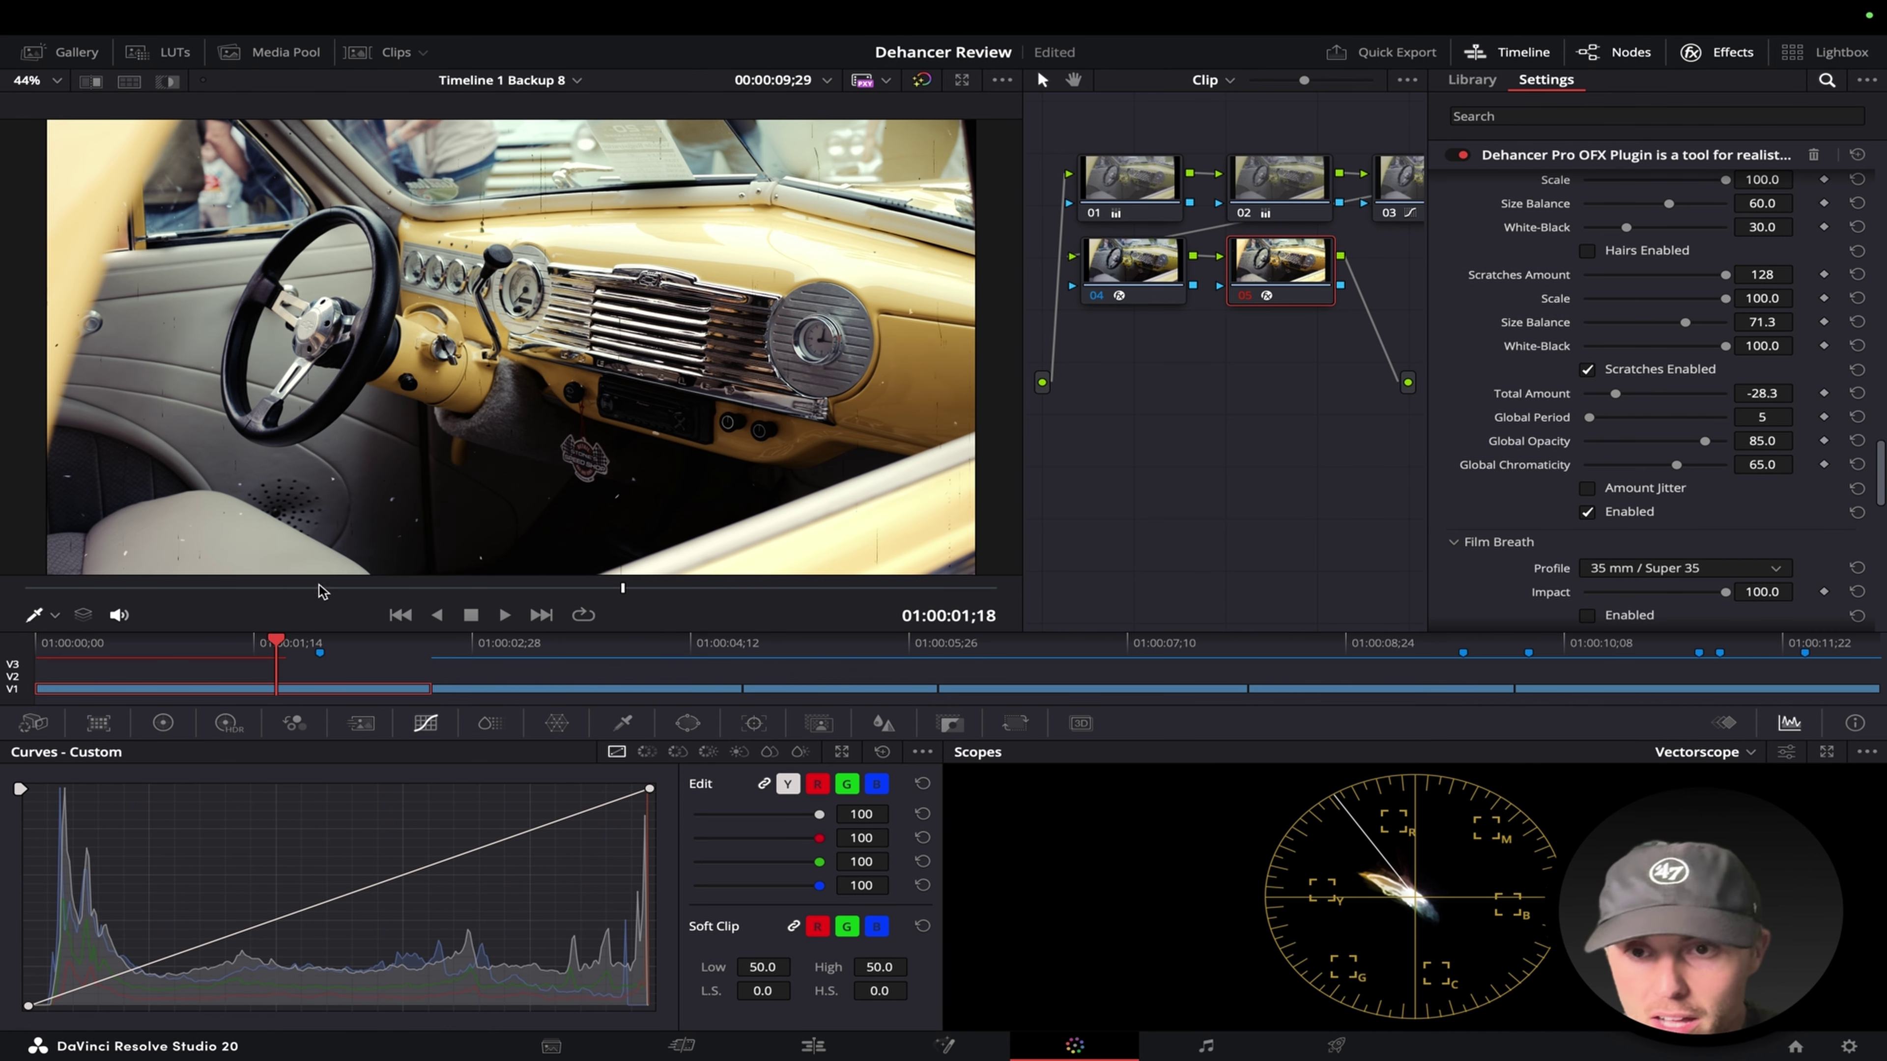
key("Home")
key("space")
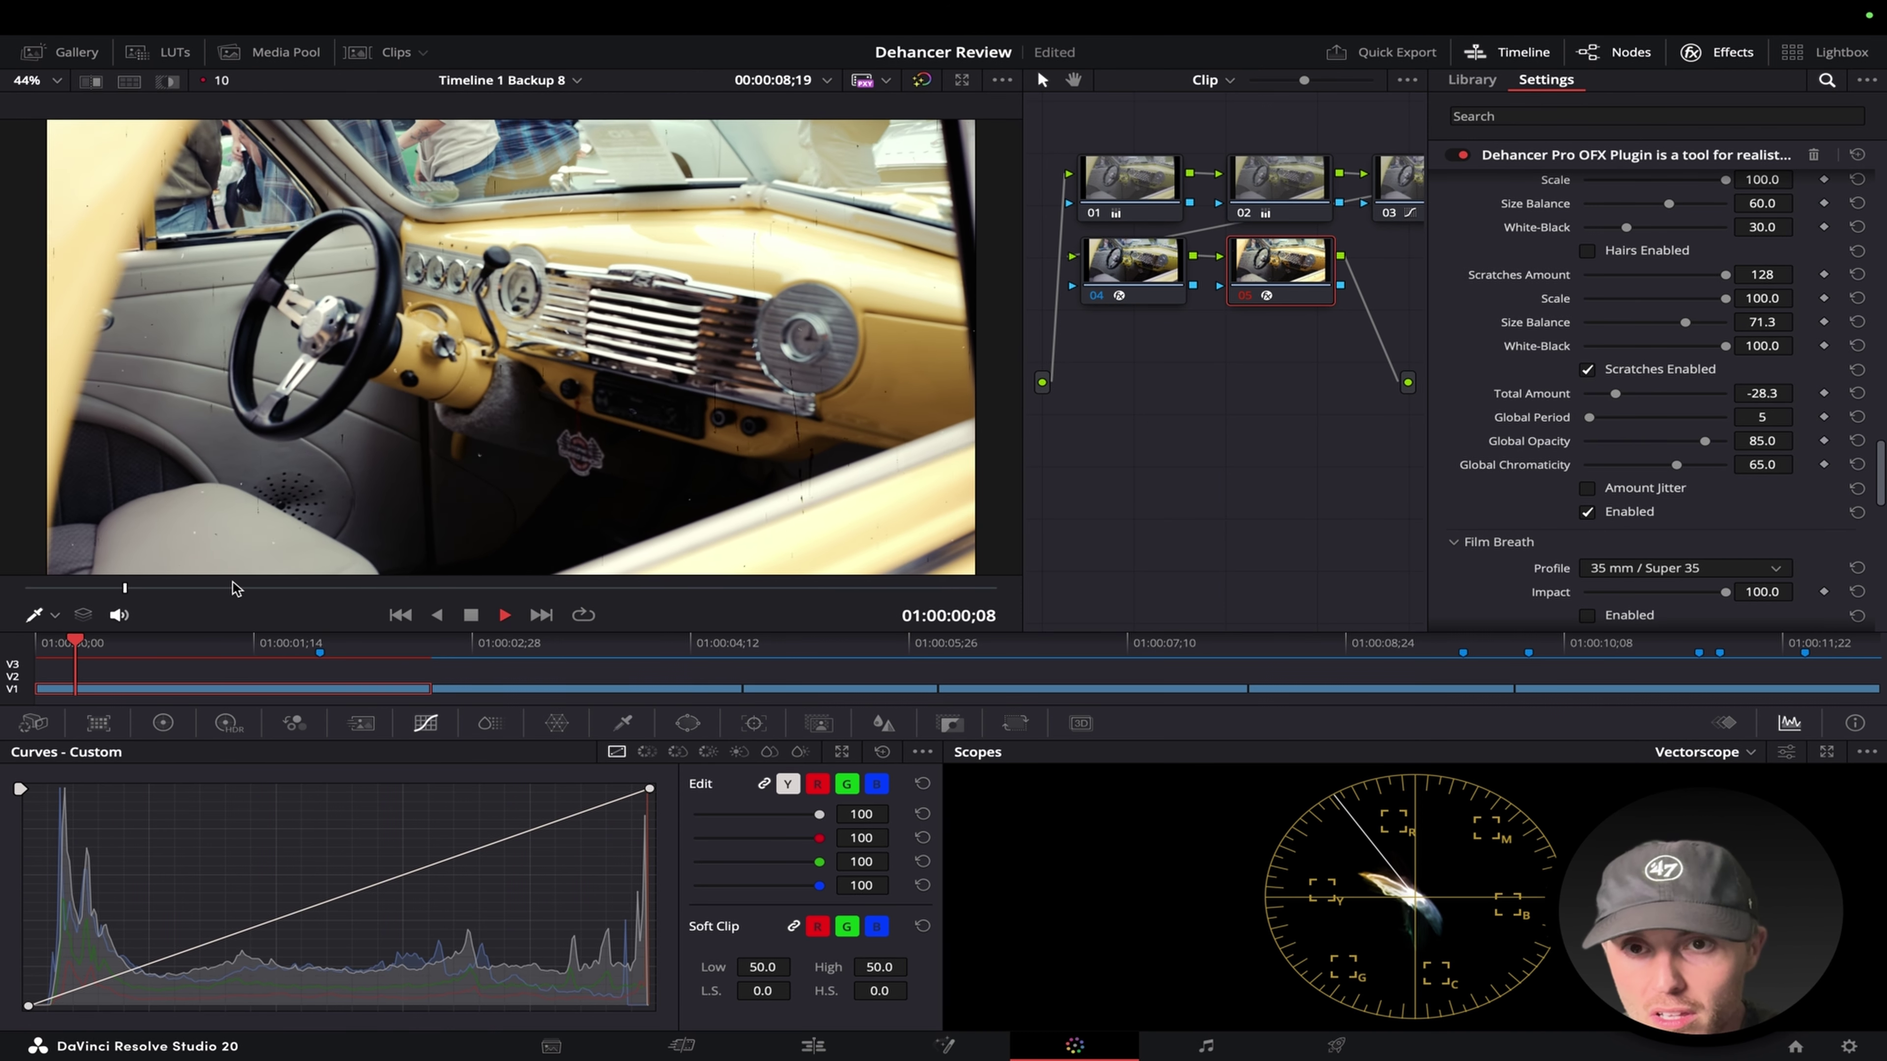
Set Film Damage's Hairs Amount to 23, Dust Amount to 46 and dust Scale to 51.2, and preview the clip.
scroll(1505, 369, "up", 5)
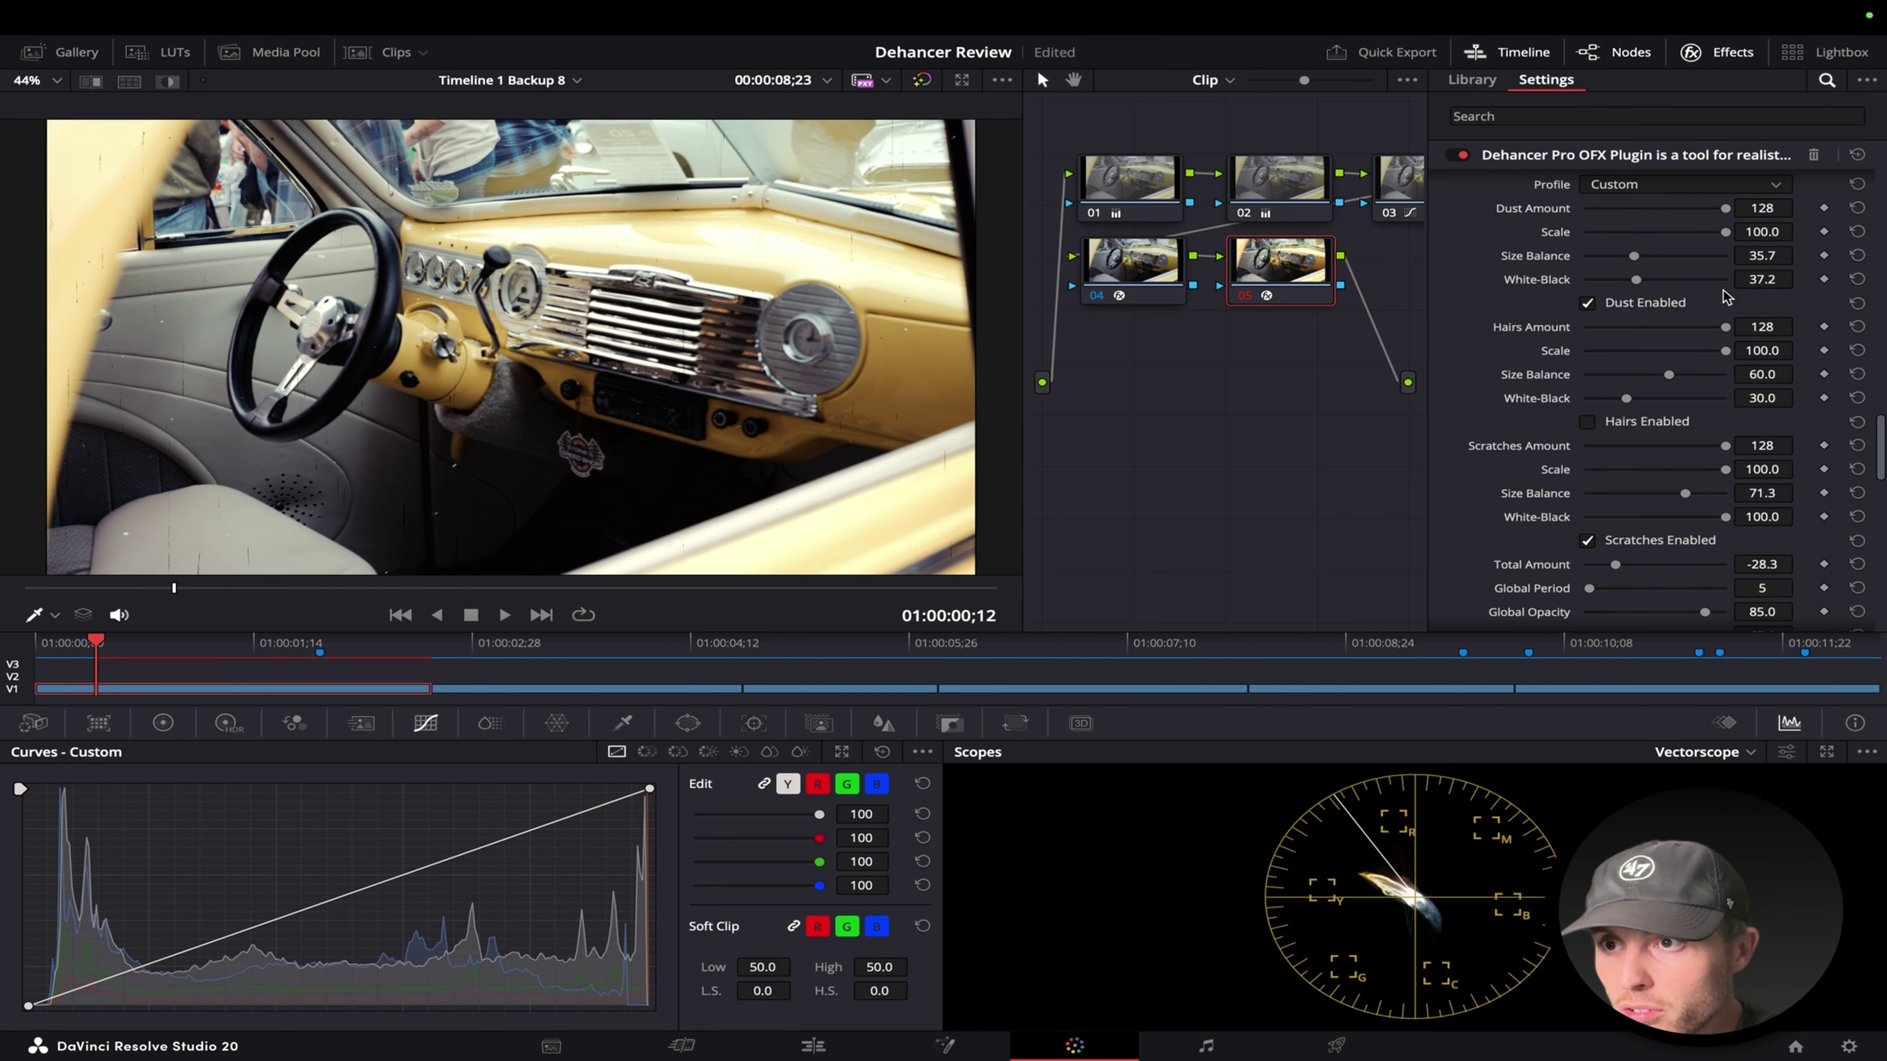
left_click_drag(1728, 337, 1611, 334)
left_click_drag(1725, 211, 1657, 237)
key("space")
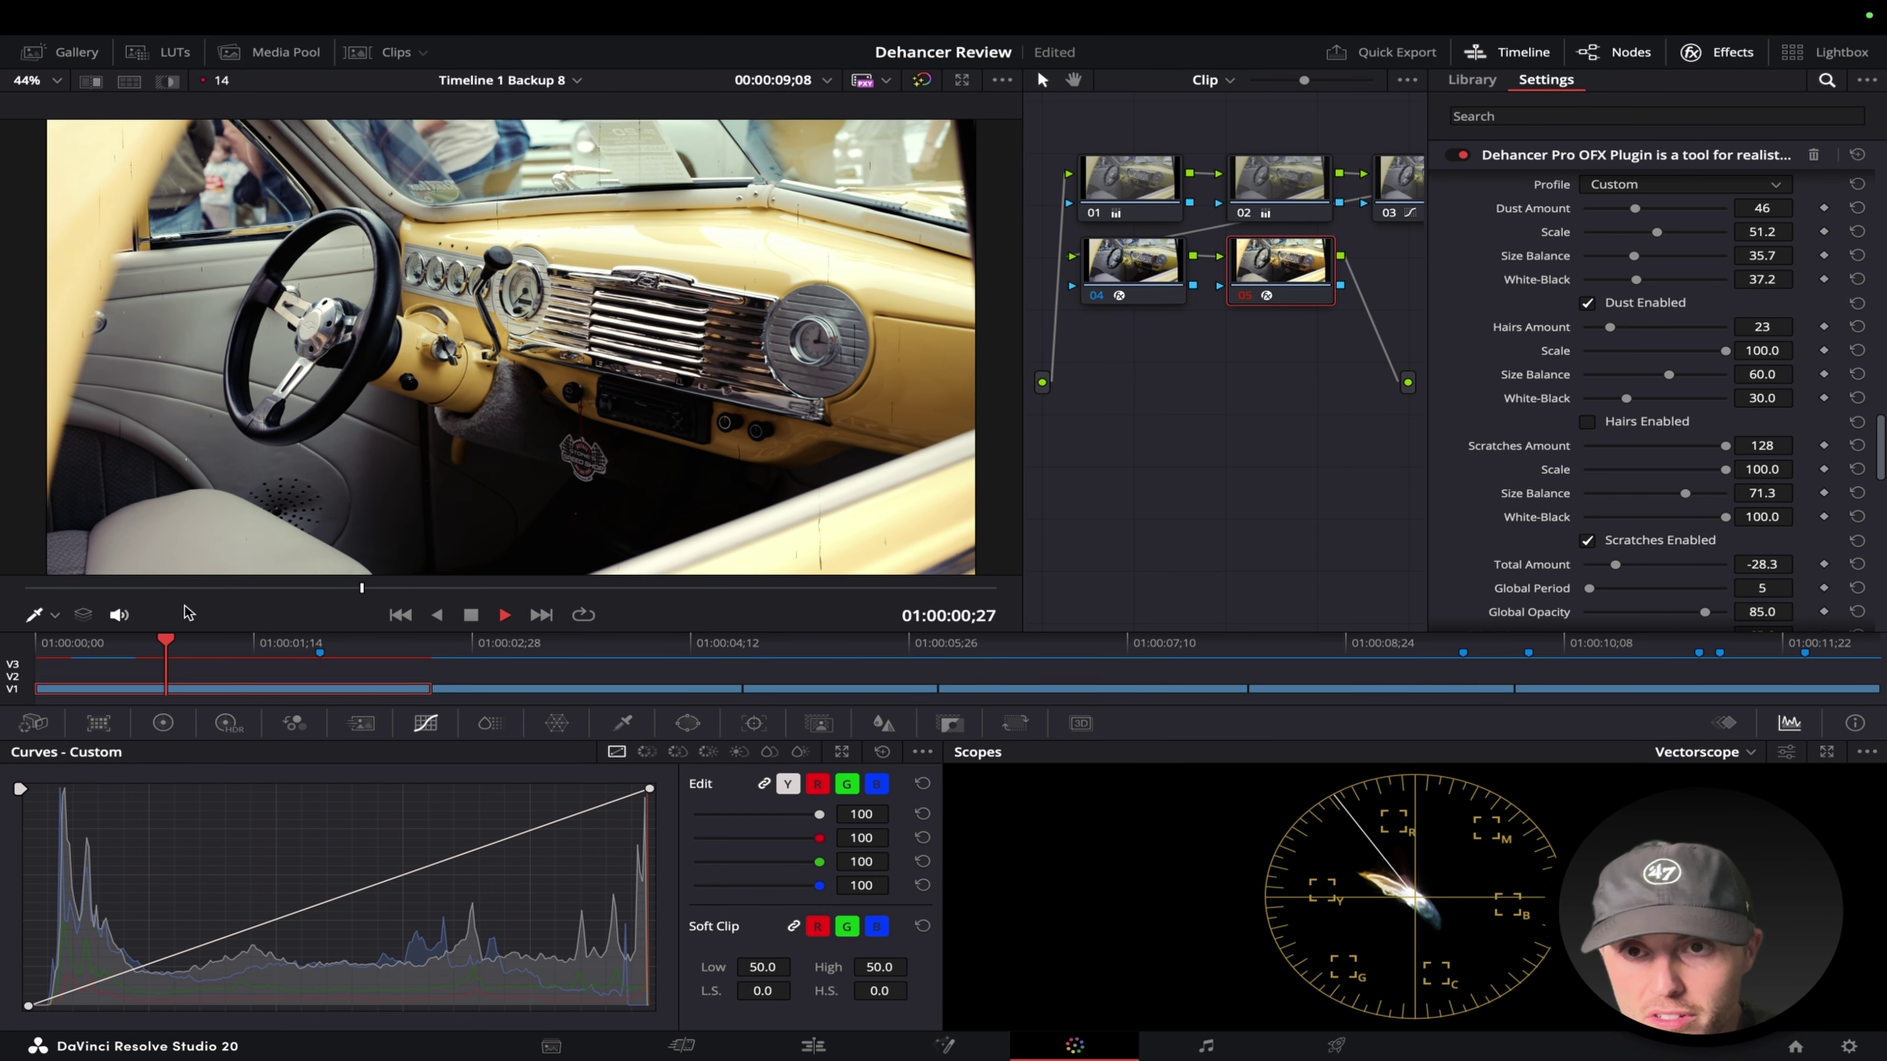
key("space")
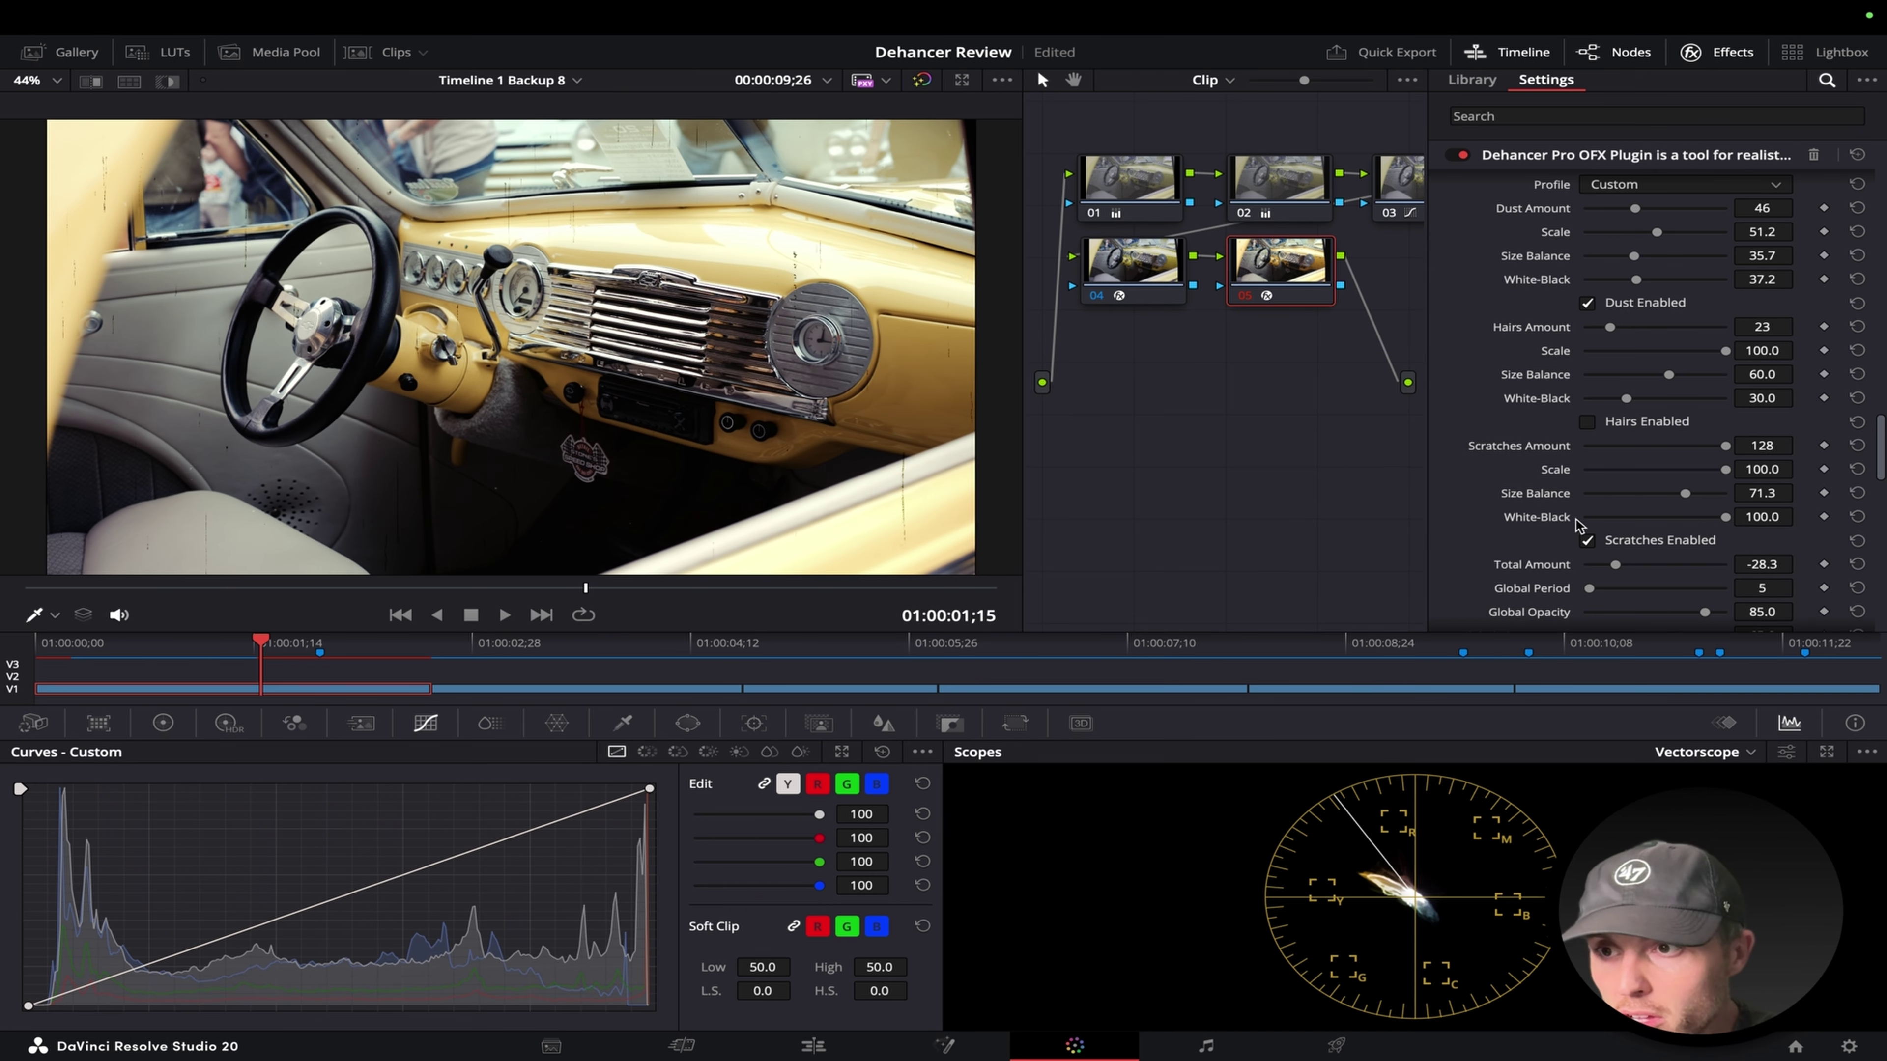
Lower Film Damage's Total Amount to -43.0, re-enable the hairs and replay the clip.
left_click_drag(1597, 569, 1594, 569)
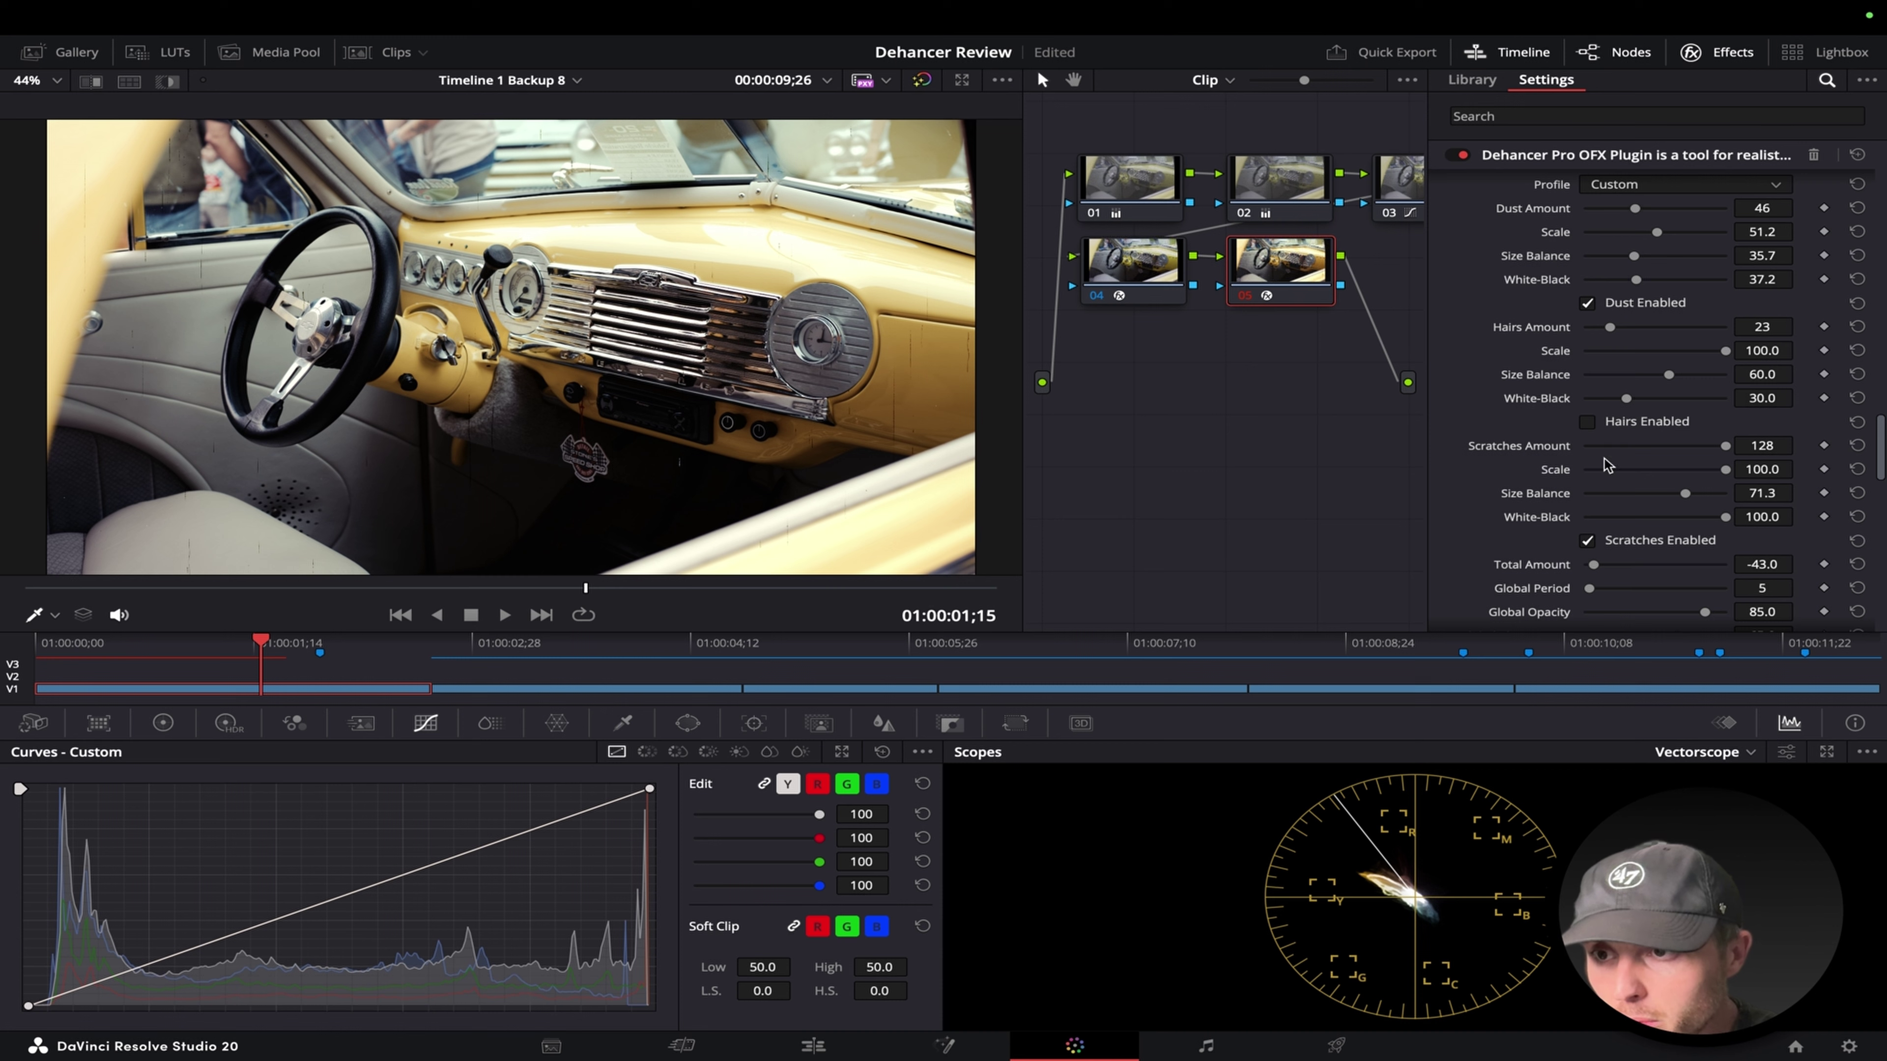
left_click(1589, 423)
key("space")
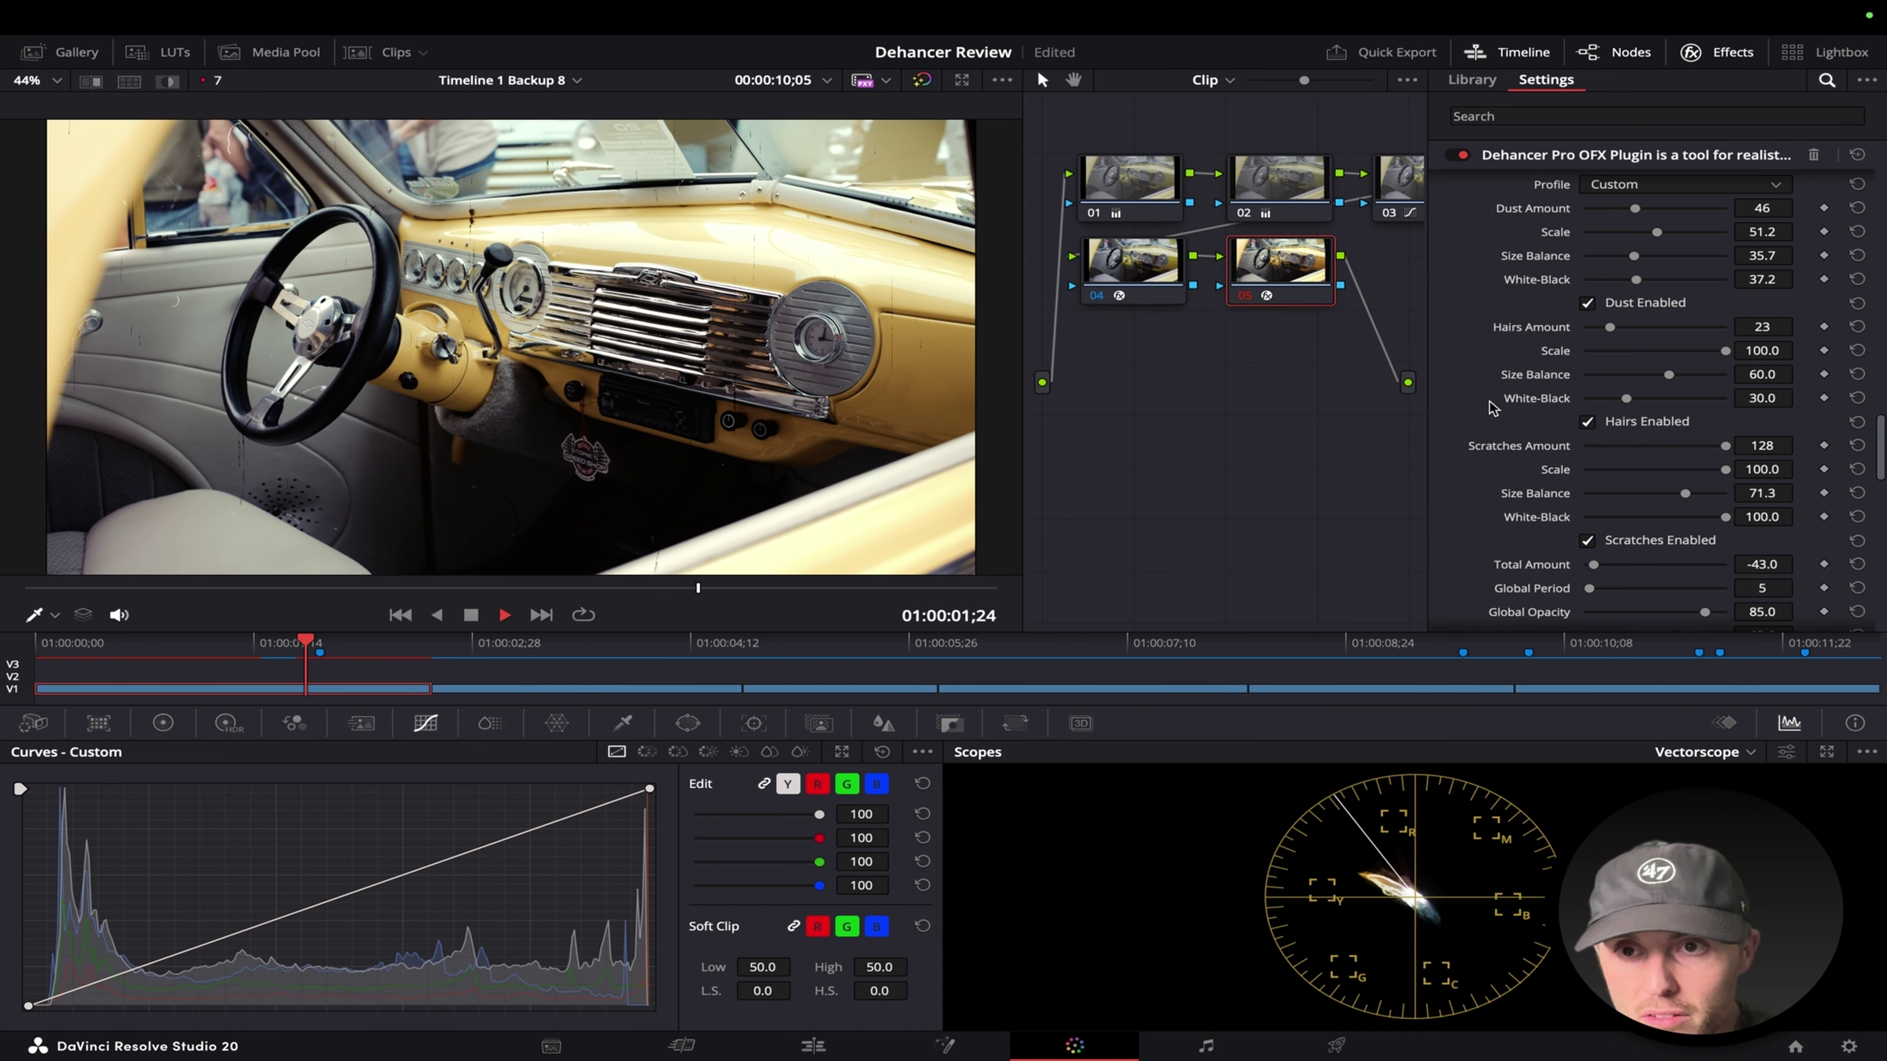
key("space")
left_click(141, 591)
key("space")
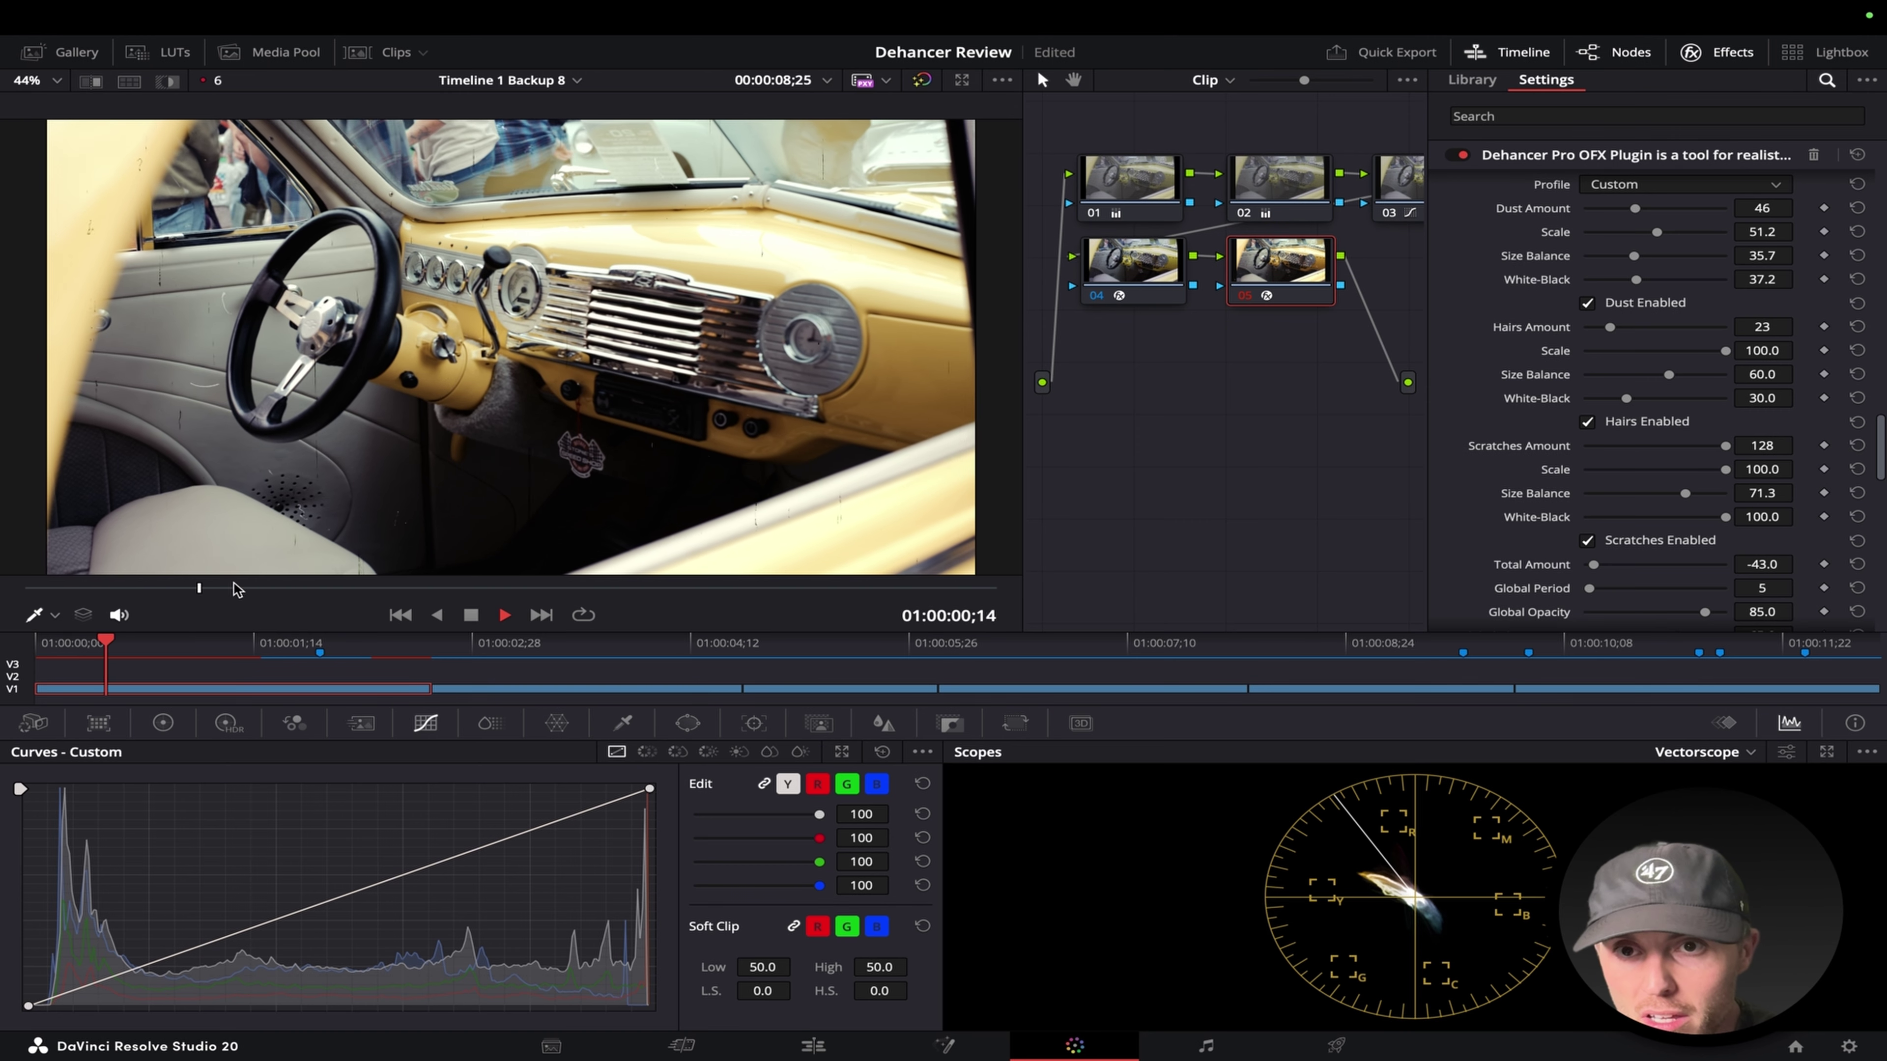
key("space")
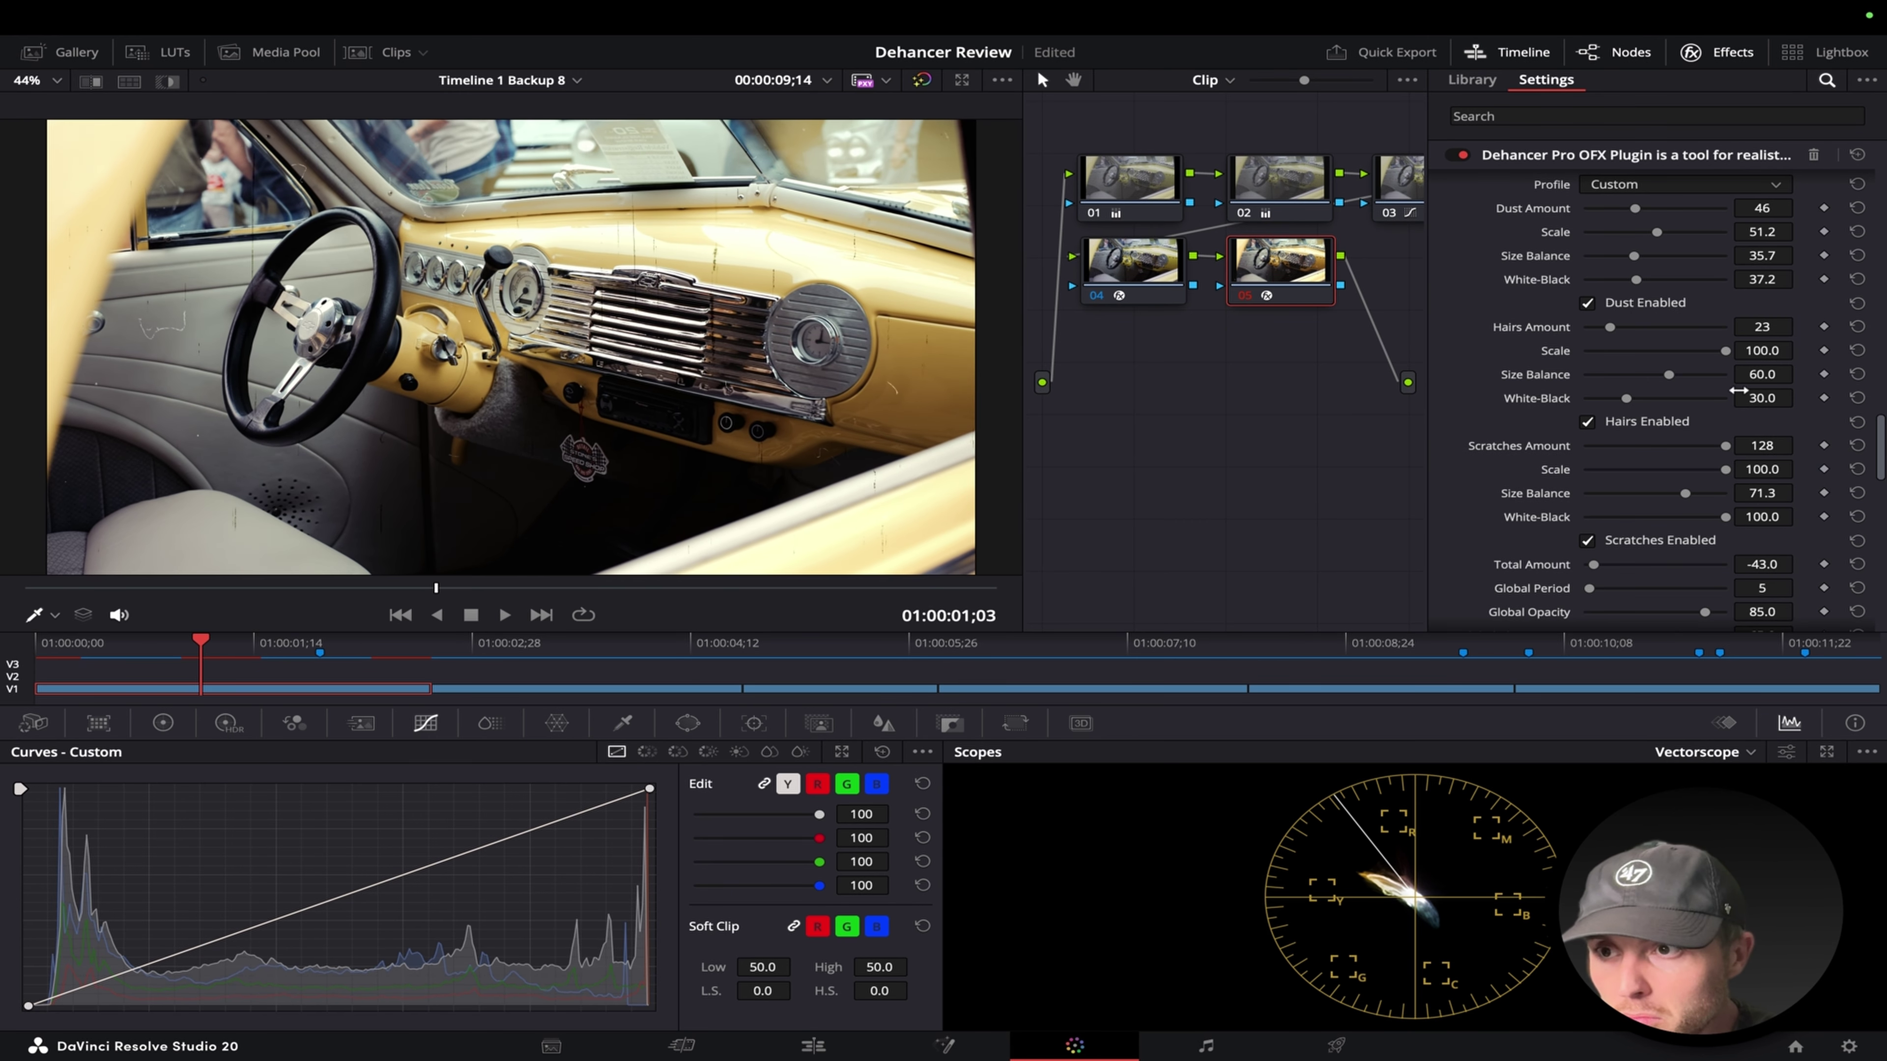
Reduce the Scratches Amount to 18 and play the clip to check the damage.
left_click_drag(1731, 446, 1609, 462)
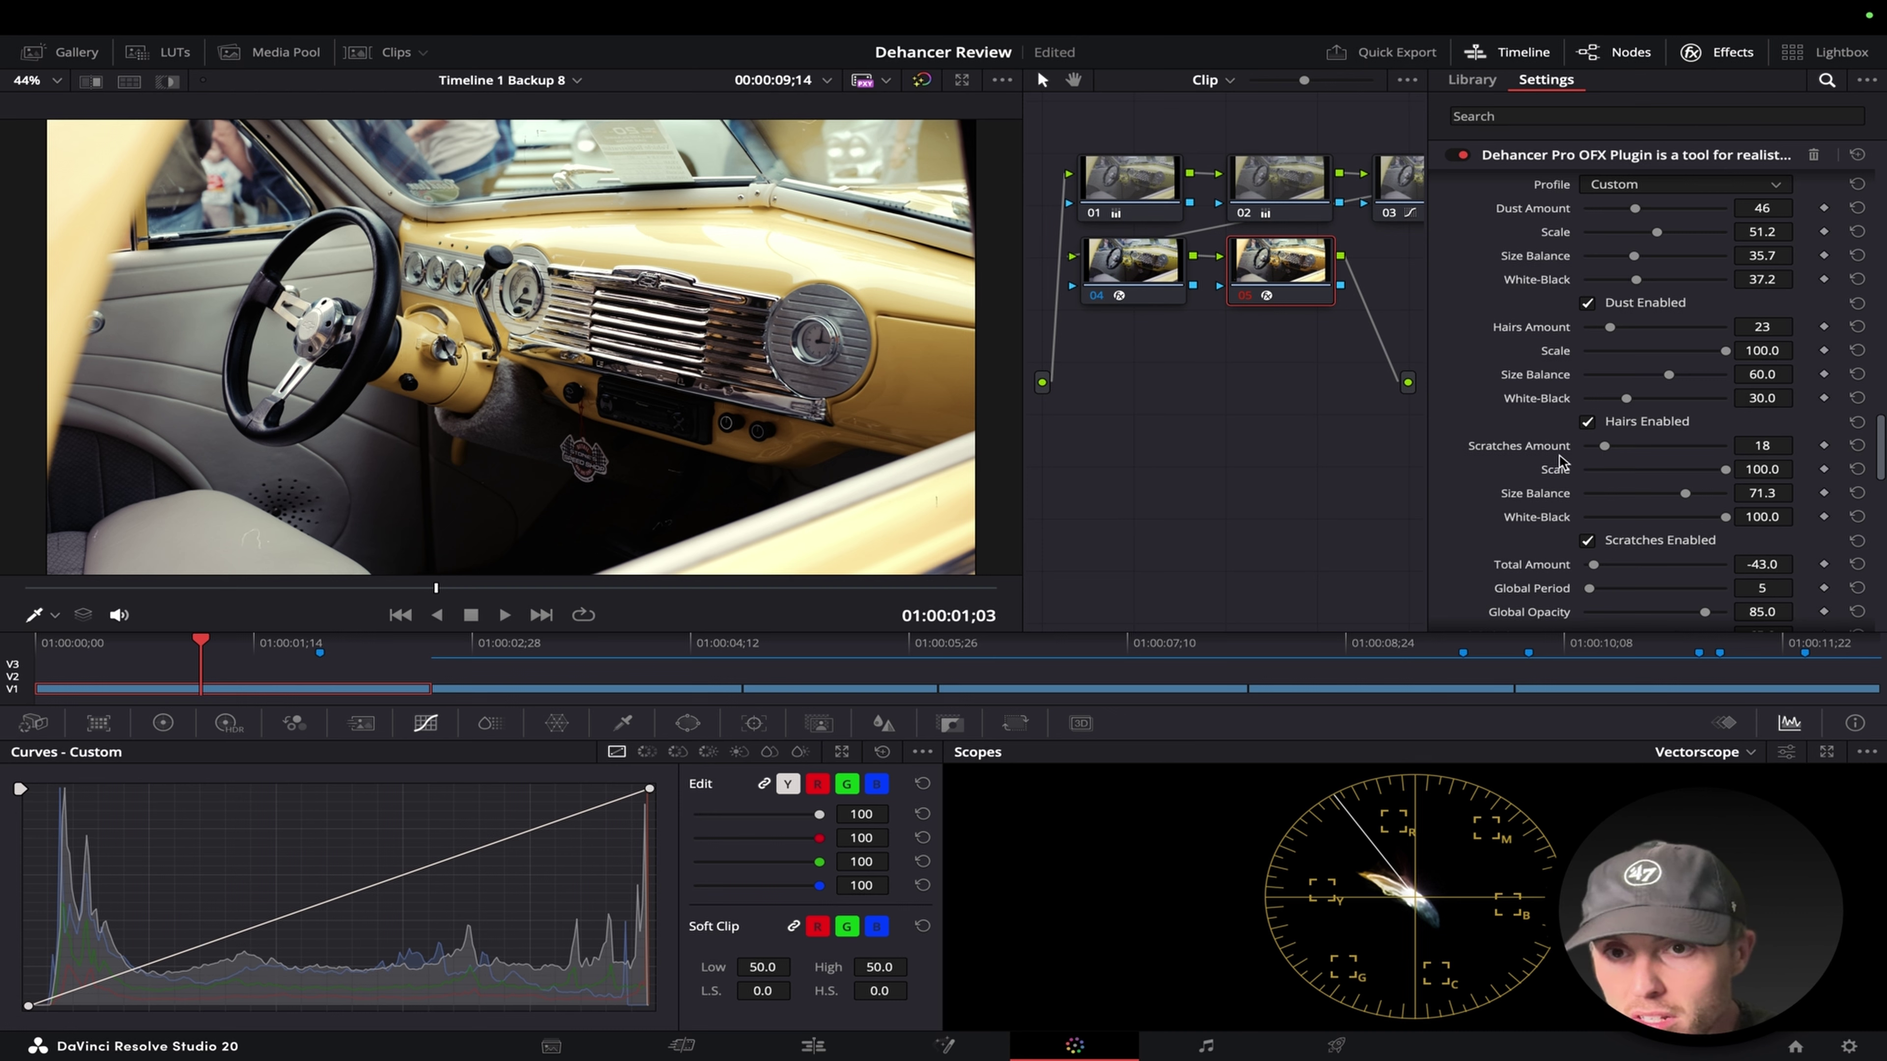
left_click(319, 588)
key("space")
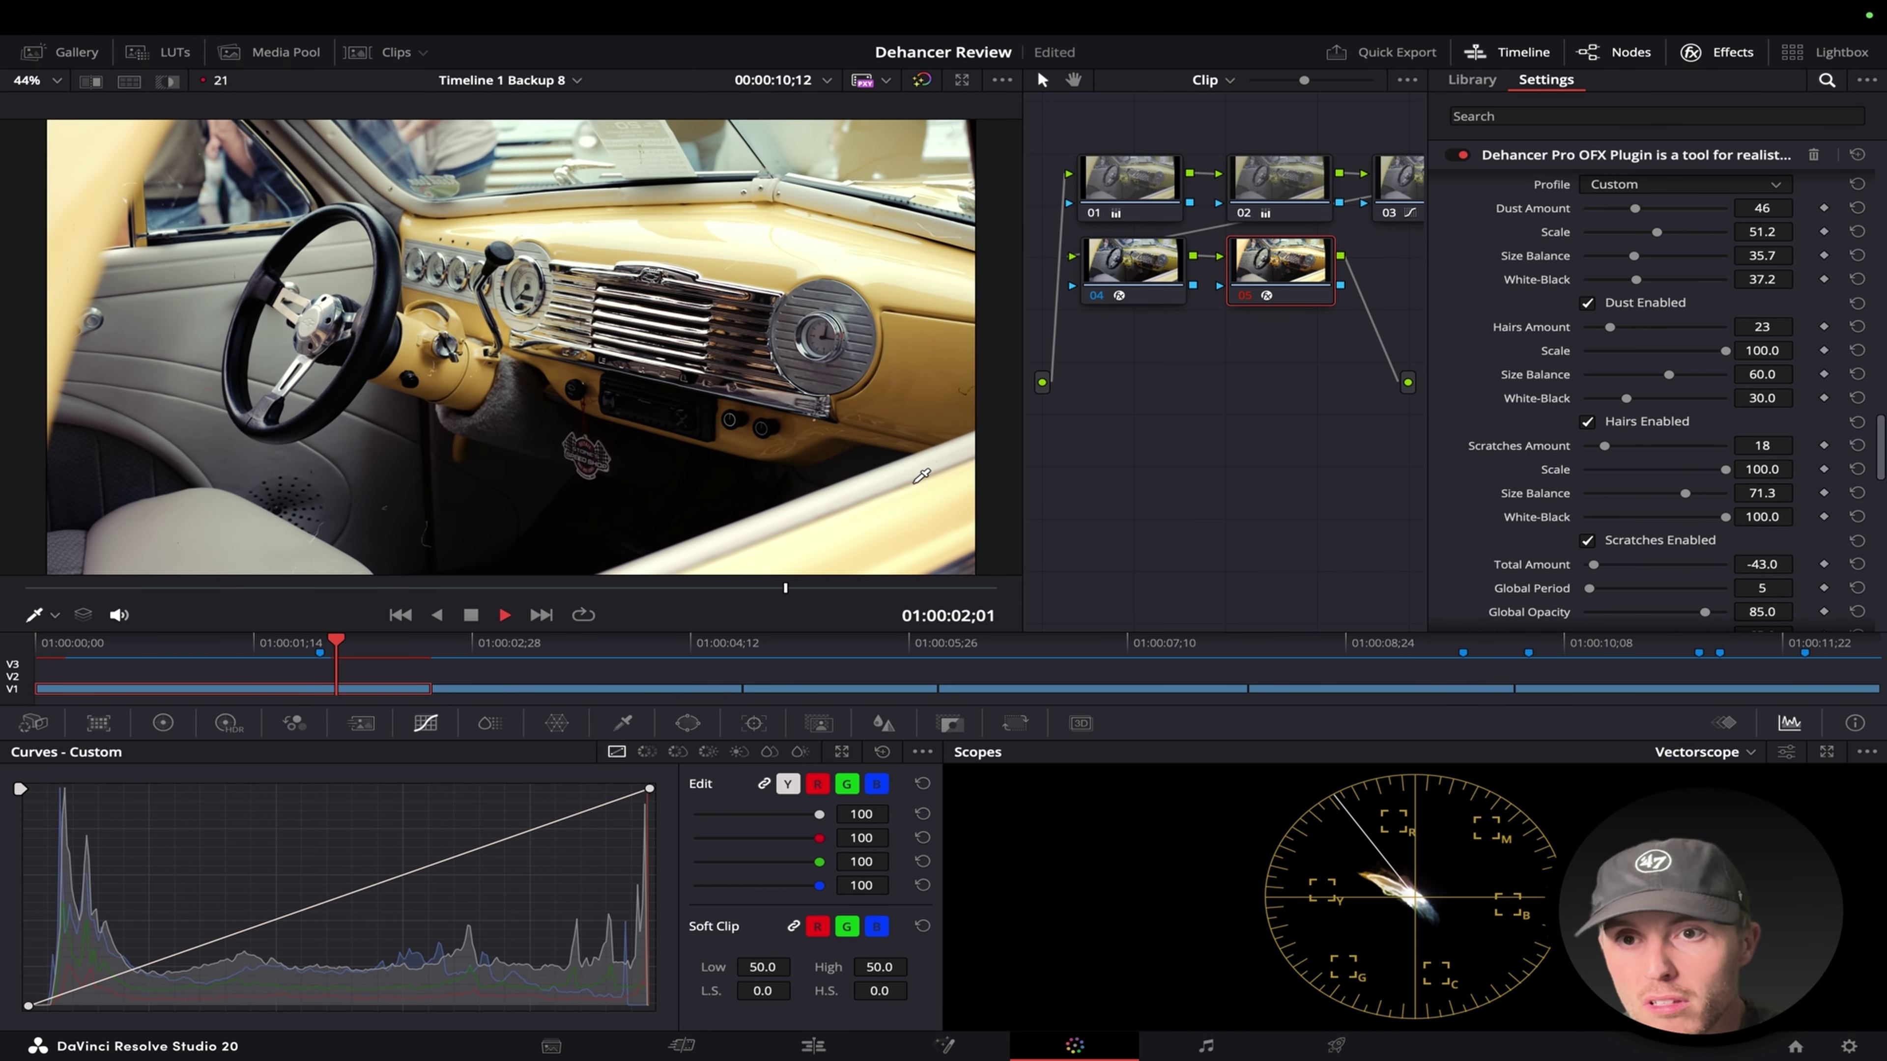
key("space")
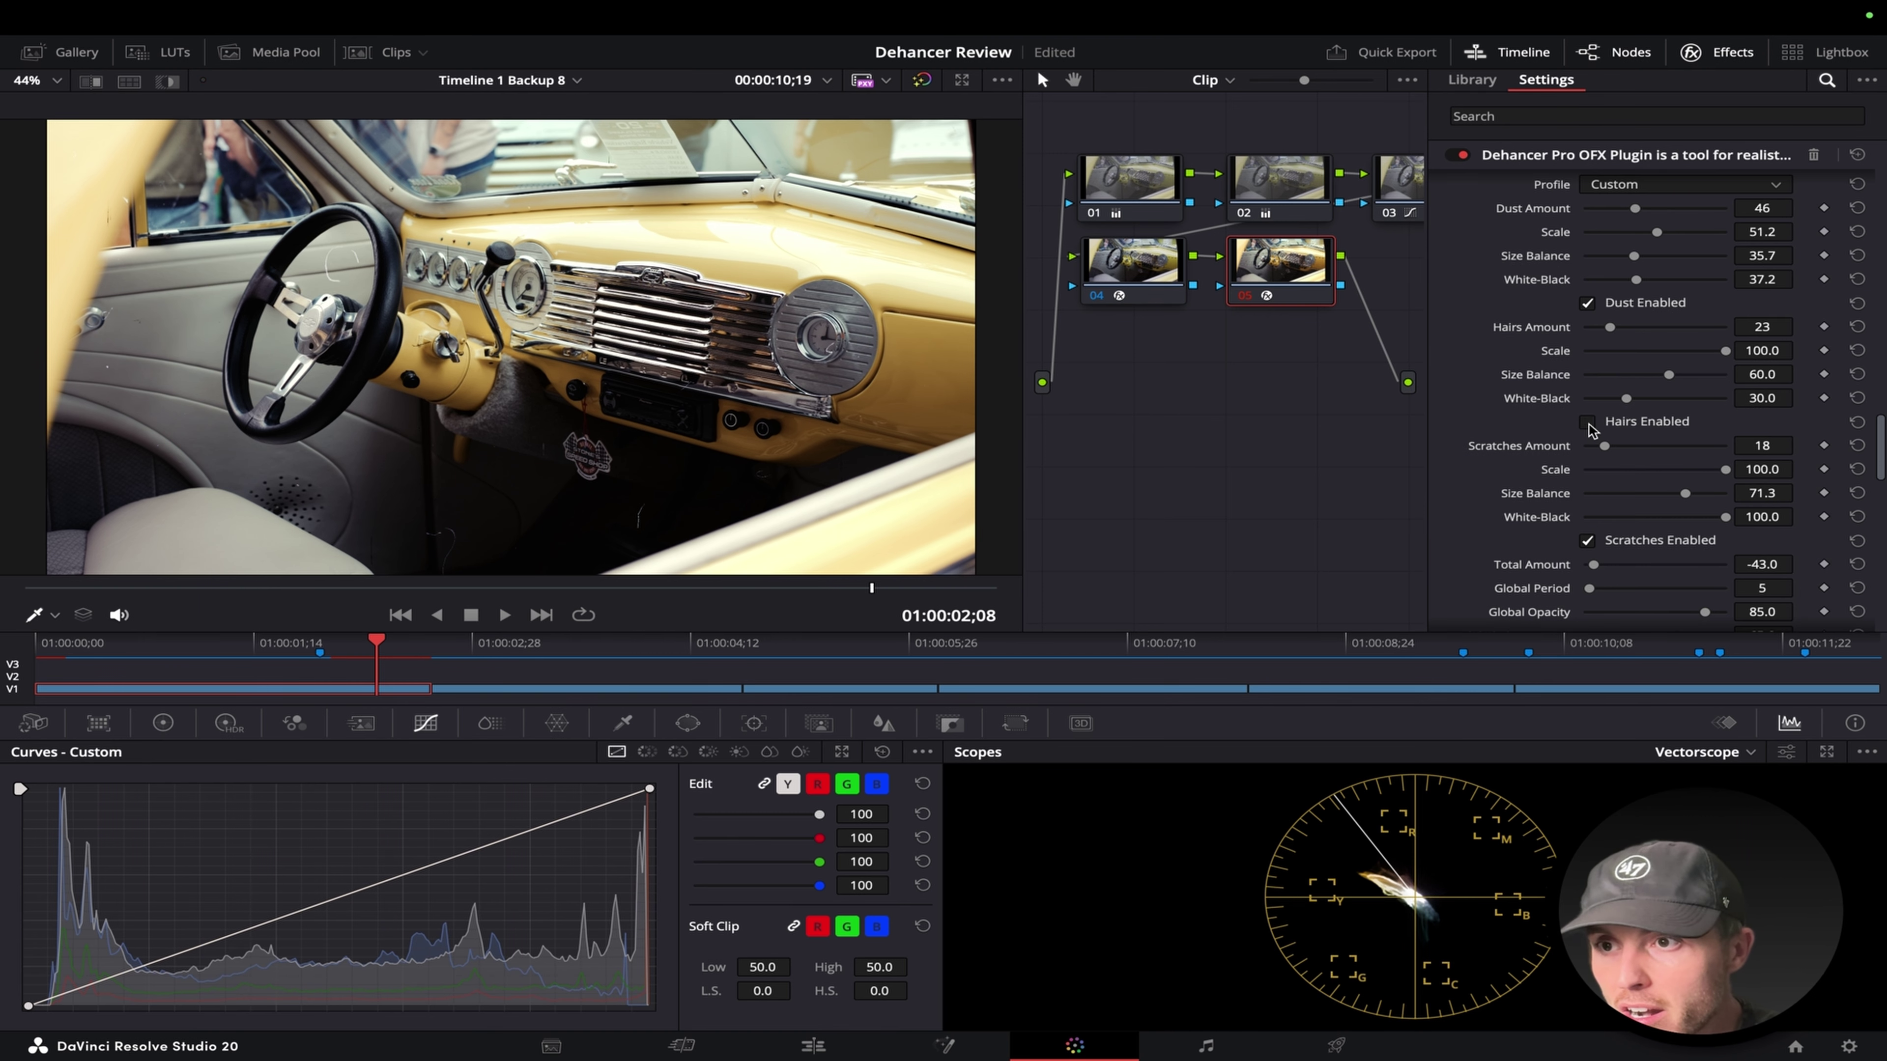
Turn the hairs off, play the clip from its start and return the playhead near the clip's beginning.
scroll(1612, 464, "down", 2)
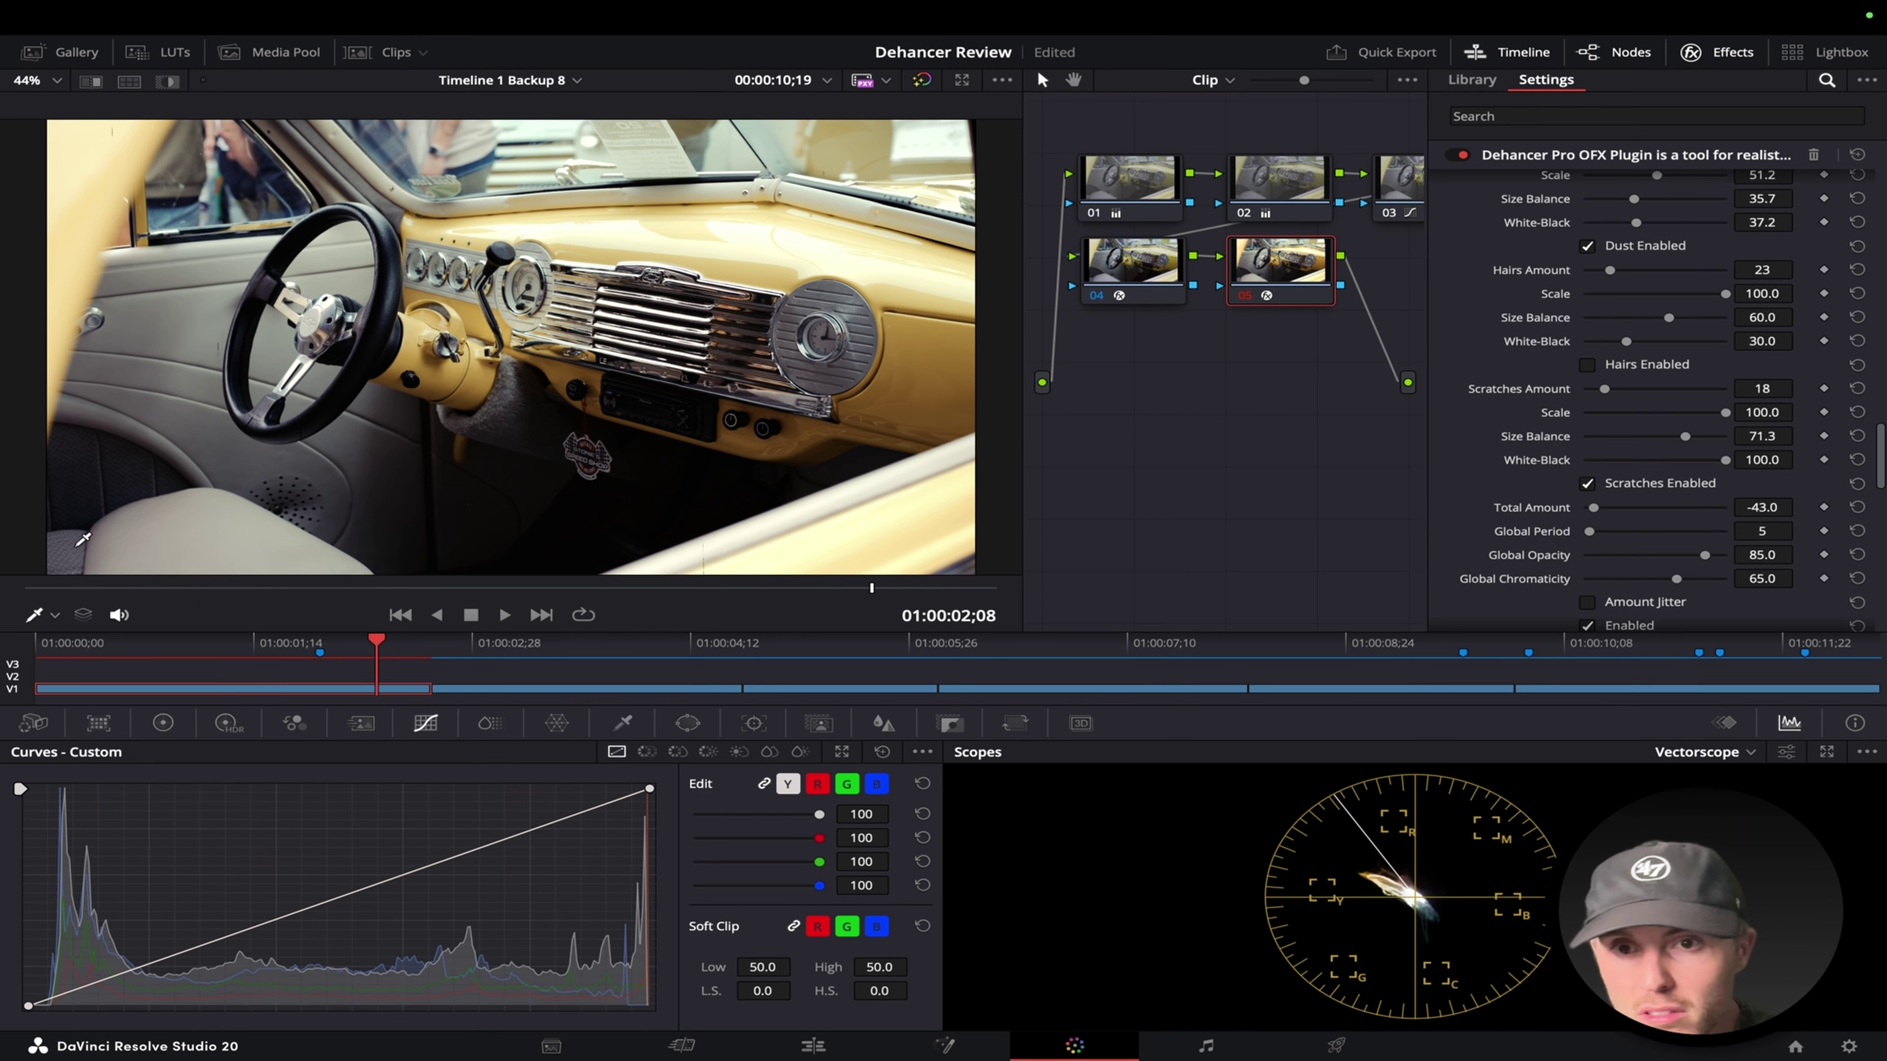
key("Home")
key("space")
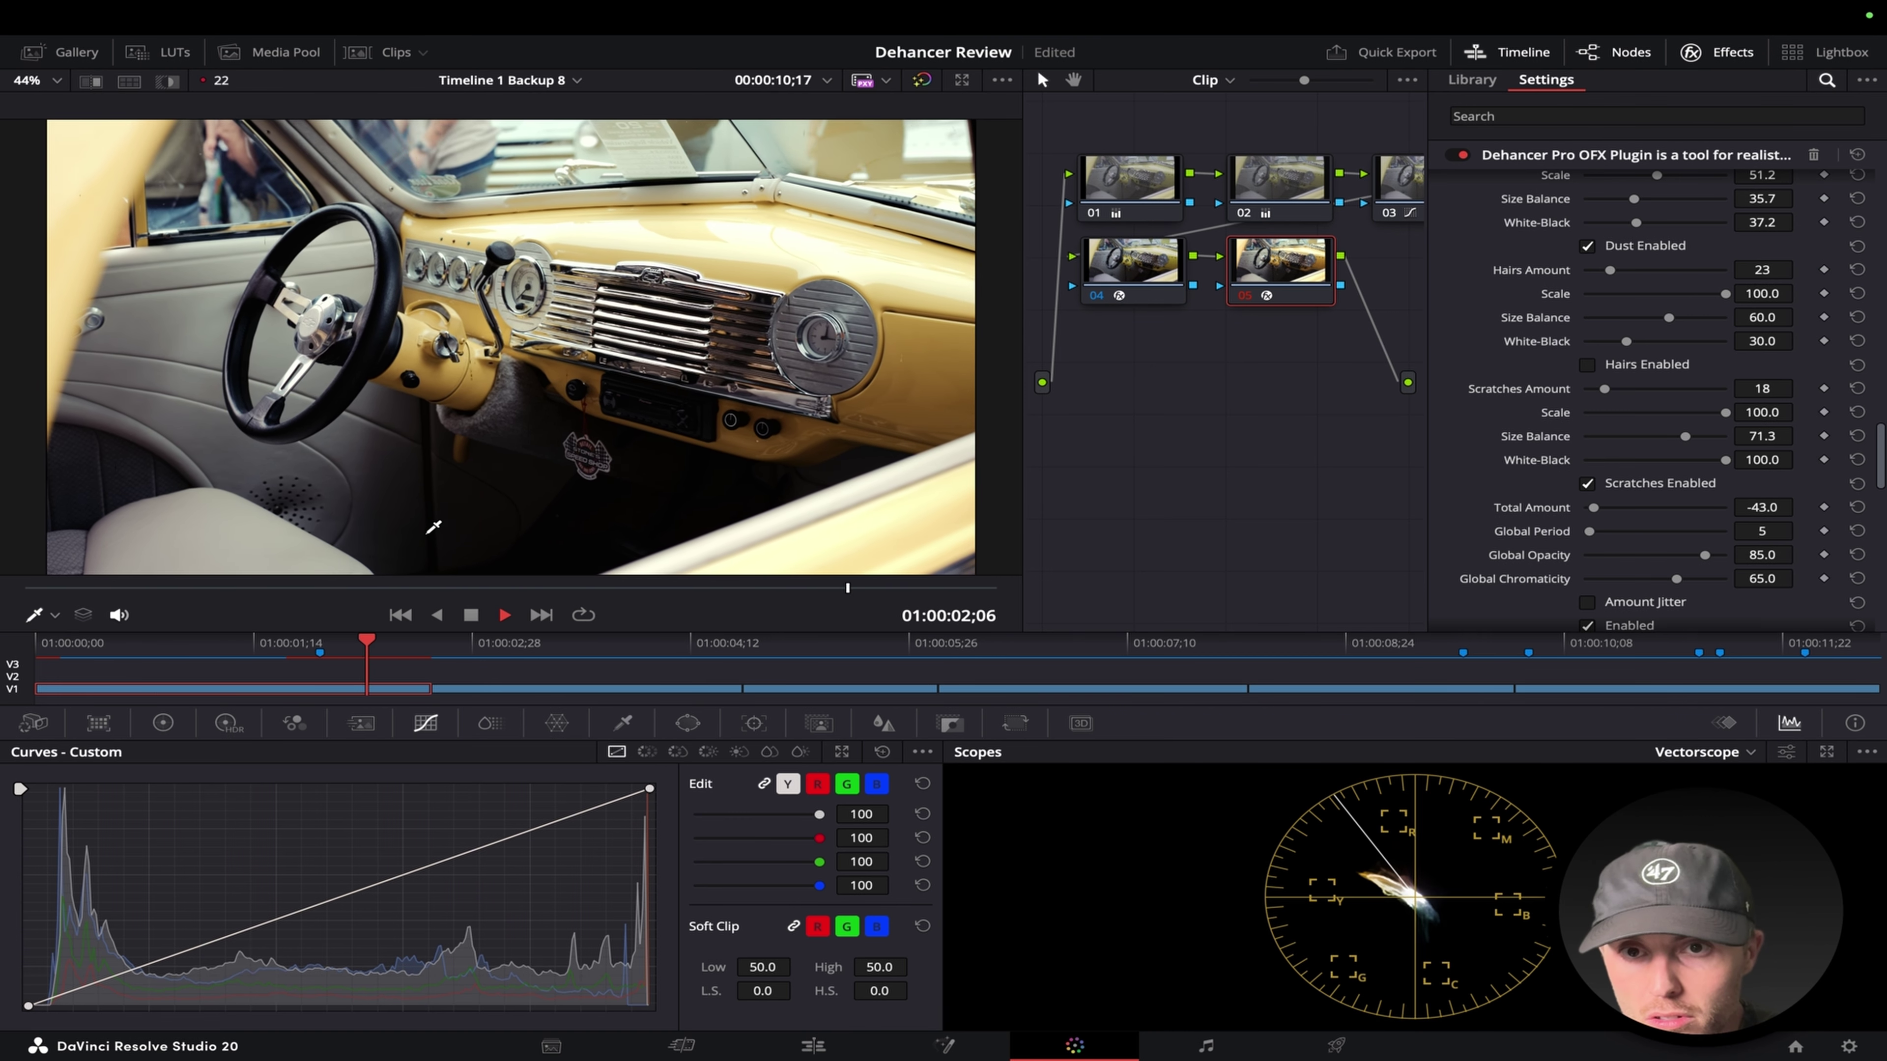
key("space")
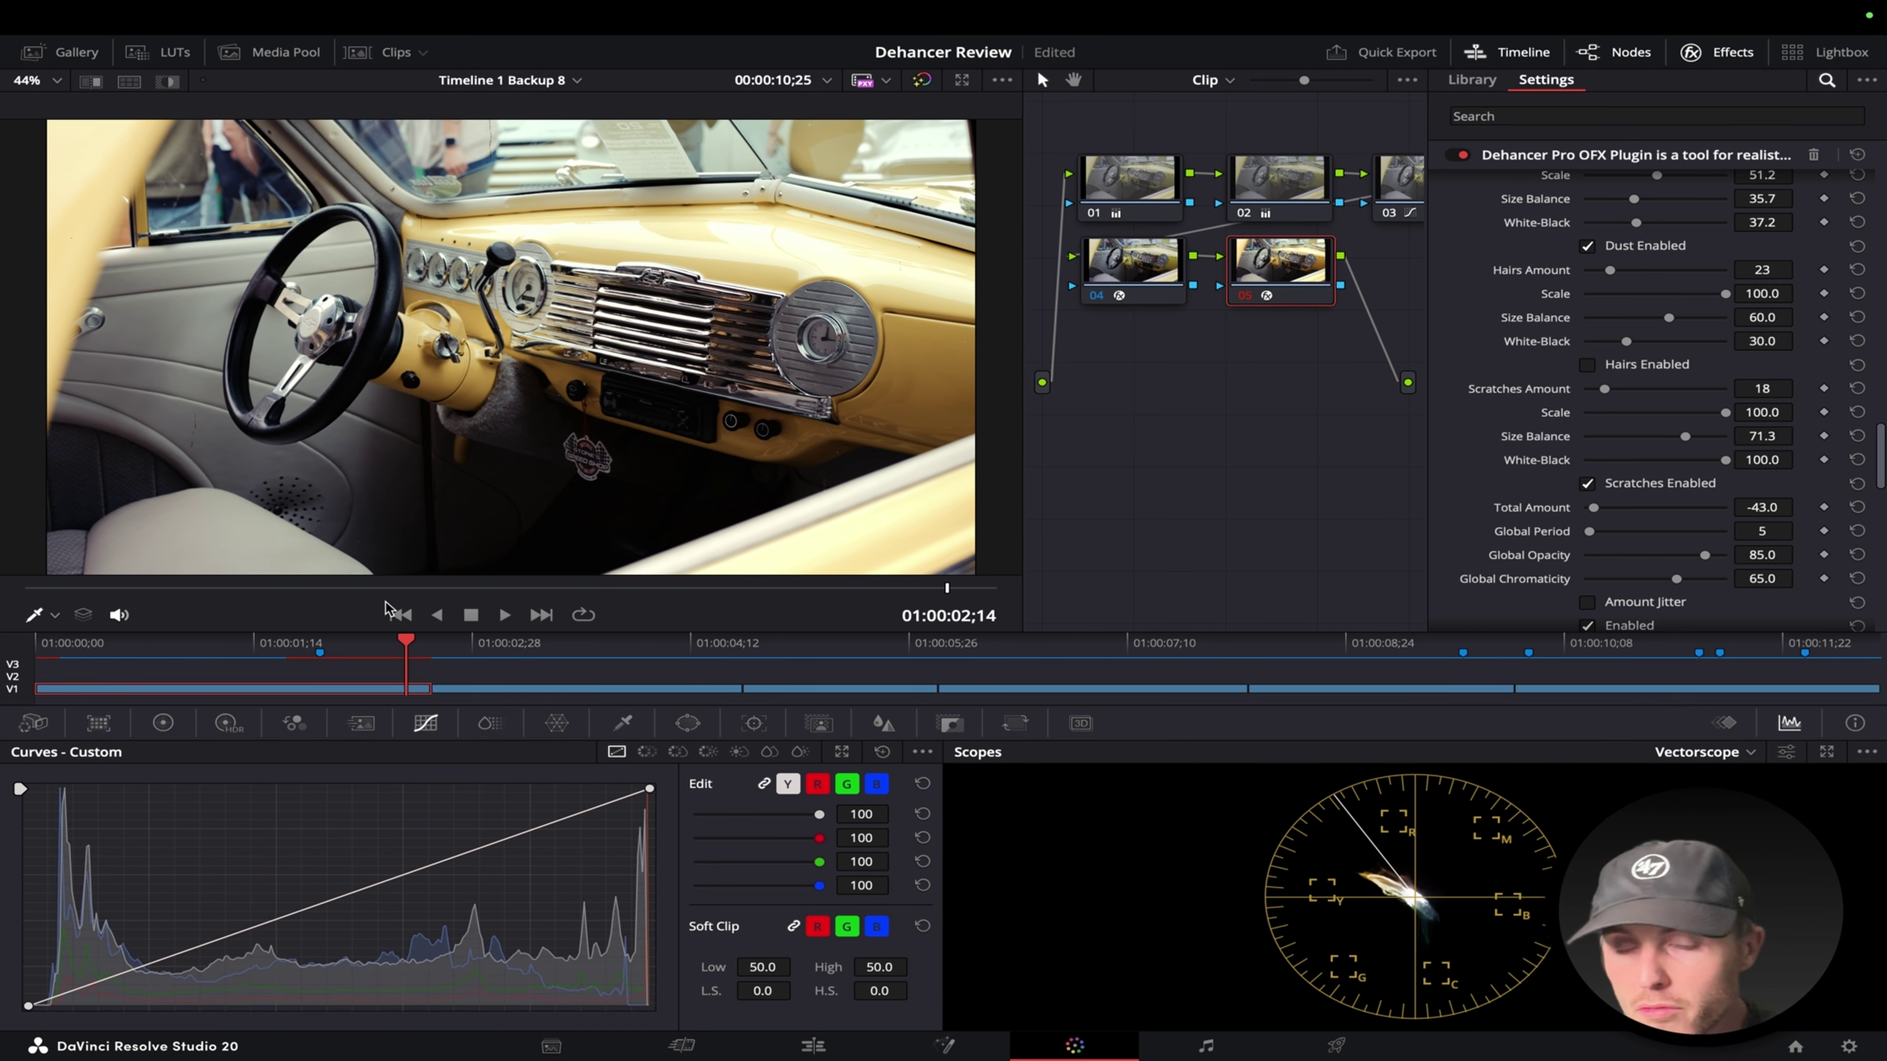
left_click_drag(224, 592, 113, 592)
Set dust to Amount 85, Scale 30.2 and Size Balance 27.9, and play back the clip.
scroll(1670, 371, "up", 3)
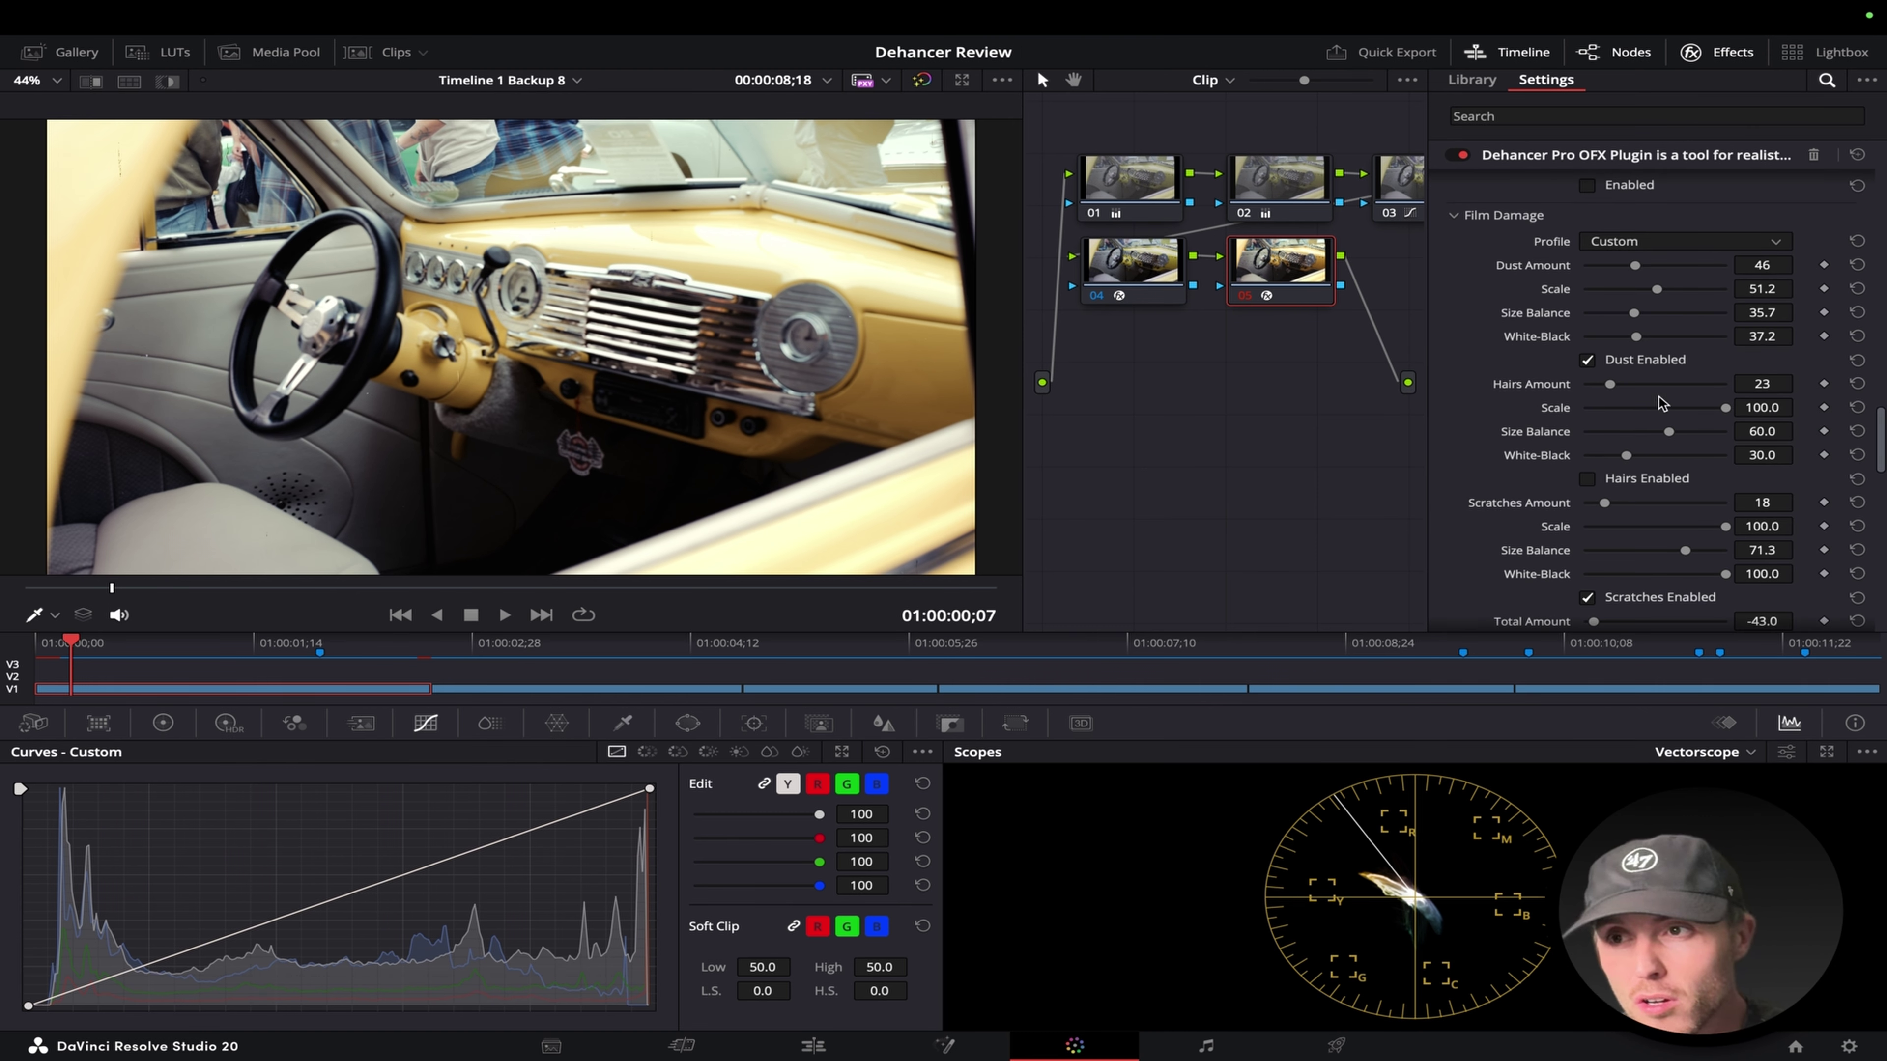
left_click_drag(1637, 266, 1623, 318)
left_click(504, 615)
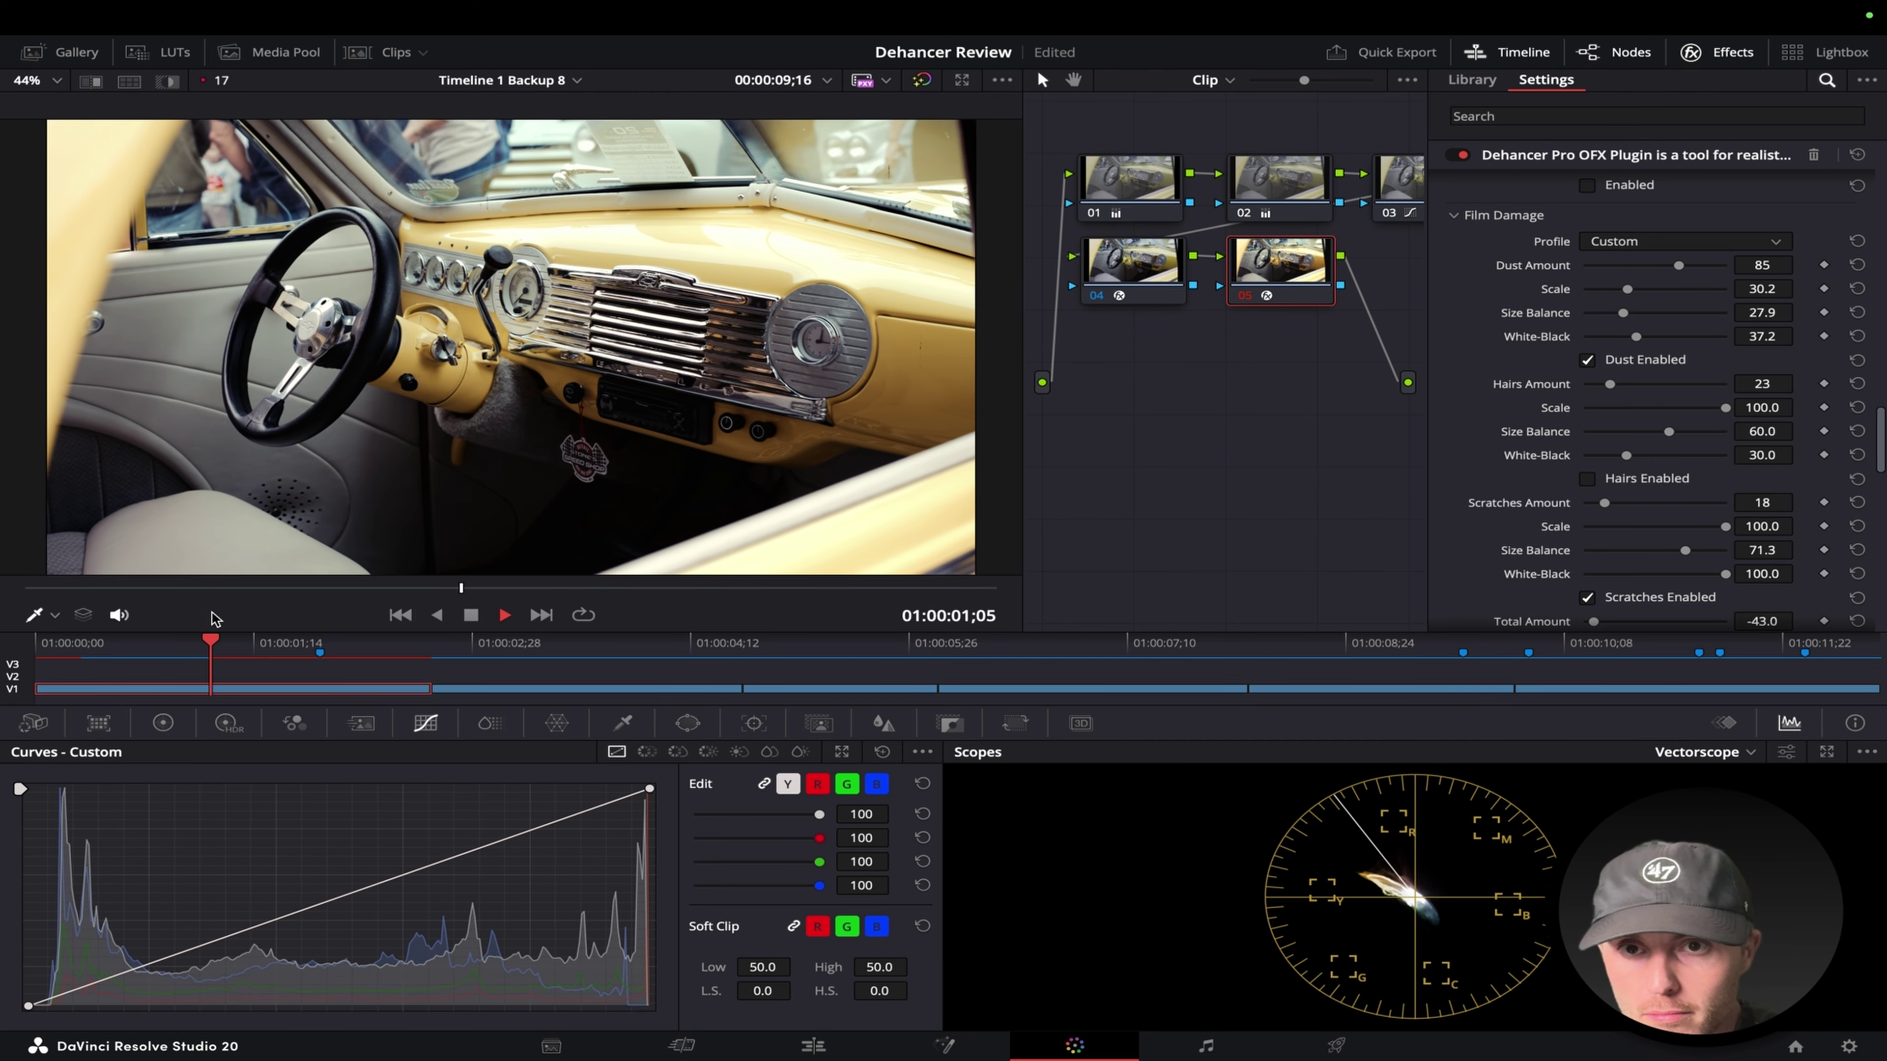
key("space")
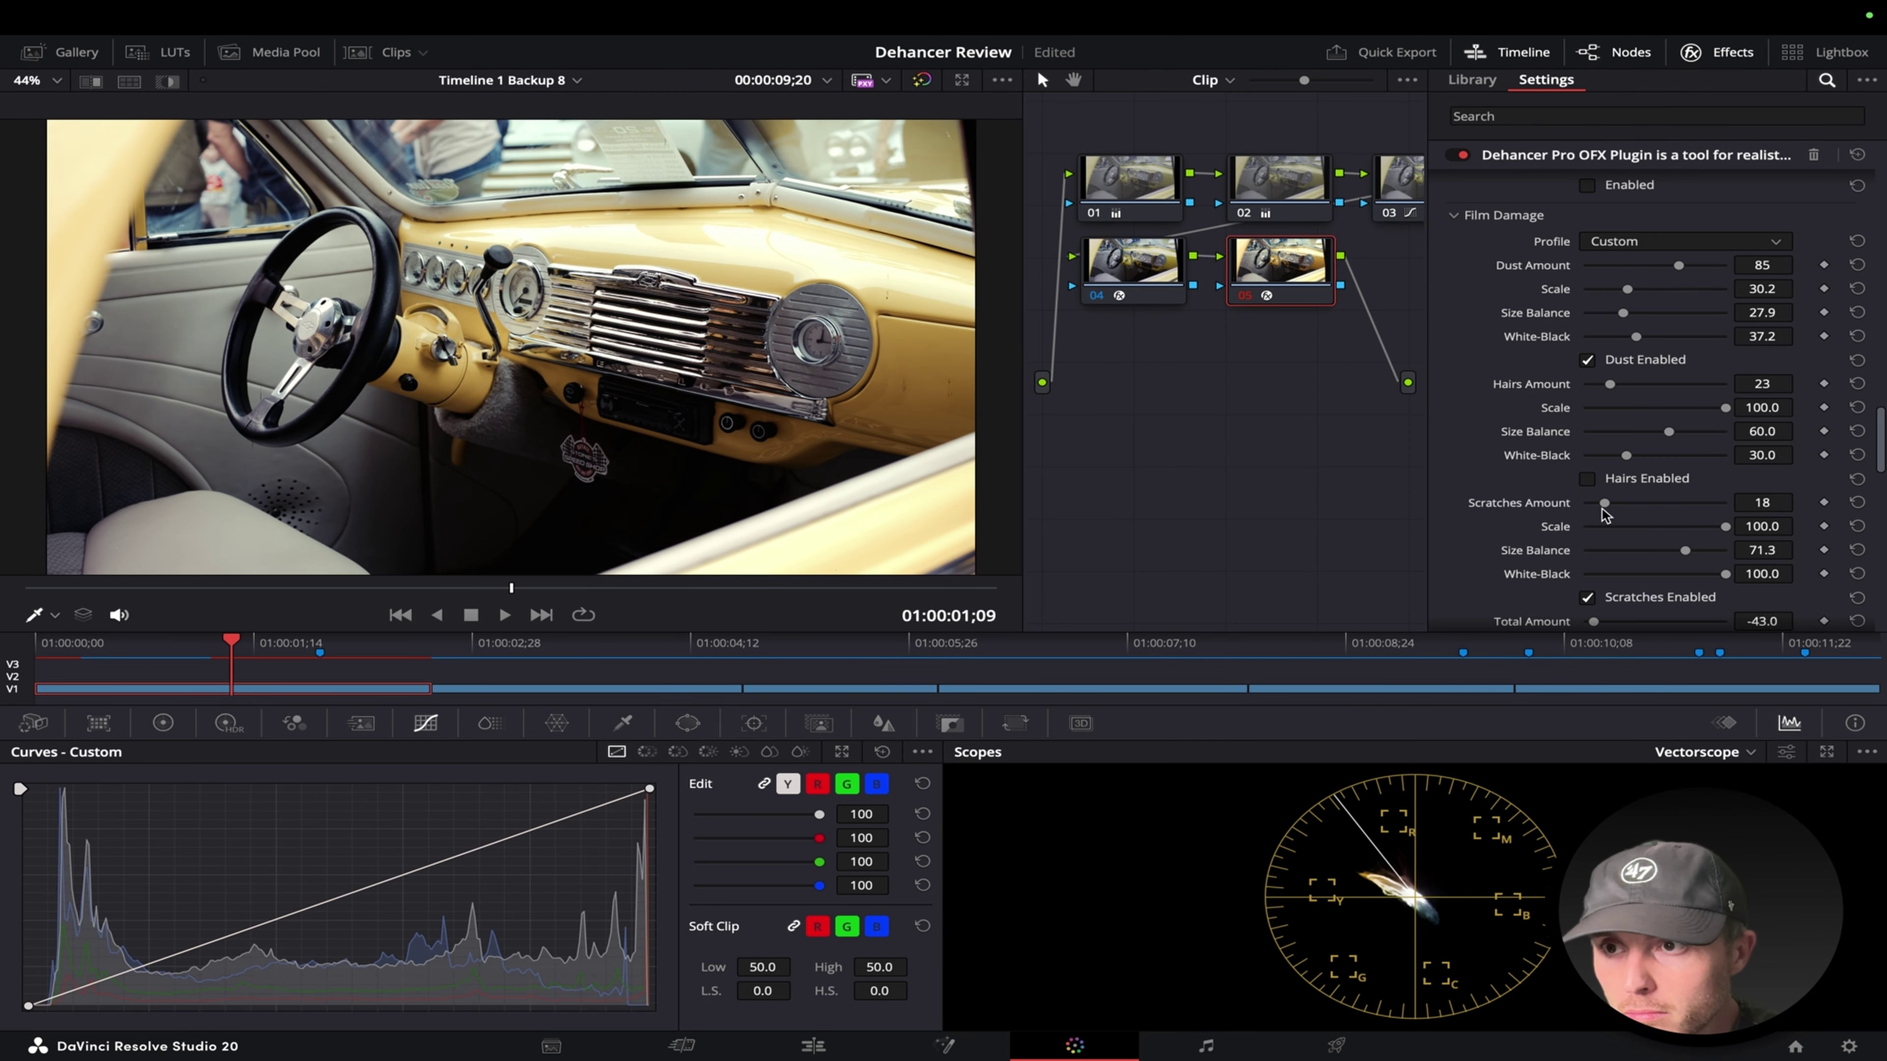
Set Film Damage's Total Amount to -15.1 and play the clip from near its start.
scroll(1603, 513, "down", 2)
left_click_drag(1595, 569, 1637, 570)
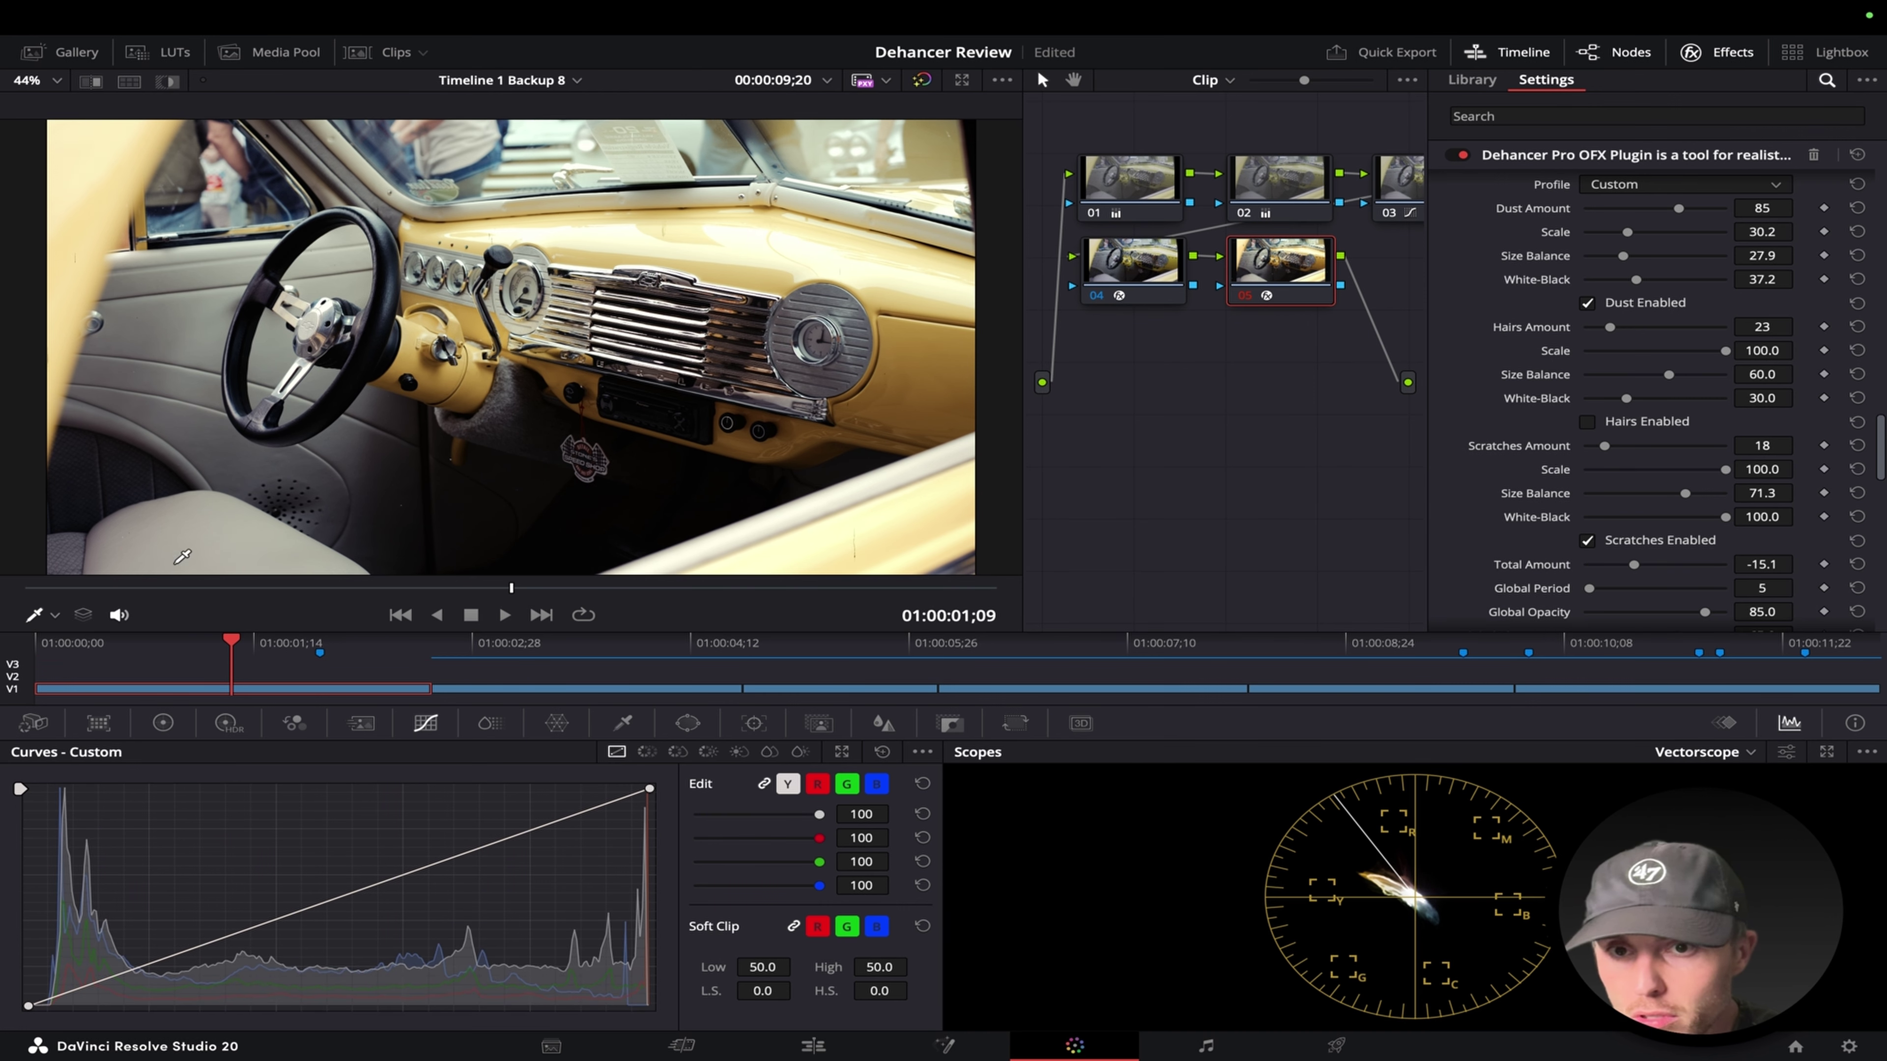
key("space")
left_click(217, 587)
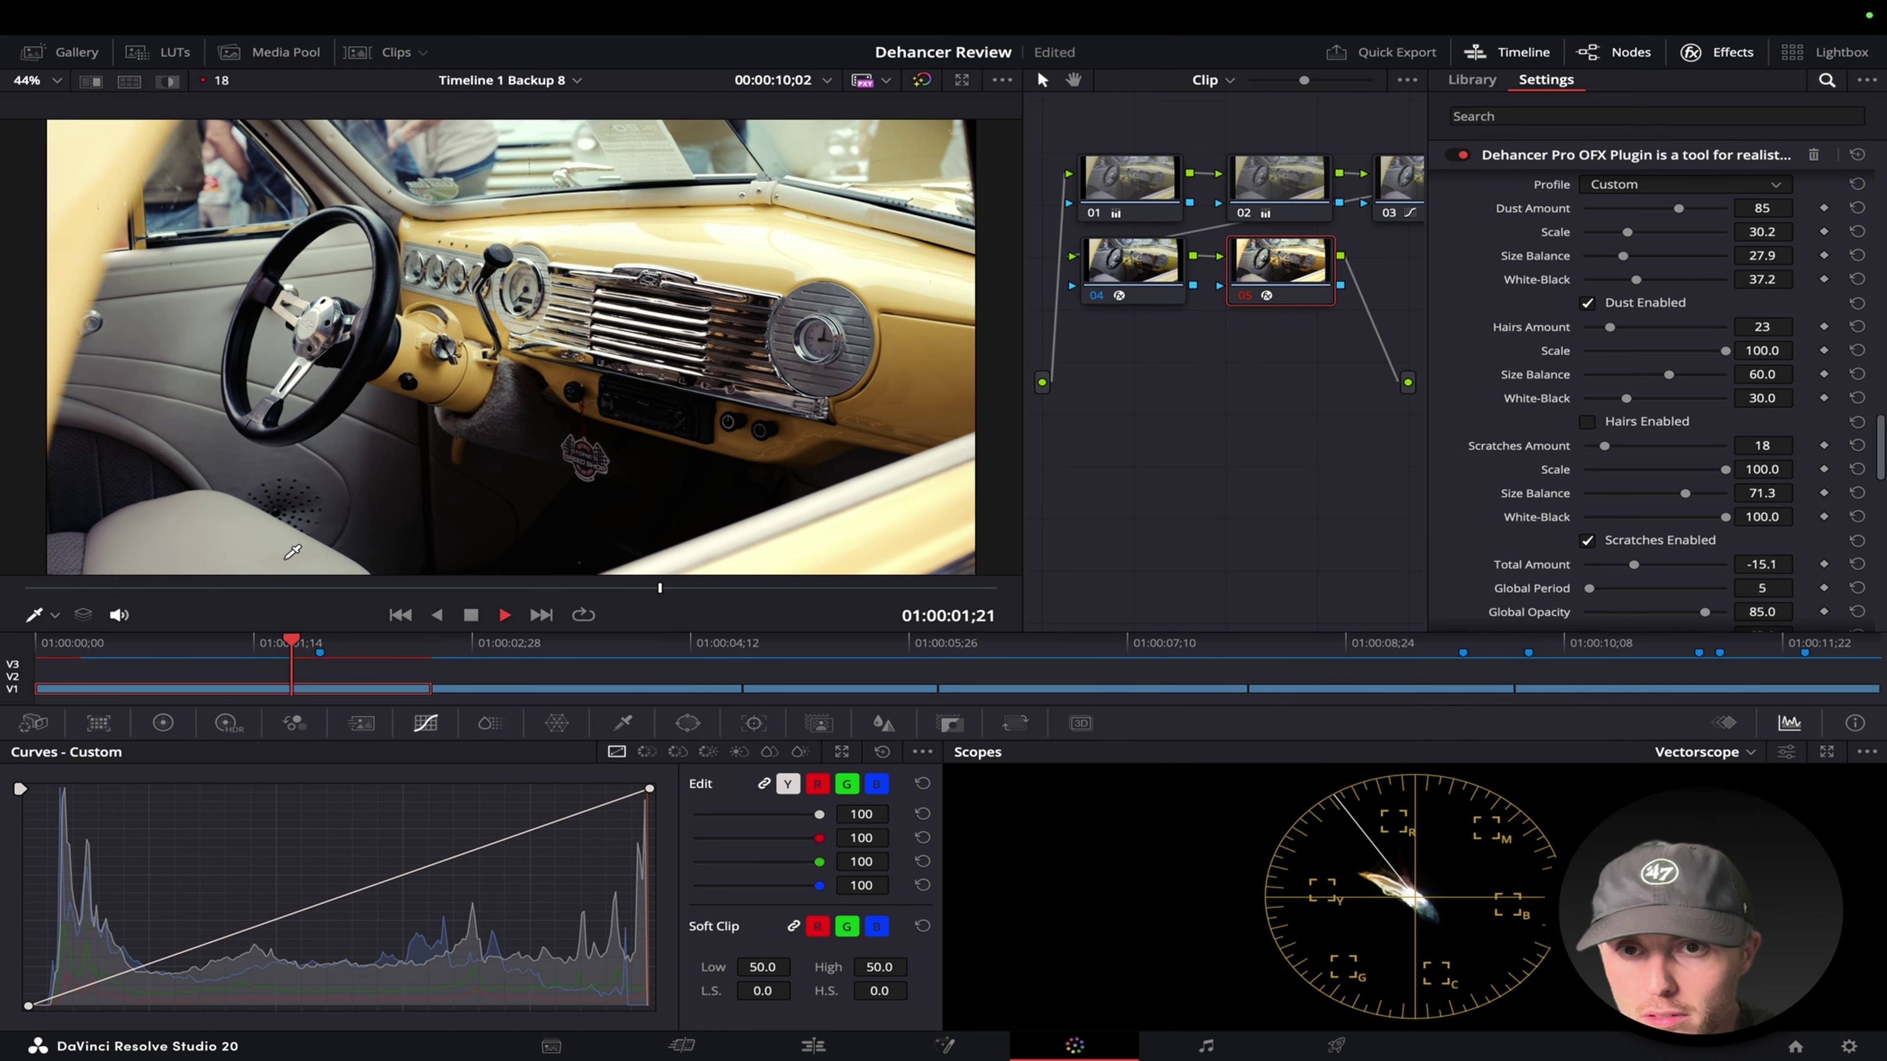
key("space")
Disable Film Damage, enable Film Breath and consult the Film Breath page in the manual.
scroll(1651, 417, "down", 3)
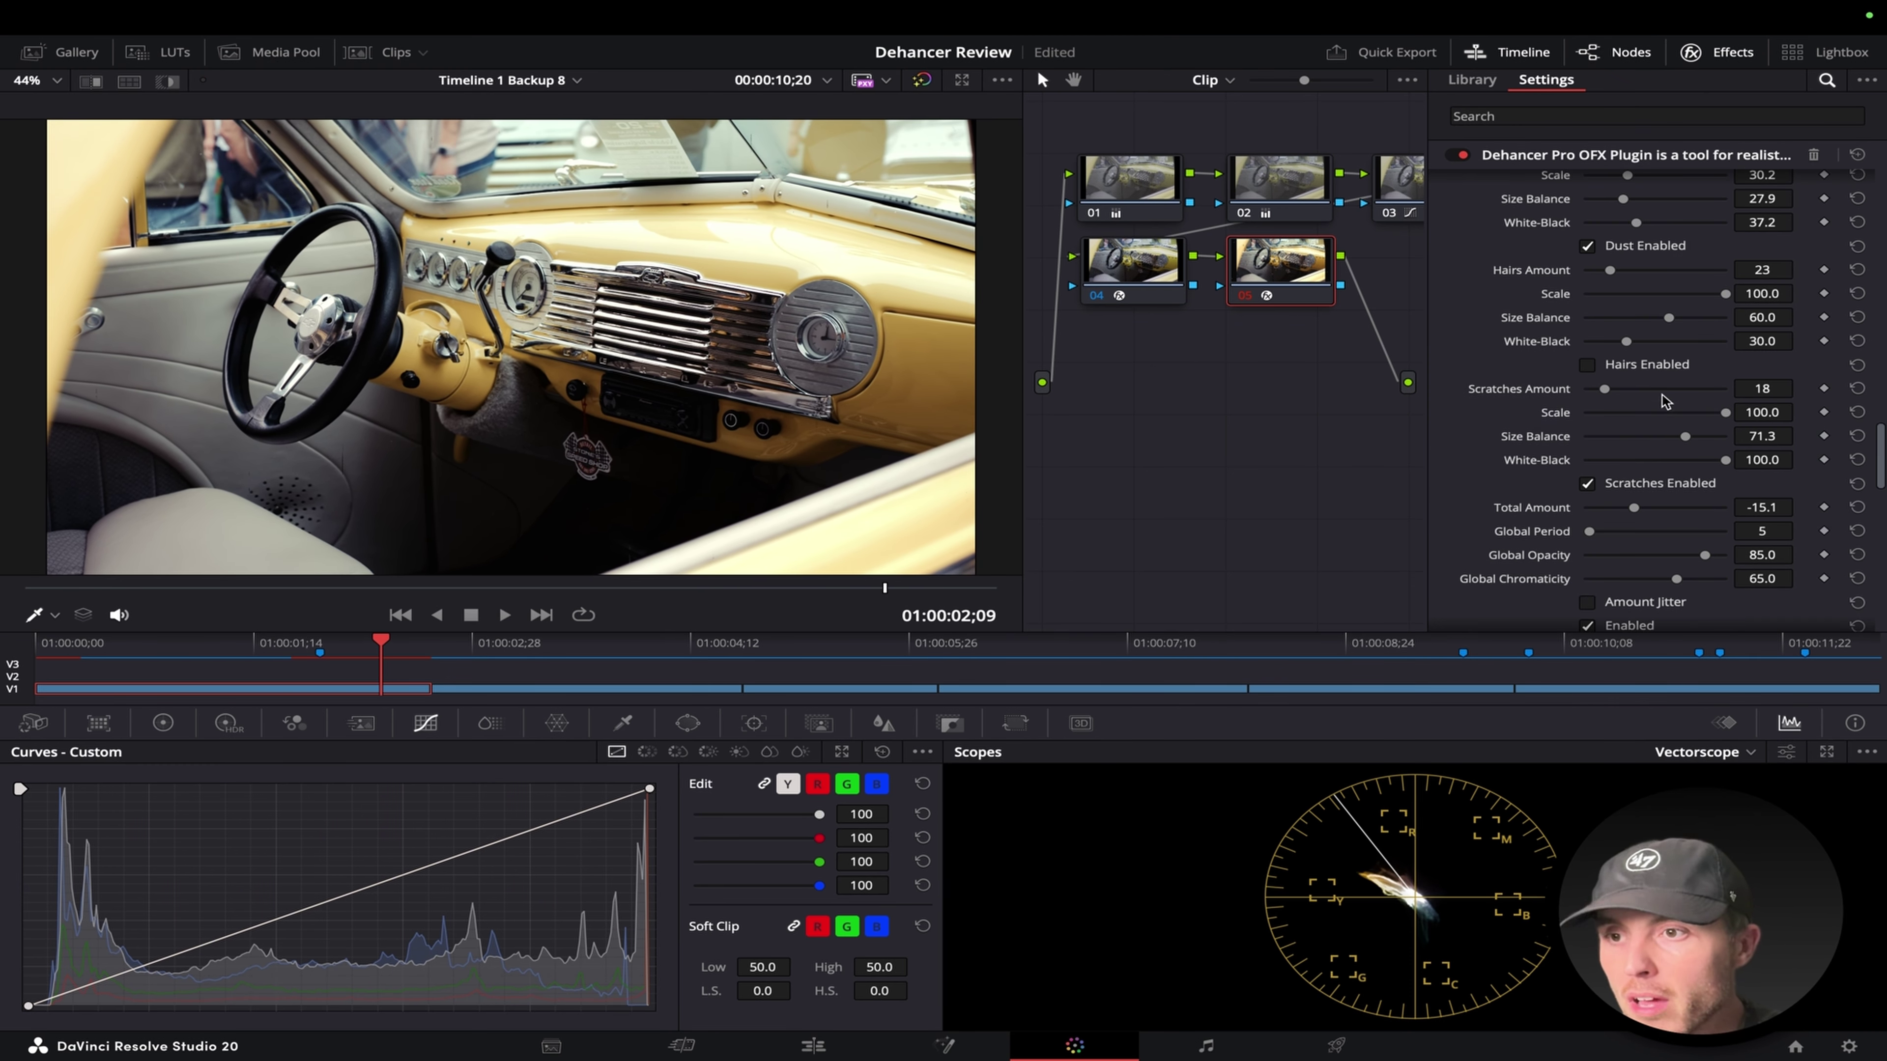
scroll(1649, 425, "down", 2)
scroll(1634, 483, "up", 2)
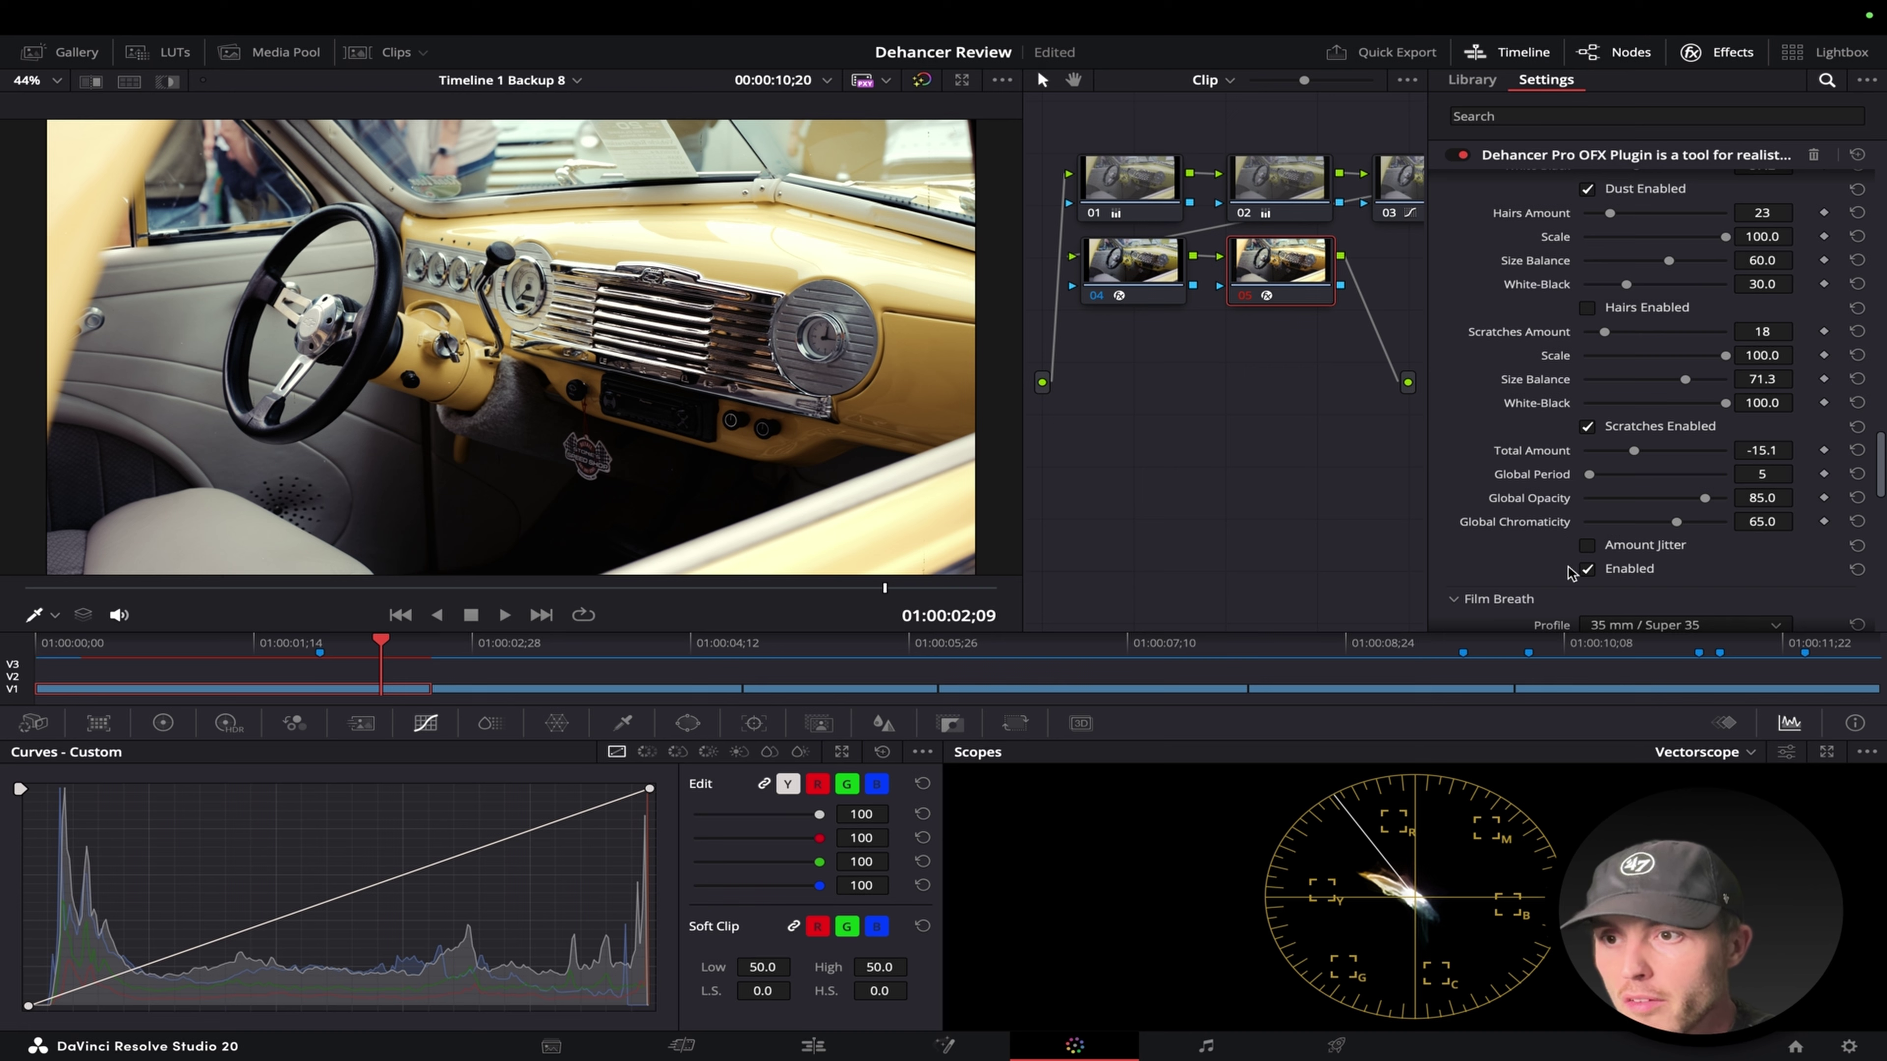
scroll(1580, 549, "down", 3)
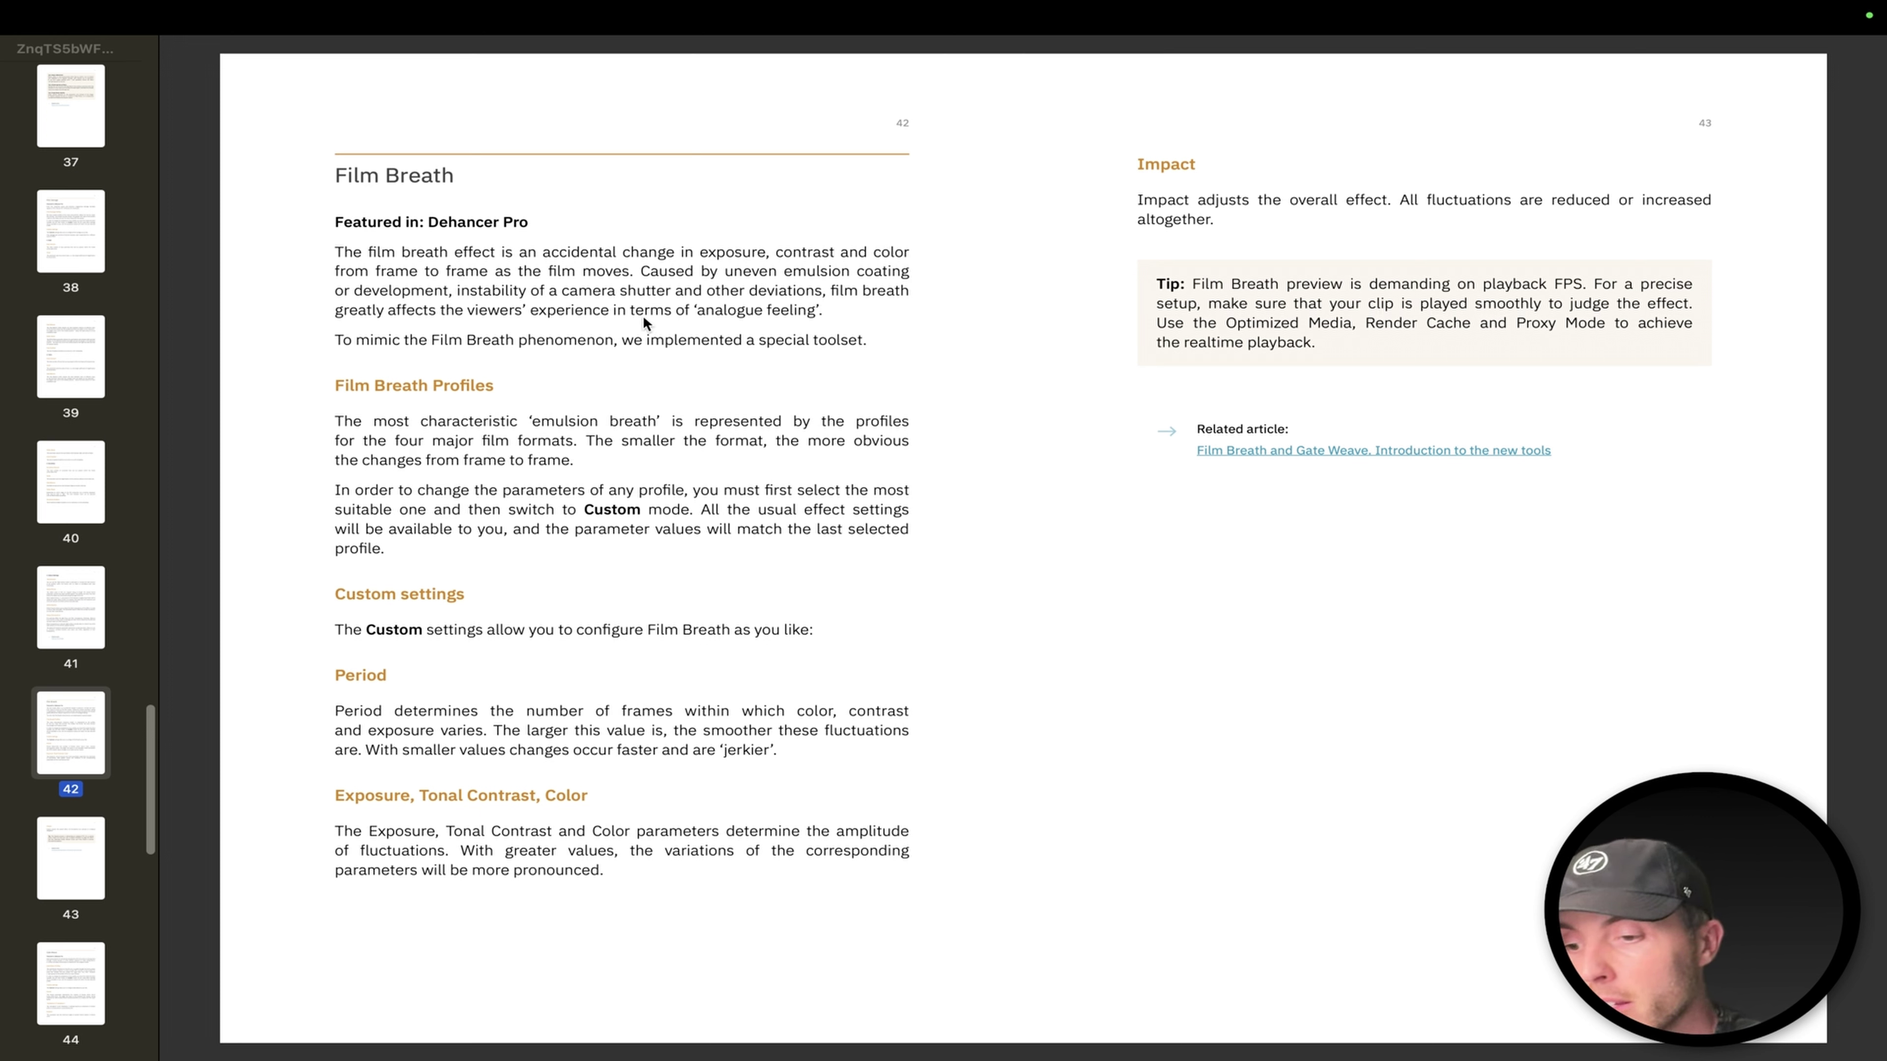
key("ctrl+Right")
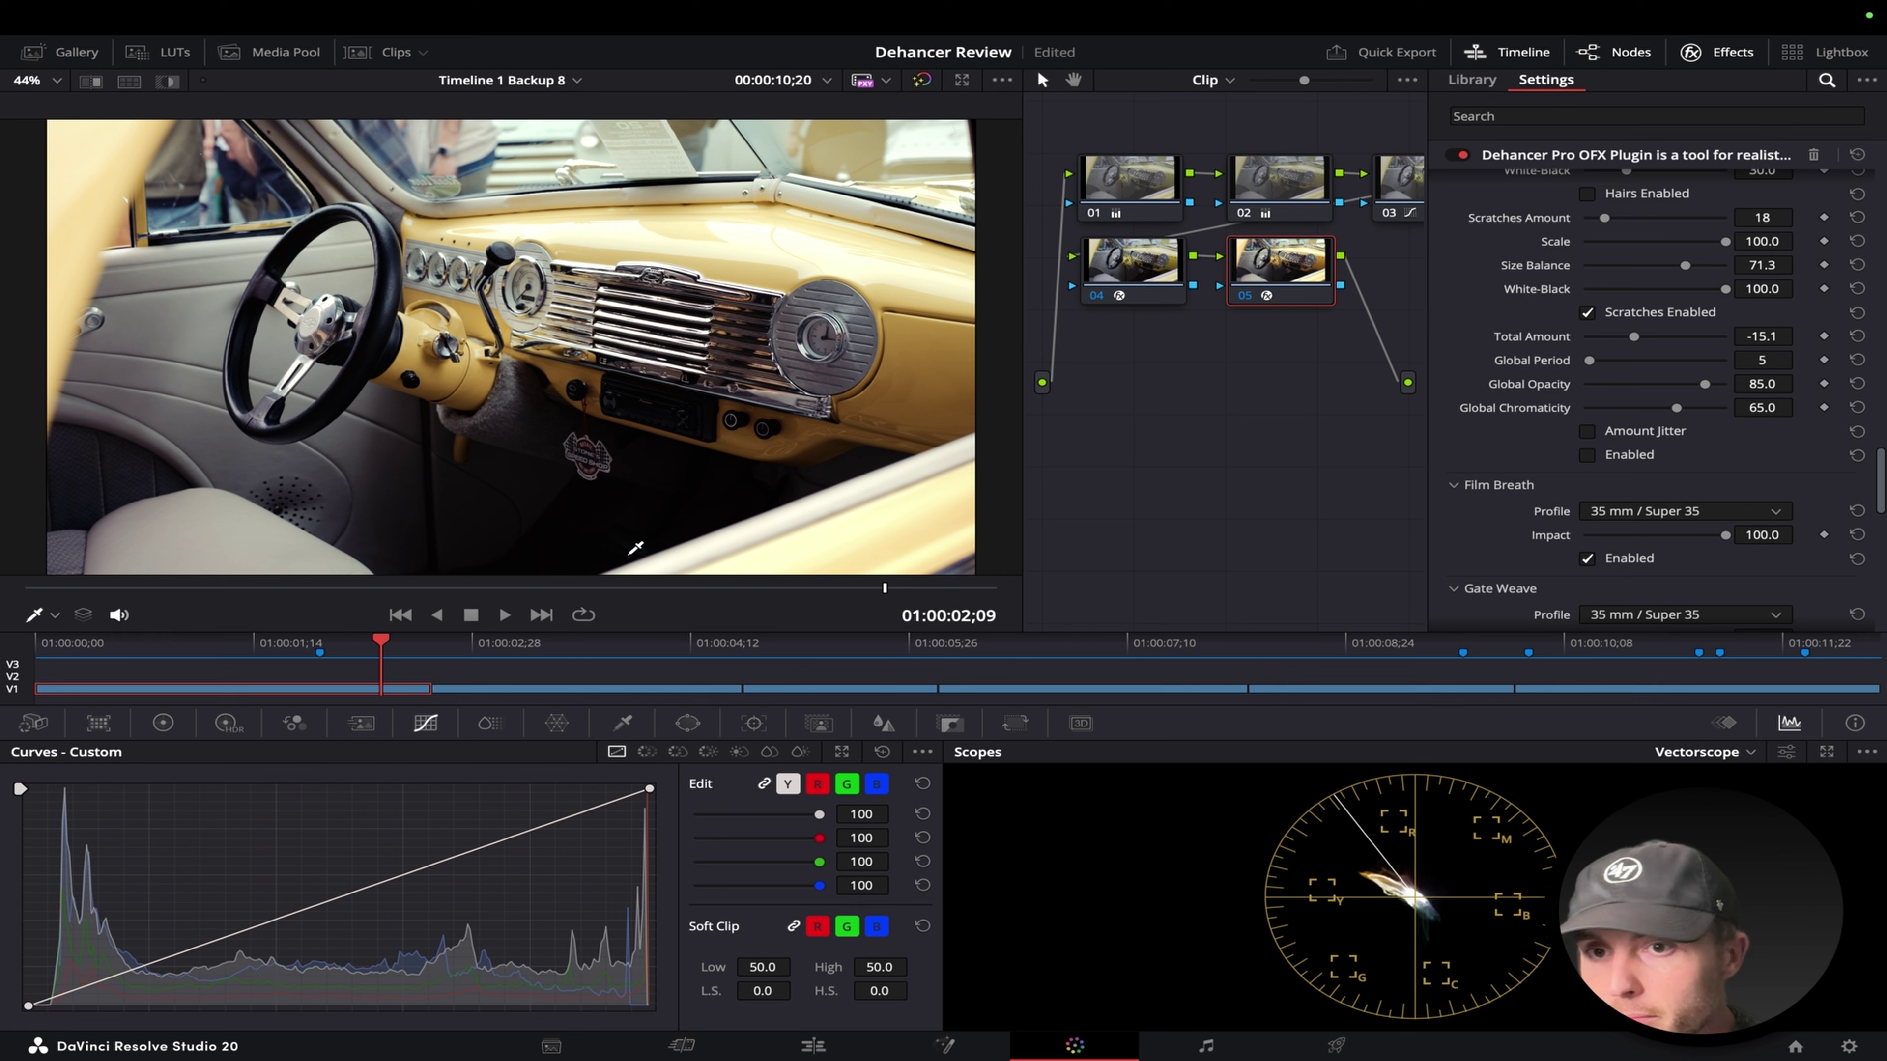
Play the clip with Film Breath, lower its Impact to the minimum, replay, and restore the Impact to 100.0.
key("Home")
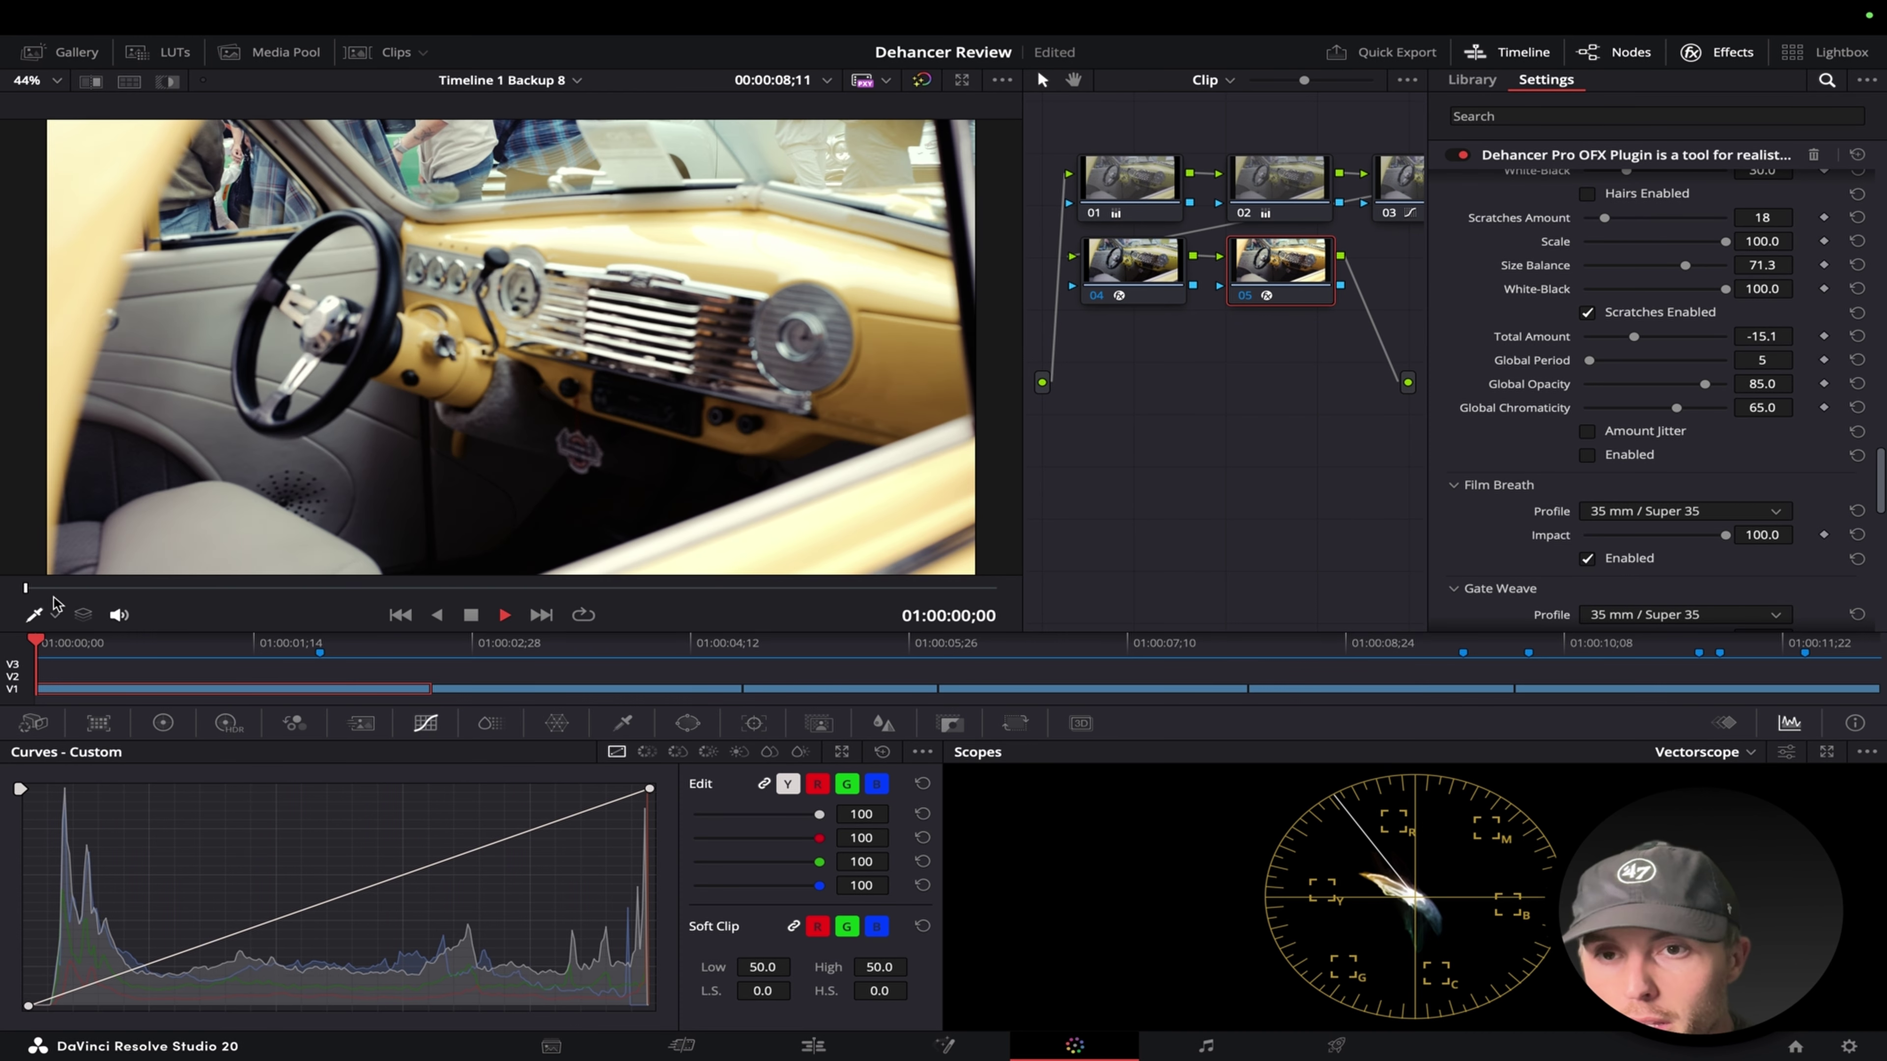
key("space")
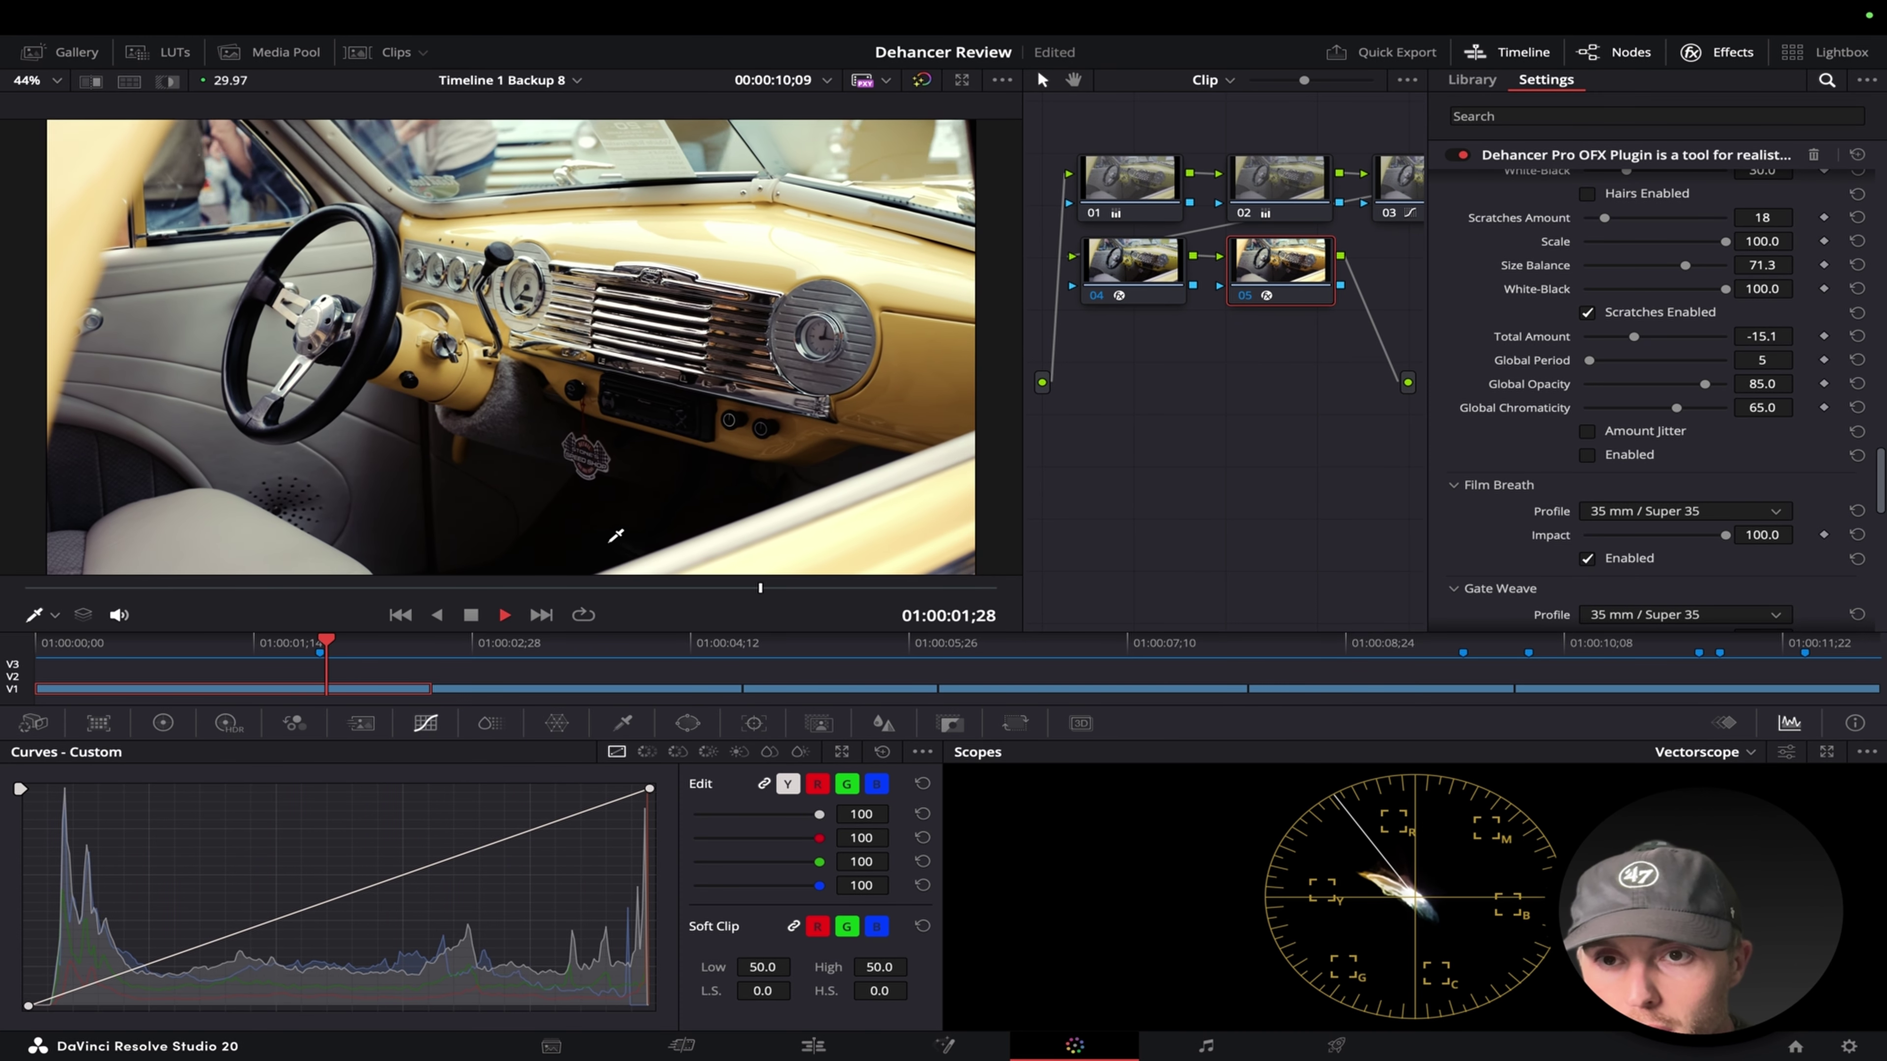
key("space")
left_click_drag(1653, 541, 1446, 562)
key("Home")
key("space")
left_click_drag(1588, 535, 1847, 539)
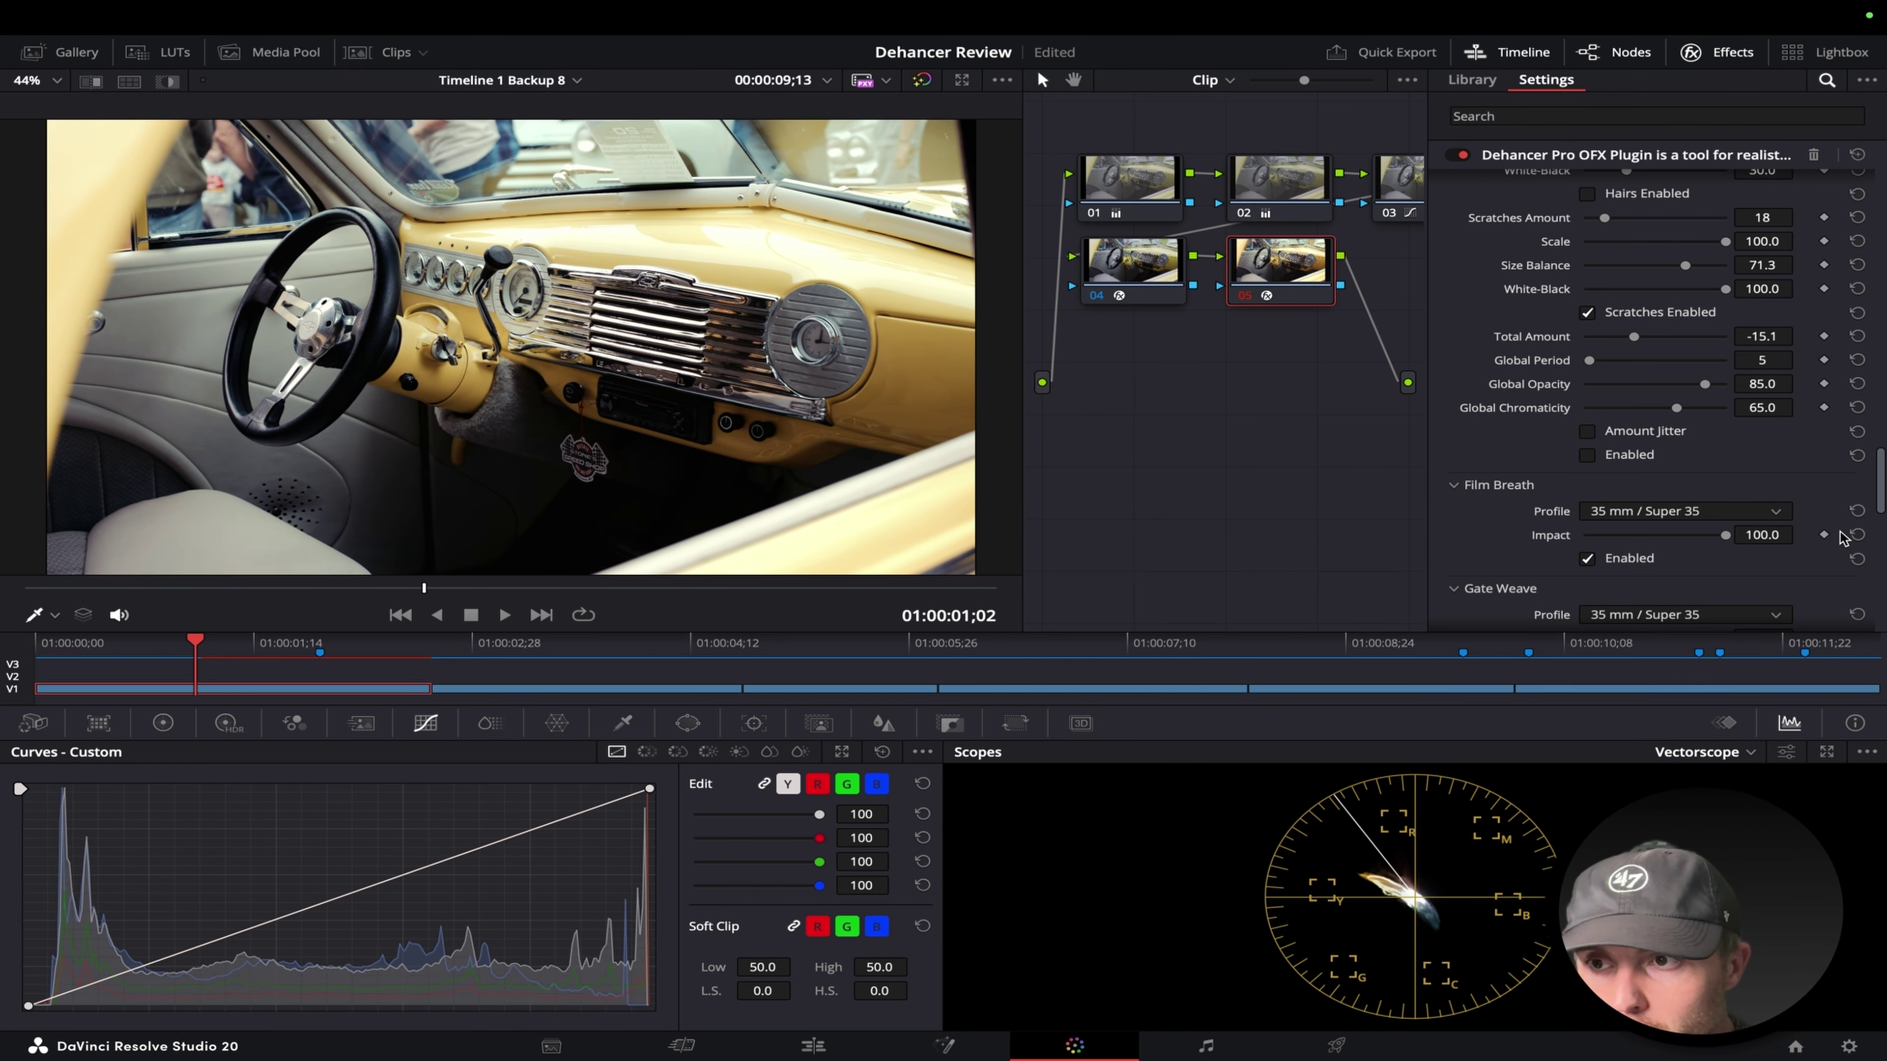
Switch the Film Breath profile to Custom, set its Period to 19 and play the clip from its start.
left_click(1766, 512)
left_click(1665, 534)
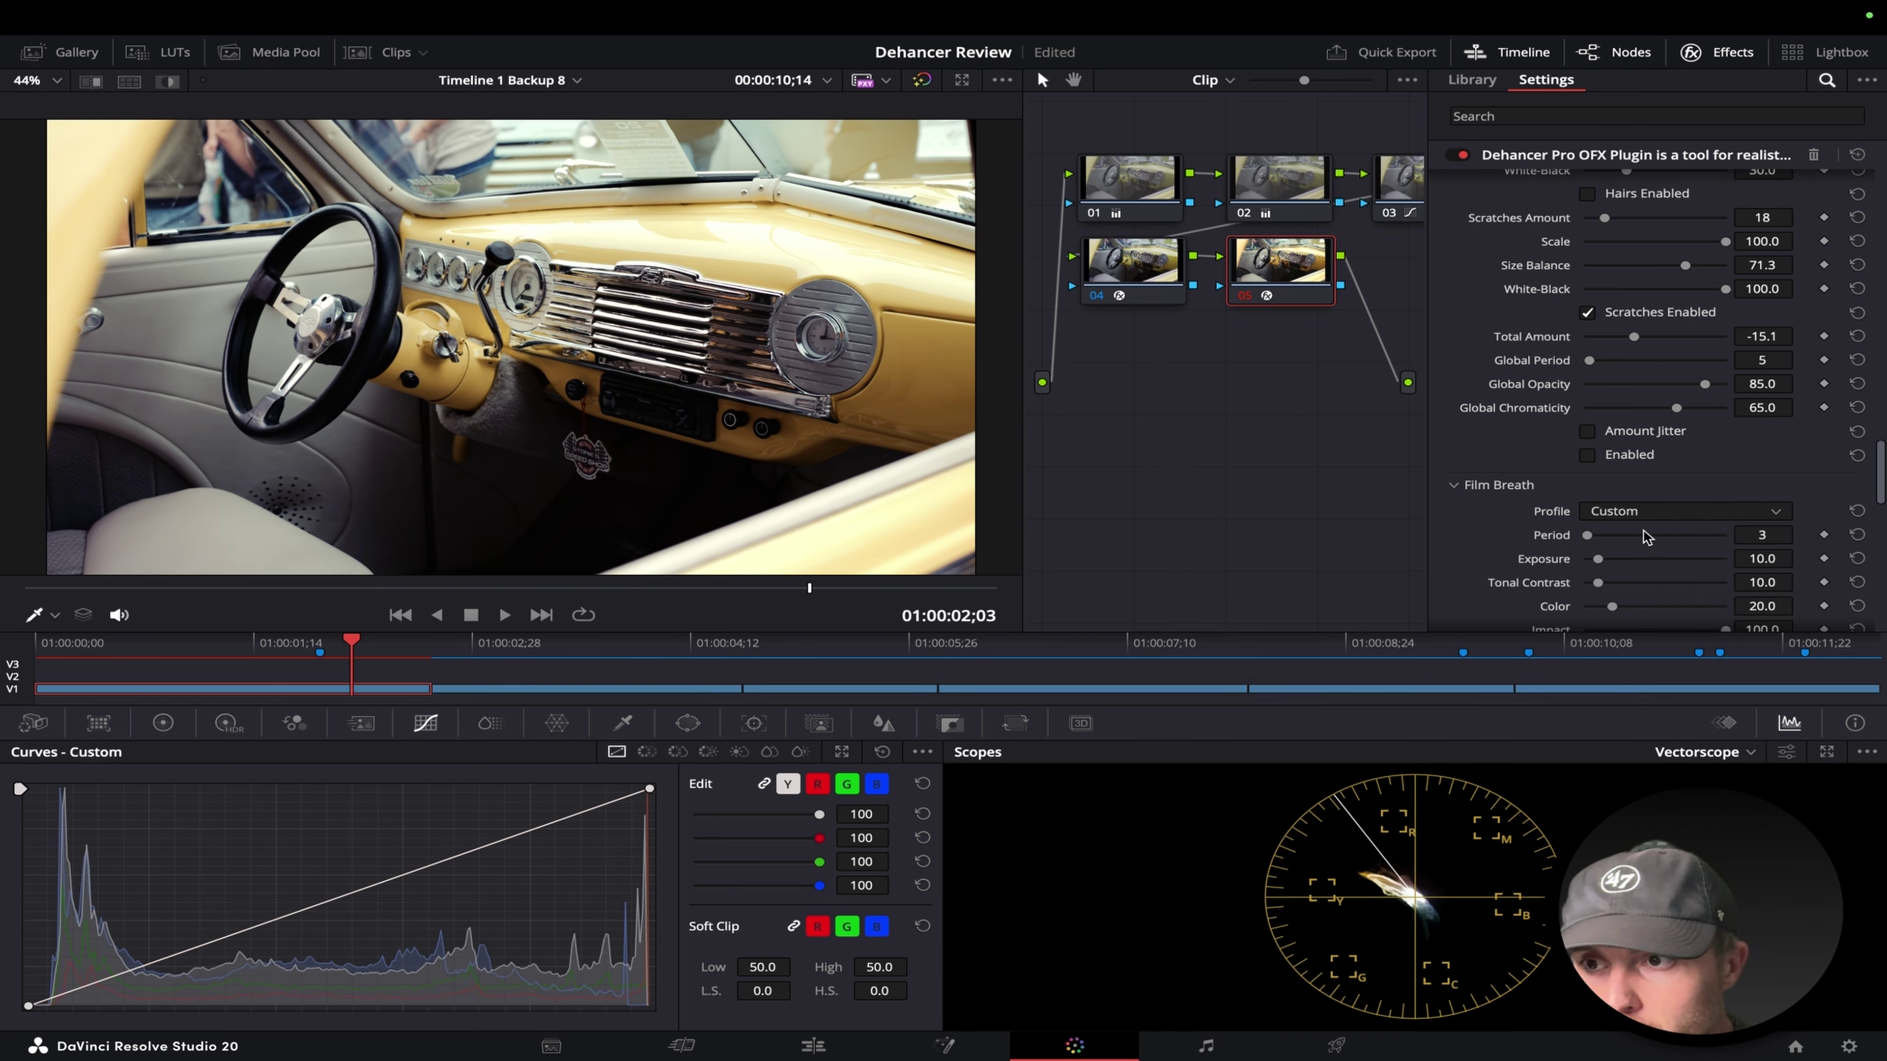
scroll(1638, 545, "down", 3)
left_click_drag(1592, 422, 1606, 422)
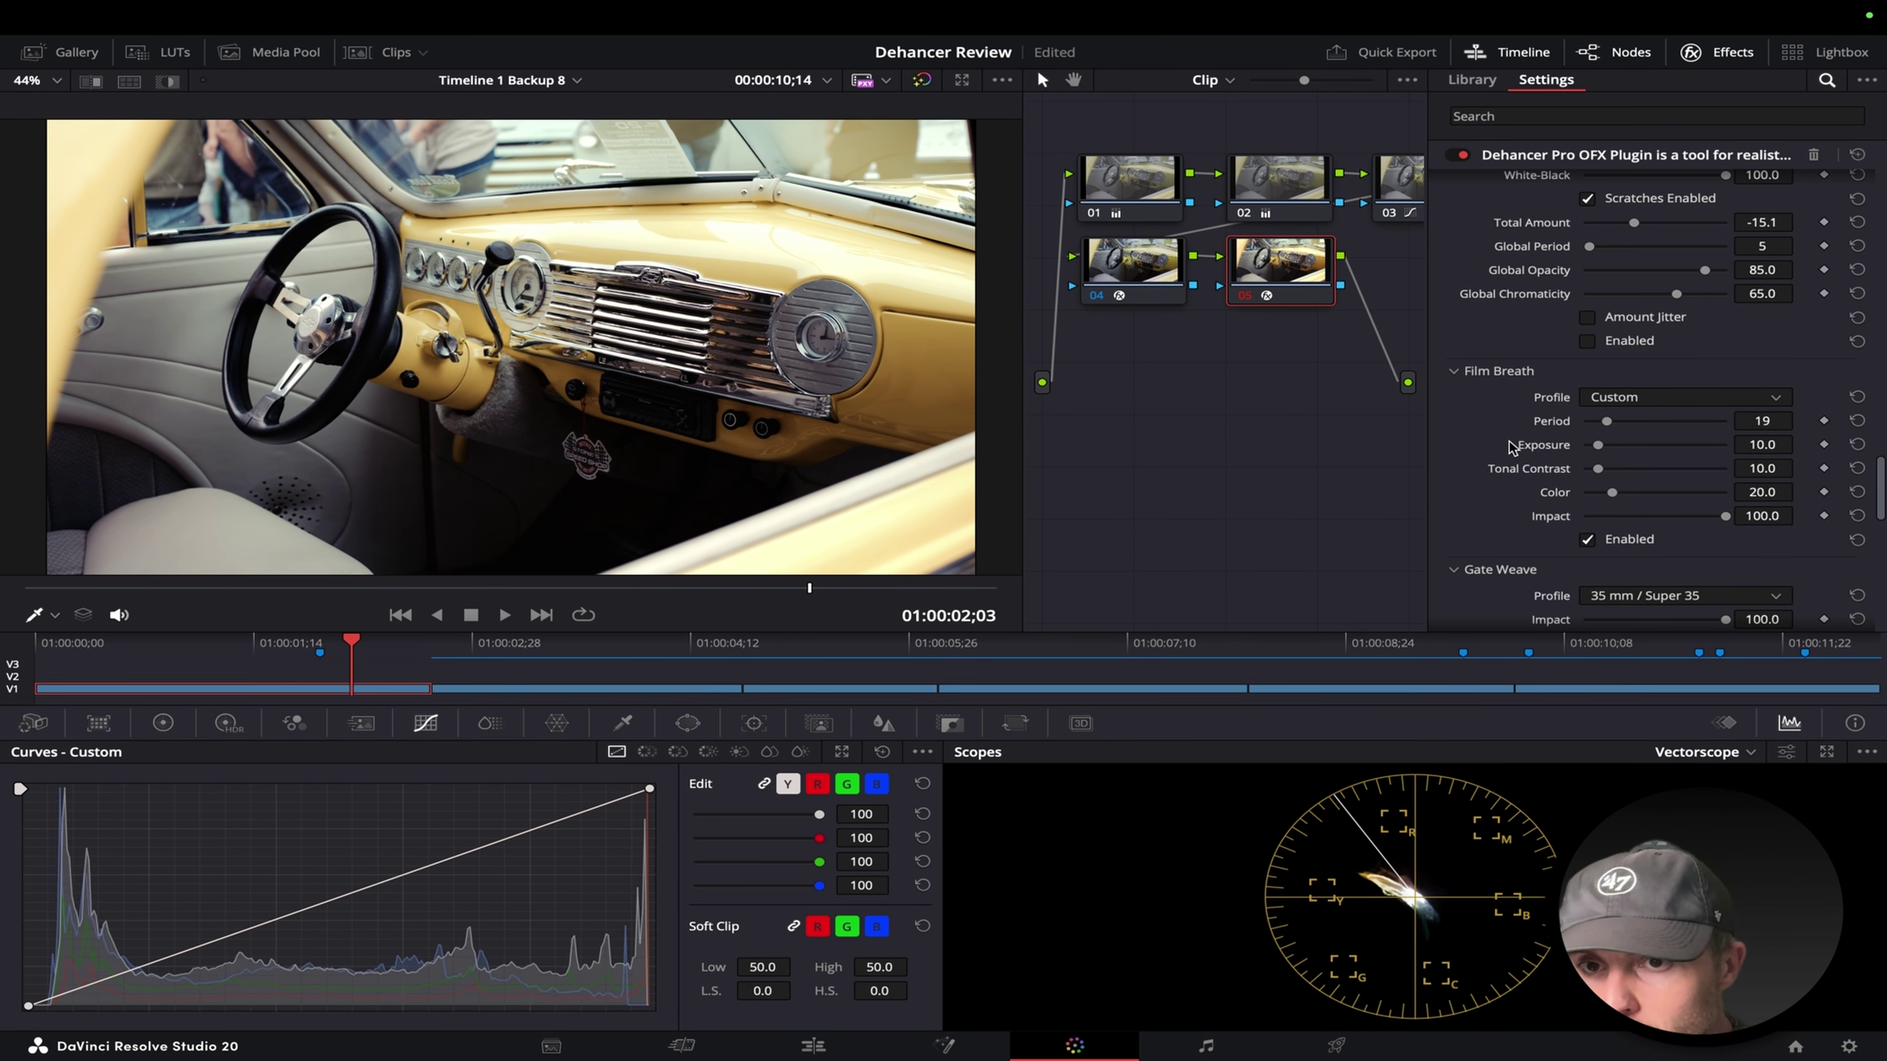
key("Home")
key("space")
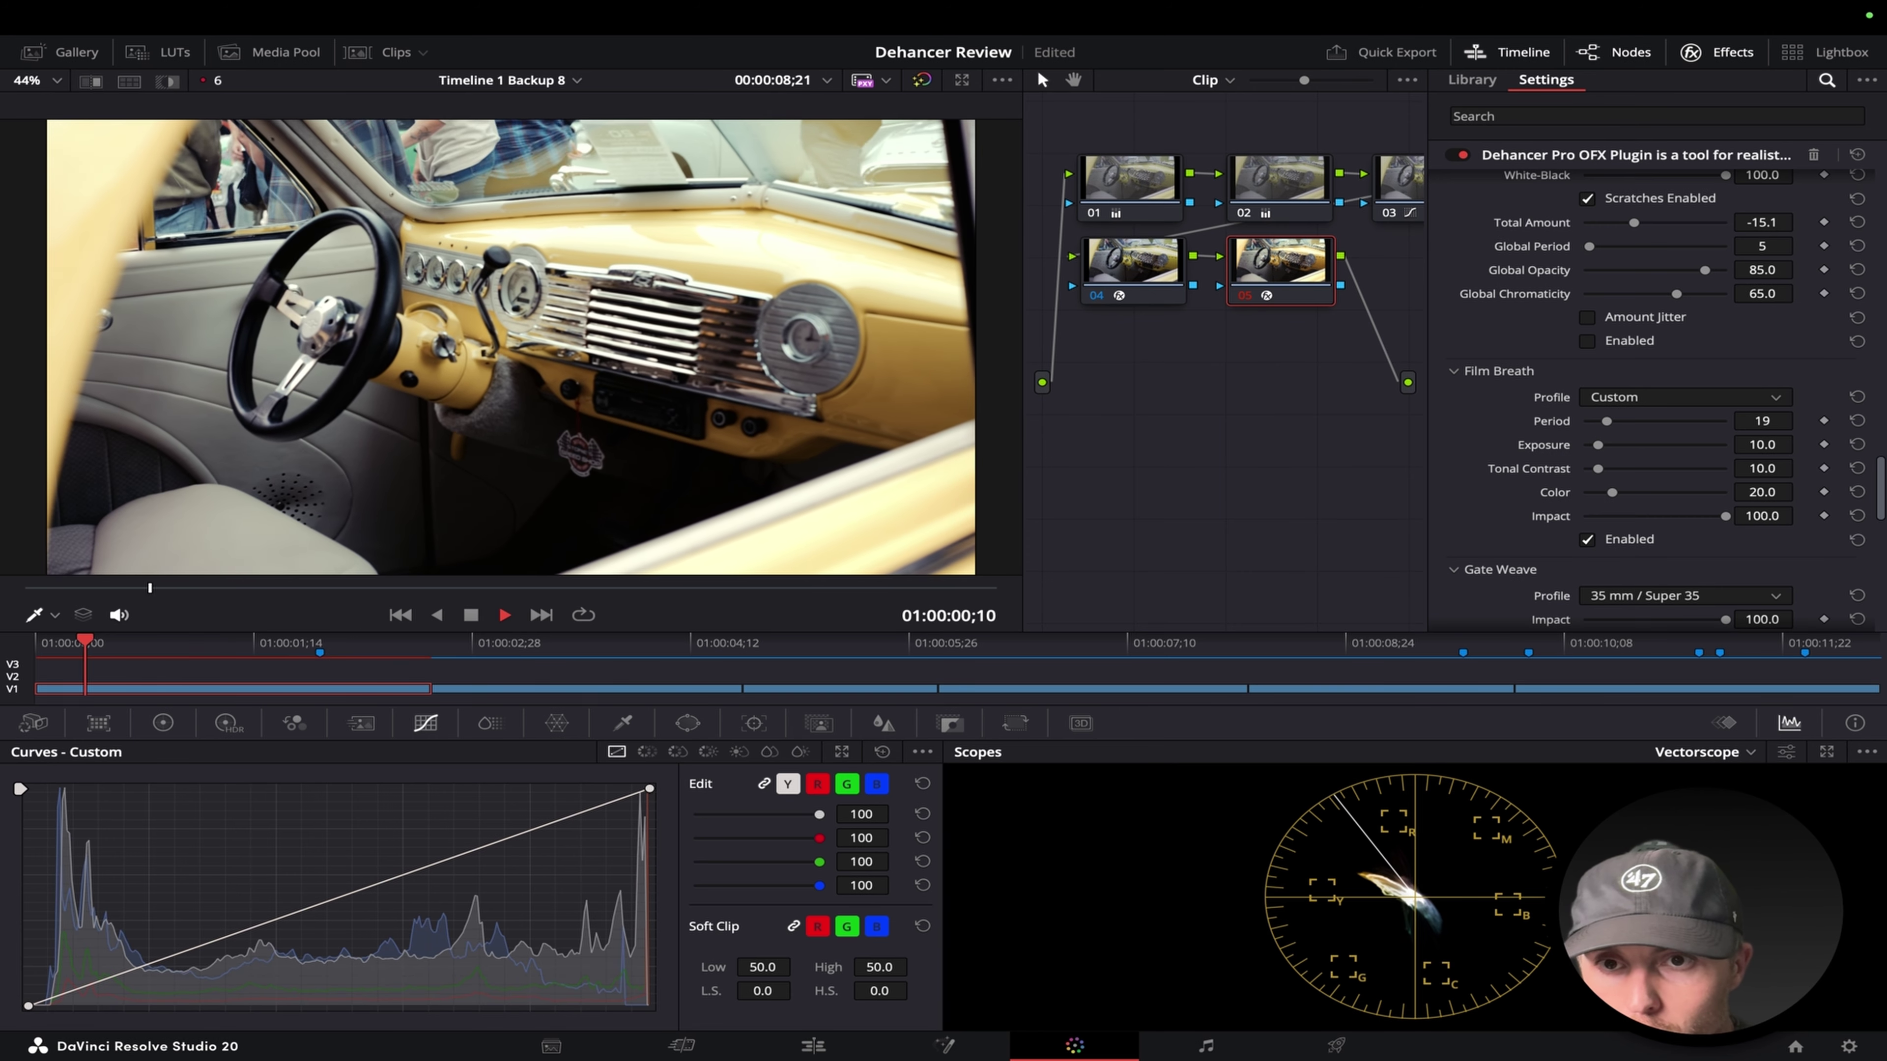
key("space")
left_click(98, 588)
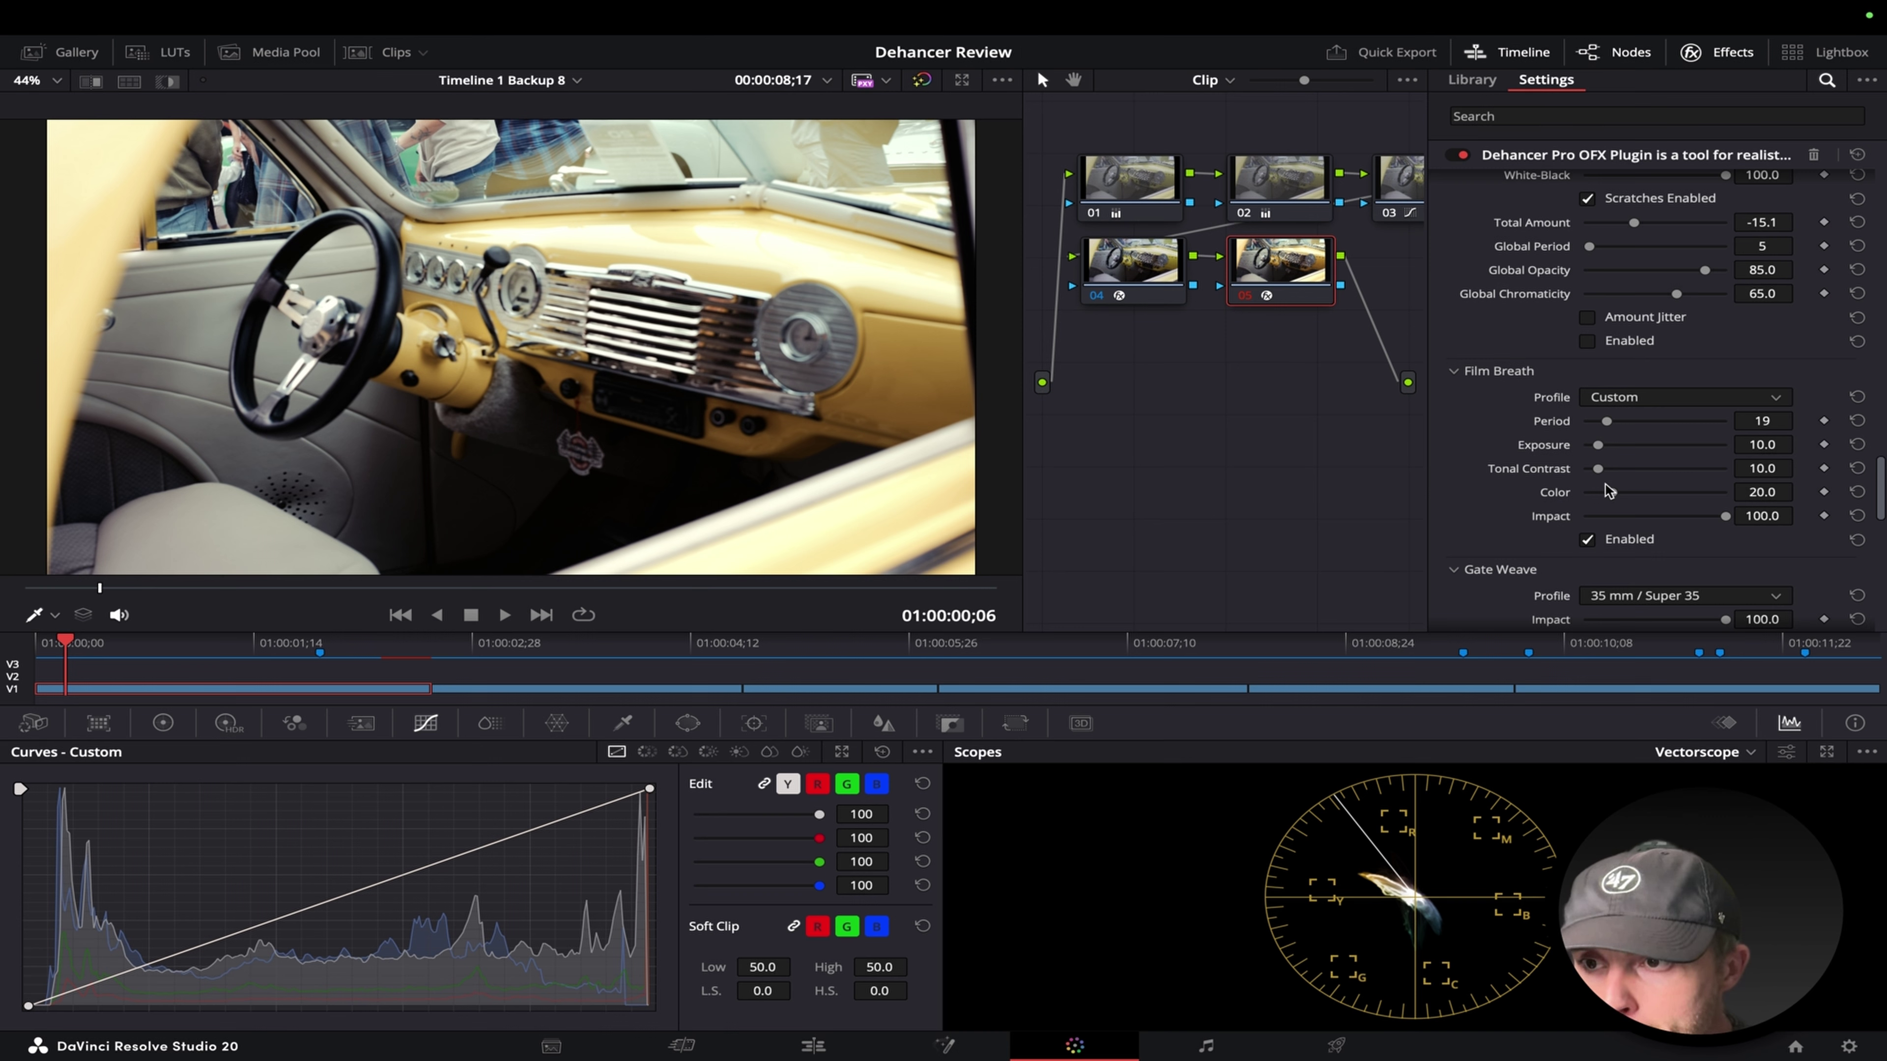
Set Film Breath's Tonal Contrast to 47.3 and Color to 77.5, playing the clip after each change.
left_click_drag(1597, 468, 1650, 471)
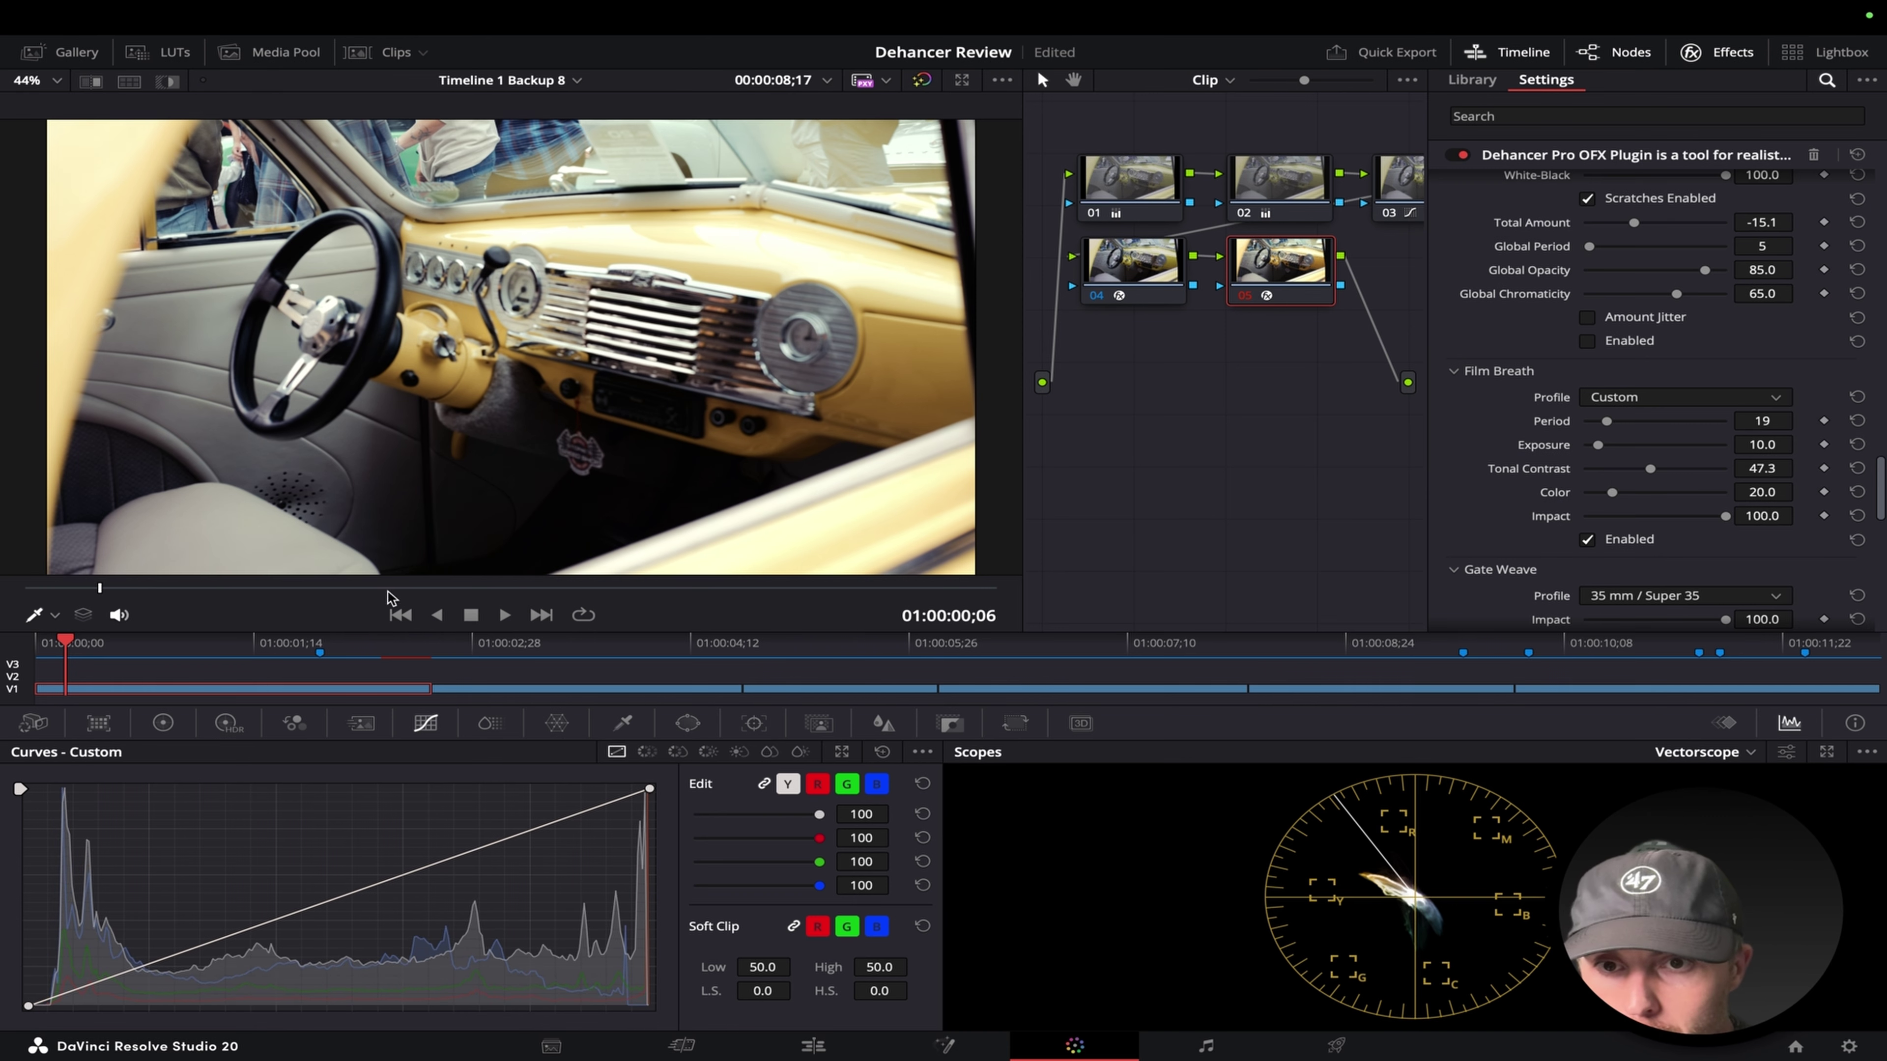
key("space")
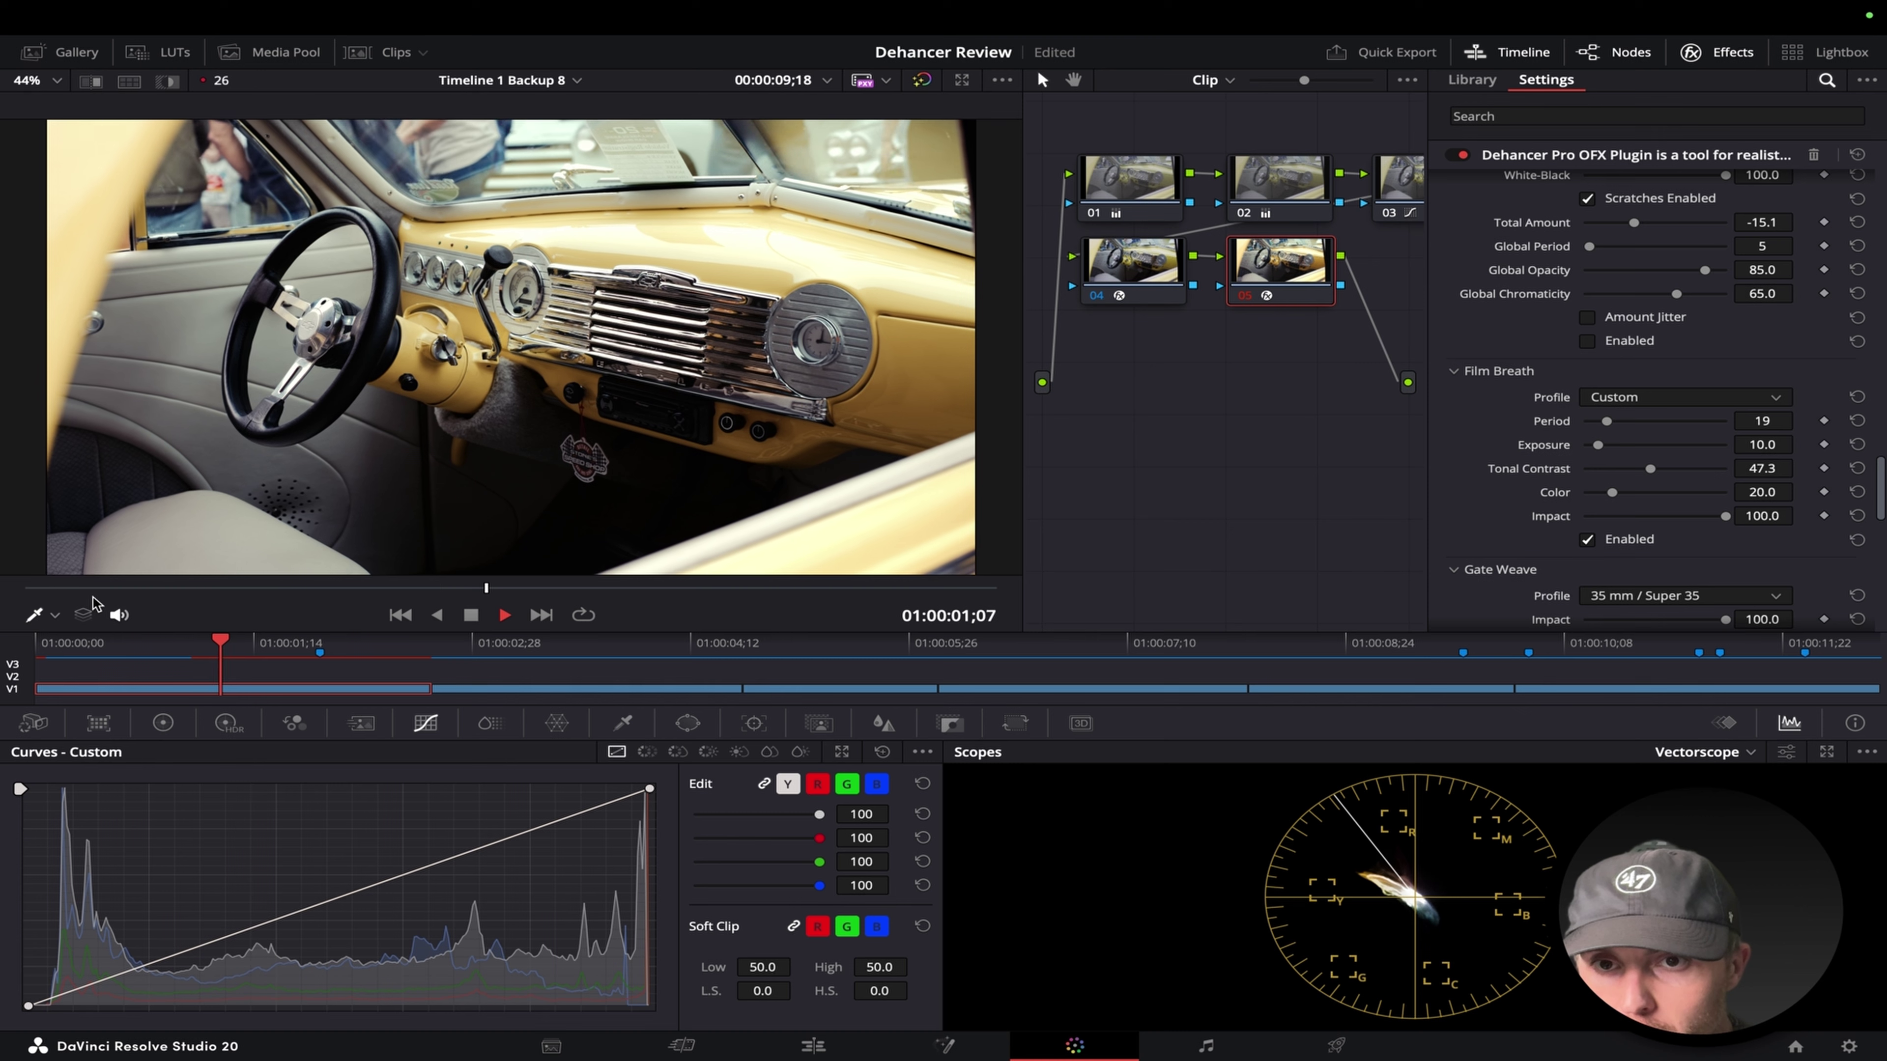
key("space")
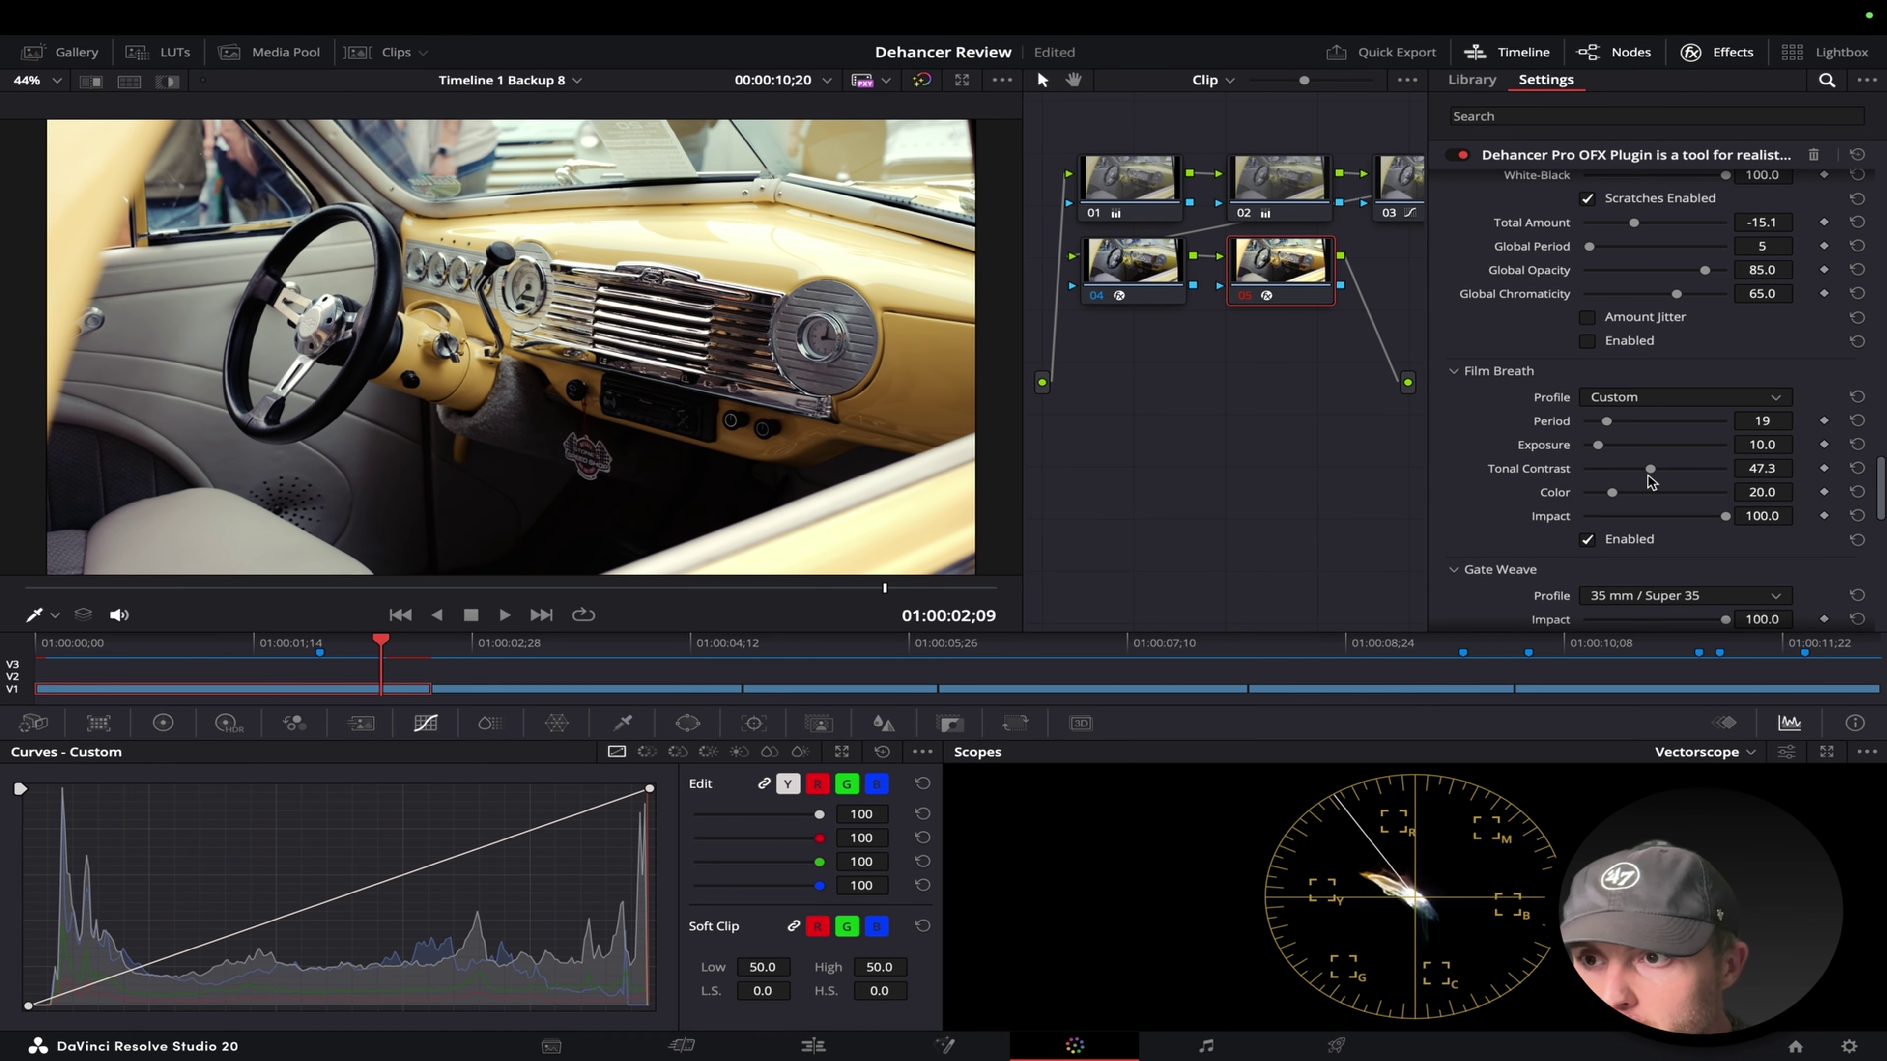
left_click_drag(1610, 493, 1693, 495)
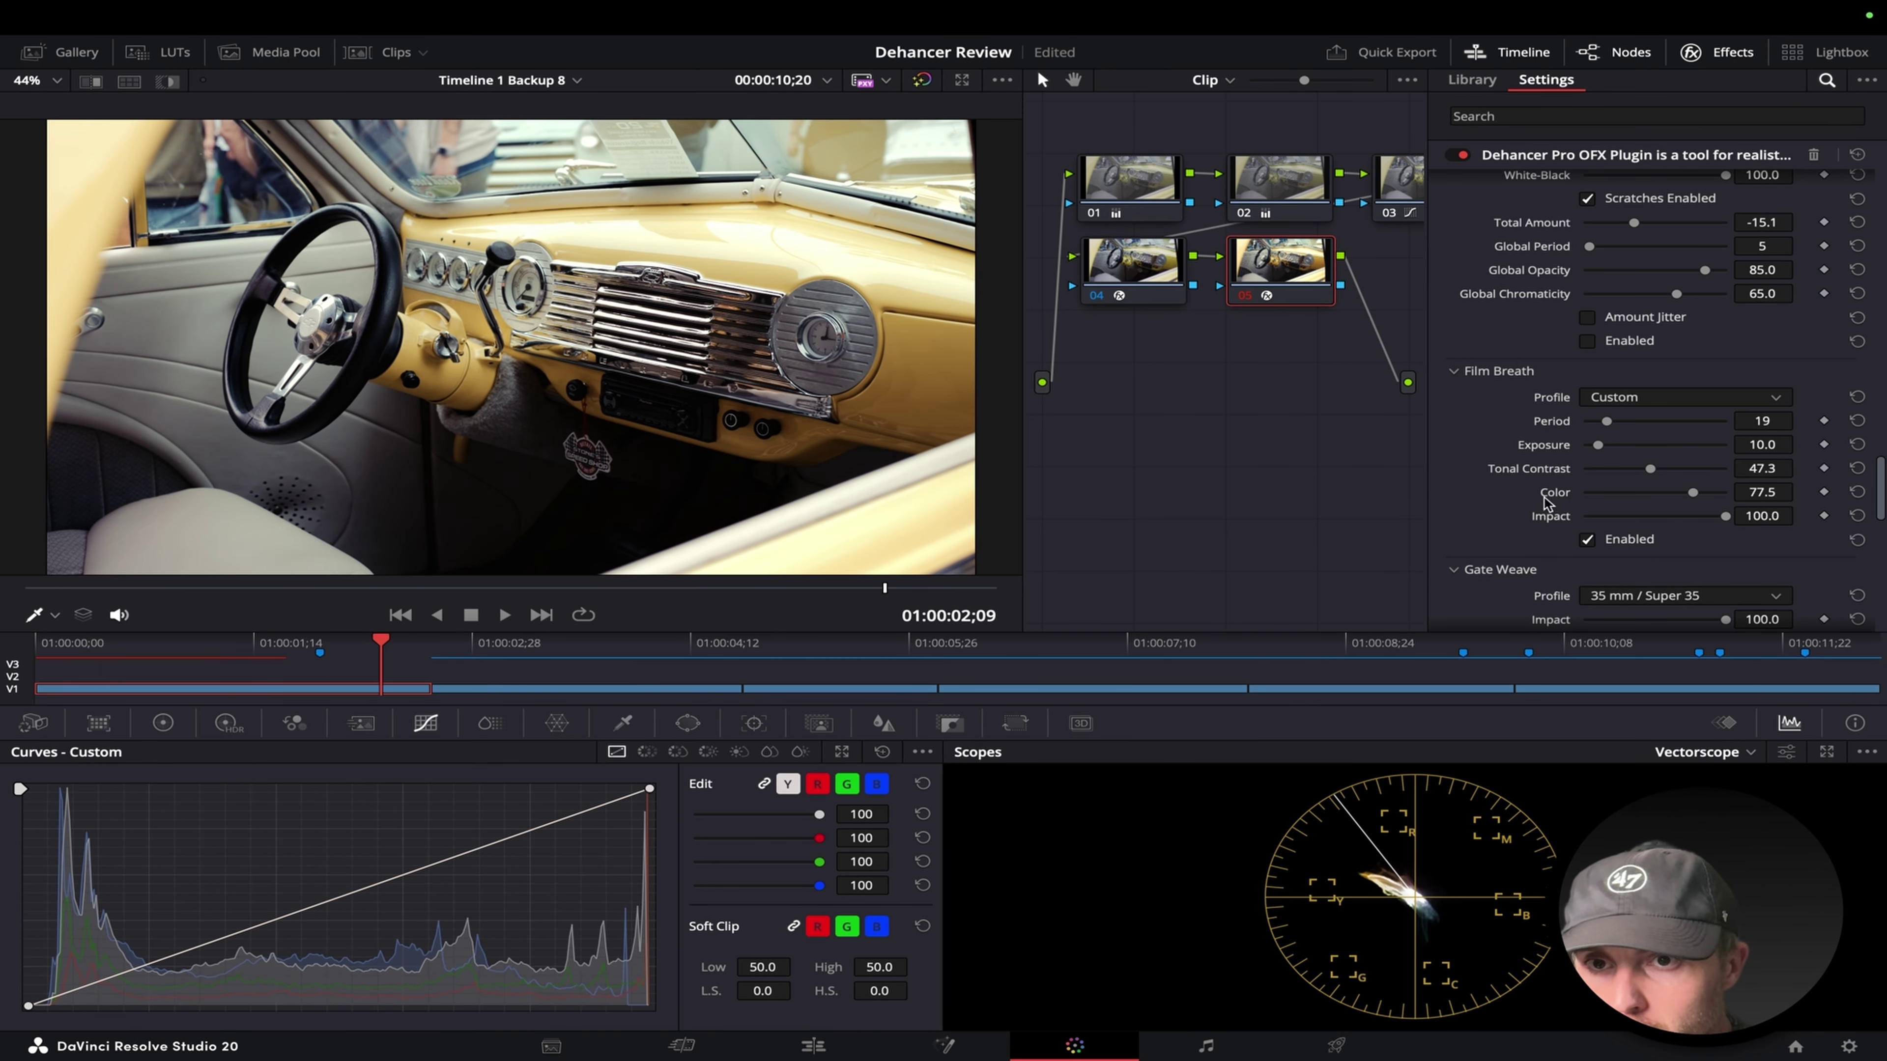
key("space")
key("Home")
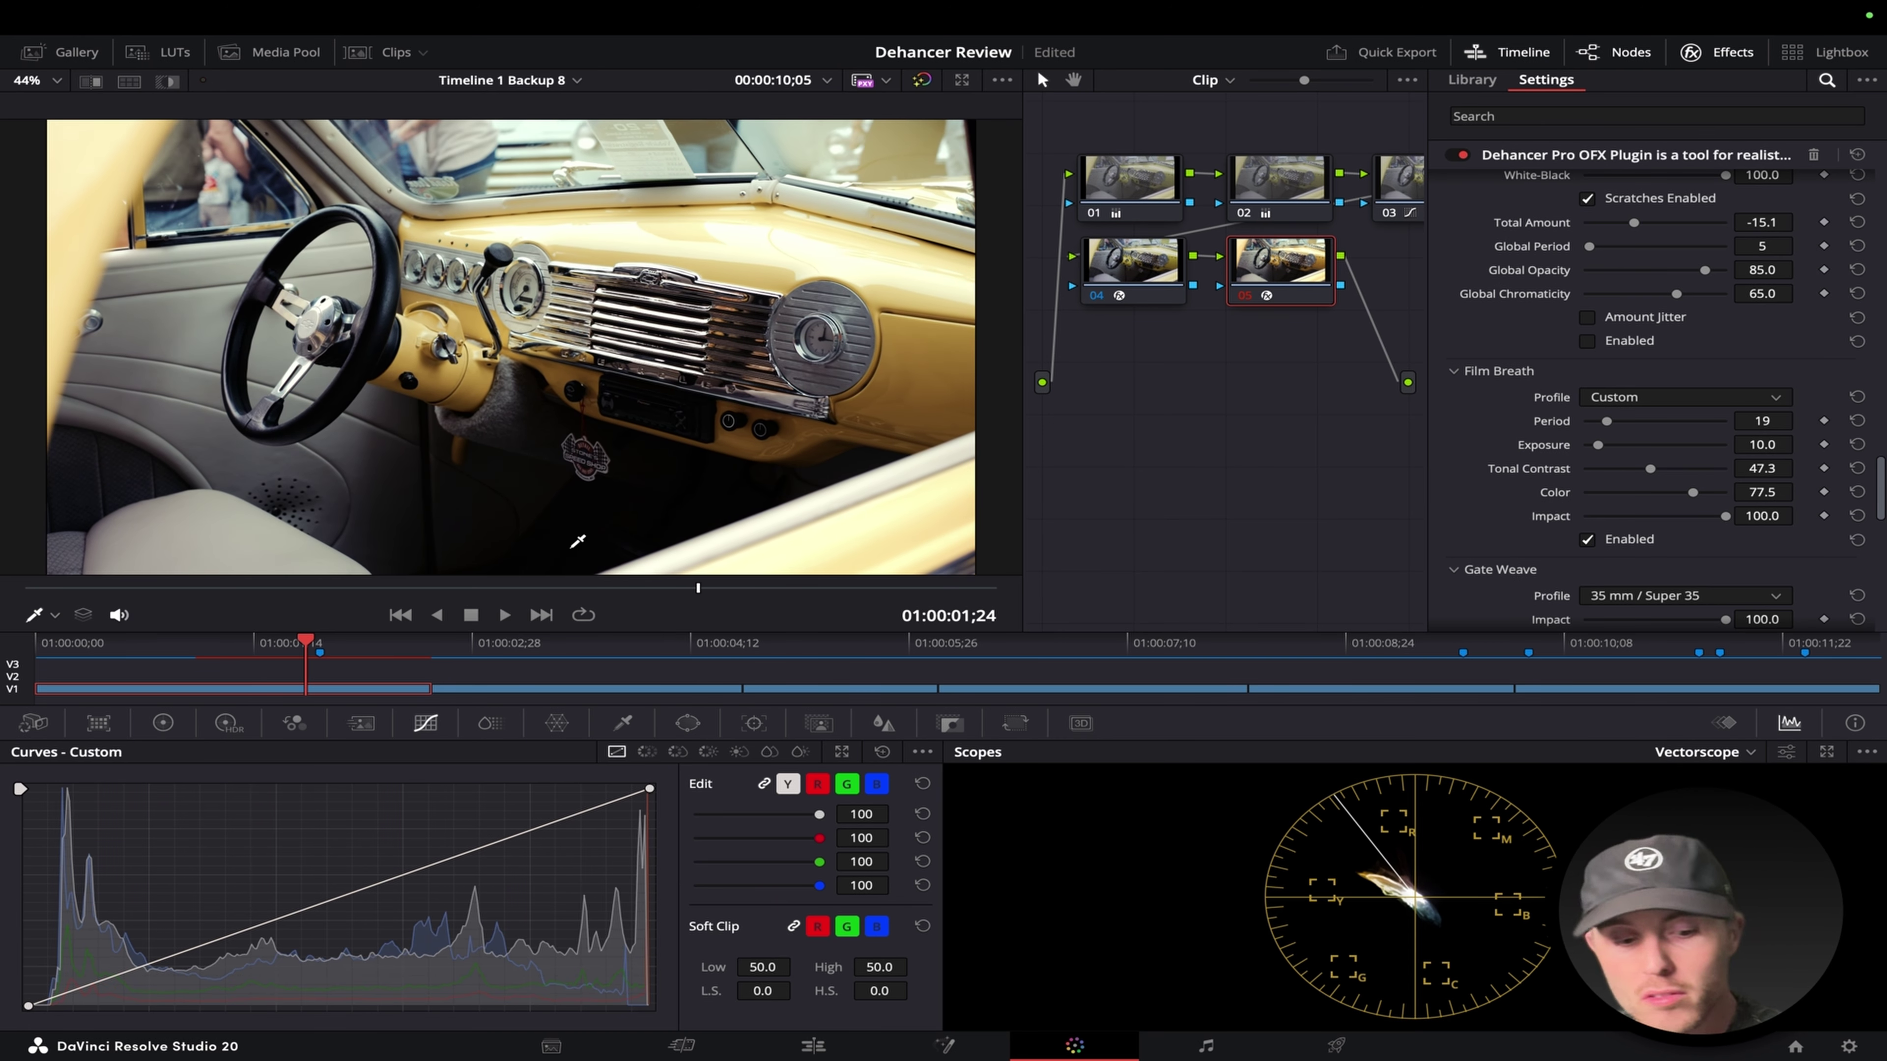
Set Film Breath's Exposure to 48.1 and replay the clip from its start to judge the fluctuations.
left_click_drag(1597, 445, 1652, 445)
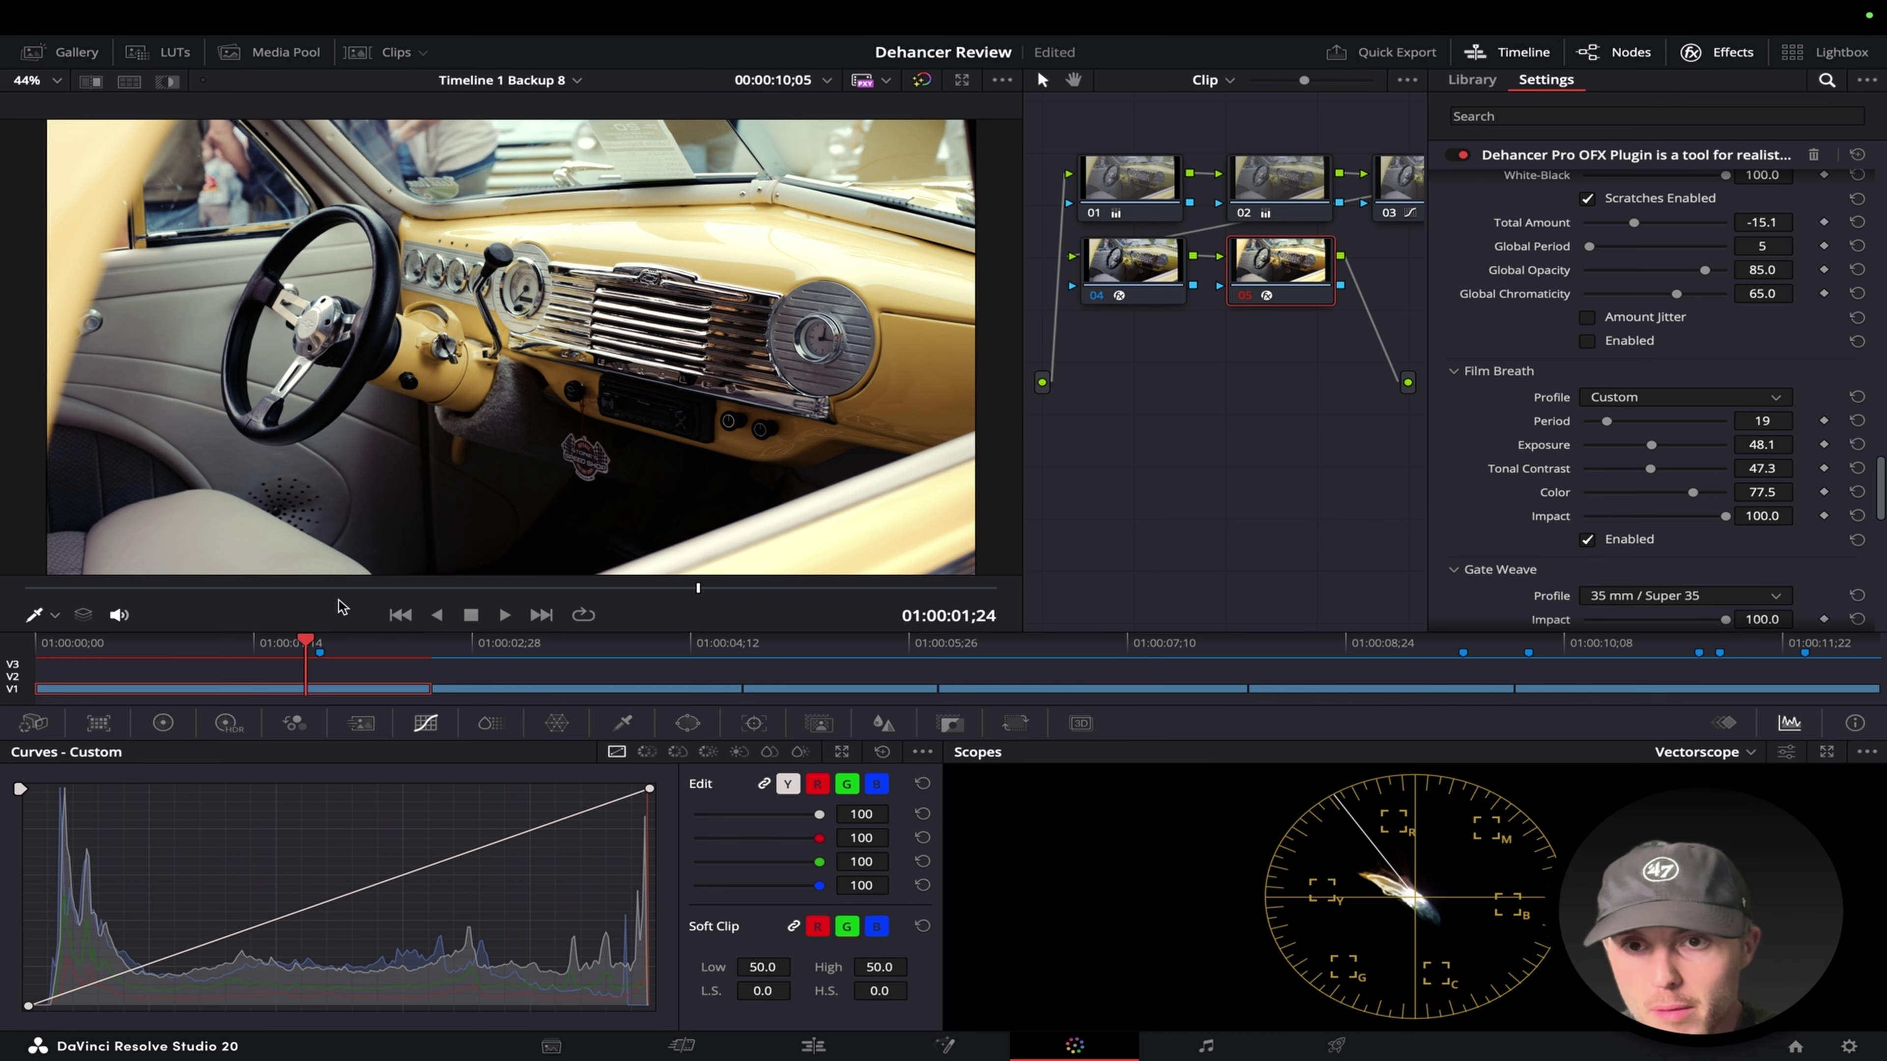
key("Home")
key("space")
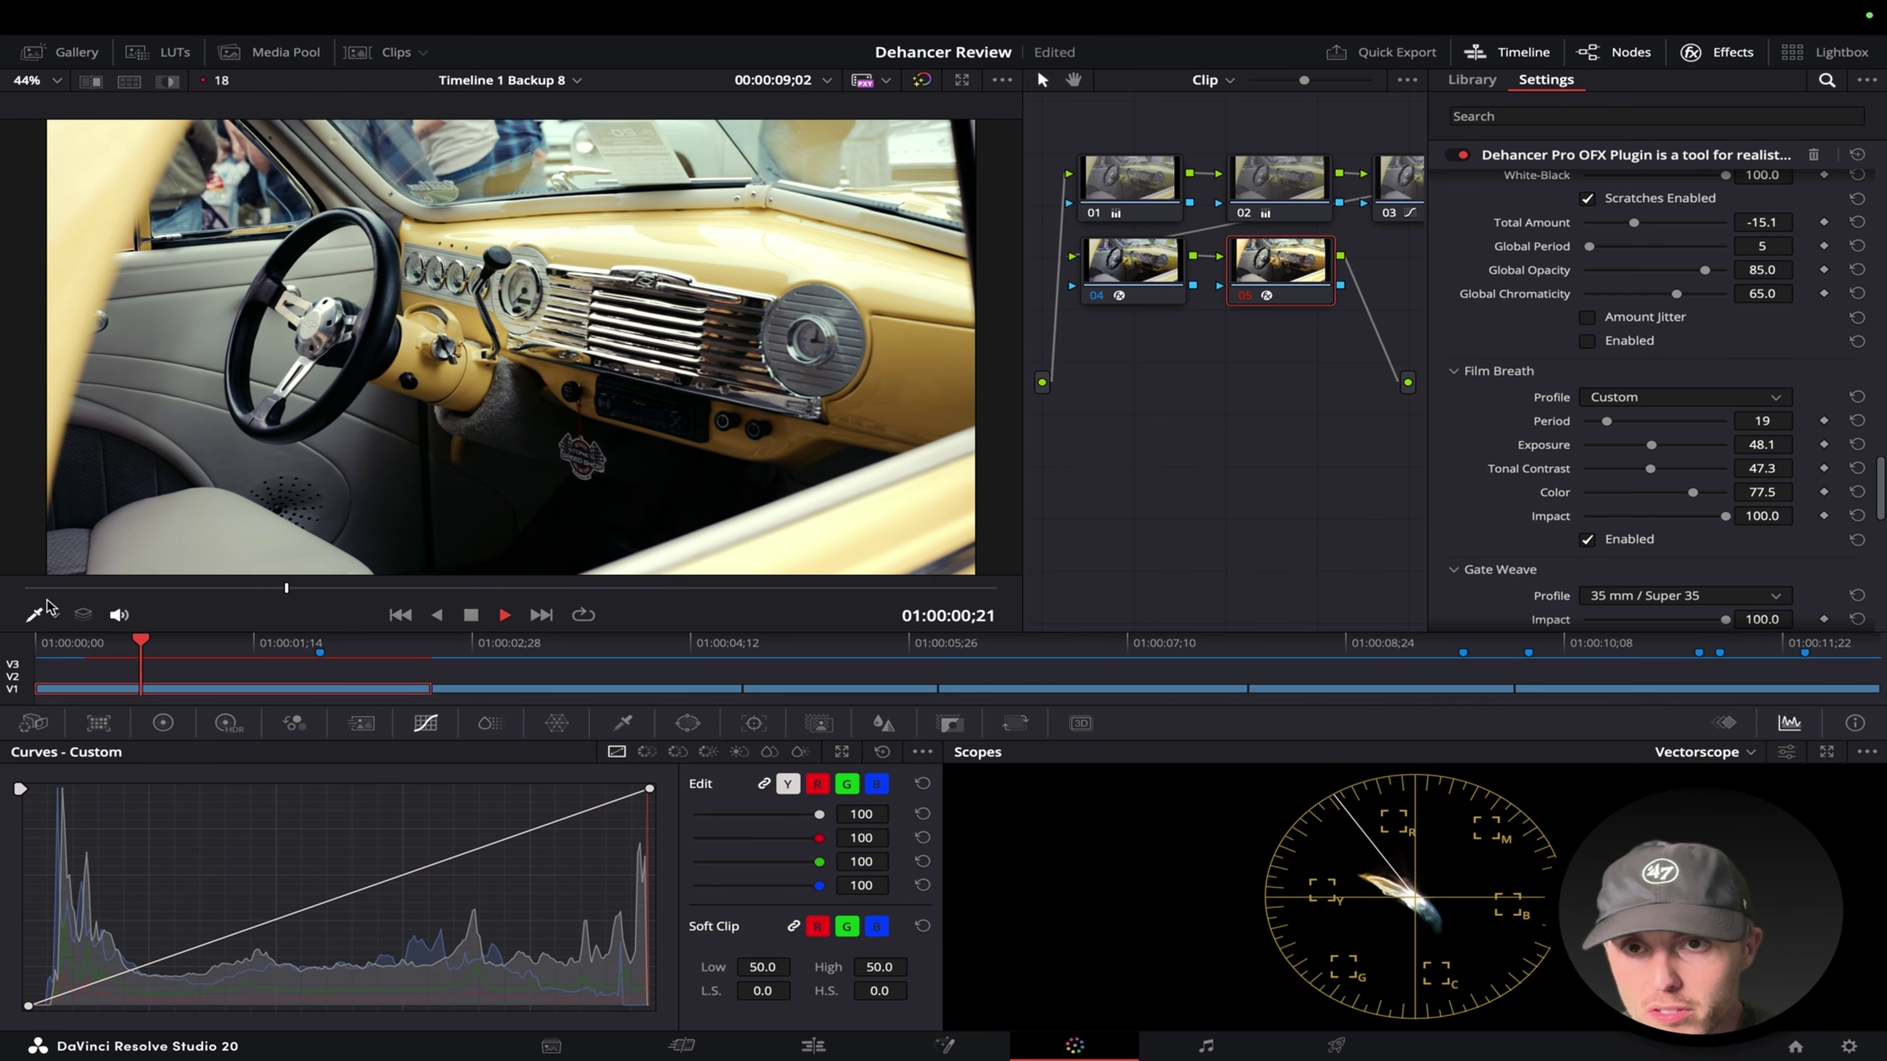
key("space")
key("Home")
key("space")
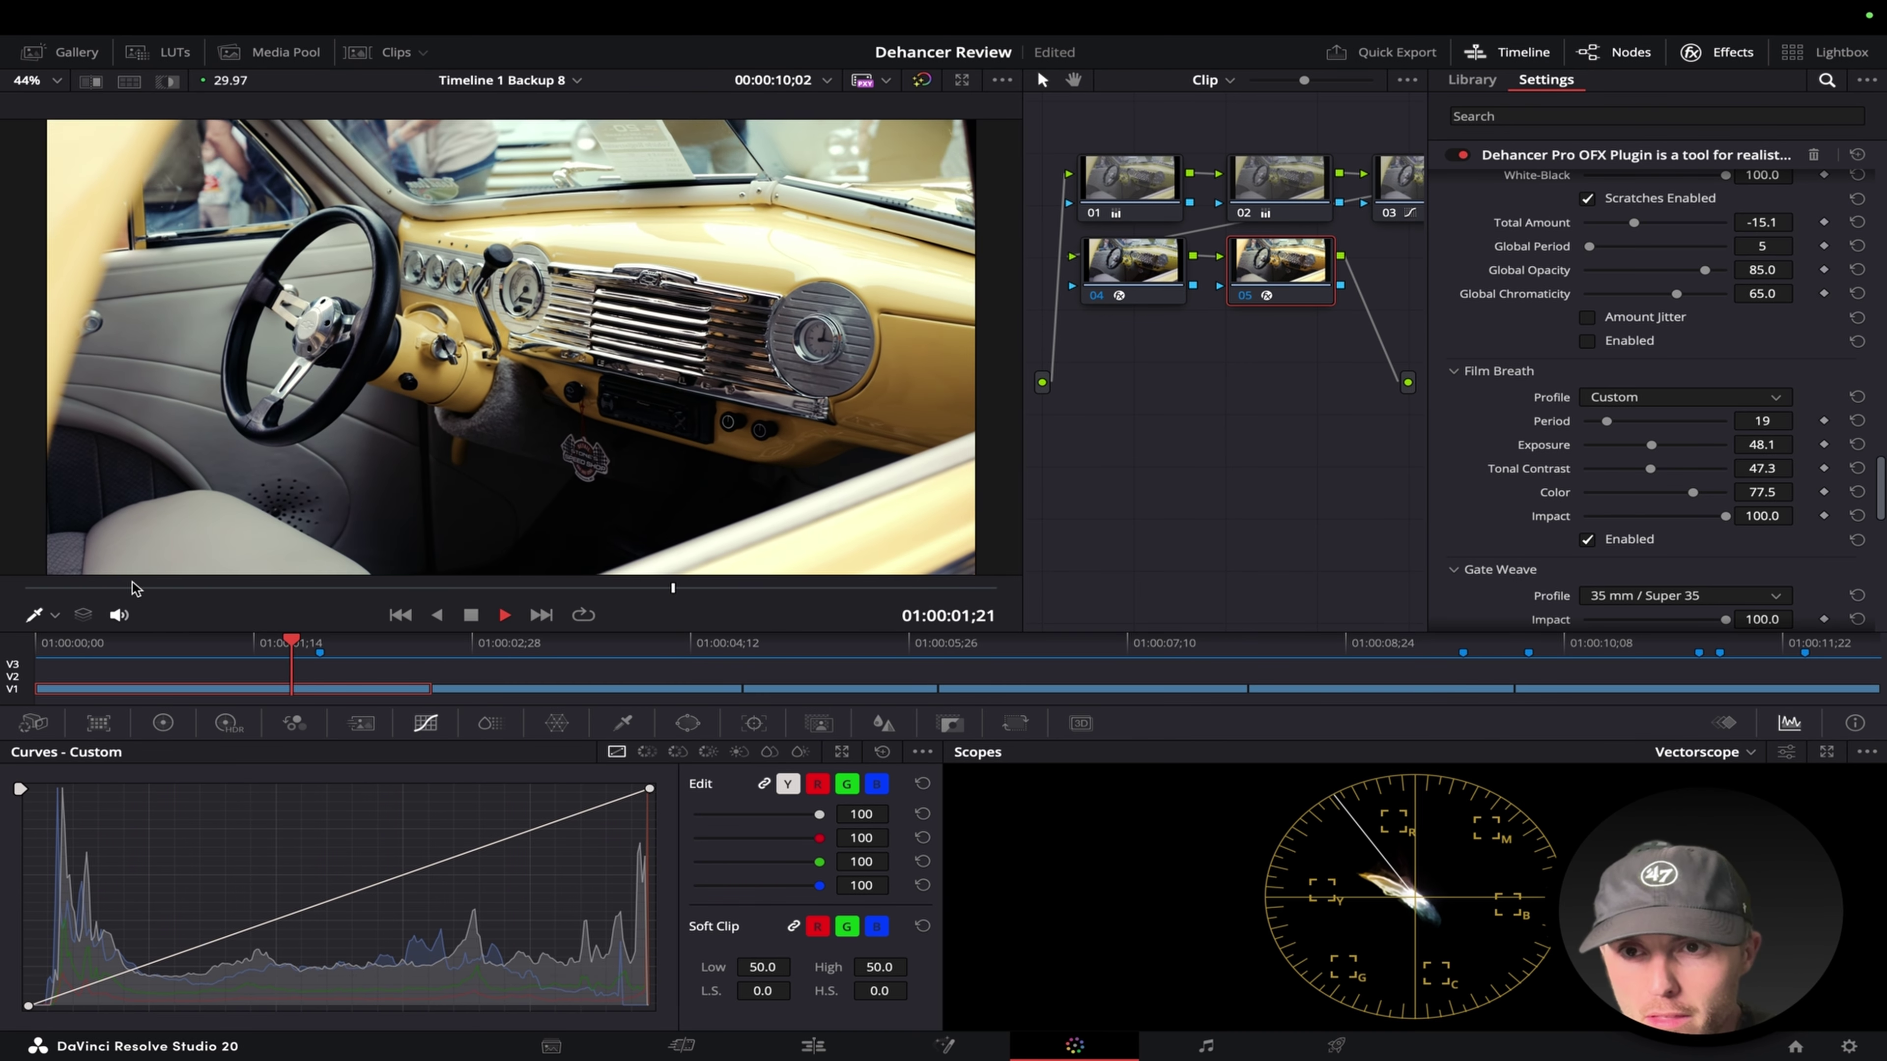
key("space")
key("Home")
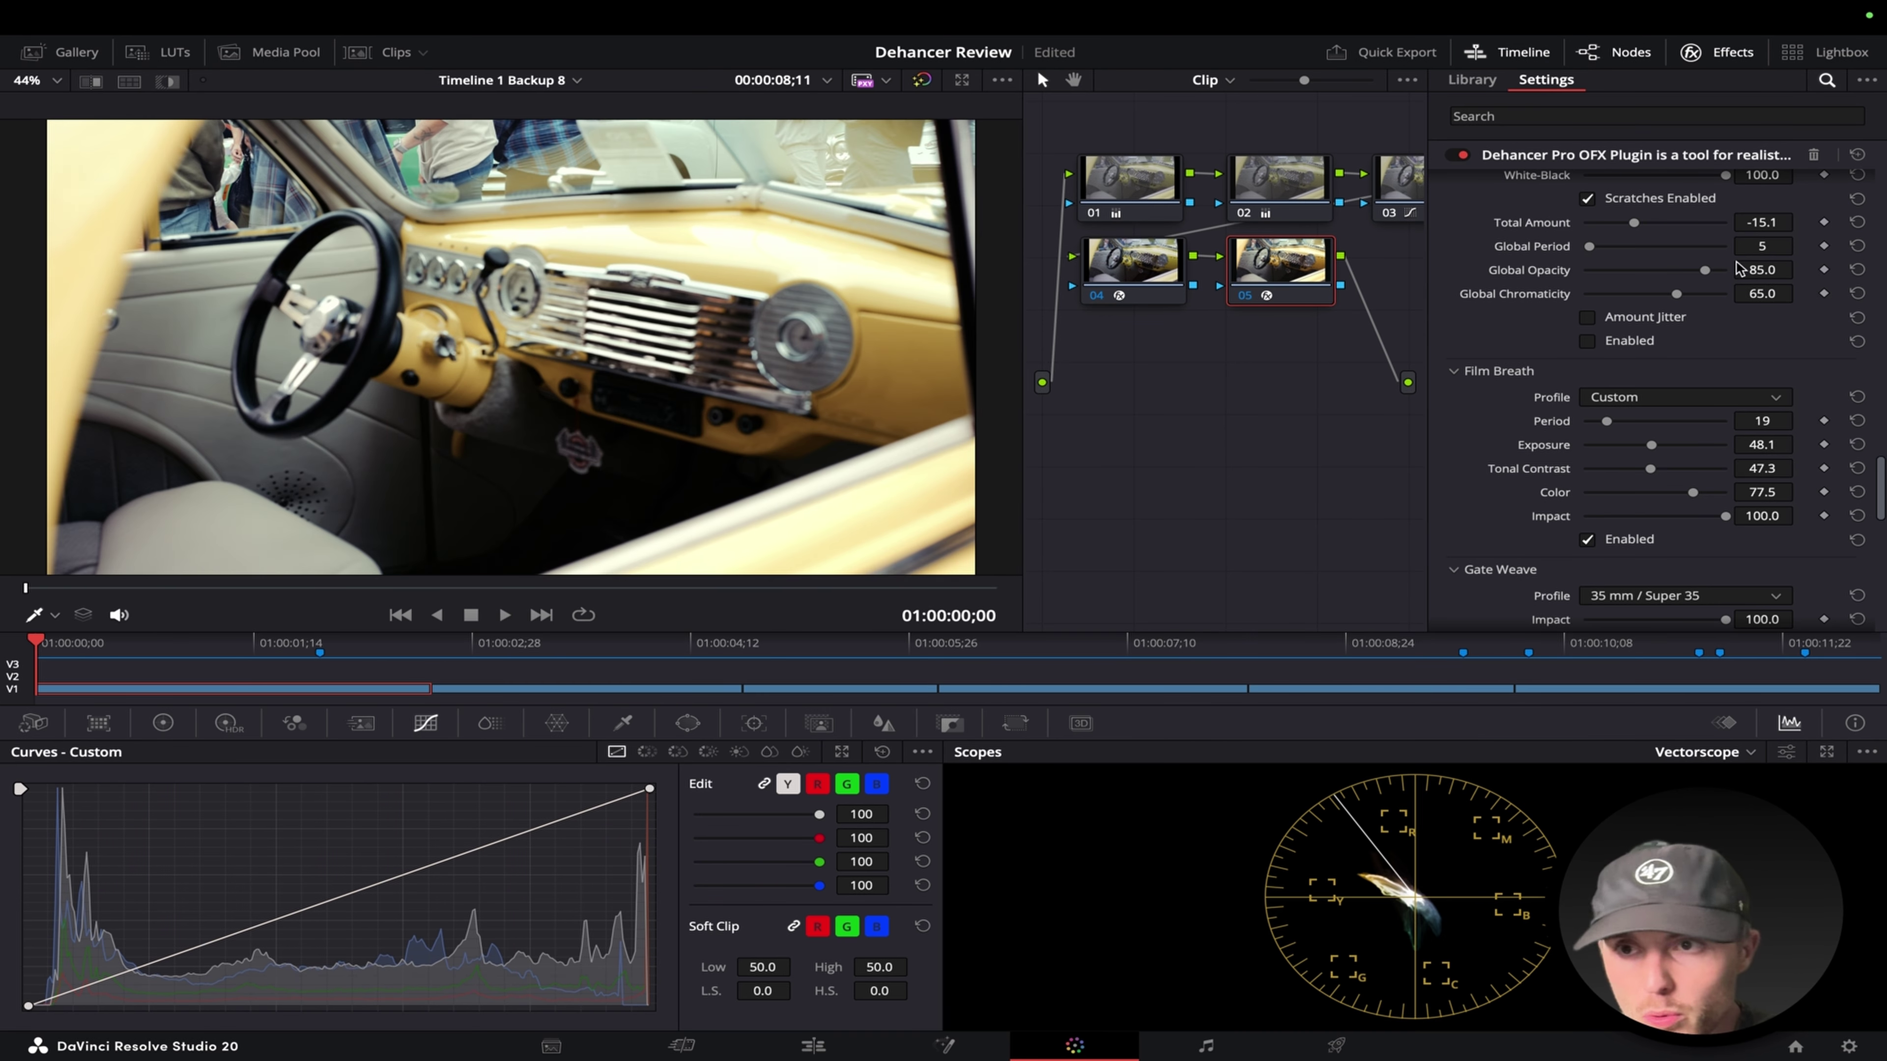
Set Film Breath's Period to 49 and replay the clip, and change Tonal Contrast to 50.4 and Color to 0.0.
left_click_drag(1606, 421, 1642, 422)
key("space")
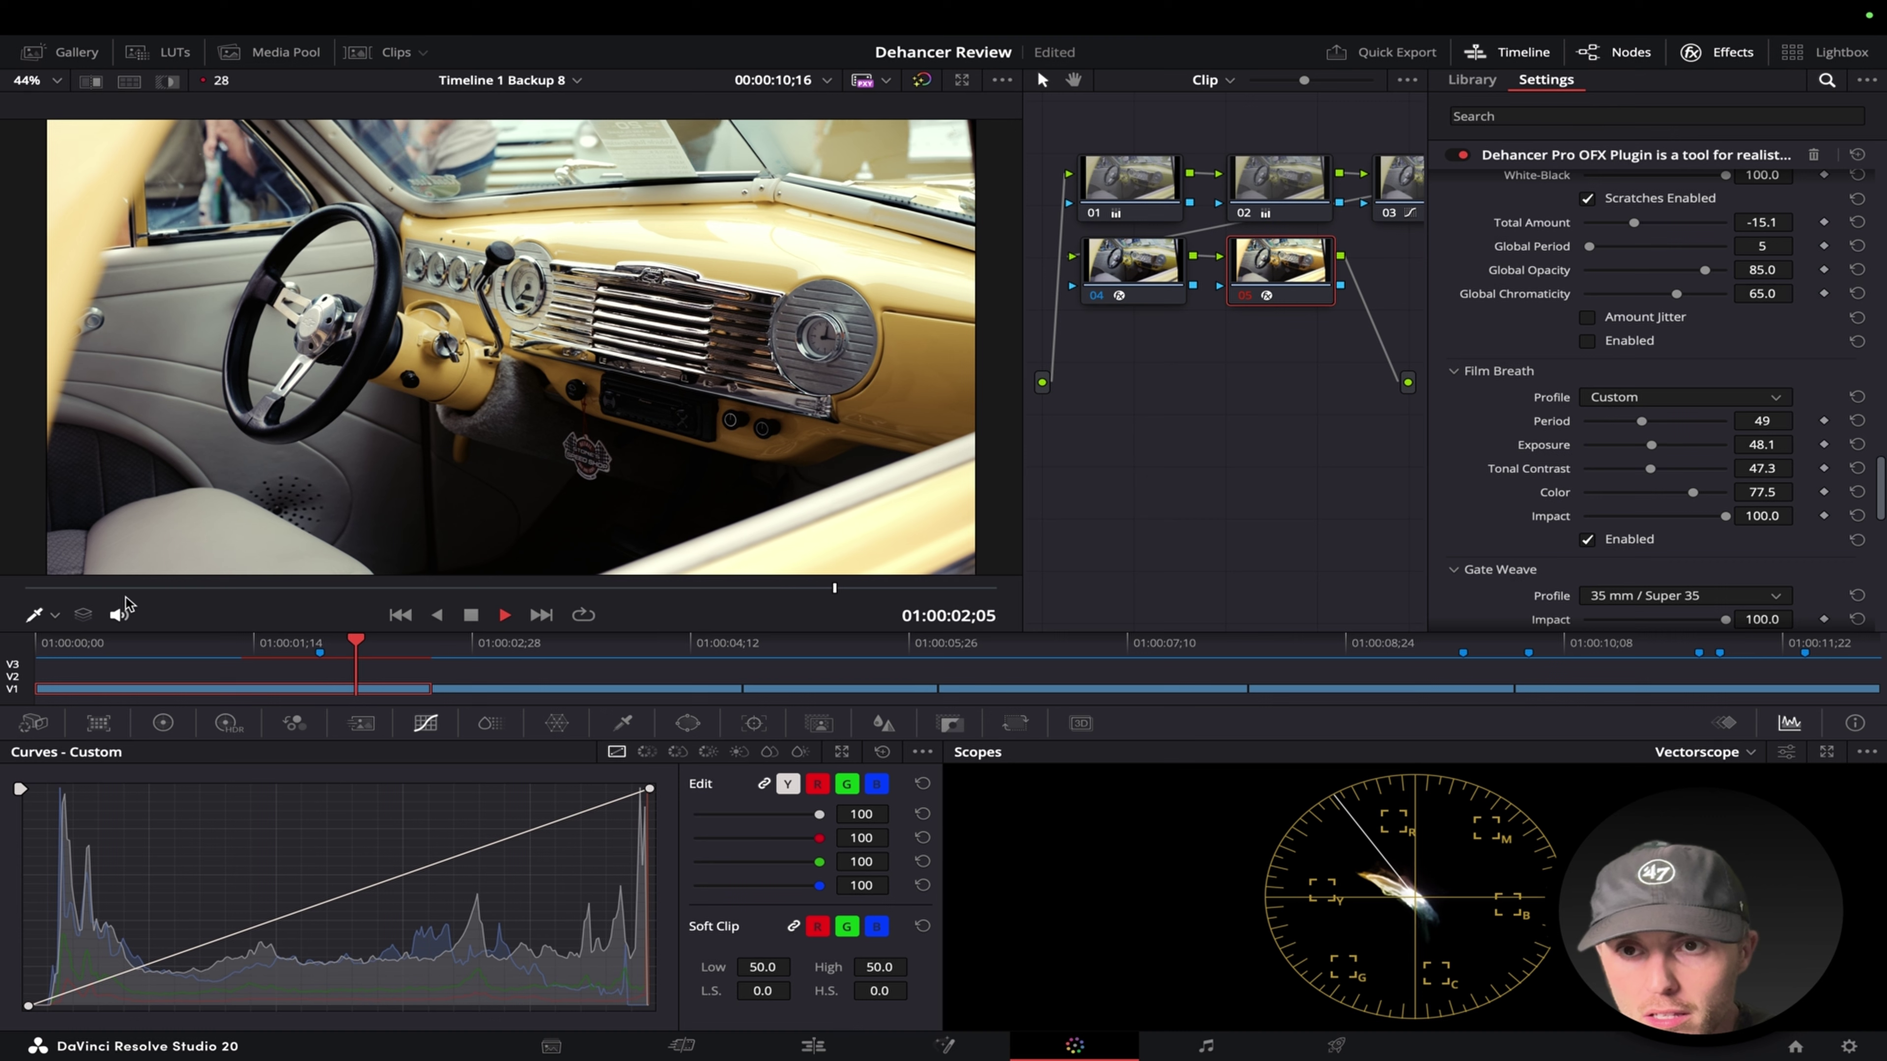
key("space")
left_click(191, 586)
left_click_drag(192, 586, 215, 554)
key("space")
key("space")
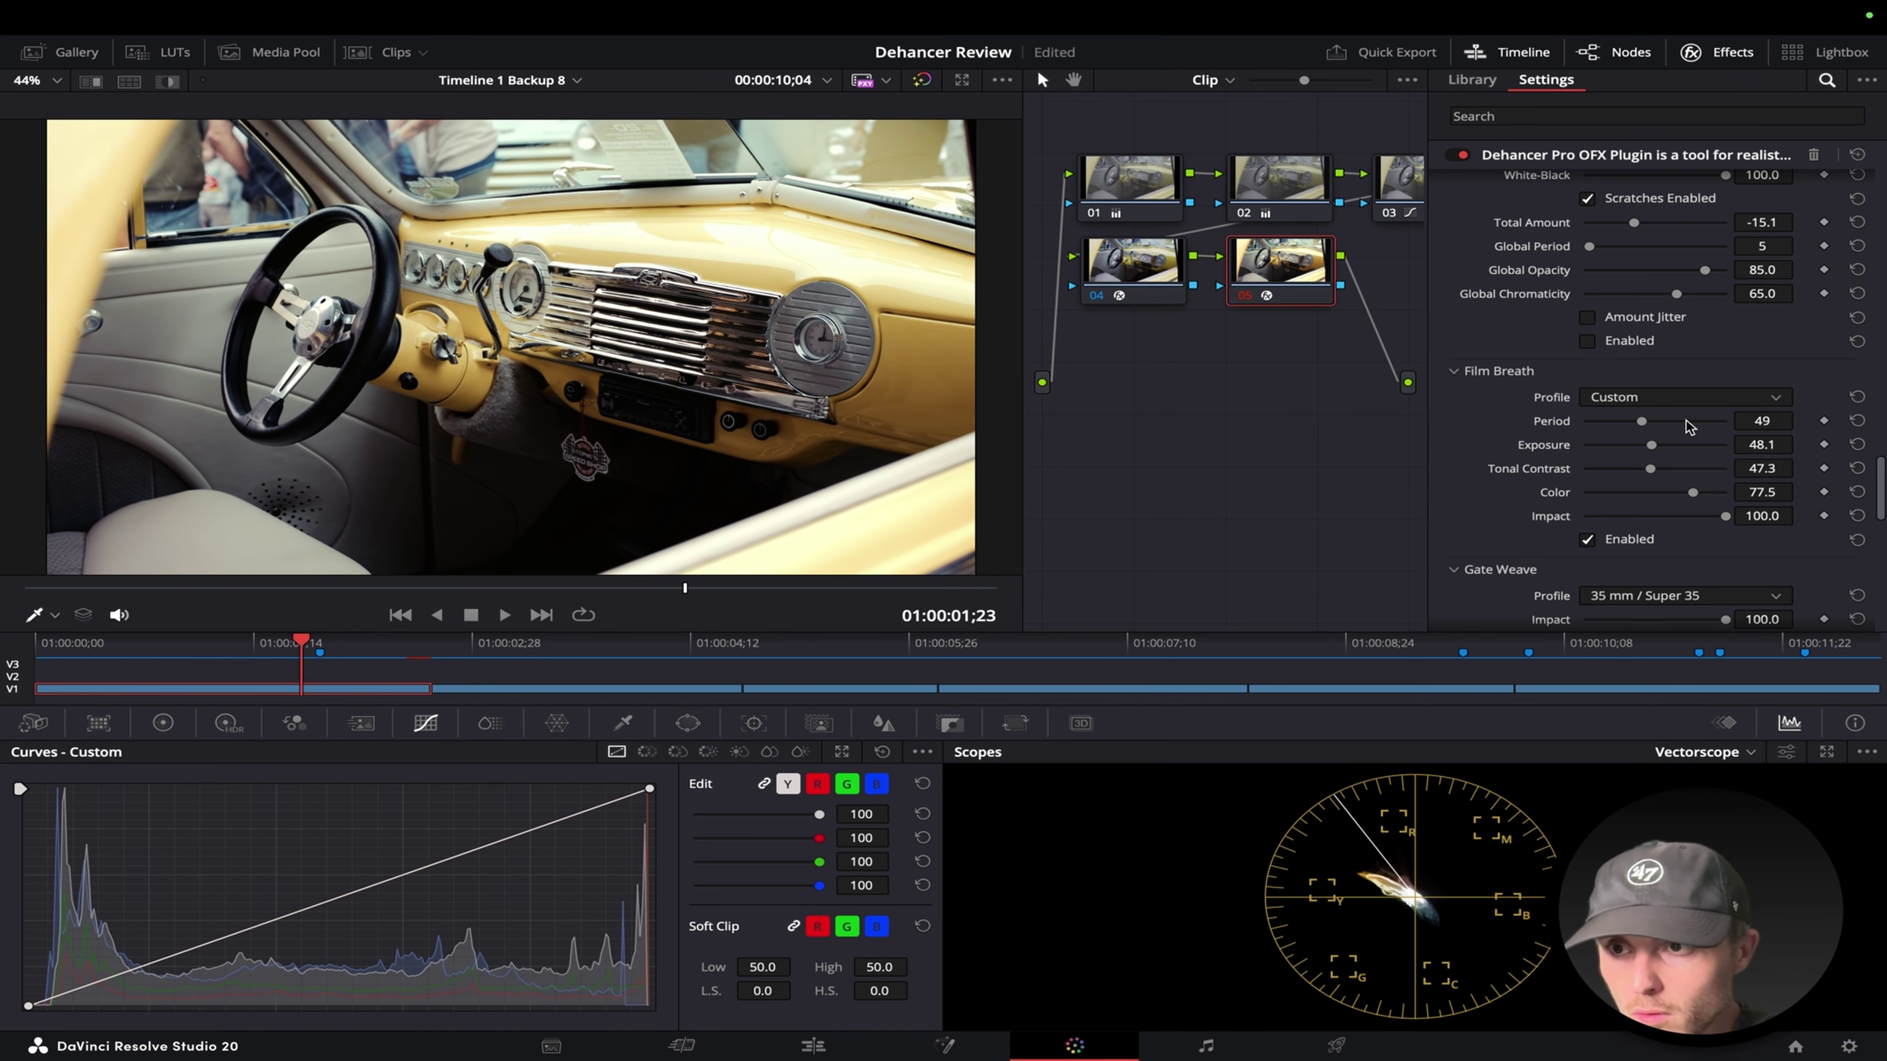
left_click_drag(1650, 468, 1445, 526)
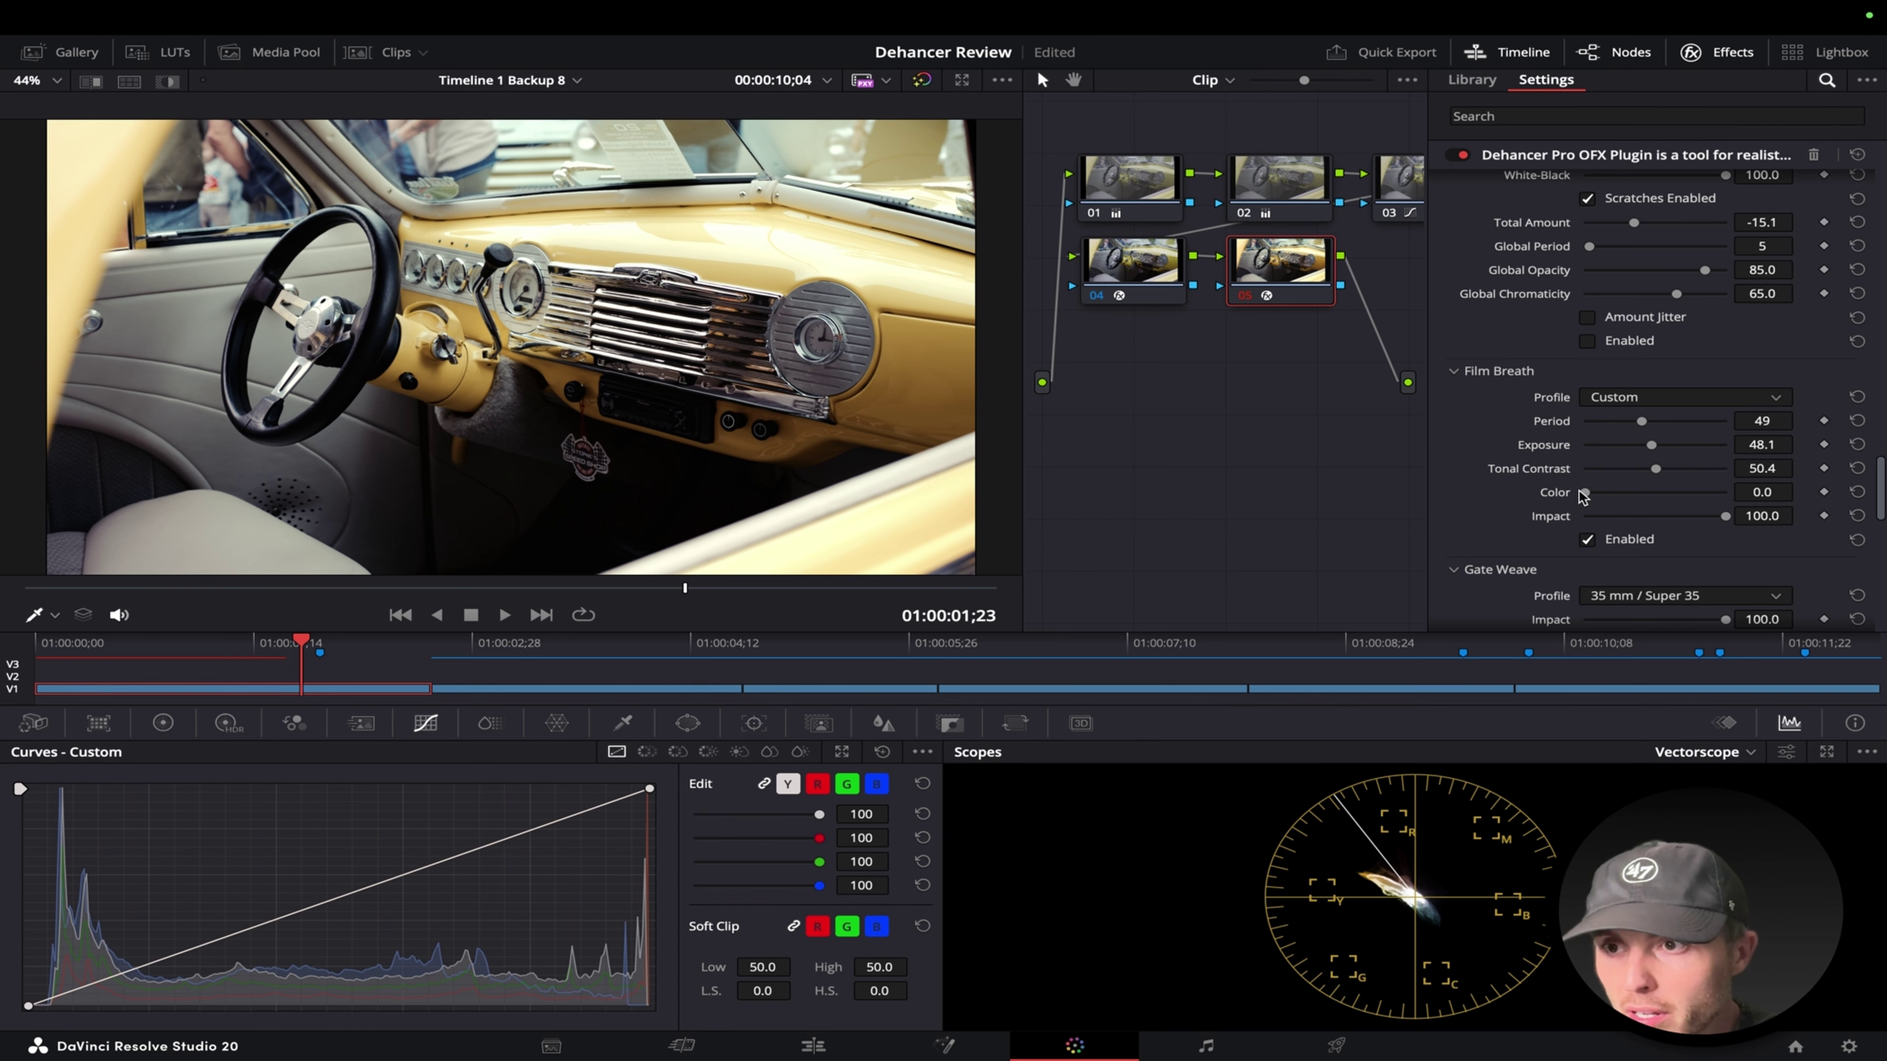
Set the Film Breath profile to 35 mm / Super 35, play the clip from its start and disable Film Breath.
left_click(1646, 399)
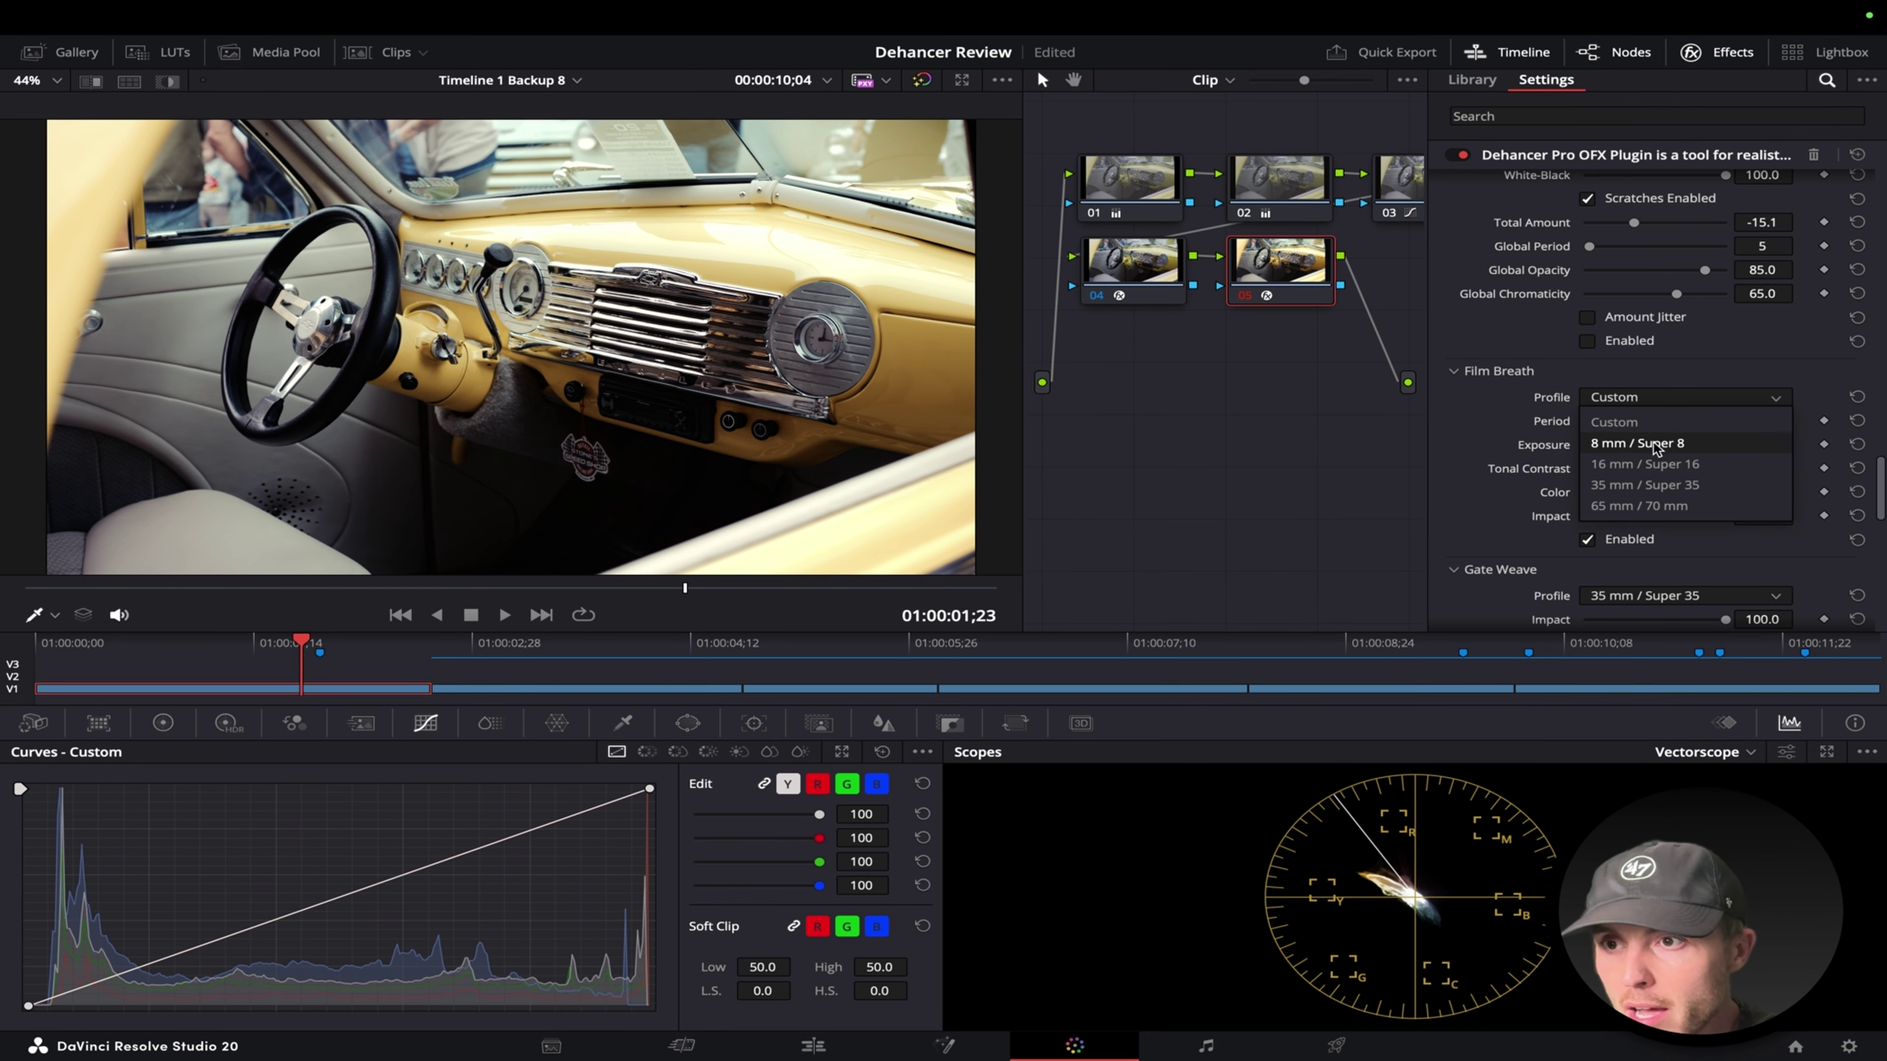
left_click(1649, 484)
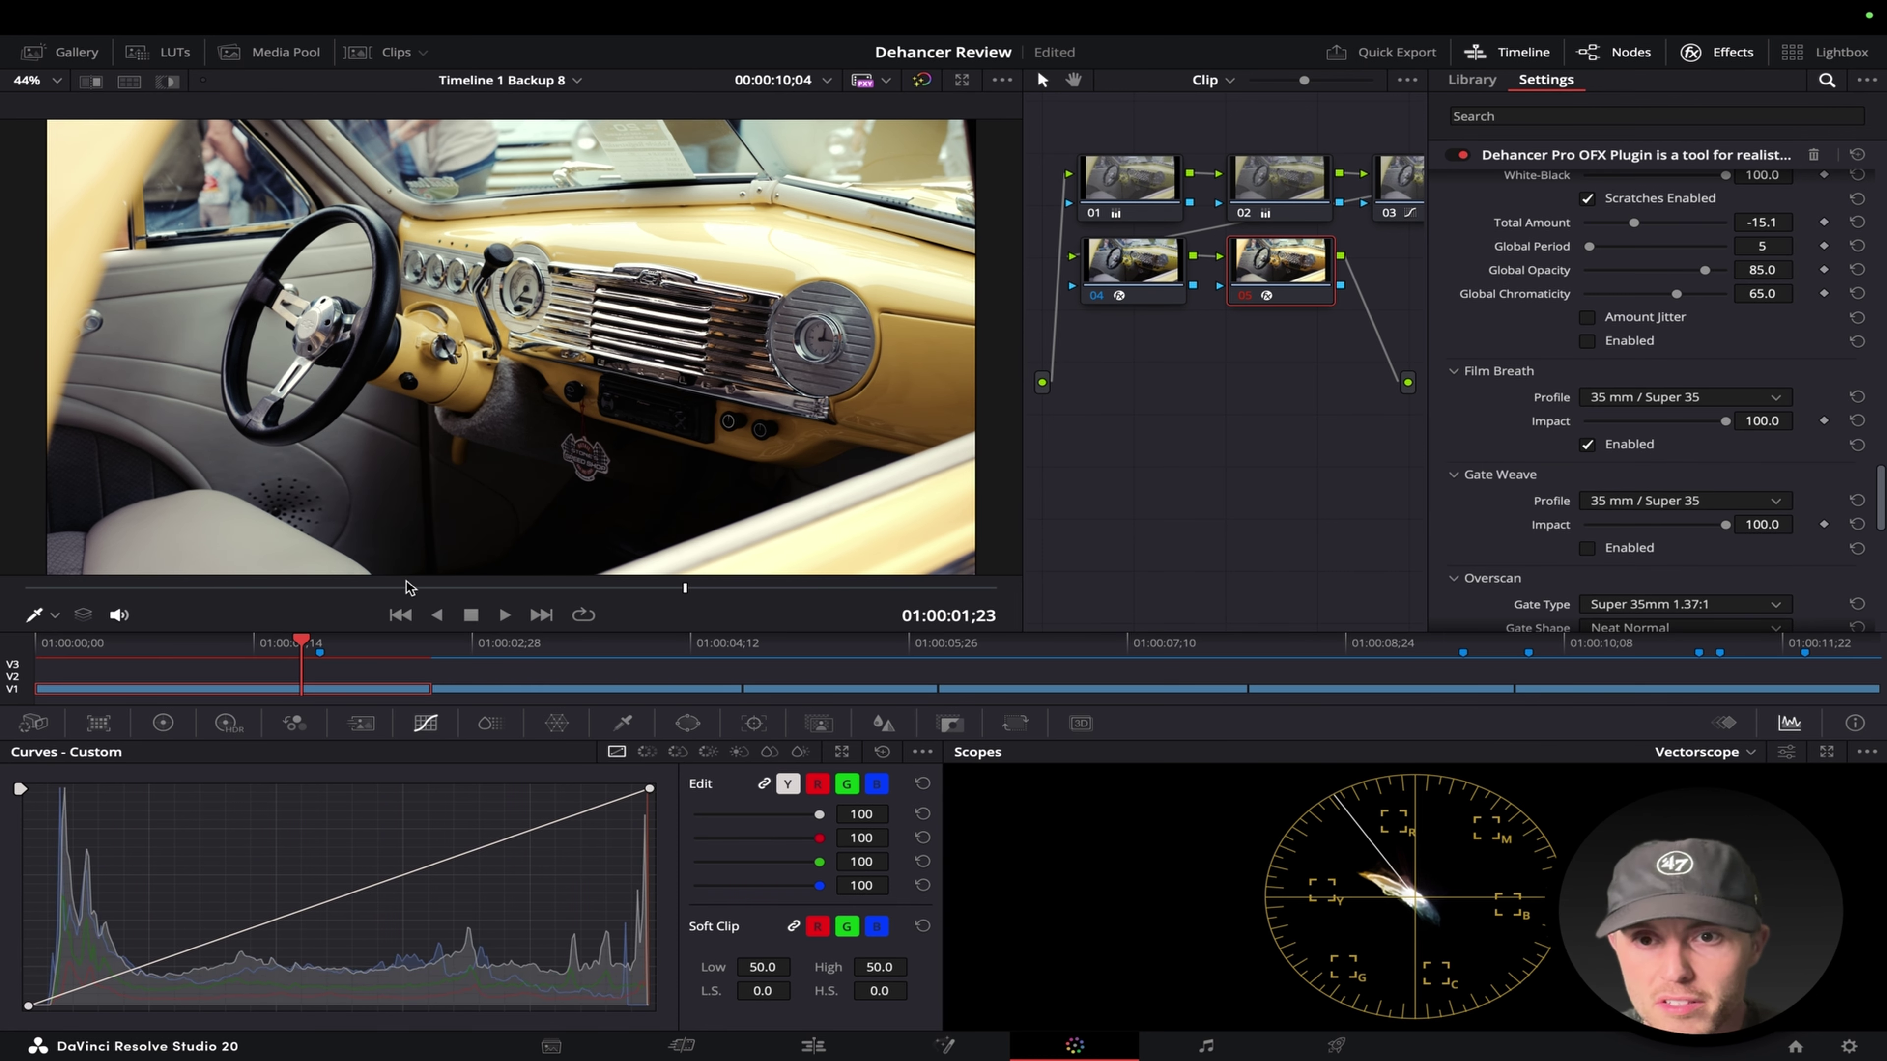
left_click(399, 614)
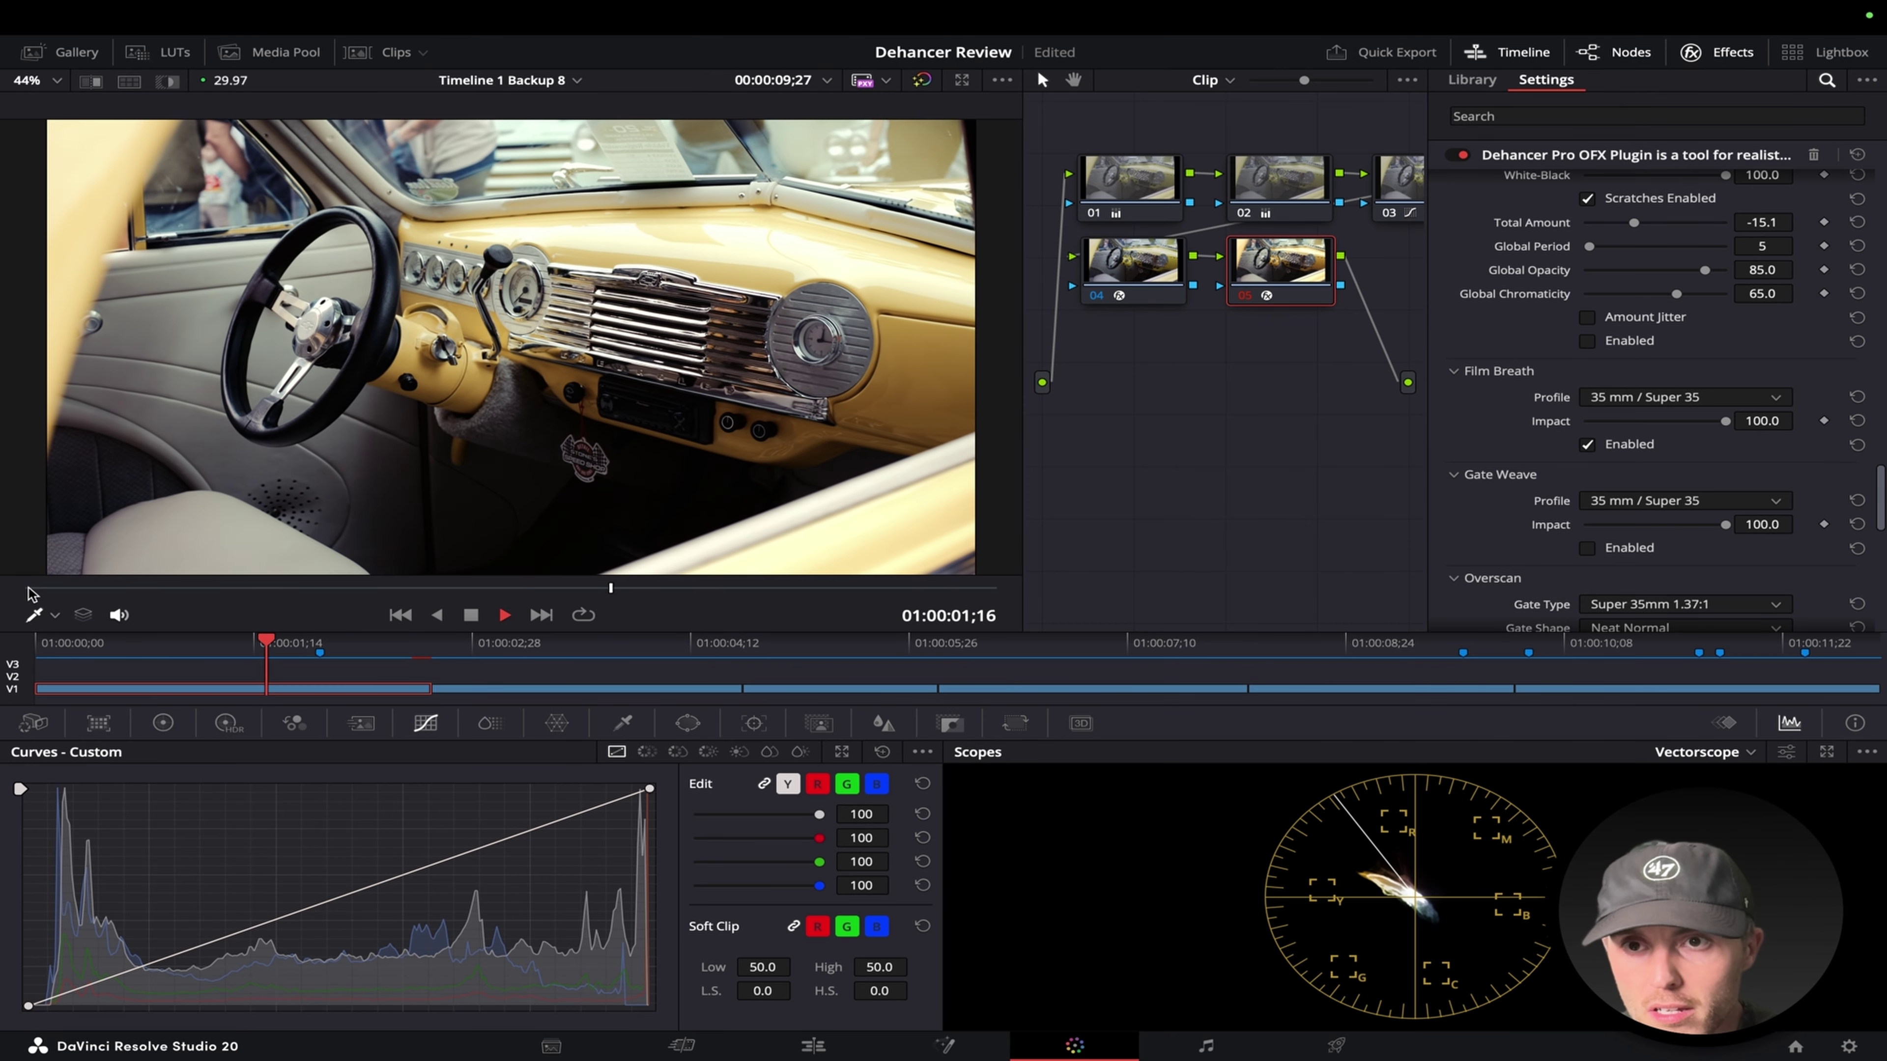
key("space")
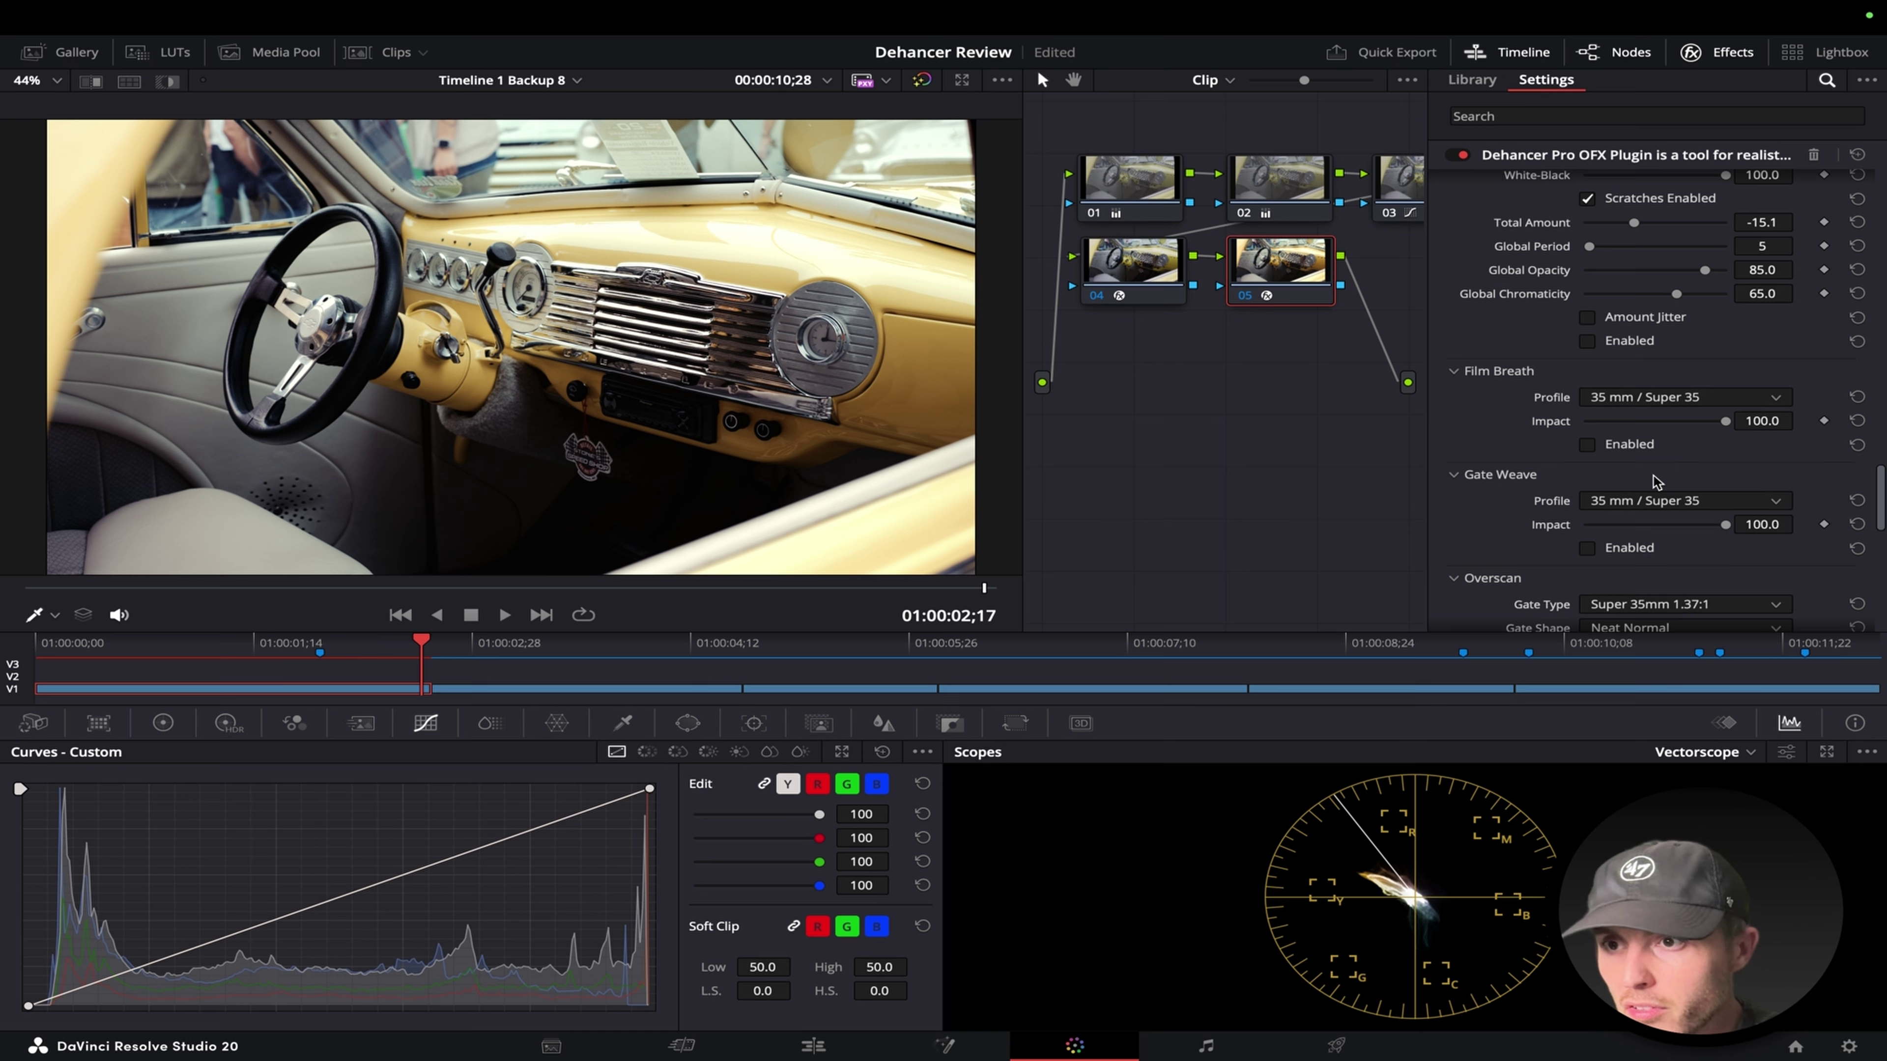
Read the Gate Weave pages in the Dehancer manual and return to the grading view.
scroll(1649, 487, "down", 2)
key("ctrl+Left")
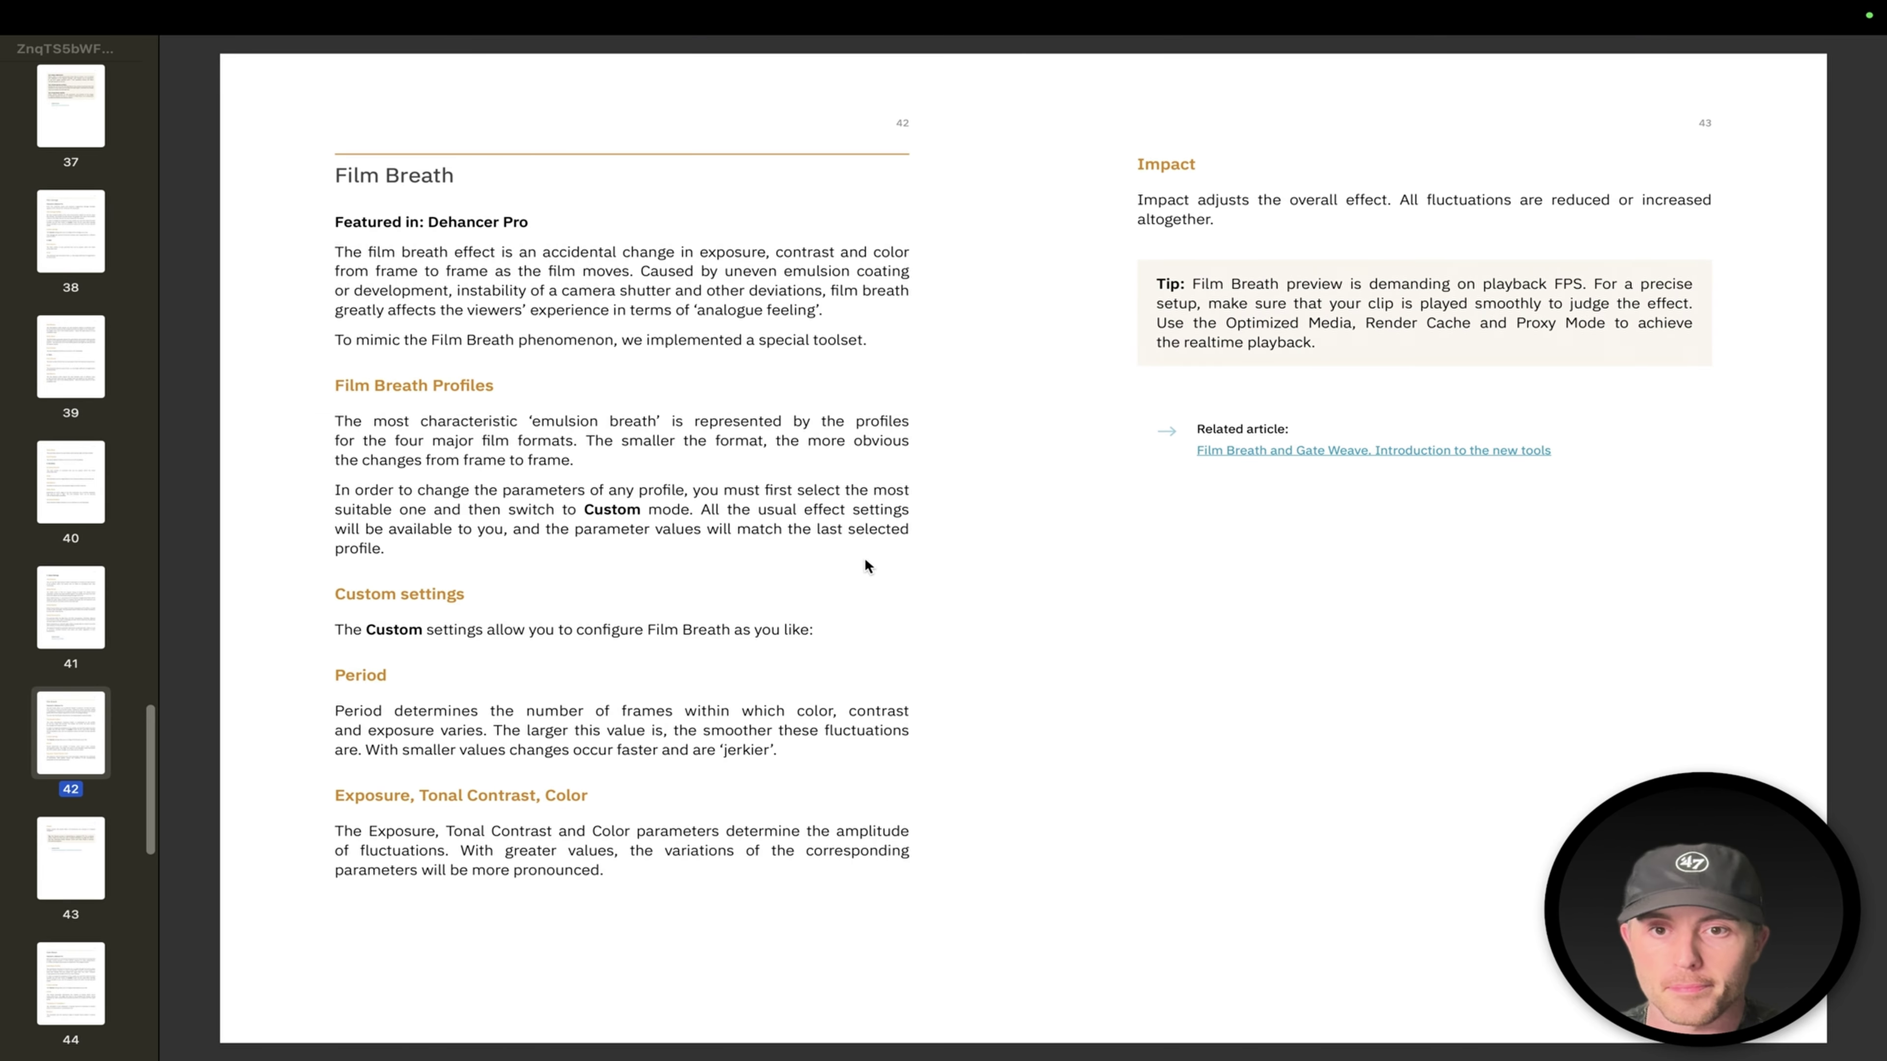
scroll(870, 567, "down", 3)
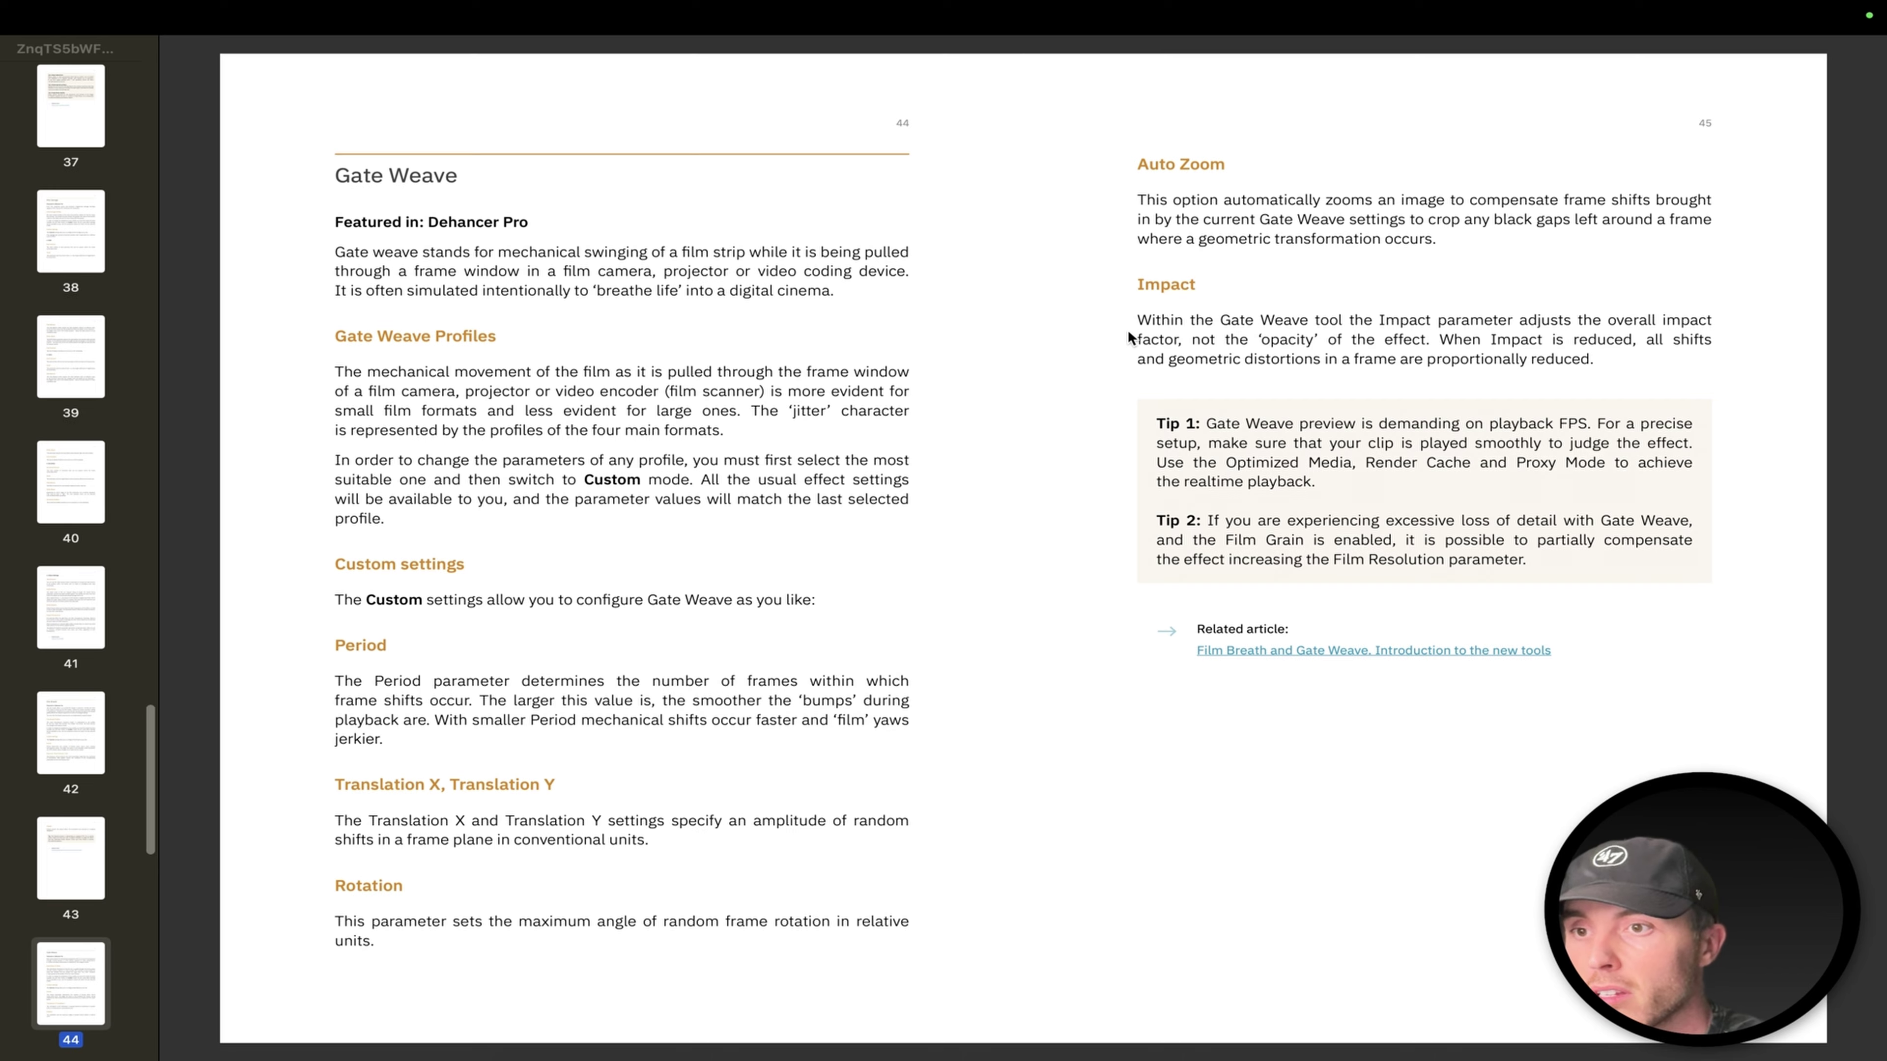
key("ctrl+Right")
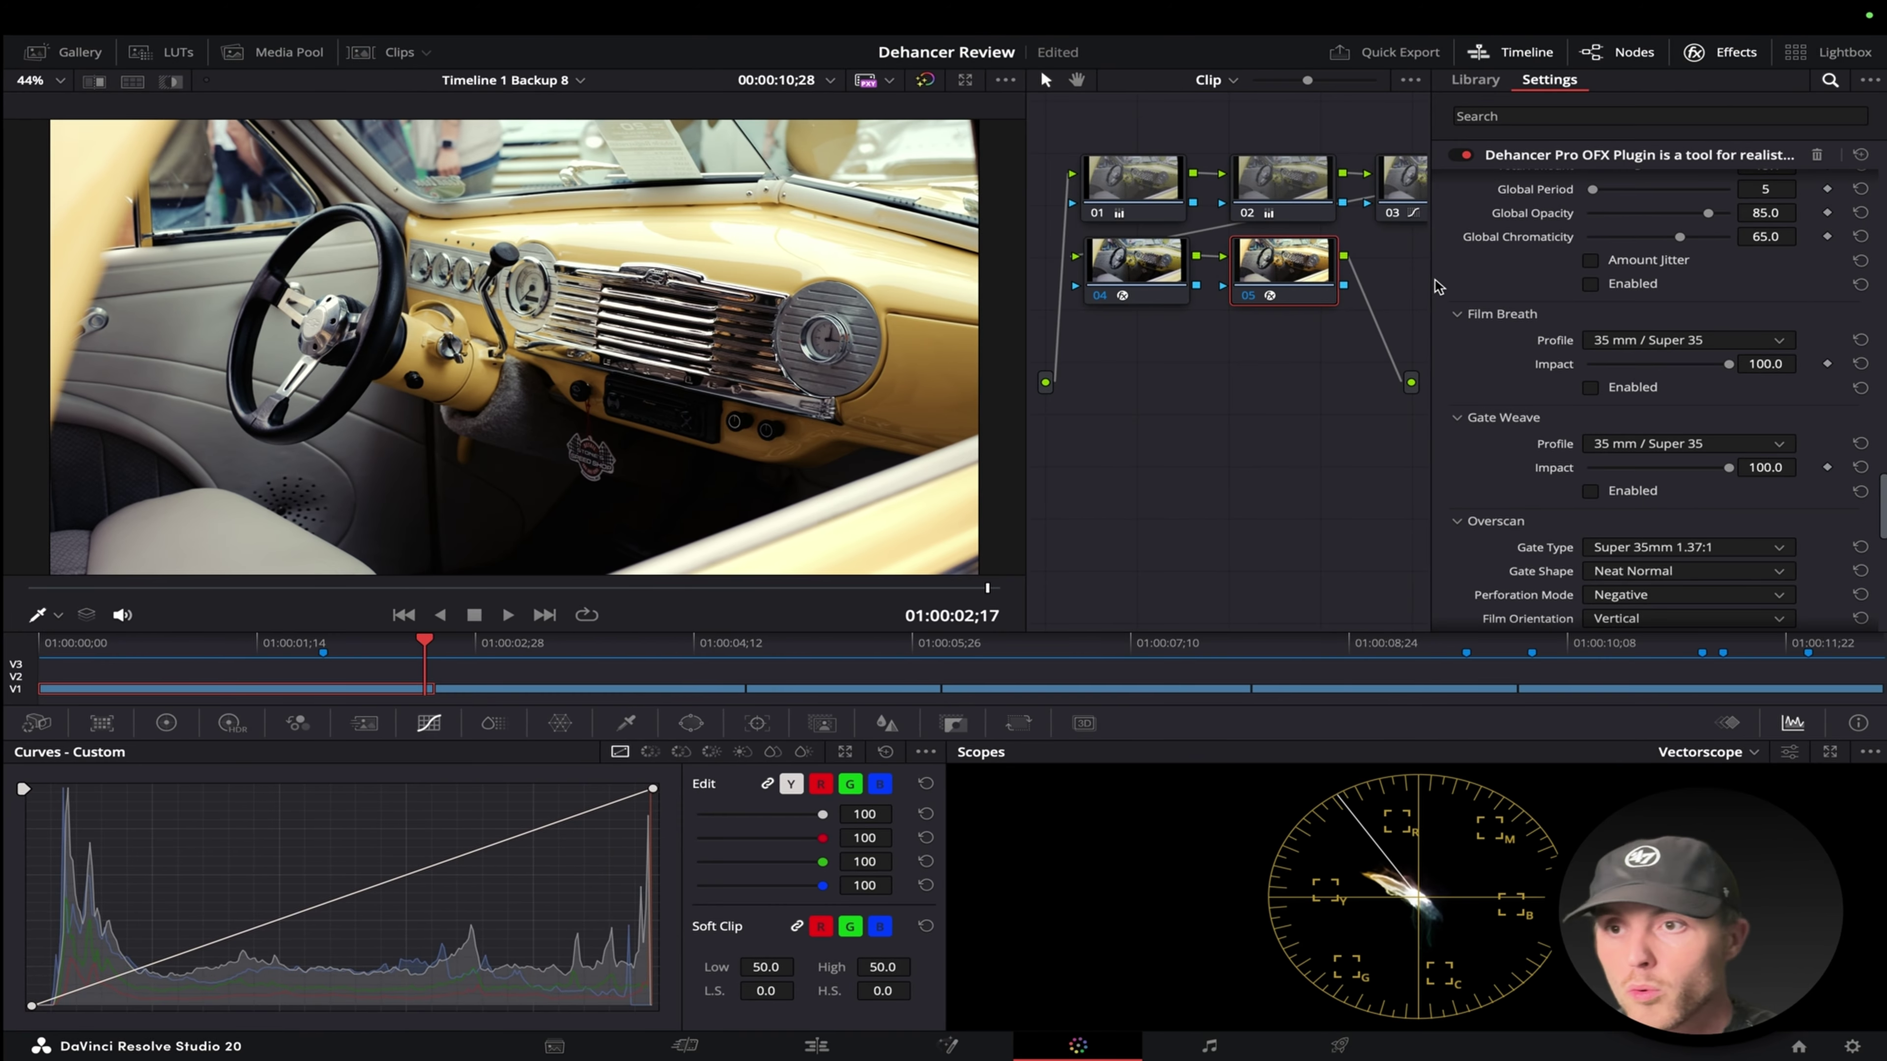
Enable Gate Weave with the 35 mm / Super 35 profile and sweep its Impact to 0.0 and back to 100.0.
left_click(1662, 446)
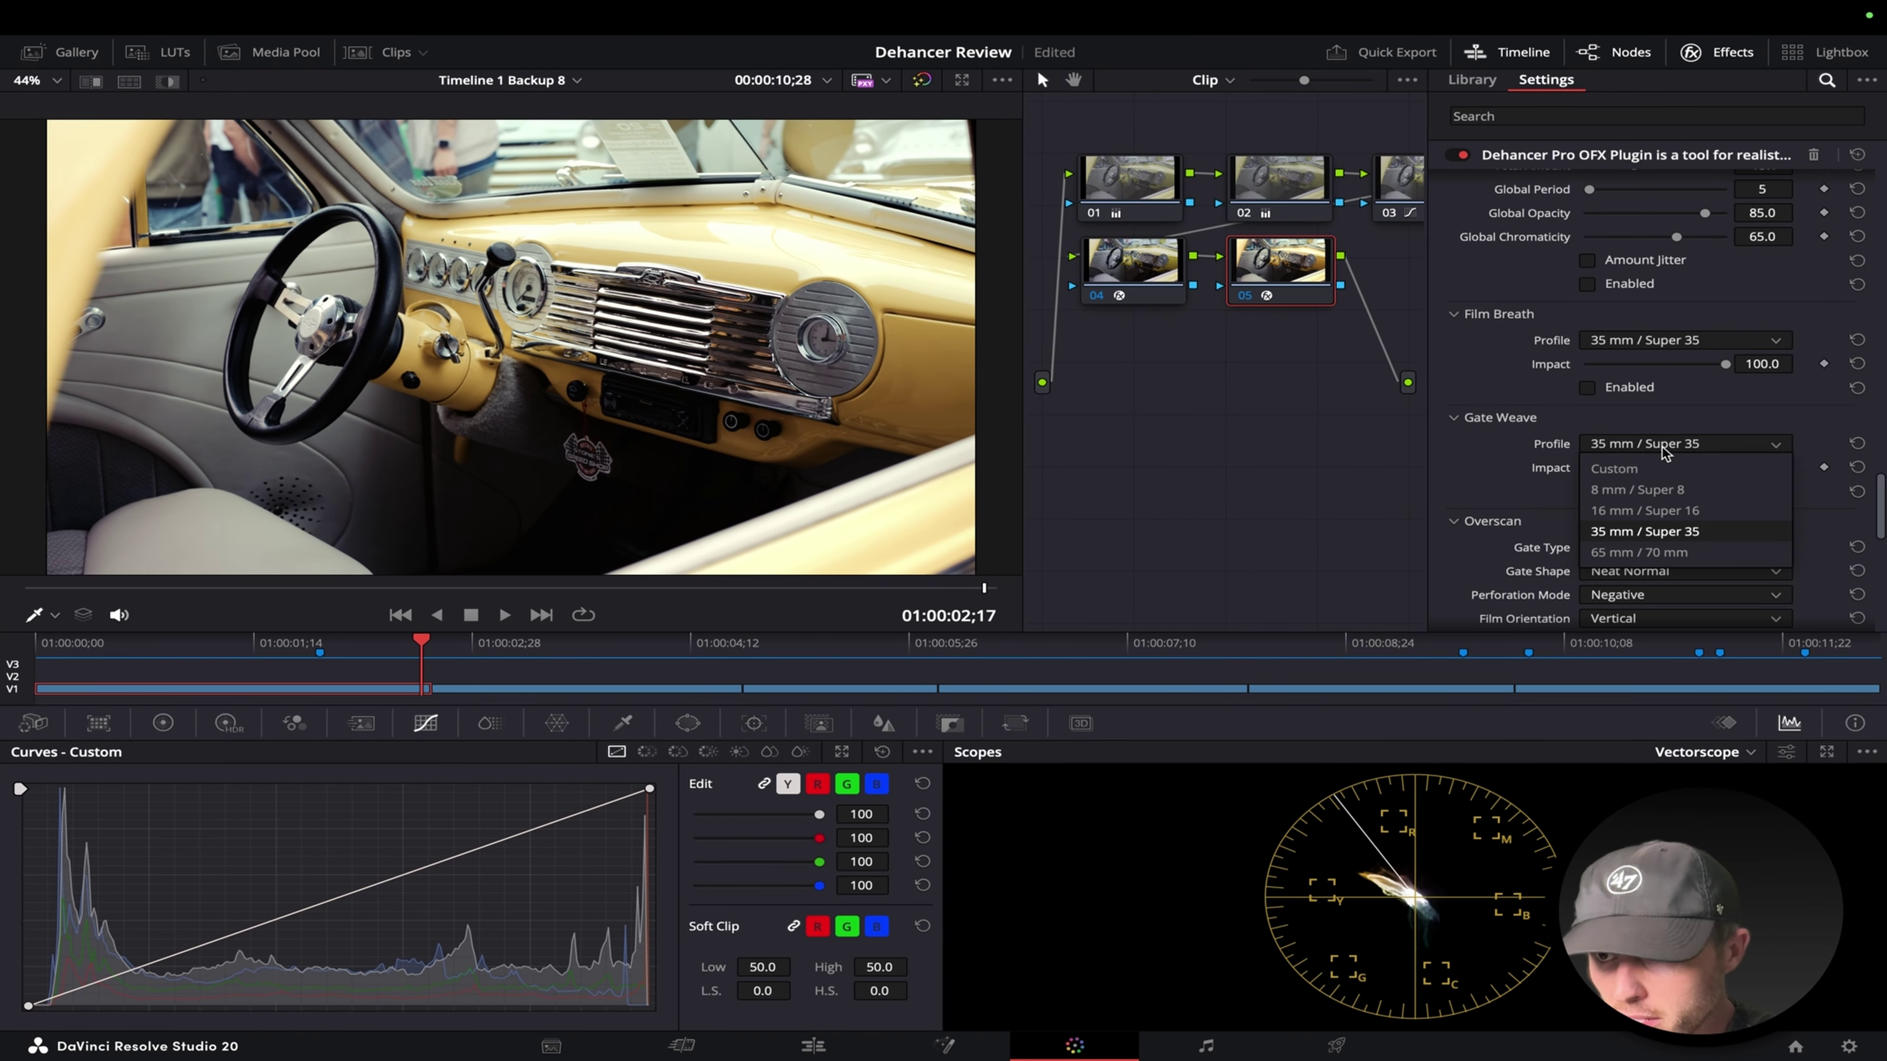
left_click(1657, 440)
left_click(1588, 492)
left_click_drag(1725, 467, 1584, 468)
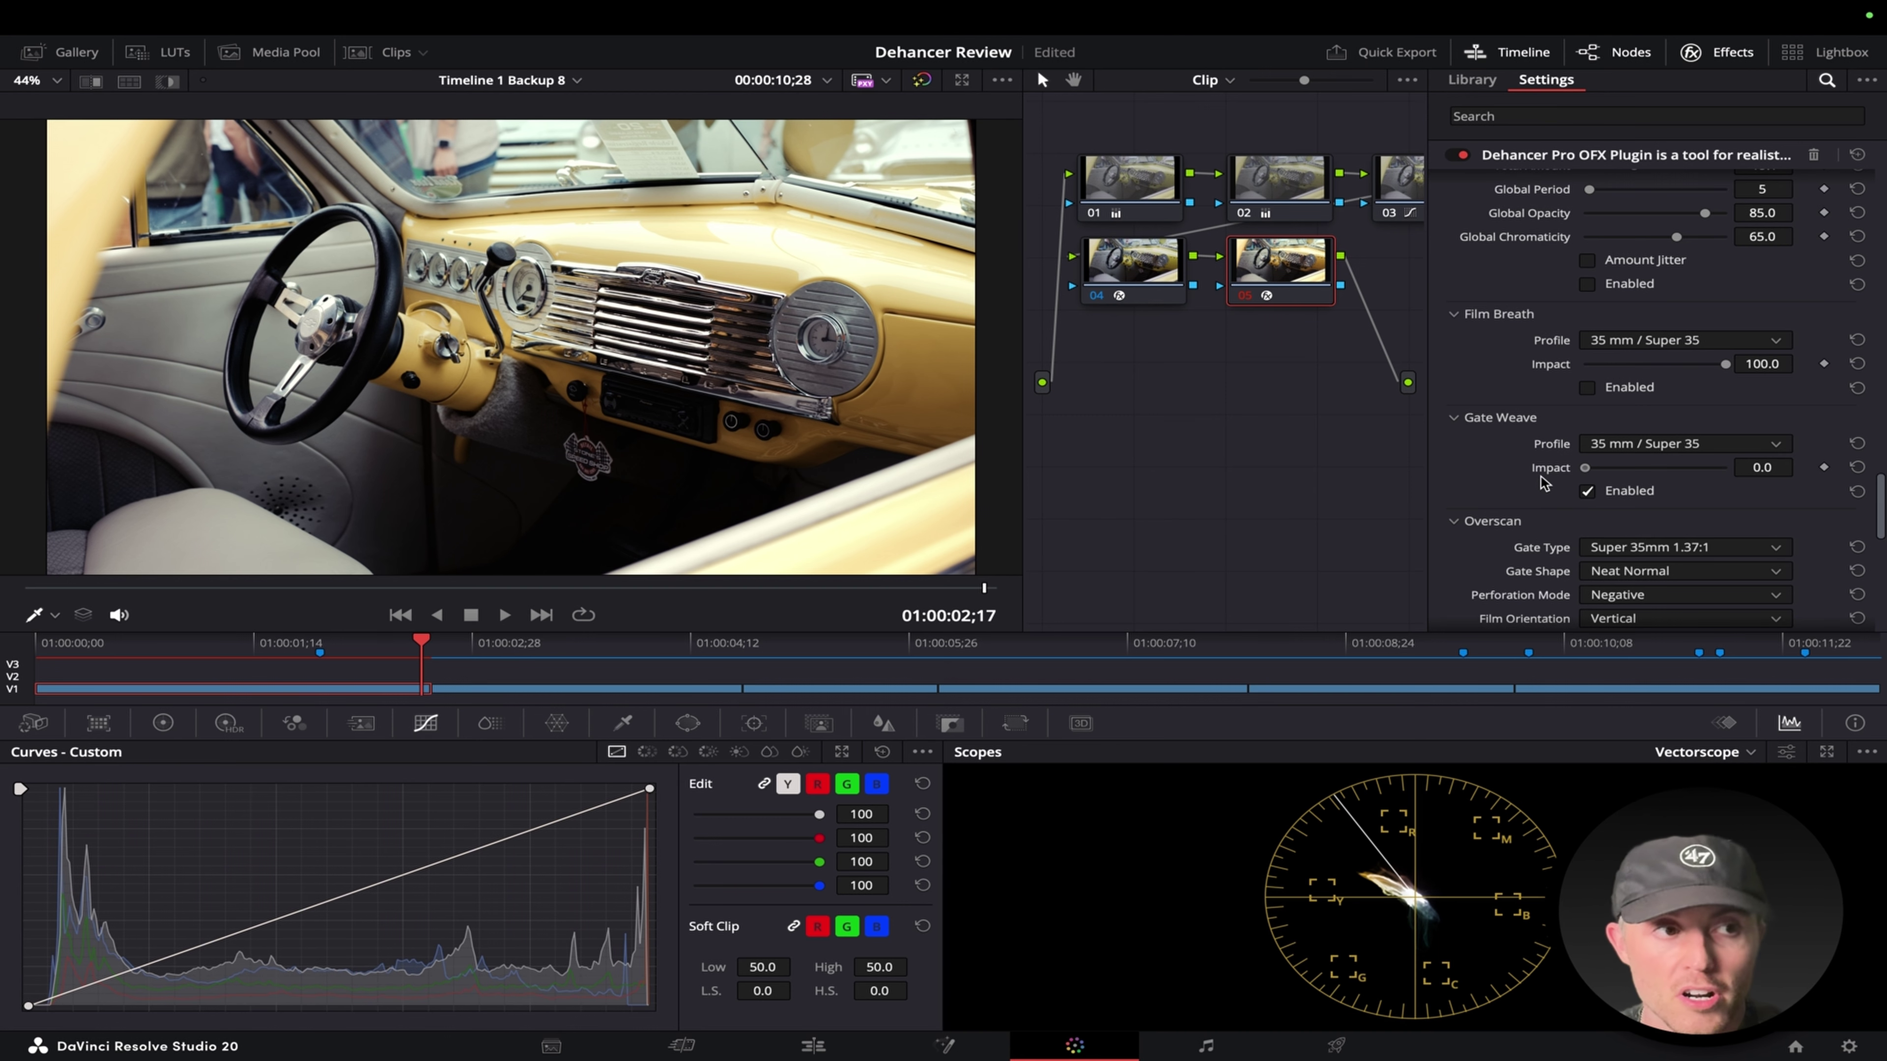
left_click_drag(1585, 467, 1728, 468)
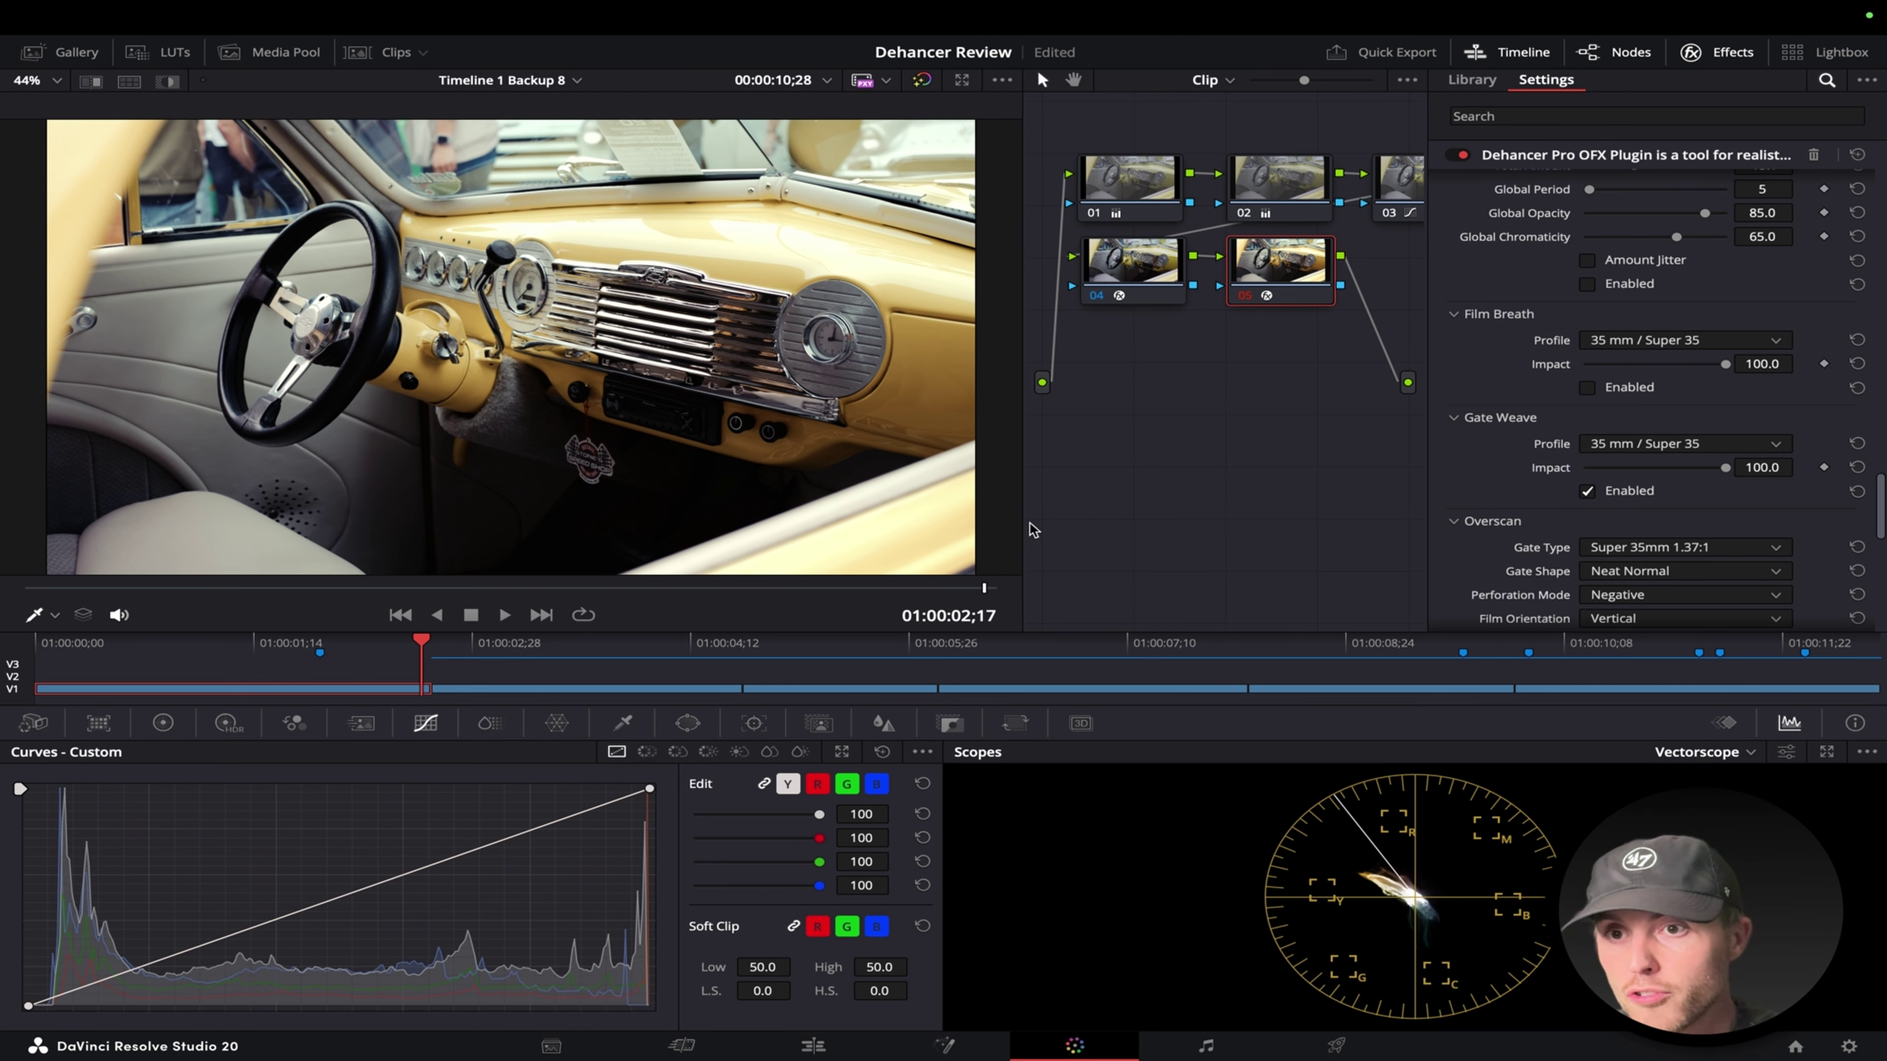
Replay the clip from its start several times to judge the 35 mm / Super 35 Gate Weave.
left_click(437, 615)
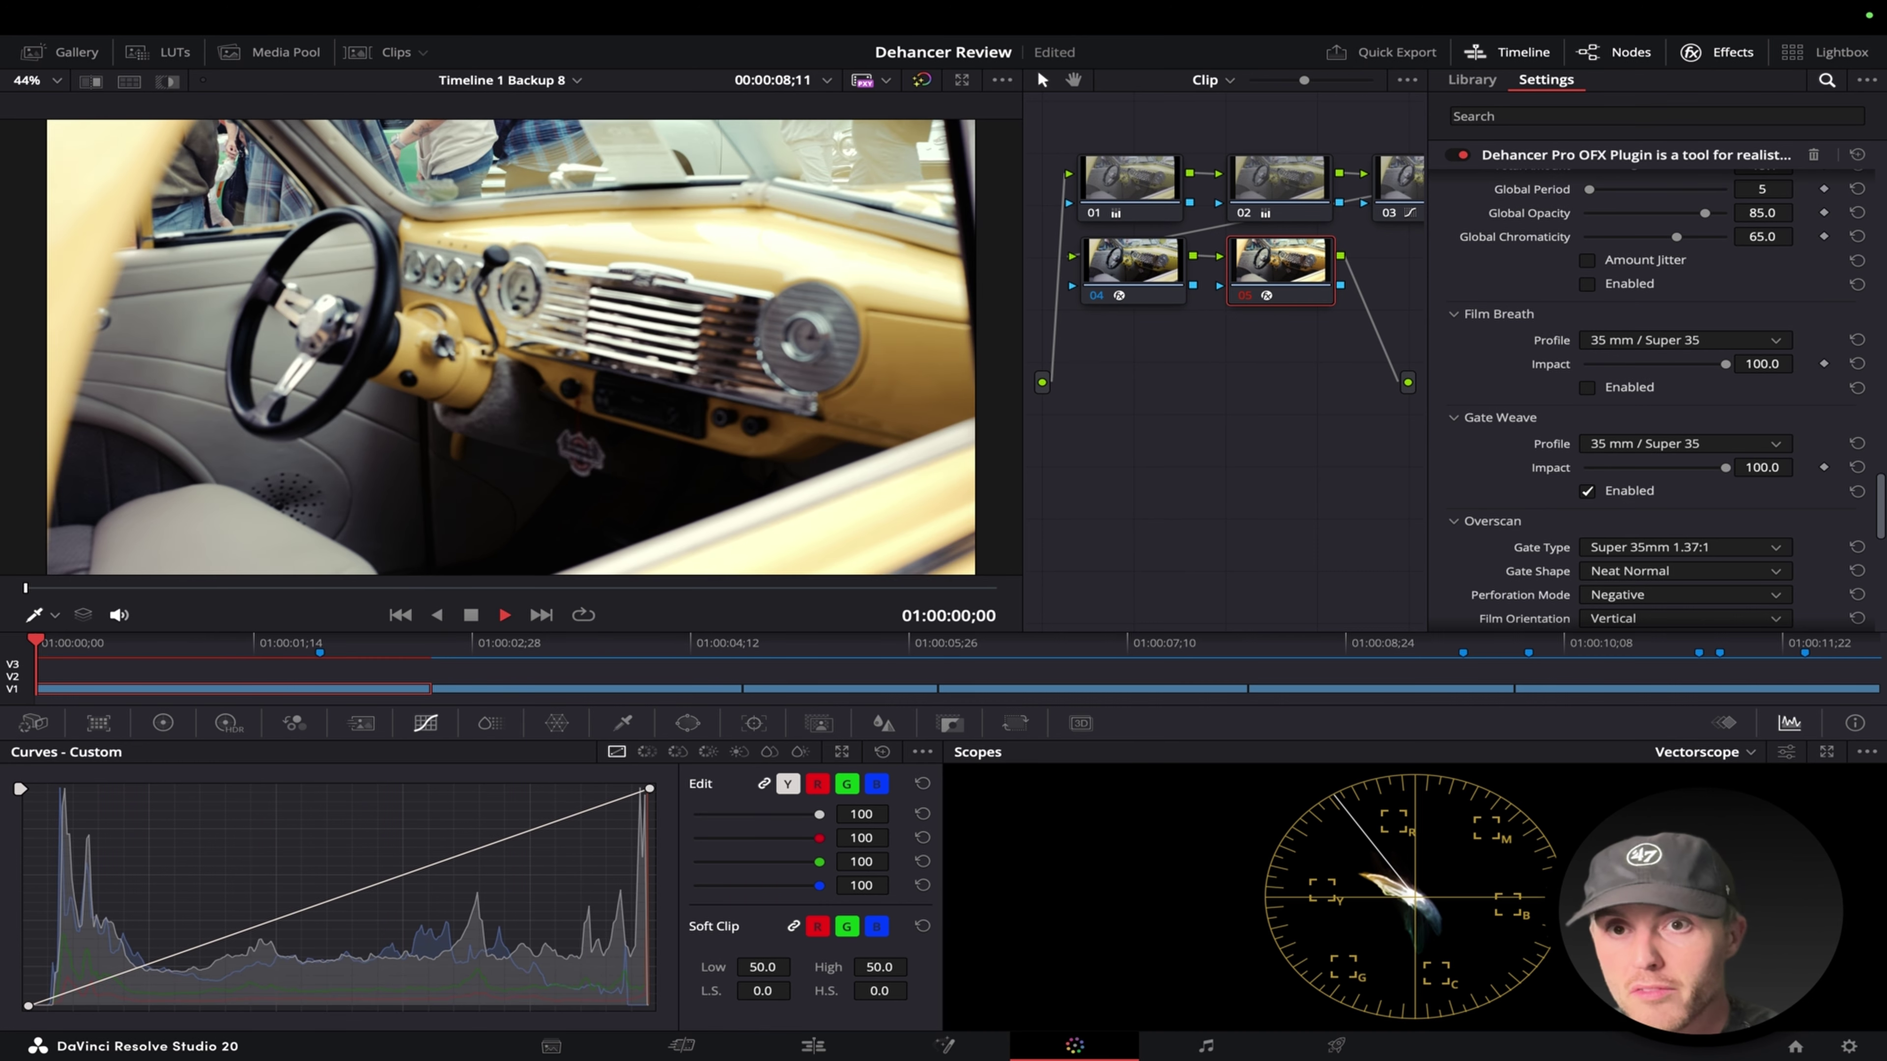
key("space")
left_click_drag(238, 589, 25, 588)
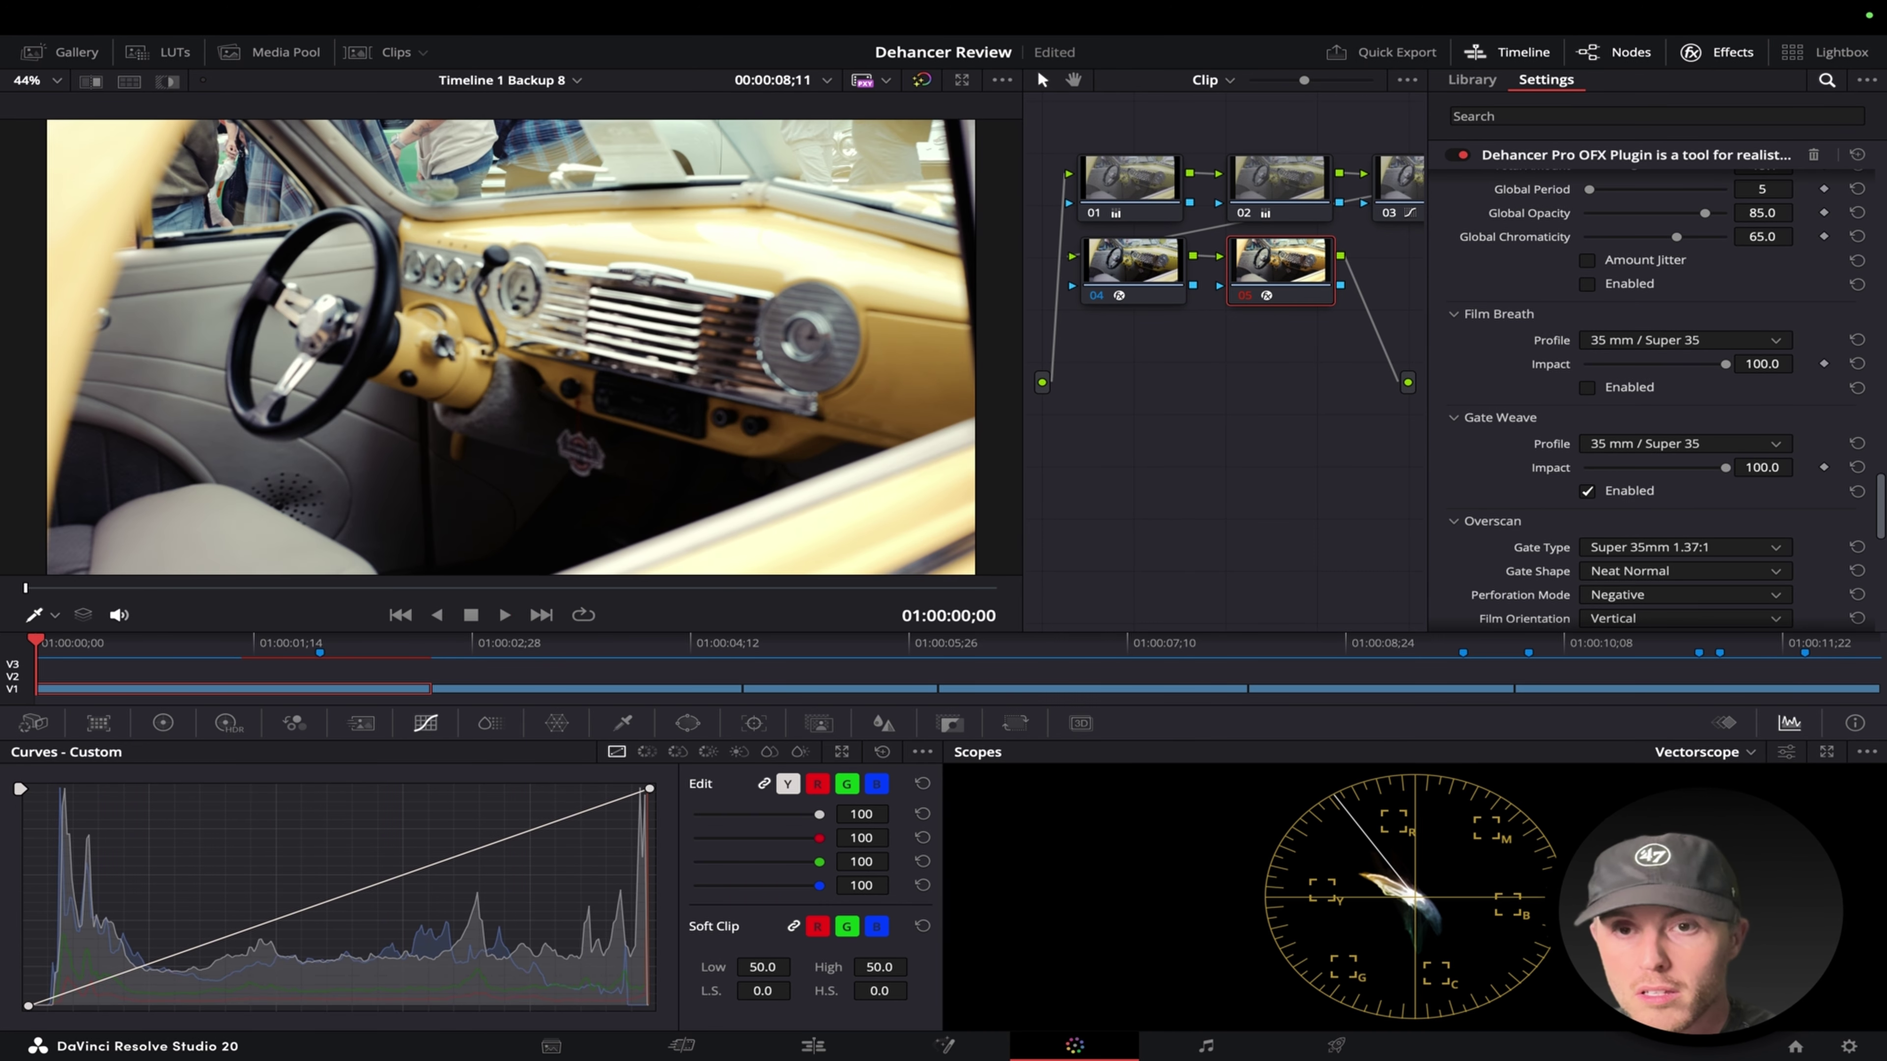
key("space")
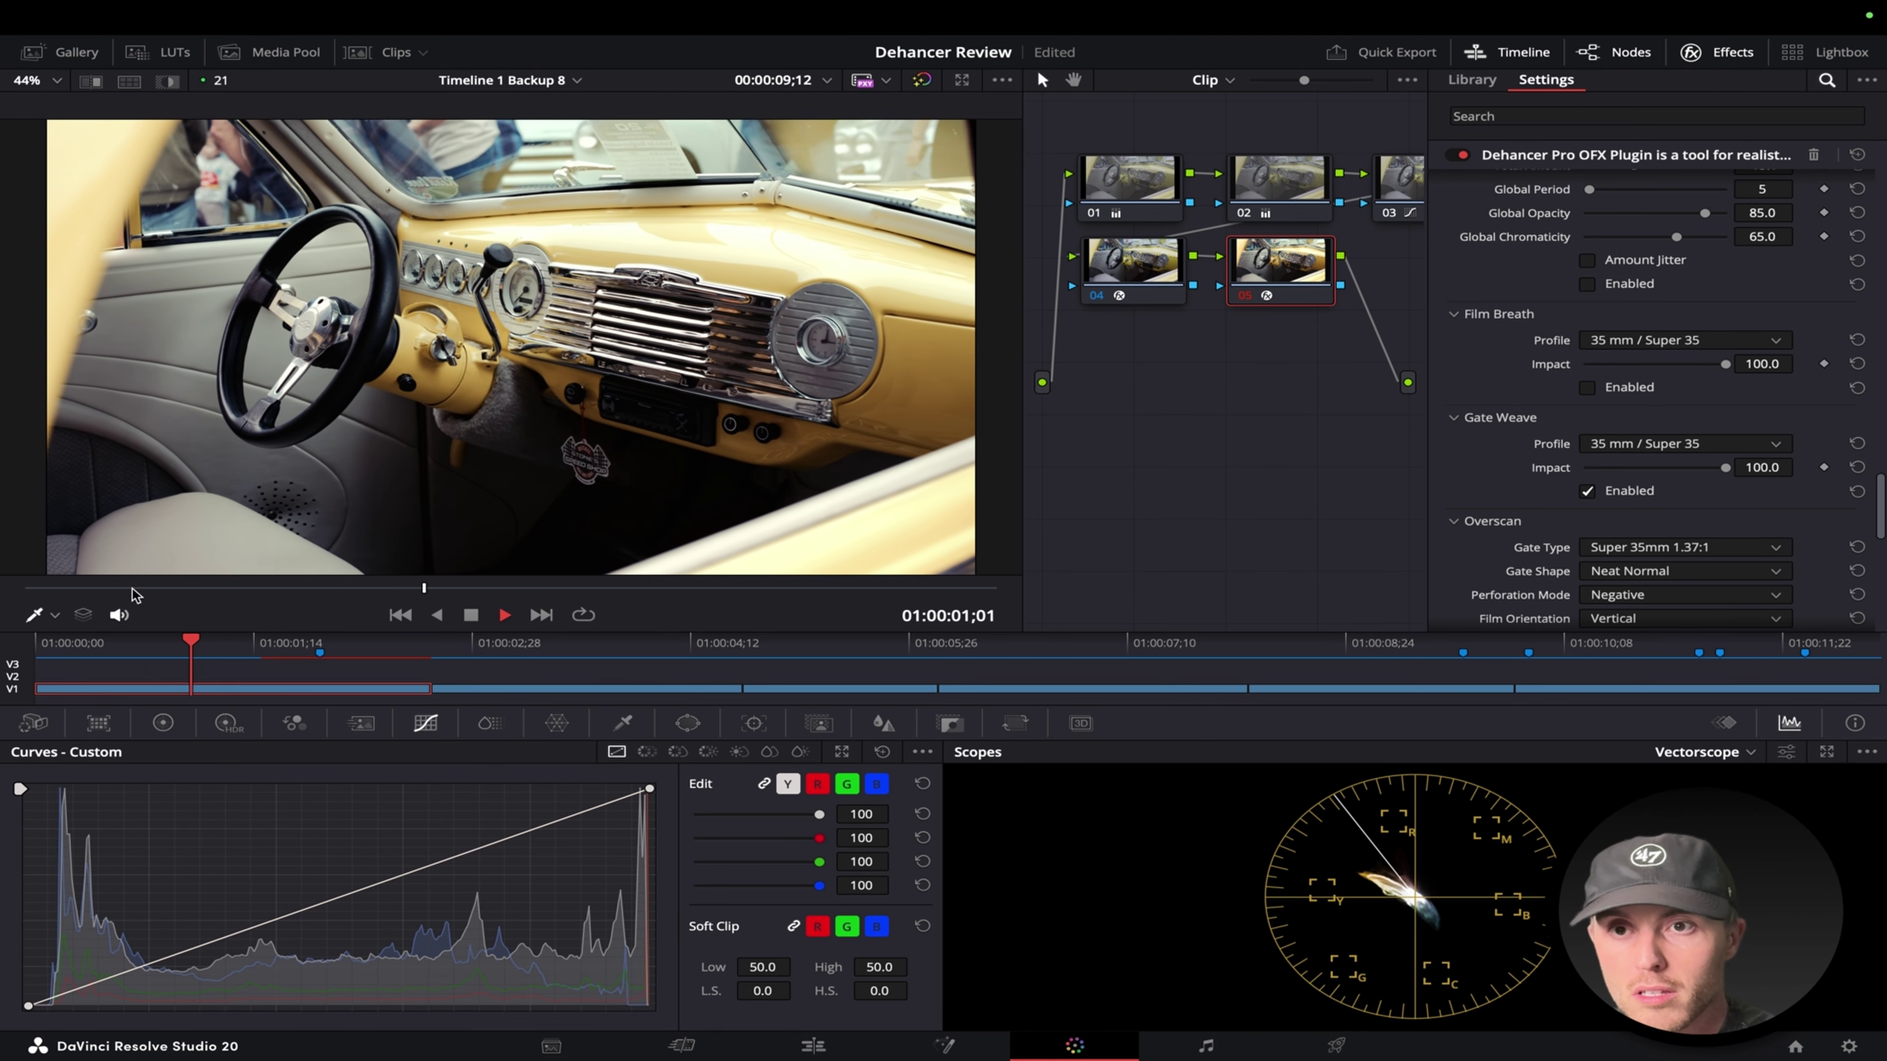
left_click_drag(286, 589, 25, 587)
key("space")
key("space")
Try a Custom Gate Weave profile with Period 21, Translation X 61.2 and Rotation 0.0.
left_click(1614, 444)
left_click(1629, 468)
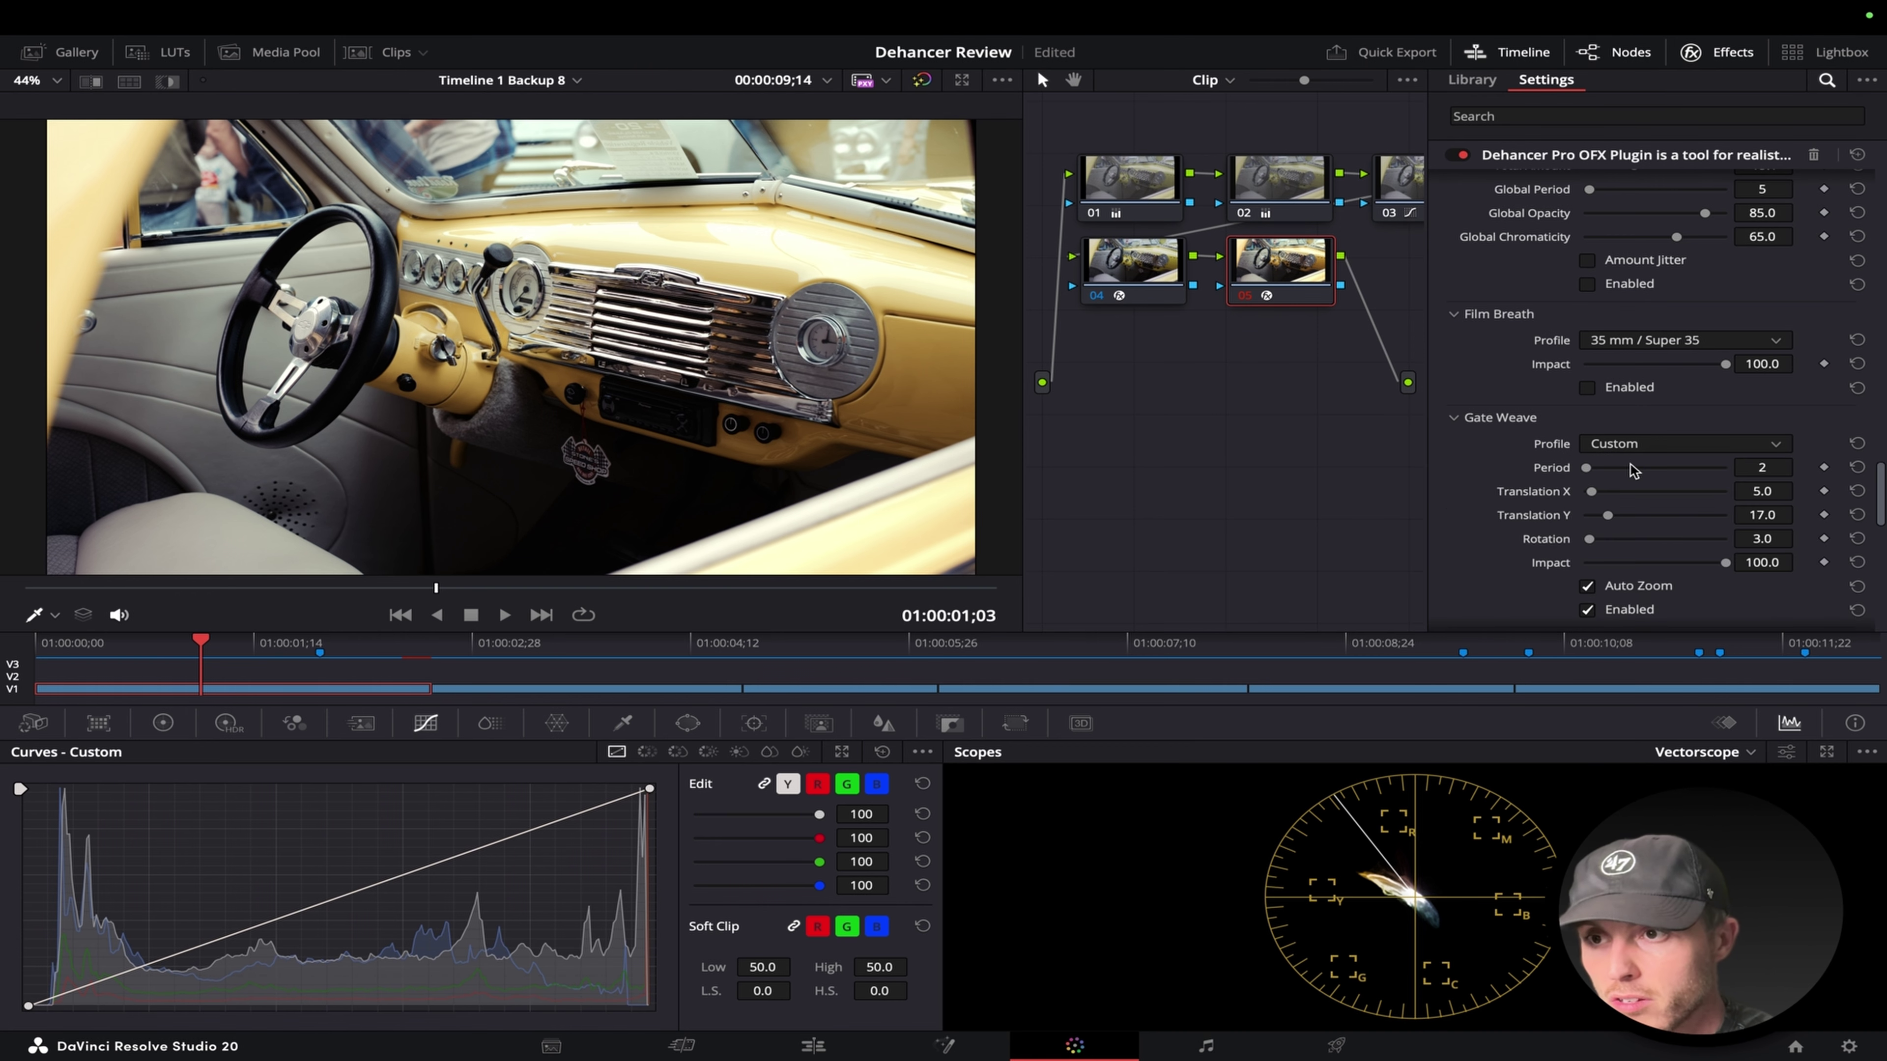
mouse_move(1668, 467)
left_mouse_down()
mouse_move(1608, 467)
mouse_move(1620, 492)
mouse_move(1673, 492)
left_mouse_up()
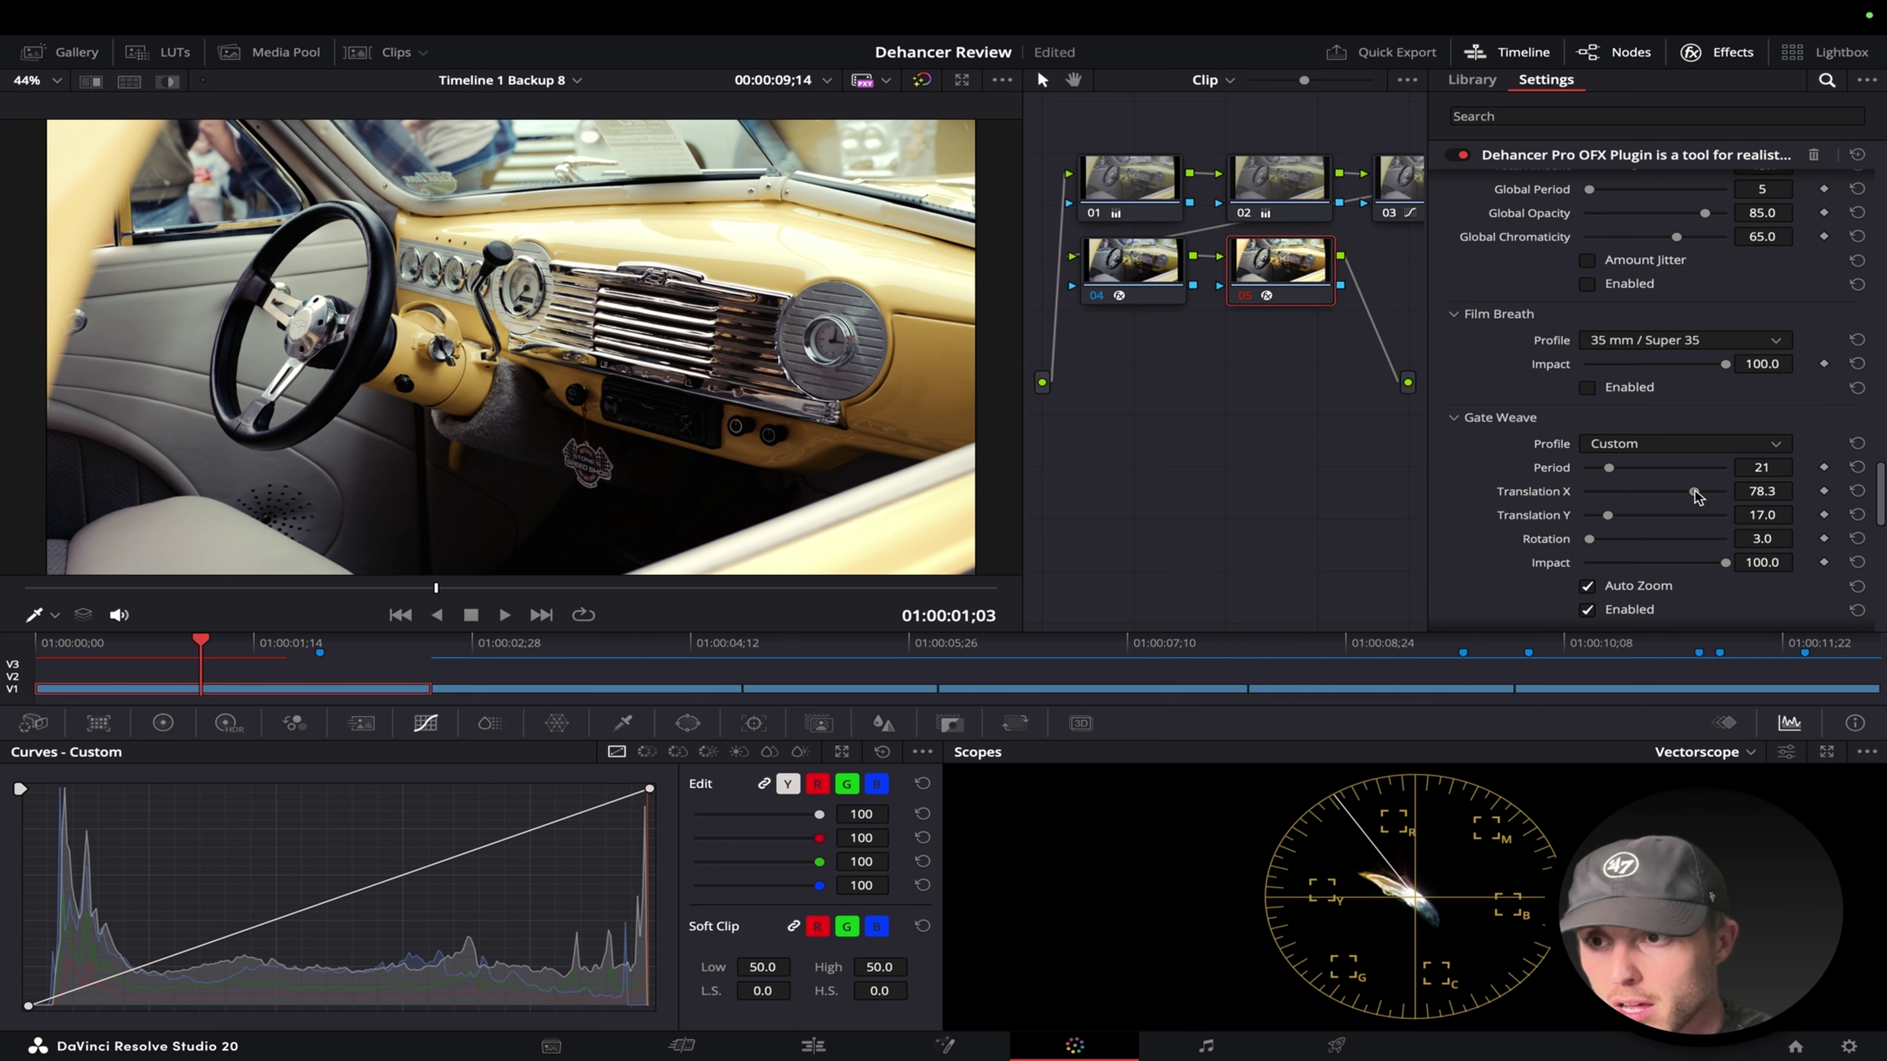
left_click_drag(1589, 539, 1503, 554)
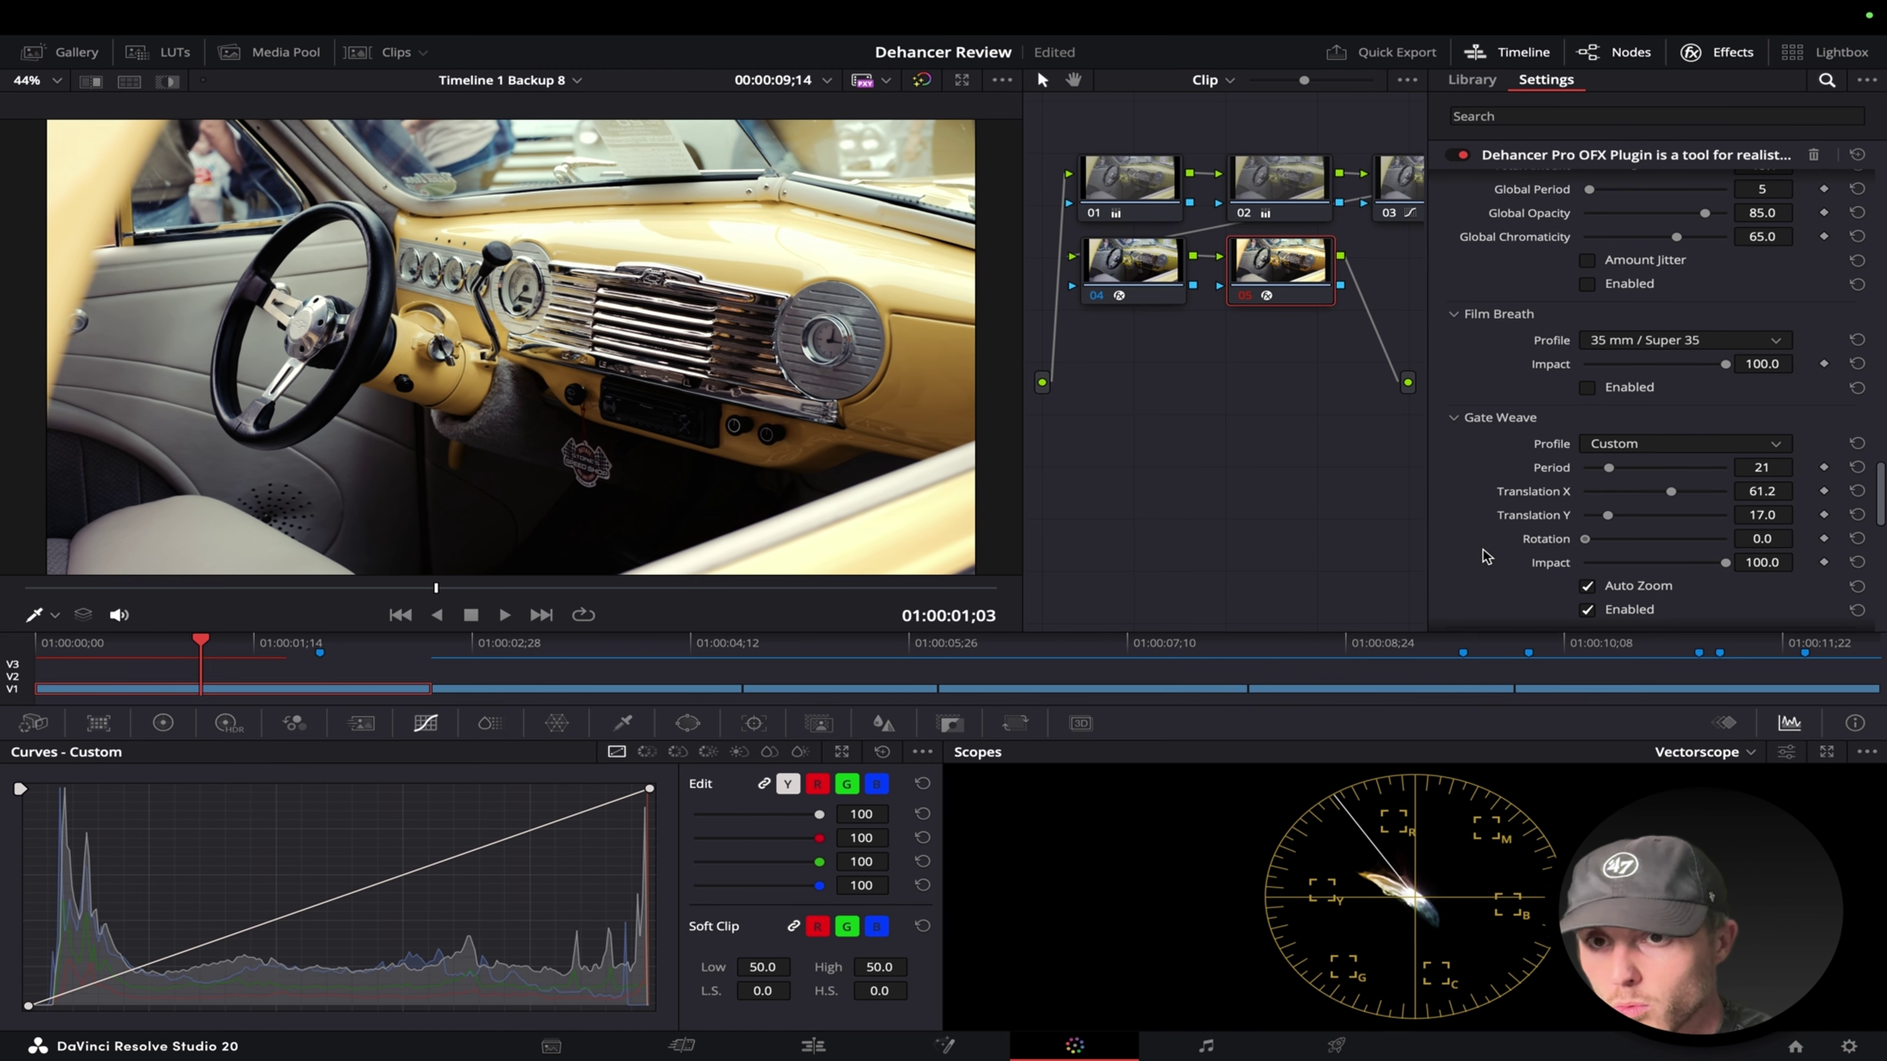
Set the Gate Weave profile to 65 mm / 70 mm and play the clip from its start.
left_click(1599, 446)
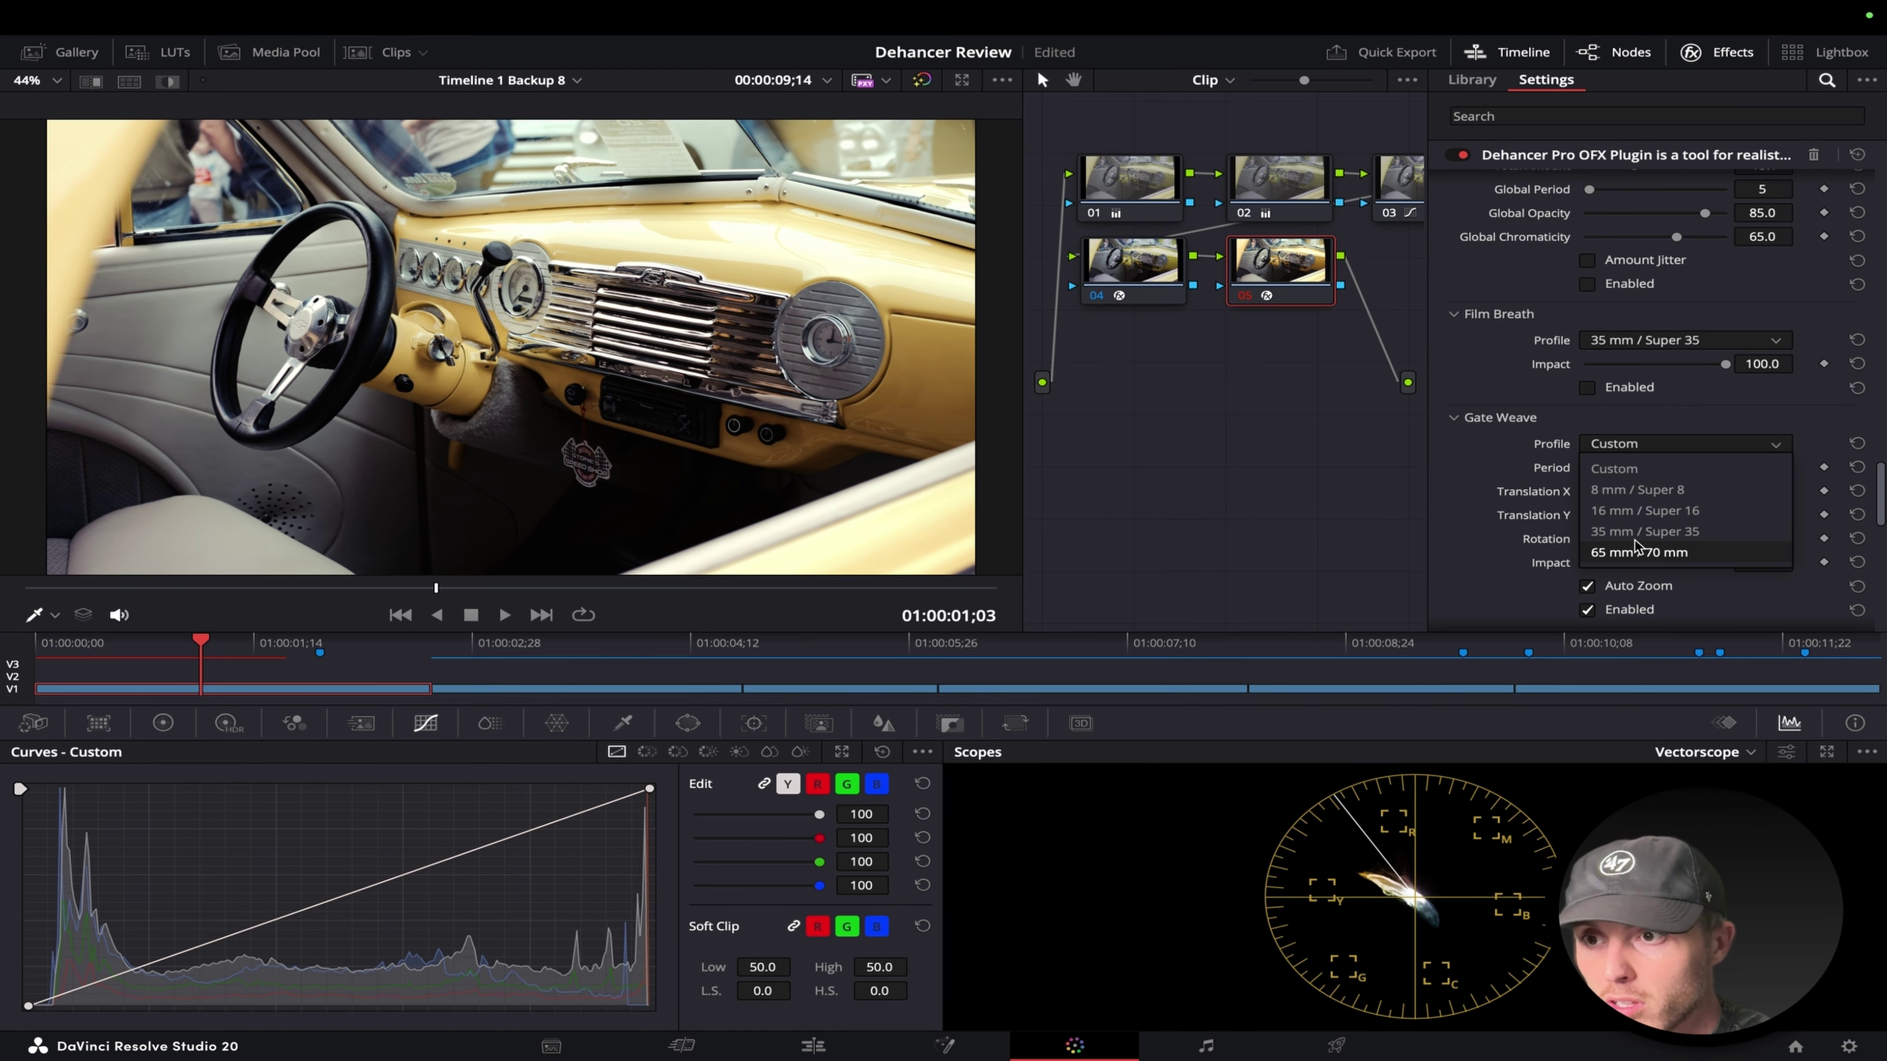
left_click(1640, 529)
left_click_drag(239, 587, 25, 588)
key("space")
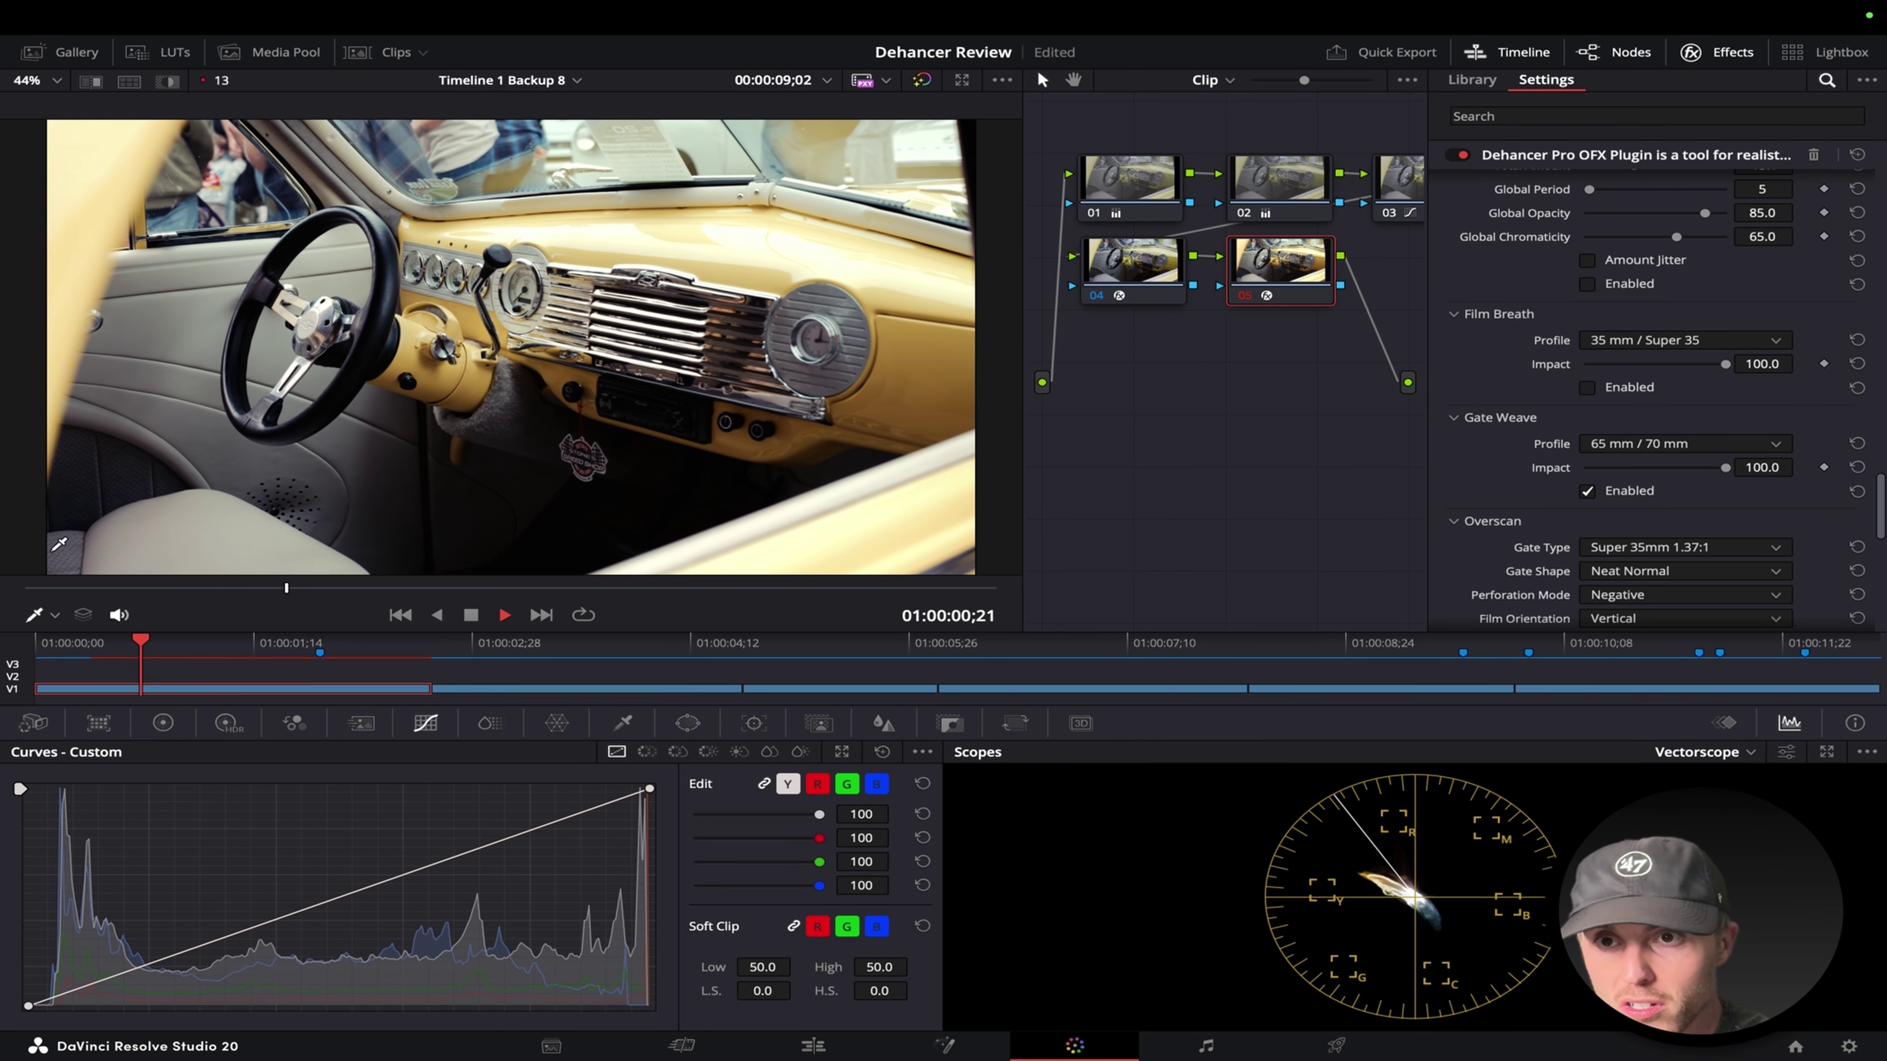
key("space")
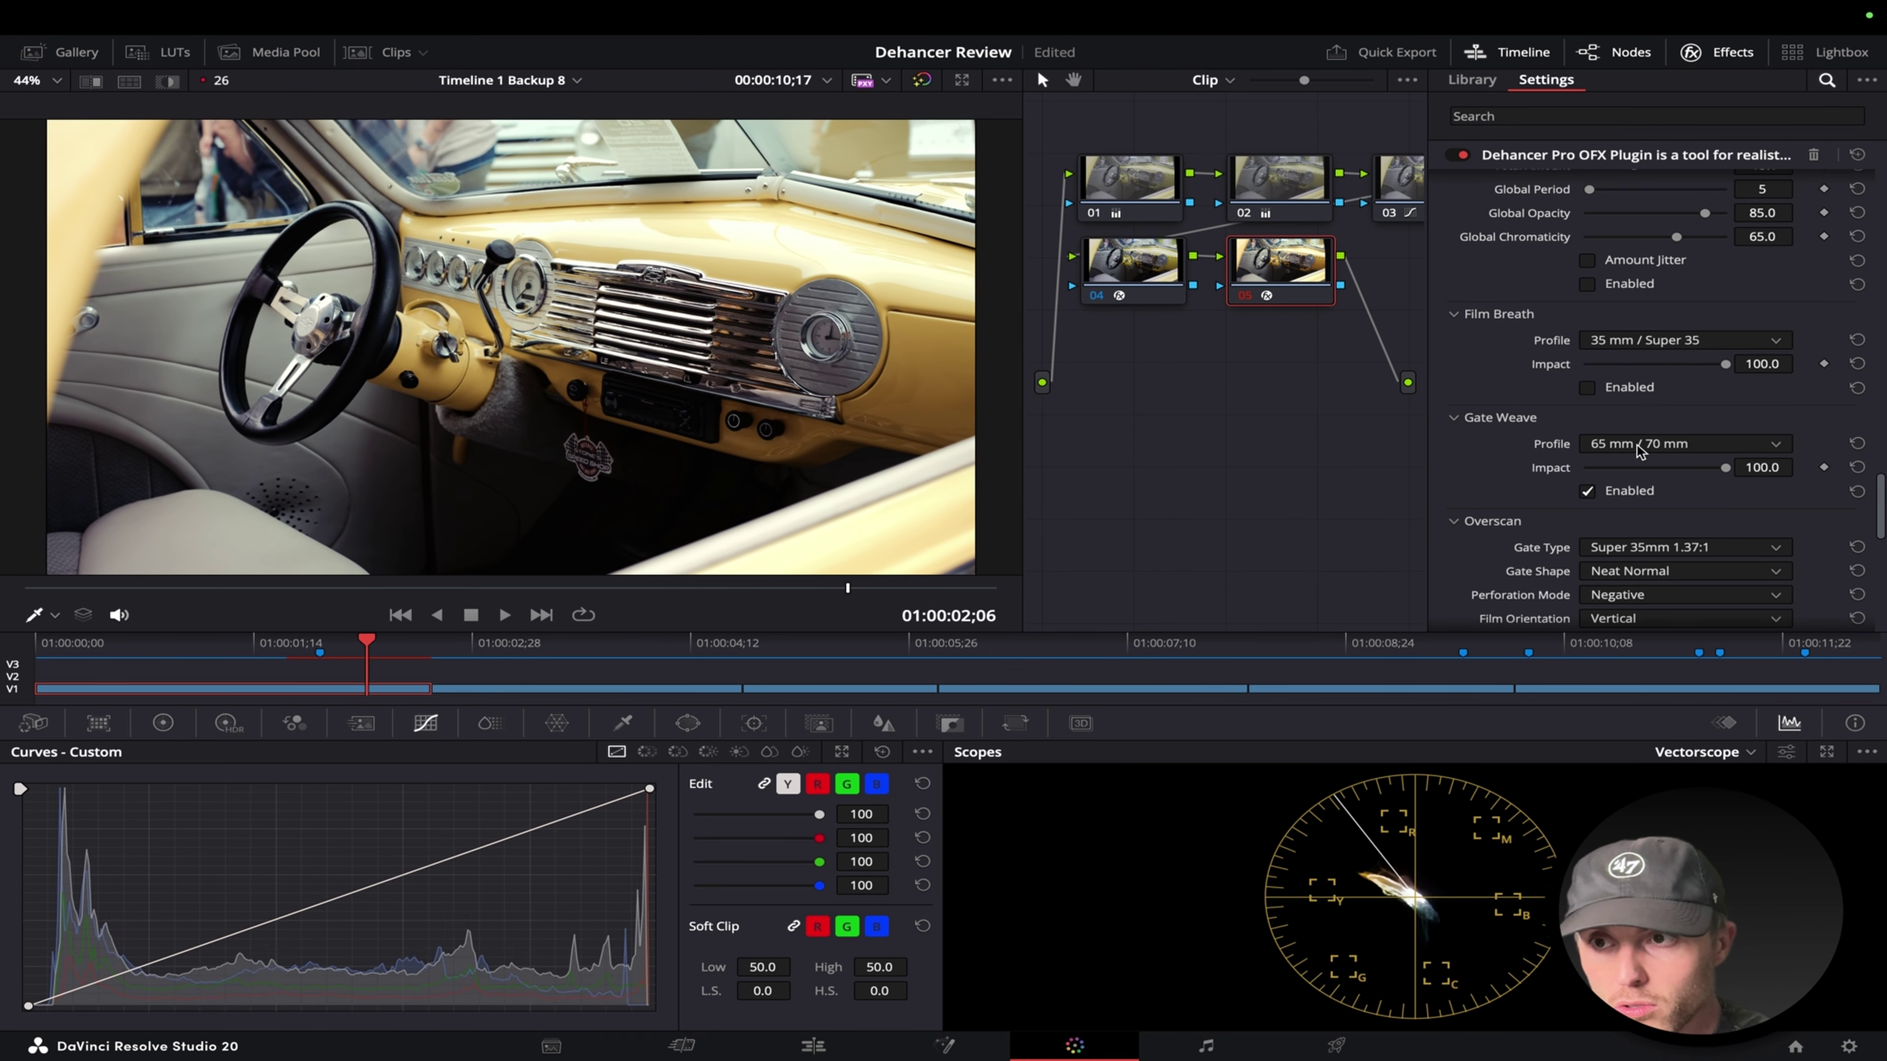
Set the Gate Weave profile to 8 mm / Super 8 and play the clip from its start.
left_click(1638, 444)
left_click(1638, 490)
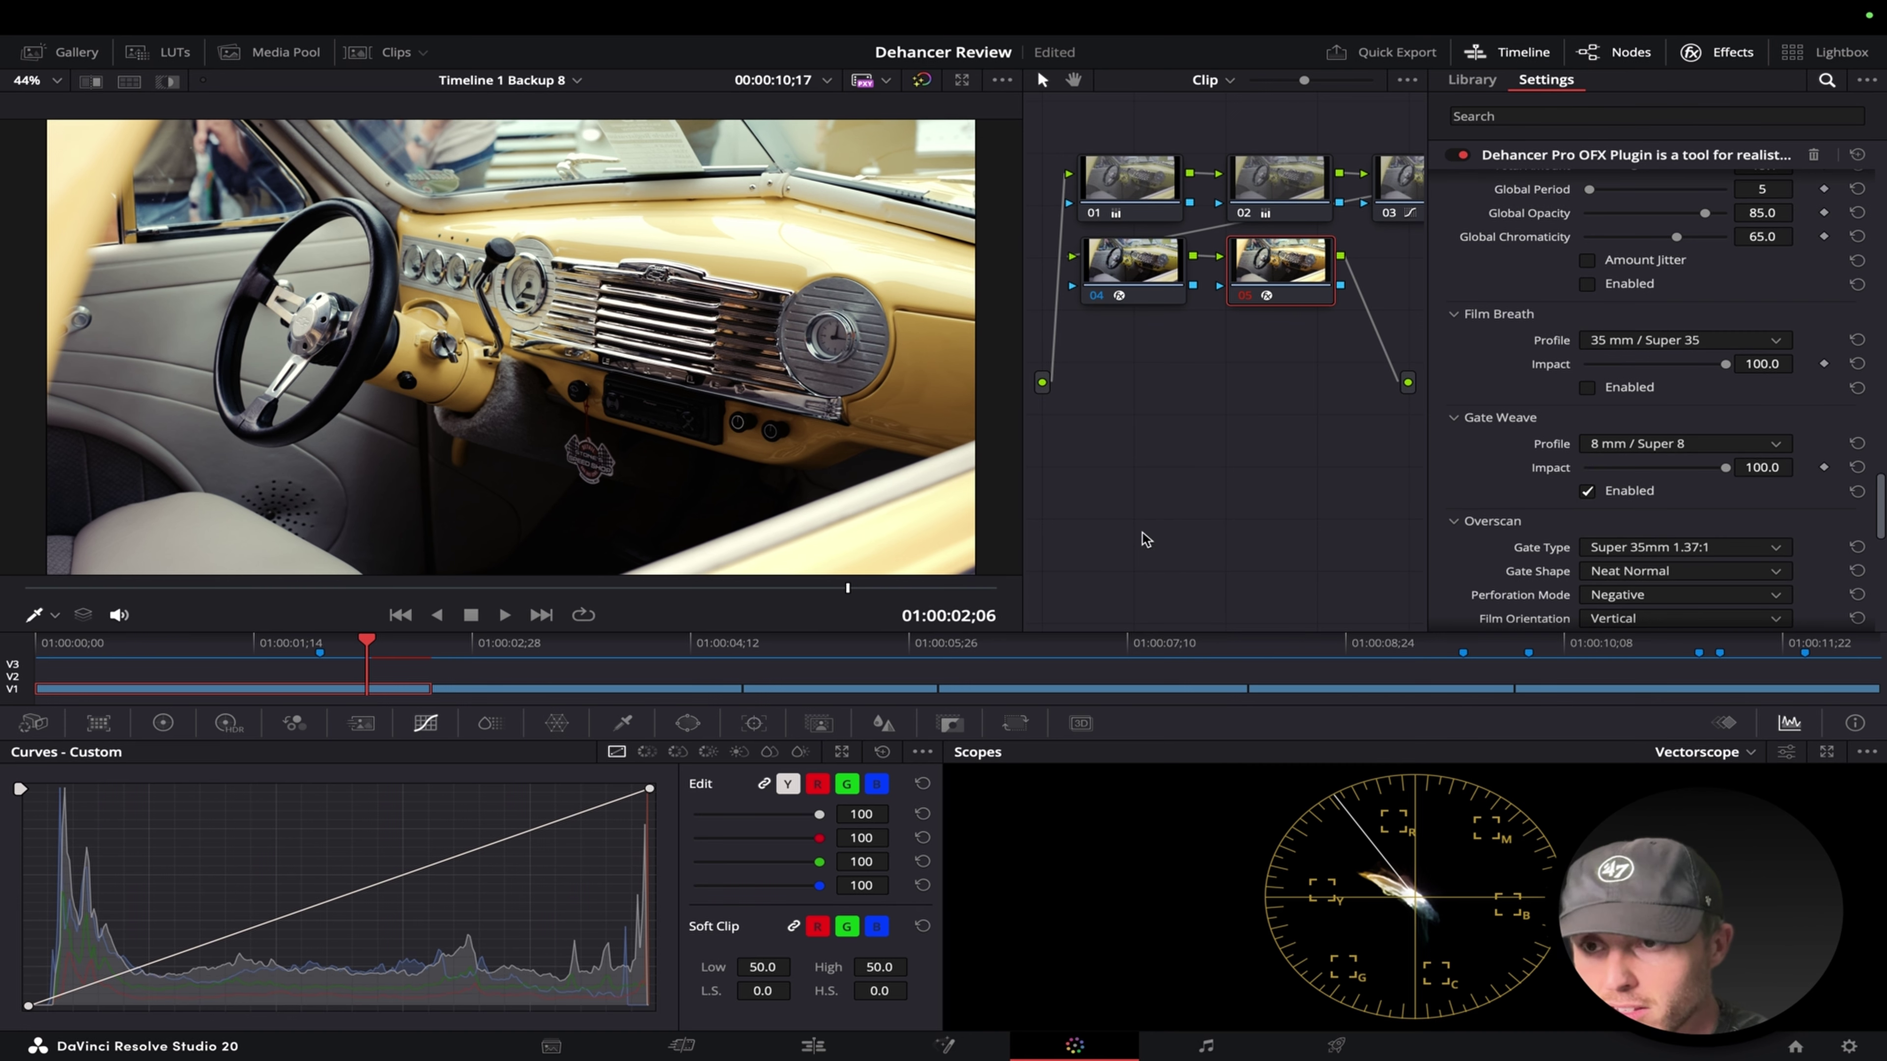
key("Home")
key("space")
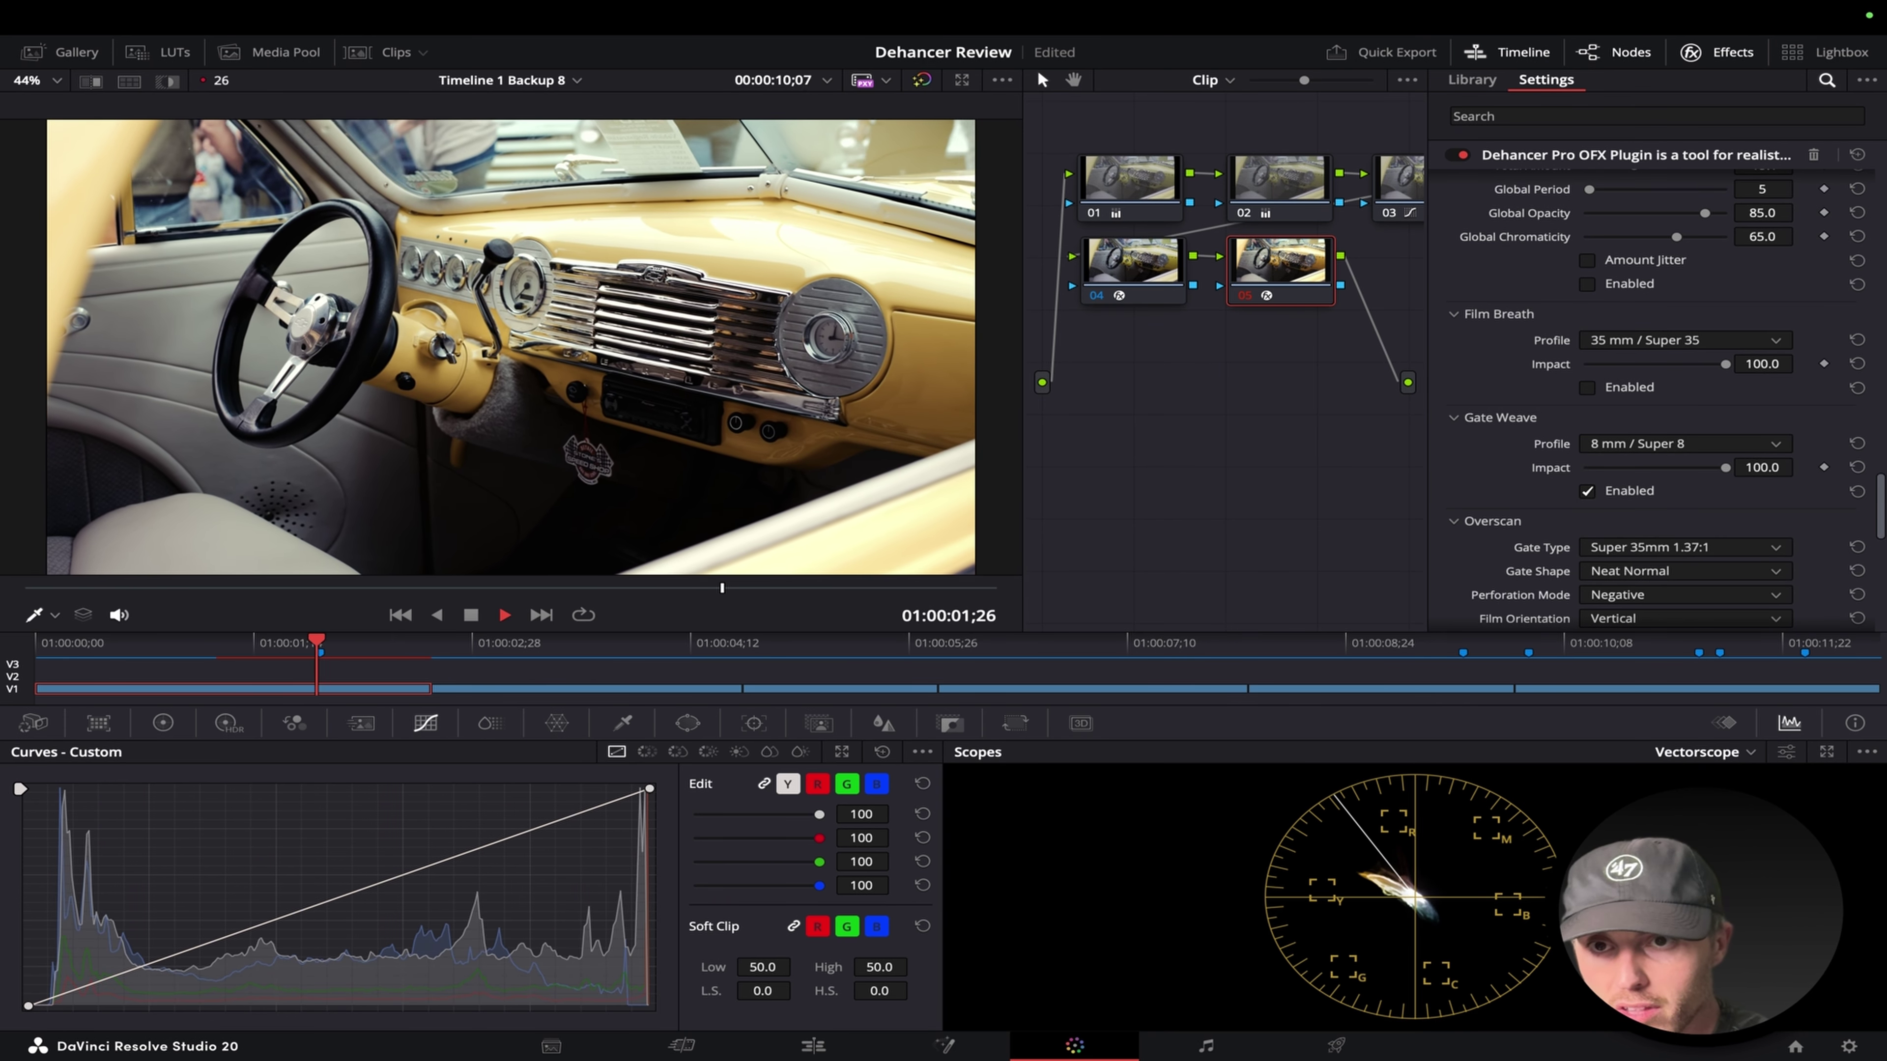
key("space")
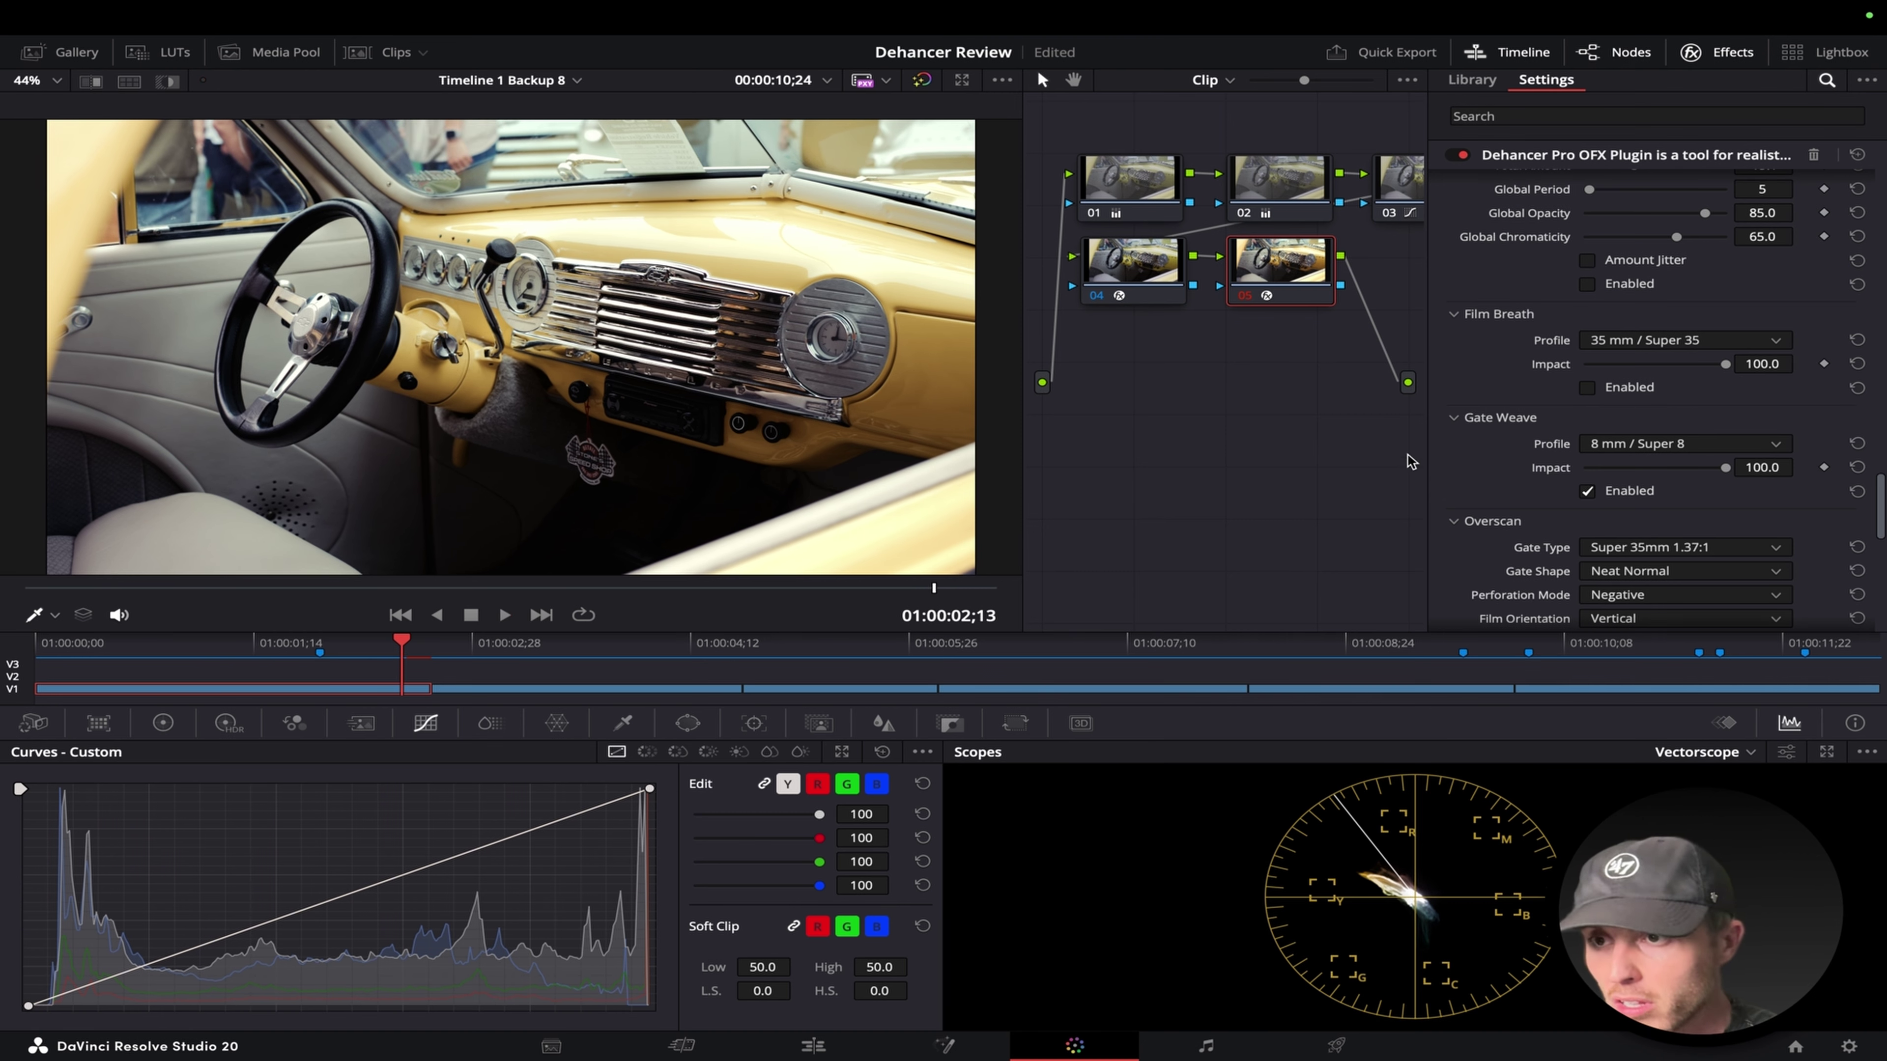
Lower the Gate Weave Impact to 57.4 and disable Gate Weave.
left_click_drag(1723, 473, 1668, 482)
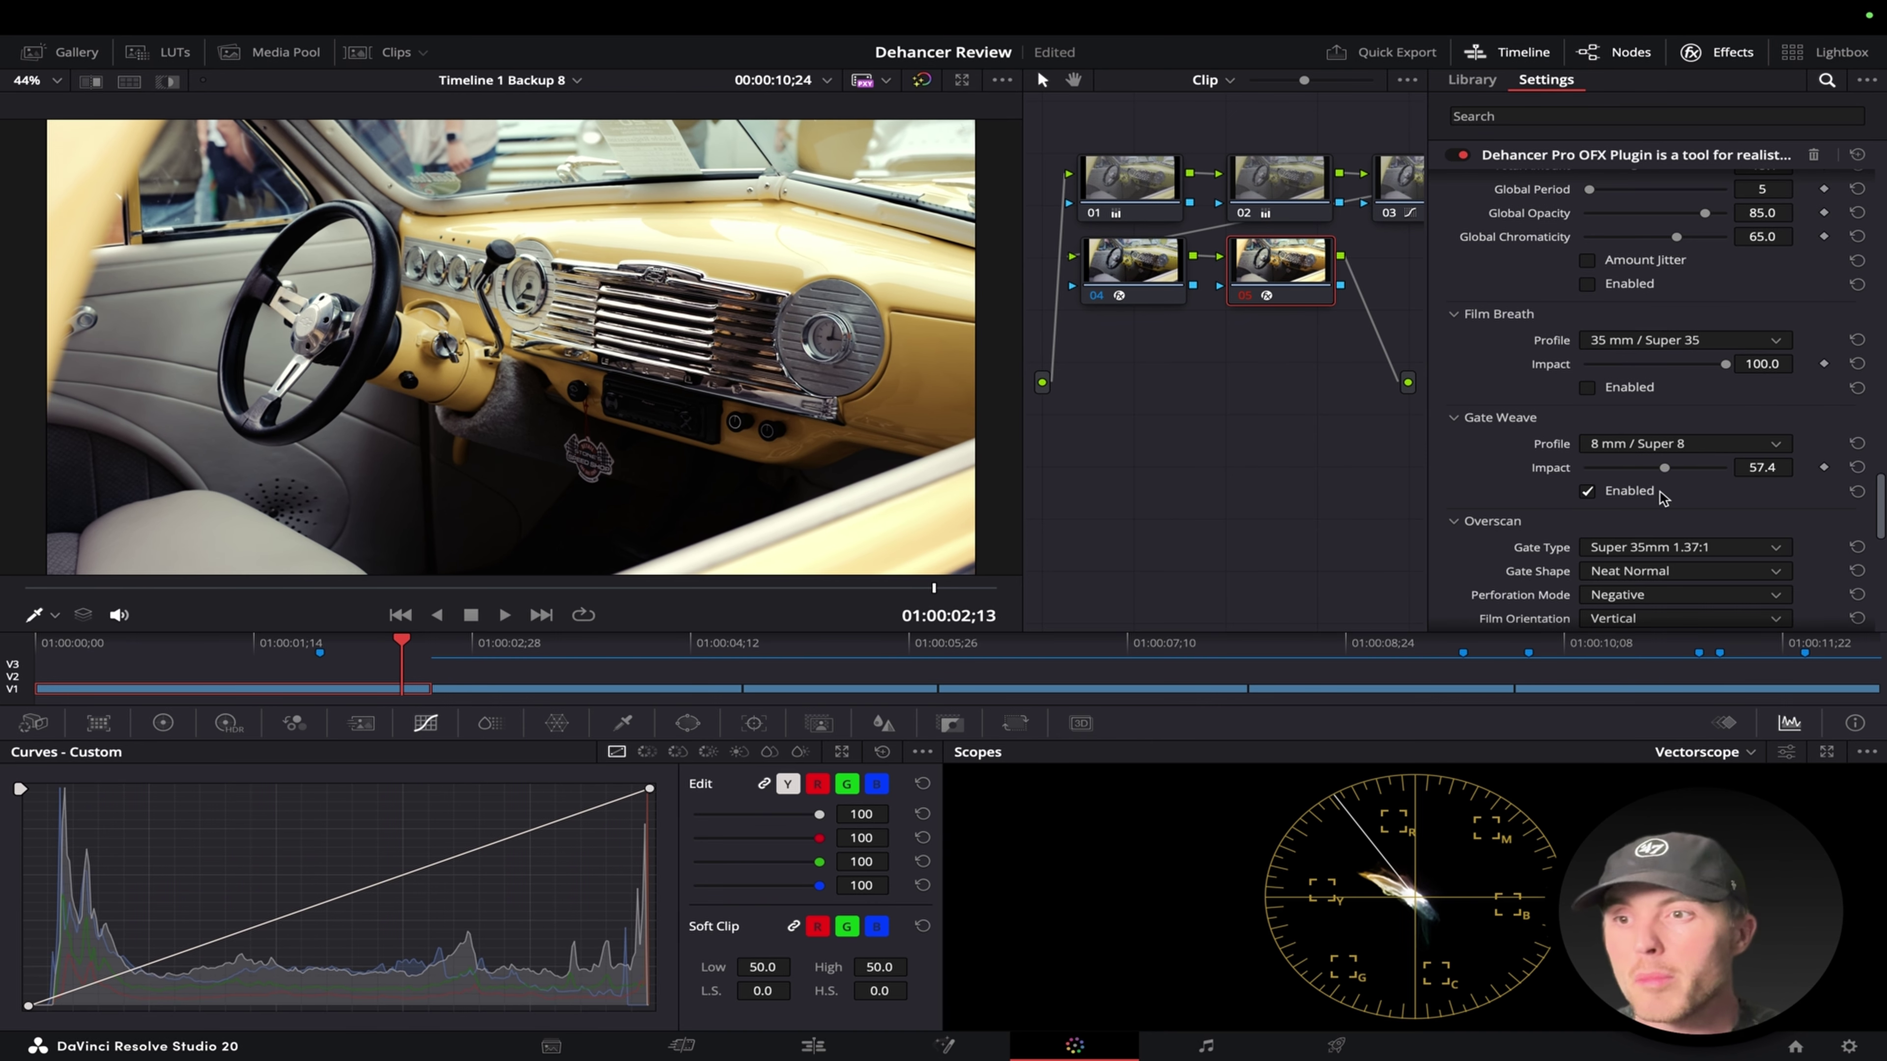
left_click(1589, 492)
Enable Overscan with the Super 8mm 1.33:1 gate type and set its Scale to 9.3.
scroll(1605, 529, "down", 3)
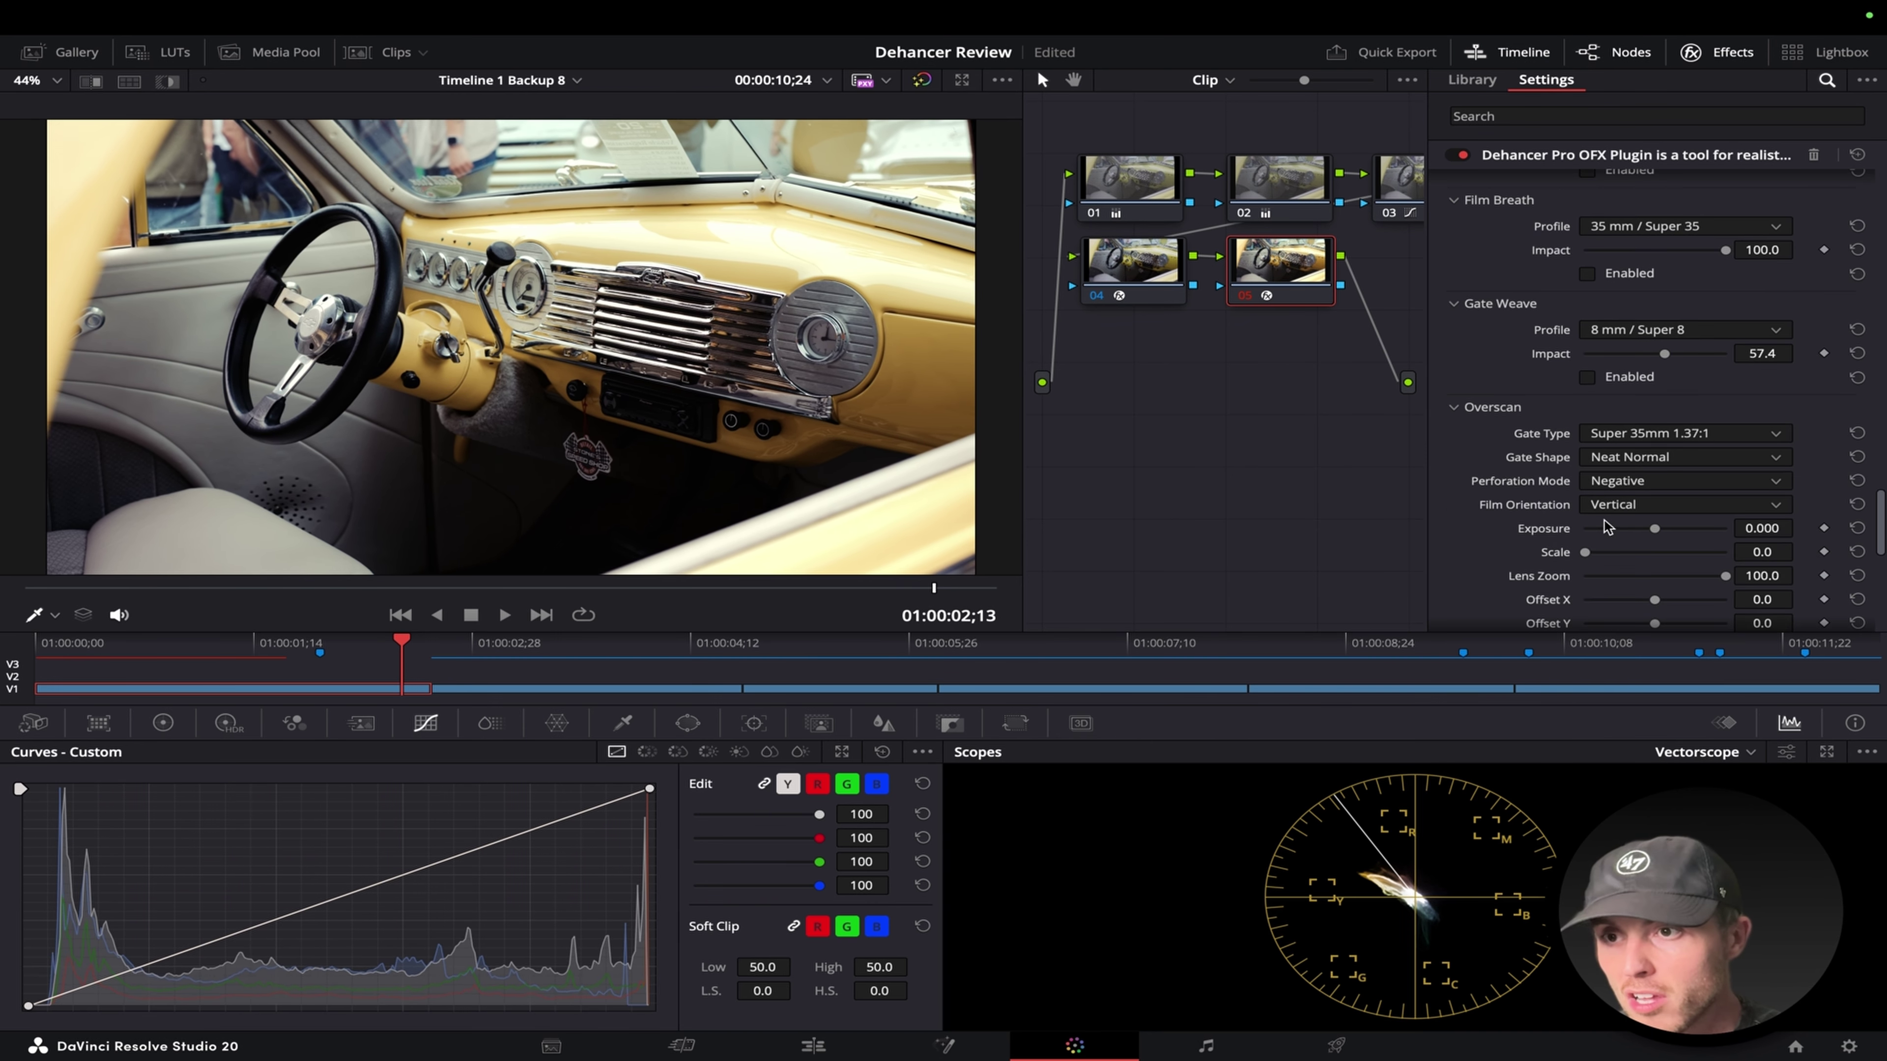
scroll(1594, 530, "down", 2)
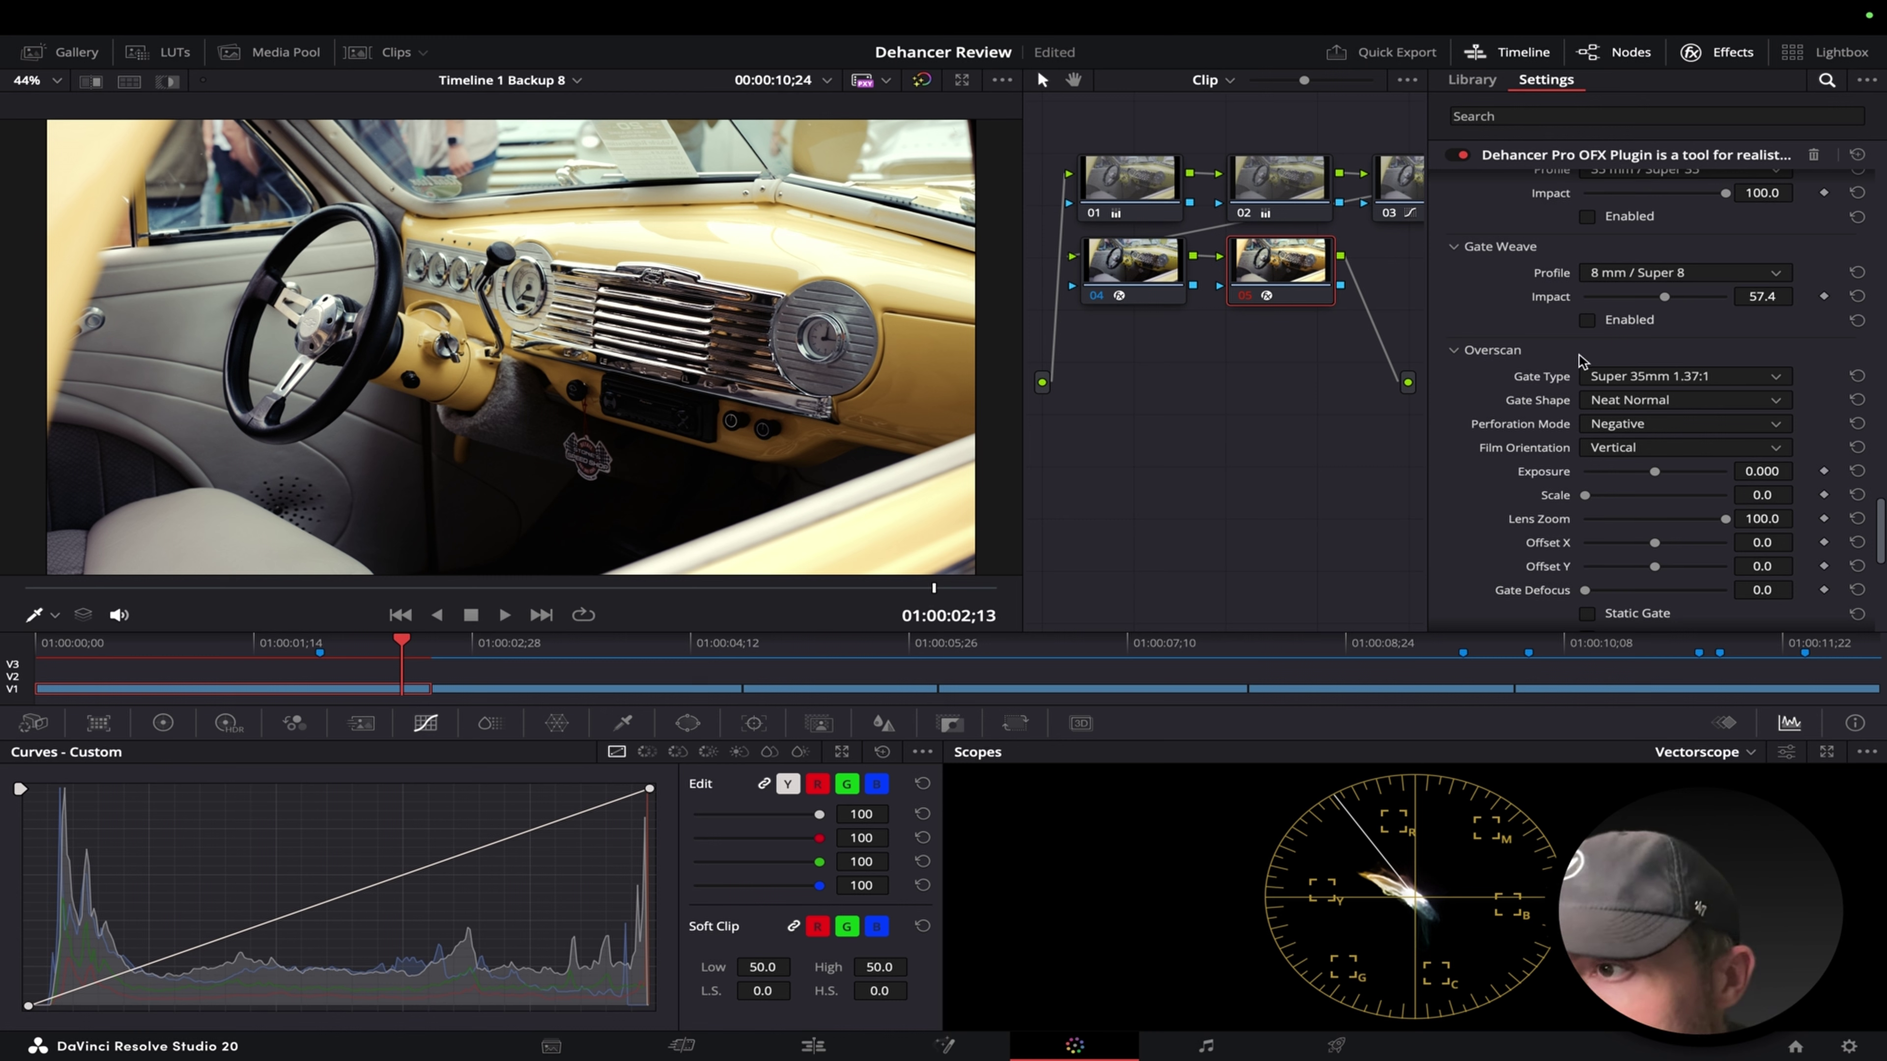
left_click(1686, 377)
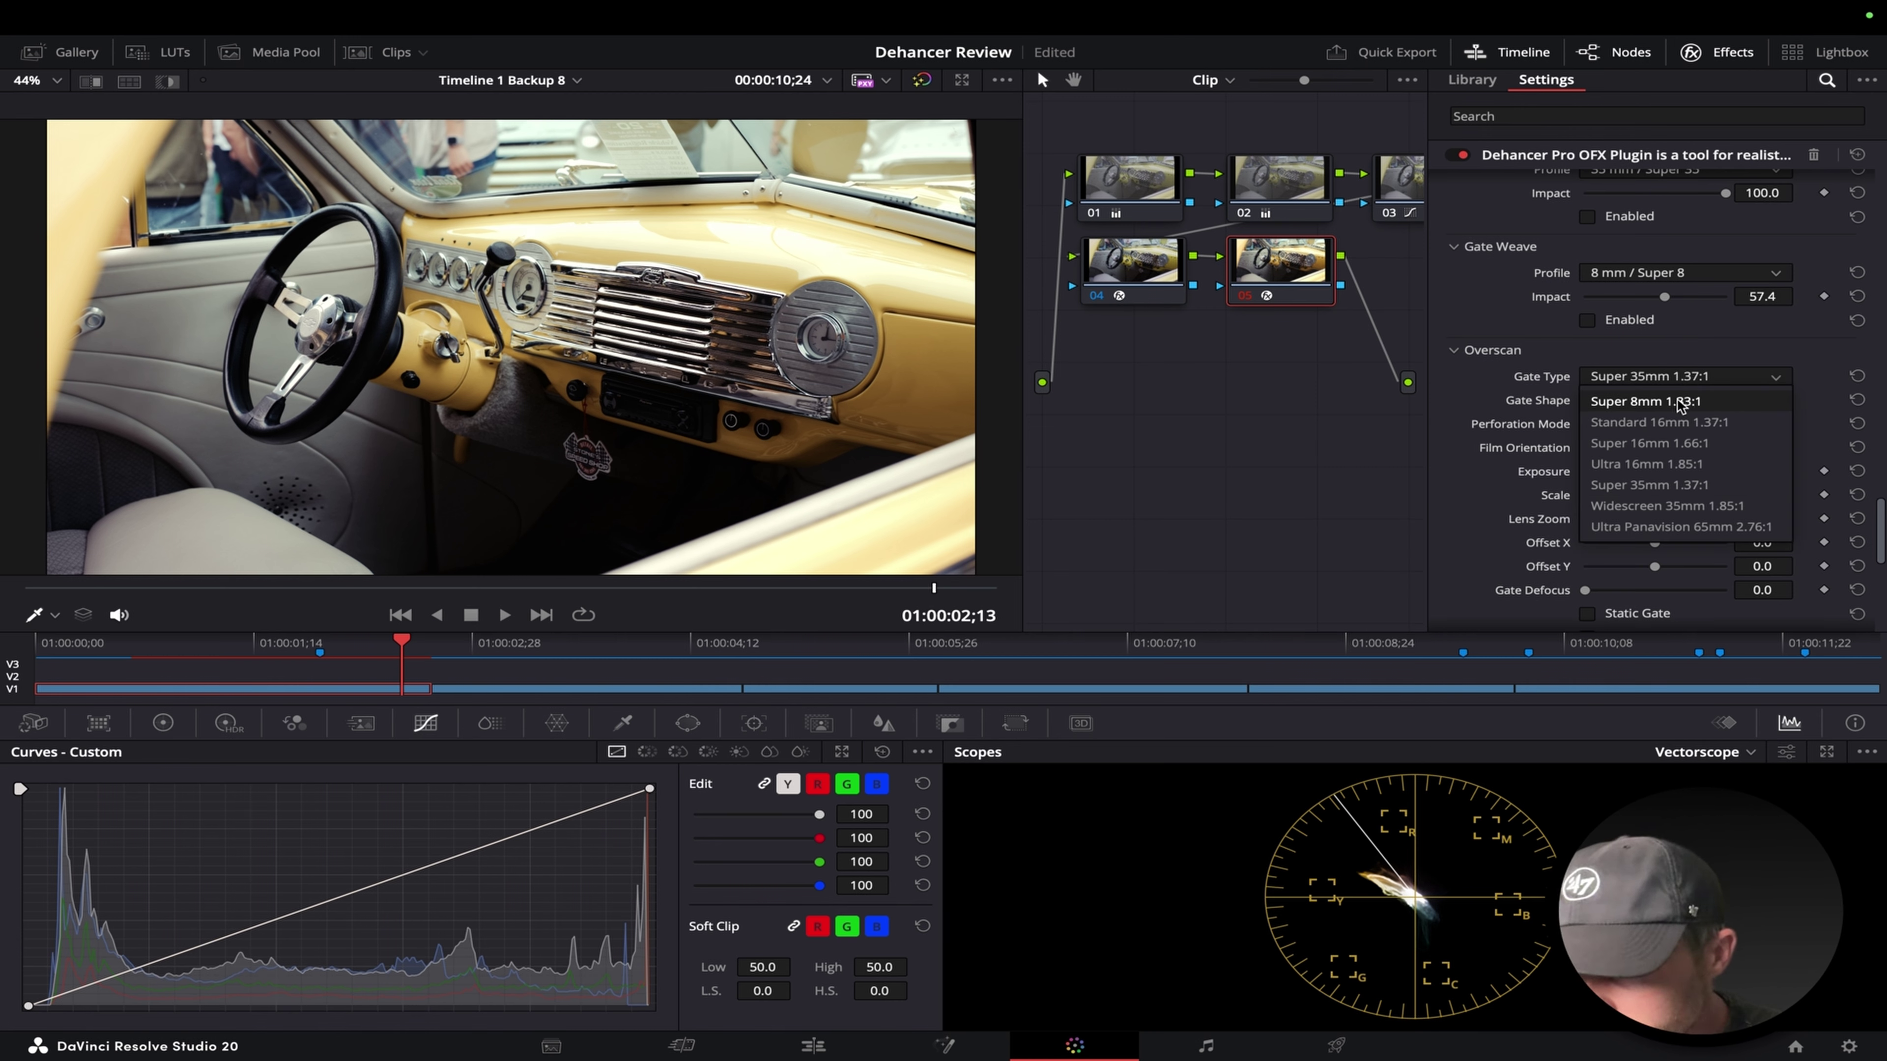
left_click(1664, 404)
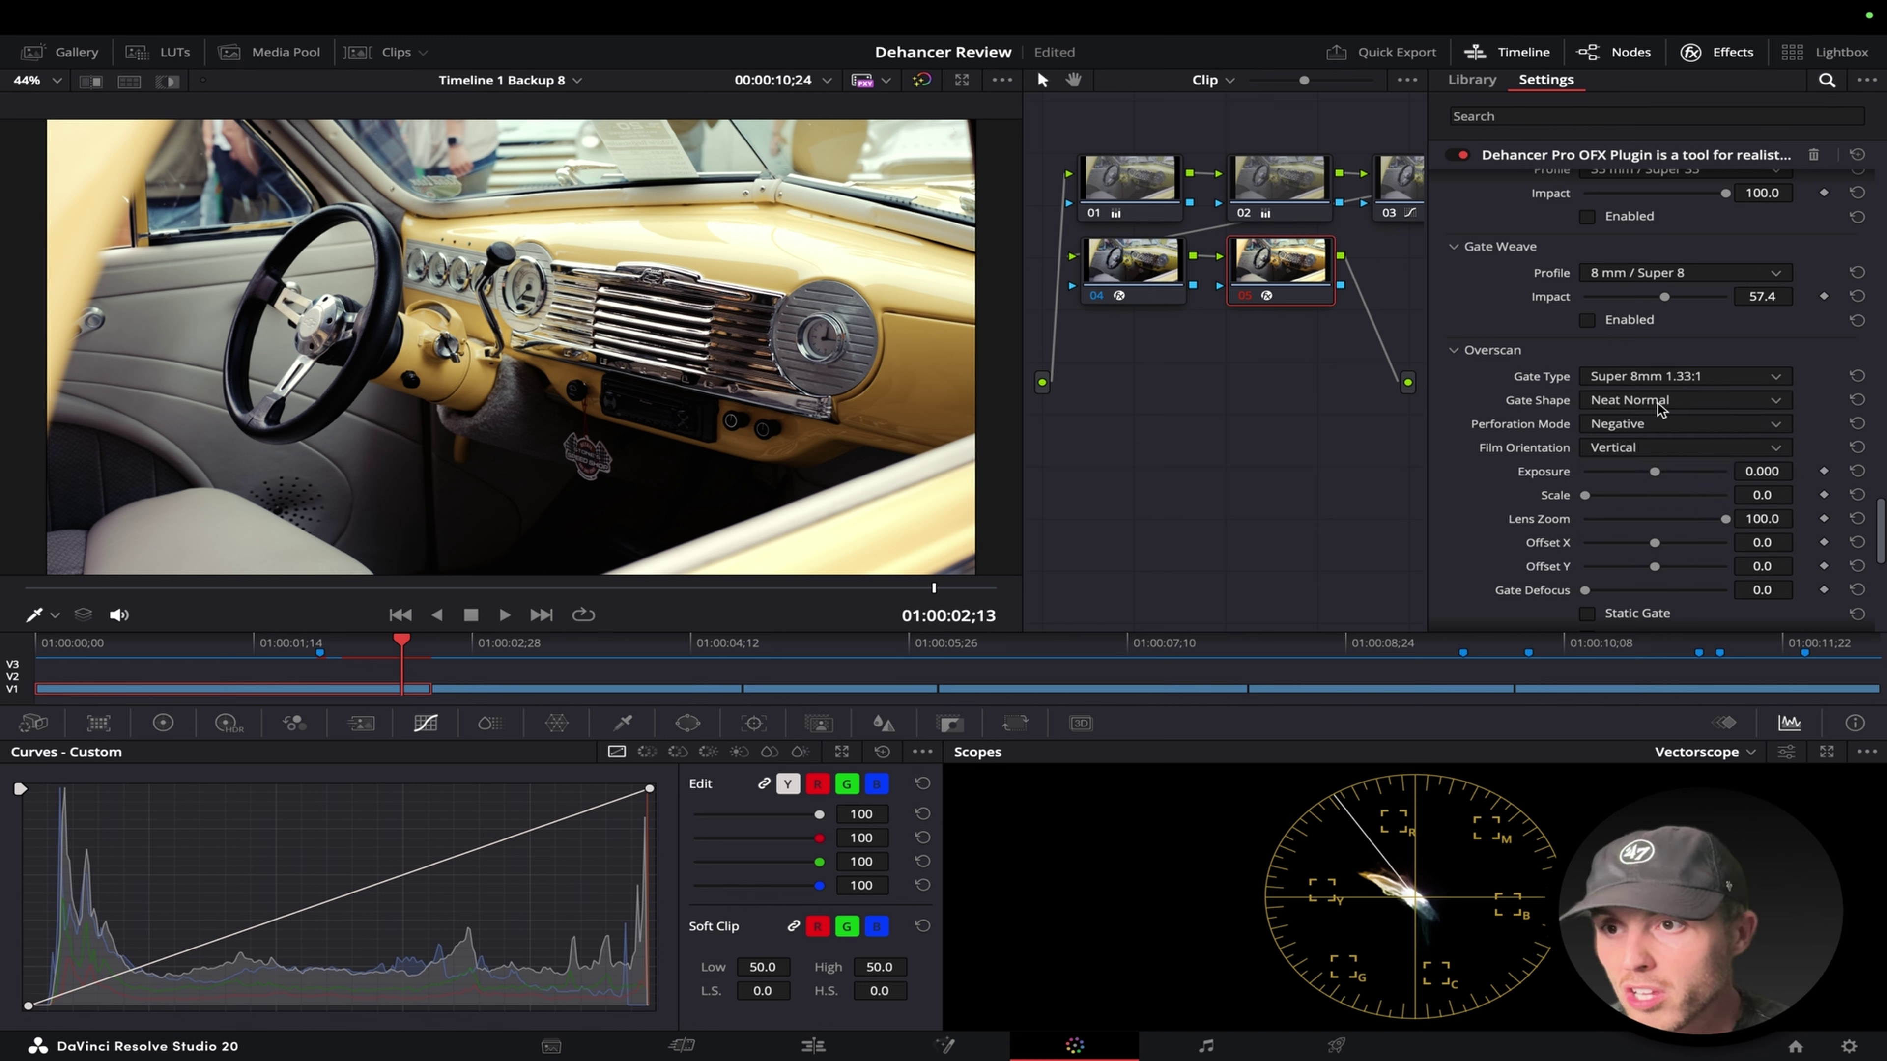
mouse_move(1585, 497)
left_mouse_down()
mouse_move(1635, 495)
mouse_move(1555, 497)
left_mouse_up()
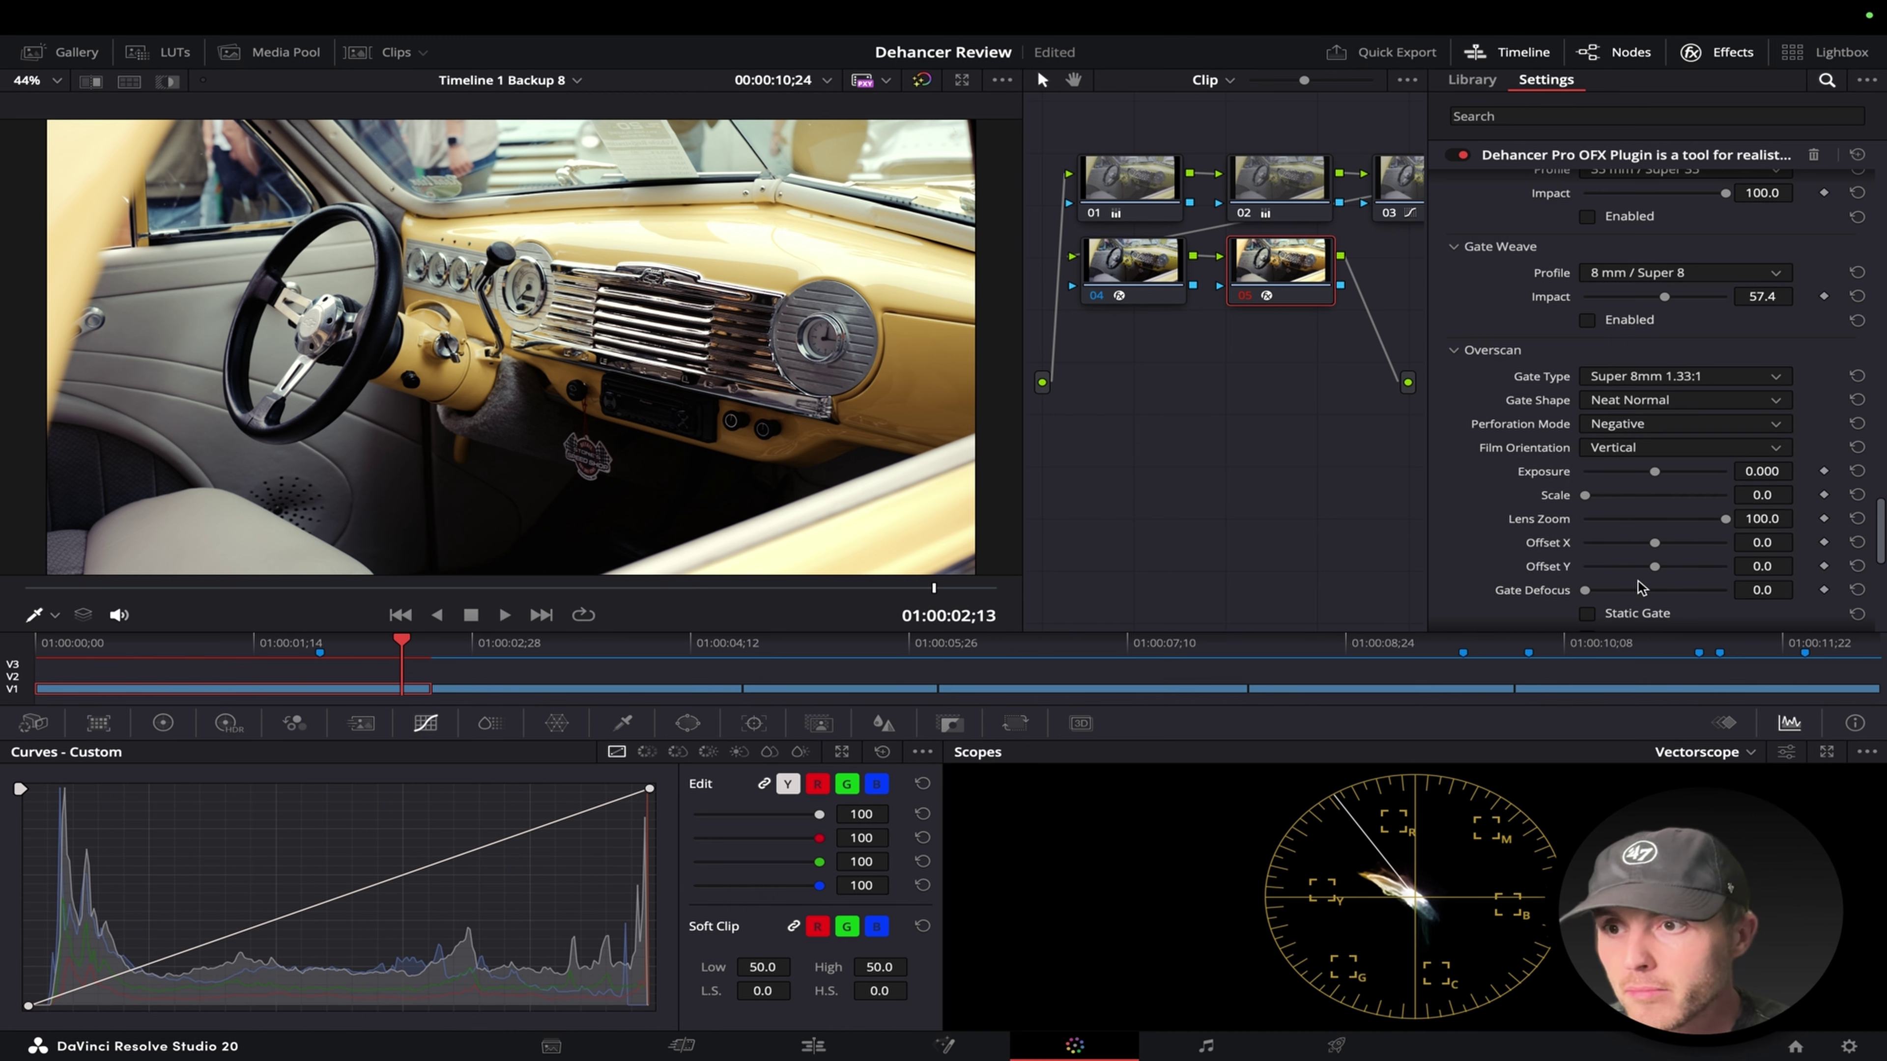
scroll(1631, 591, "down", 1)
left_click(1589, 604)
mouse_move(1586, 440)
left_mouse_down()
mouse_move(1637, 437)
mouse_move(1598, 447)
left_mouse_up()
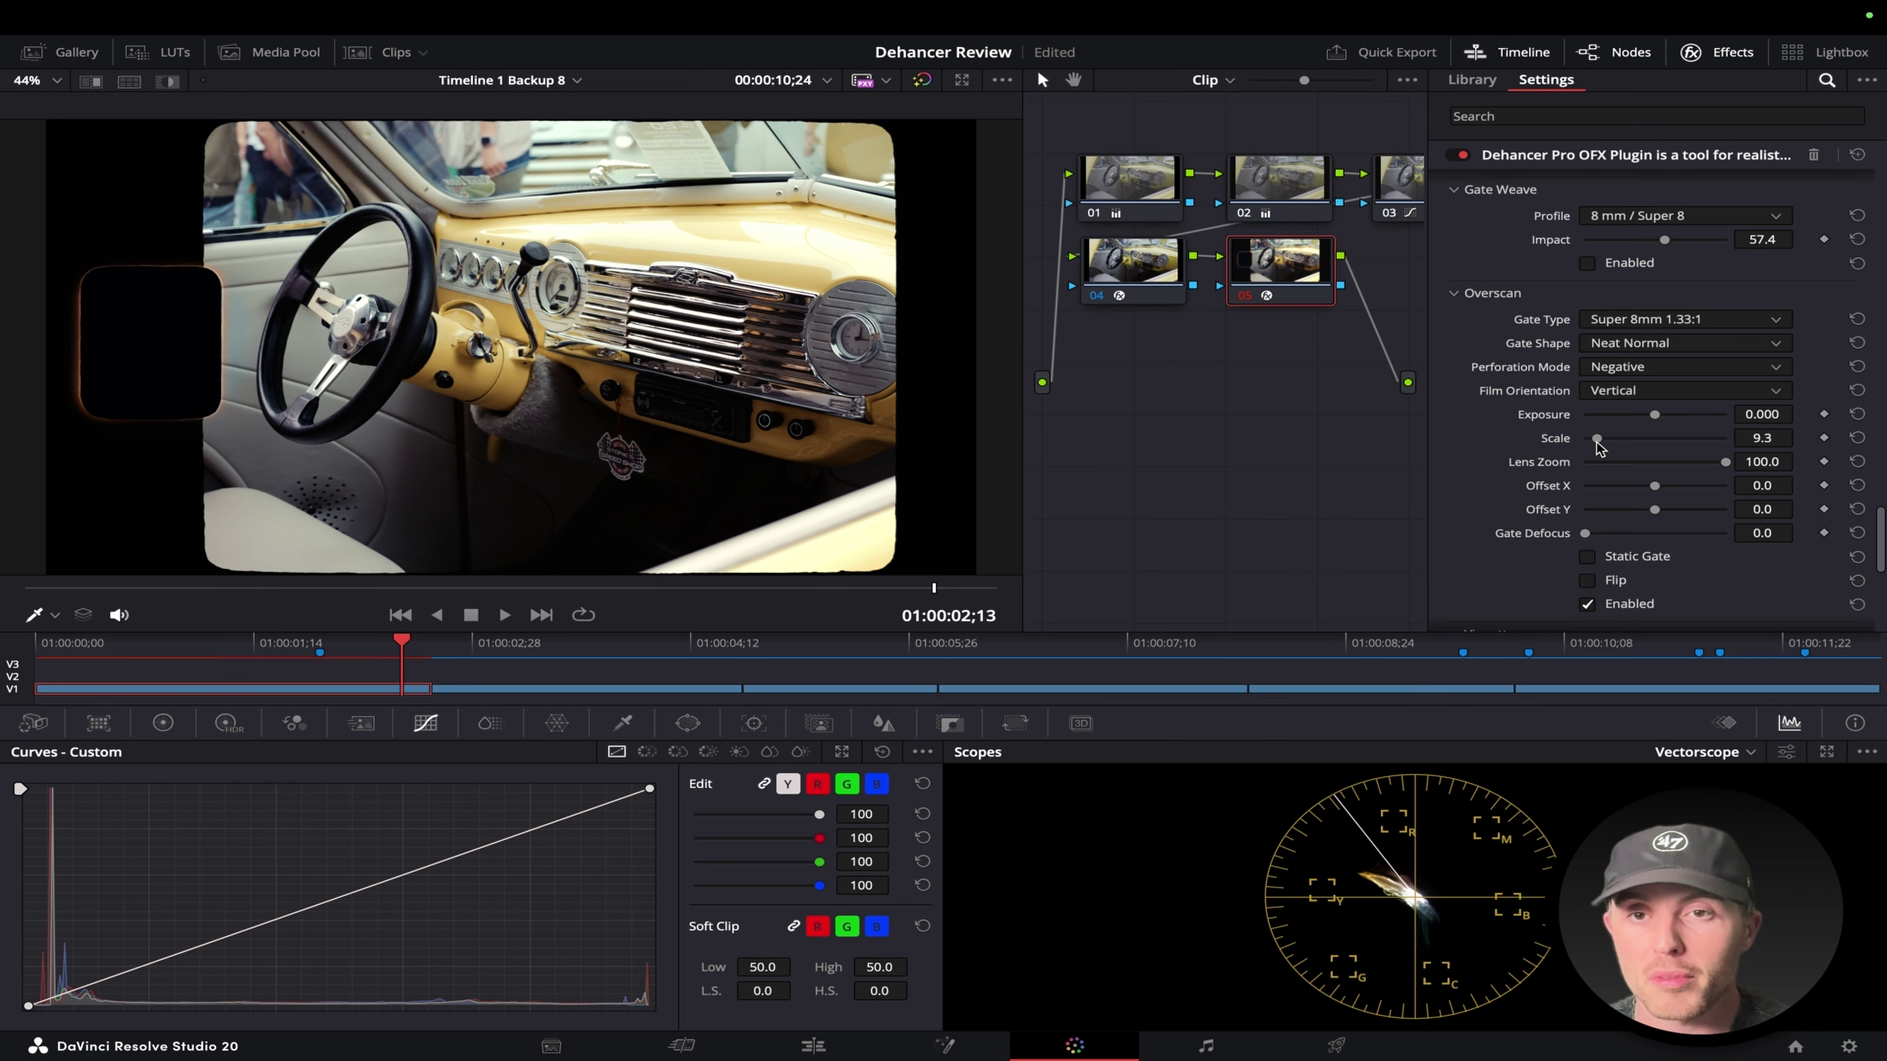
Read the Overscan pages in the Dehancer manual and return to DaVinci Resolve.
key("ctrl+Right")
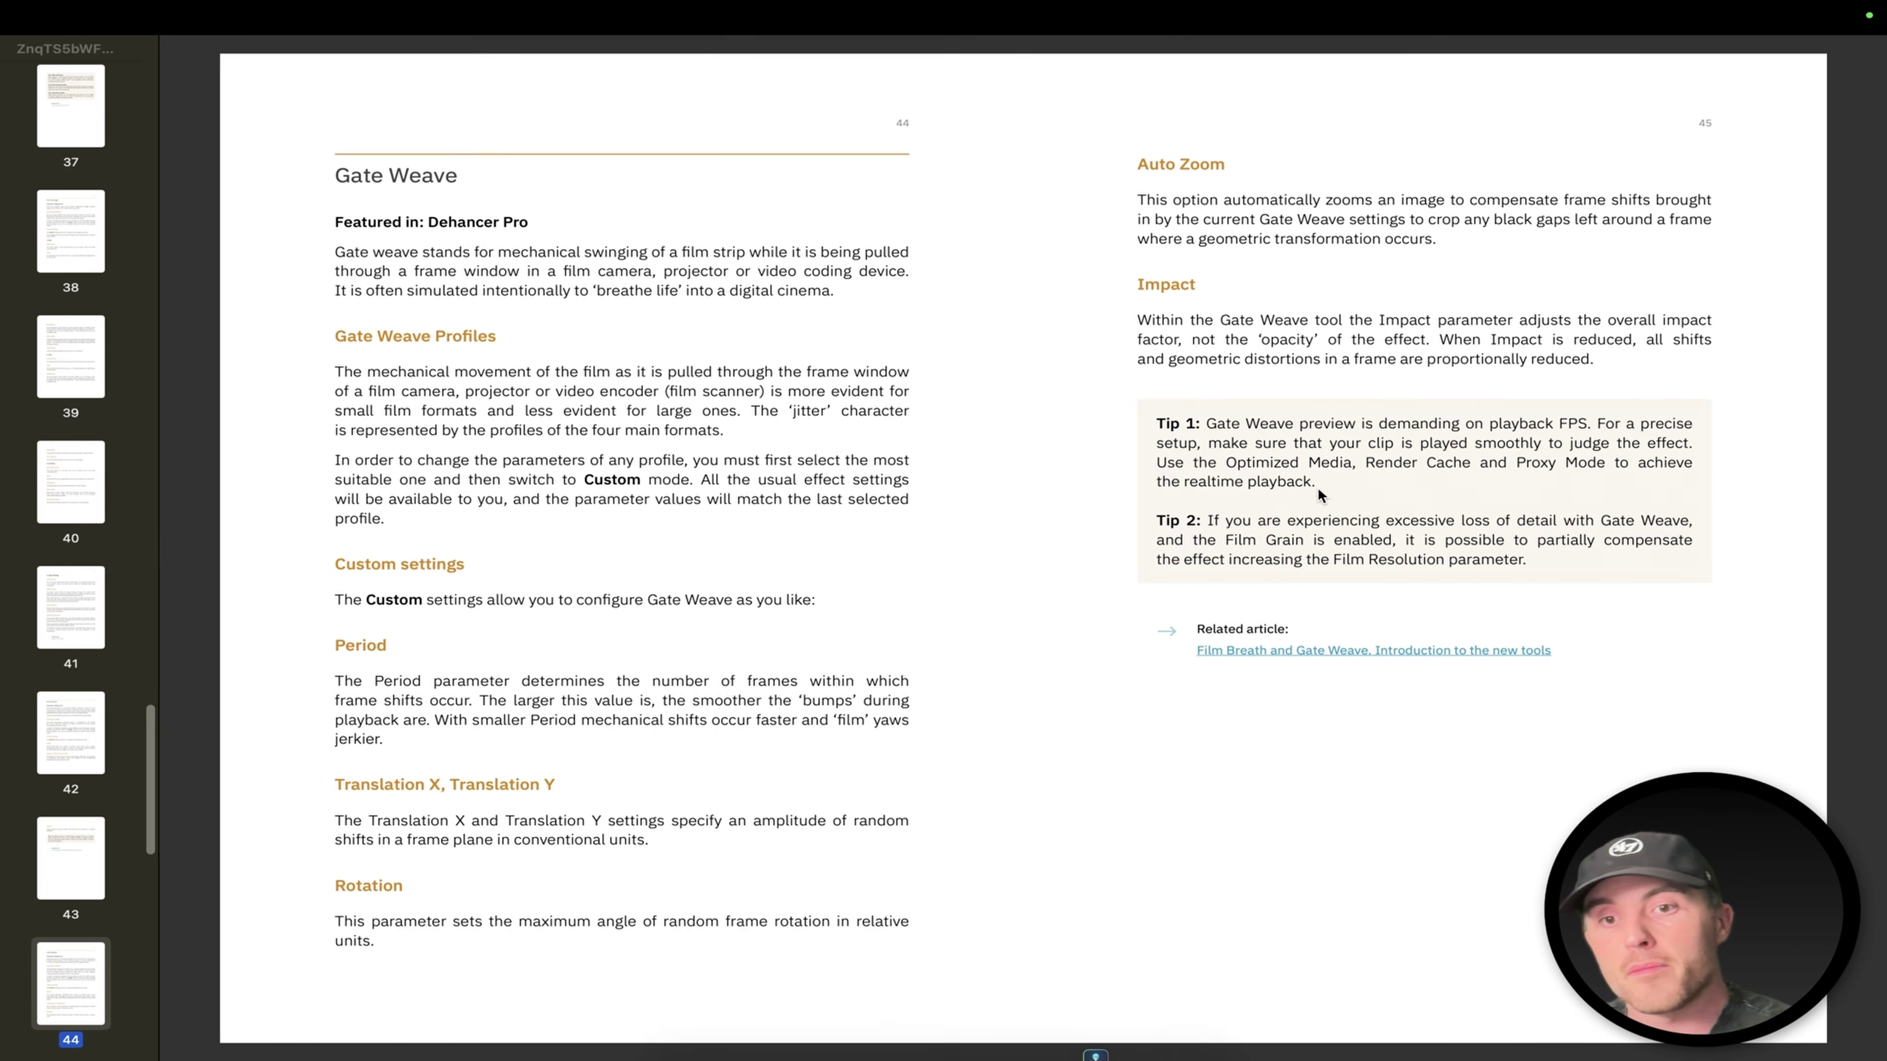
scroll(1307, 481, "down", 3)
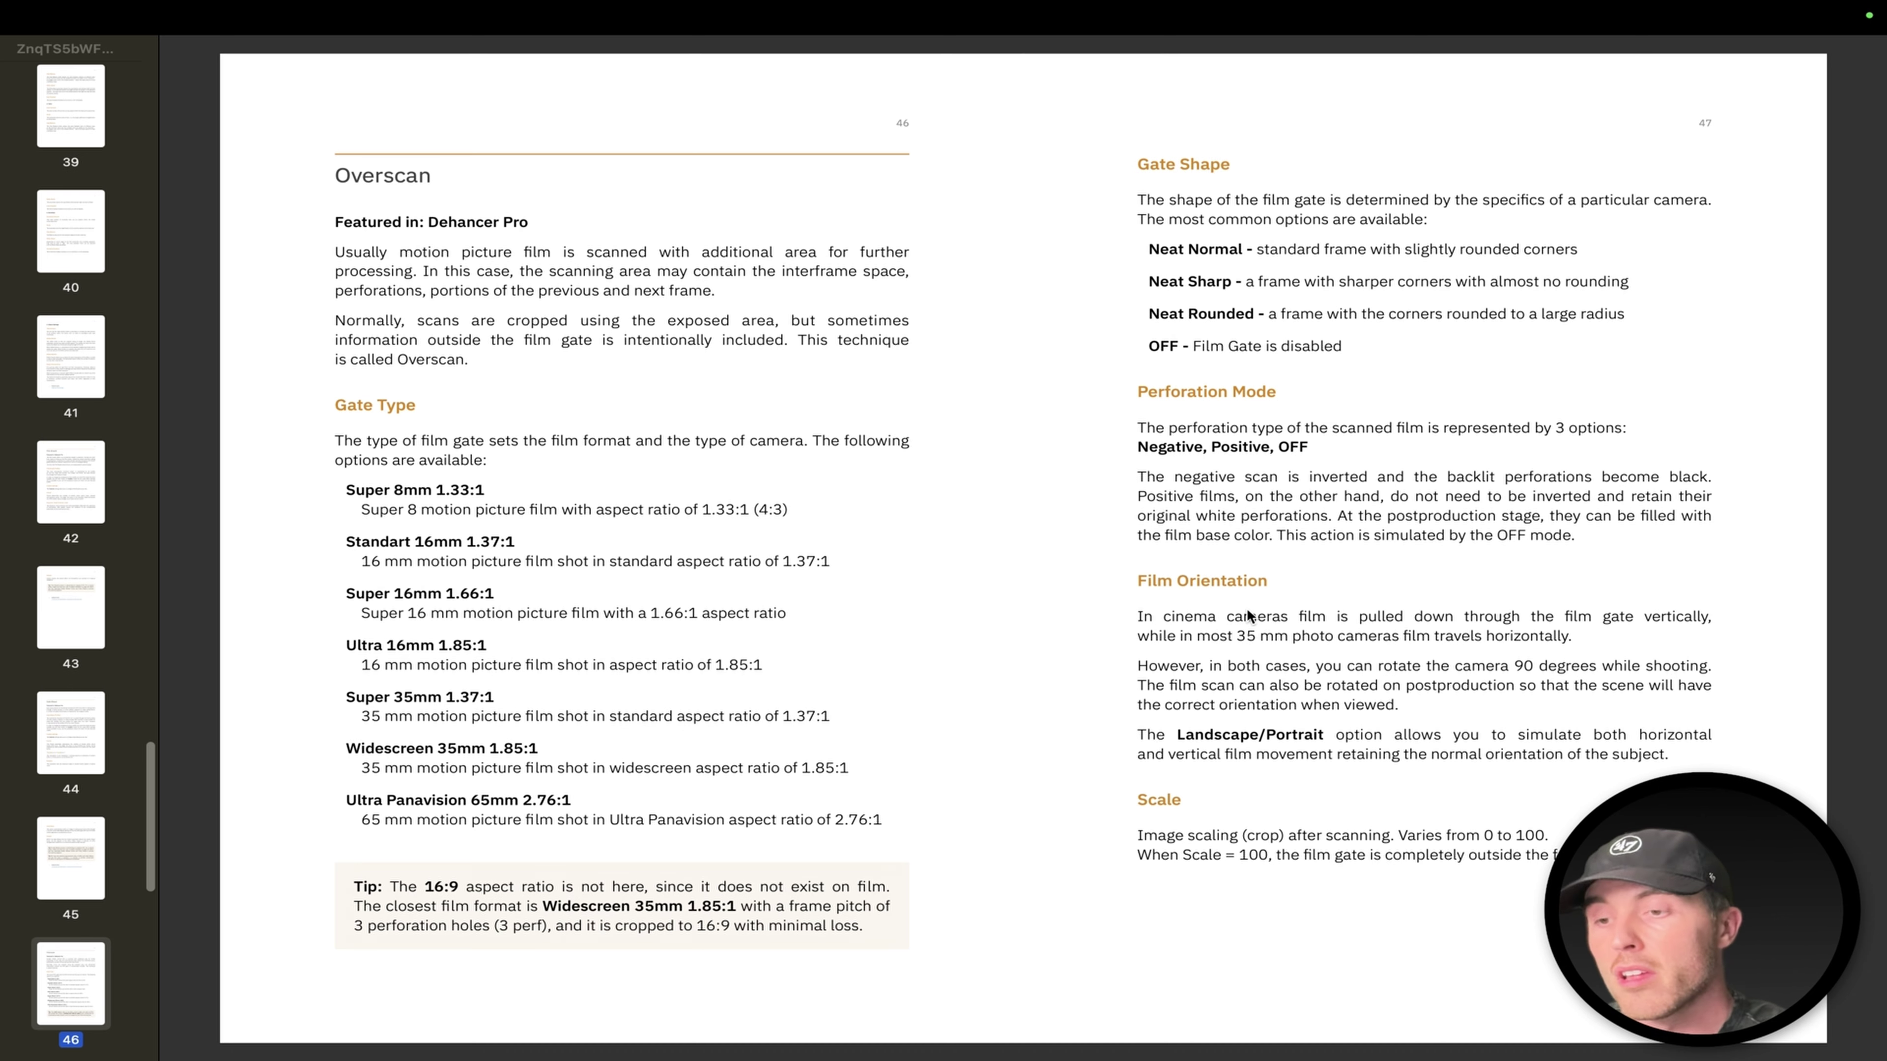
key("ctrl+Right")
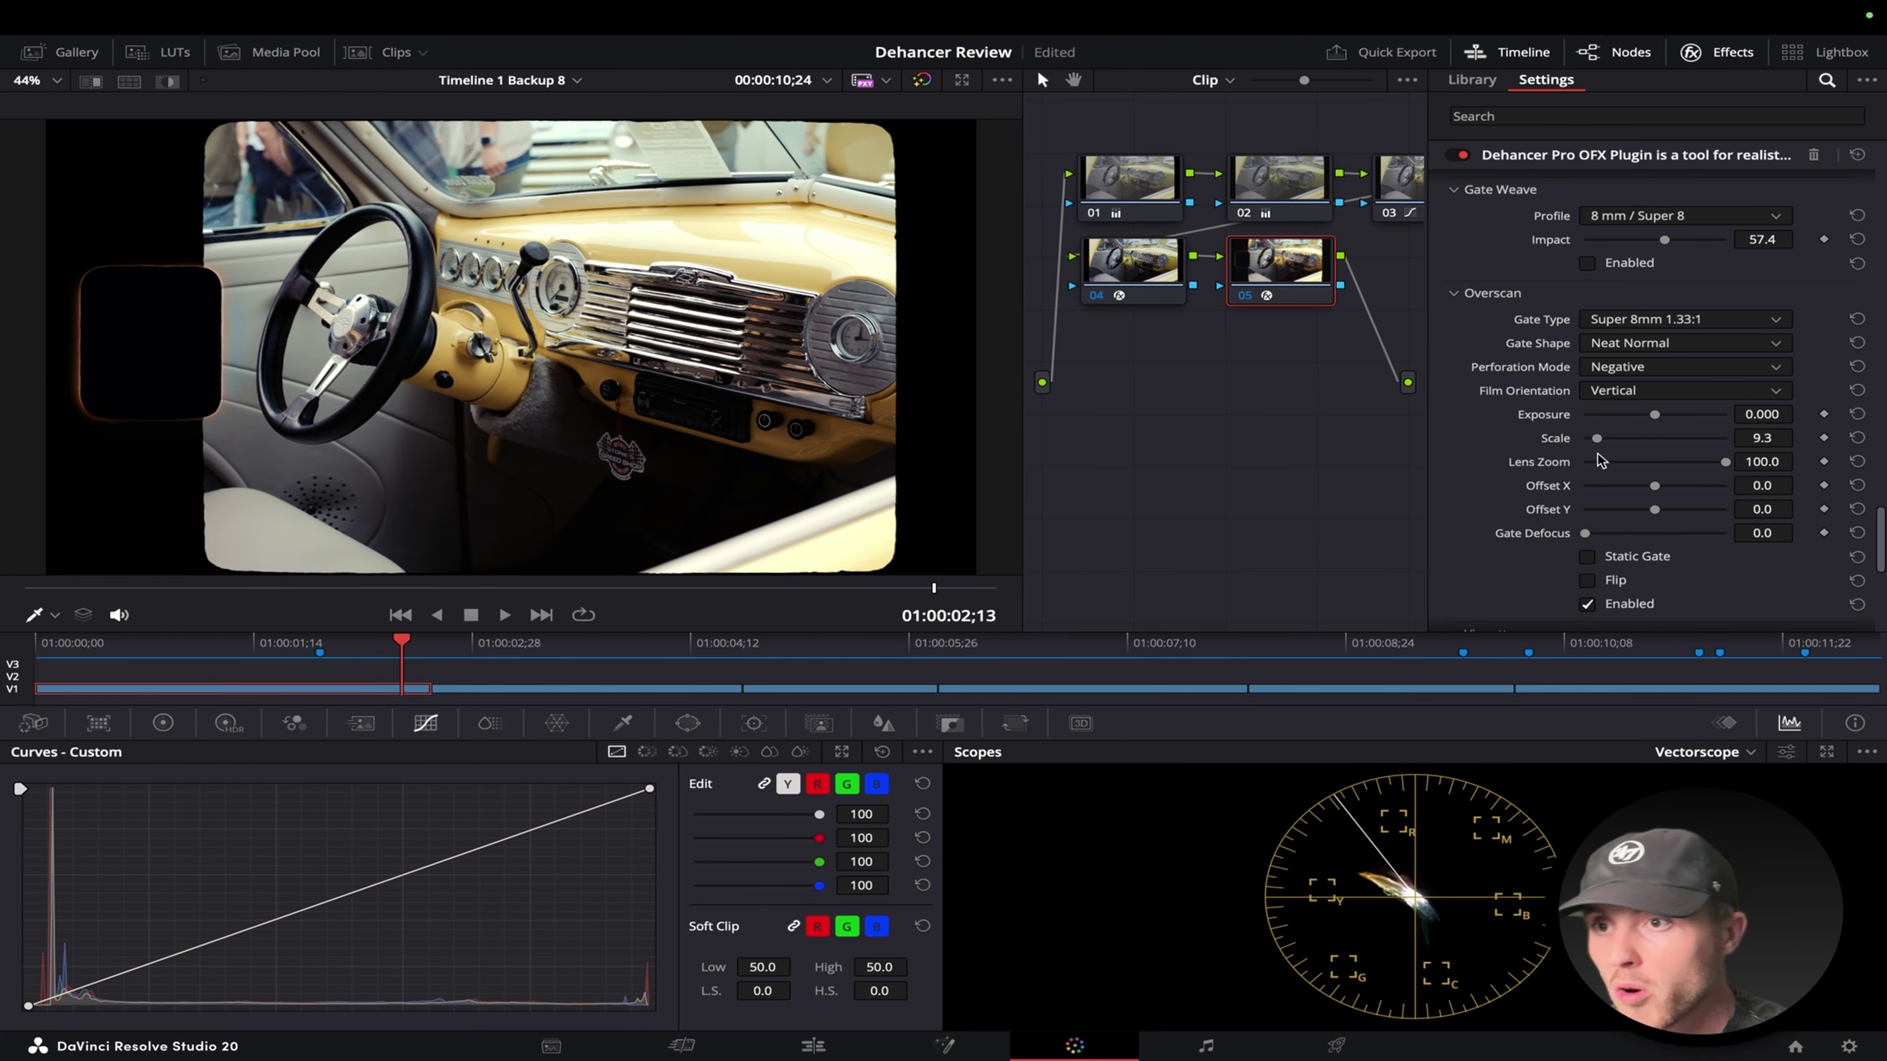
Try the Overscan Gate Shape options Neat Sharp, Neat Rounded and OFF in turn.
left_click(1638, 344)
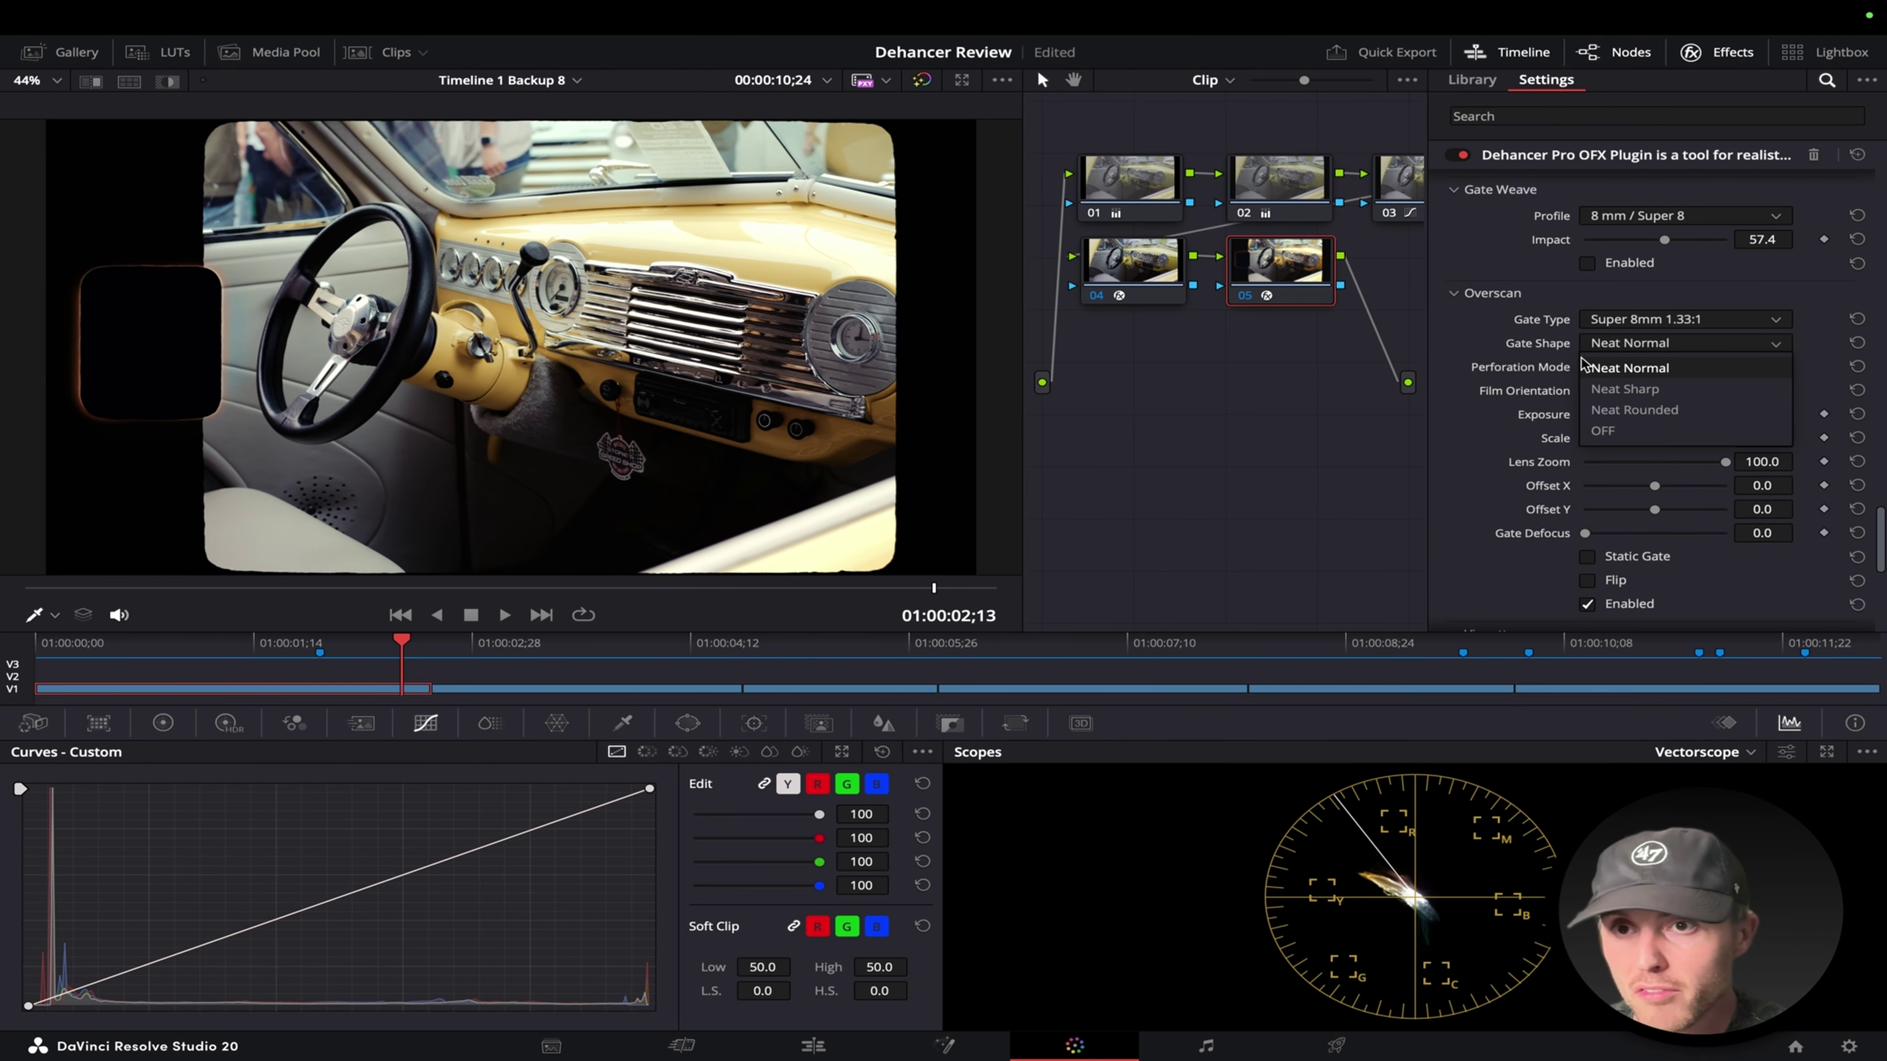
left_click(1626, 390)
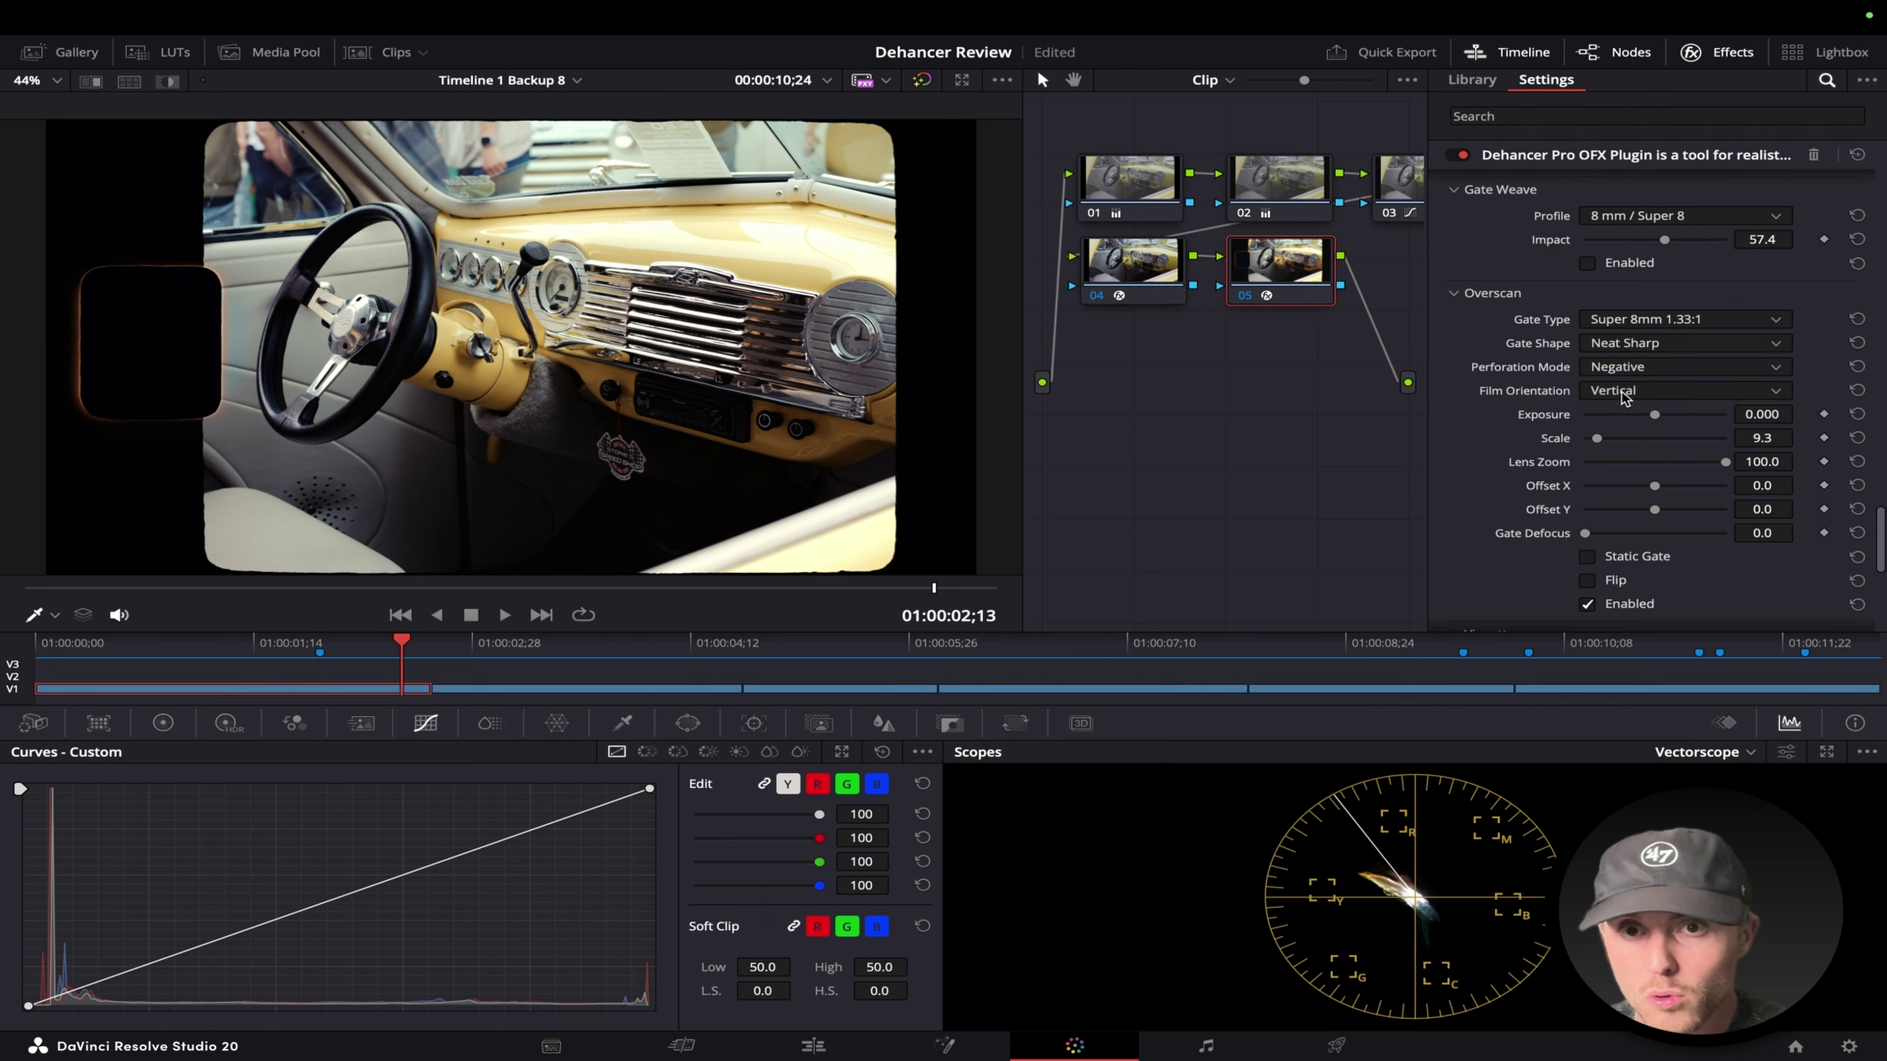
left_click(1638, 346)
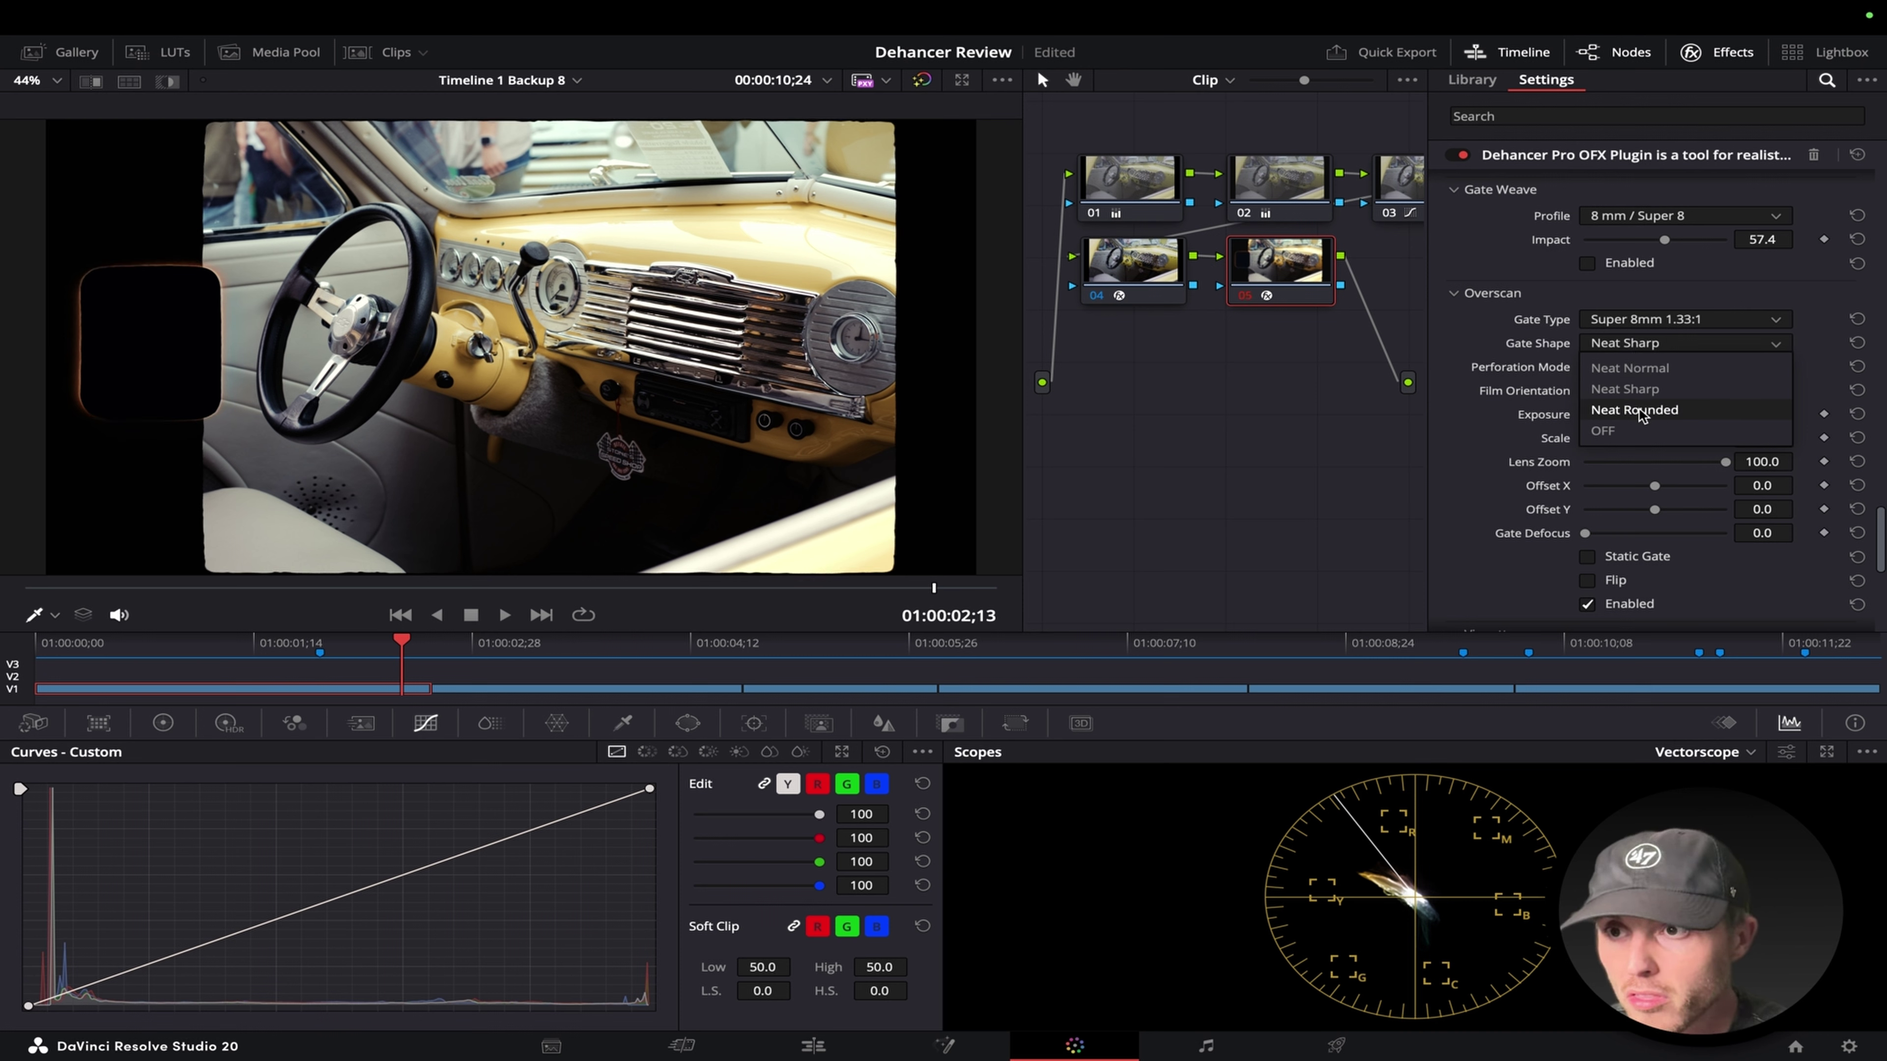
left_click(1643, 408)
left_click(1655, 349)
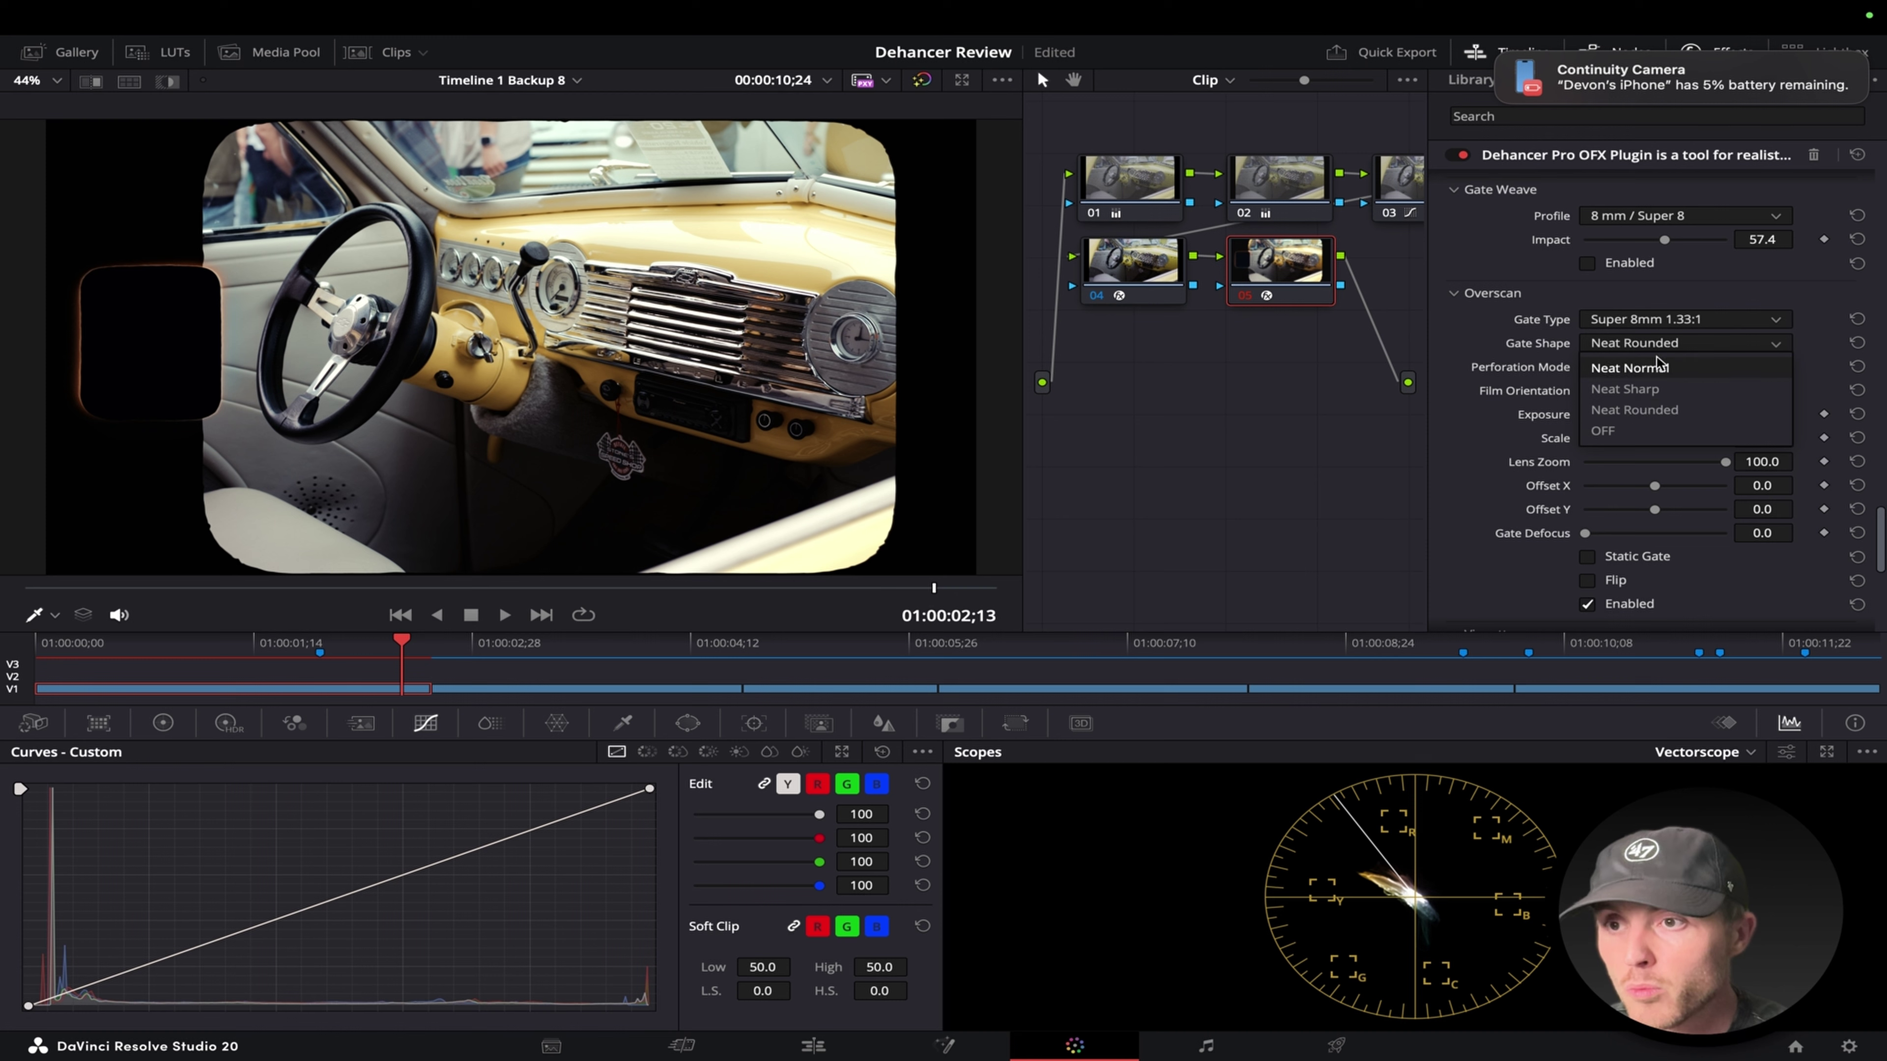
left_click(1655, 431)
left_click(1498, 57)
Try the Positive Perforation Mode, return it to Negative, and restore the Gate Shape to Neat Normal.
left_click(1651, 367)
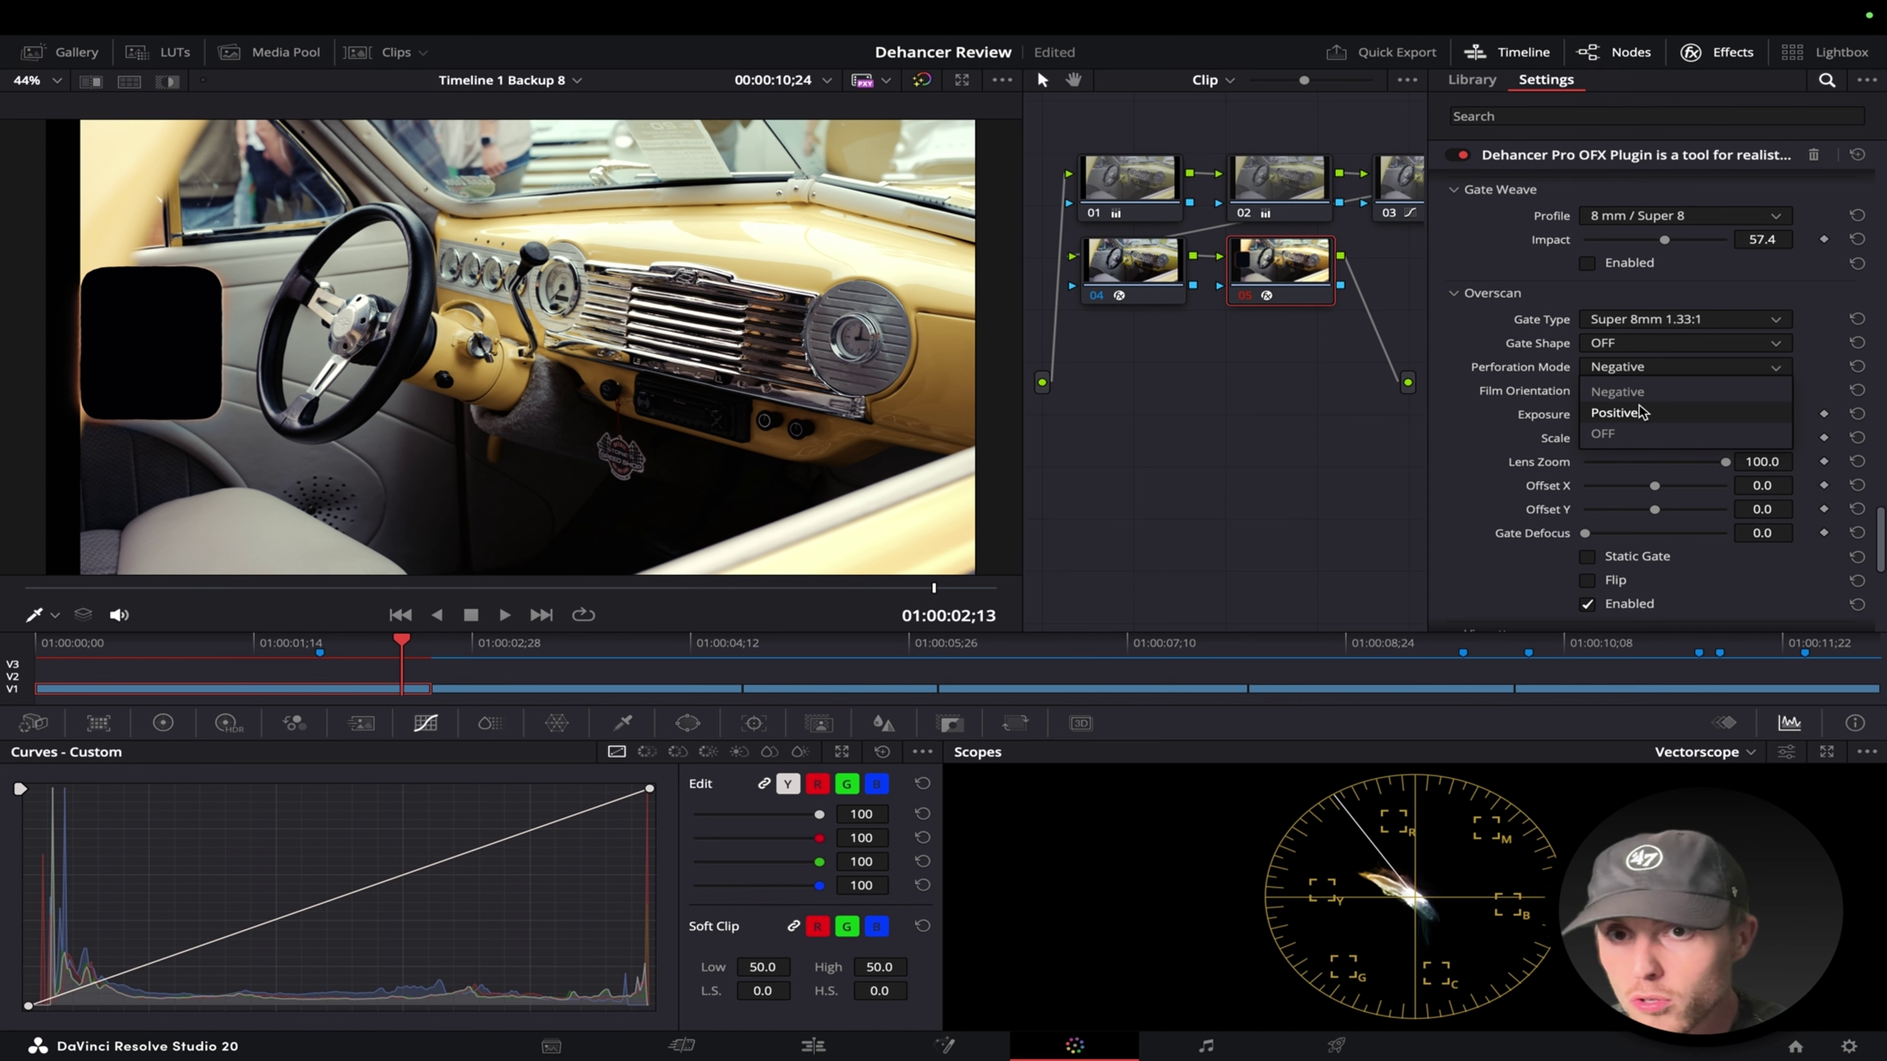
left_click(1618, 412)
left_click(1645, 366)
left_click(1649, 389)
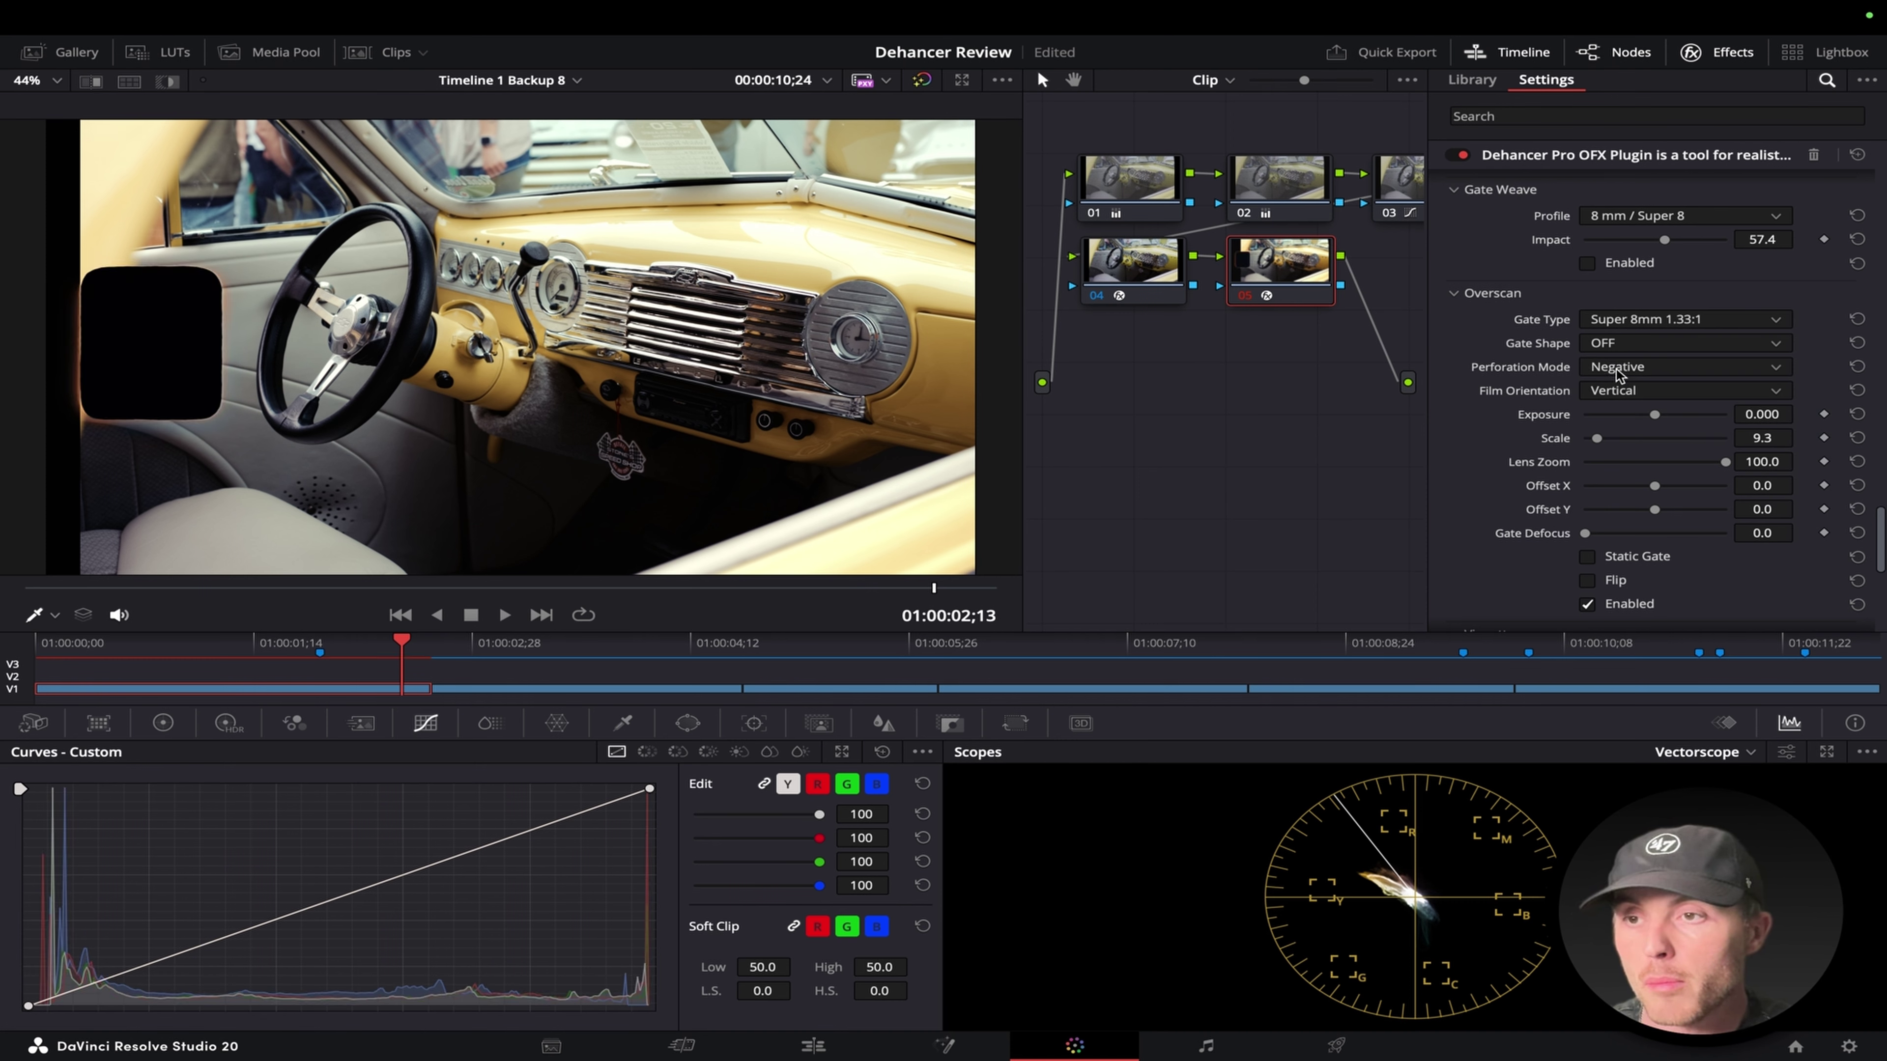
left_click(1622, 343)
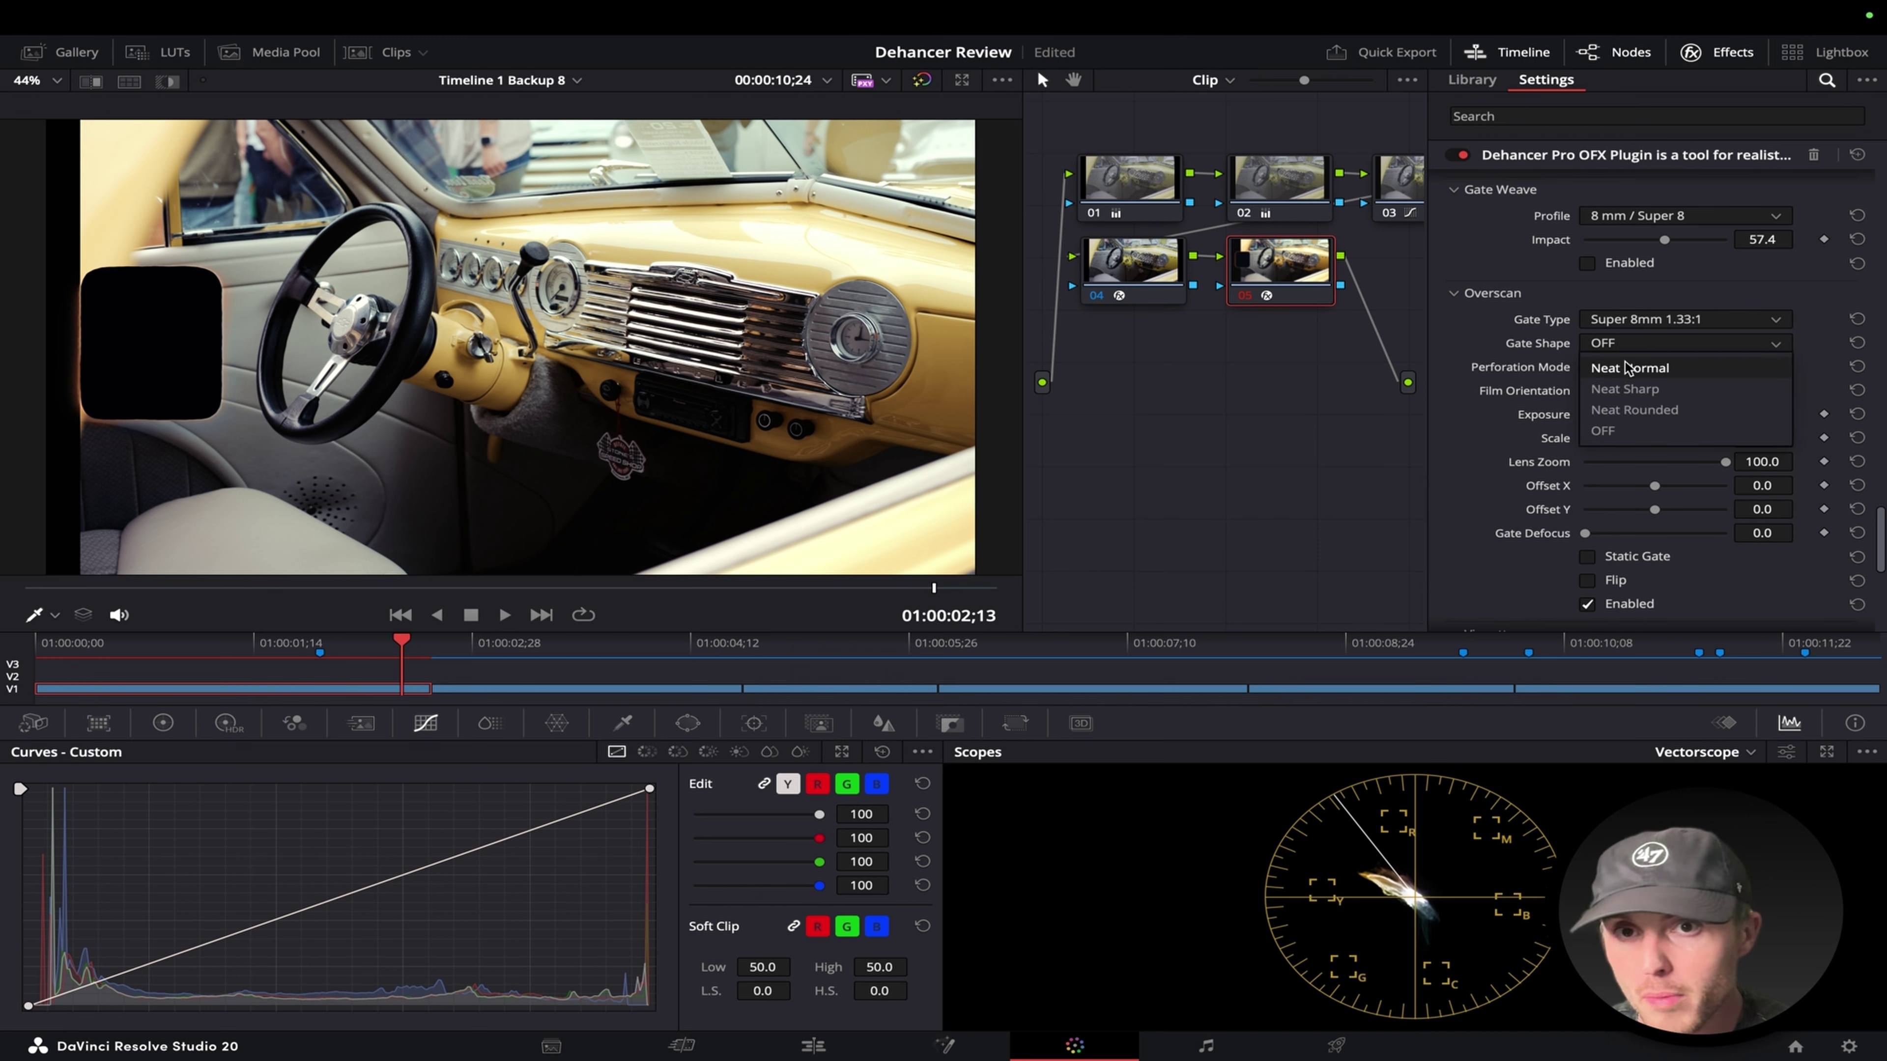
left_click(1628, 368)
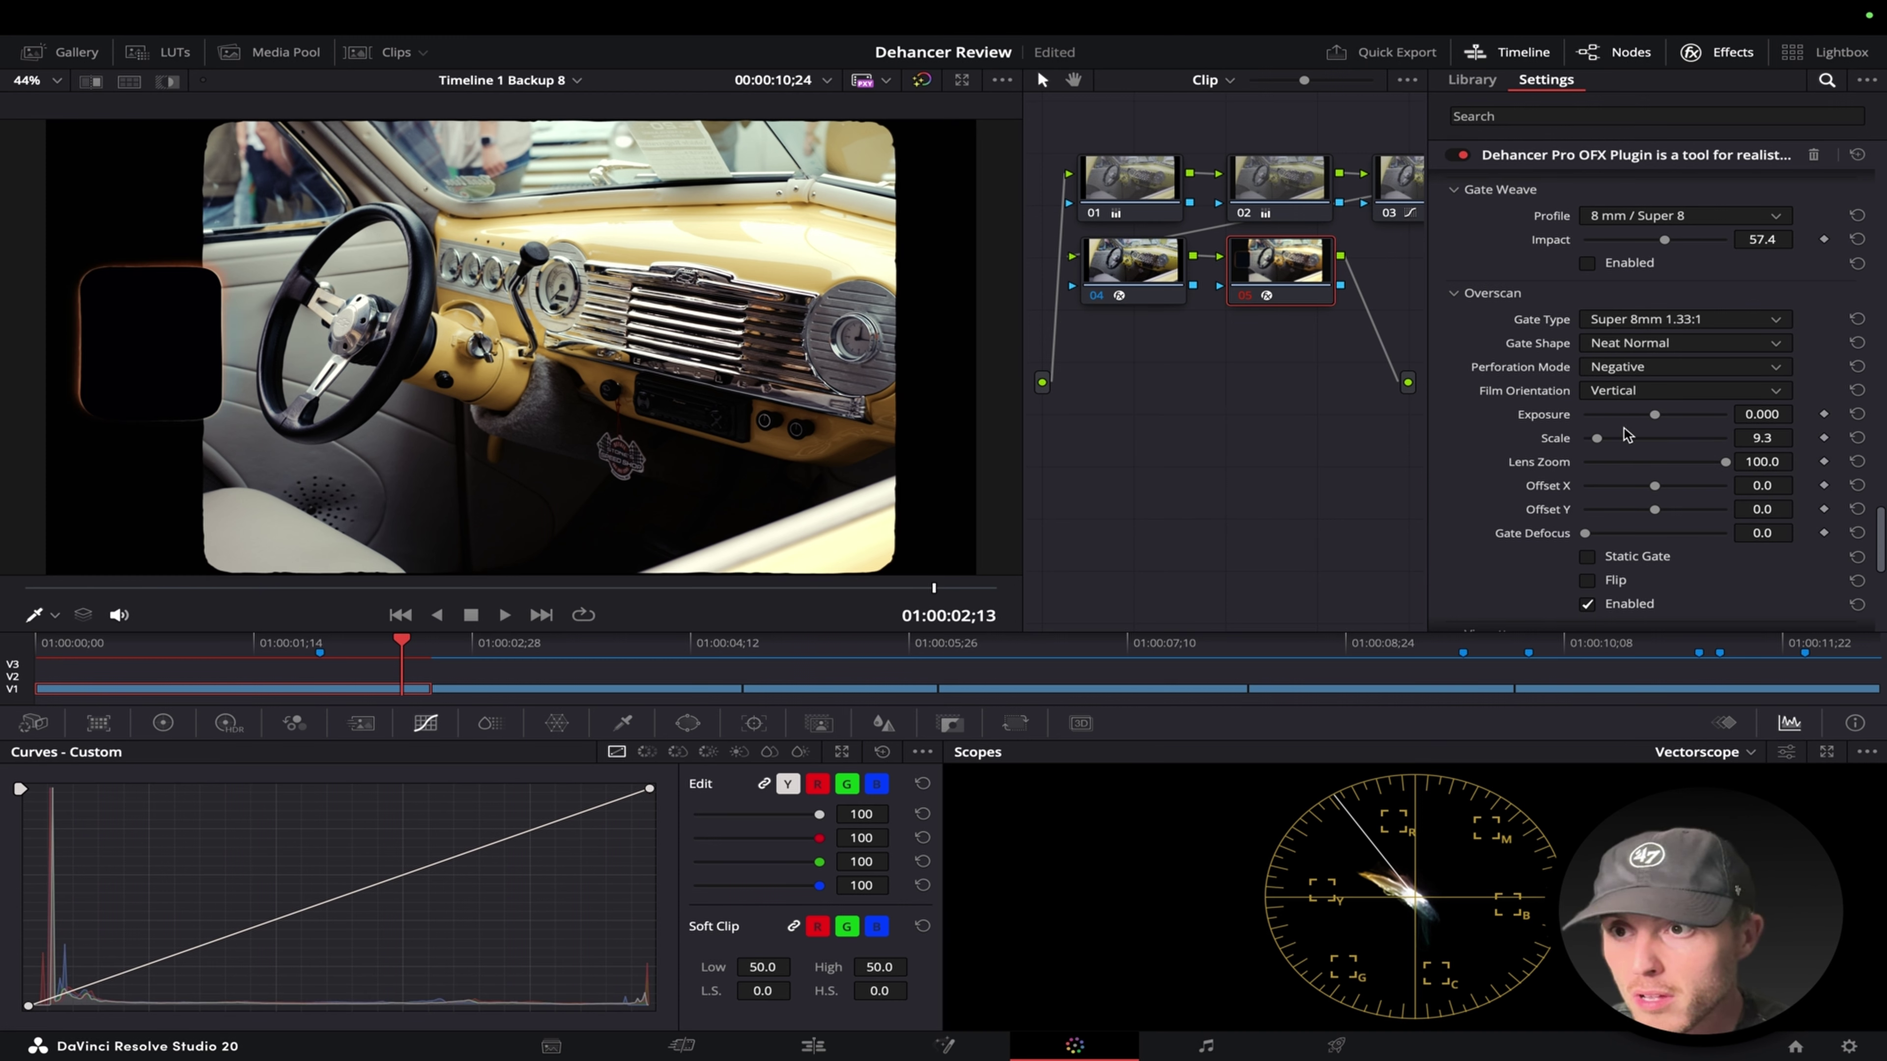
Raise the Overscan Exposure to 2.000 and play the clip from its start.
left_click_drag(1655, 420, 1805, 413)
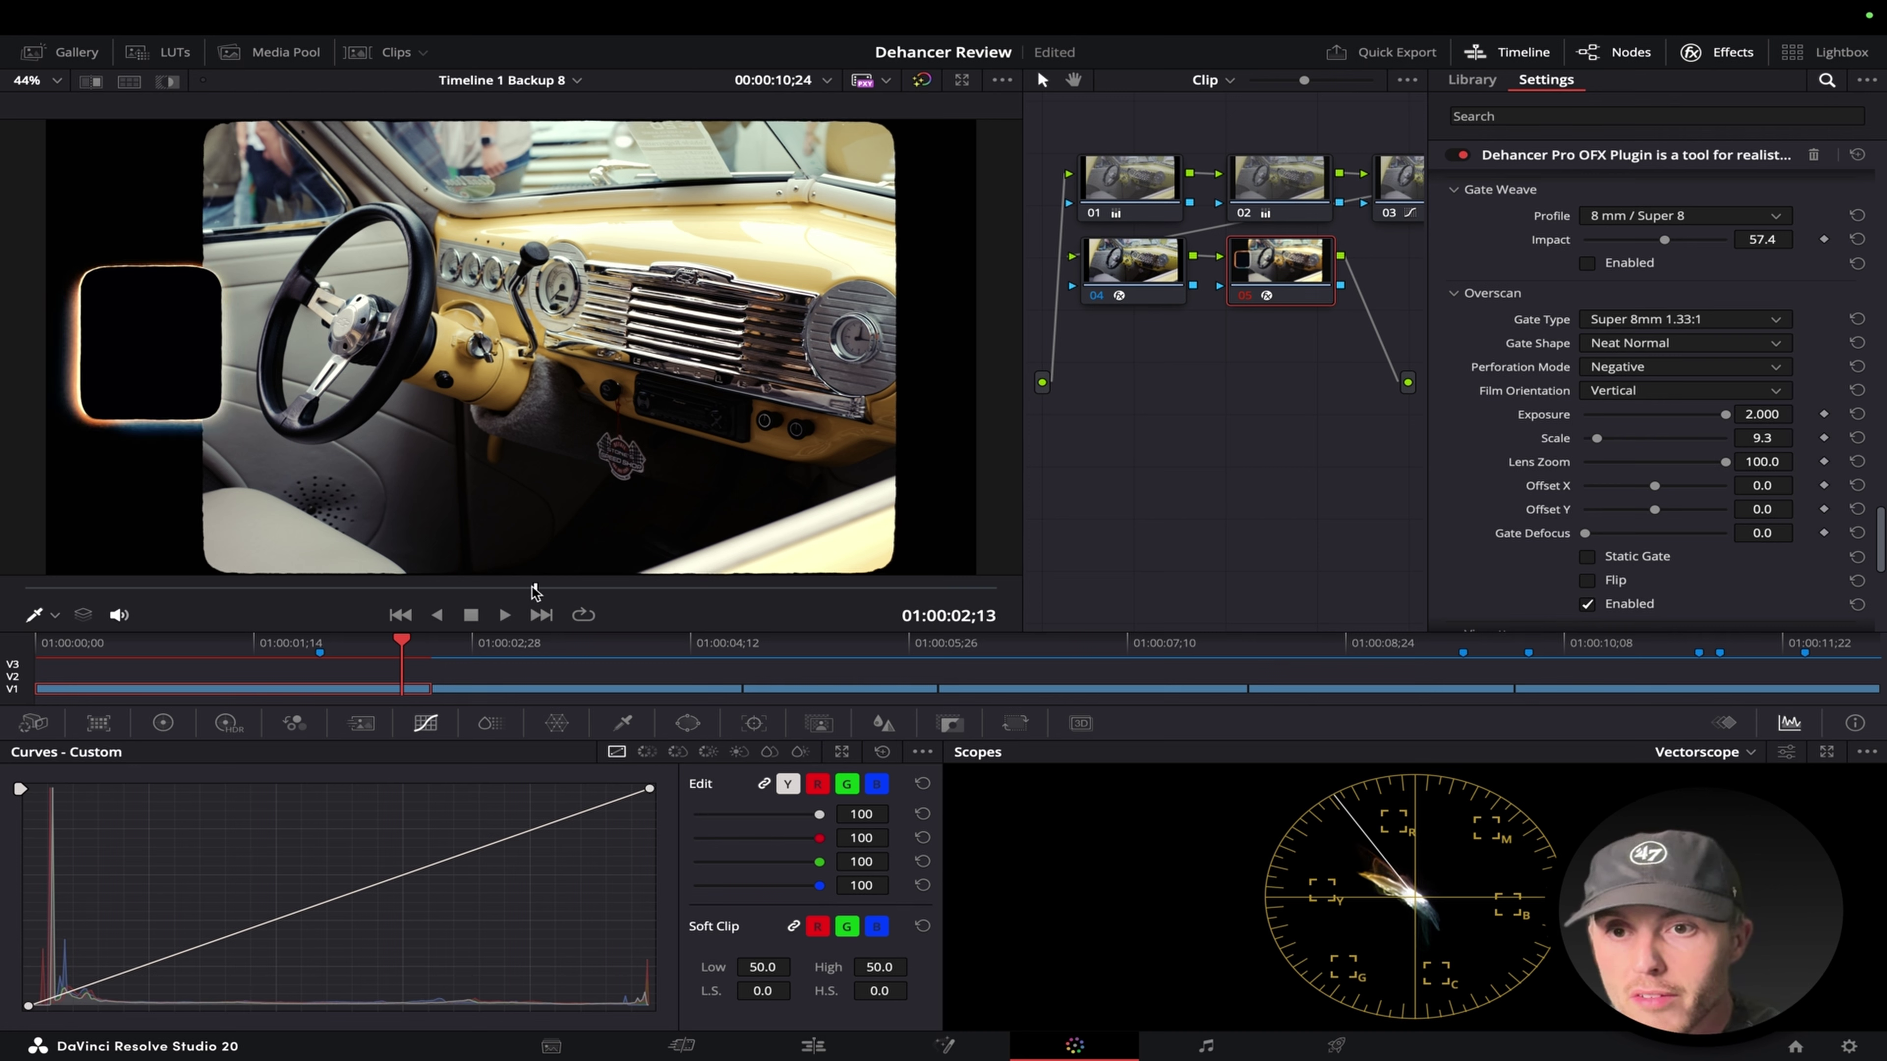
key("Home")
key("space")
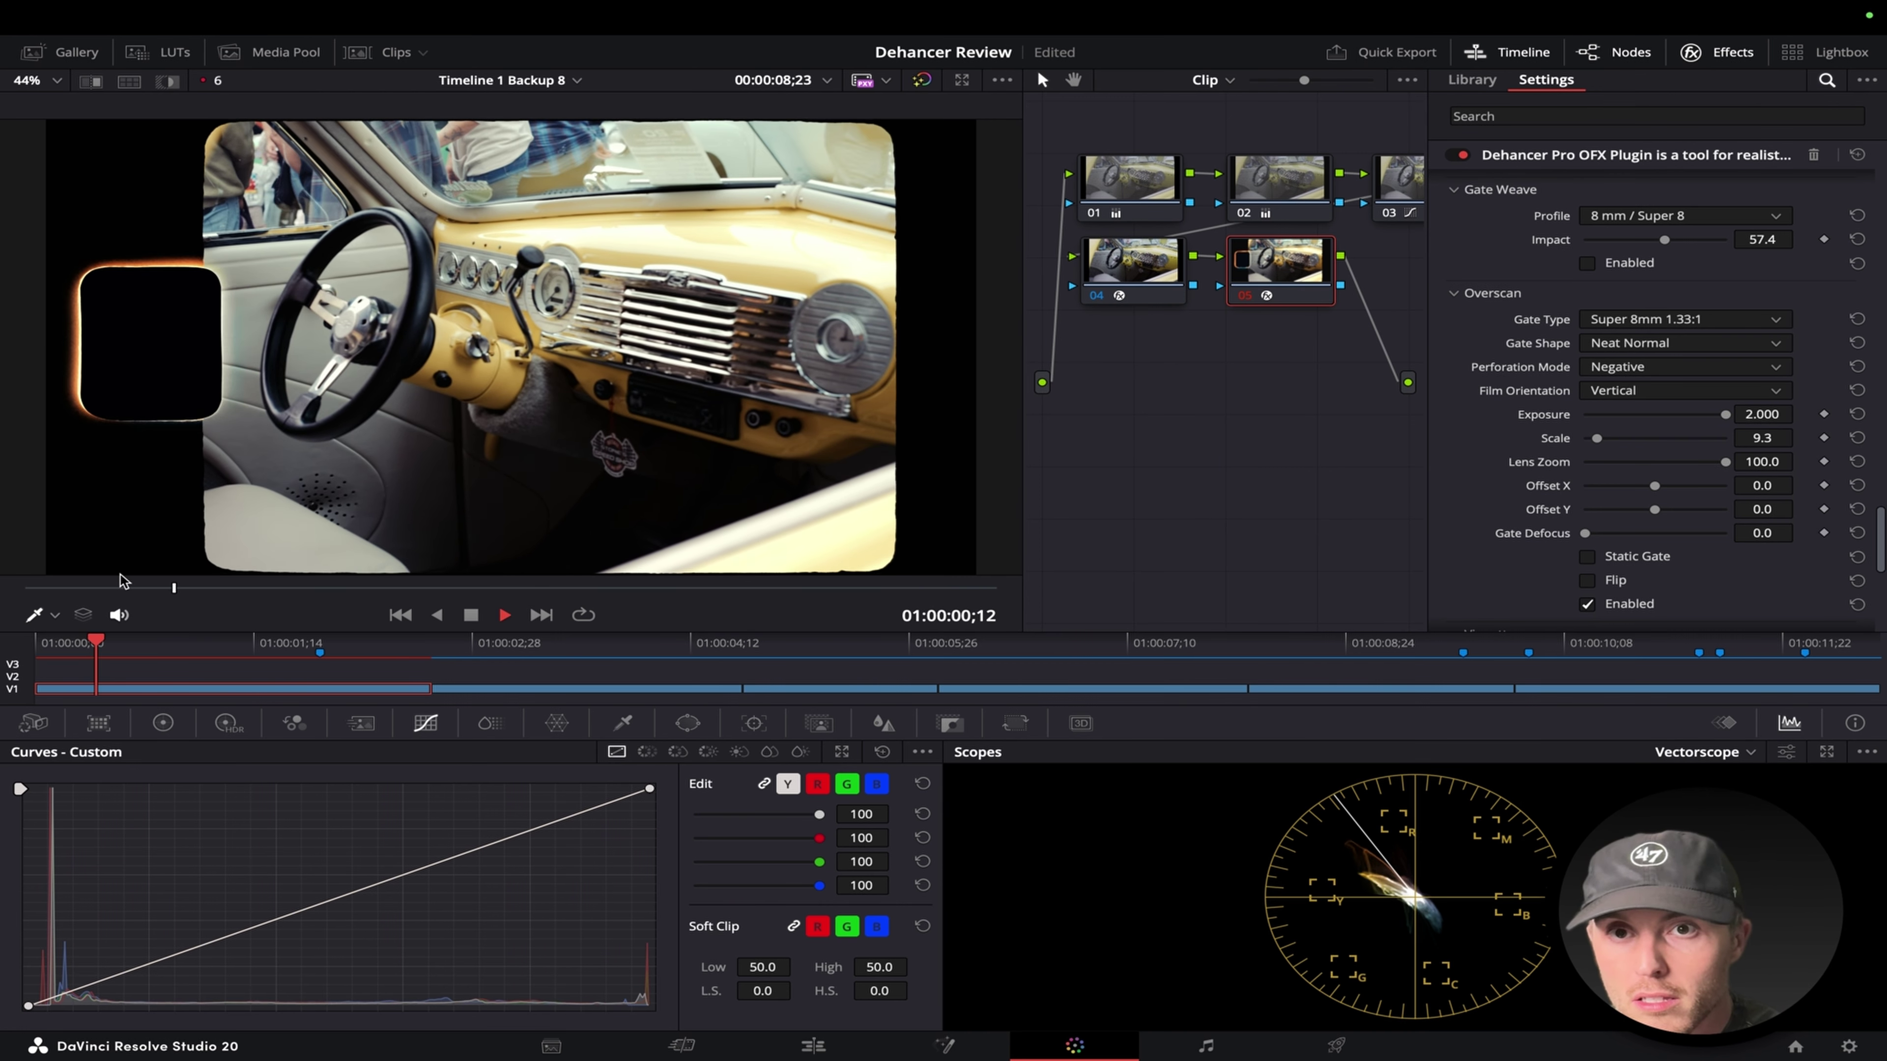
key("space")
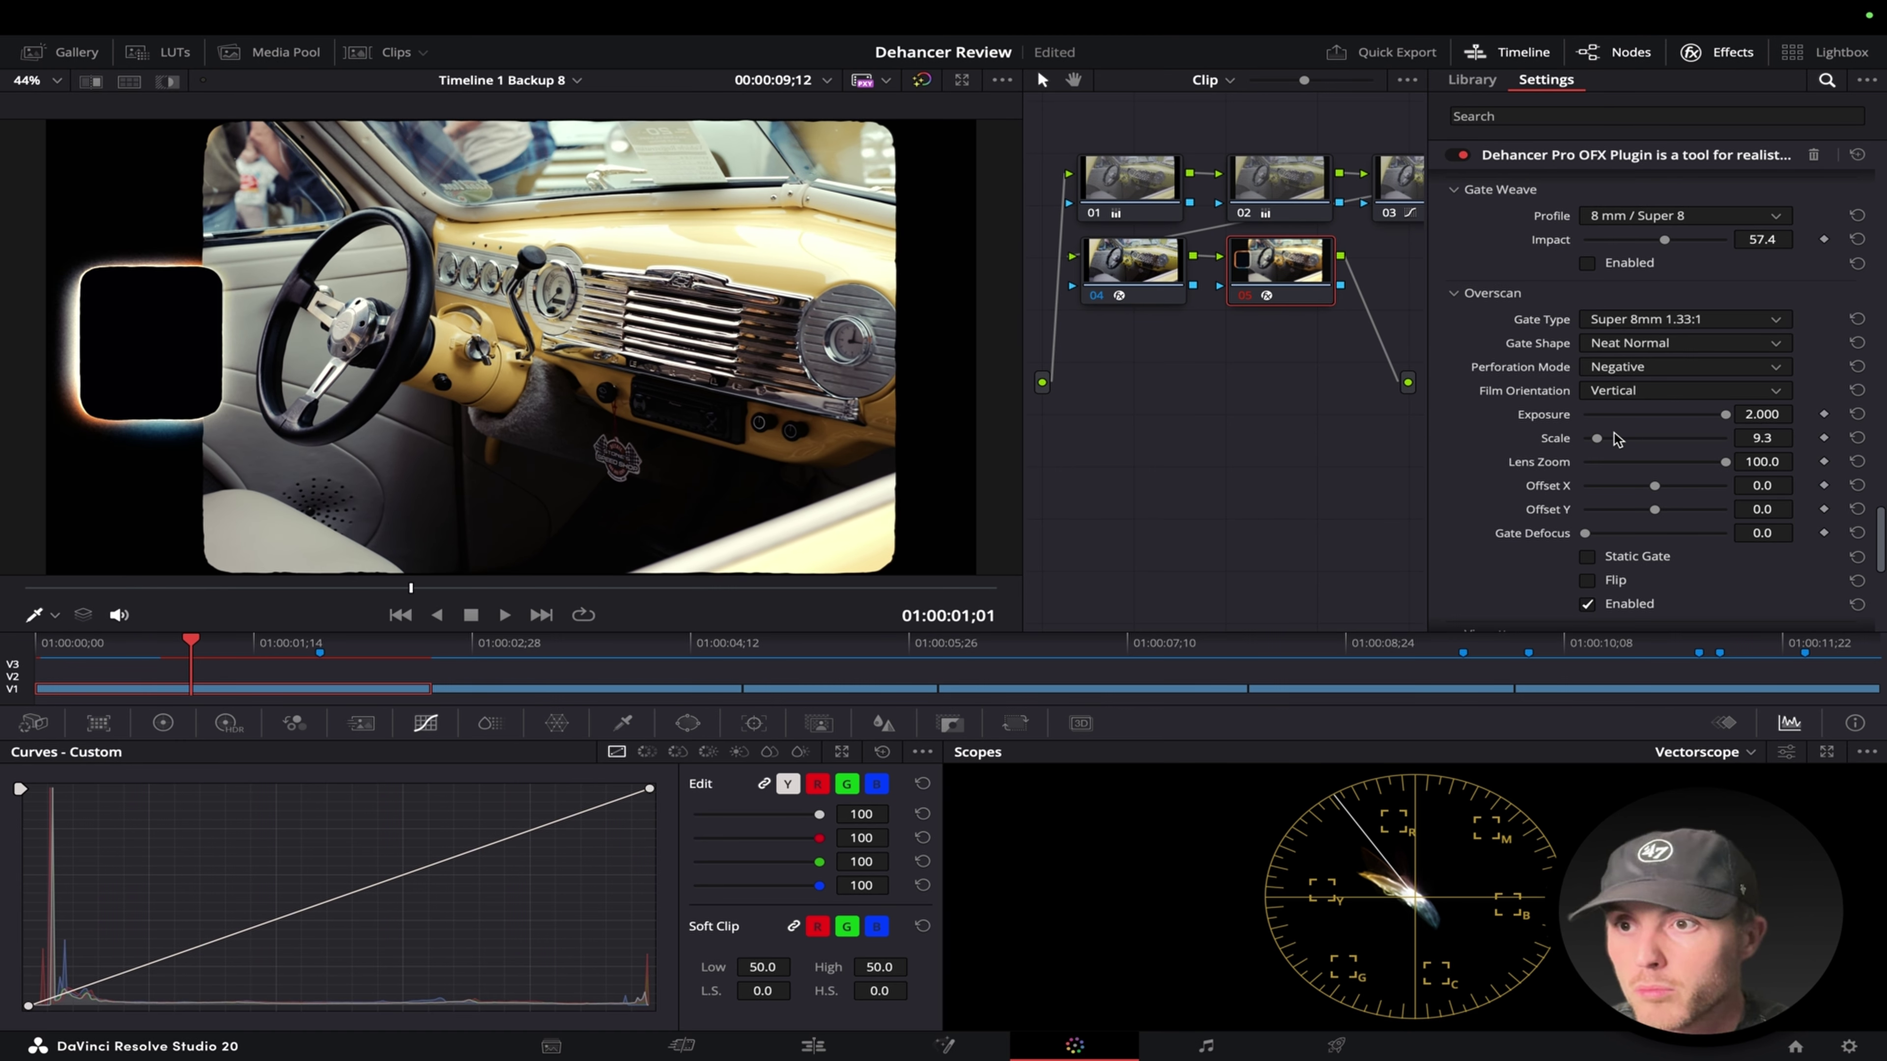
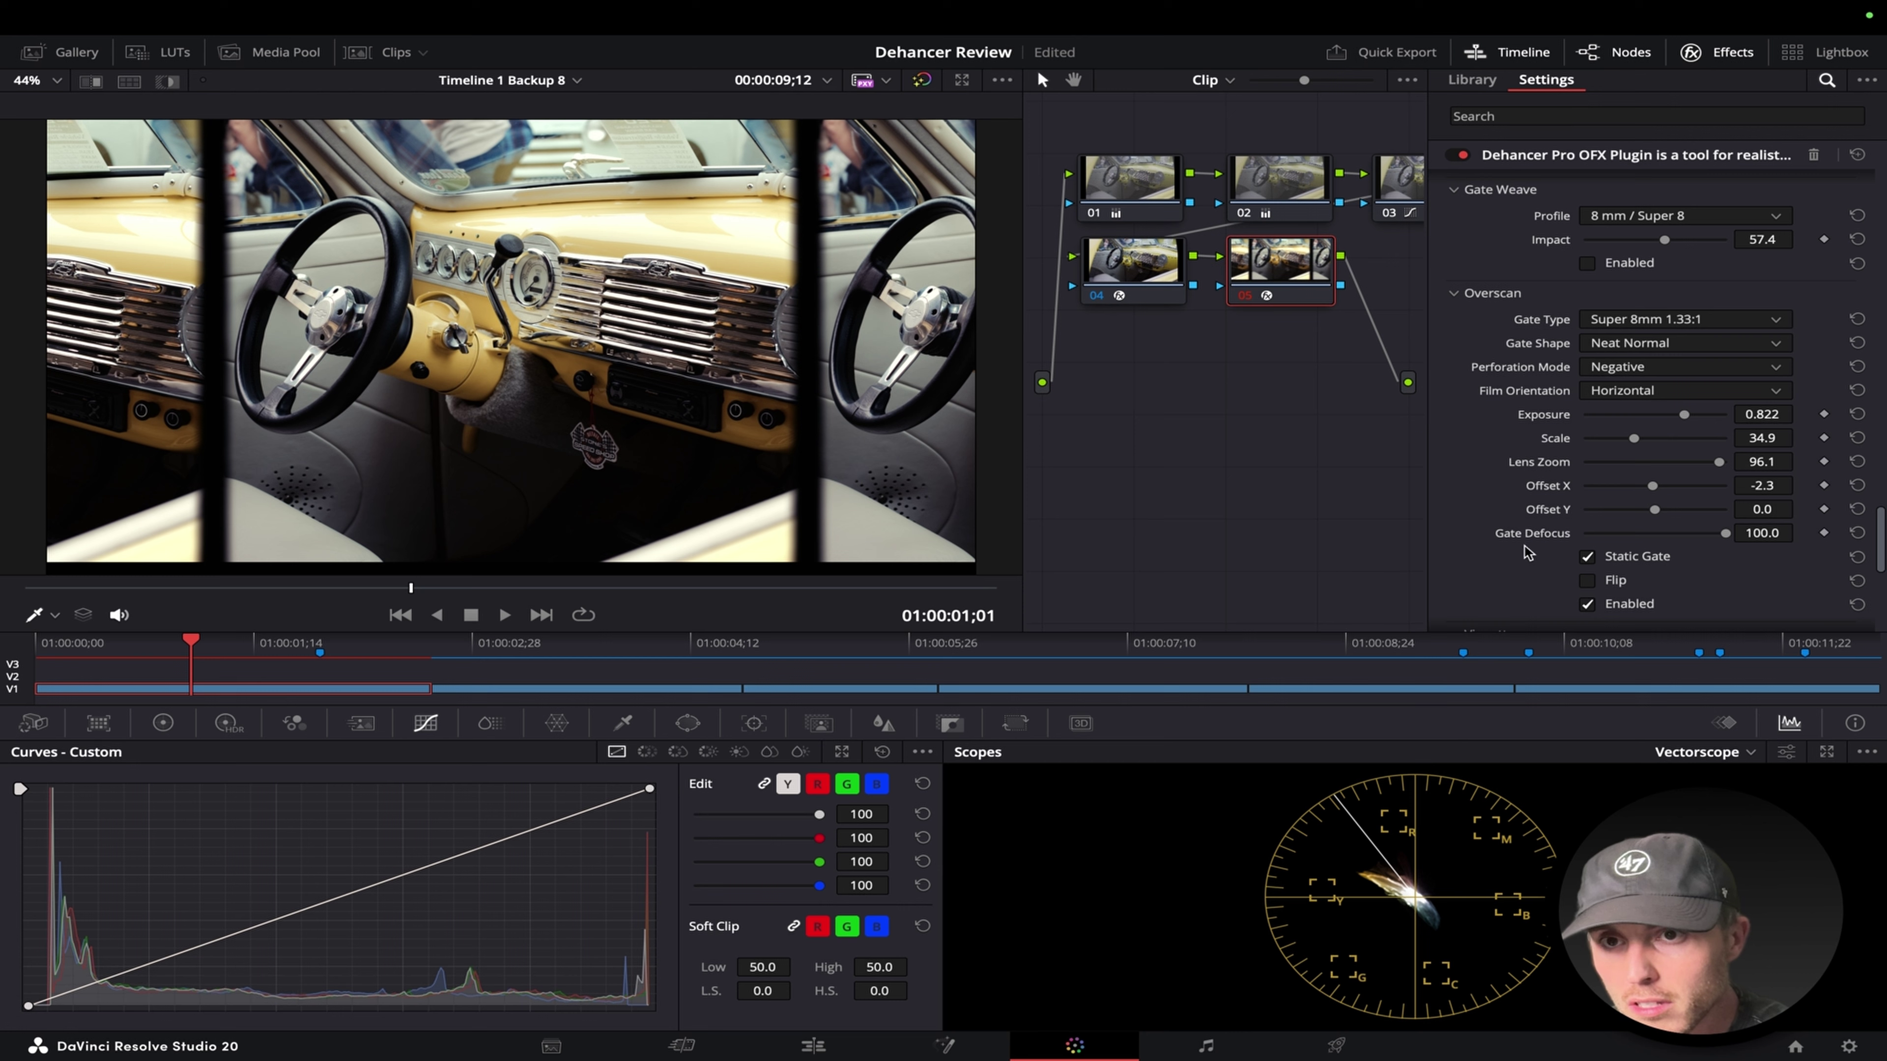
Play the clip from its start to check the Overscan look in motion.
left_click_drag(312, 588, 2, 627)
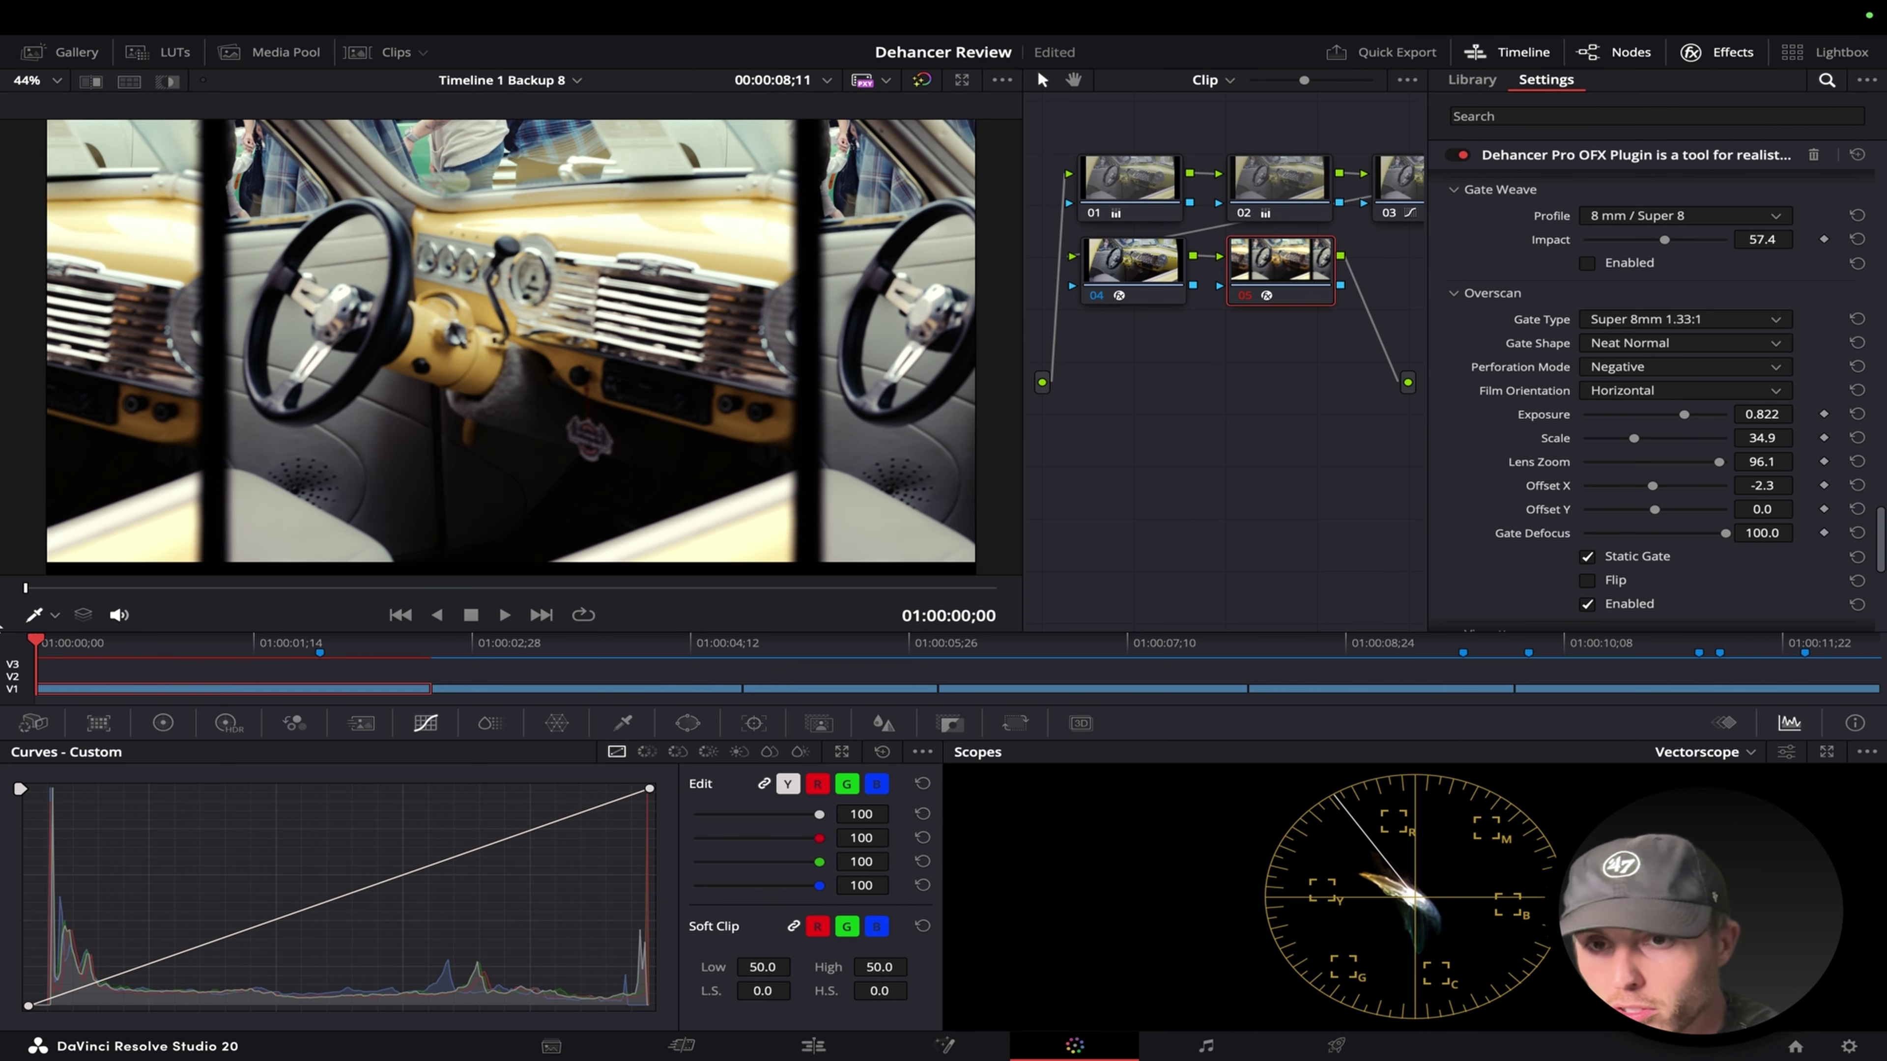
key("space")
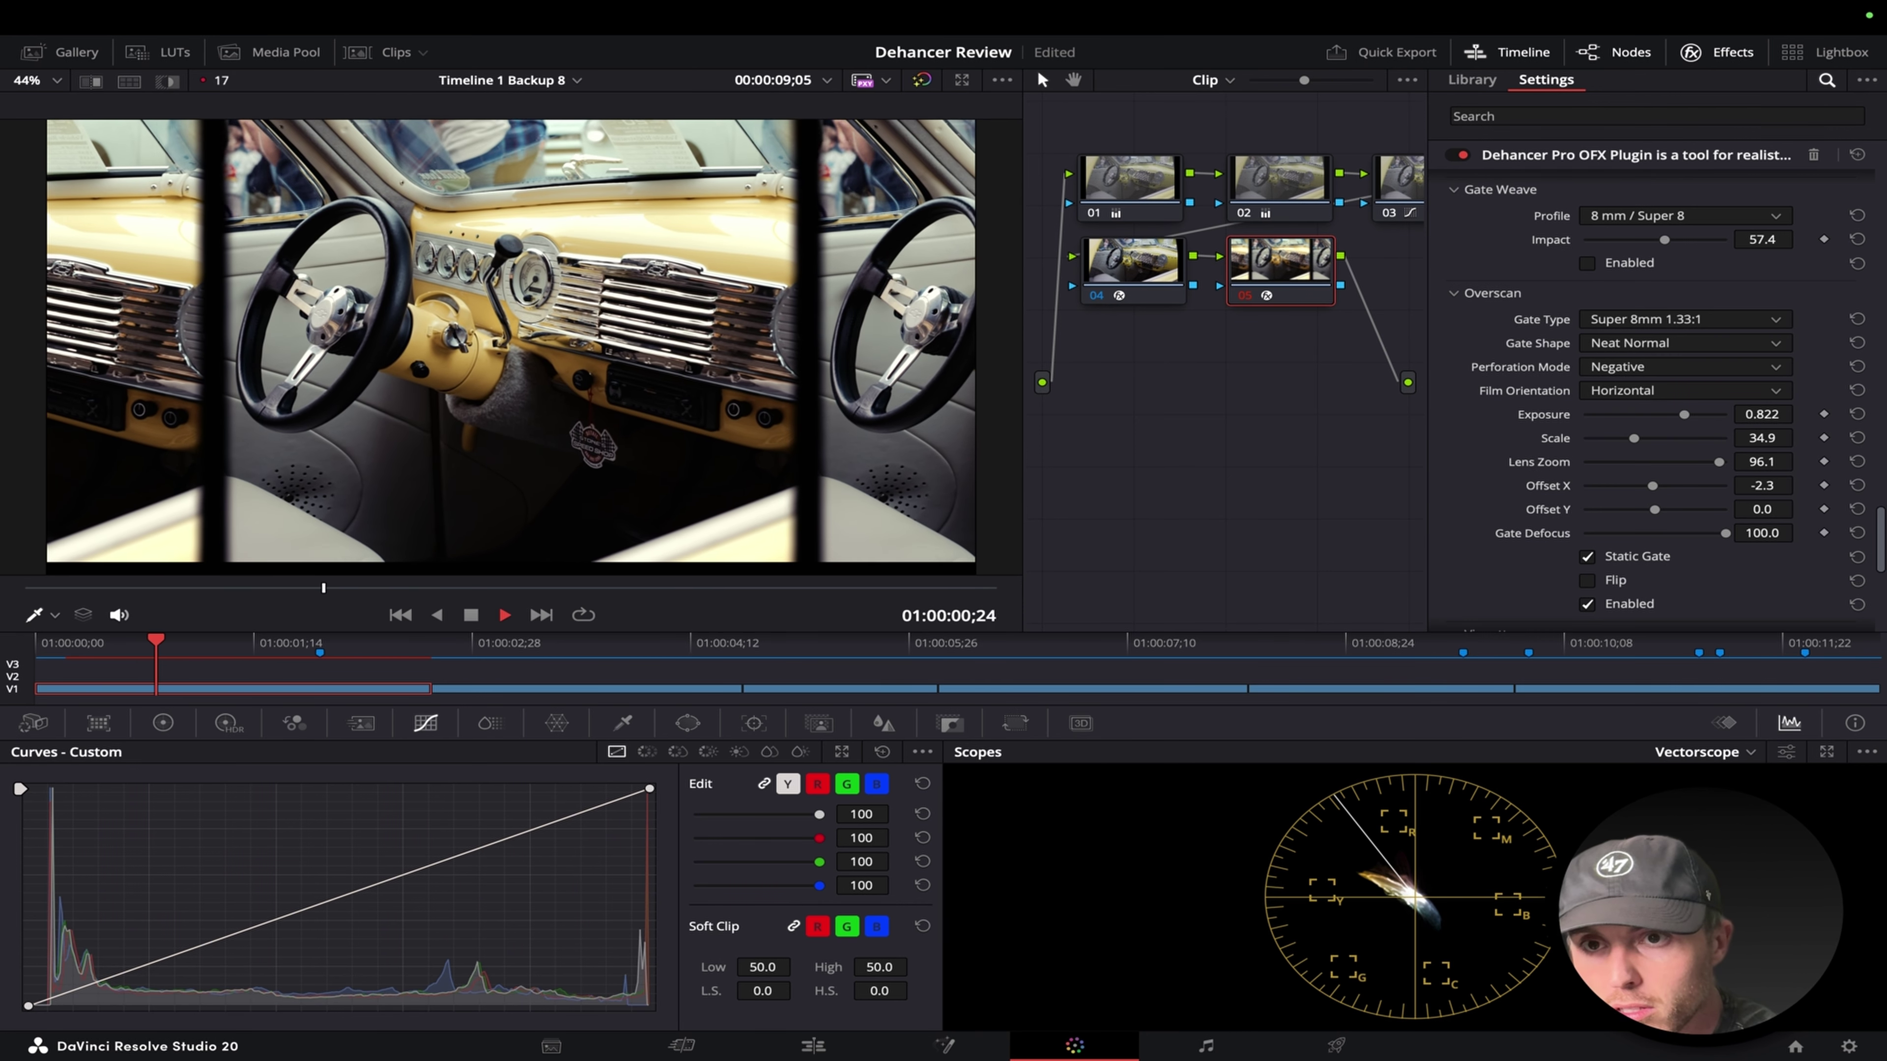
key("space")
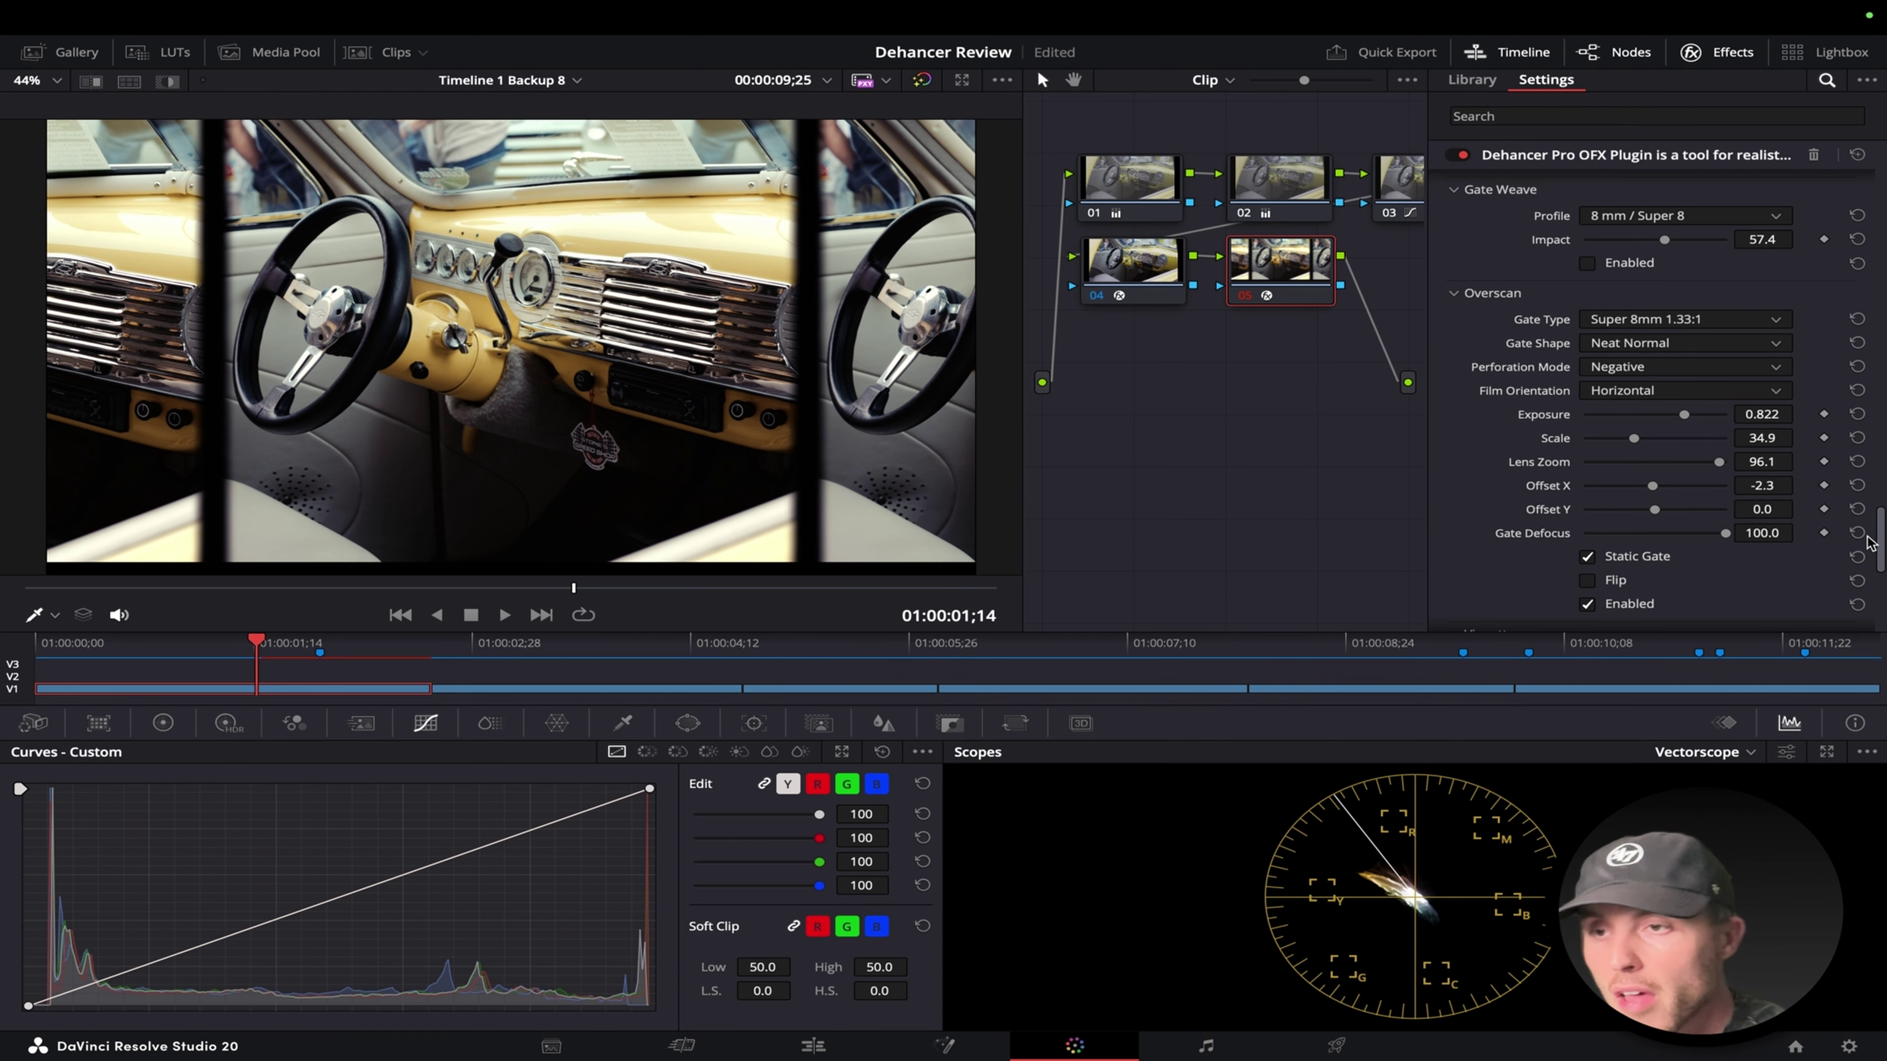
Reset the Overscan Offset X to 0.0 and set the Film Orientation to Vertical.
double_click(1549, 490)
left_click(1607, 396)
left_click(1622, 429)
left_click(1646, 393)
left_click(1605, 416)
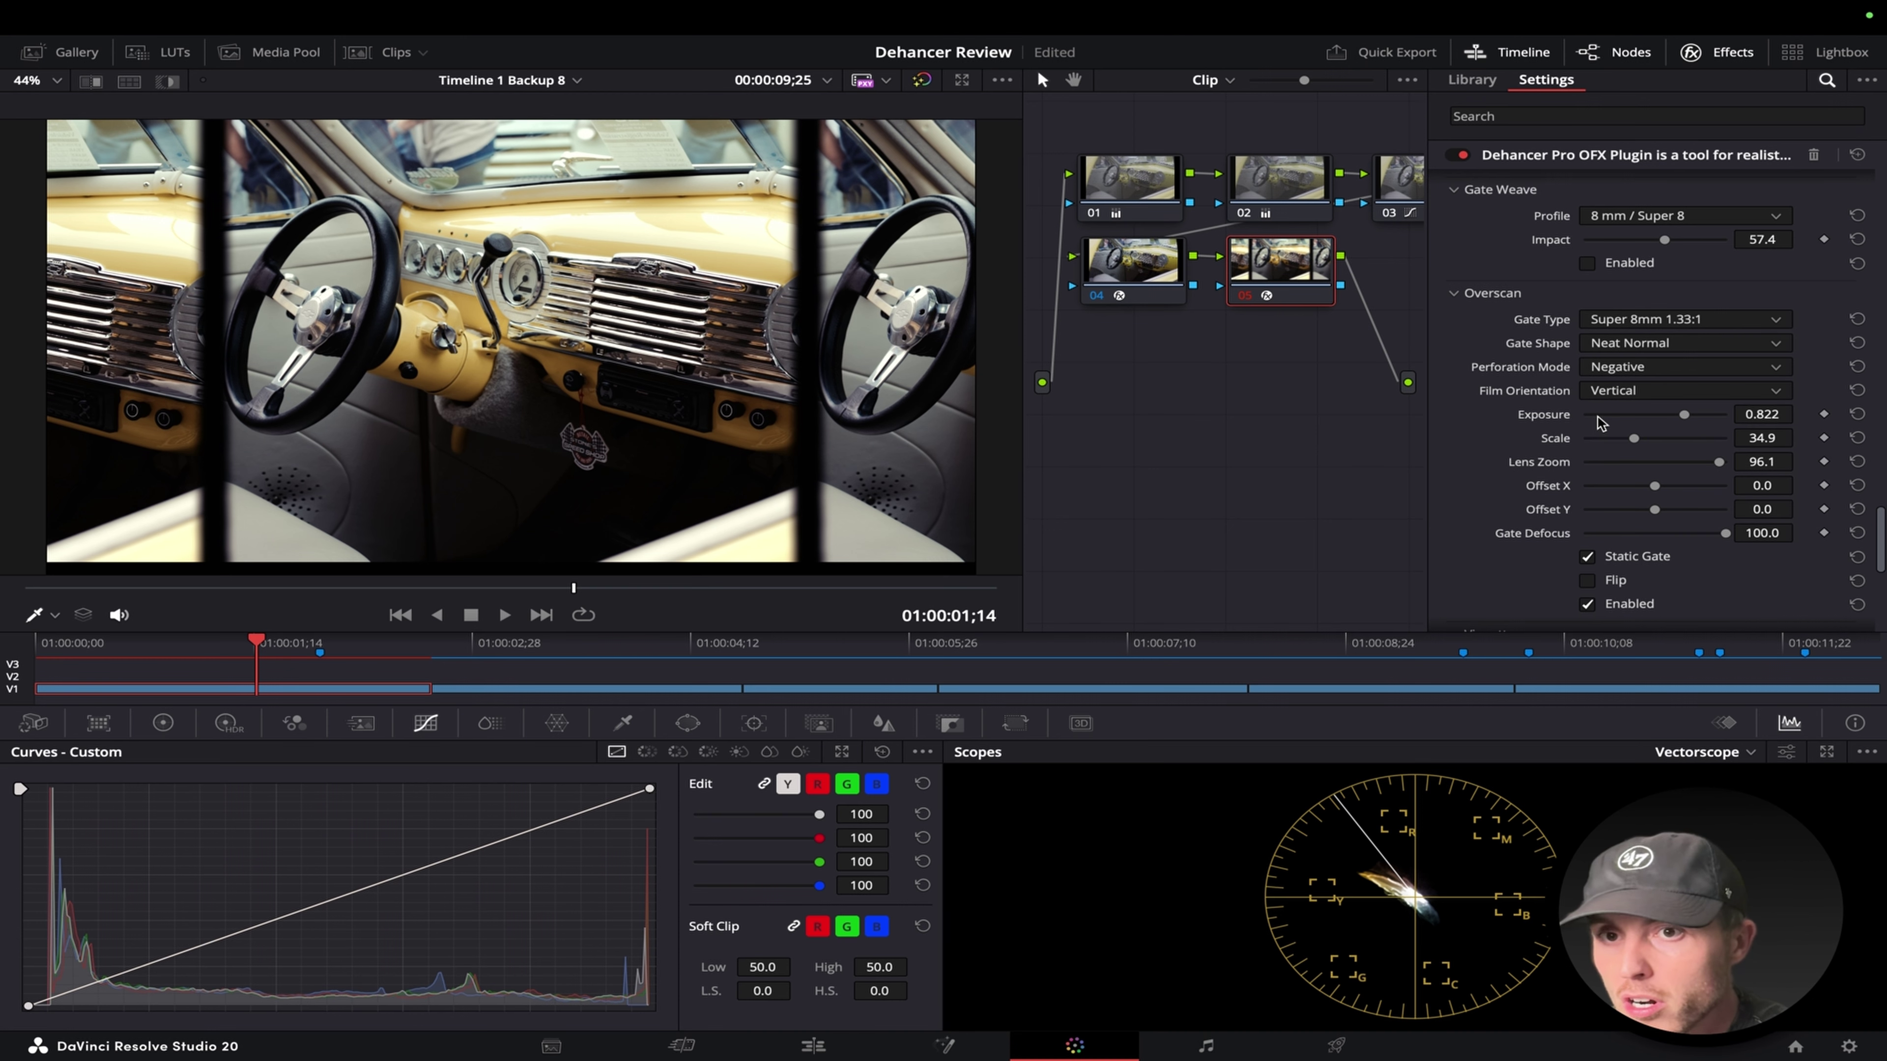
Try the Overscan Gate Types Standard 16mm 1.37:1, Super 16mm 1.66:1 and Ultra 16mm 1.85:1 in turn.
left_click(1698, 321)
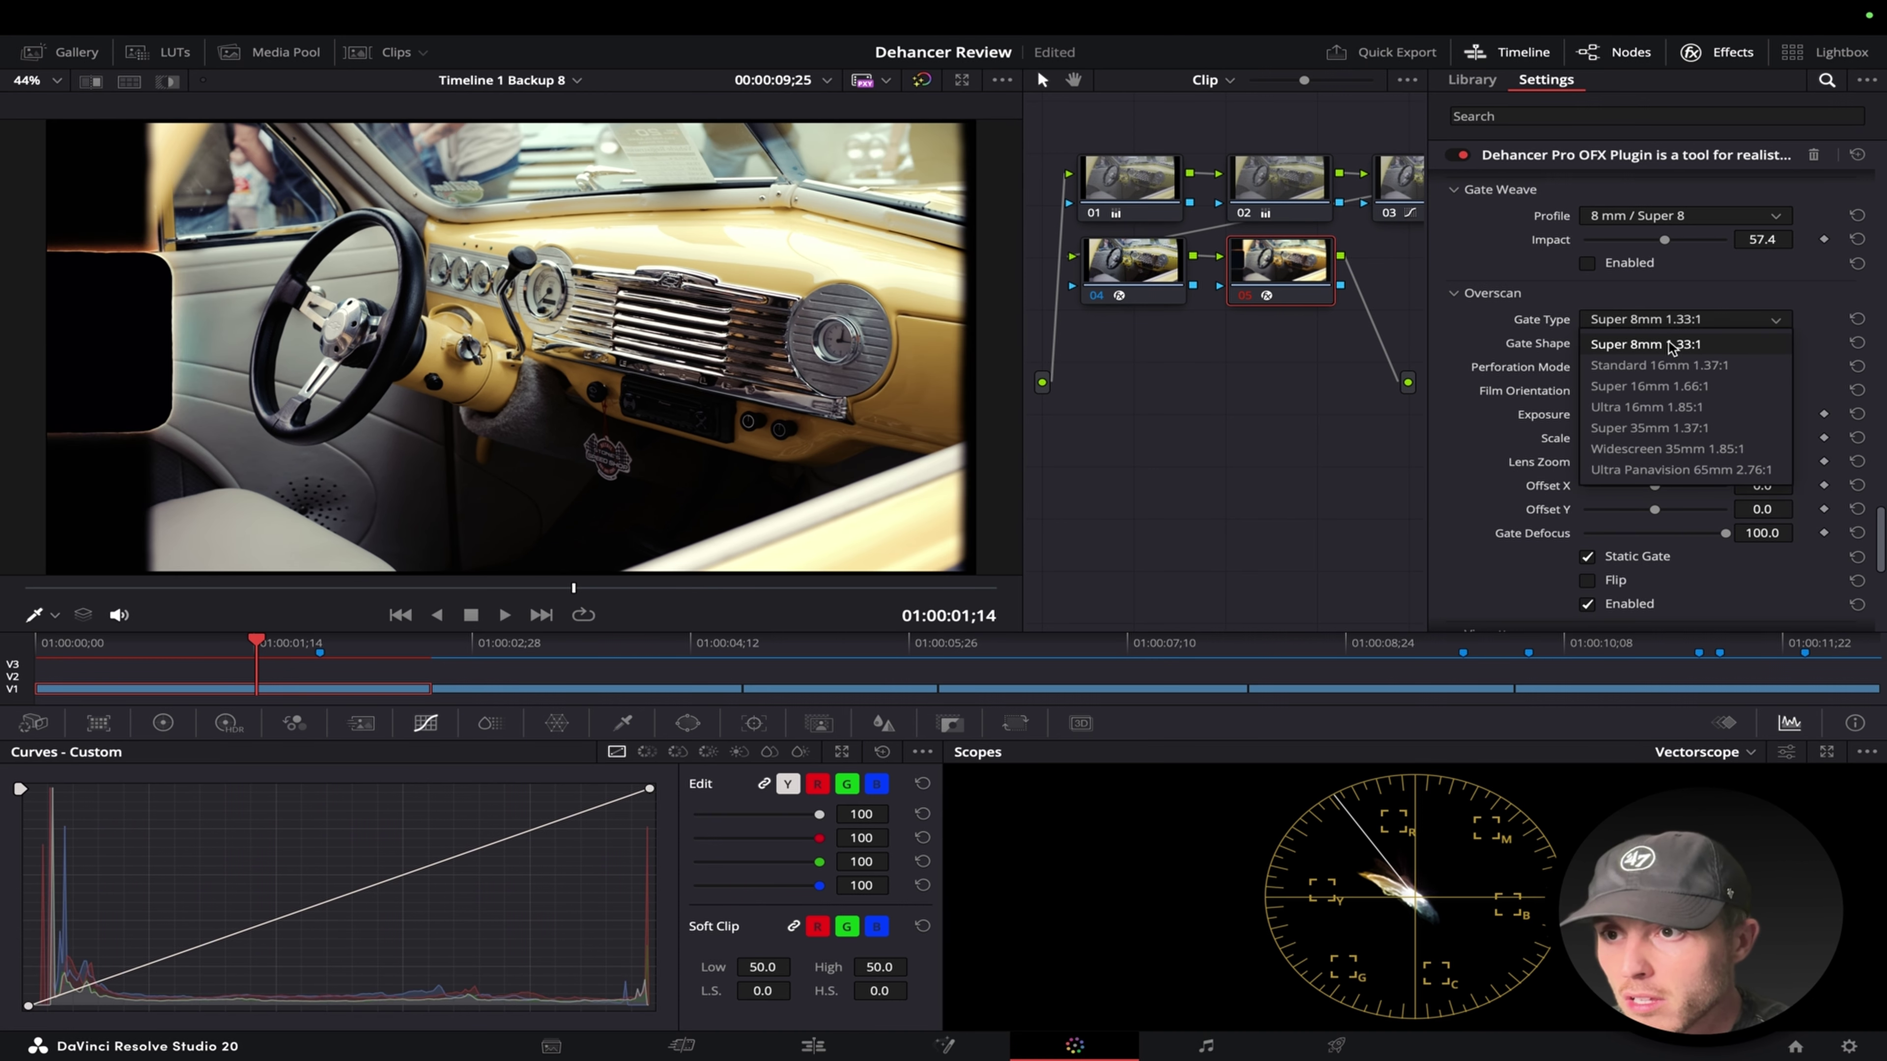
left_click(1659, 365)
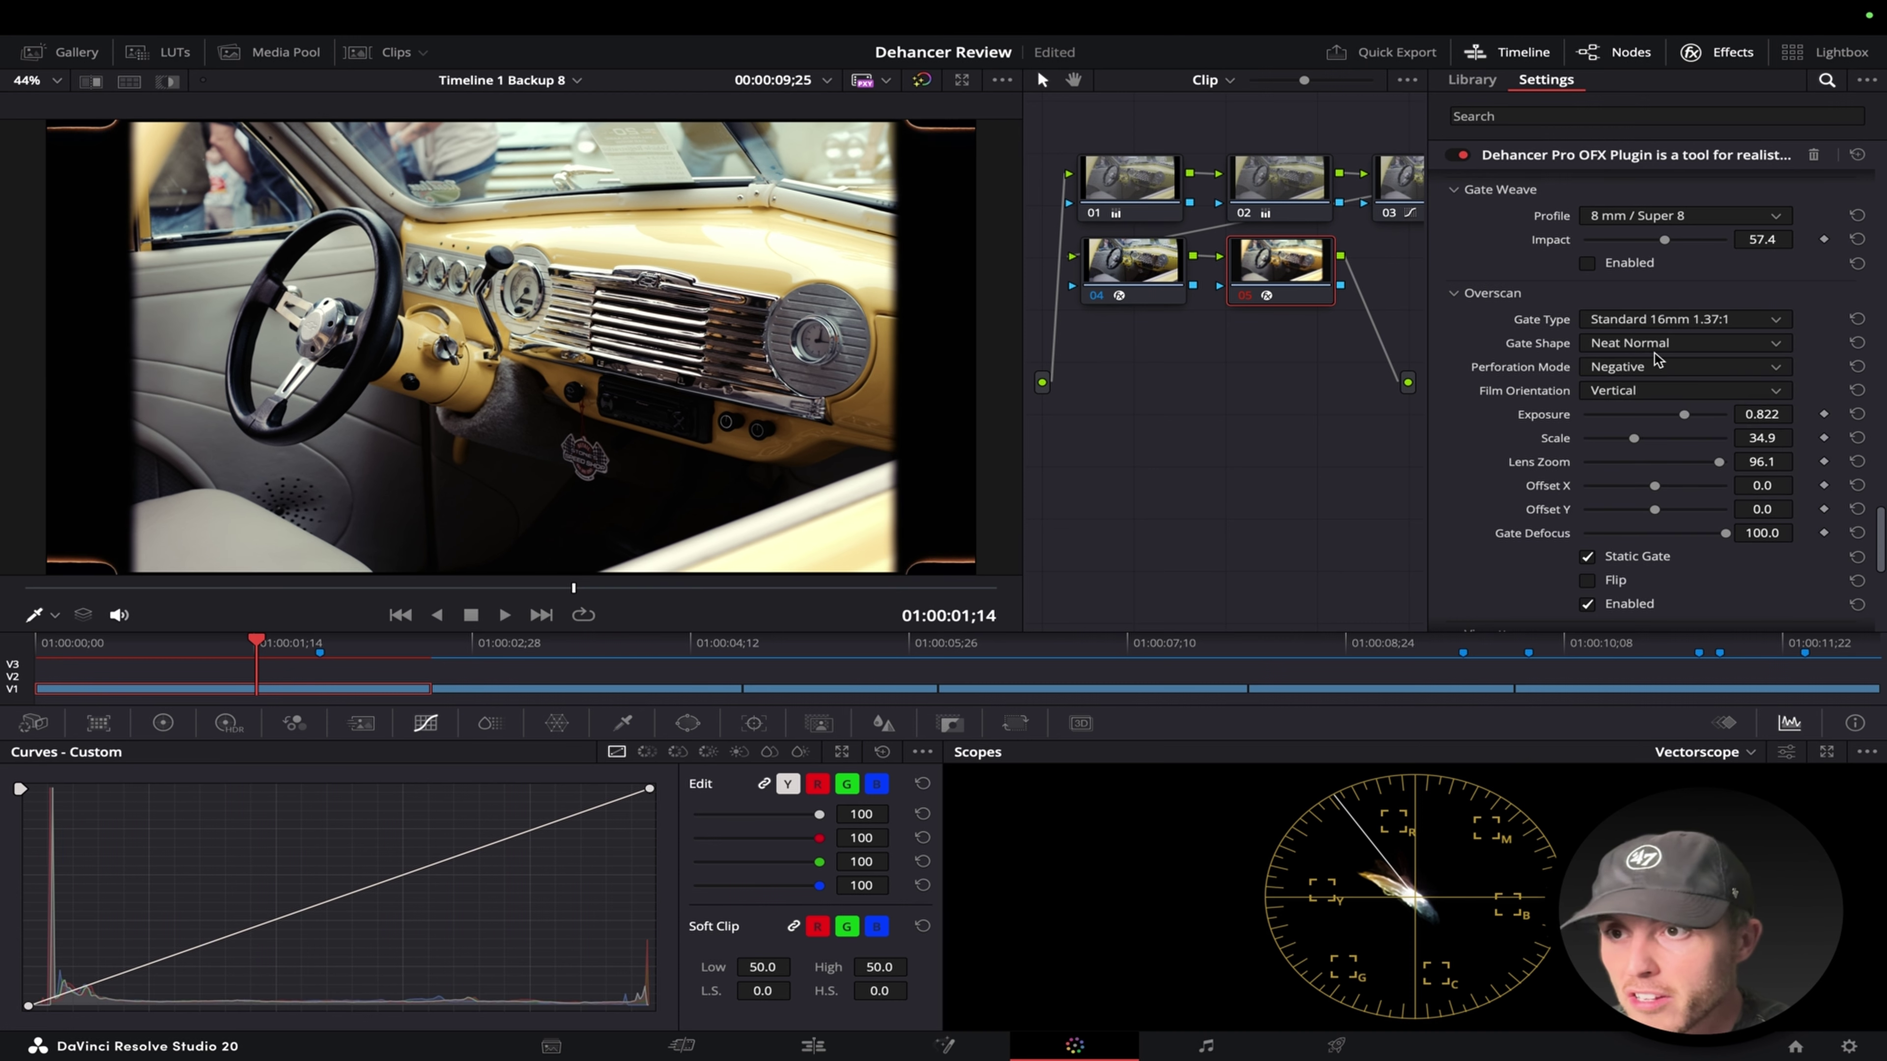
left_click(1660, 324)
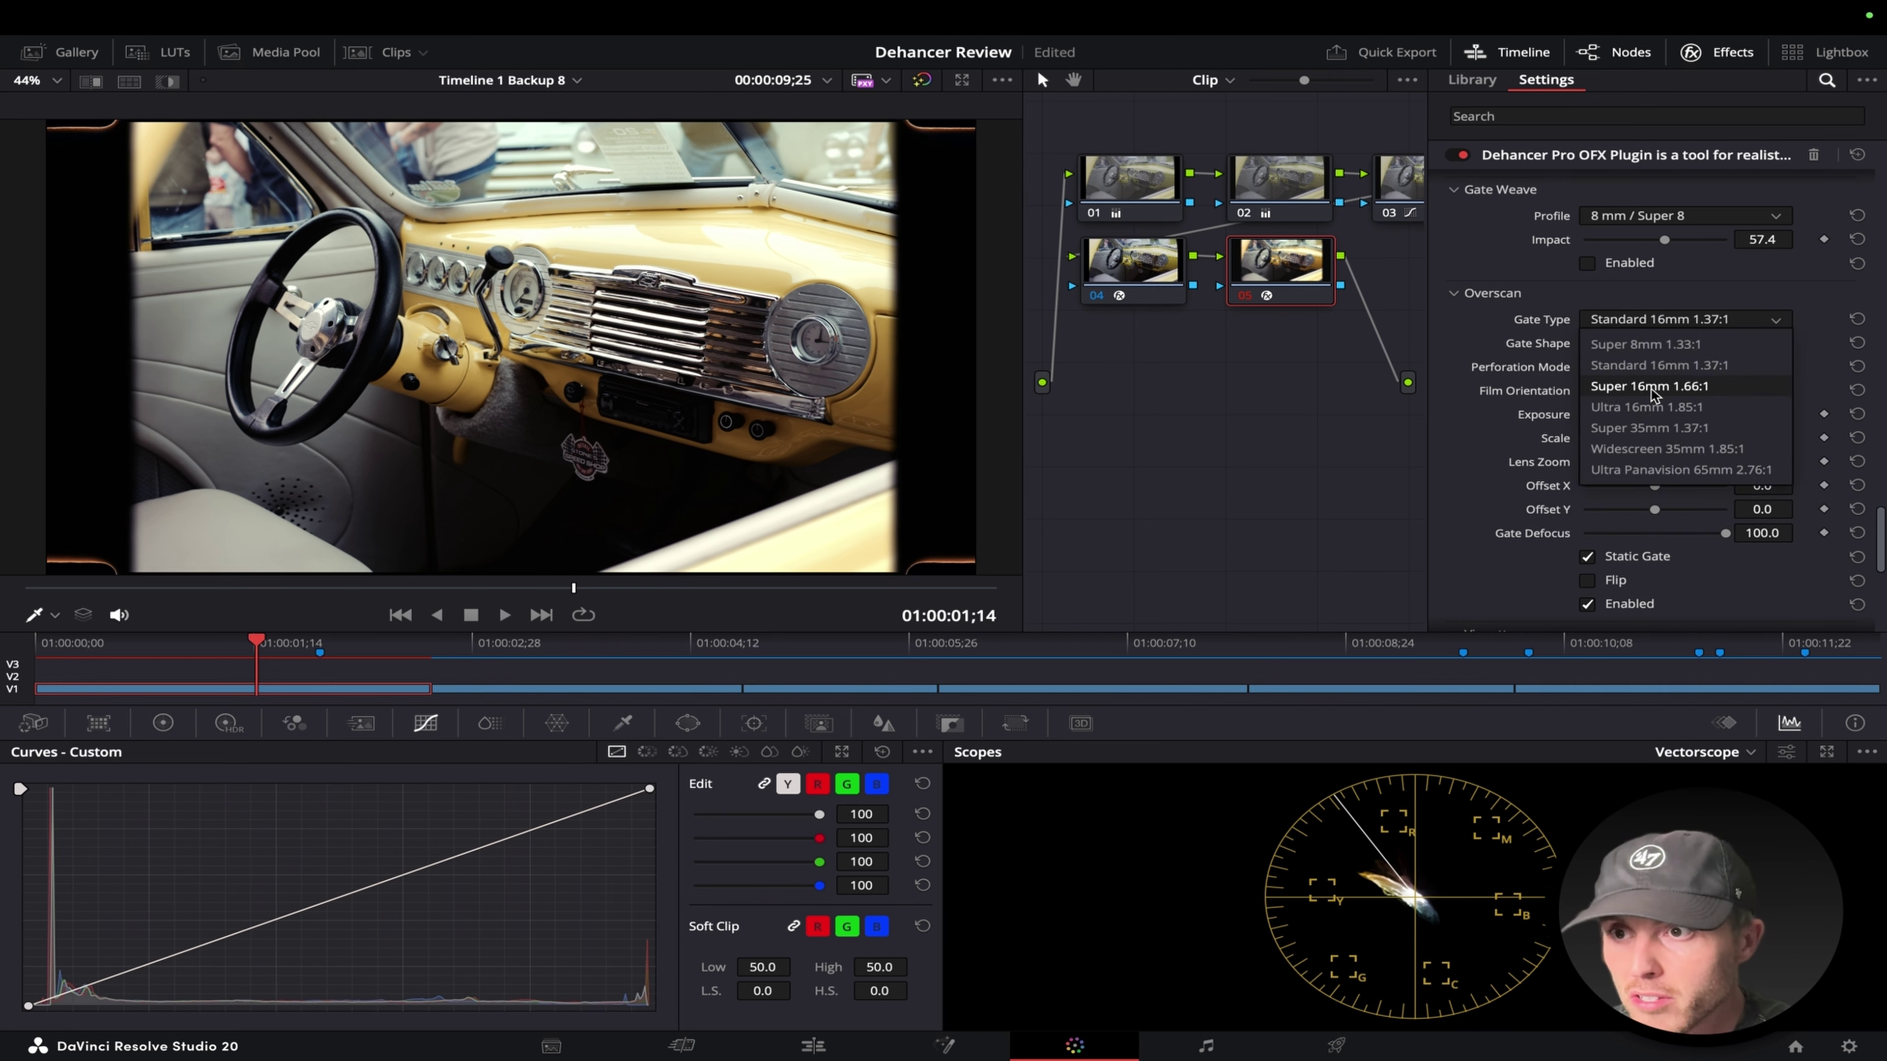
left_click(1657, 392)
left_click(1666, 324)
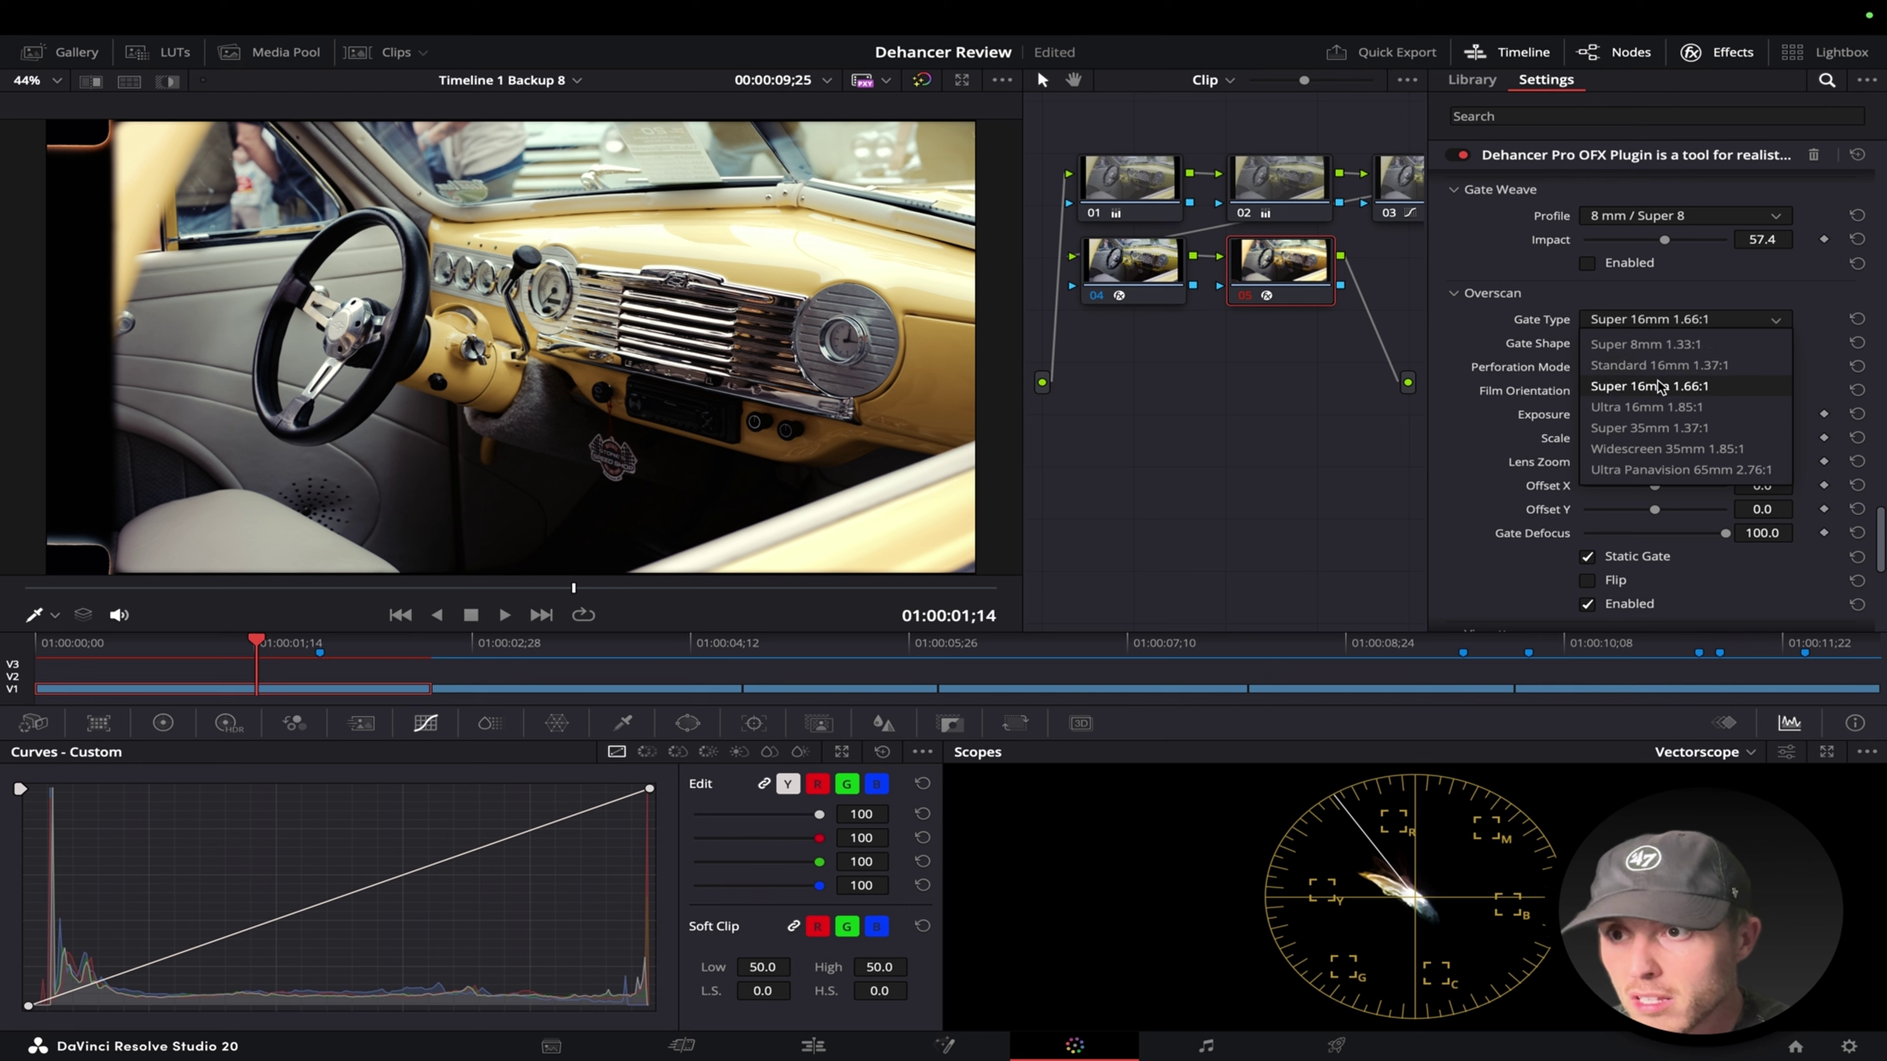
left_click(1646, 405)
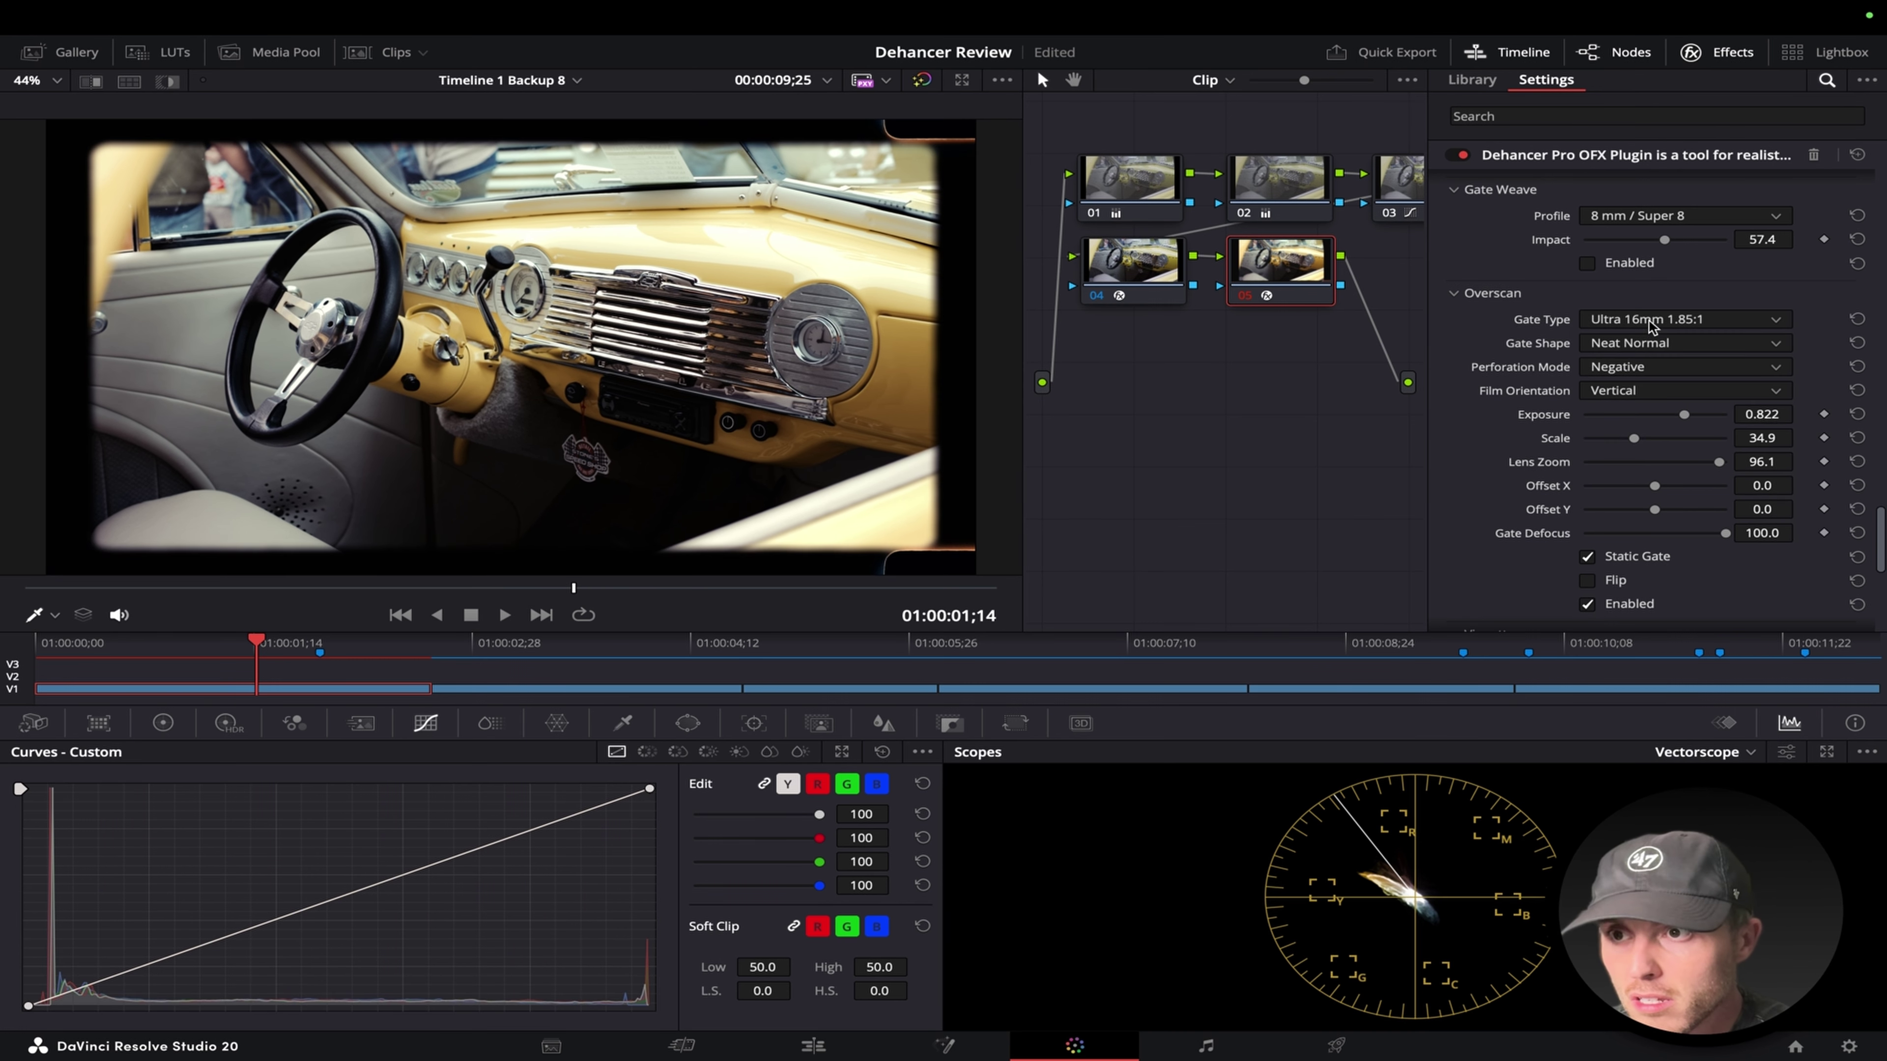
Try the Super 35mm 1.37:1 and Widescreen 35mm 1.85:1 Gate Types, and settle on Ultra Panavision 65mm 2.76:1.
left_click(1653, 328)
left_click(1694, 438)
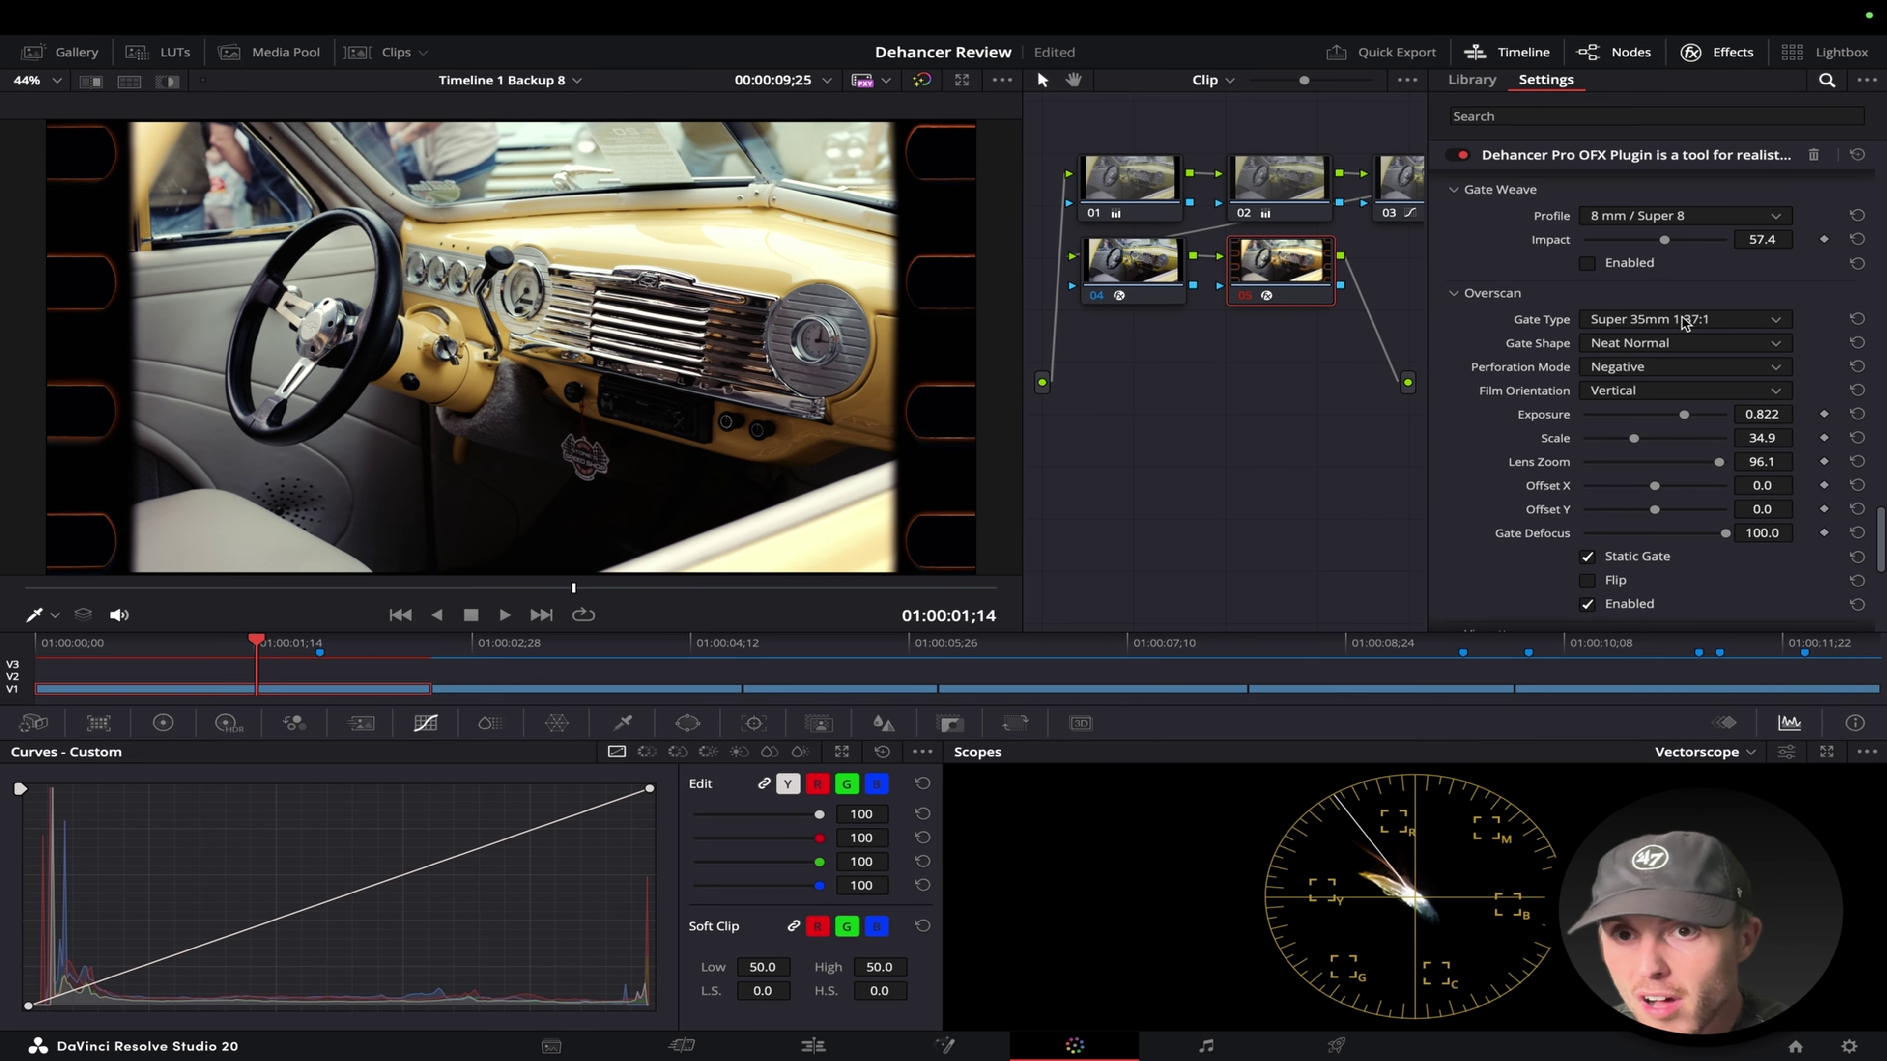
left_click(1681, 326)
left_click(1698, 450)
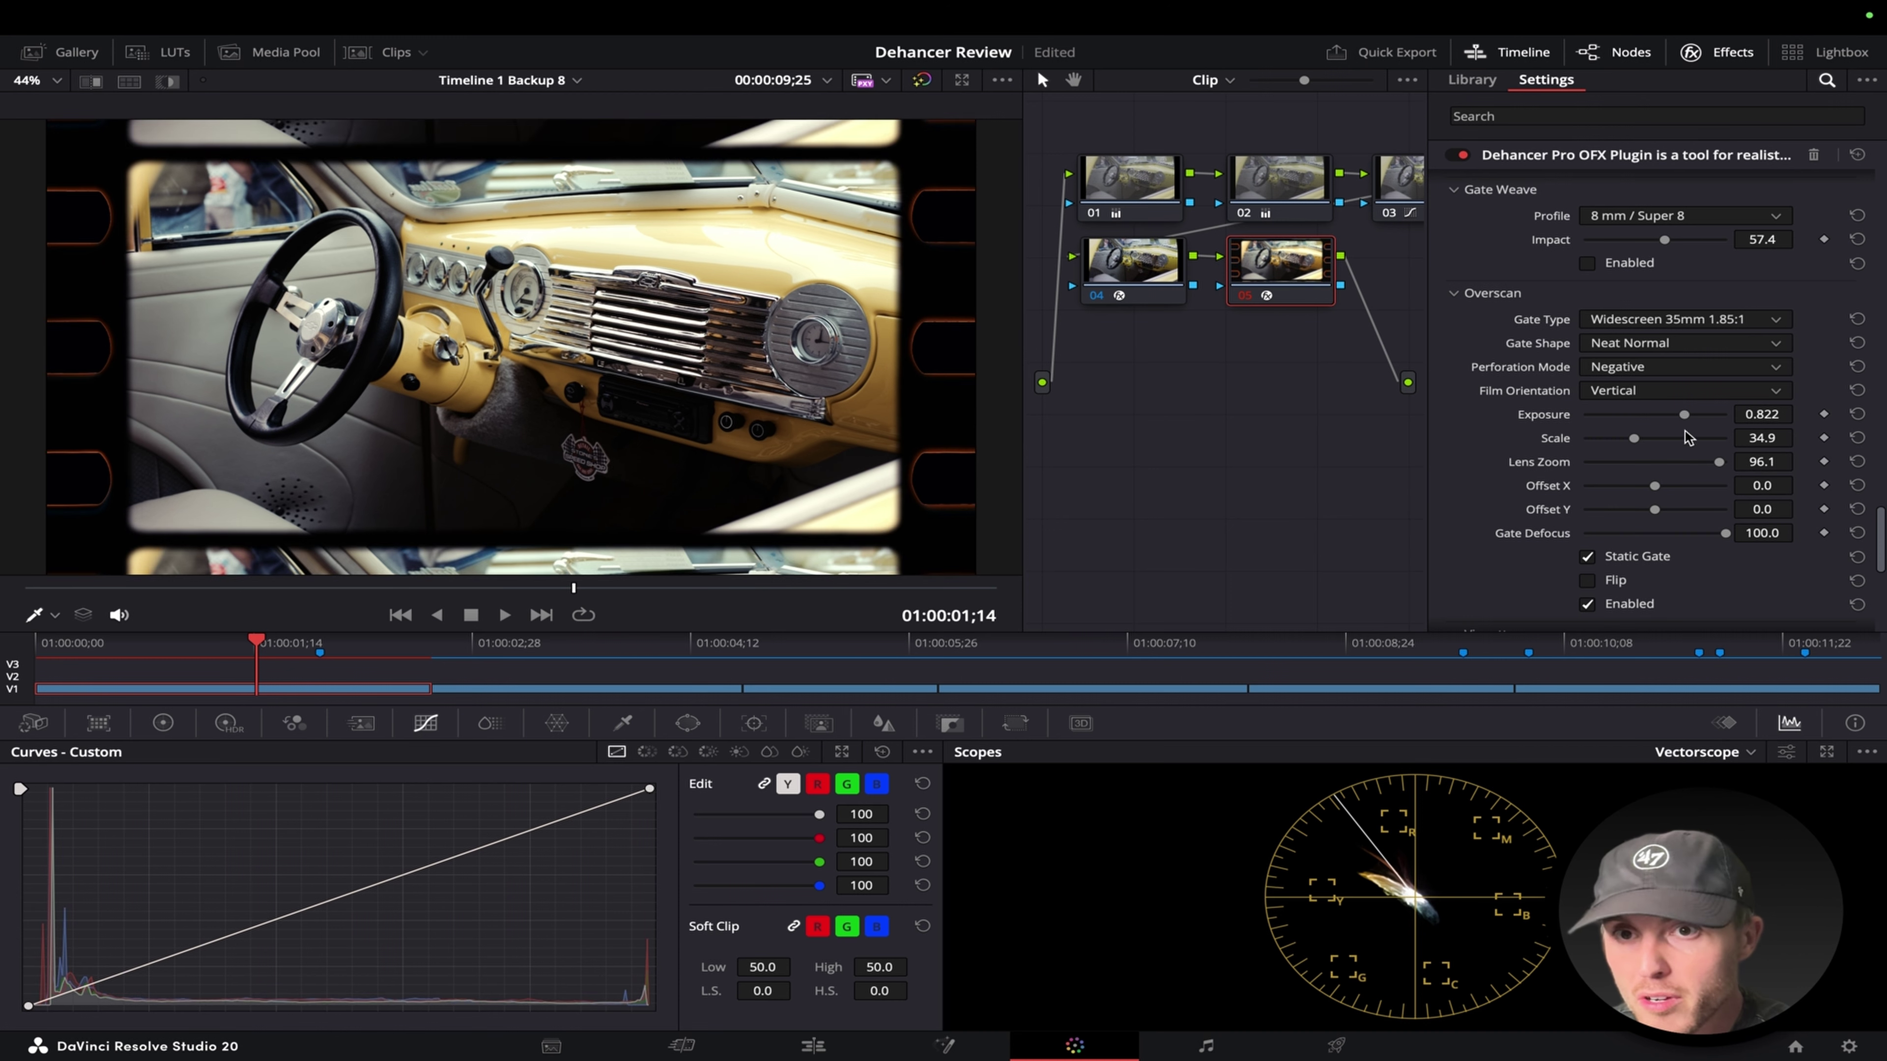
left_click(1665, 319)
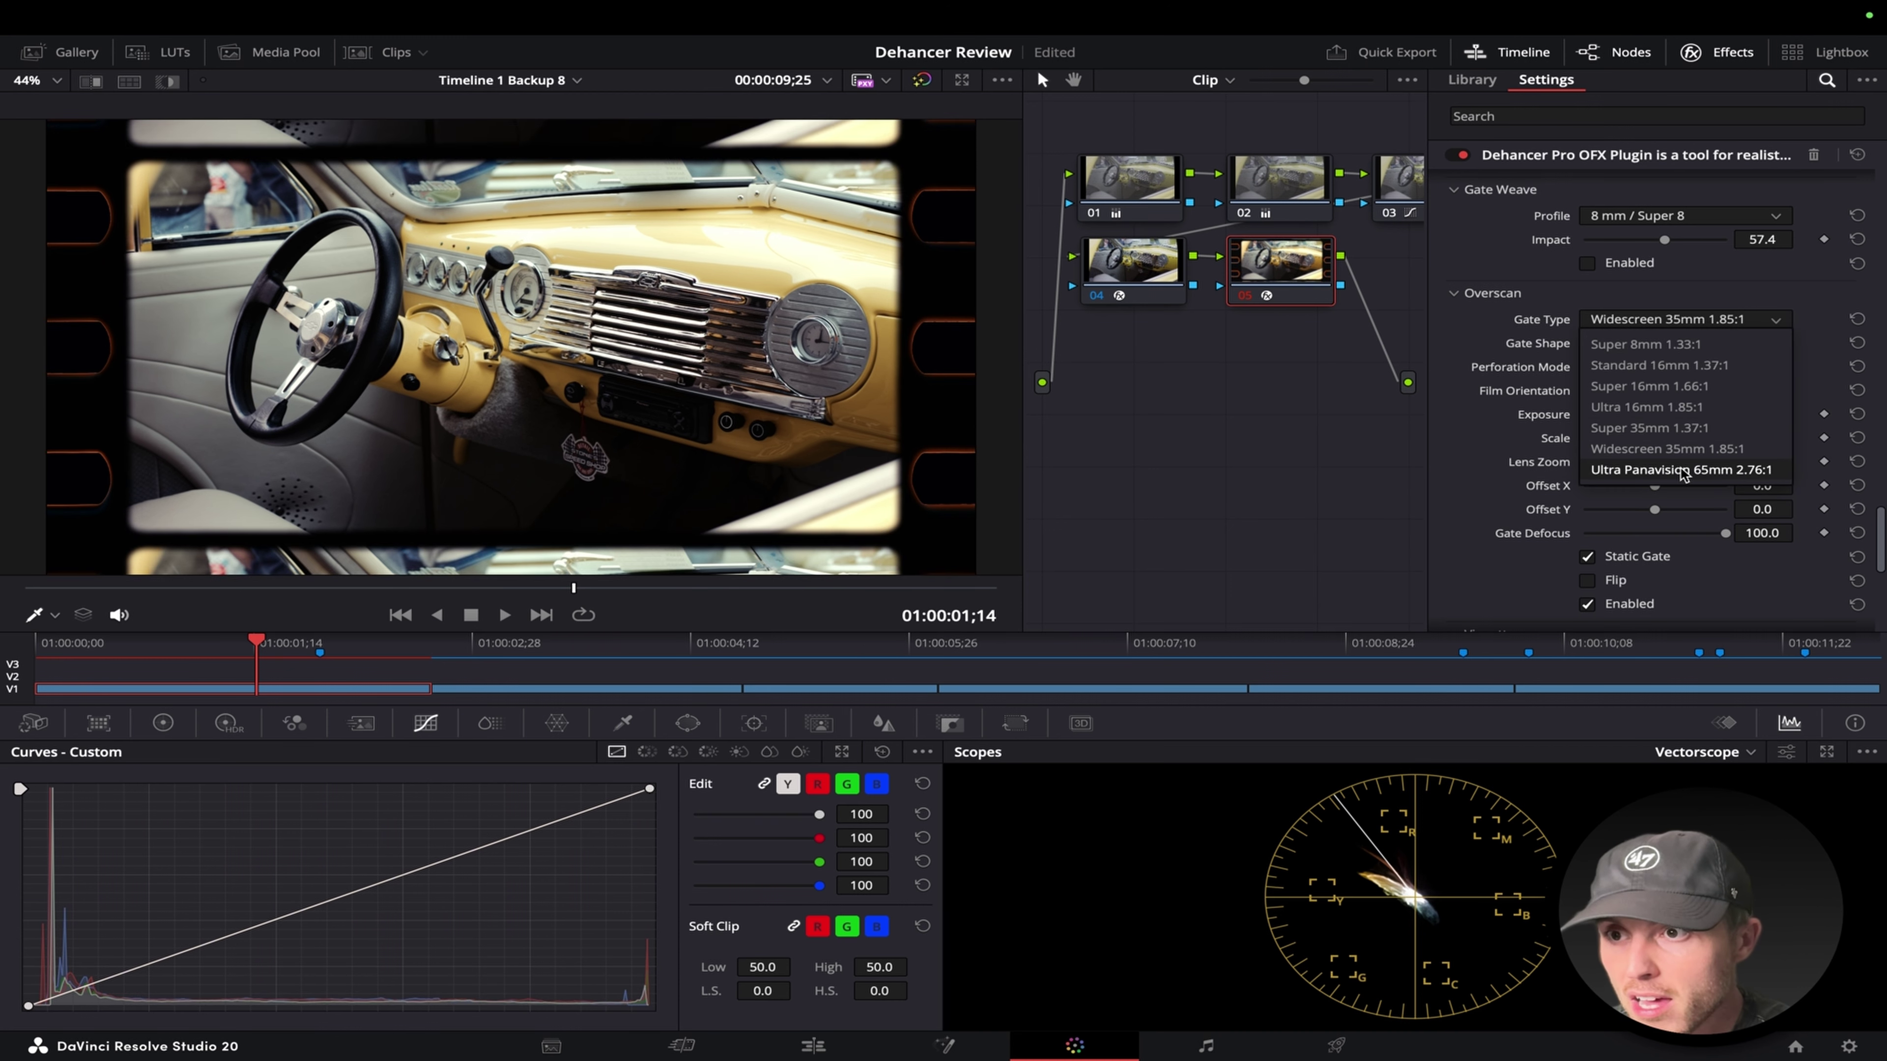
left_click(1681, 470)
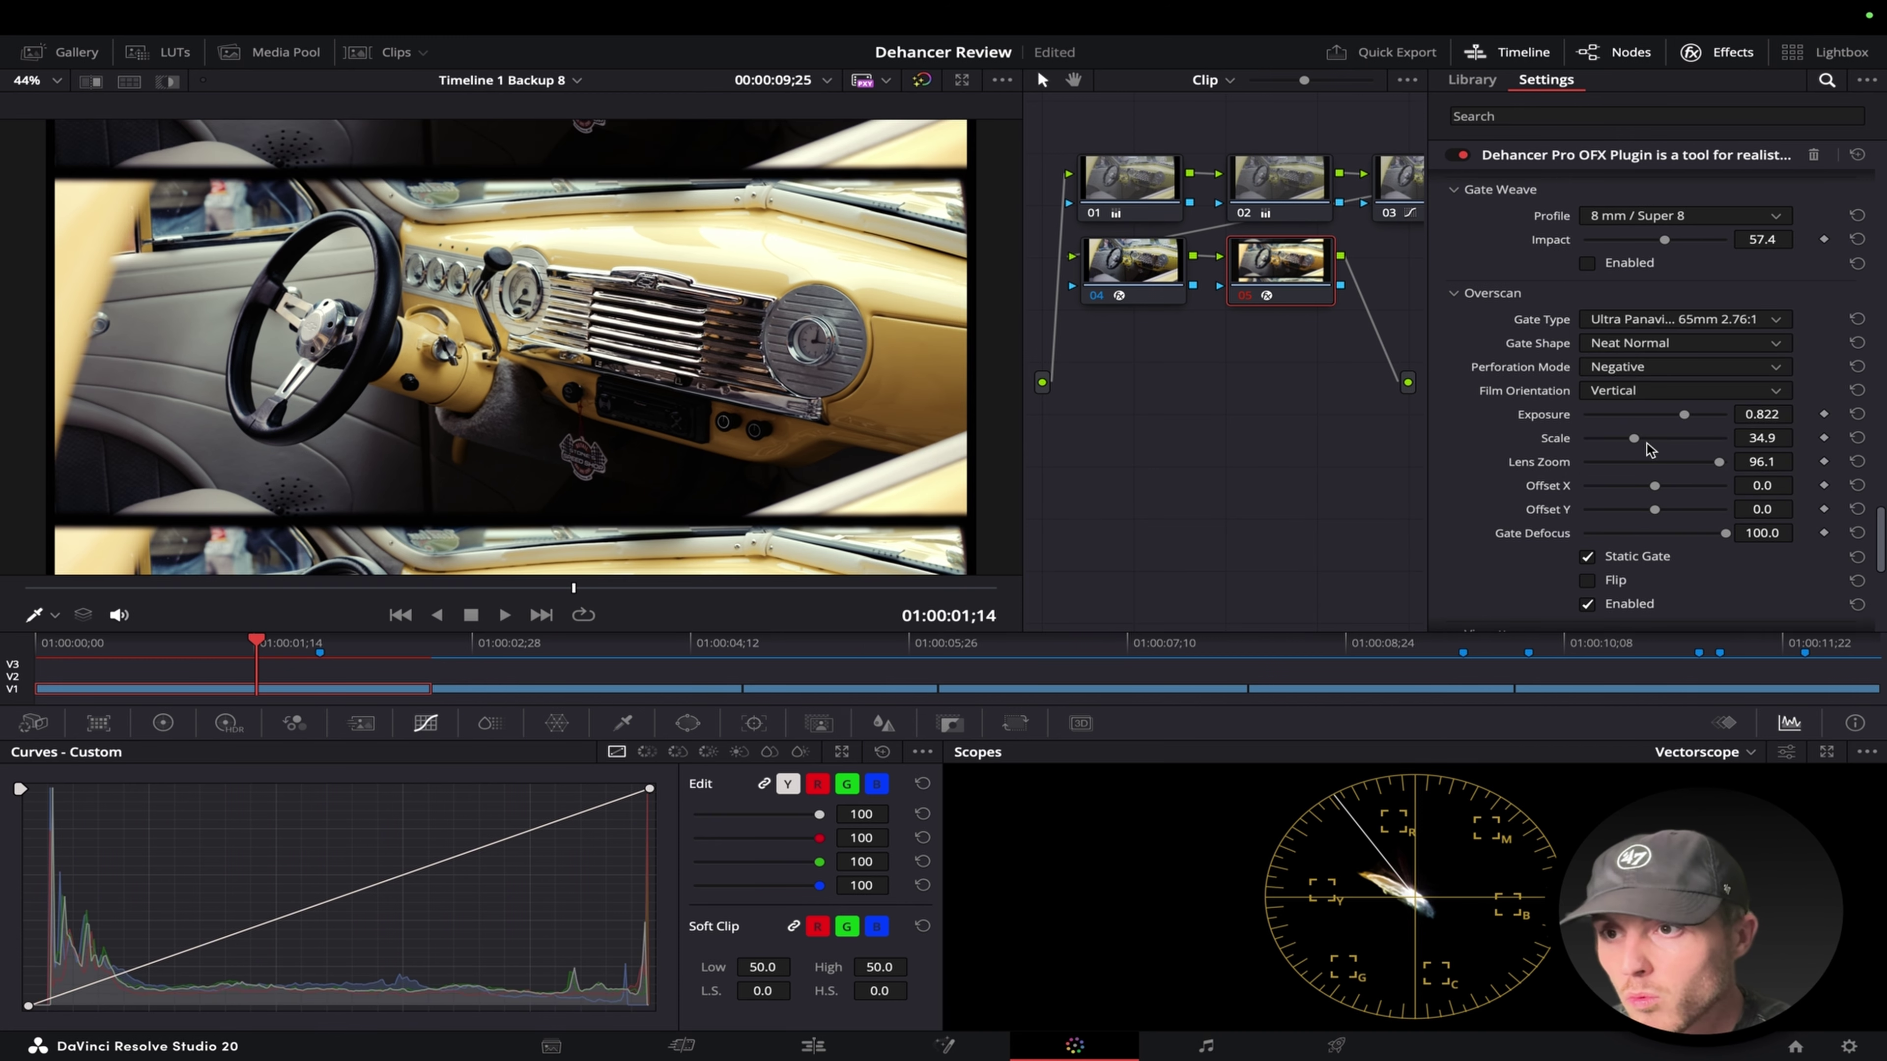
Try an Overscan Offset Y of -45.7, reset it to 0.0, and set the Scale to 83.7.
mouse_move(1634, 439)
left_mouse_down()
mouse_move(1609, 440)
mouse_move(1672, 438)
mouse_move(1654, 442)
left_mouse_up()
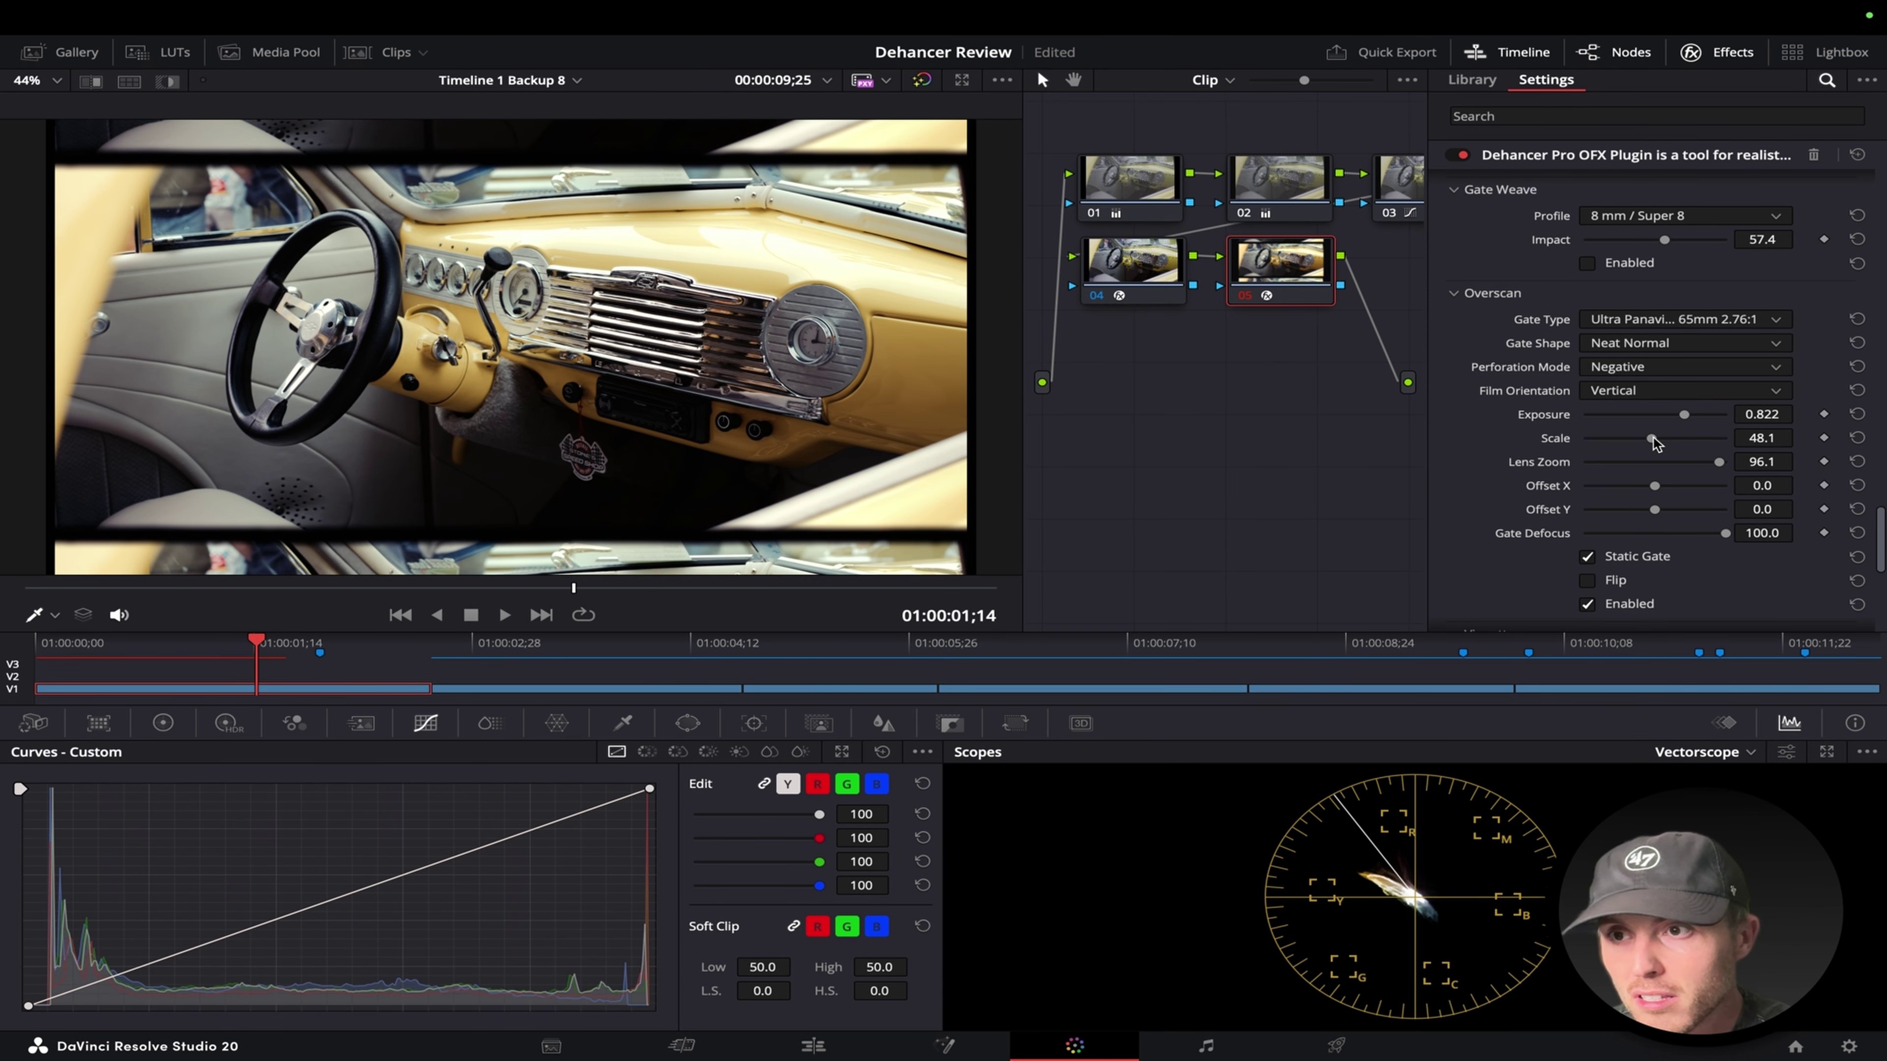
left_click_drag(1659, 490, 1625, 526)
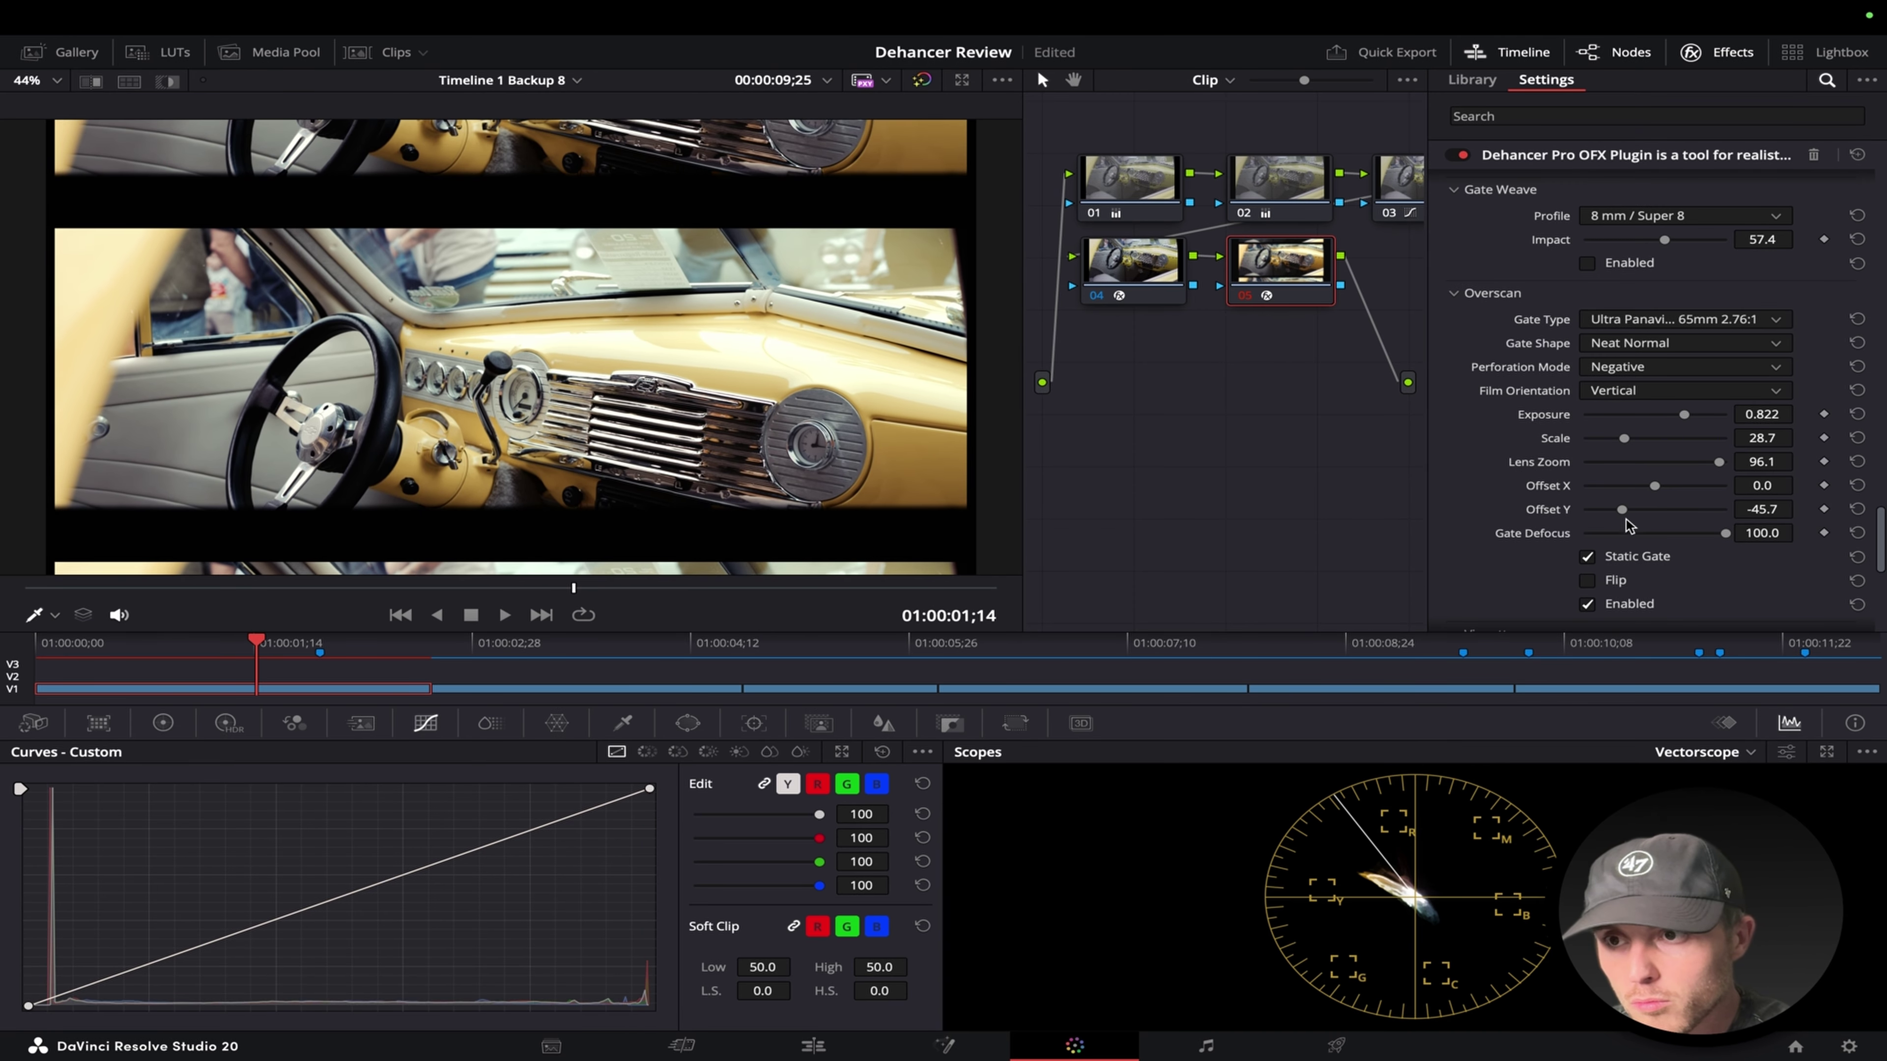
double_click(1552, 513)
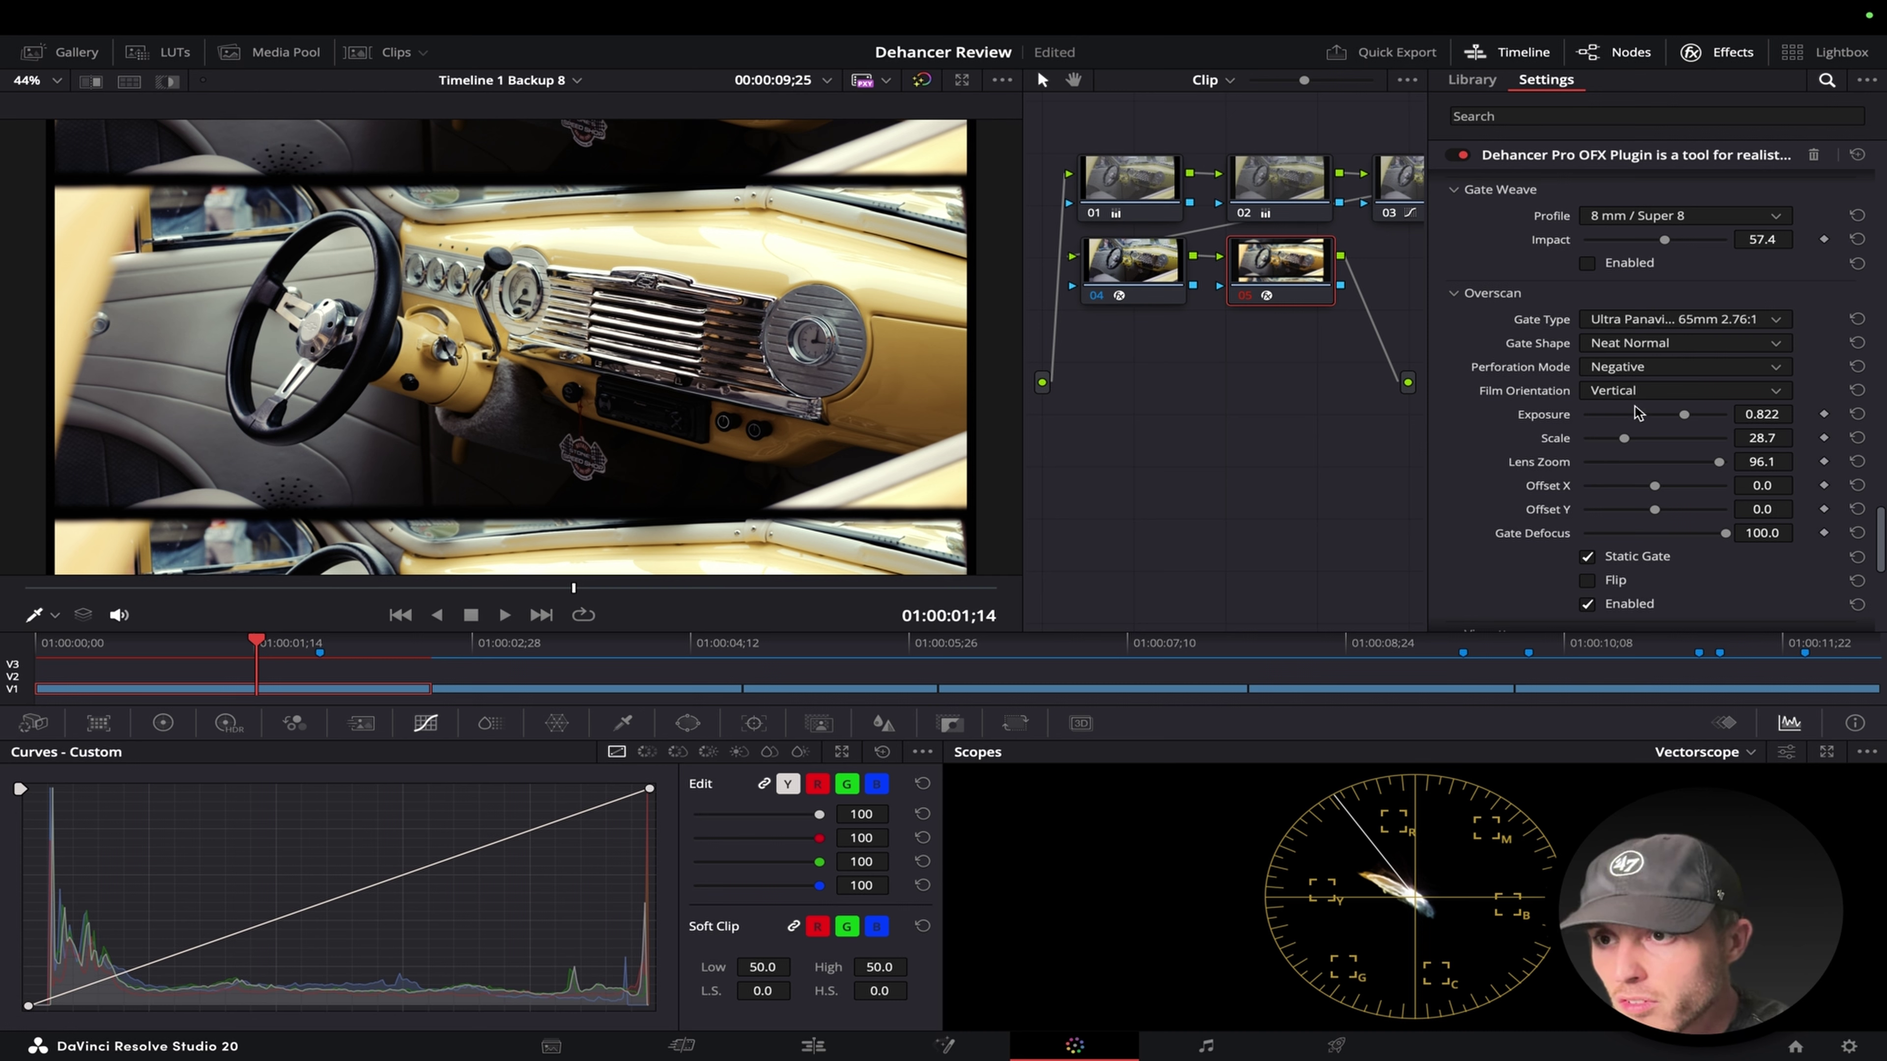
left_click_drag(1624, 438, 1706, 436)
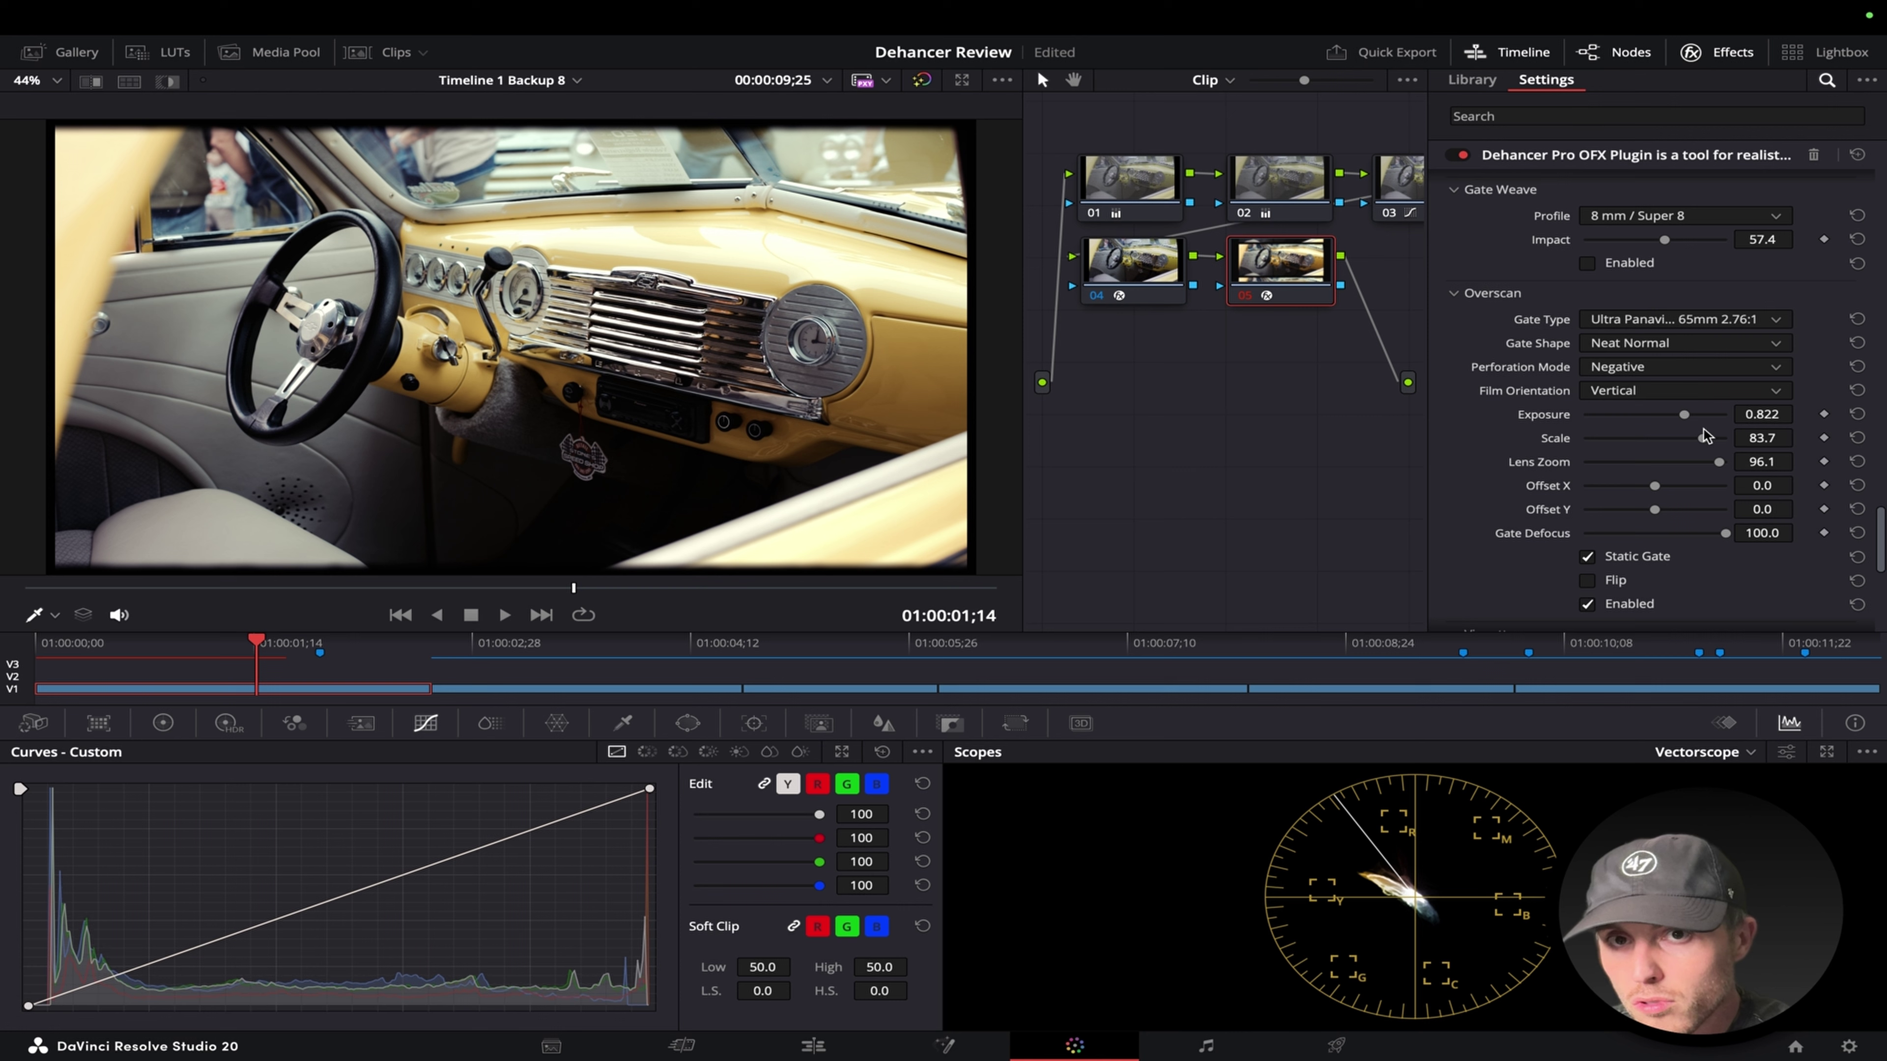
Play the car interior clip twice to review the overscan framing and return the playhead to its start.
key("Home")
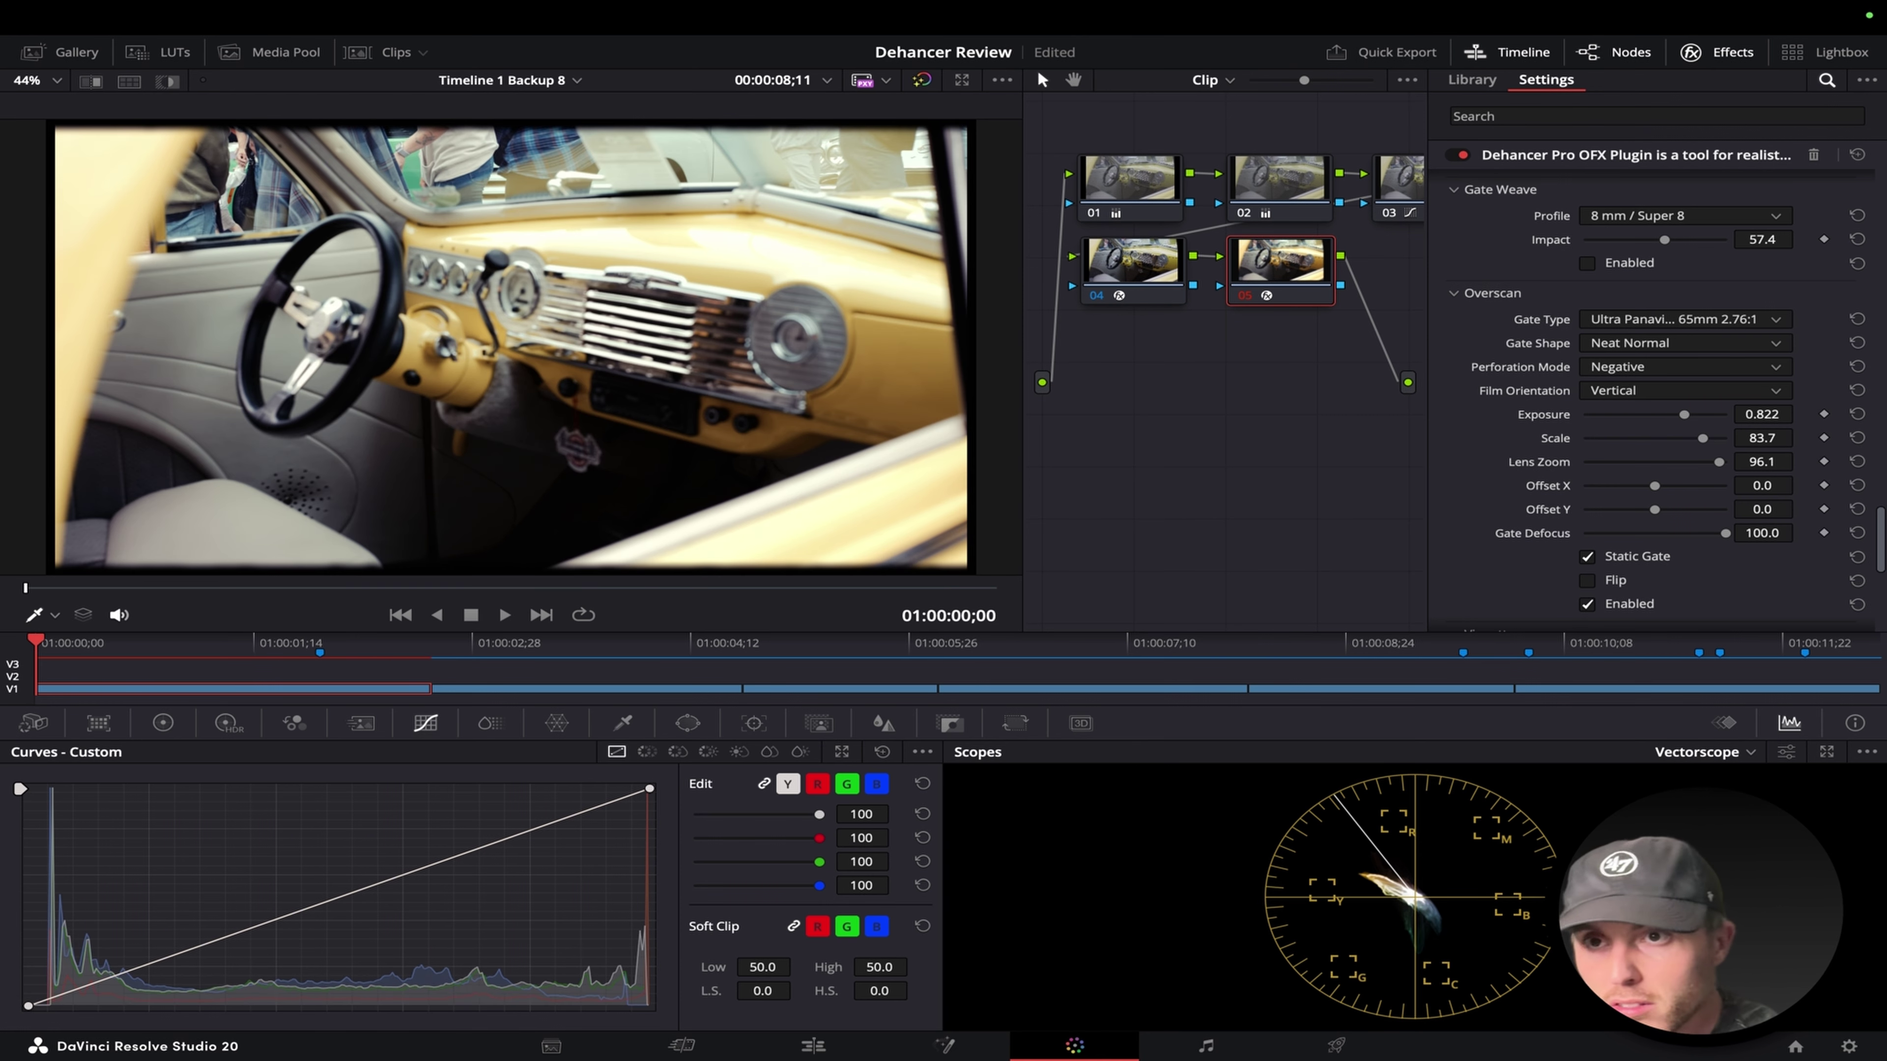
key("space")
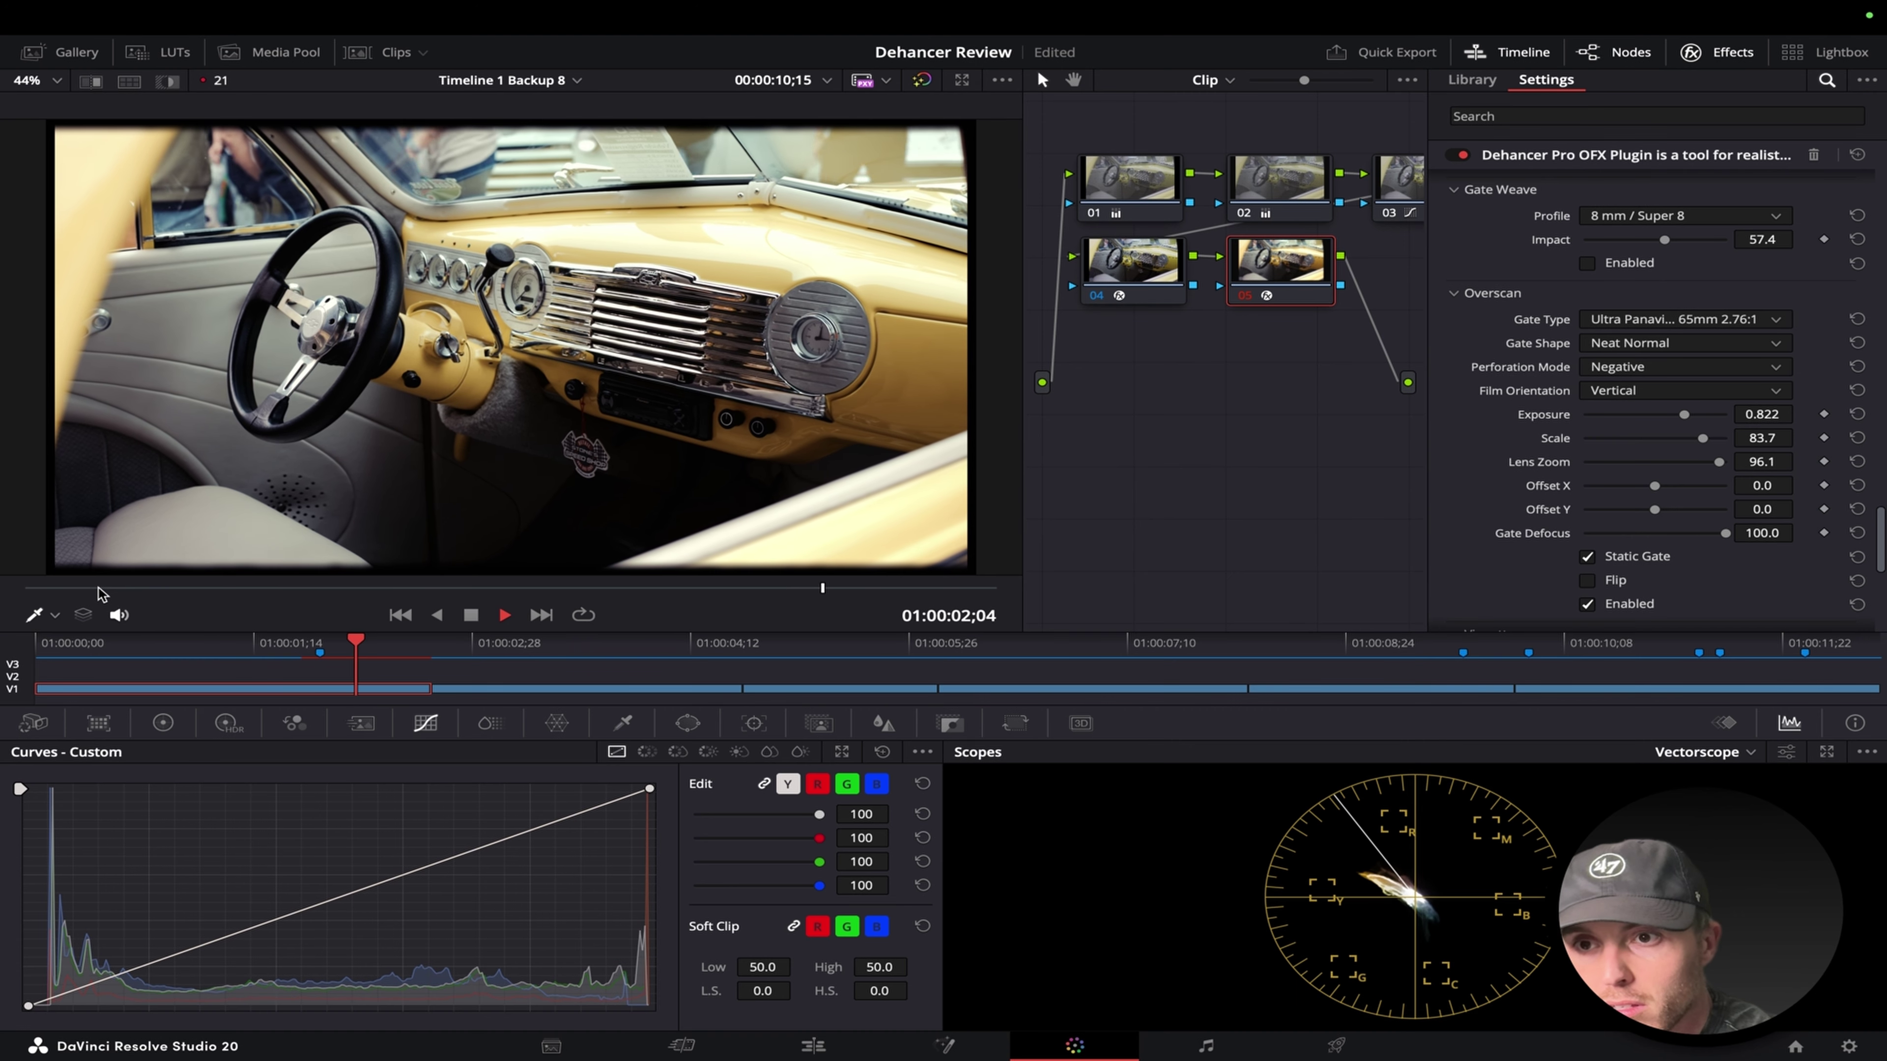
key("space")
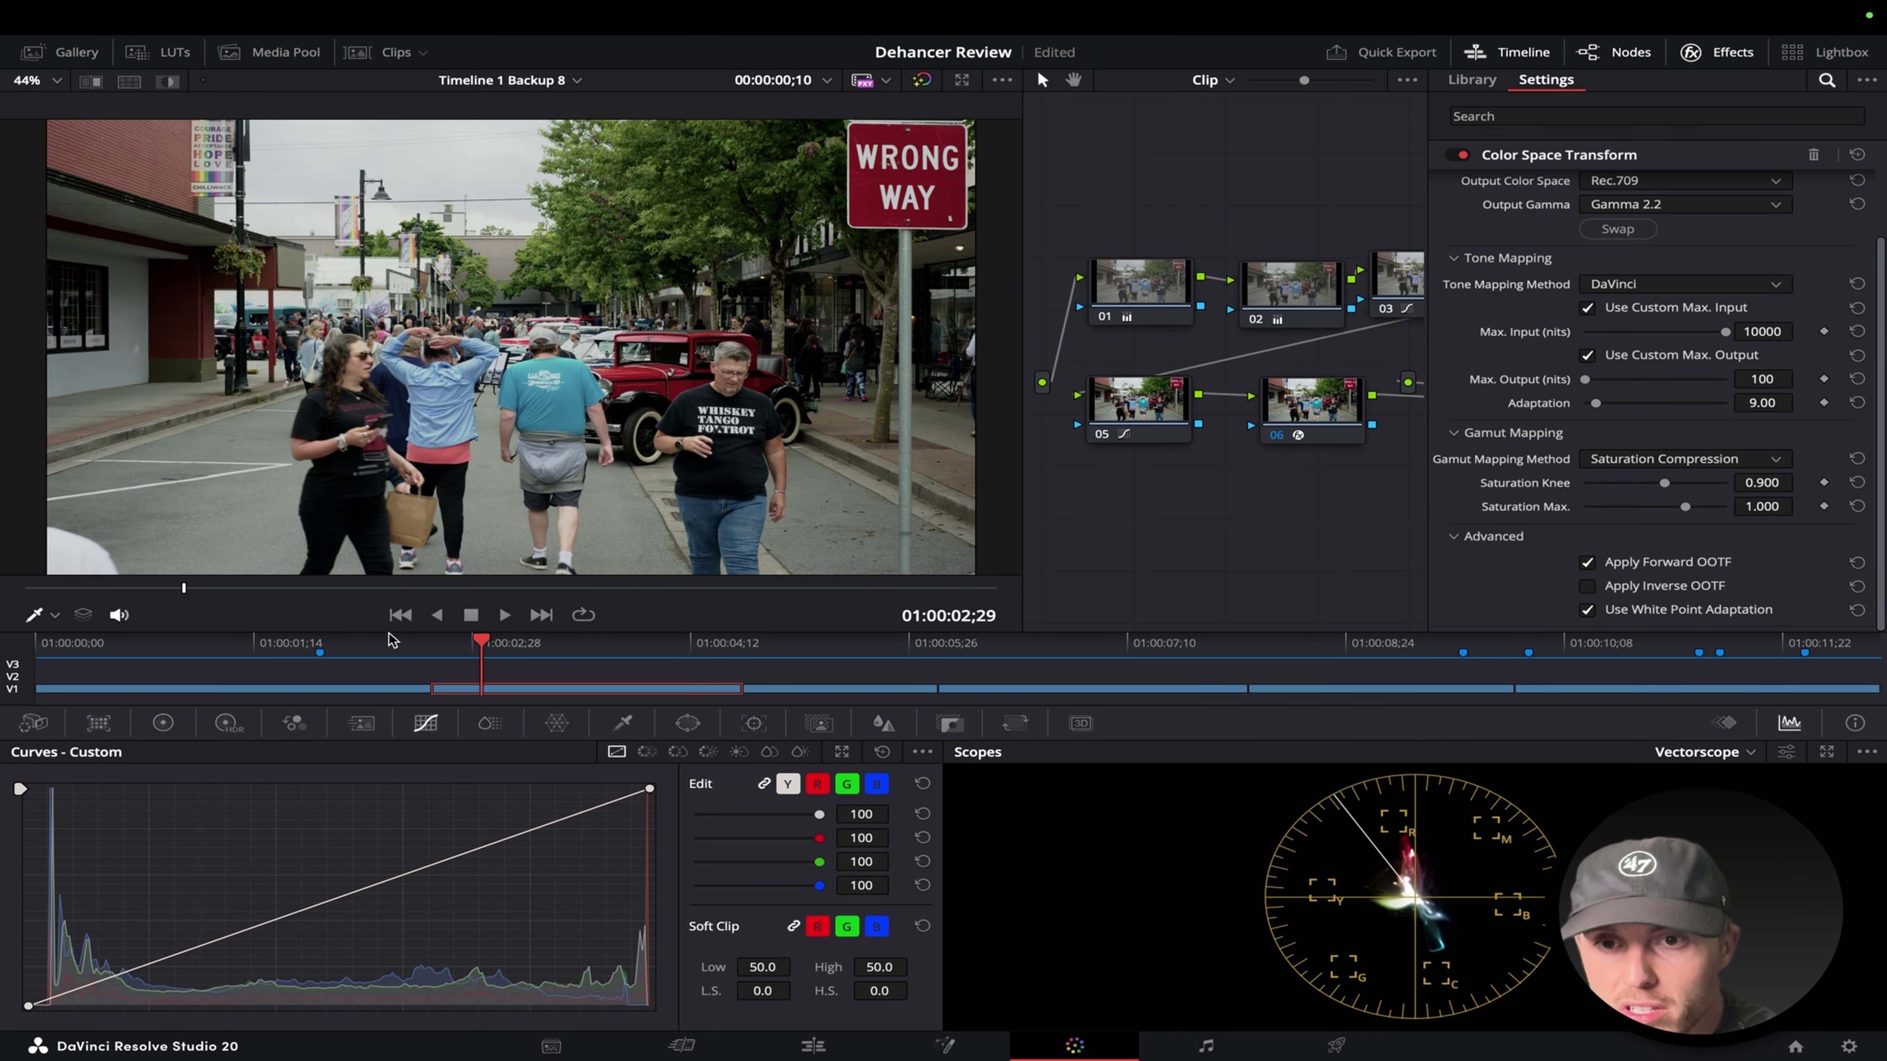
left_click(399, 616)
left_click(261, 589)
left_click_drag(261, 592, 200, 602)
key("space")
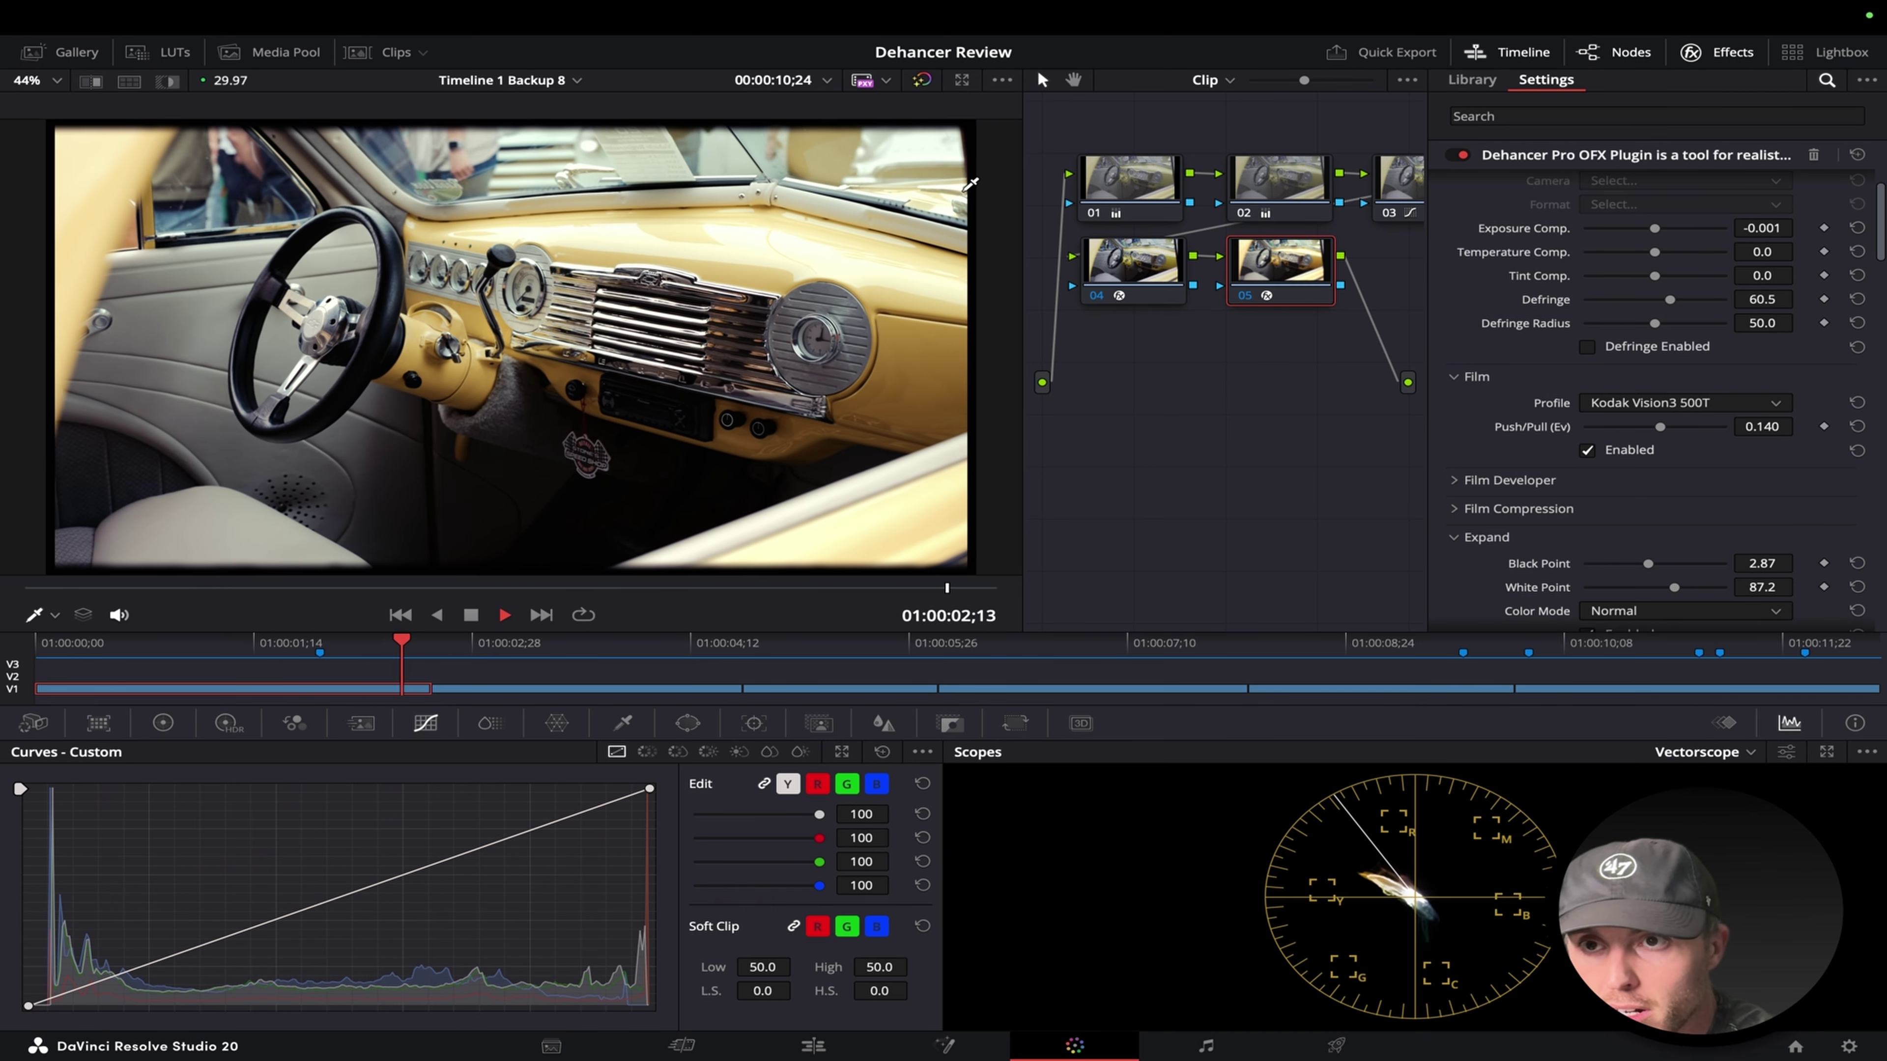
key("space")
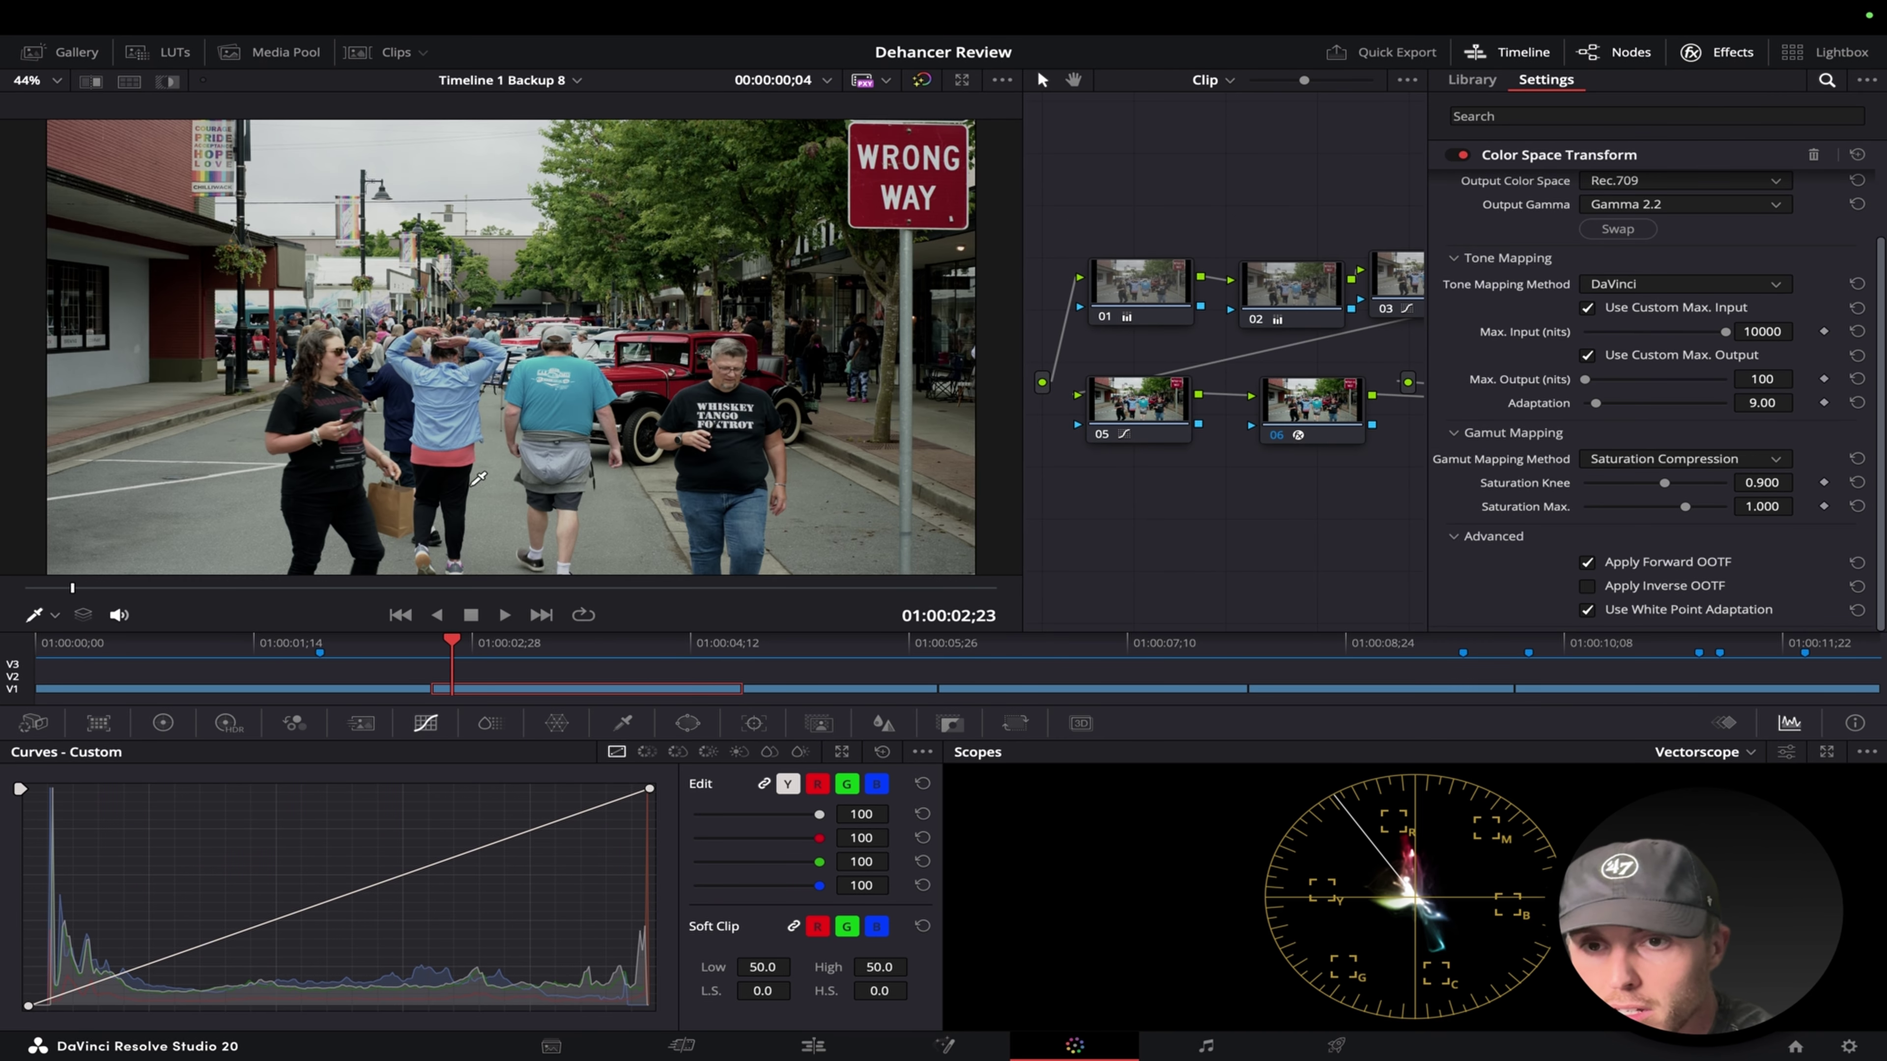
left_click(399, 614)
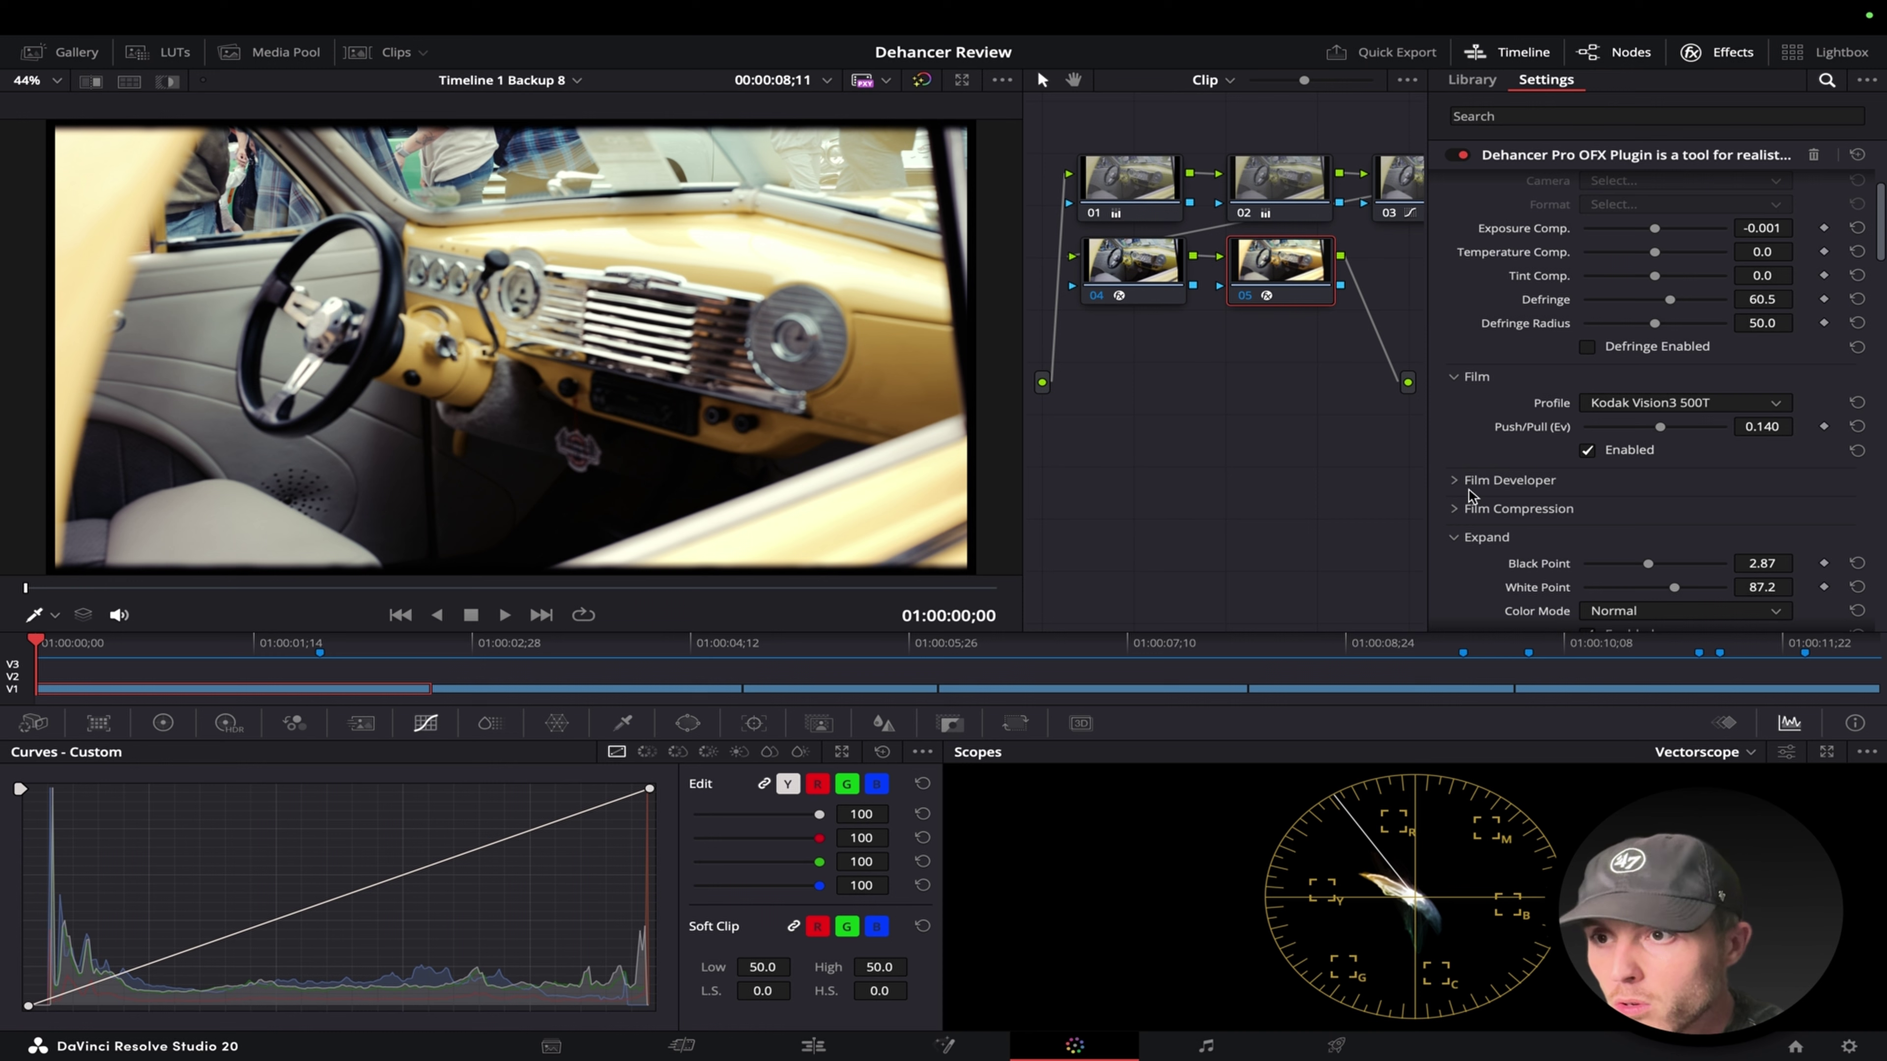
Set the Overscan gate type to Super 8mm 1.33:1 with scale 8.5 and lens zoom 93.8, and check another frame.
left_click_drag(1880, 238, 1883, 561)
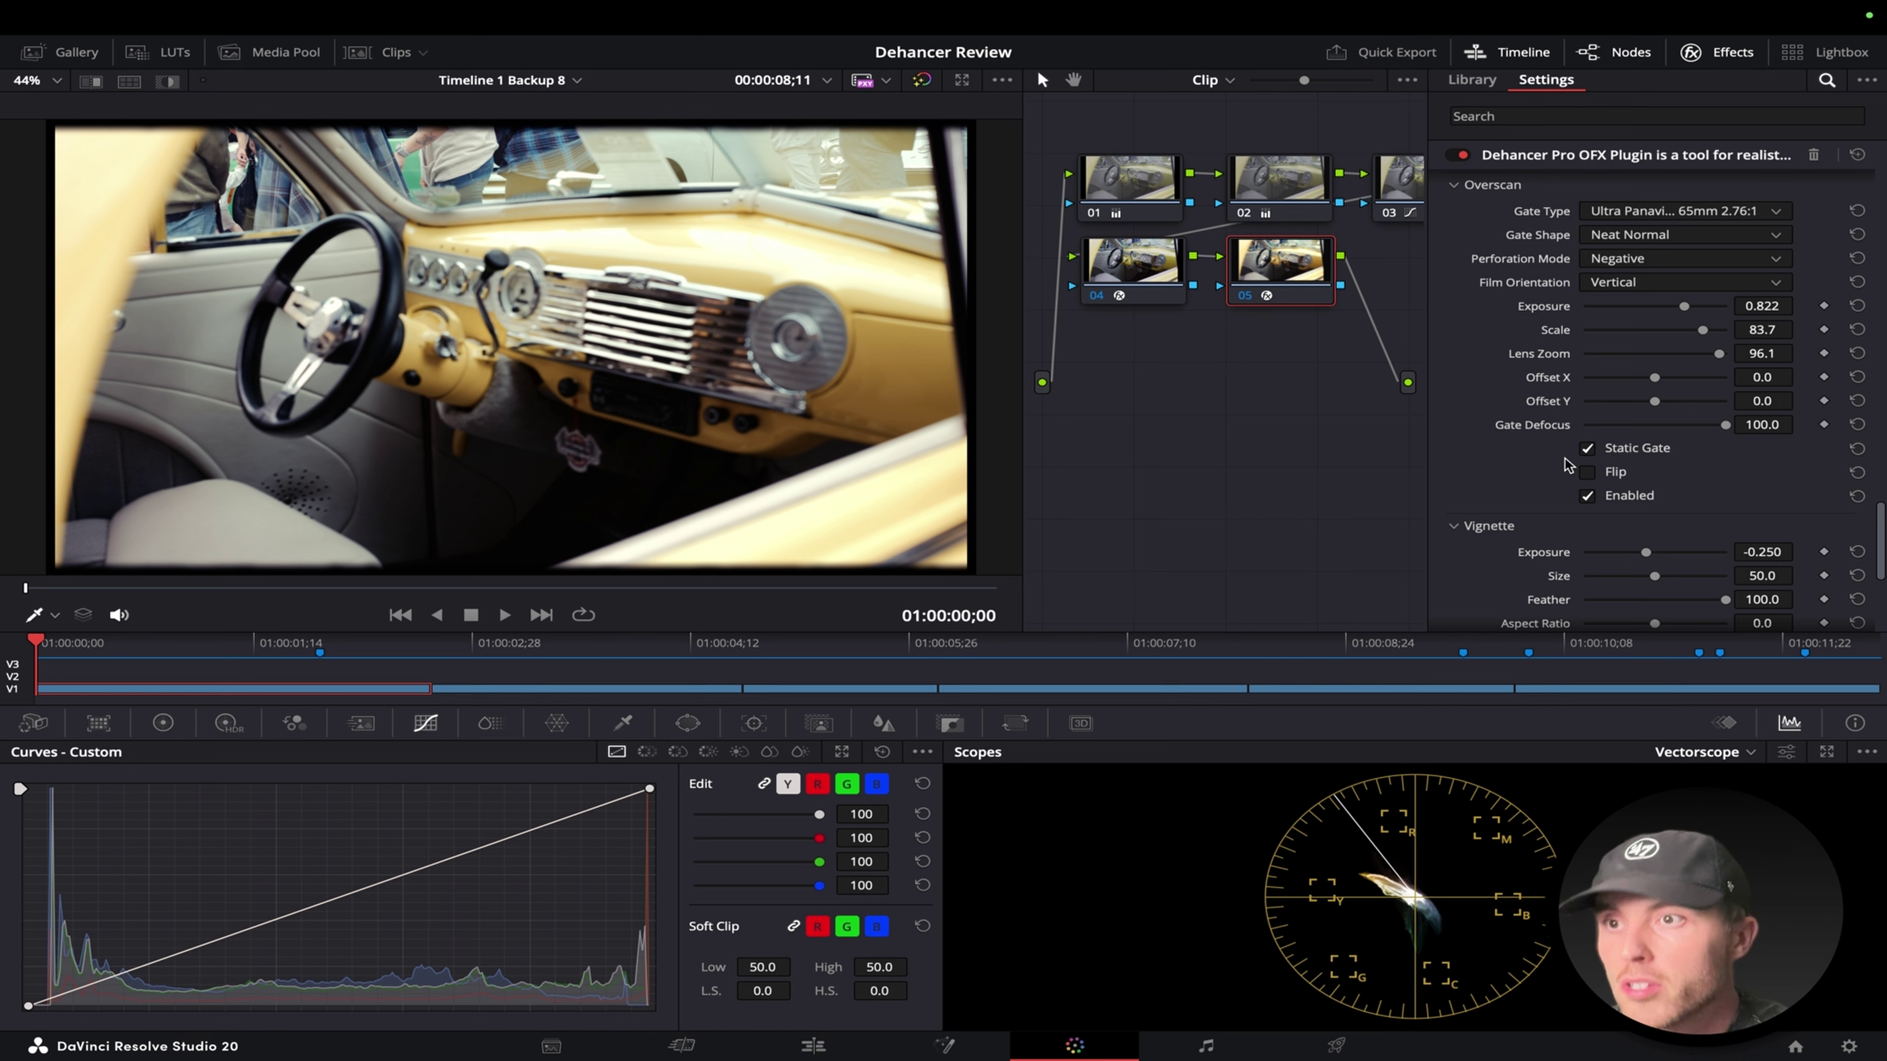
left_click(1634, 211)
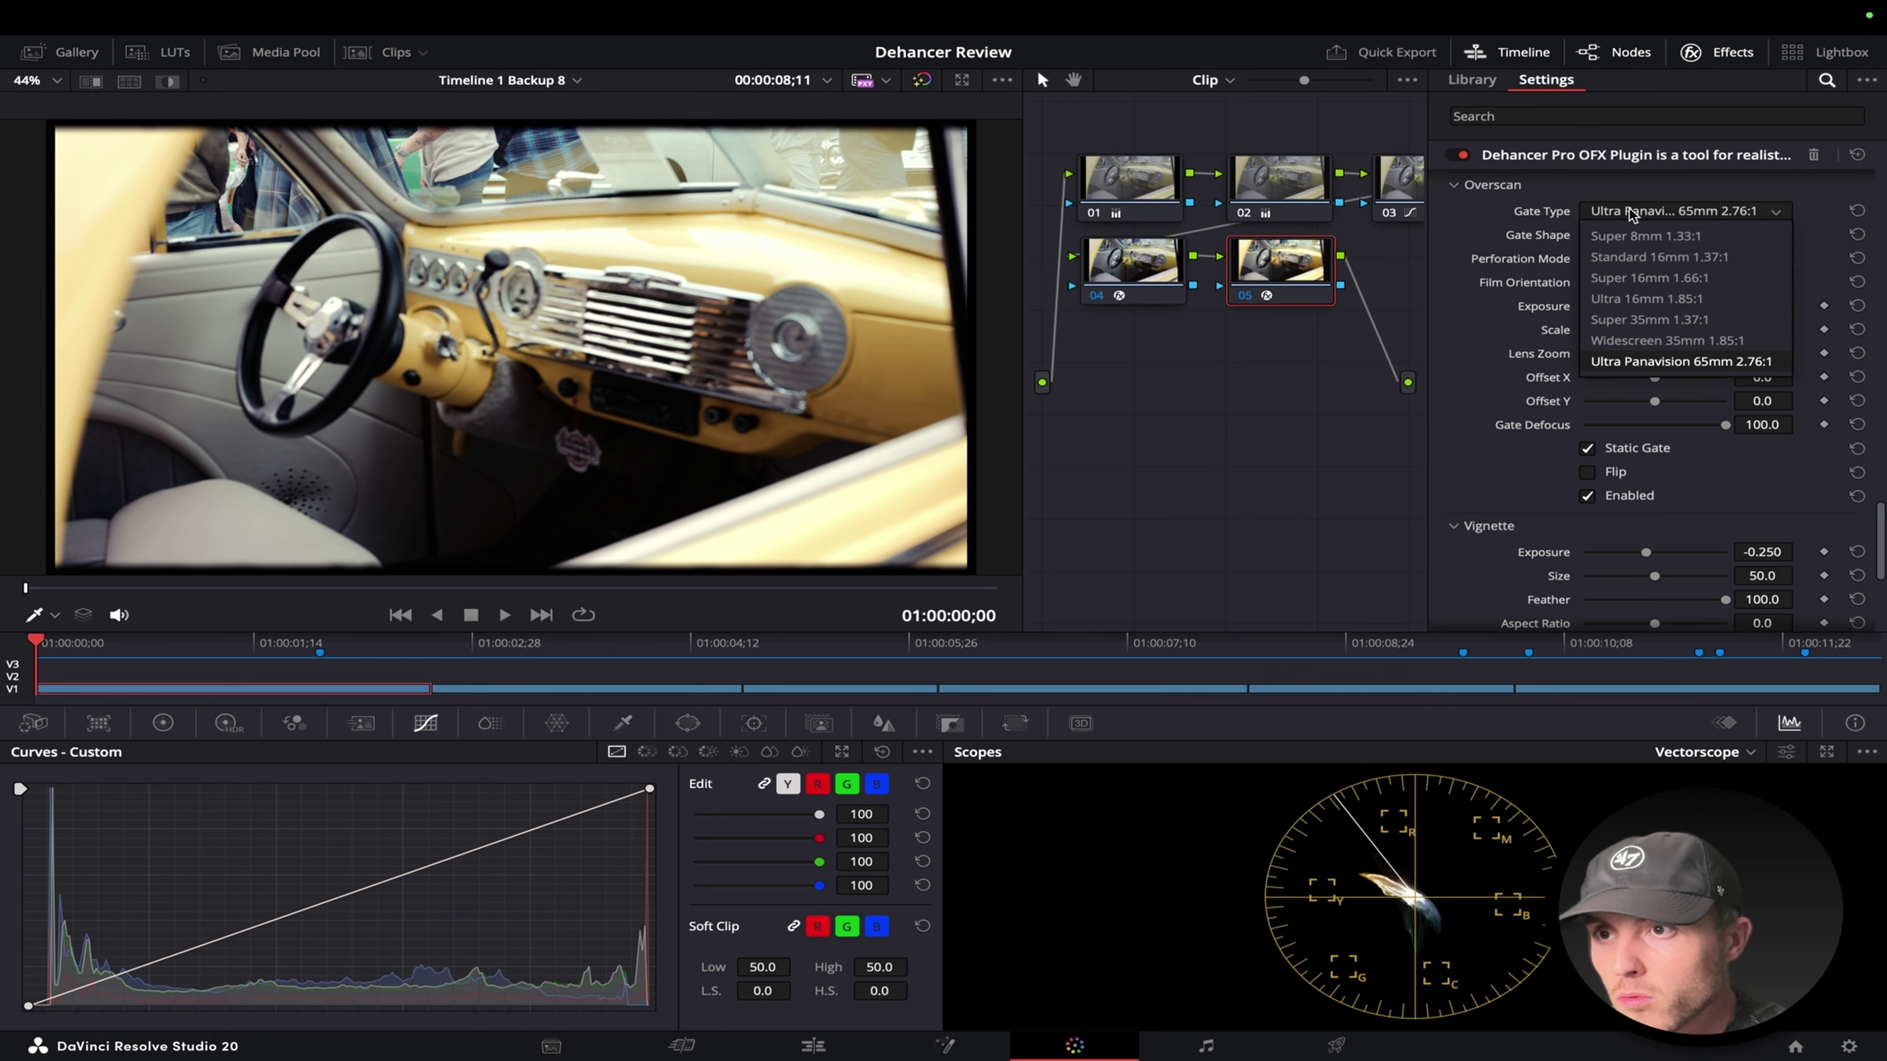
left_click(1642, 236)
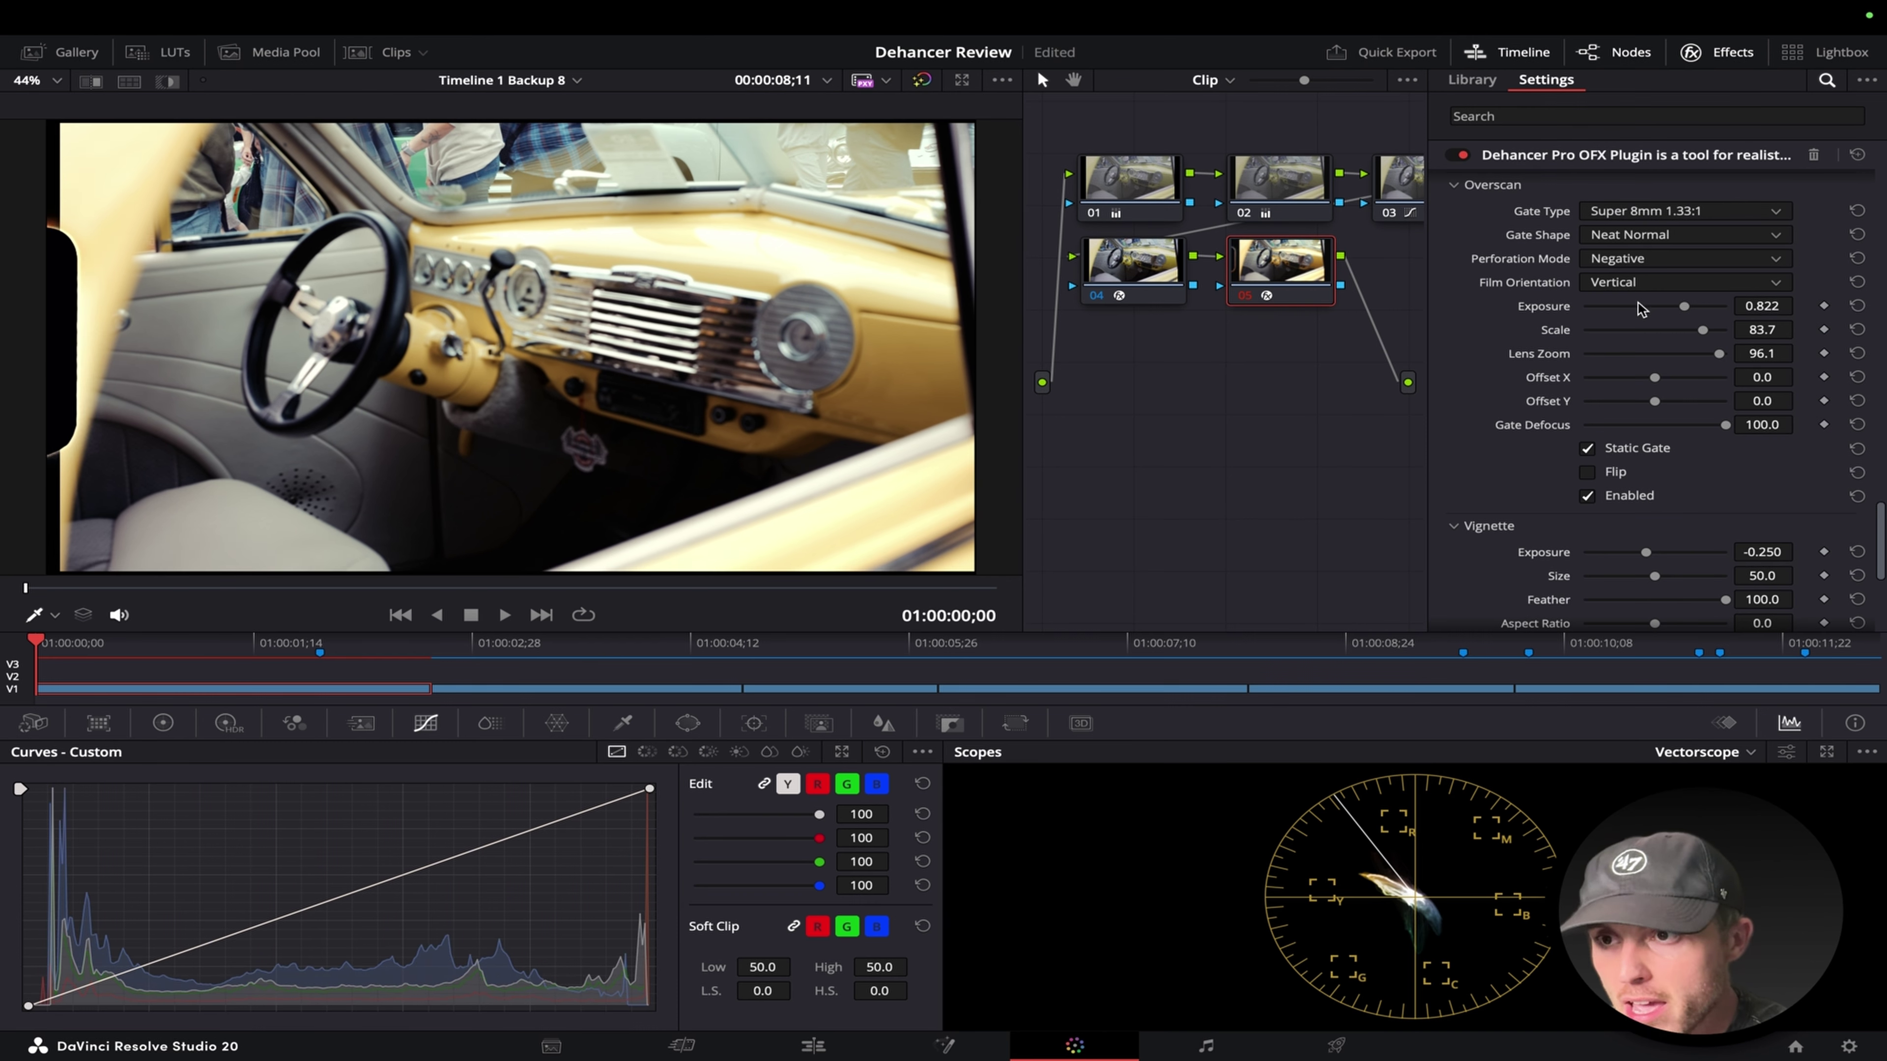
left_click_drag(1701, 330, 1597, 336)
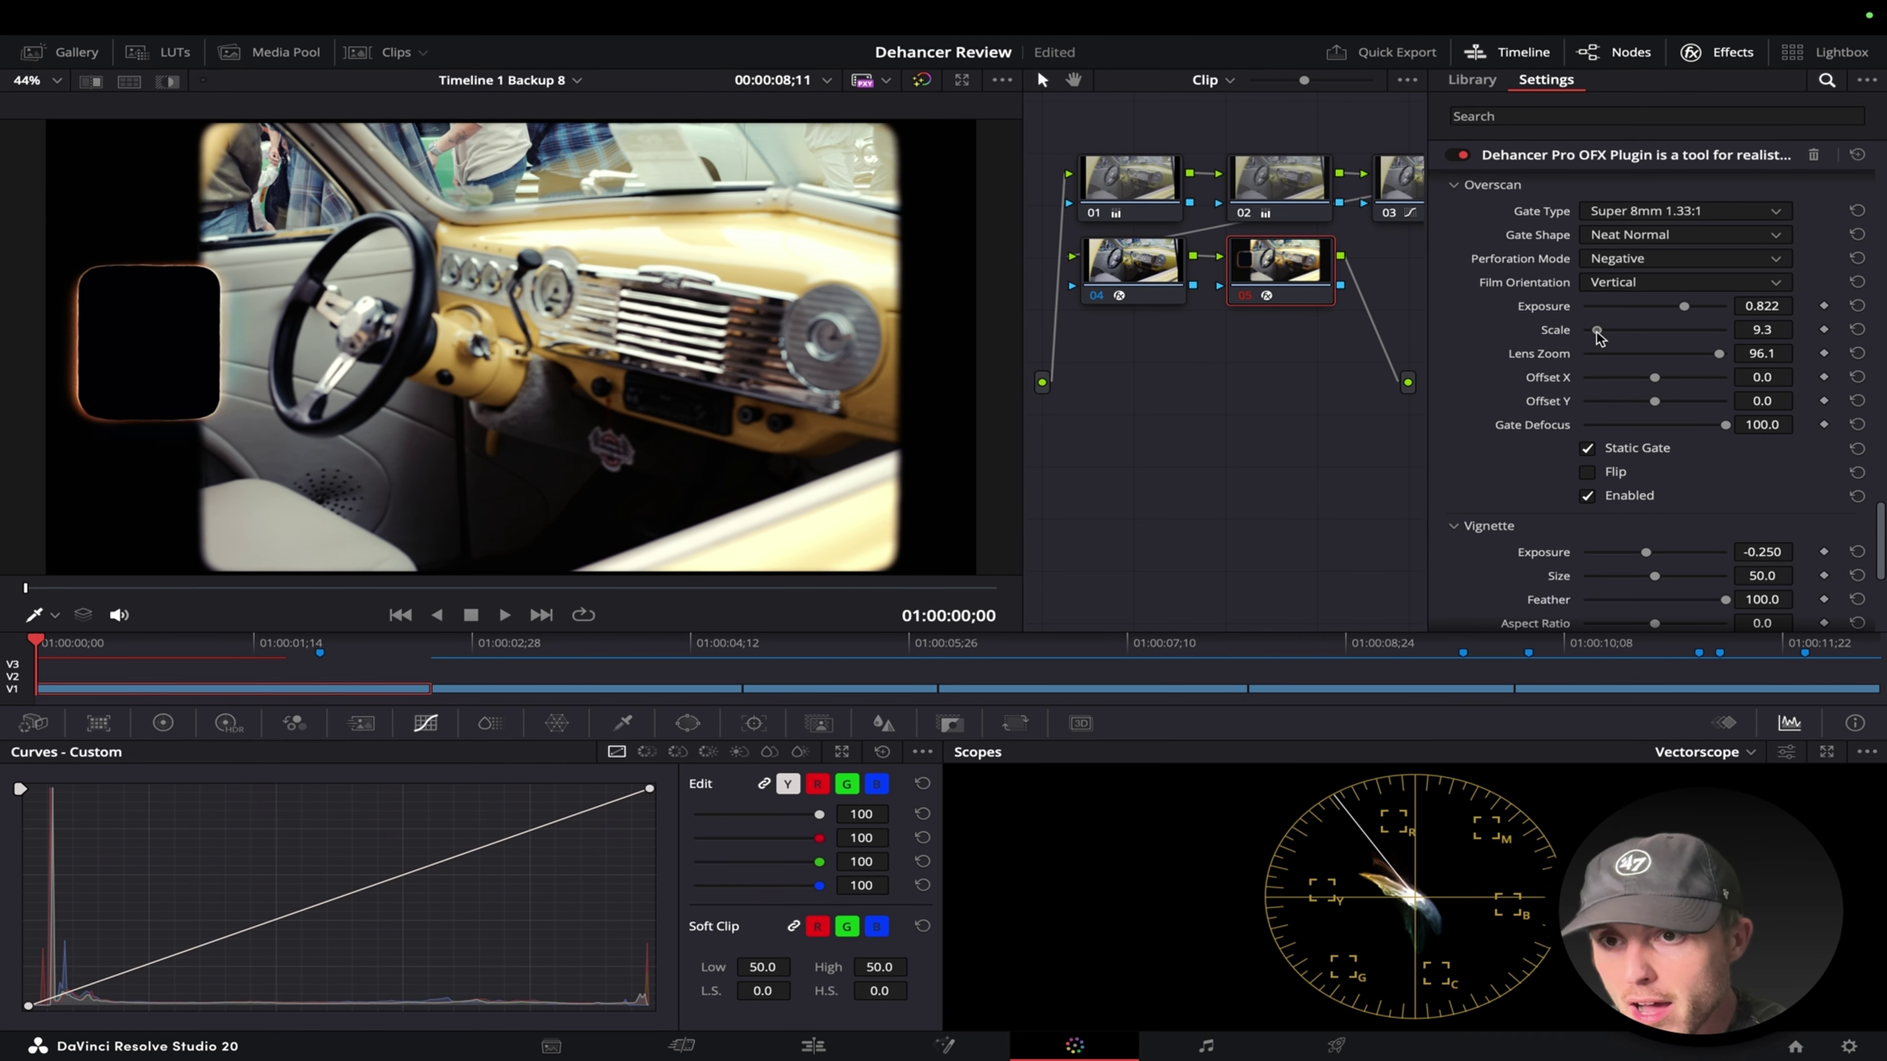
mouse_move(1718, 354)
left_mouse_down()
mouse_move(1702, 357)
mouse_move(1717, 355)
left_mouse_up()
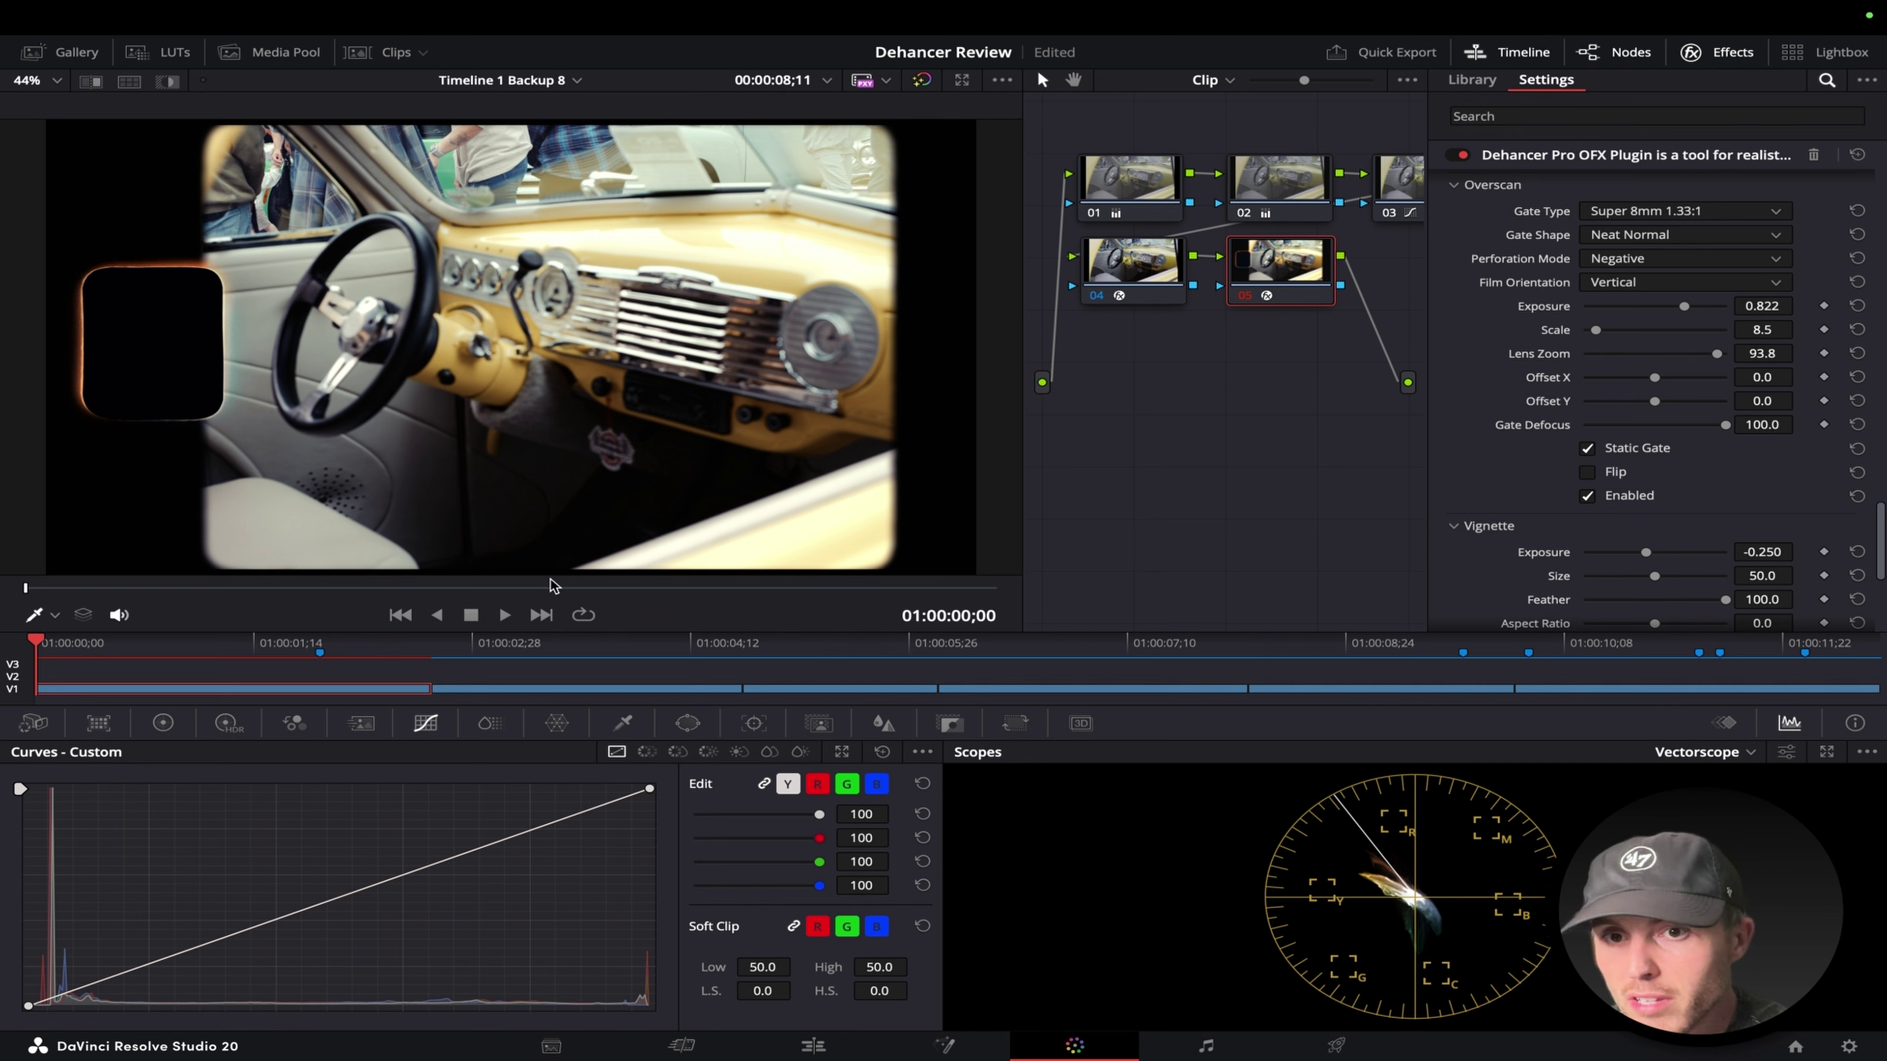
left_click_drag(355, 588, 448, 587)
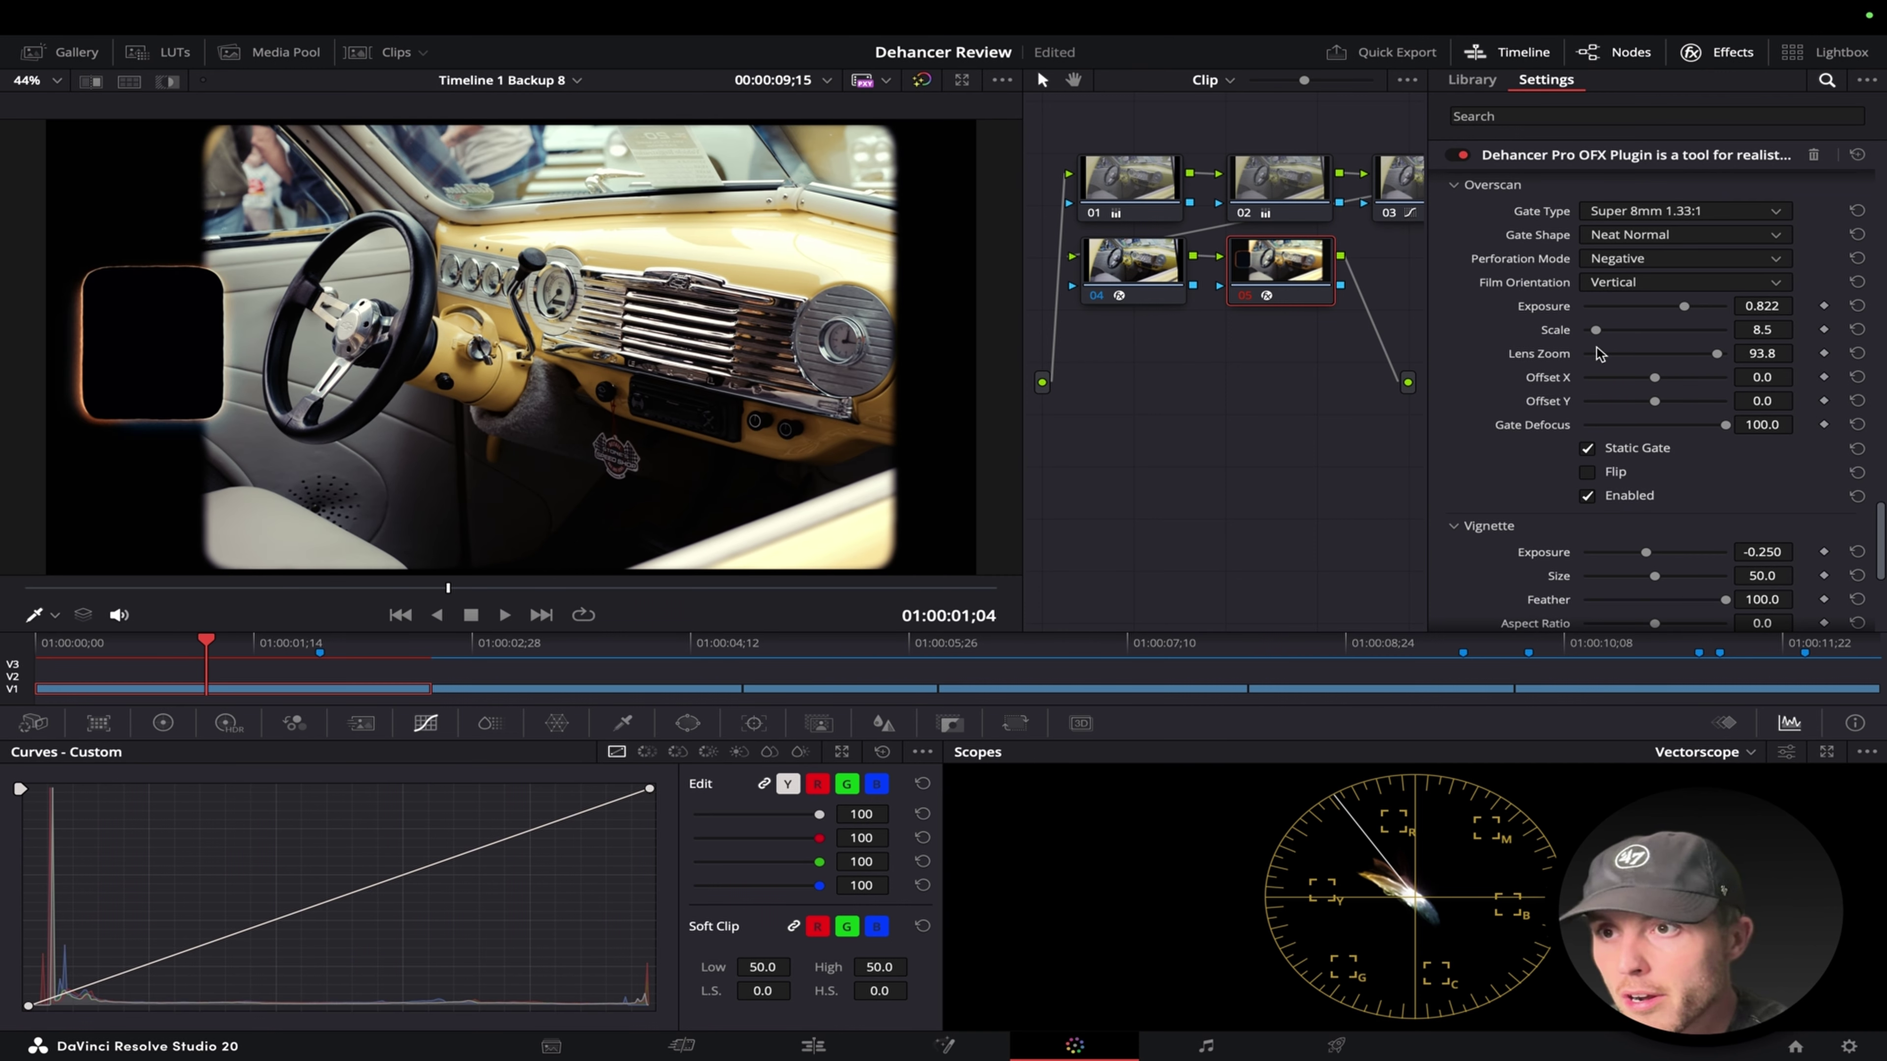
Enable the Vignette with exposure 0.140 and size 41.1, and consult the Dehancer manual.
scroll(1618, 383, "down", 1)
scroll(1623, 355, "down", 2)
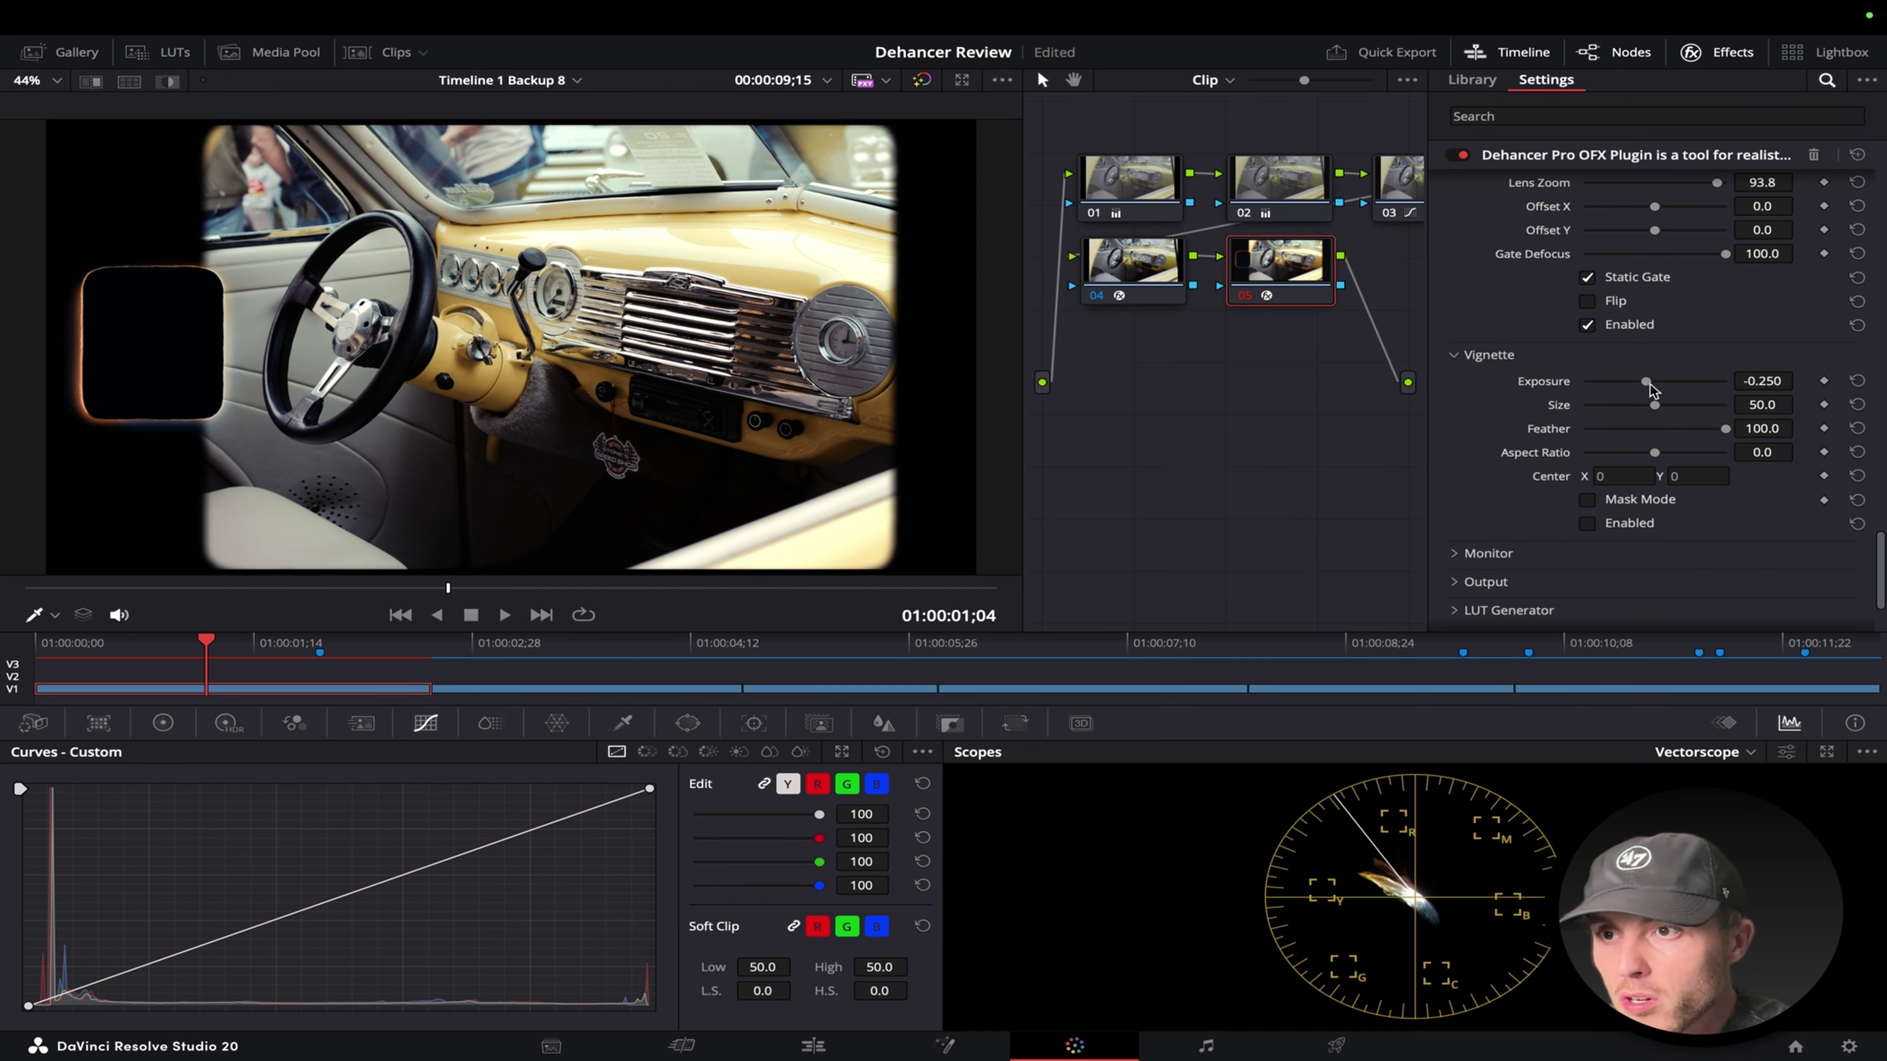
left_click(1587, 524)
left_click_drag(1646, 381, 1664, 385)
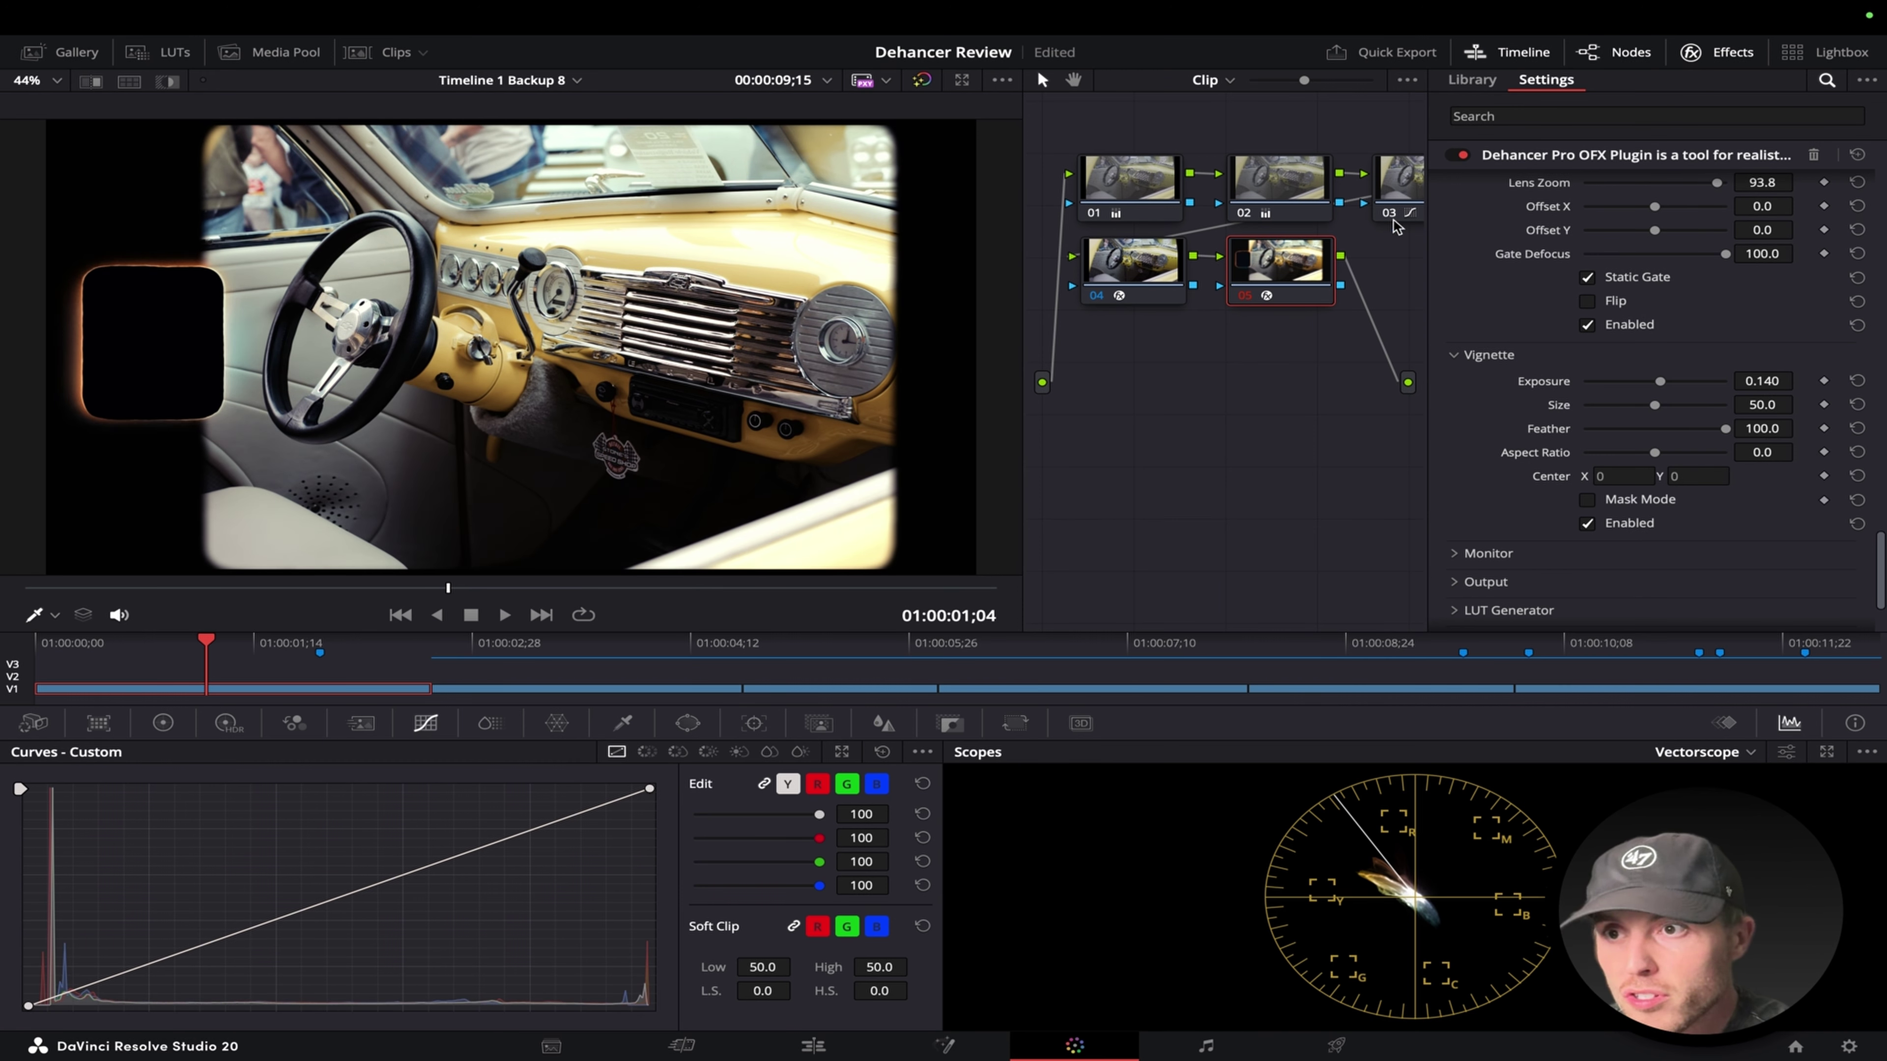
left_click_drag(1655, 405, 1644, 412)
key("ctrl+Right")
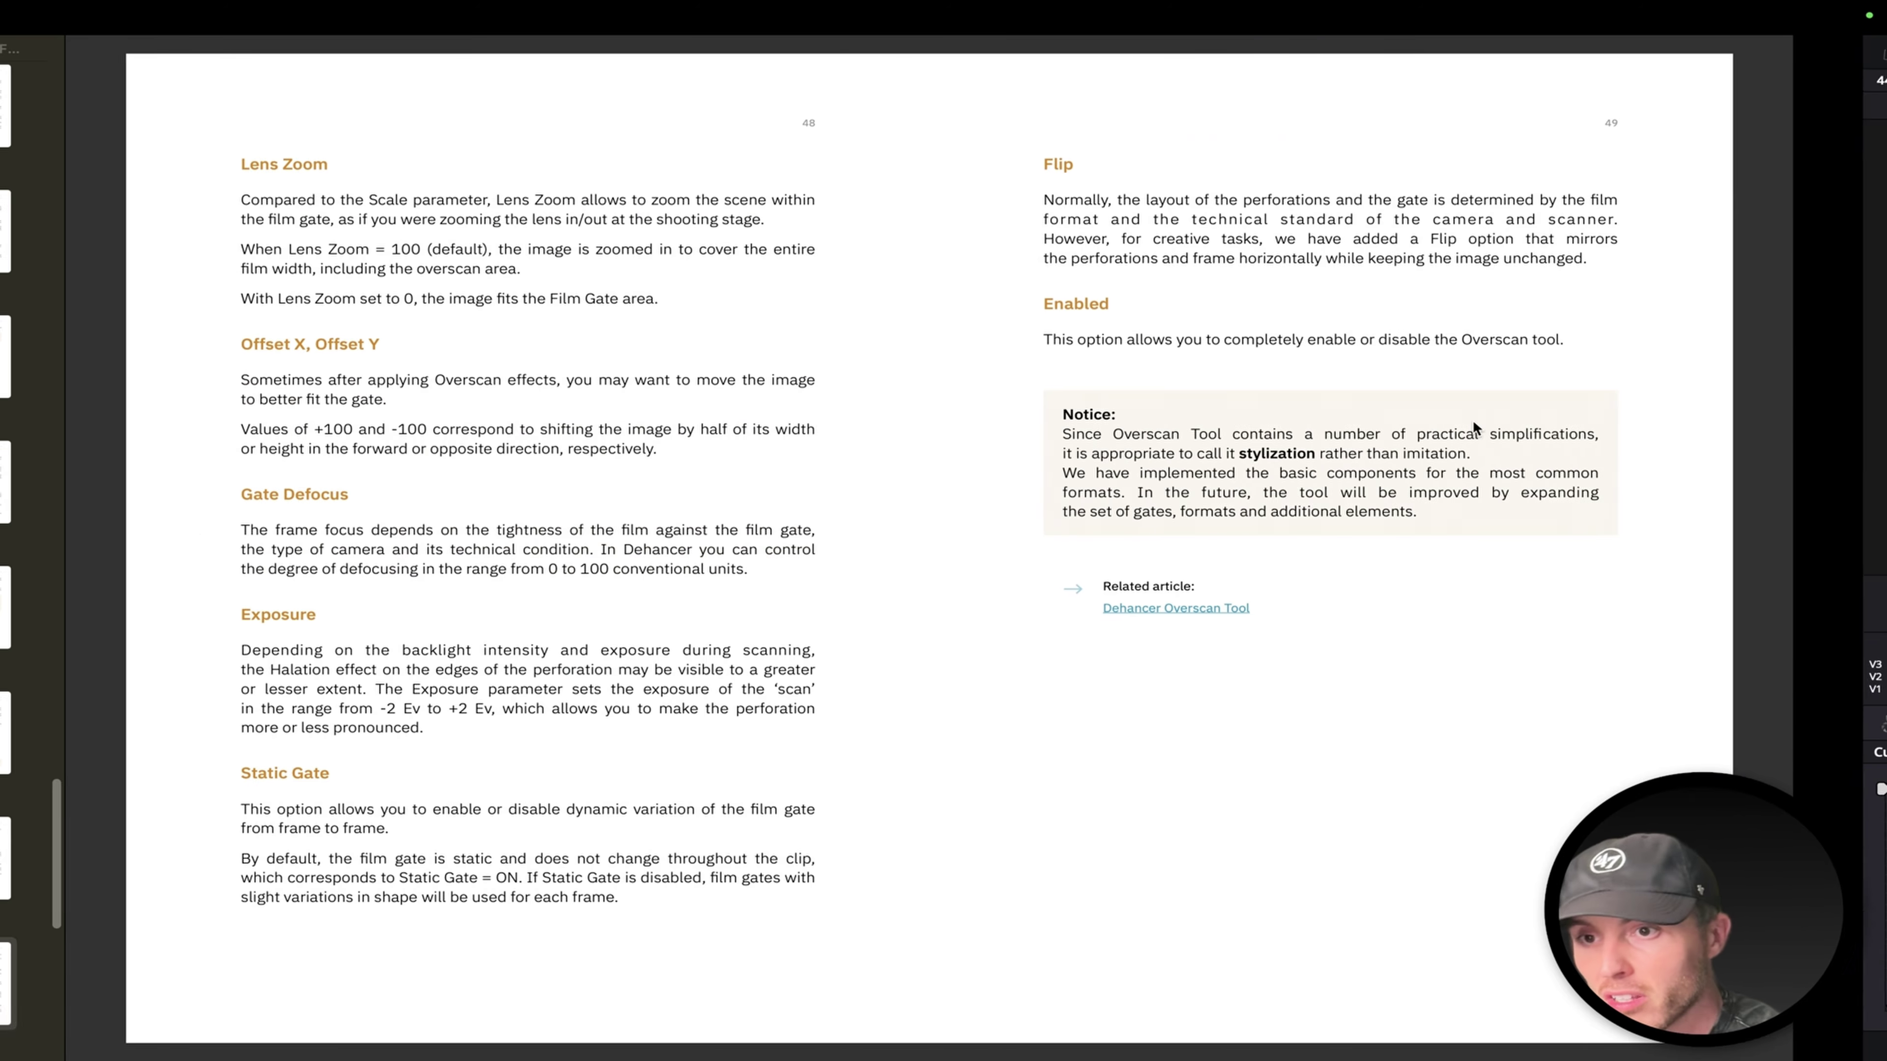
scroll(1281, 454, "down", 3)
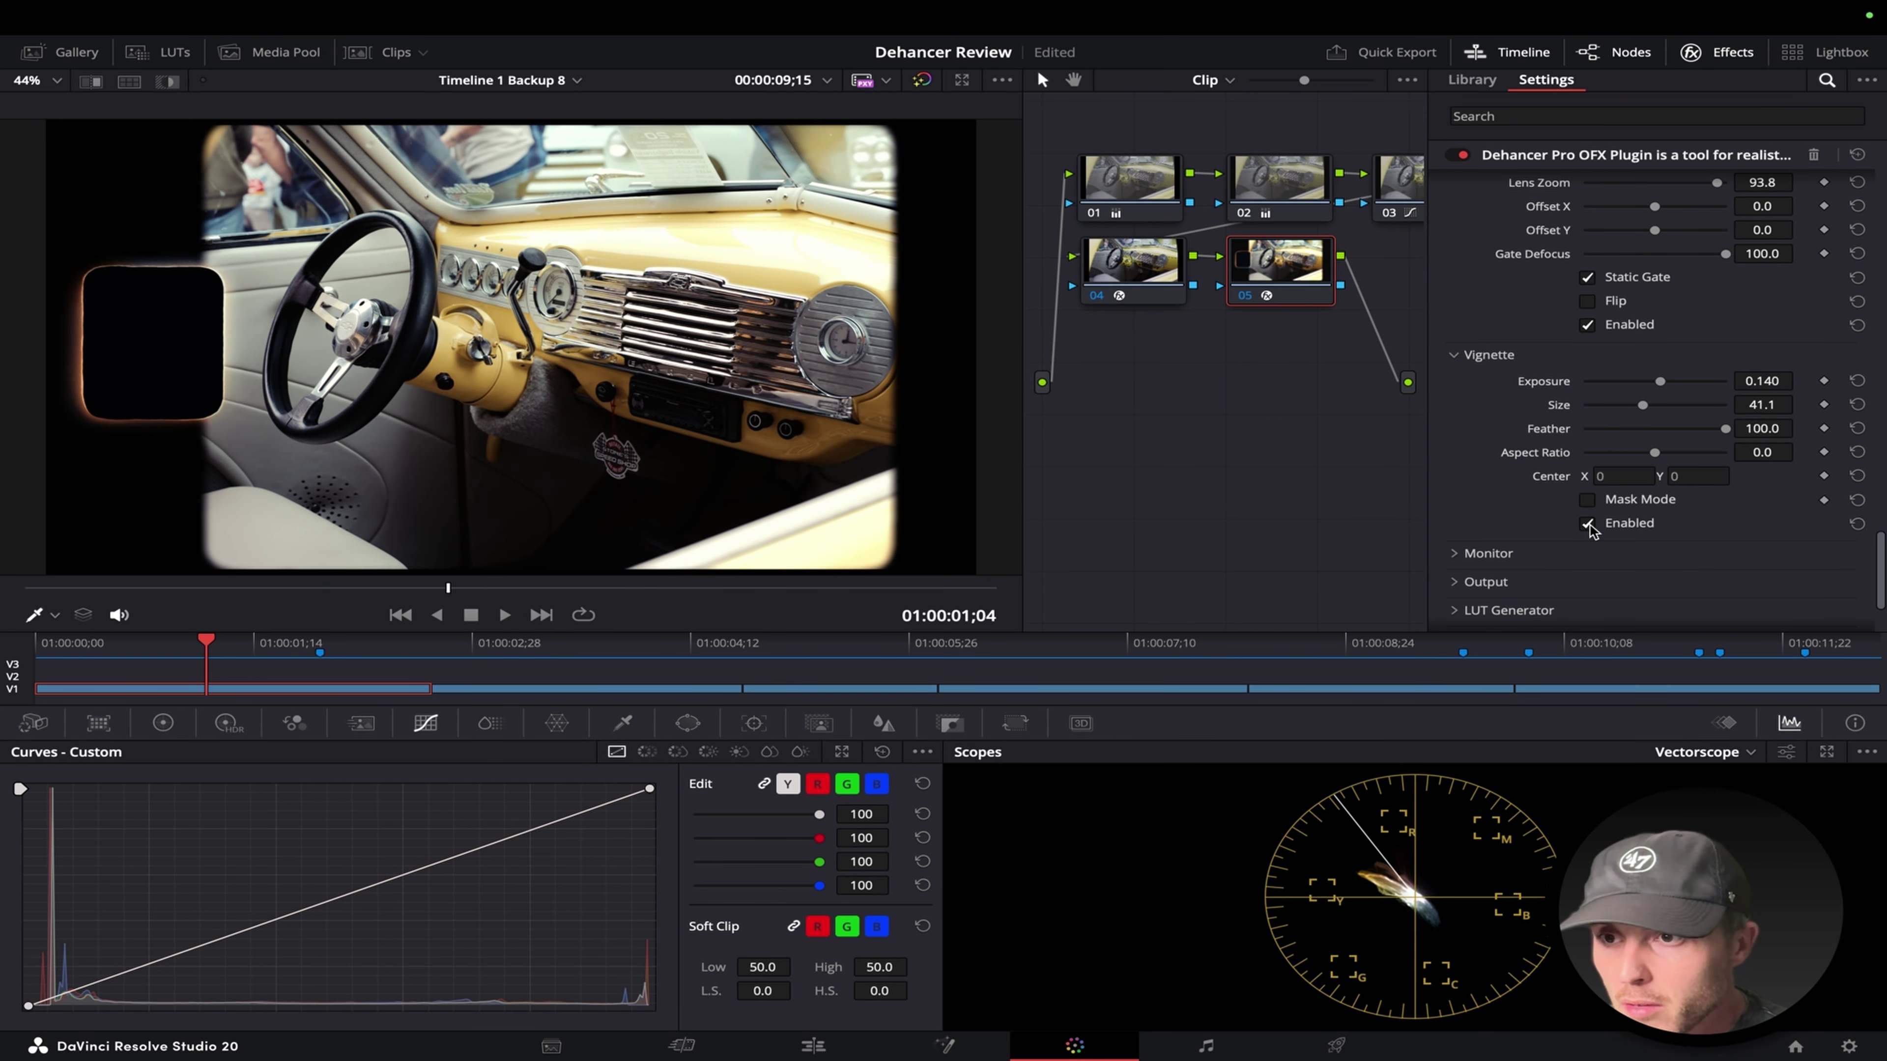
Disable the Vignette and turn on the False Color IRE, 16 zones monitor view.
left_click(1588, 524)
scroll(1519, 425, "down", 1)
left_click(1454, 497)
scroll(1560, 453, "down", 2)
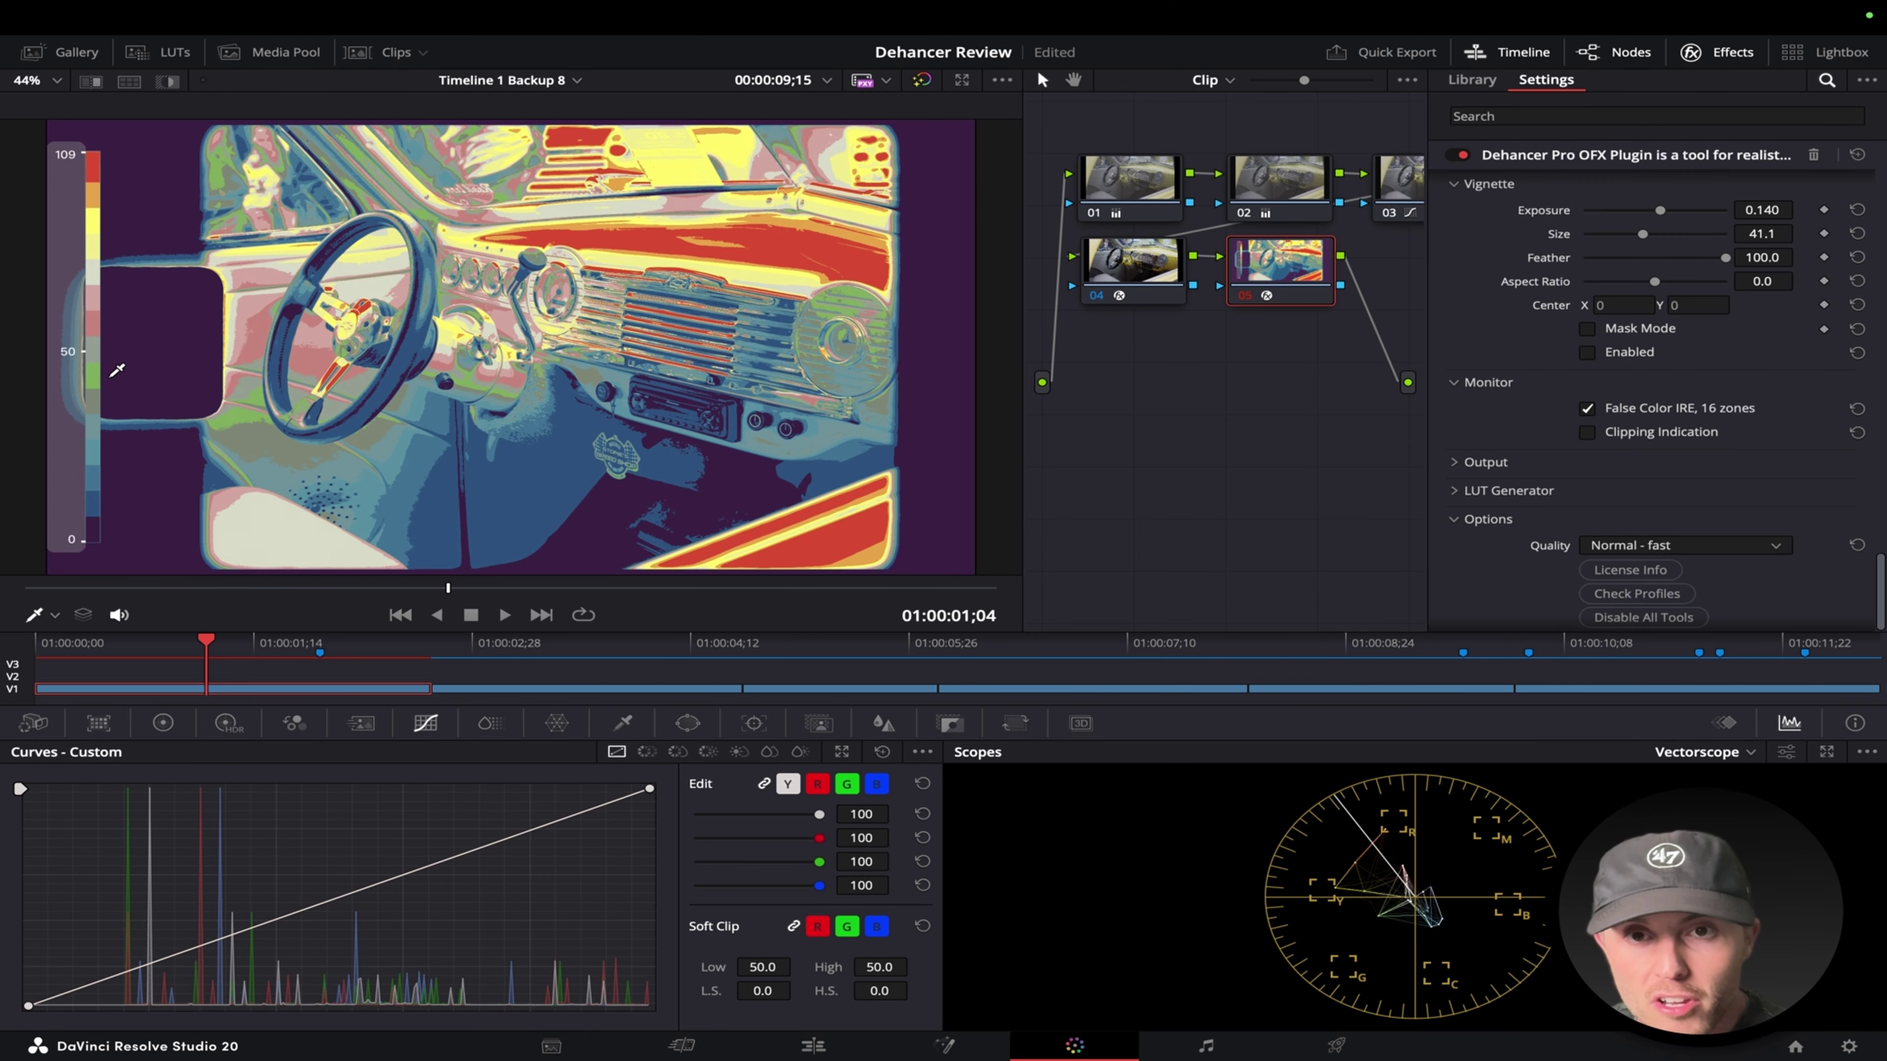
key("ctrl+Left")
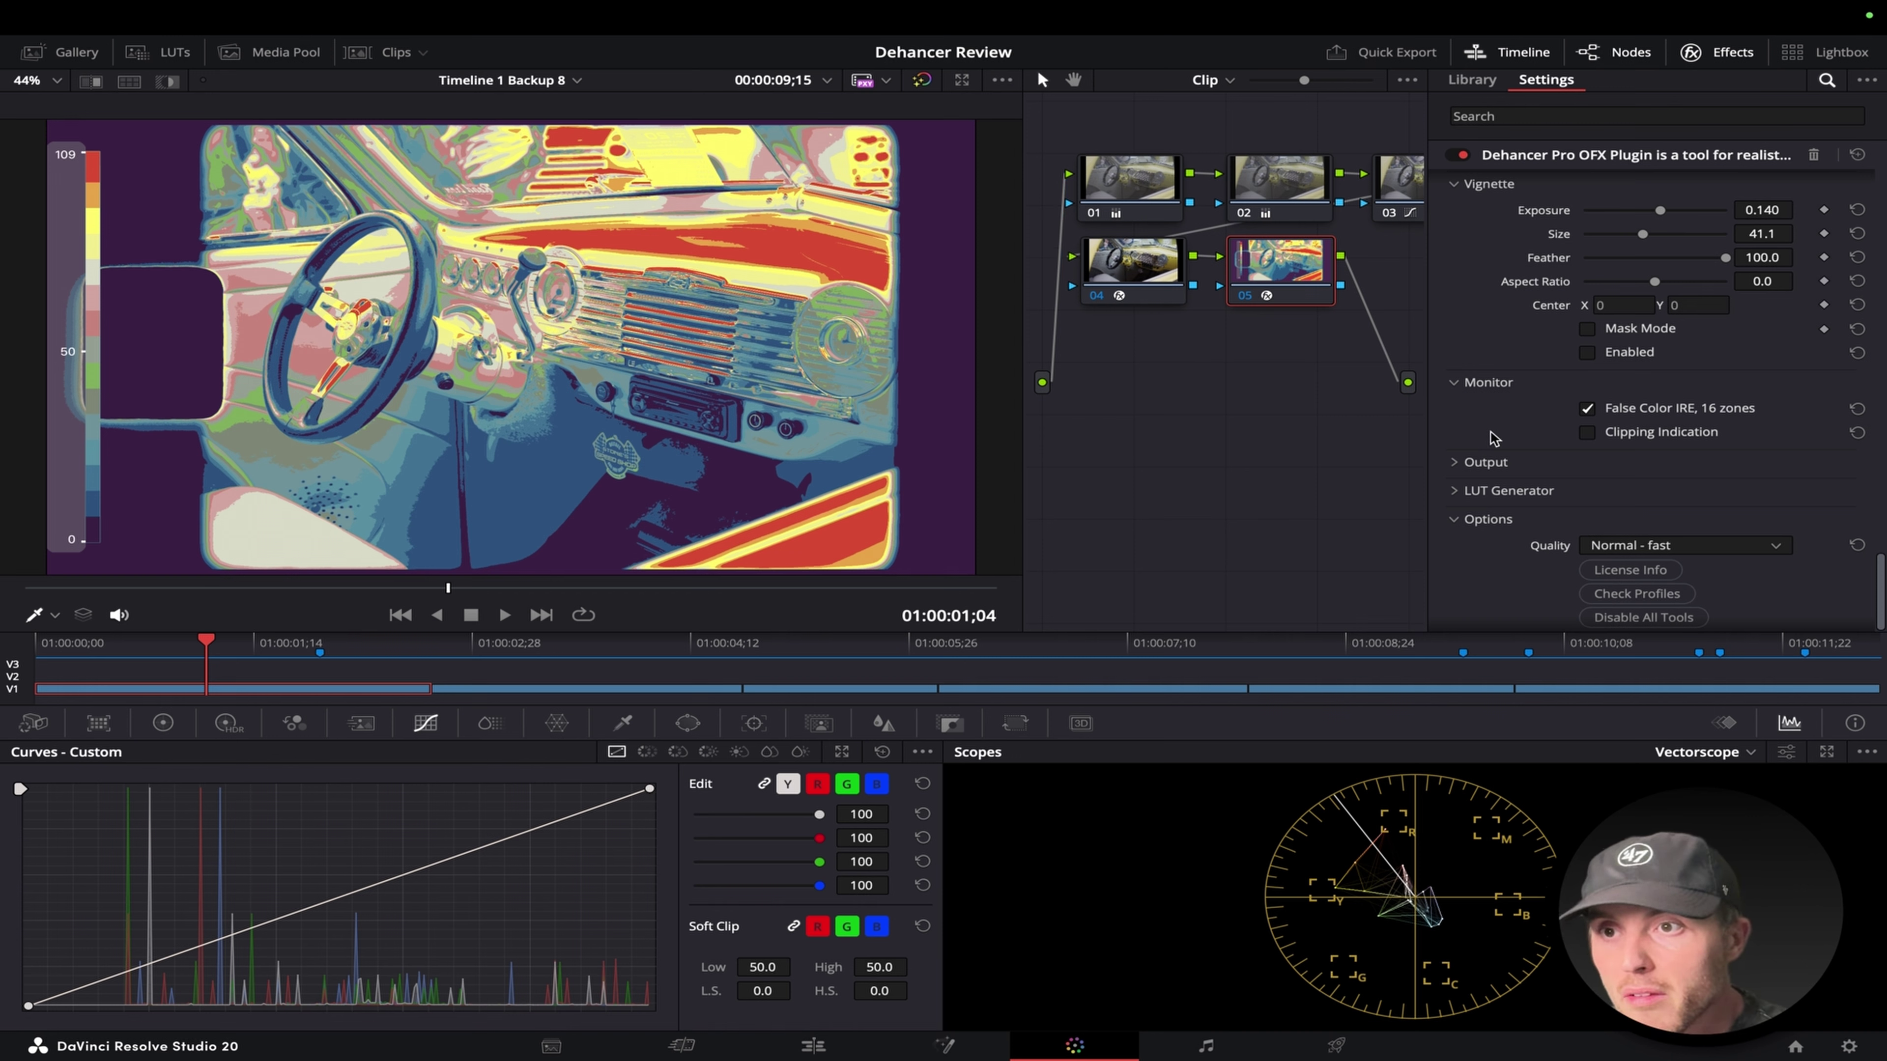
Turn off the False Color view, and preview the Clipping Indication overlay before switching it off again.
left_click(1587, 410)
left_click(1594, 431)
left_click(1594, 434)
left_click(1587, 432)
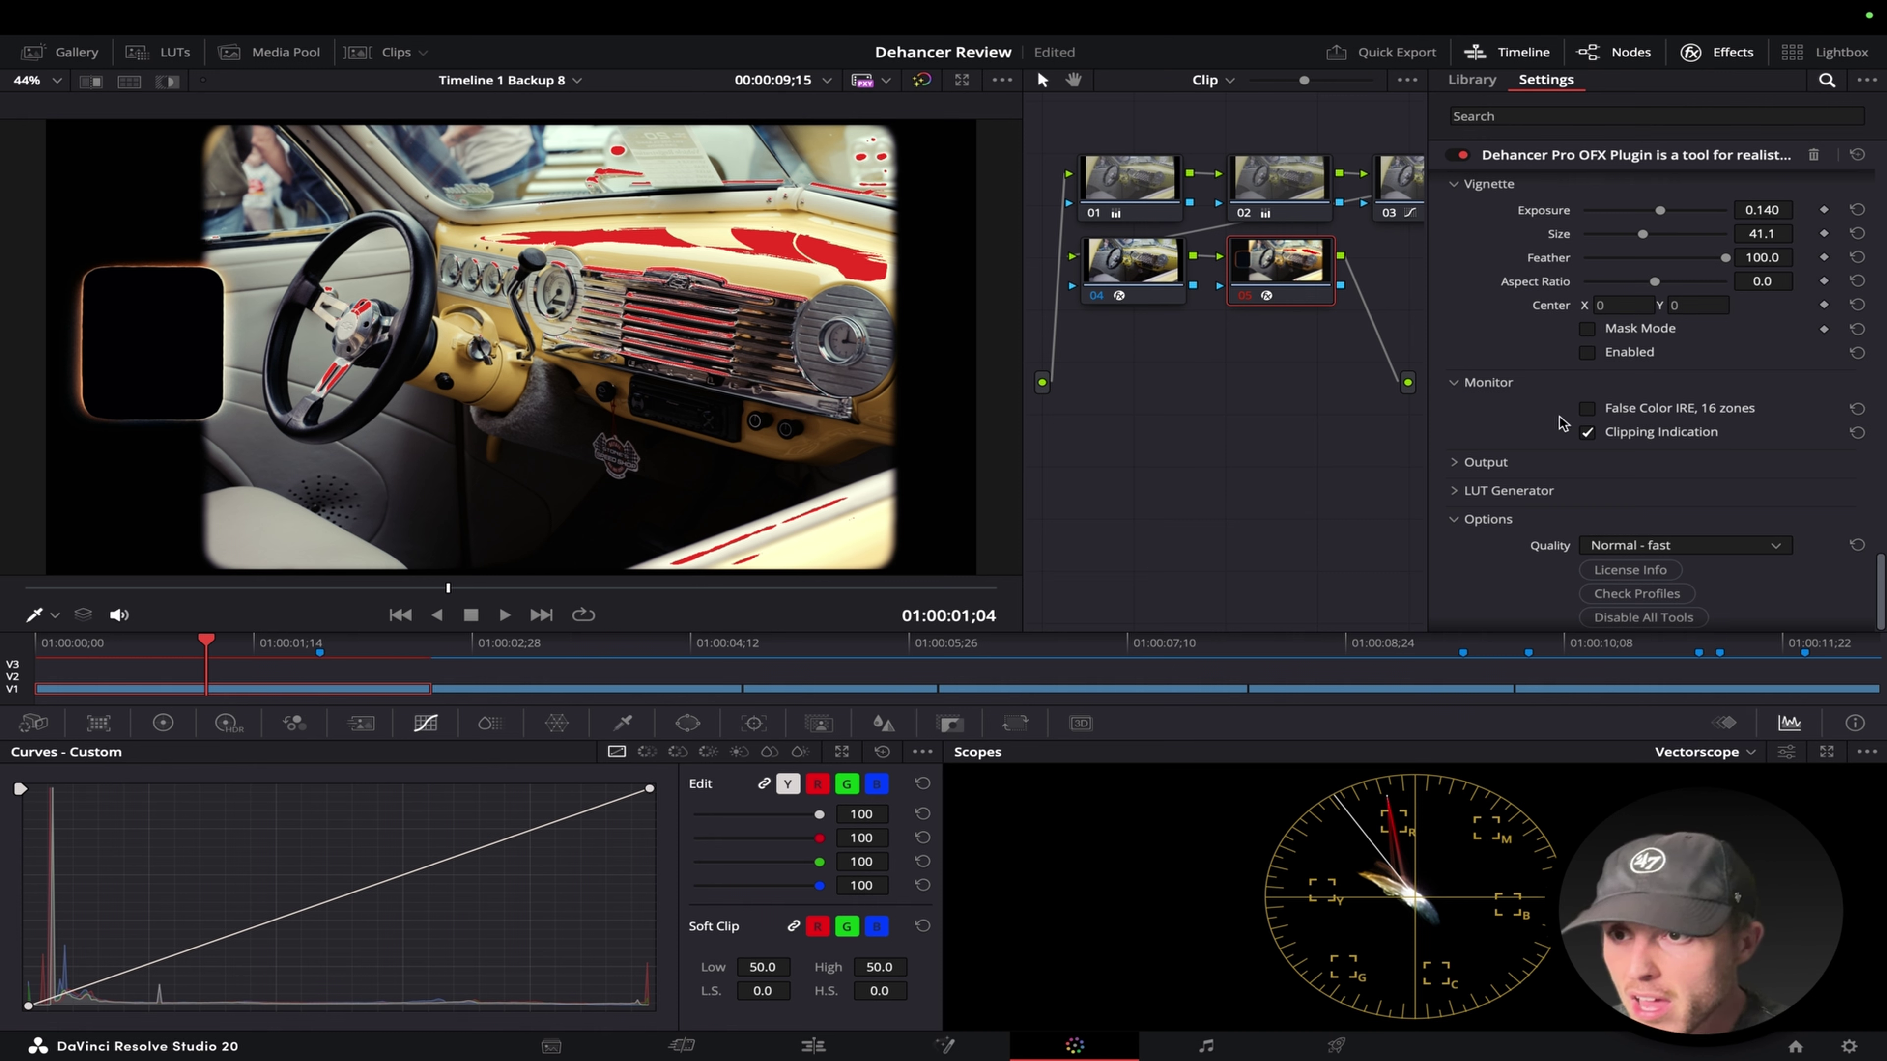
left_click(1588, 432)
Expand the Output settings and try out the Total Impact slider, leaving it at 100.
left_click(1455, 463)
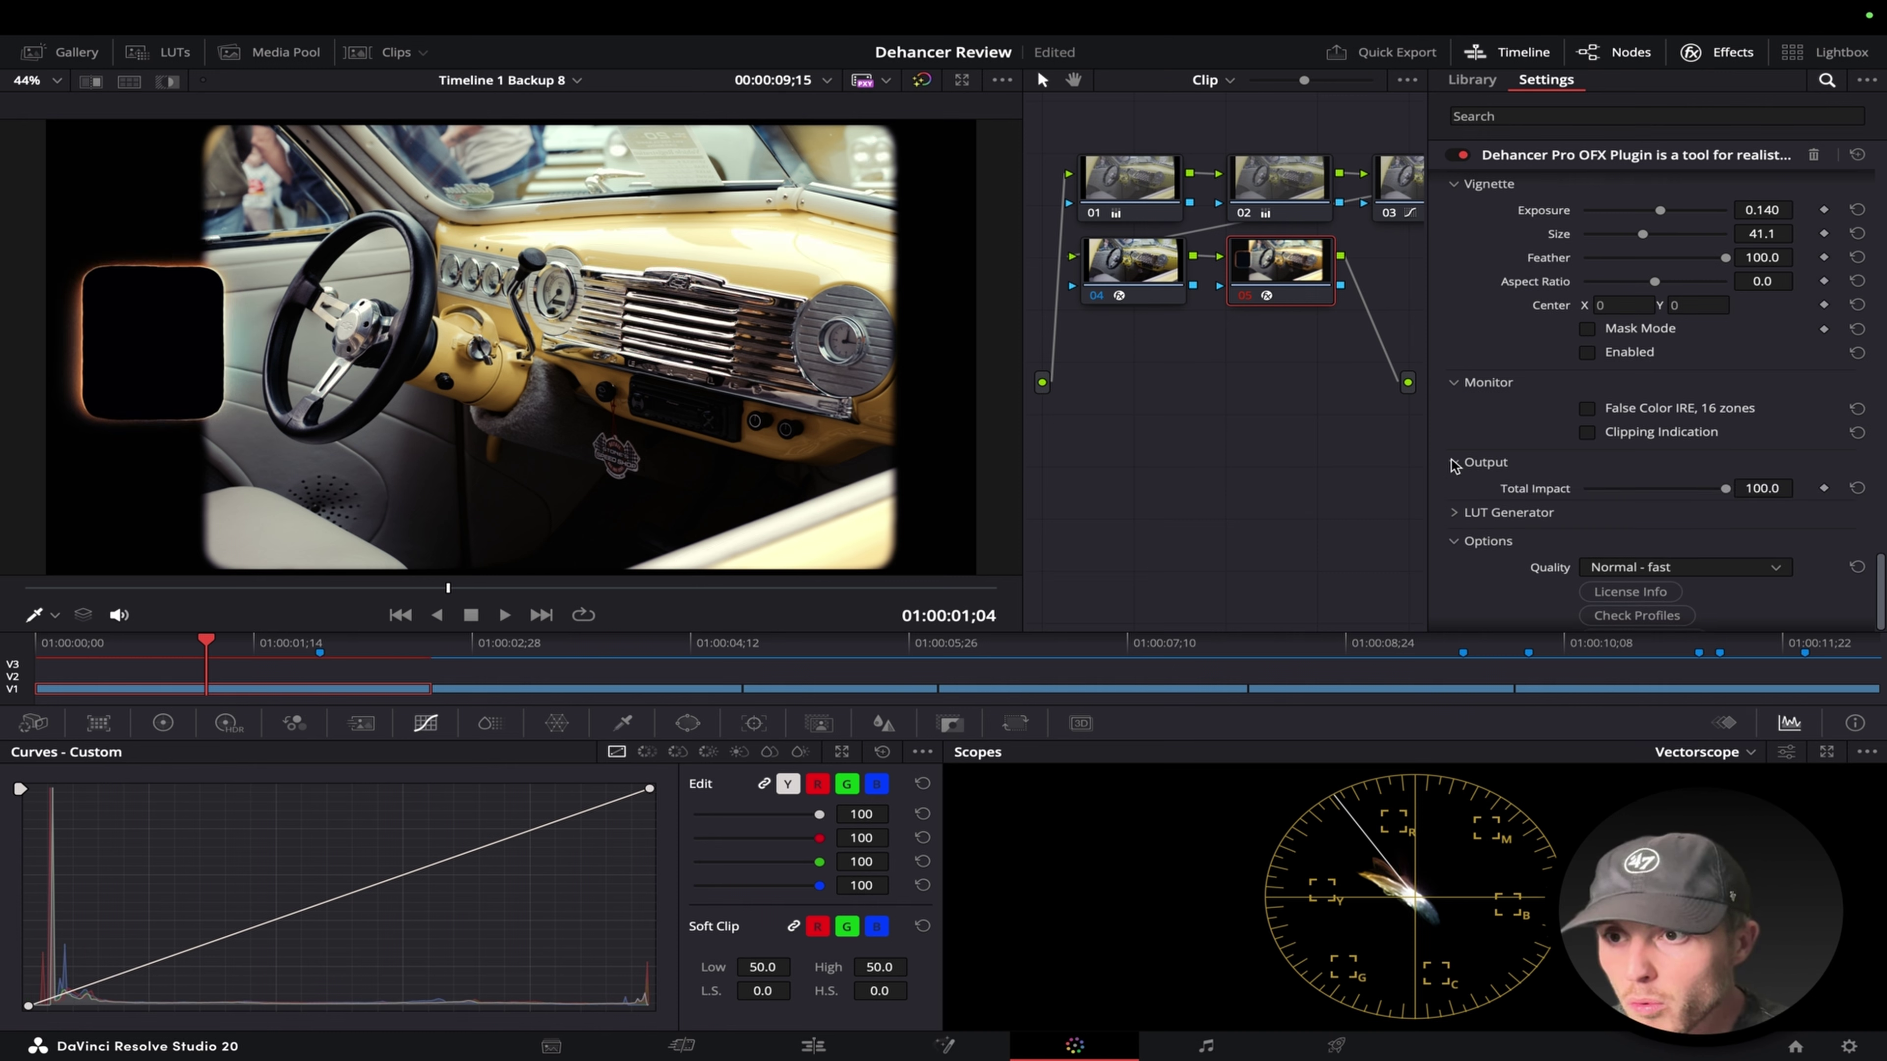
scroll(1542, 433, "down", 1)
mouse_move(1725, 458)
left_mouse_down()
mouse_move(1496, 467)
mouse_move(1758, 451)
left_mouse_up()
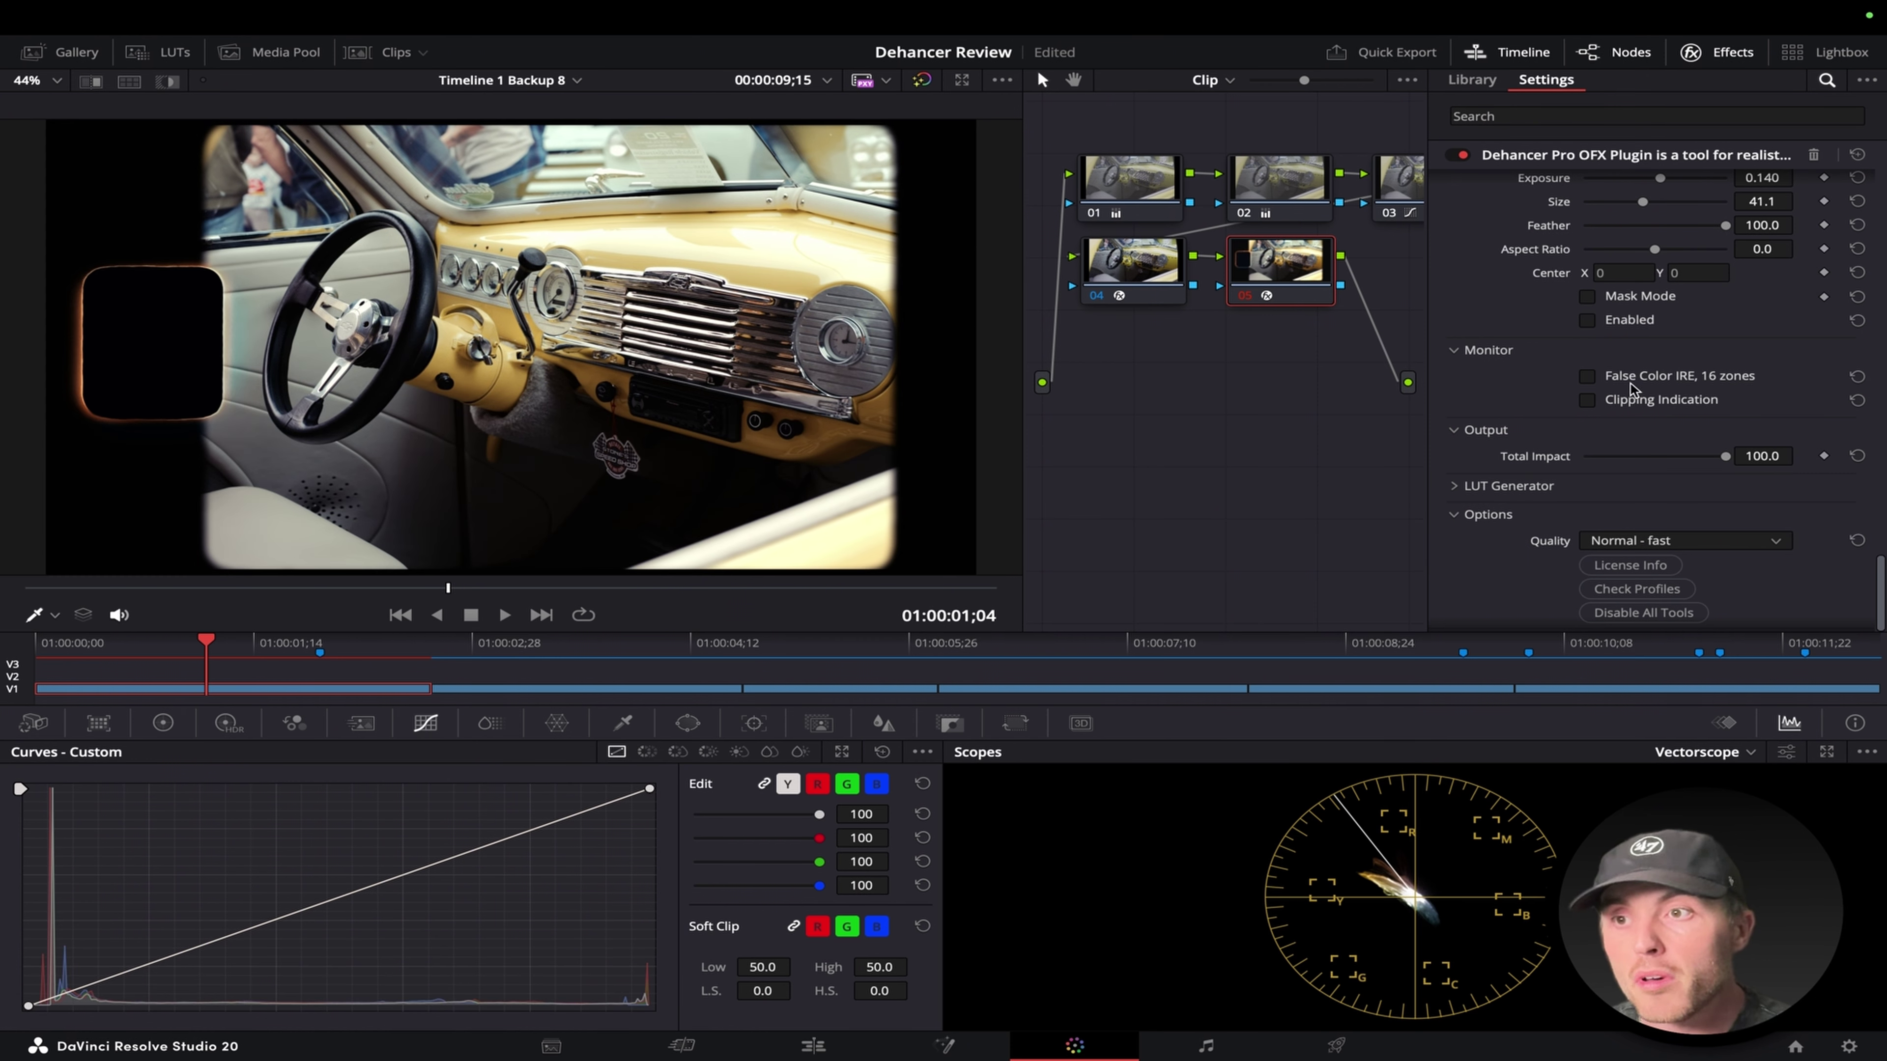
Enable the Gate Weave, Film Breath and Film Damage effects.
scroll(1626, 369, "up", 3)
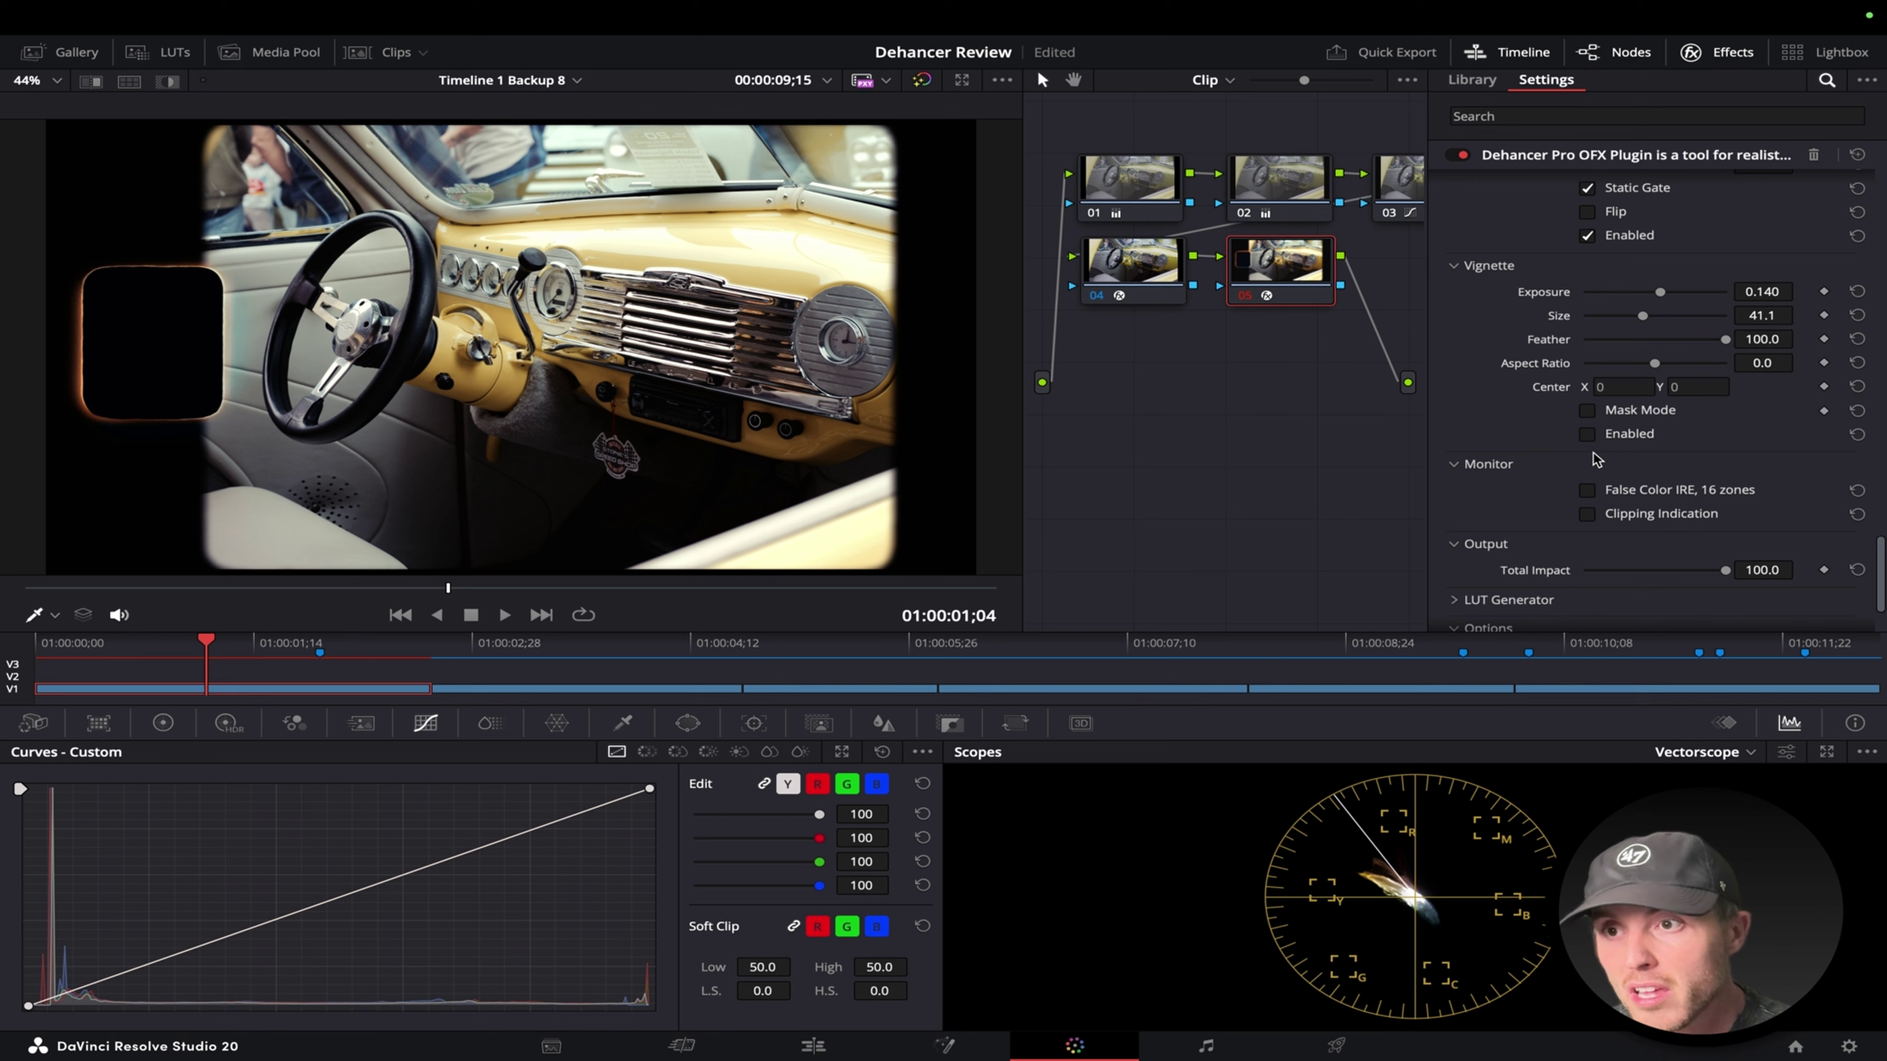
scroll(1600, 442, "up", 2)
scroll(1597, 440, "up", 8)
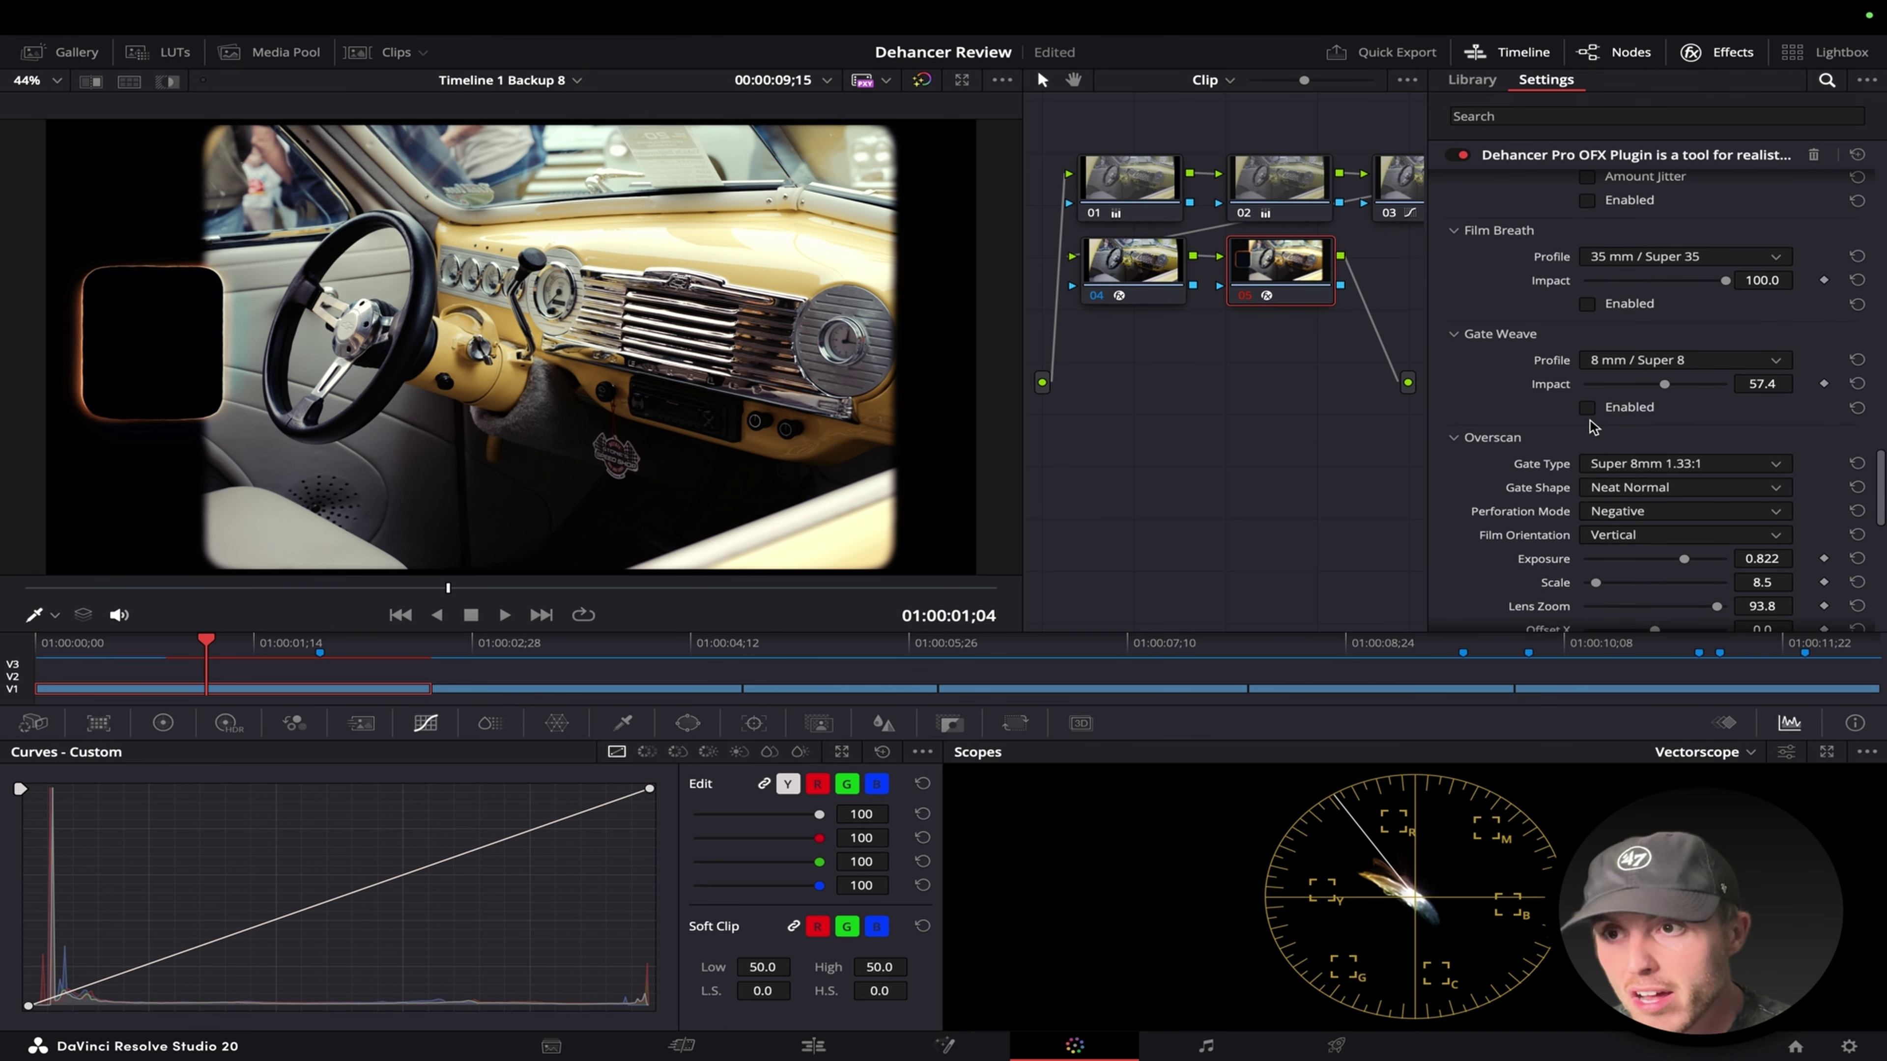
scroll(1588, 415, "up", 3)
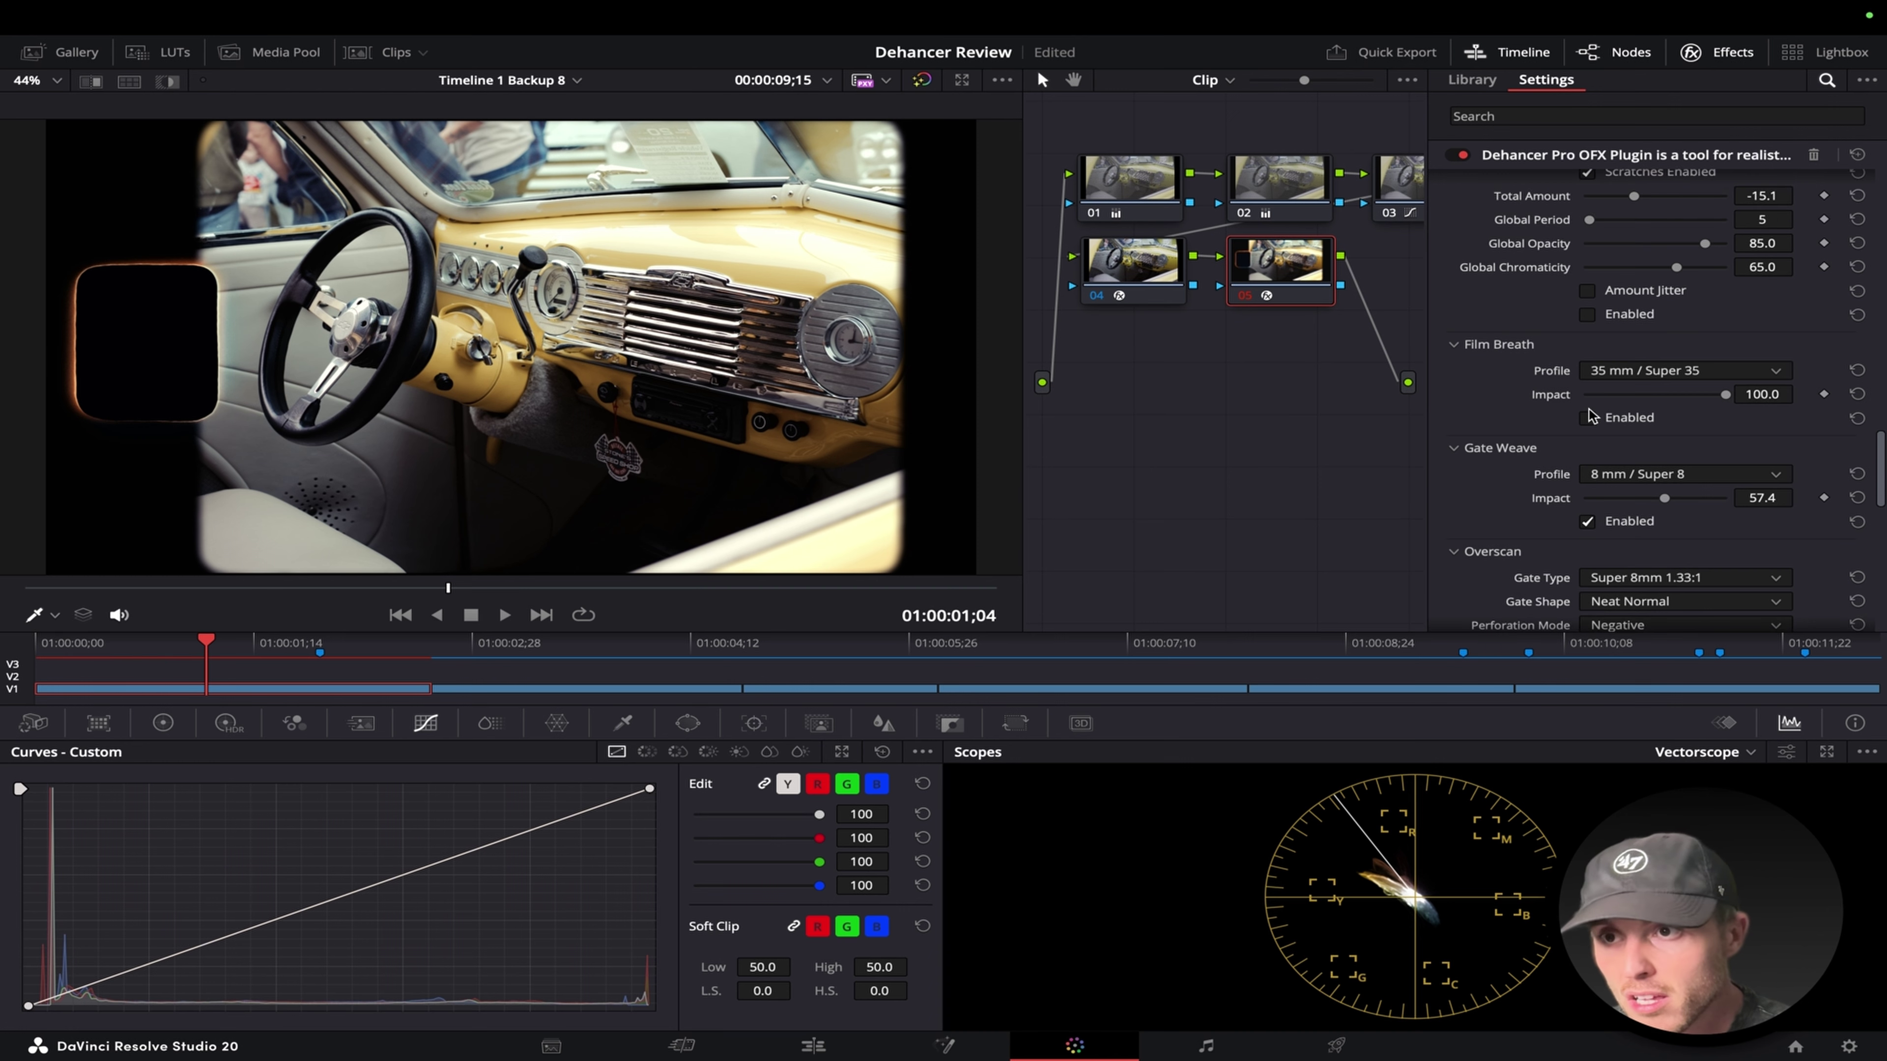
scroll(1588, 420, "up", 4)
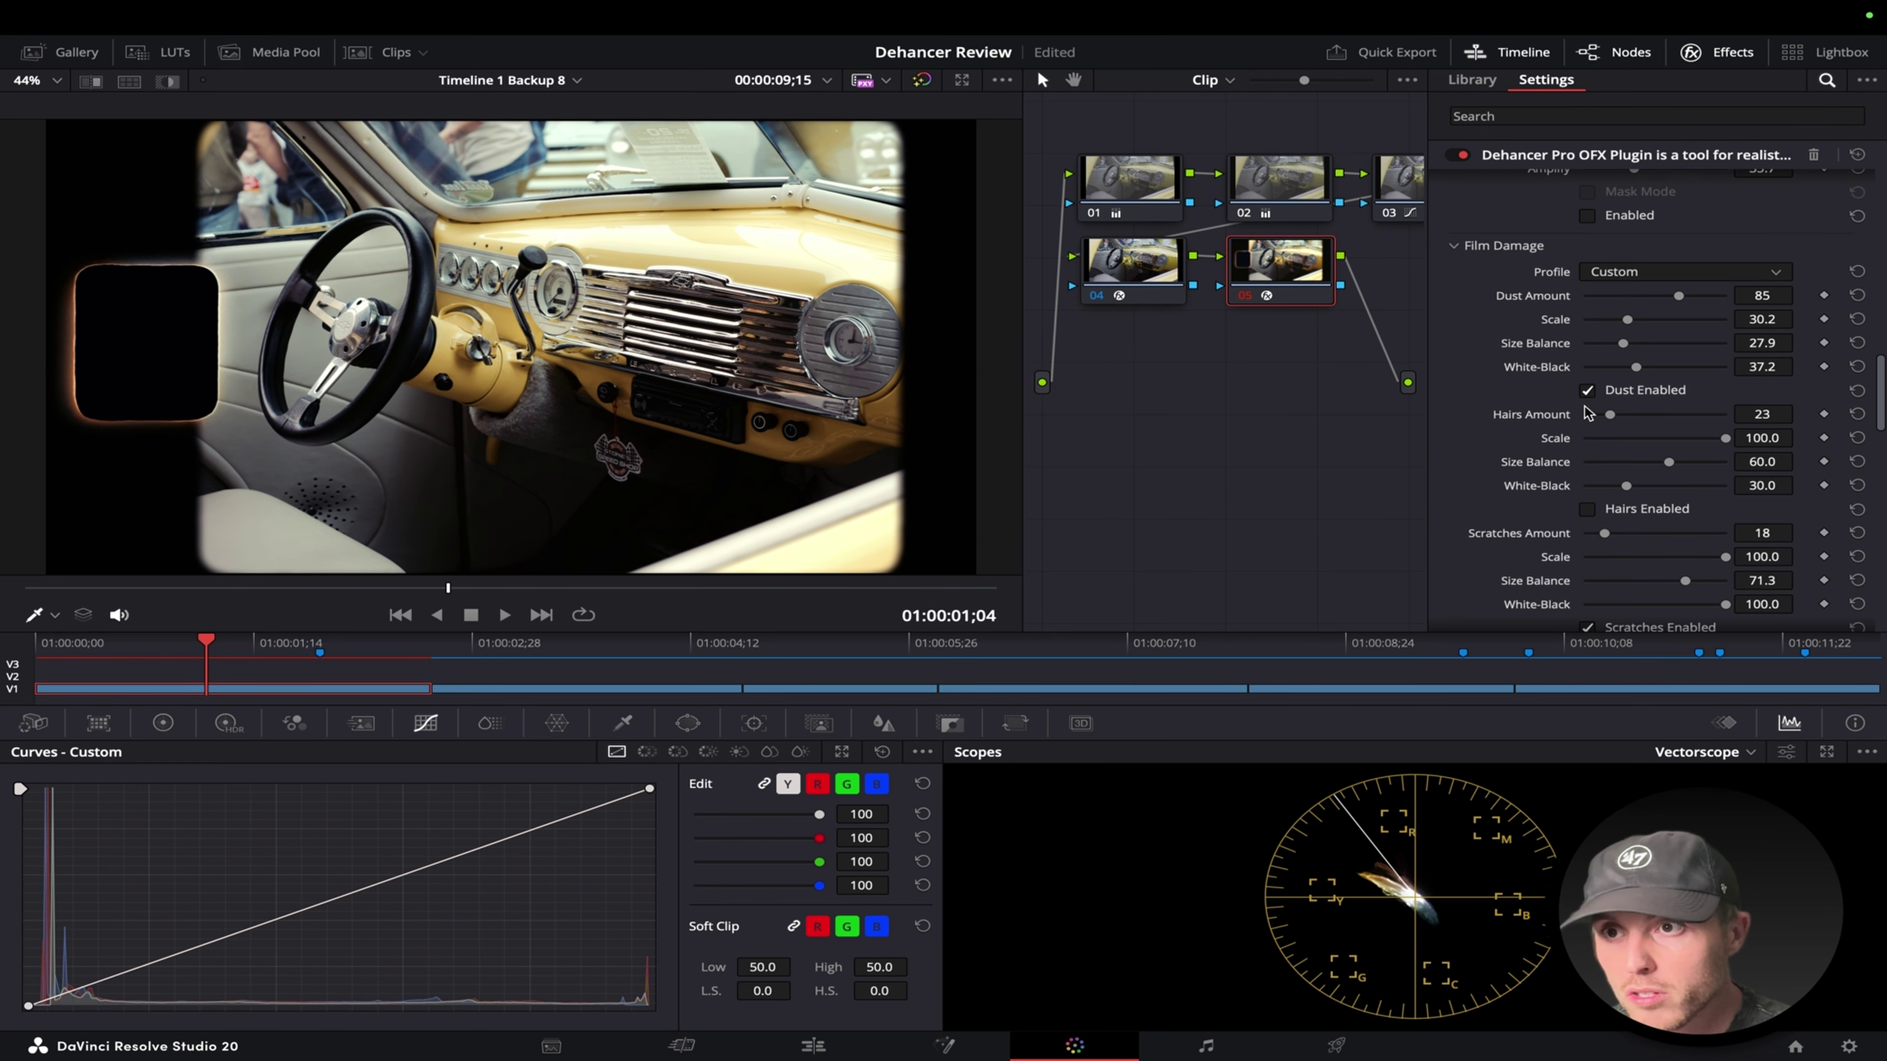
left_click(1588, 542)
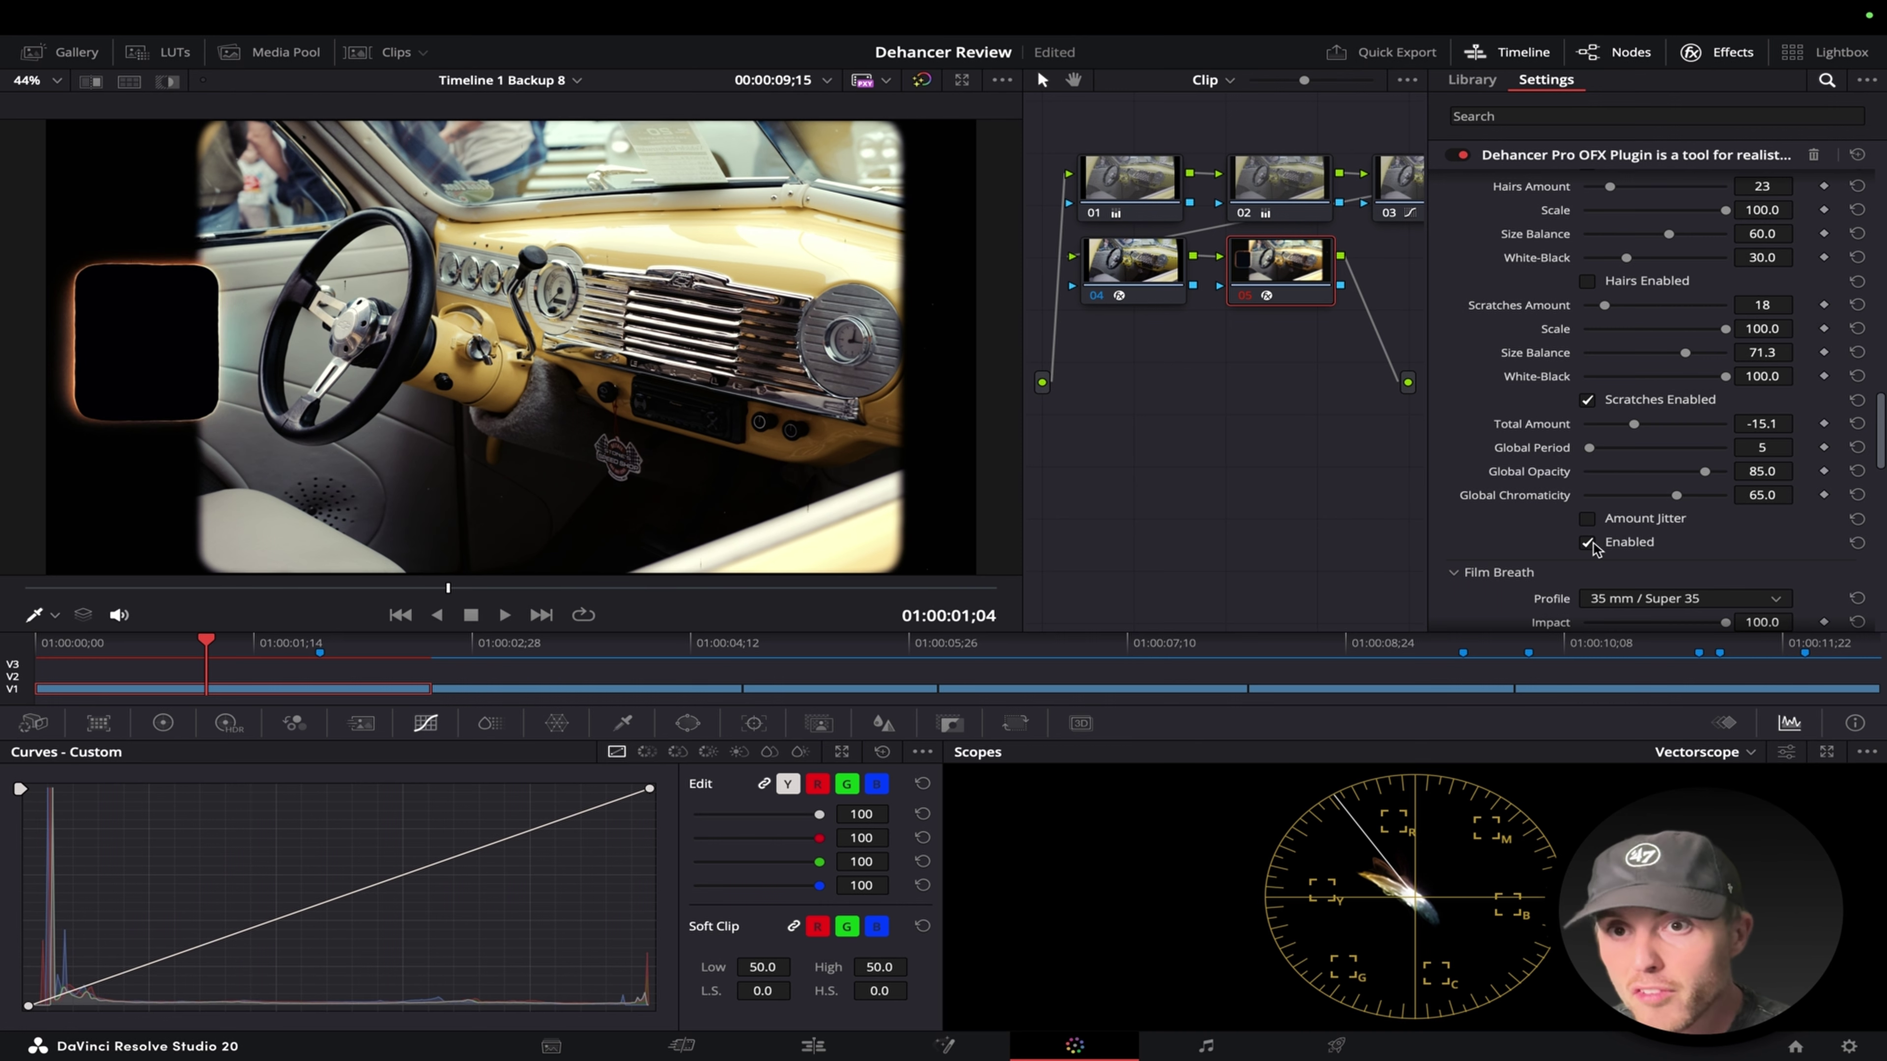
Enable the Bloom, Halation and Film Grain effects.
scroll(1624, 435, "up", 7)
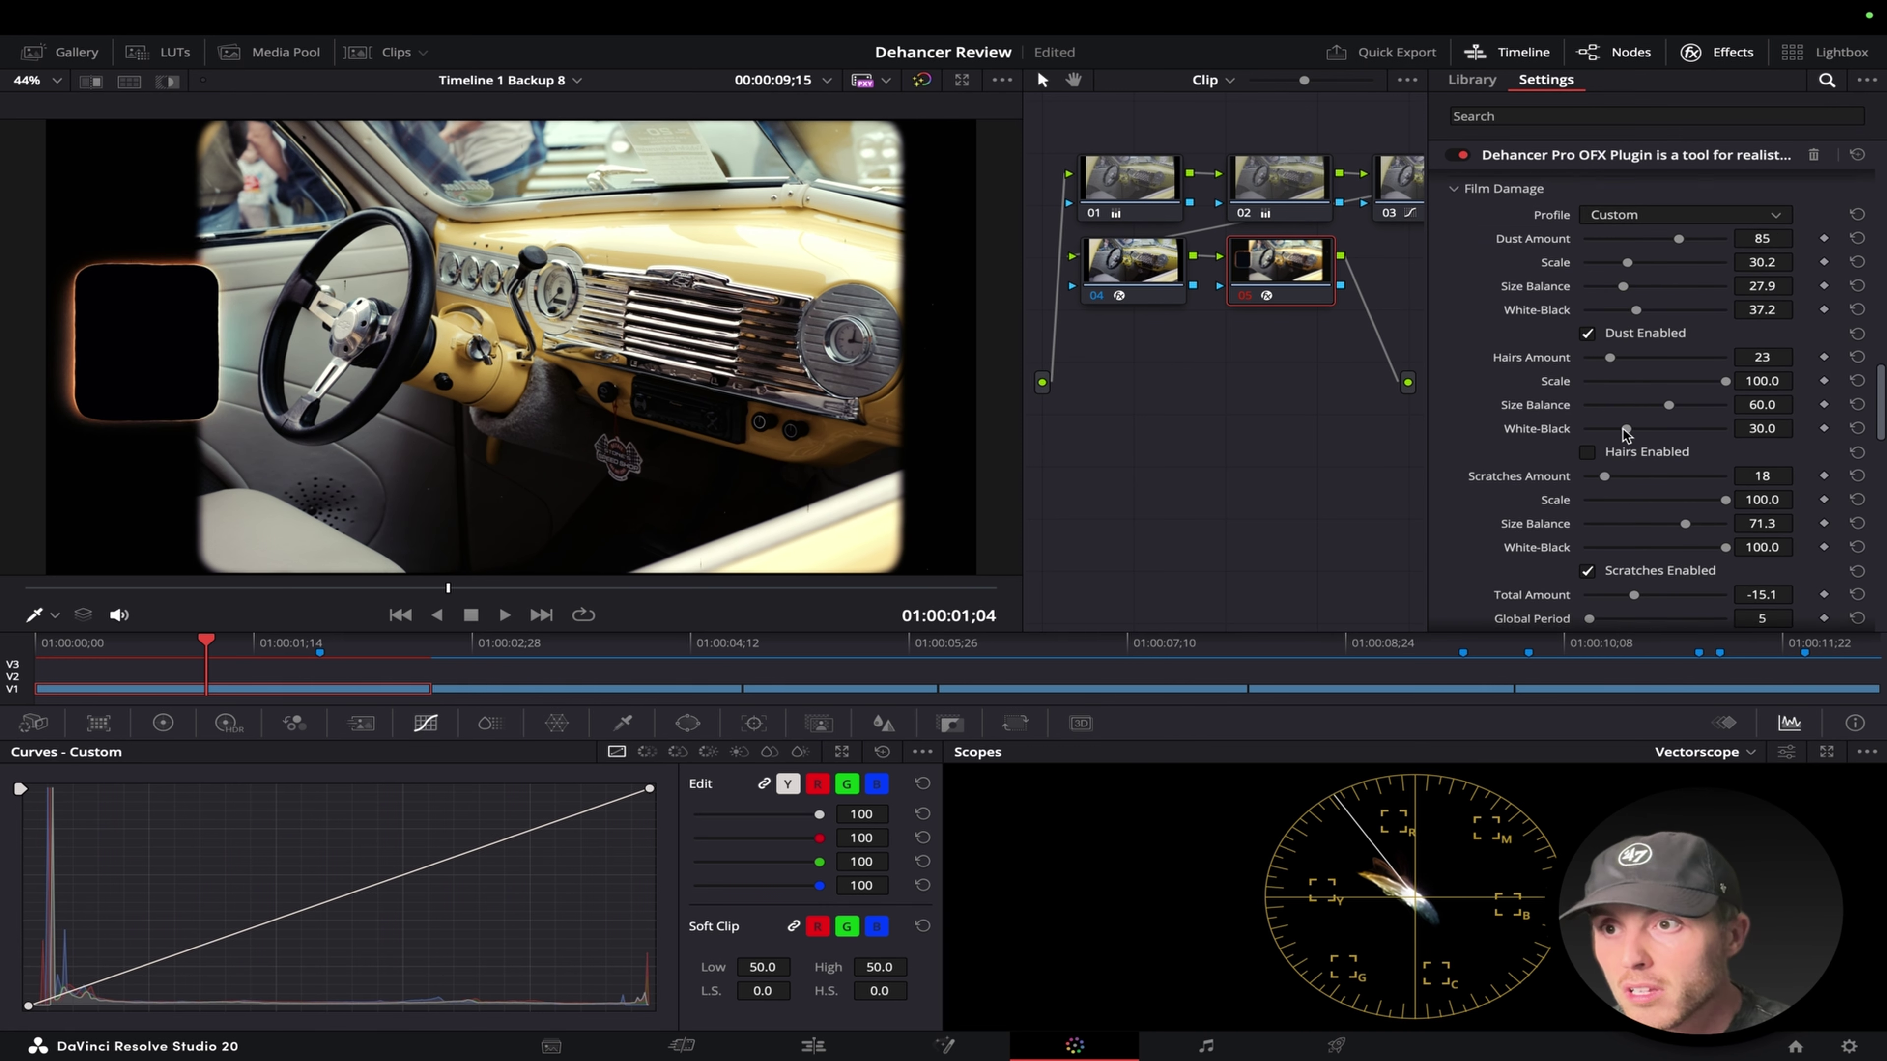
left_click(1587, 387)
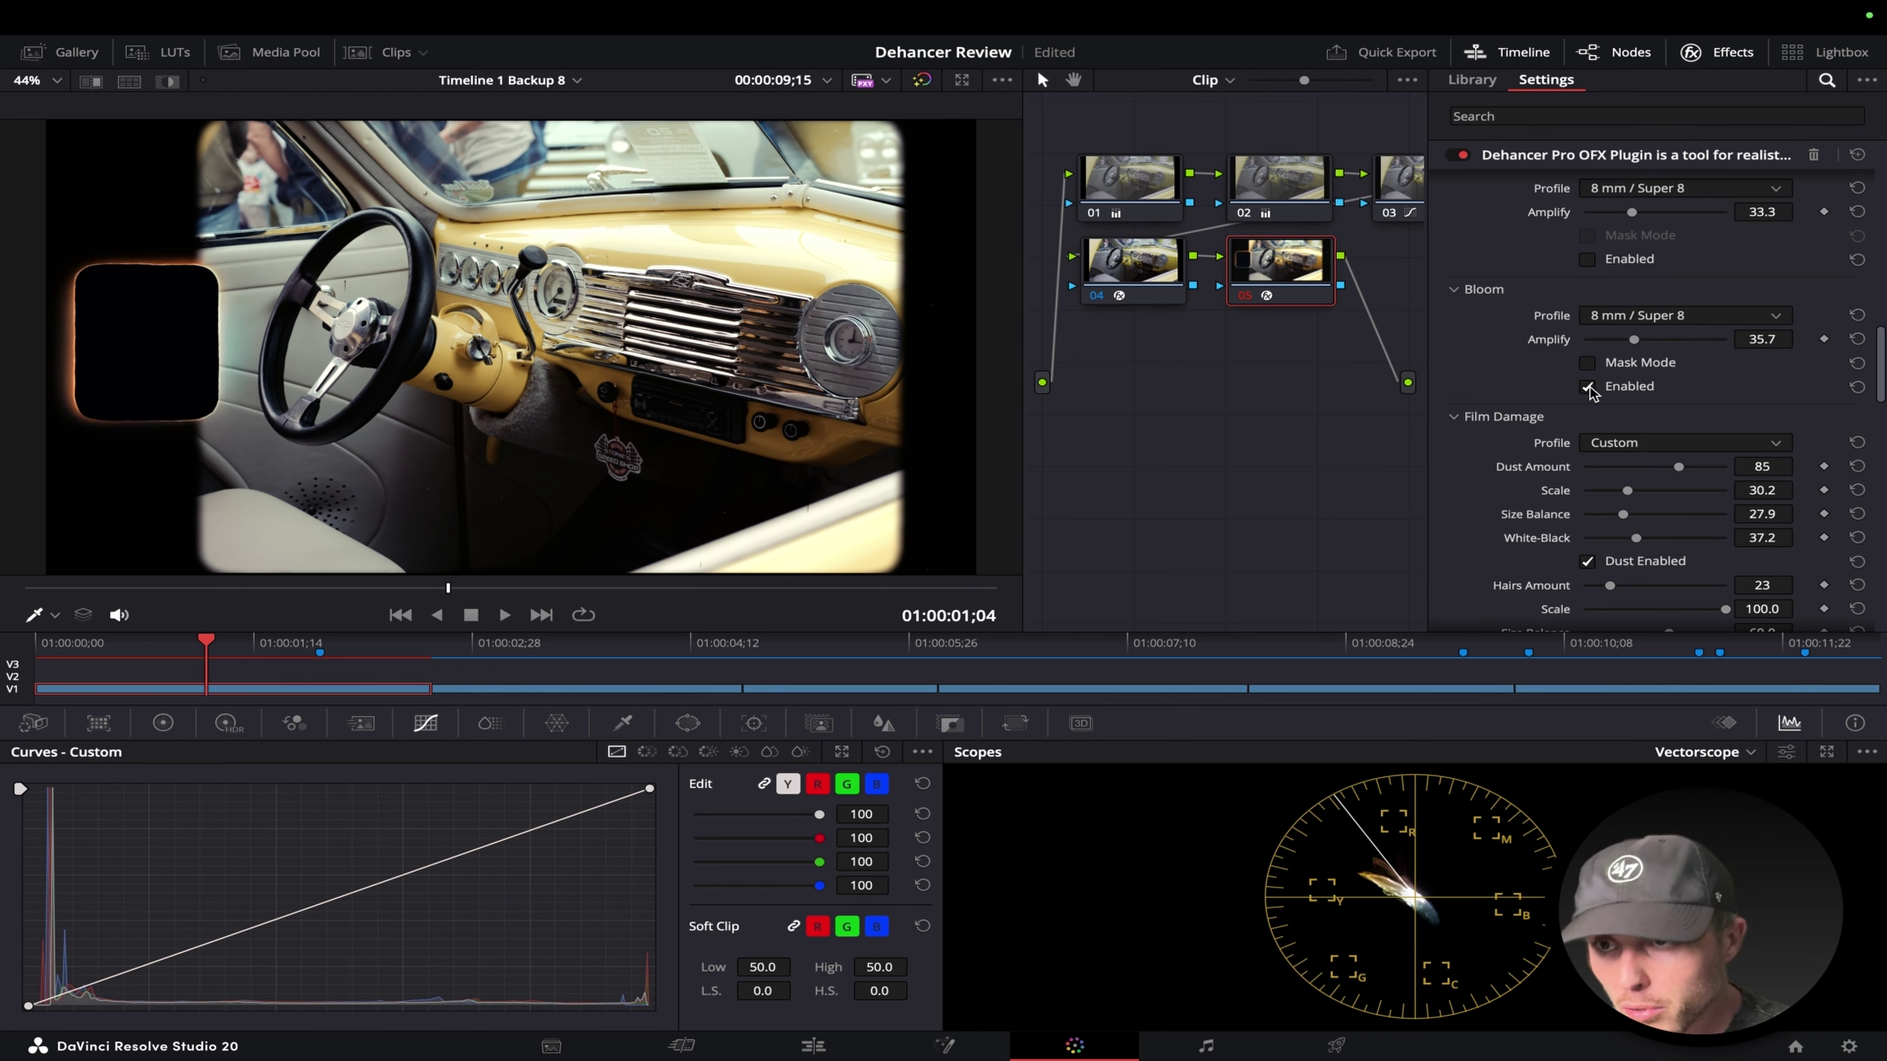
scroll(1590, 387, "up", 2)
left_click(1587, 373)
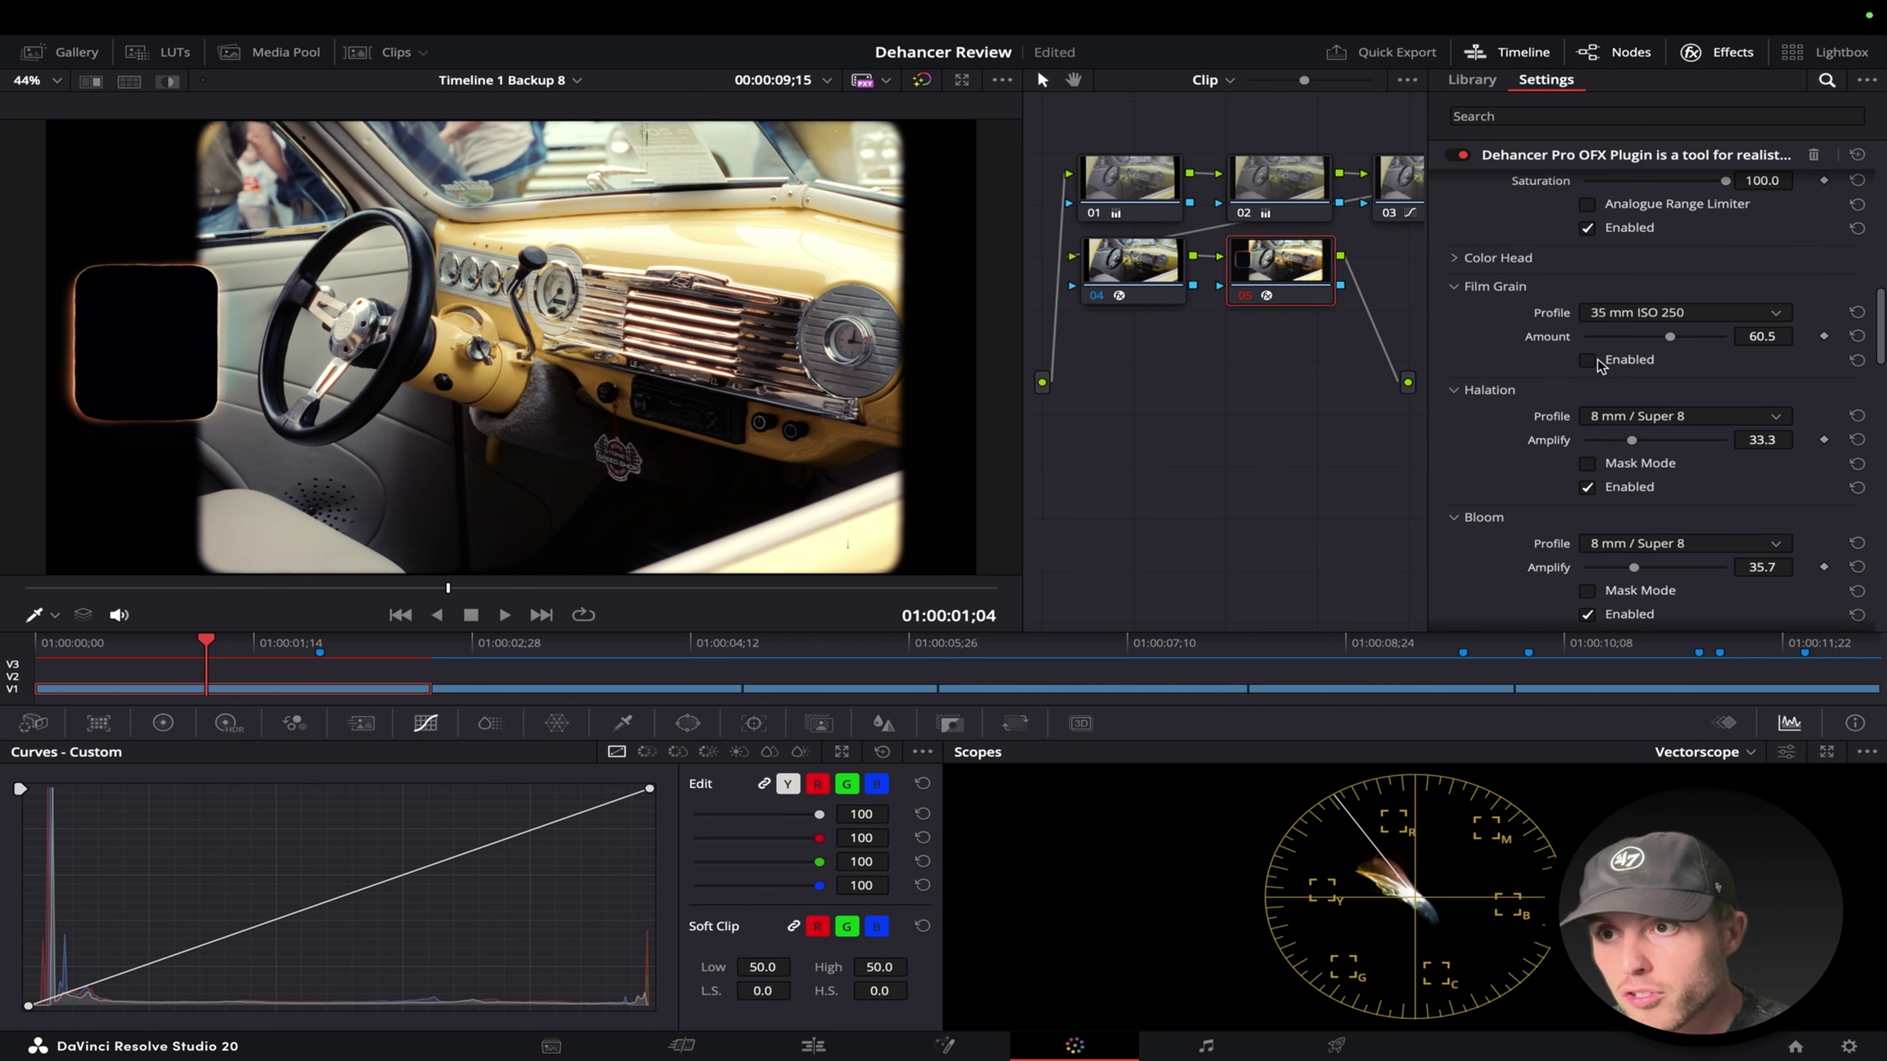
Lower the Output's Total Impact to 0 near the clip's start to compare the ungraded image, and reset it to 100.
scroll(1731, 457, "down", 15)
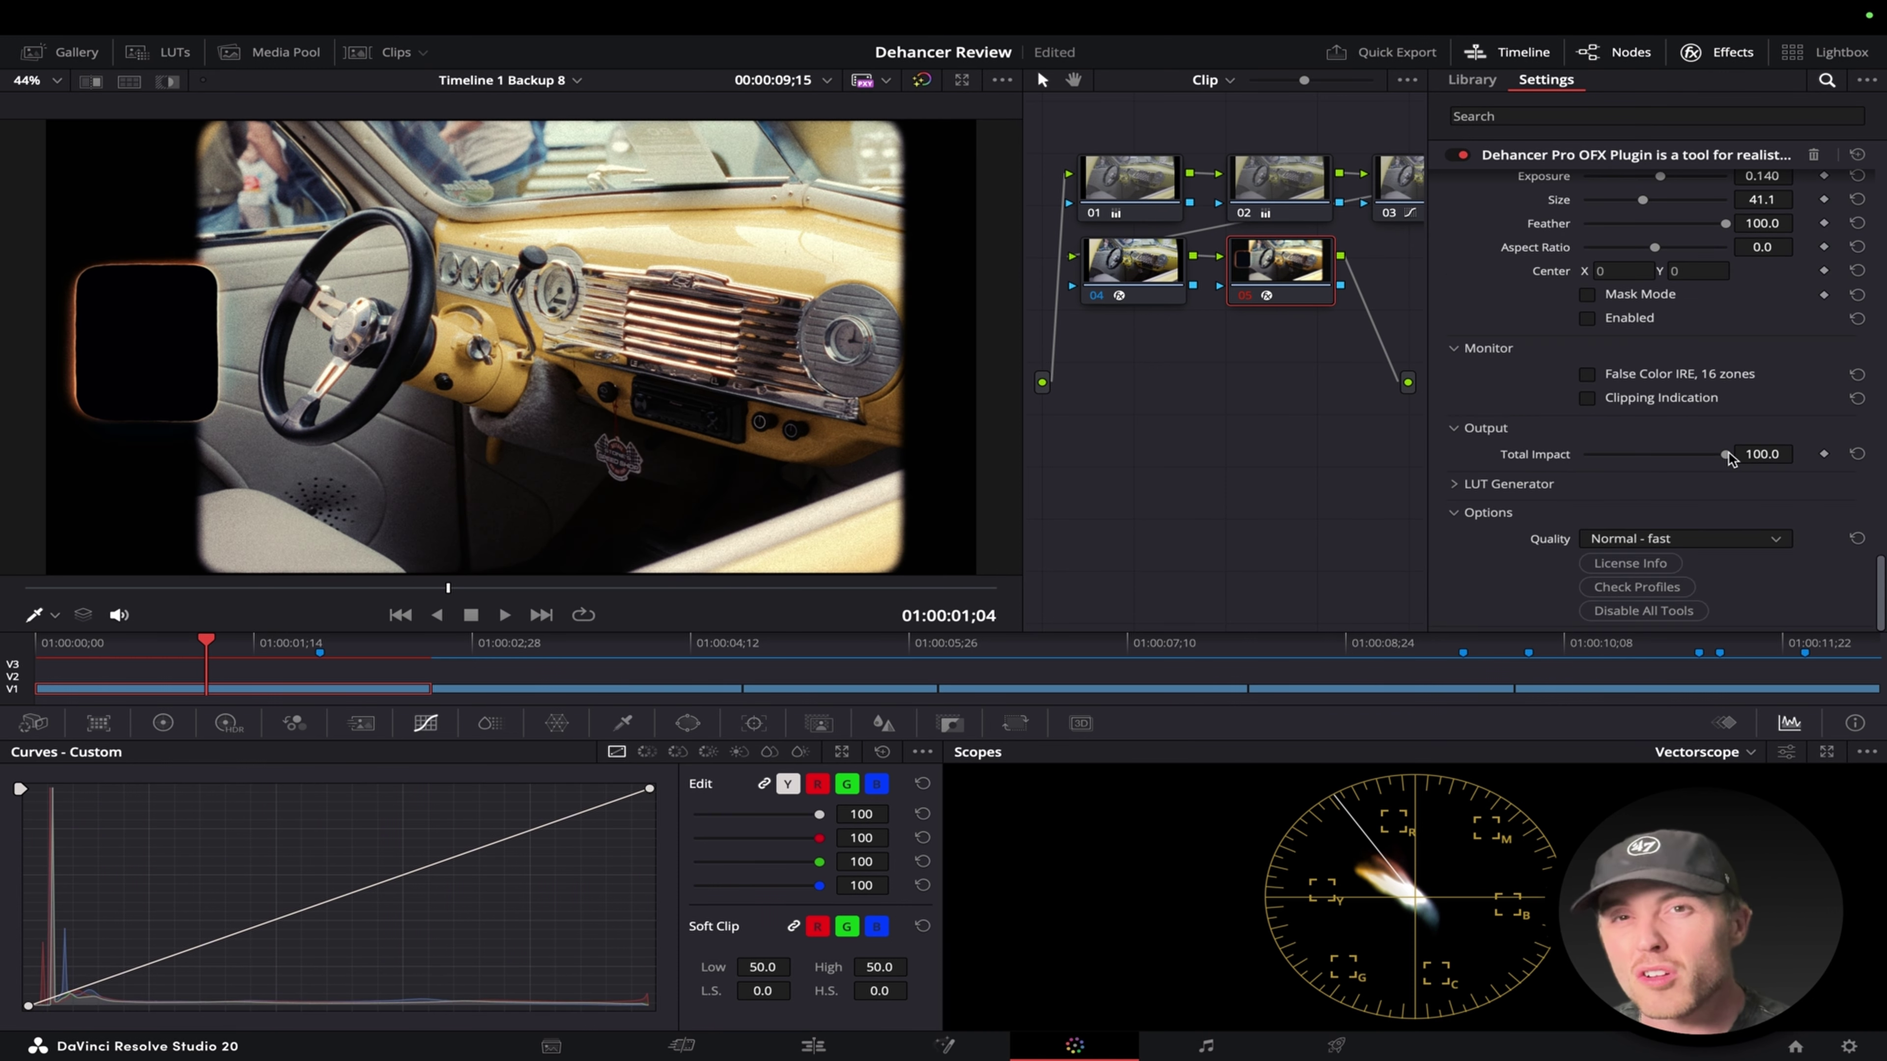
left_click_drag(1725, 454, 1810, 458)
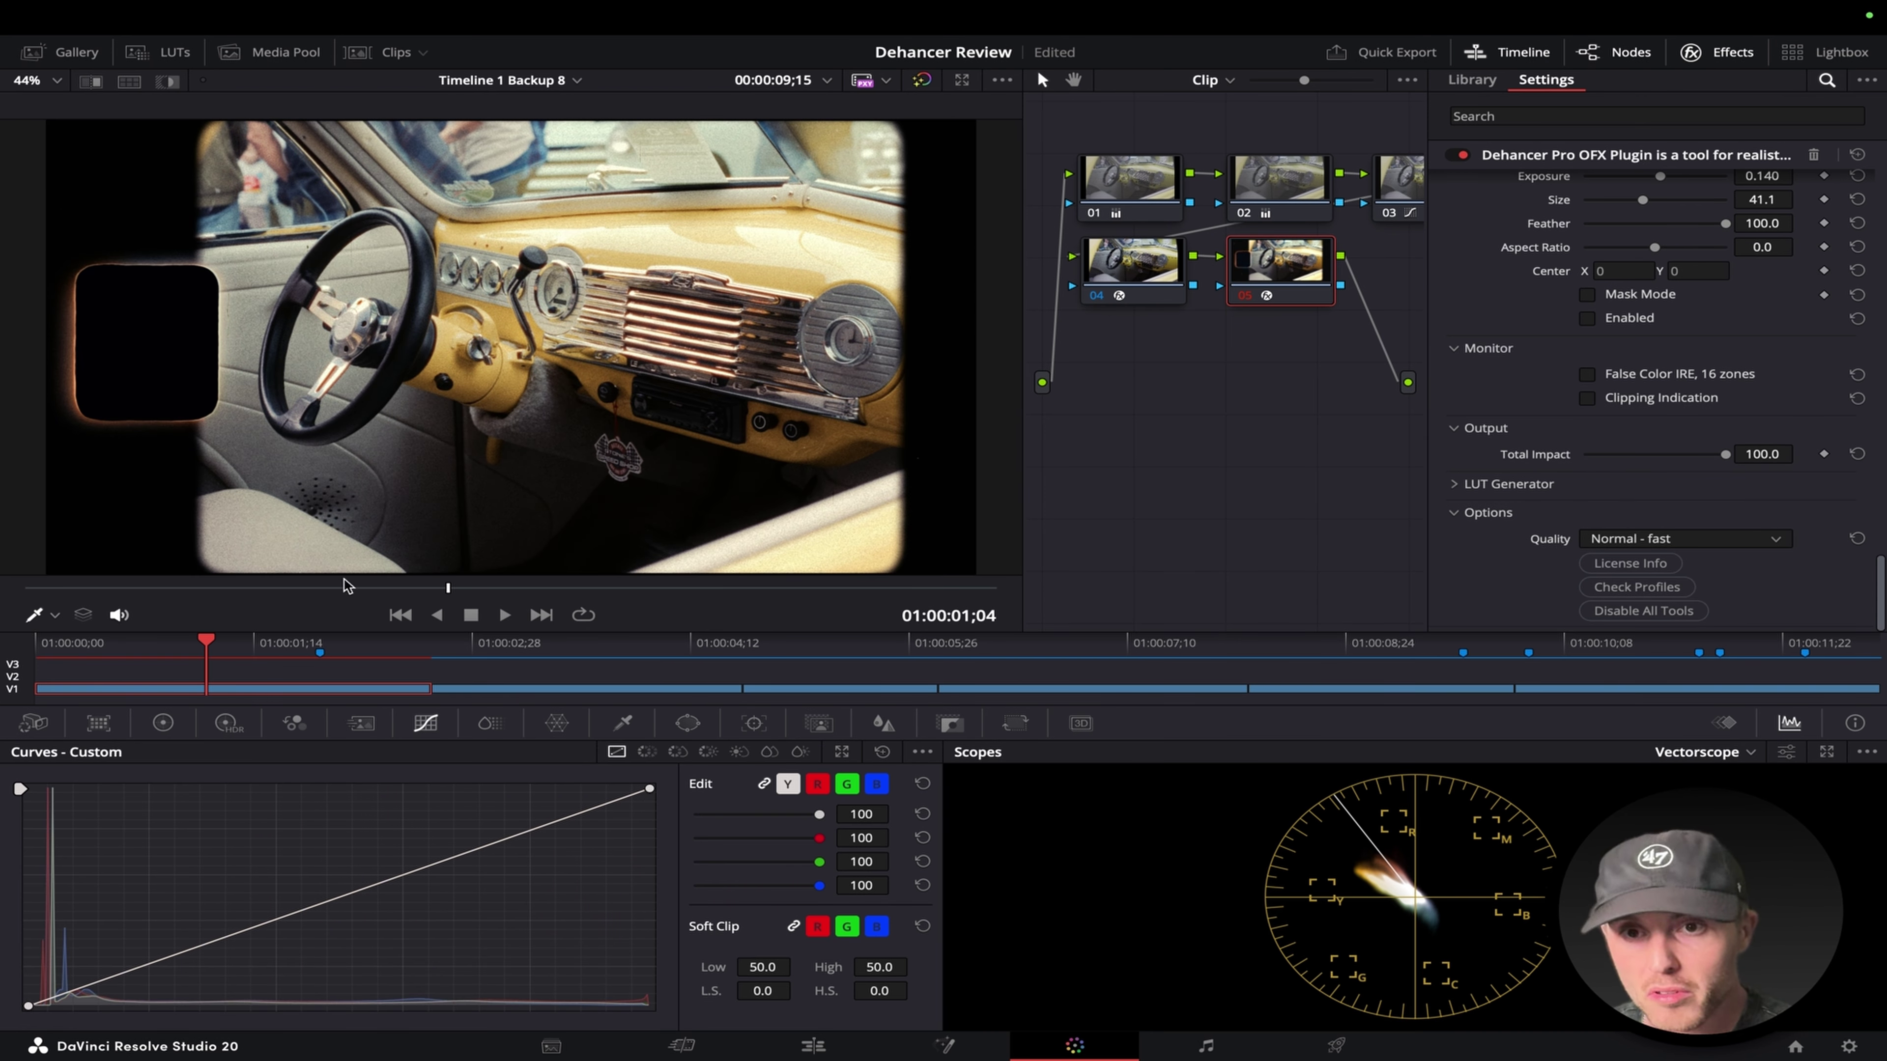
key("Home")
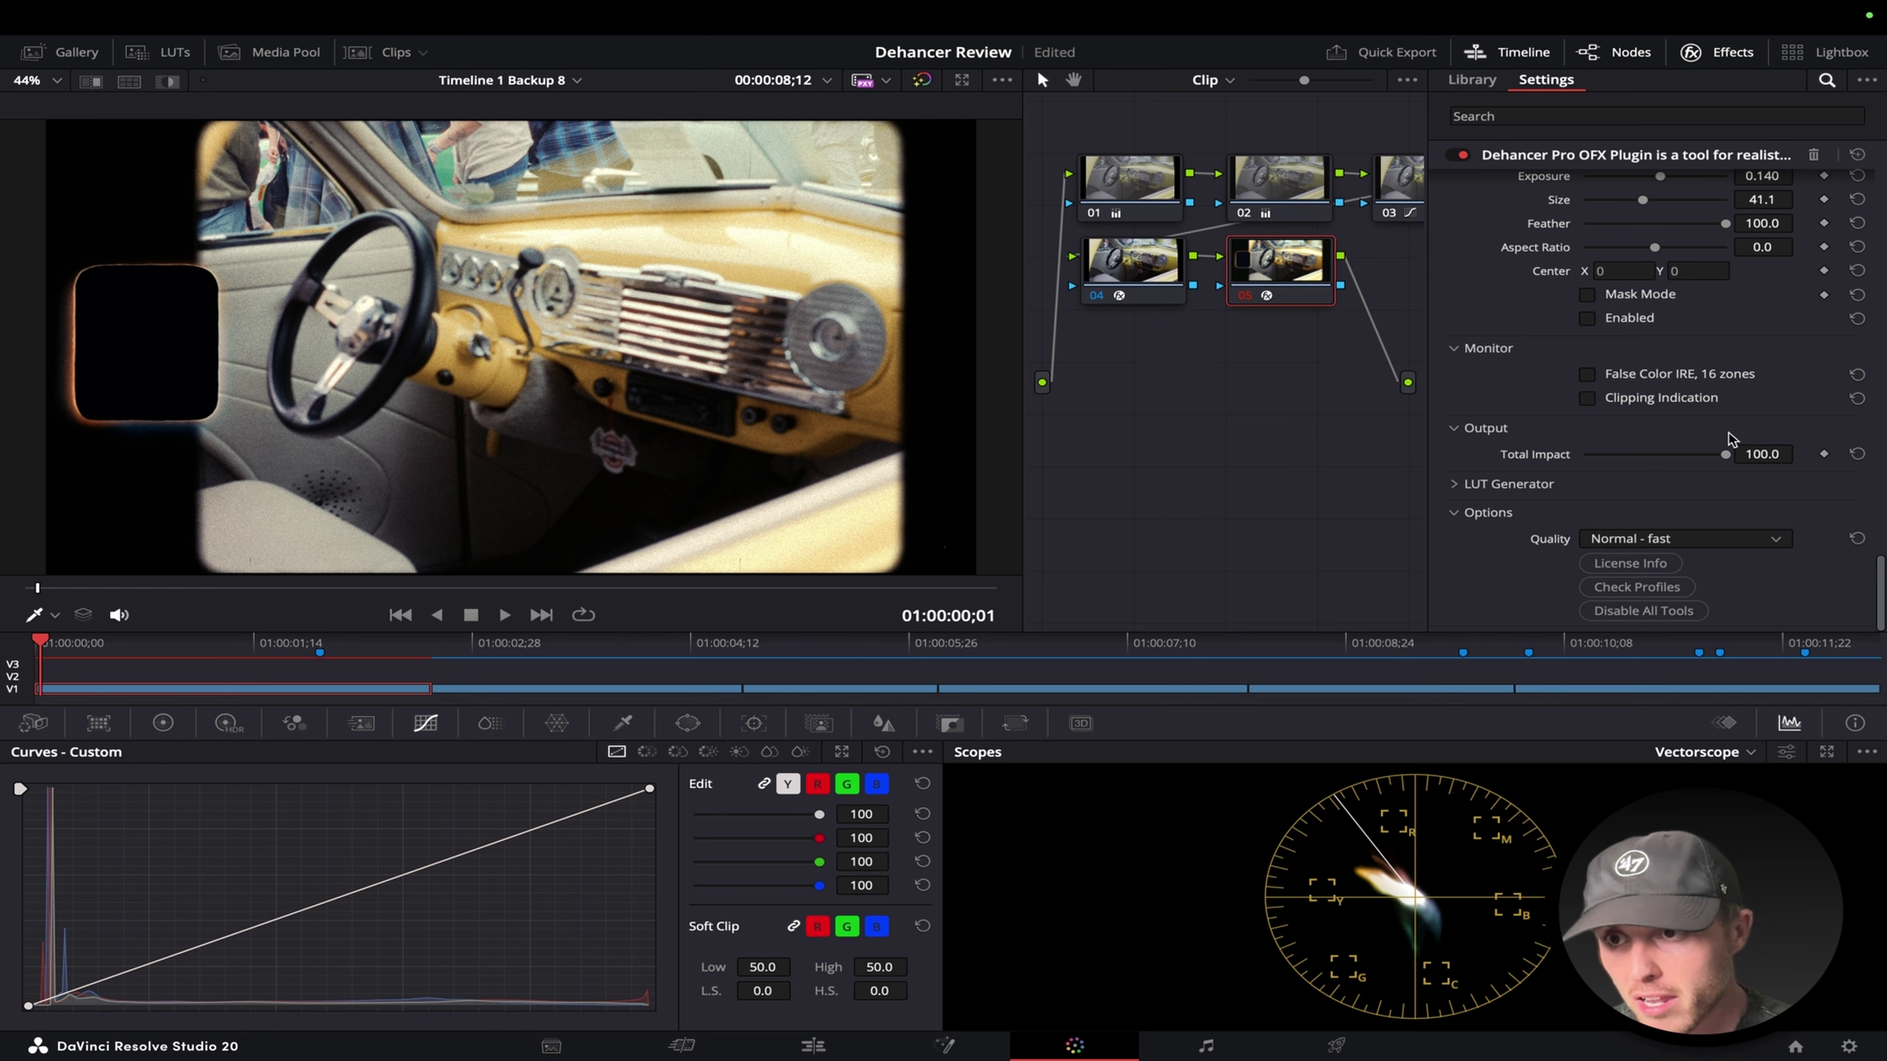
left_click_drag(1727, 461, 1526, 480)
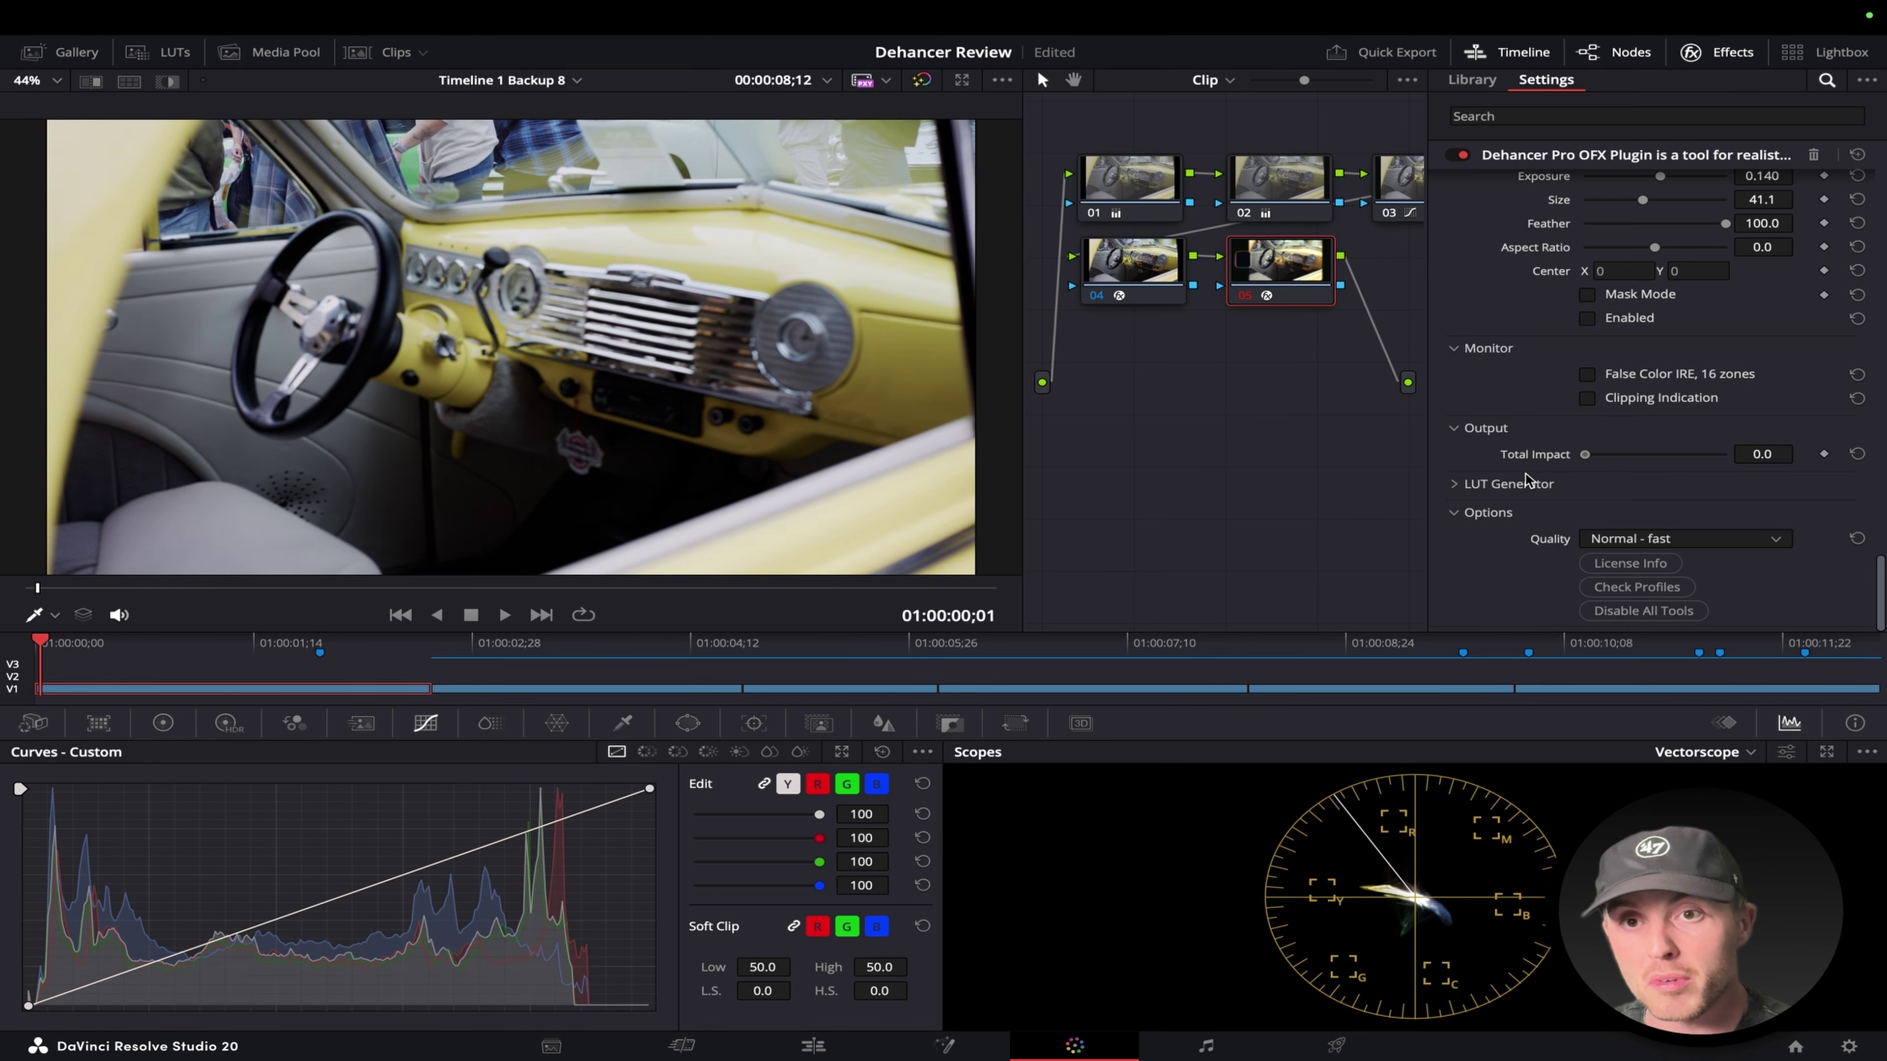
double_click(1585, 454)
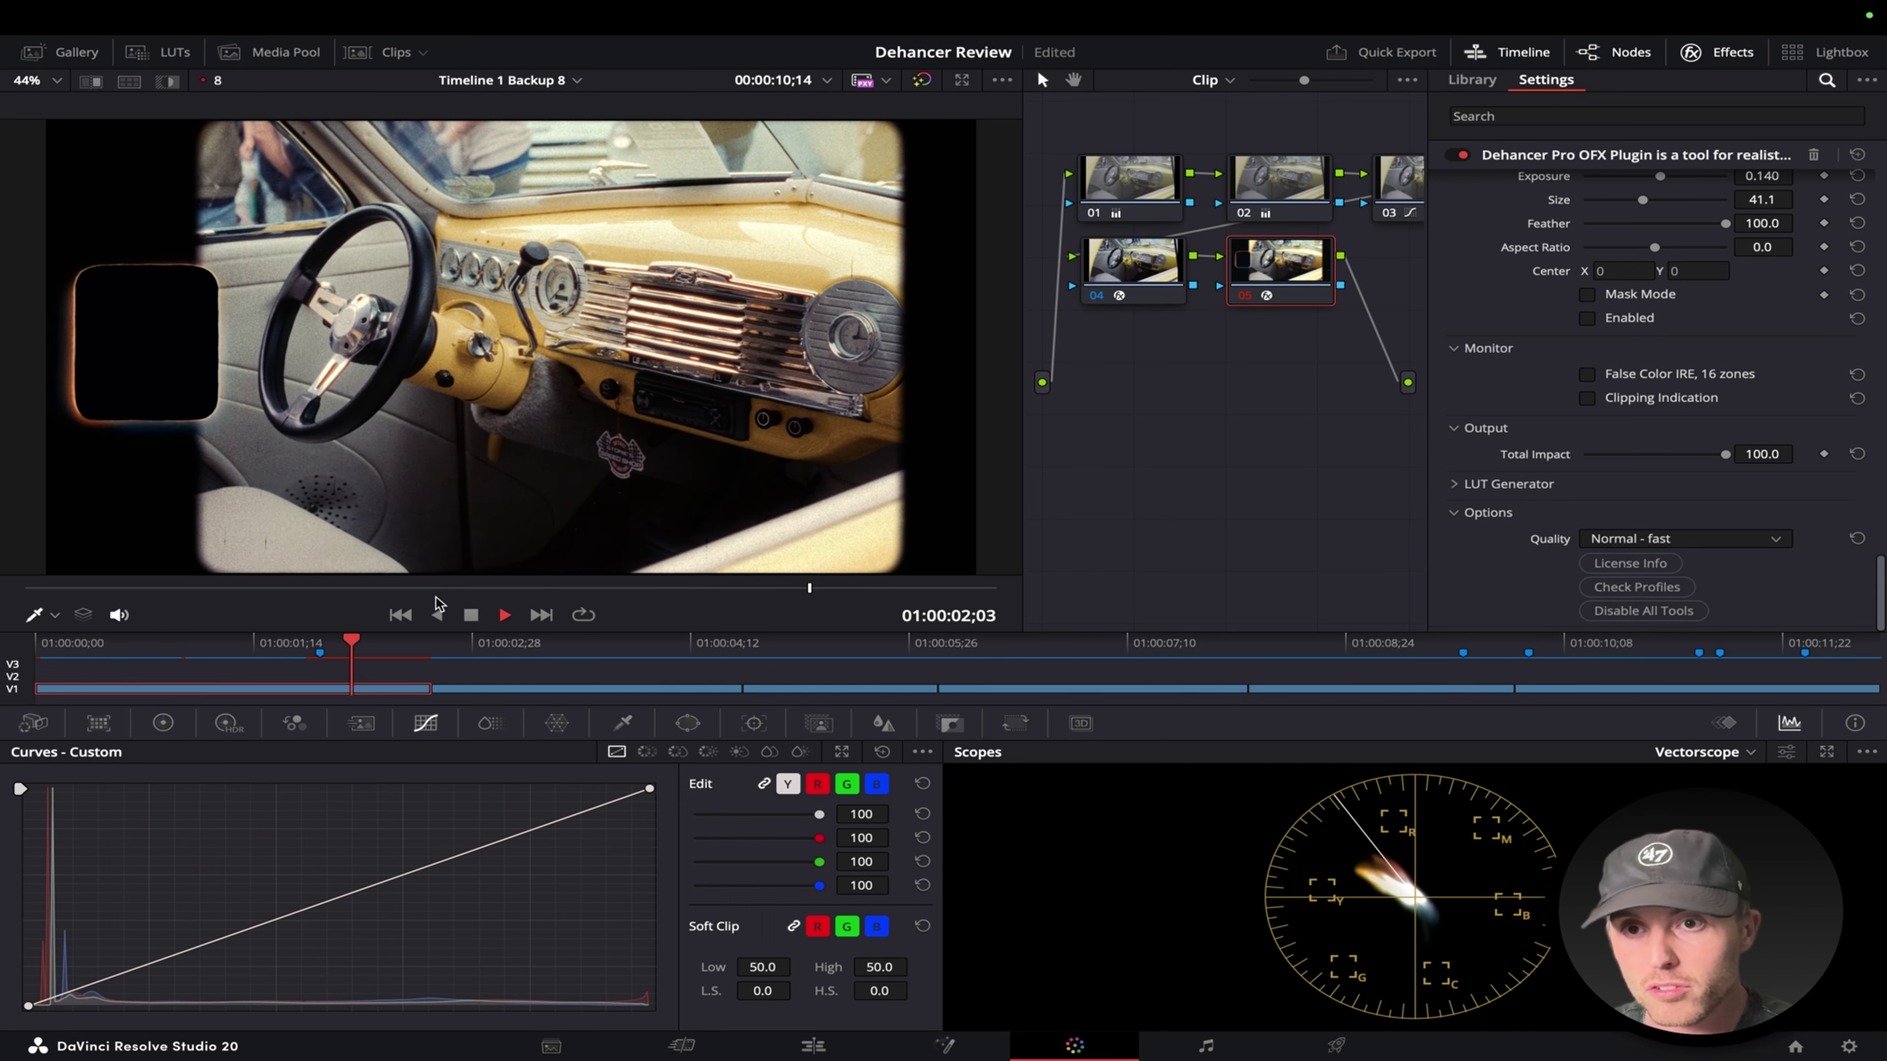
Play the clip repeatedly from its beginning to review the complete film look in motion, and return to the first frame.
key("space")
left_click(401, 614)
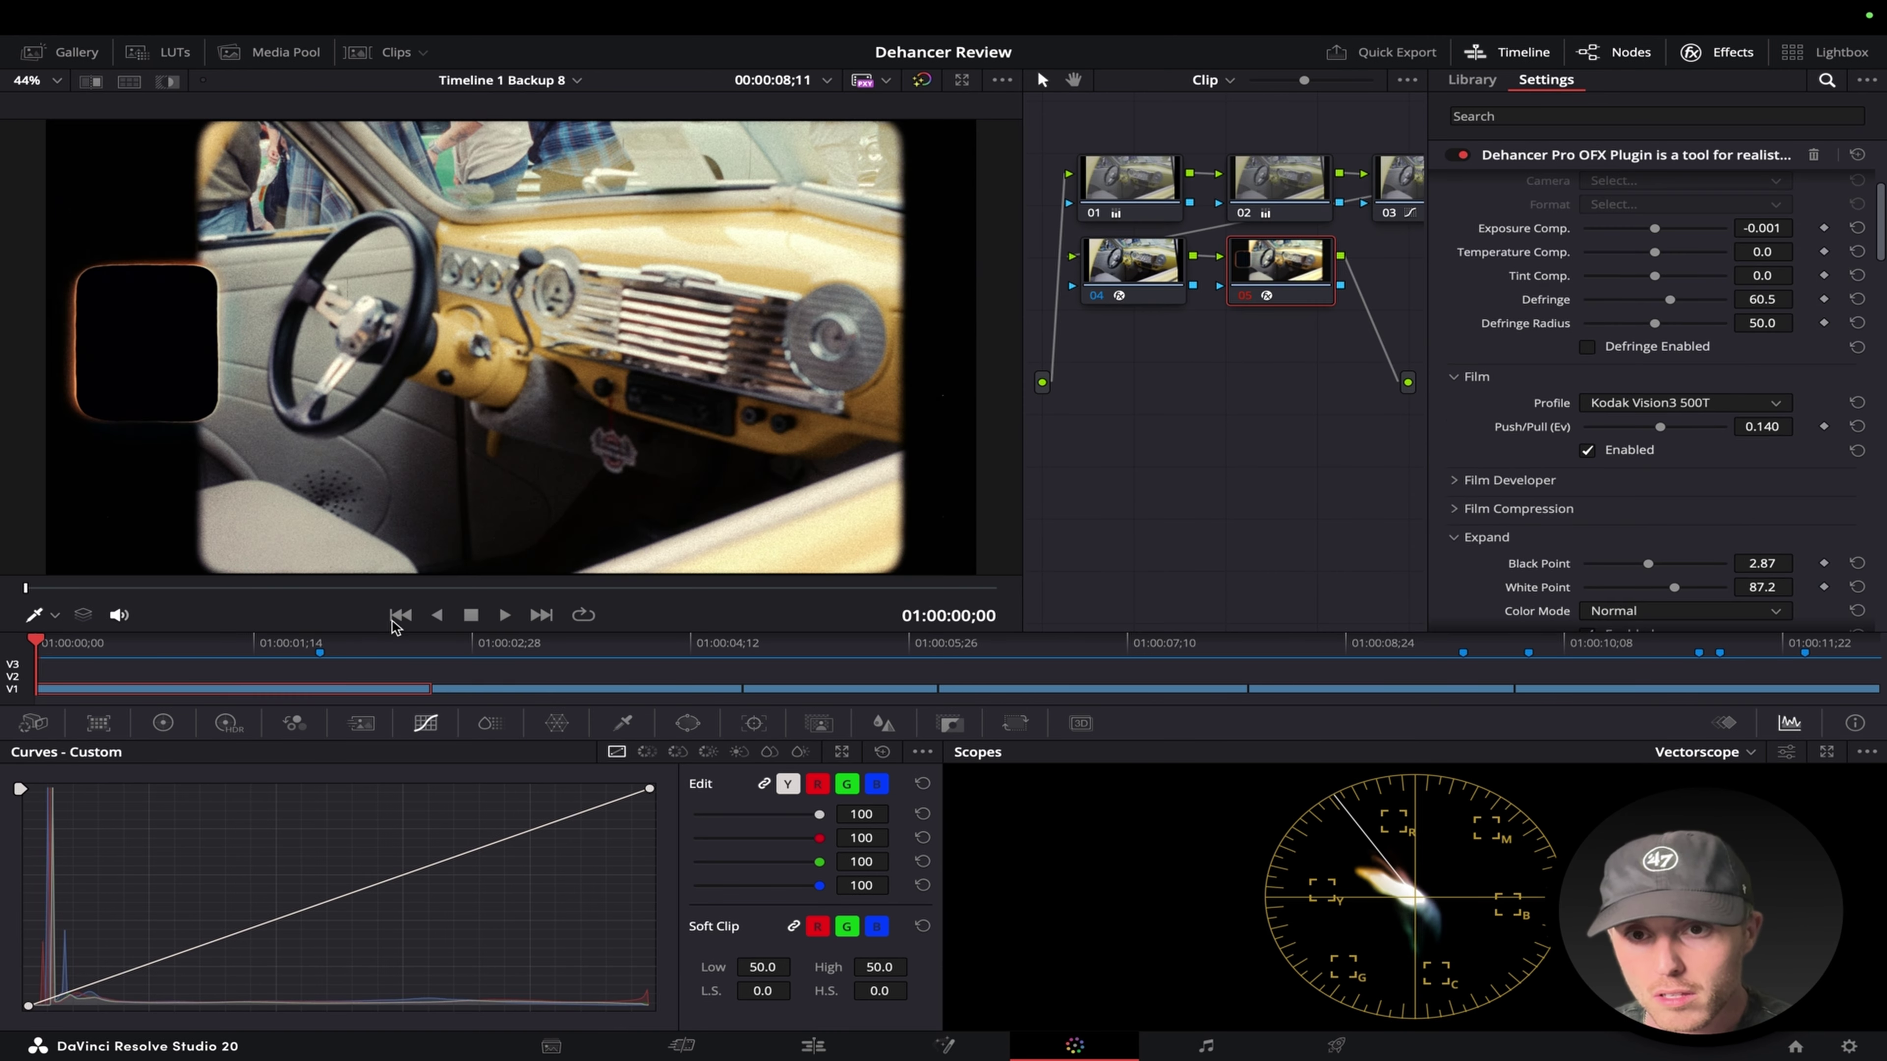
key("space")
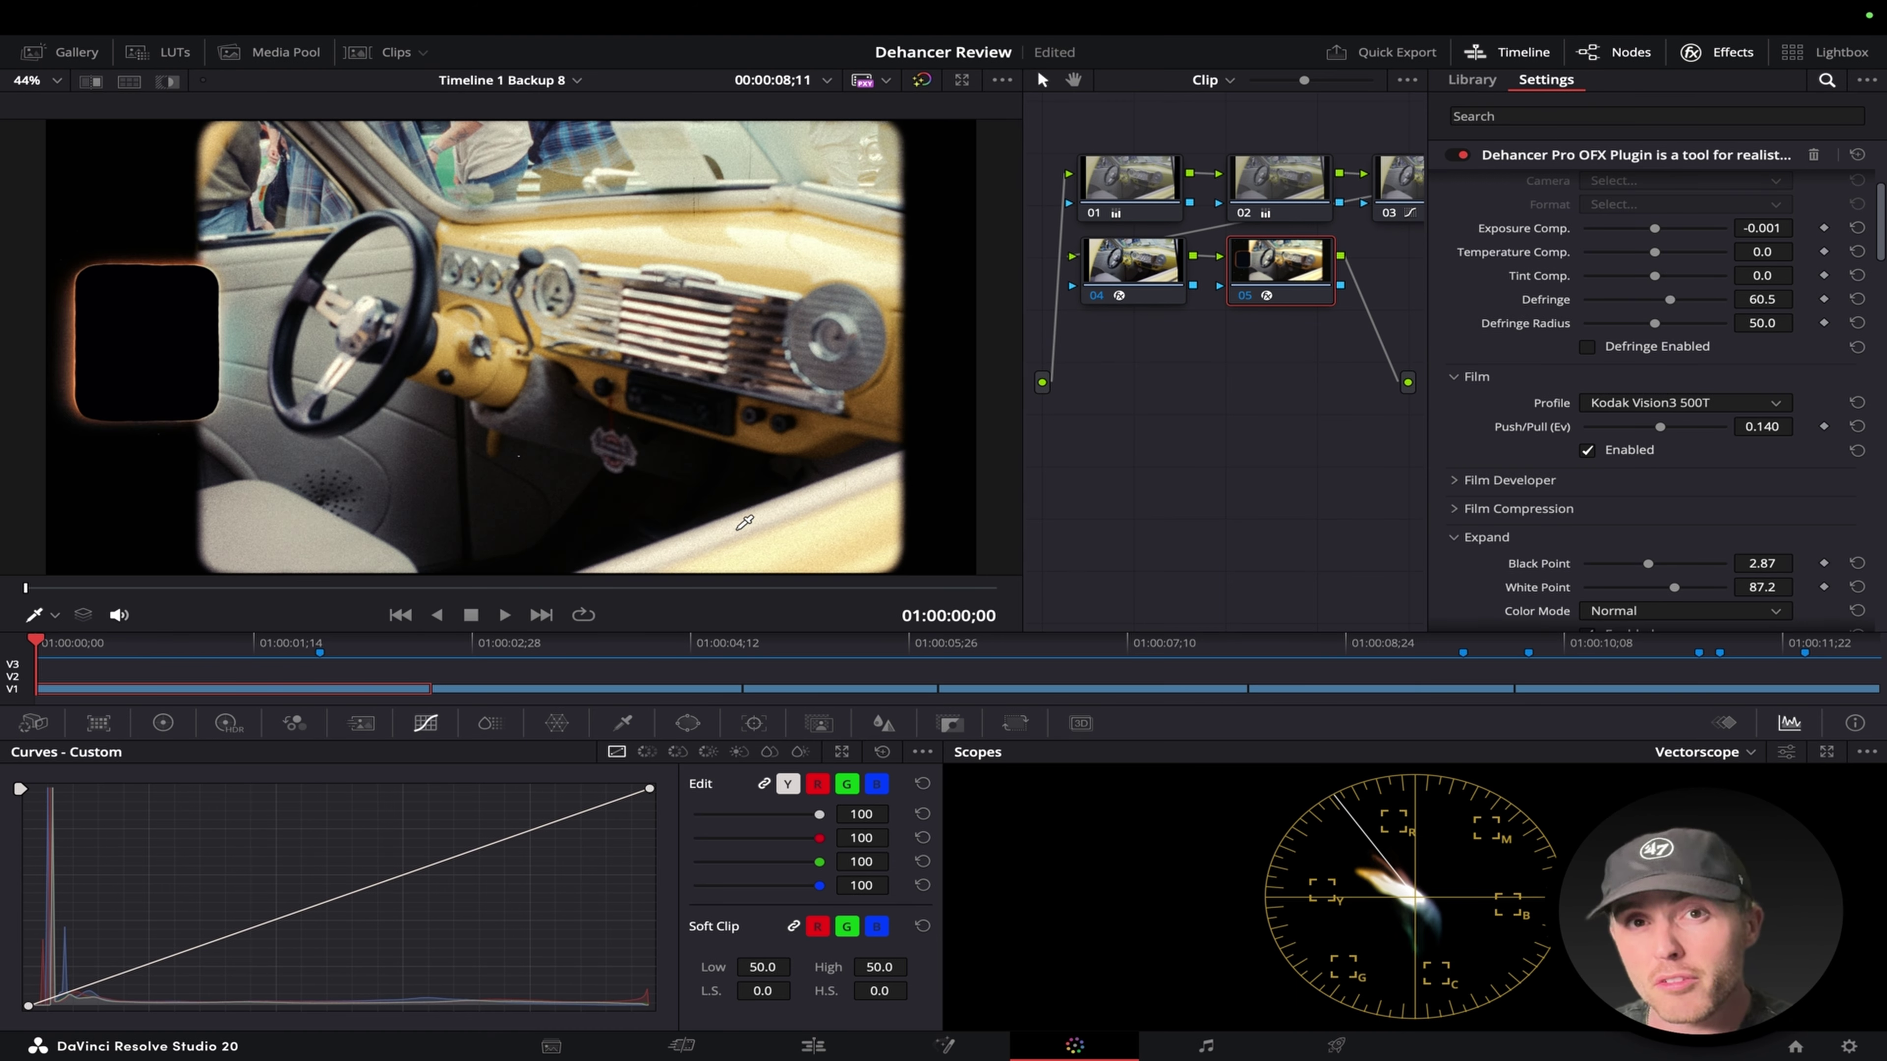
key("space")
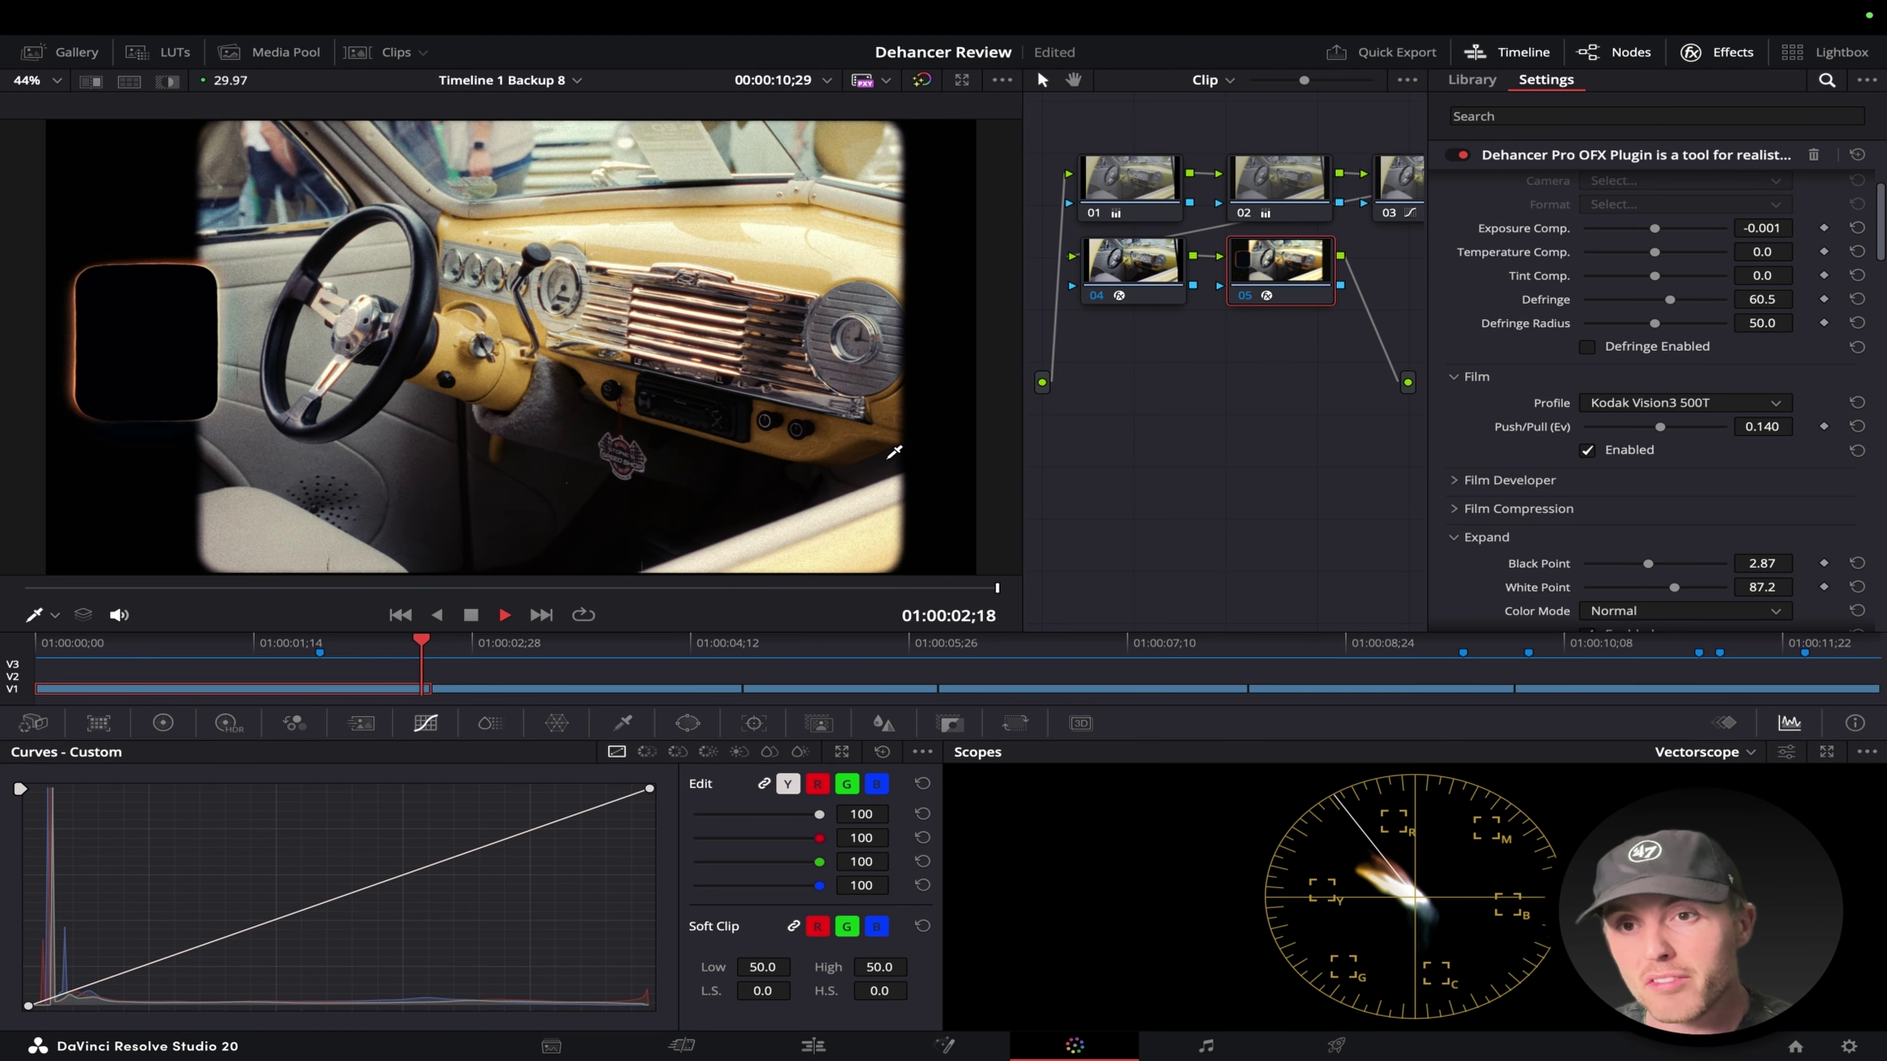
key("Down")
left_click(399, 615)
key("space")
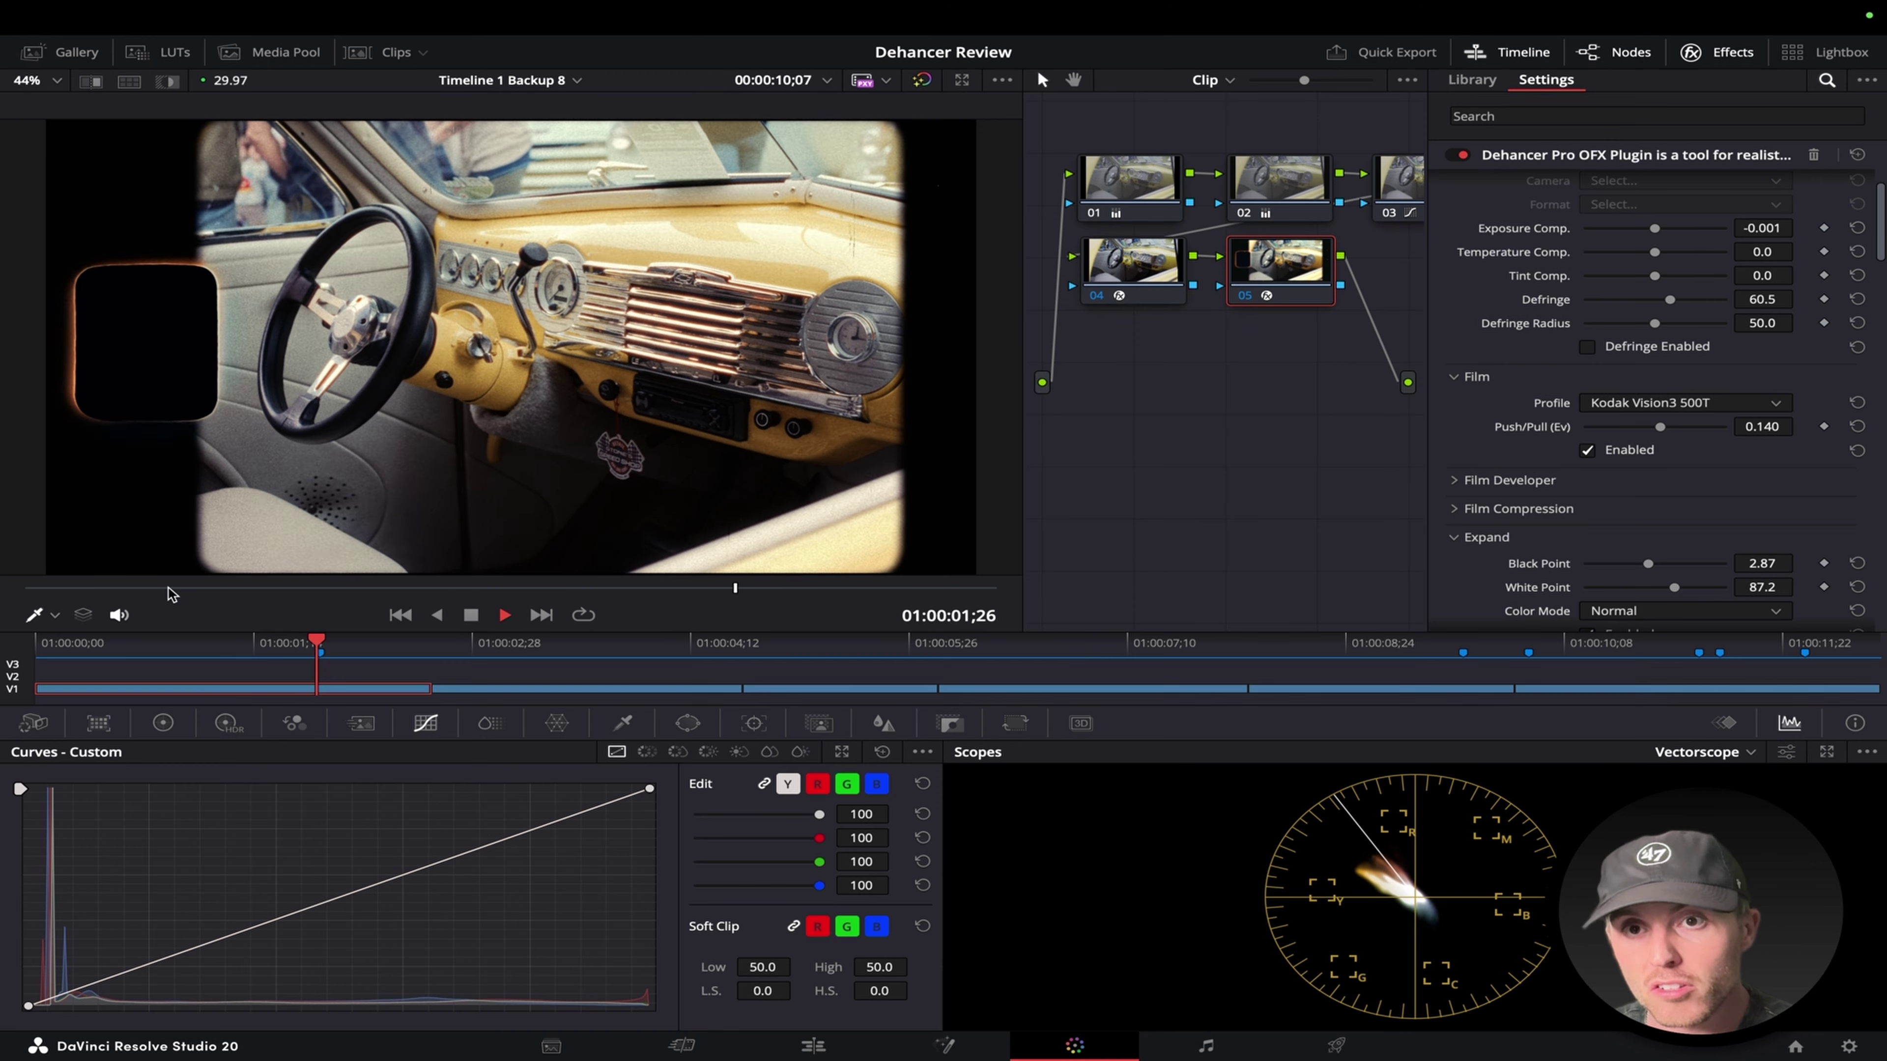
left_click(199, 593)
key("space")
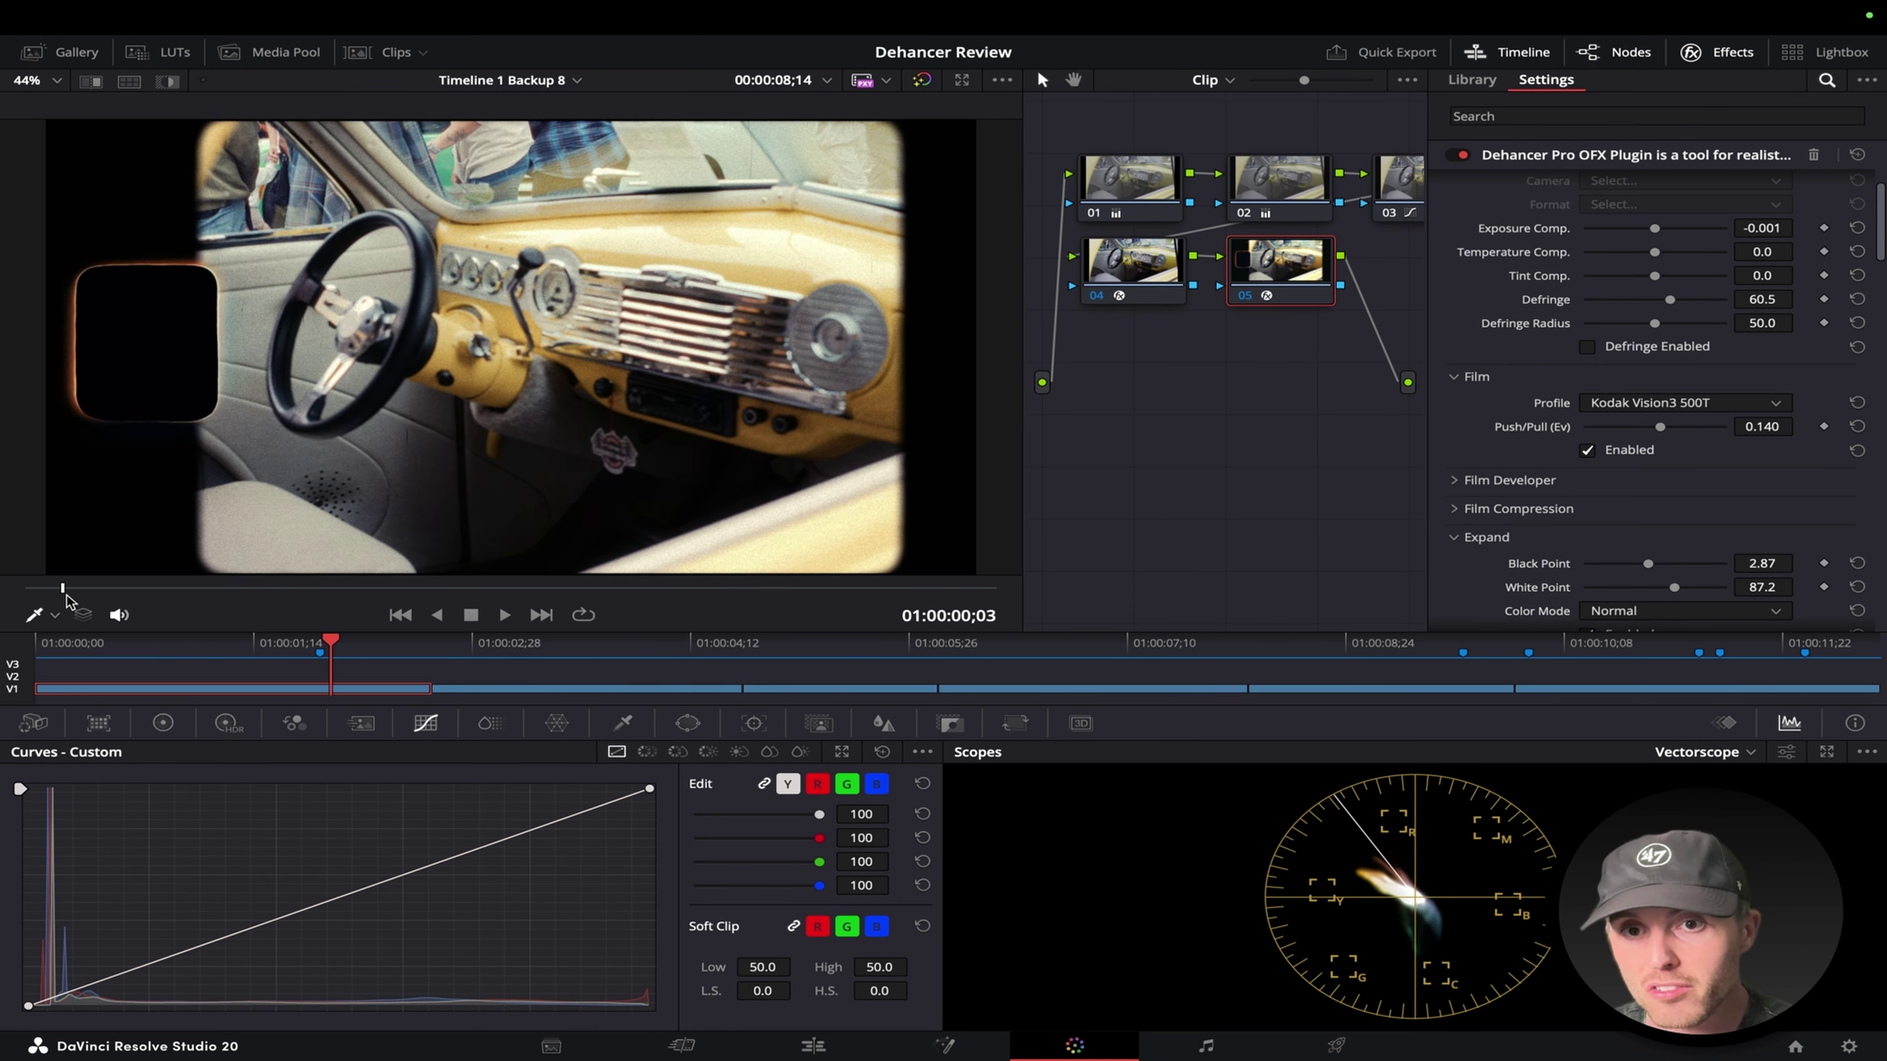
key("space")
key("space")
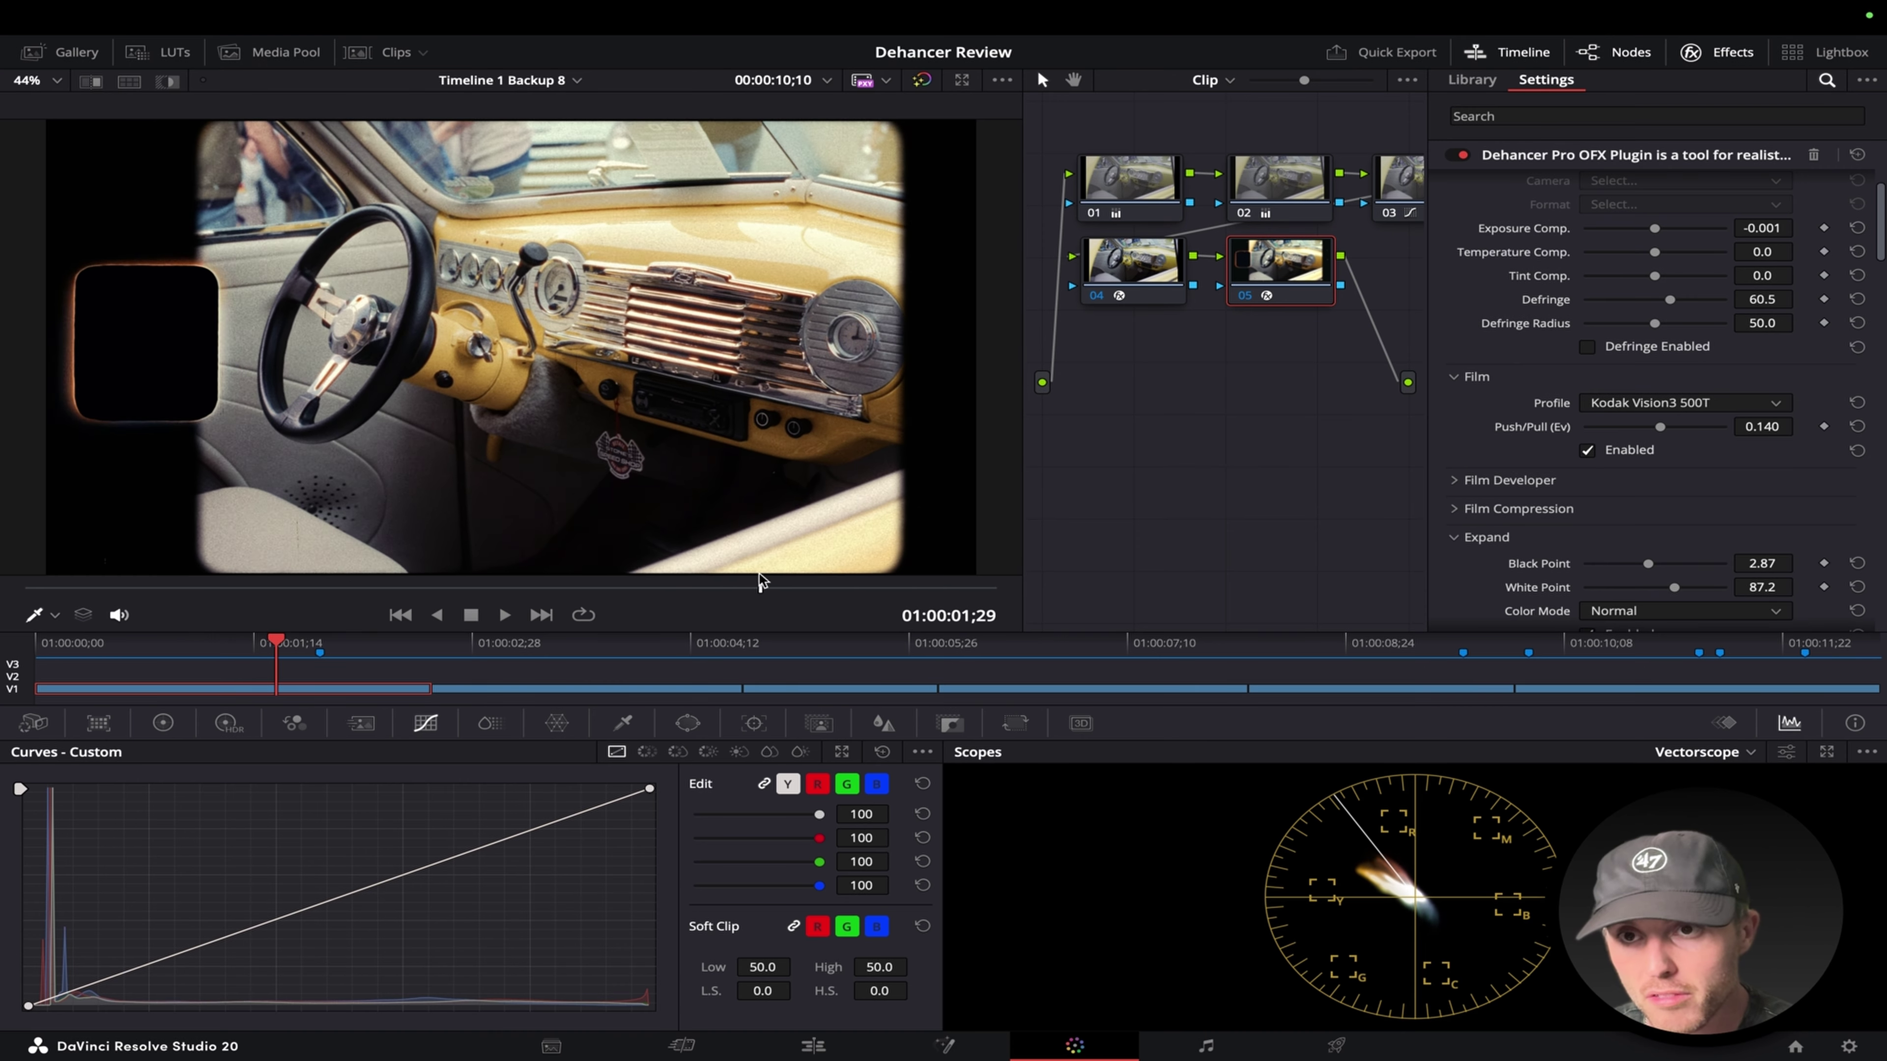
left_click(22, 599)
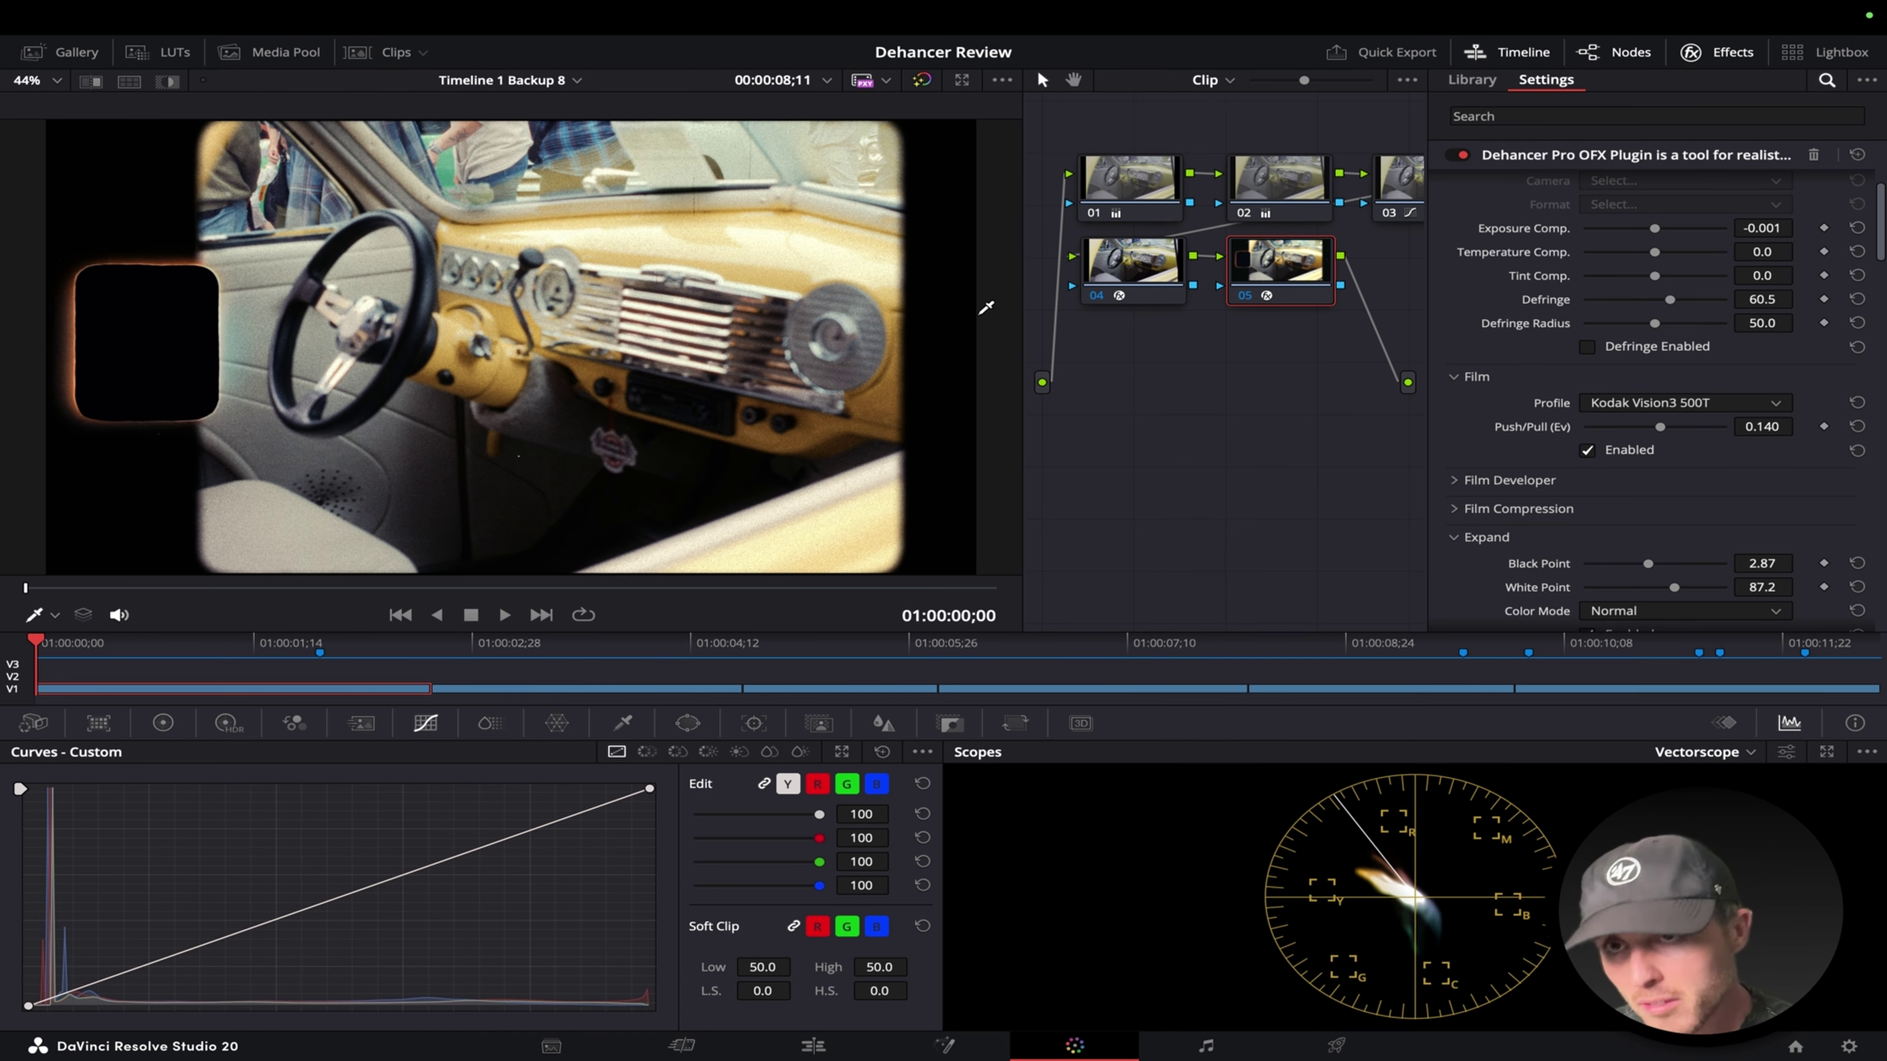
Play the graded car interior clip full screen for review and return to the Color page.
left_click(963, 80)
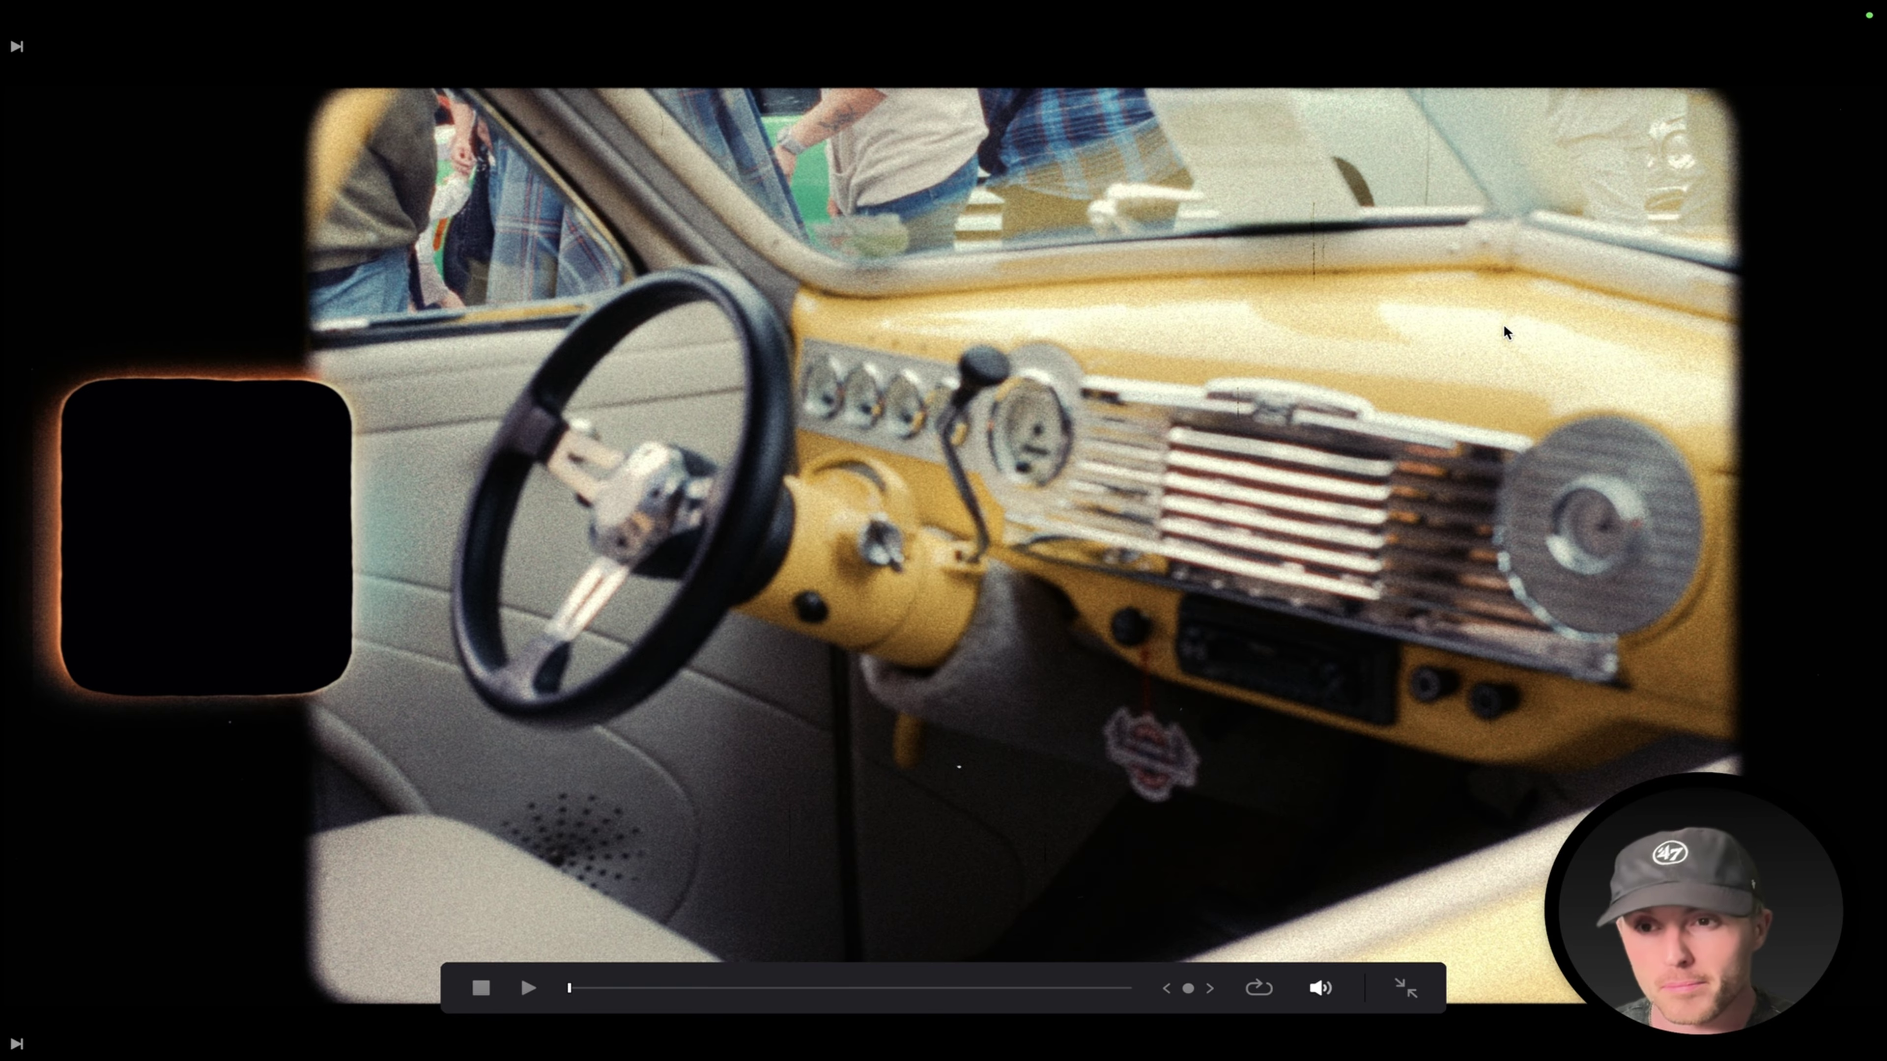
key("space")
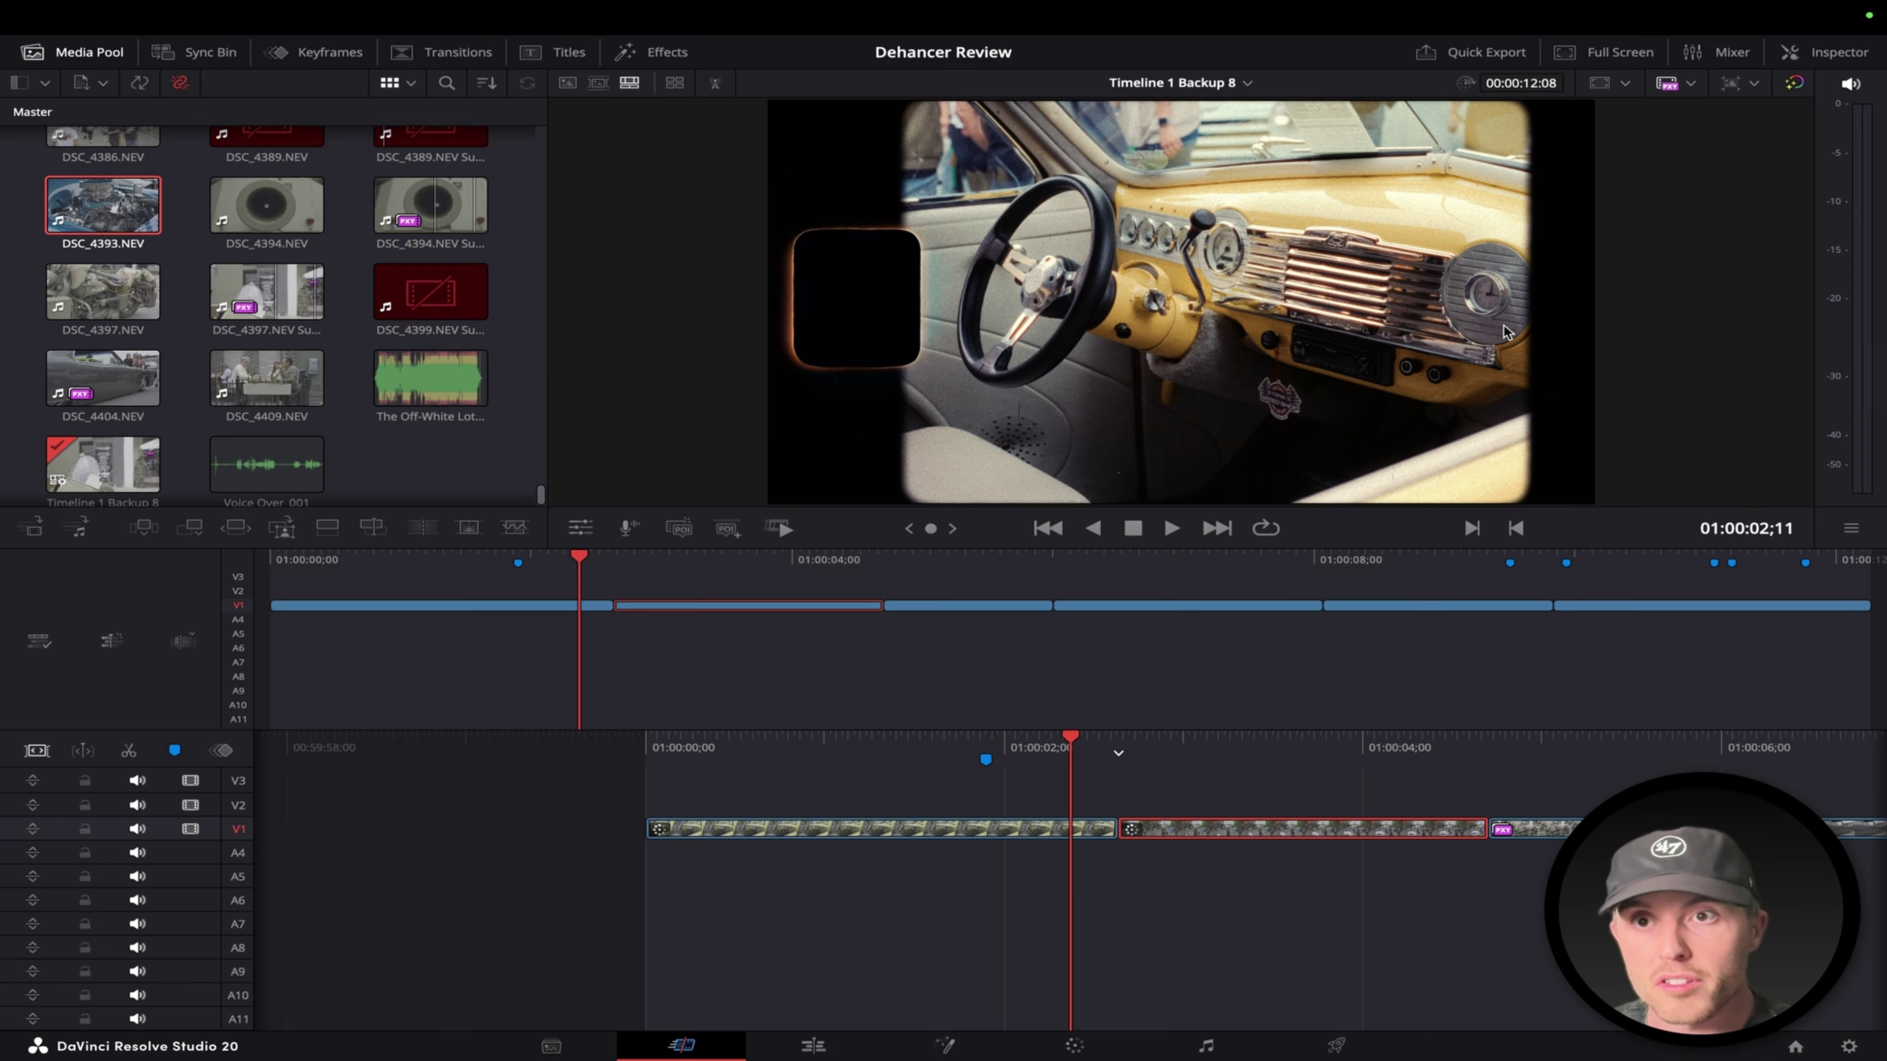
left_click(1107, 1041)
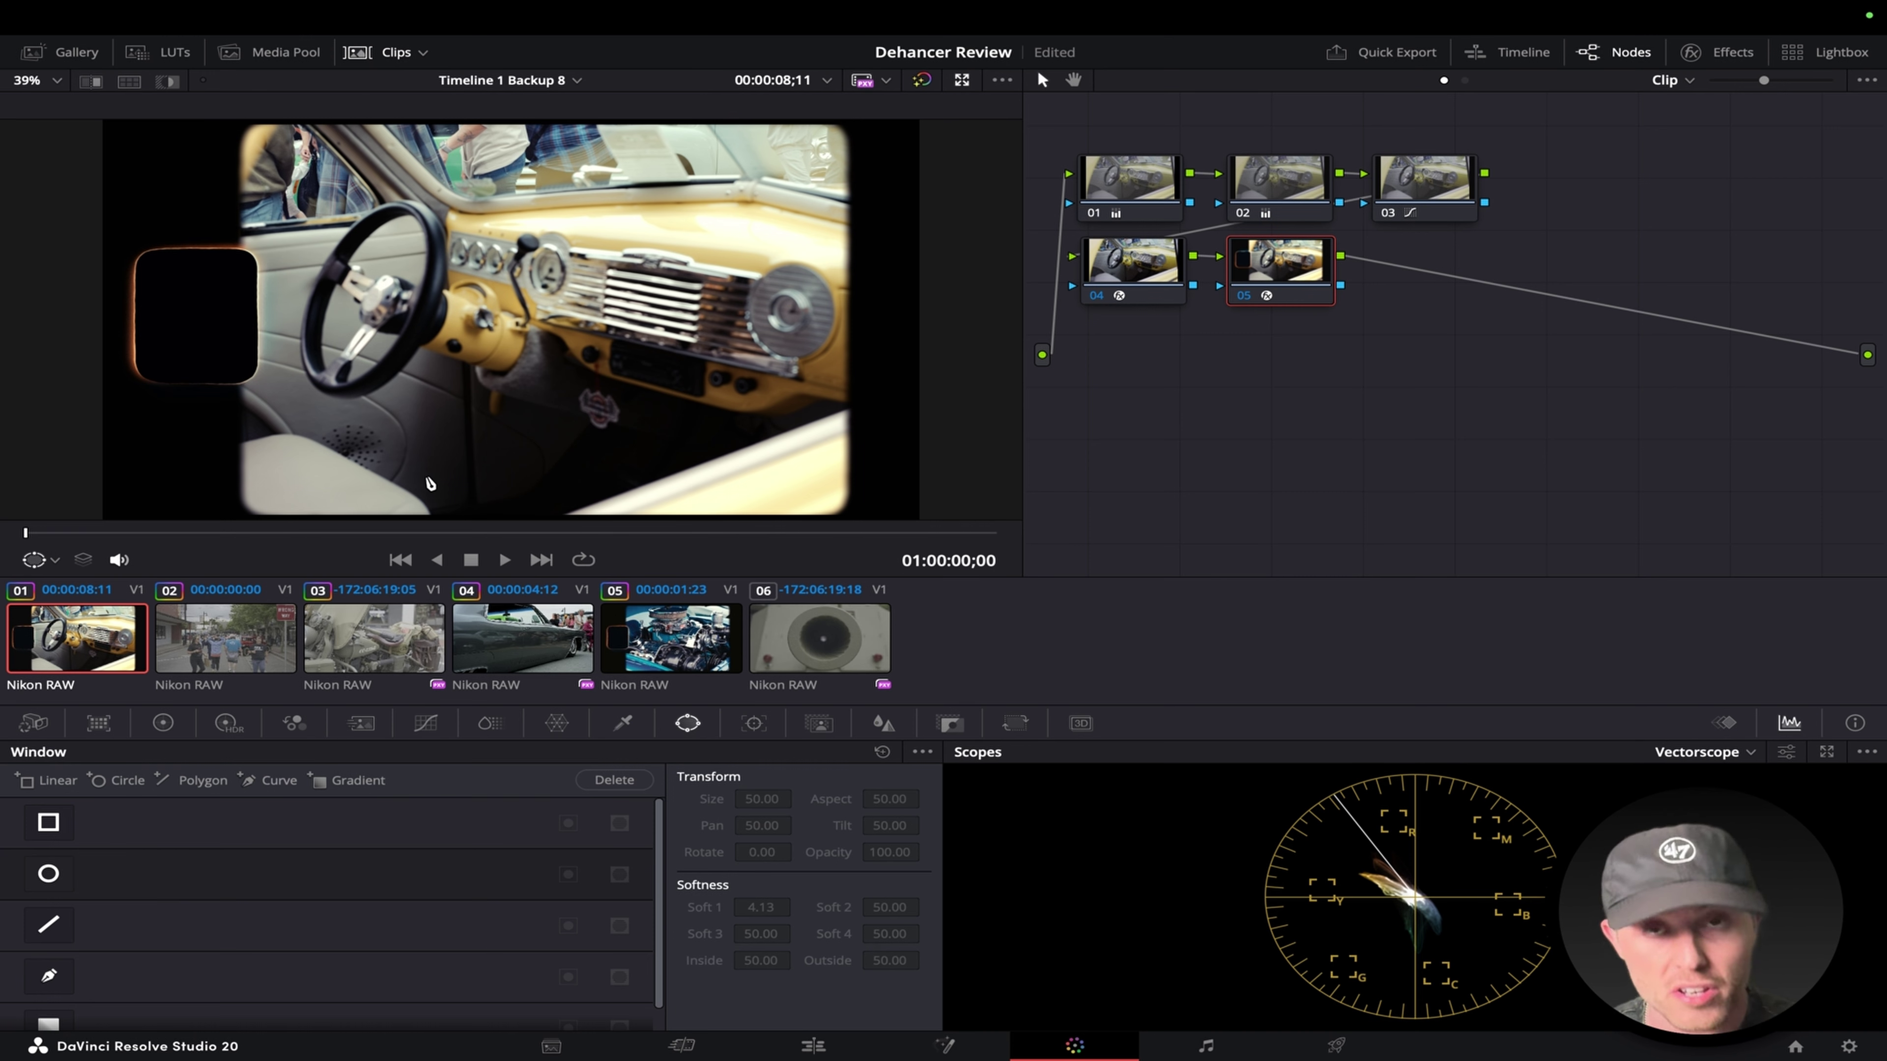
Select clips 02 and 03 and paste the copied car interior grade onto both.
left_click(236, 639)
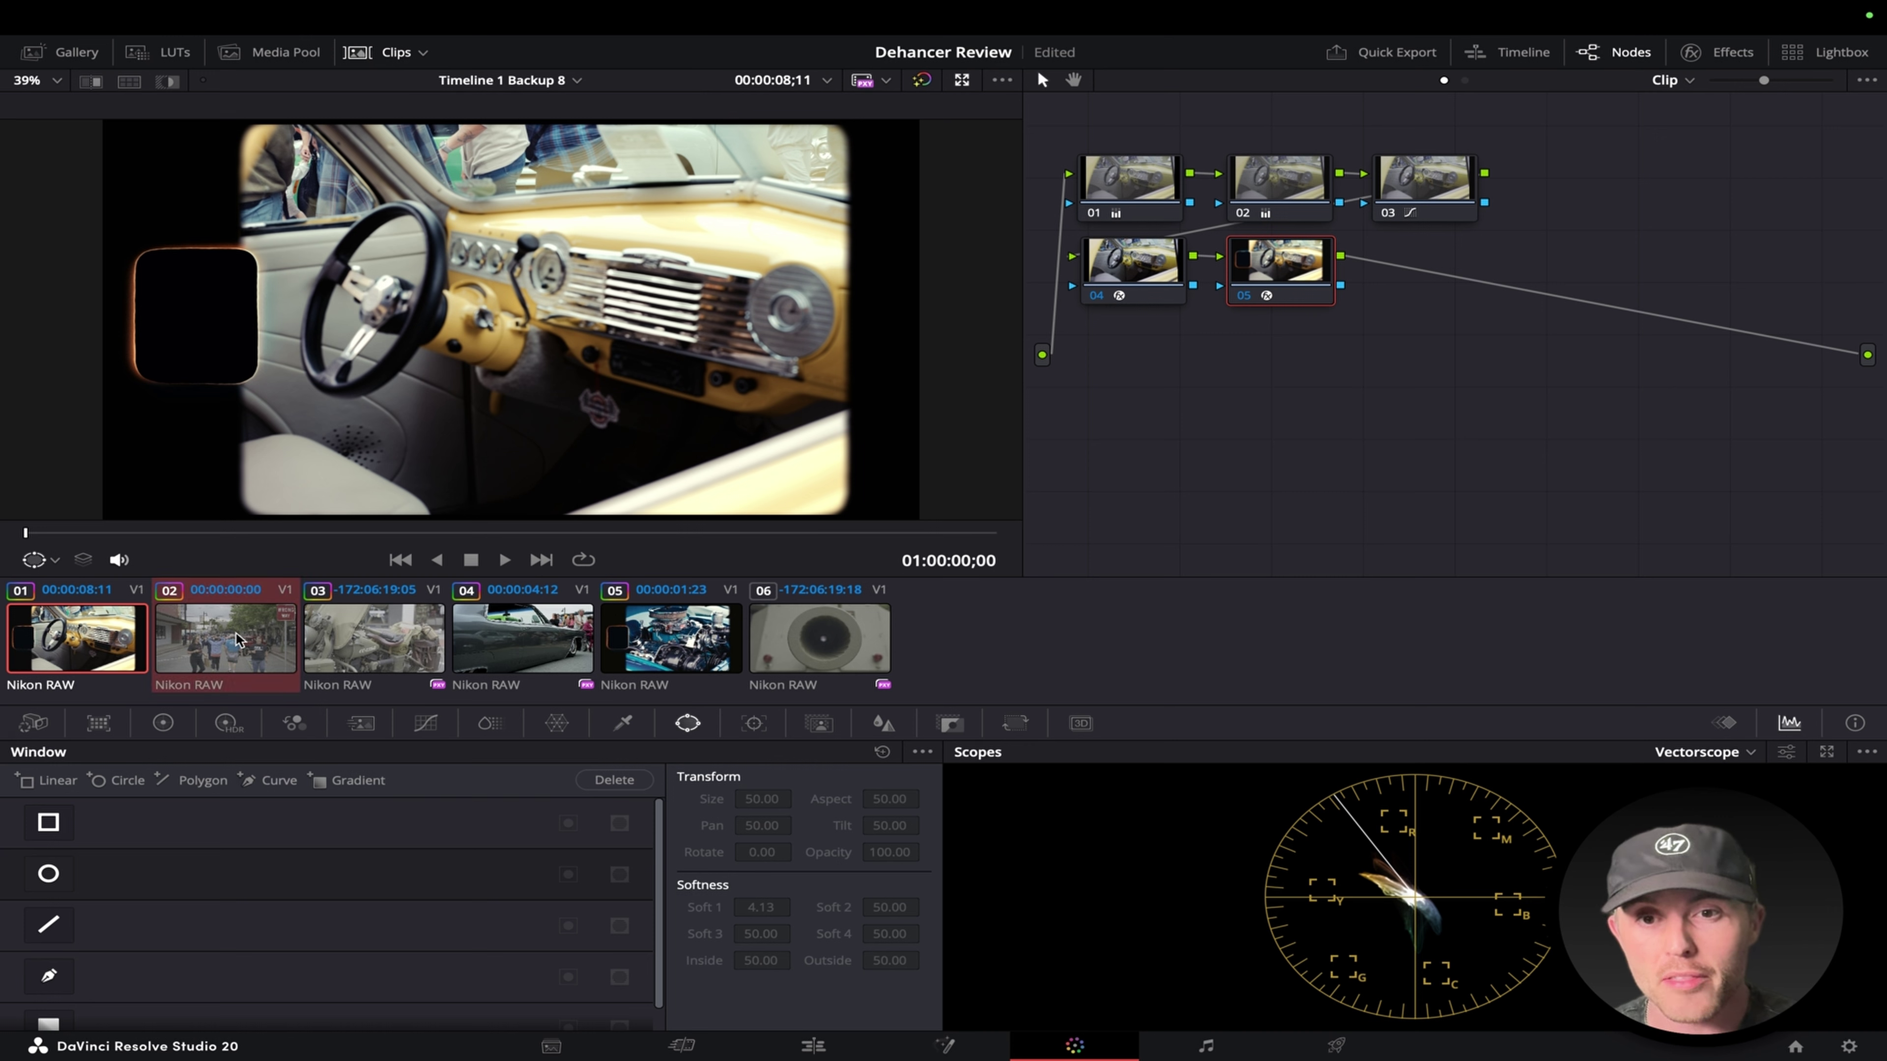
left_click(357, 634, "ctrl")
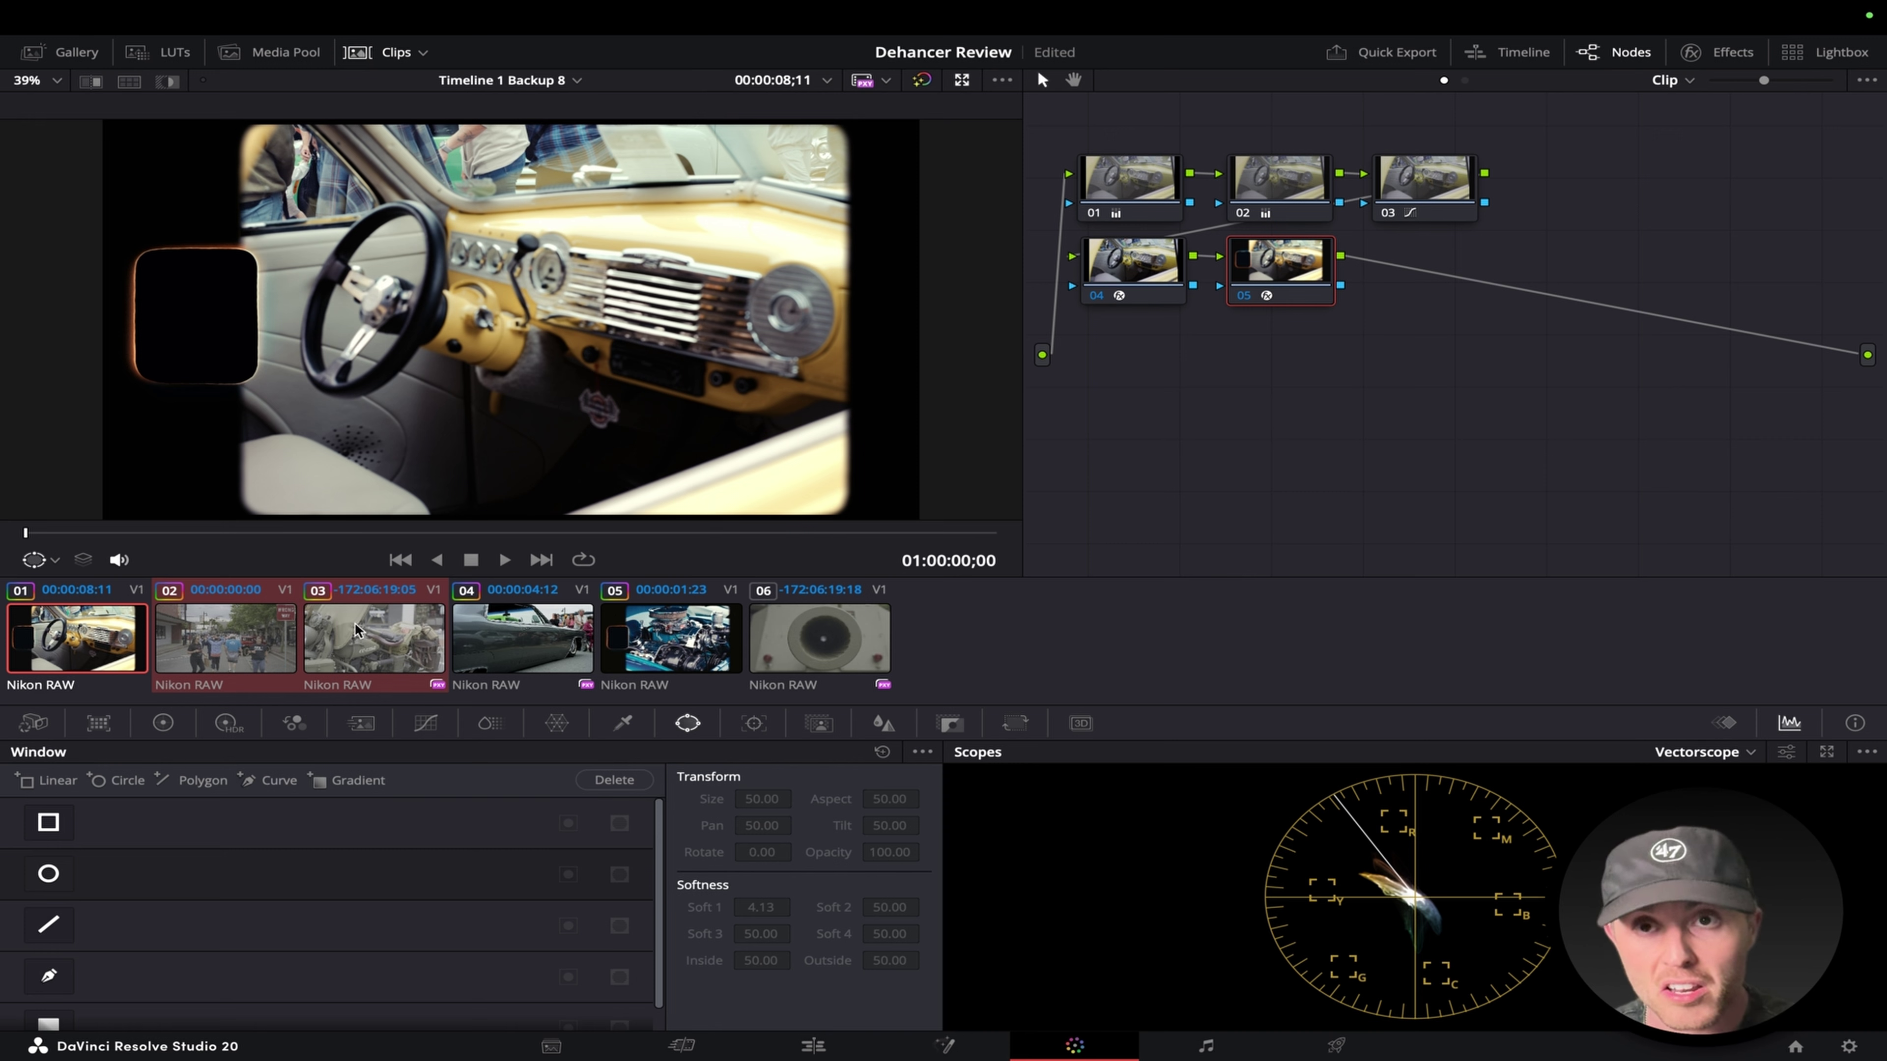
key("ctrl+v")
On clip 02's first node, set the Gain to about 0.99 red, 0.98 green and 1.08 blue, and check nodes 02 and 03.
left_click(235, 662)
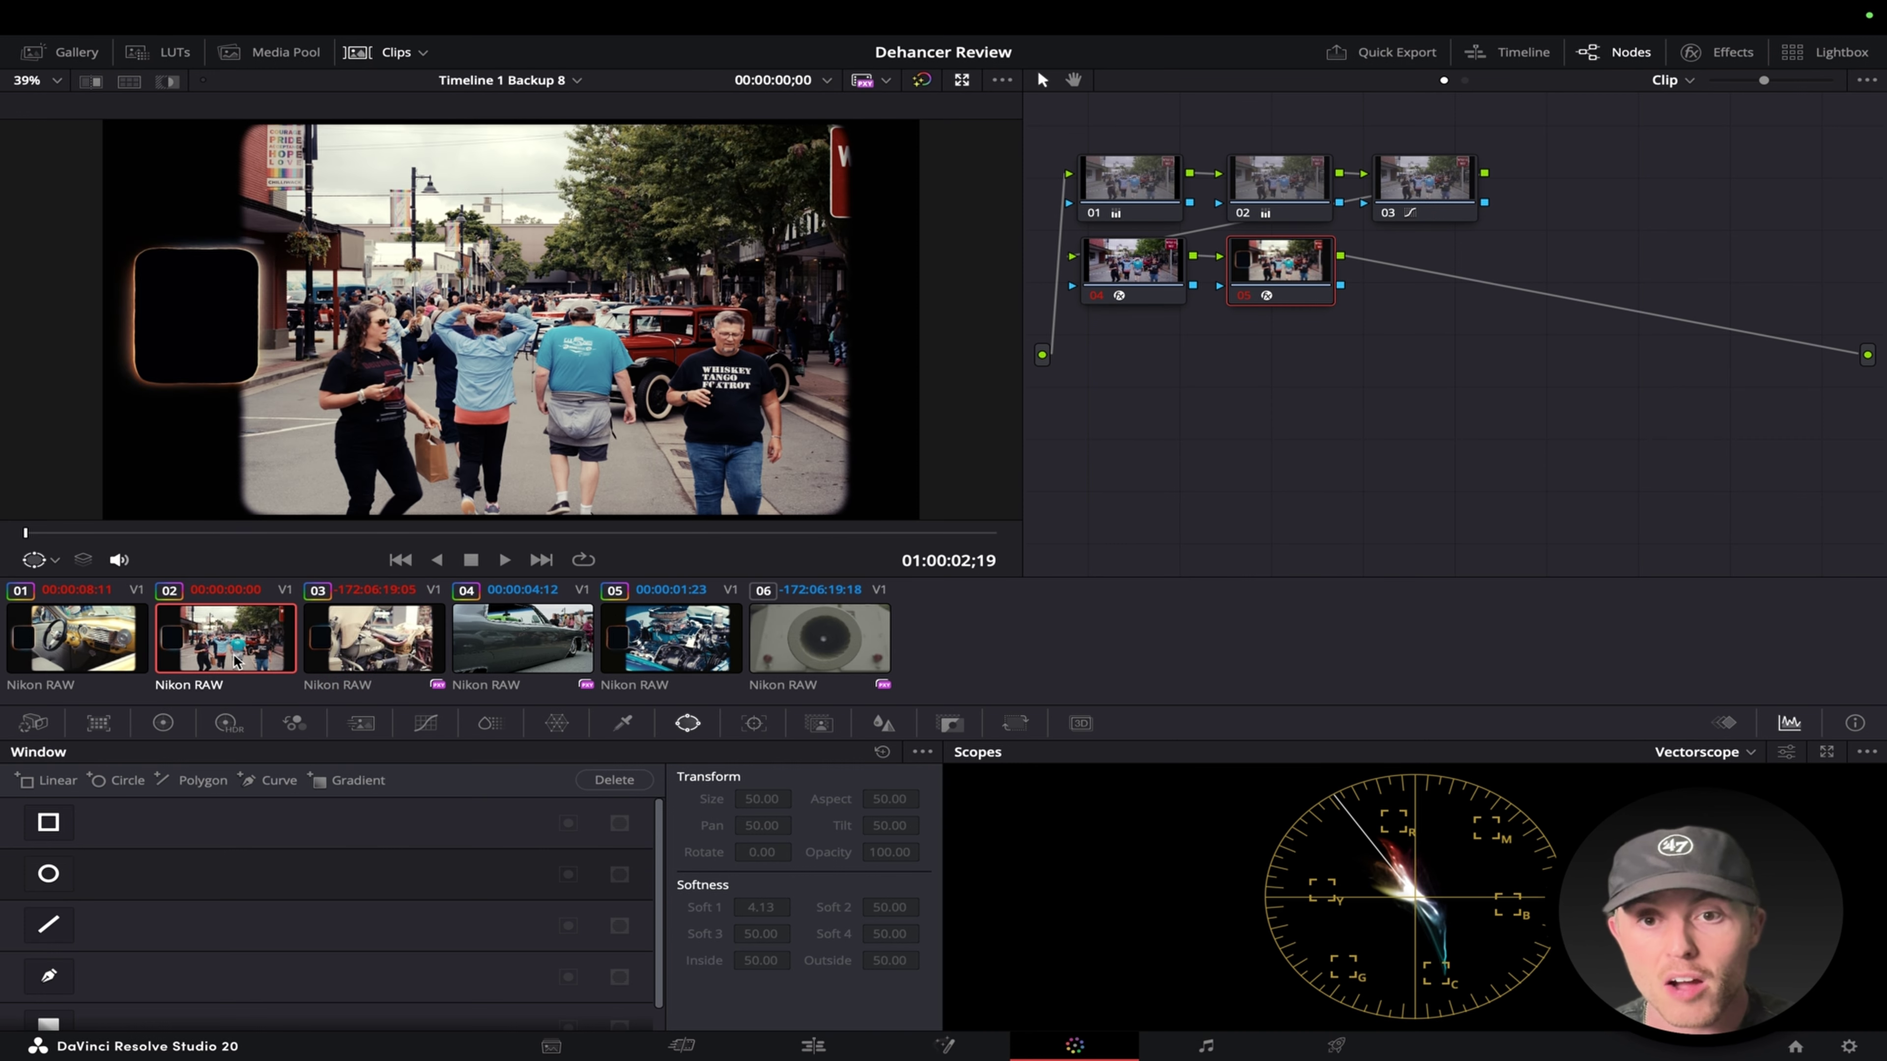
left_click(1151, 185)
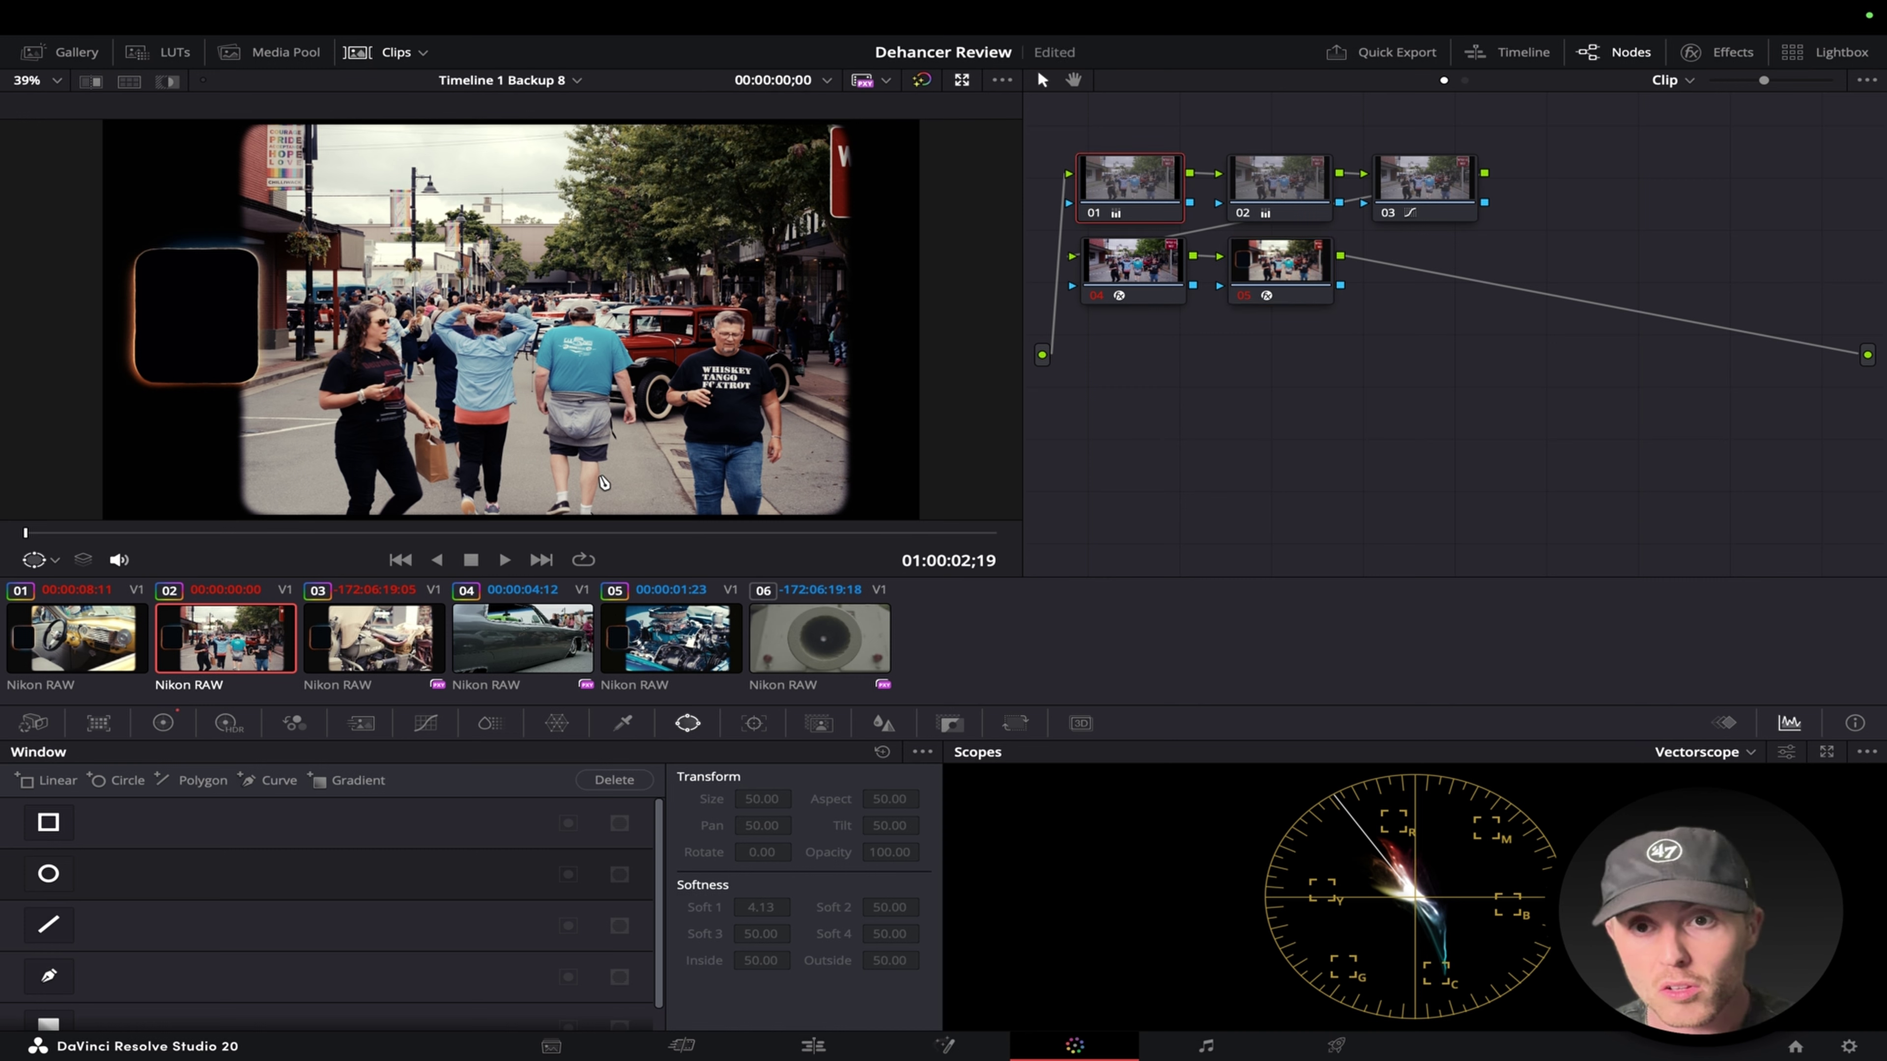
left_click(162, 725)
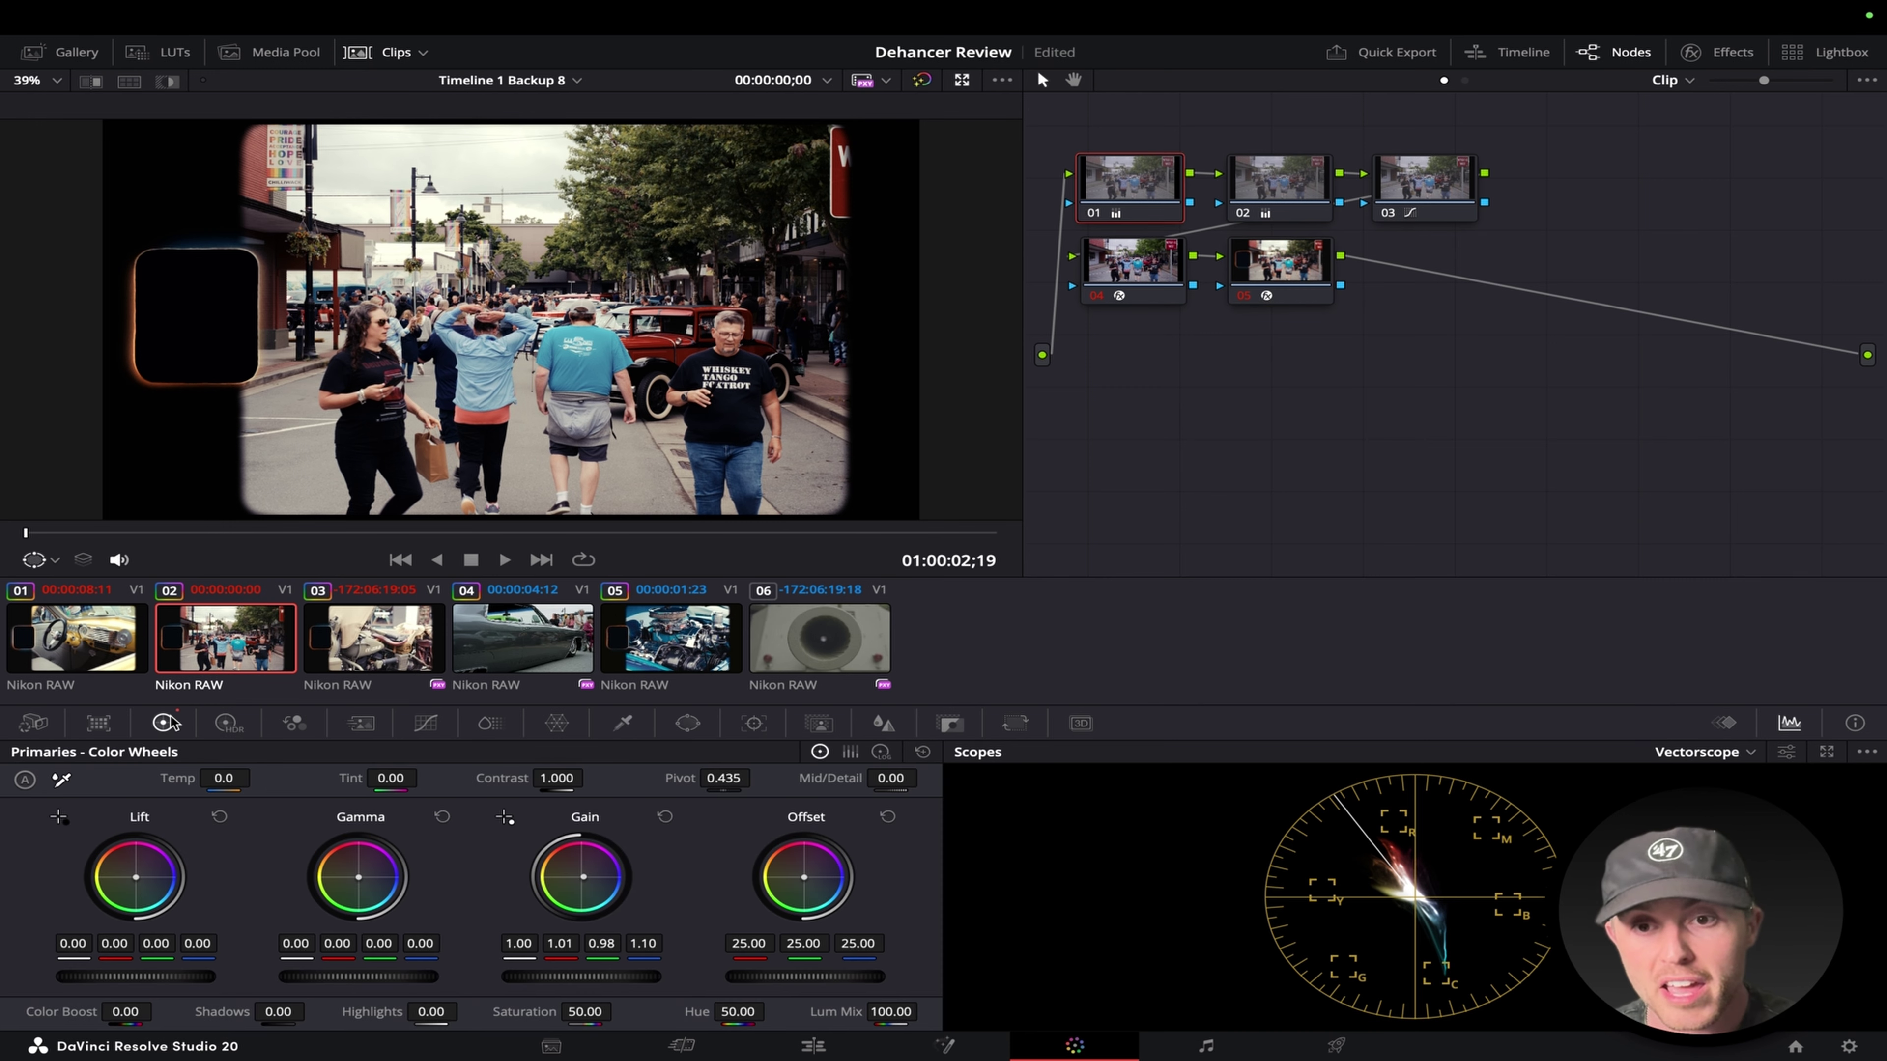
left_click_drag(587, 883, 585, 885)
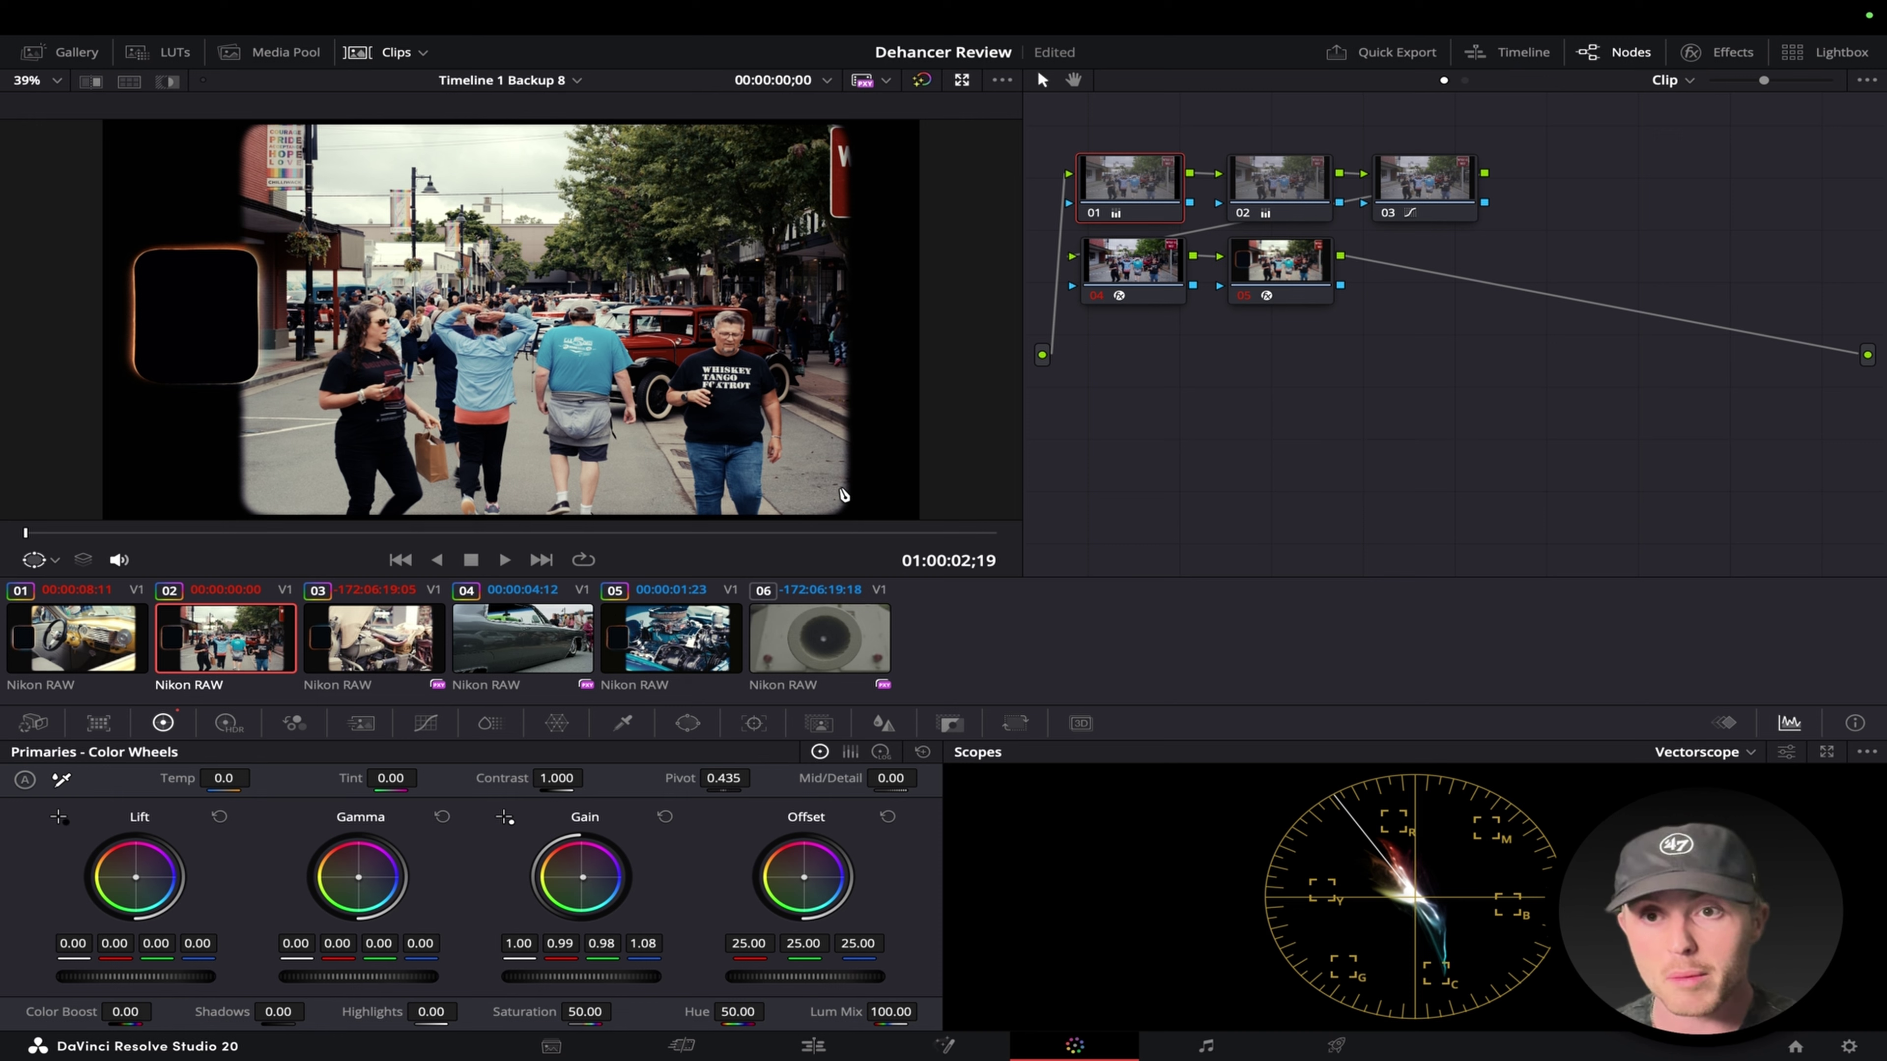
left_click(1270, 169)
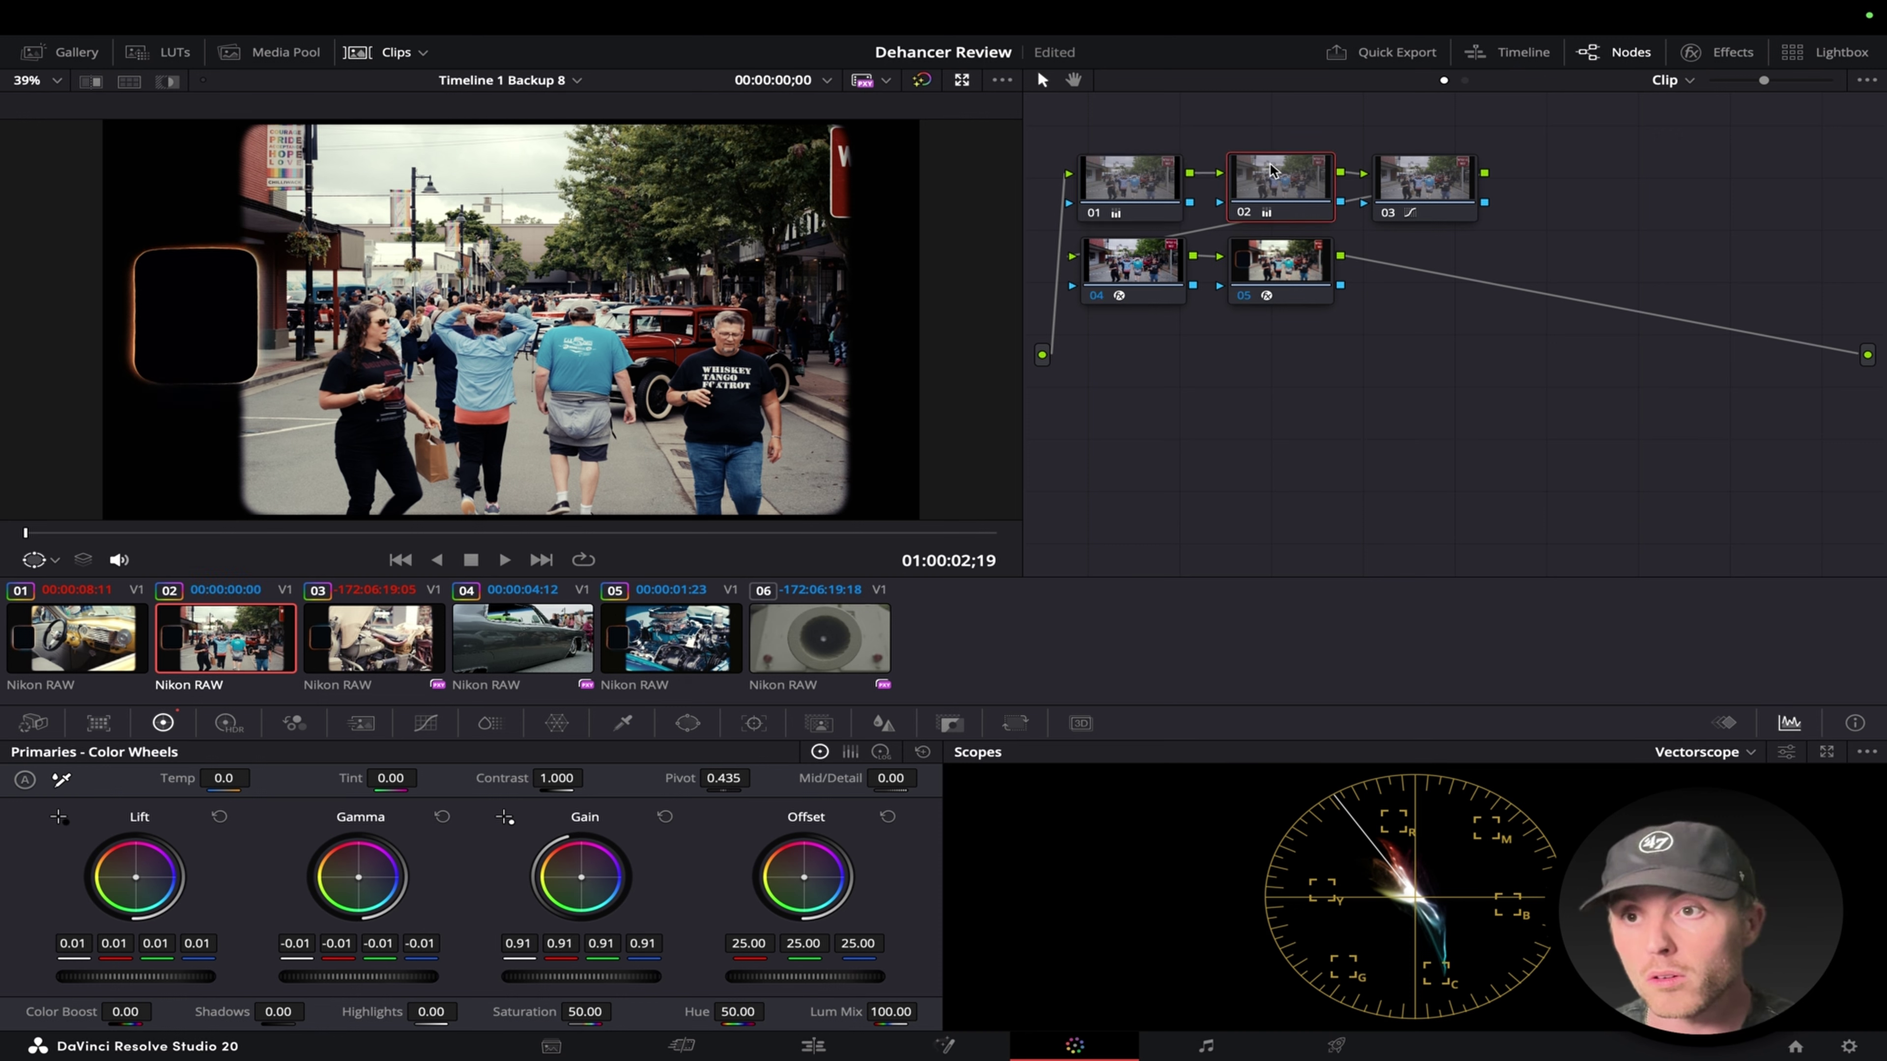
left_click(1421, 180)
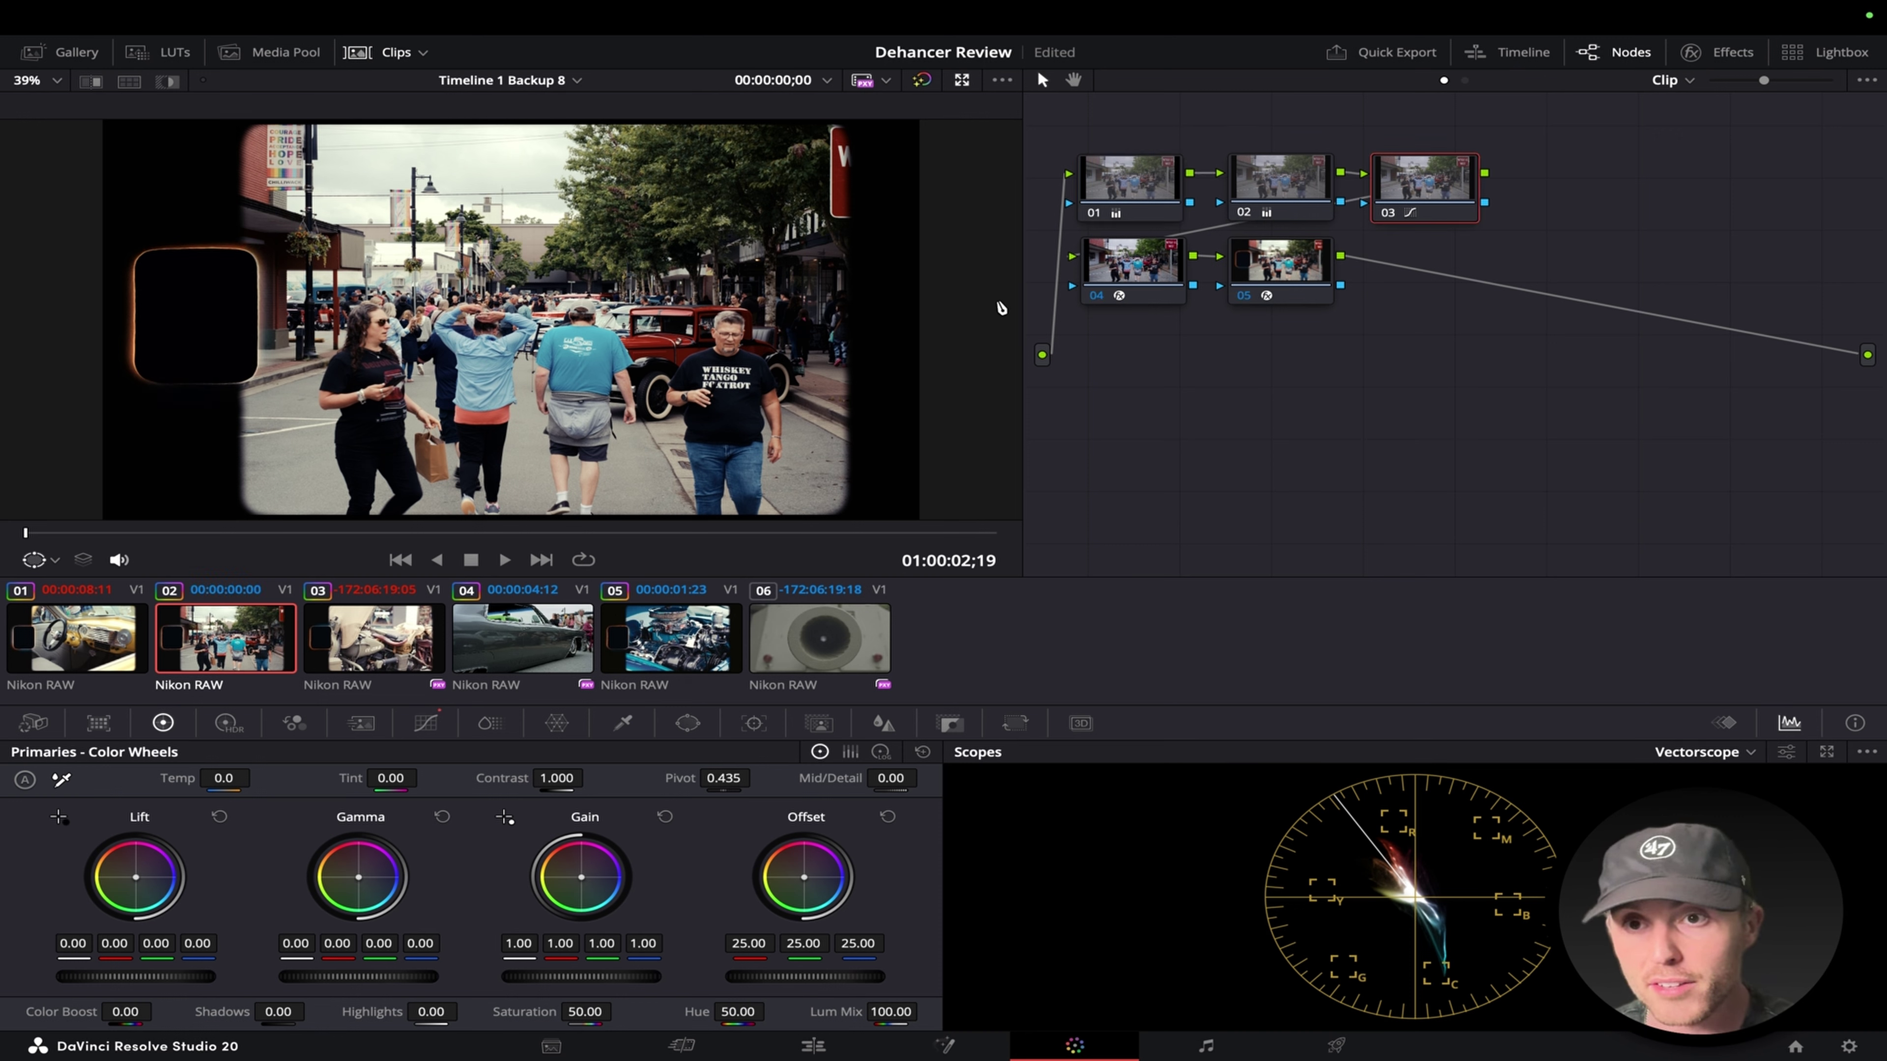
Open the motorcycle clip 03 and play part of it to review the pasted film look.
left_click(352, 649)
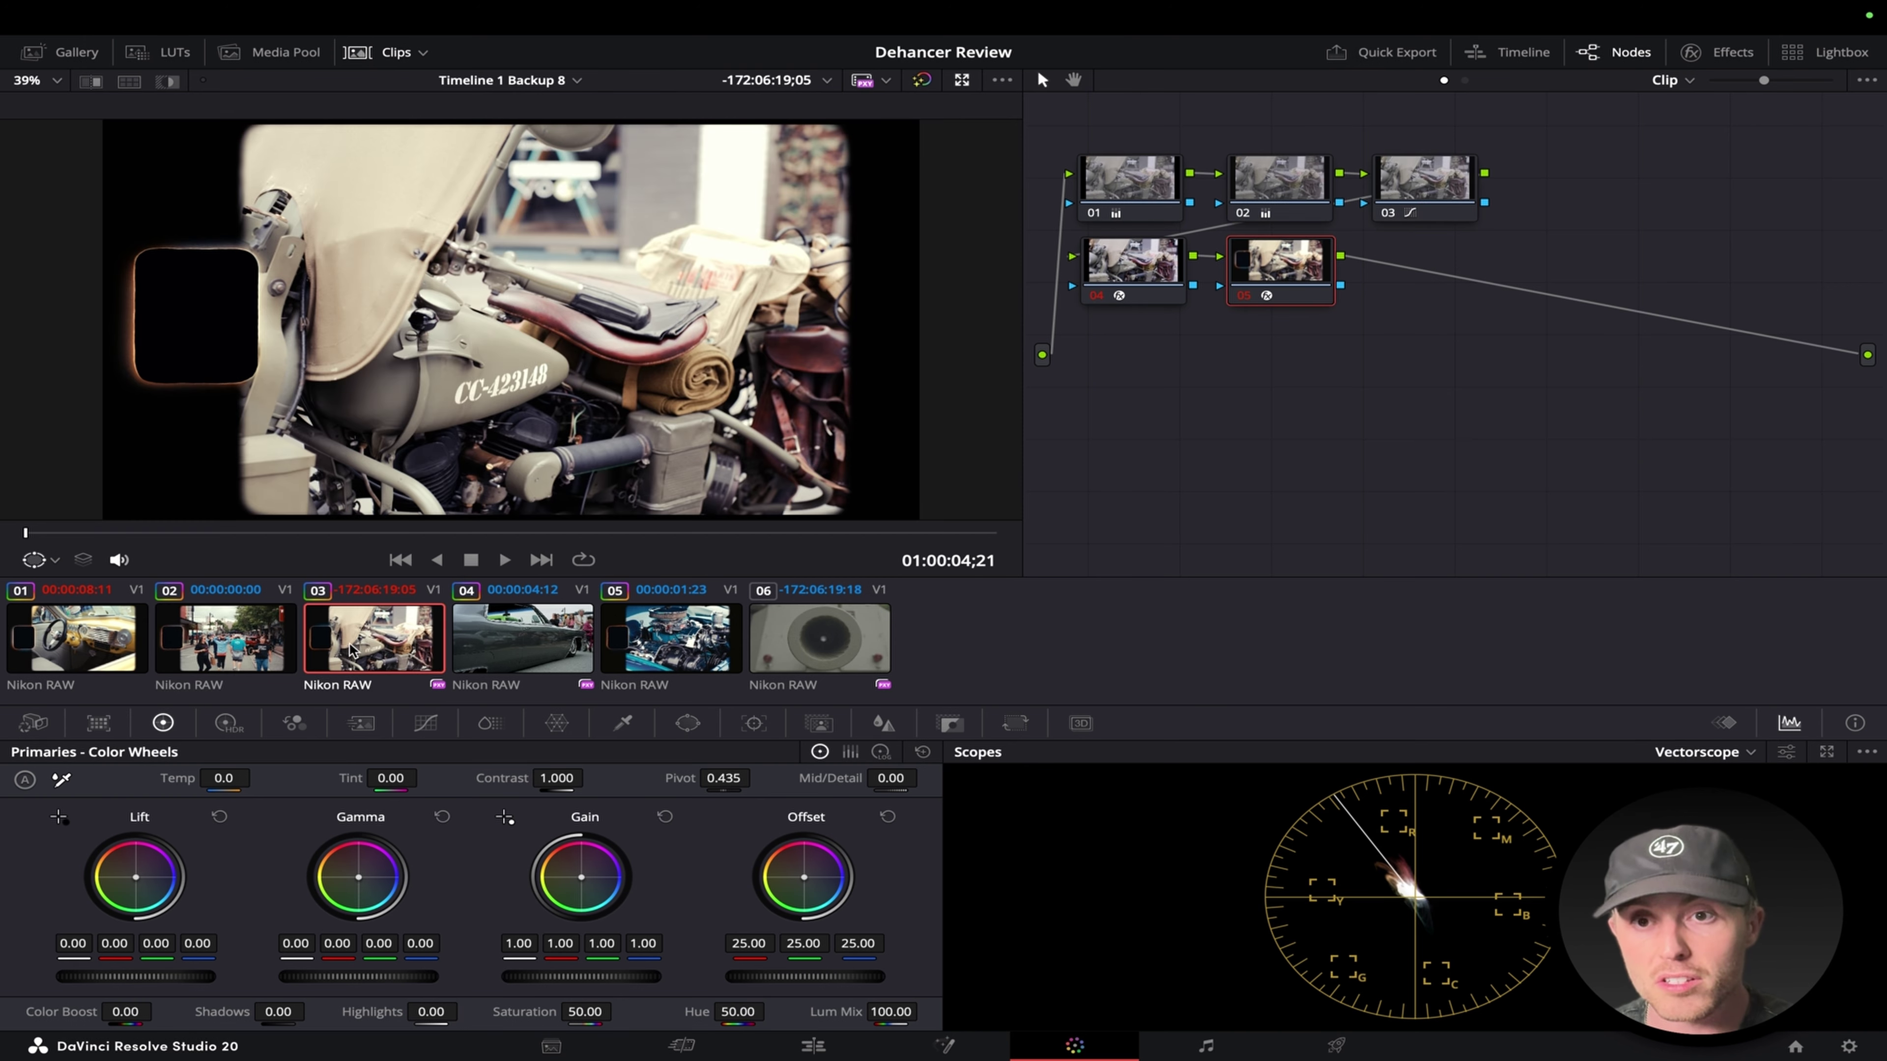
left_click_drag(118, 539, 159, 546)
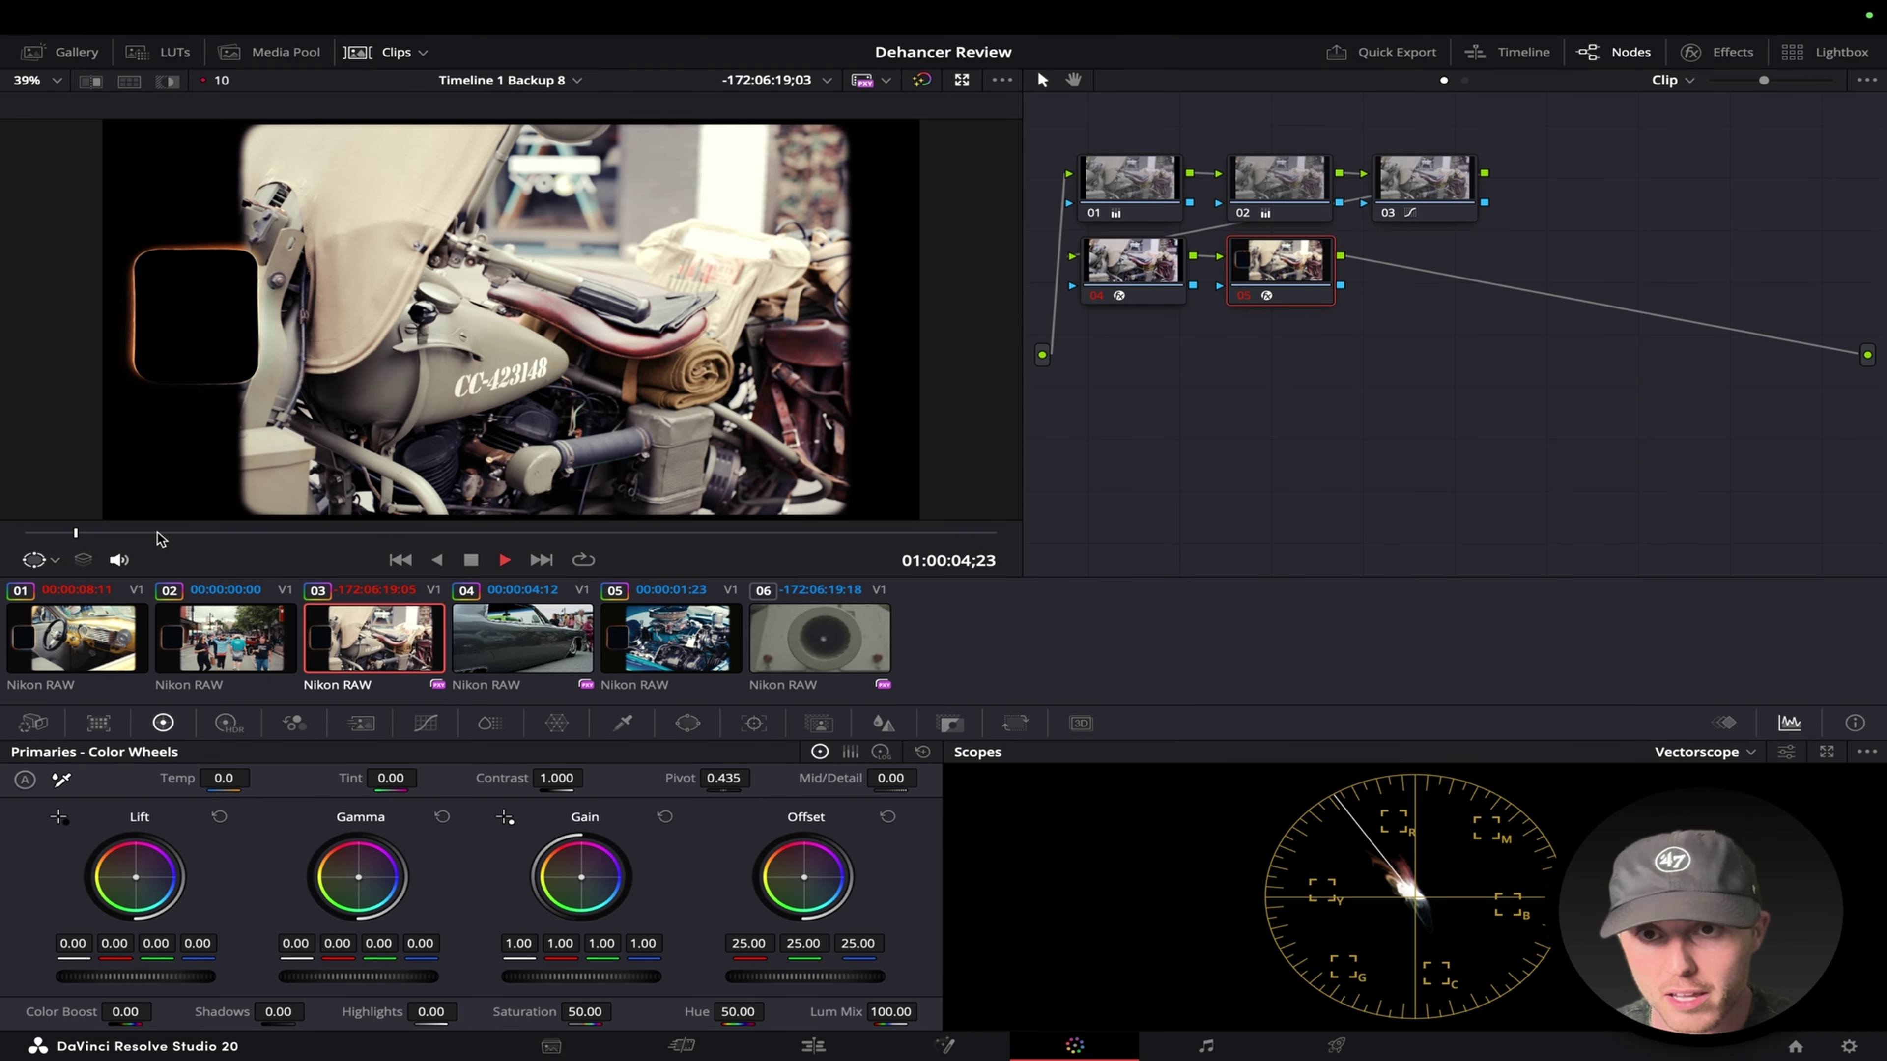
key("space")
key("space")
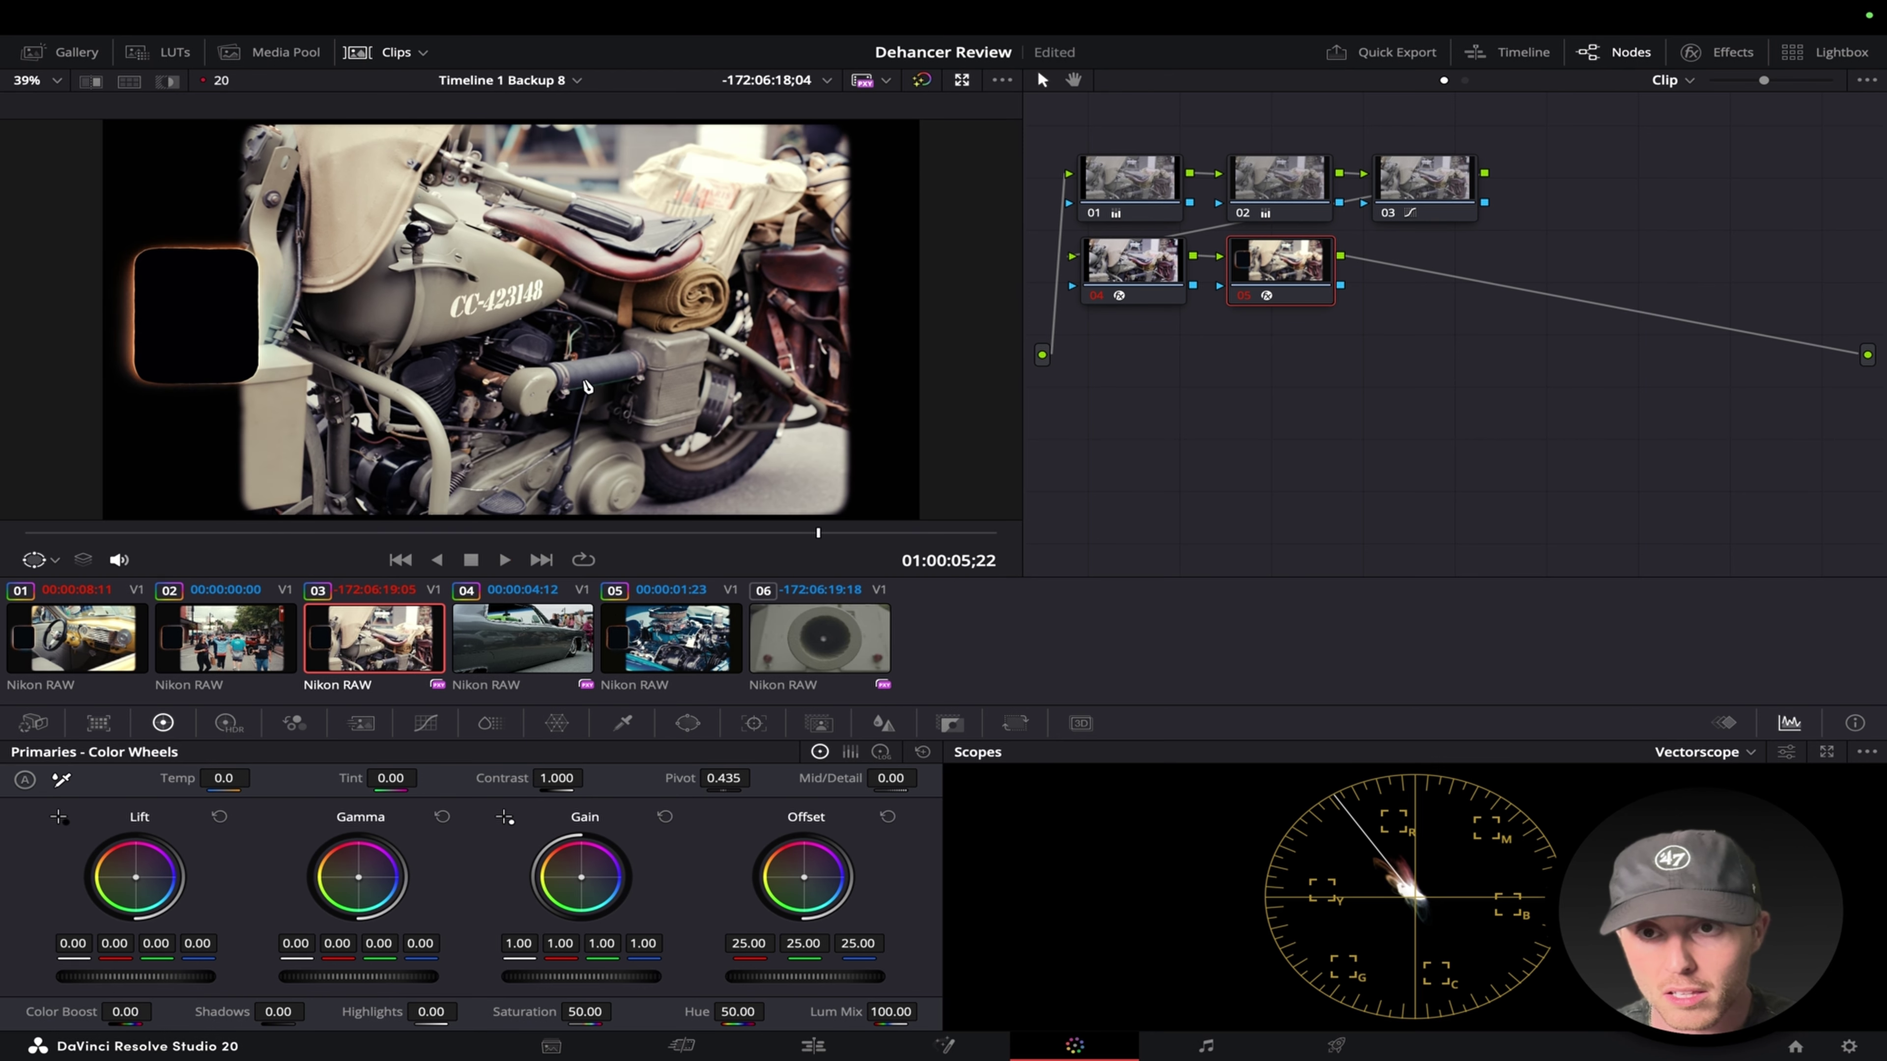
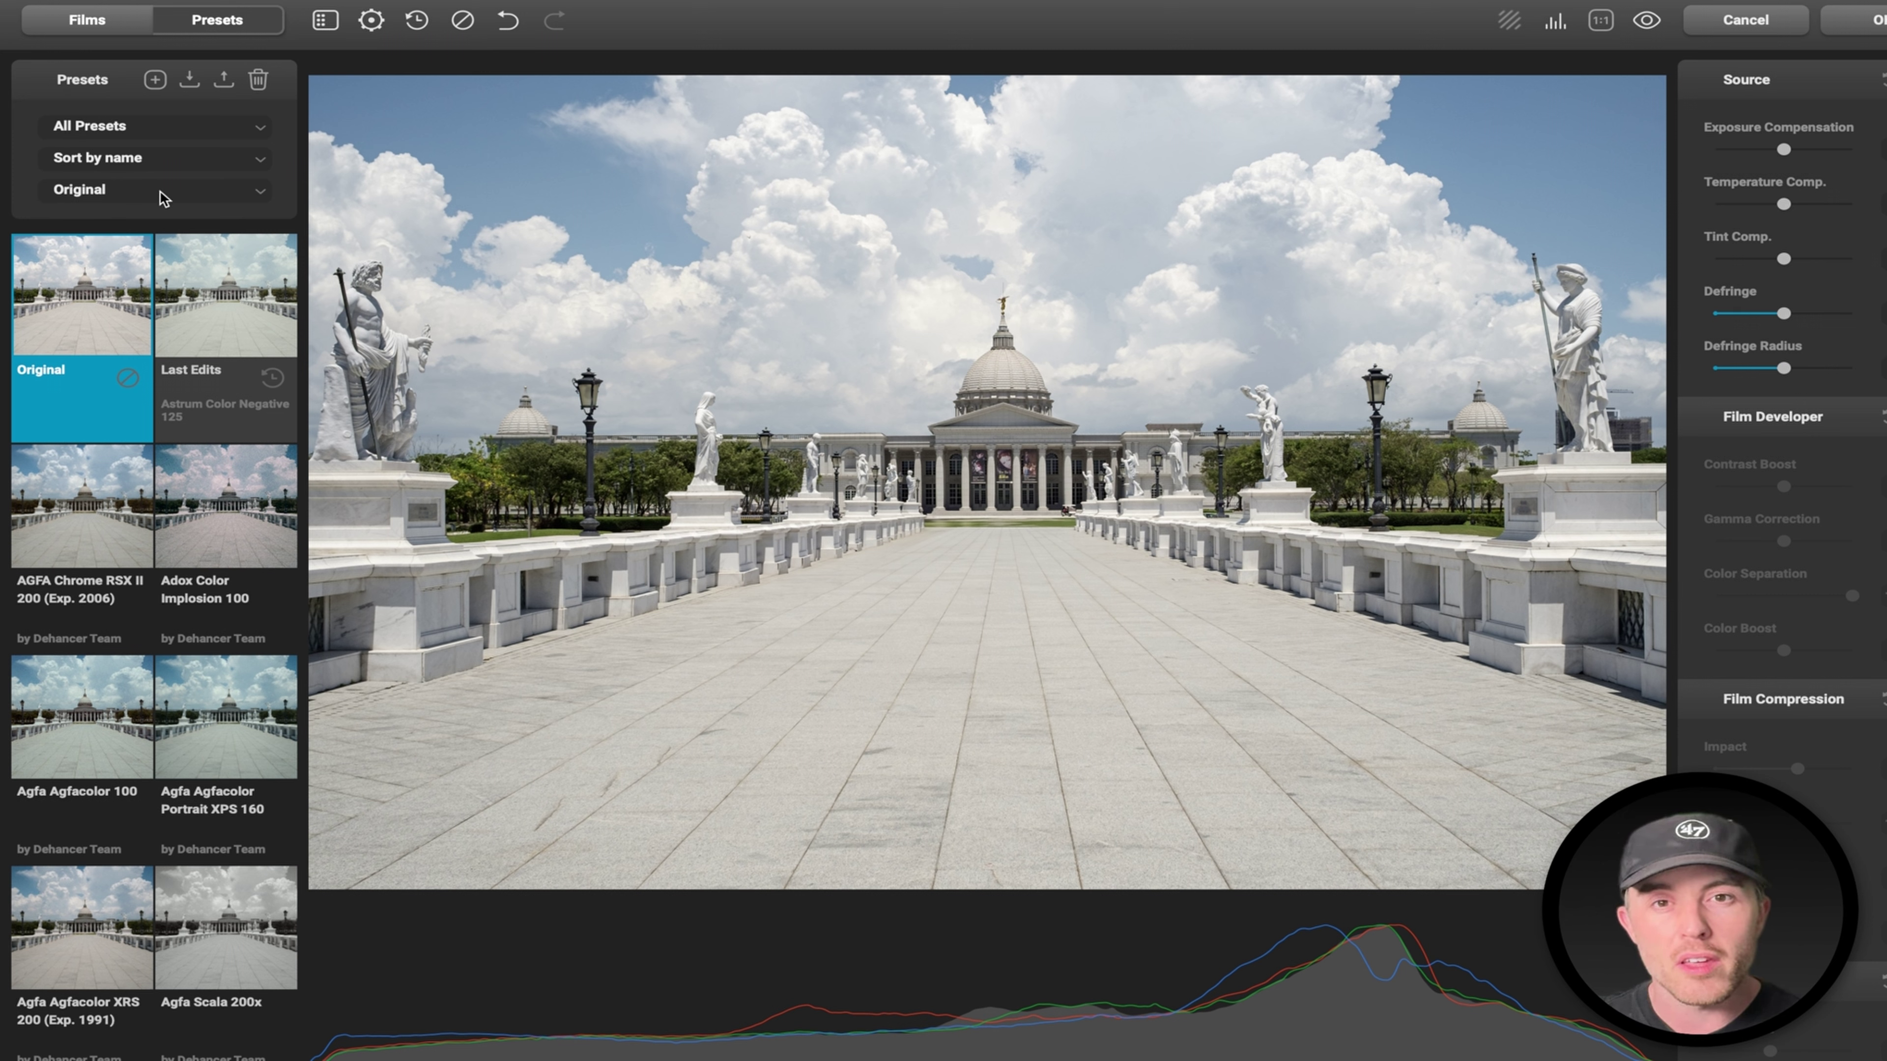
Switch the Dehancer photo plugin's library from presets to films and look over the film profiles.
left_click(116, 19)
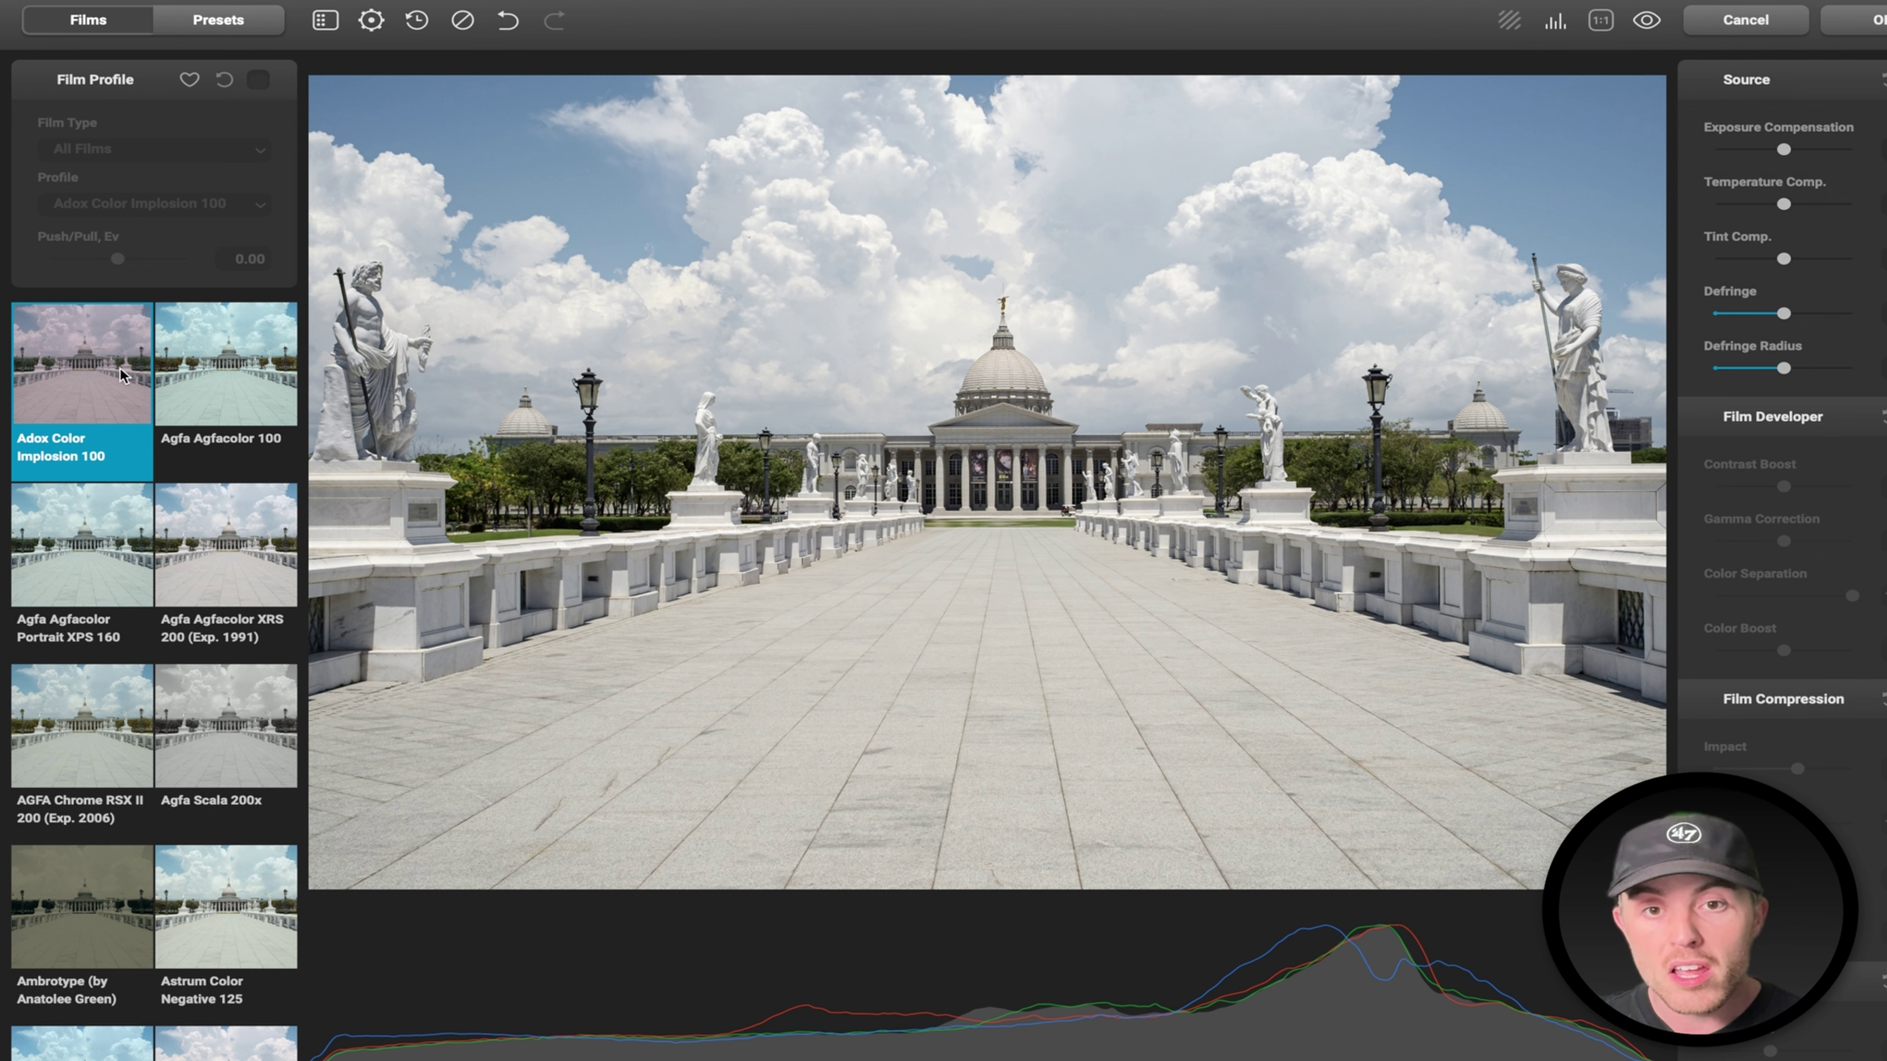
scroll(122, 419, "down", 1)
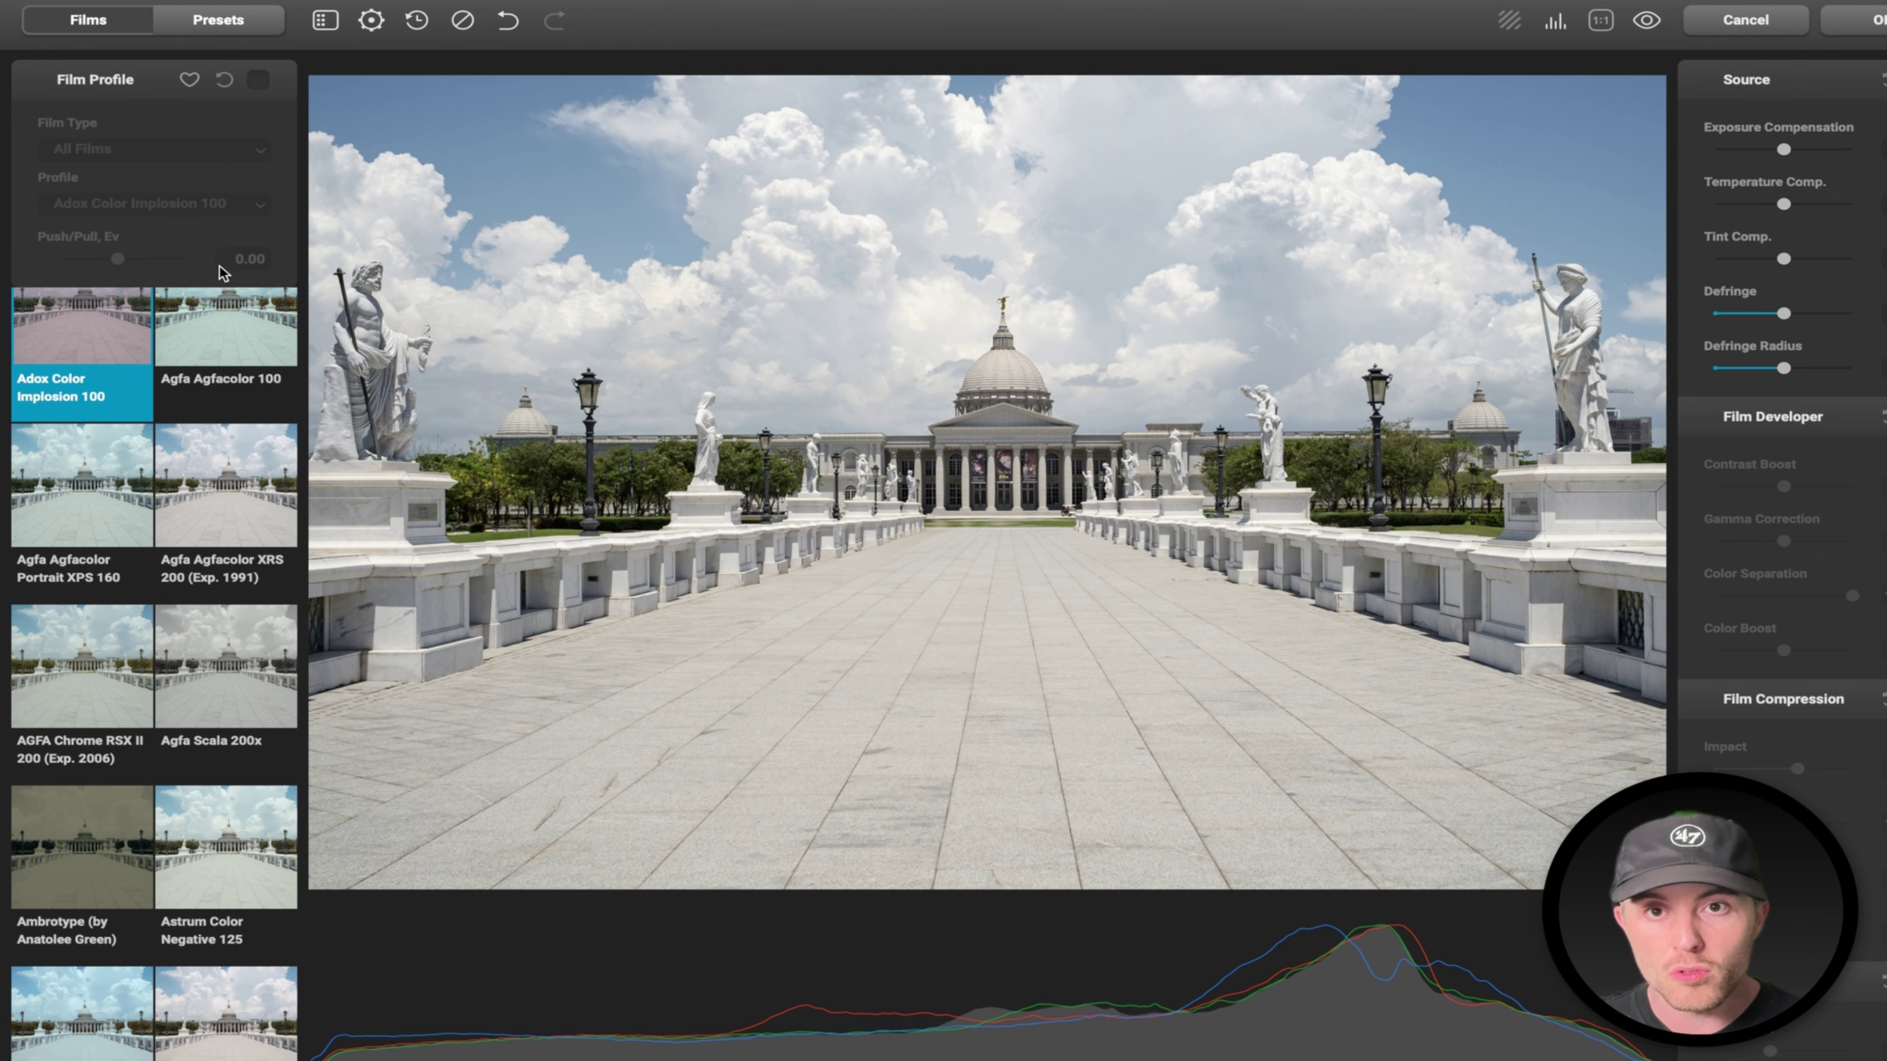
scroll(238, 443, "up", 1)
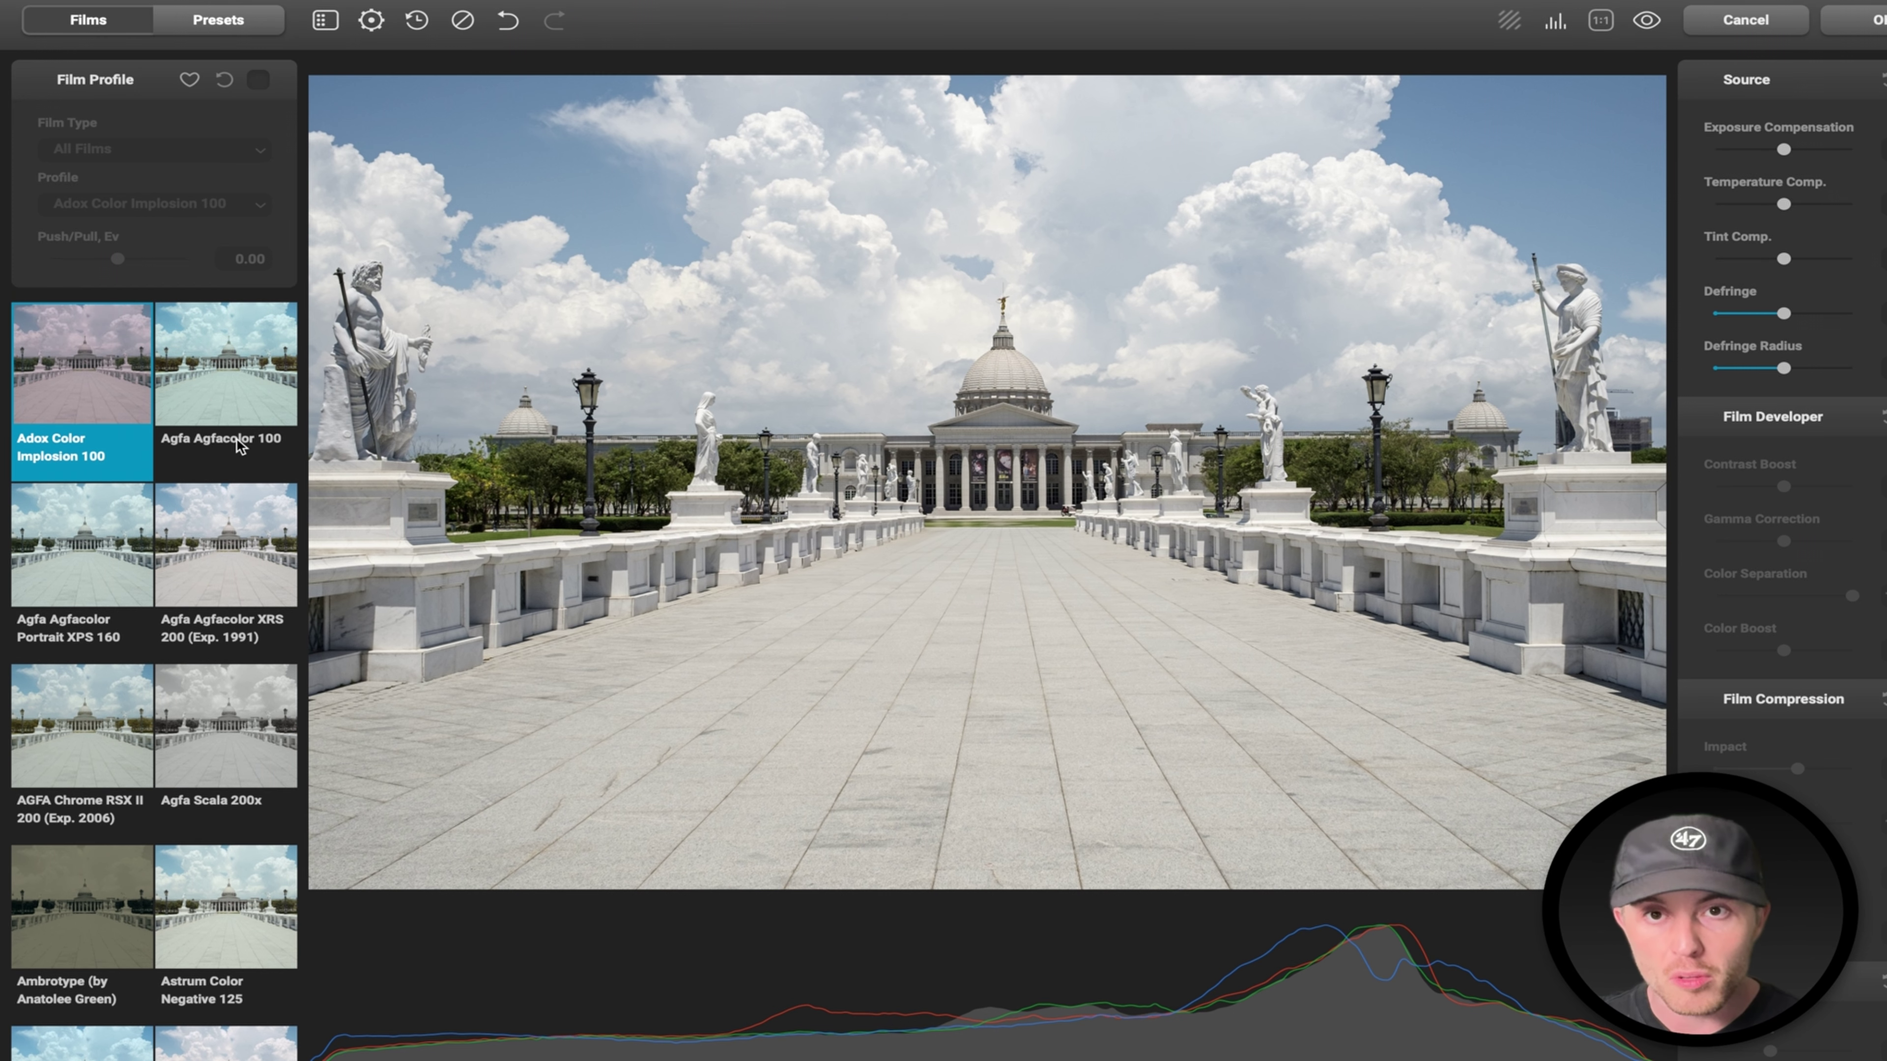
Toggle the Film Profile on and off twice to compare it with the original photo.
left_click(258, 80)
left_click(258, 81)
left_click(258, 80)
left_click(258, 80)
Hide and restore the film library, and review the plugin settings, including the high resolution grain option.
left_click(327, 20)
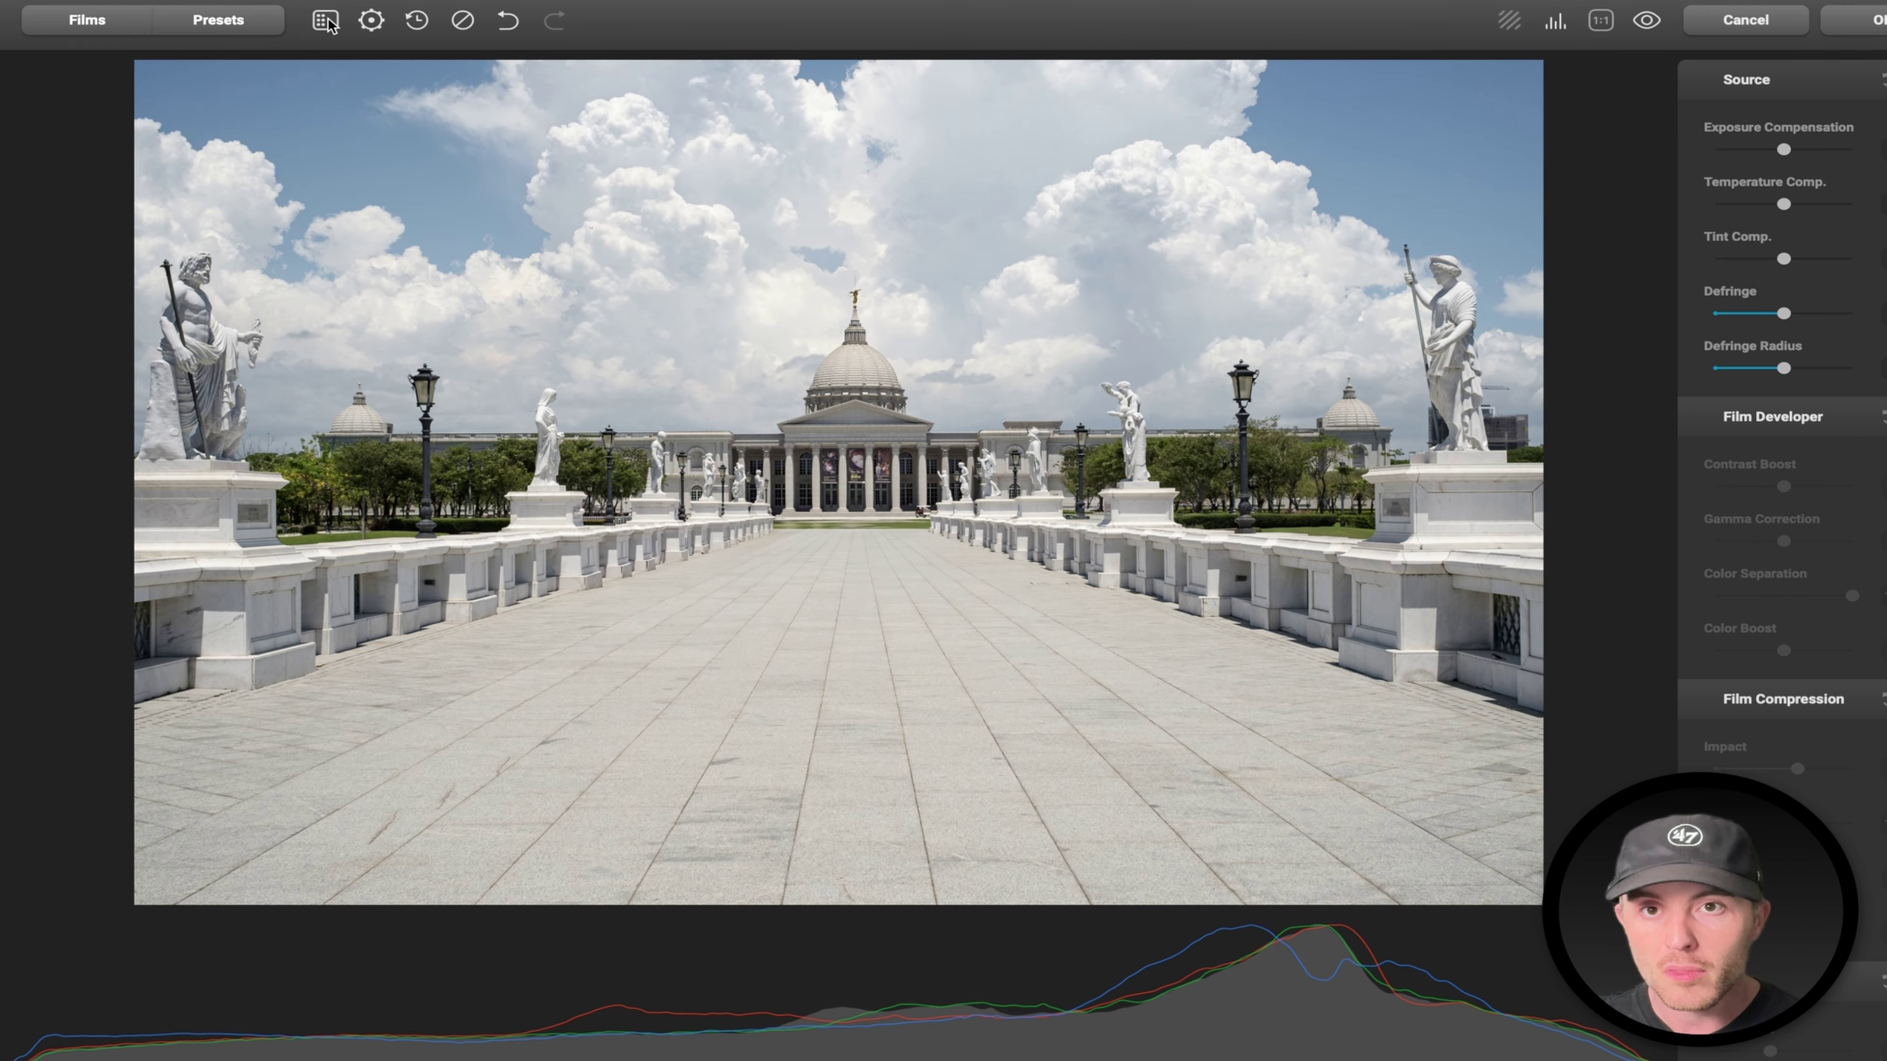
left_click(325, 20)
left_click(371, 20)
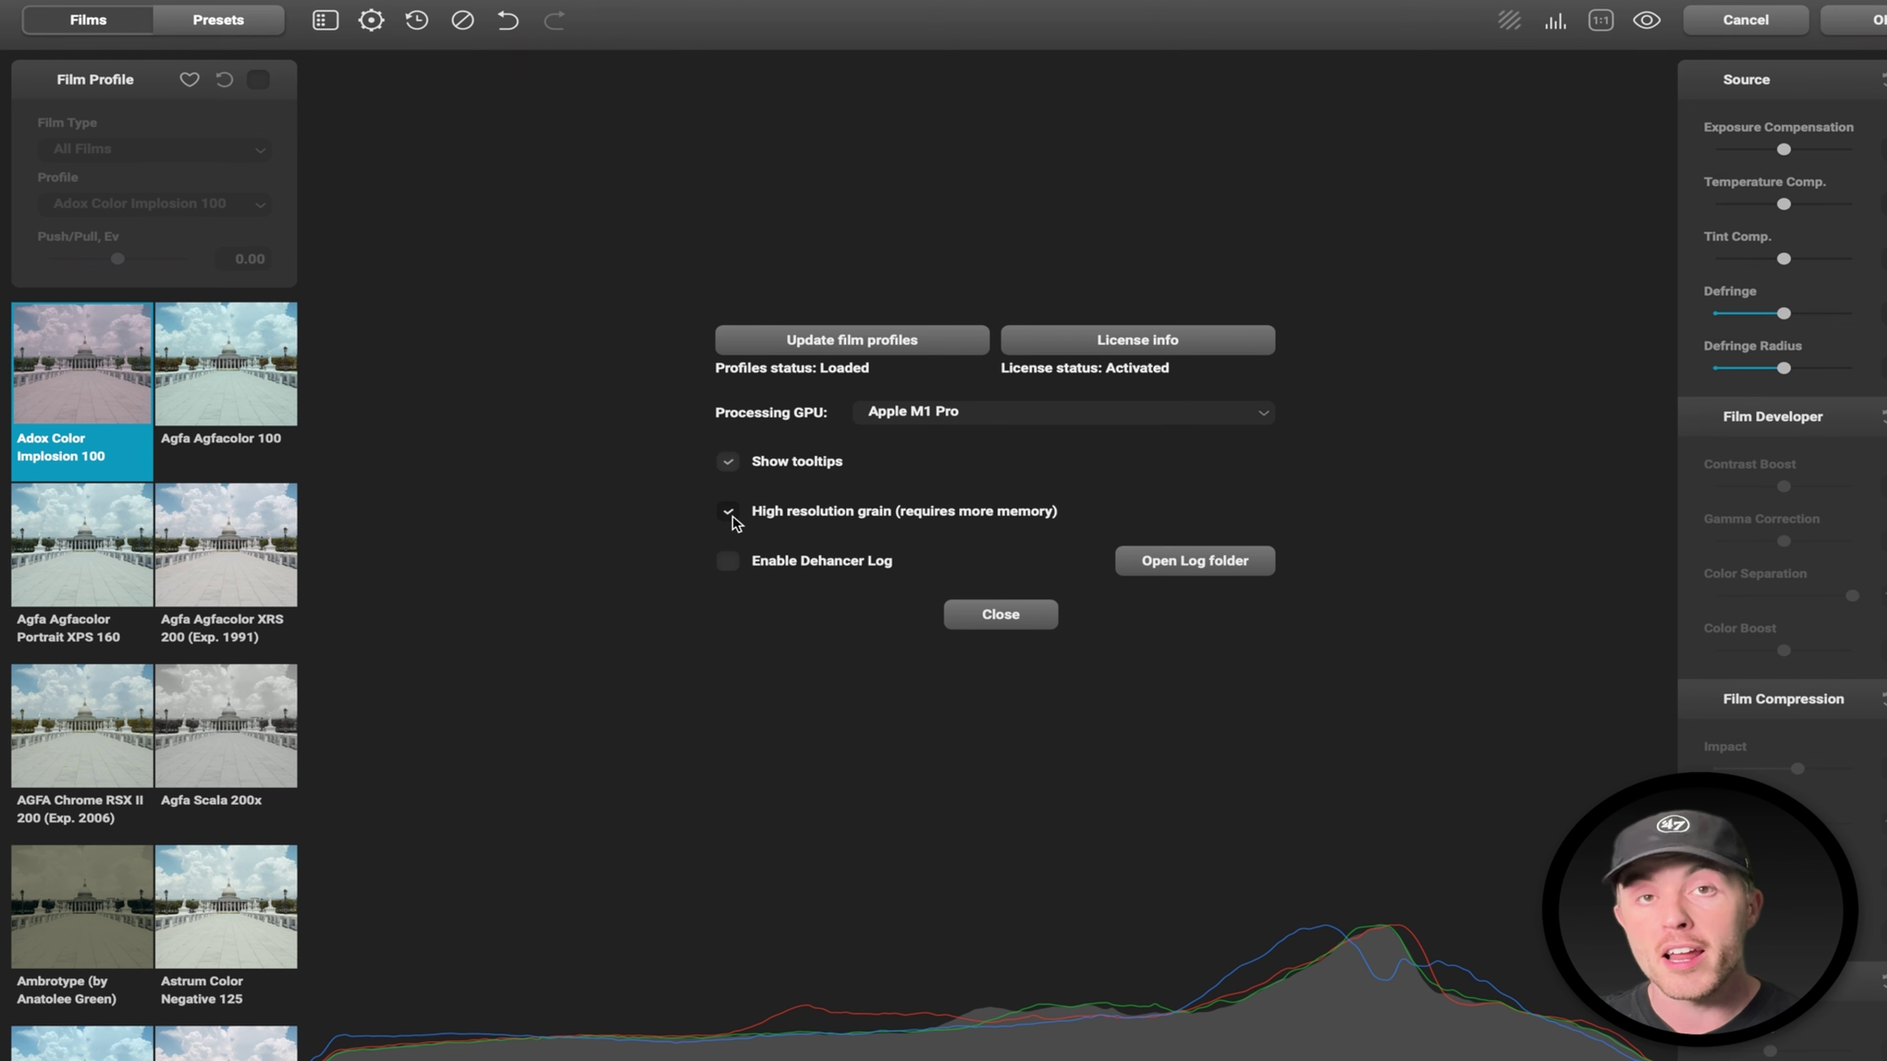
left_click(1023, 615)
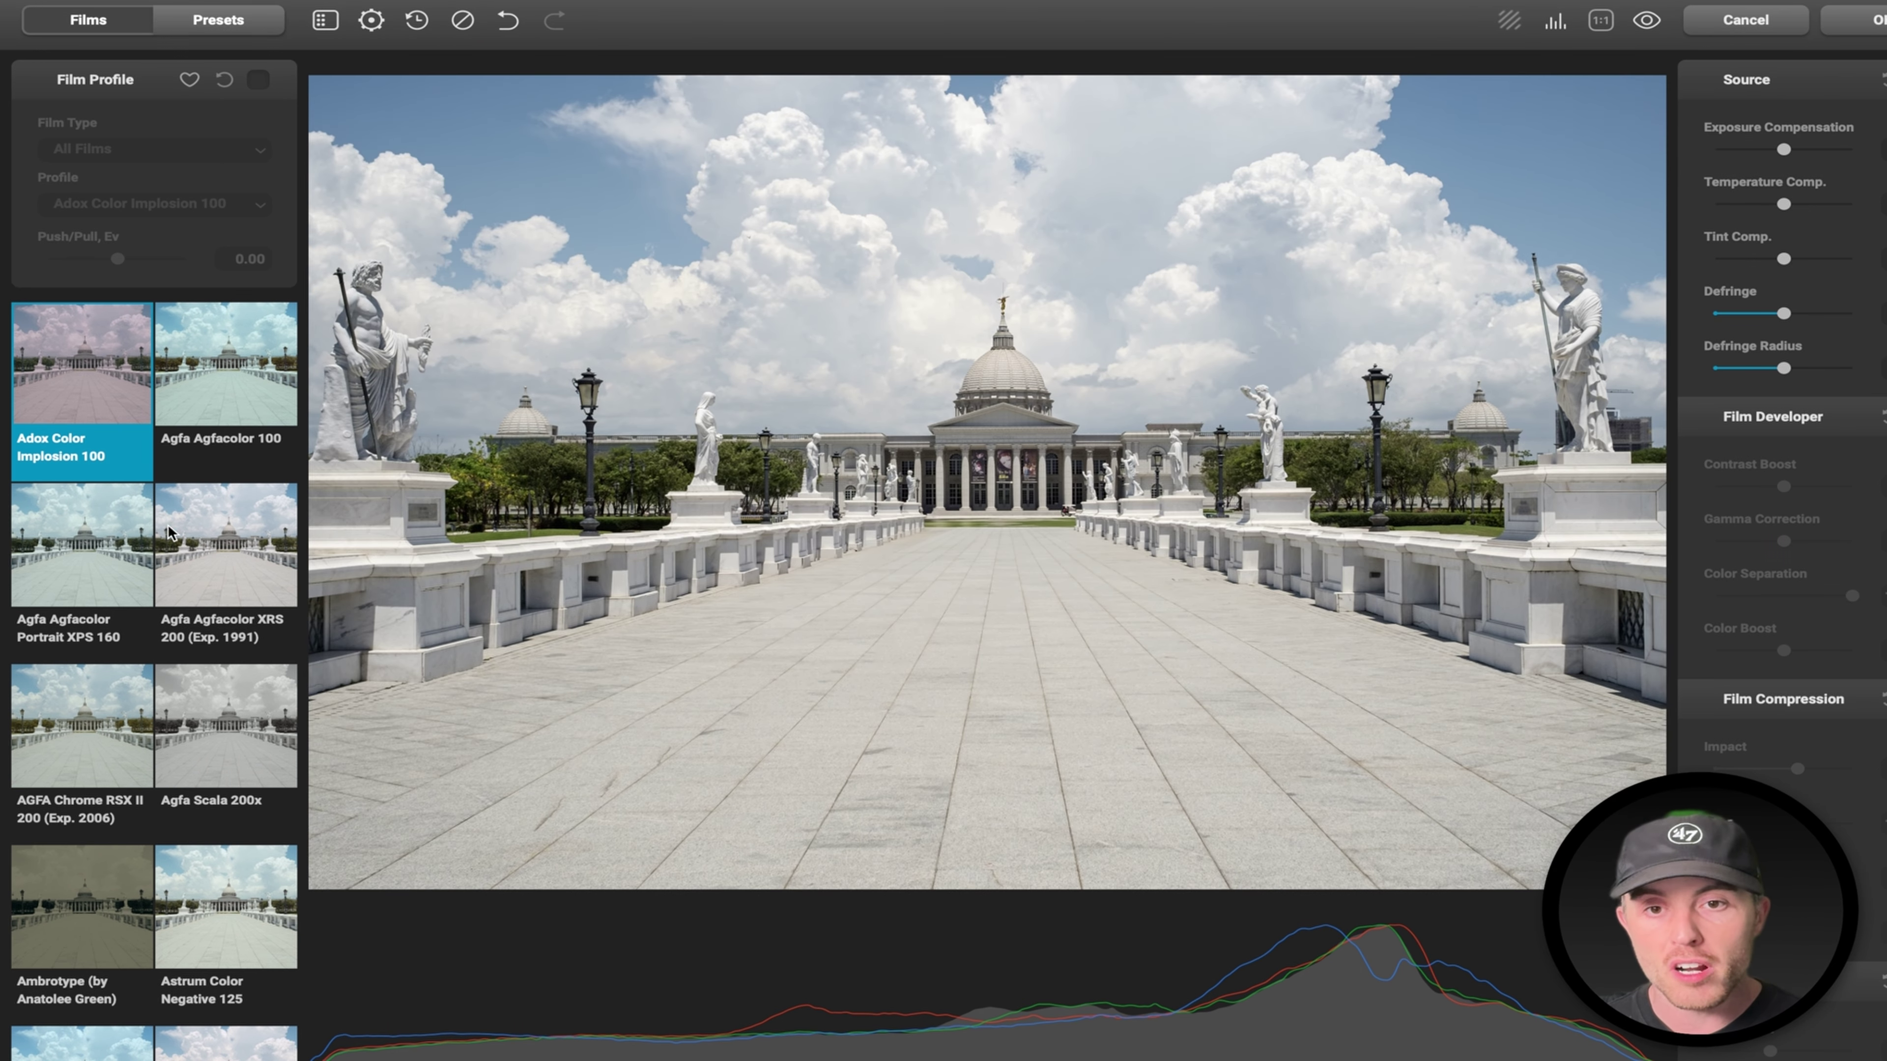
Try the Agfa Agfacolor XRS 200, Fujichrome CDU-II, Fujichrome Provia 100F and Fujicolor Print (Industrial) 100 film profiles.
left_click(196, 530)
scroll(196, 532, "down", 8)
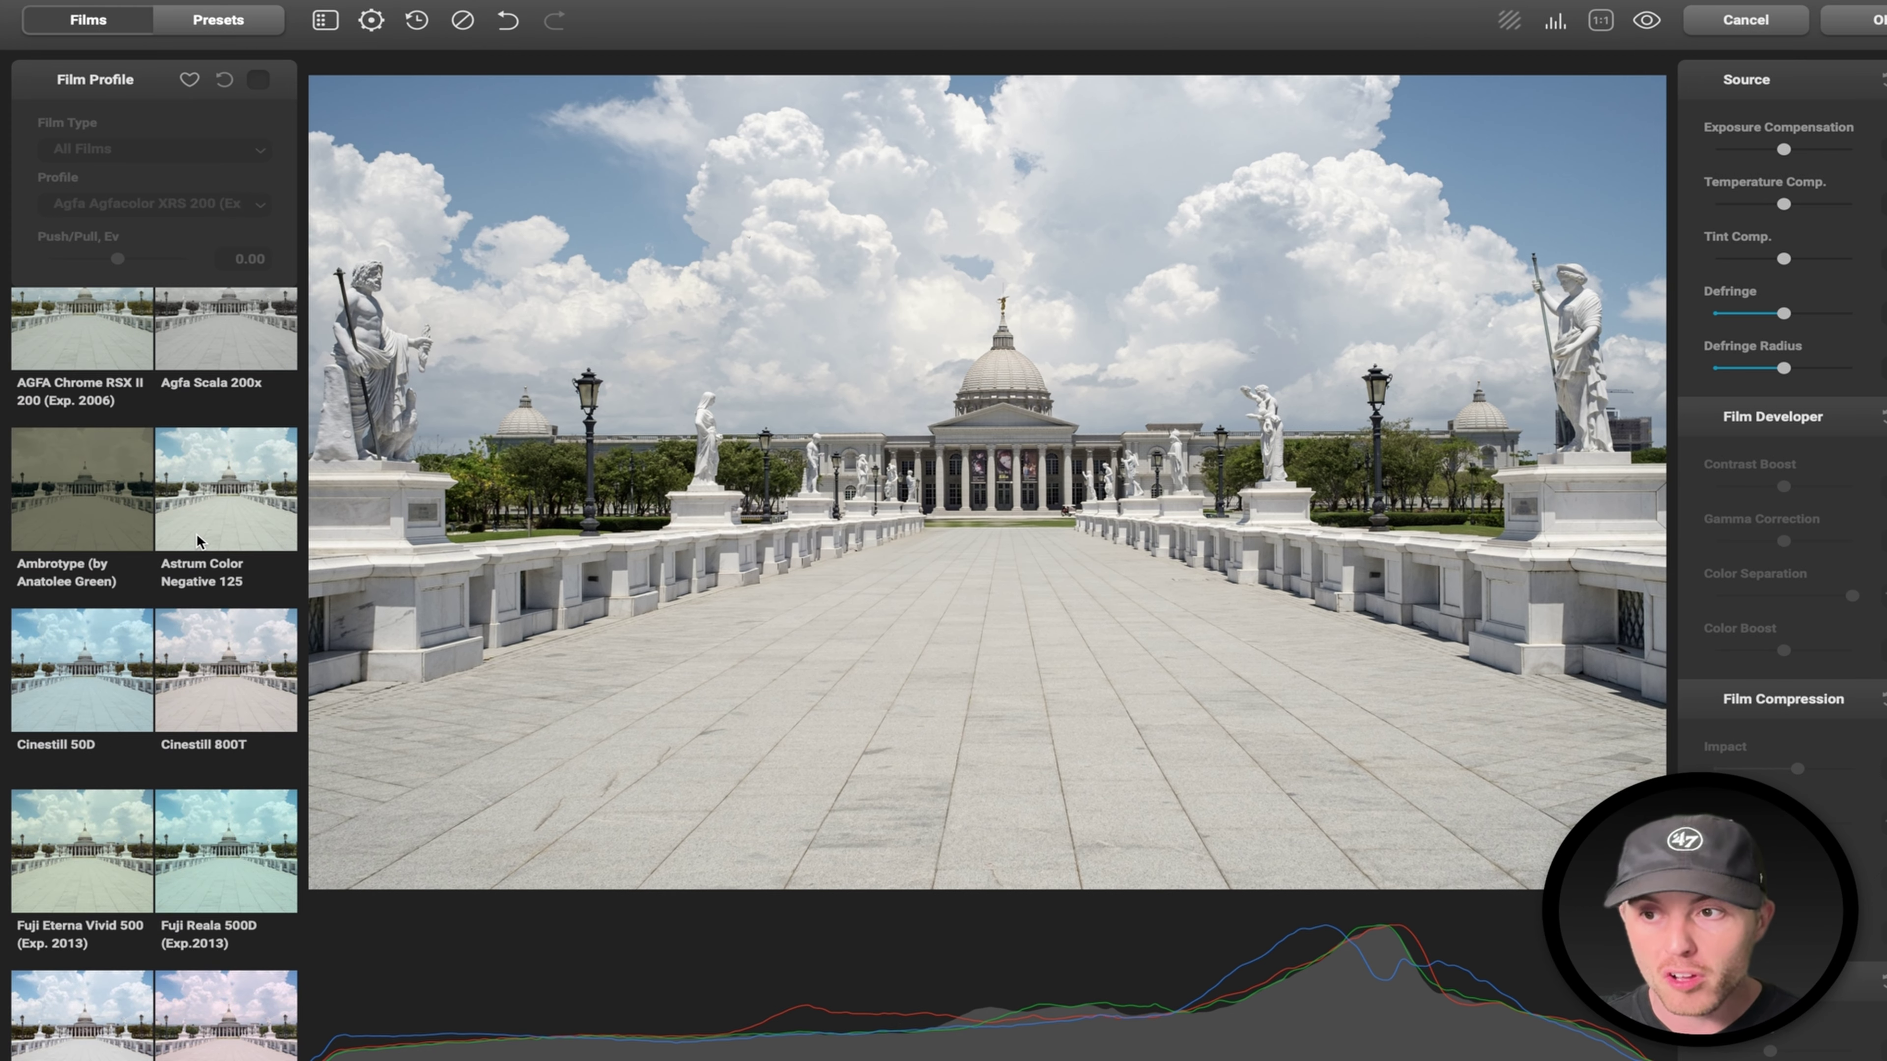
scroll(196, 533, "down", 1)
left_click(105, 699)
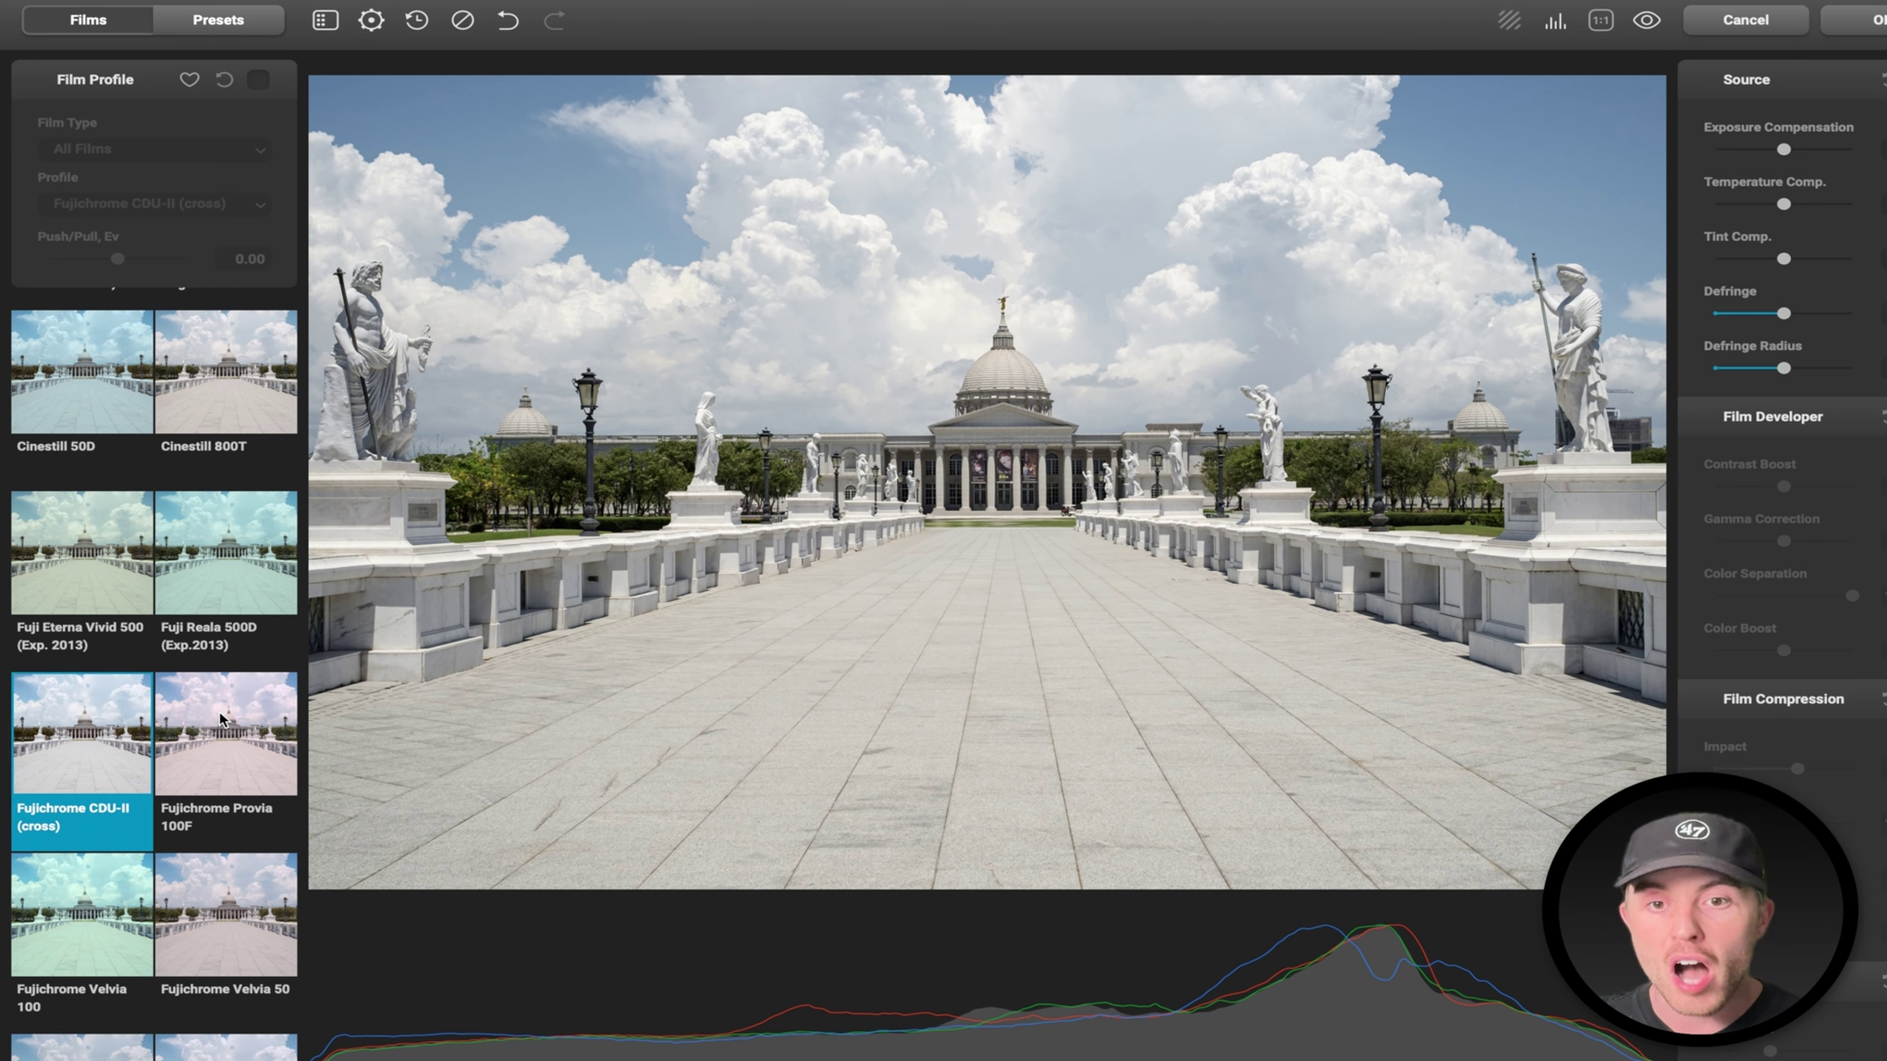
left_click(222, 718)
scroll(199, 728, "down", 9)
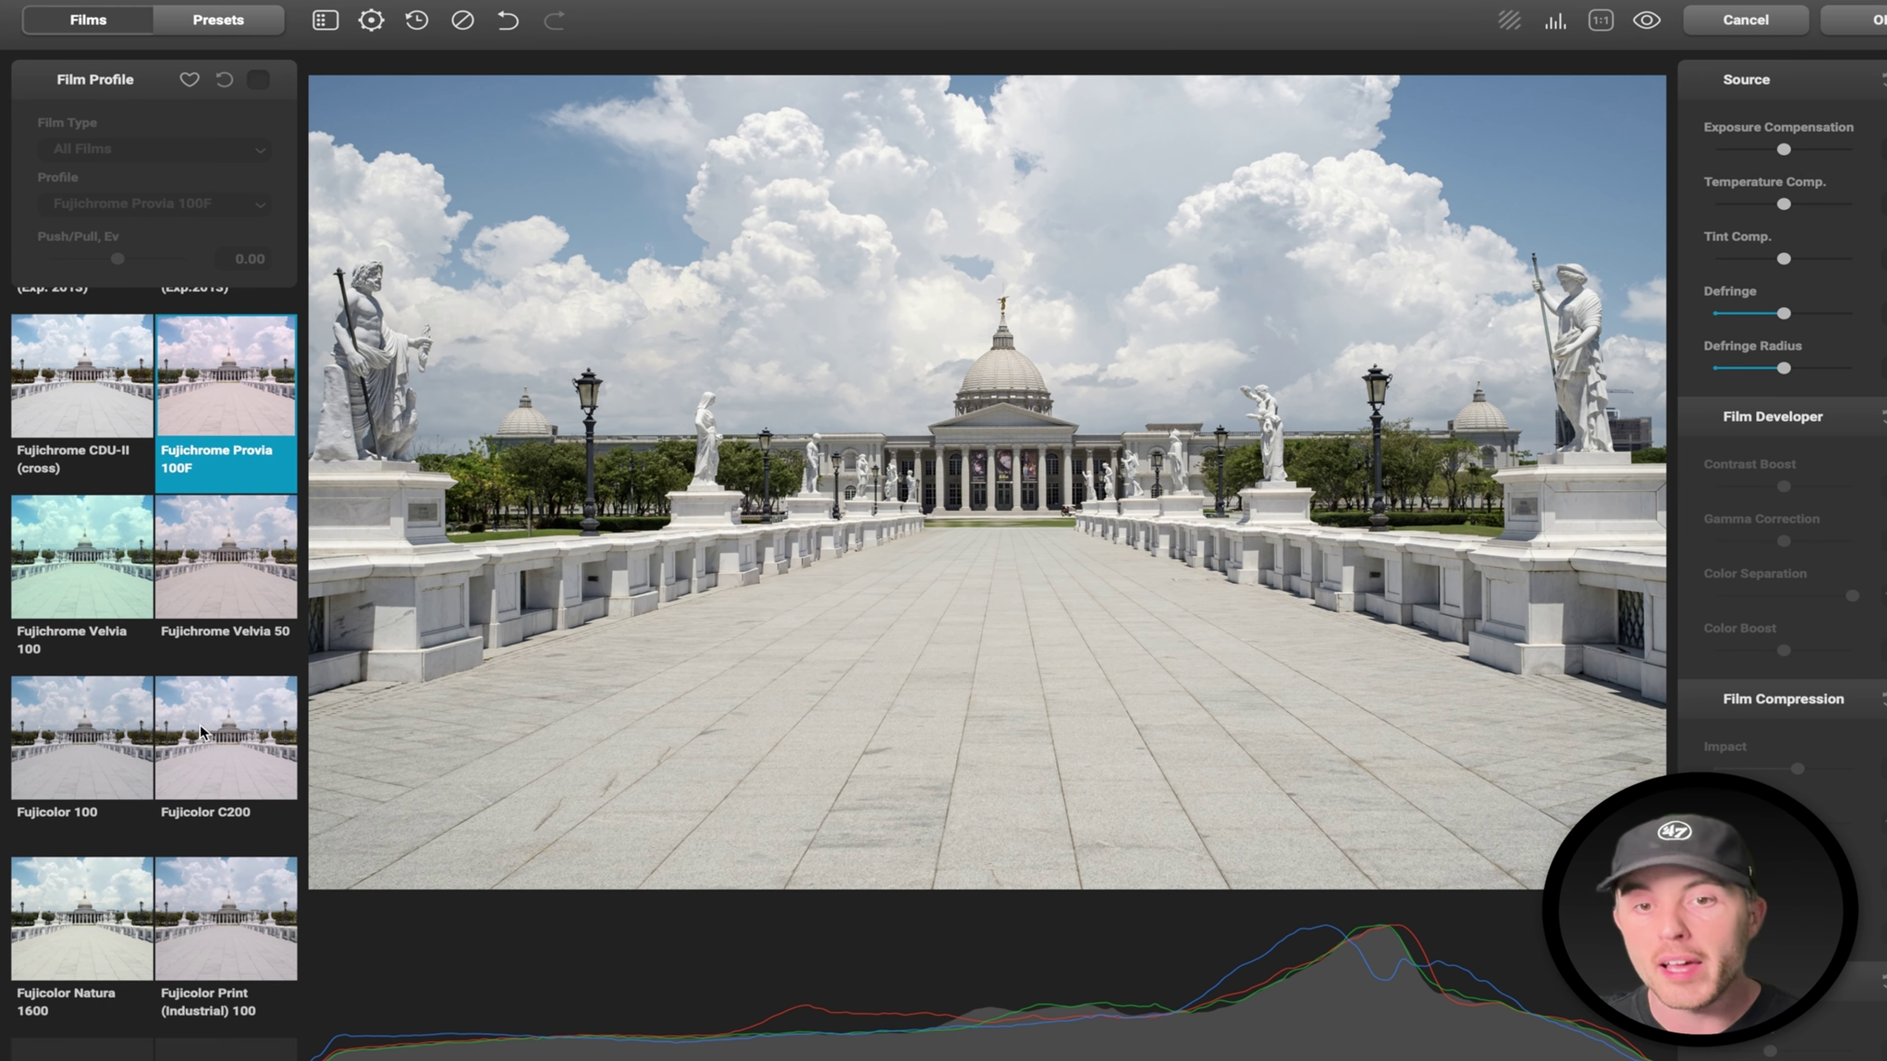
left_click(201, 740)
scroll(189, 749, "down", 5)
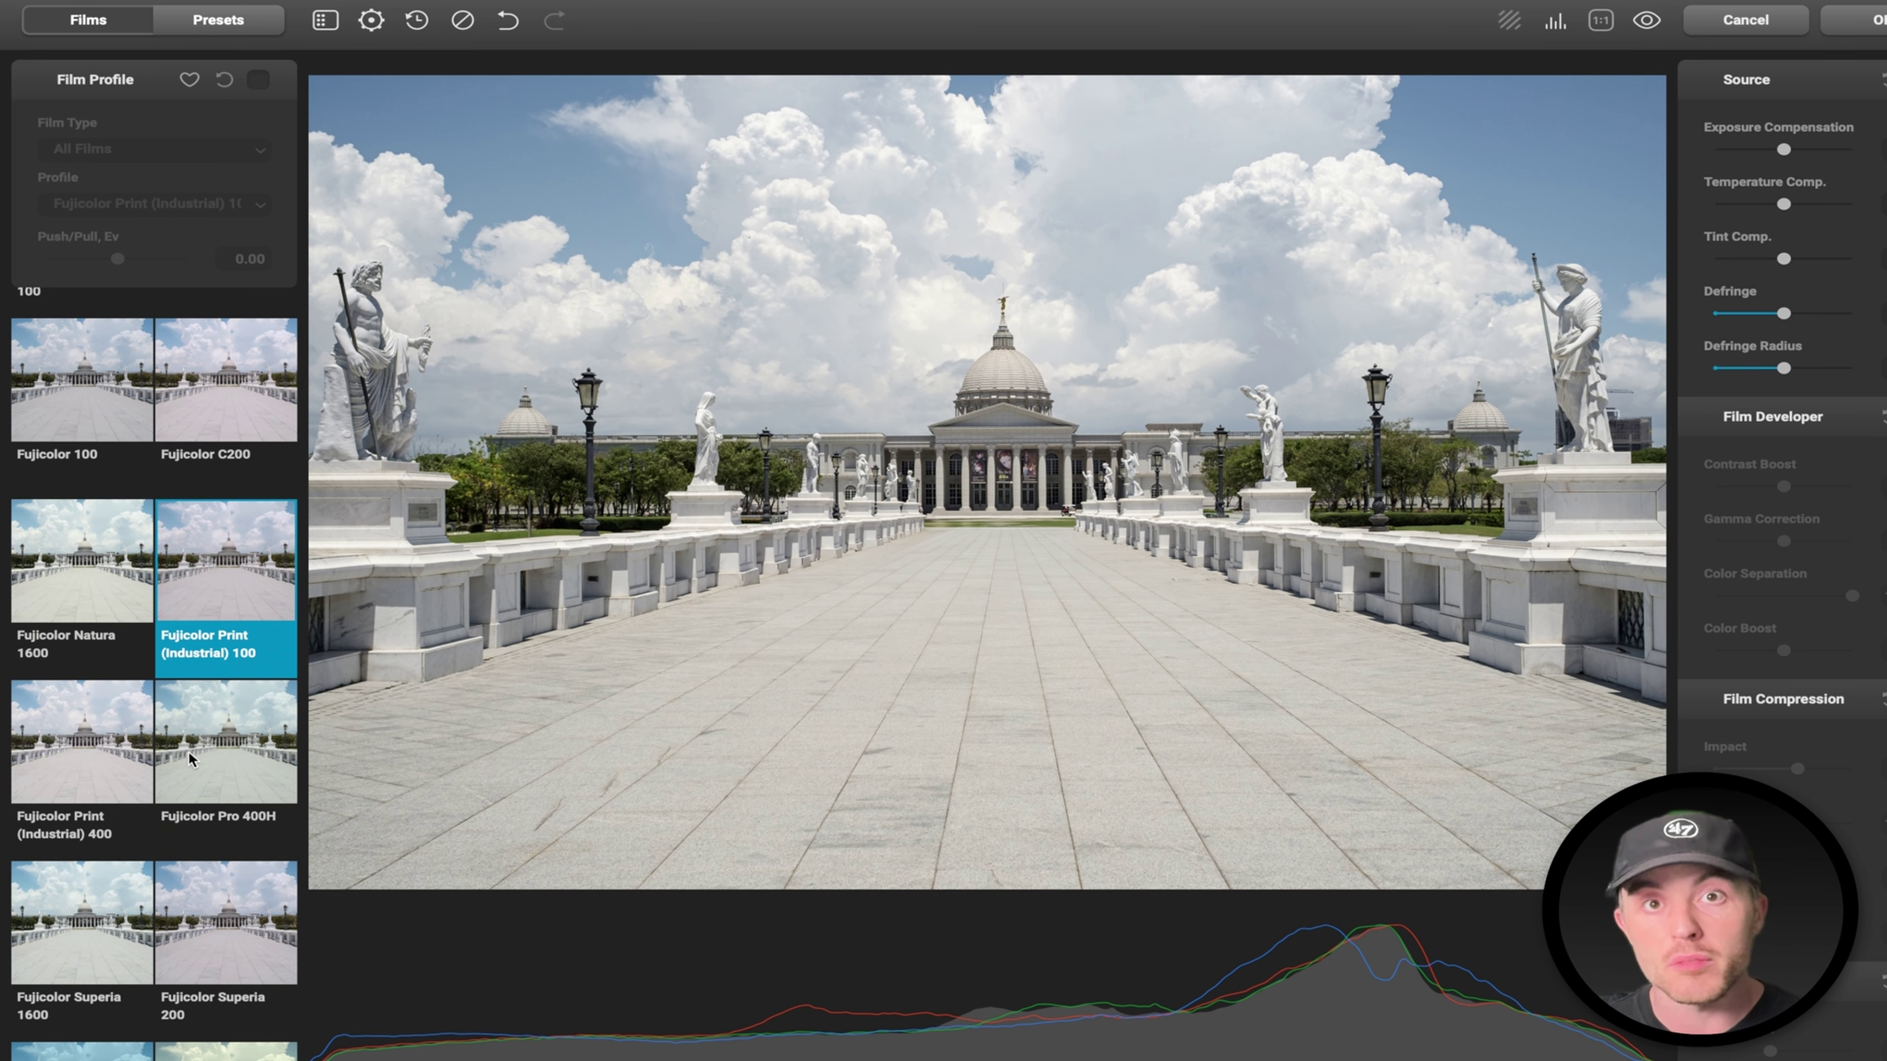
Choose the Fujifilm Instax film profile and enable Film Profile on the photo.
scroll(201, 777, "down", 5)
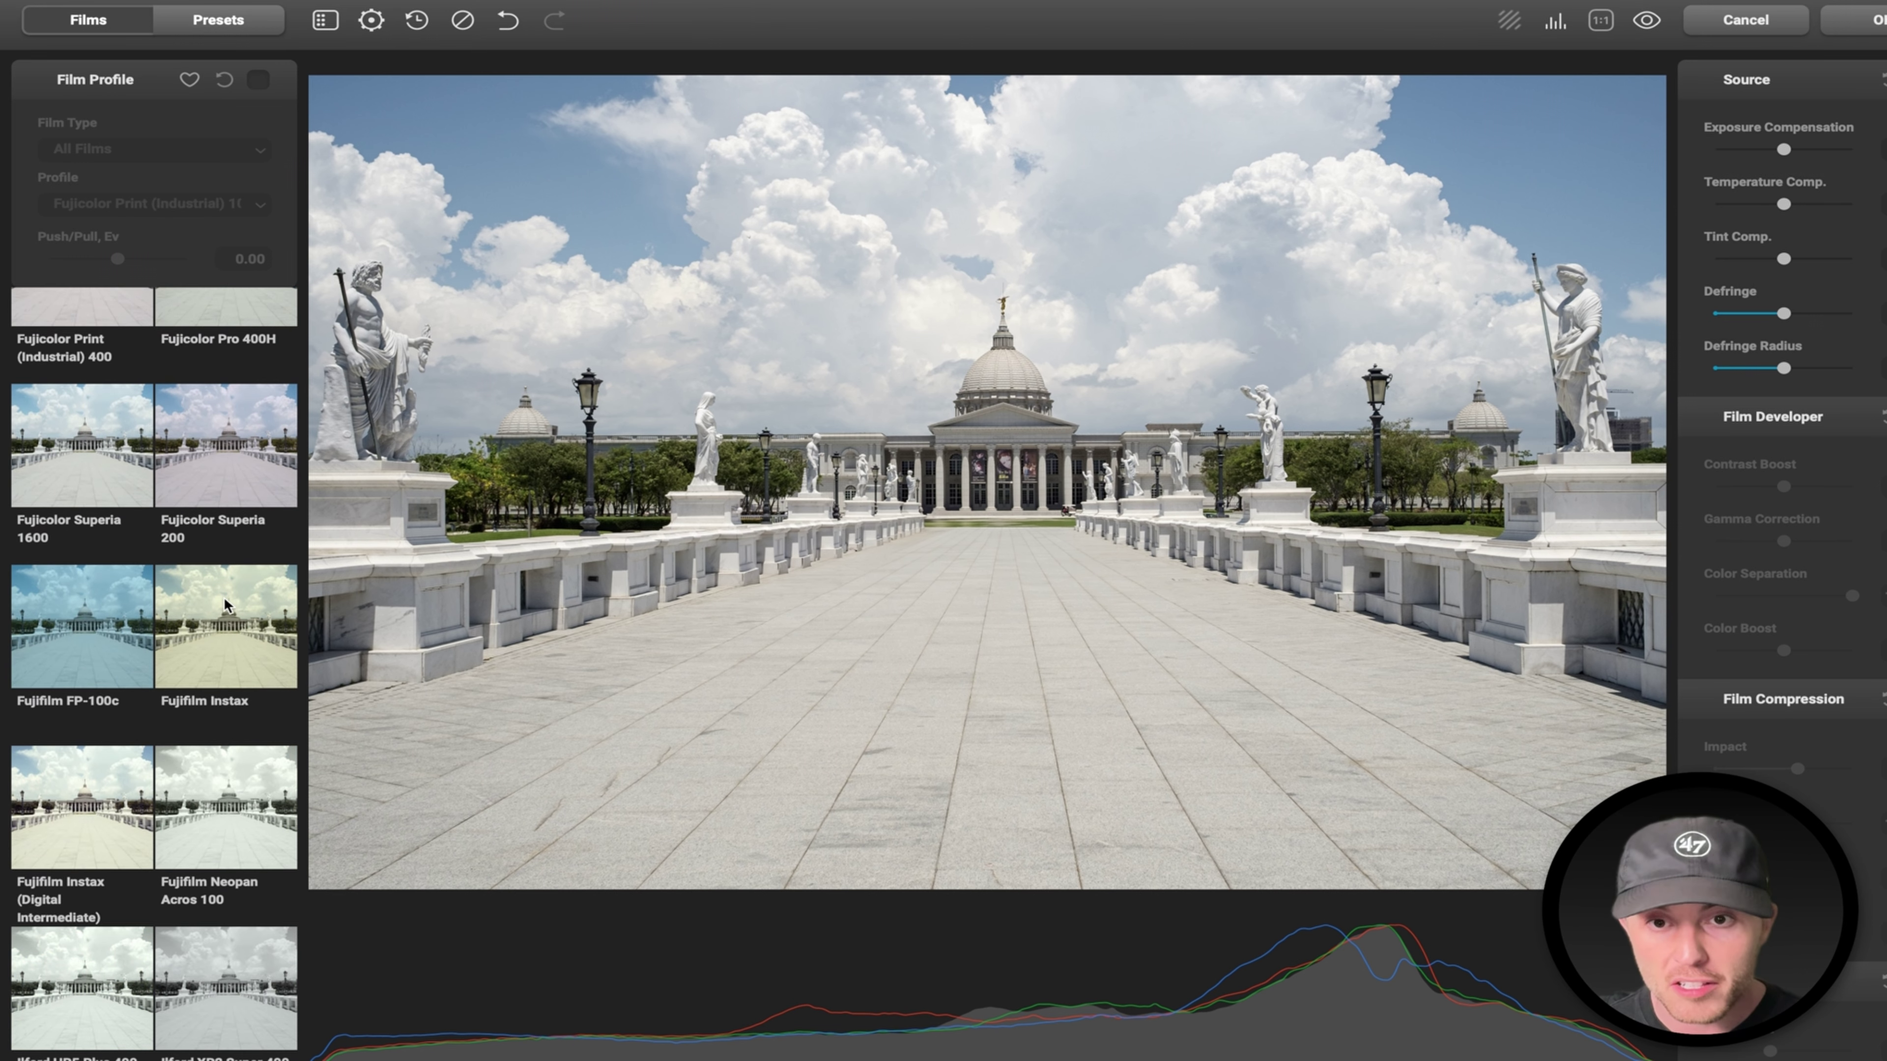
left_click(218, 624)
left_click(258, 80)
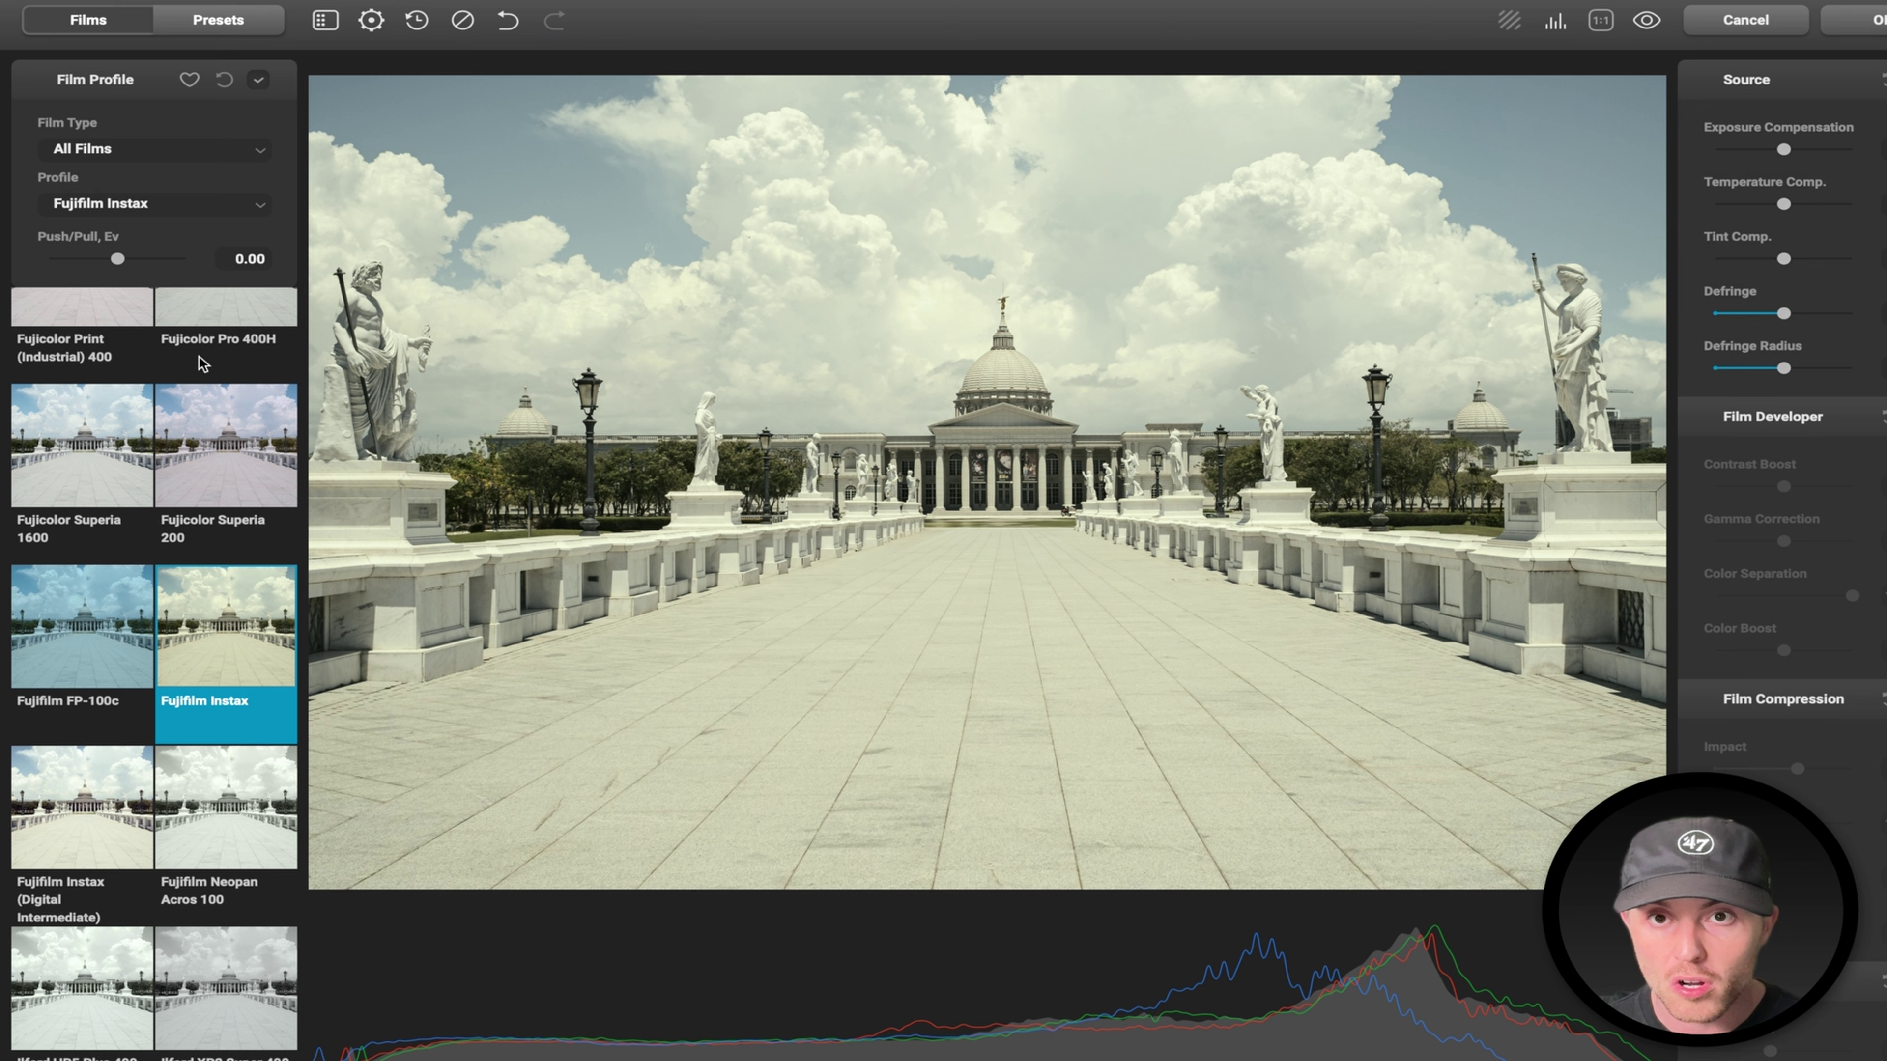
Preview the Fujicolor Superia 200, Superia 1600, Pro 400H and Print (Industrial) 100 profiles on the photo.
left_click(220, 449)
left_click(87, 487)
scroll(124, 497, "up", 4)
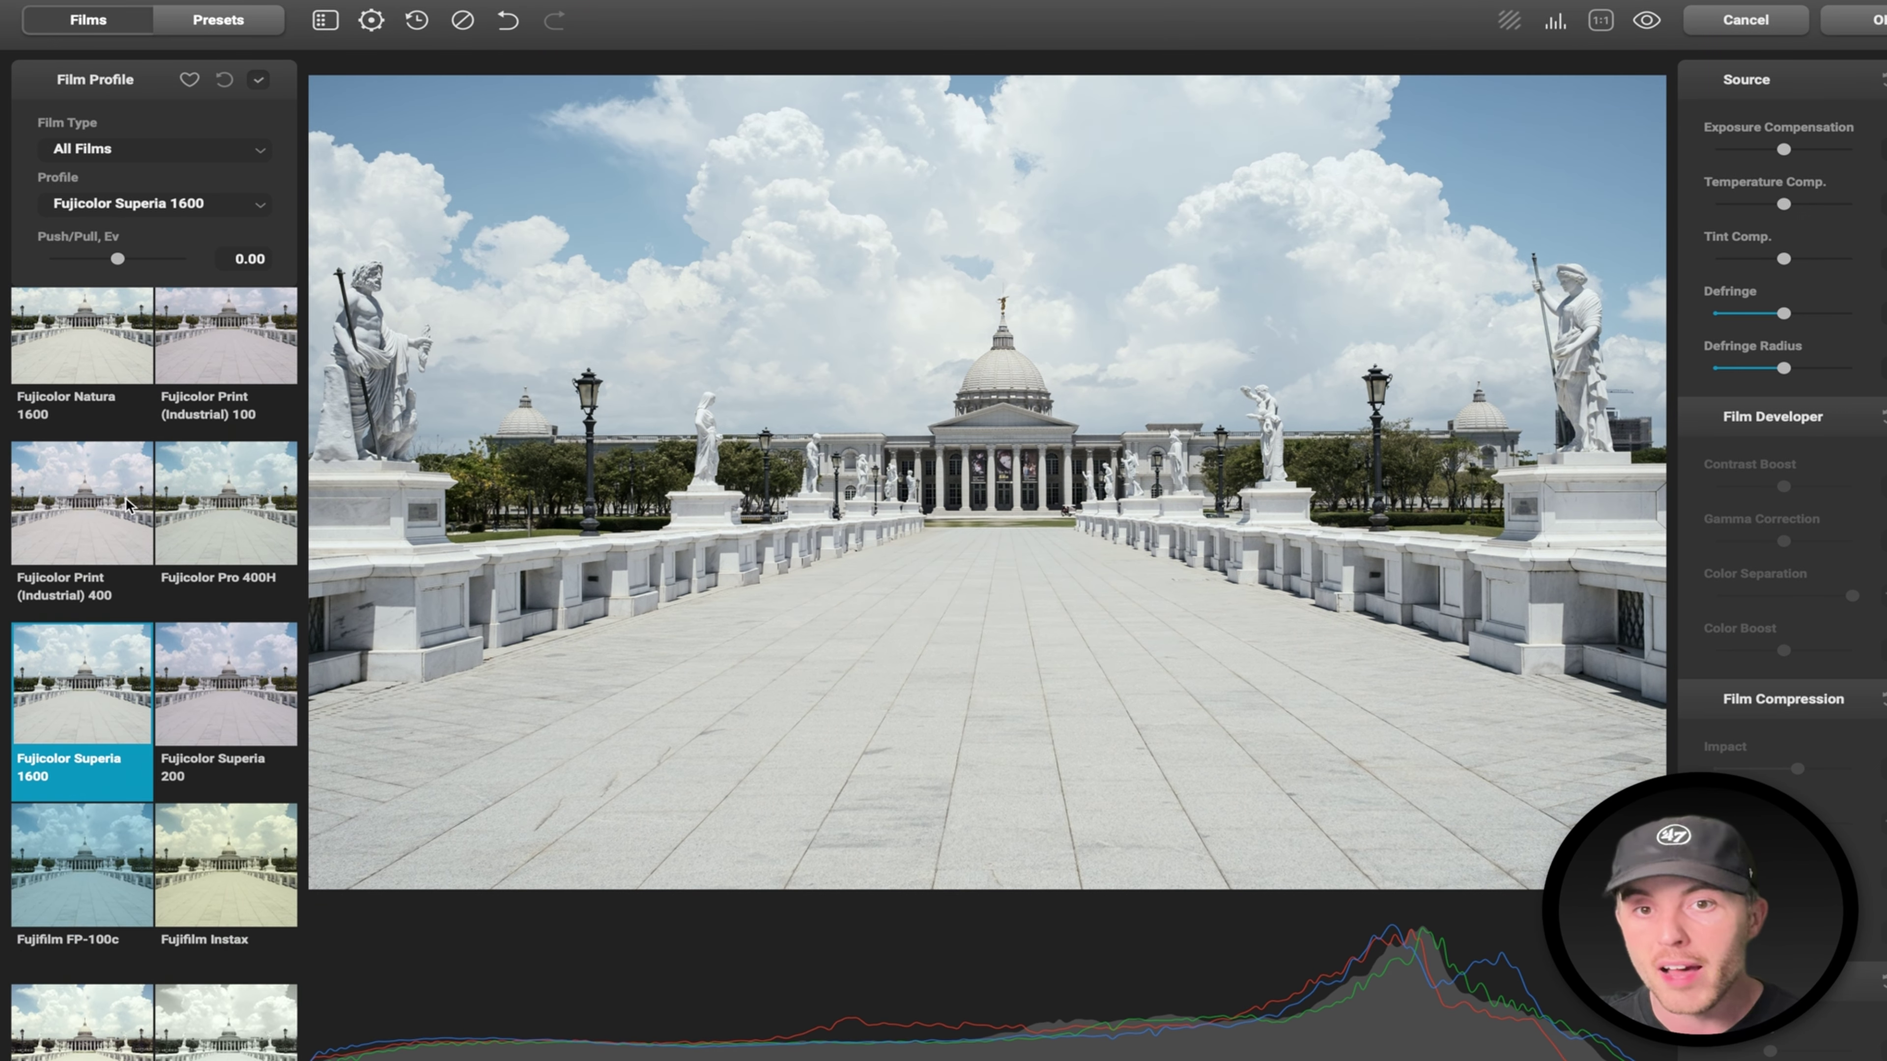
left_click(219, 487)
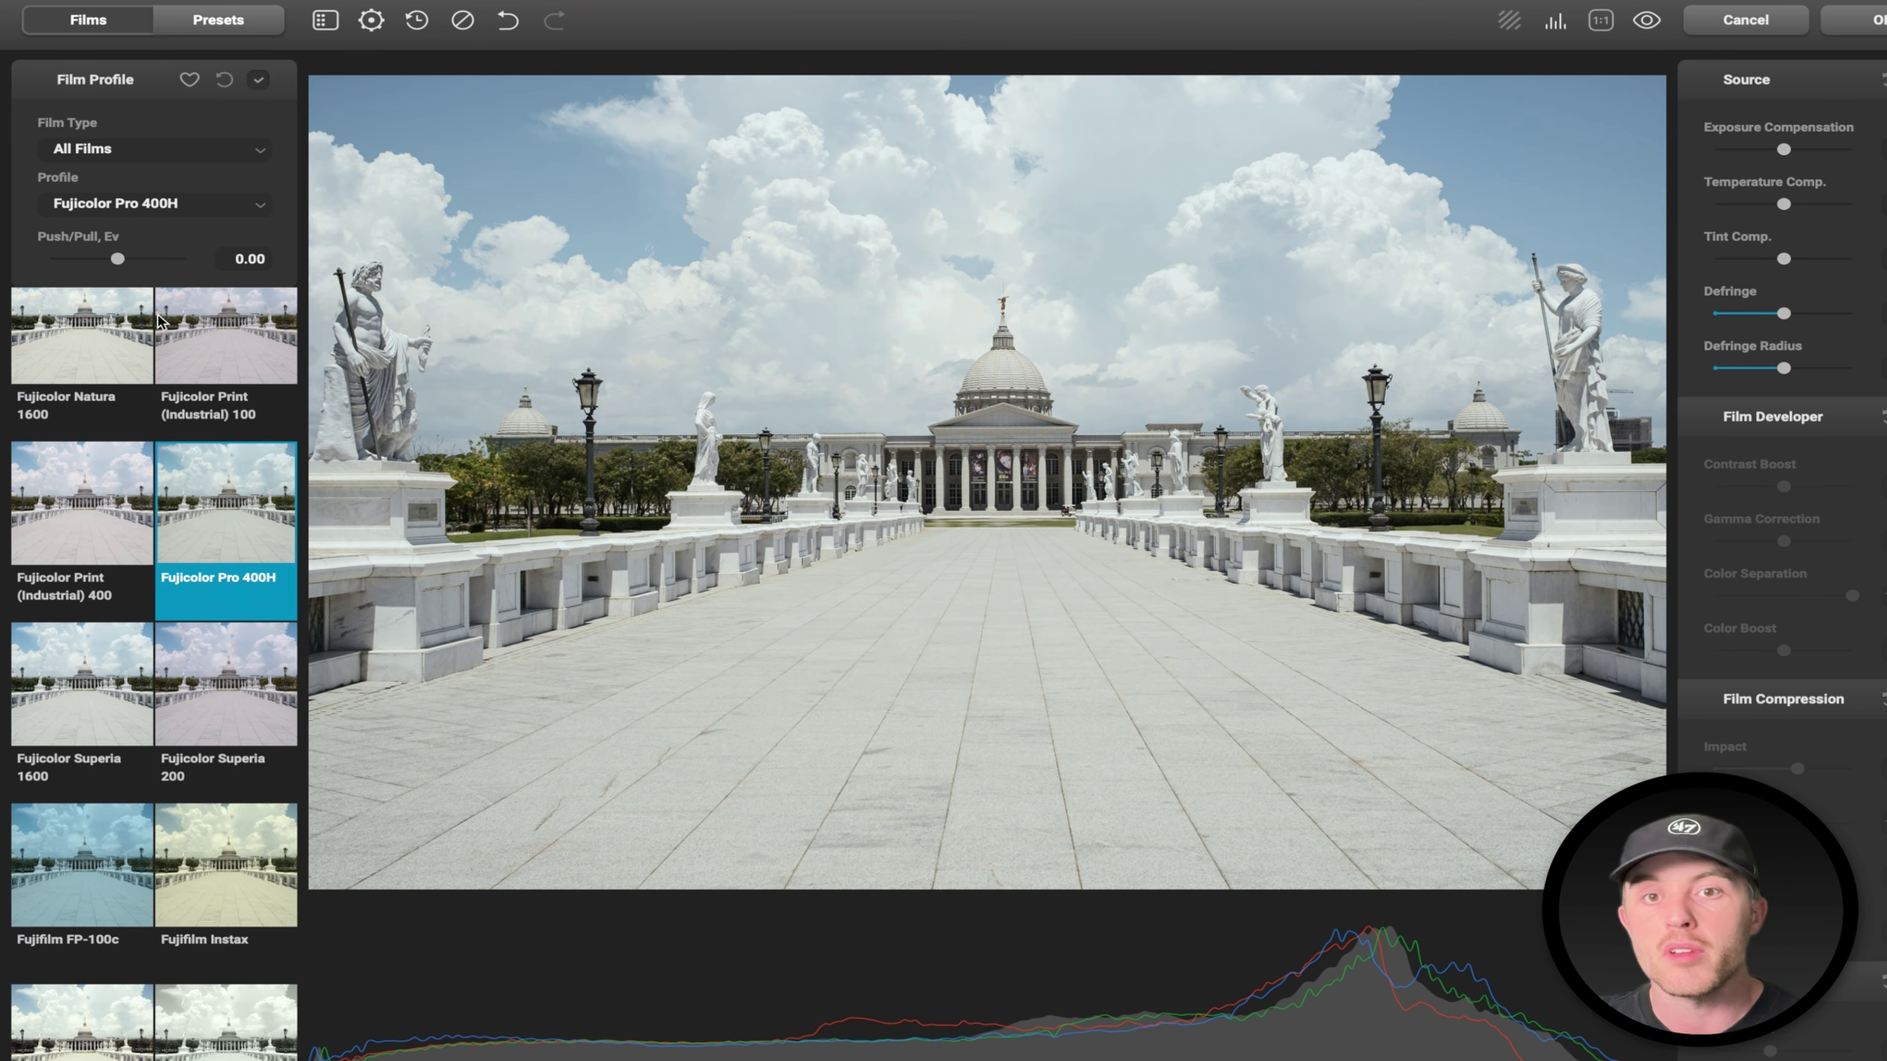
left_click(183, 336)
scroll(183, 339, "up", 1)
Apply the Fujicolor Natura 1600 film profile and mark it as a favourite.
left_click(91, 341)
scroll(91, 349, "up", 1)
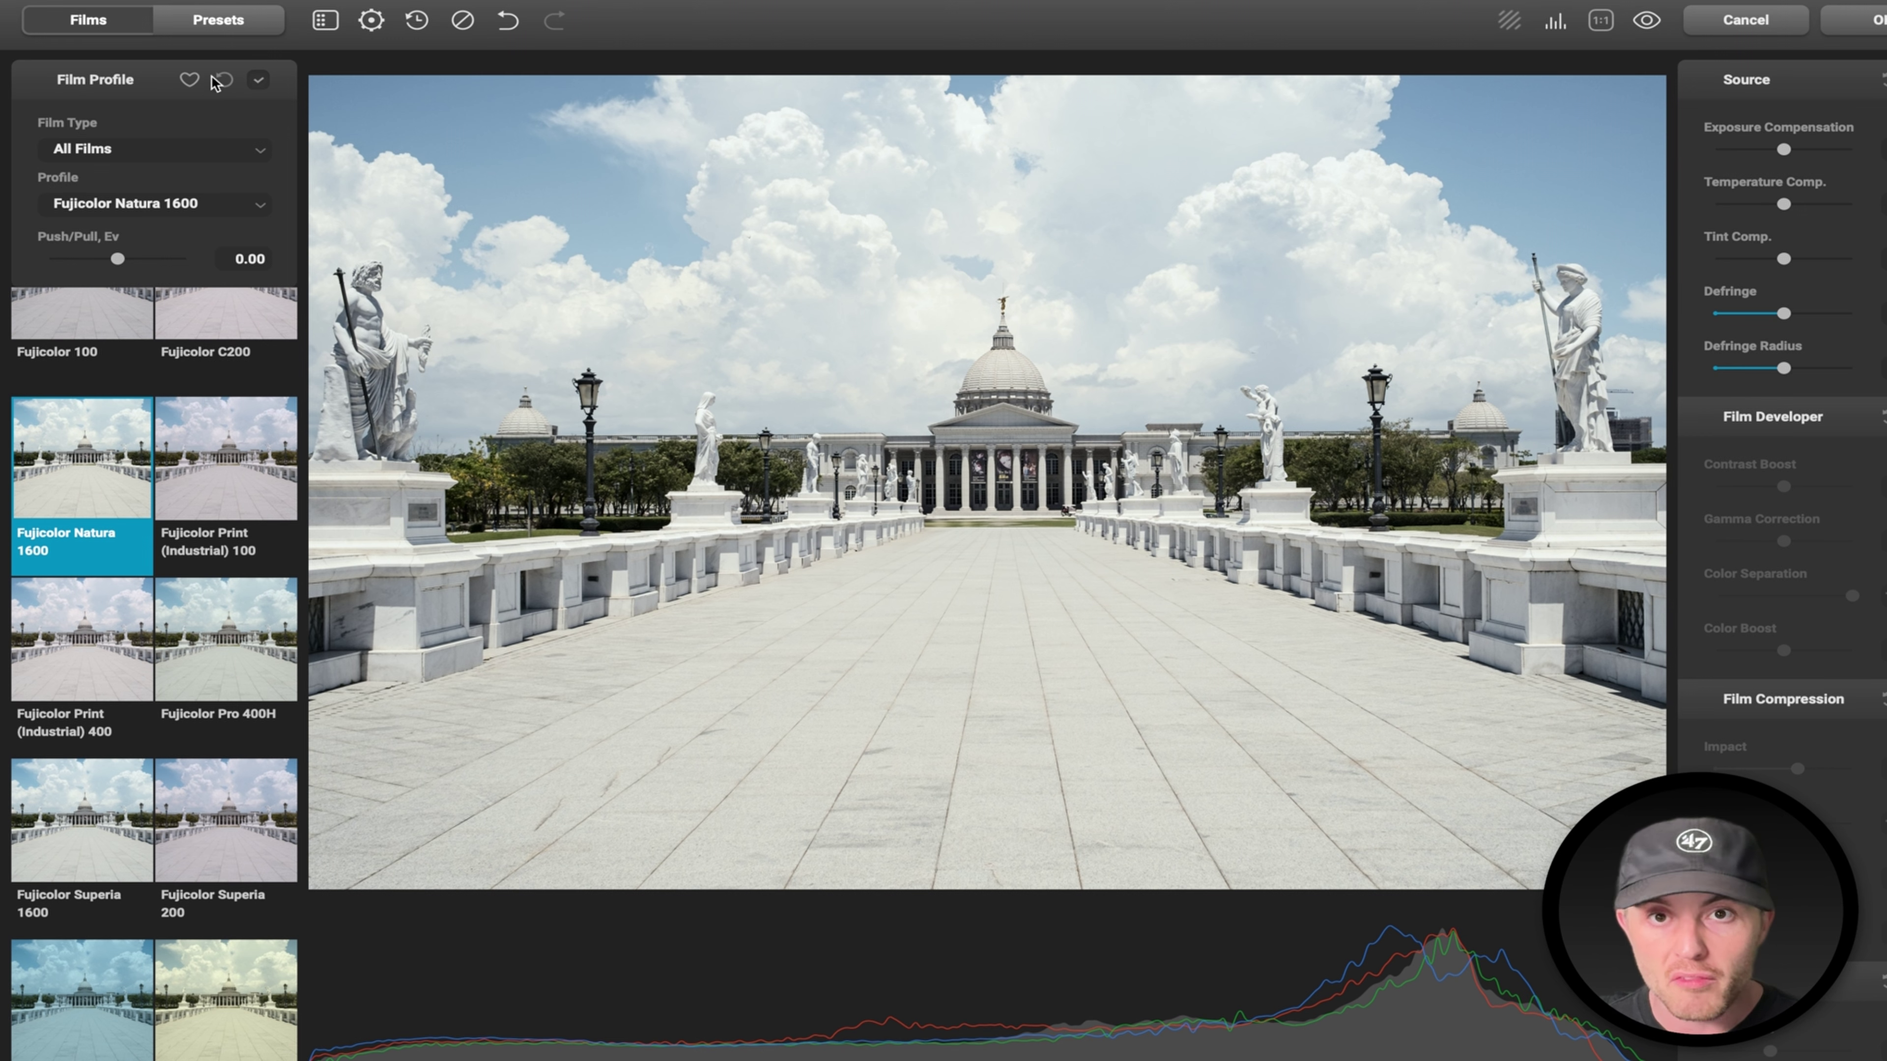
left_click(190, 80)
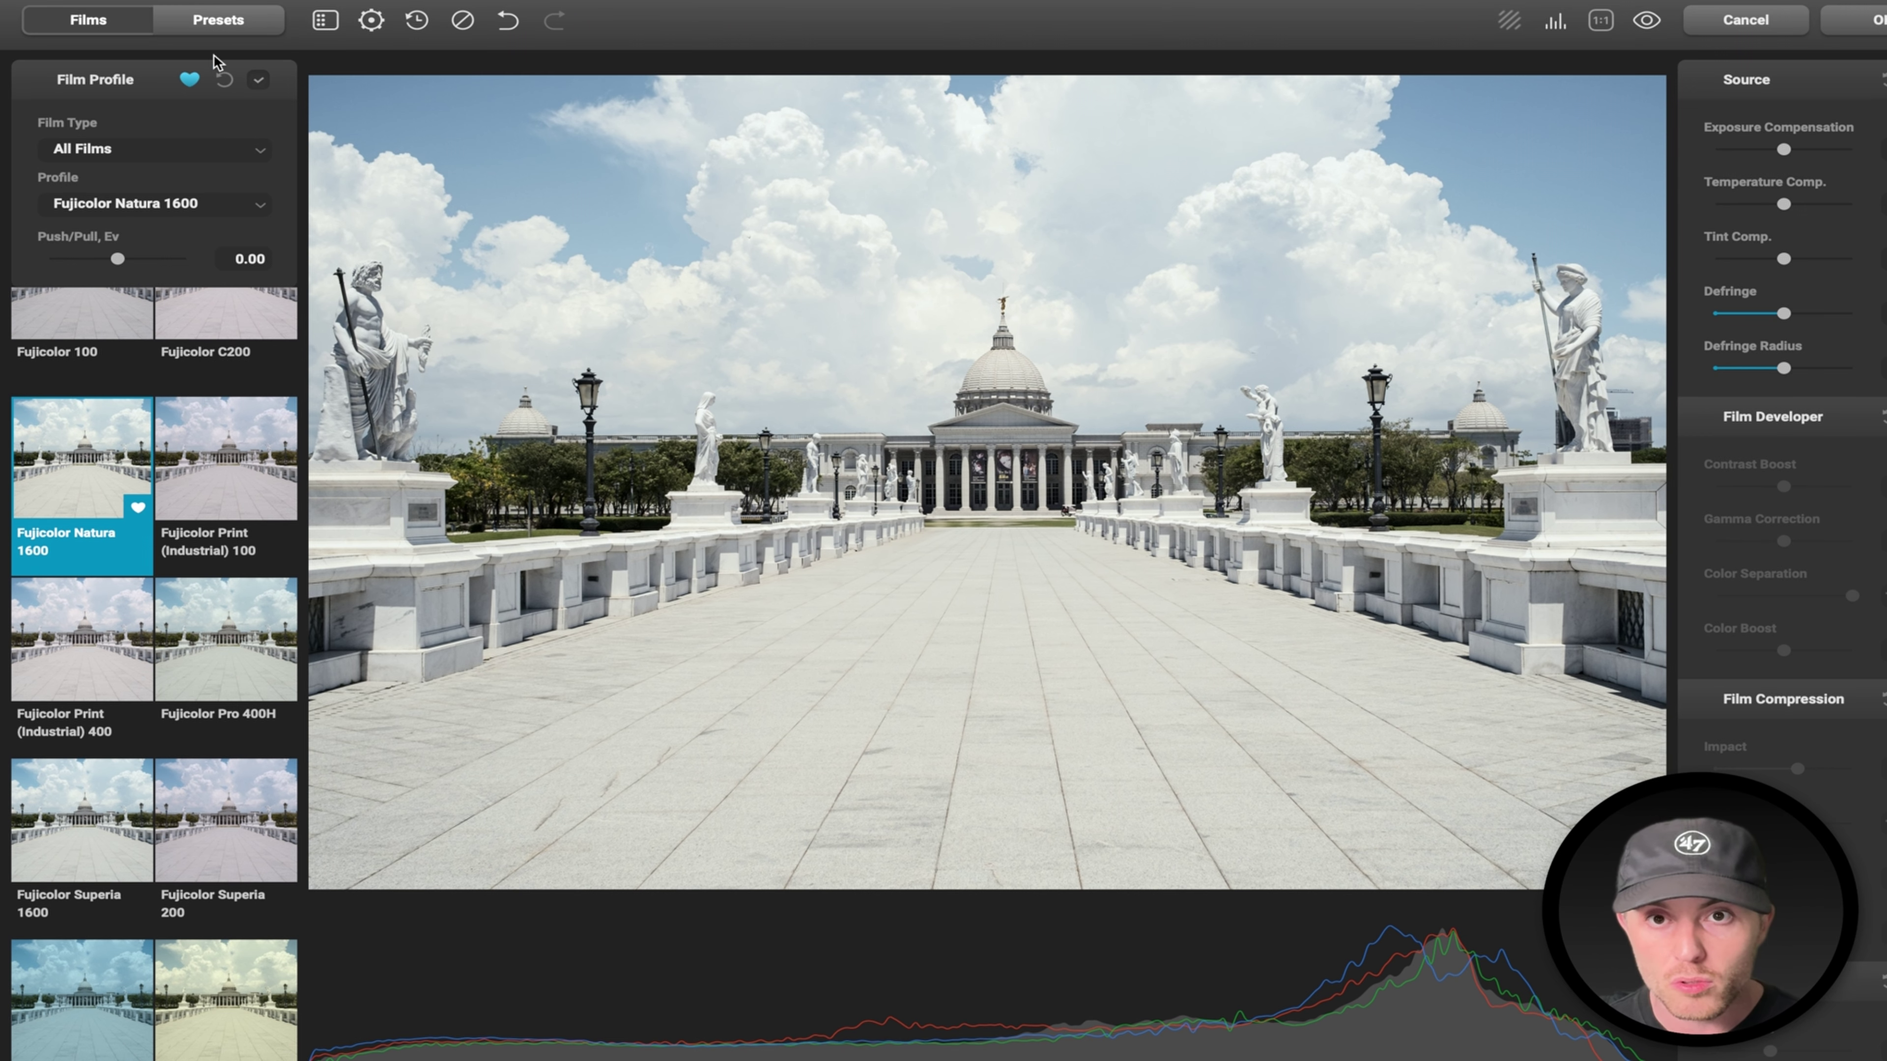
Try the Kodak Ektar 100 film profile on the photo.
scroll(158, 618, "down", 15)
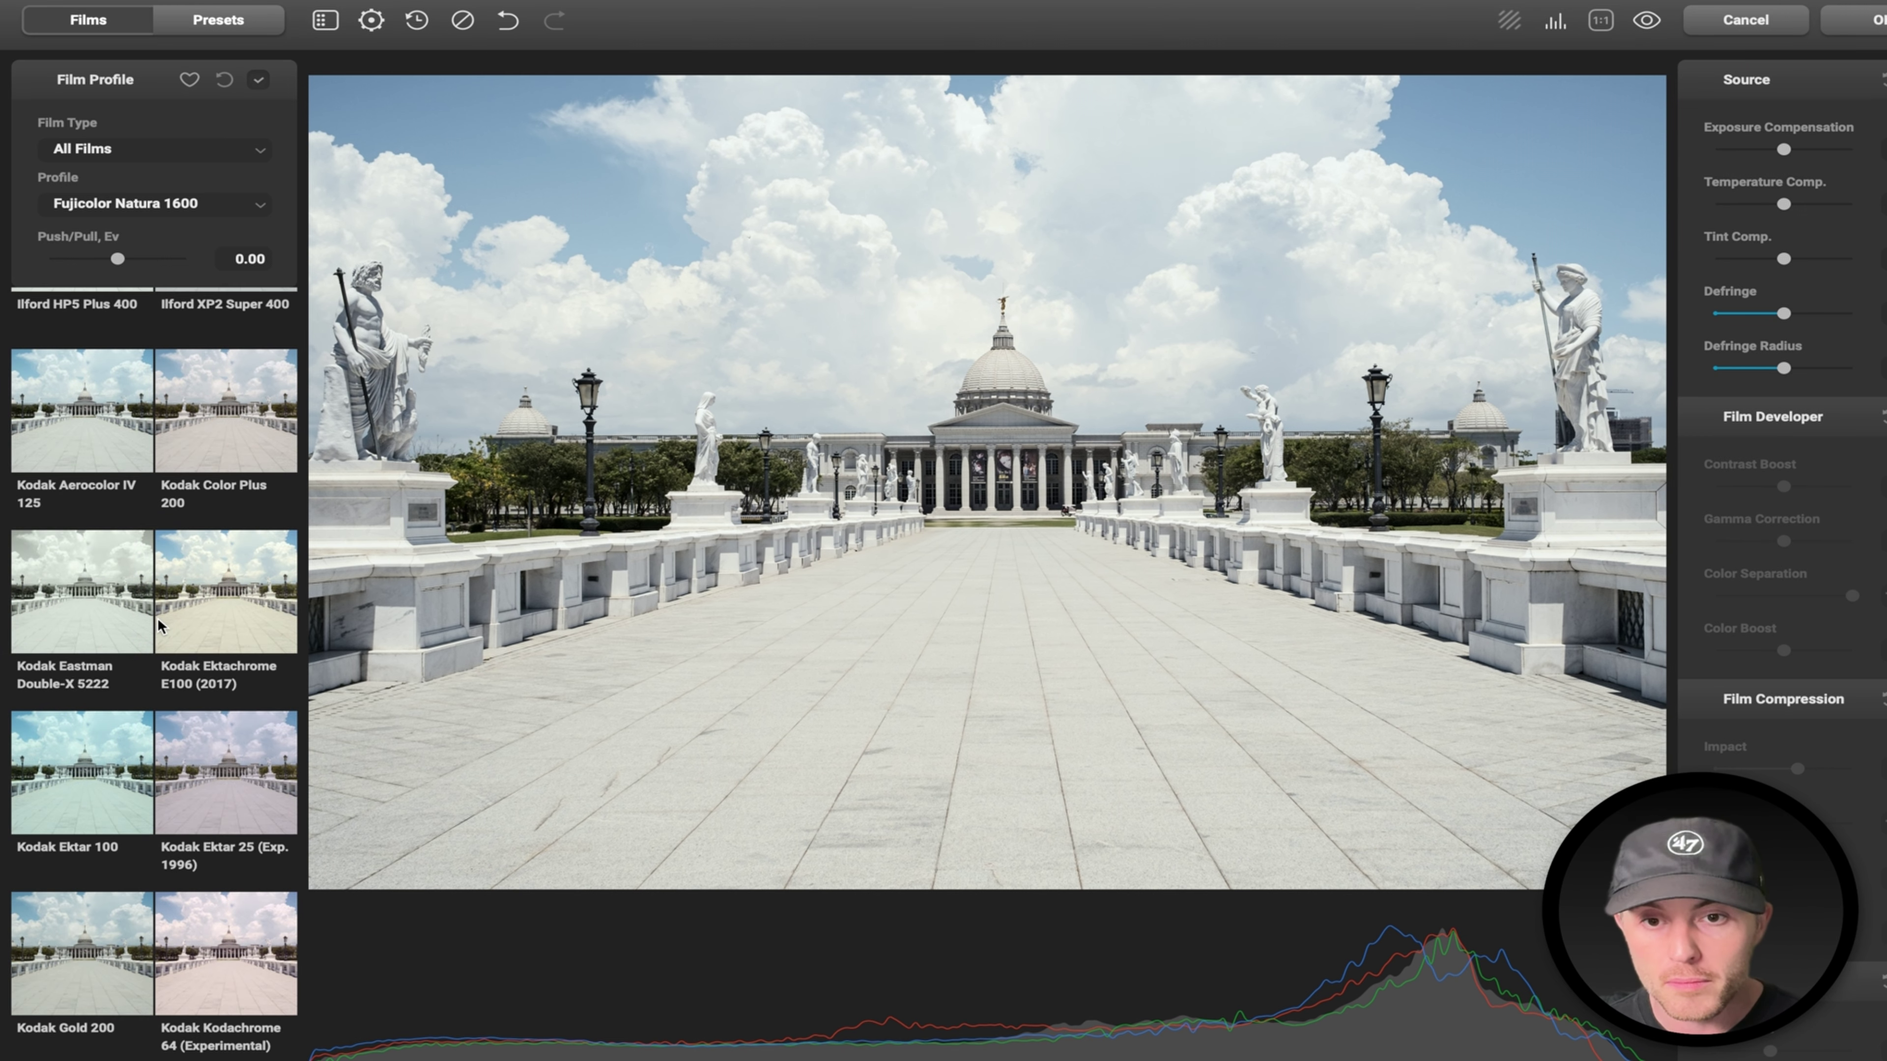
left_click(82, 751)
Switch to the presets and try Agfa Agfacolor Portrait XPS 160, ending on the Agfa Agfacolor 100 preset.
left_click(197, 22)
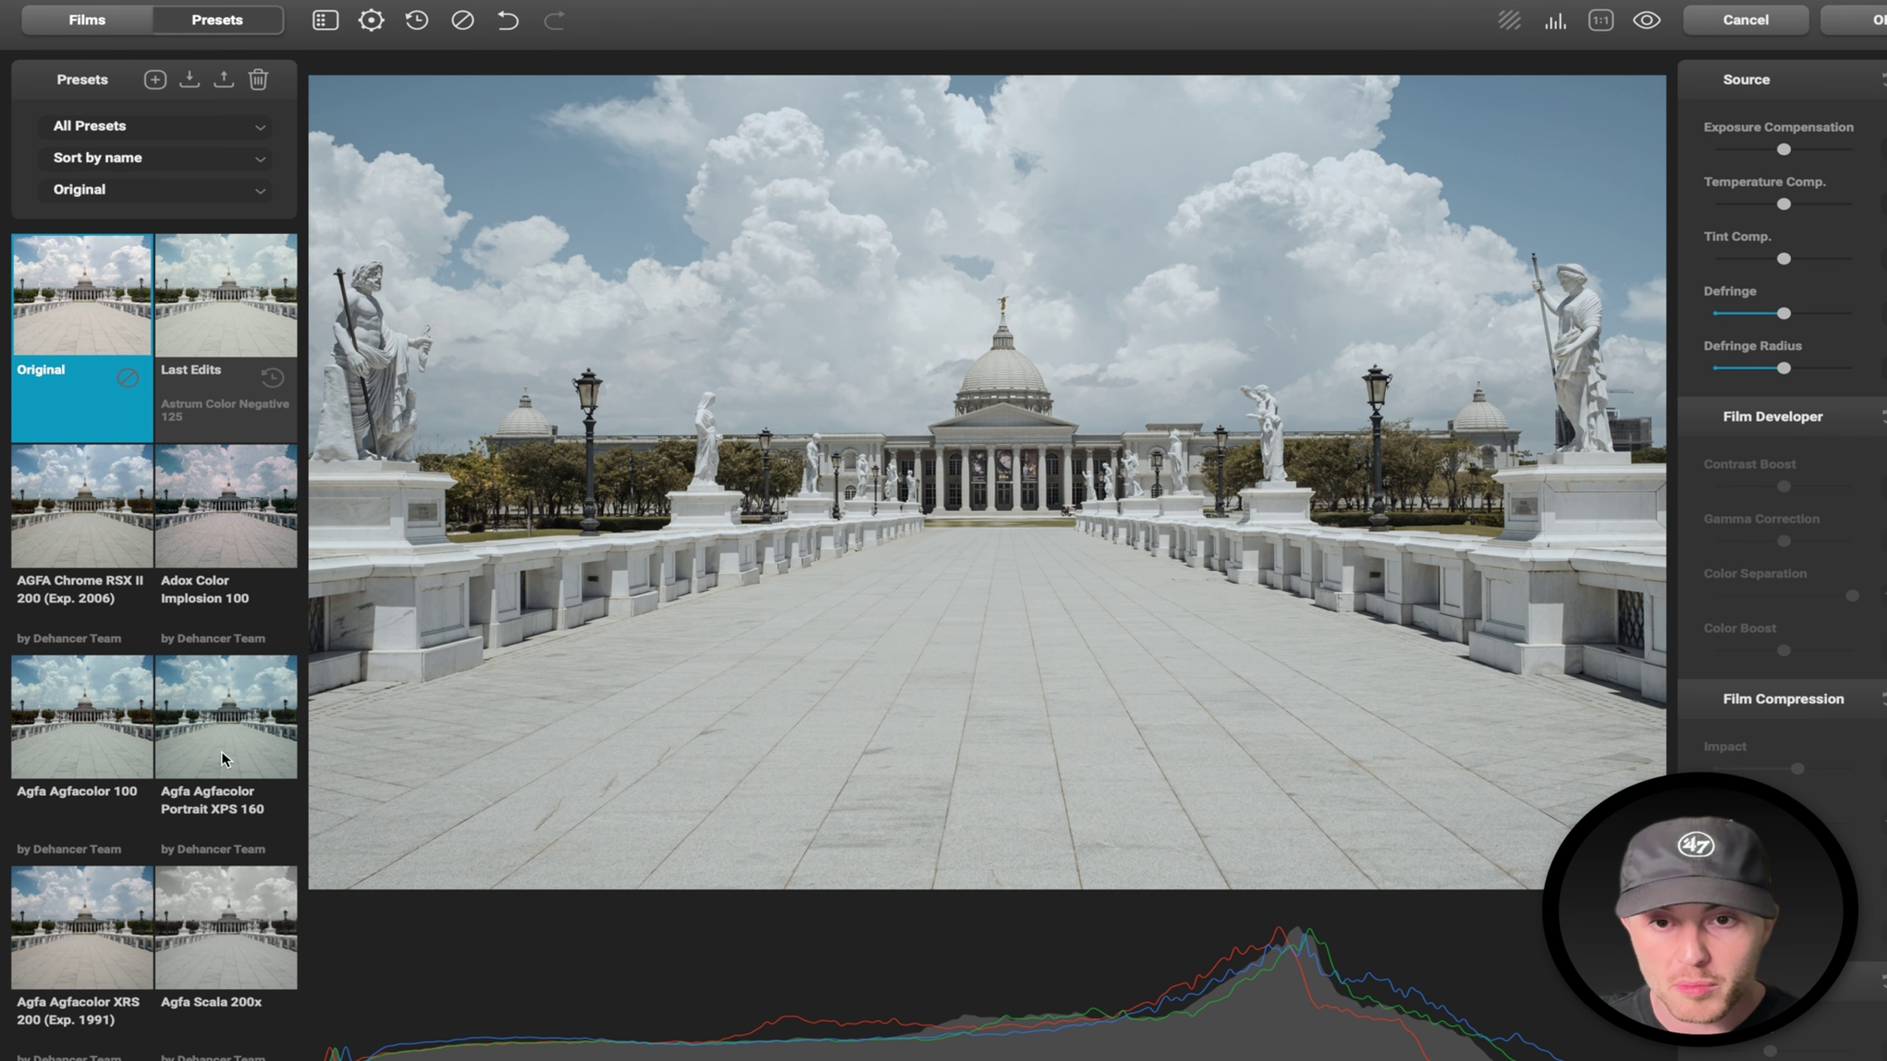
left_click(222, 757)
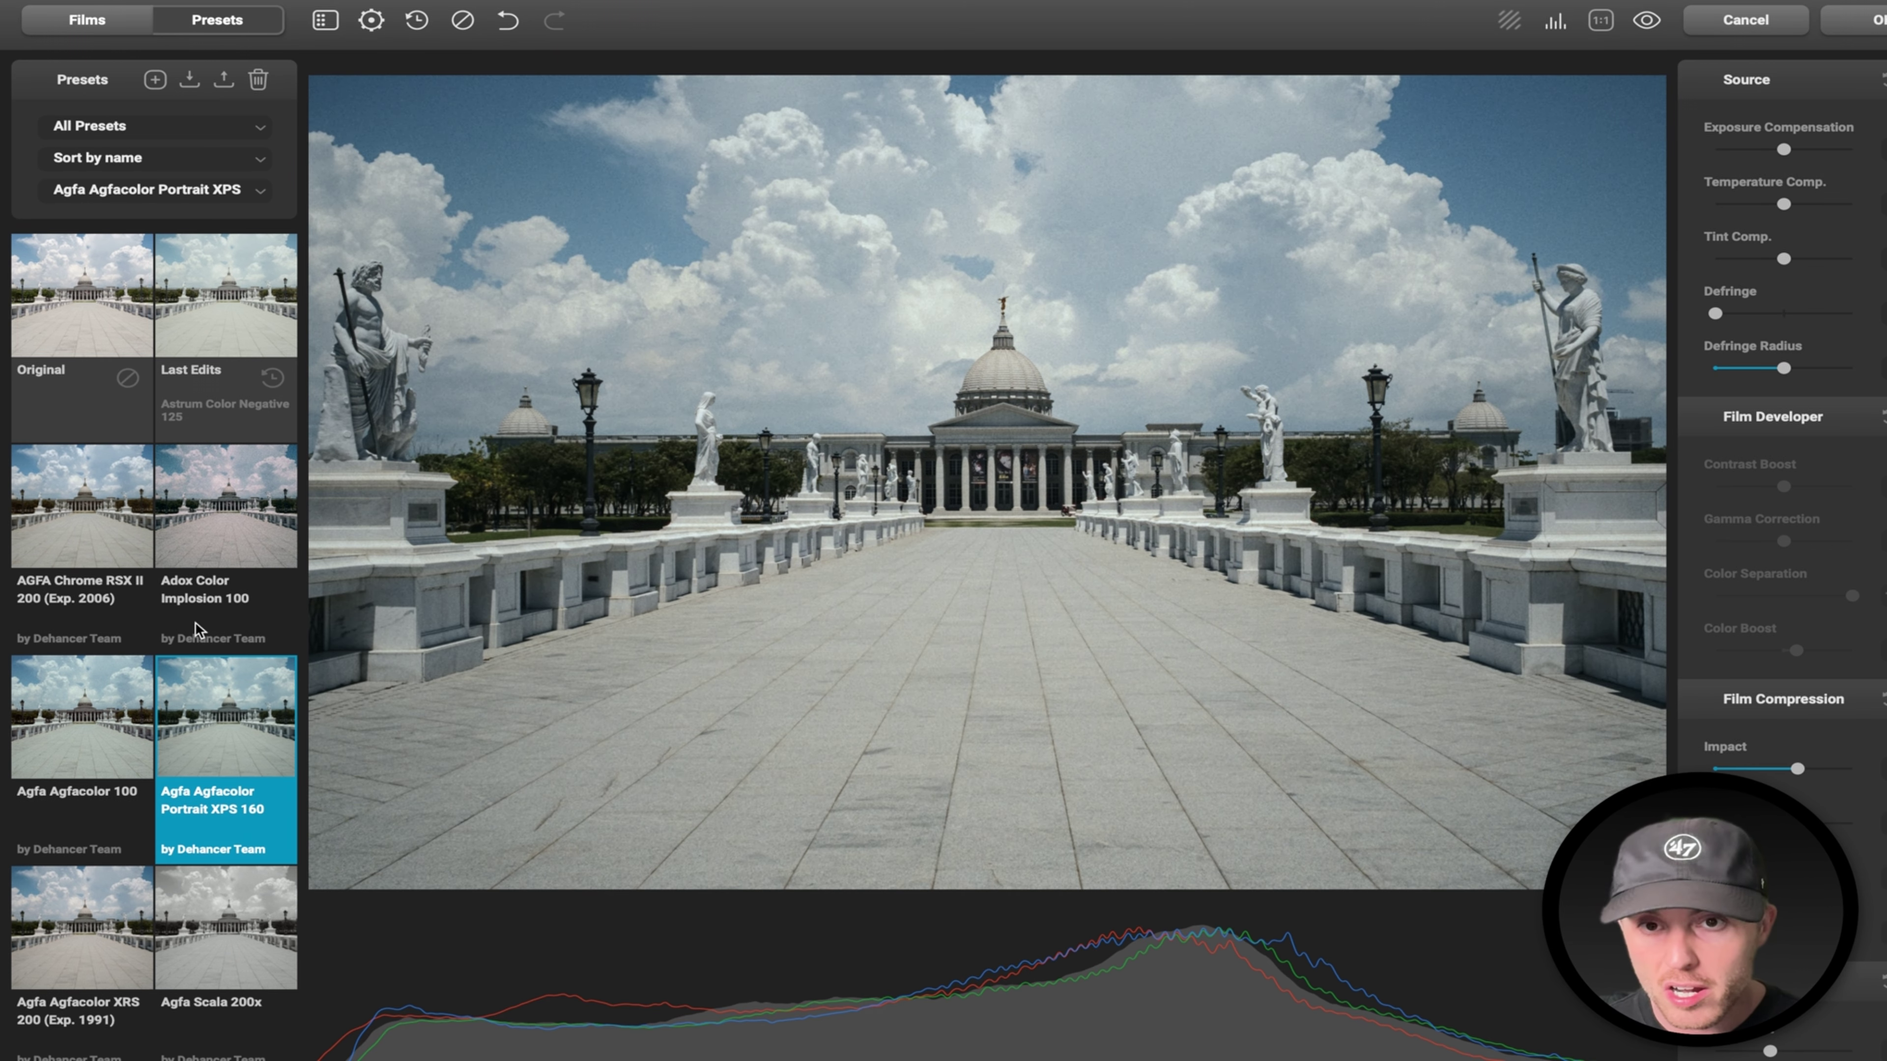
left_click(64, 710)
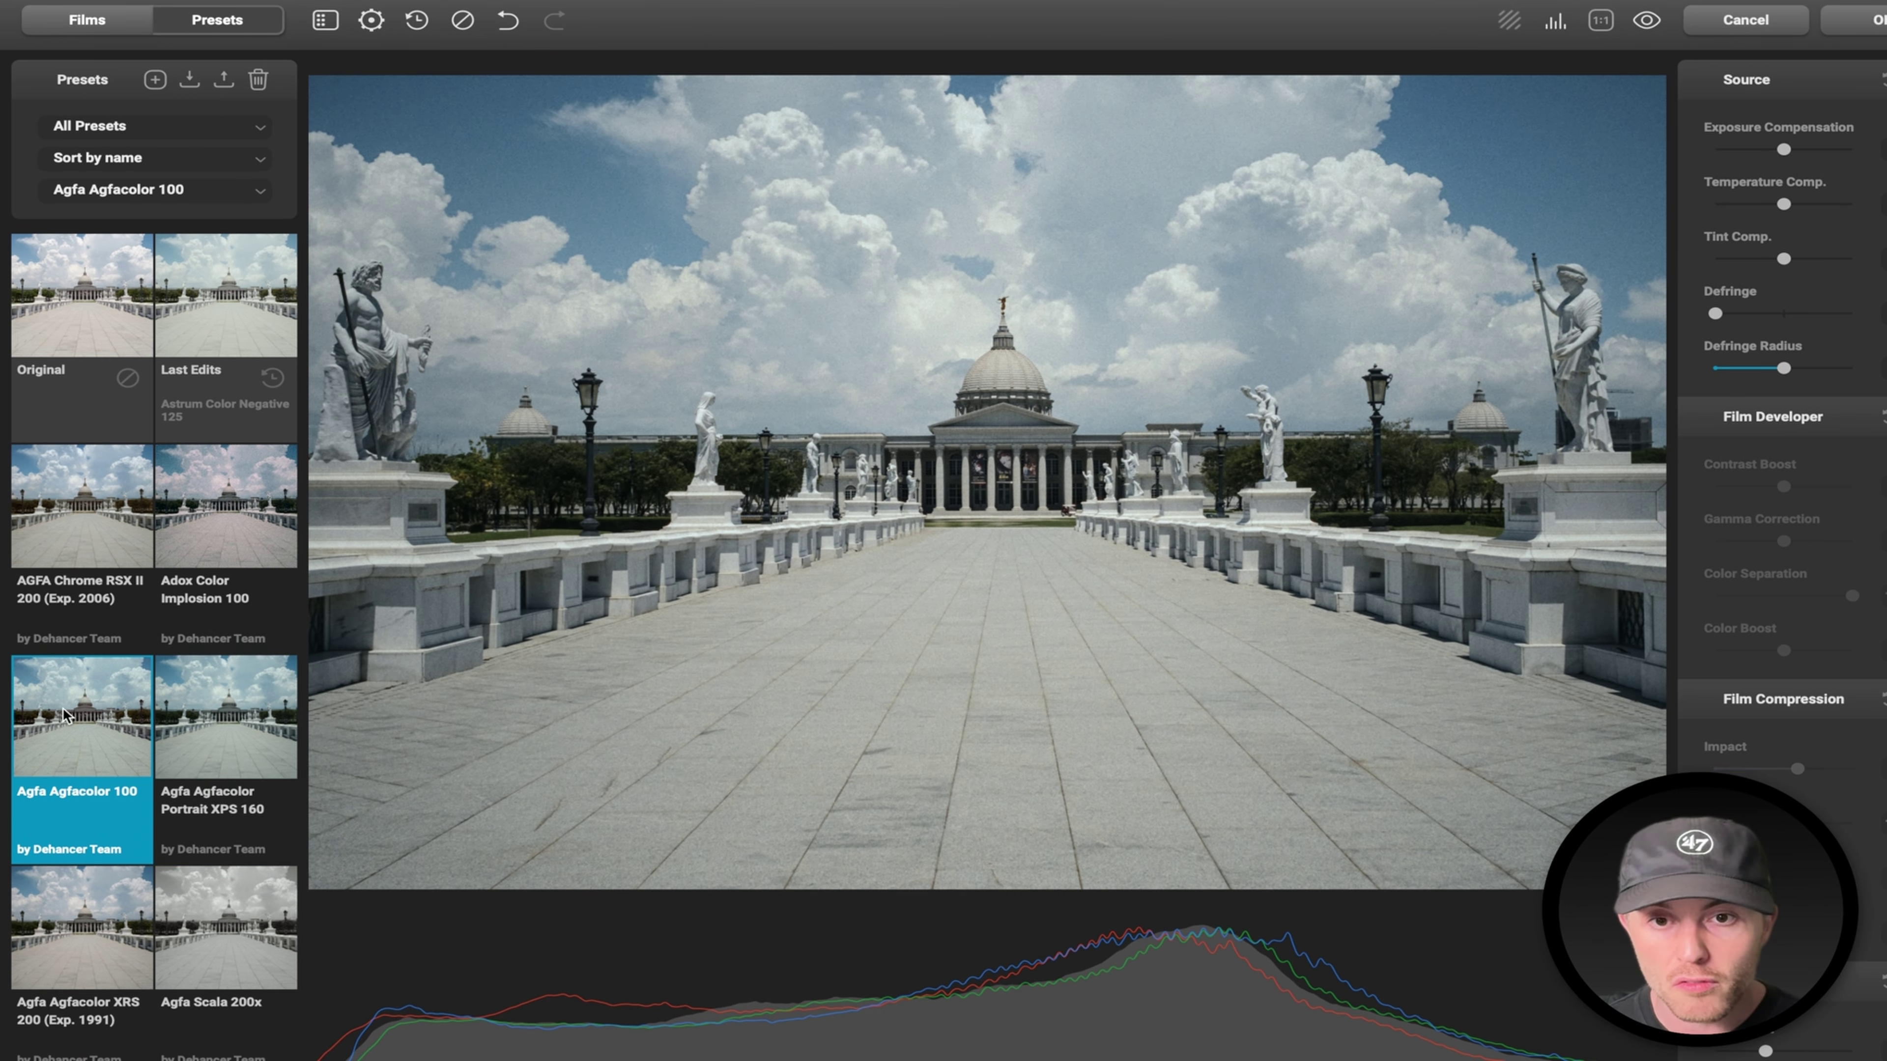
Preview the Astrum Color Negative 125 and Agfa Scala 200x presets on the photo.
scroll(81, 736, "down", 4)
left_click(249, 829)
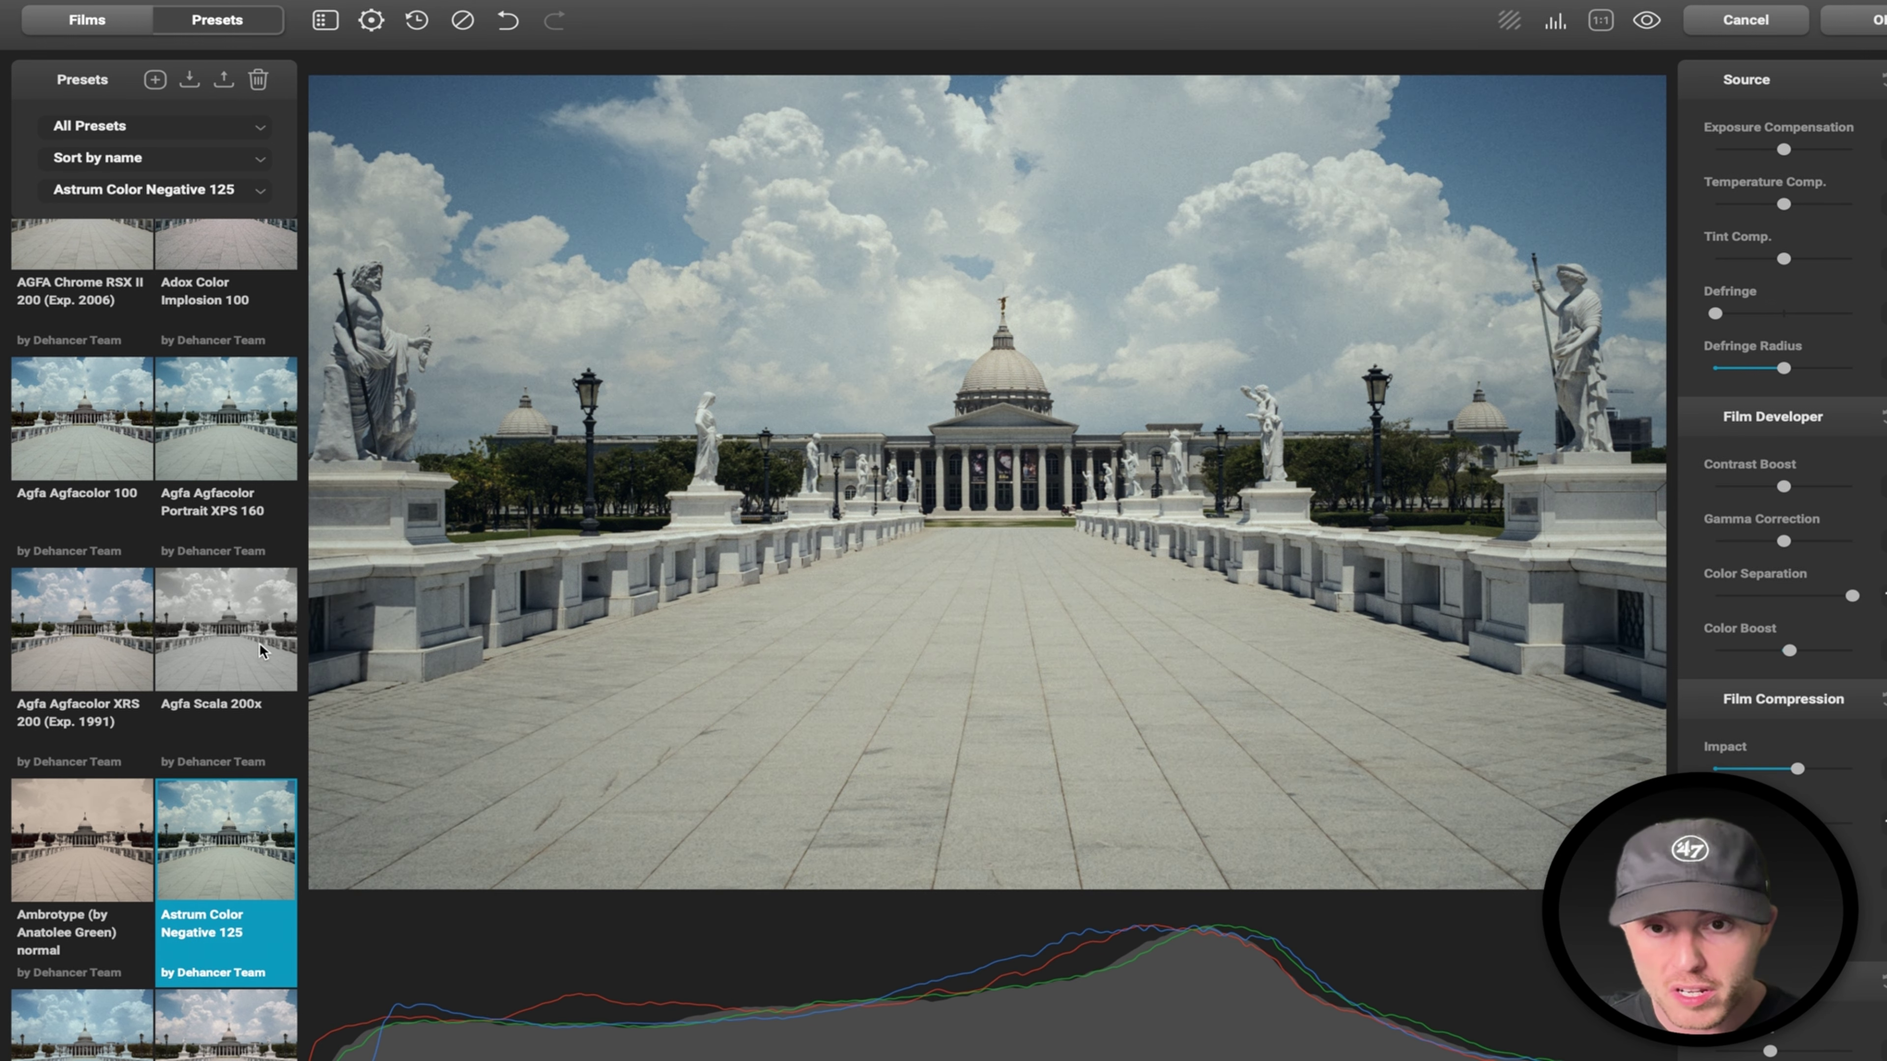
left_click(257, 647)
scroll(230, 699, "down", 4)
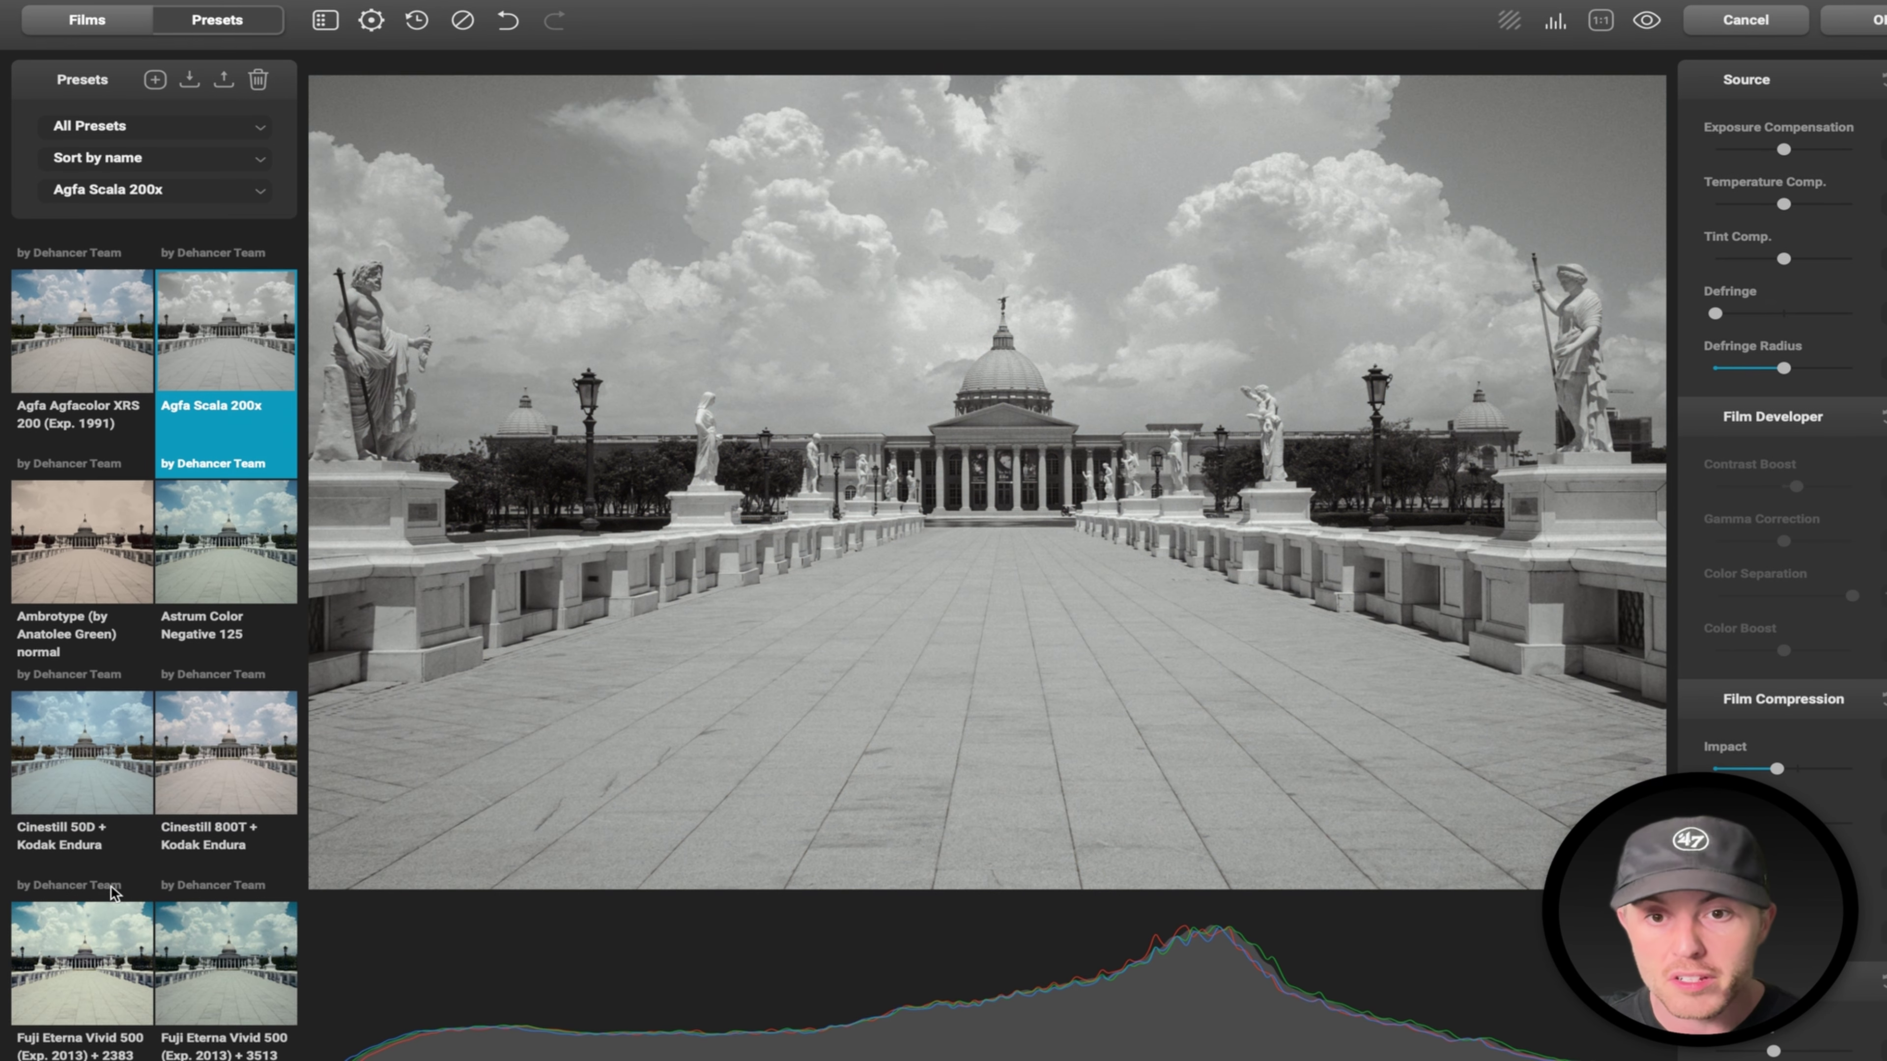
Compare the Cinestill 50D + Kodak Endura and Cinestill 800T + Kodak Endura presets, ending on Cinestill 800T.
scroll(112, 892, "down", 1)
left_click(216, 714)
left_click(90, 718)
left_click(223, 702)
scroll(111, 780, "down", 2)
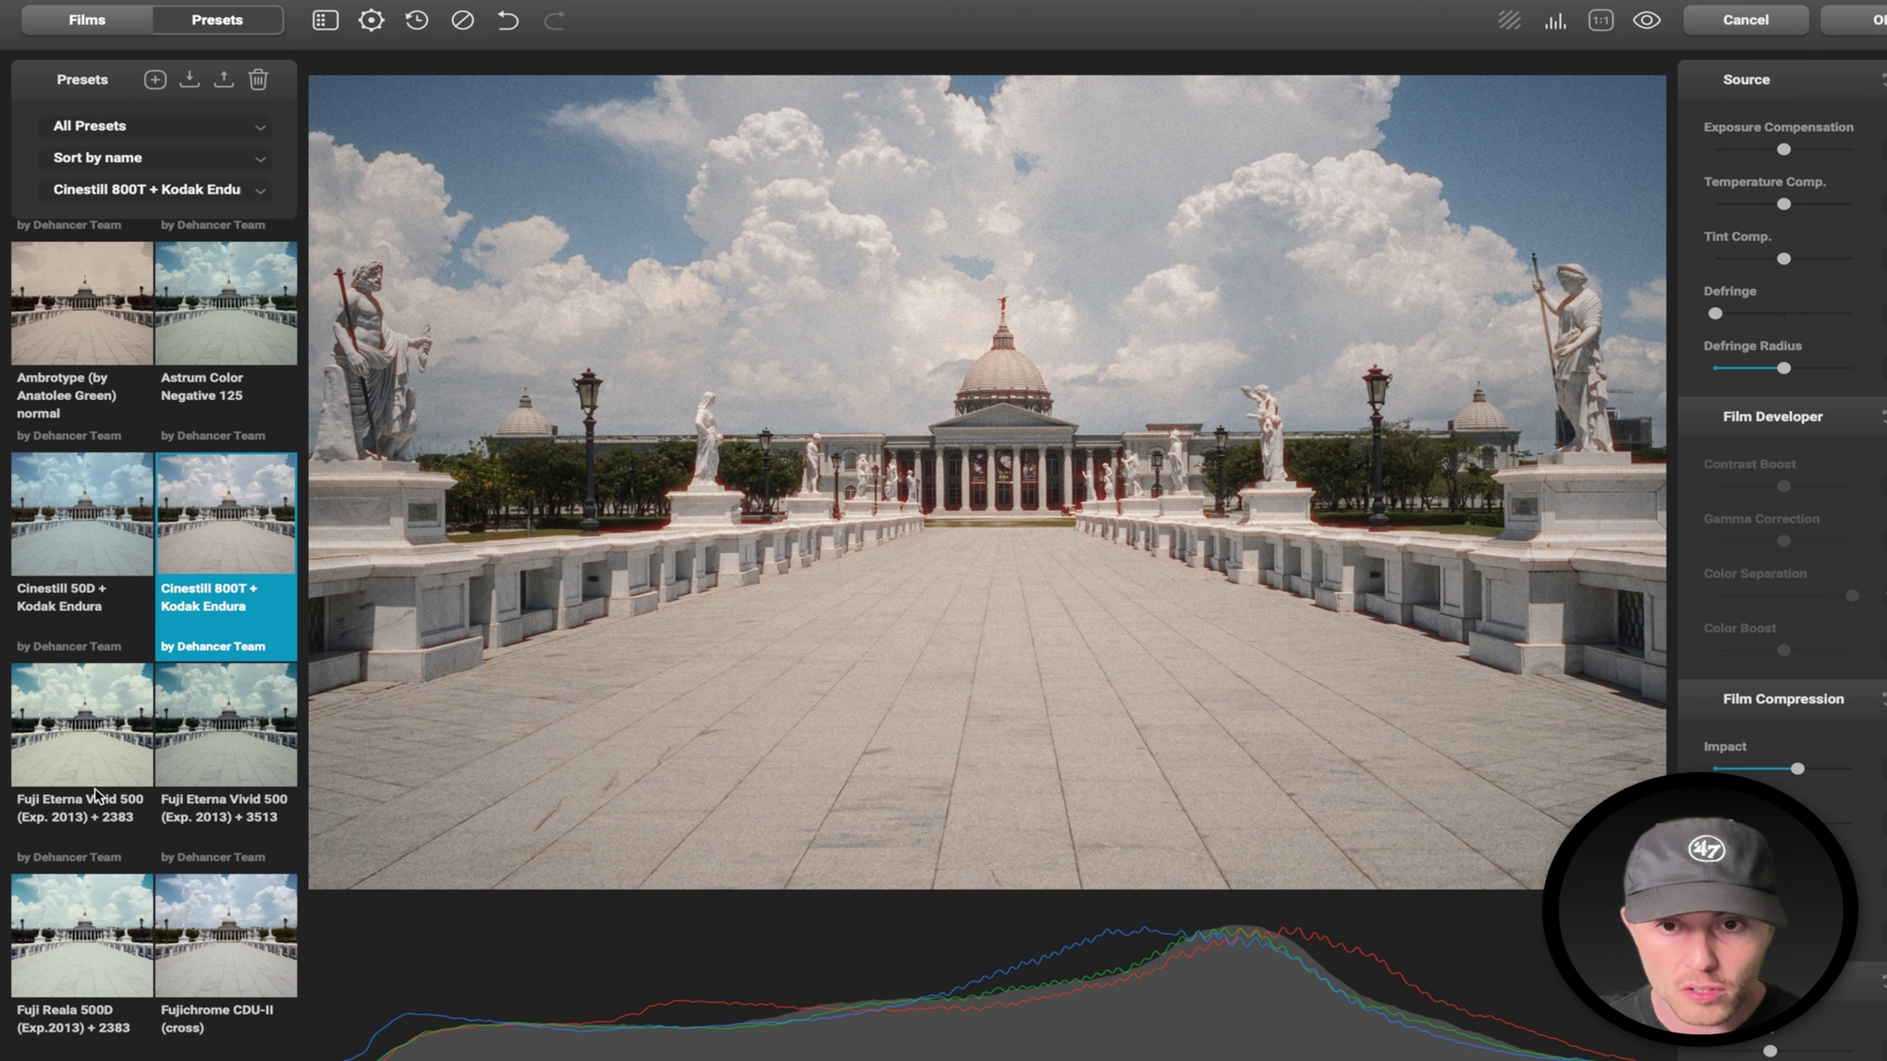
Preview both Fuji Eterna Vivid 500 (Exp. 2013) presets, + 2383 and + 3513, and the Fuji Reala 500D (Exp.2013) + 2383 preset.
left_click(53, 731)
left_click(211, 735)
scroll(156, 795, "down", 3)
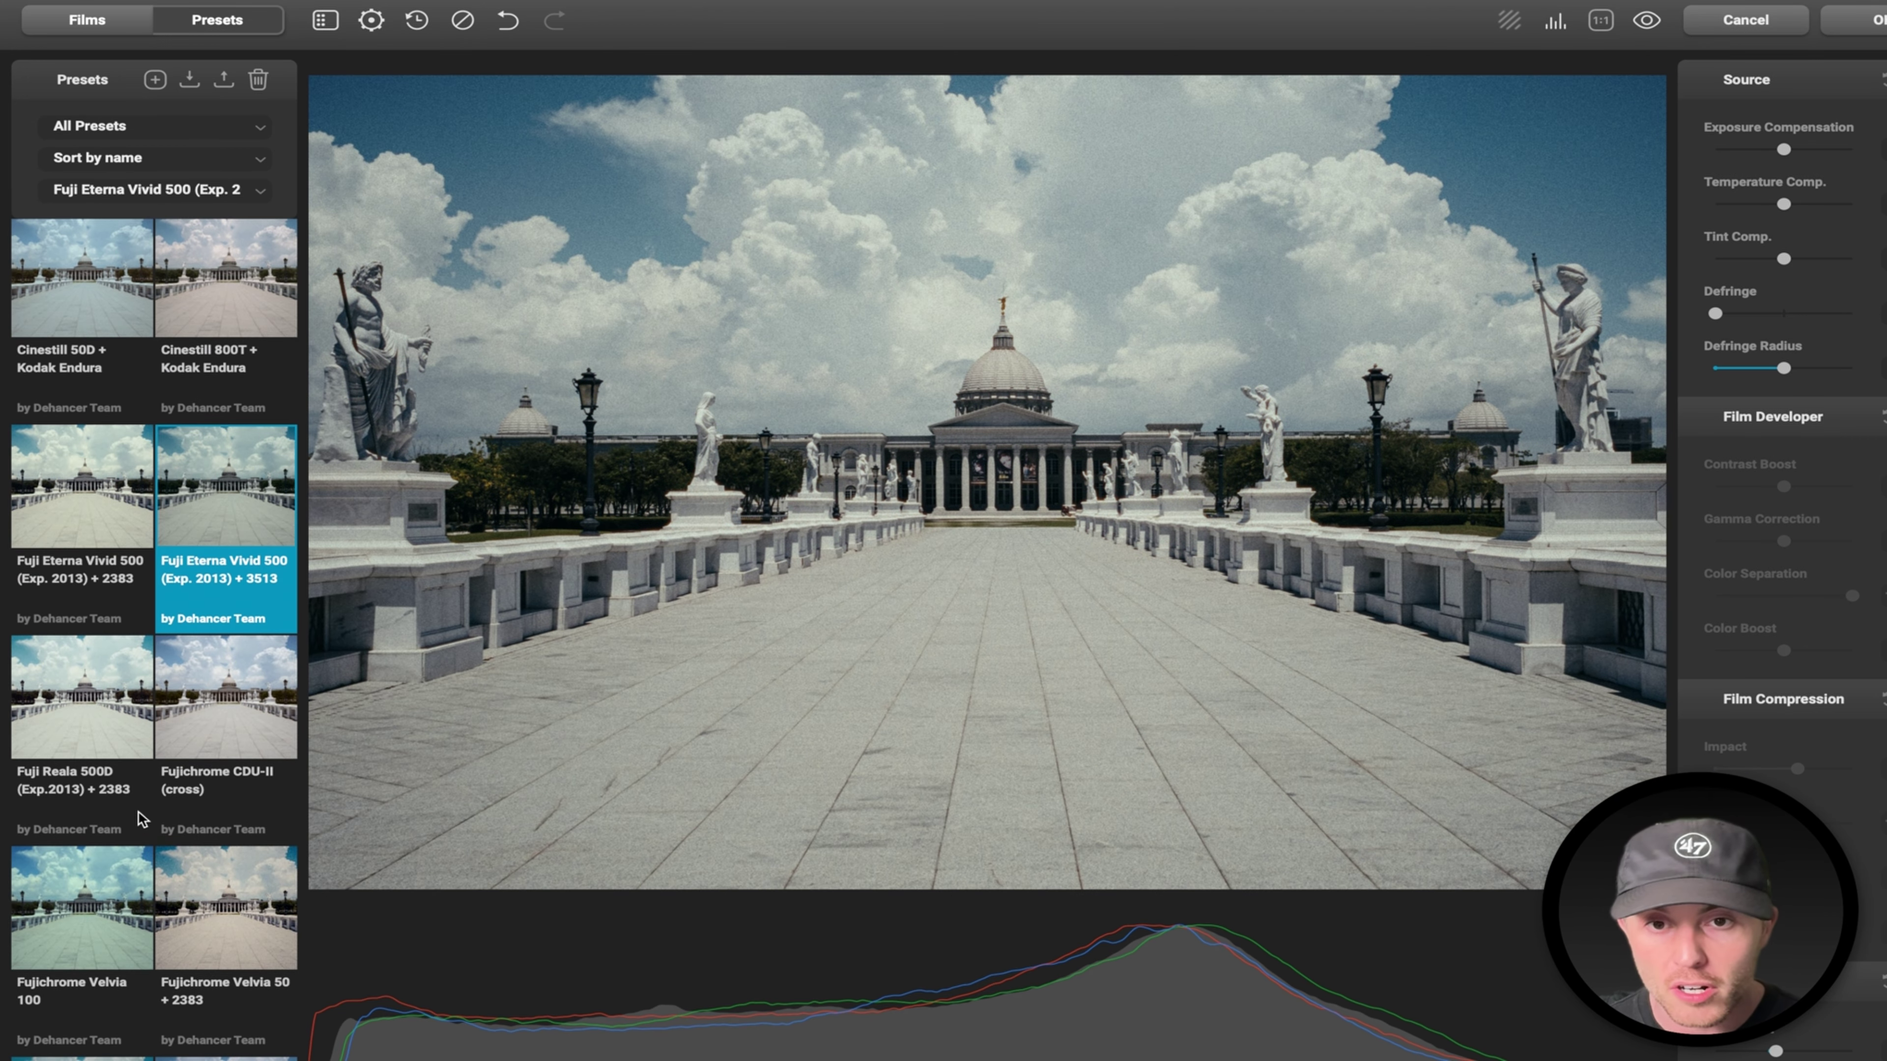
scroll(138, 814, "down", 3)
left_click(135, 487)
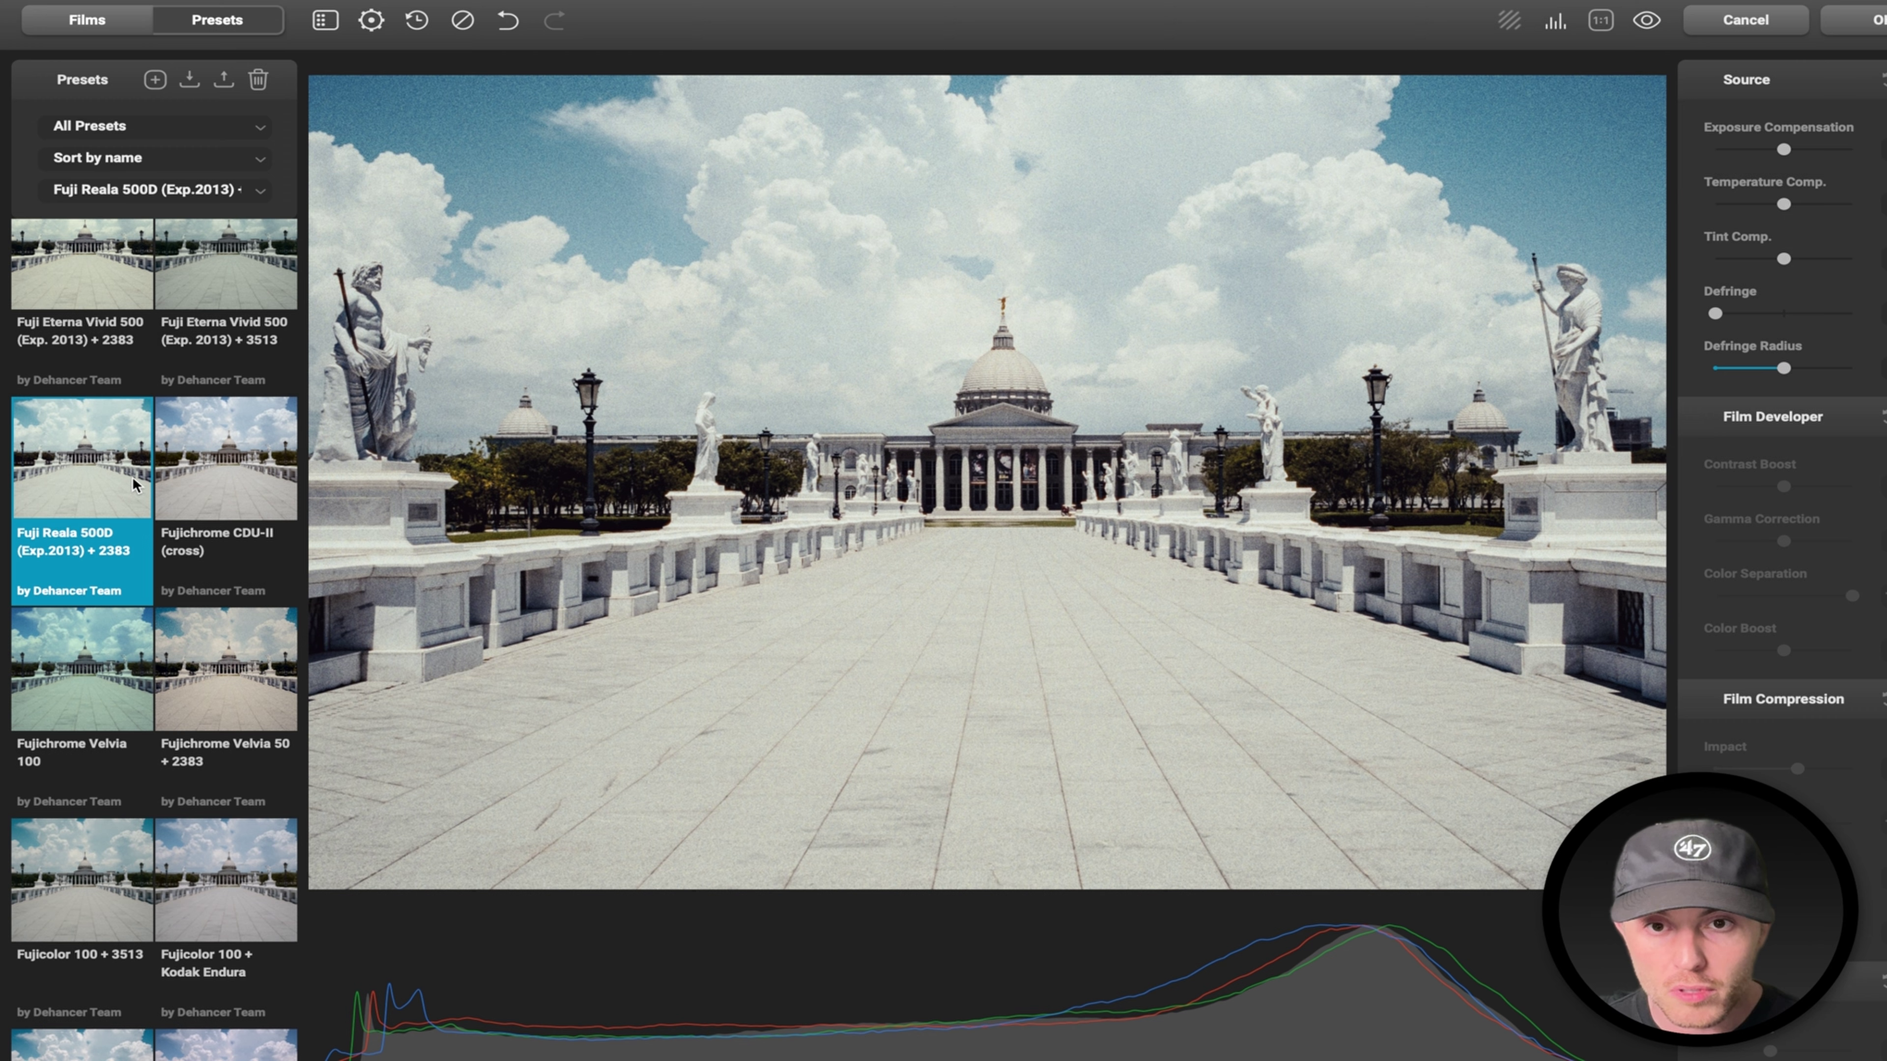
Undo the last preset change and preview the Fujicolor Print (Industrial) 100 presets, + Kodak Endura and + 3513.
scroll(199, 459, "down", 10)
key("super+z")
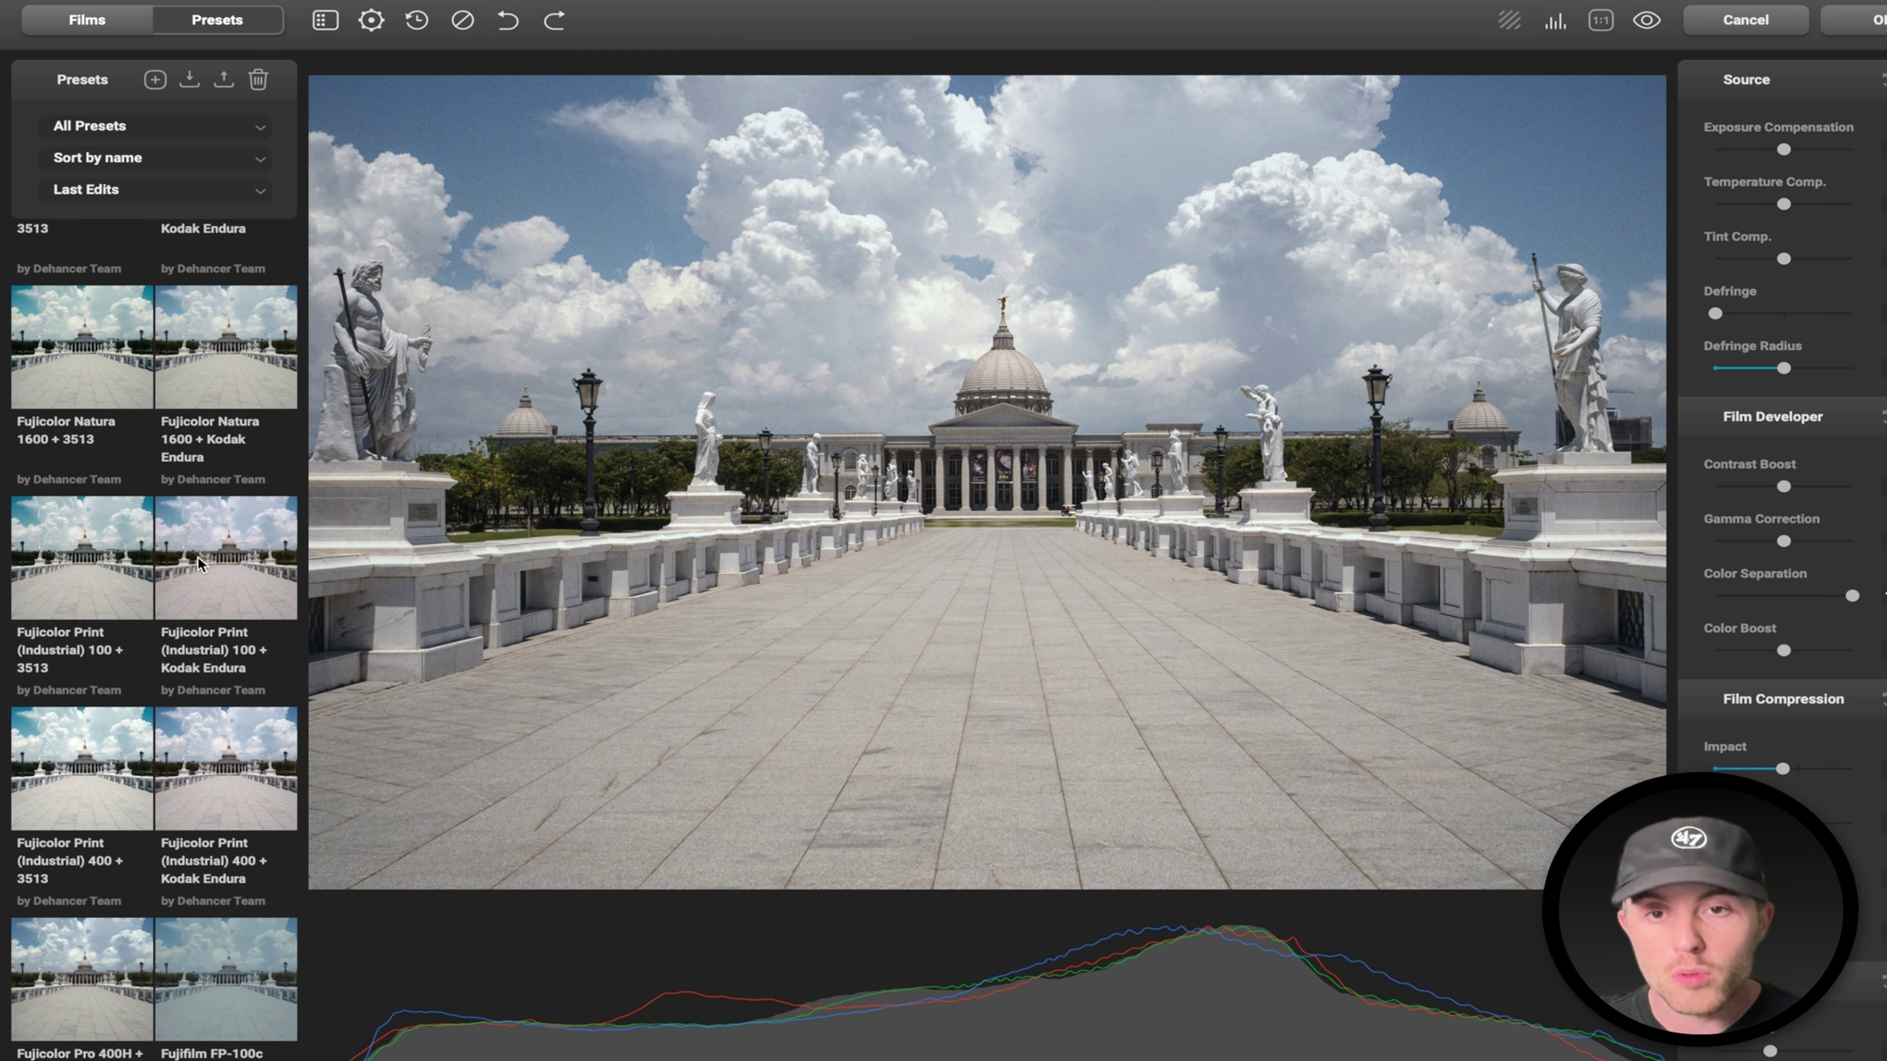
left_click(197, 556)
left_click(80, 564)
scroll(141, 665, "down", 1)
scroll(141, 666, "down", 5)
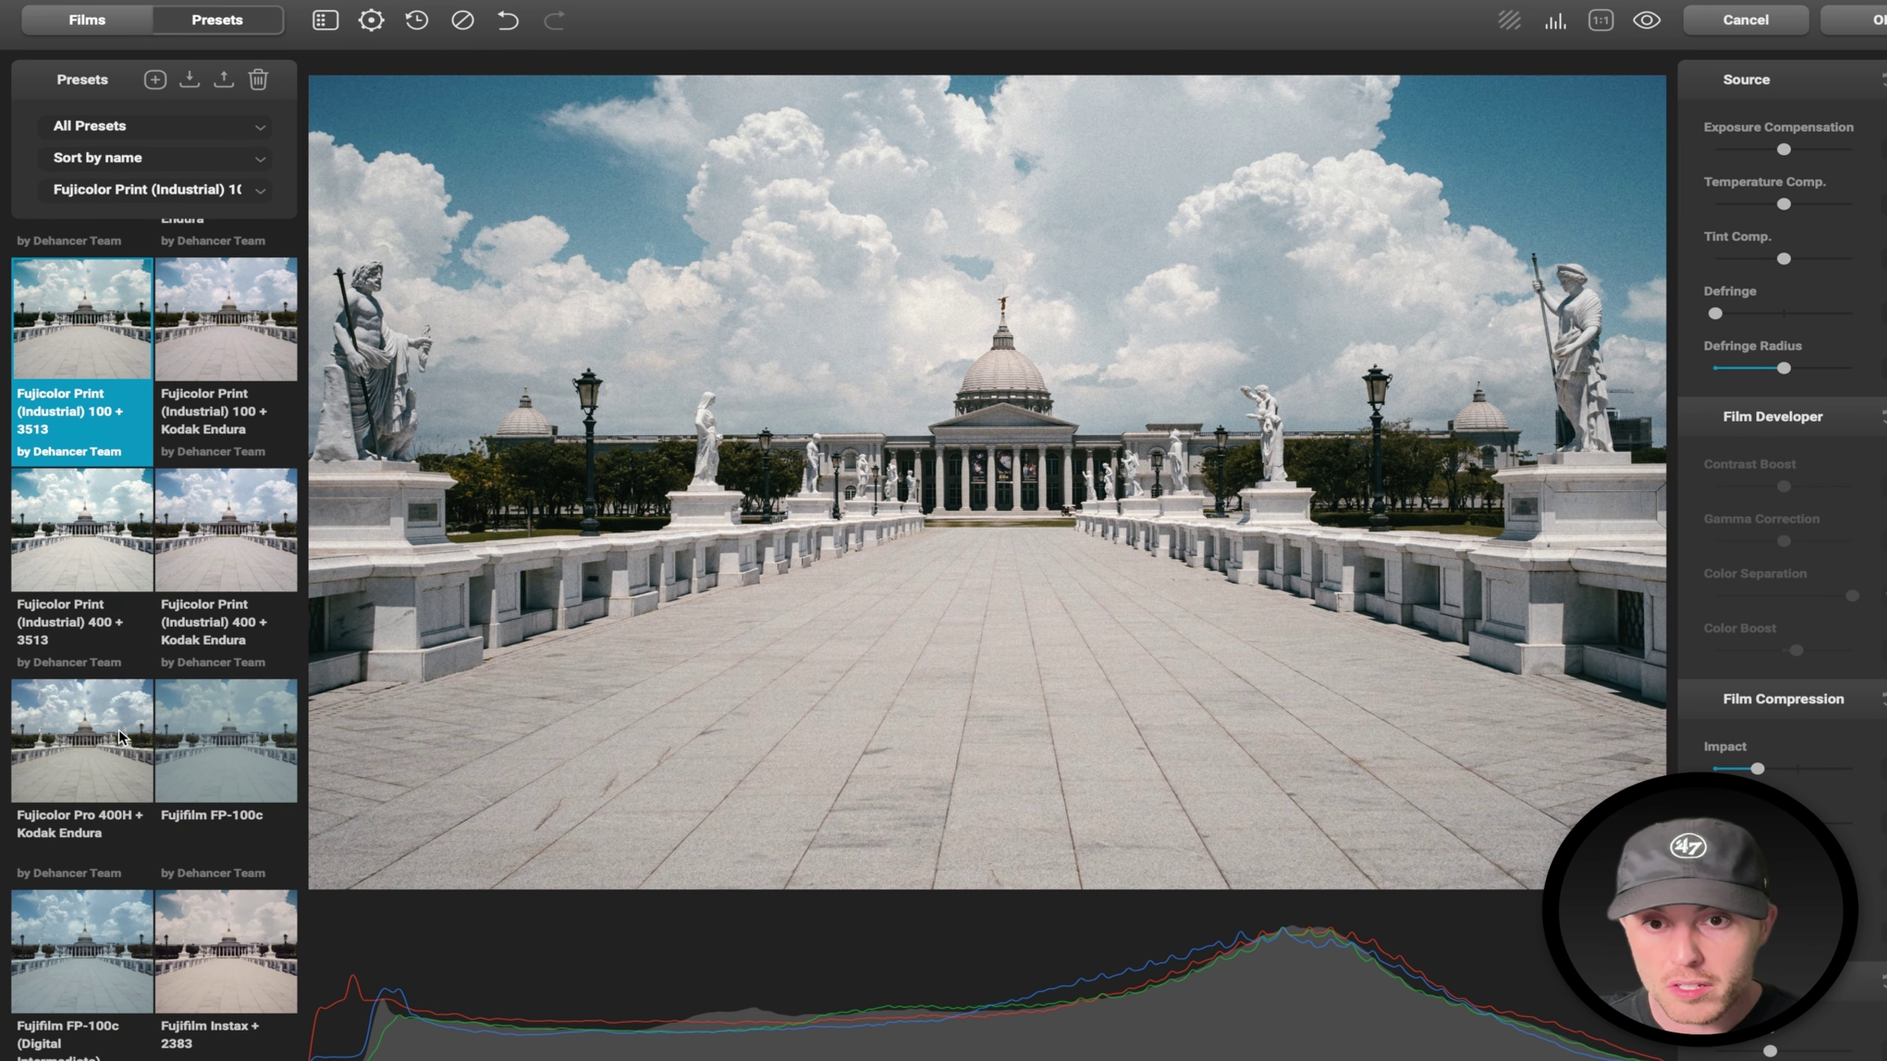
Try the Fujicolor Pro 400H + Kodak Endura preset, ending on the black-and-white Ilford HP5 Plus 400 preset.
left_click(77, 734)
scroll(197, 721, "down", 4)
left_click(223, 573)
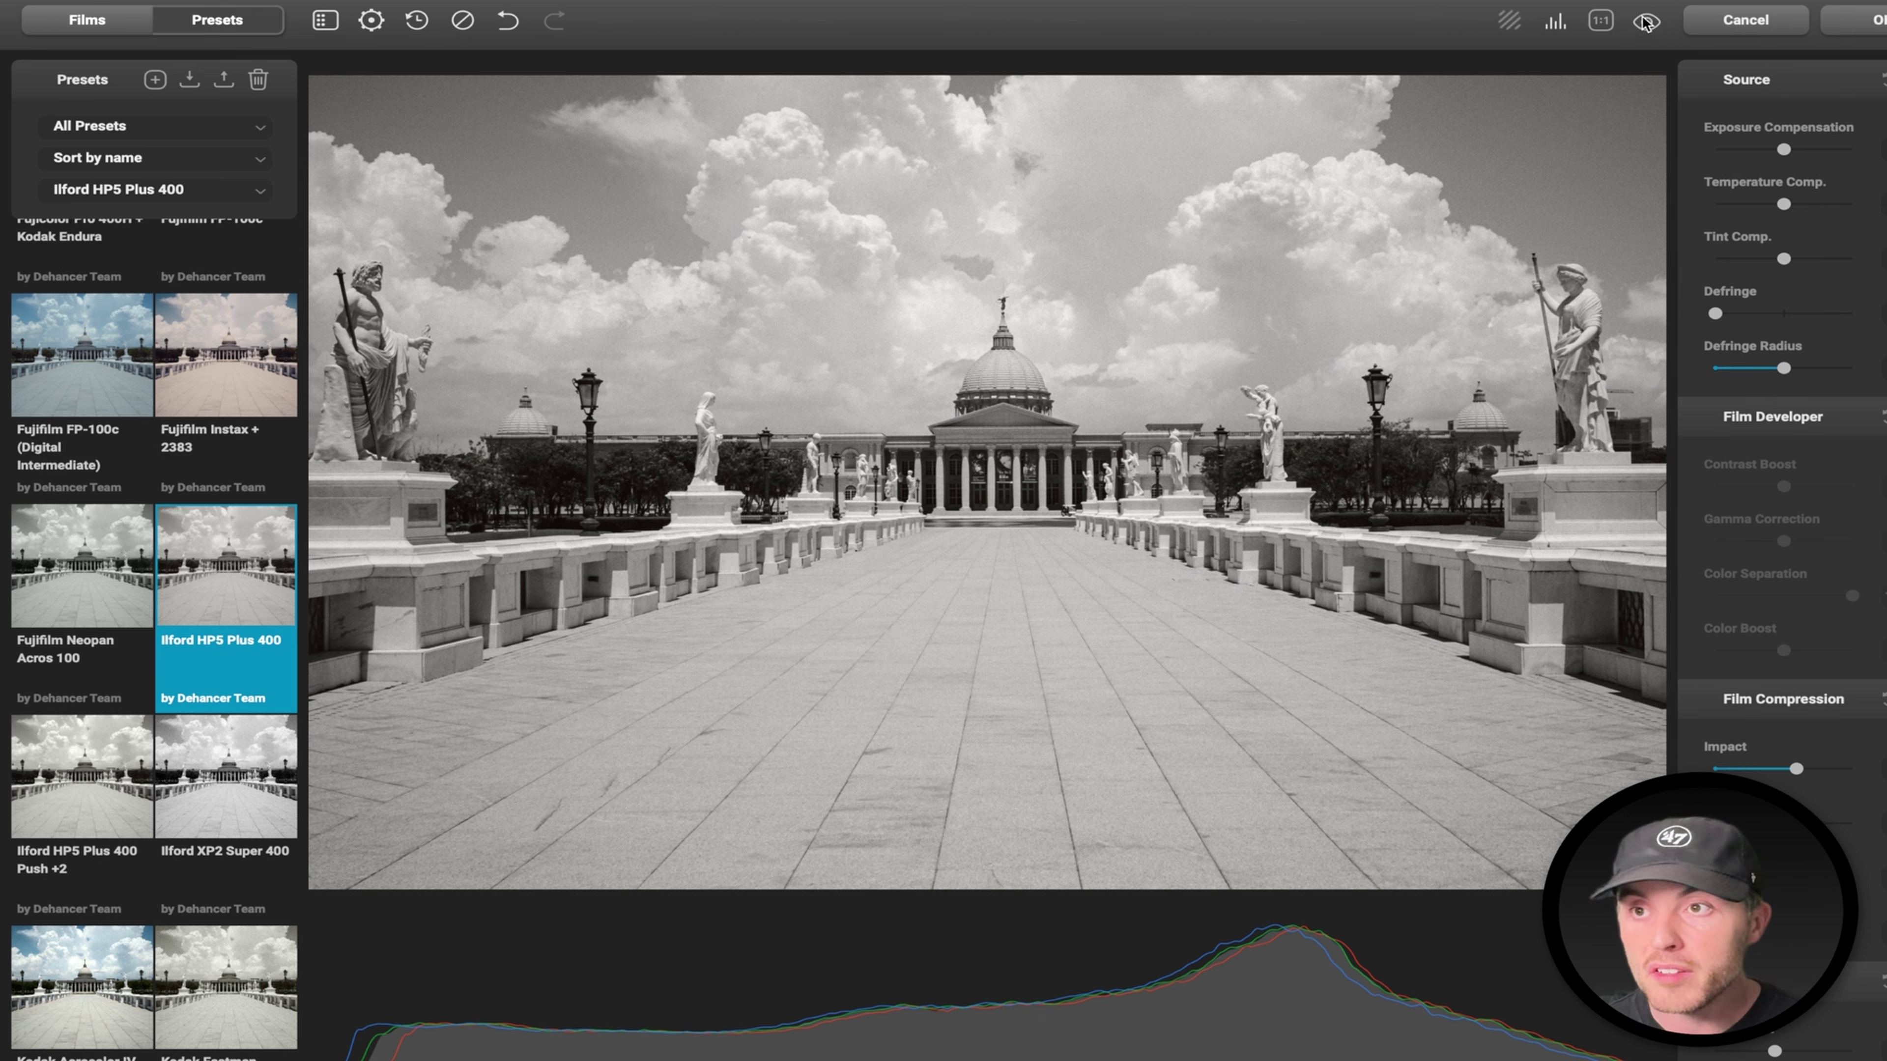
Compare the original photo with the Ilford HP5 Plus 400 look by switching the effect off and on repeatedly.
left_click(1646, 21)
left_click(1646, 21)
left_click(1646, 20)
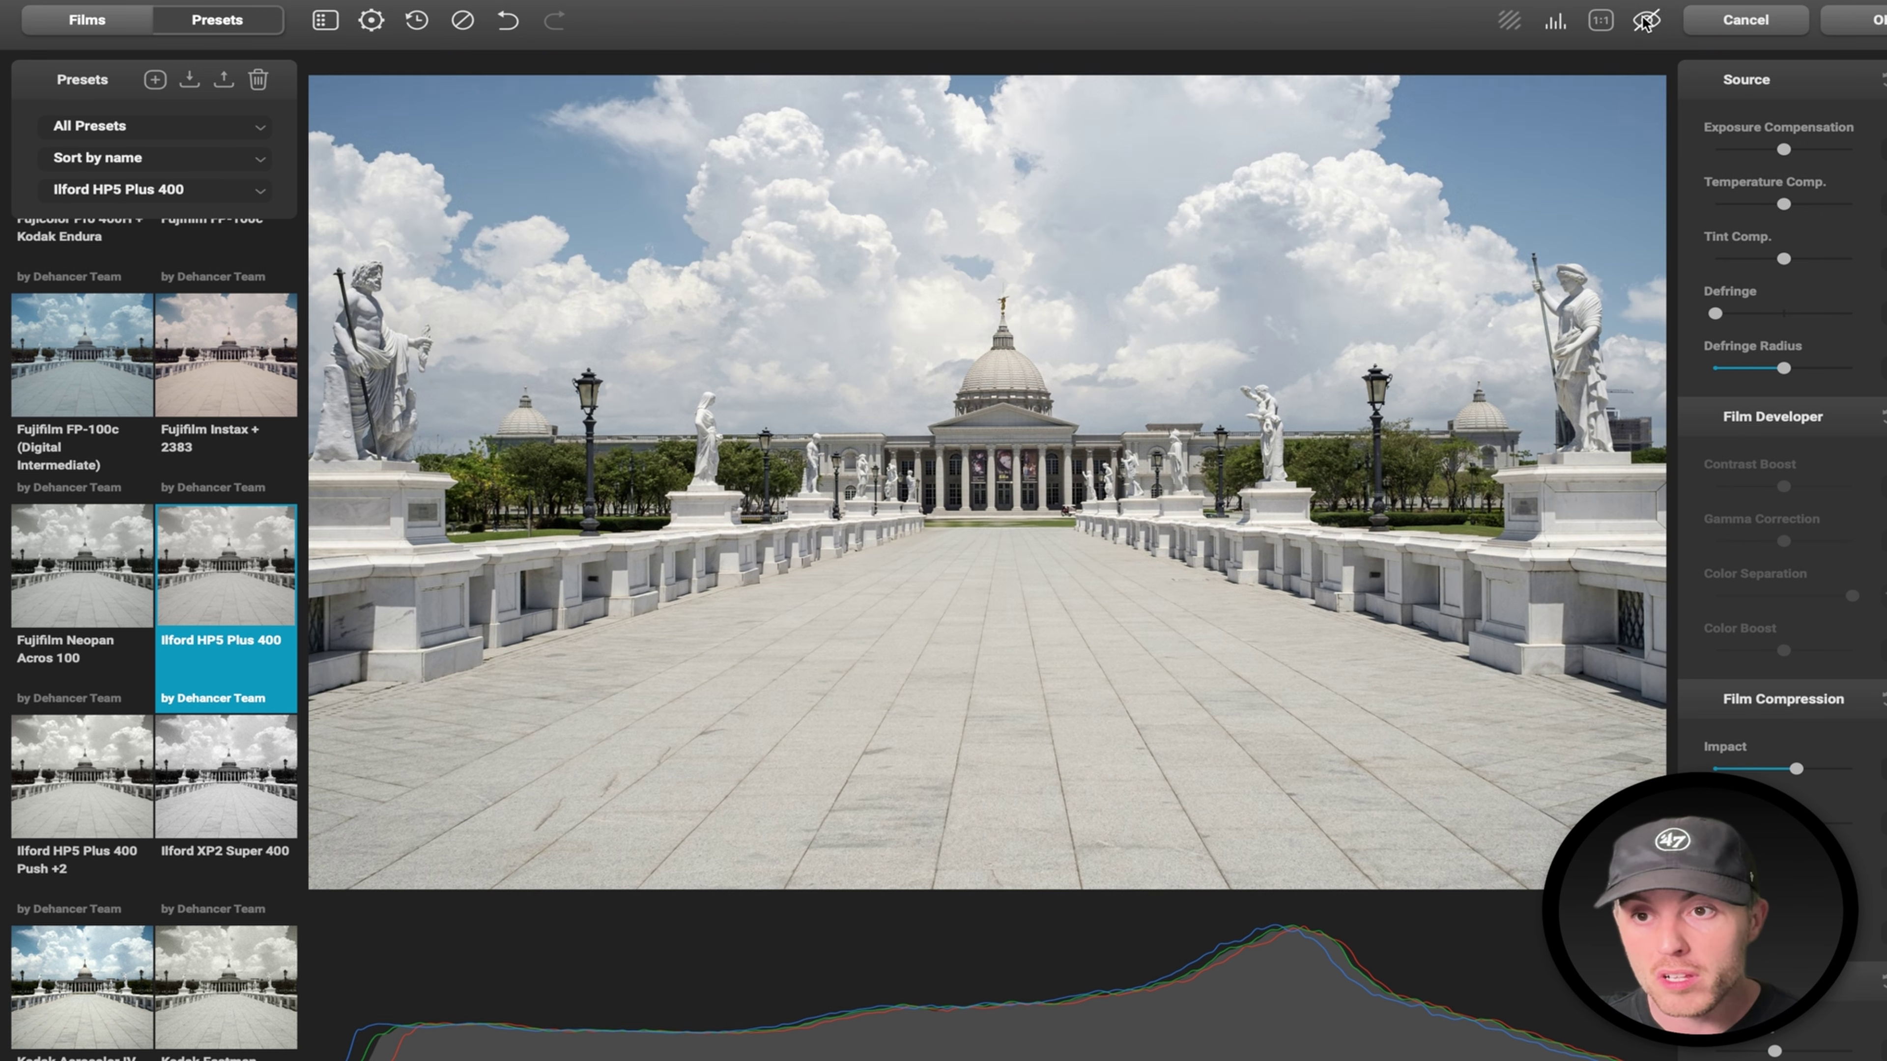
left_click(1645, 21)
left_click(1645, 21)
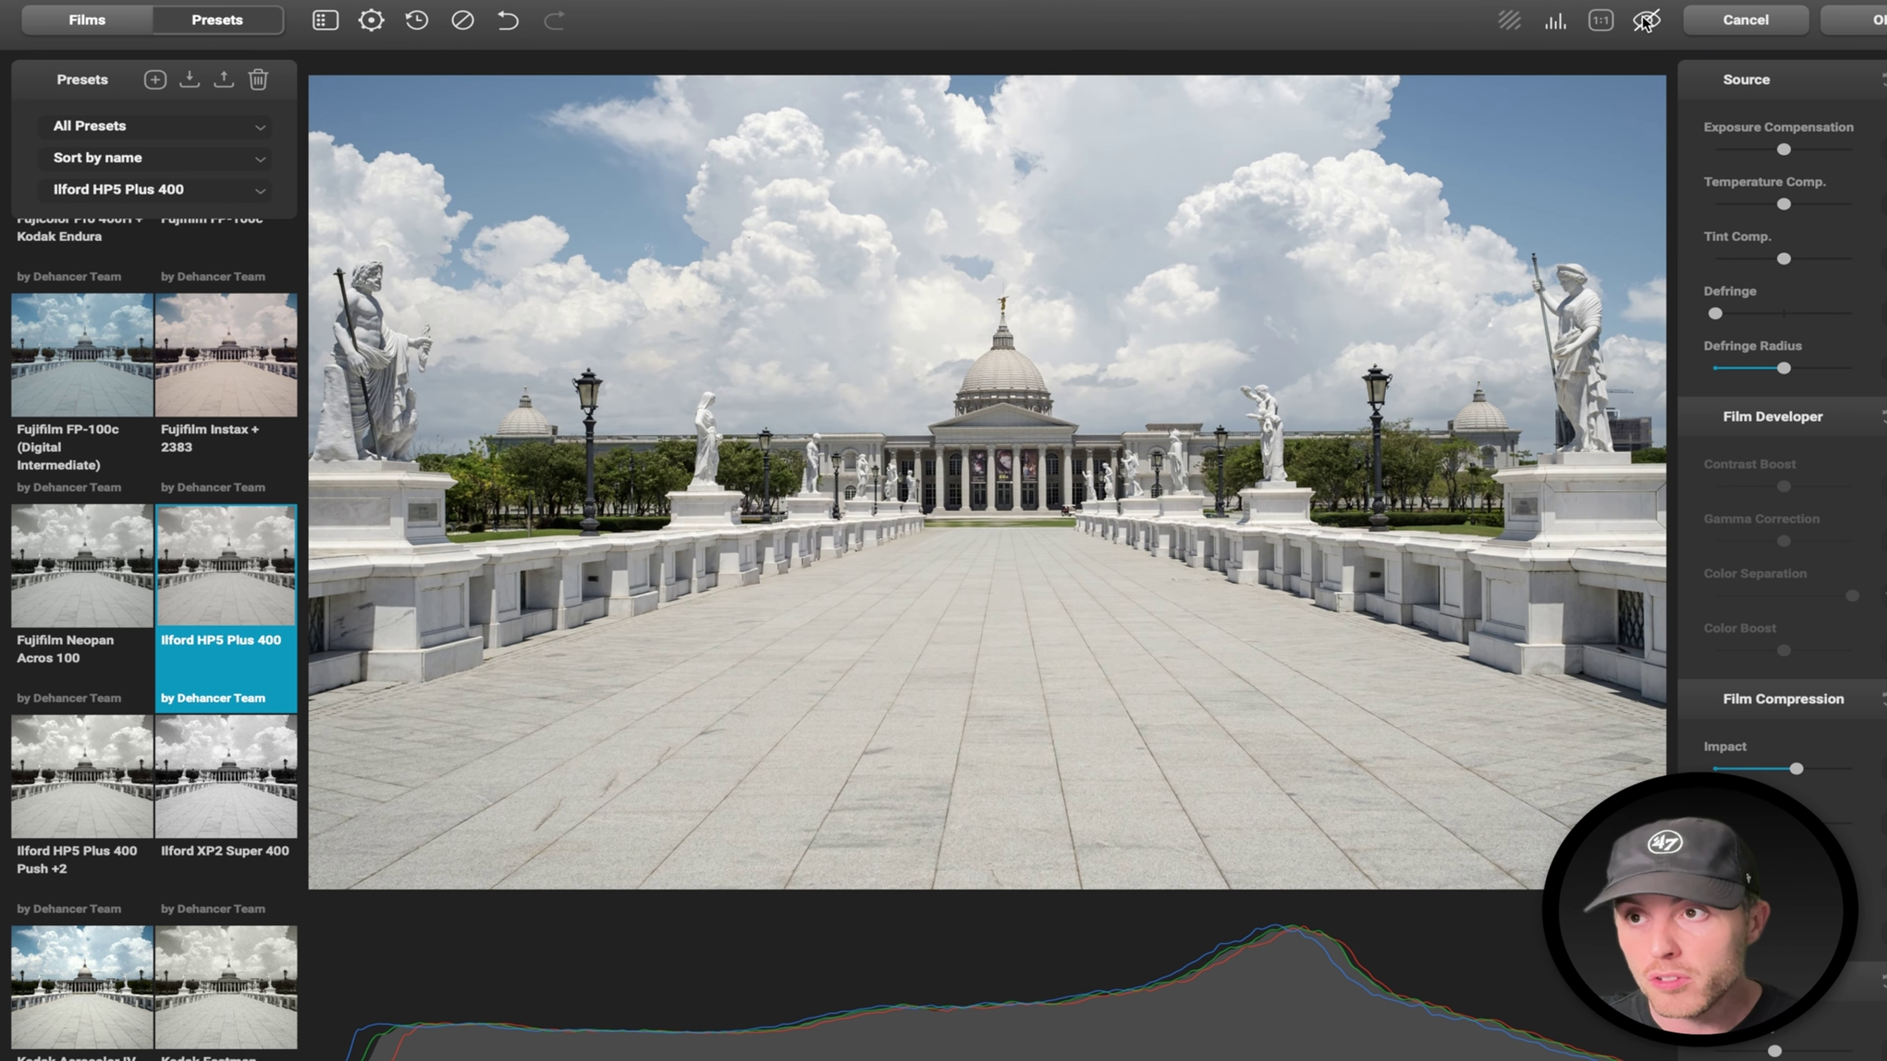
left_click(1646, 22)
Inspect the photo at 1:1 magnification and return to the fitted view.
left_click(1603, 22)
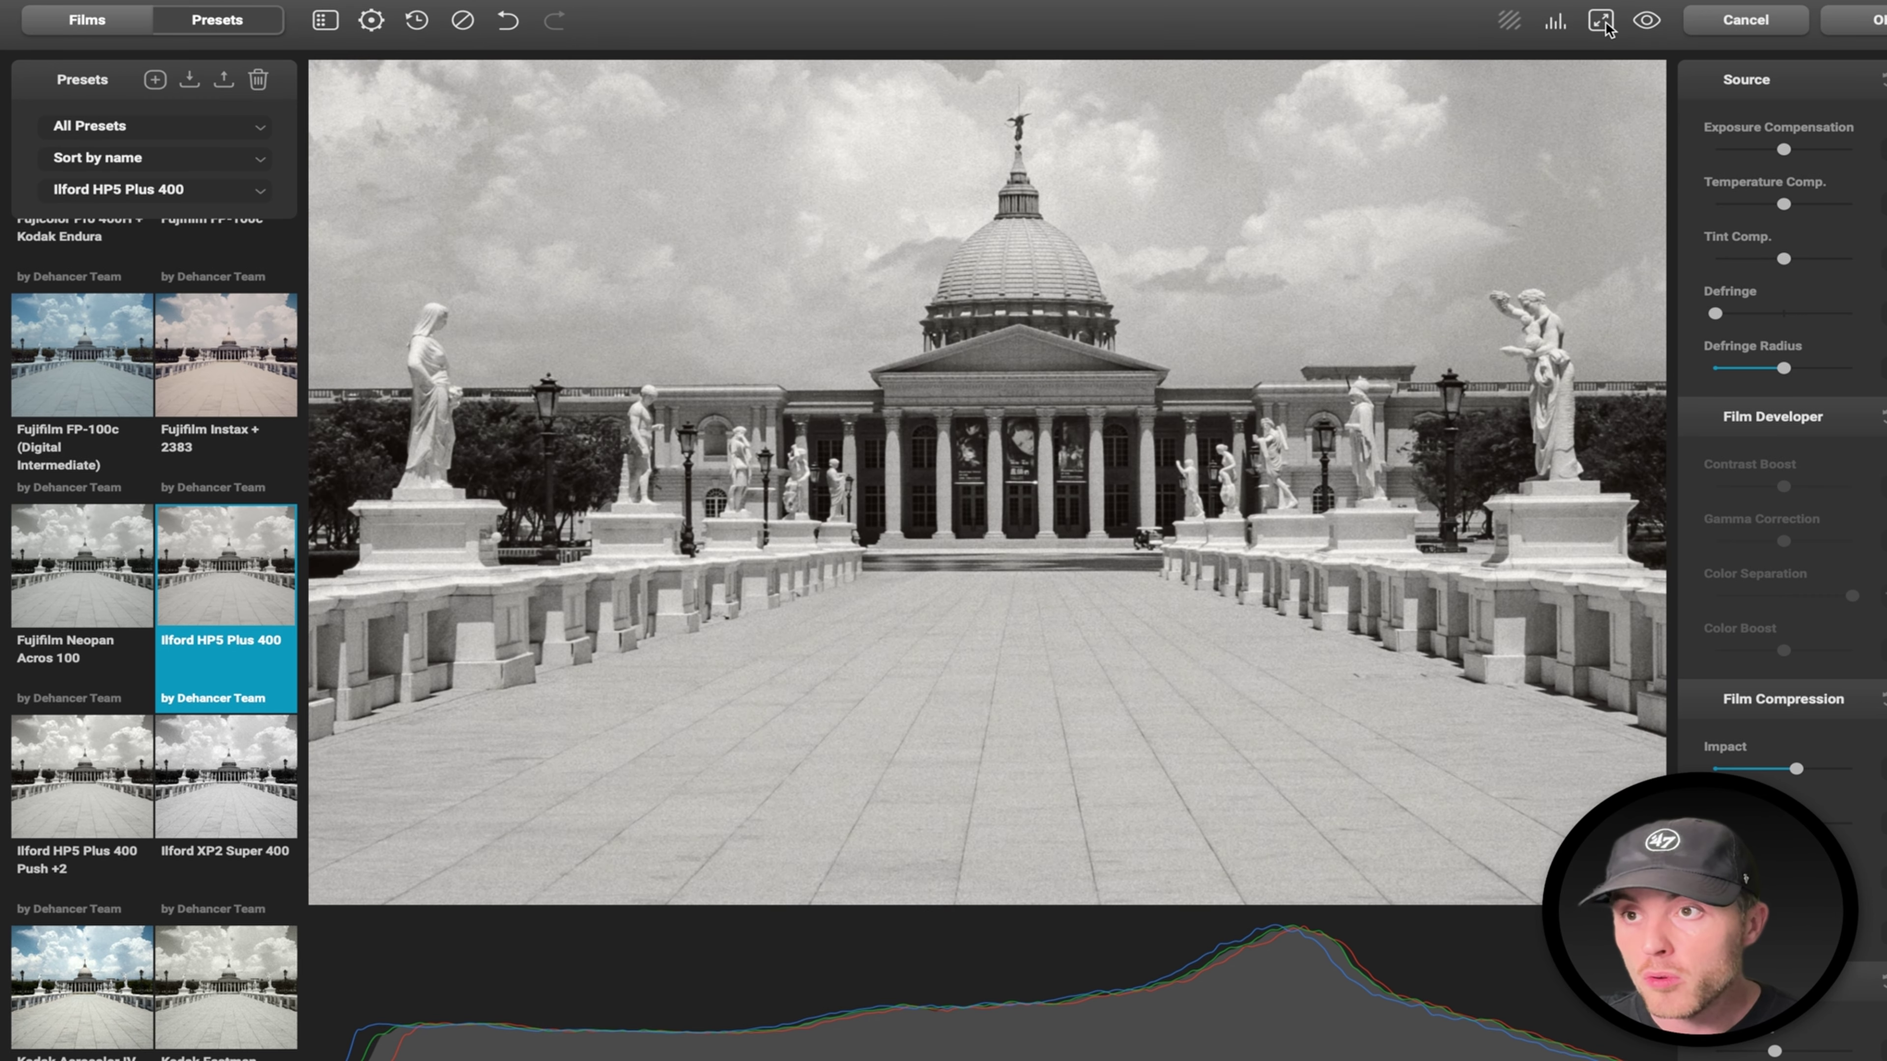
left_click(1603, 22)
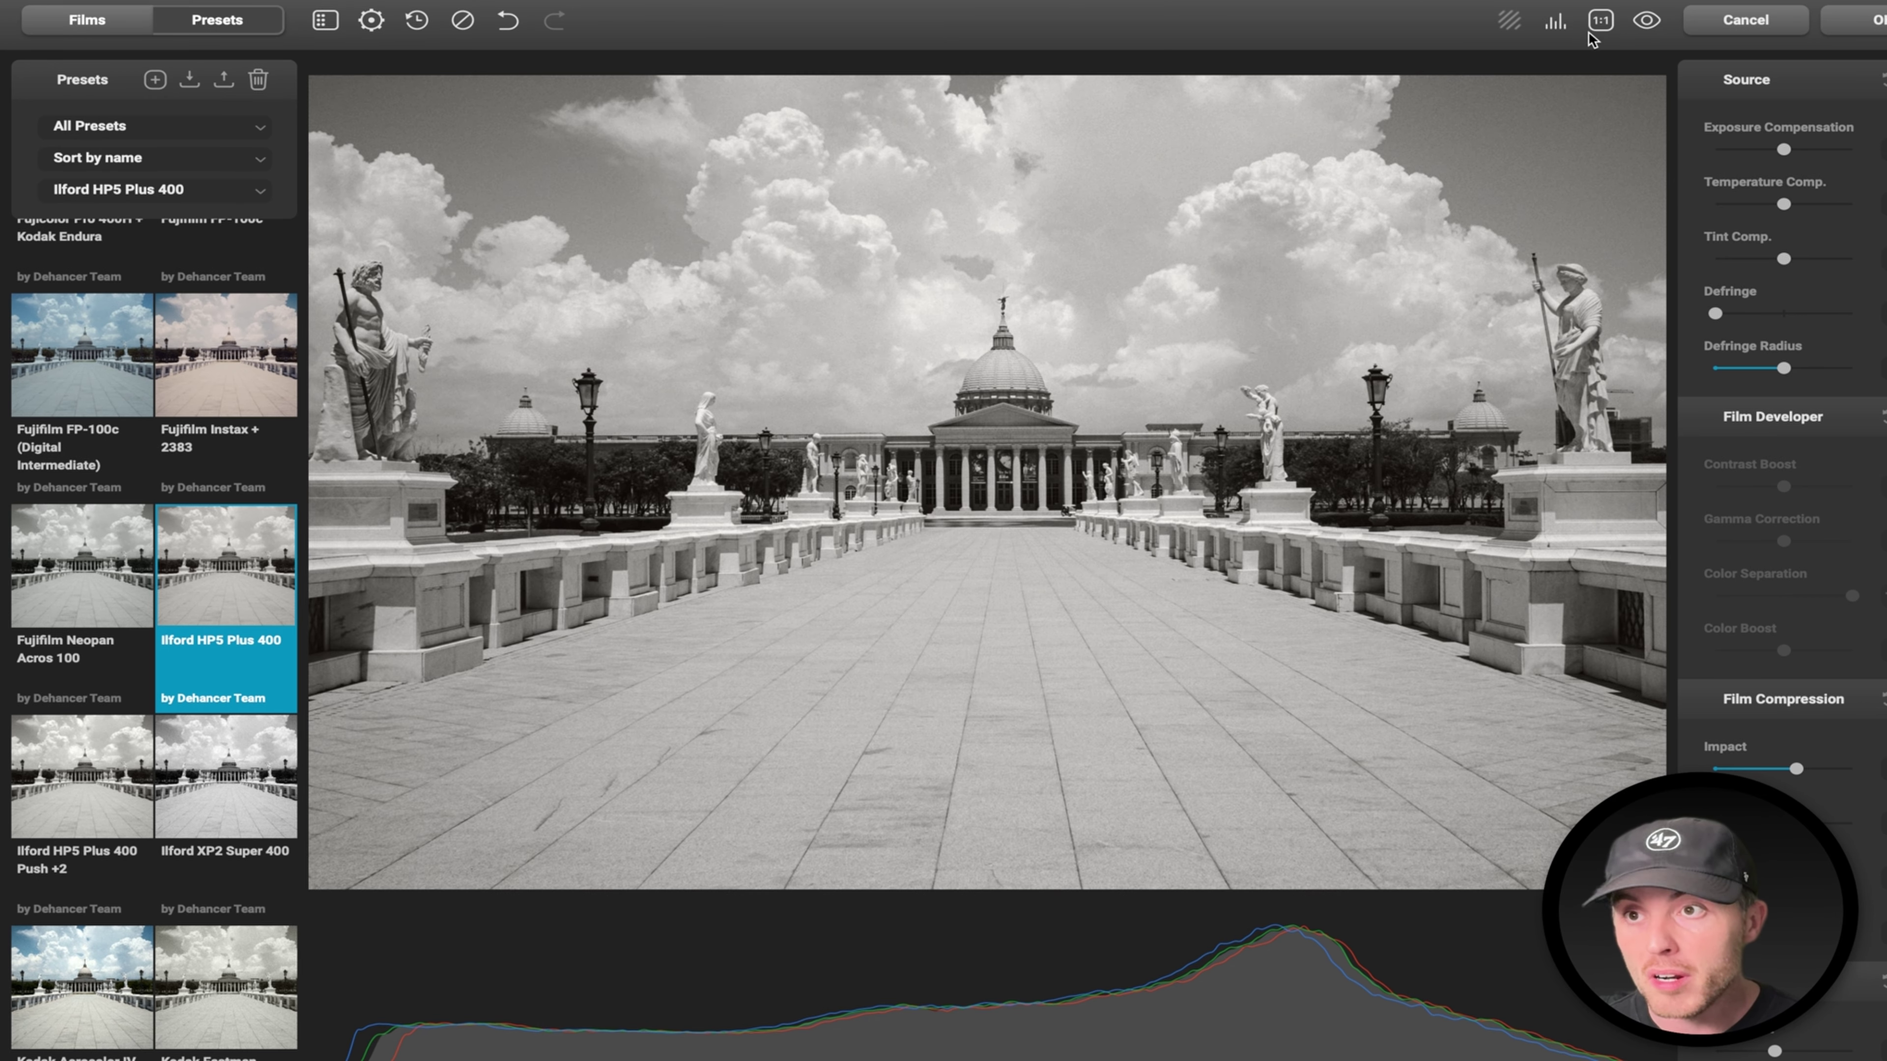
left_click(1601, 21)
left_click(1601, 21)
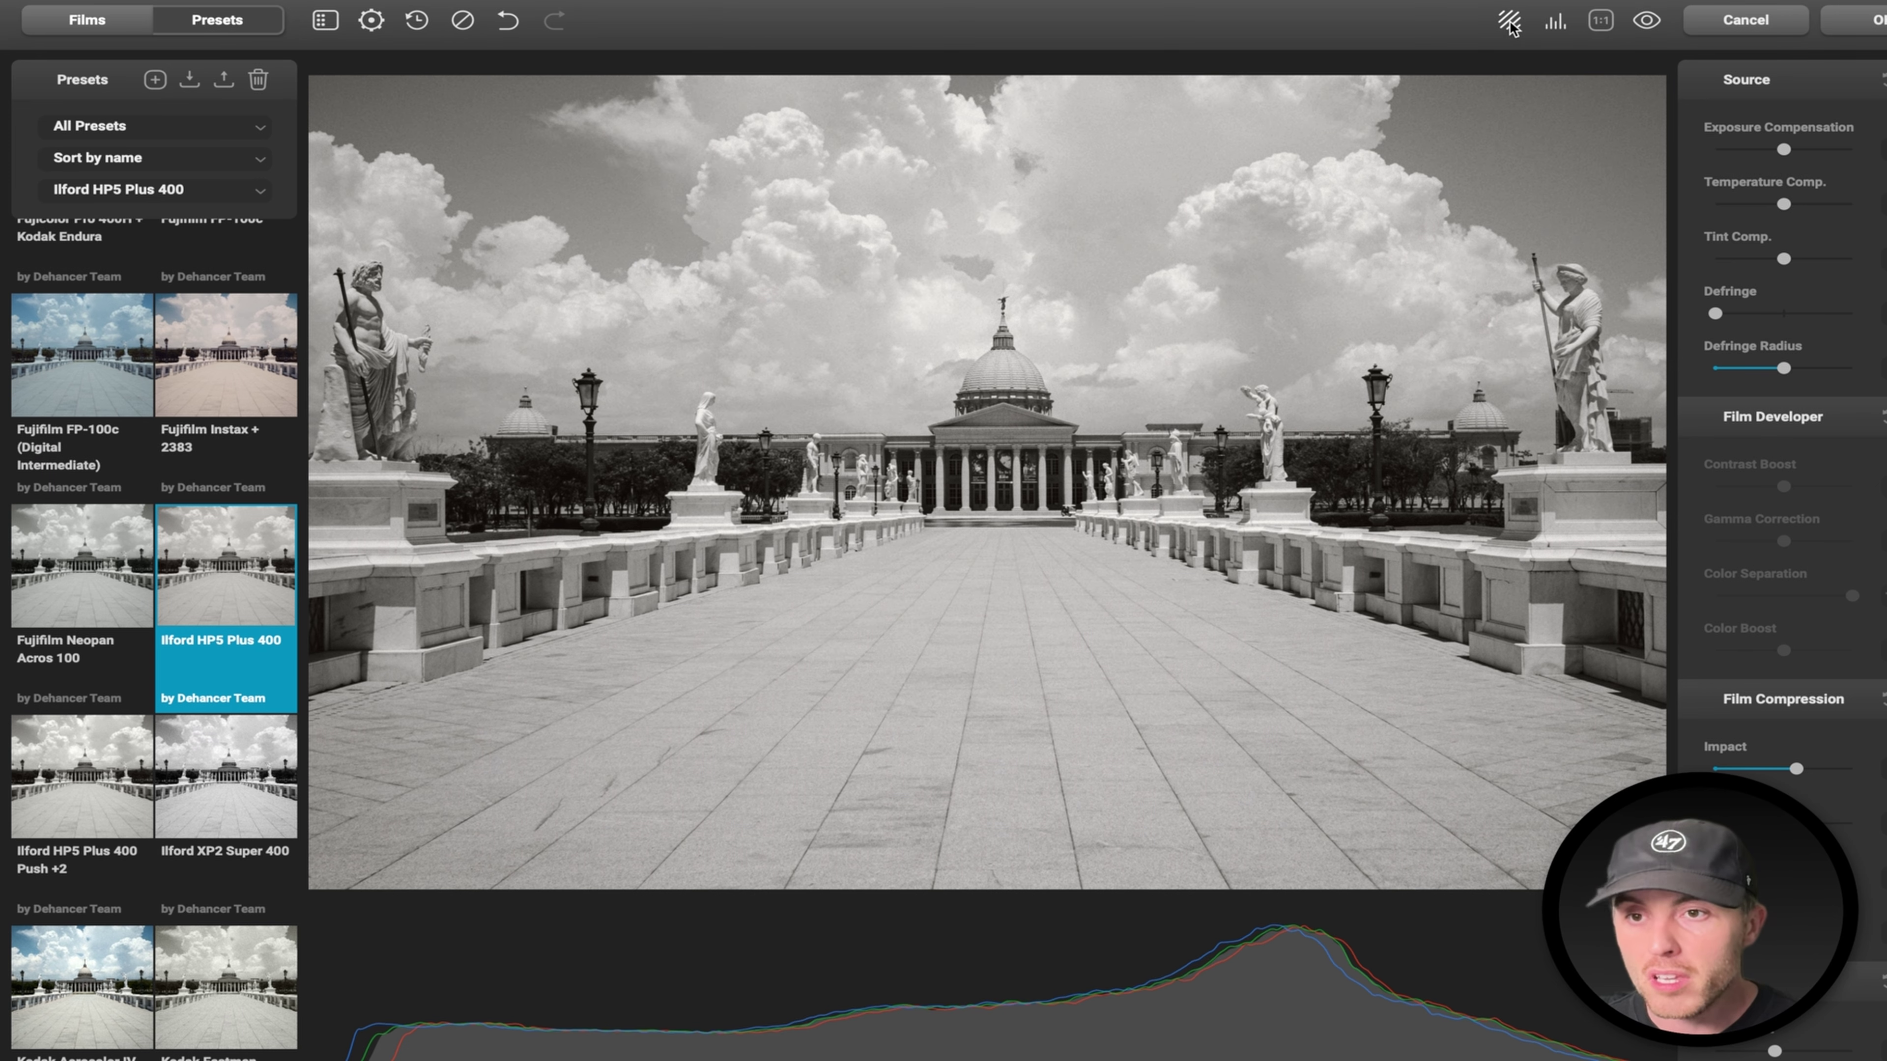
Test the clipping warning by raising Exposure Compensation, and reset the slider to its default.
left_click_drag(1784, 150, 1798, 151)
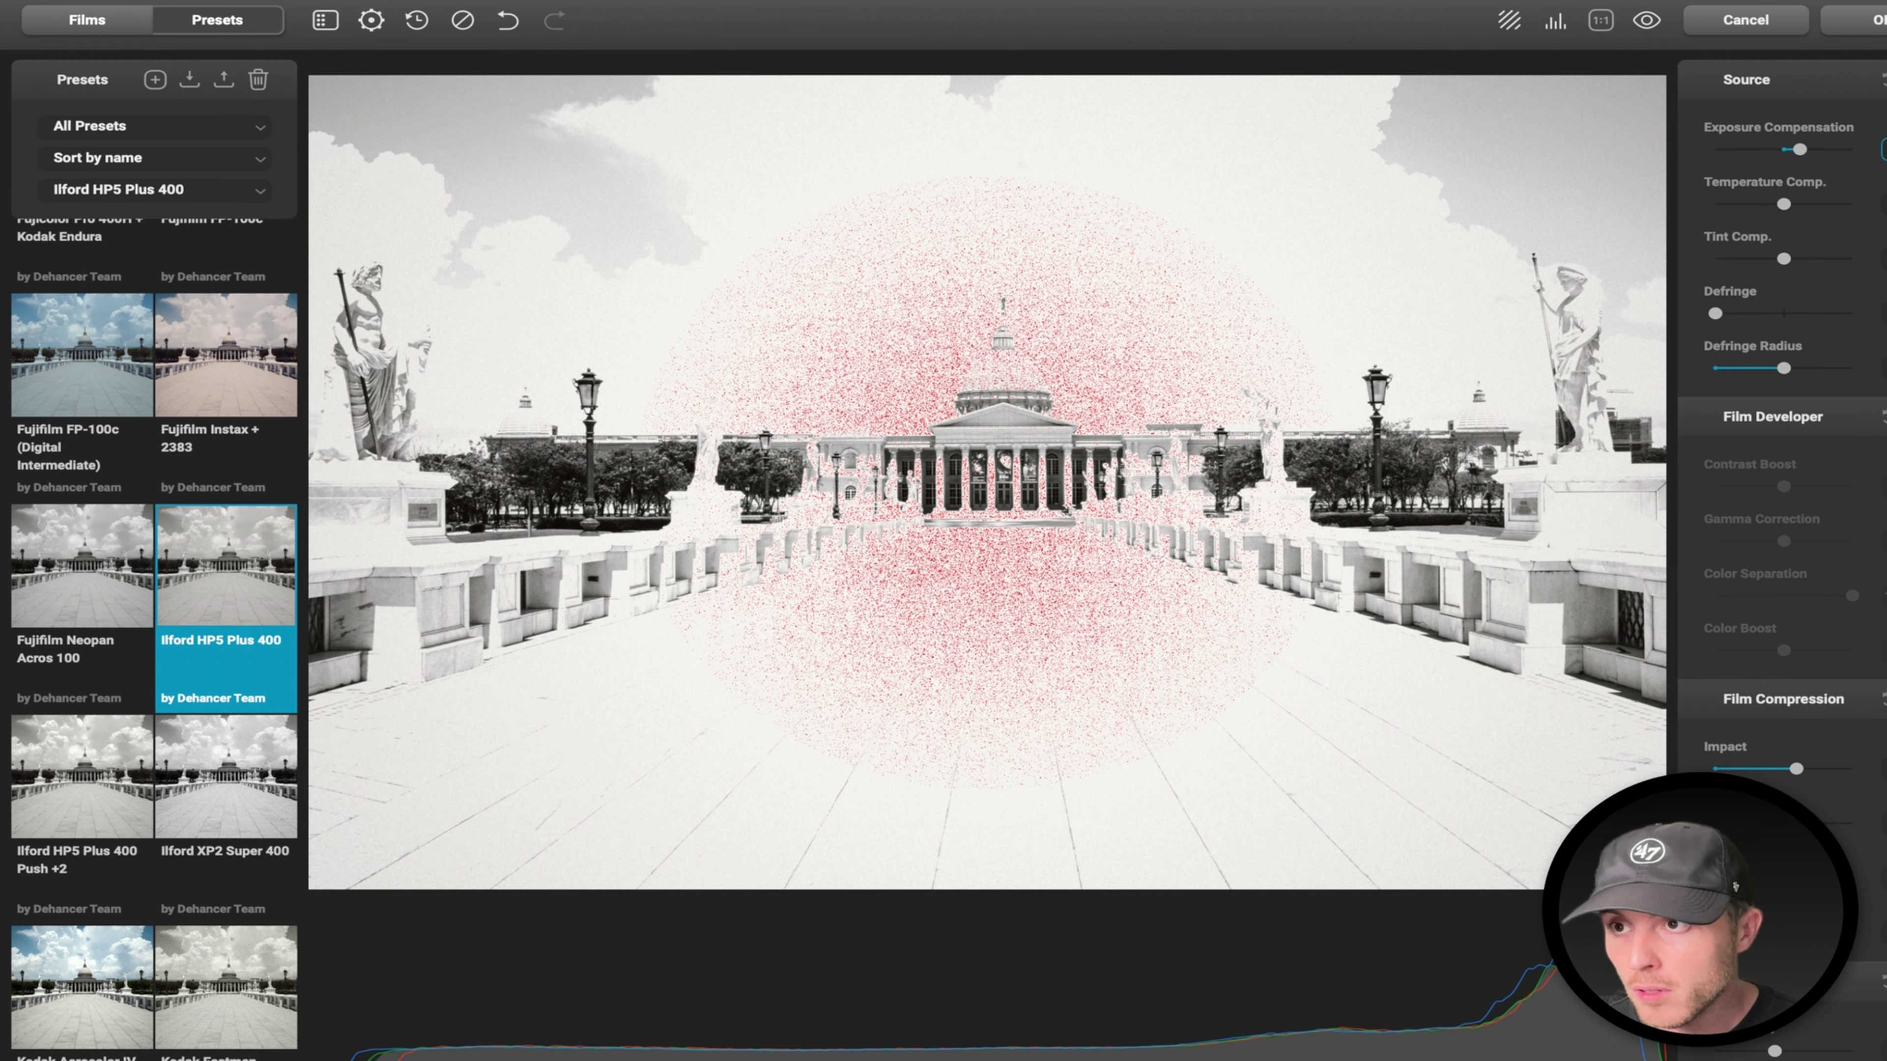
double_click(1798, 149)
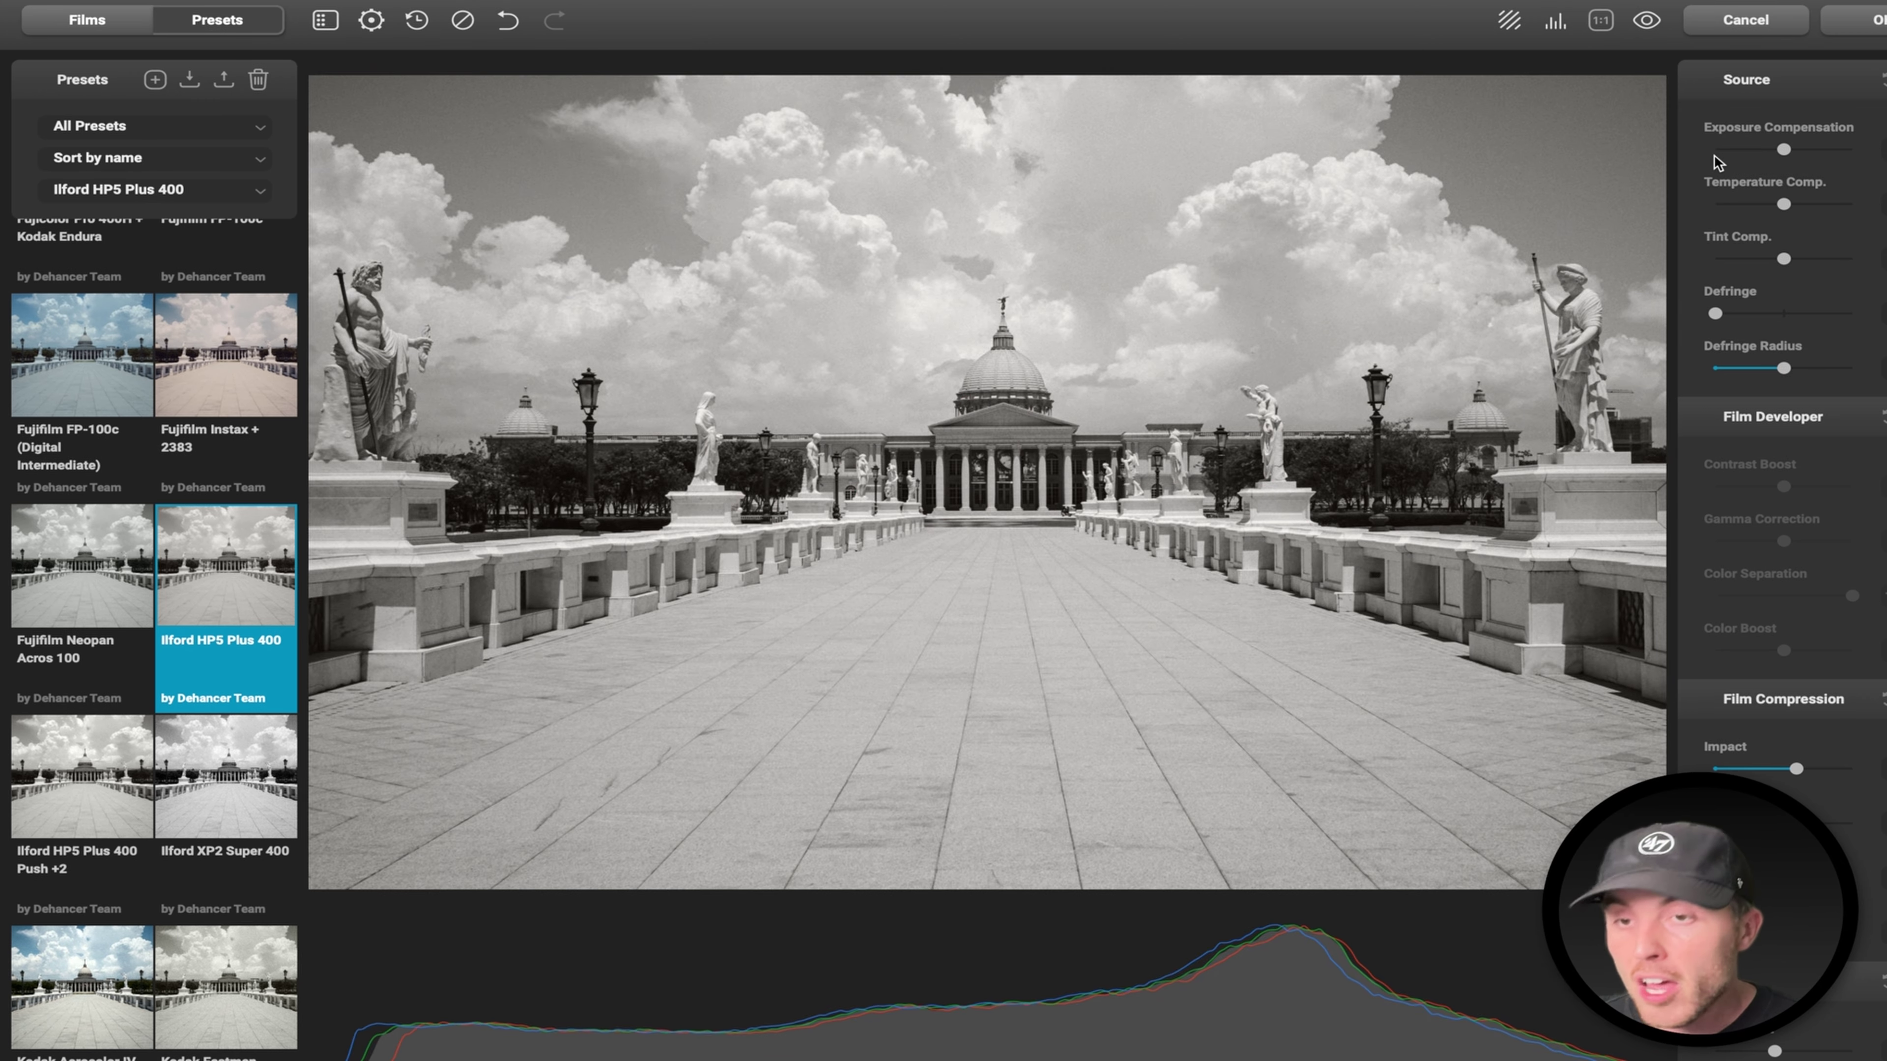
left_click_drag(1785, 148, 1820, 149)
double_click(1805, 151)
double_click(1821, 147)
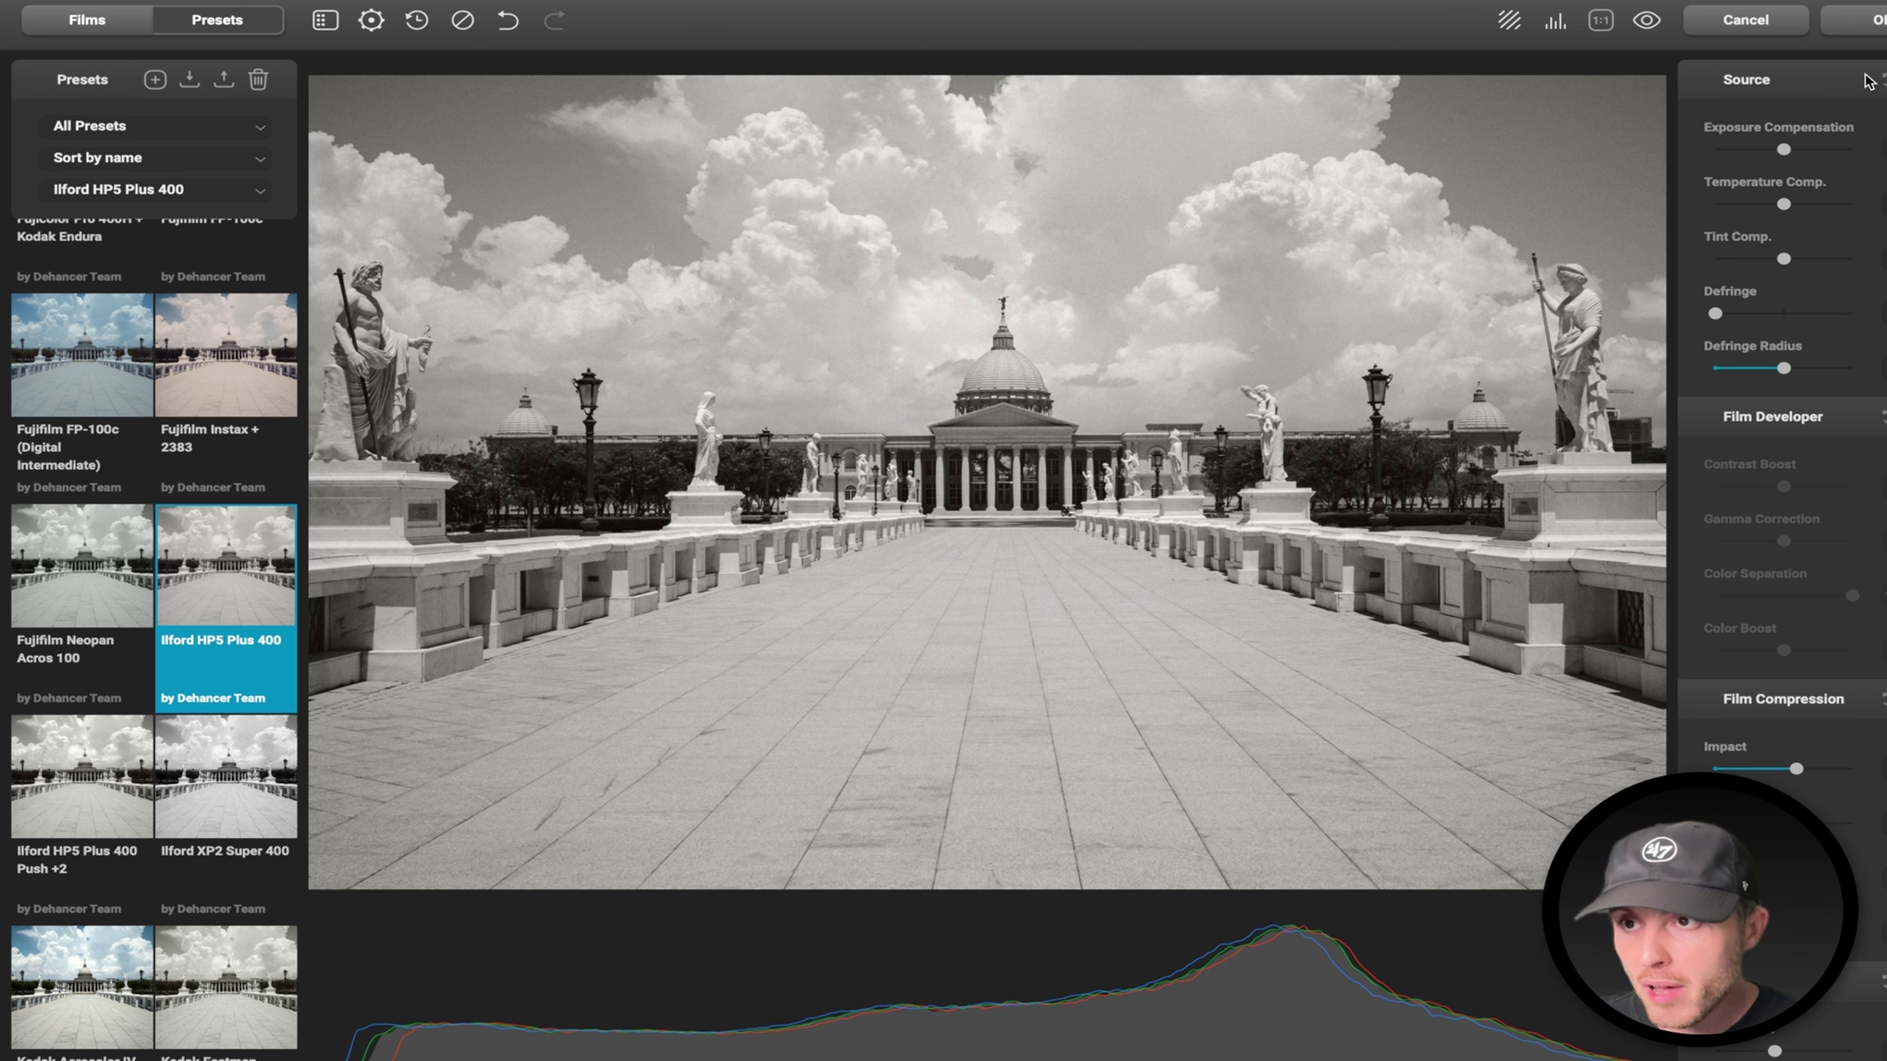
Switch the effect off to view the original, apply the Kodak Gold 200 preset and turn the effect back on.
left_click(1646, 21)
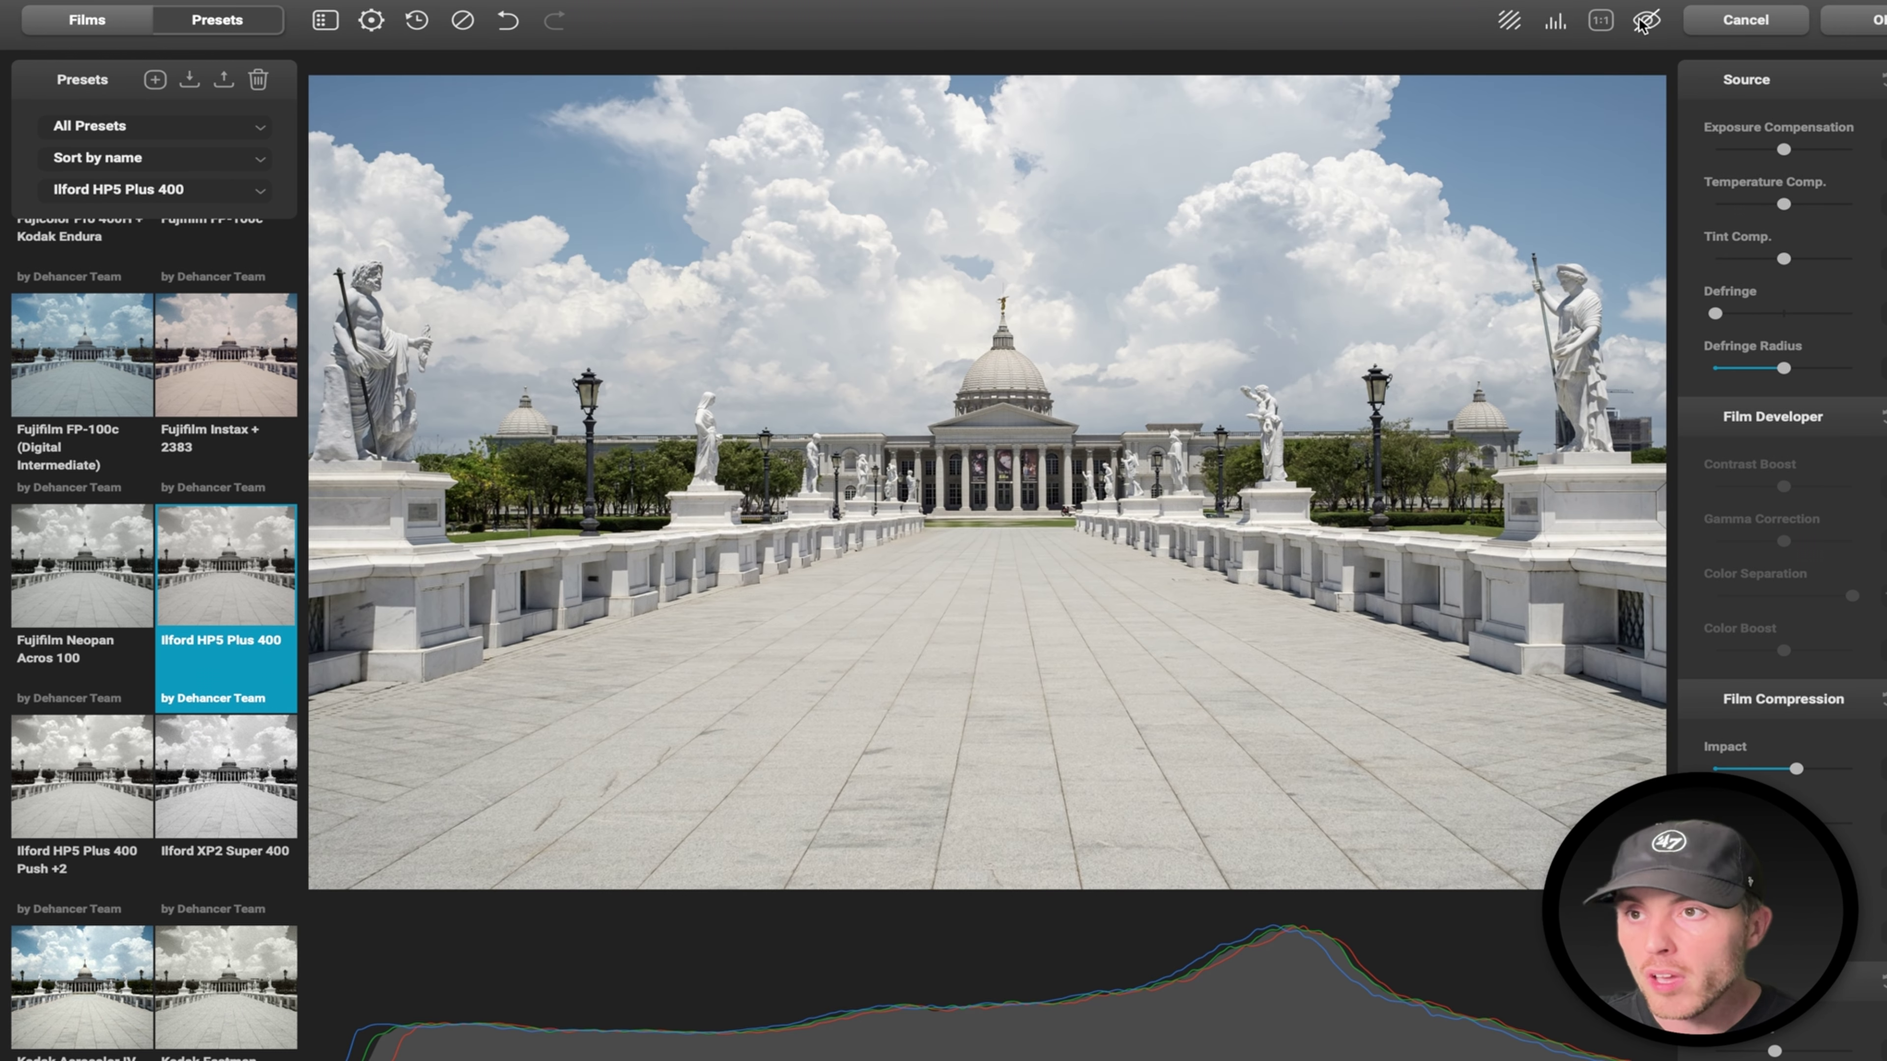
scroll(189, 804, "down", 7)
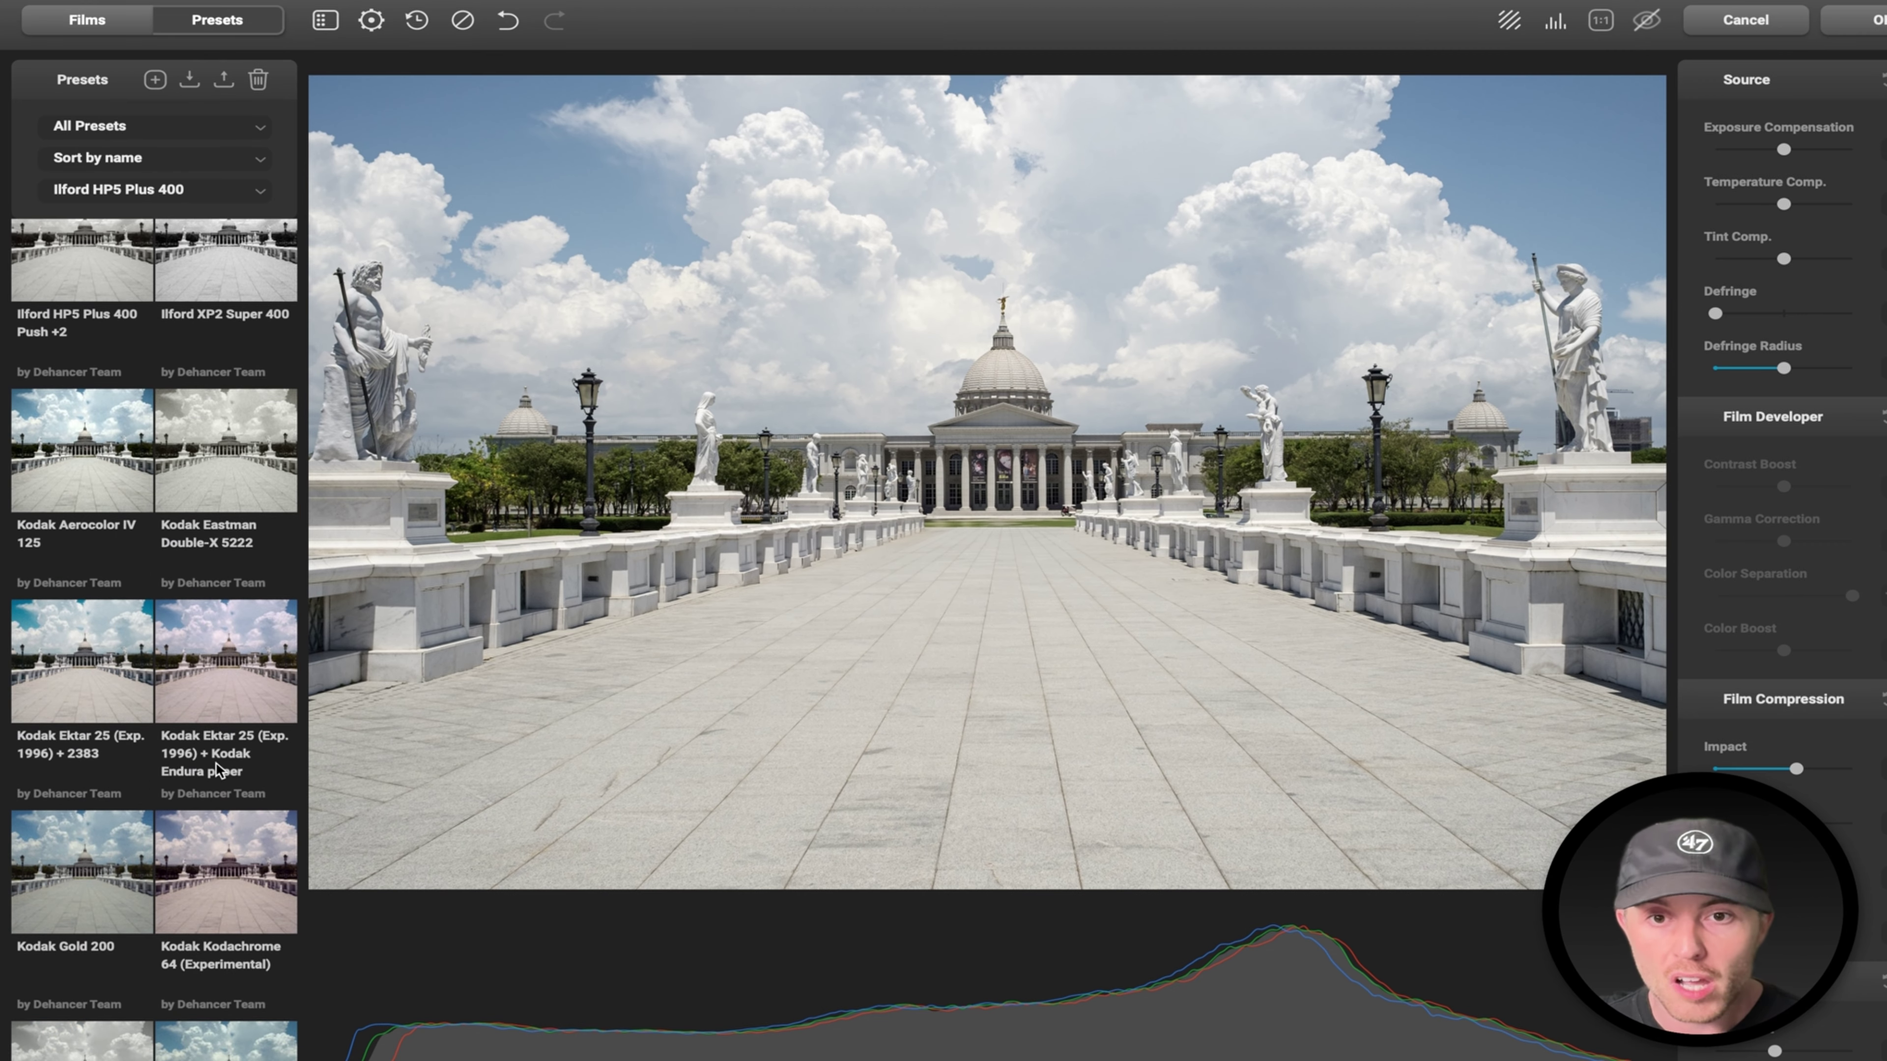
scroll(59, 717, "down", 3)
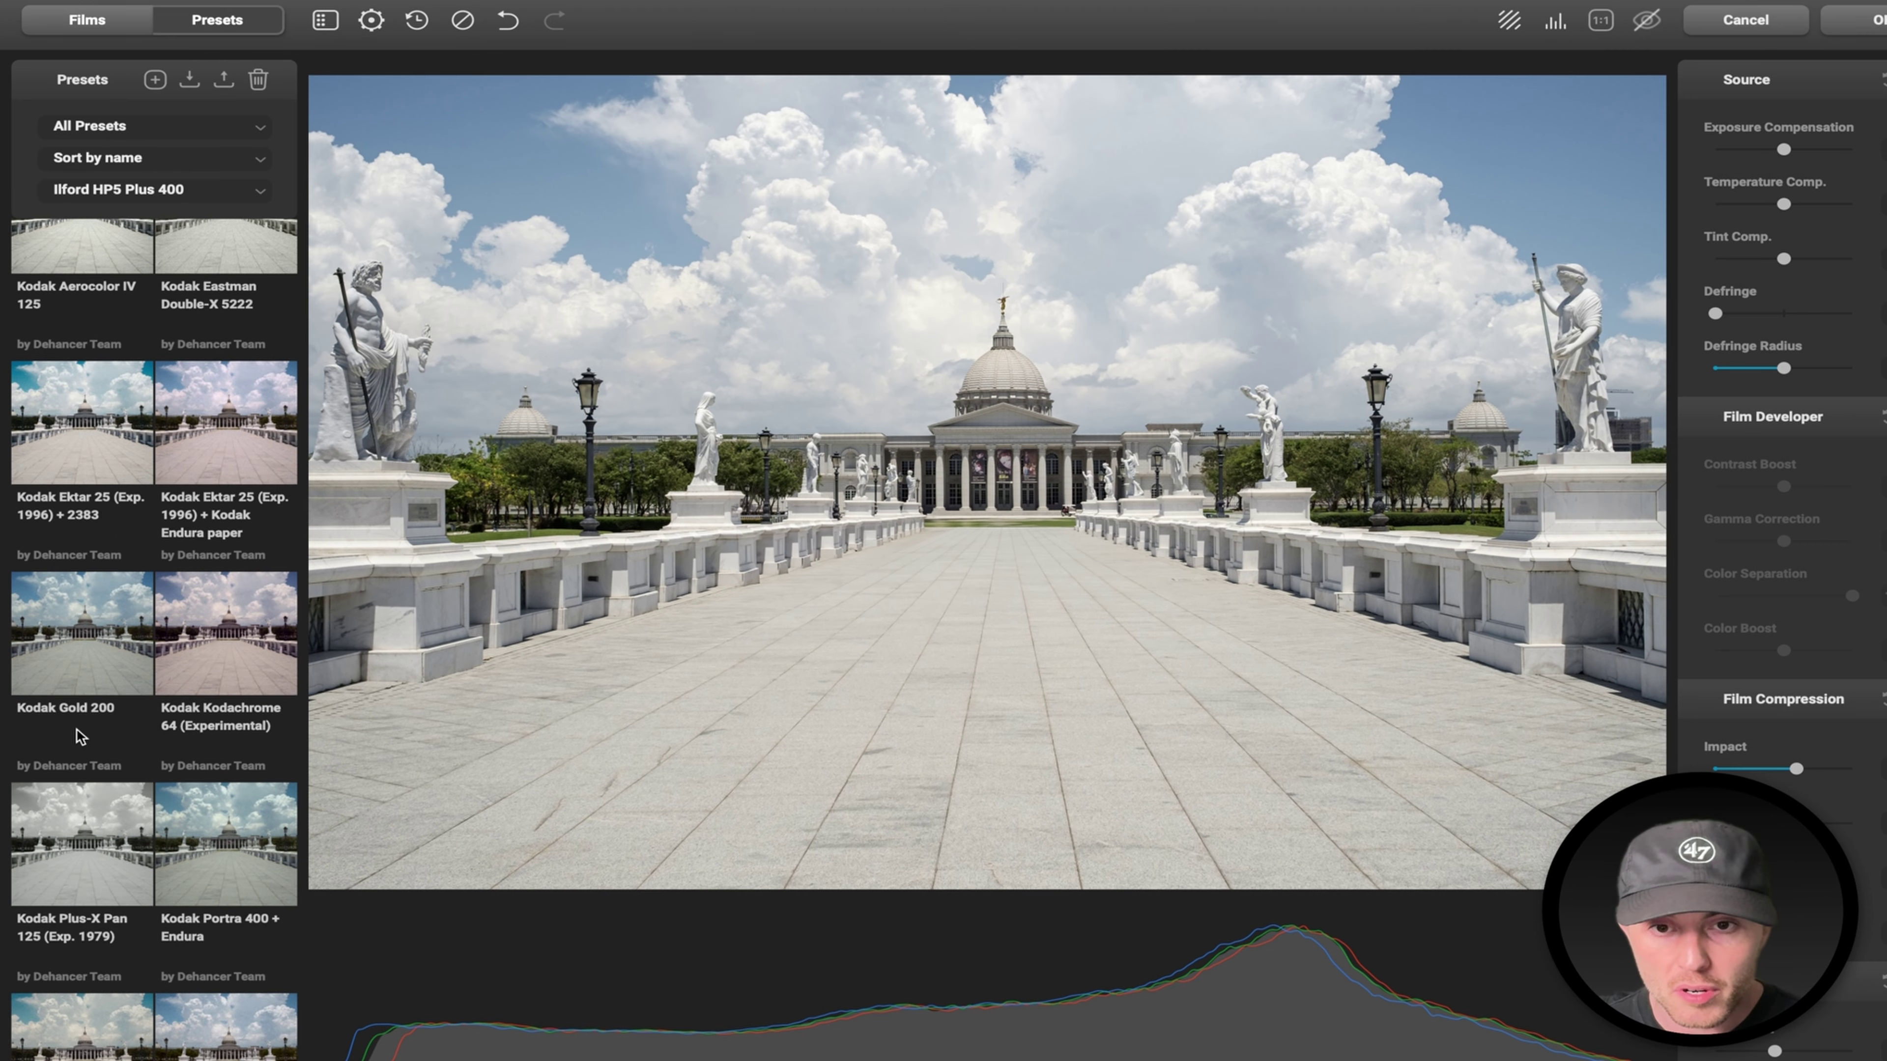
left_click(72, 647)
left_click(1646, 20)
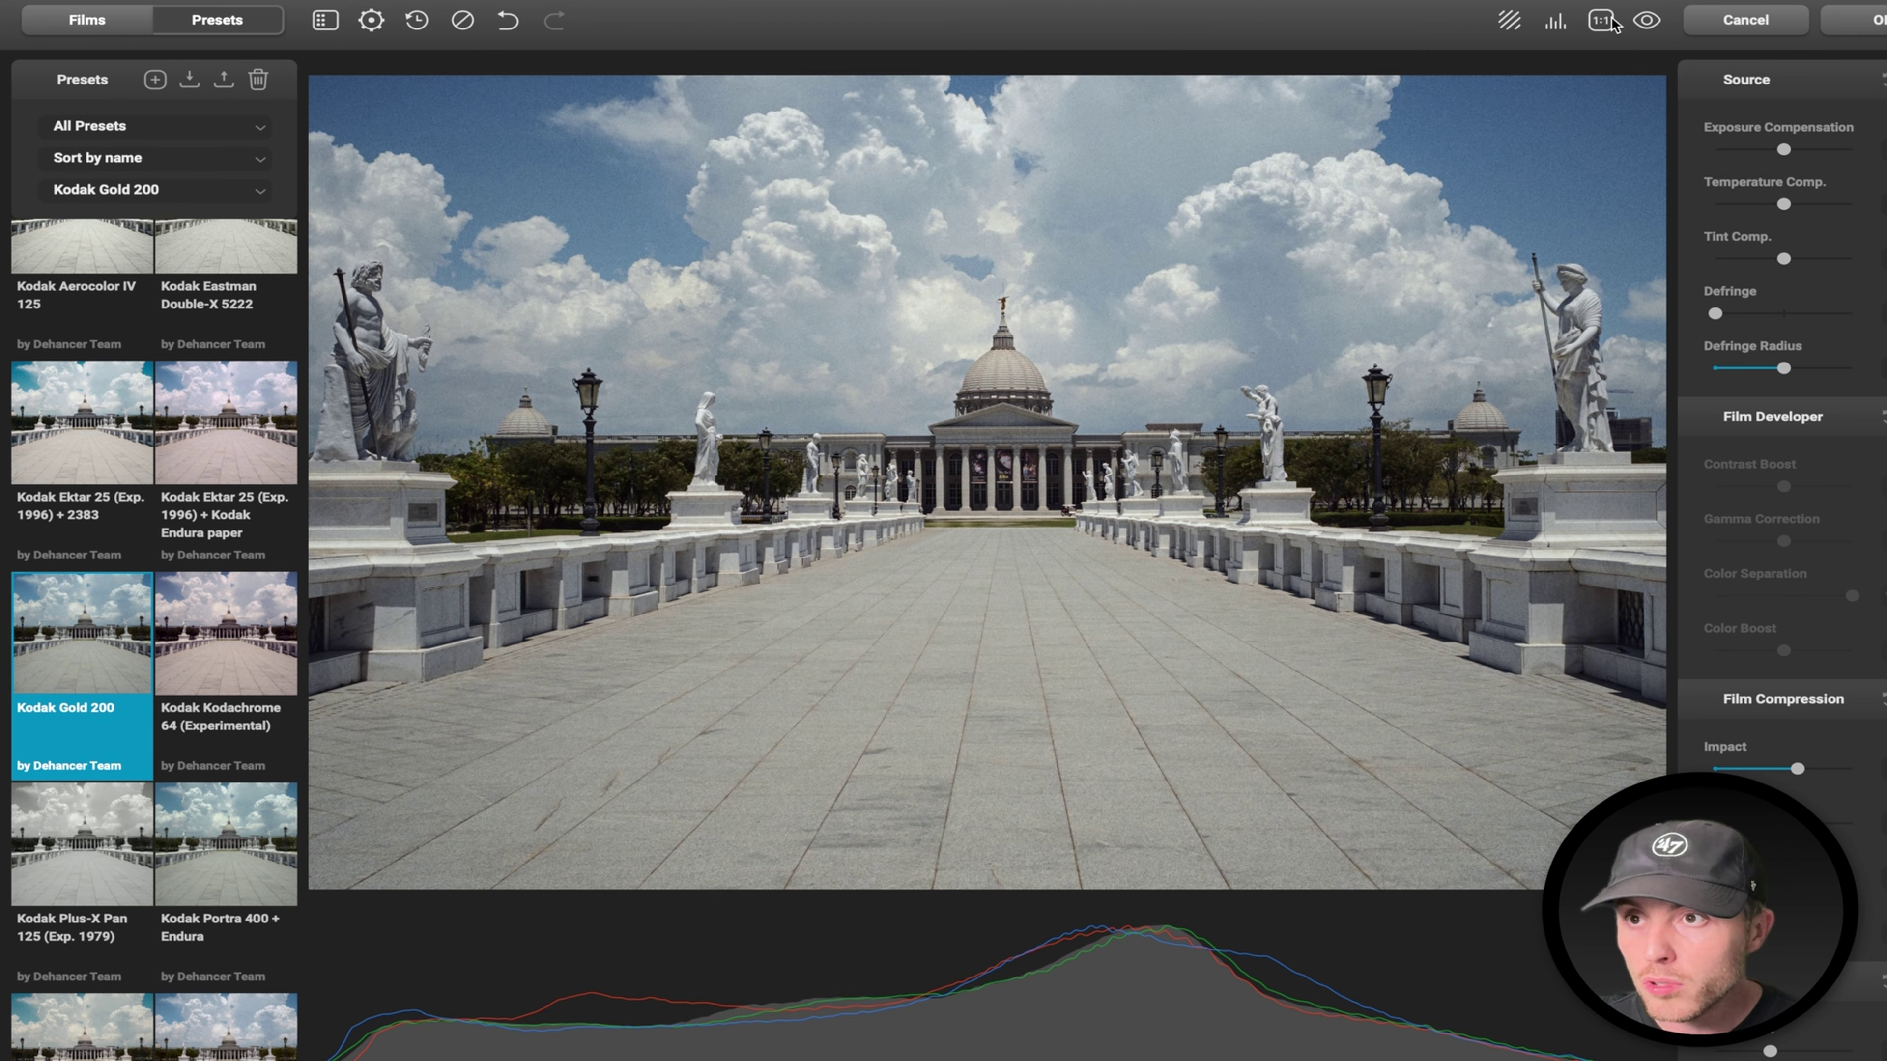
Compare the Kodak Kodachrome 64 (Experimental) preset with Kodak Gold 200, ending on Kodachrome 64.
left_click(271, 628)
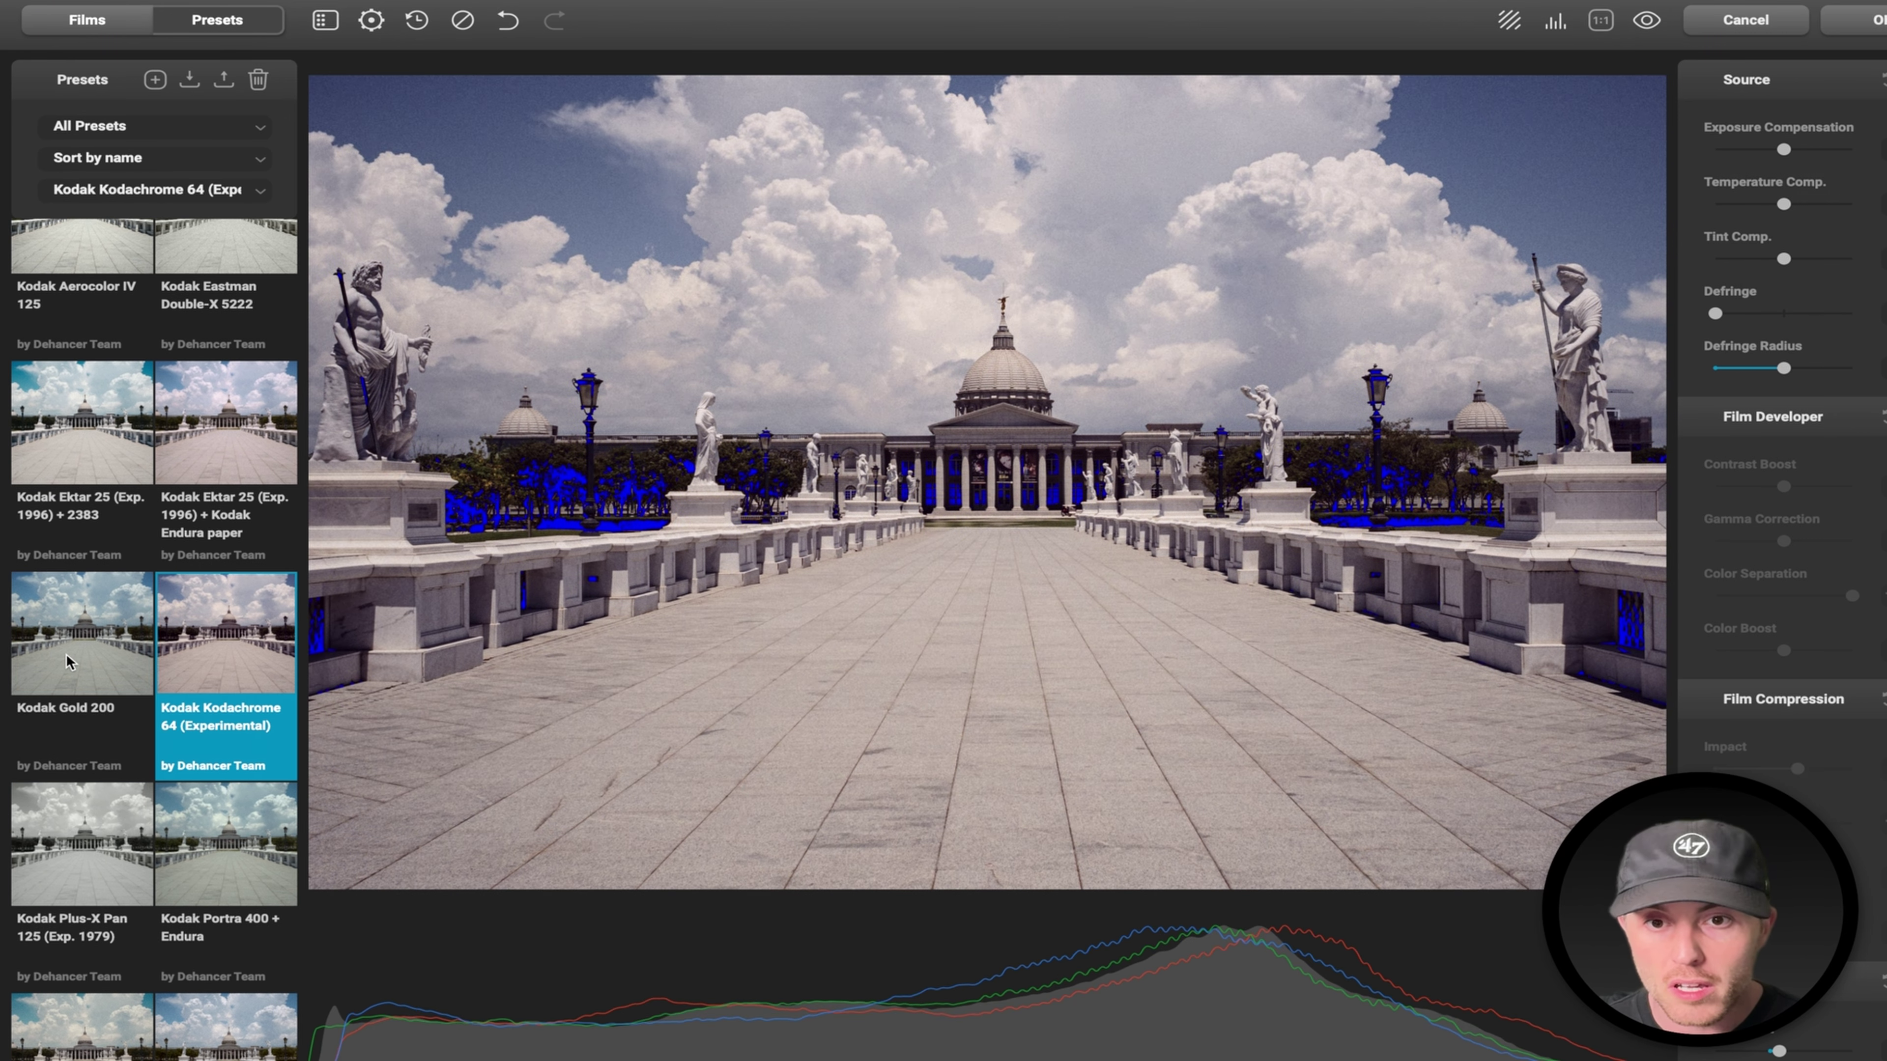
left_click(71, 652)
scroll(67, 654, "down", 5)
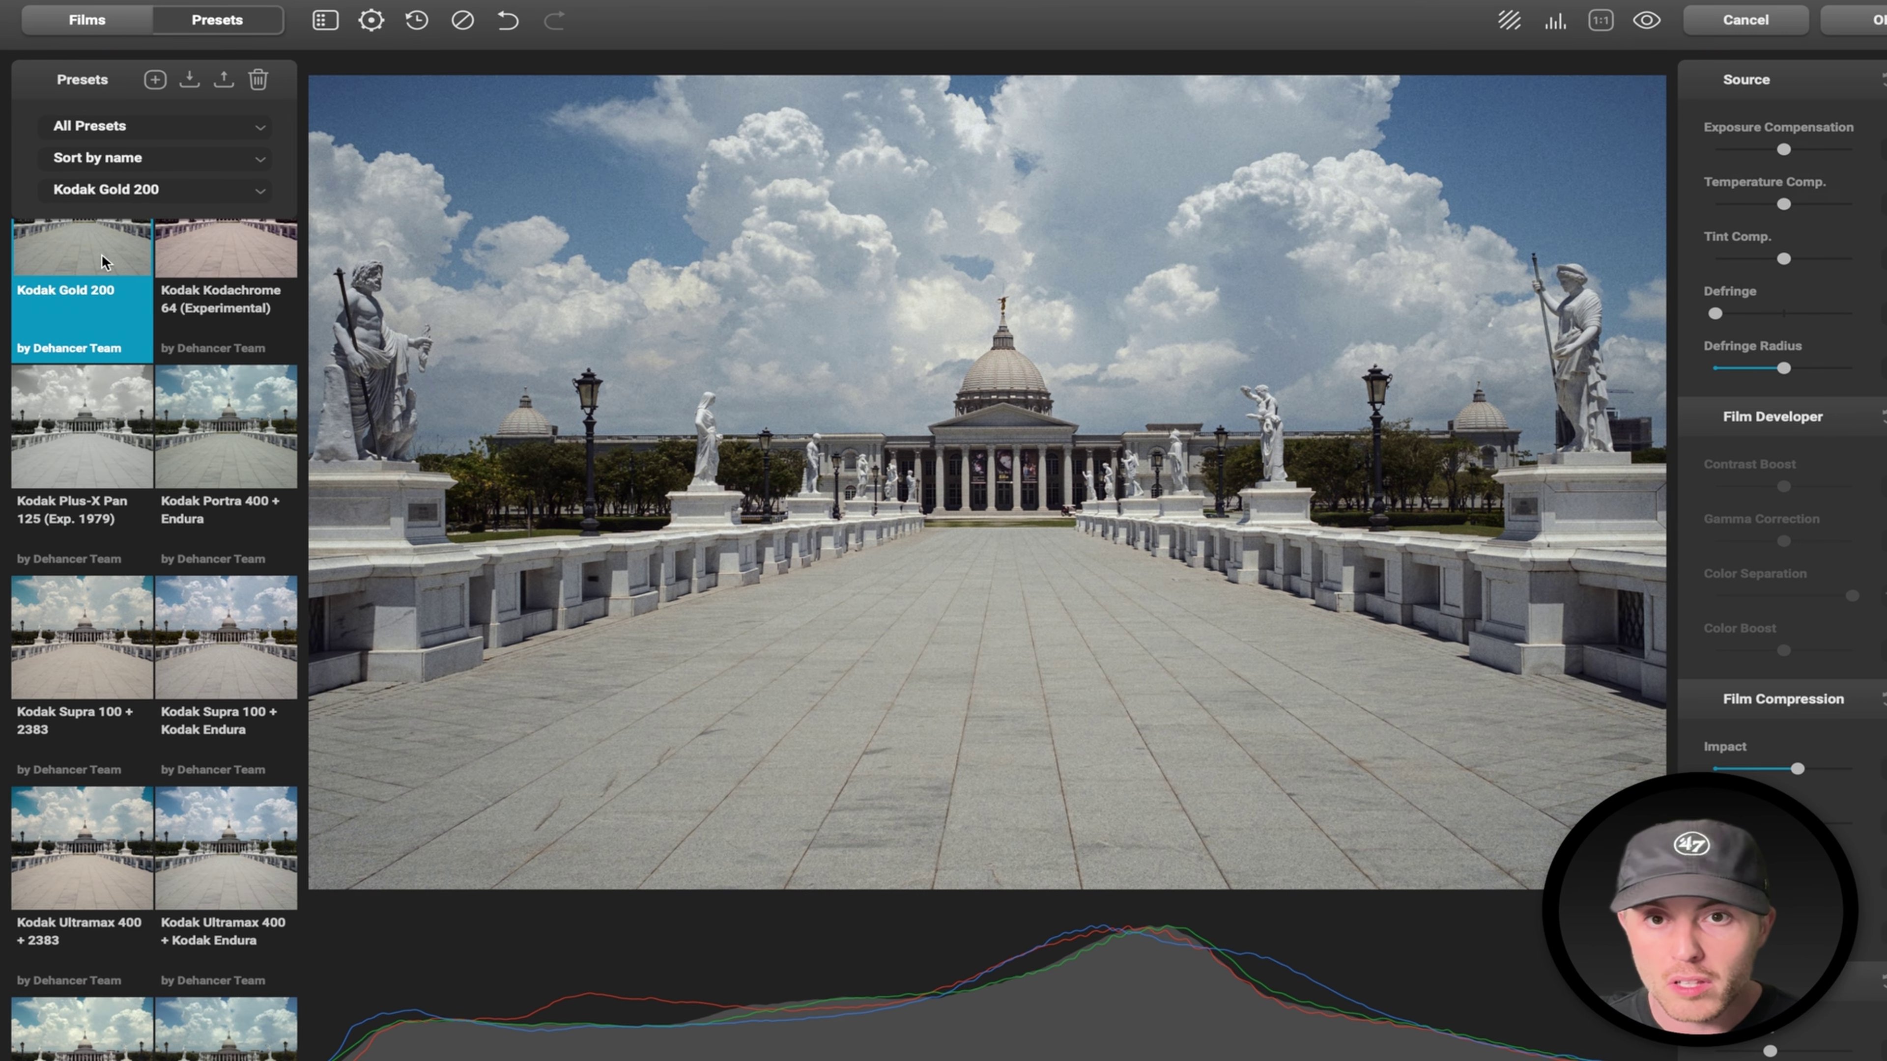
left_click(209, 261)
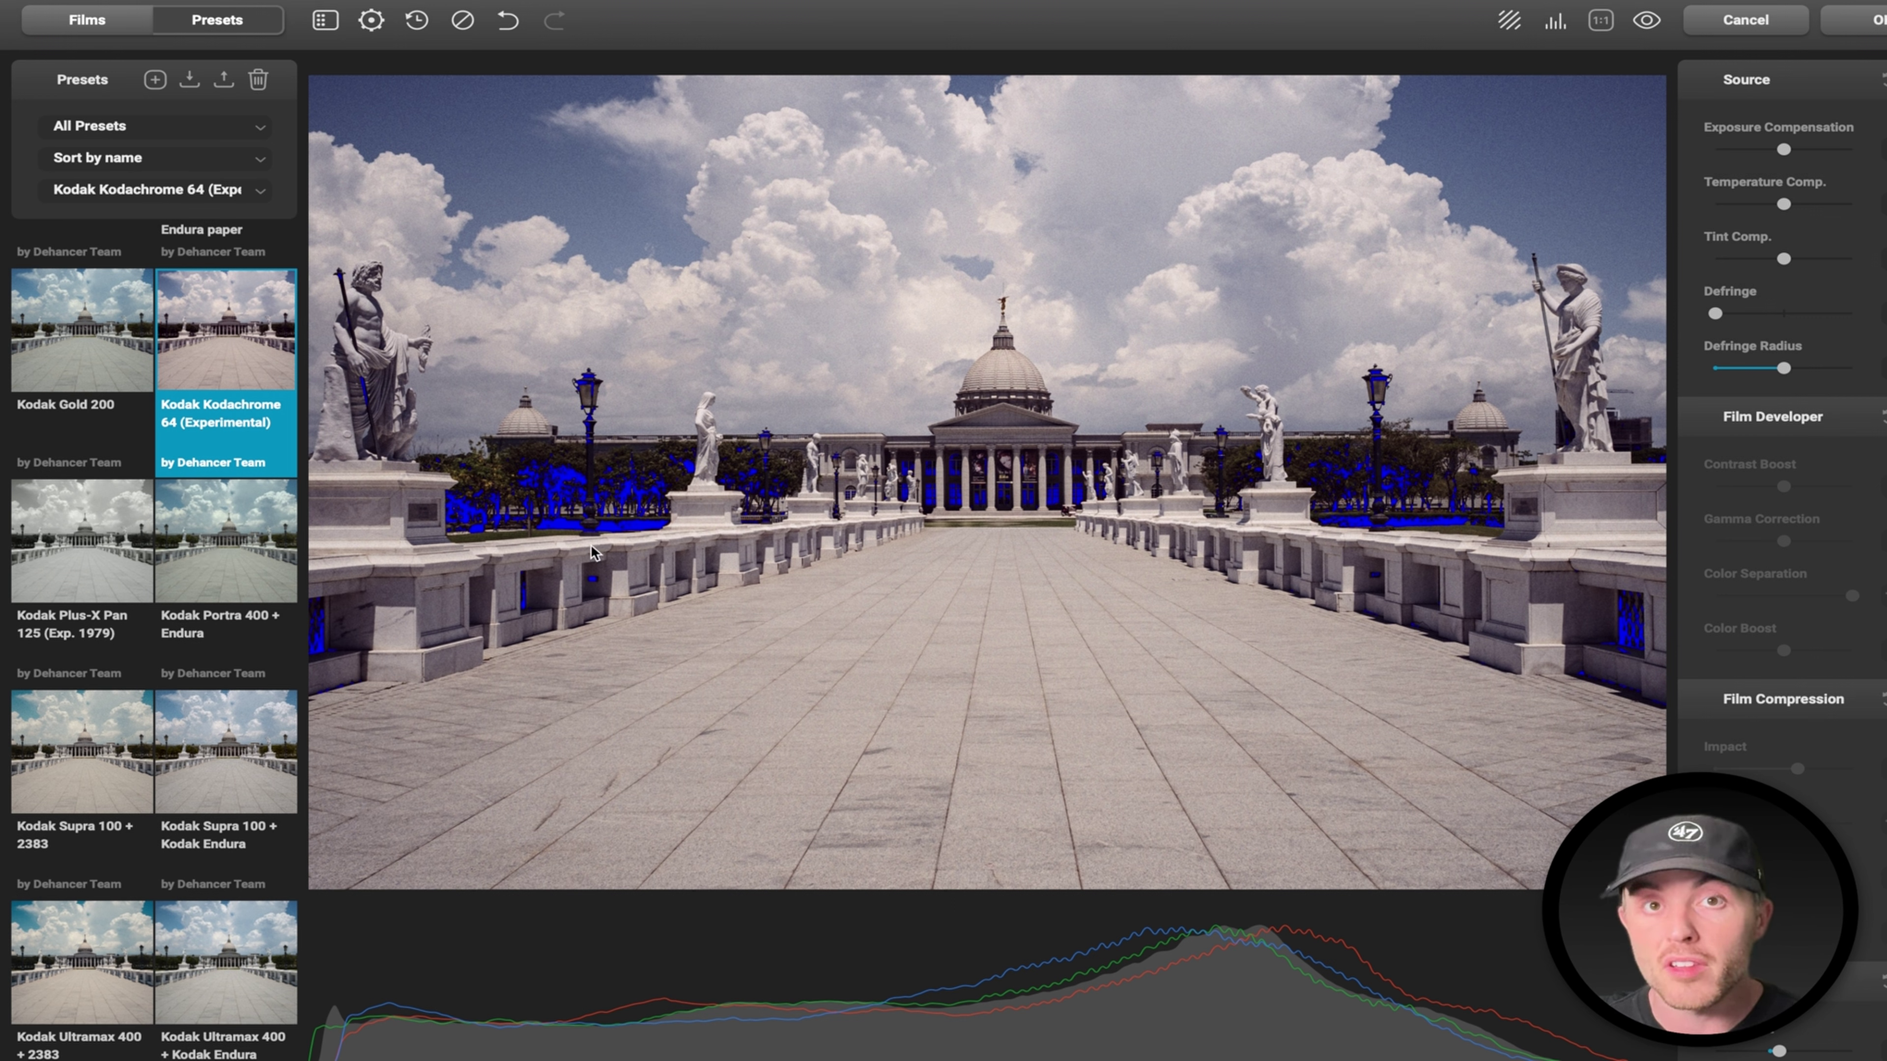
Preview the two Kodak Ultramax 400 presets, + 2383 and + Kodak Endura, on the photo.
scroll(164, 793, "down", 3)
left_click(133, 792)
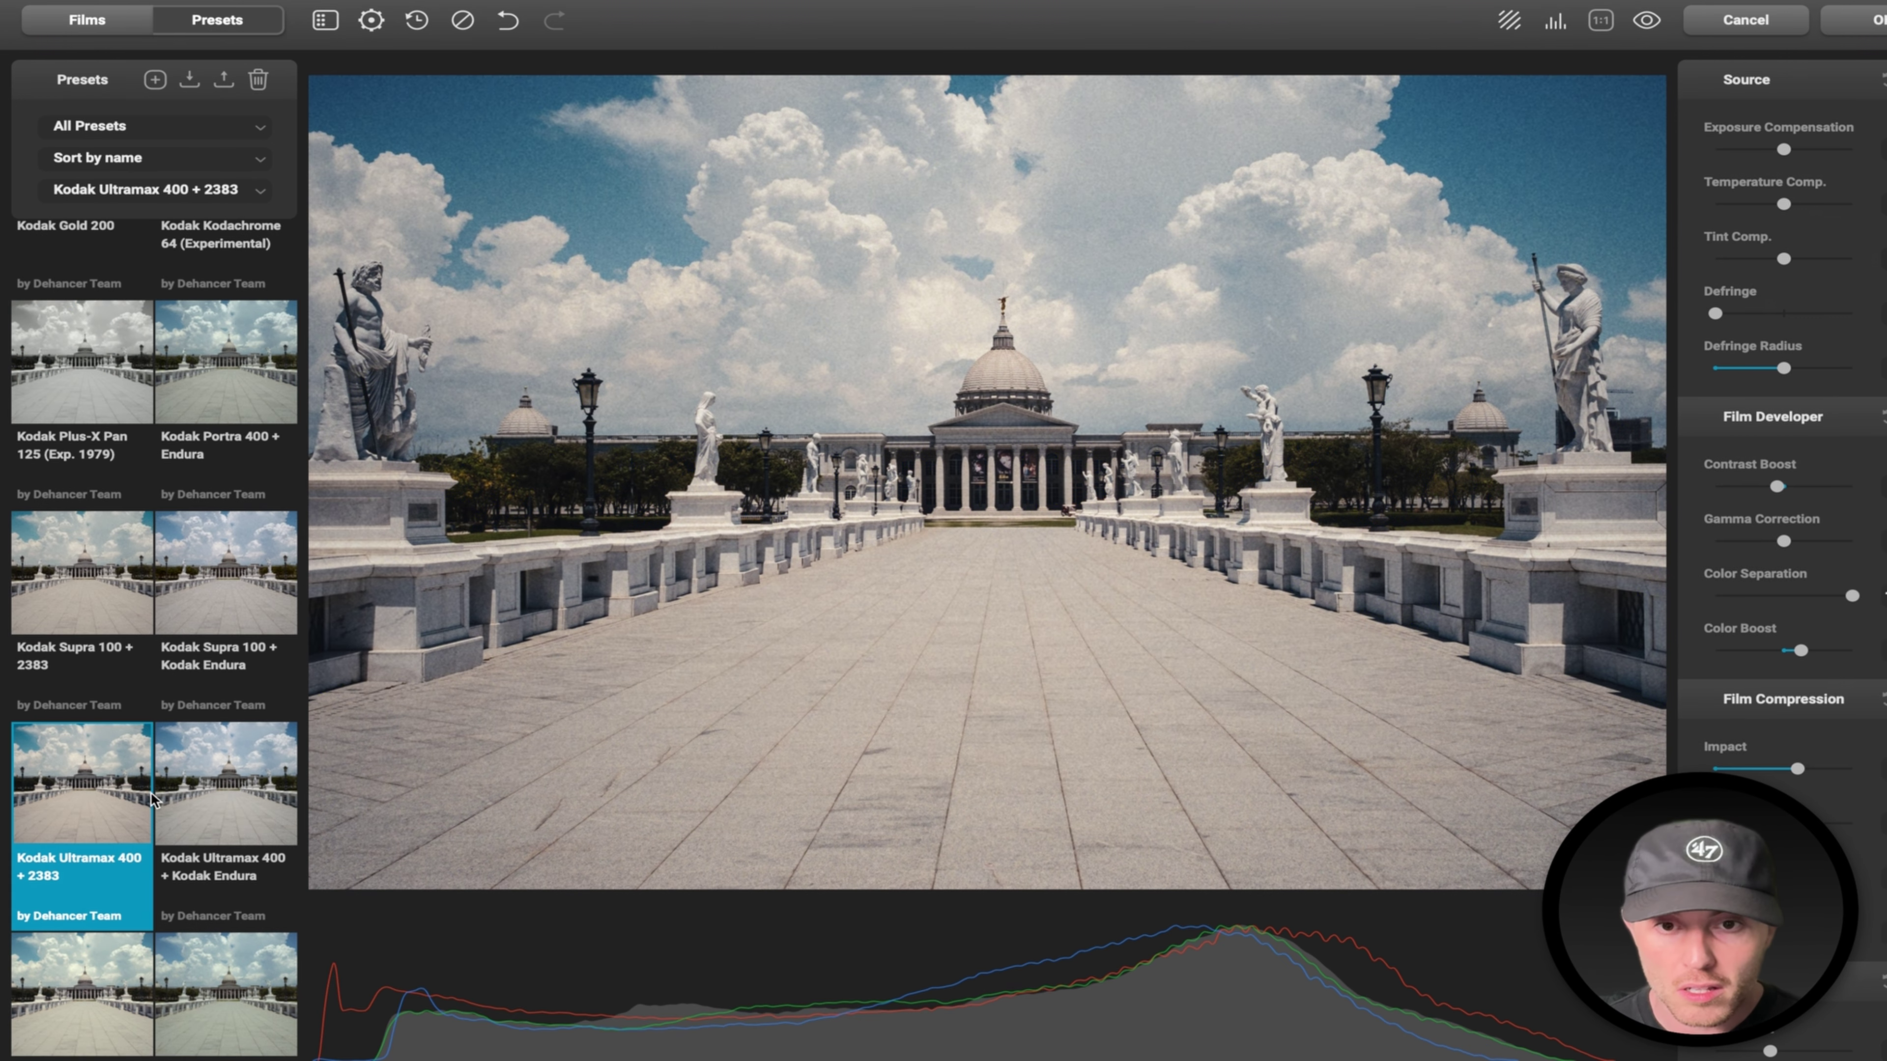
left_click(190, 794)
scroll(187, 793, "down", 4)
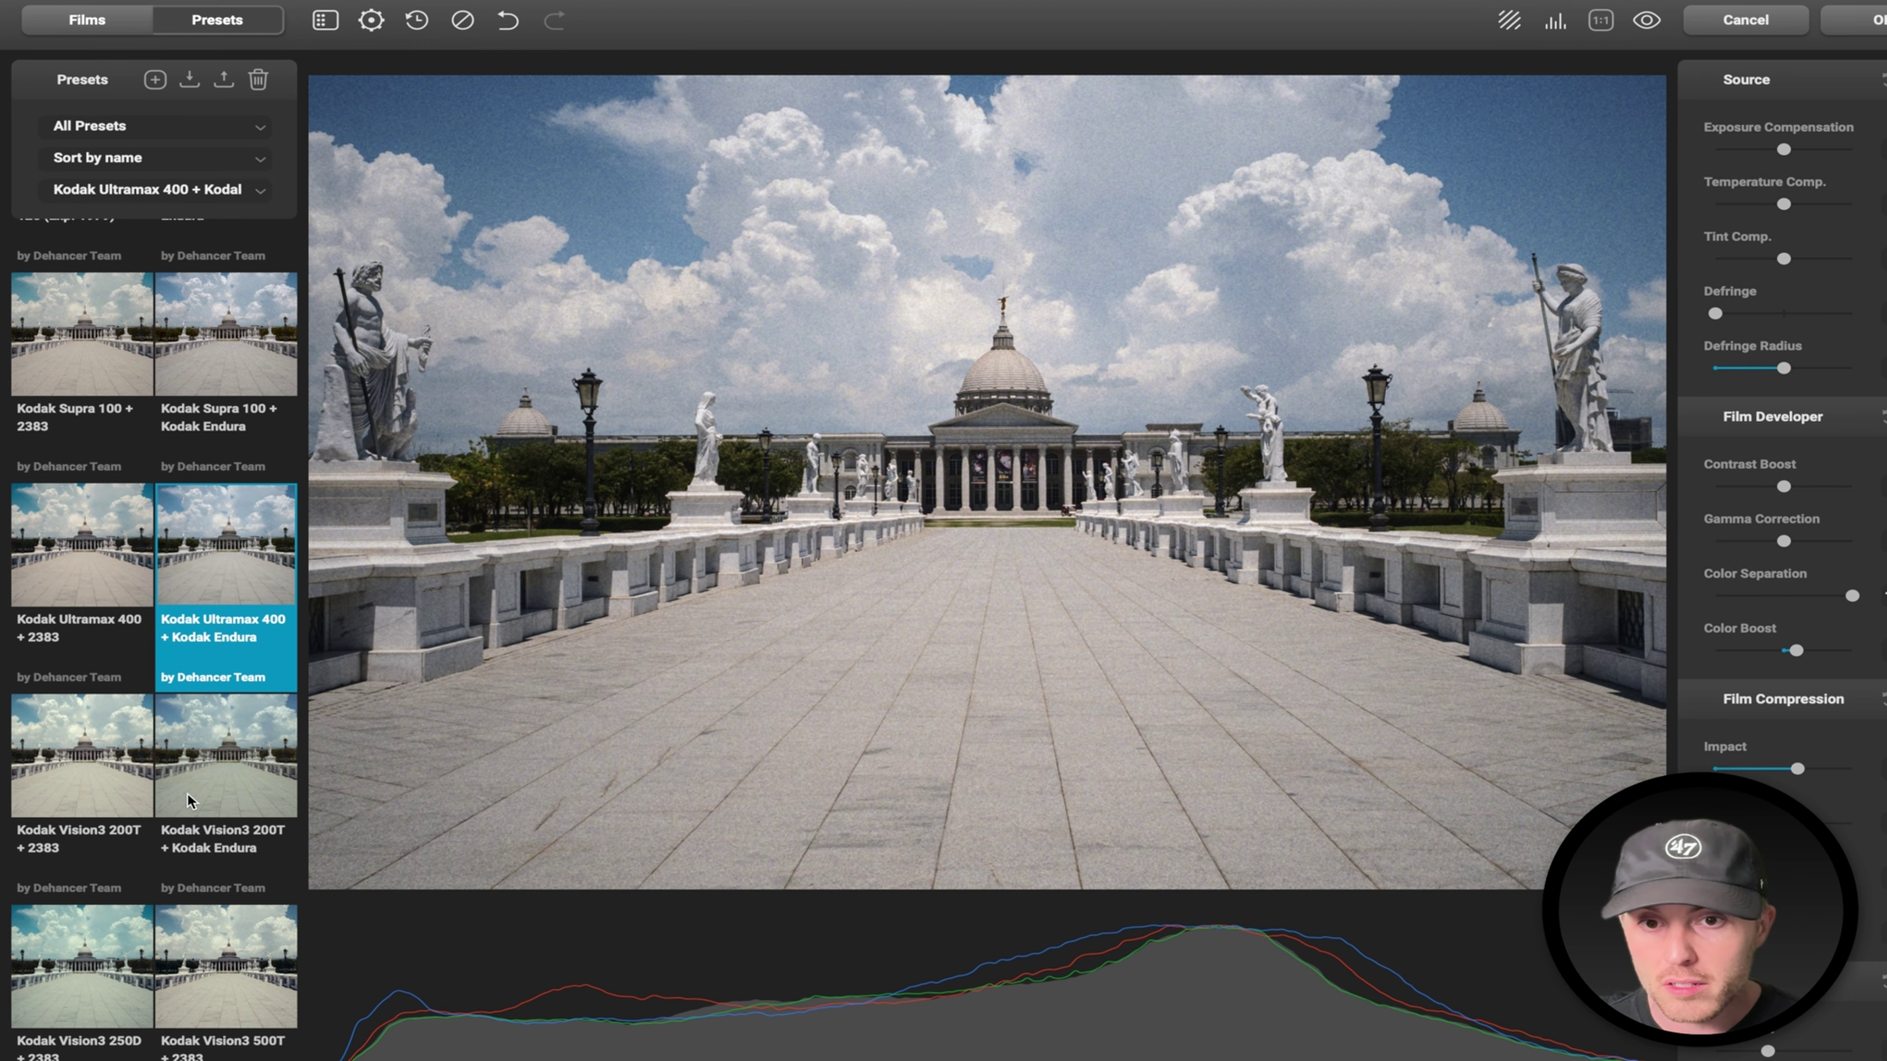
Preview the Kodak Vision3 200T + 2383, 500T + 2383 and 50D + 2383 presets on the photo.
left_click(103, 600)
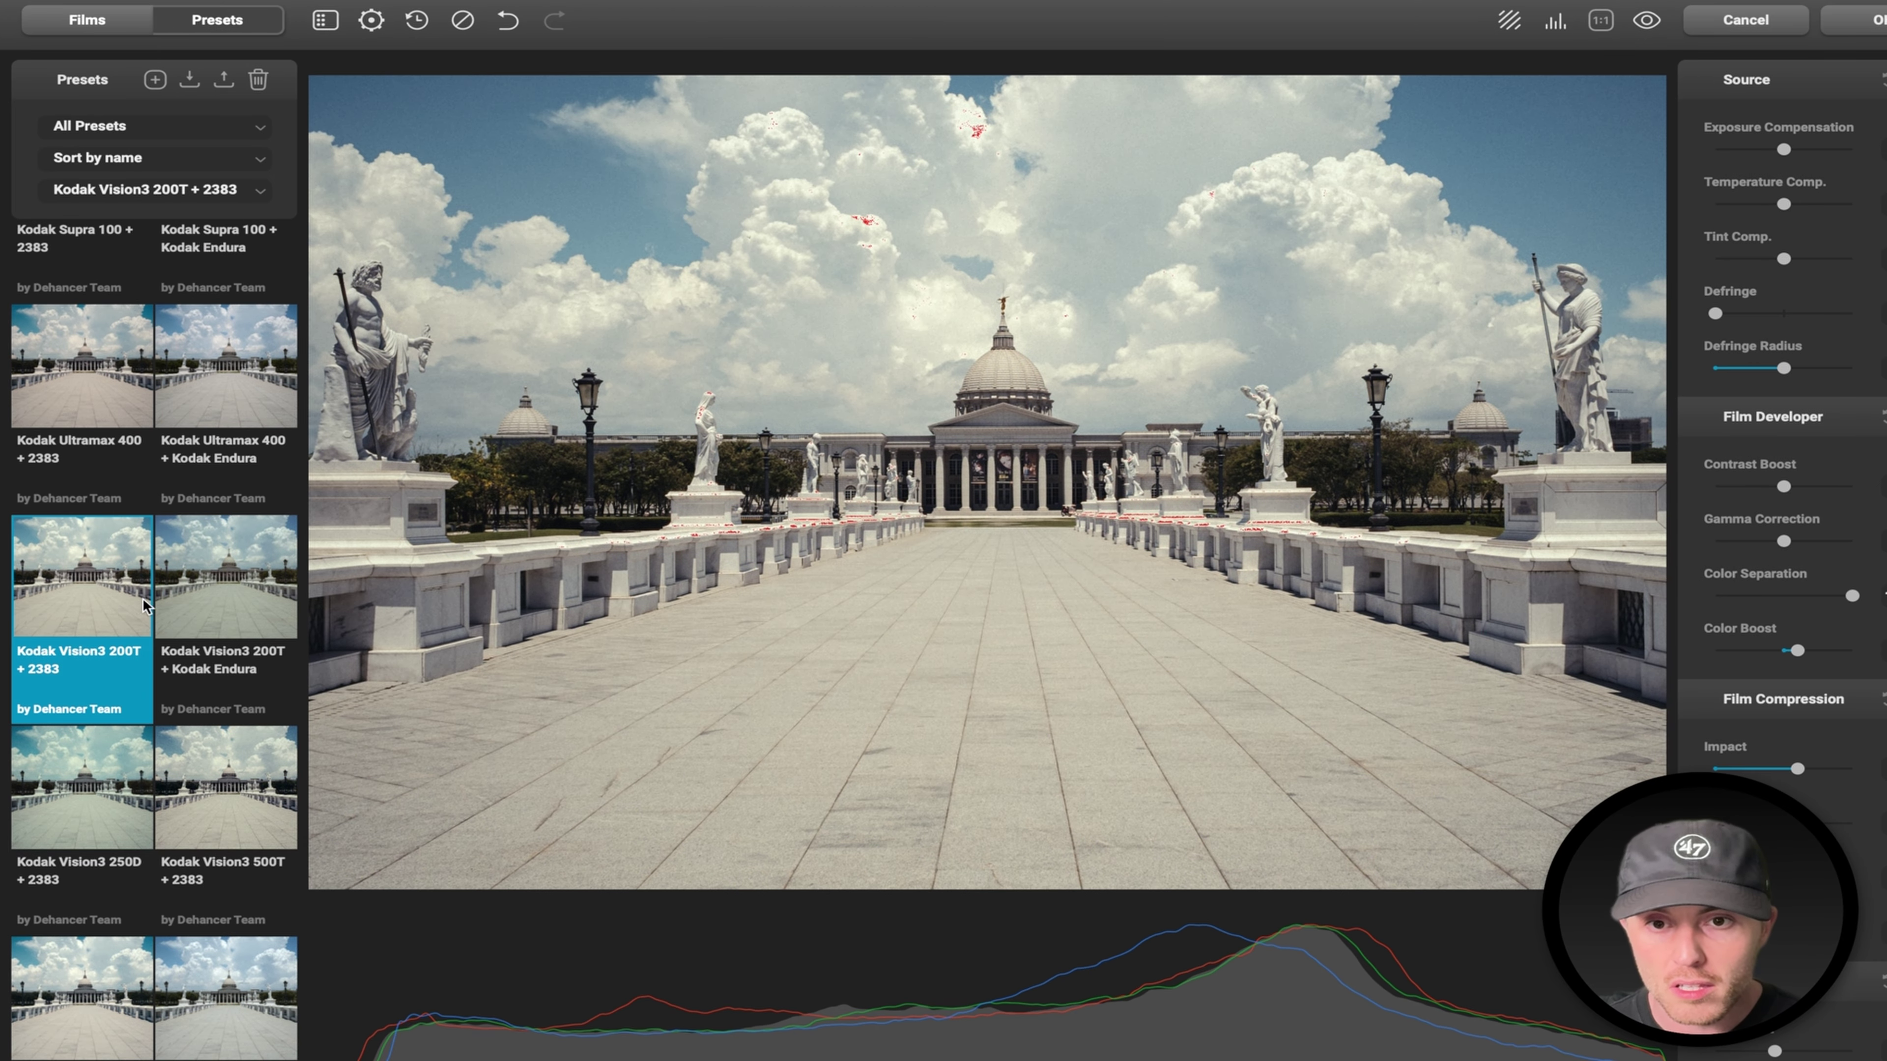
left_click(209, 808)
left_click(72, 970)
scroll(73, 970, "down", 2)
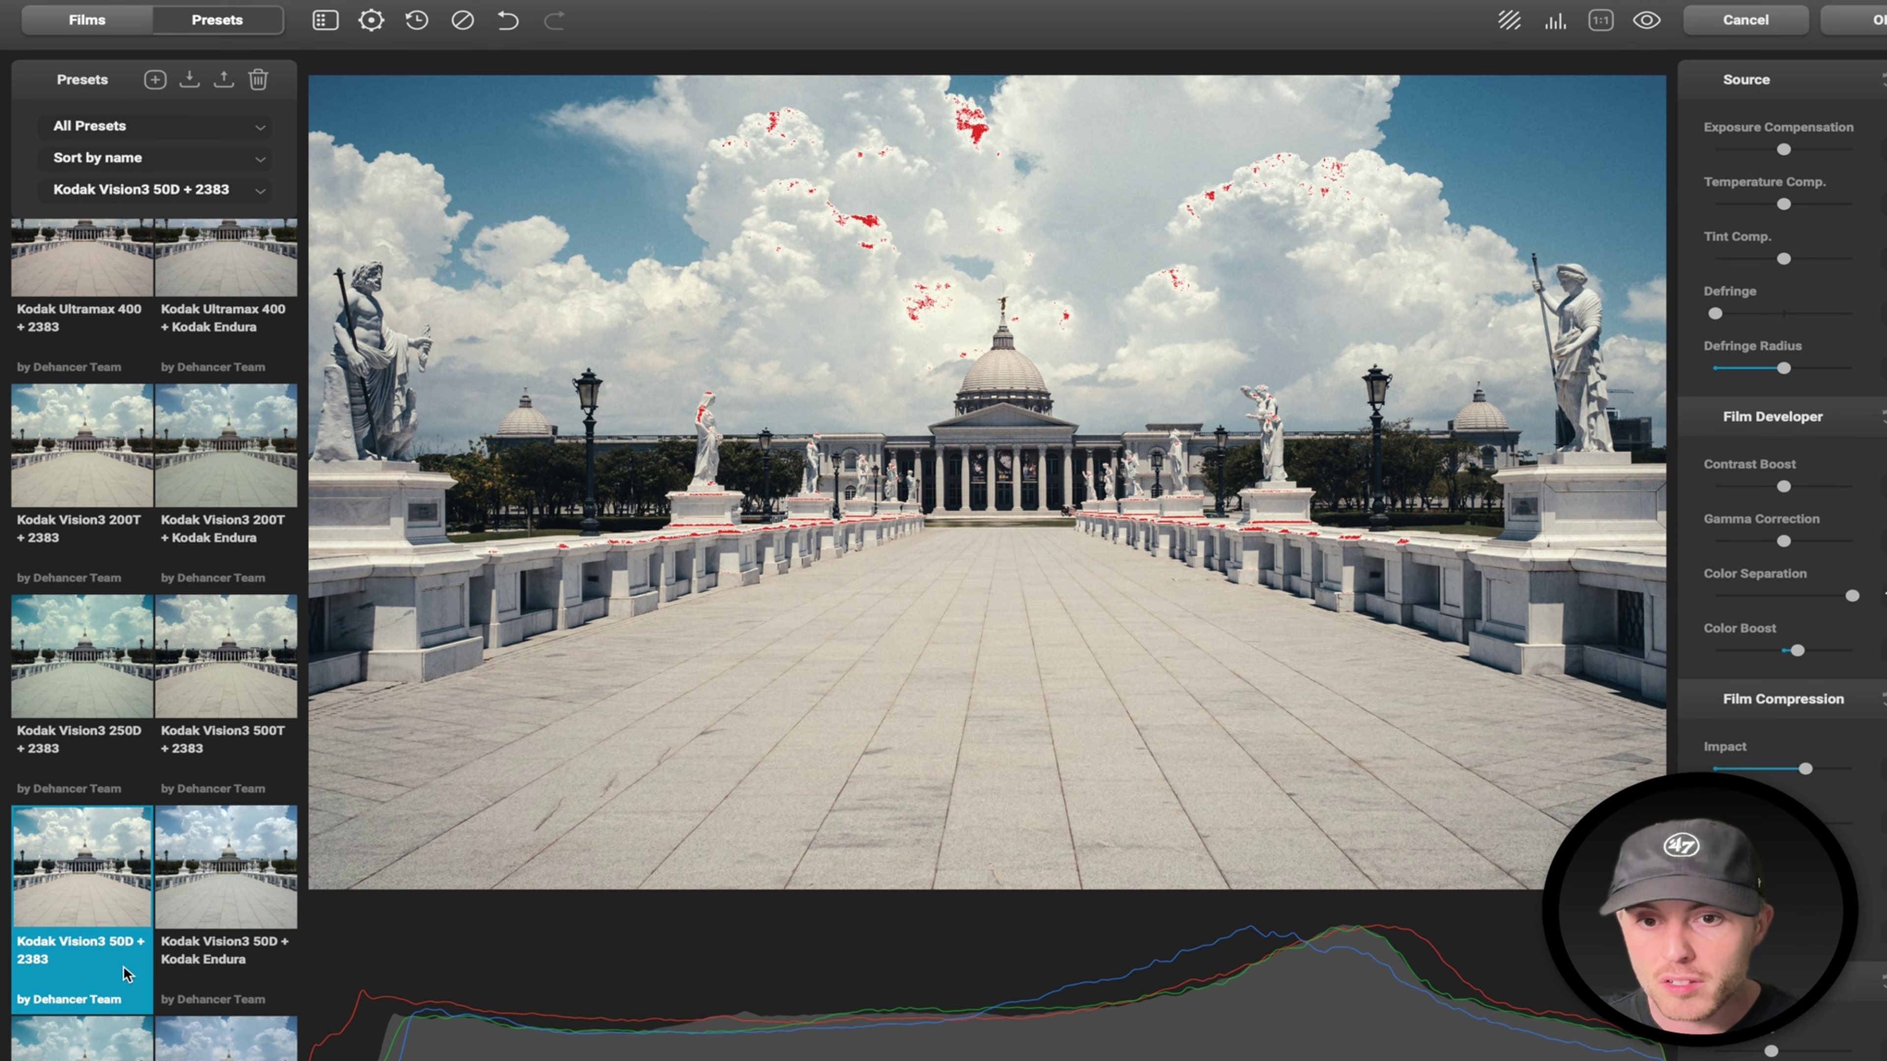
Compare Kodak Vision3 50D + Kodak Endura with the other Vision3 presets, ending on Kodak Vision3 500T + 2383.
left_click(207, 887)
left_click(89, 911)
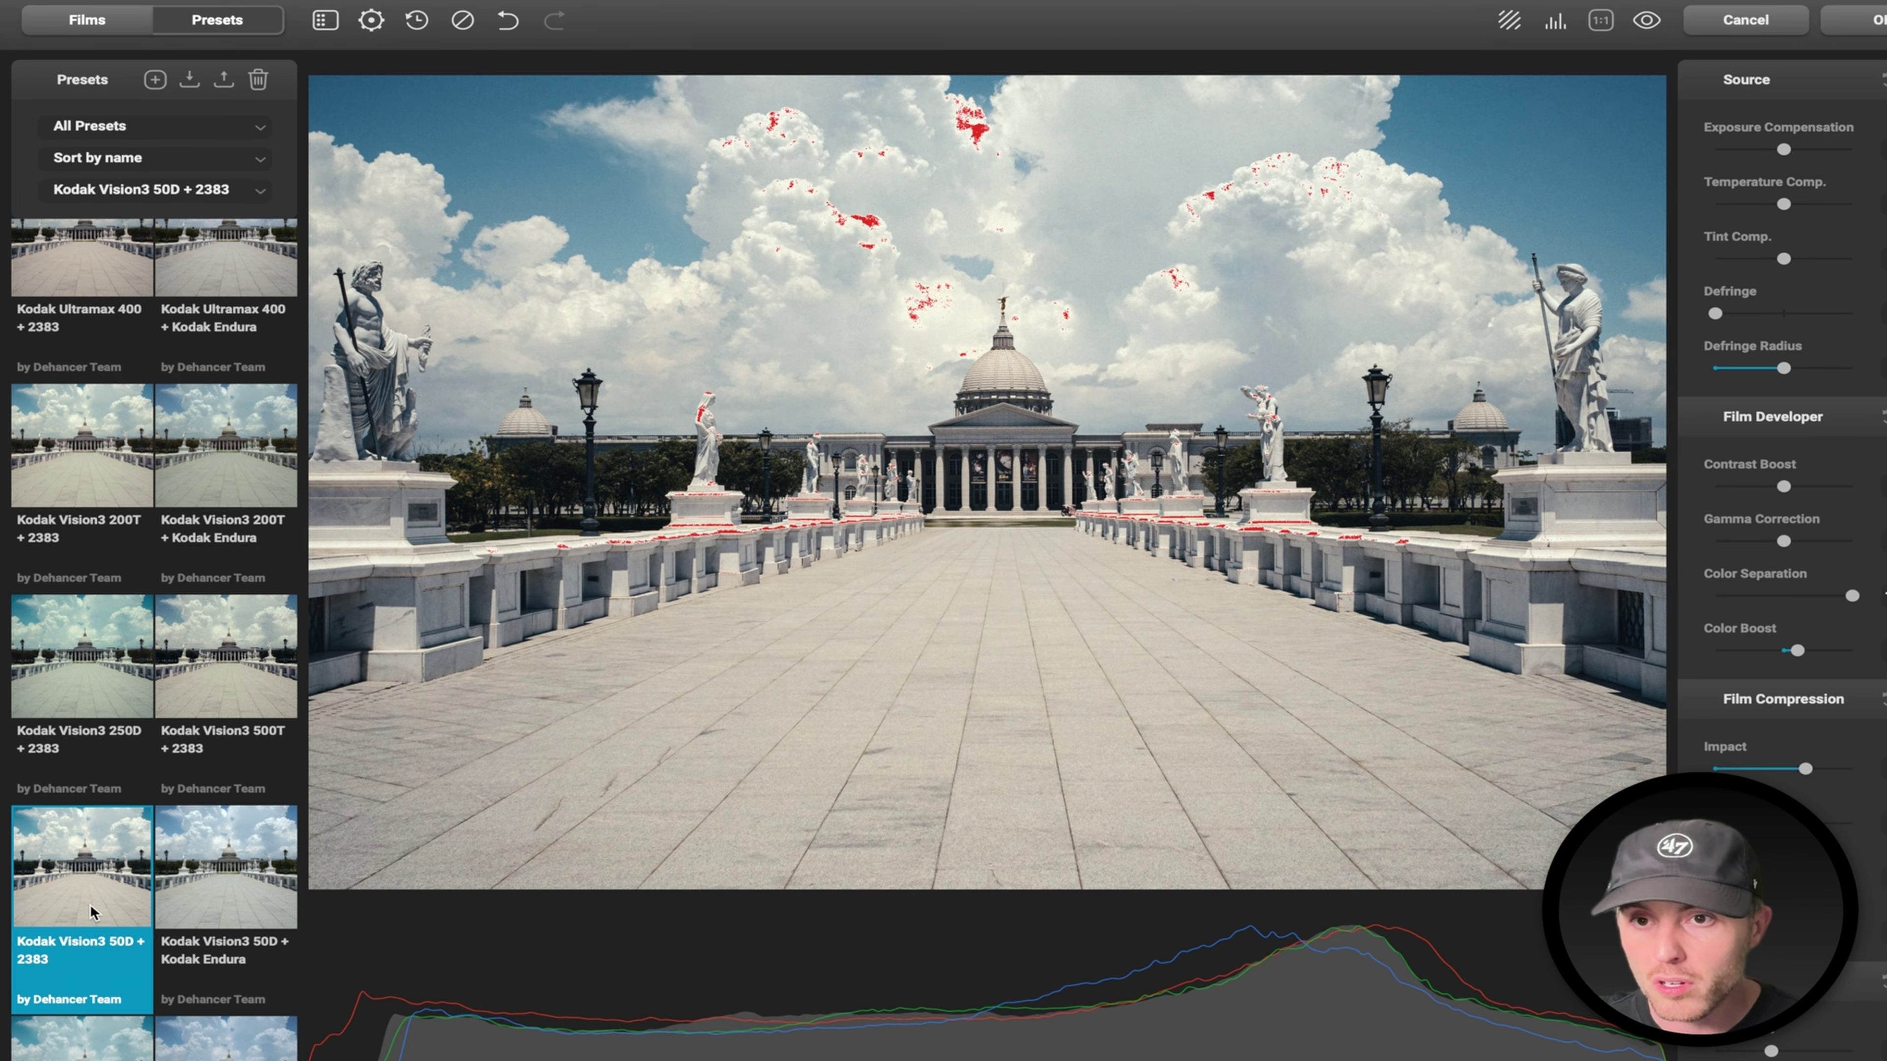
left_click(252, 671)
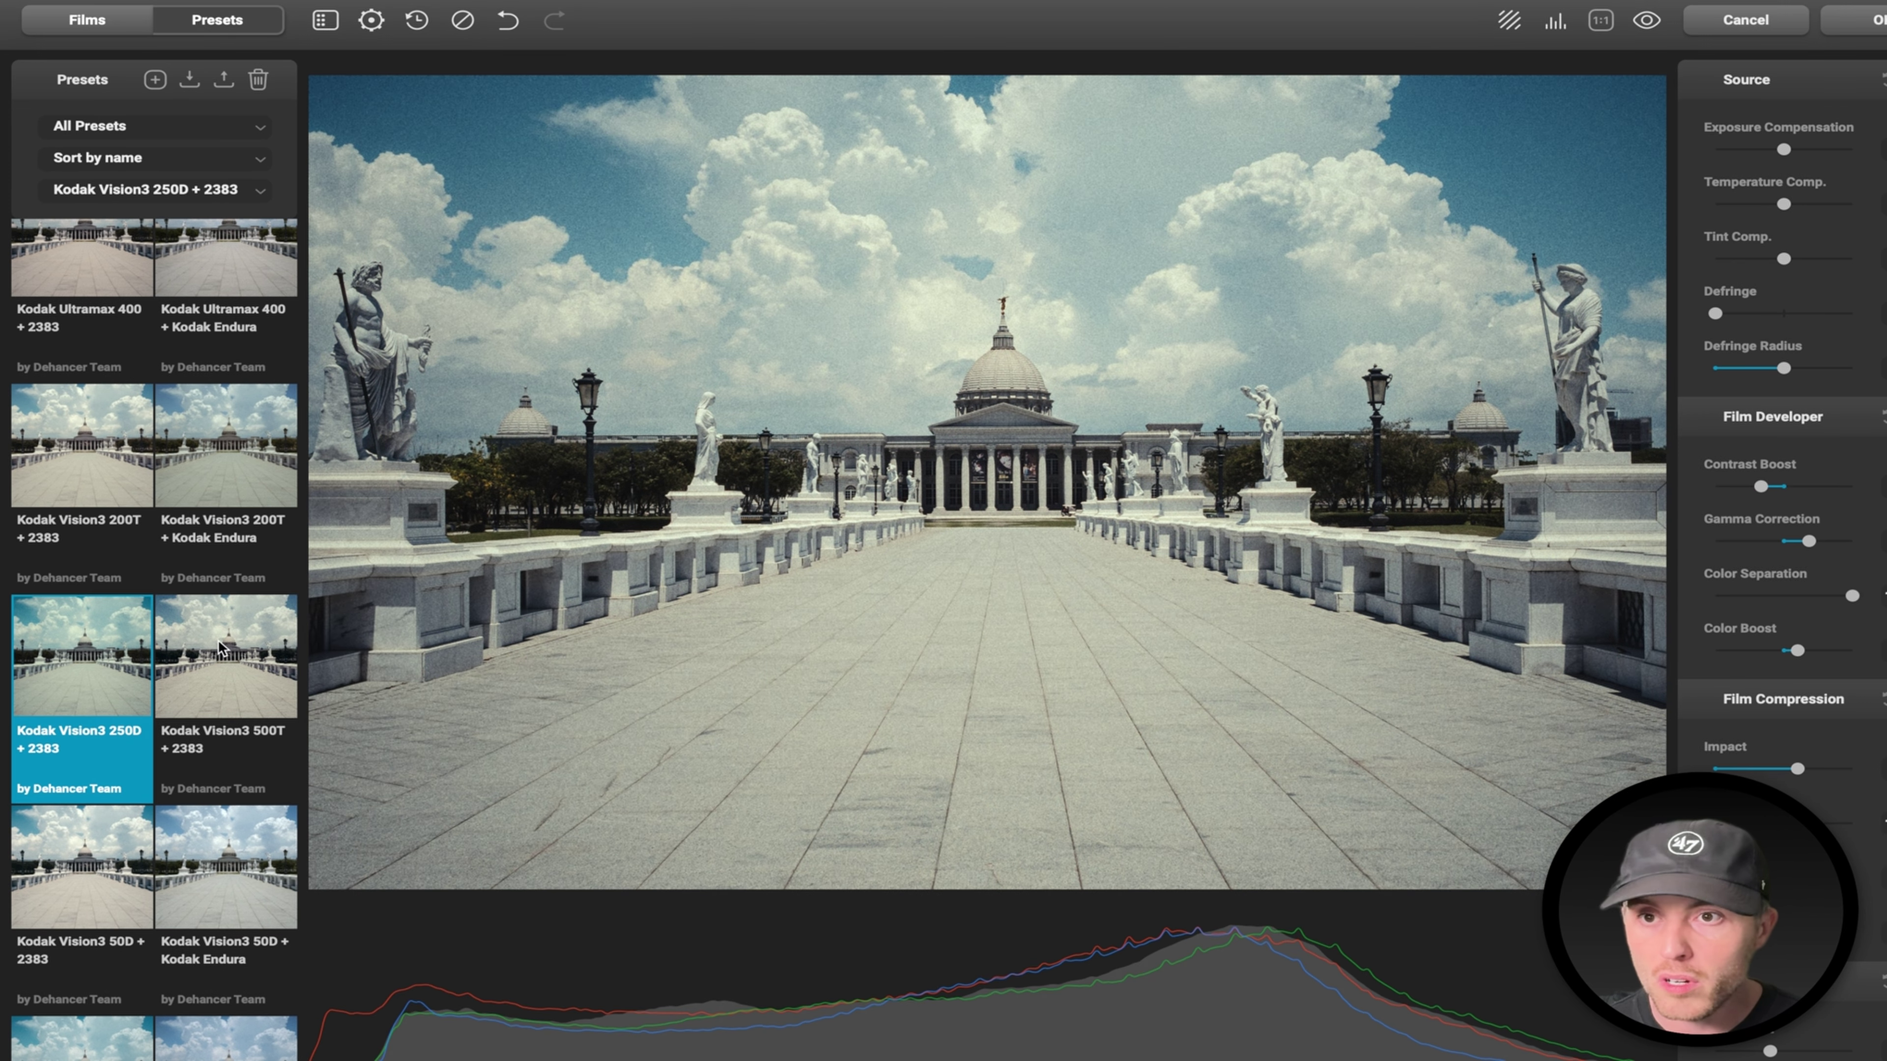
scroll(223, 669, "down", 10)
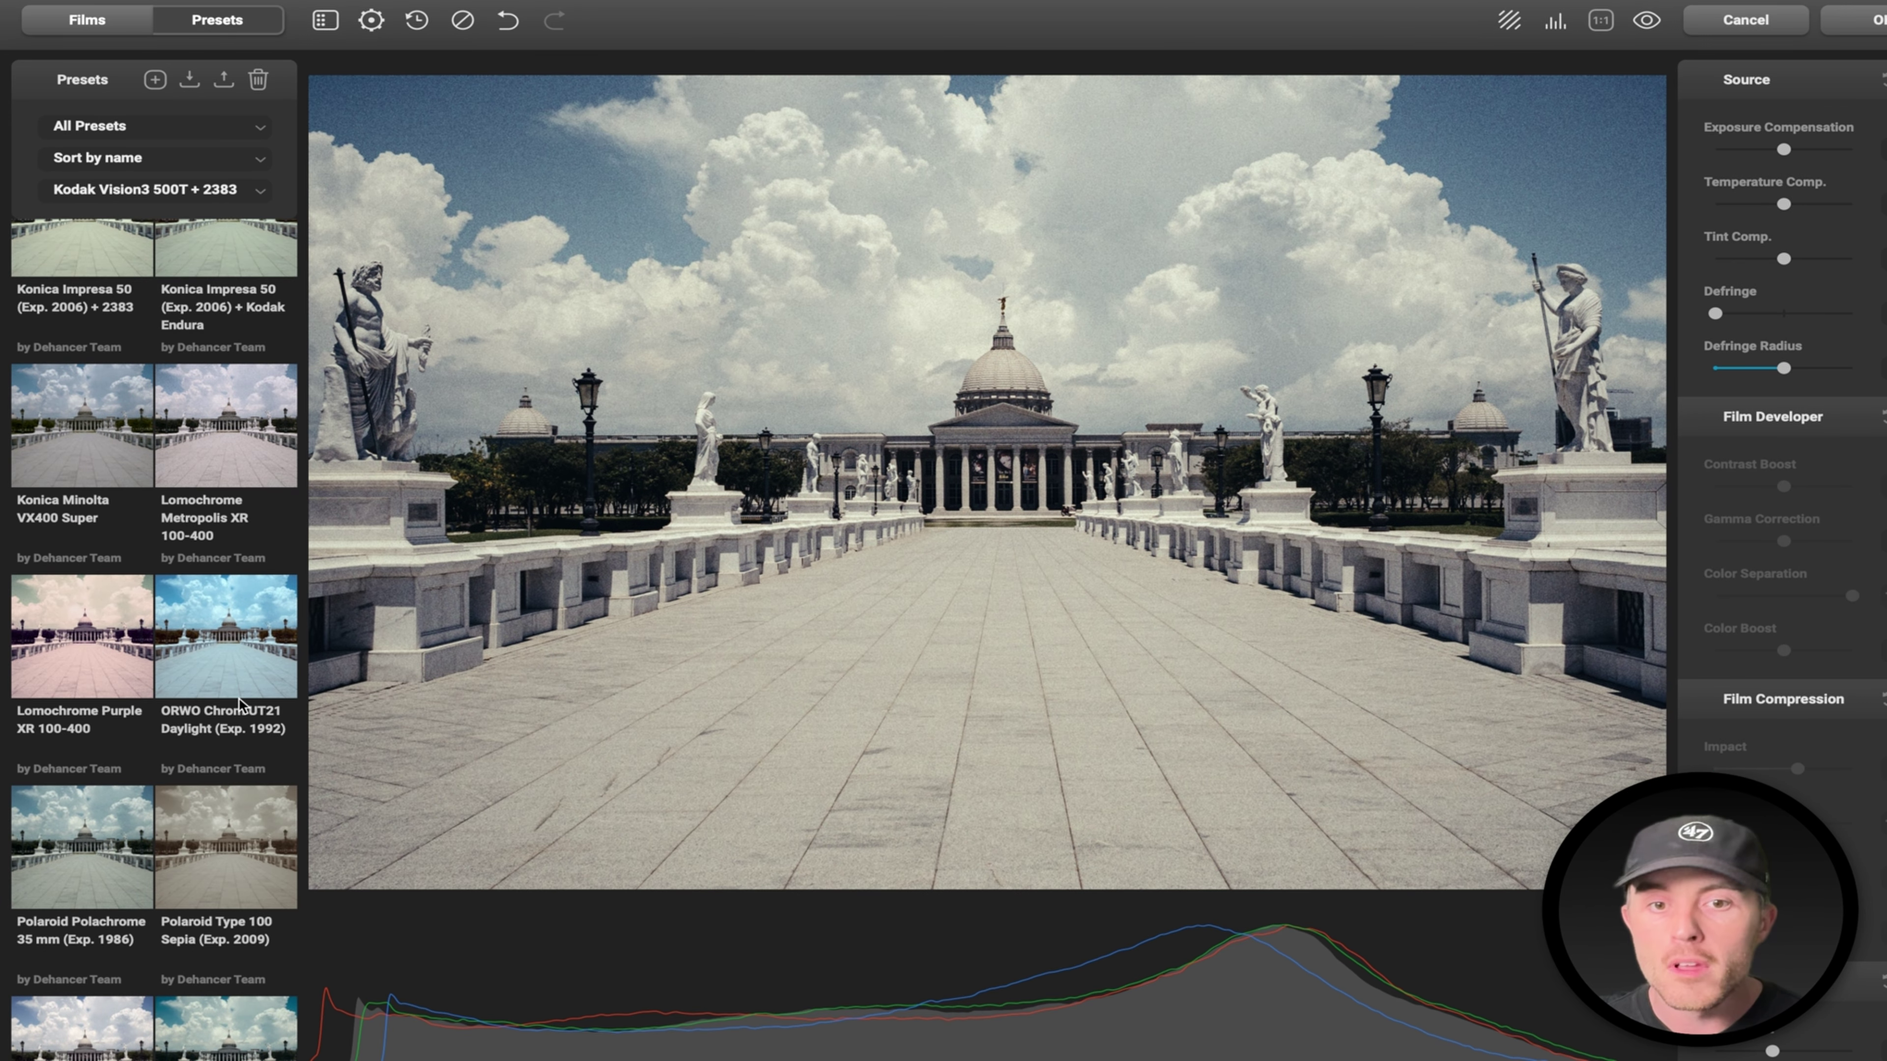
Return to the film profiles, reset all adjustments on the photo and browse the film stocks down to Kodak Vision3.
left_click(121, 30)
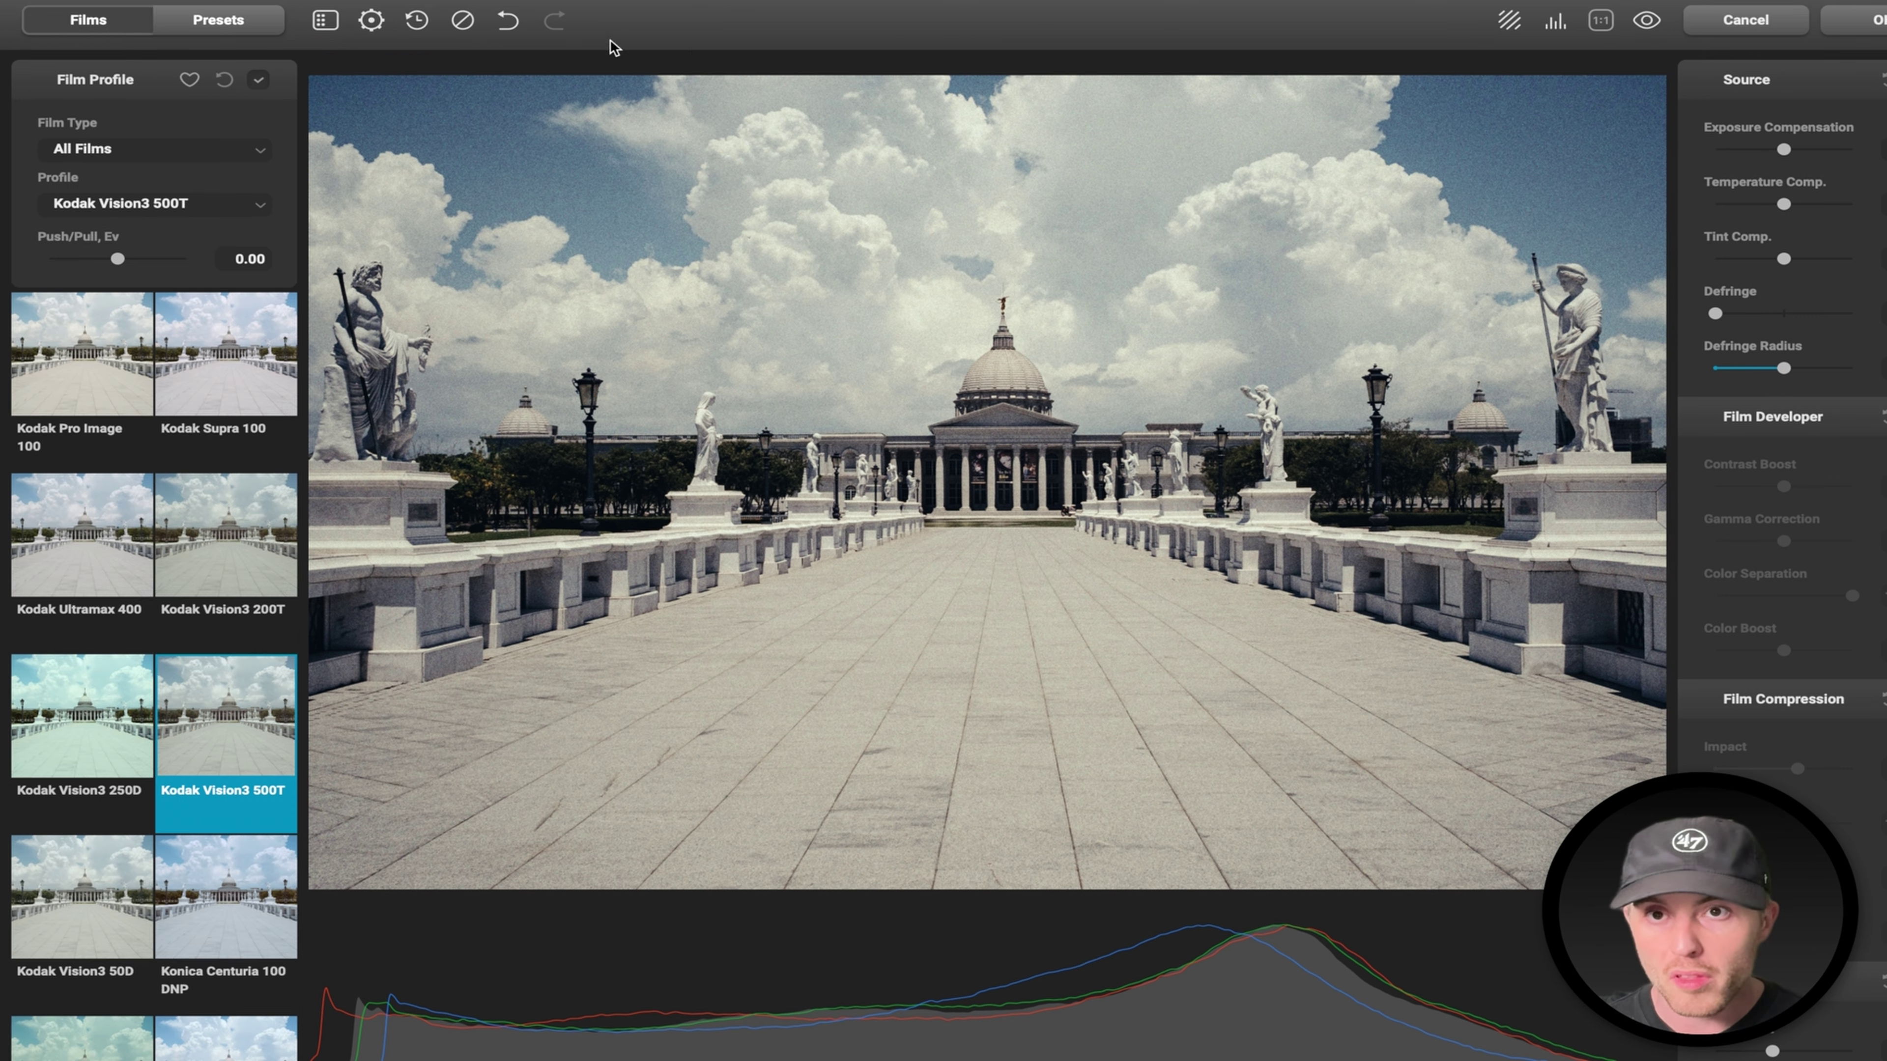
left_click(461, 20)
scroll(160, 732, "down", 5)
scroll(160, 733, "down", 10)
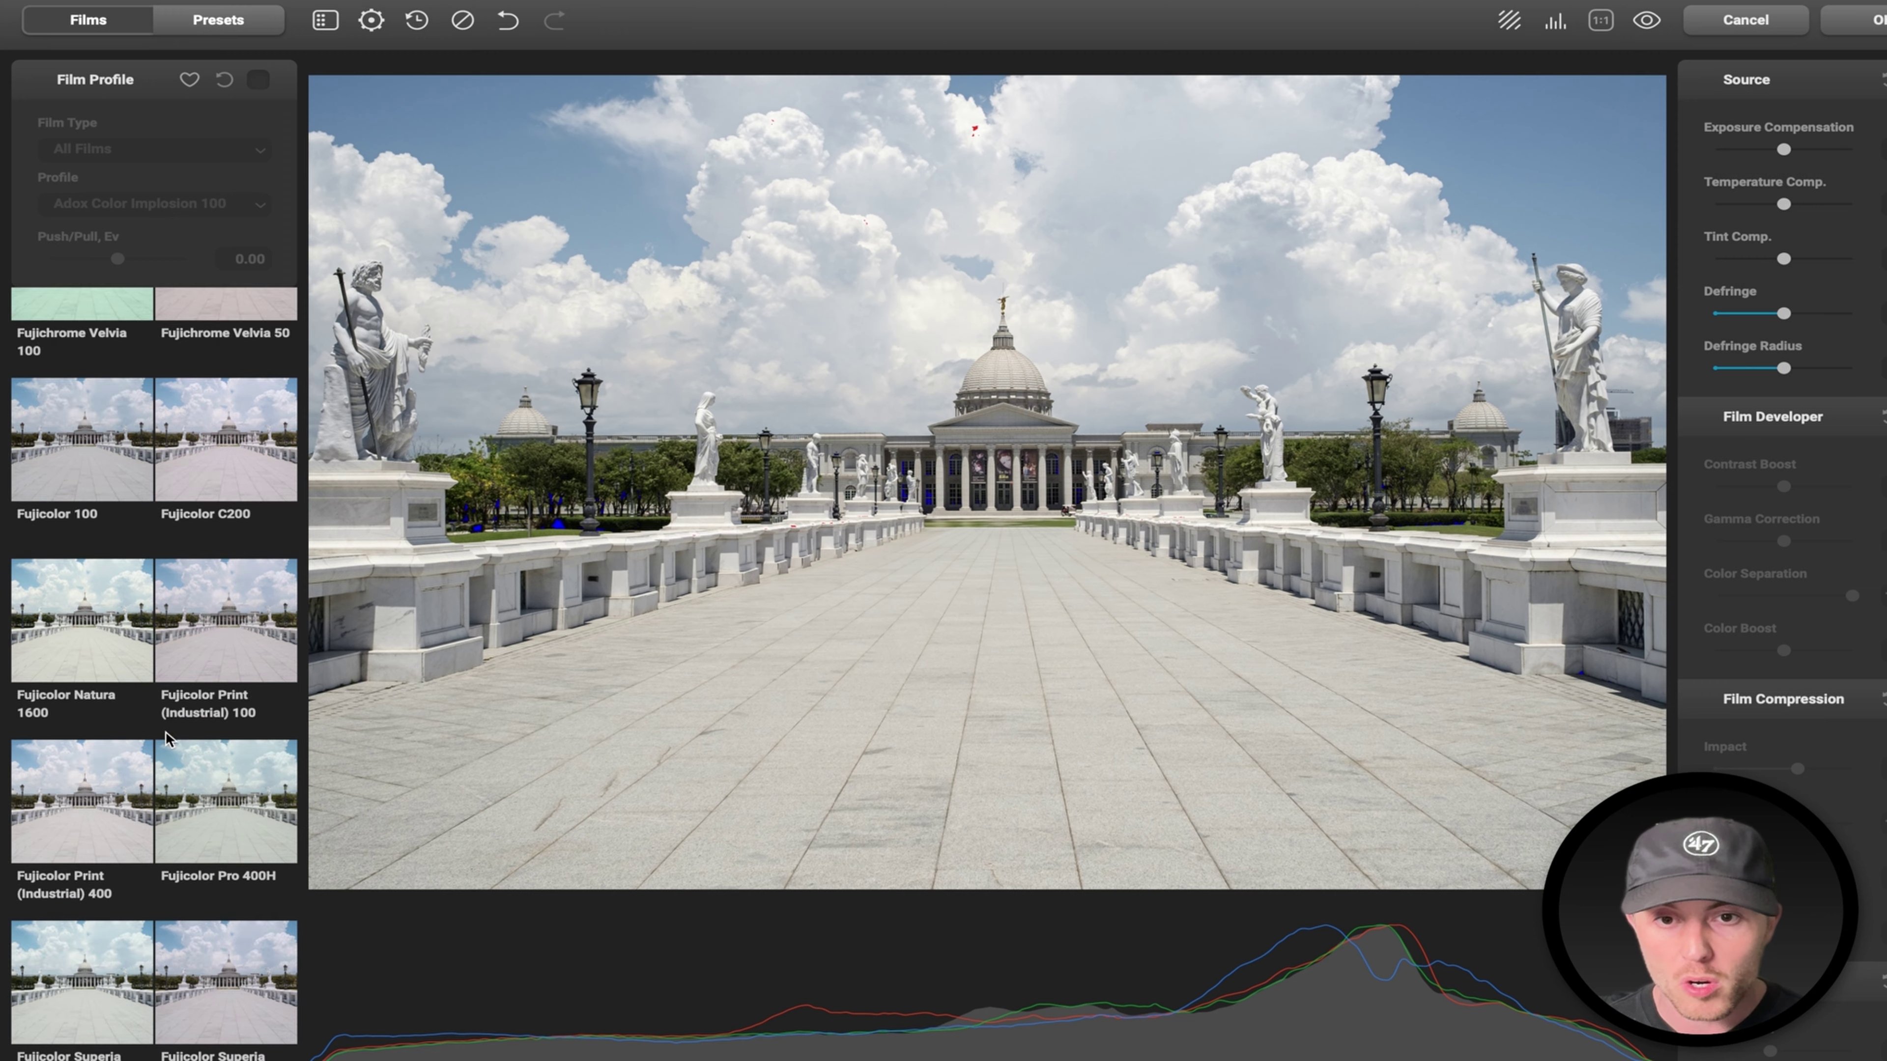
scroll(167, 741, "down", 10)
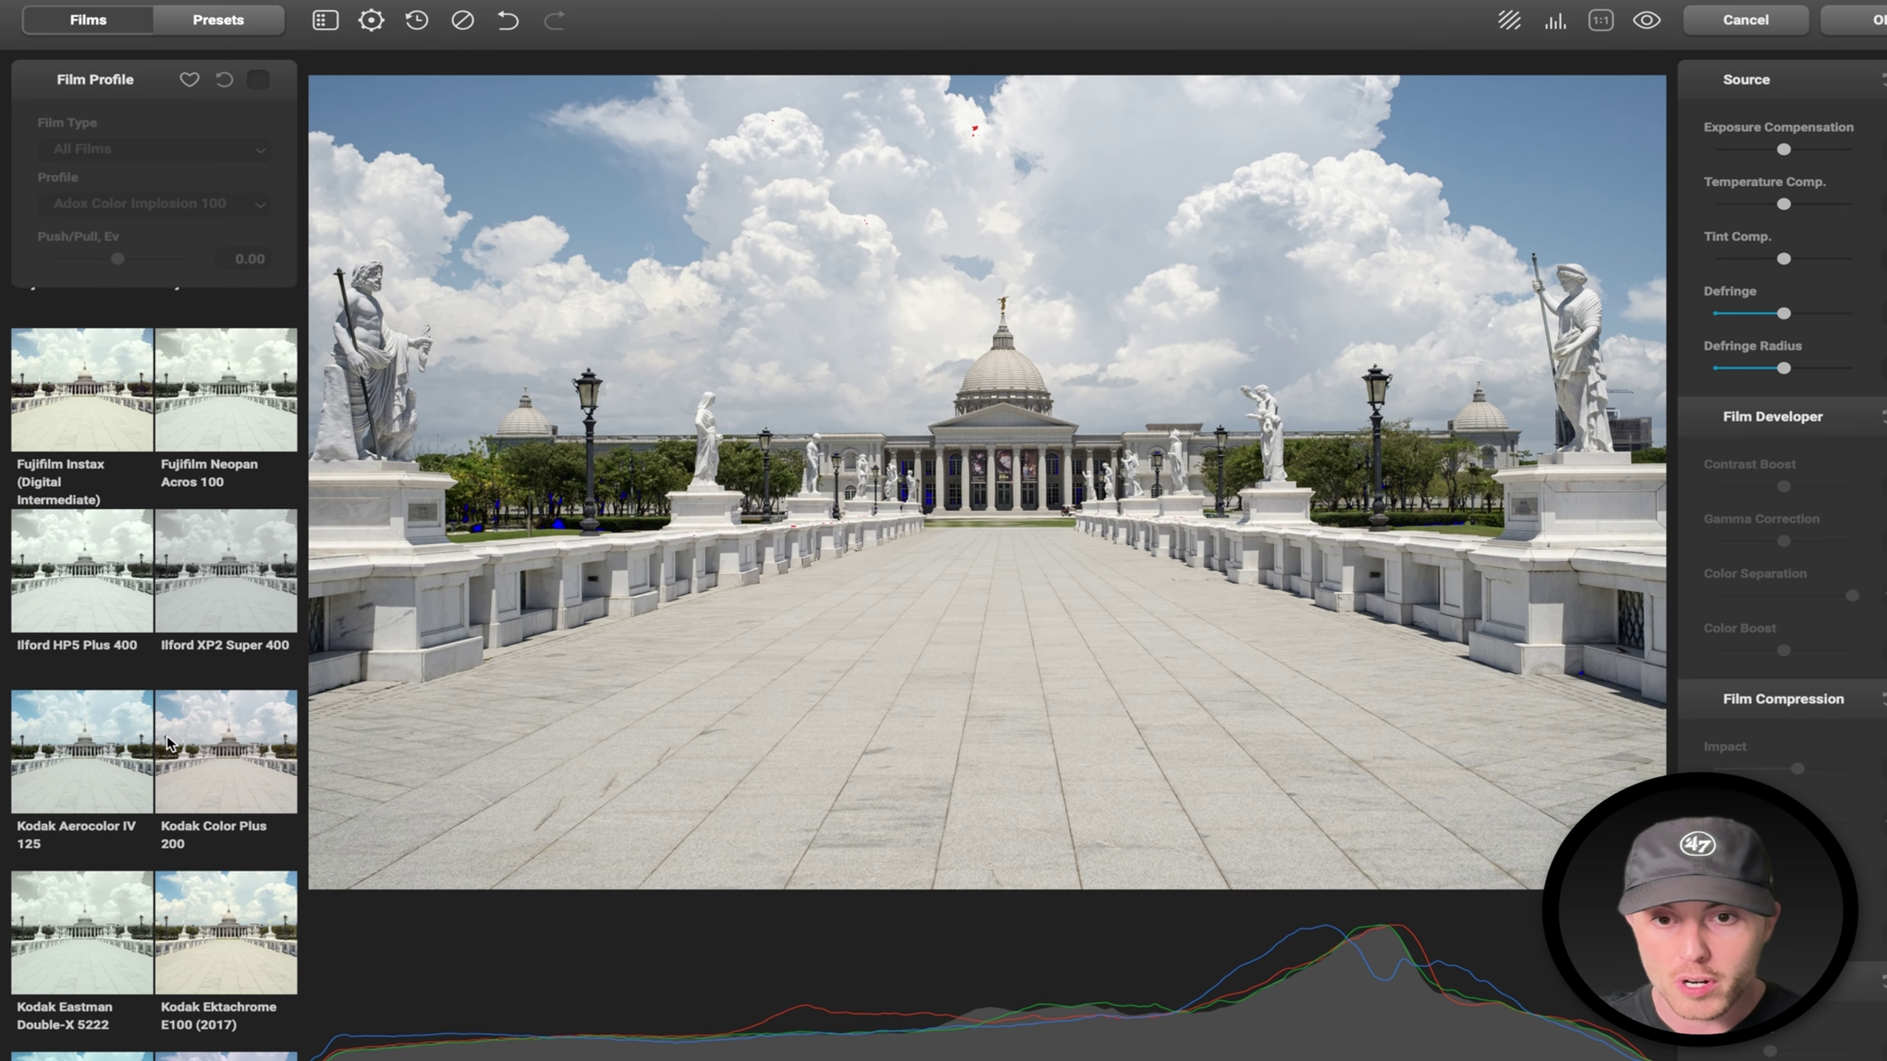
scroll(168, 741, "down", 3)
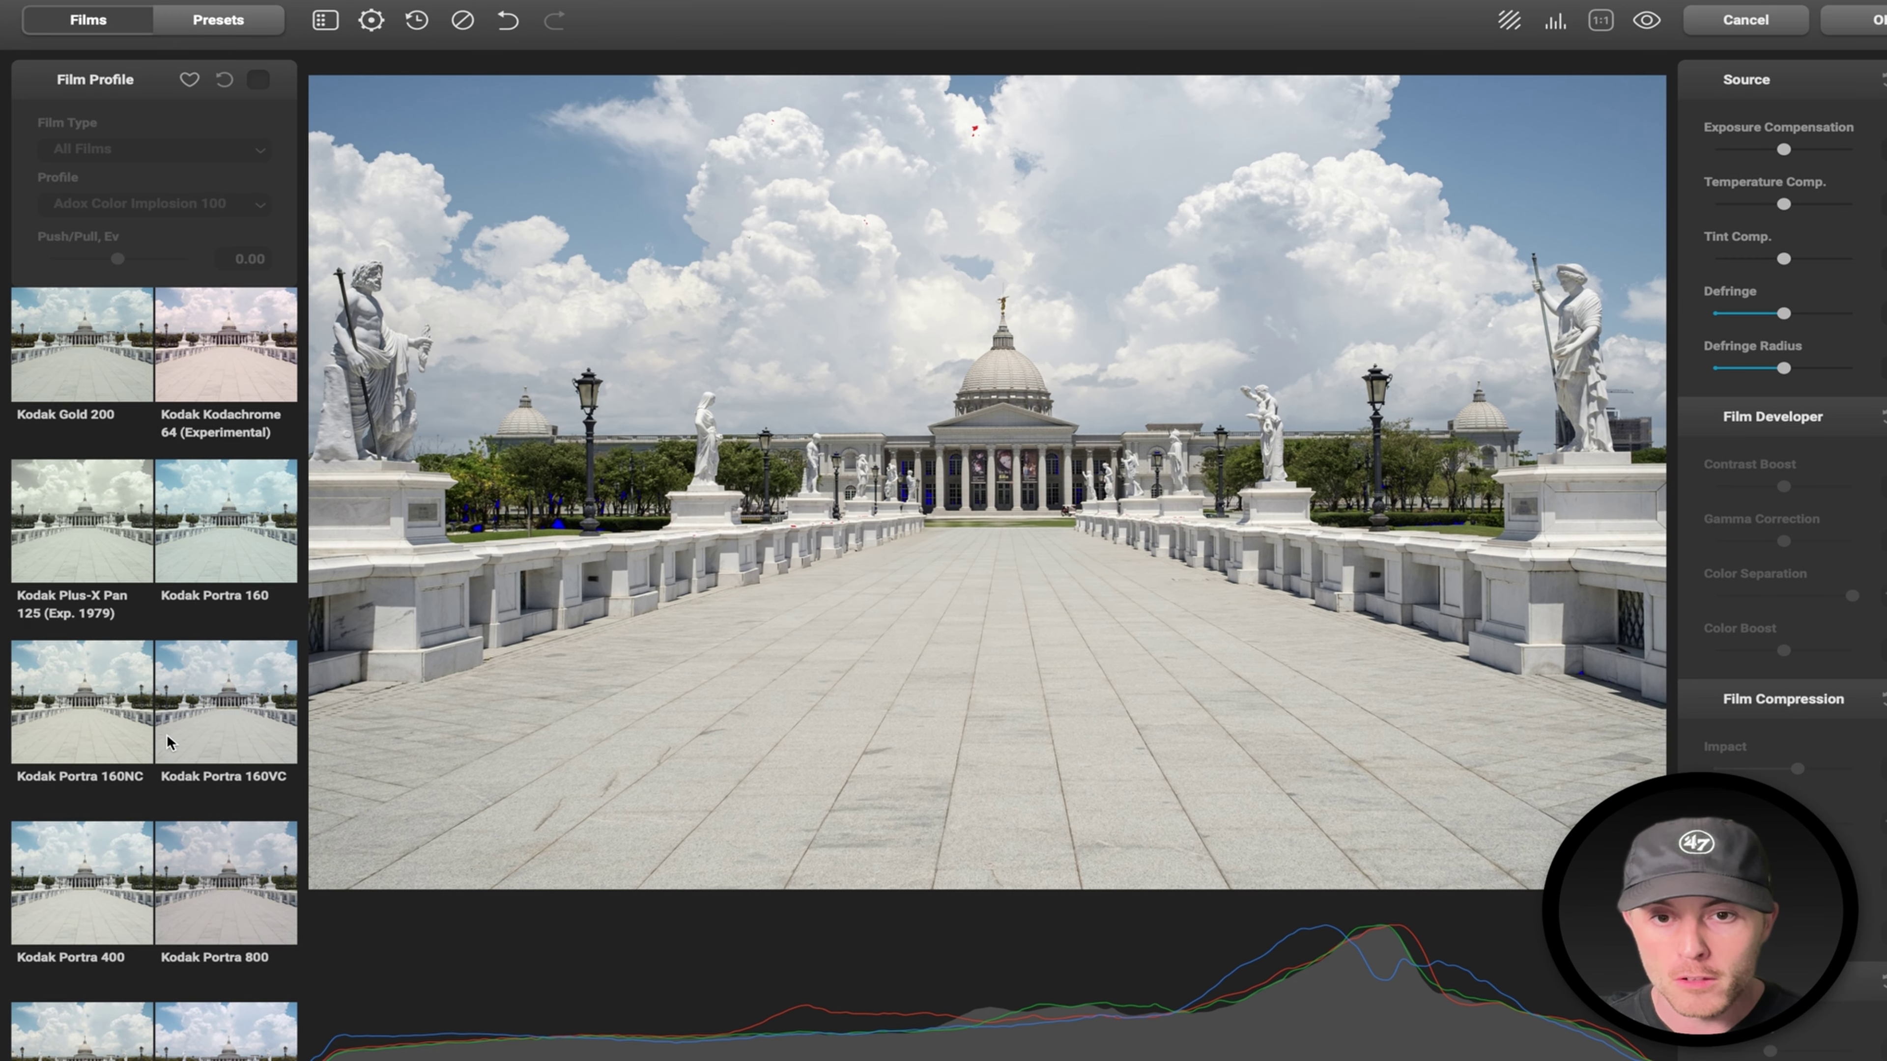
scroll(168, 741, "down", 10)
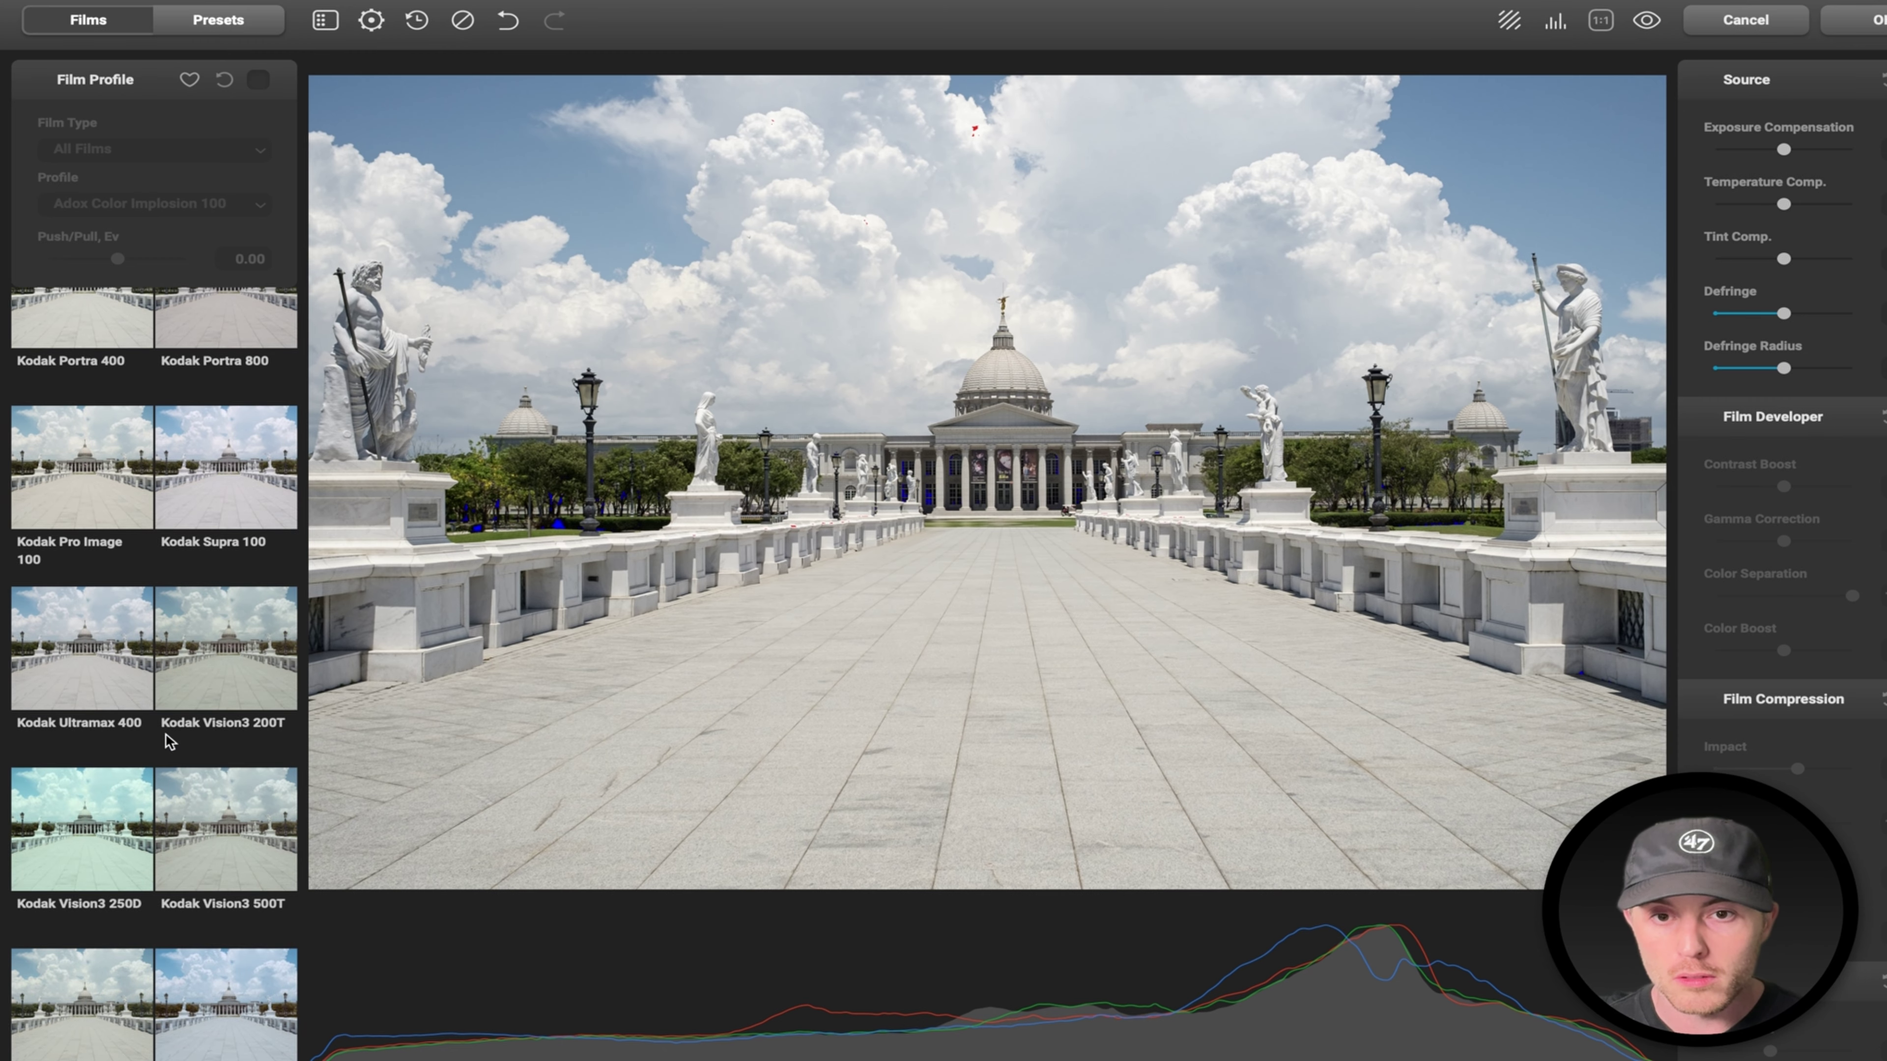
Compare the Kodak Vision3 250D film stock with 500T on the photo and apply Kodak Vision3 500T.
left_click(250, 596)
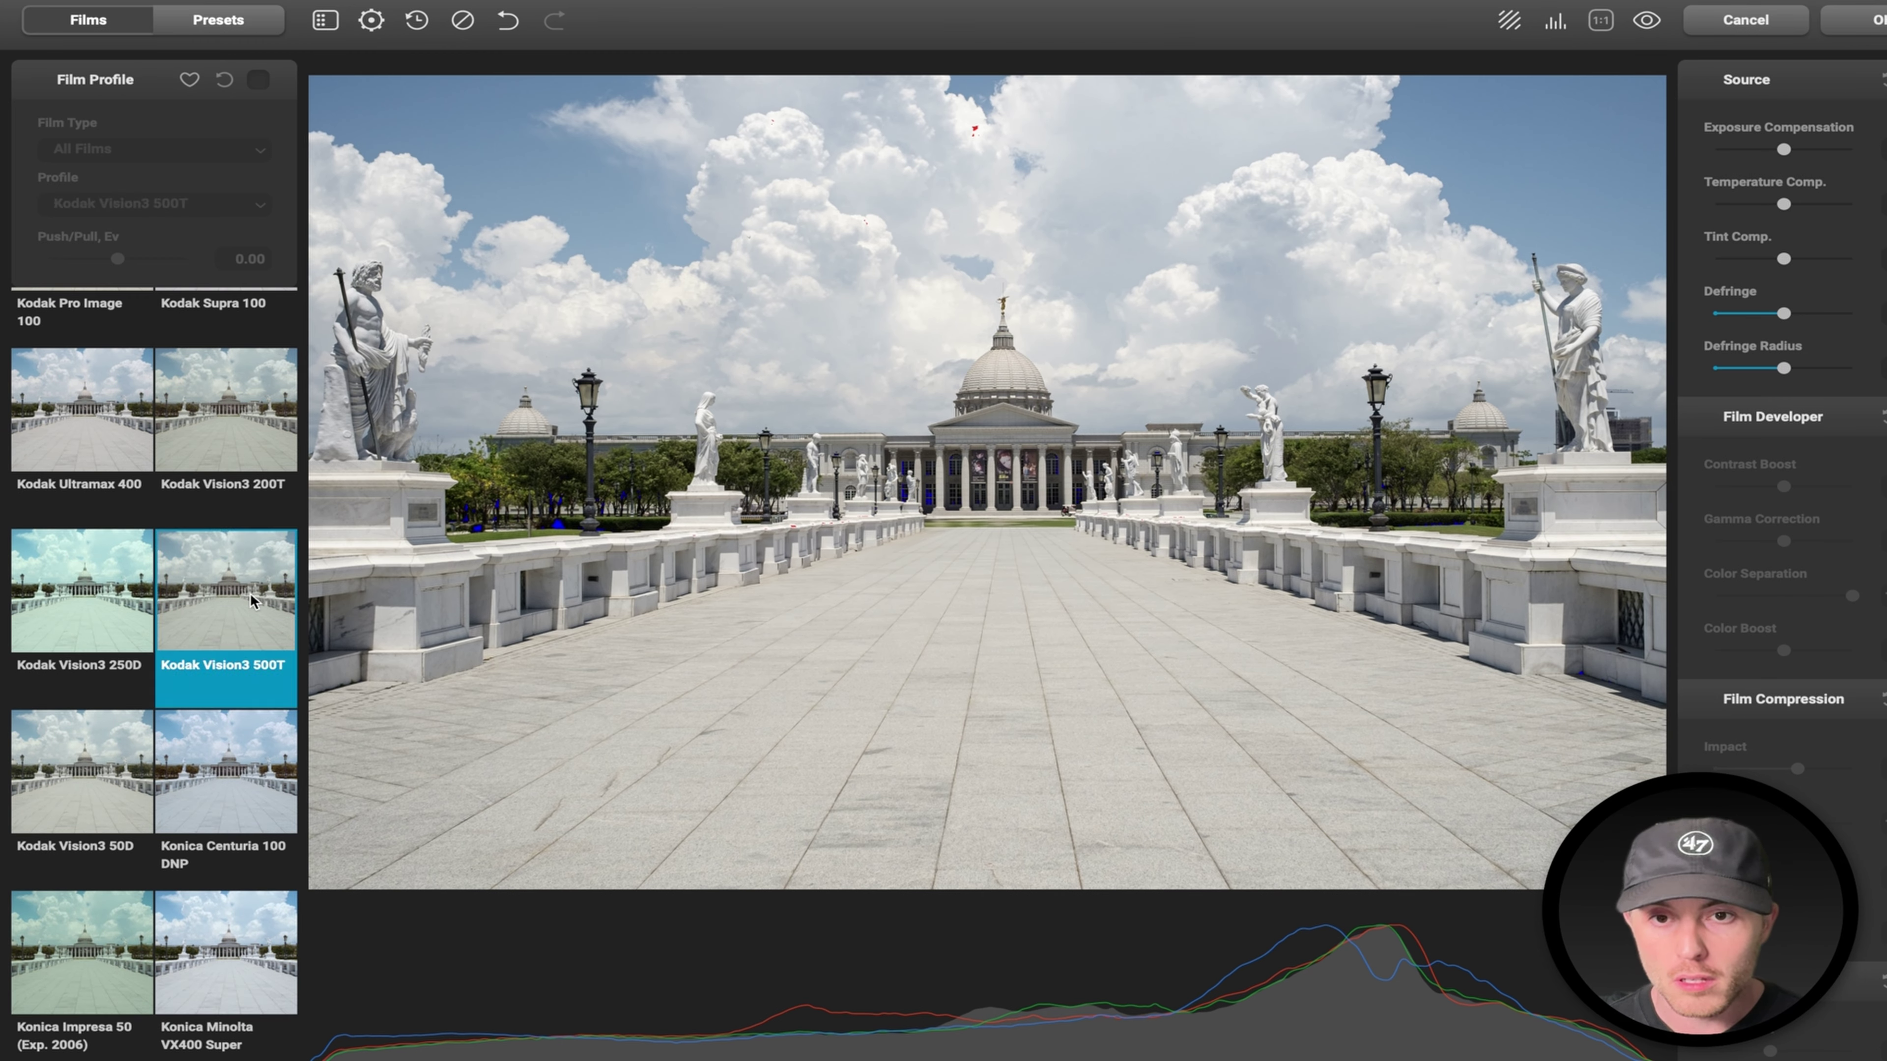
left_click(122, 609)
left_click(214, 600)
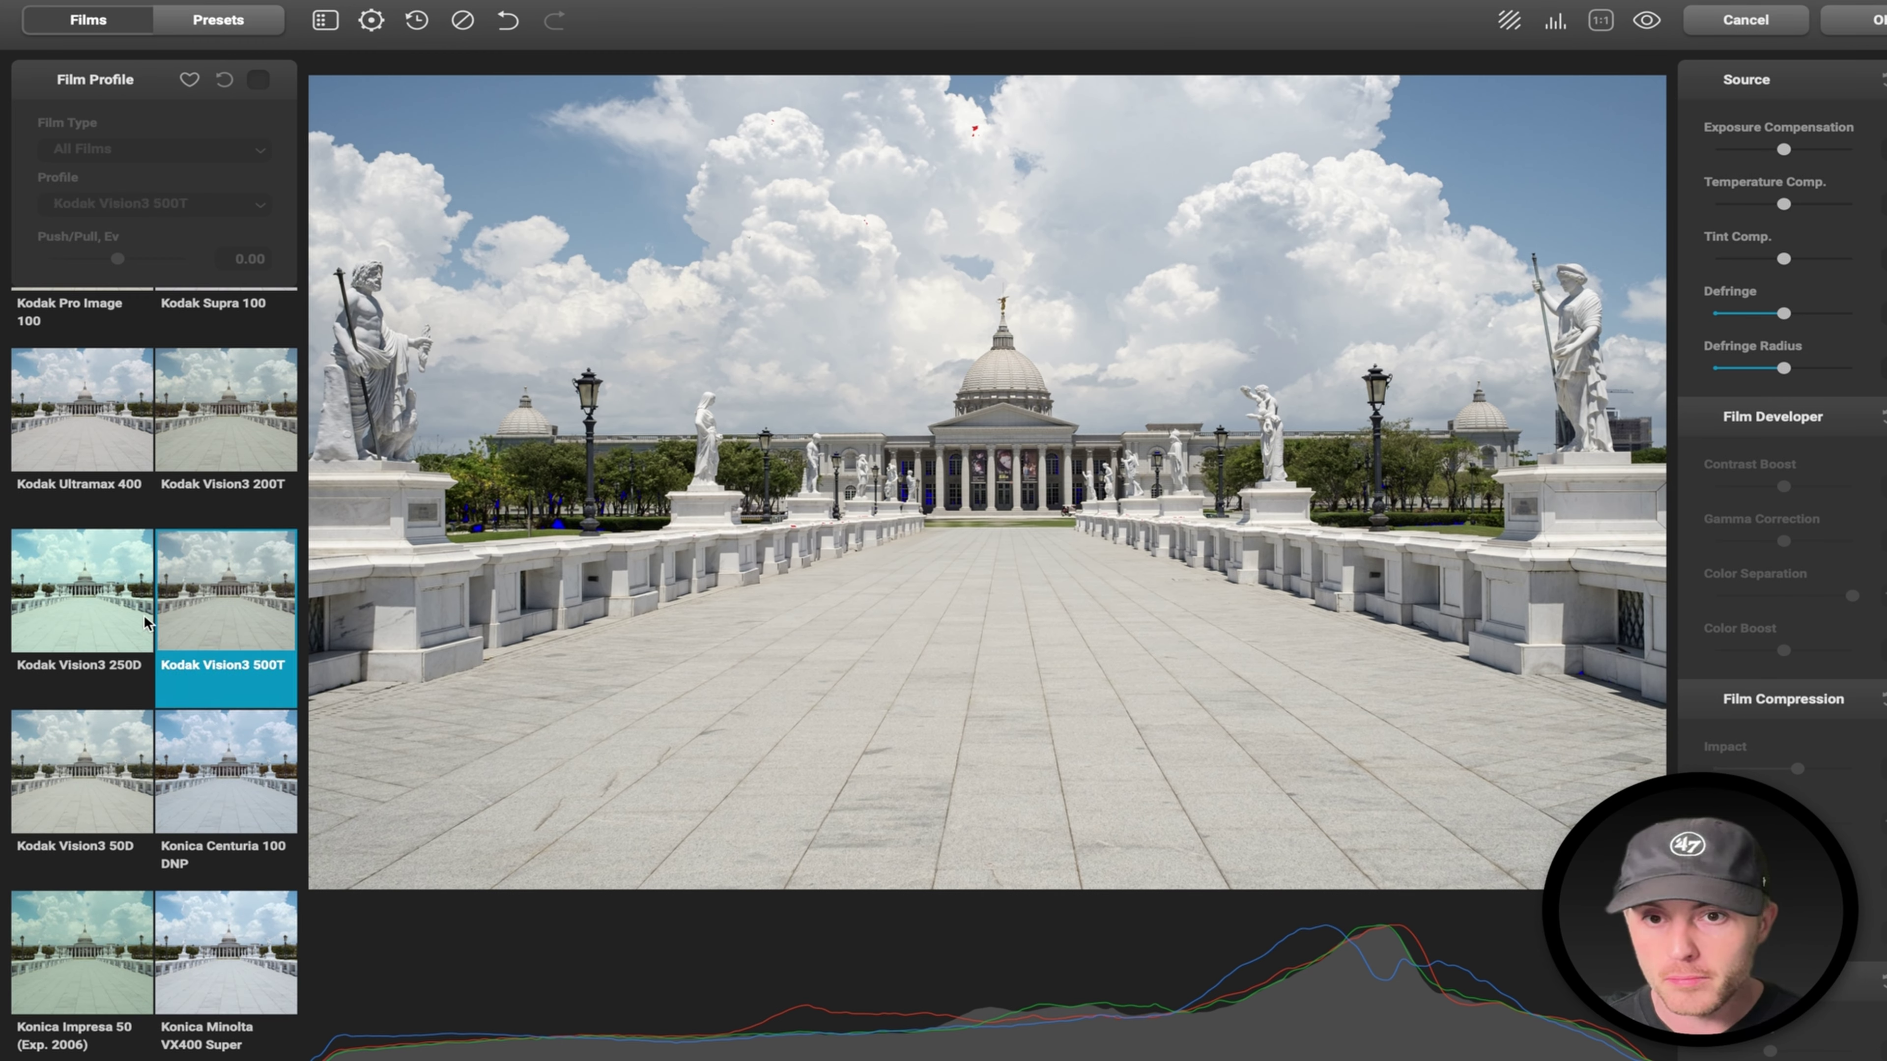
left_click(124, 623)
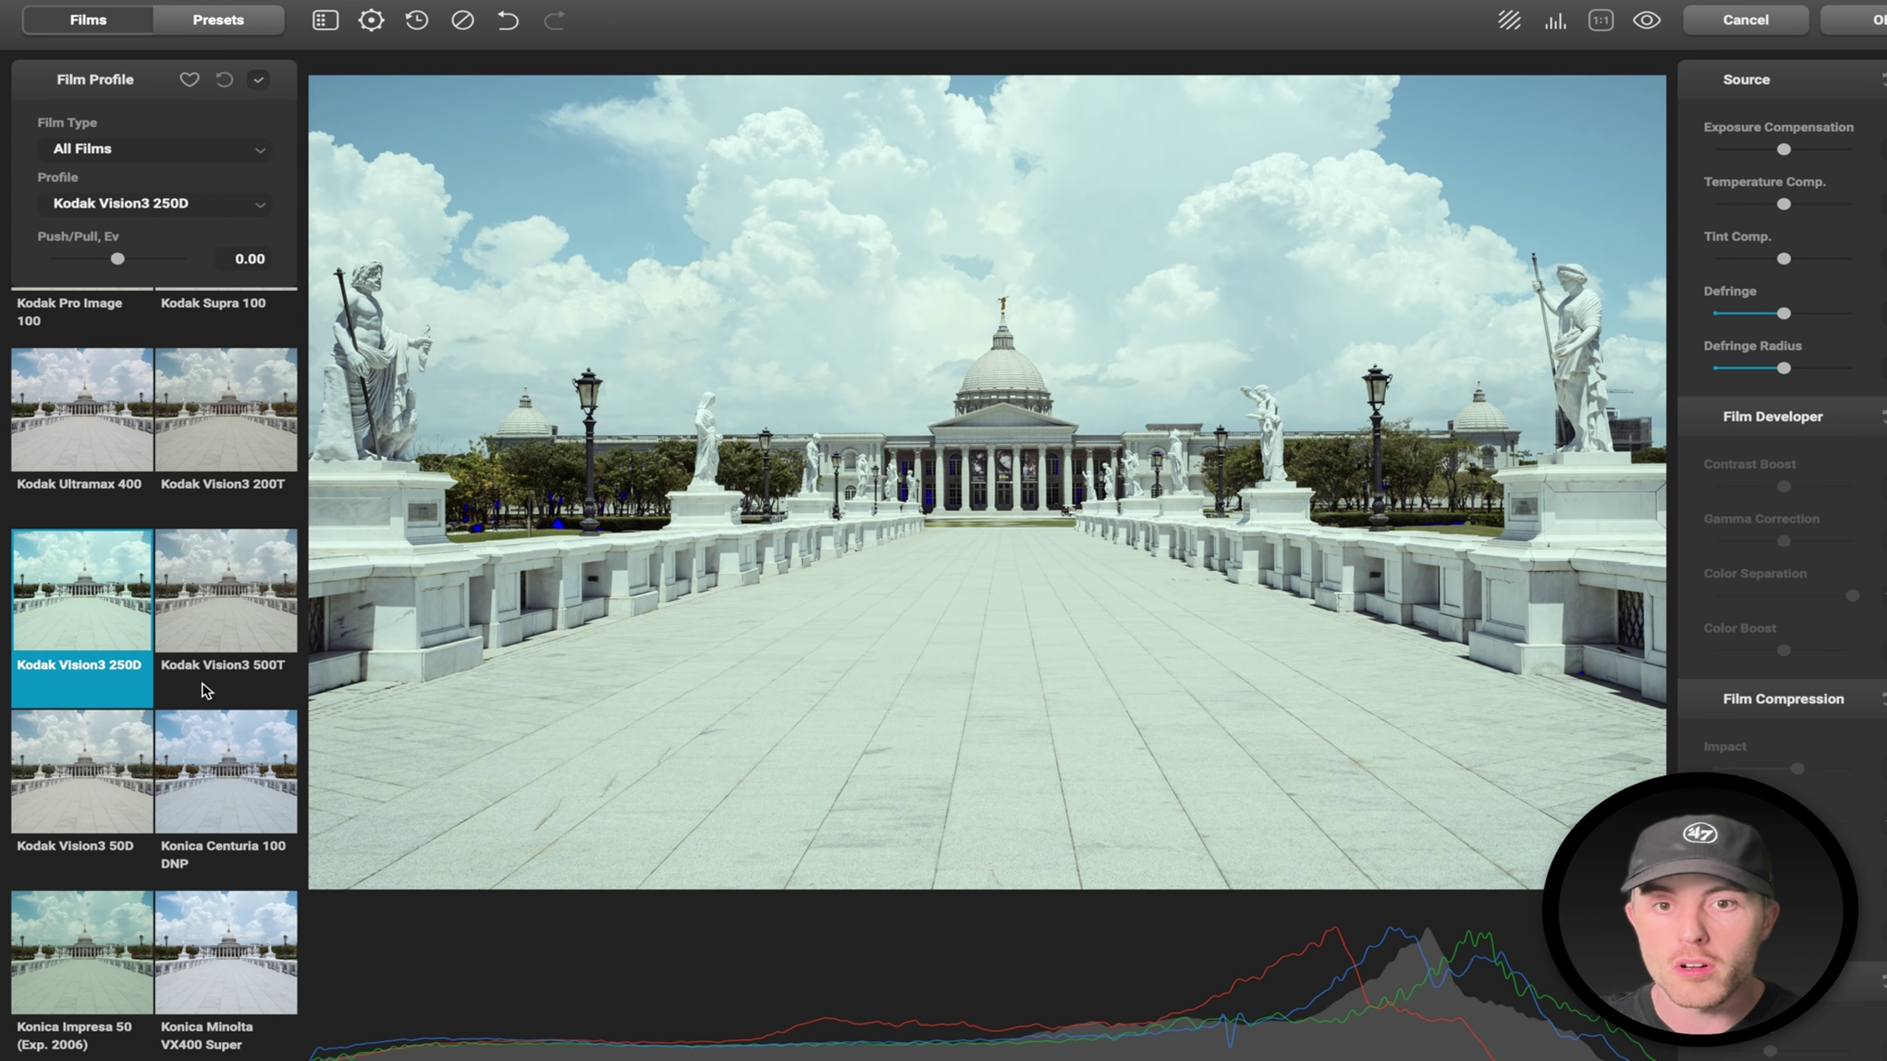
left_click(236, 626)
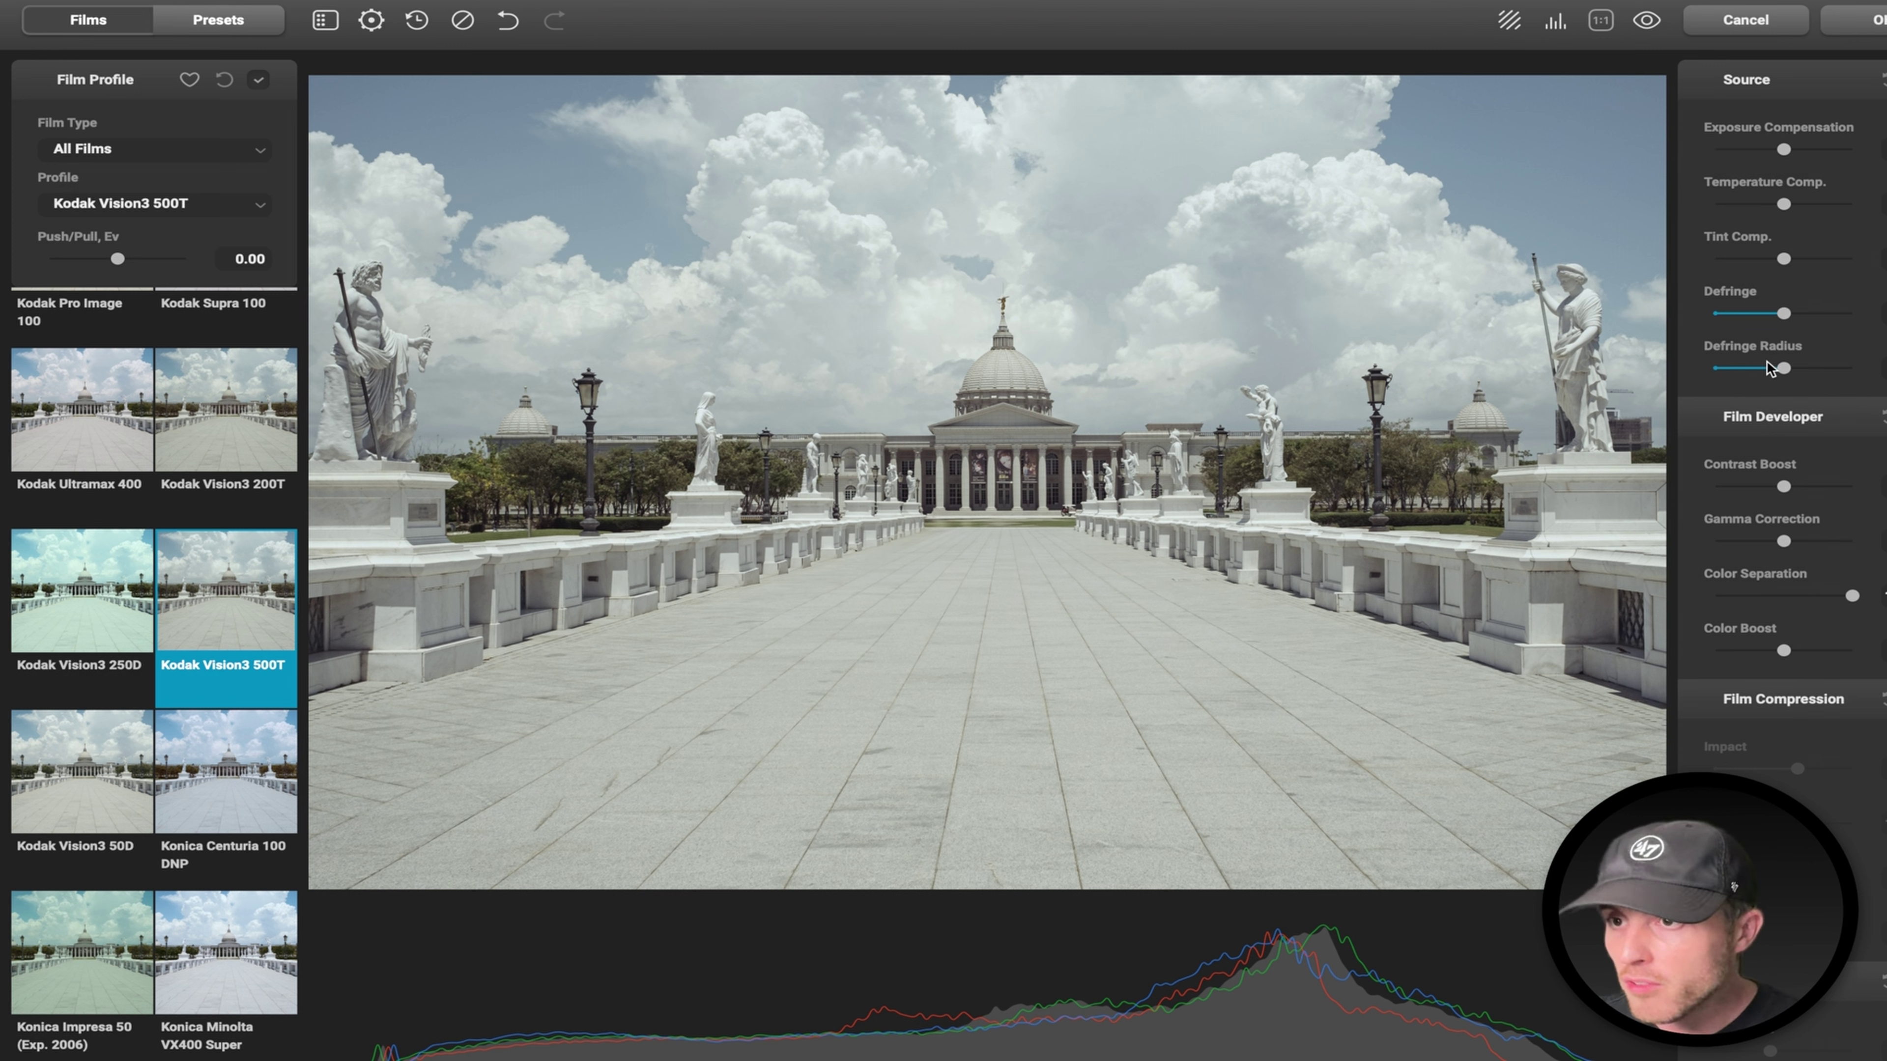
Warm the source temperature compensation slightly and raise Gamma Correction, Color Boost and Contrast Boost a little in the Film Developer.
left_click_drag(1790, 205, 1802, 209)
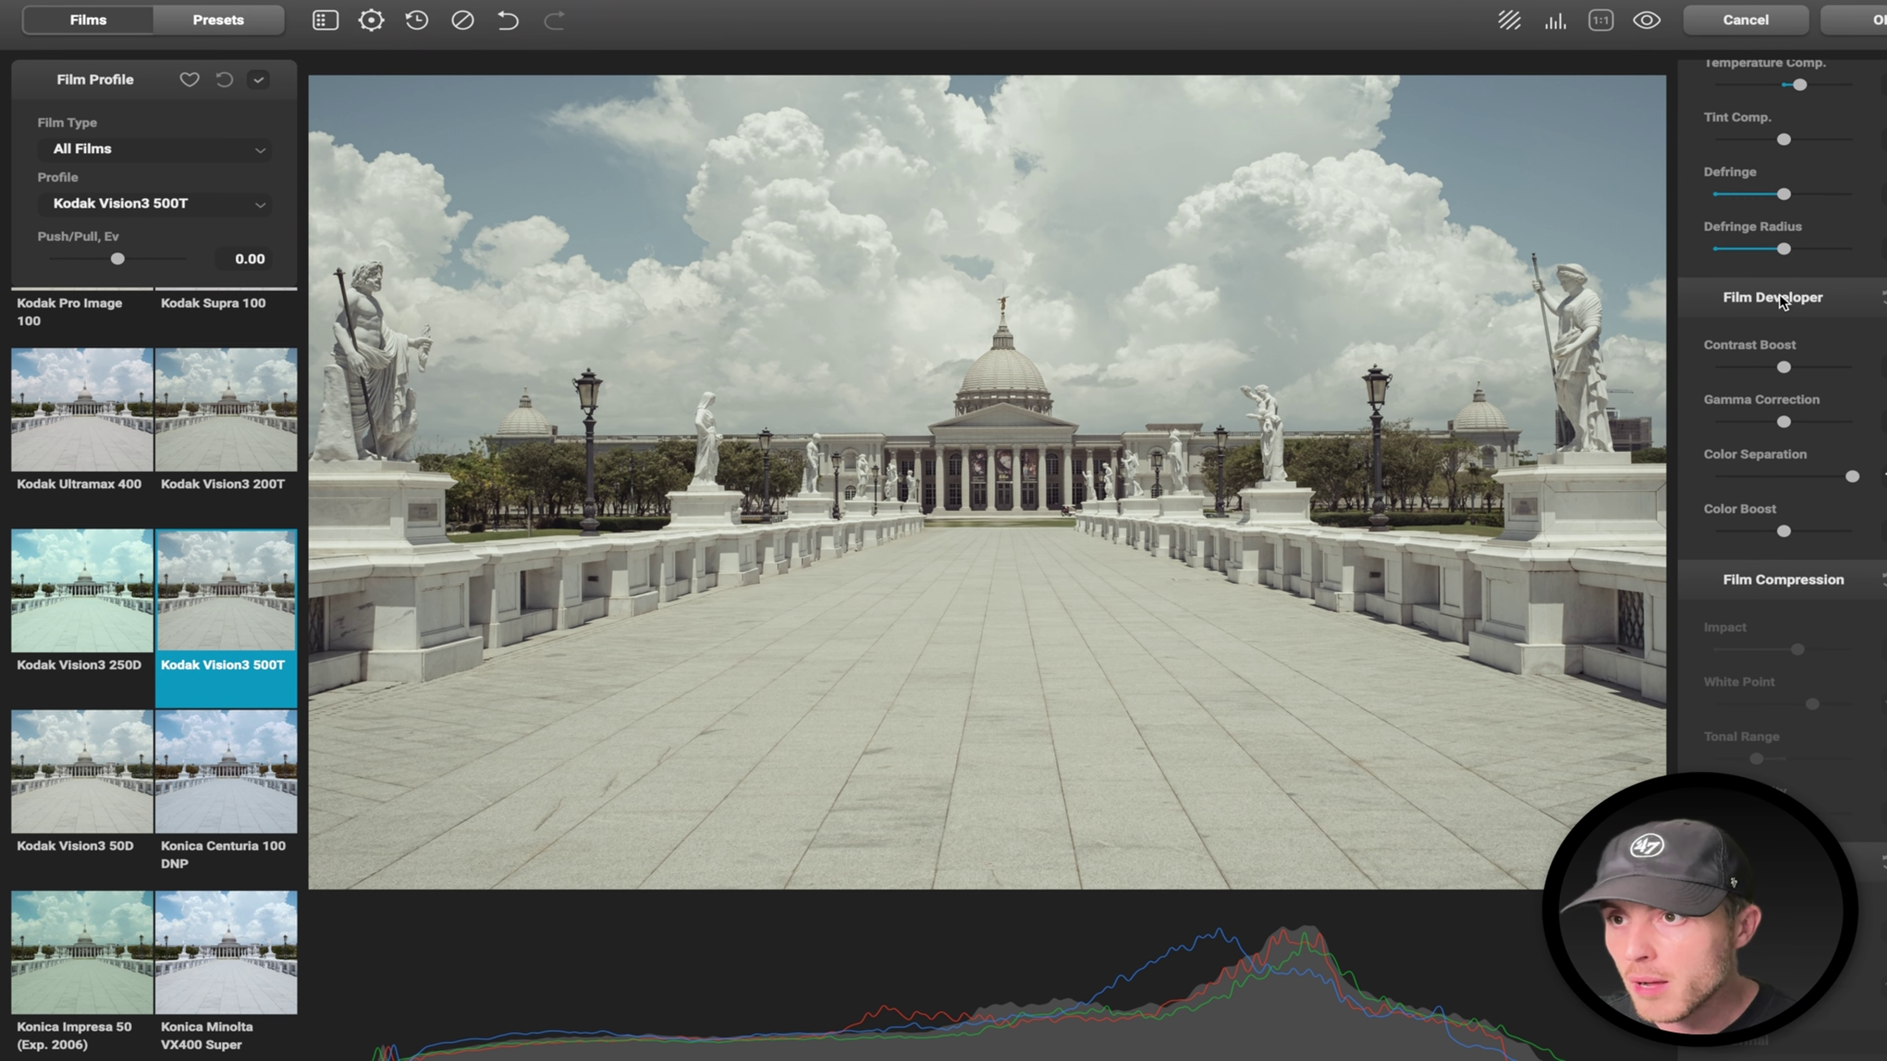
scroll(1792, 290, "down", 3)
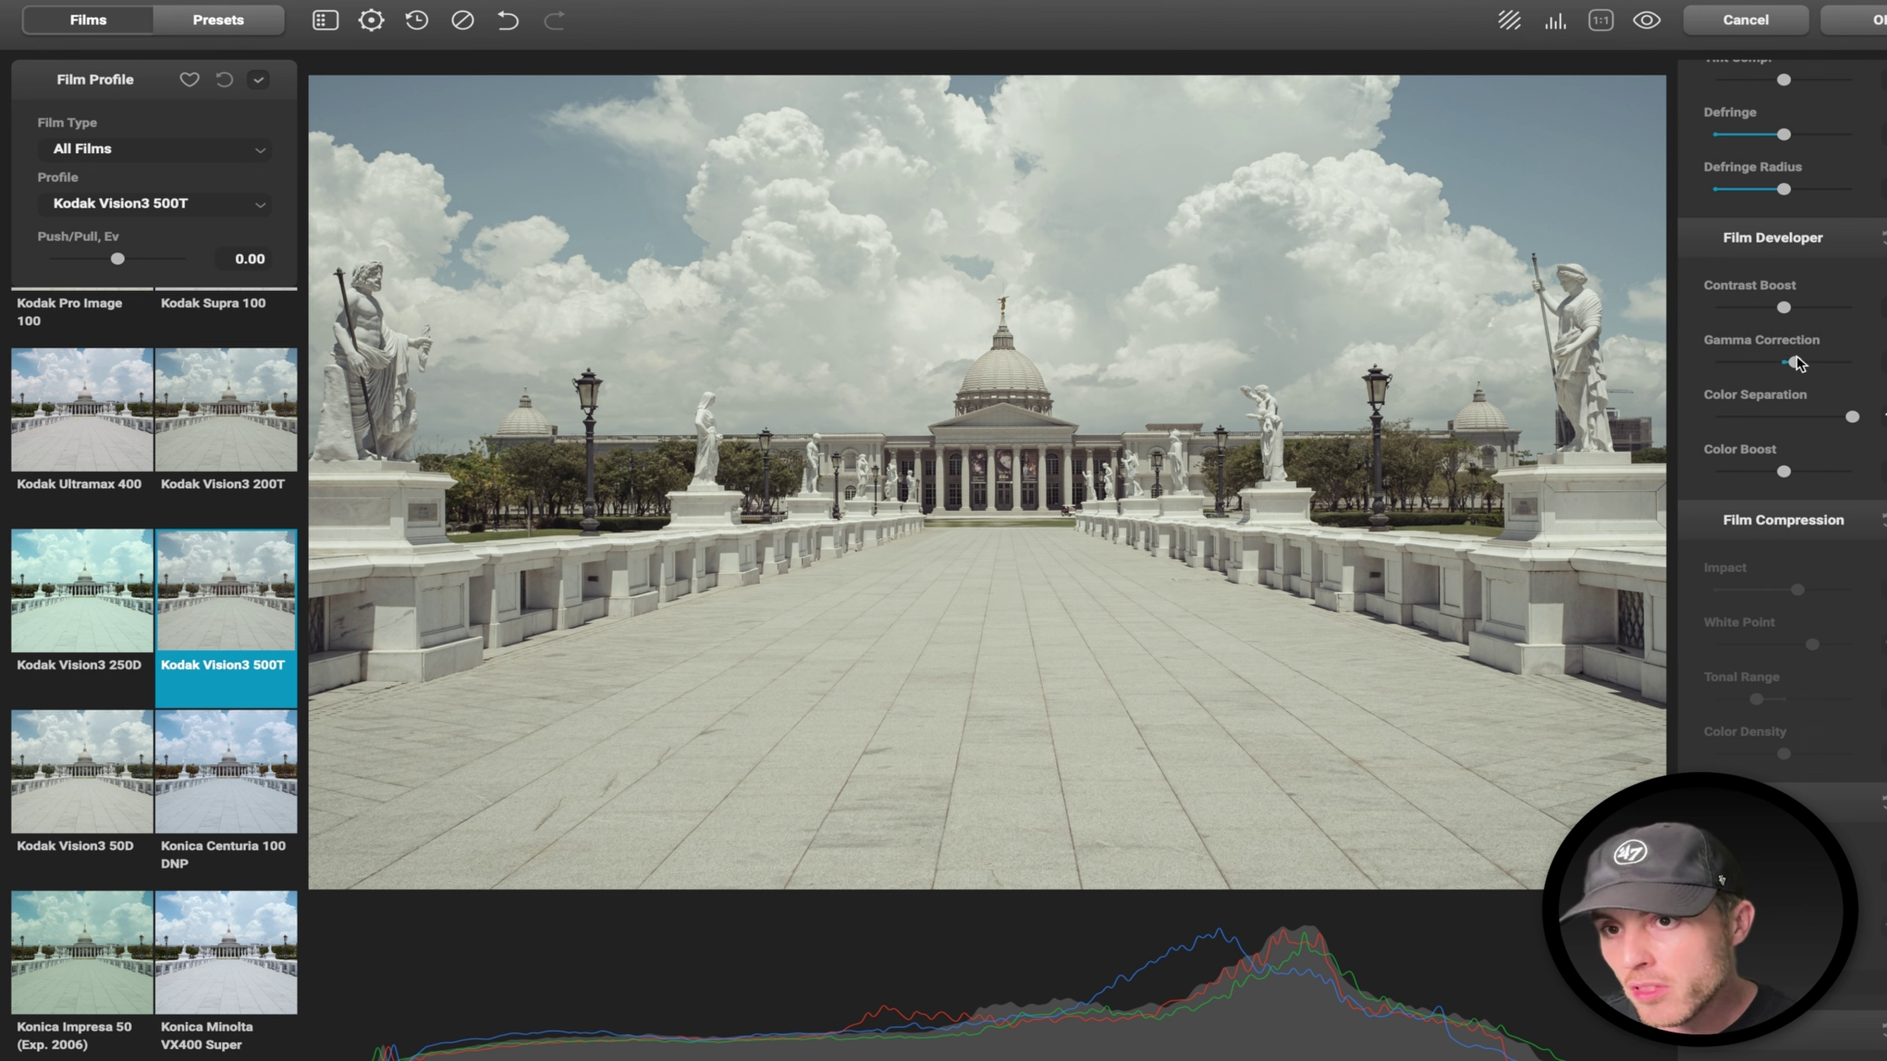
mouse_move(1784, 472)
left_mouse_down()
mouse_move(1806, 476)
mouse_move(1788, 473)
left_mouse_up()
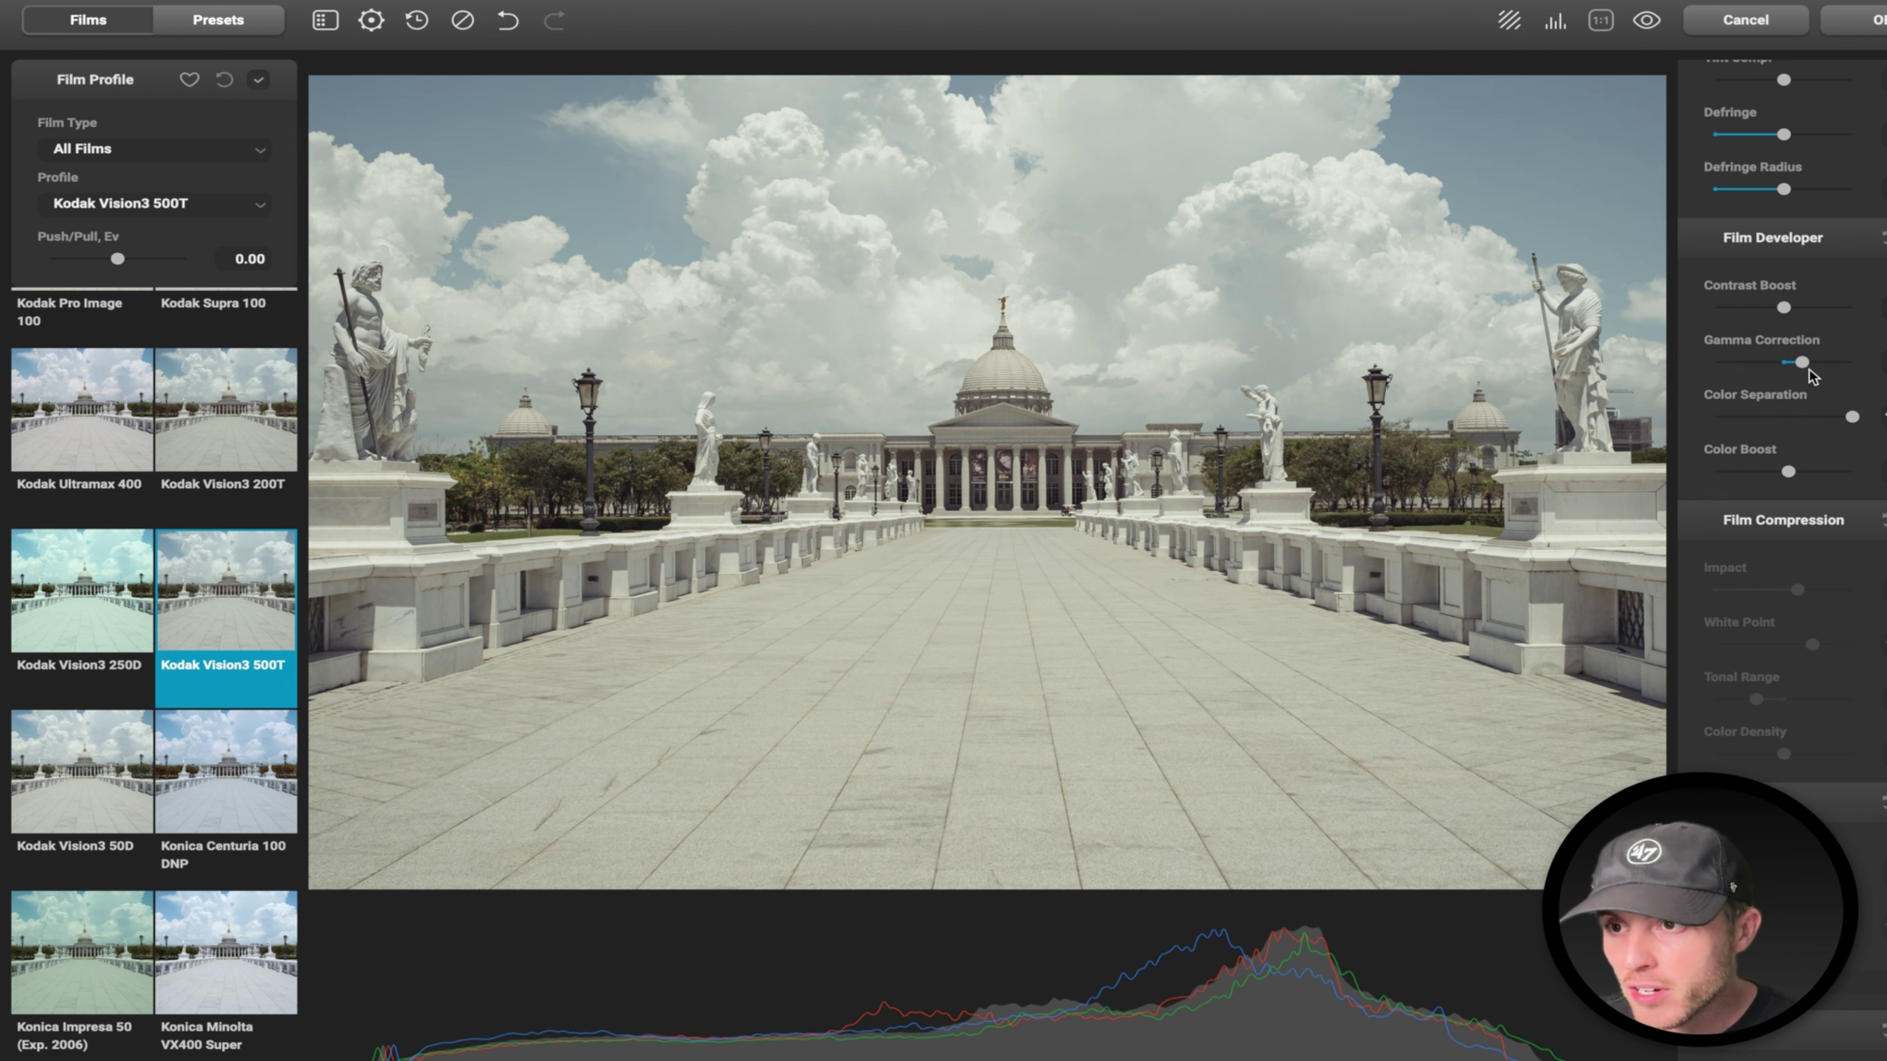
left_click_drag(1806, 364, 1792, 310)
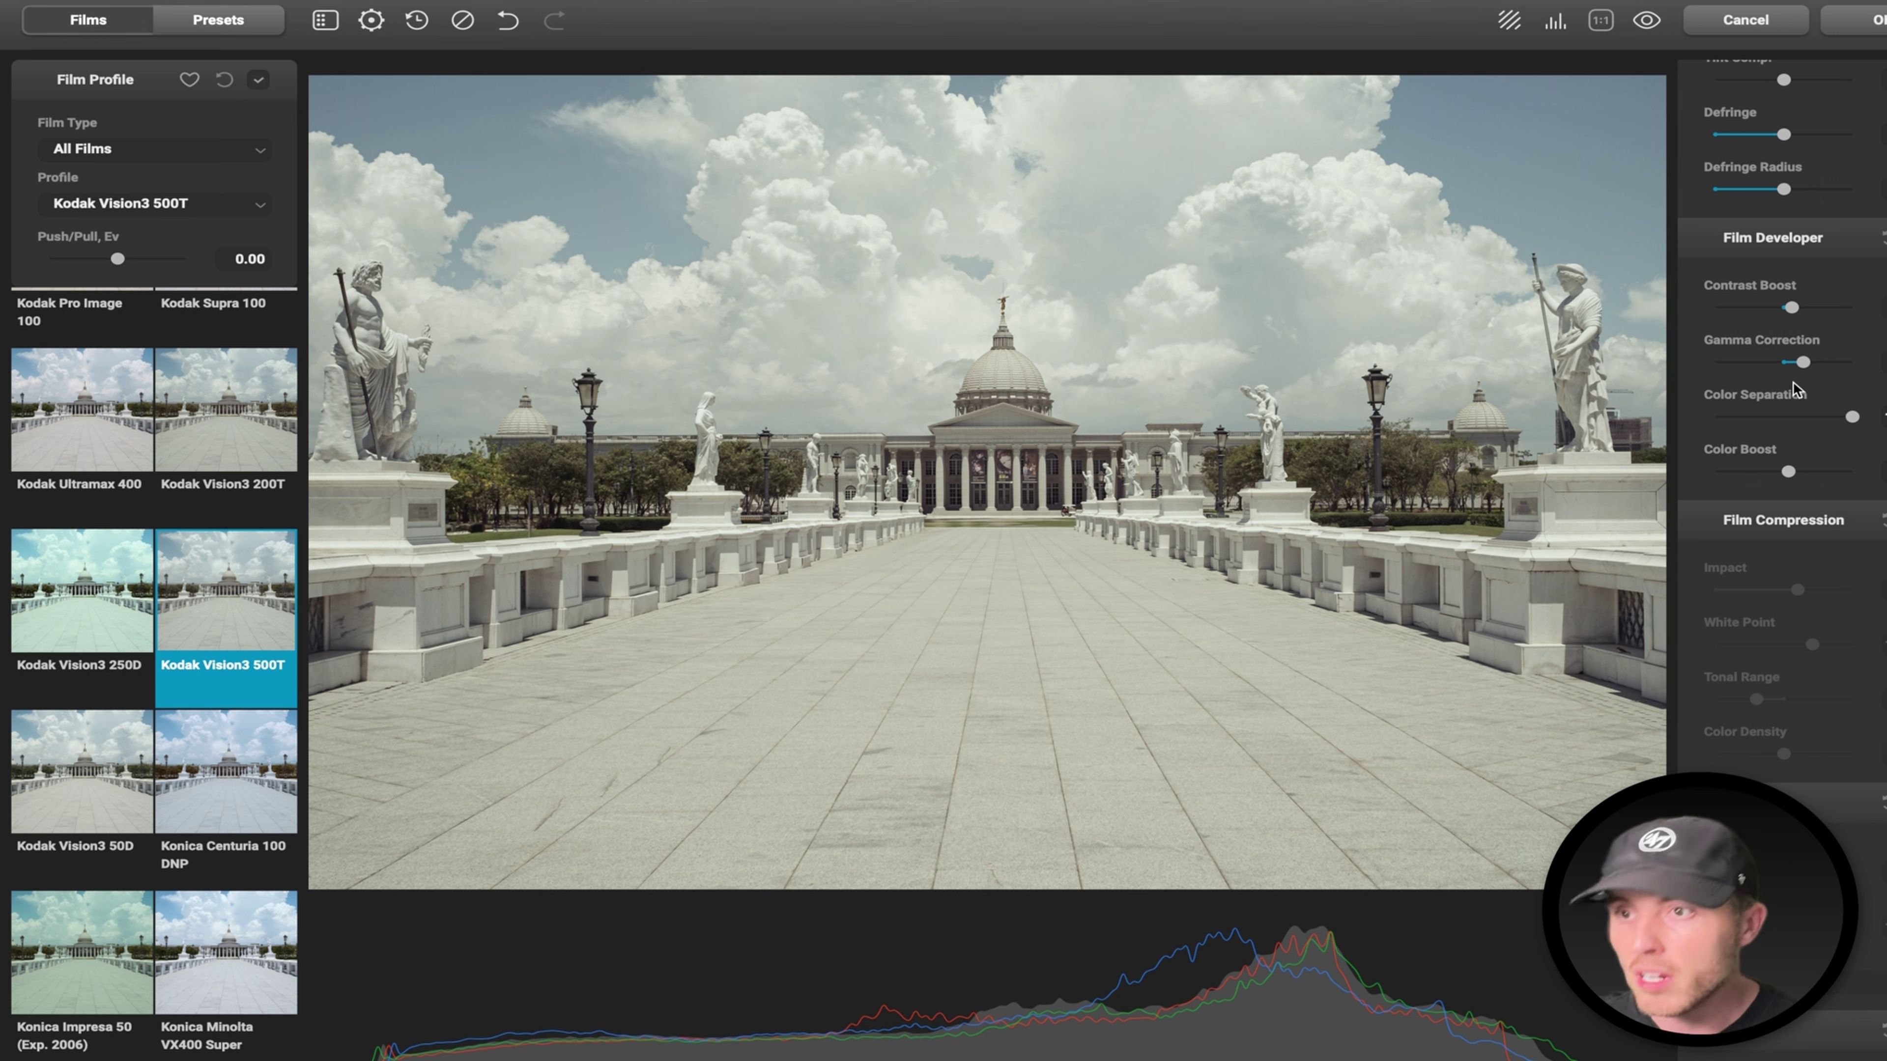
Enable Film Compression, reduce its Impact and White Point, and raise Tonal Range and Color Density slightly.
scroll(1798, 391, "down", 3)
left_click(1811, 405)
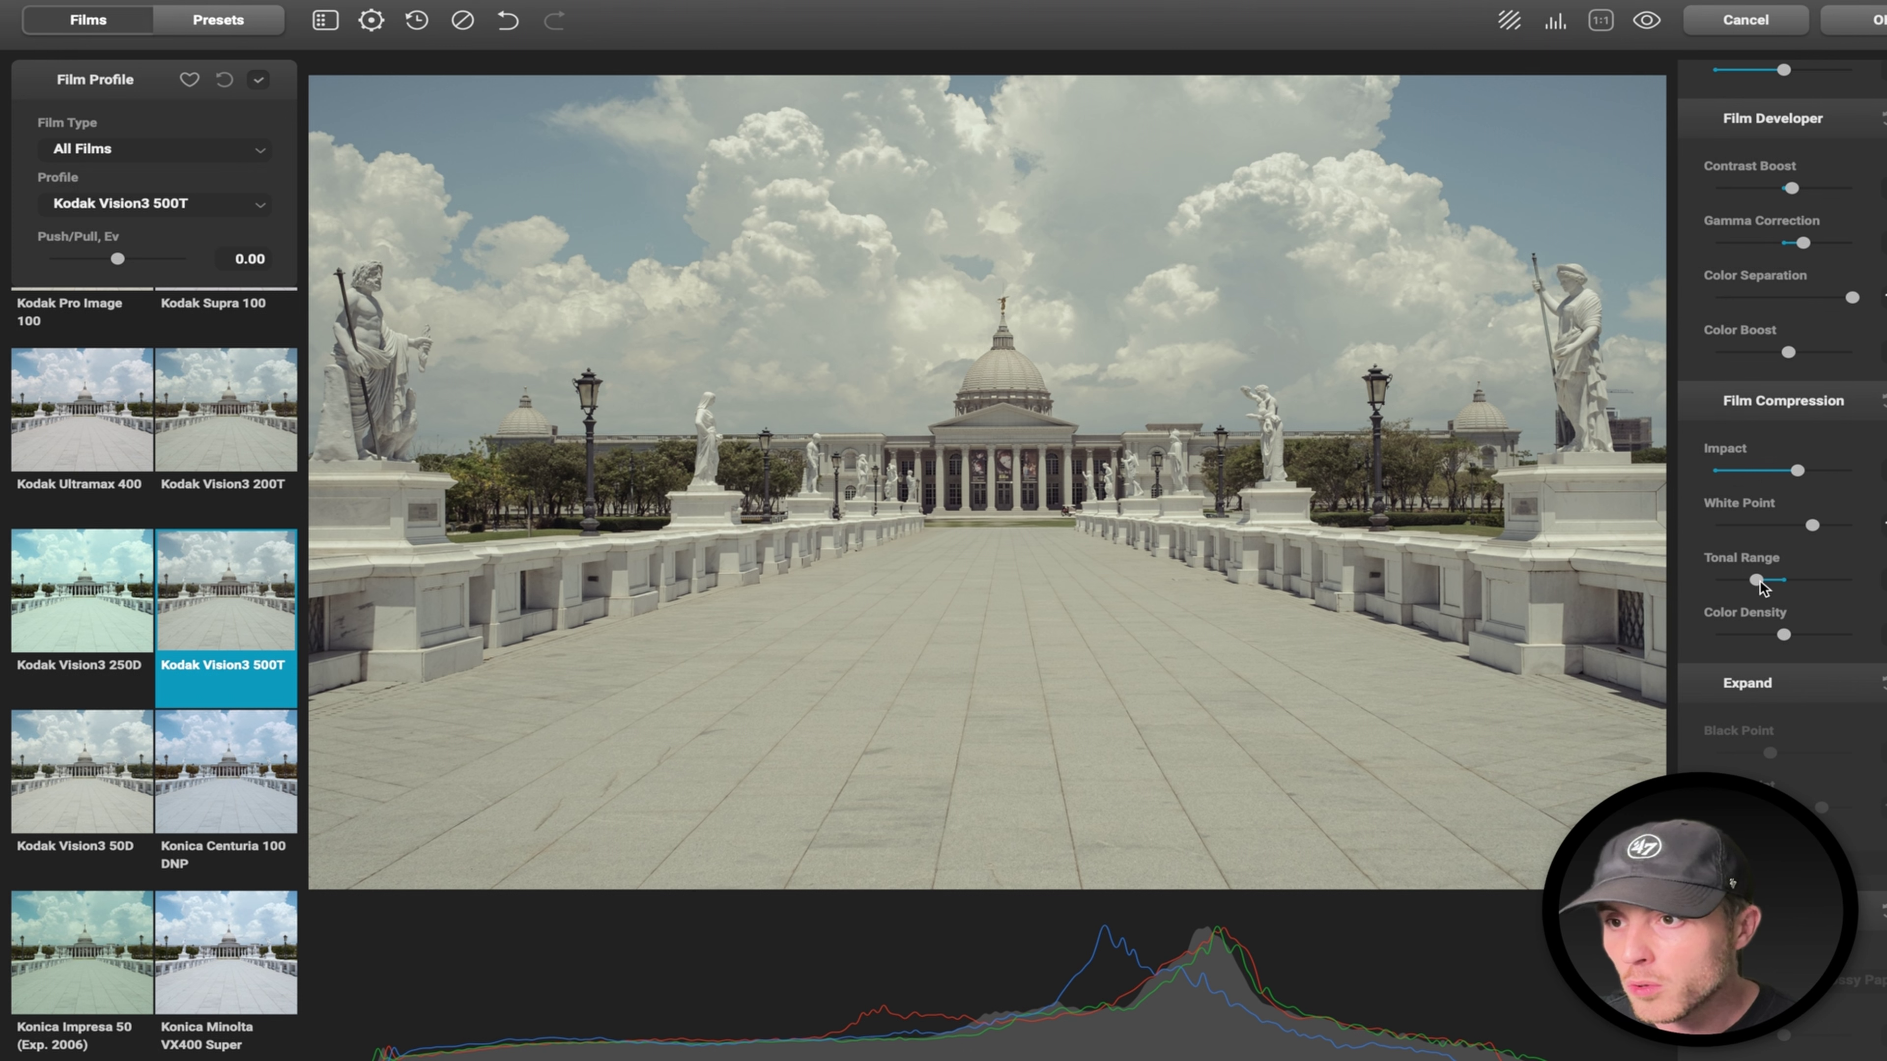
left_click_drag(1758, 580, 1769, 580)
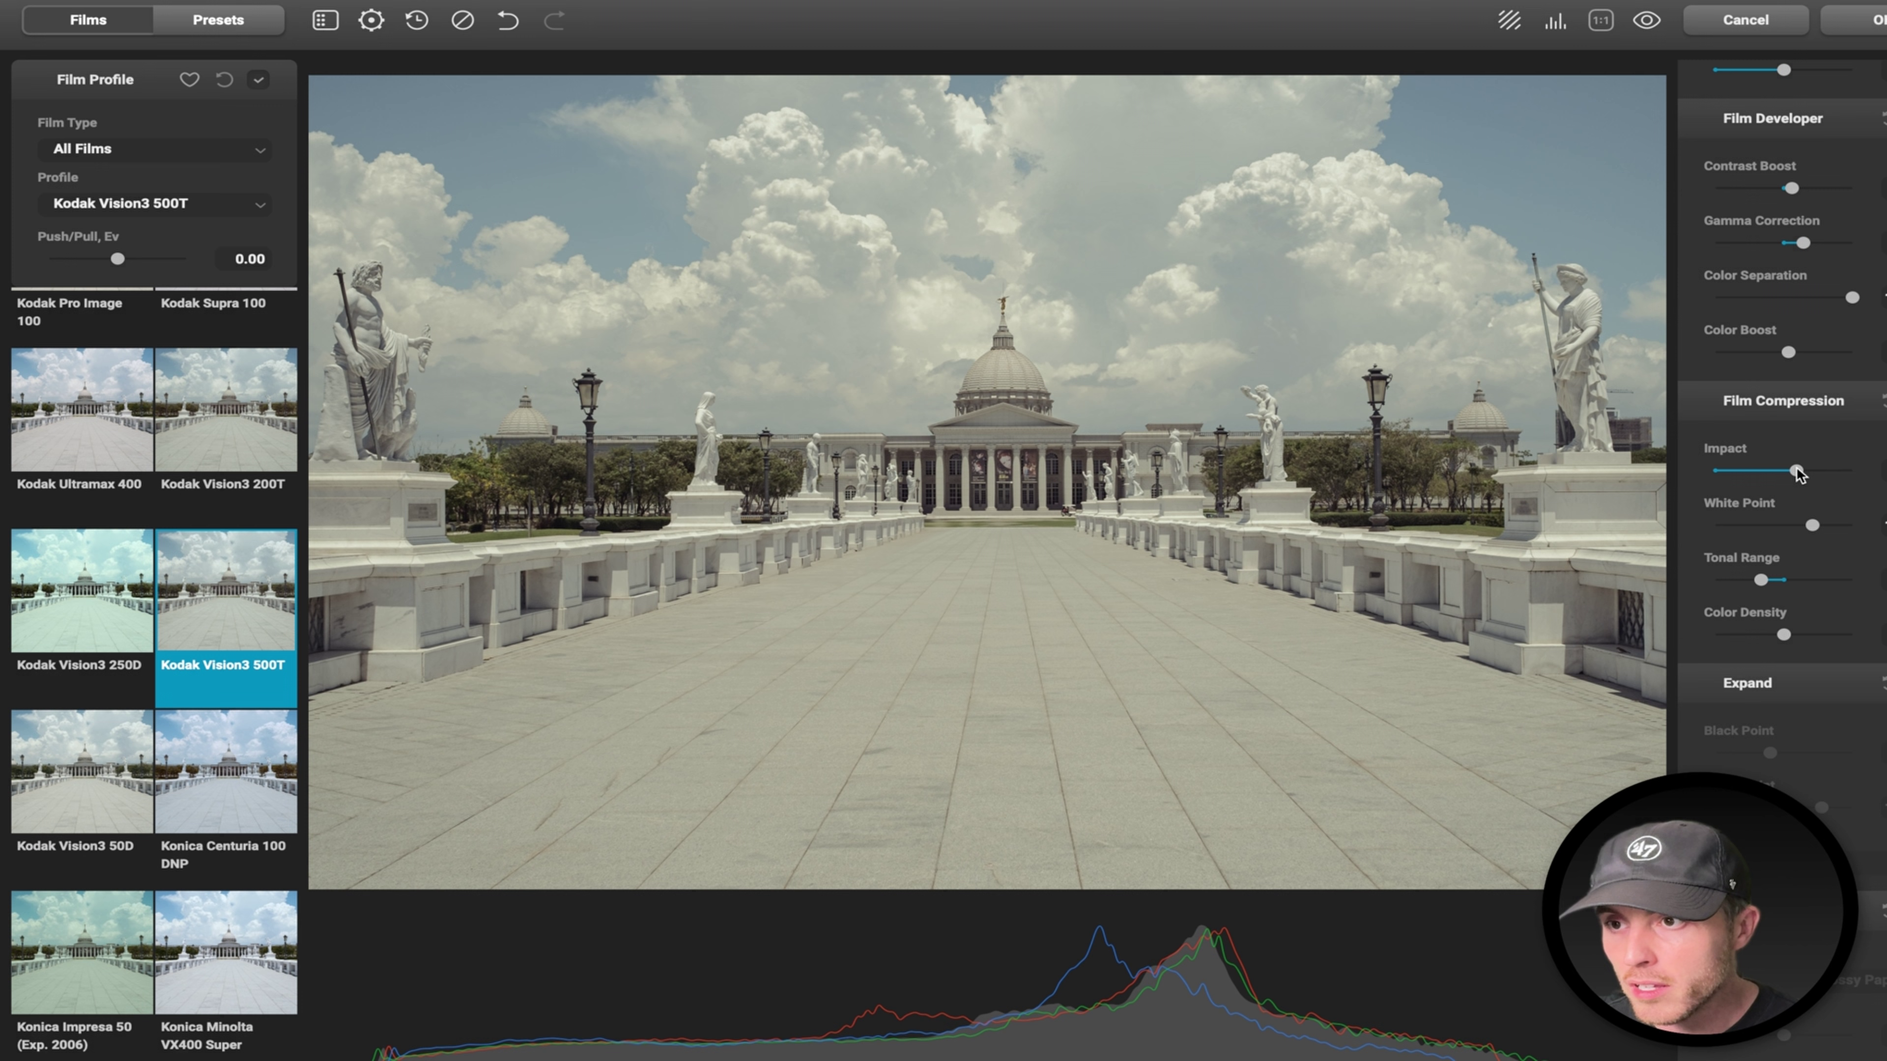
left_click_drag(1797, 470, 1798, 528)
left_click_drag(1783, 634, 1802, 634)
Toggle Film Compression off and on to compare its effect on the photo, leaving it enabled.
left_click(1886, 401)
left_click(1886, 400)
left_click(1886, 400)
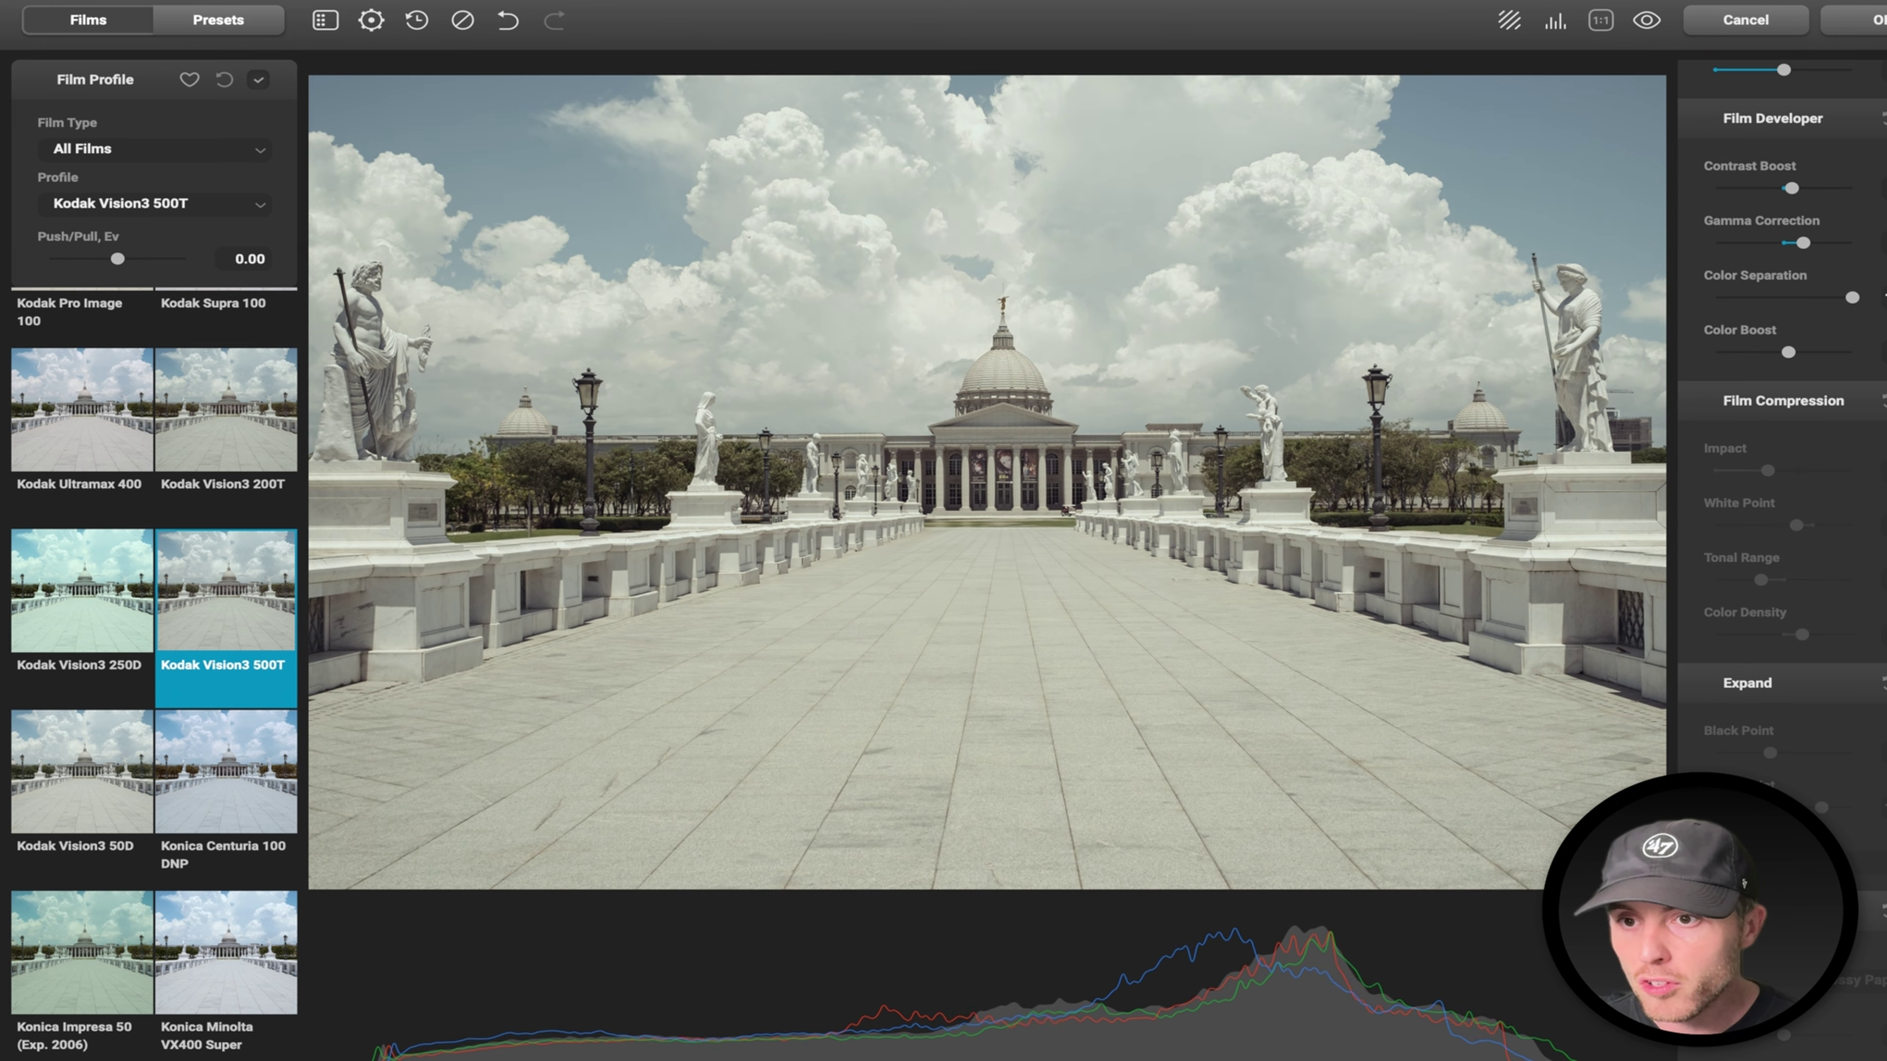
left_click(1885, 400)
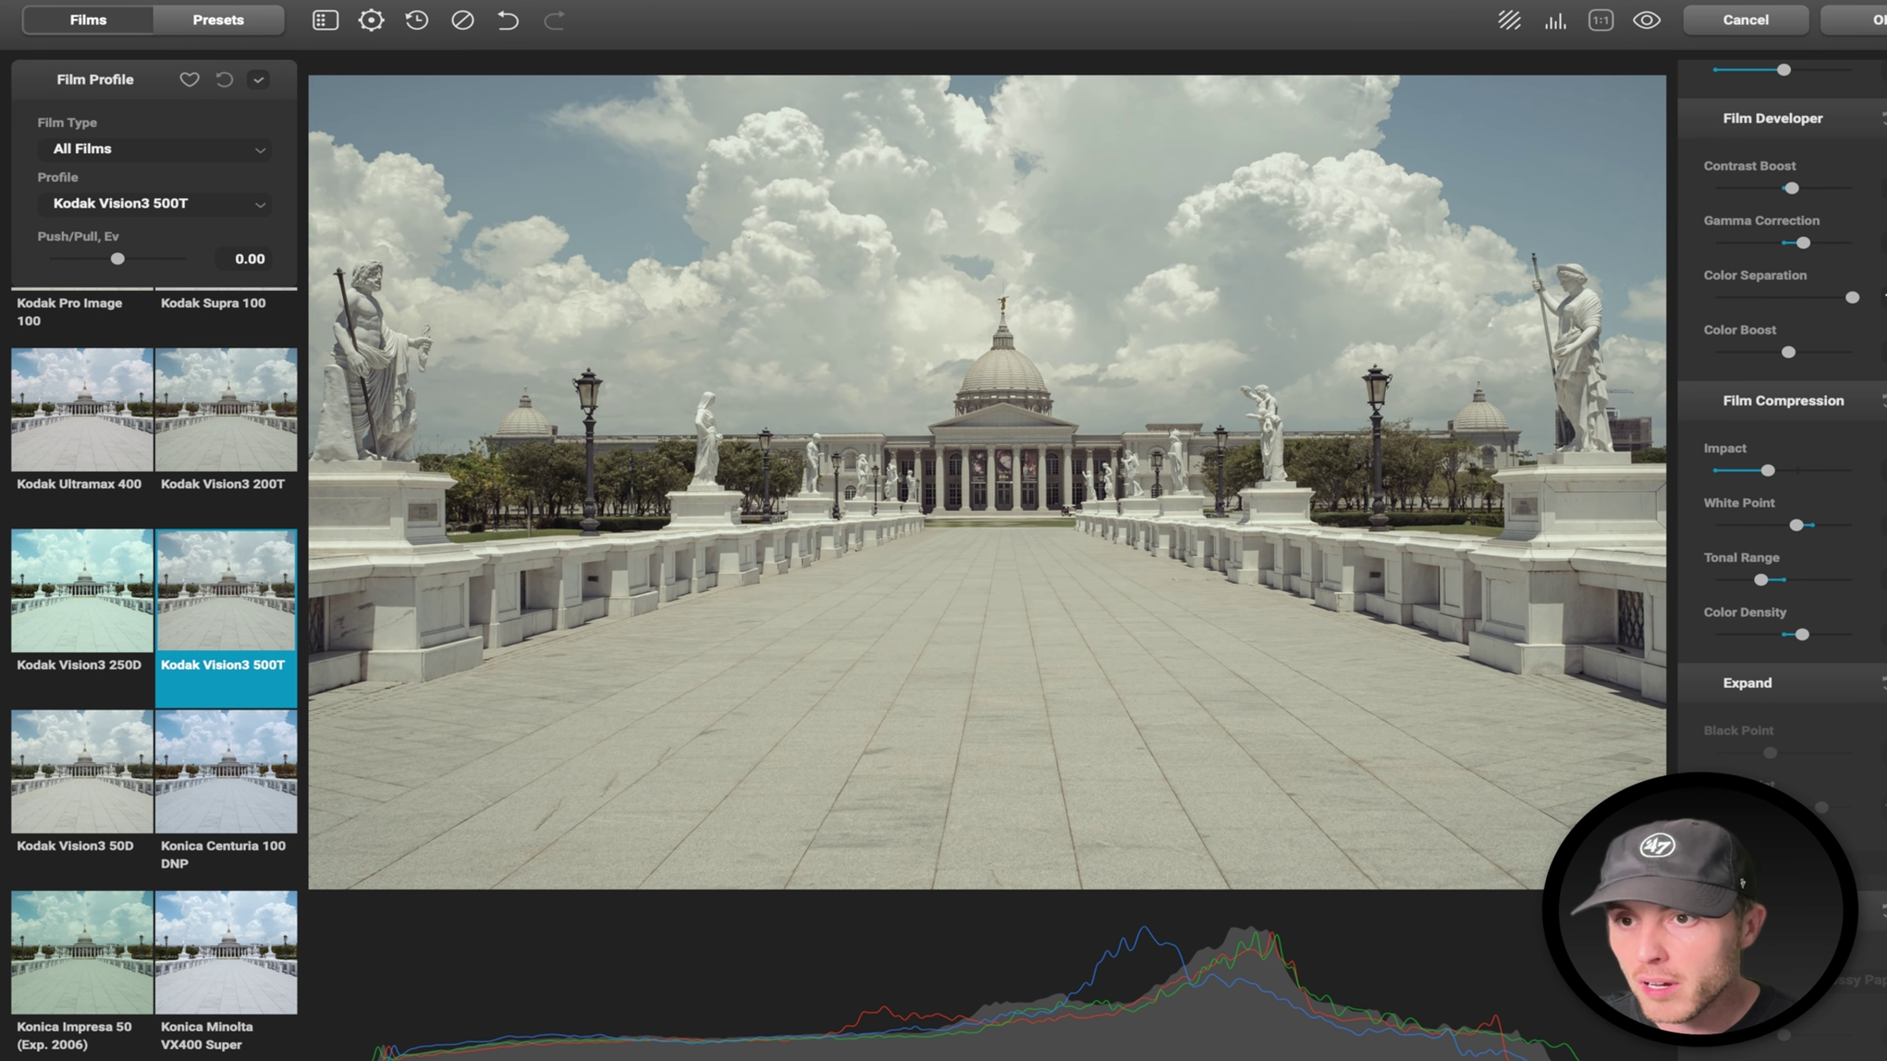
Raise the Black Point and lower the White Point in the Expand settings to increase the photo's contrast.
scroll(1821, 459, "down", 5)
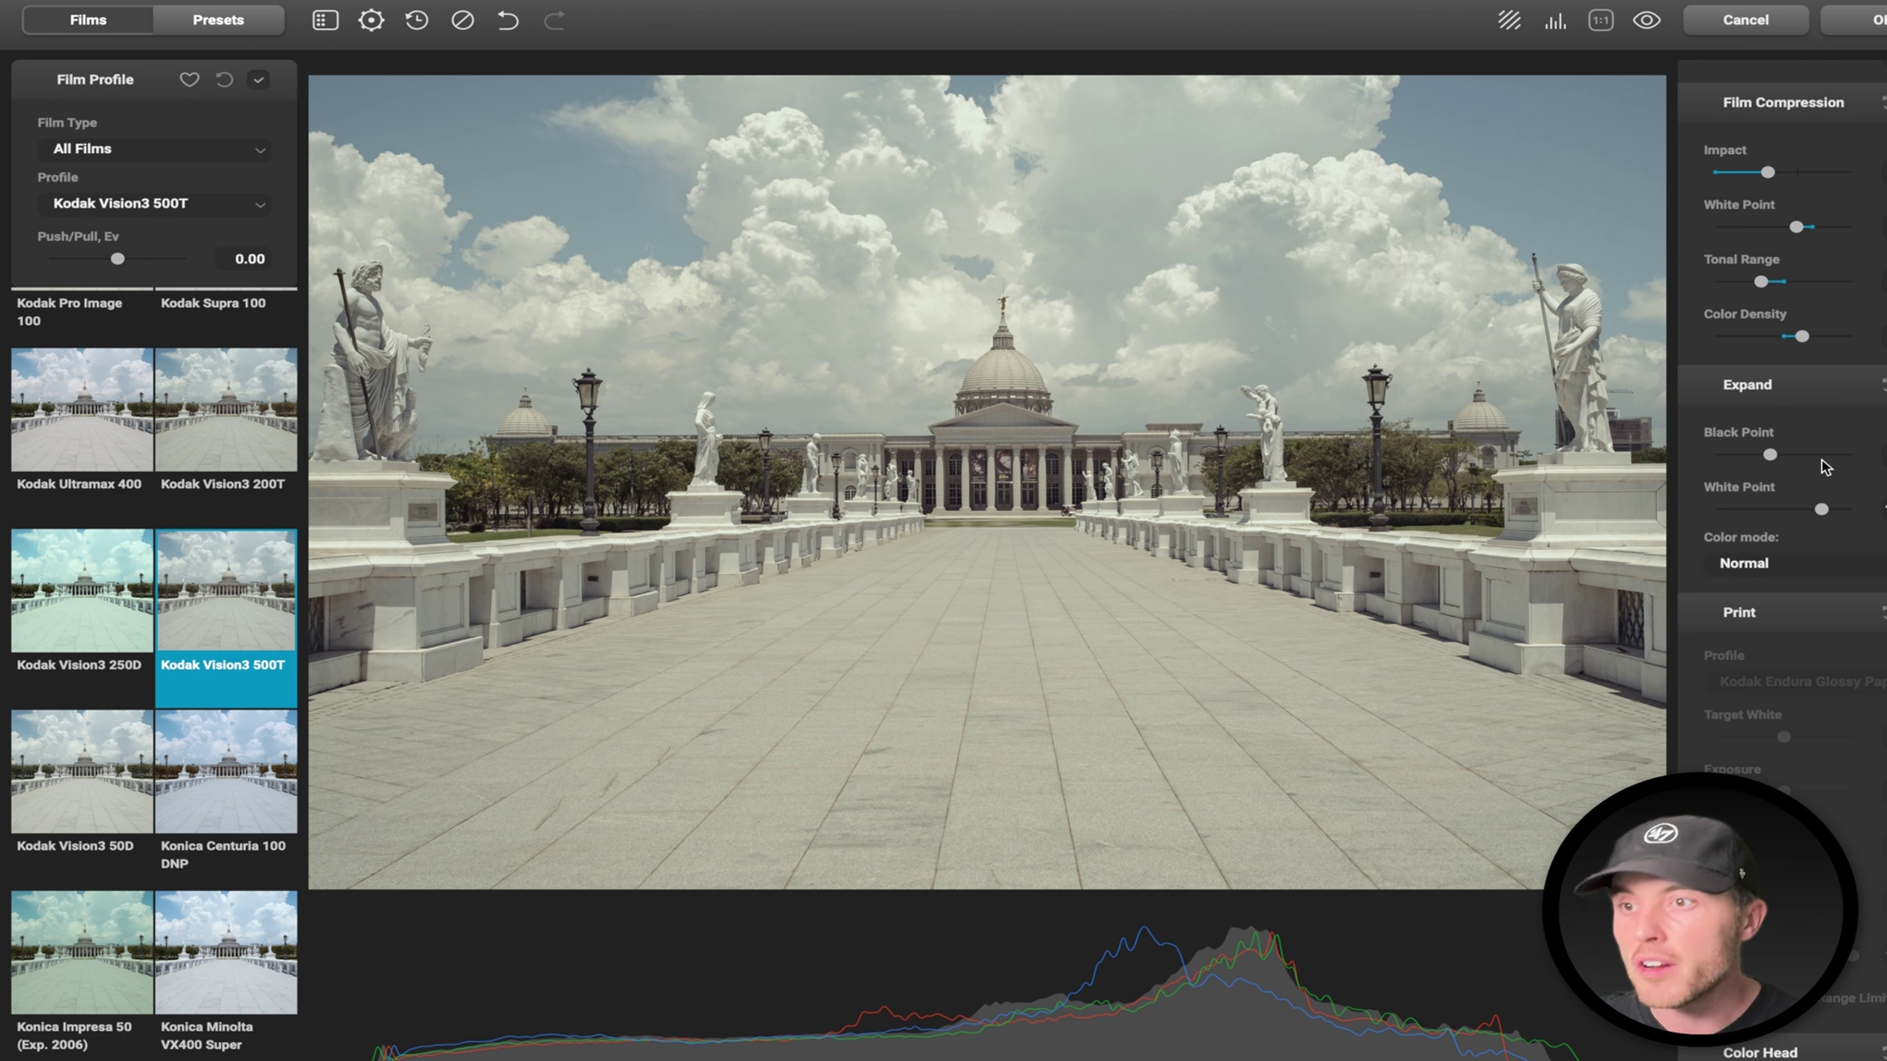
left_click_drag(1771, 455, 1811, 455)
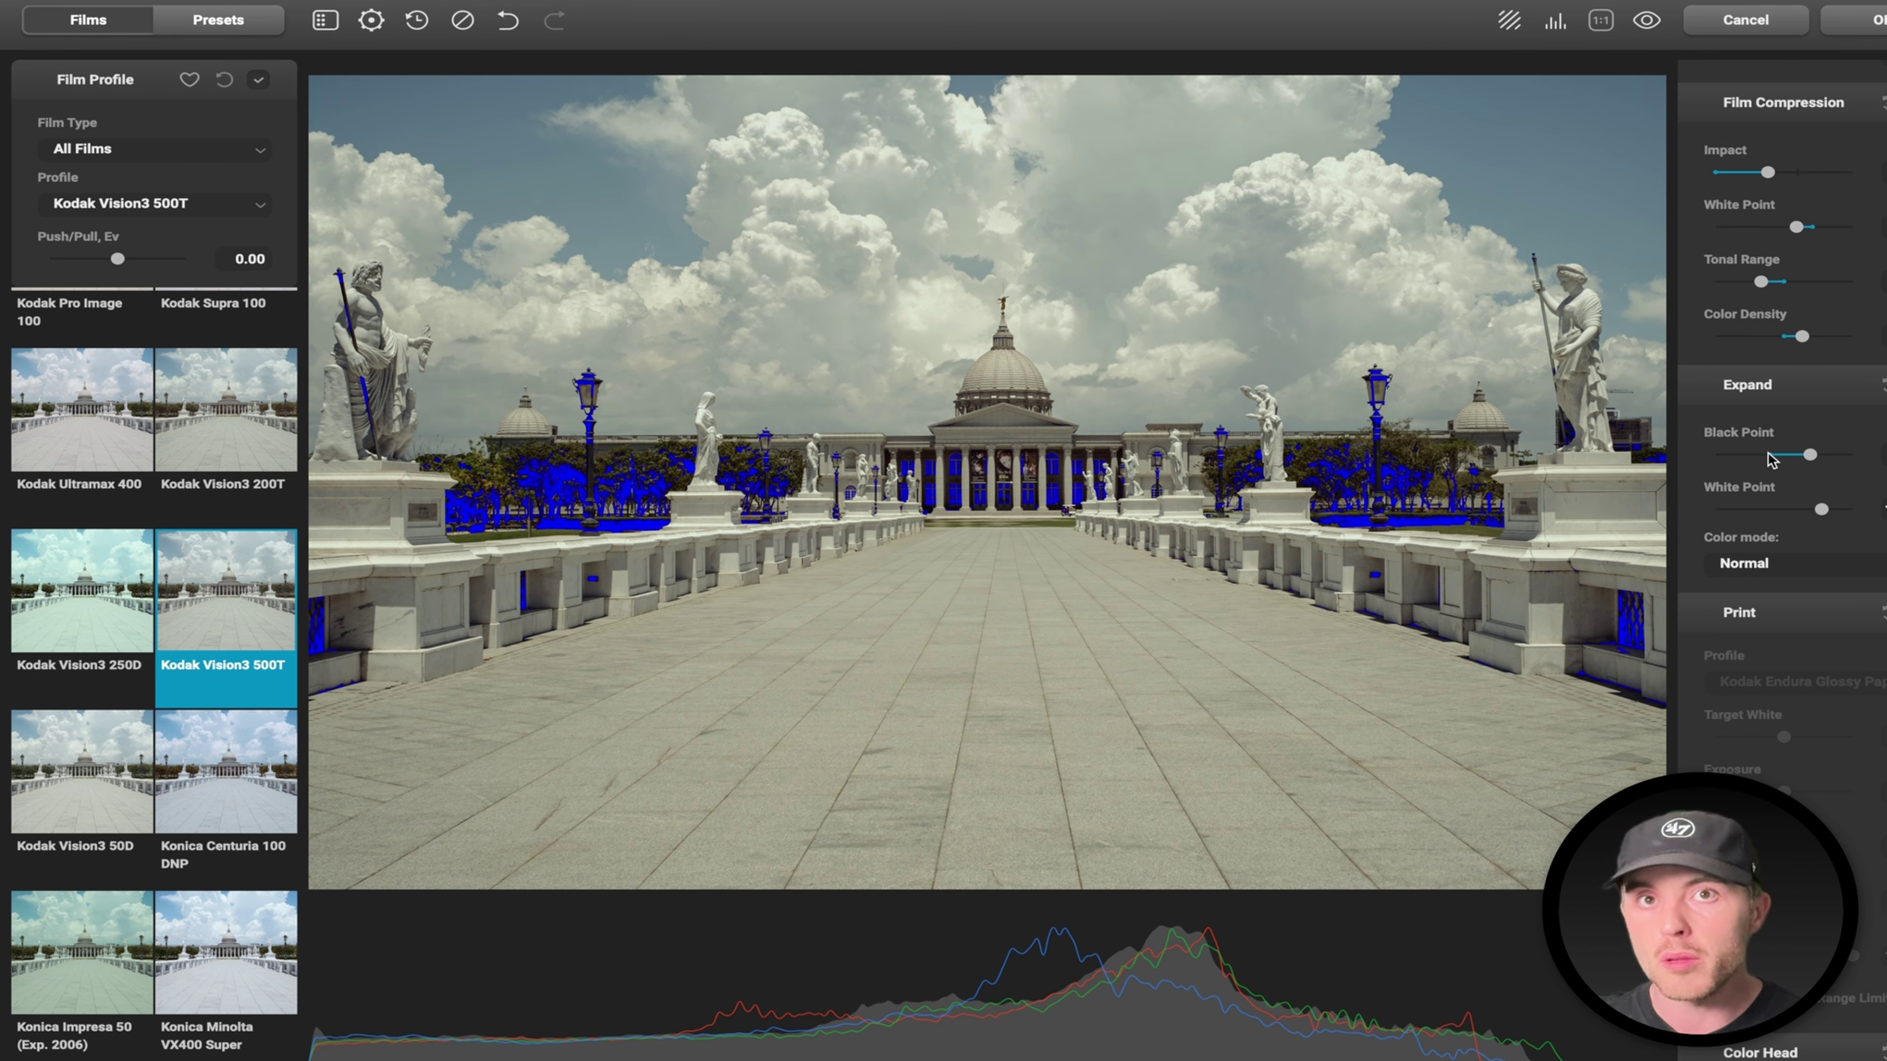
left_click_drag(1826, 513, 1806, 513)
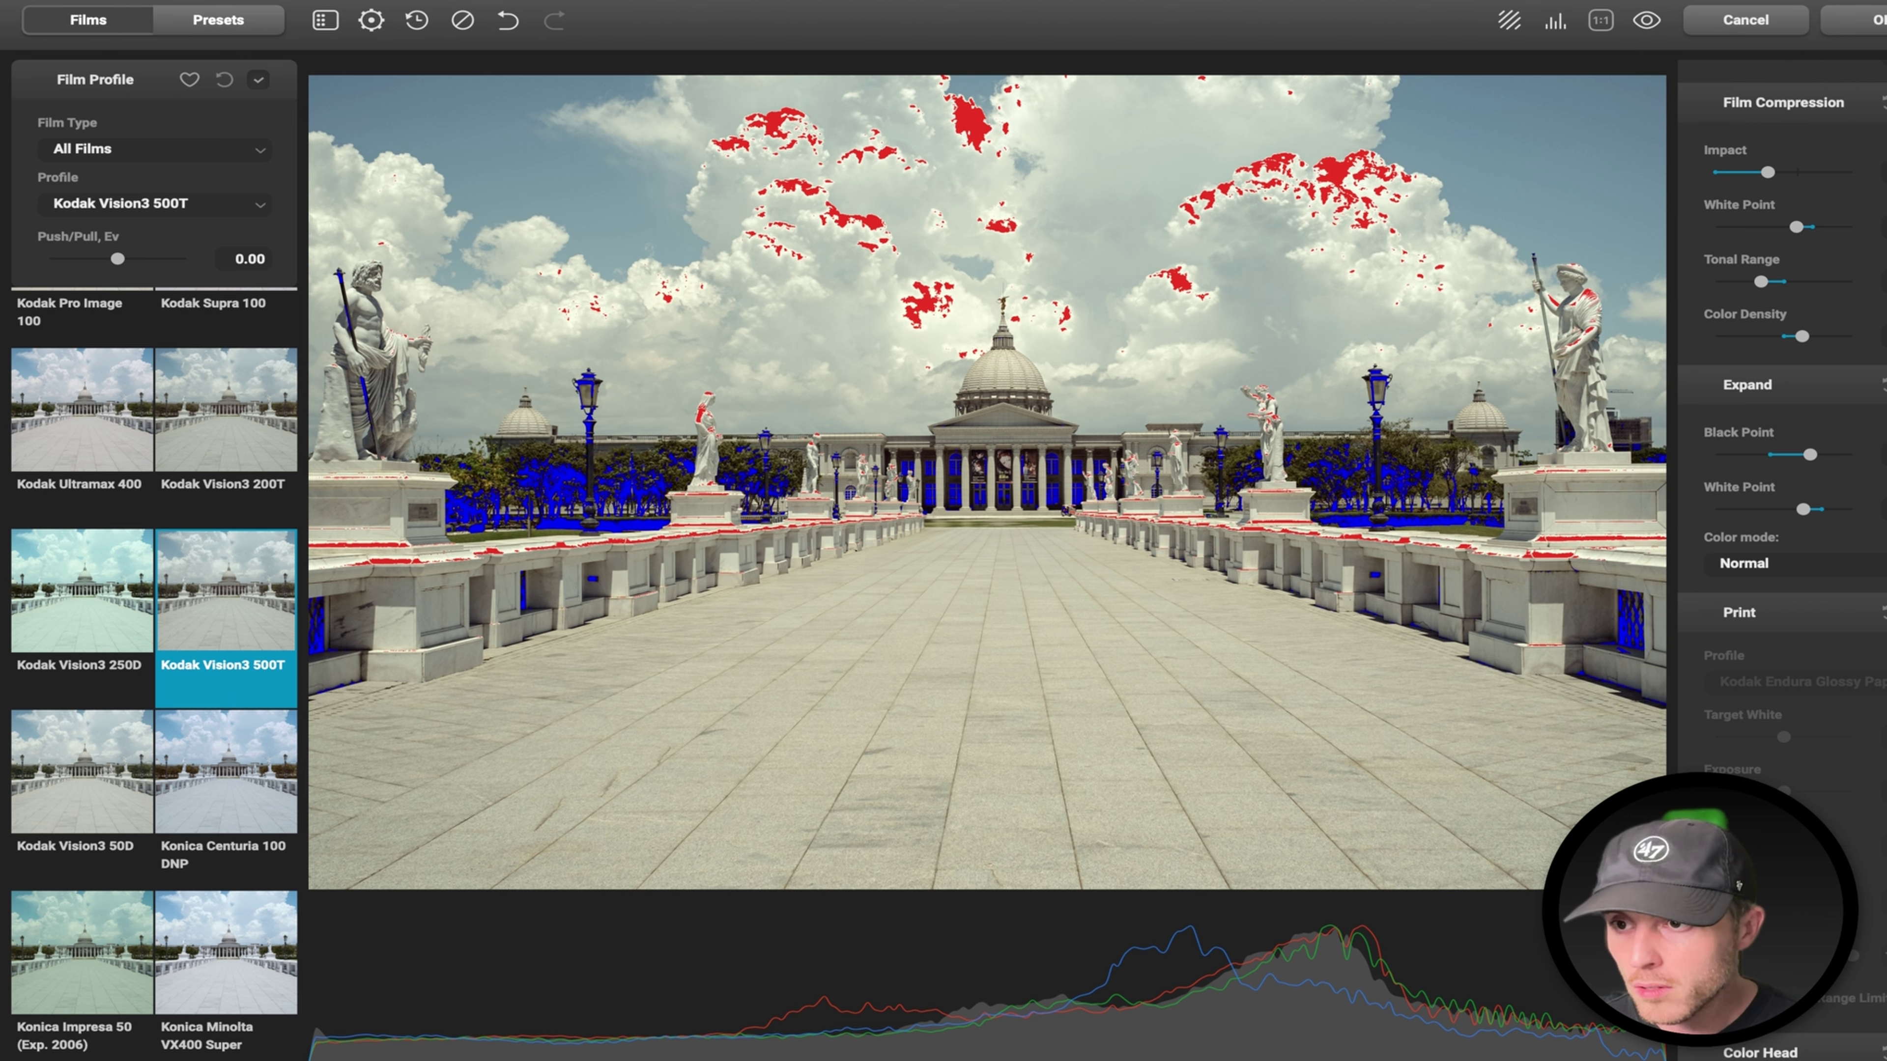
Try the Print simulation with the Linear profile and a slightly raised Tonal Contrast.
left_click(1864, 621)
scroll(1853, 654, "down", 2)
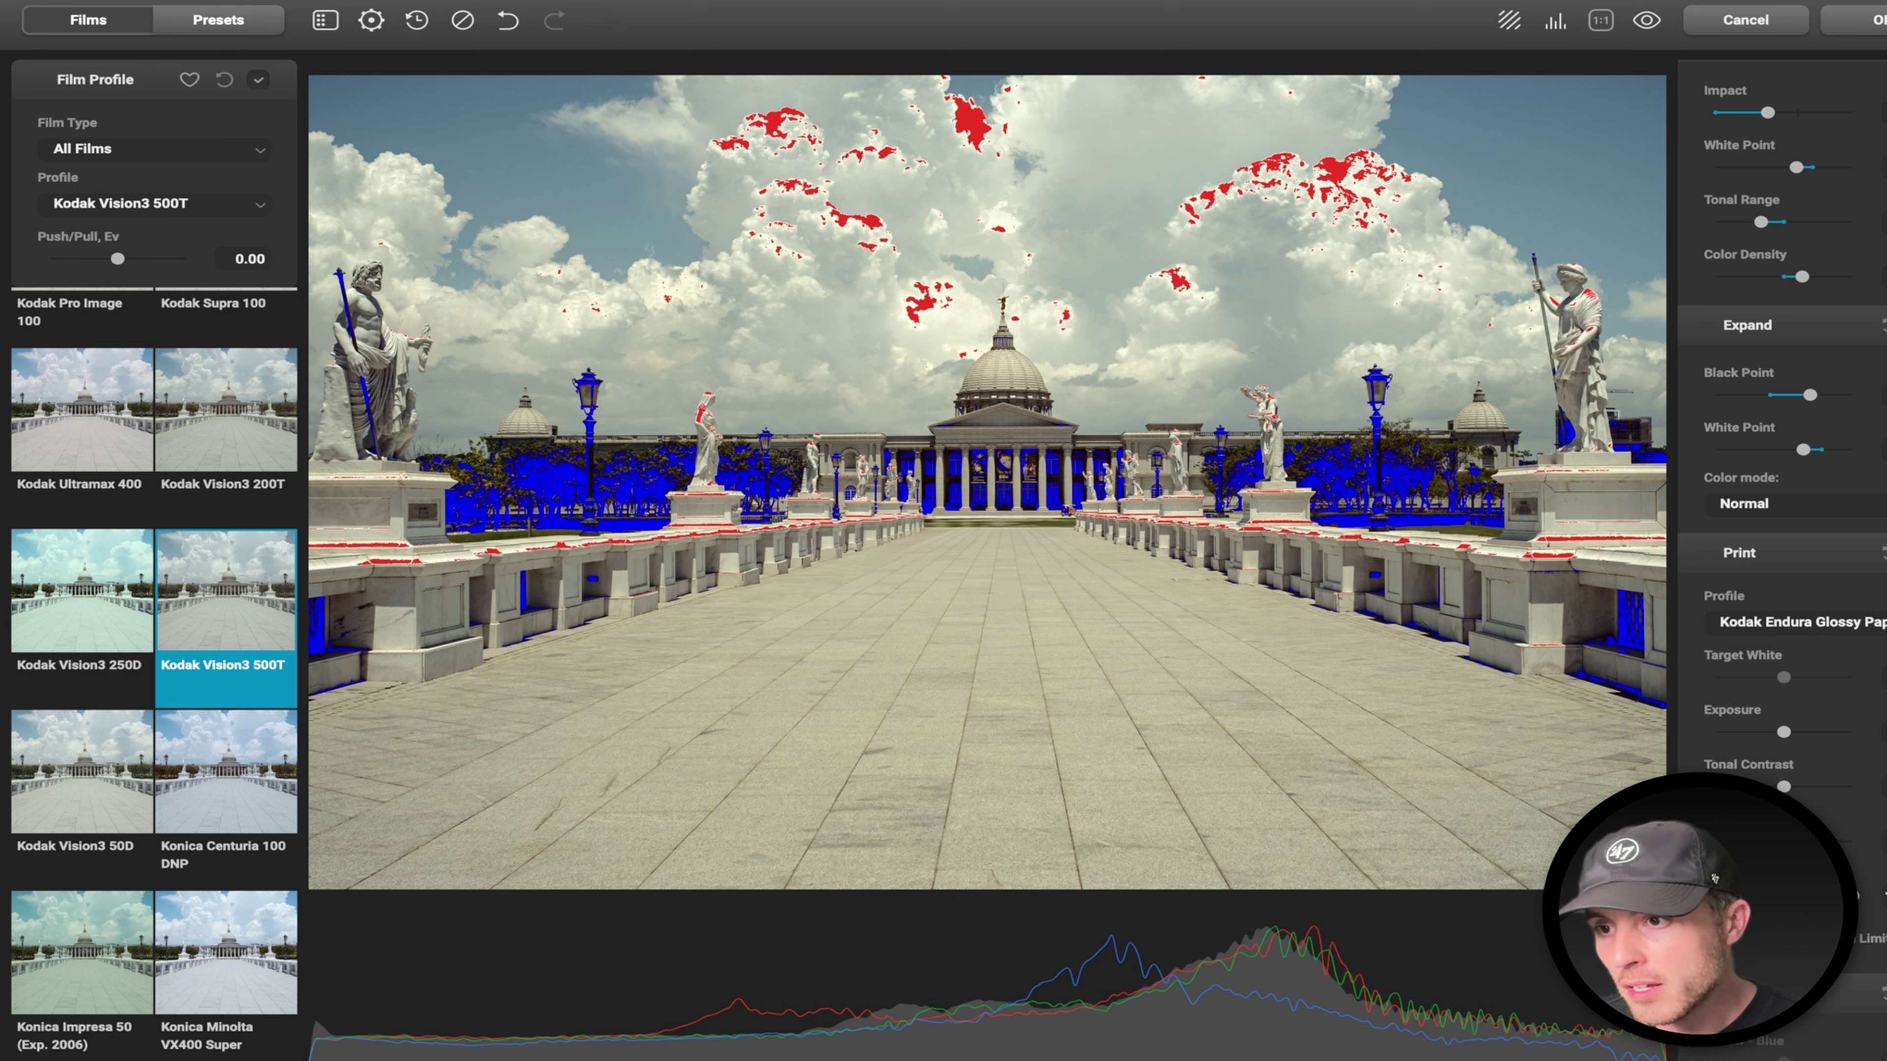
left_click(1823, 621)
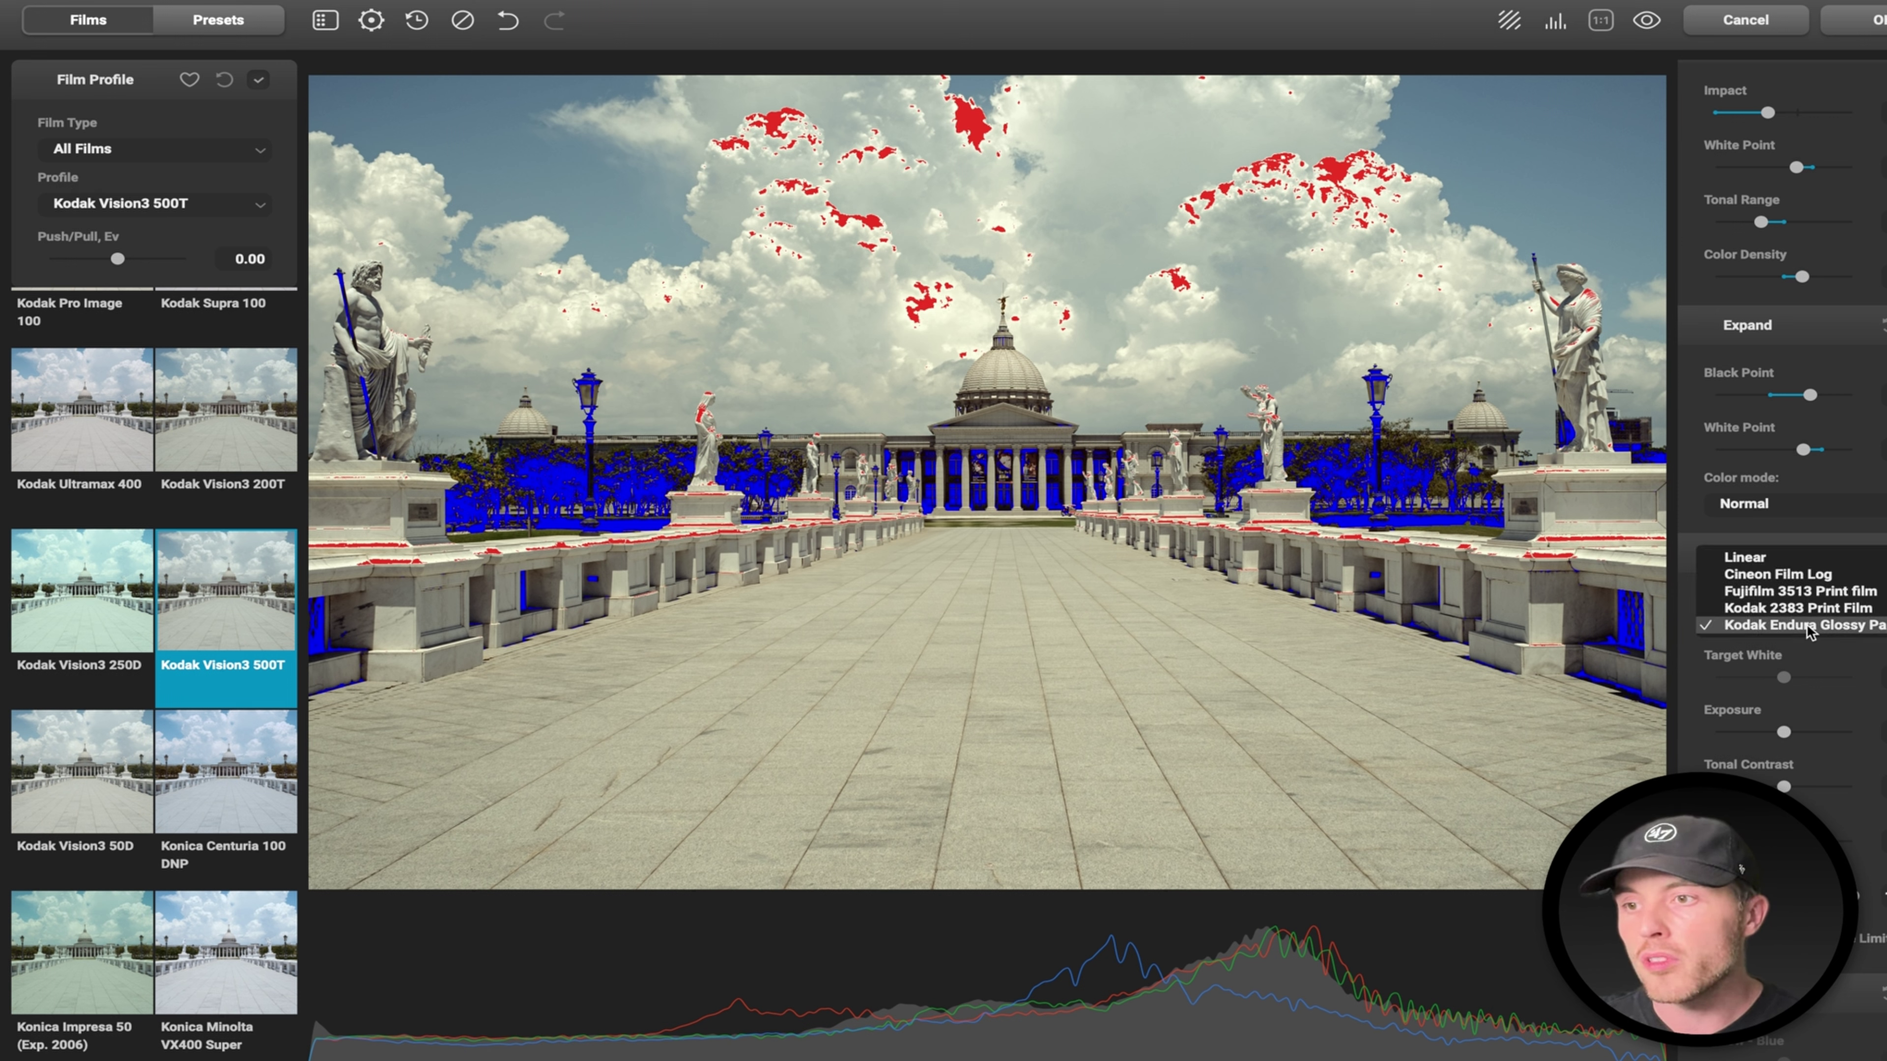
left_click(1813, 558)
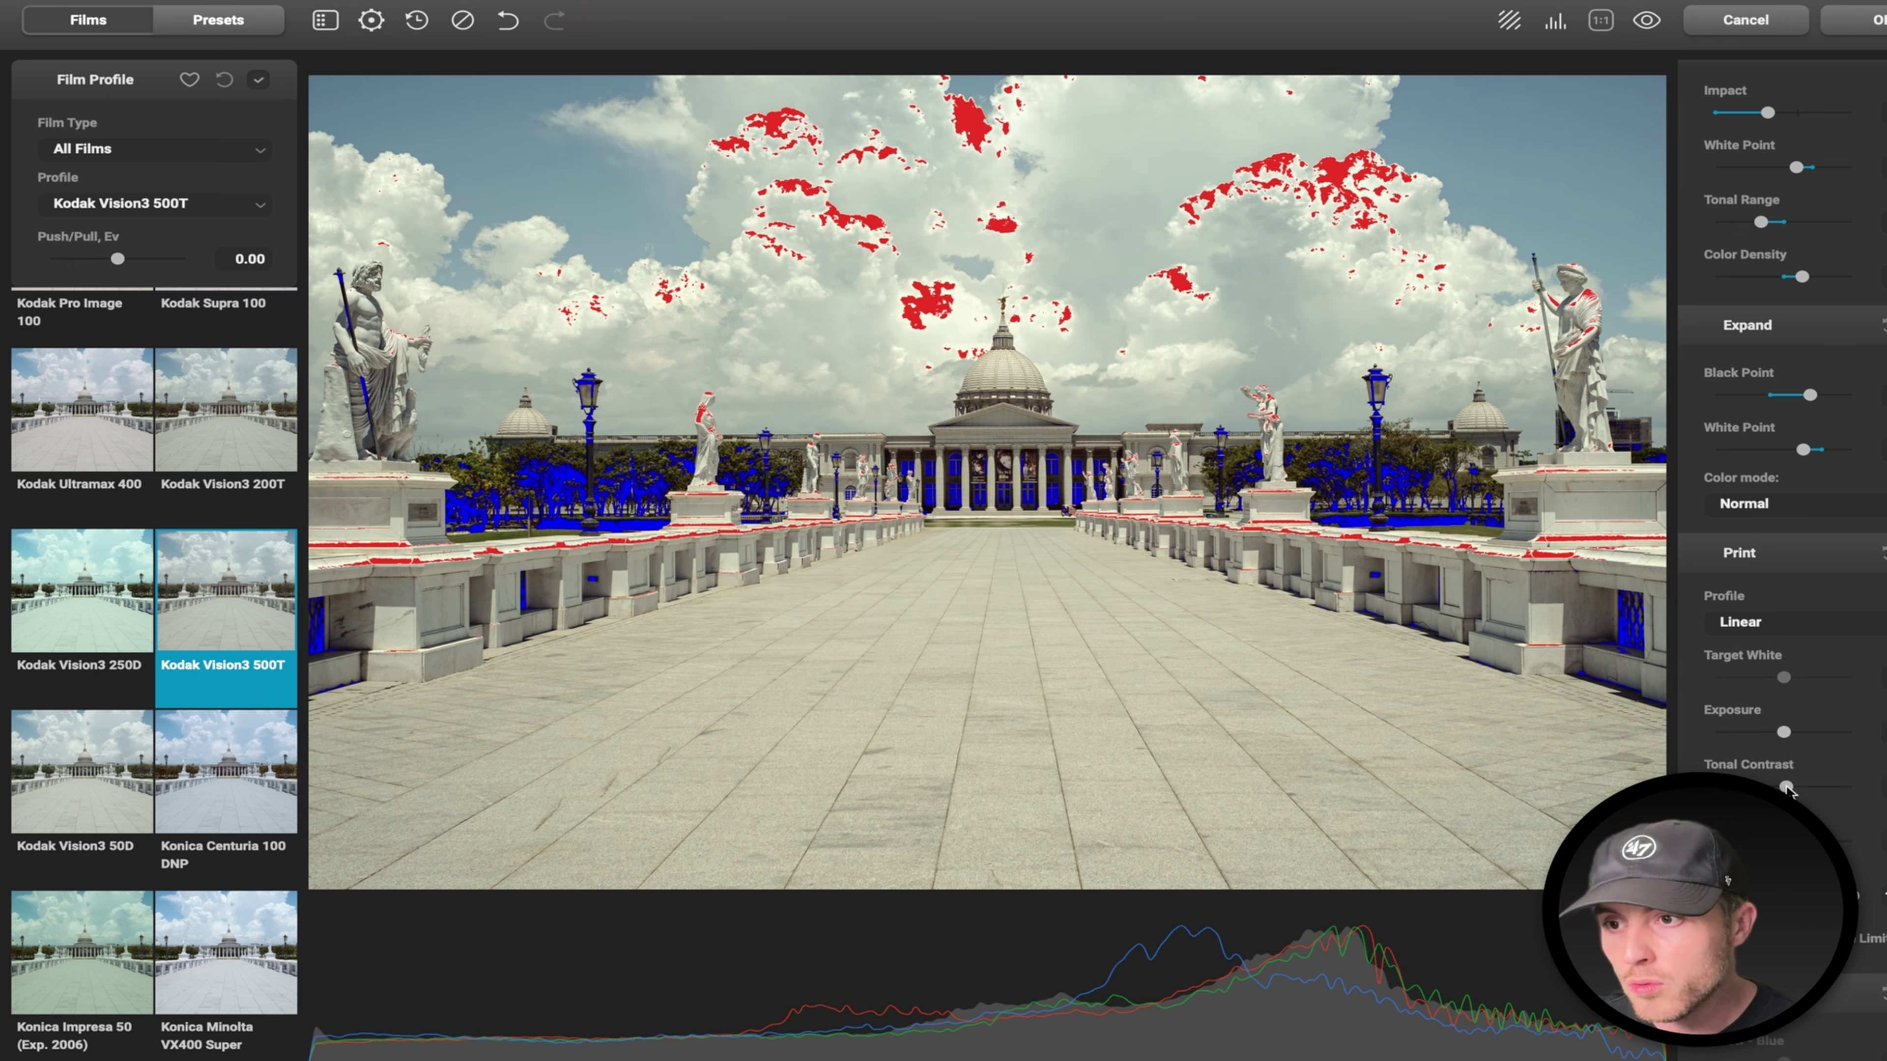
left_click_drag(1786, 787, 1790, 788)
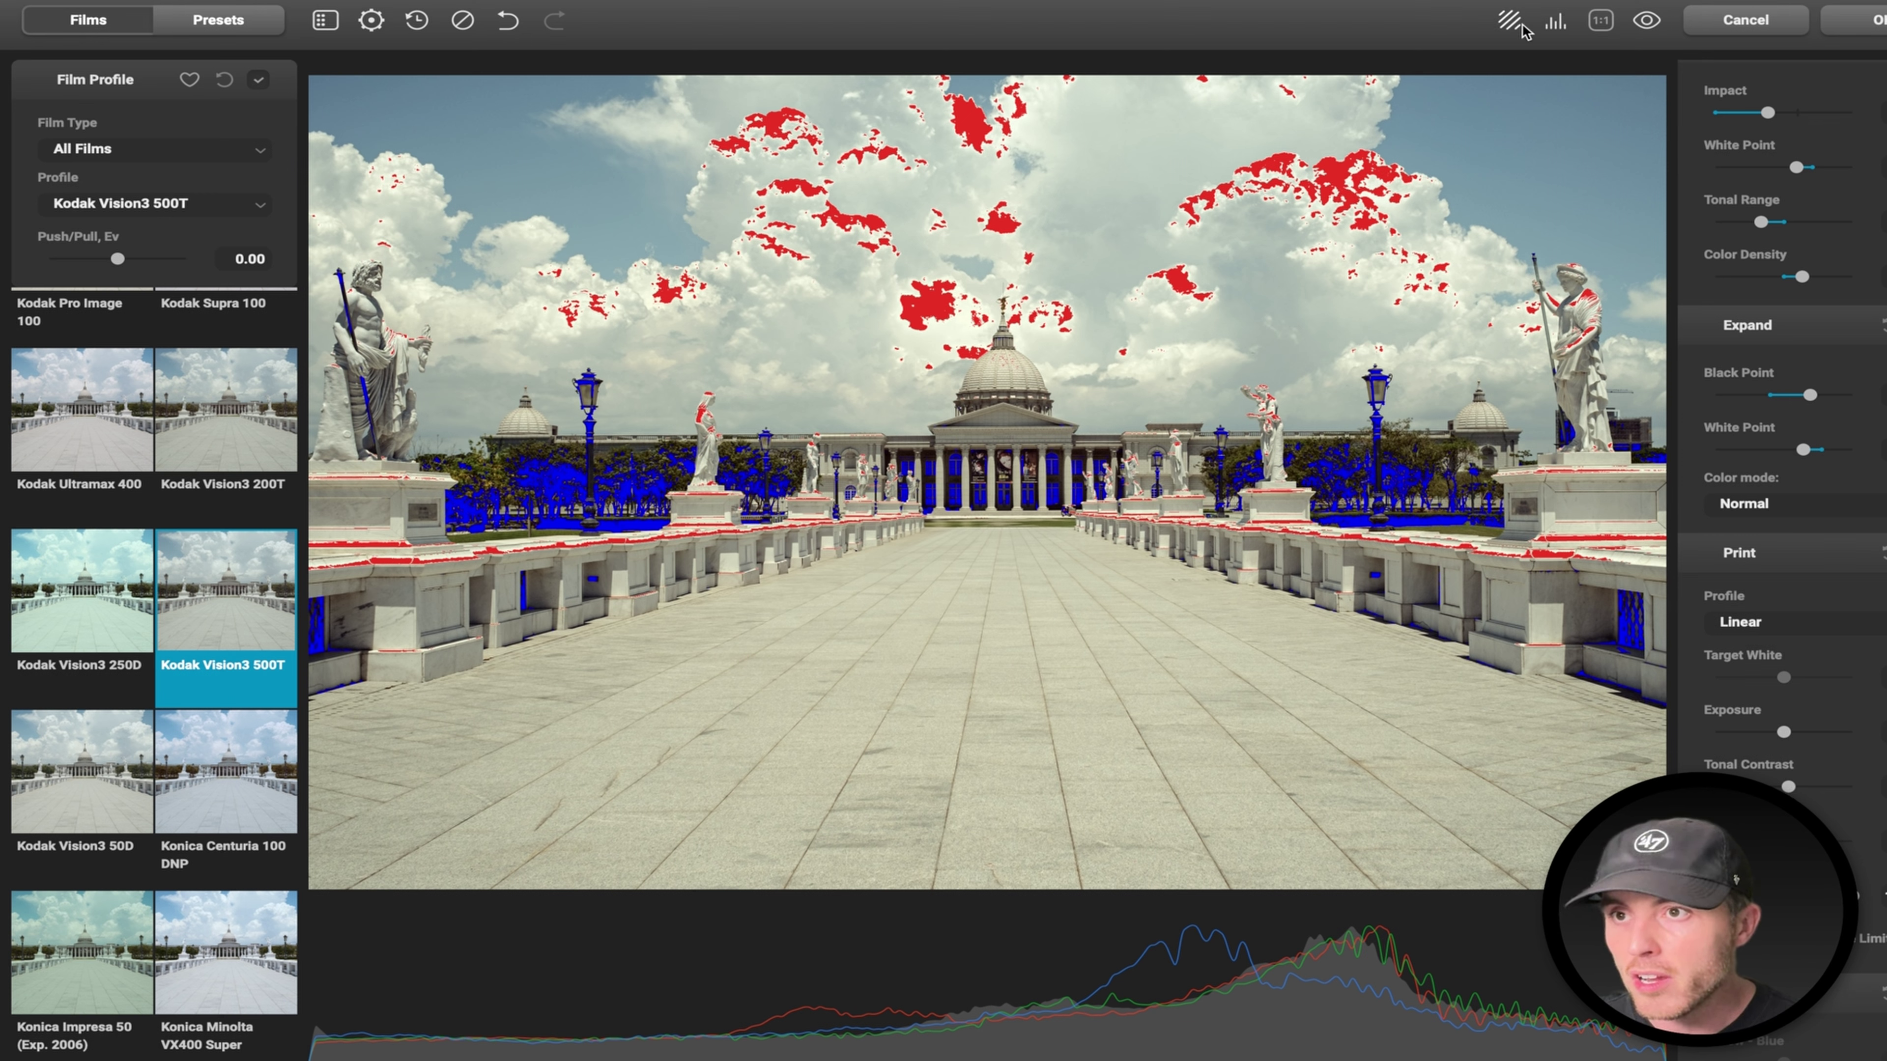
Hide the clipping warning overlay, raise the Print Tonal Contrast a little more and switch the Print simulation off.
left_click(1513, 22)
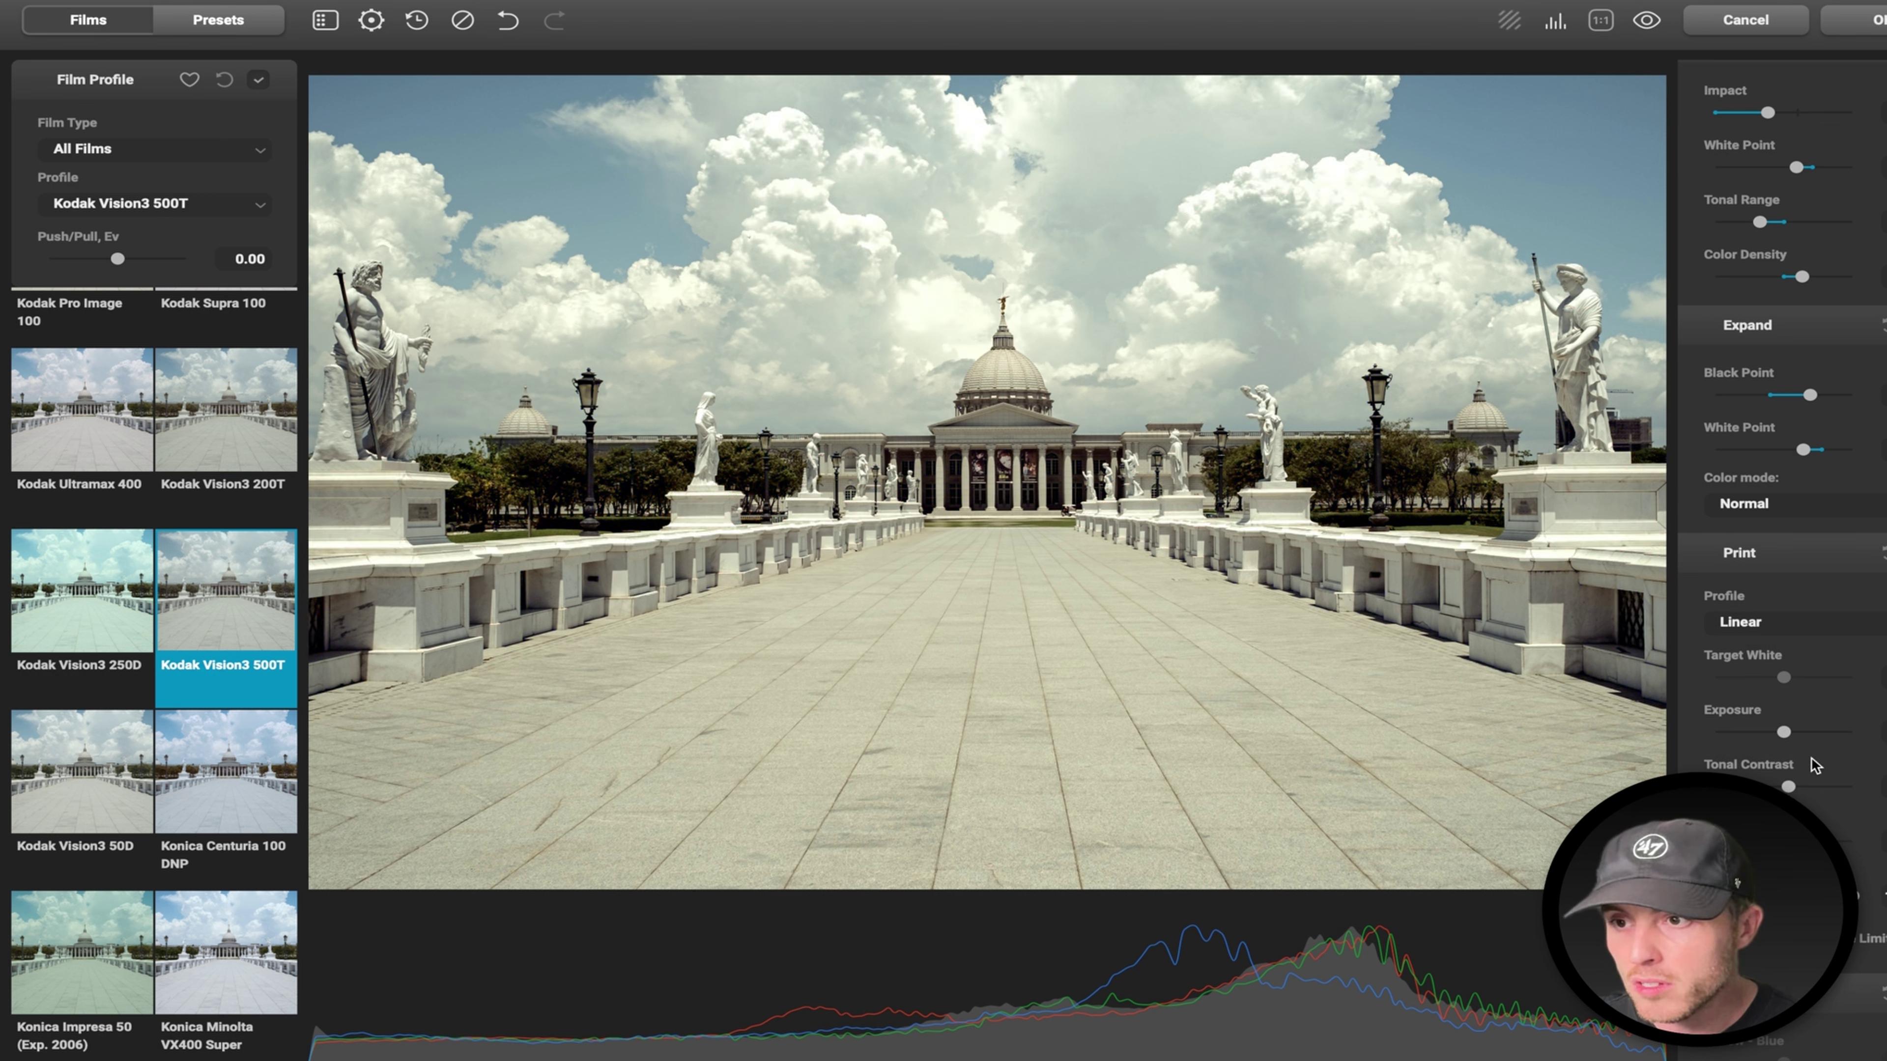
left_click(1789, 786)
left_click_drag(1788, 786, 1785, 771)
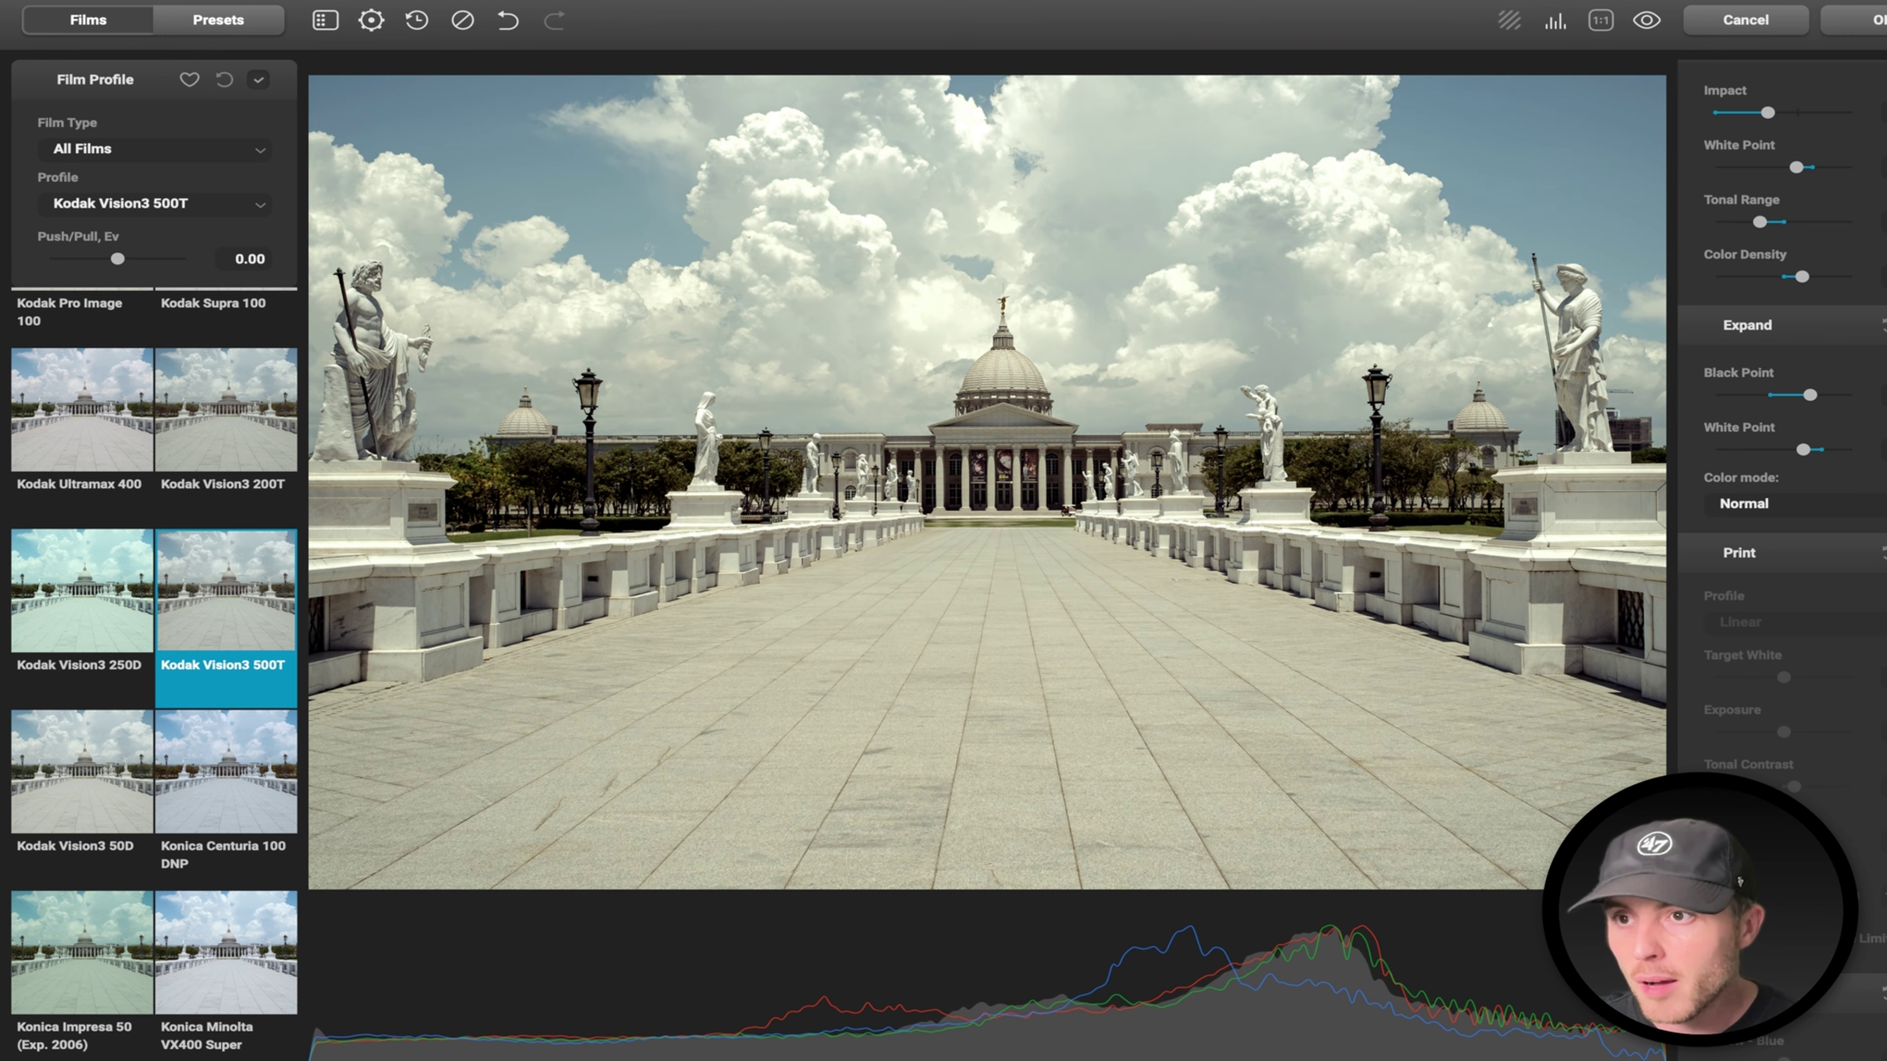
Shift the Color Head balance slightly towards green, blue and red.
scroll(1782, 558, "down", 5)
scroll(1783, 558, "down", 5)
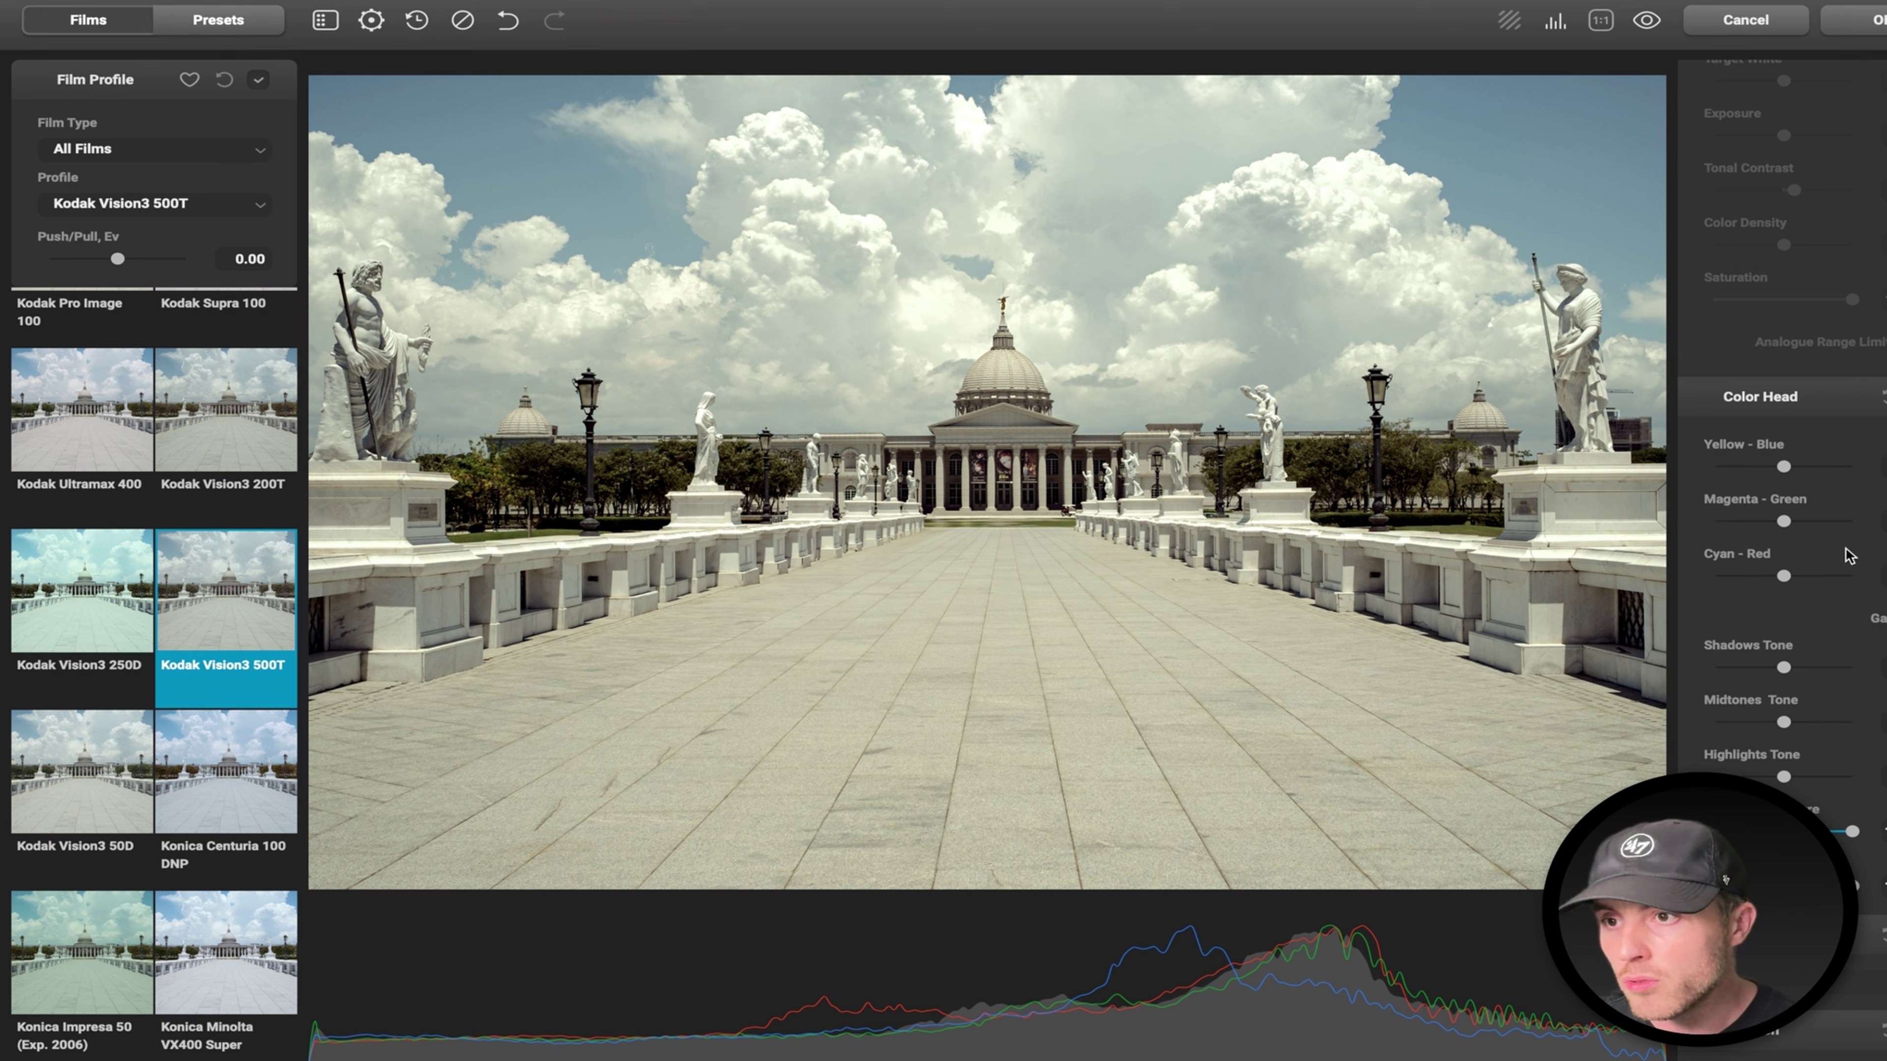
left_click_drag(1786, 521, 1787, 520)
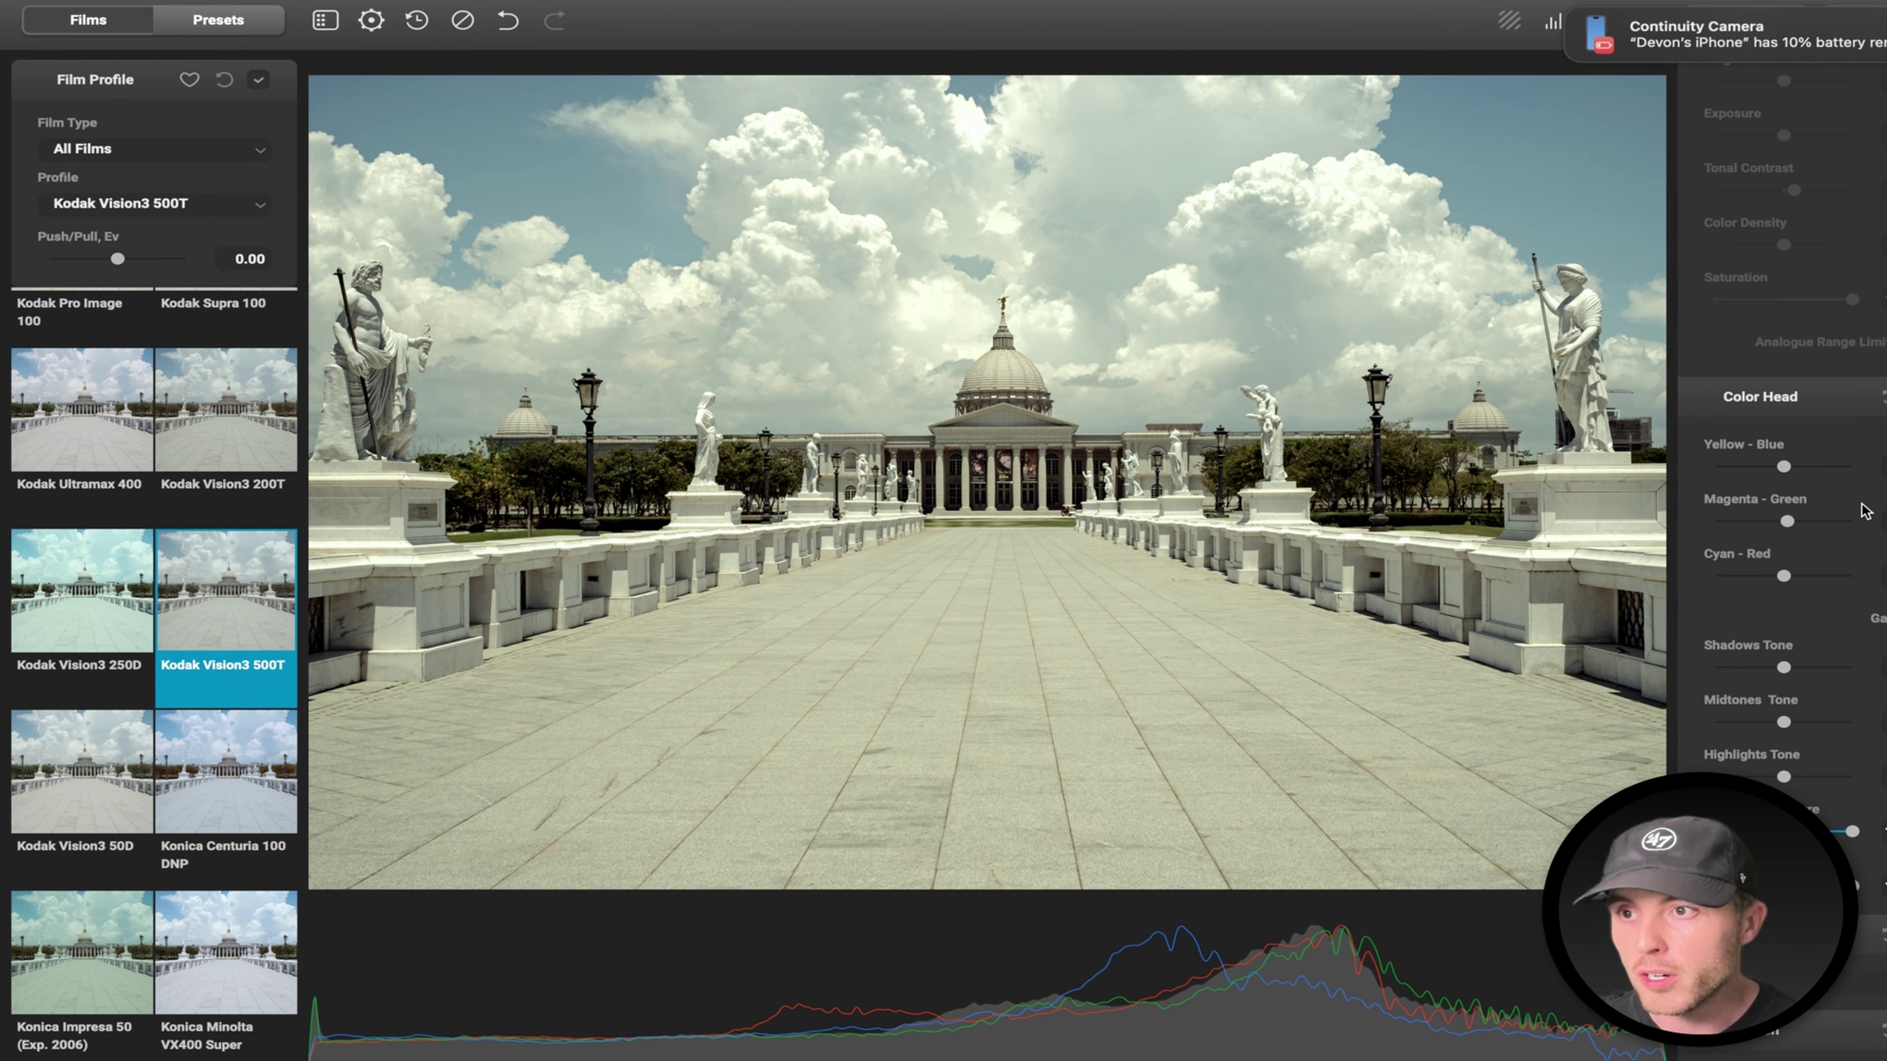
left_click_drag(1782, 467, 1793, 470)
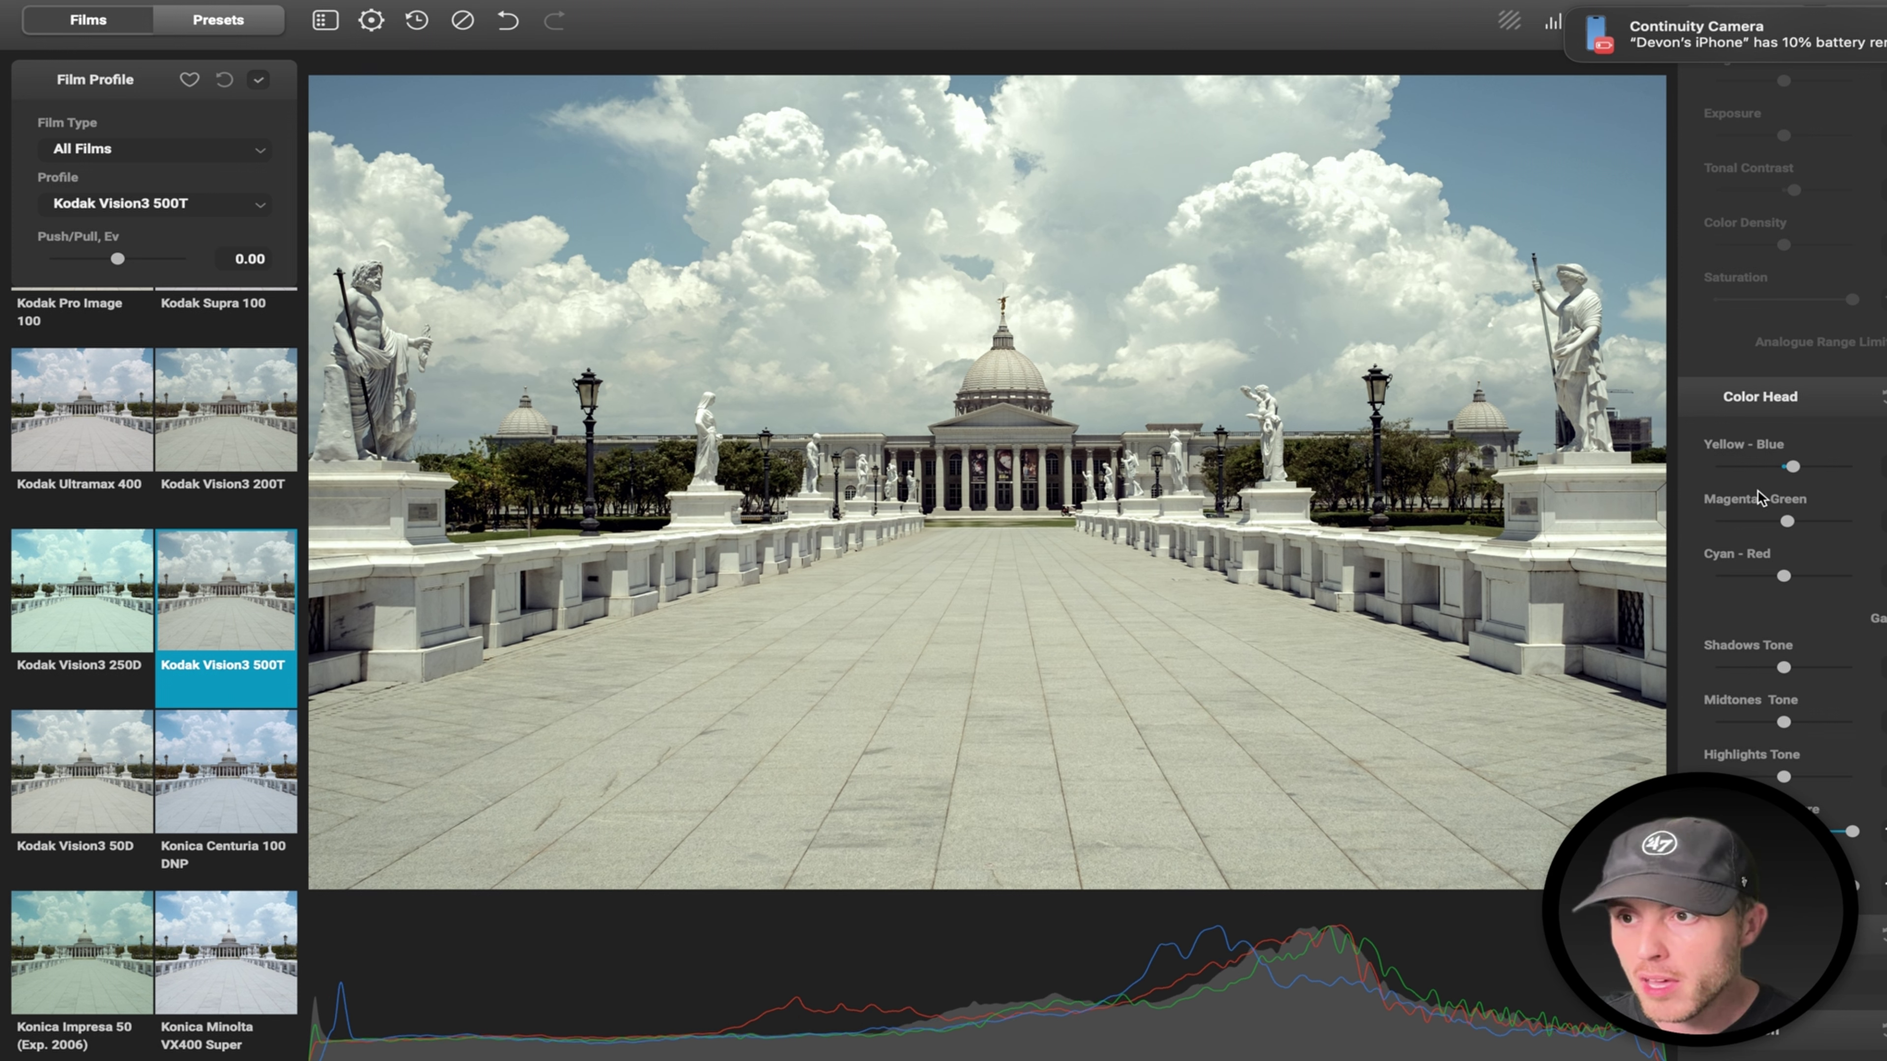
left_click_drag(1787, 579, 1786, 579)
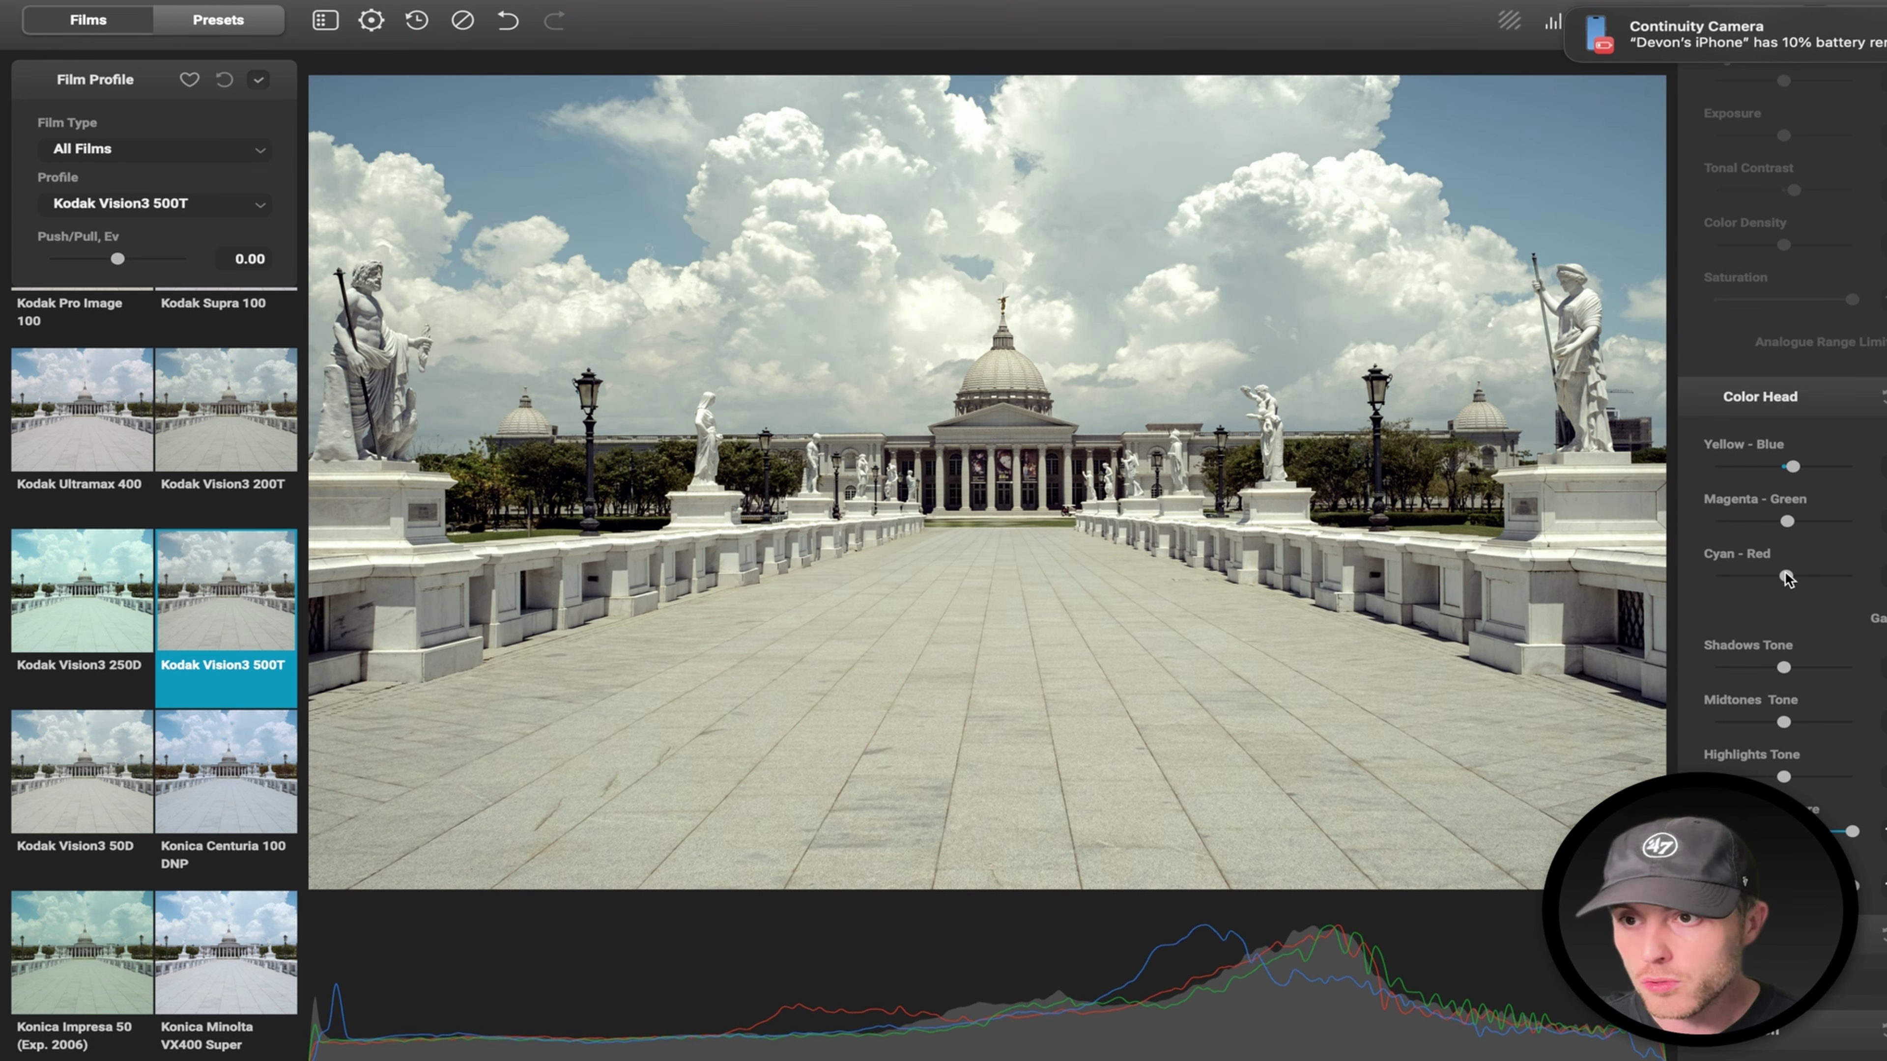
Raise Shadows Tone slightly, lower Midtones Tone slightly and raise Highlights Tone in the Color Head.
scroll(1879, 680, "down", 3)
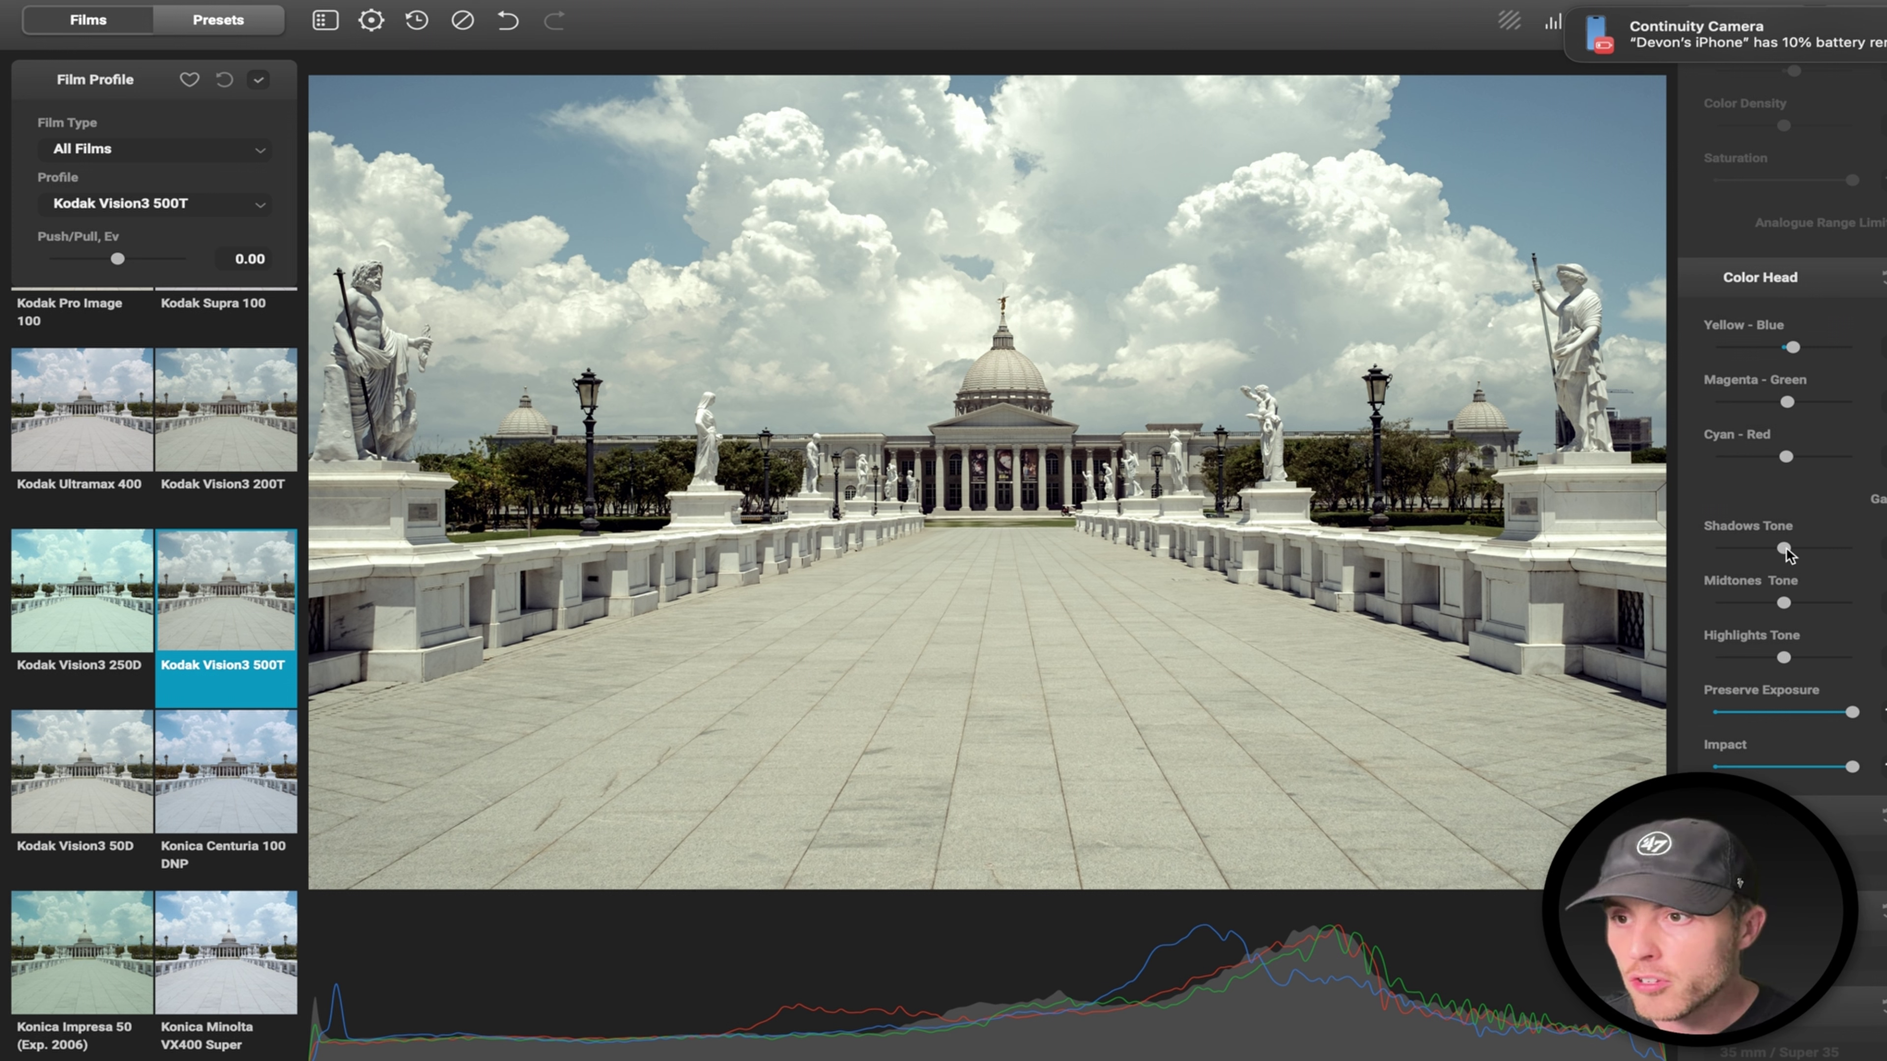
left_click_drag(1786, 547, 1785, 608)
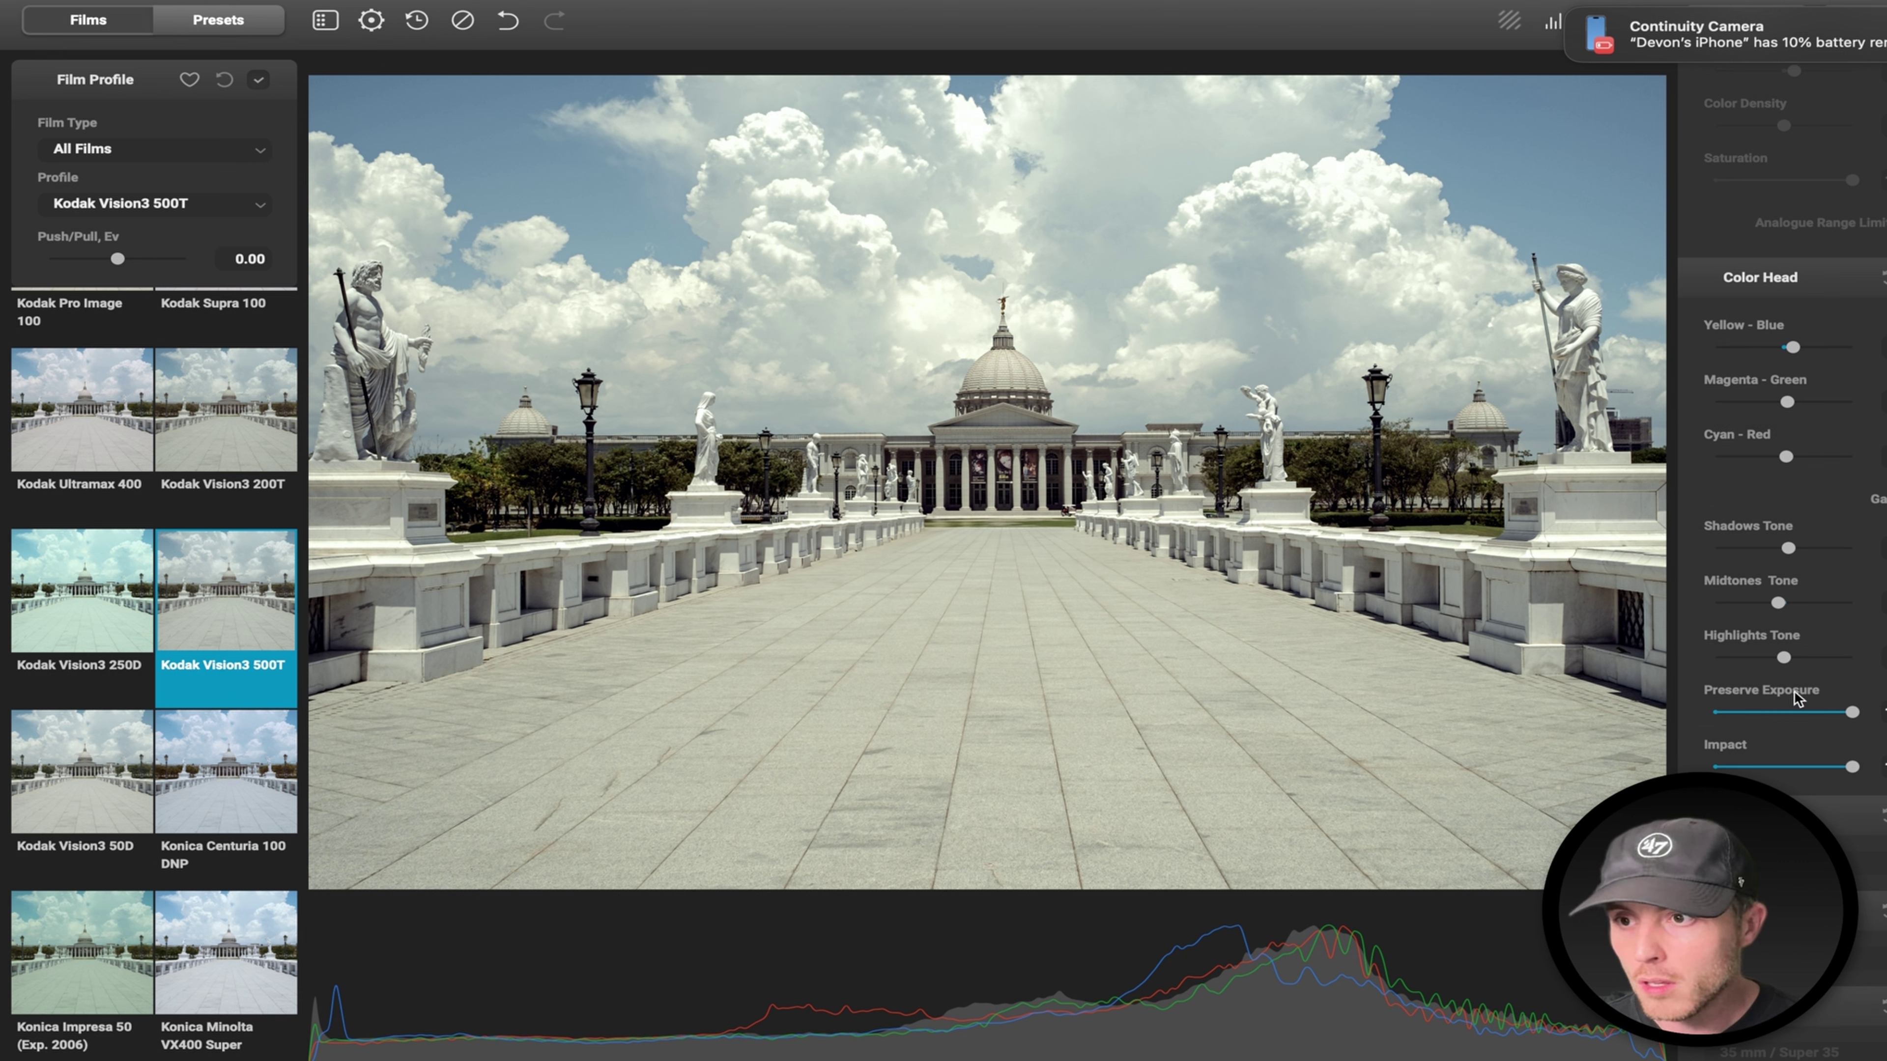
left_click_drag(1787, 658, 1792, 657)
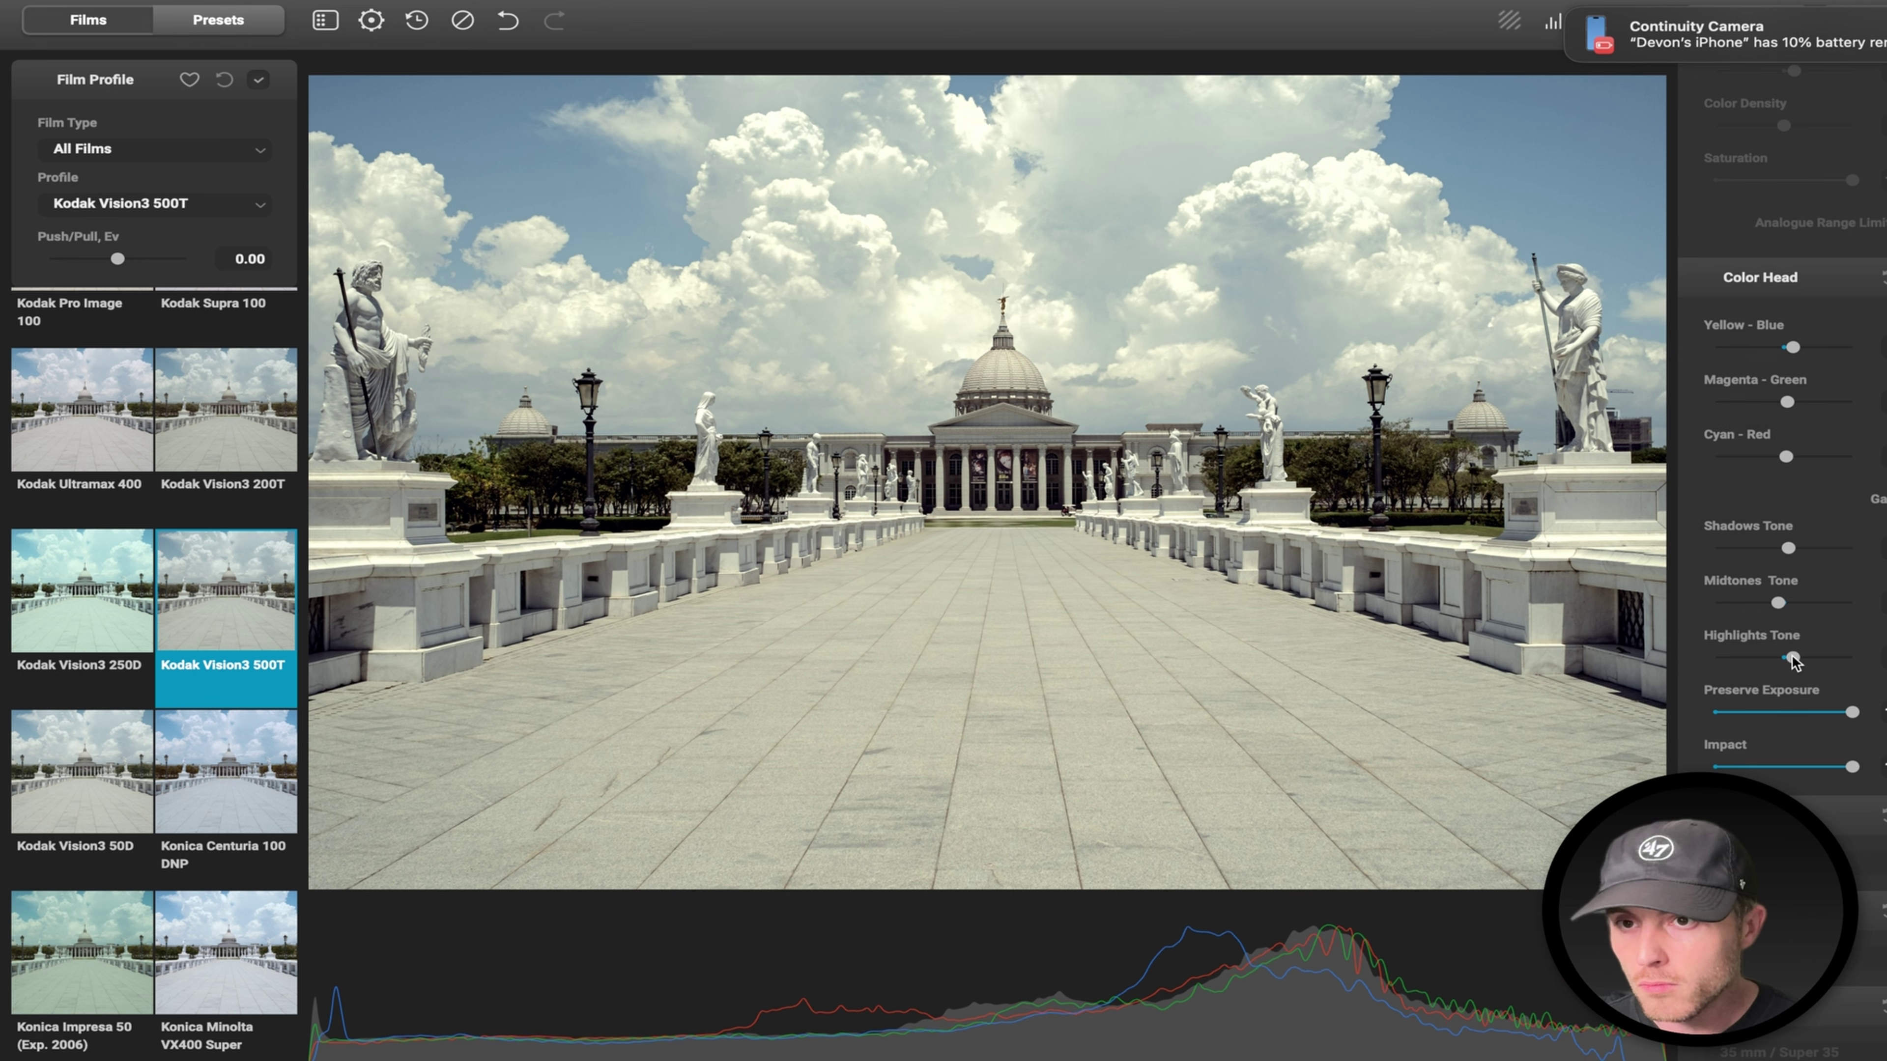
Test the Color Head's Impact and Preserve Exposure settings, returning both to full strength.
scroll(1791, 691, "down", 4)
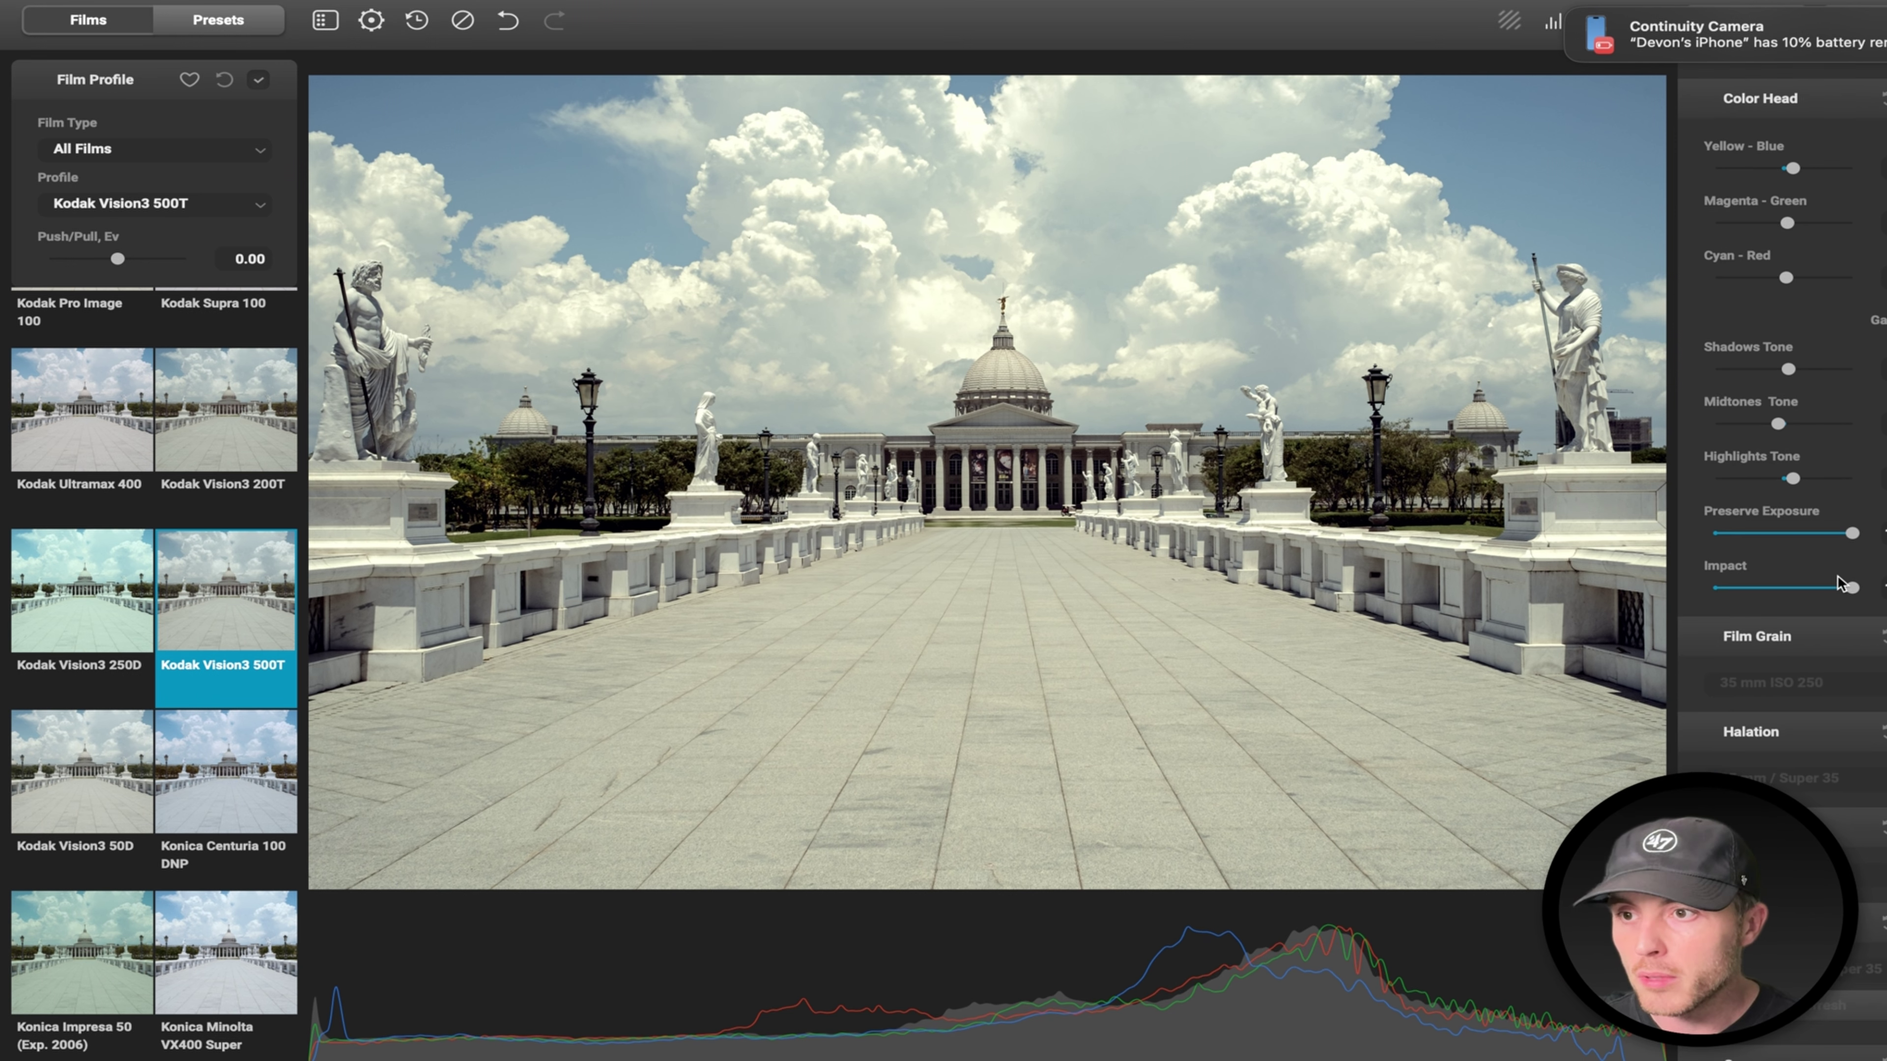
mouse_move(1853, 589)
left_mouse_down()
mouse_move(1722, 587)
mouse_move(1852, 589)
left_mouse_up()
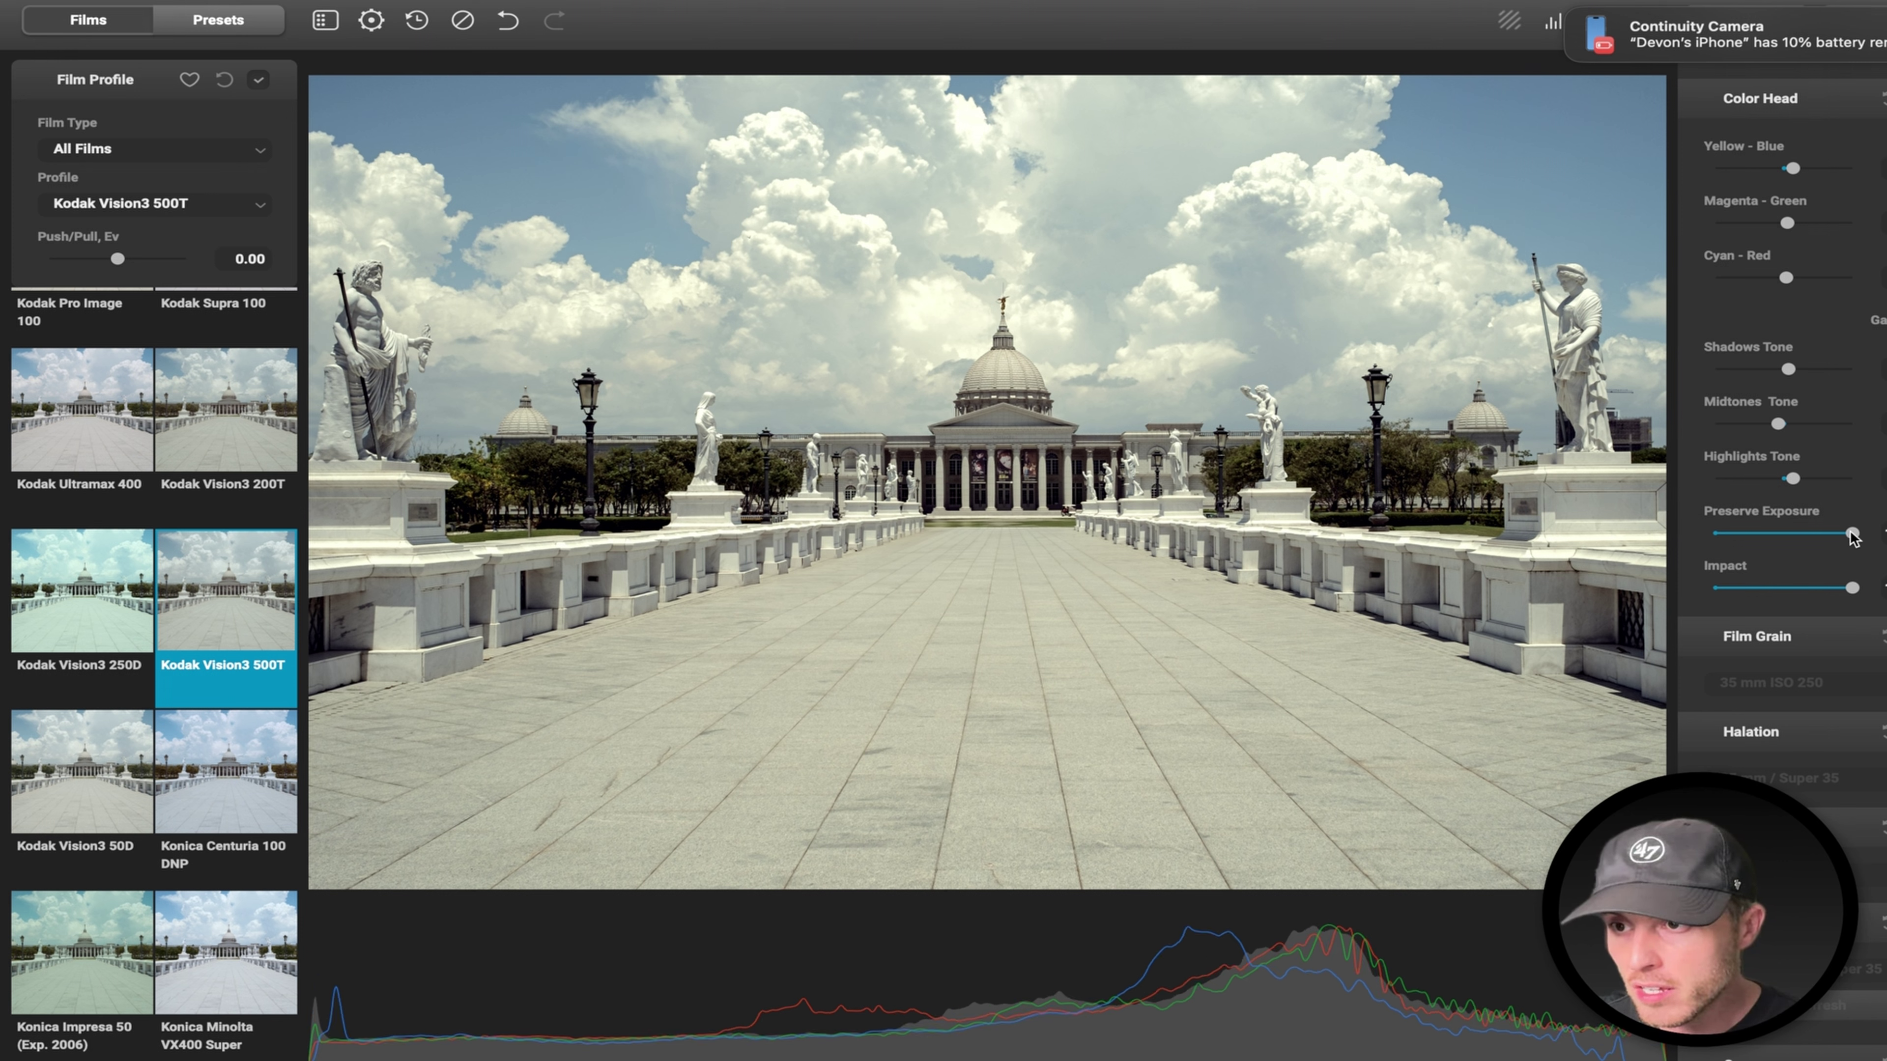
mouse_move(1852, 534)
left_mouse_down()
mouse_move(1648, 529)
mouse_move(1852, 533)
left_mouse_up()
Turn on Film Grain and try the 35 mm ISO 500 preset, then return to 35 mm ISO 250.
scroll(1865, 616, "down", 2)
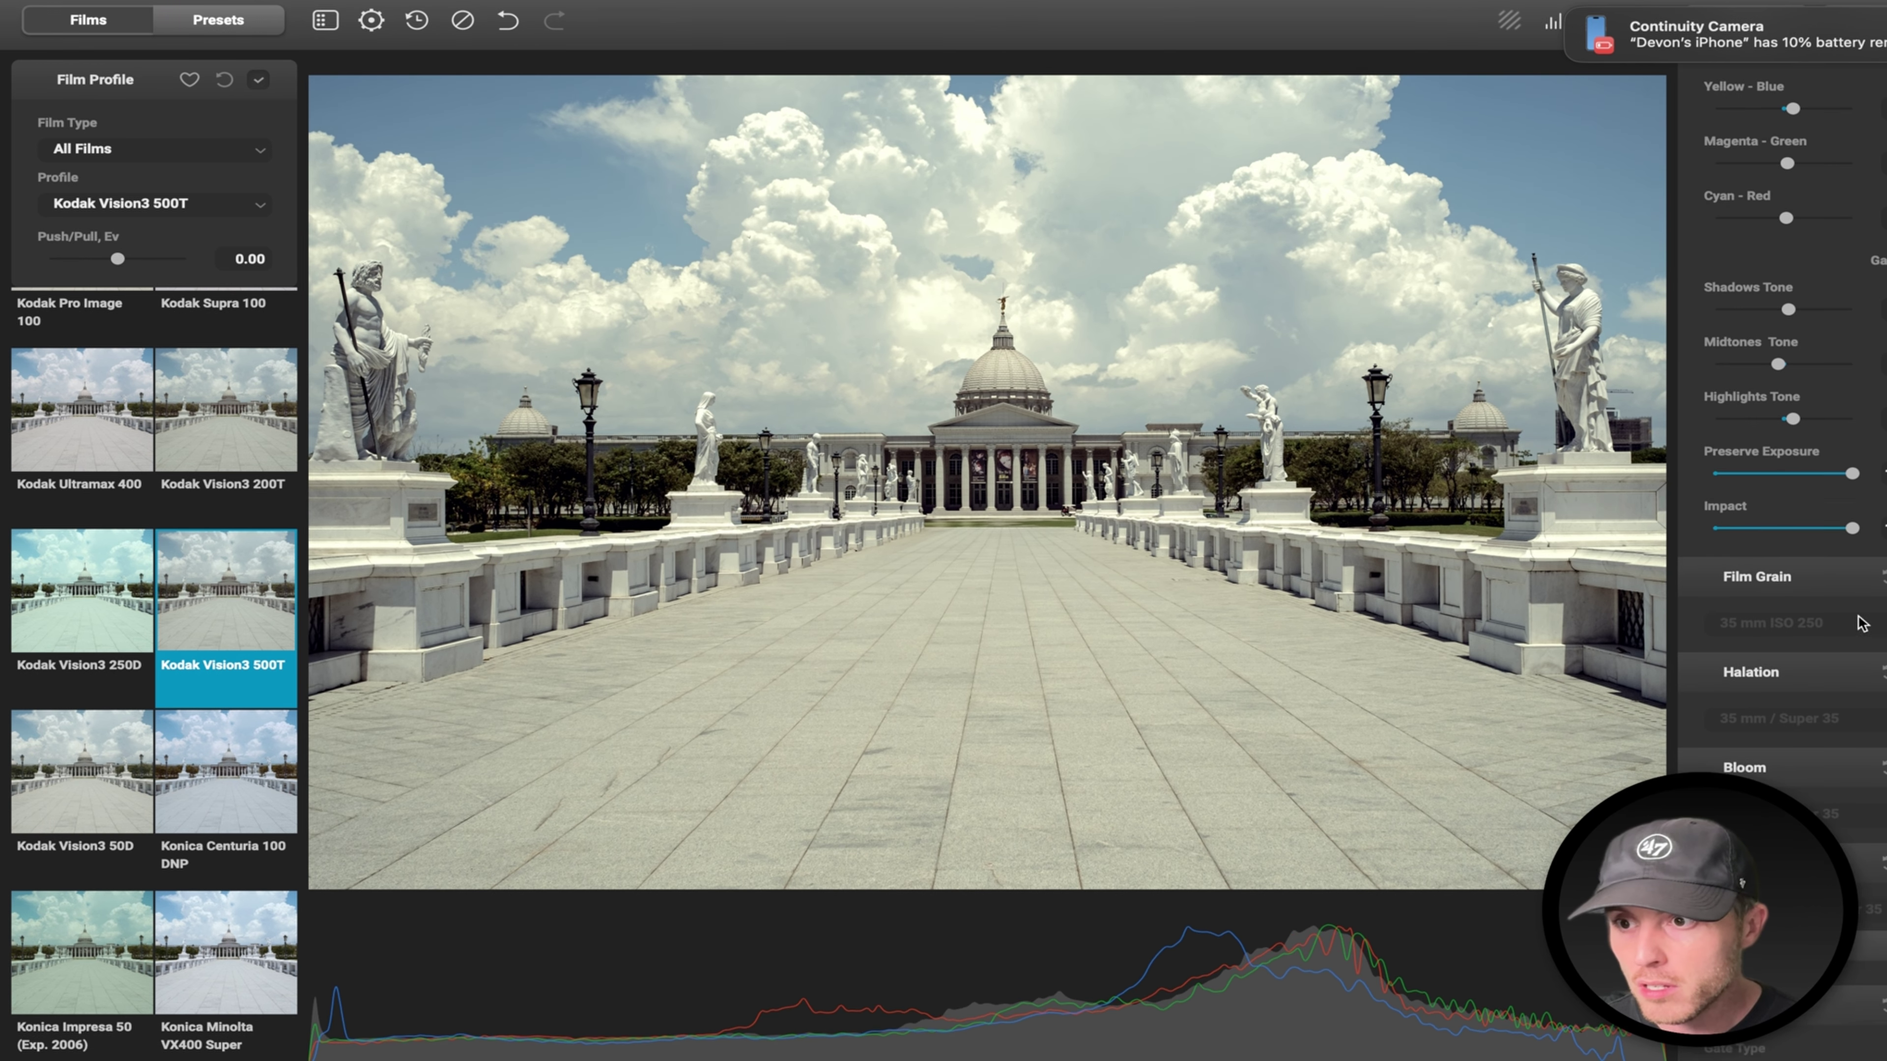
left_click(1817, 628)
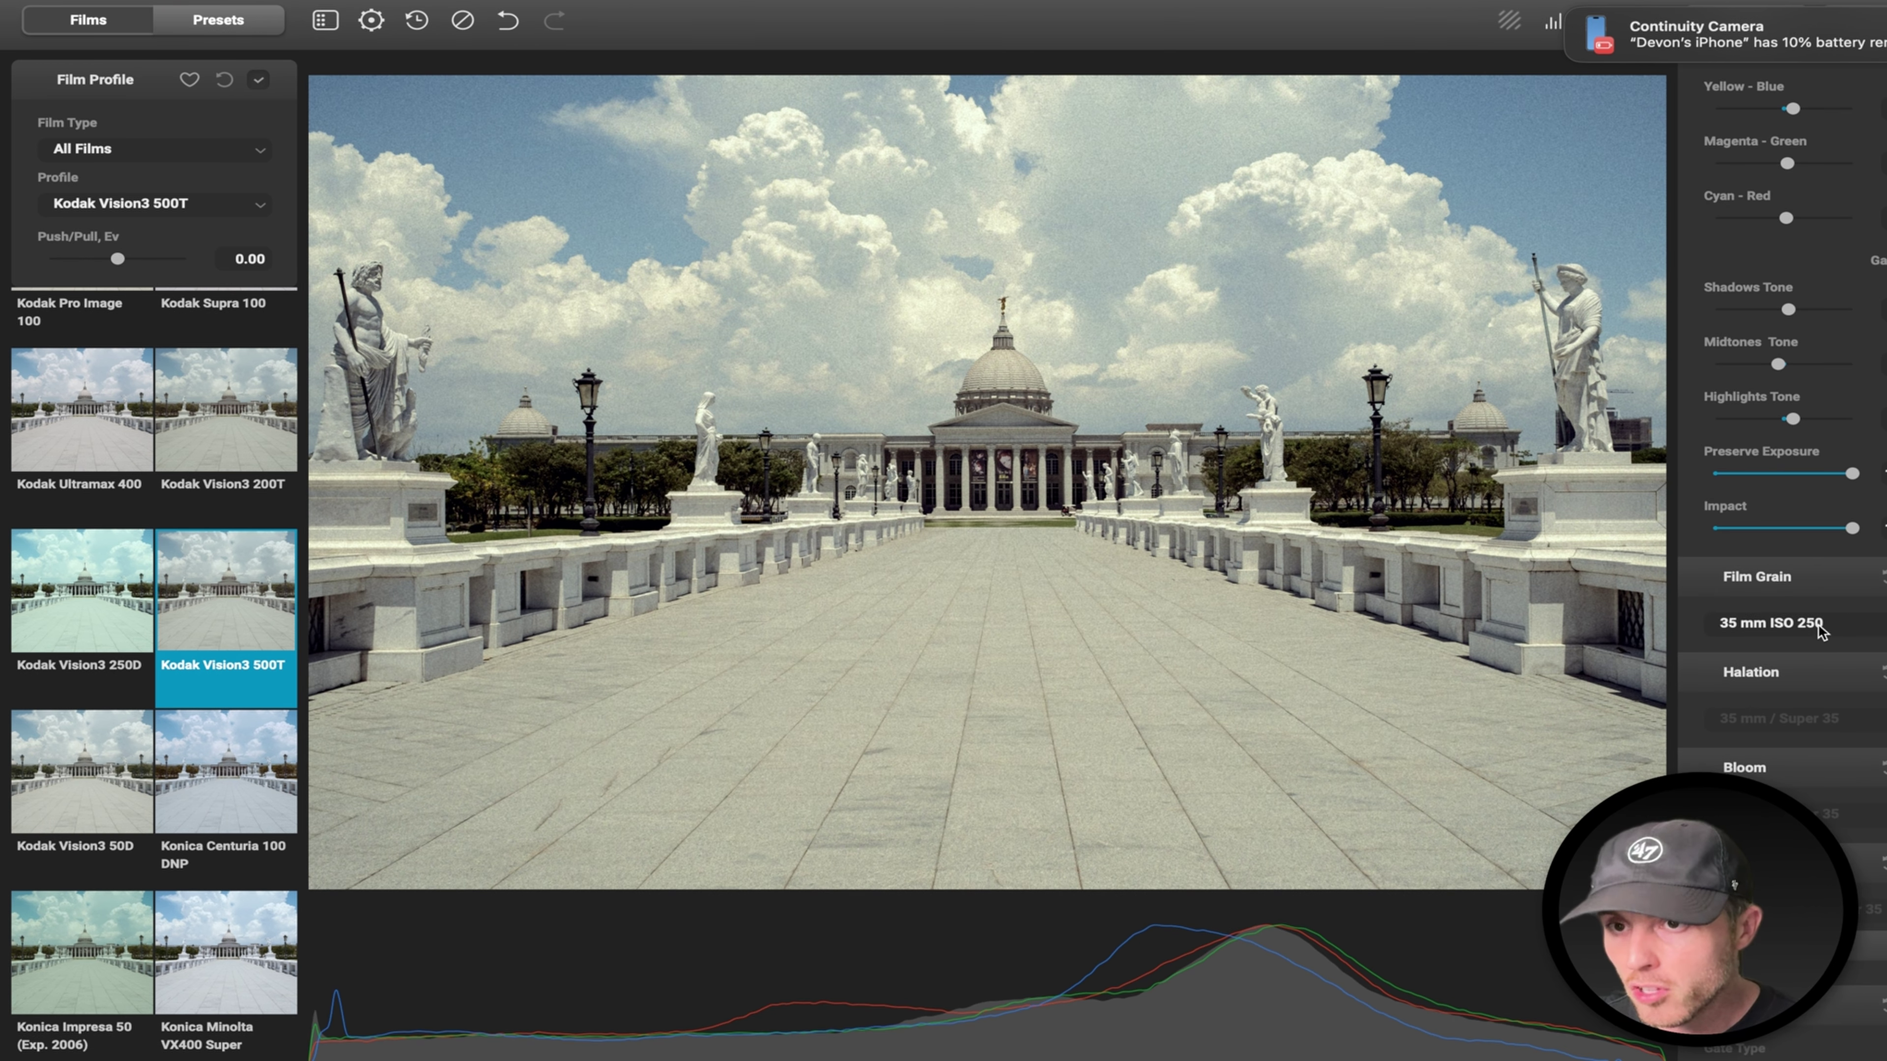
left_click(1818, 624)
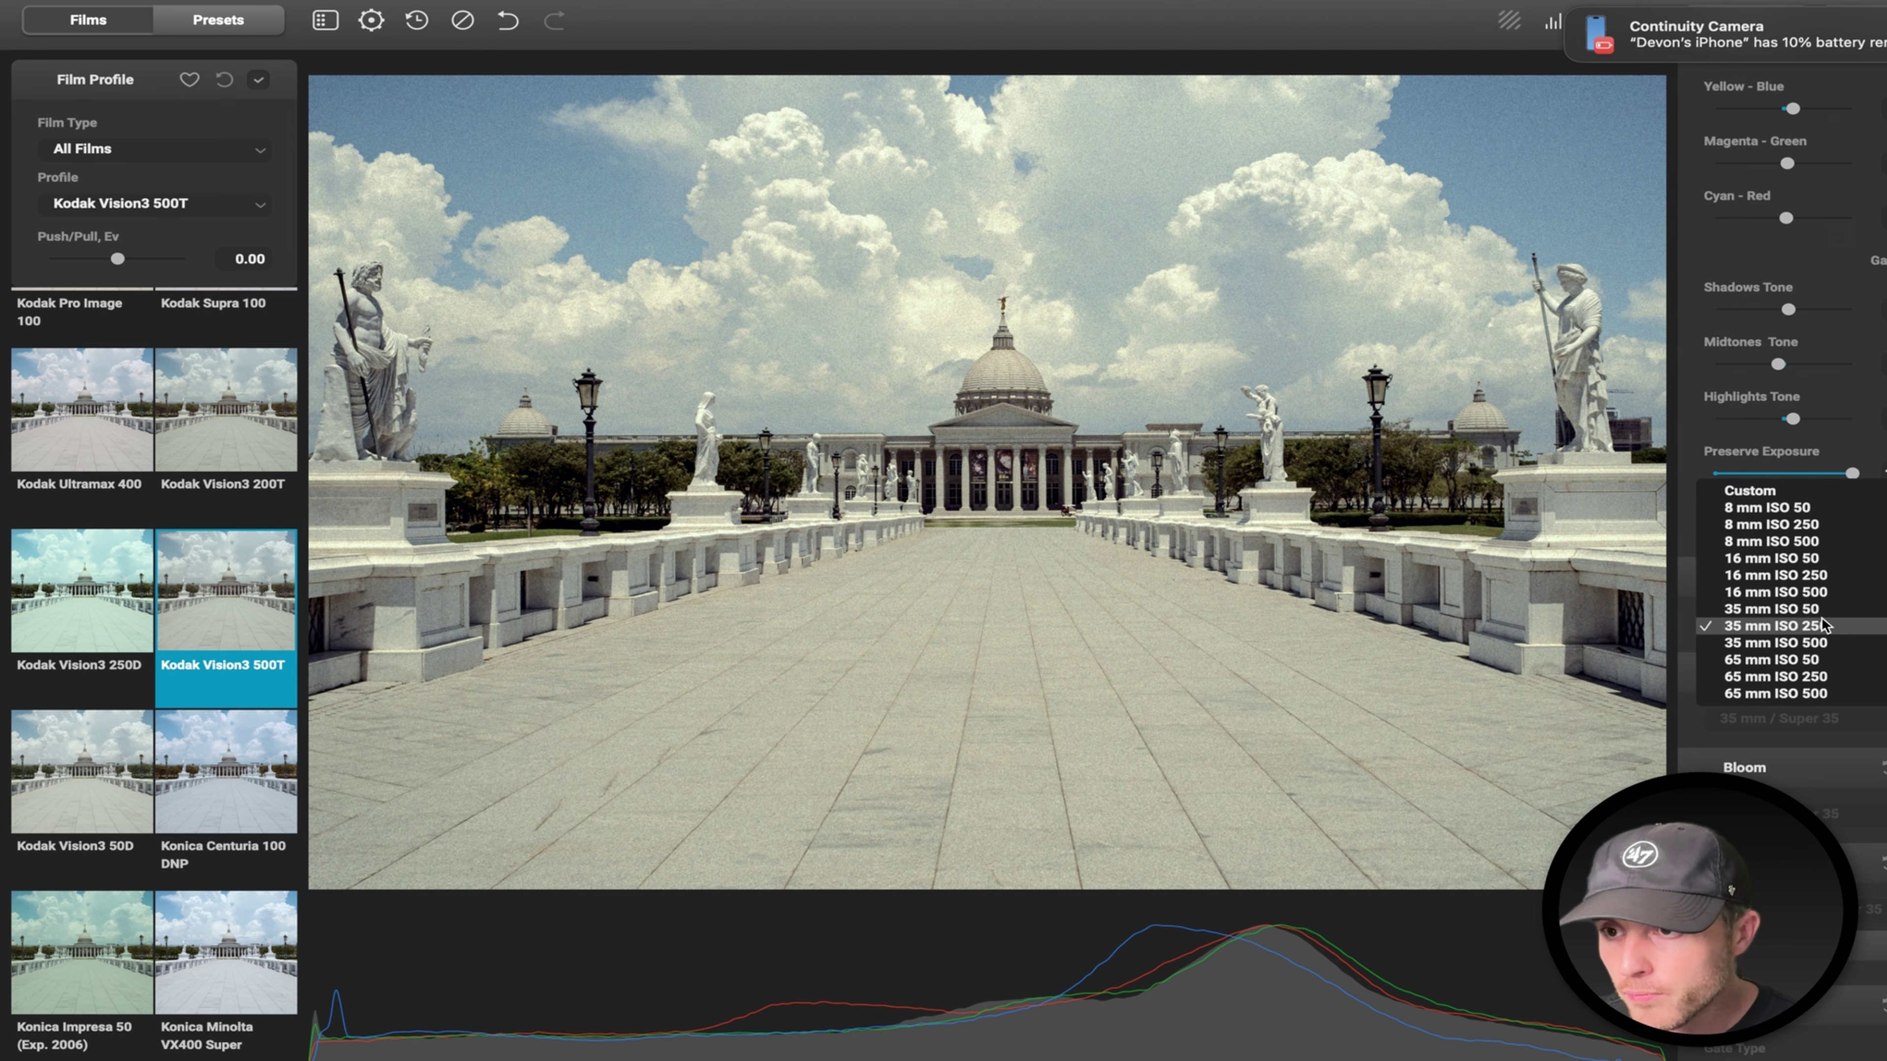
left_click(1828, 639)
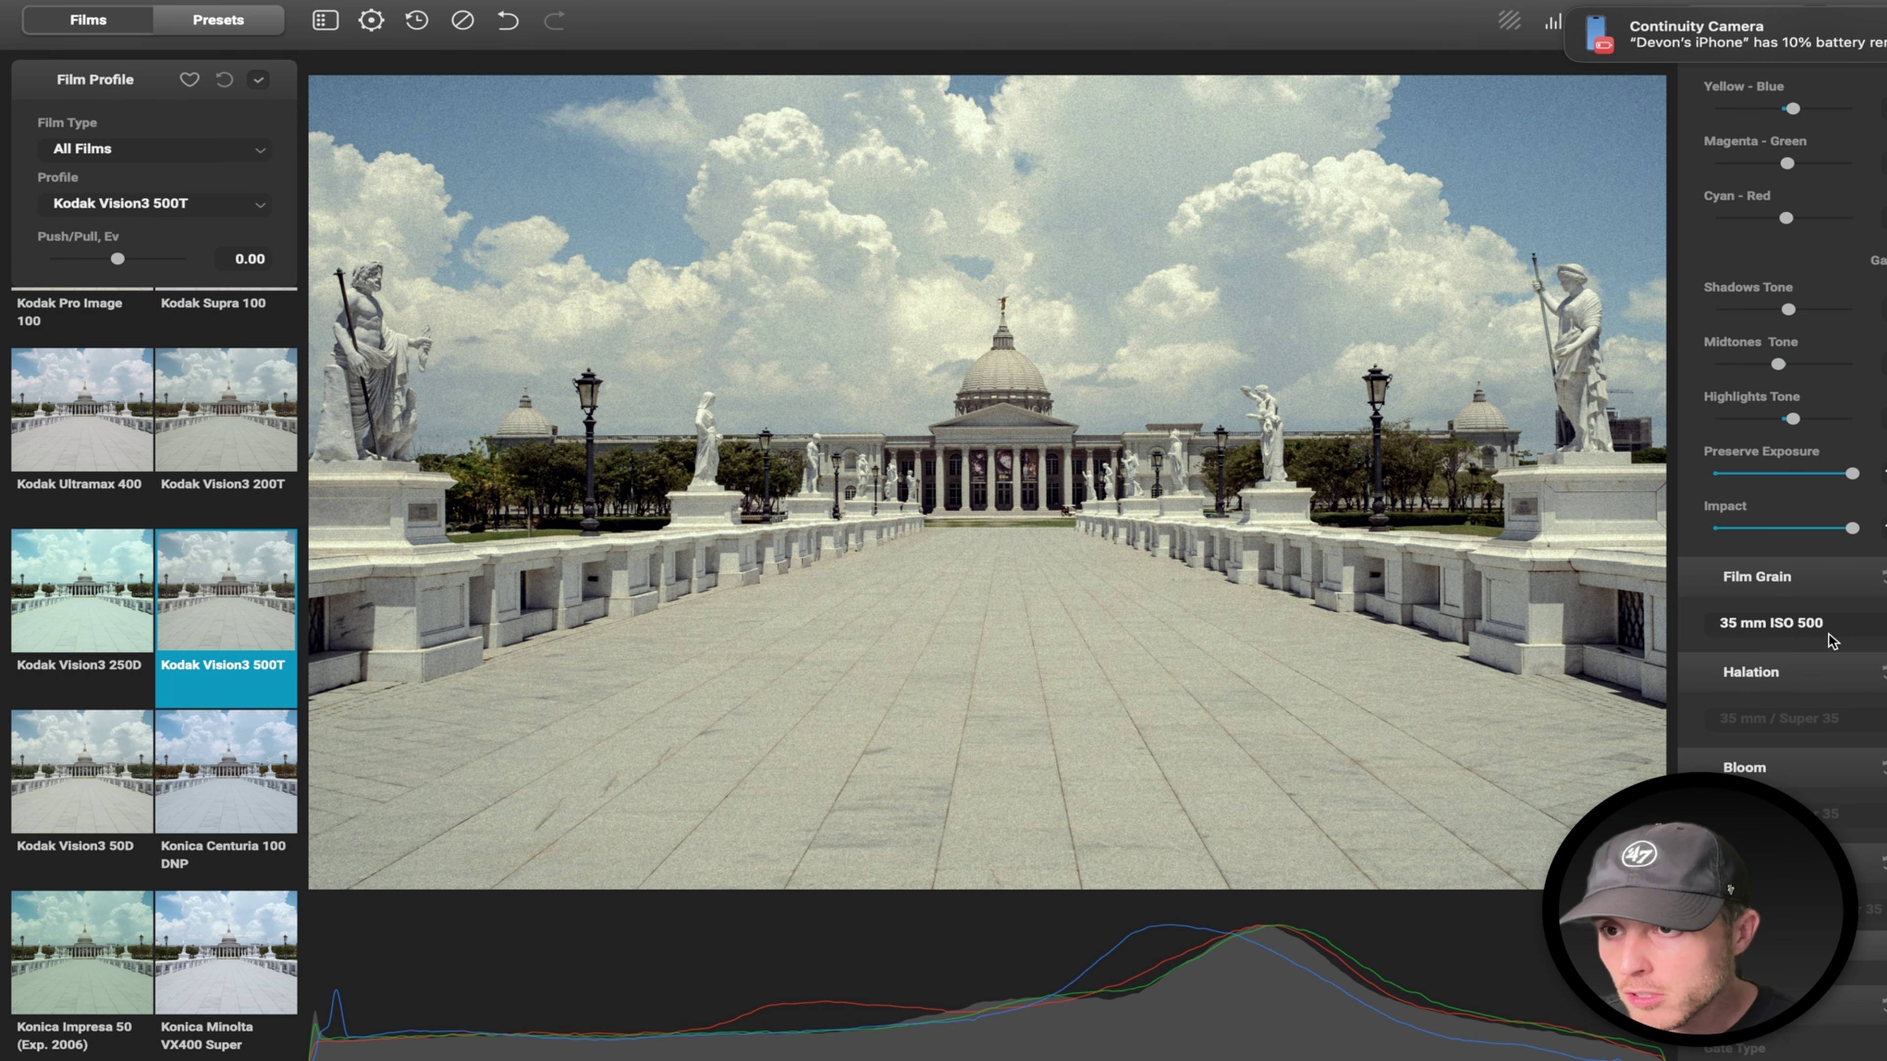
left_click(1813, 613)
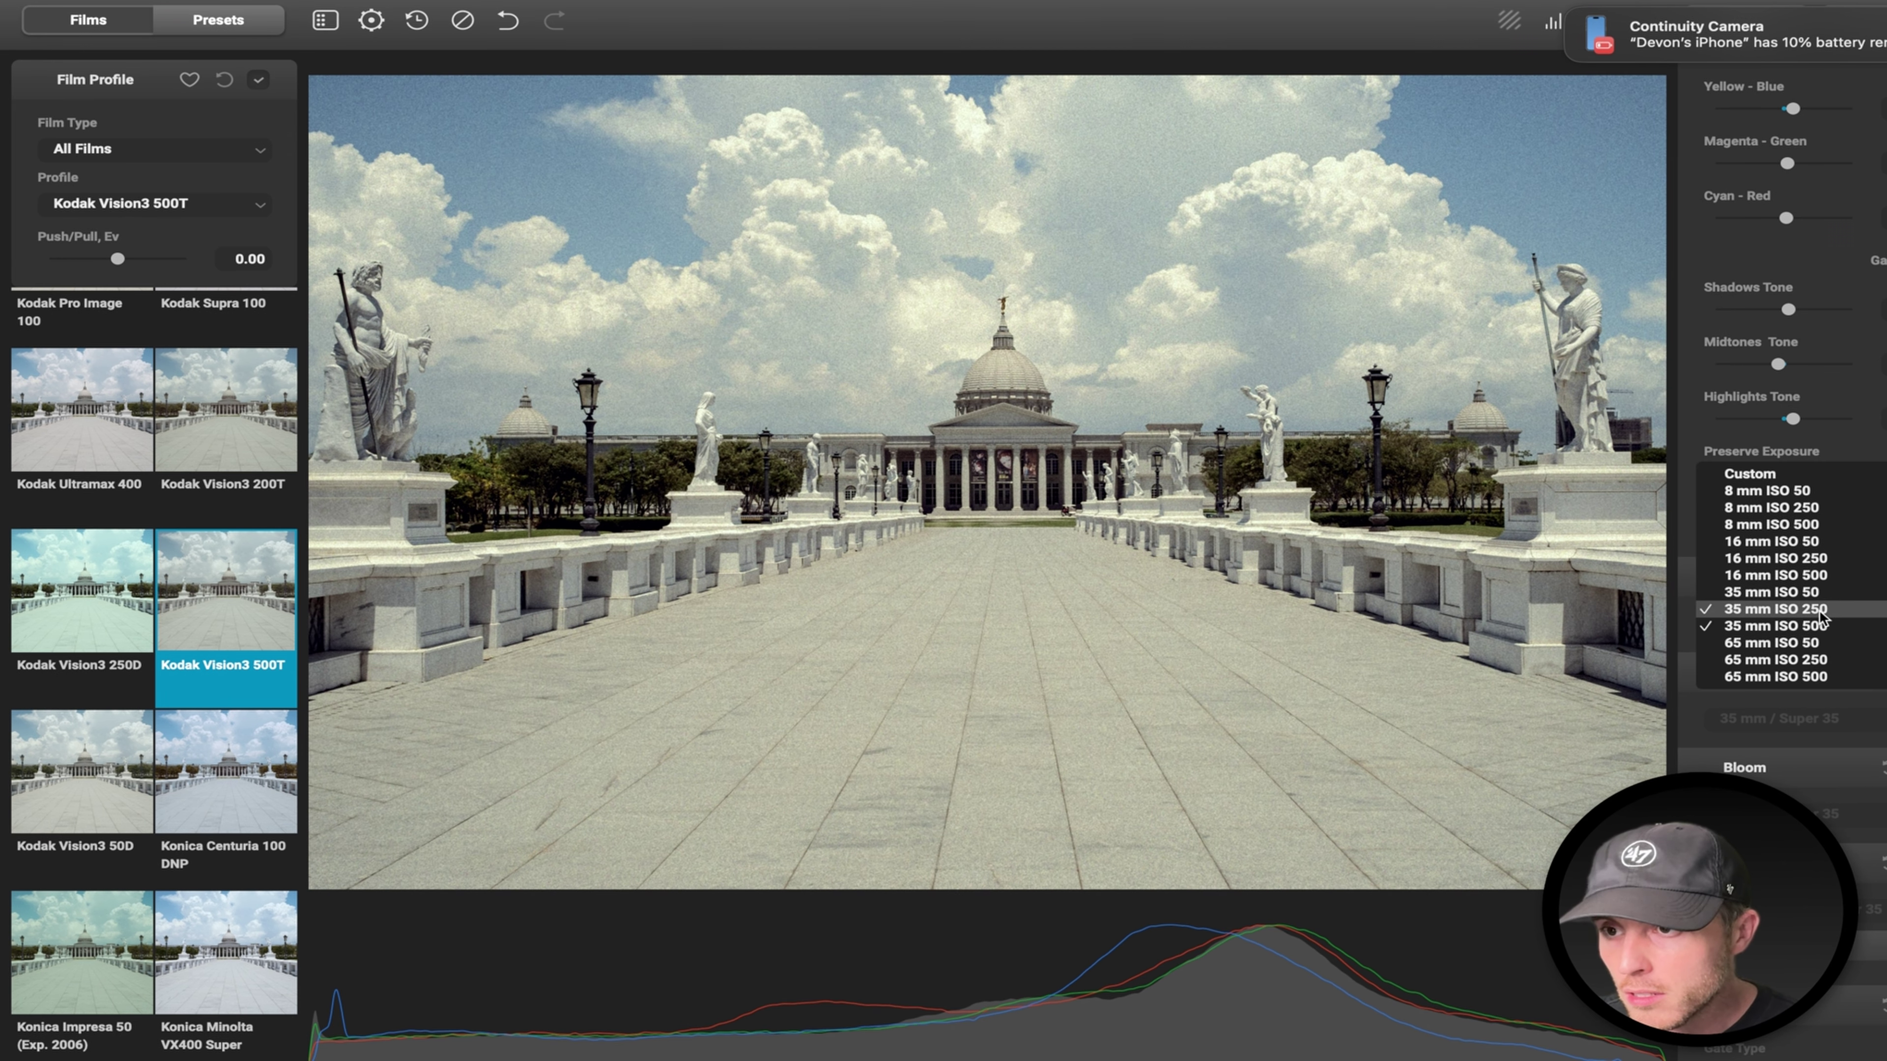
left_click(1818, 610)
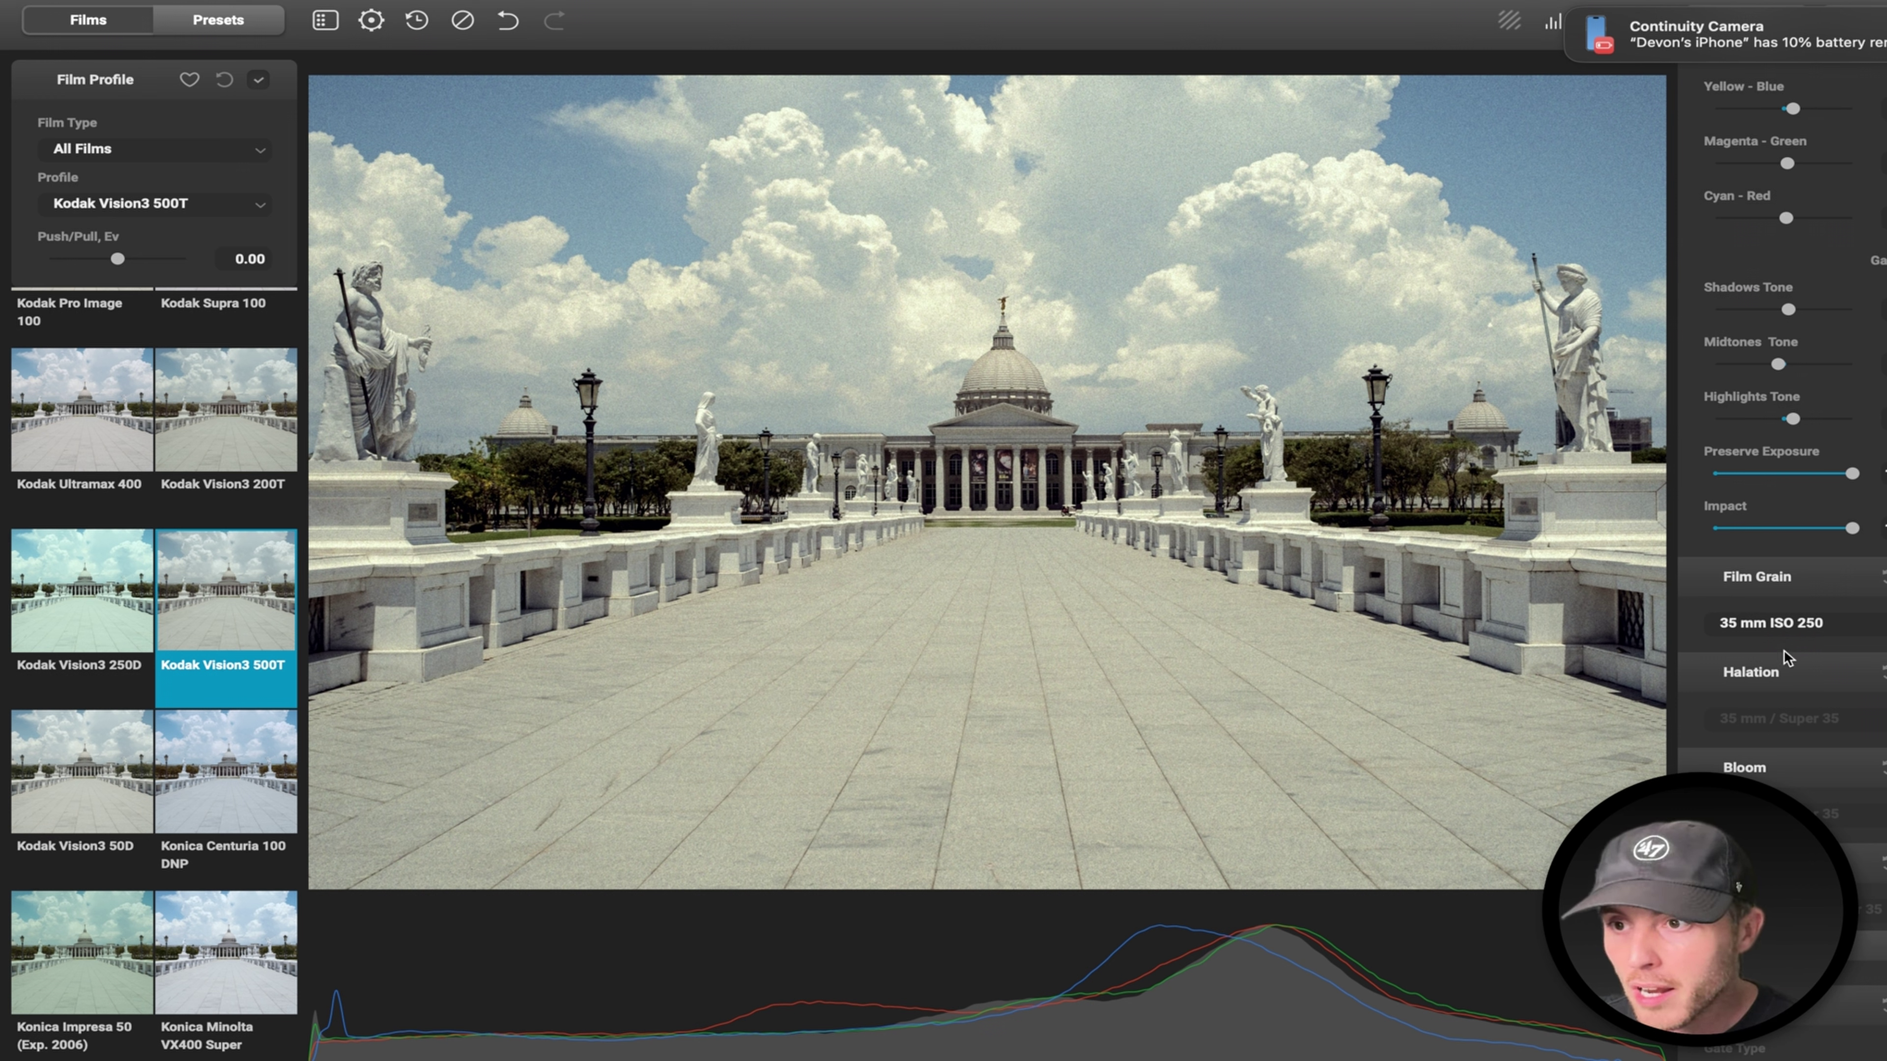
Look at the Custom grain controls and set the Film Grain preset to 35 mm ISO 50.
left_click(1841, 623)
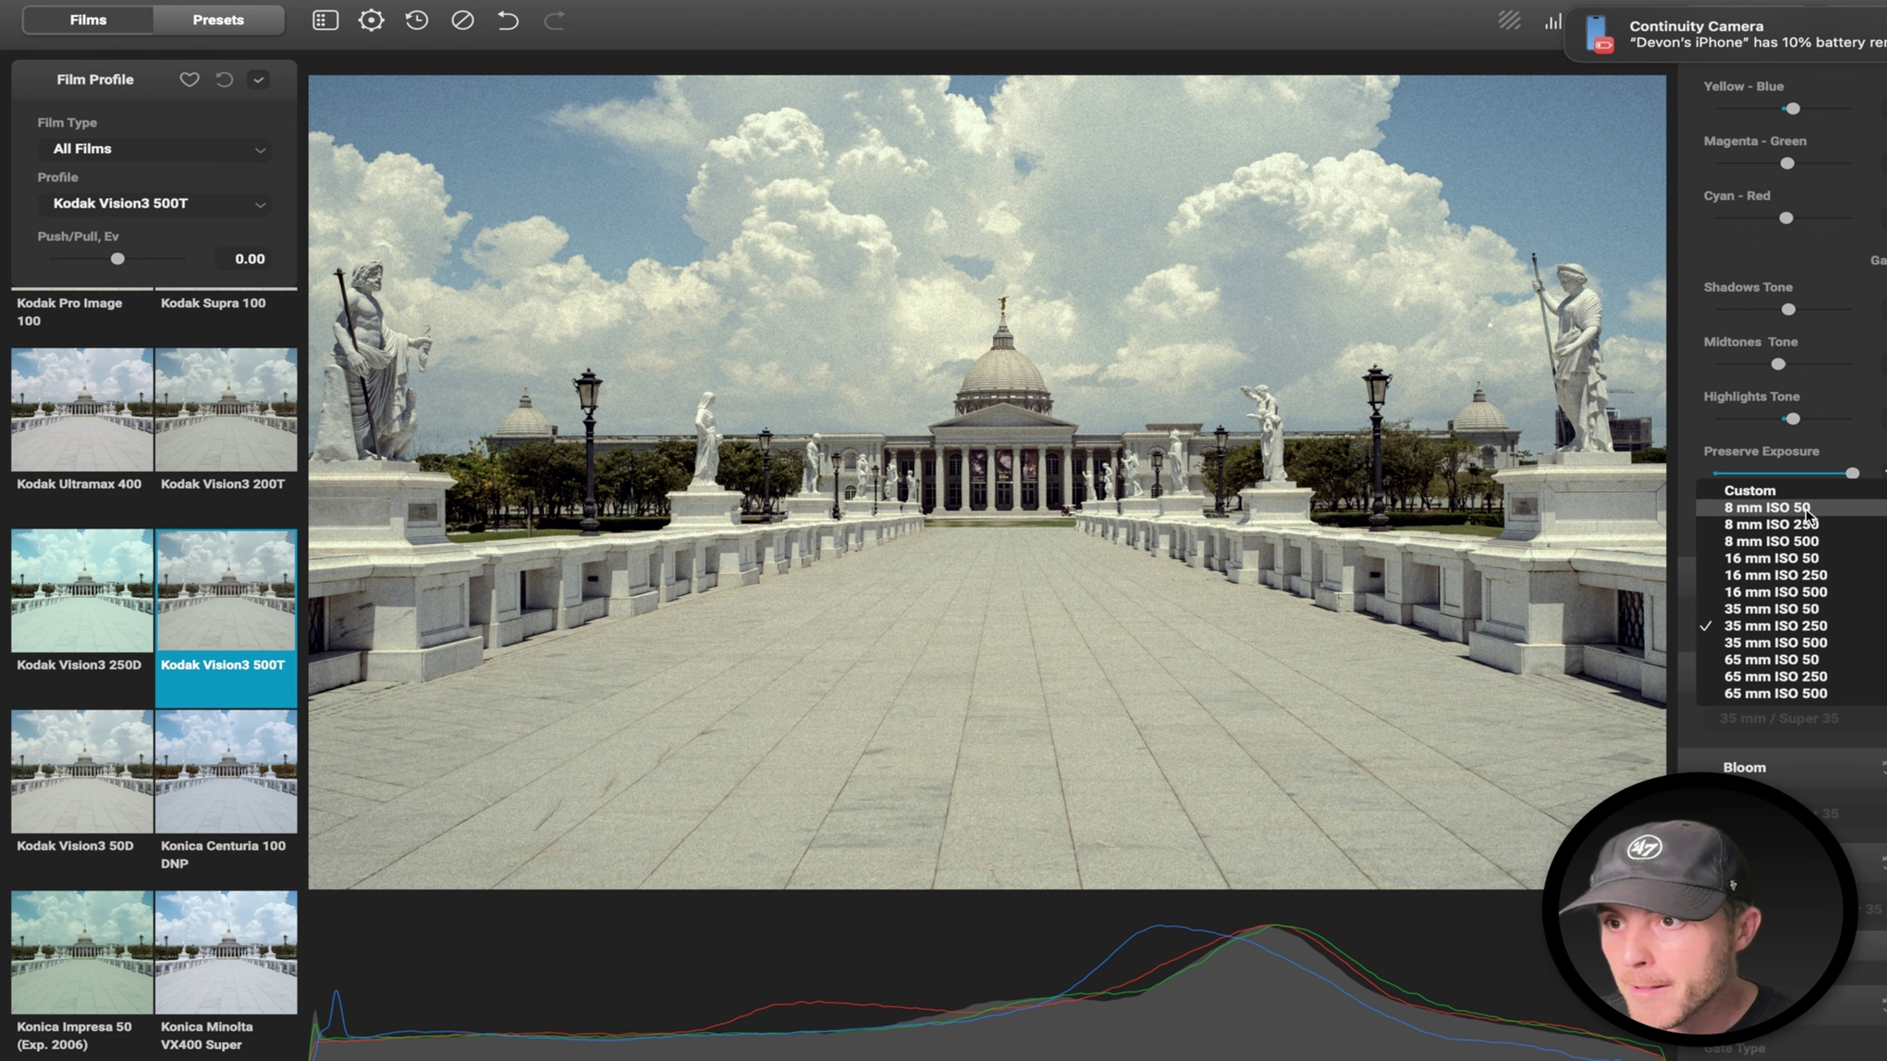
left_click(1810, 493)
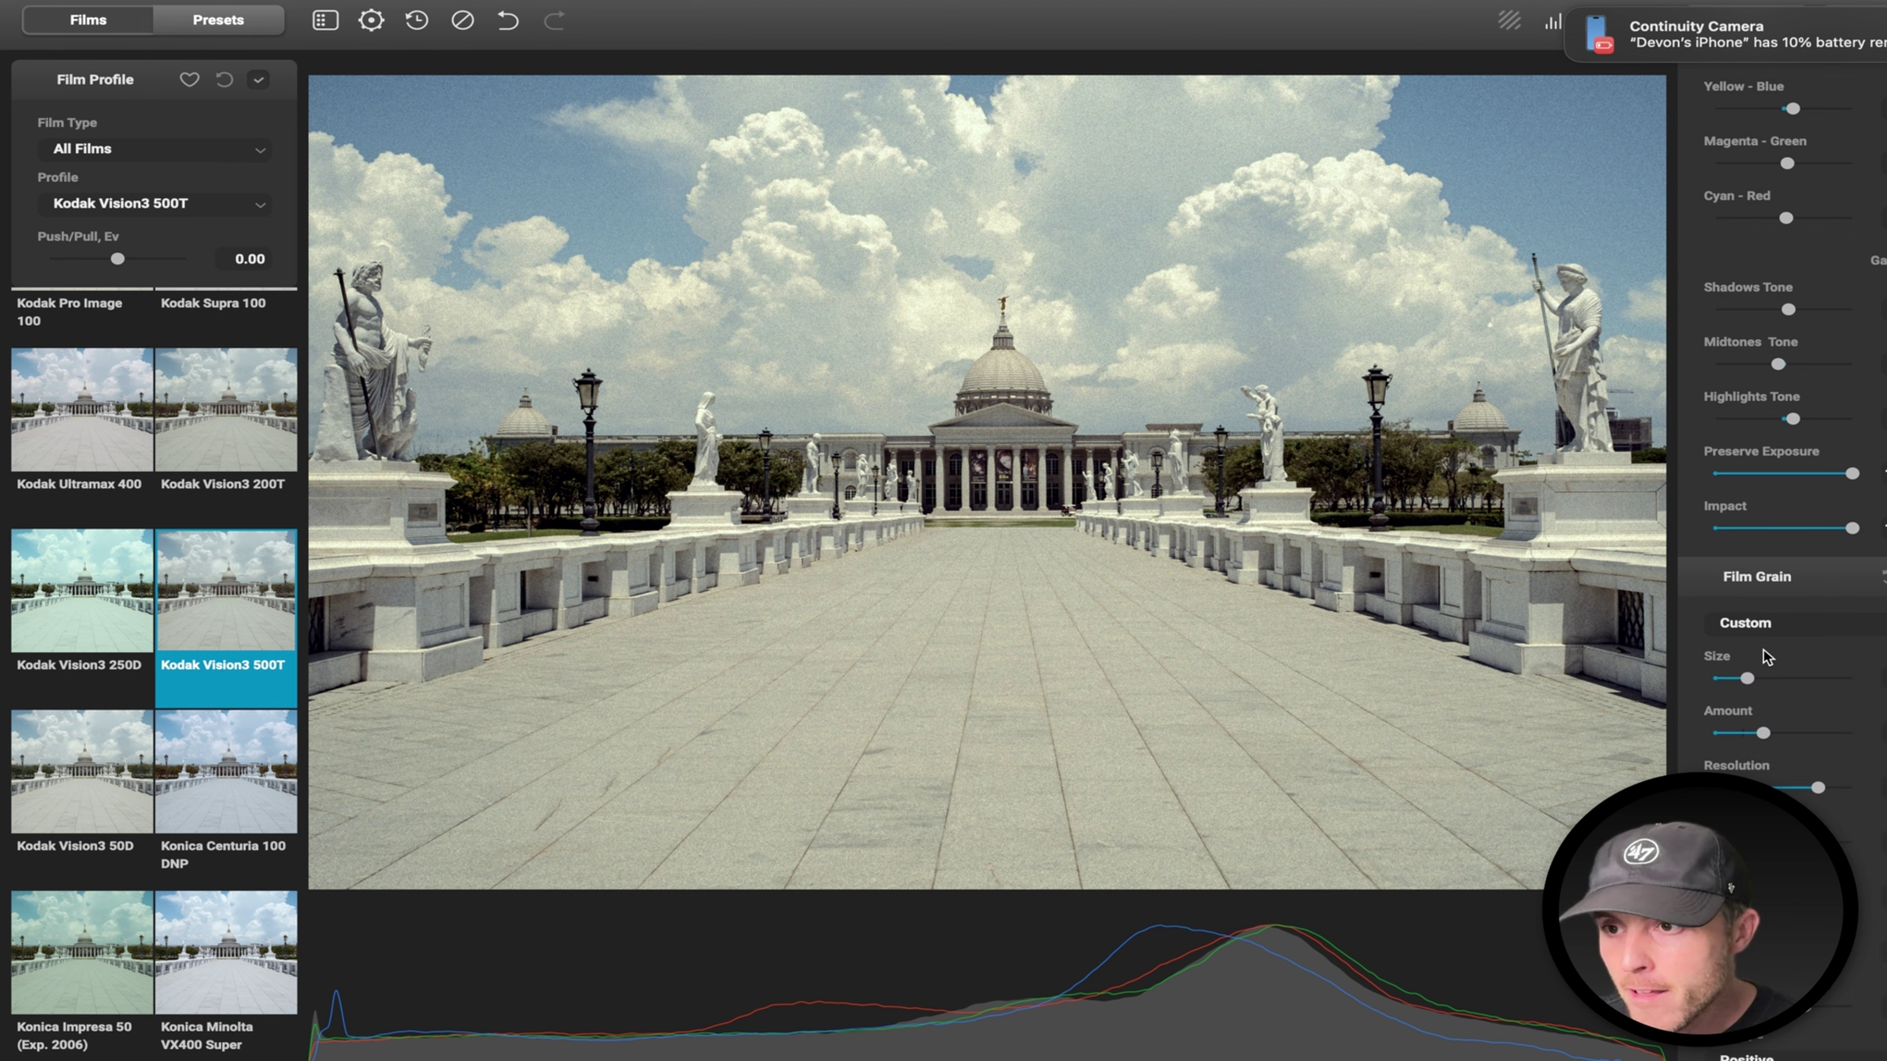
left_click(1785, 622)
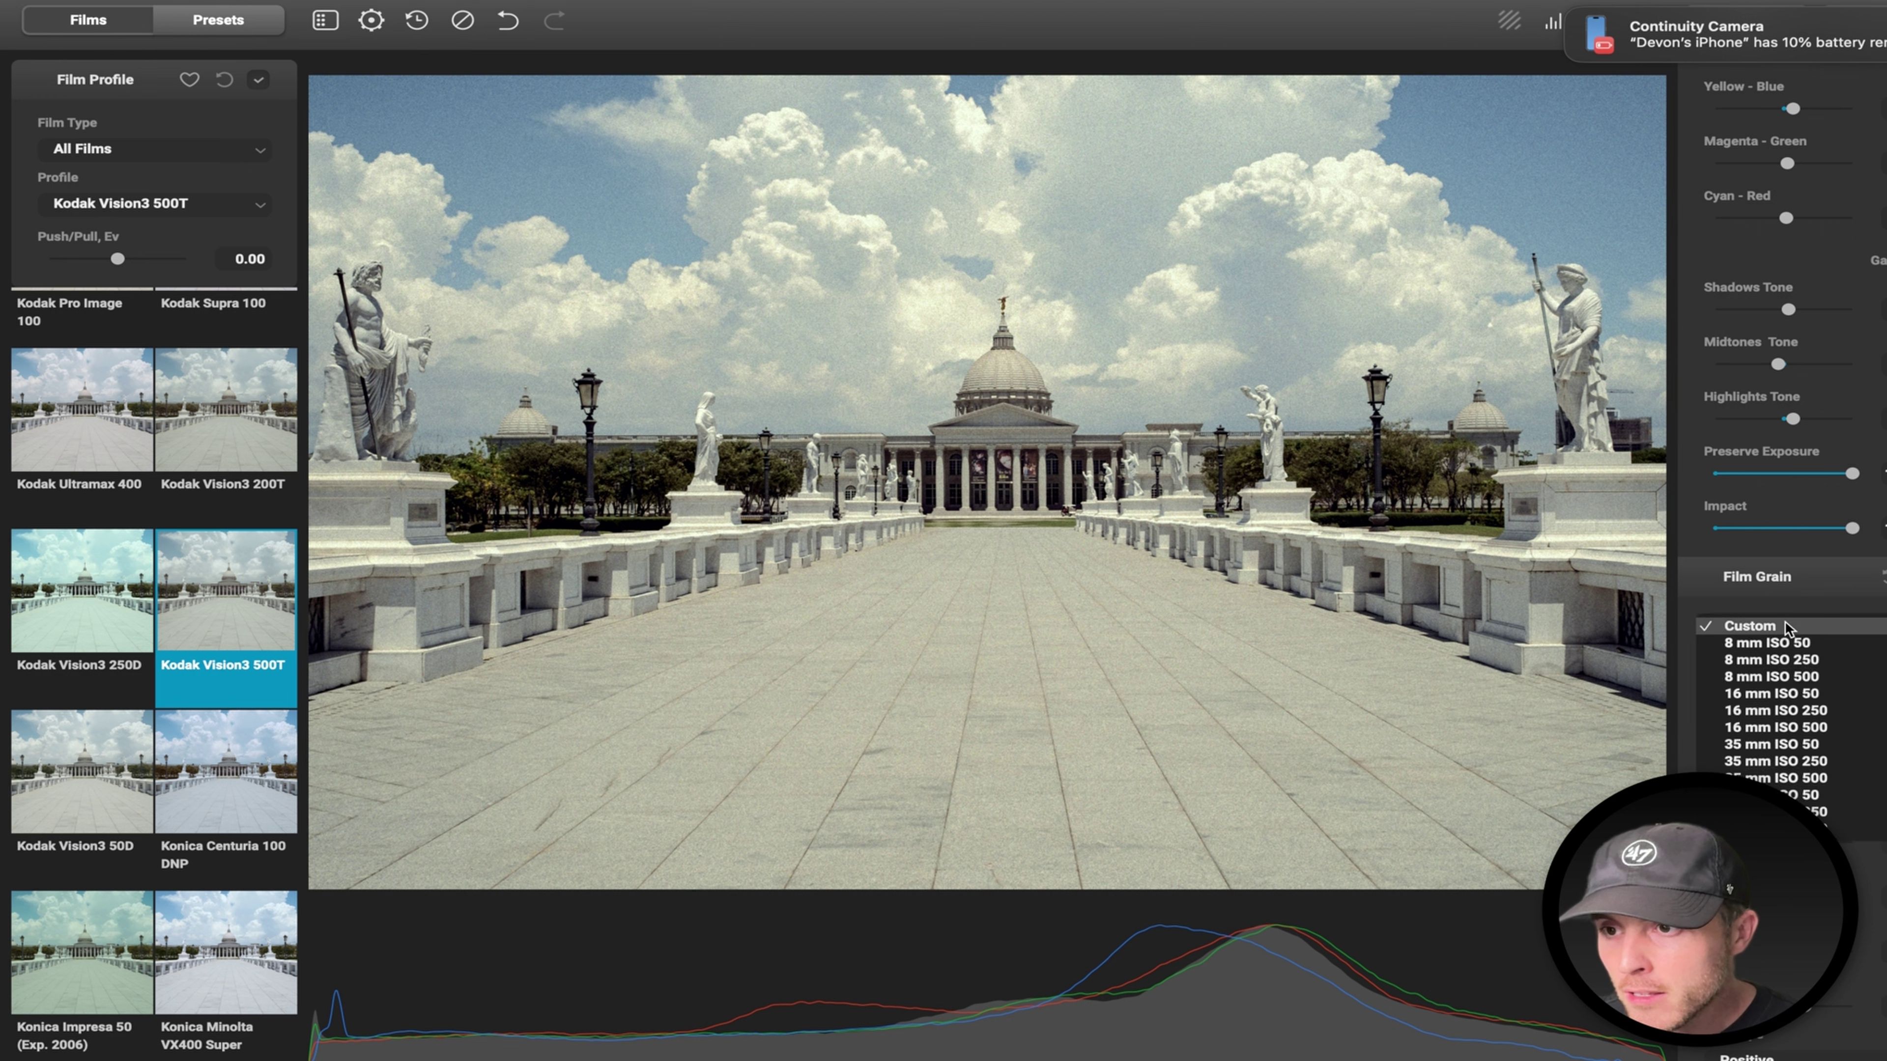
left_click(1783, 744)
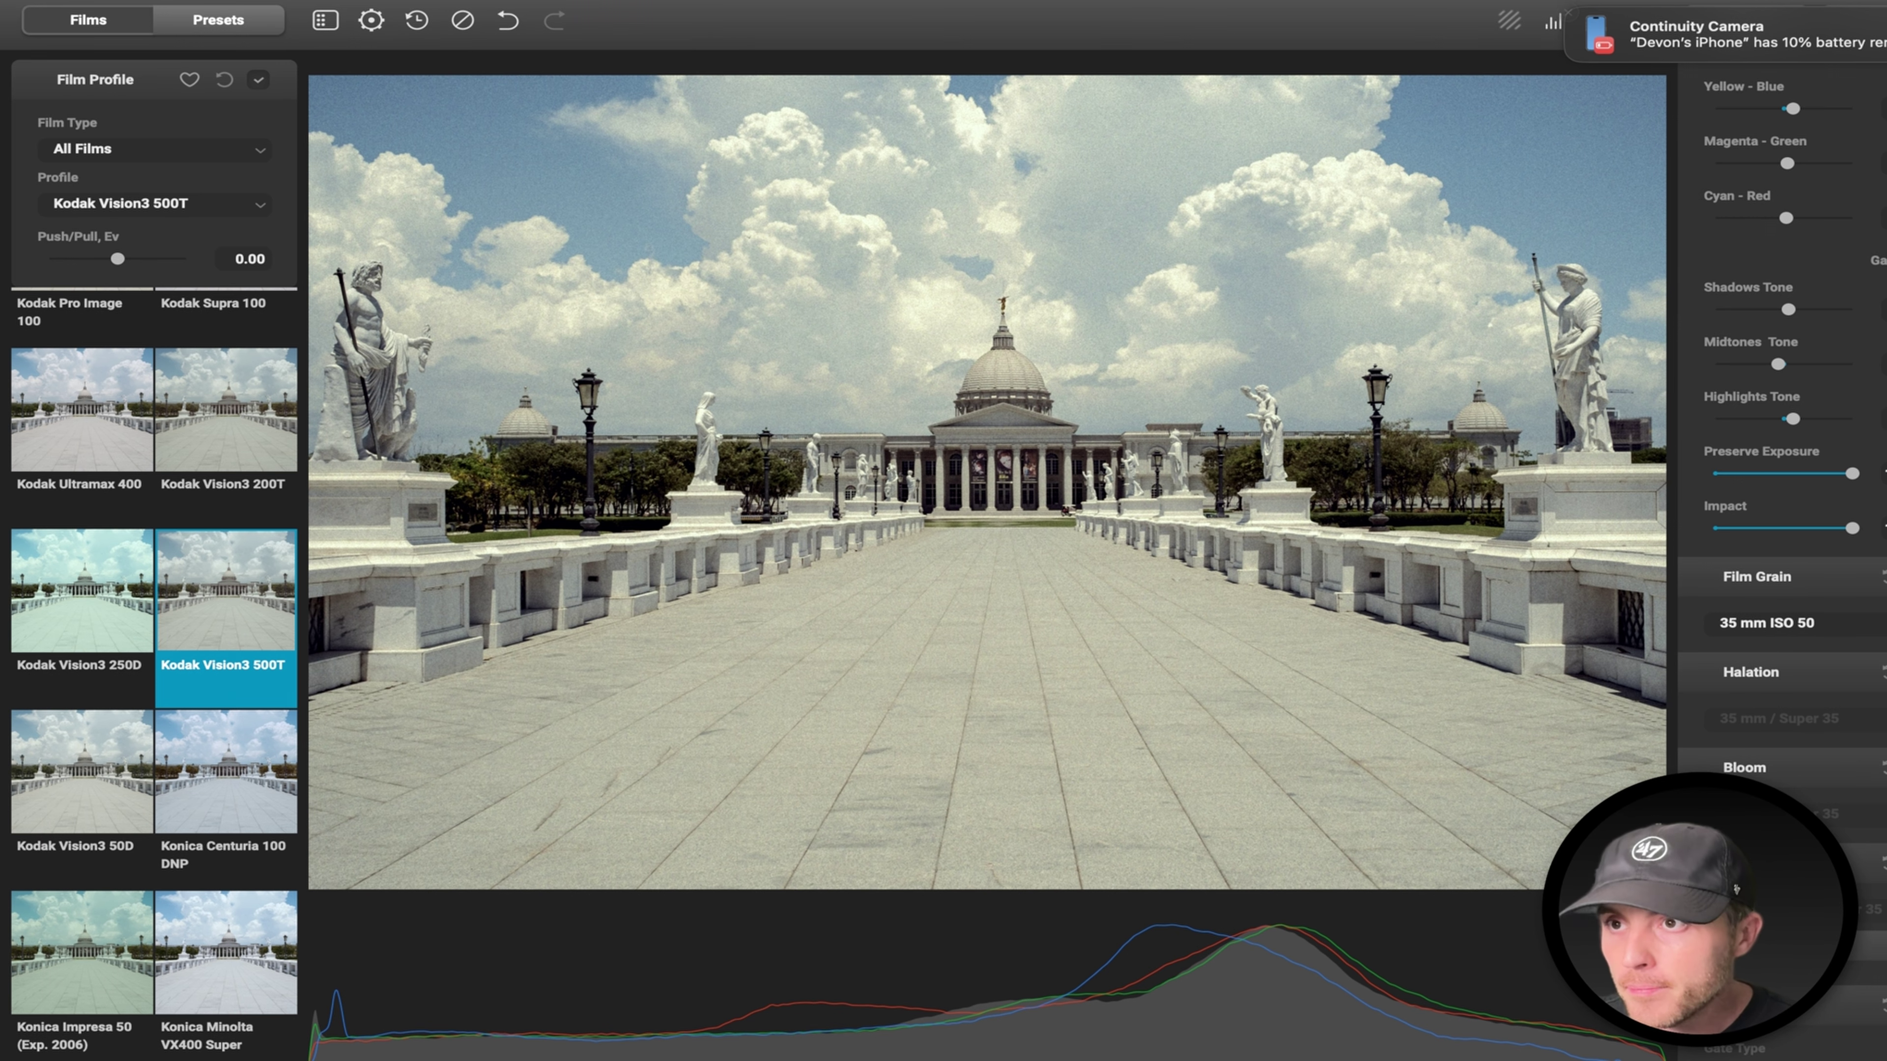
Dismiss the notification and toggle the 1:1 preview to inspect the grain on the photo.
left_click(1570, 15)
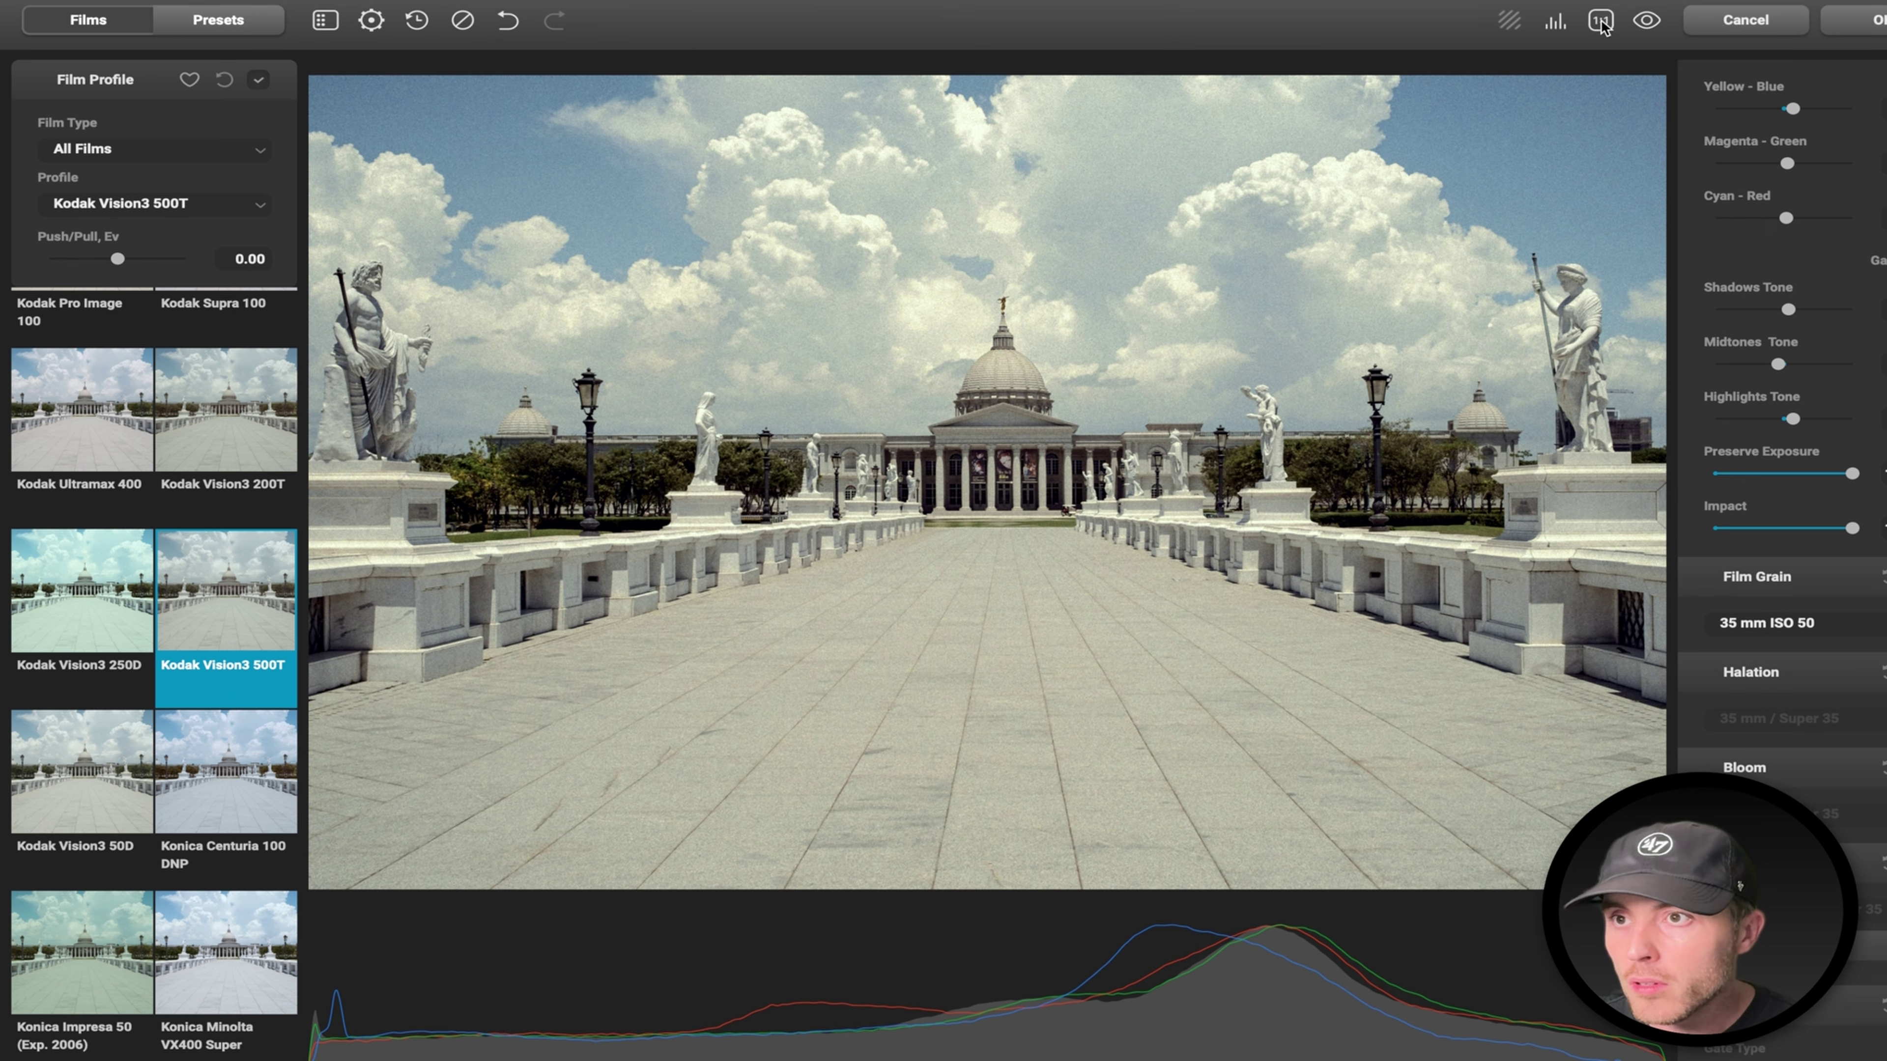
left_click(1601, 20)
left_click(1602, 21)
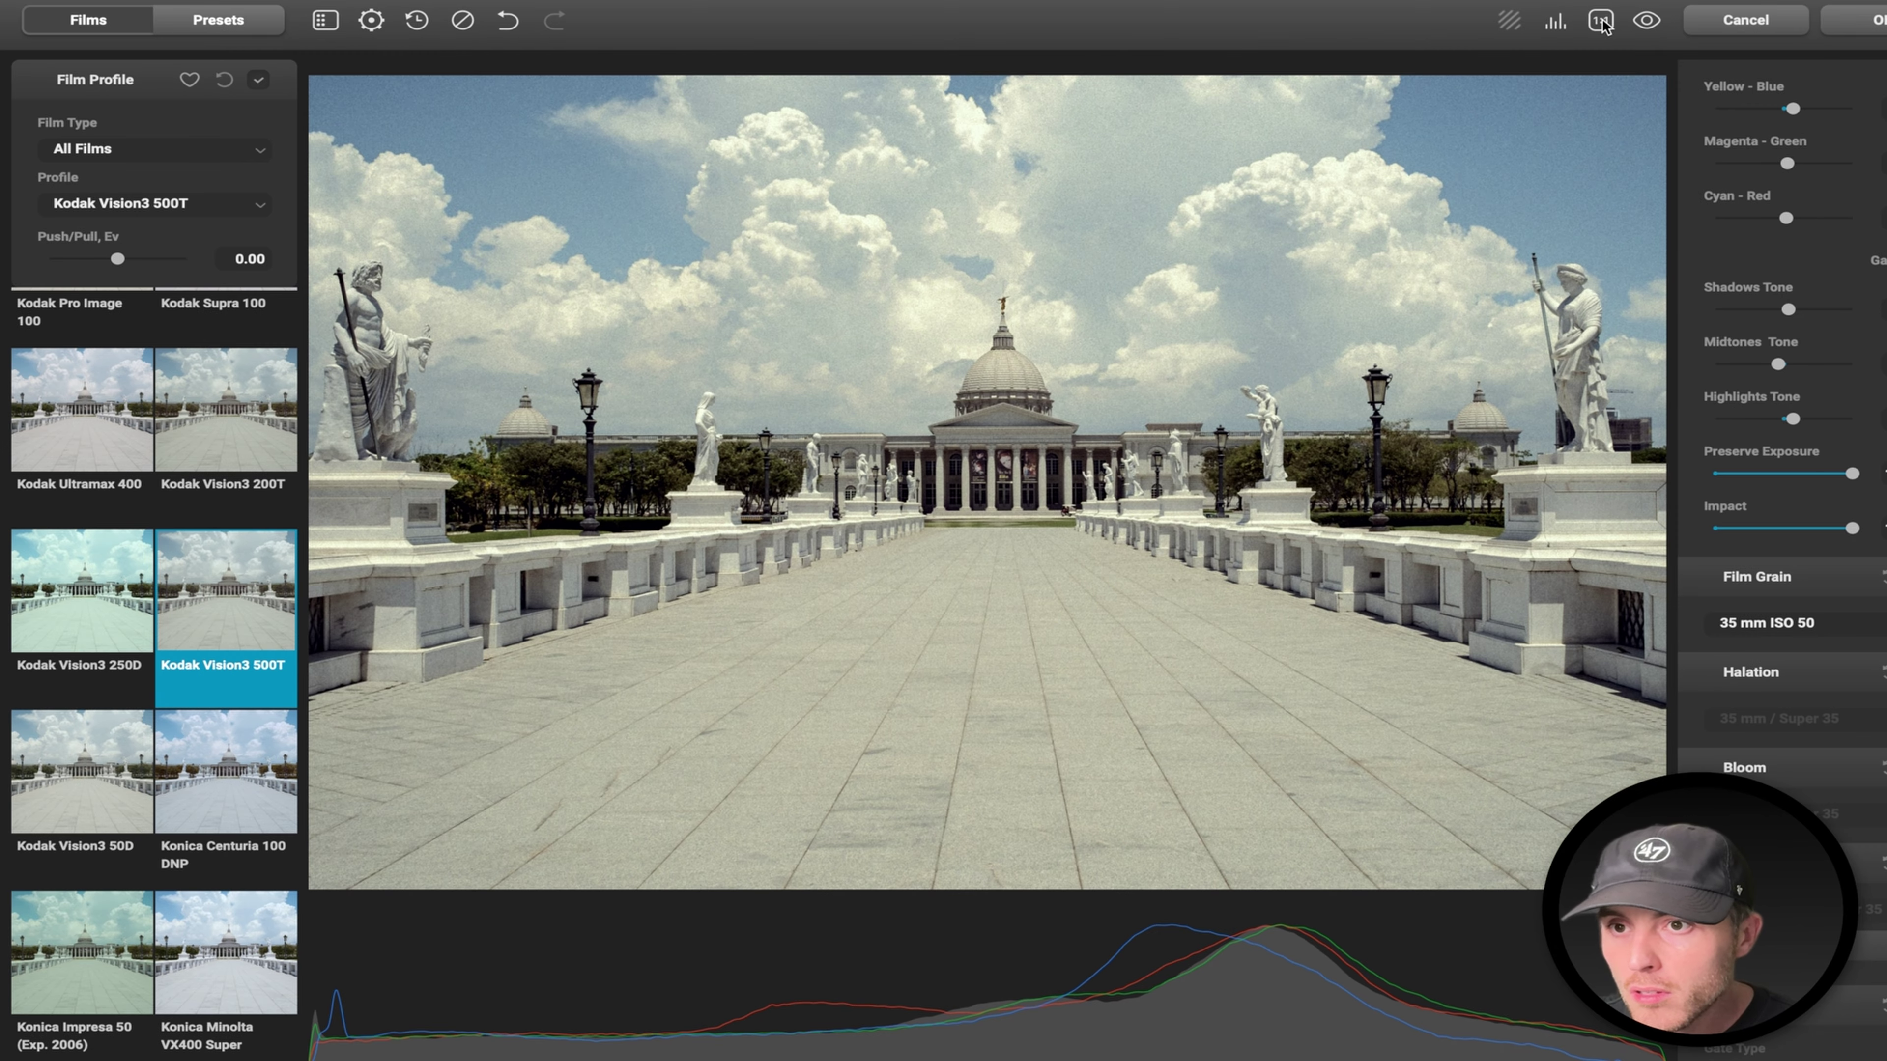
left_click(1602, 22)
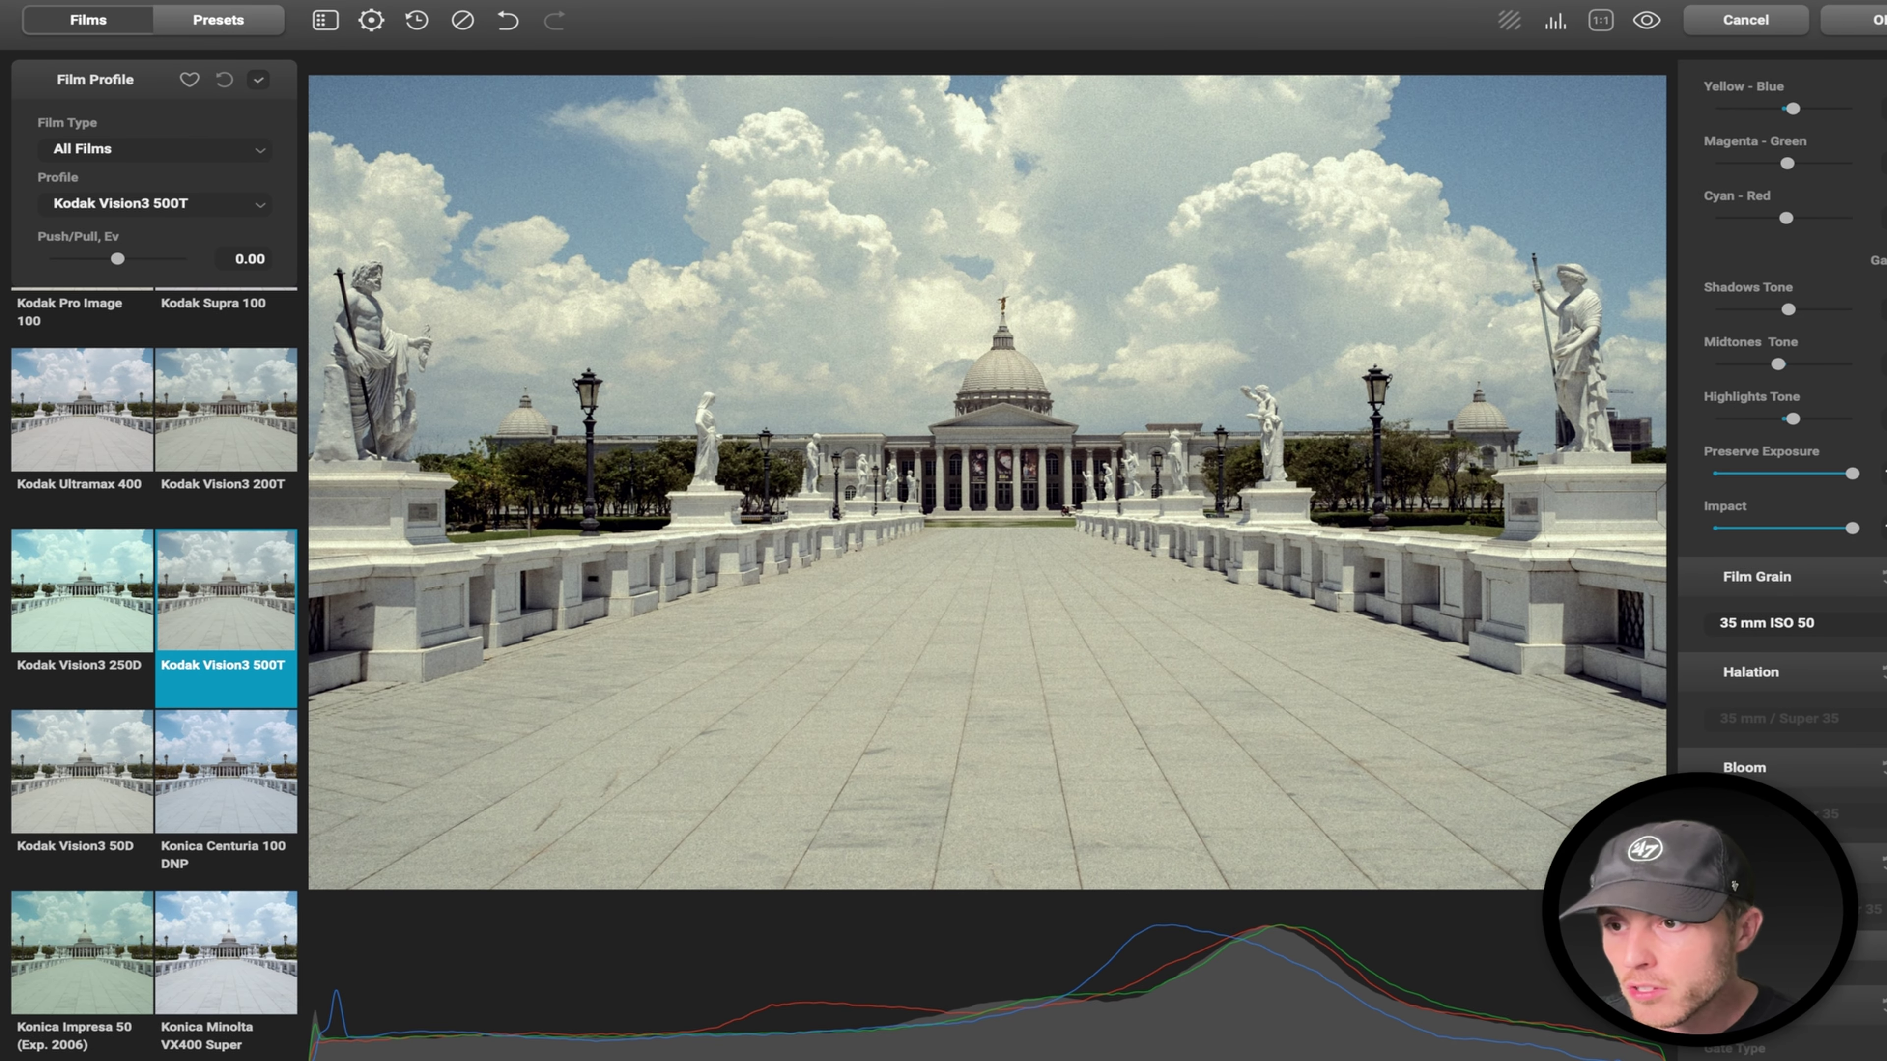
Turn on Halation, try the 35 mm / Super 35 No Remjet preset and return to 35 mm / Super 35.
left_click(1793, 721)
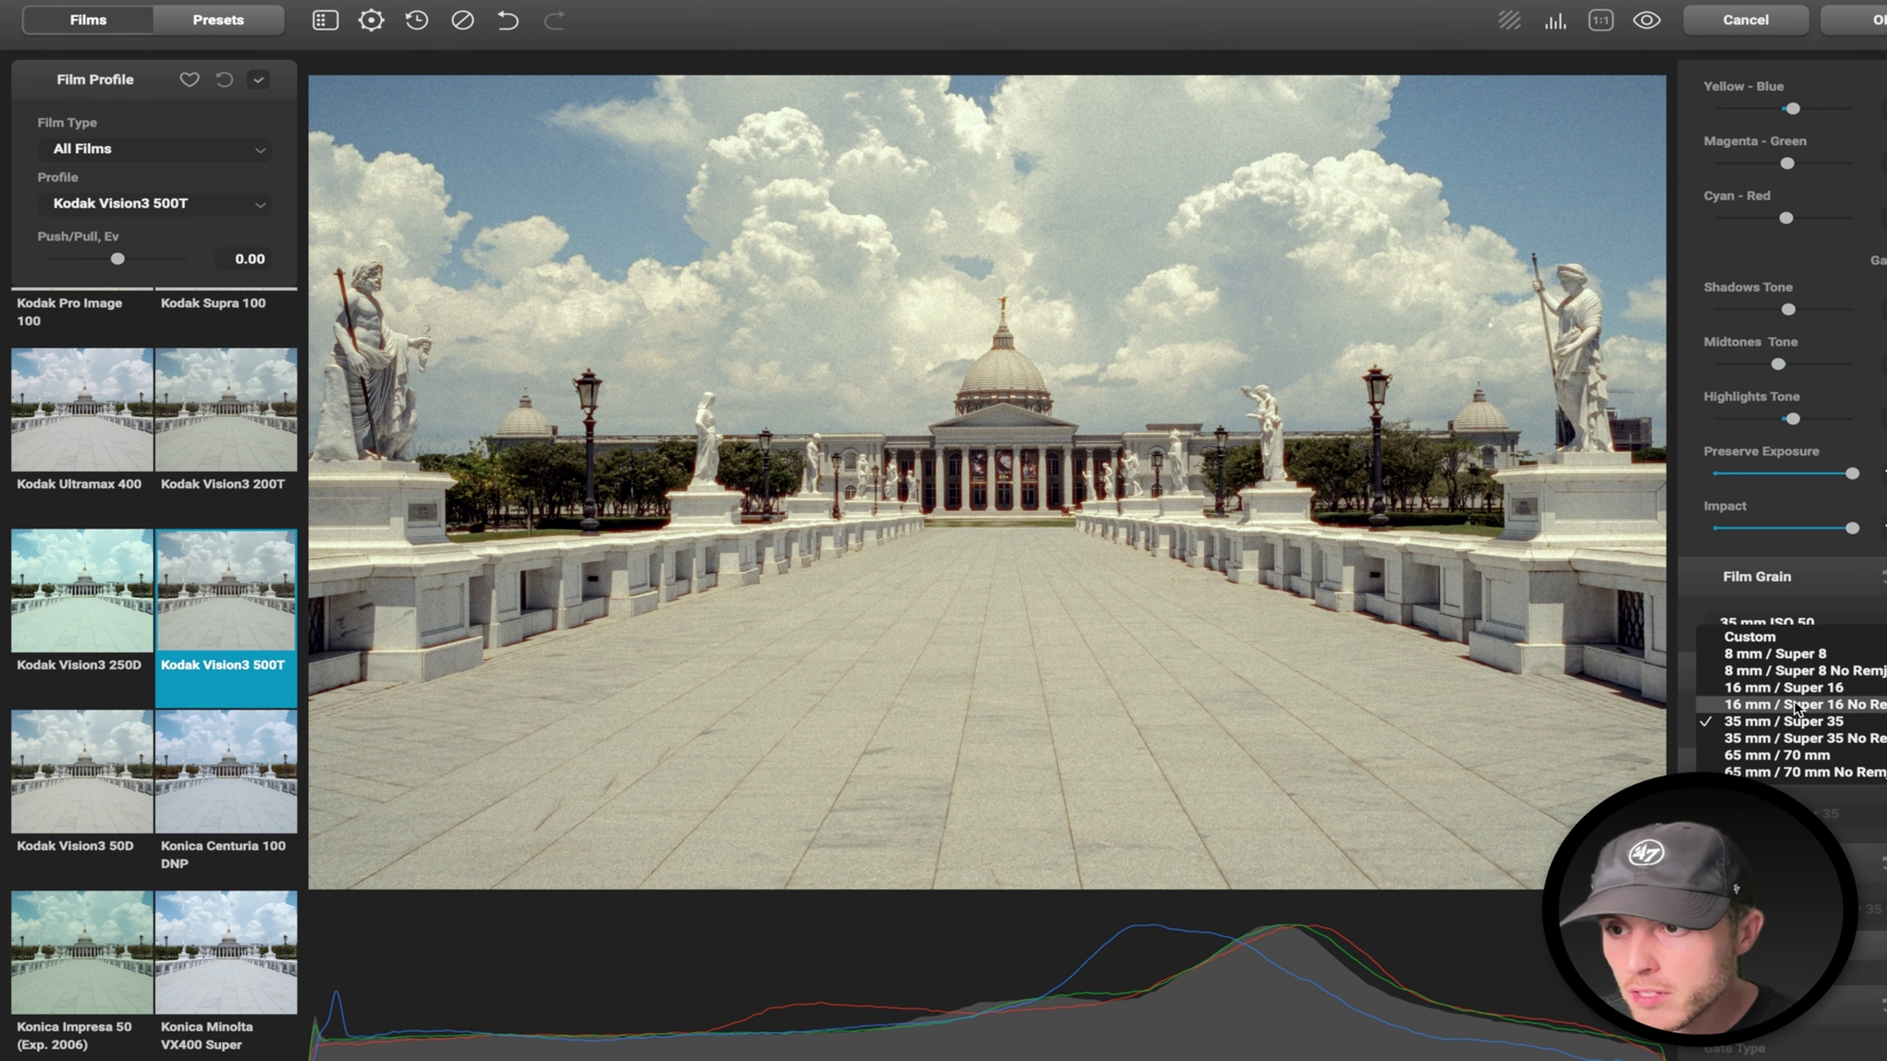
left_click(1778, 738)
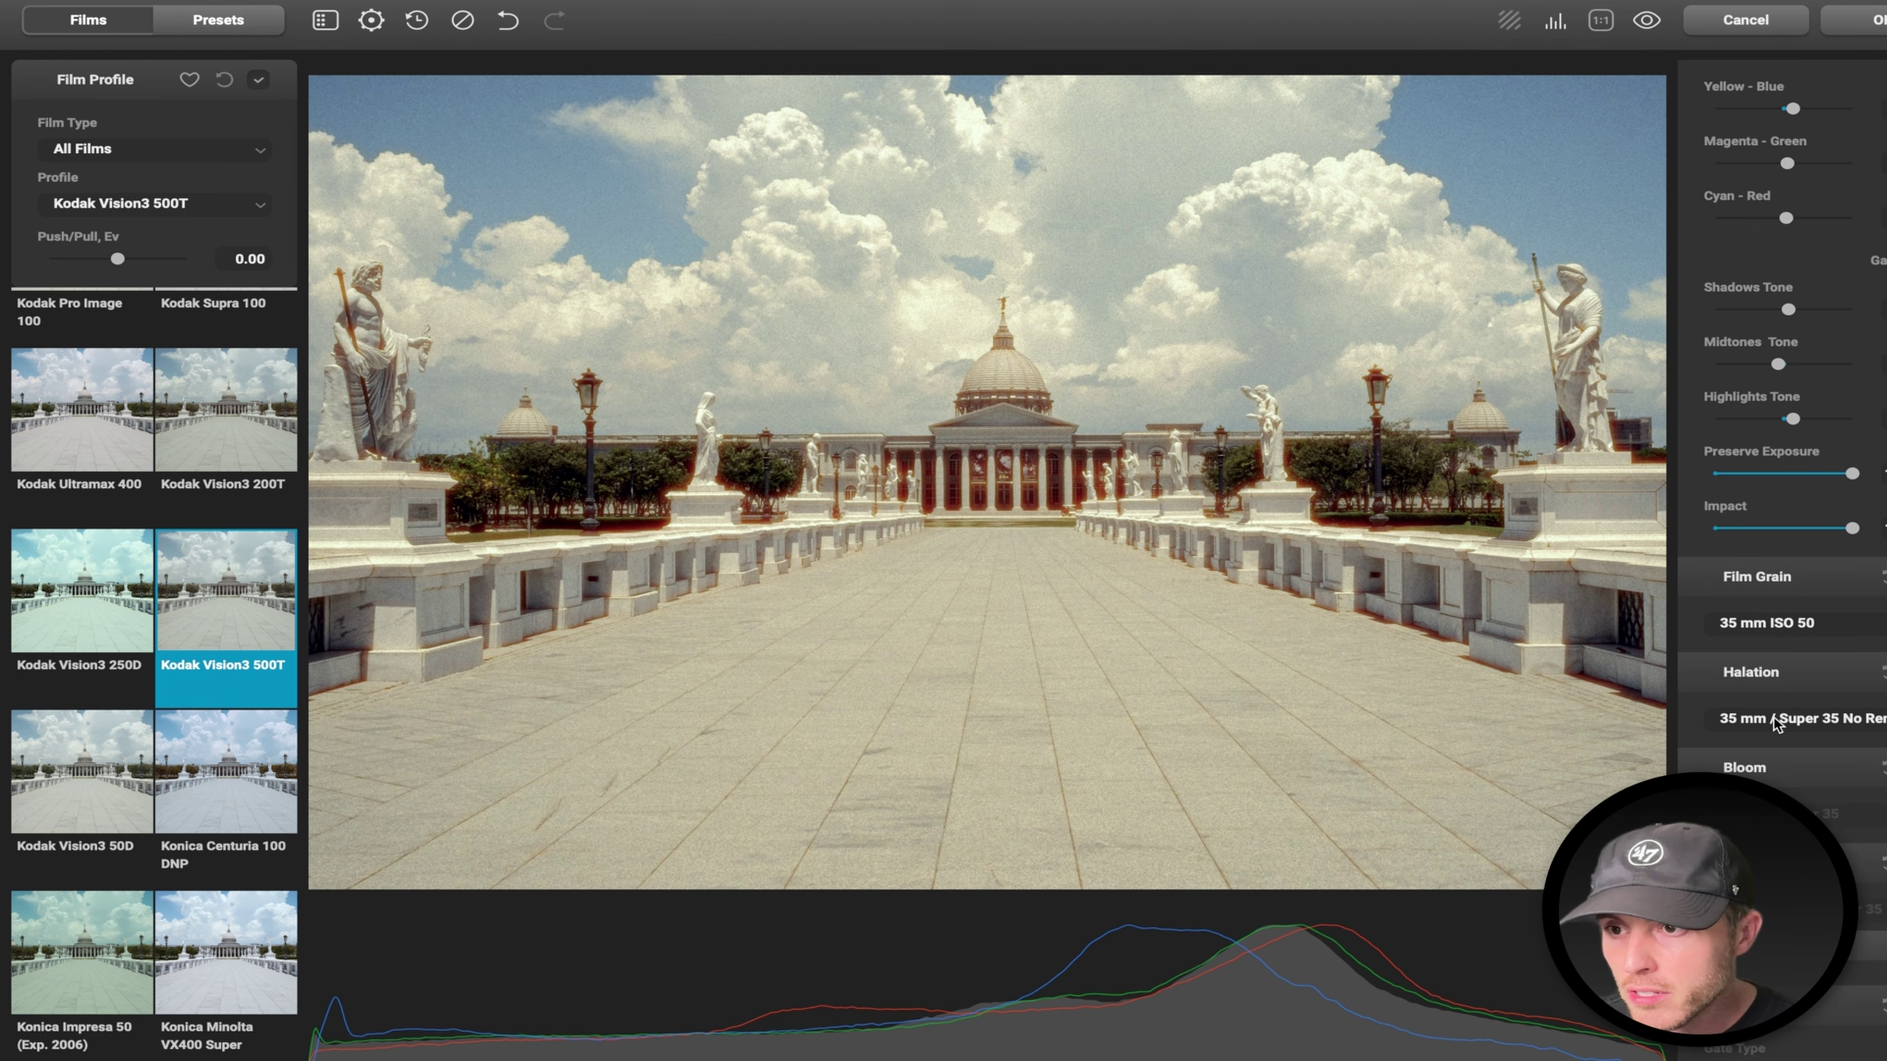
left_click(1780, 723)
left_click(1781, 704)
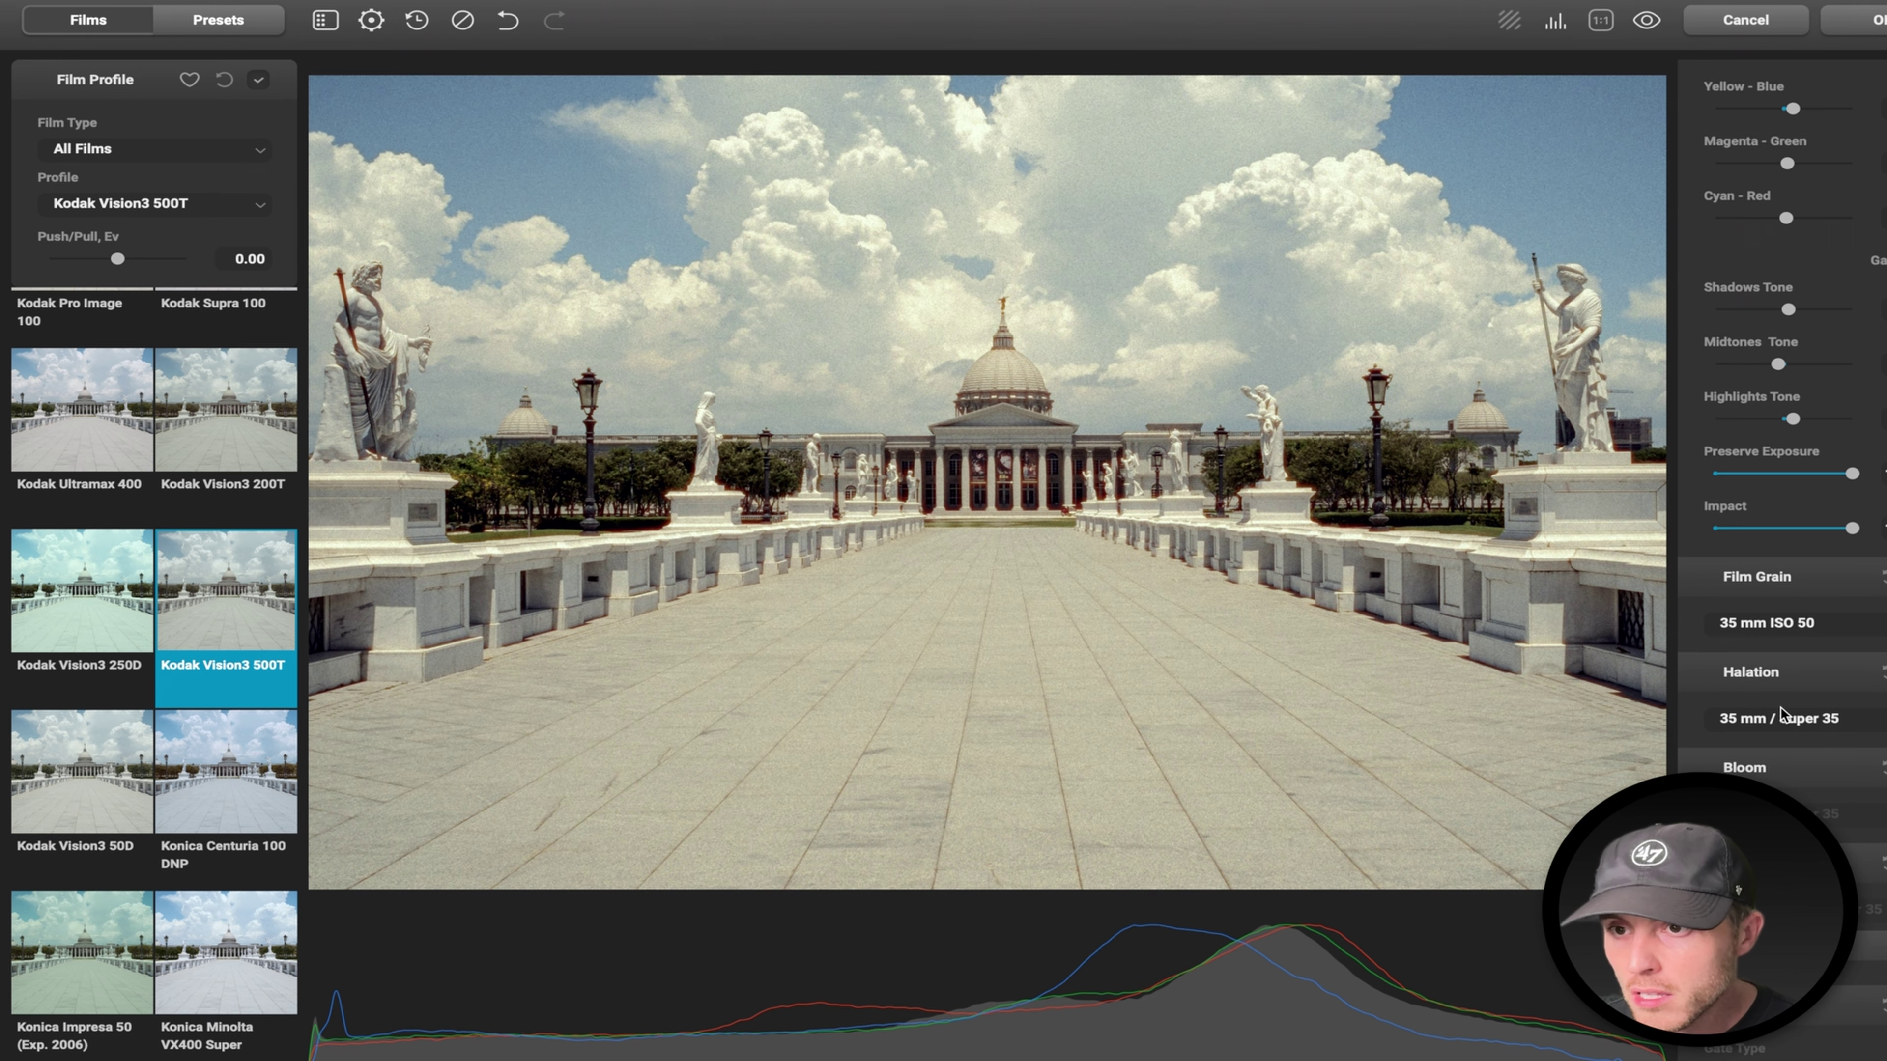
Switch Halation to Custom and preview its effect in Mask Mode, restoring the normal image view.
scroll(1782, 703, "down", 5)
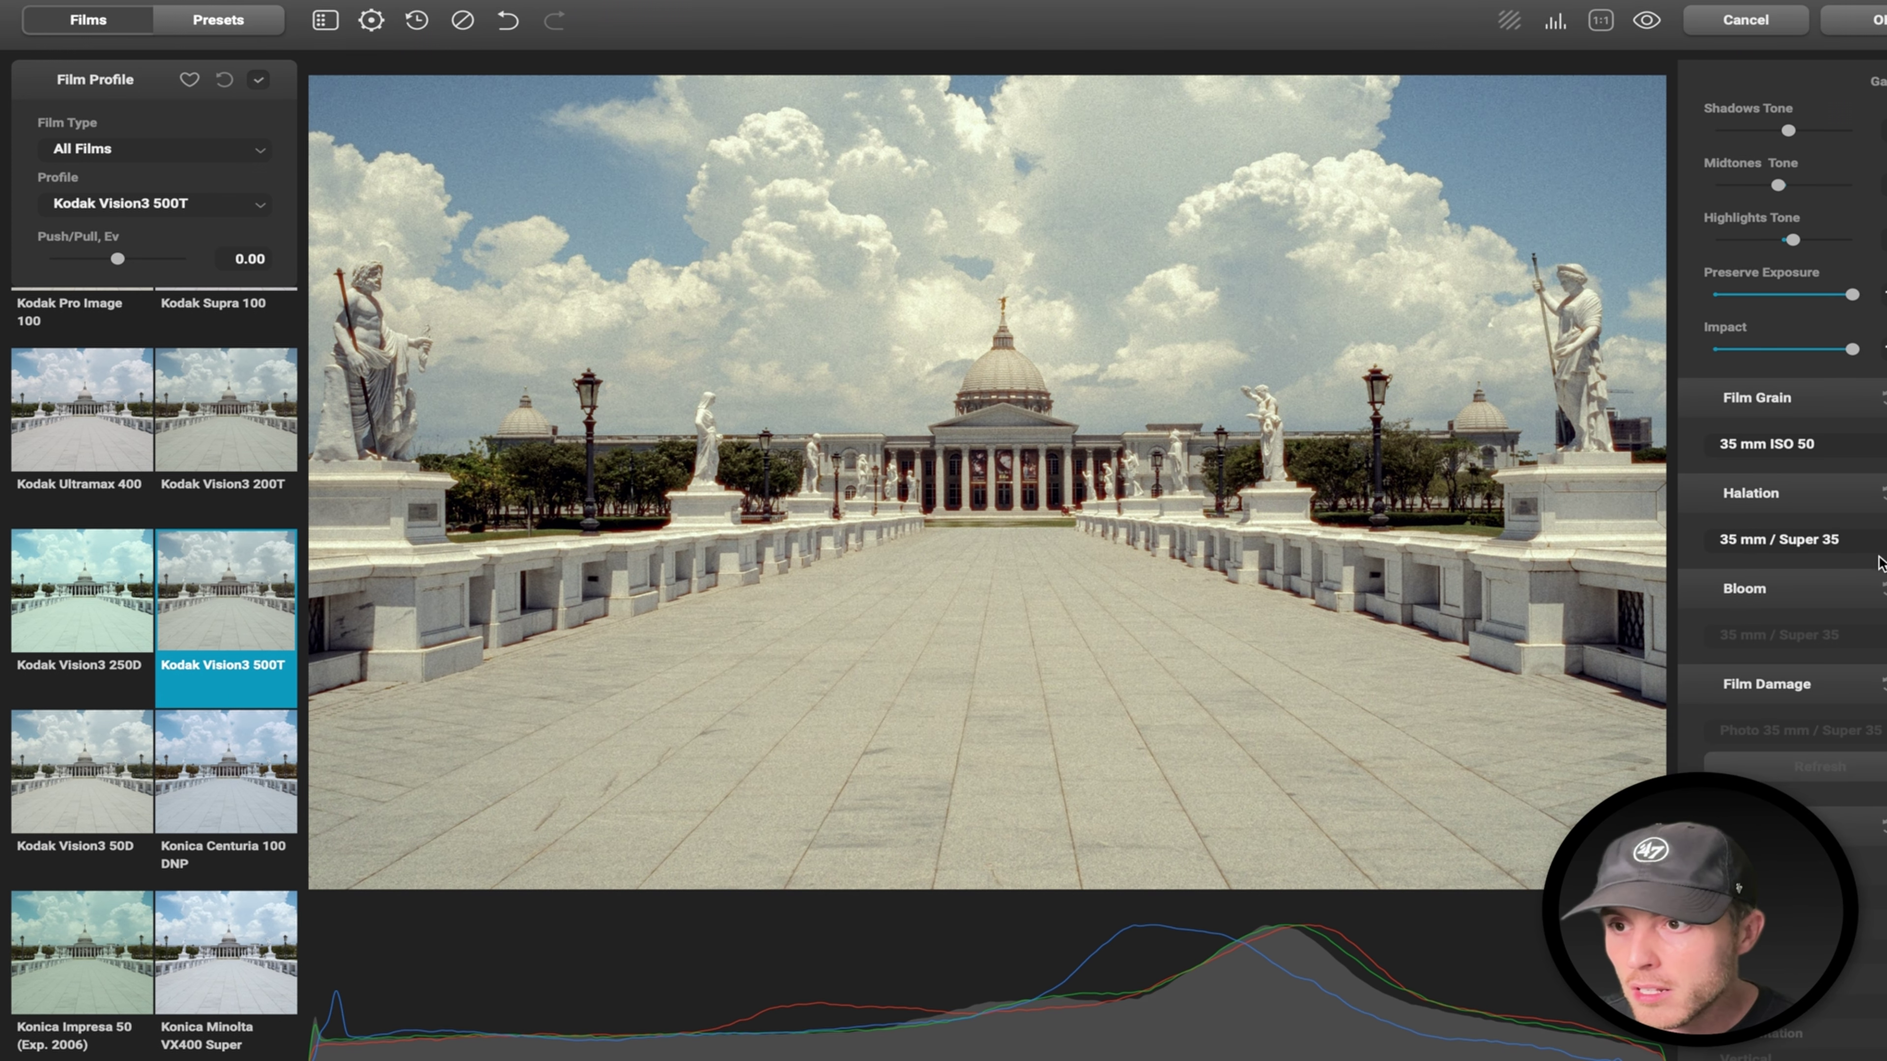
left_click(1879, 548)
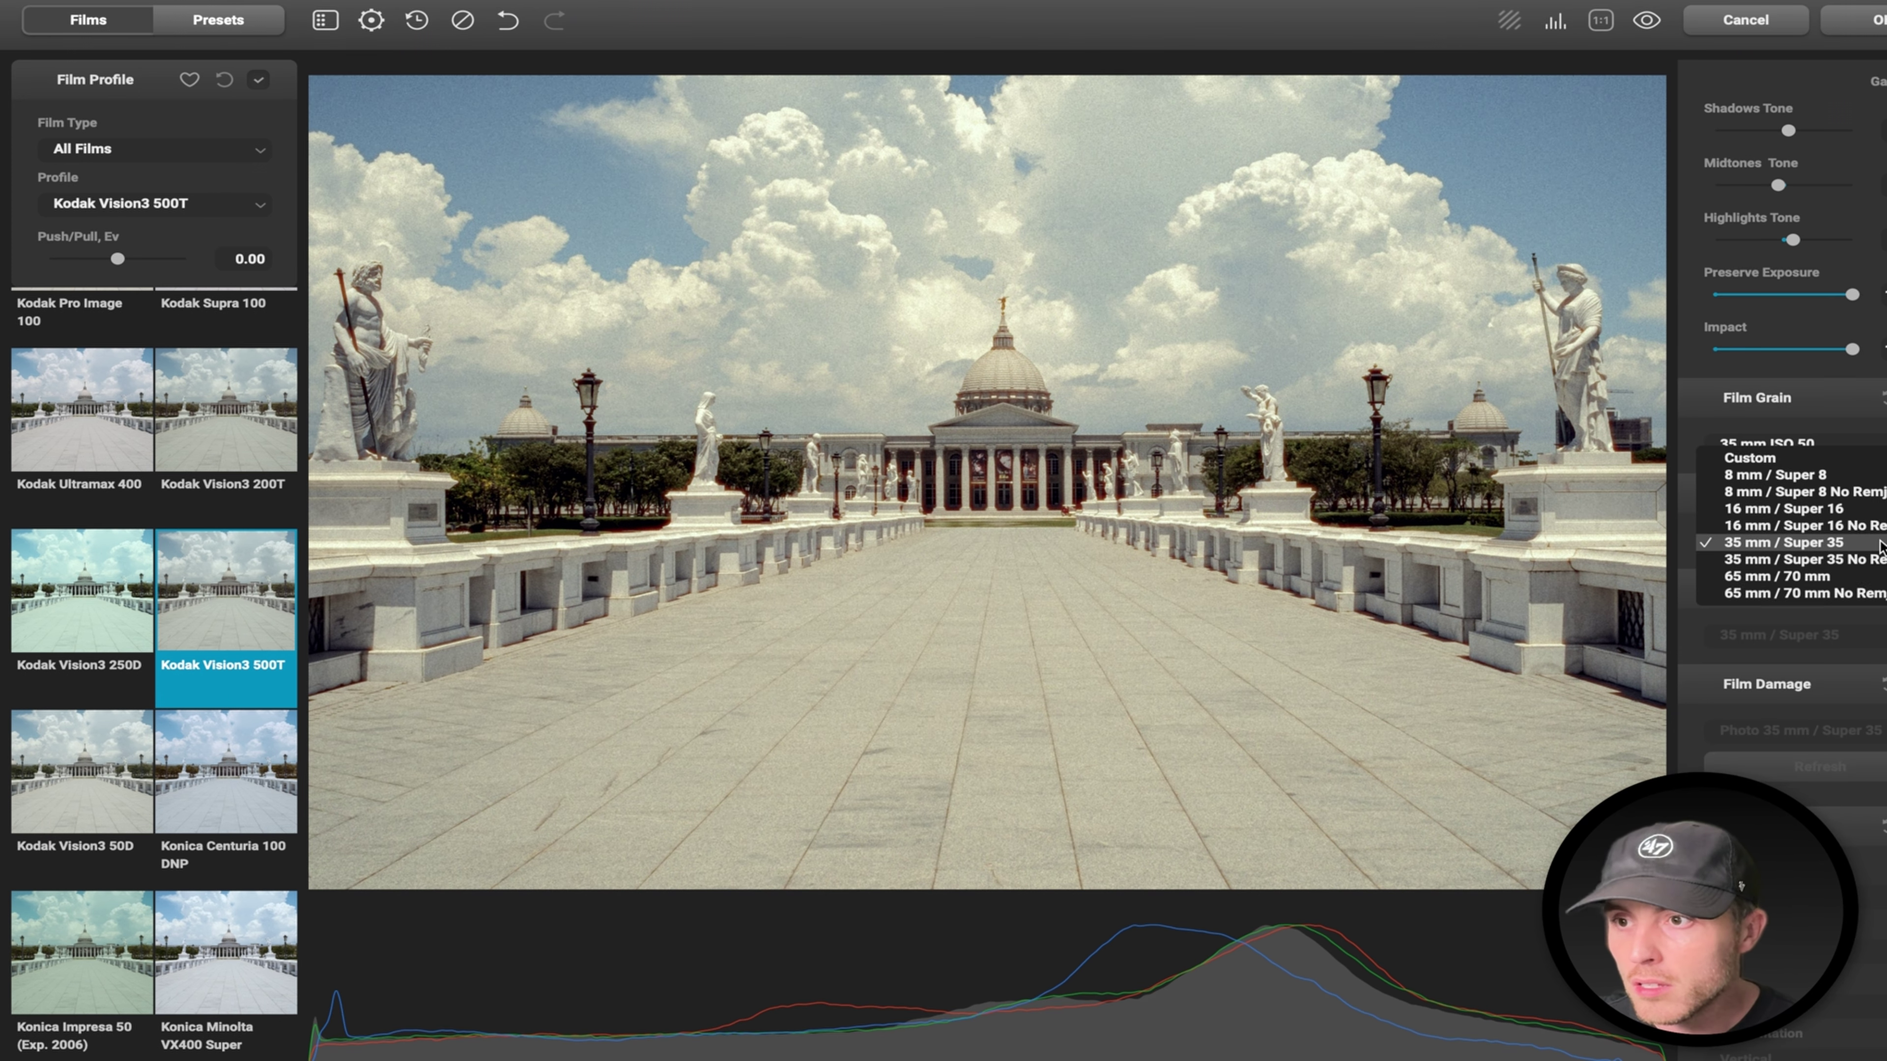
left_click(1806, 457)
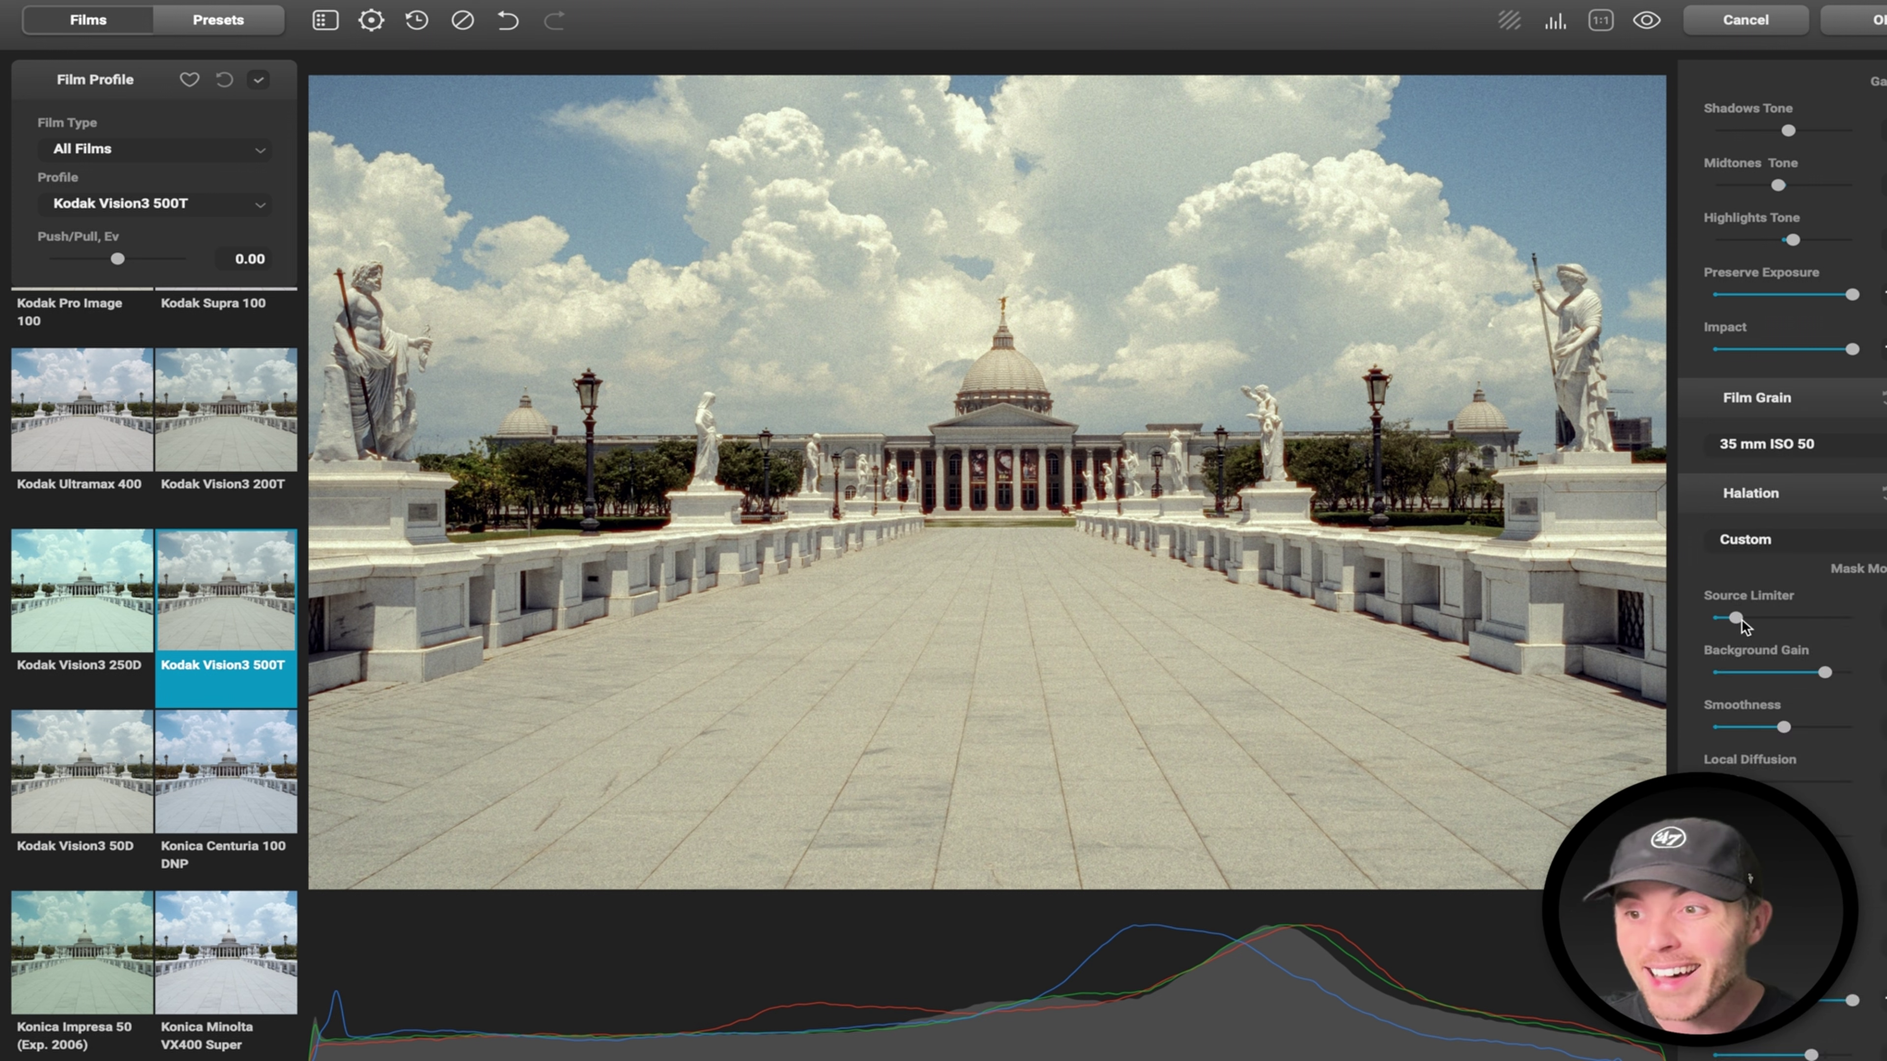
scroll(1790, 611, "down", 2)
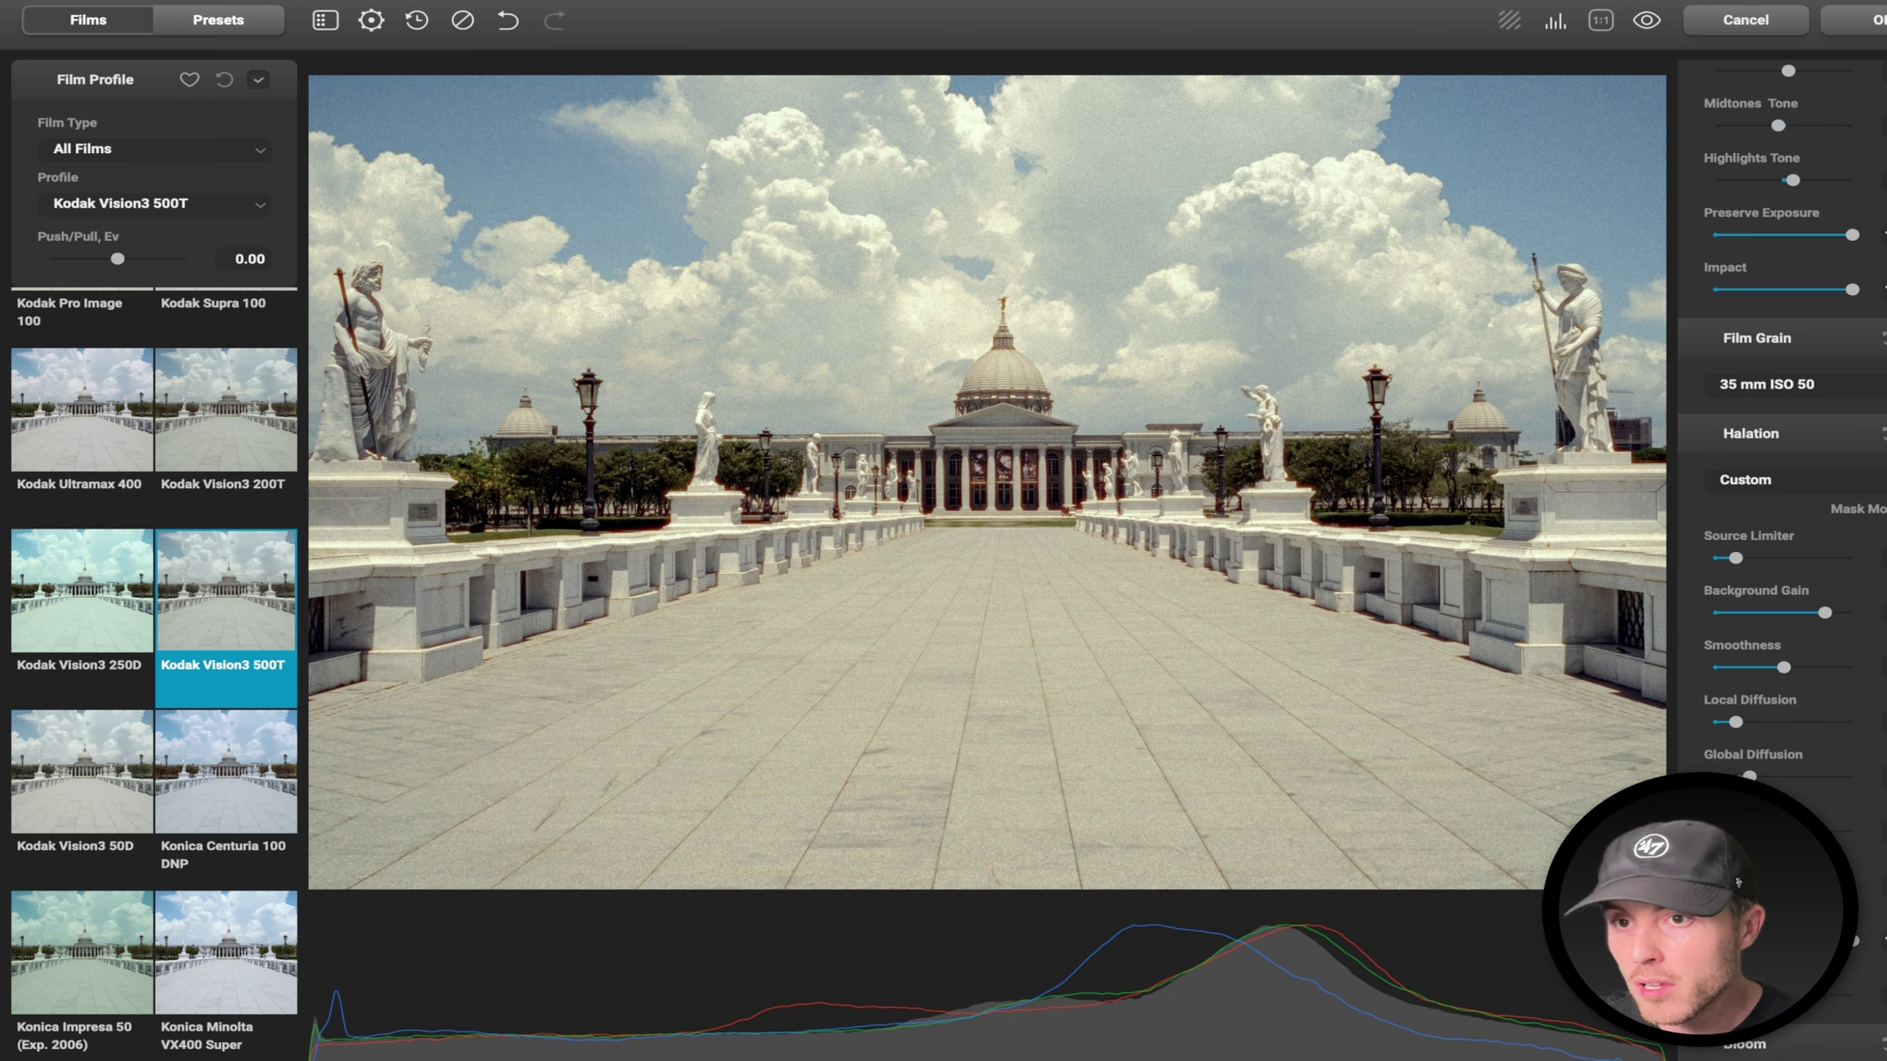
left_click(1879, 509)
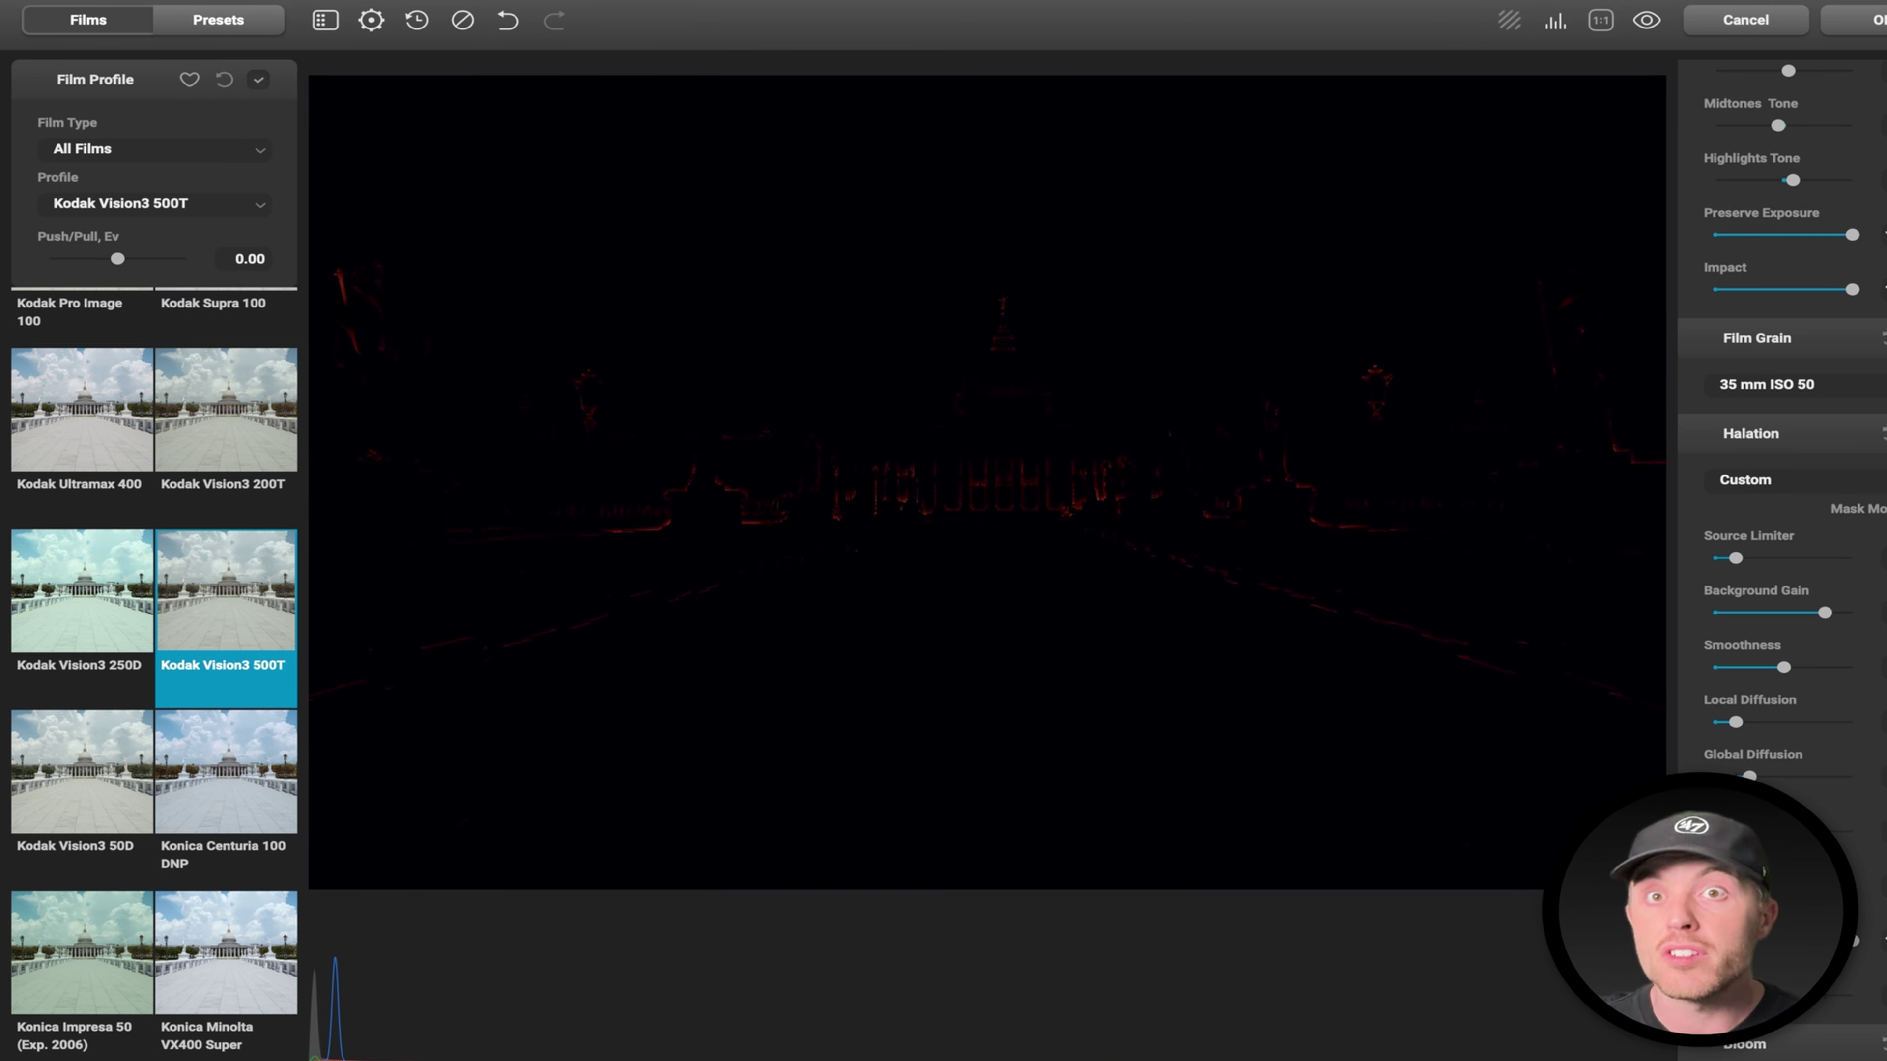
left_click(1879, 508)
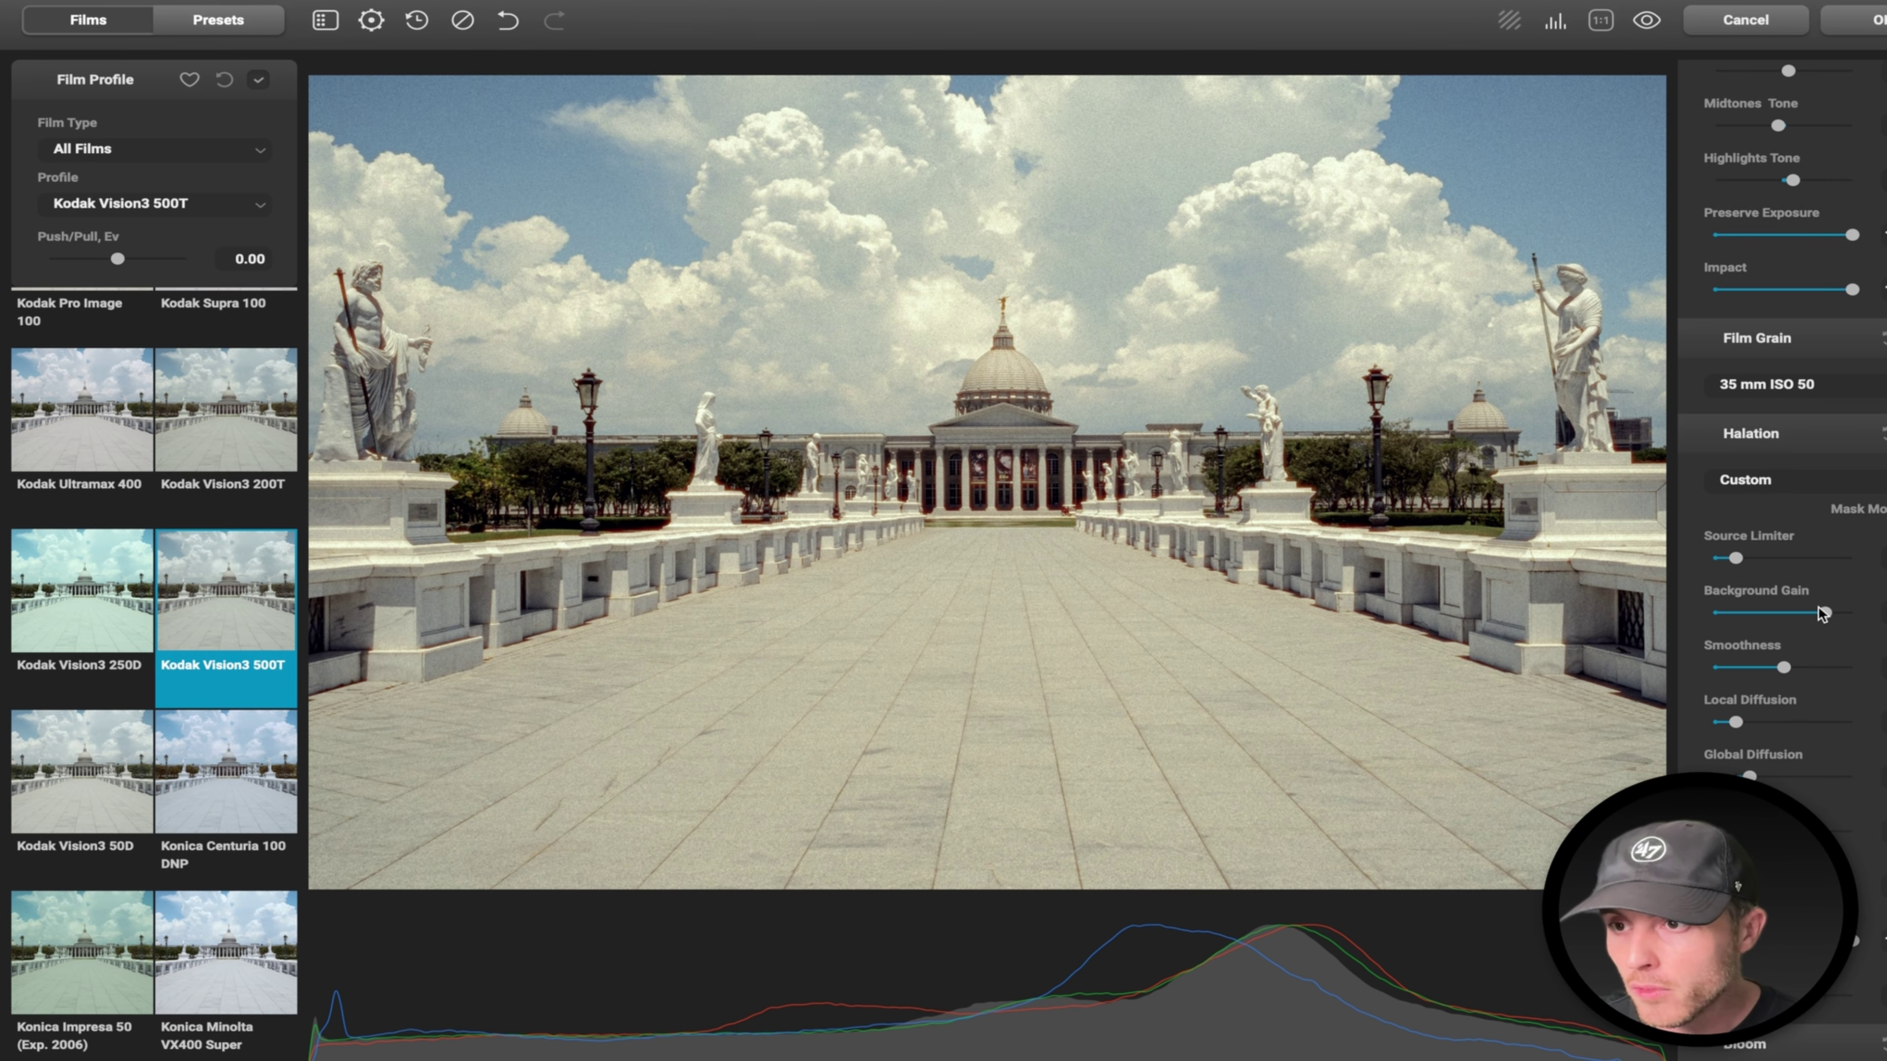
Raise the Halation Source Limiter to about two thirds, lower Background Gain to just under half and raise Global Diffusion slightly.
left_click_drag(1824, 614, 1767, 565)
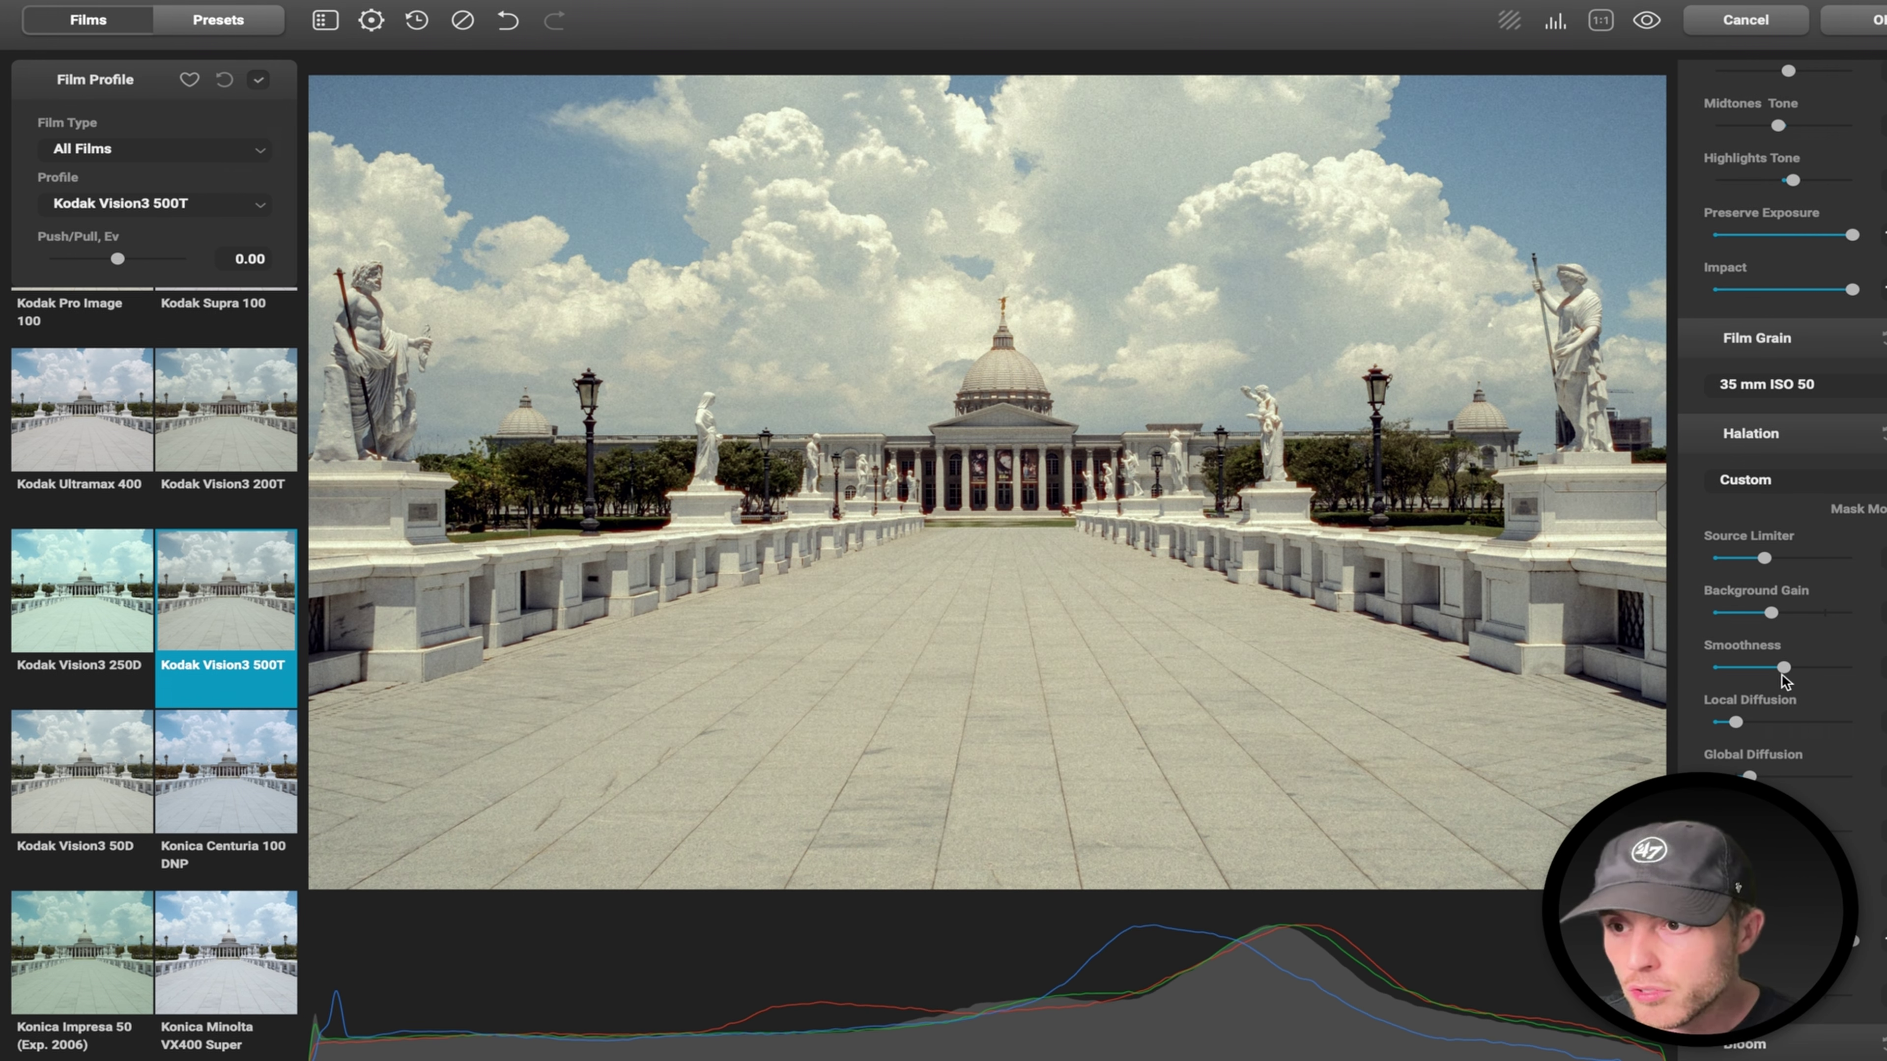
scroll(1783, 680, "down", 2)
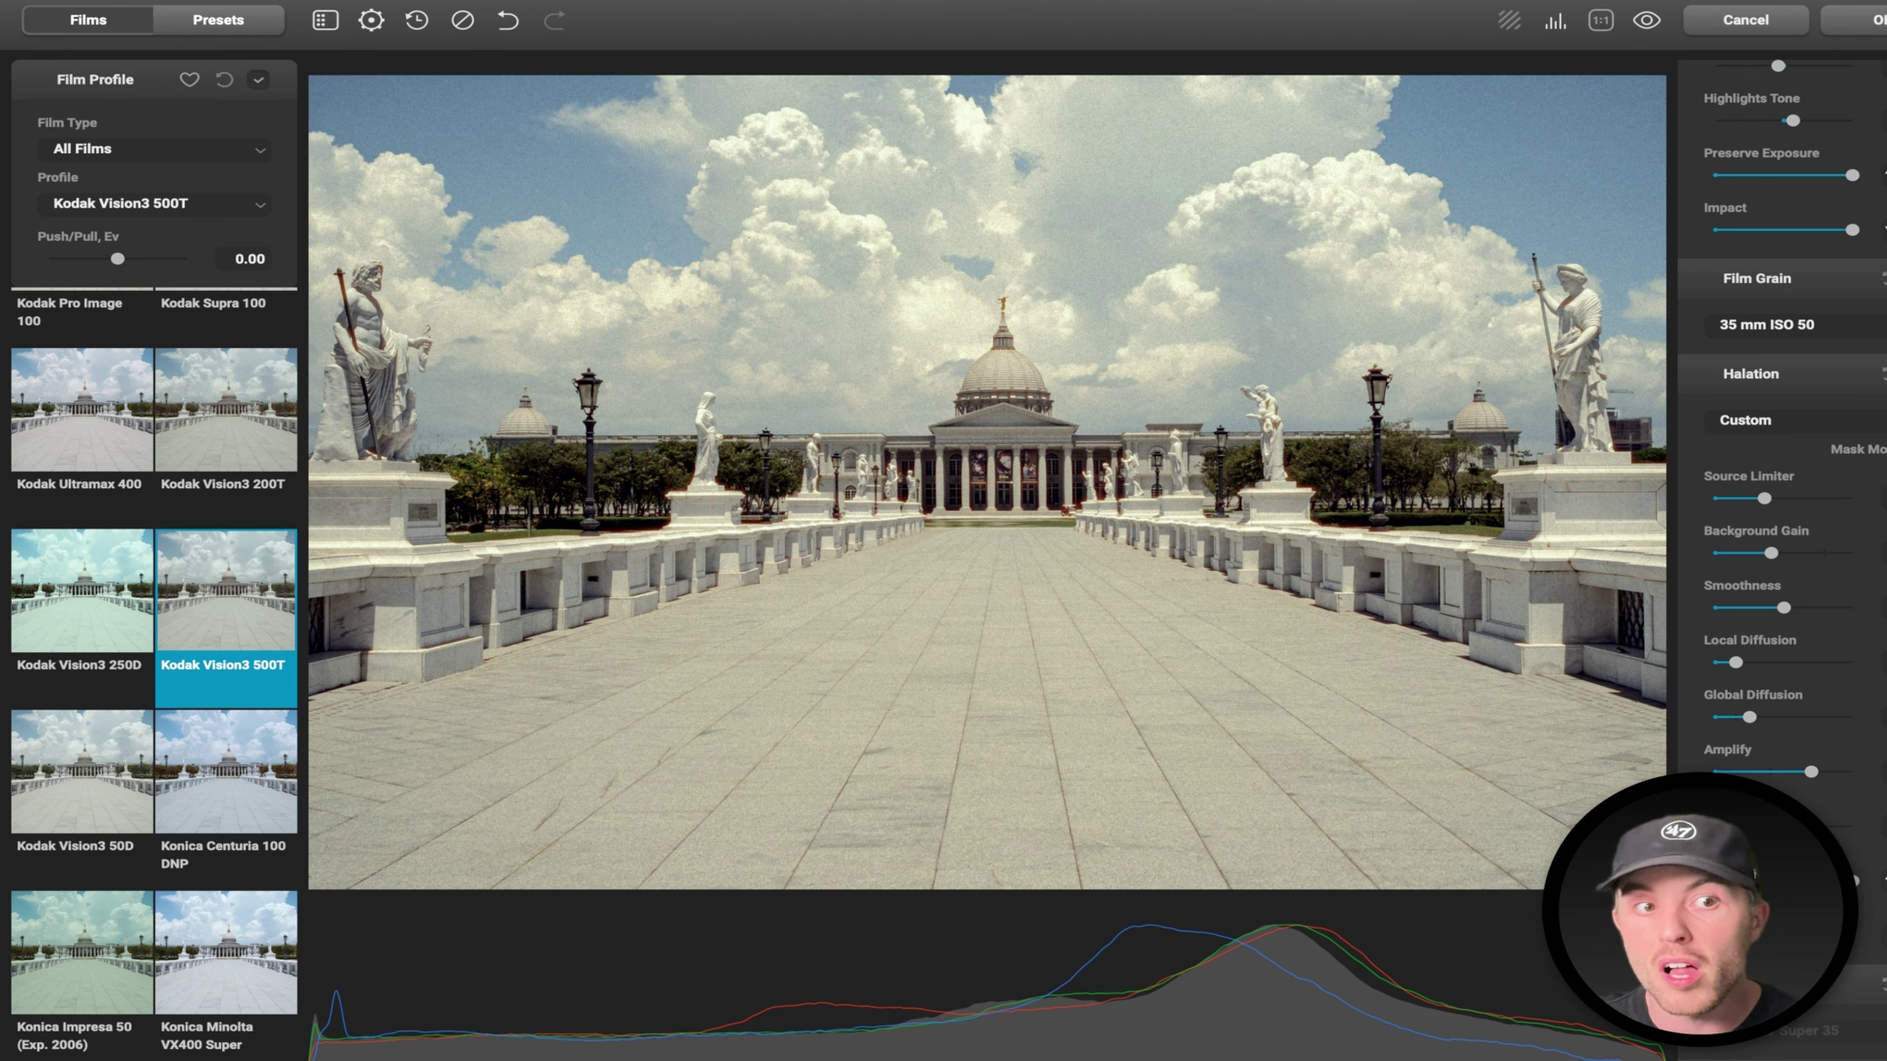
scroll(1879, 718, "up", 3)
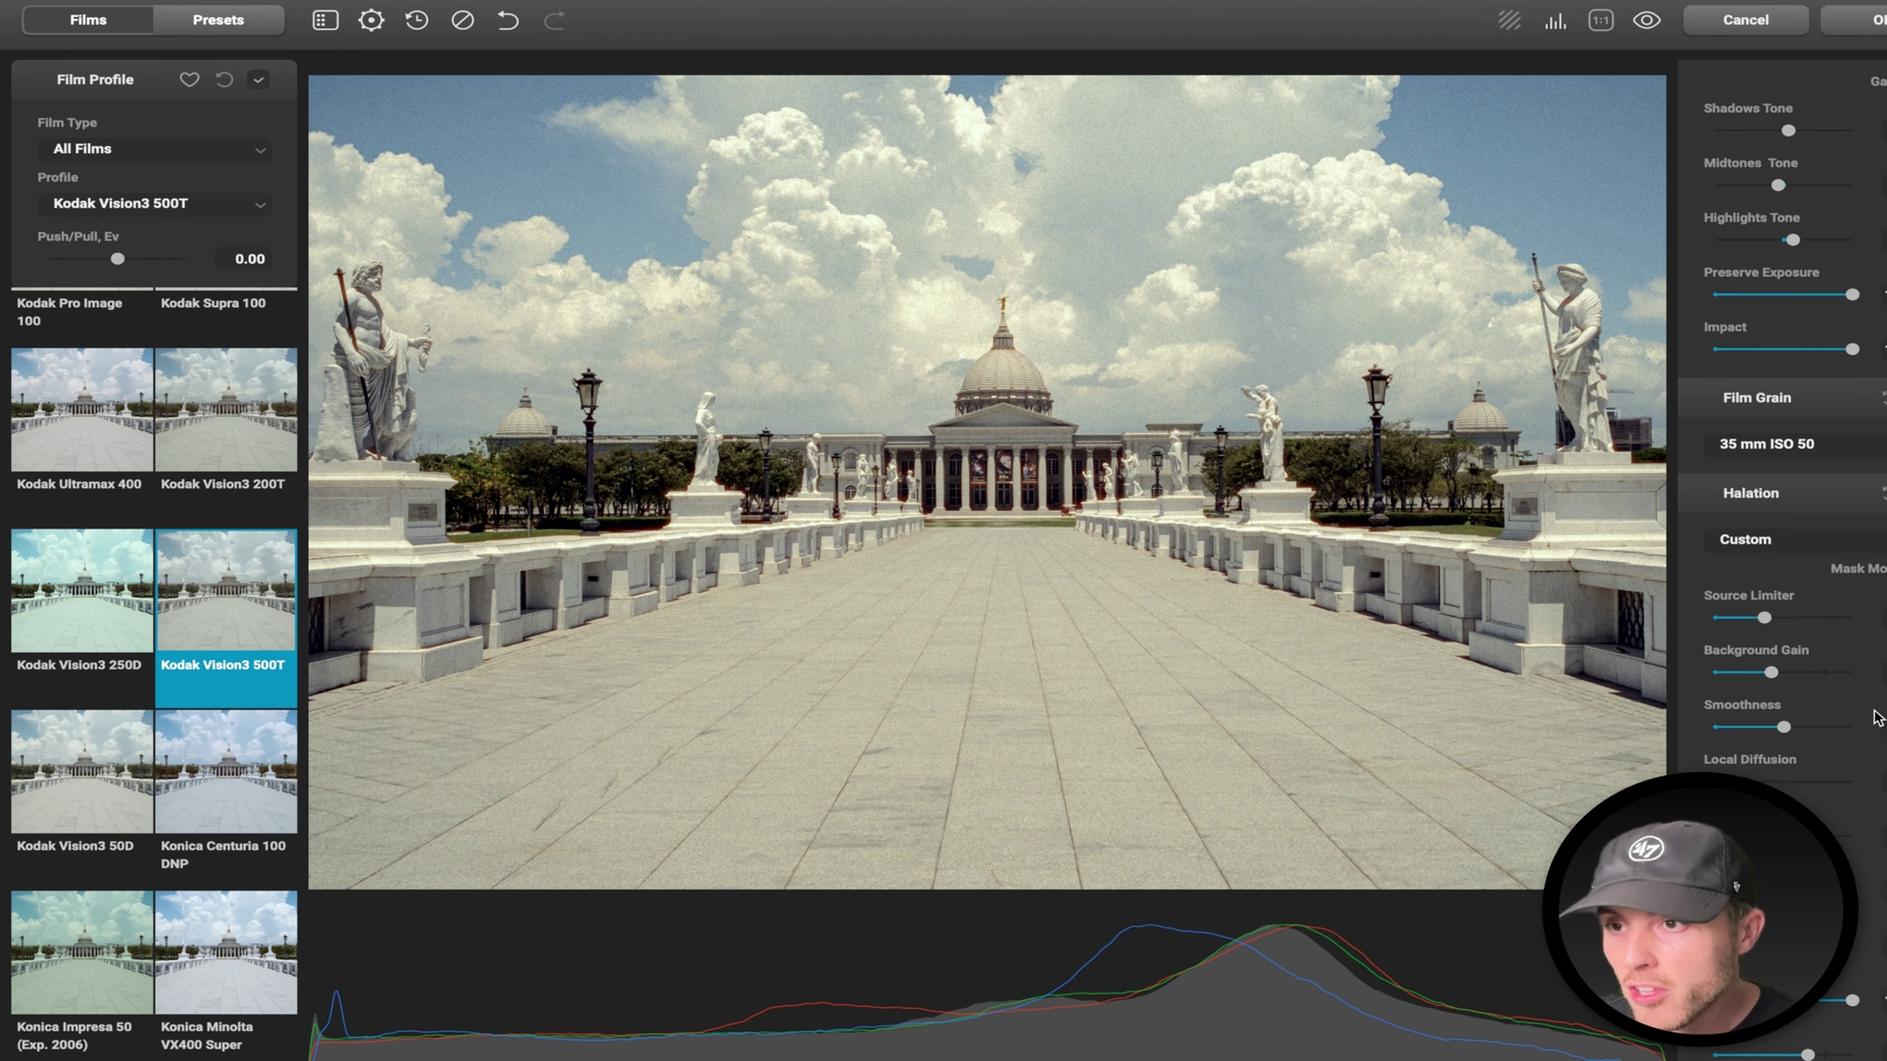
left_click_drag(1765, 618, 1774, 672)
scroll(1775, 706, "down", 2)
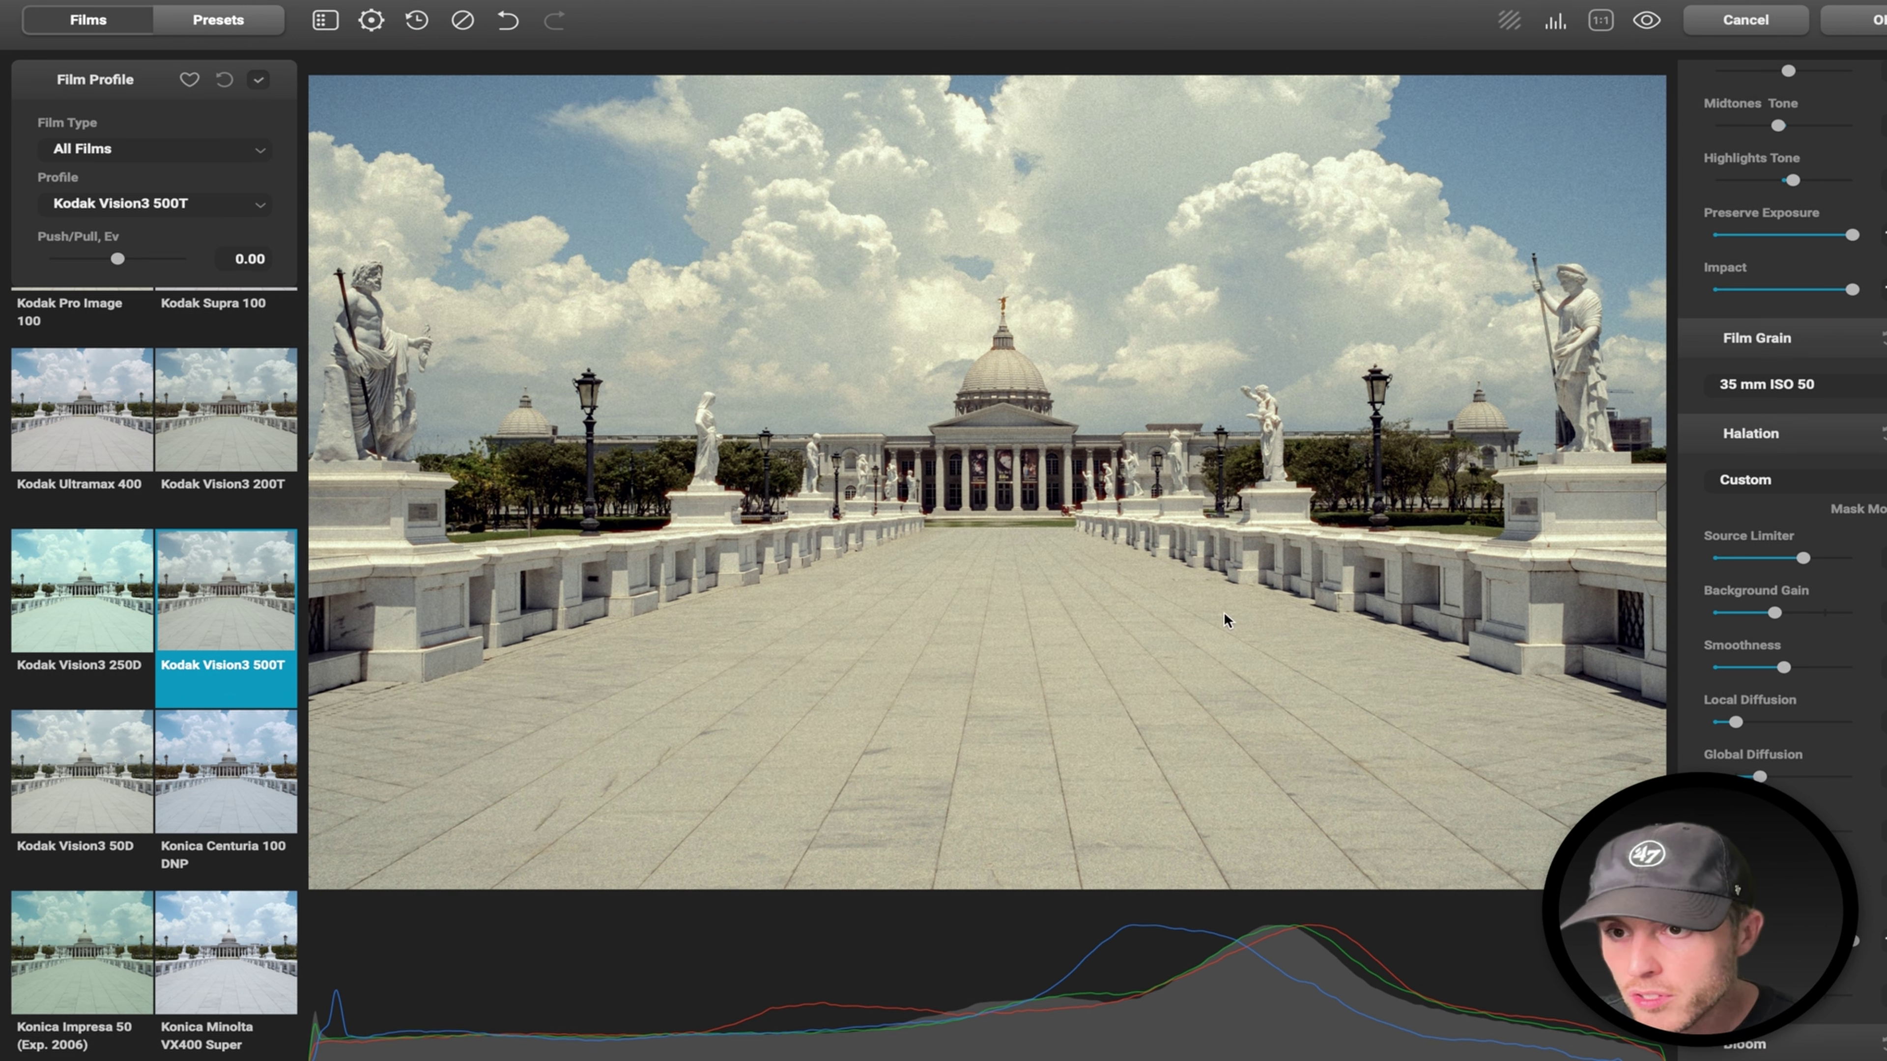
Turn on Bloom, try the 65 mm / 70 mm preset and return to 35 mm / Super 35.
scroll(1790, 624, "down", 10)
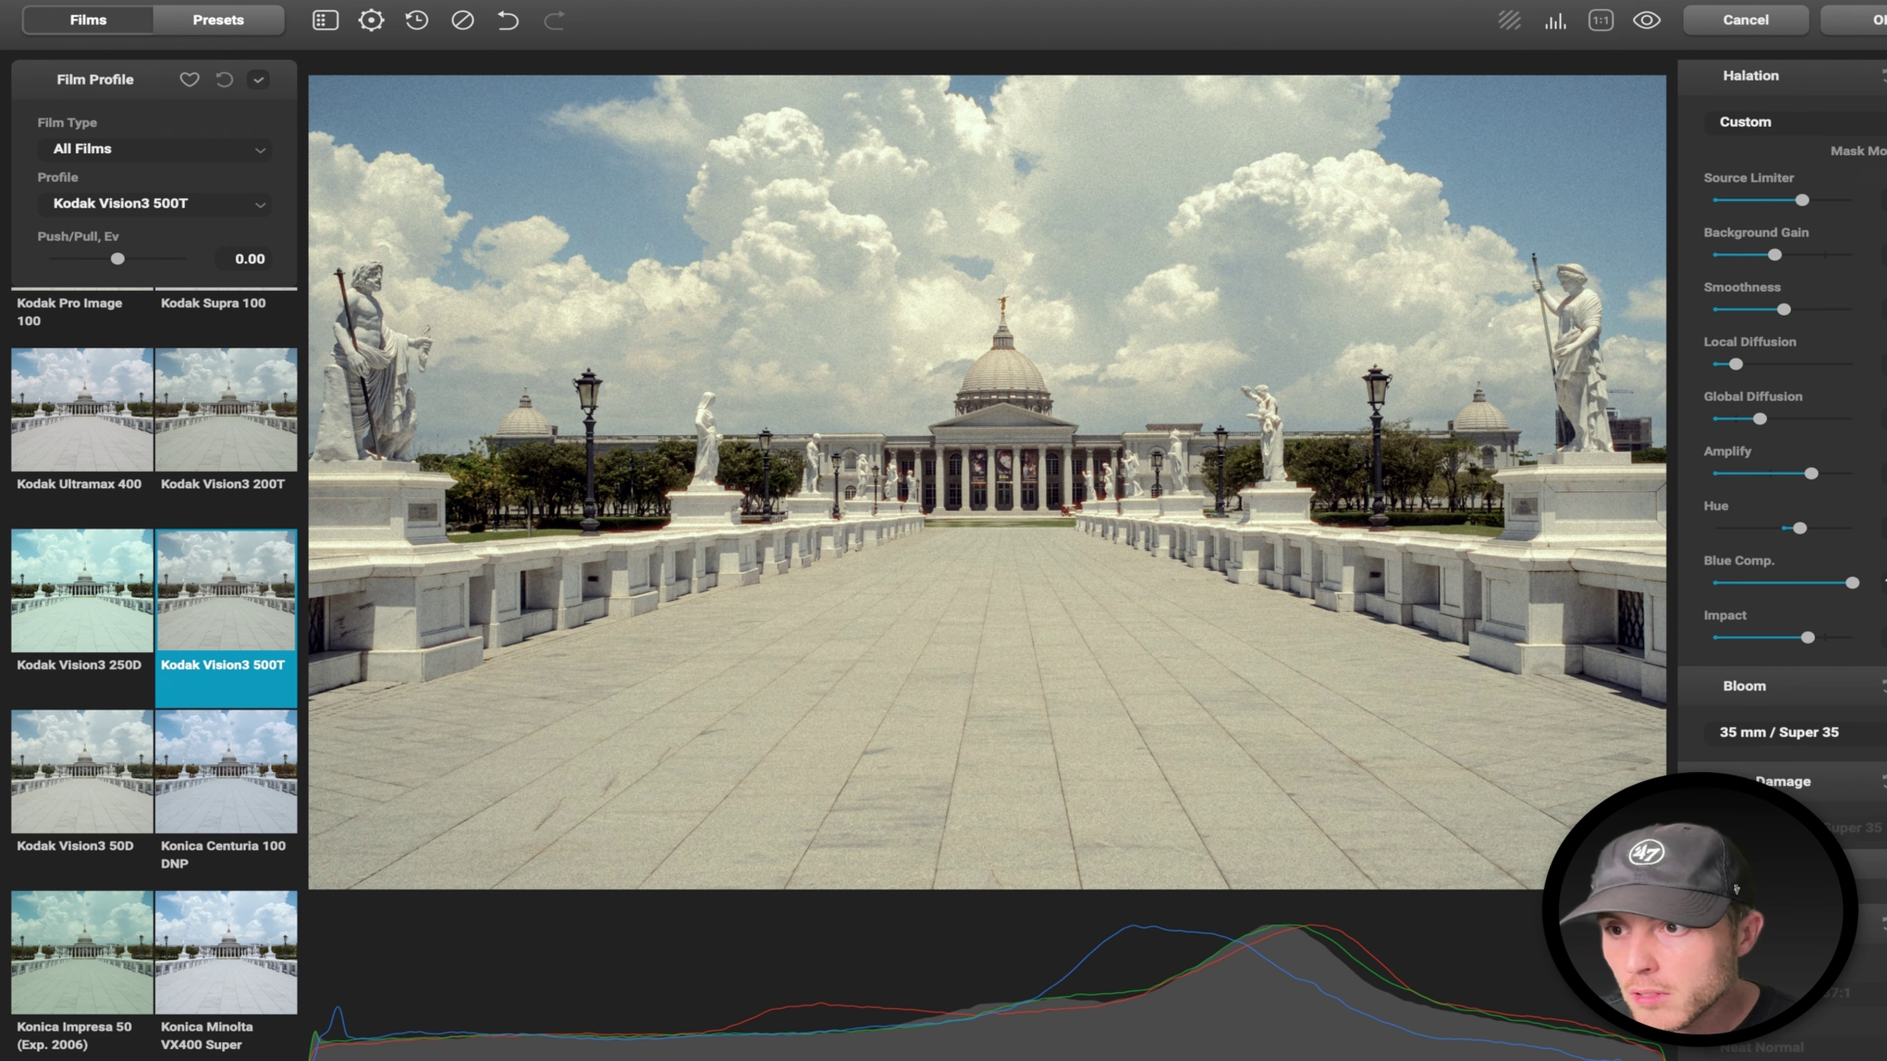
left_click(1816, 732)
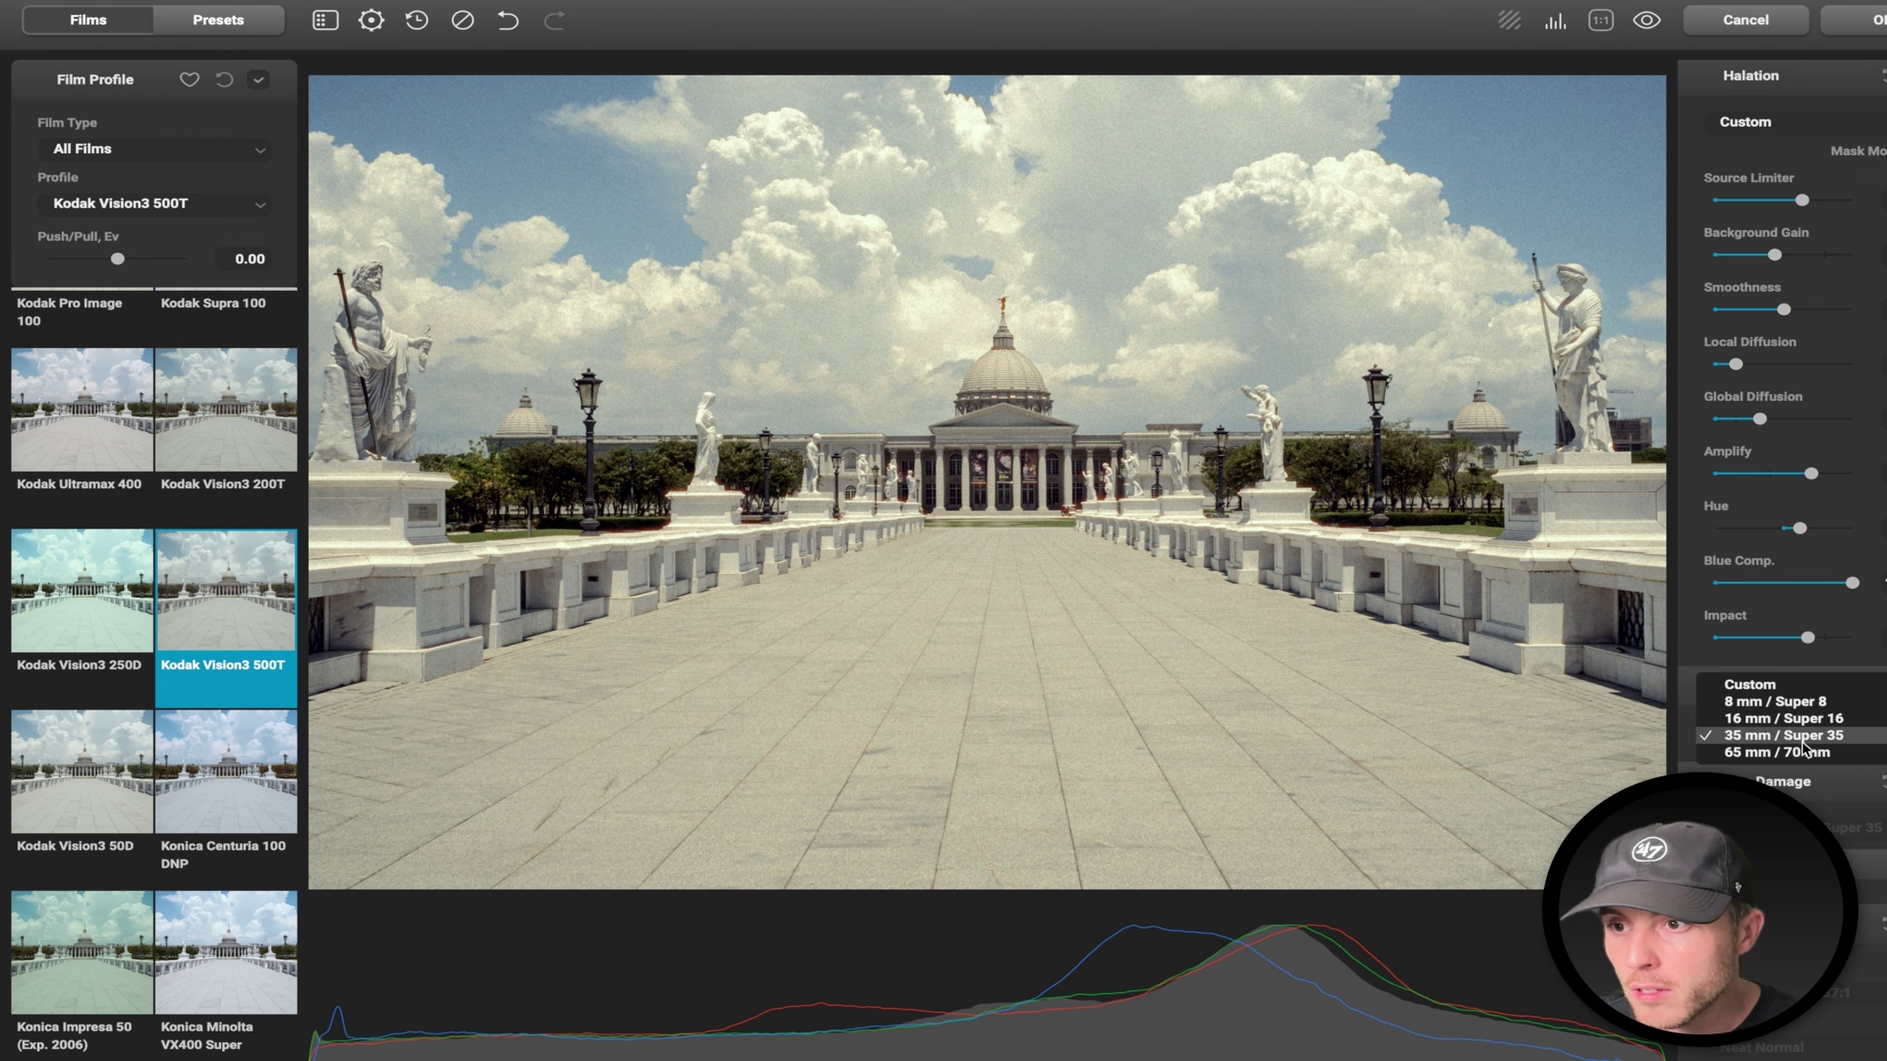
left_click(1805, 749)
left_click(1807, 734)
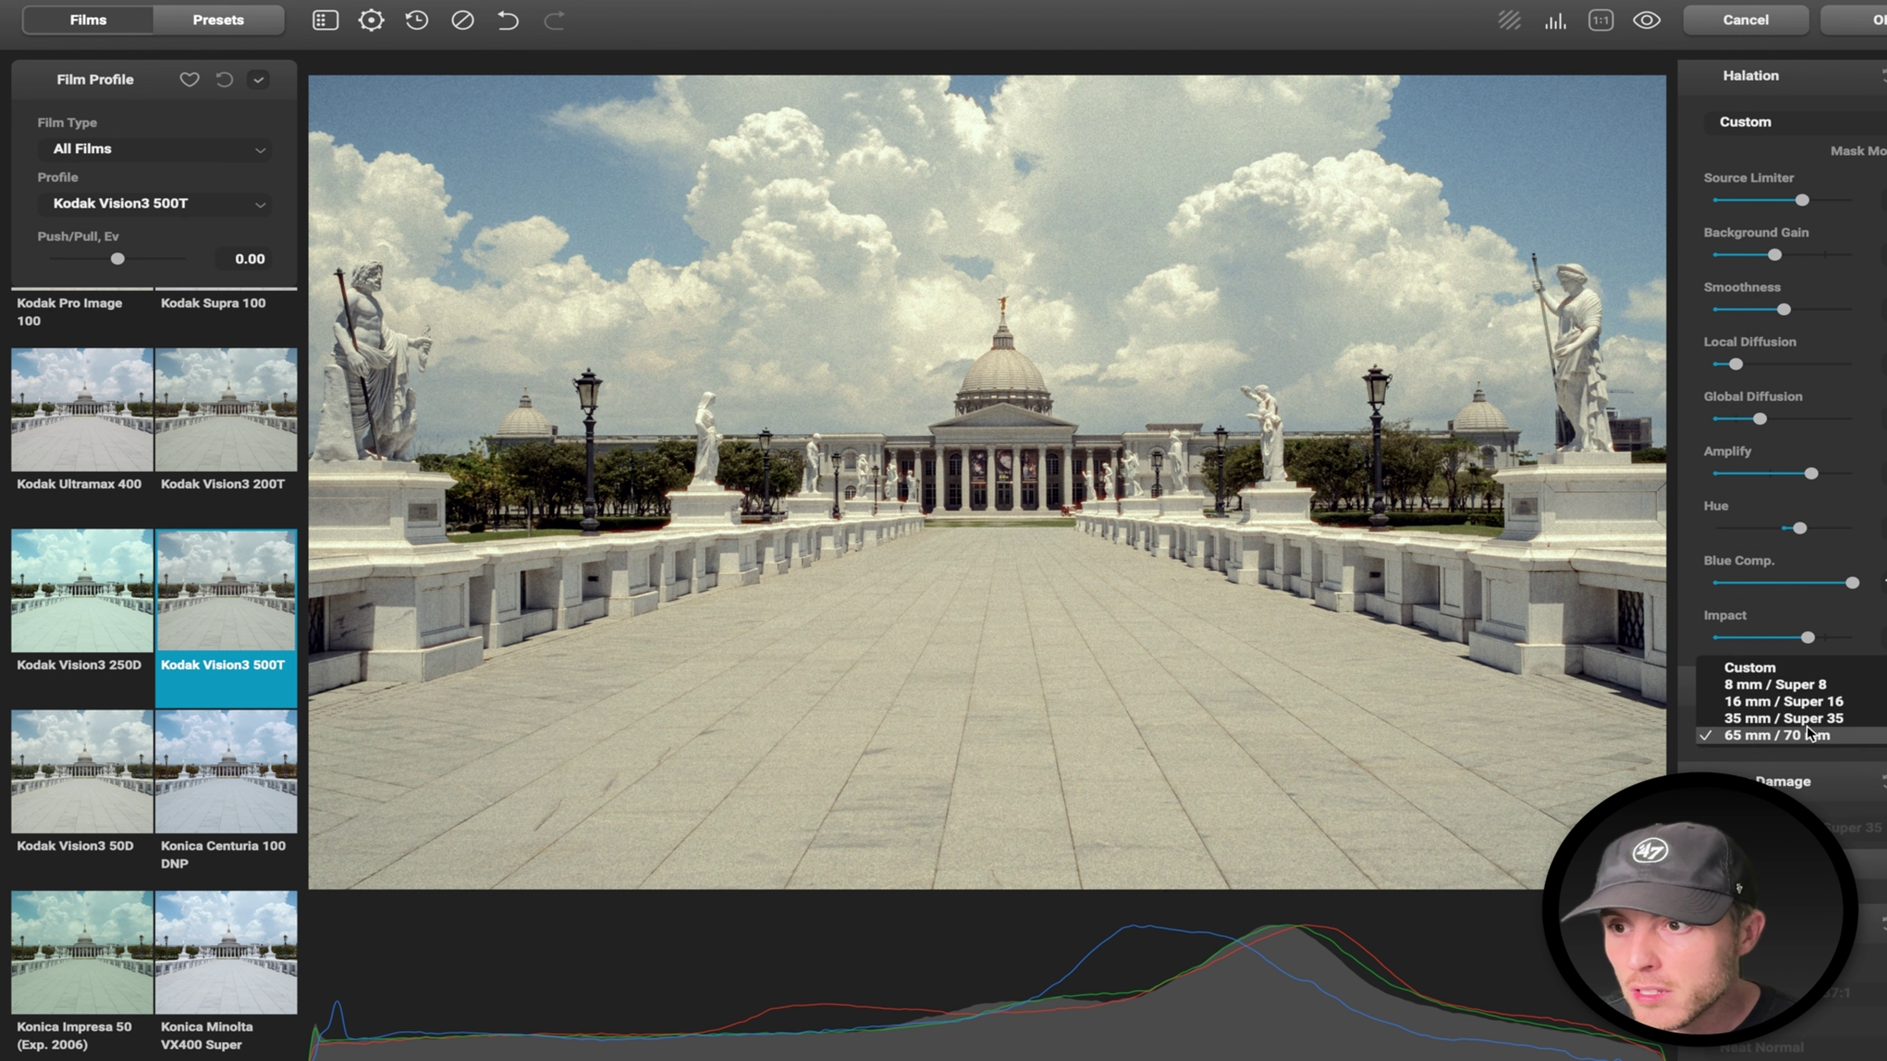
left_click(1801, 718)
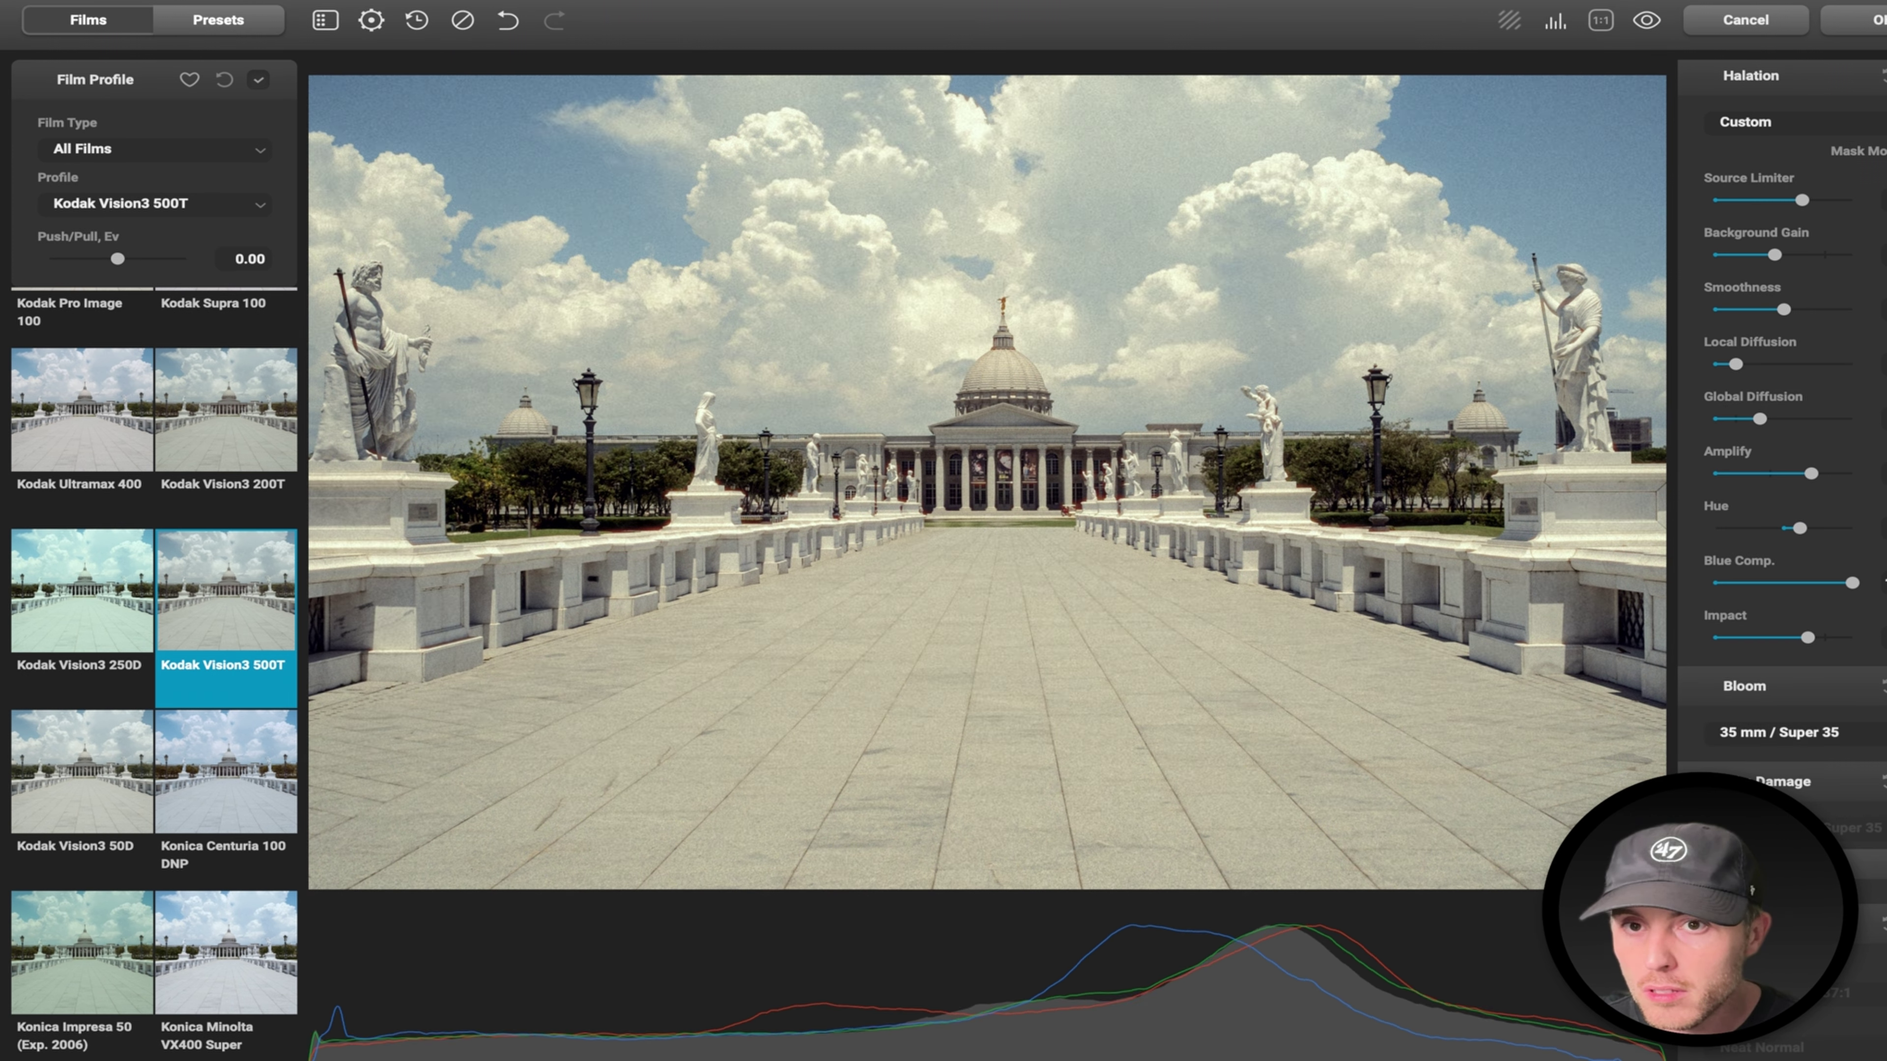
Turn on Film Damage and set its preset to Photo 8 mm / Super 8.
scroll(1783, 580, "down", 4)
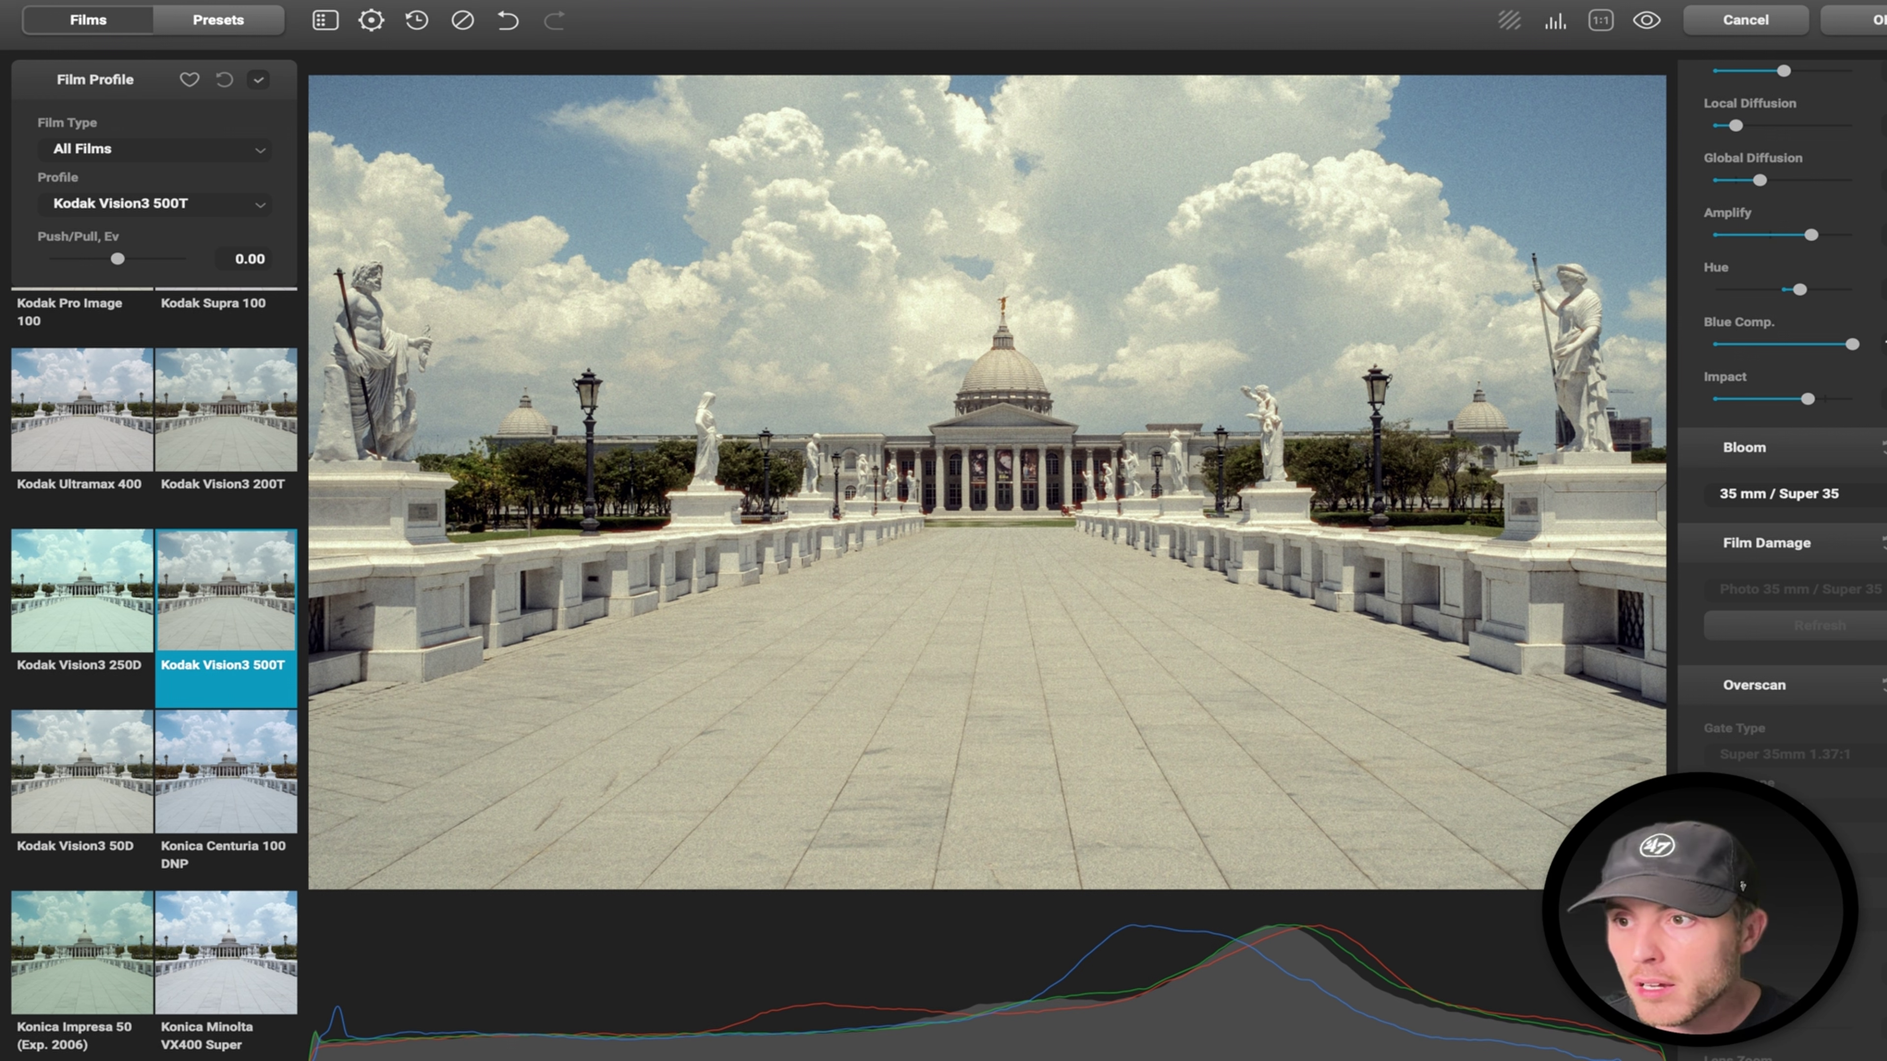
left_click(1783, 594)
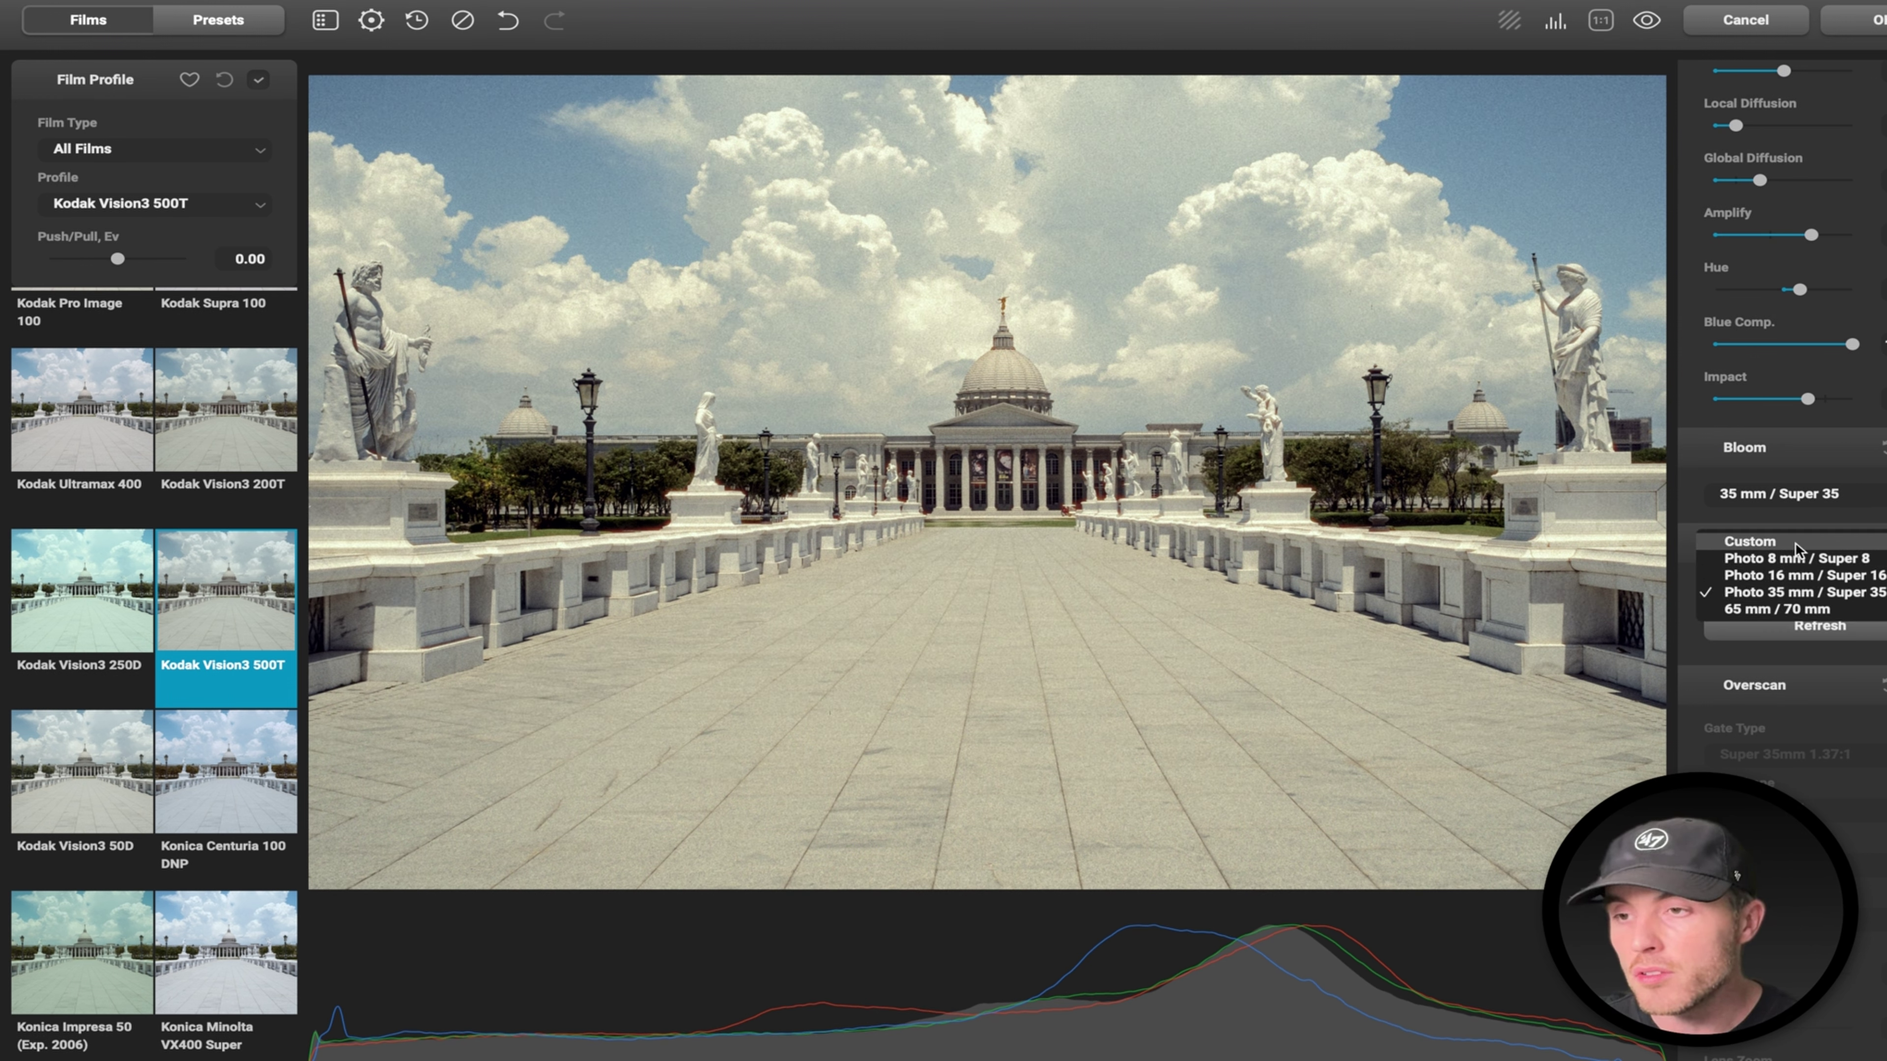
left_click(1812, 593)
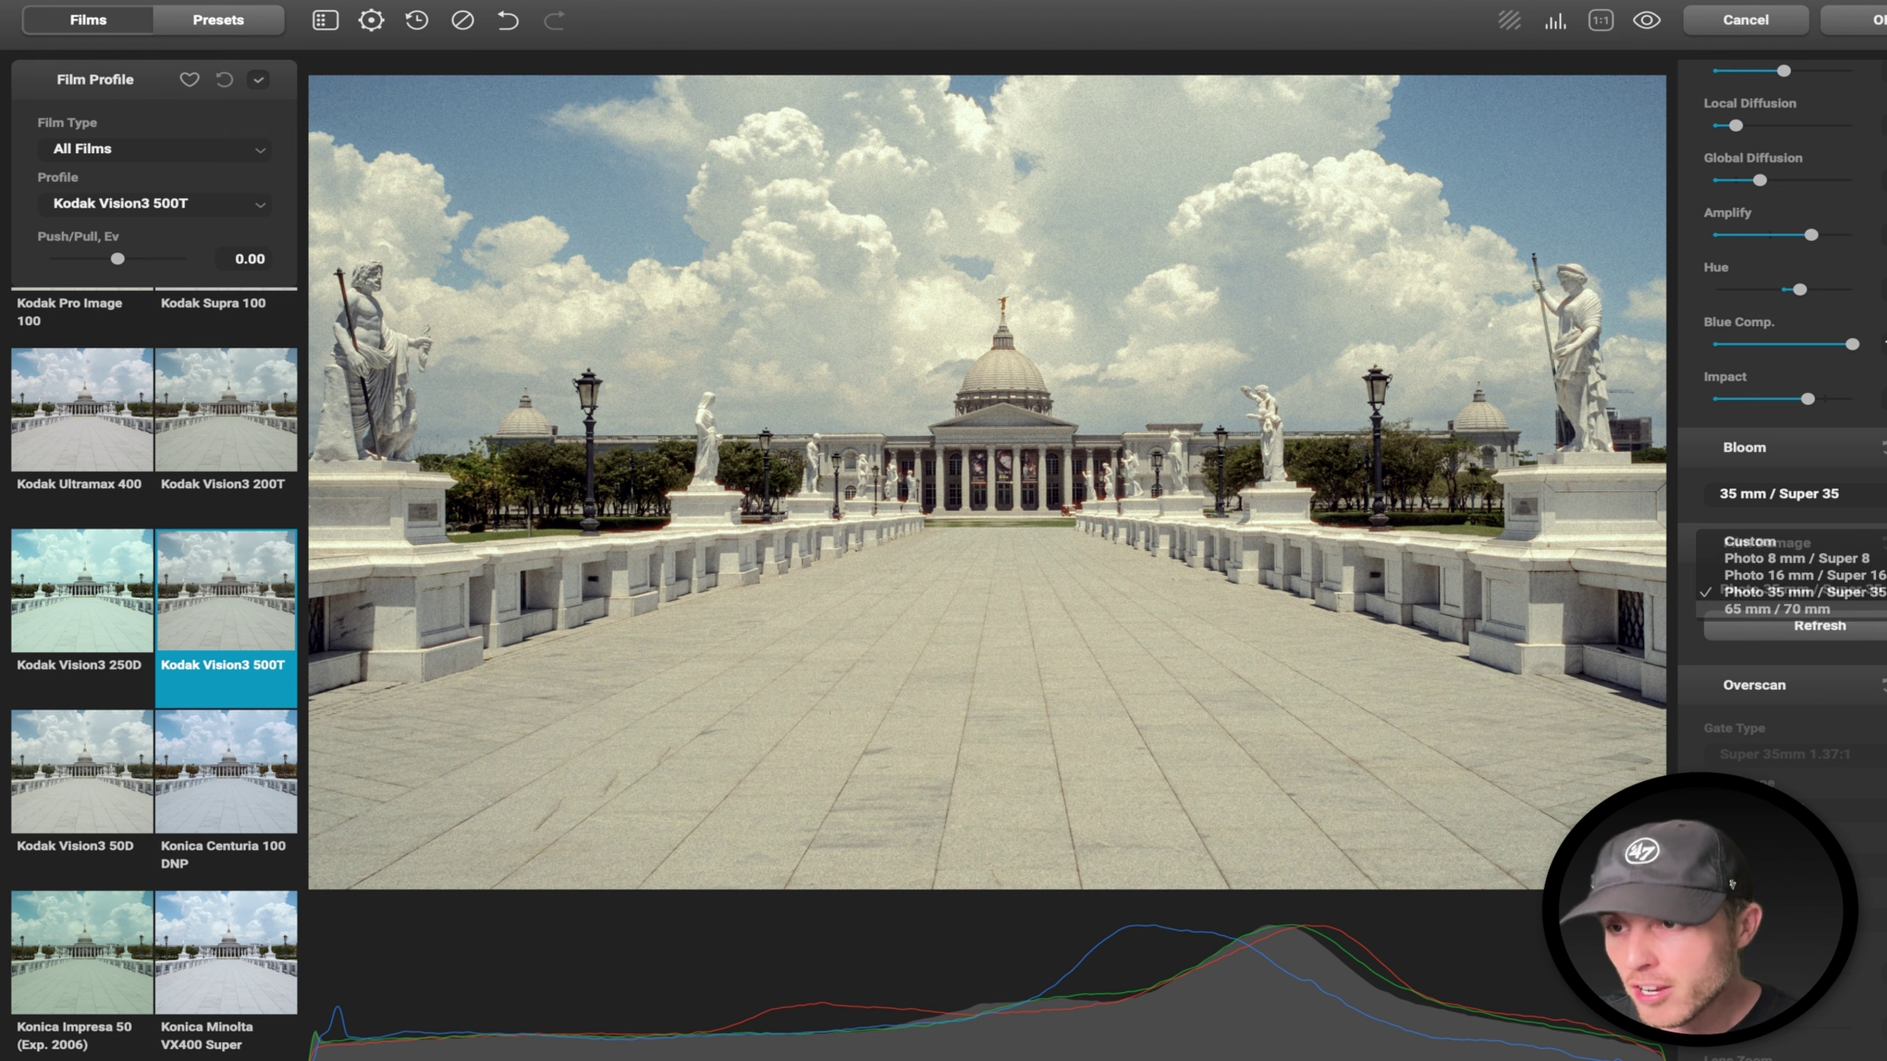
left_click(1832, 589)
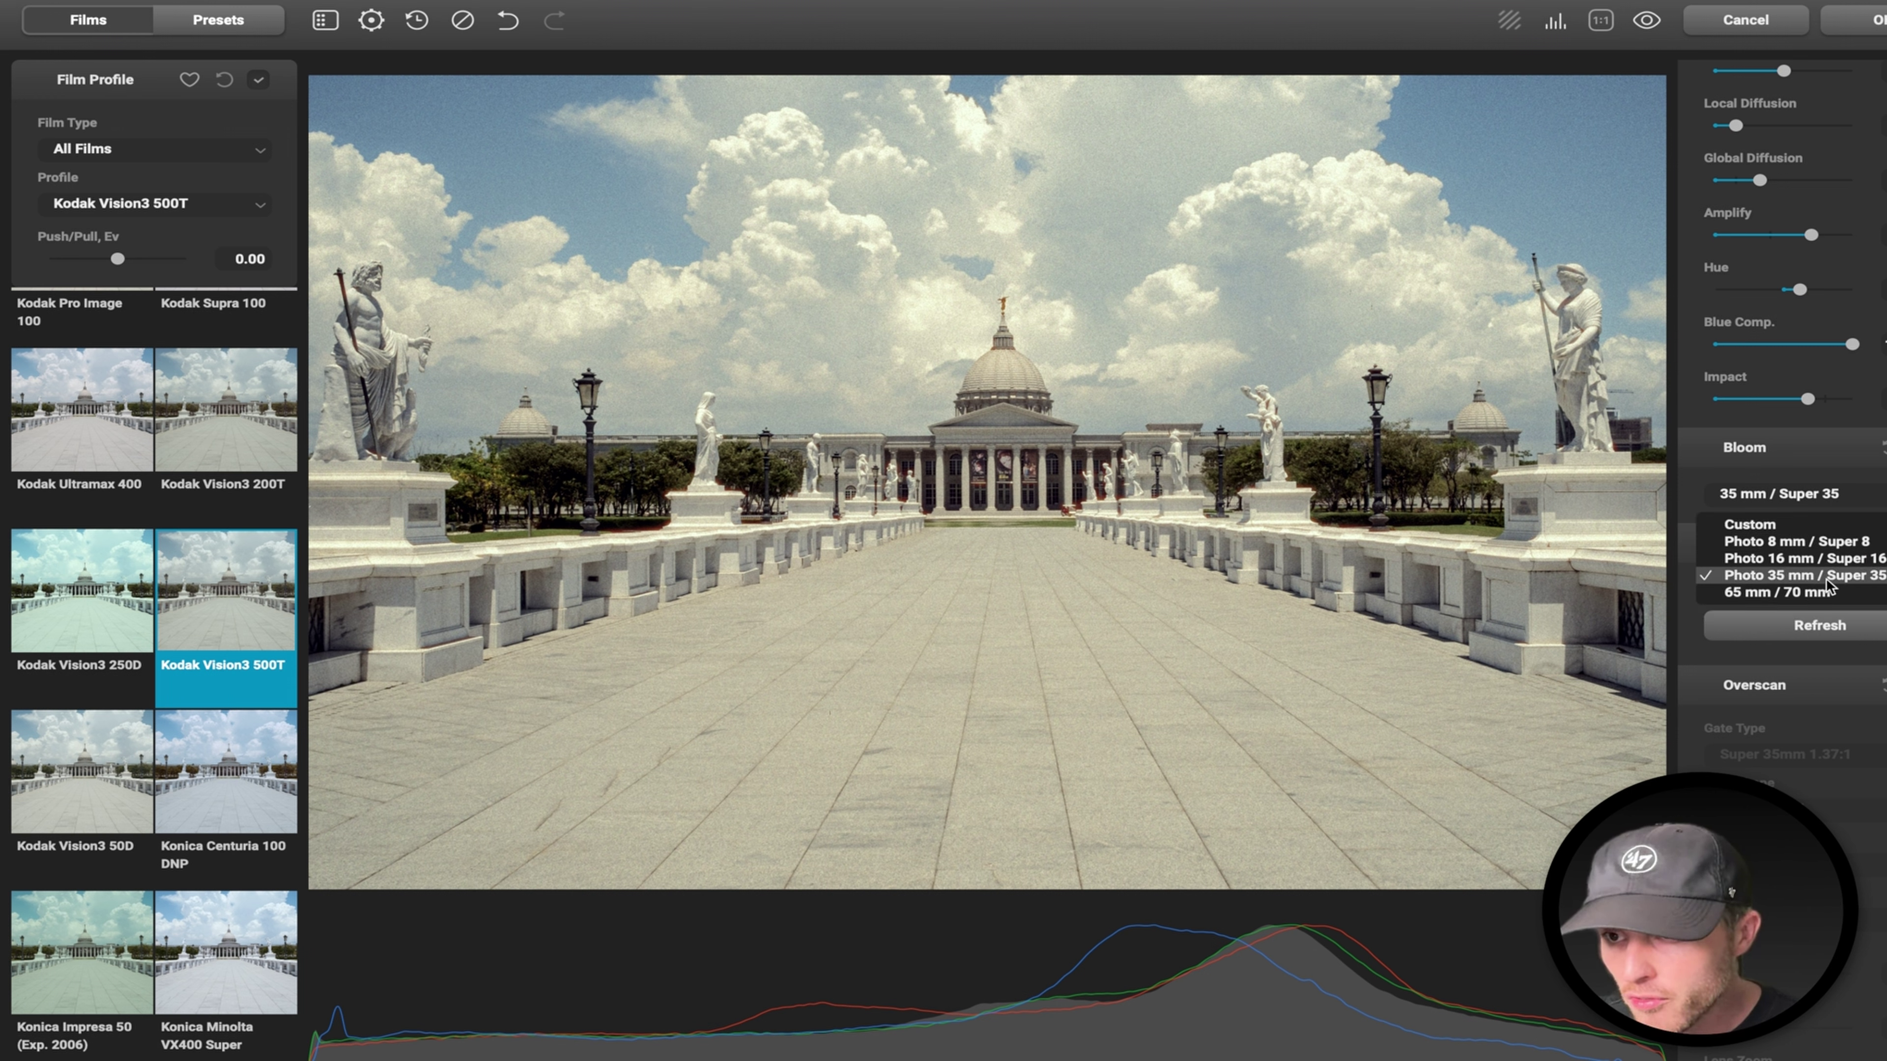
left_click(1813, 542)
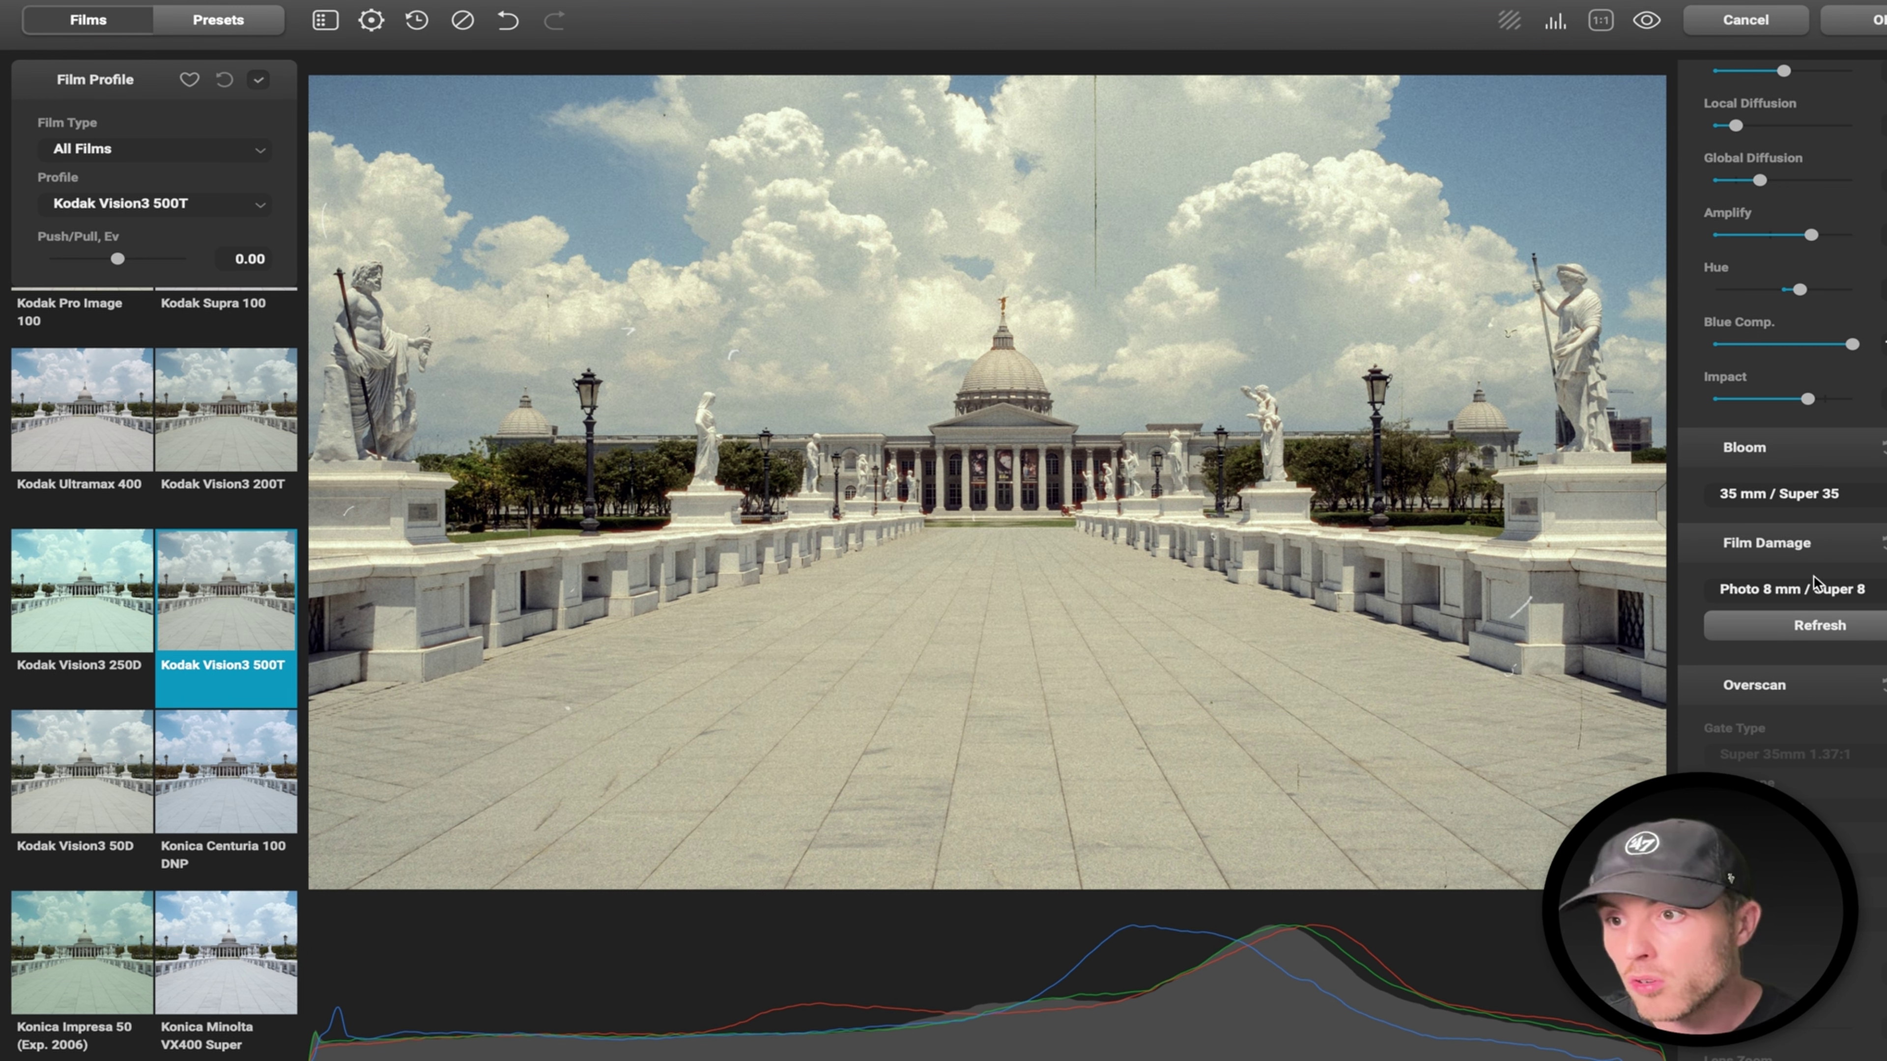
Regenerate the current Film Damage pattern and switch its preset to Photo 35 mm / Super 35.
left_click(1807, 626)
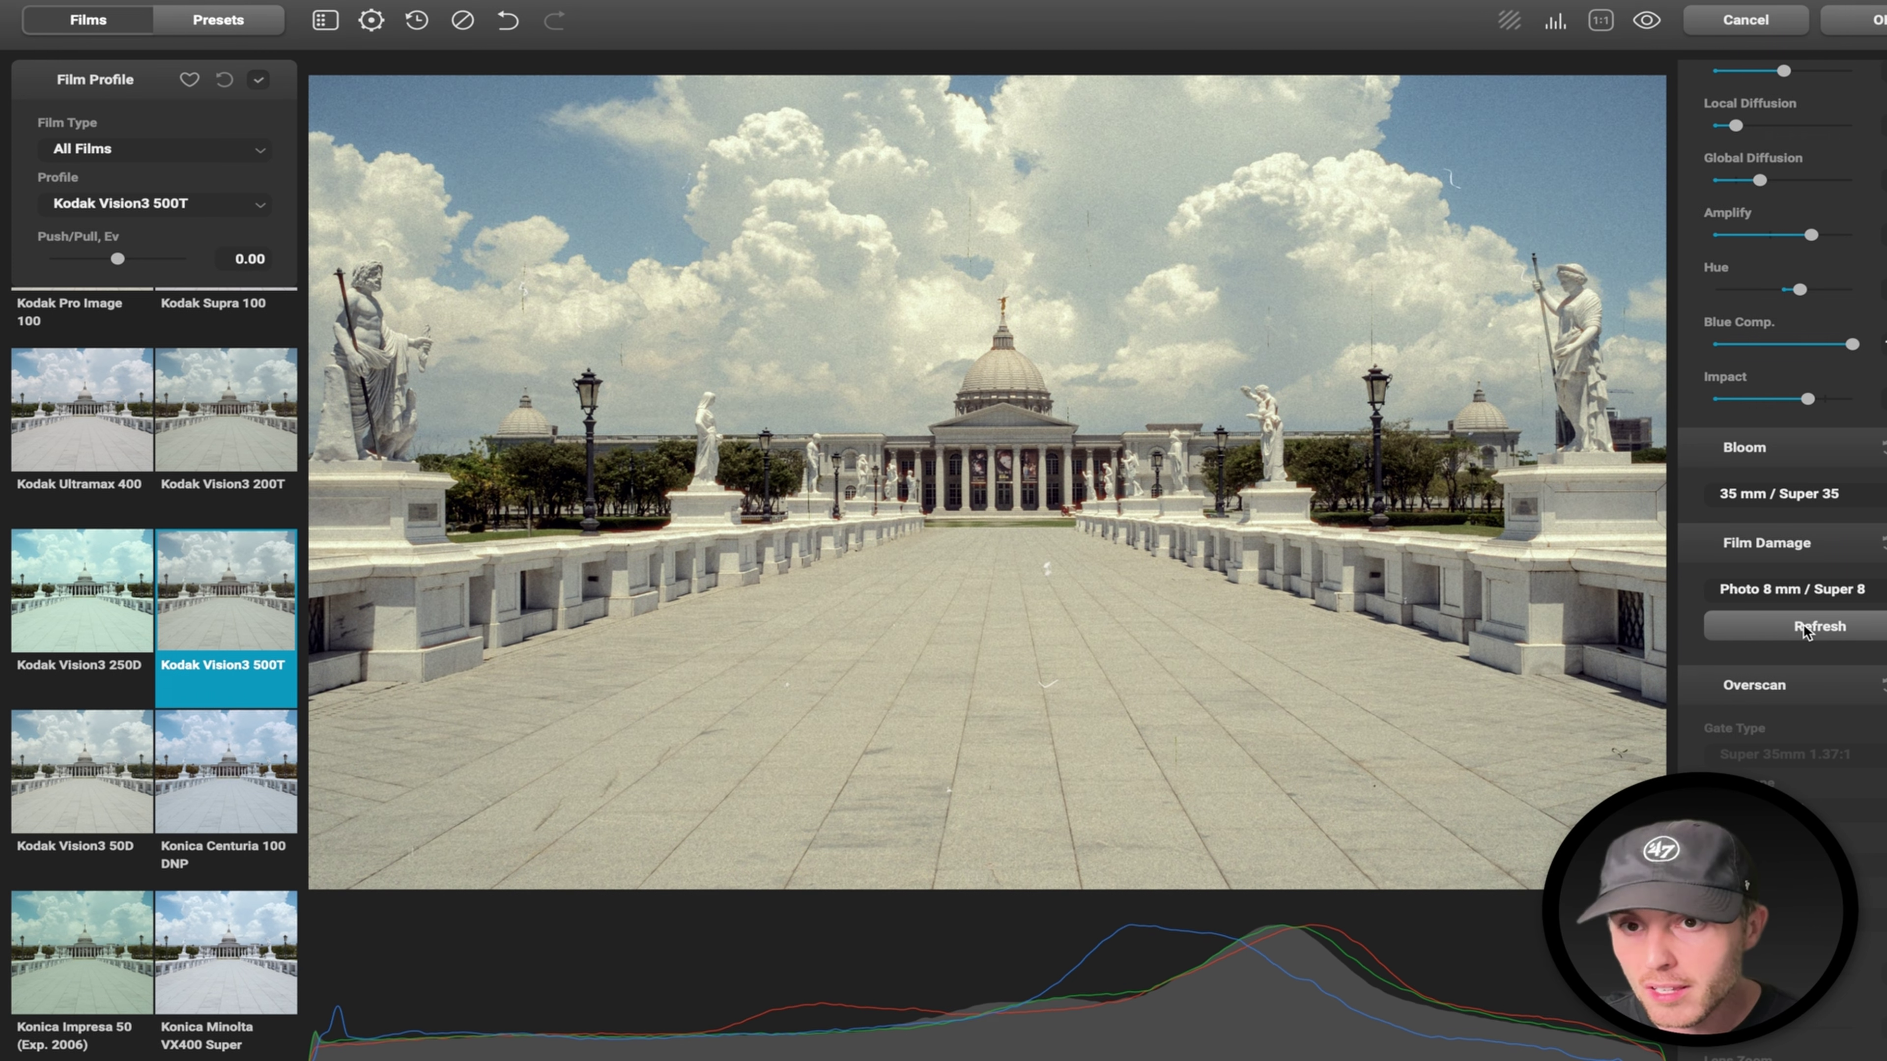
left_click(1813, 592)
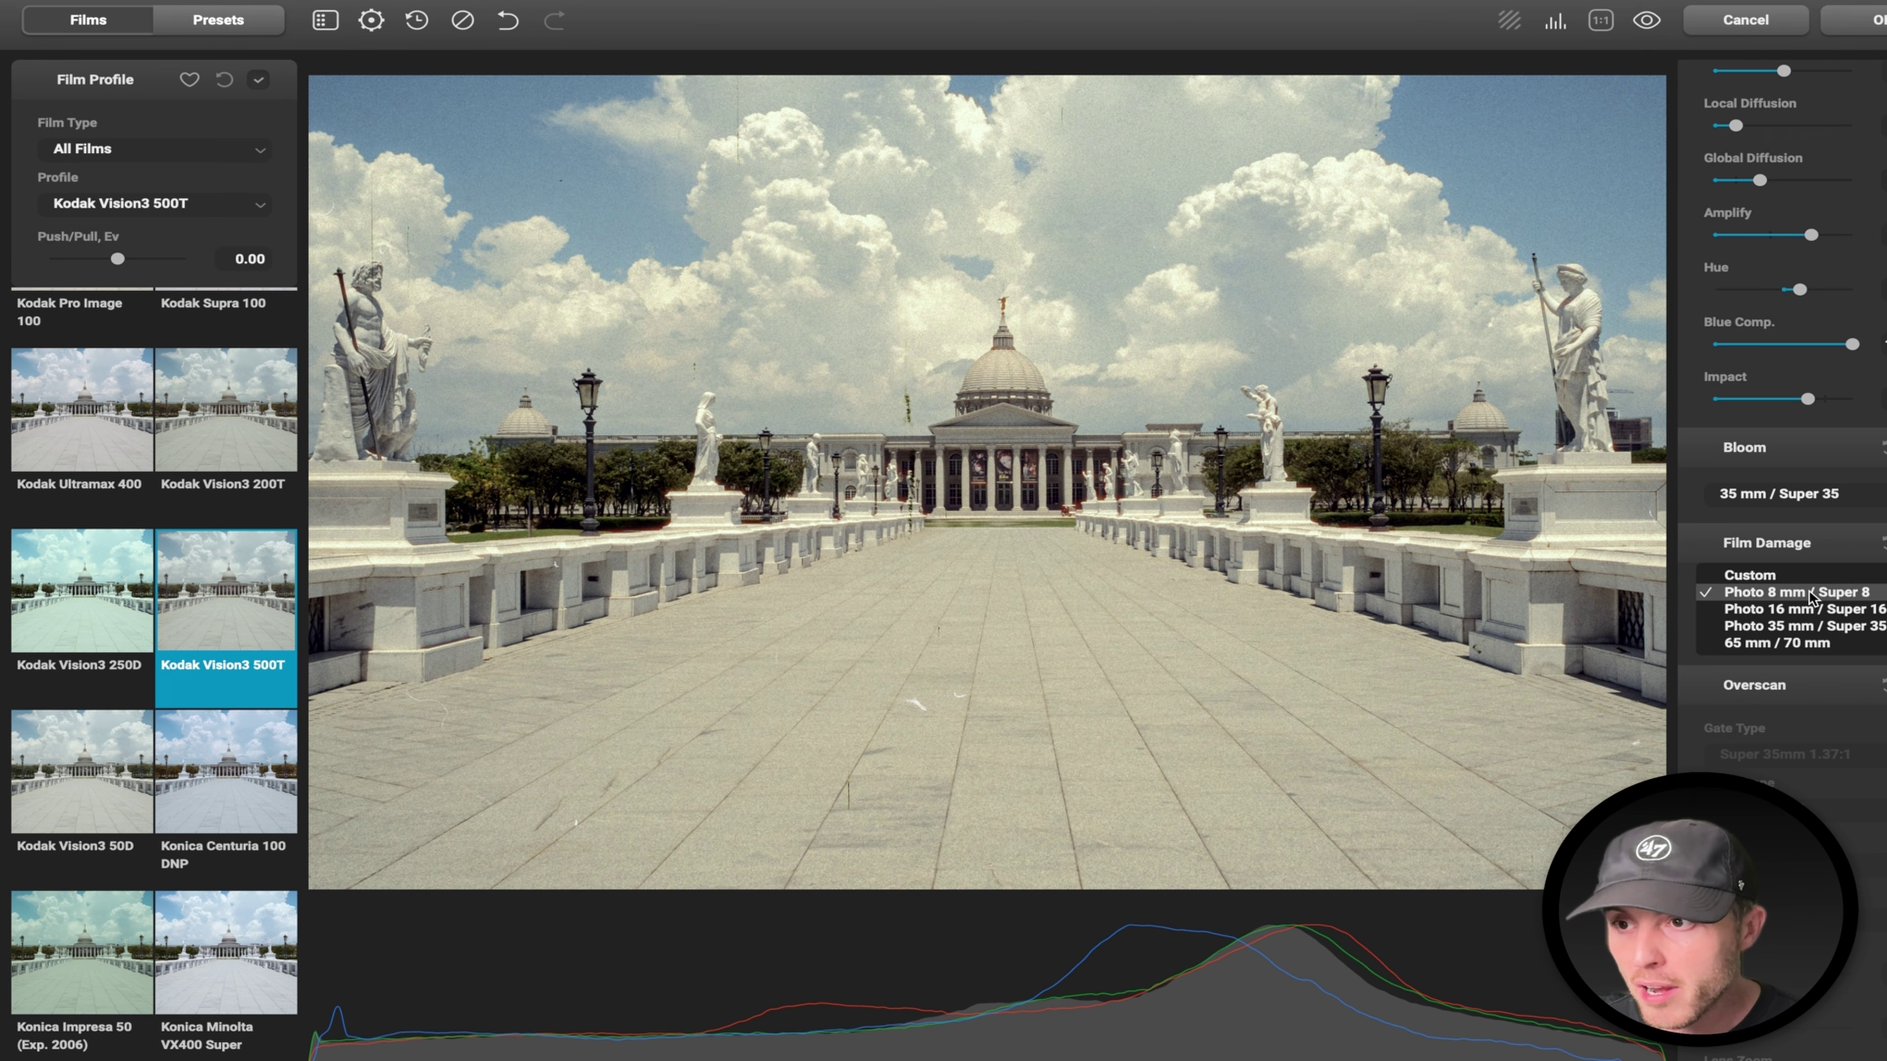
left_click(1804, 626)
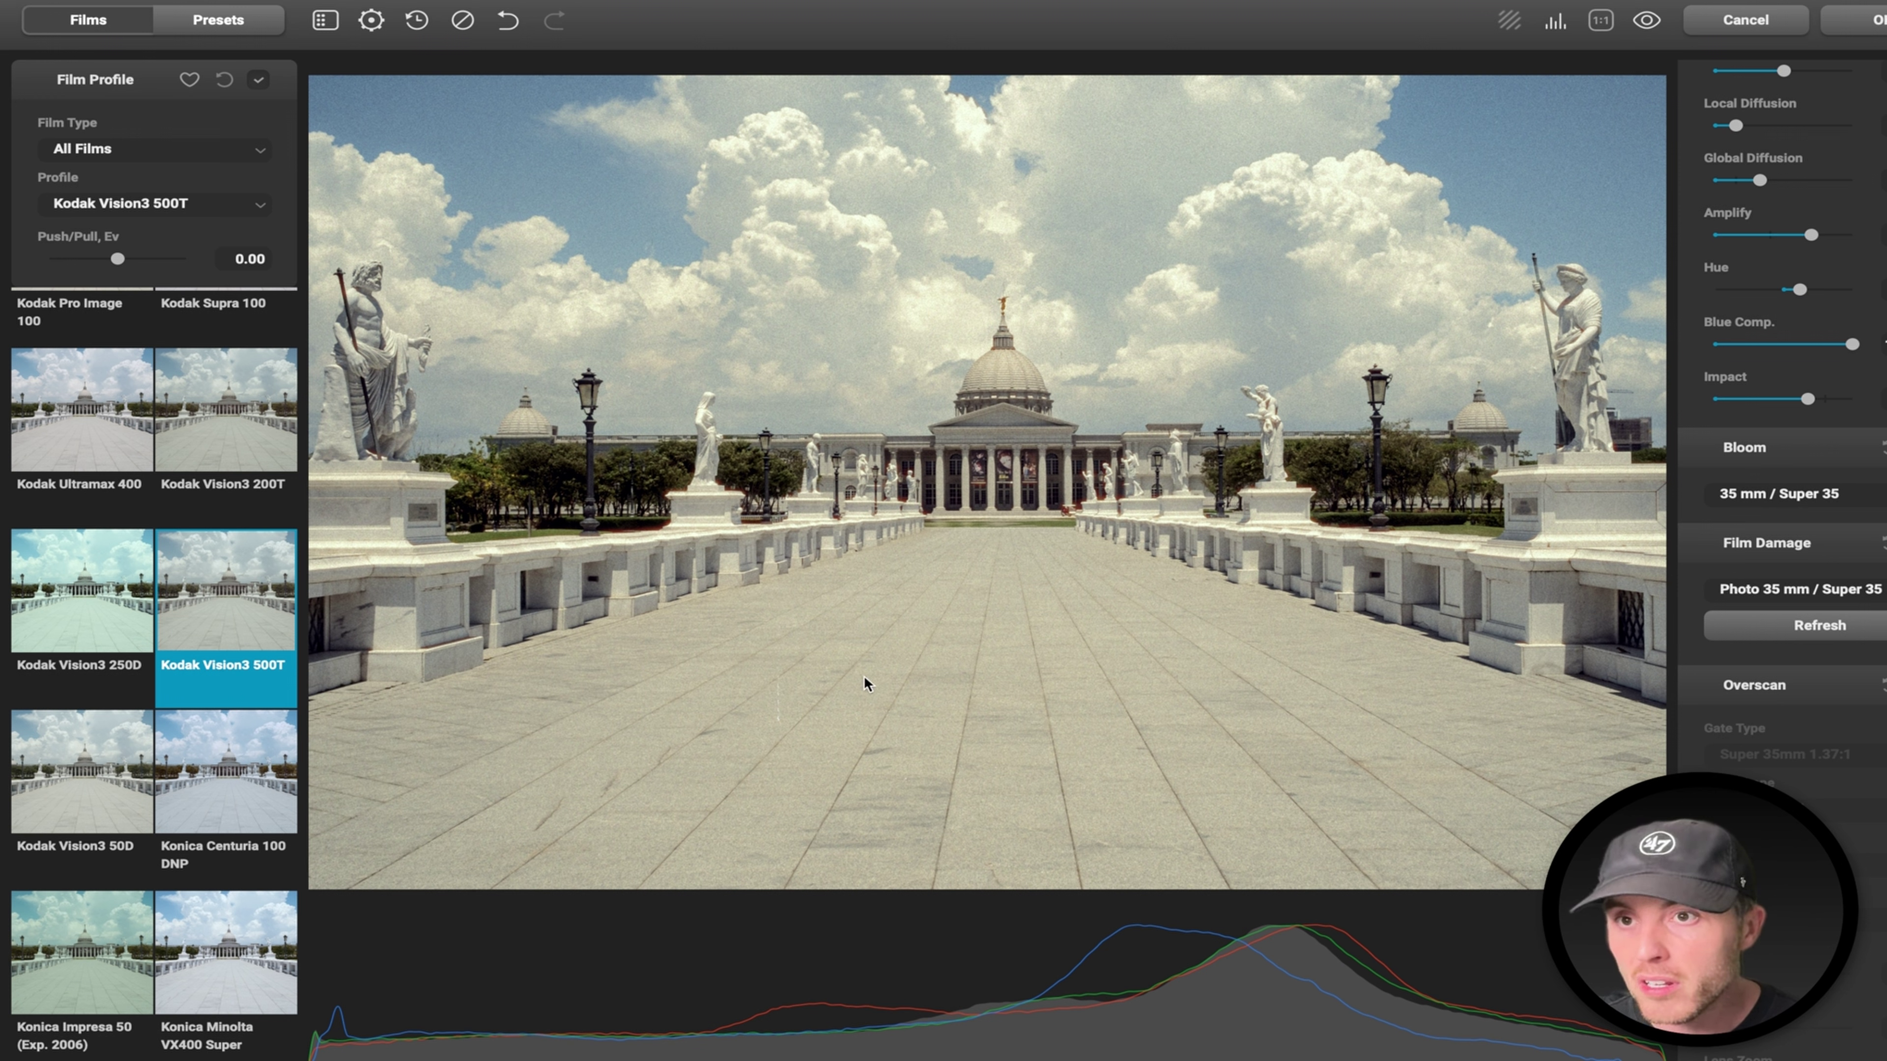
Refresh the Photo 35 mm / Super 35 damage pattern repeatedly to try different random variations.
left_click(1819, 626)
left_click(1819, 626)
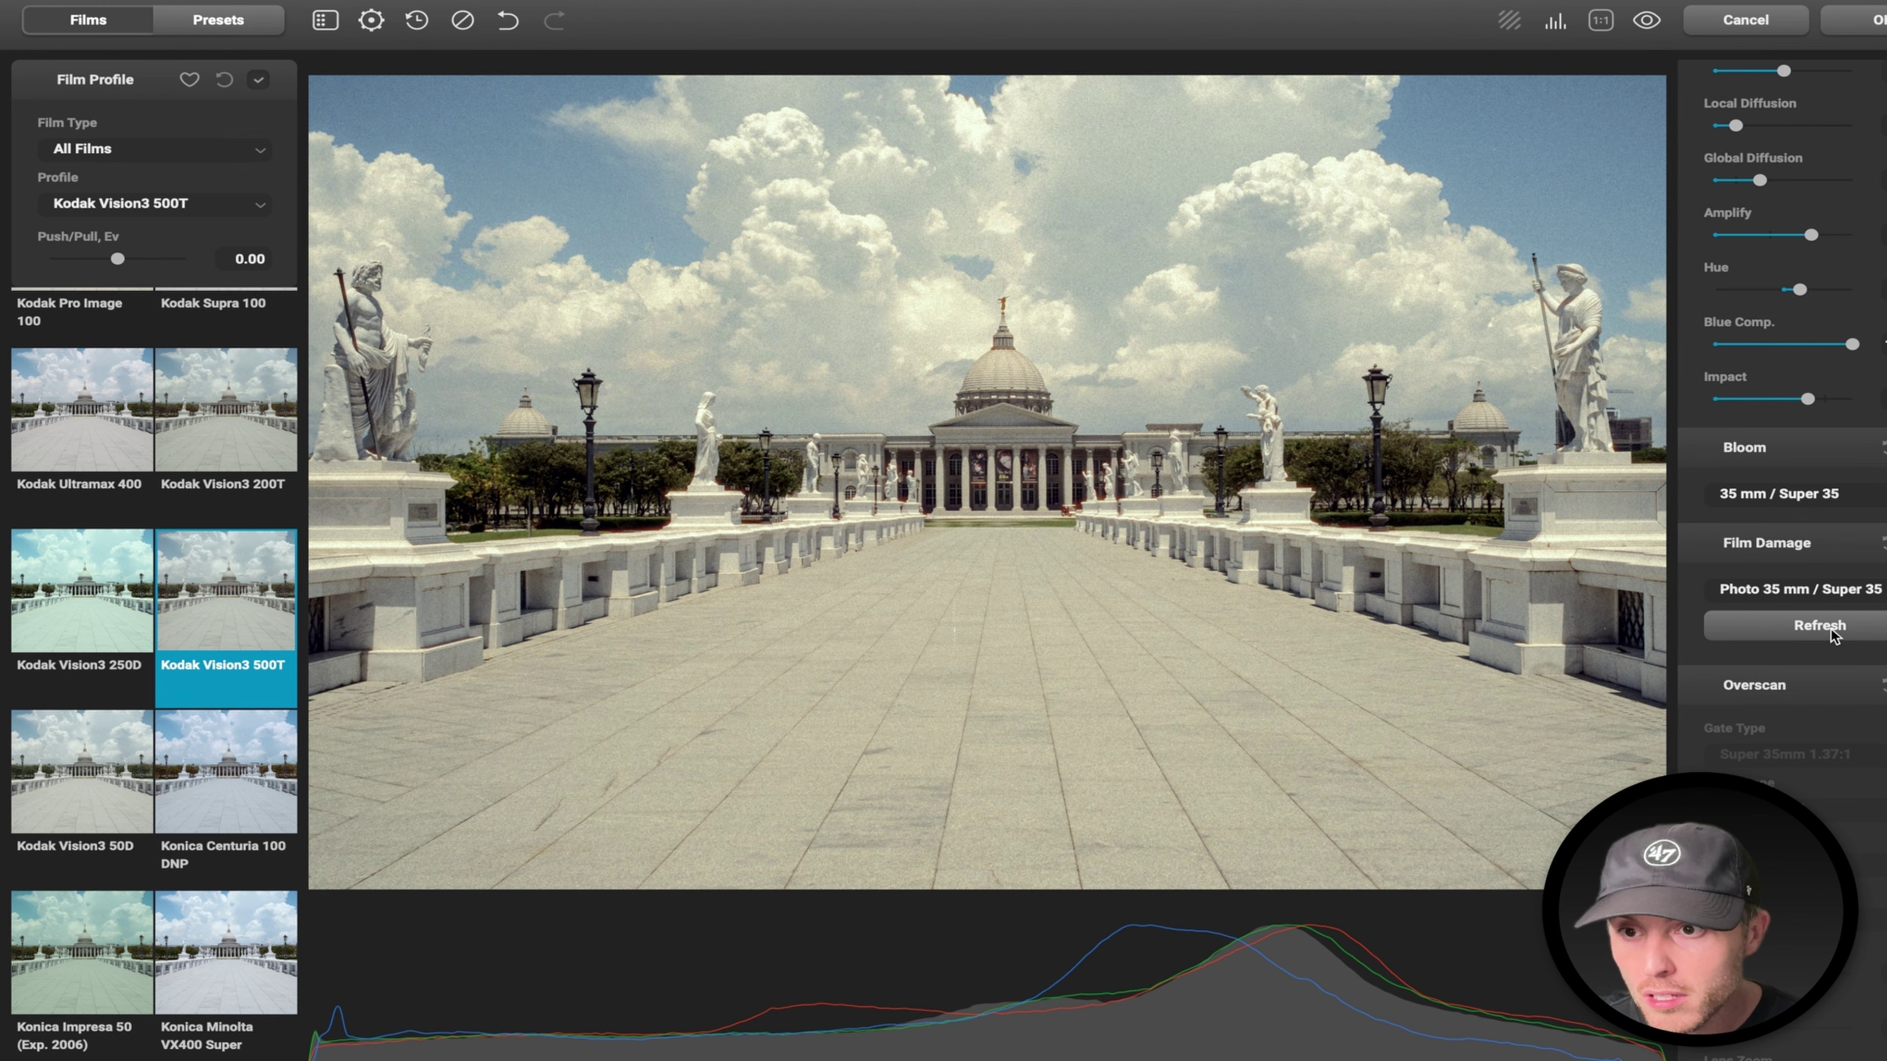
left_click(1819, 626)
left_click(1829, 629)
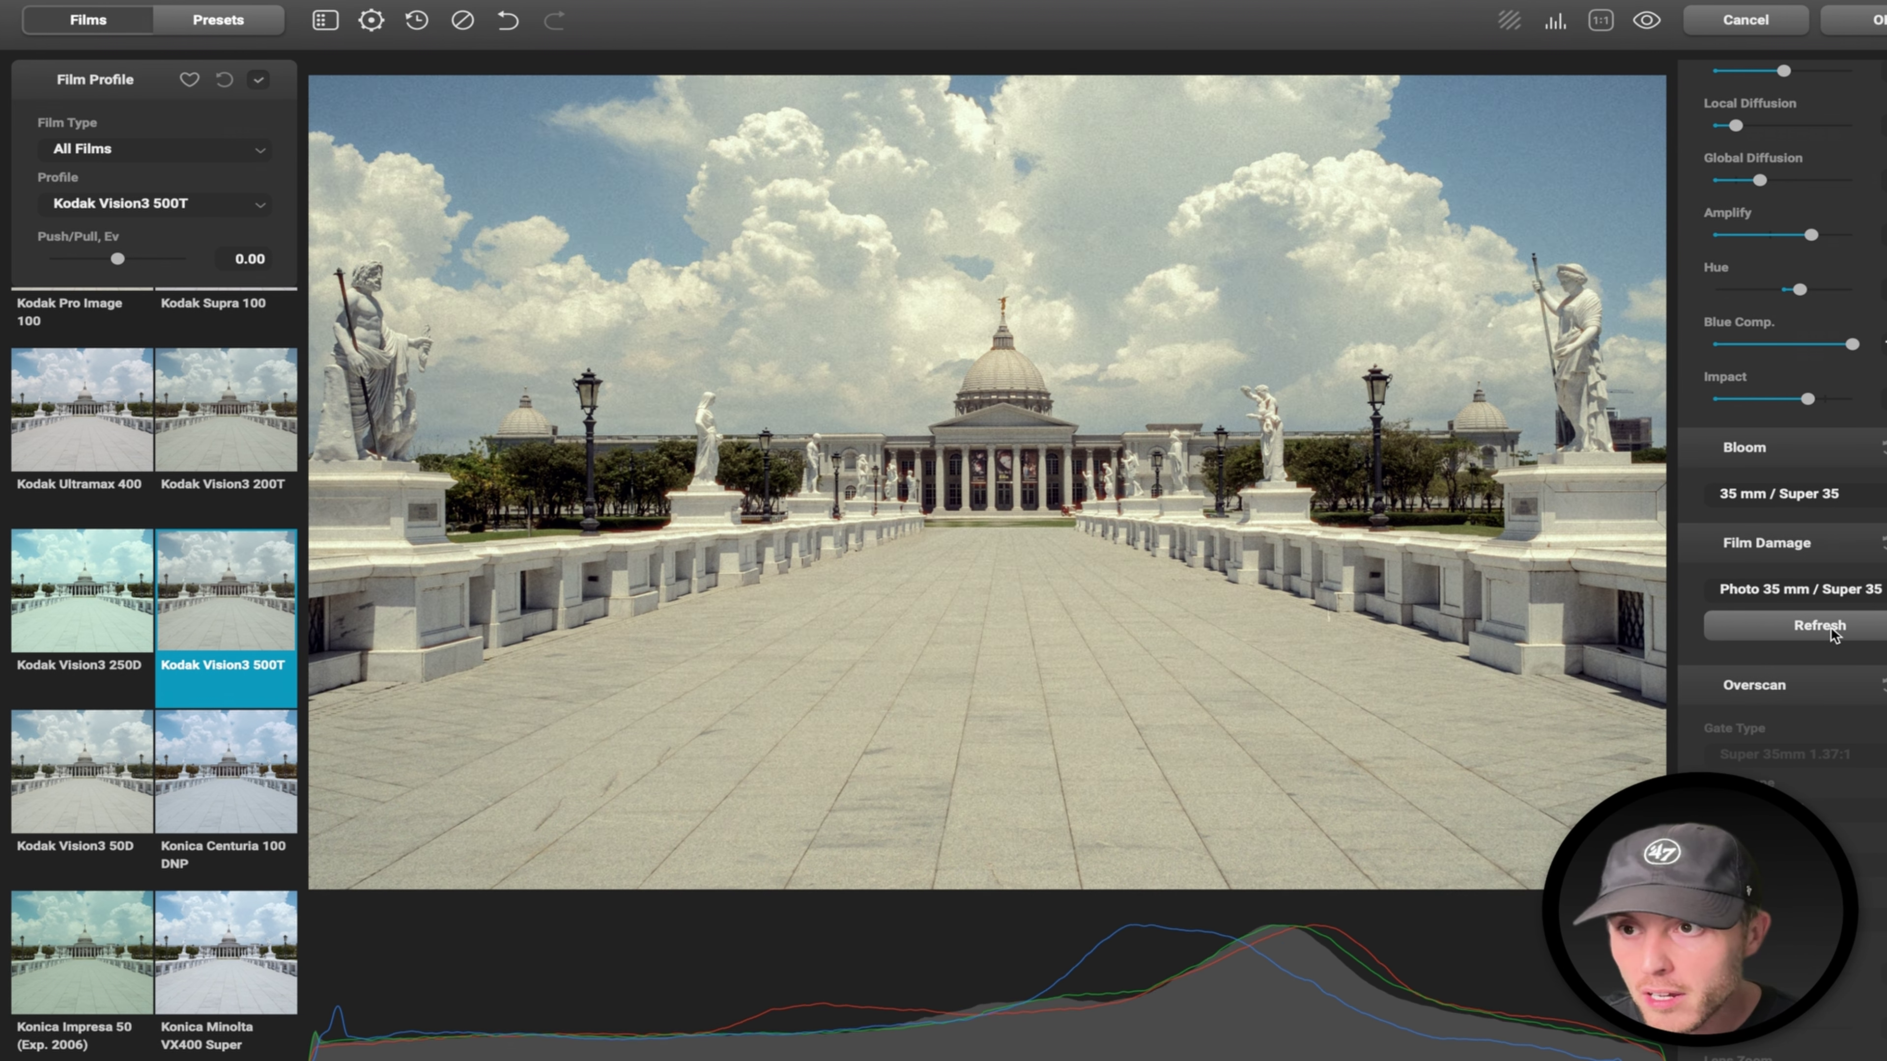
left_click(1812, 626)
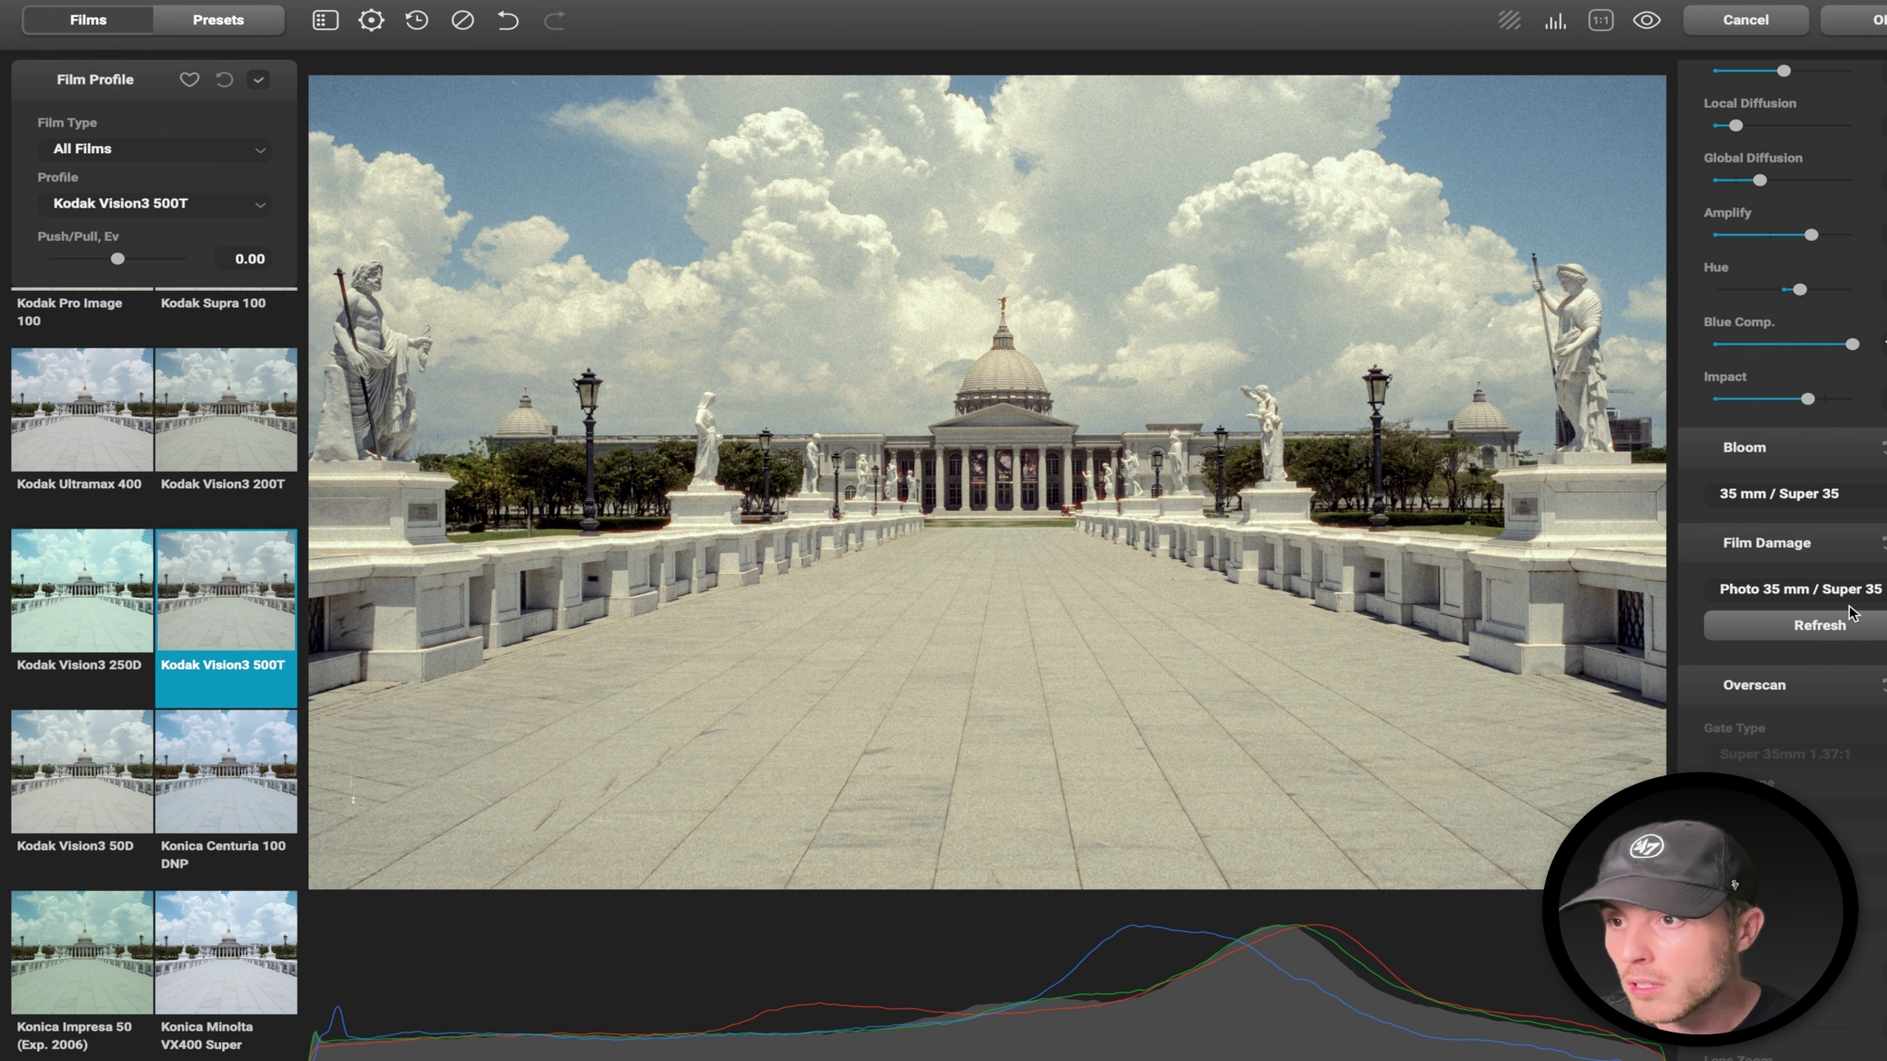
Switch Film Damage to Custom and raise the Dust Amount to about 60 percent of its range.
left_click(1813, 589)
left_click(1830, 541)
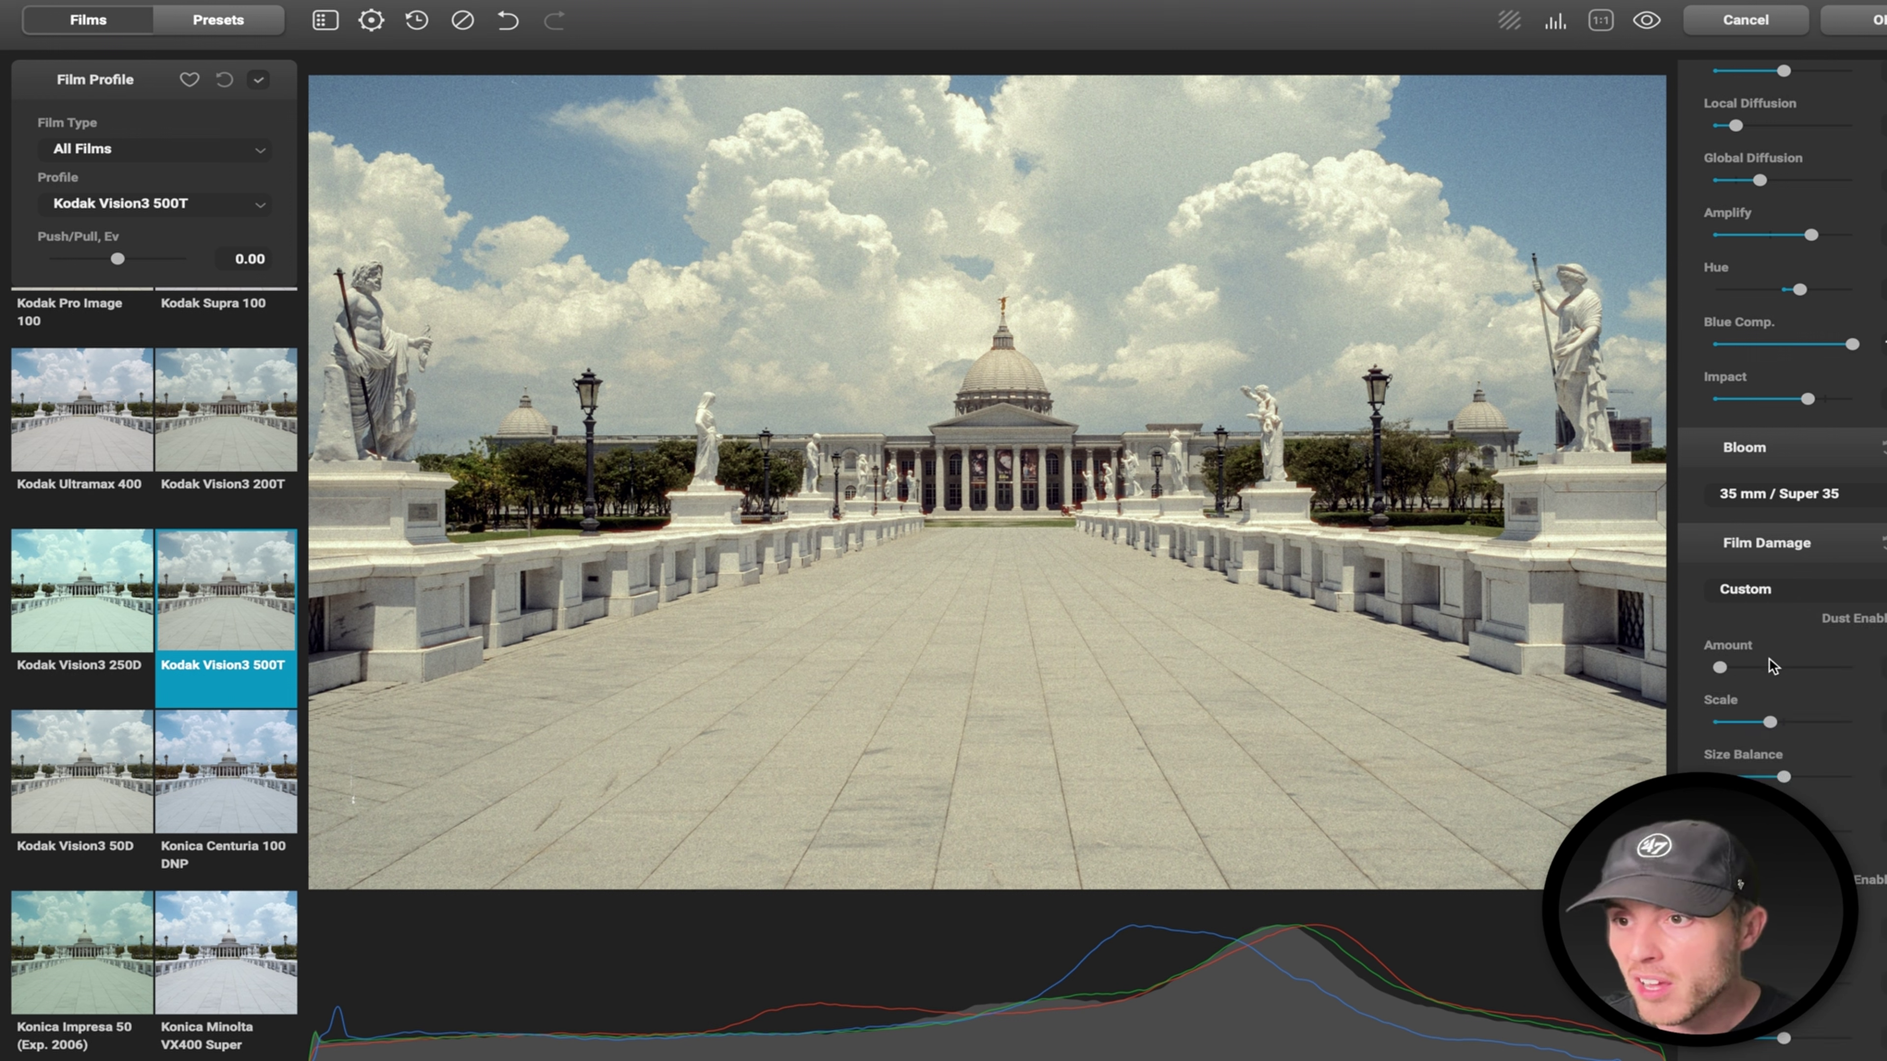
left_click_drag(1720, 666, 1798, 667)
Set the Scratches Amount to about half and, after trying a higher Hairs Amount, lower Hairs to the minimum.
scroll(1794, 669, "down", 5)
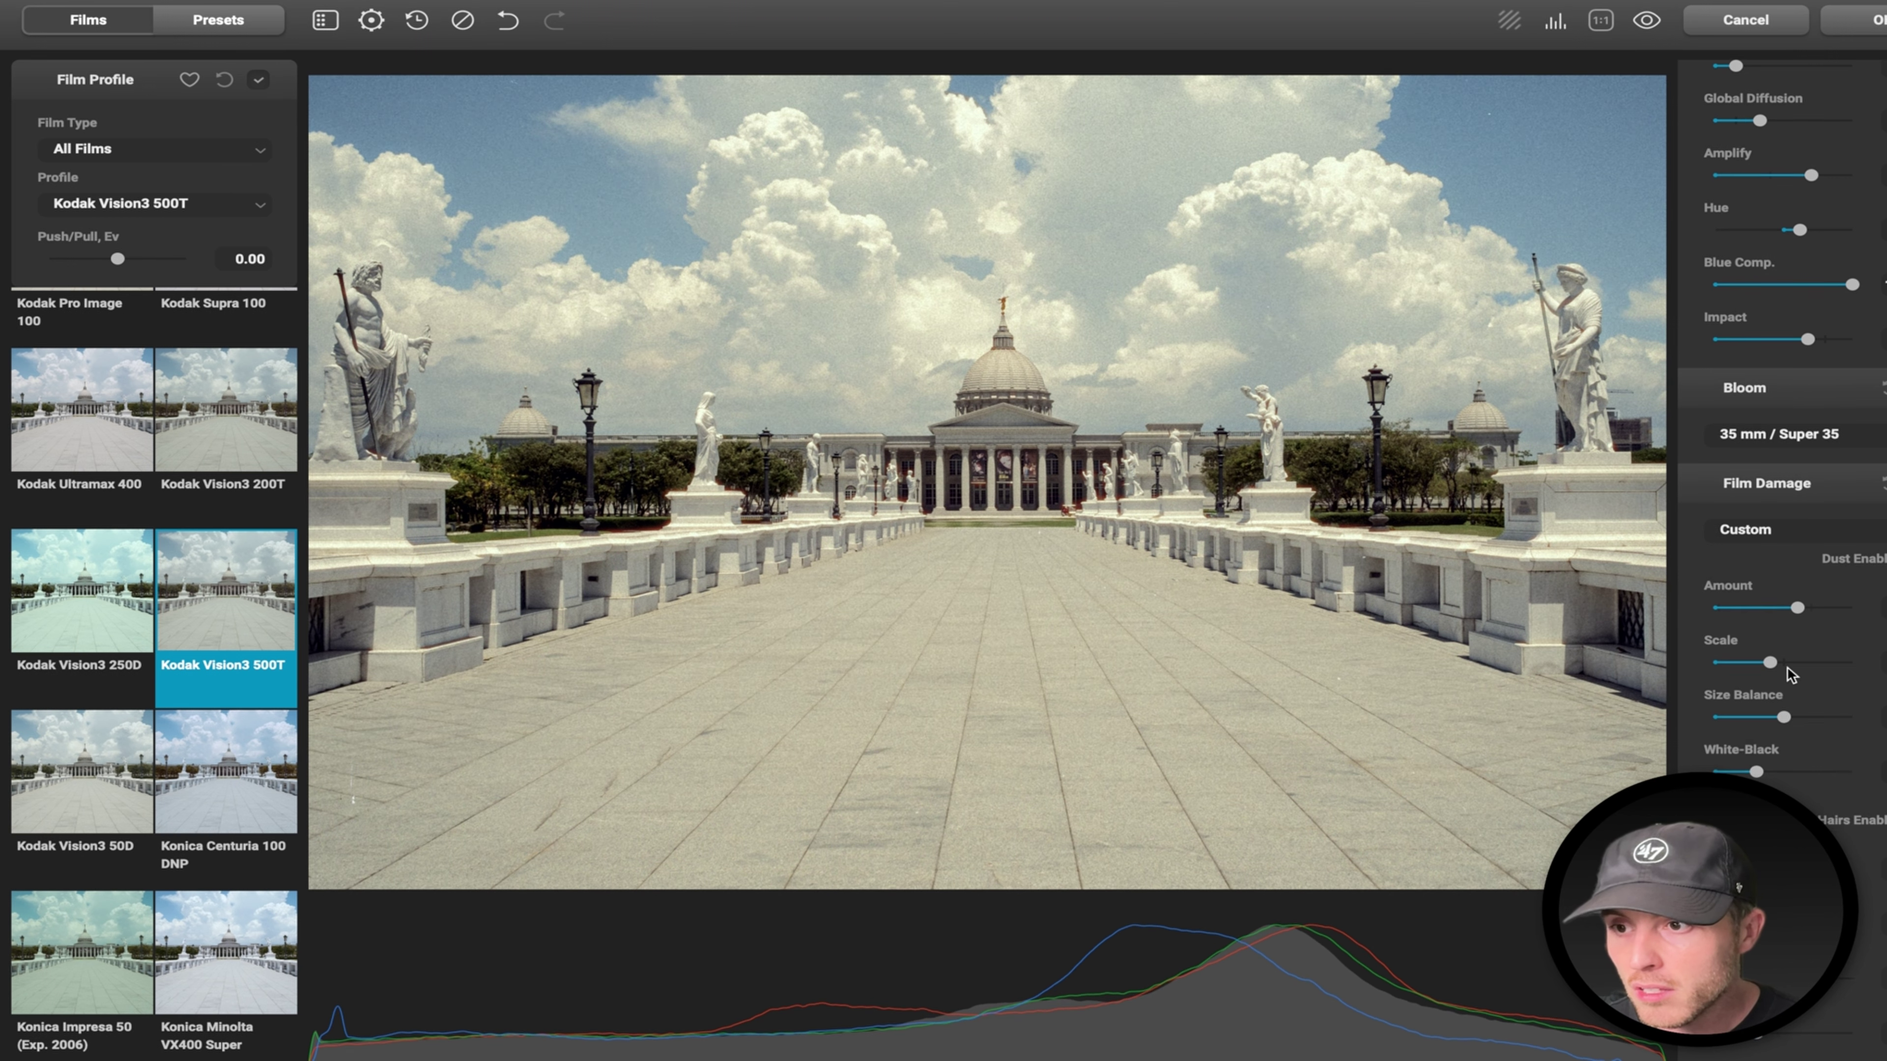
mouse_move(1764, 747)
left_mouse_down()
mouse_move(1841, 747)
mouse_move(1742, 743)
mouse_move(1835, 743)
mouse_move(1798, 732)
left_mouse_up()
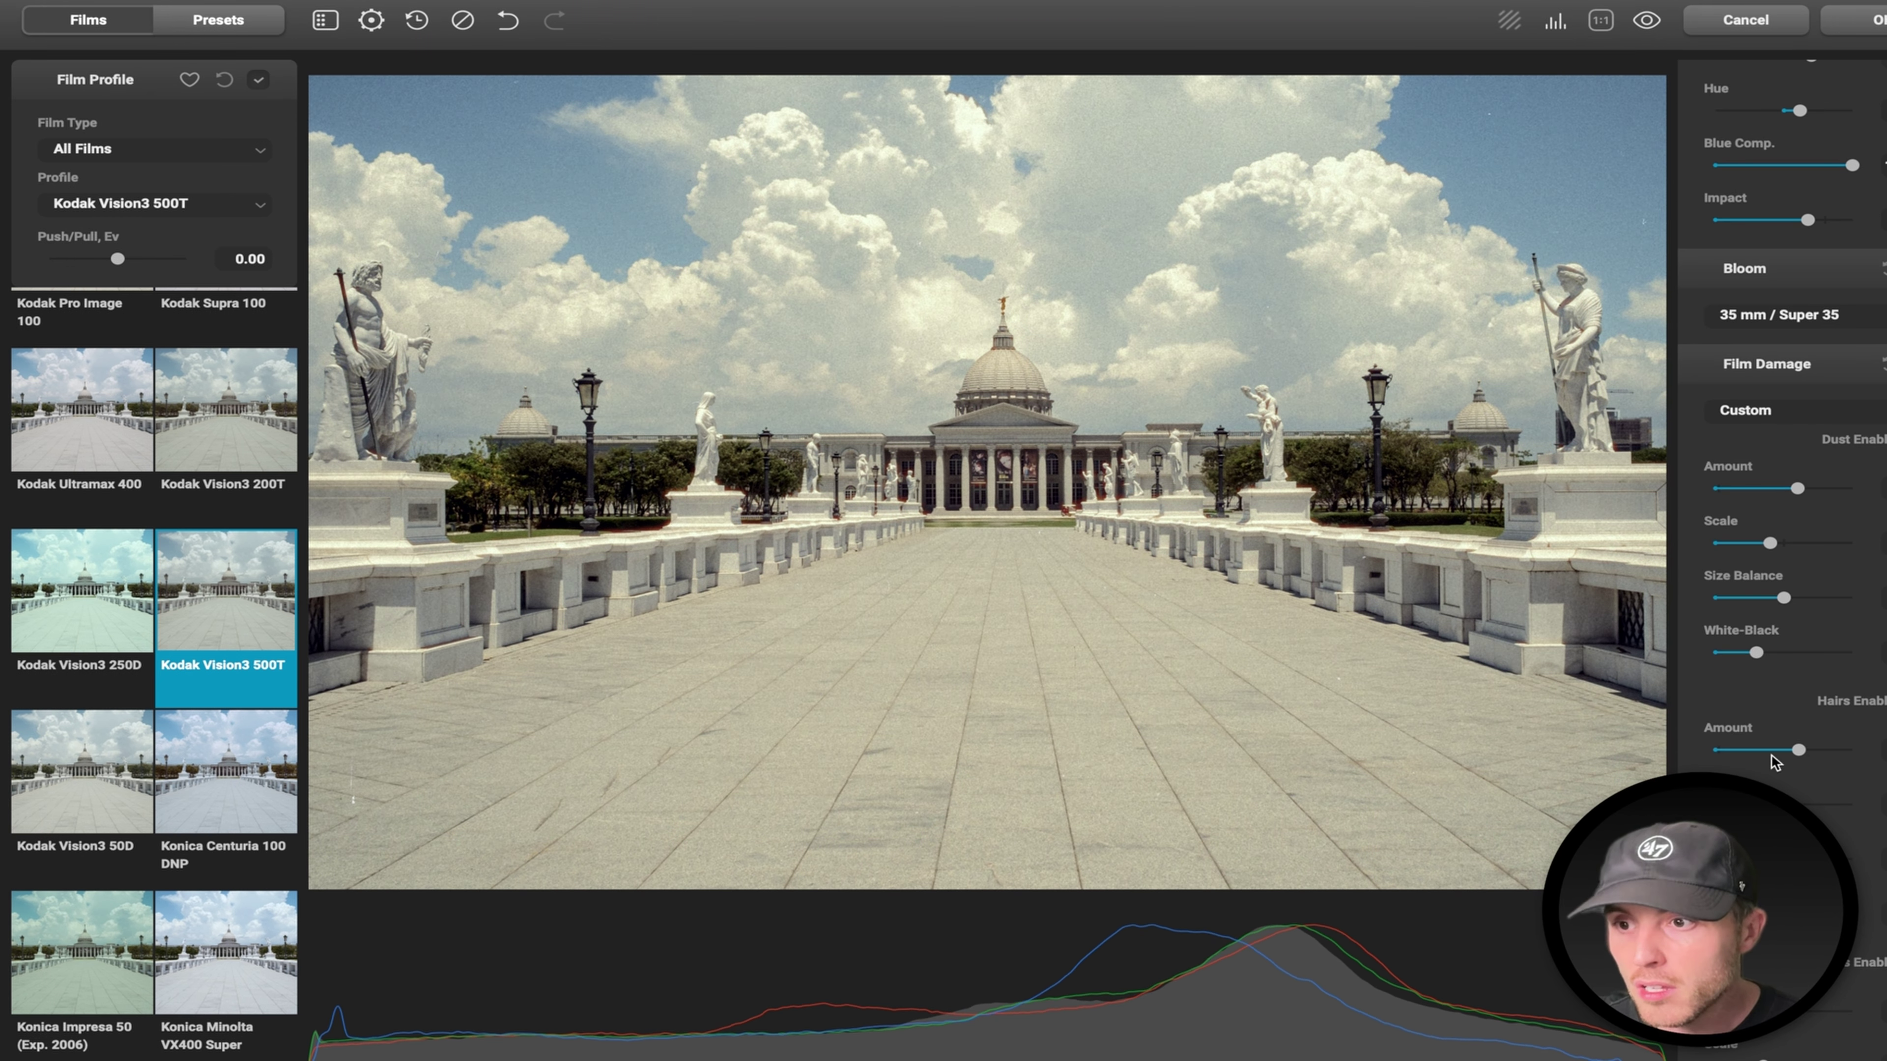
scroll(1771, 754, "down", 6)
left_click_drag(1723, 771, 1781, 760)
scroll(1781, 759, "down", 6)
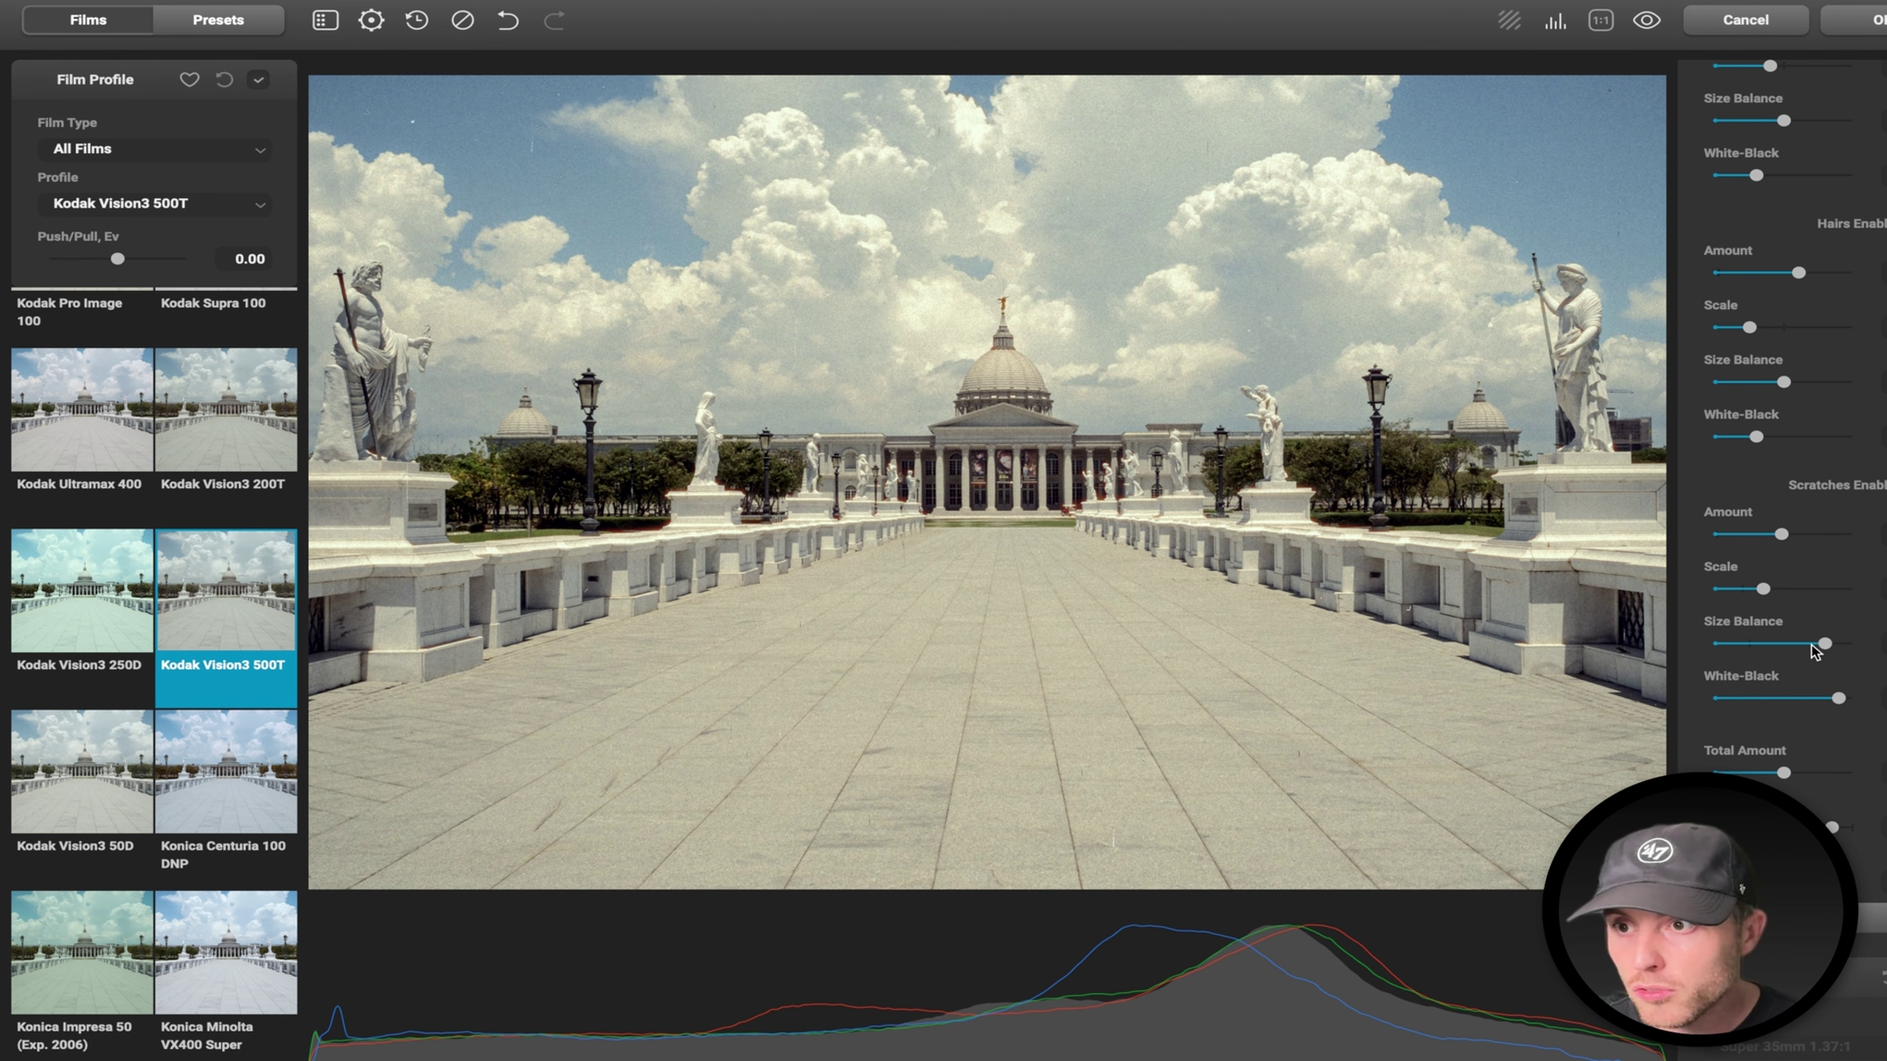
left_click_drag(1798, 273, 1664, 282)
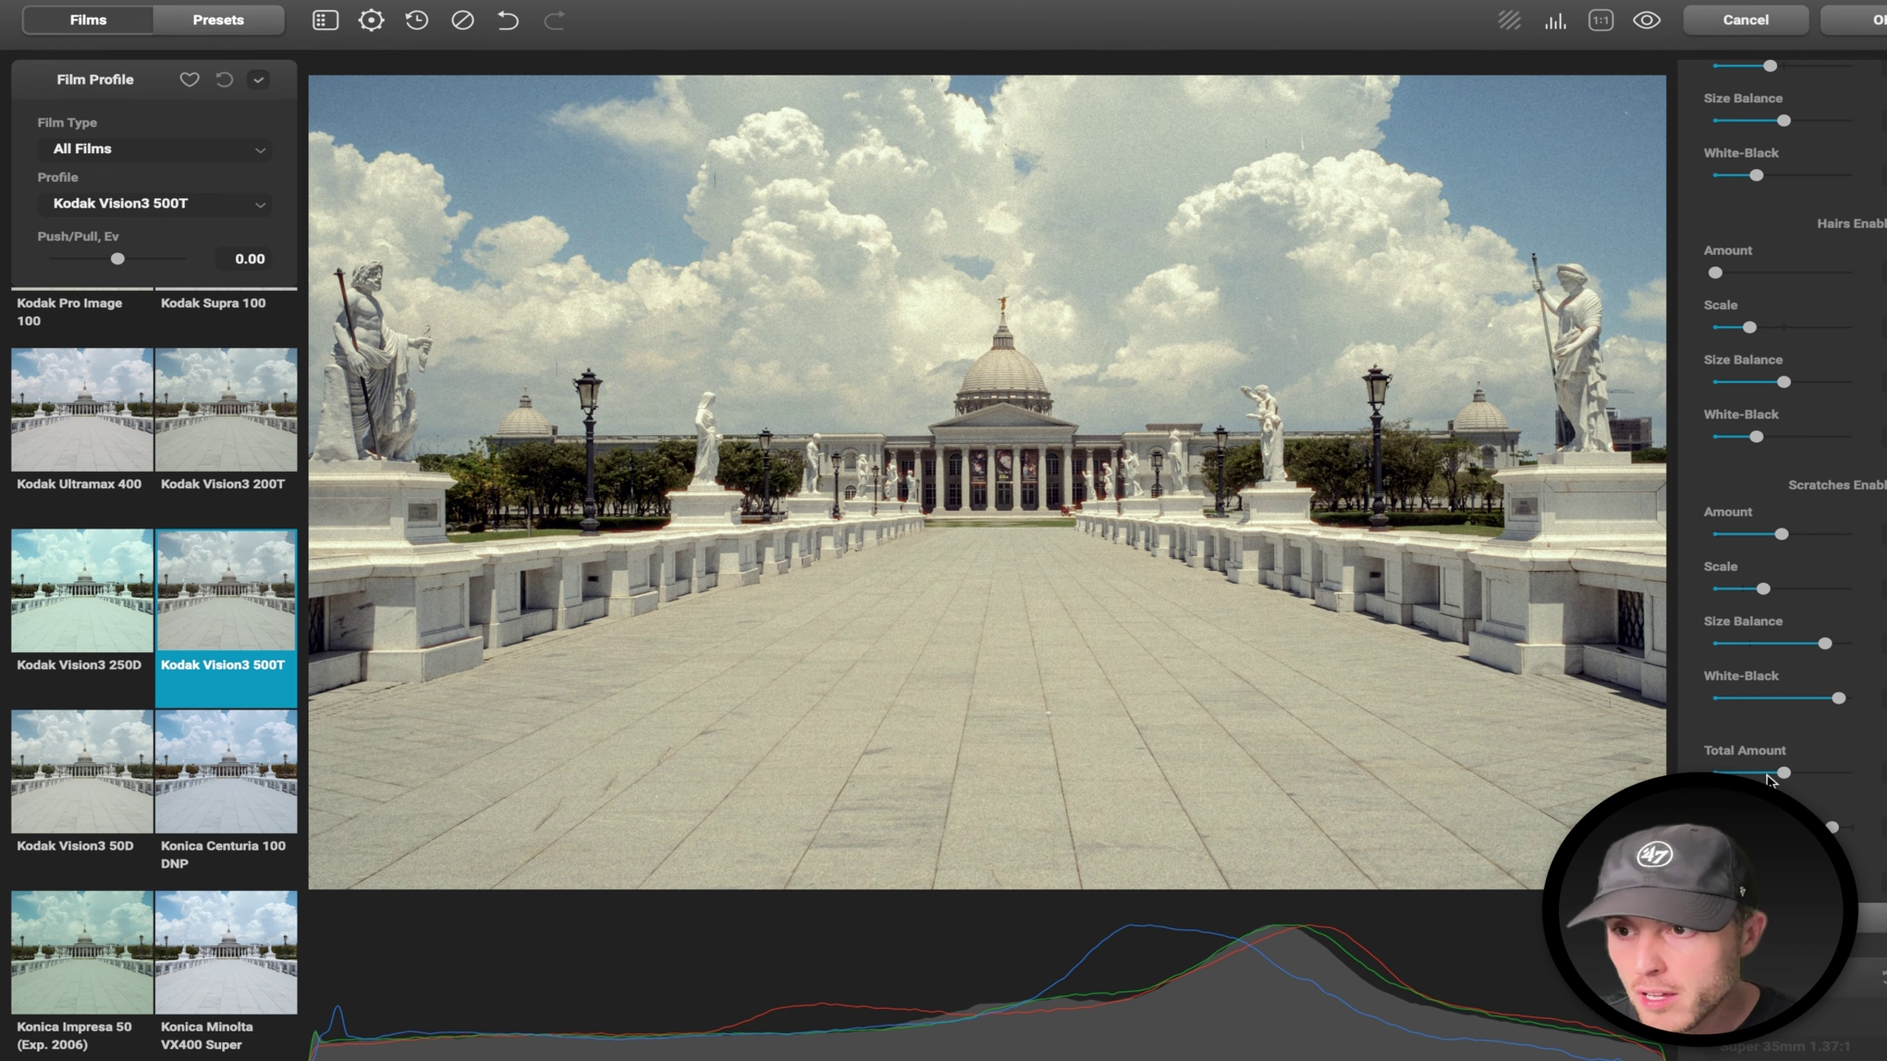
scroll(1778, 775, "up", 3)
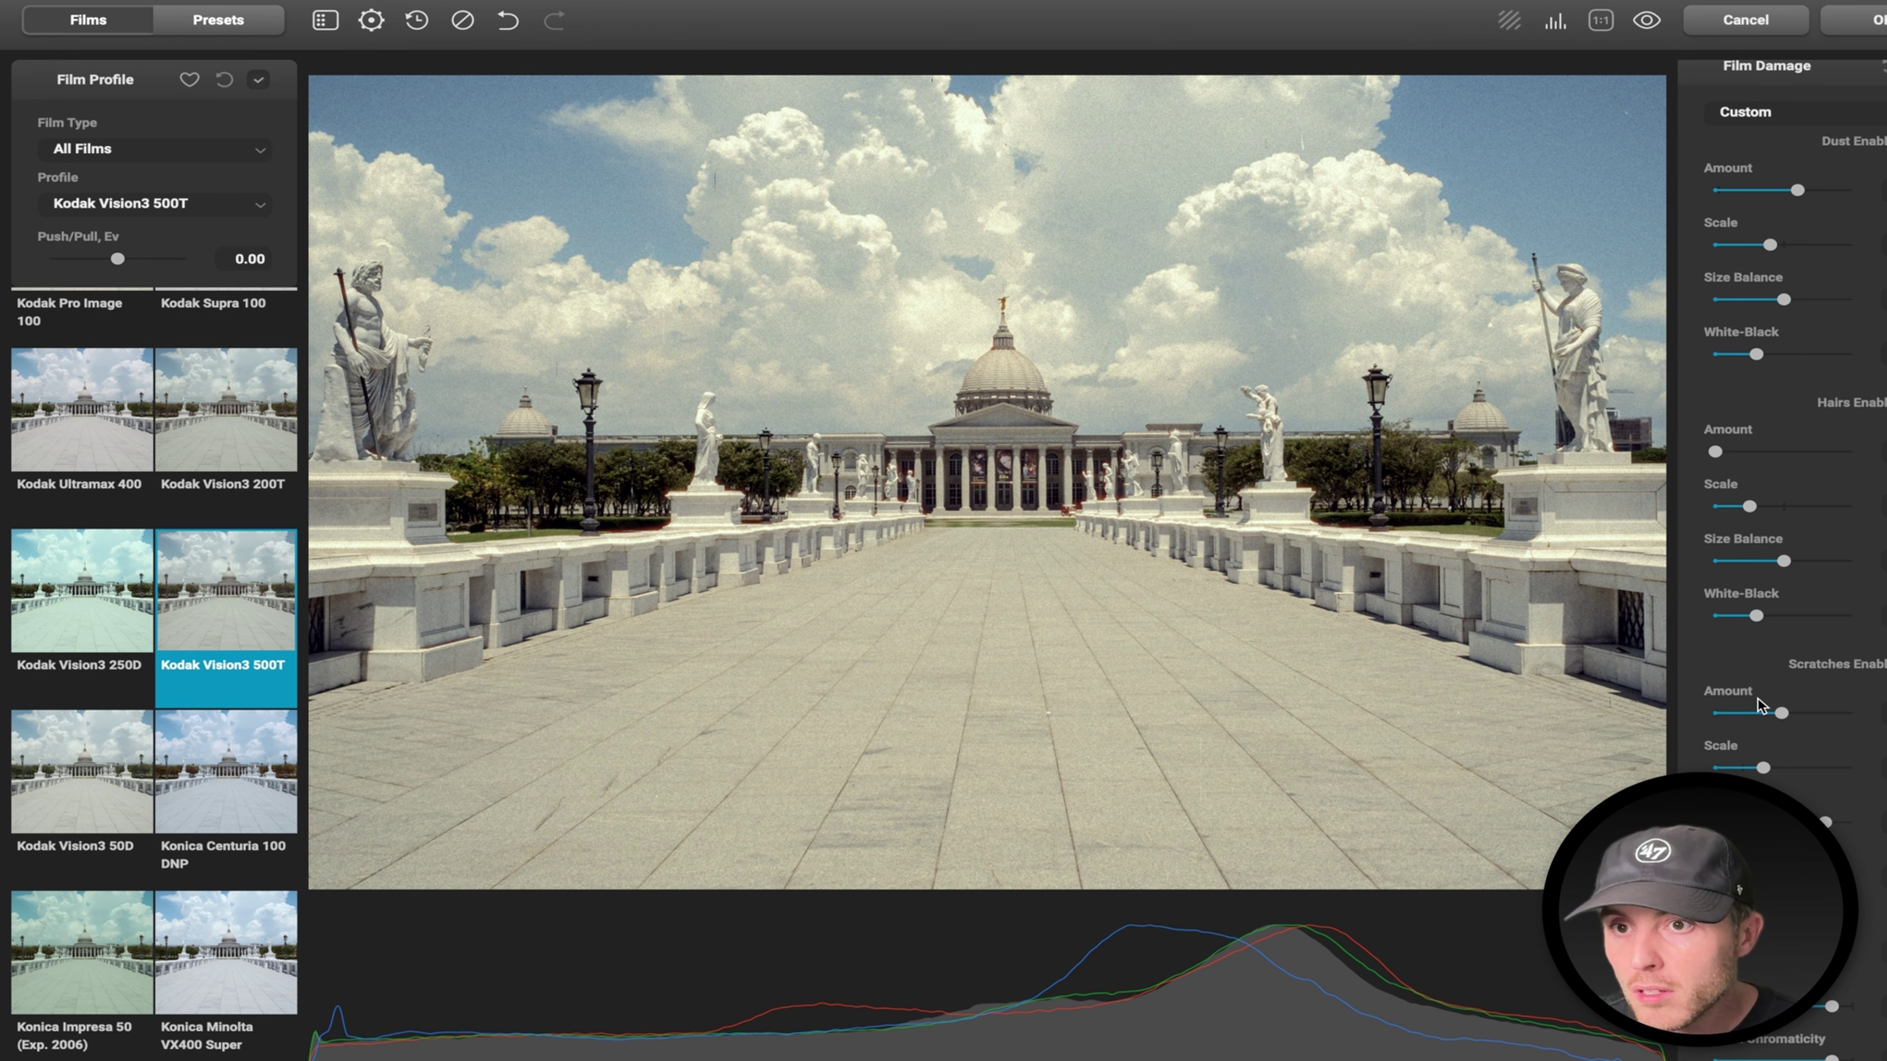
Turn on Overscan and set its gate type to Ultra Panavision 65mm.
scroll(1810, 676, "down", 9)
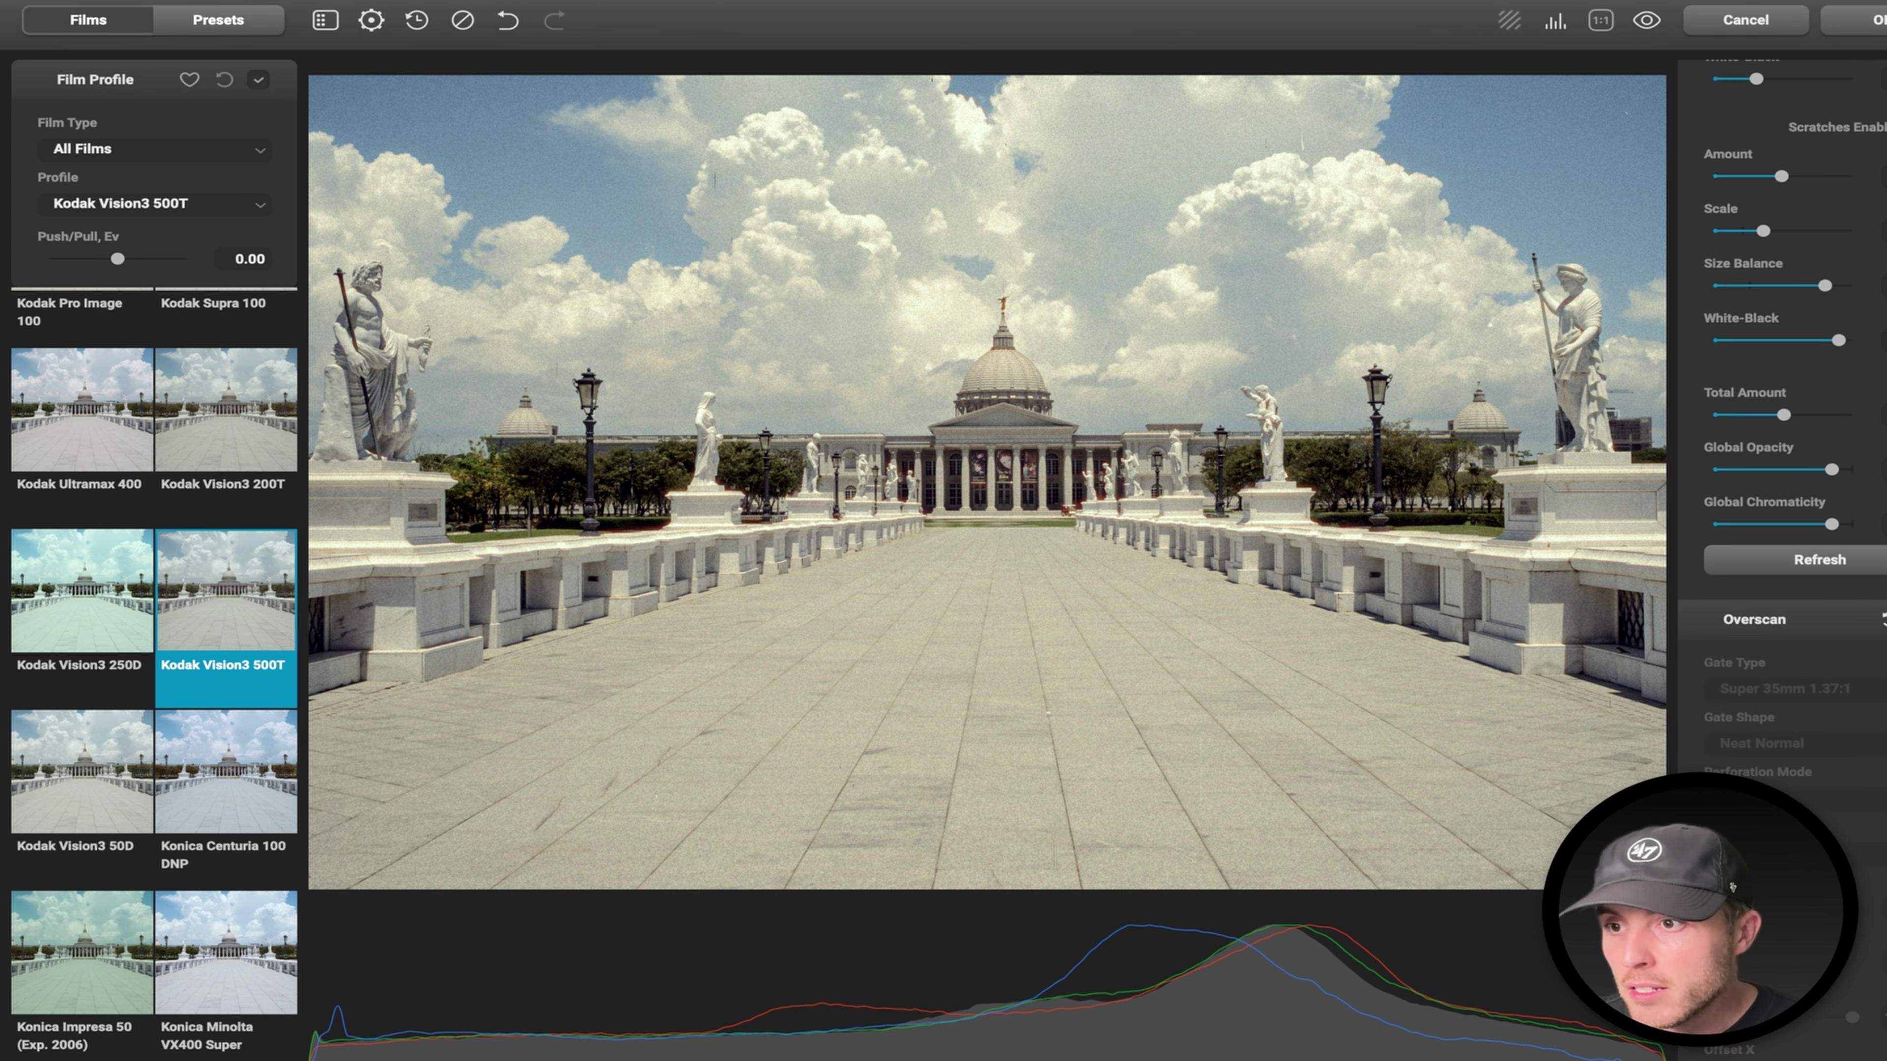
left_click(1883, 619)
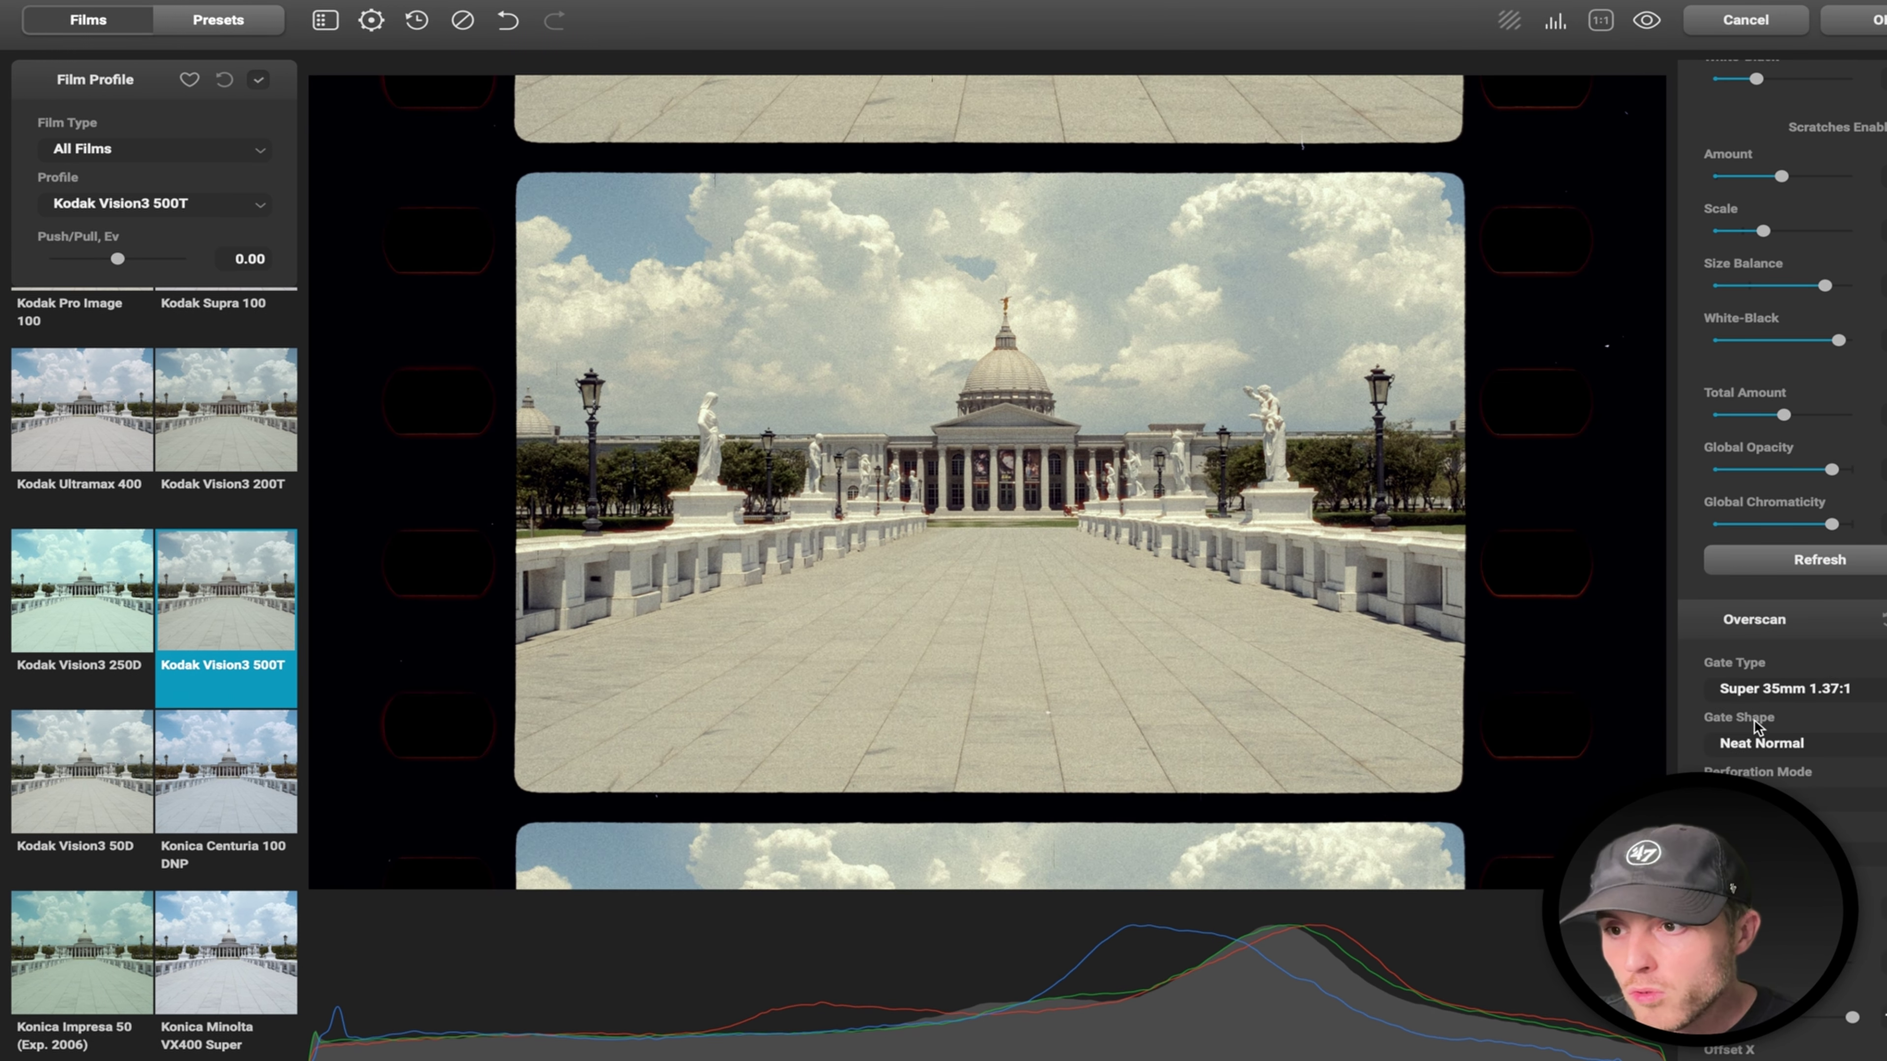
left_click(1810, 690)
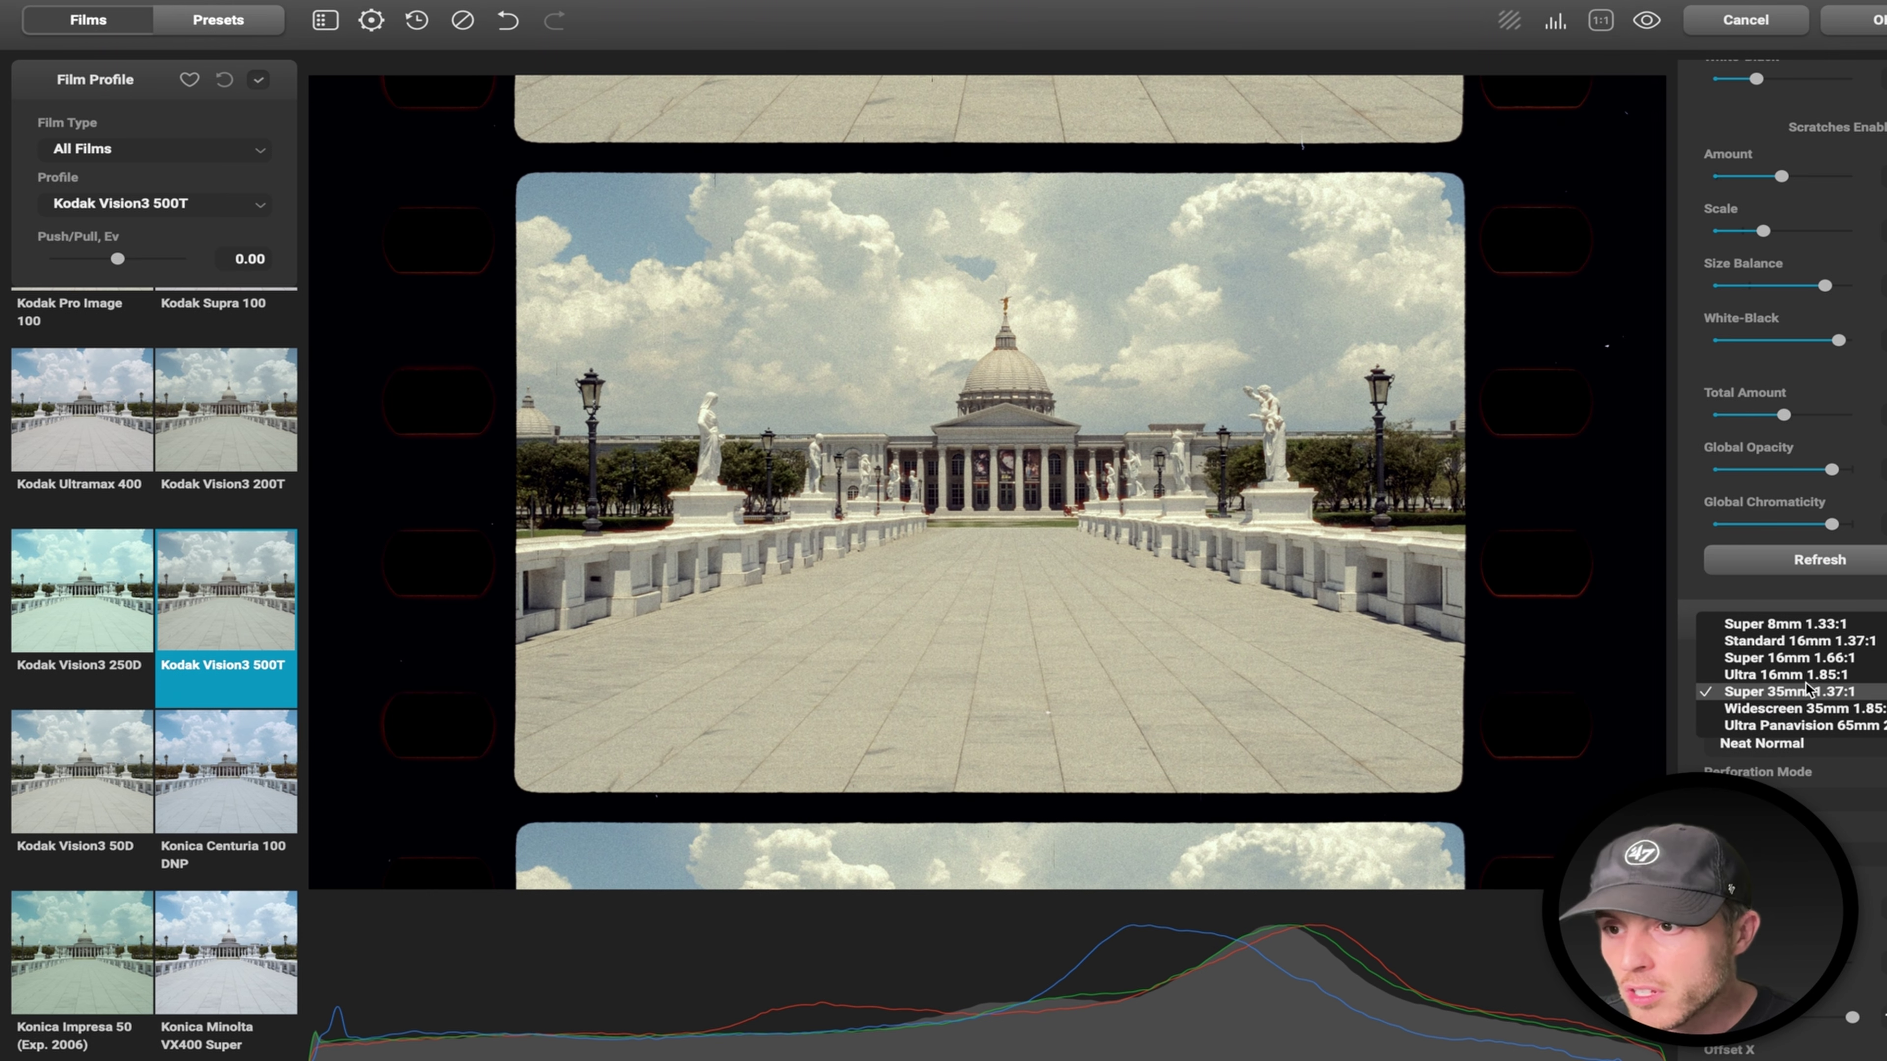
left_click(1787, 725)
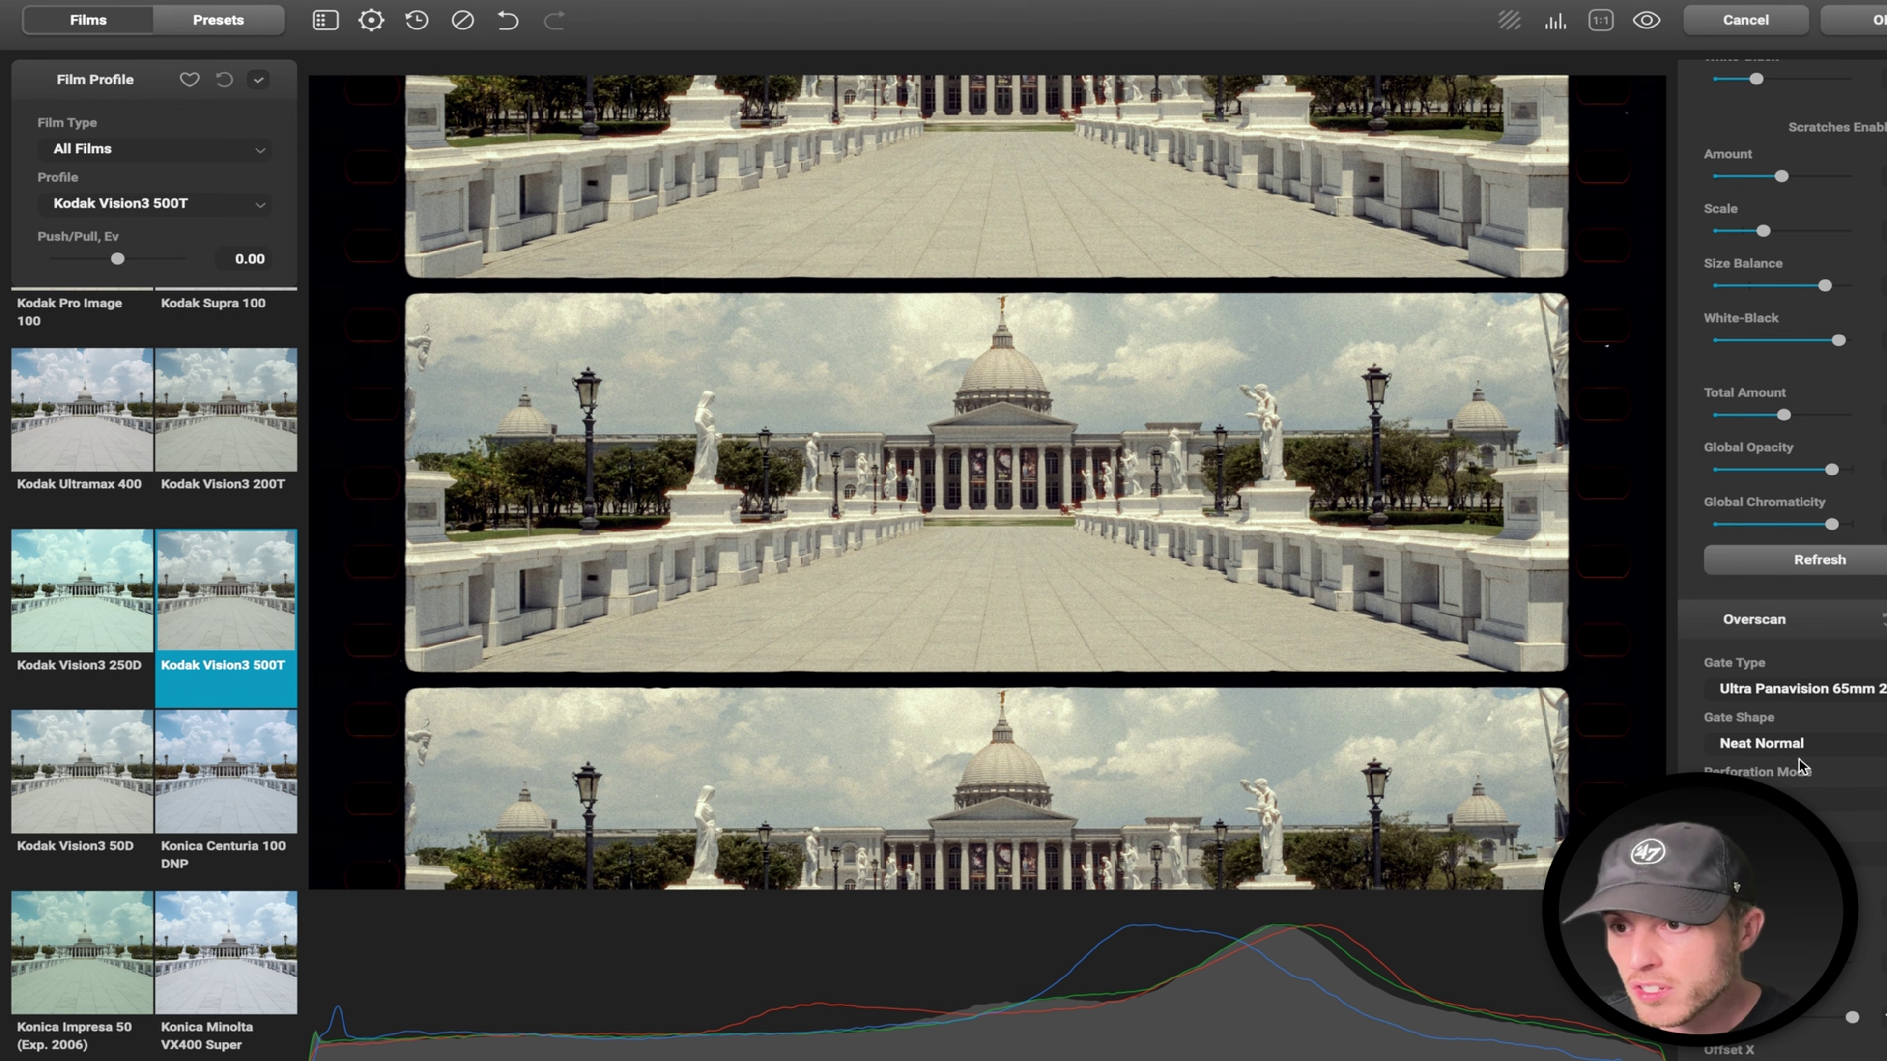
Try the Neat Rounded gate shape, choose Neat Sharp instead and set the film orientation to Horizontal.
left_click(1805, 744)
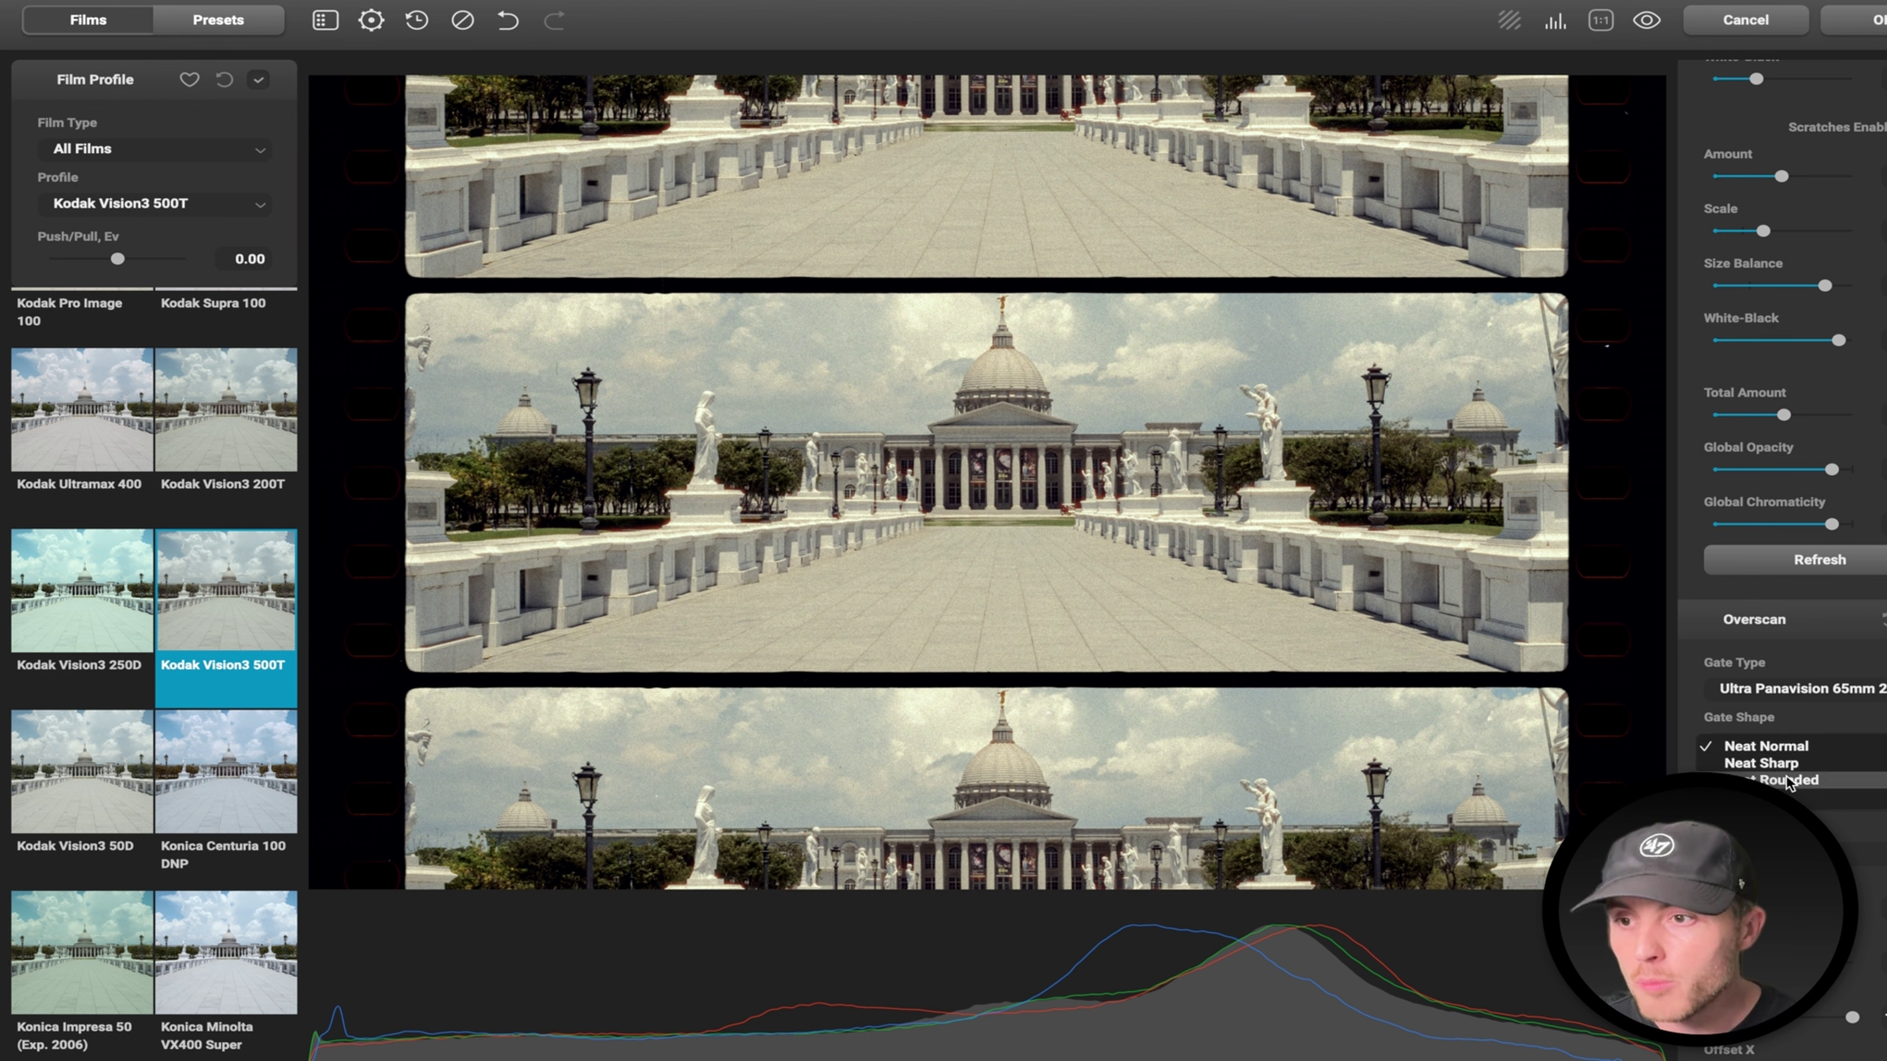
left_click(1786, 780)
left_click(1805, 745)
left_click(1811, 730)
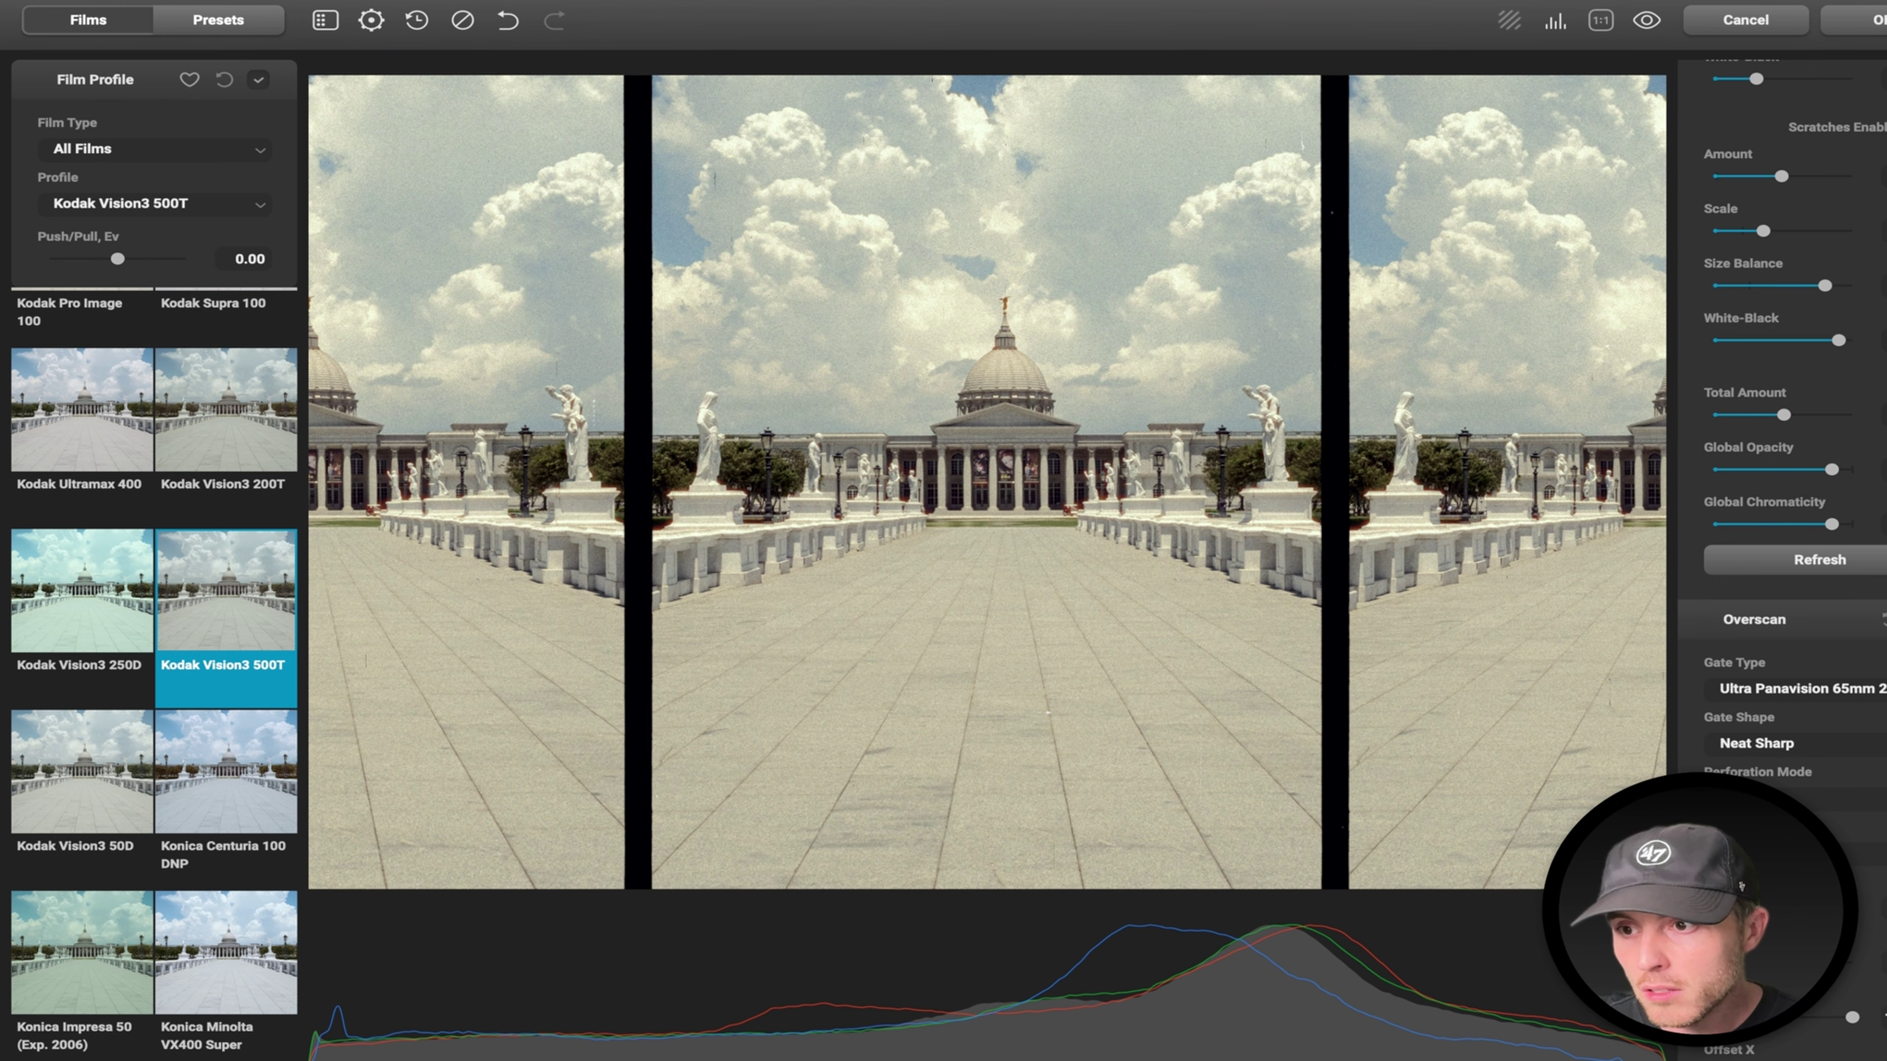
Set the Overscan gate type to Ultra 16mm 1.85:1 and reduce its Scale to the minimum.
scroll(1782, 565, "down", 4)
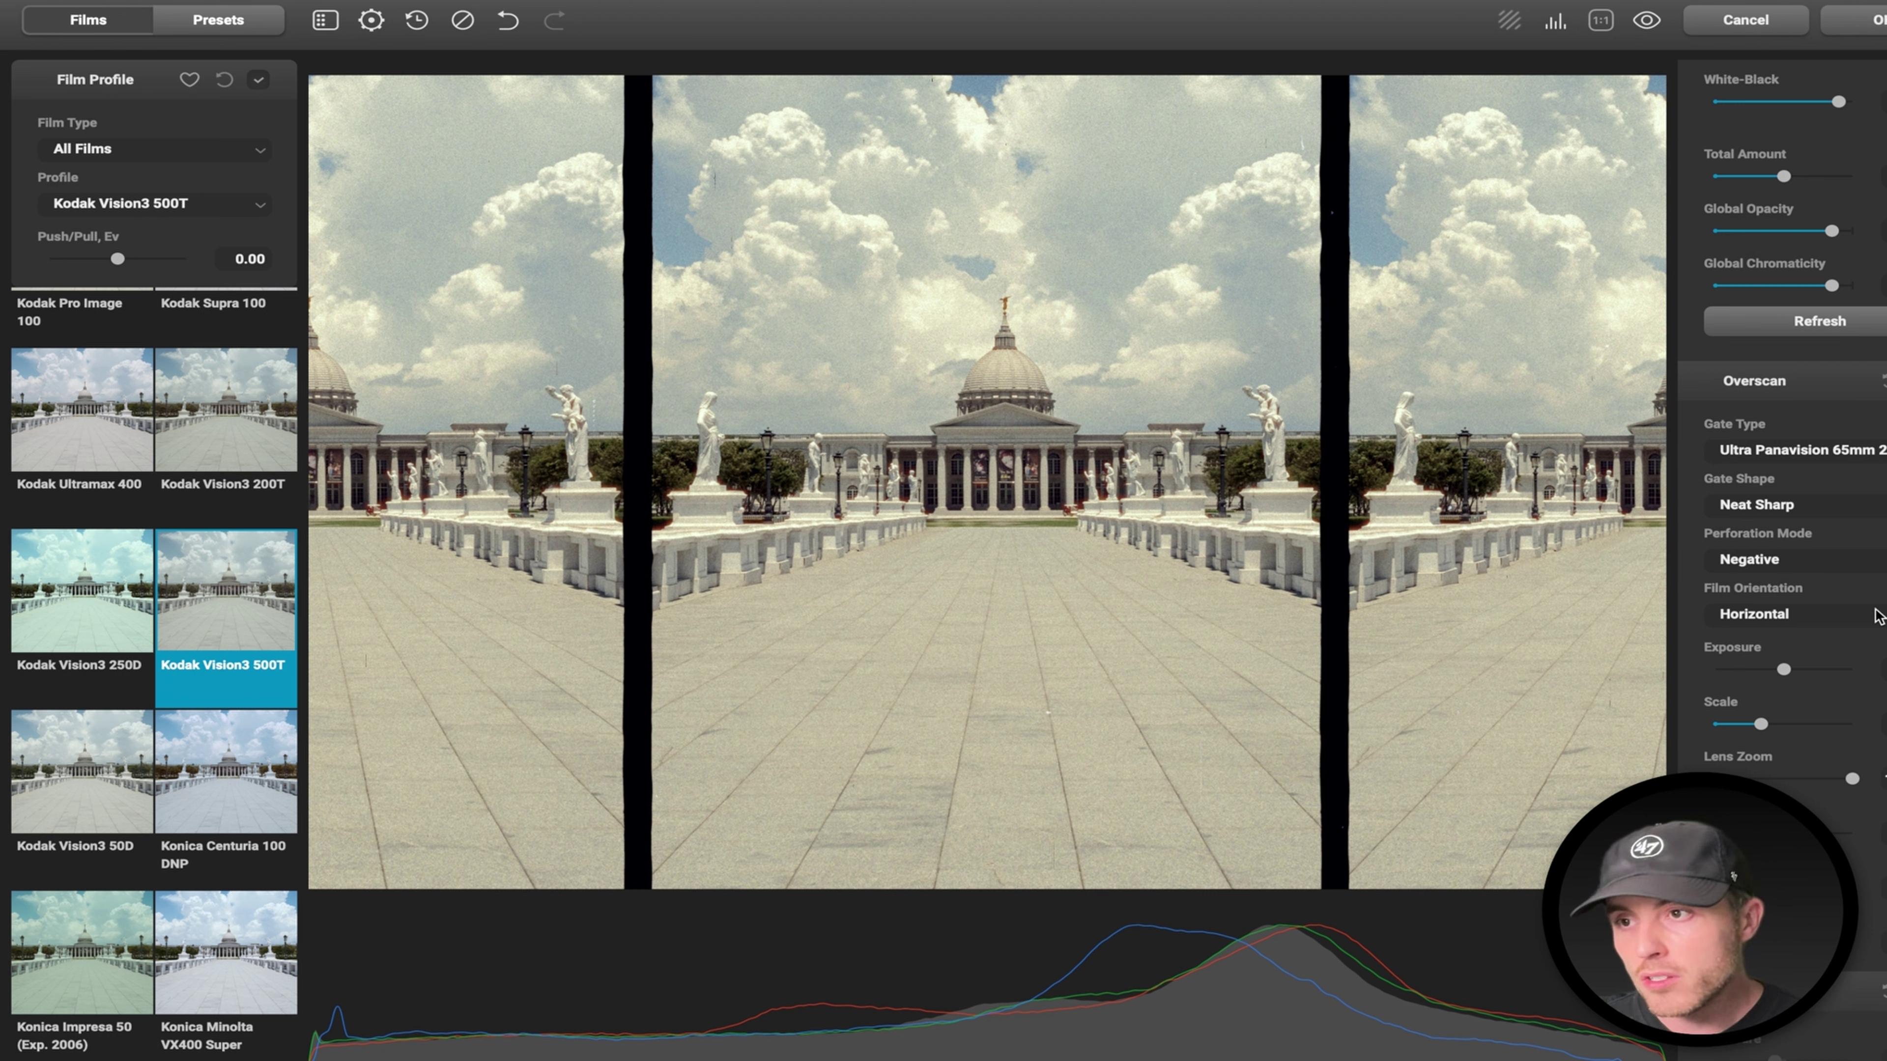
left_click(1861, 453)
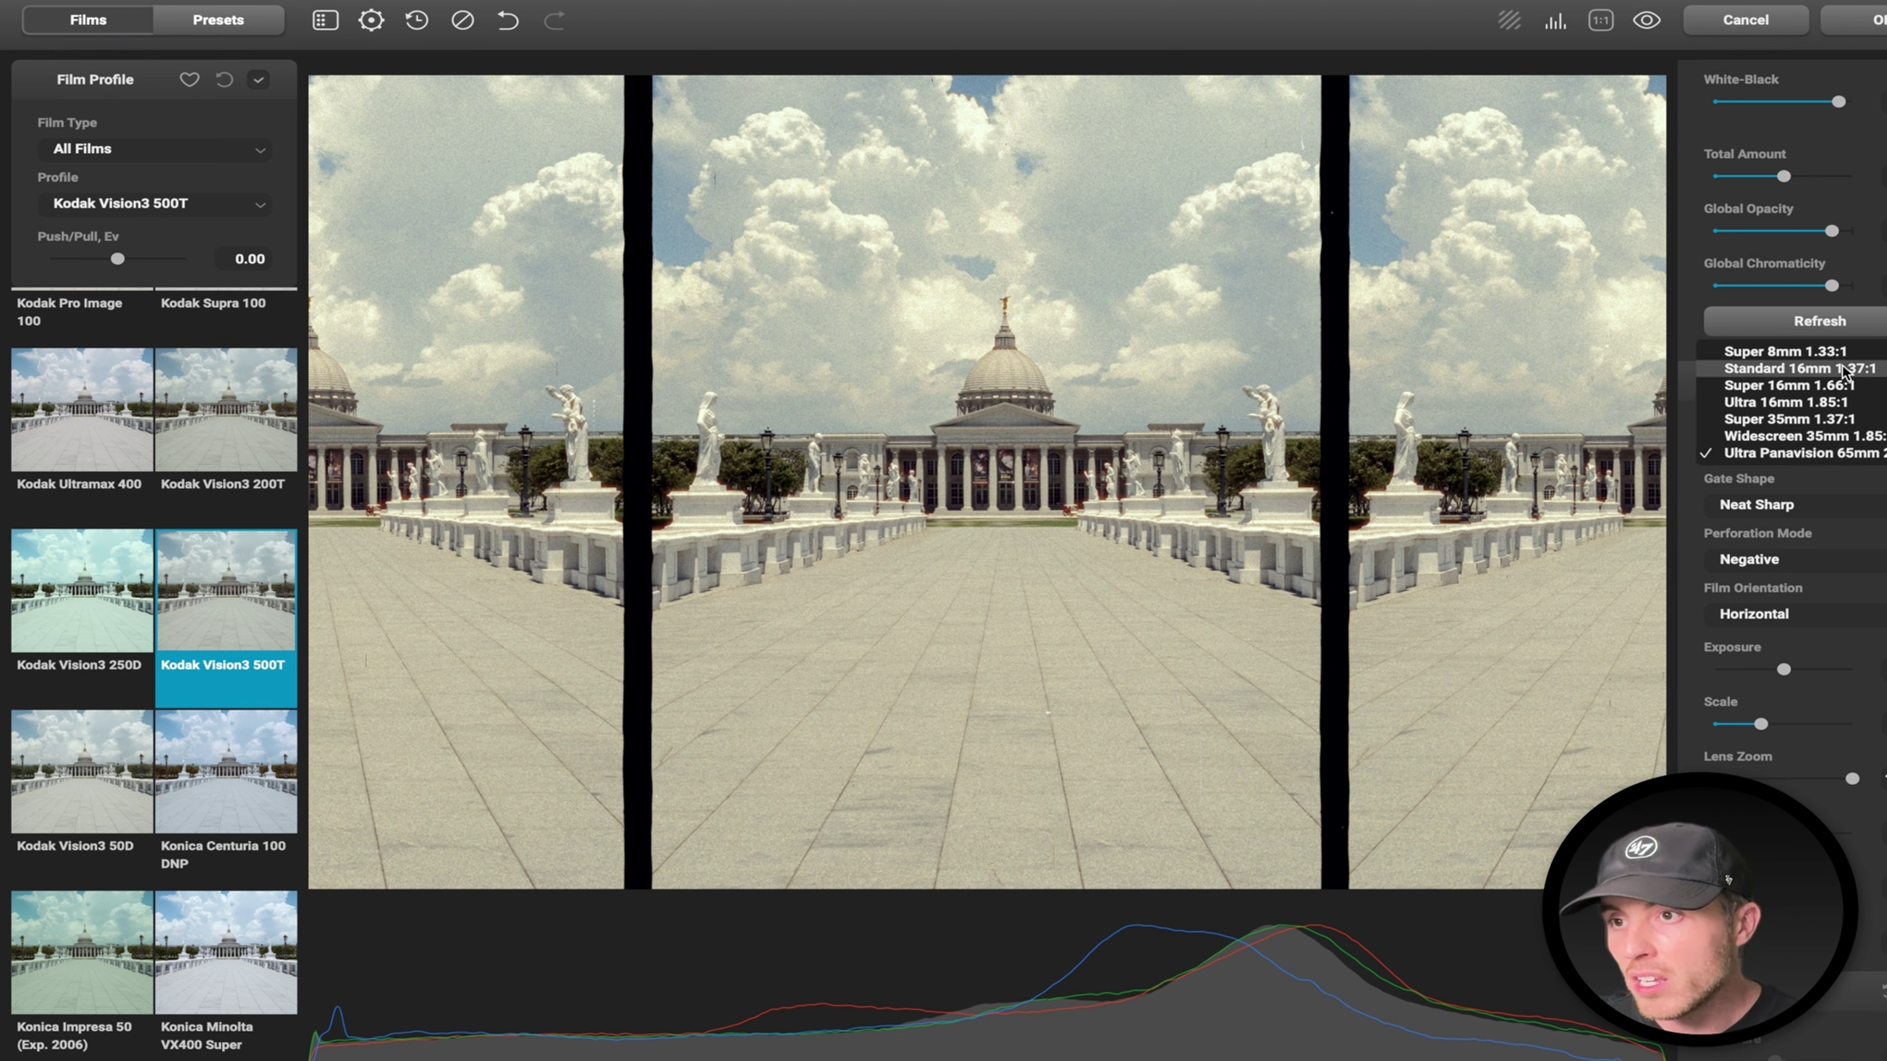
left_click(1800, 400)
left_click_drag(1761, 723, 1716, 721)
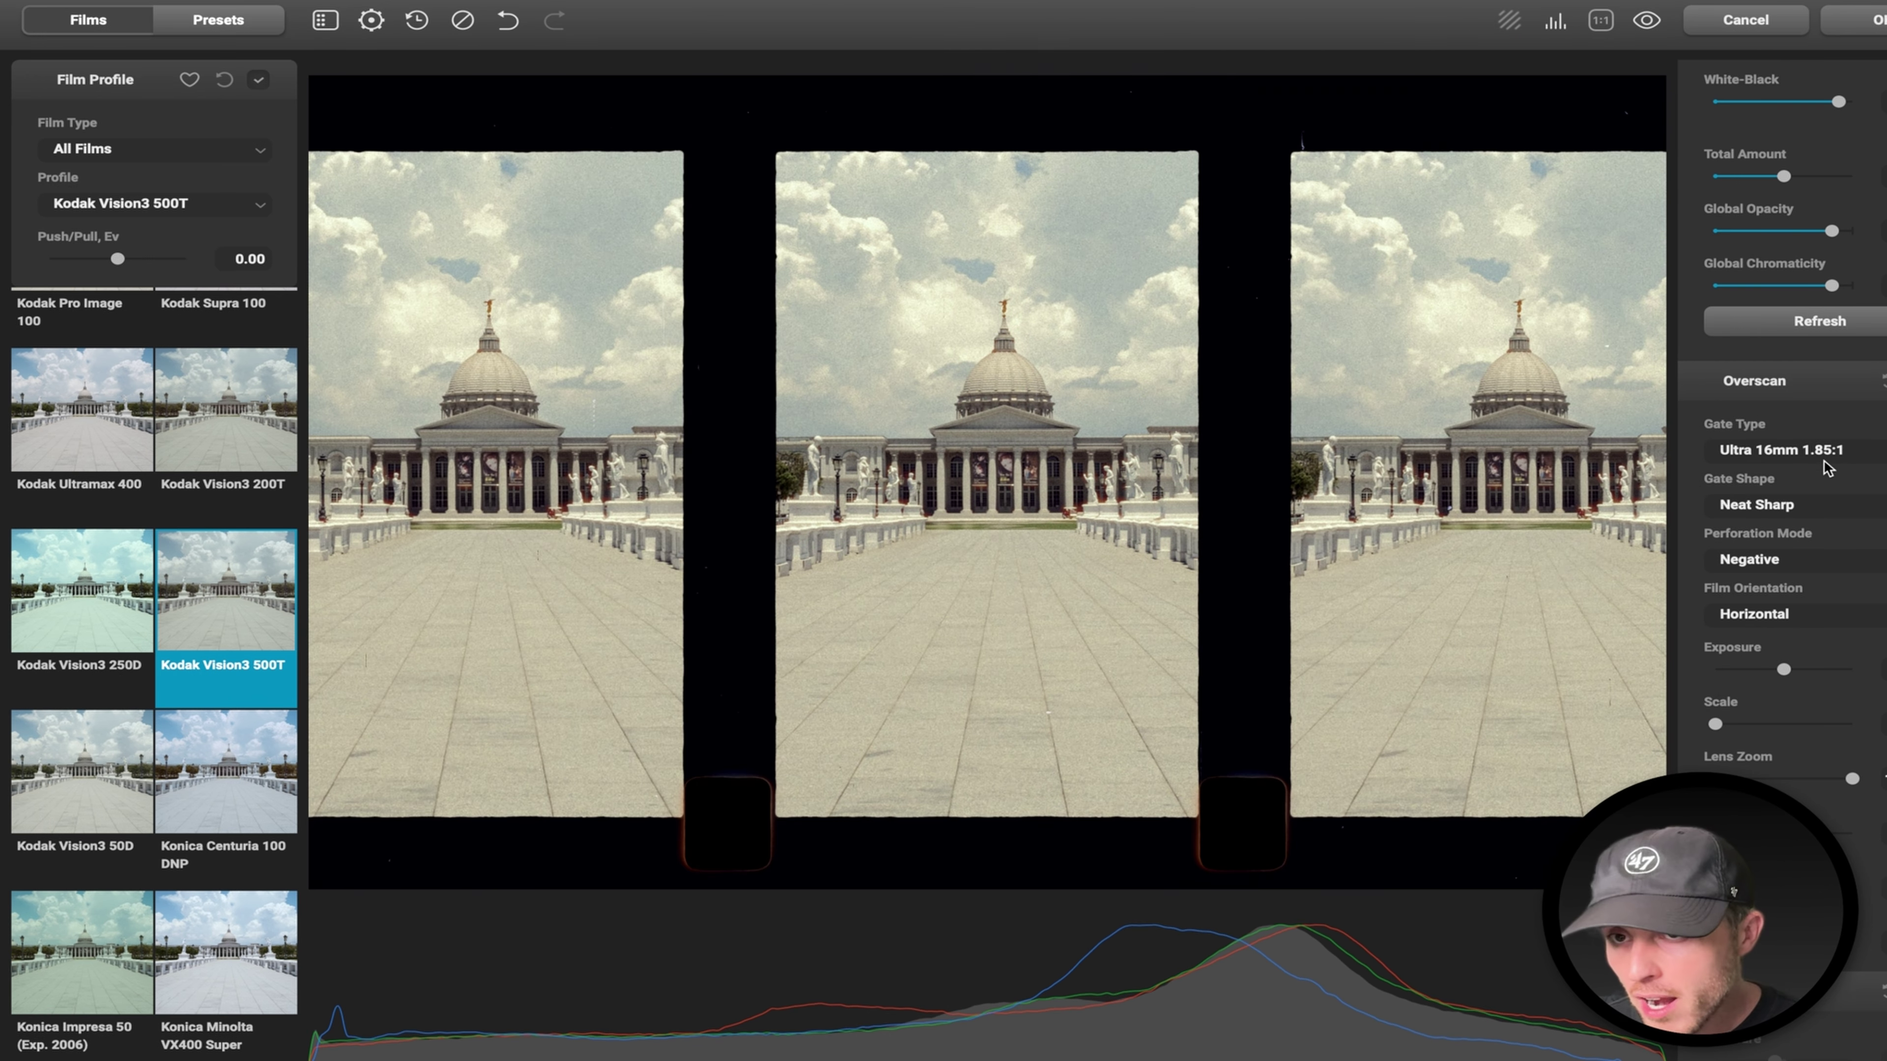
Try the Ultra Panavision 65mm and Widescreen 35mm 1.85 gate types on the horizontal film strip.
left_click(1806, 448)
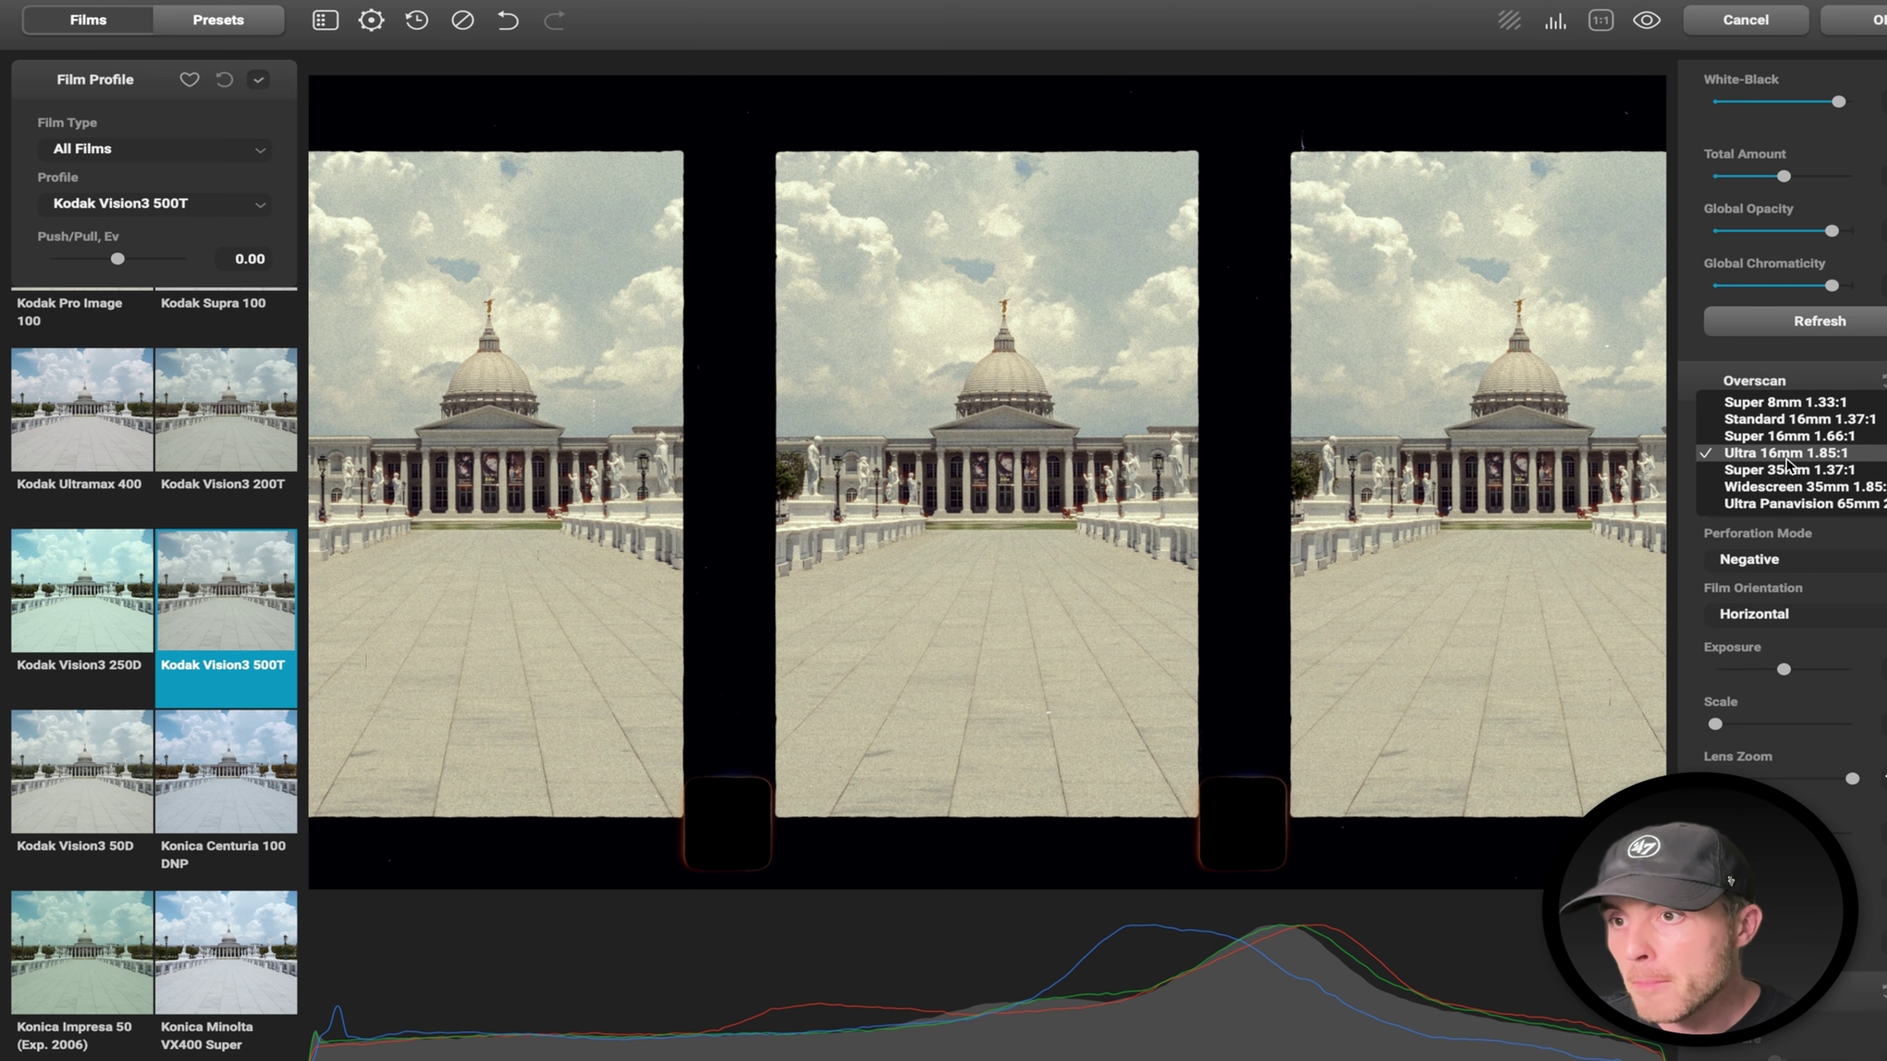
left_click(1776, 500)
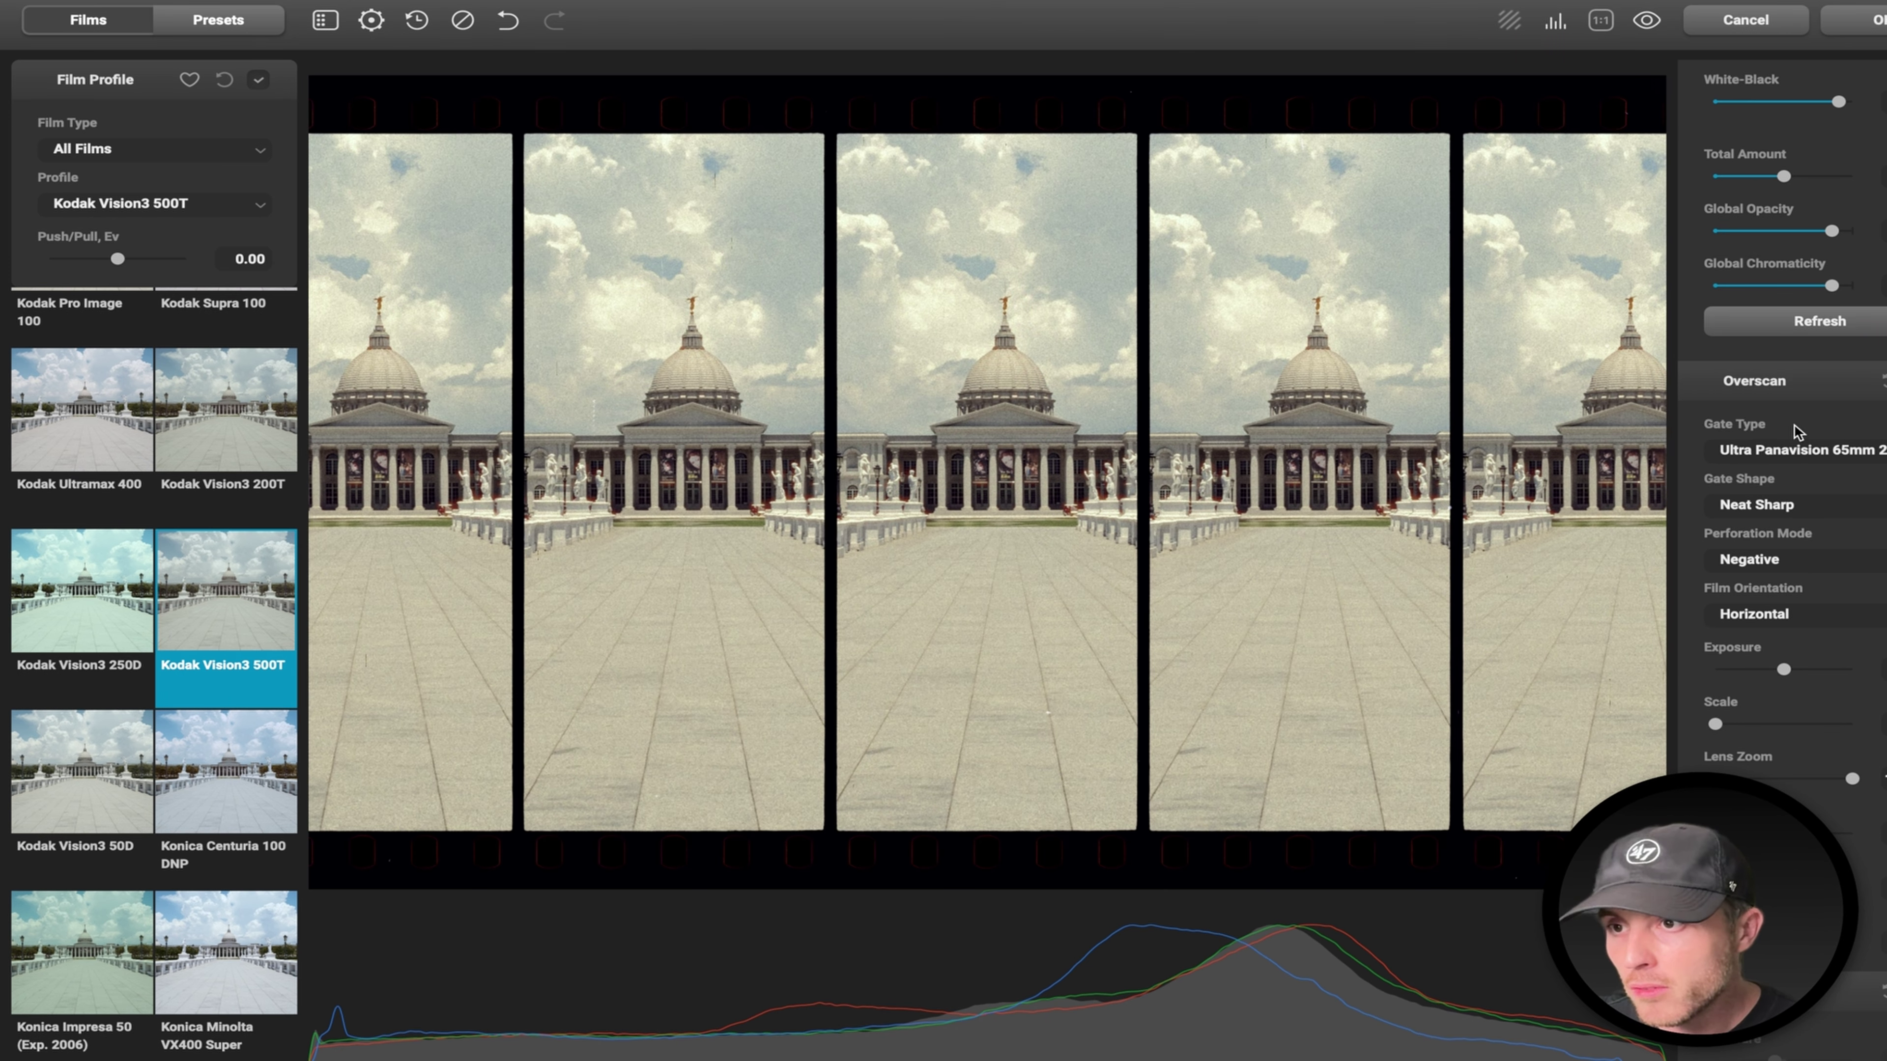
left_click(1775, 445)
left_click(1781, 439)
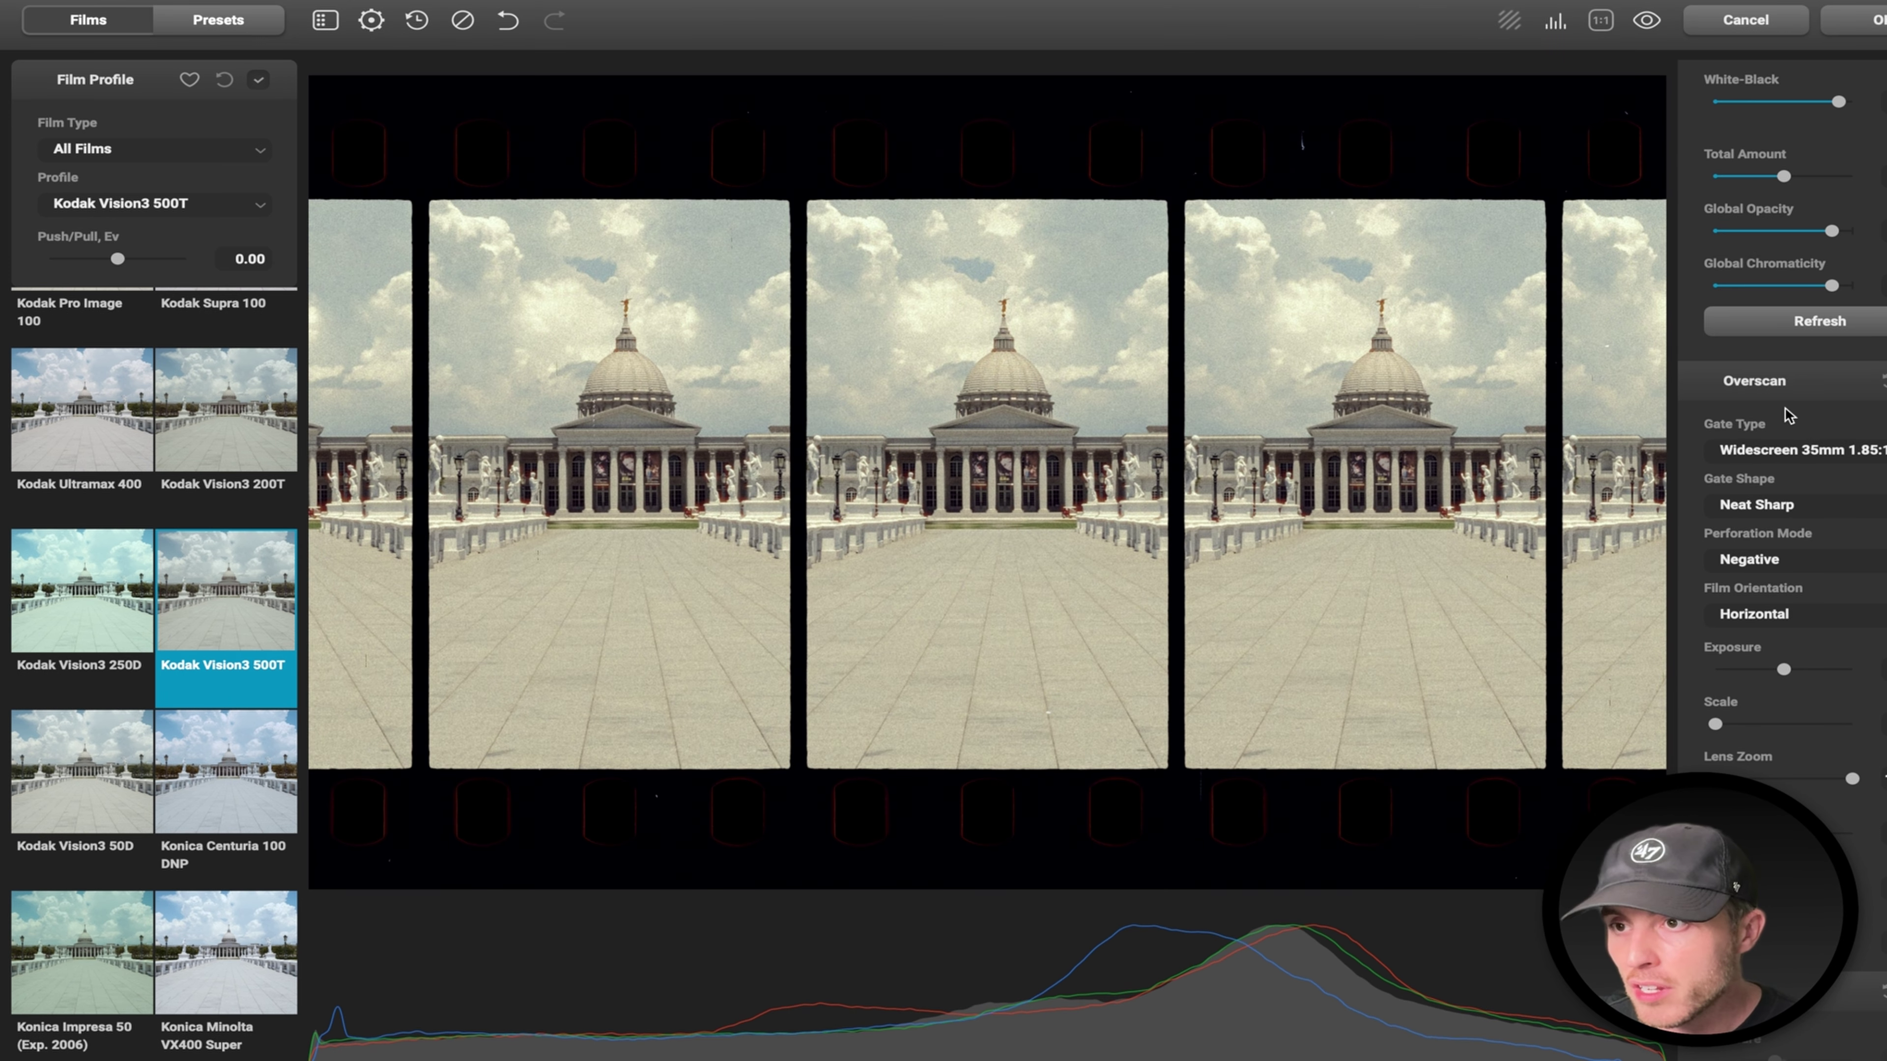
Set the Overscan gate type to Super 35mm 1.37:1 and turn Overscan off.
left_click(1771, 435)
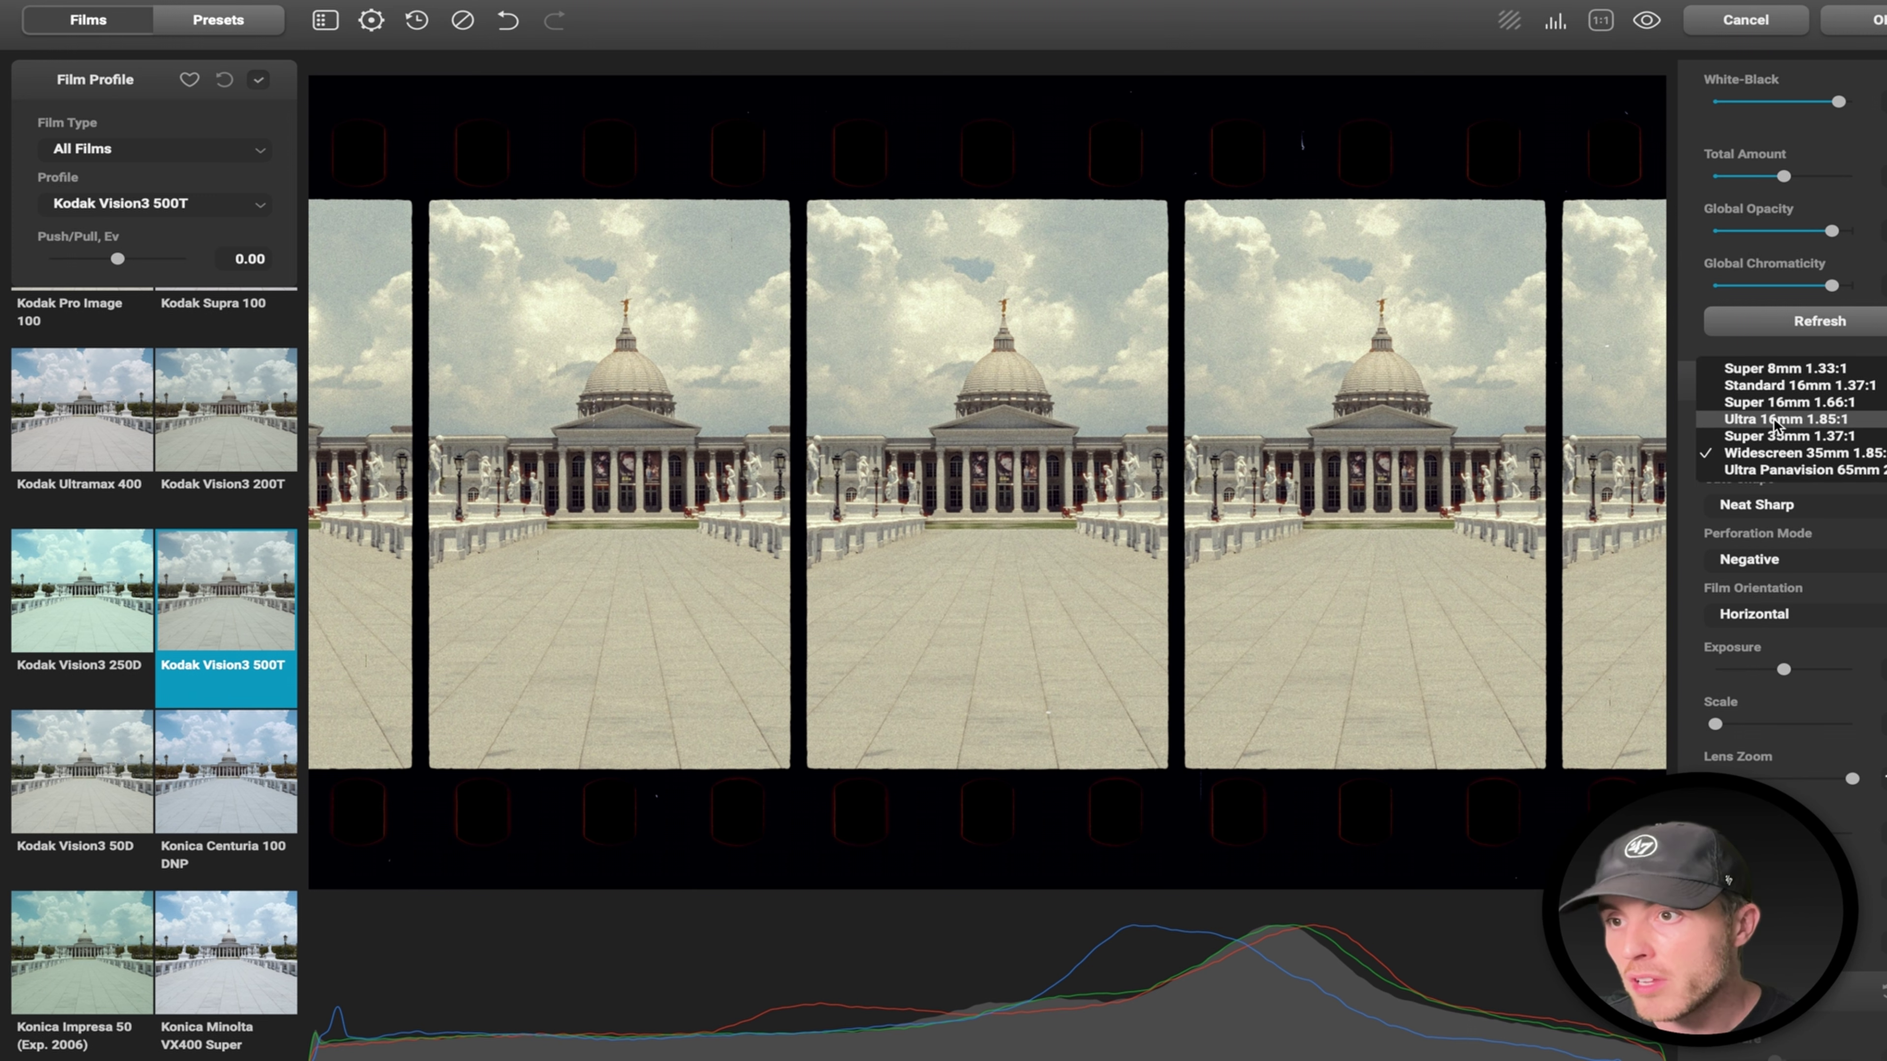
left_click(1769, 437)
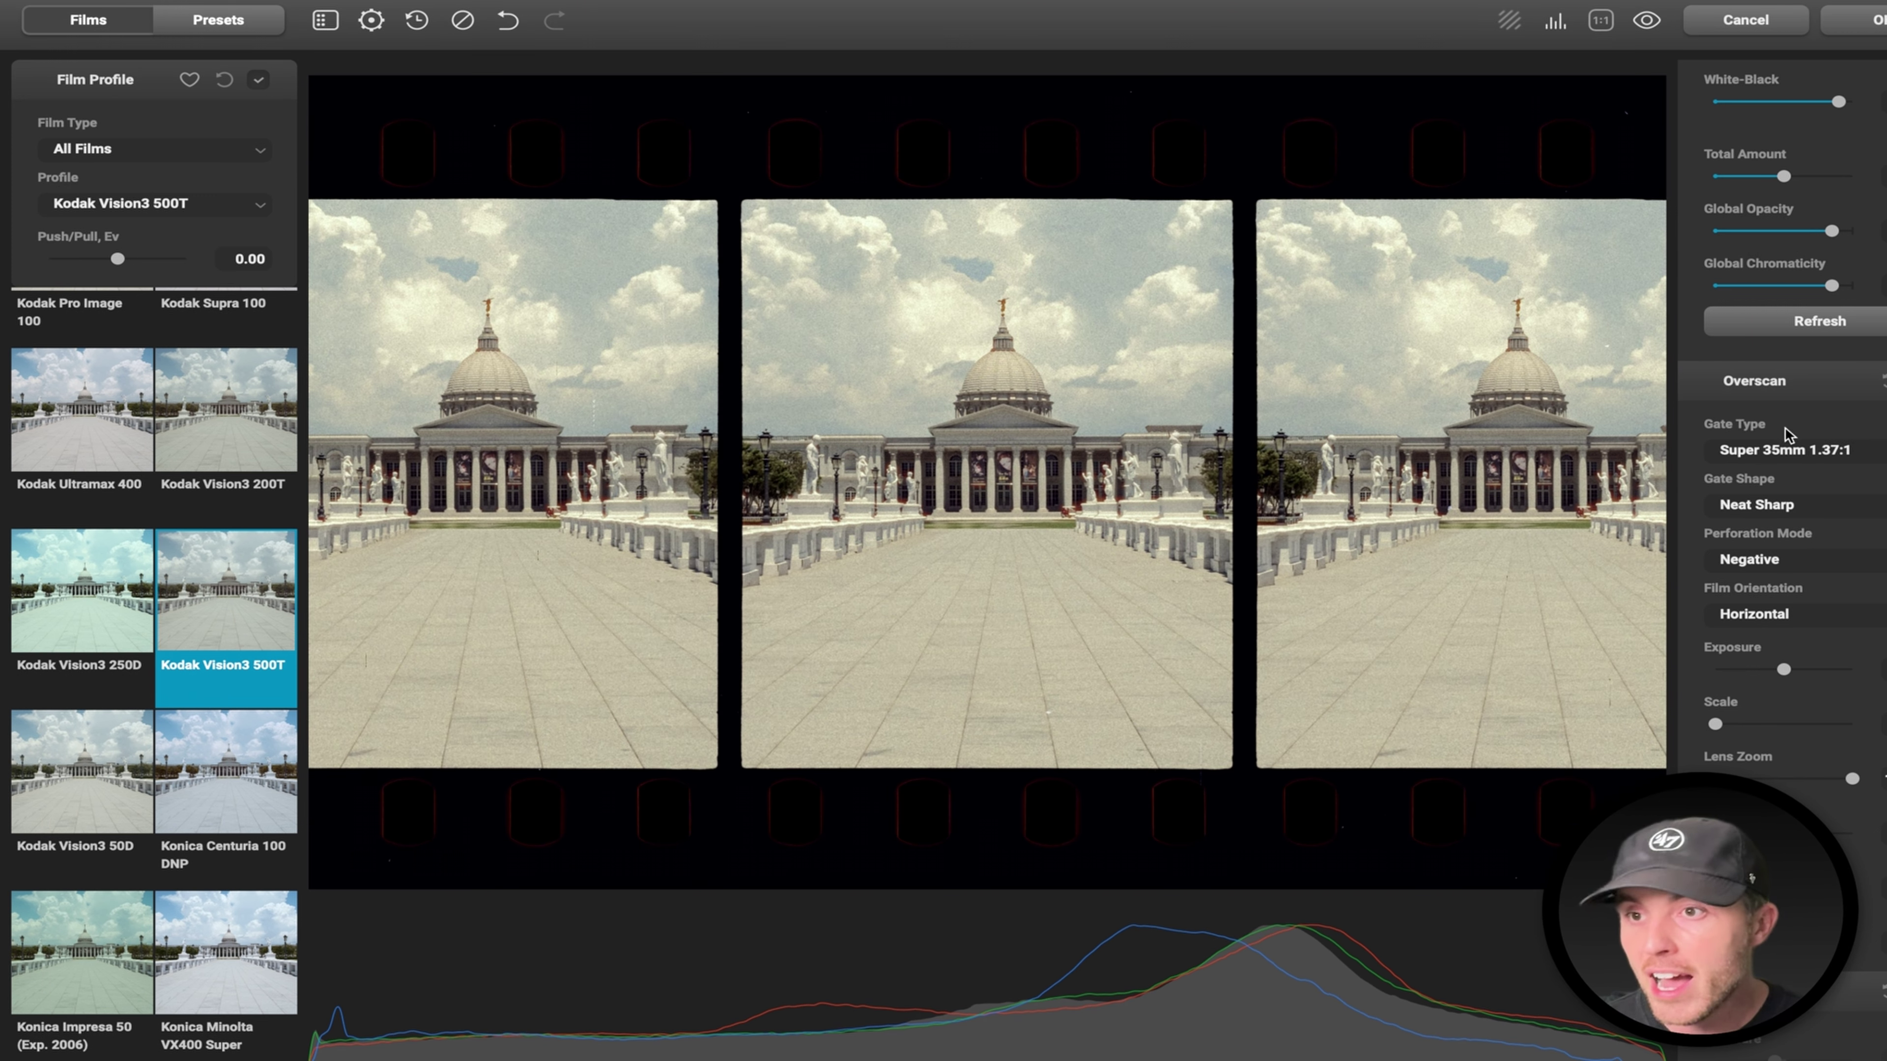
left_click(1751, 450)
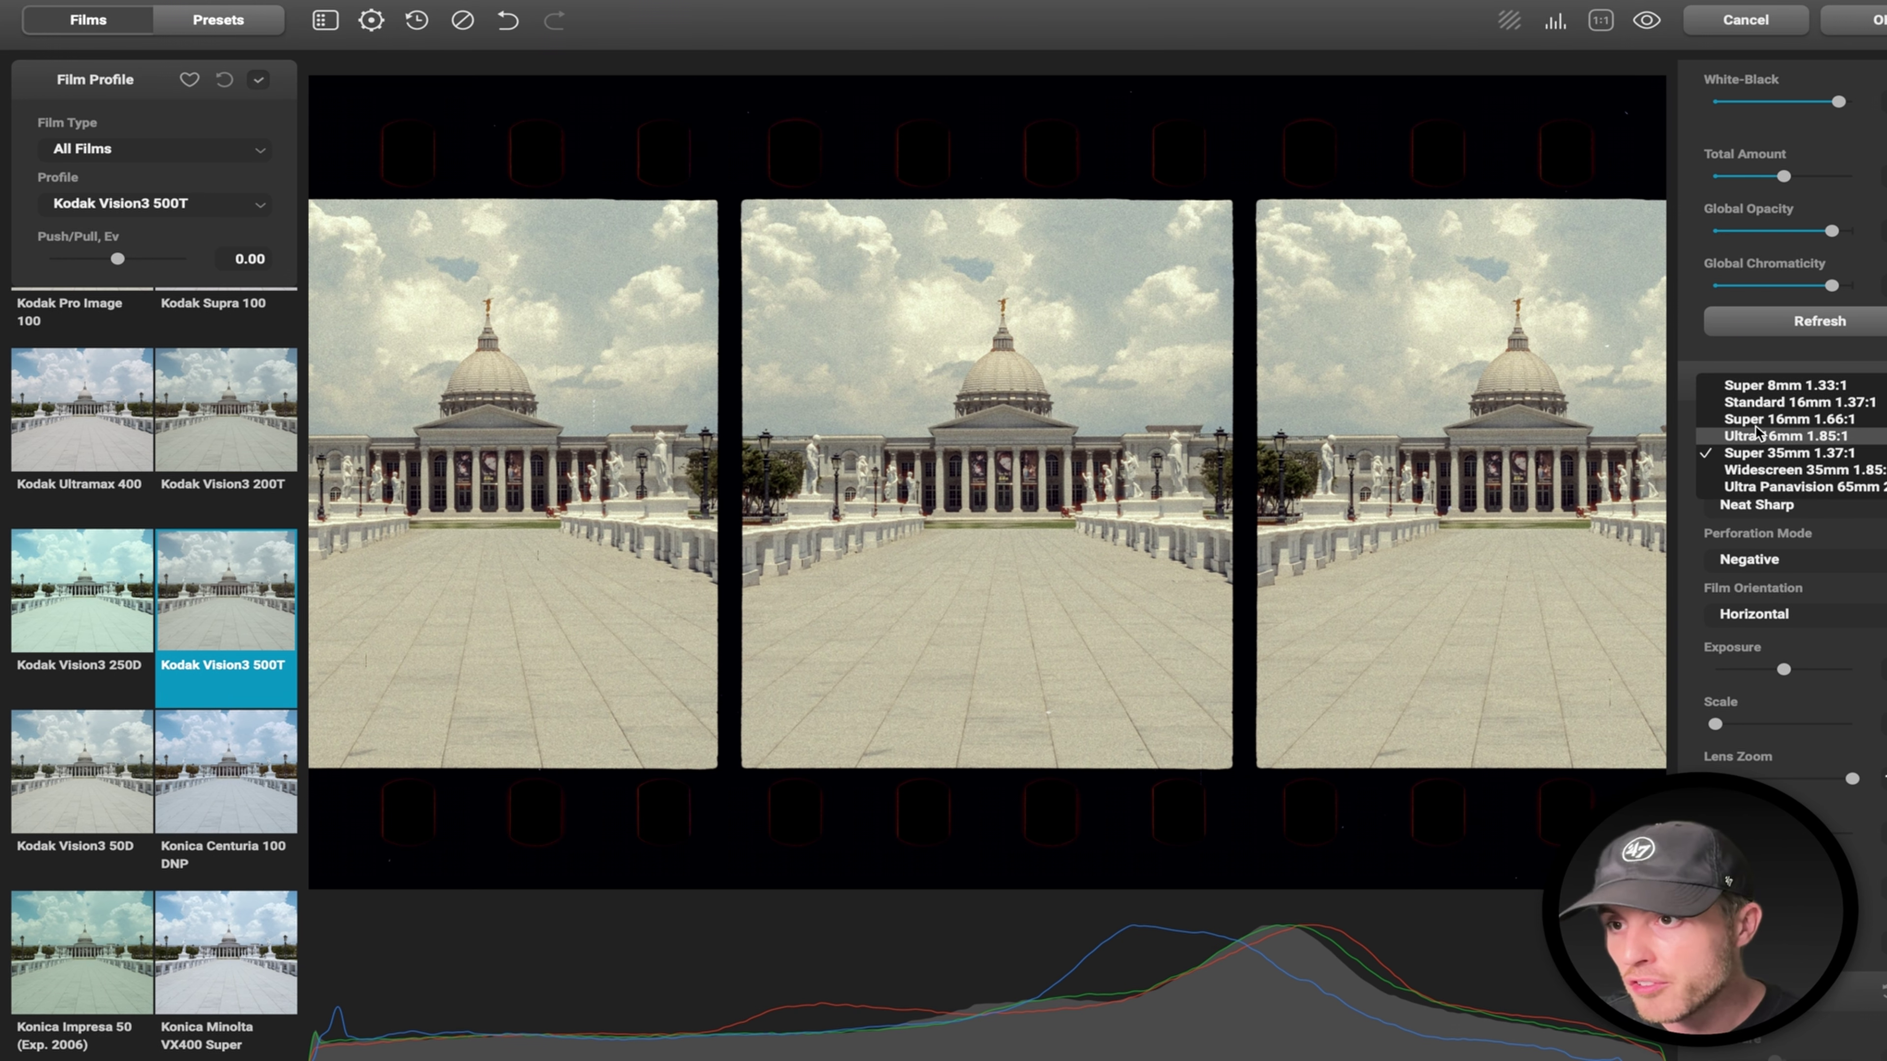
left_click(1750, 453)
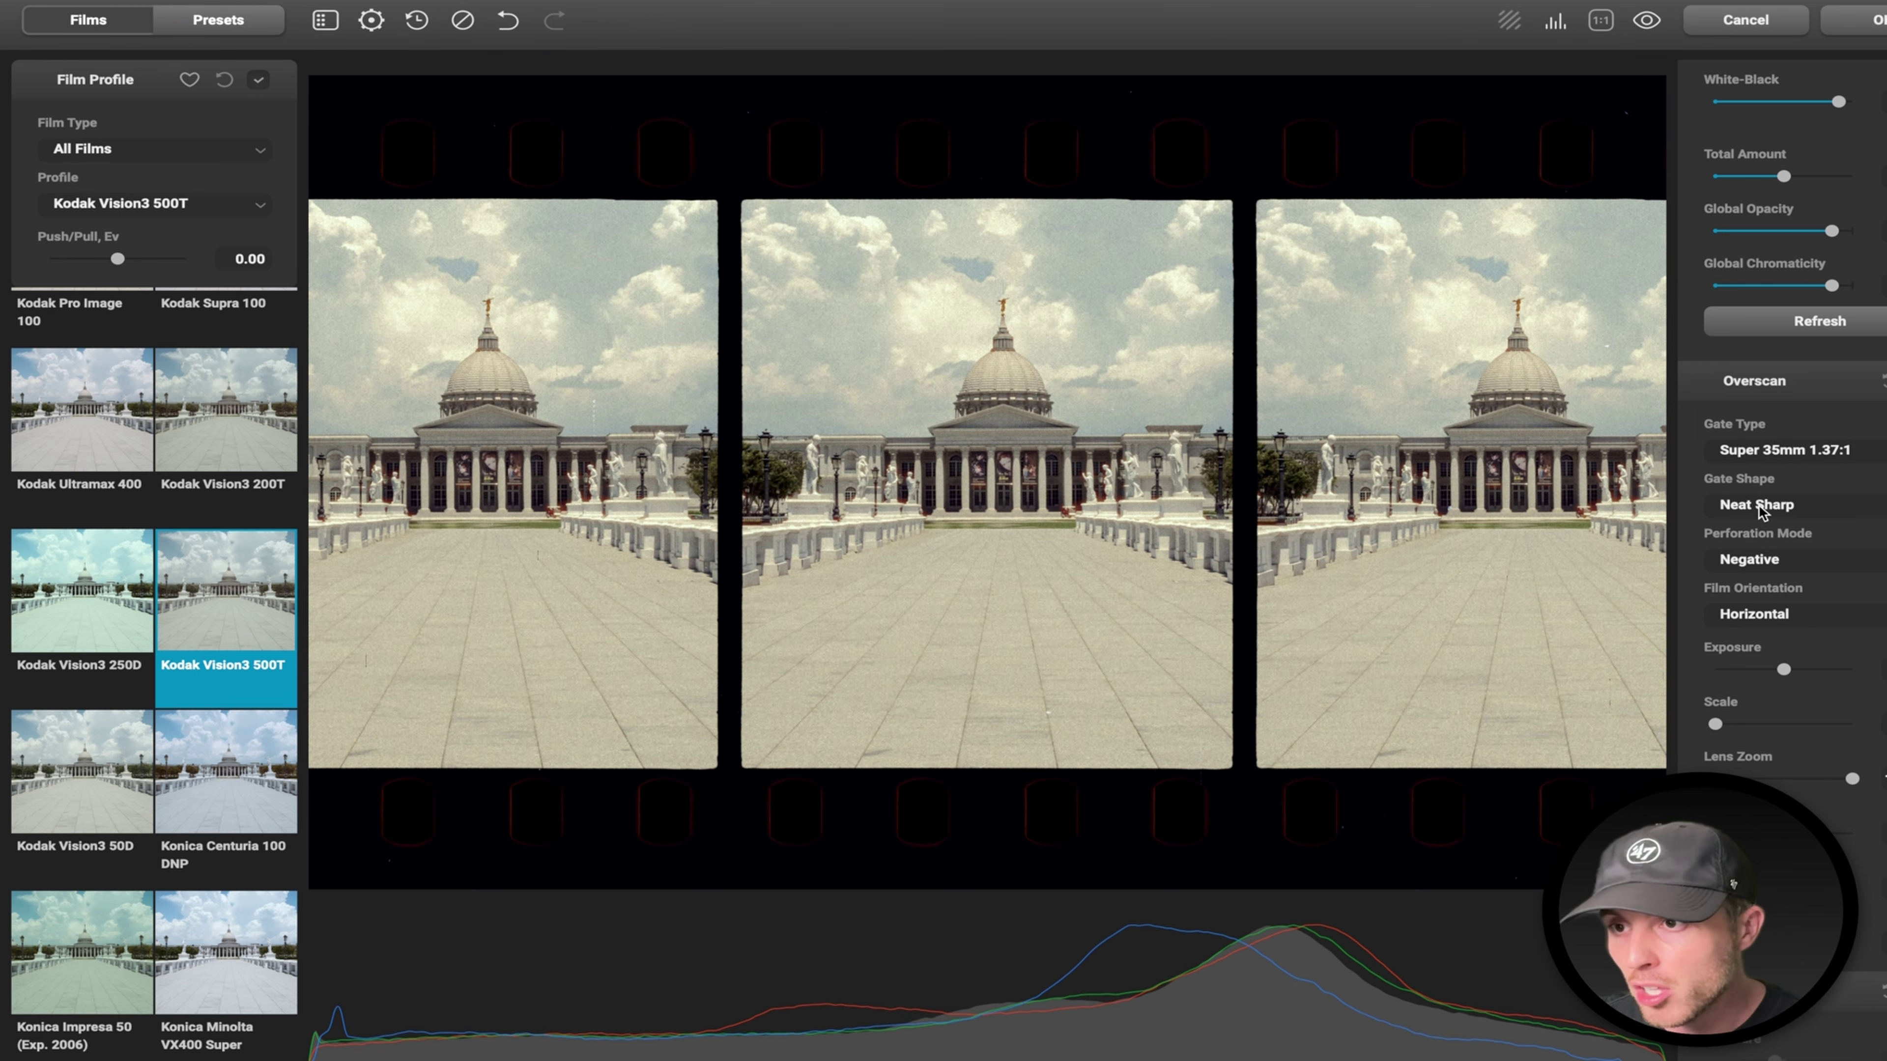
left_click(1881, 380)
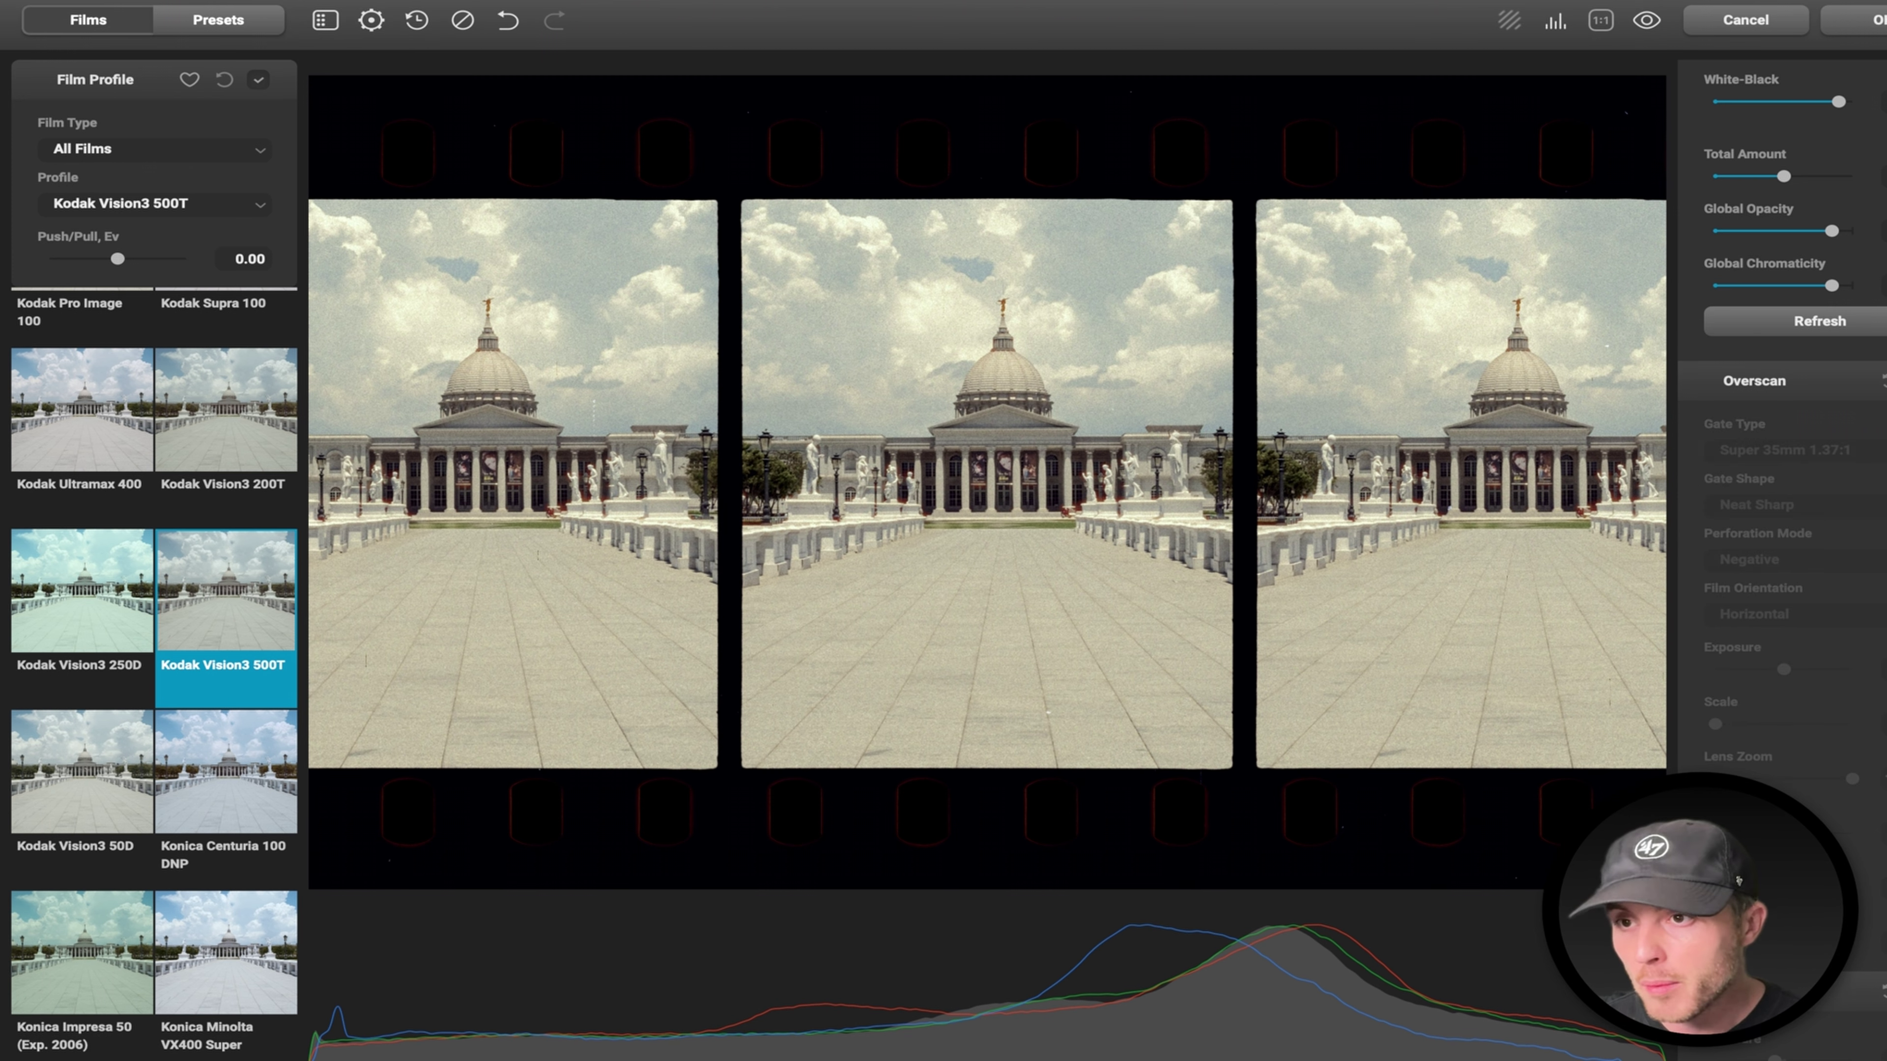
Fine-tune the Vignette settings below Overscan, leaving the adjusted slider slightly above its midpoint.
scroll(1857, 470, "down", 3)
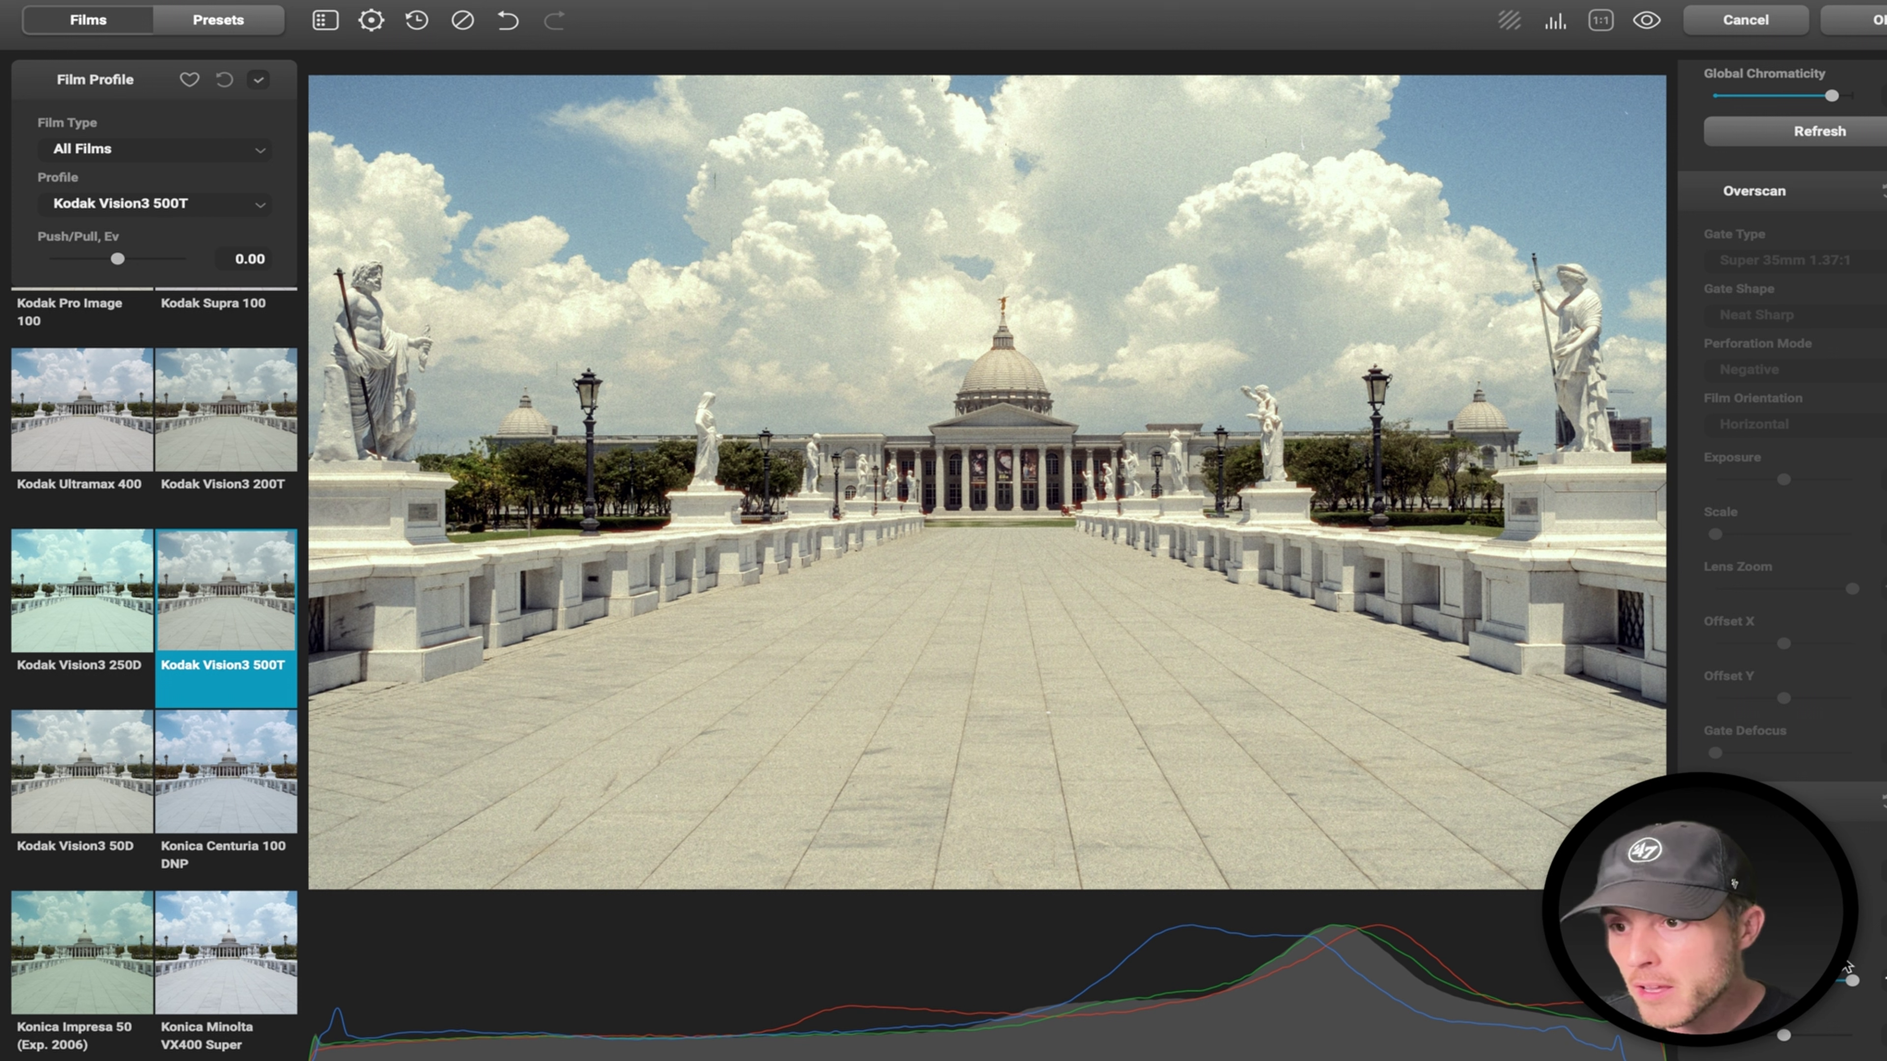
left_click_drag(1786, 1039, 1824, 1034)
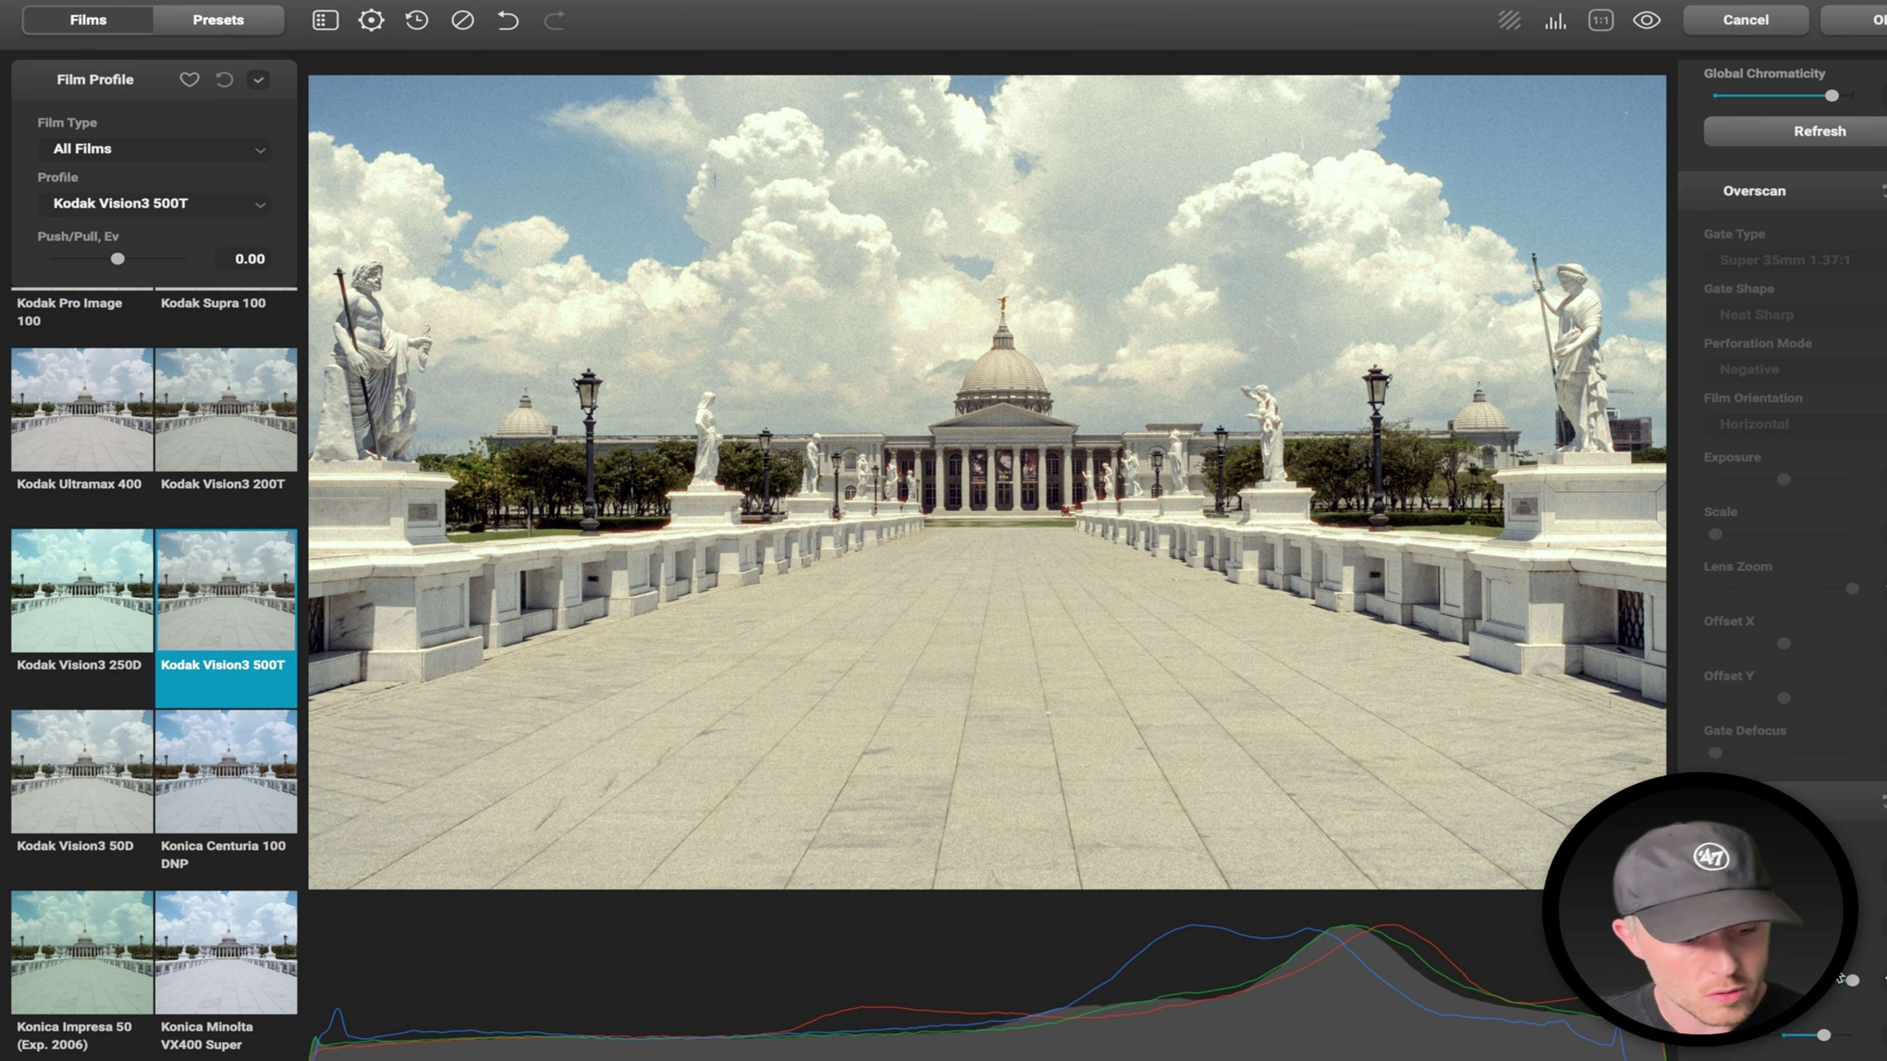
double_click(1819, 1038)
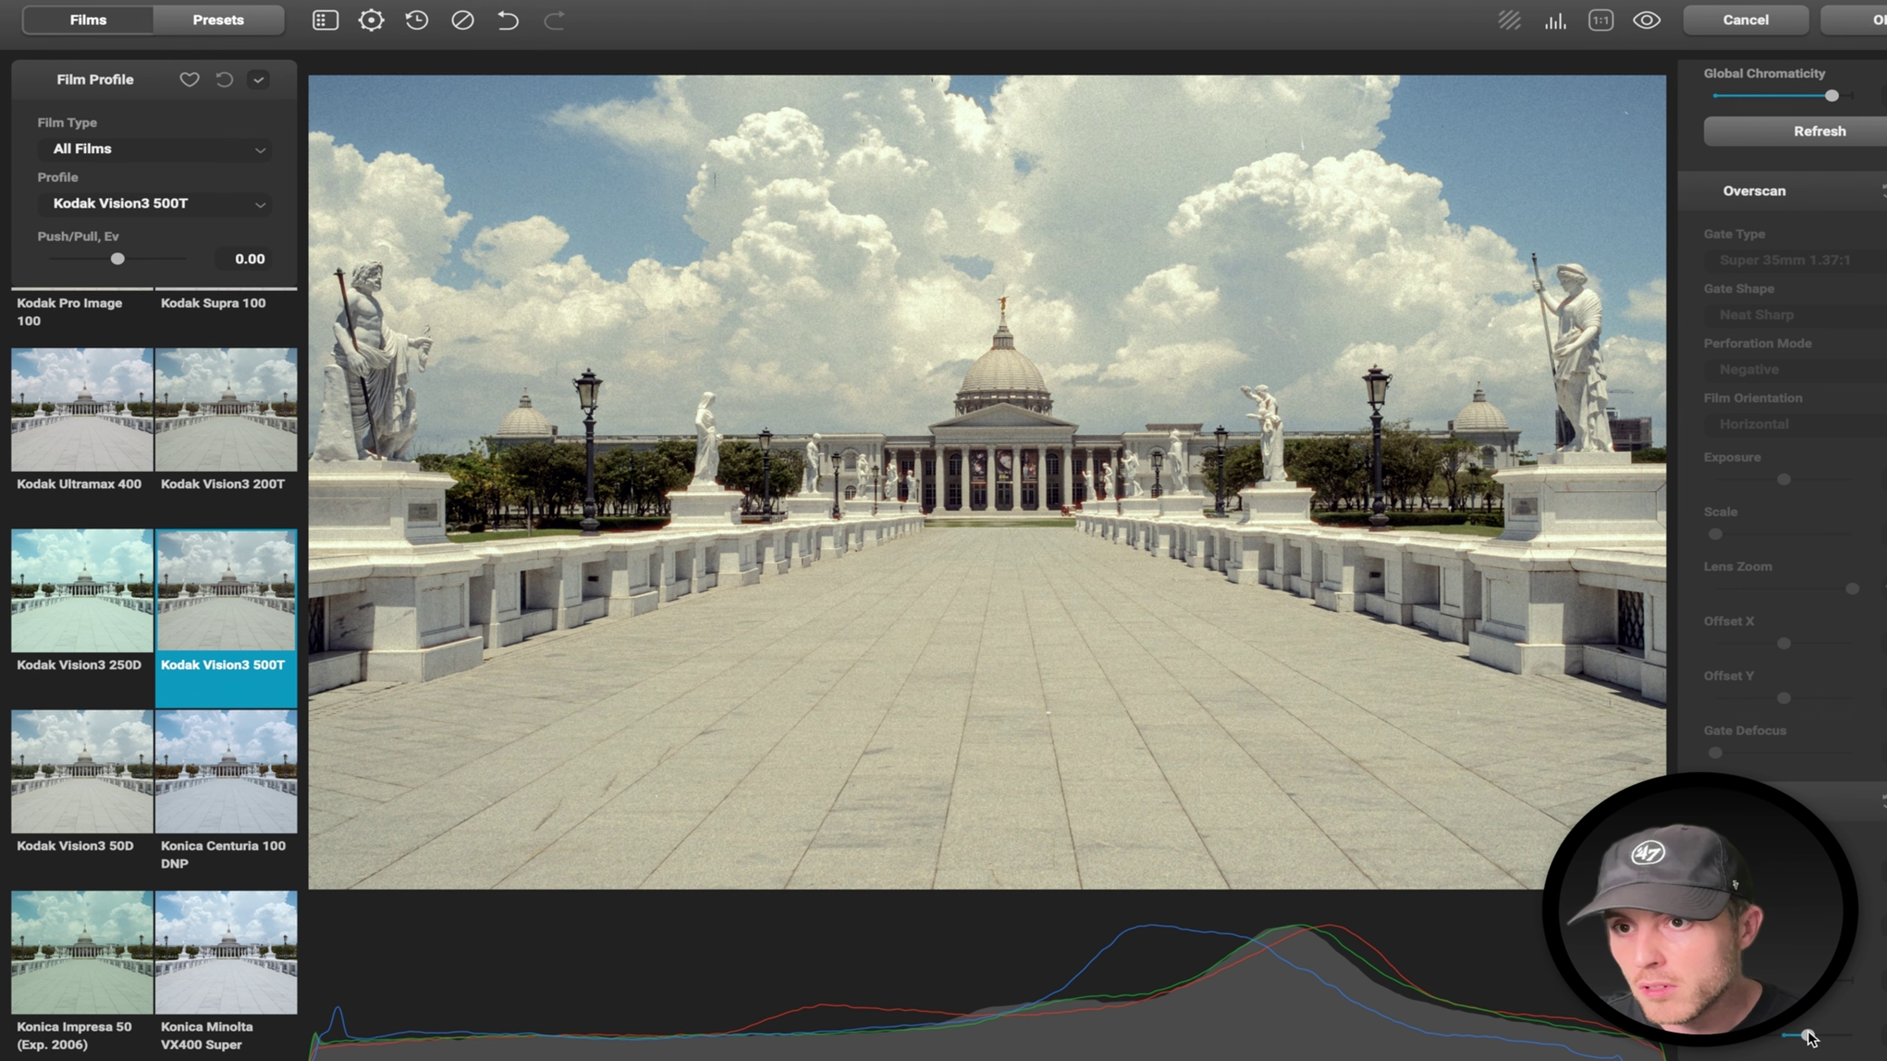
mouse_move(1788, 1037)
left_mouse_down()
mouse_move(1832, 1036)
mouse_move(1803, 1036)
left_mouse_up()
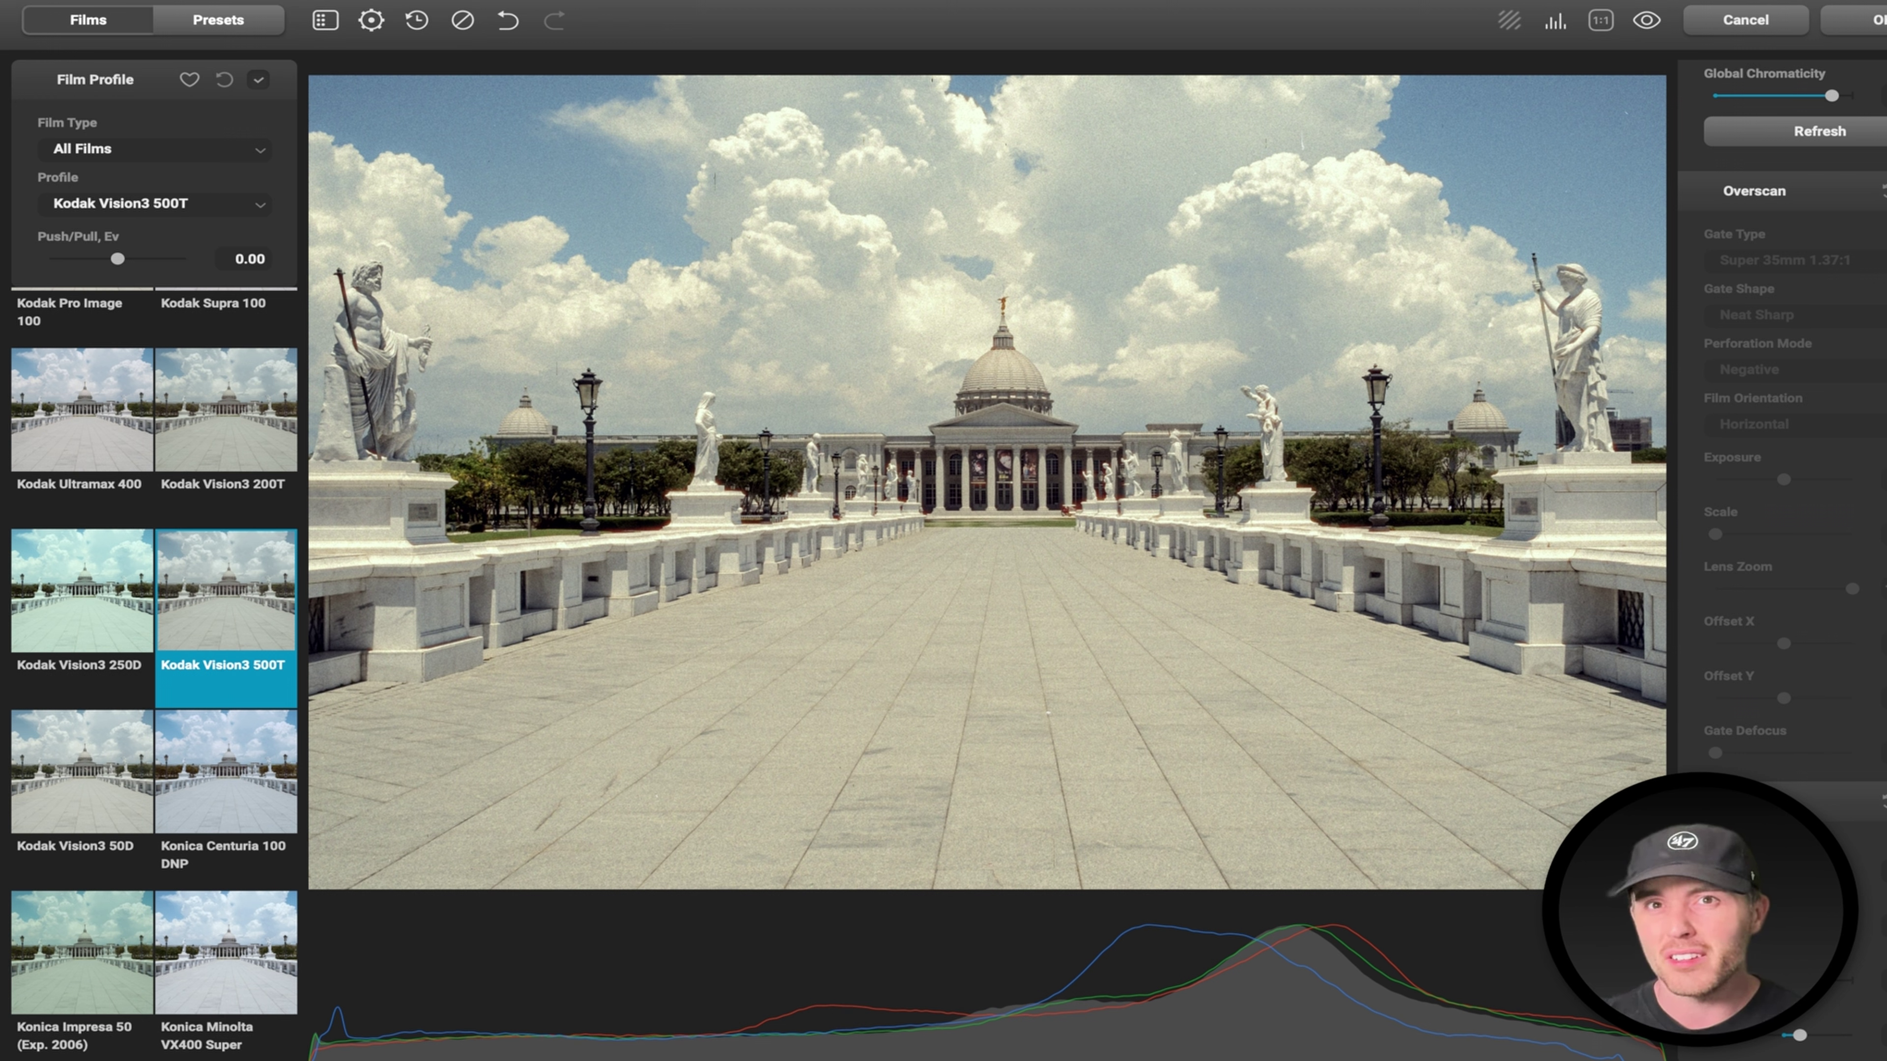
Compare the film look with the original photo and restore the processed view.
scroll(1783, 521, "up", 15)
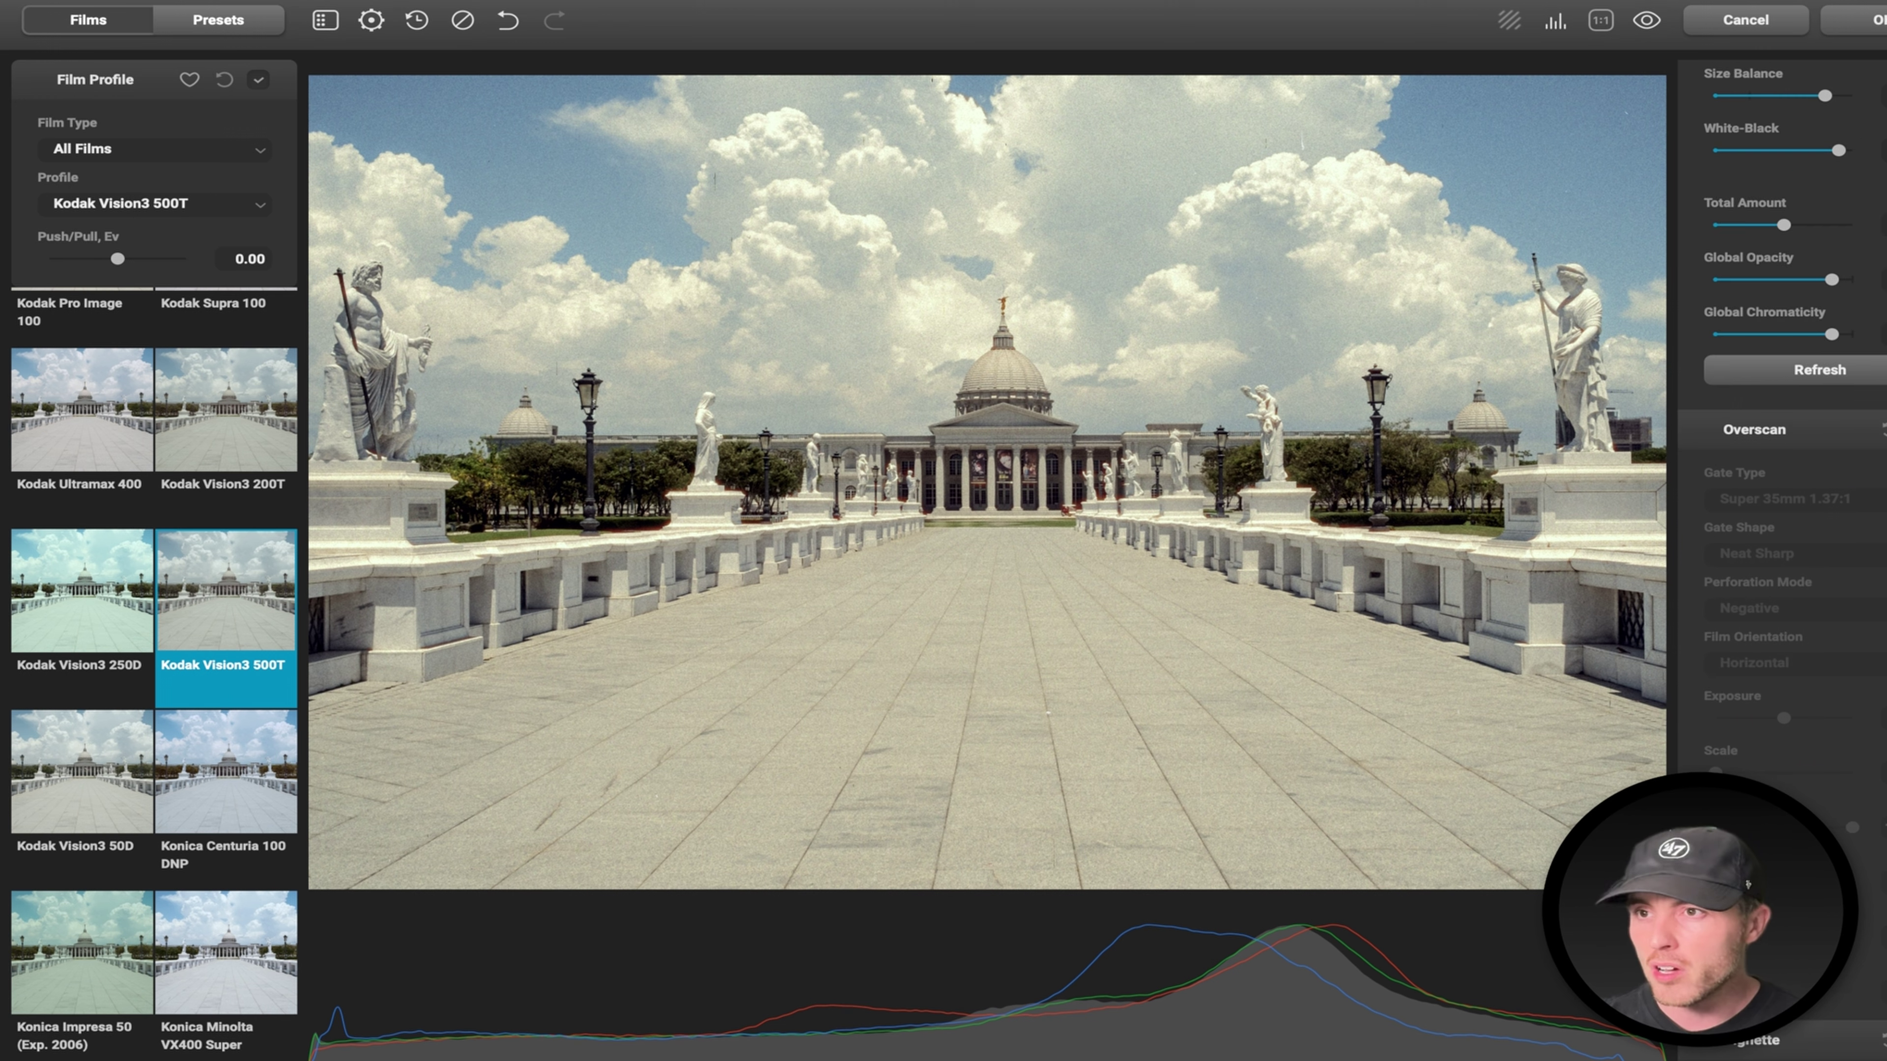
left_click(1648, 20)
left_click(1648, 21)
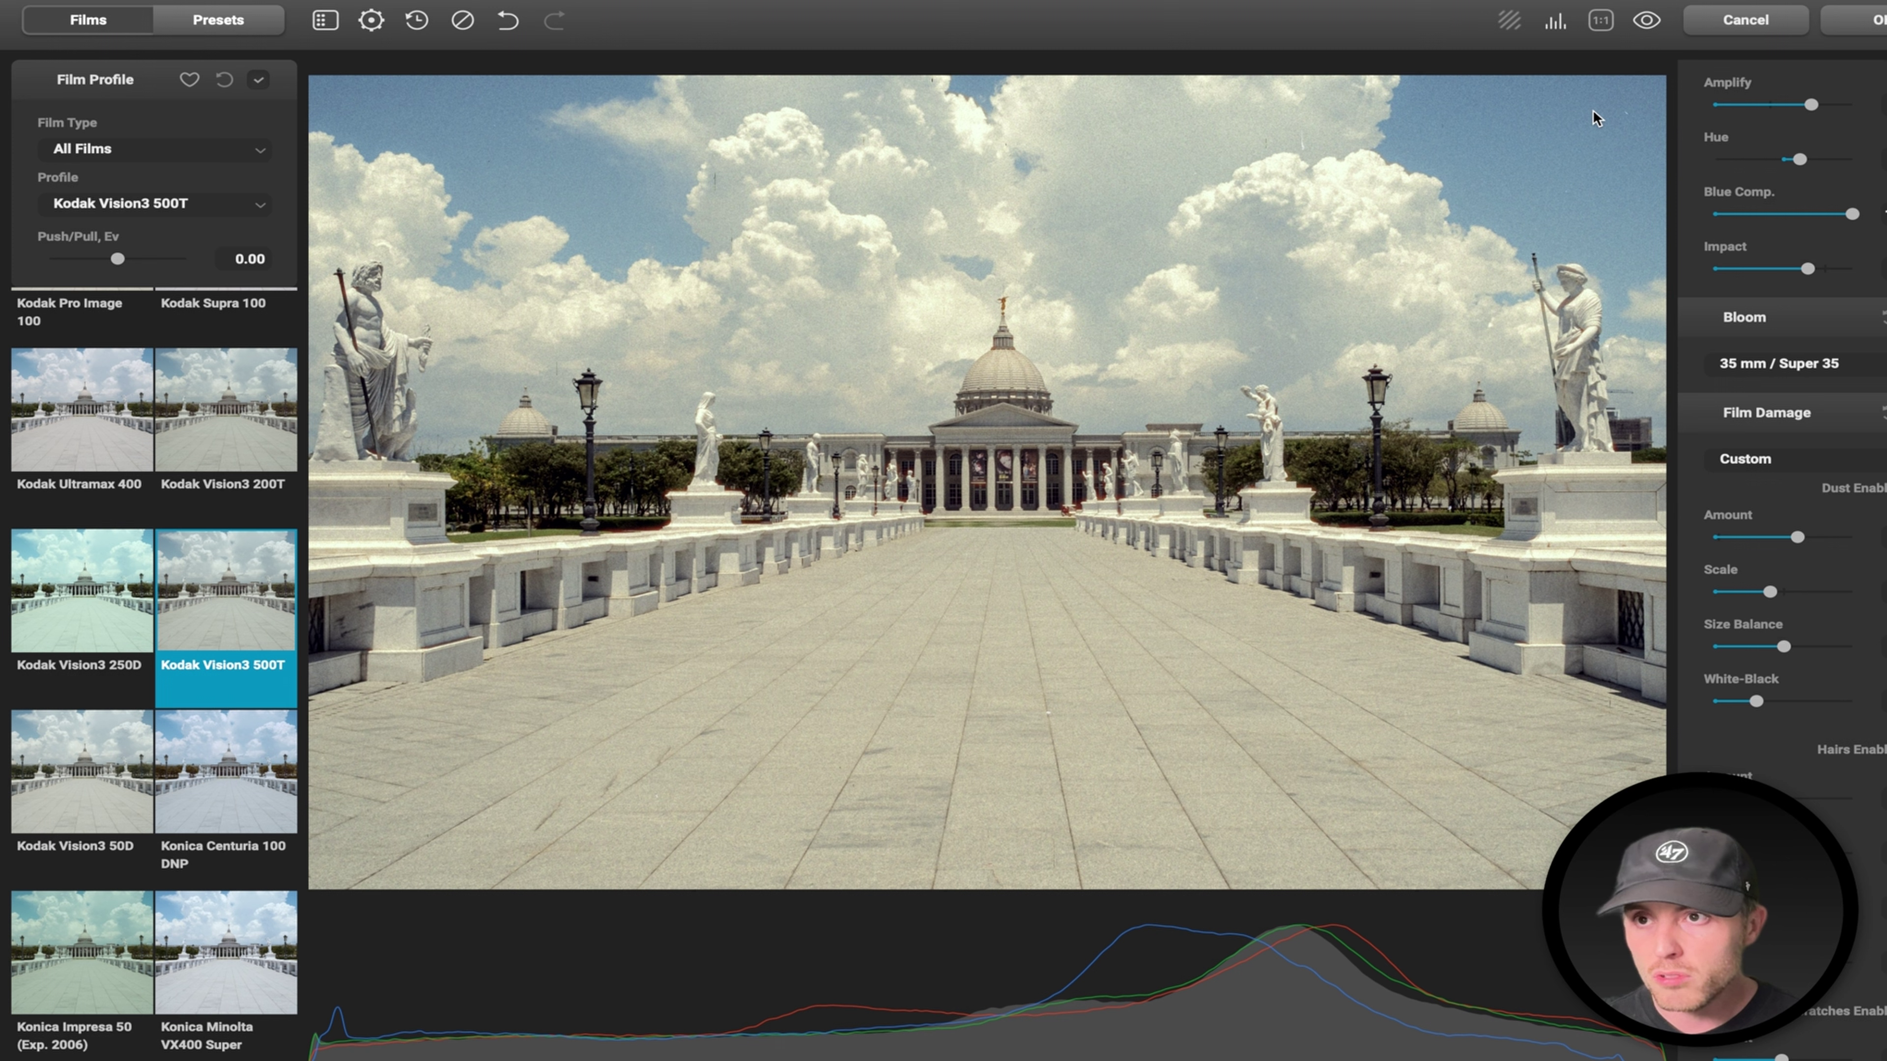
Toggle the striped preview option on and off, and check the processed photo against the original once more.
left_click(1510, 22)
left_click(1509, 22)
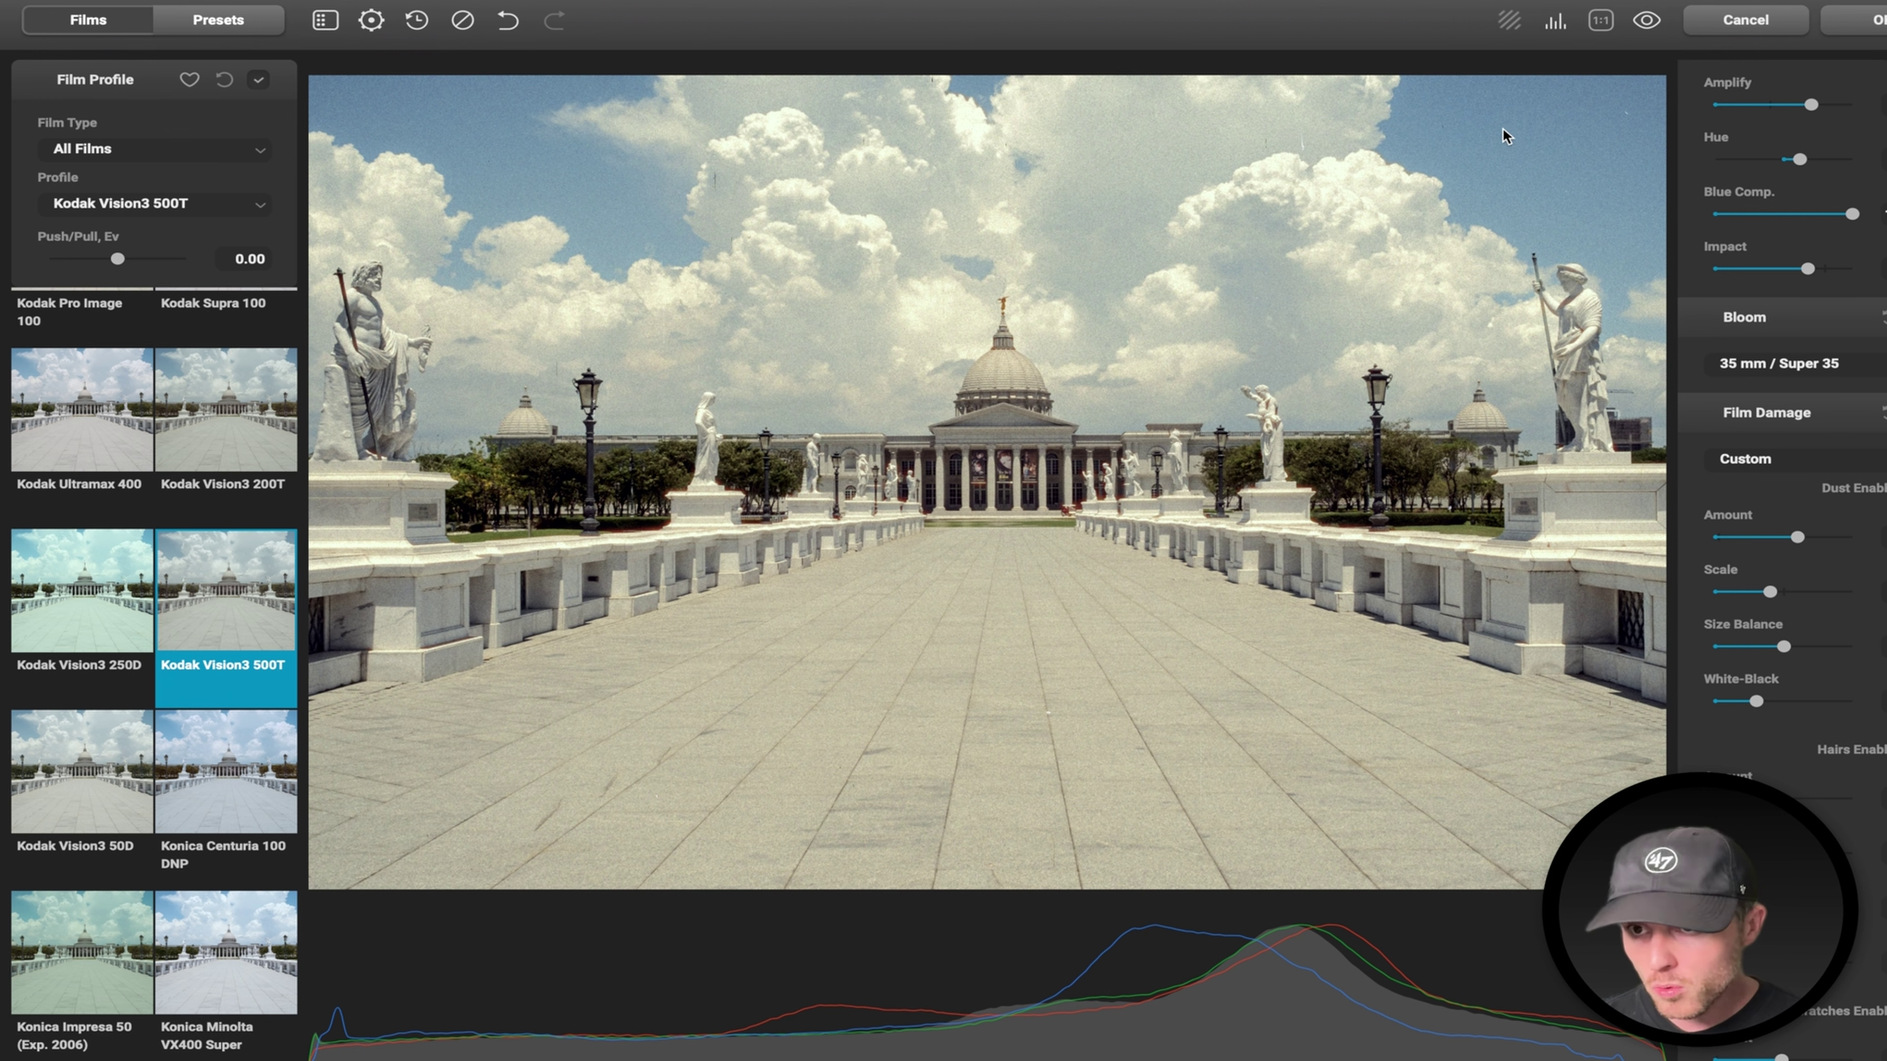
left_click(1646, 20)
left_click(1648, 20)
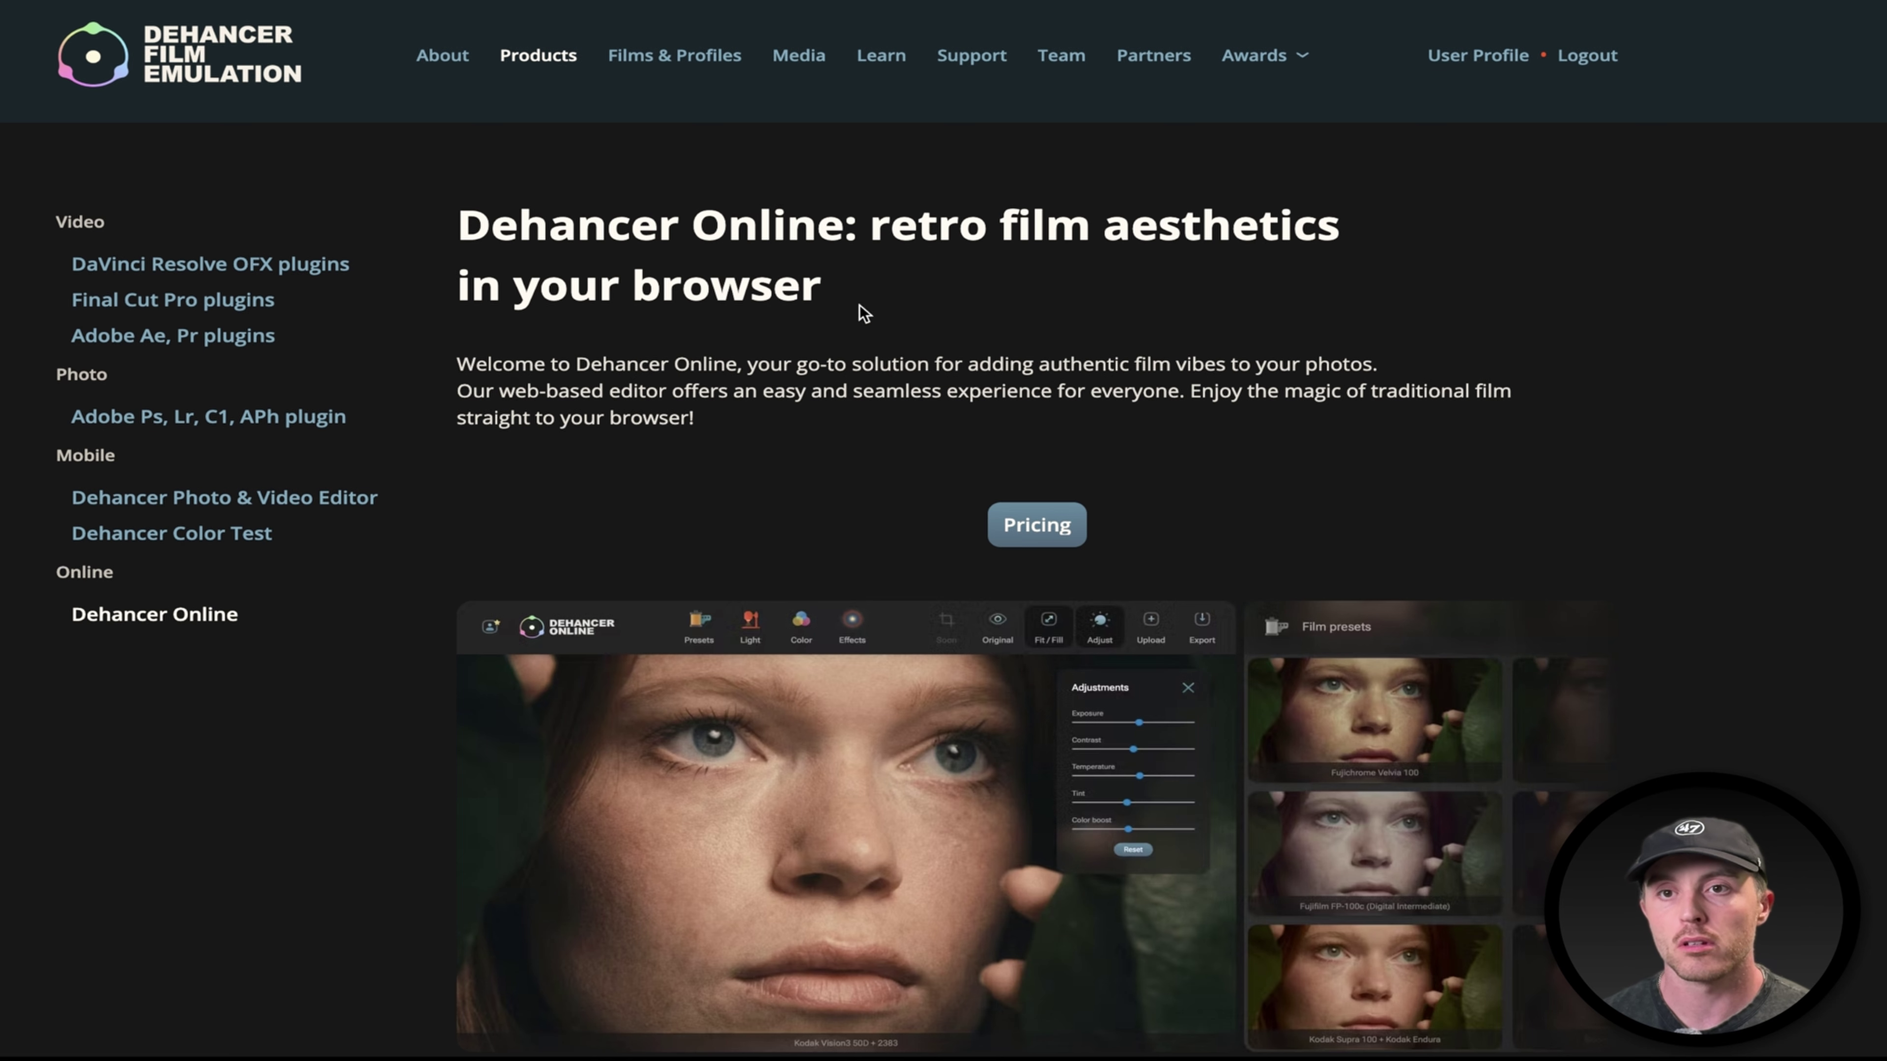
Open the Dehancer Online page from the Dehancer website's products and read through its features, demo video and reviews.
left_click(541, 60)
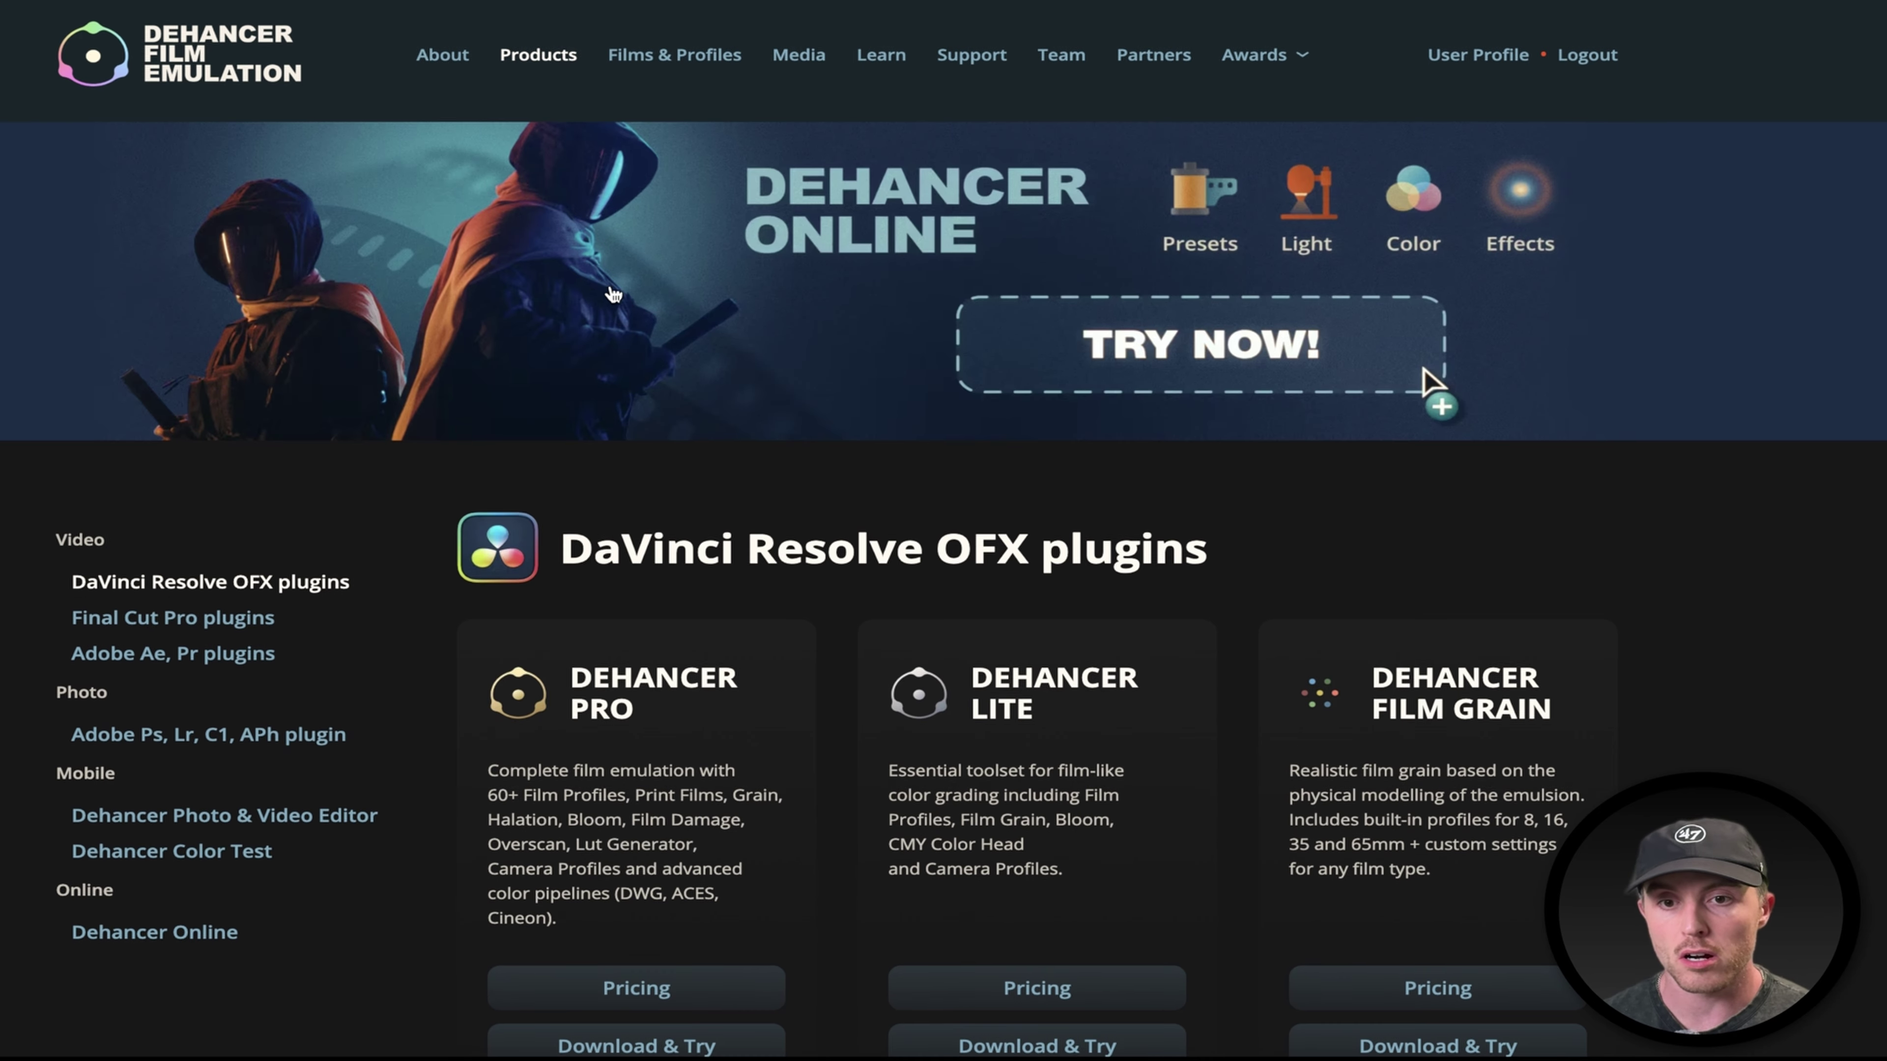
scroll(198, 675, "down", 2)
left_click(160, 830)
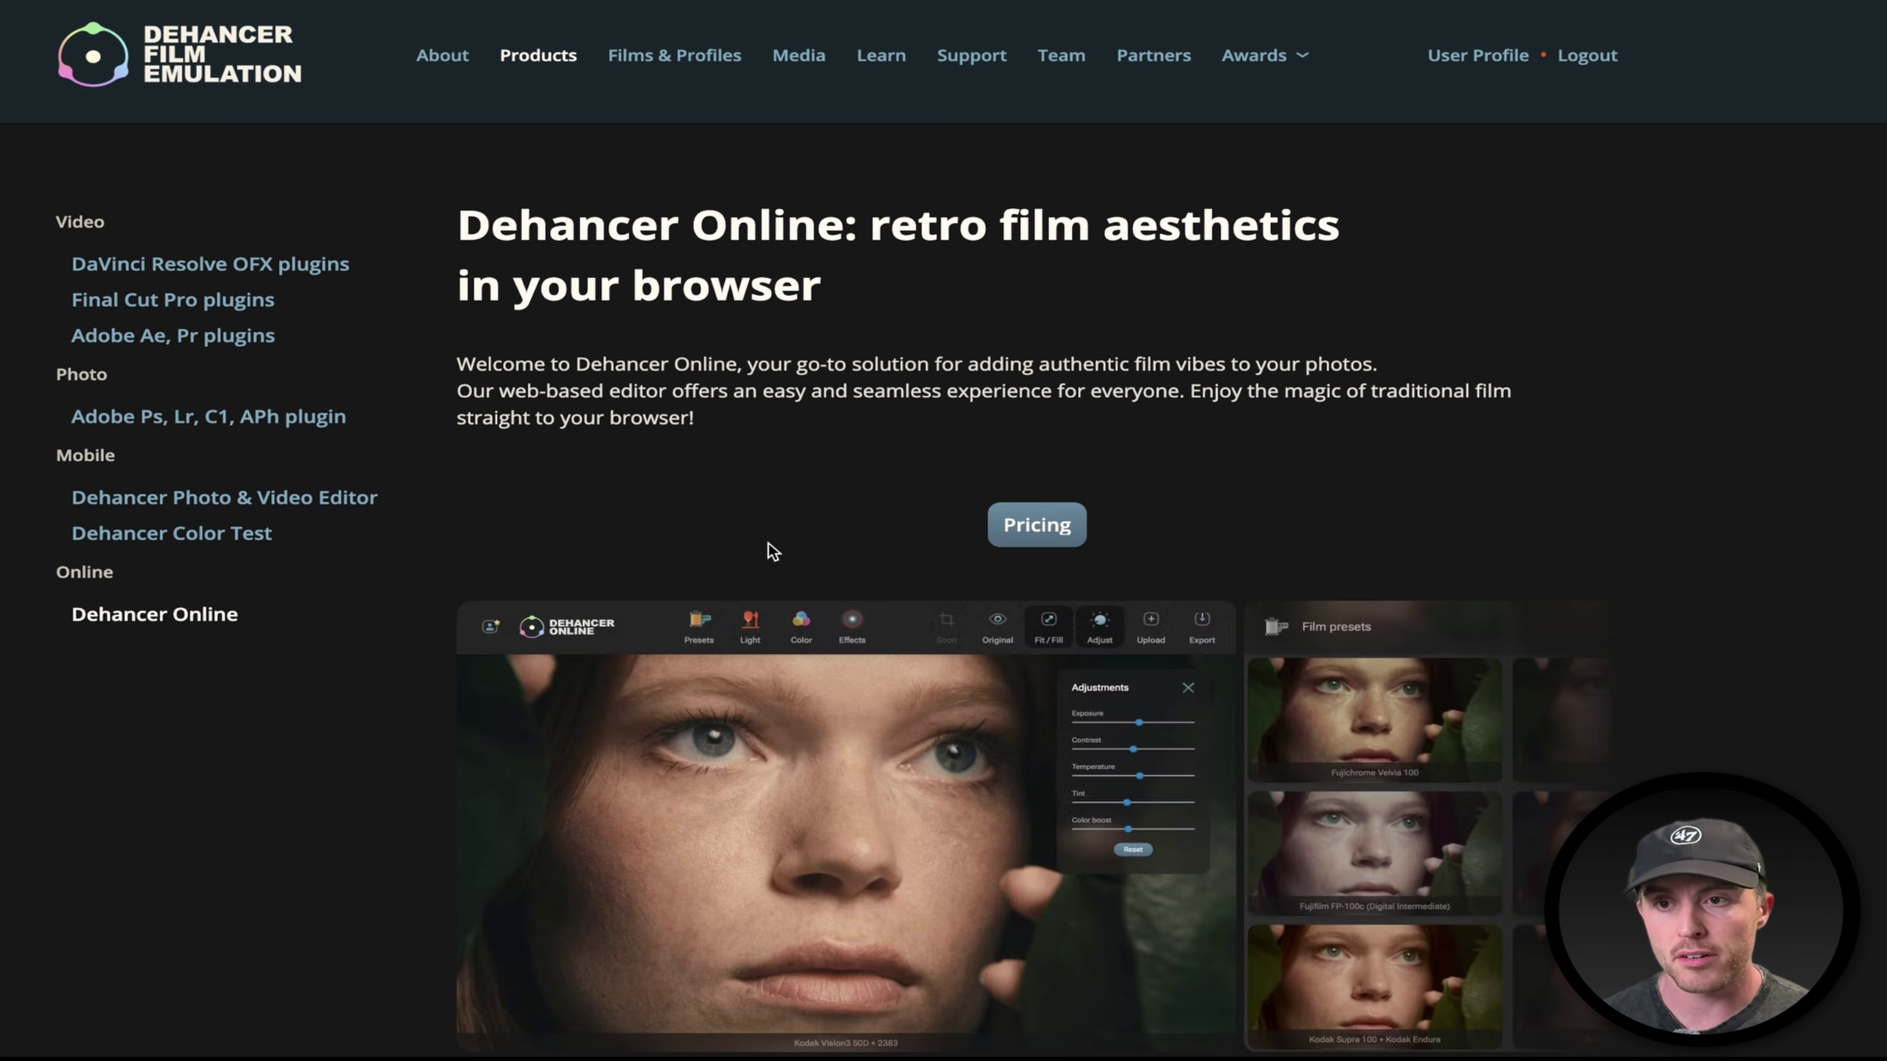
scroll(820, 525, "down", 20)
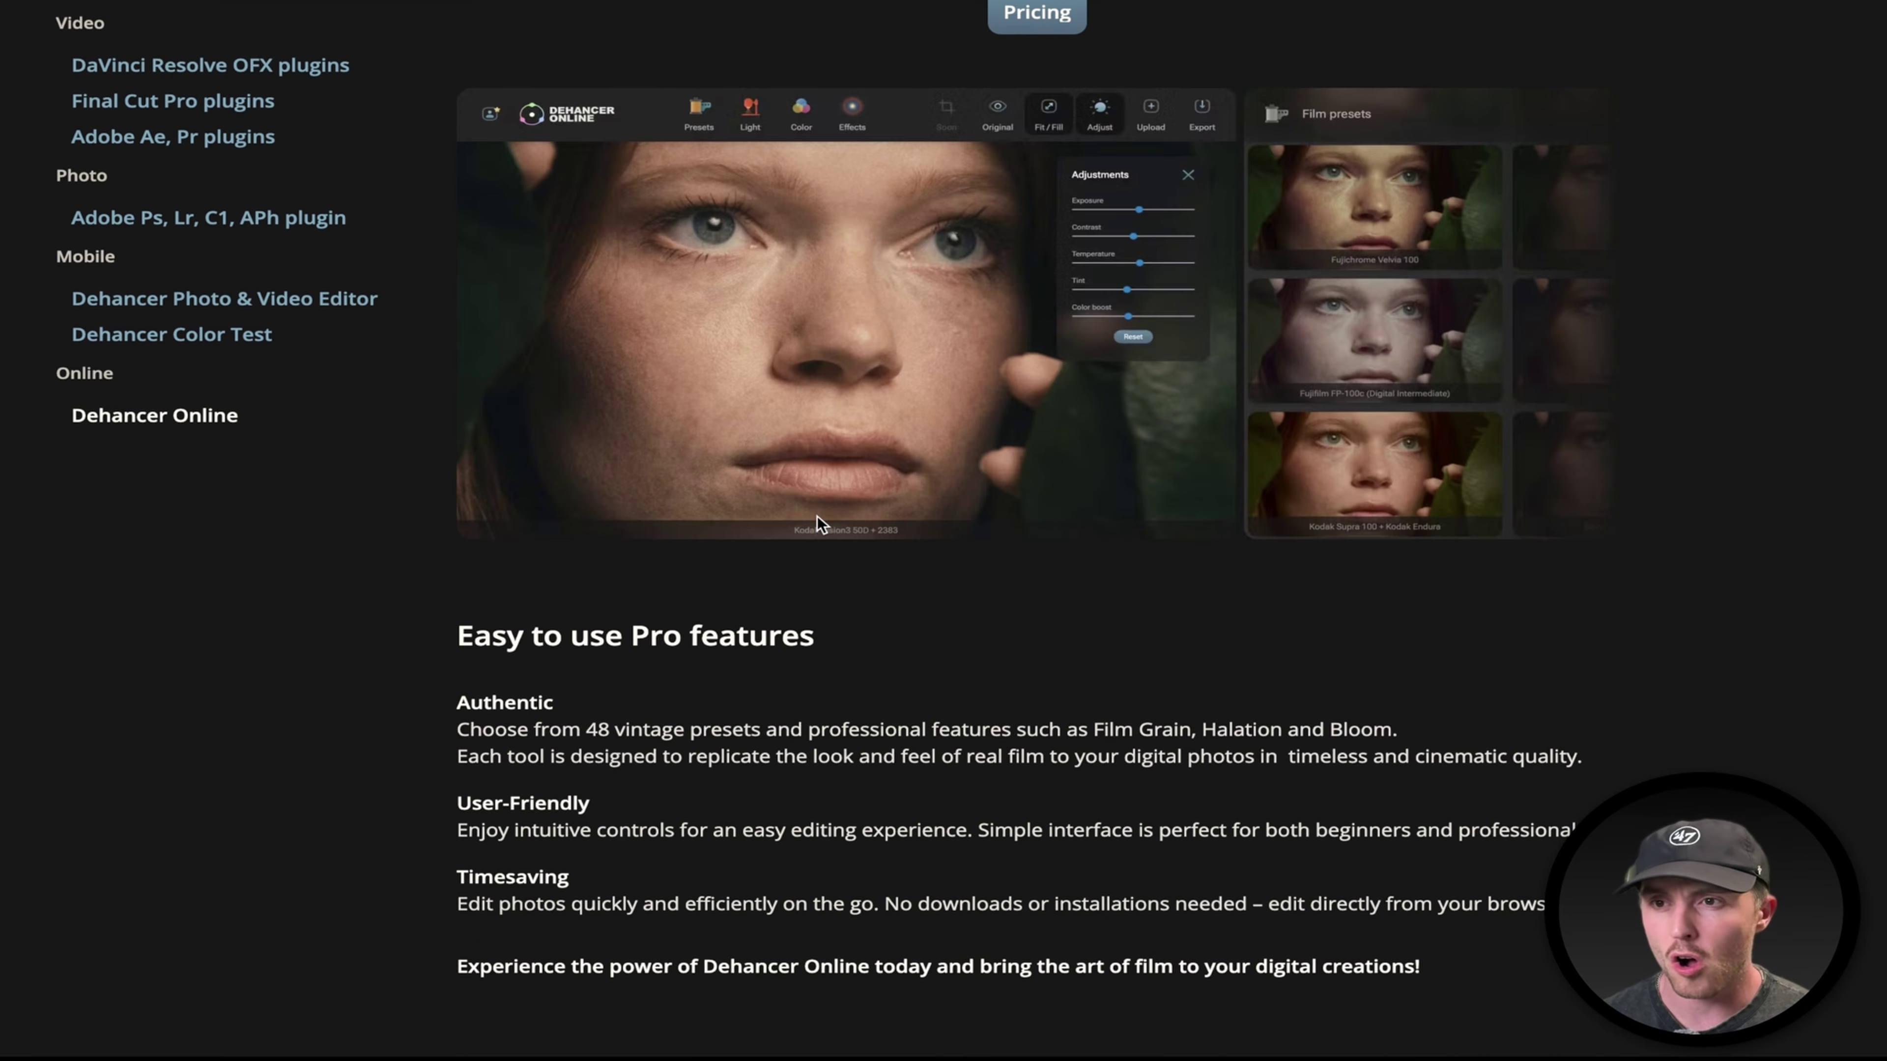
scroll(814, 522, "down", 18)
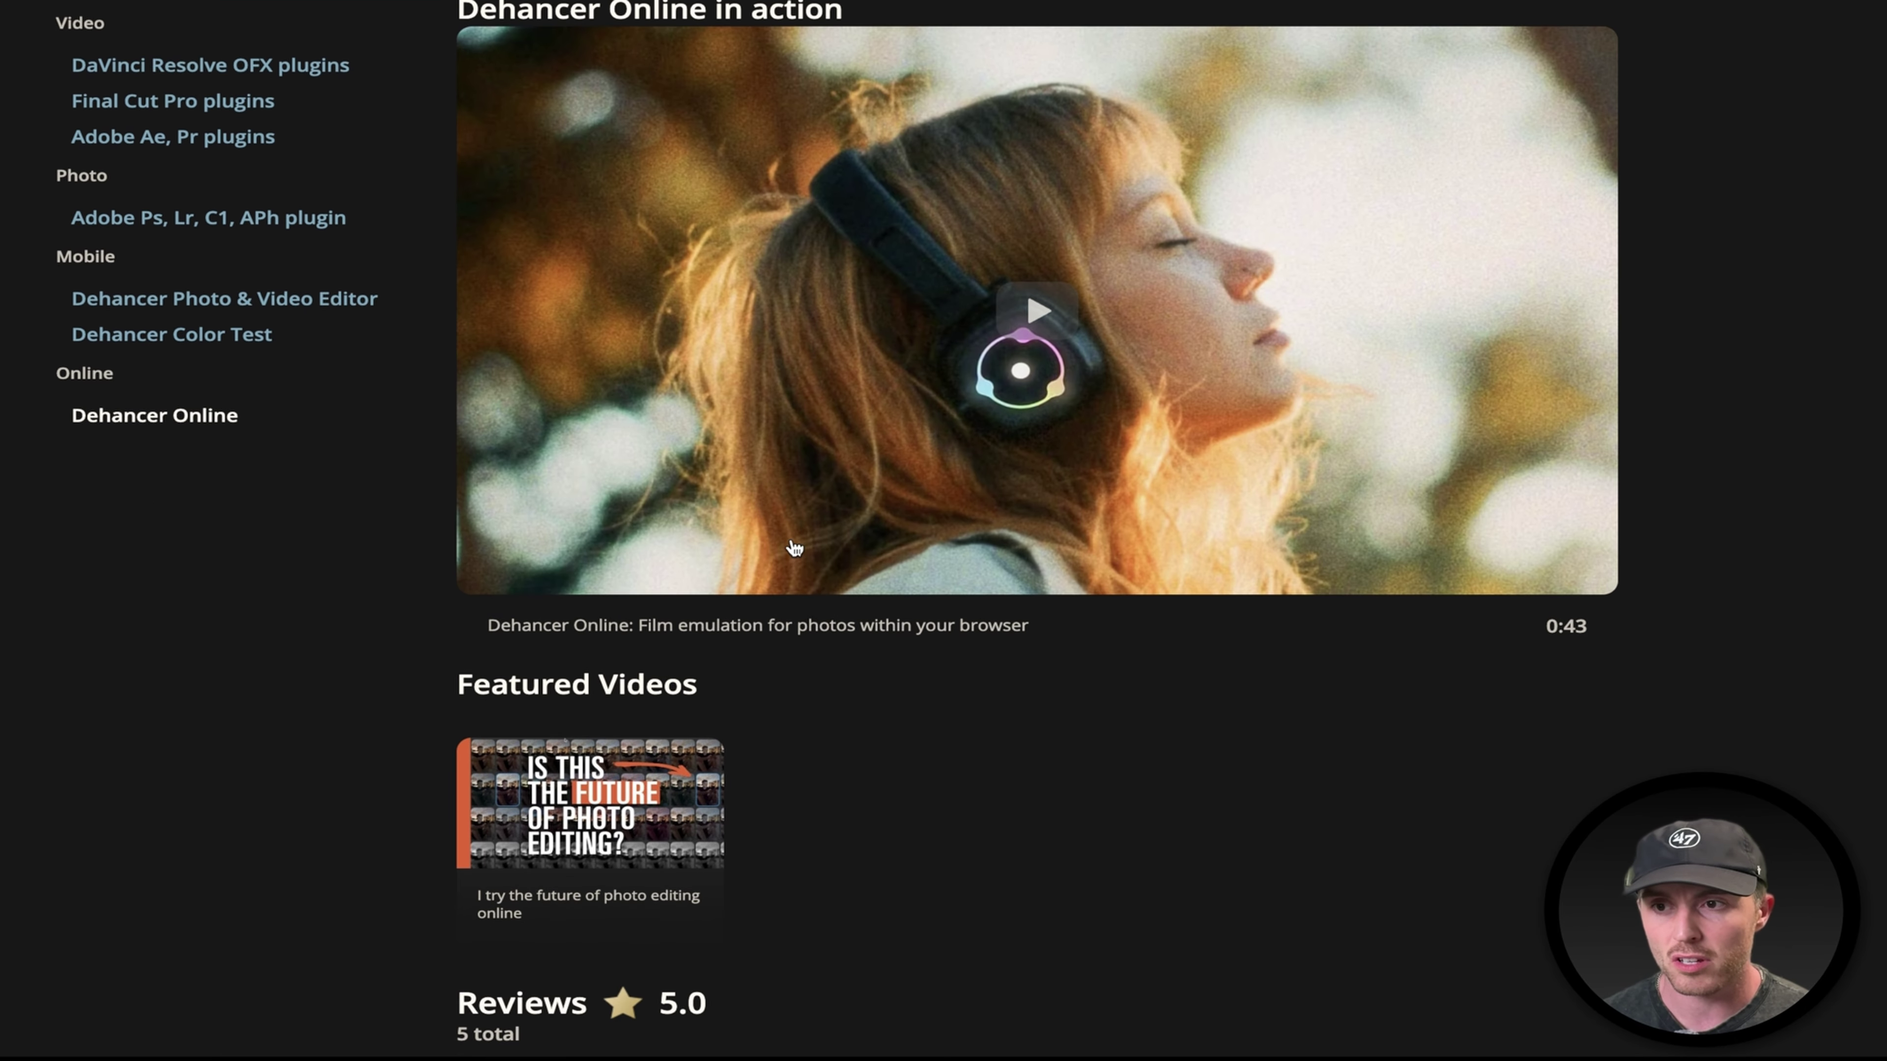
scroll(786, 548, "up", 20)
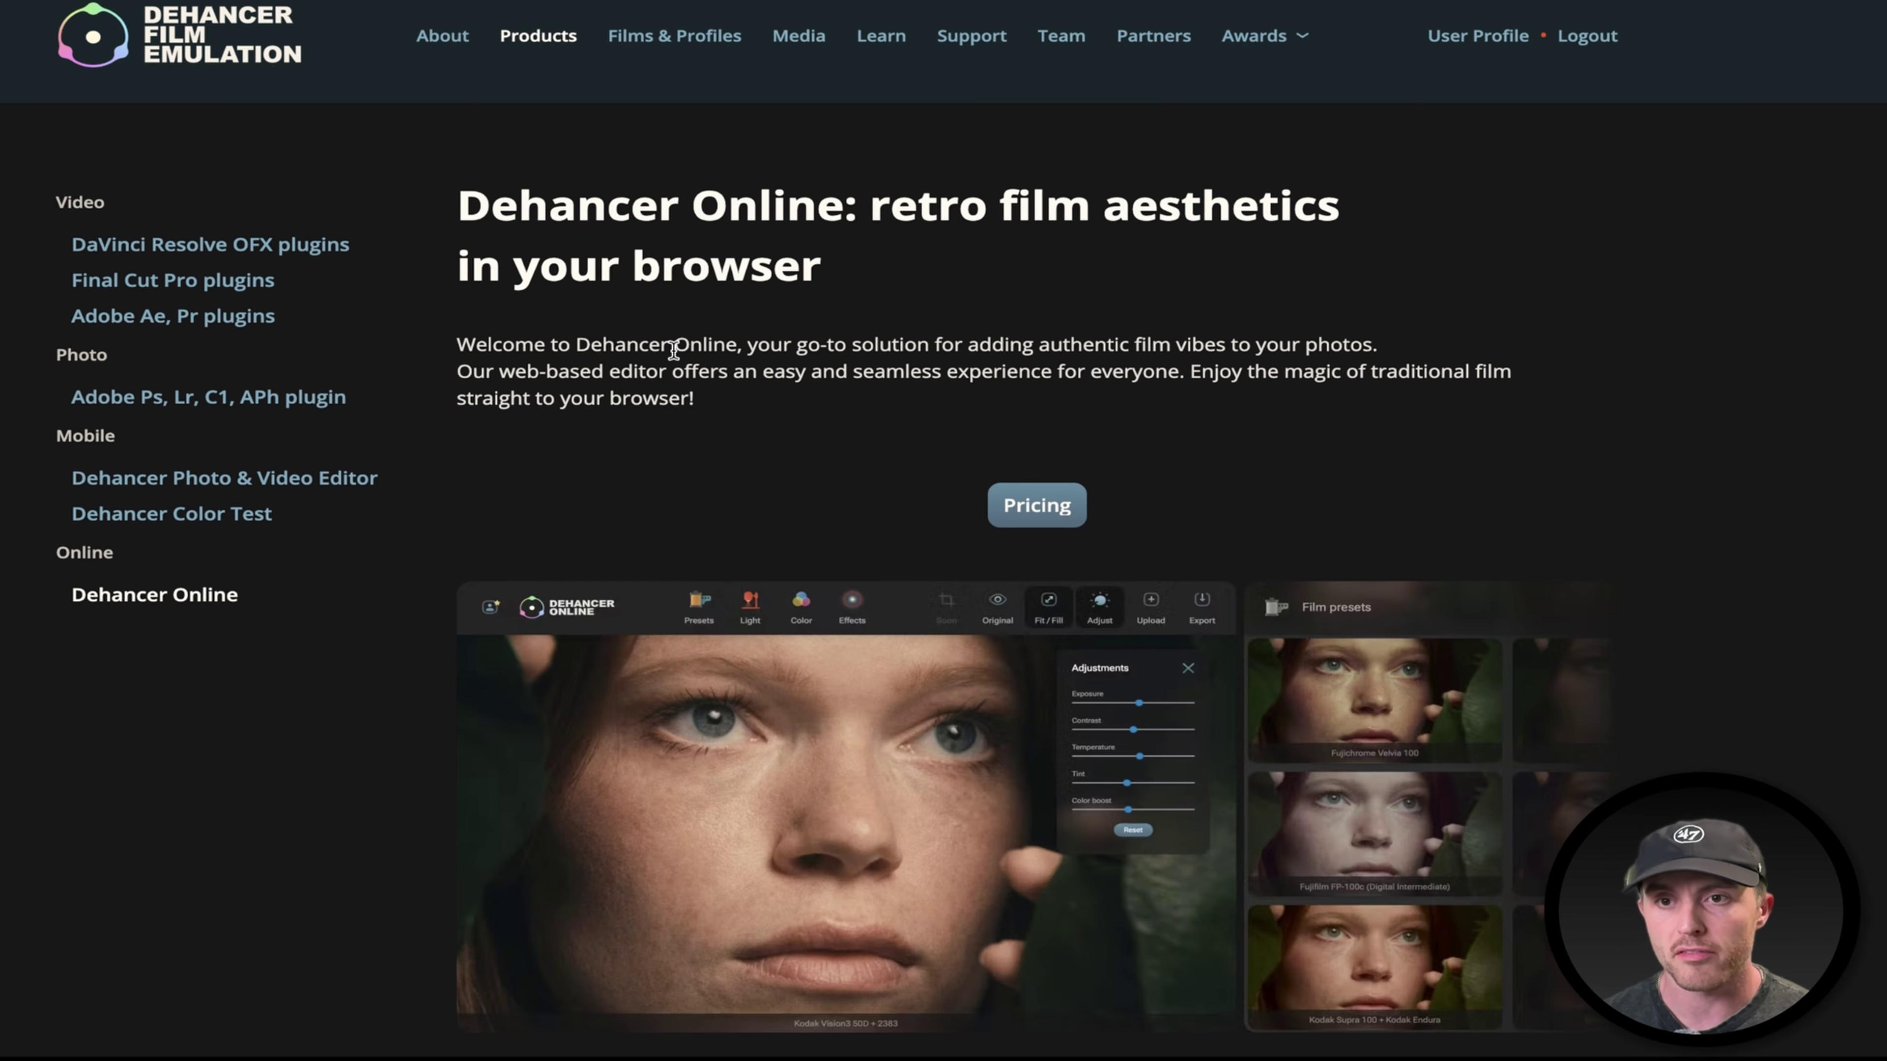
scroll(872, 489, "down", 3)
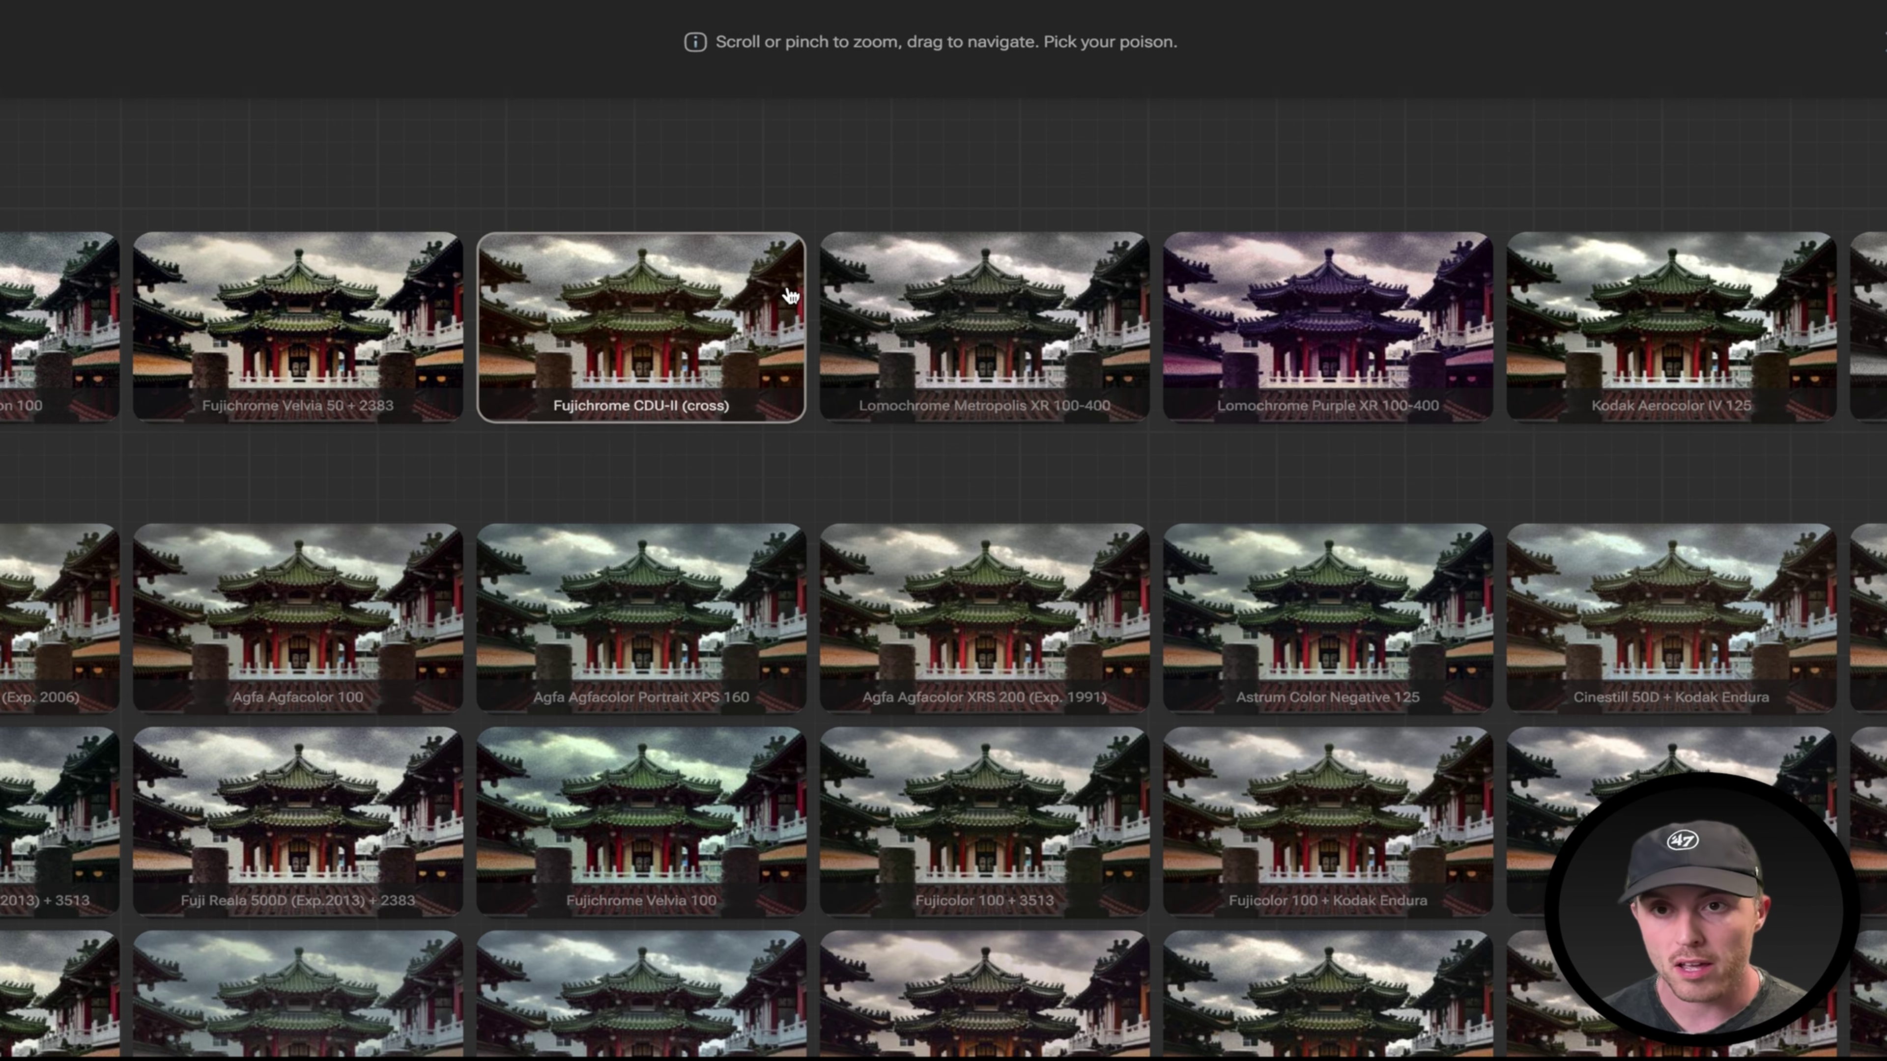
Switch to the Dehancer Online editor and try the Prokudin-Gorskiy 1906 (experimental) film preset on the temple photo.
scroll(968, 422, "down", 1)
scroll(968, 422, "down", 5)
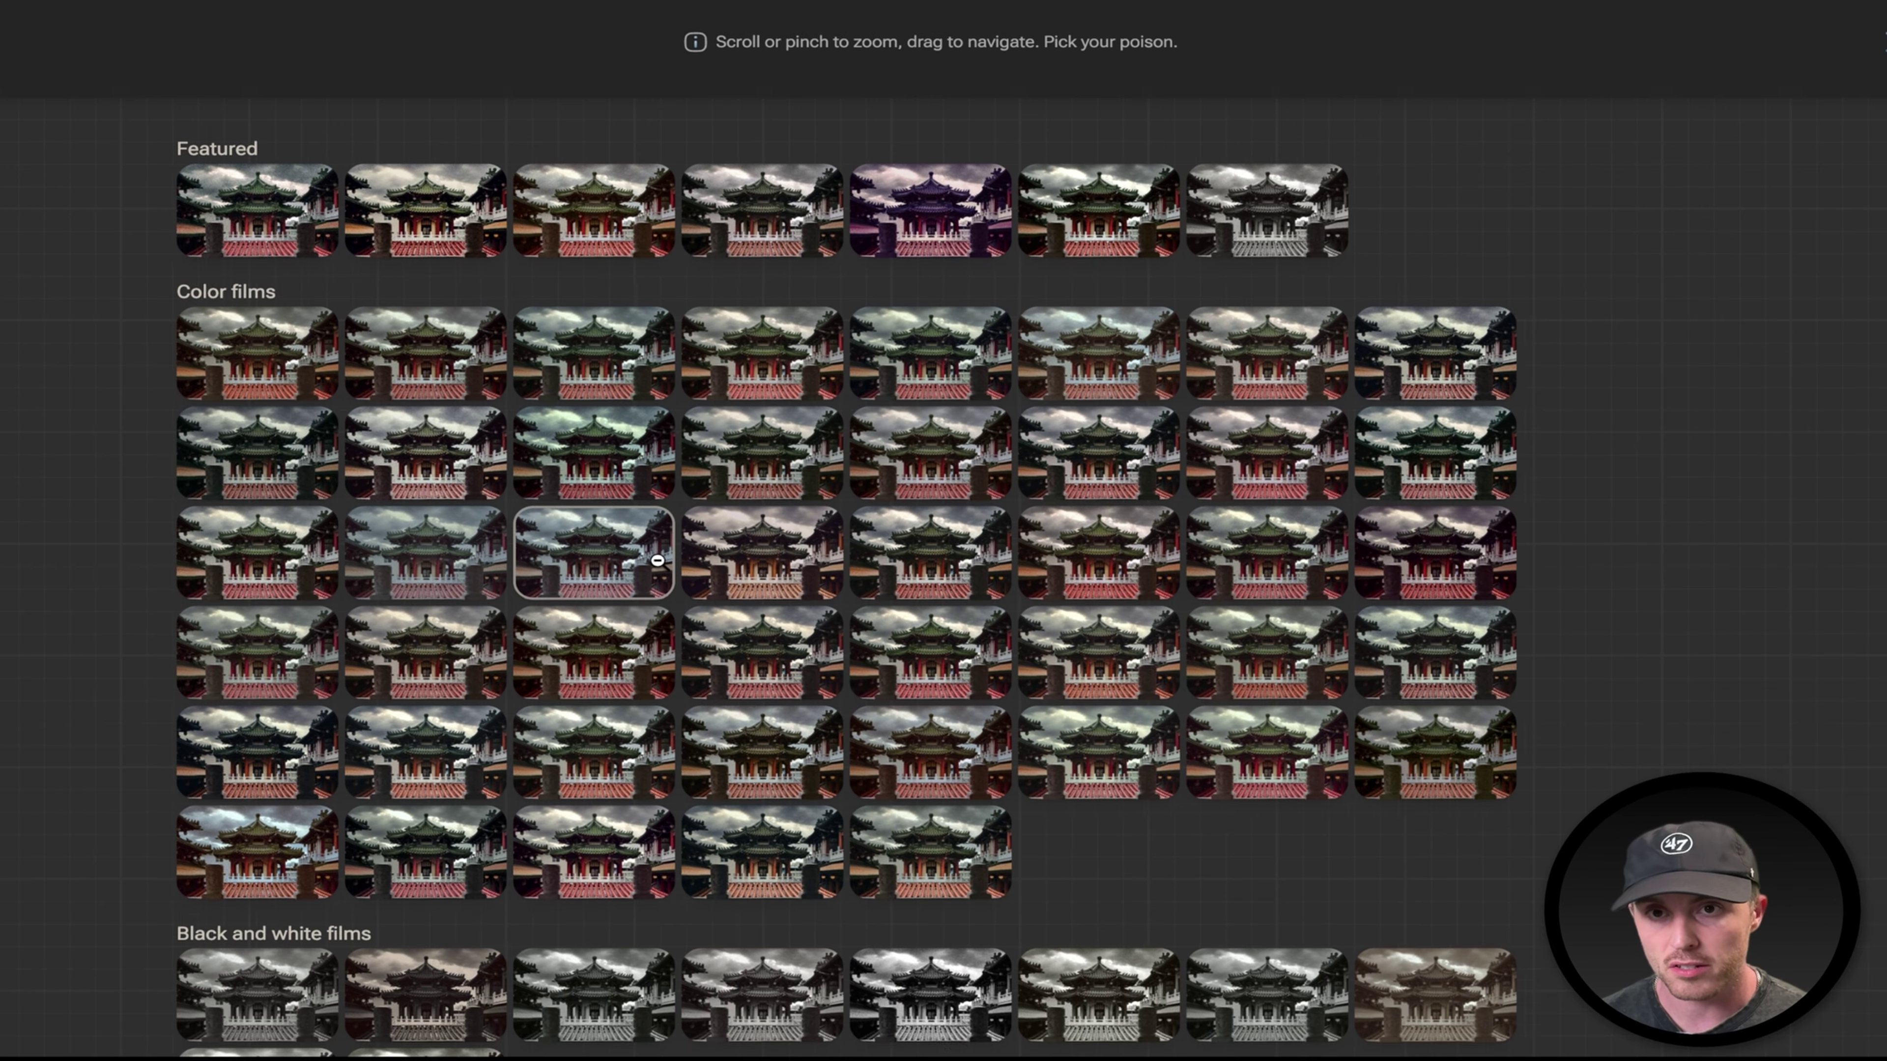
left_click(661, 562)
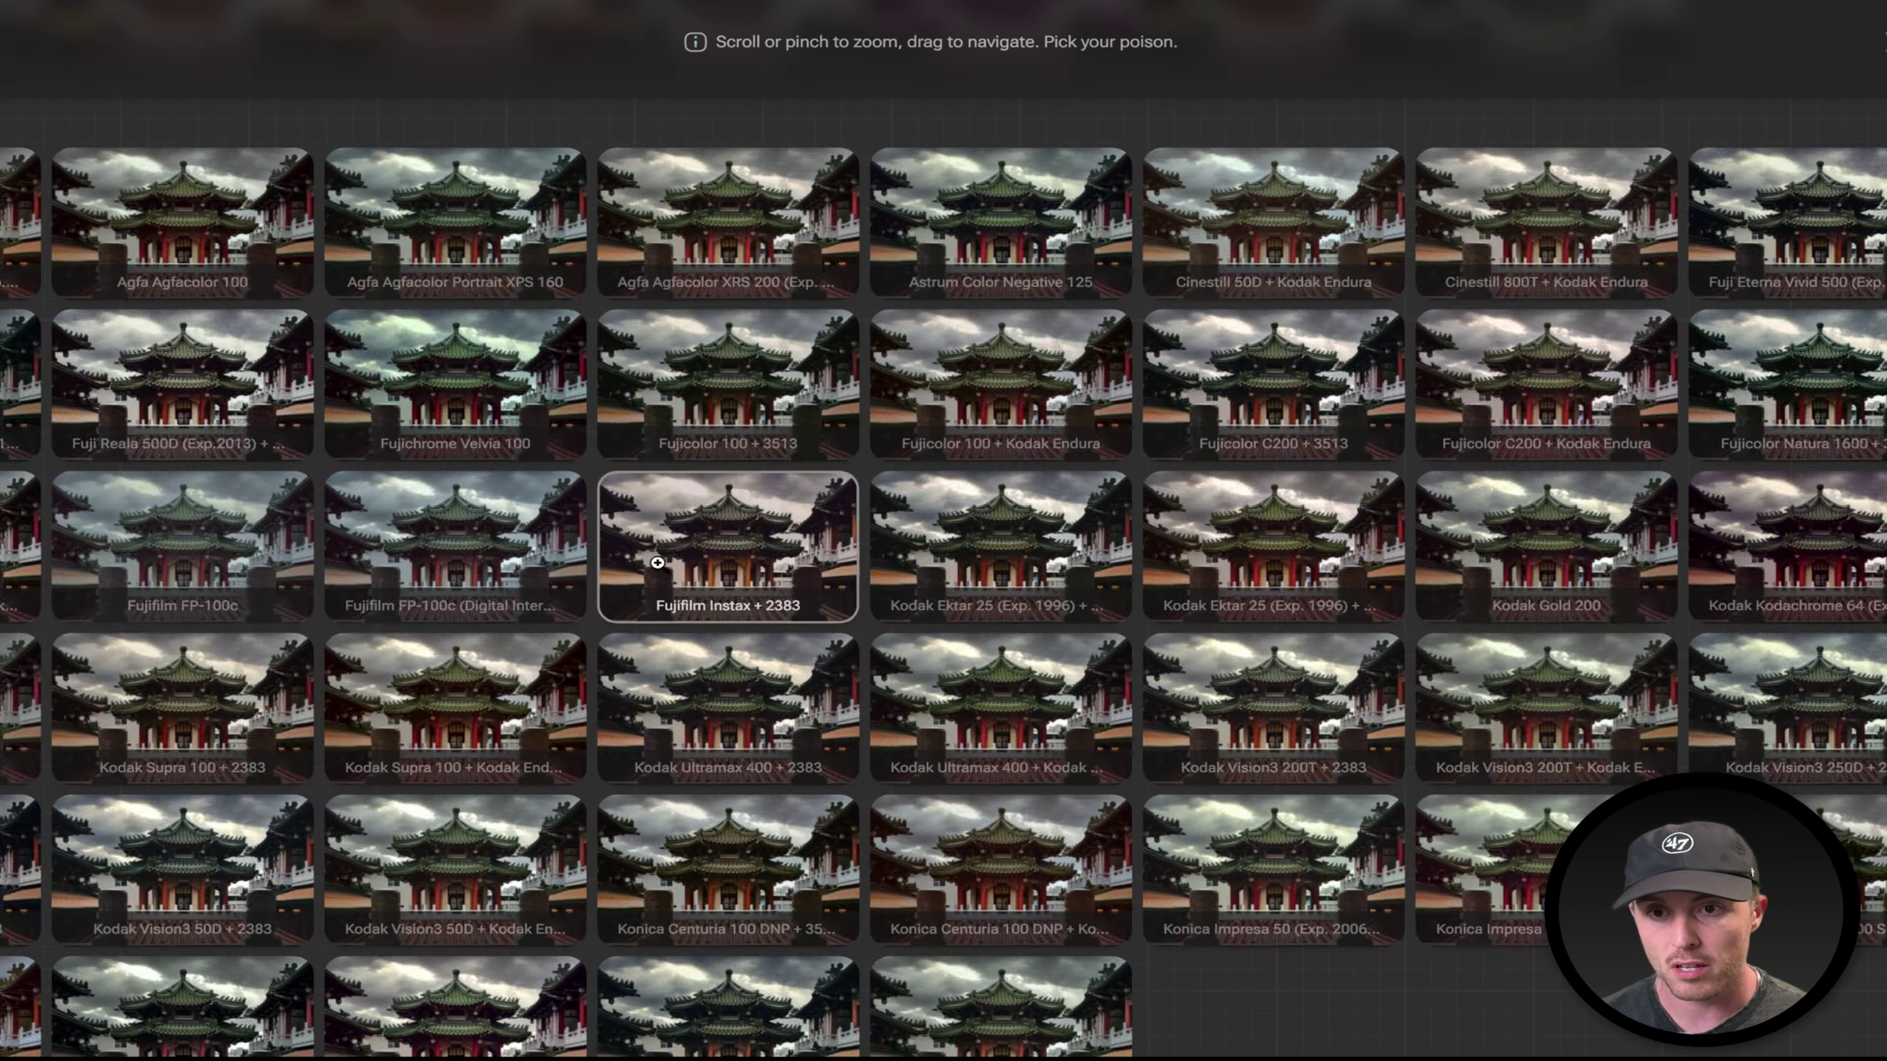
left_click(662, 563)
scroll(662, 563, "up", 2)
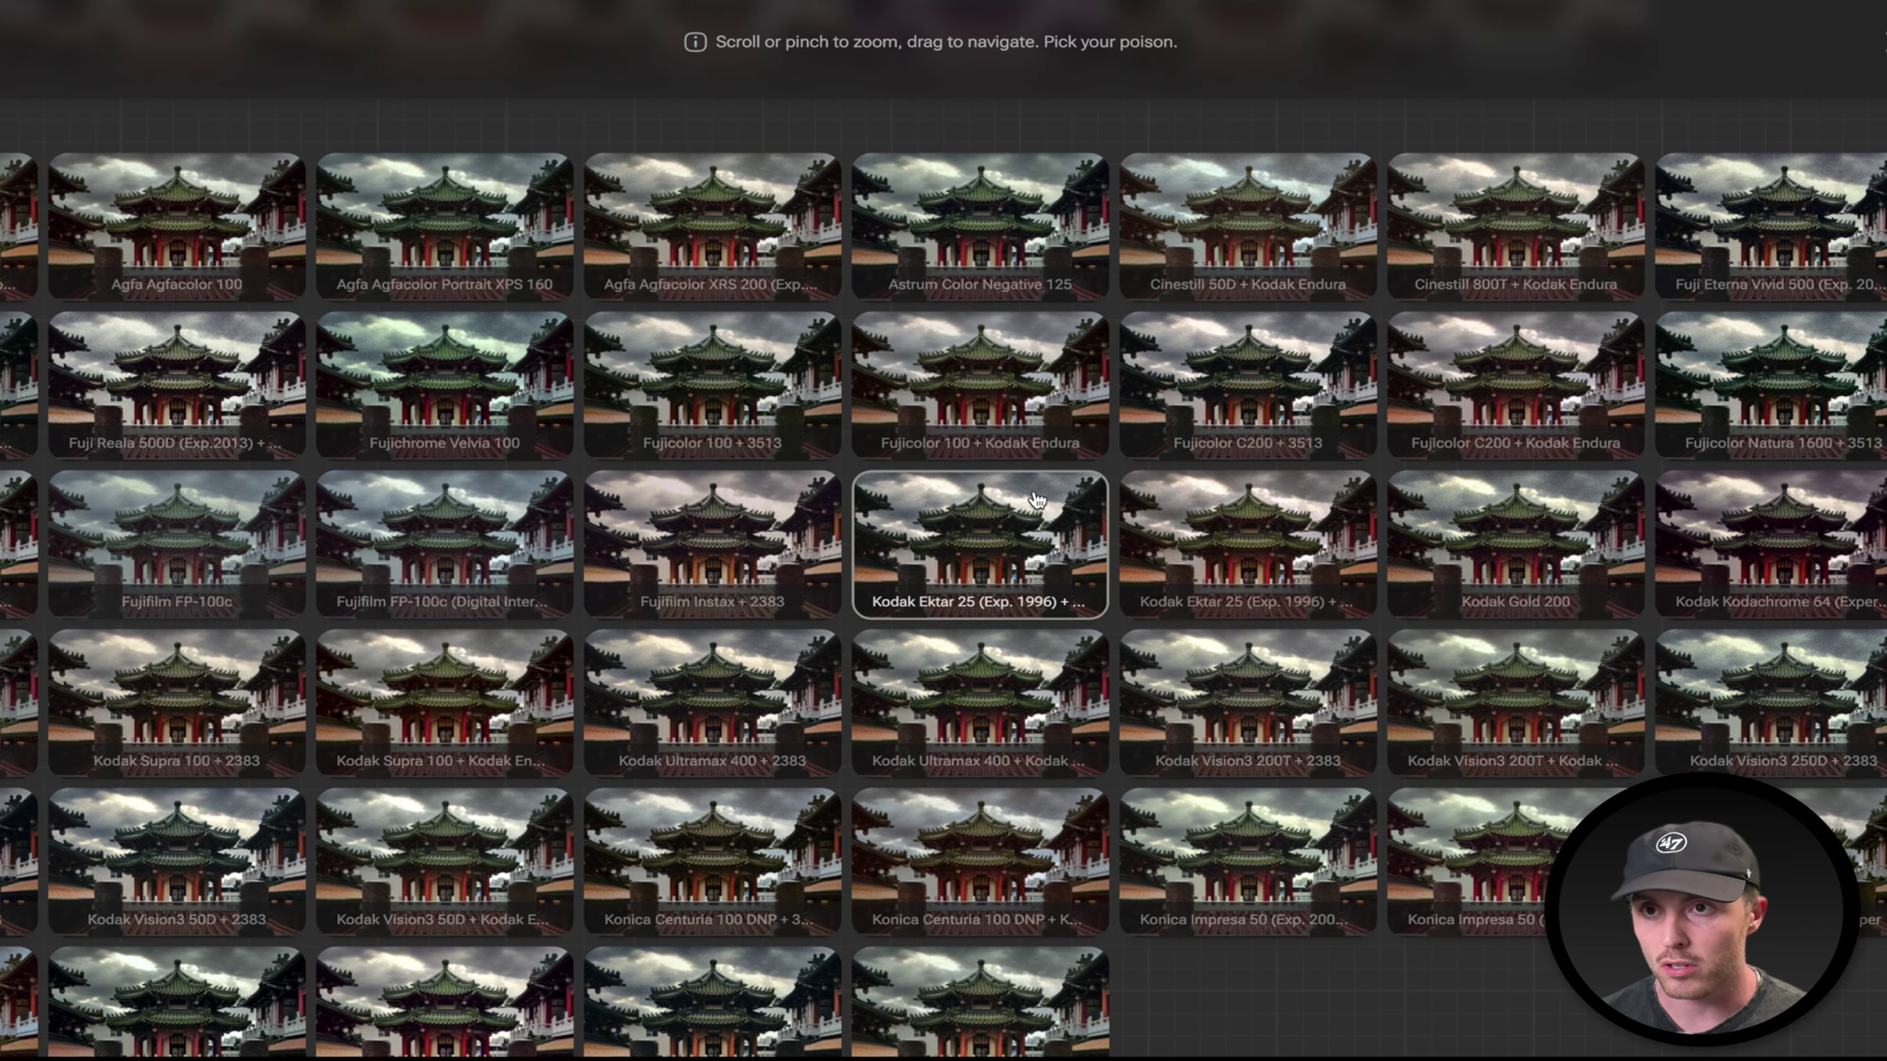
scroll(969, 548, "down", 2)
scroll(1508, 416, "up", 2)
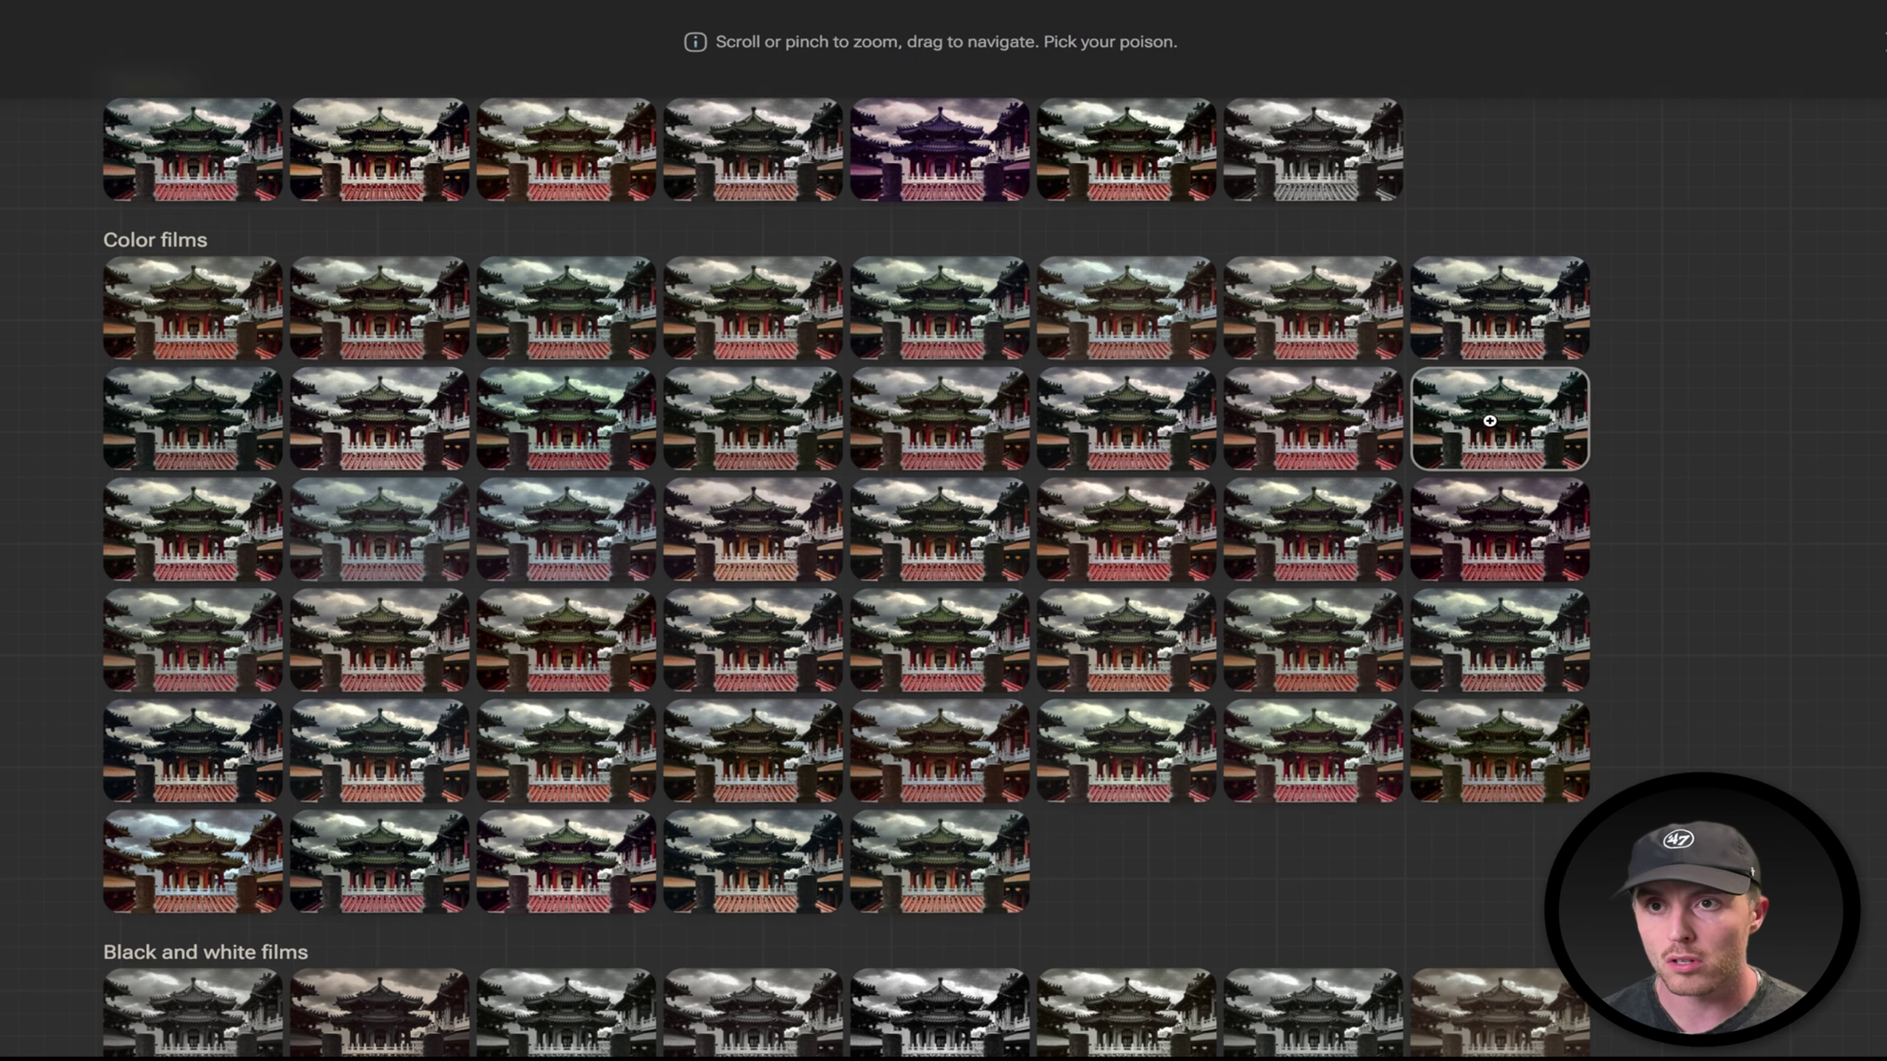
scroll(1464, 439, "down", 2)
scroll(1289, 936, "down", 1)
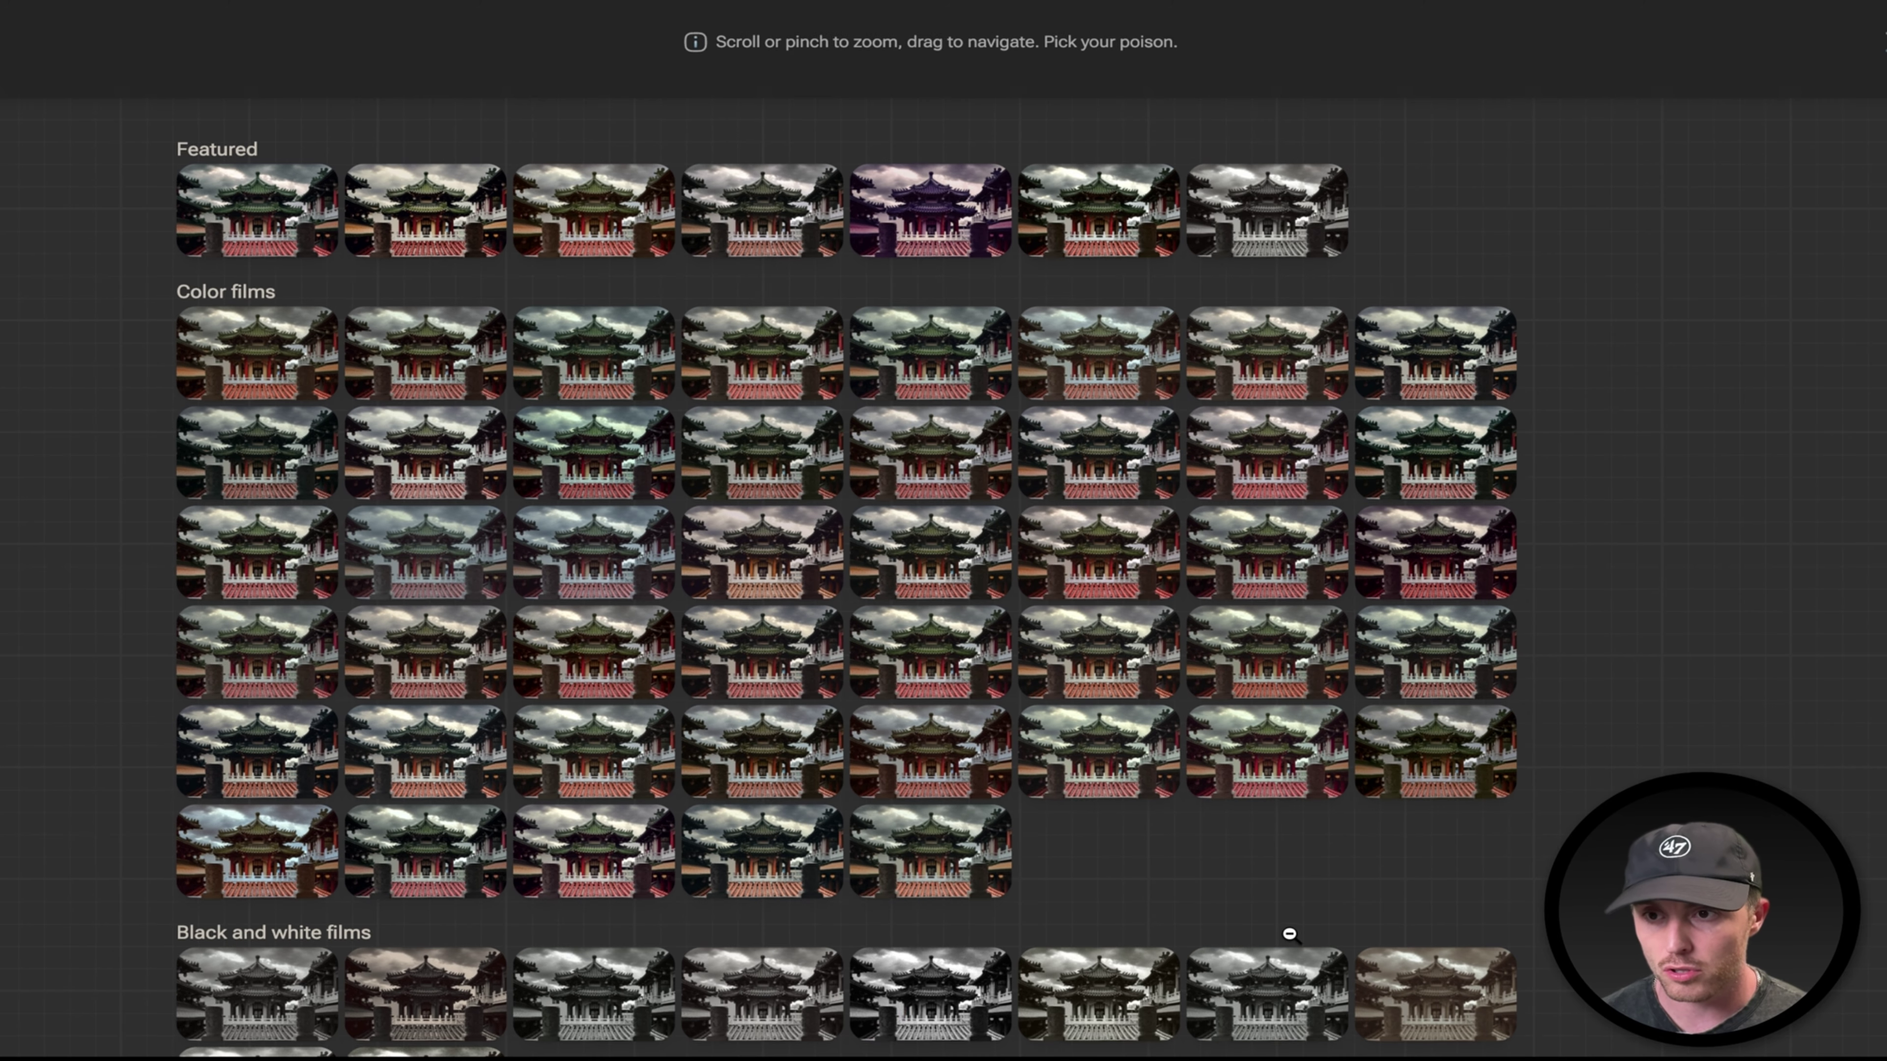
scroll(1289, 935, "up", 3)
left_click(141, 762)
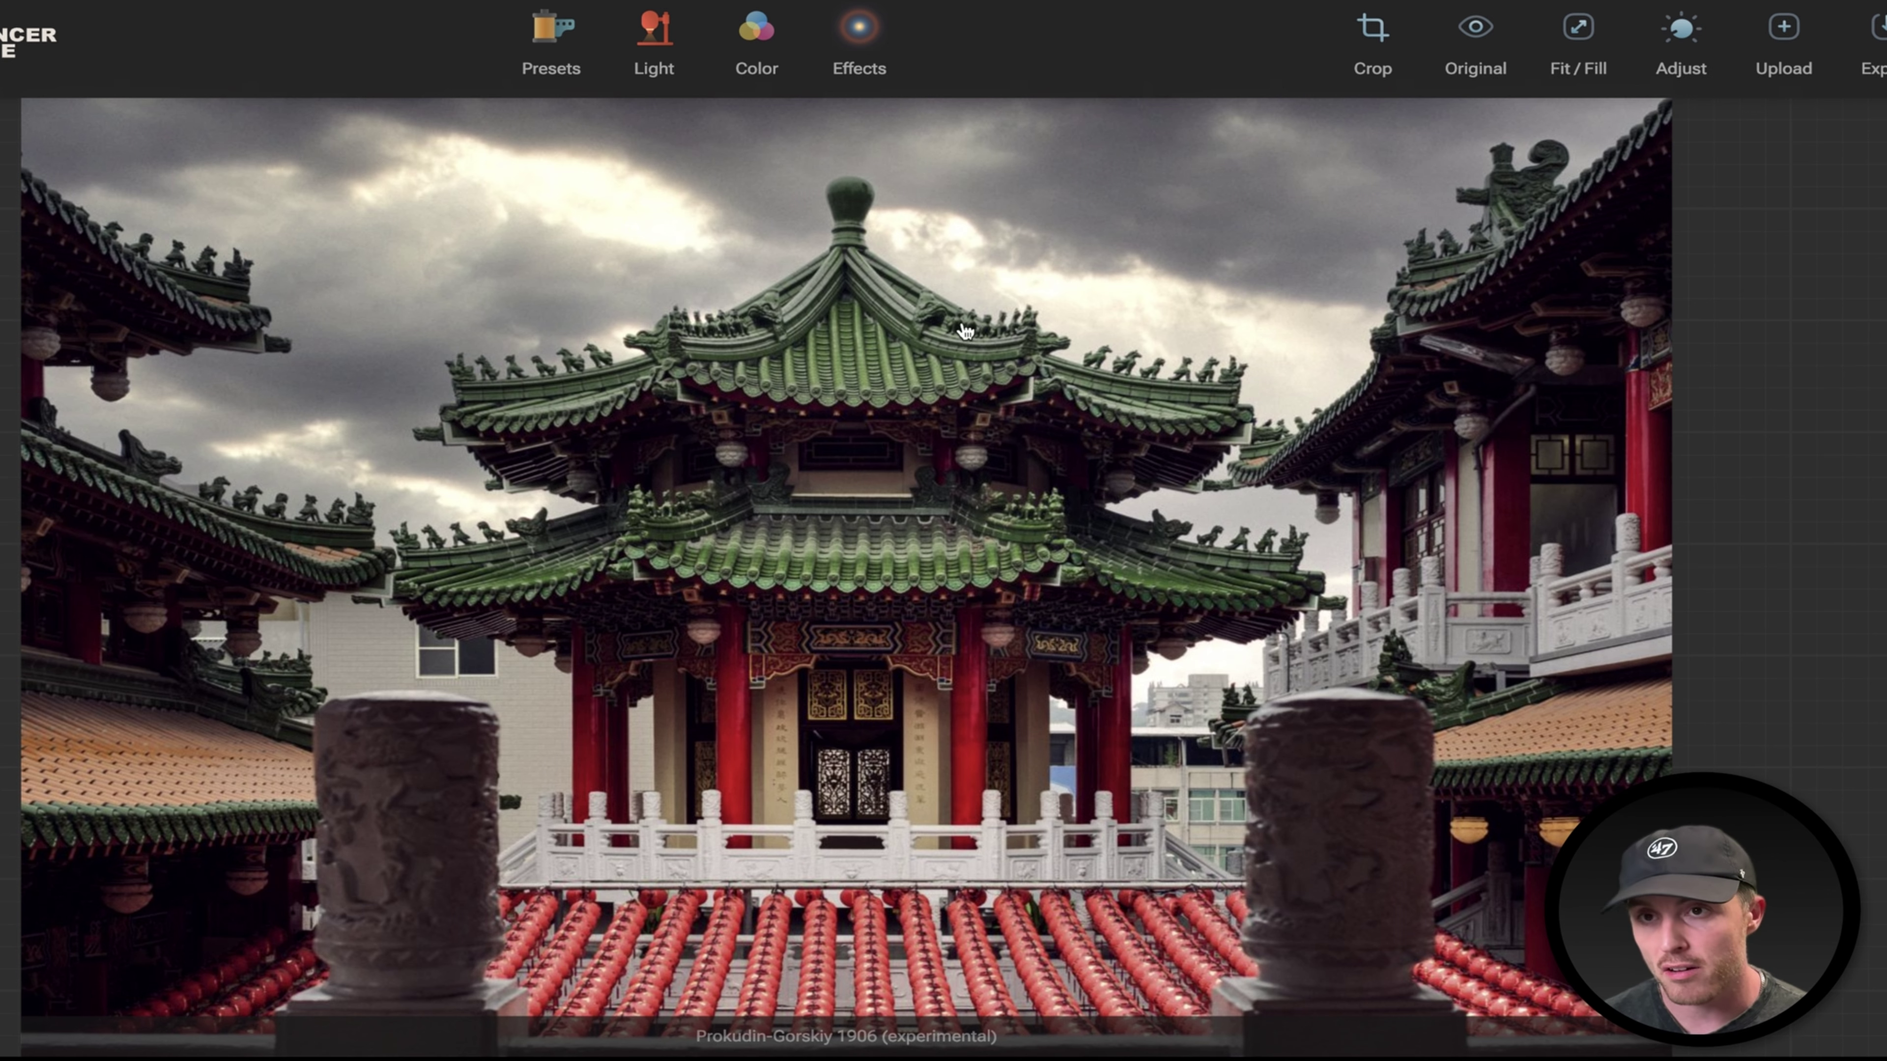
scroll(672, 338, "up", 5)
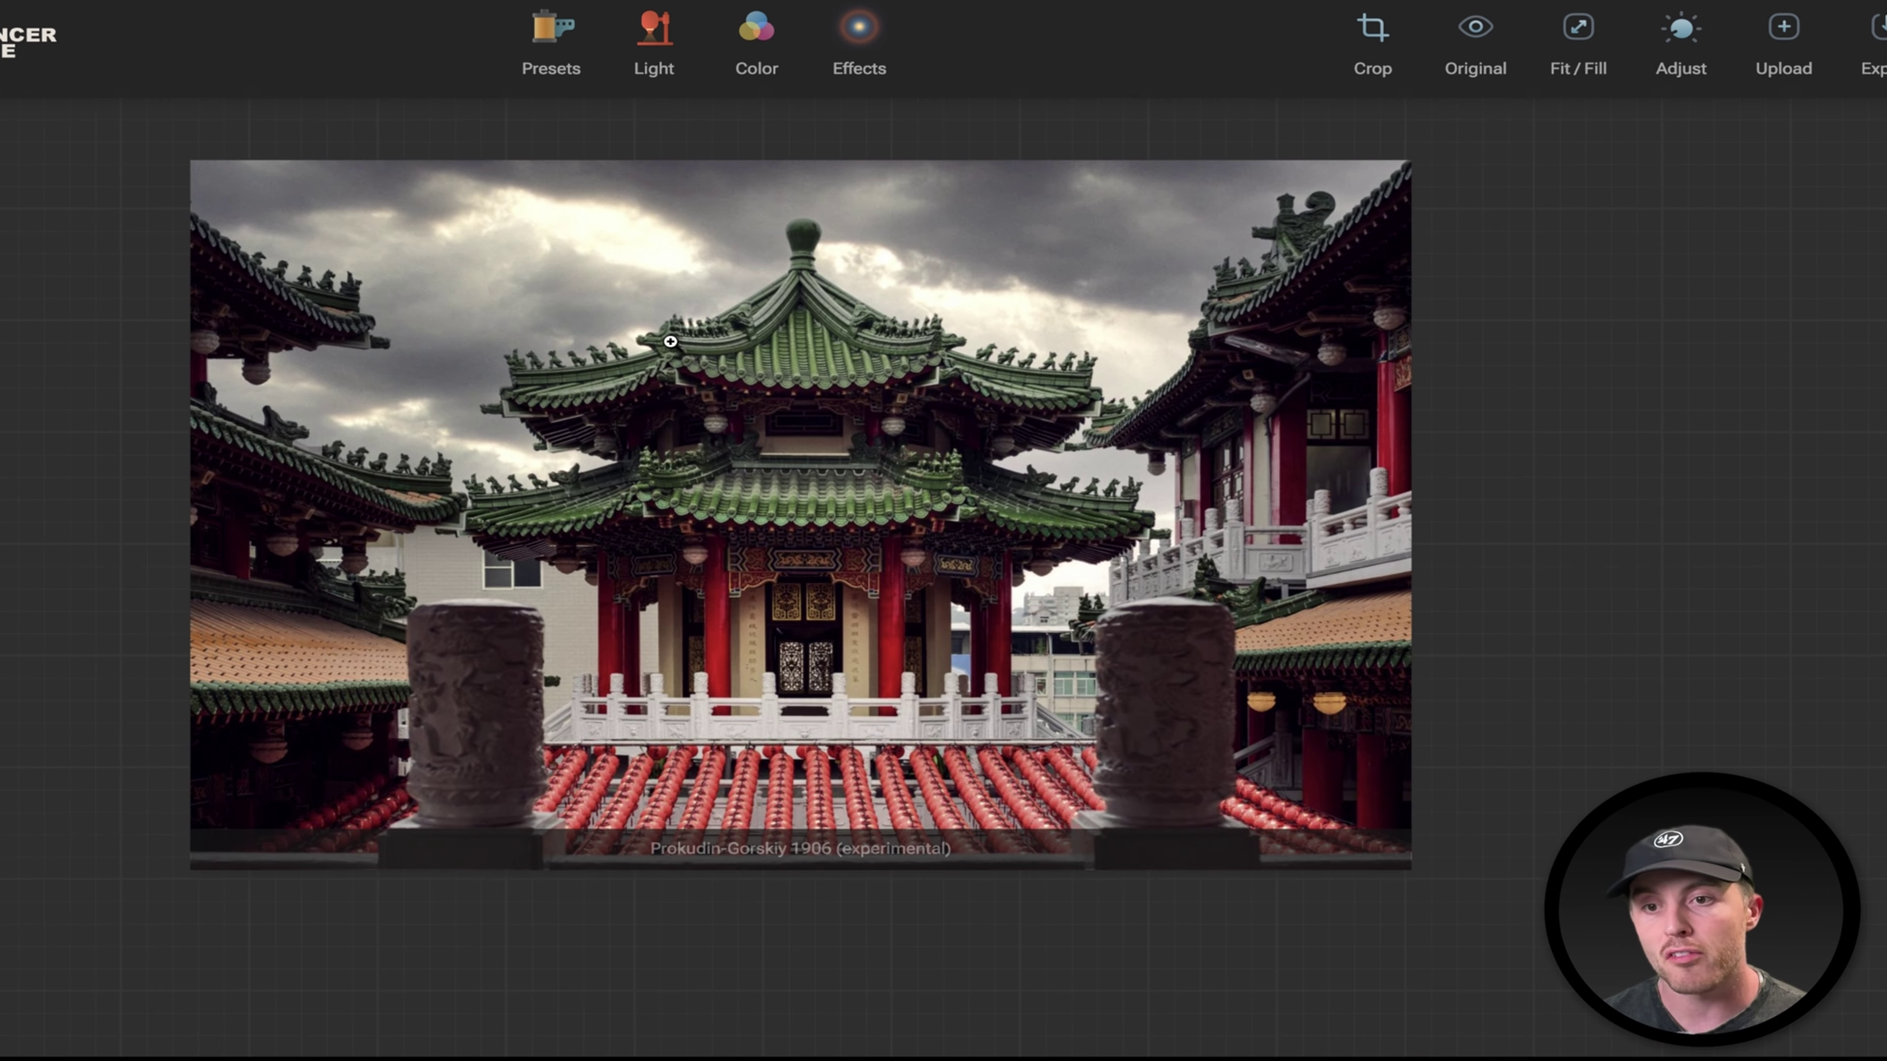
scroll(674, 345, "down", 1)
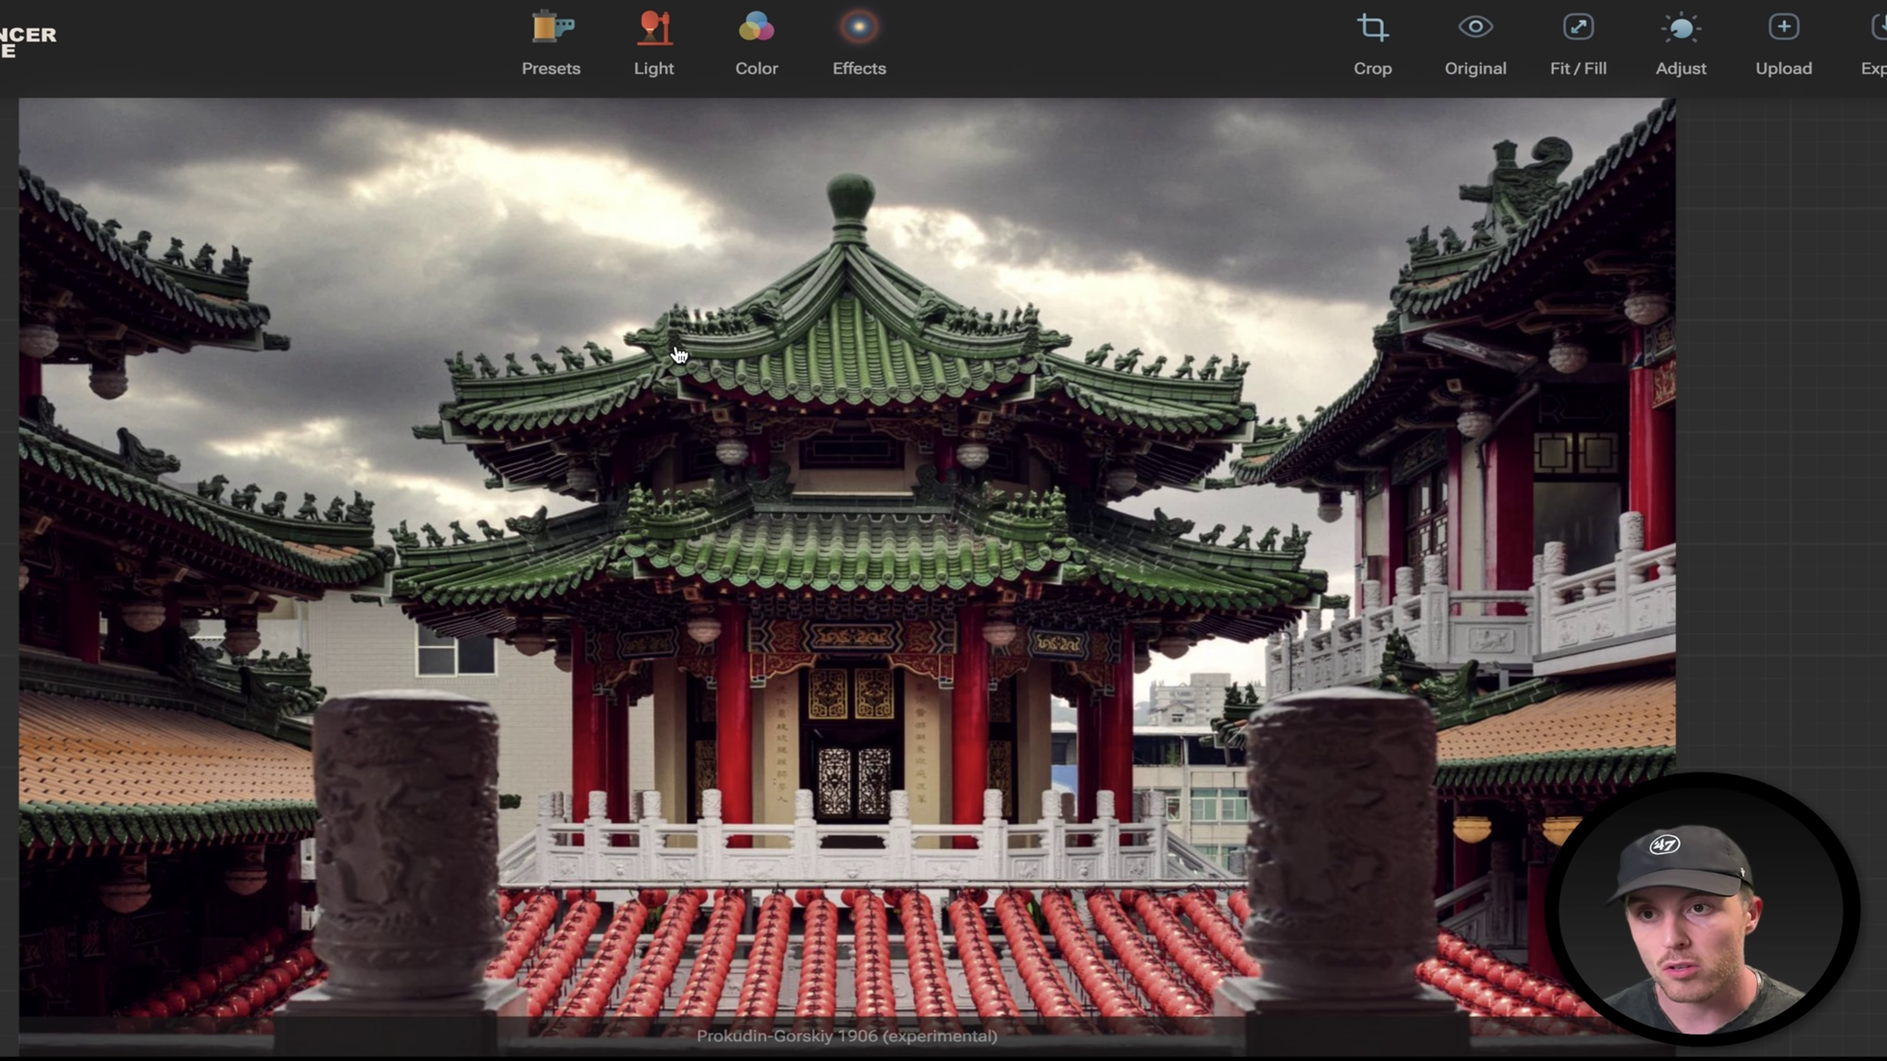
Reopen the film presets and compare the Fuji and Agfa previews of the temple photo up close.
left_click(548, 61)
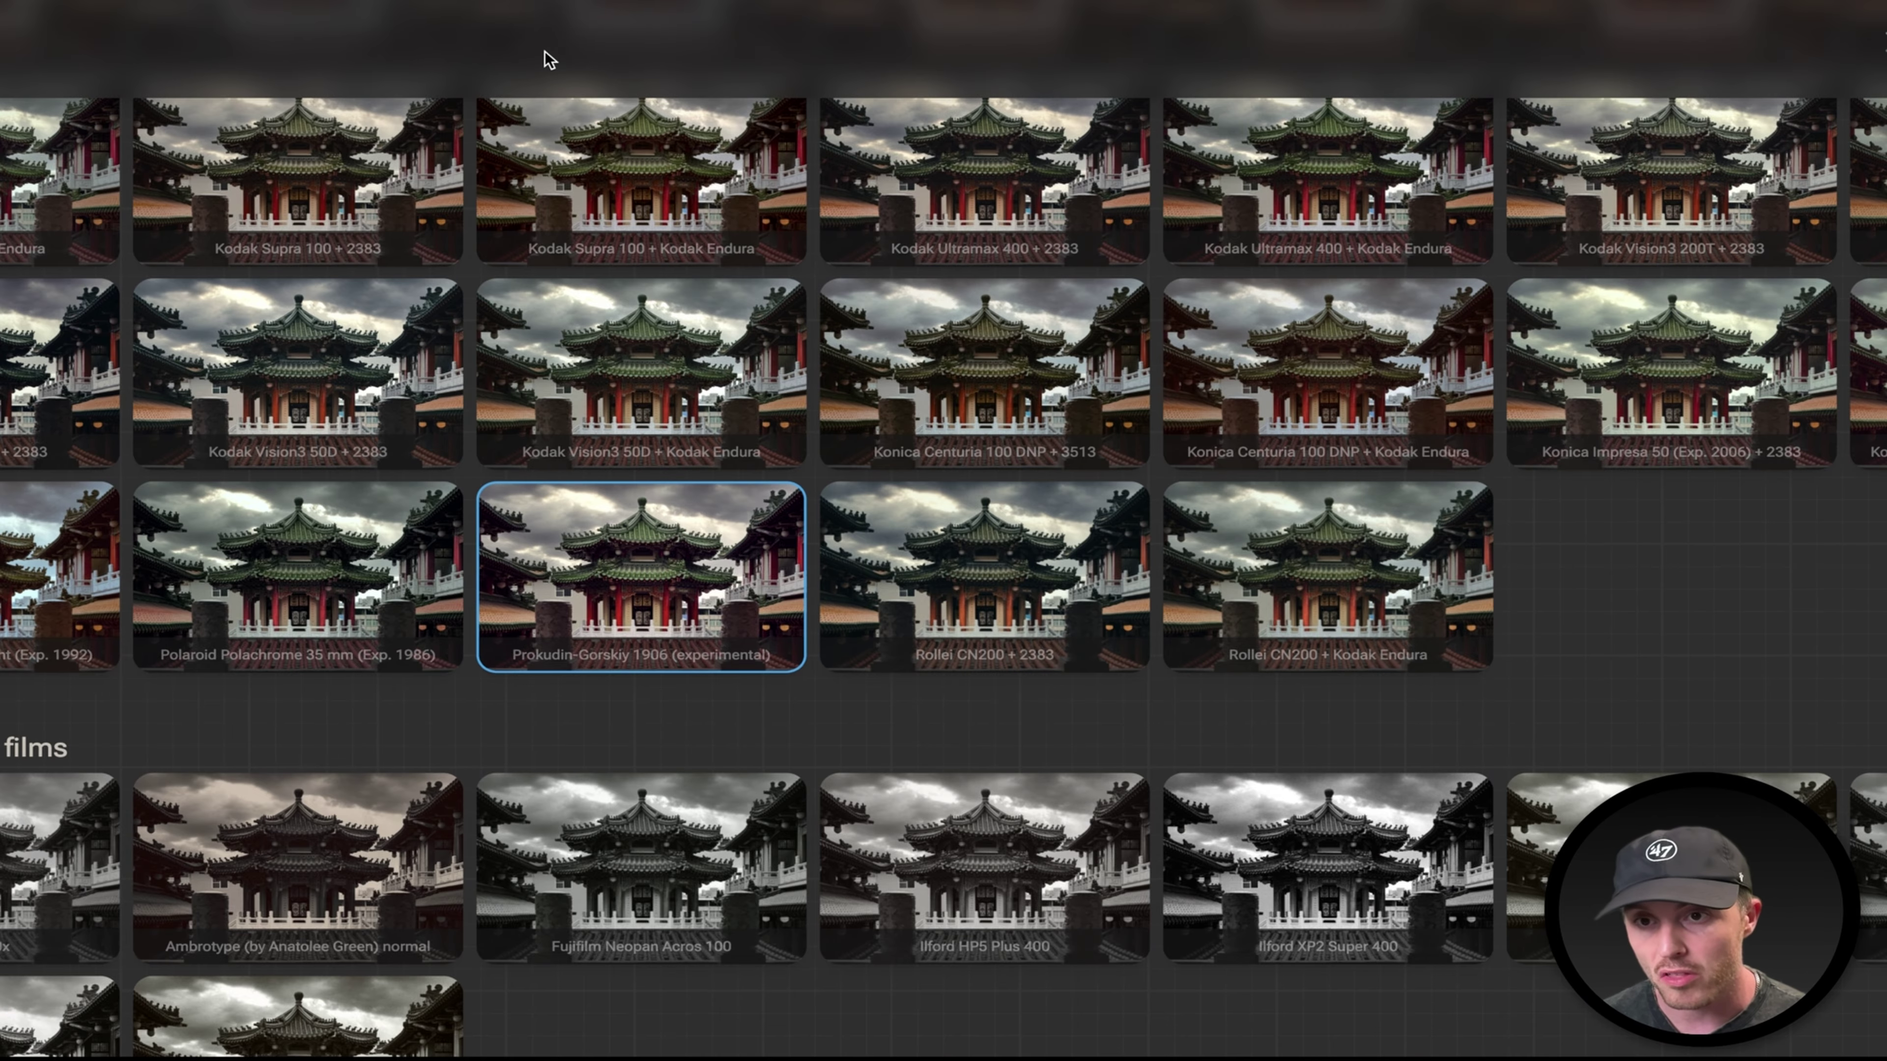
scroll(1582, 530, "up", 6)
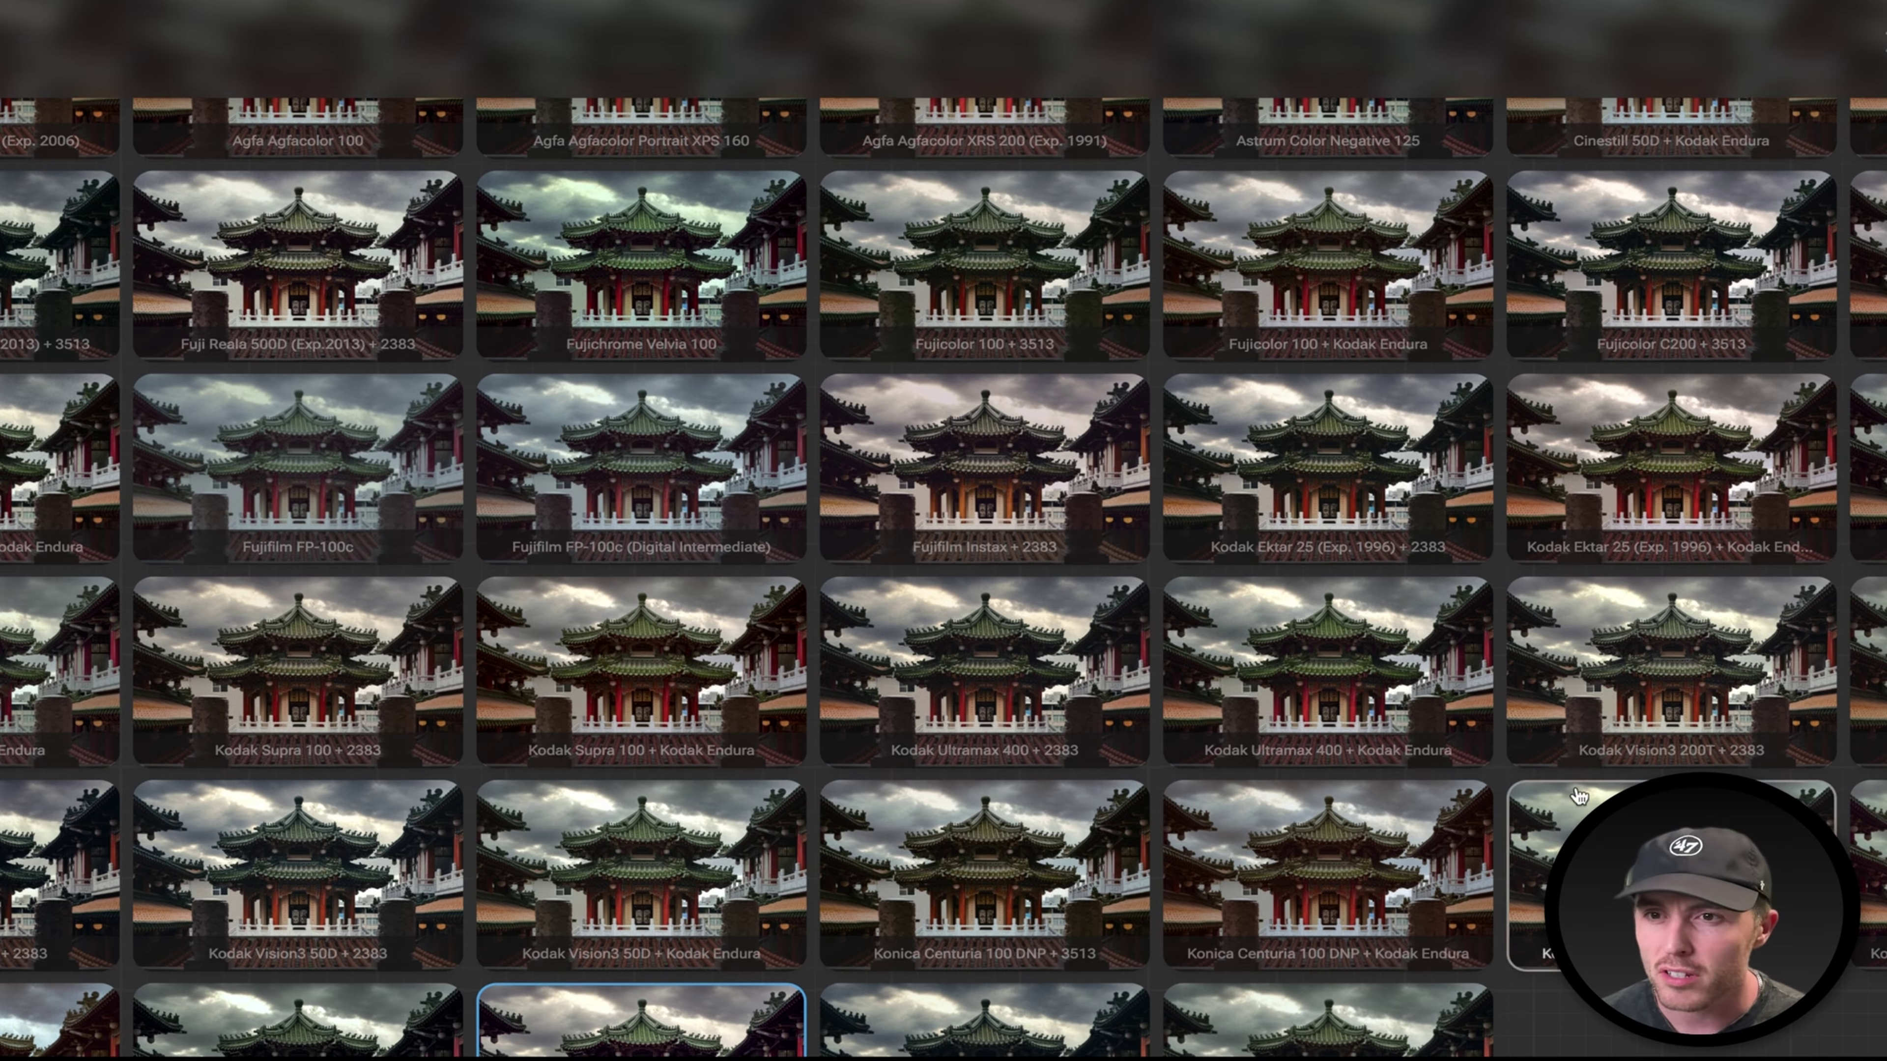
scroll(715, 536, "up", 5)
scroll(714, 537, "down", 3)
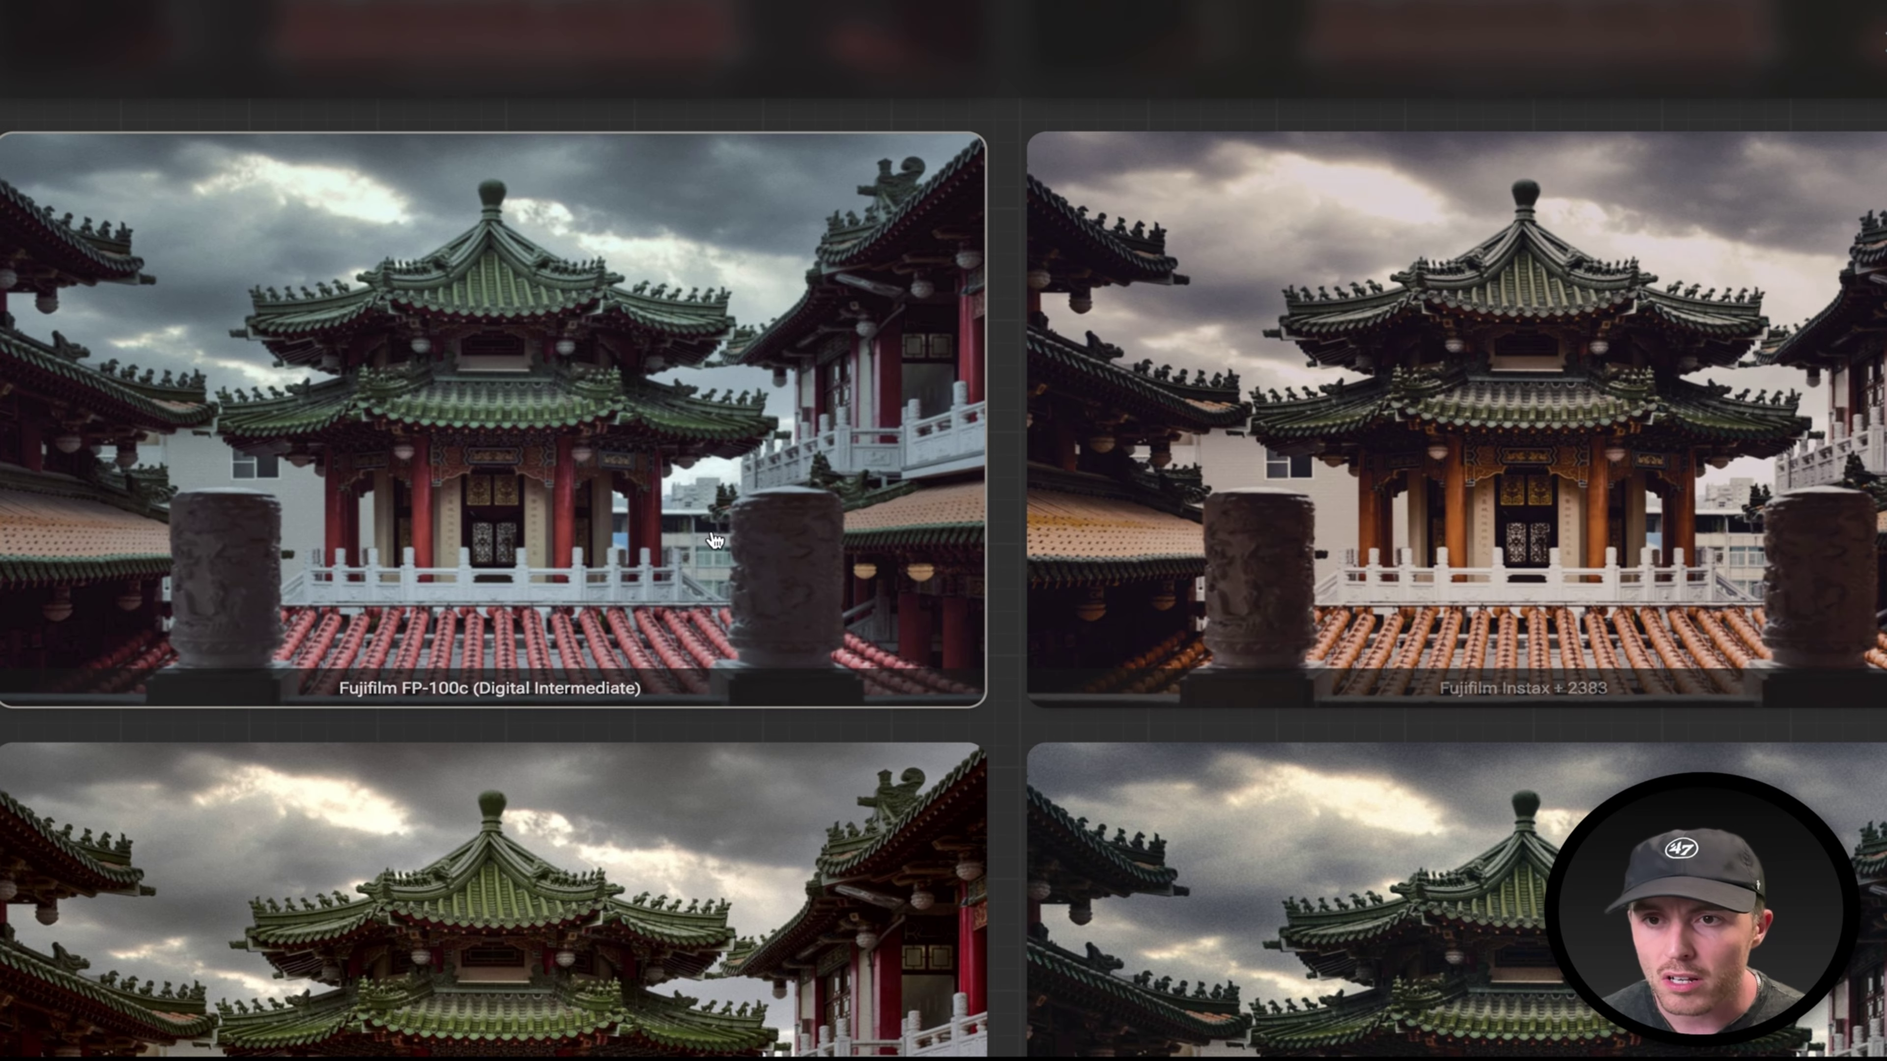
scroll(1607, 529, "up", 2)
scroll(1607, 530, "down", 2)
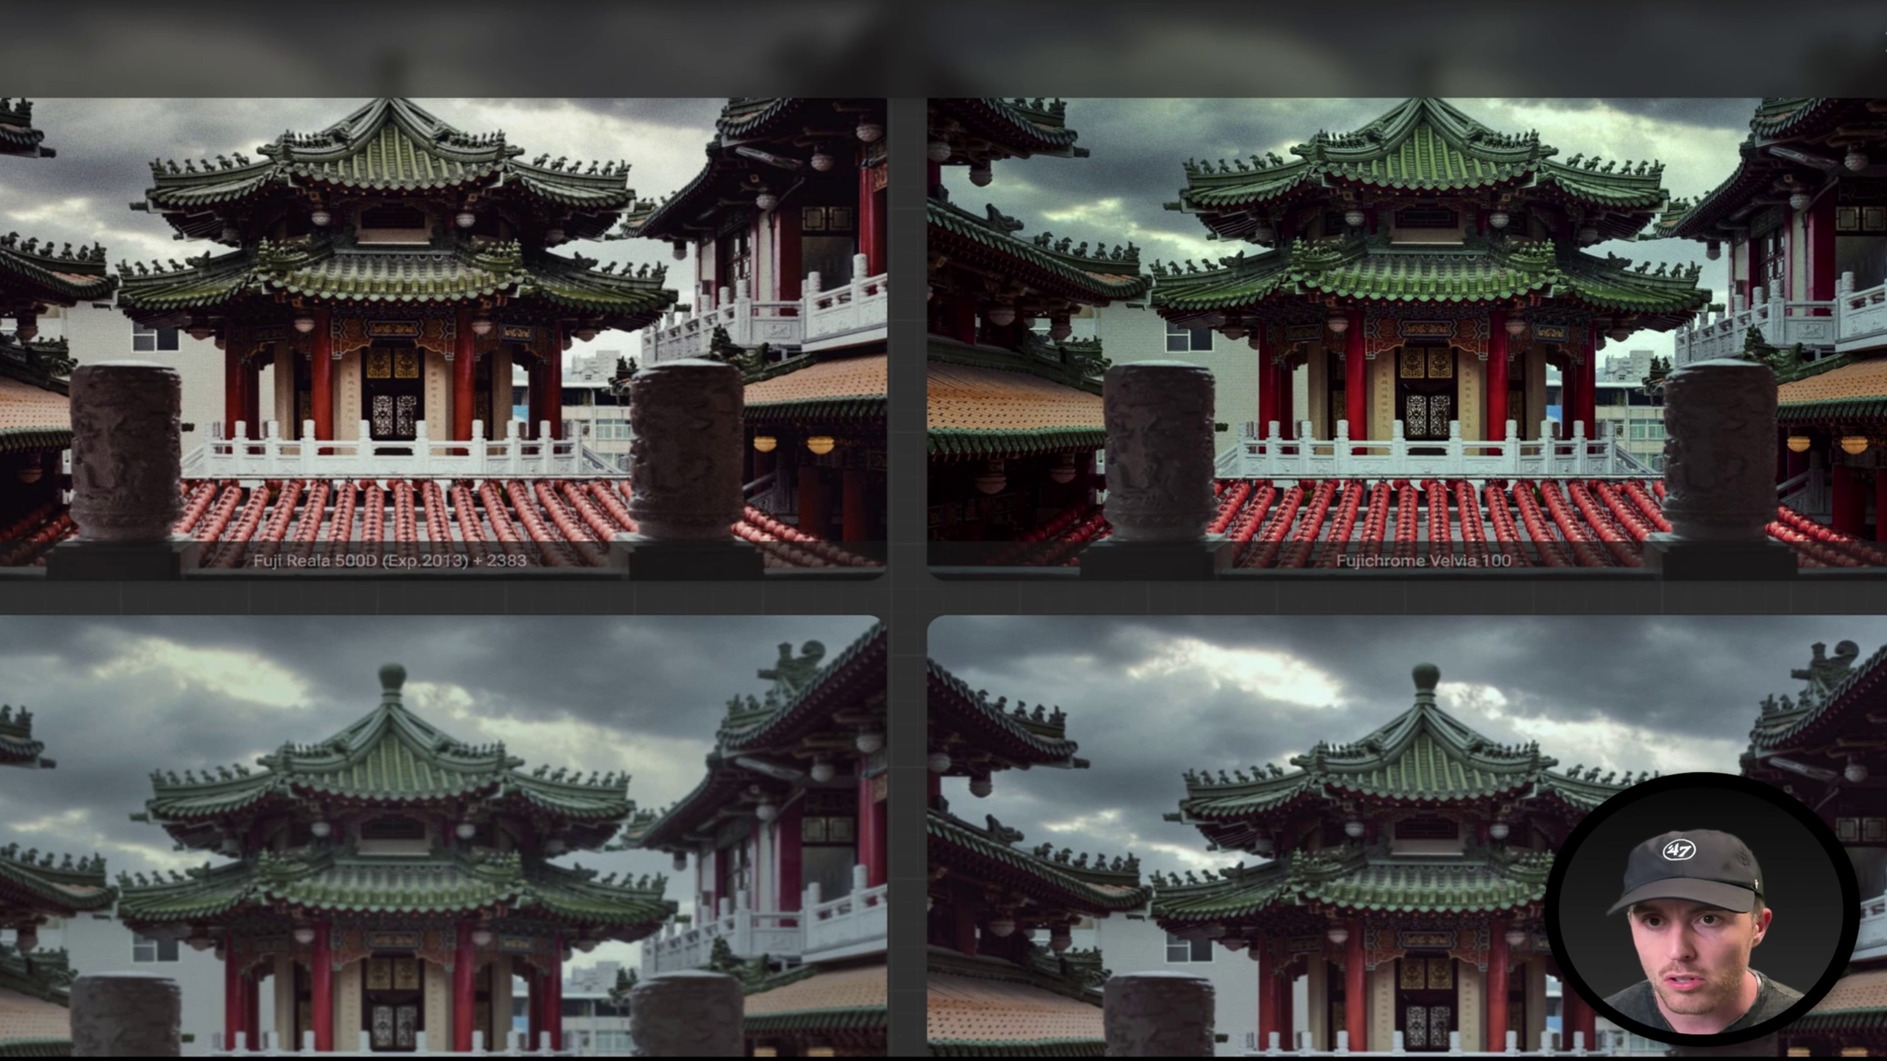
scroll(1283, 573, "up", 3)
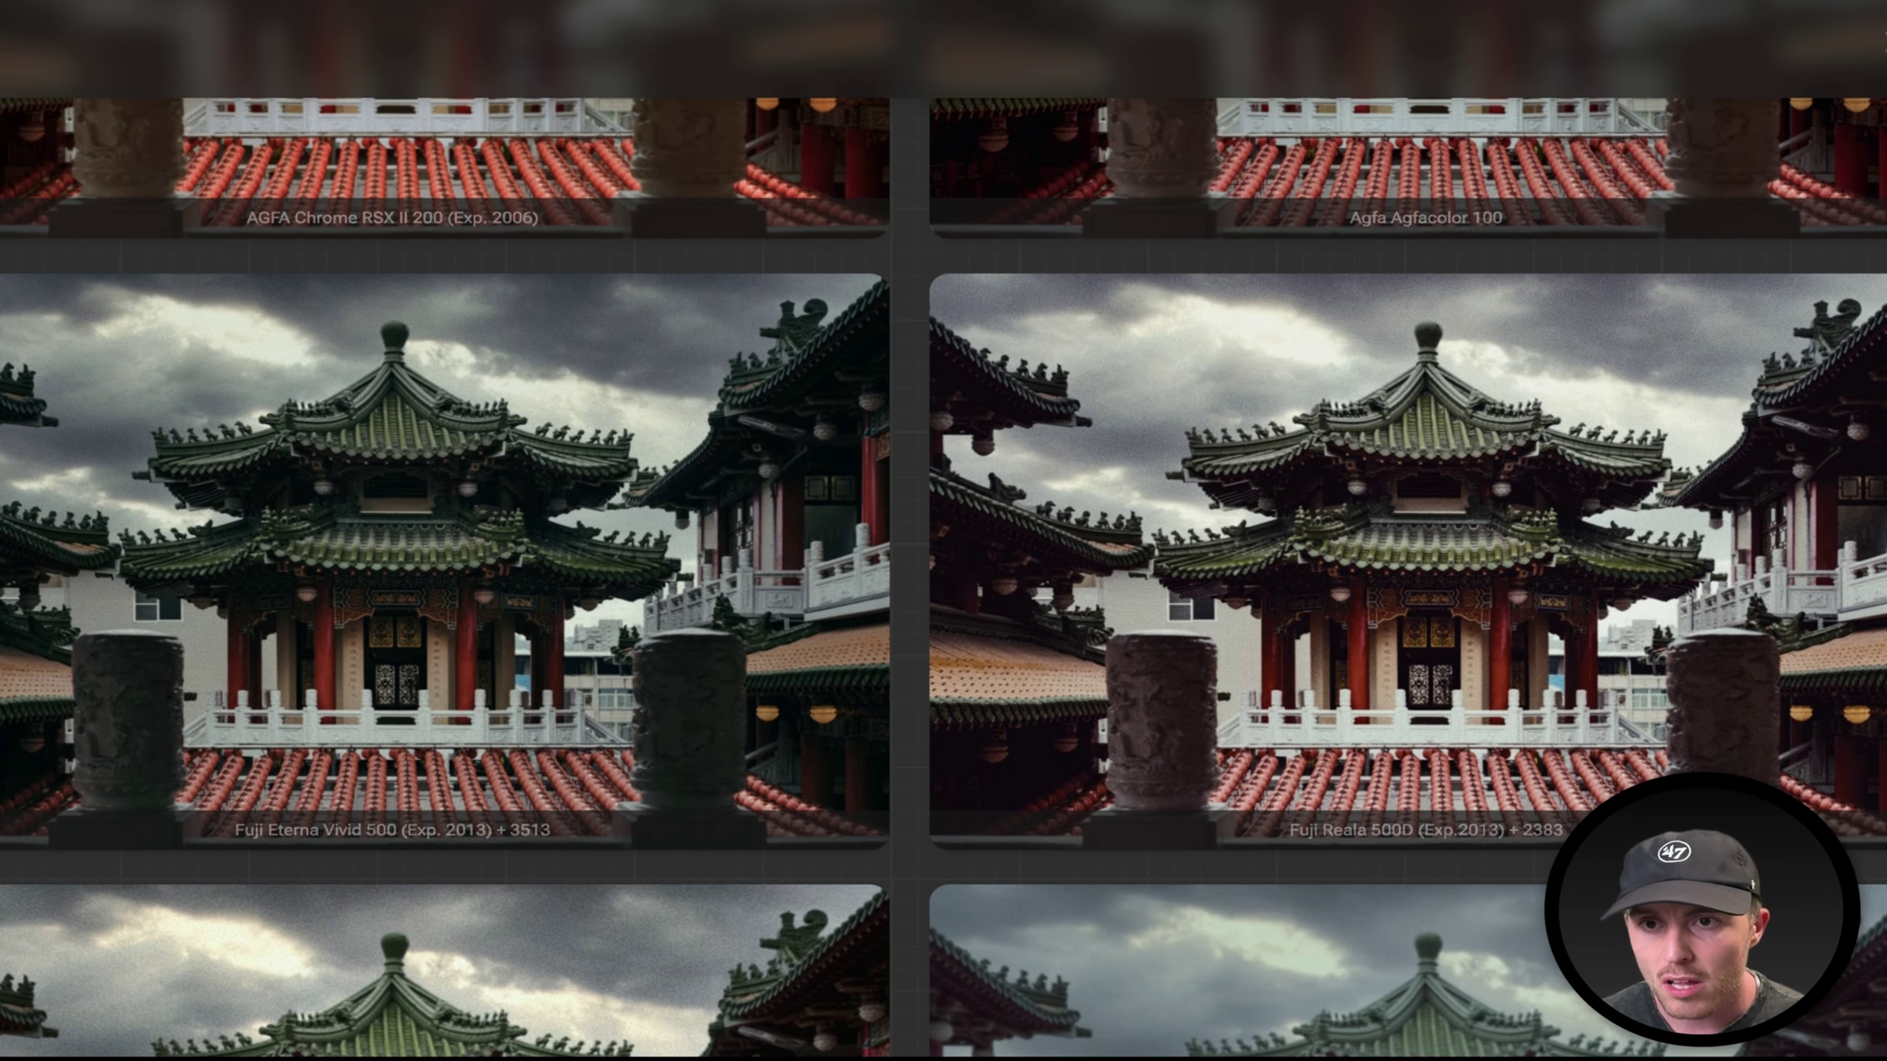
scroll(1283, 573, "down", 3)
scroll(1174, 602, "up", 3)
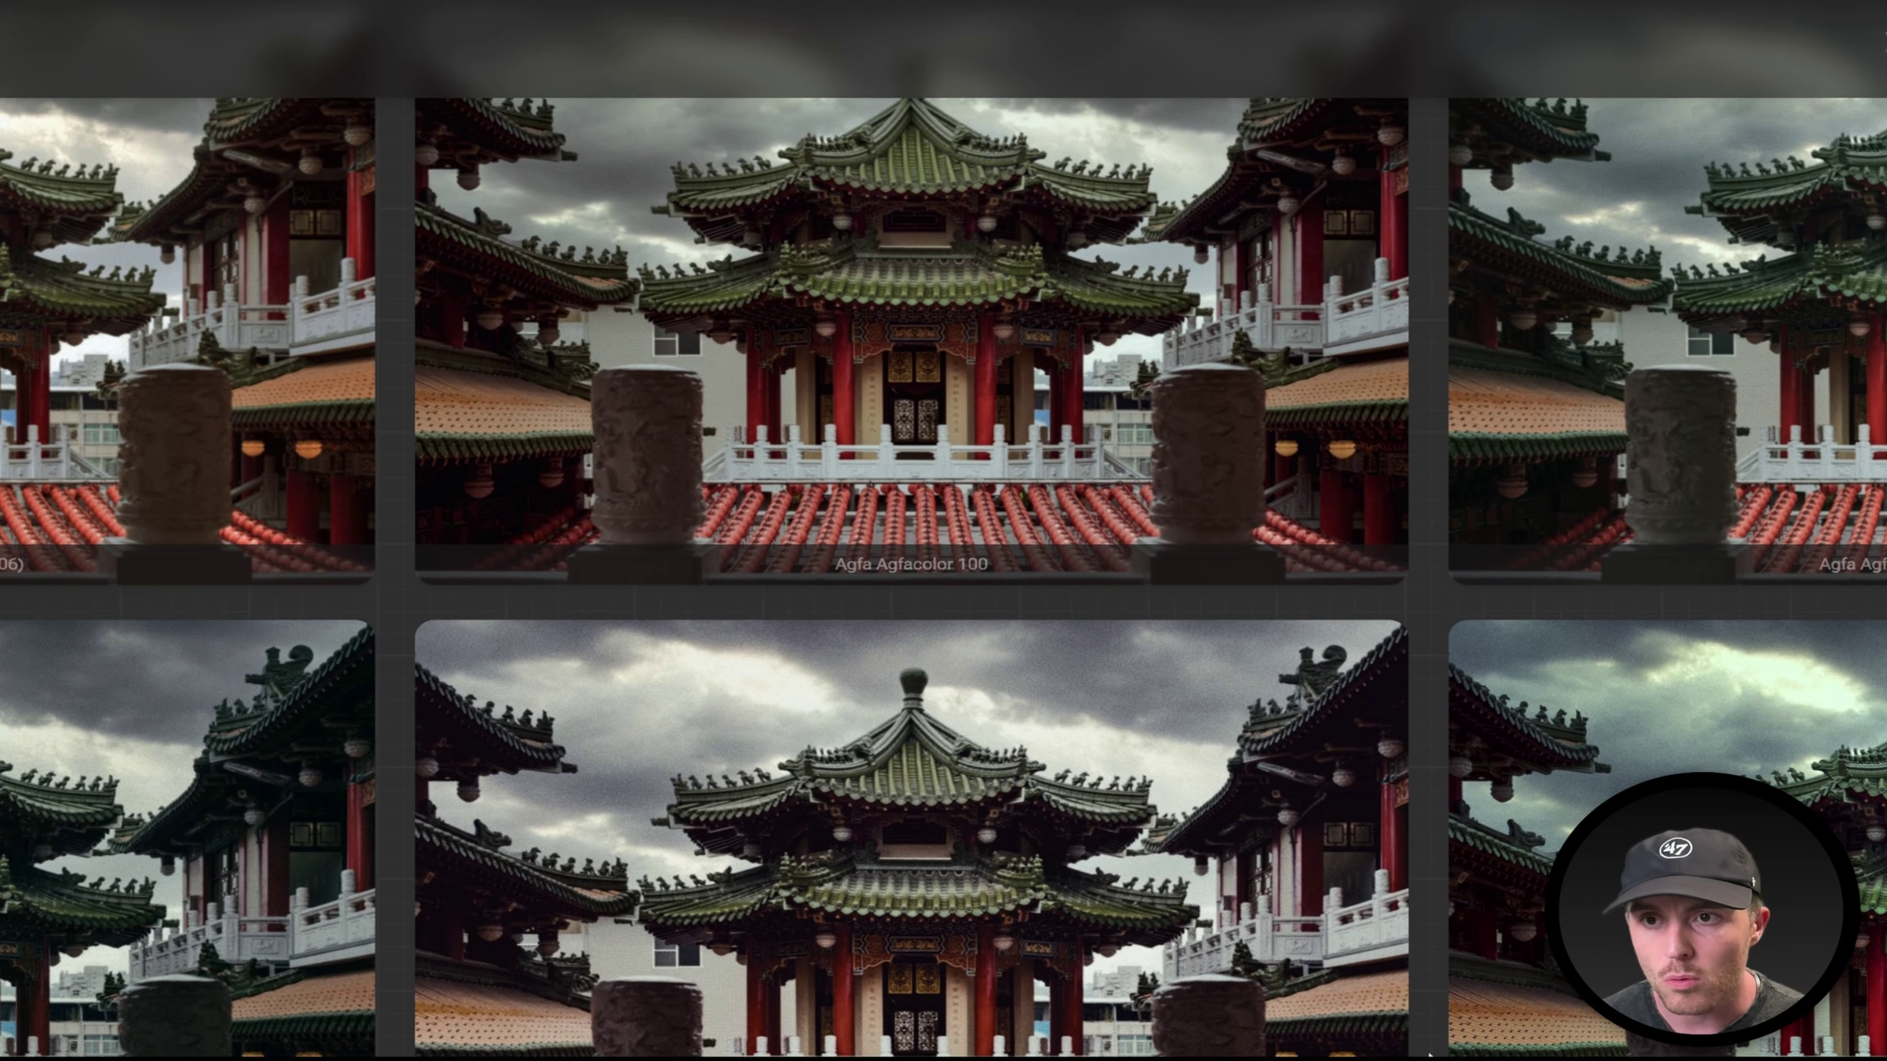
scroll(1174, 602, "up", 3)
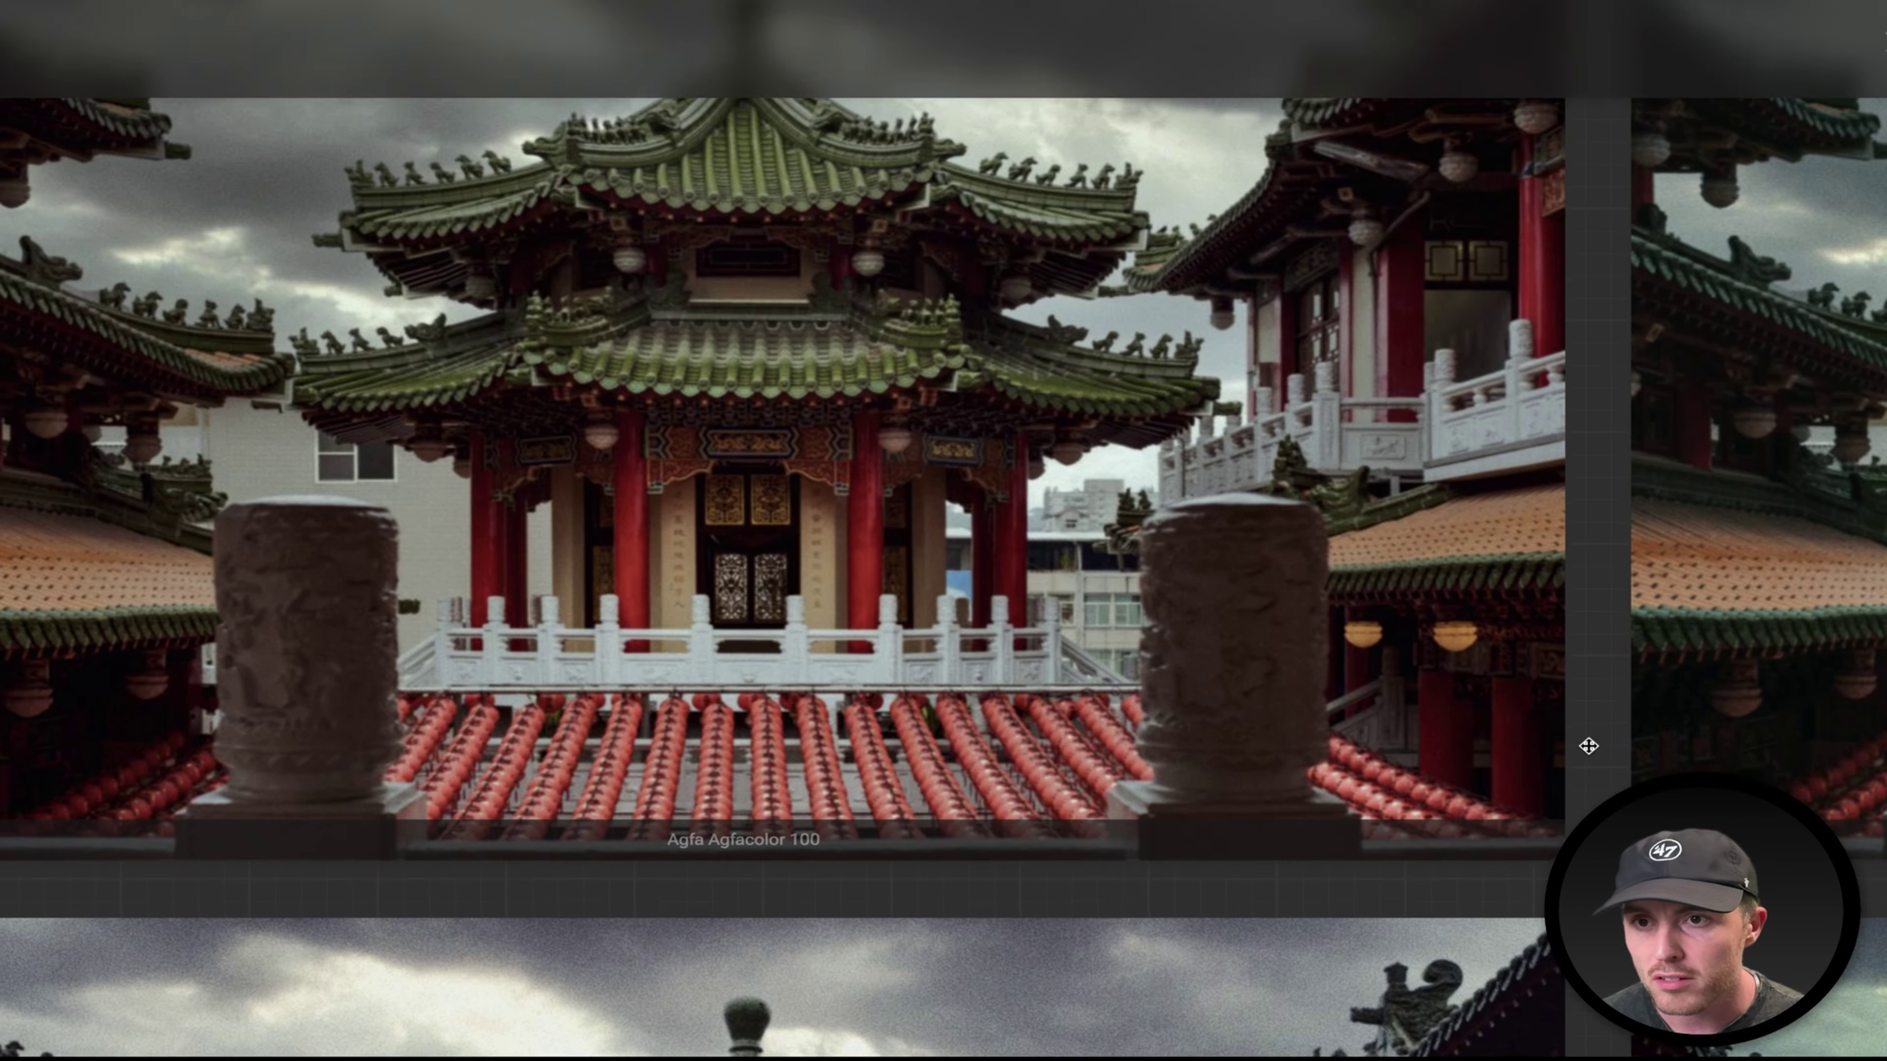
scroll(649, 814, "down", 3)
scroll(648, 813, "up", 3)
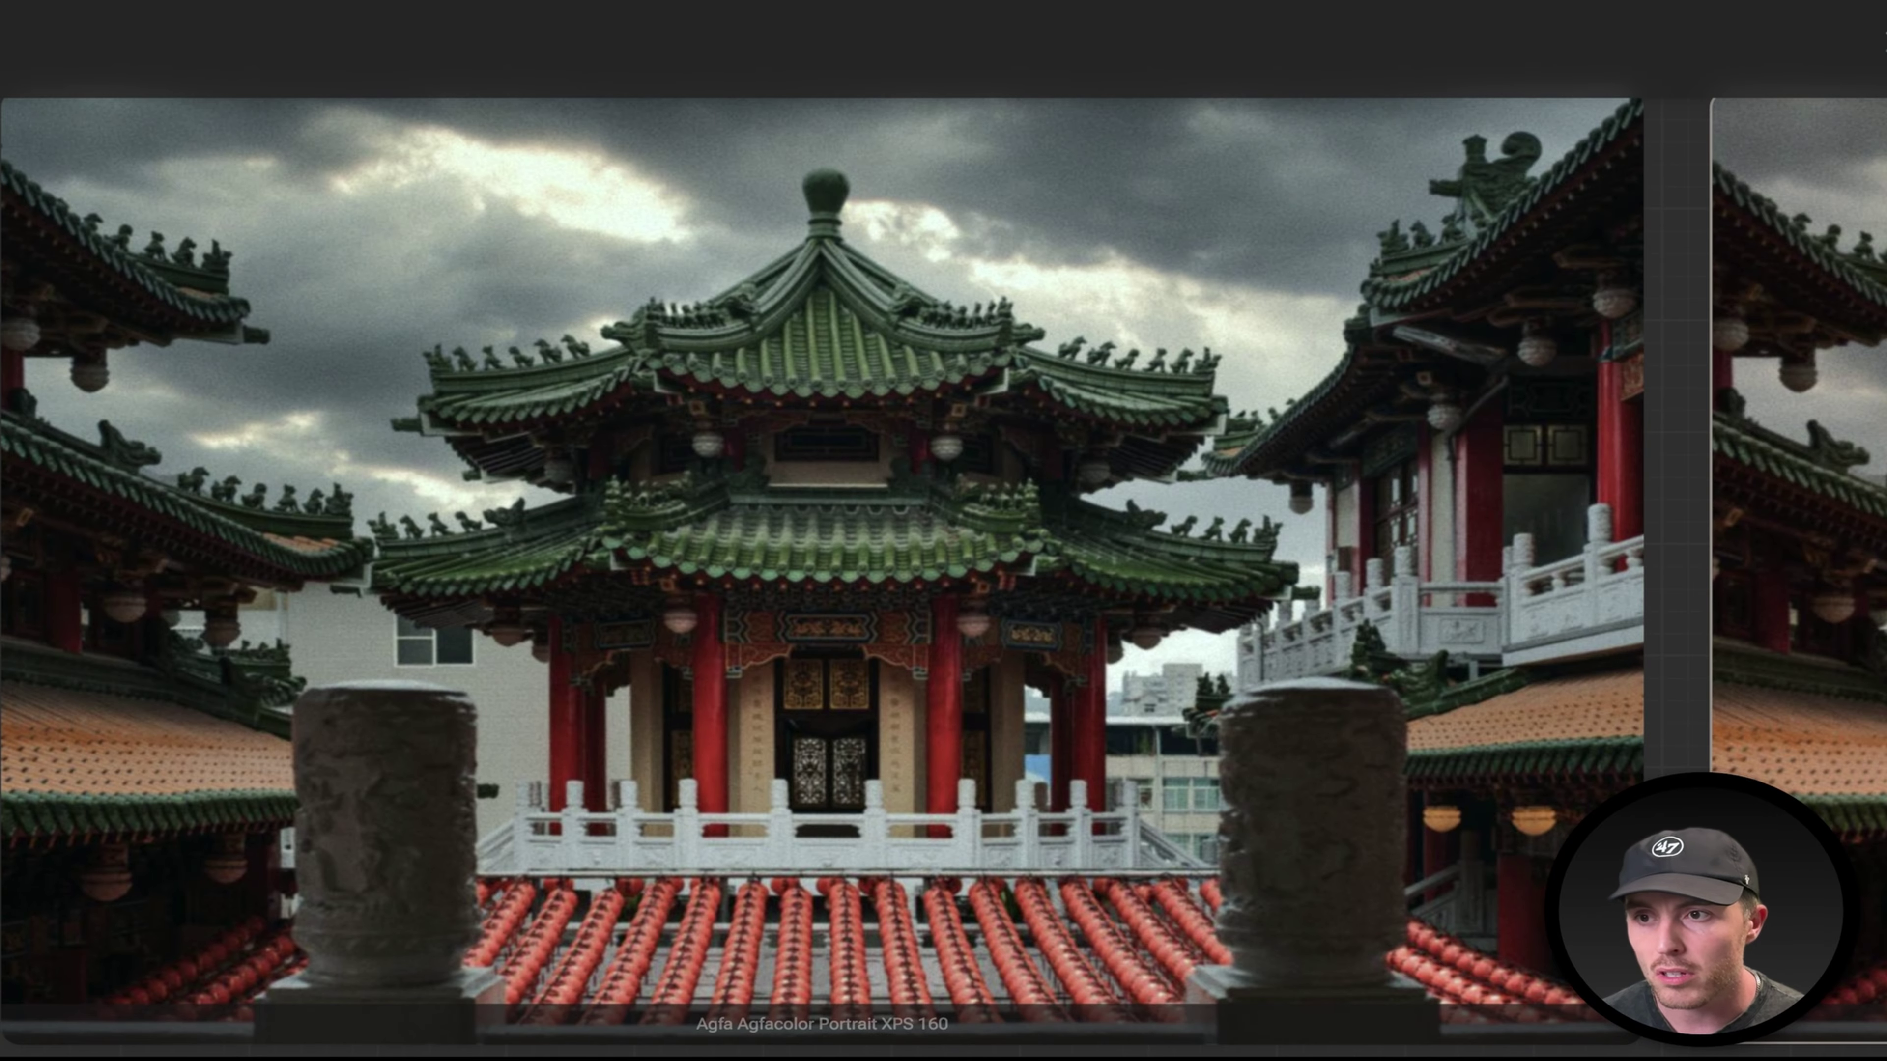
scroll(1657, 658, "down", 5)
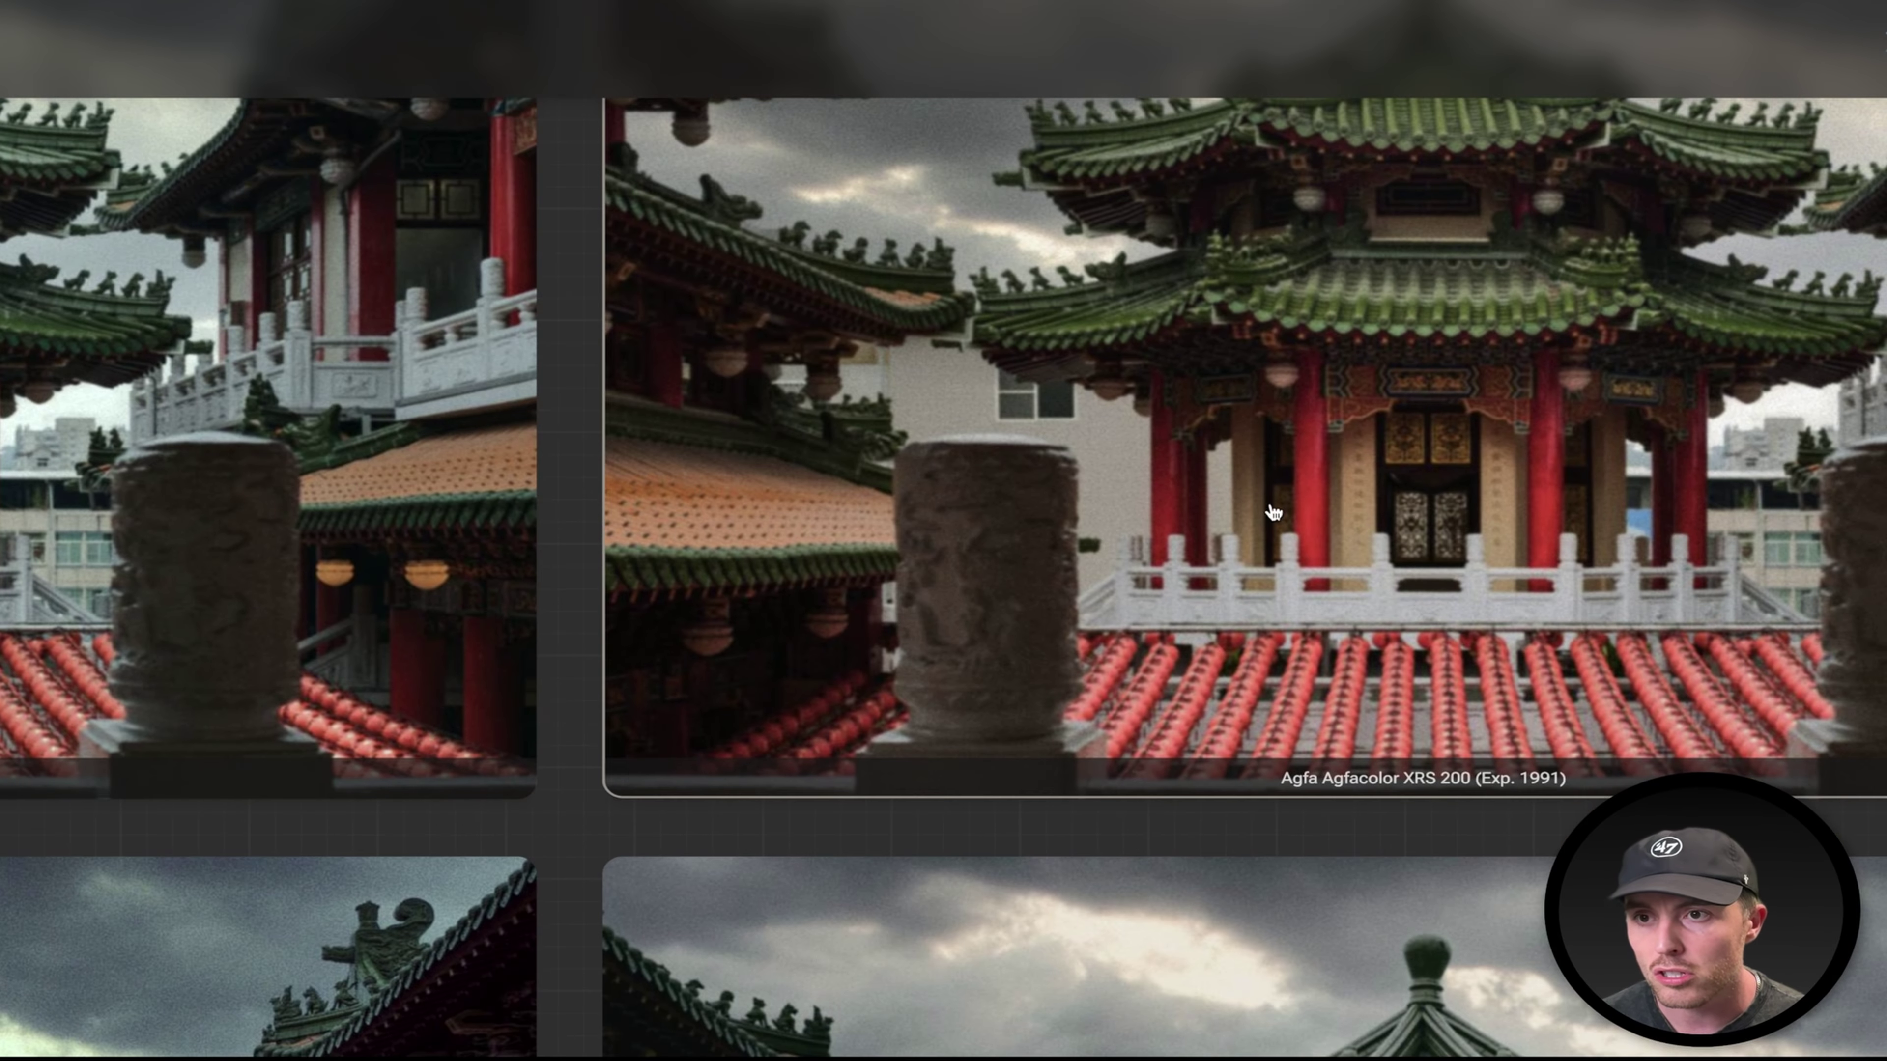
scroll(943, 565, "right", 10)
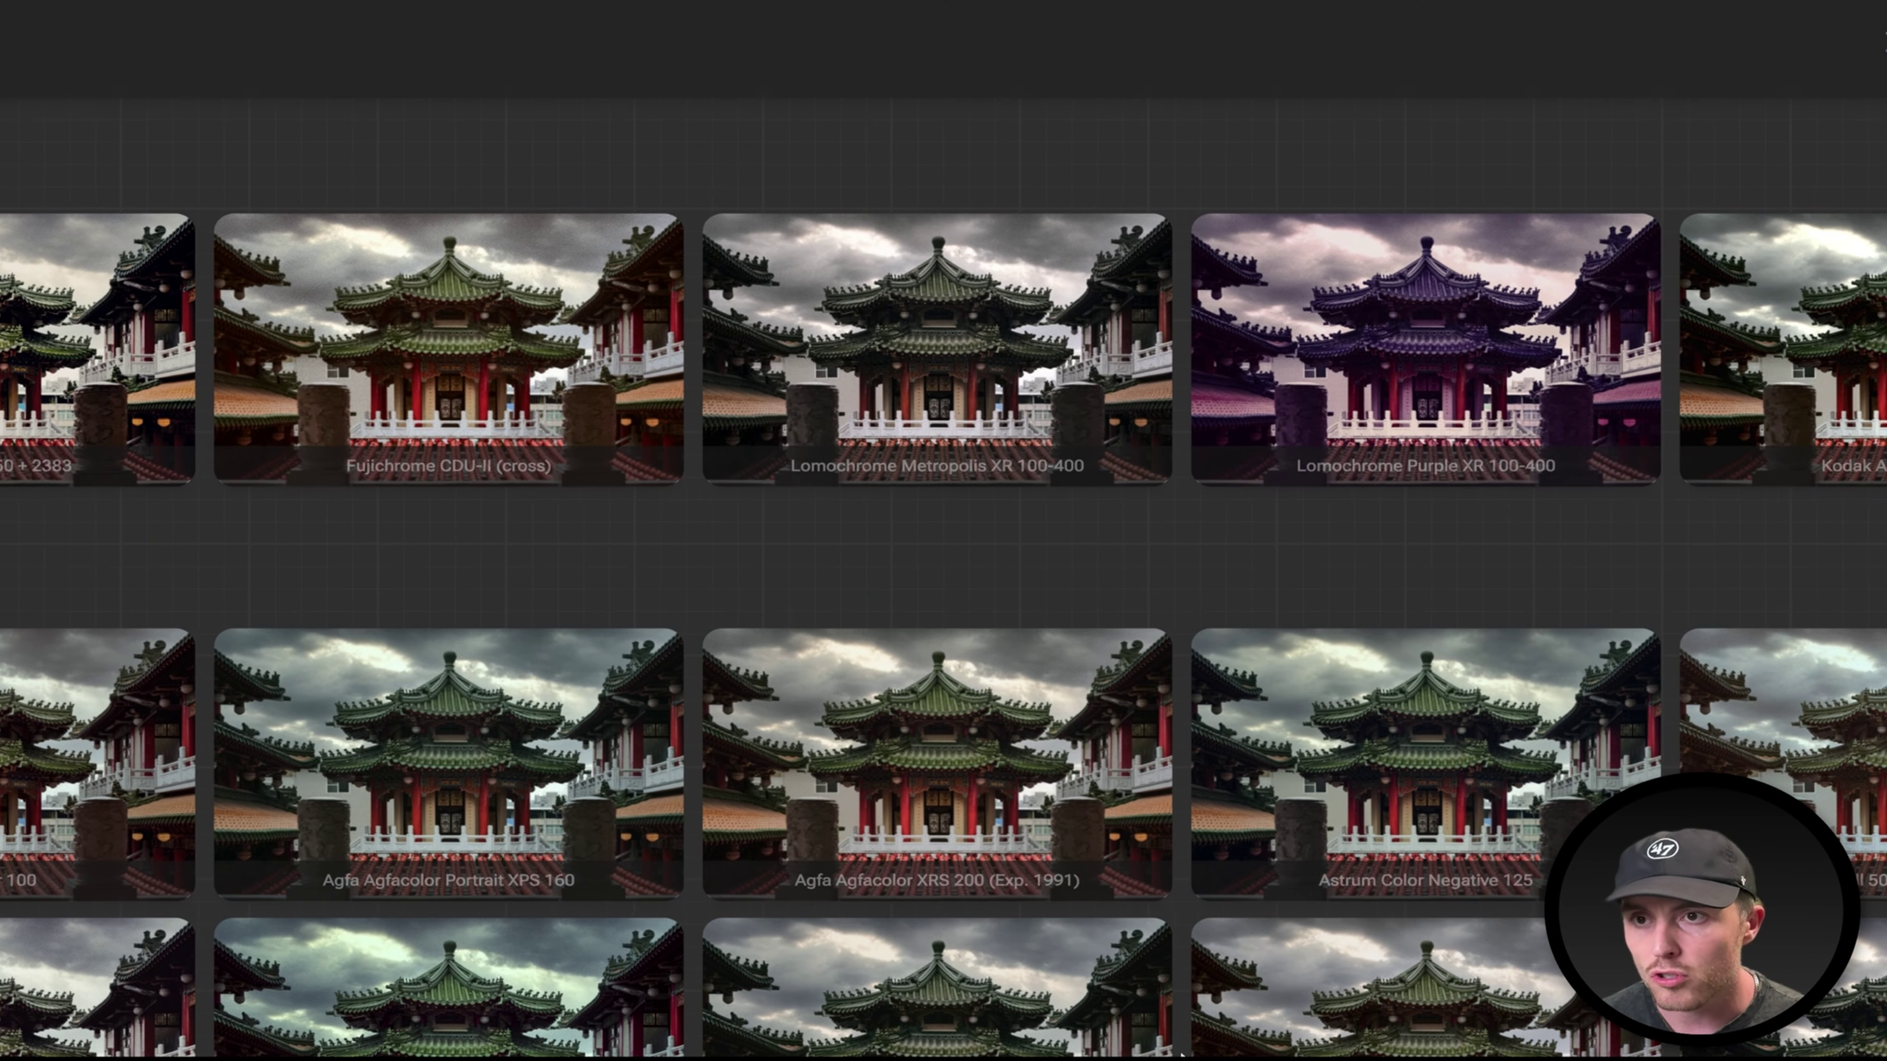
Find the Kodak color film presets and apply Kodak Ultramax 400 + Kodak Endura to the temple photo.
scroll(295, 134, "down", 10)
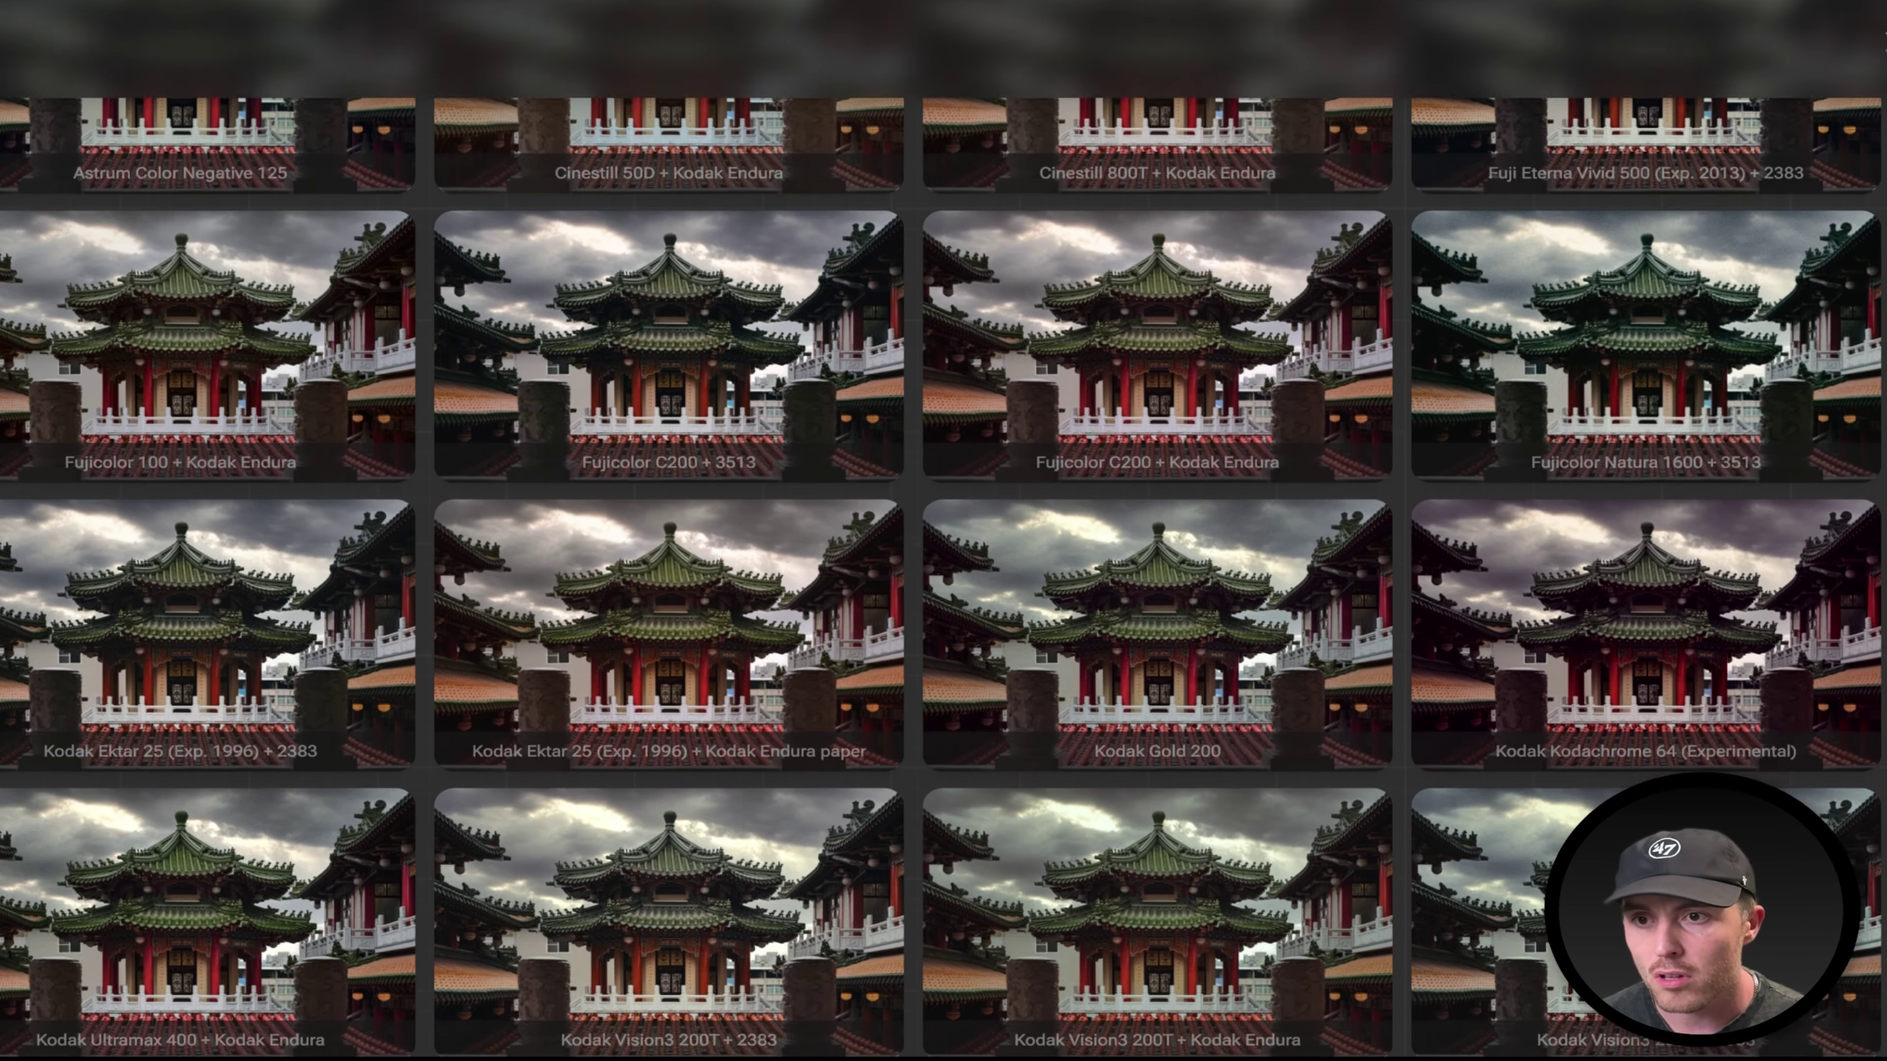
scroll(295, 134, "left", 5)
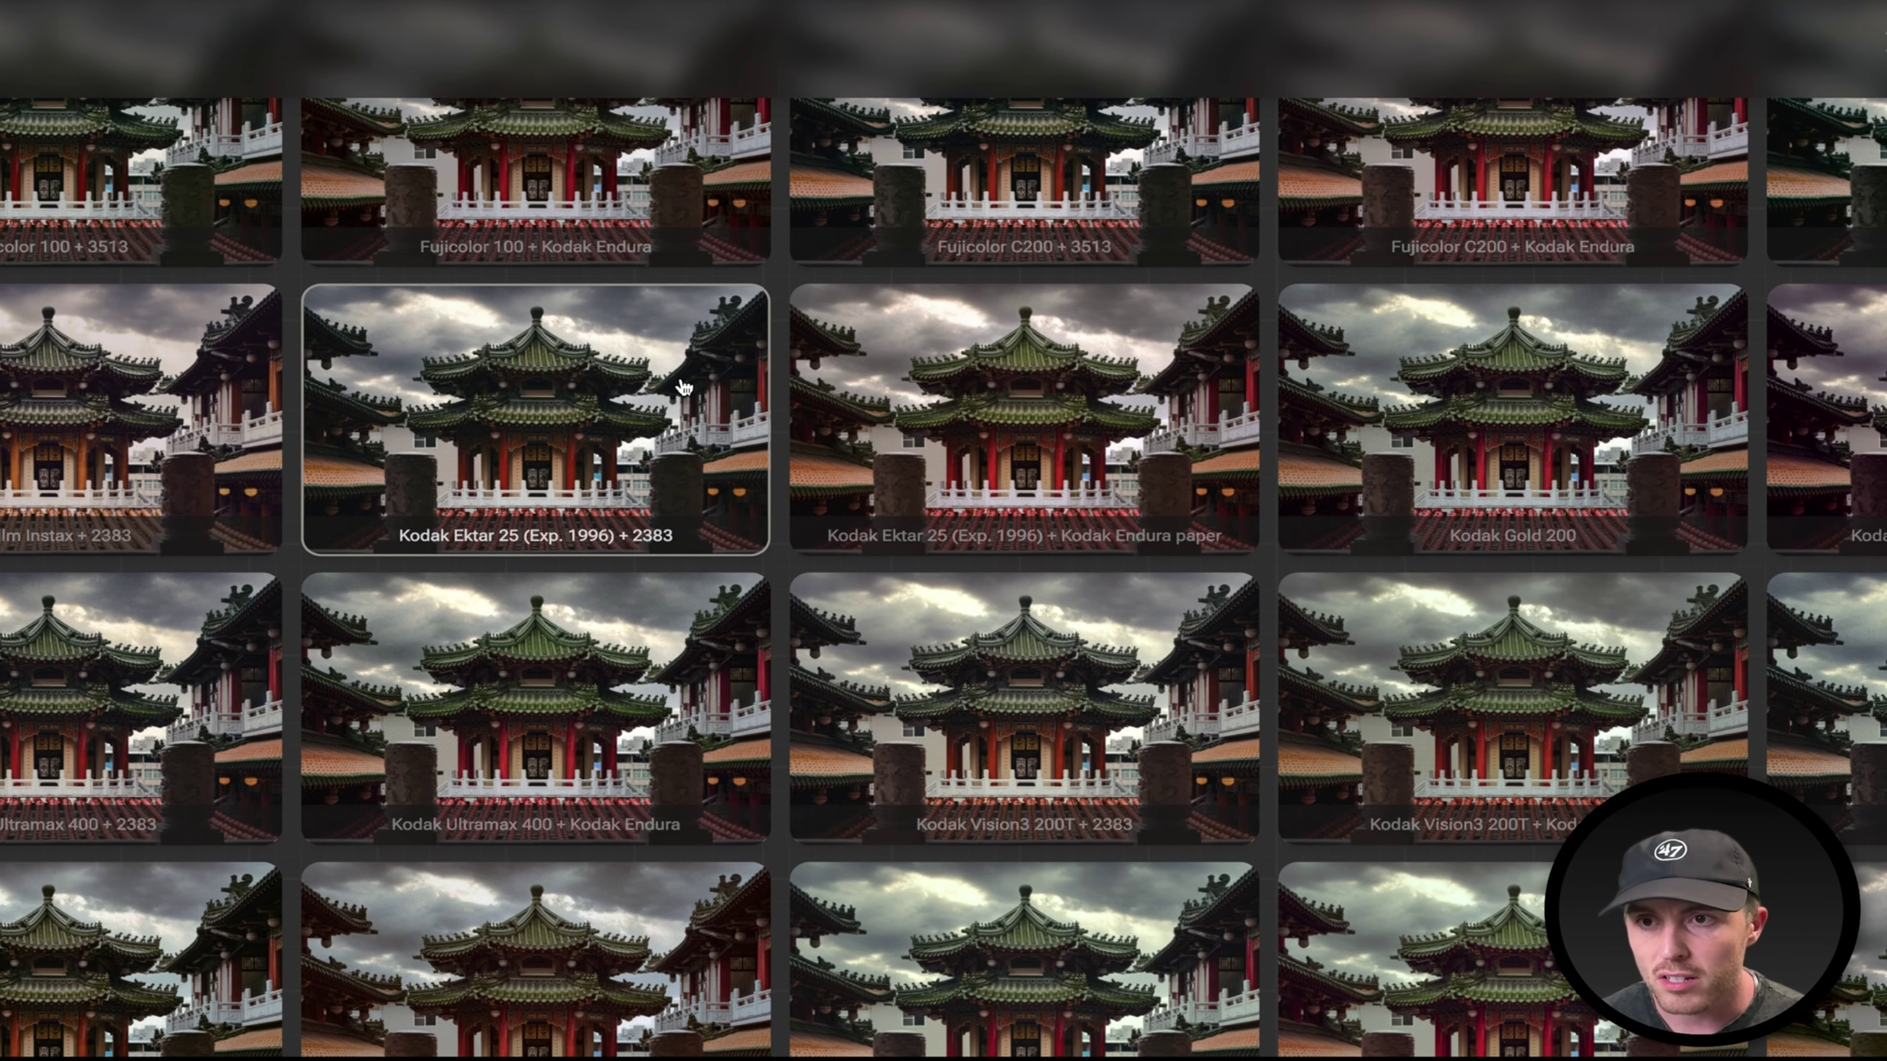
scroll(803, 594, "down", 5)
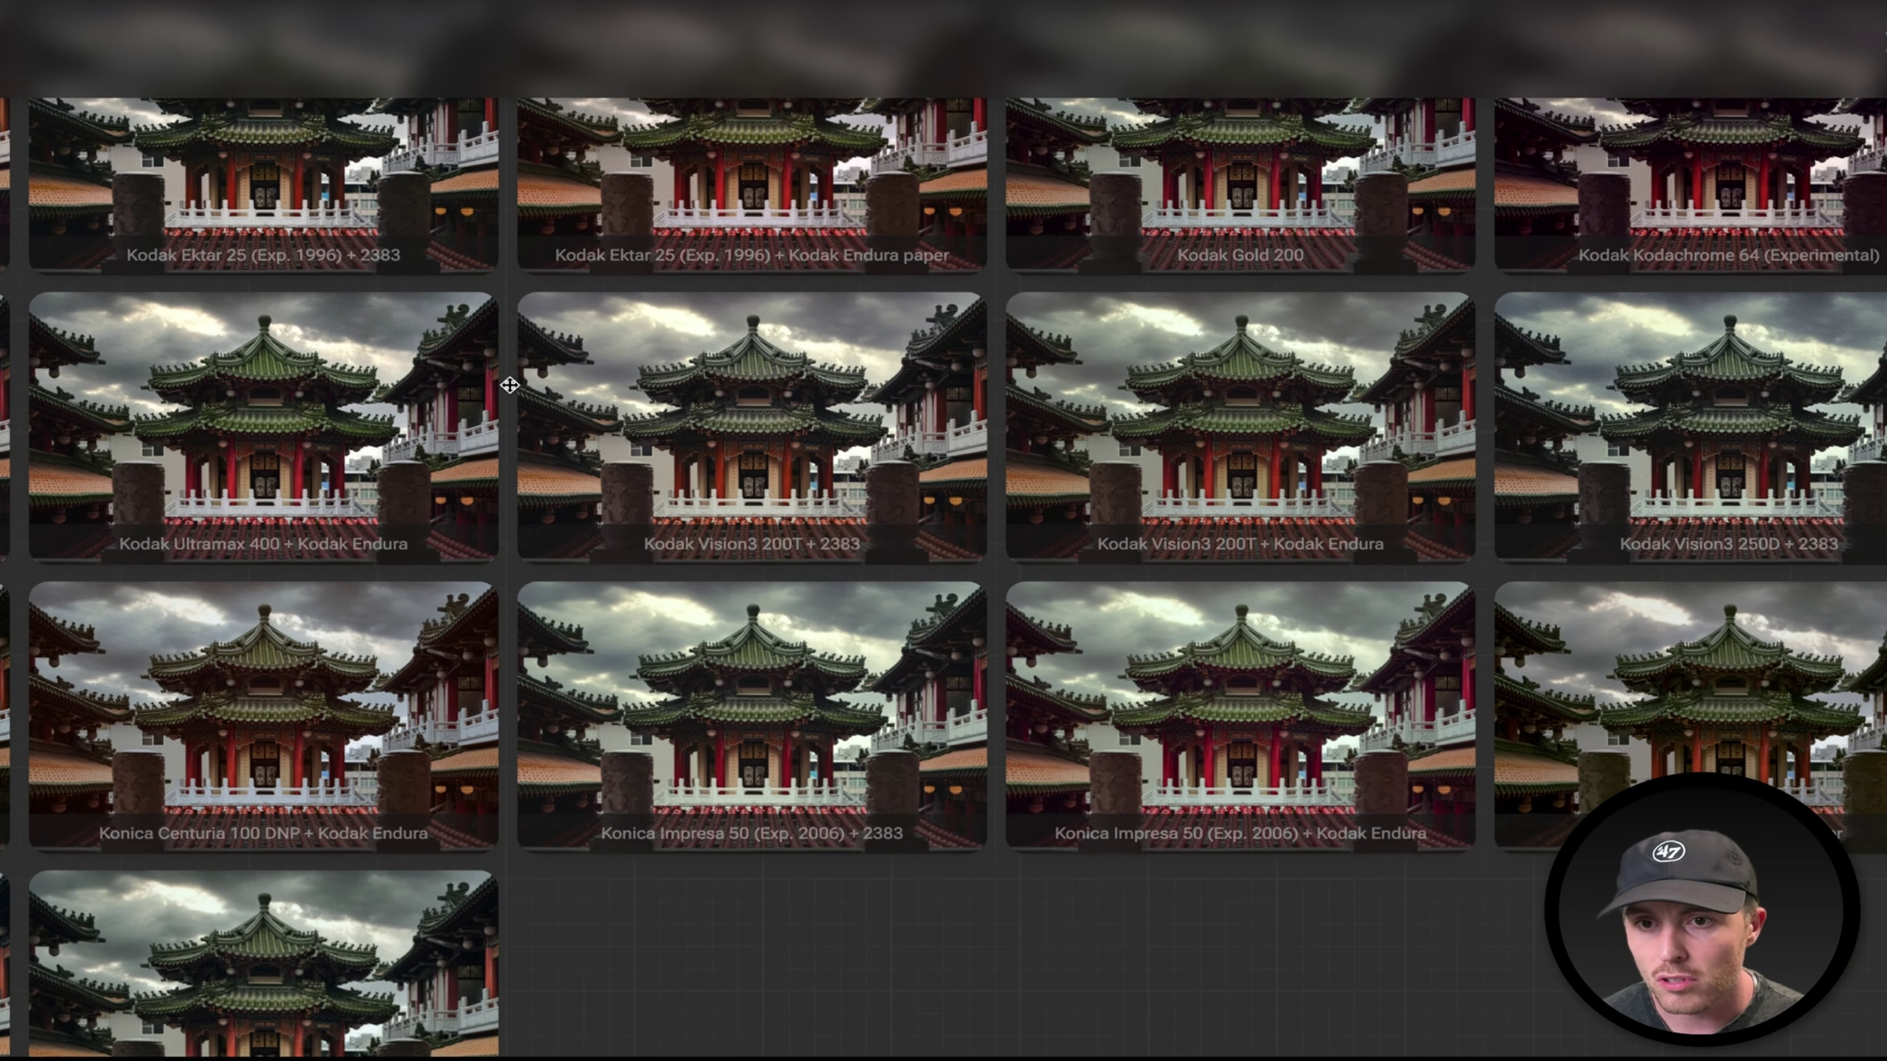
scroll(851, 517, "down", 6)
scroll(851, 517, "up", 8)
scroll(852, 517, "up", 8)
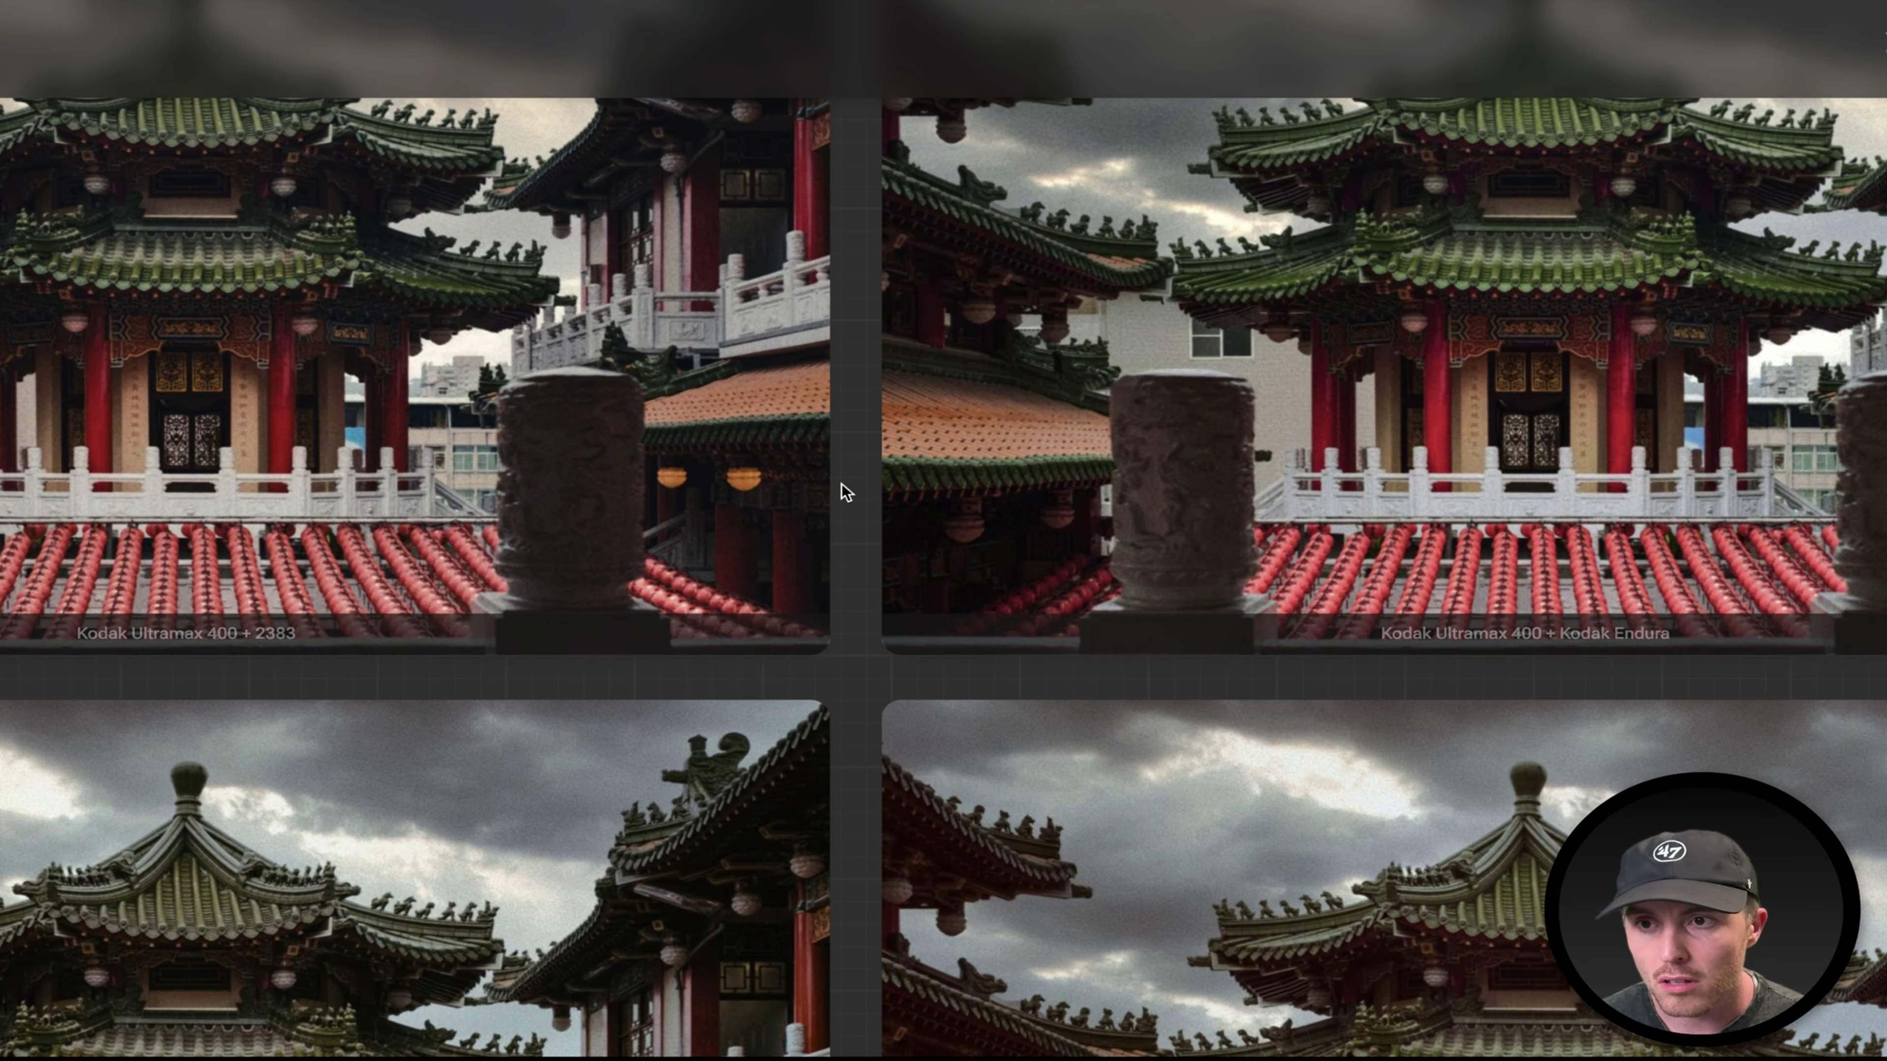
left_click_drag(838, 489, 316, 696)
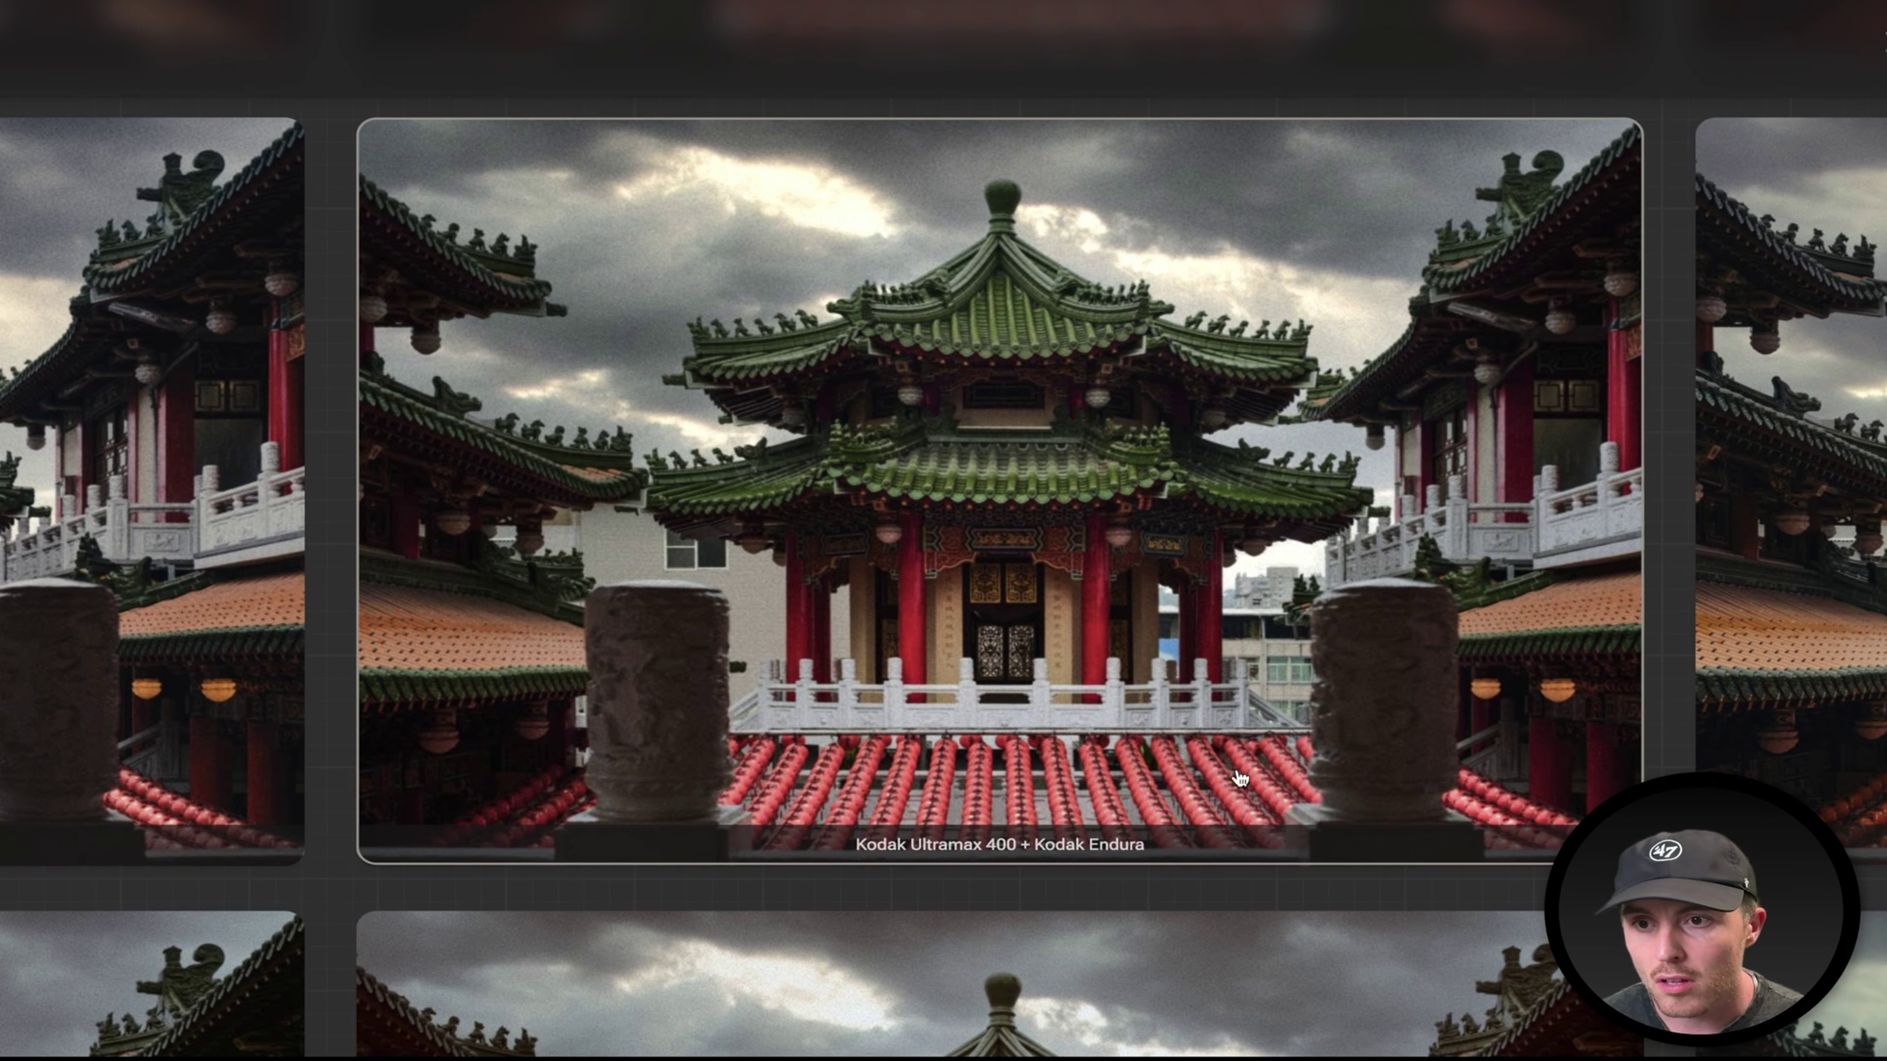
left_click(1111, 584)
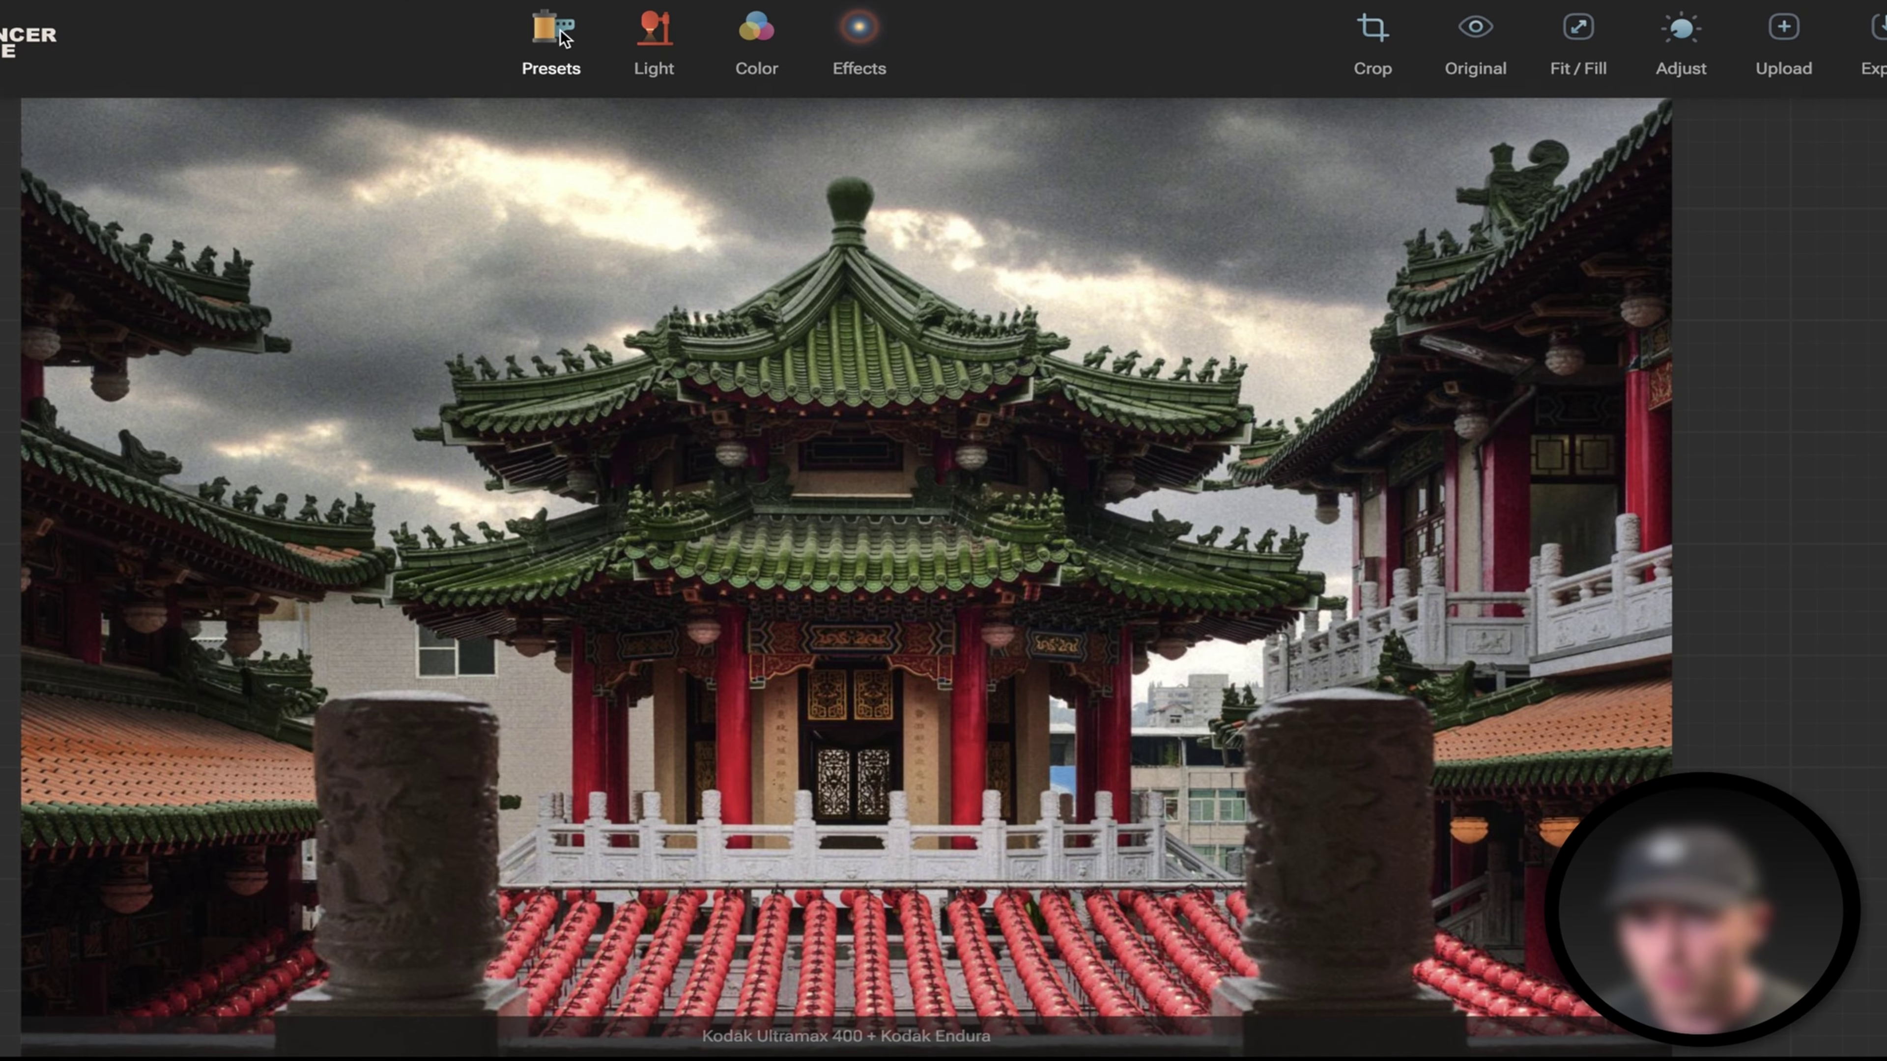
Compare the exposure and contrast variations in the light grid and apply a darker, more contrasty version to the temple photo.
left_click(546, 45)
left_click(547, 44)
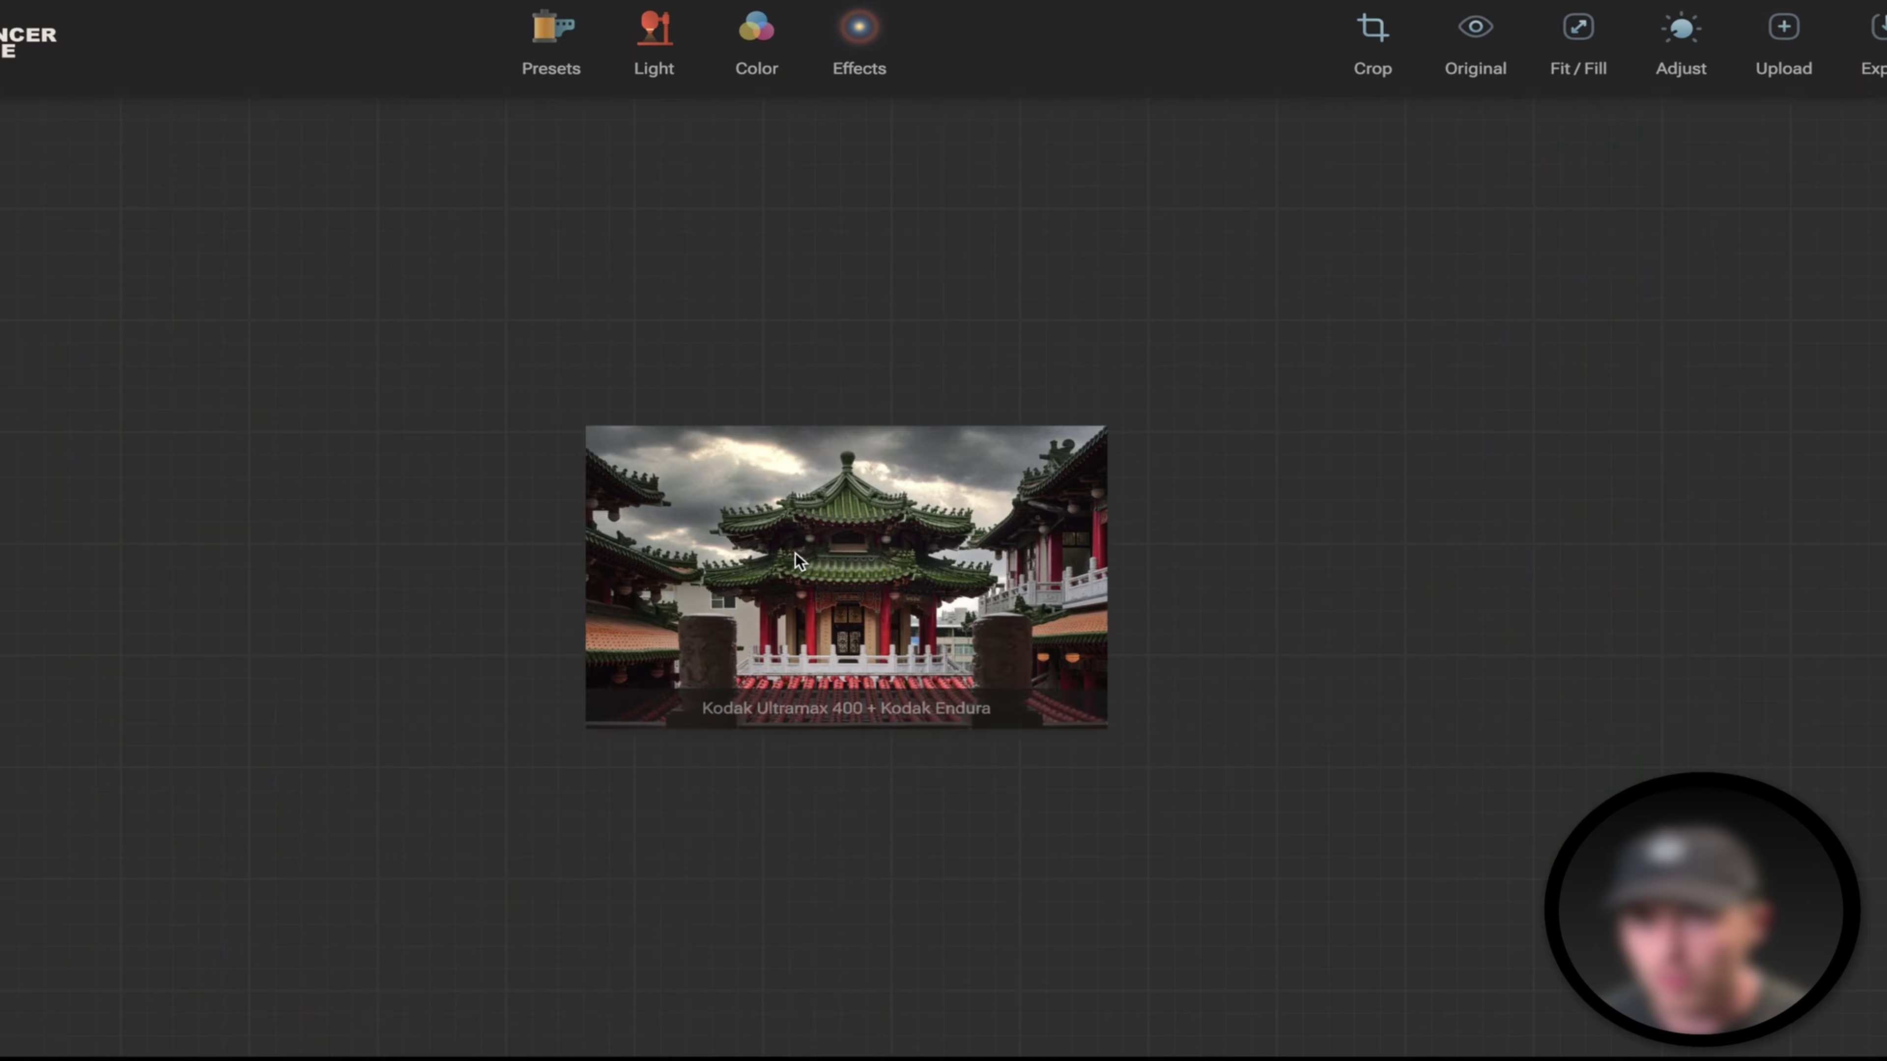
left_click(653, 71)
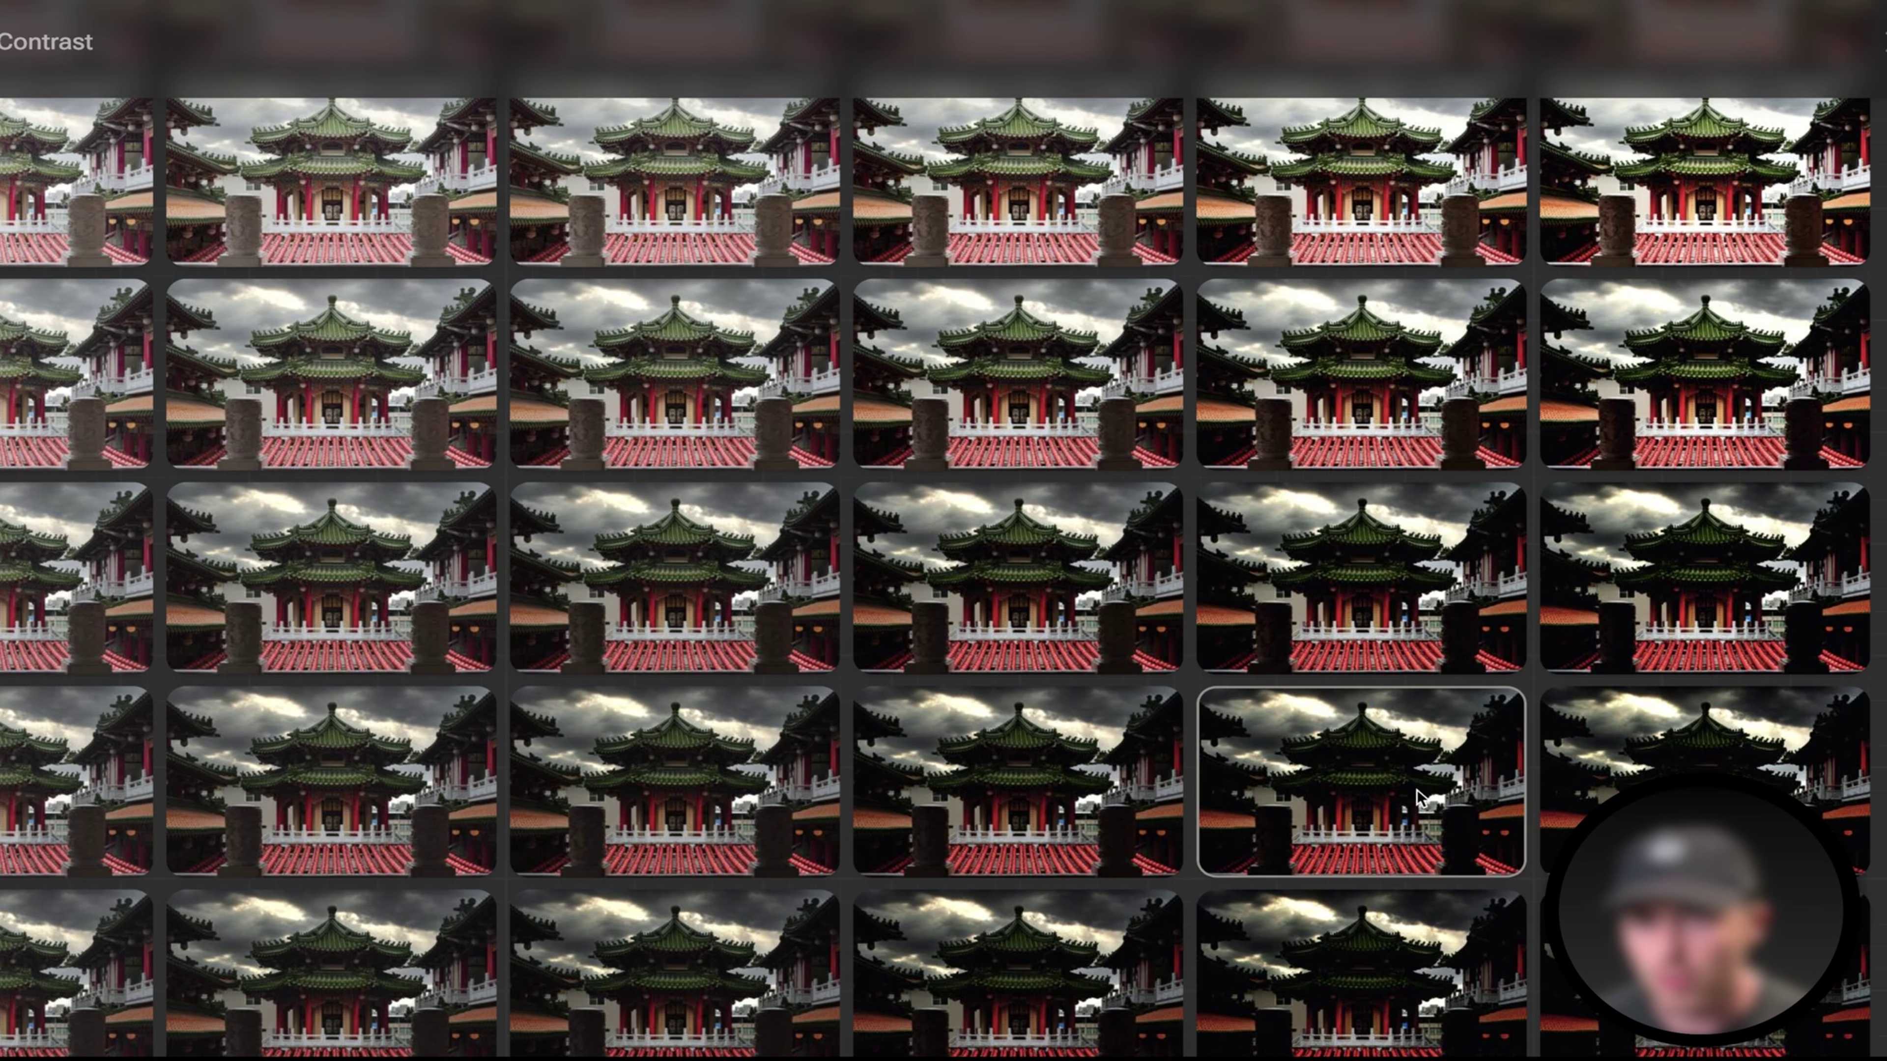
left_click(636, 383)
scroll(836, 424, "up", 5)
scroll(888, 435, "down", 6)
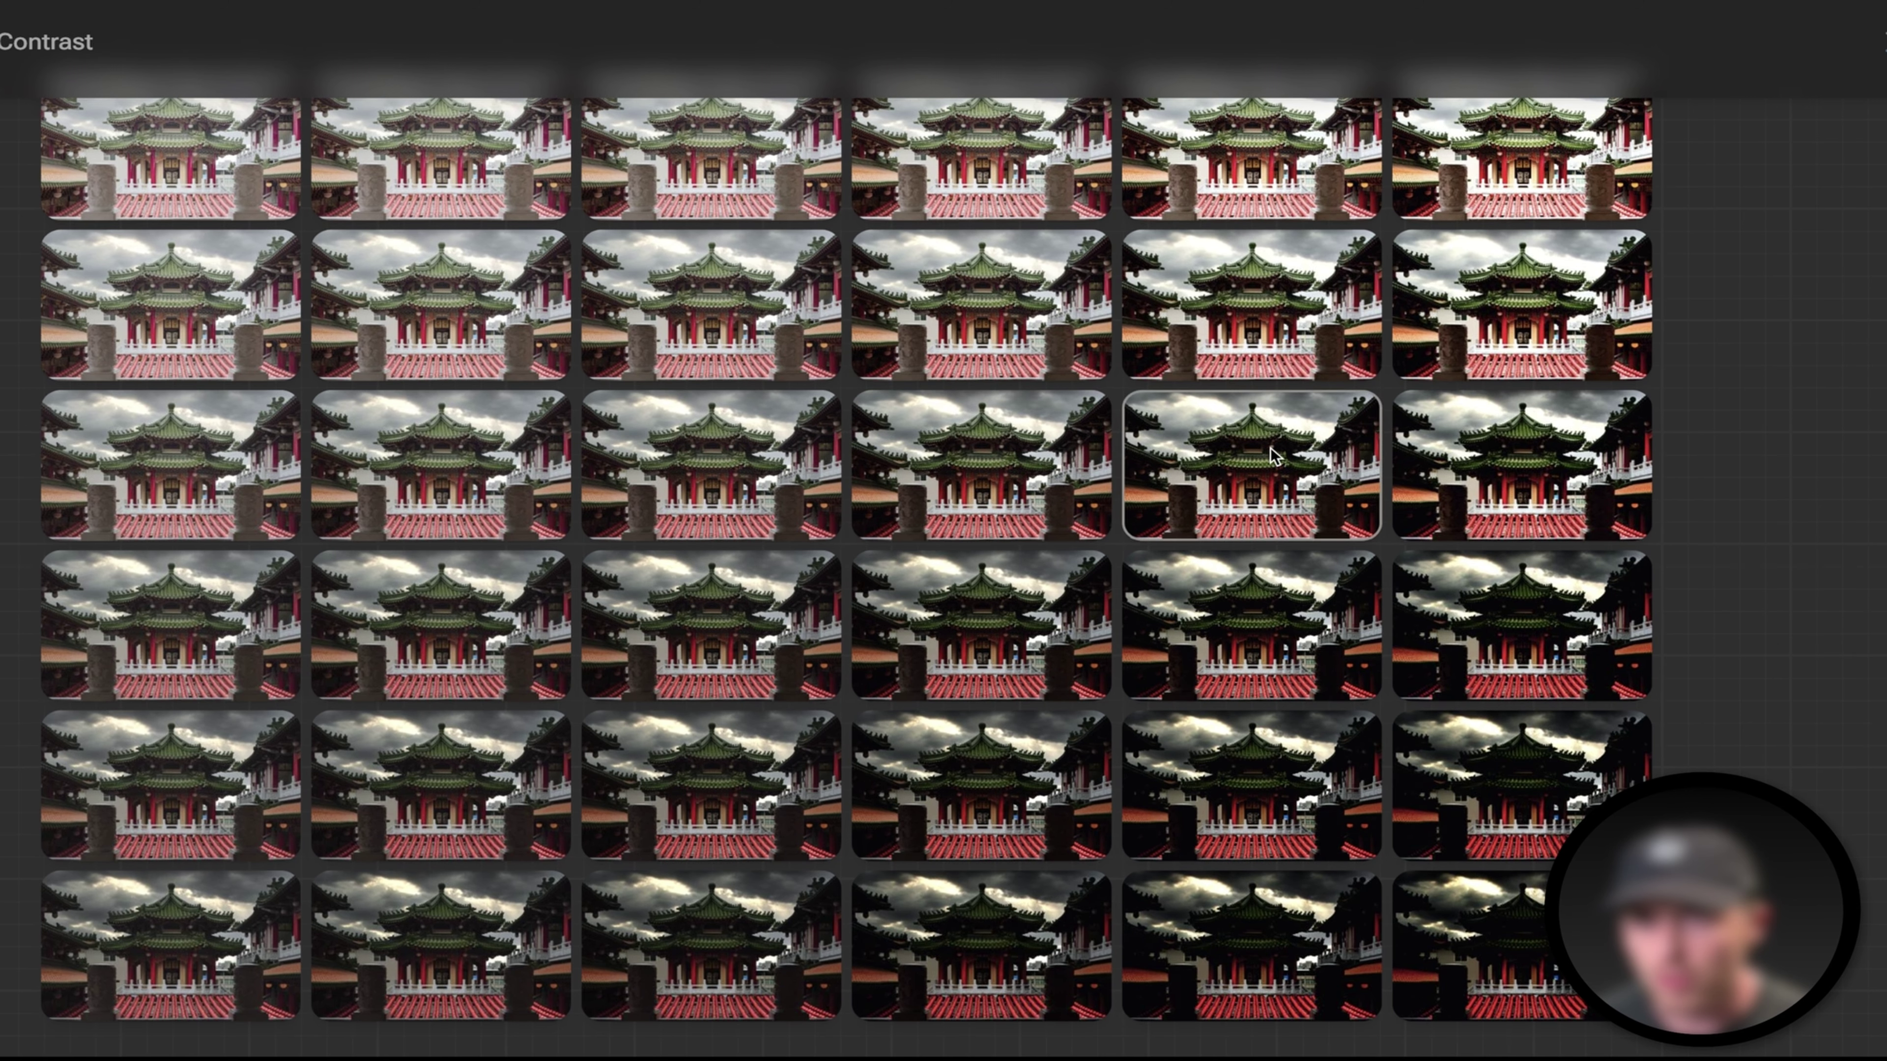
scroll(672, 752, "up", 4)
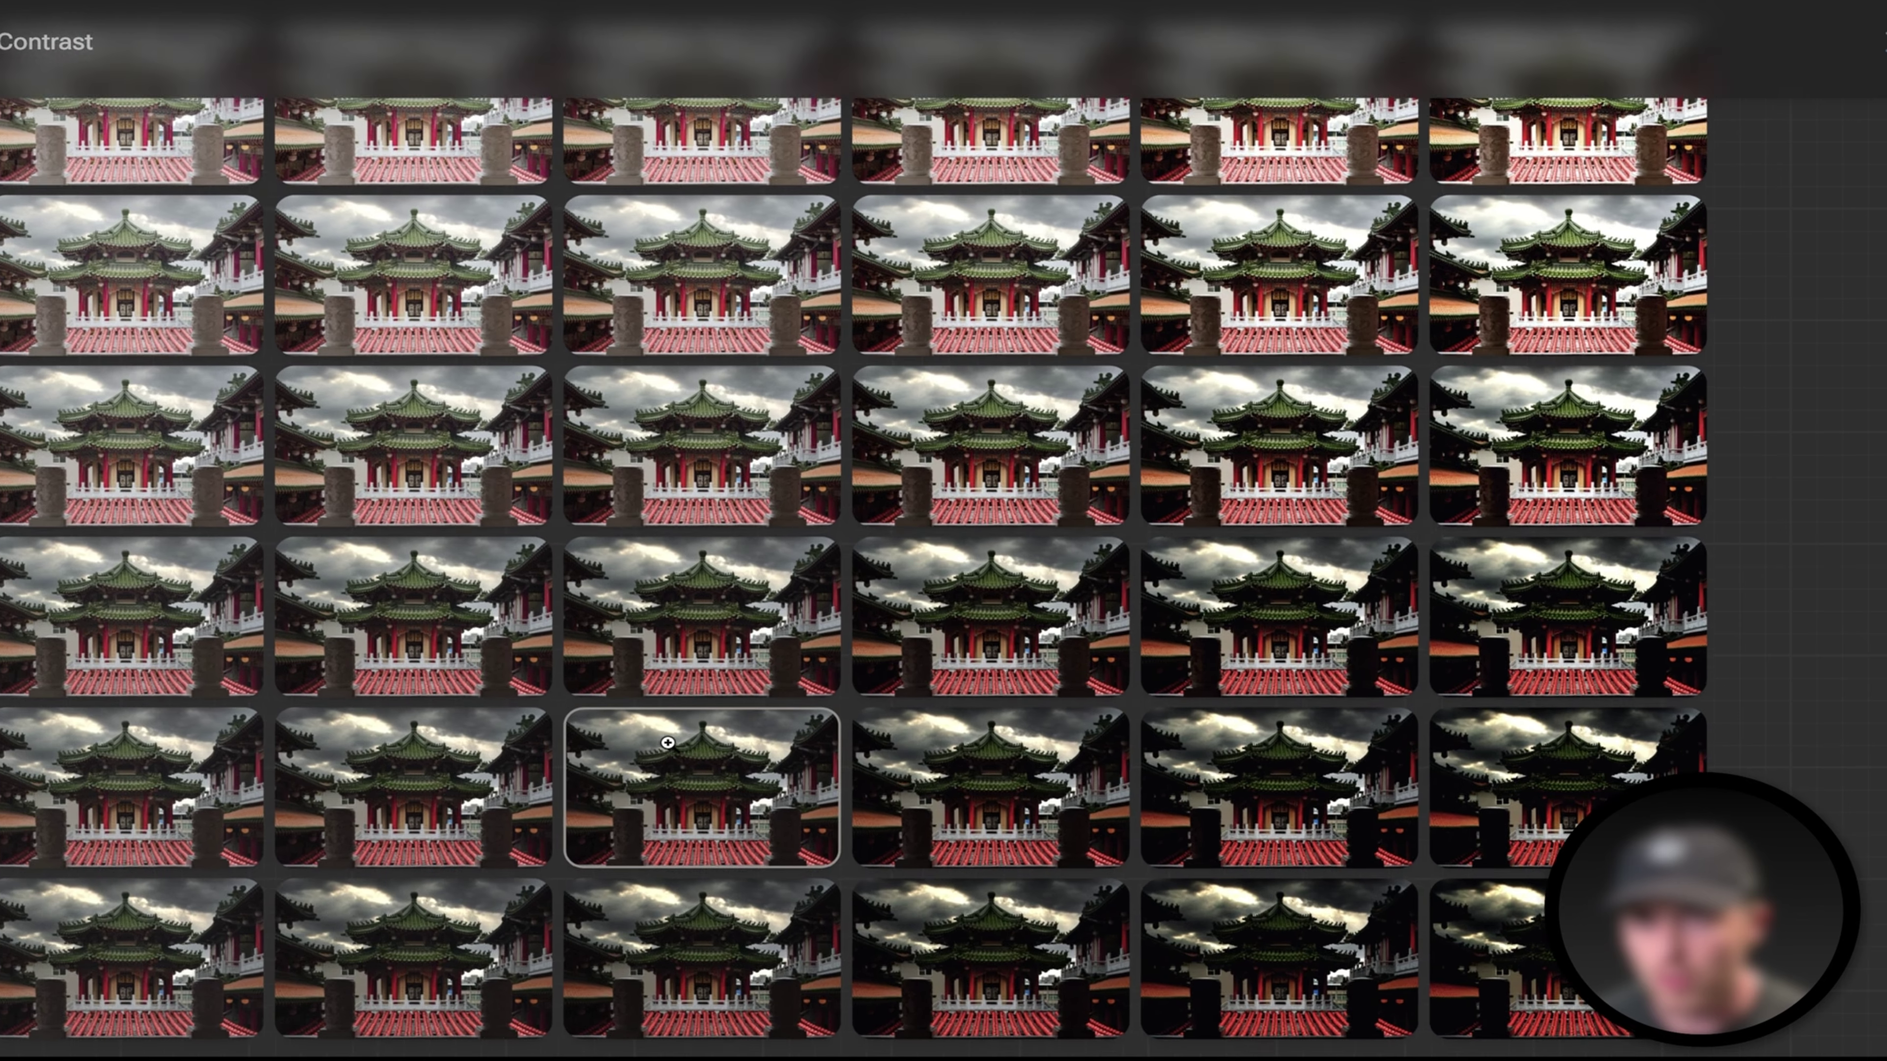
scroll(672, 754, "down", 1)
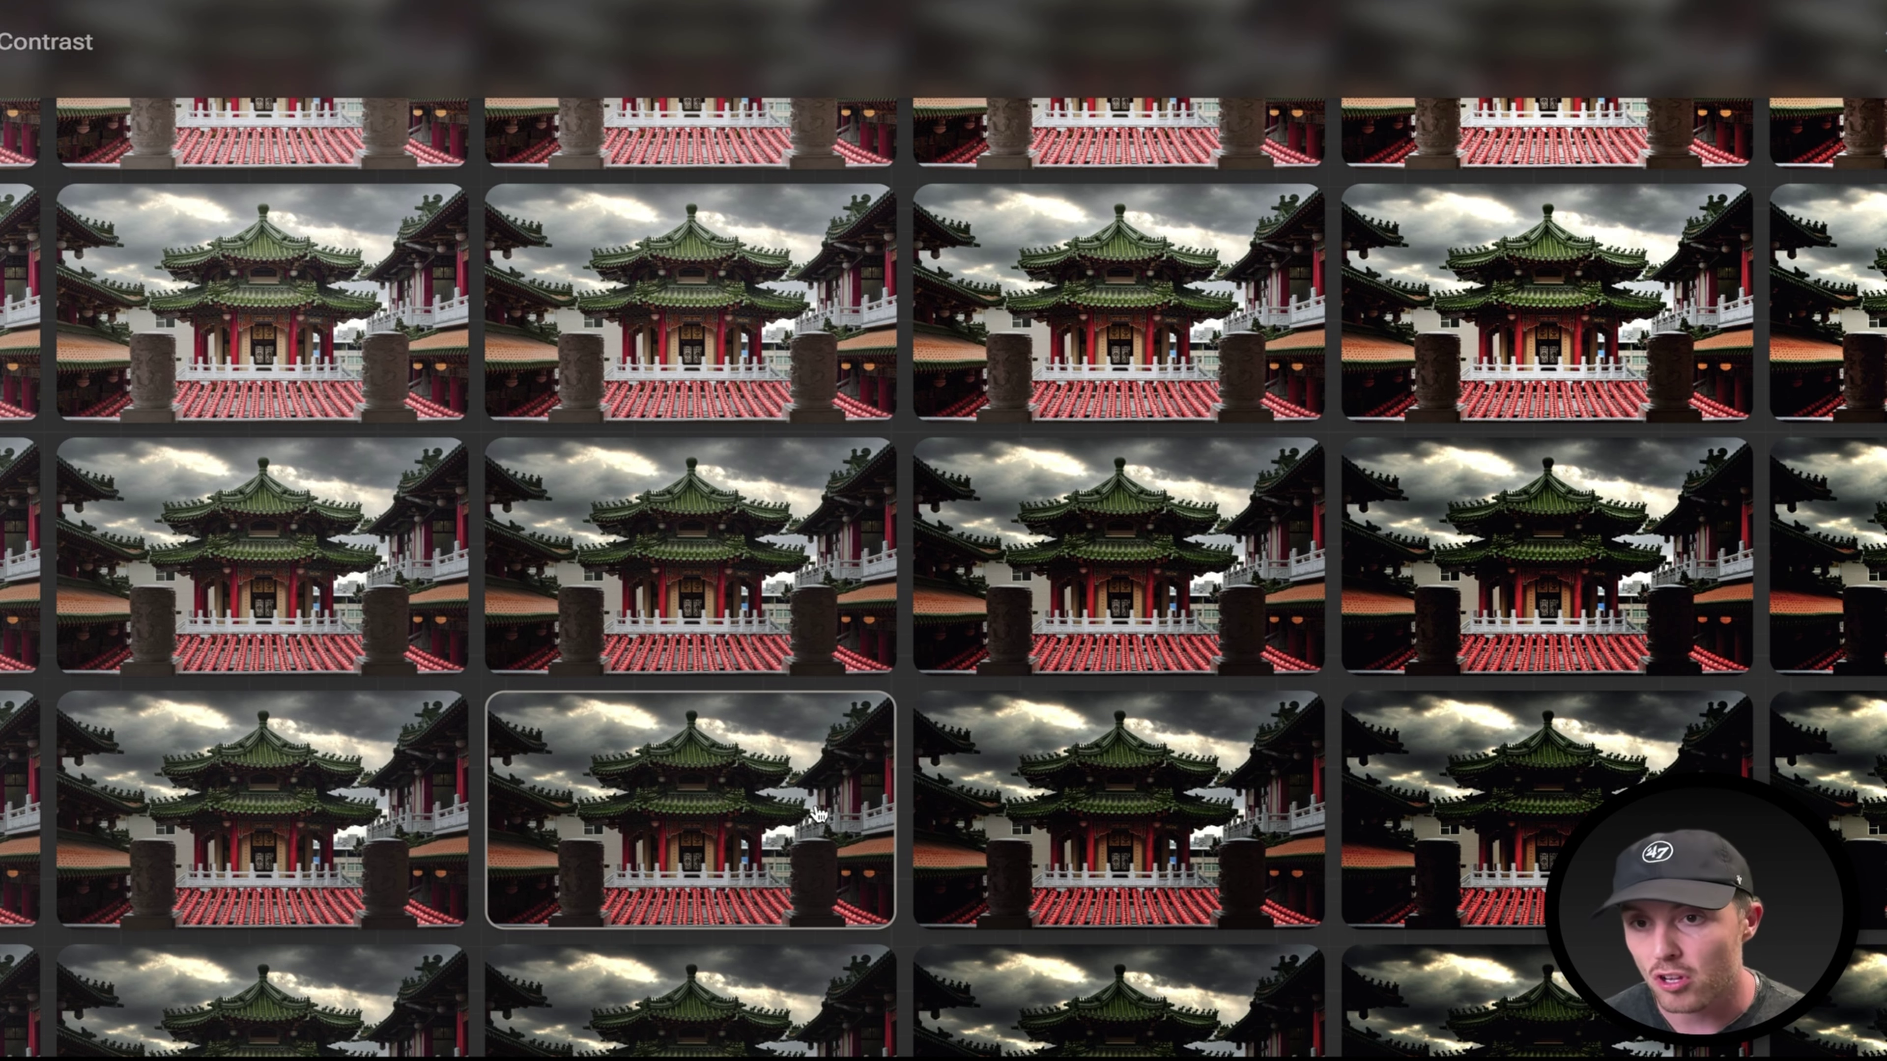
scroll(913, 506, "up", 2)
scroll(912, 506, "right", 3)
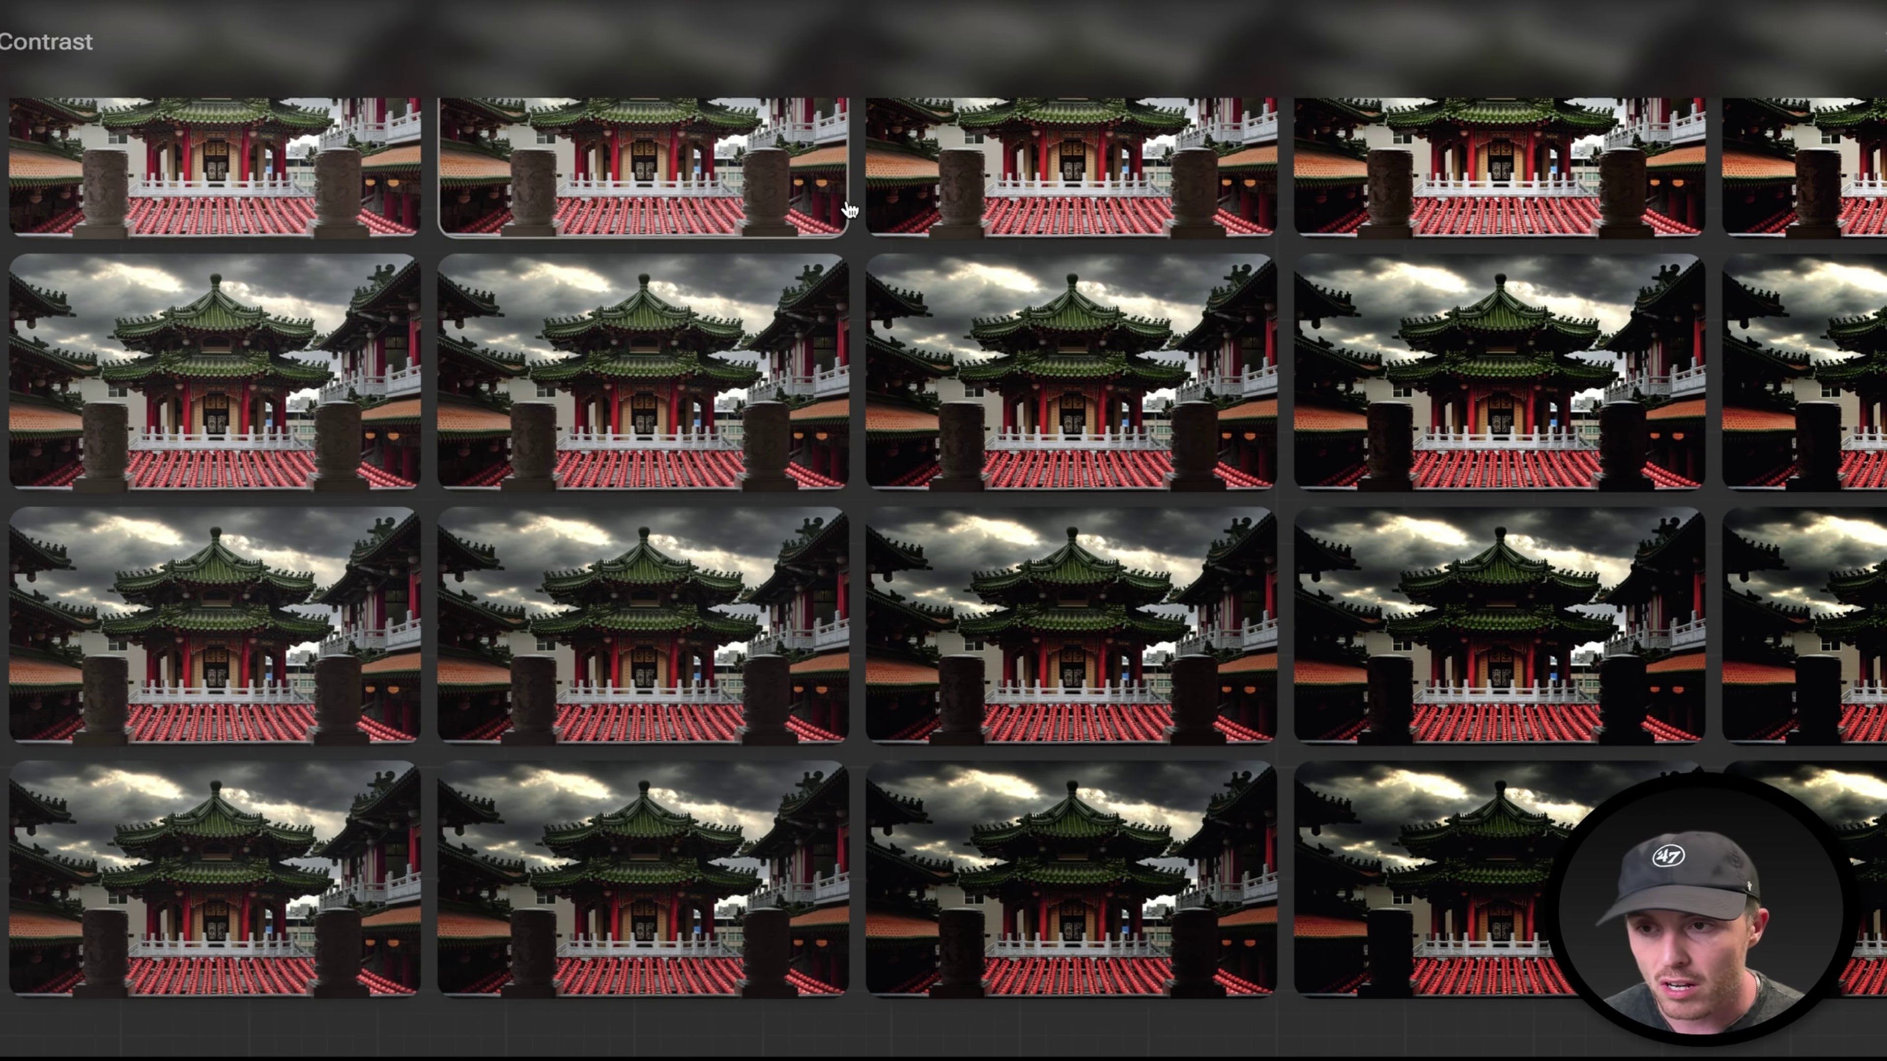
scroll(741, 693, "right", 3)
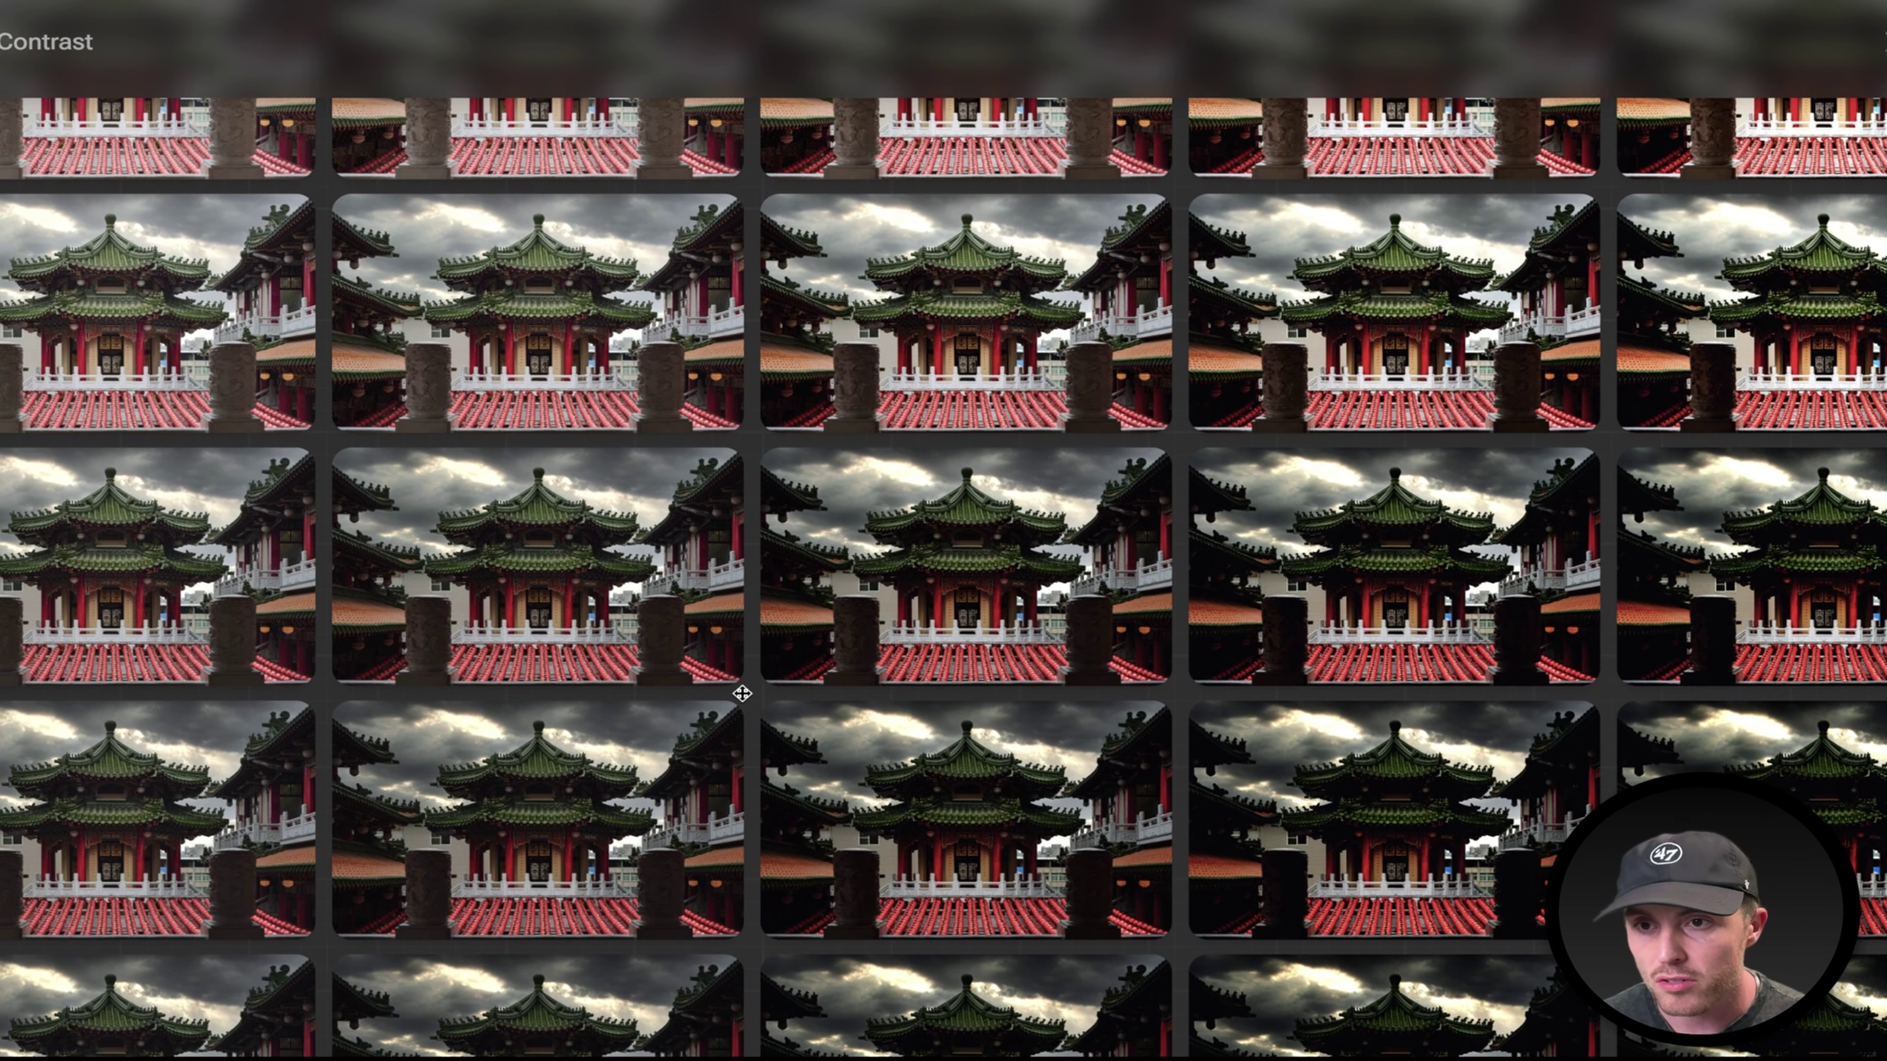
scroll(946, 658, "down", 3)
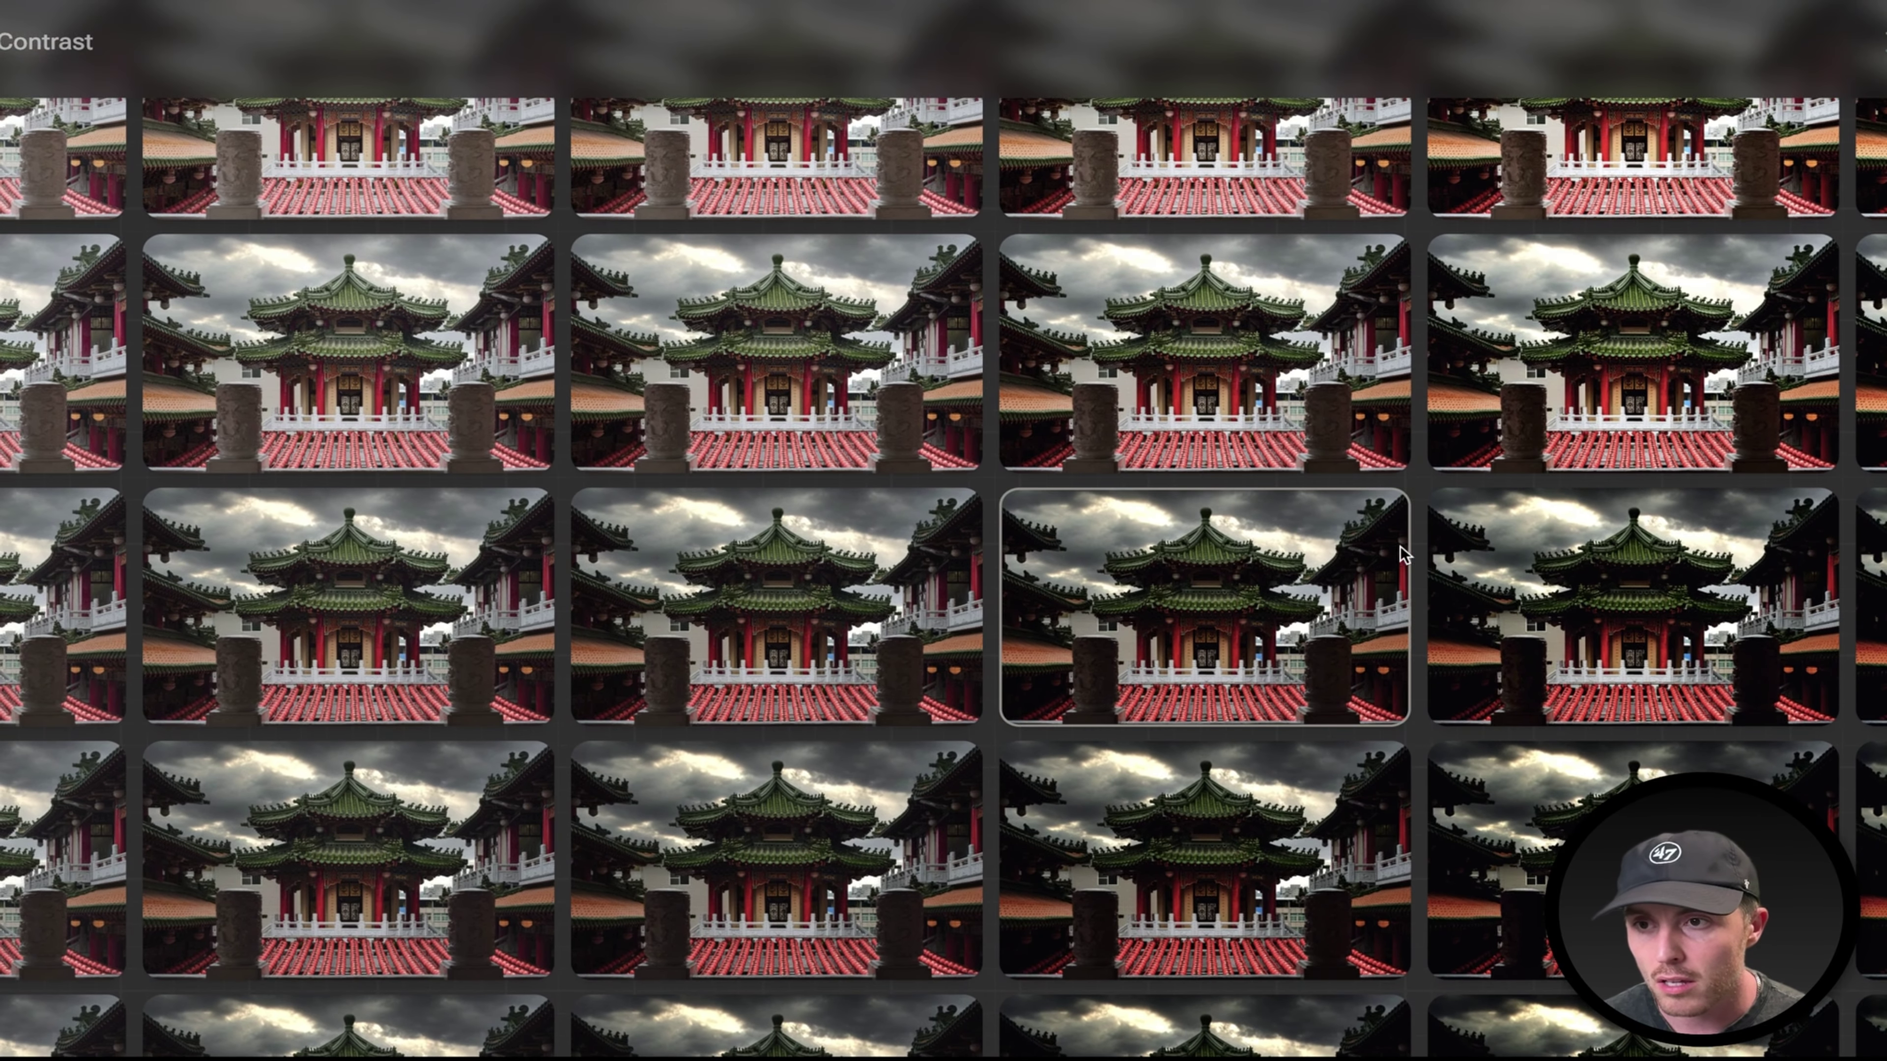
left_click(1311, 570)
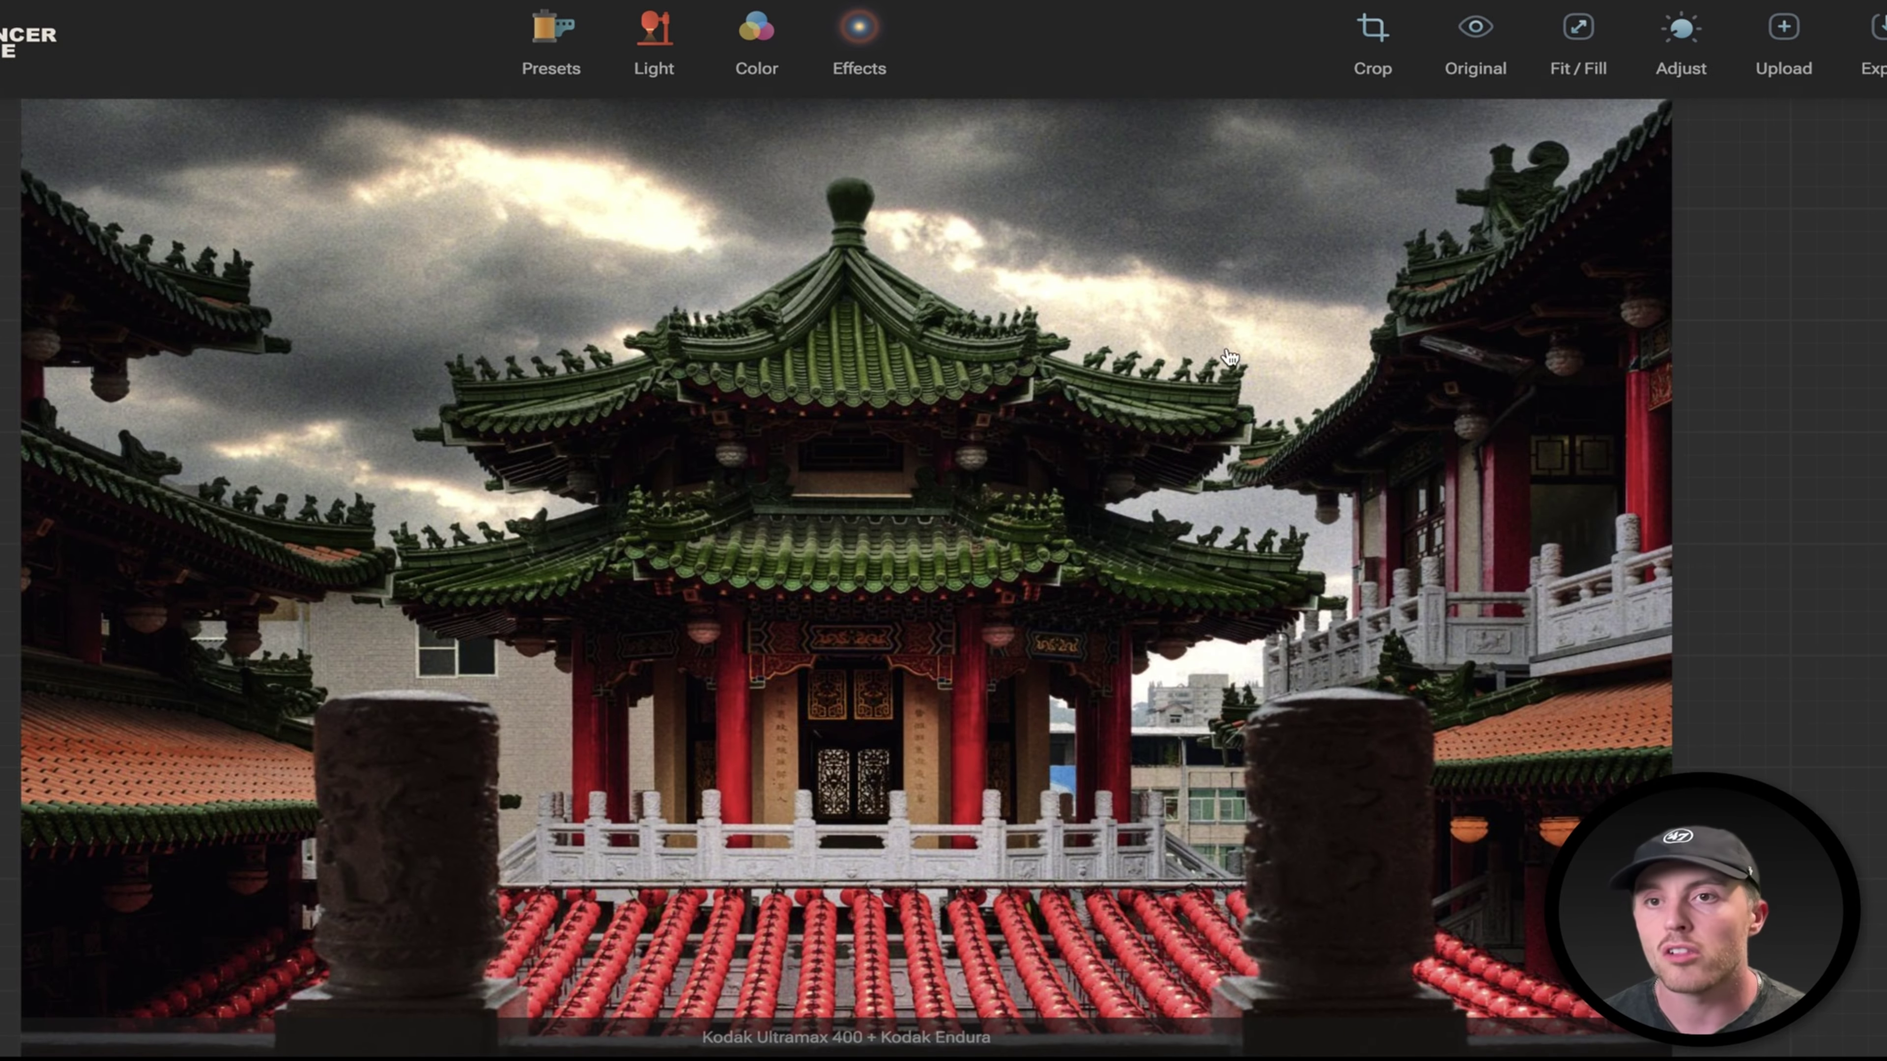
Inspect the temple photo, then compare its color temperature and tint variations without applying one.
left_click(877, 314)
left_click(877, 319)
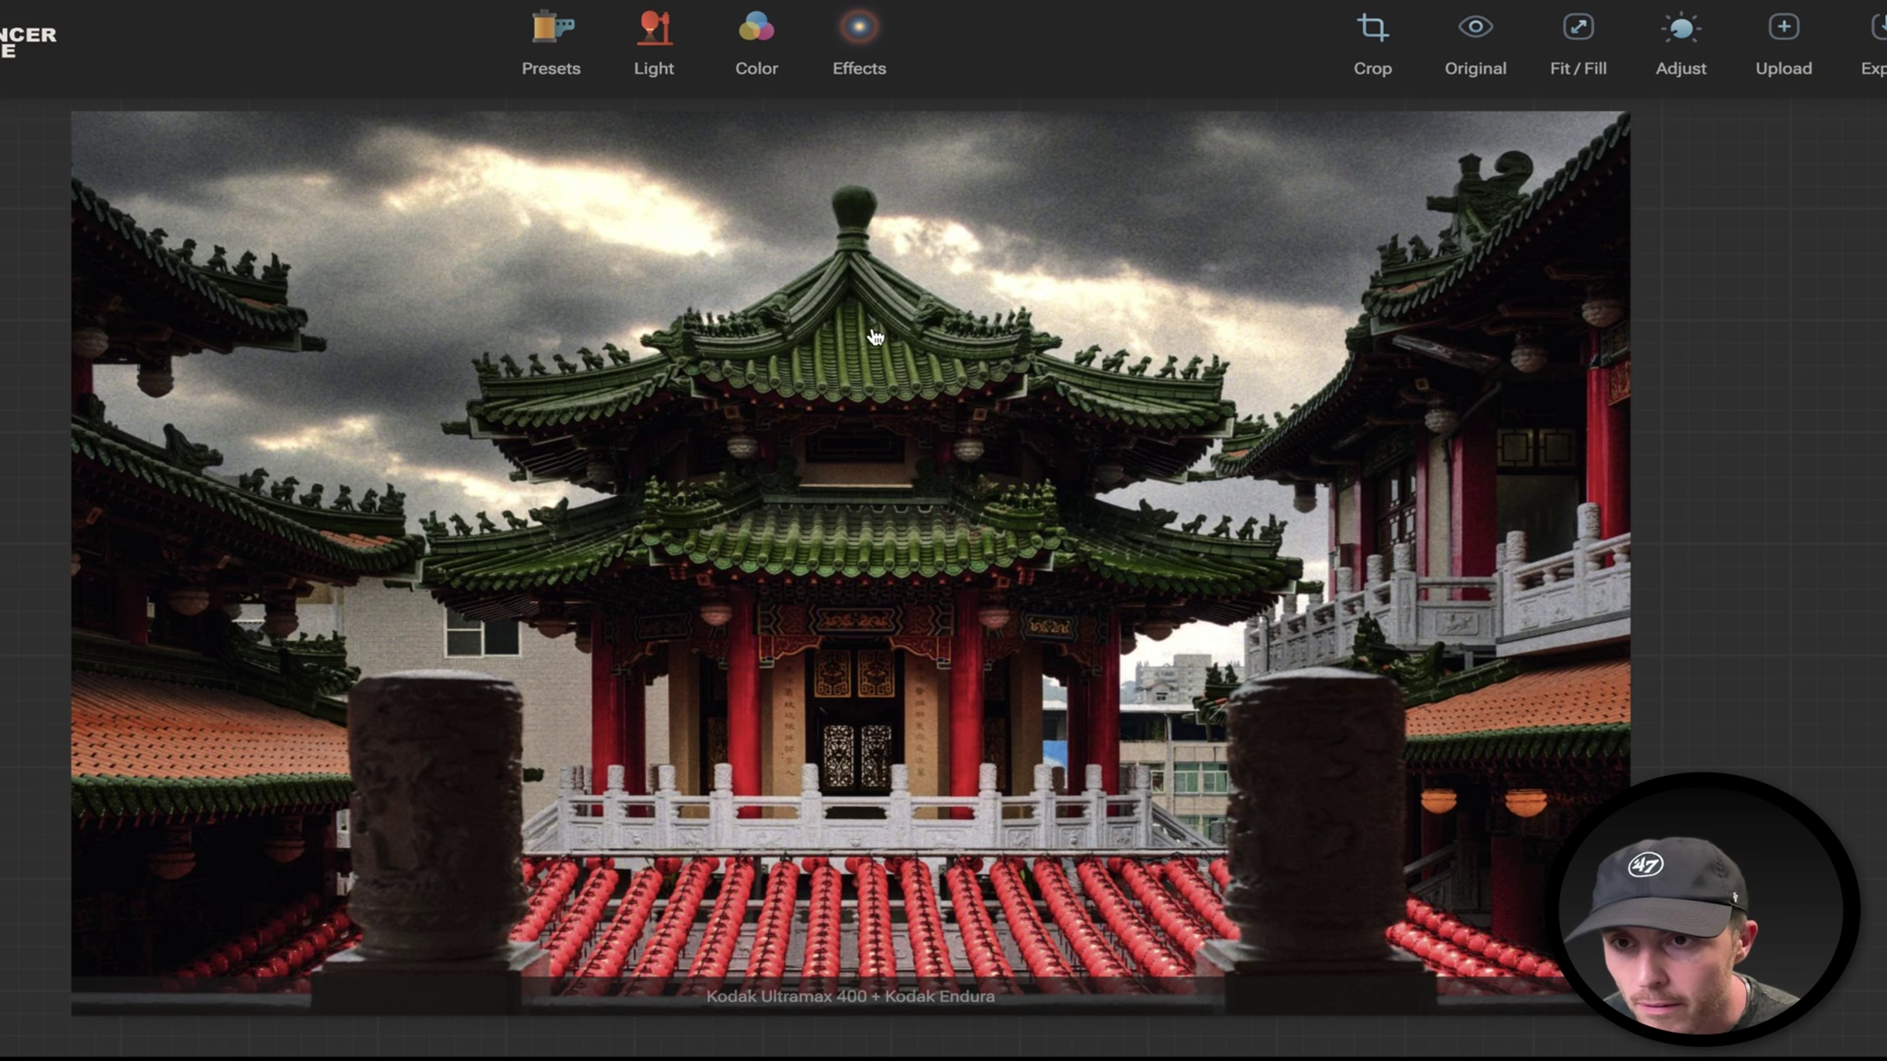
left_click(765, 33)
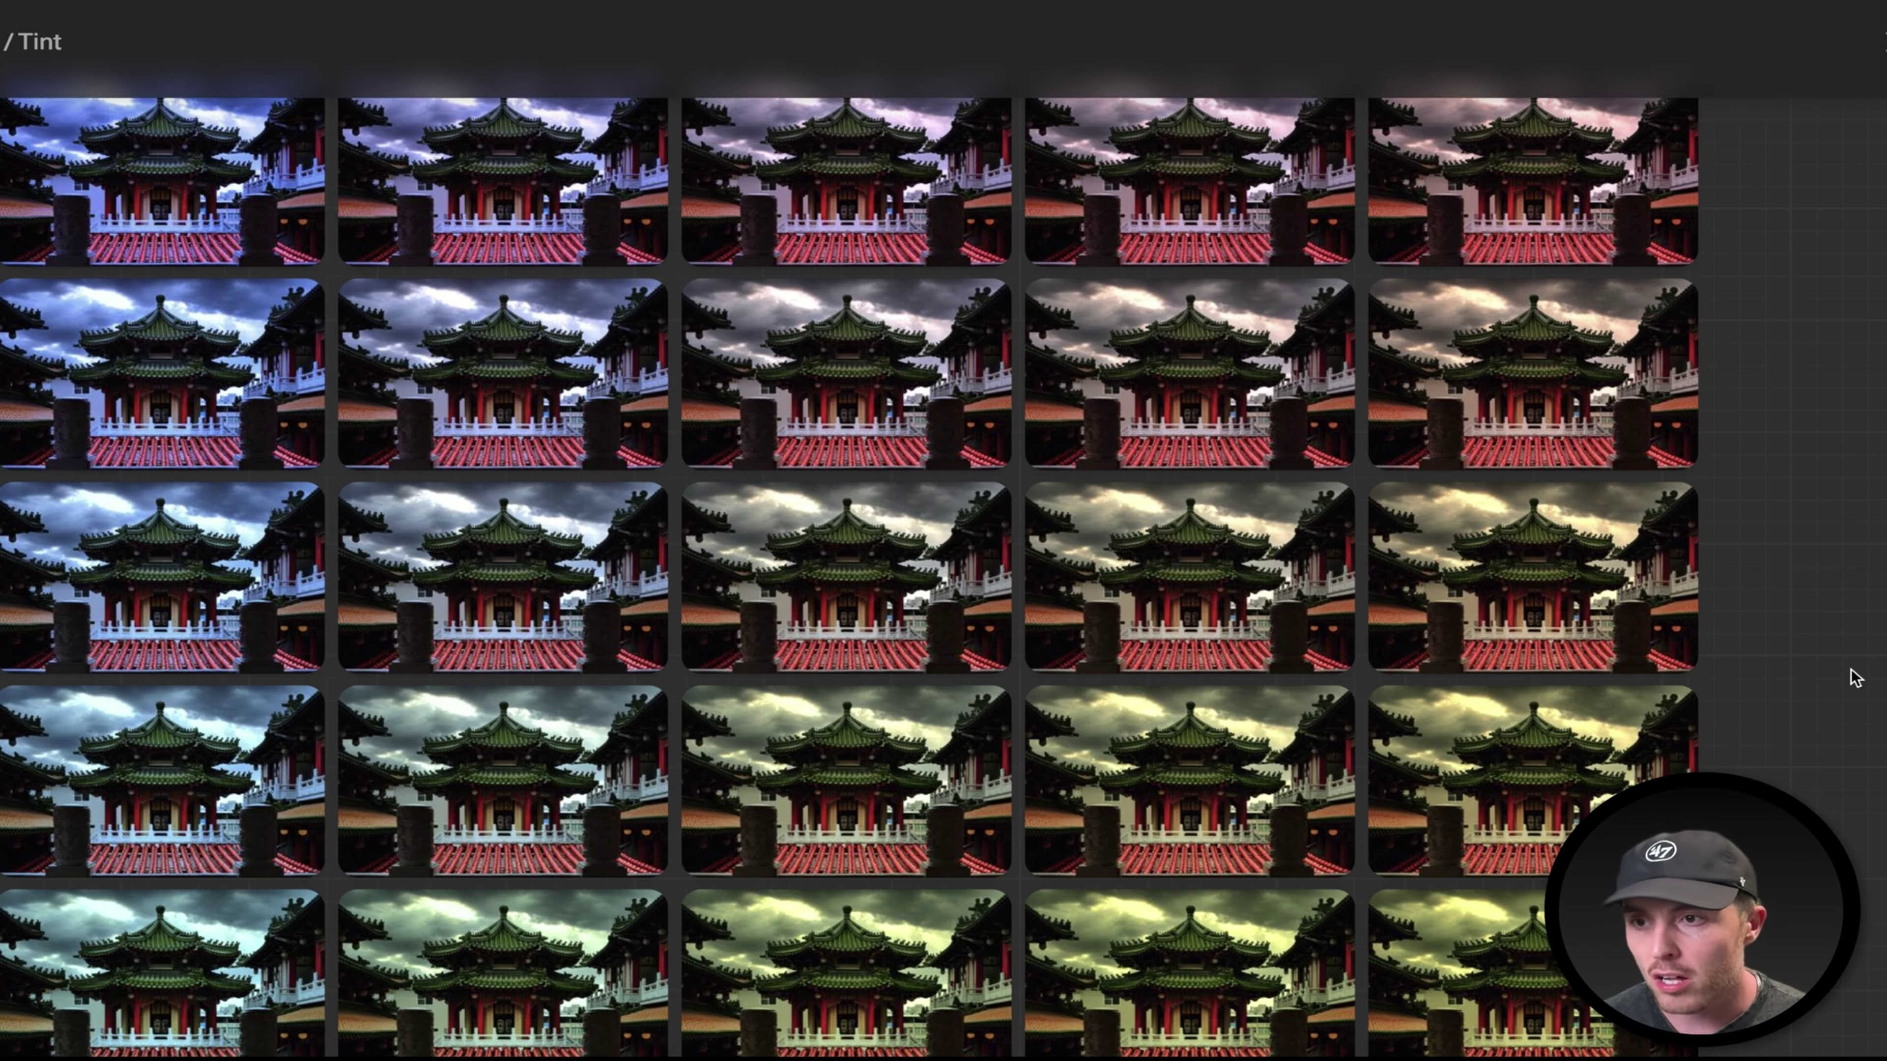
scroll(1801, 548, "down", 2)
scroll(1786, 717, "up", 4)
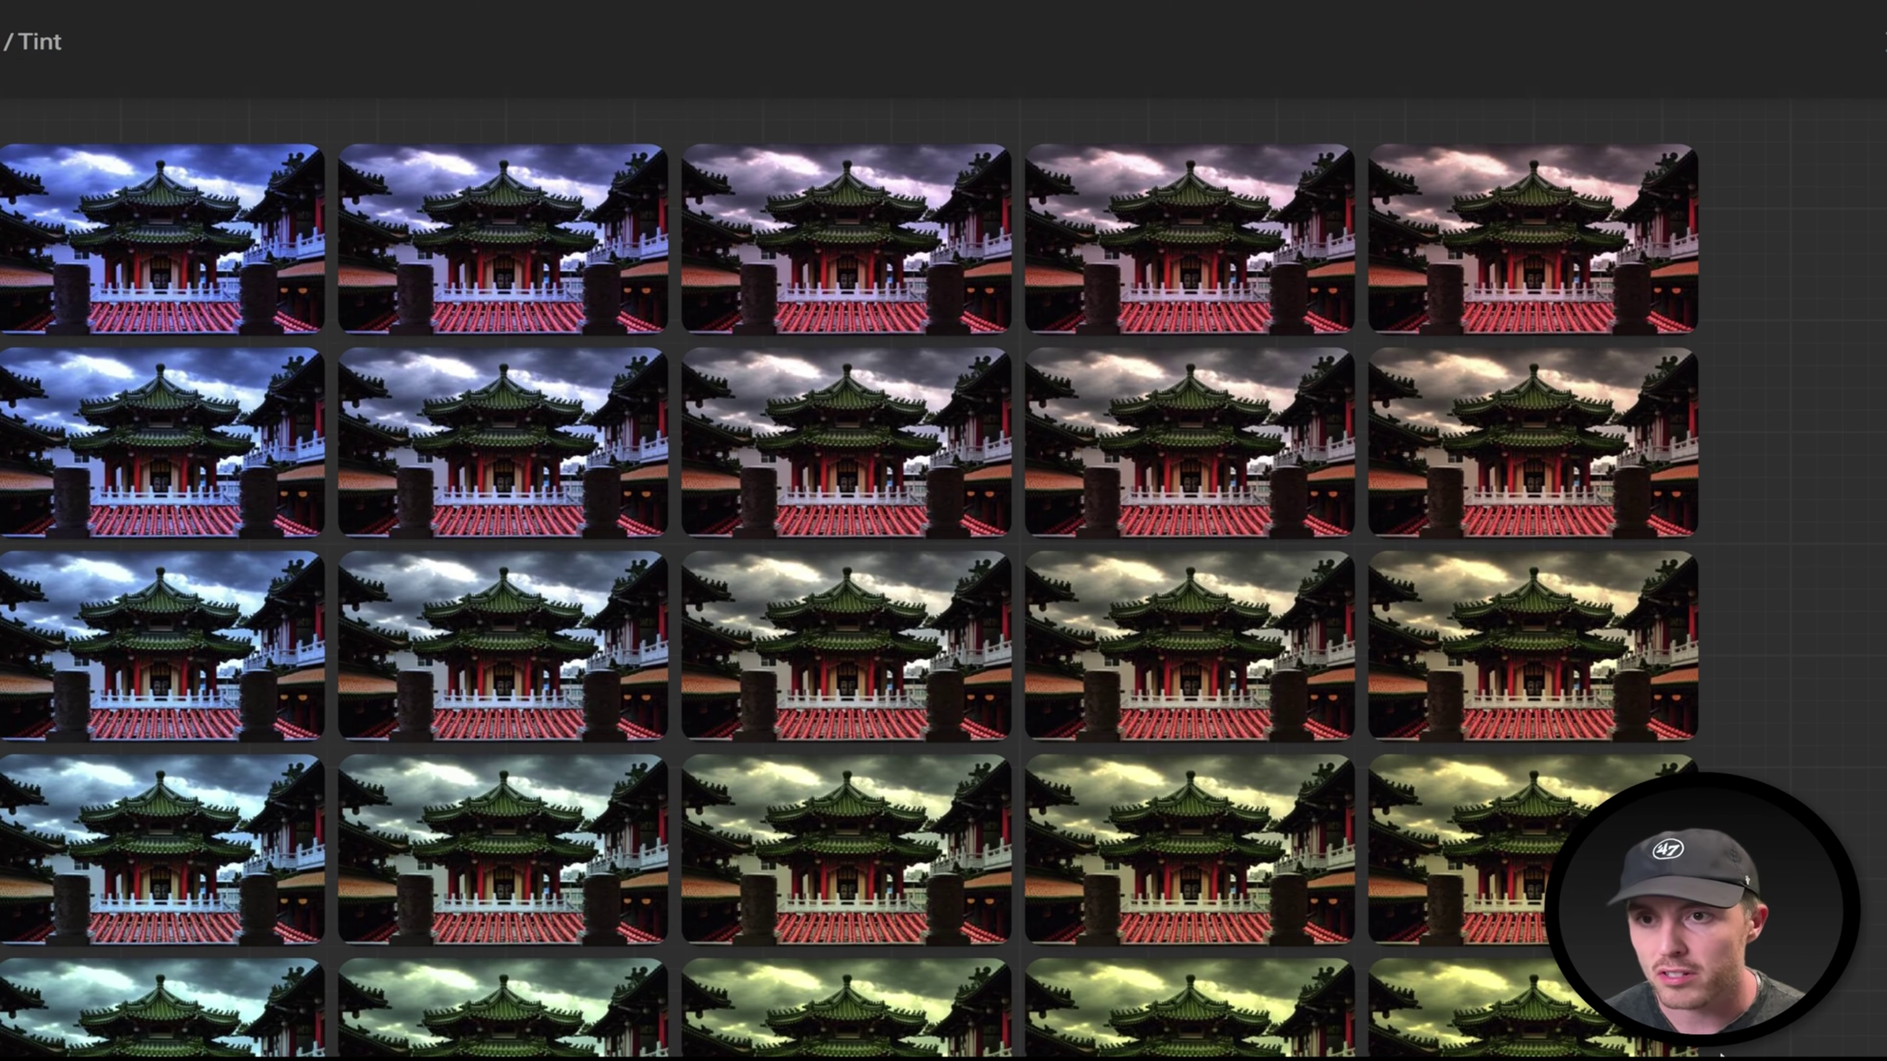
scroll(1740, 708, "down", 3)
scroll(1765, 611, "up", 2)
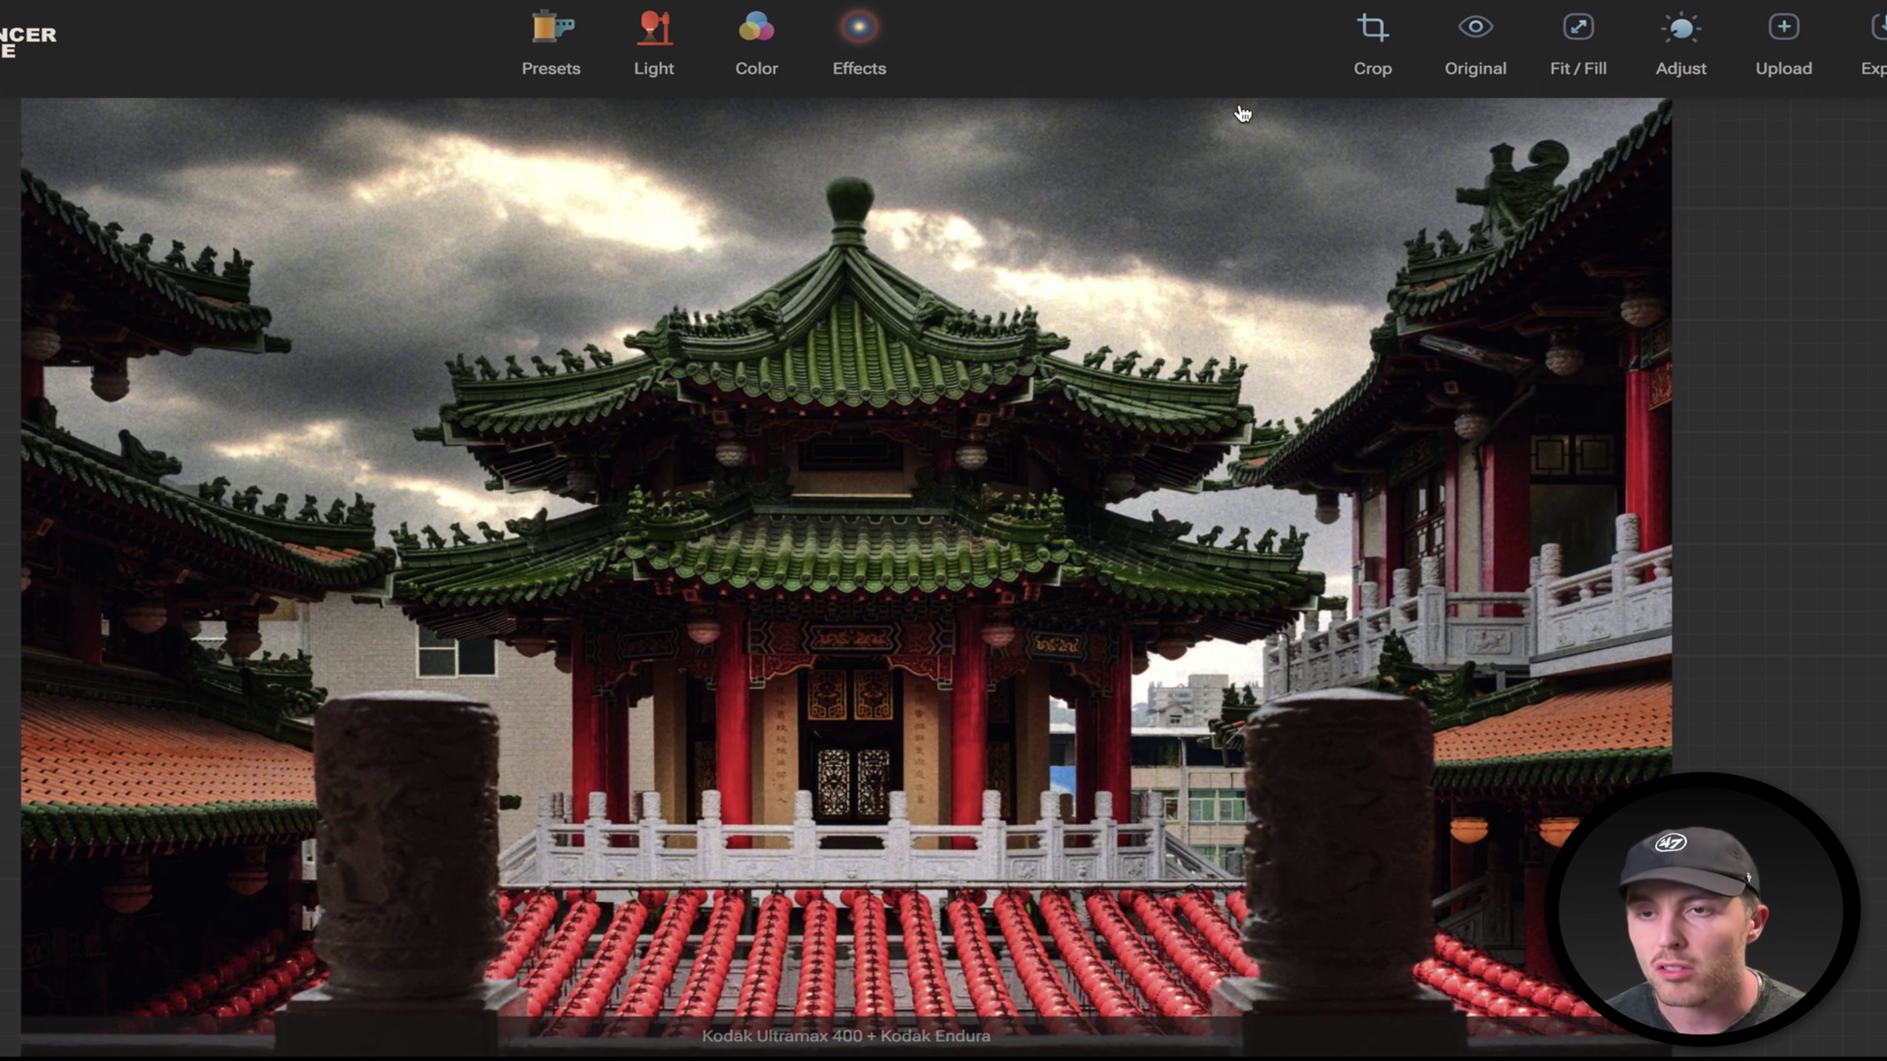
Open the film effects, zoom into the temple roof, enable Grain and reduce it to a low level.
left_click(859, 34)
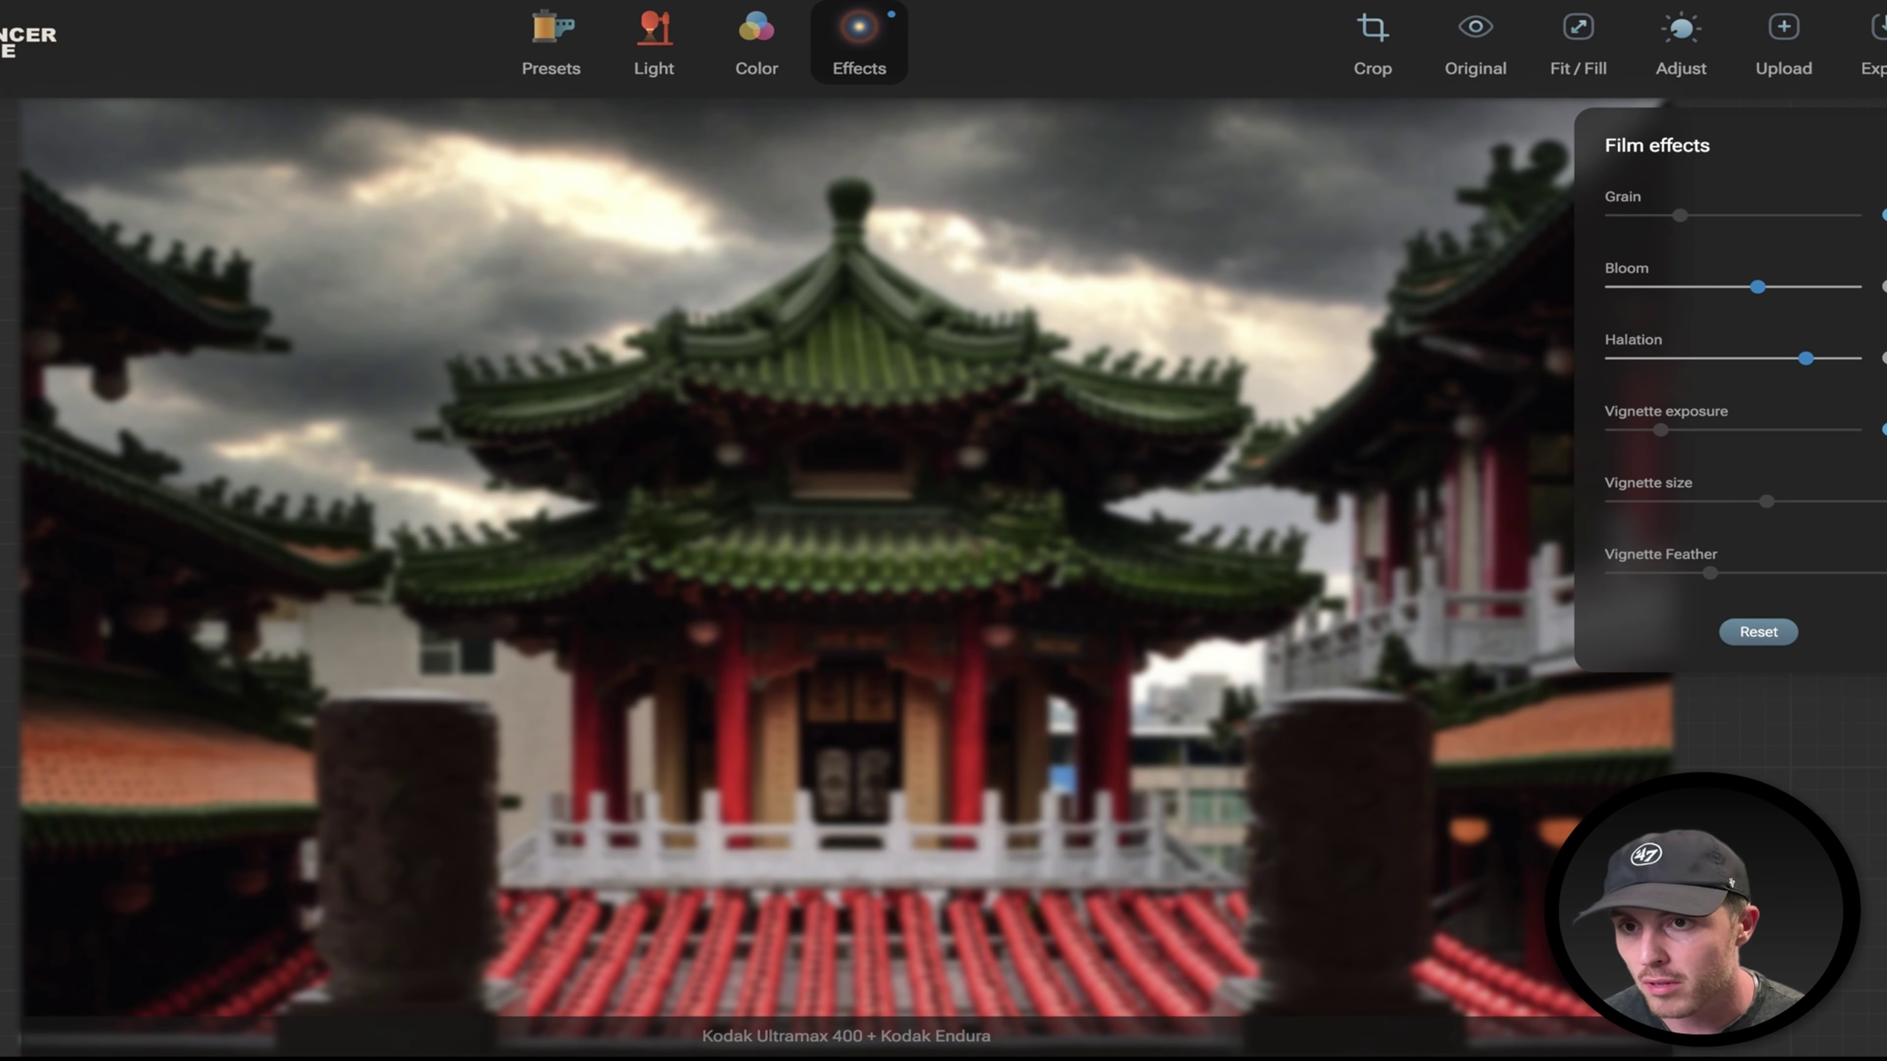
scroll(993, 394, "up", 4)
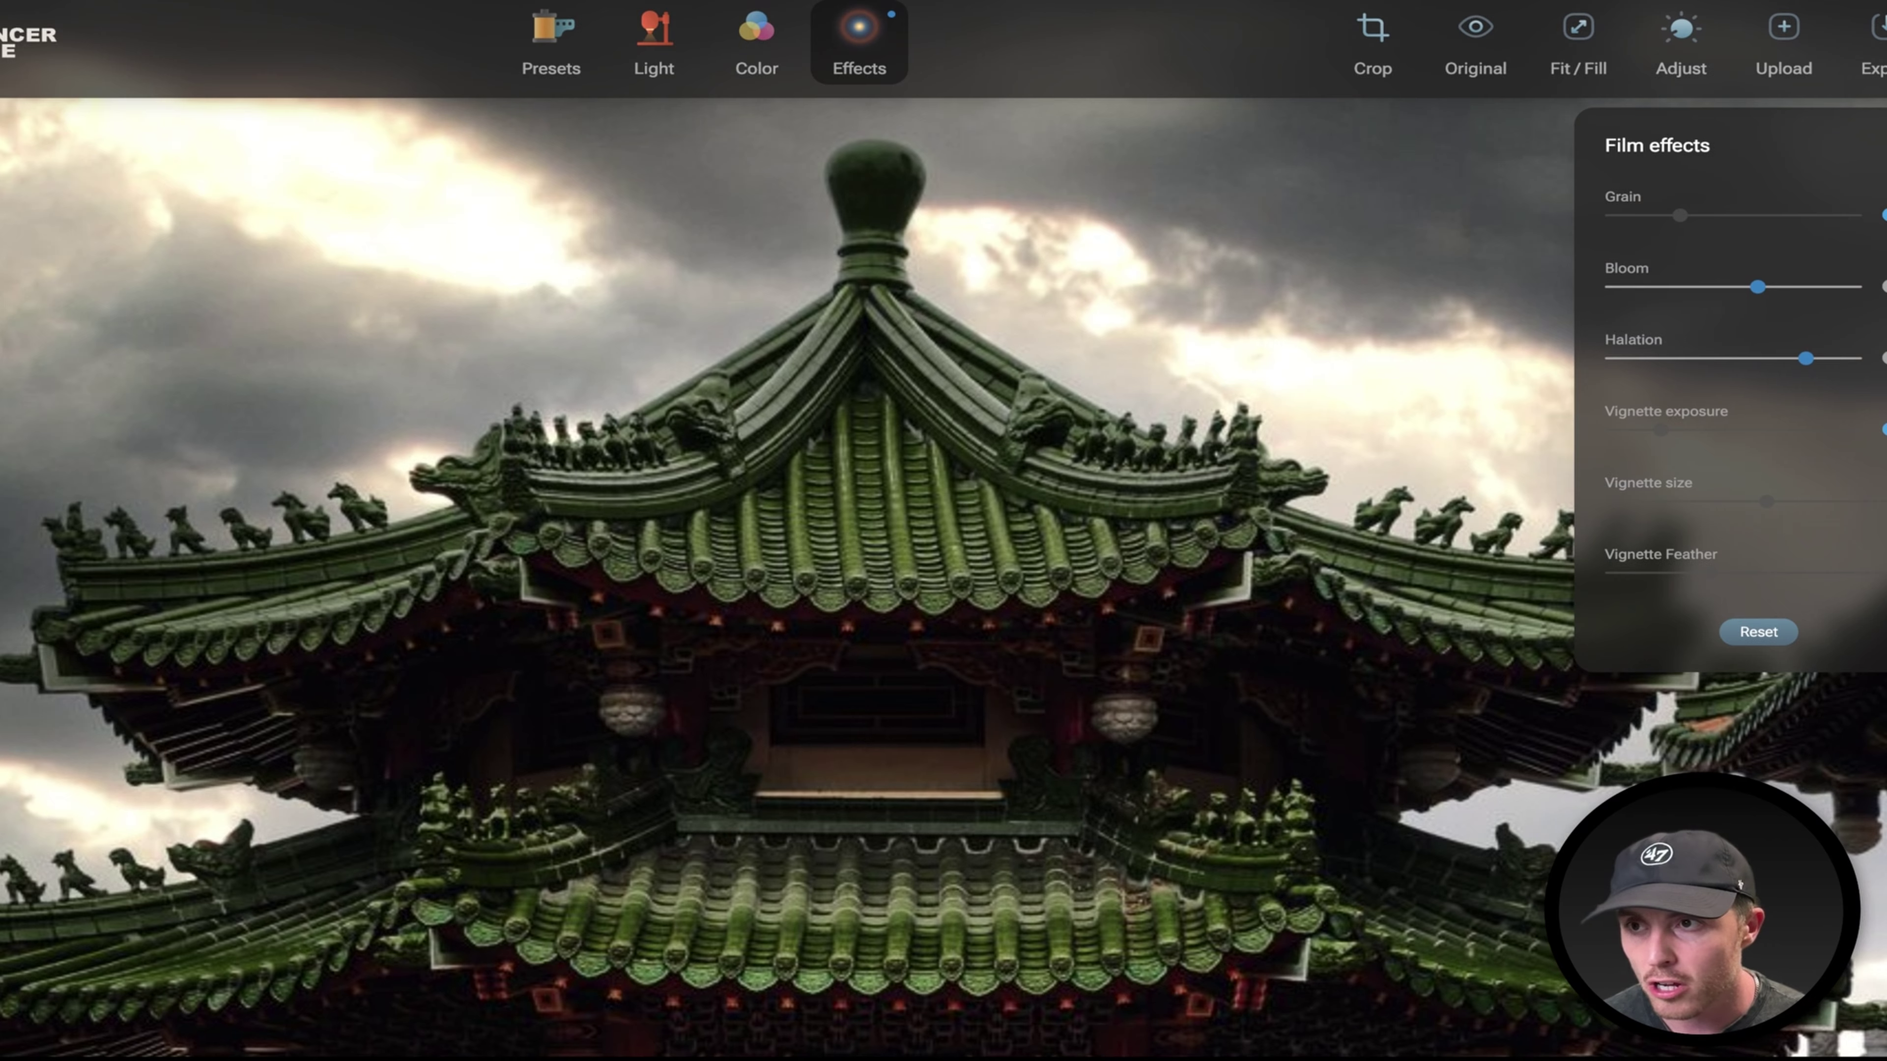
left_click(1884, 217)
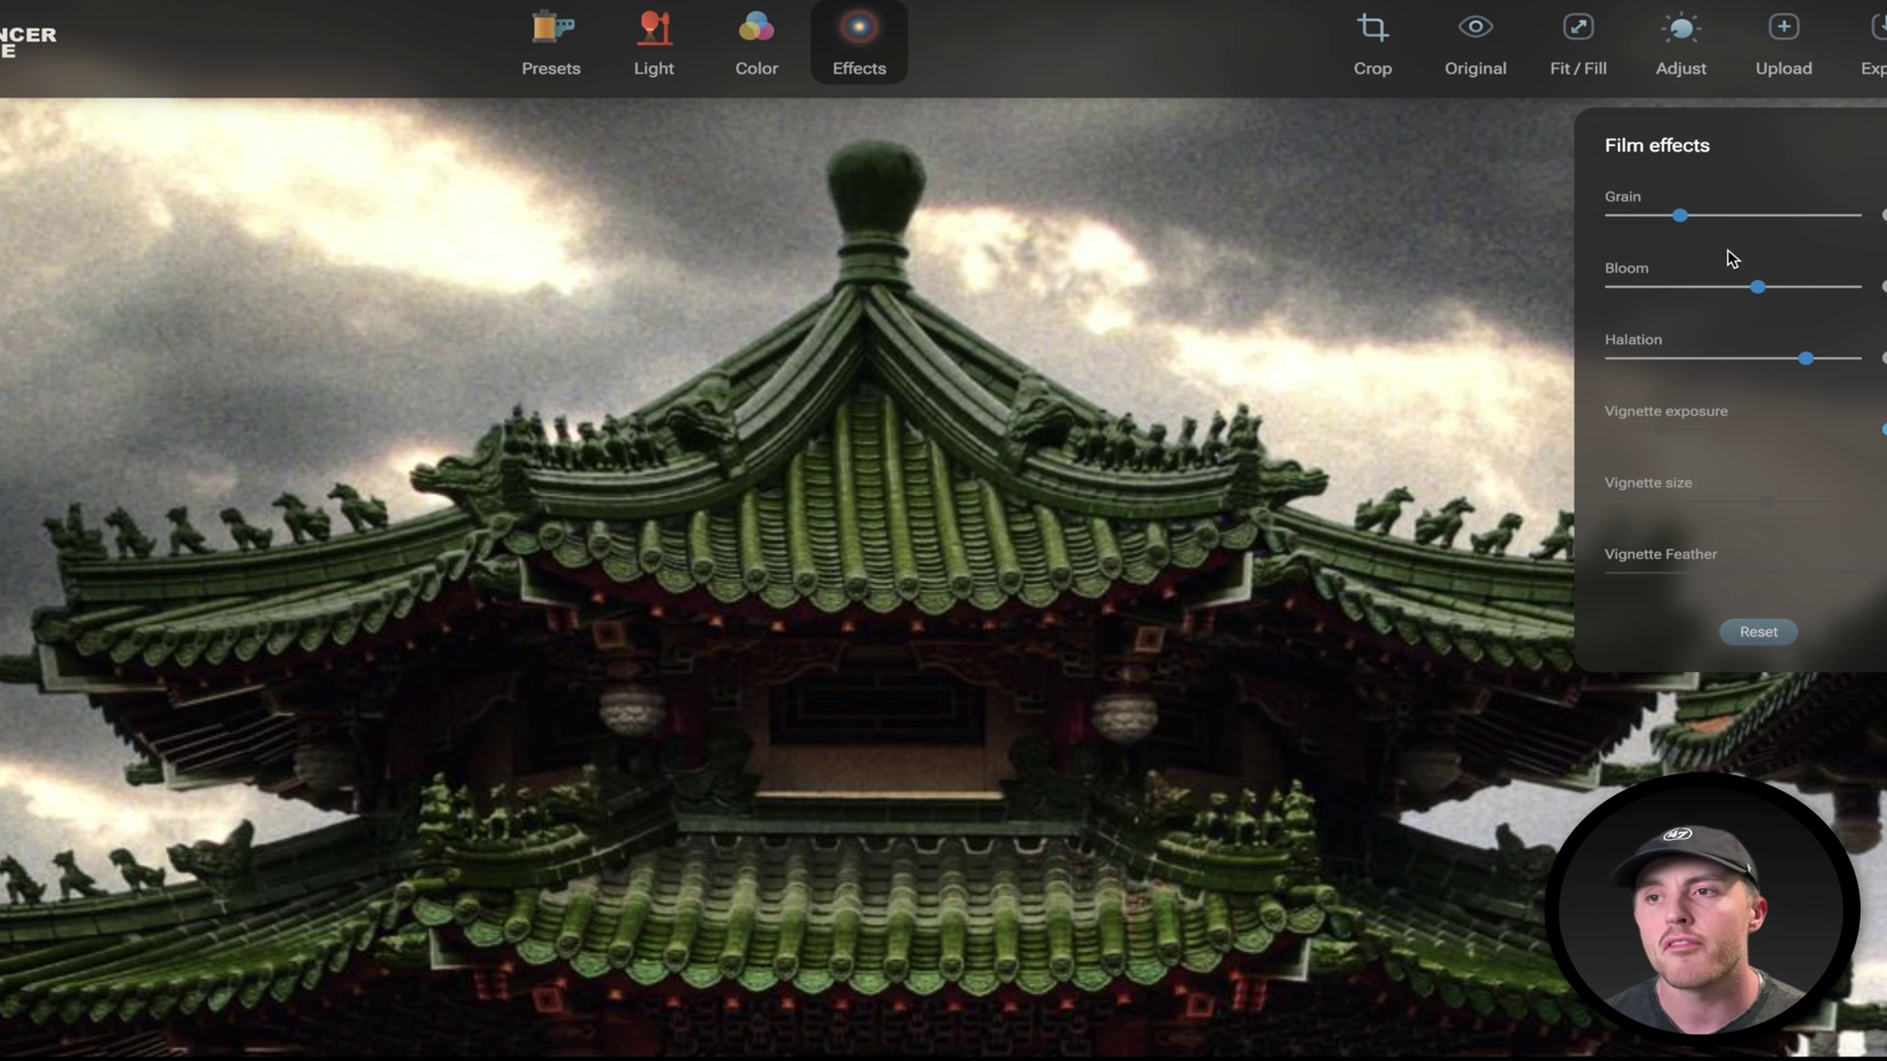
left_click_drag(1679, 219, 1637, 221)
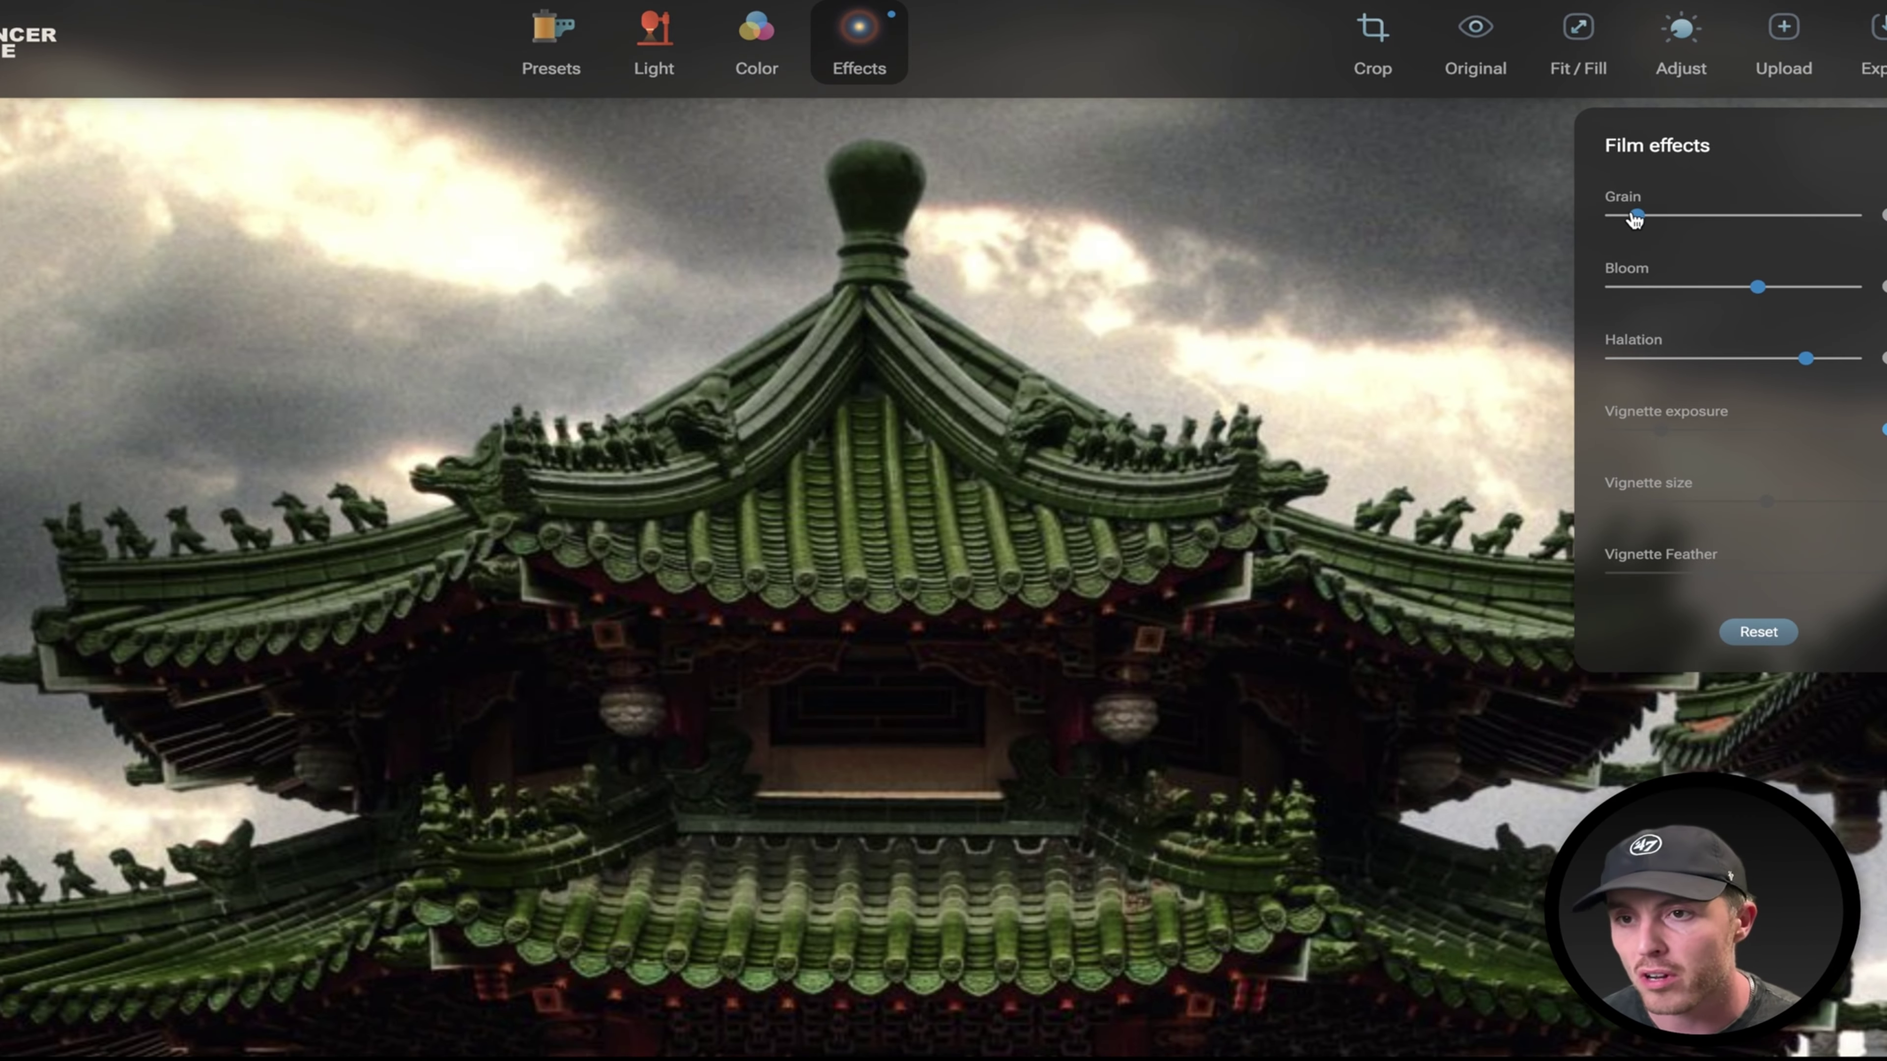
left_click_drag(1637, 218, 1633, 220)
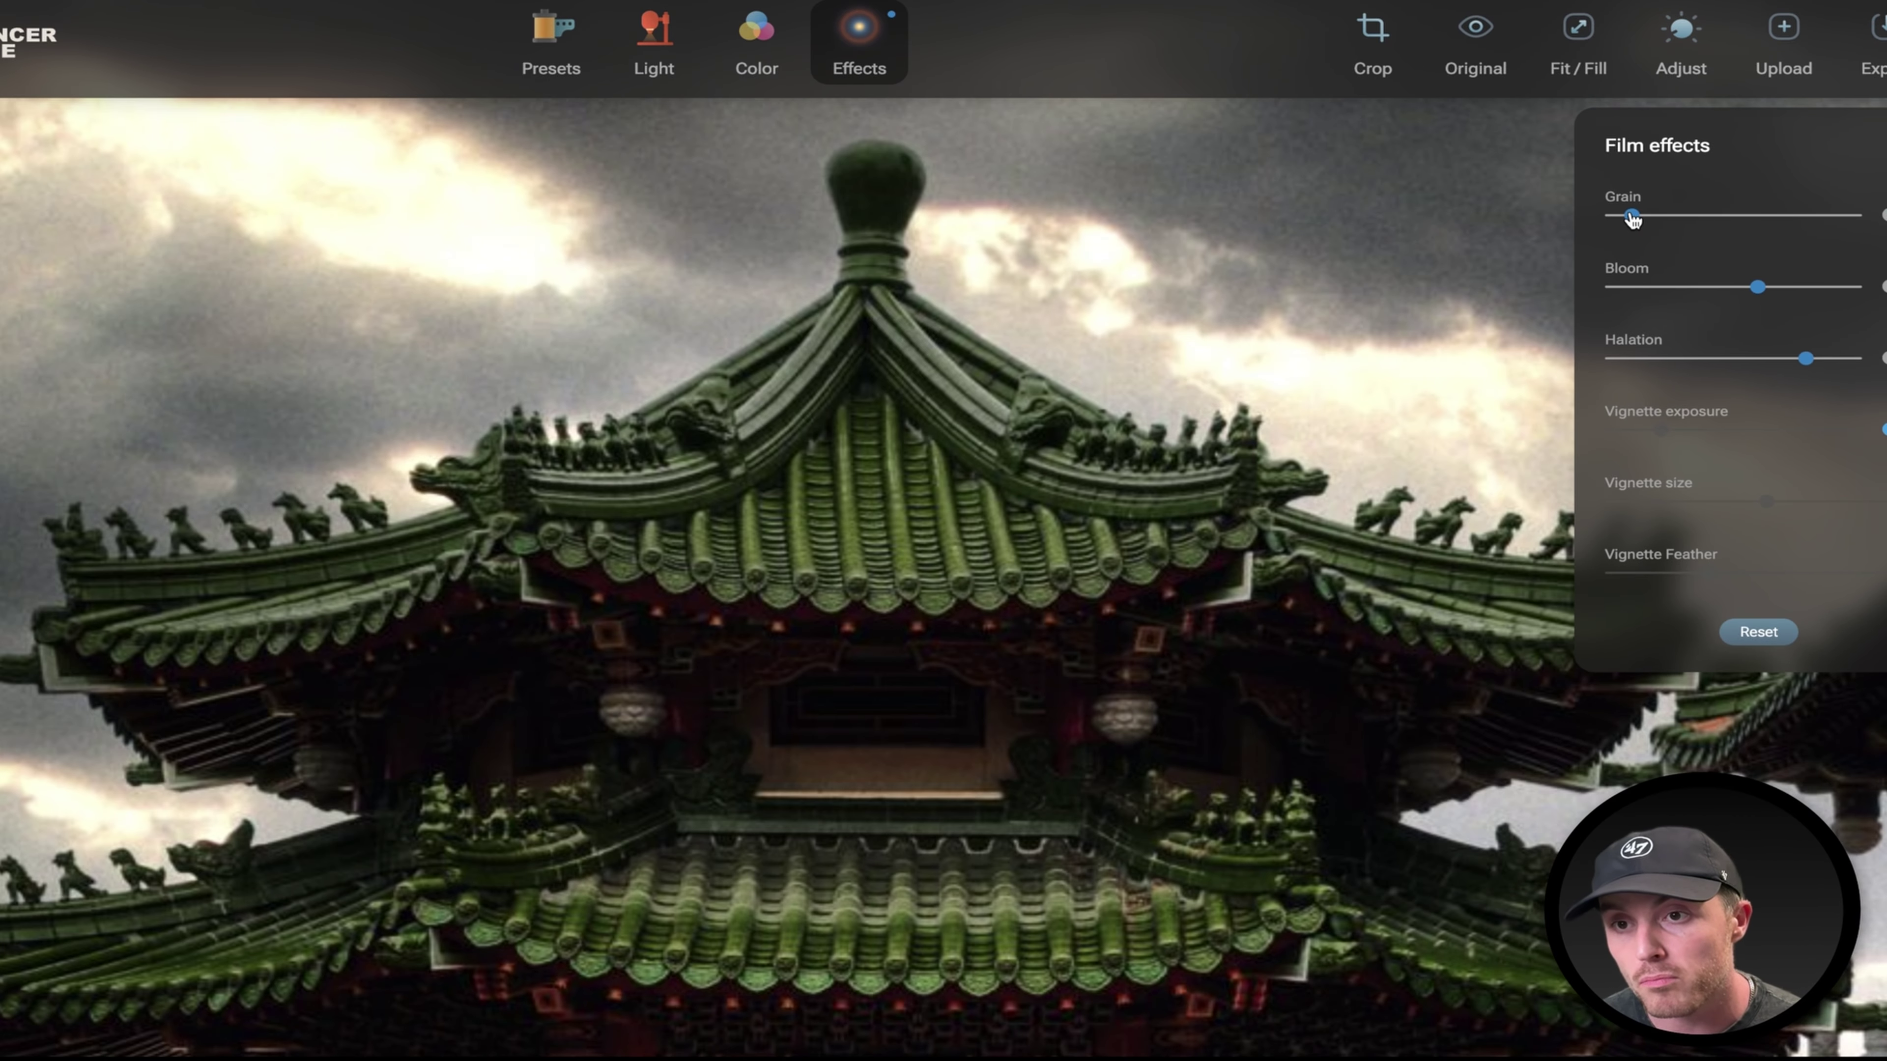
mouse_move(1638, 220)
left_mouse_down()
mouse_move(1794, 219)
mouse_move(1651, 229)
left_mouse_up()
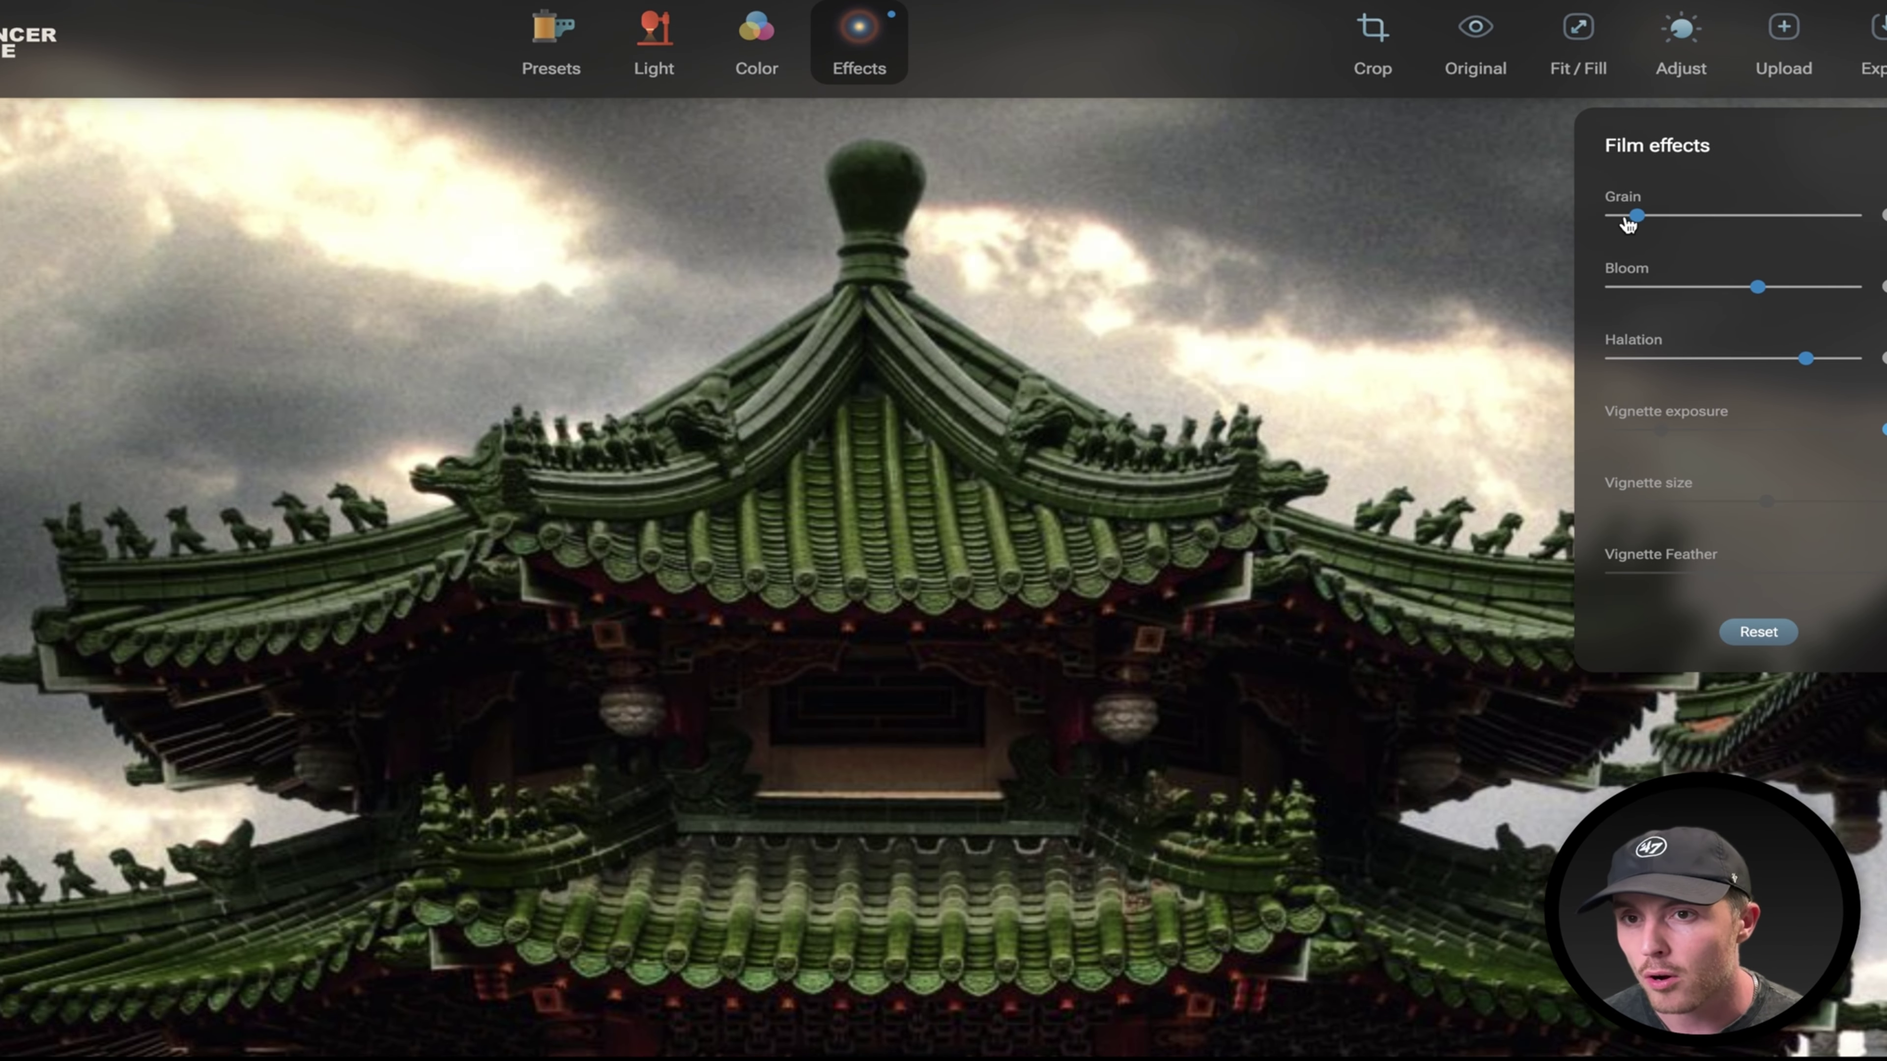
Try a higher and then a lower Bloom level, checking the effect on the roof and the whole photo.
mouse_move(1759, 290)
left_mouse_down()
mouse_move(1656, 289)
mouse_move(1778, 292)
left_mouse_up()
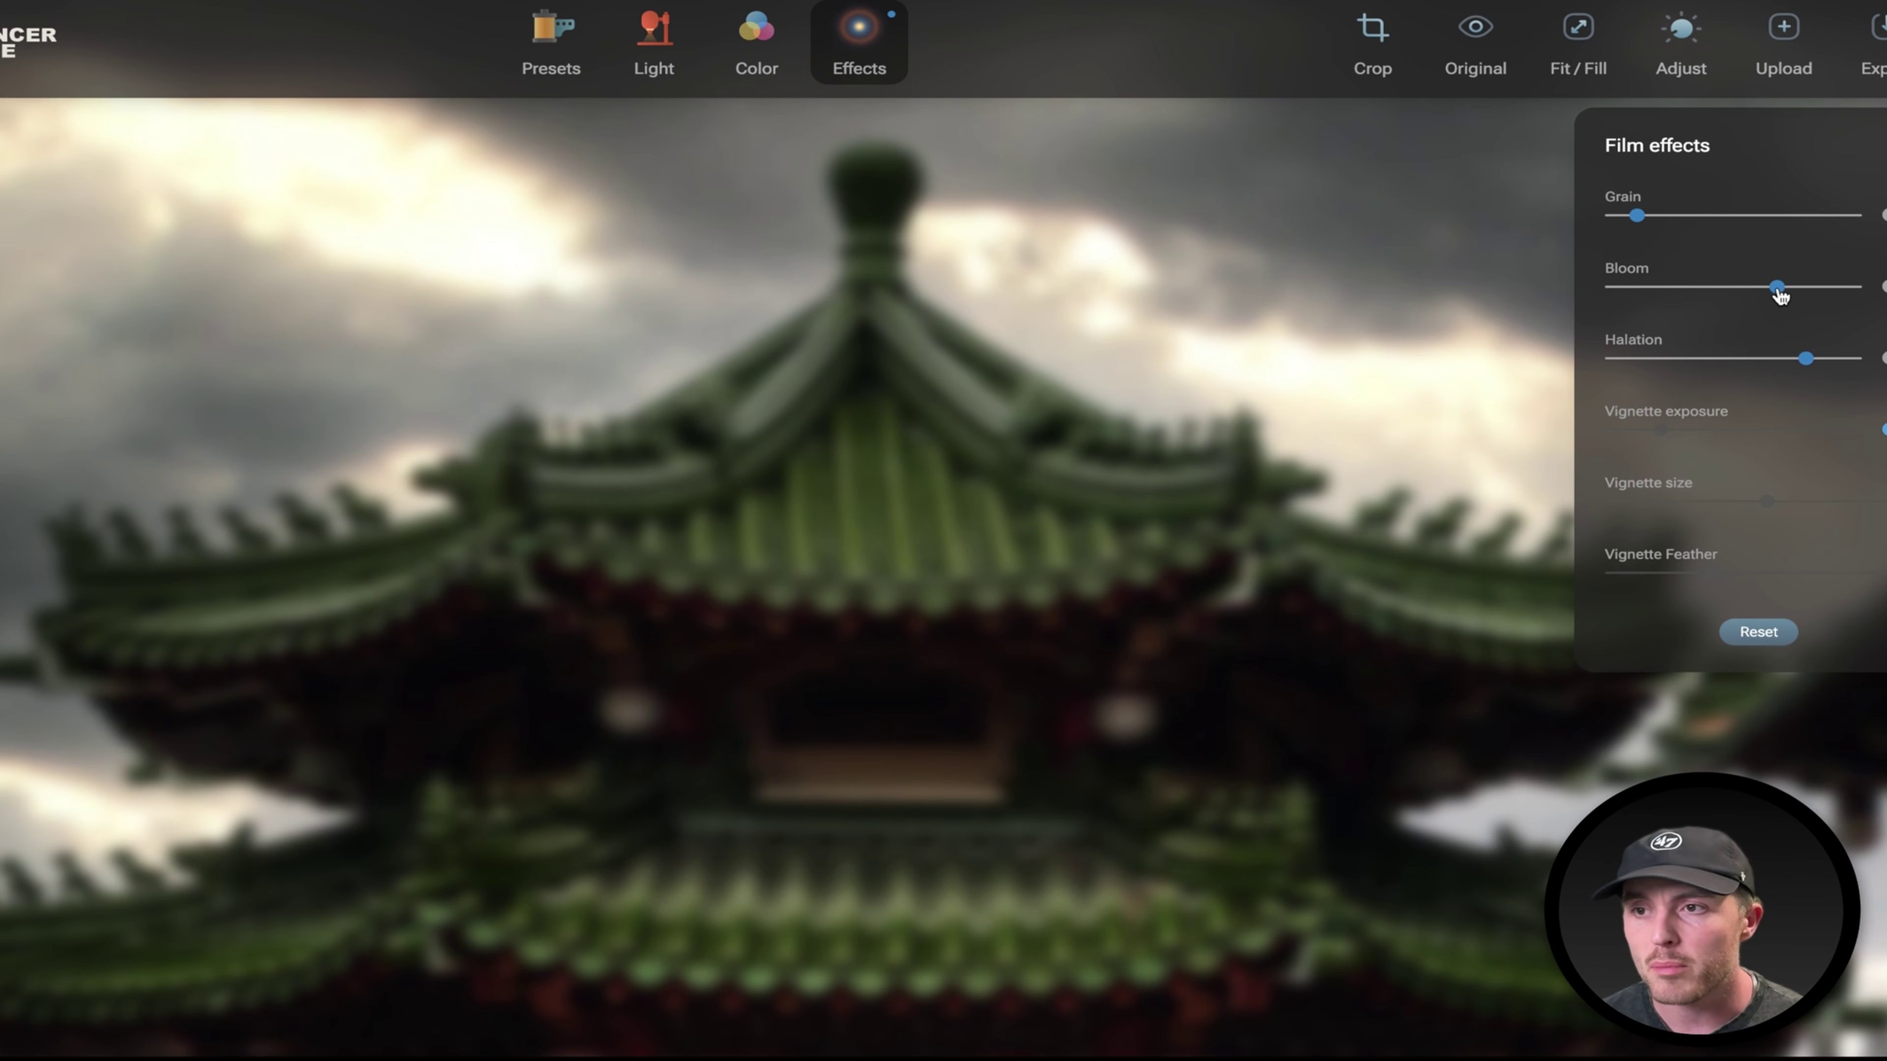
left_click_drag(1781, 291, 1714, 288)
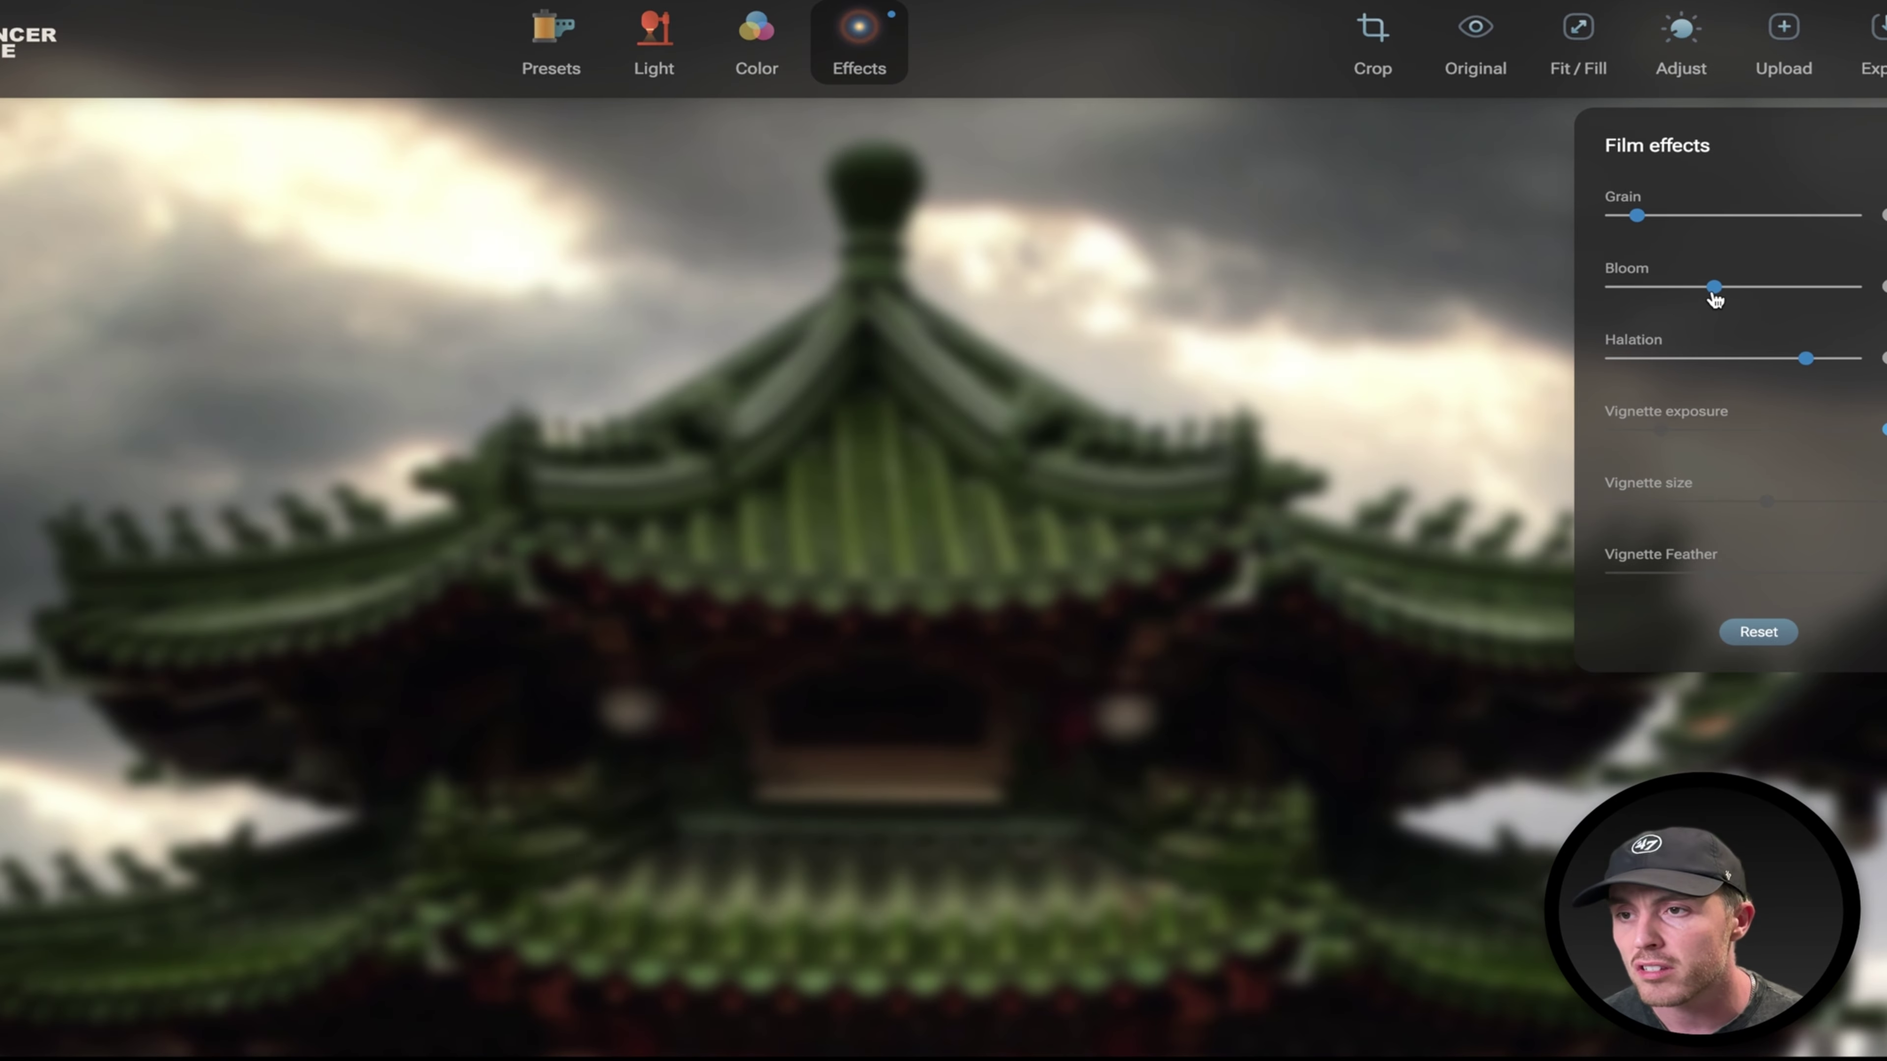
scroll(1173, 482, "up", 5)
scroll(1166, 480, "down", 6)
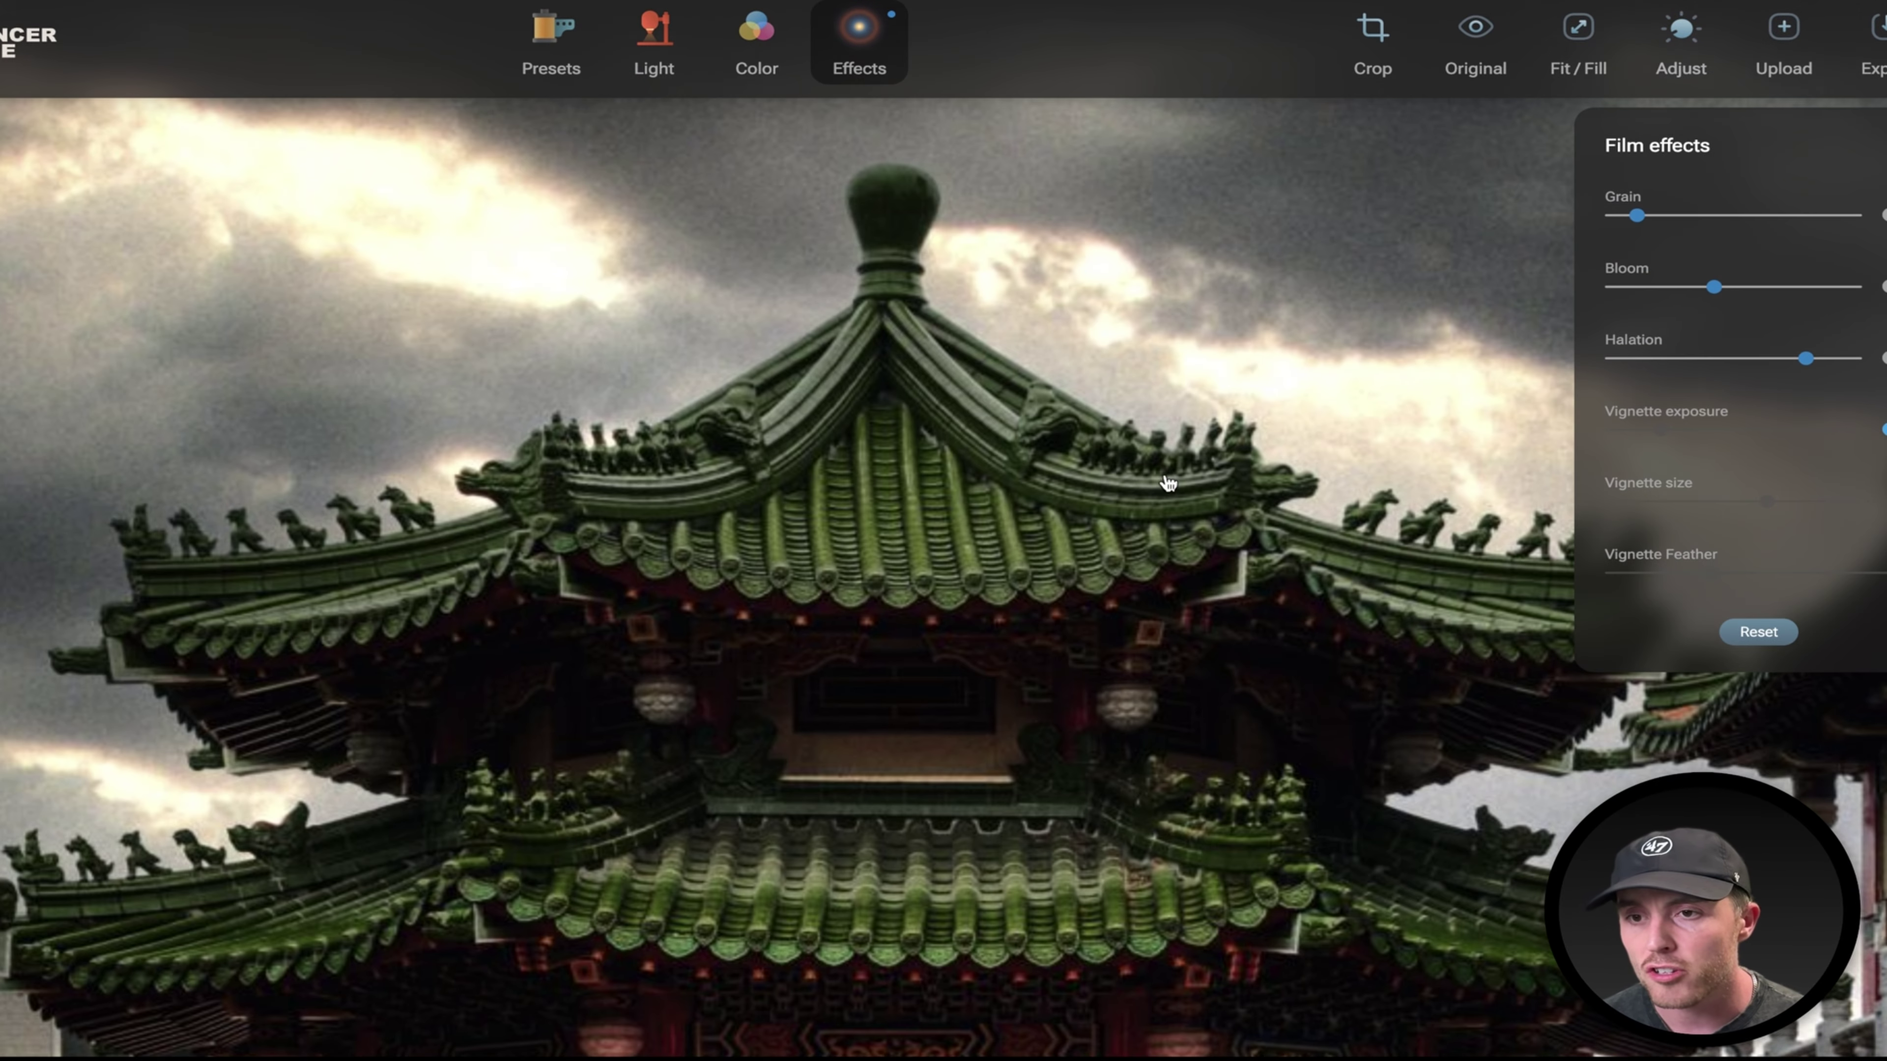
scroll(1152, 494, "up", 3)
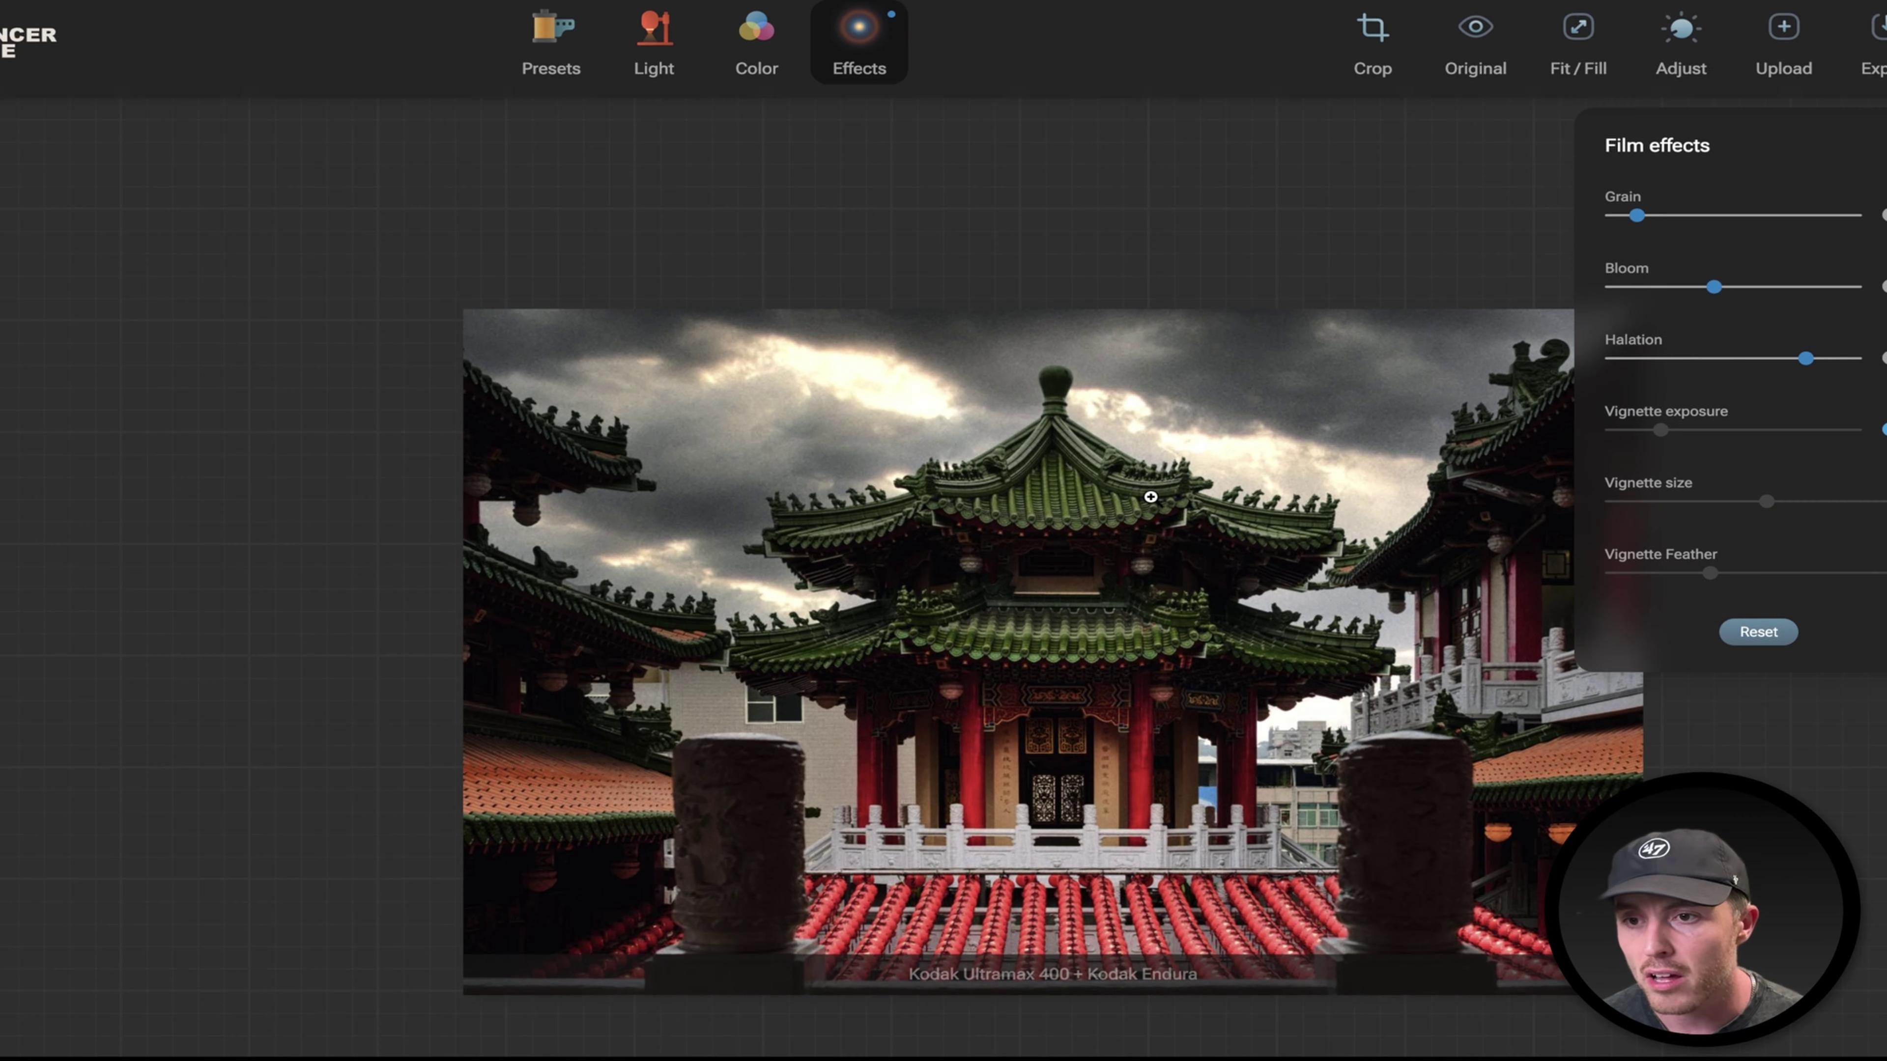
scroll(1559, 717, "right", 5)
scroll(1559, 717, "down", 3)
scroll(1305, 687, "up", 3)
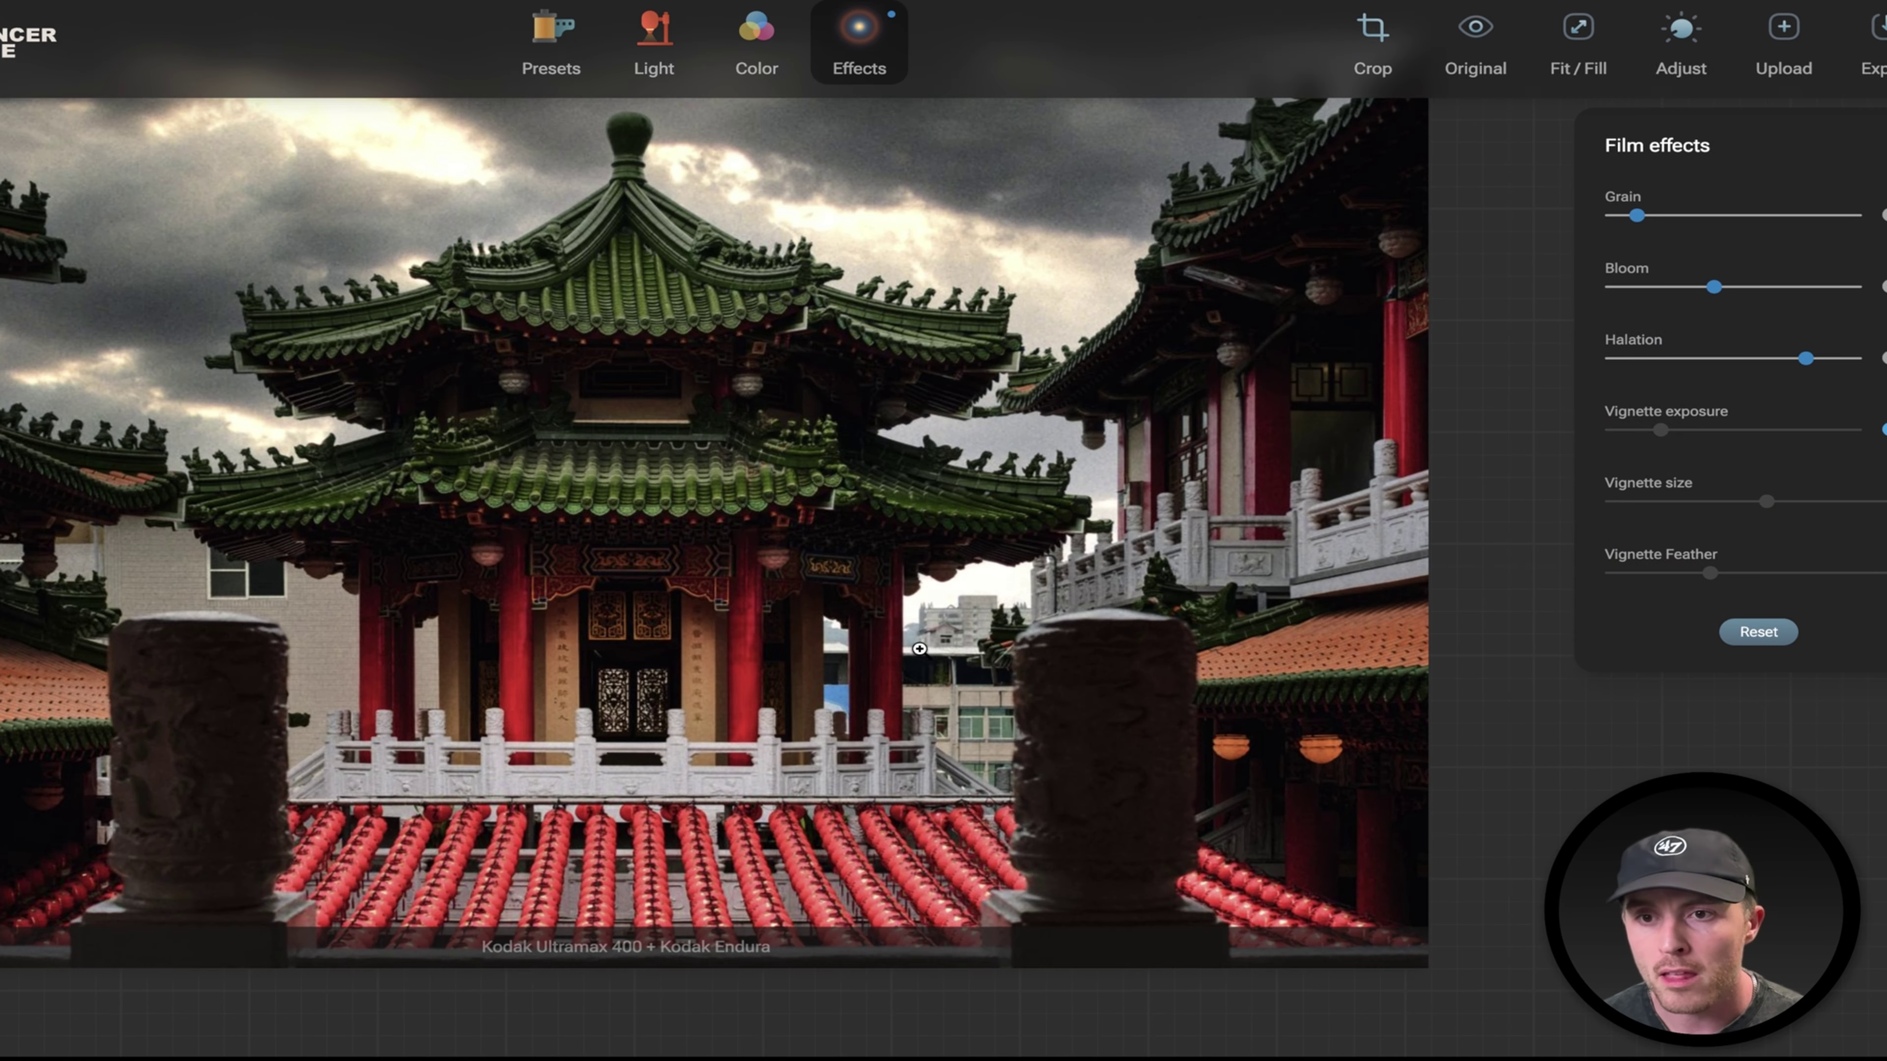
scroll(1508, 523, "left", 2)
scroll(1508, 522, "up", 2)
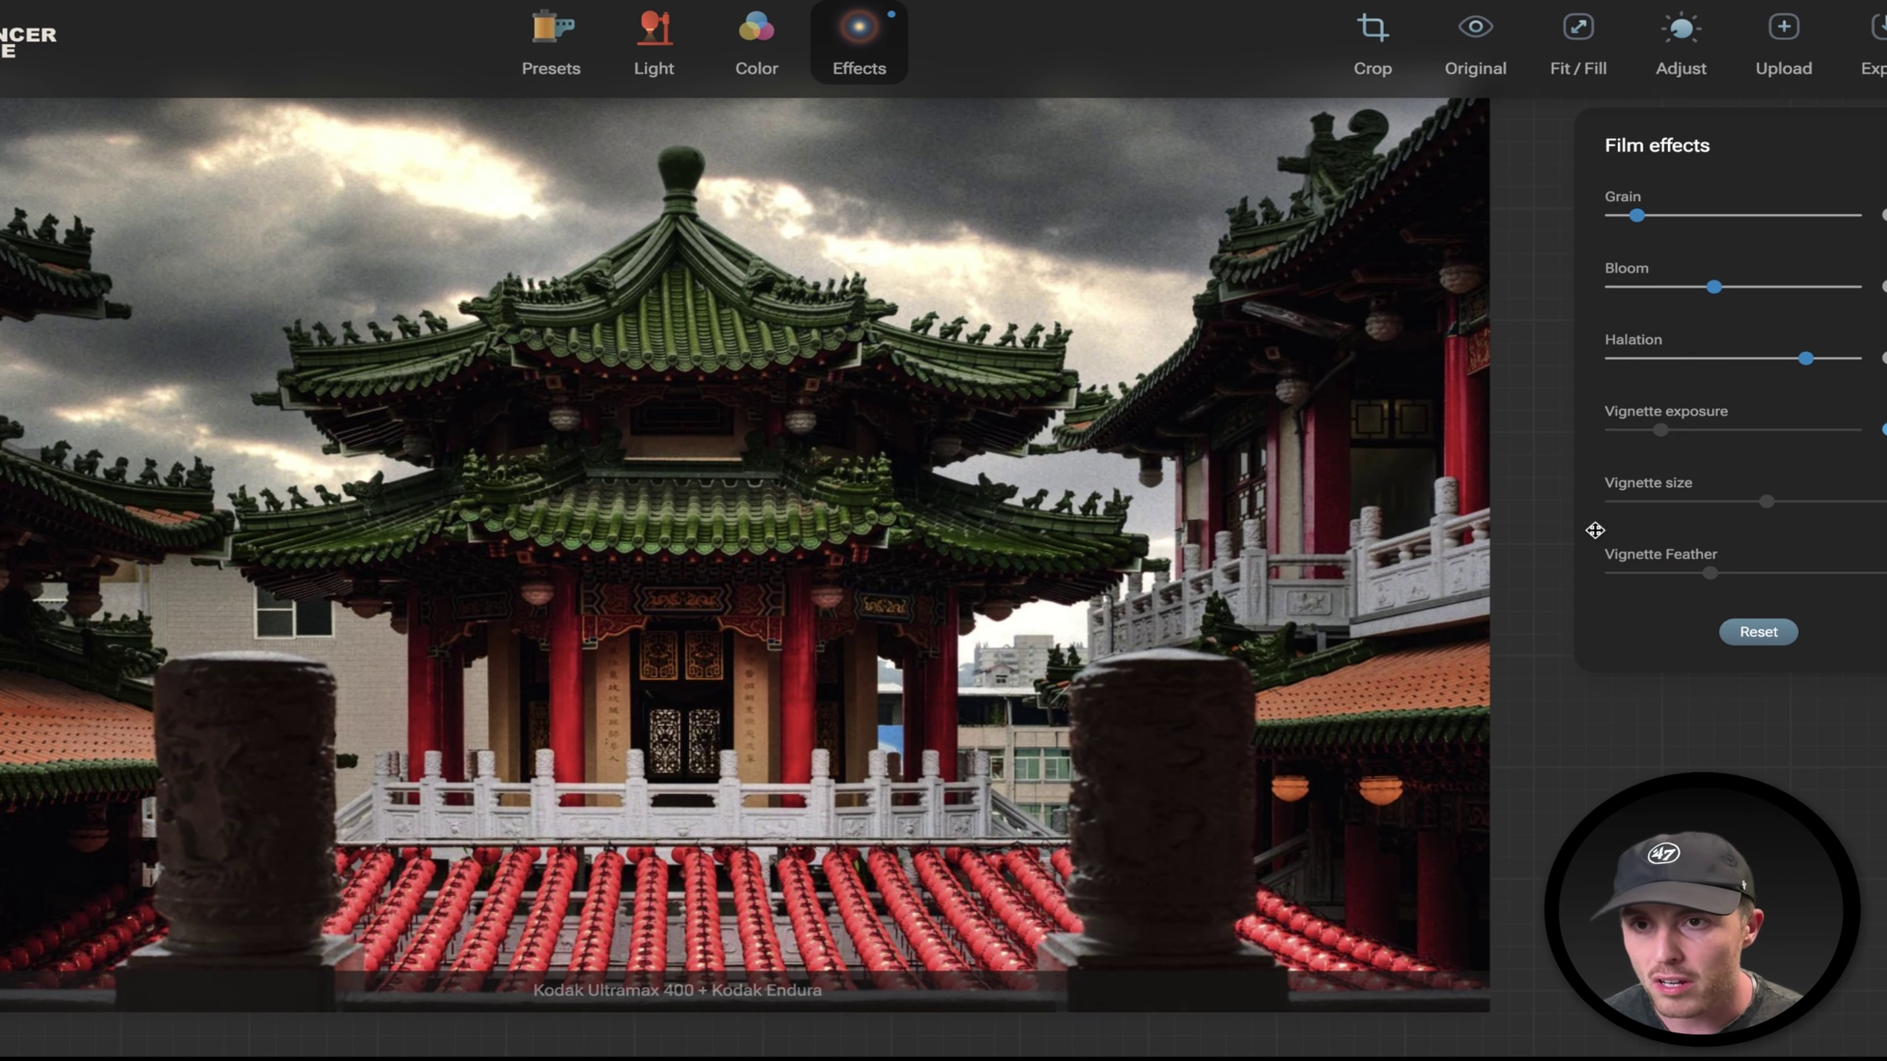
scroll(996, 619, "up", 2)
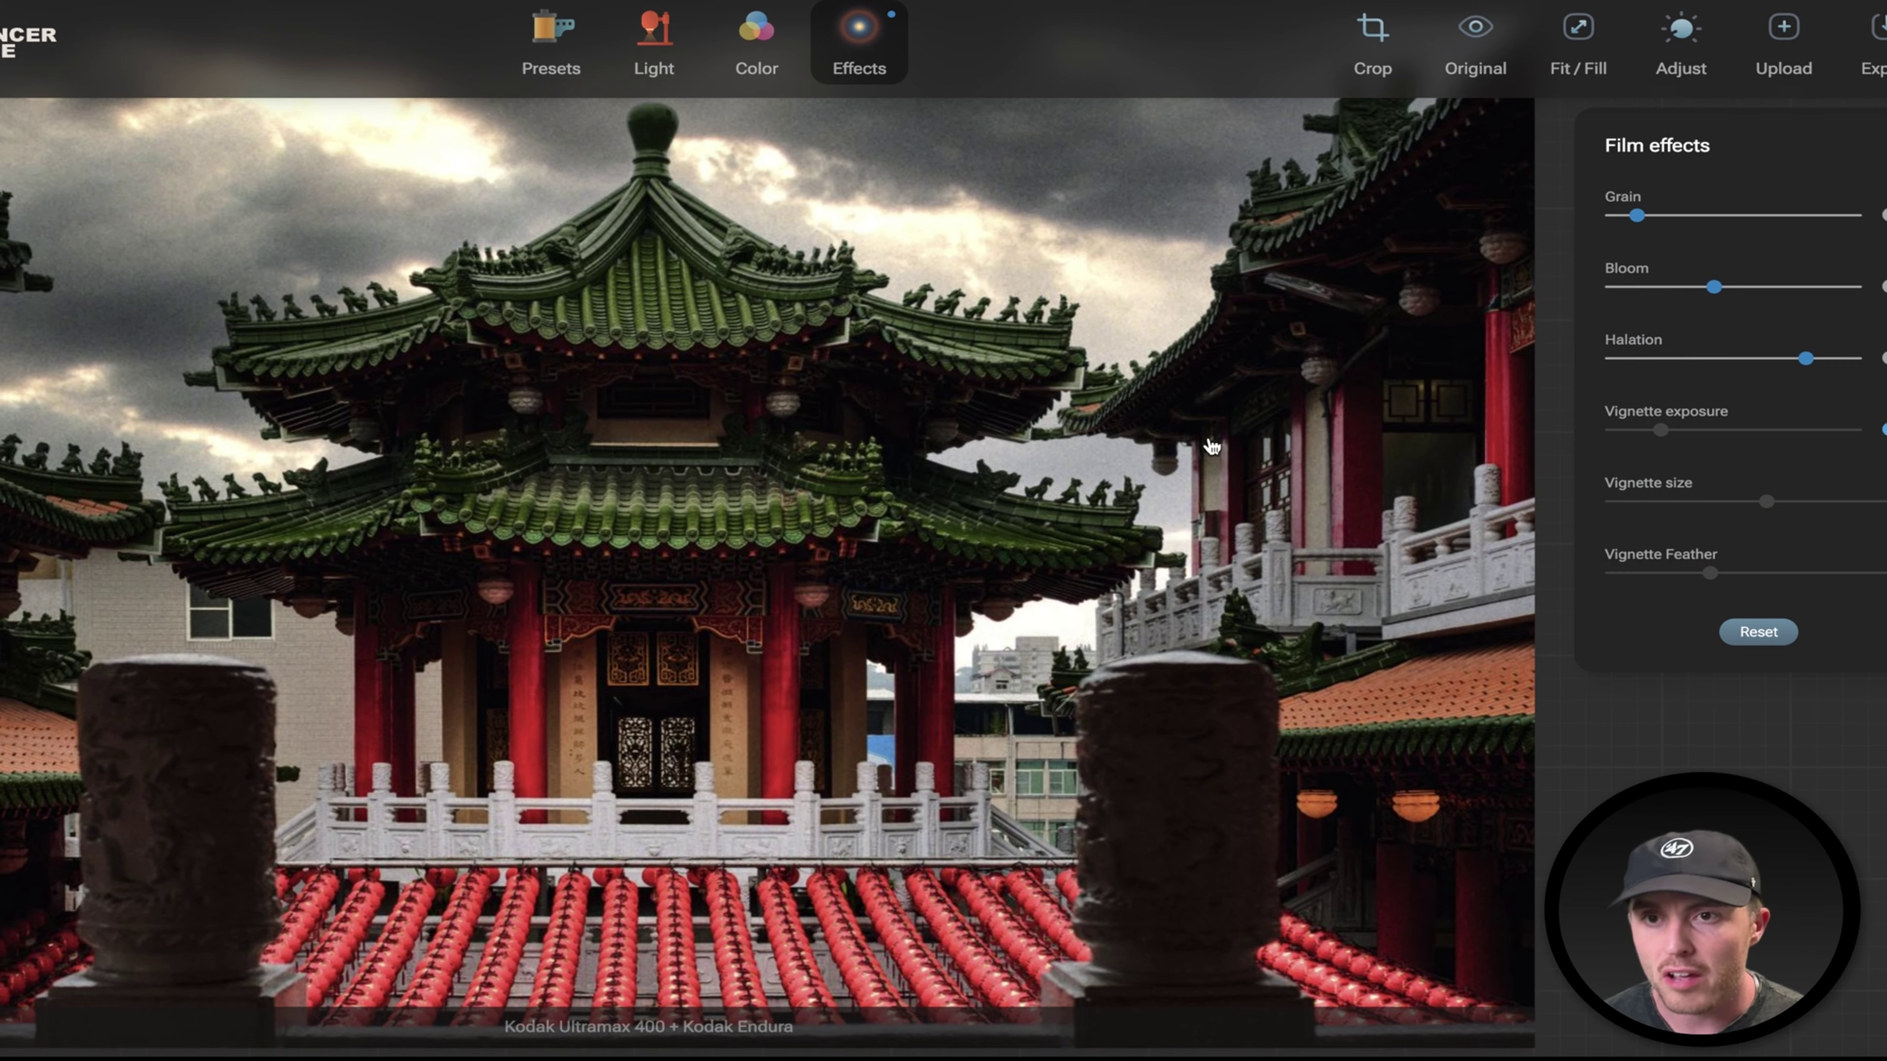
Try Halation and Bloom near their maximum and switch Bloom off and on to compare.
left_click_drag(1714, 294, 1751, 291)
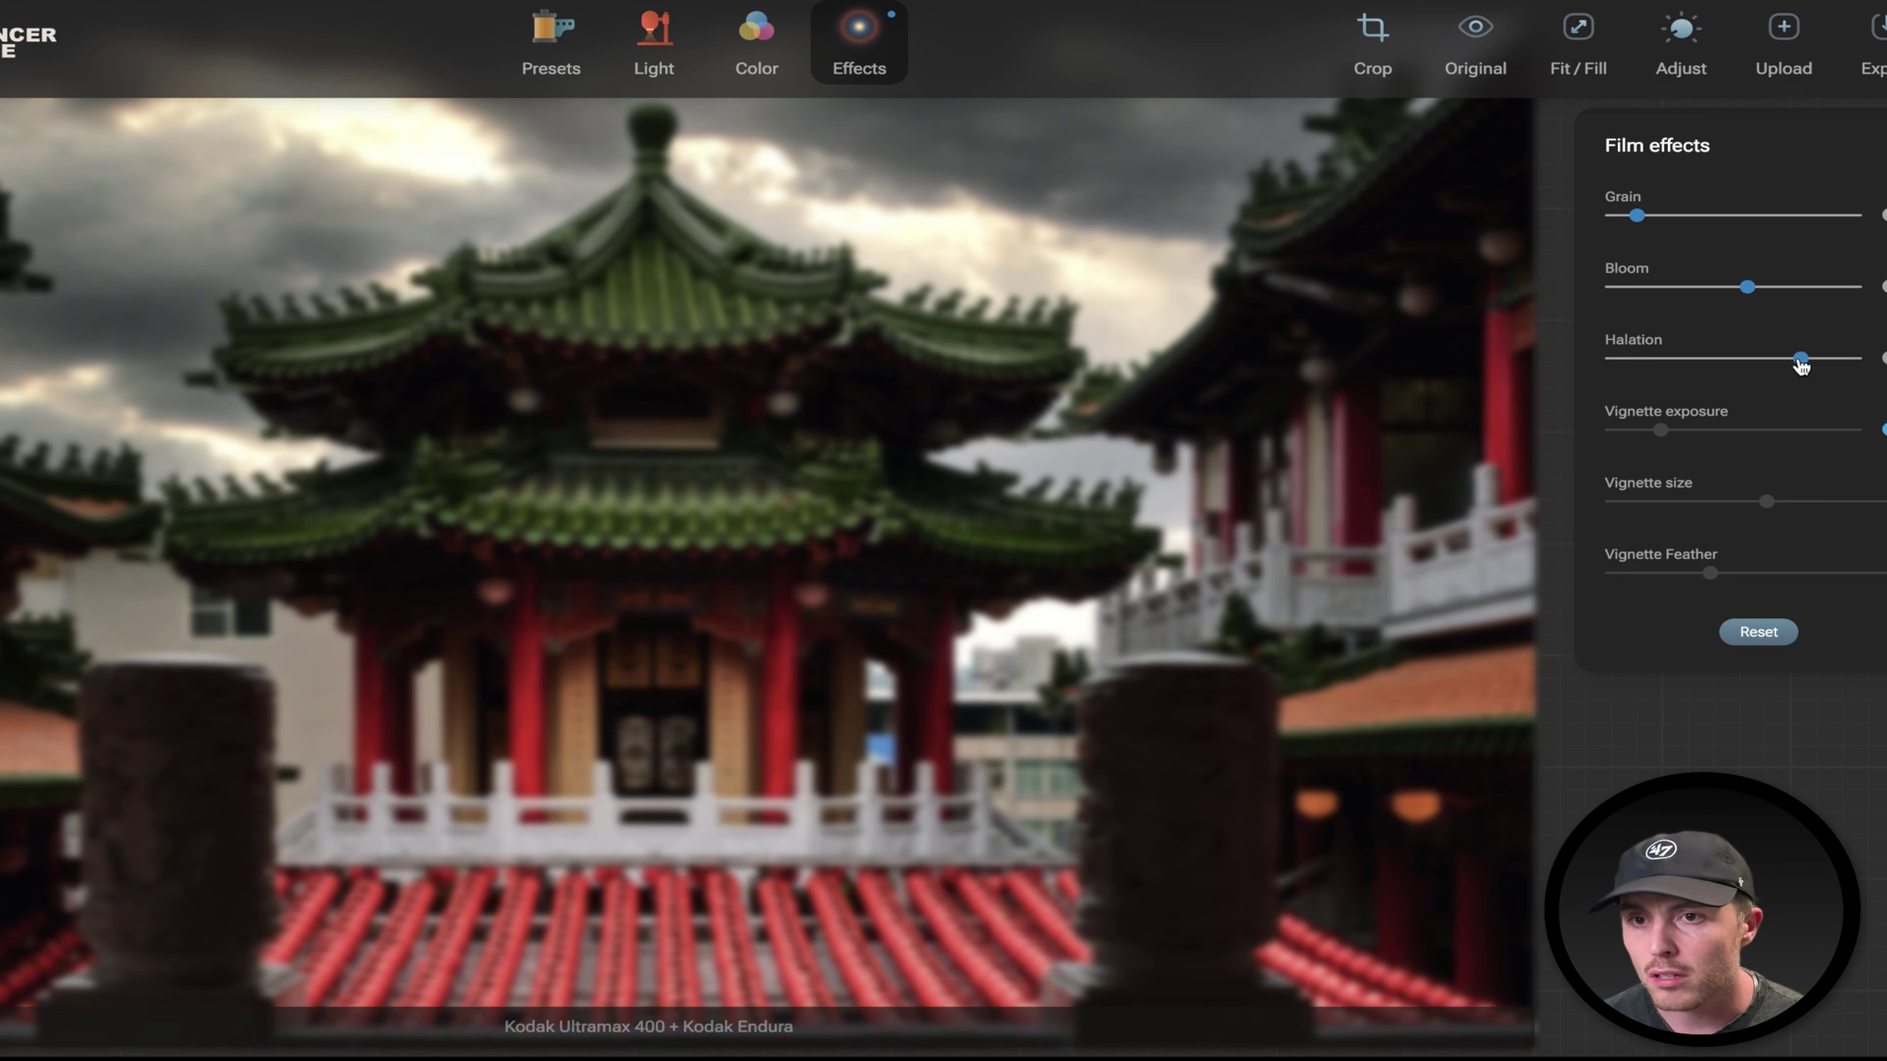
left_click_drag(1807, 362, 1853, 359)
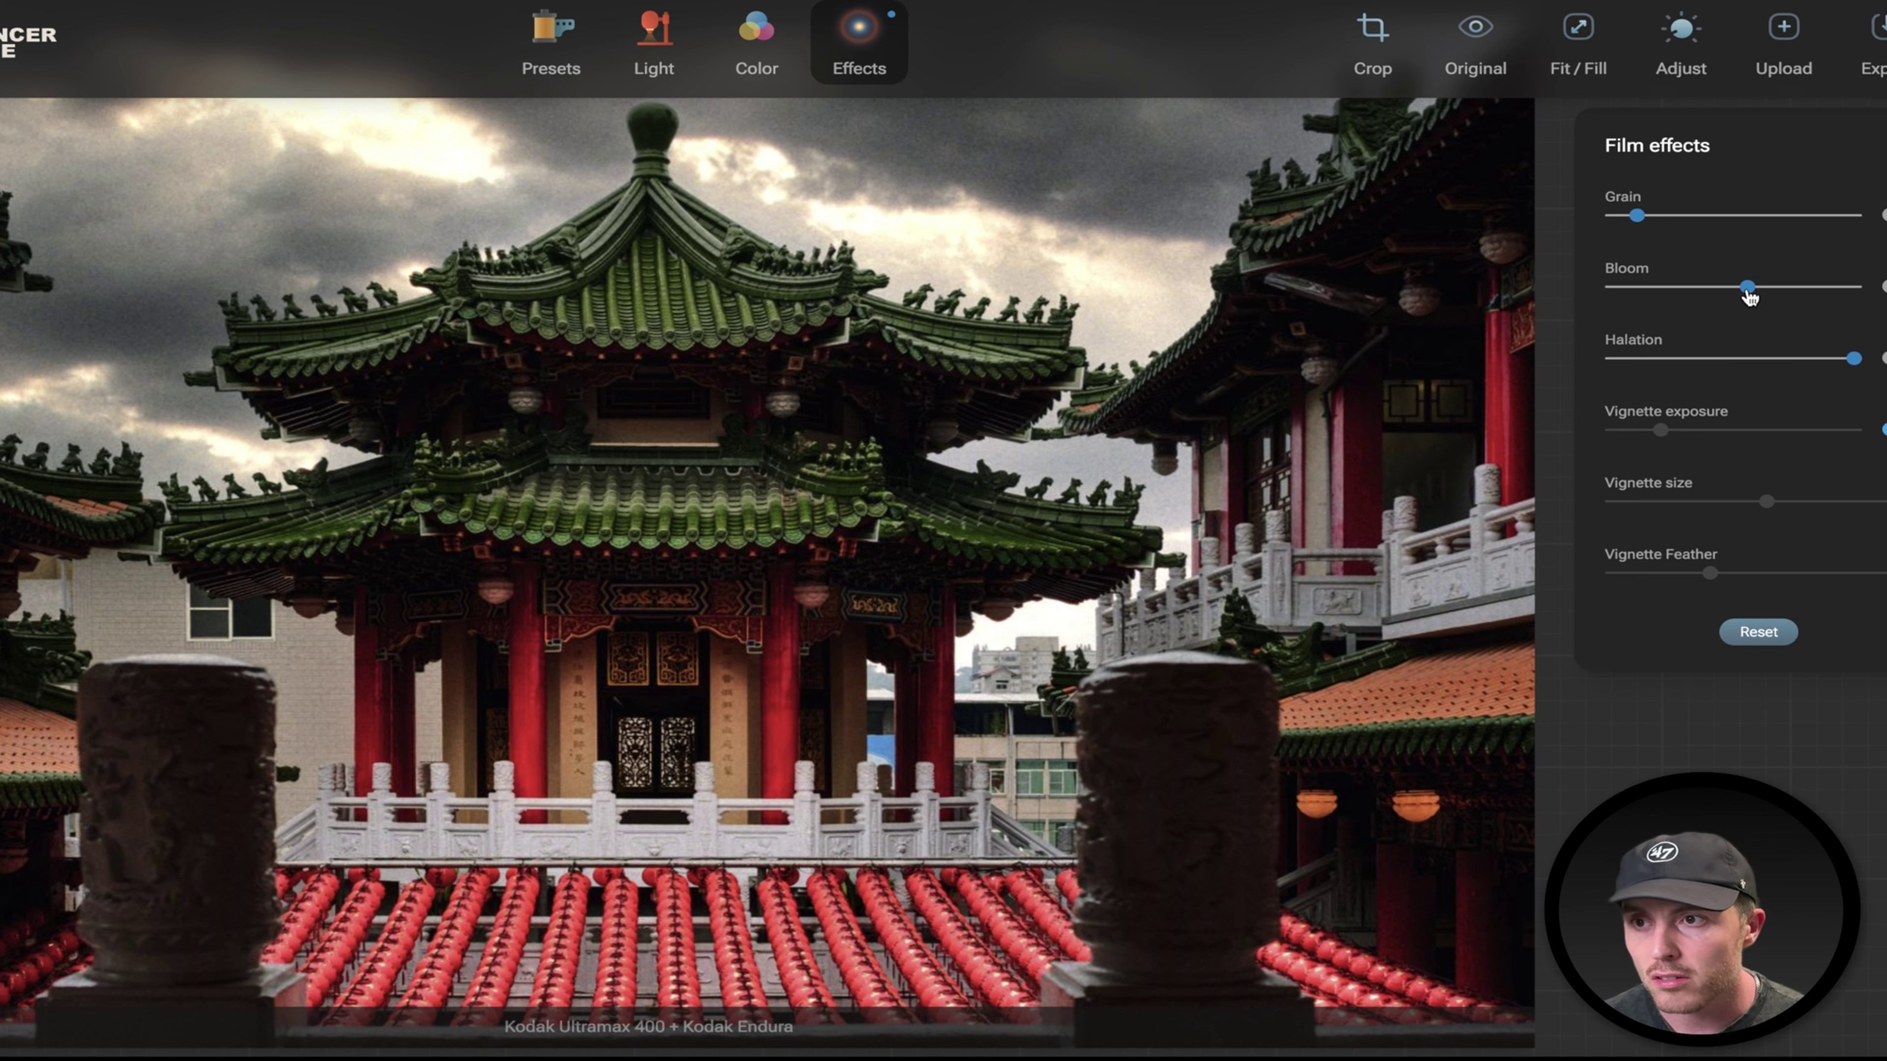
left_click_drag(1747, 288, 1854, 287)
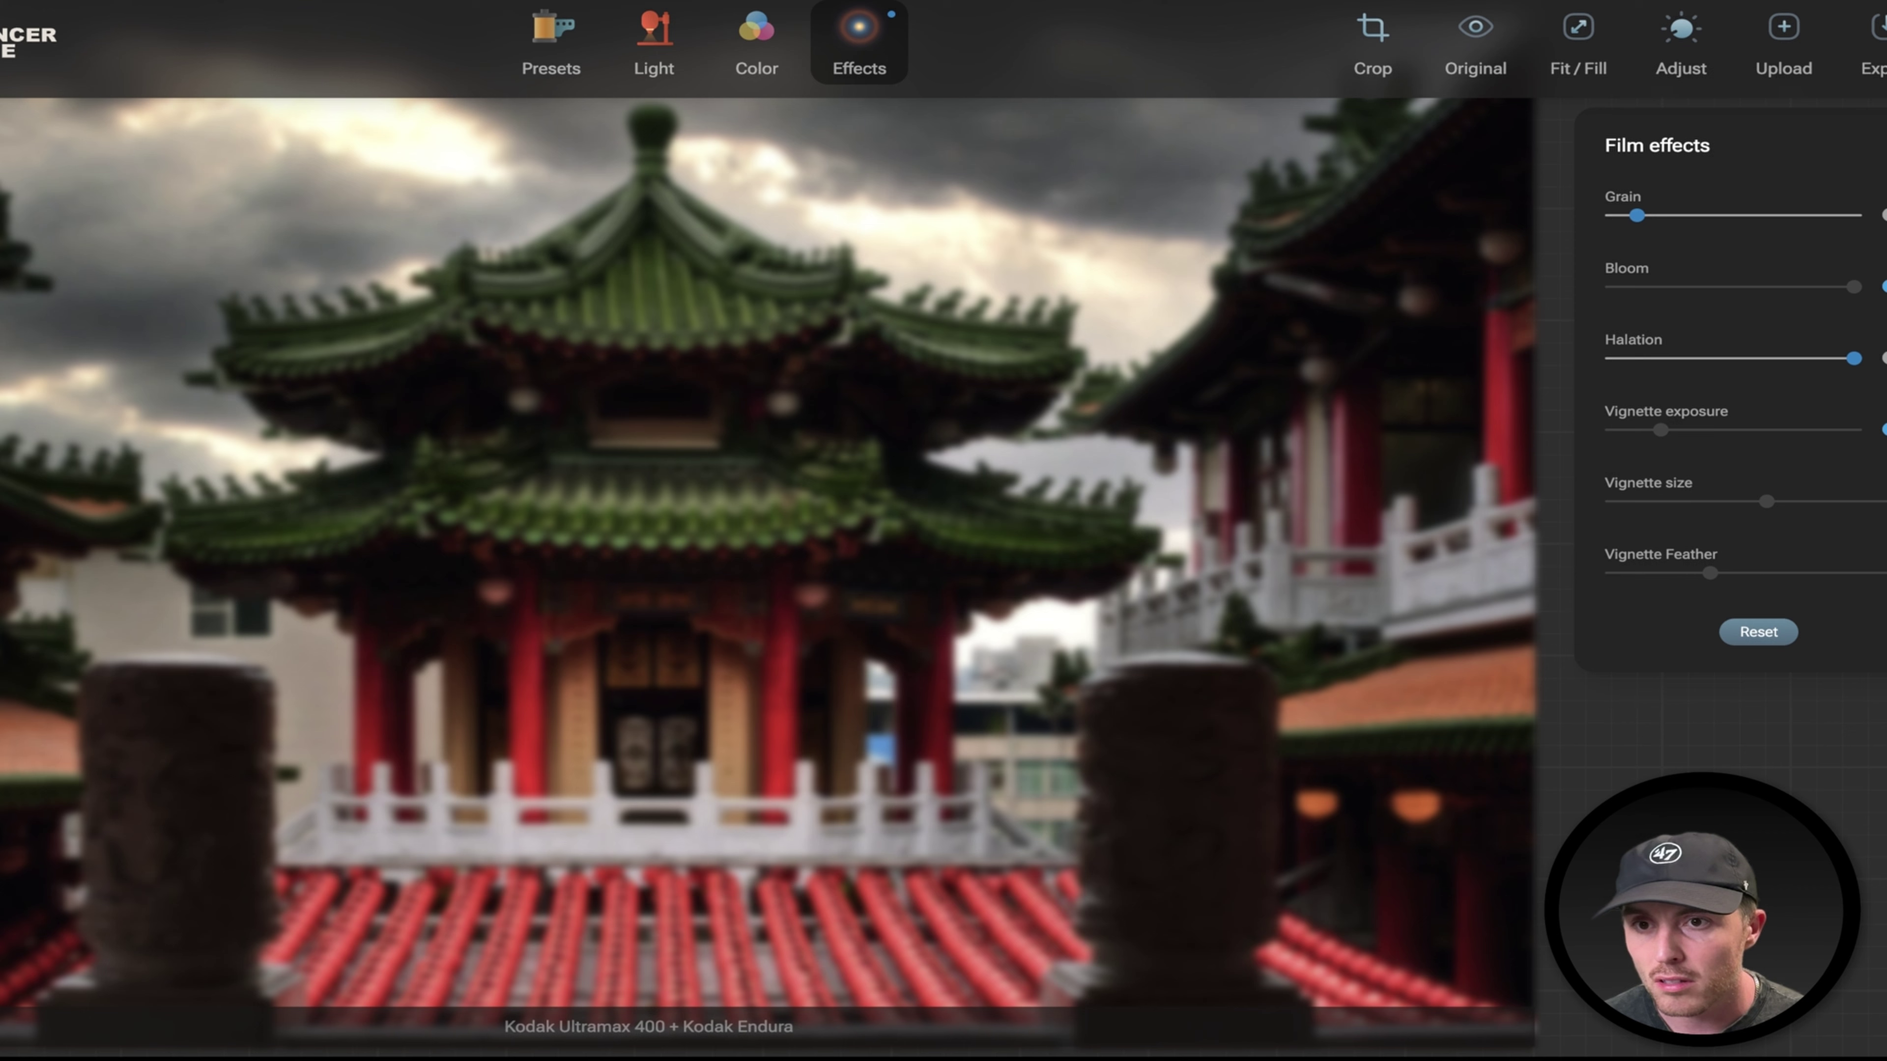
left_click(1884, 287)
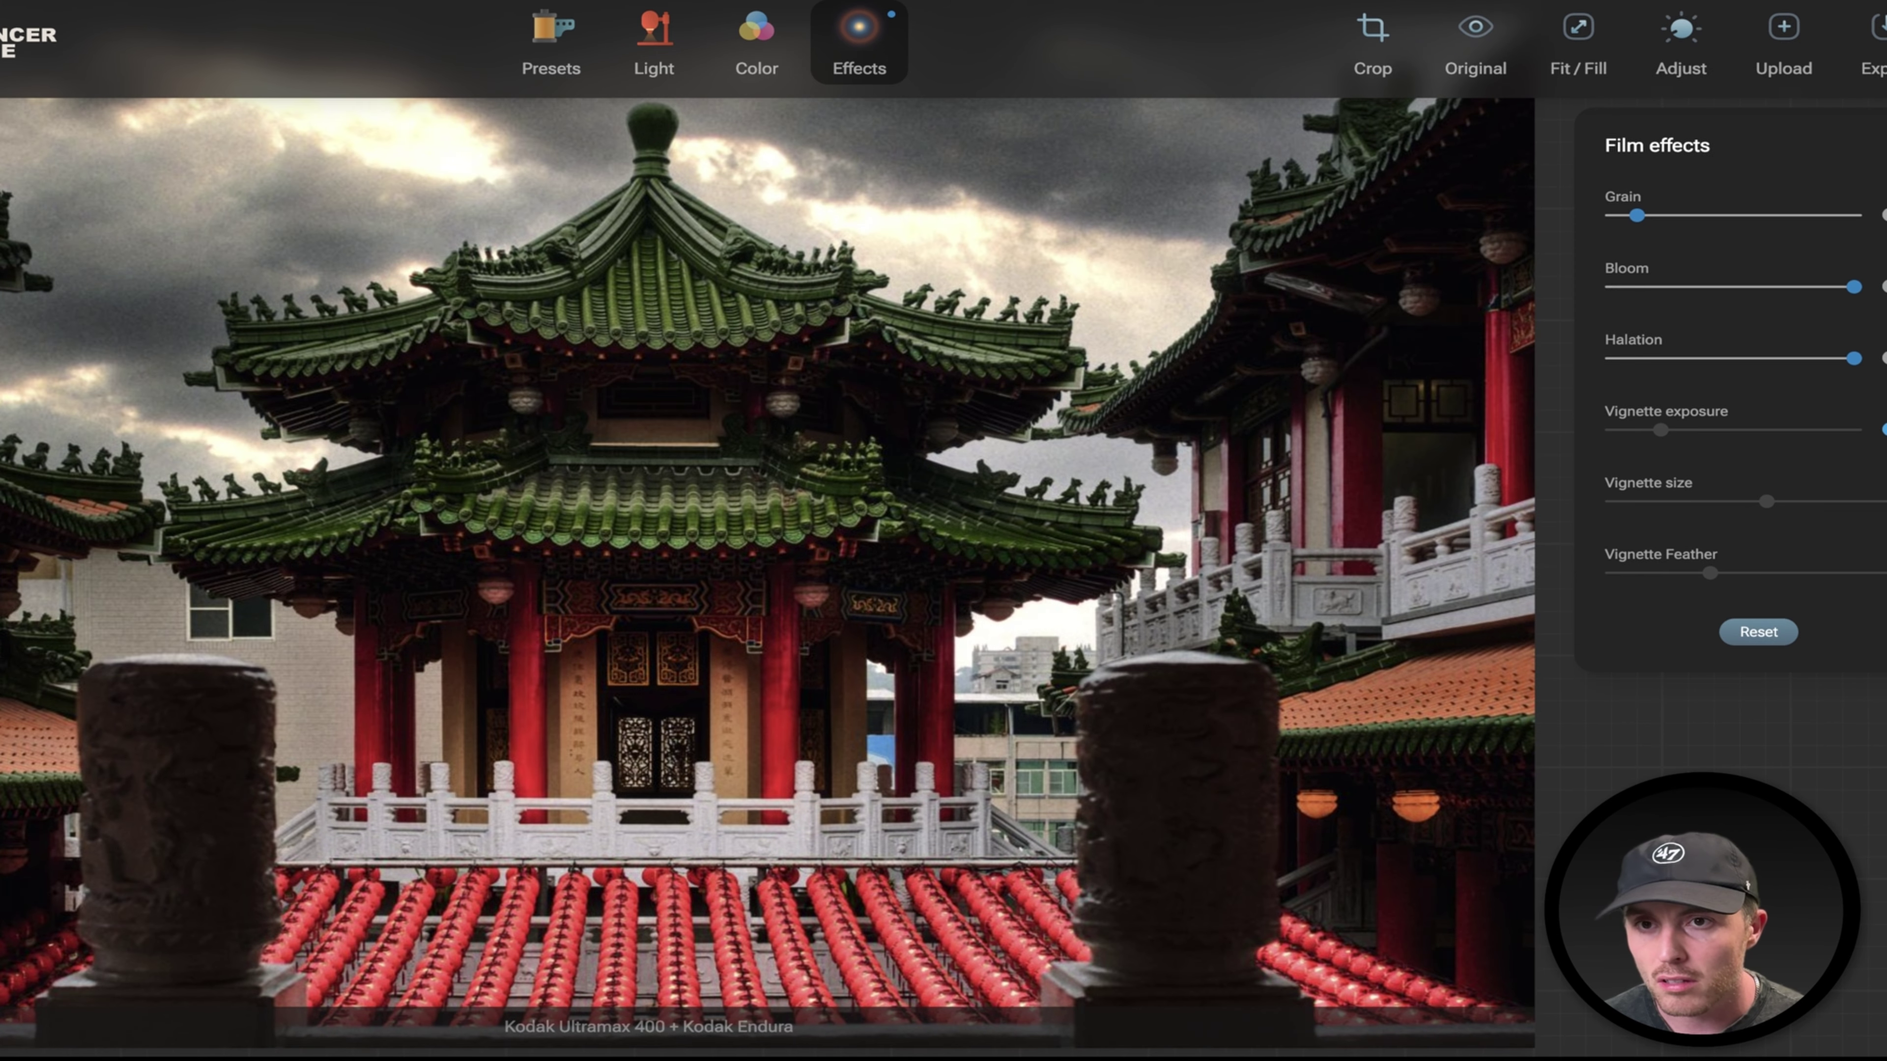
Set Grain to a little under a third, Bloom to just over half and Halation slightly higher than Bloom.
left_click_drag(1637, 216, 1680, 216)
left_click_drag(1846, 291, 1743, 289)
left_click_drag(1853, 361, 1382, 390)
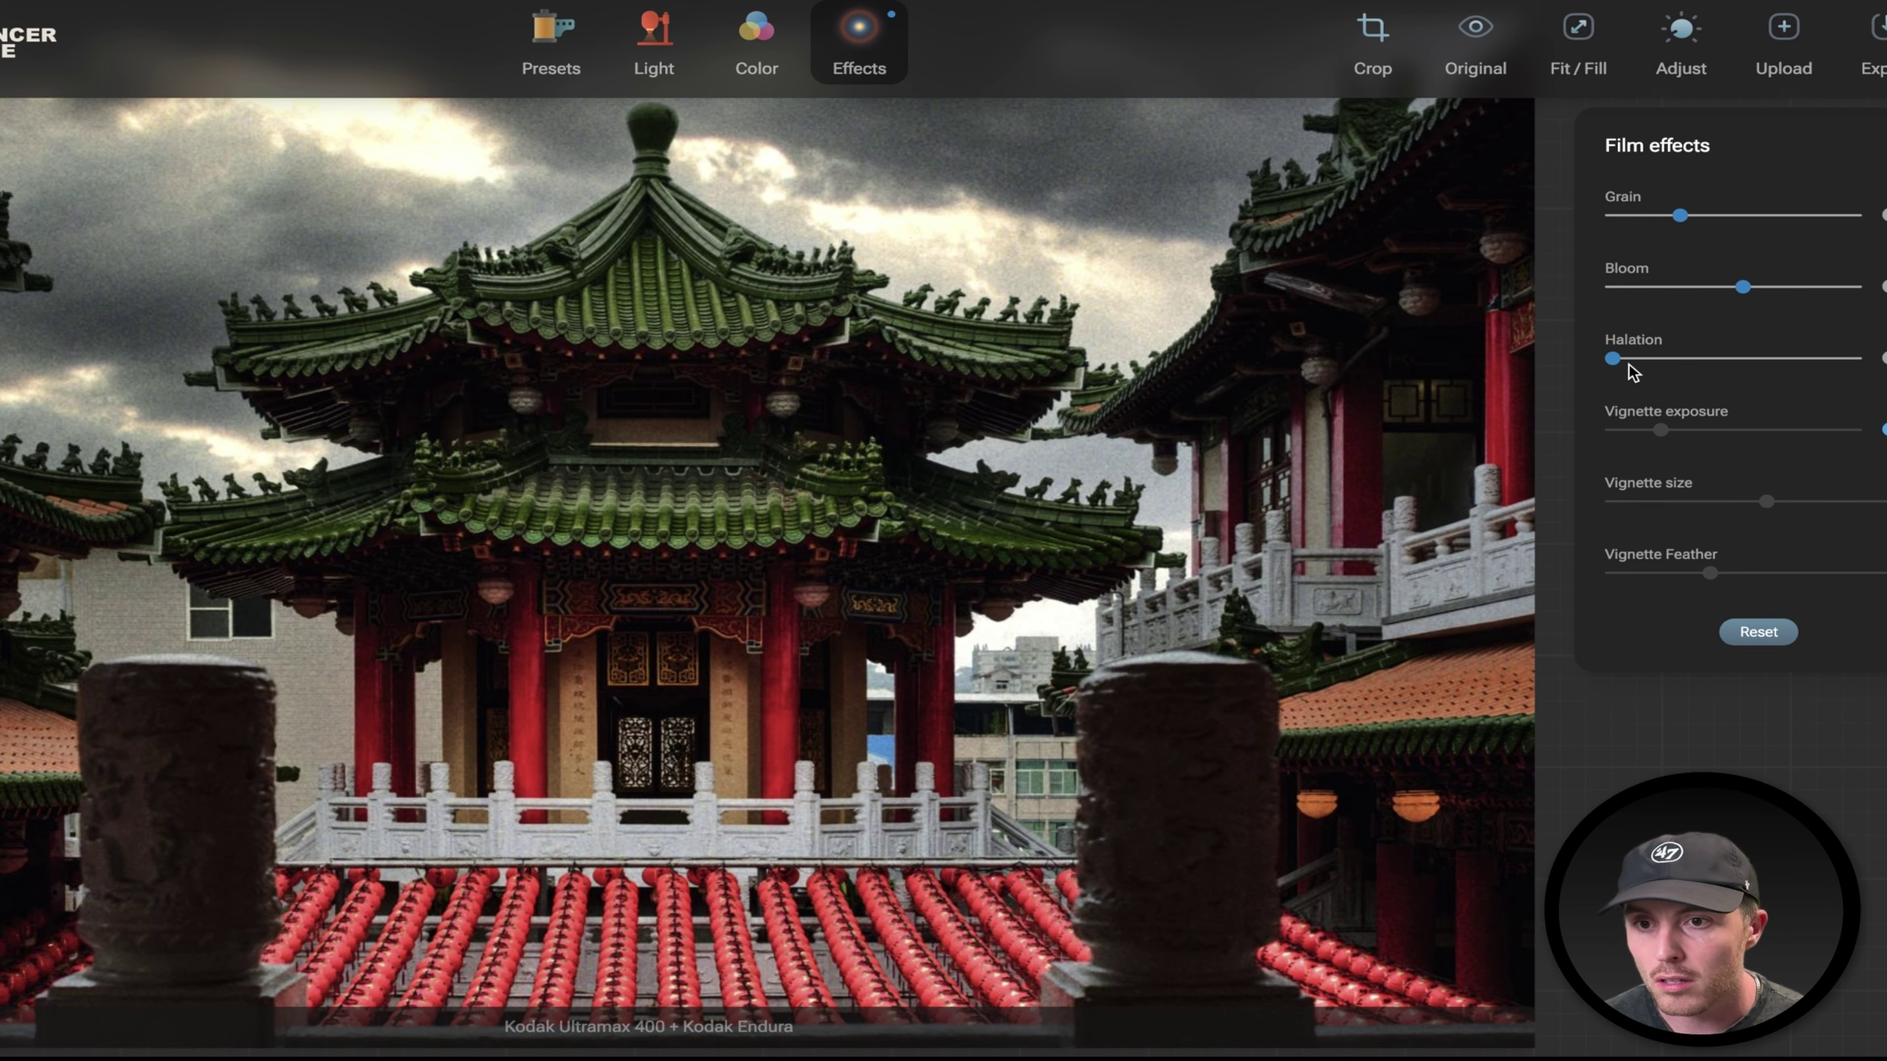
left_click_drag(1624, 362, 1760, 362)
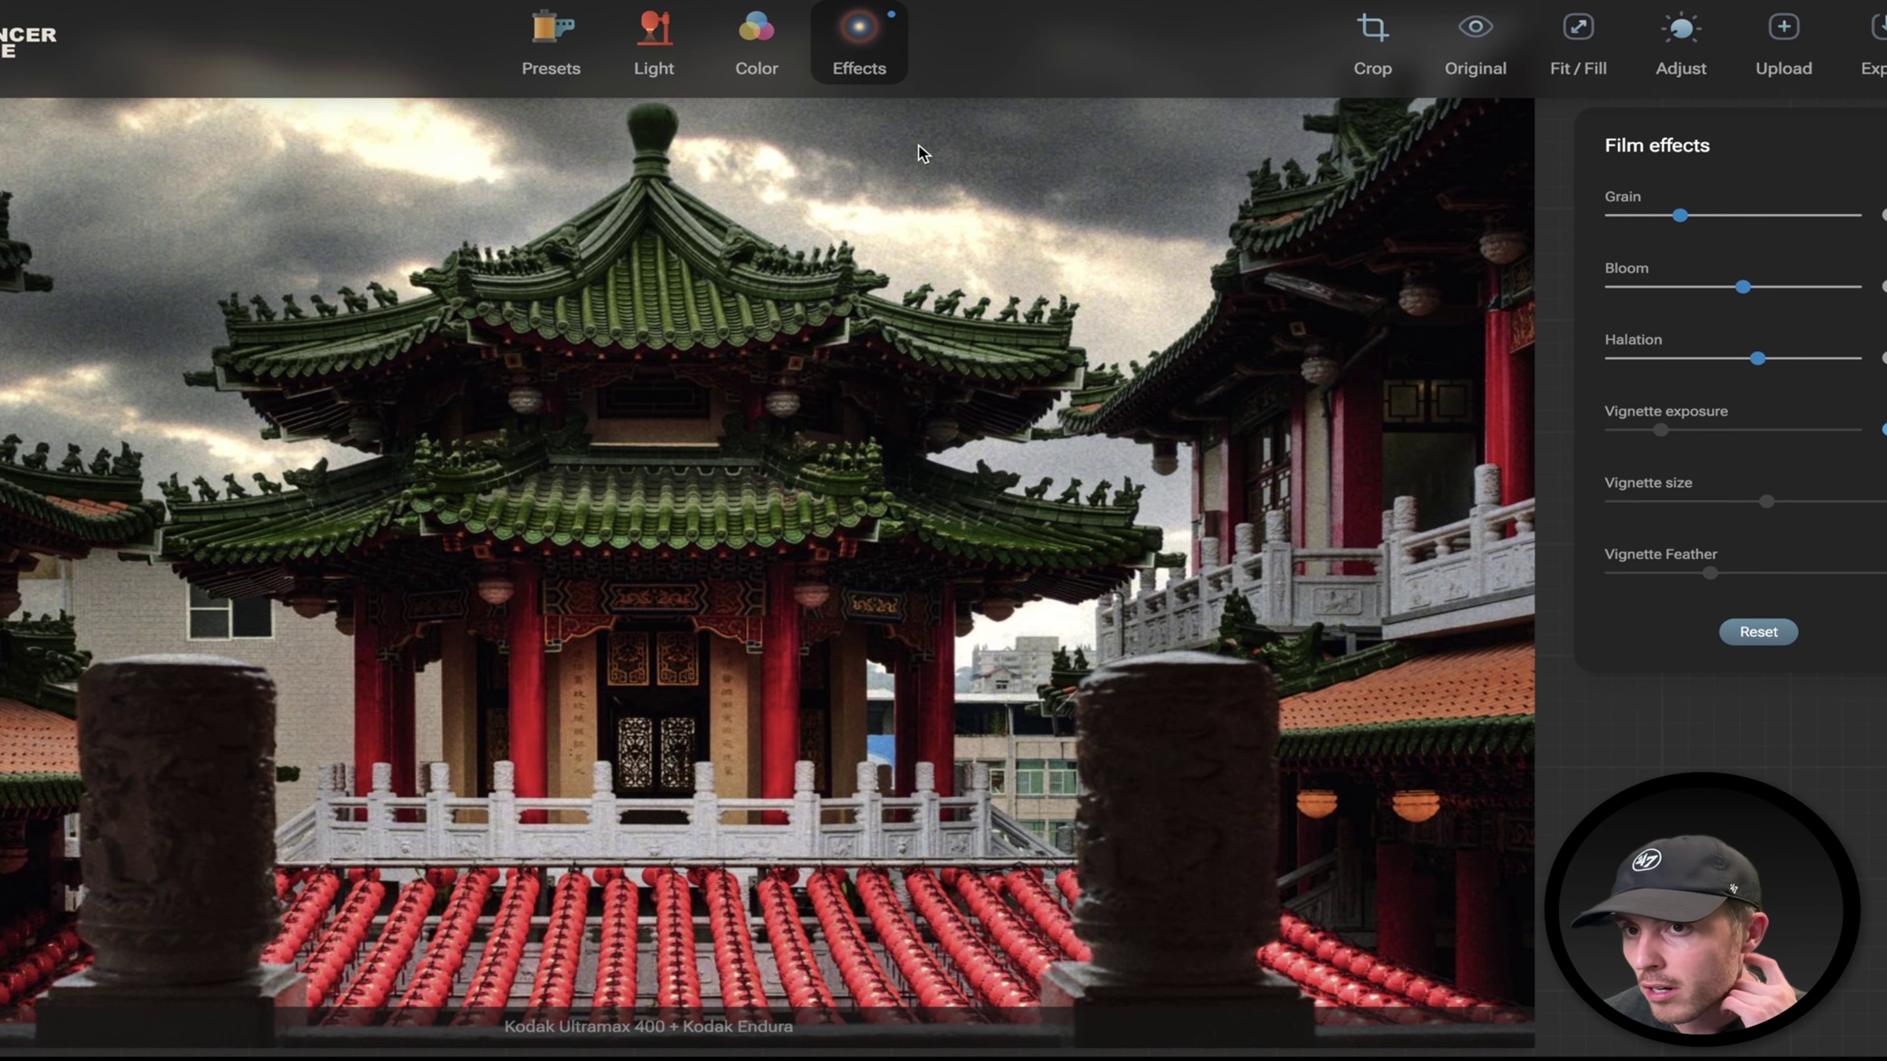
View the crop options, apply the full frame at 0.0° rotation, and show the original photo for comparison.
left_click(1373, 32)
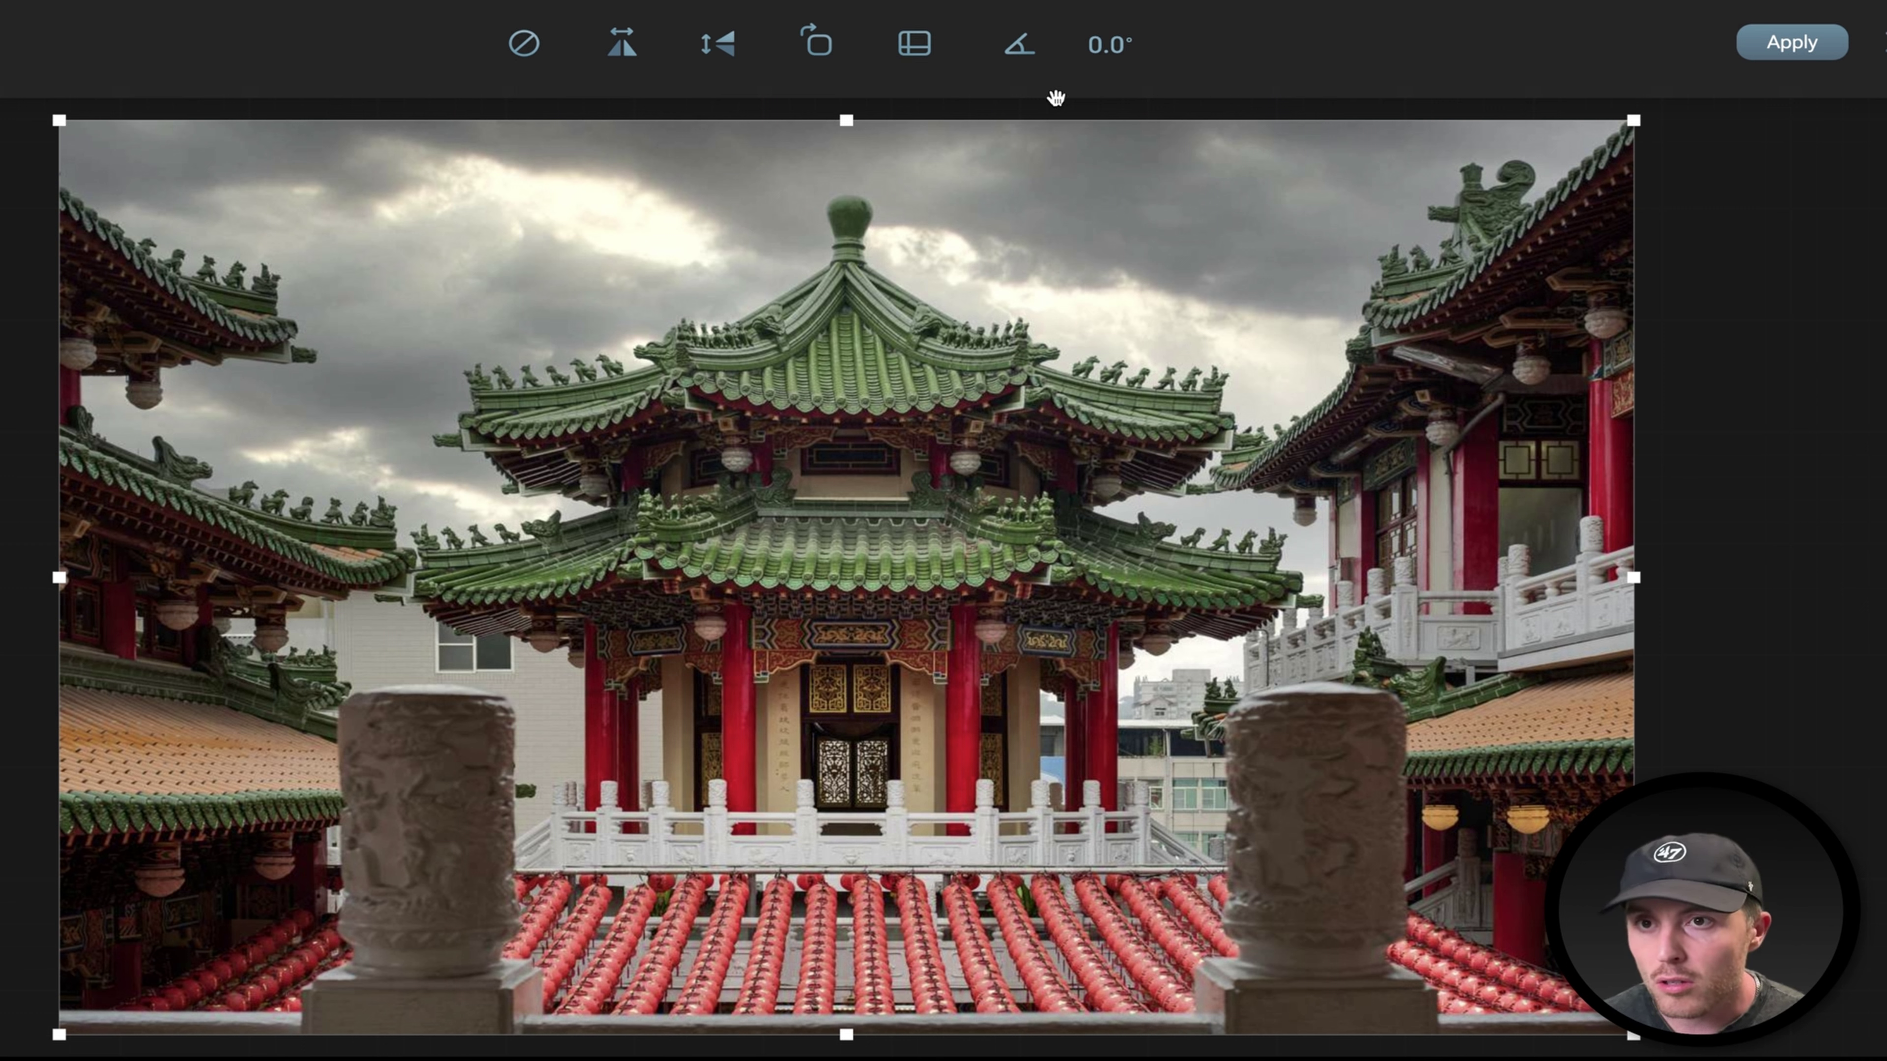
left_click(1808, 44)
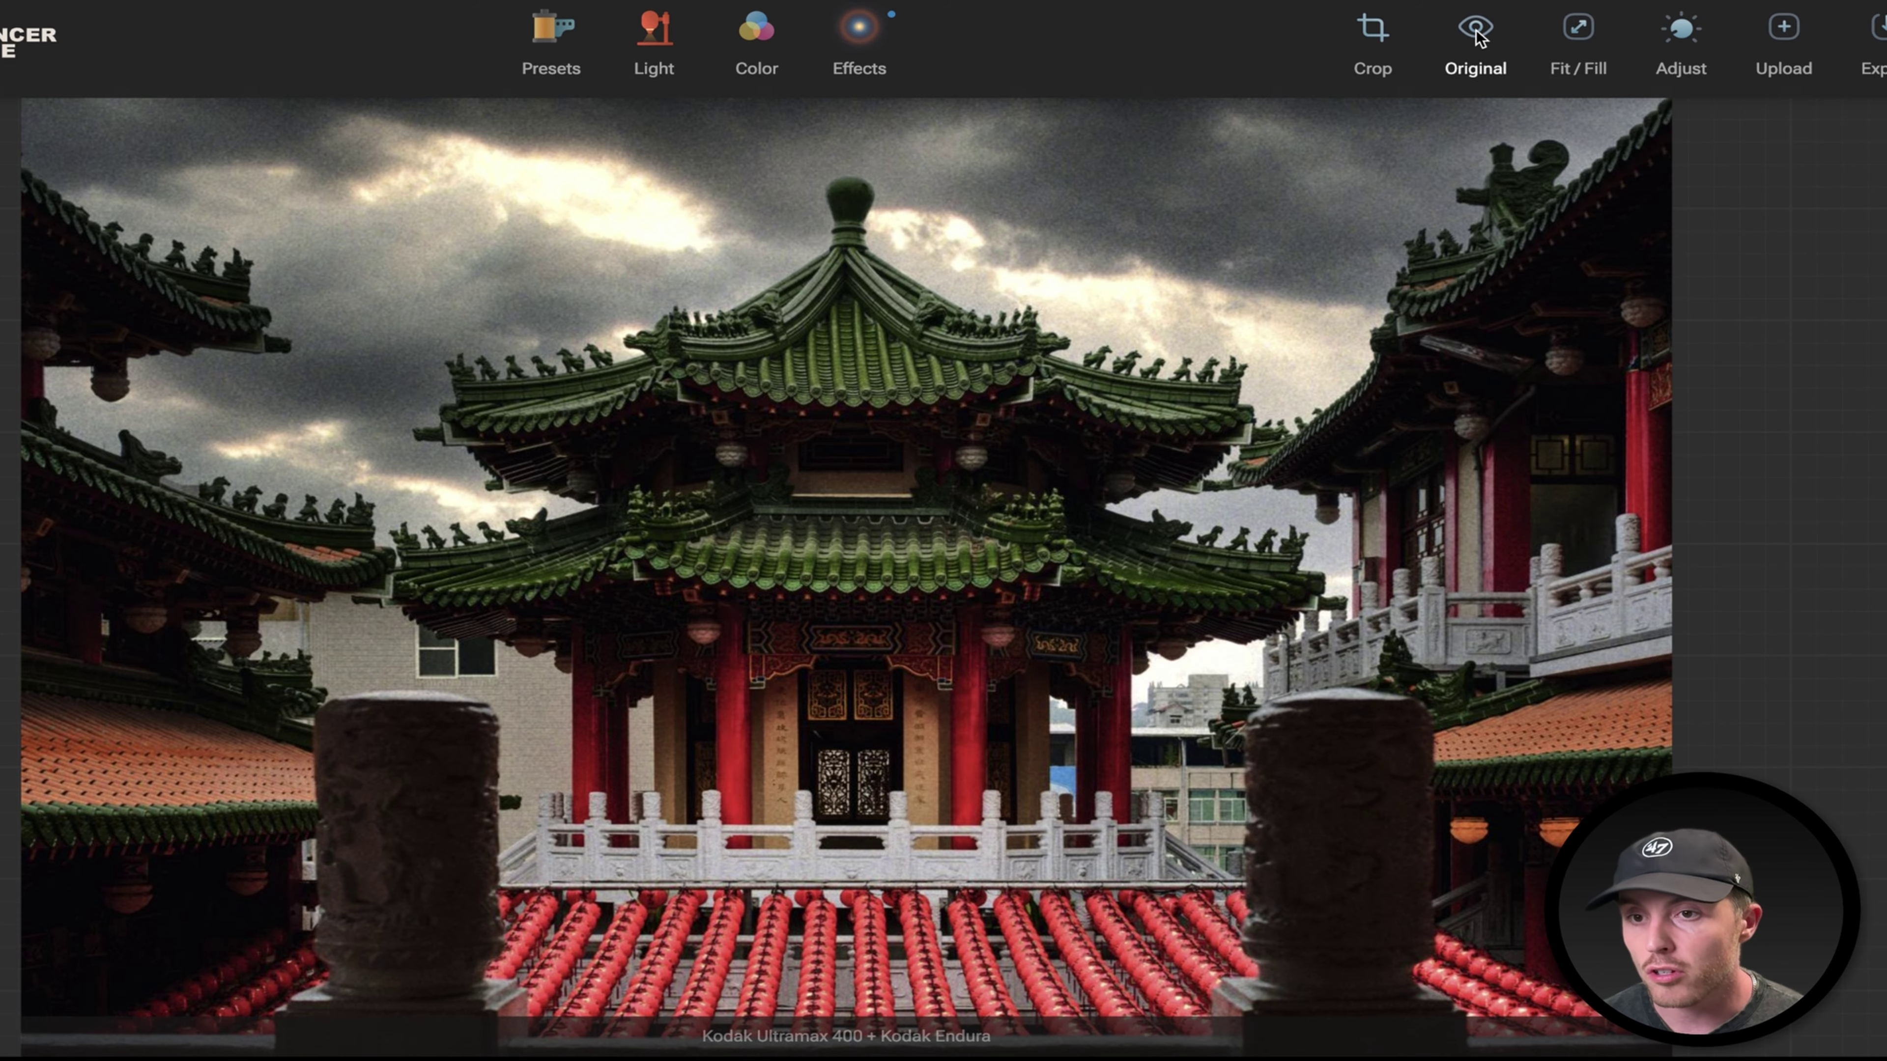
left_click(1476, 38)
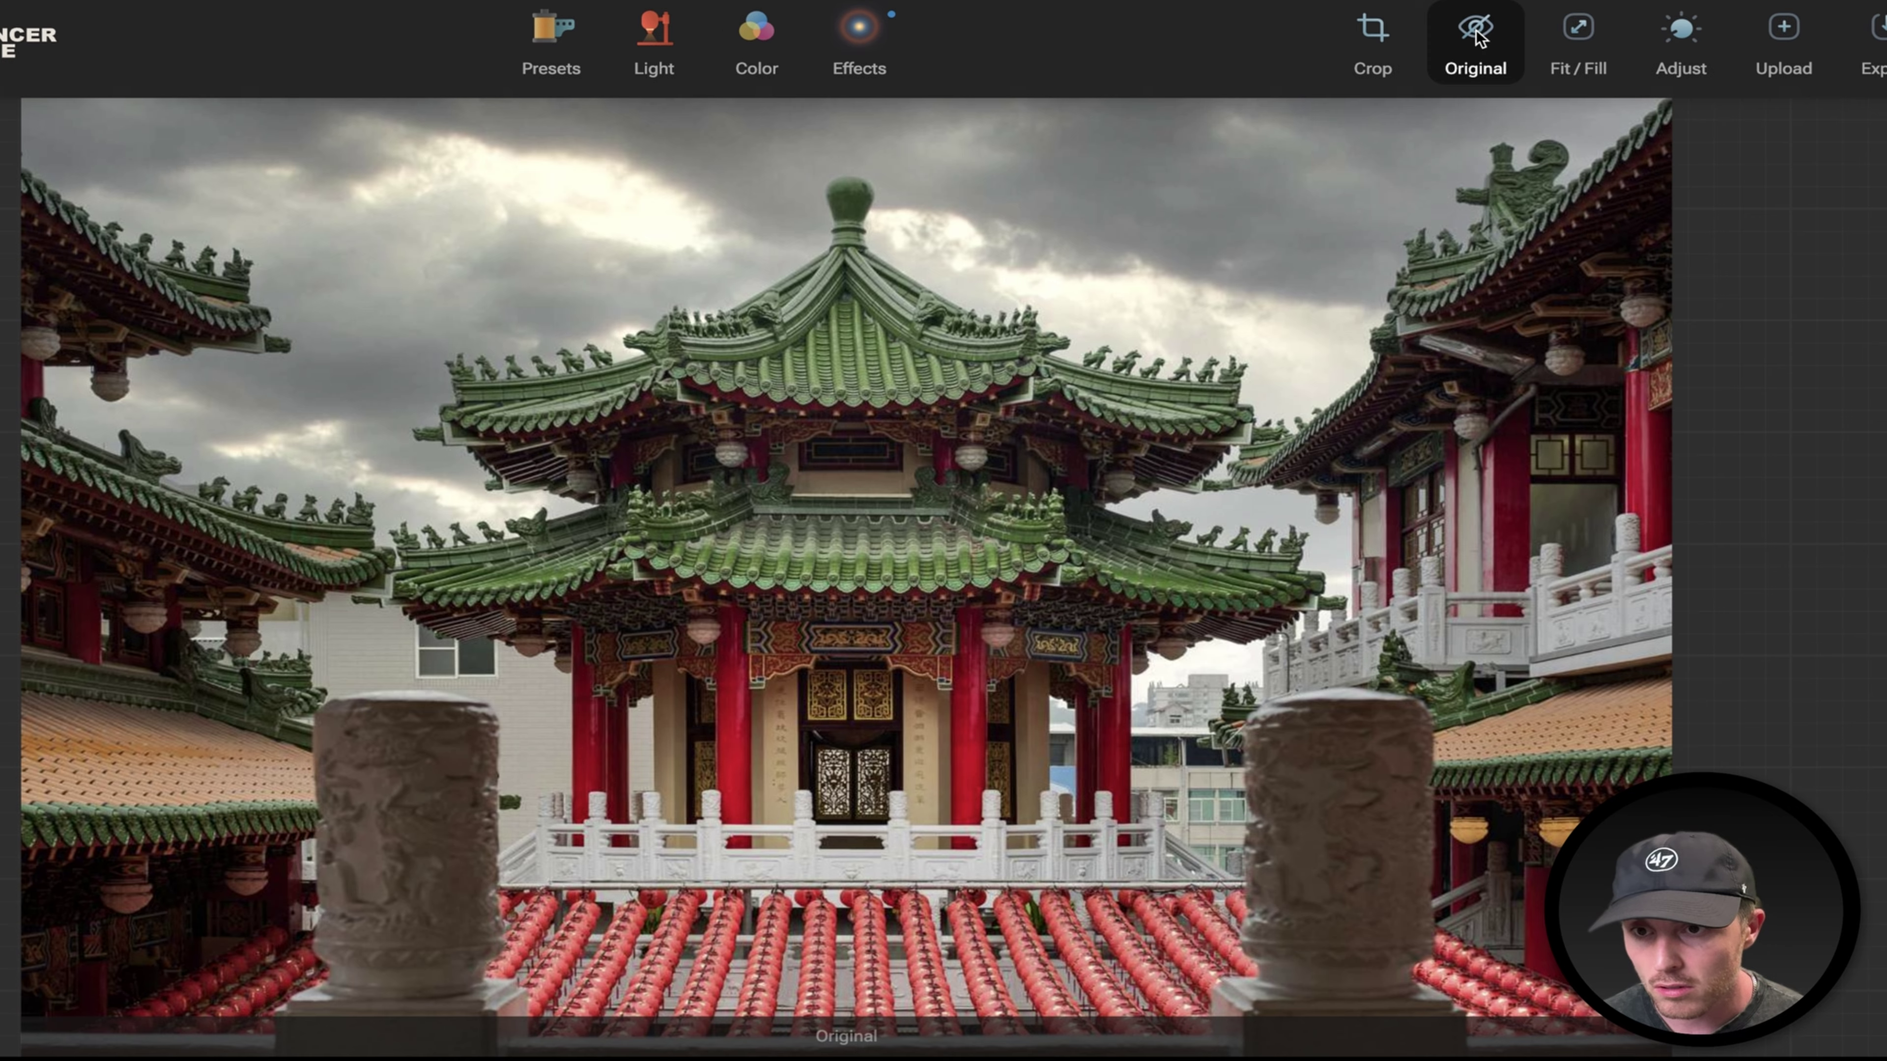
Compare the Kodak Ultramax 400 + Kodak Endura look with the original photo several times.
left_click(1477, 37)
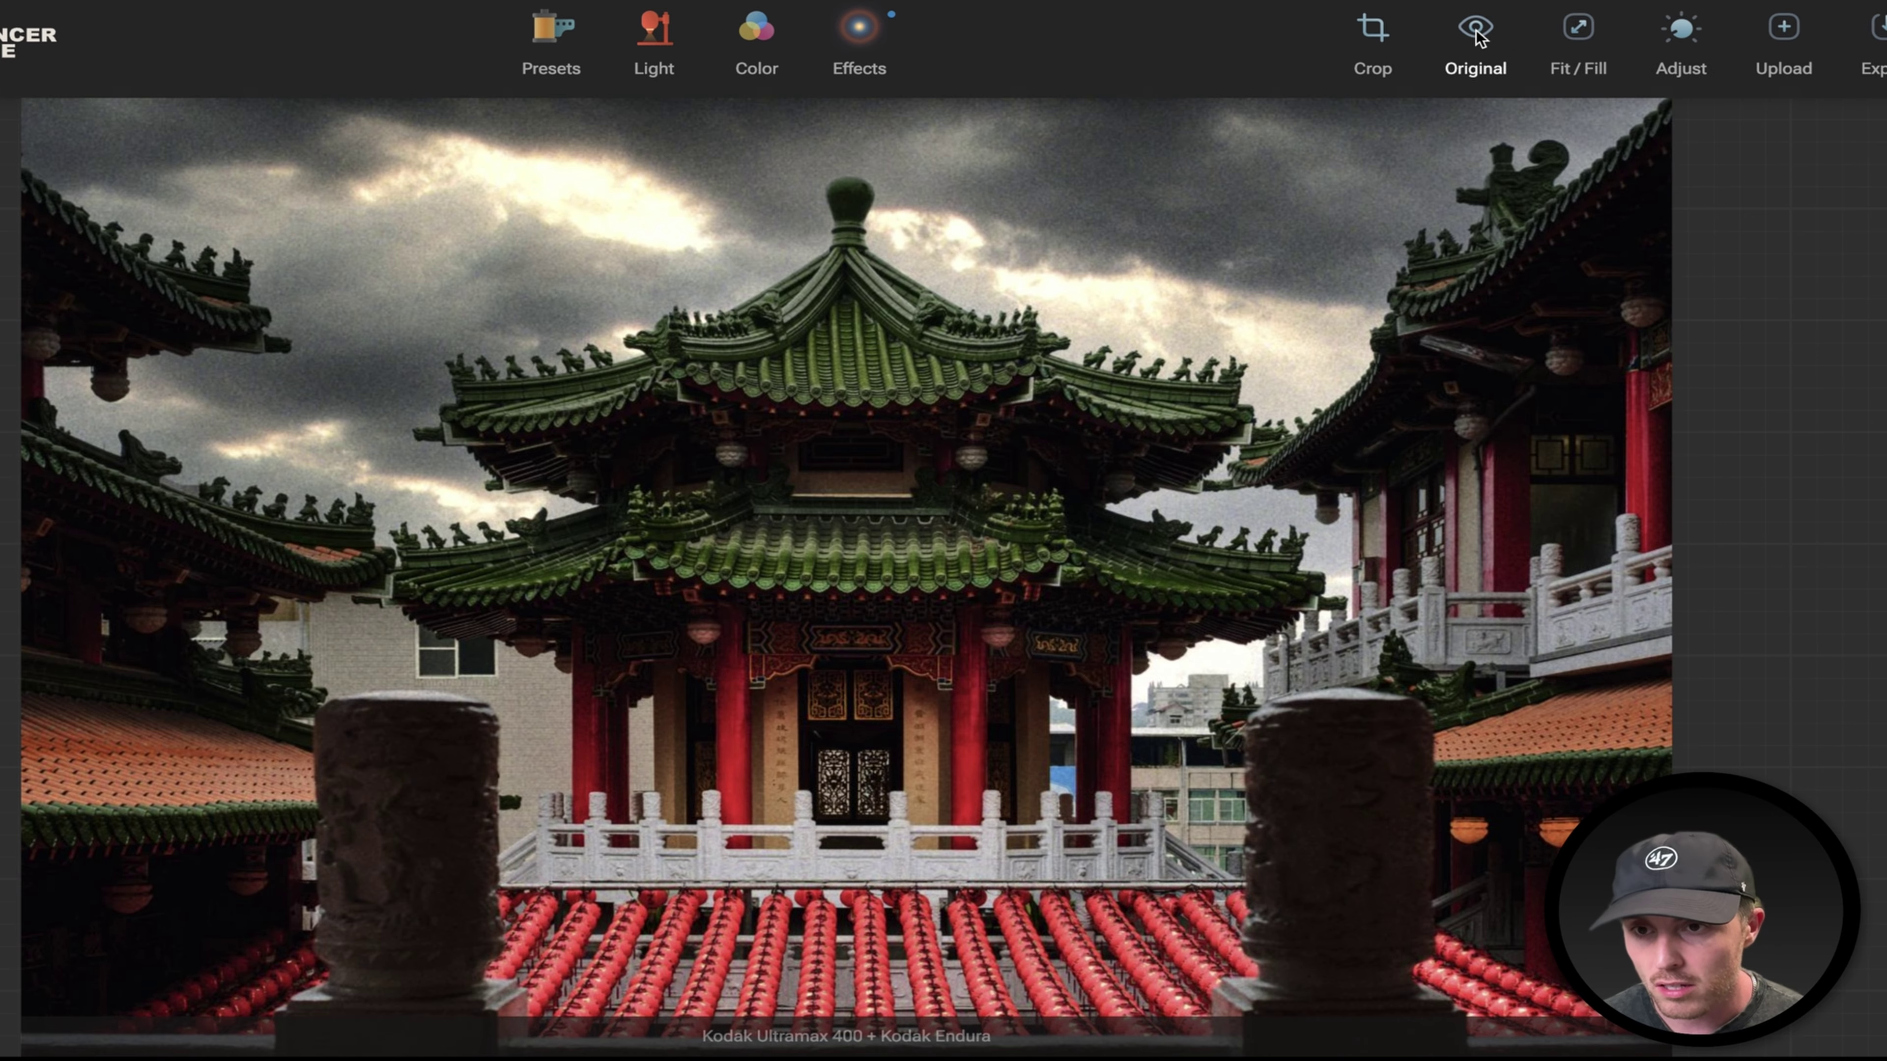
left_click(1477, 38)
left_click(1476, 37)
left_click(1477, 37)
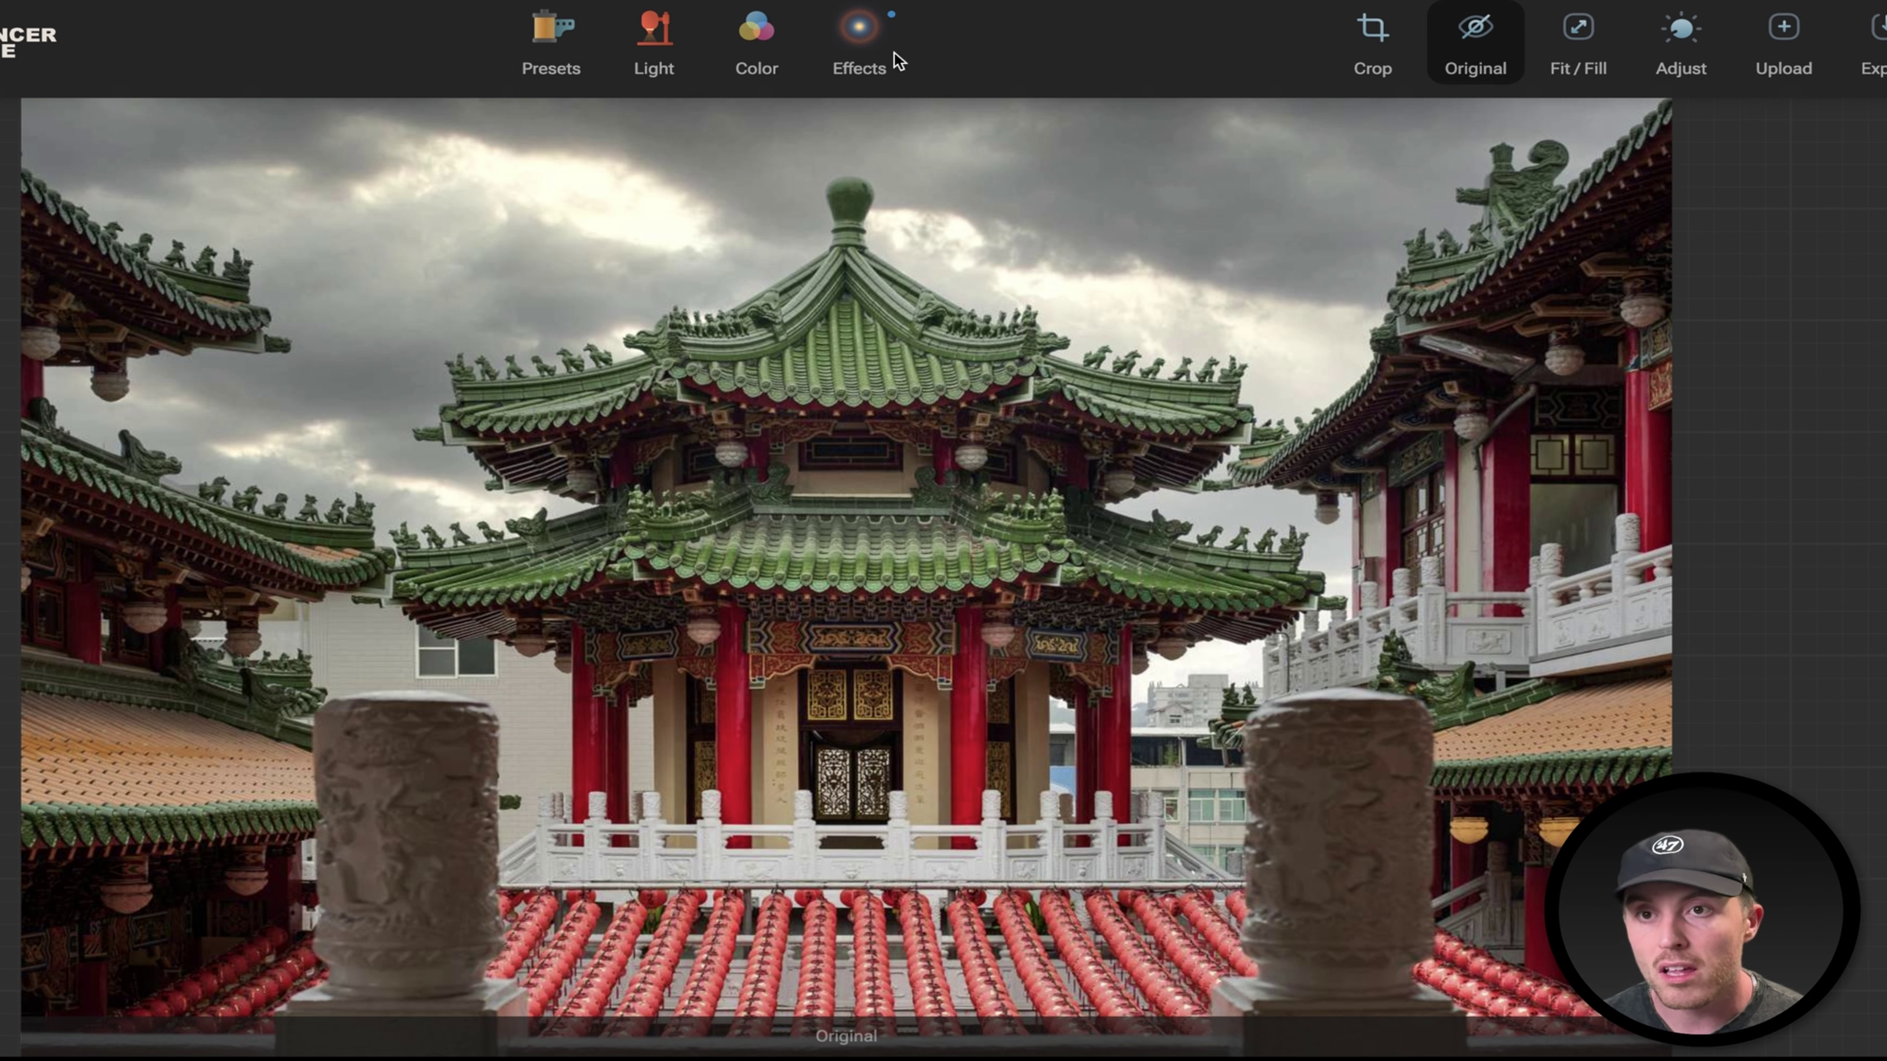
Apply a brighter, lower-contrast light variation to the temple photo and compare it with the original.
left_click(670, 30)
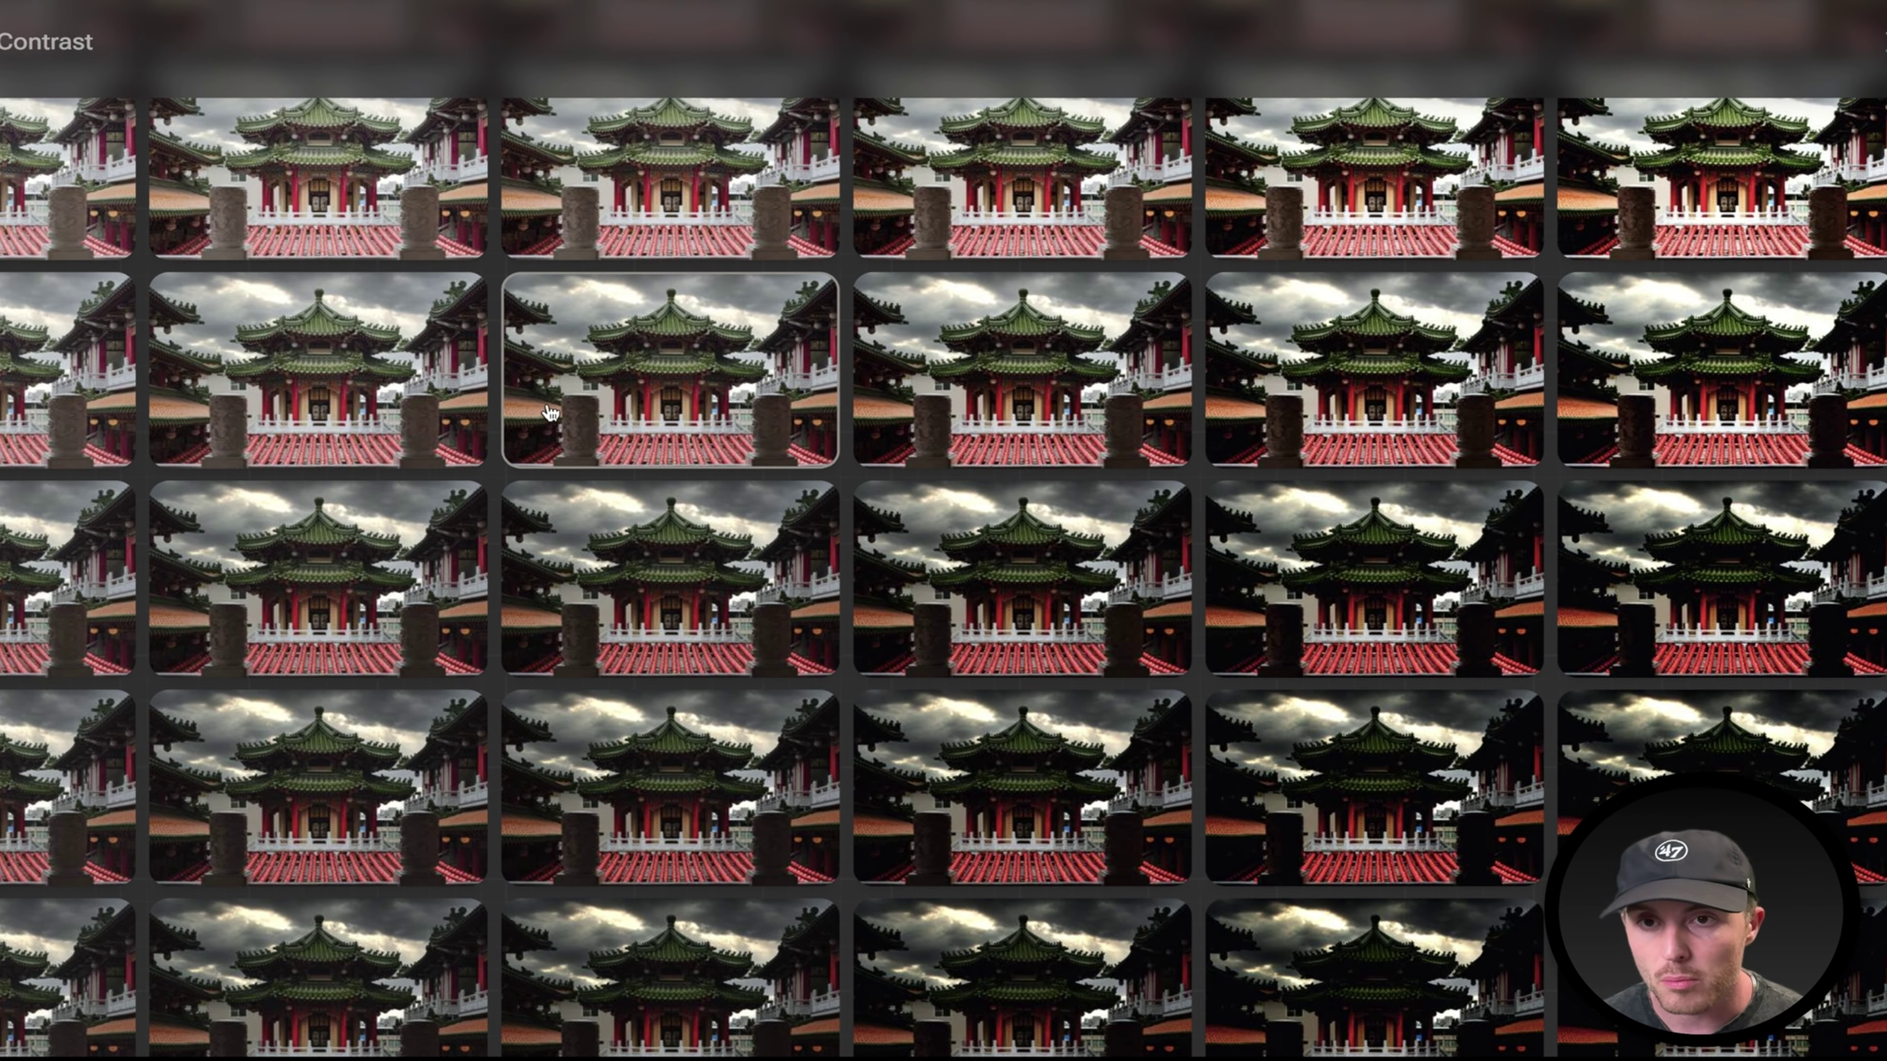
left_click(549, 414)
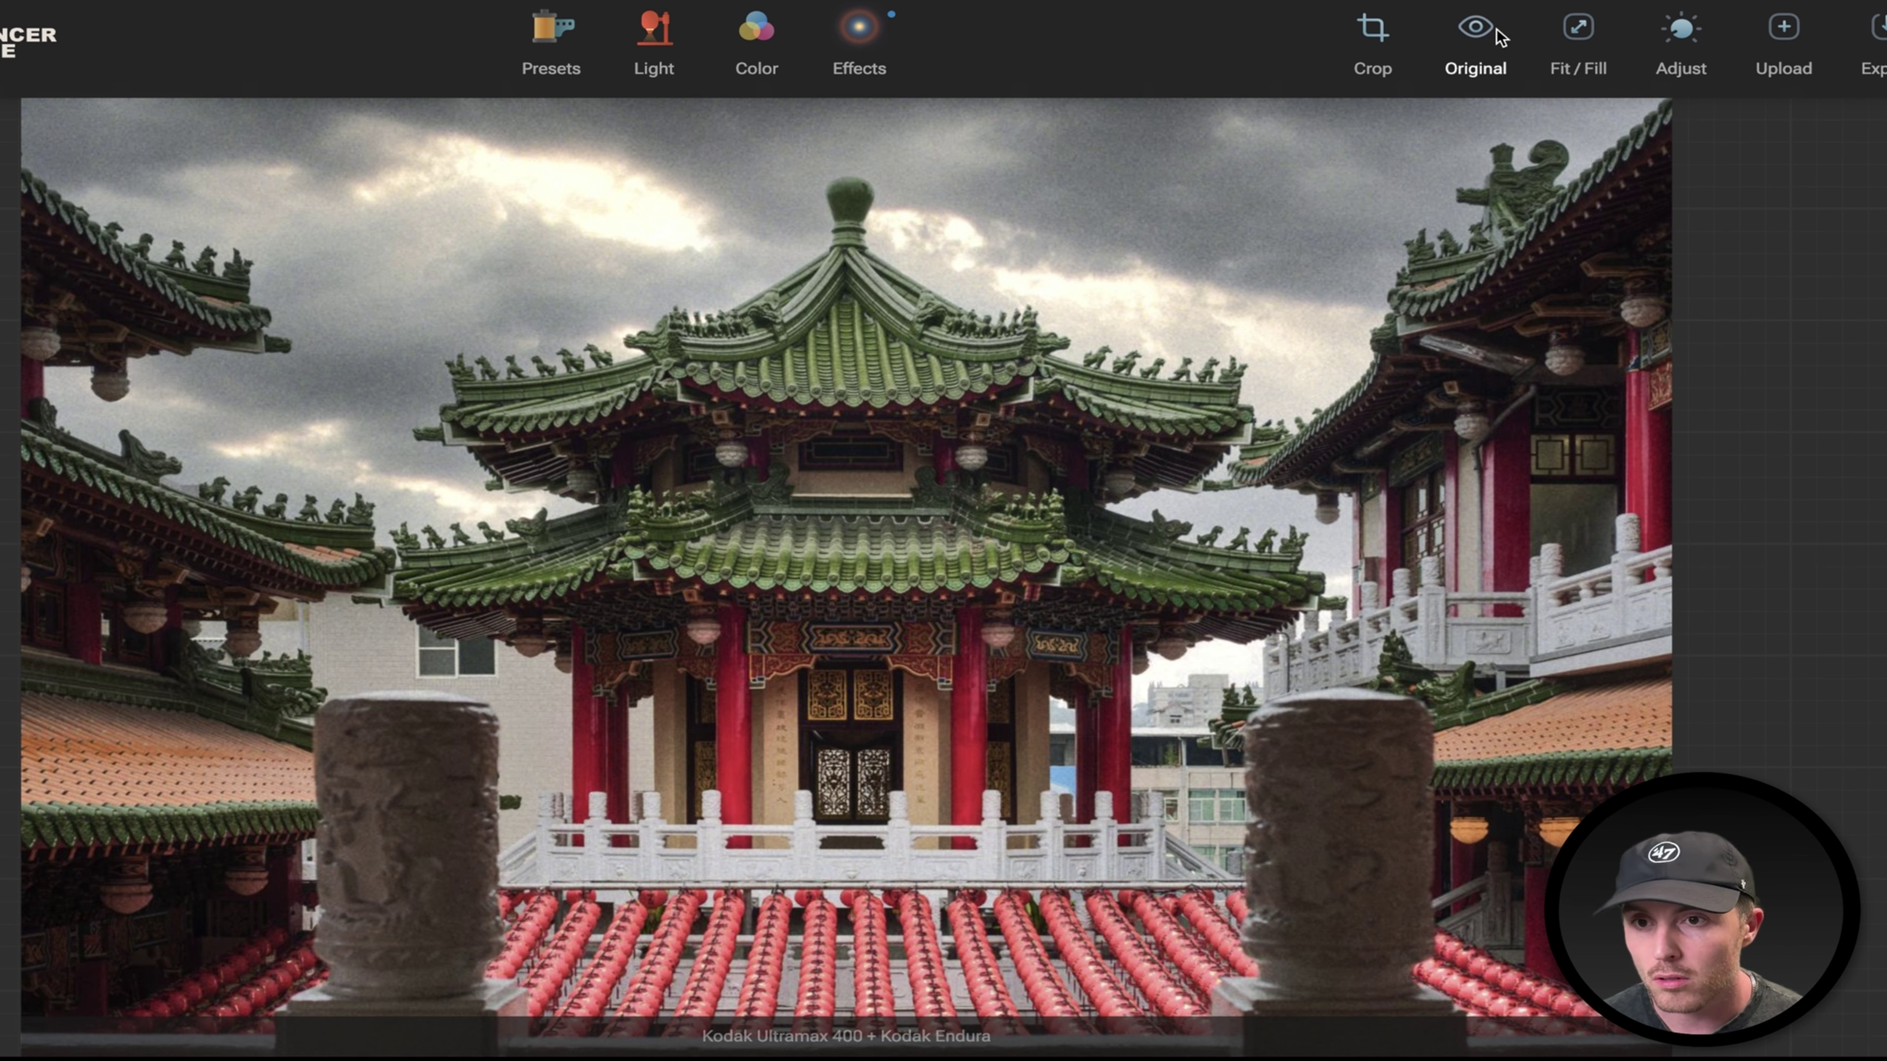
left_click(1499, 34)
left_click(1495, 39)
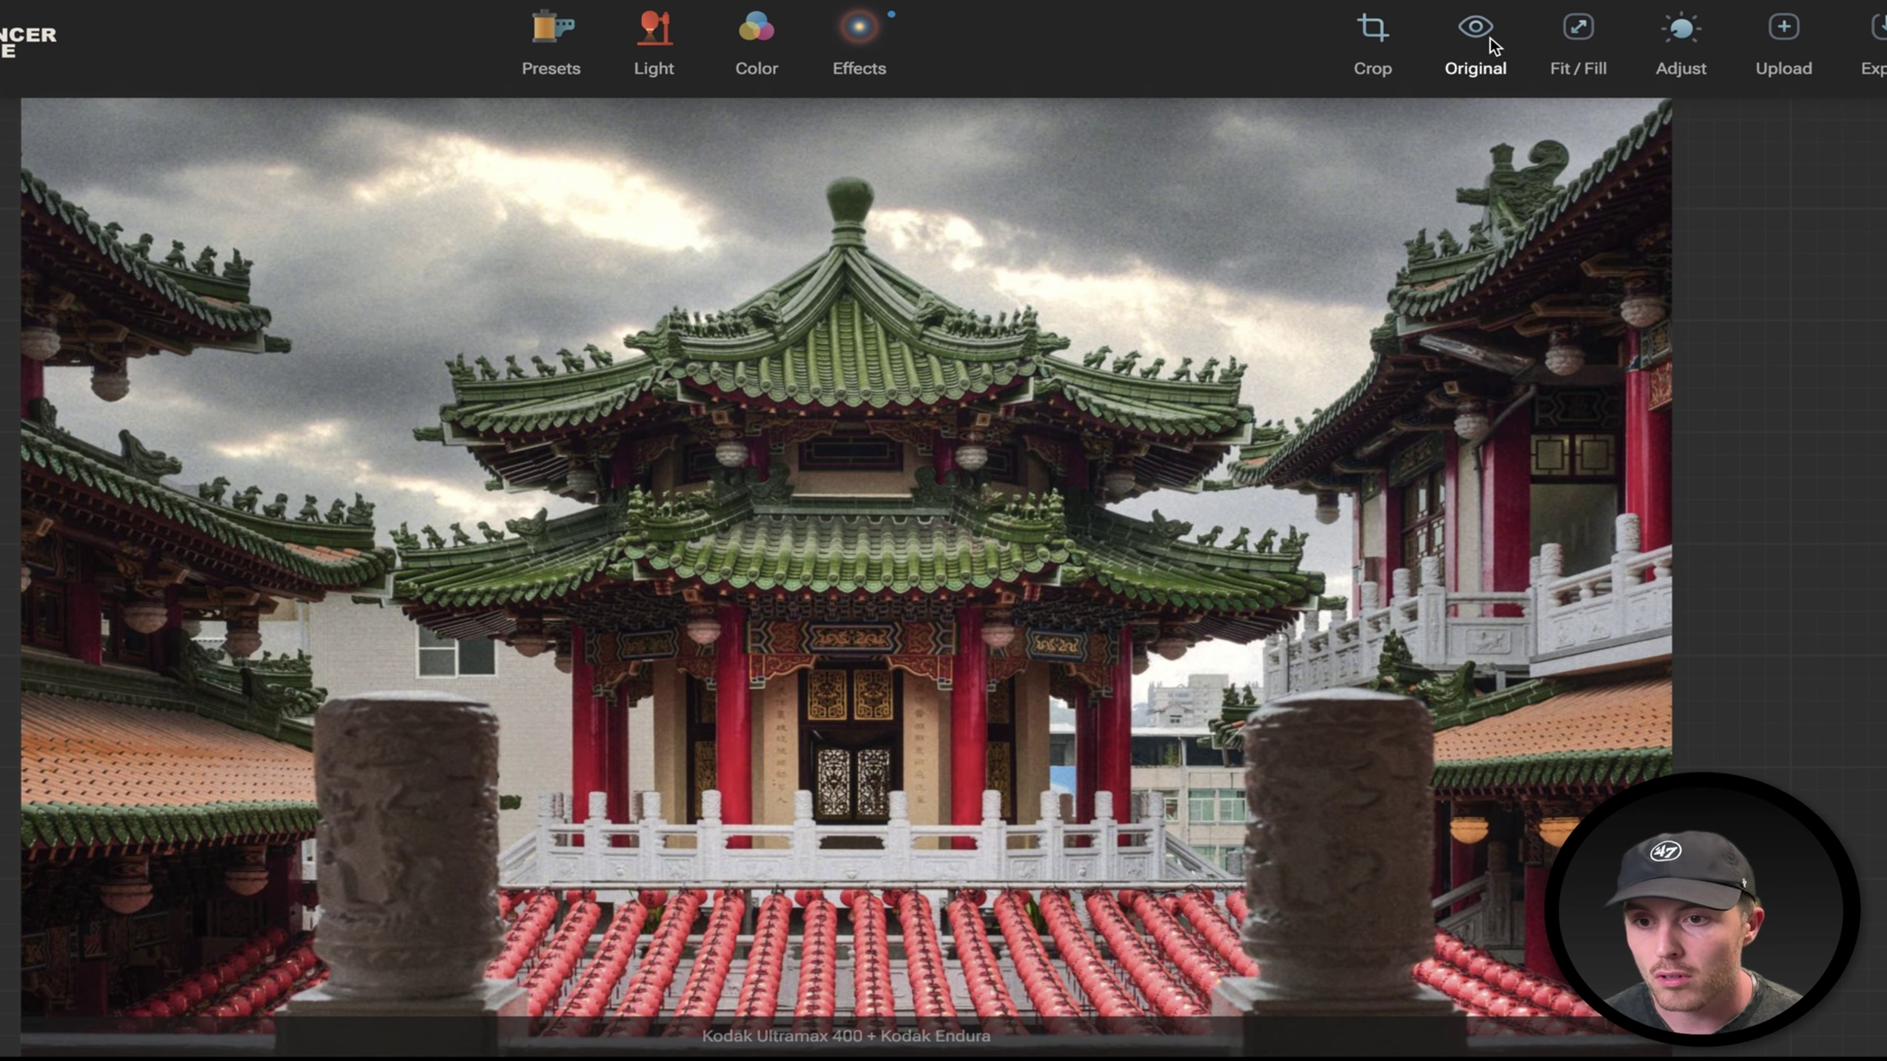
left_click(1490, 42)
left_click(1481, 45)
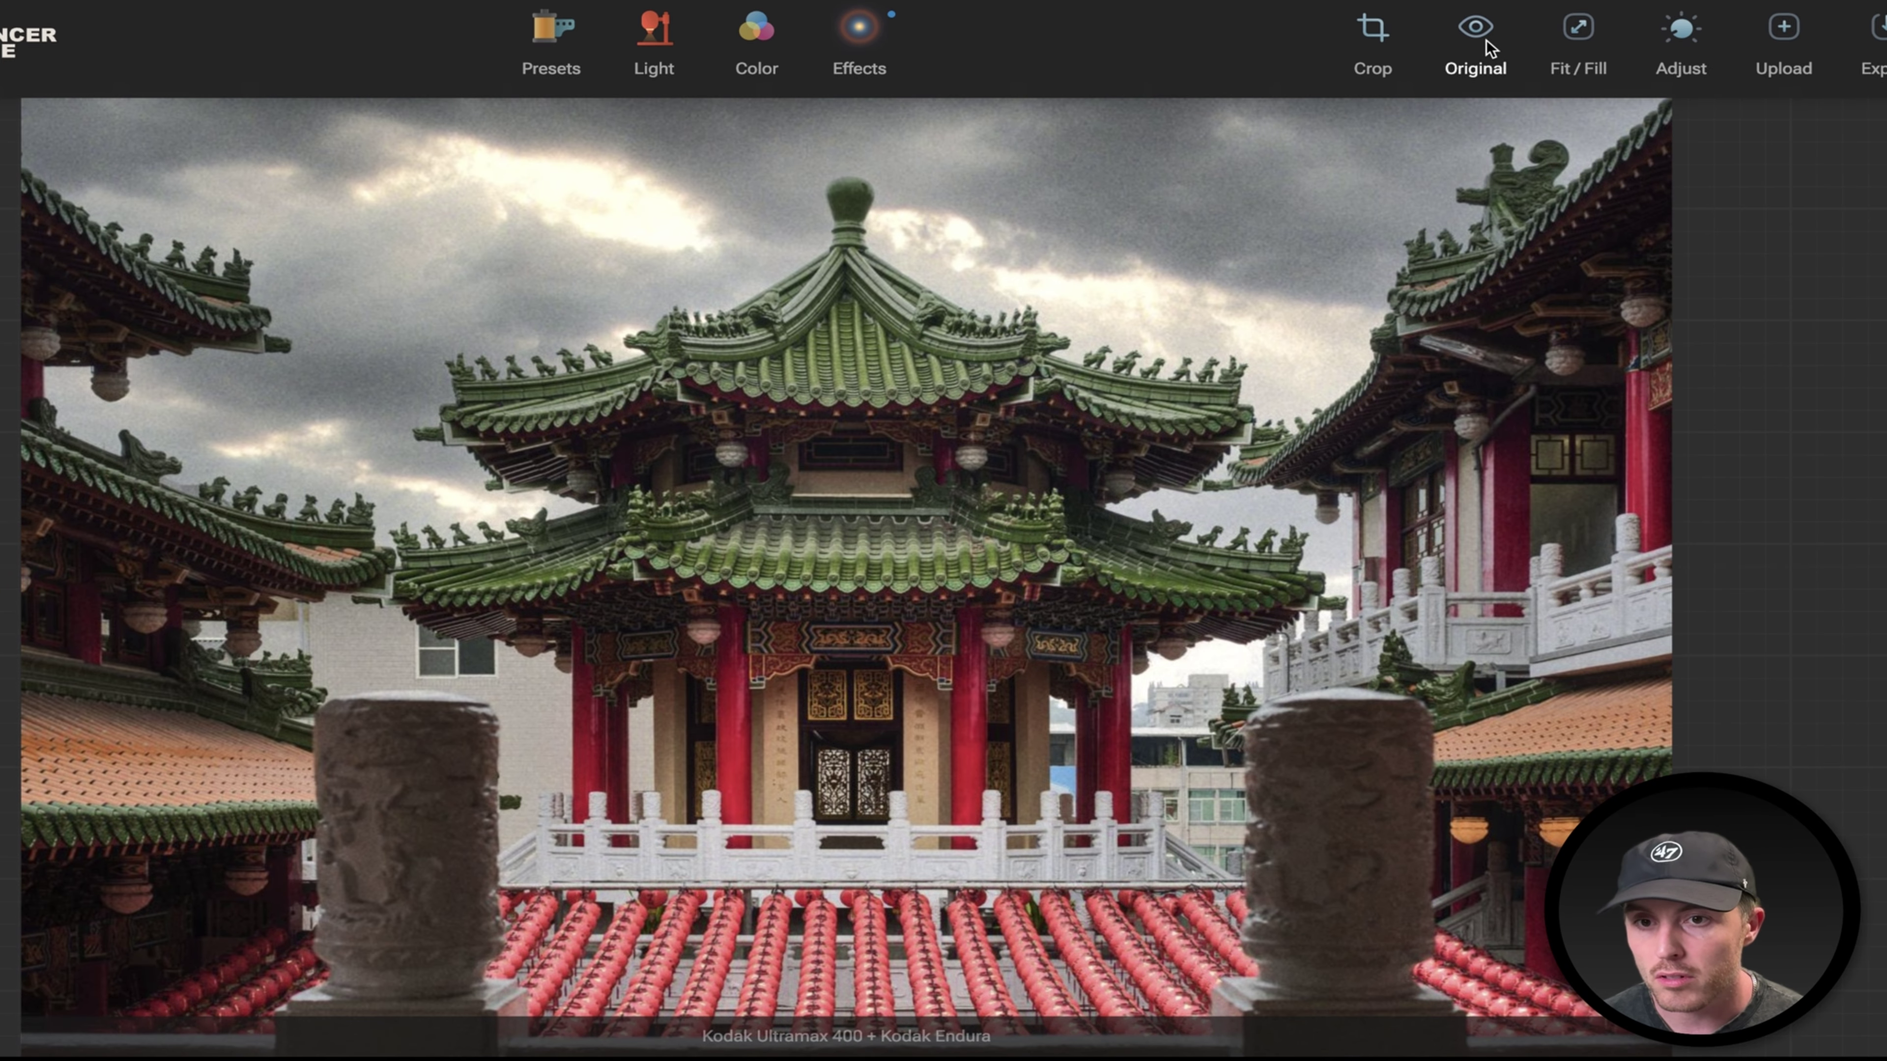
Apply a much warmer color variation without a tint shift and view the film effect settings.
left_click(758, 58)
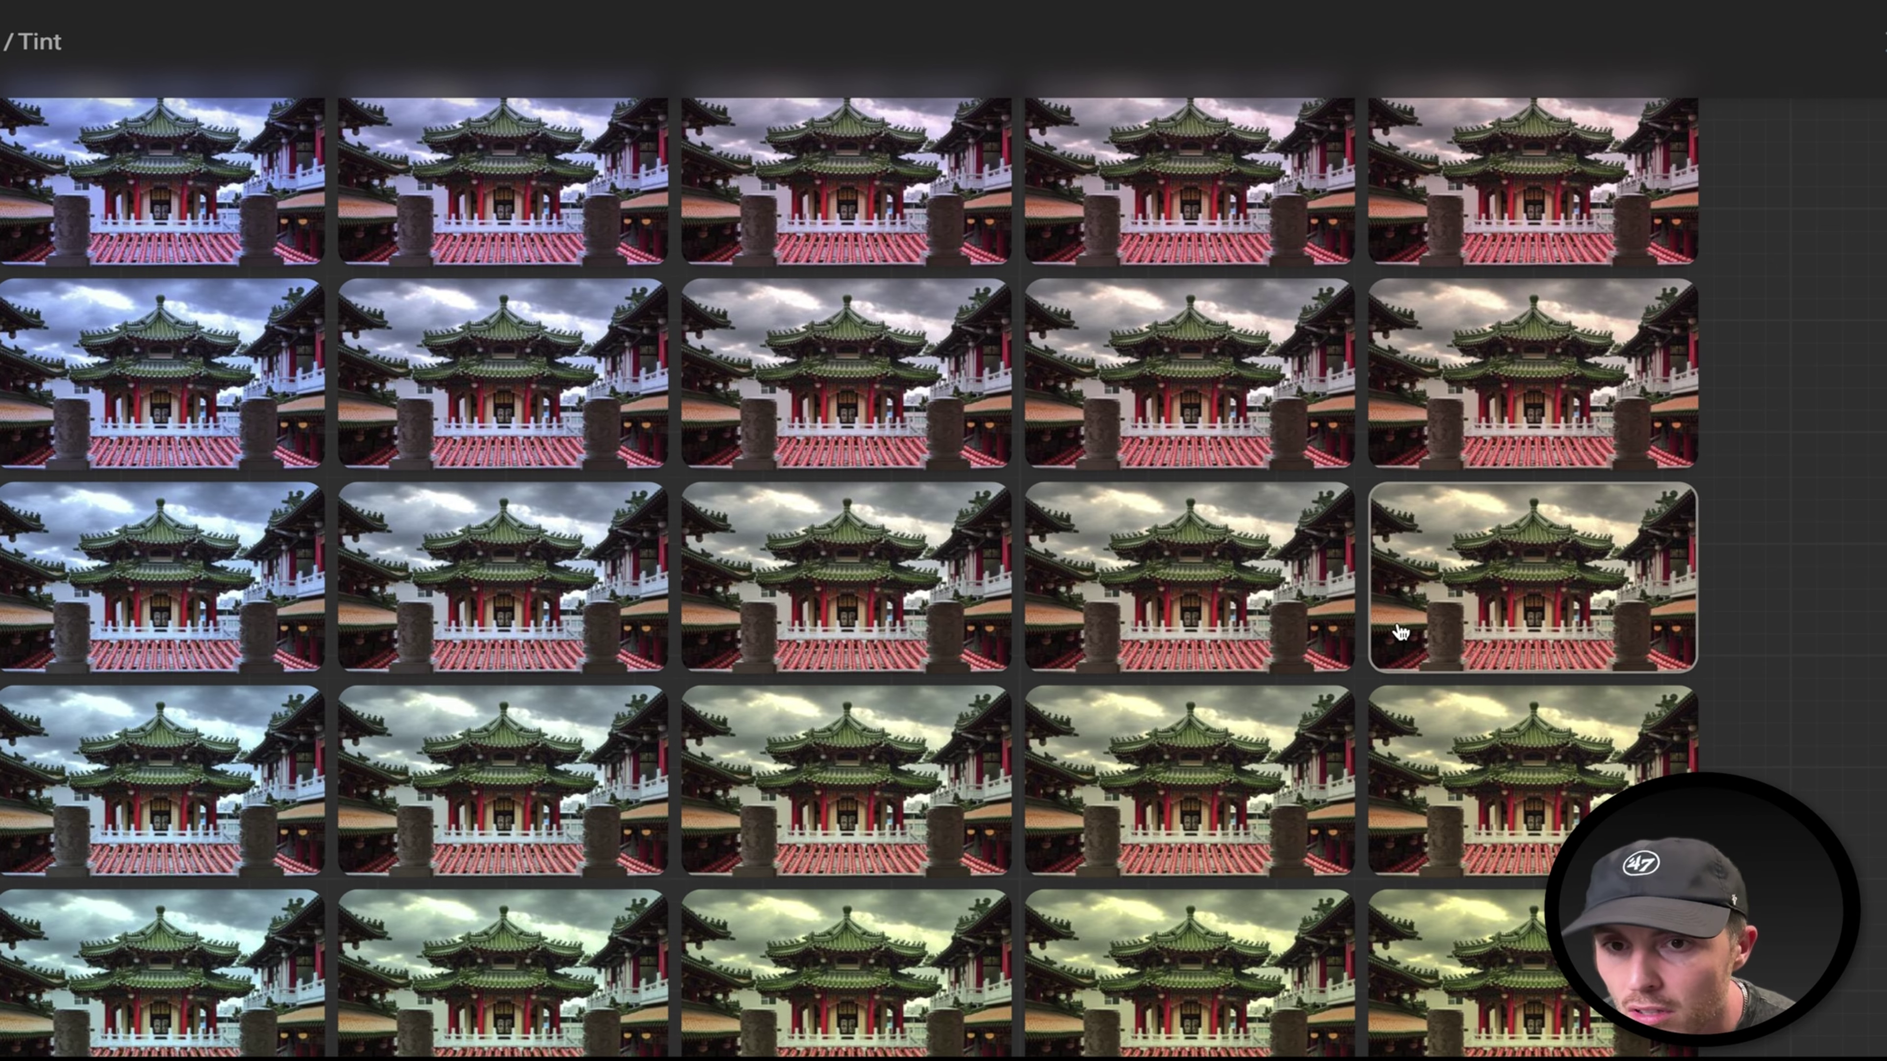
left_click(1476, 590)
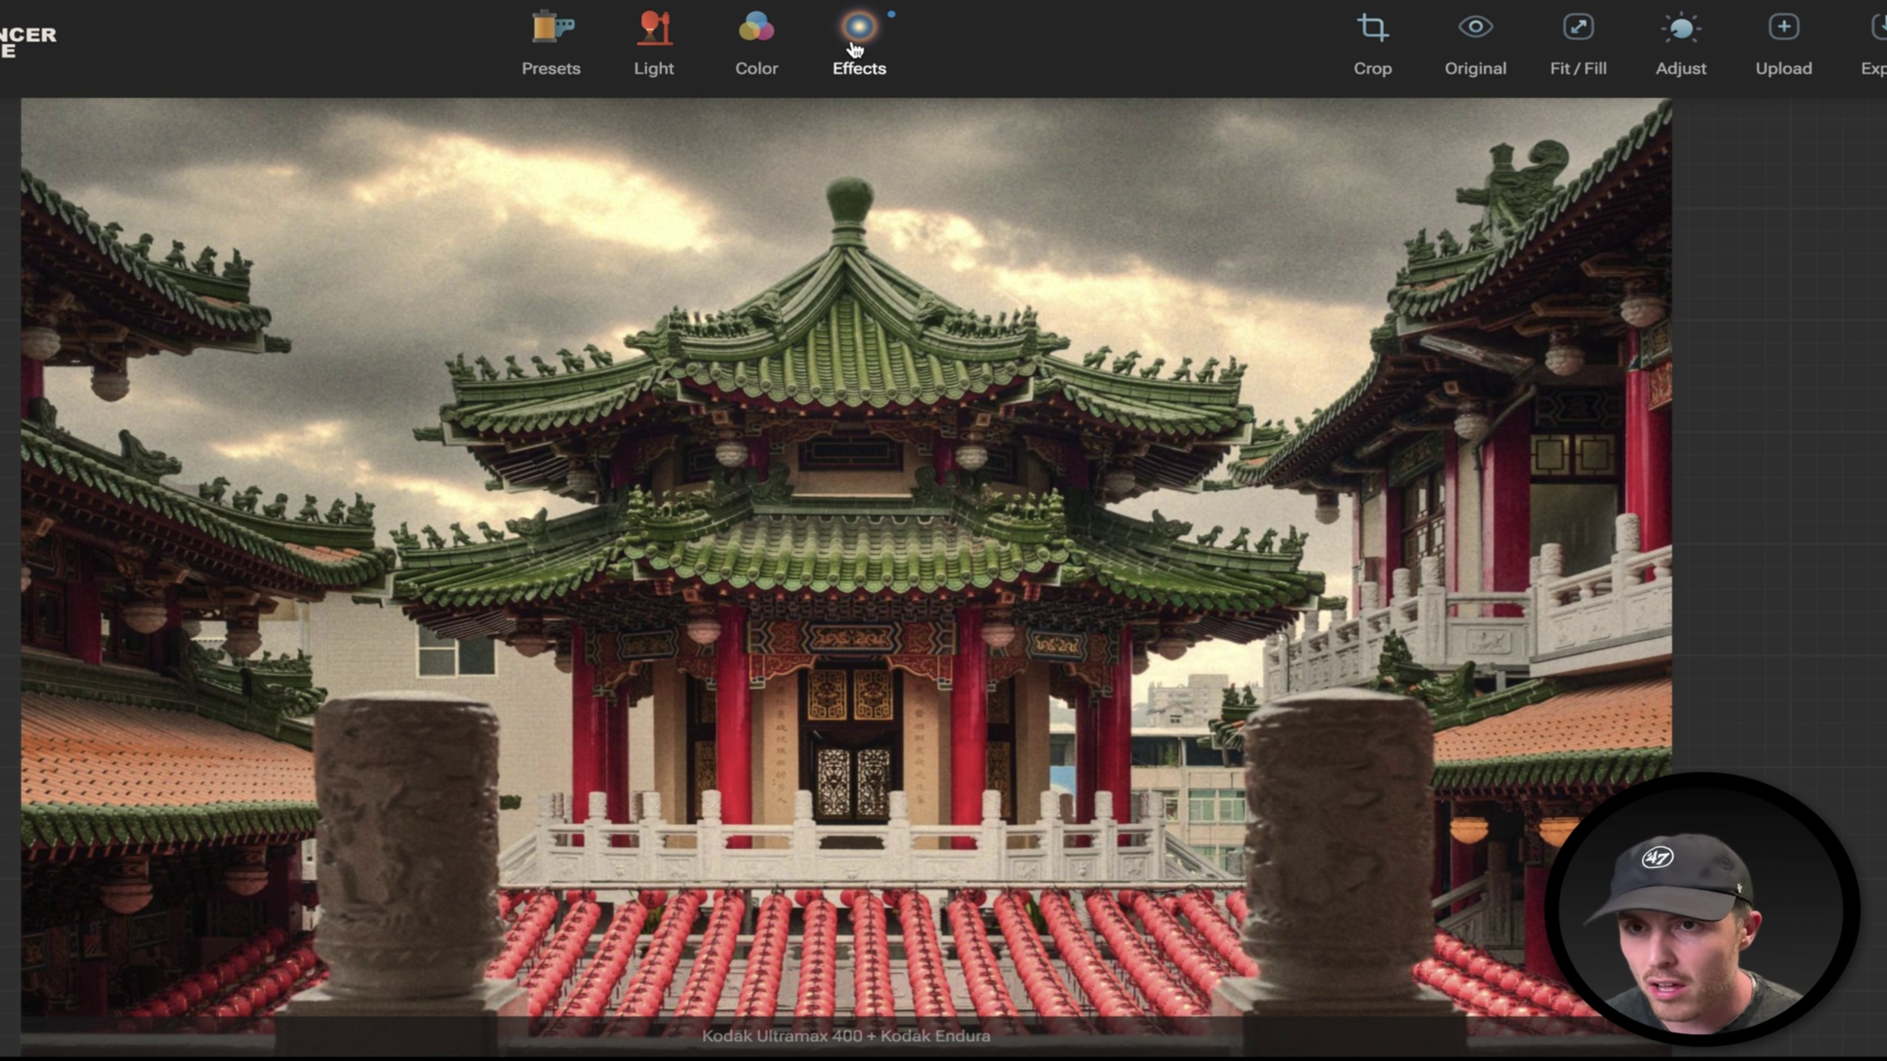
left_click(867, 36)
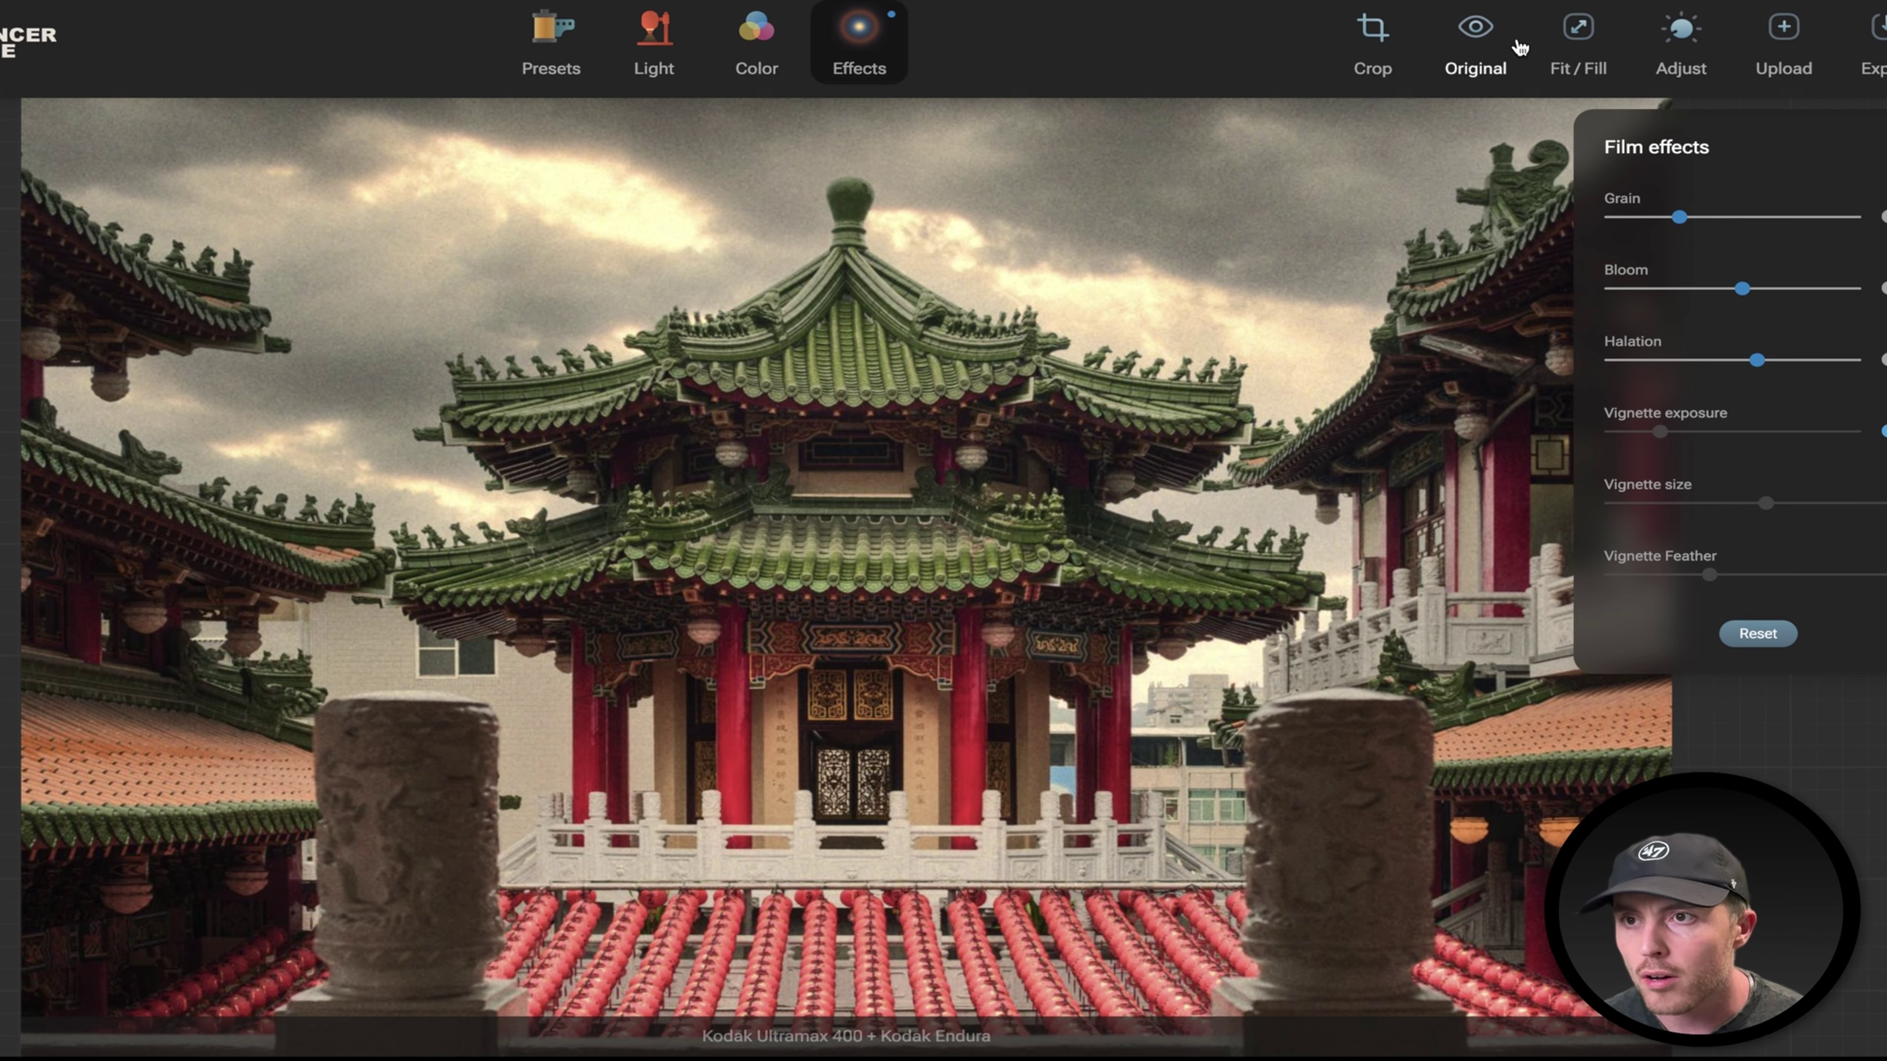
Switch the photo repeatedly between fill and fit display, ending with the whole photo fitted.
left_click(1585, 31)
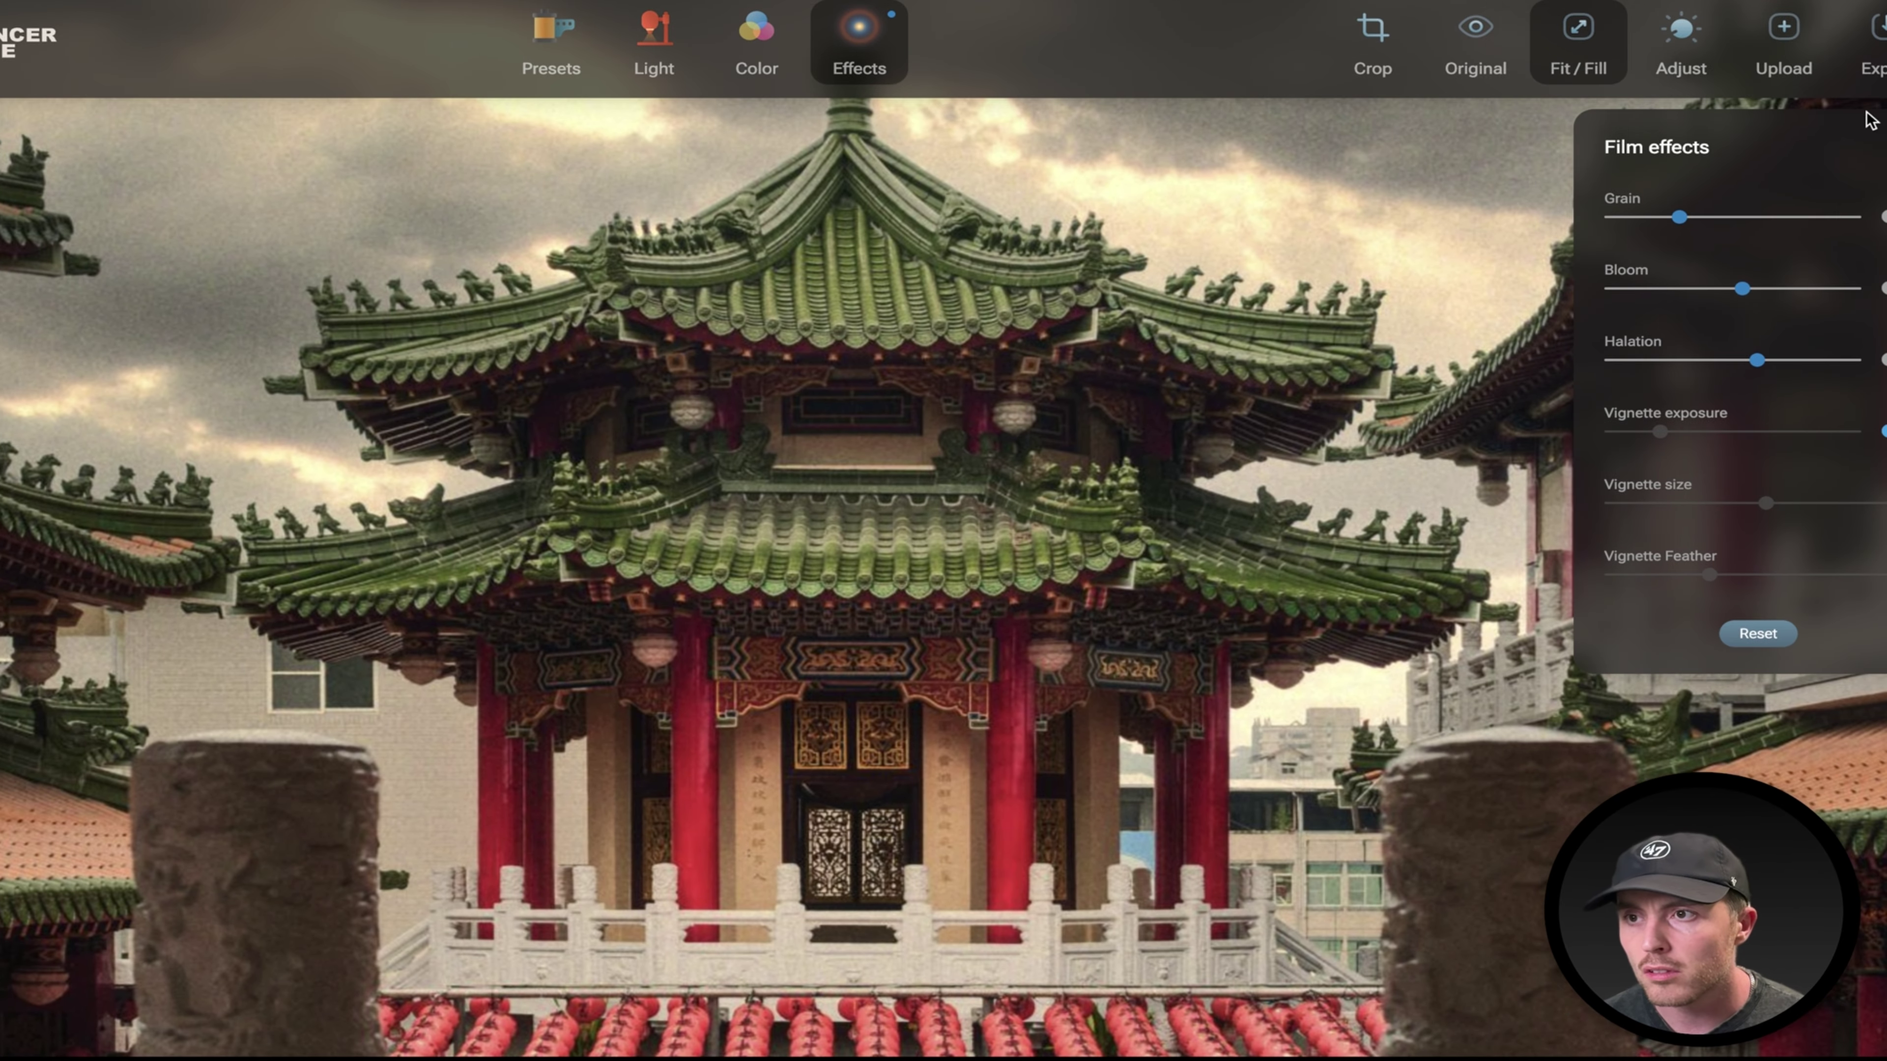
left_click(1602, 65)
left_click(1602, 65)
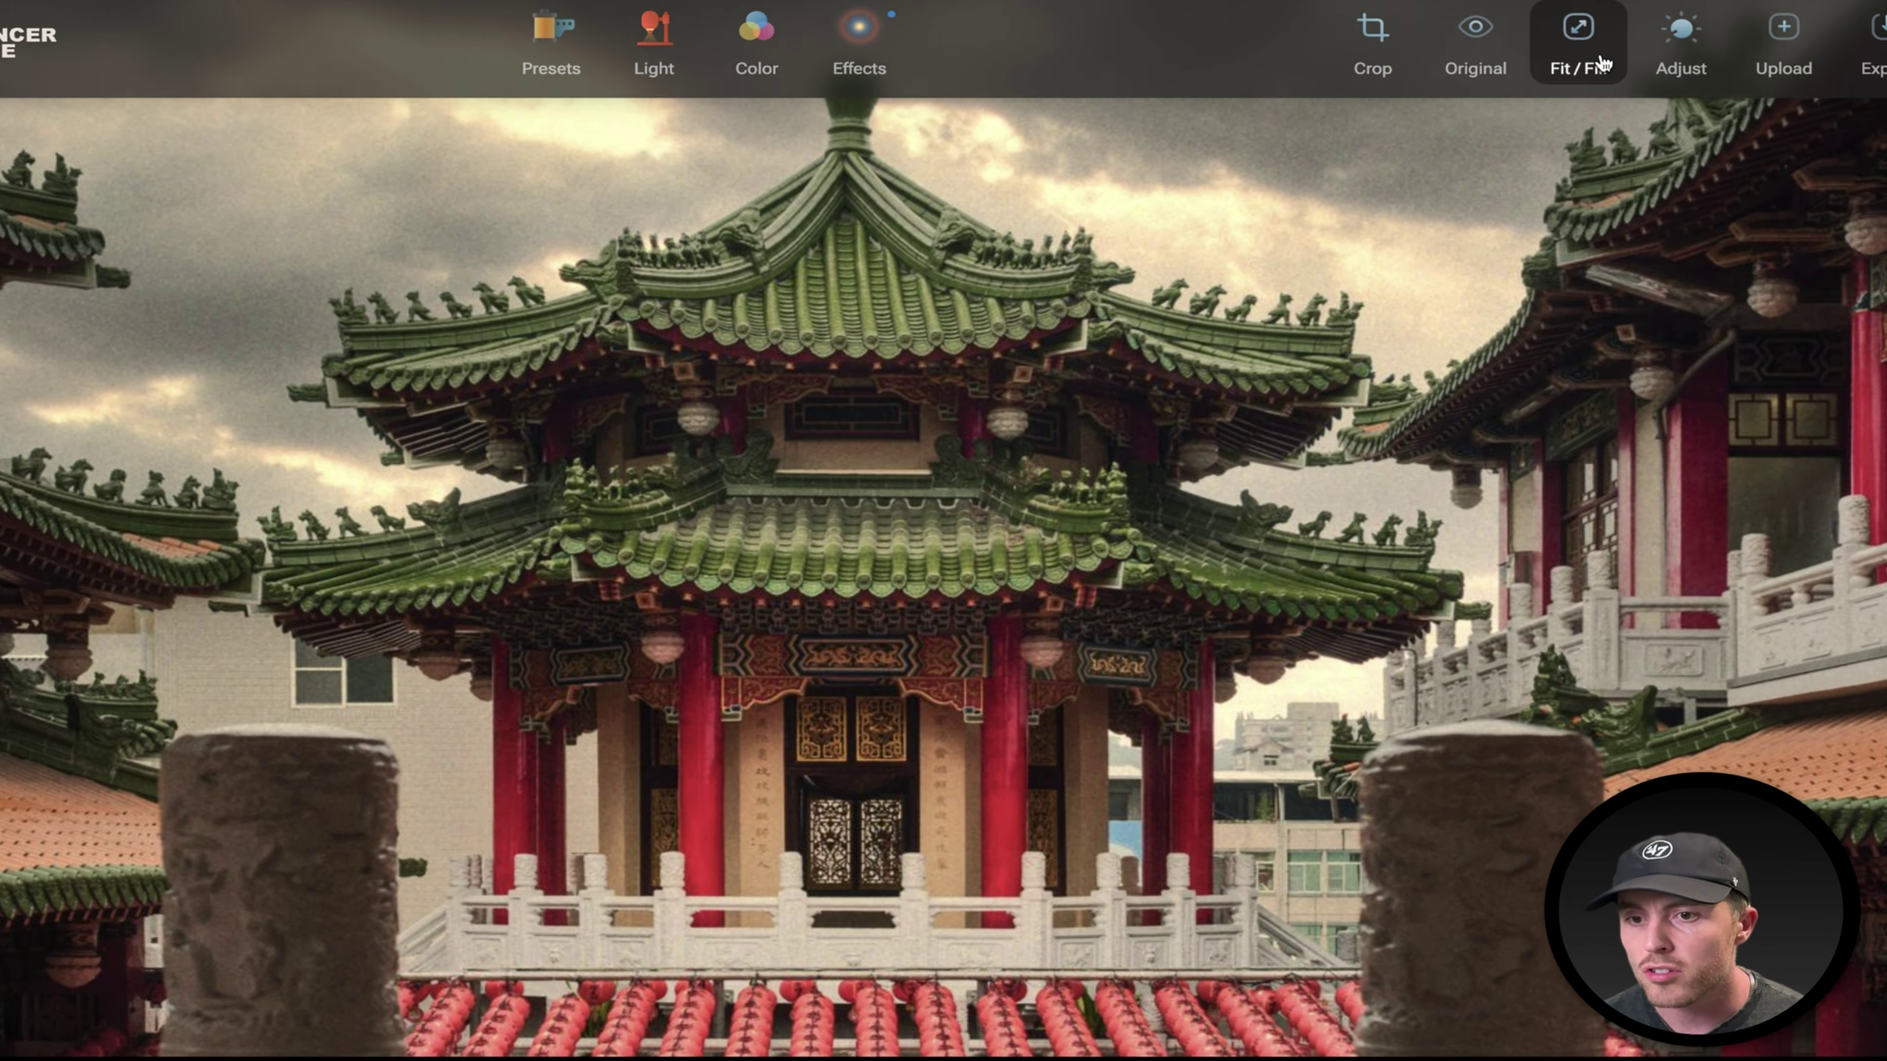
left_click(1601, 65)
left_click(1601, 65)
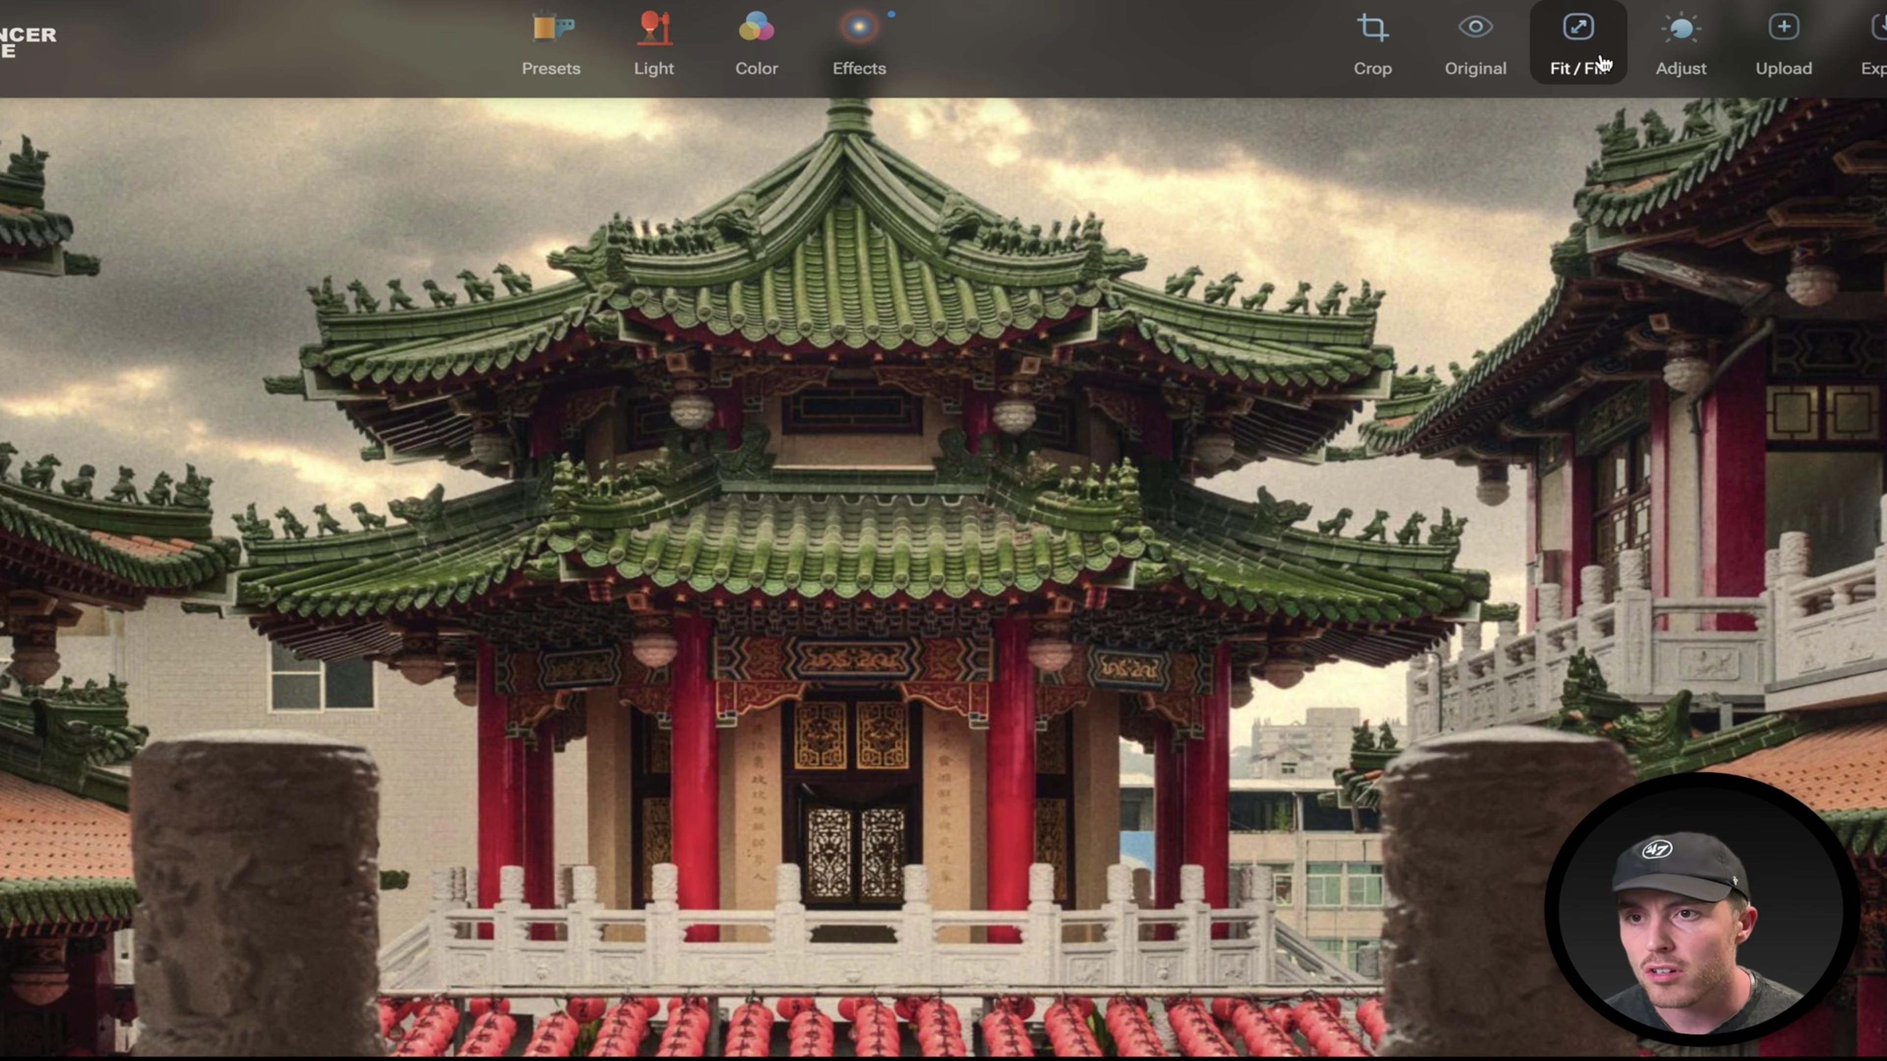
left_click(1602, 66)
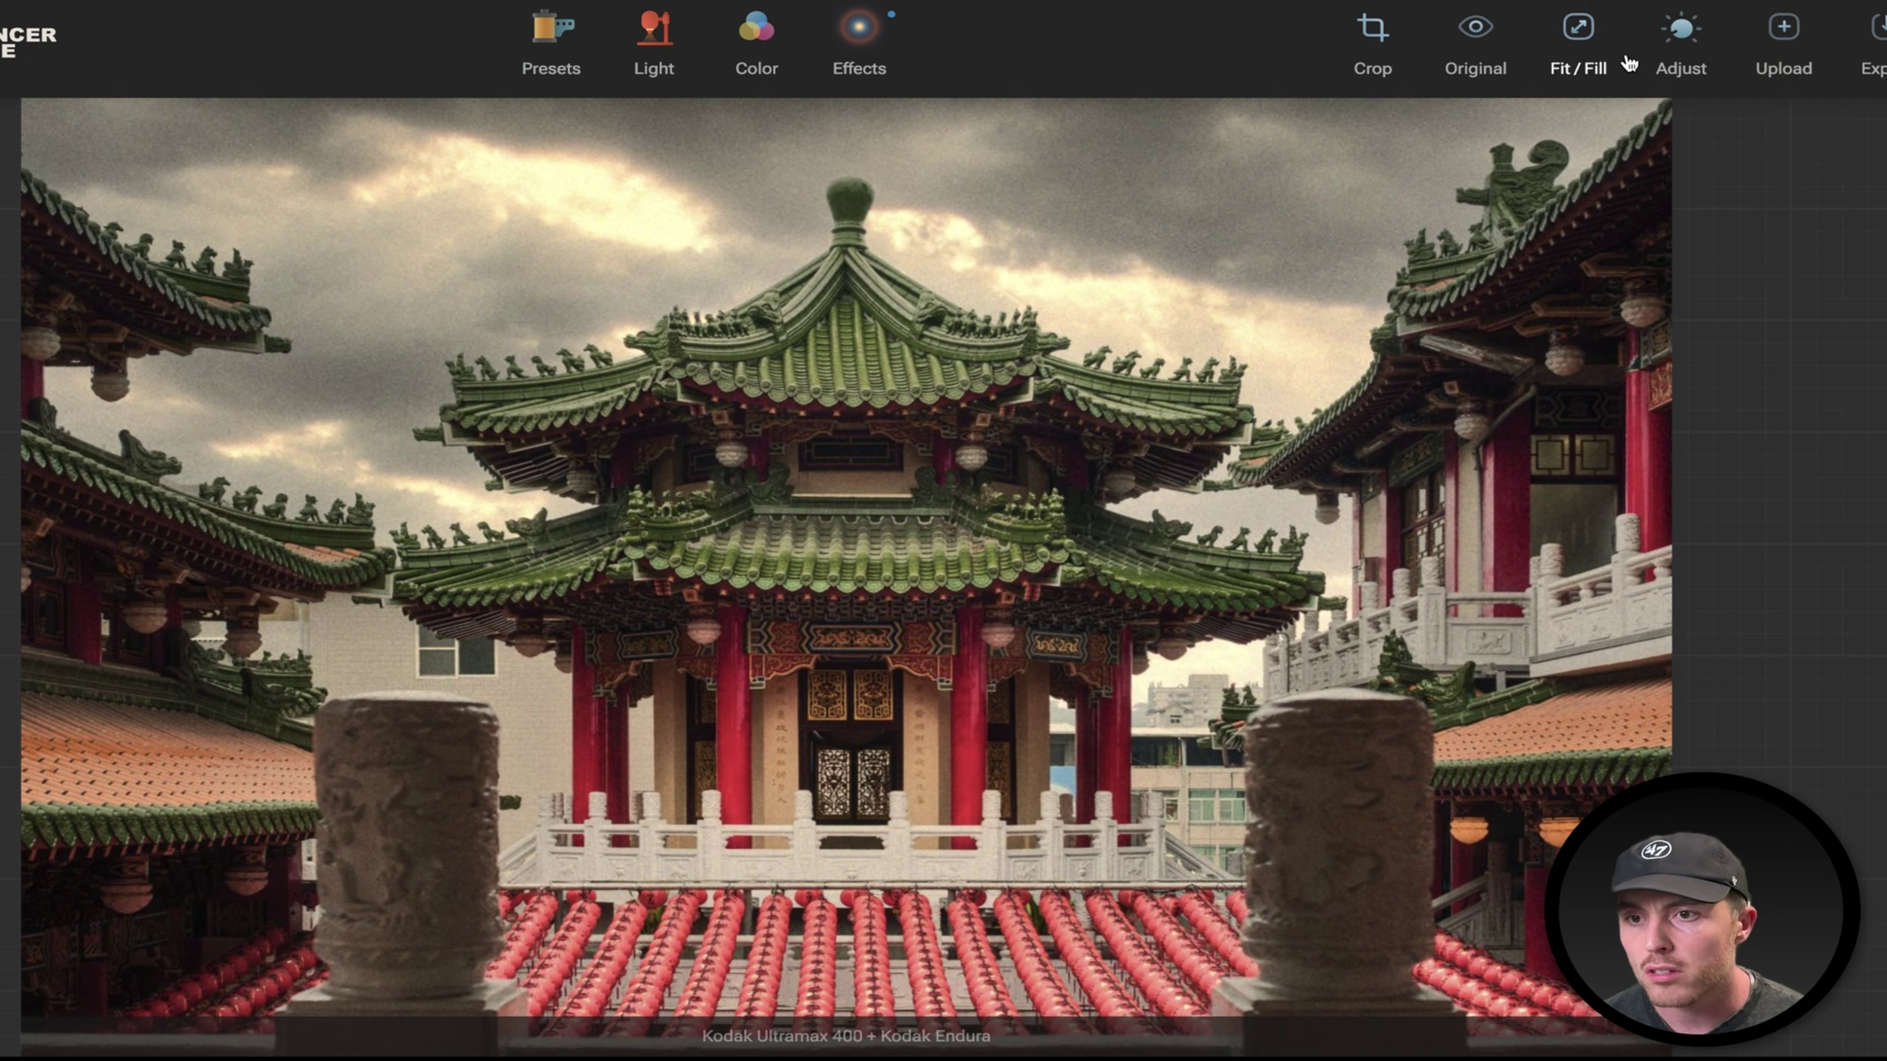
Set the Temperature adjustment back to neutral and check the photo at different magnifications.
left_click(1783, 36)
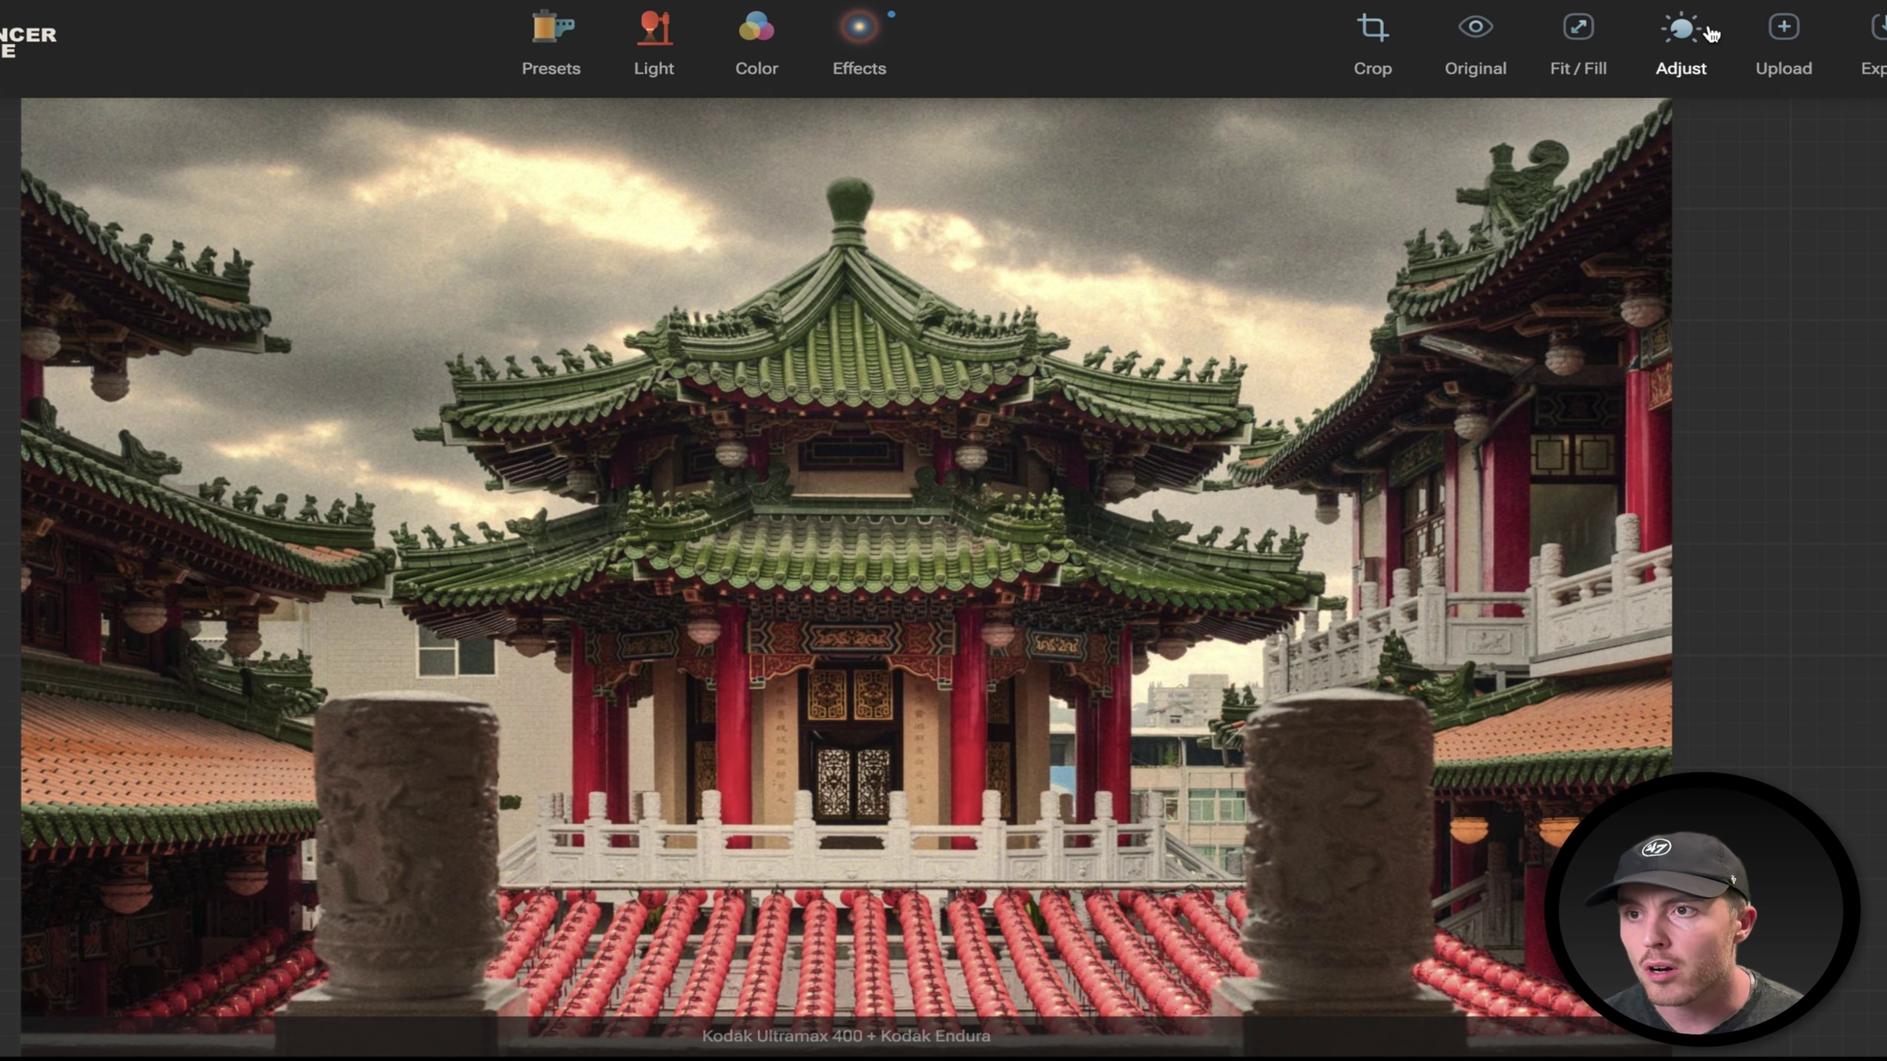
left_click(1680, 37)
left_click_drag(1840, 324, 1789, 324)
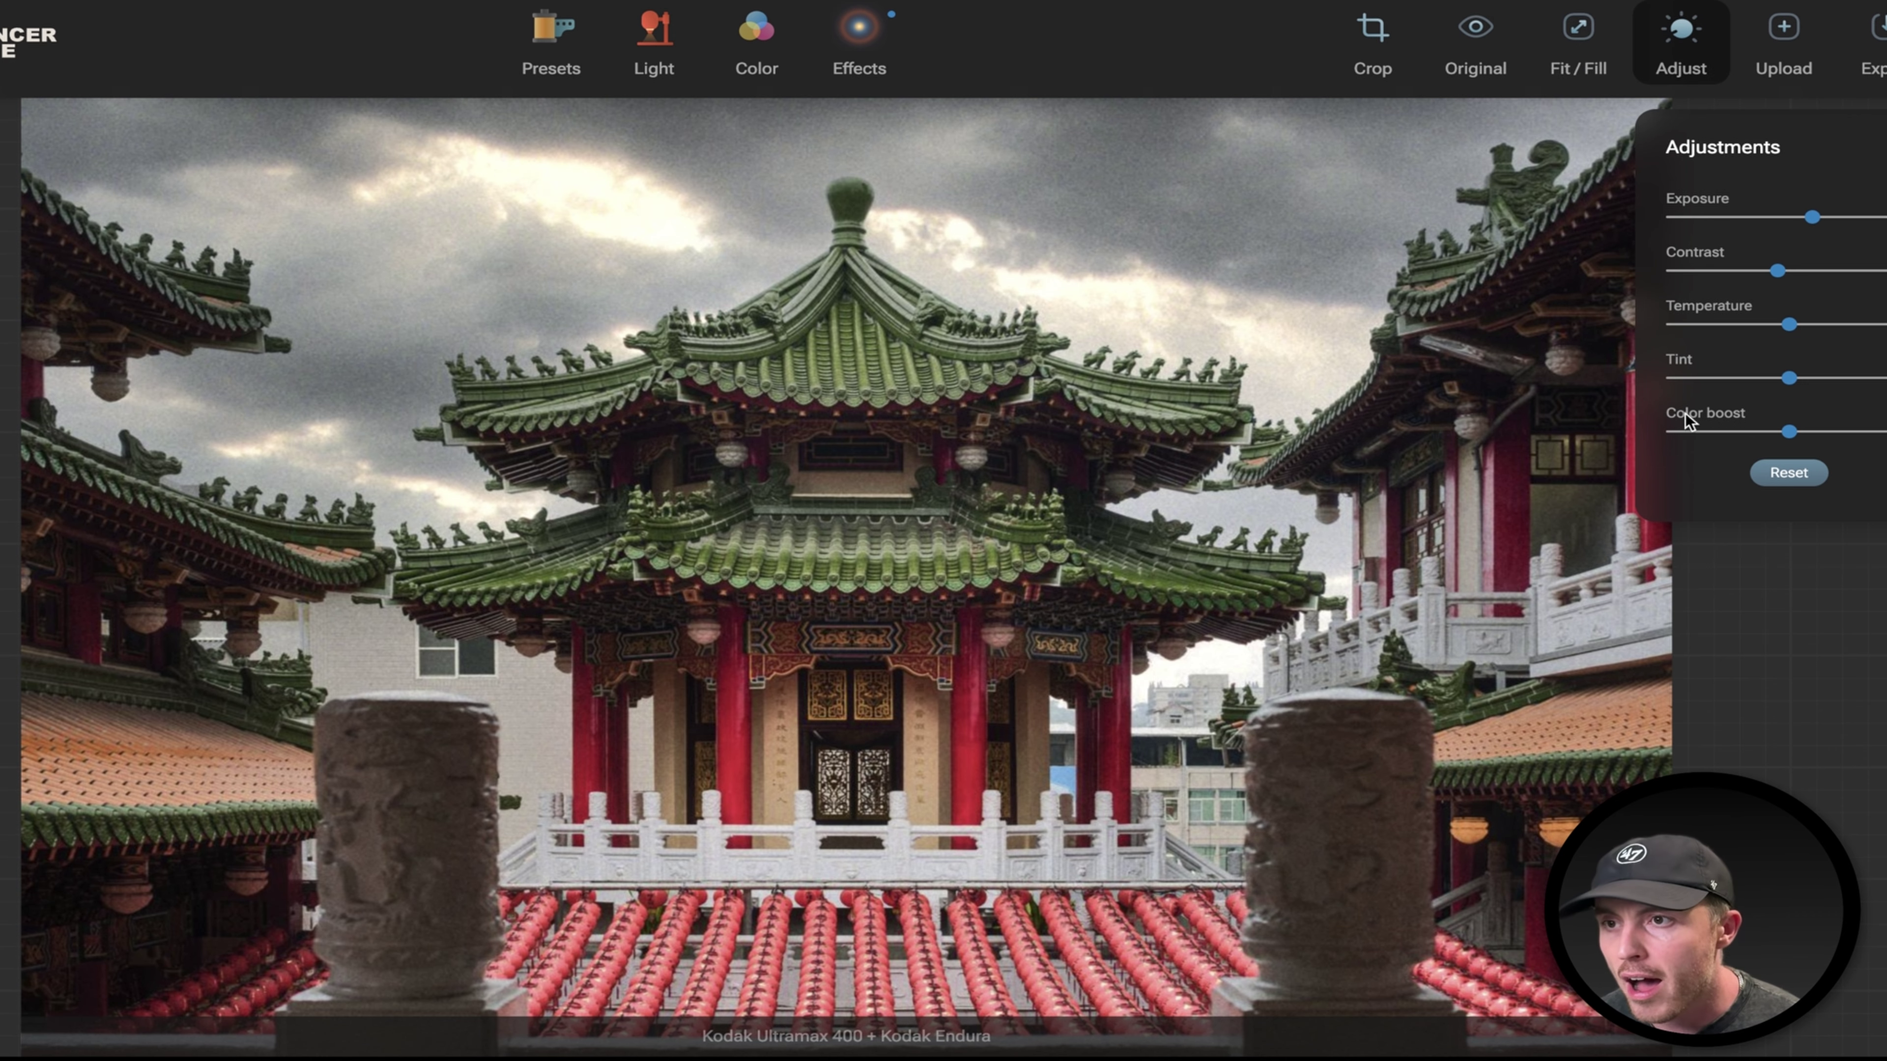
scroll(1148, 348, "down", 3)
scroll(1151, 395, "up", 5)
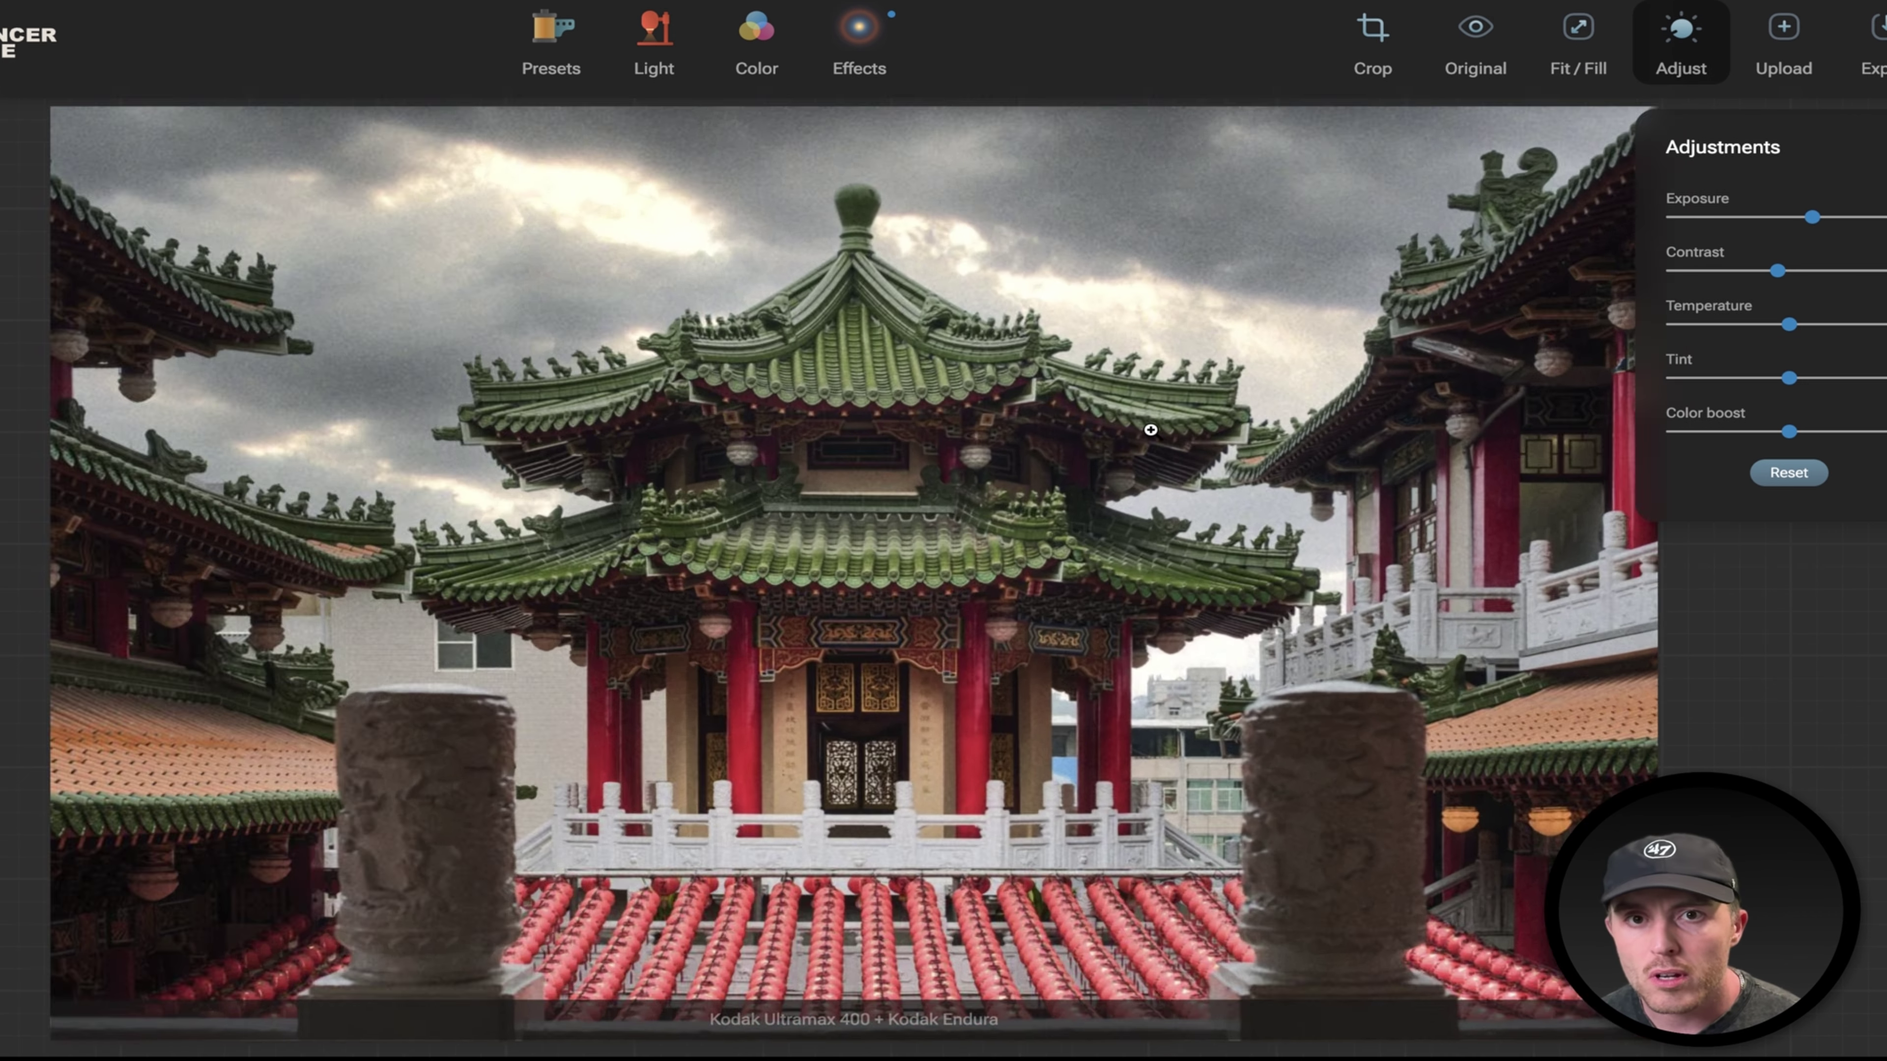
scroll(1153, 438, "down", 3)
scroll(1148, 434, "up", 5)
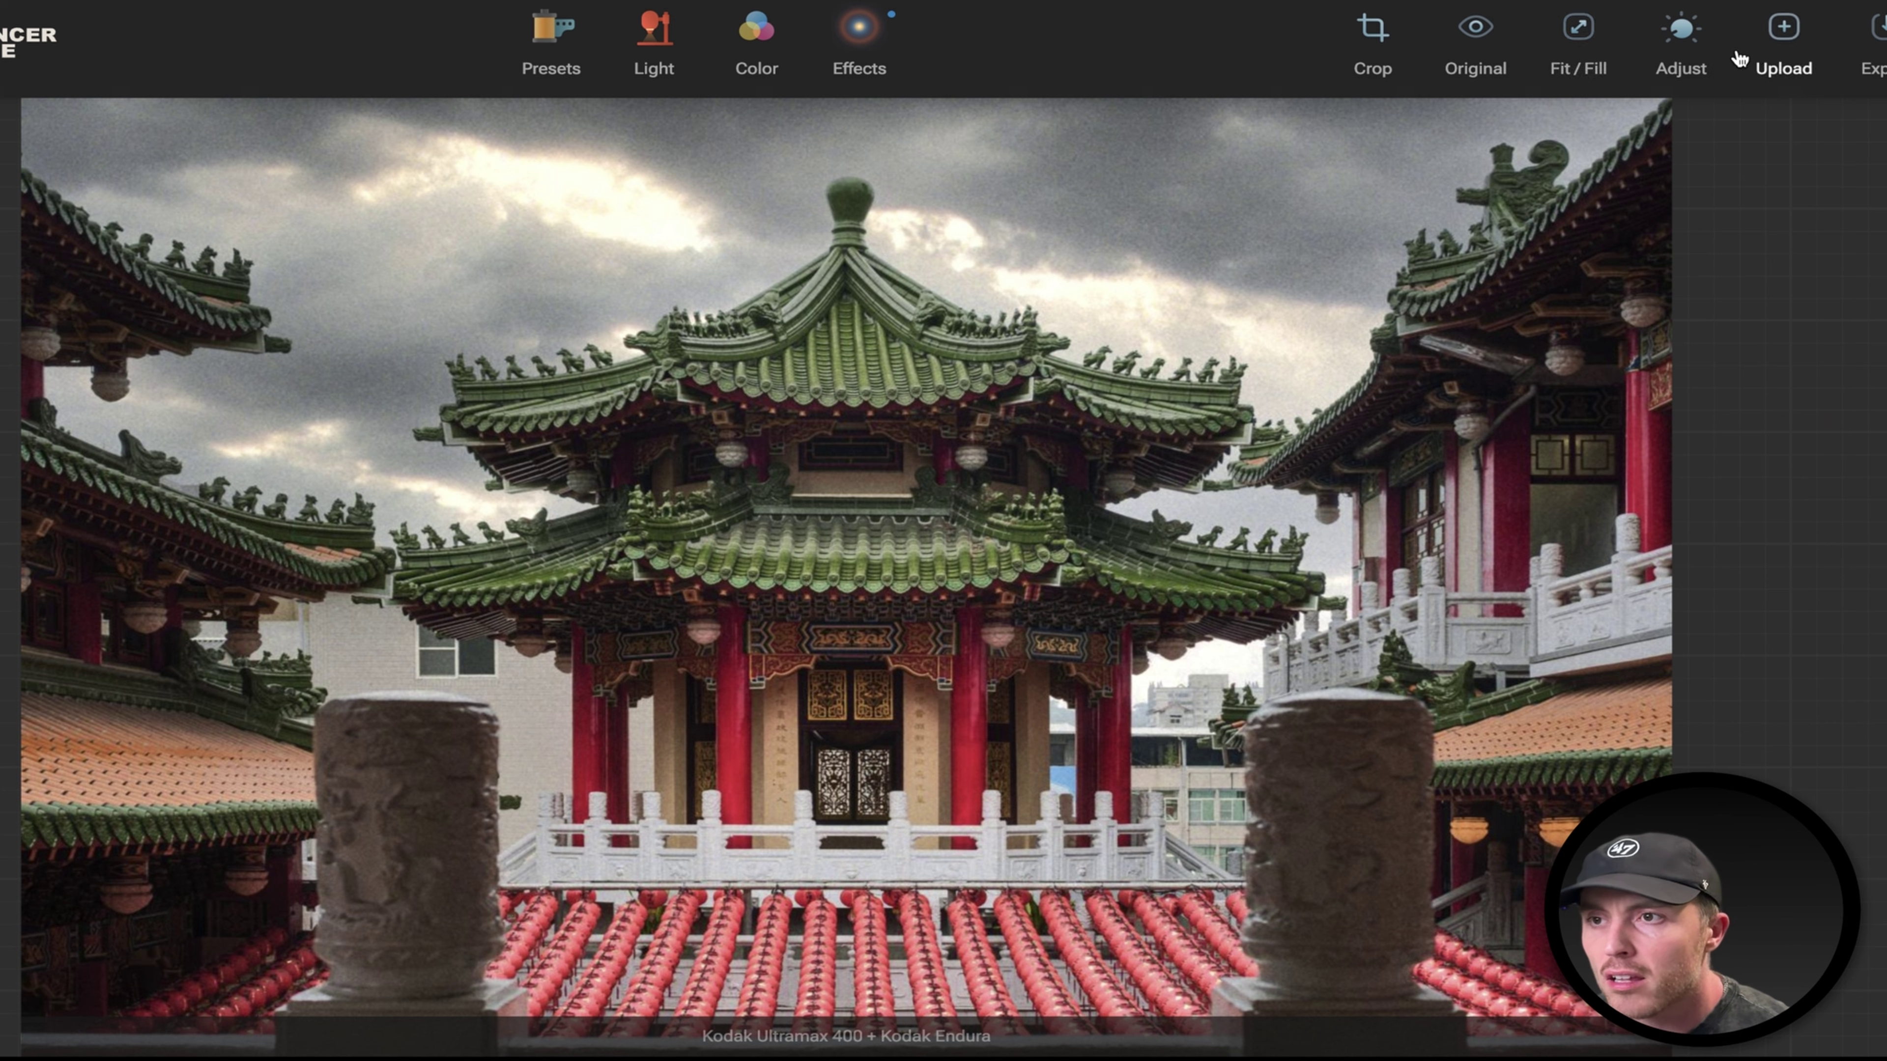
Set the Temperature adjustment slightly warmer than neutral and close the adjustments.
left_click(1683, 39)
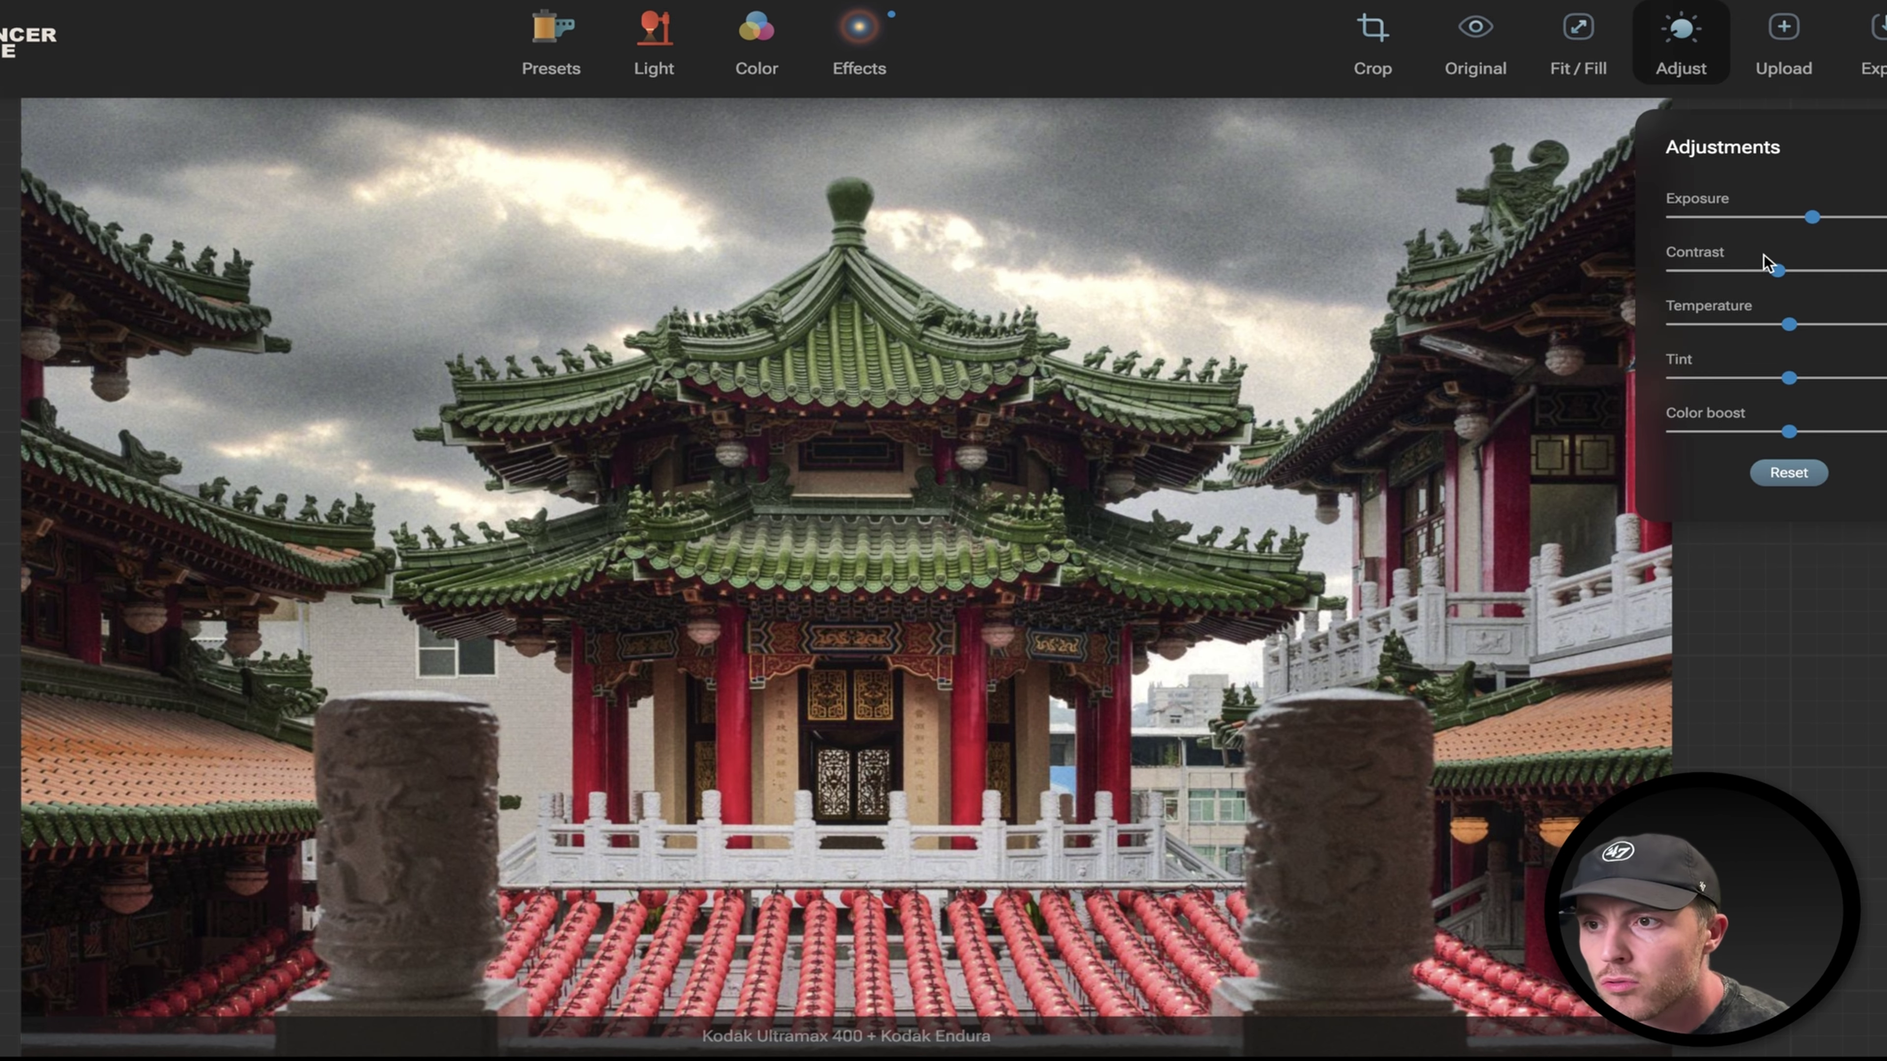
left_click_drag(1790, 326, 1821, 331)
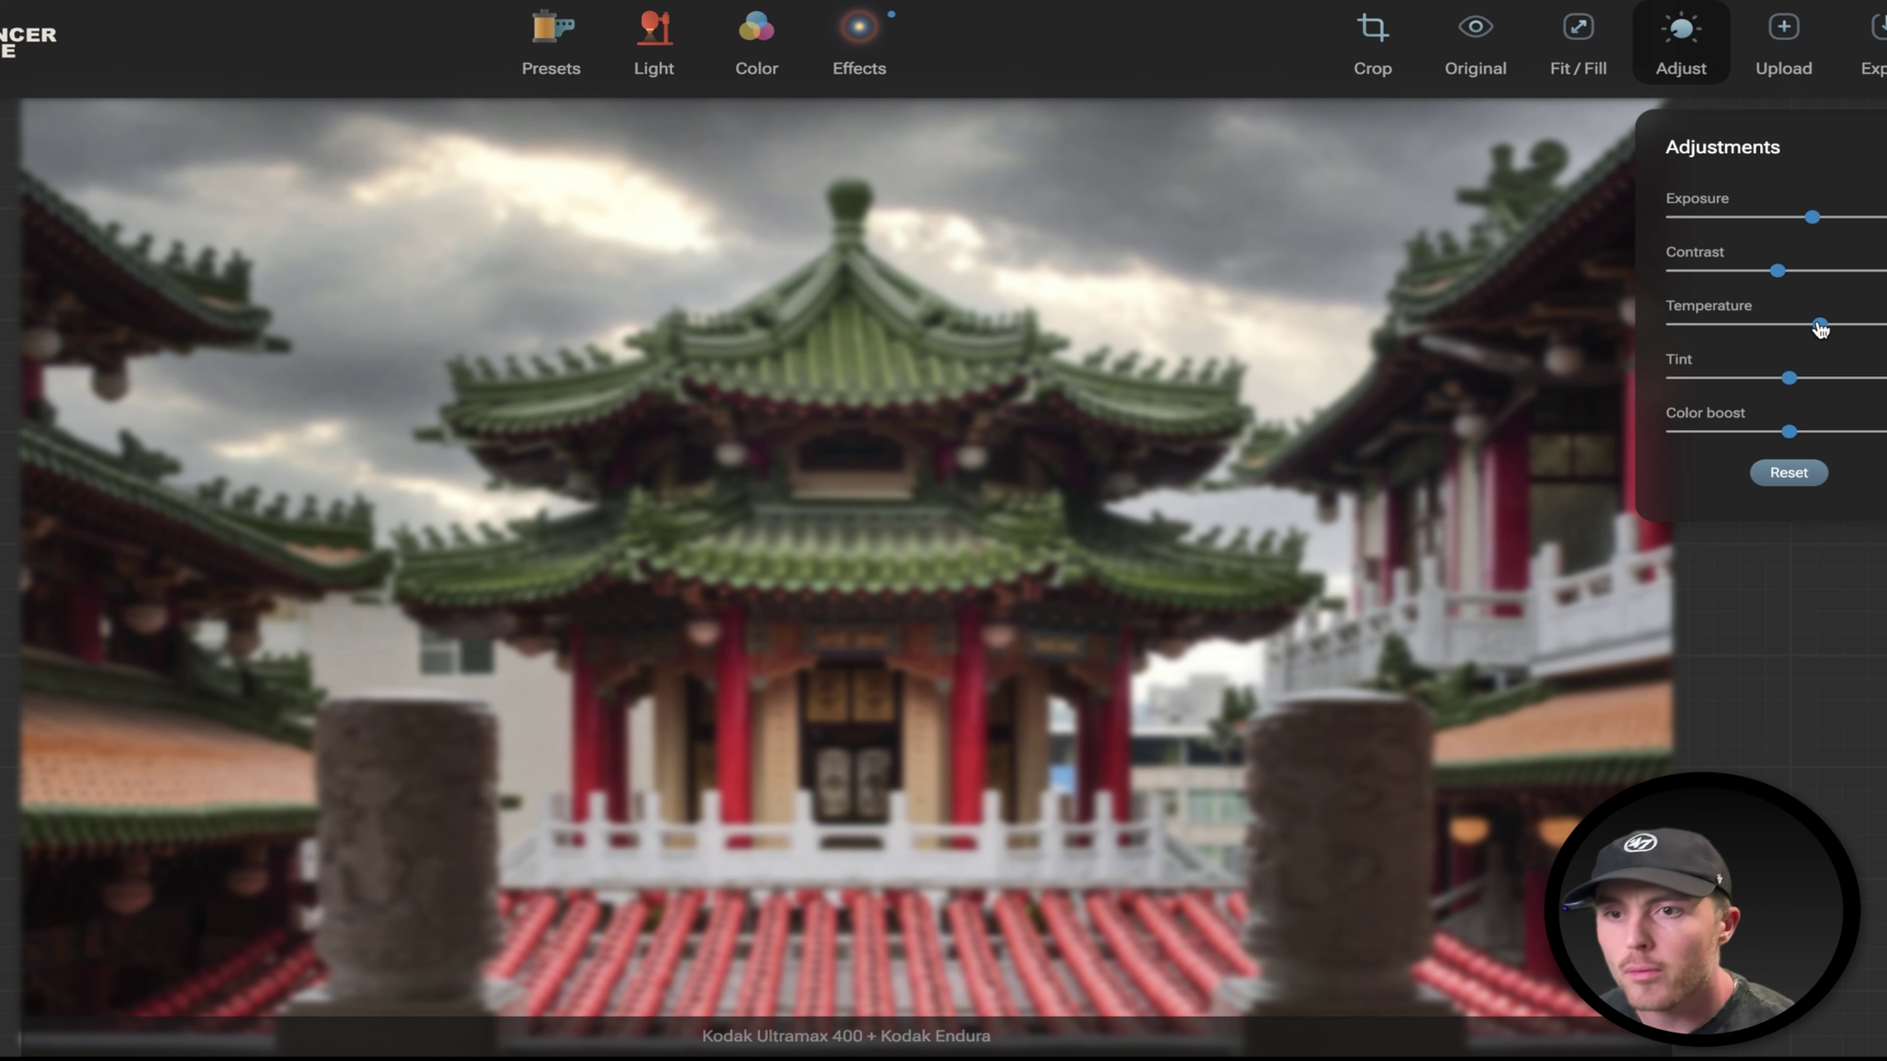
left_click(1822, 327)
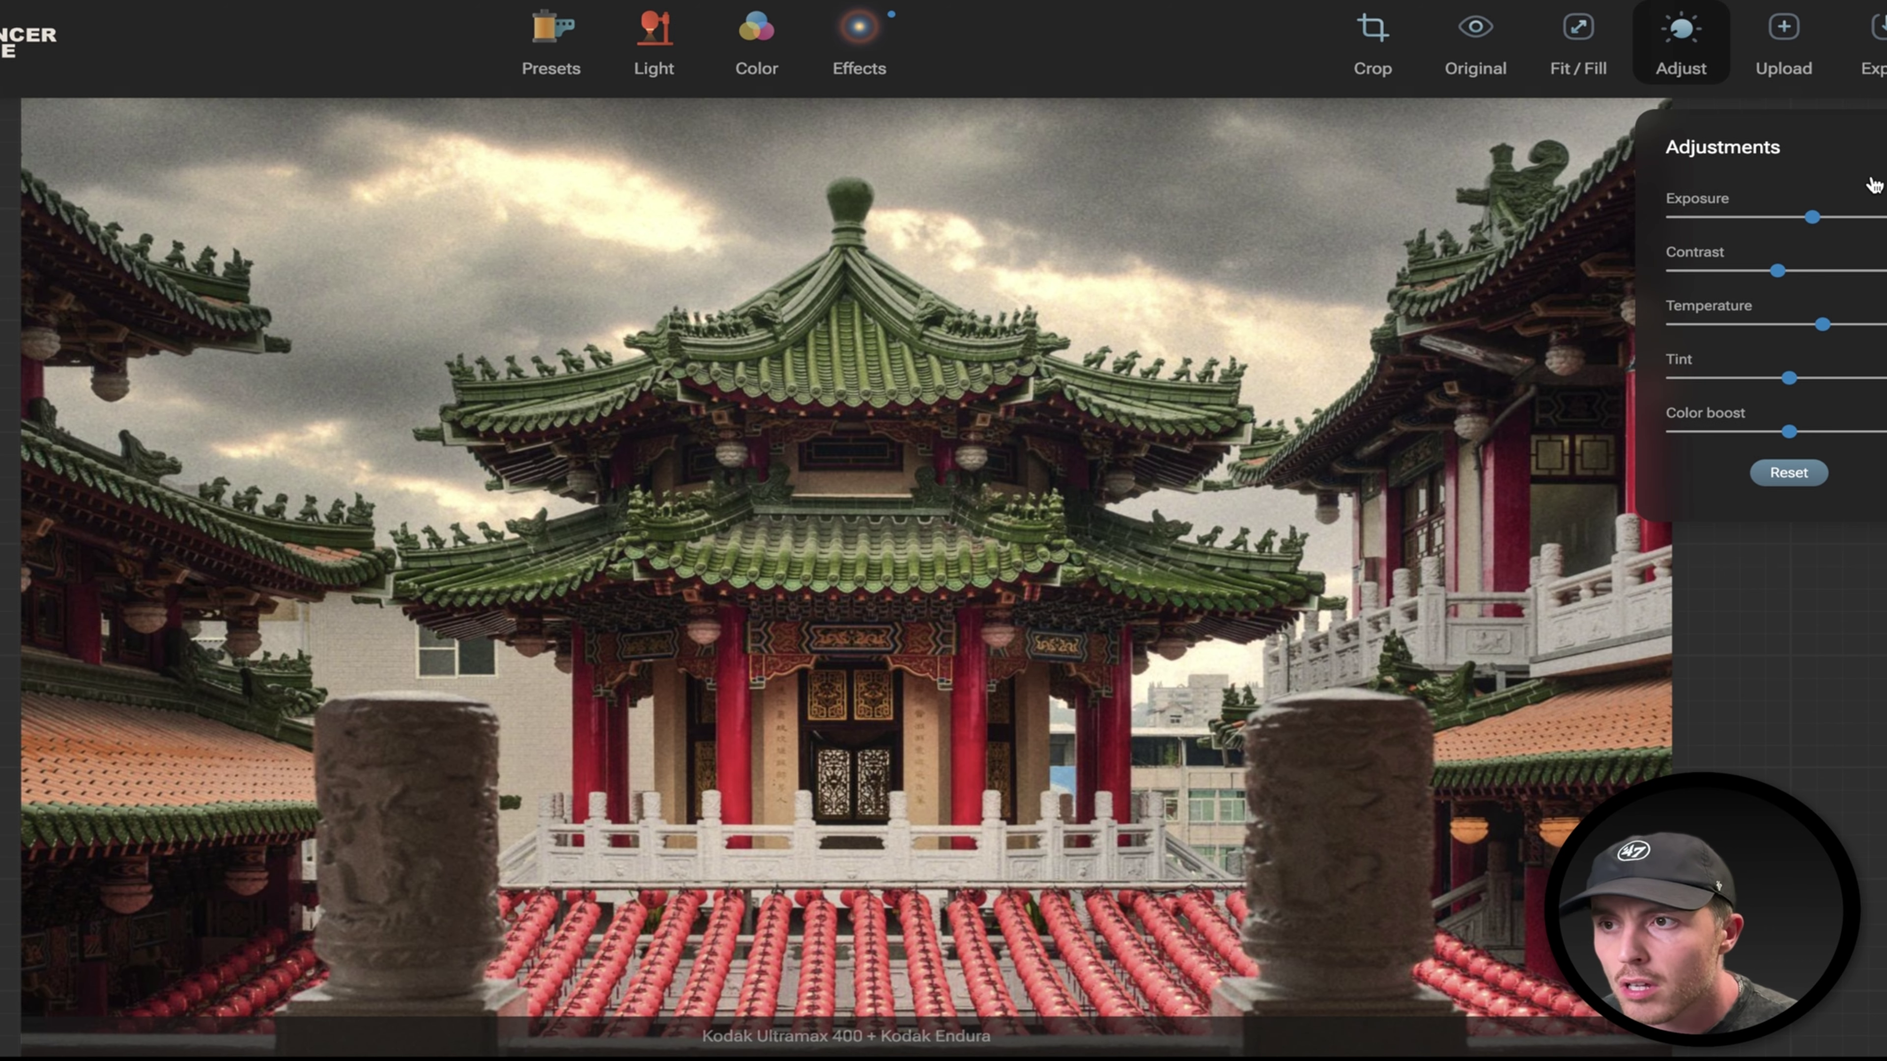
left_click(1883, 165)
Examine the warmed temple photo at several magnifications, in detail and as a whole.
scroll(1523, 502, "down", 5)
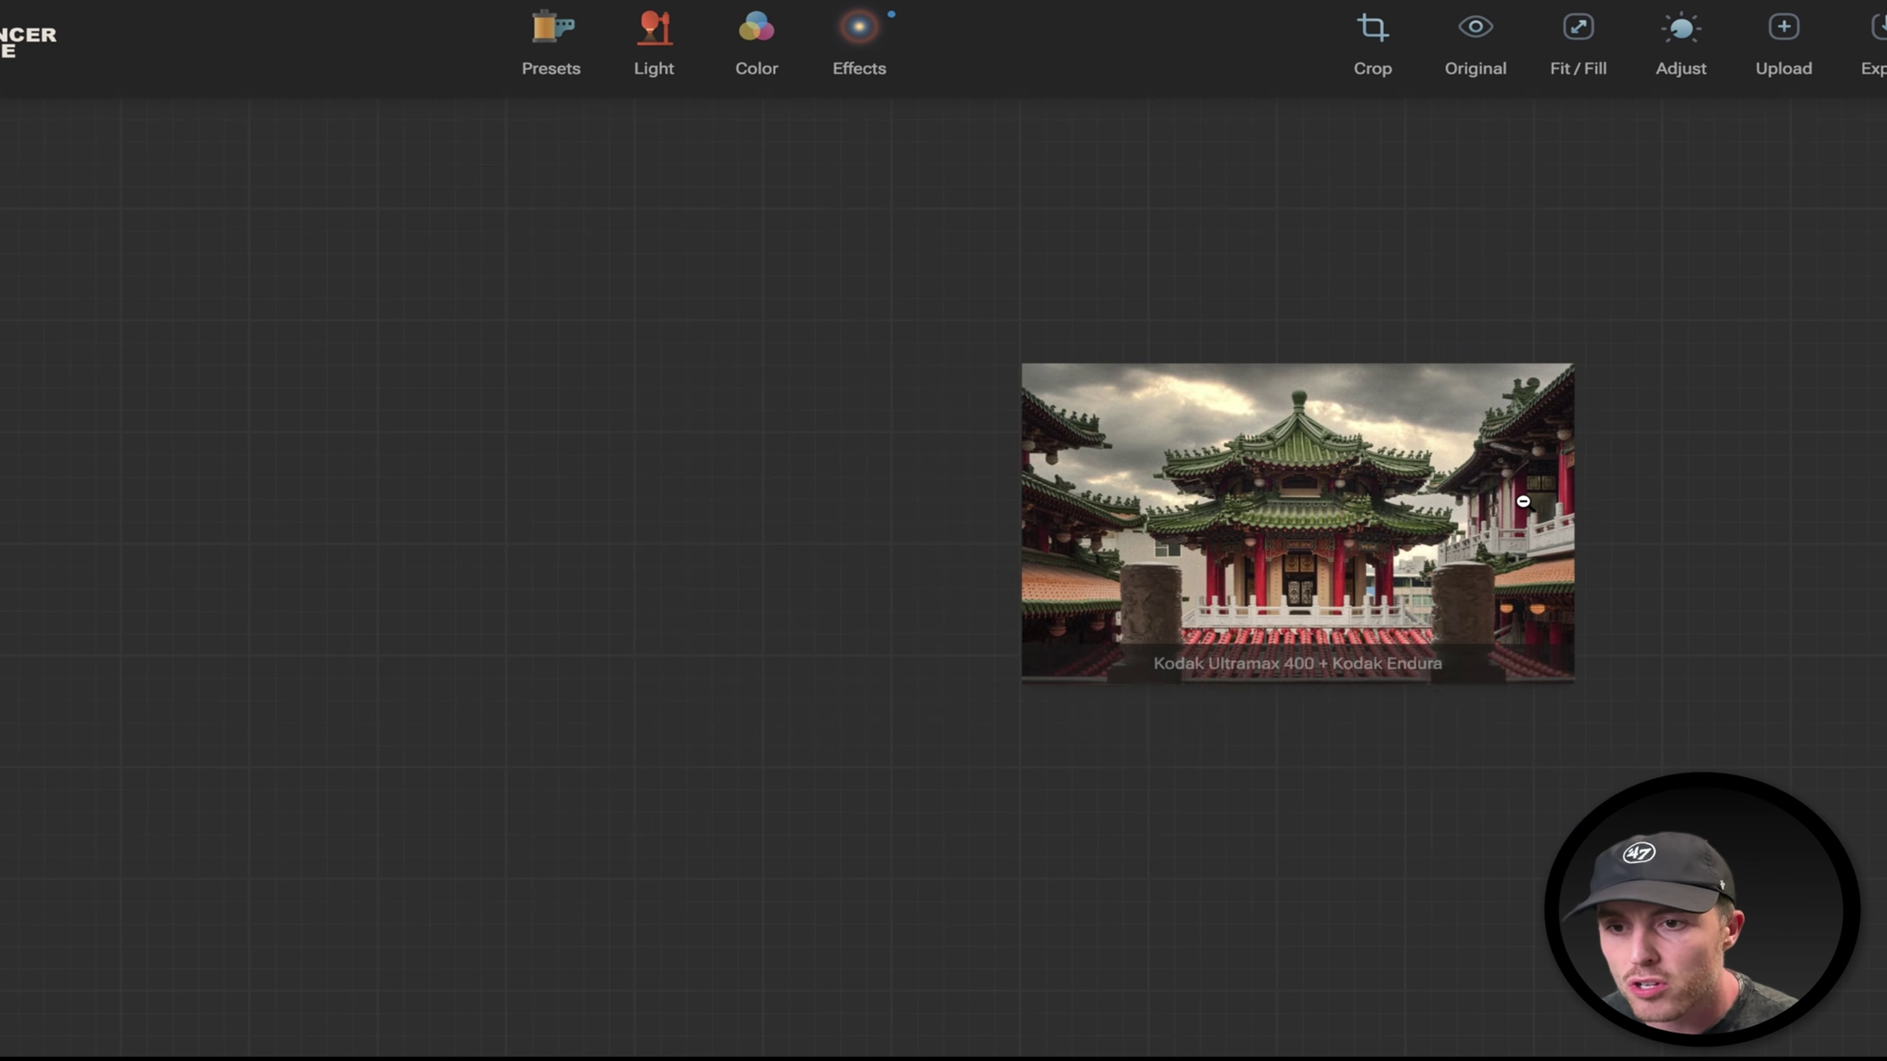
scroll(1523, 502, "up", 10)
scroll(1513, 511, "down", 6)
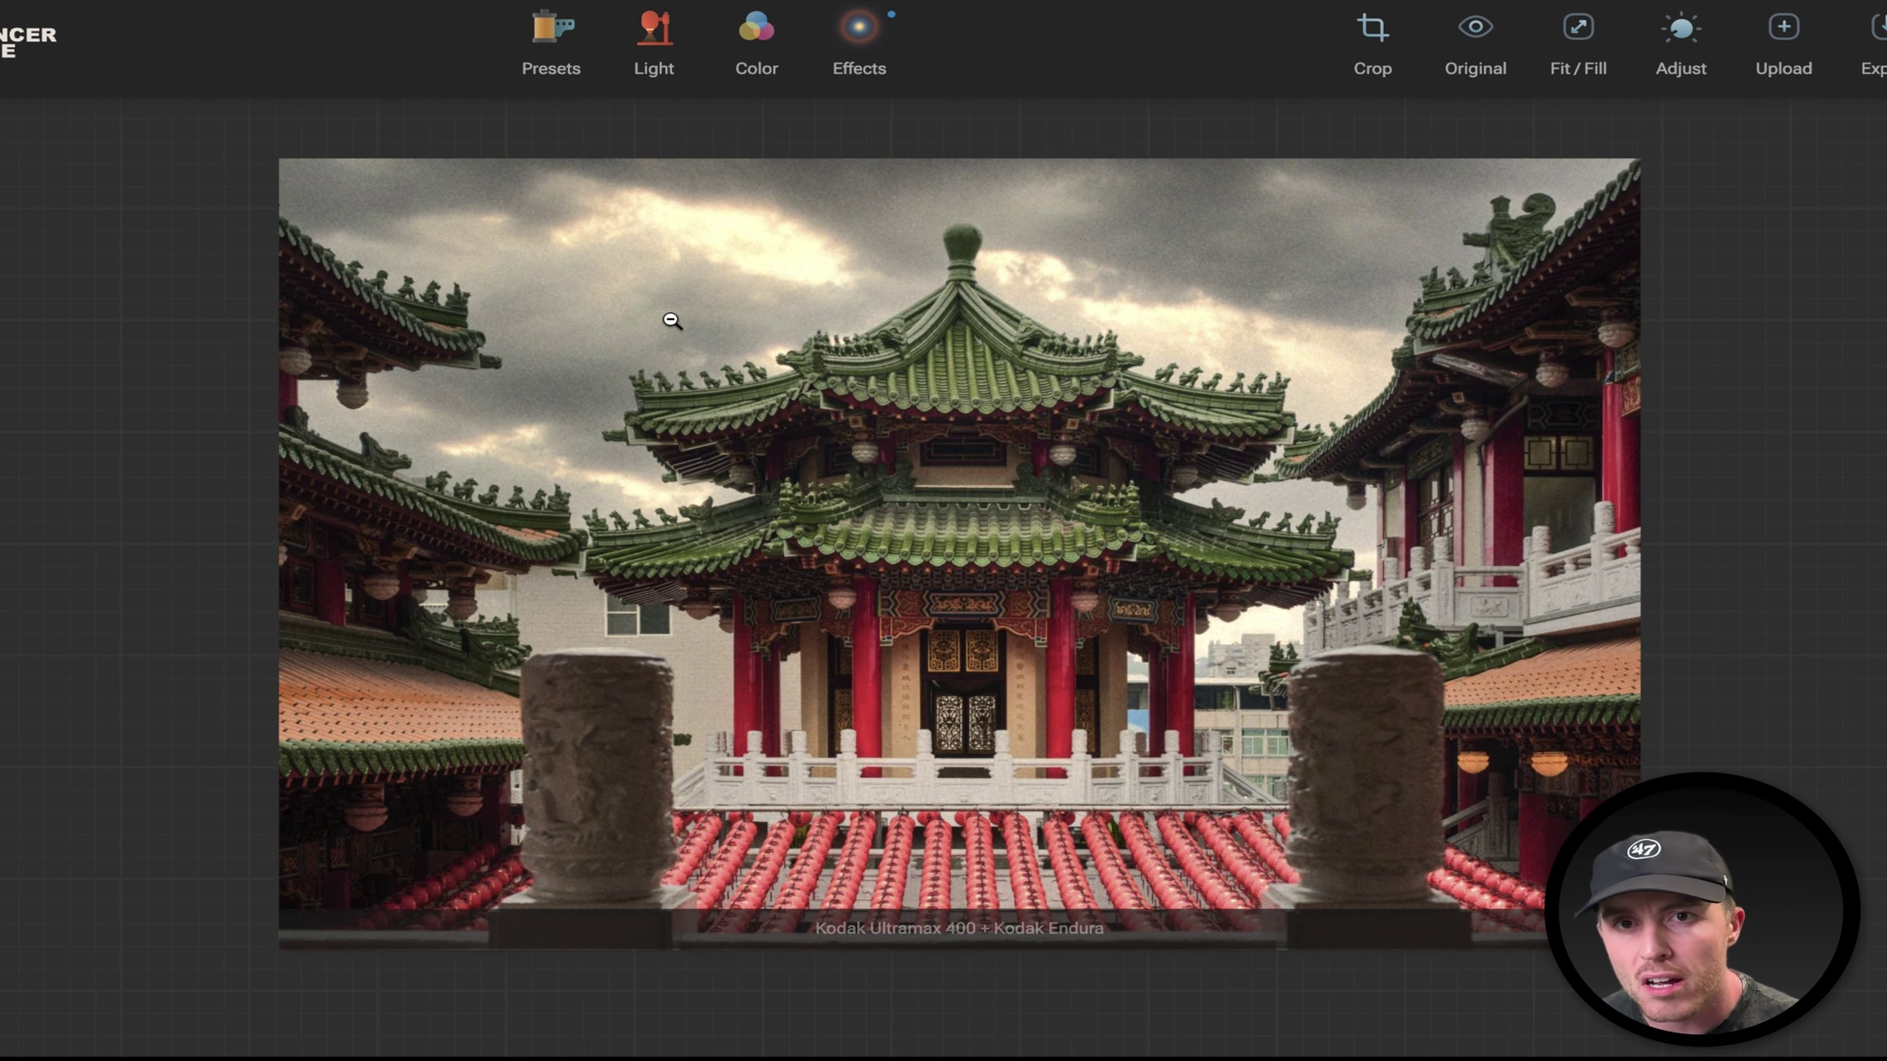
scroll(666, 316, "down", 3)
scroll(668, 323, "up", 6)
scroll(671, 331, "down", 6)
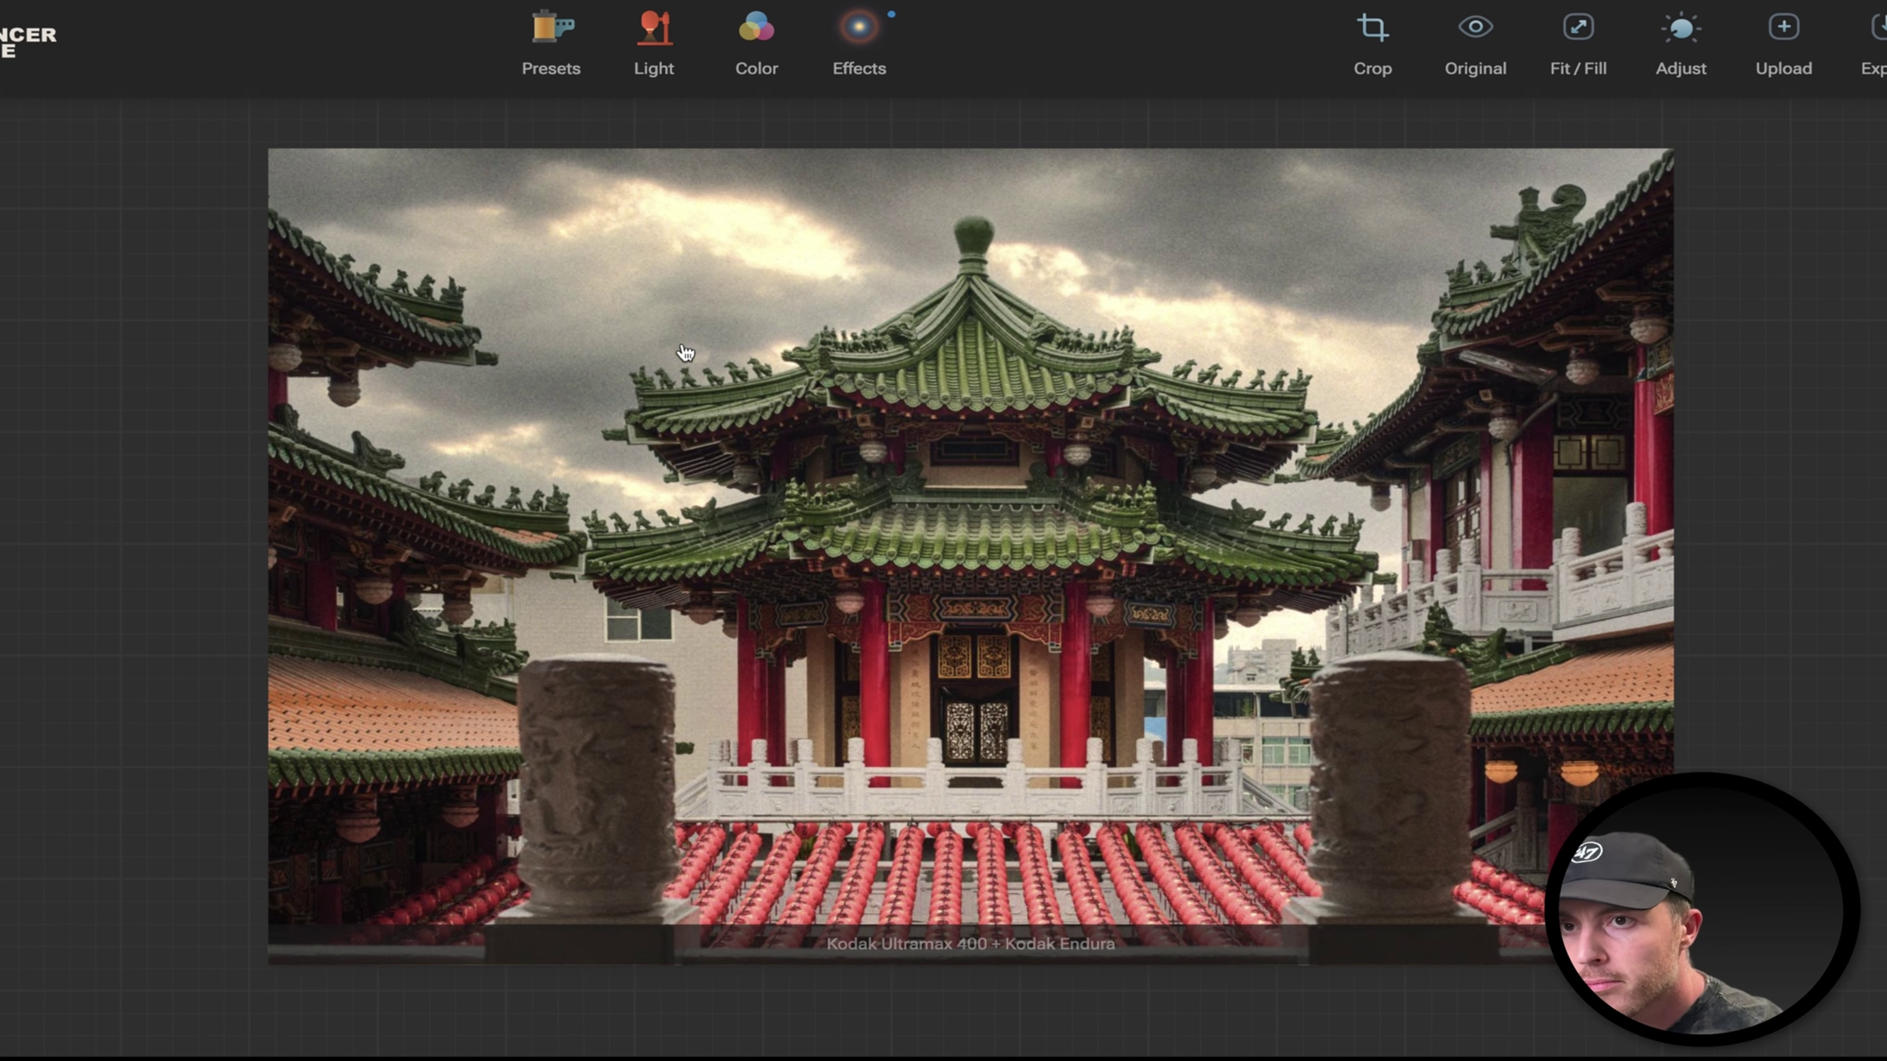
scroll(951, 268, "up", 2)
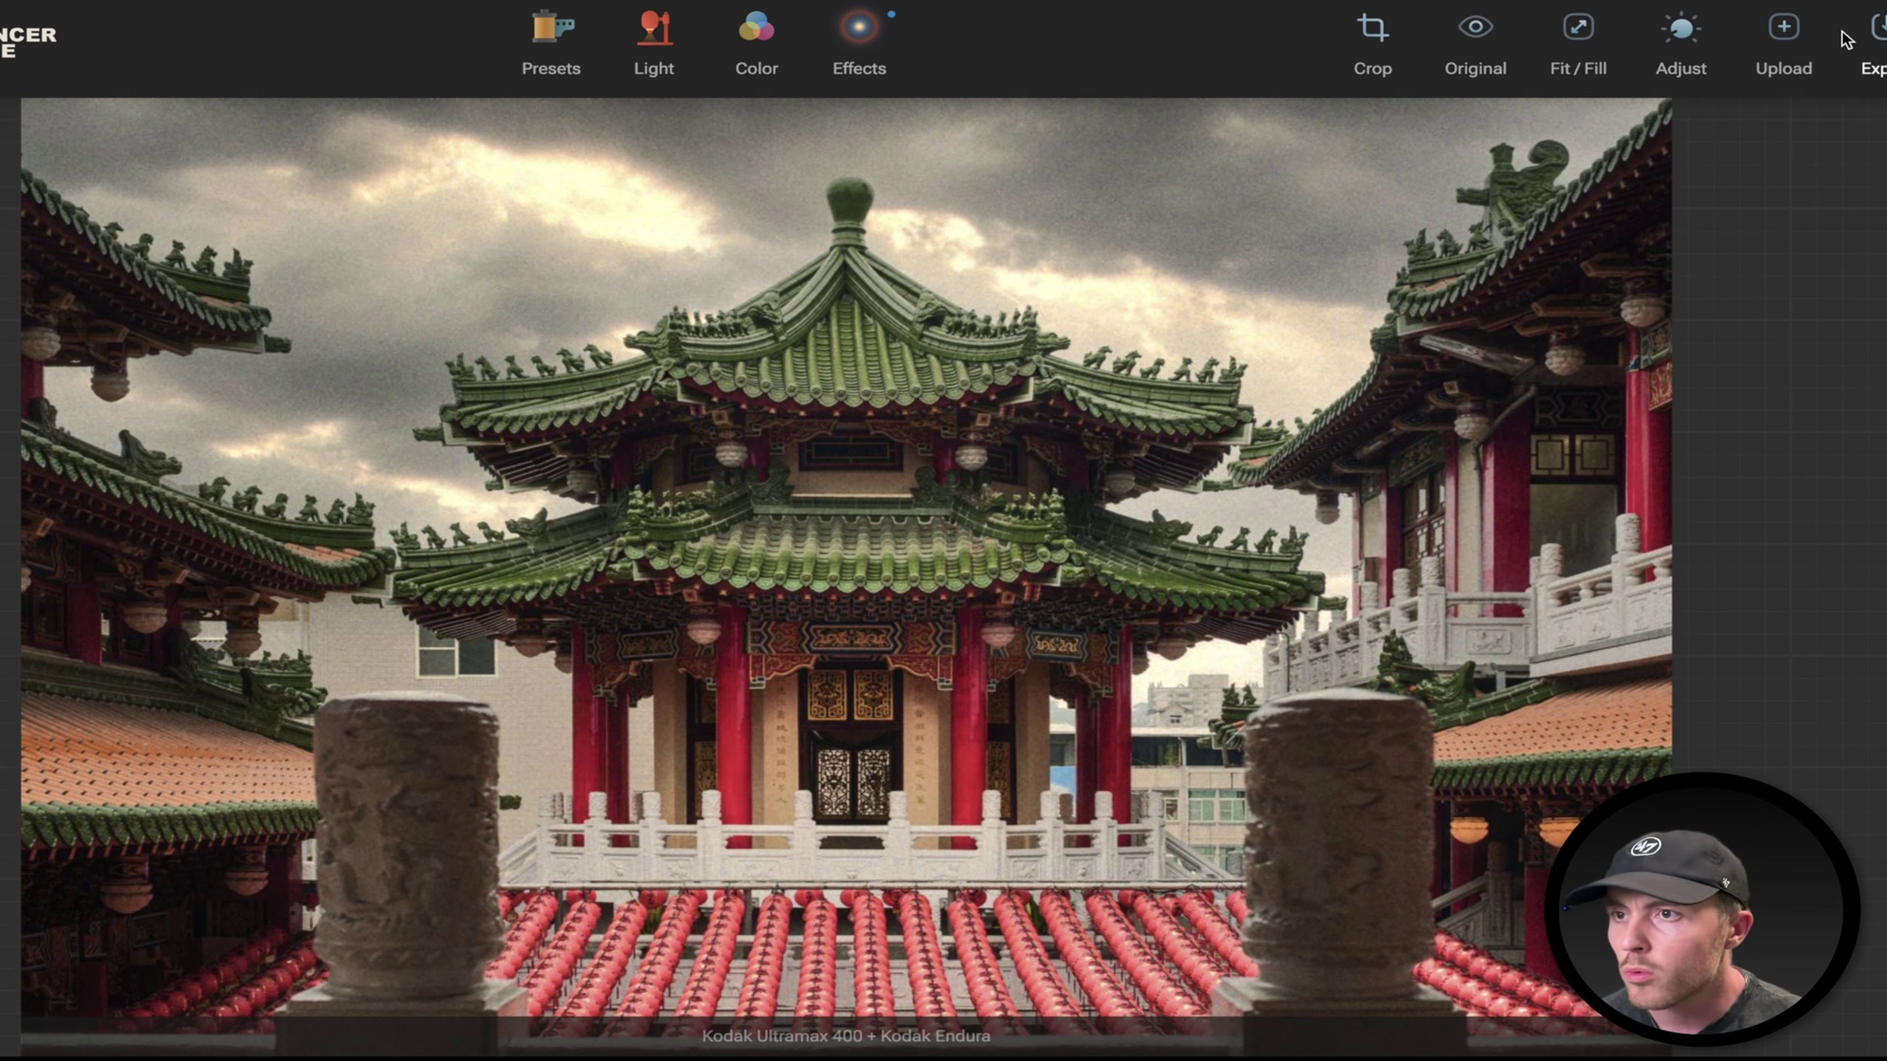
Try to export the photo as a Best quality JPEG at 3871×2584 px and 100% quality.
left_click(1804, 37)
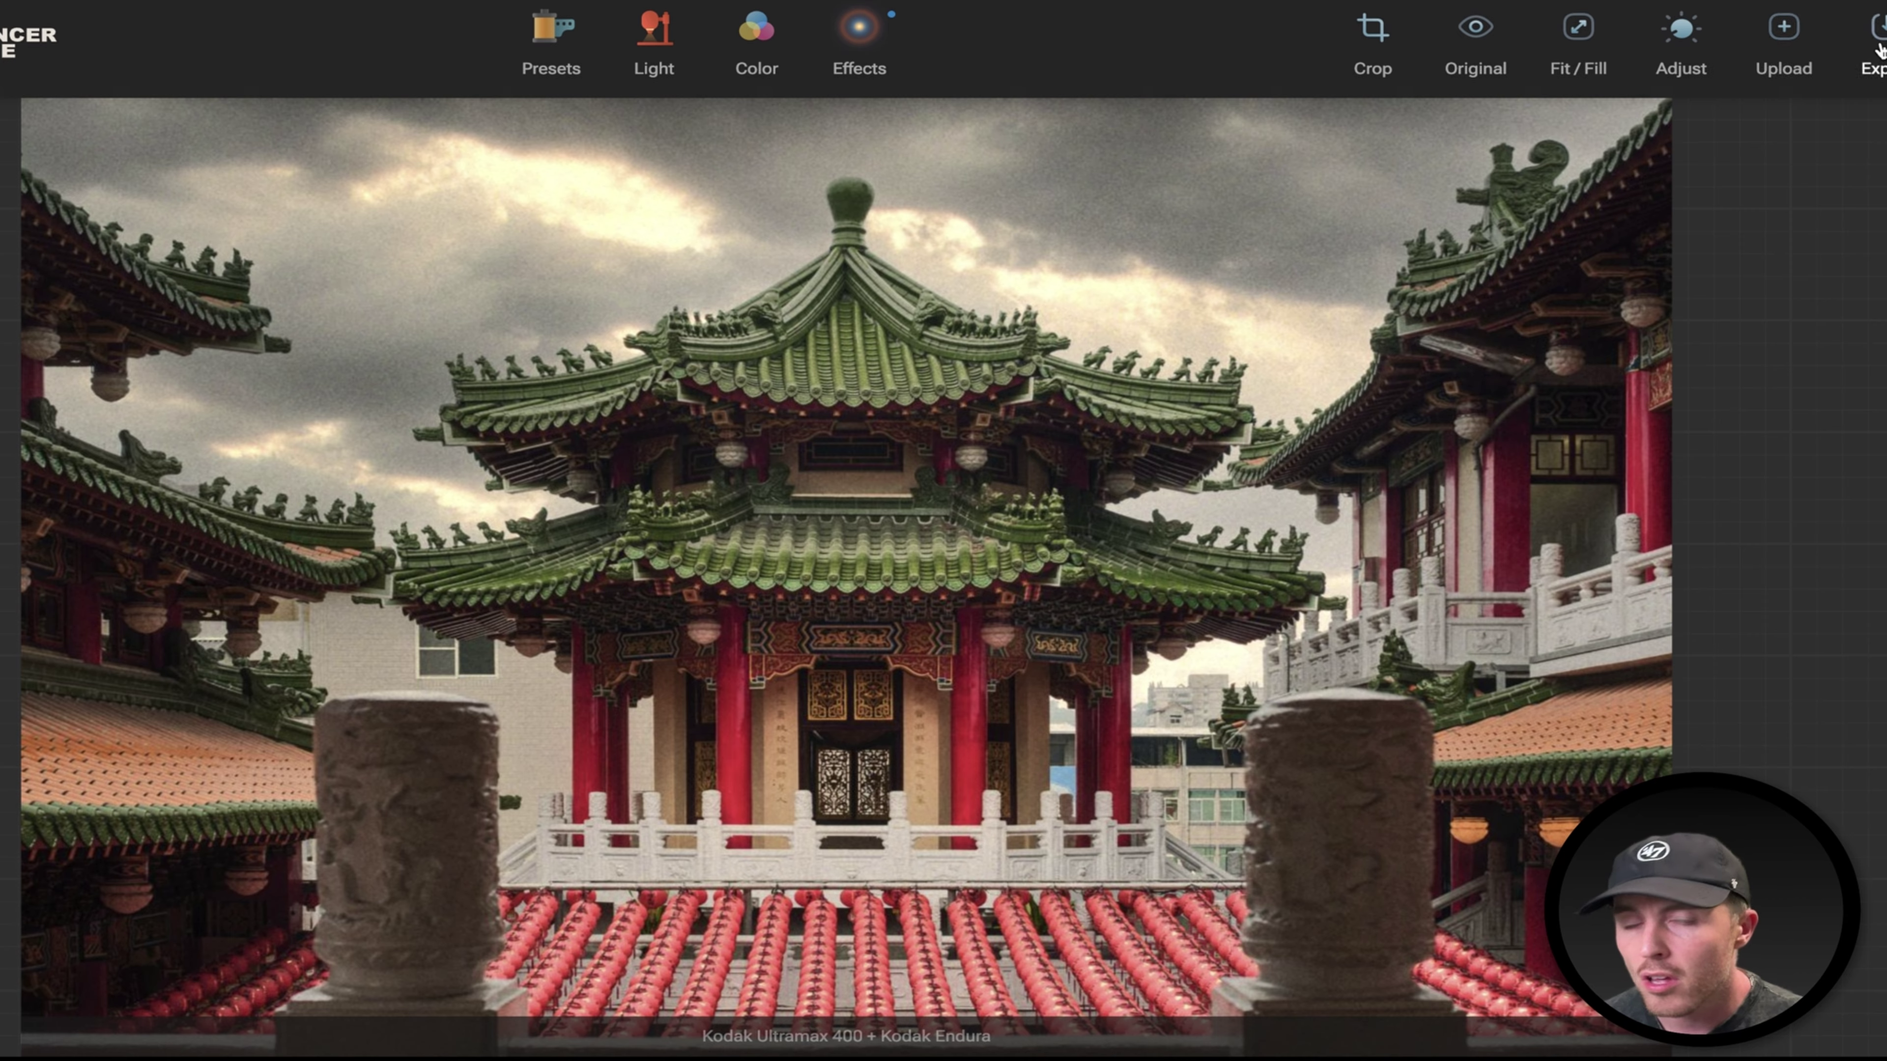
left_click(1879, 44)
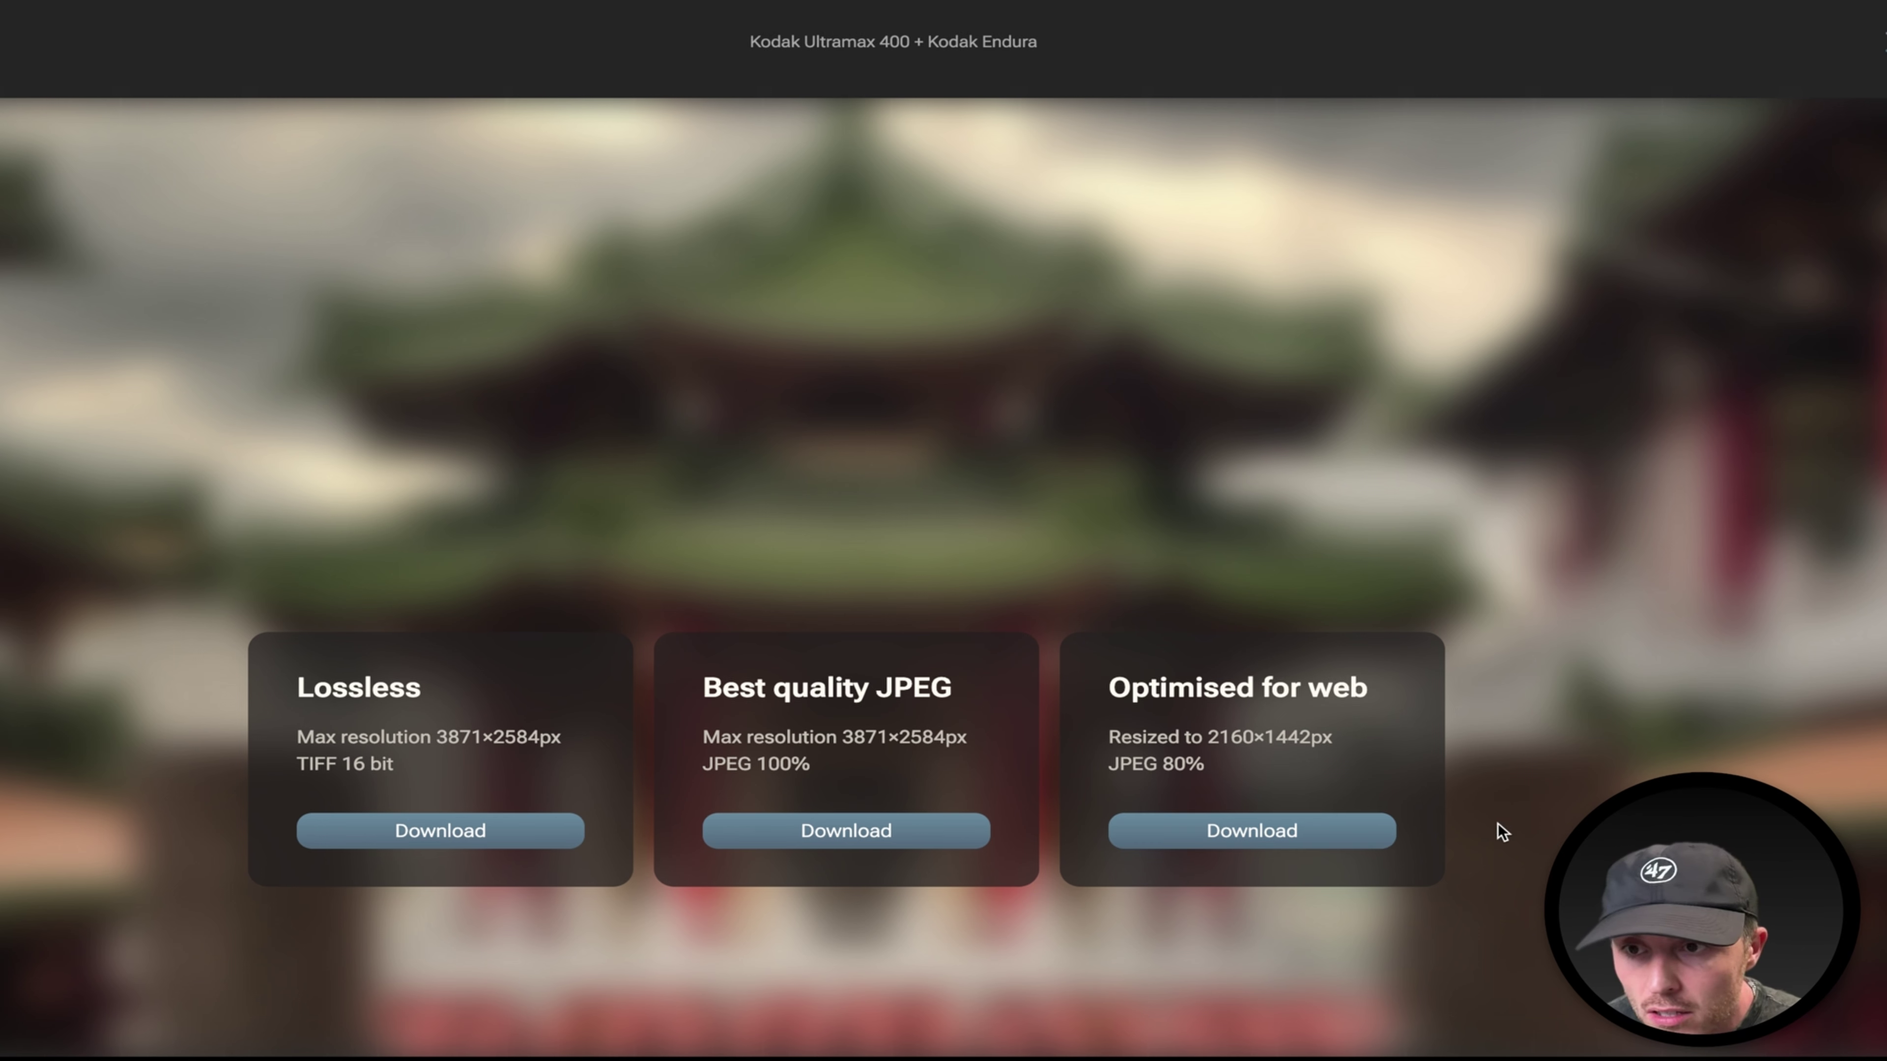
left_click(897, 831)
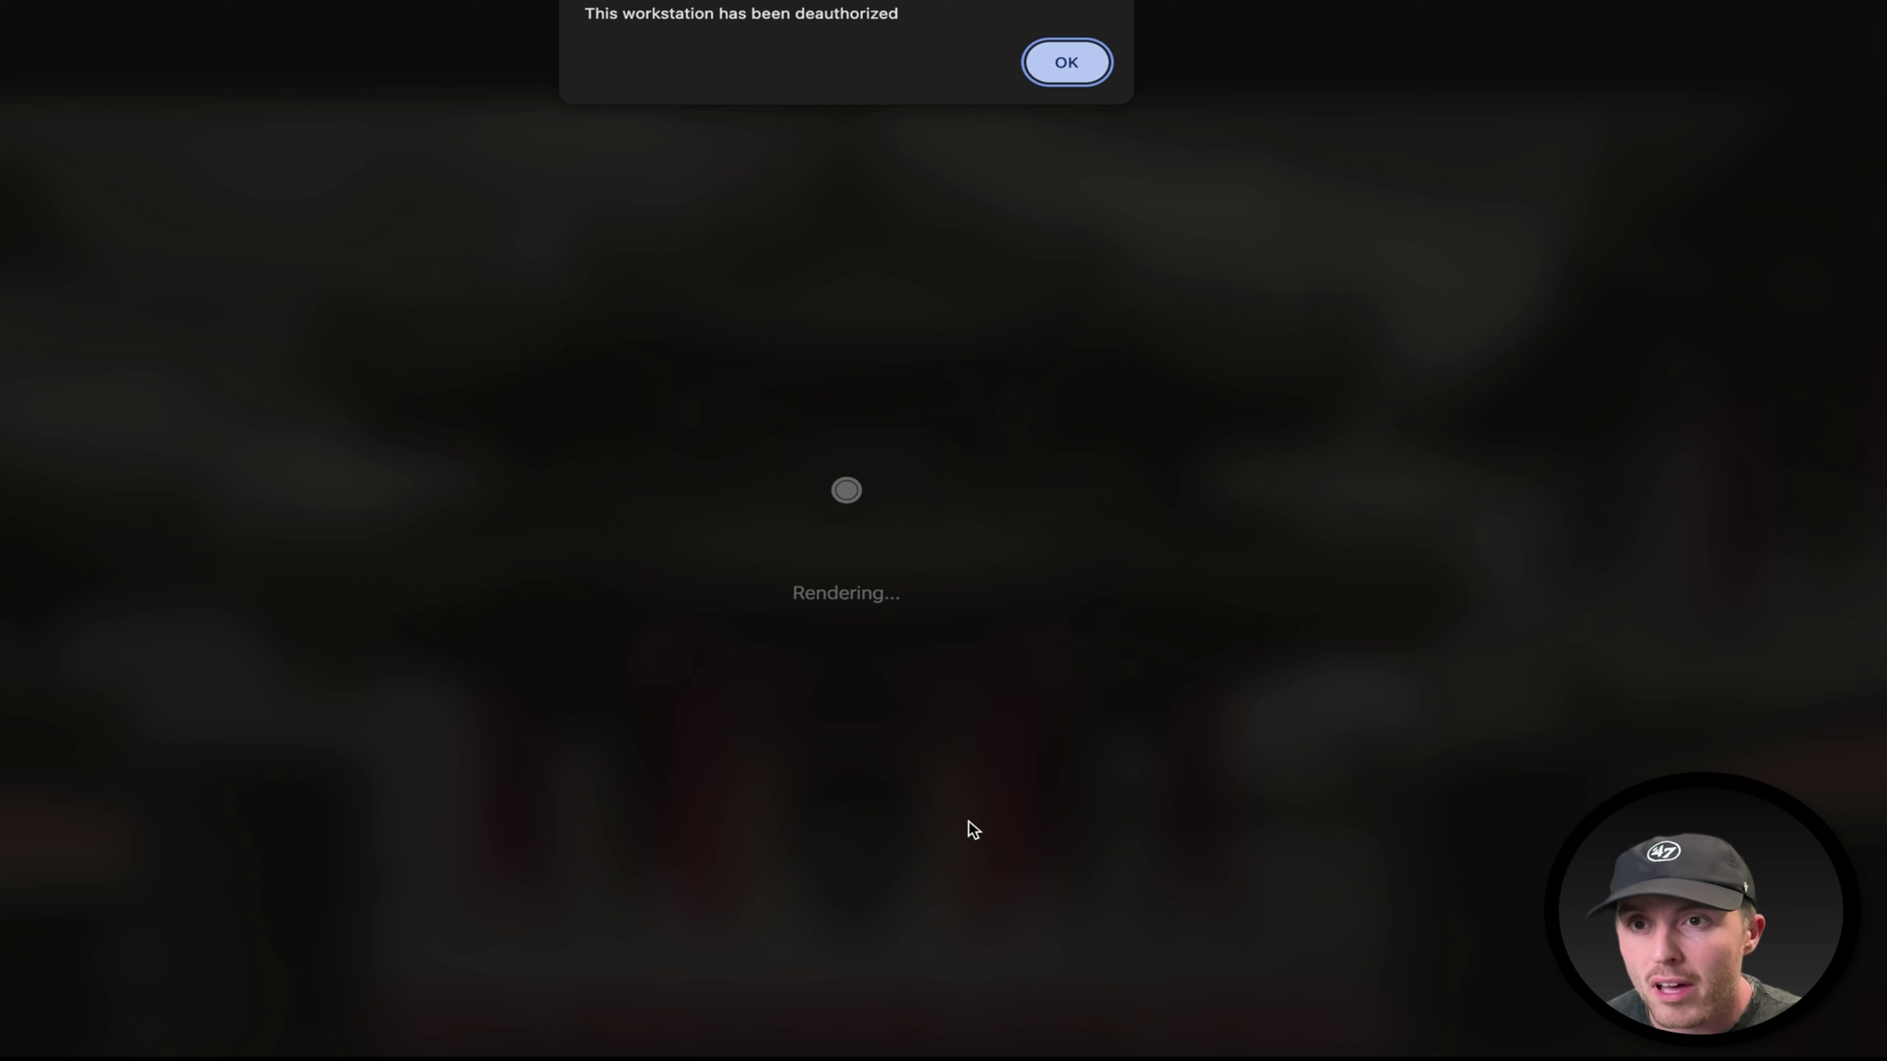